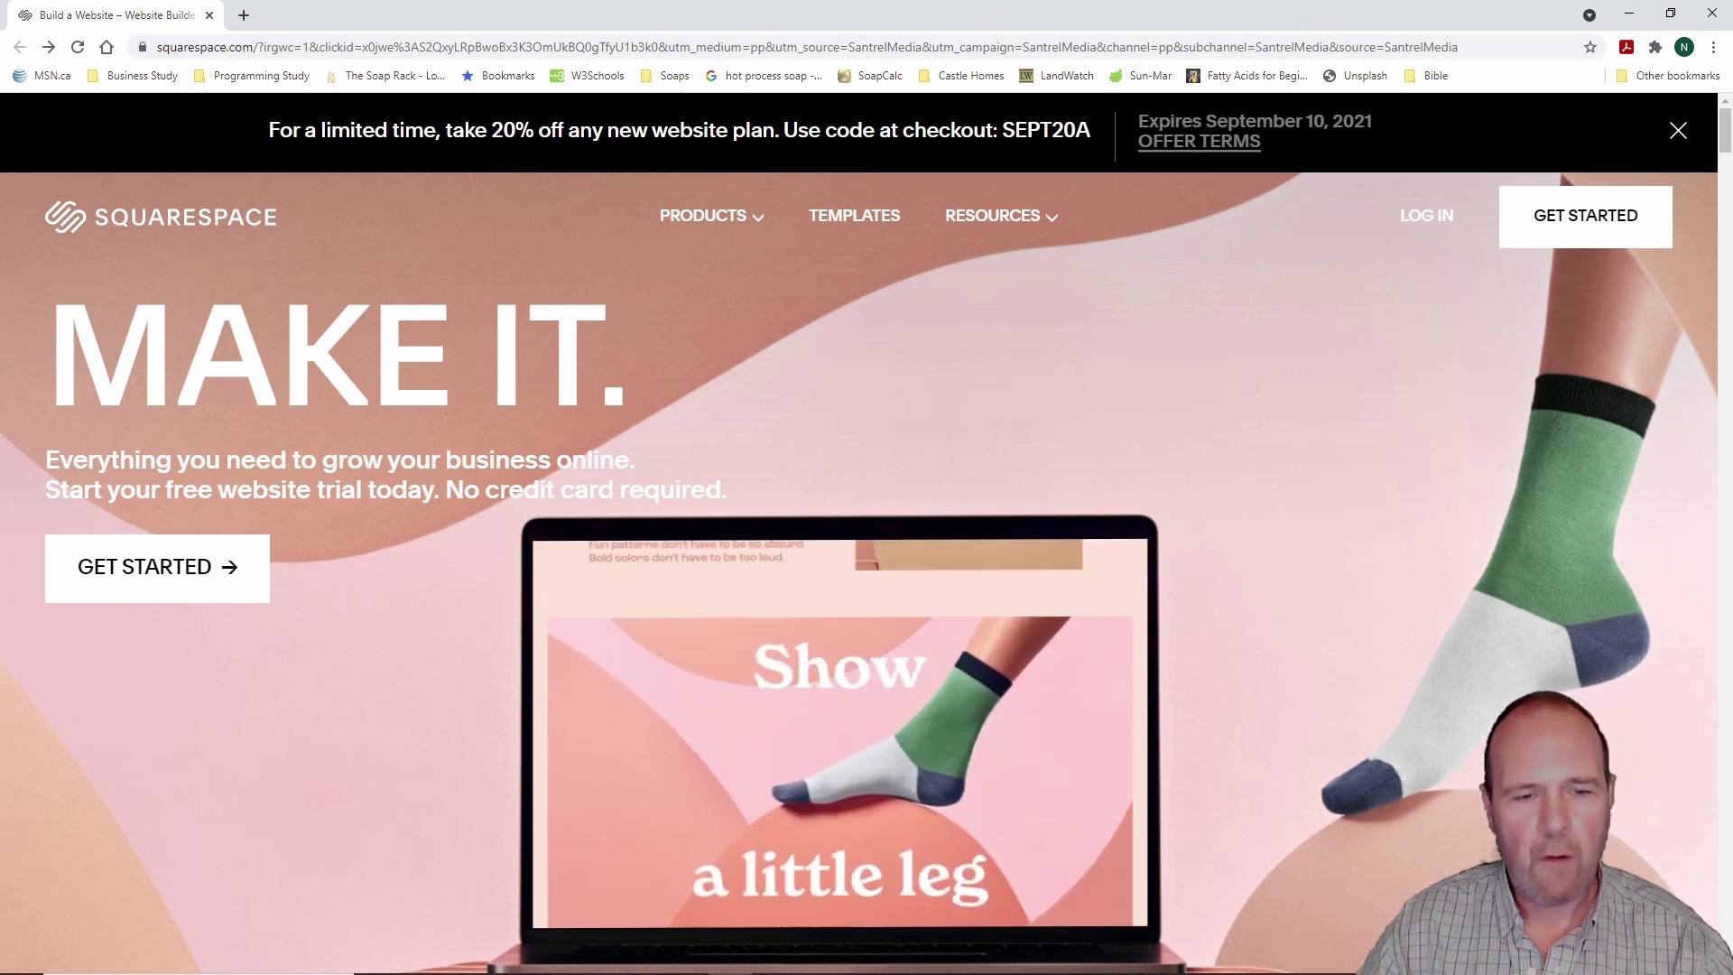
Step: Open the Squarespace website templates gallery from the top navigation
mouse_move(18, 479)
mouse_down()
mouse_move(136, 595)
mouse_move(370, 658)
mouse_up()
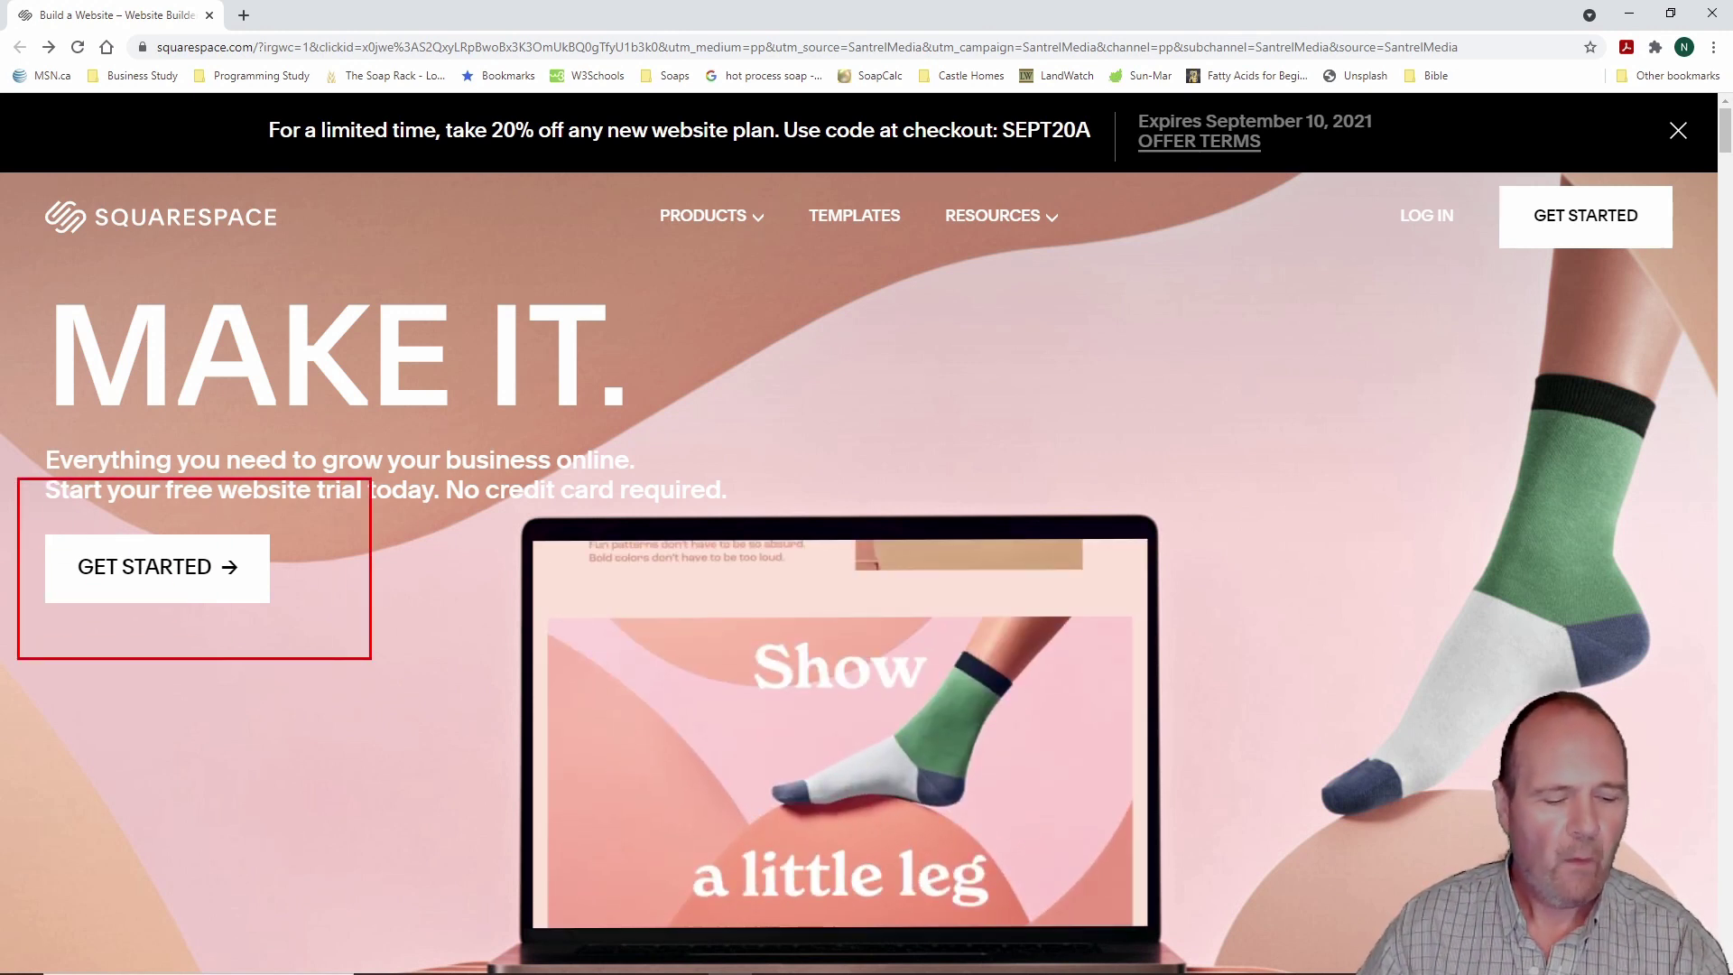
key(Escape)
scroll(391, 646, down, 7)
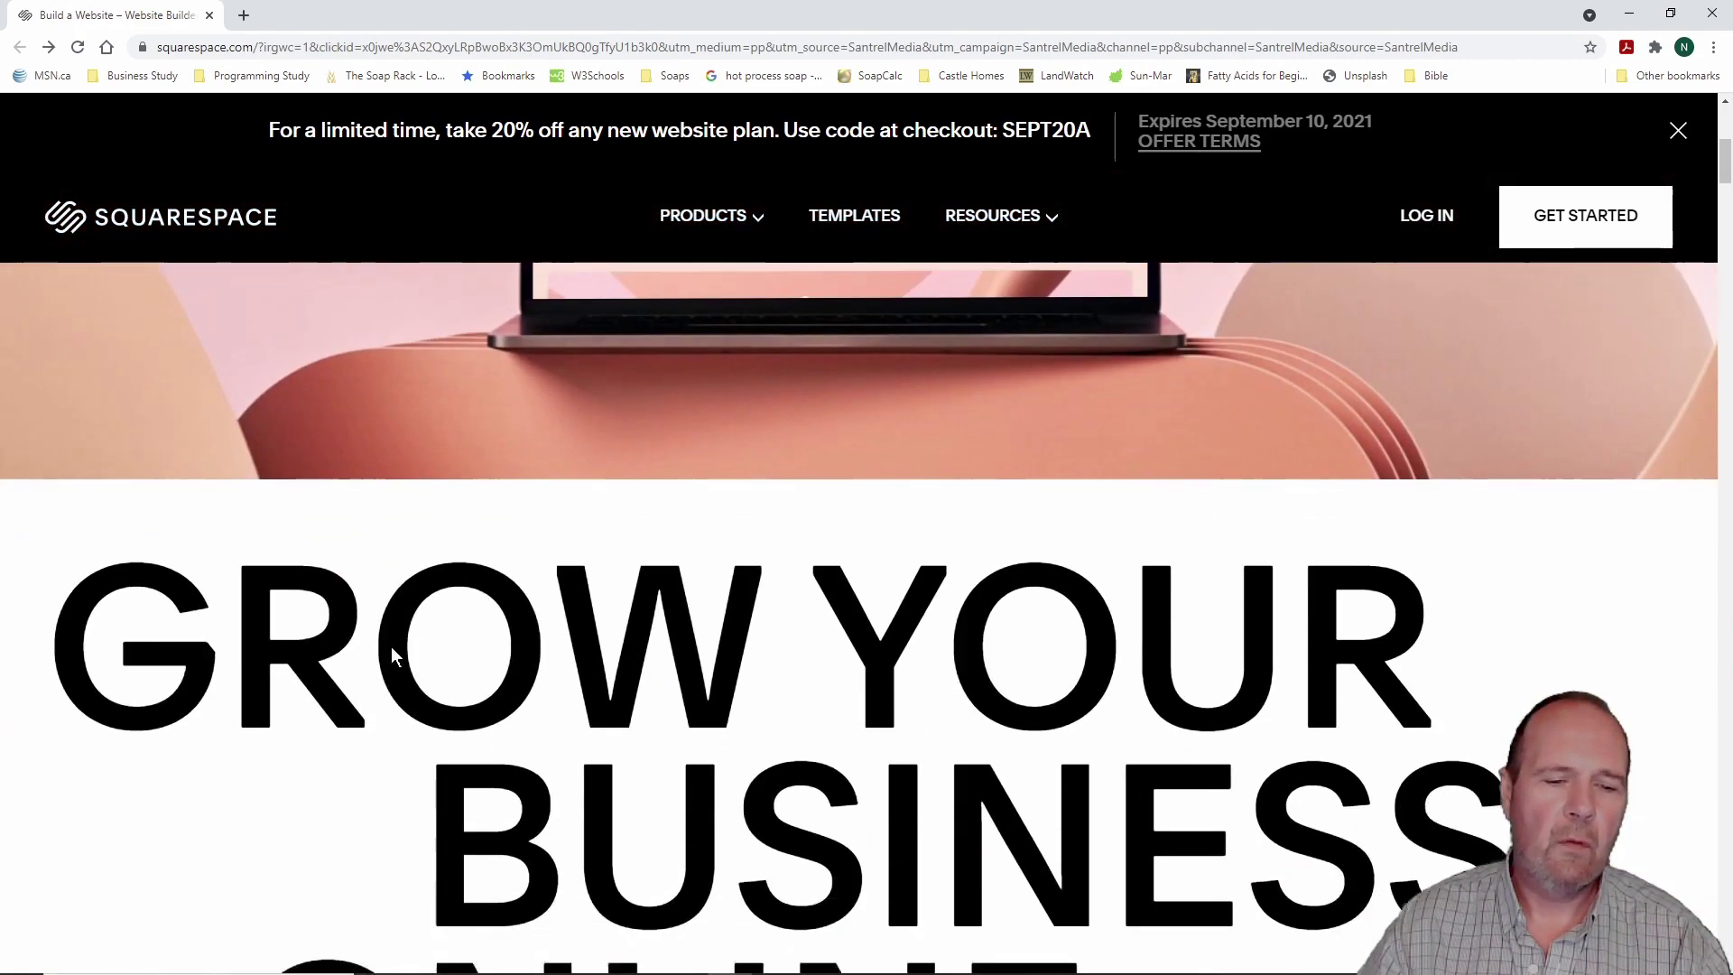
scroll(391, 646, down, 15)
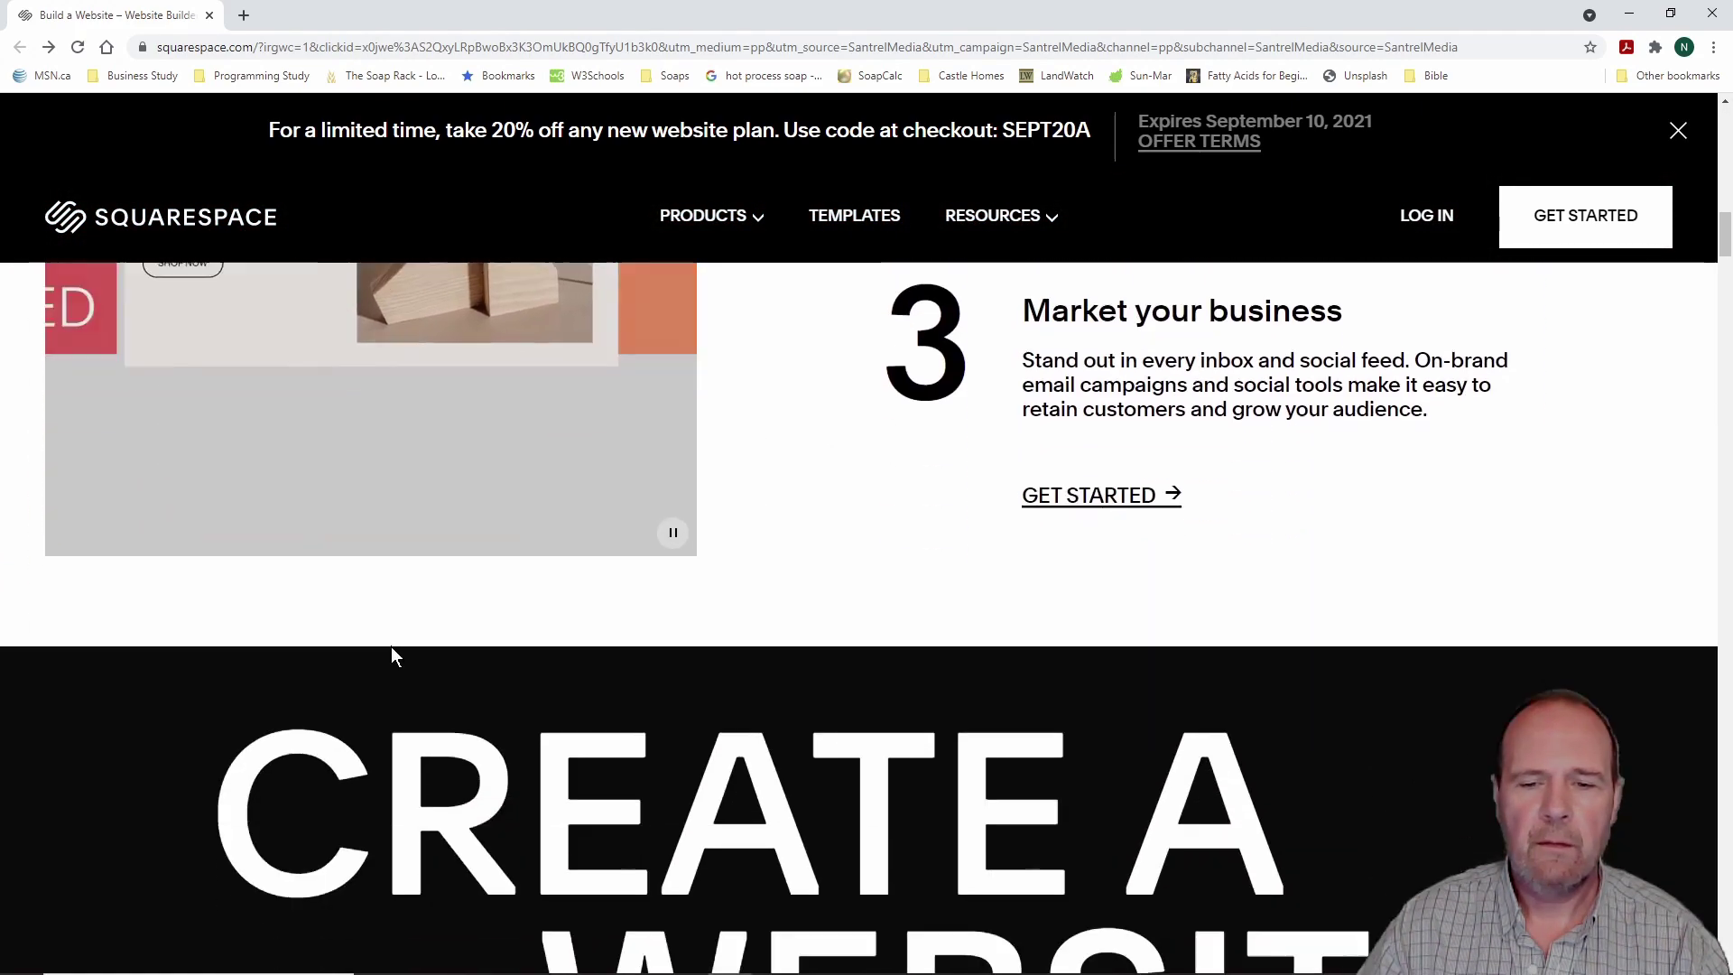
scroll(395, 637, up, 2)
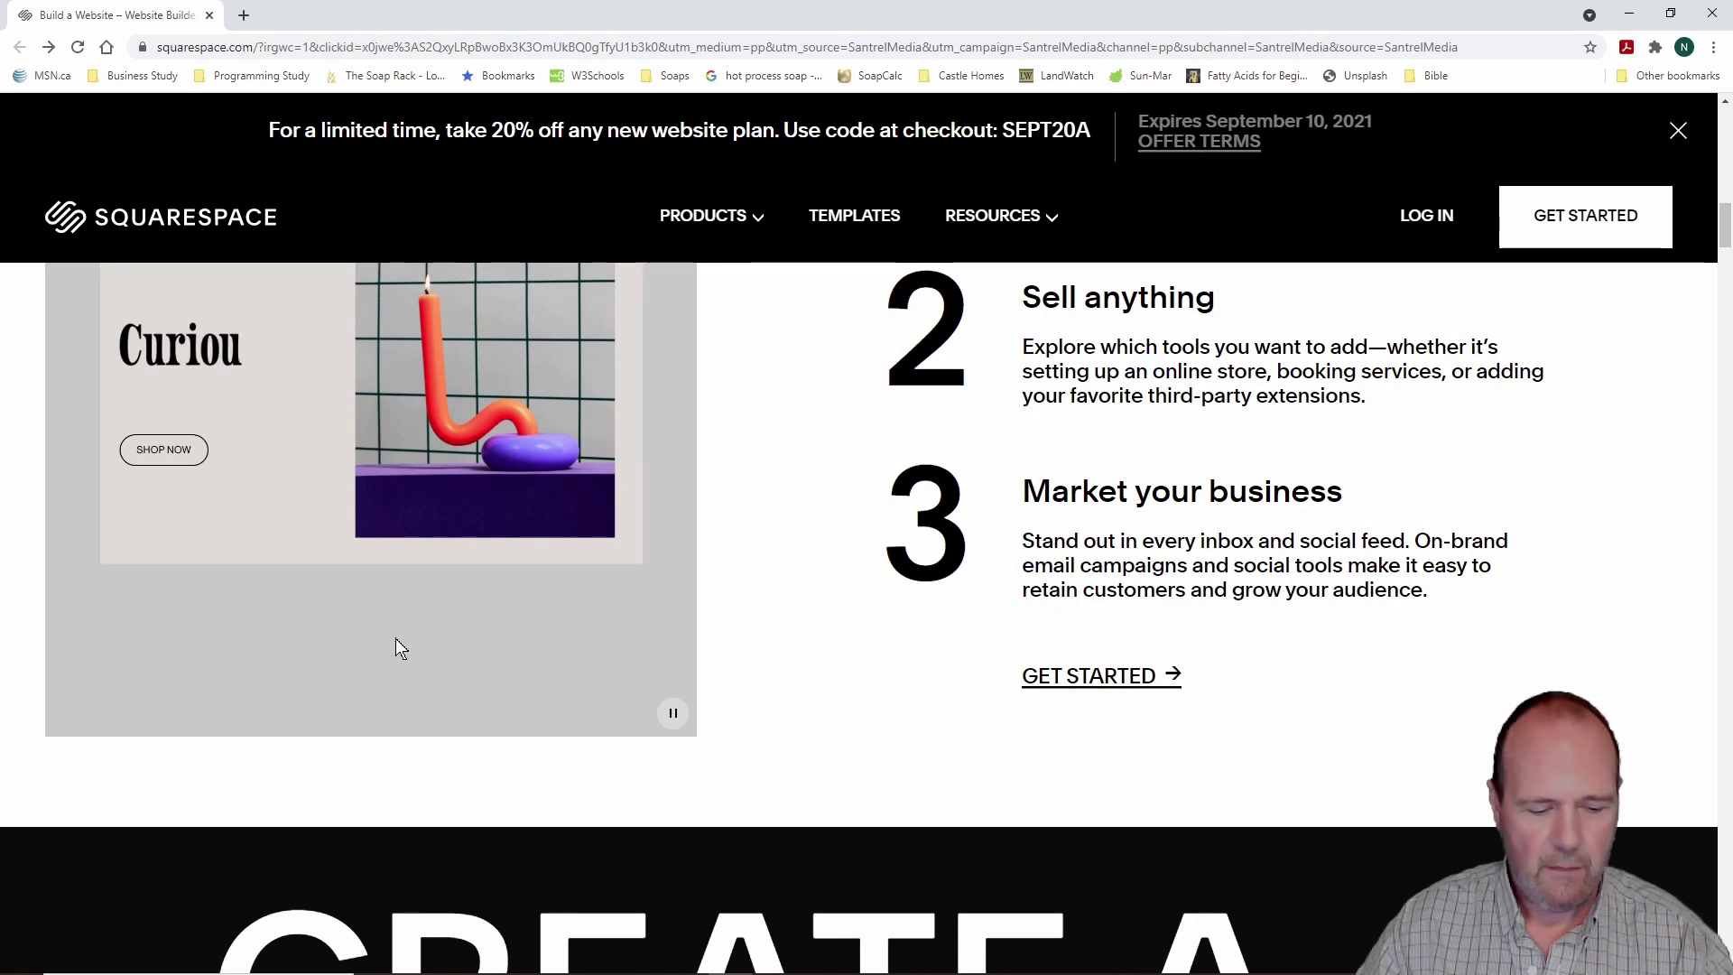
drag(993, 636, 1253, 712)
scroll(1272, 621, up, 15)
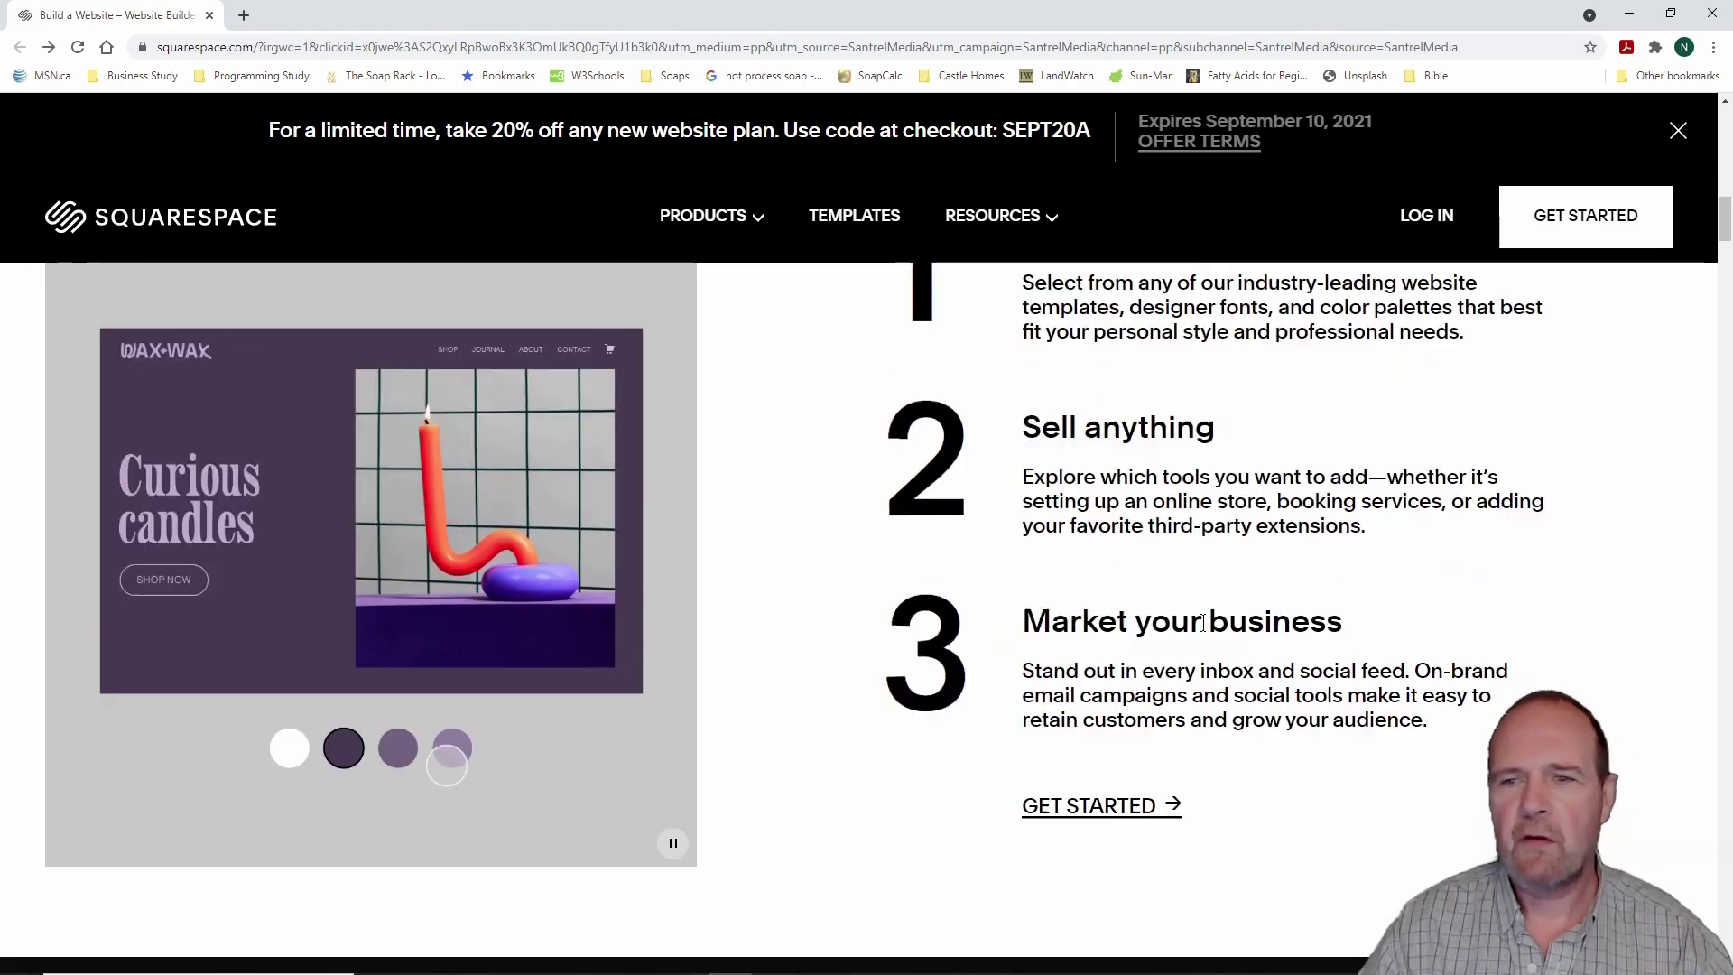
scroll(1171, 612, up, 5)
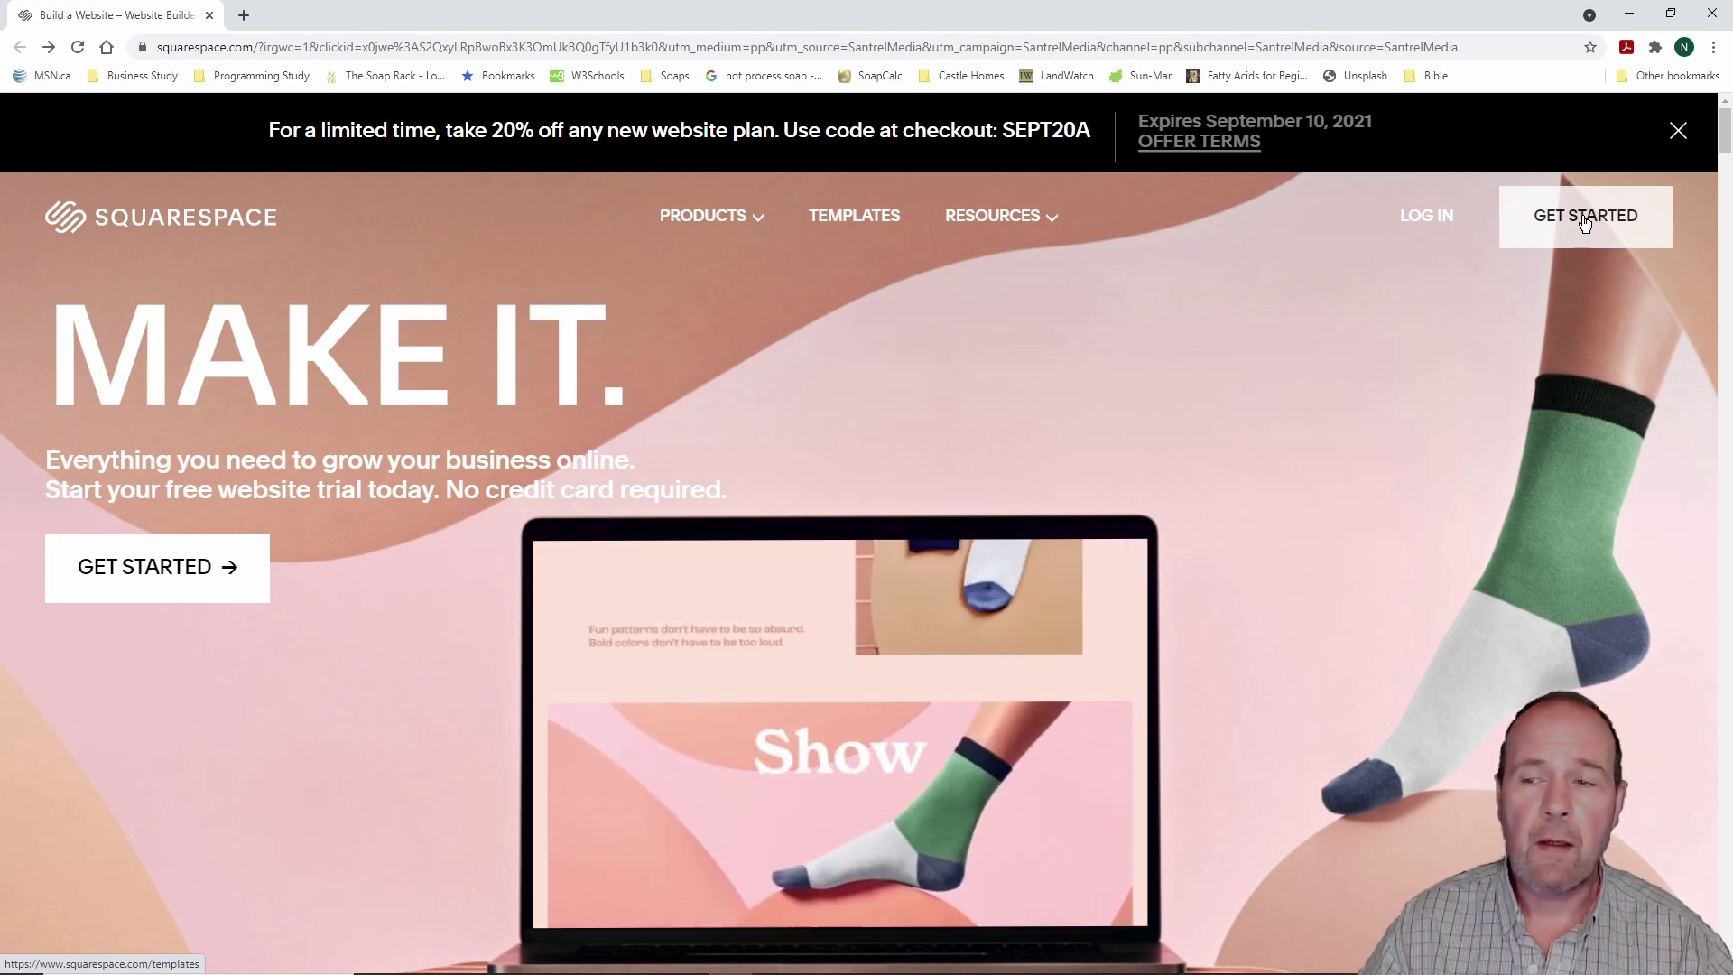
click(1585, 217)
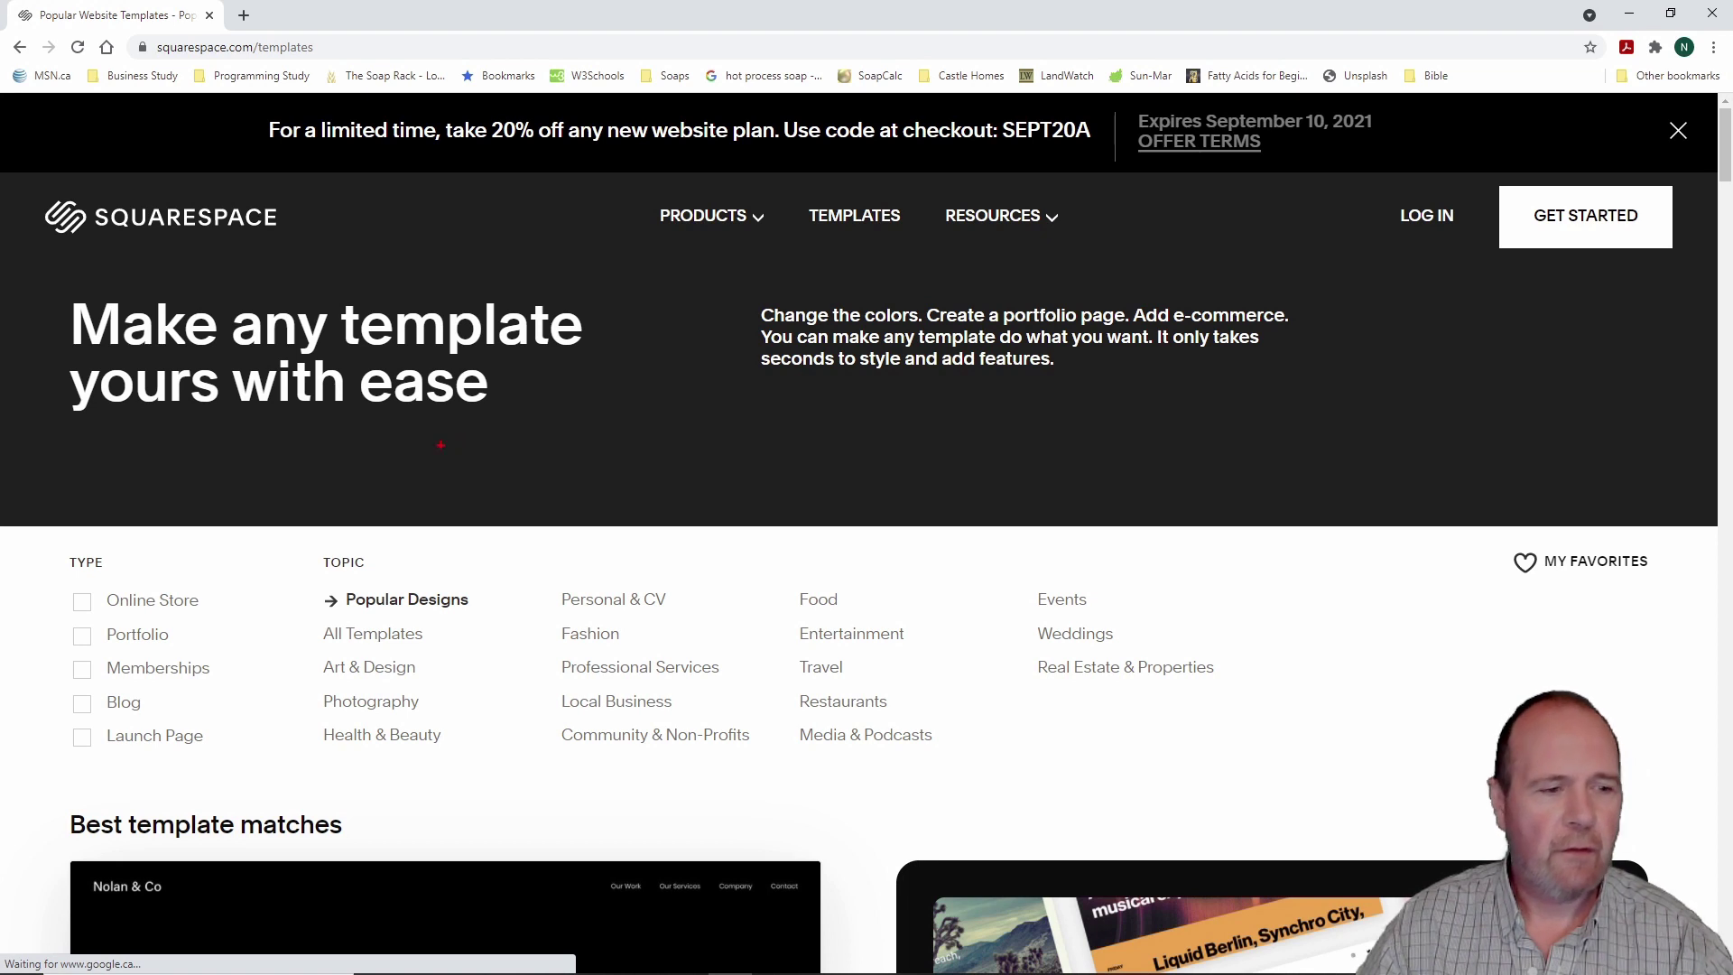
Step: Filter the template gallery to the Online Store type only
mouse_move(35, 513)
mouse_down()
mouse_move(252, 733)
mouse_move(255, 780)
mouse_up()
key(Escape)
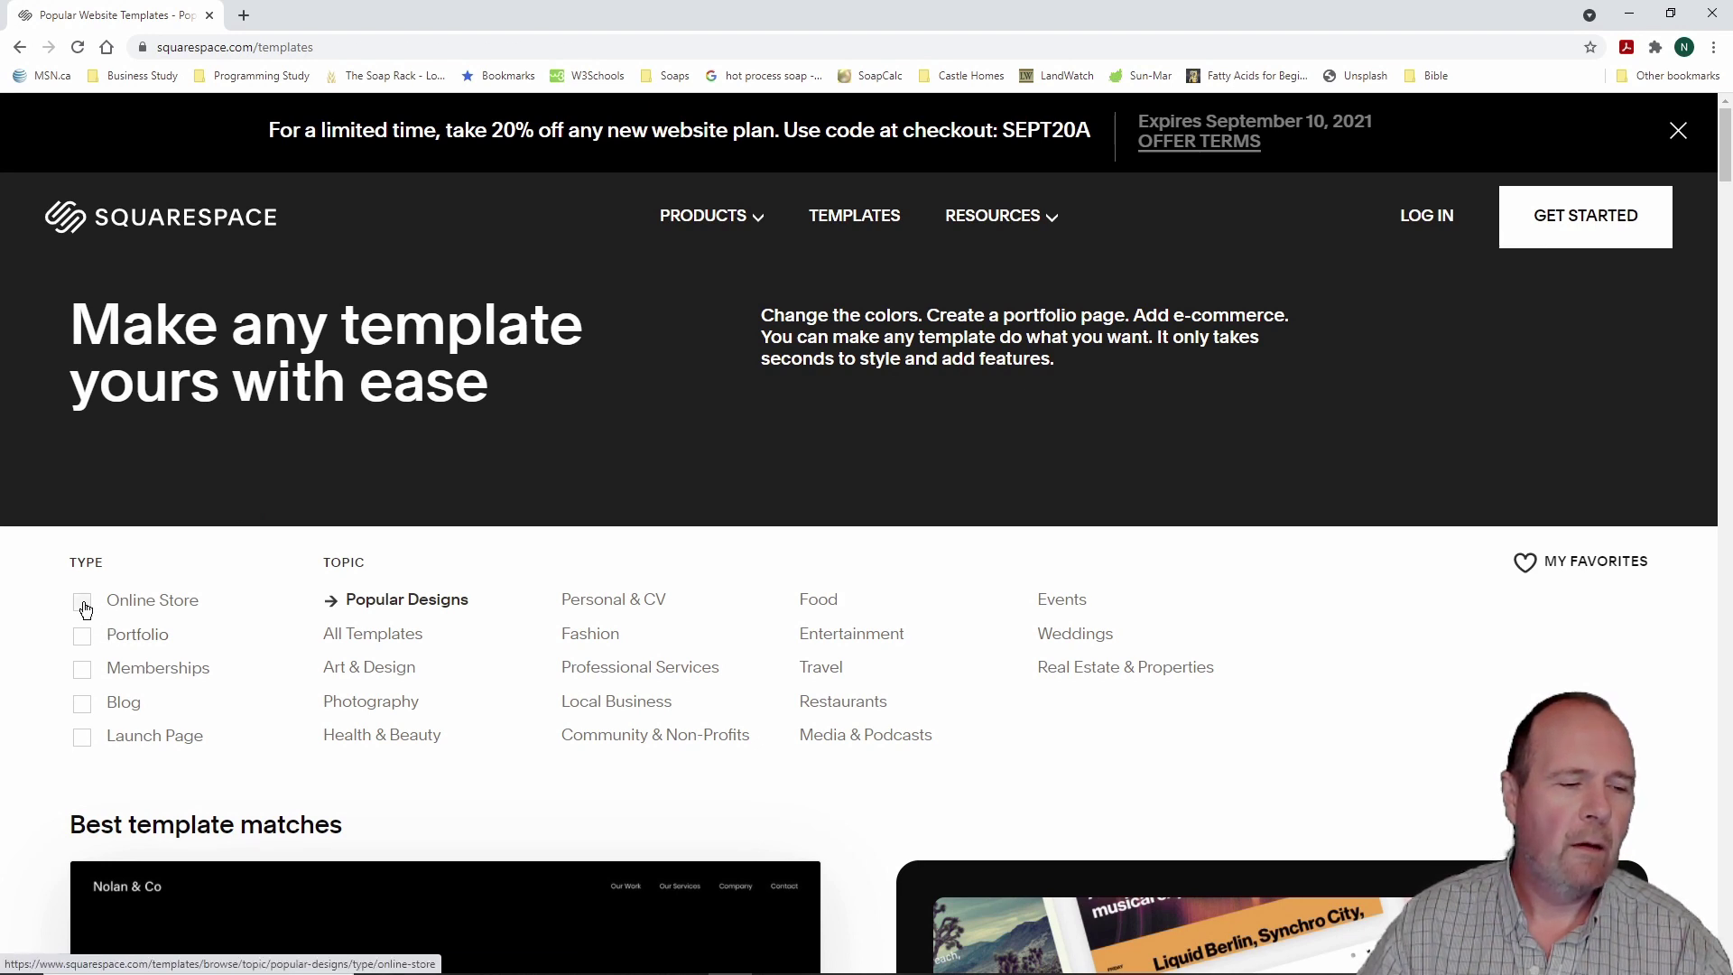
click(85, 610)
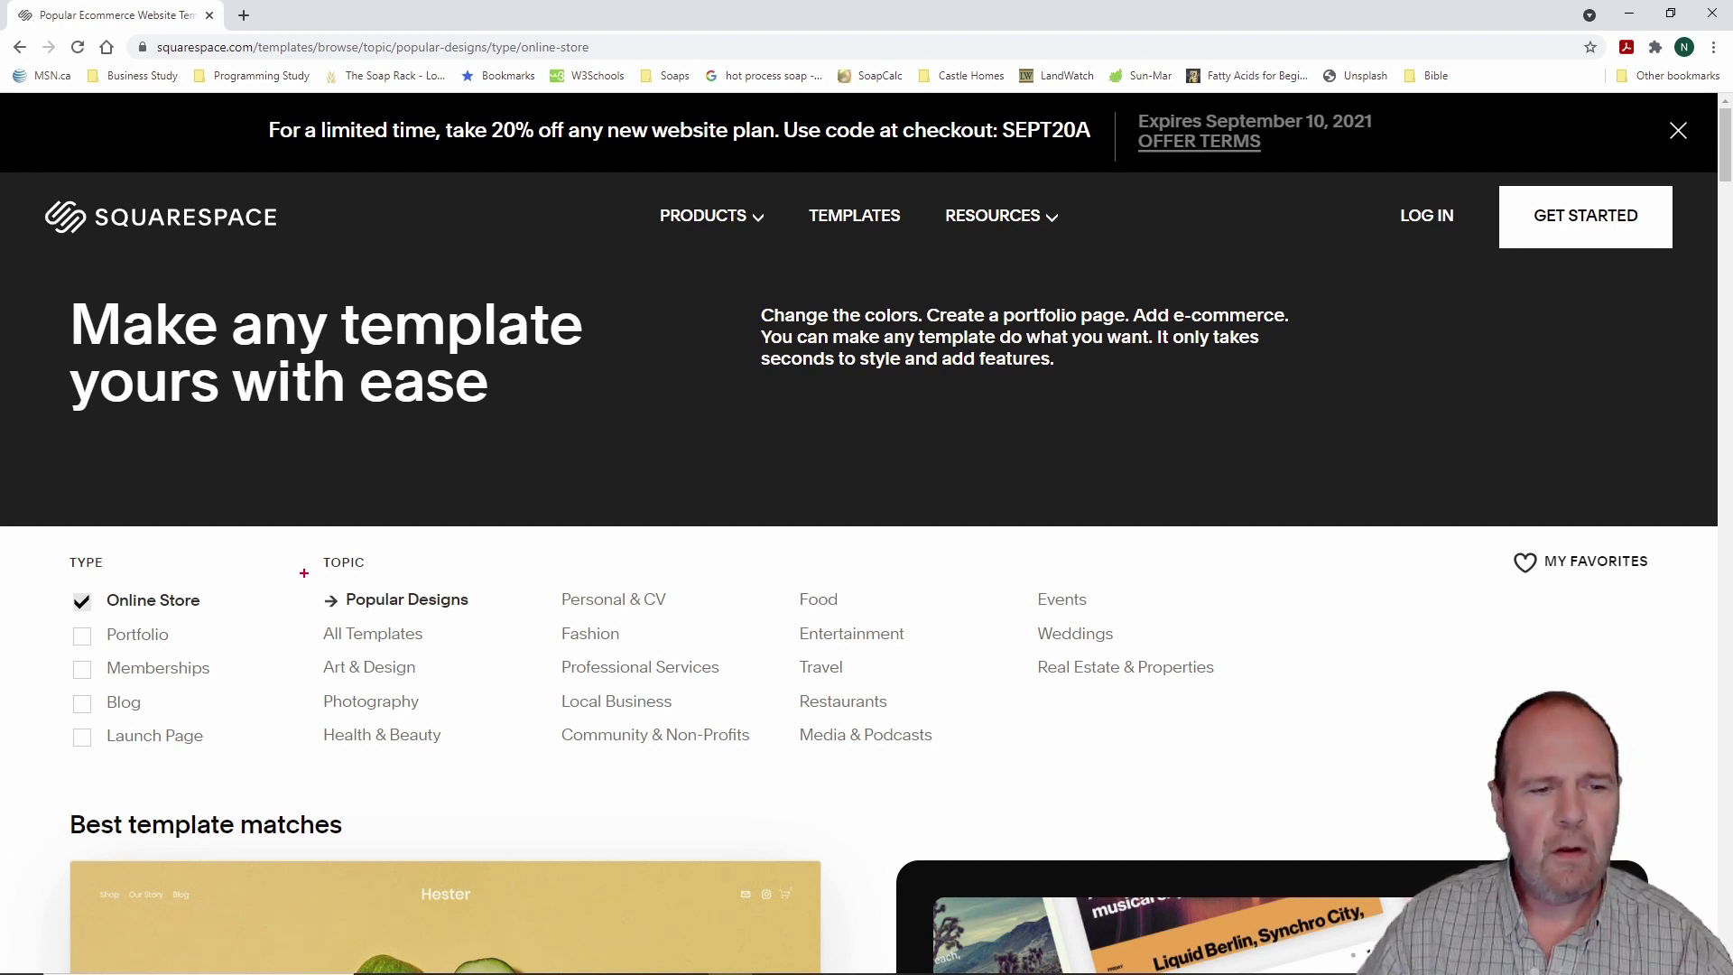
mouse_move(287, 550)
mouse_down()
mouse_move(1194, 836)
mouse_move(1265, 808)
mouse_up()
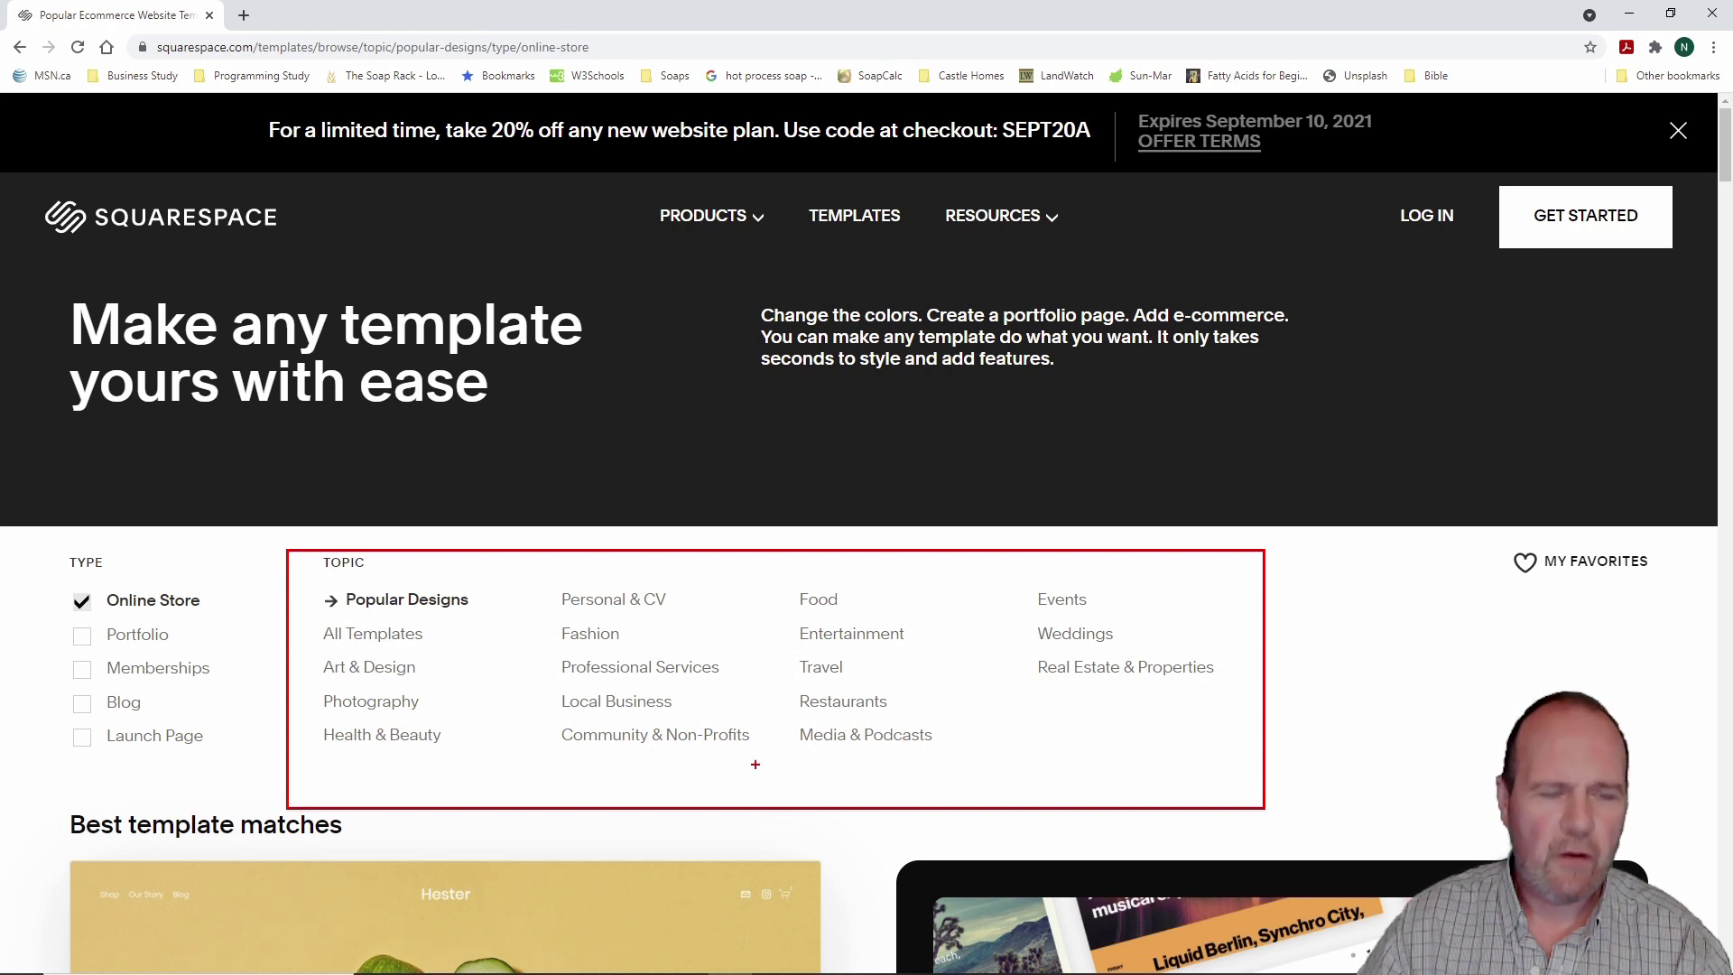
key(Escape)
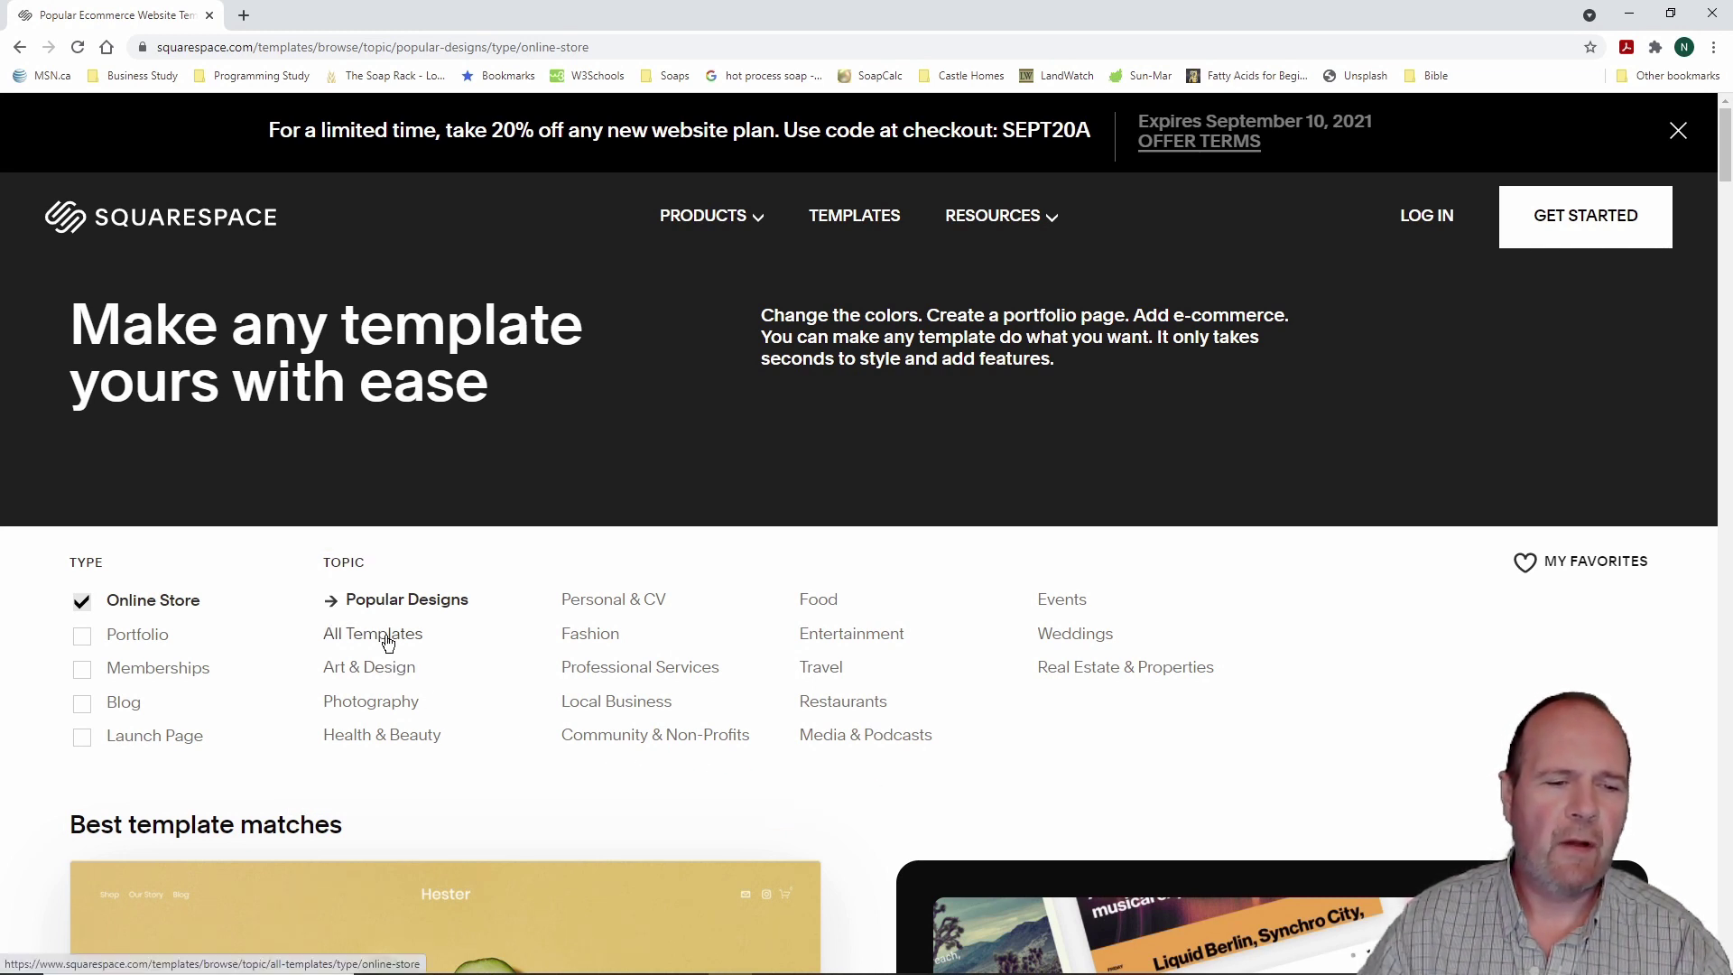
Step: Choose All Templates under Topic and browse the online store matches led by KITUI
click(387, 641)
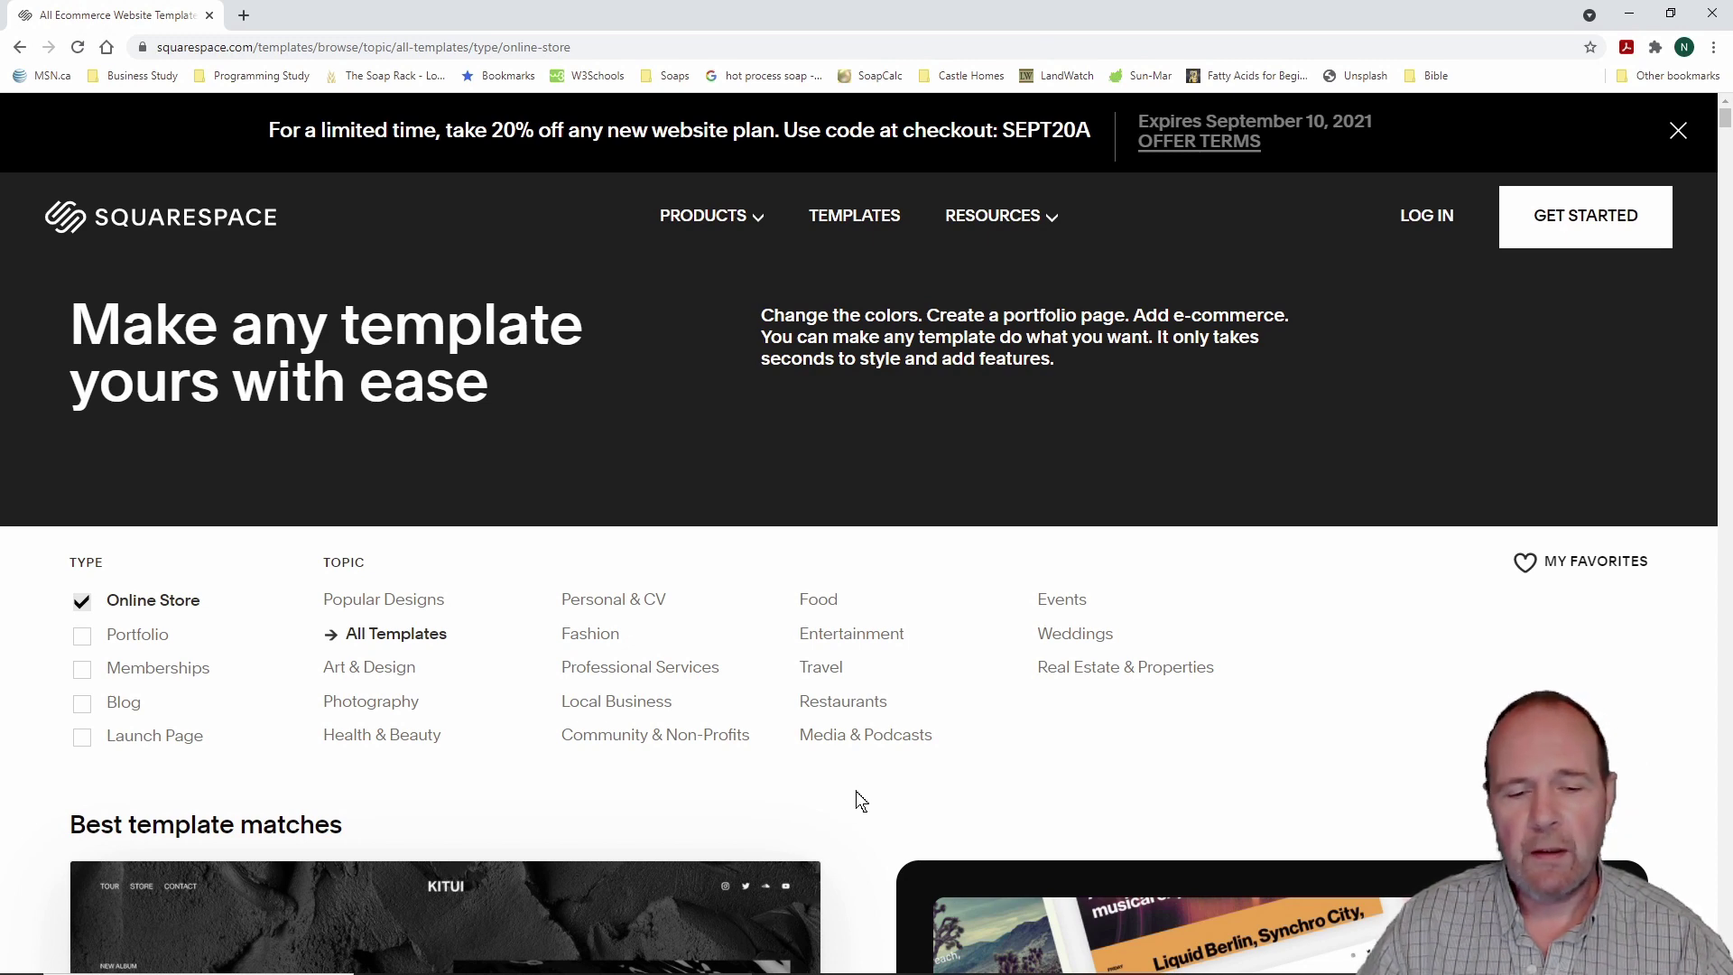
scroll(860, 801, down, 2)
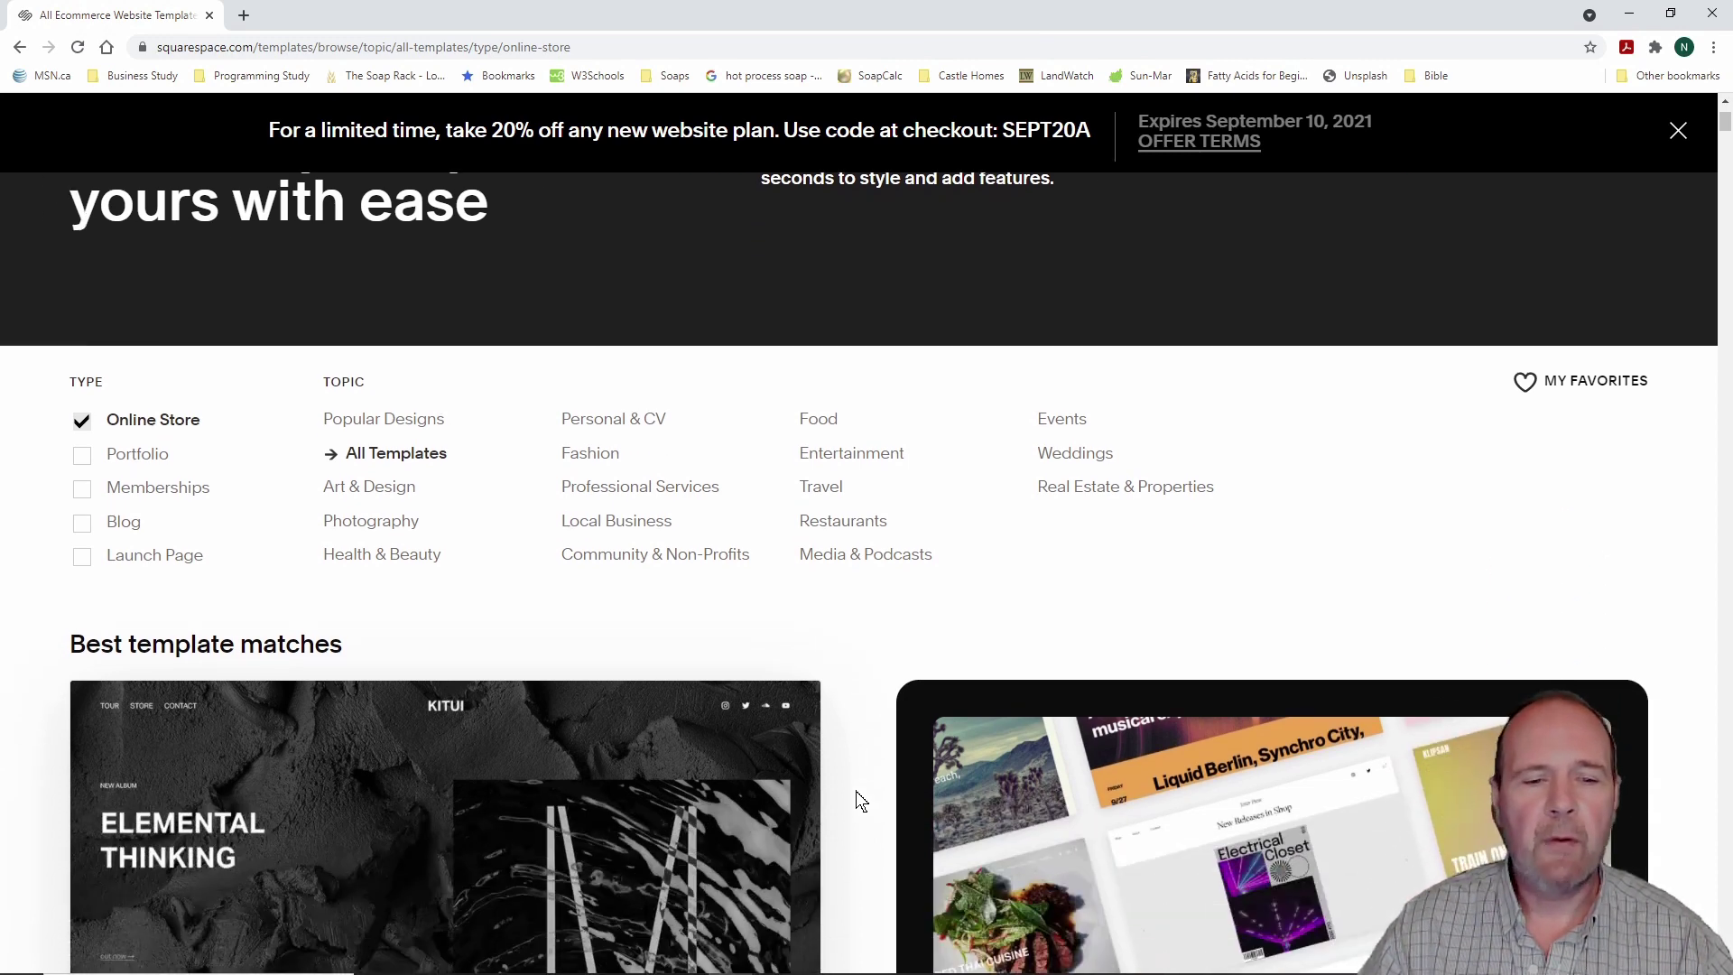
scroll(860, 800, up, 2)
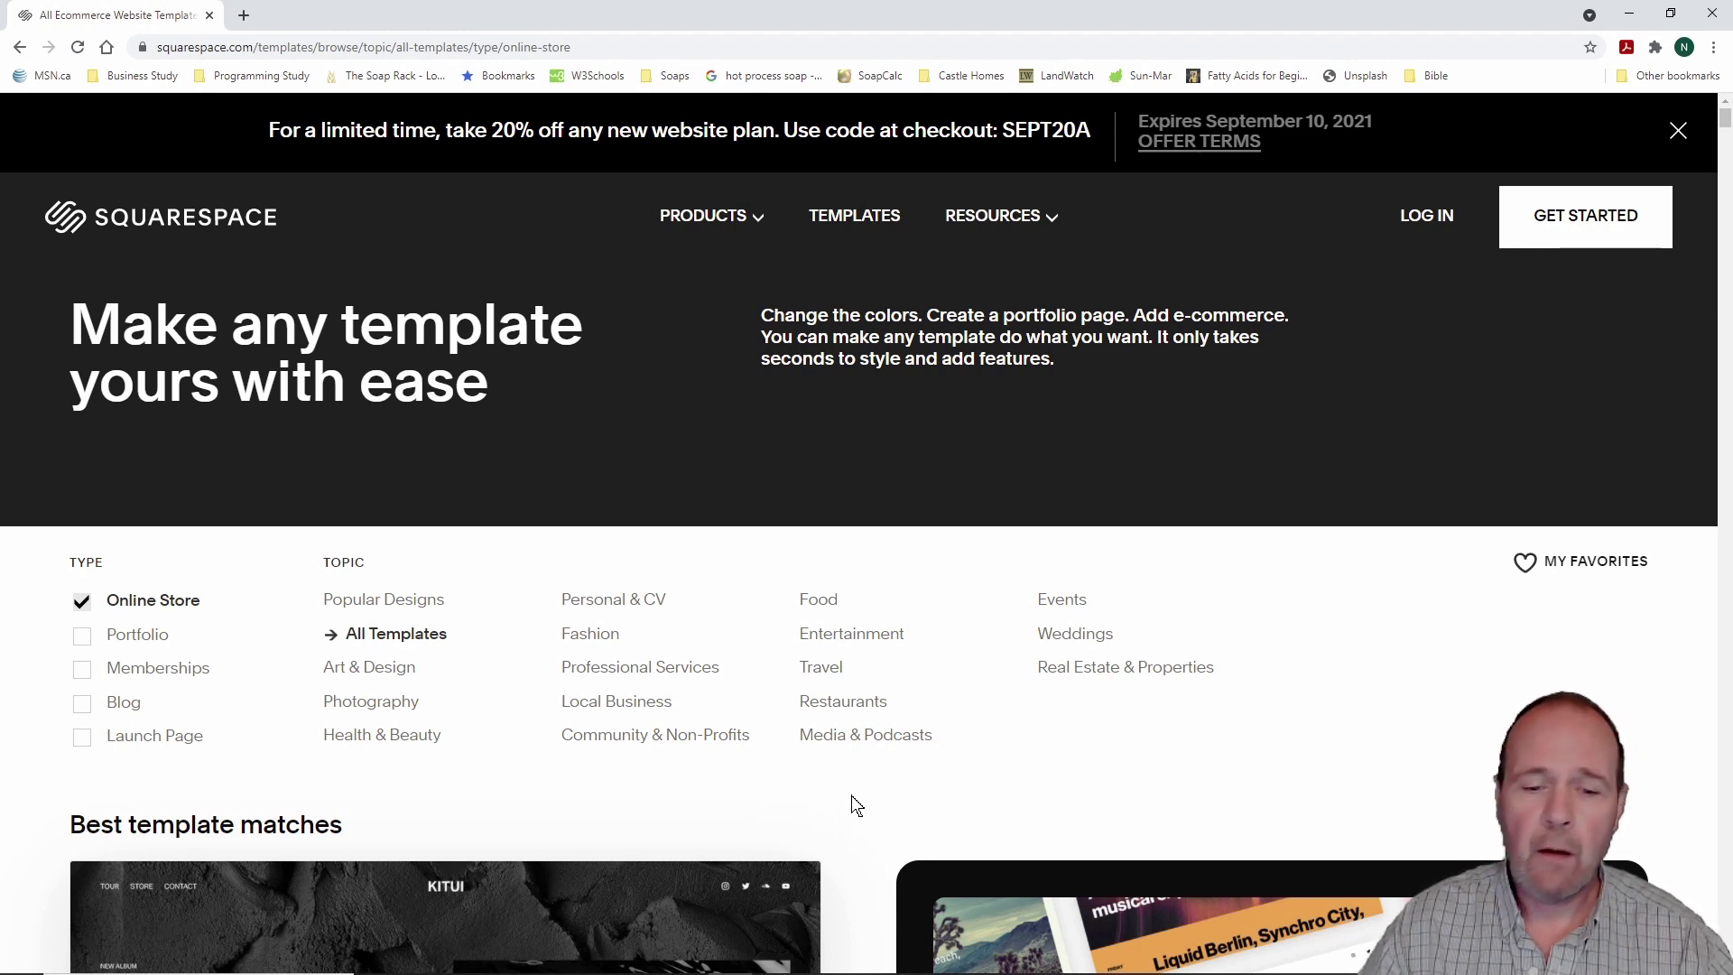
scroll(855, 805, down, 3)
scroll(855, 805, down, 2)
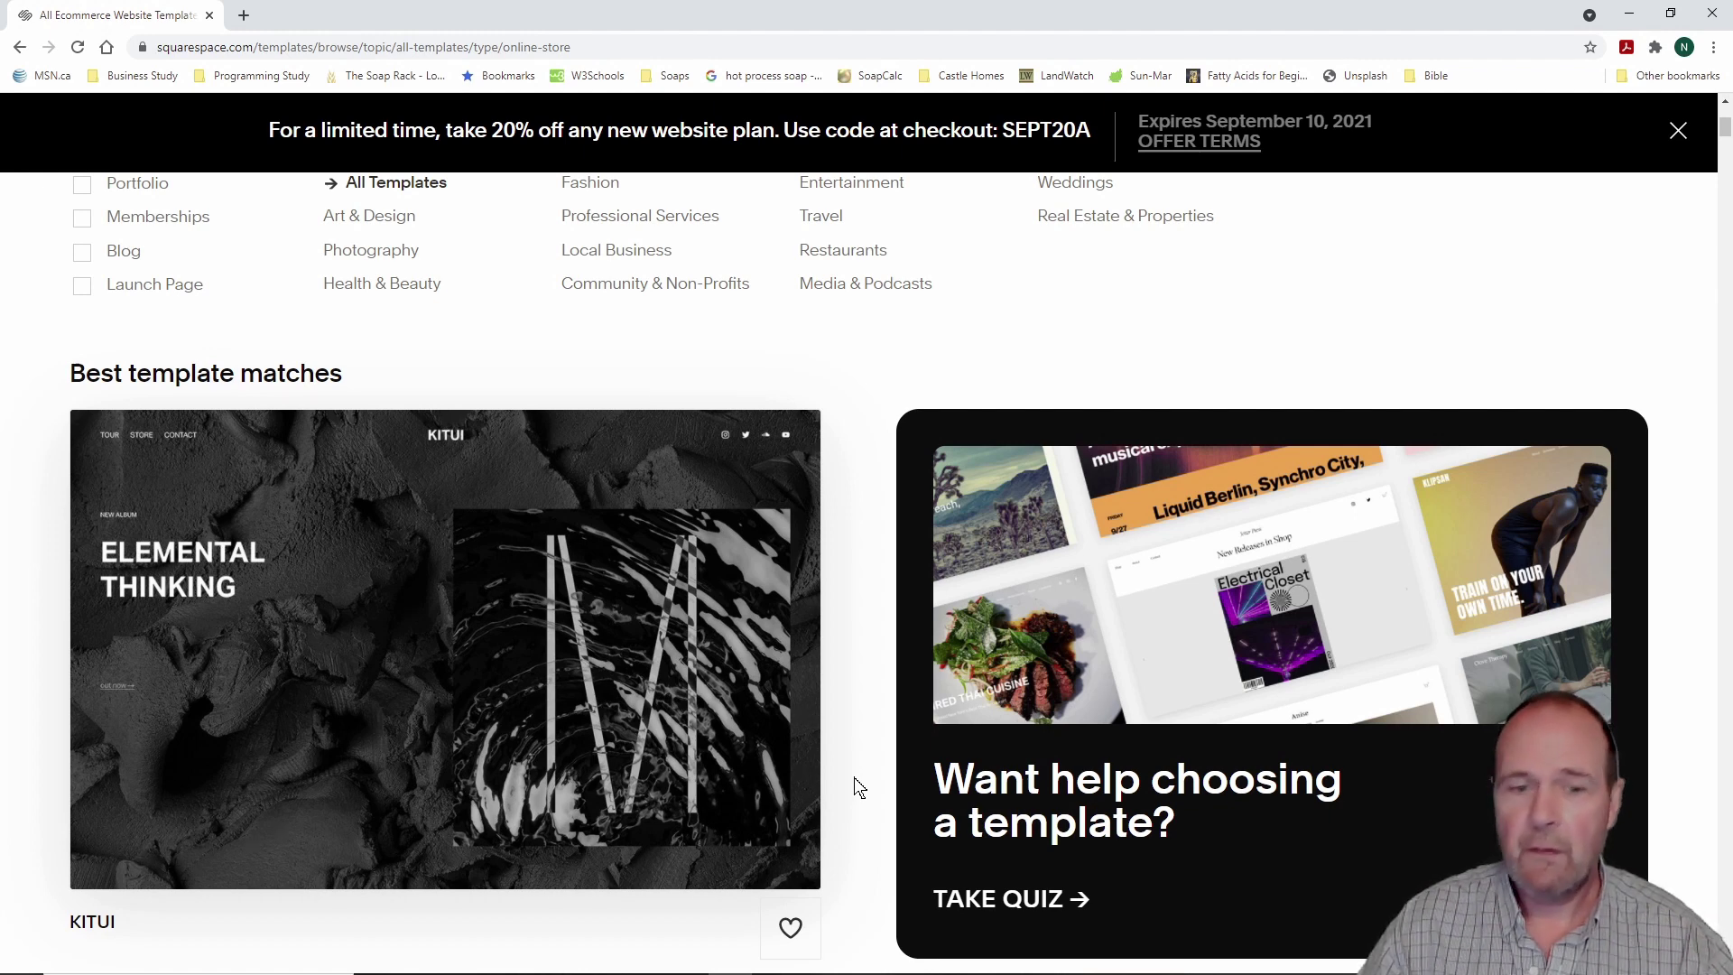
scroll(866, 781, up, 2)
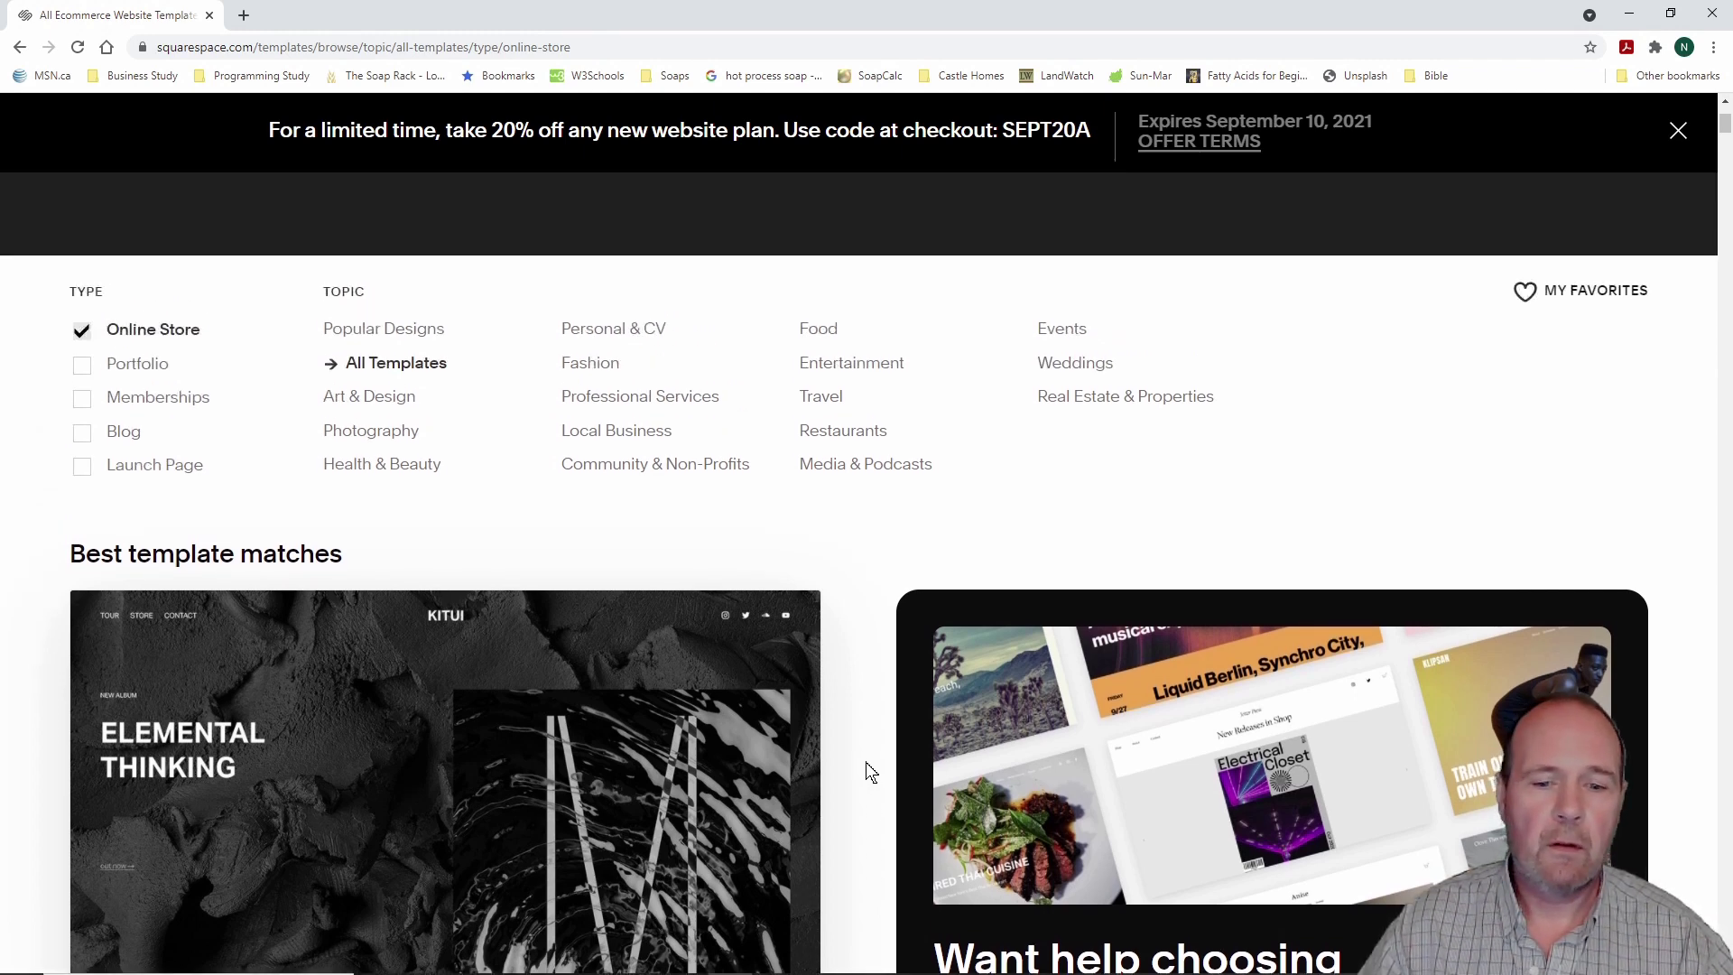
scroll(873, 772, down, 2)
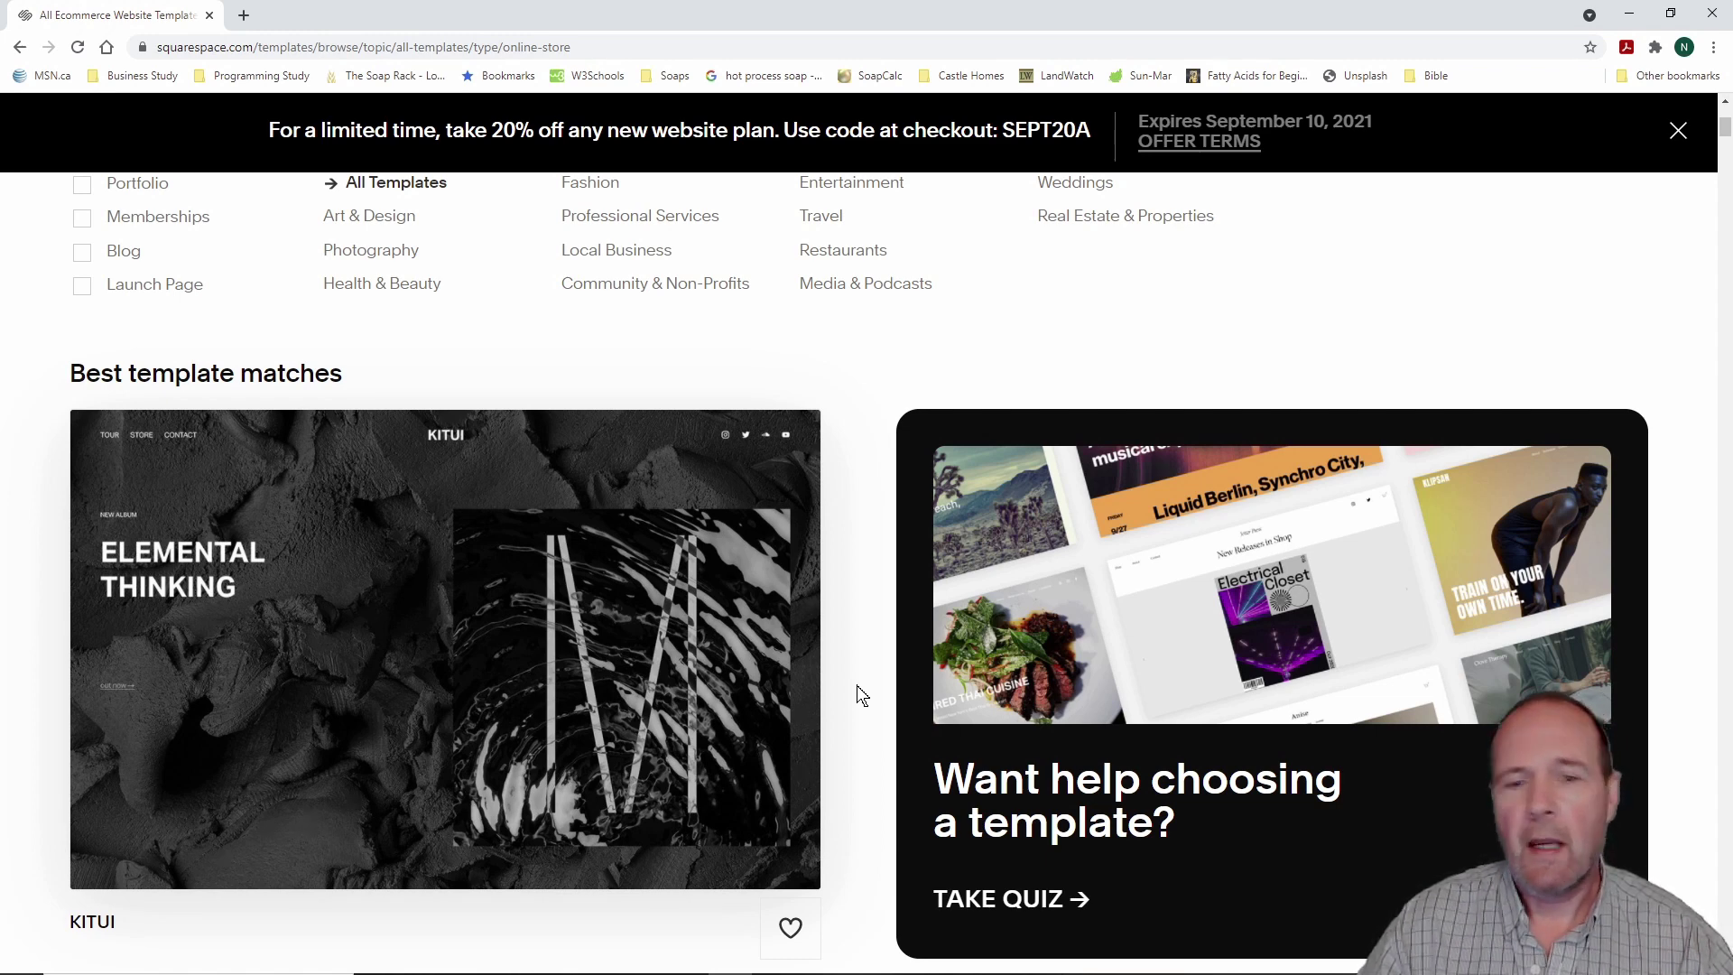
scroll(860, 694, up, 2)
scroll(860, 693, down, 3)
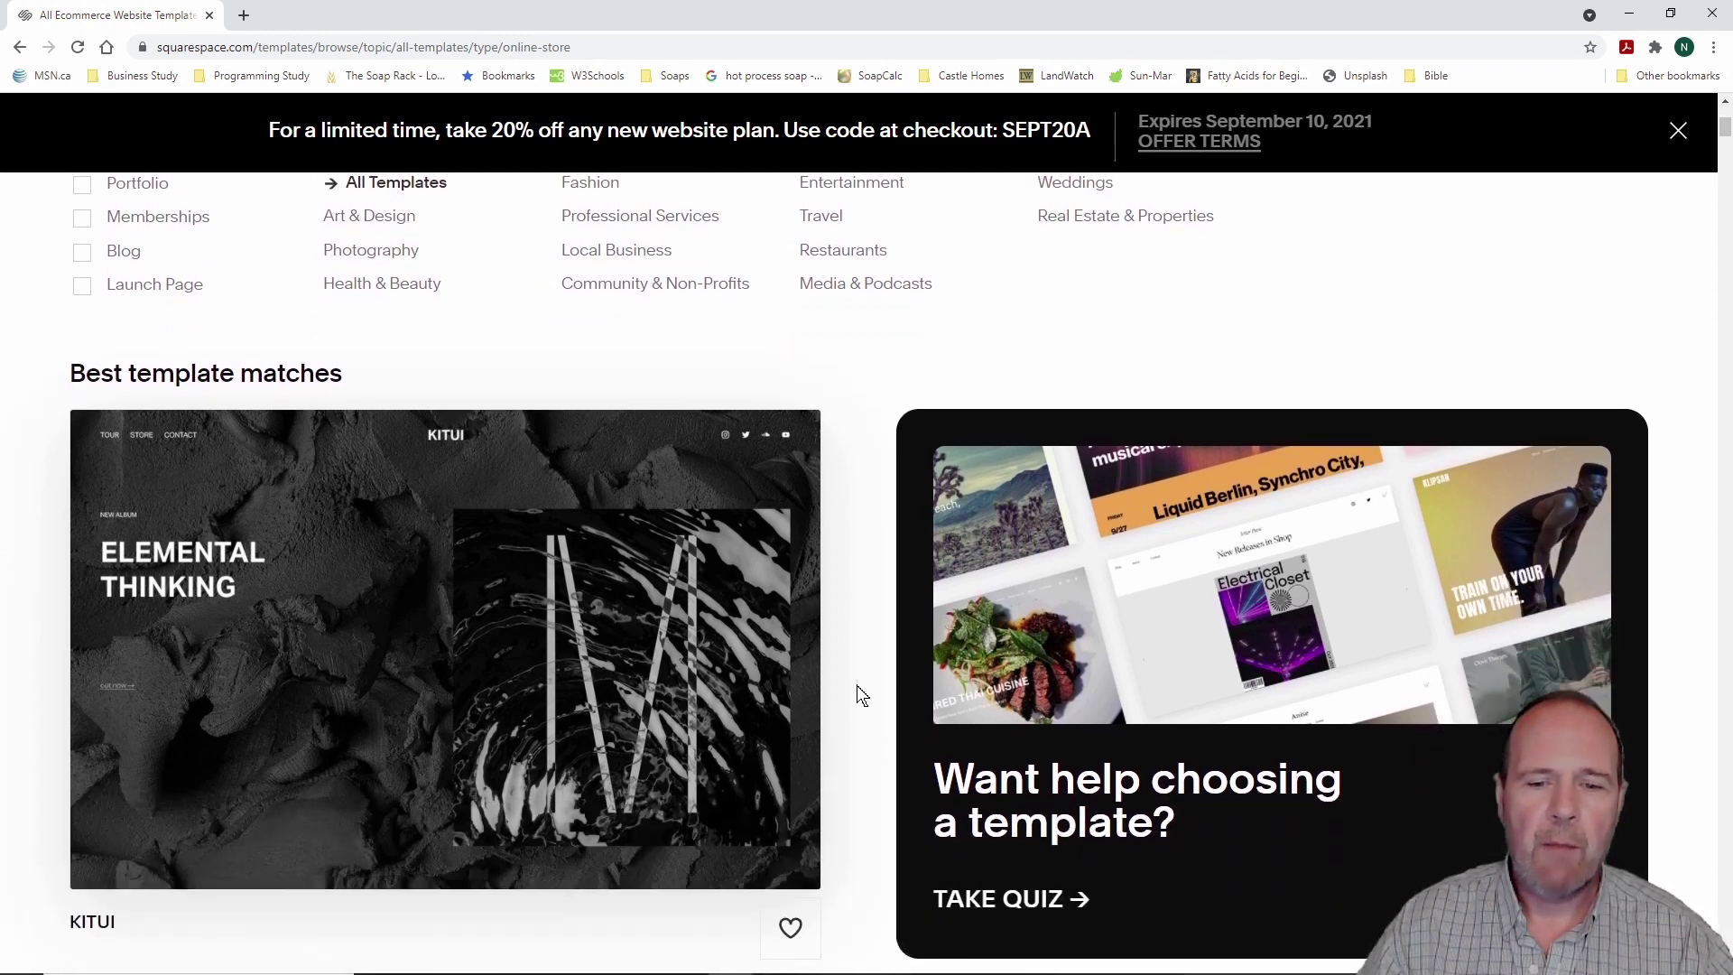
scroll(860, 693, up, 1)
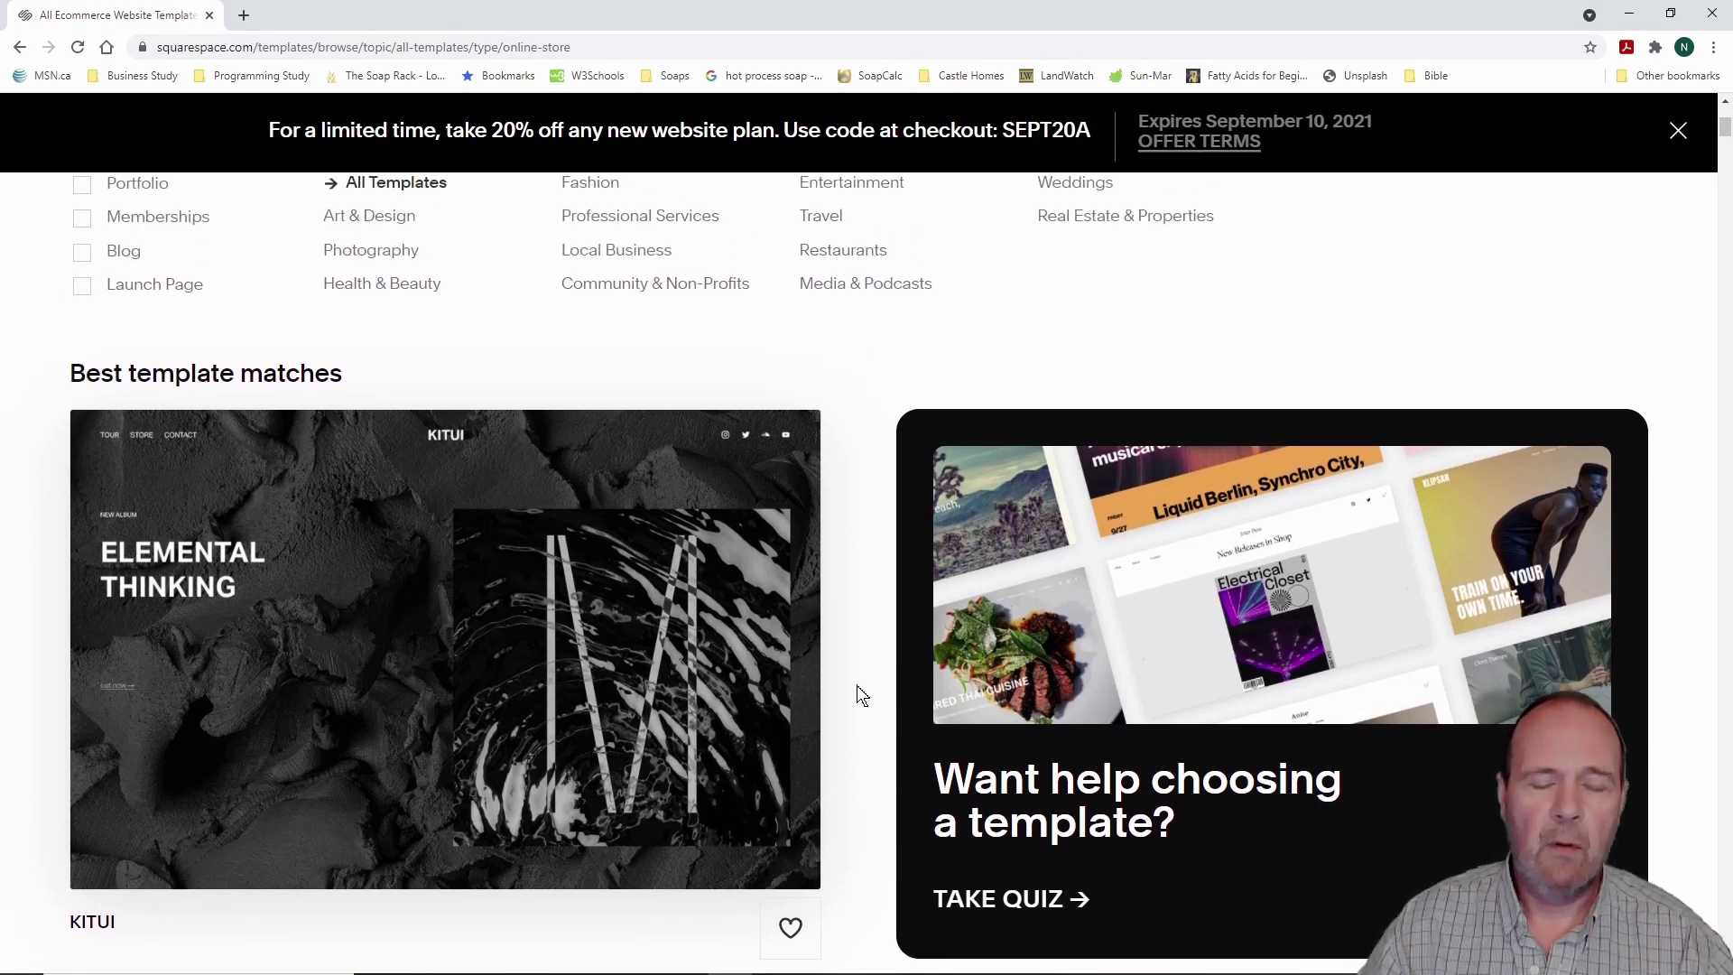
scroll(860, 694, up, 1)
scroll(860, 694, down, 2)
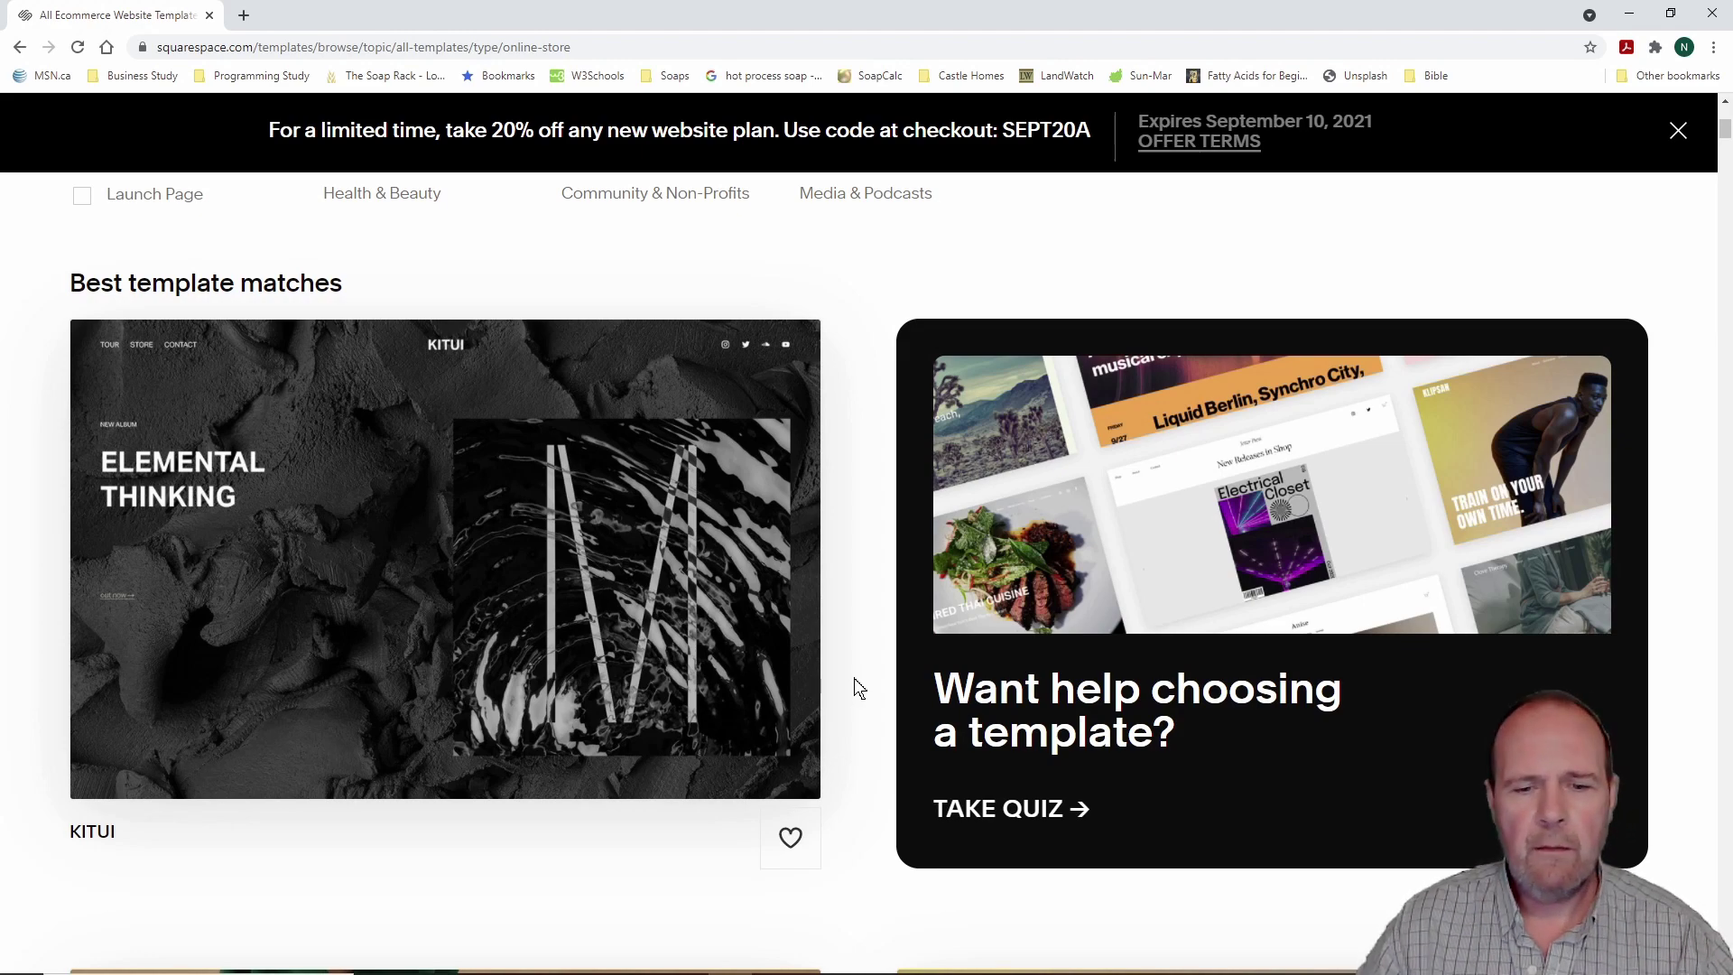
scroll(859, 688, down, 10)
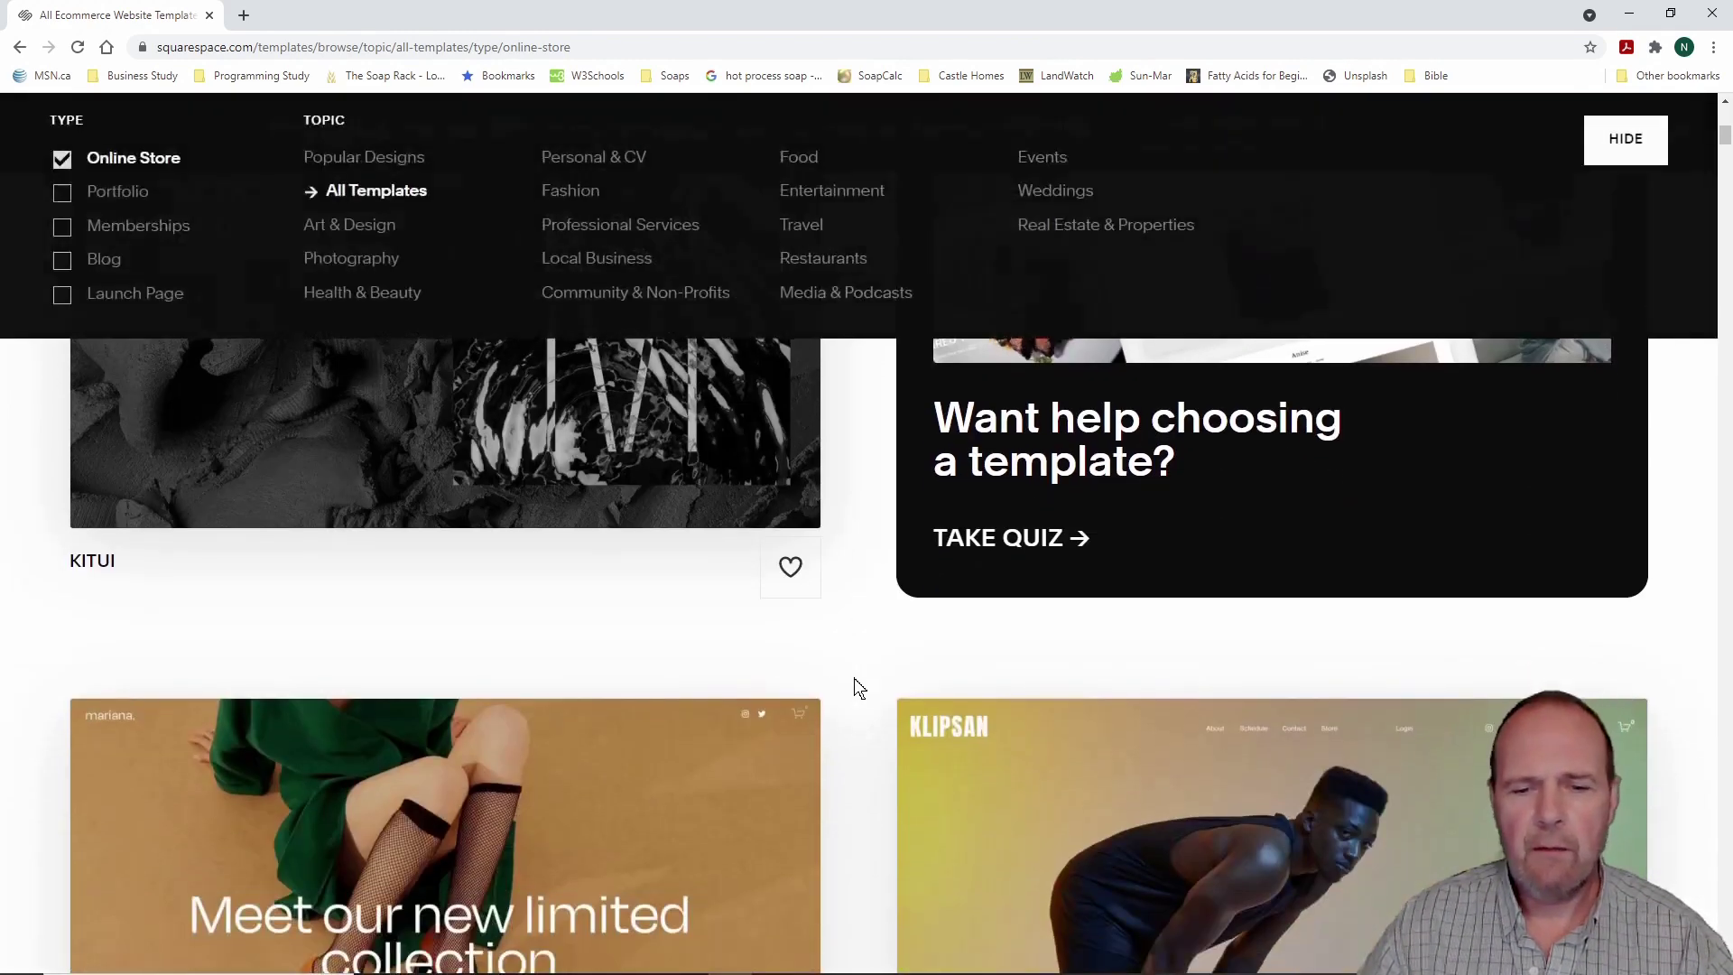
scroll(860, 688, up, 10)
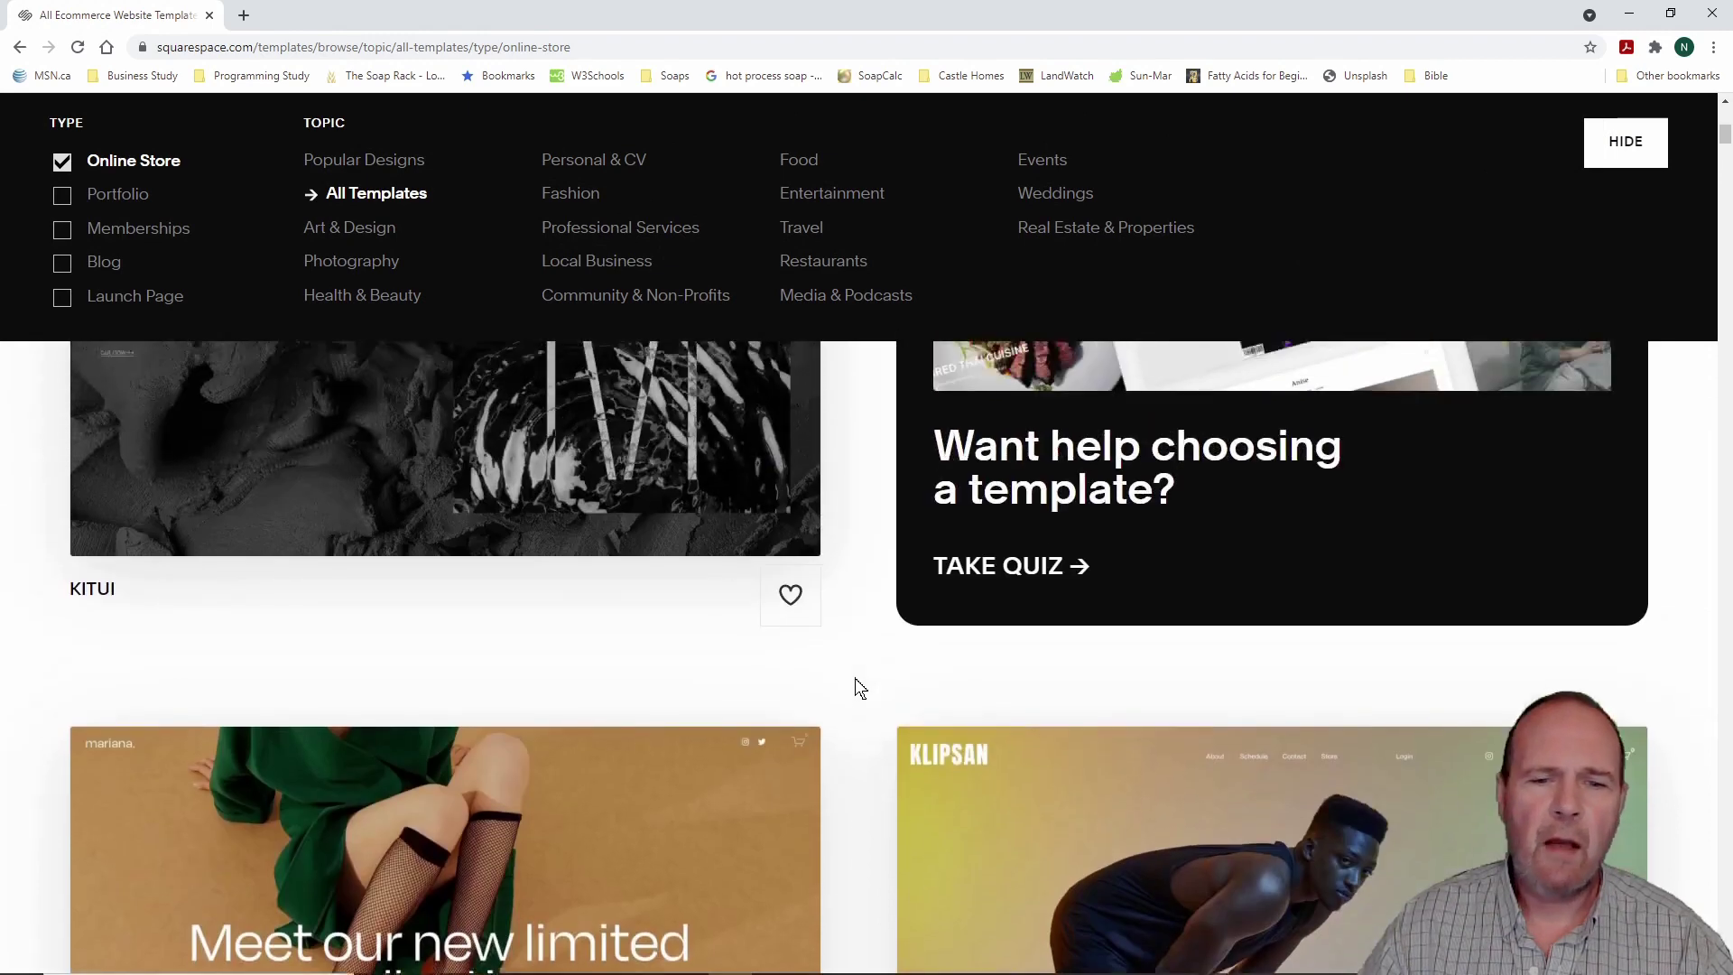
scroll(859, 688, down, 3)
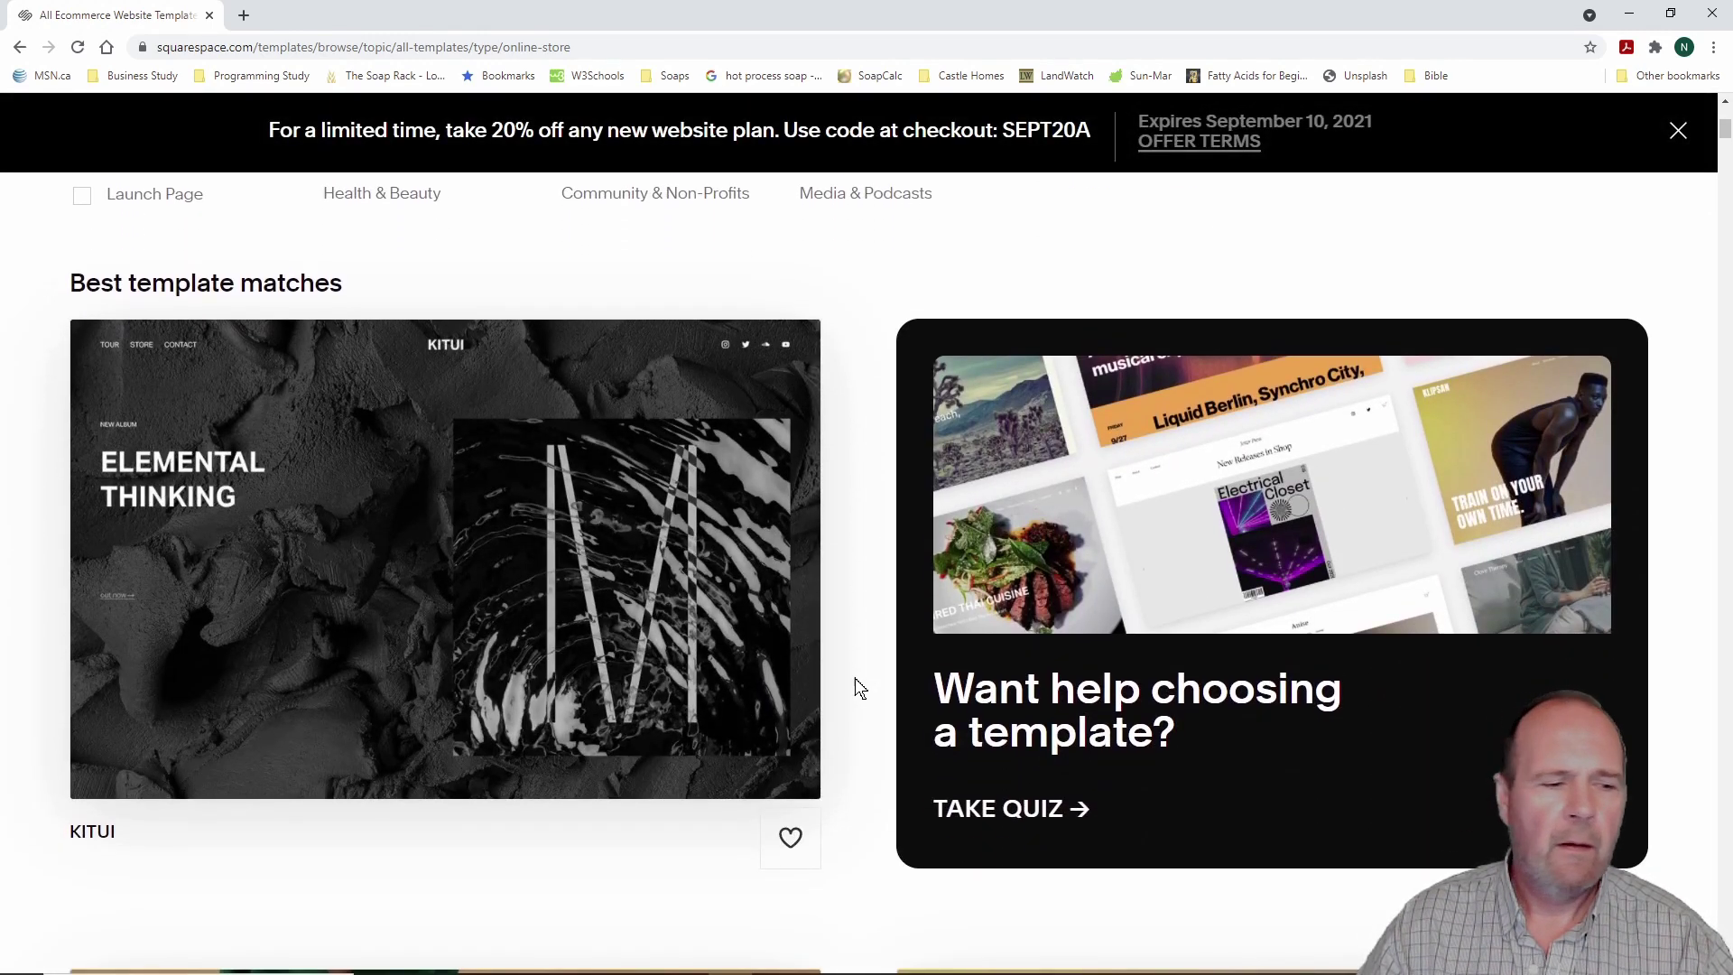
scroll(859, 688, down, 8)
scroll(859, 688, up, 1)
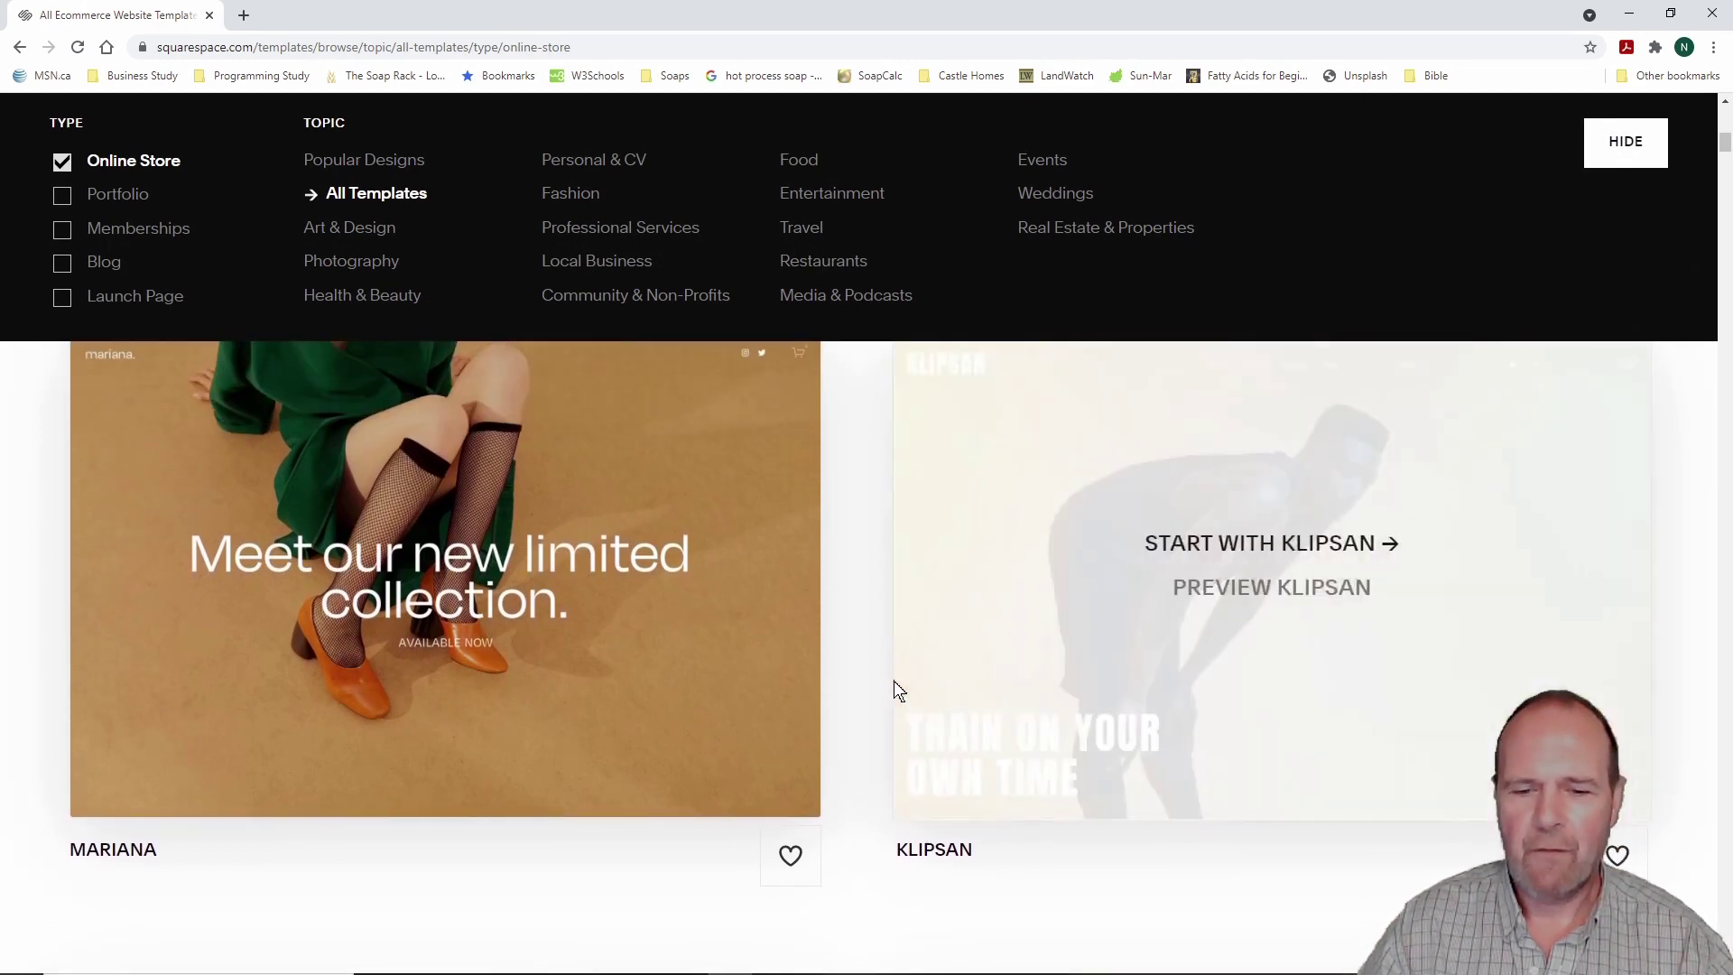
scroll(856, 650, up, 1)
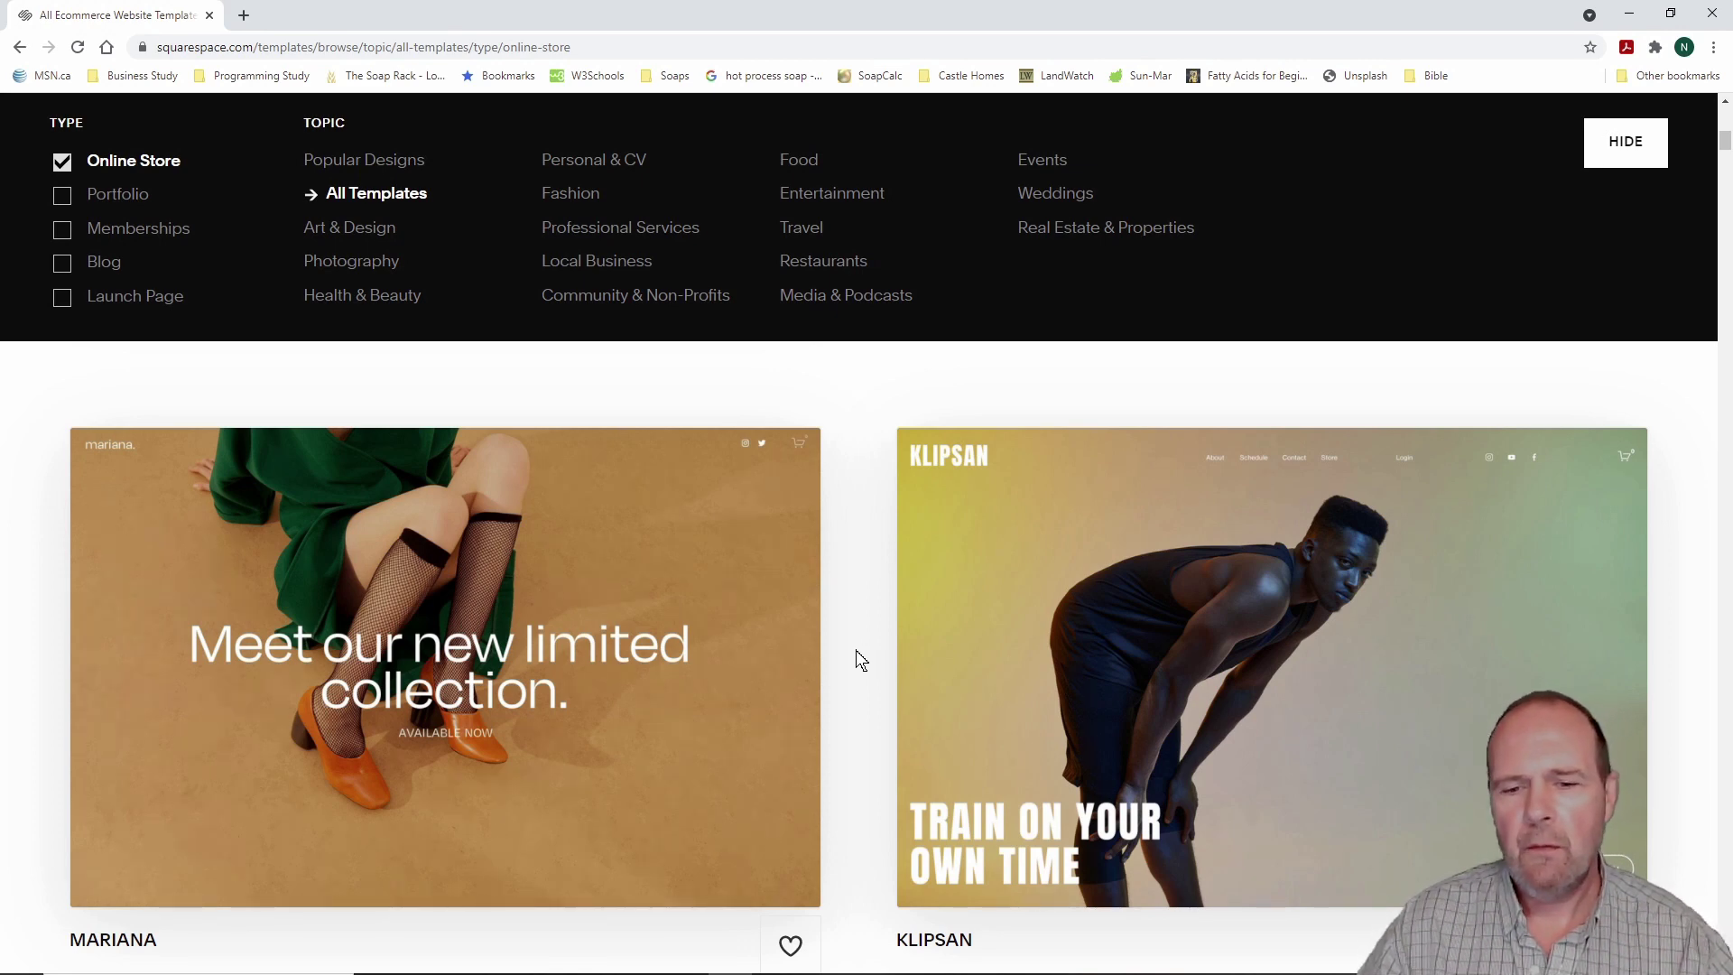
mouse_move(1297, 639)
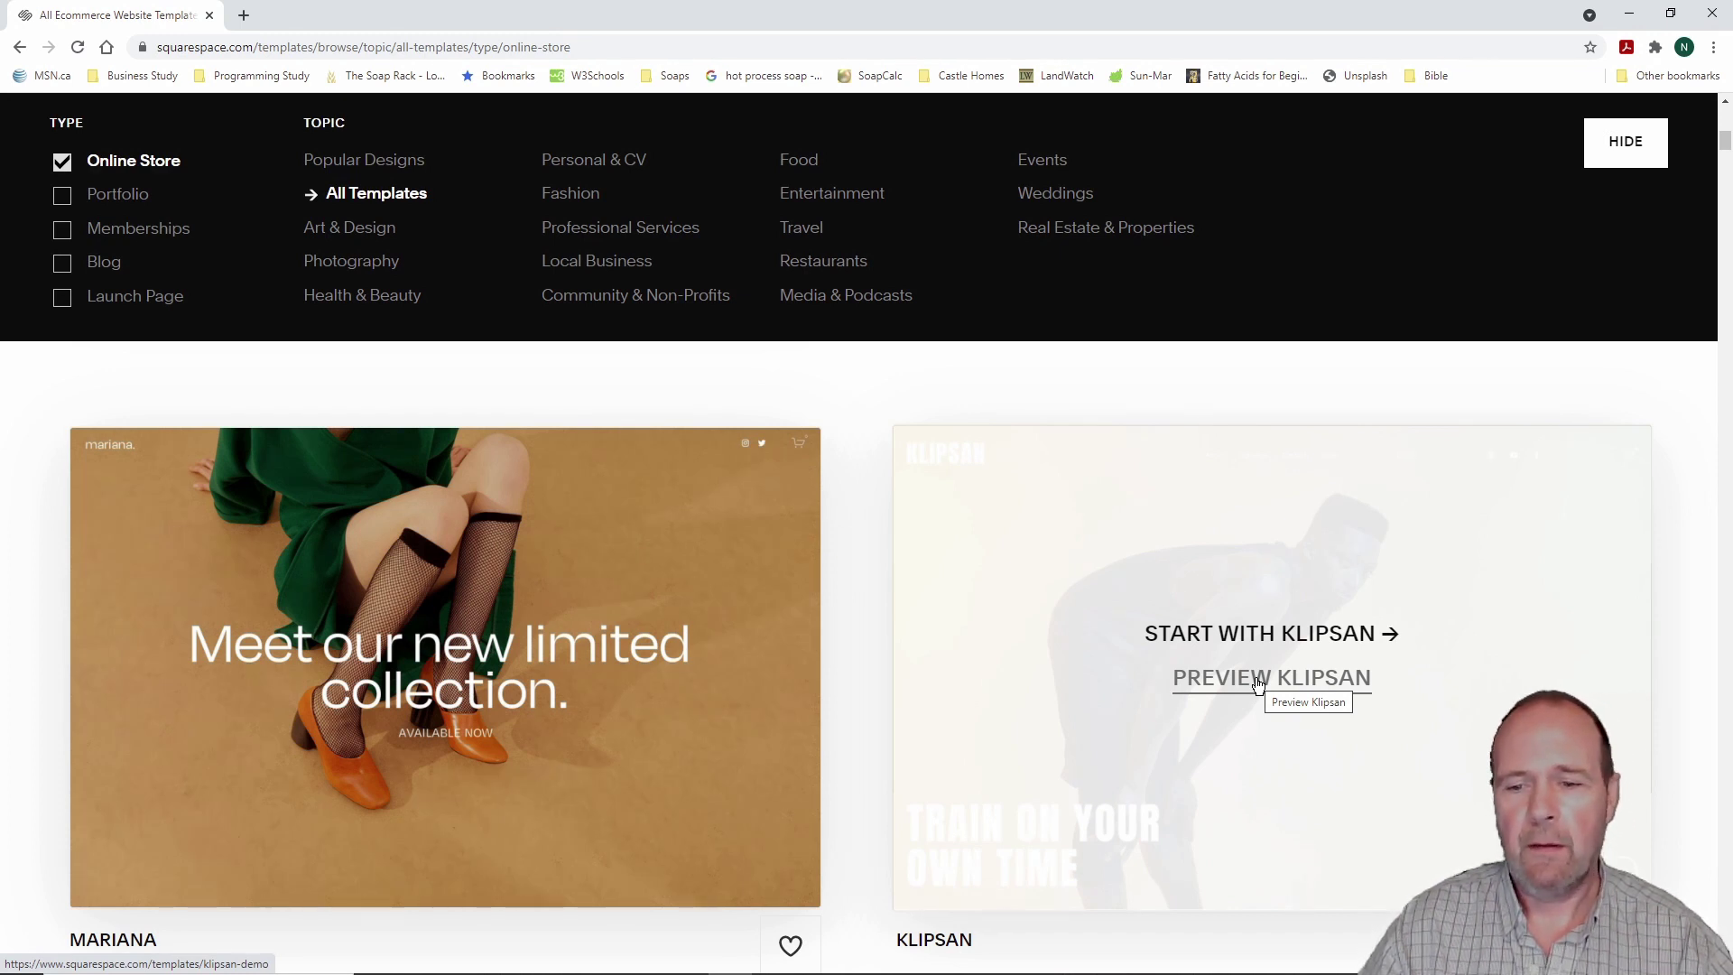
click(1258, 679)
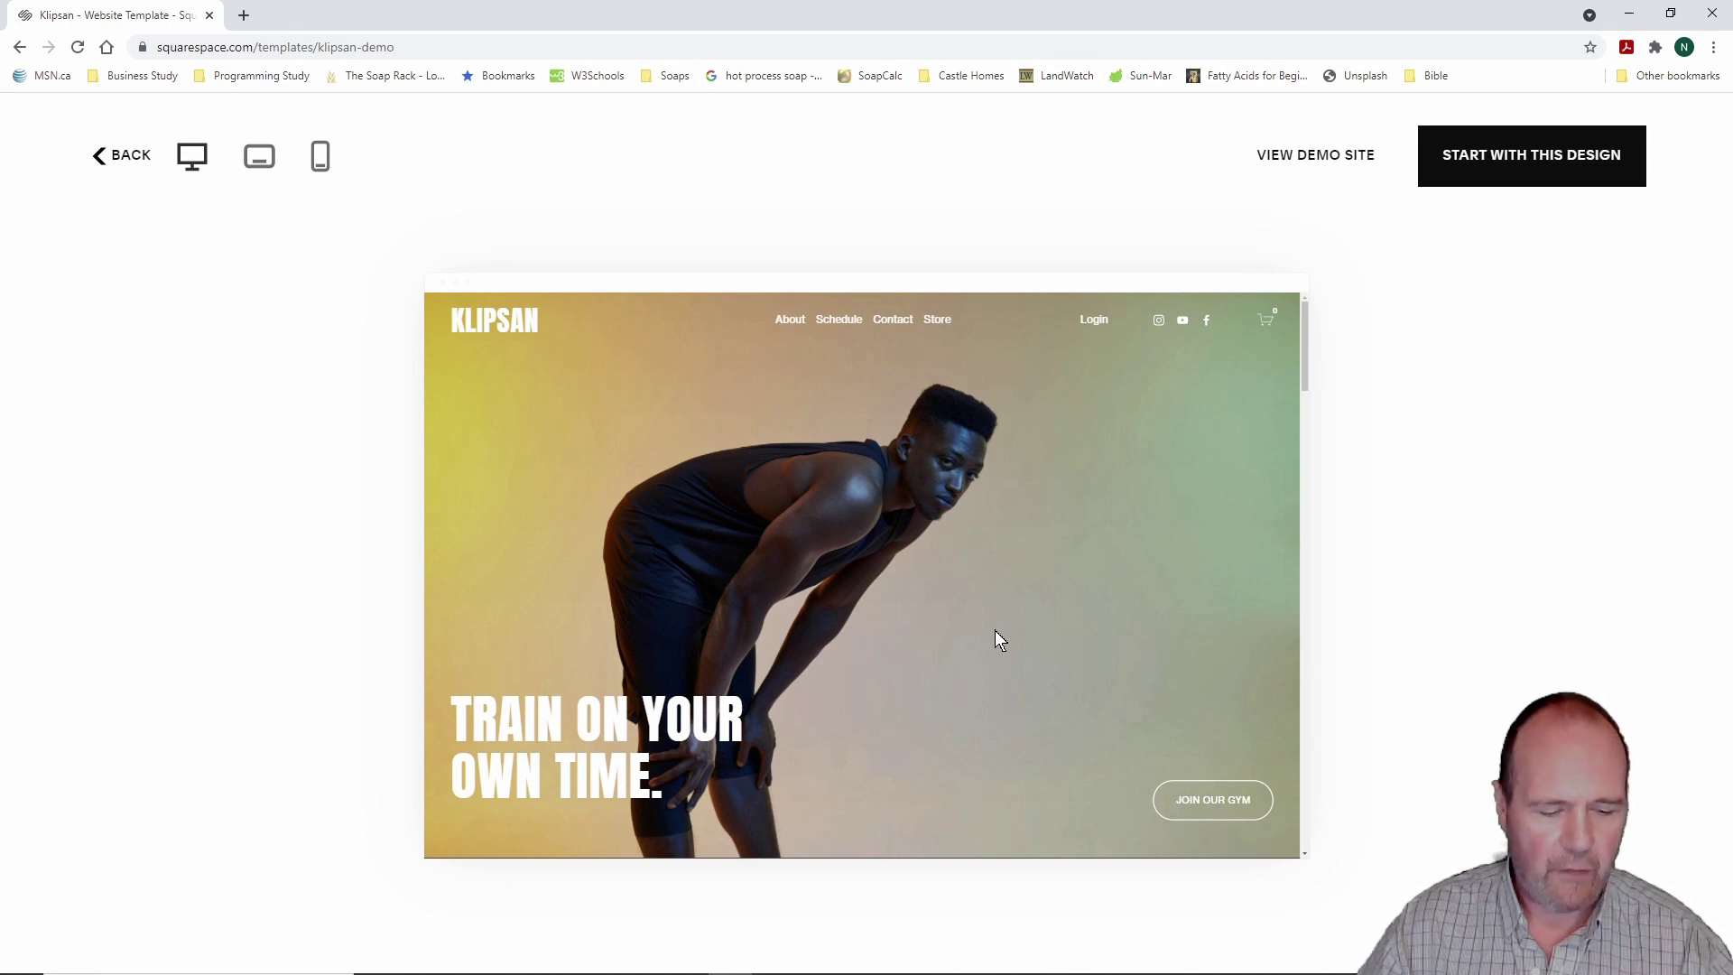
mouse_move(732, 262)
mouse_down()
mouse_move(881, 336)
mouse_move(1023, 370)
mouse_up()
key(Escape)
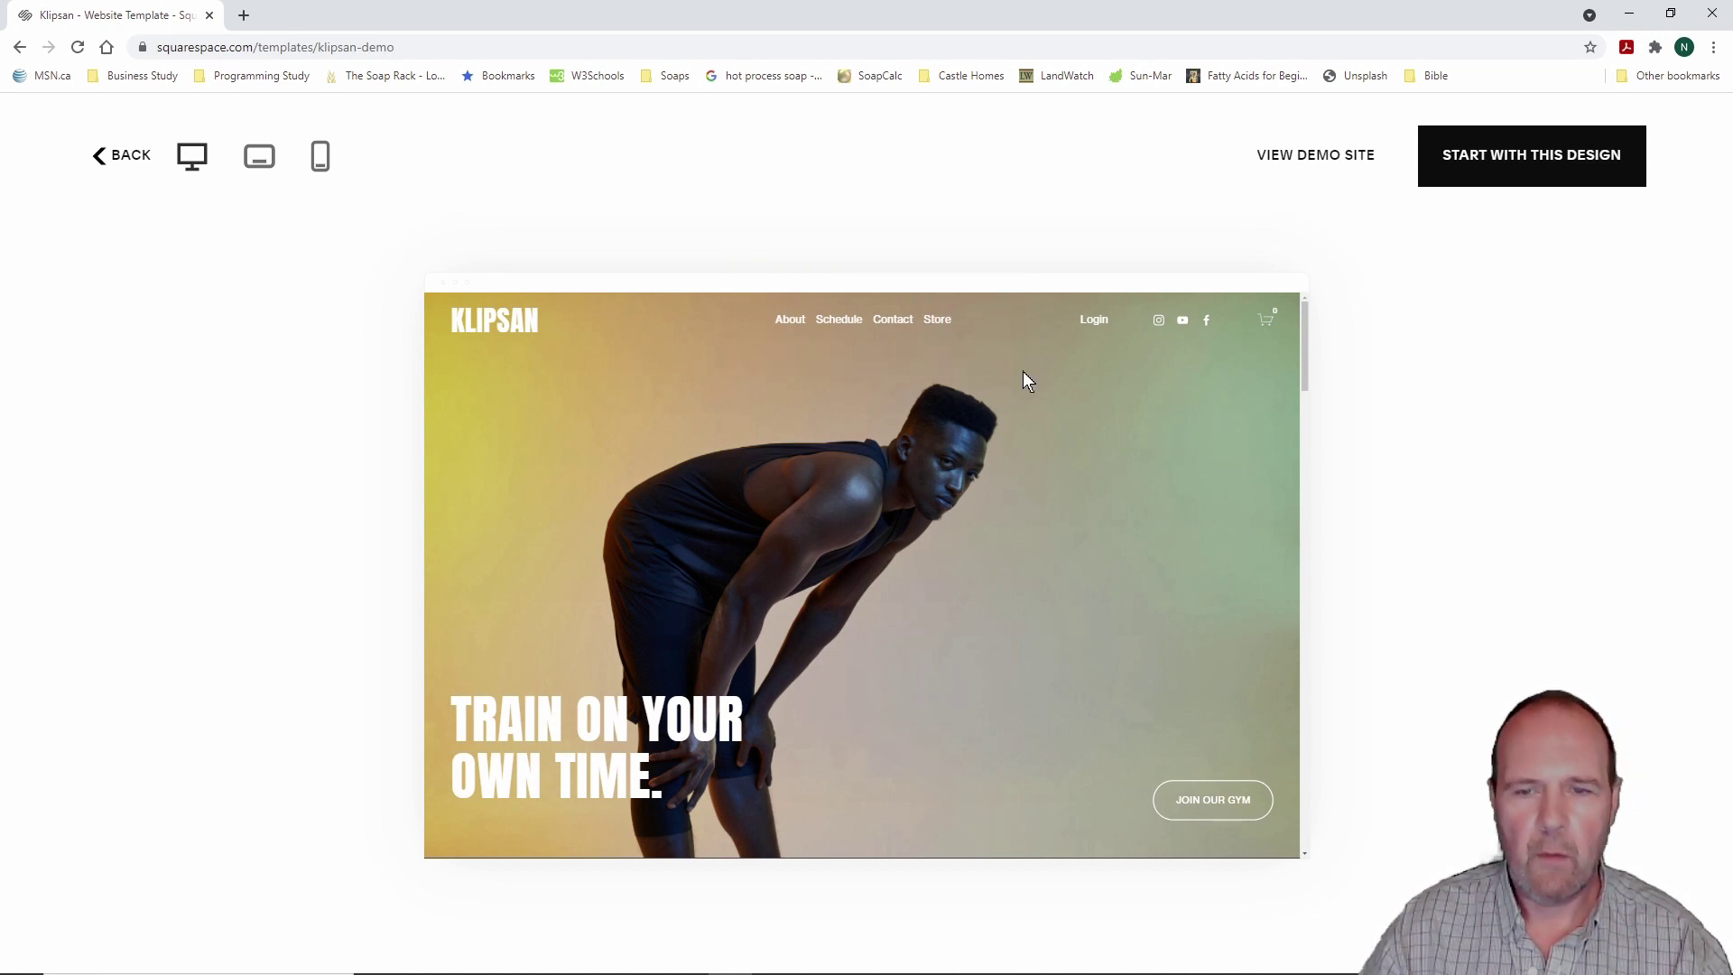
drag(1037, 255, 1302, 364)
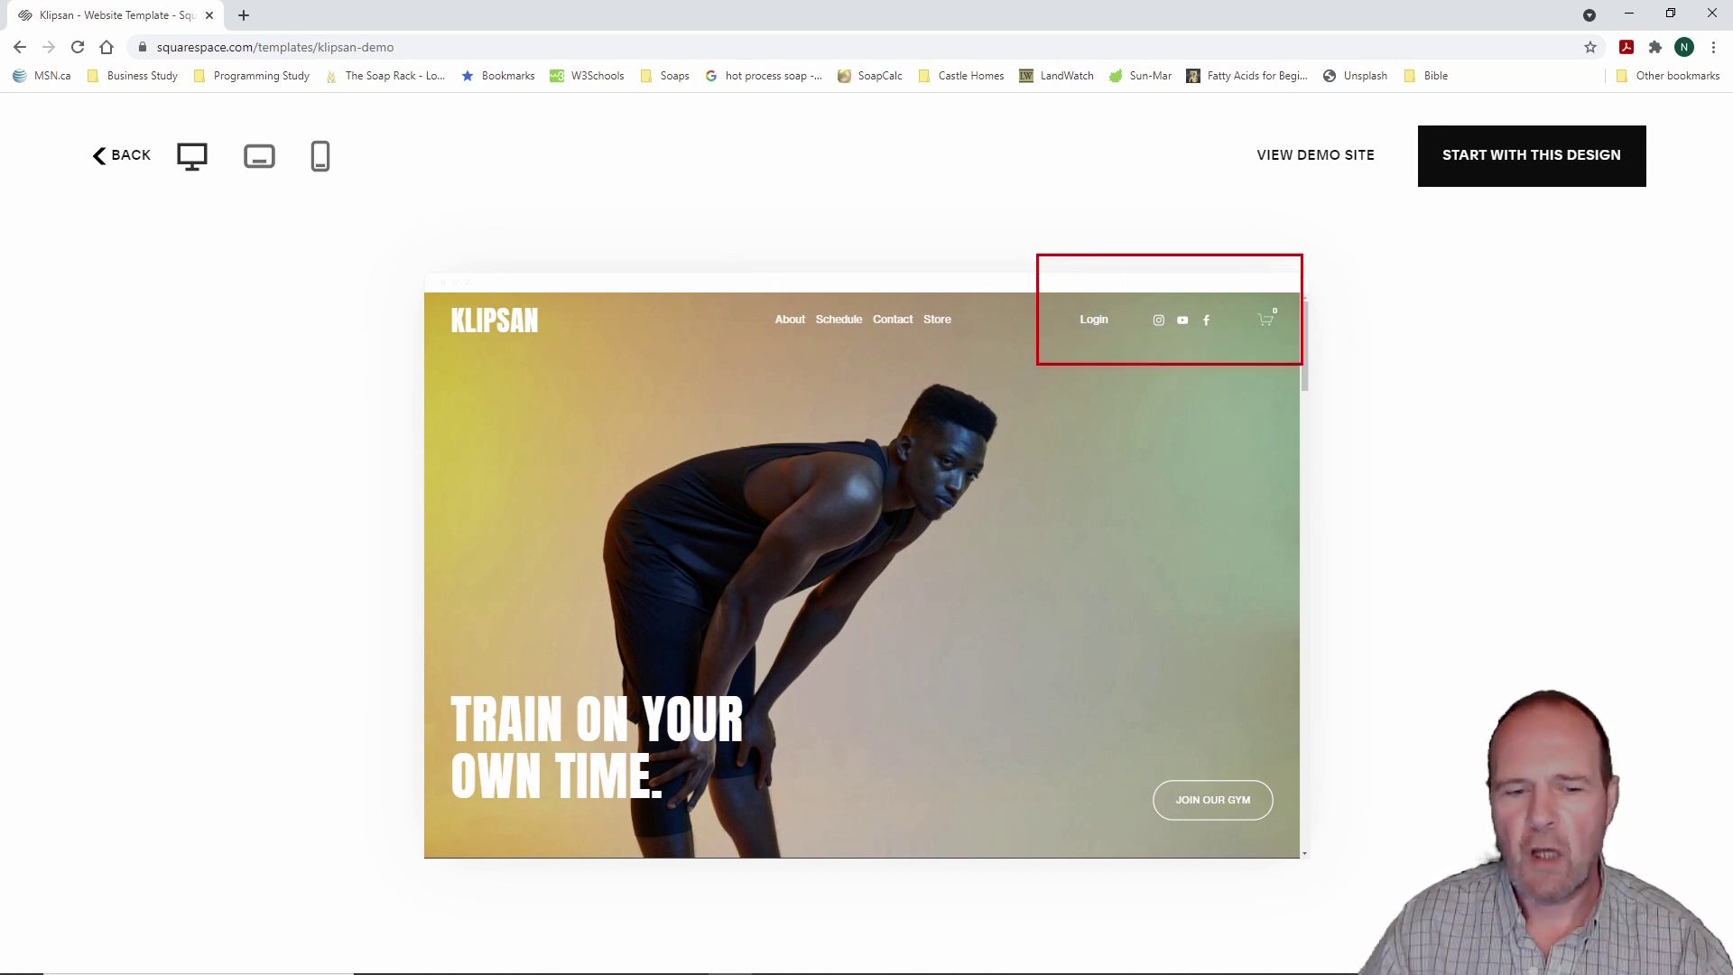
key(Escape)
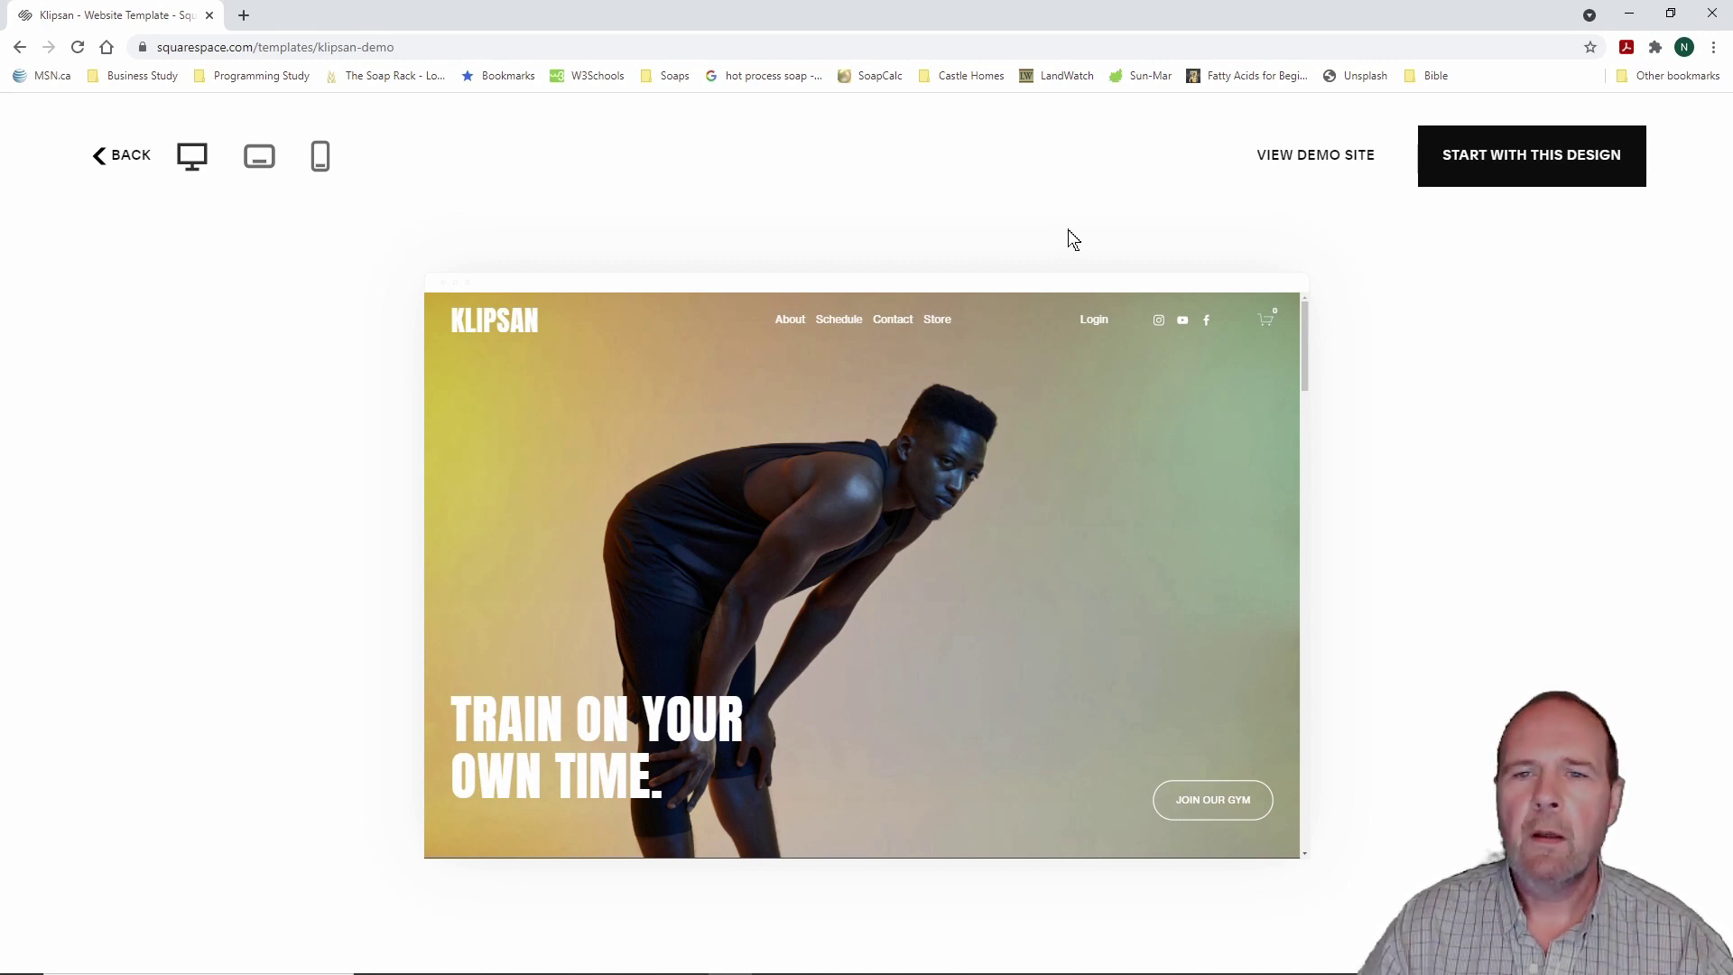
key(ctrl+2)
drag(1230, 118, 1390, 193)
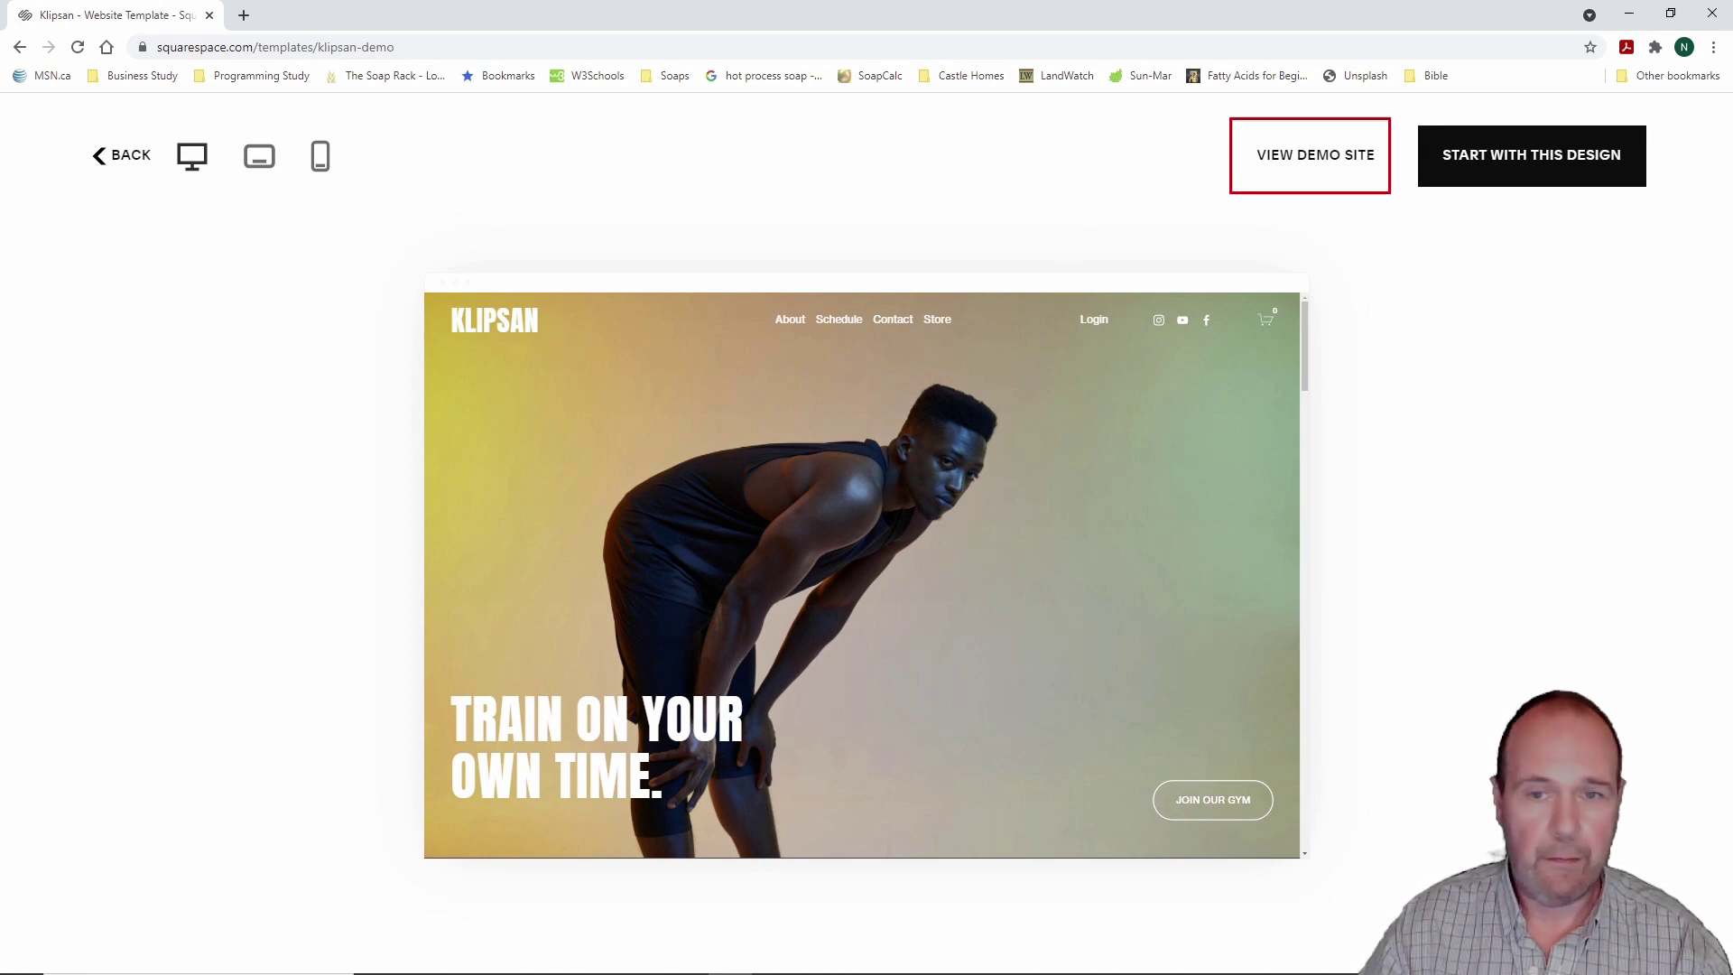
Step: Open the Klipsan demo site in a new tab and scroll through its home page sections
click(1319, 166)
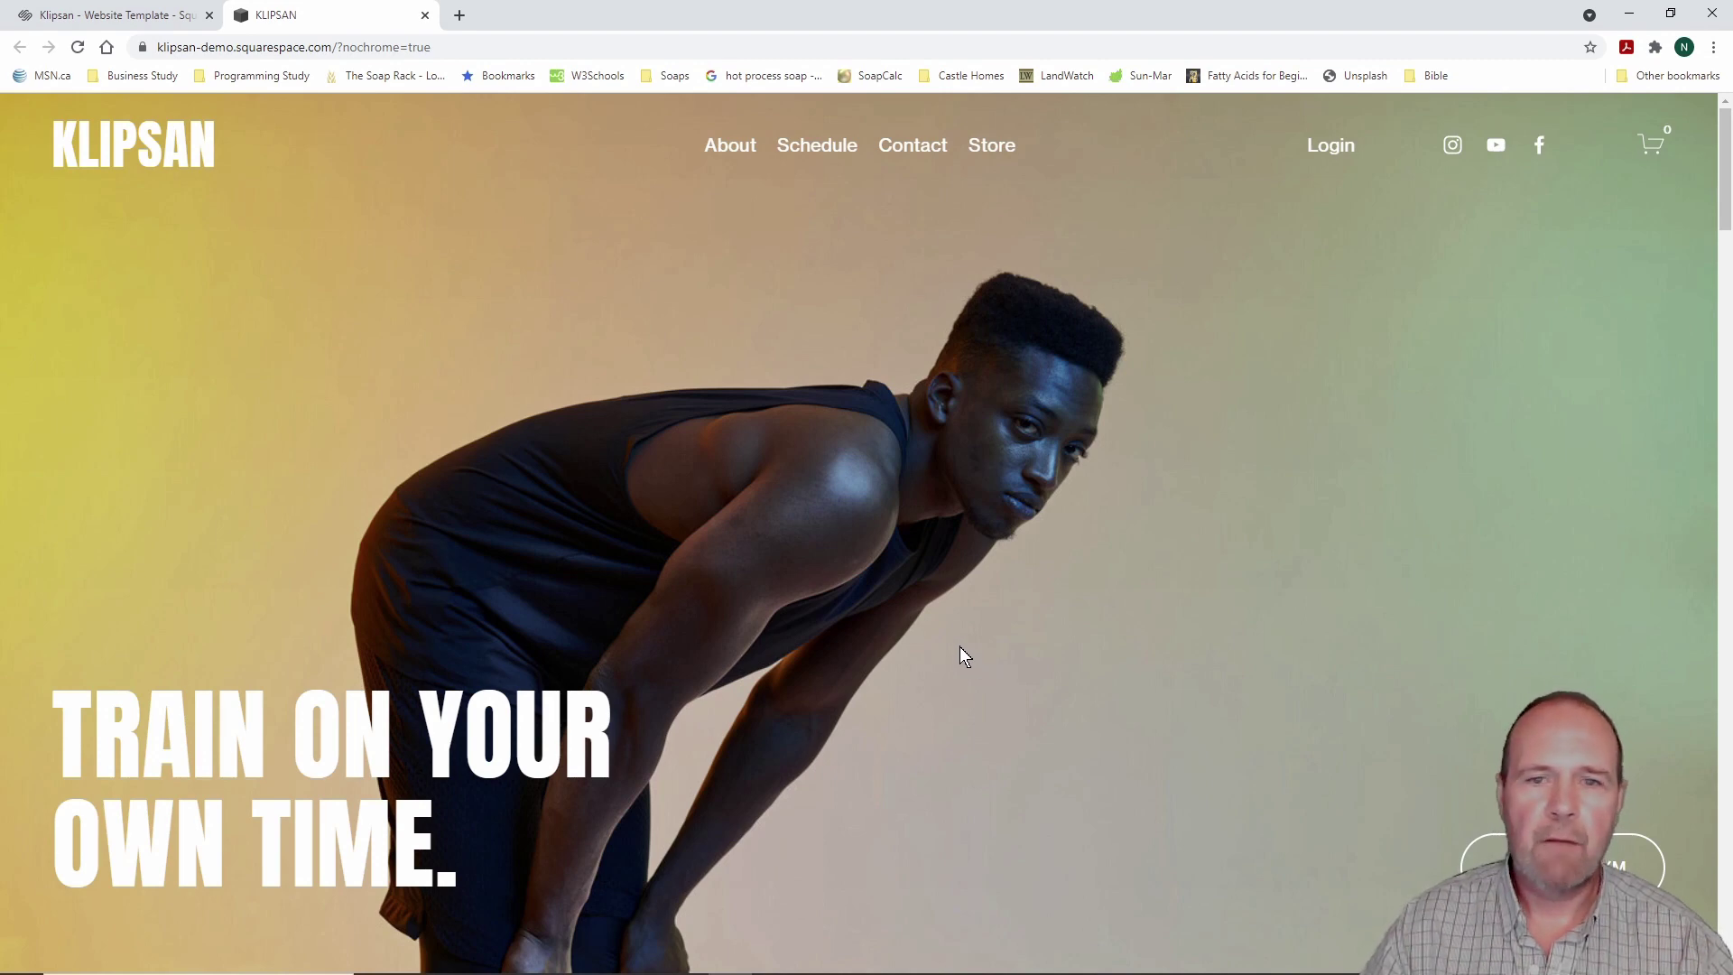
scroll(965, 653, down, 6)
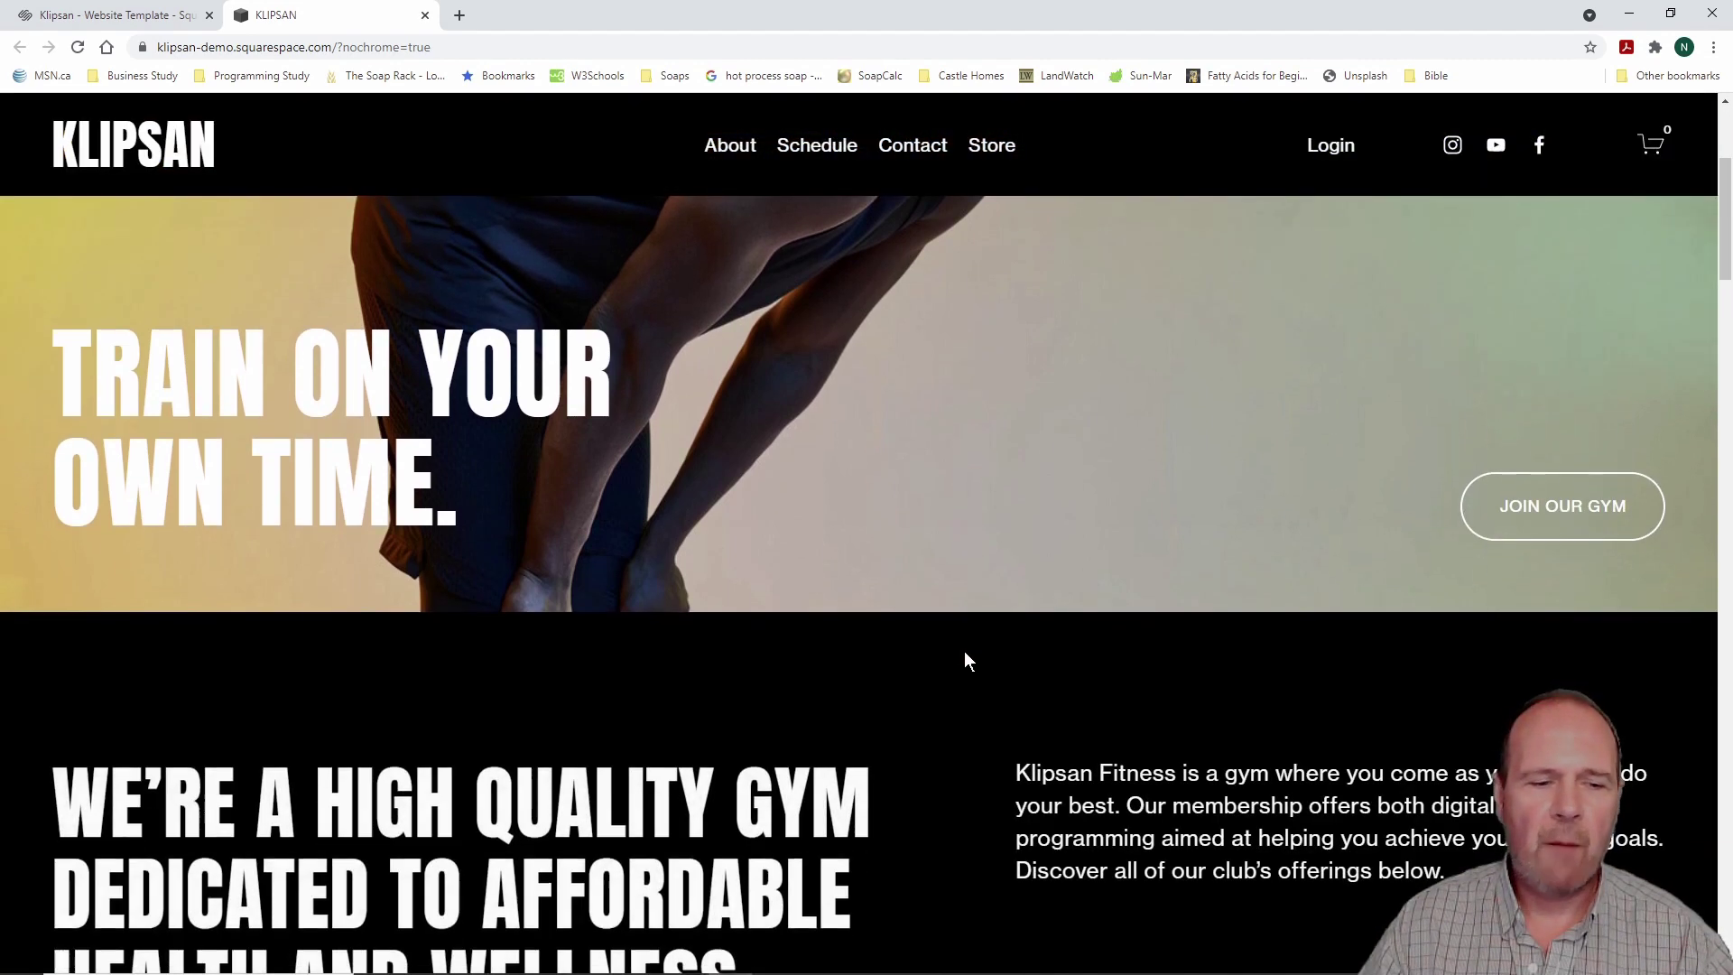
scroll(964, 651, down, 8)
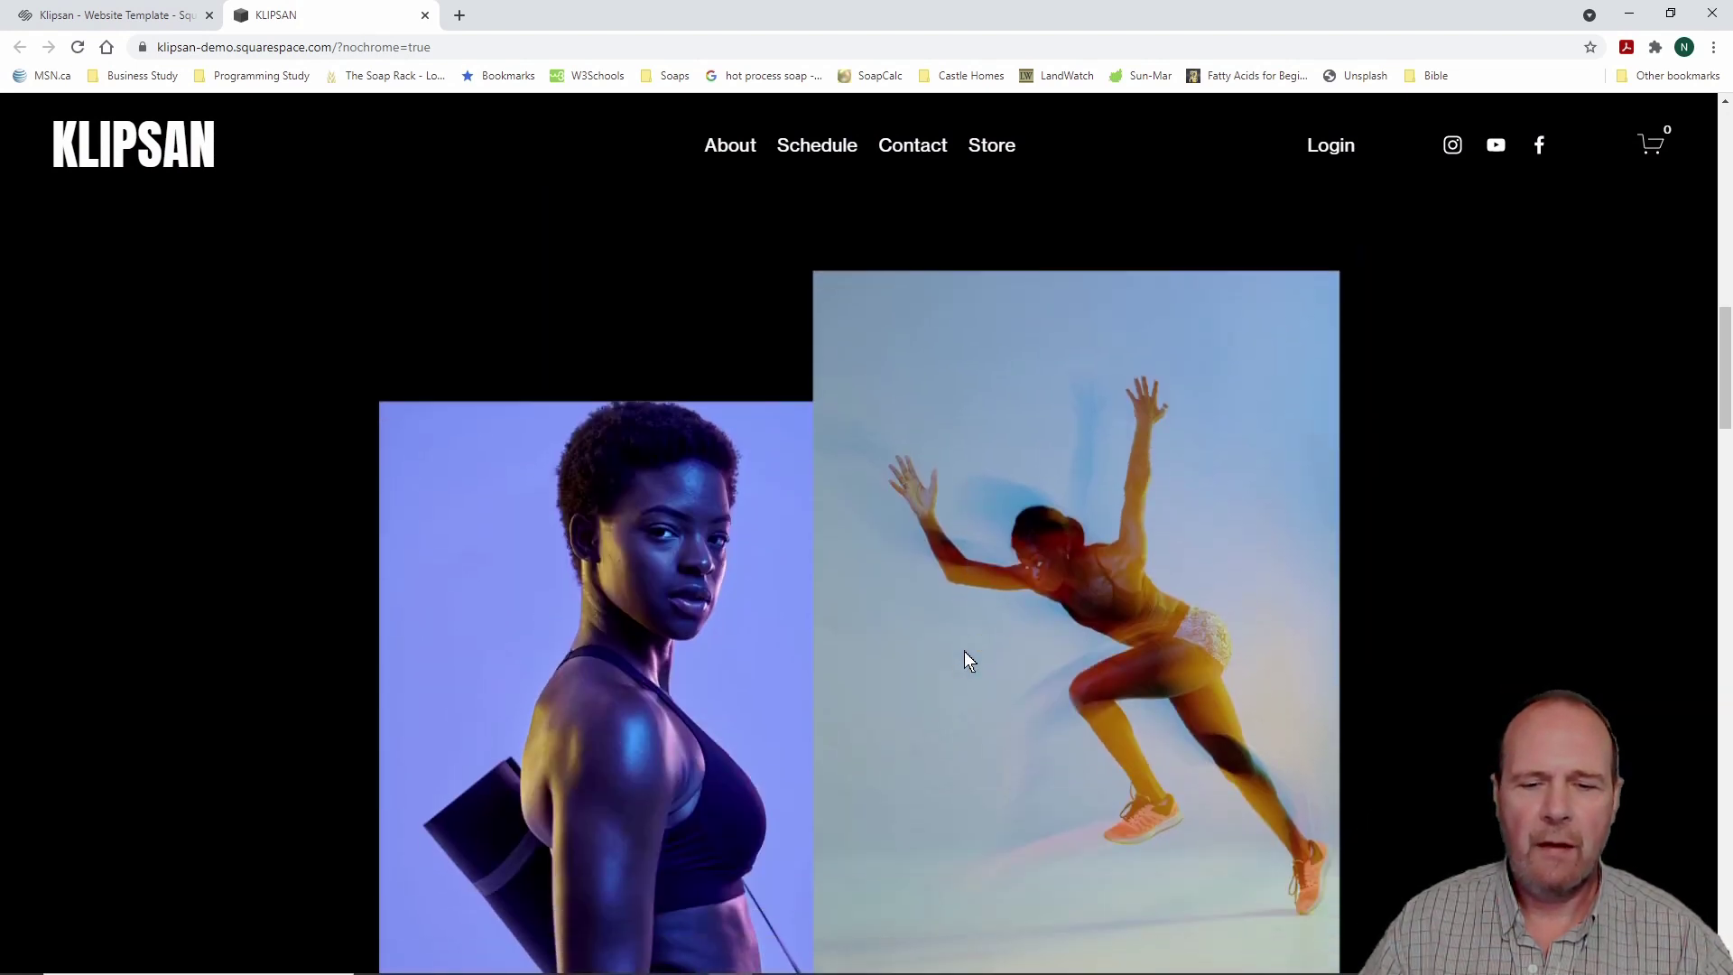
scroll(964, 651, down, 8)
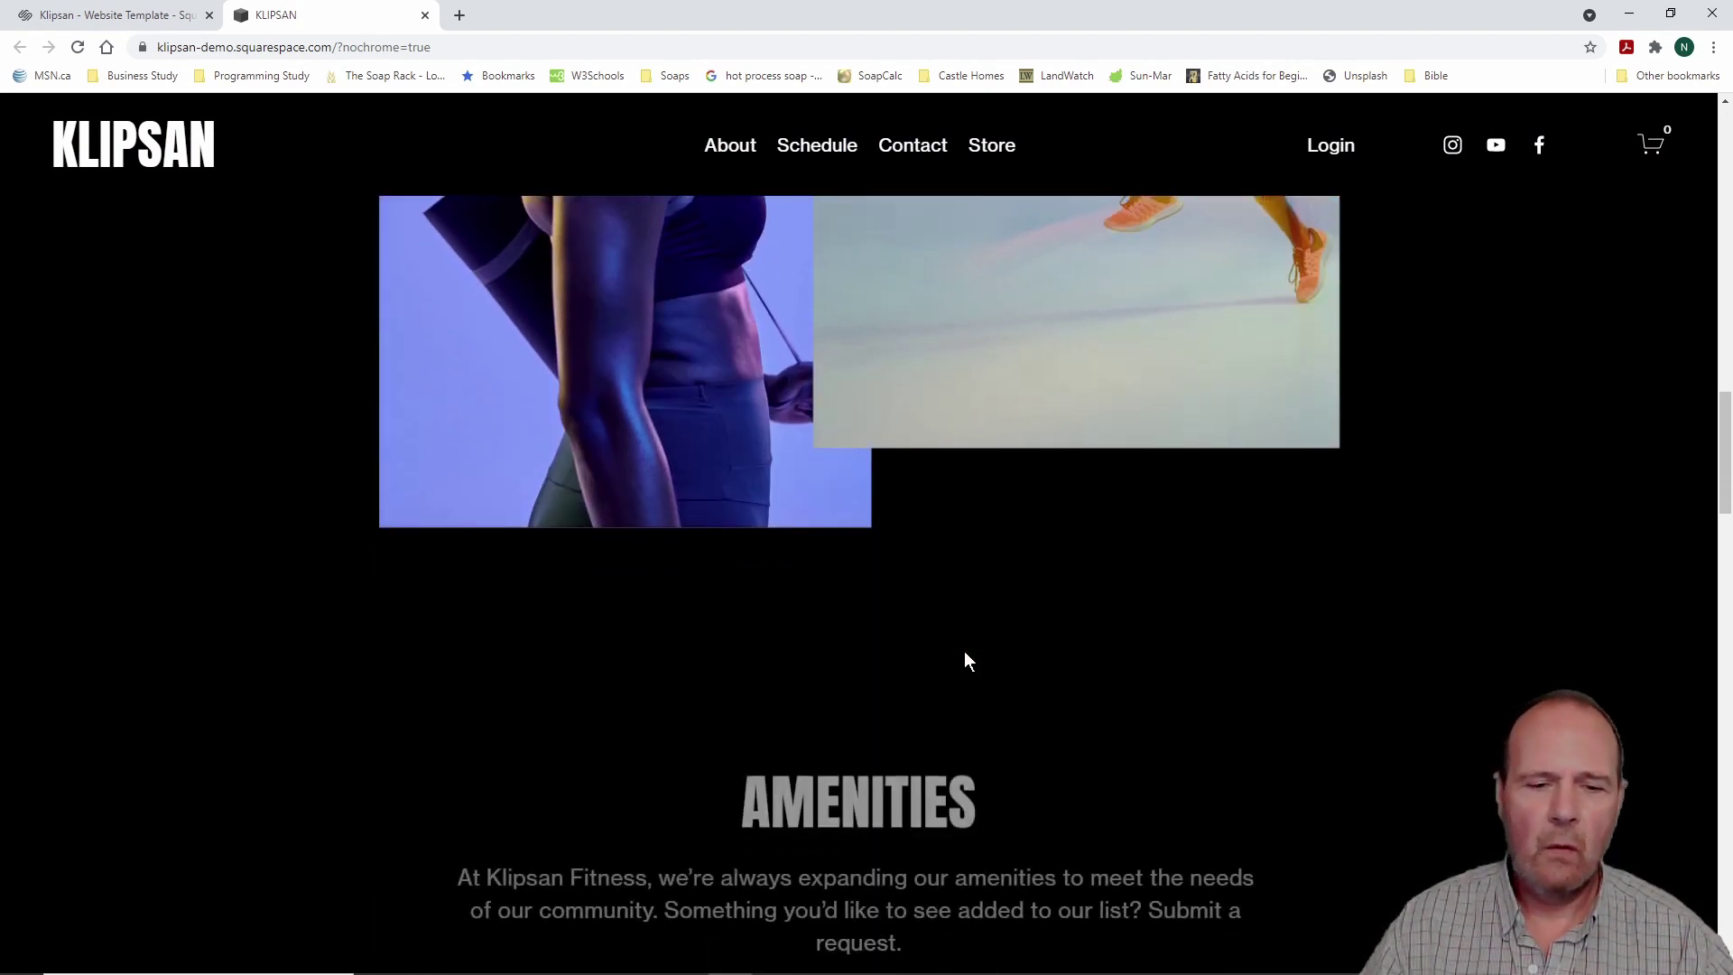
scroll(939, 668, down, 2)
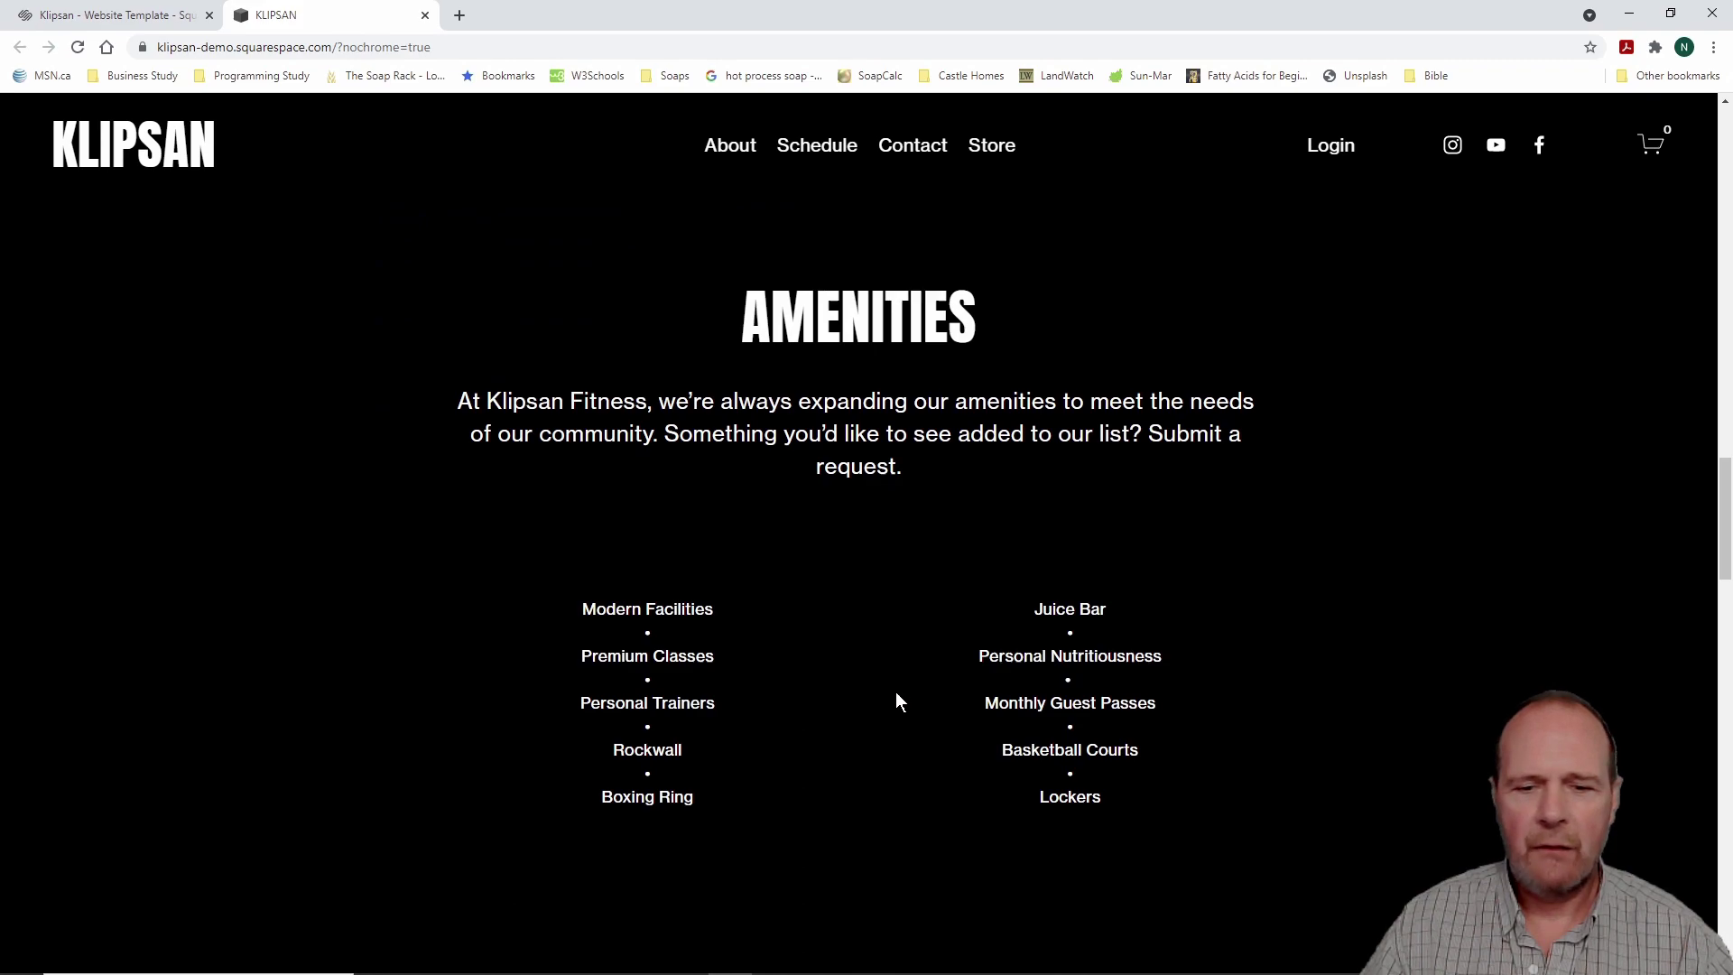
scroll(895, 701, down, 3)
scroll(896, 700, down, 4)
scroll(782, 720, down, 5)
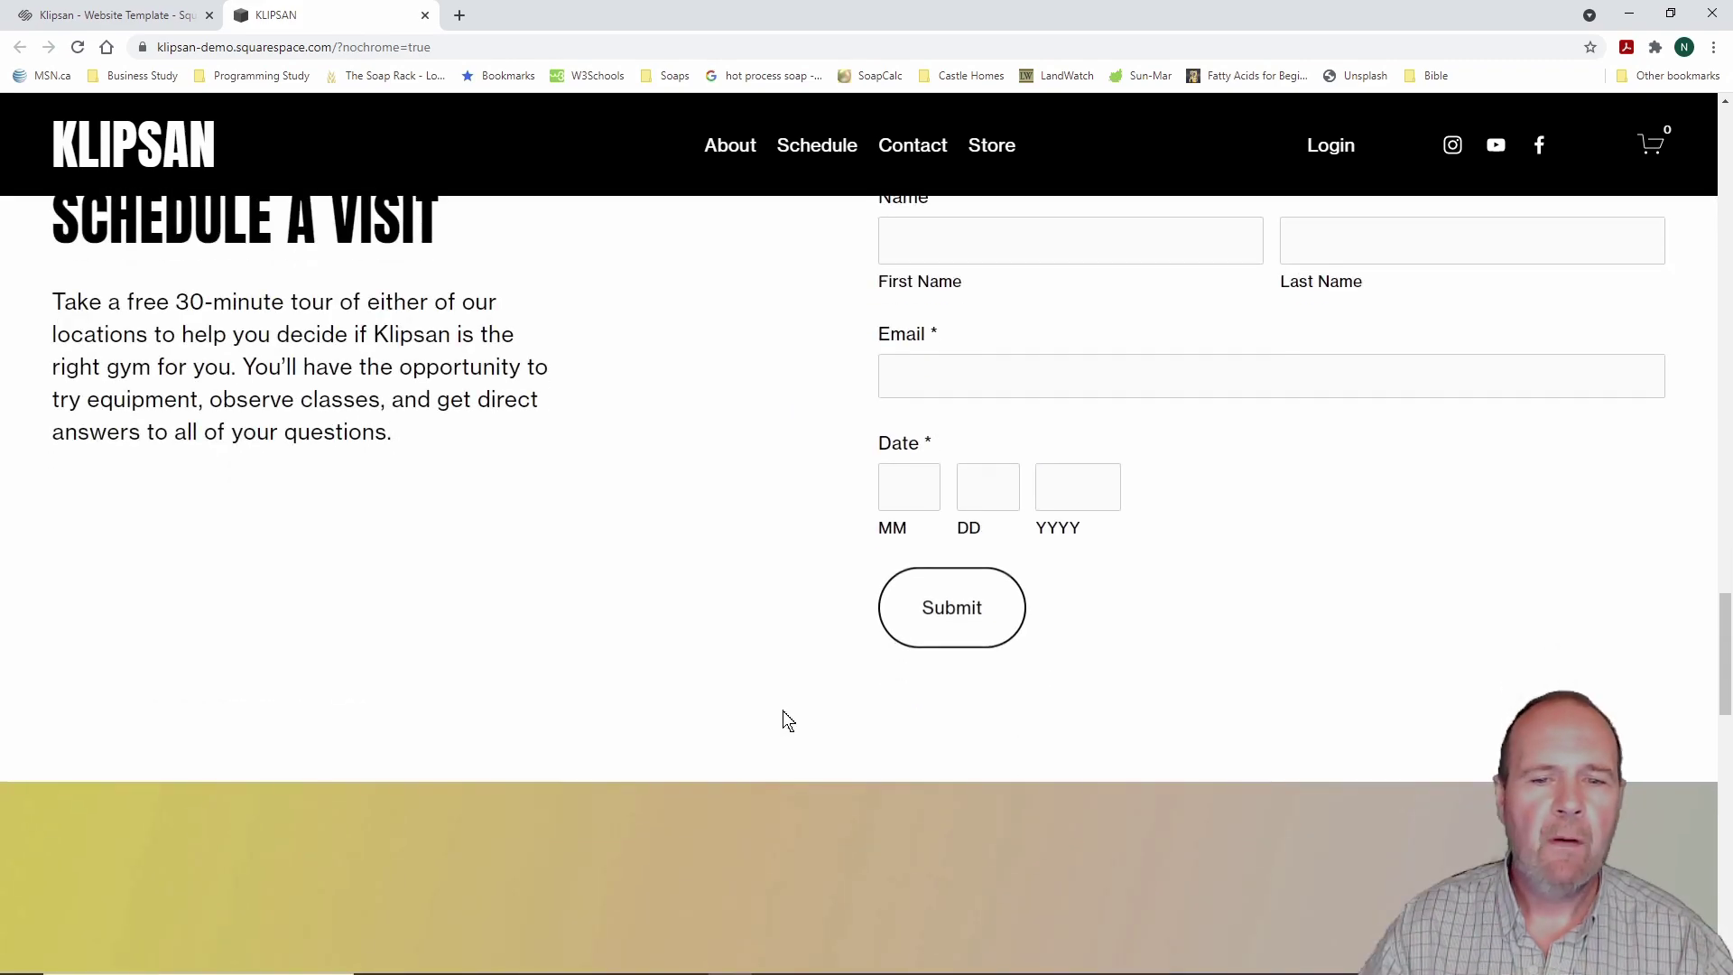
scroll(774, 705, up, 20)
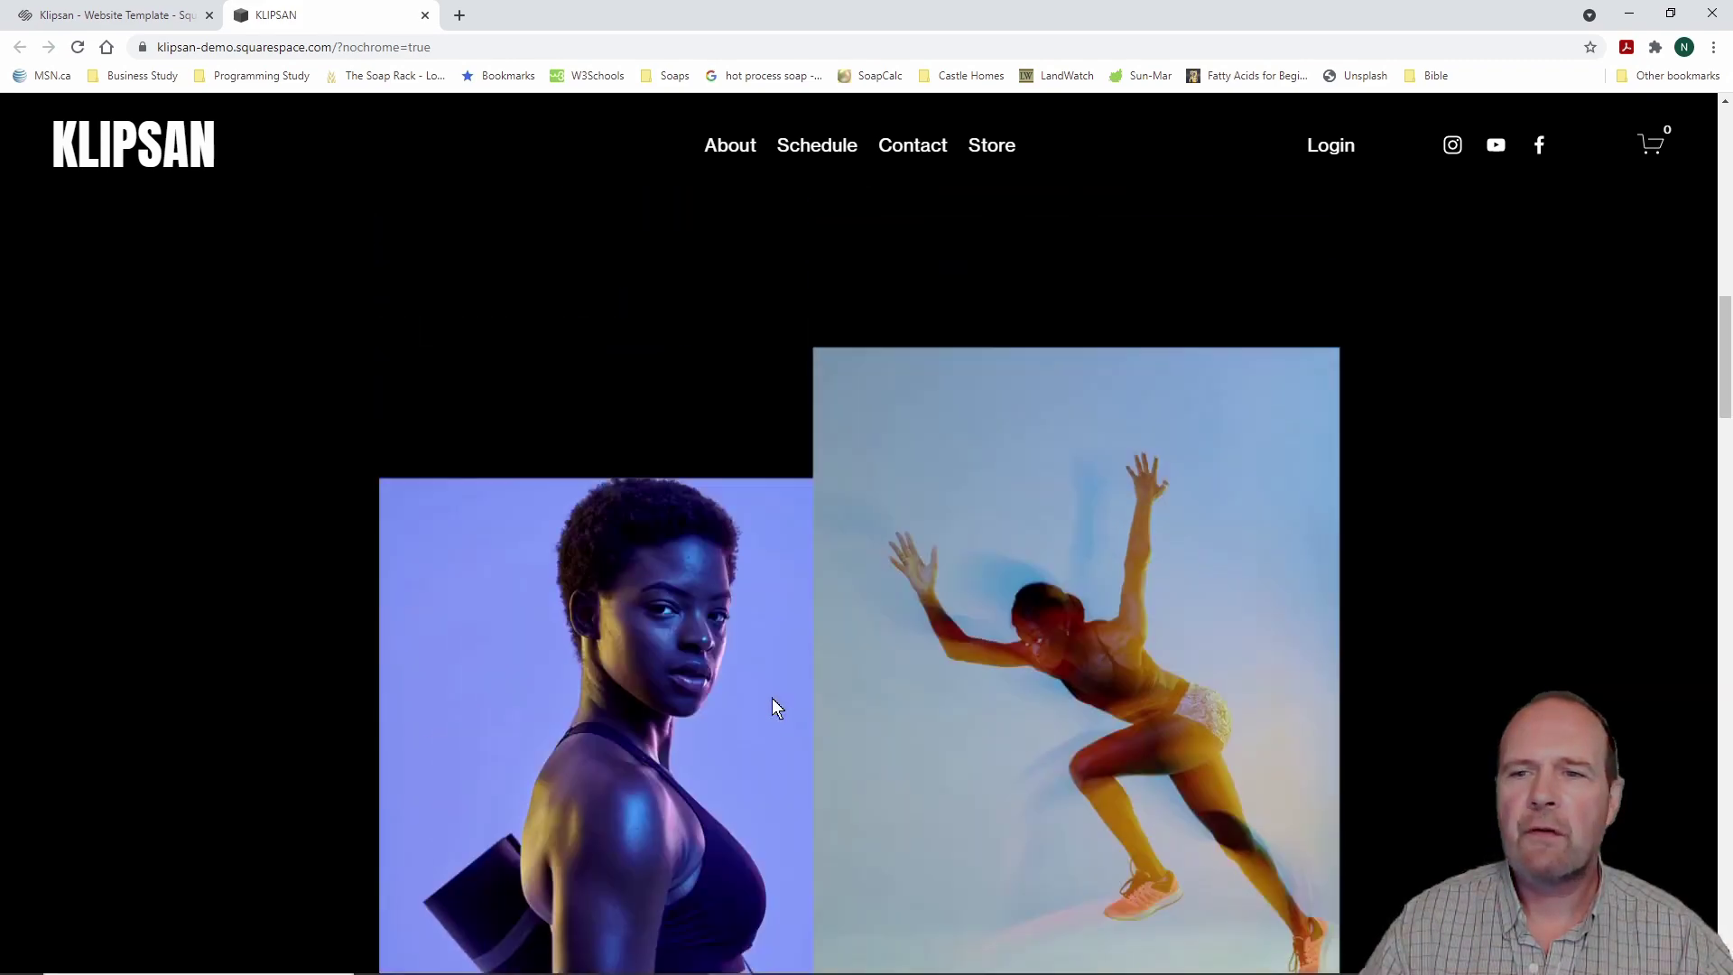
scroll(772, 697, up, 5)
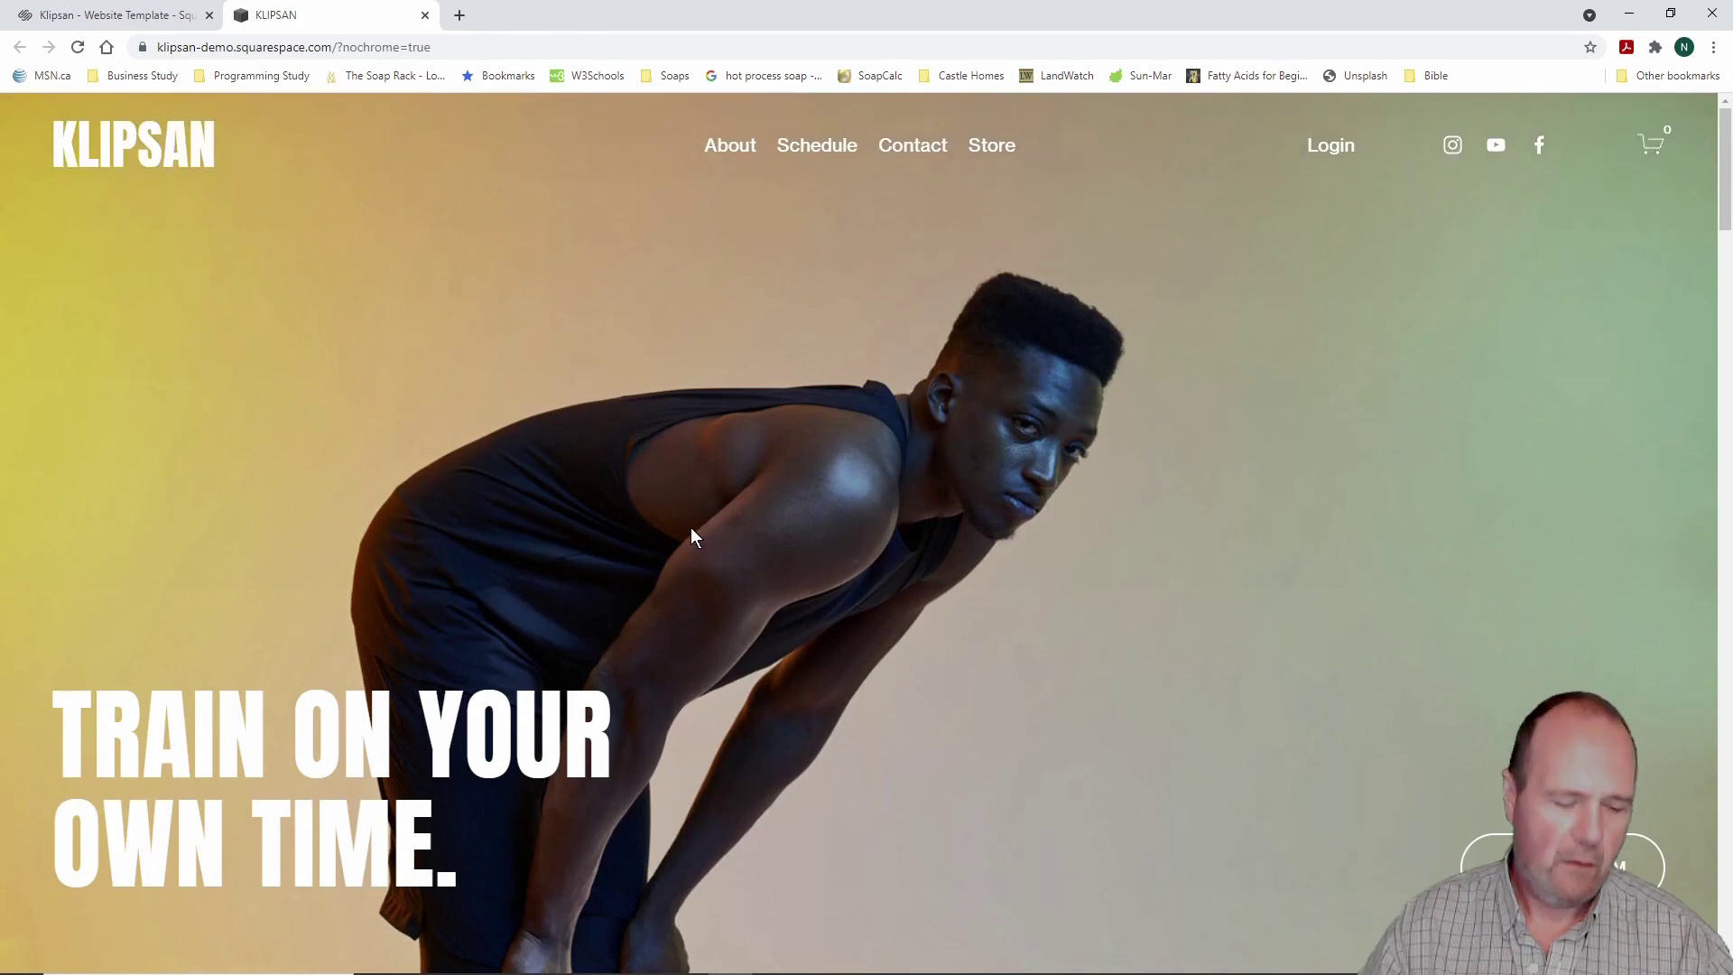
key(ctrl+2)
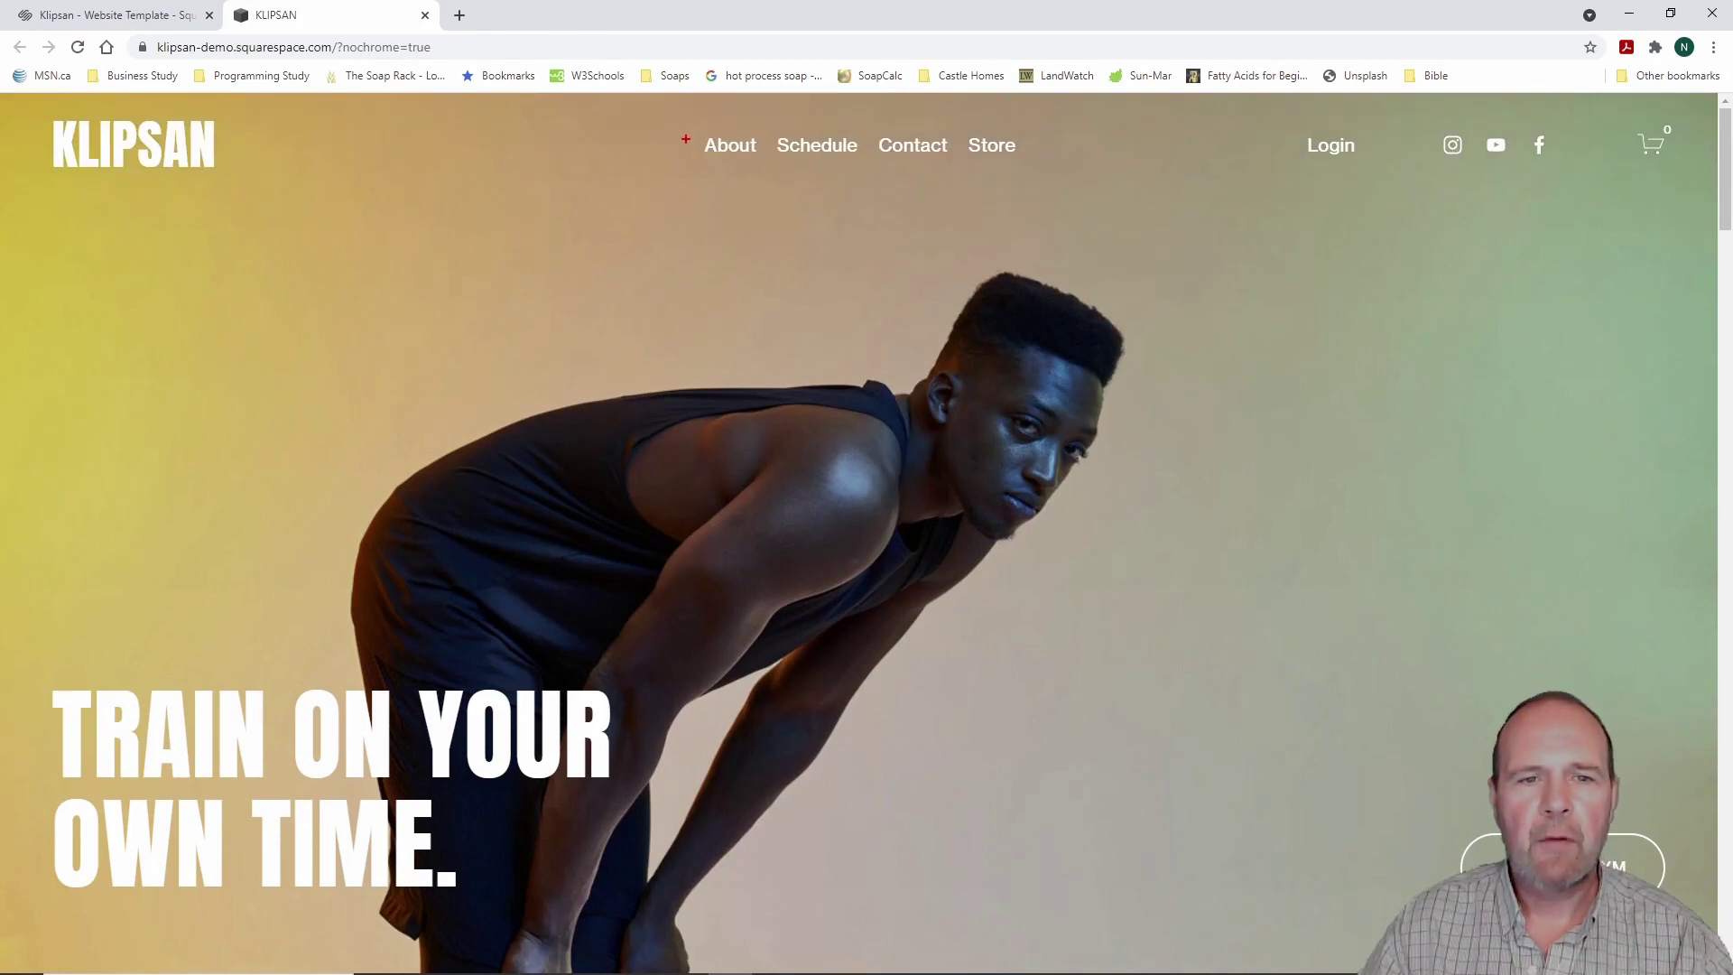
drag(673, 111, 1101, 180)
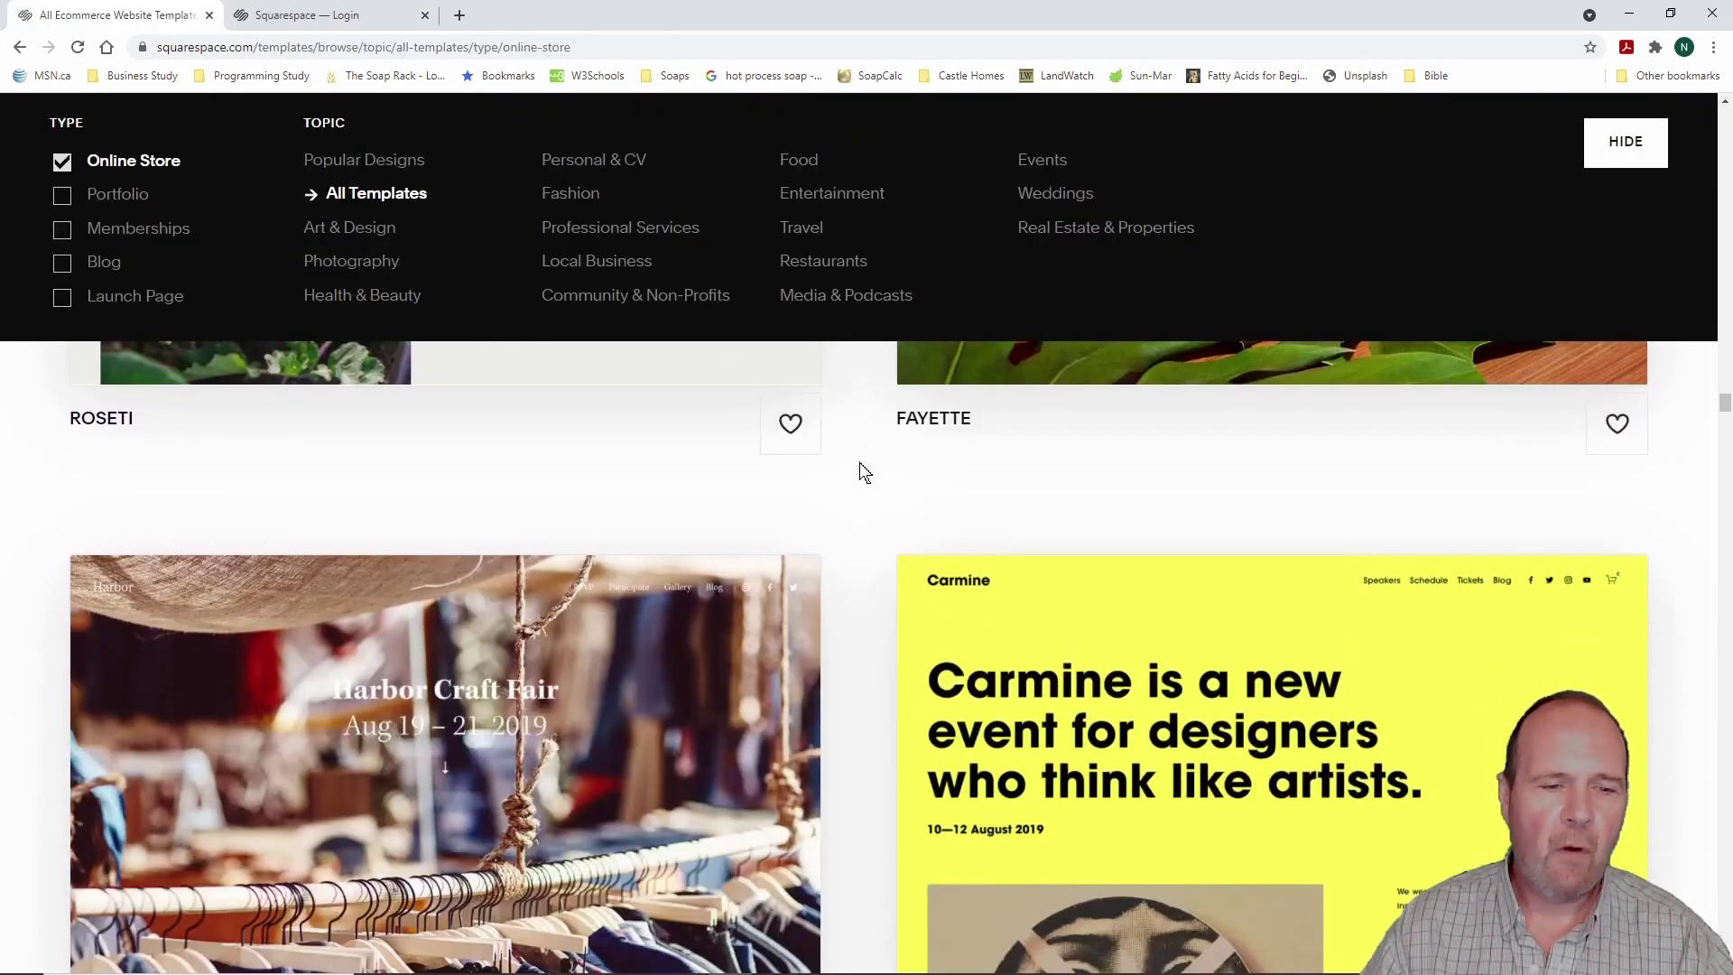
Step: Scroll down the Online Store template grid to the Saltless and Arcade templates
scroll(859, 464, down, 4)
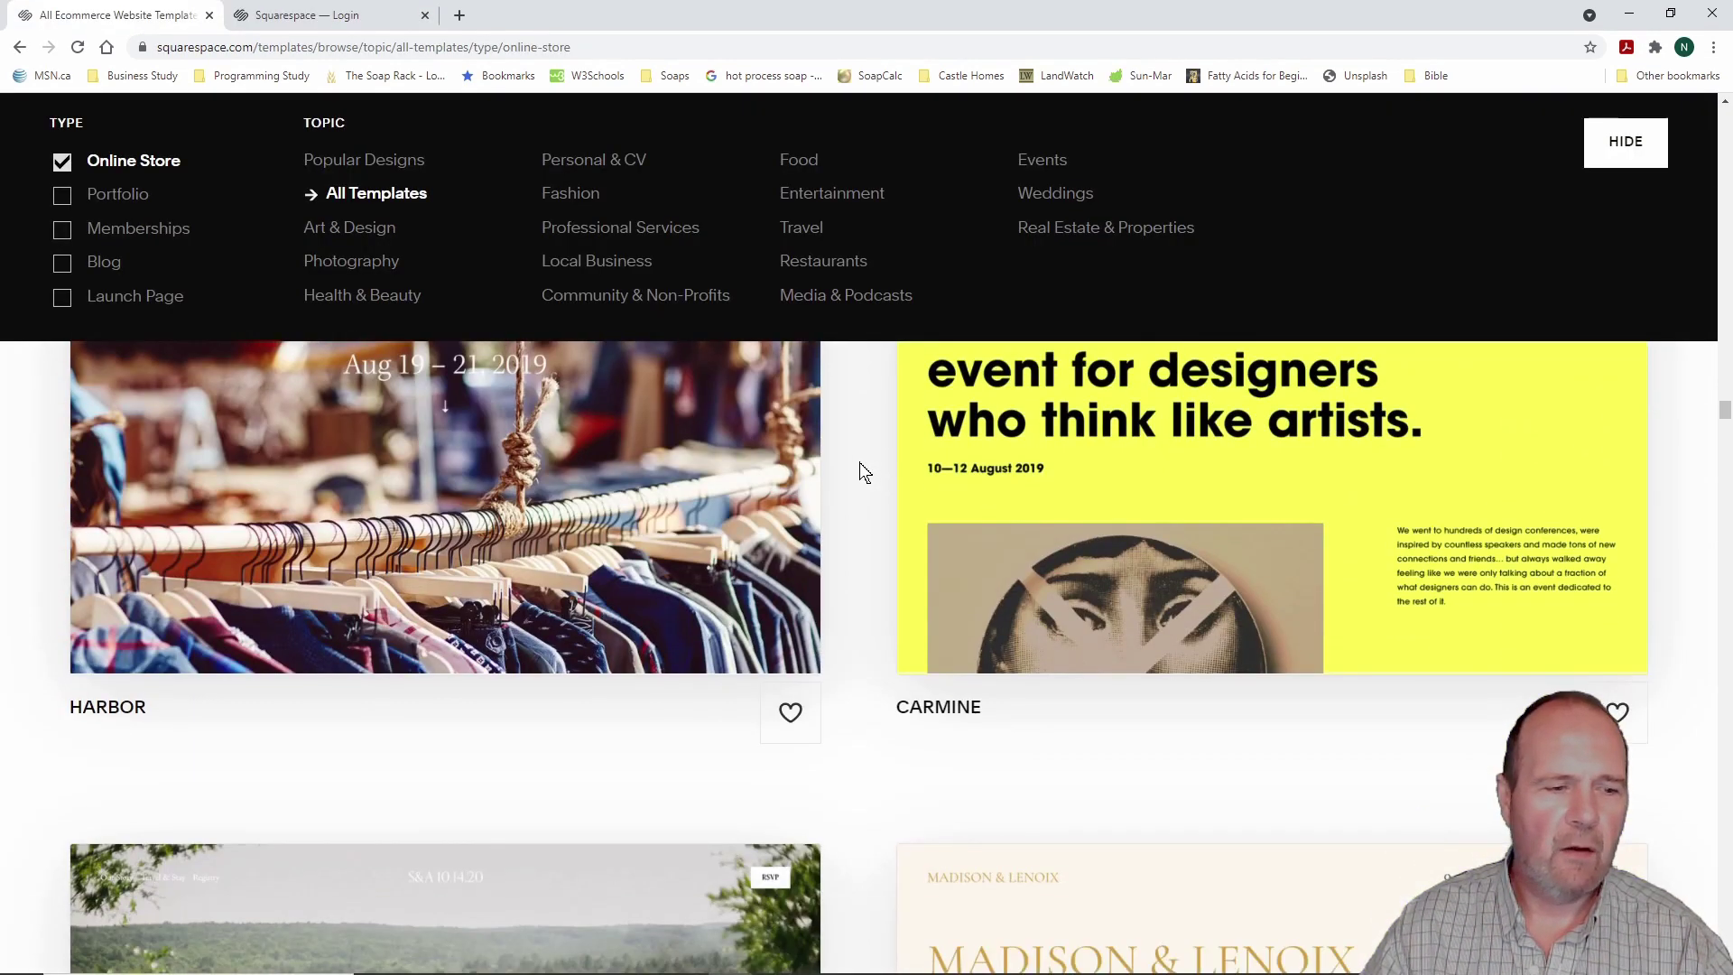
scroll(860, 465, down, 10)
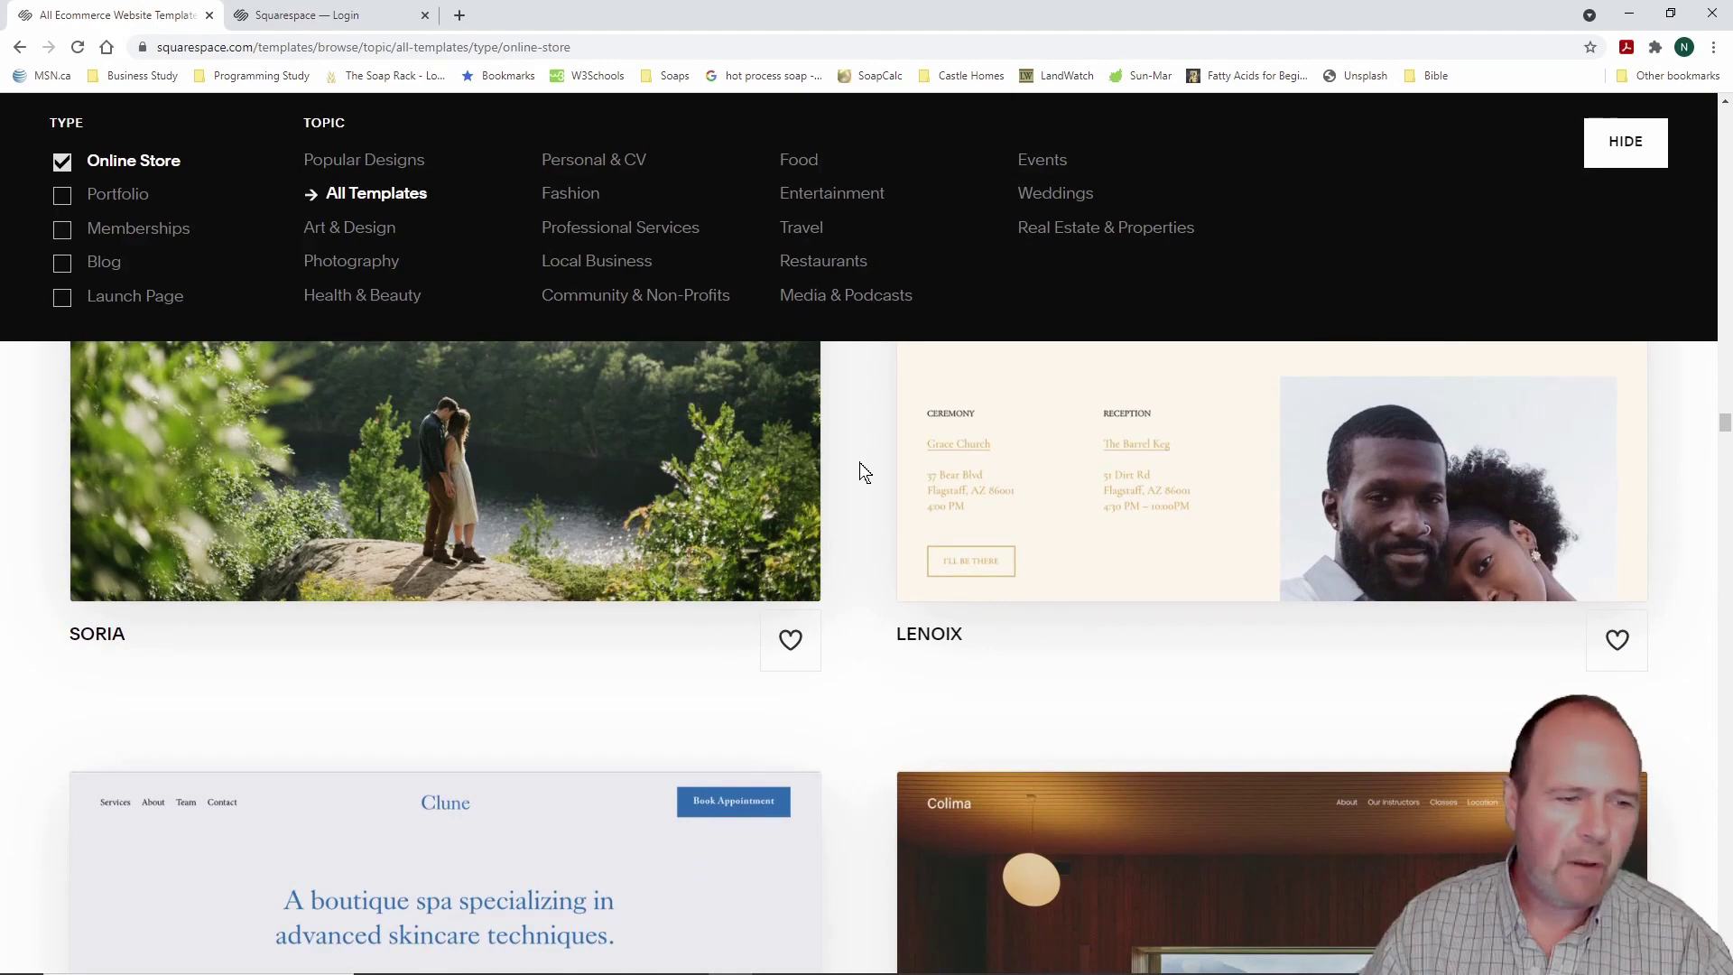
scroll(860, 464, down, 8)
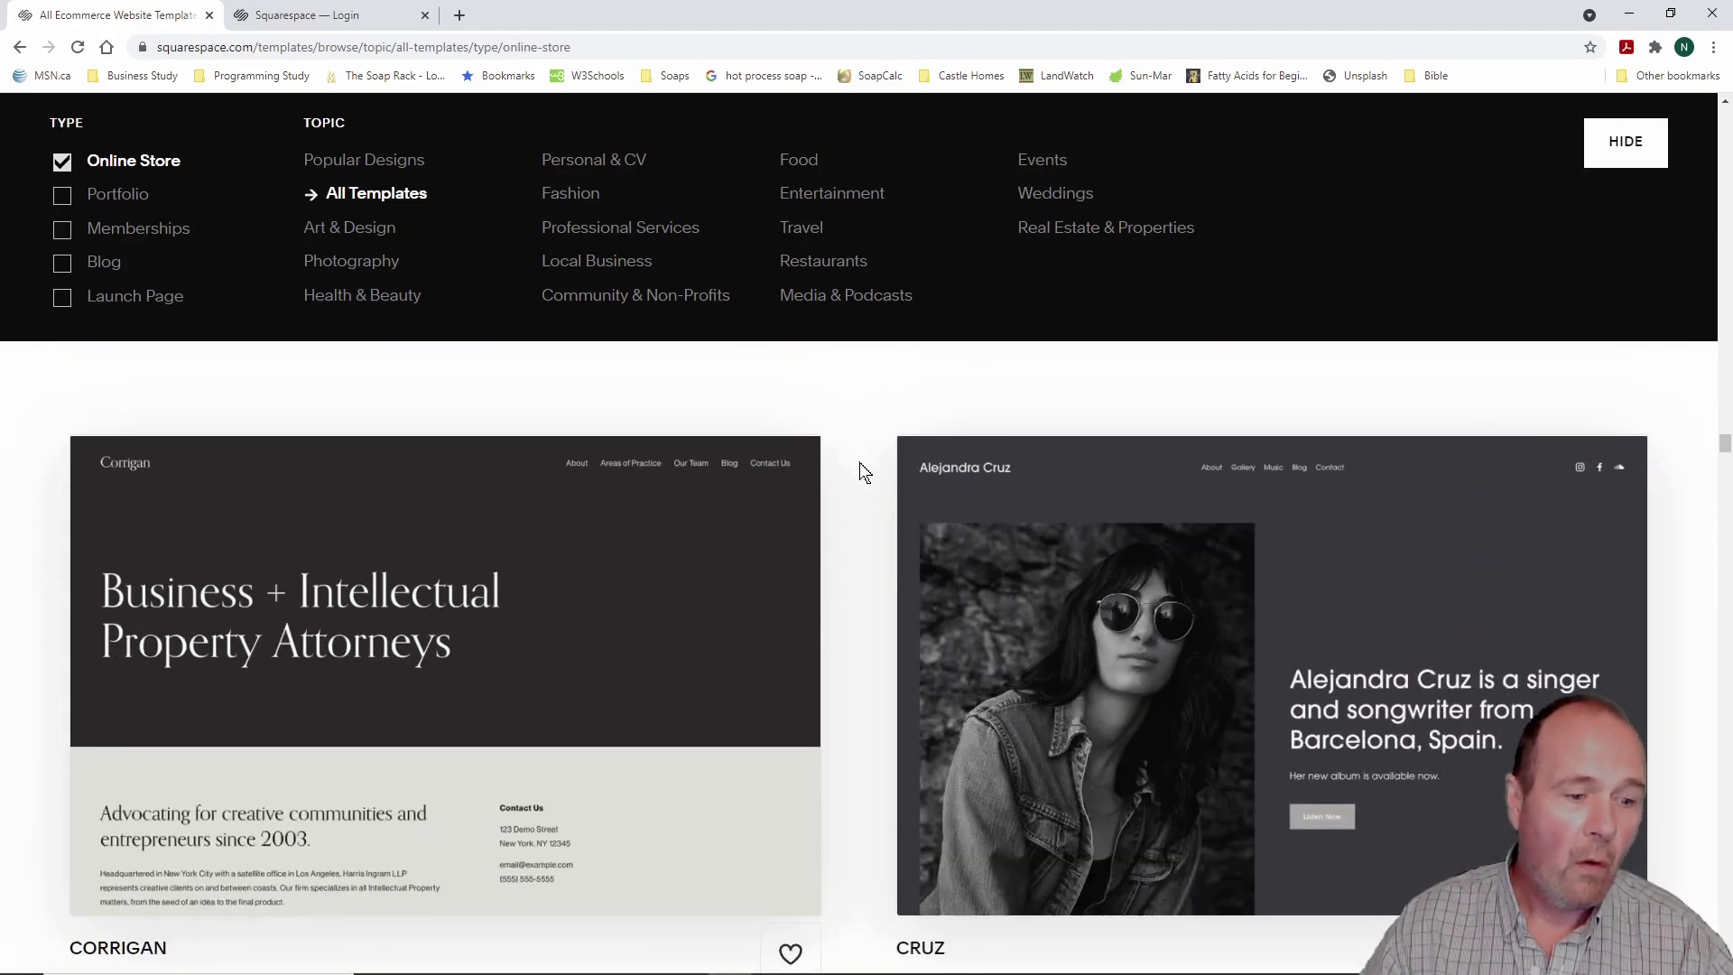
scroll(859, 462, down, 10)
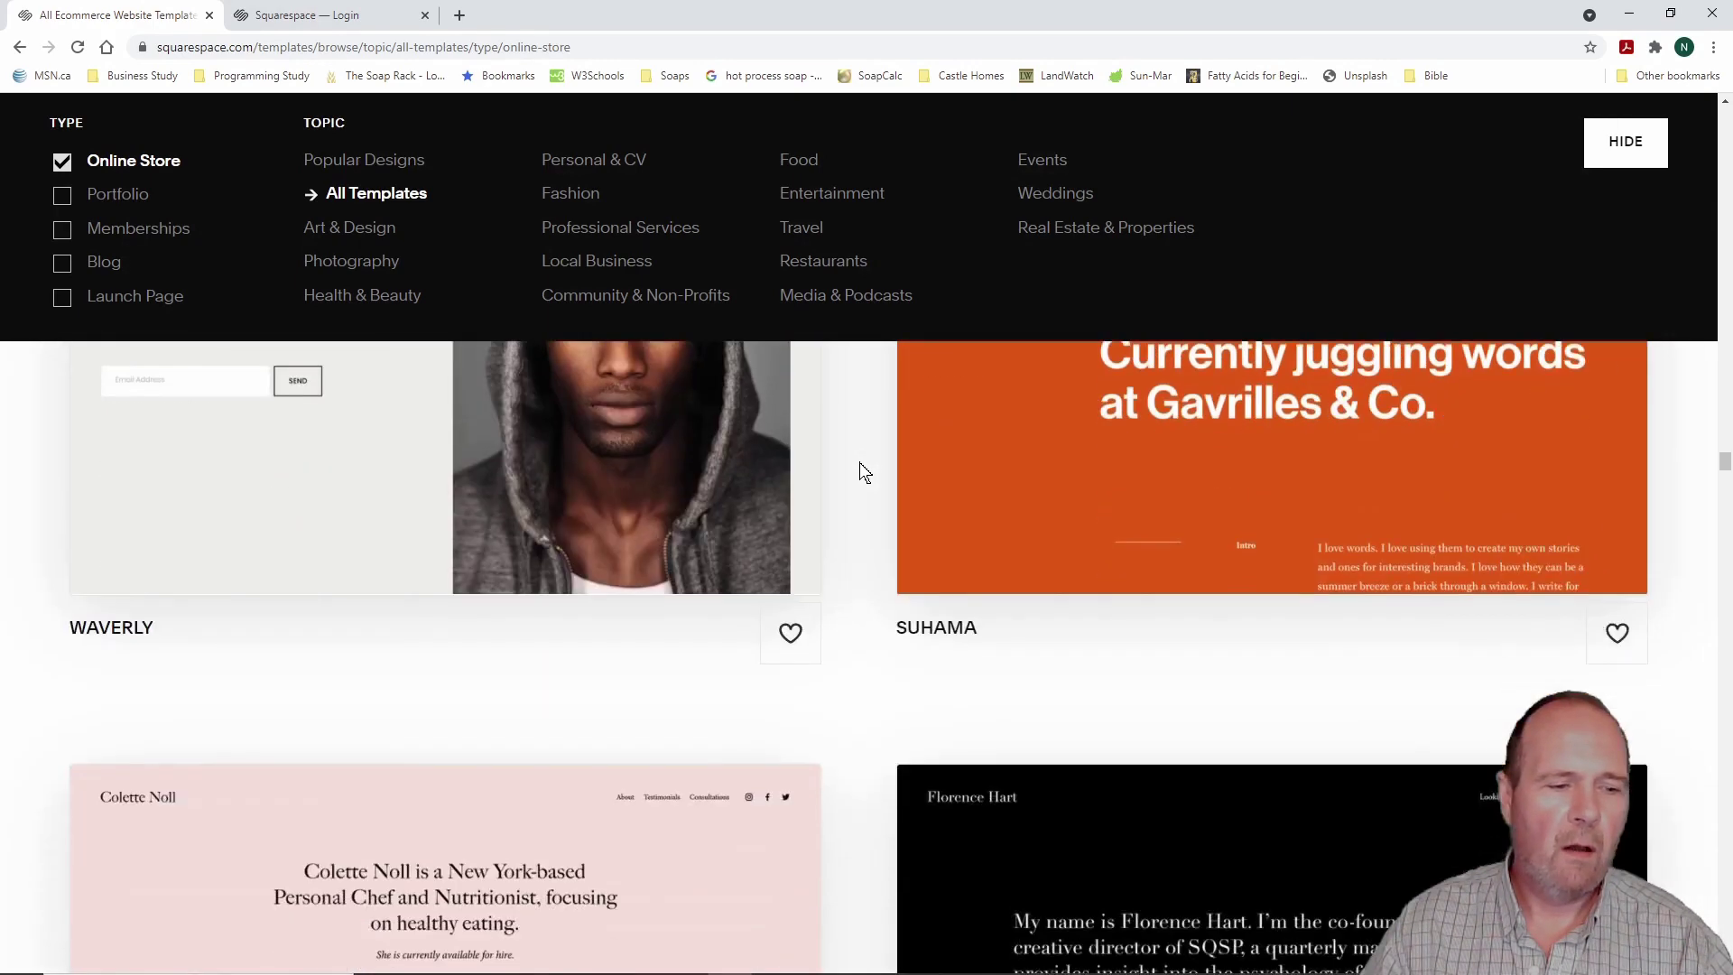
scroll(859, 462, down, 7)
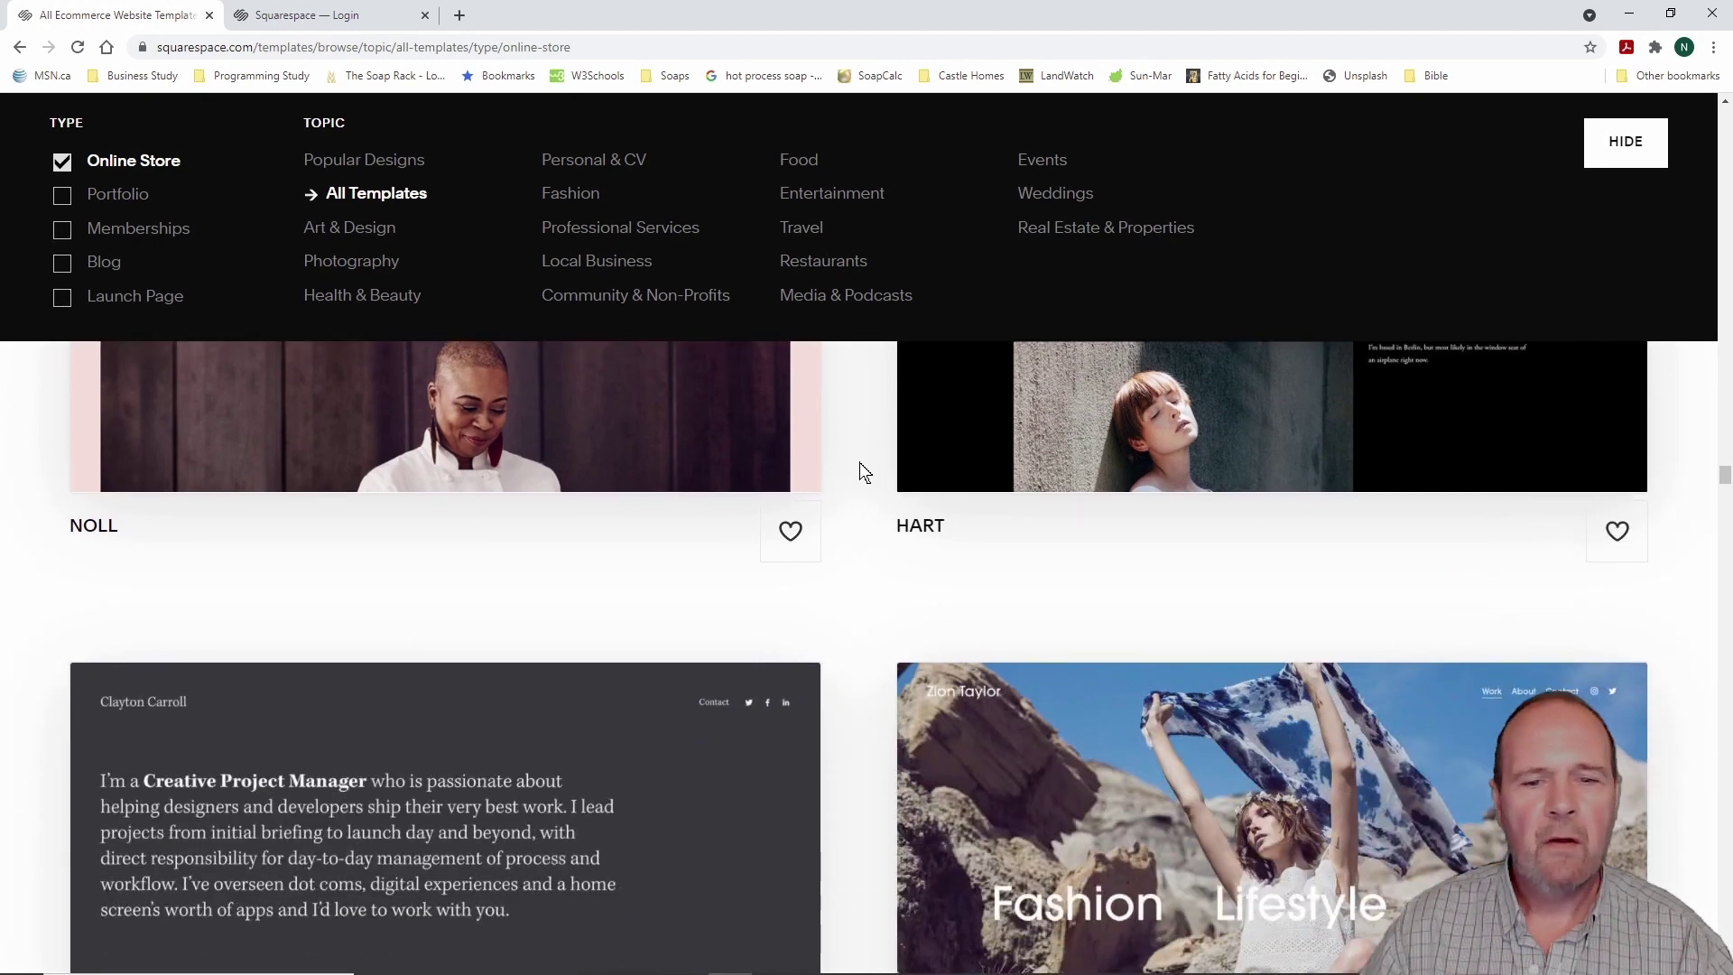
scroll(859, 462, down, 4)
scroll(859, 462, down, 10)
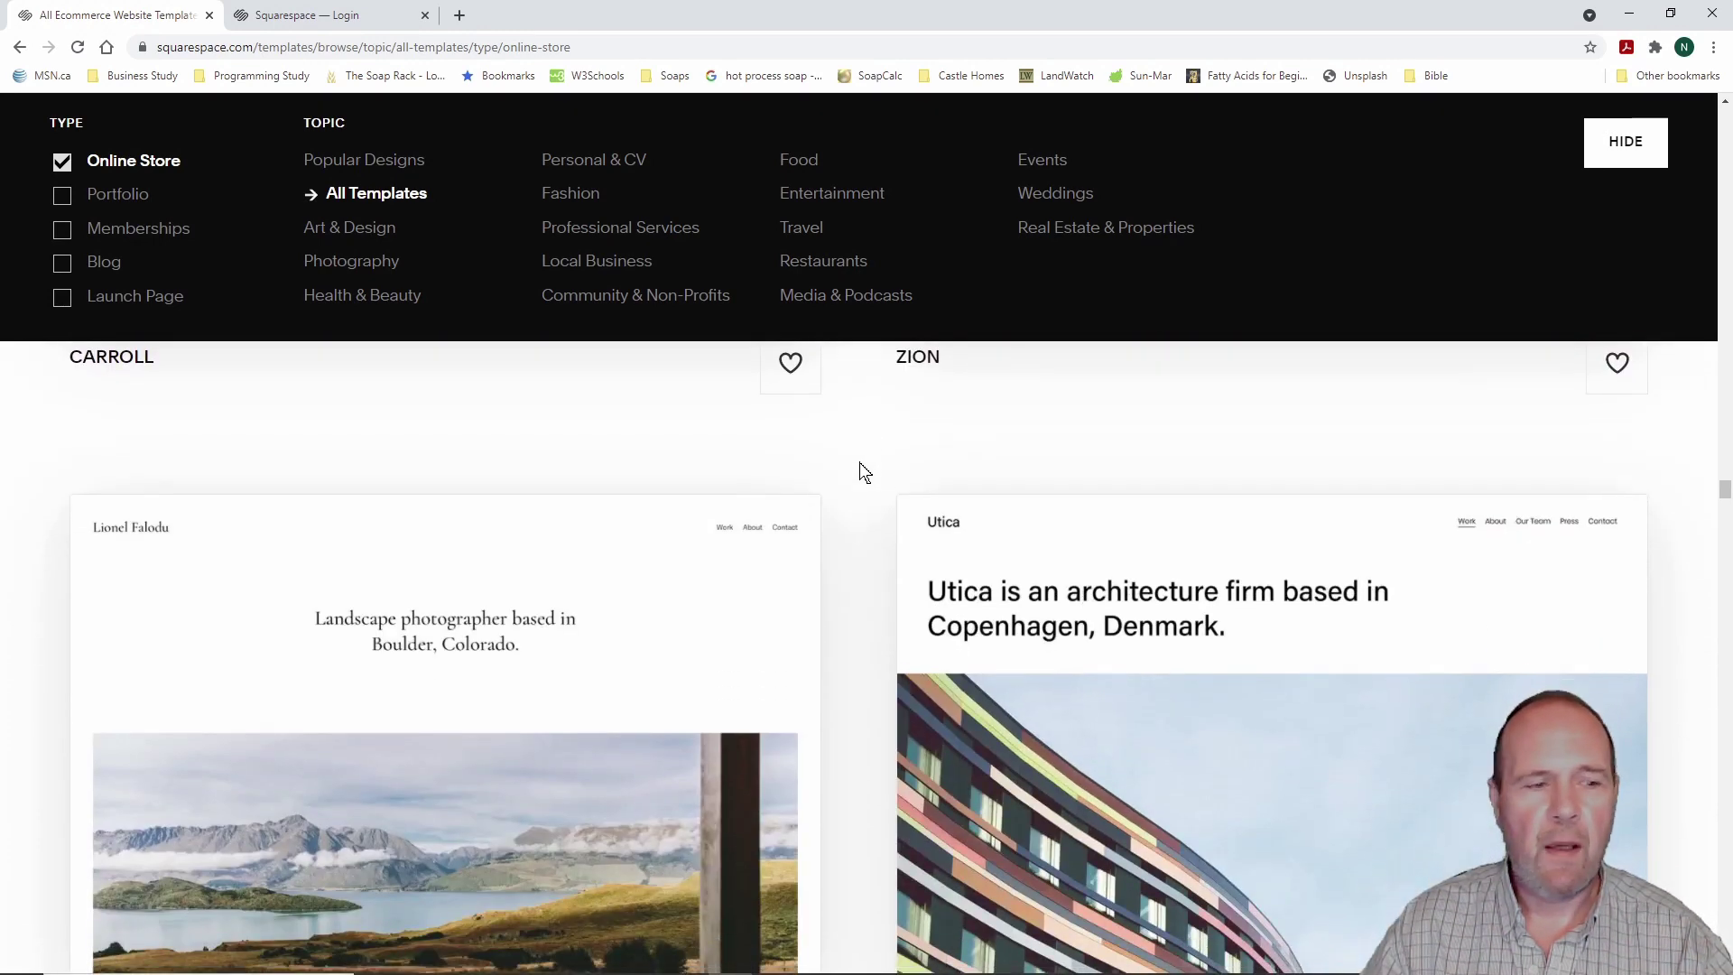
scroll(859, 462, down, 10)
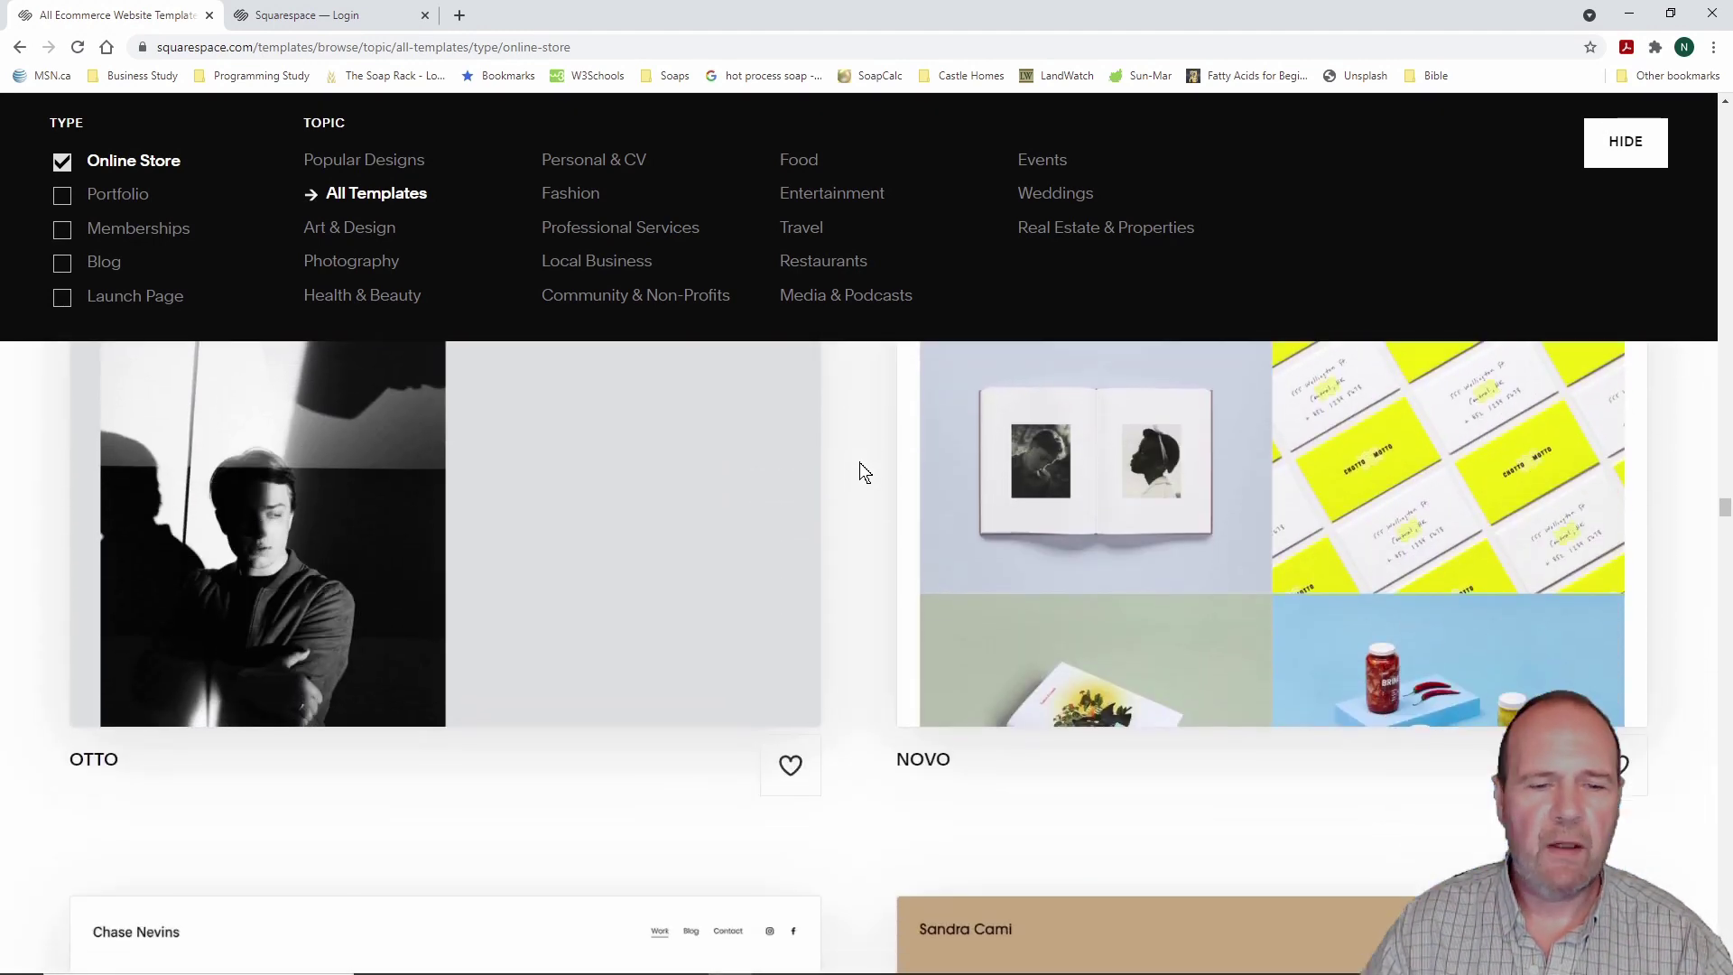
scroll(859, 462, down, 4)
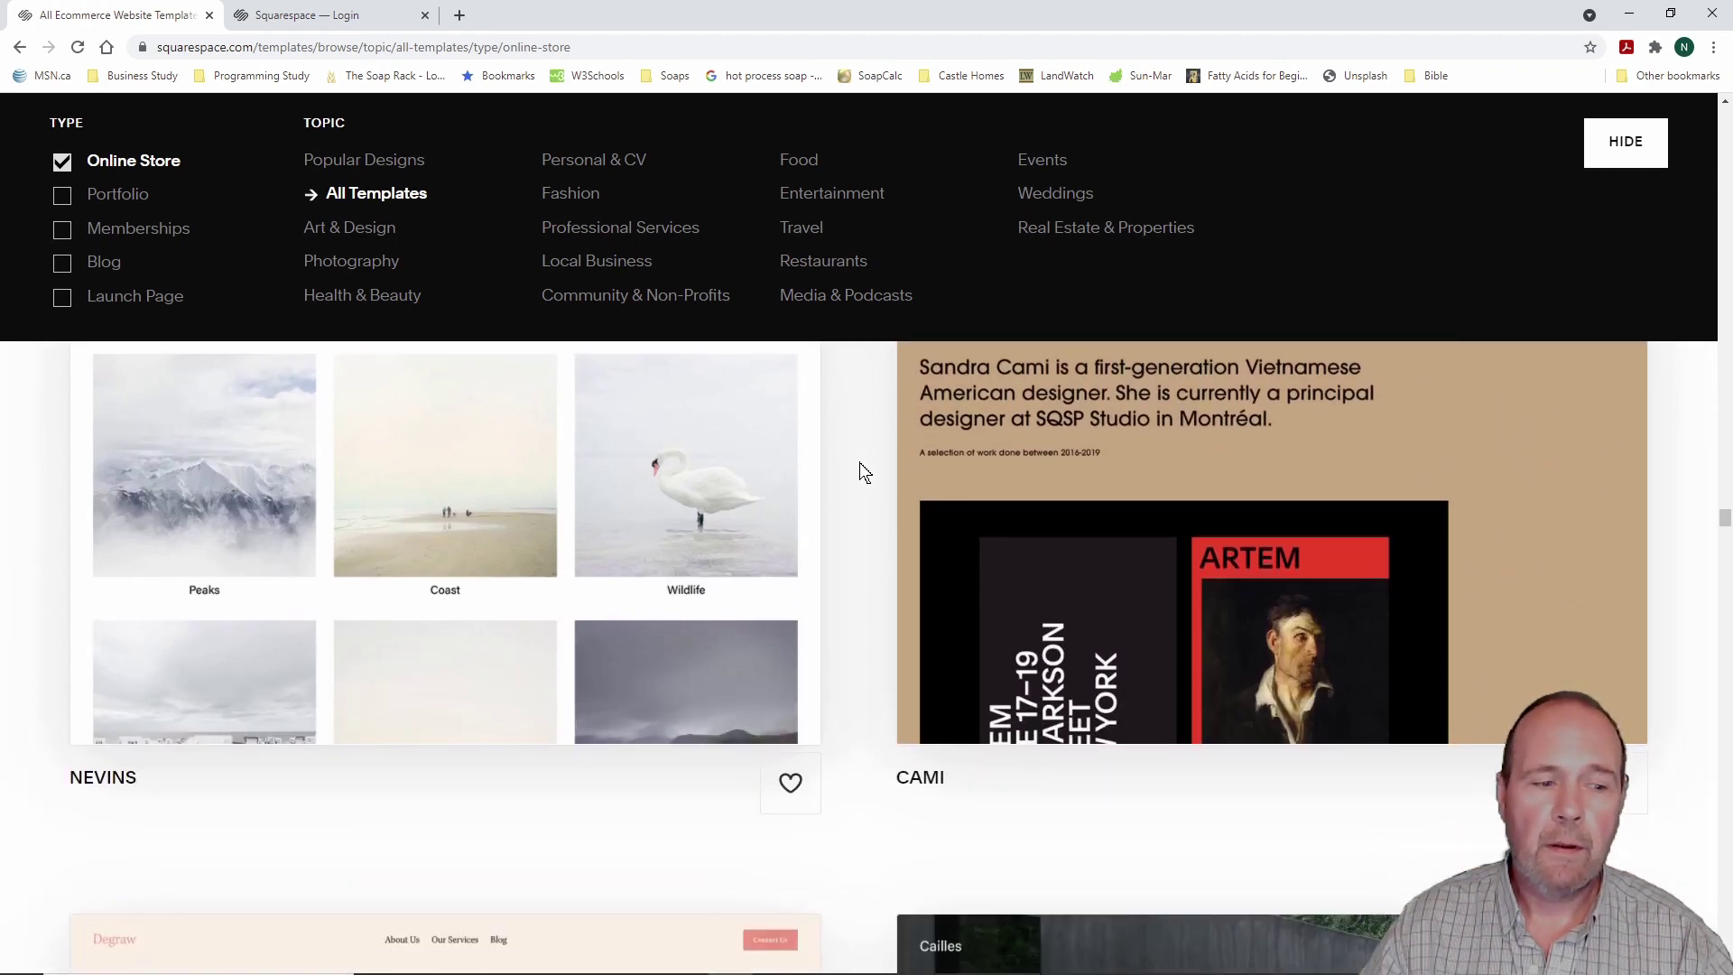
scroll(859, 462, down, 6)
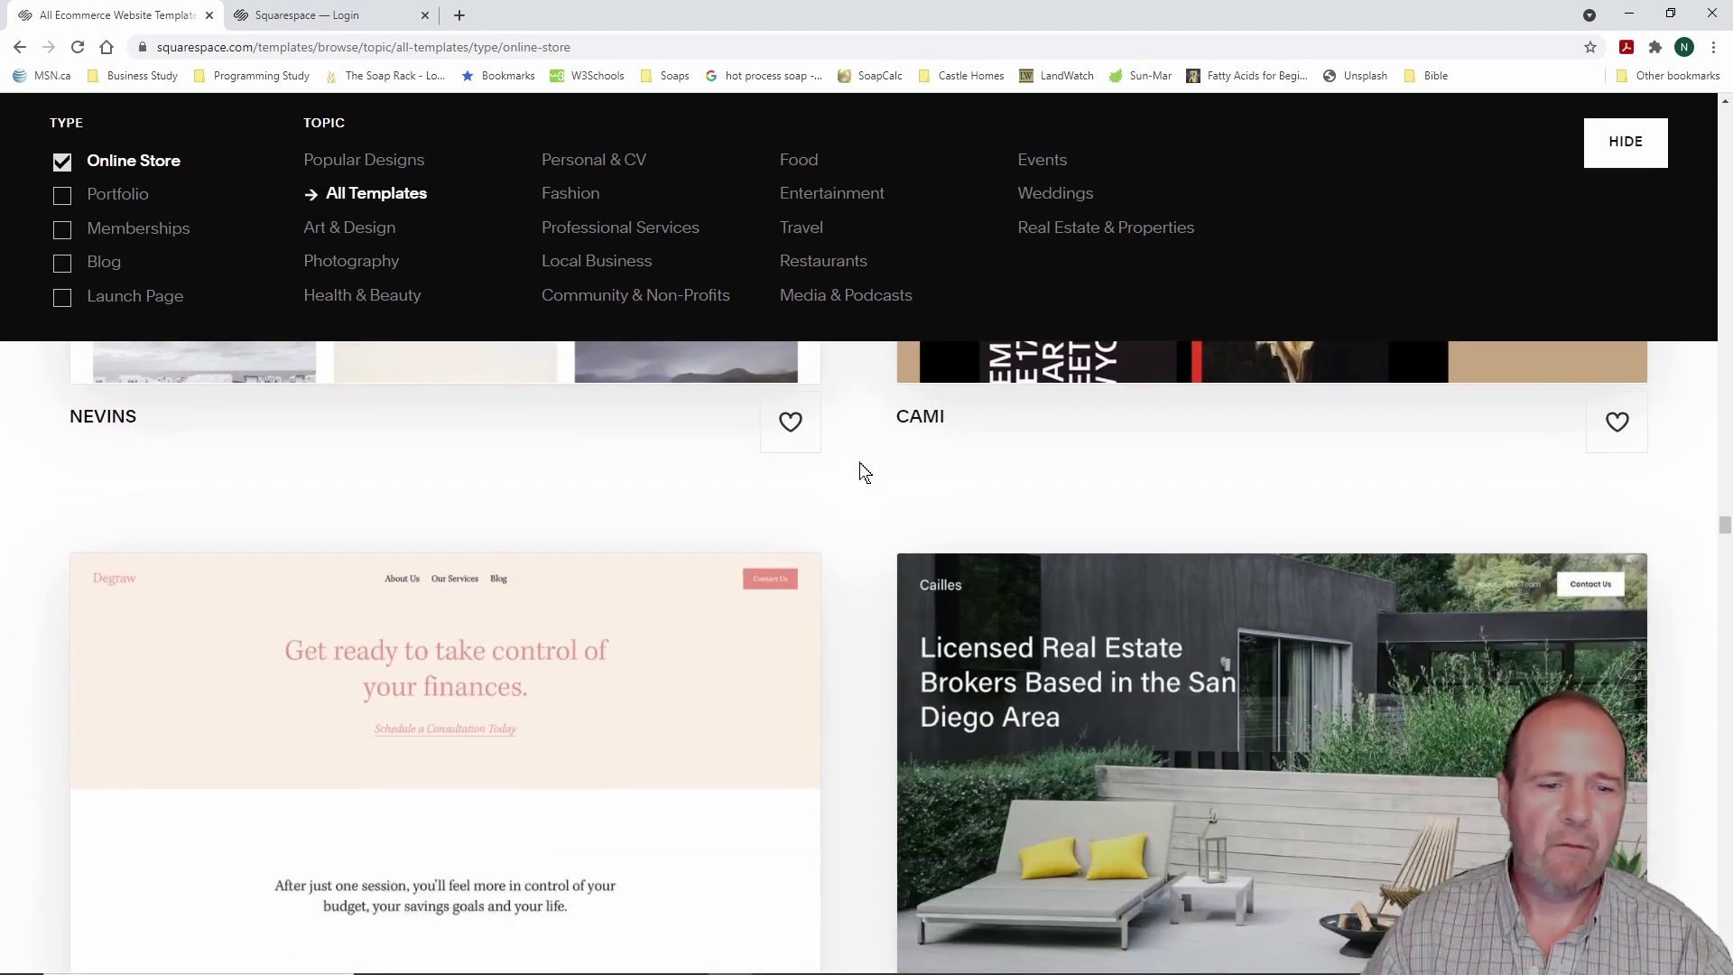
scroll(864, 472, down, 9)
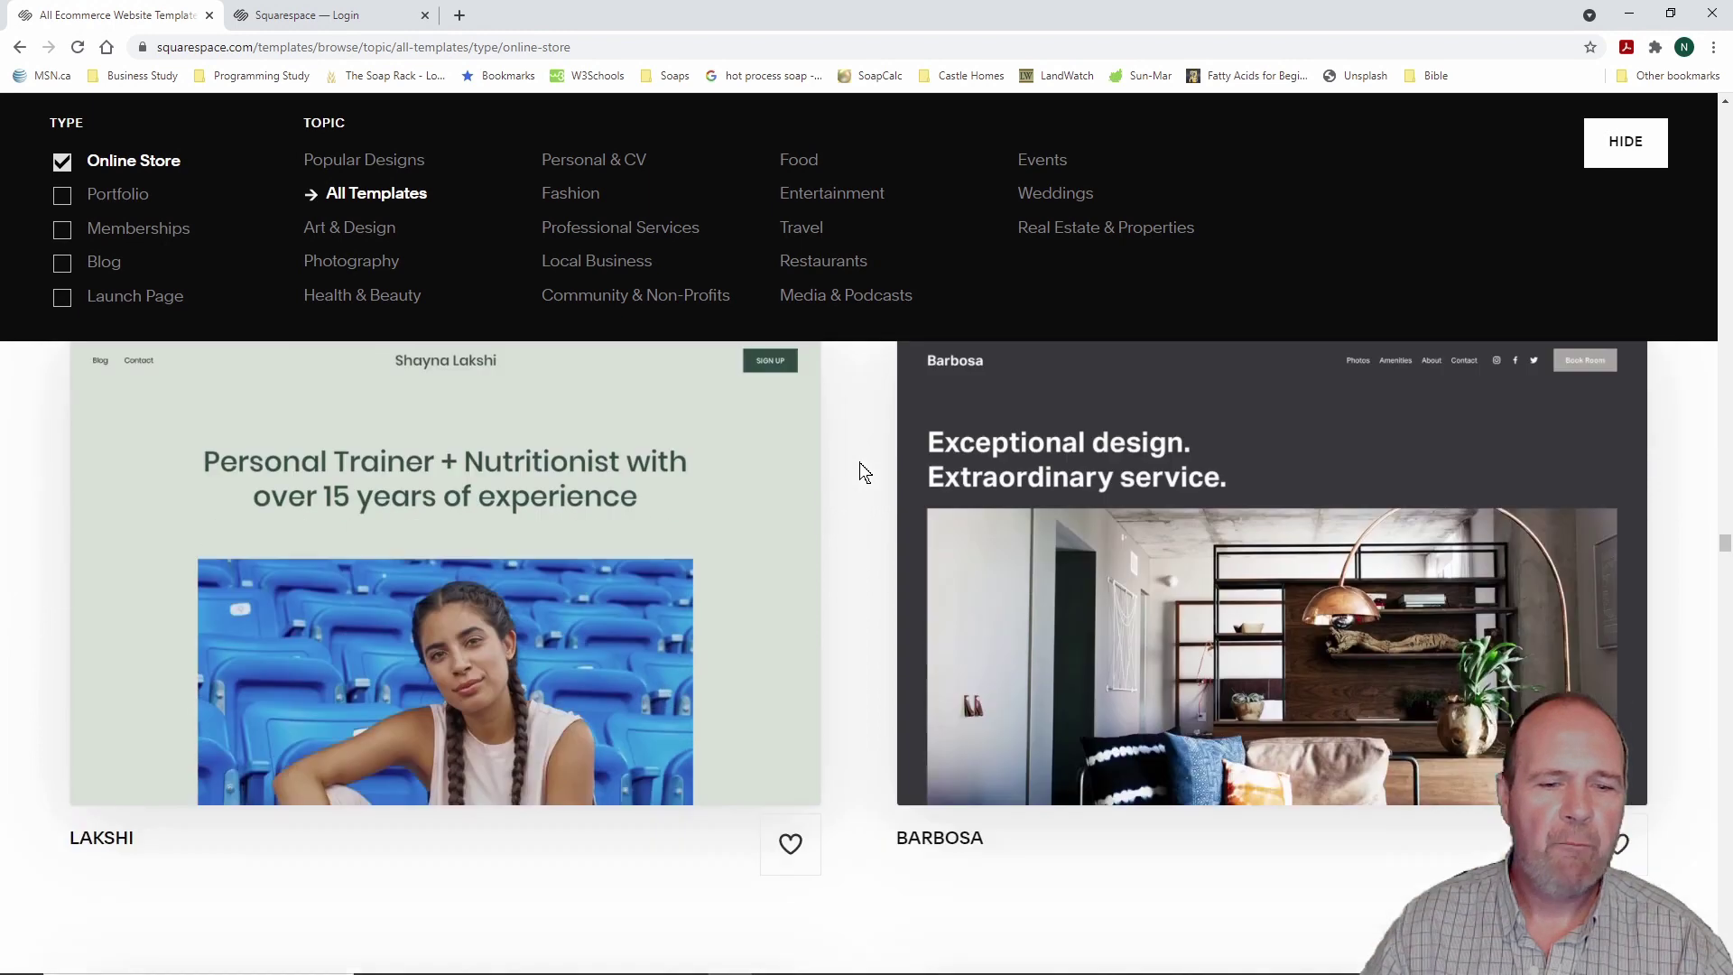
scroll(864, 472, down, 5)
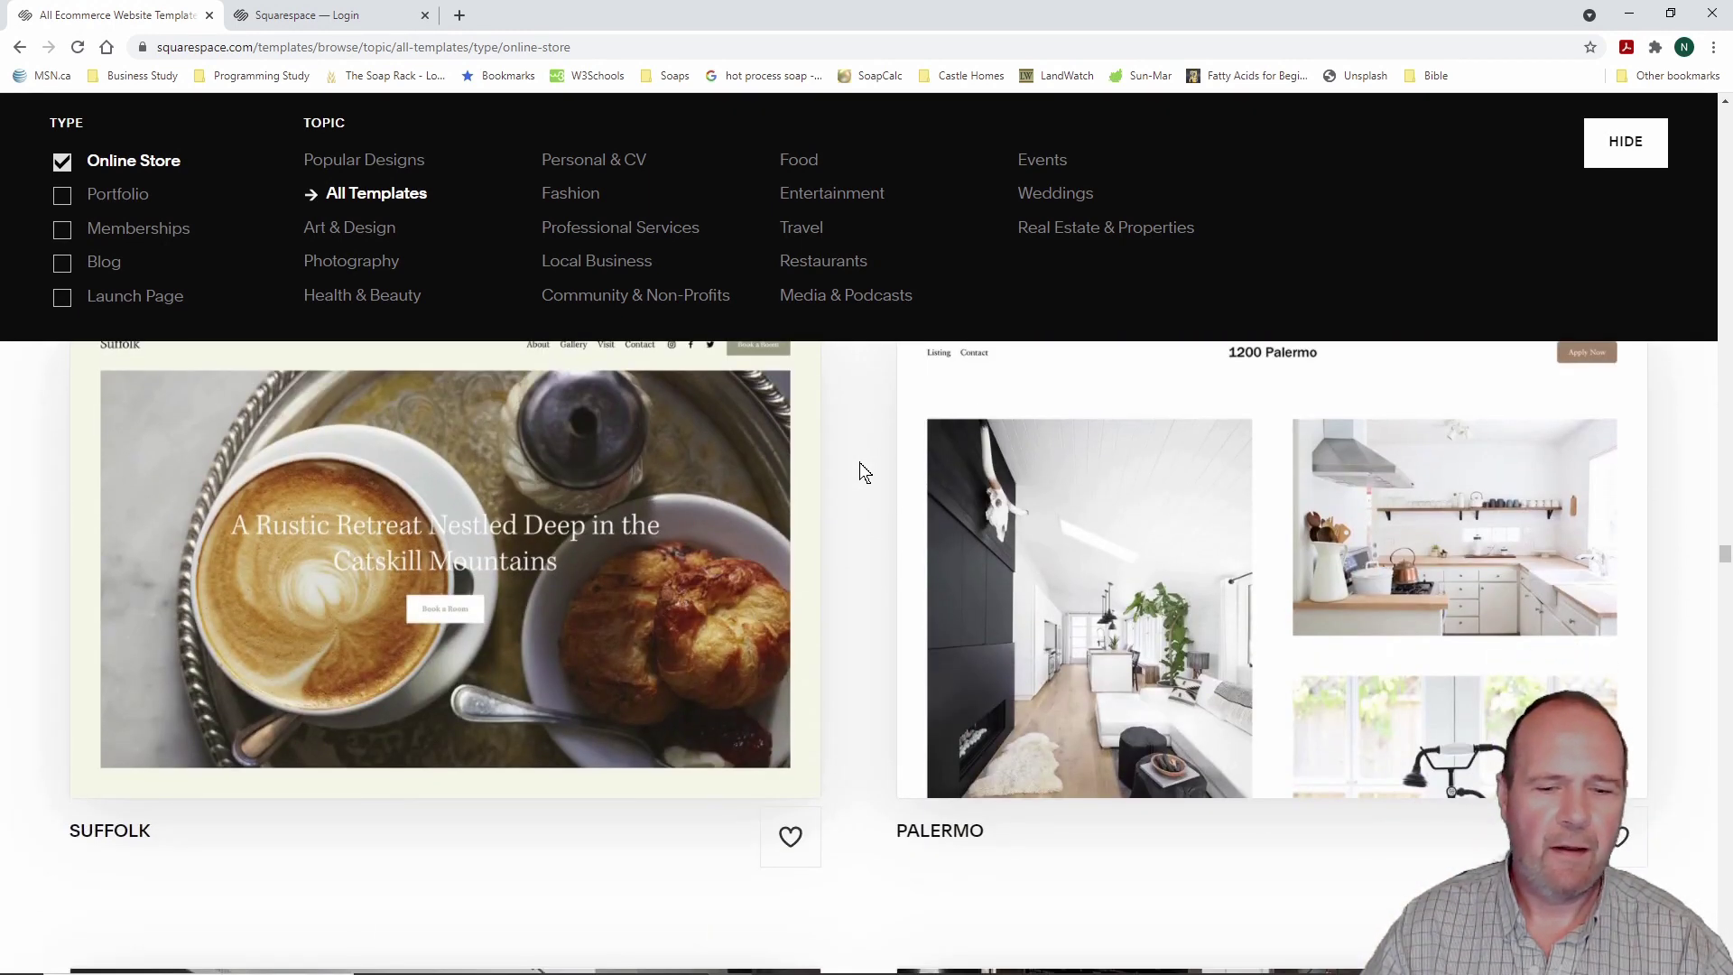
scroll(863, 472, down, 10)
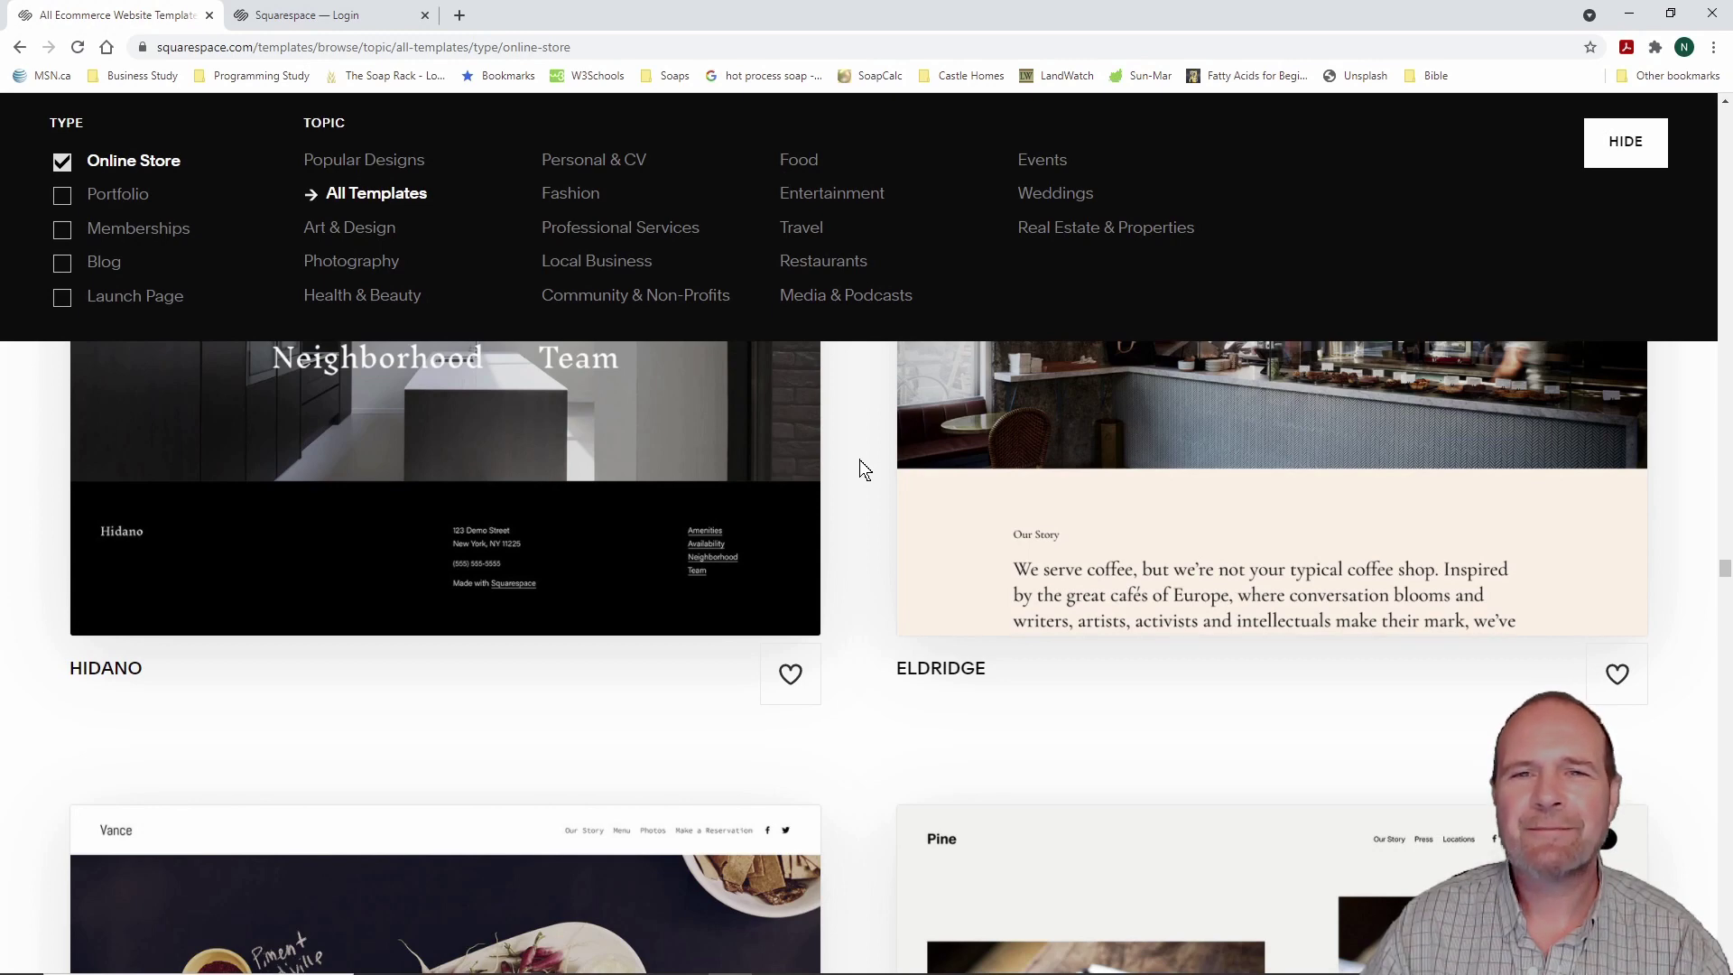
scroll(860, 465, down, 5)
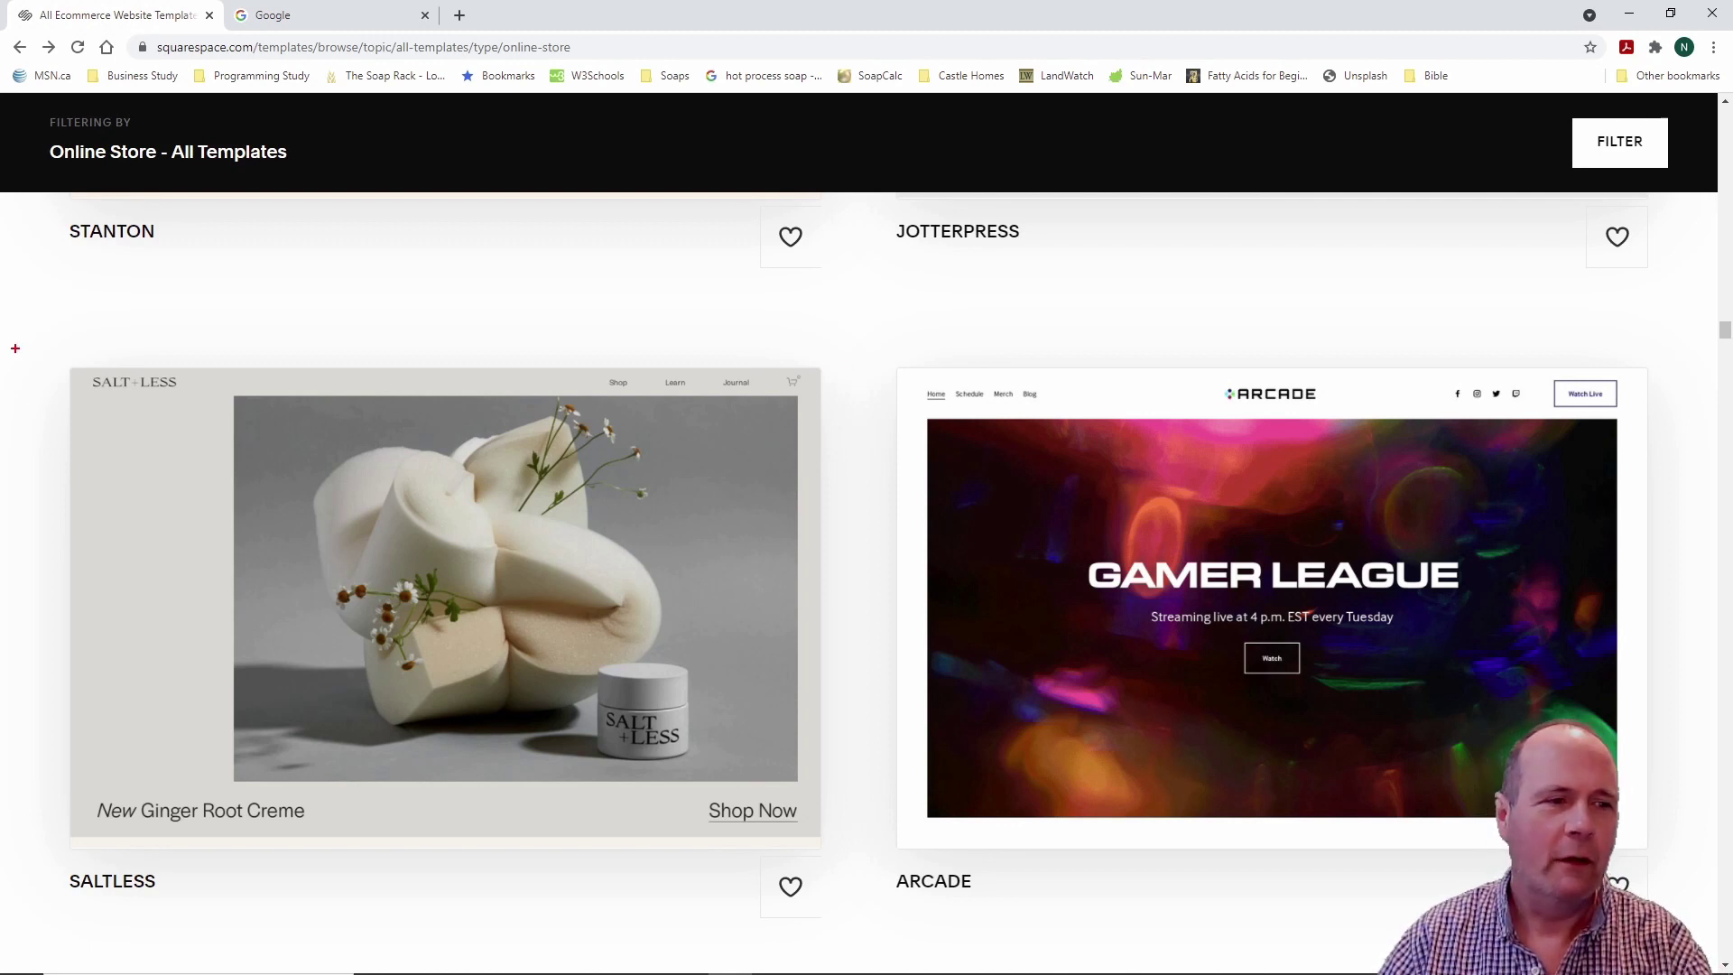
Step: Start a new site with the Saltless template to reach Create Your Account
mouse_move(26, 316)
mouse_down()
mouse_move(135, 715)
mouse_move(348, 939)
mouse_move(862, 943)
mouse_up()
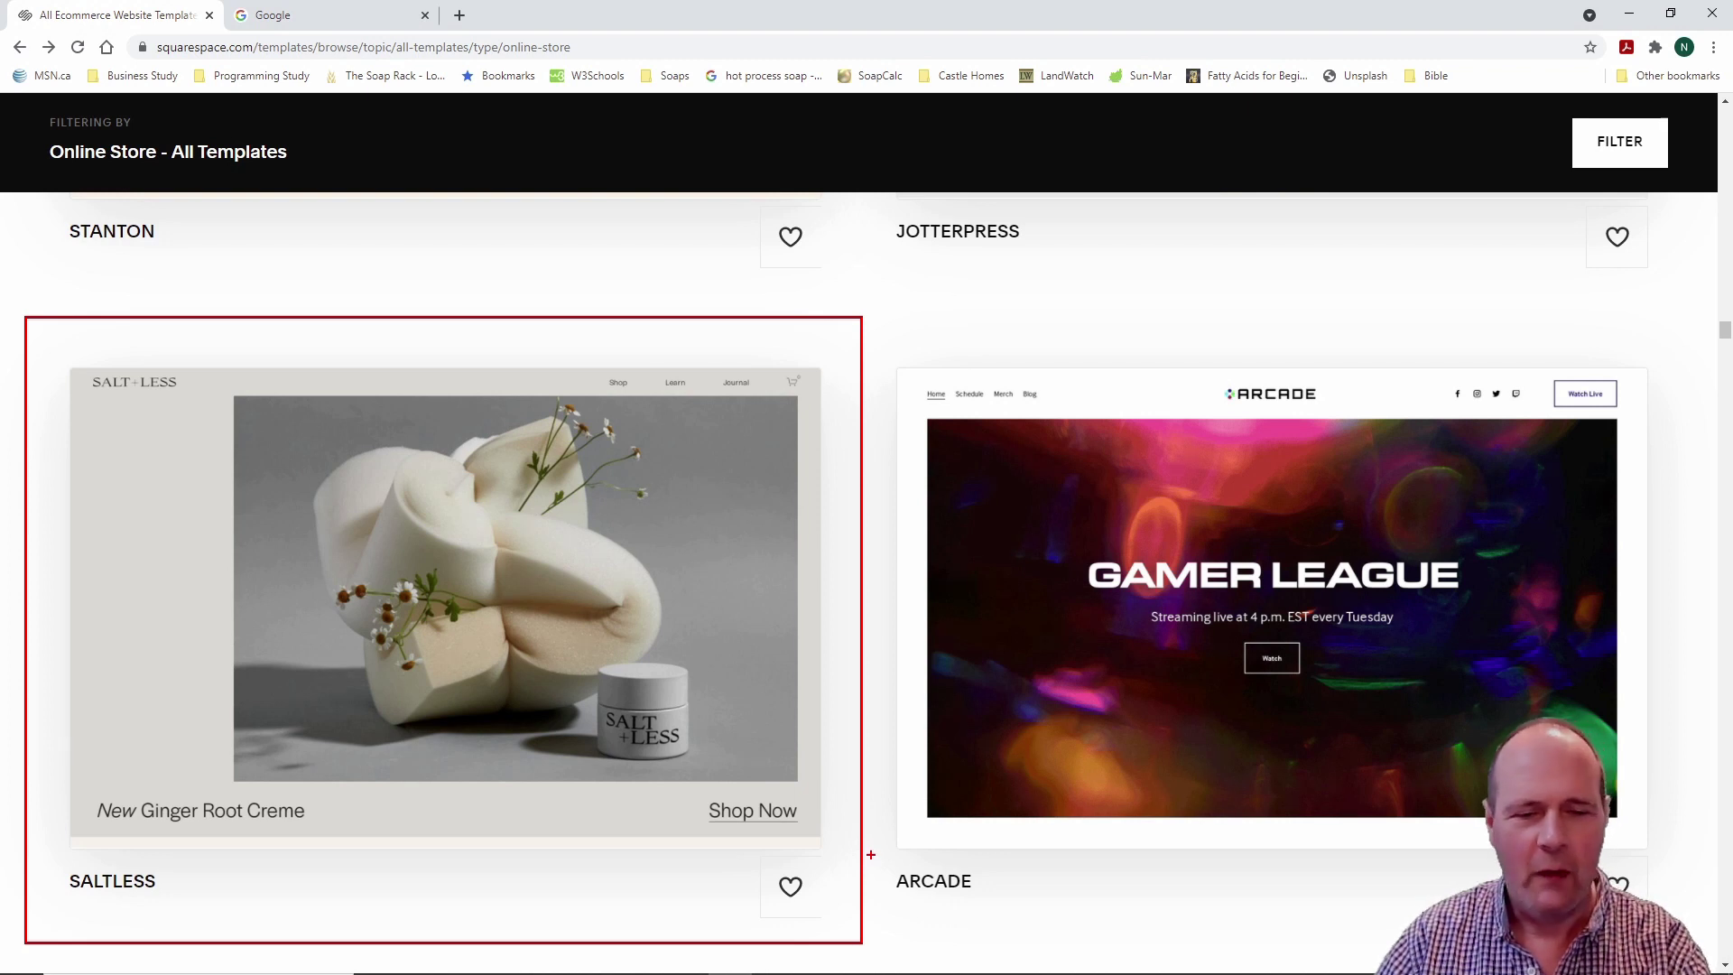
key(Escape)
mouse_move(725, 569)
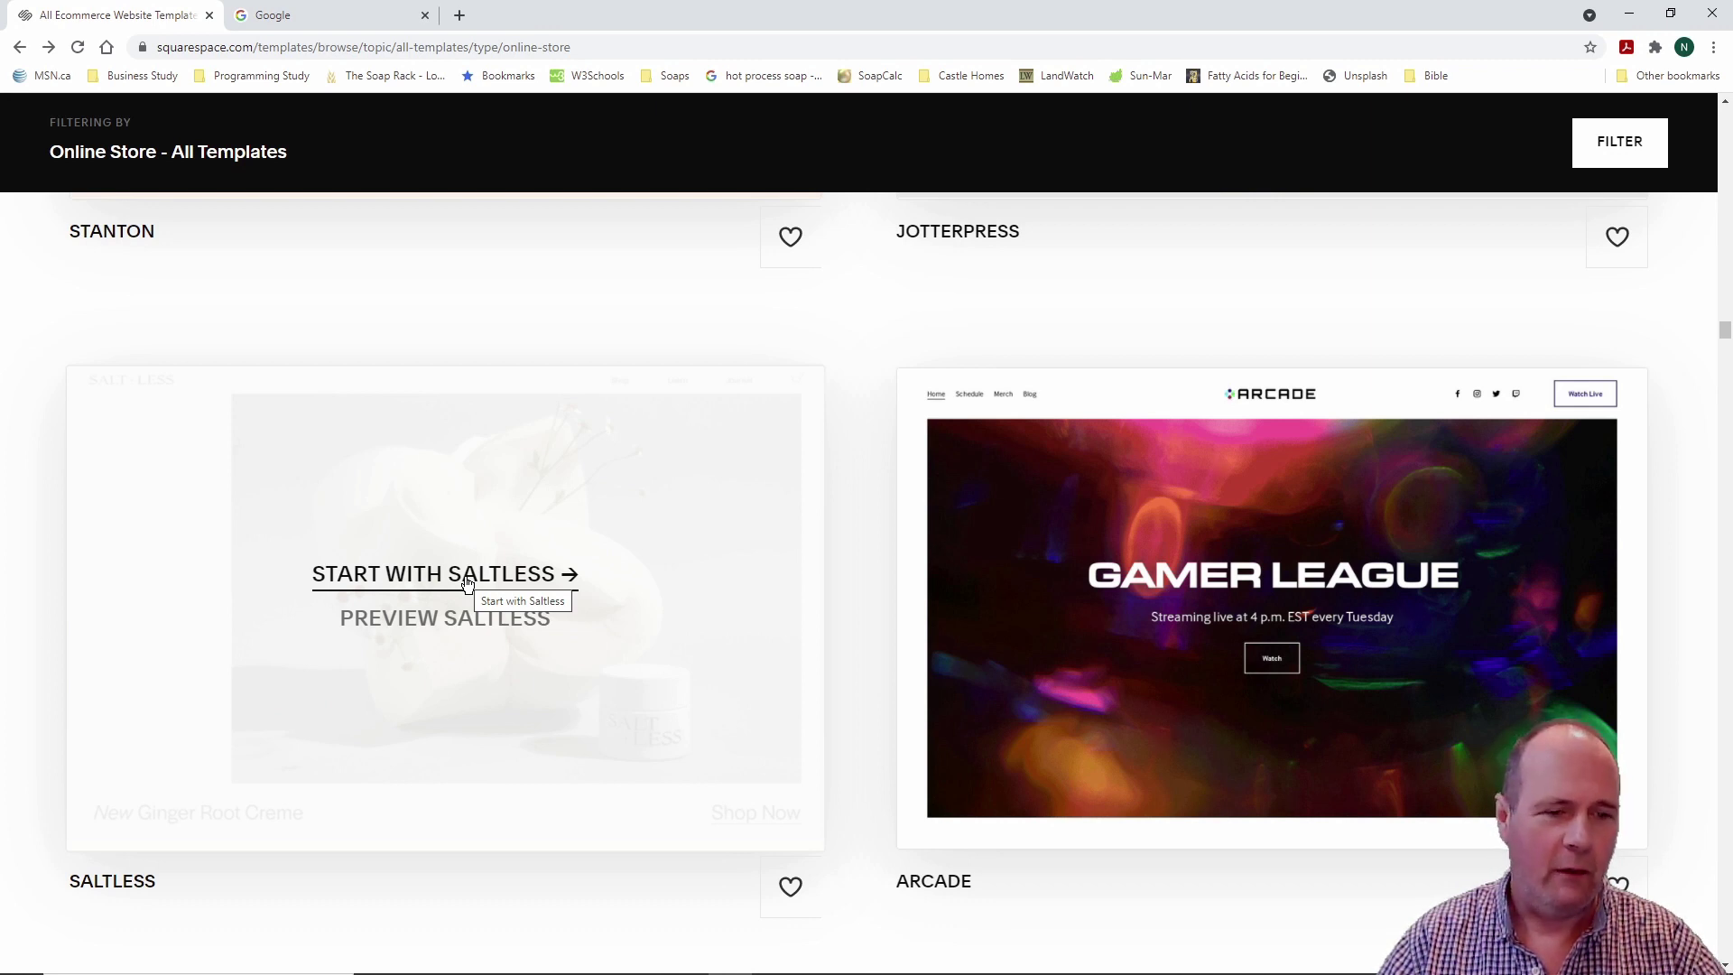
click(466, 582)
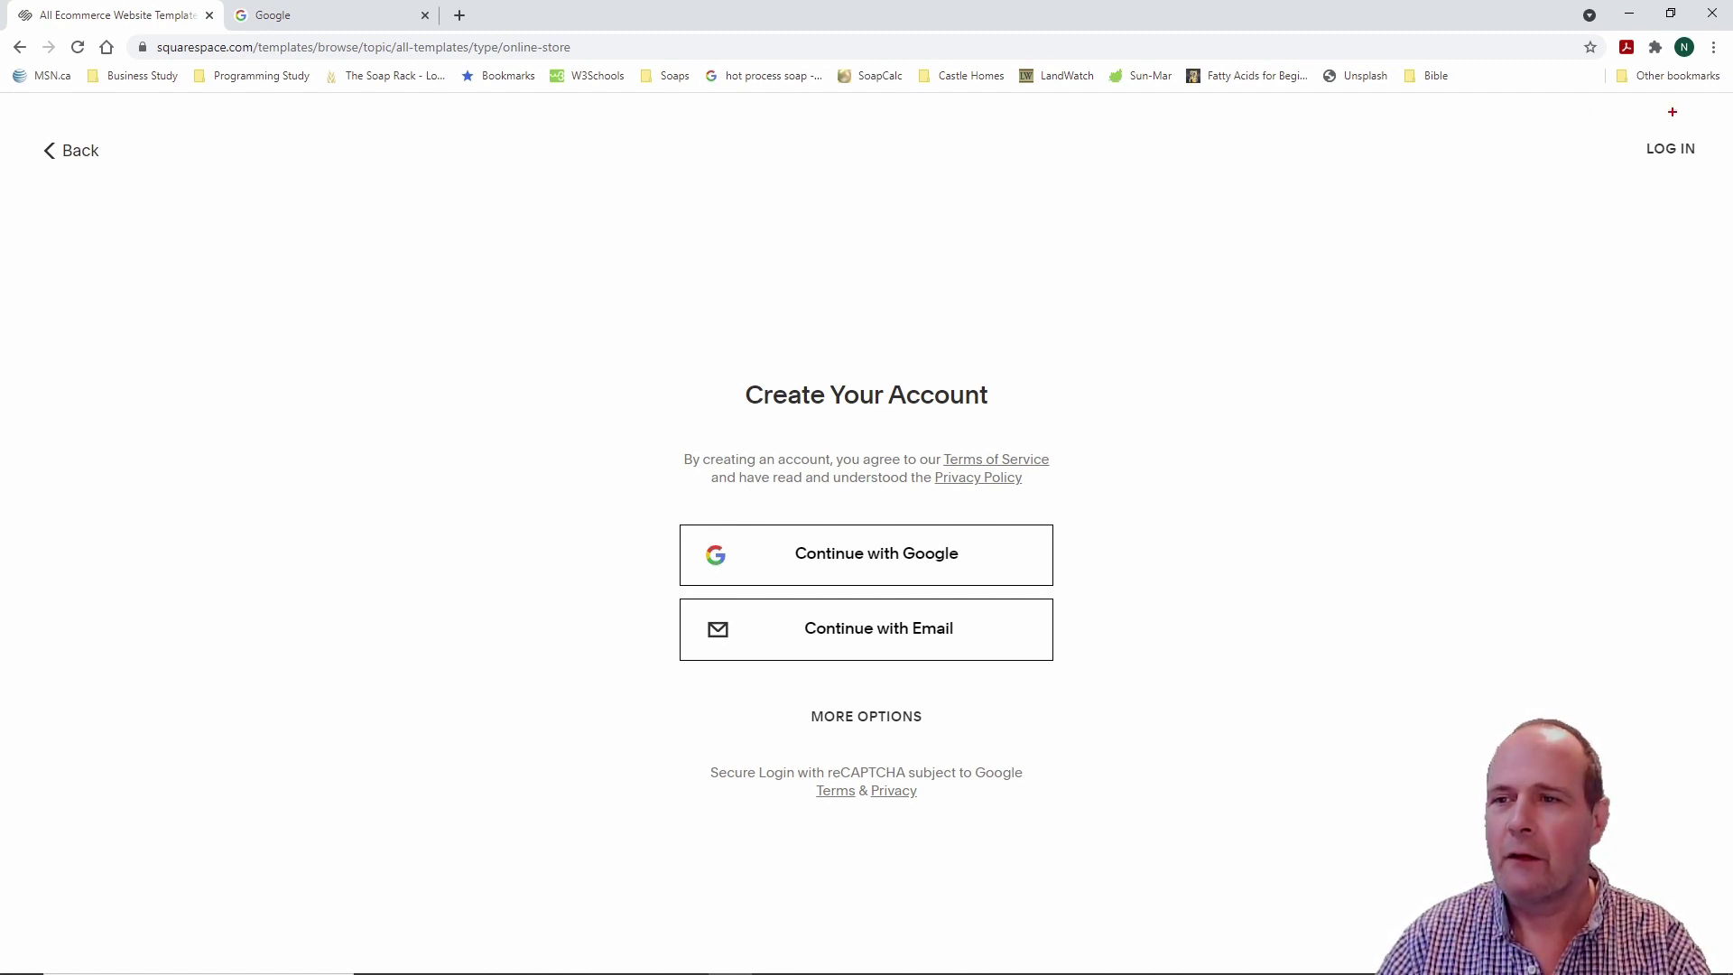
Step: Choose Continue with Email to bring up the e-mail sign-up form
drag(1617, 113, 1715, 192)
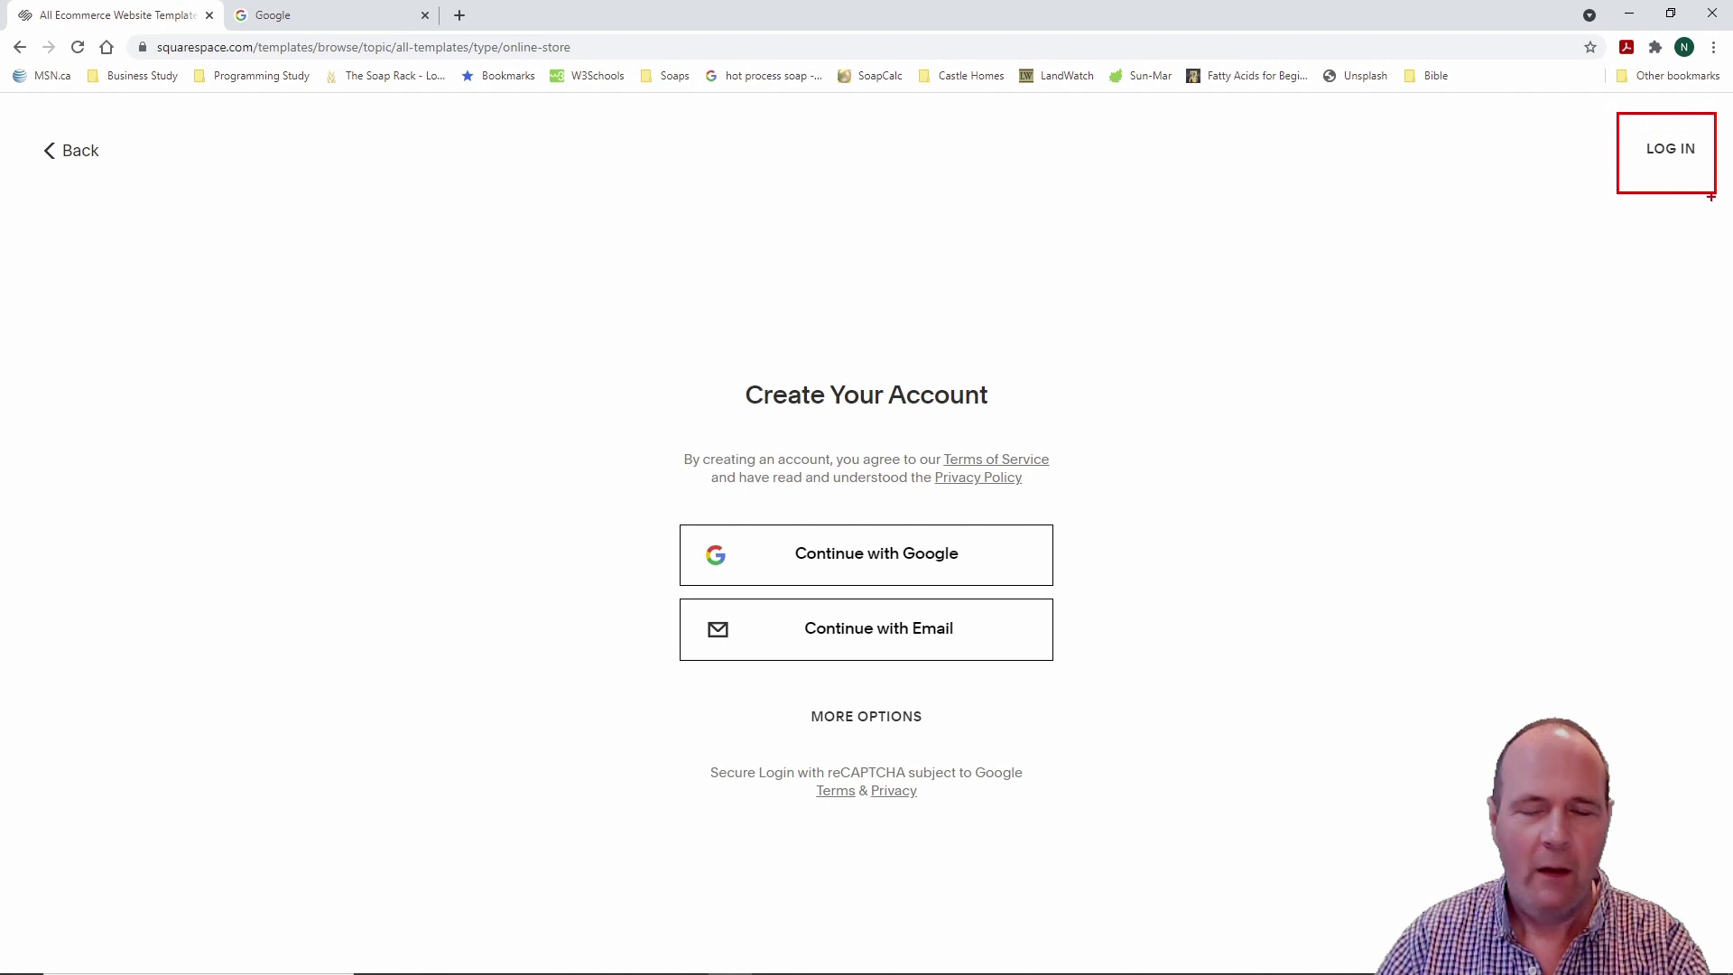
key(Escape)
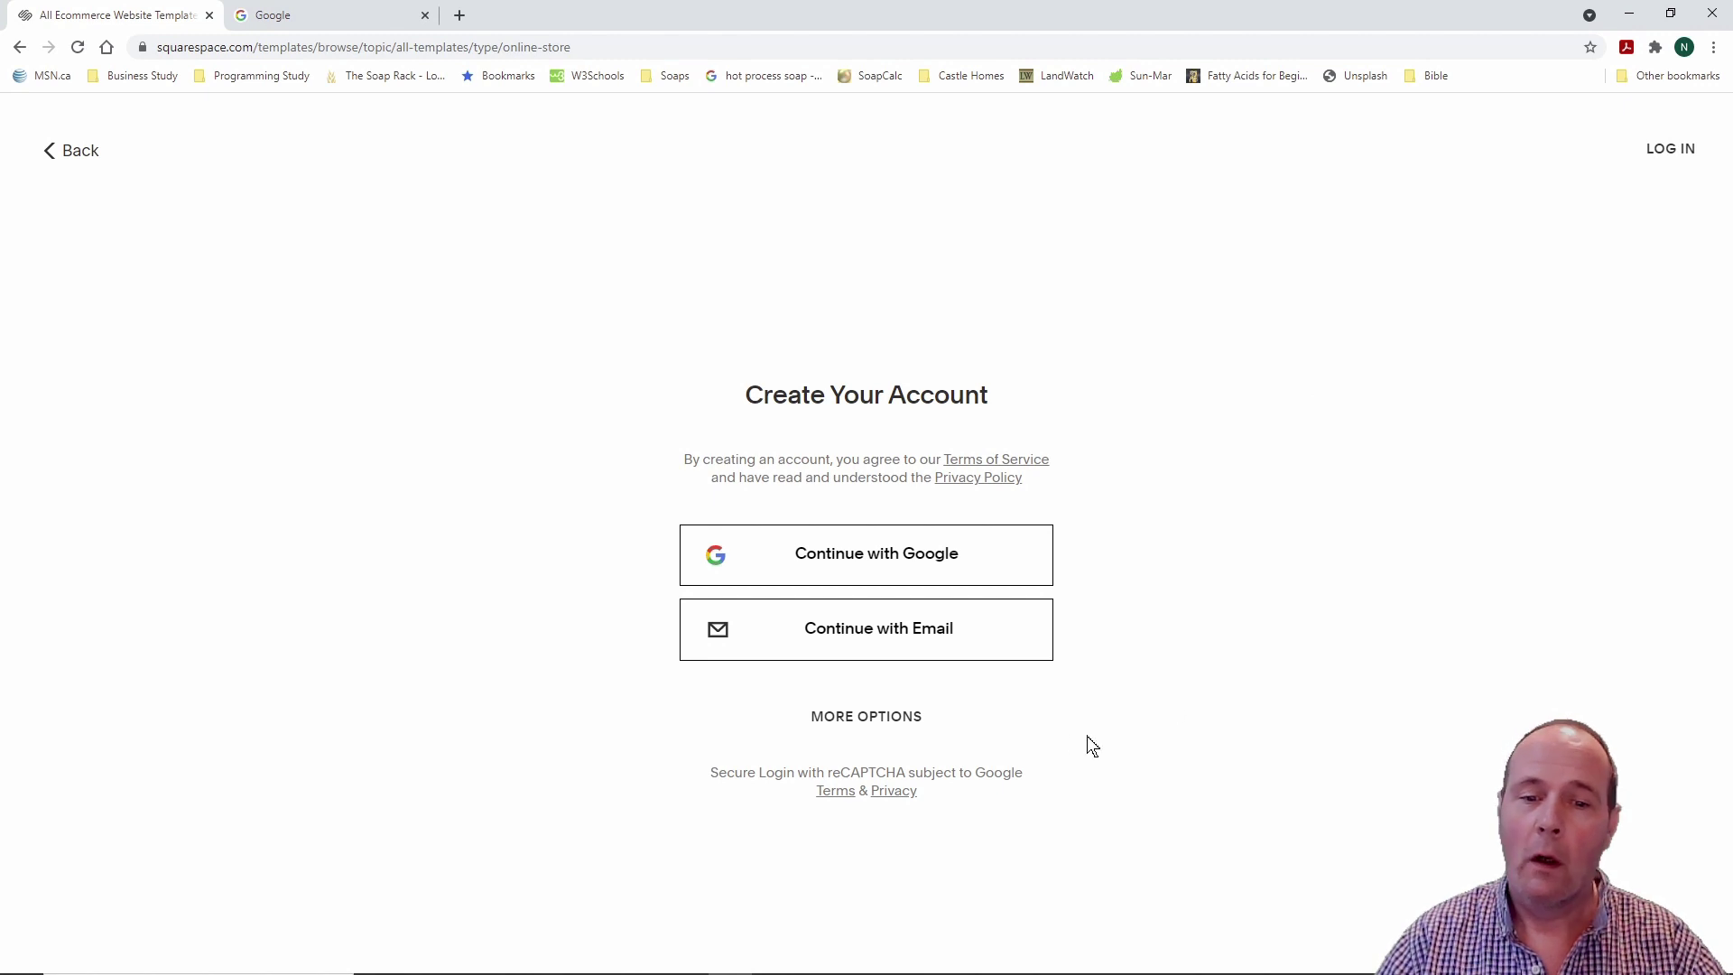
click(872, 631)
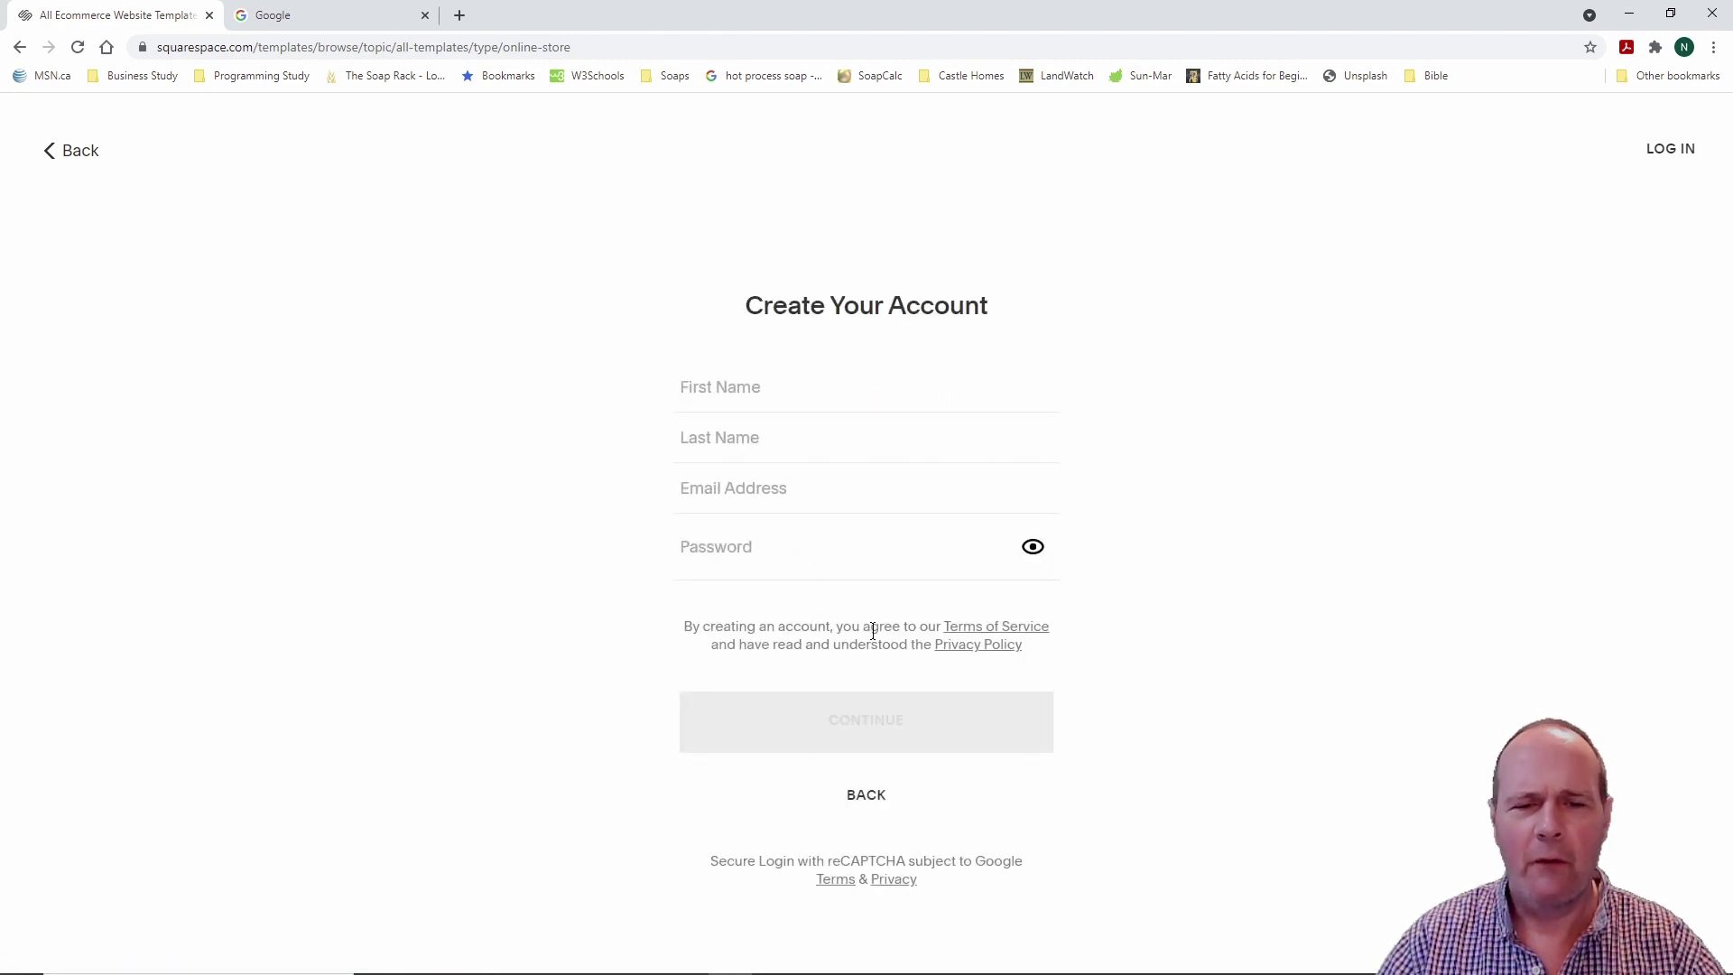
Step: Autofill first and last name, enter the account e-mail and a password, then continue
click(831, 384)
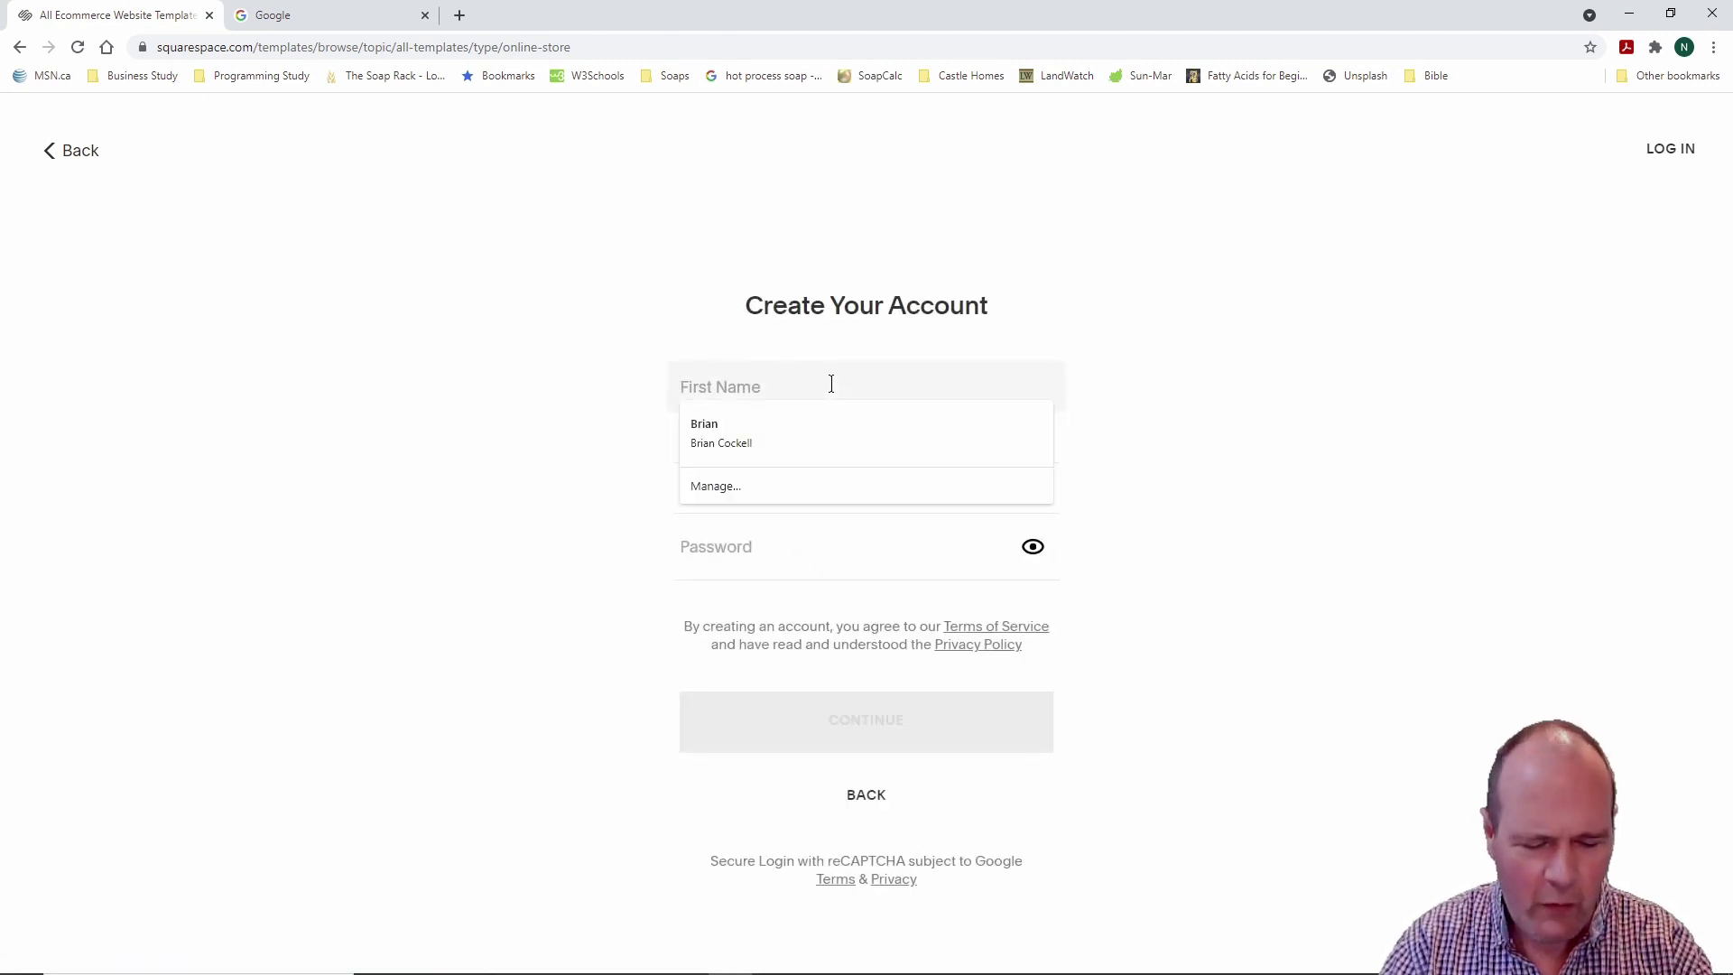
click(745, 433)
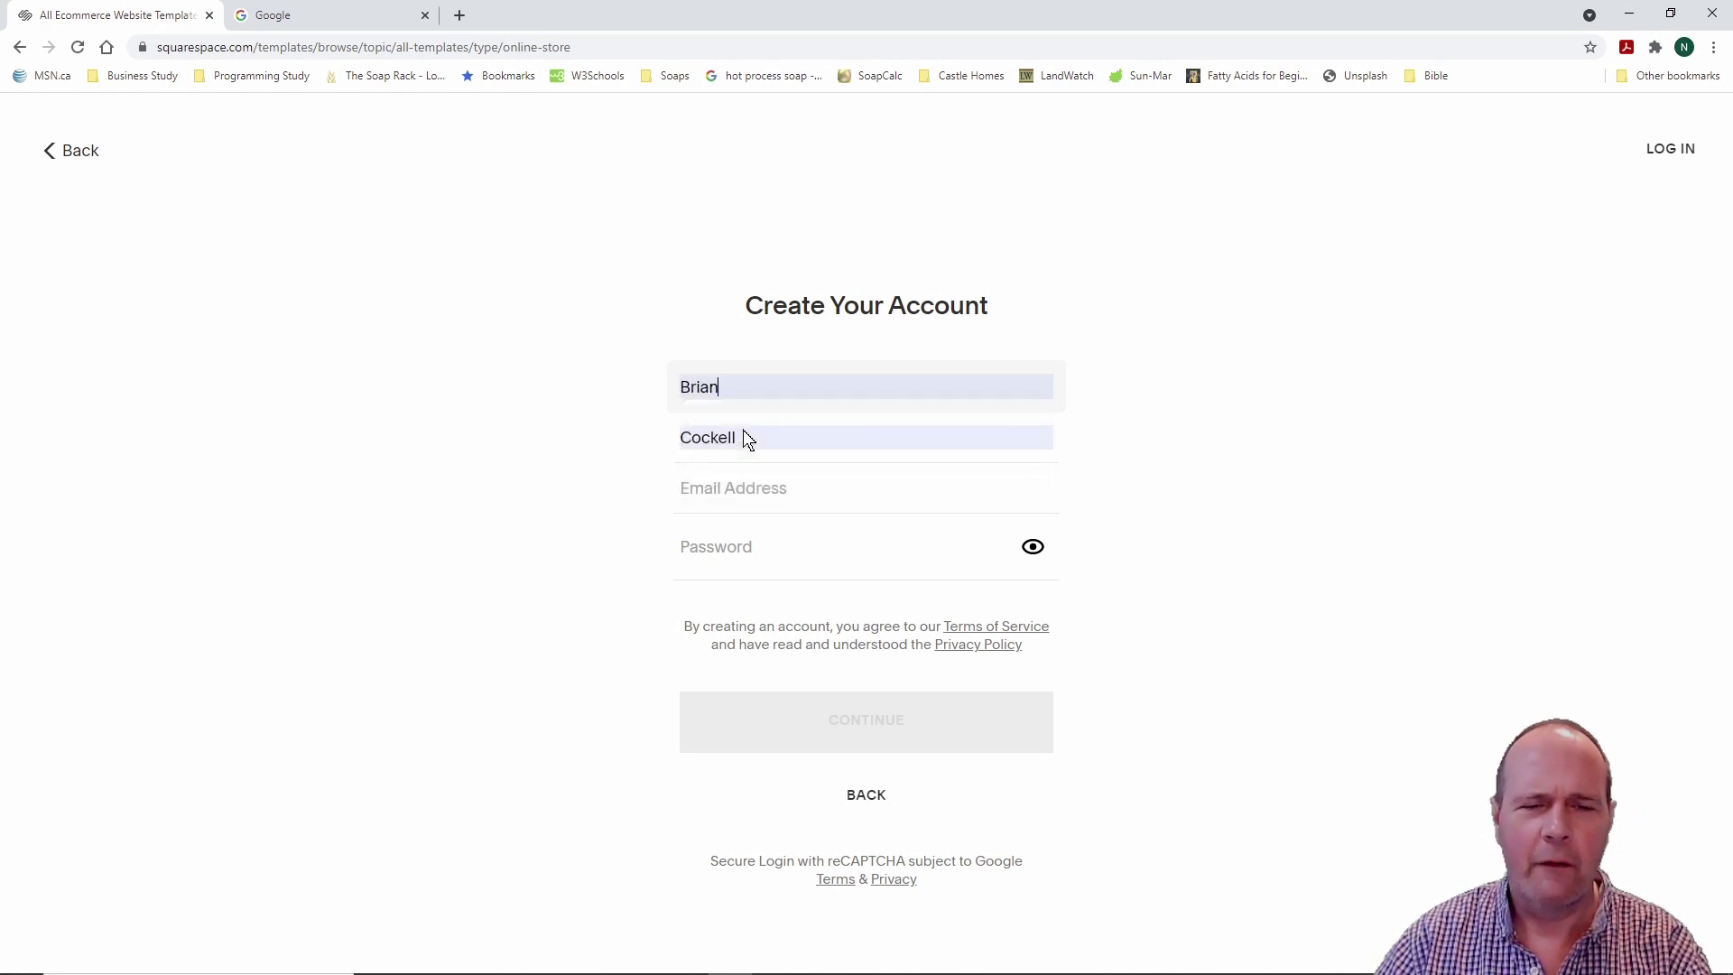
click(747, 479)
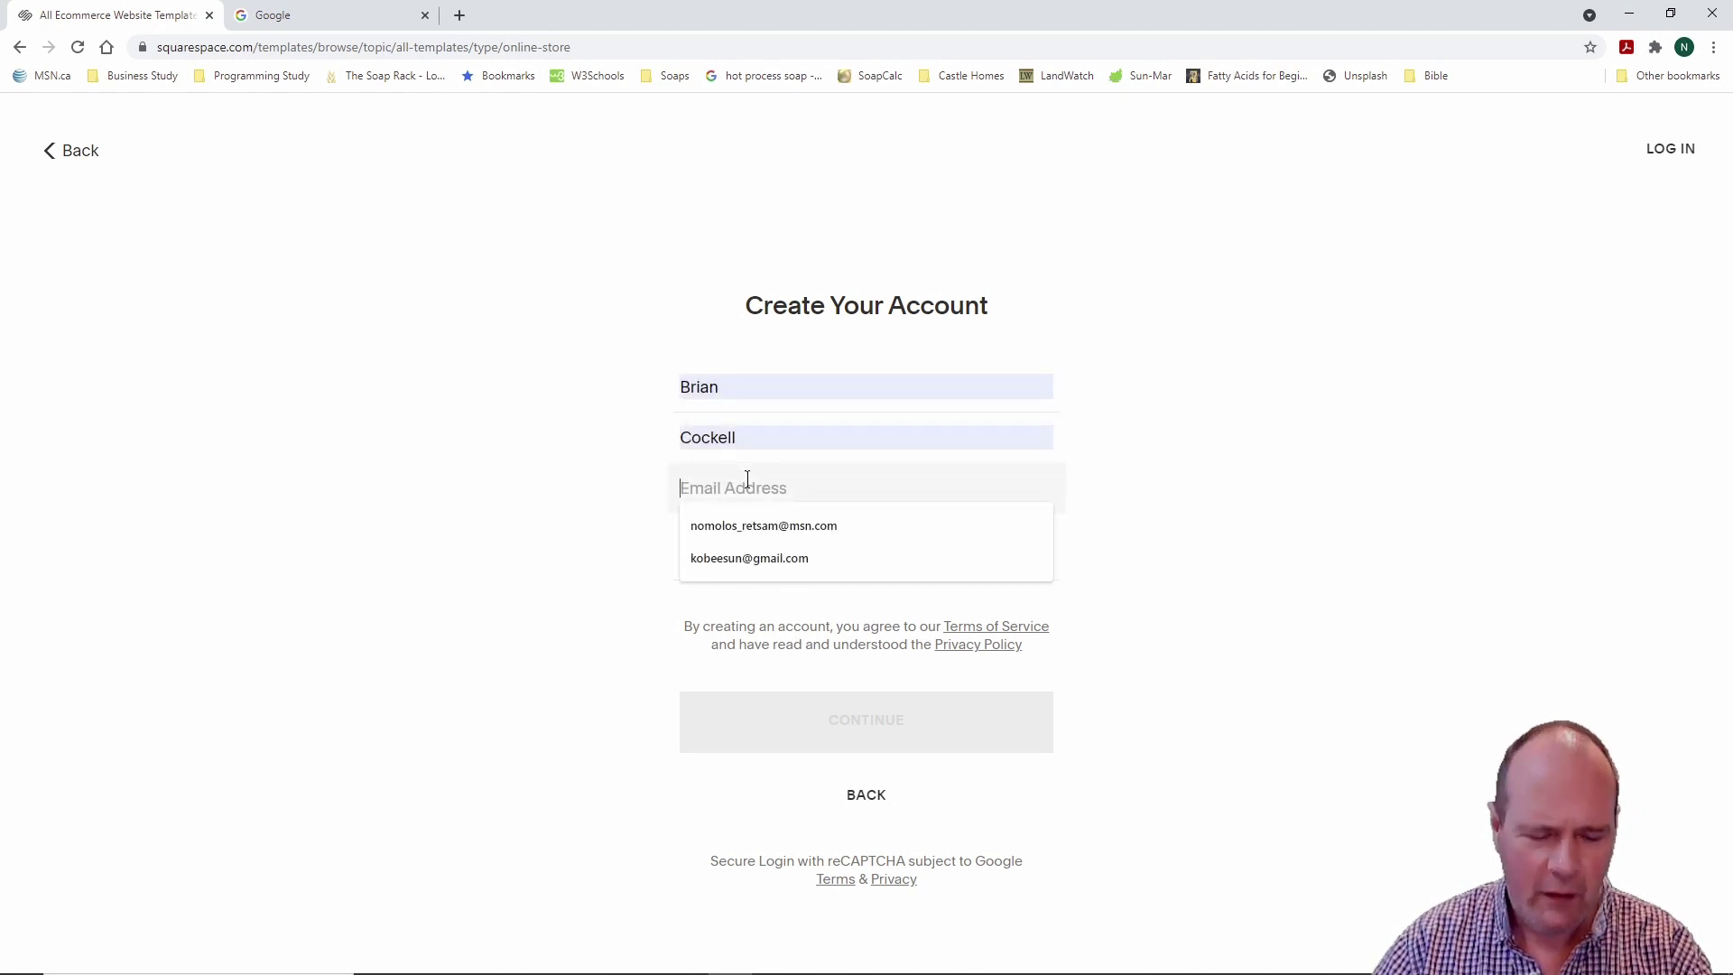
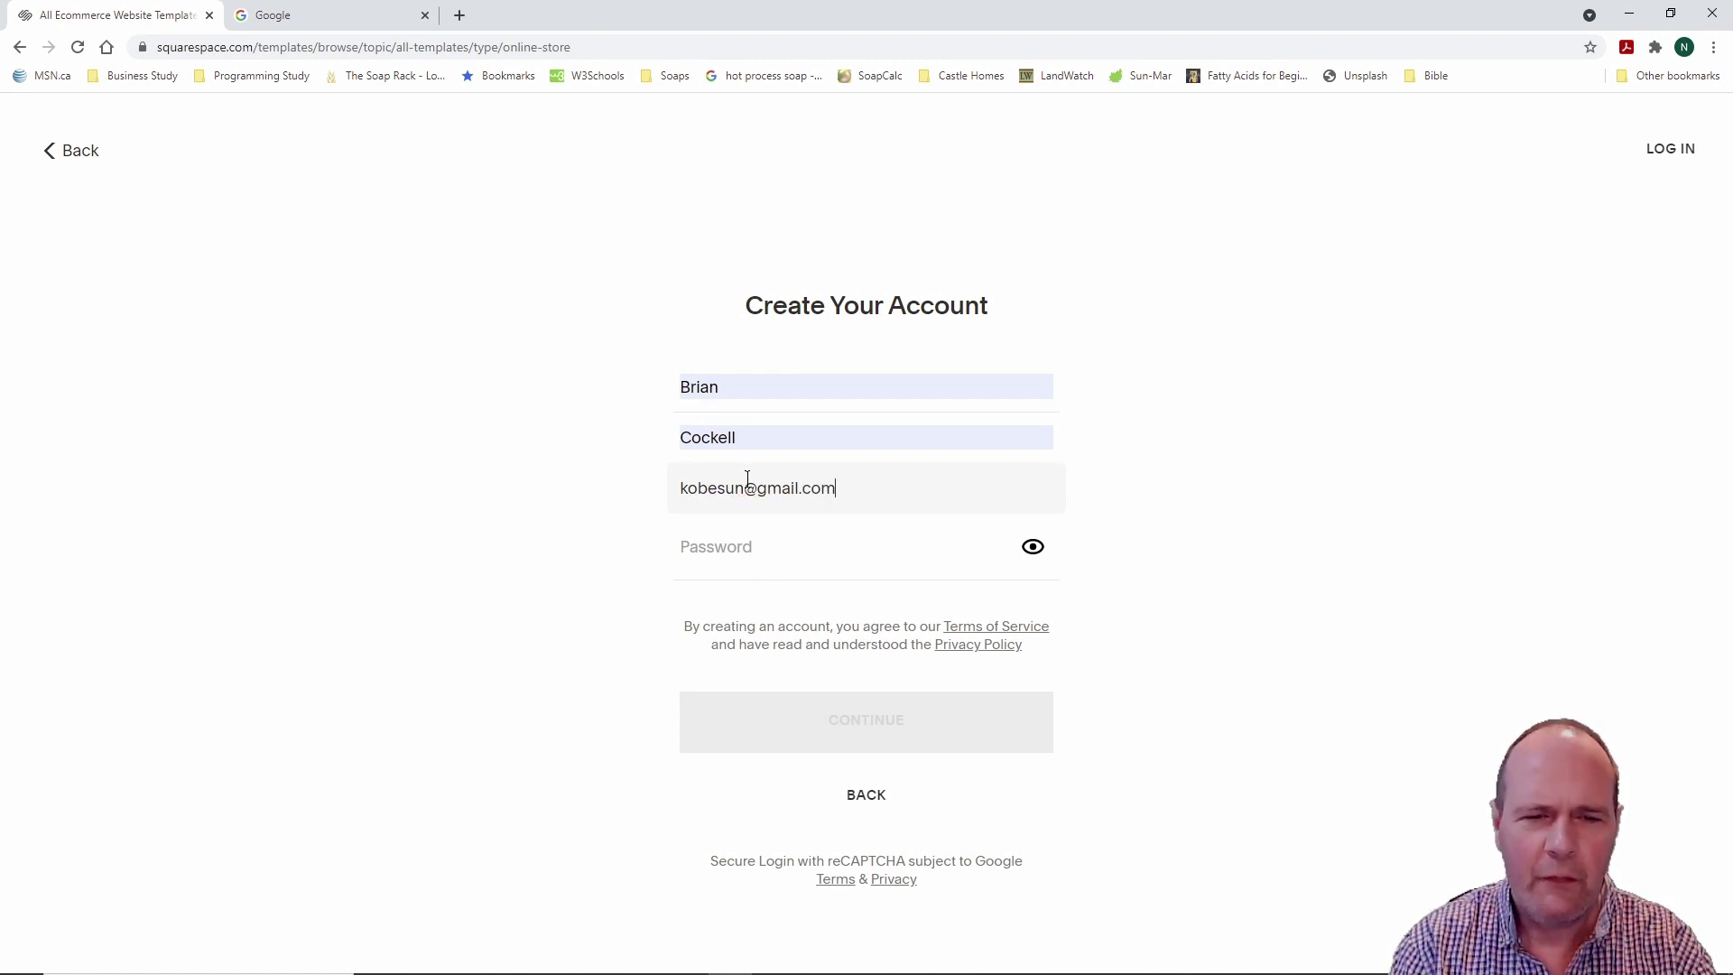
key(Tab)
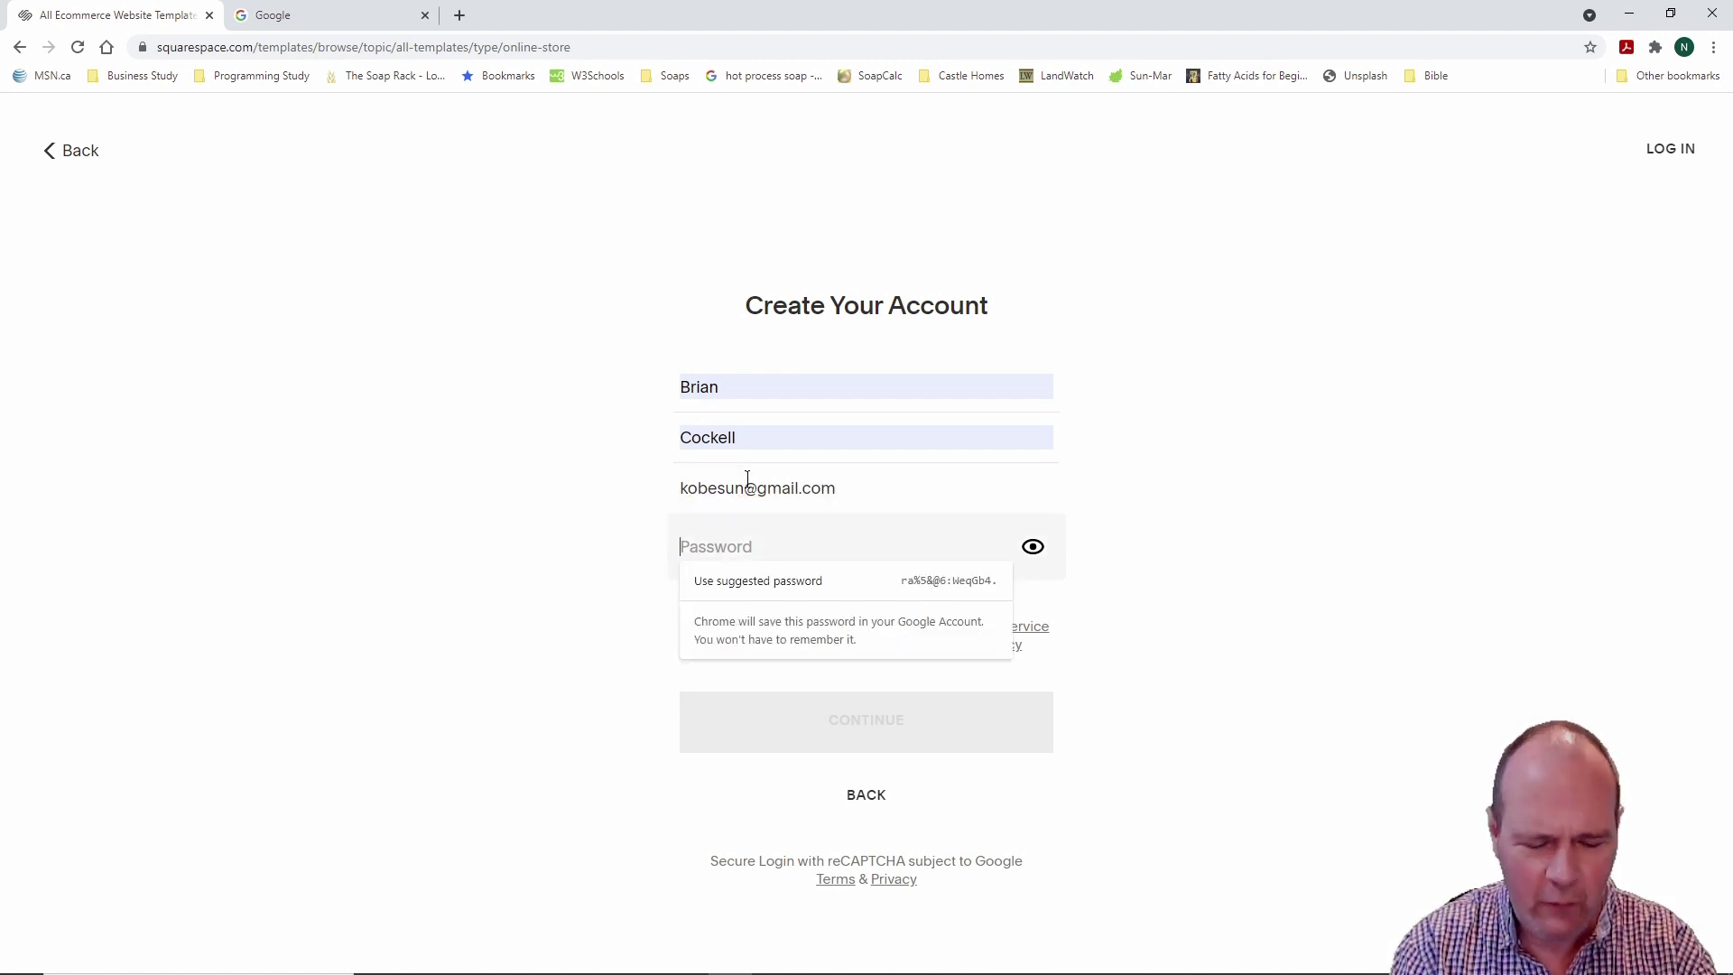
text(••••••••••••)
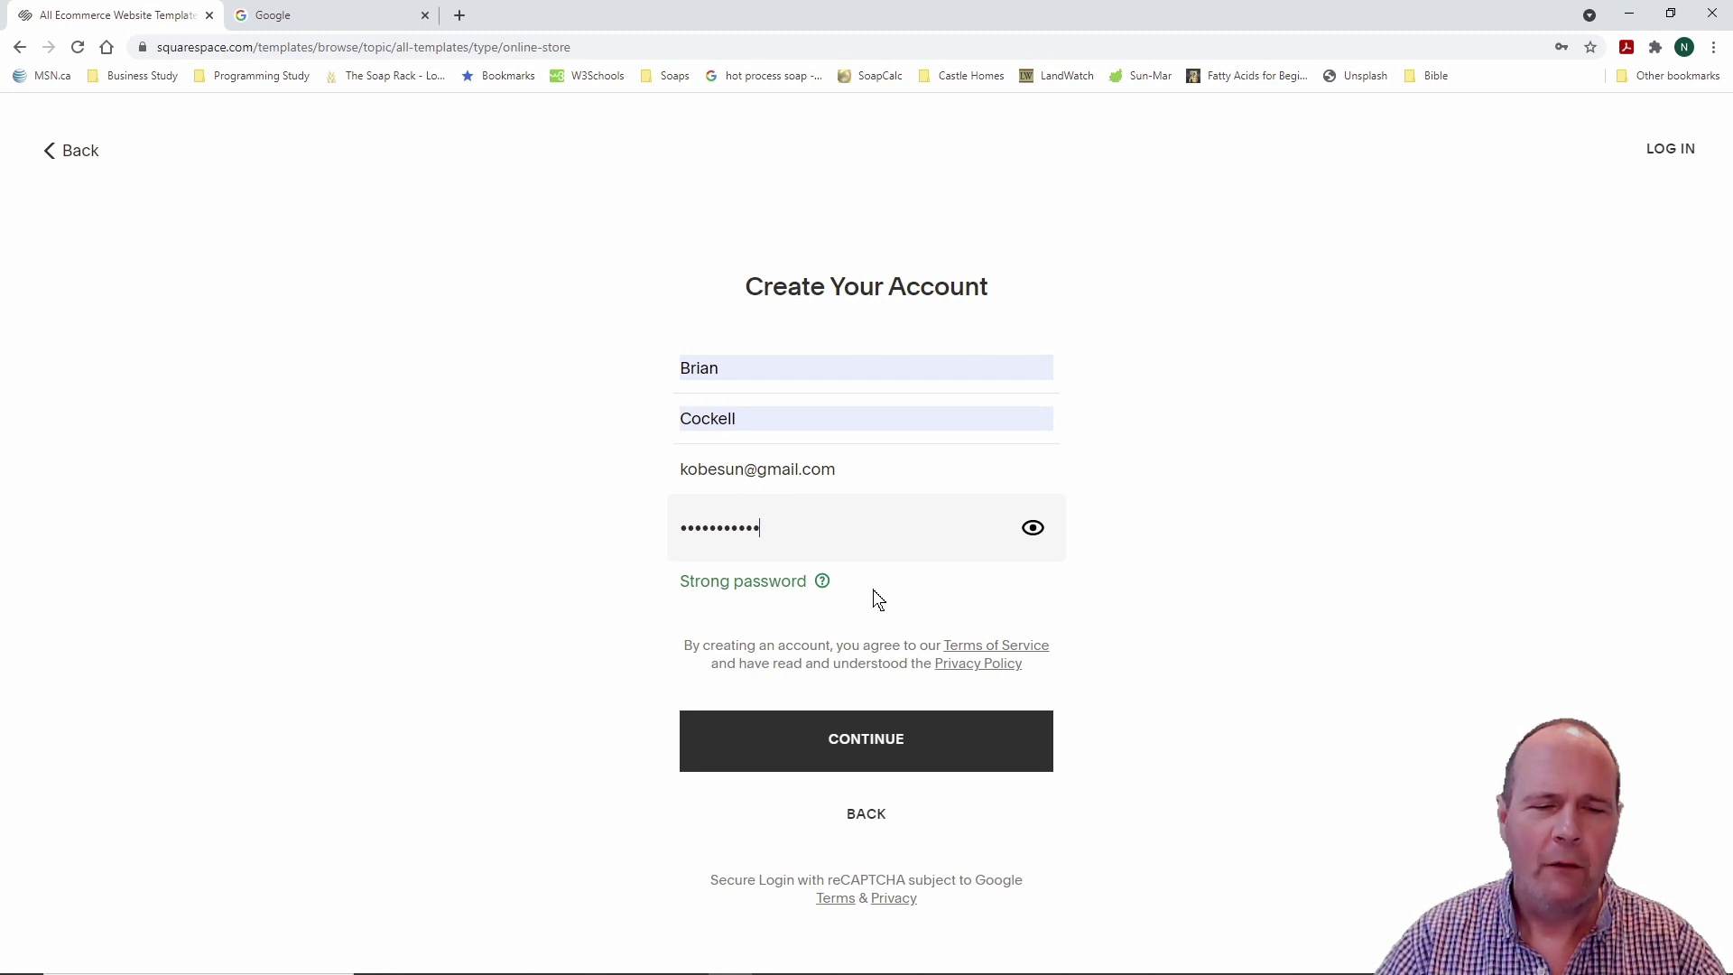
click(867, 740)
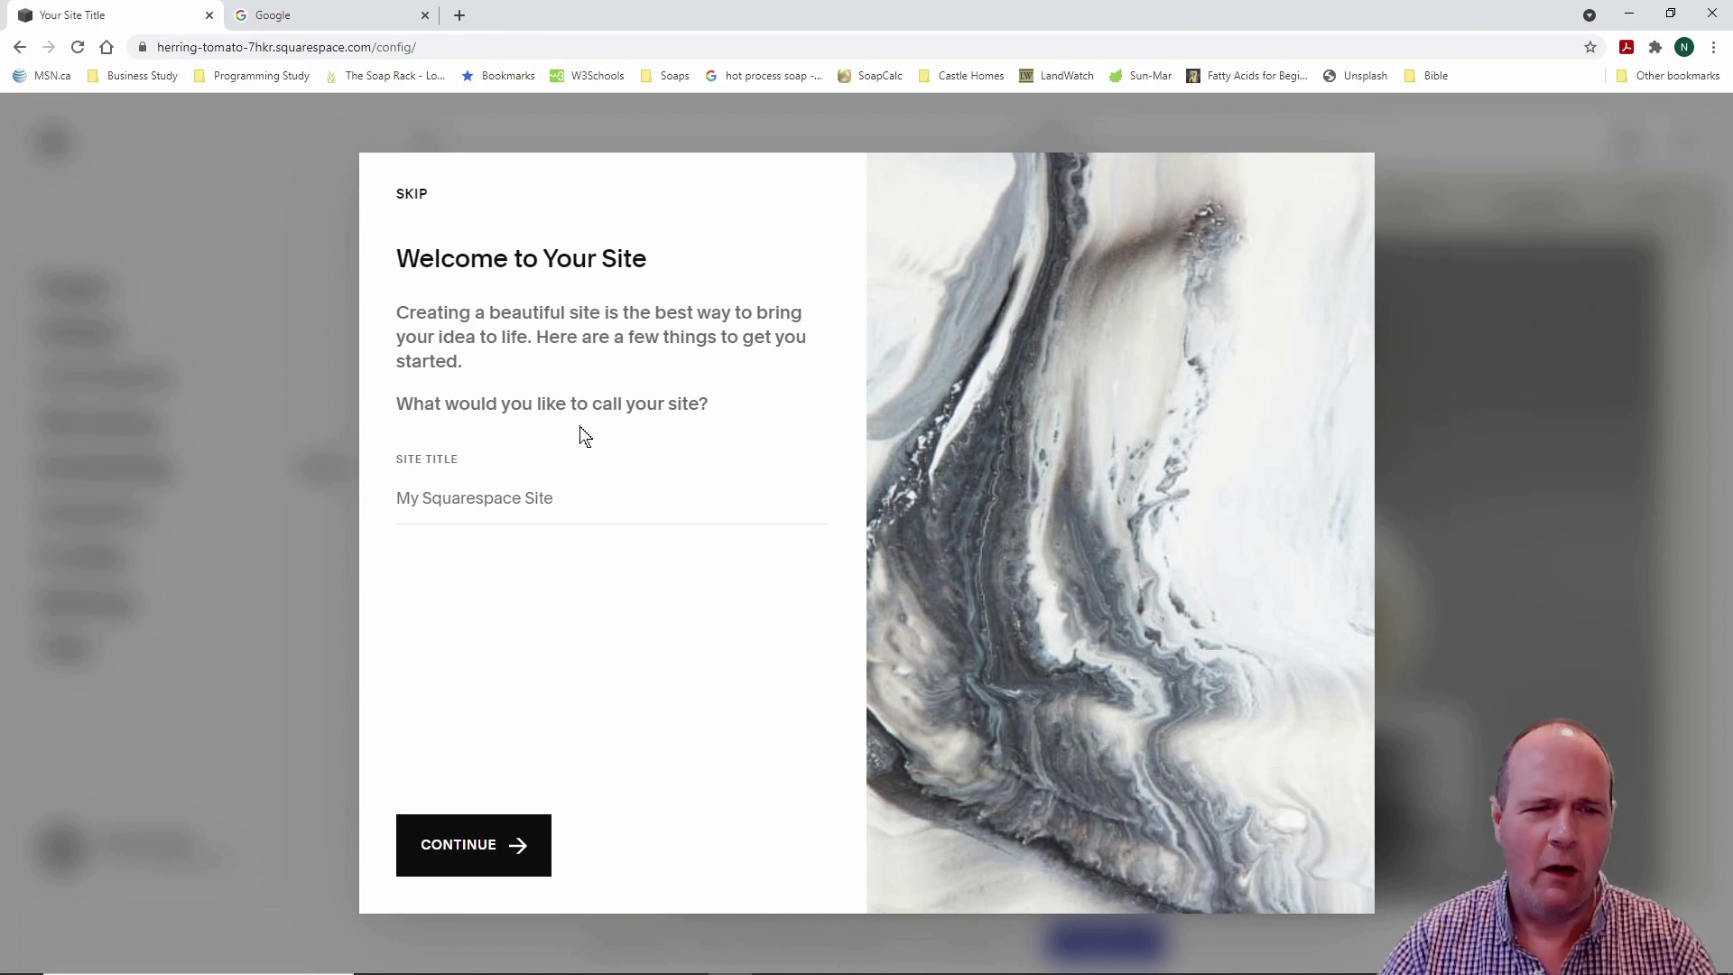
Step: Enter 'Lifegevity Soap Company' as the site title and continue into the editor
click(466, 497)
text(Li)
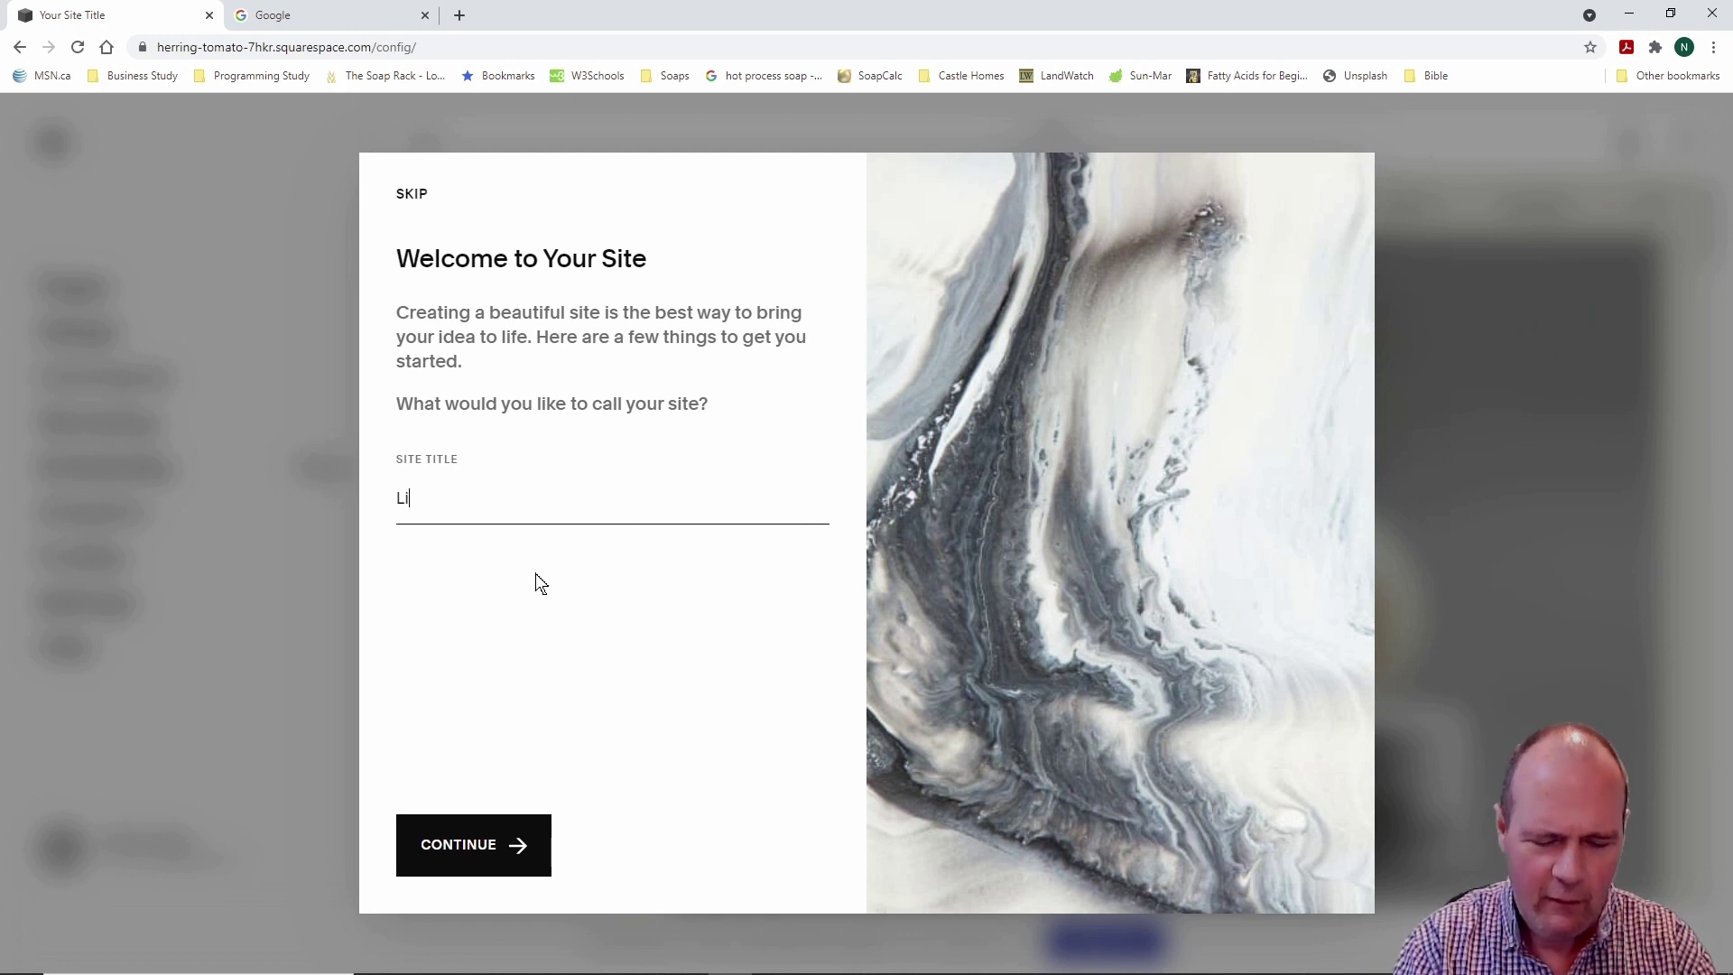
text(fegevity)
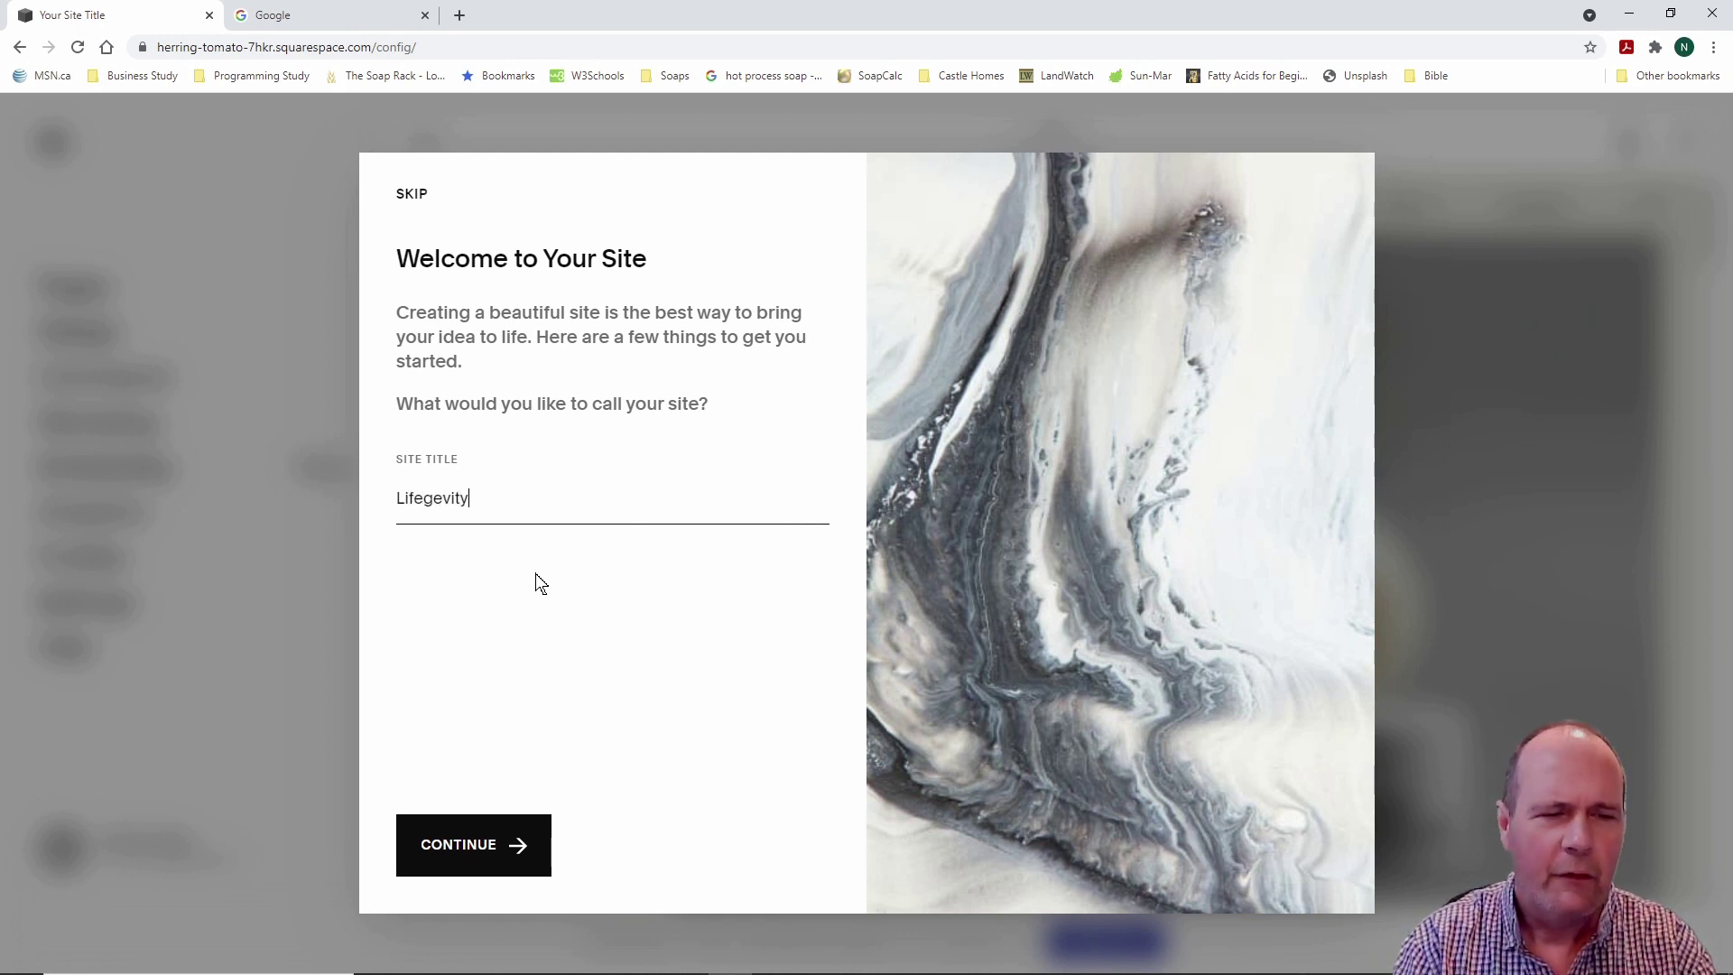
text( Soap )
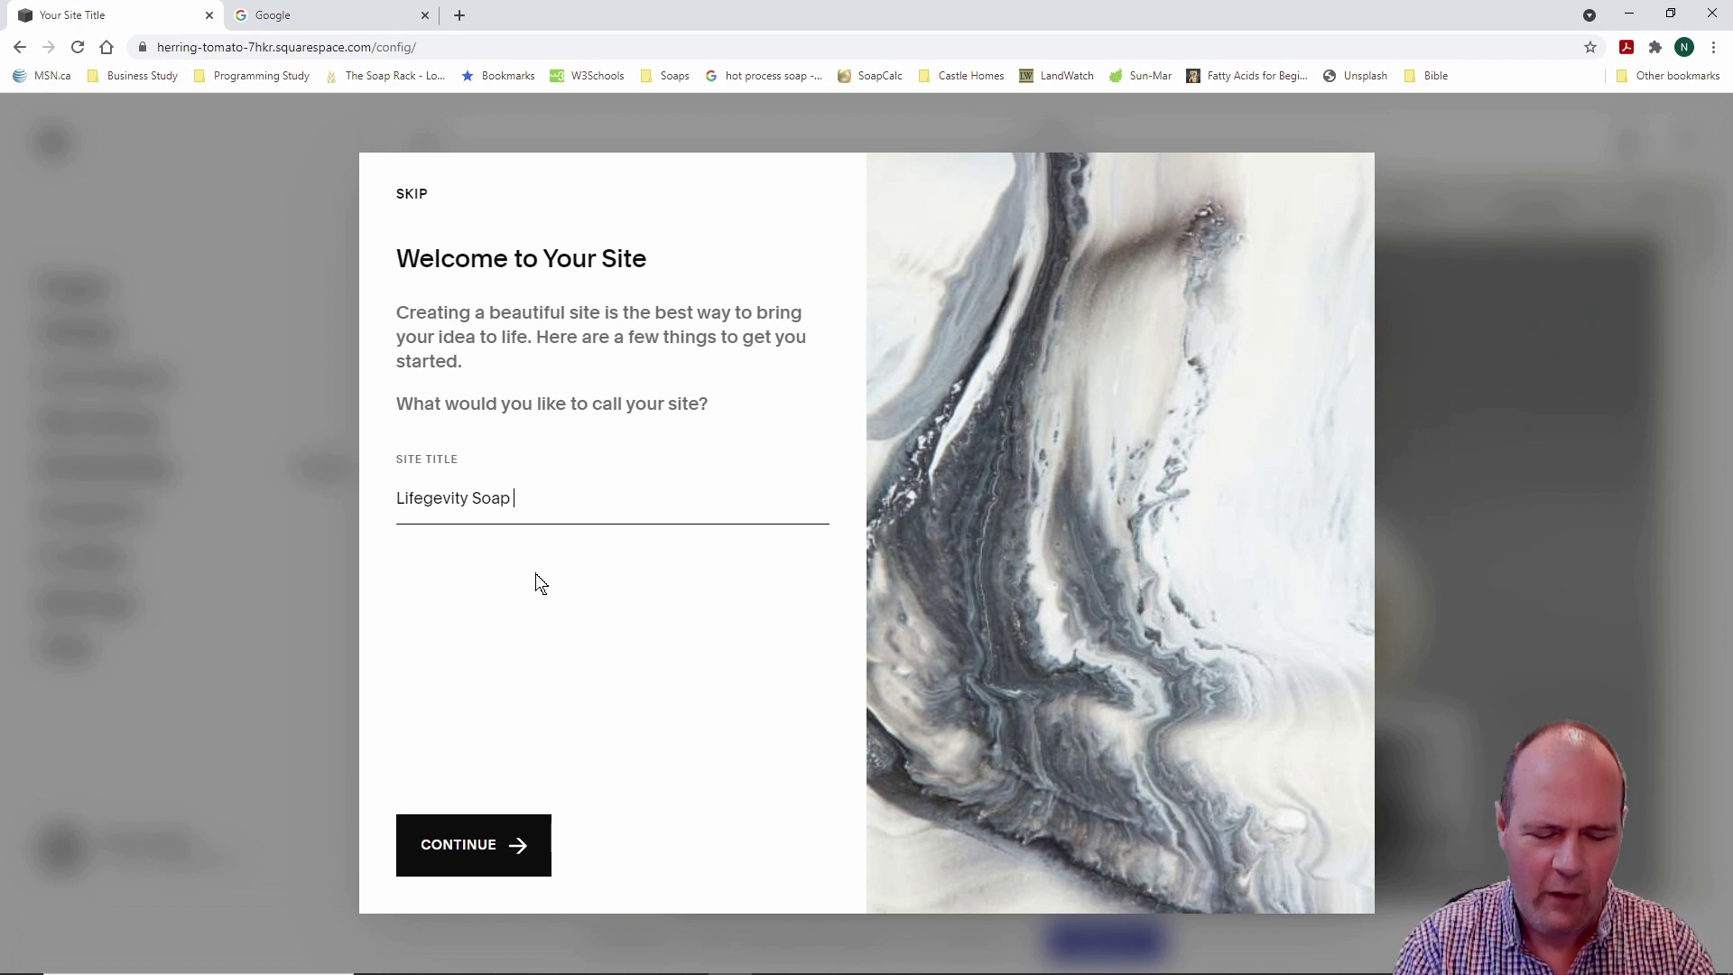
text(Compan)
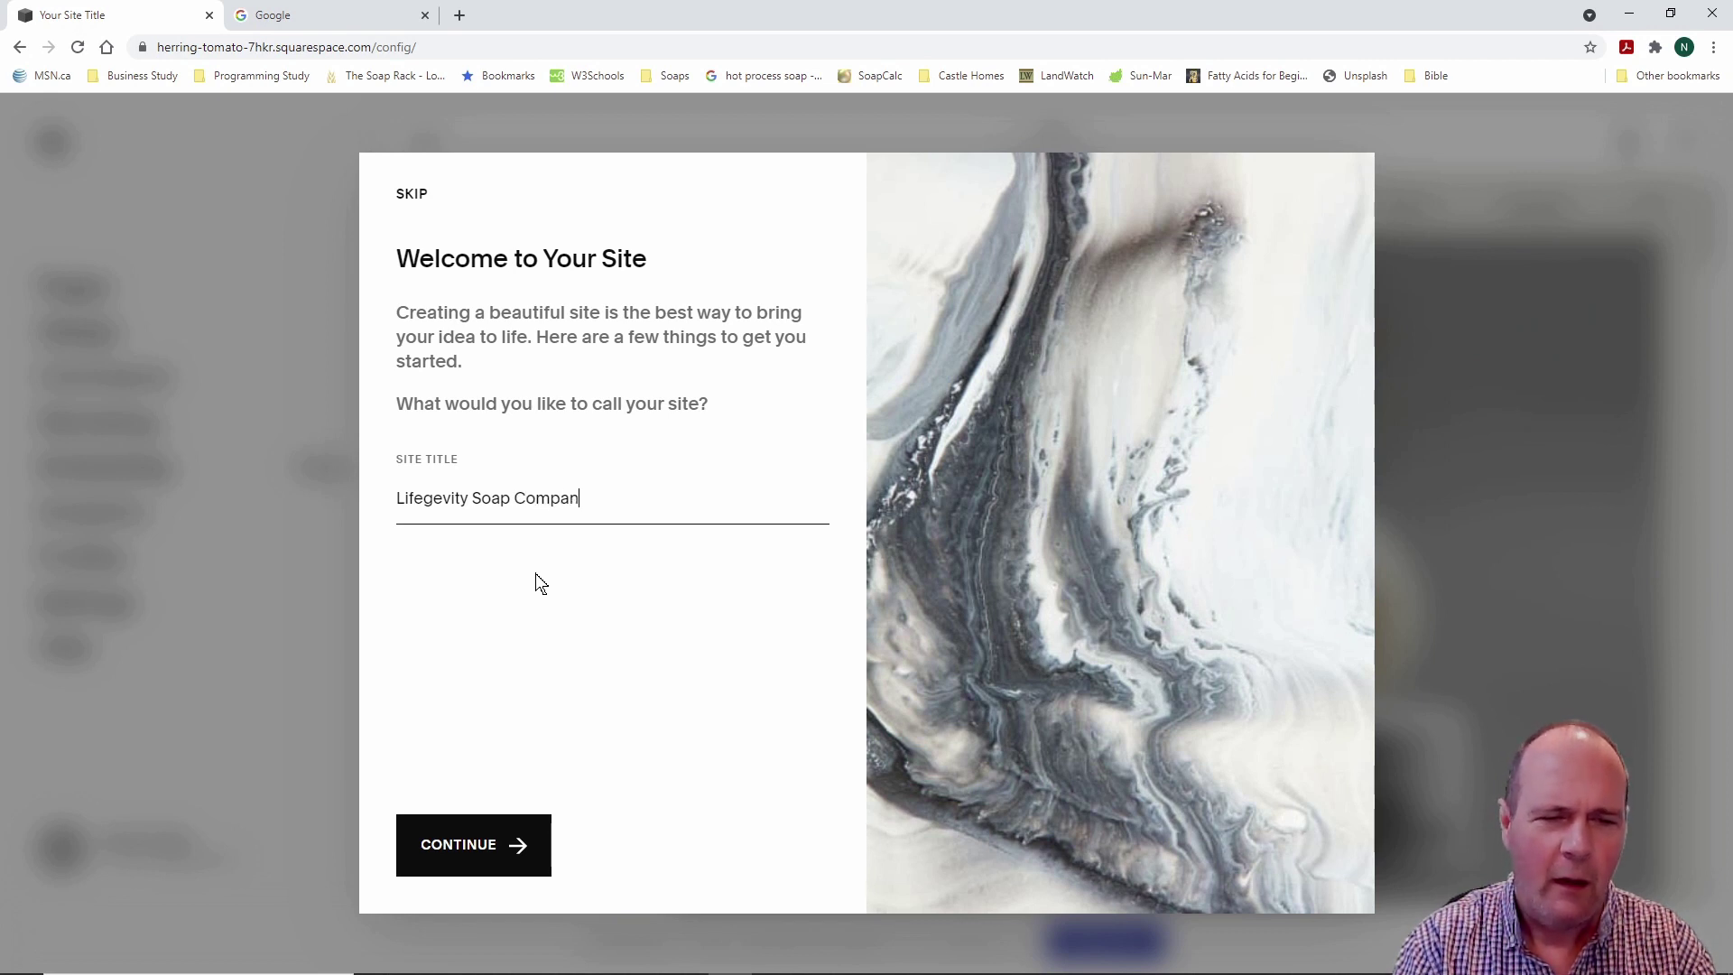
text(y)
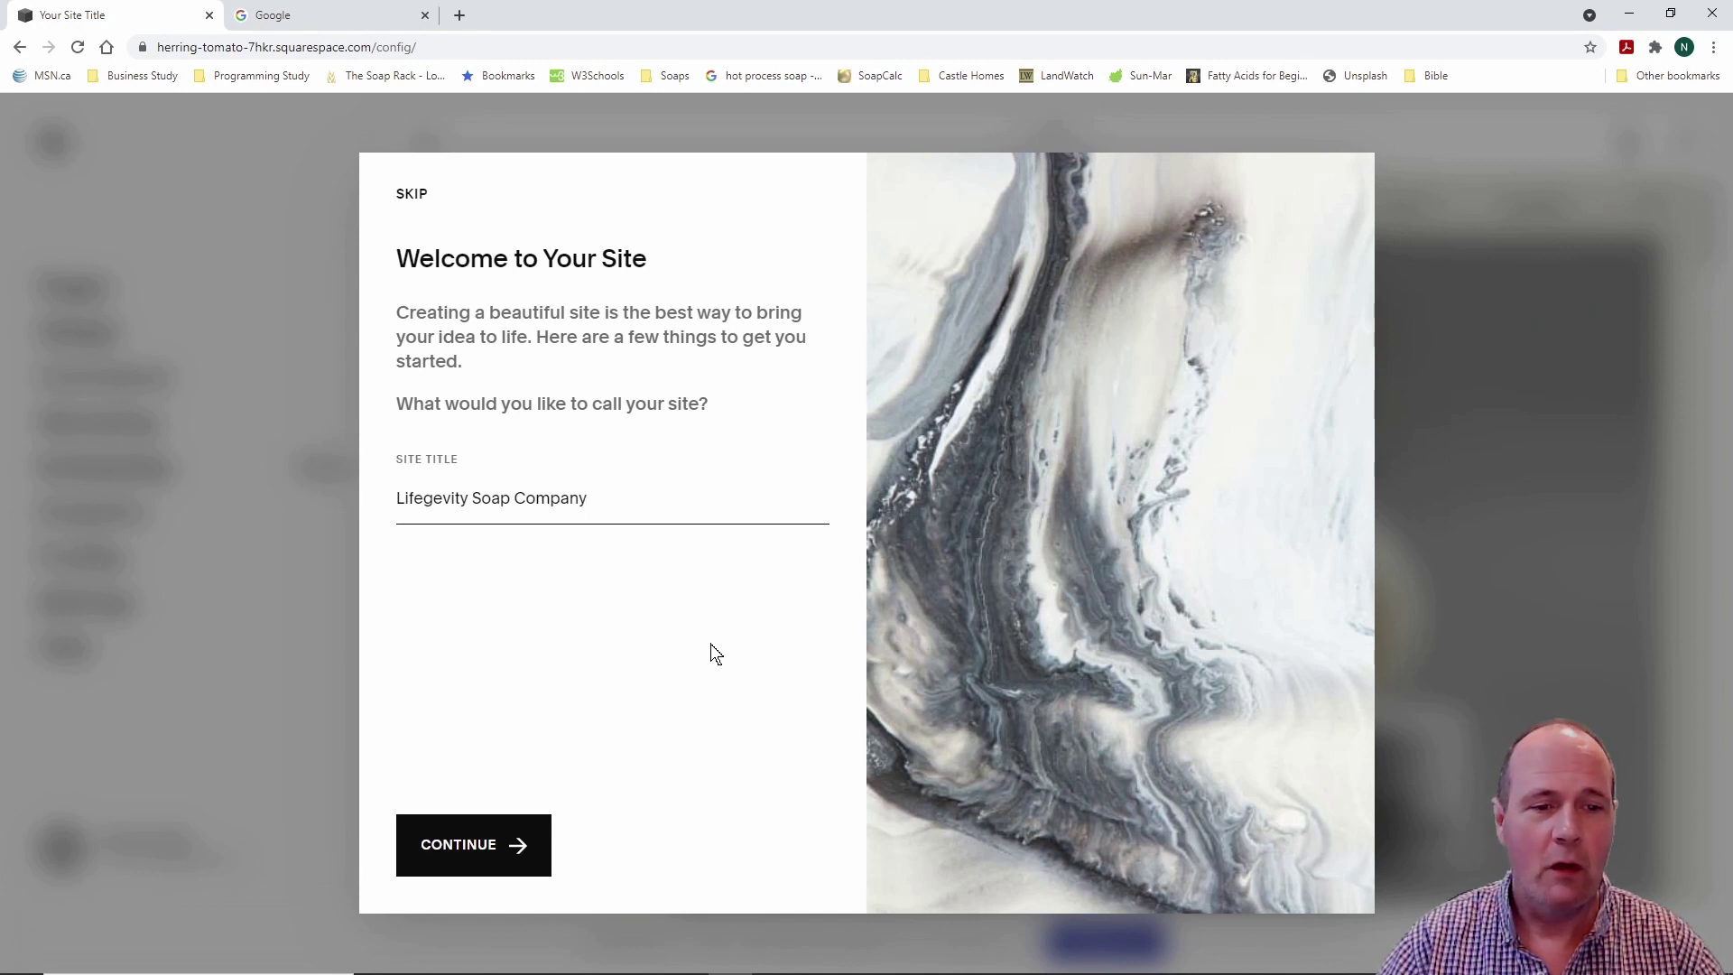
click(484, 845)
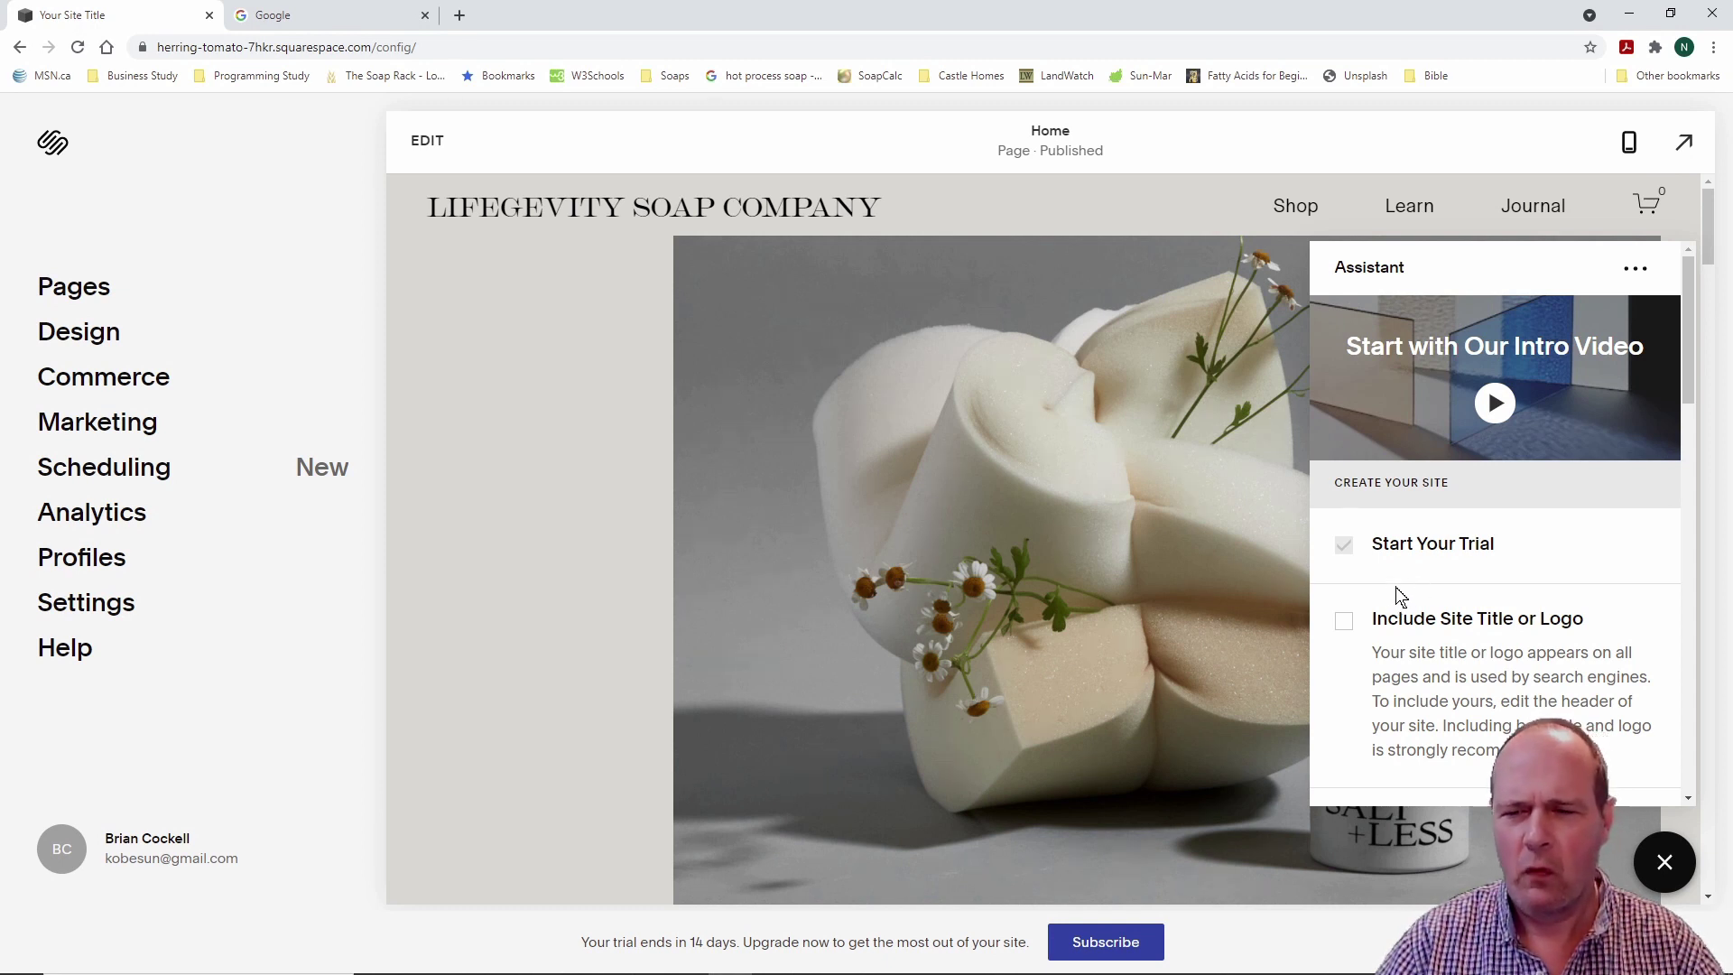
Step: Close the Assistant panel and scroll through the Home page preview
click(1665, 863)
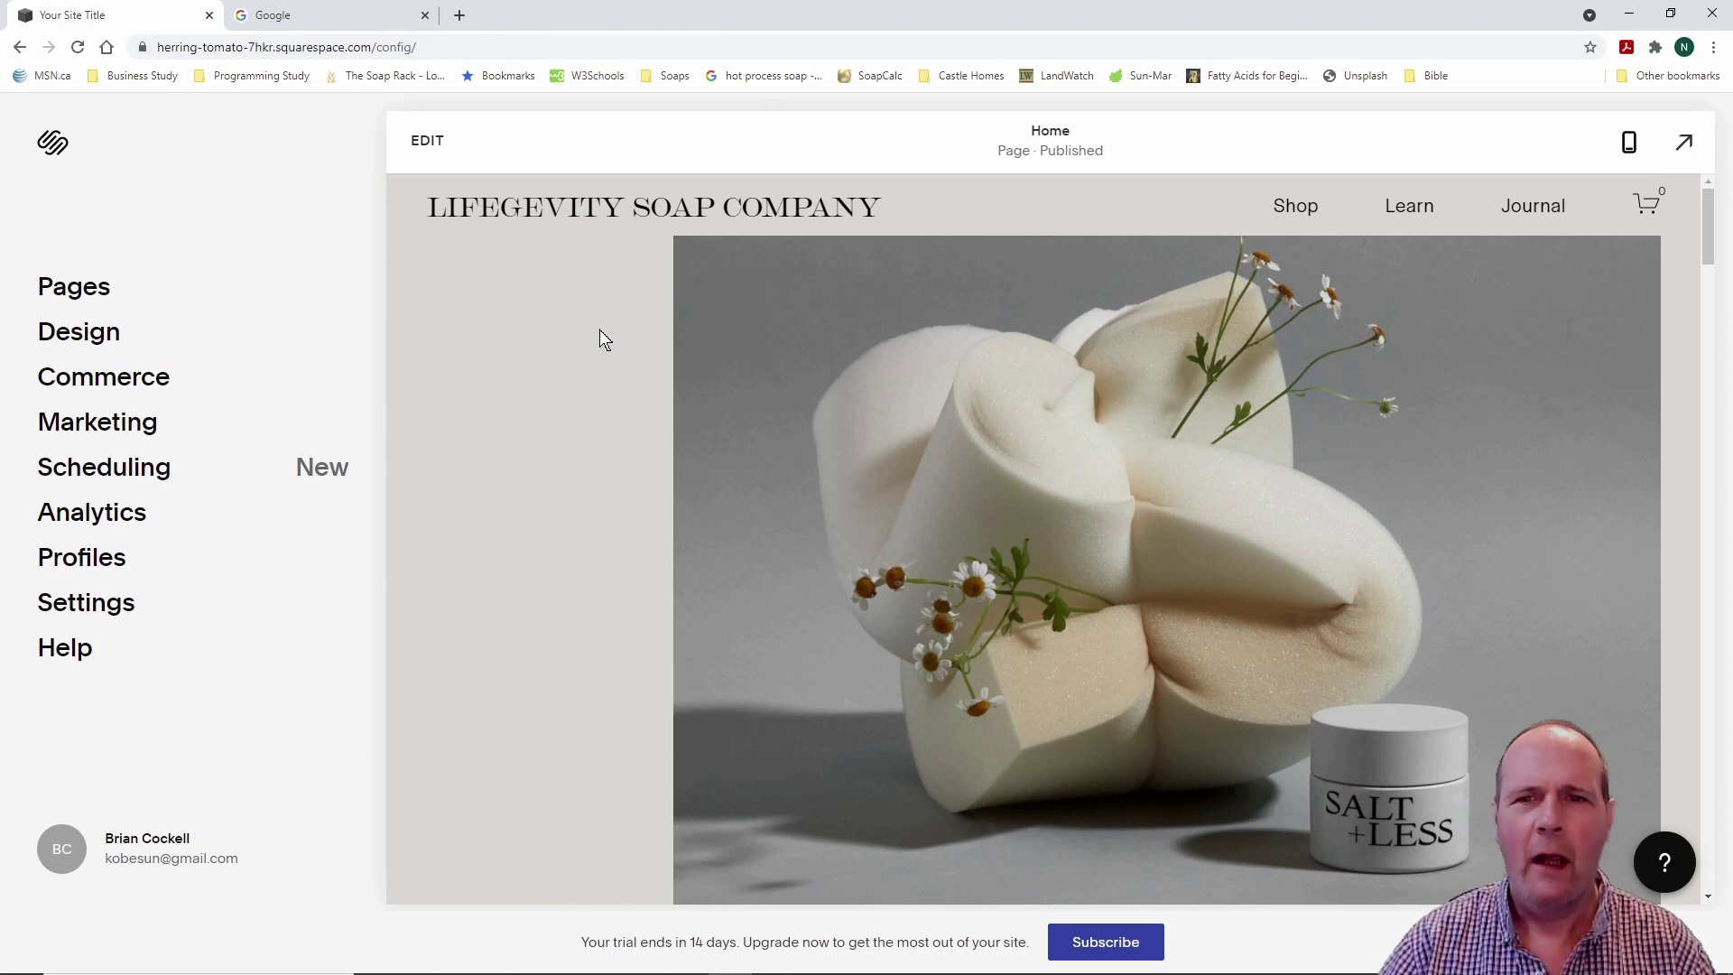
scroll(599, 330, down, 10)
scroll(565, 348, down, 12)
scroll(565, 349, up, 7)
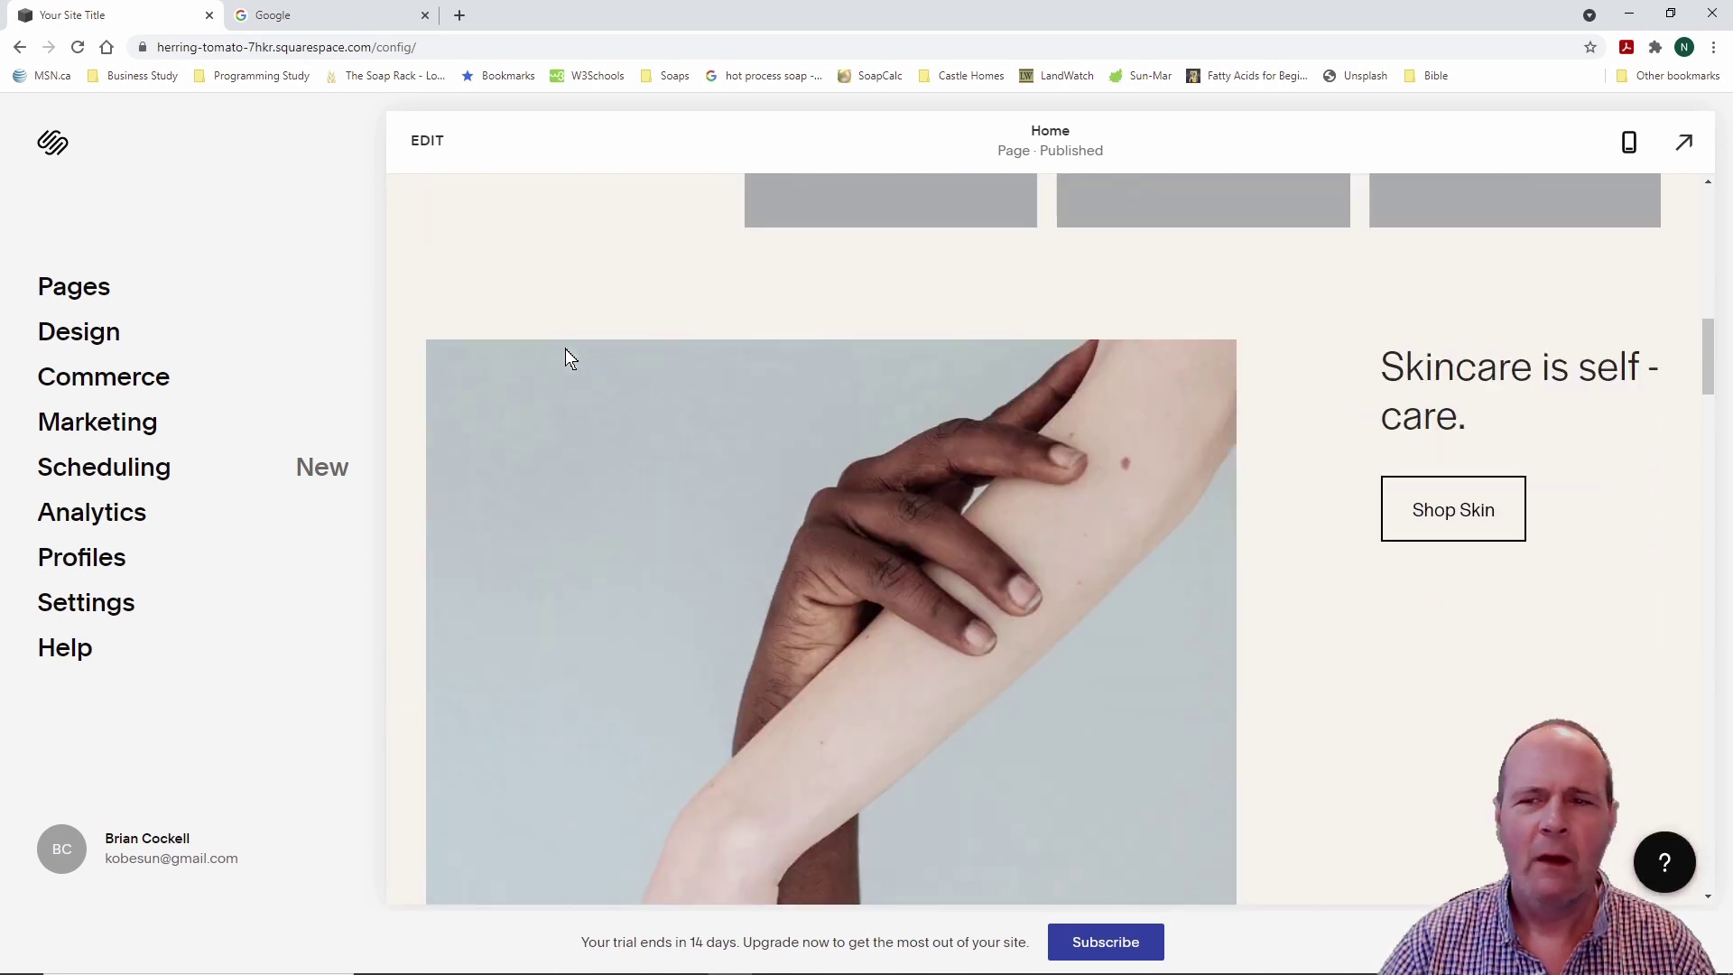
scroll(566, 350, up, 15)
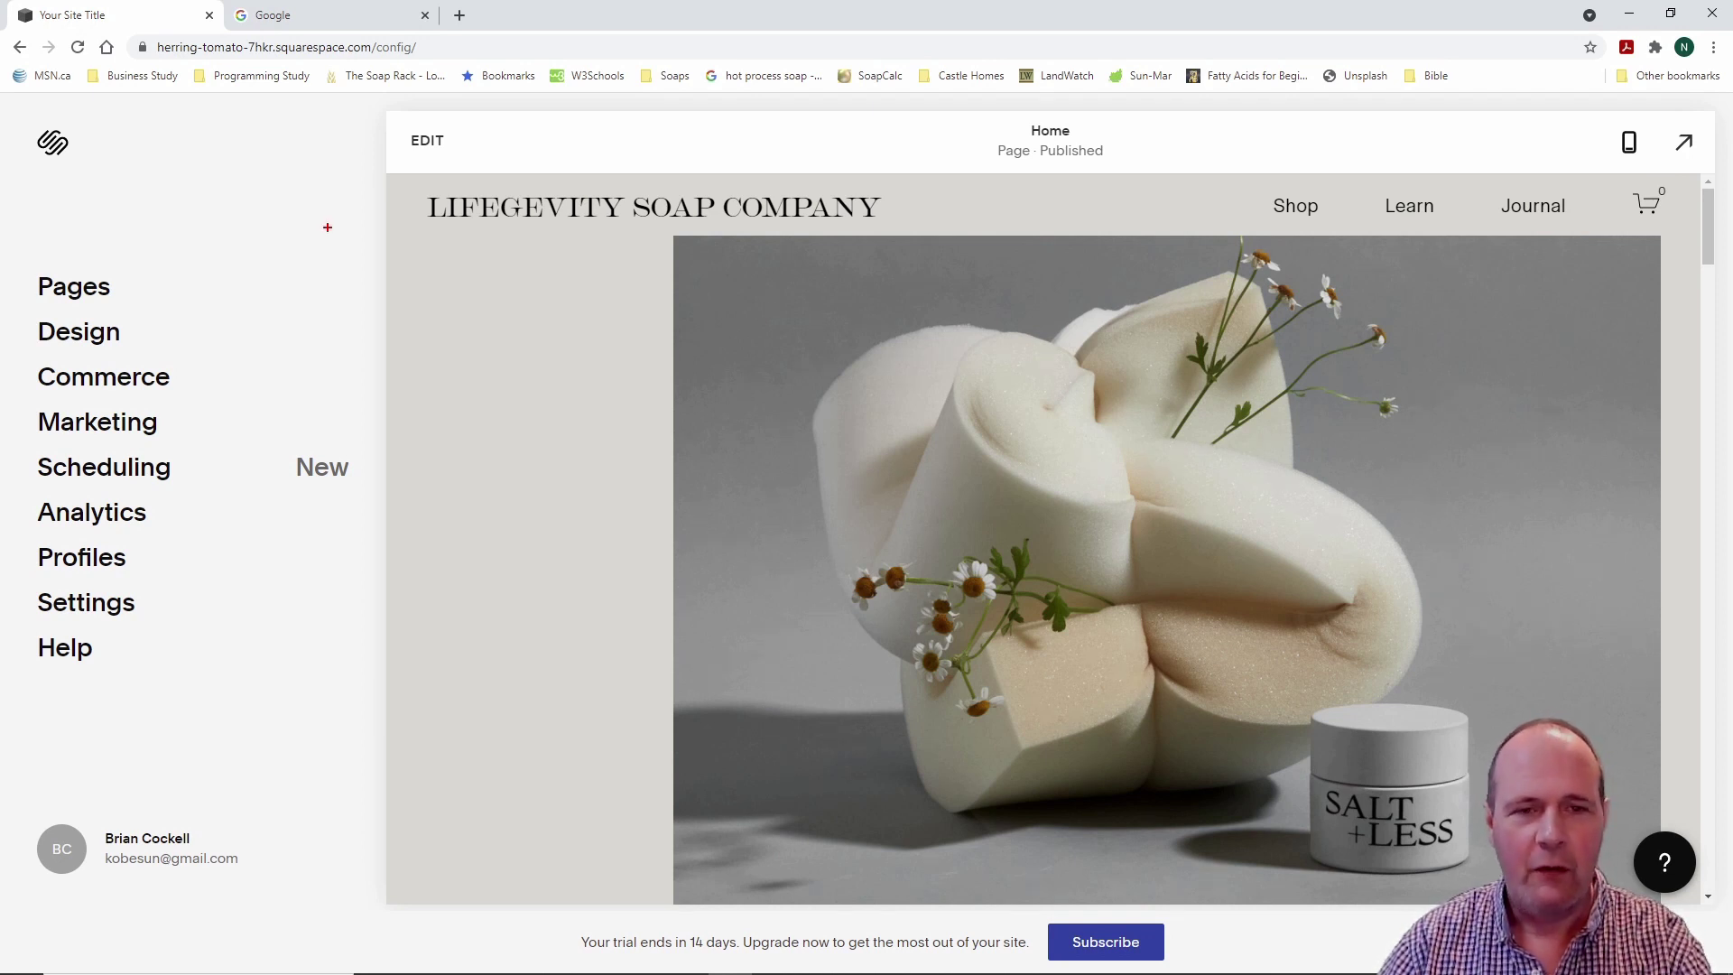
mouse_move(375, 104)
mouse_down()
mouse_move(538, 298)
mouse_move(1431, 960)
mouse_move(1715, 963)
mouse_up()
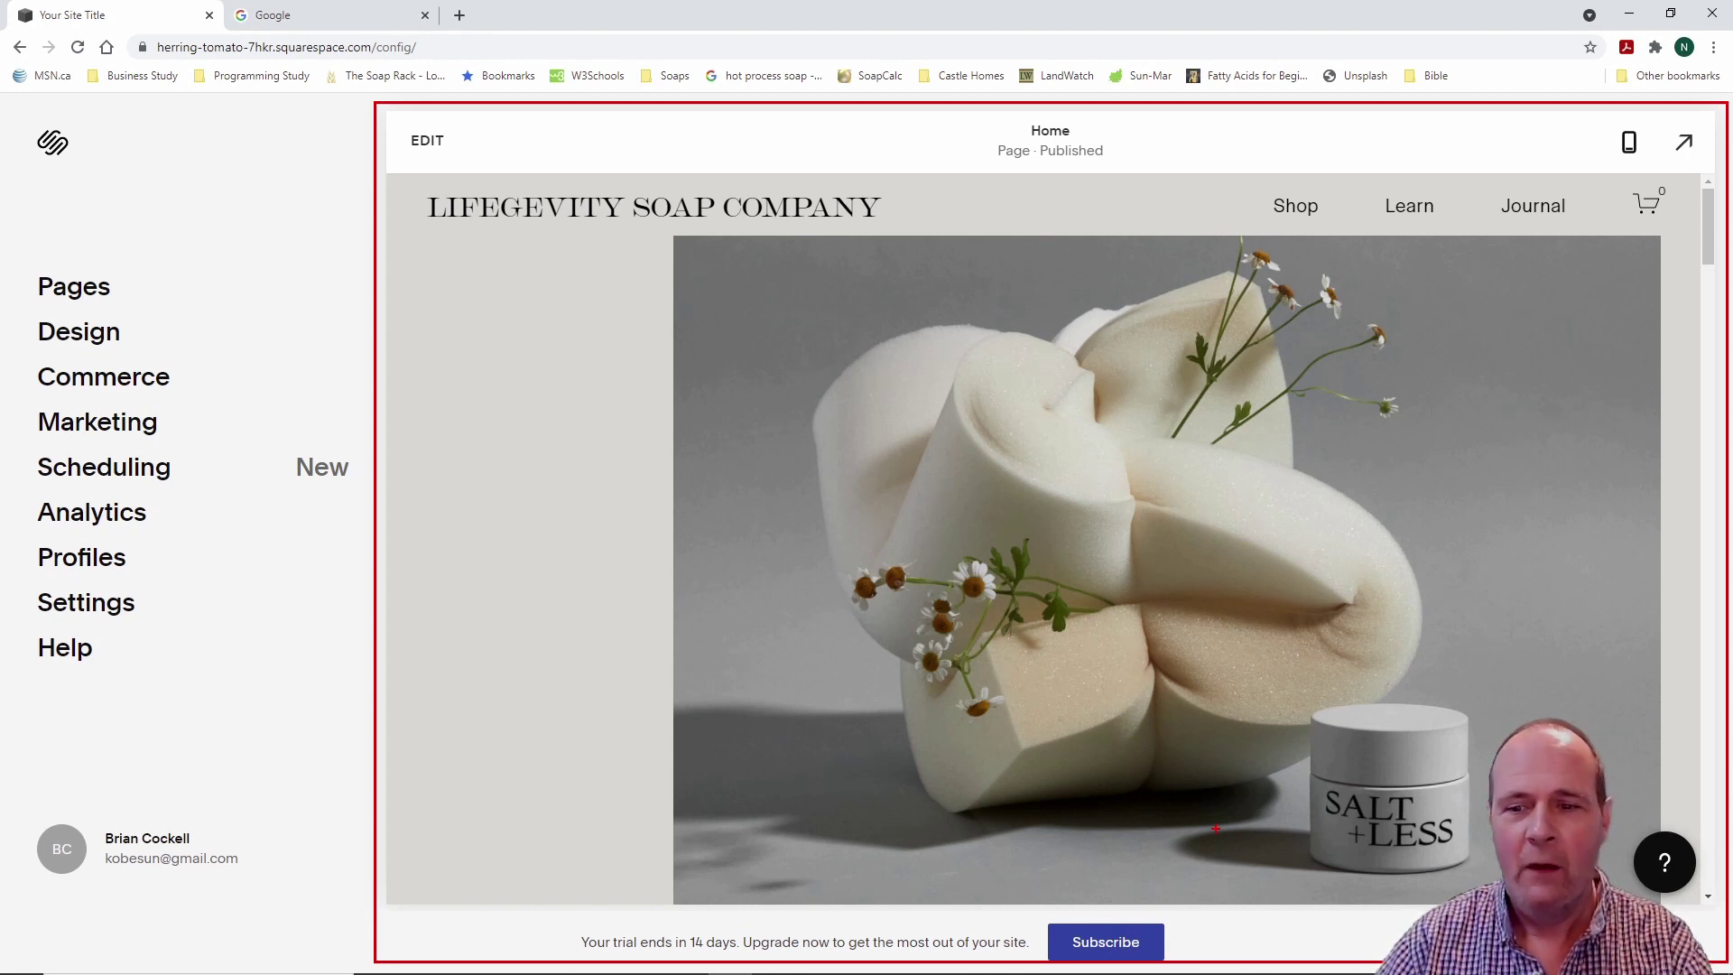
key(Escape)
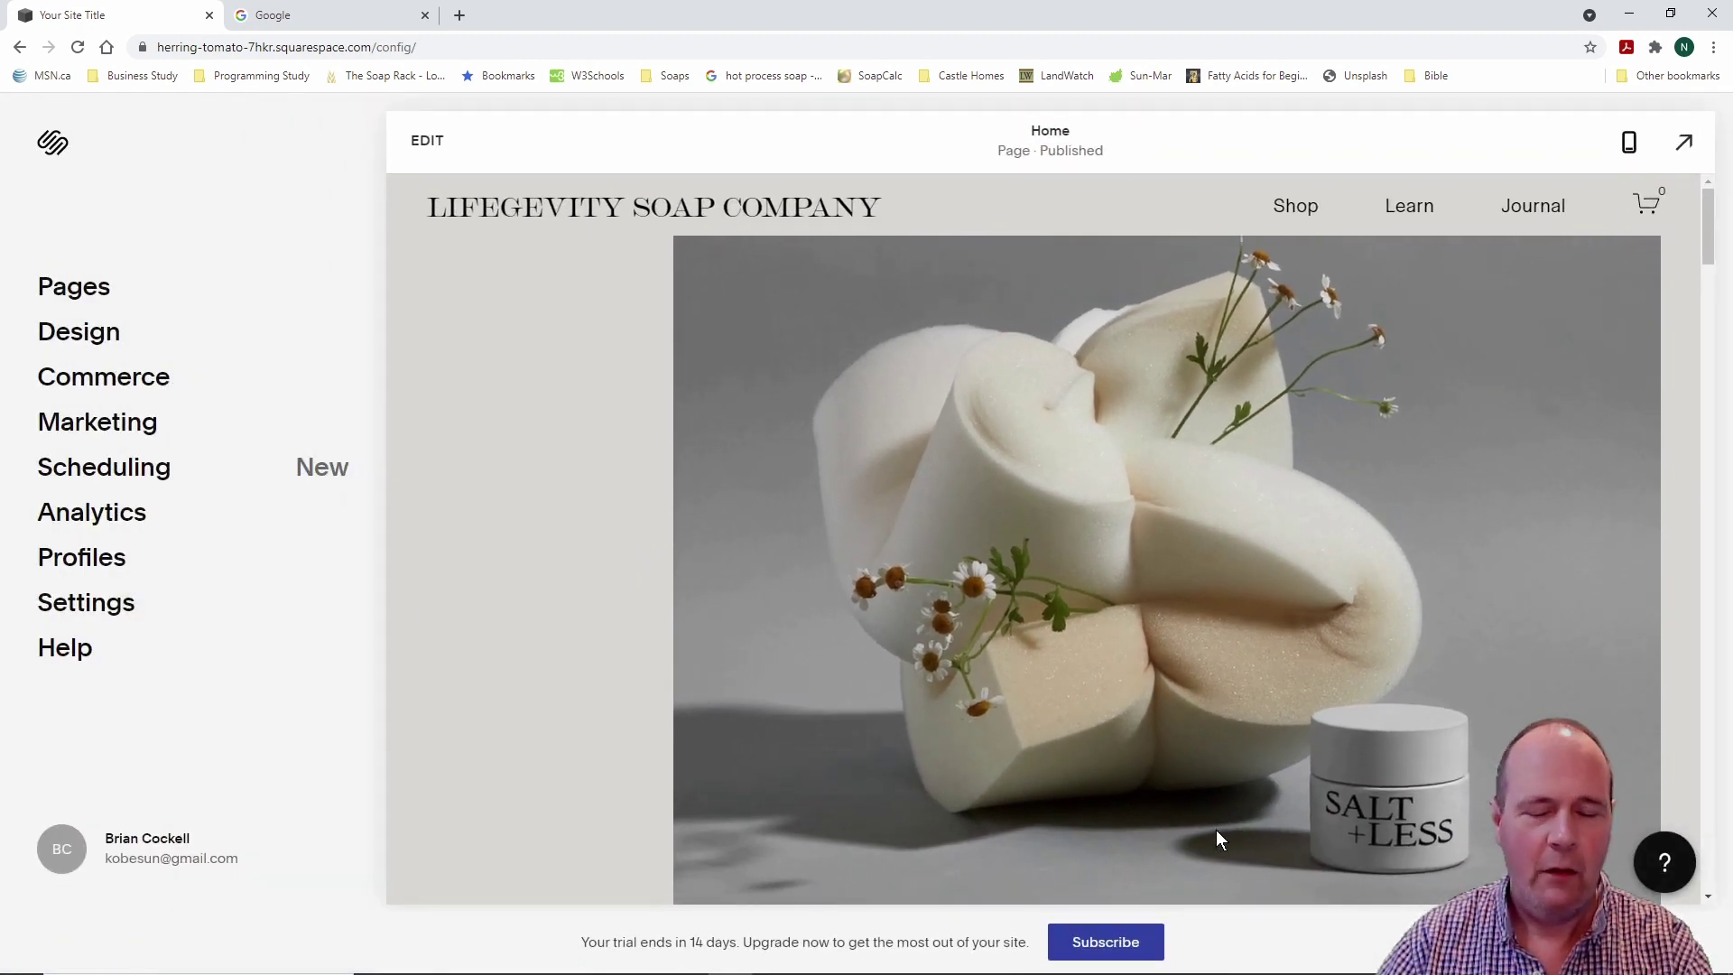
key(Escape)
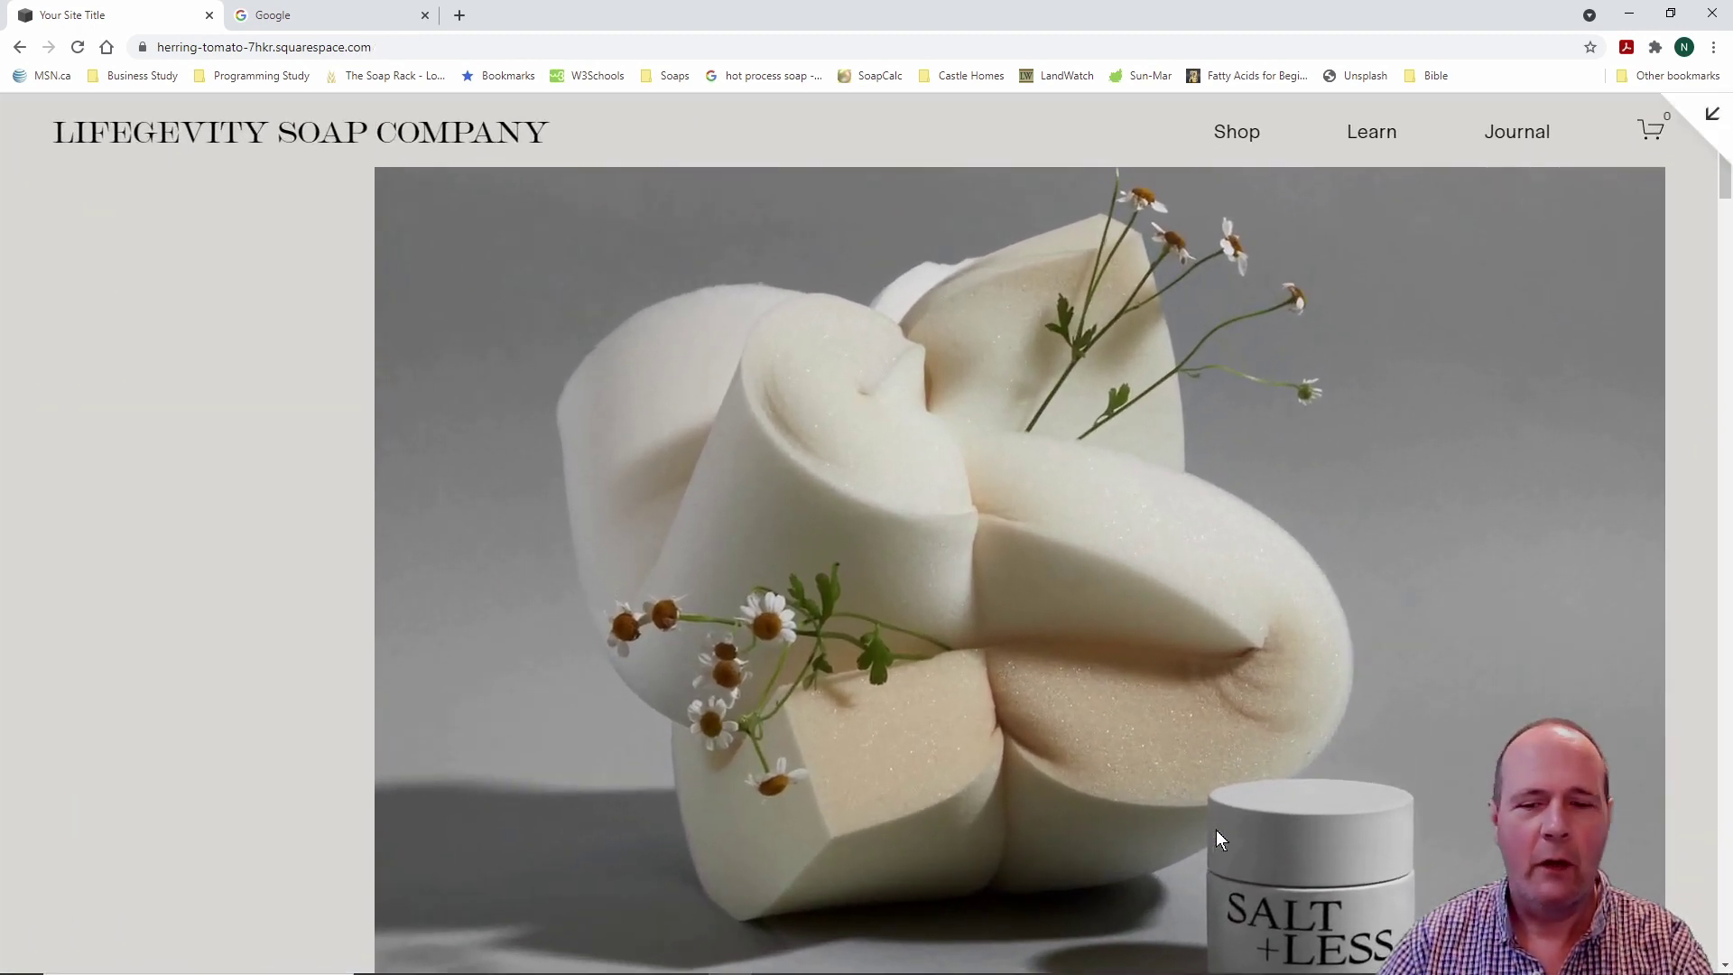
key(Escape)
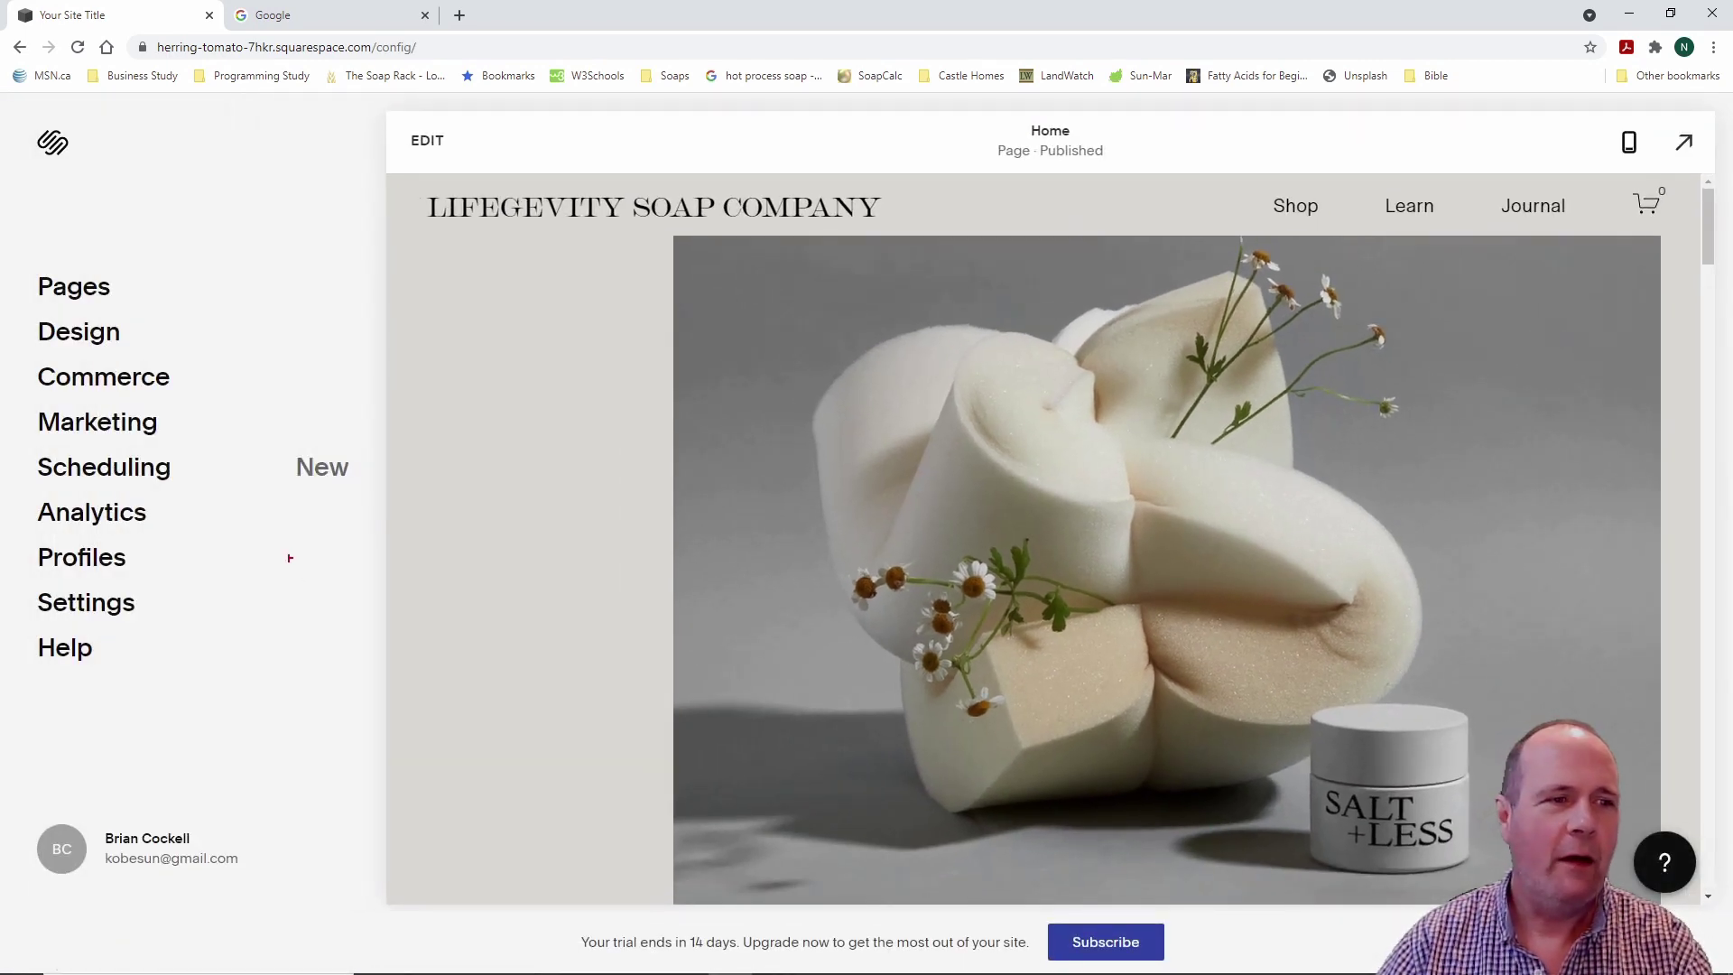
mouse_move(16, 210)
mouse_down()
mouse_move(271, 480)
mouse_move(327, 683)
mouse_move(316, 754)
mouse_up()
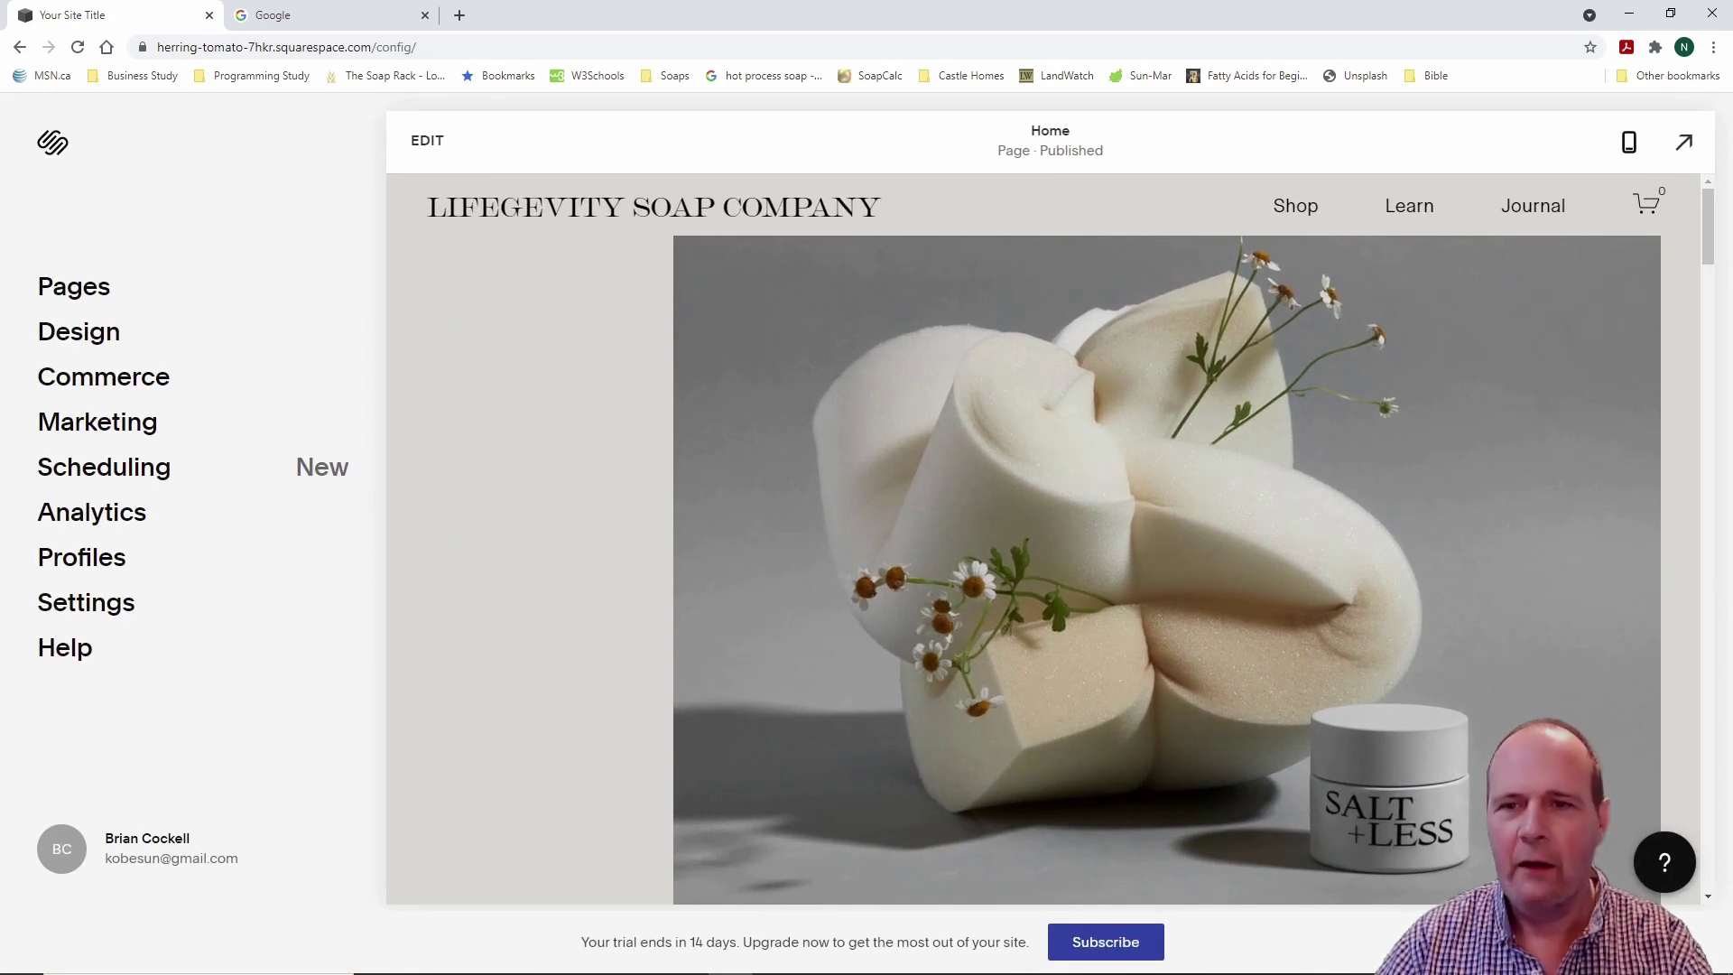
mouse_move(1579, 111)
mouse_down()
mouse_move(1635, 120)
mouse_move(1670, 168)
mouse_up()
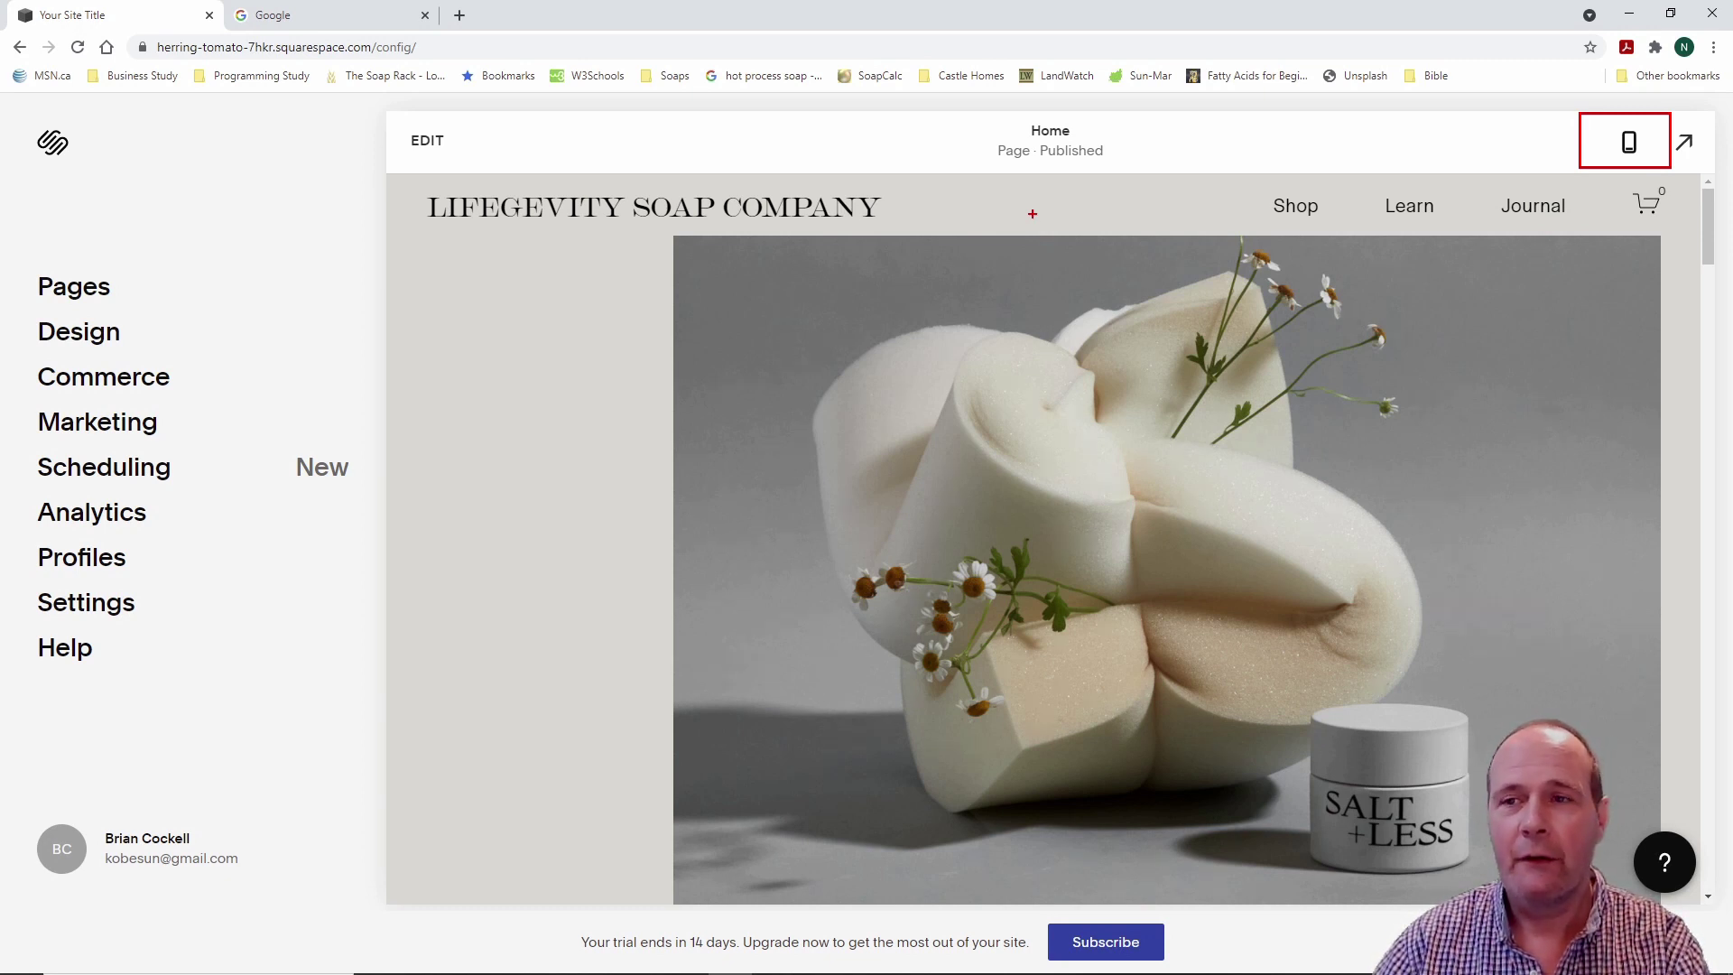
Step: Toggle the Home page preview to the mobile layout and back to desktop
key(Escape)
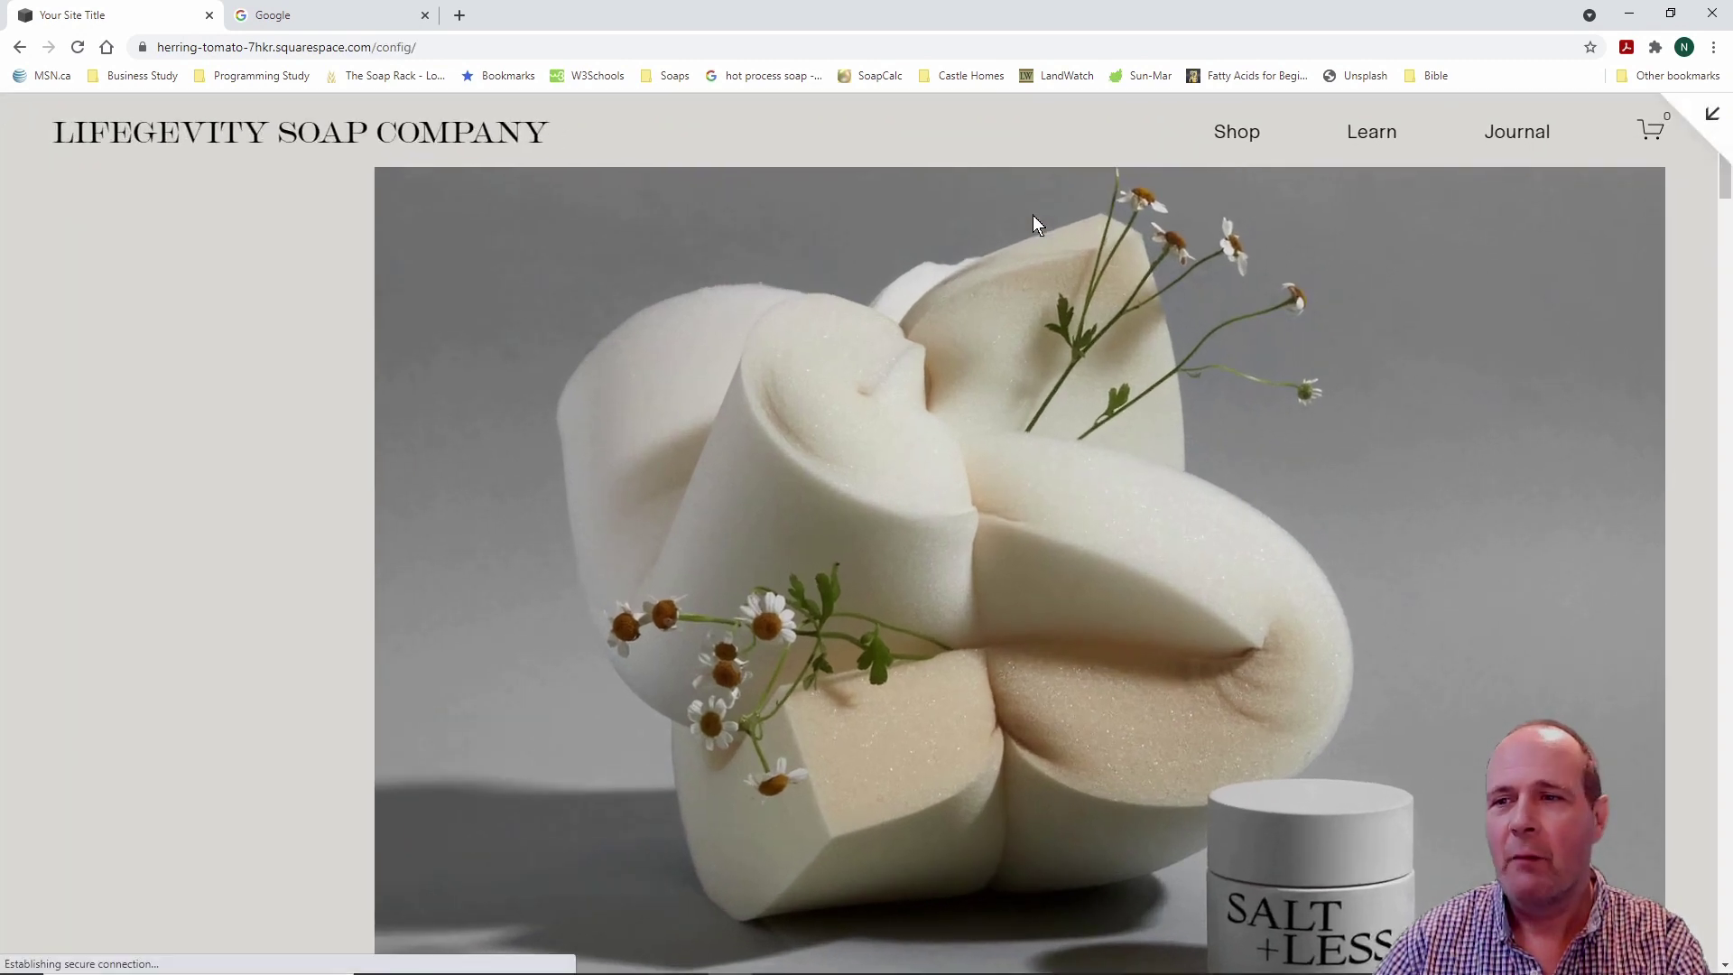
key(Escape)
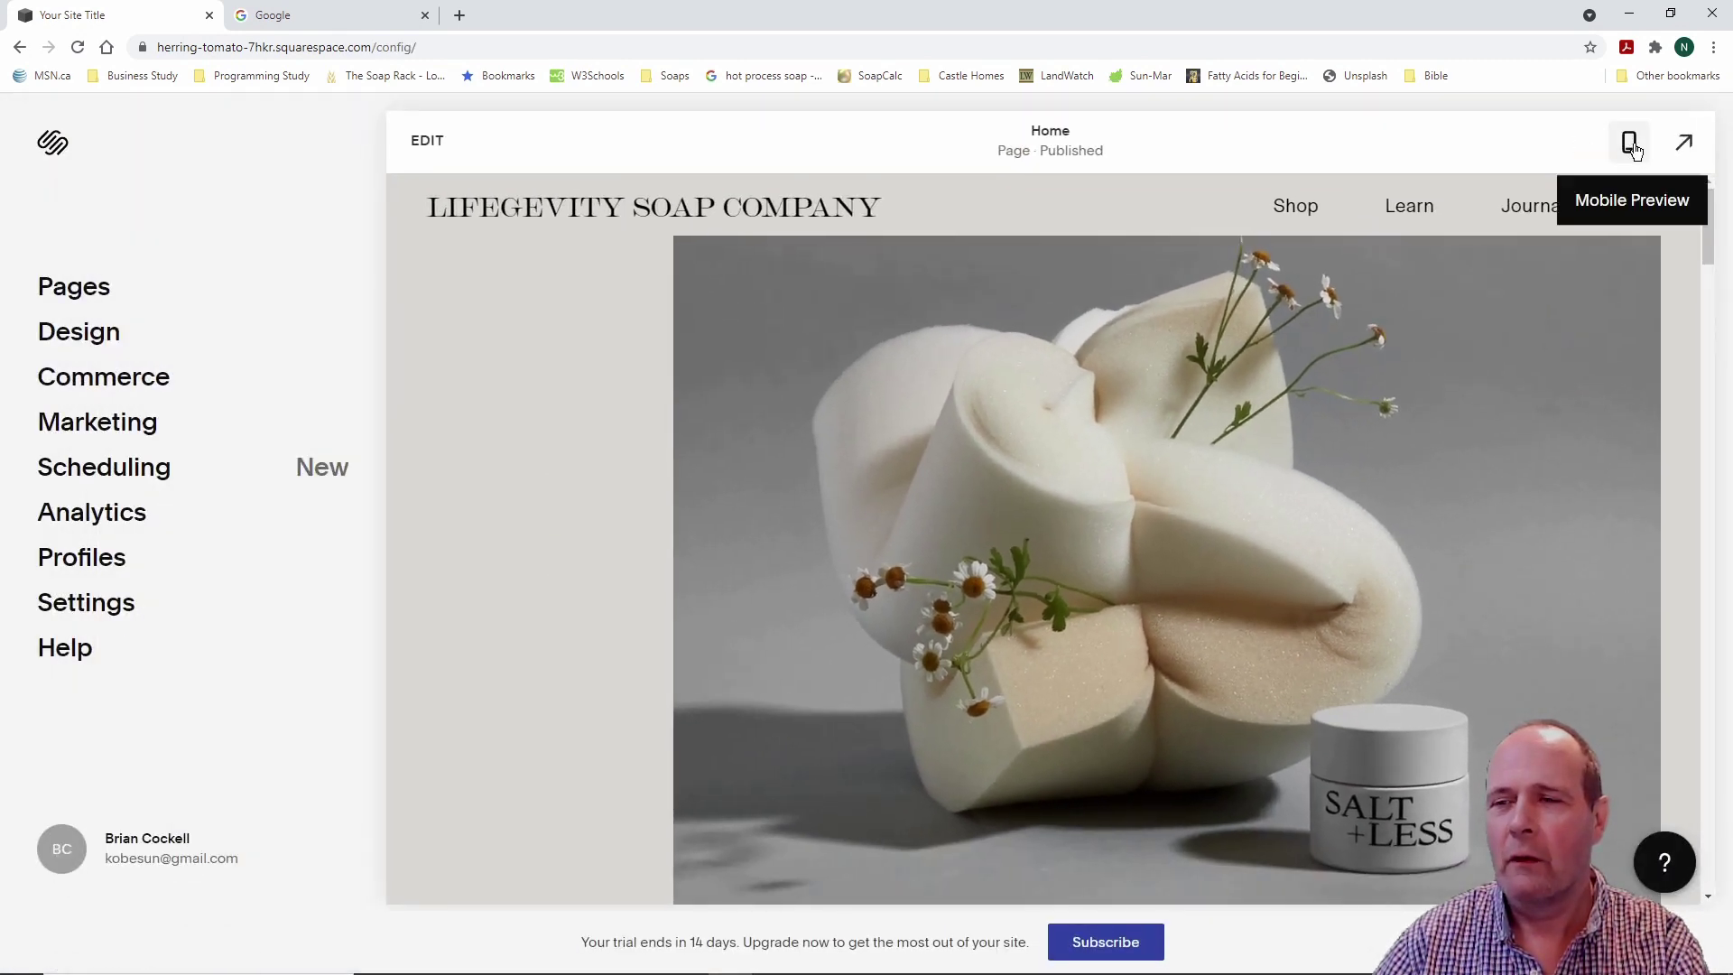
click(1631, 145)
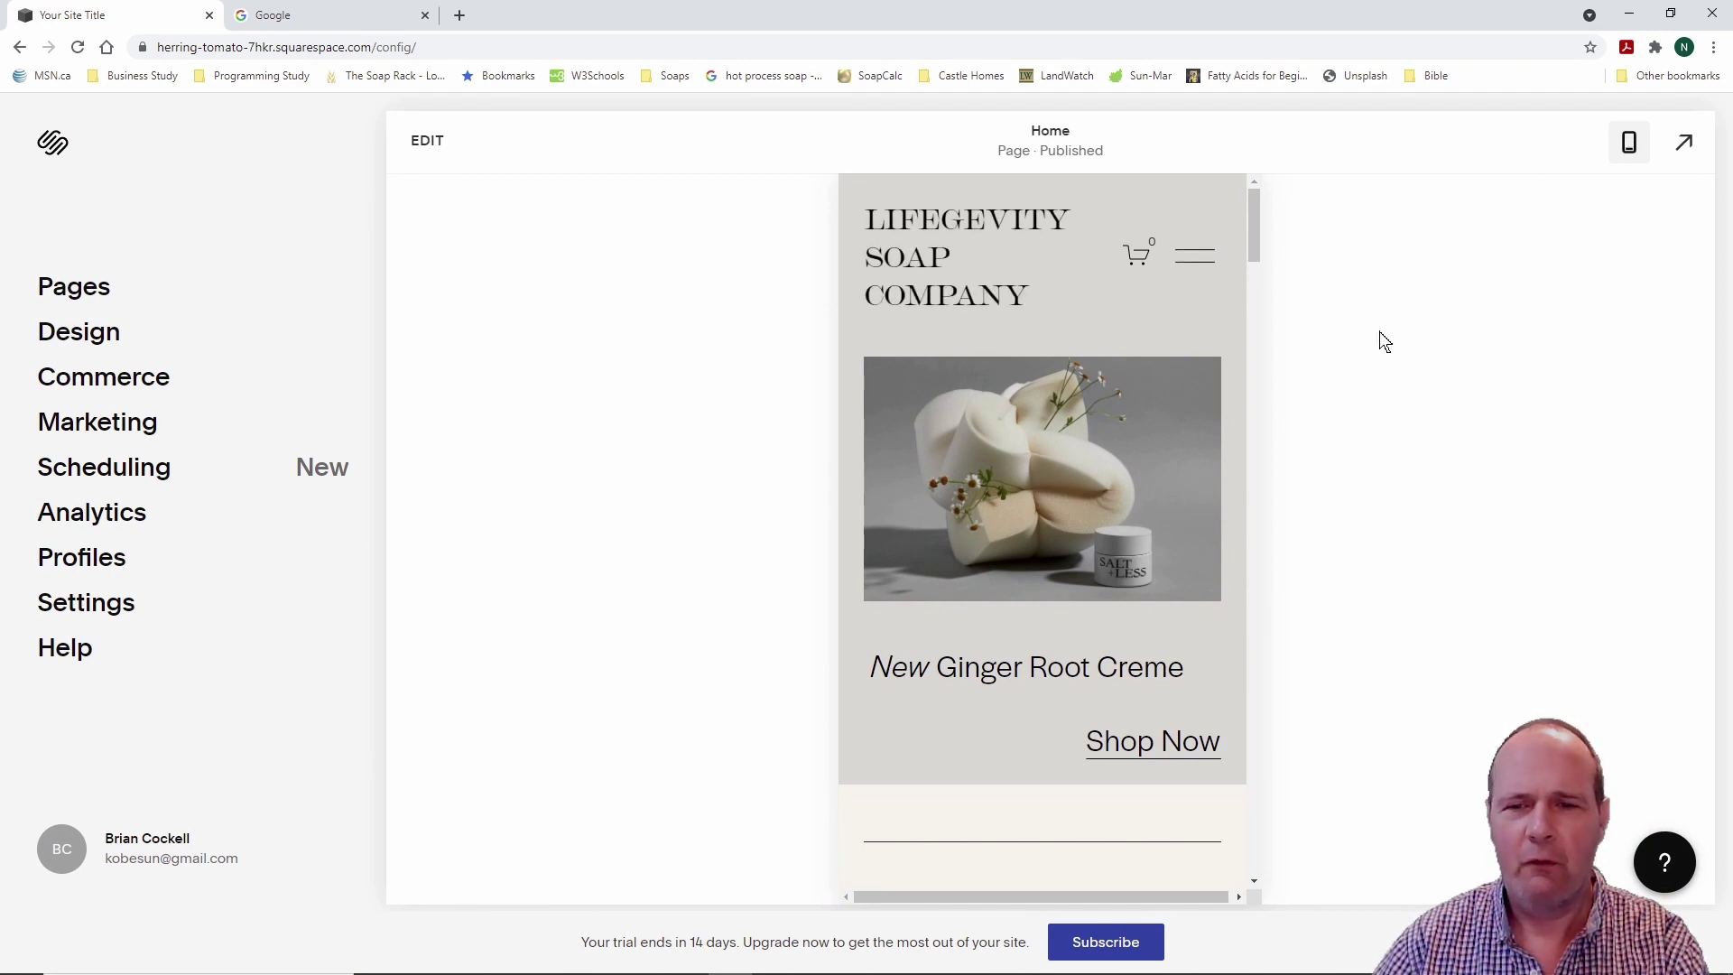
click(1630, 145)
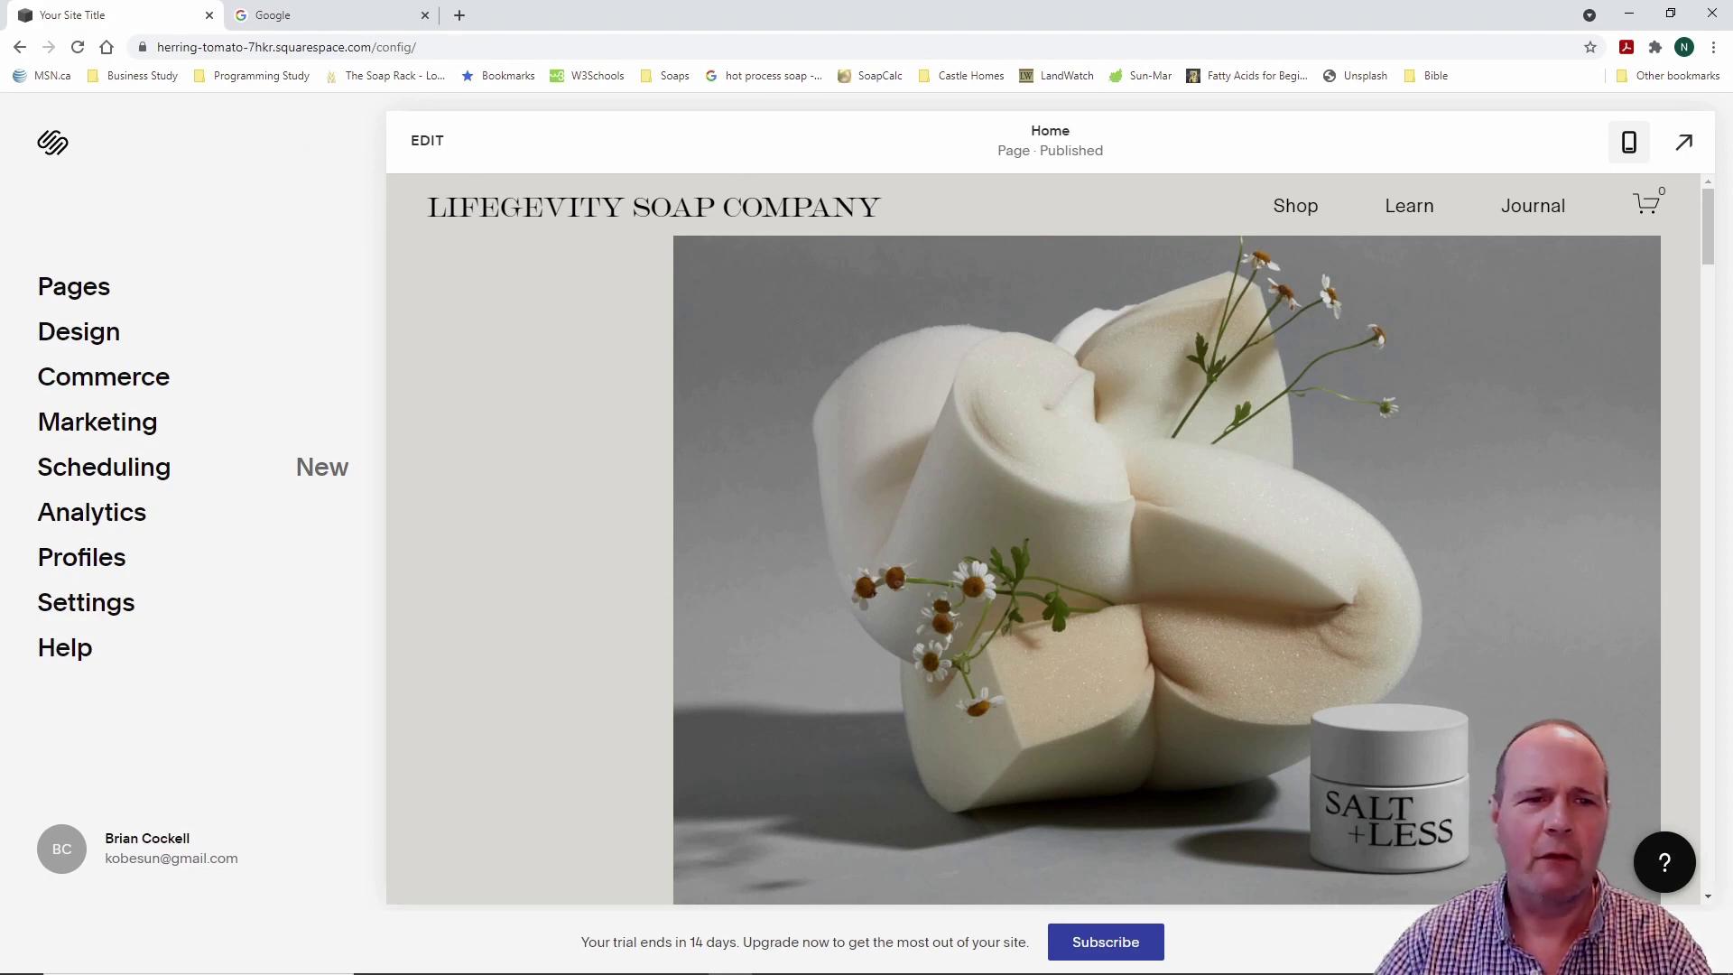
drag(381, 165, 942, 243)
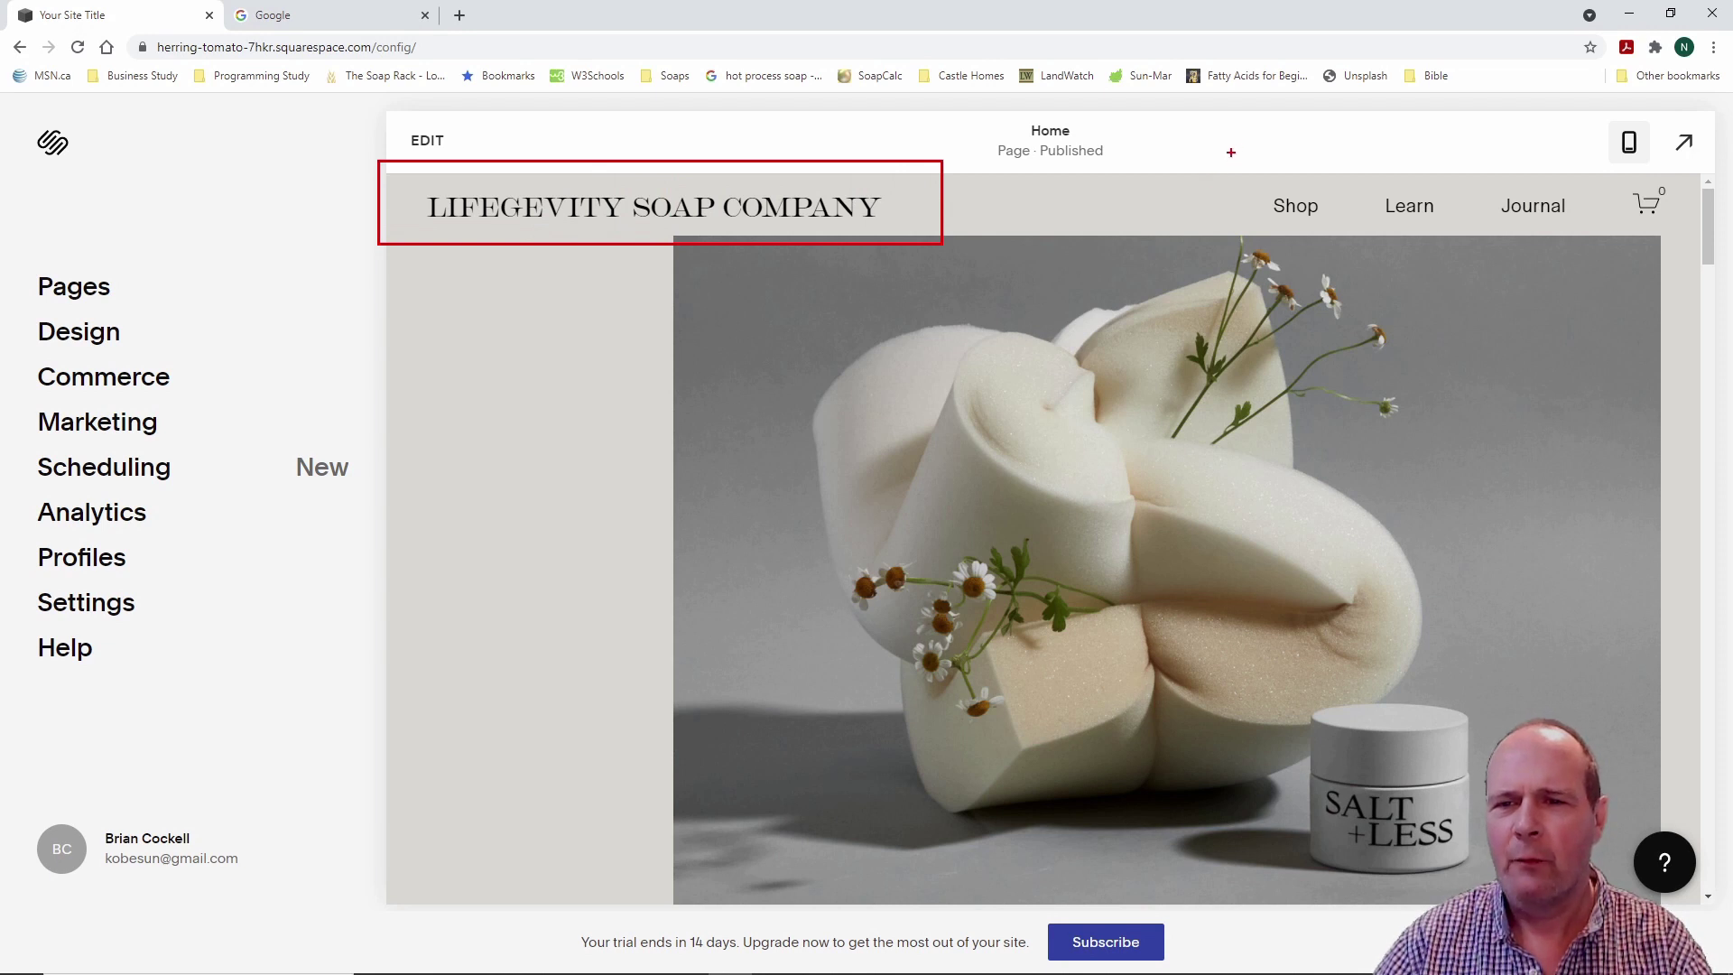
drag(1234, 166, 1584, 242)
drag(1616, 171, 1685, 233)
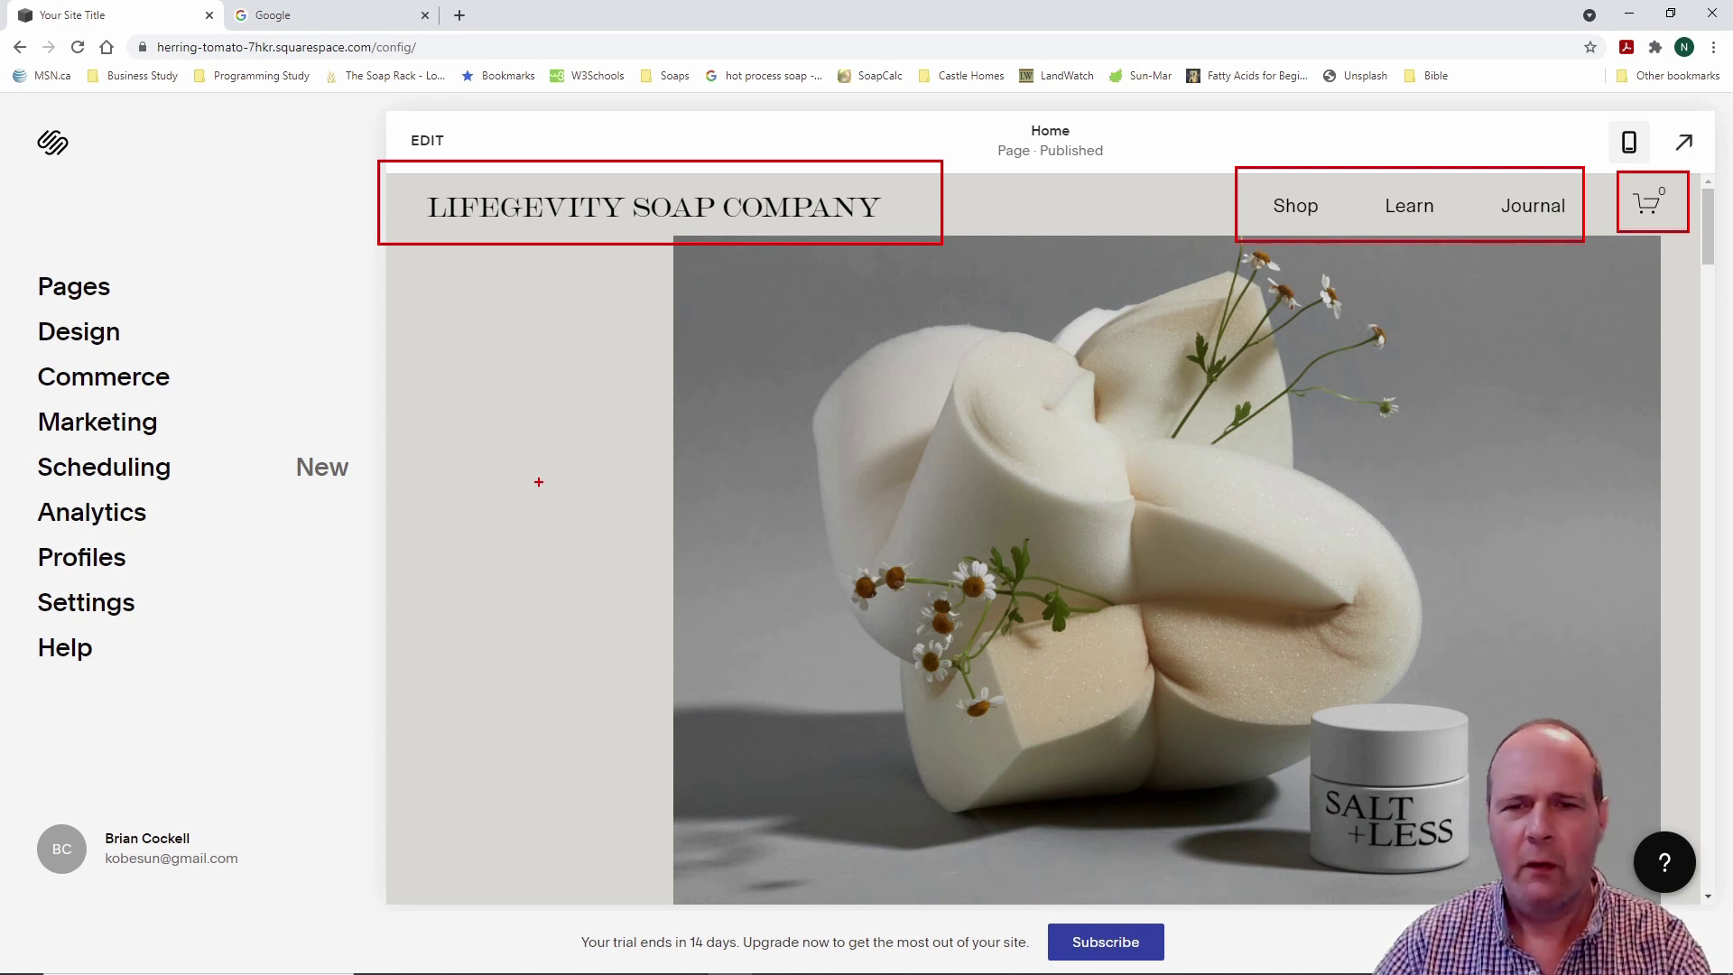
key(Escape)
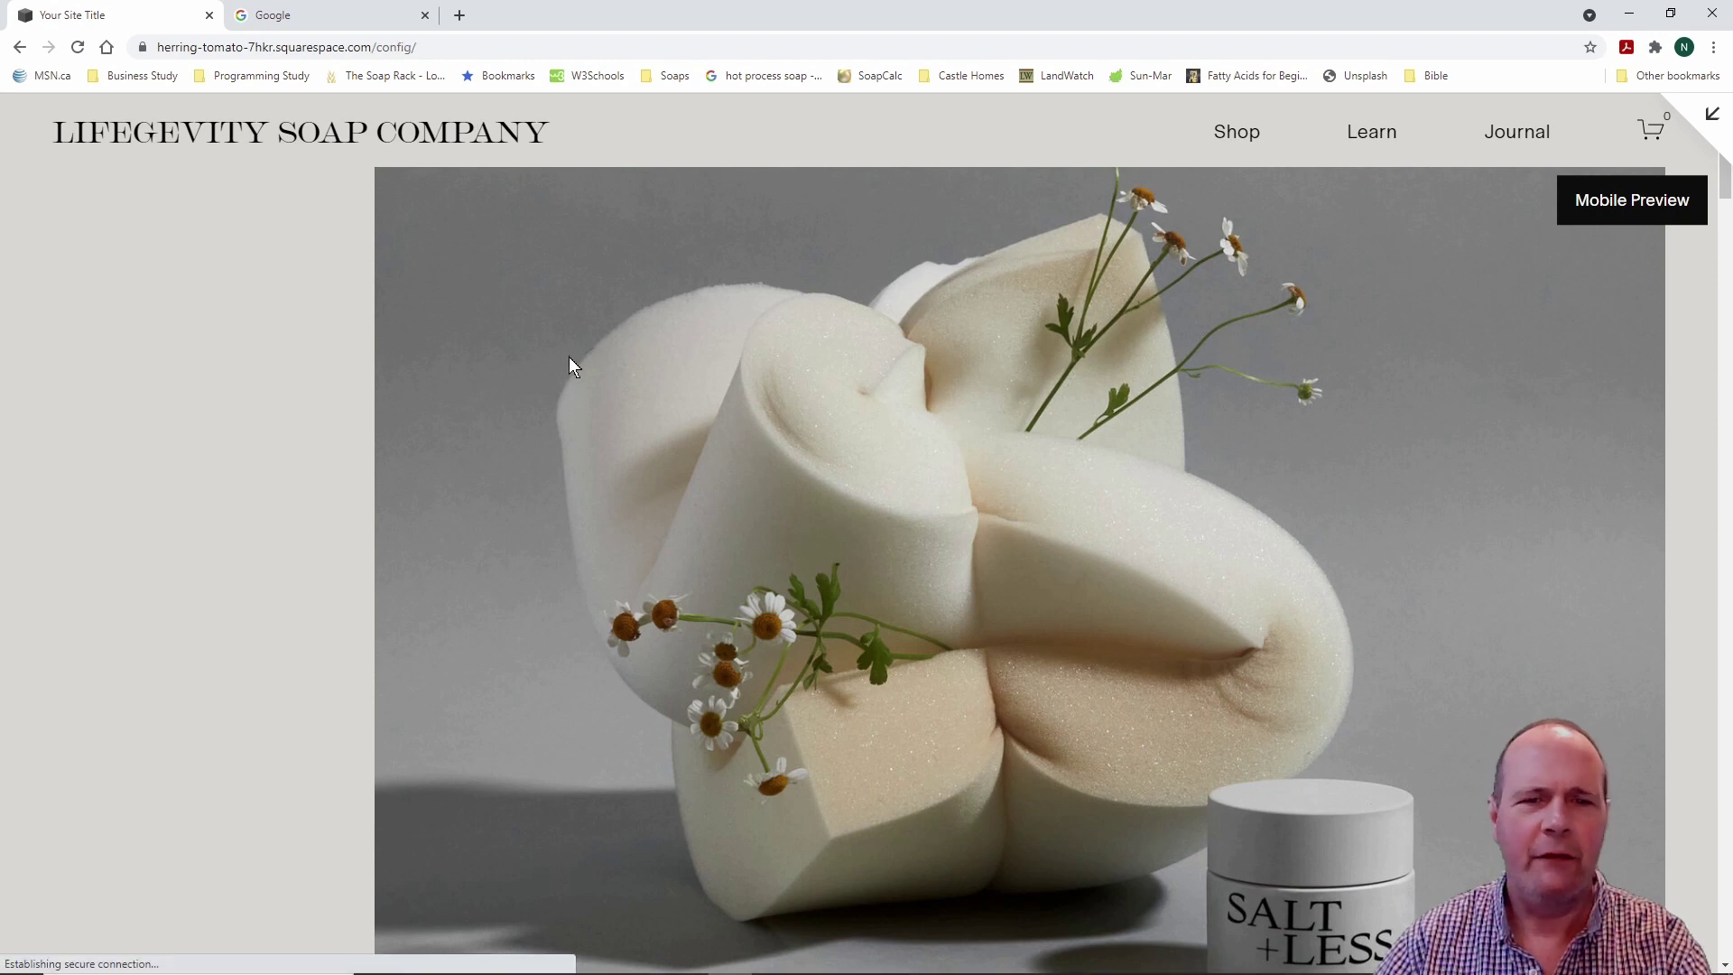
key(Escape)
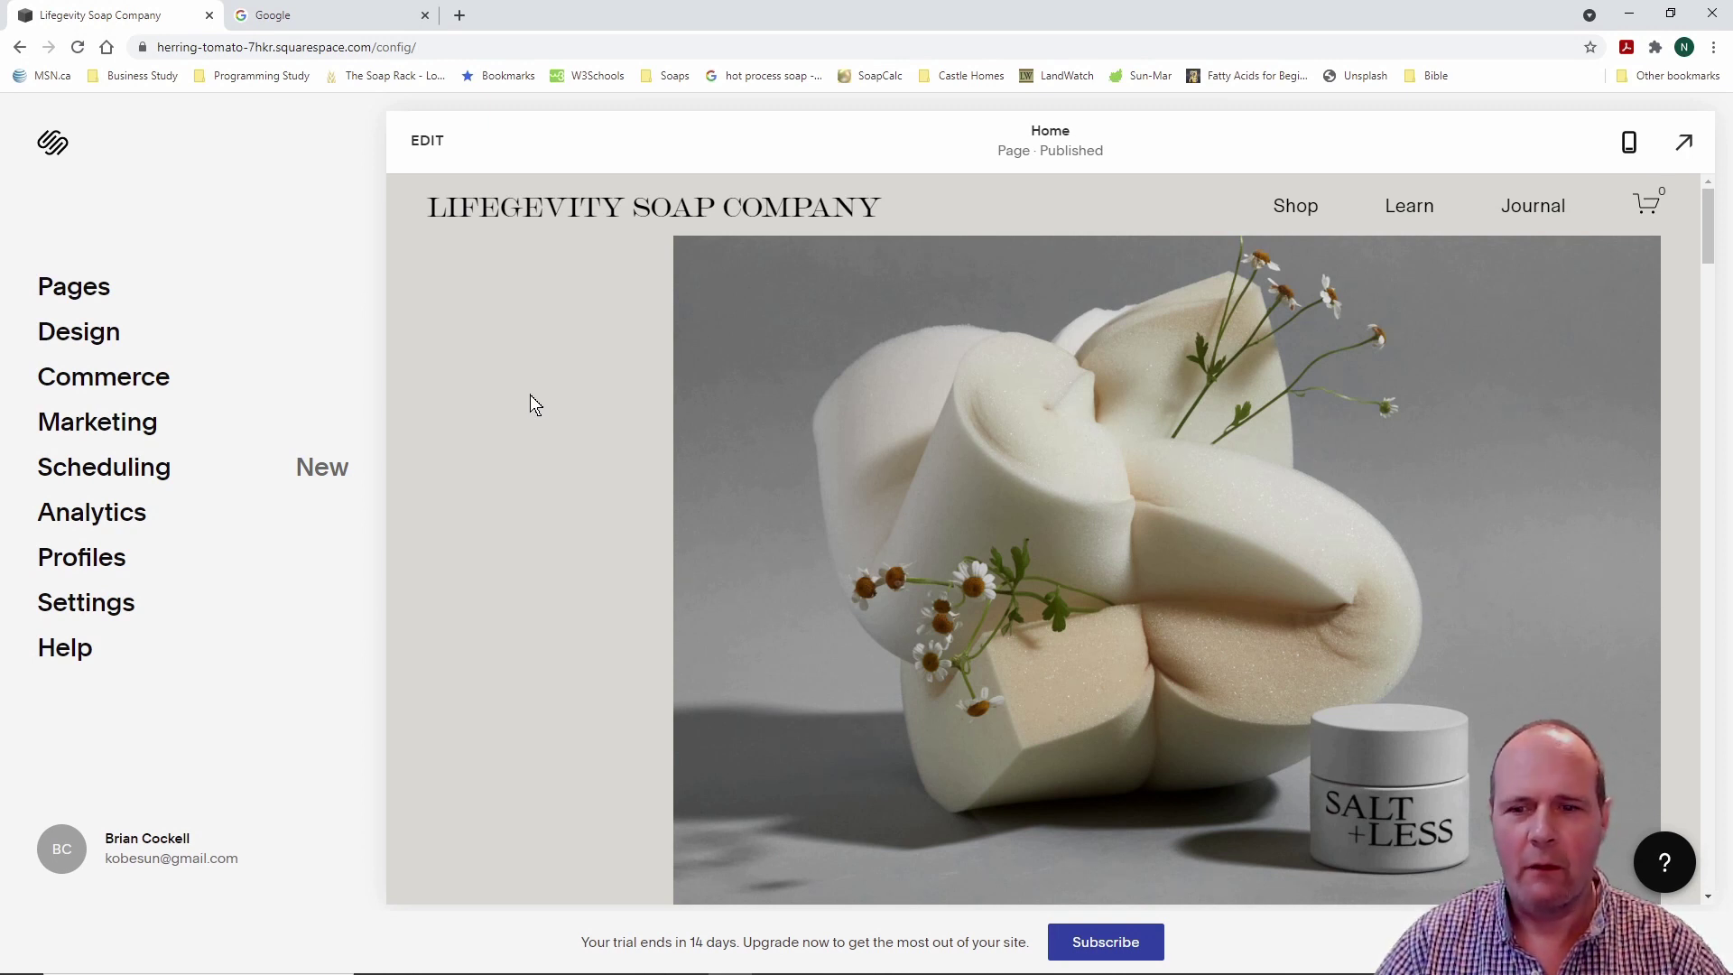
scroll(528, 393, down, 4)
scroll(529, 393, up, 4)
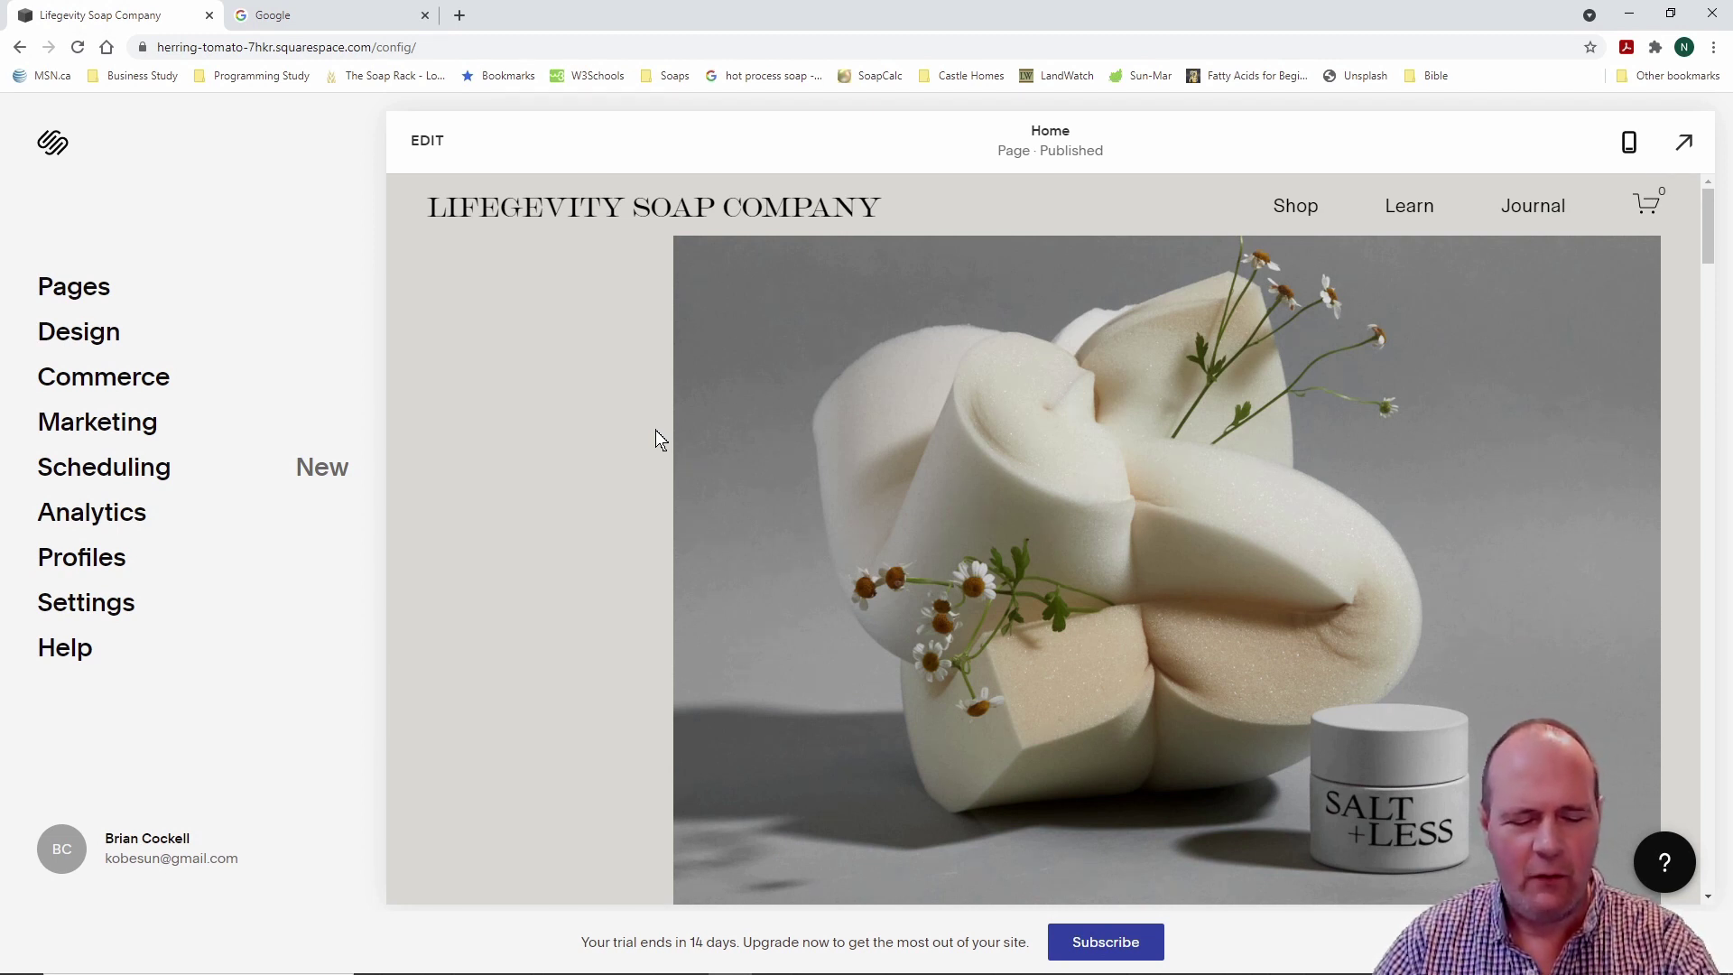
drag(386, 112, 487, 166)
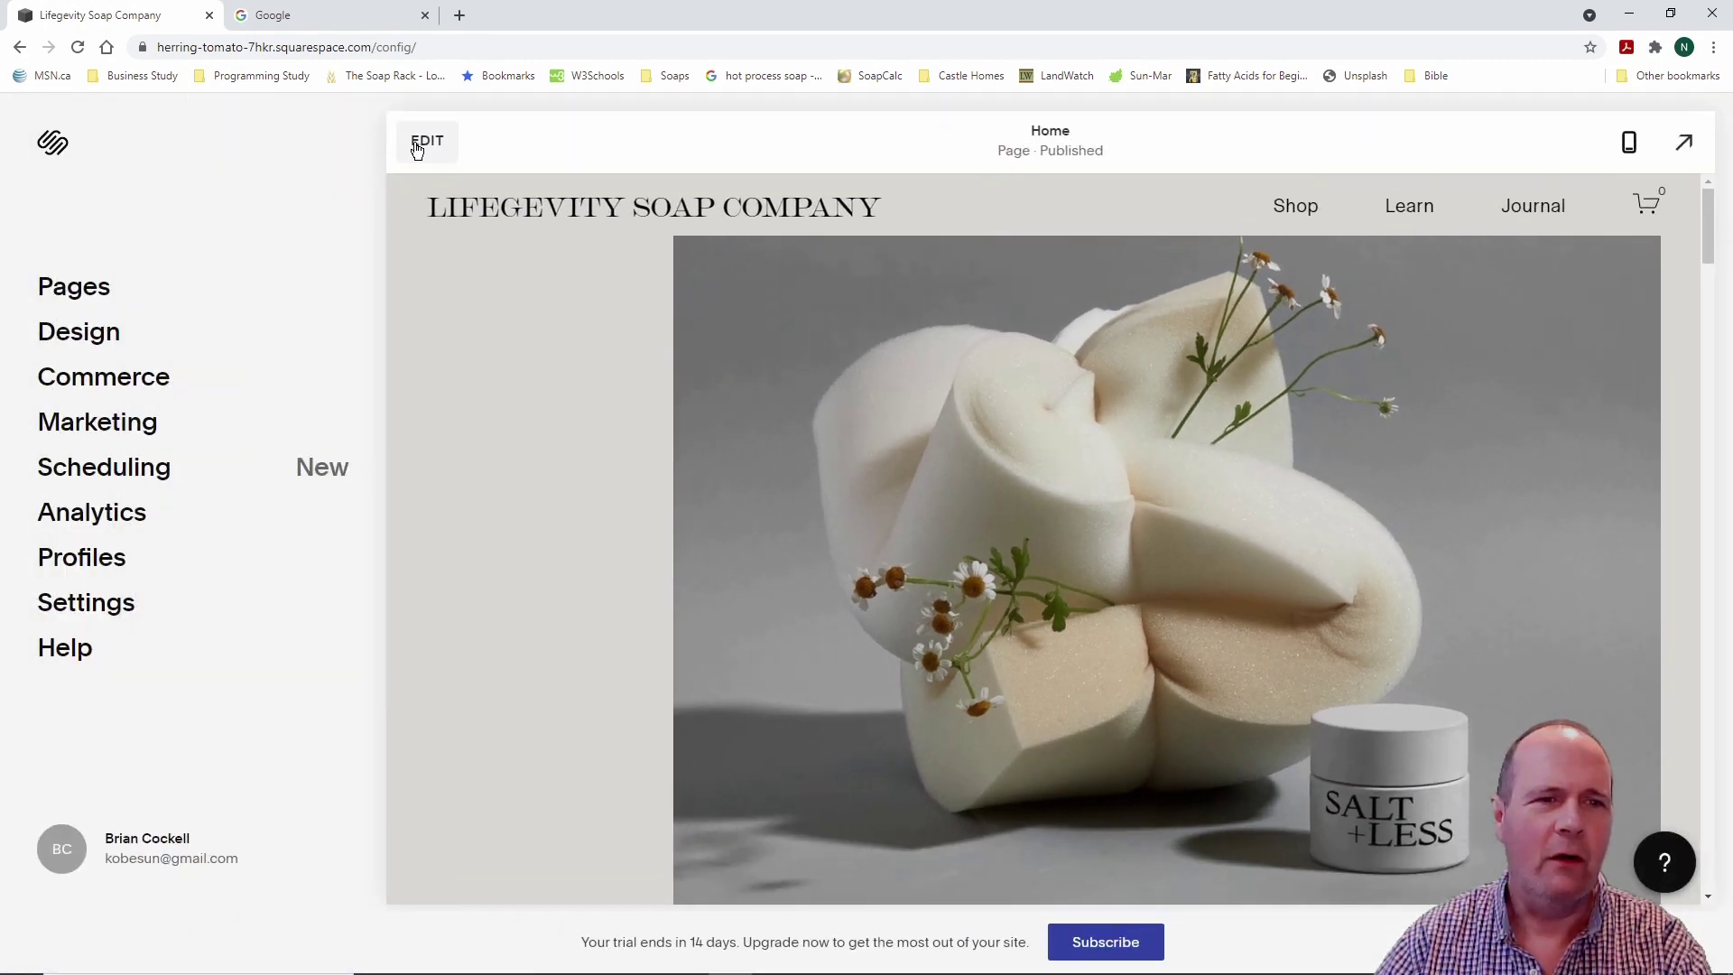
Step: Open the Lifegevity home page in the editor and look over its image and text sections
click(424, 142)
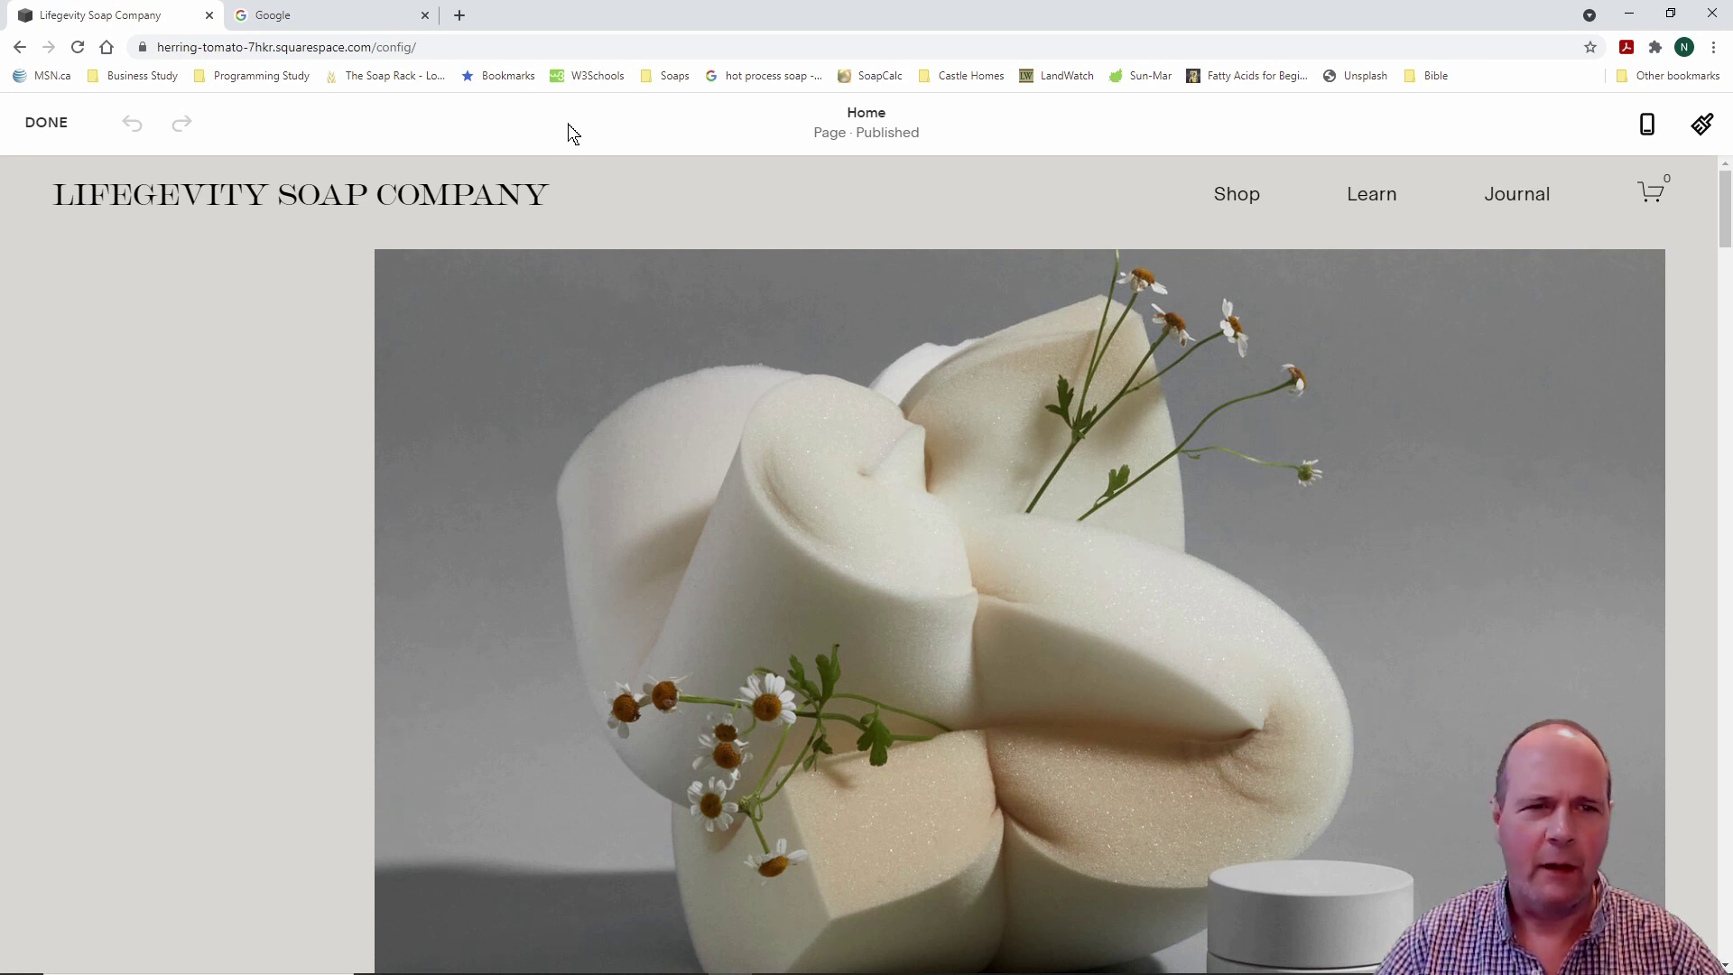
mouse_move(462, 206)
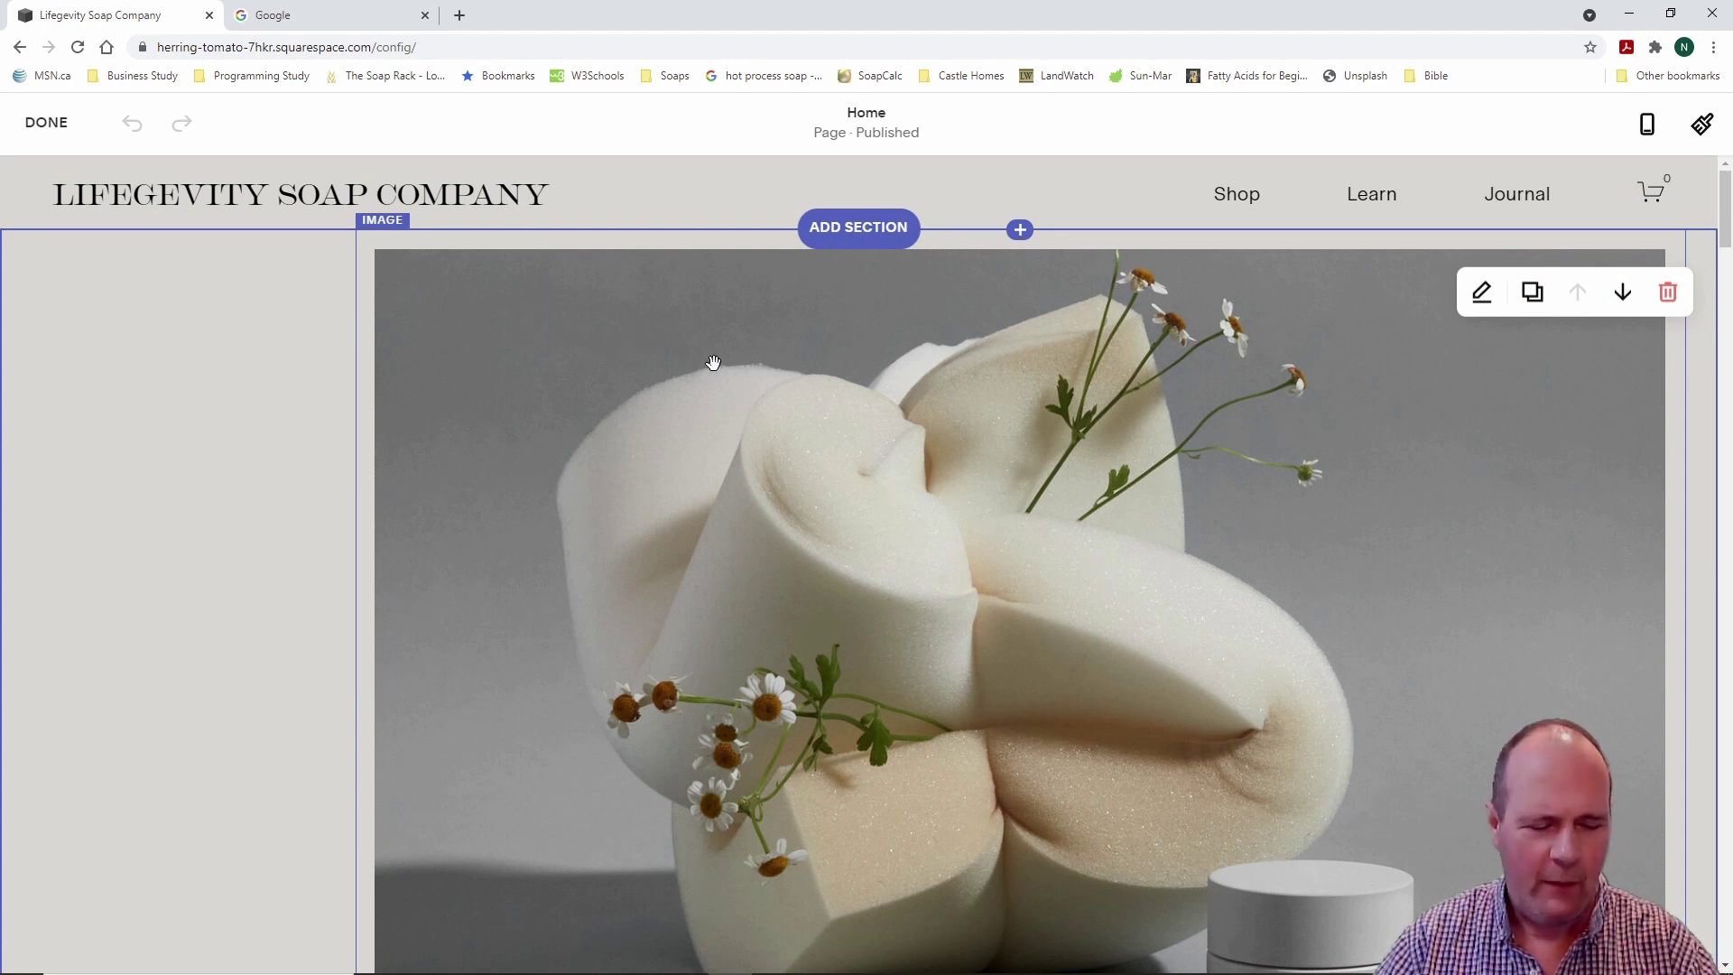
drag(323, 195, 447, 243)
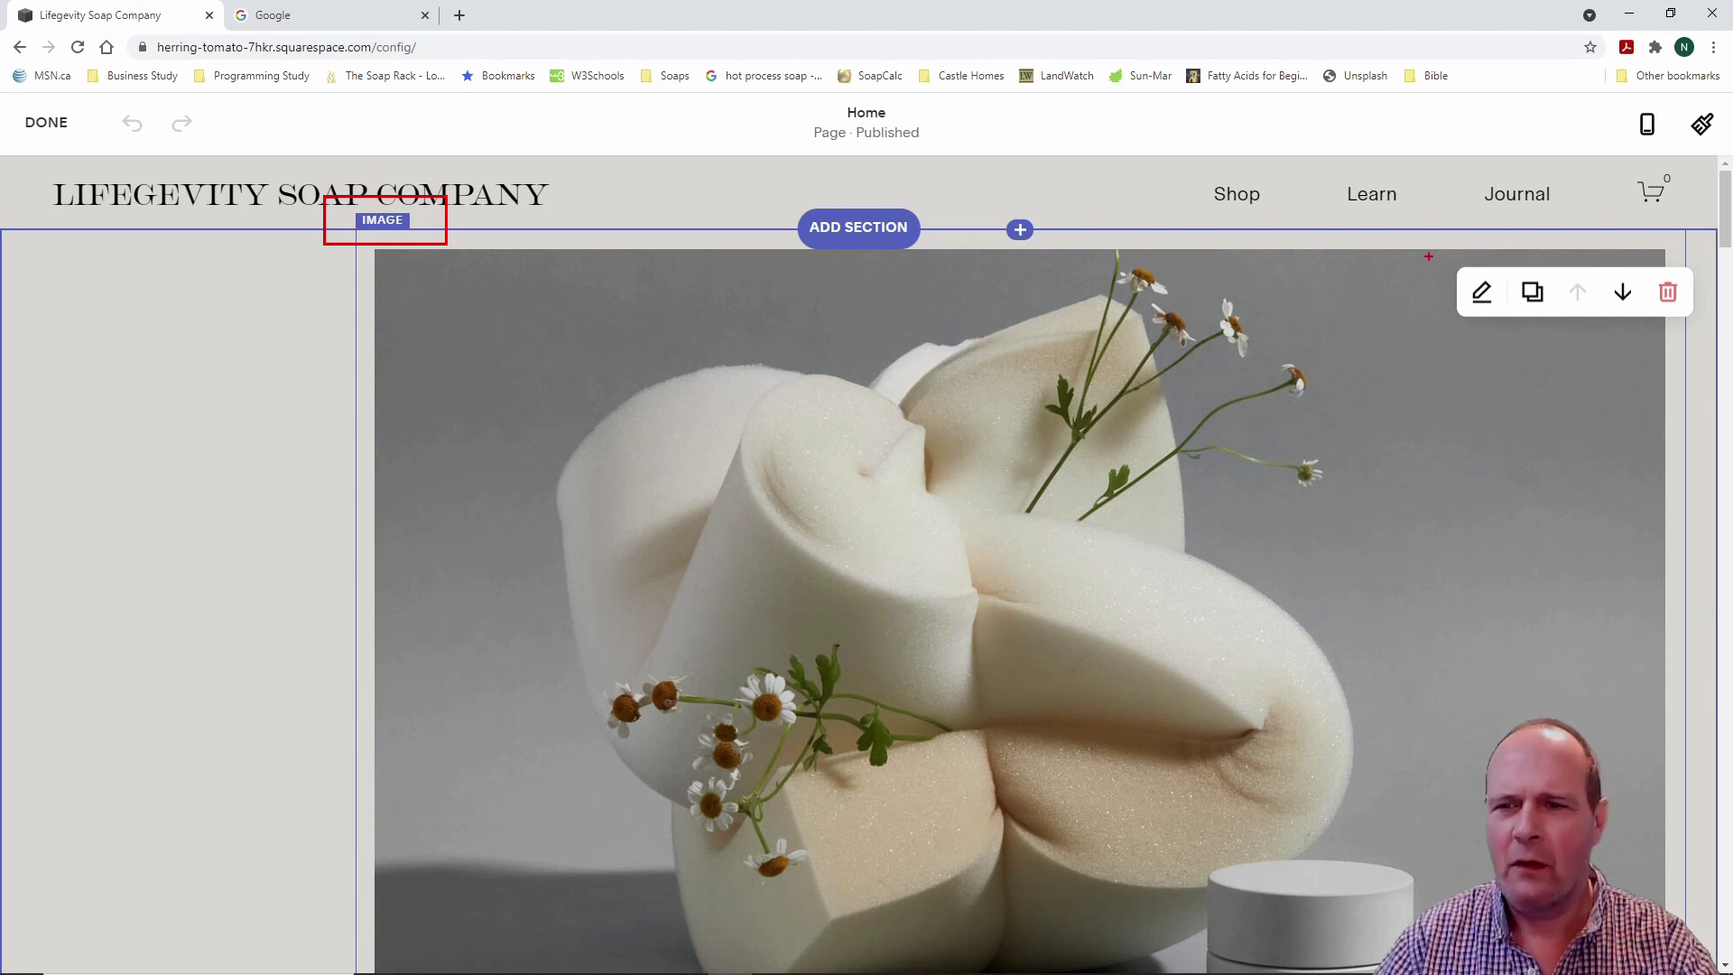
mouse_move(1426, 243)
mouse_down()
mouse_move(1511, 325)
mouse_move(1705, 326)
mouse_up()
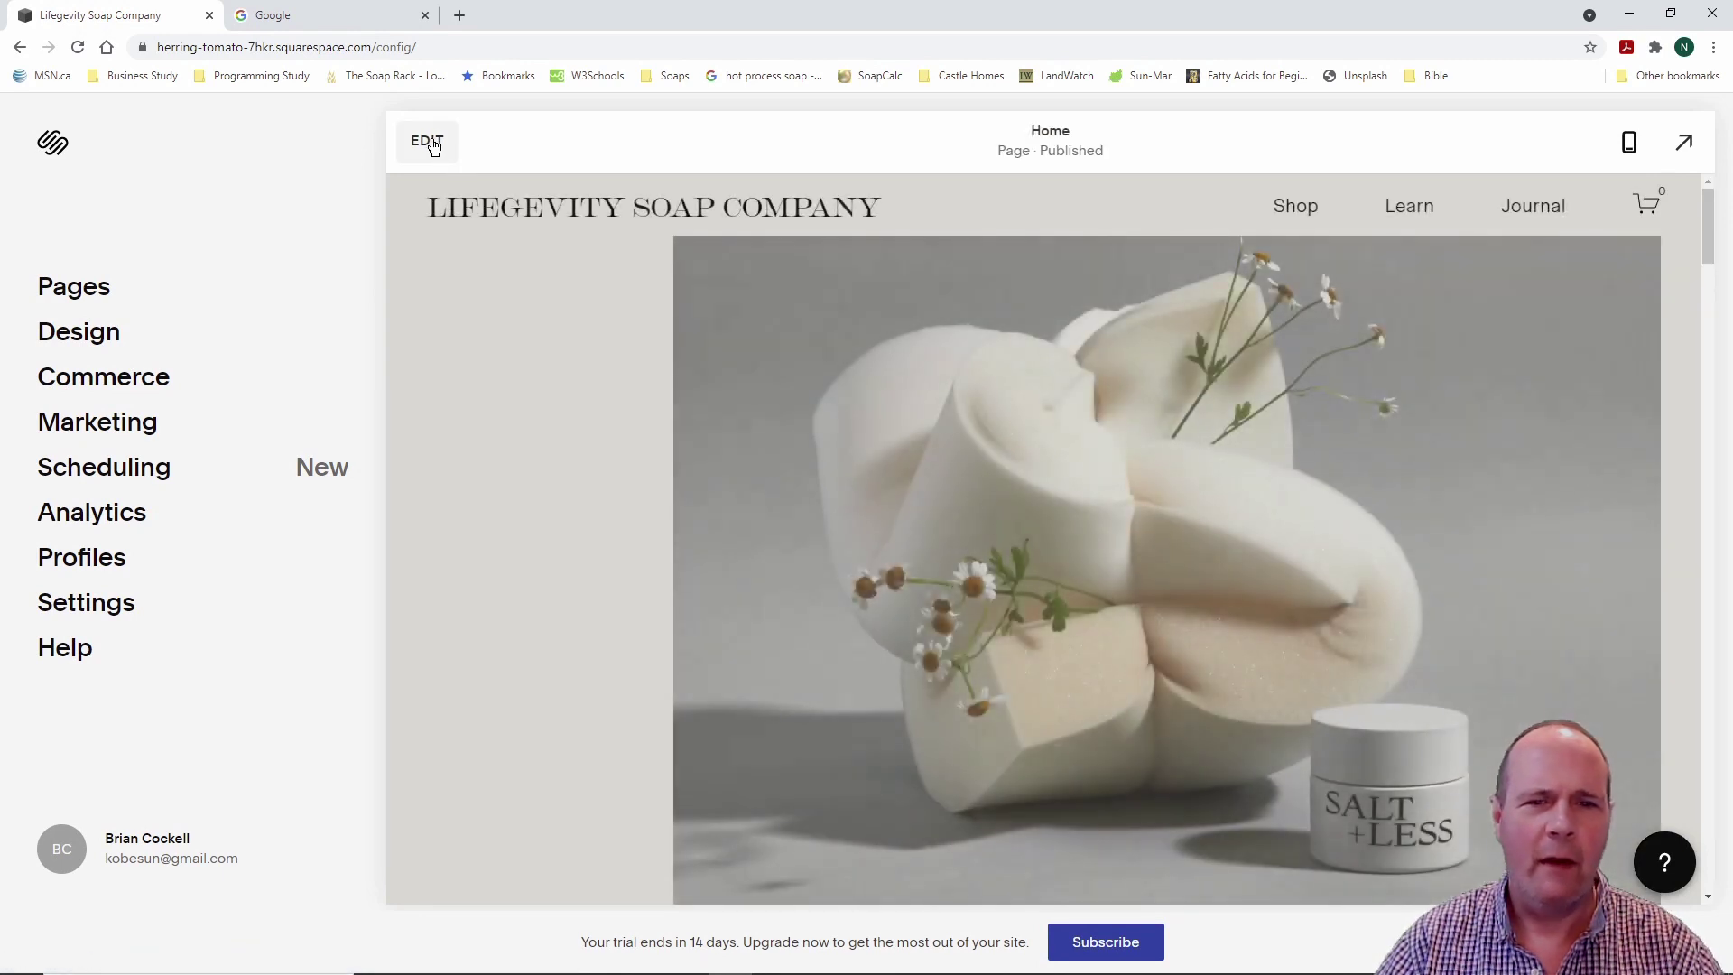
Step: Reopen the home page editor, scroll down through its sections, and exit back to the dashboard
click(426, 141)
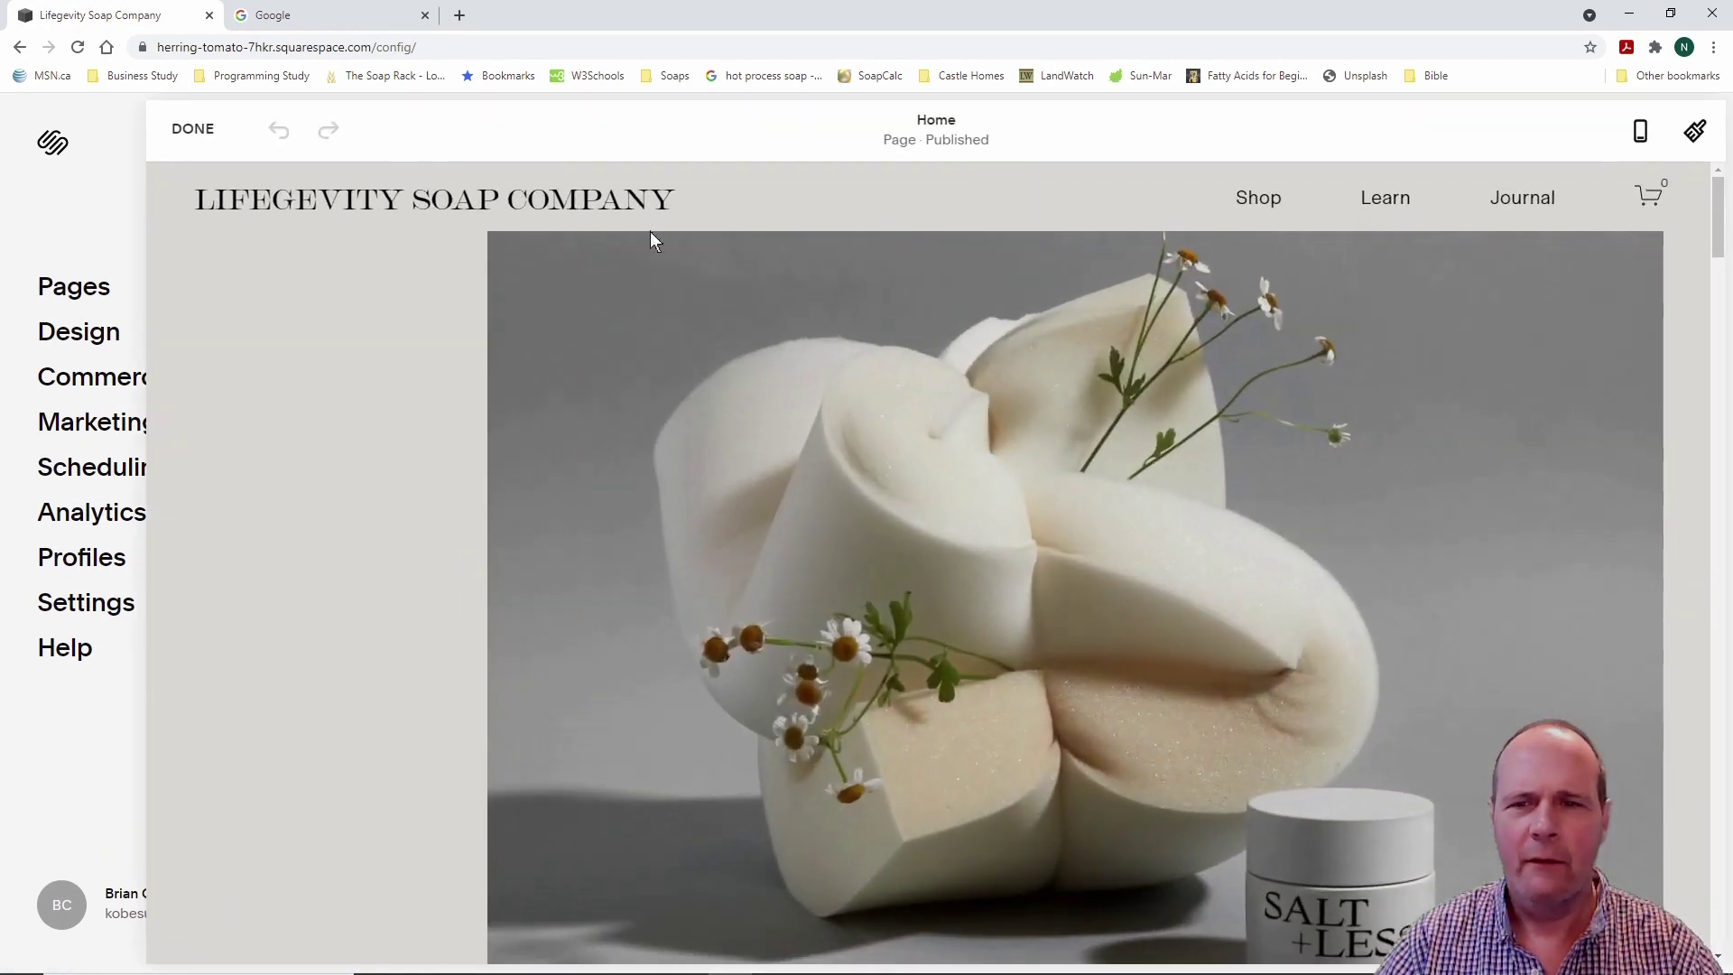
mouse_move(1534, 291)
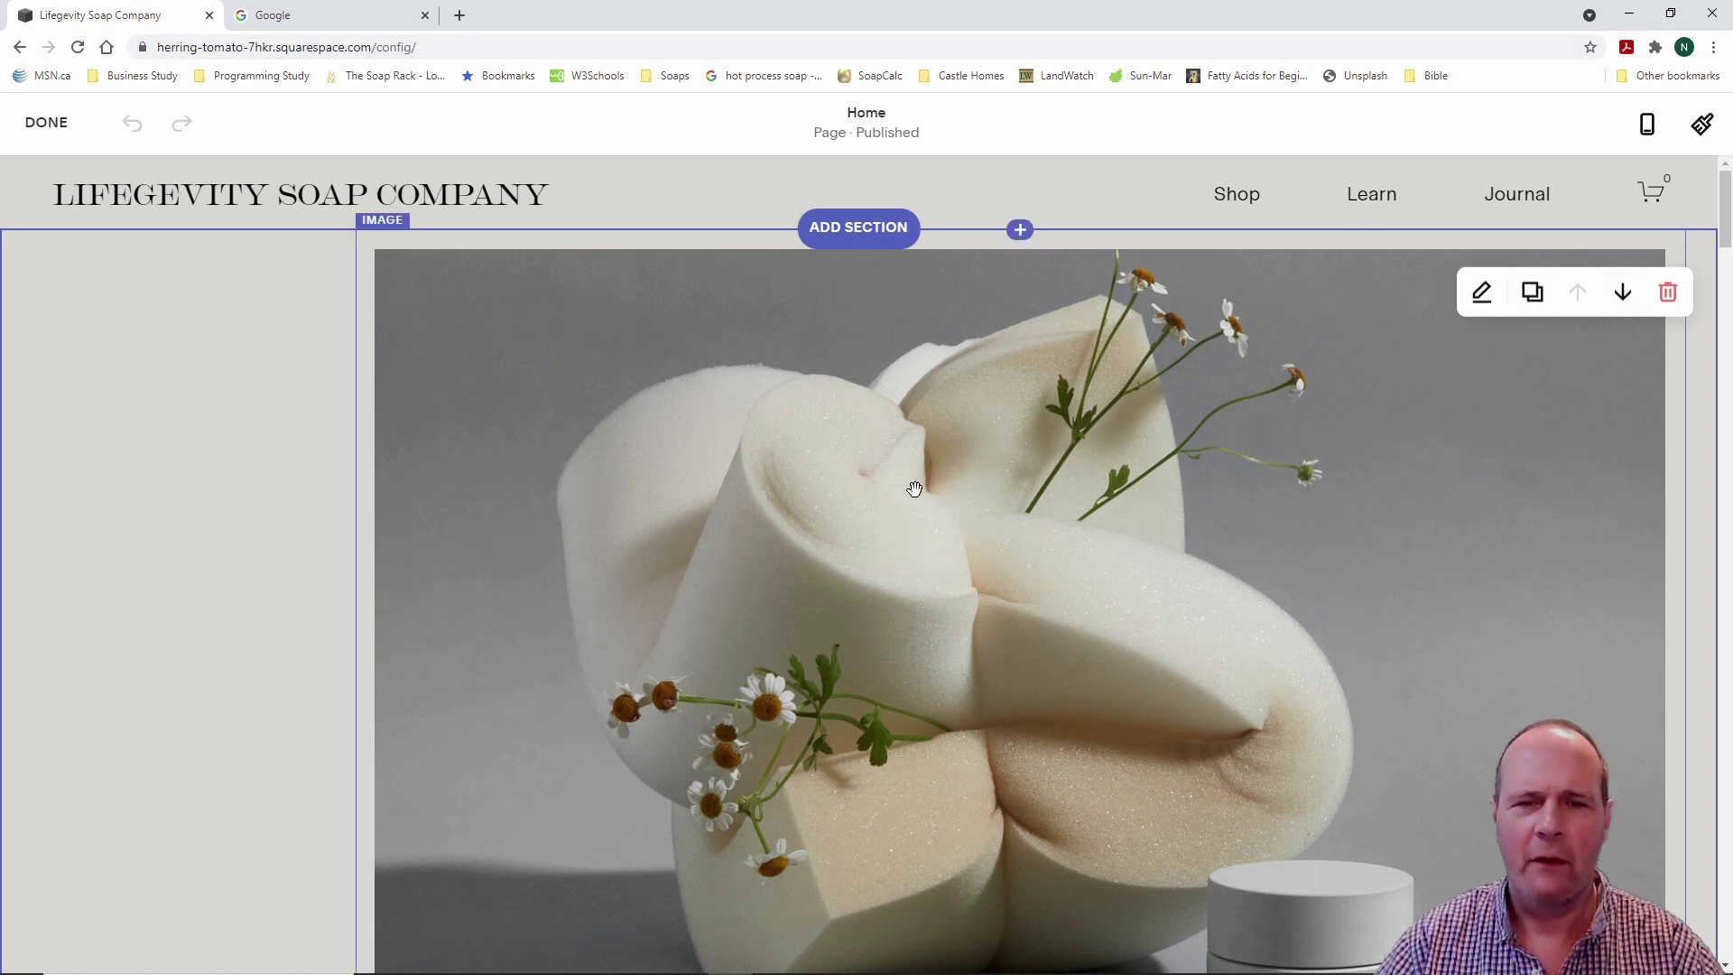
scroll(915, 489, down, 5)
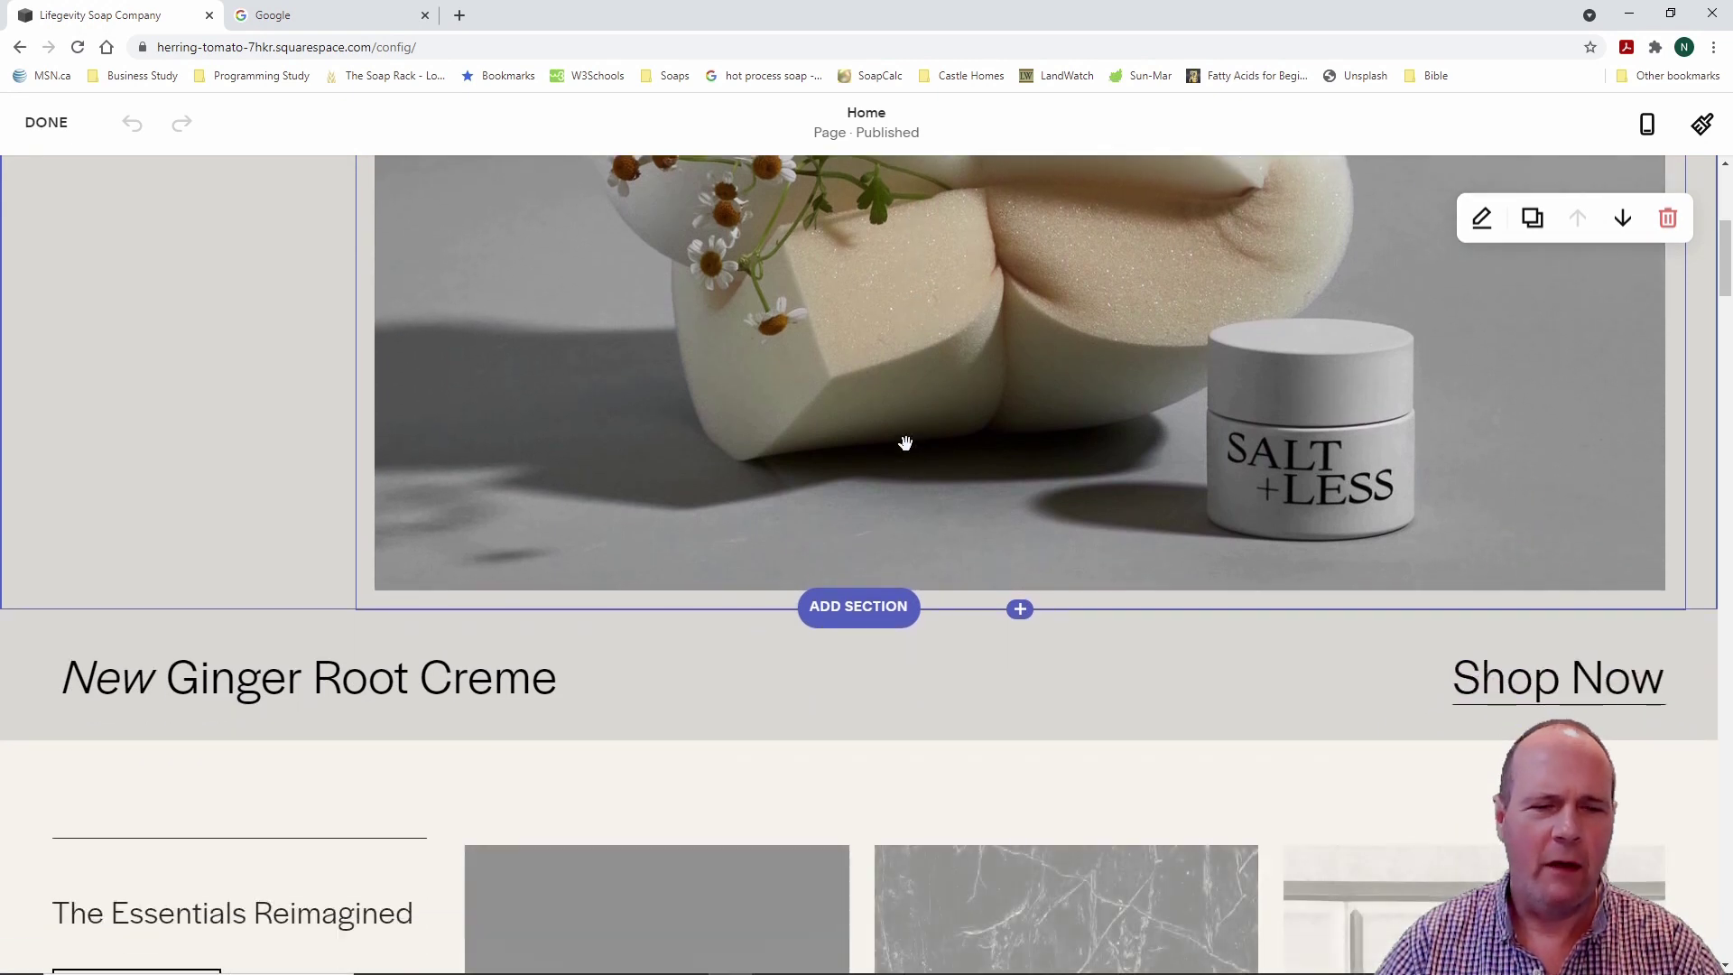
scroll(906, 443, down, 2)
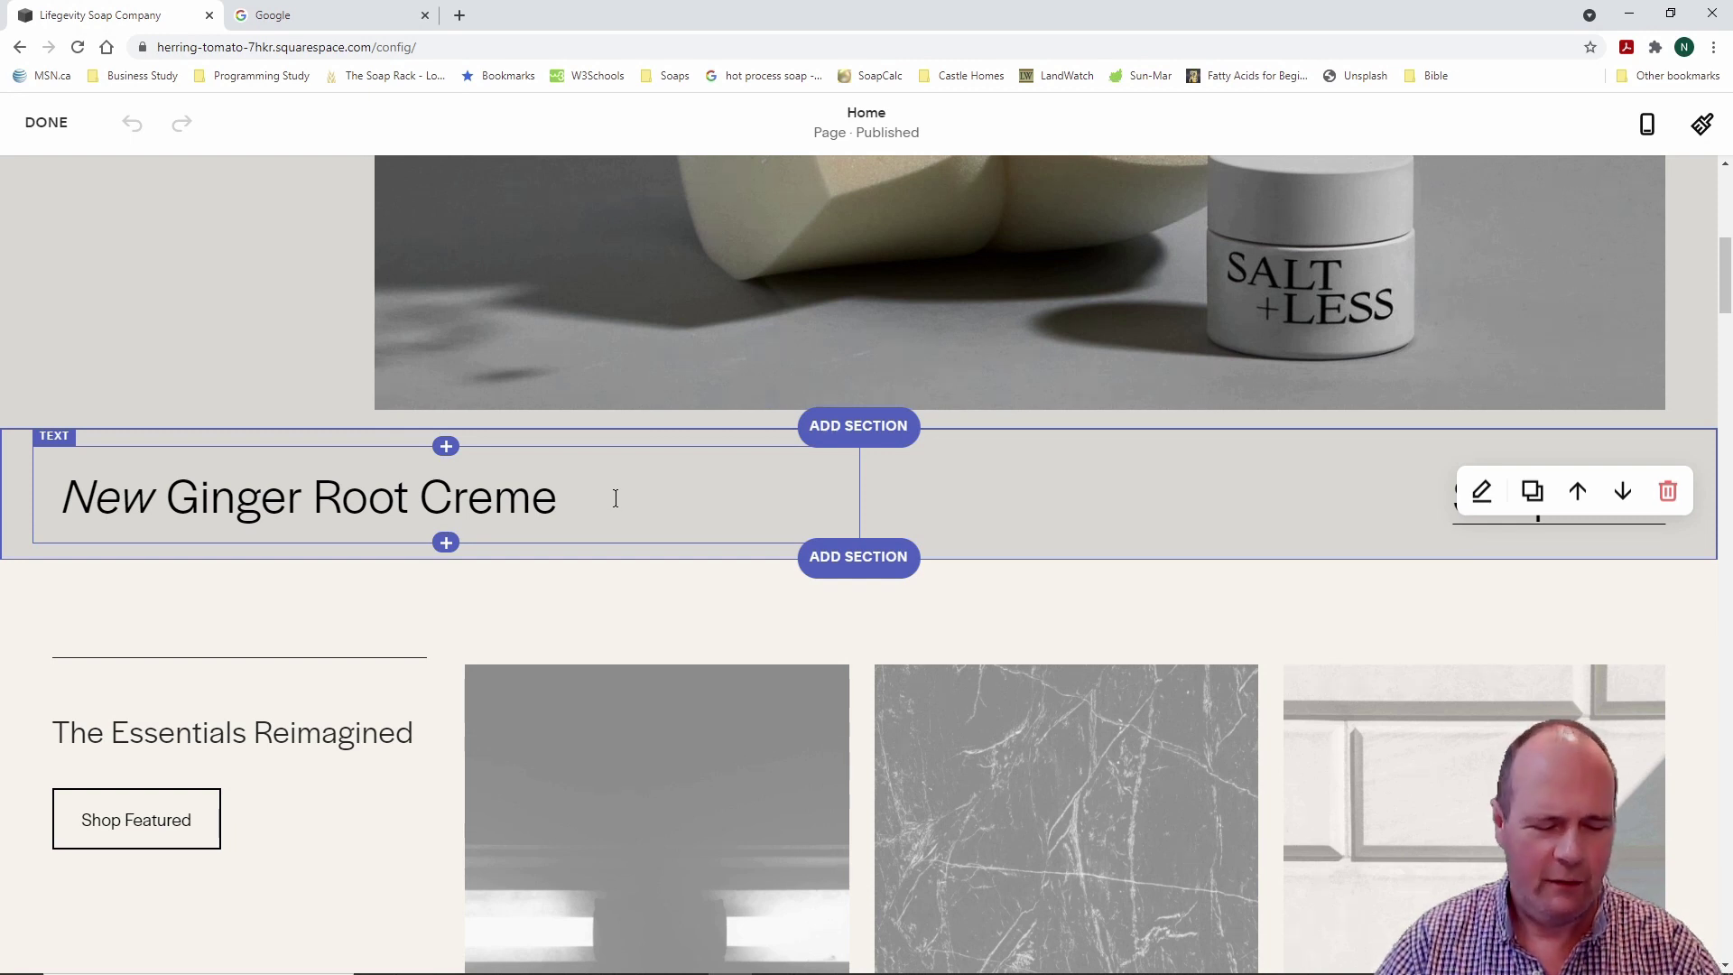
drag(4, 404, 115, 457)
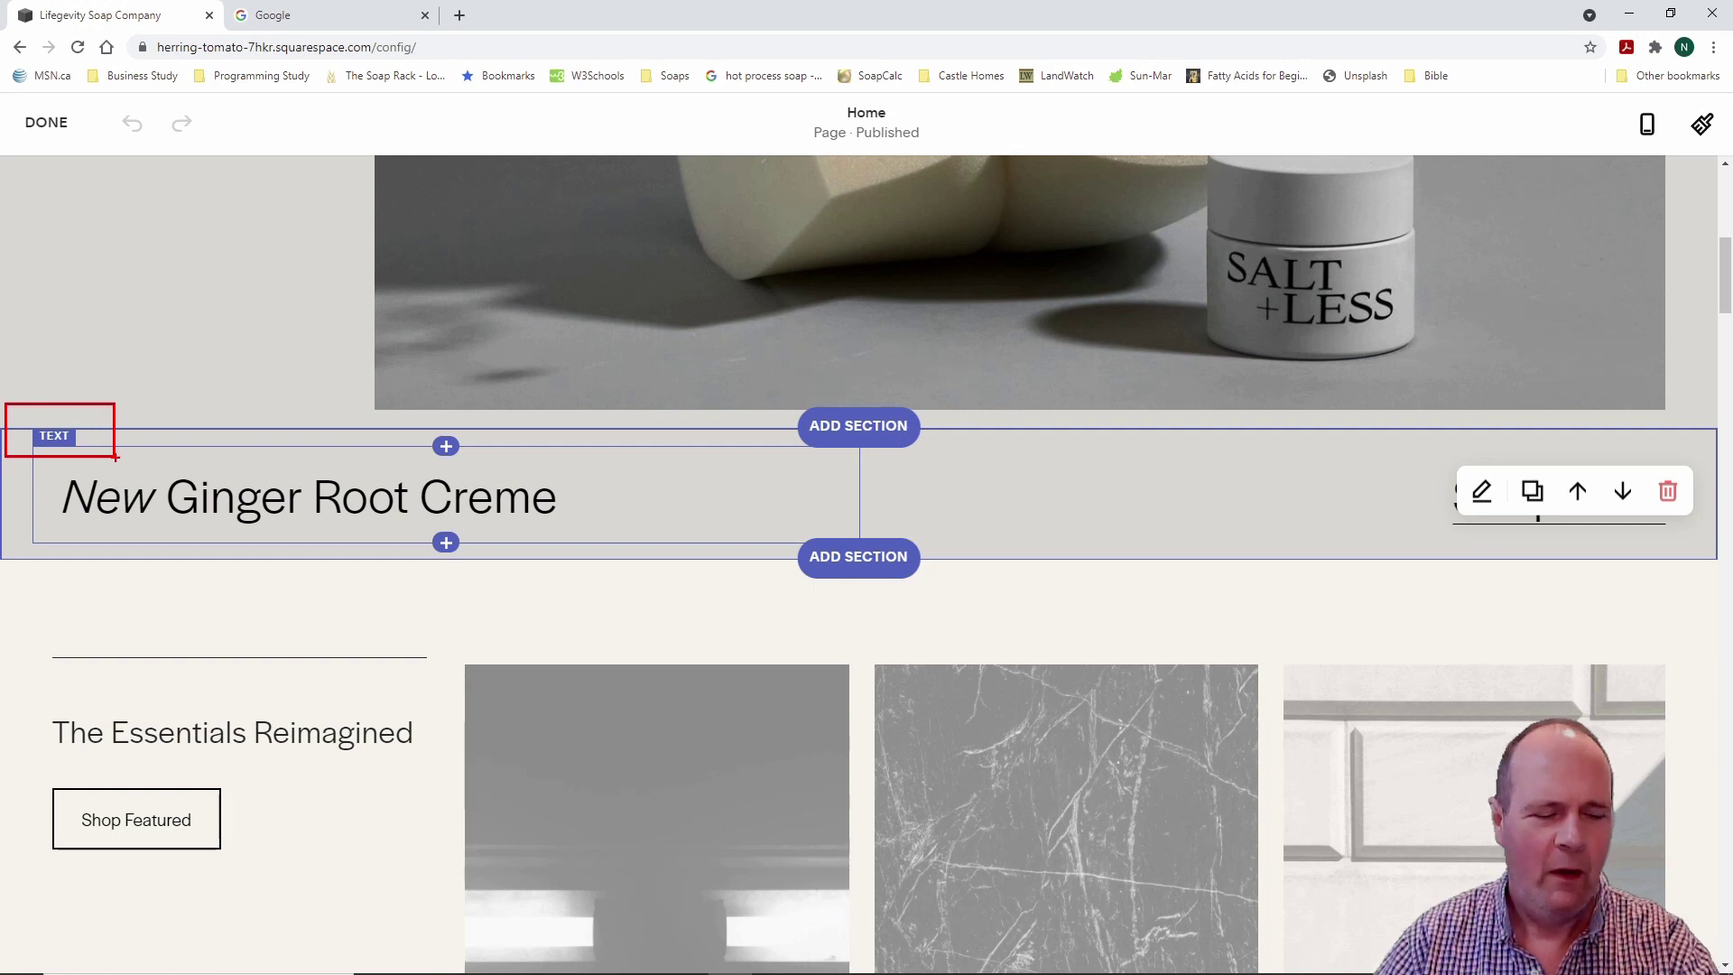
key(Escape)
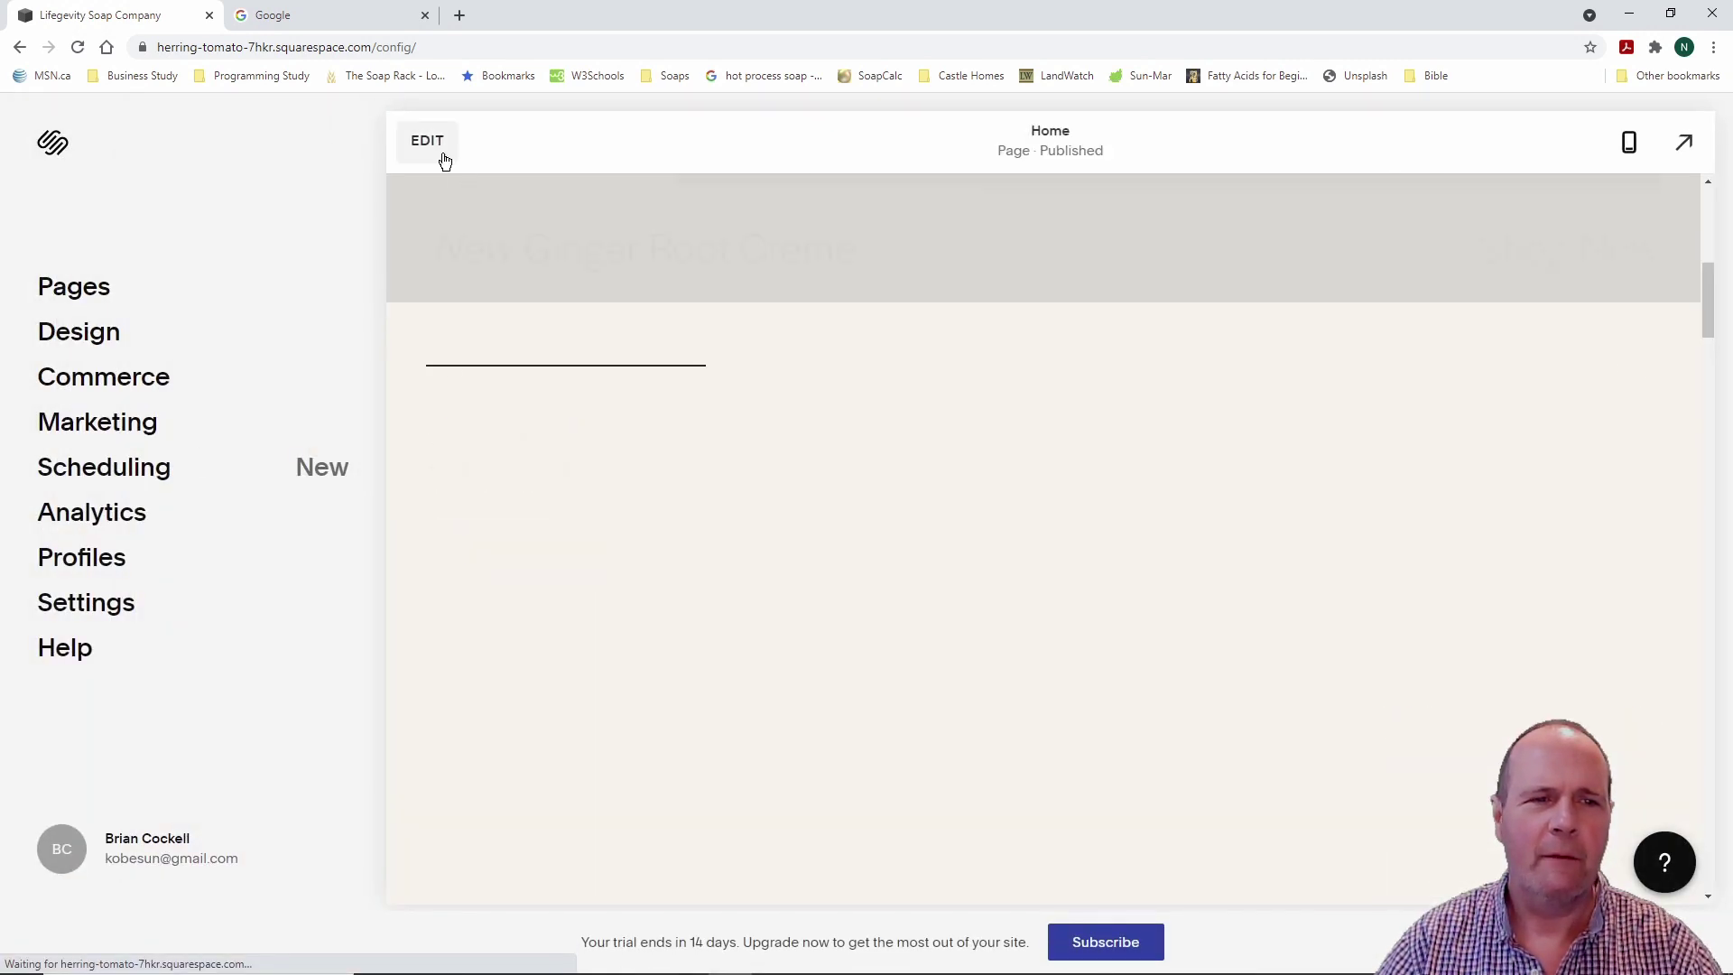
Step: Reopen the home page editor and retype the final 'e' of the New Ginger Root Creme heading
click(428, 141)
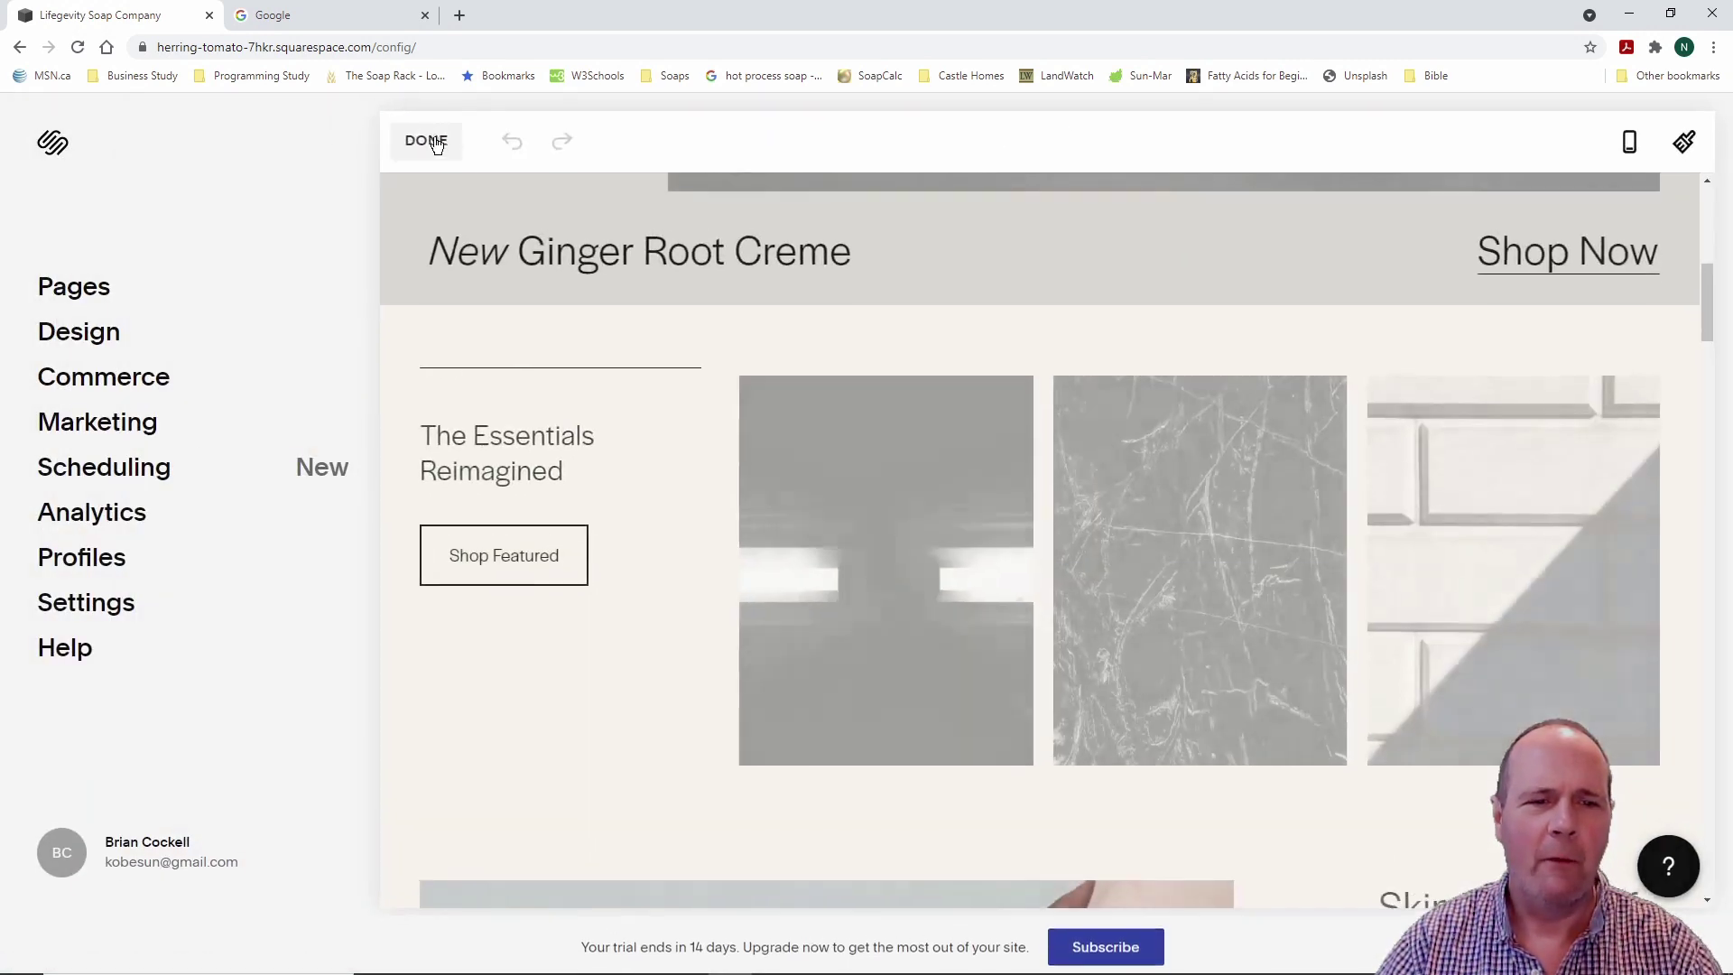
scroll(523, 626, down, 3)
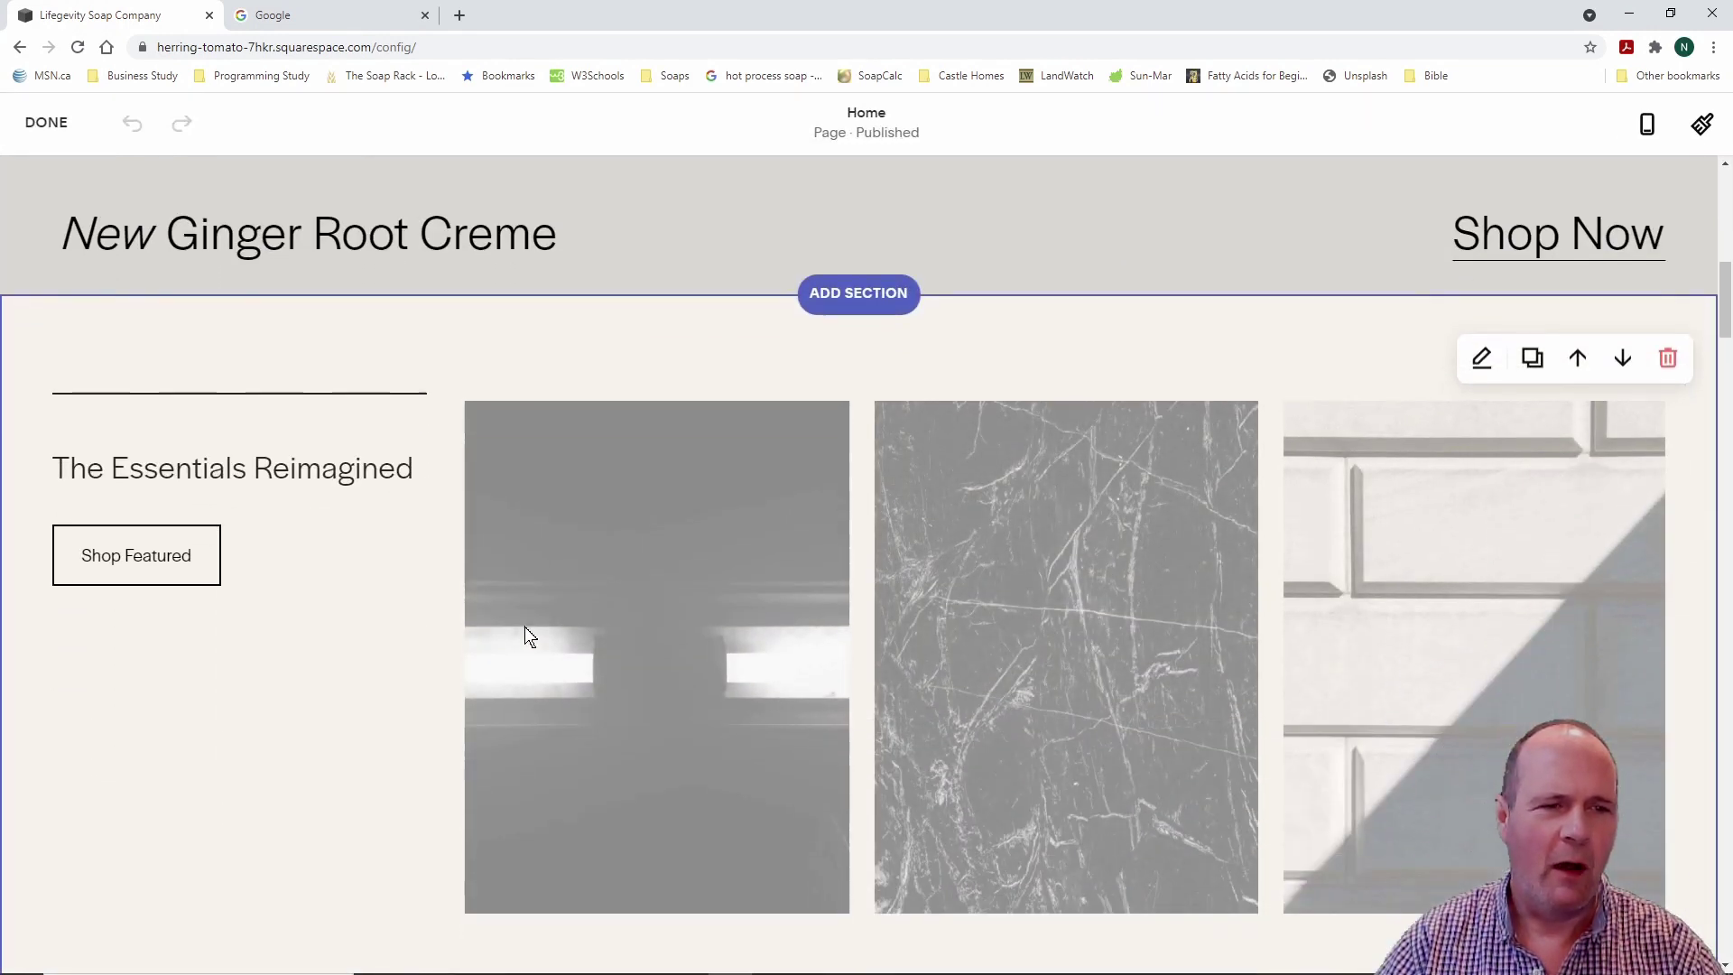
scroll(526, 604, up, 2)
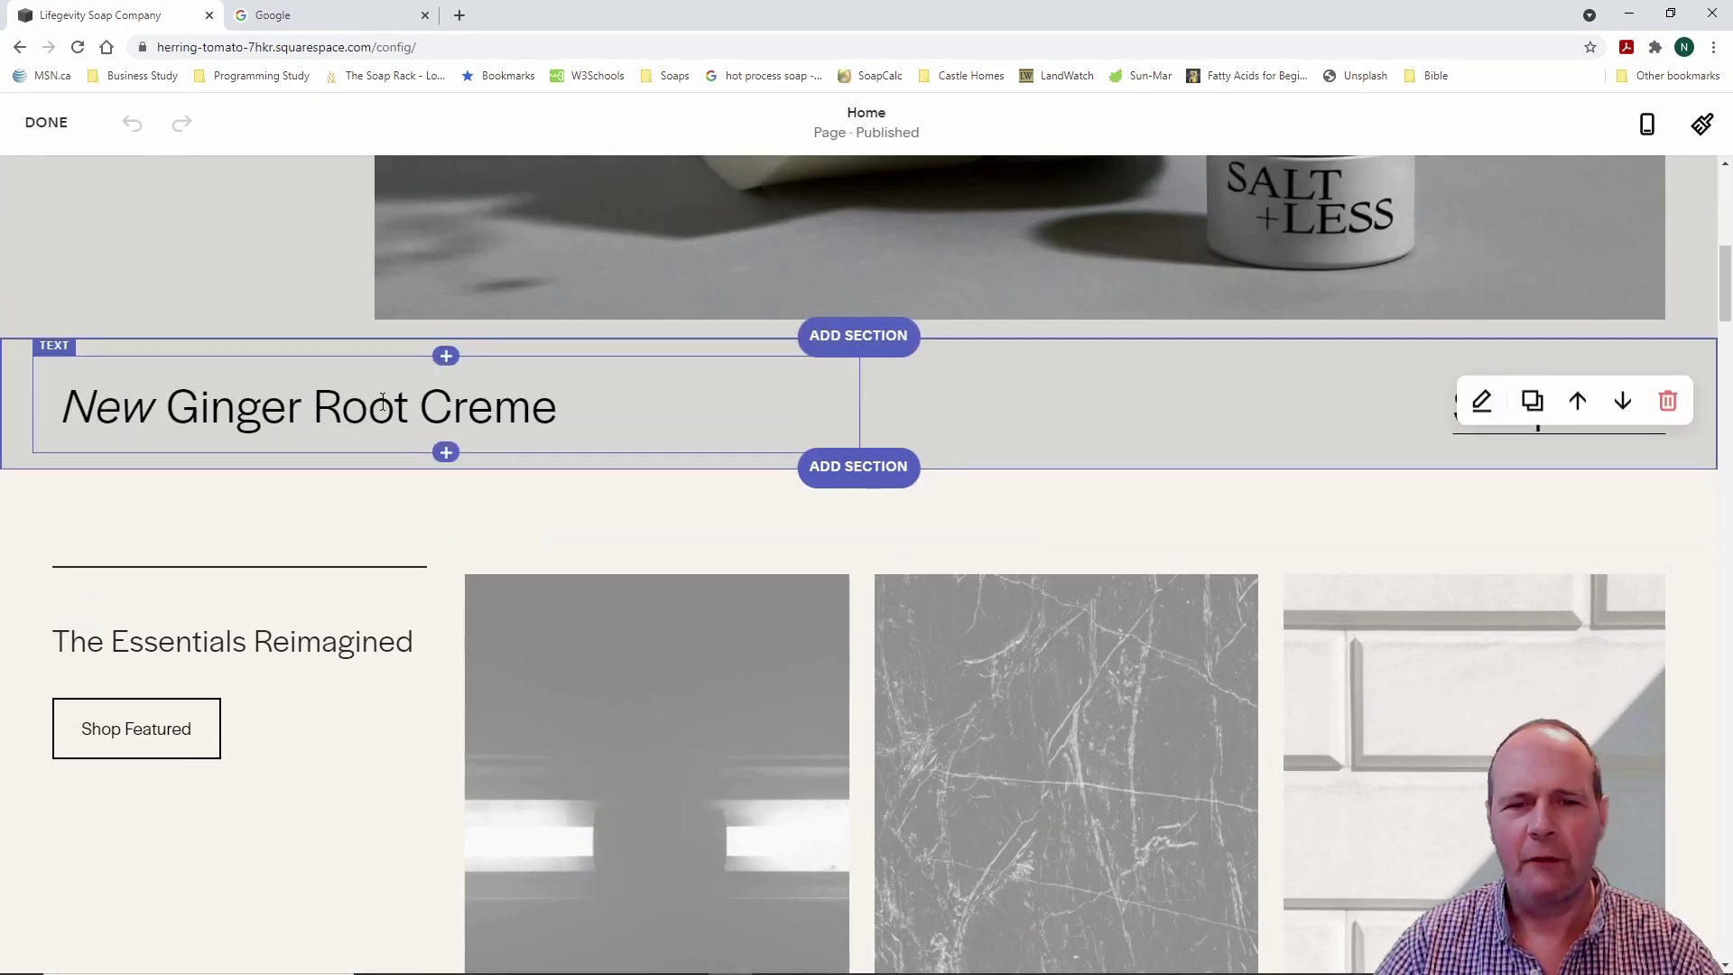
click(655, 403)
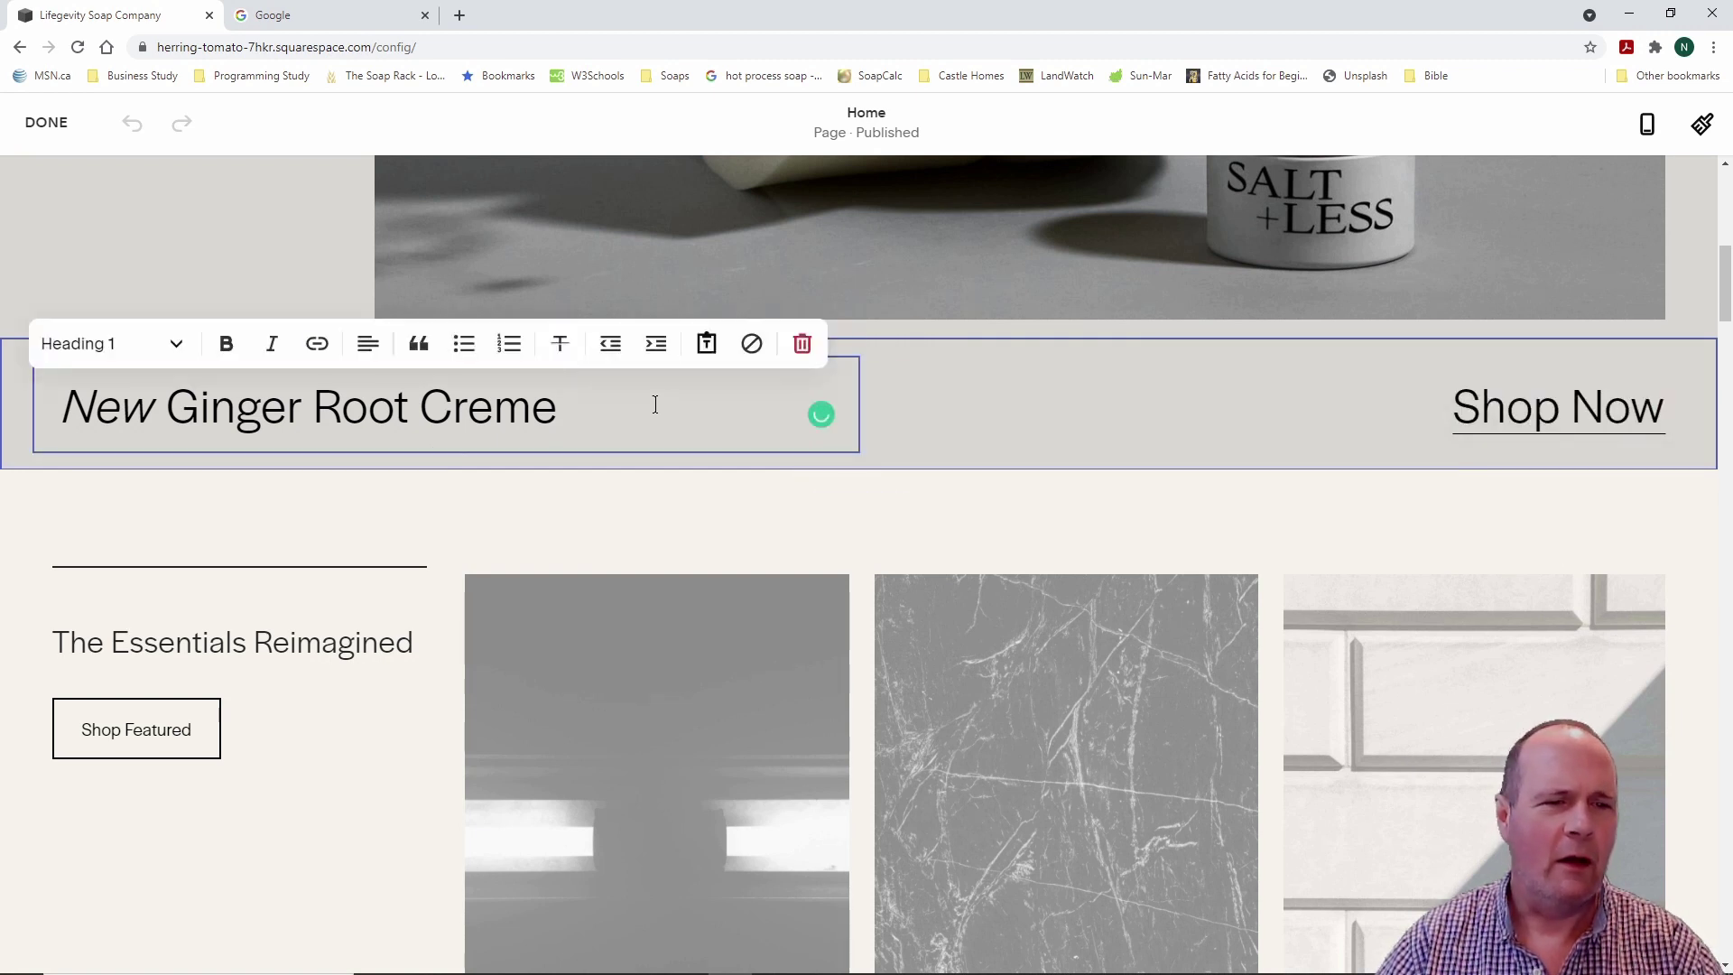
key(BackSpace)
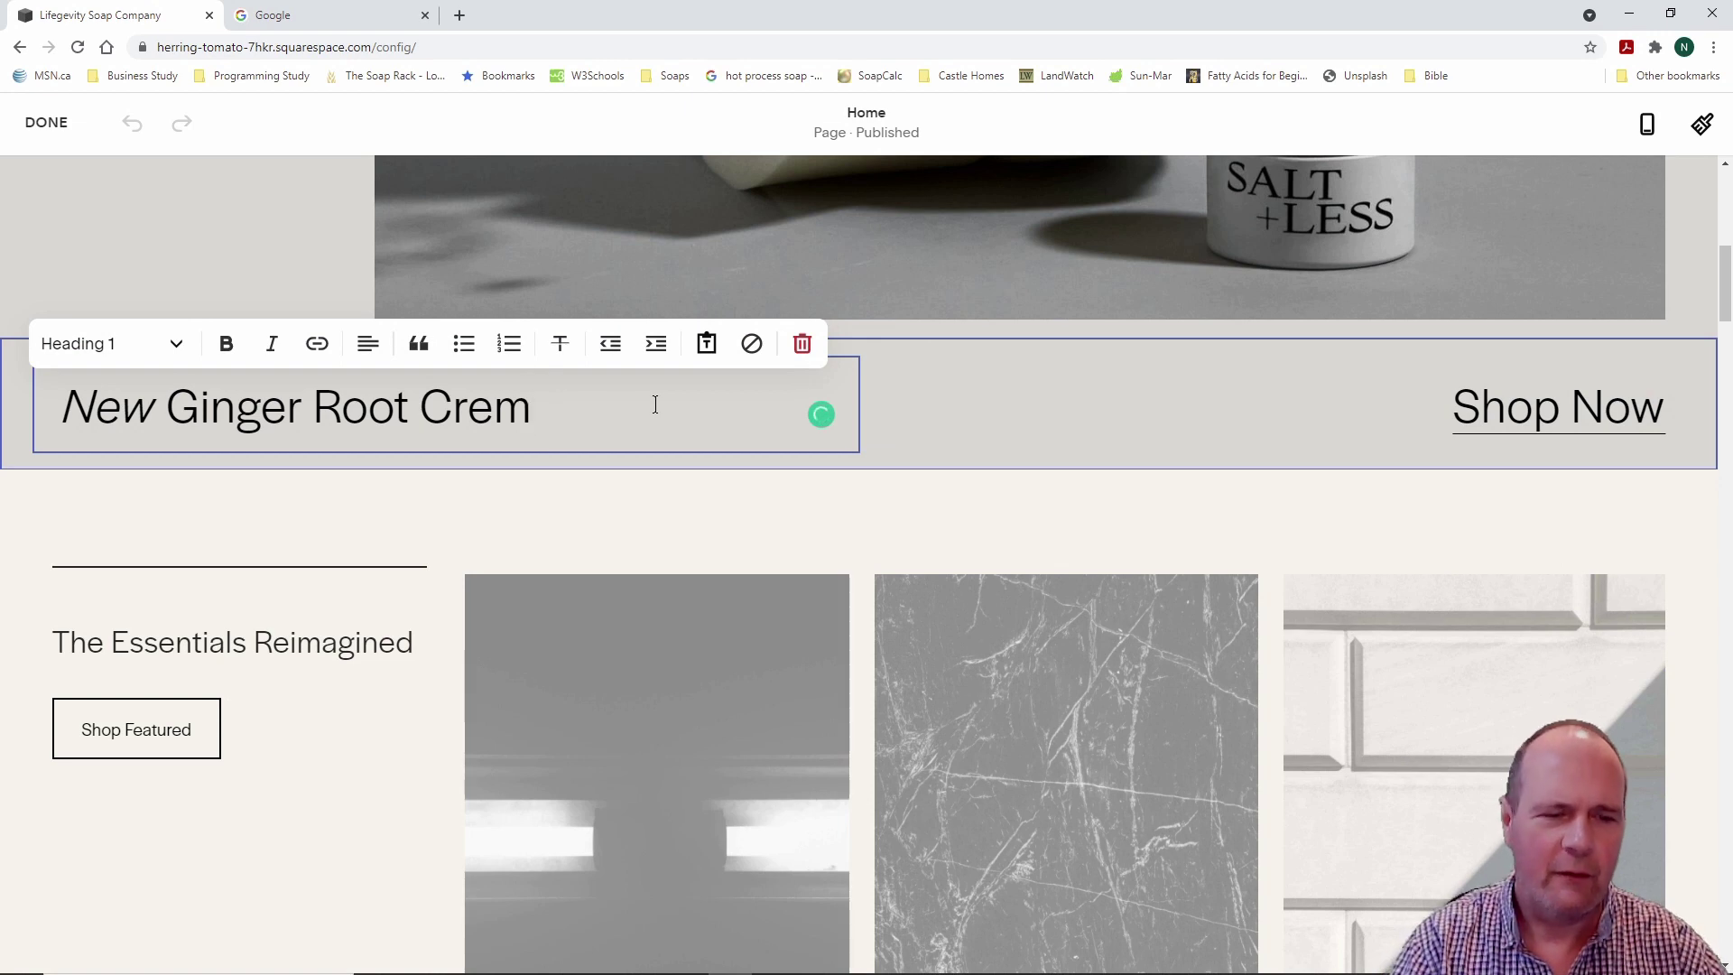
text(e)
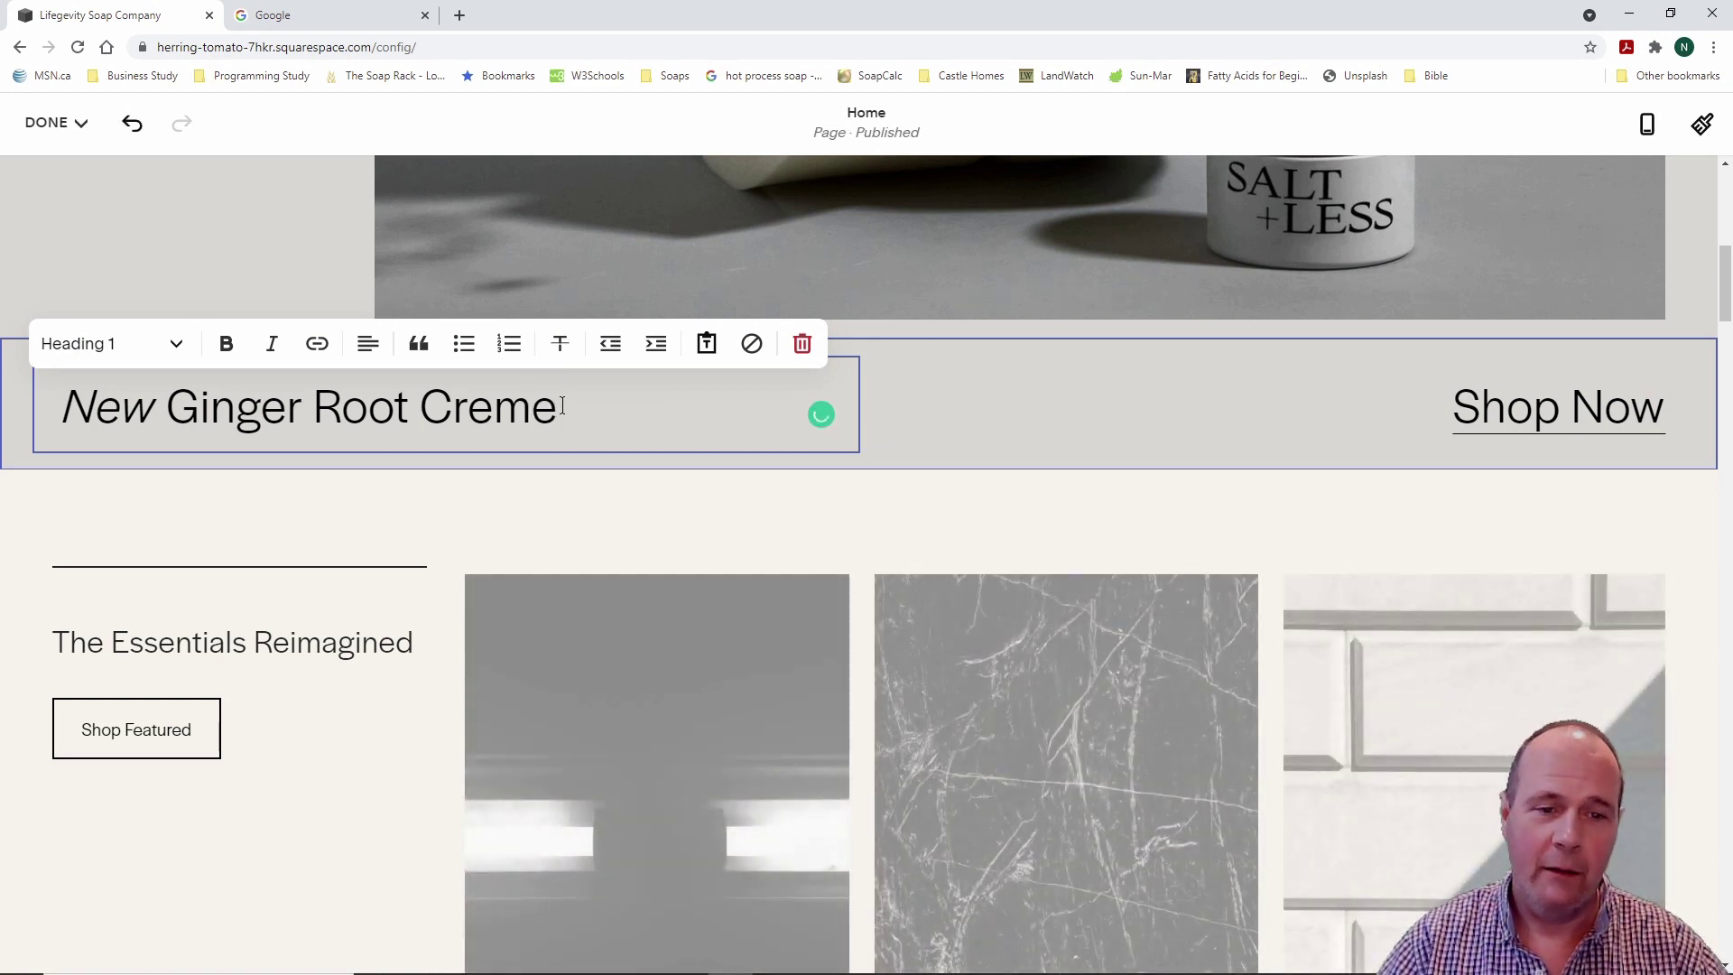
Step: Make the New Ginger Root Creme heading bold, then exit the editor discarding the unsaved changes
drag(560, 407, 63, 417)
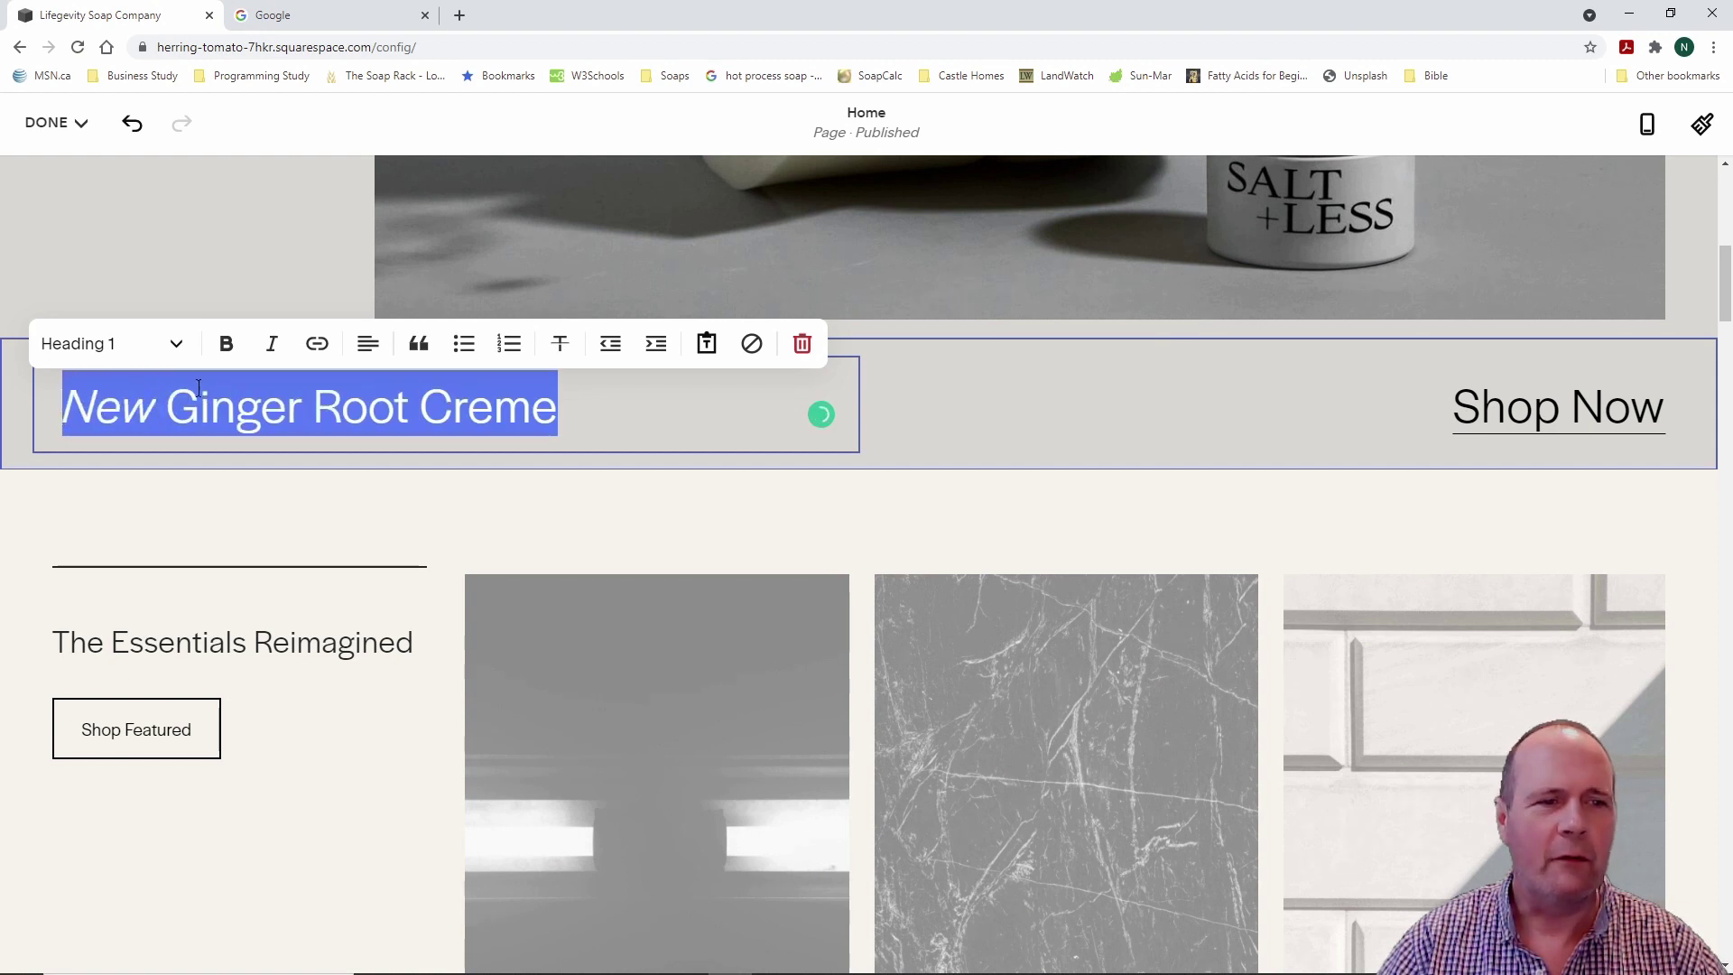
click(226, 344)
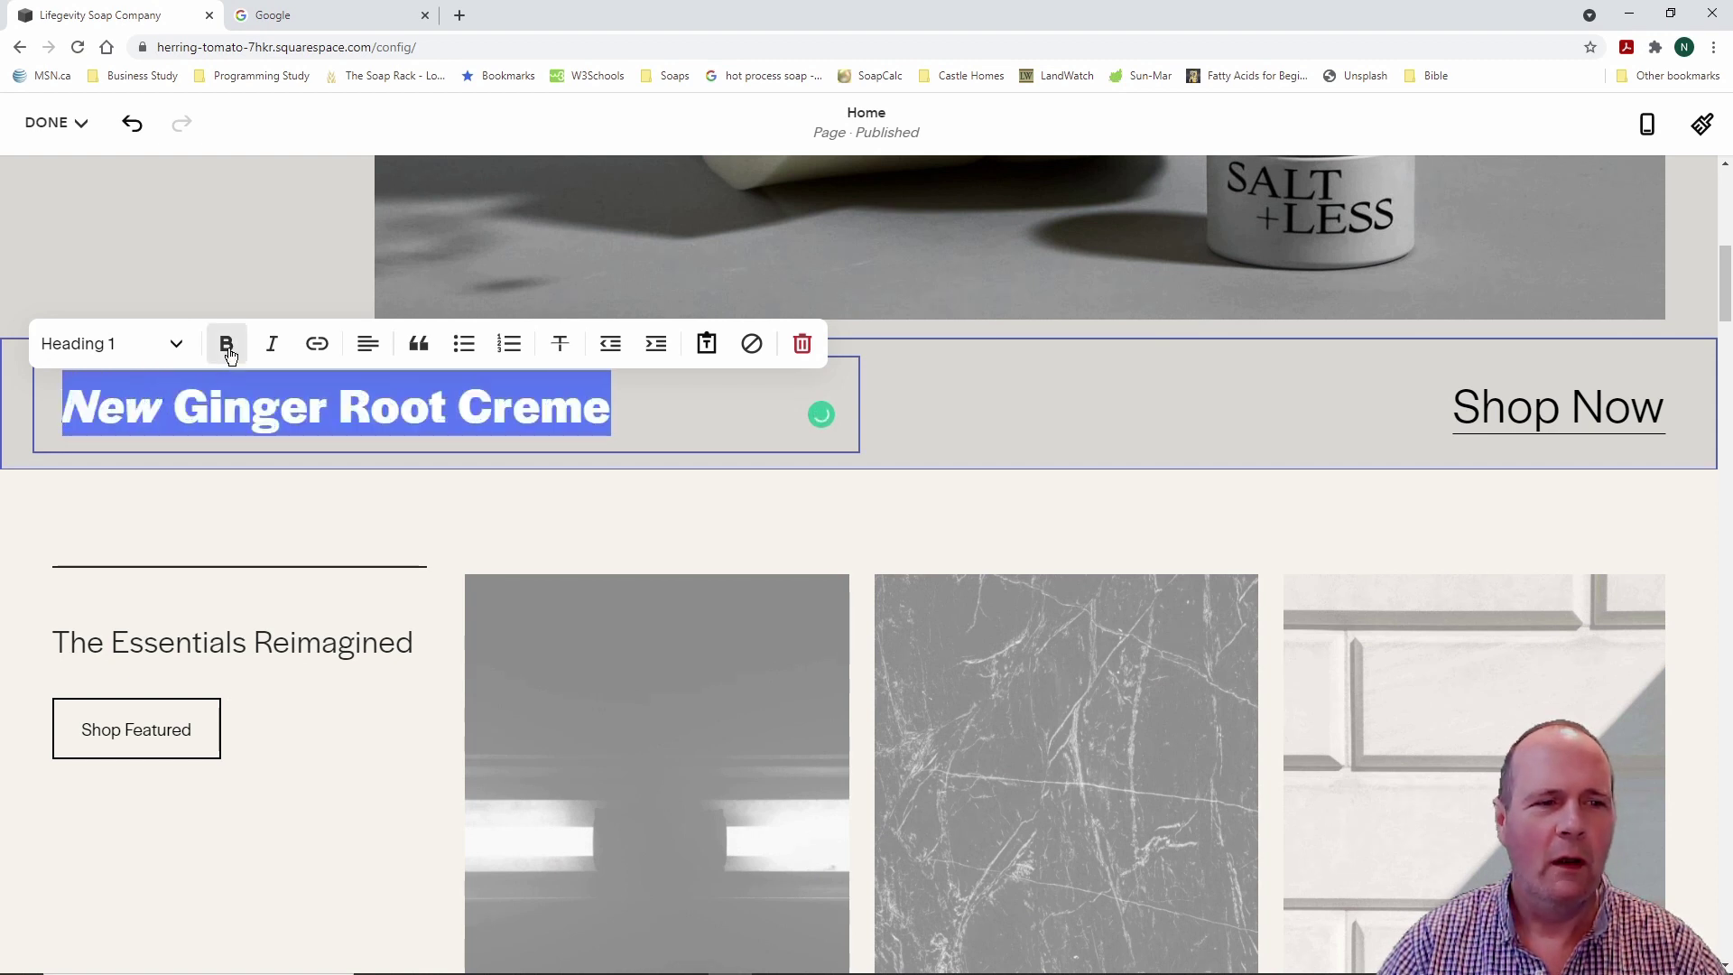
click(656, 410)
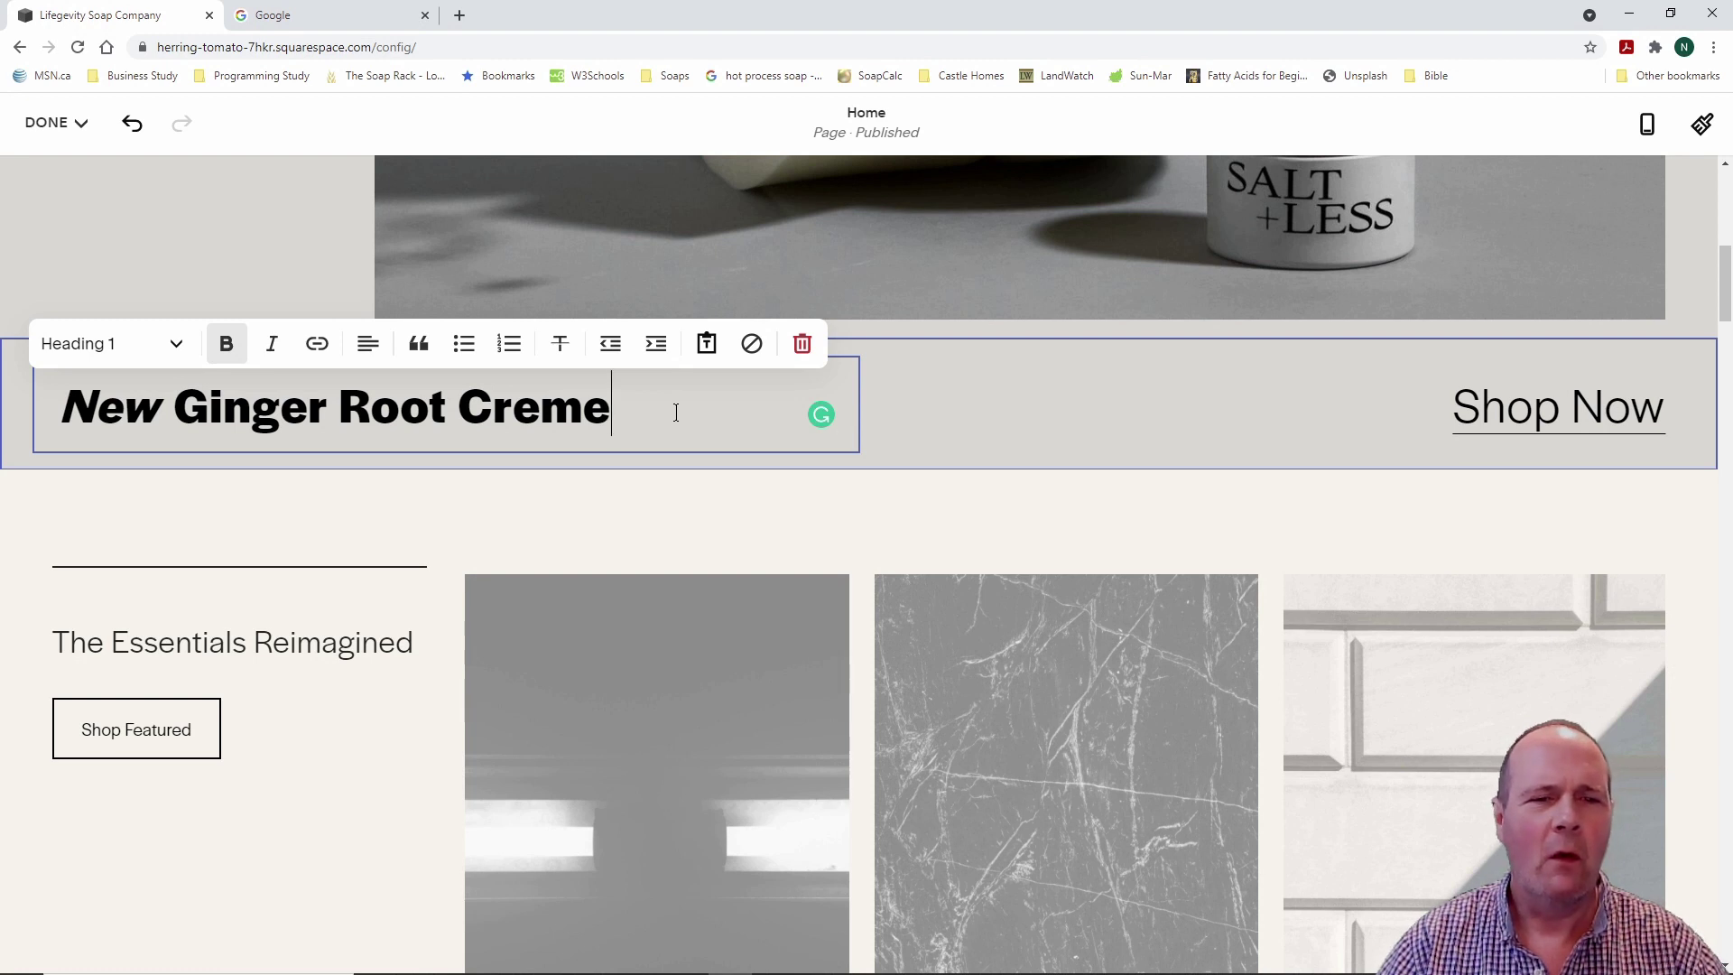
click(953, 402)
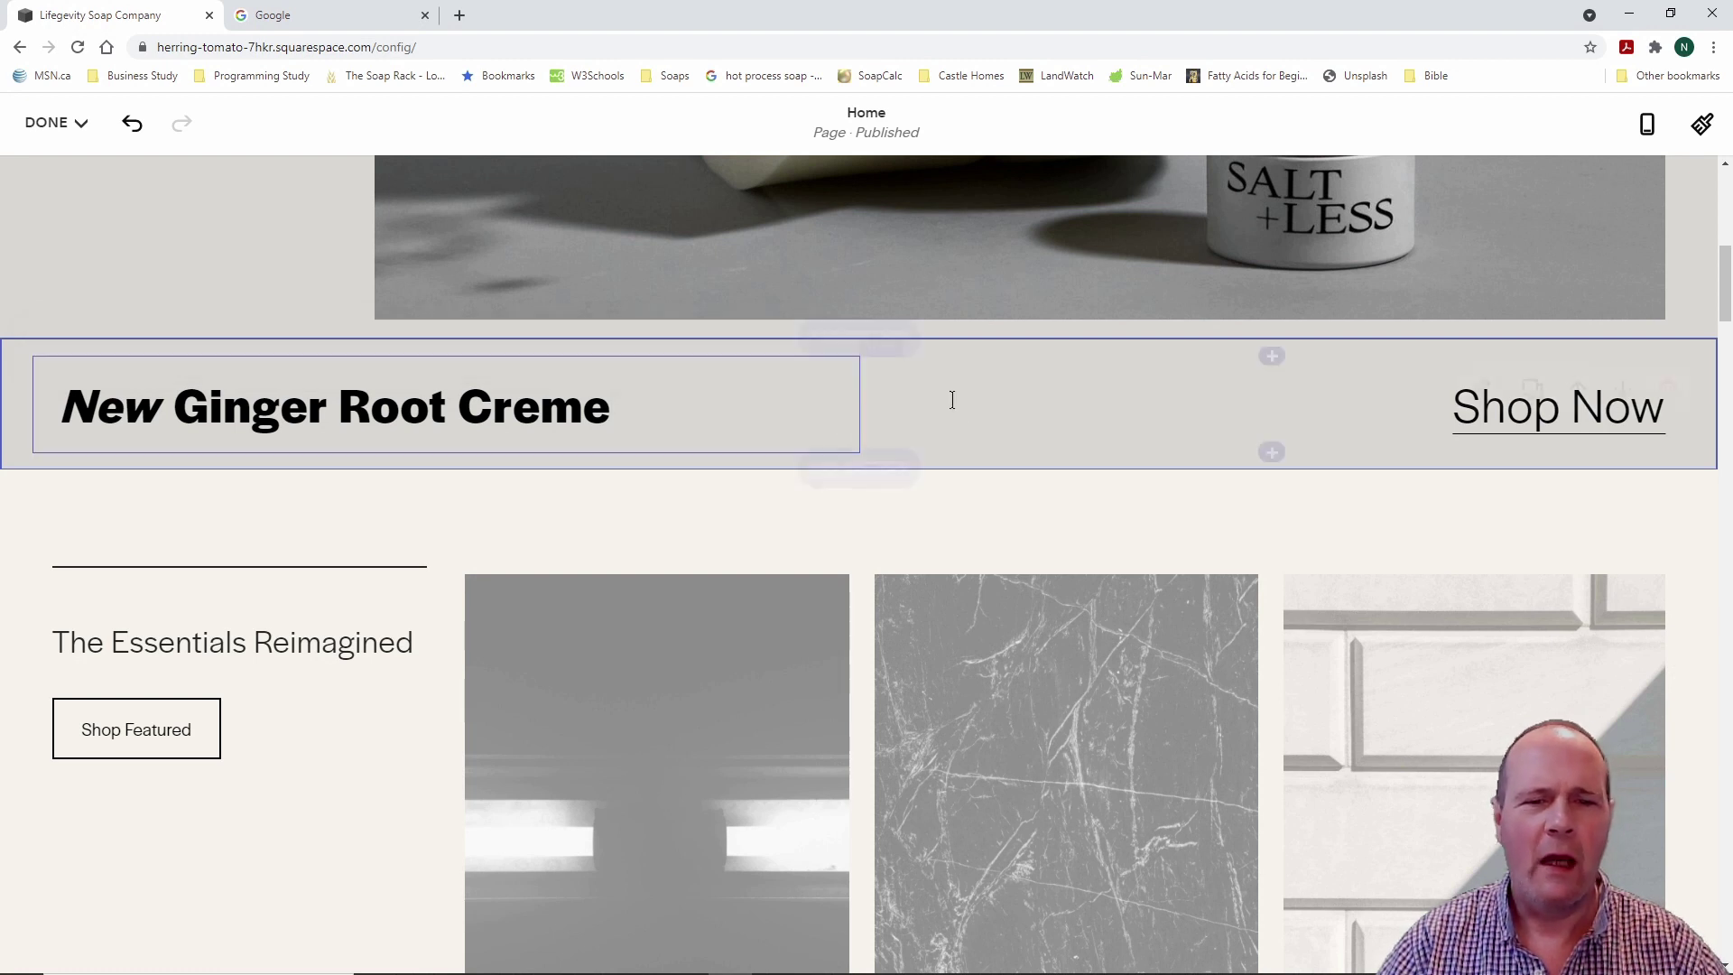
click(647, 403)
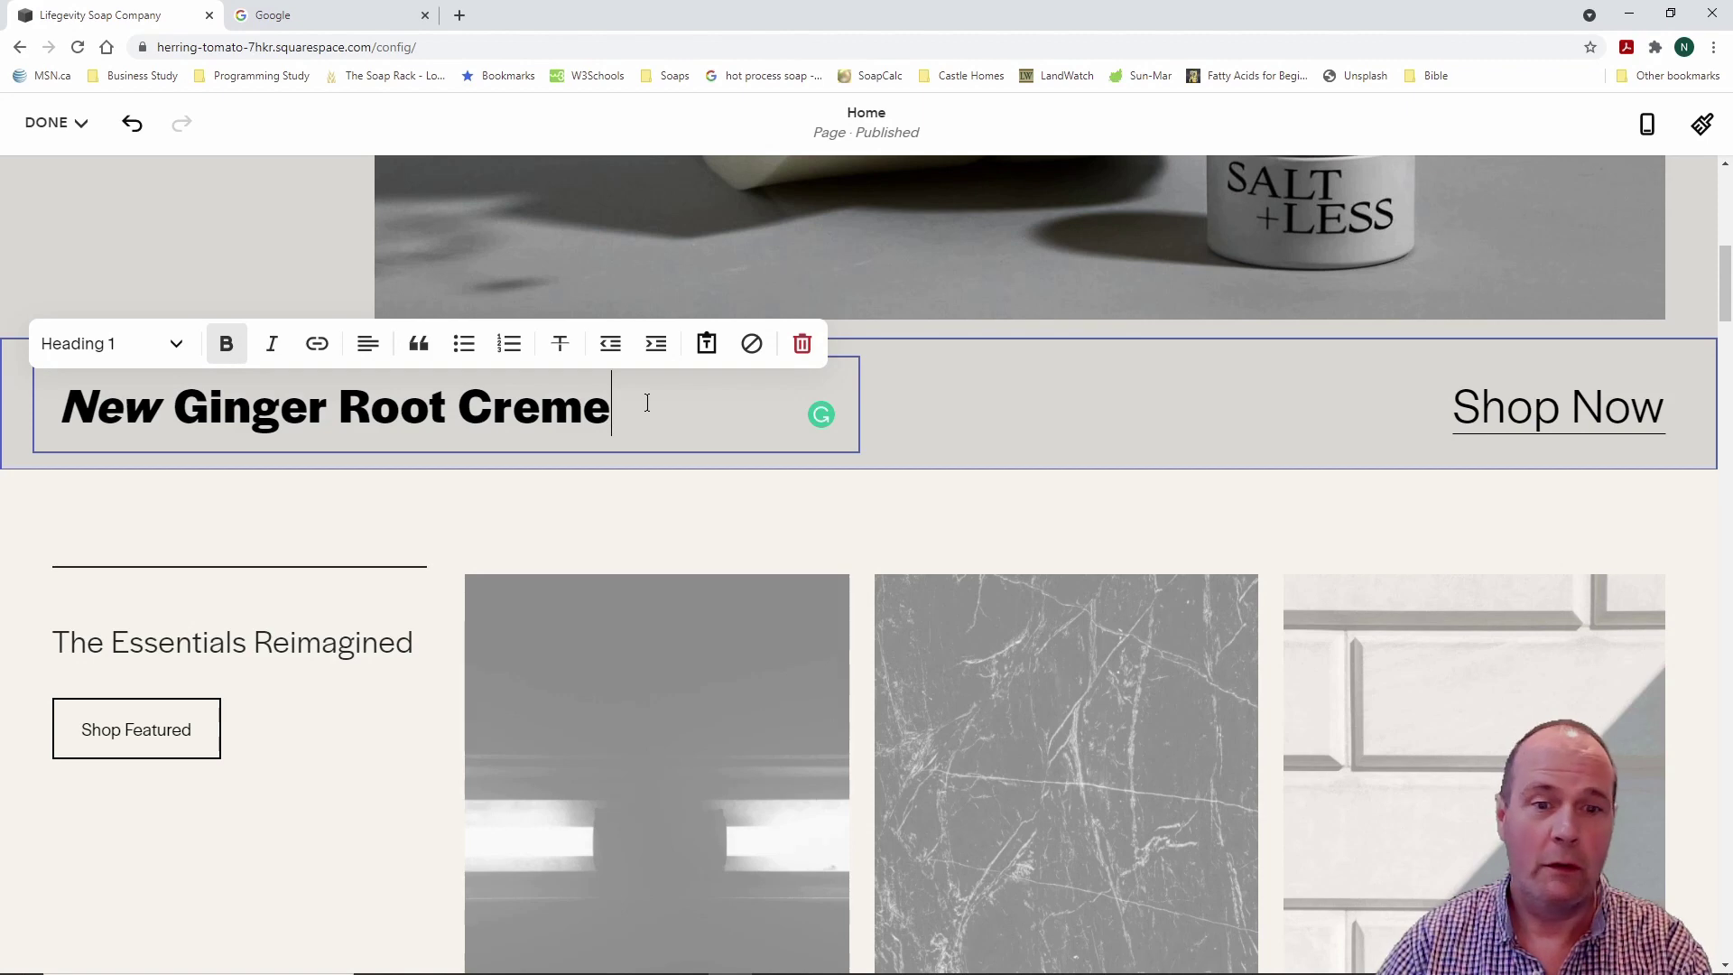
key(Escape)
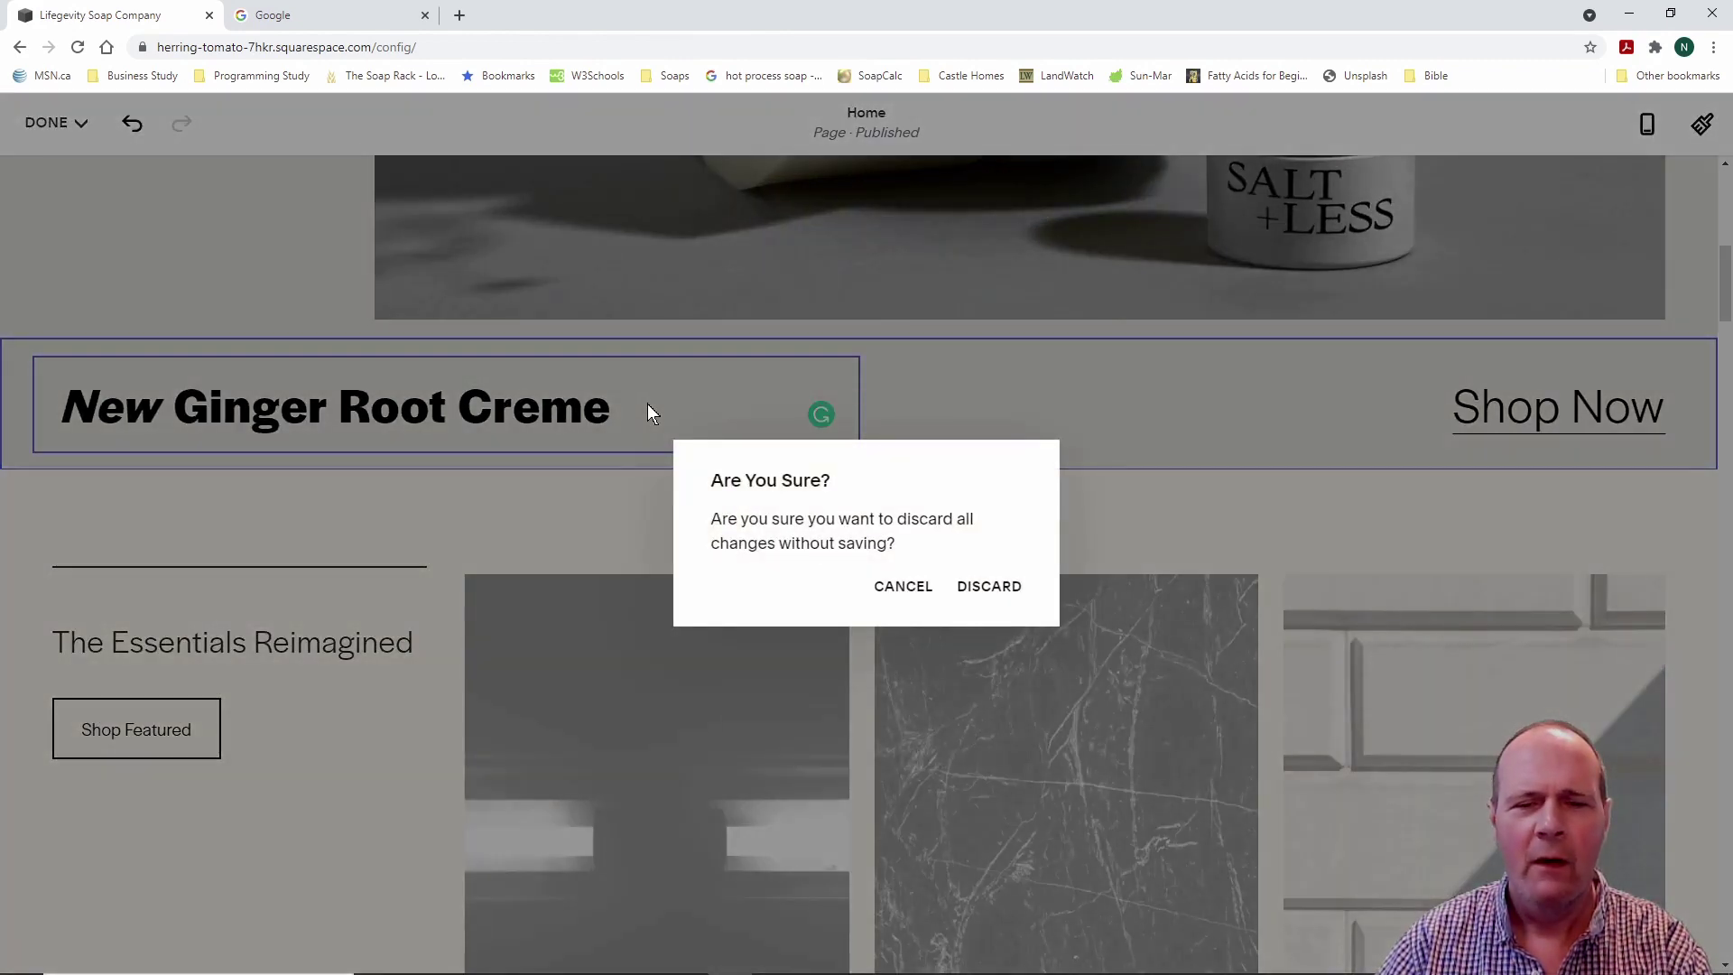
click(982, 588)
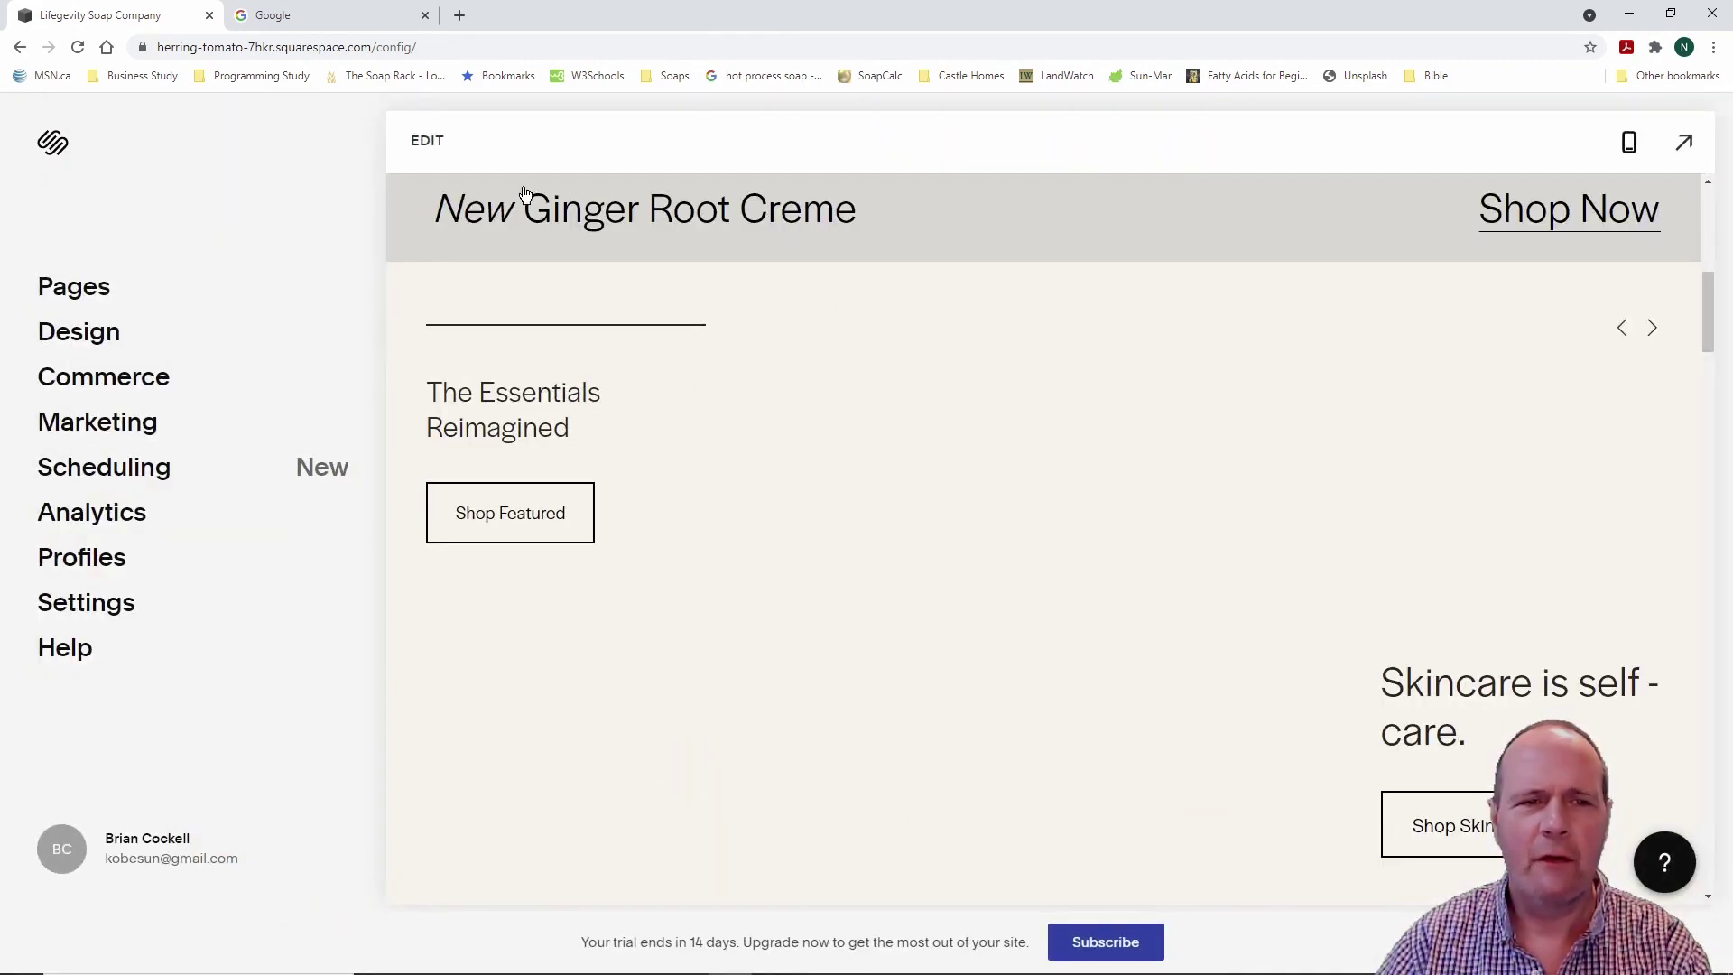
Step: Reopen the Home page editor and scroll through the Ginger Root Creme and The Essentials Reimagined sections
click(427, 139)
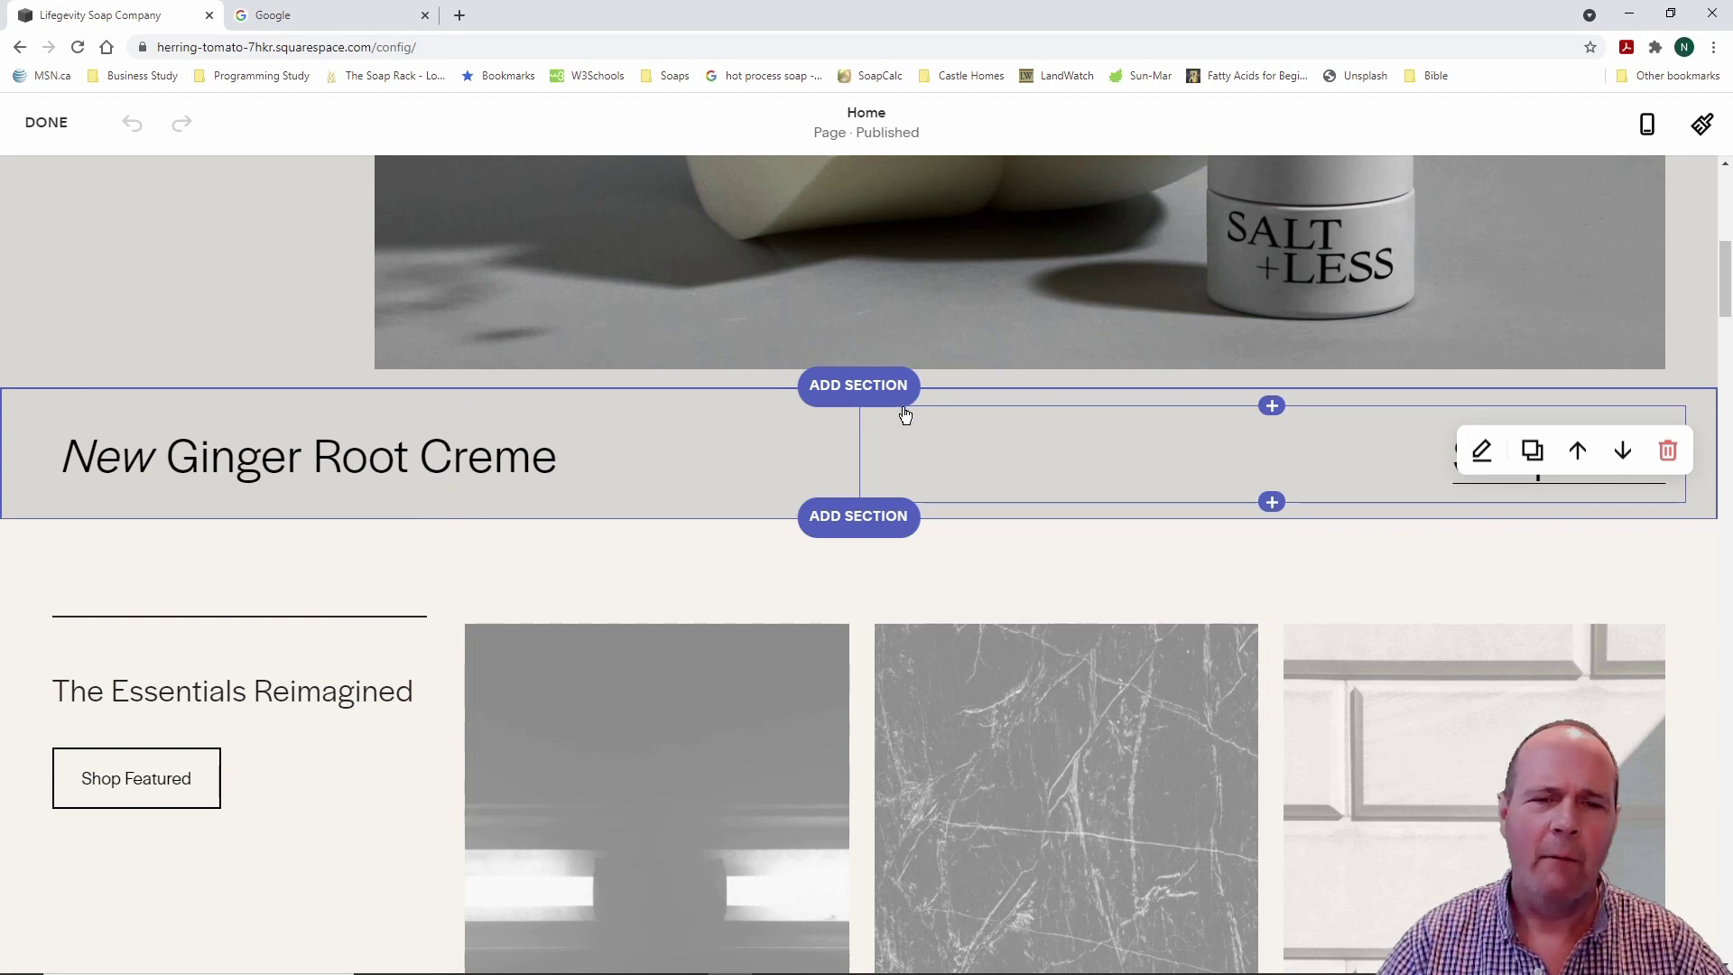
scroll(1049, 442, up, 2)
scroll(1050, 442, down, 2)
scroll(1050, 442, down, 2)
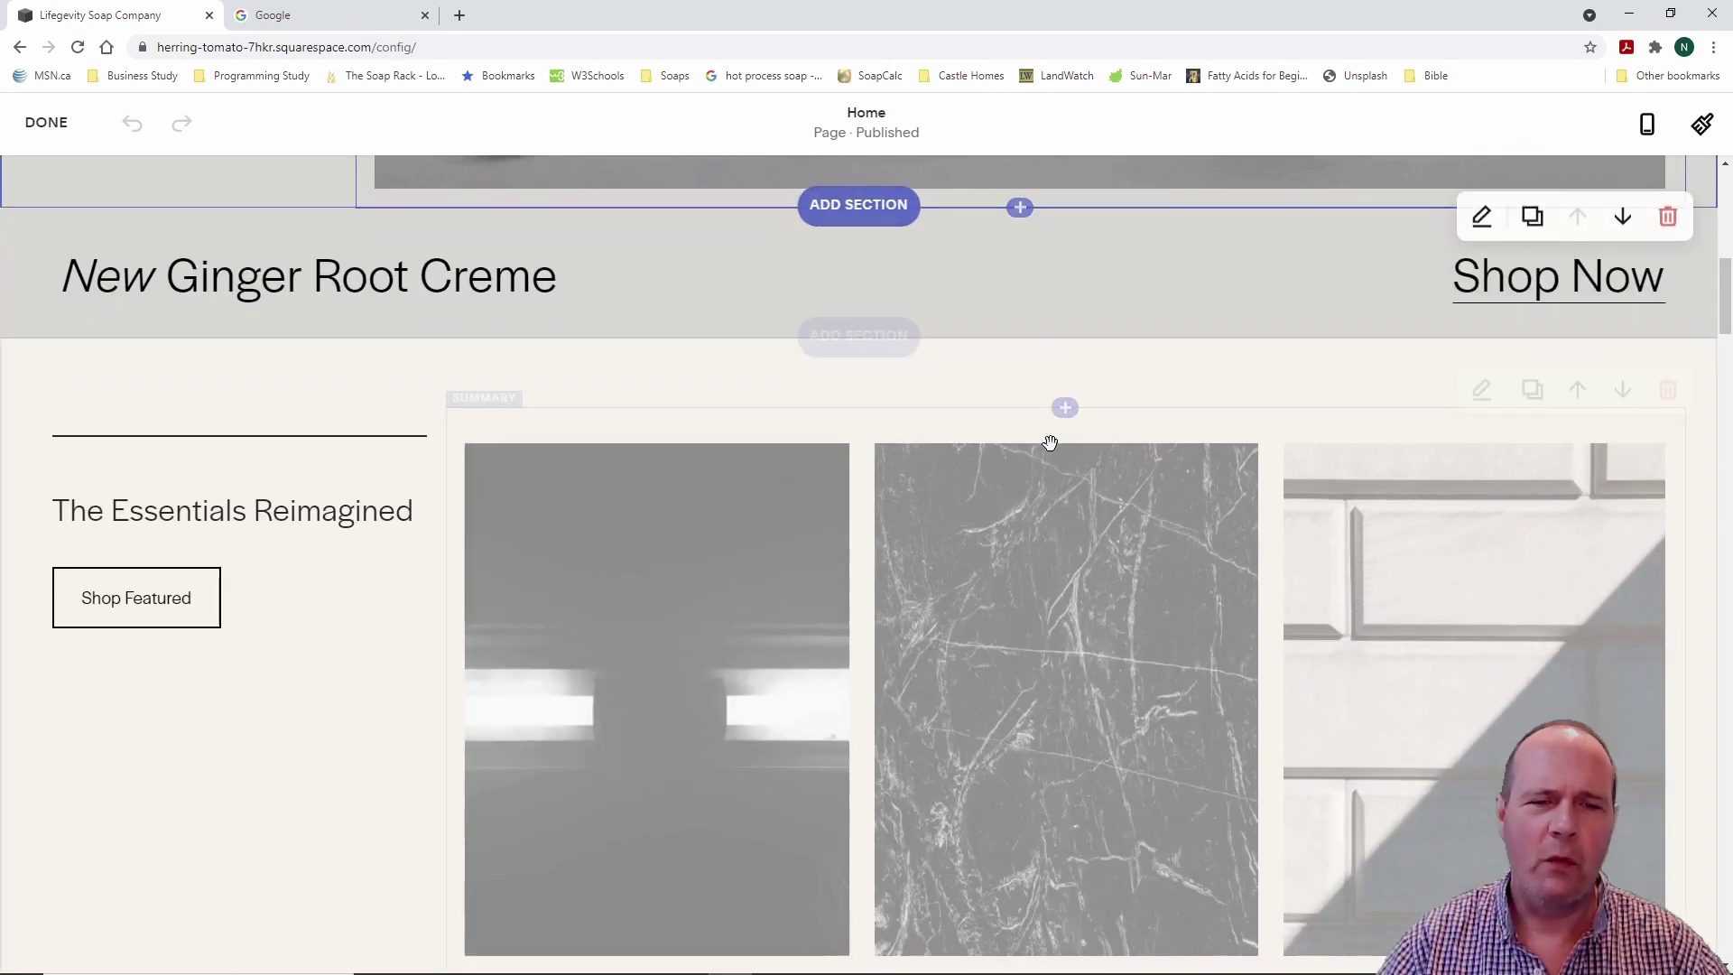
scroll(987, 401, up, 3)
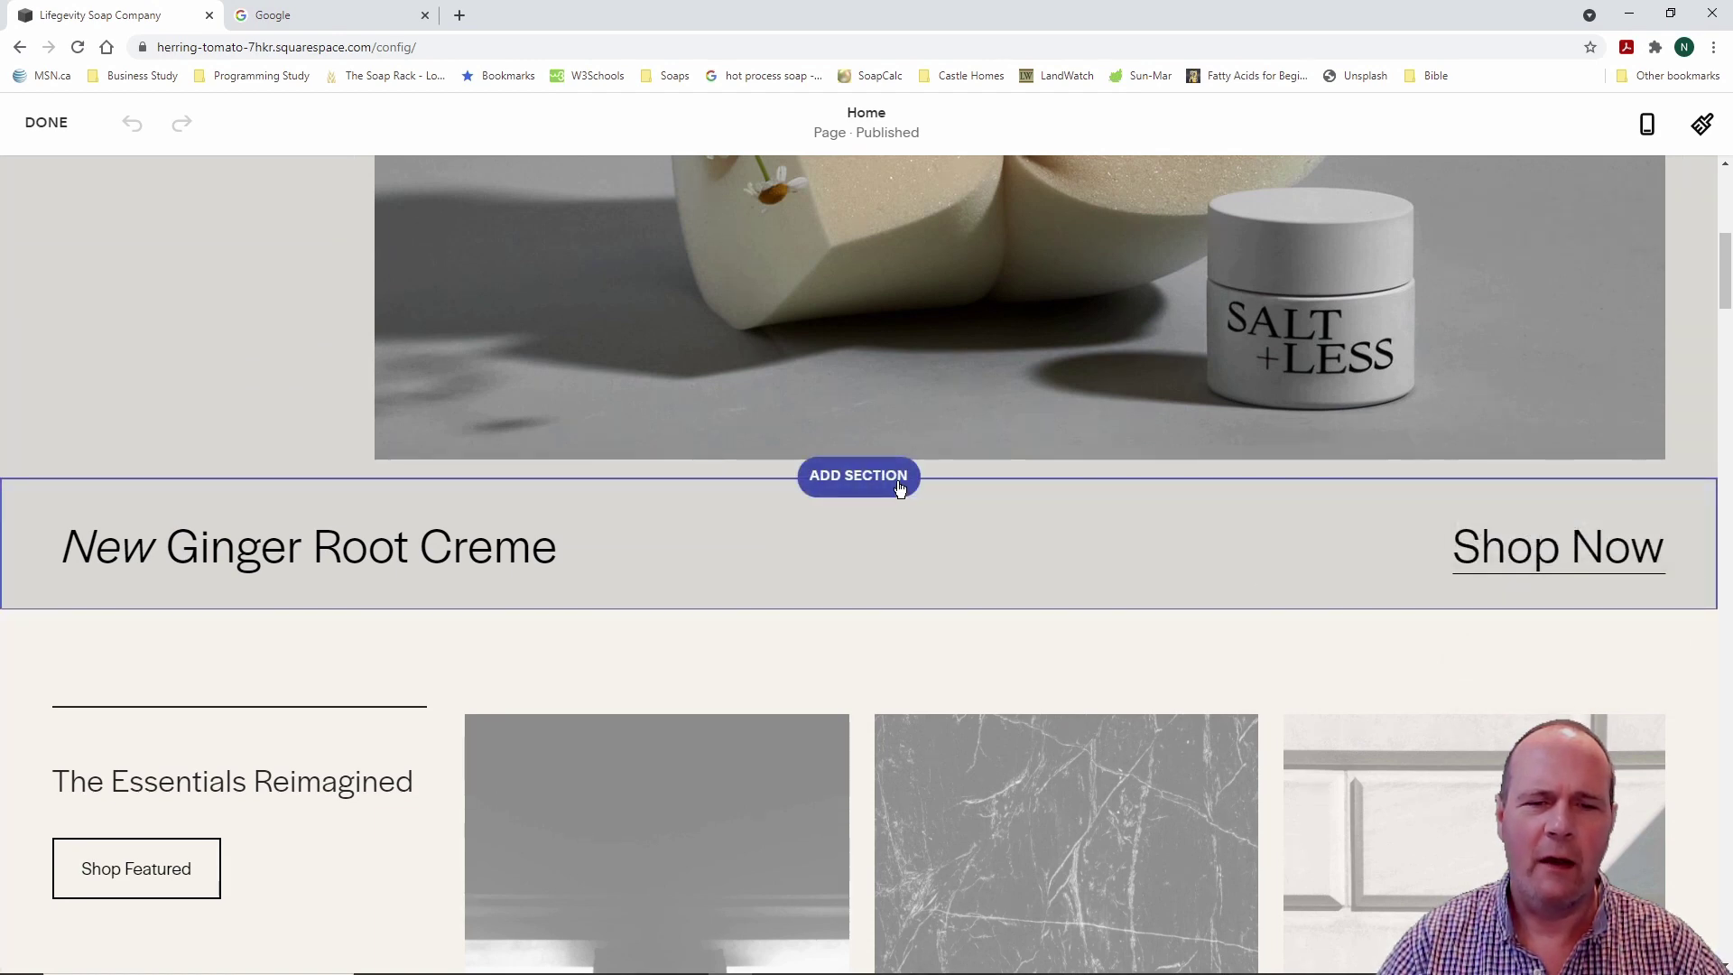
scroll(1005, 502, up, 6)
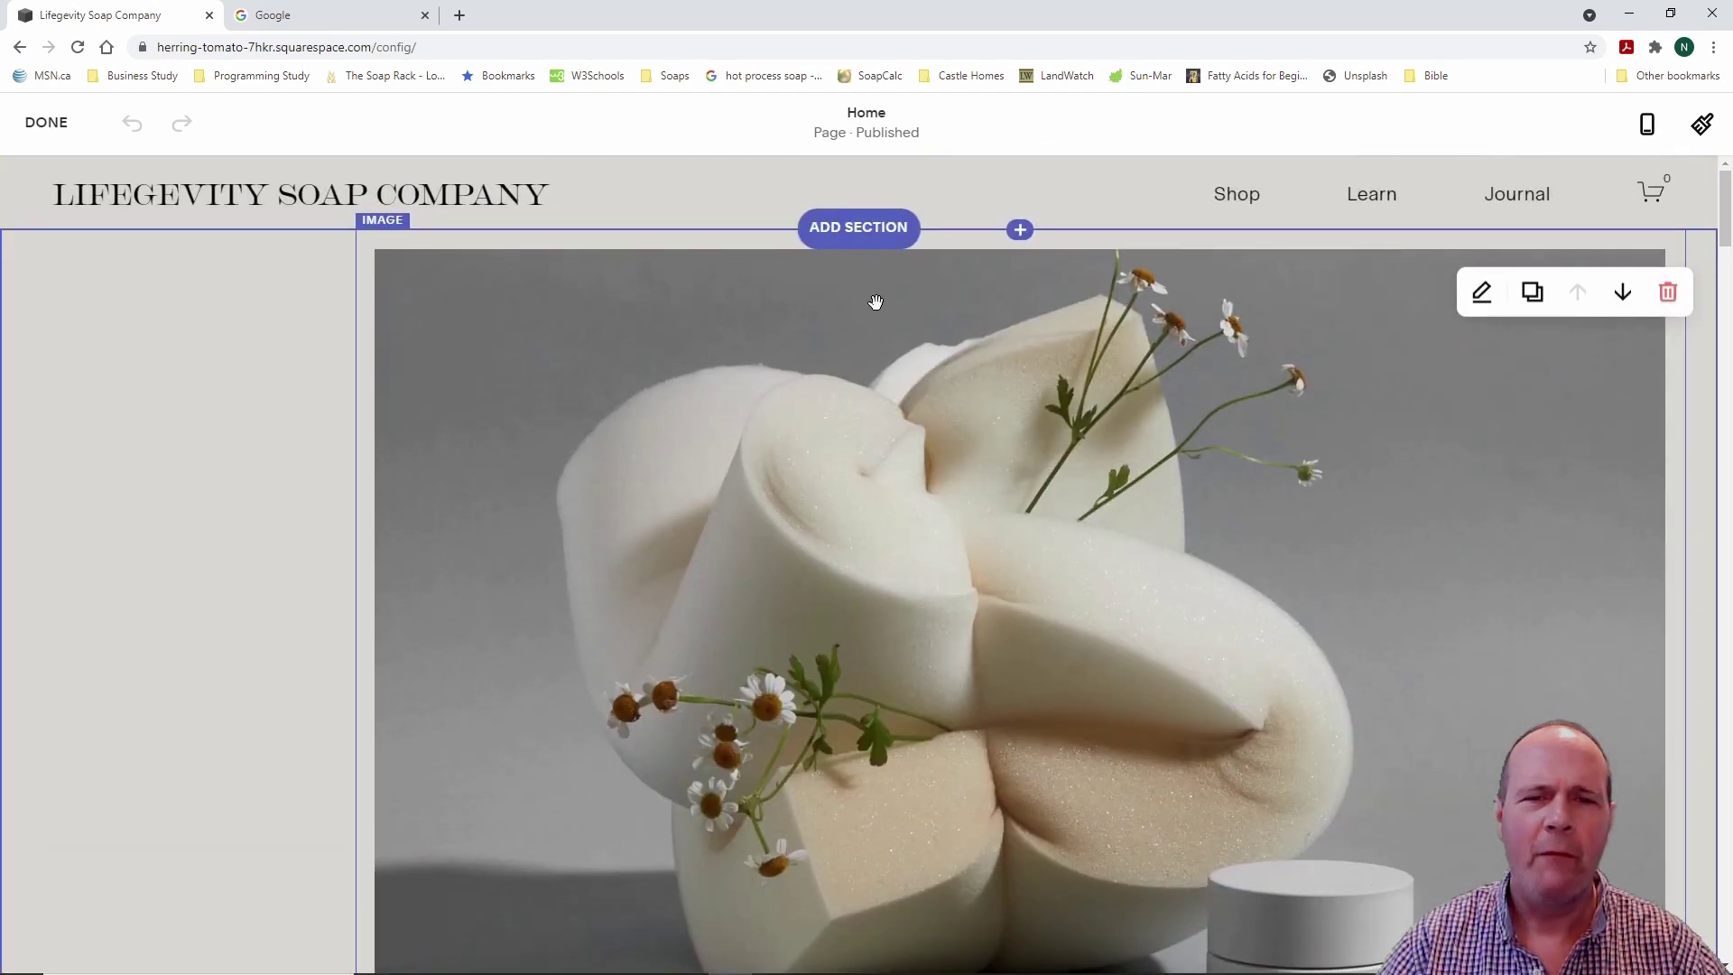
scroll(1040, 603, down, 1)
scroll(1039, 602, down, 8)
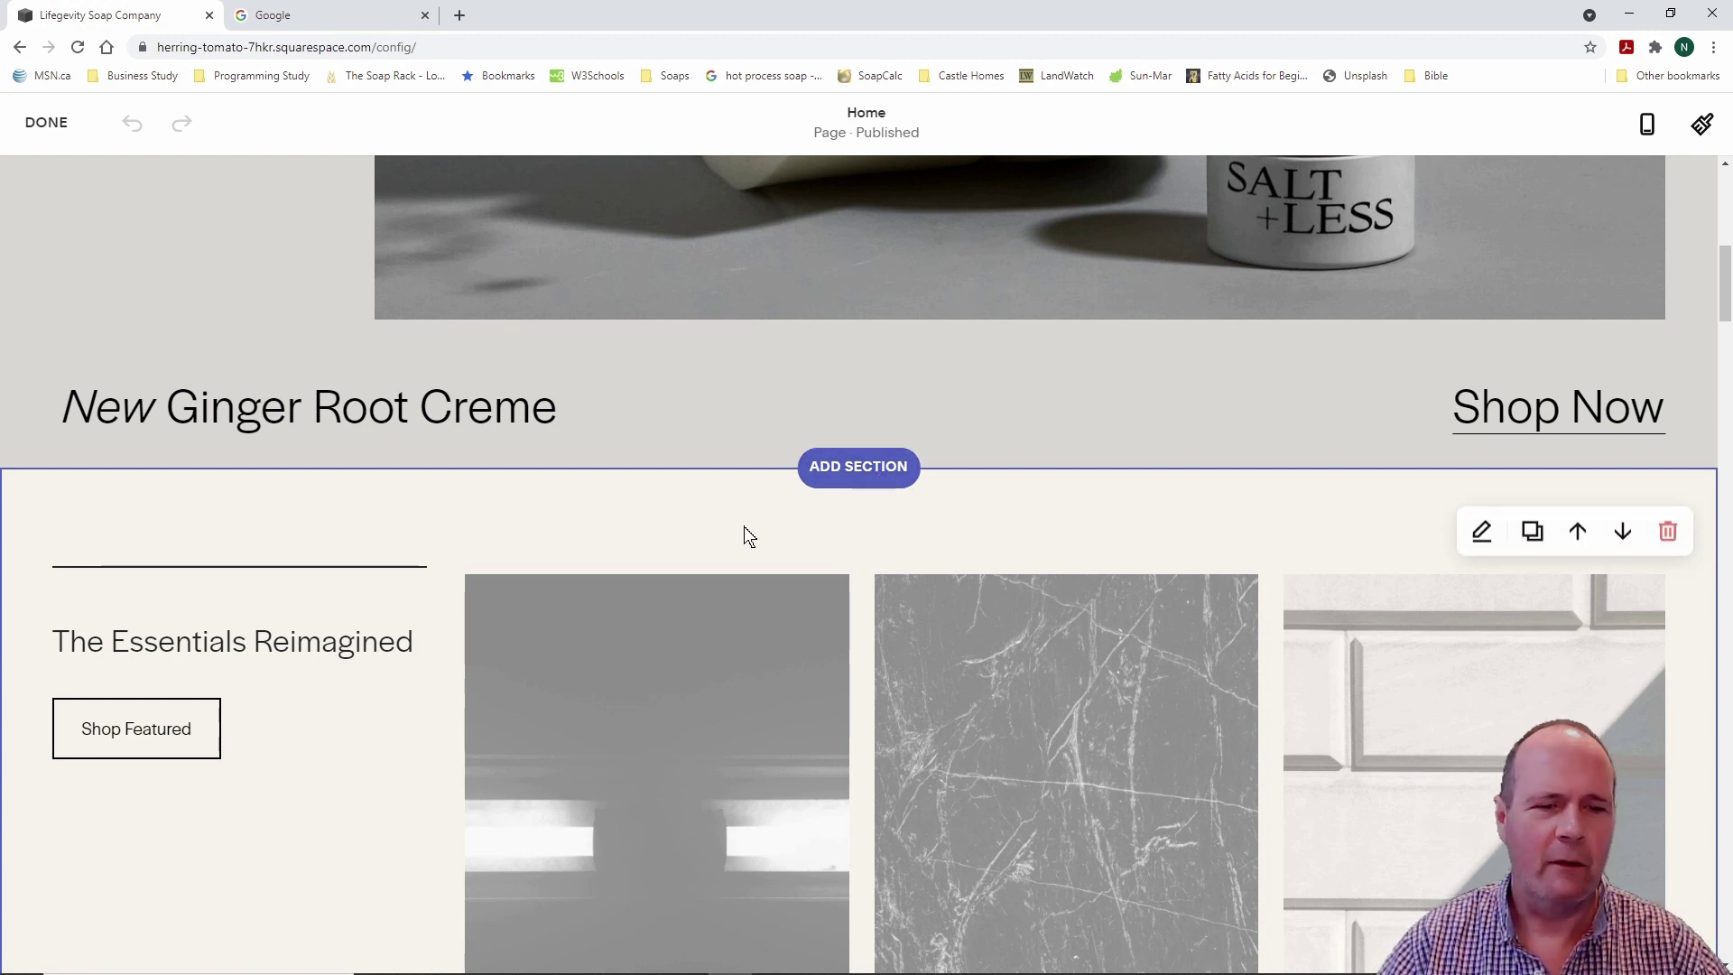
scroll(744, 536, down, 2)
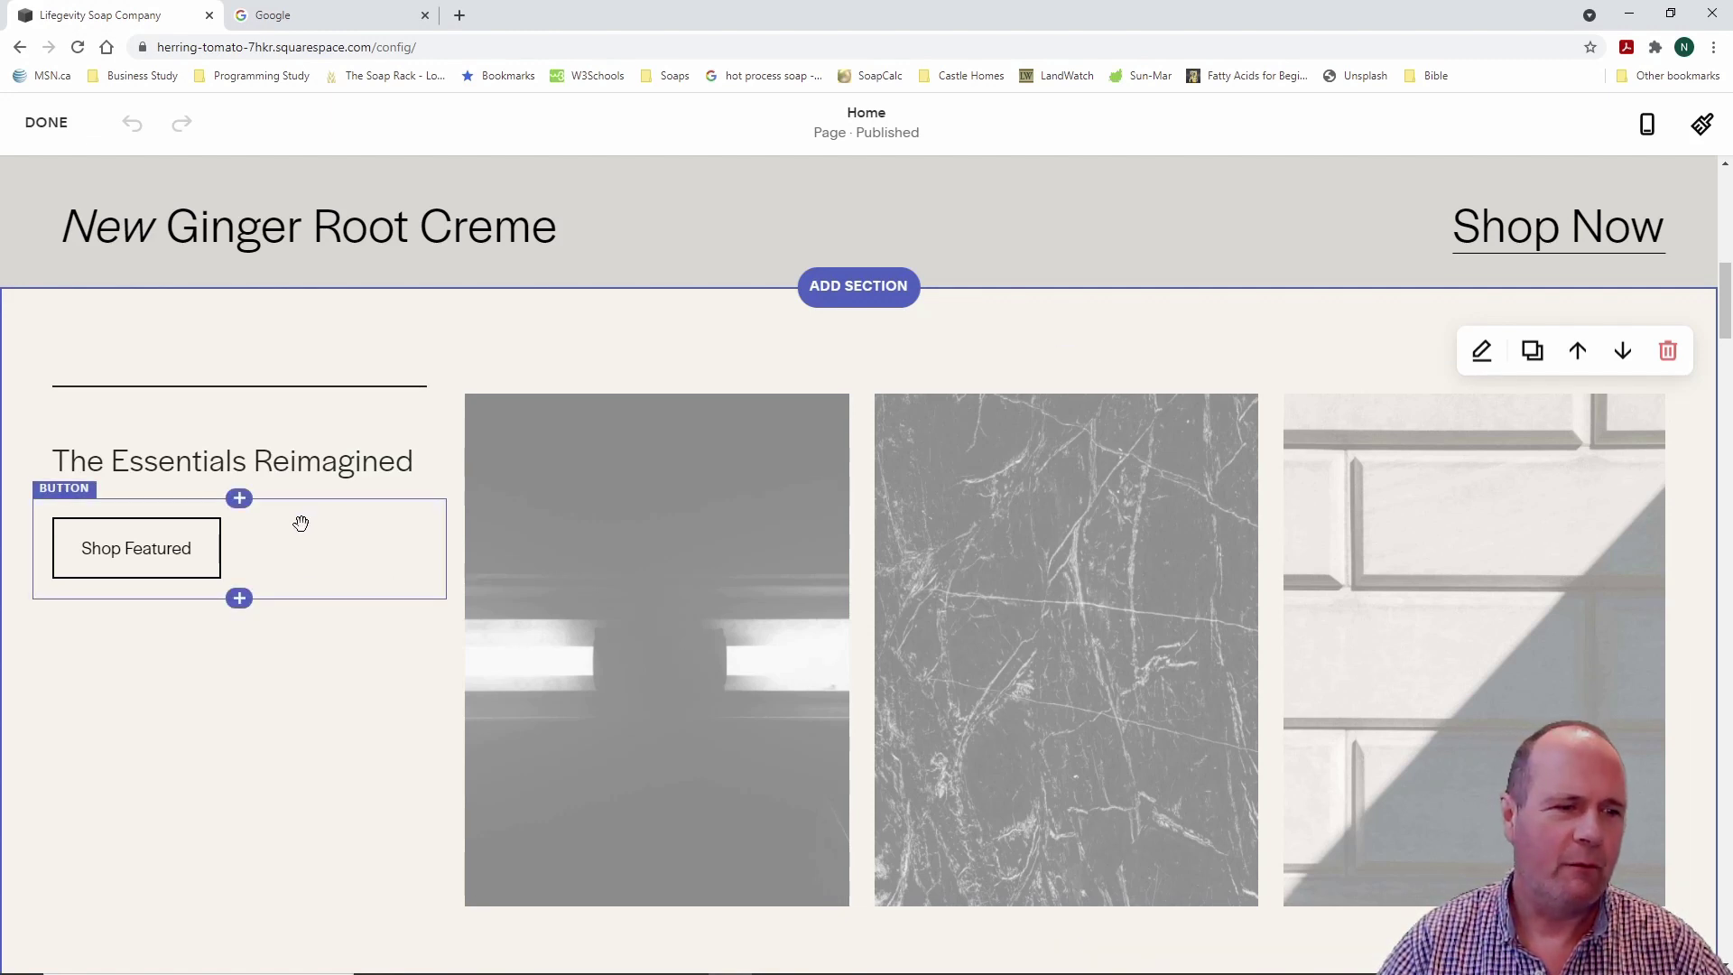
click(331, 559)
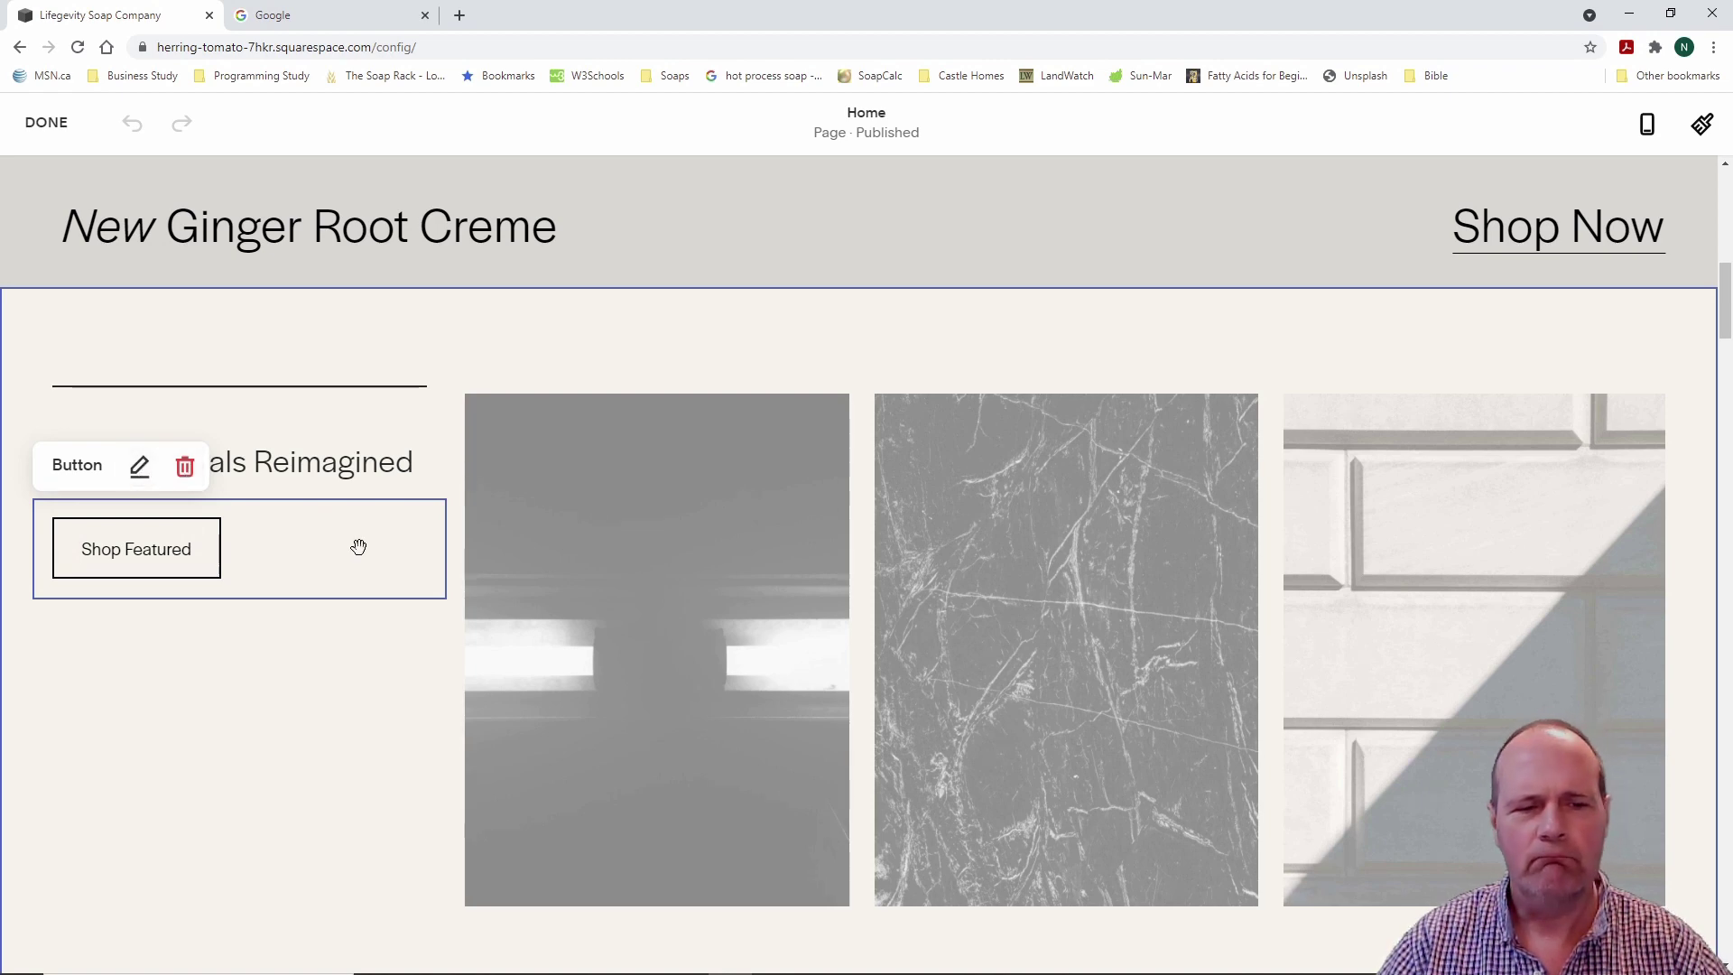
scroll(677, 584, down, 10)
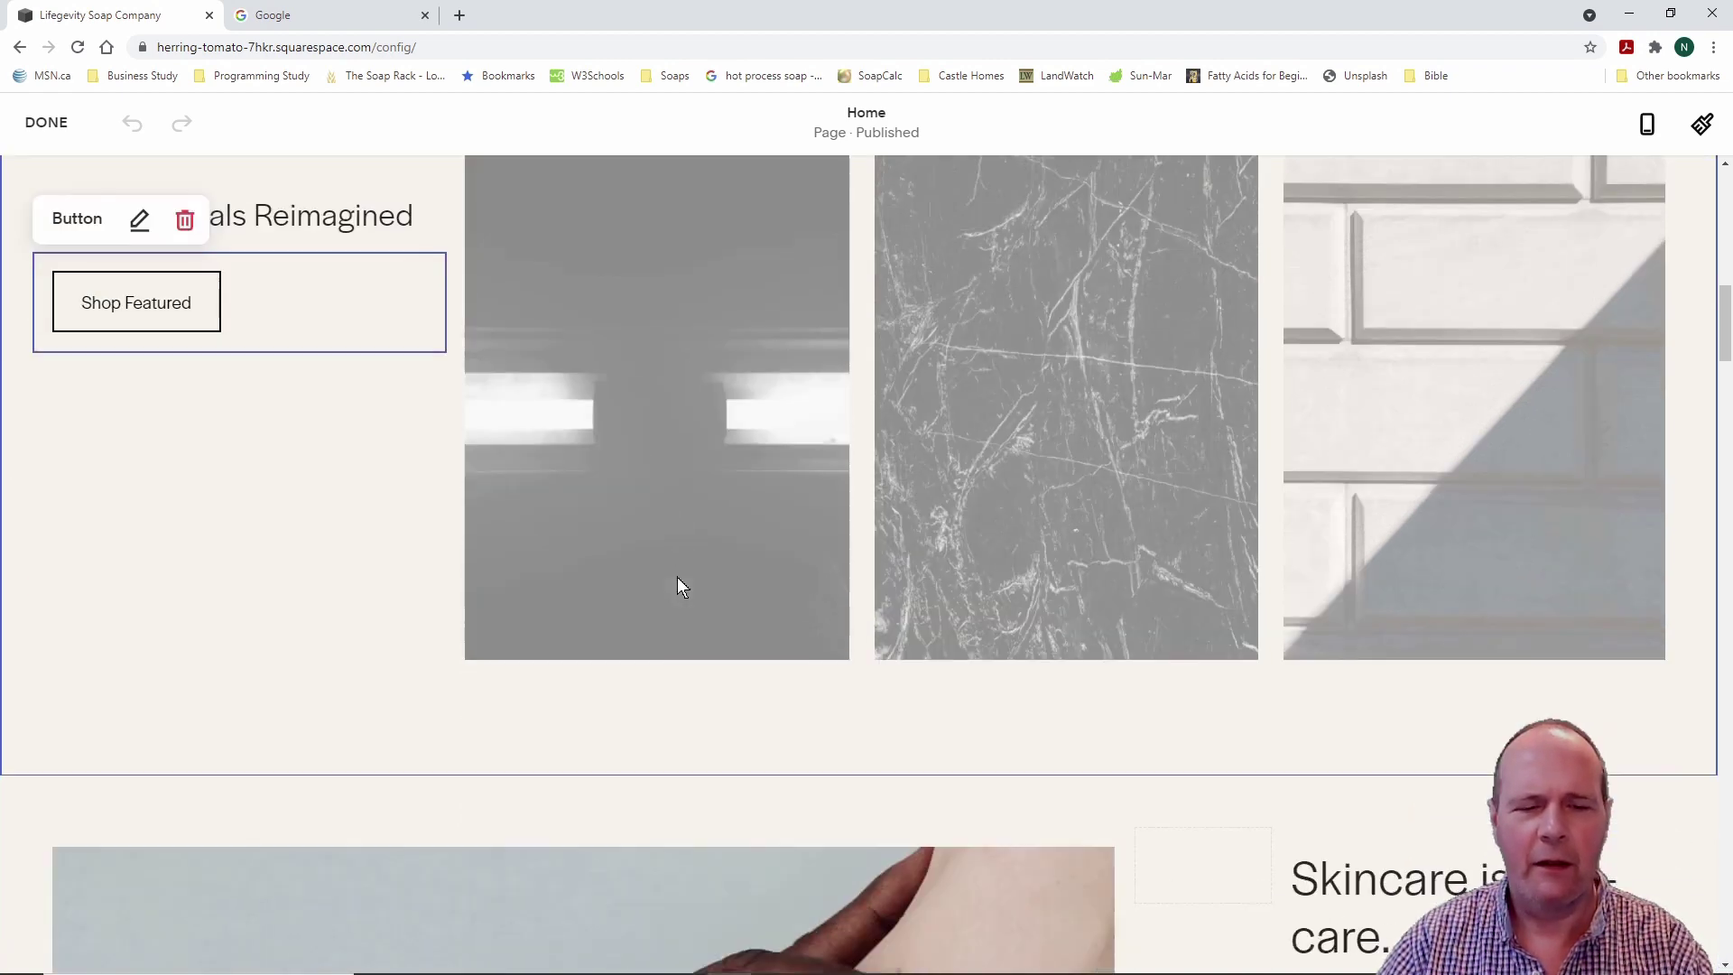
scroll(677, 575, down, 9)
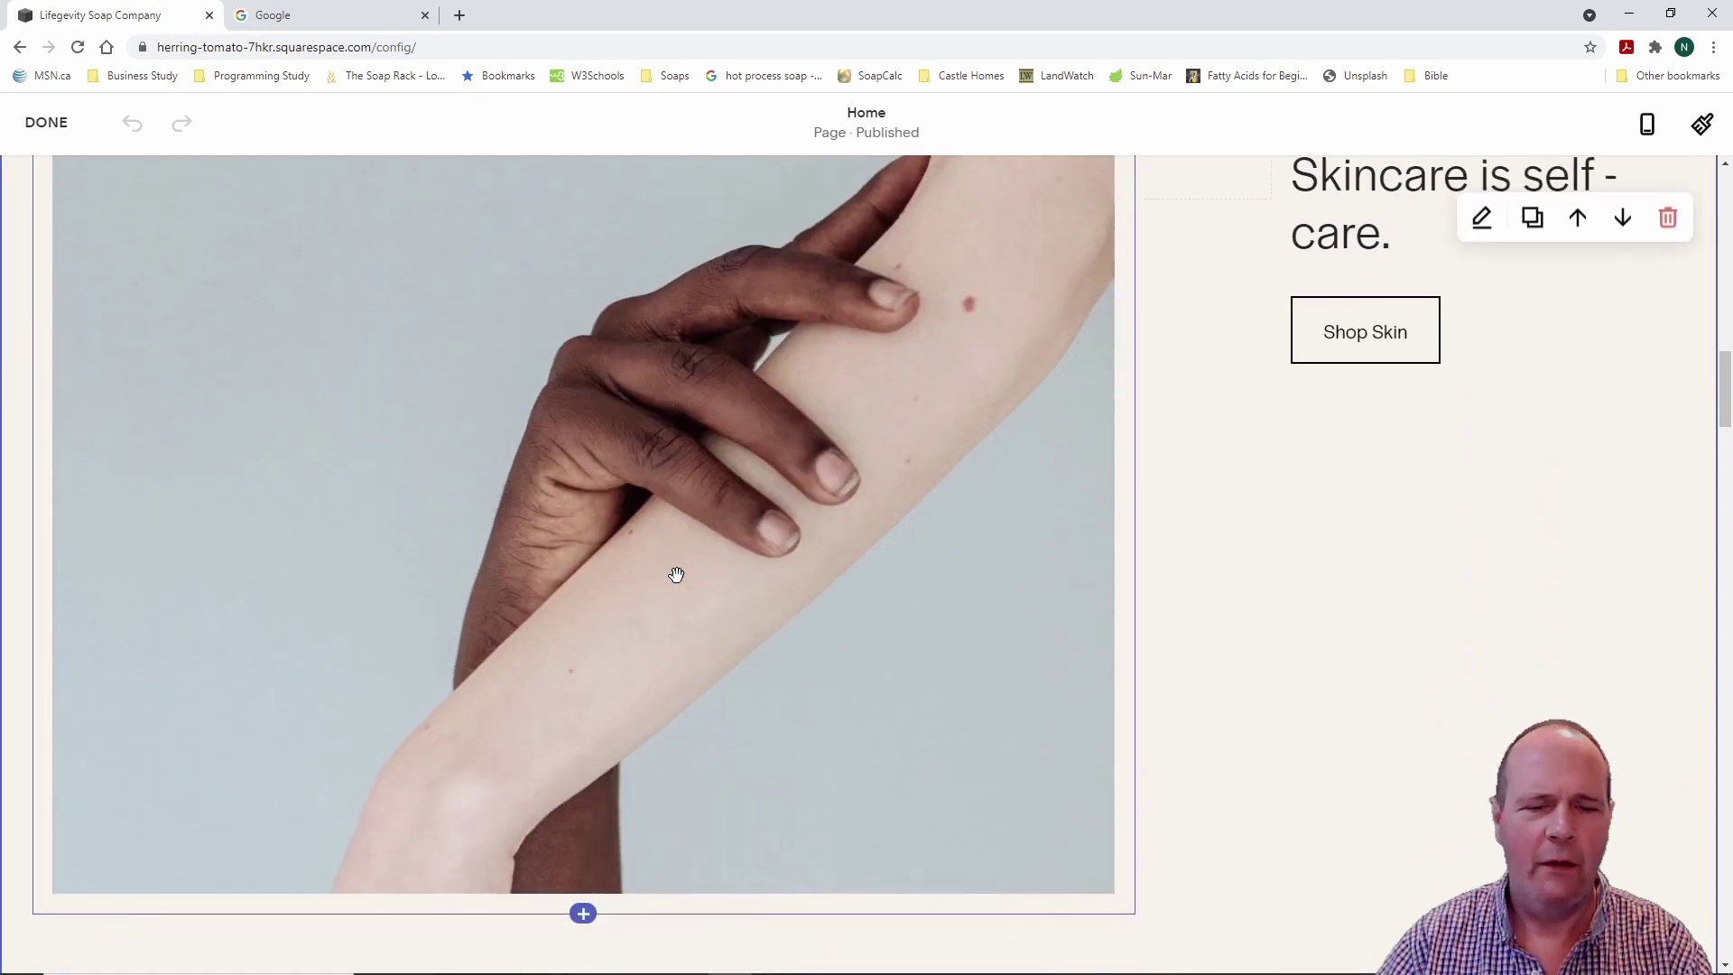
scroll(677, 575, down, 8)
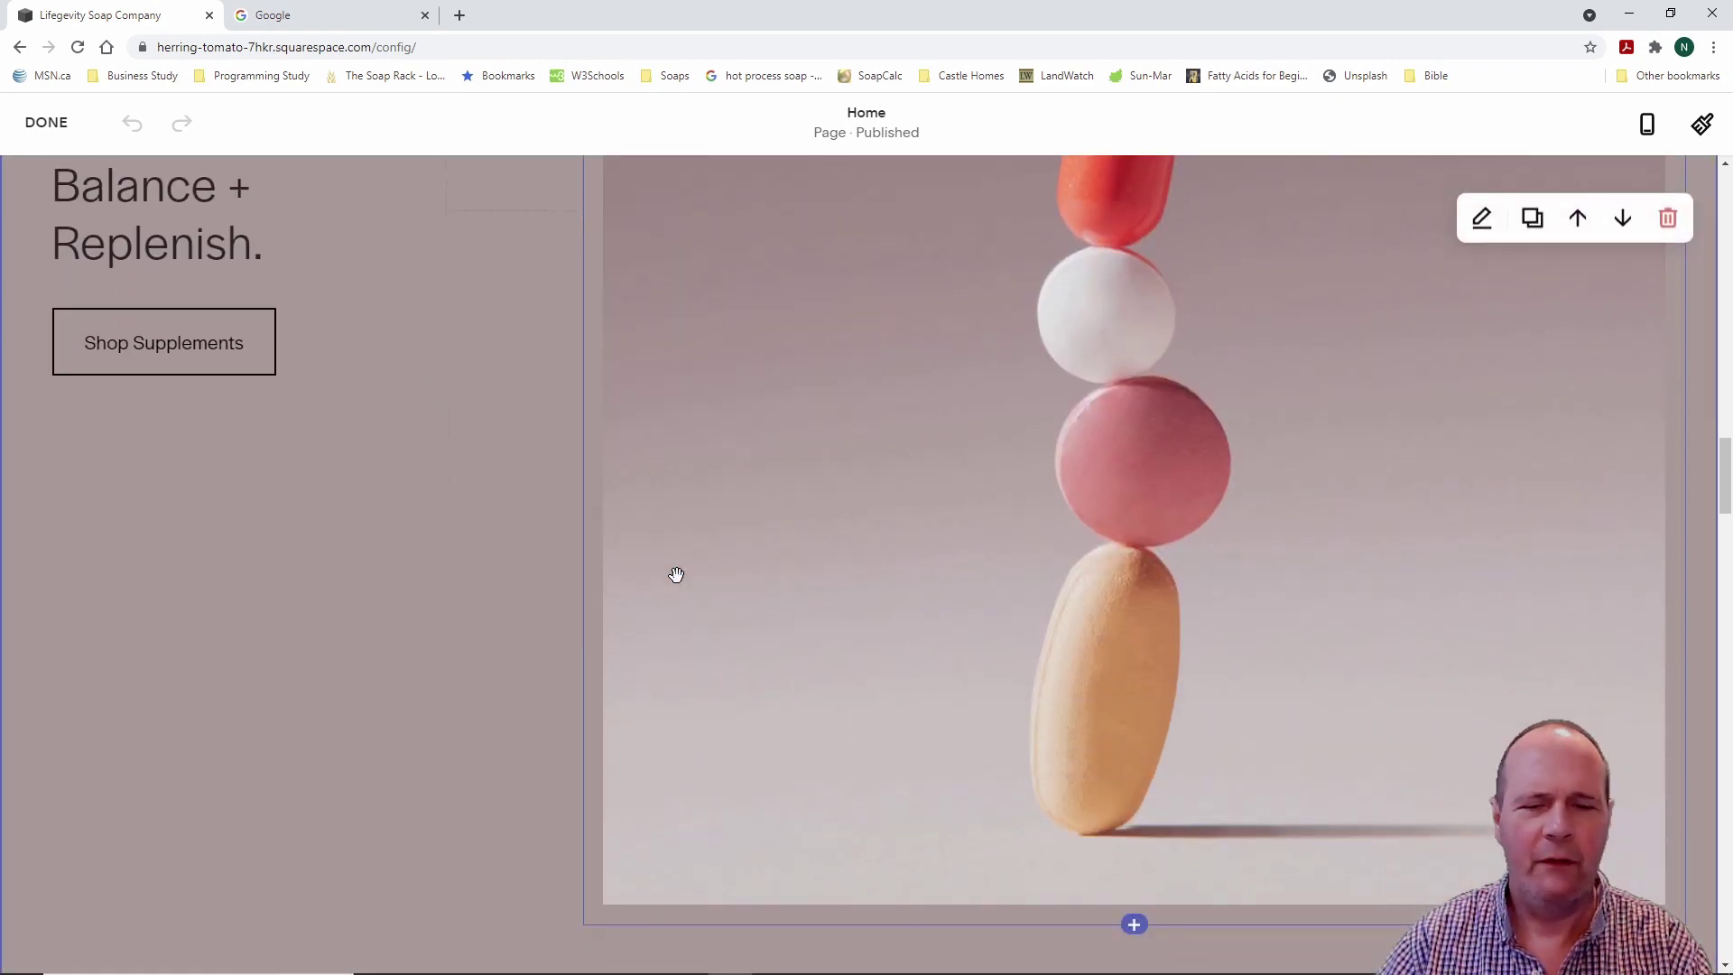
scroll(676, 578, down, 10)
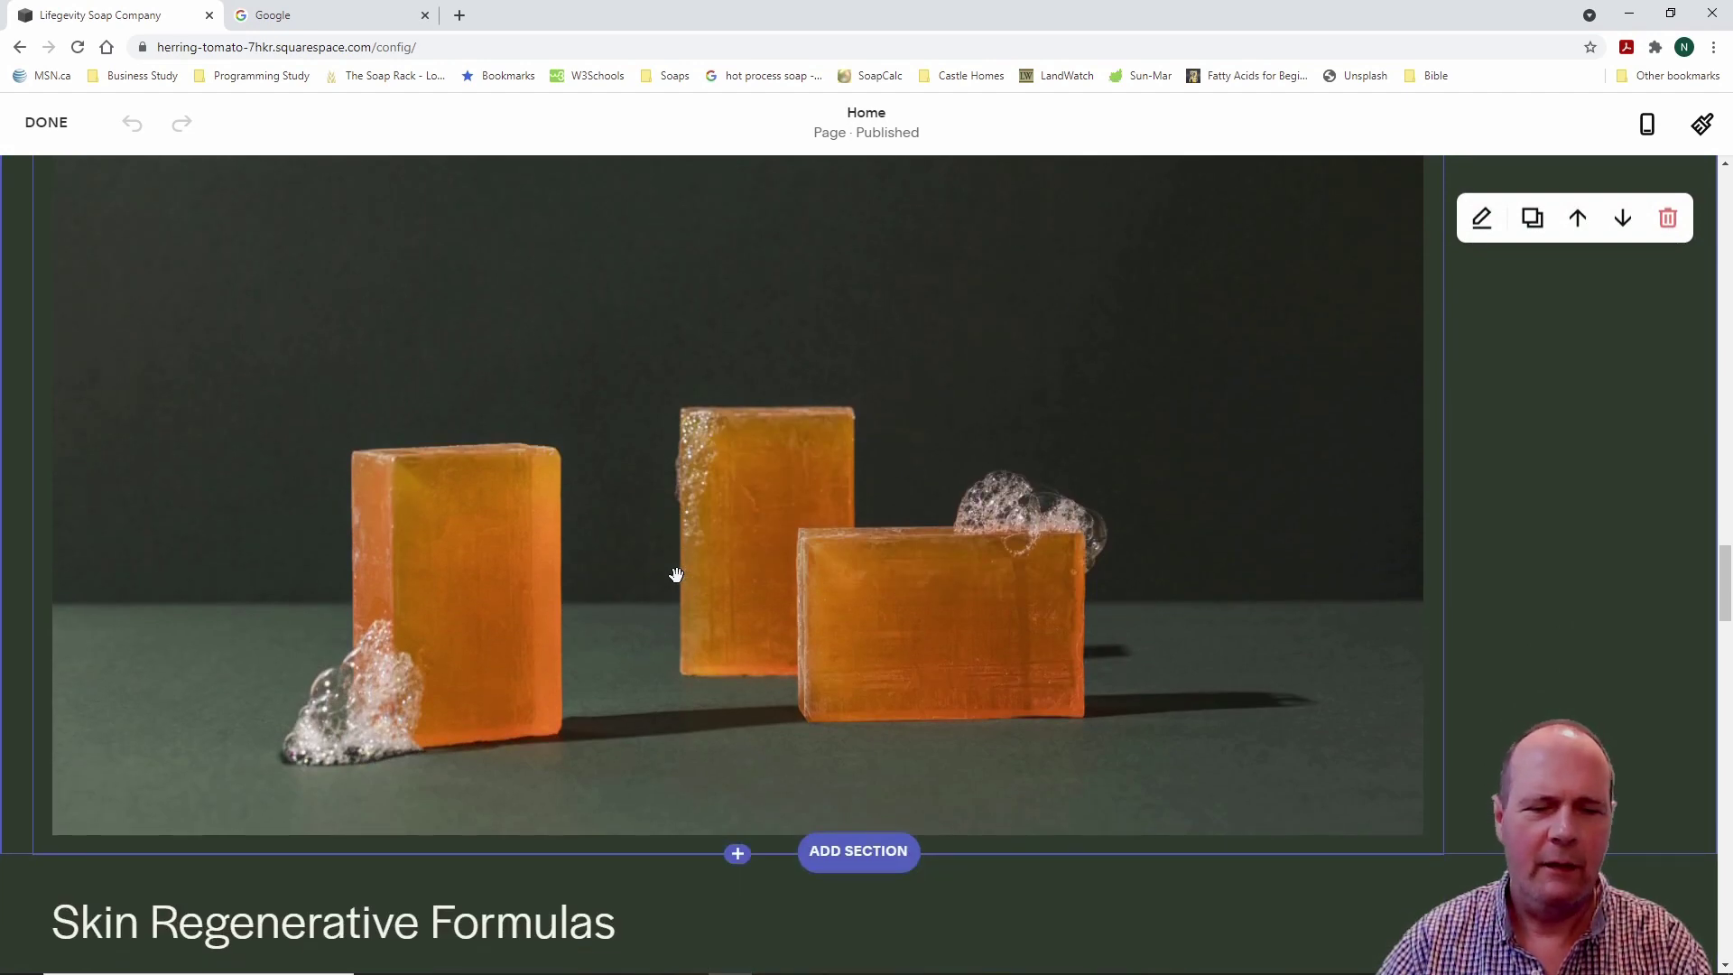
scroll(677, 575, down, 4)
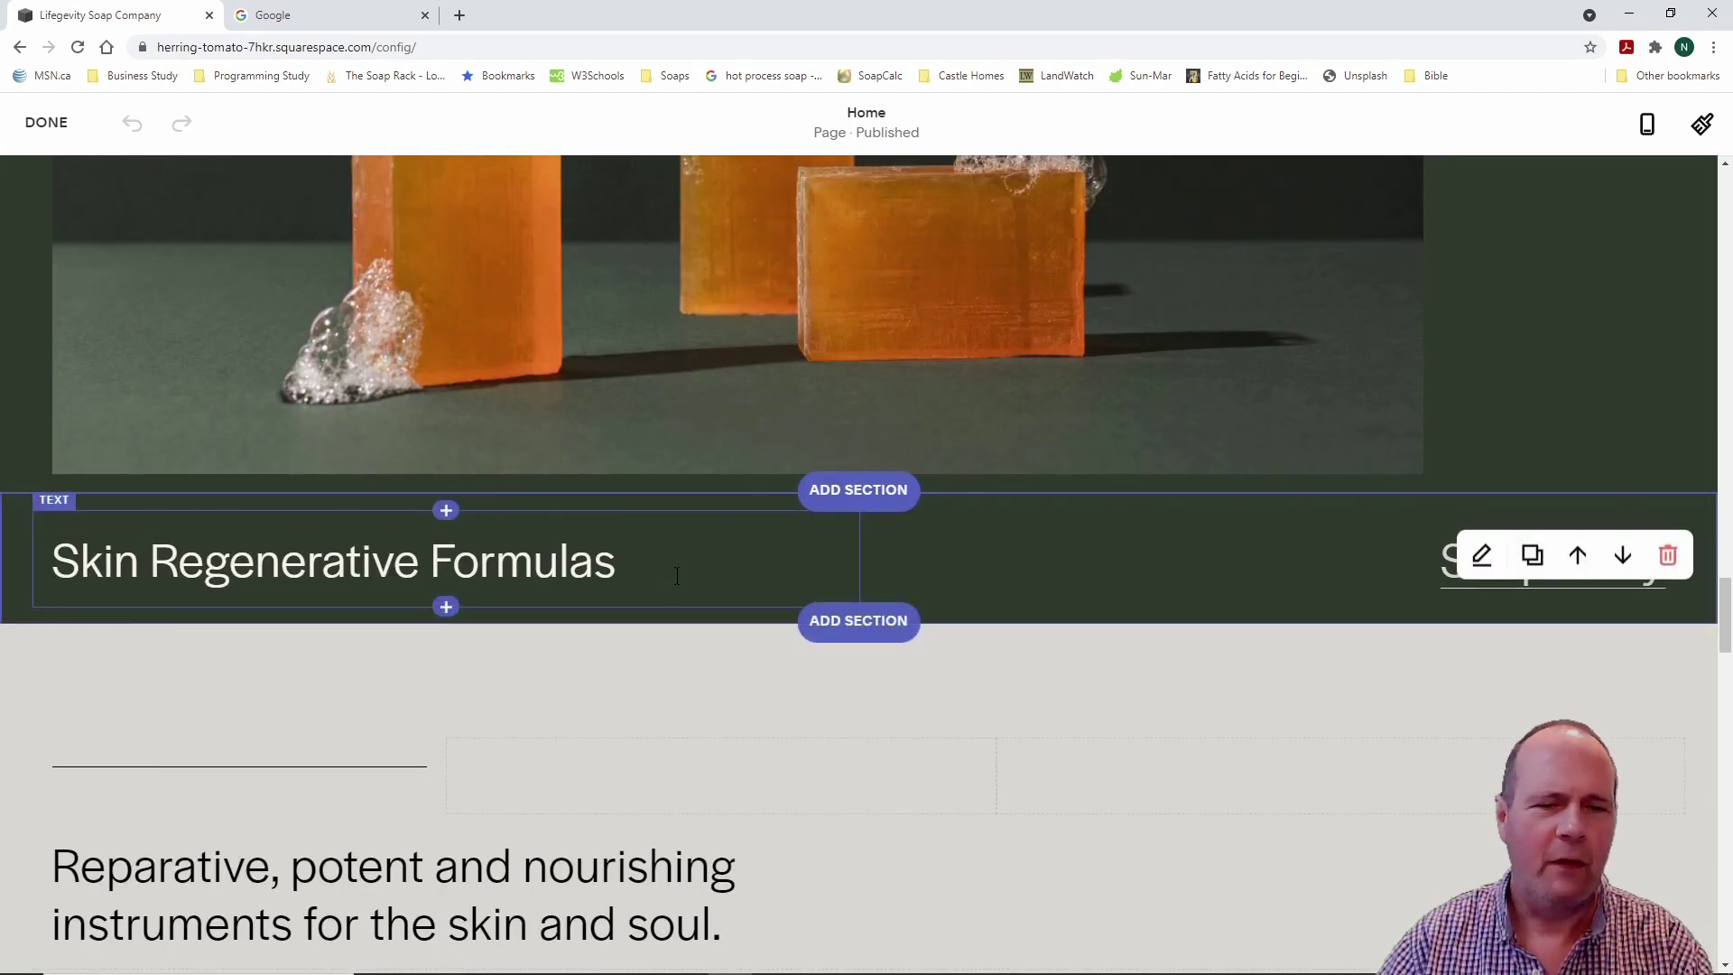
scroll(677, 575, down, 3)
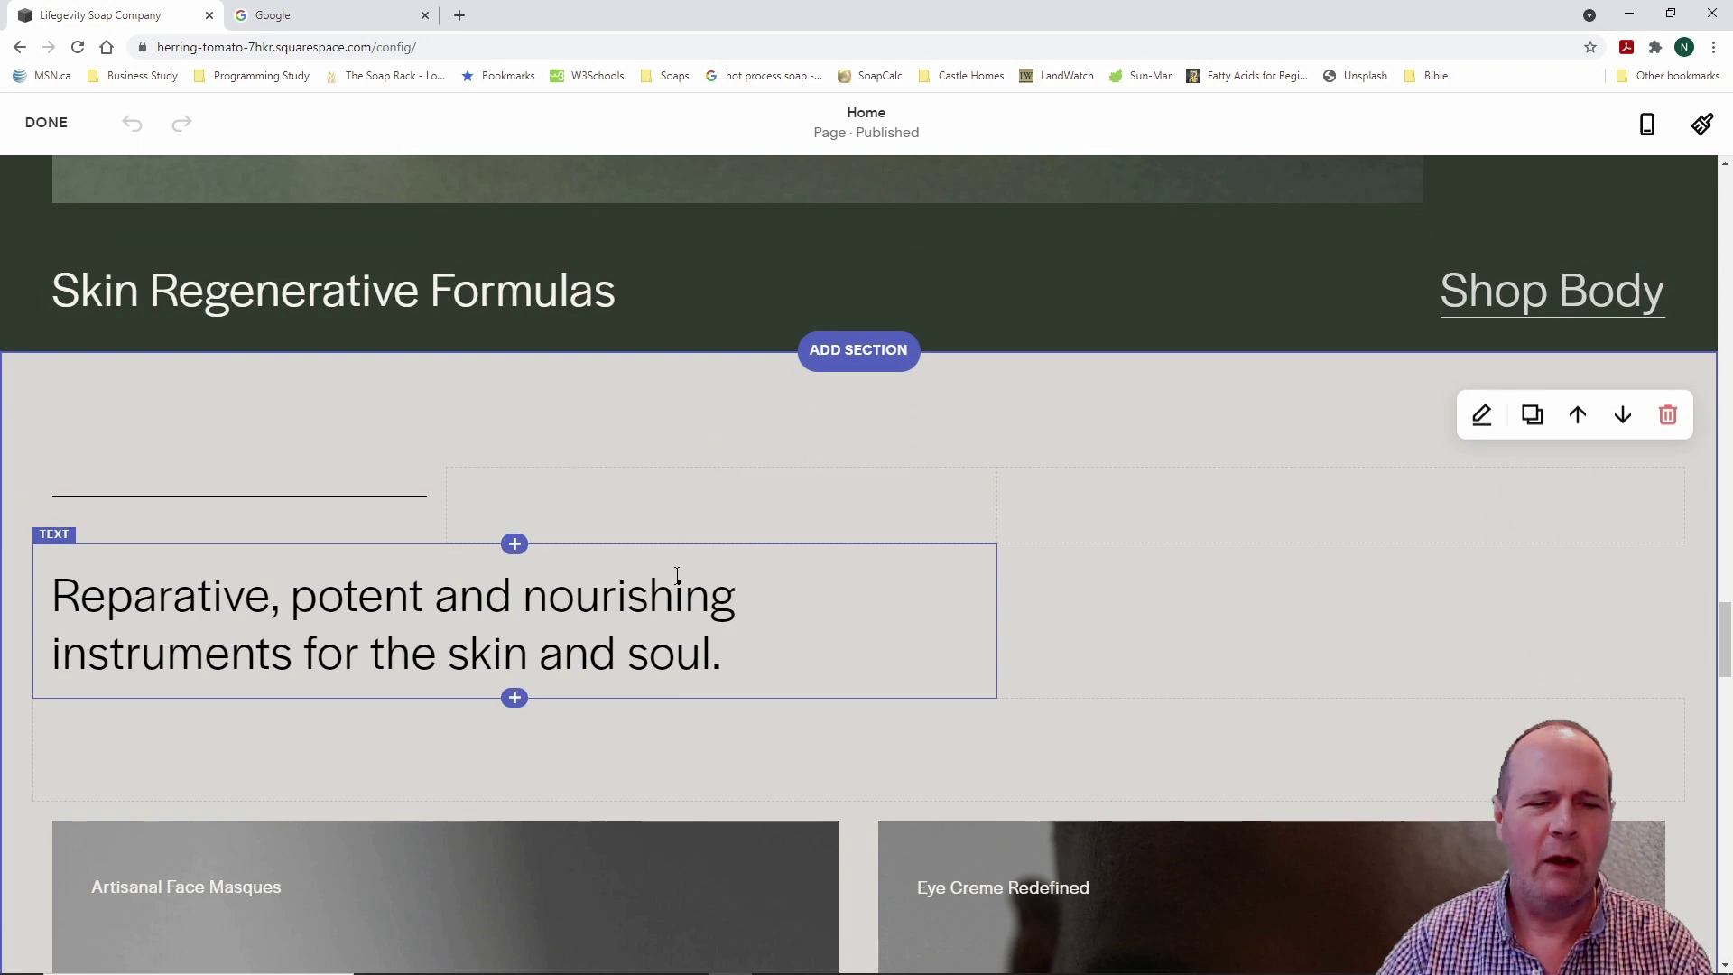
scroll(1062, 568, down, 8)
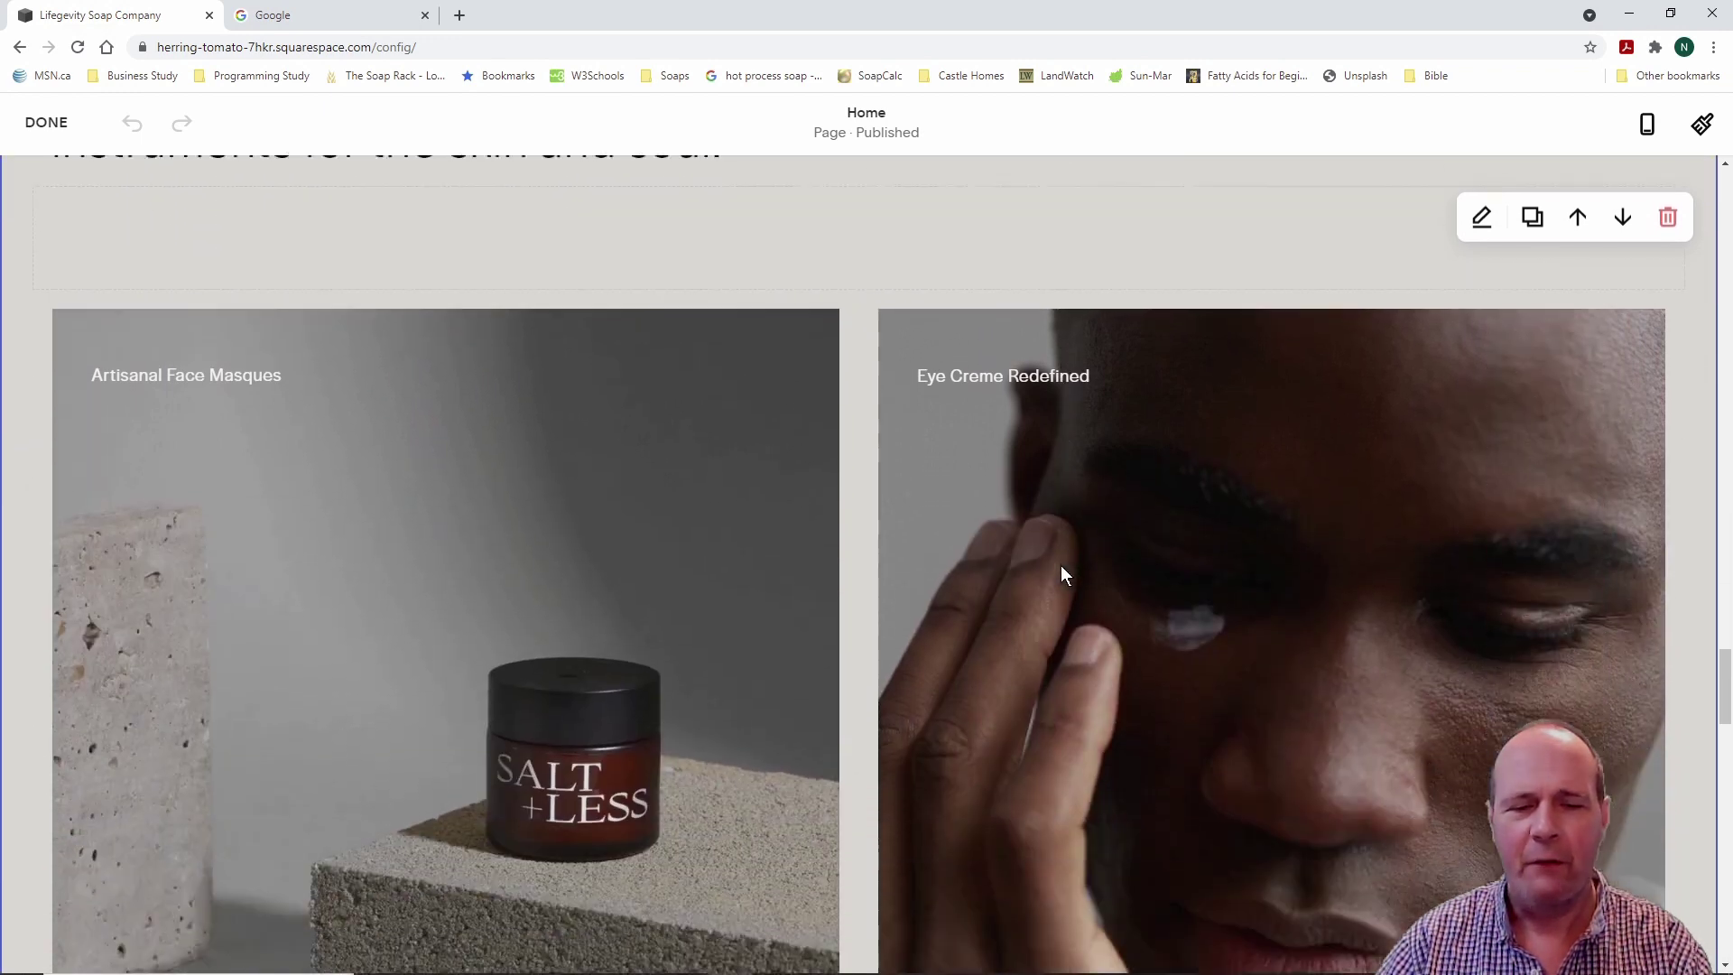
scroll(1059, 565, up, 12)
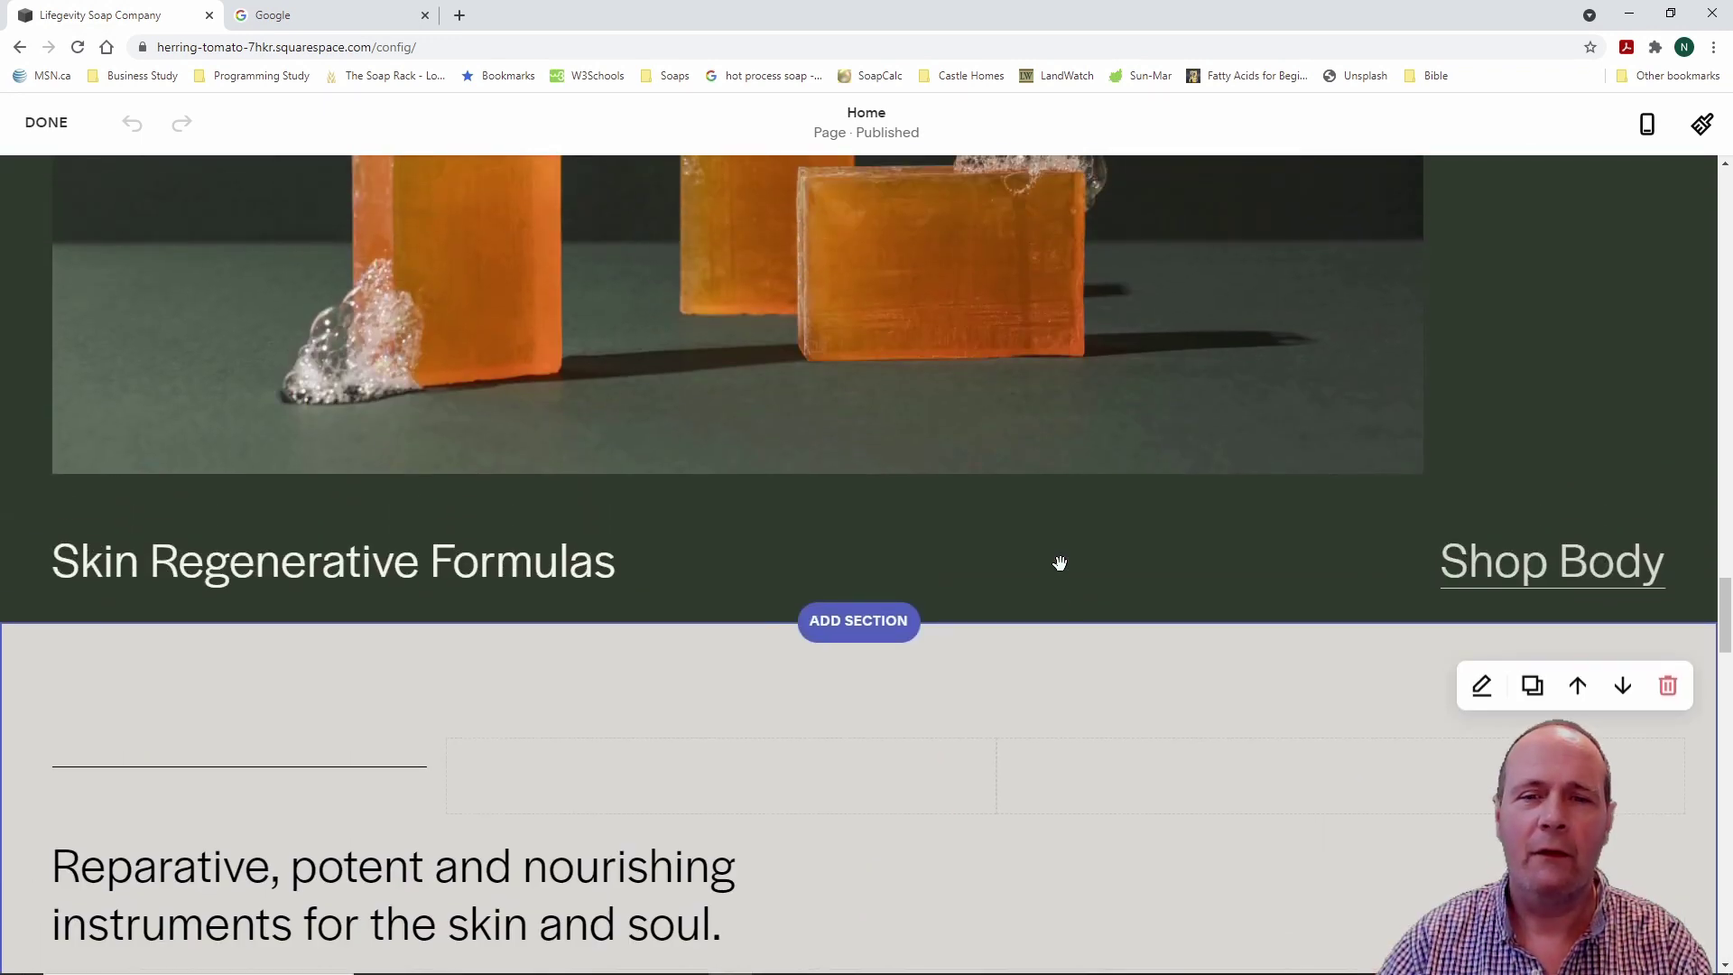
scroll(1060, 563, up, 15)
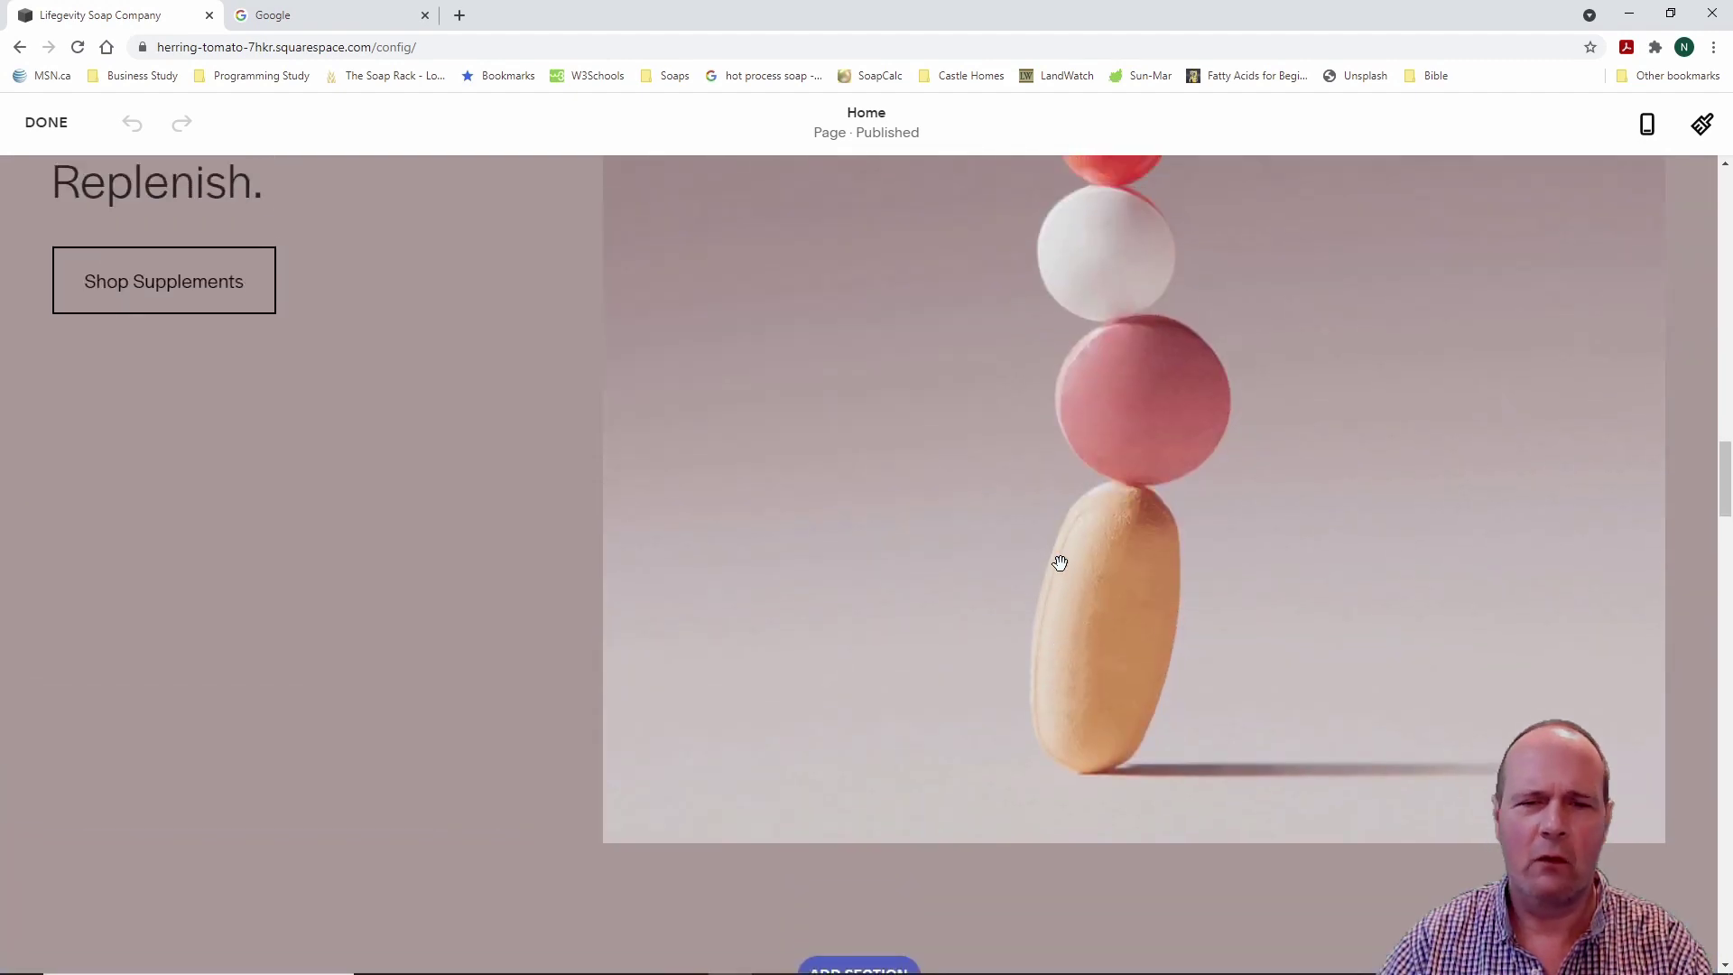
scroll(1060, 563, up, 16)
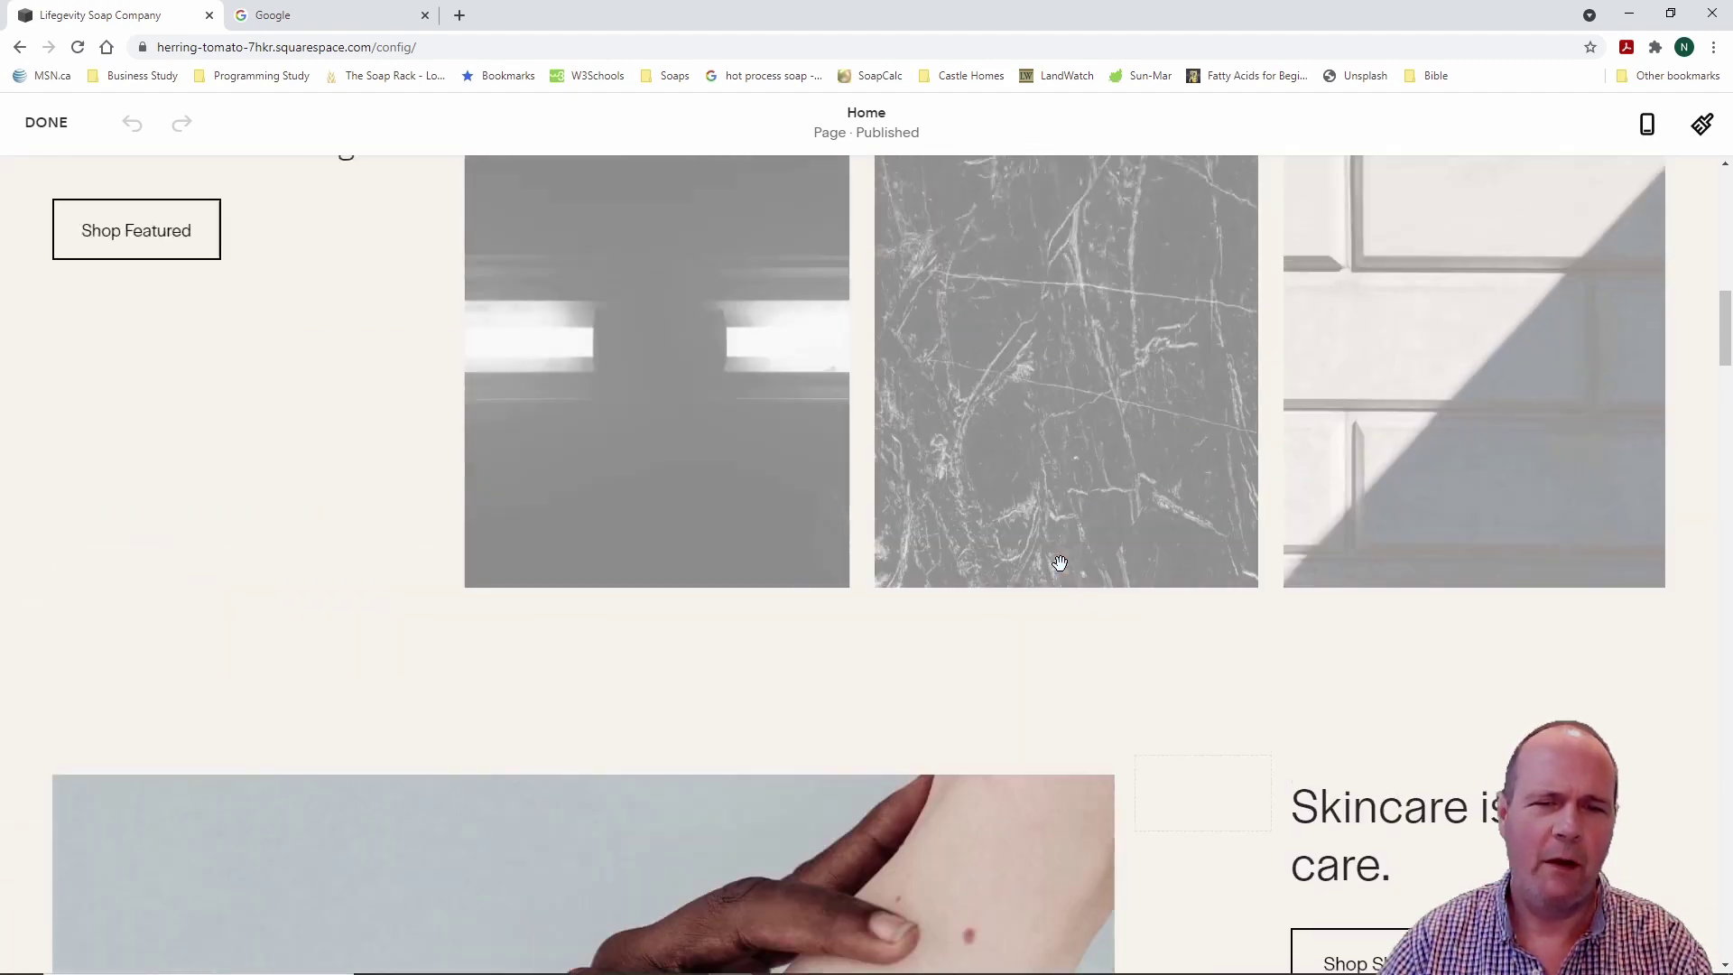
scroll(1060, 563, up, 10)
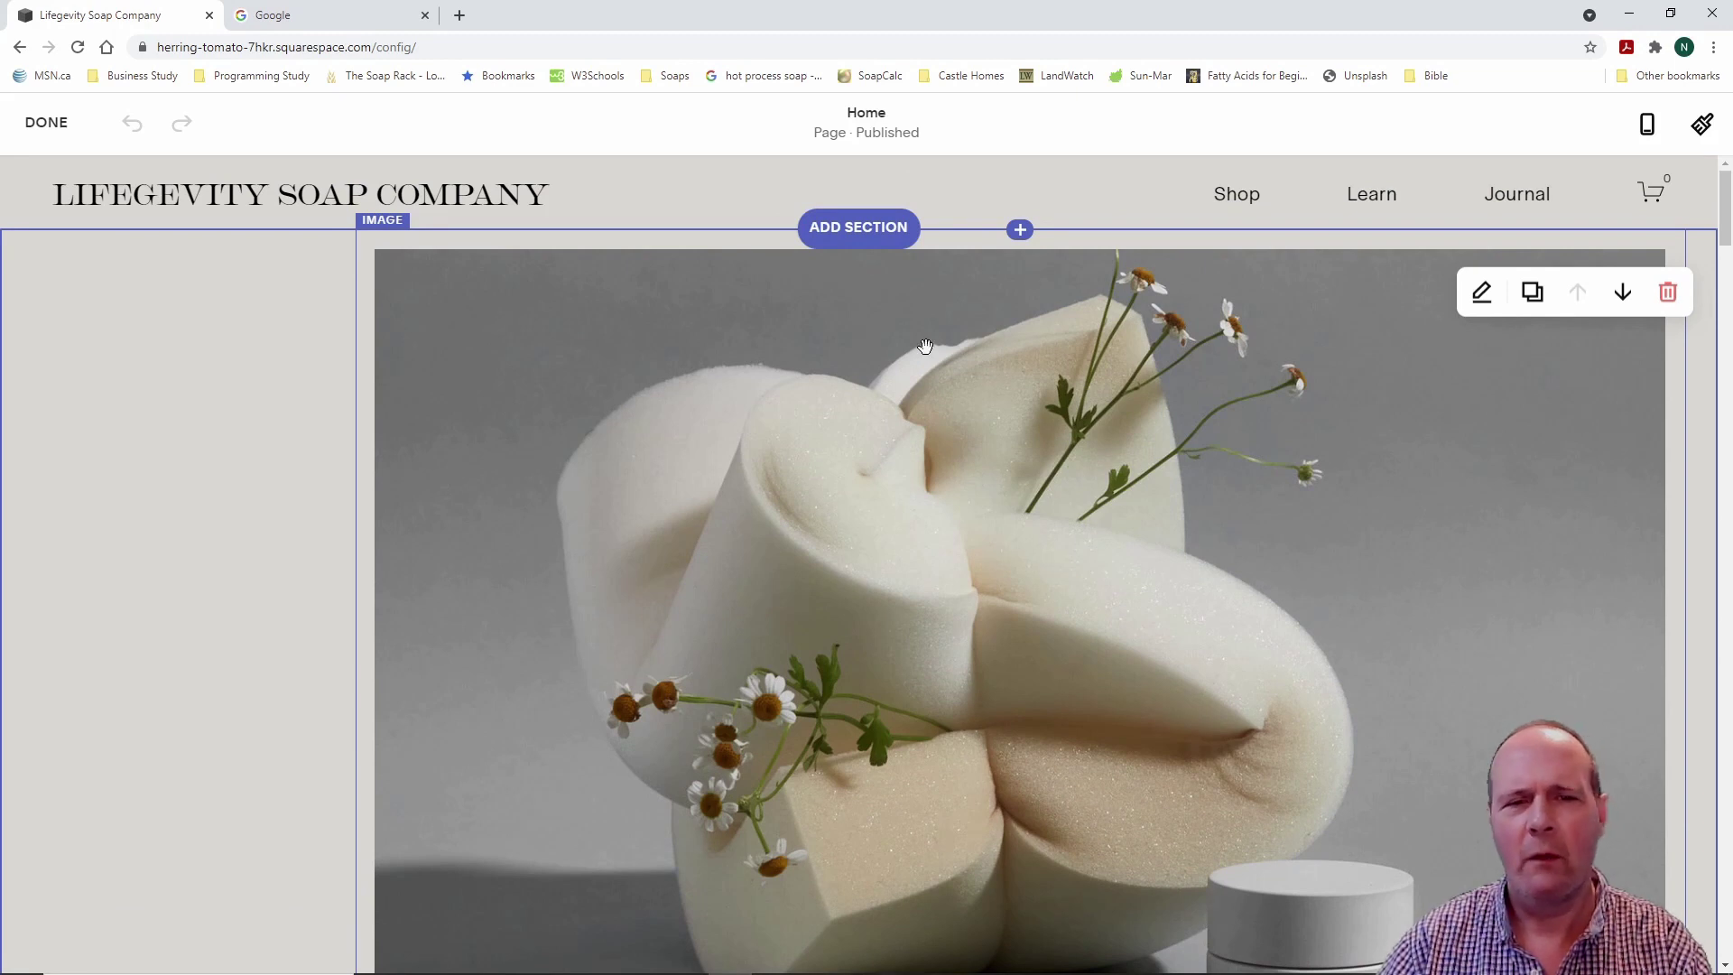
mouse_move(907, 187)
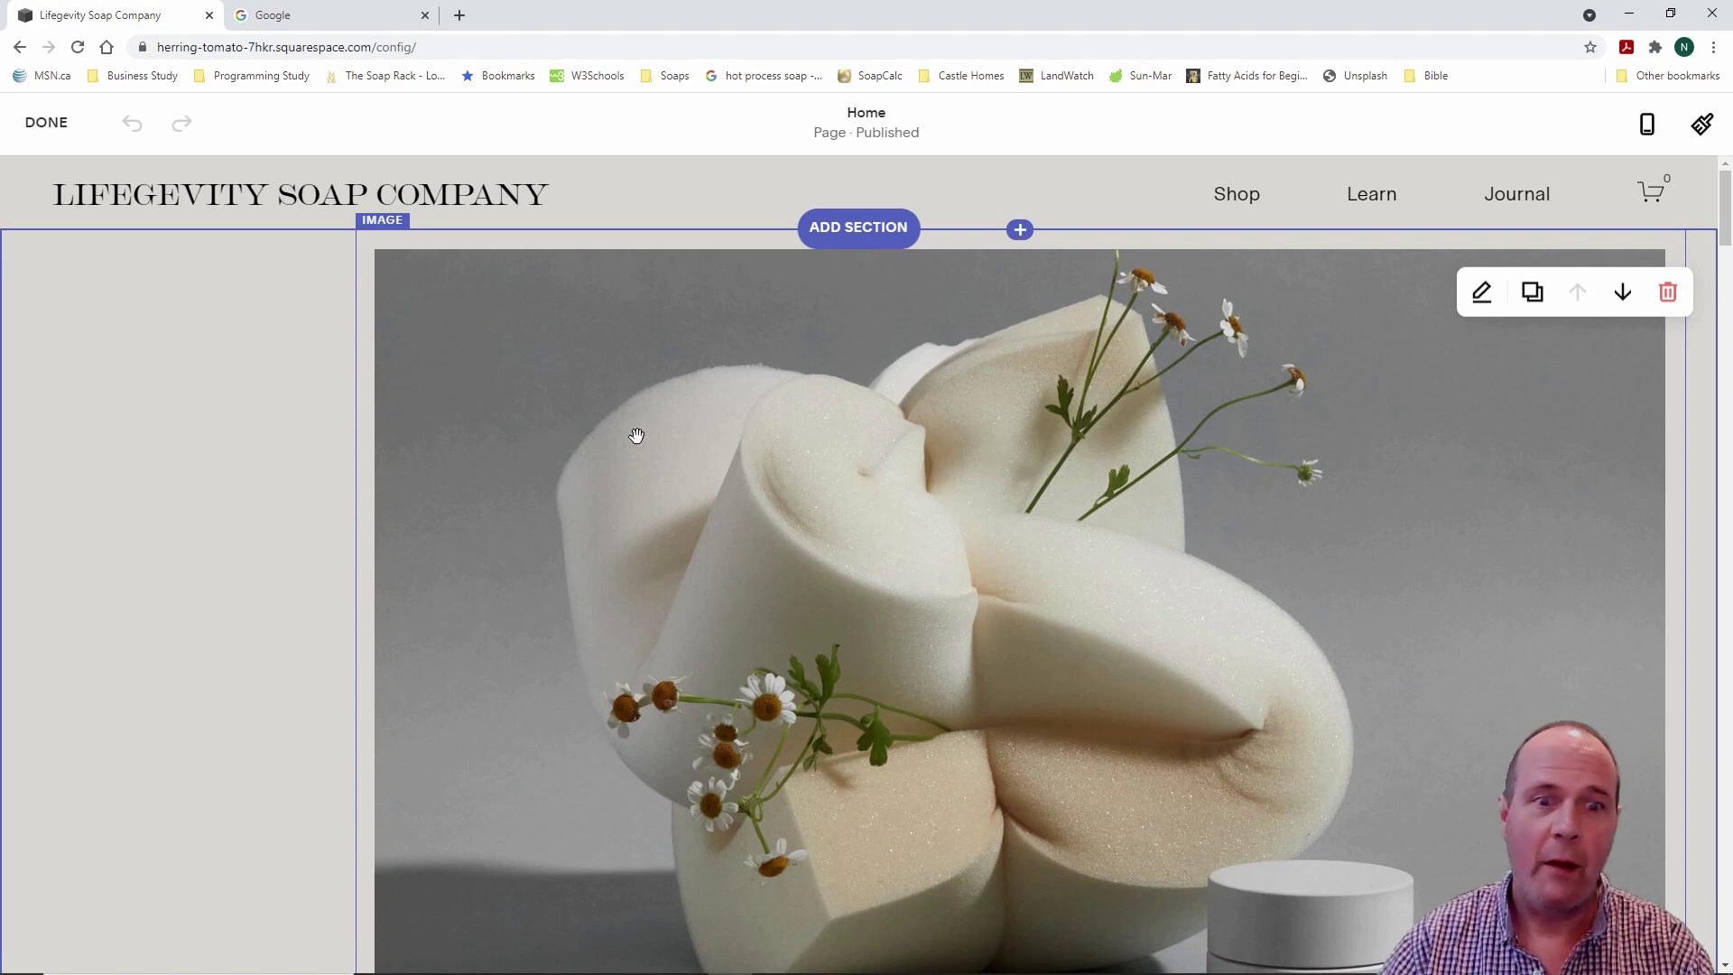
scroll(630, 440, down, 3)
scroll(630, 440, up, 3)
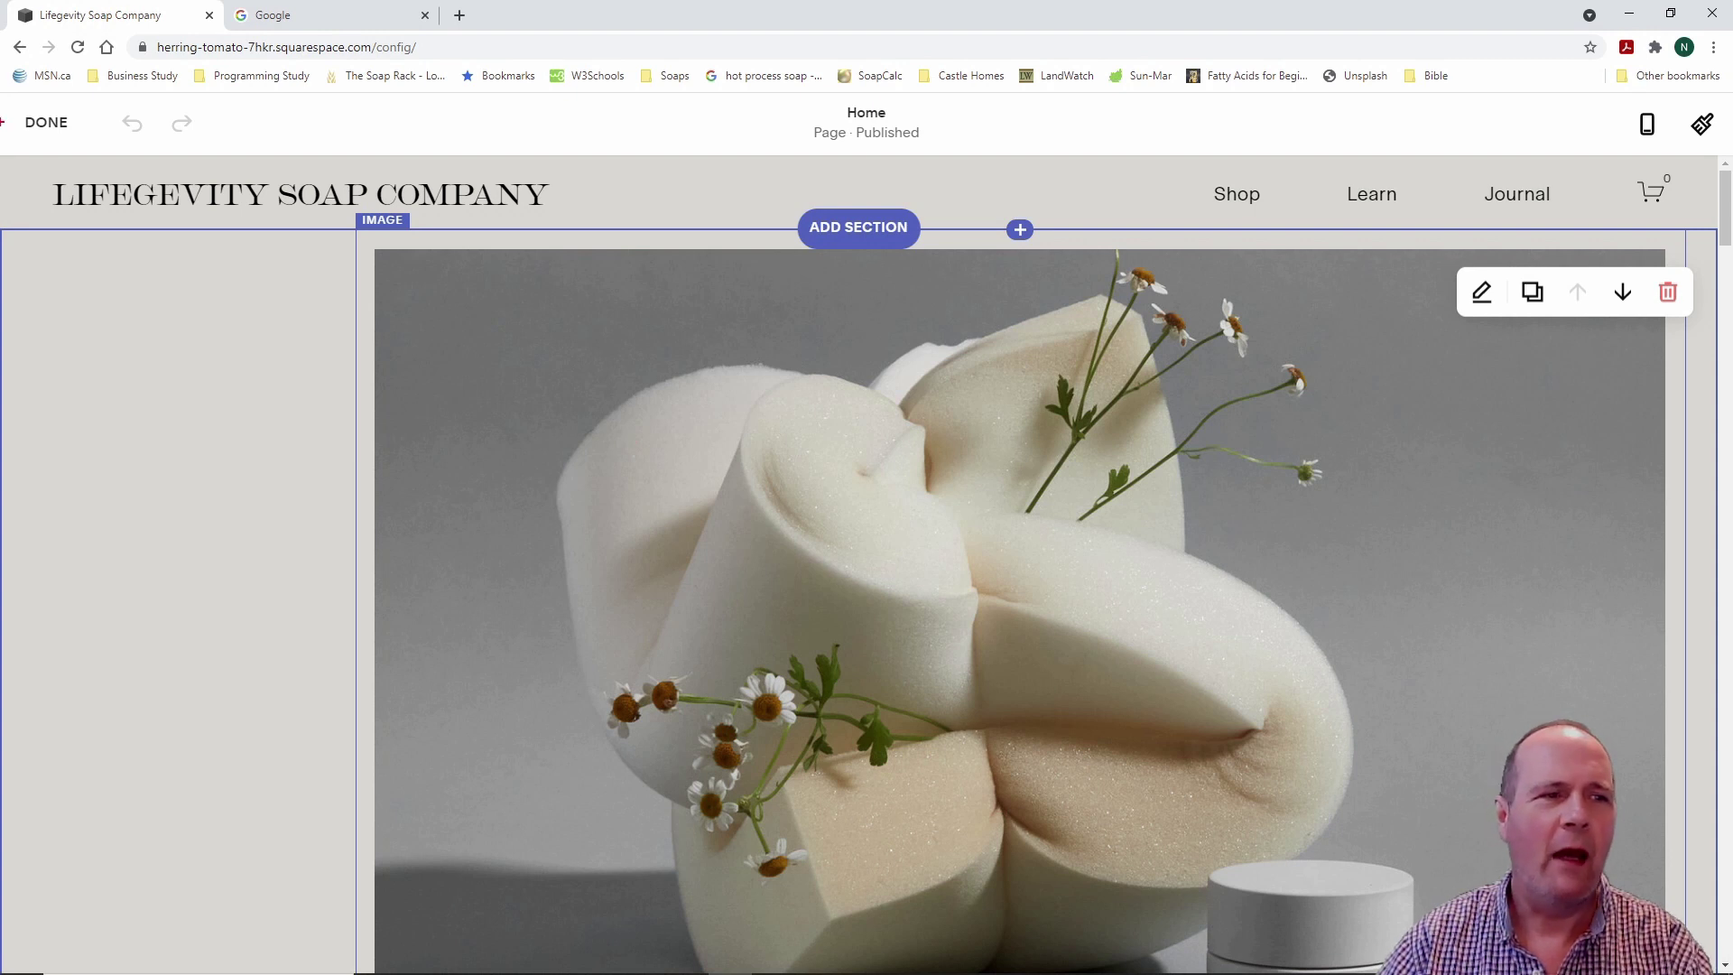
drag(8, 96, 114, 154)
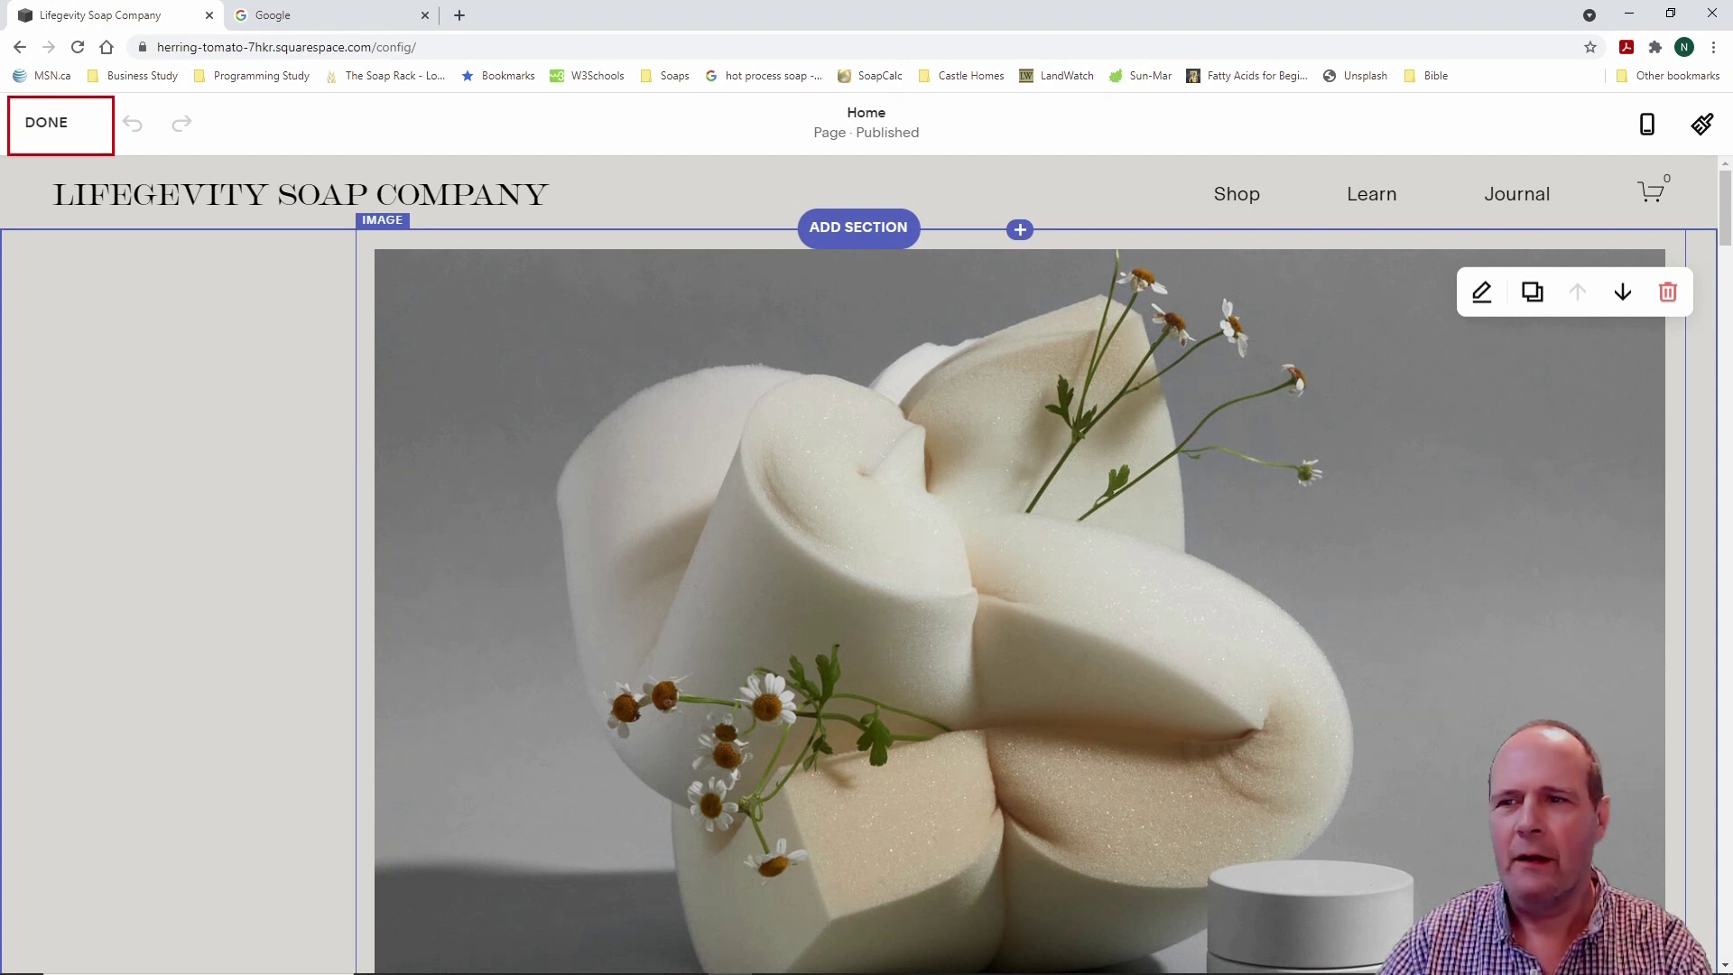
Step: Finish editing with DONE, reopen the Home page editor, and escape back to the dashboard menu
click(107, 144)
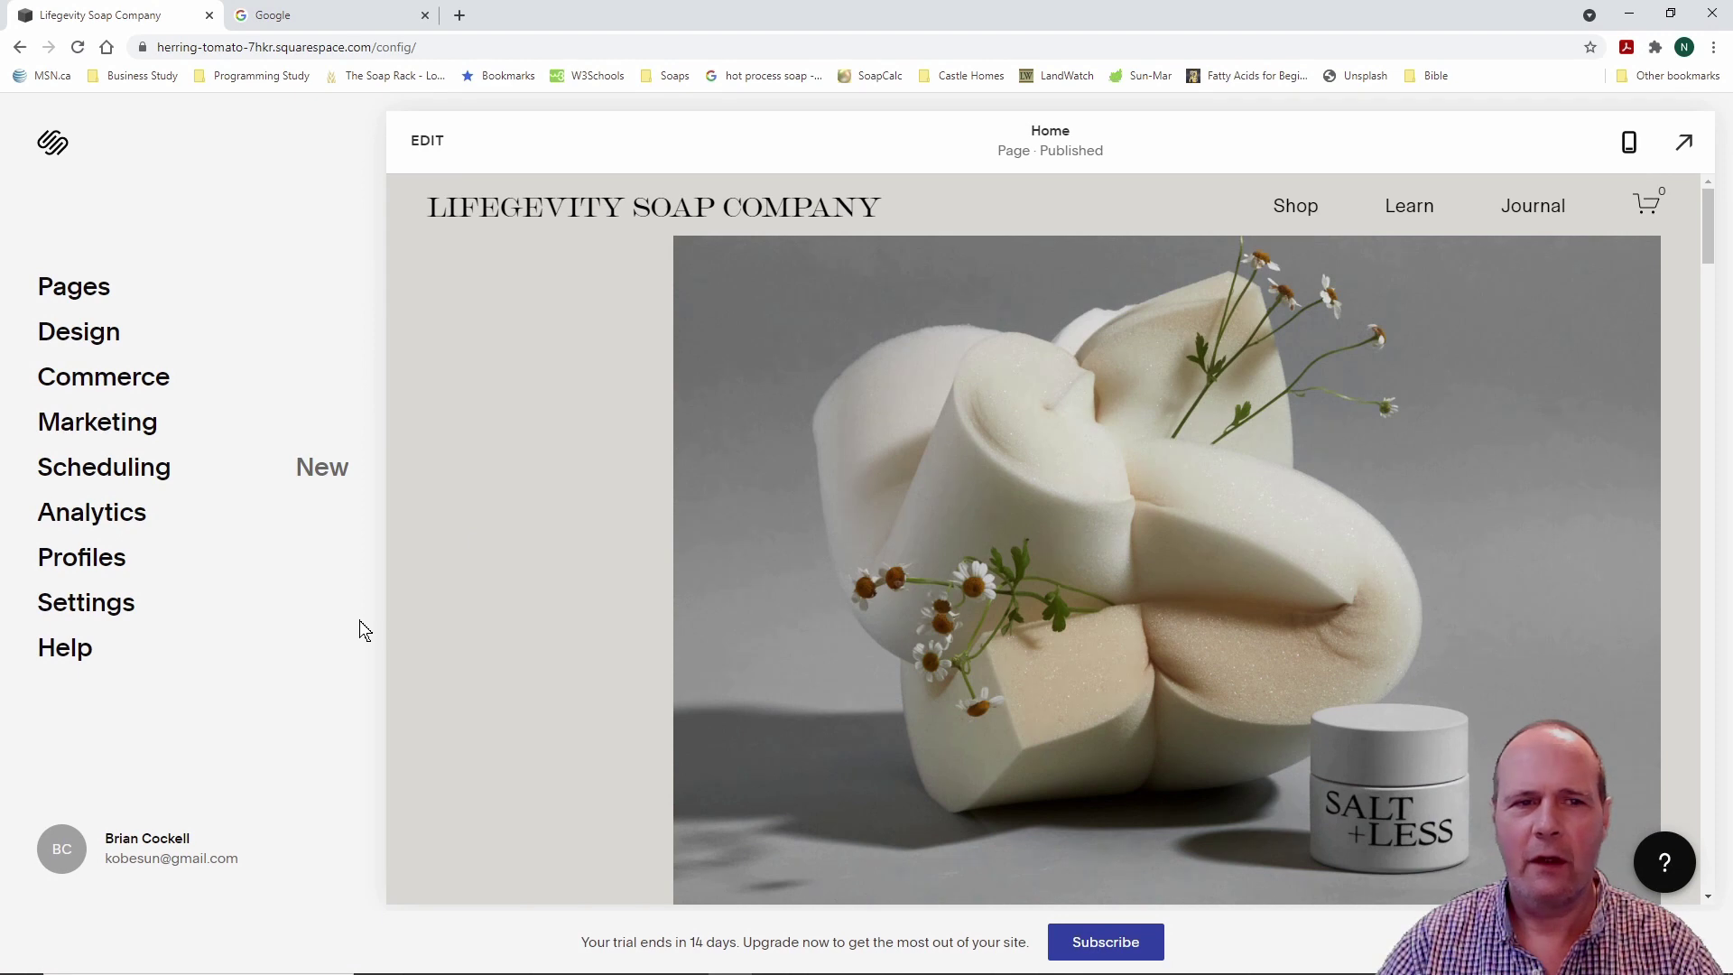
click(426, 141)
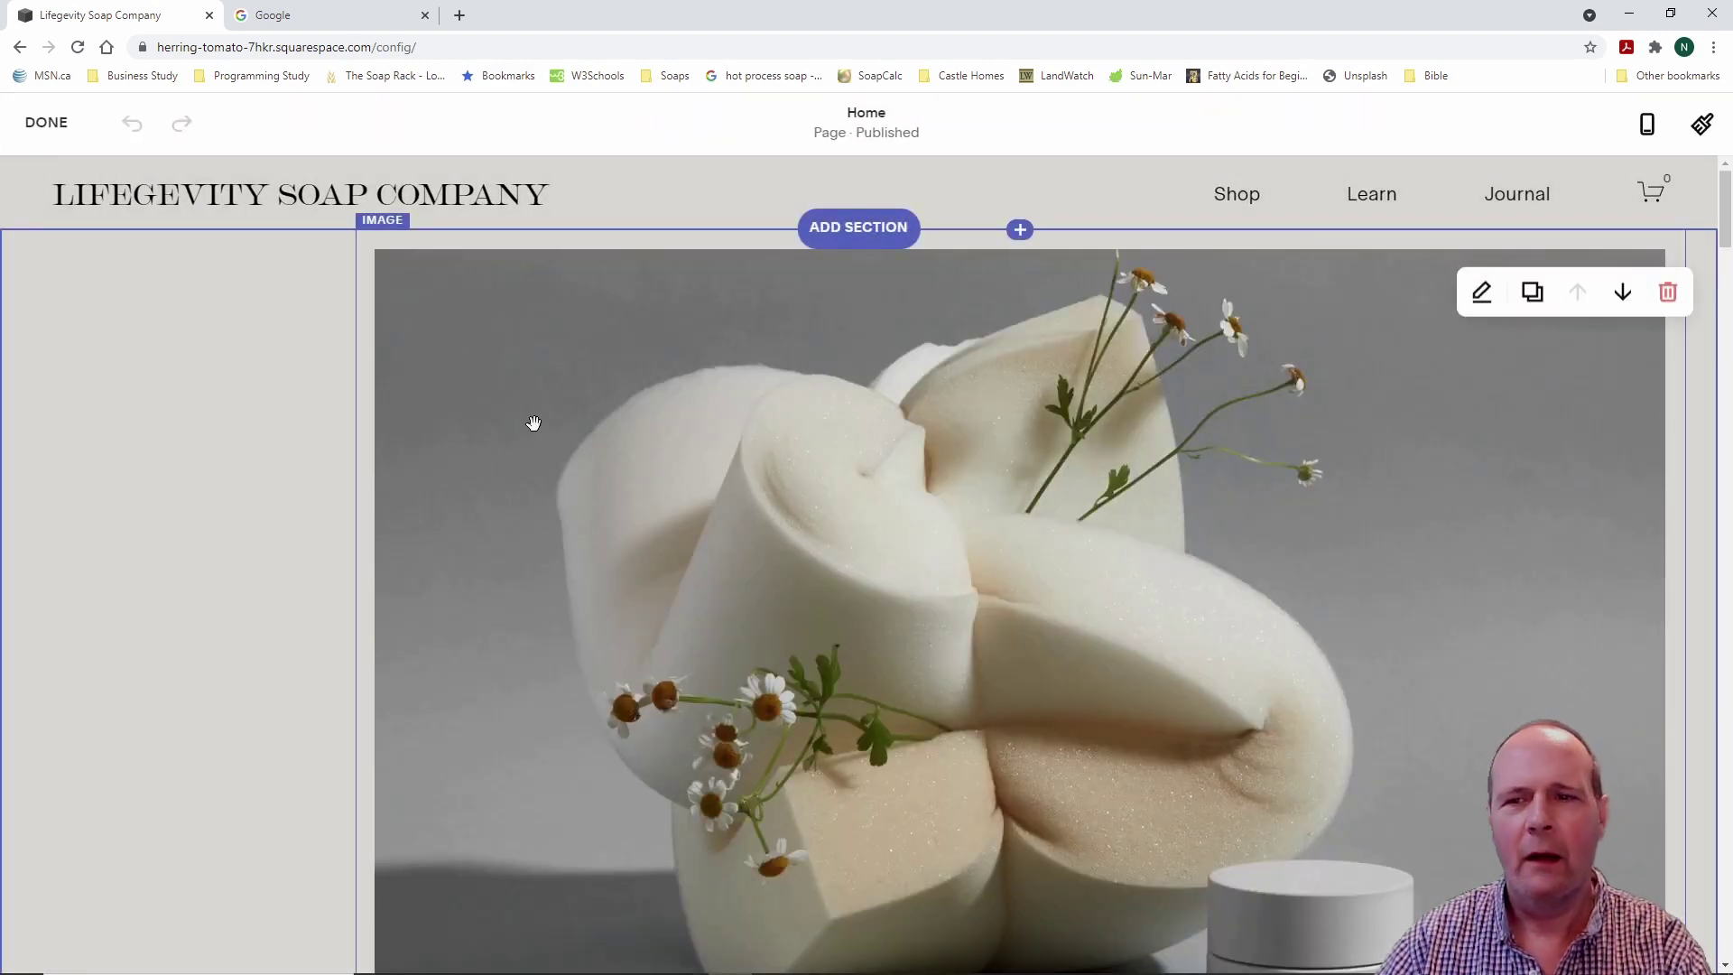
key(Escape)
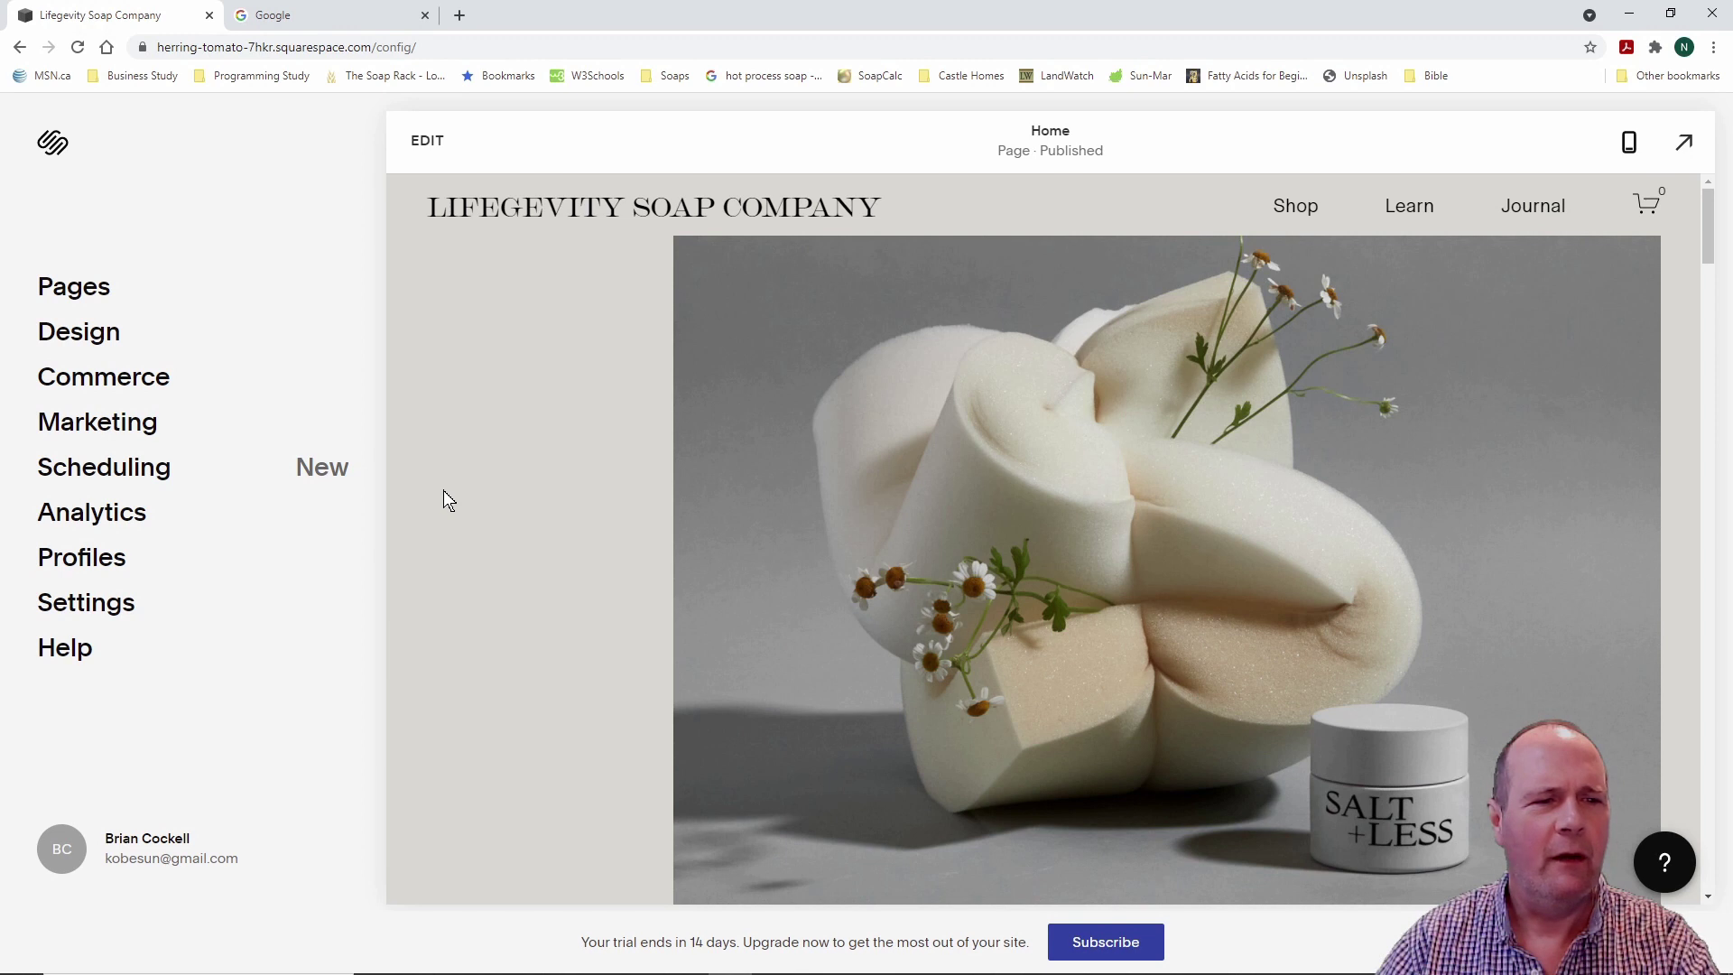
drag(21, 239, 226, 726)
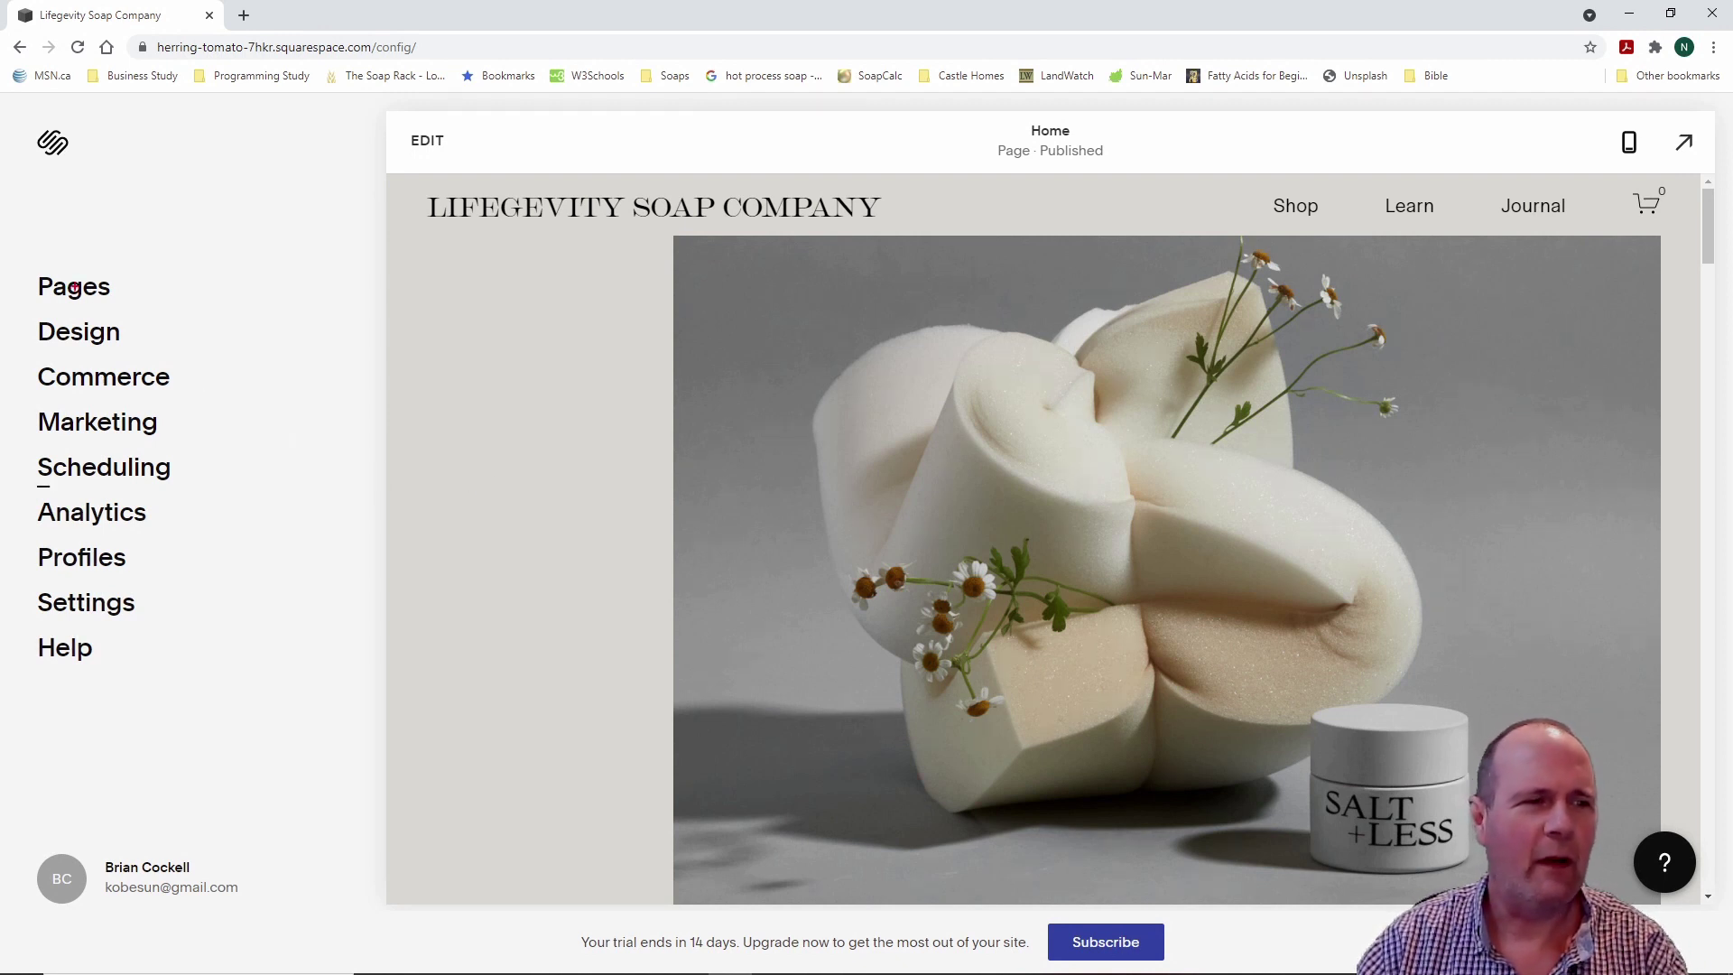
drag(23, 231, 230, 701)
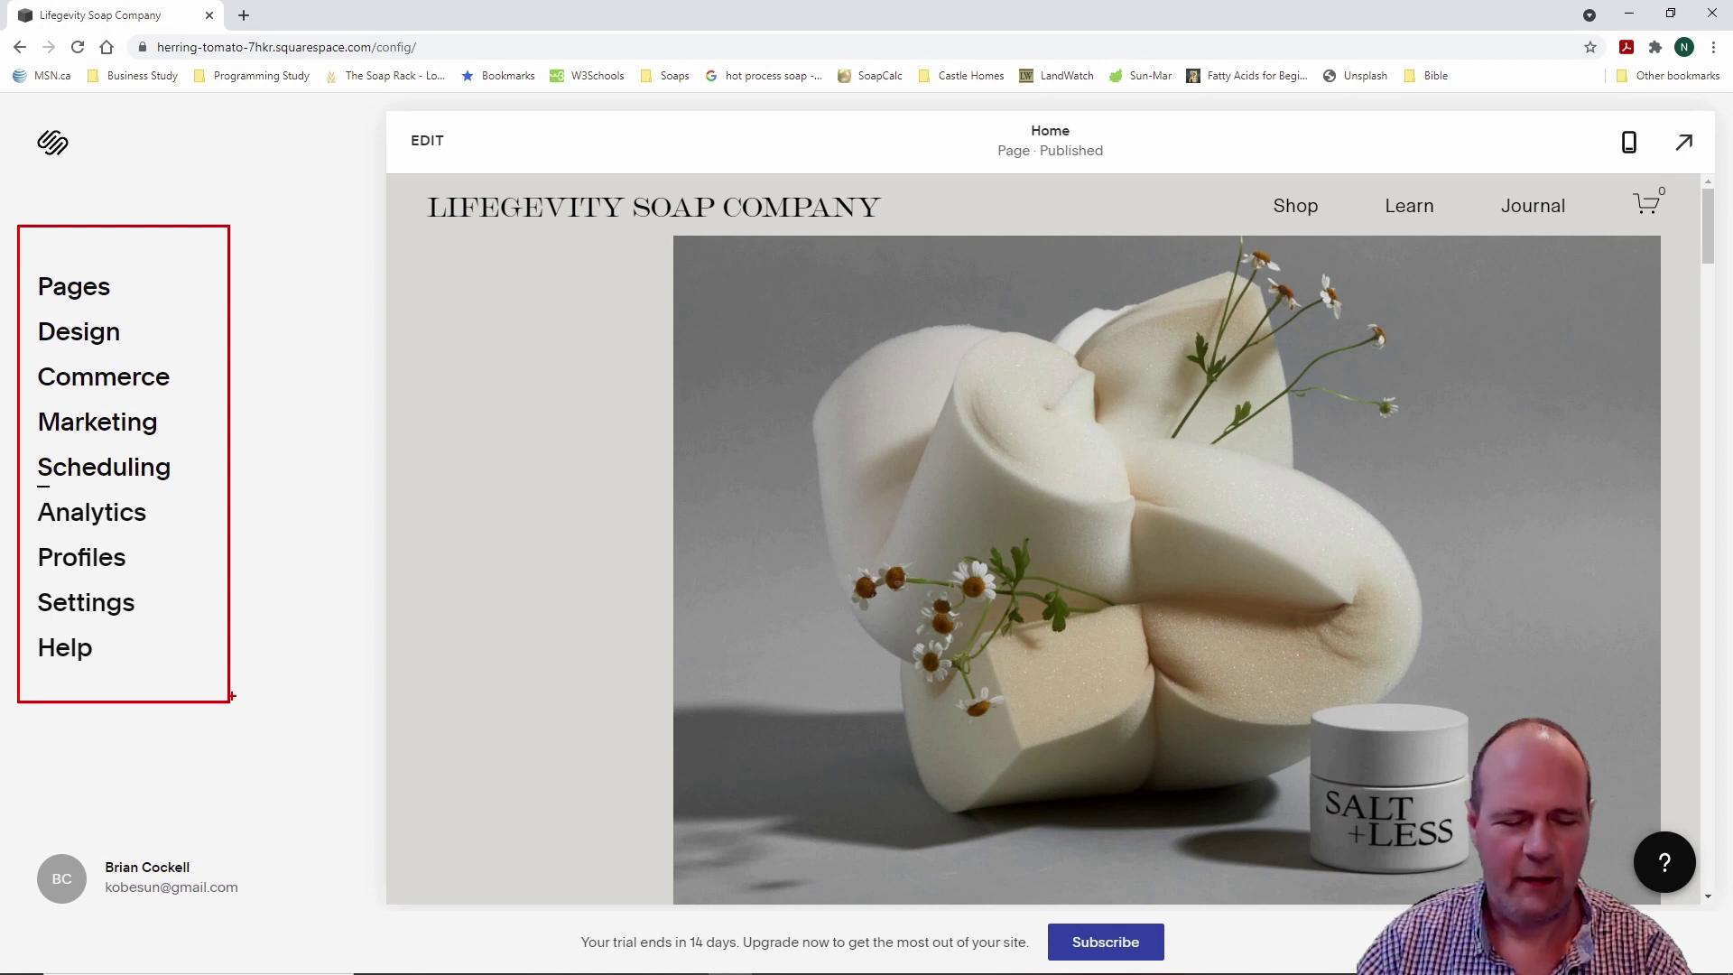
key(Escape)
key(Escape)
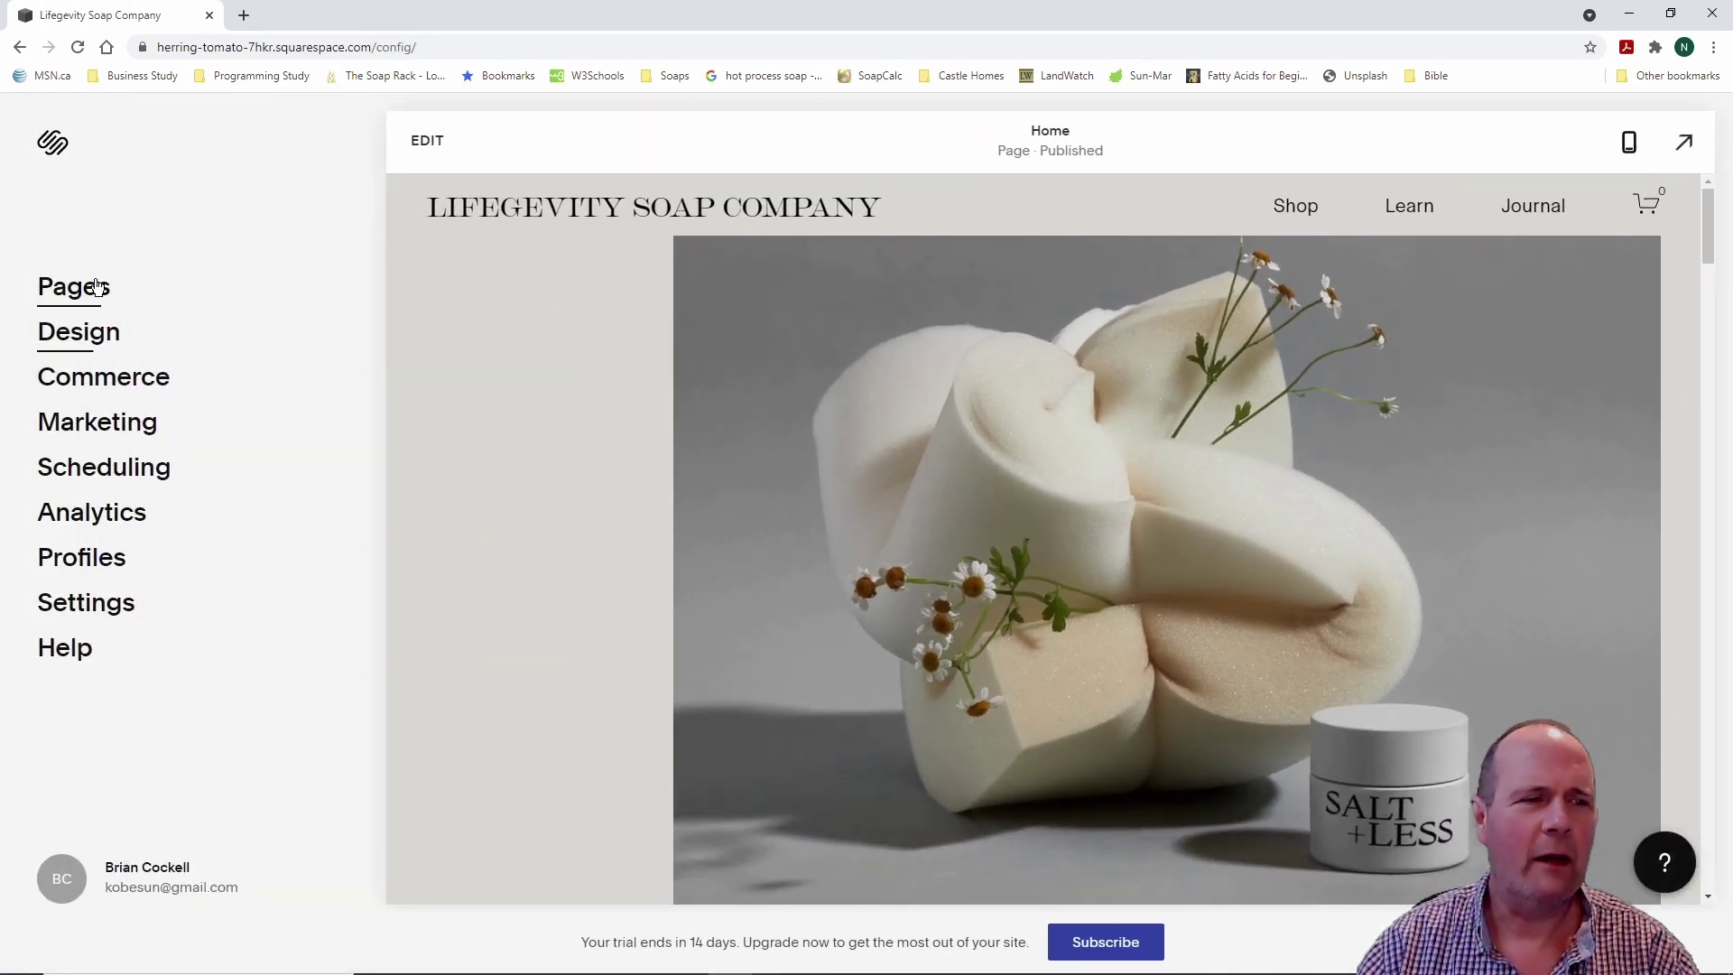
Step: Show the list of site pages, then switch to a full-screen preview of the Lifegevity home page
click(88, 295)
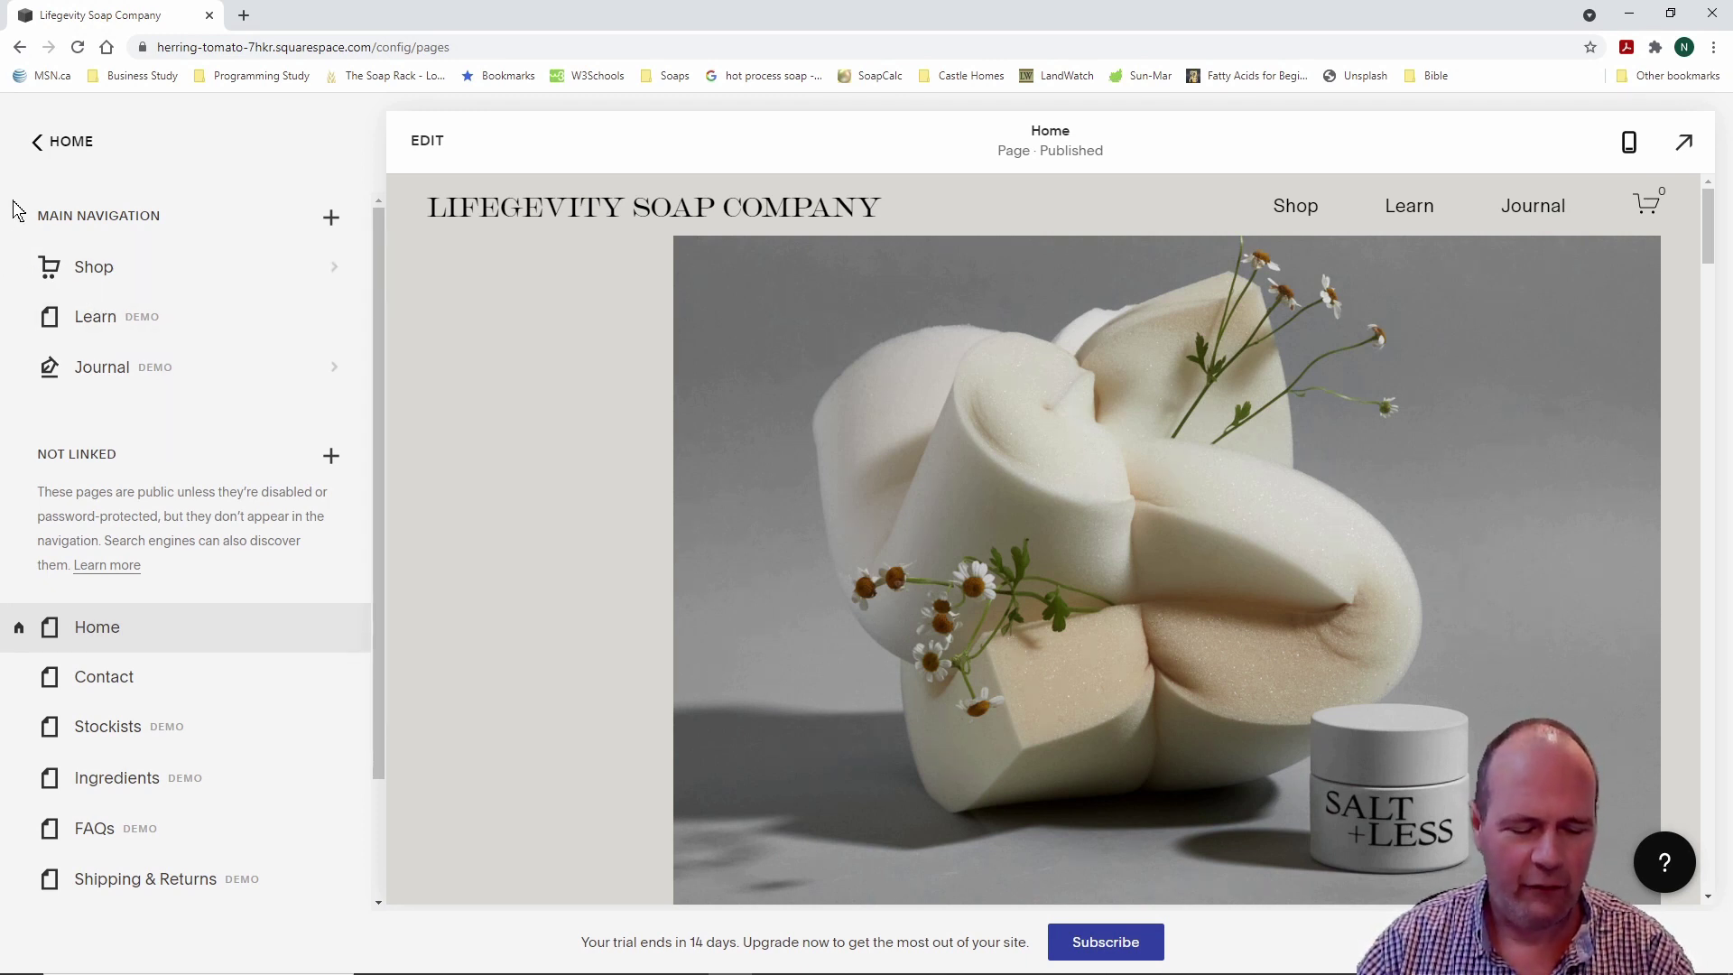
drag(12, 200, 244, 407)
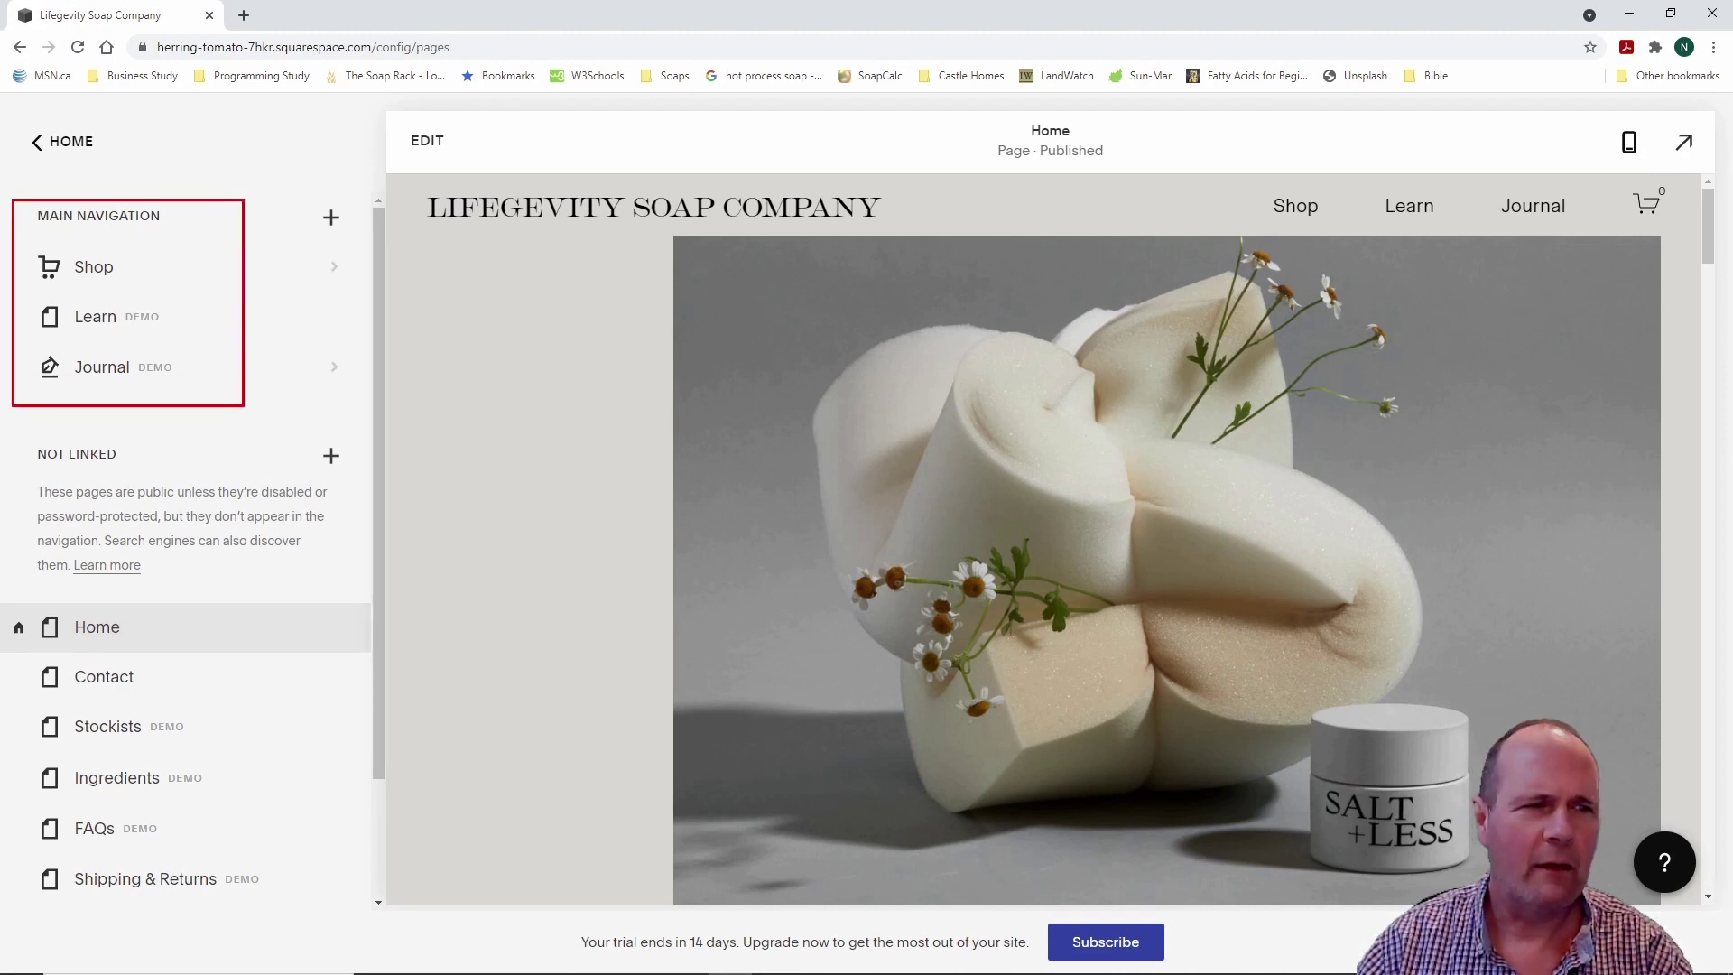
key(Escape)
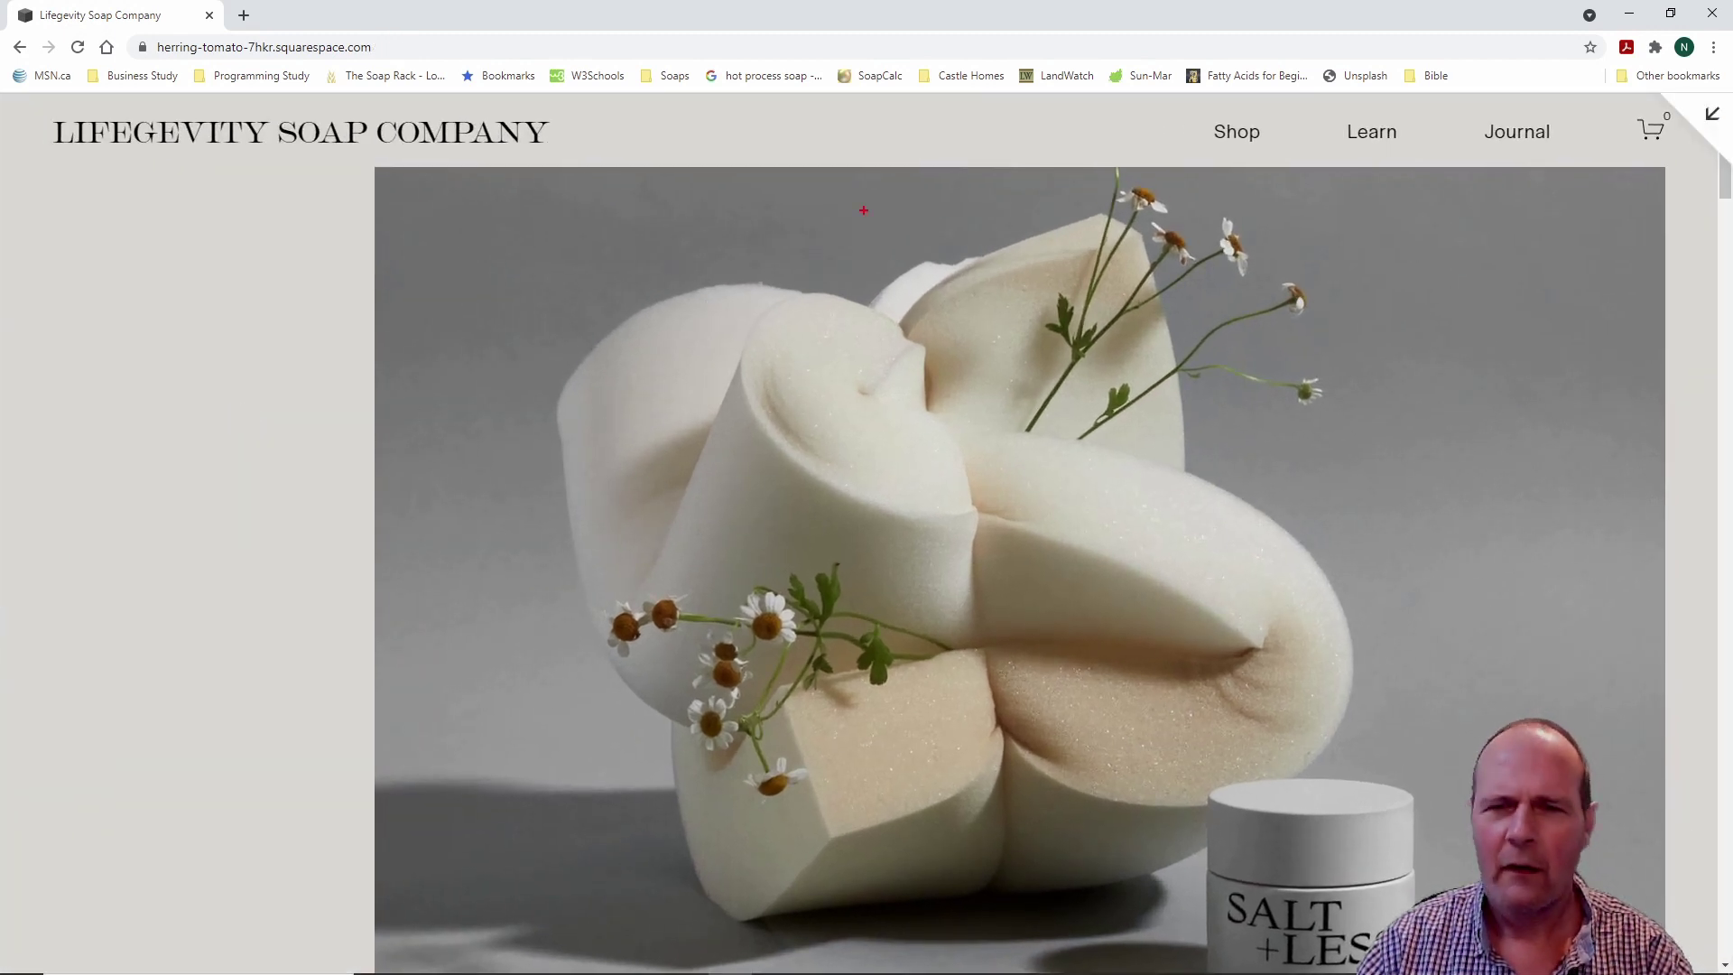
Step: Leave full-screen preview for the pages list, expand the preview again, then return to the pages list
mouse_move(1160, 98)
mouse_down()
mouse_move(1323, 154)
mouse_move(1616, 164)
mouse_up()
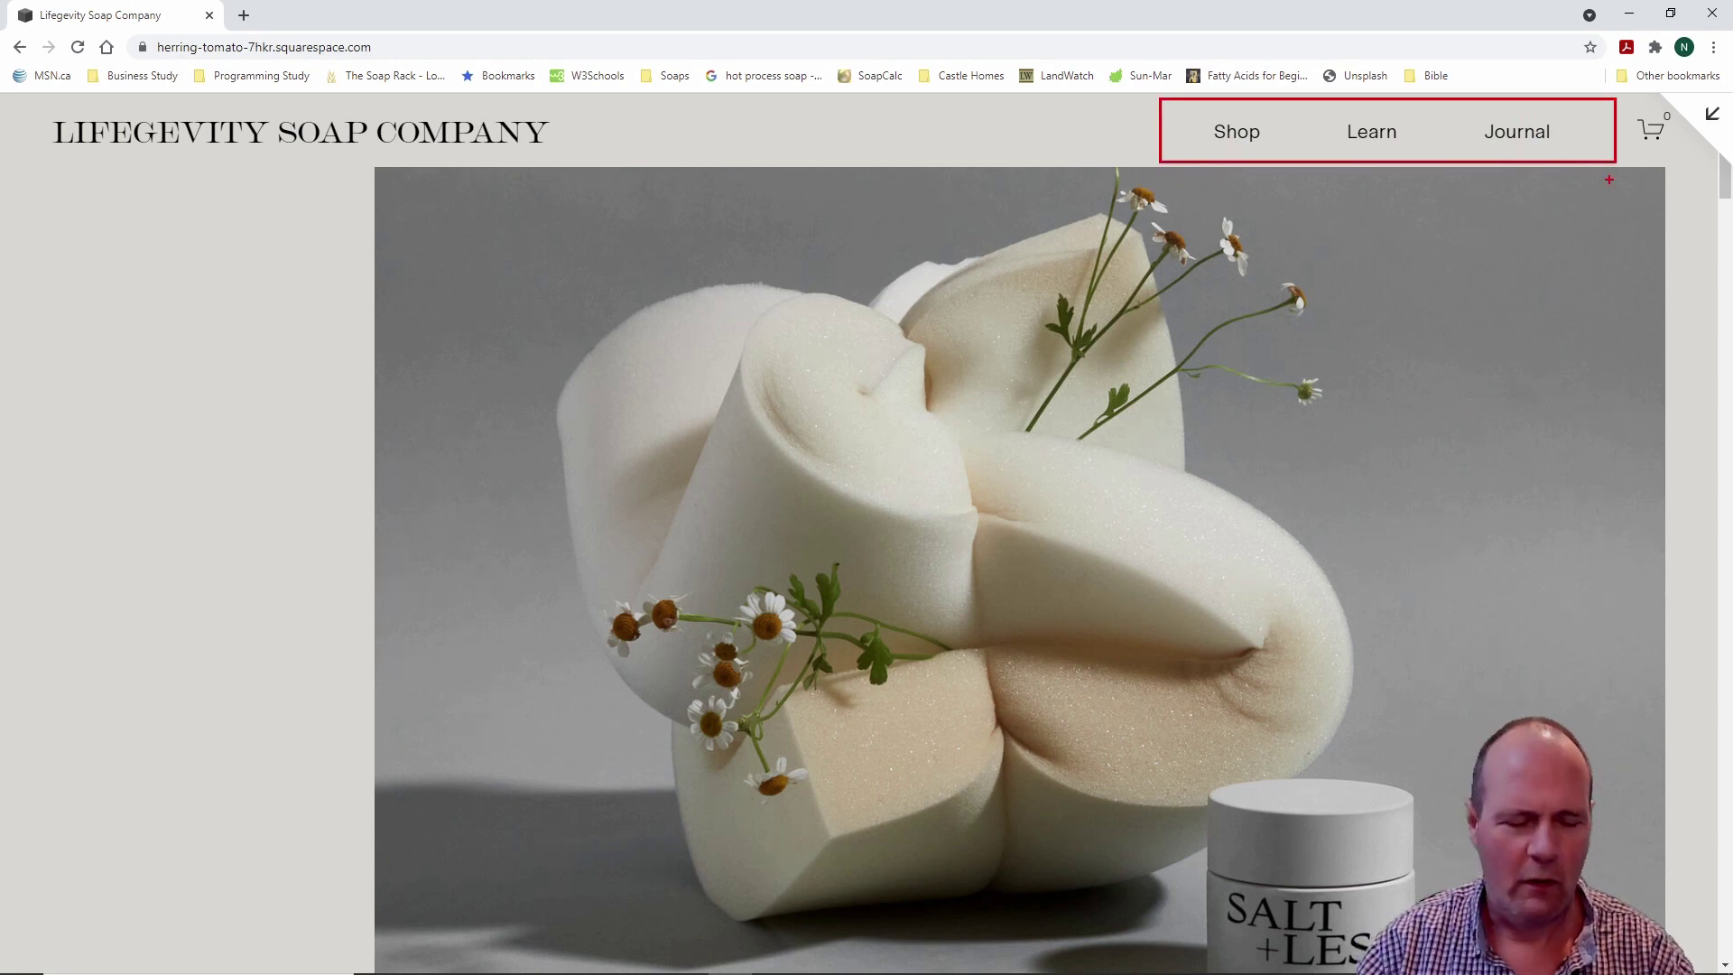
key(Escape)
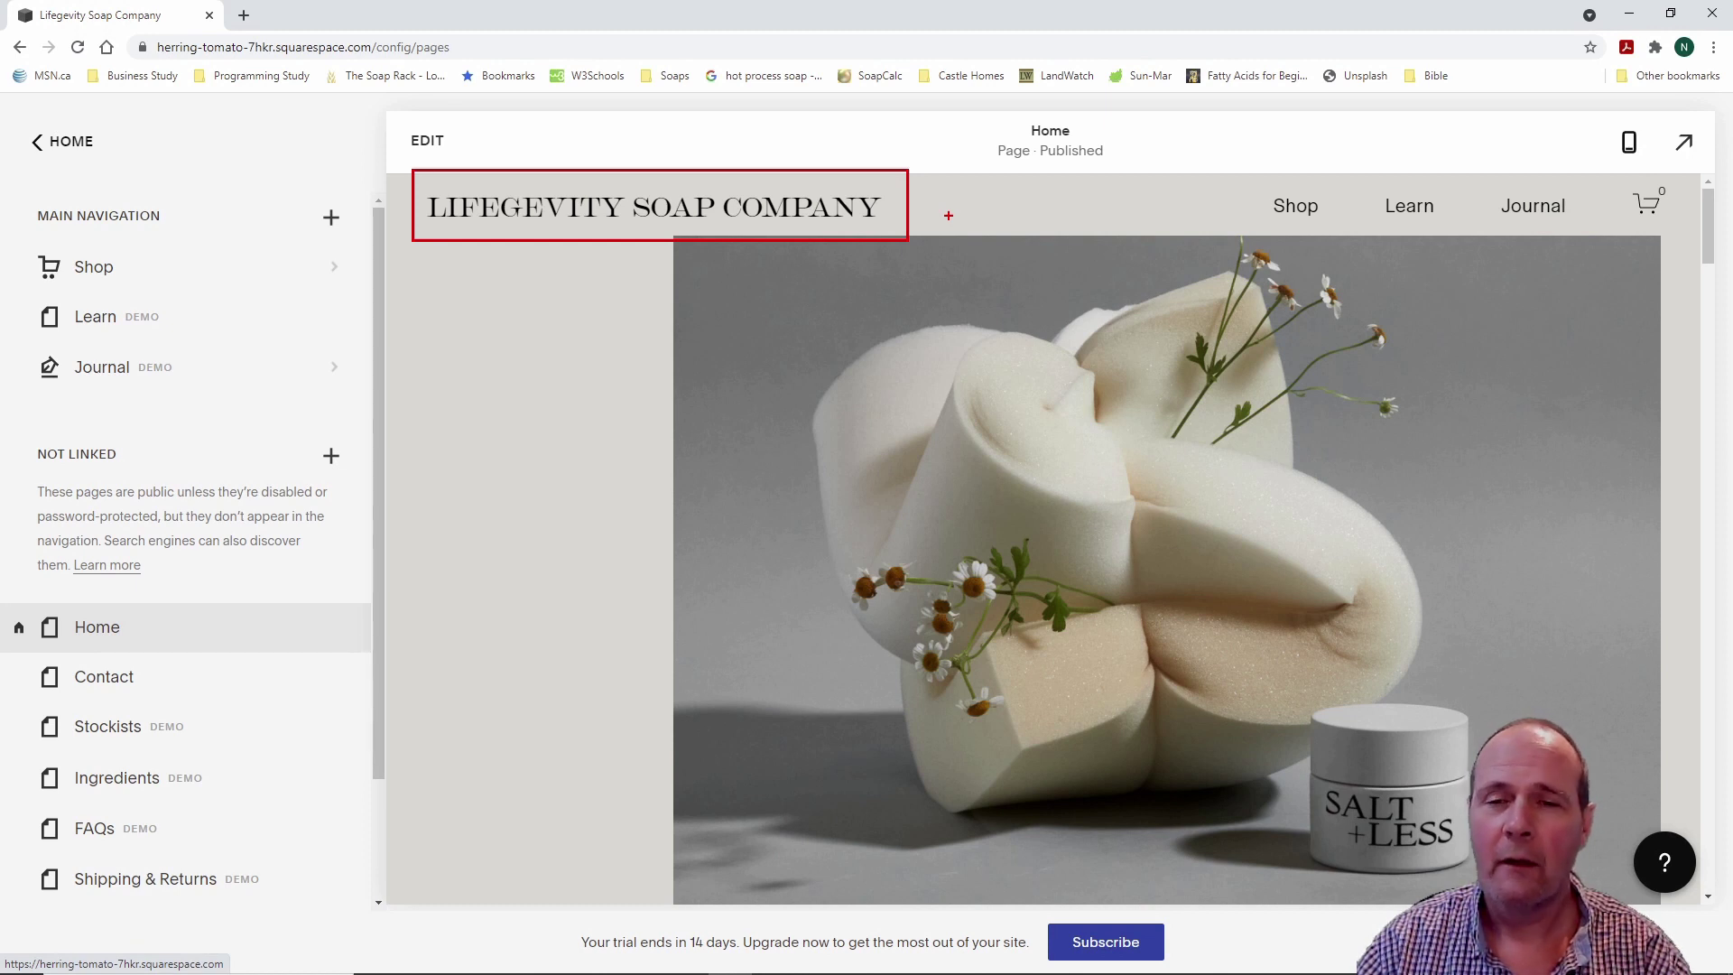
click(949, 215)
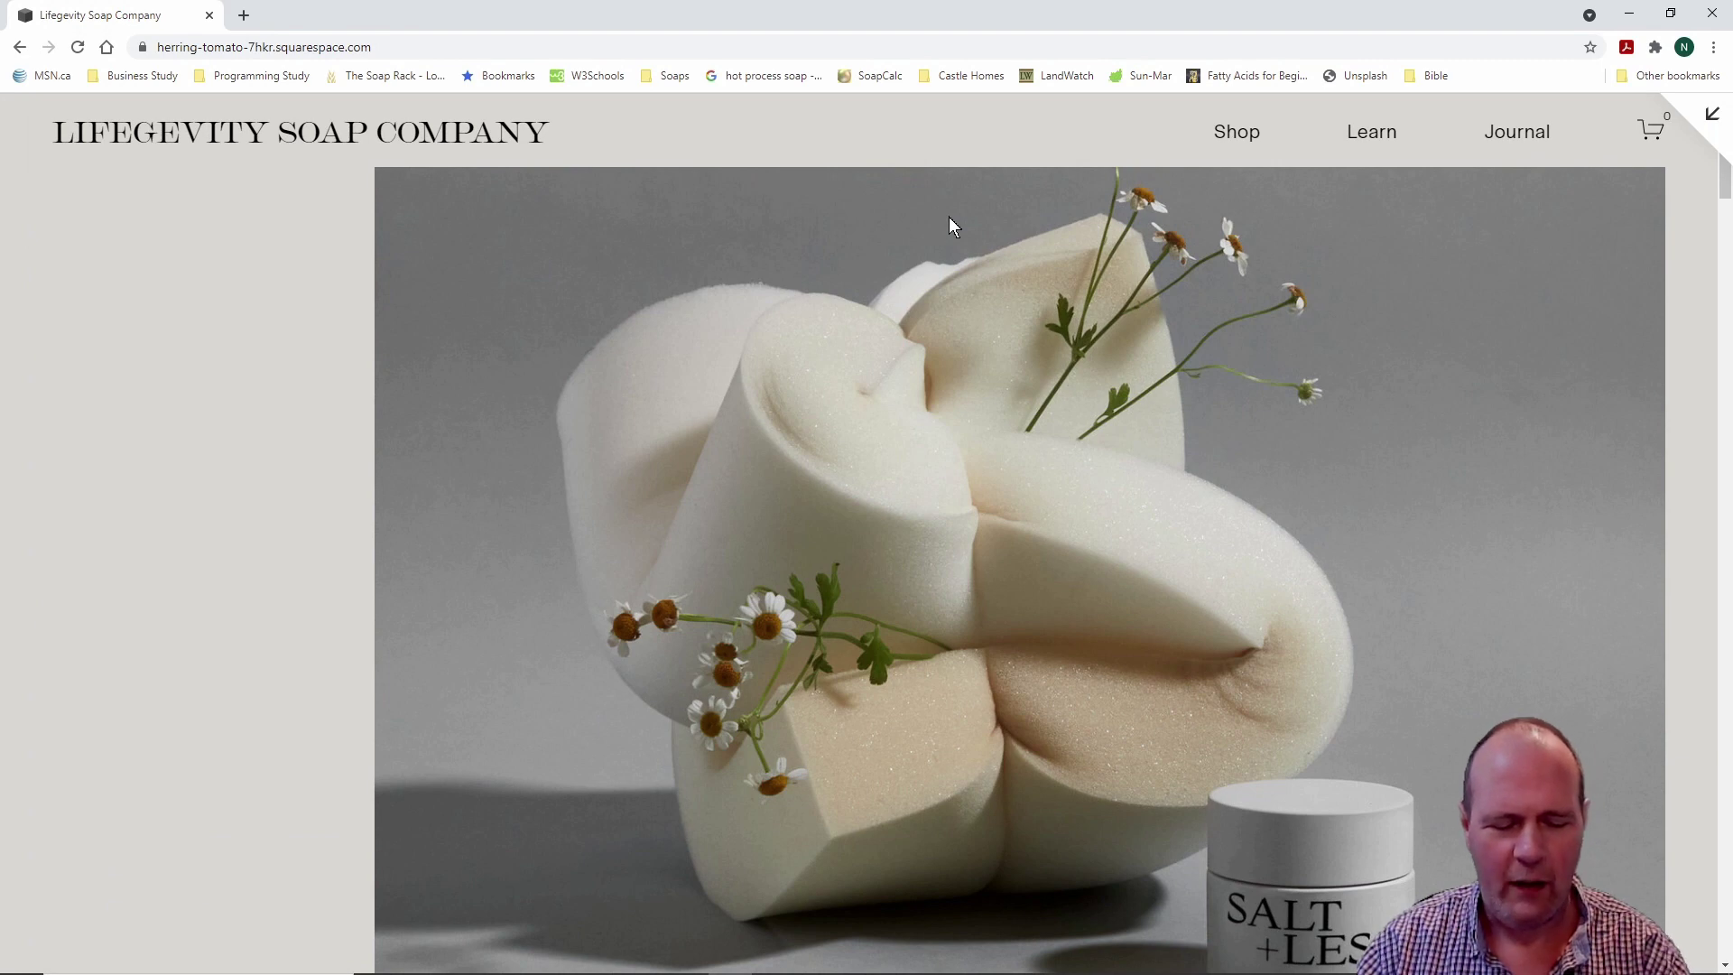
drag(1069, 107, 1197, 155)
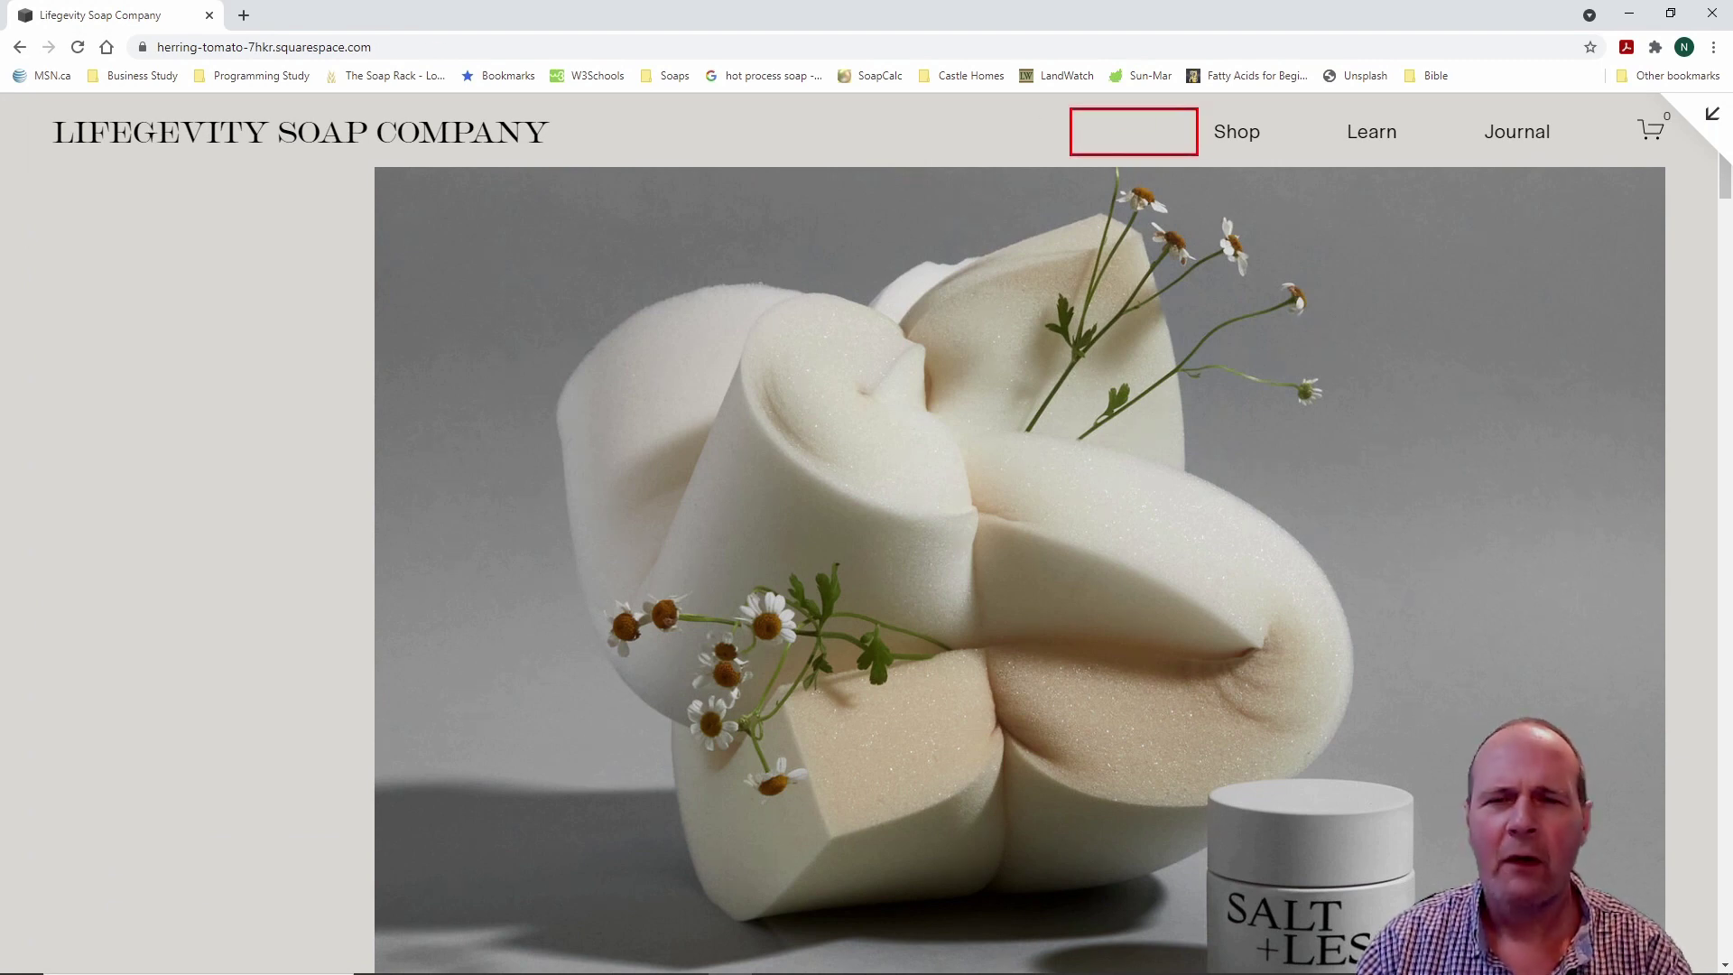
key(Escape)
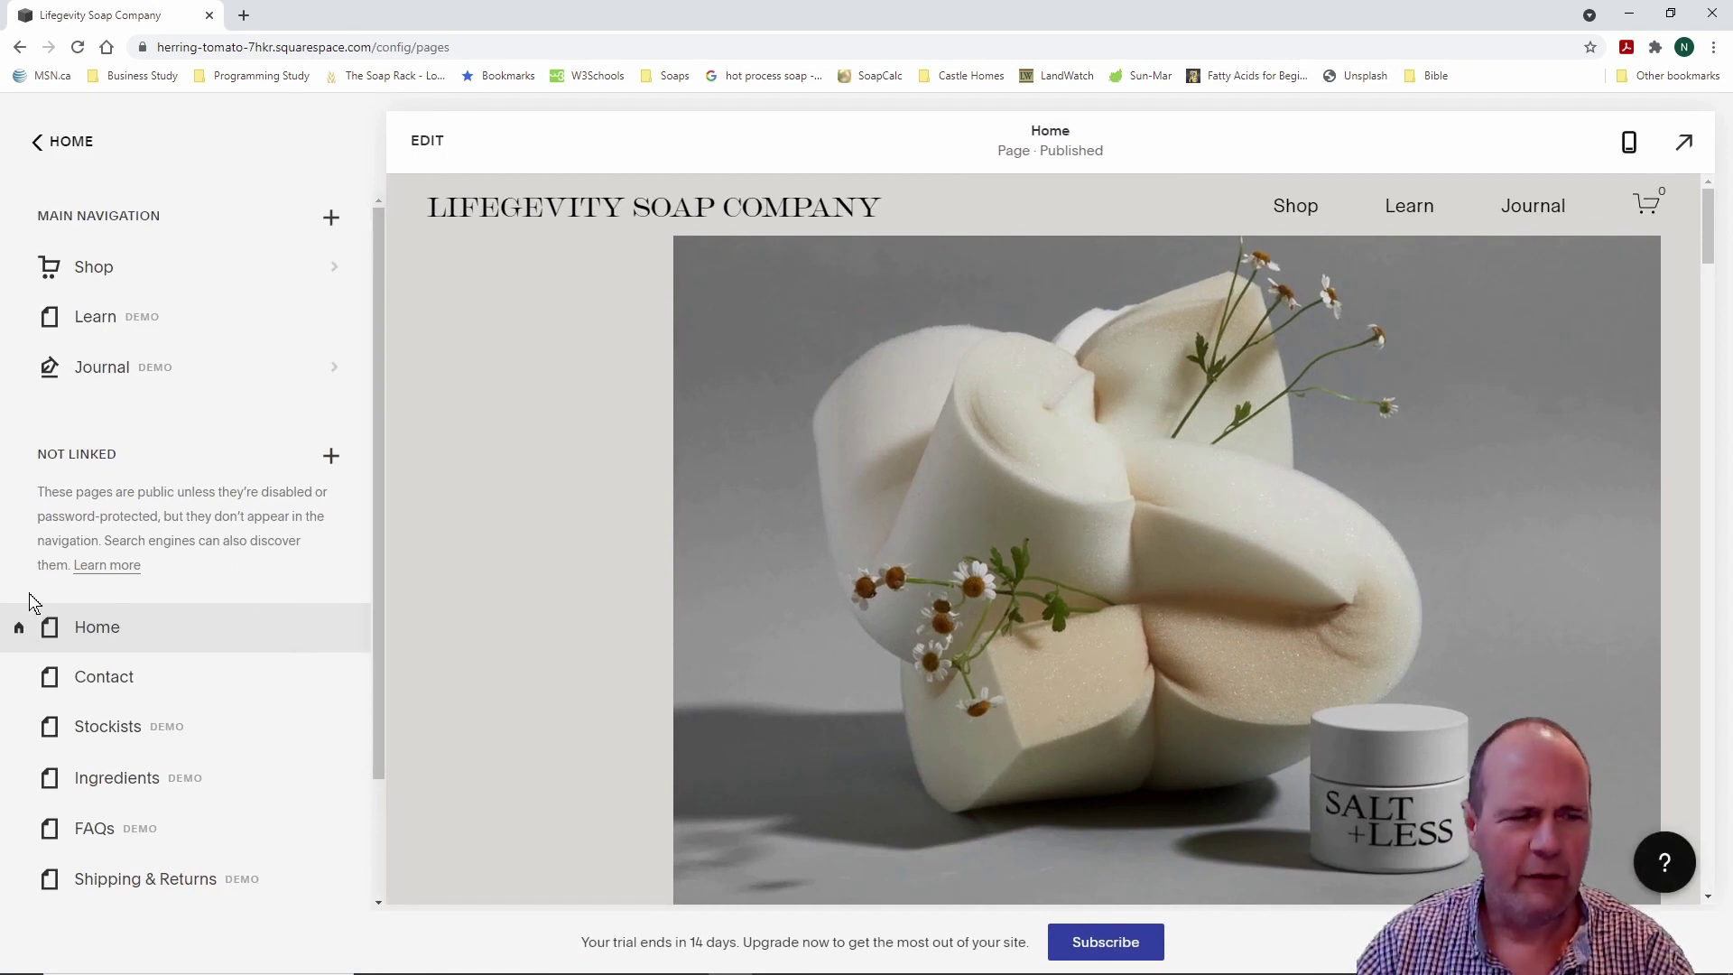
Step: Move Home from Not Linked into Main Navigation, placing it above Shop
mouse_move(17, 585)
mouse_down()
mouse_move(251, 907)
mouse_move(288, 920)
mouse_up()
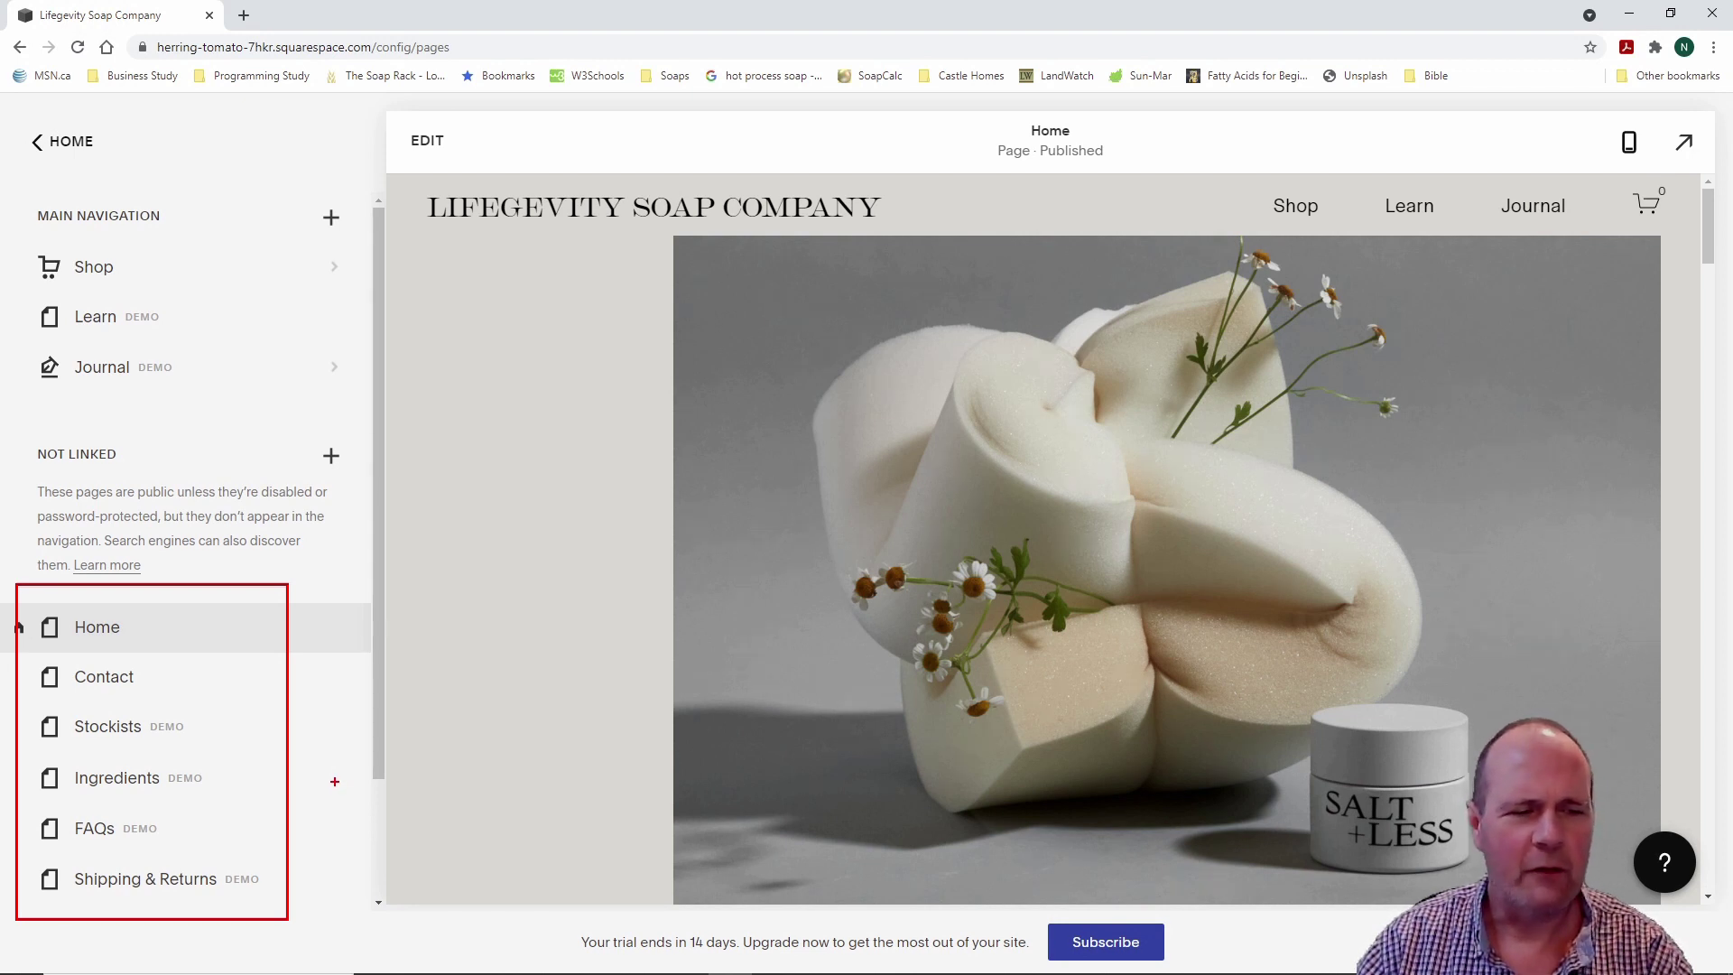
key(Escape)
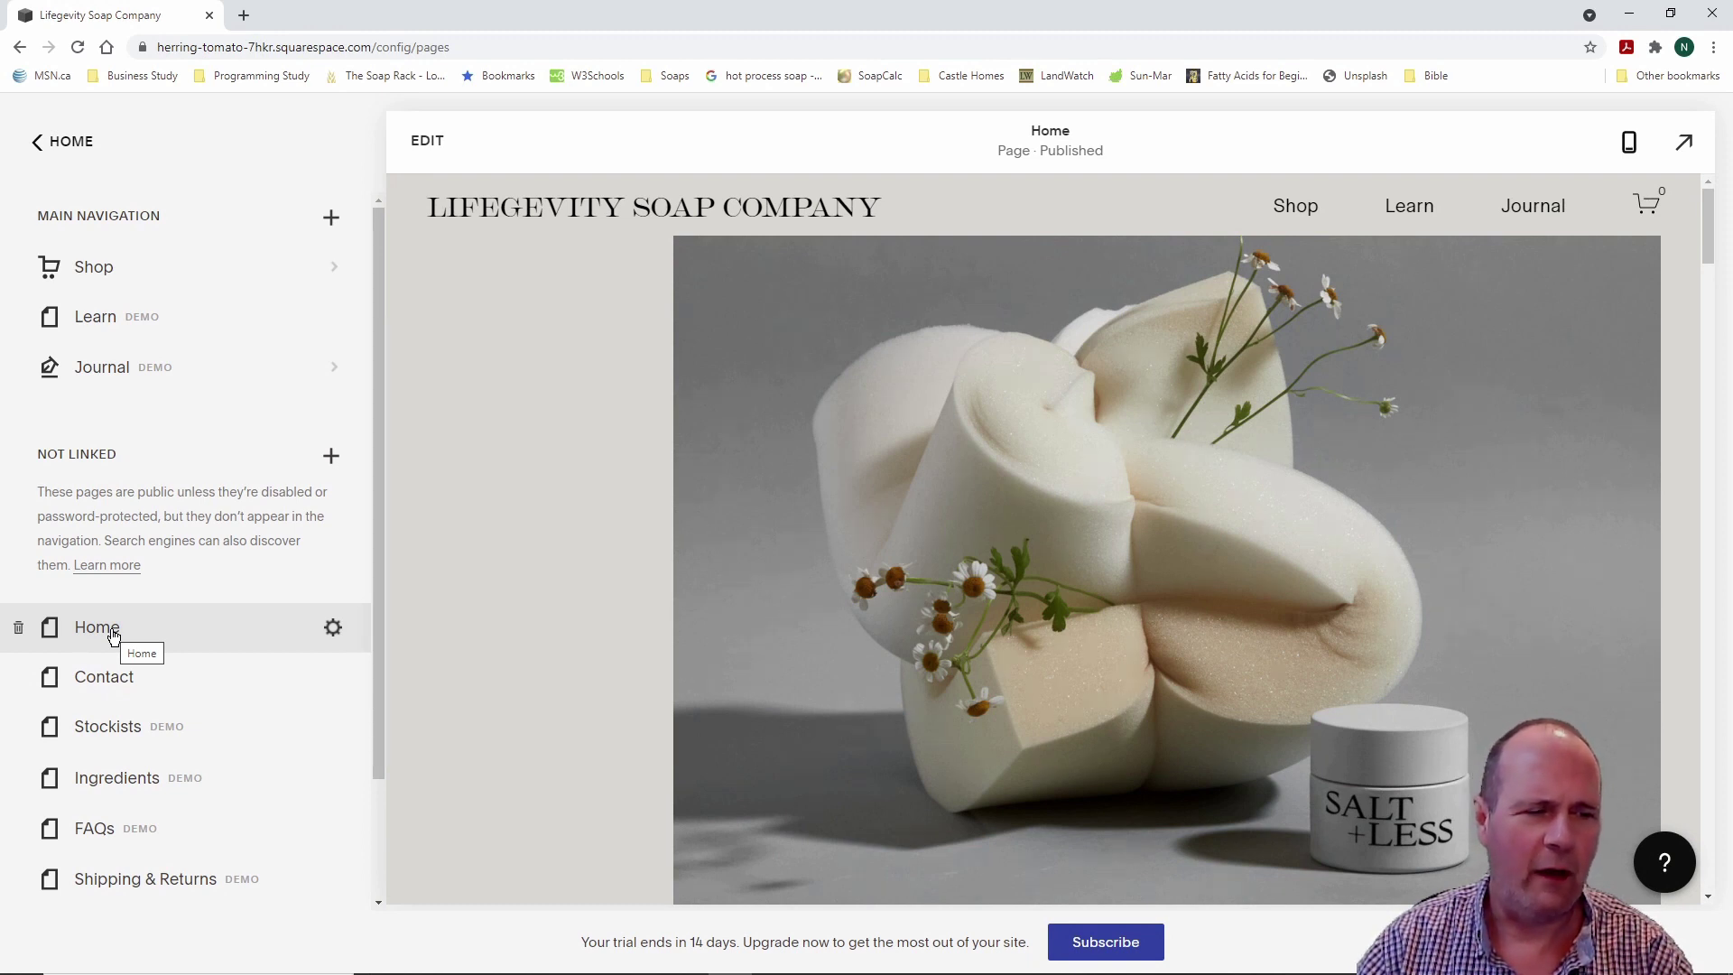
drag(113, 636, 143, 273)
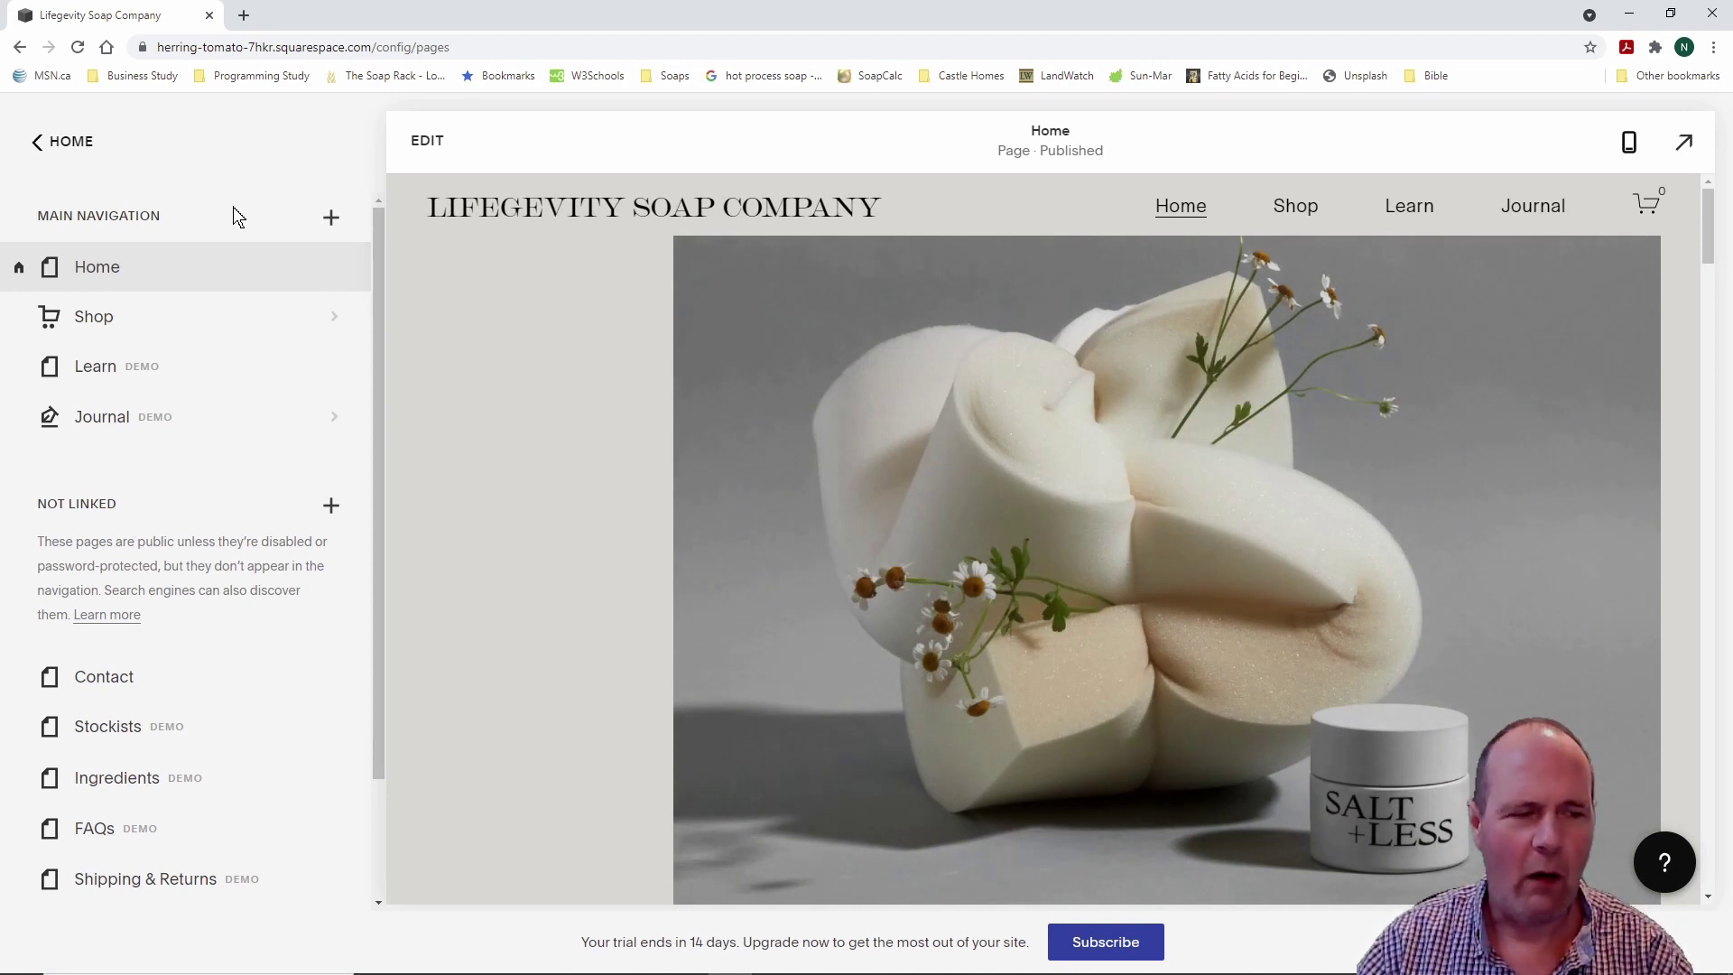
Step: Place Journal above Learn in Main Navigation so the header reads Home, Shop, Journal, Learn
drag(20, 228, 244, 468)
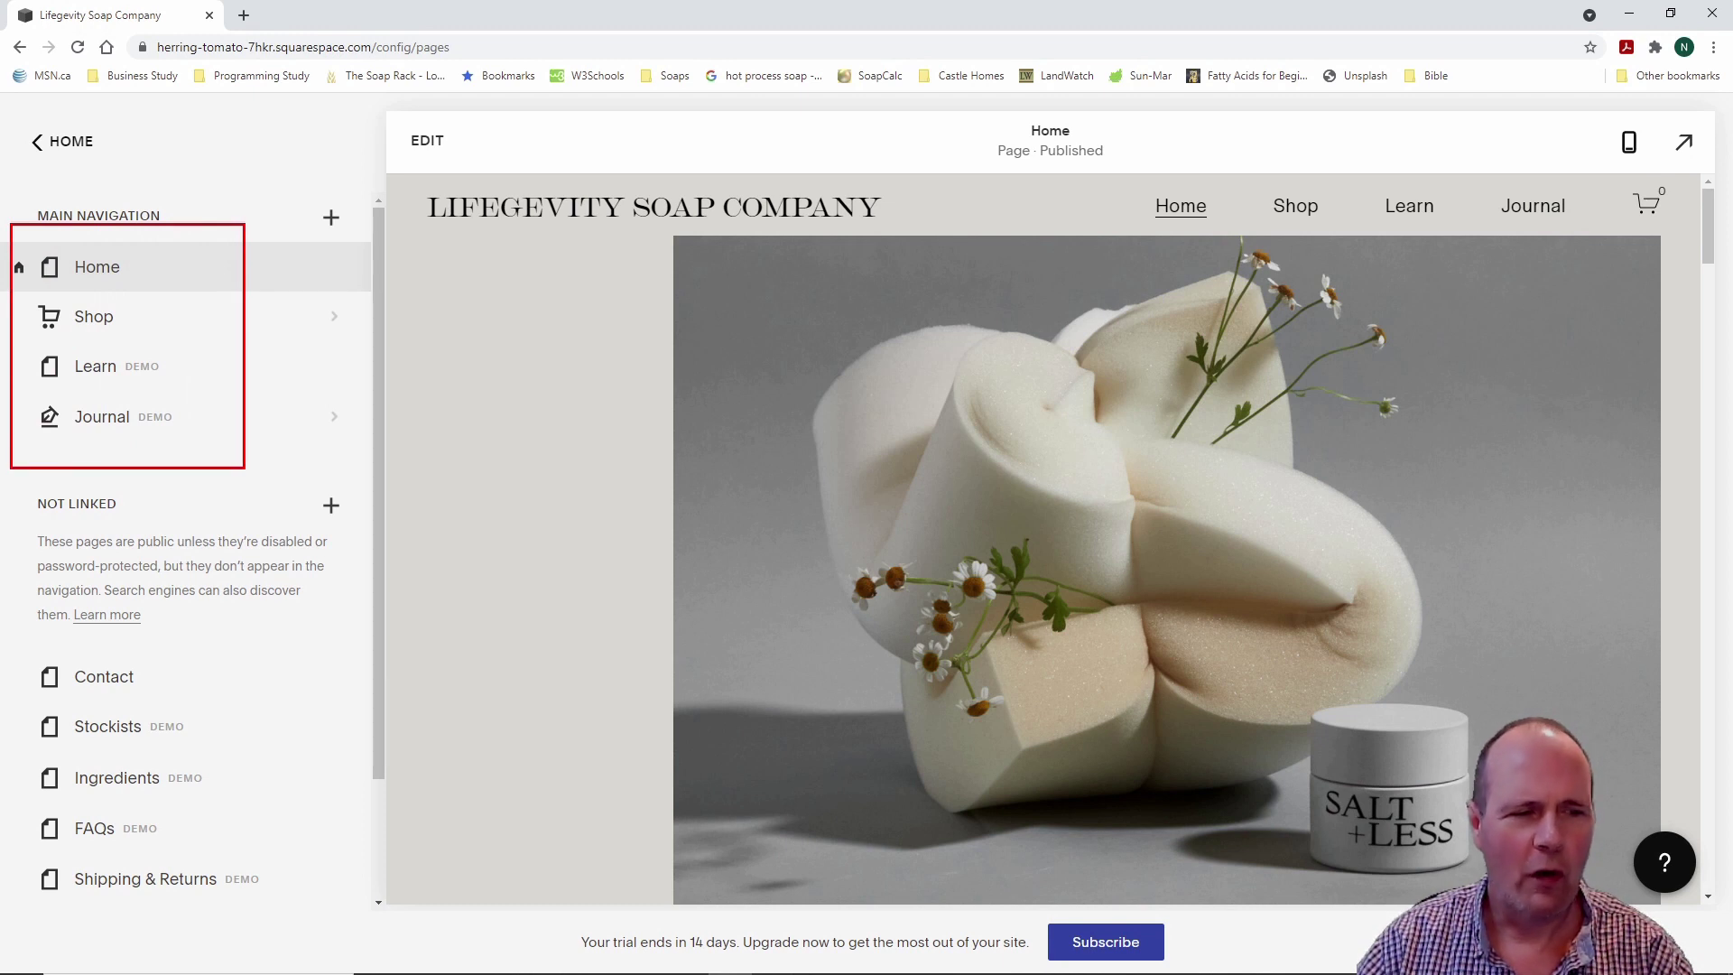
scroll(384, 670, down, 1)
scroll(371, 561, up, 1)
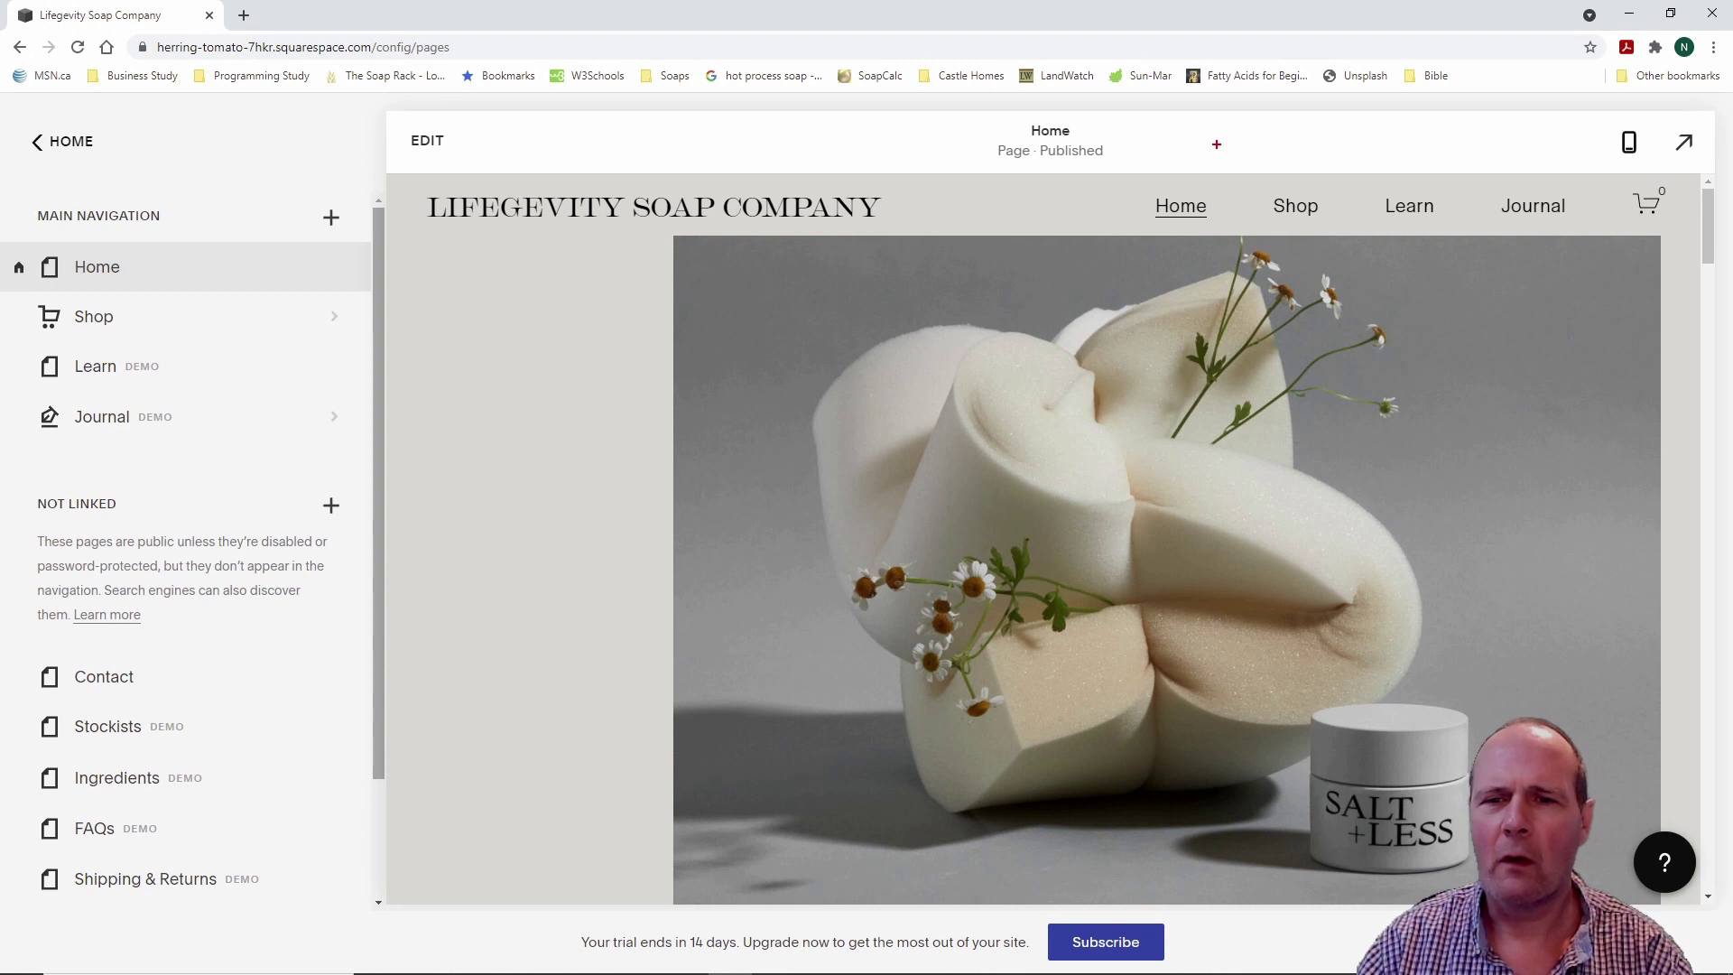
mouse_move(1127, 167)
mouse_down()
mouse_move(1237, 232)
mouse_move(1596, 244)
mouse_up()
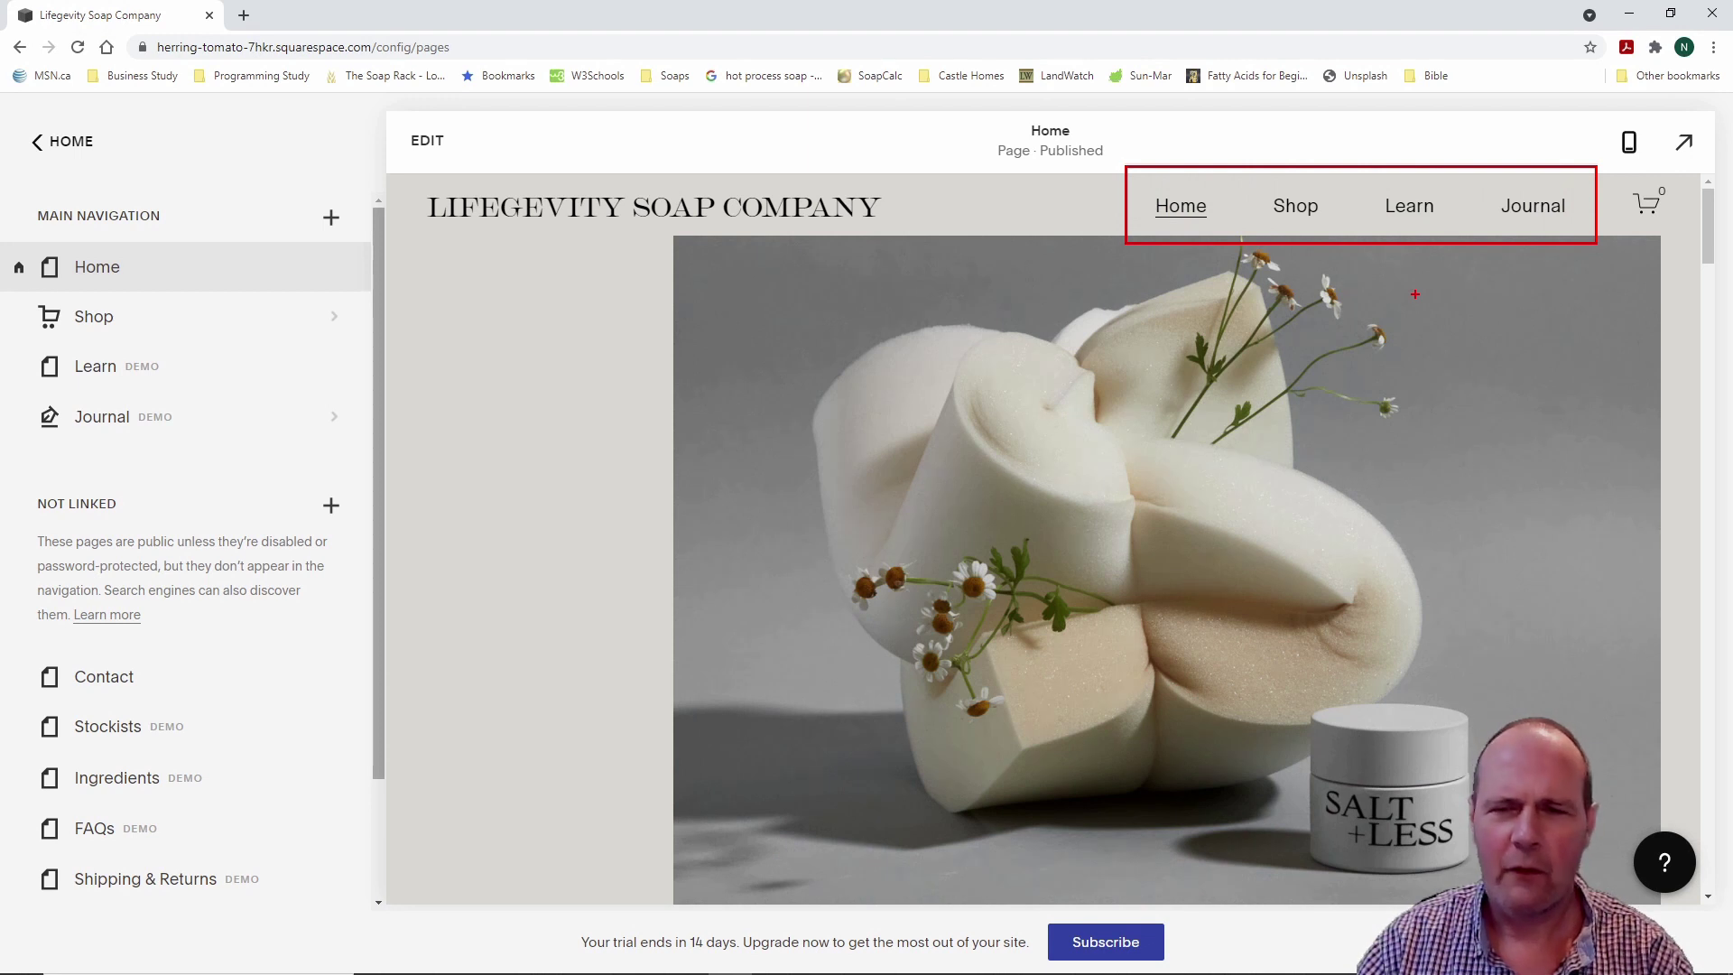
key(Escape)
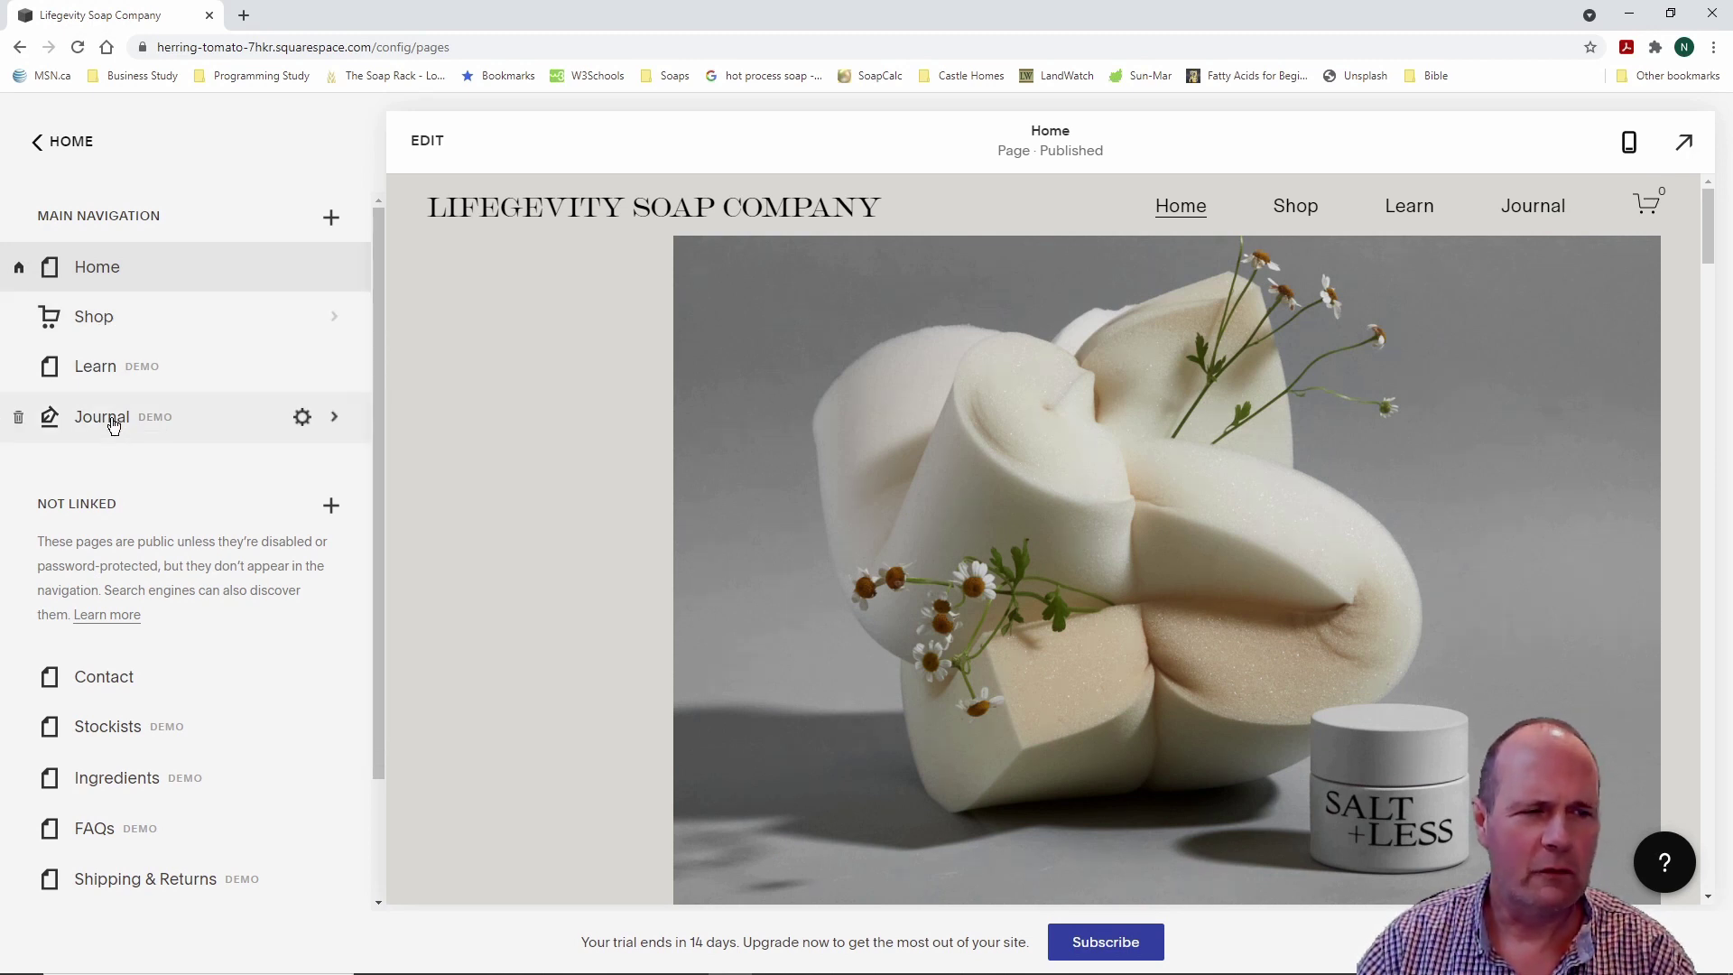
drag(113, 425, 138, 398)
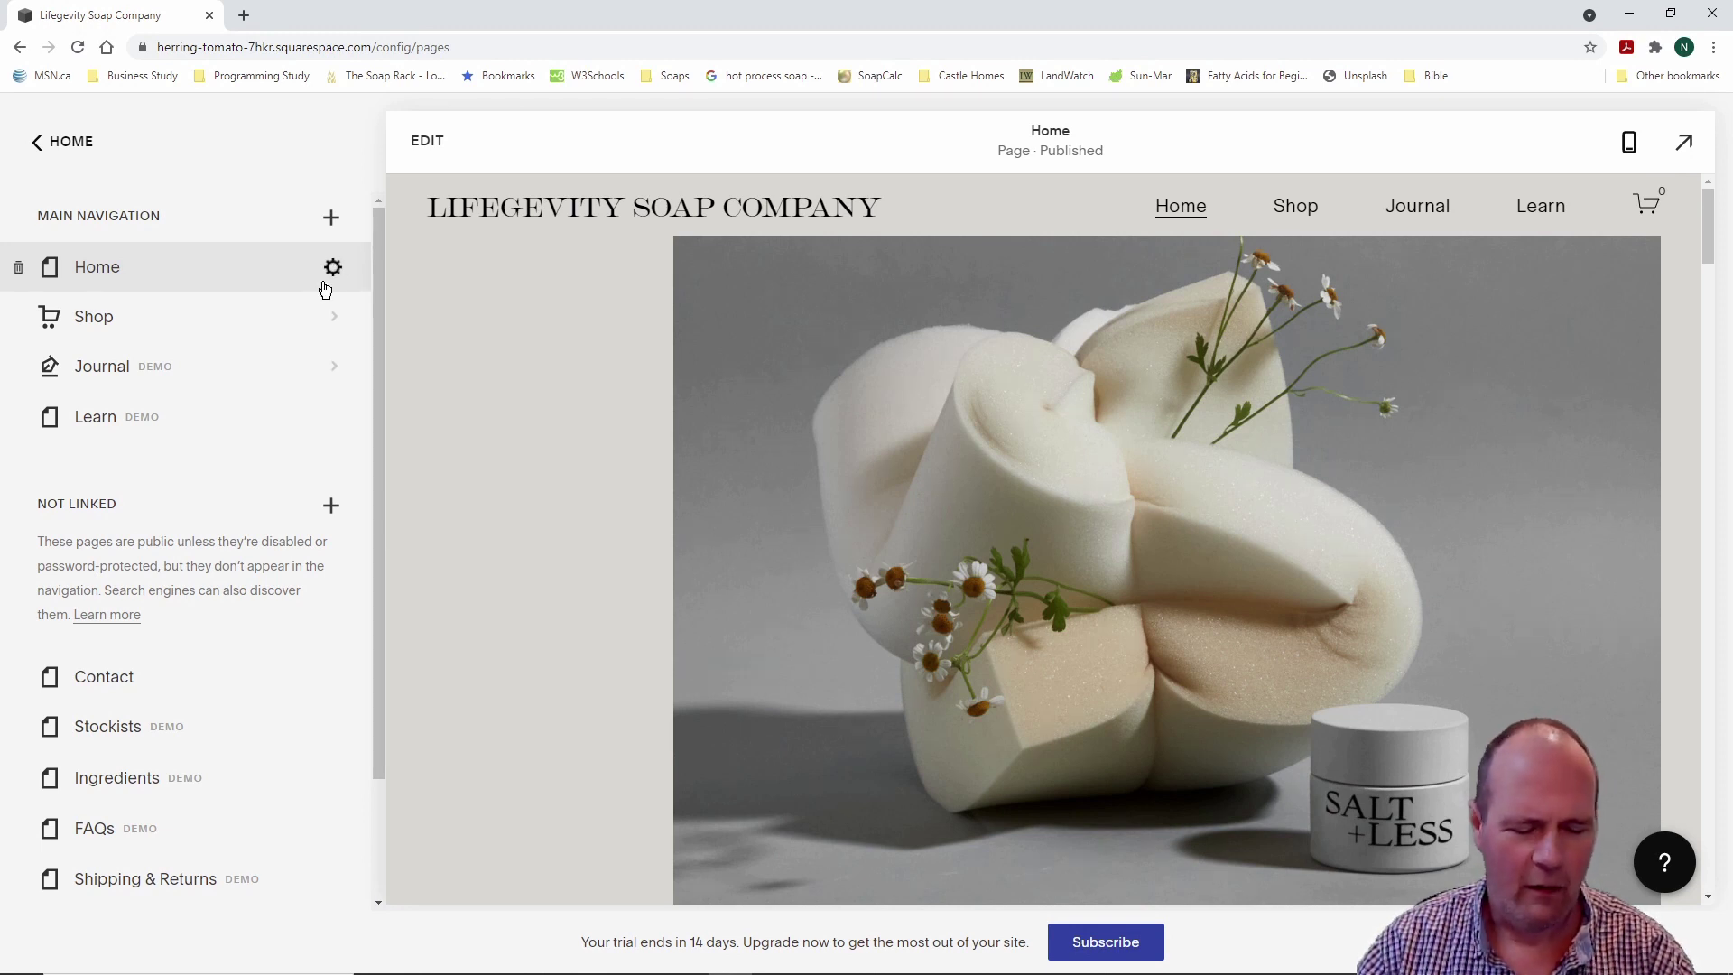
drag(315, 246, 369, 287)
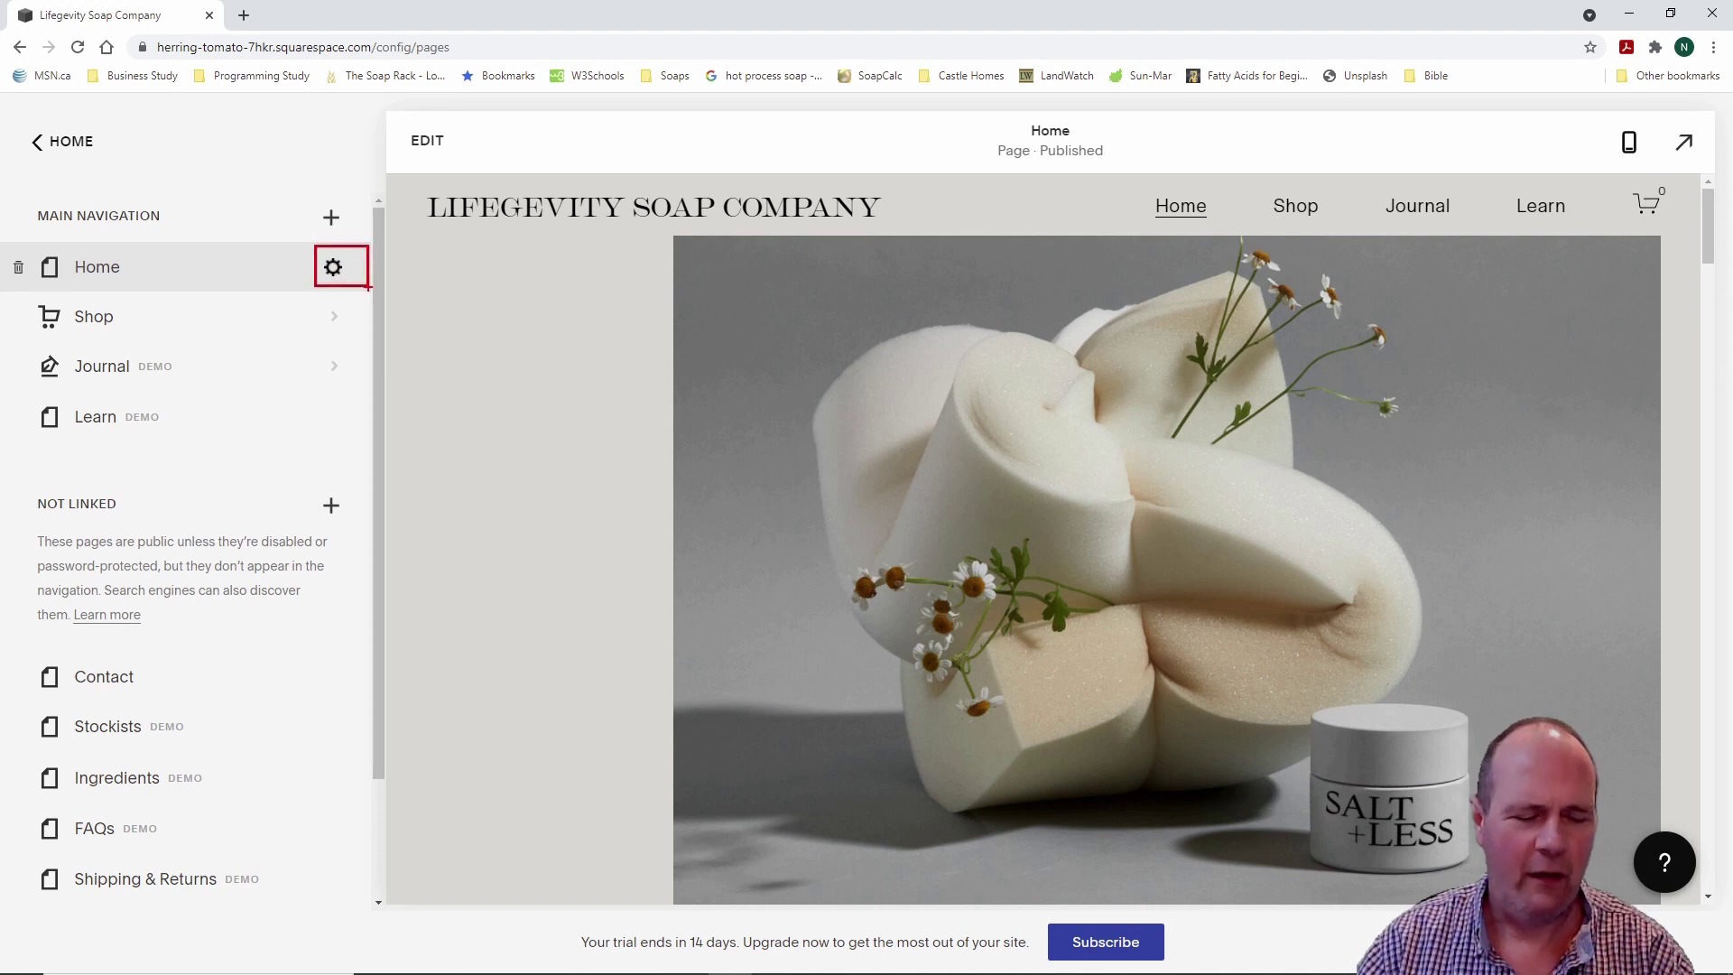
Step: Review the Home page's General and SEO settings, then close the settings panel
key(Escape)
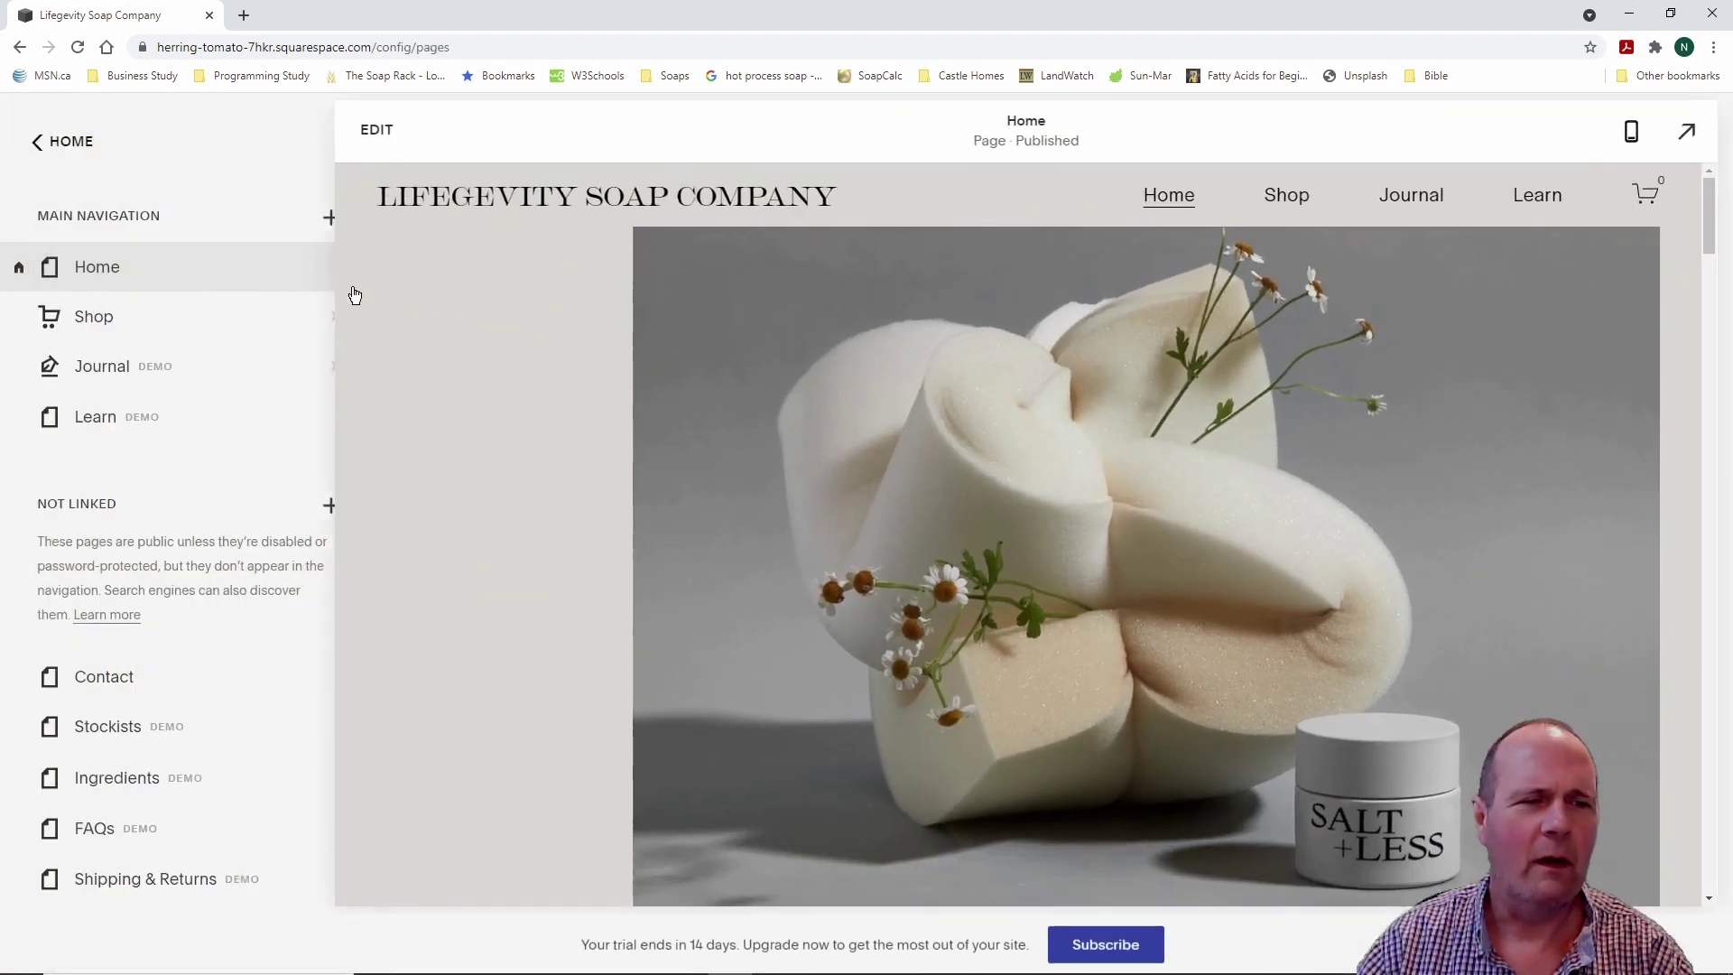
click(332, 269)
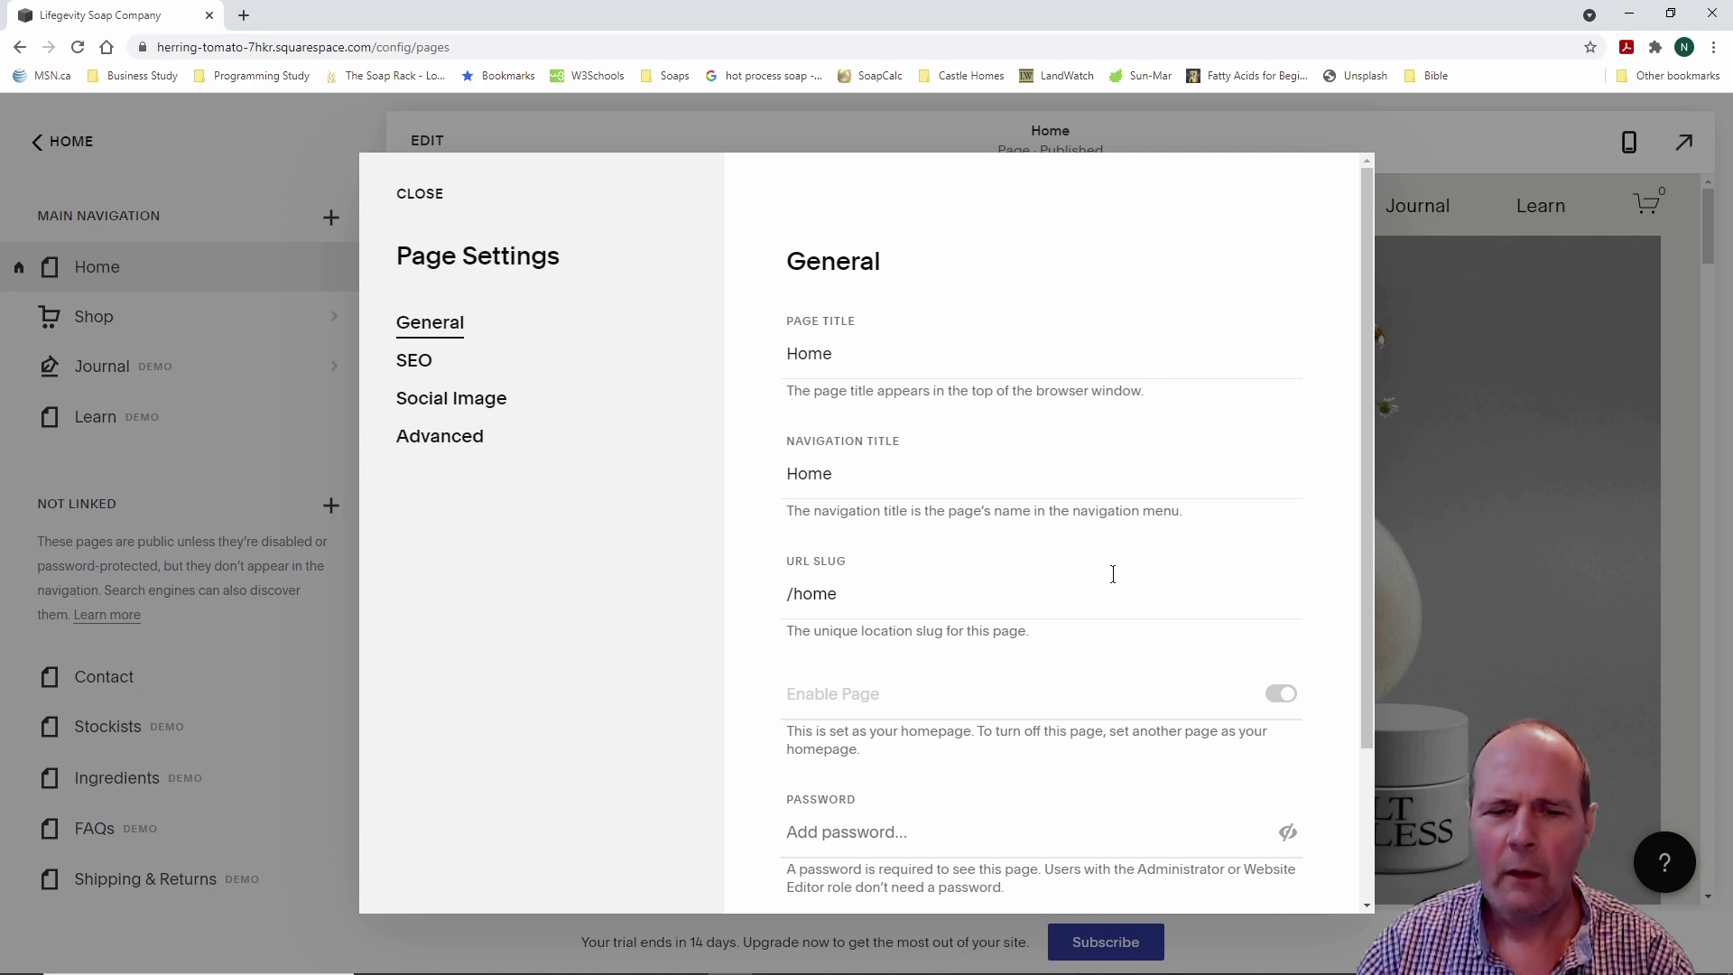
scroll(1113, 574, down, 2)
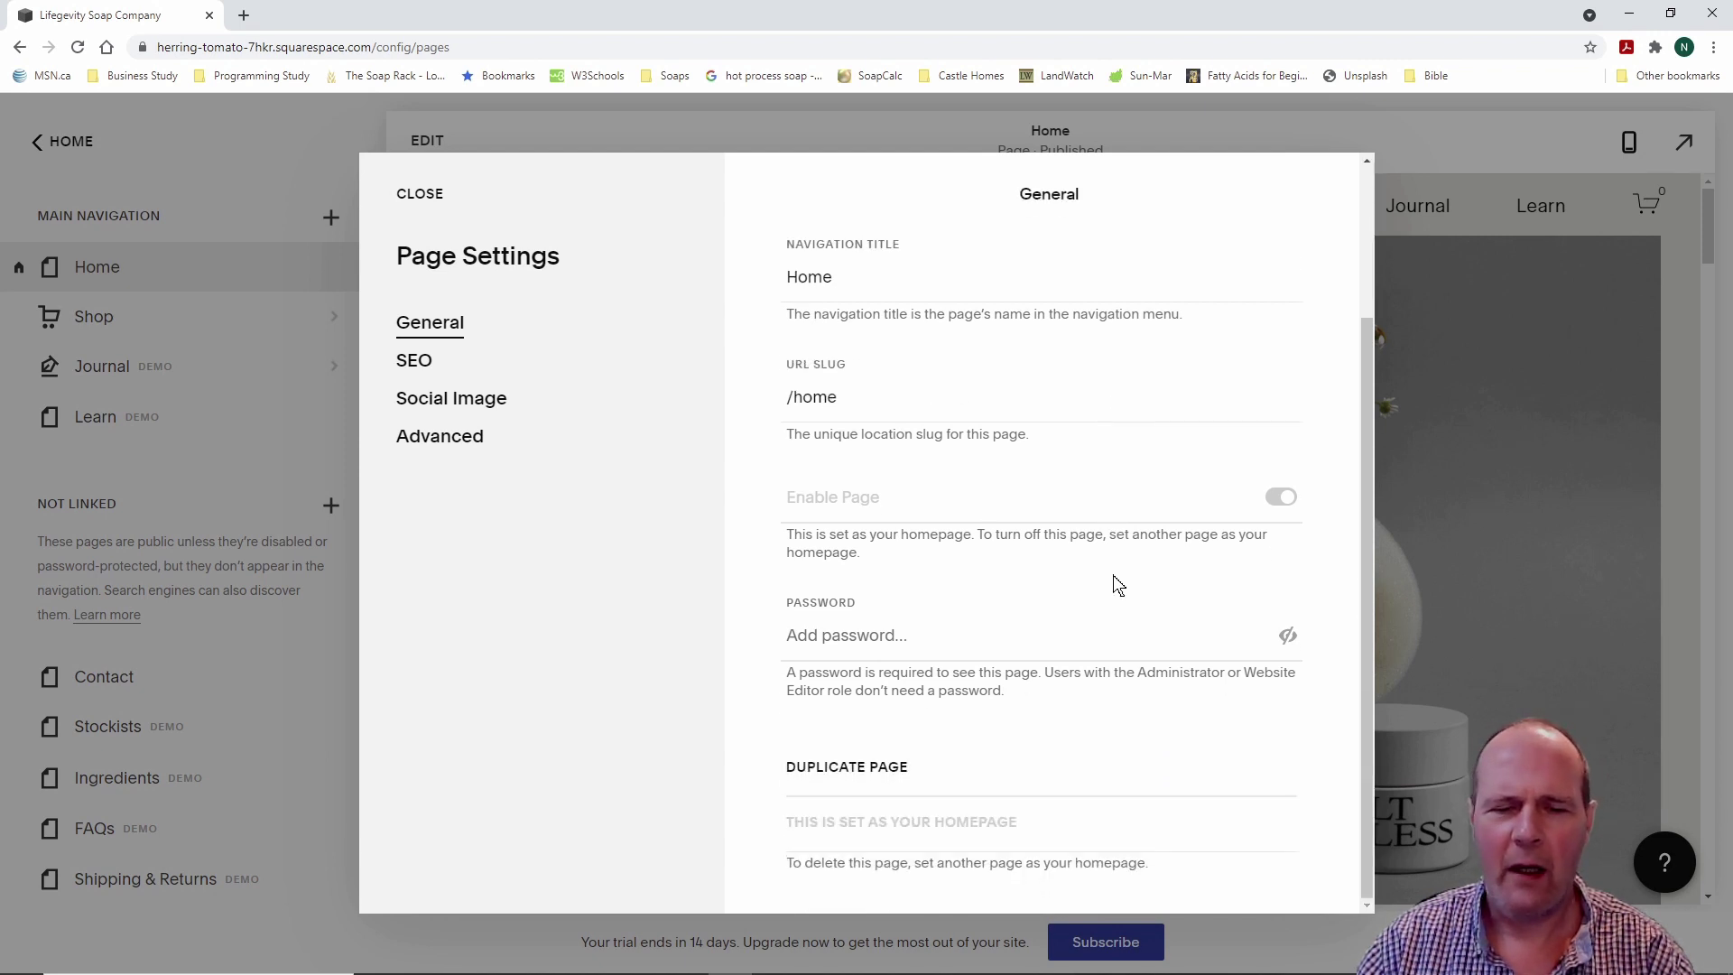
scroll(1116, 585, up, 2)
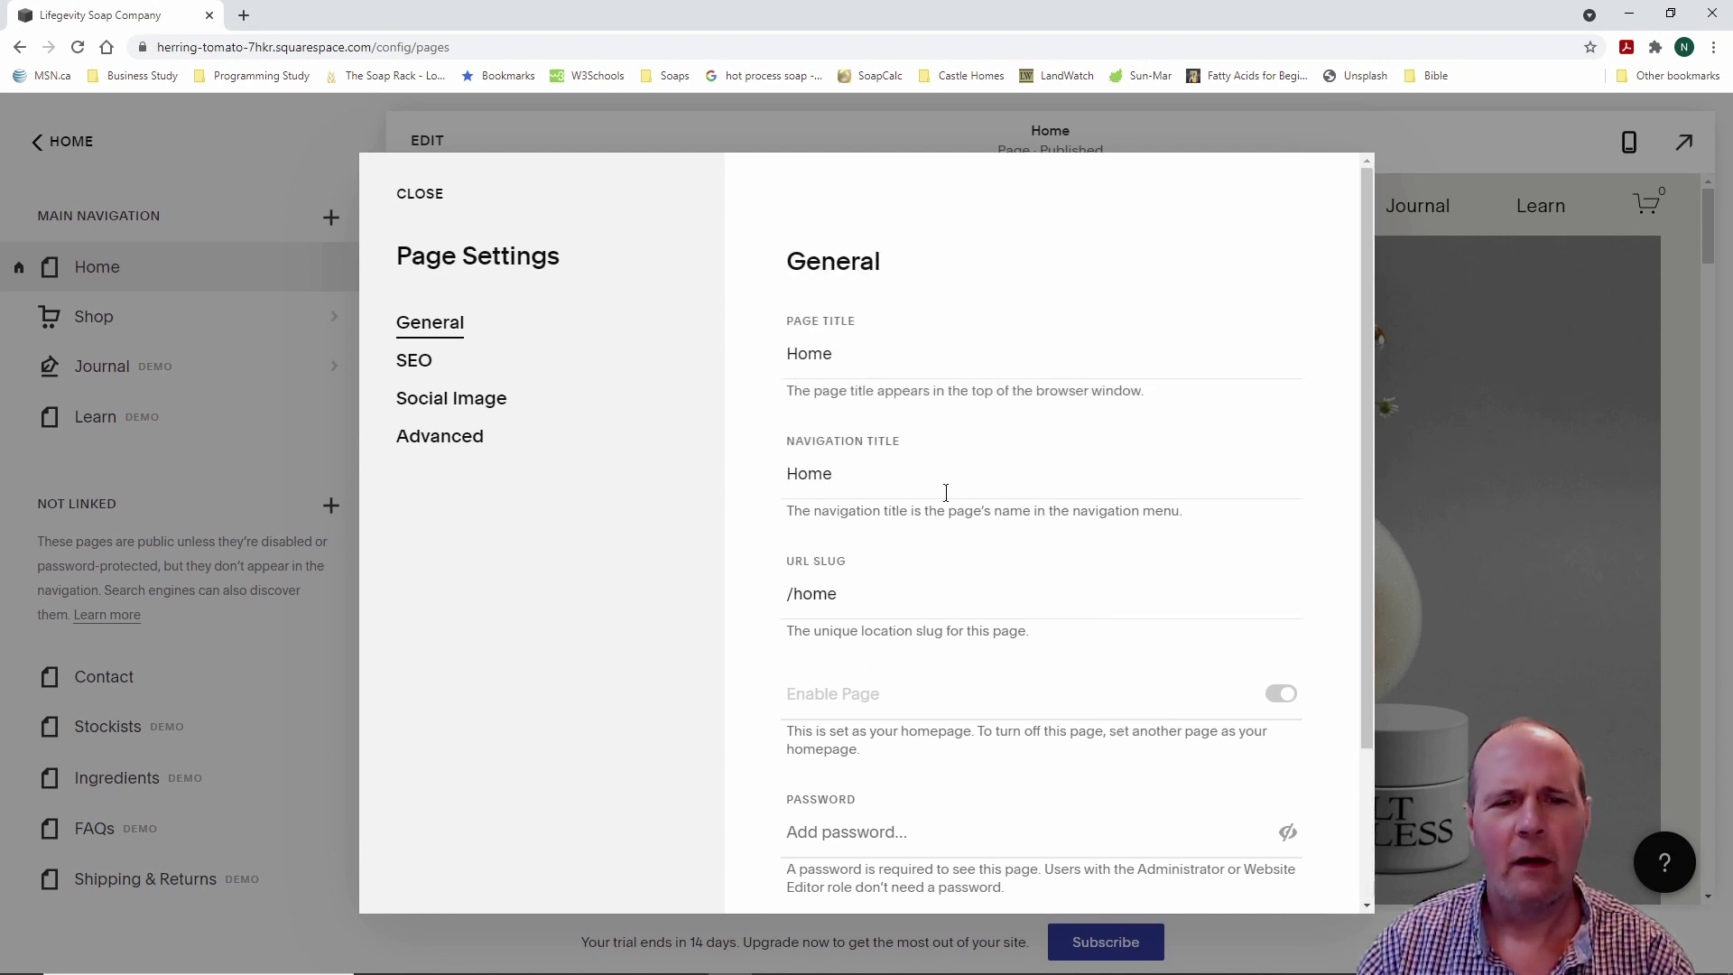
click(424, 370)
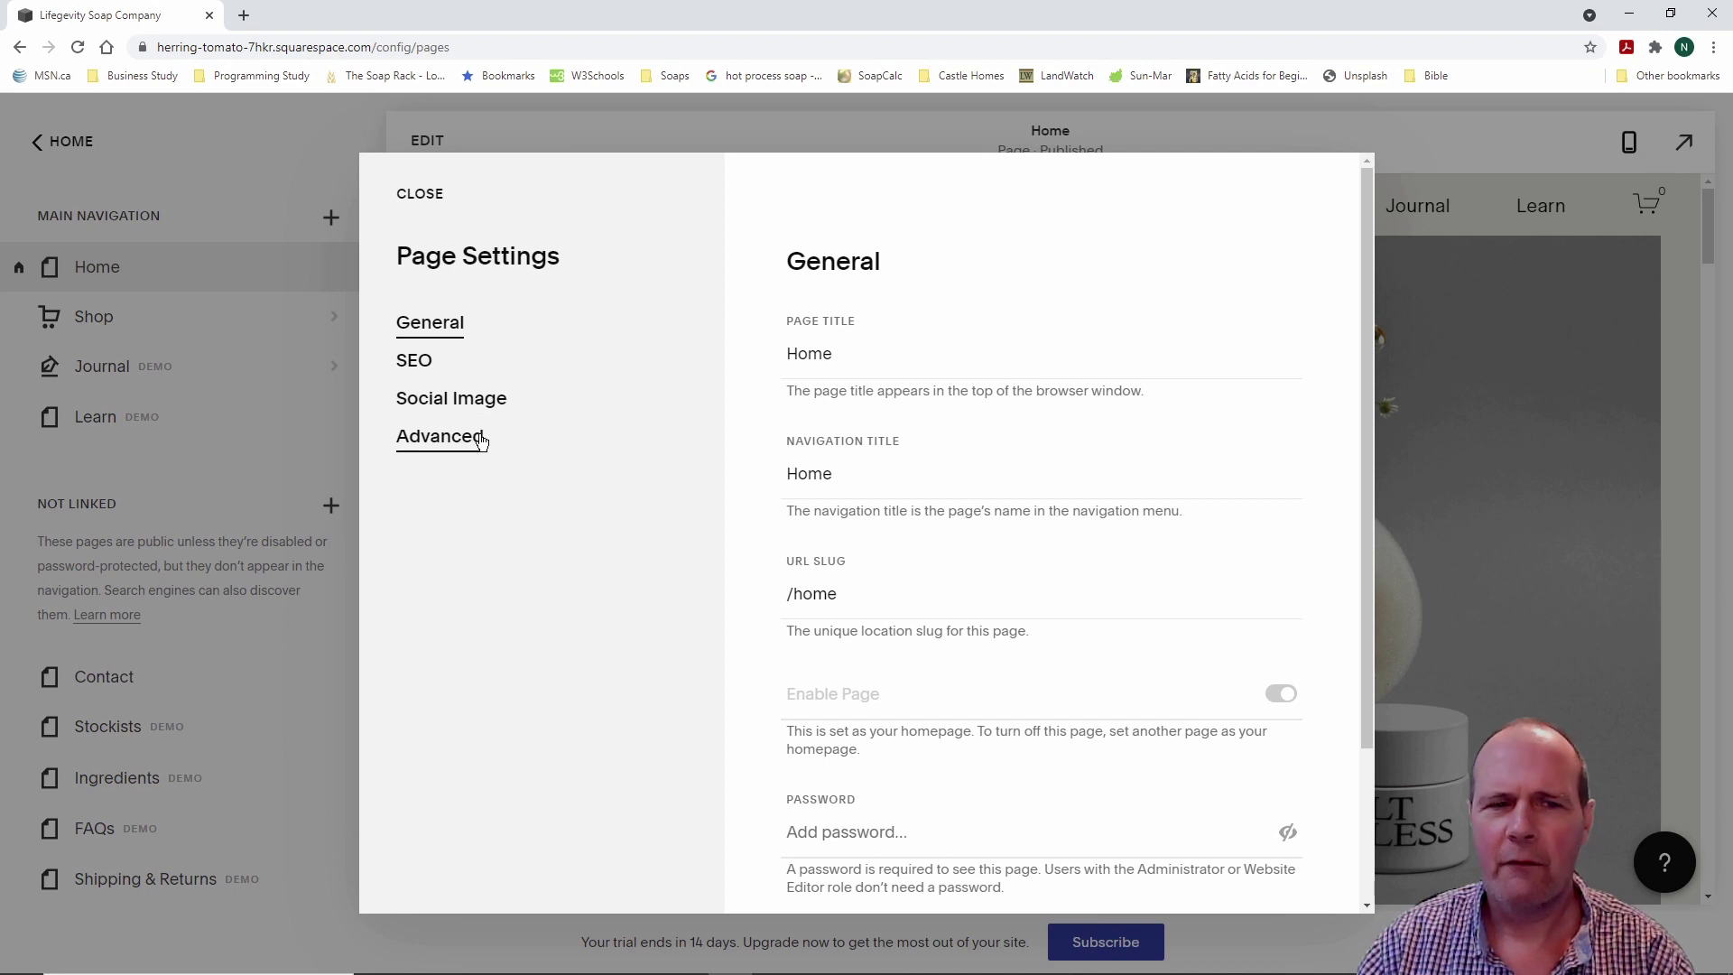
click(420, 195)
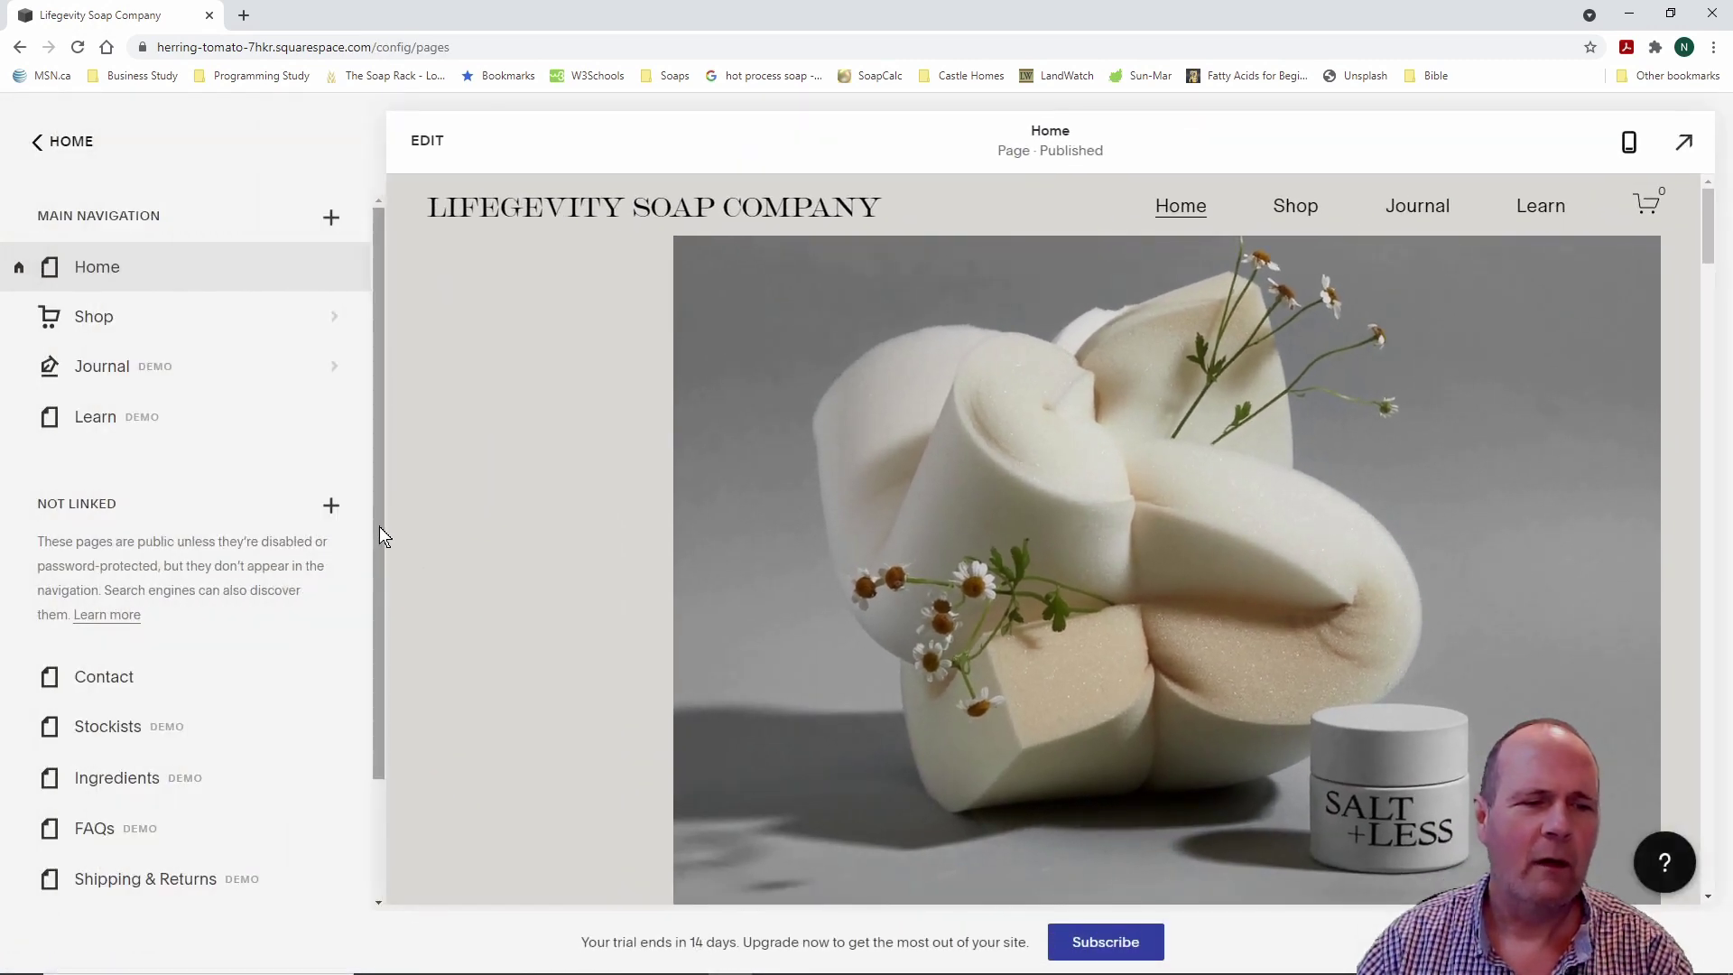
Step: Look at the new-page options, then go back from the pages list to the main dashboard menu
mouse_move(380, 529)
mouse_down()
mouse_move(395, 700)
mouse_move(381, 559)
mouse_up()
click(330, 468)
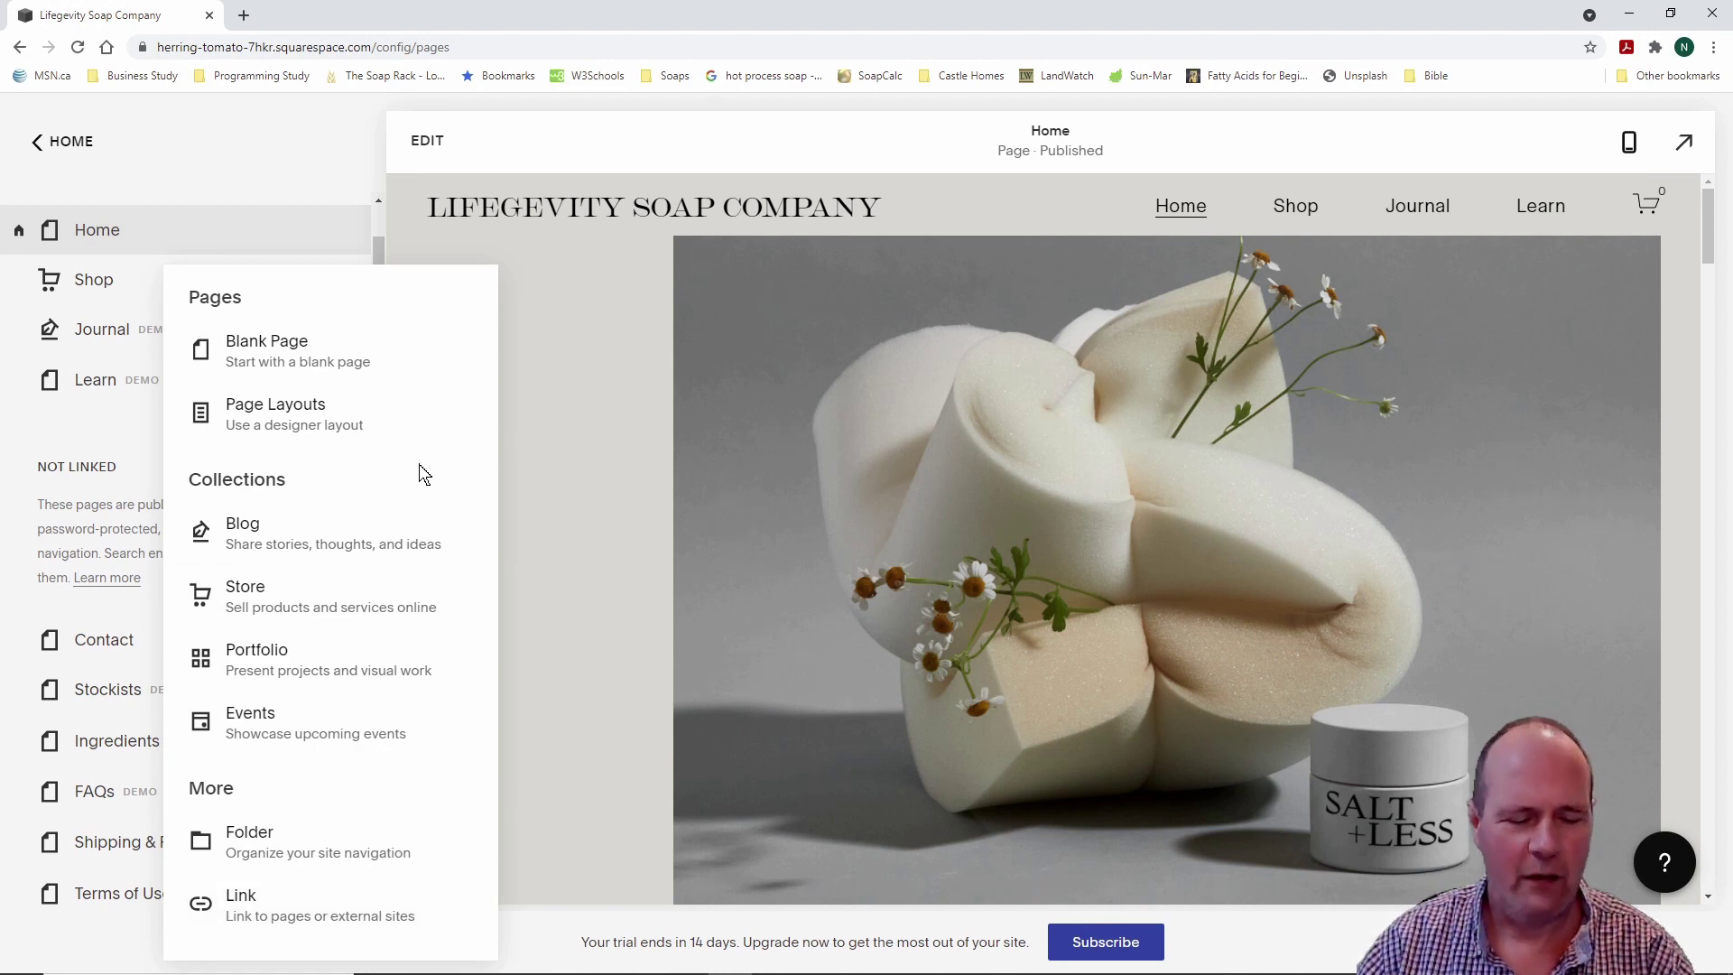
key(Escape)
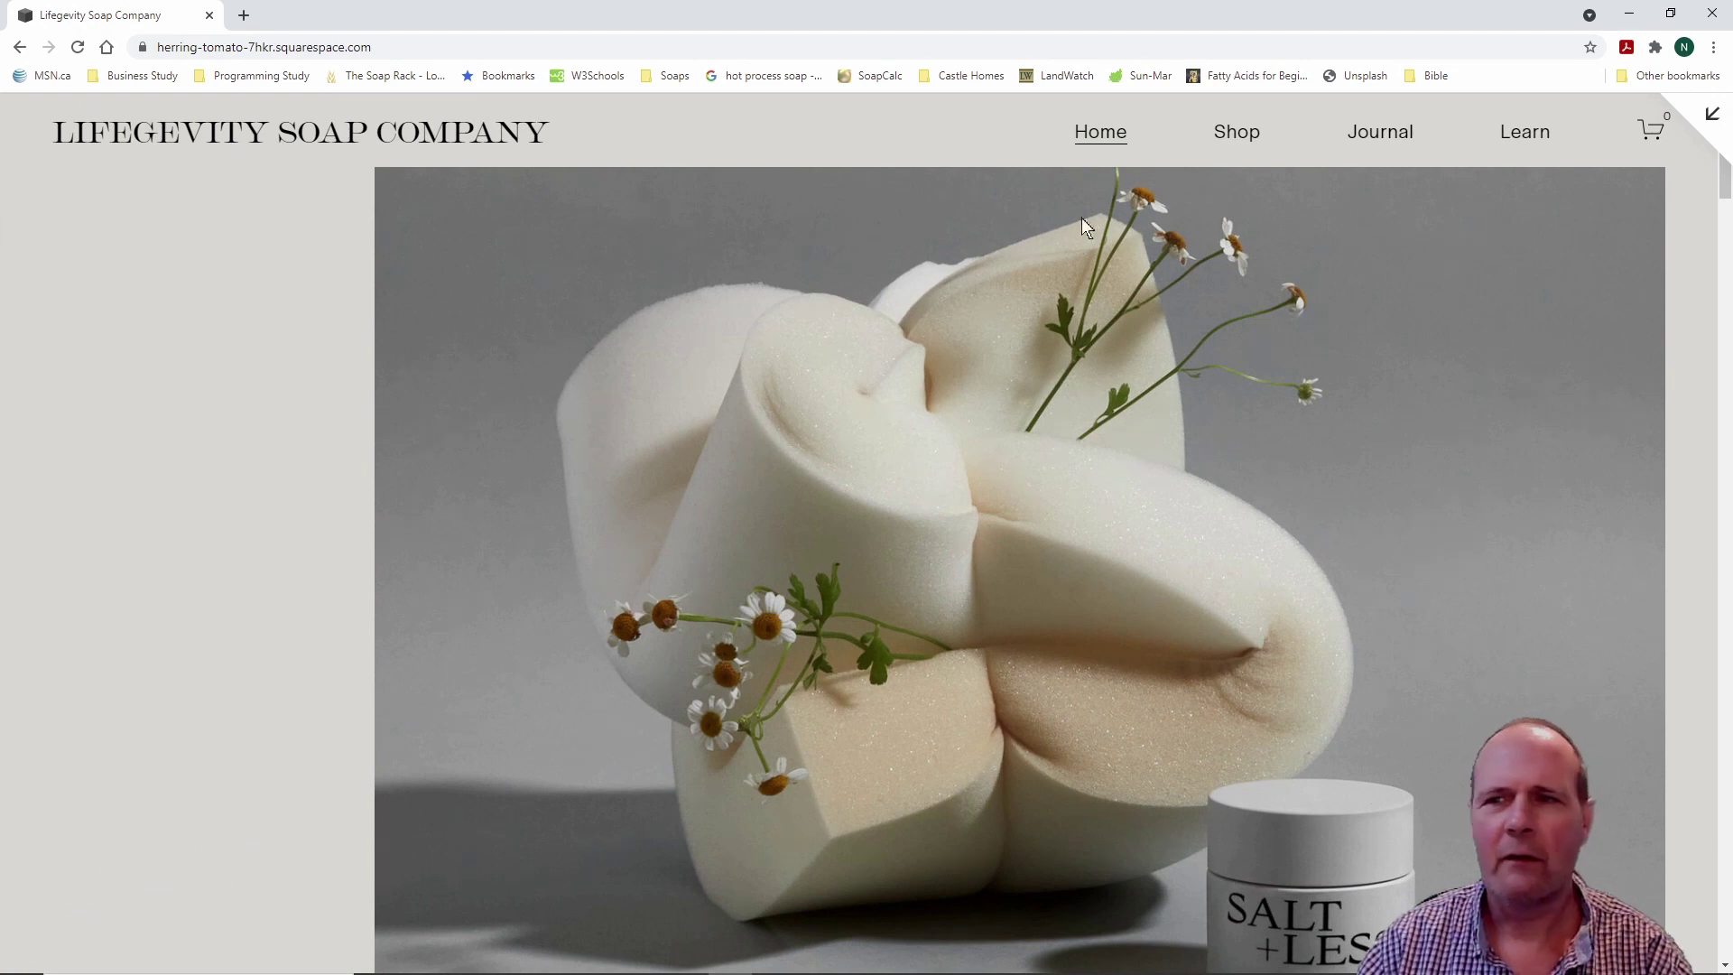
key(Escape)
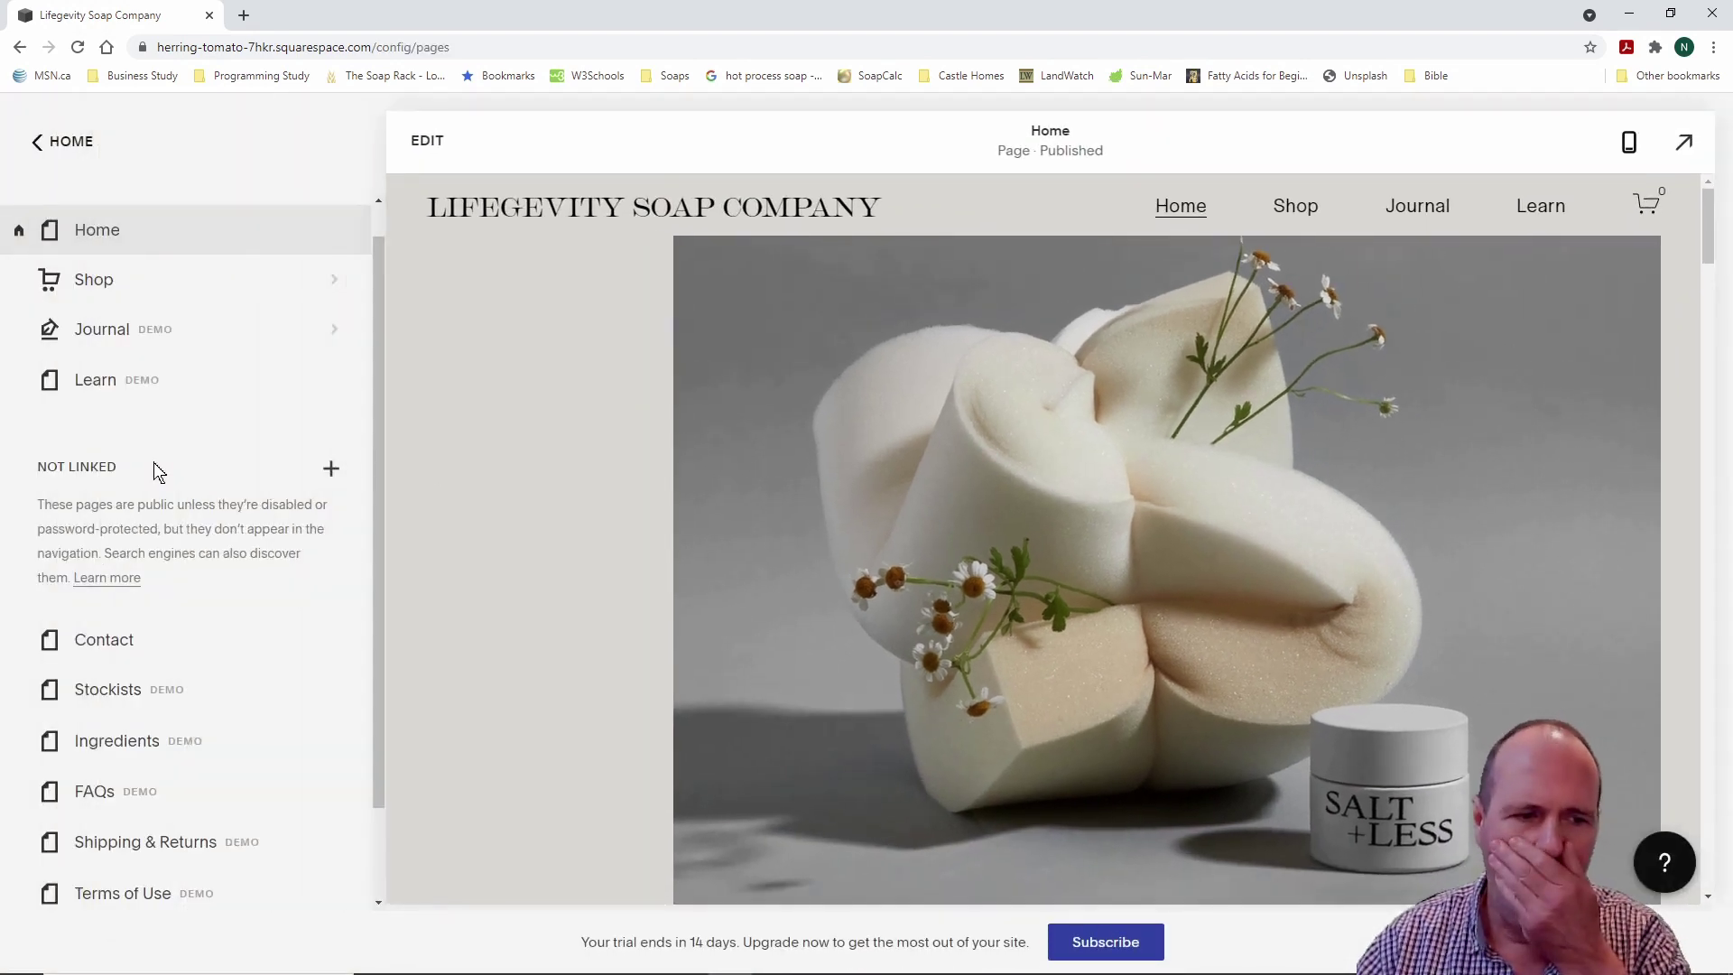
click(30, 142)
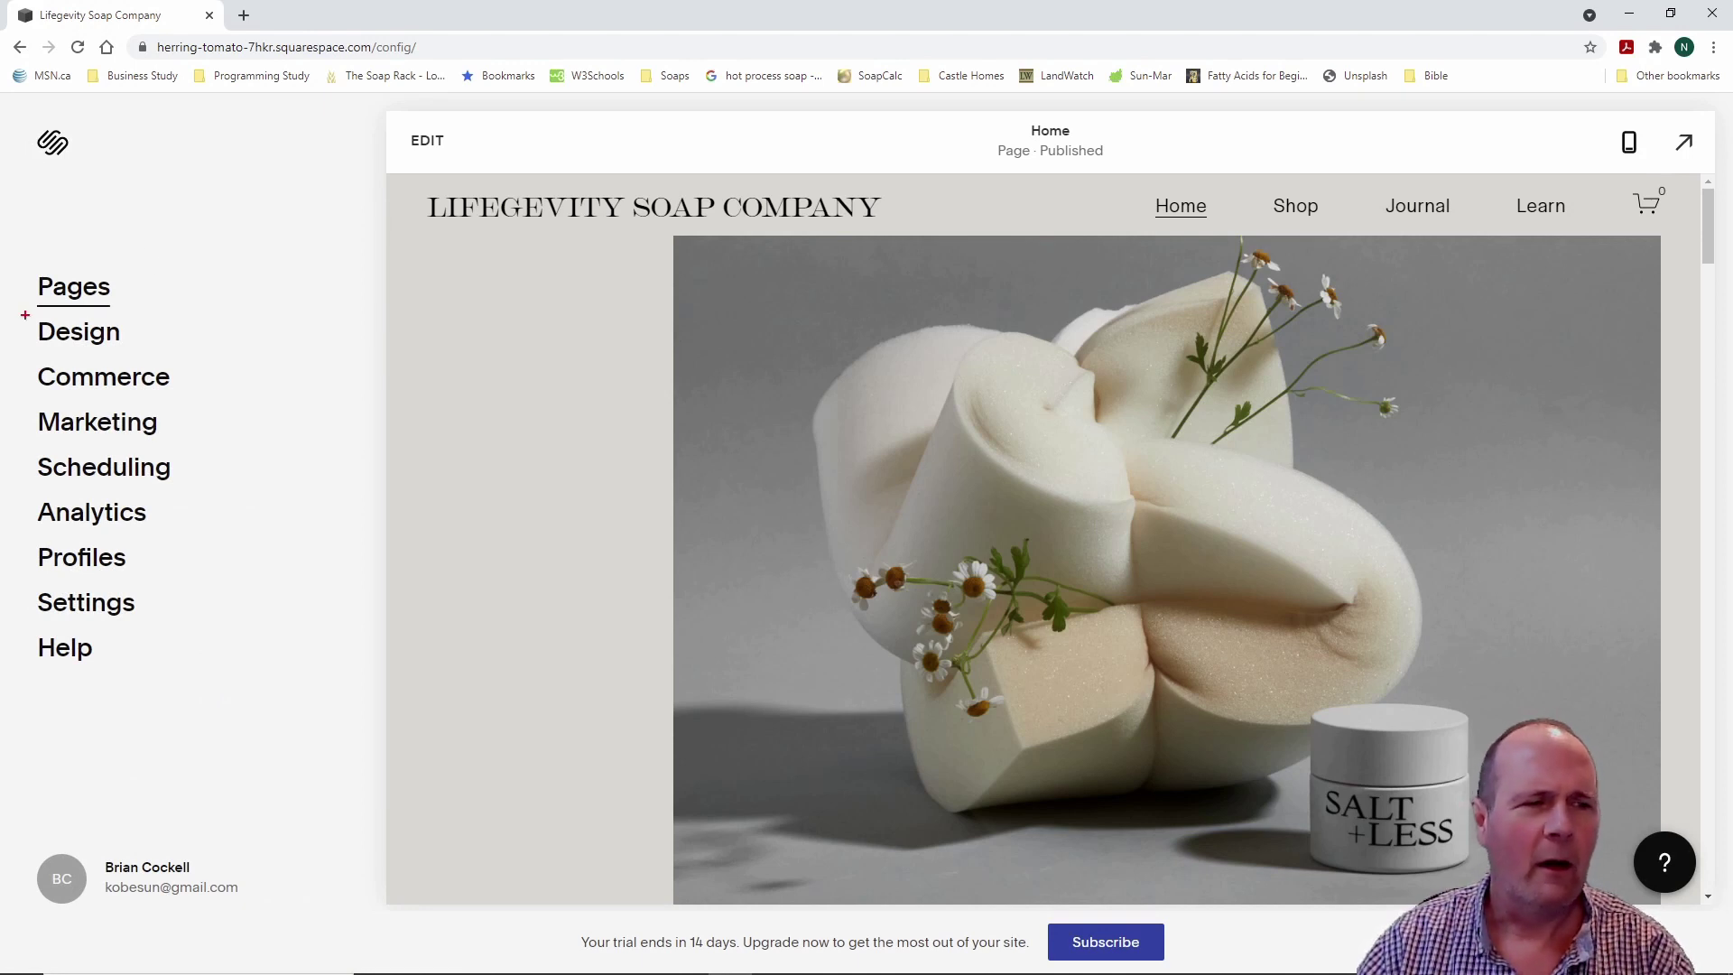
Step: Open Design's Site Styles, dismiss its introduction, then close it to return to the Design list
click(109, 348)
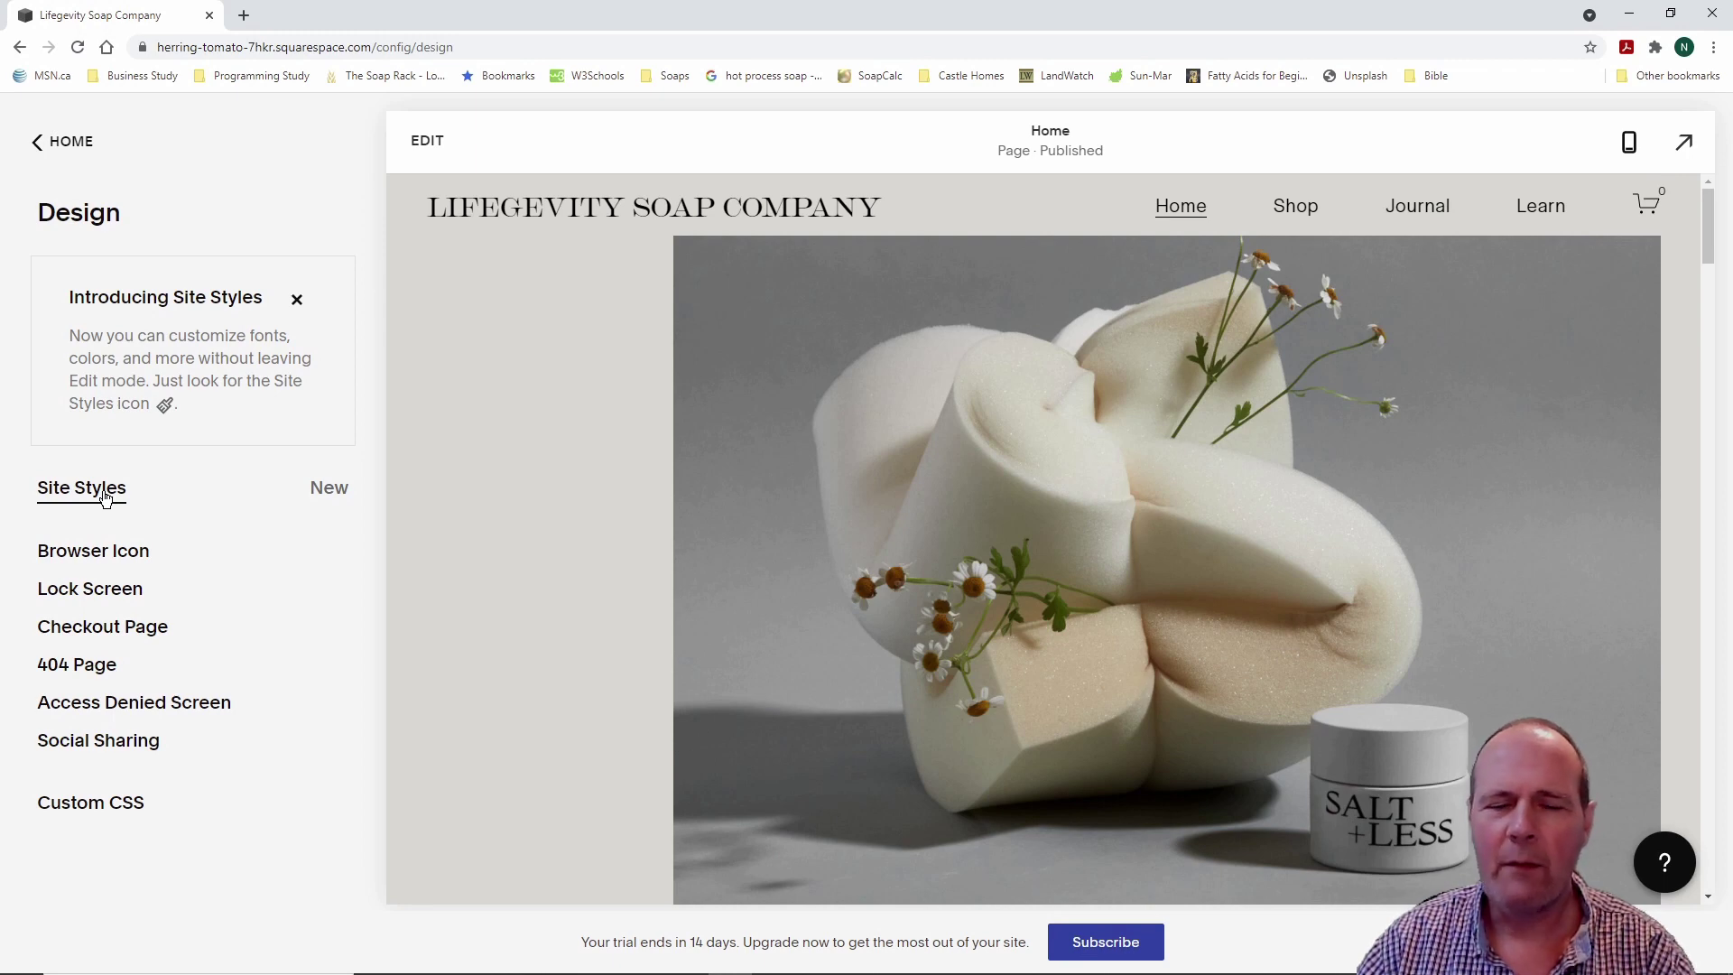
click(105, 497)
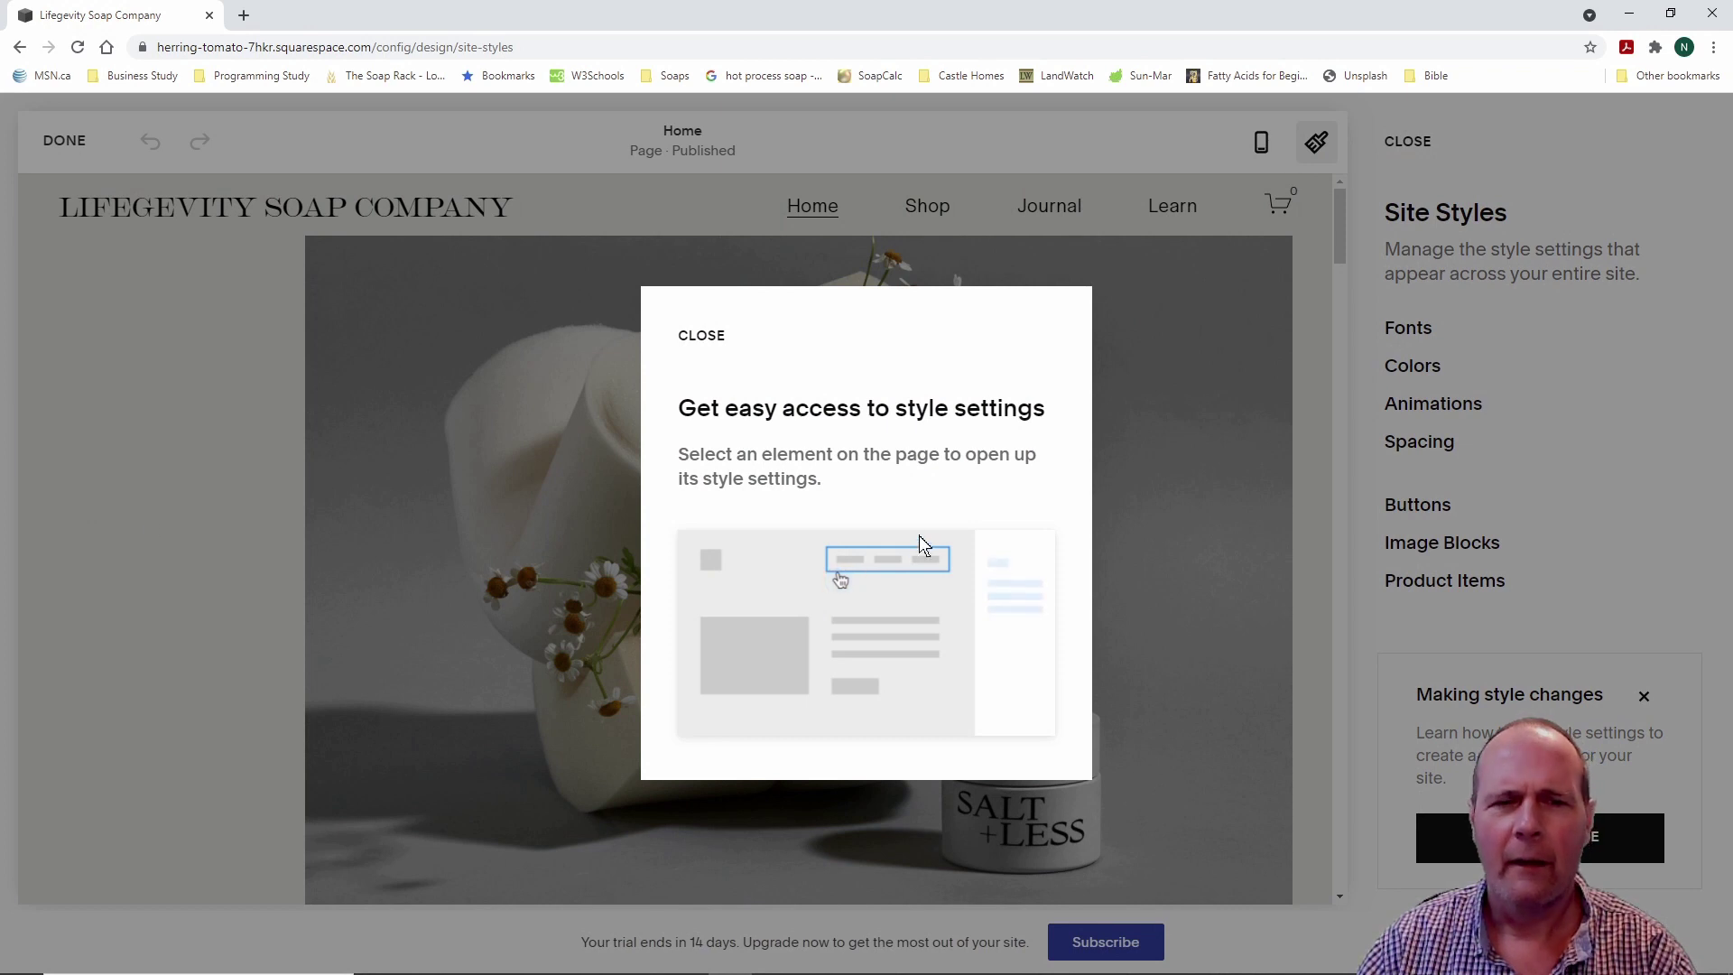
click(704, 340)
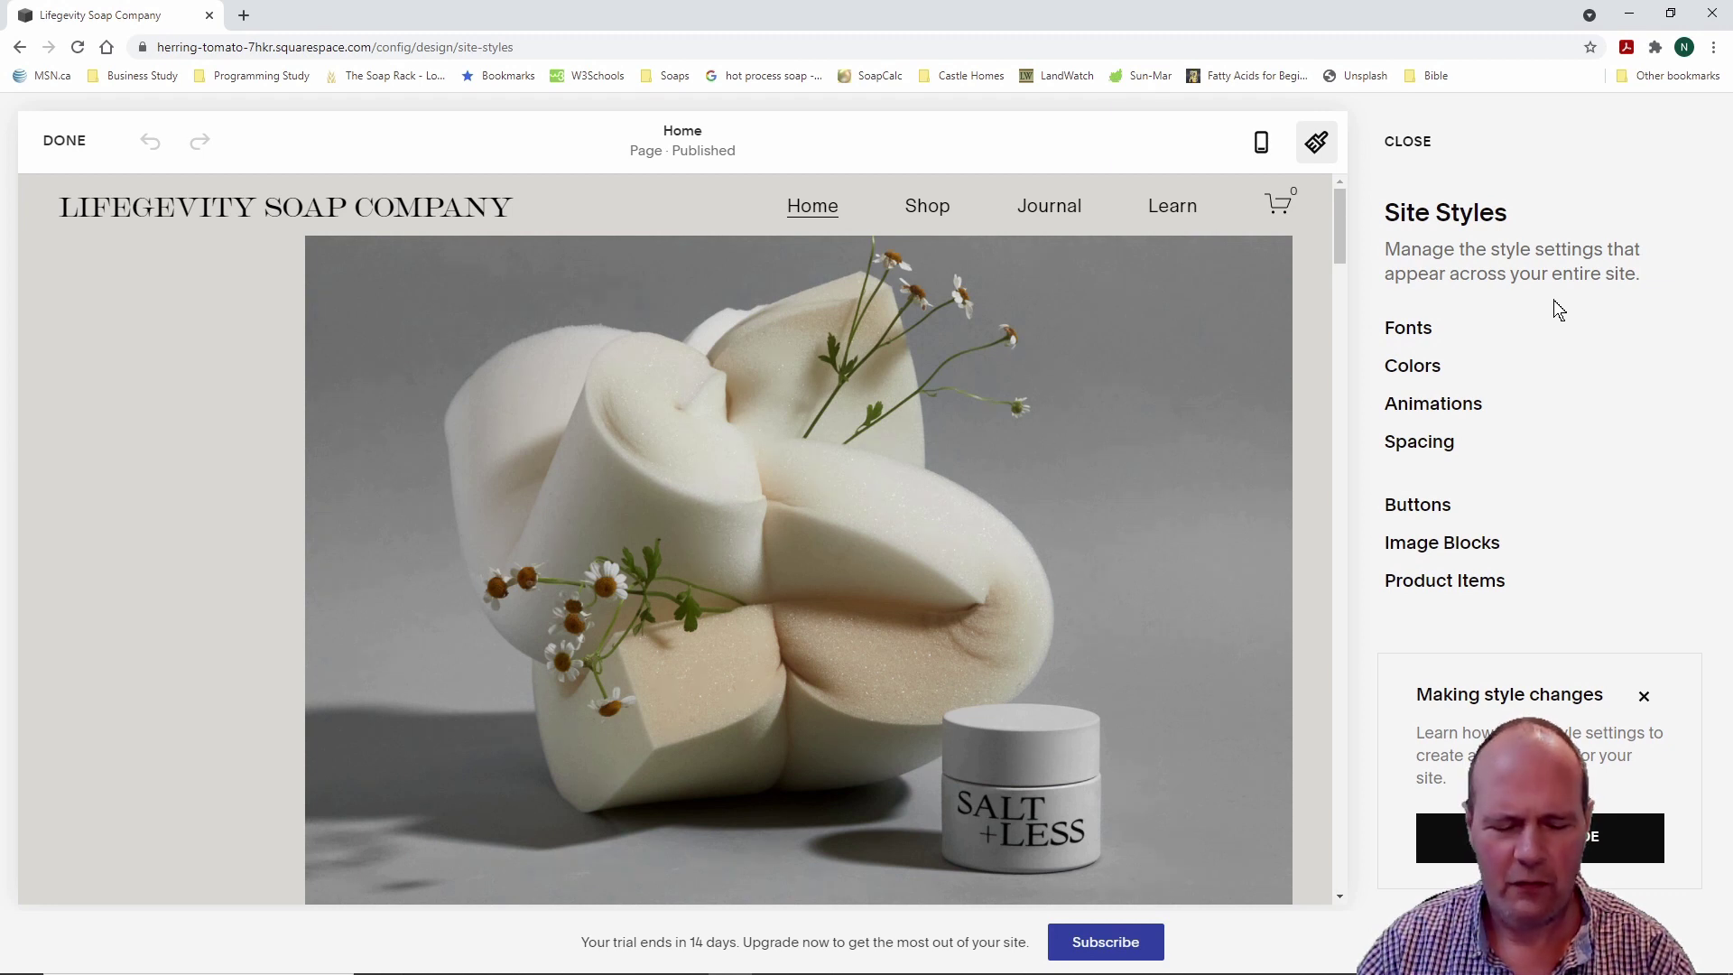
drag(1371, 287, 1577, 628)
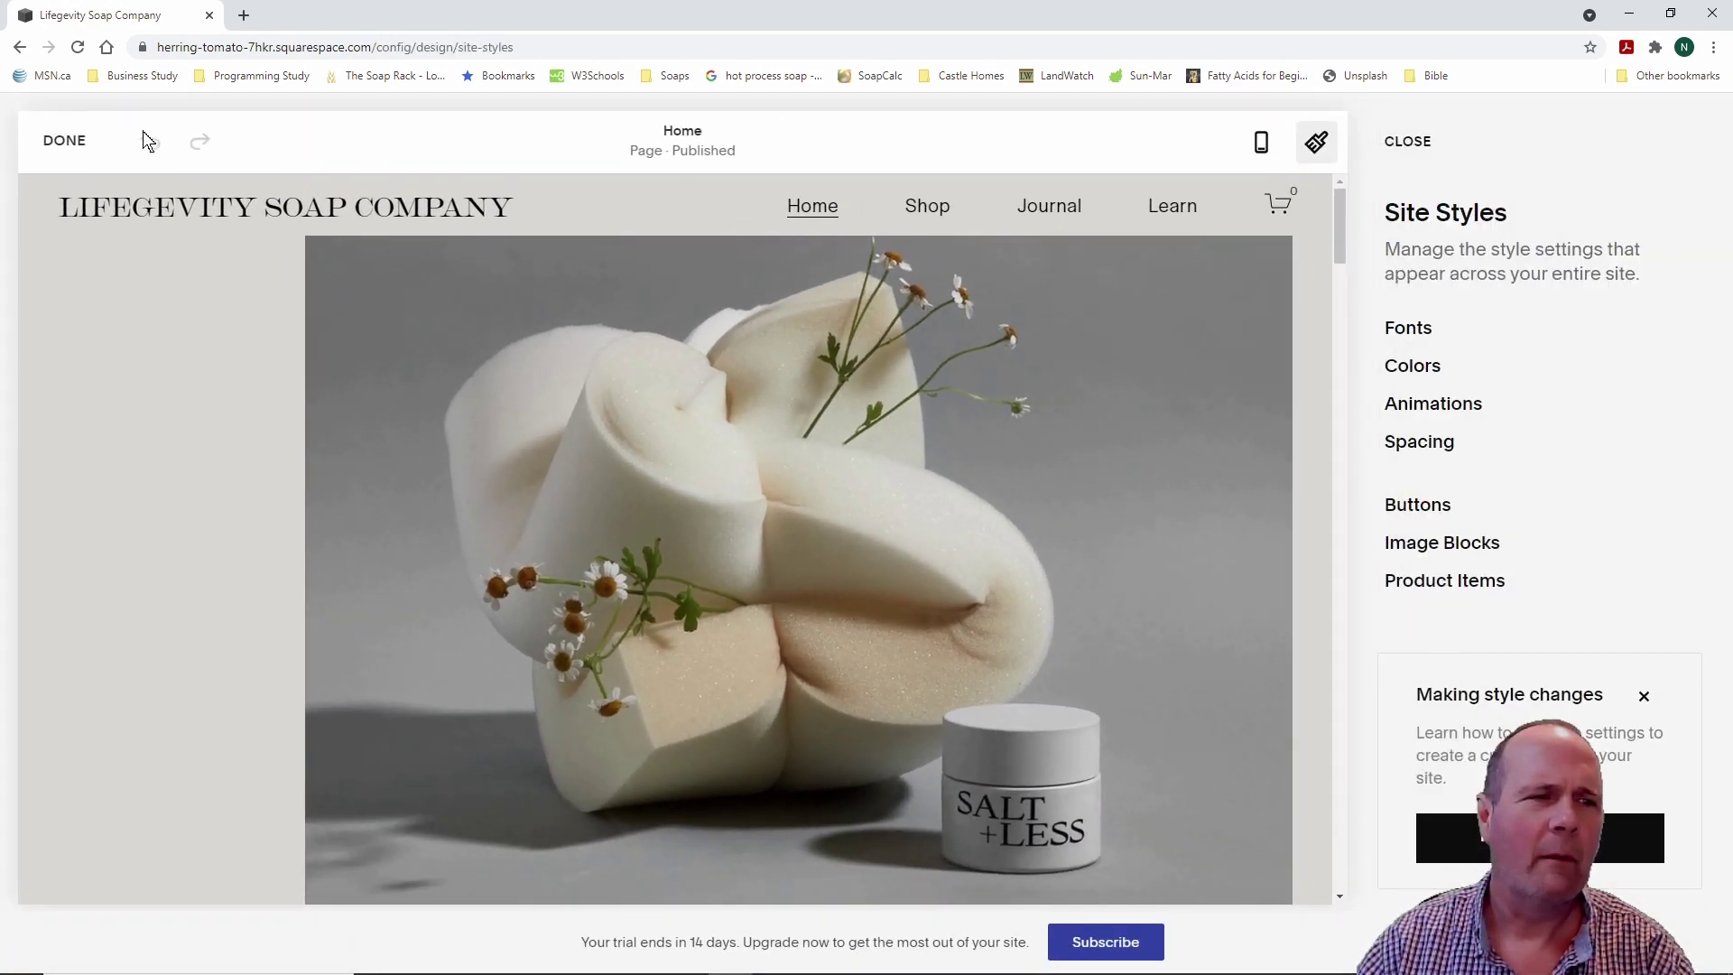
click(64, 138)
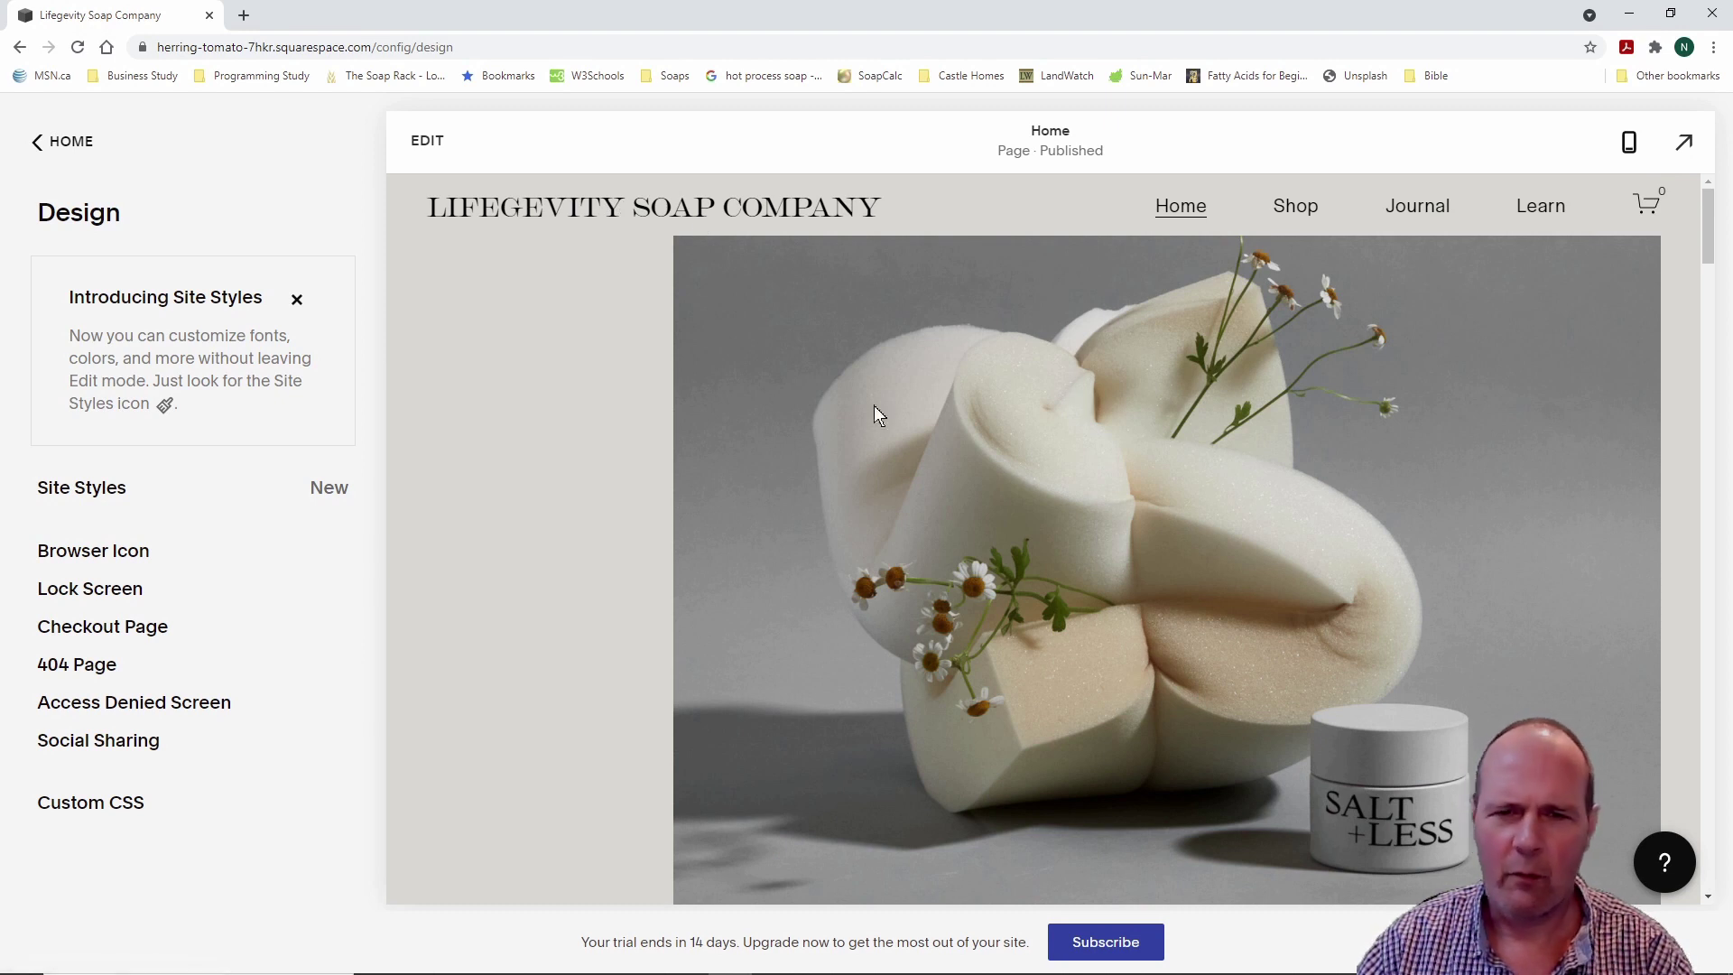
click(1299, 206)
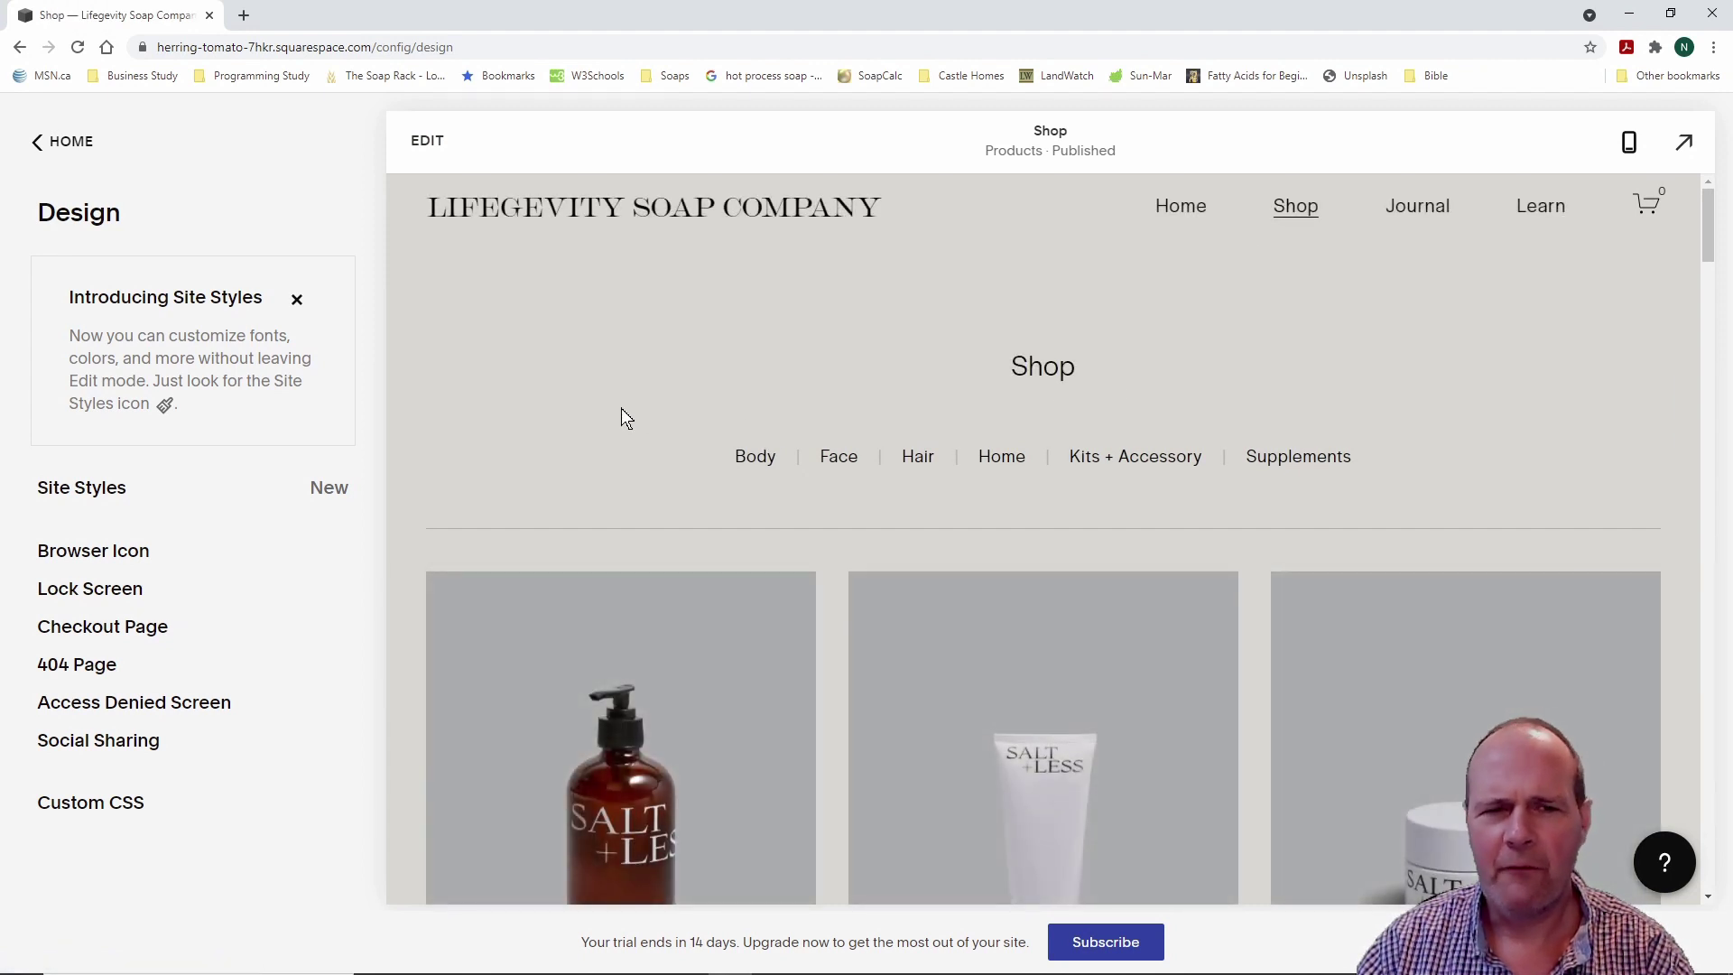
scroll(622, 410, down, 5)
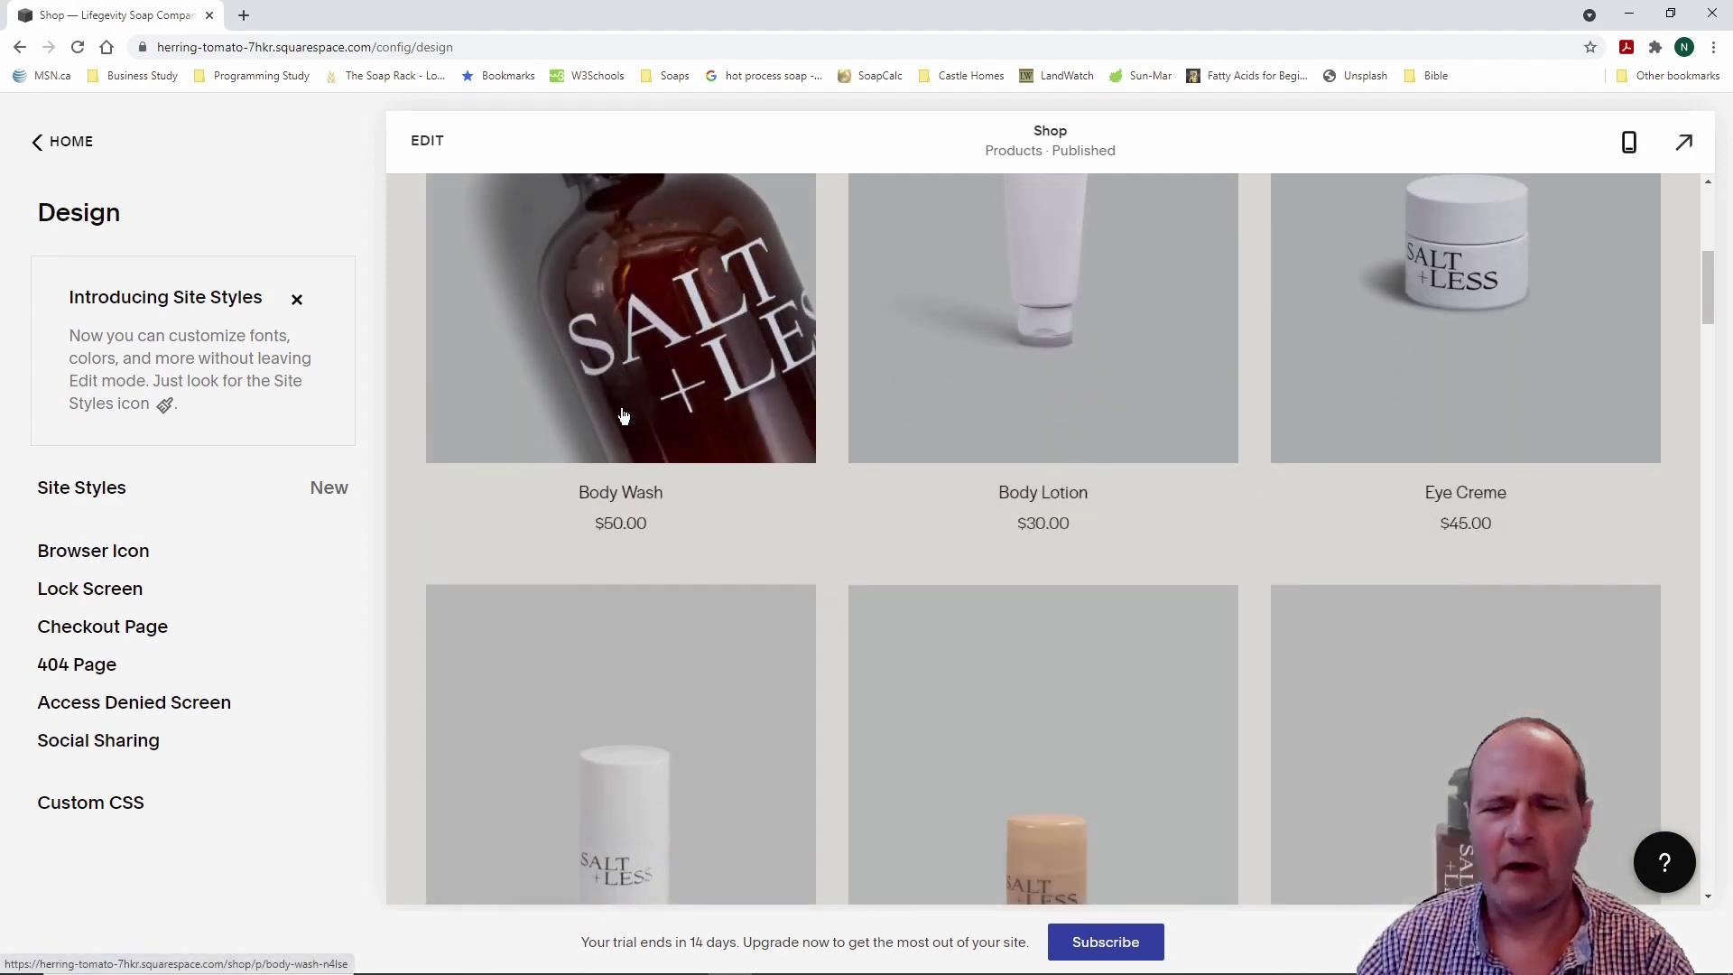
scroll(622, 415, down, 6)
scroll(623, 416, up, 4)
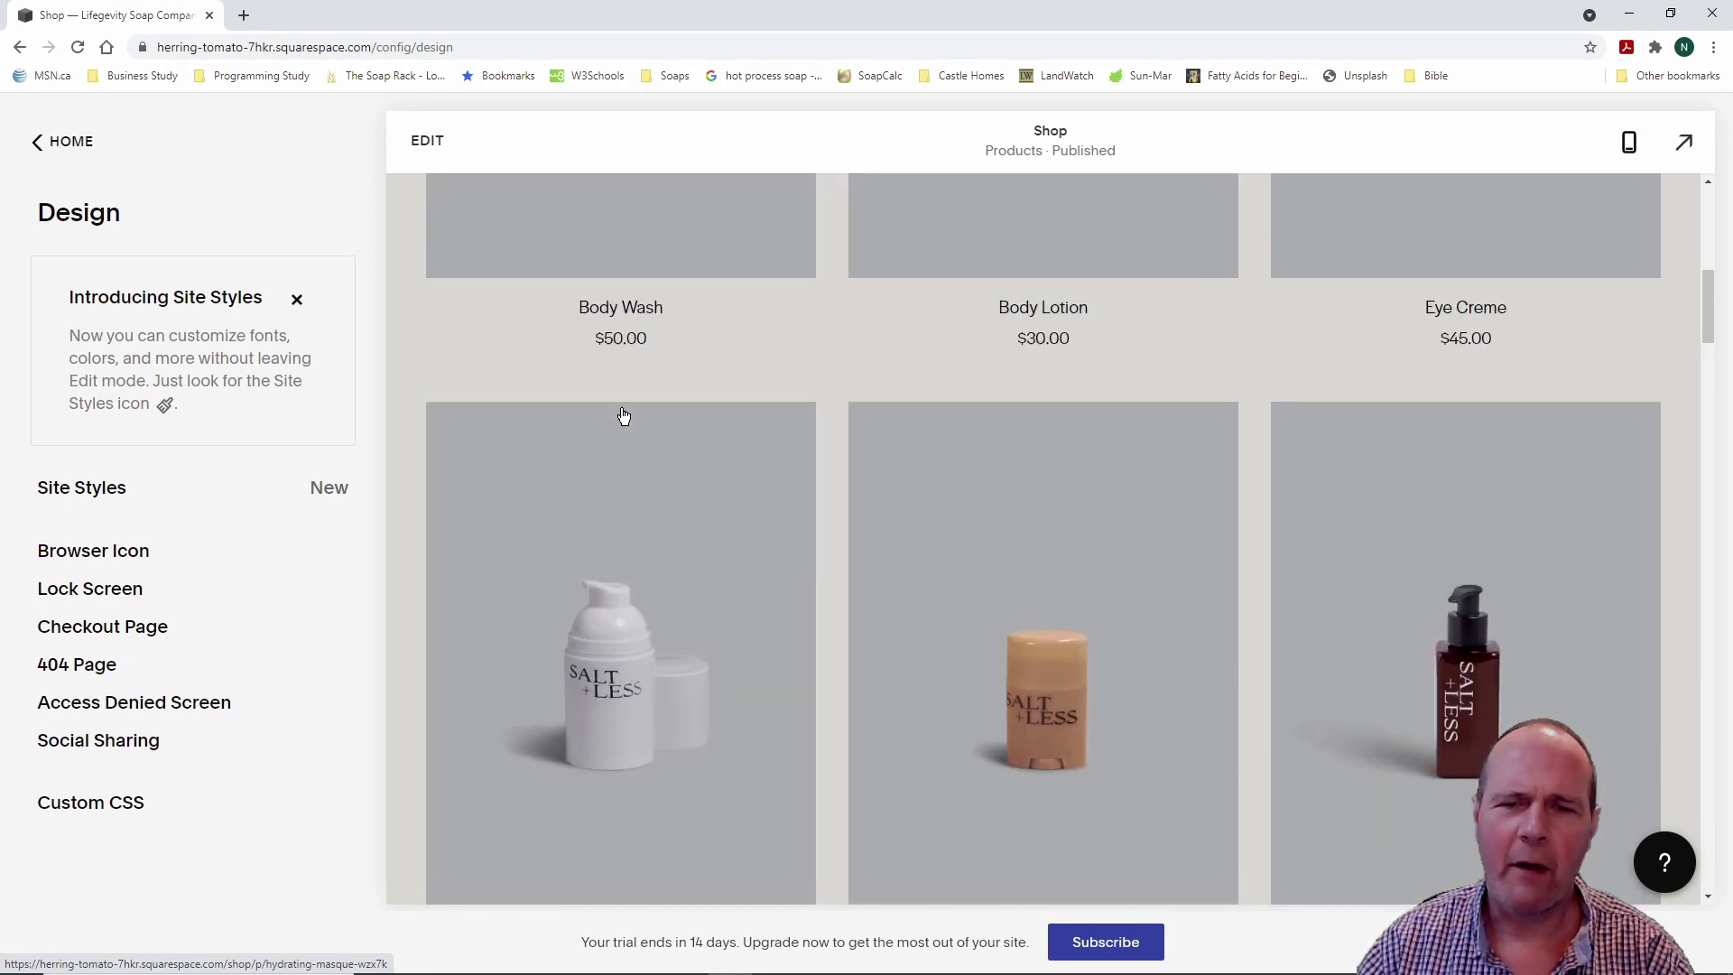
scroll(623, 415, up, 8)
click(1315, 183)
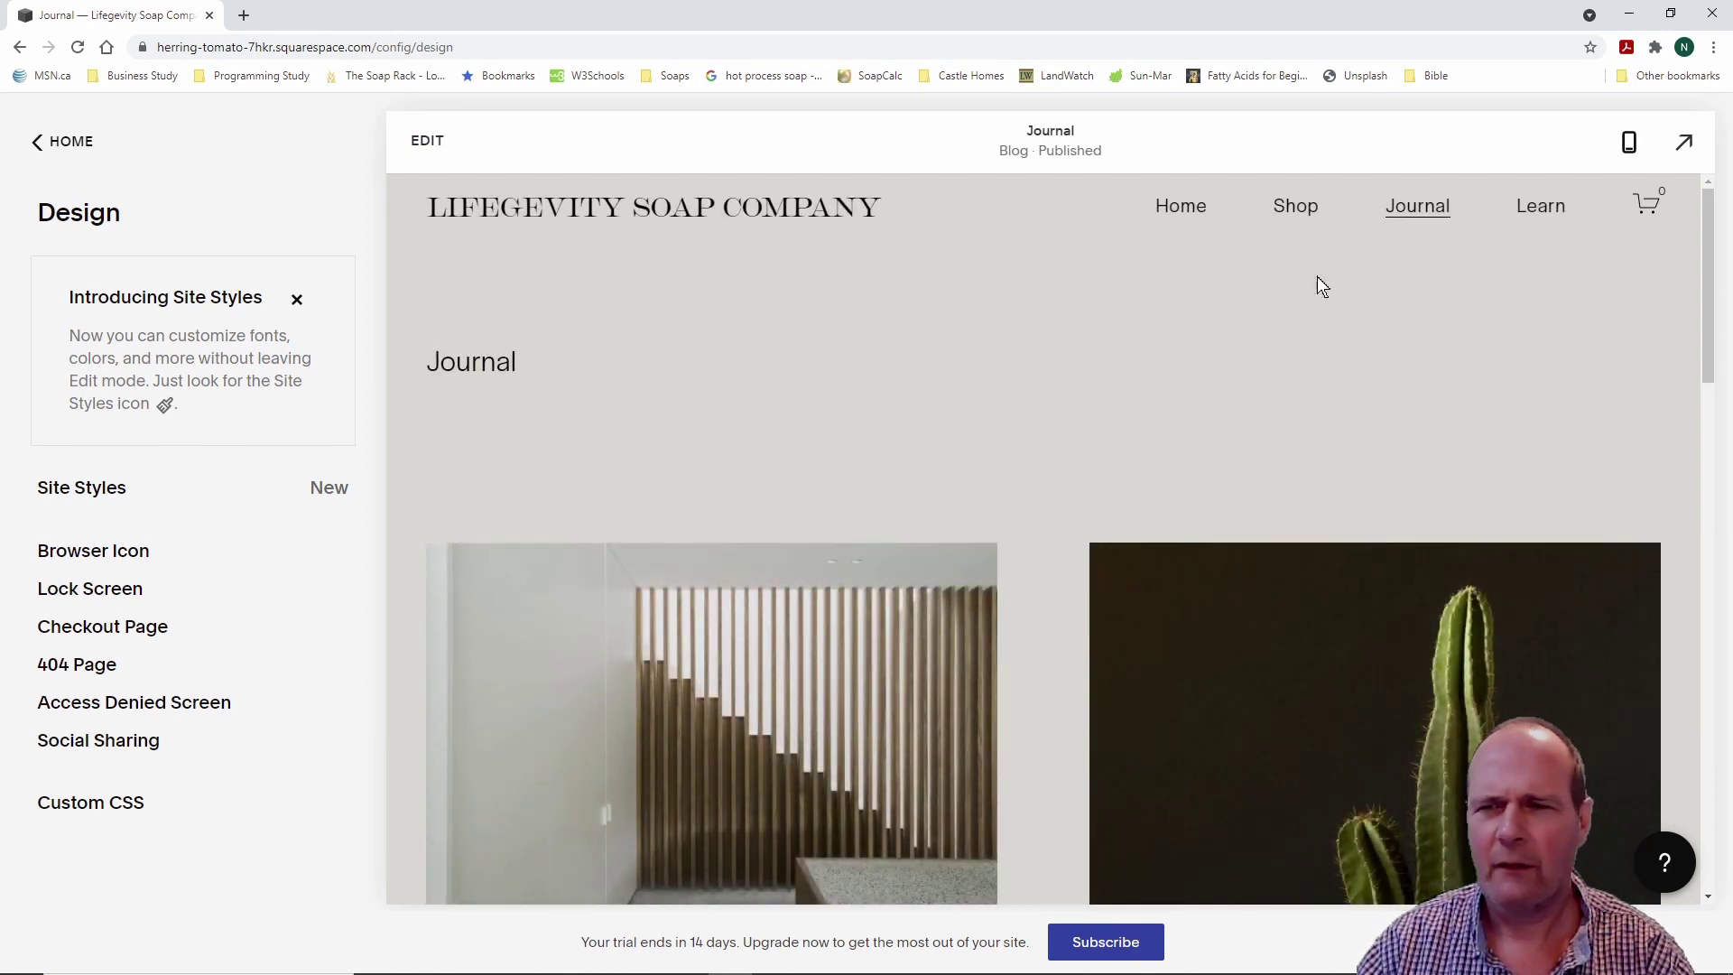
click(1188, 212)
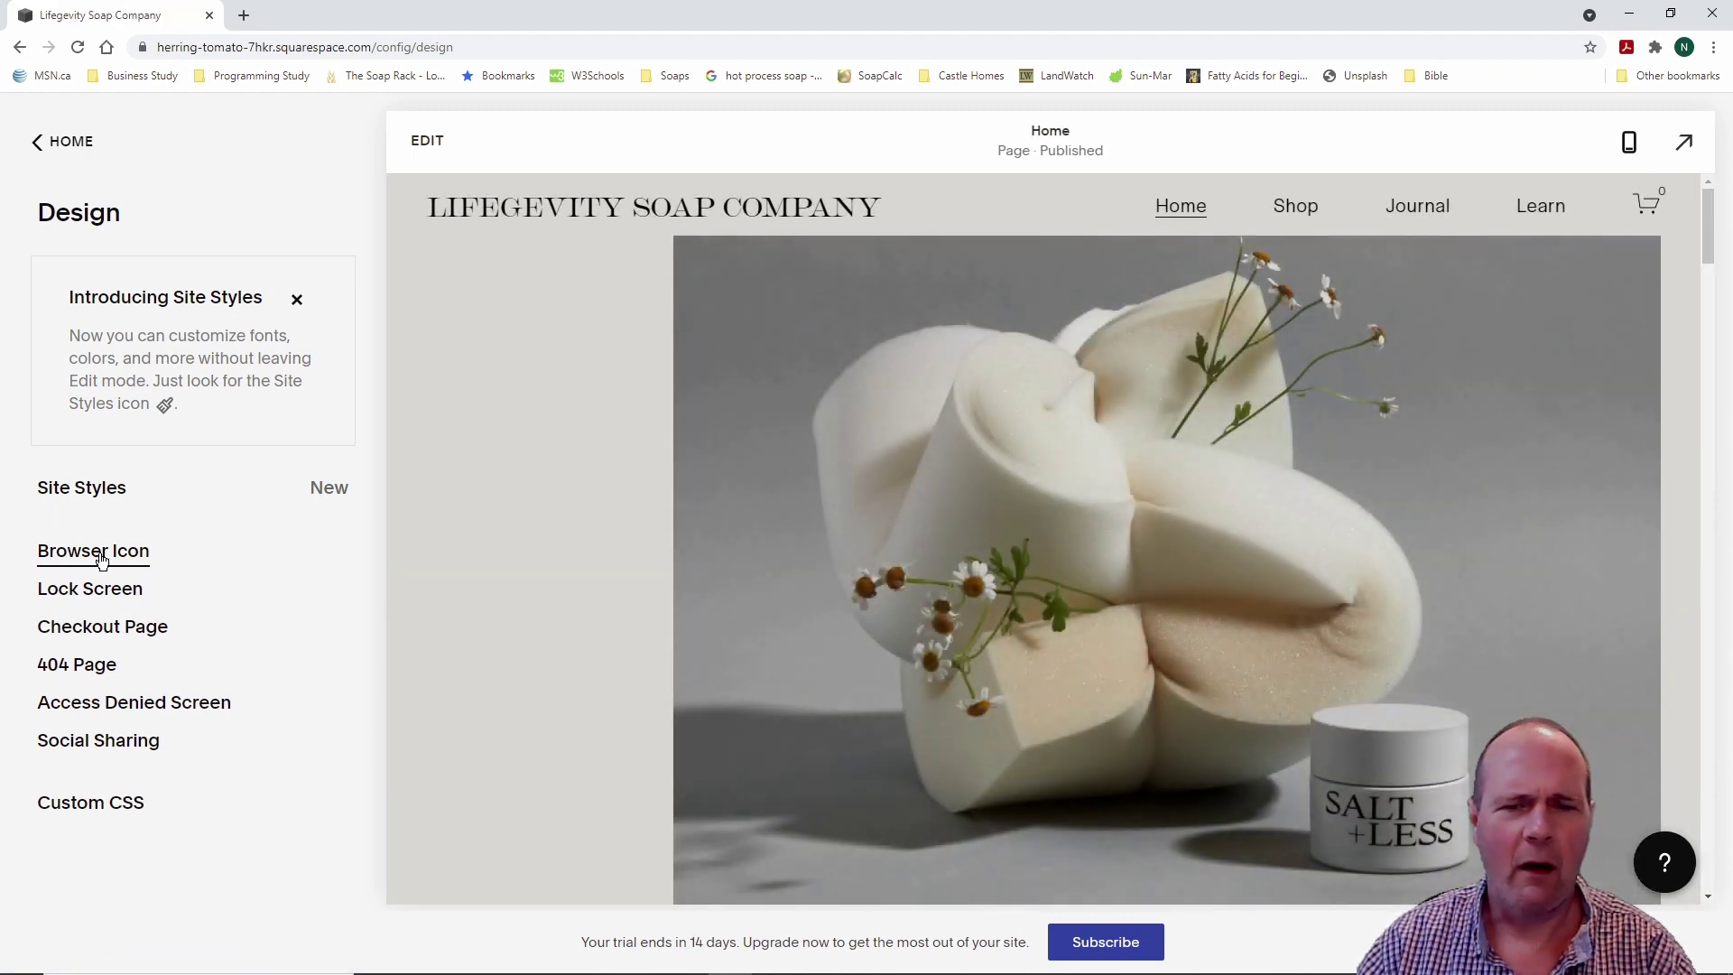
click(102, 552)
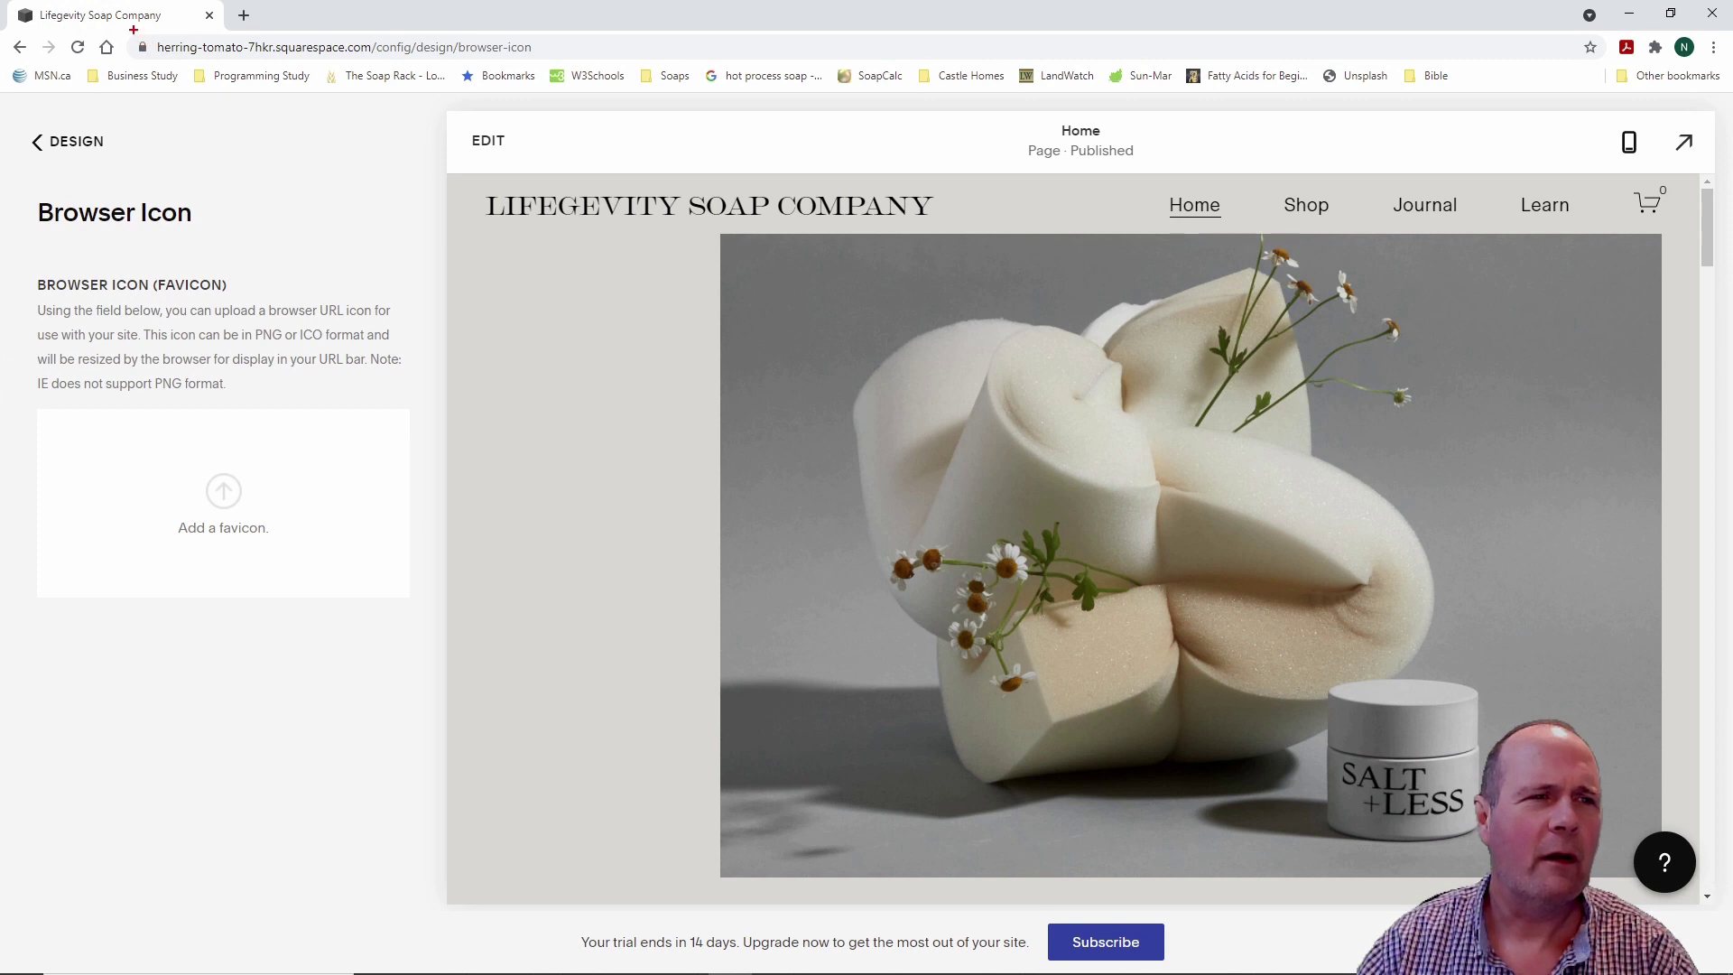
drag(123, 23, 580, 66)
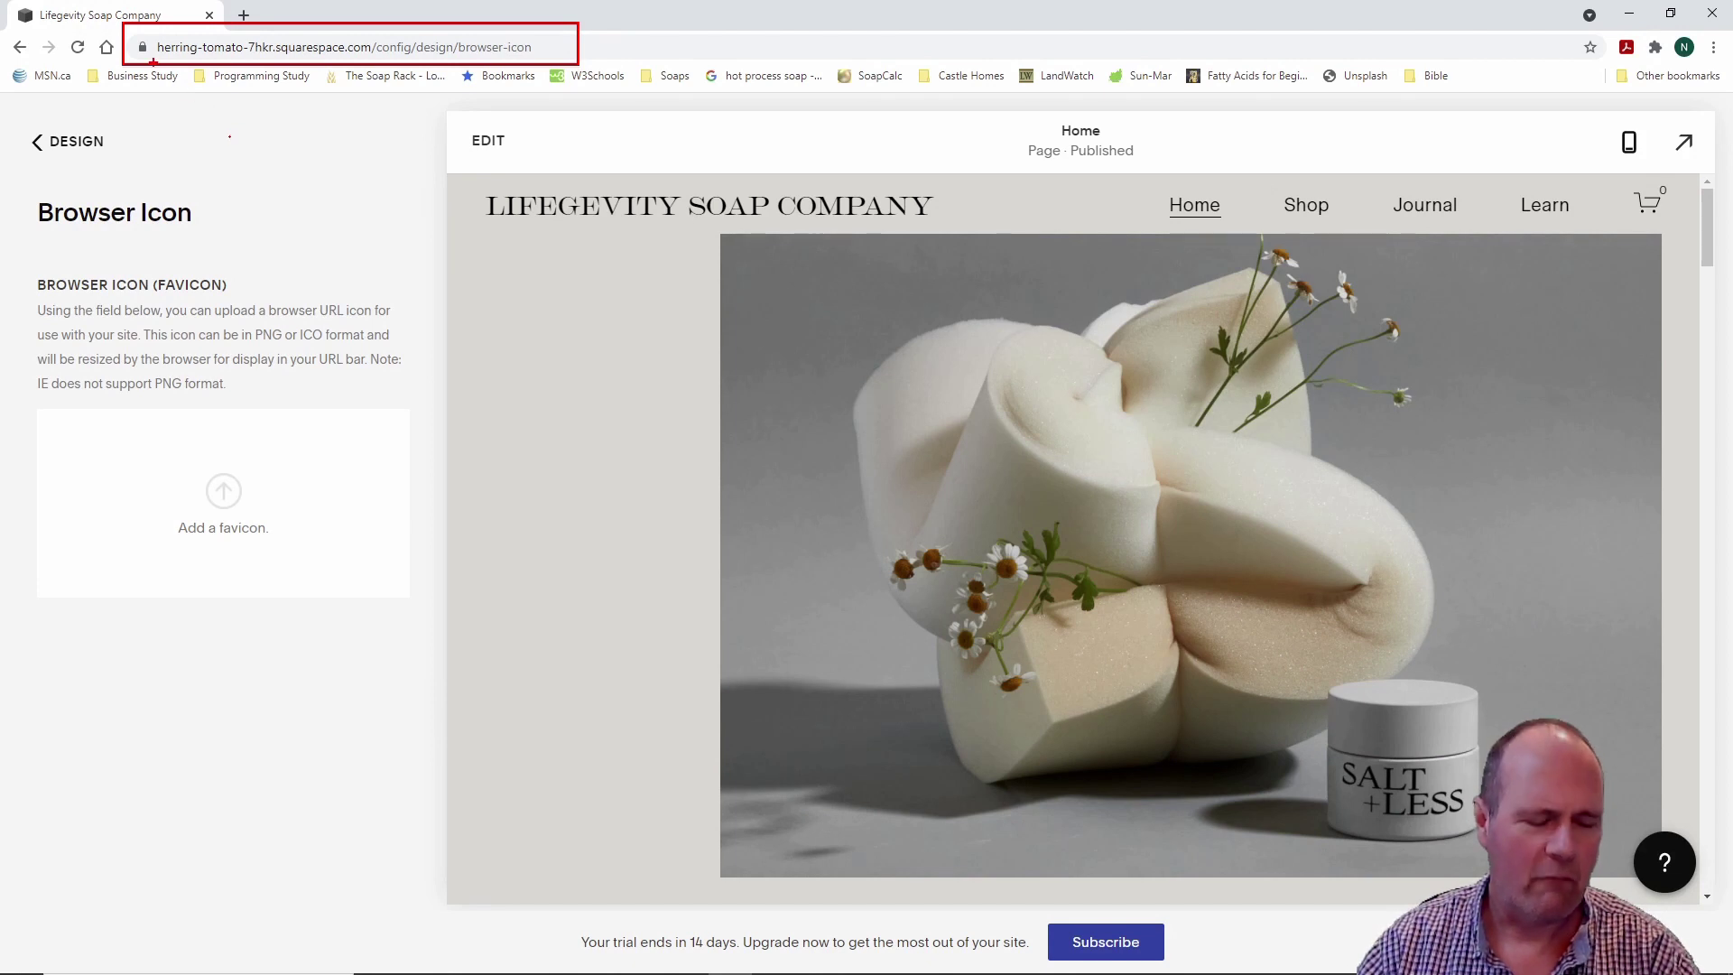
drag(124, 27, 169, 69)
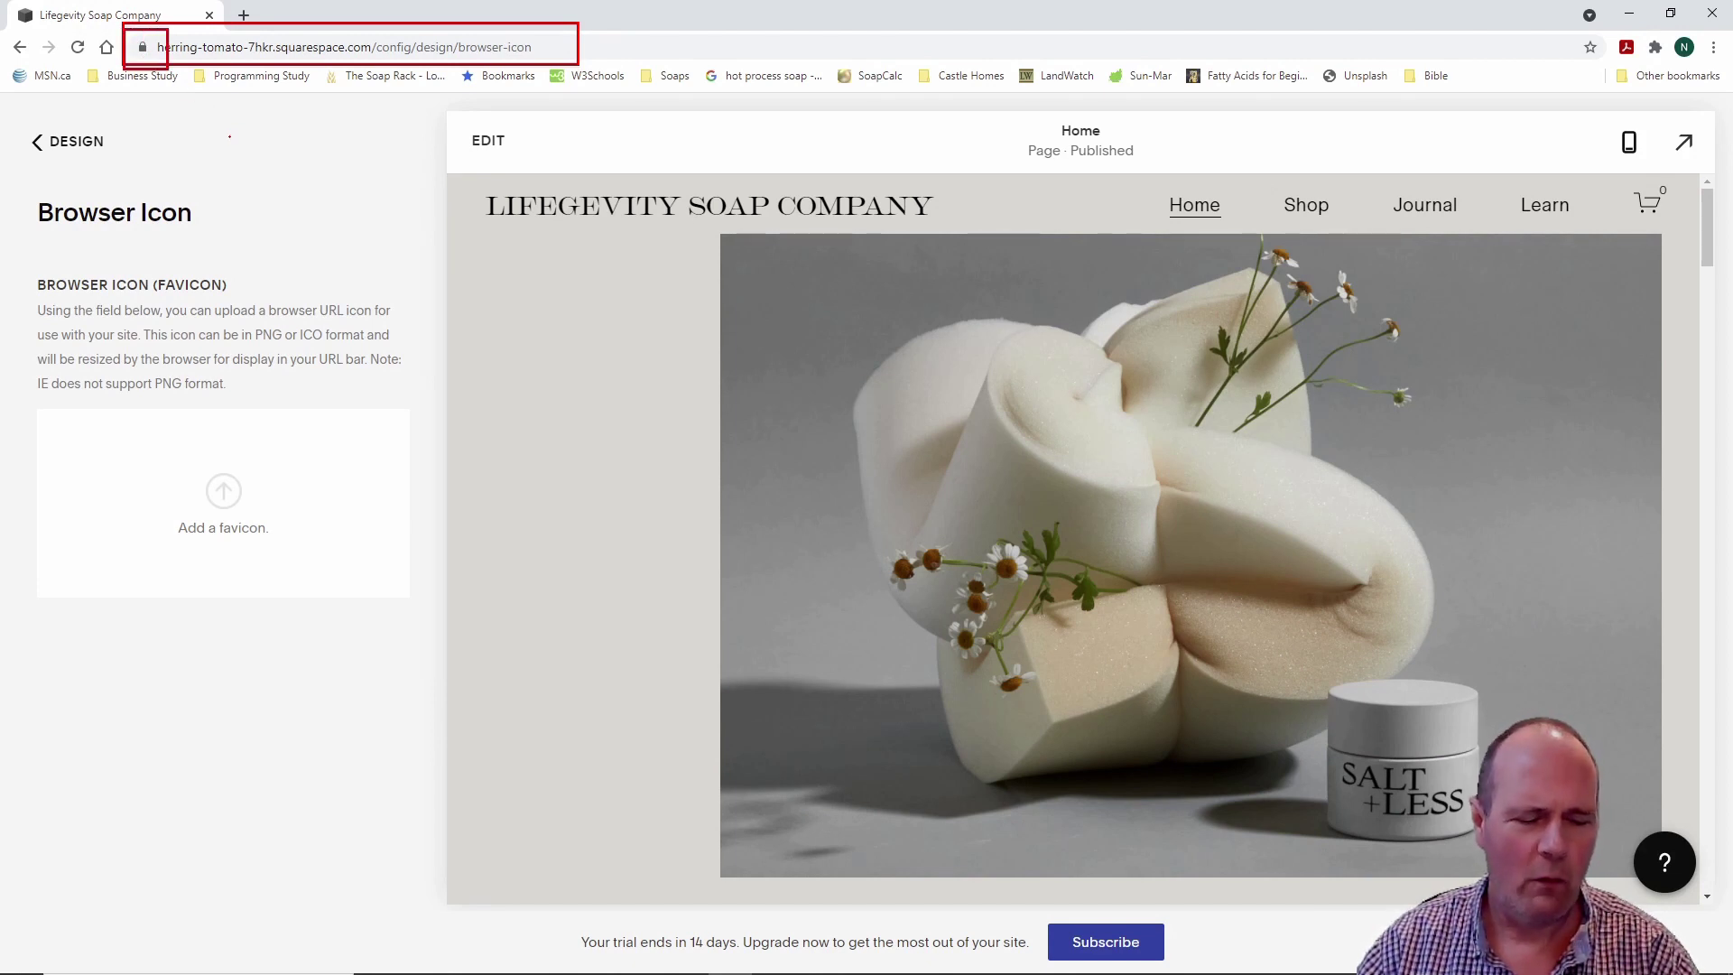
key(Escape)
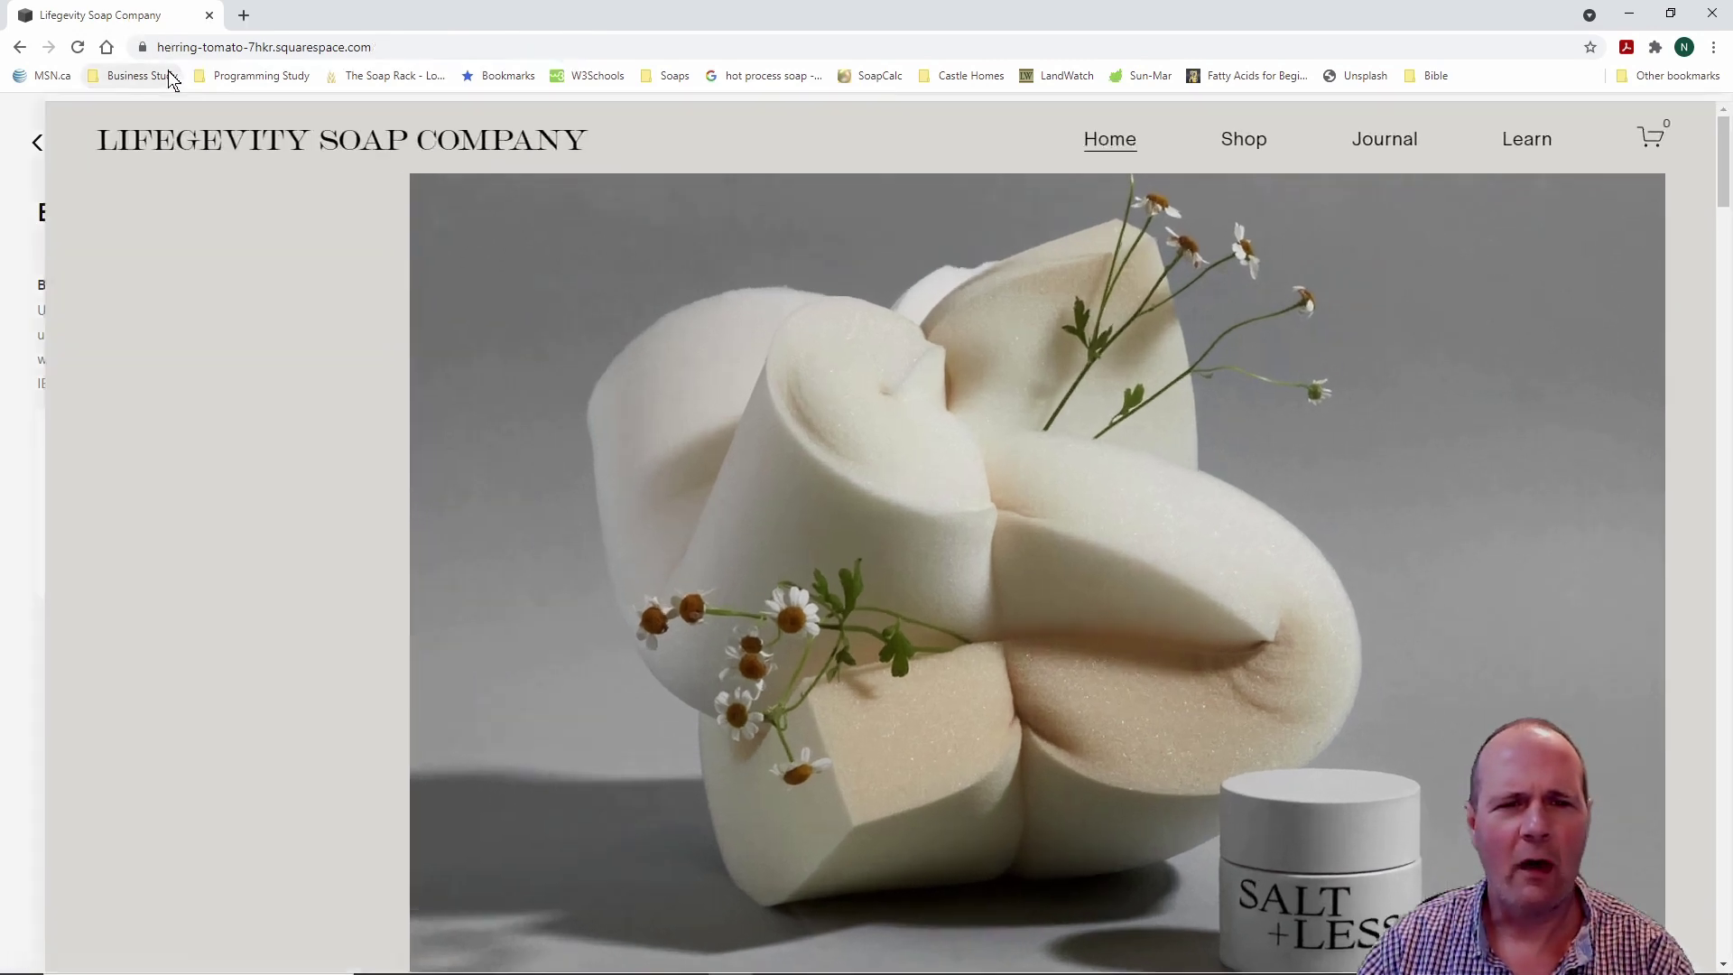
key(Escape)
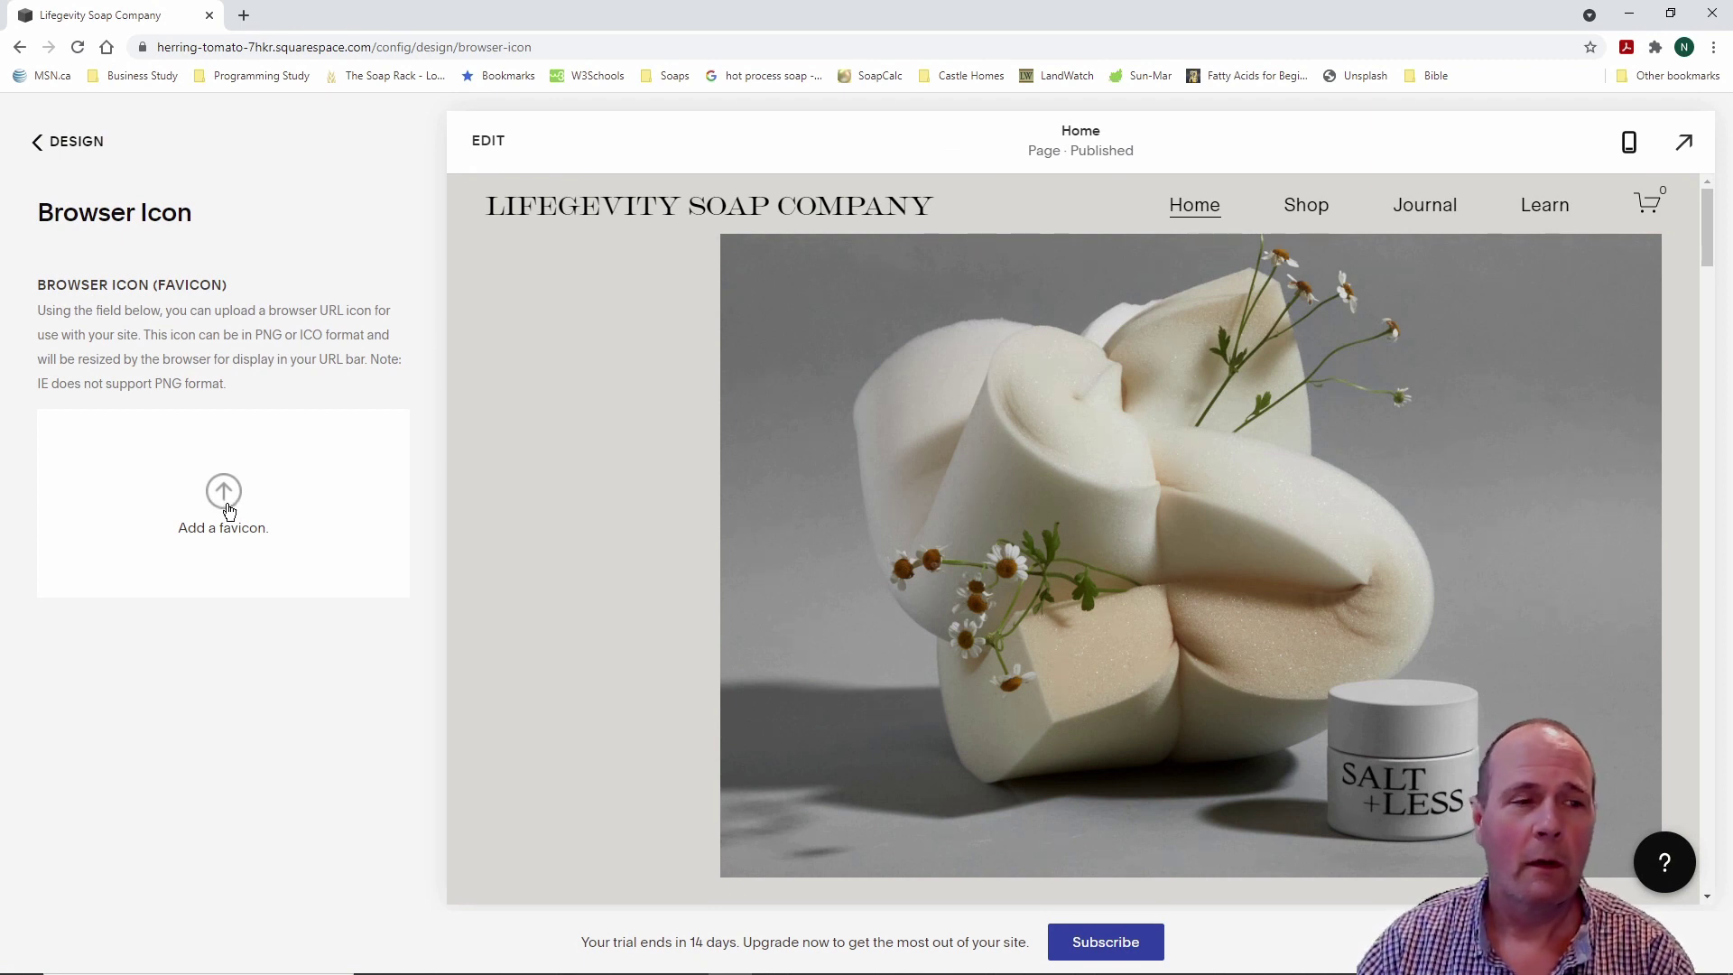
click(20, 49)
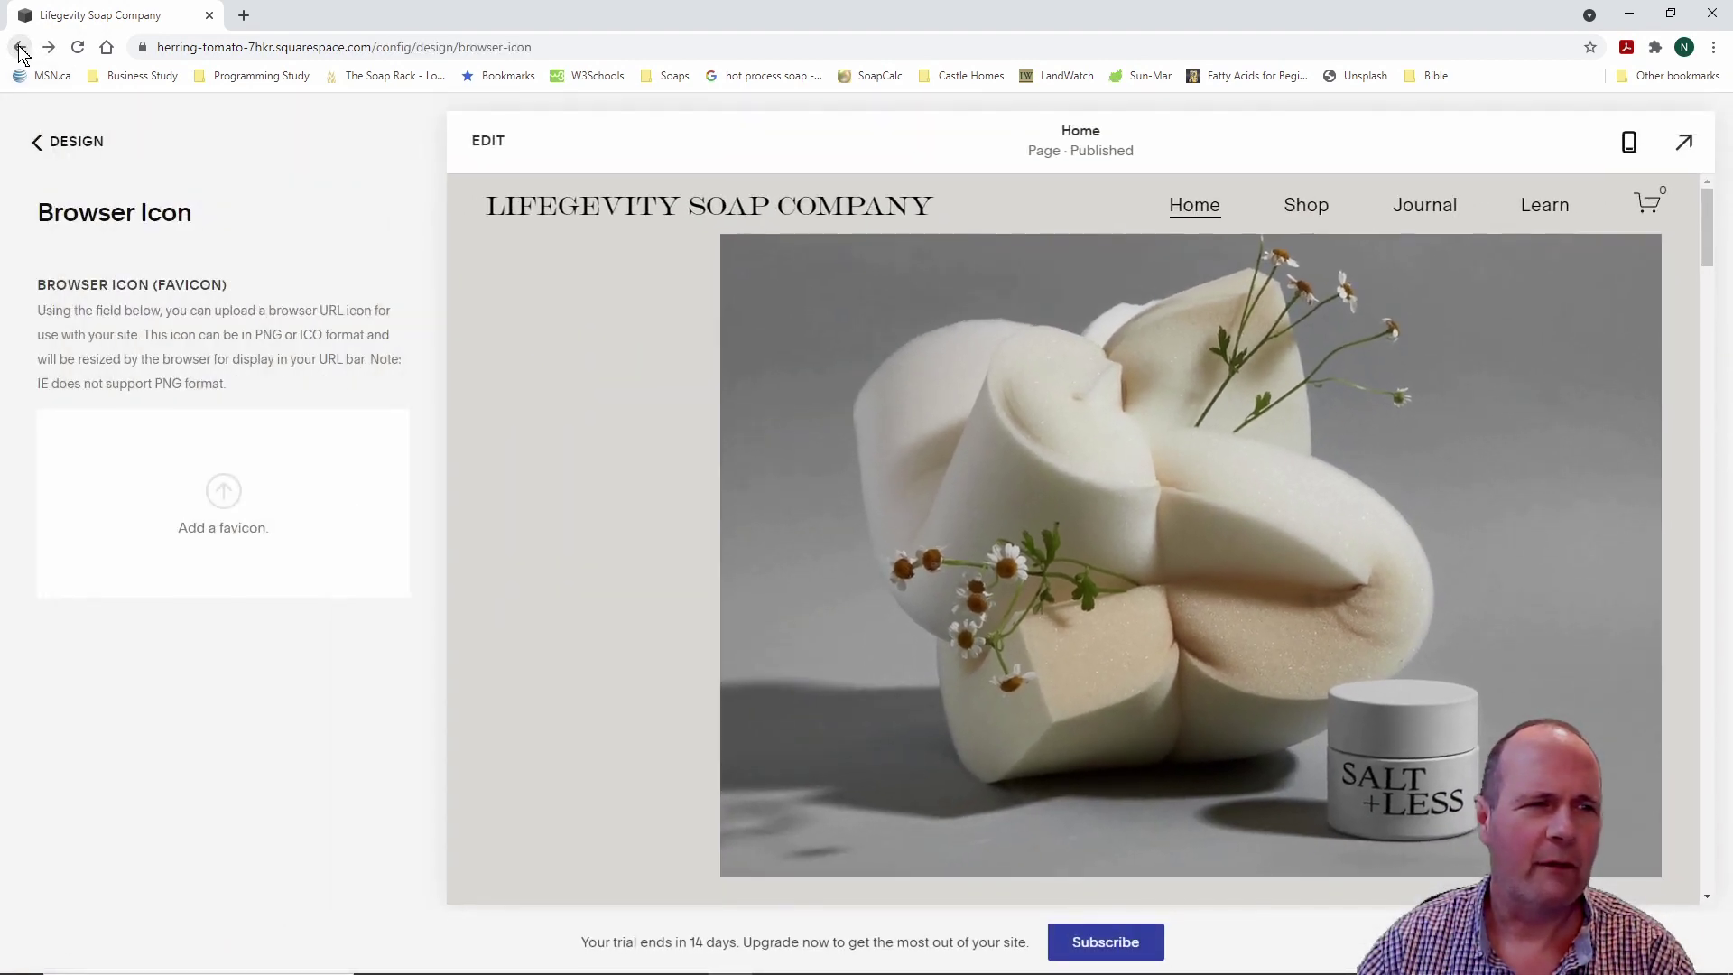
click(40, 147)
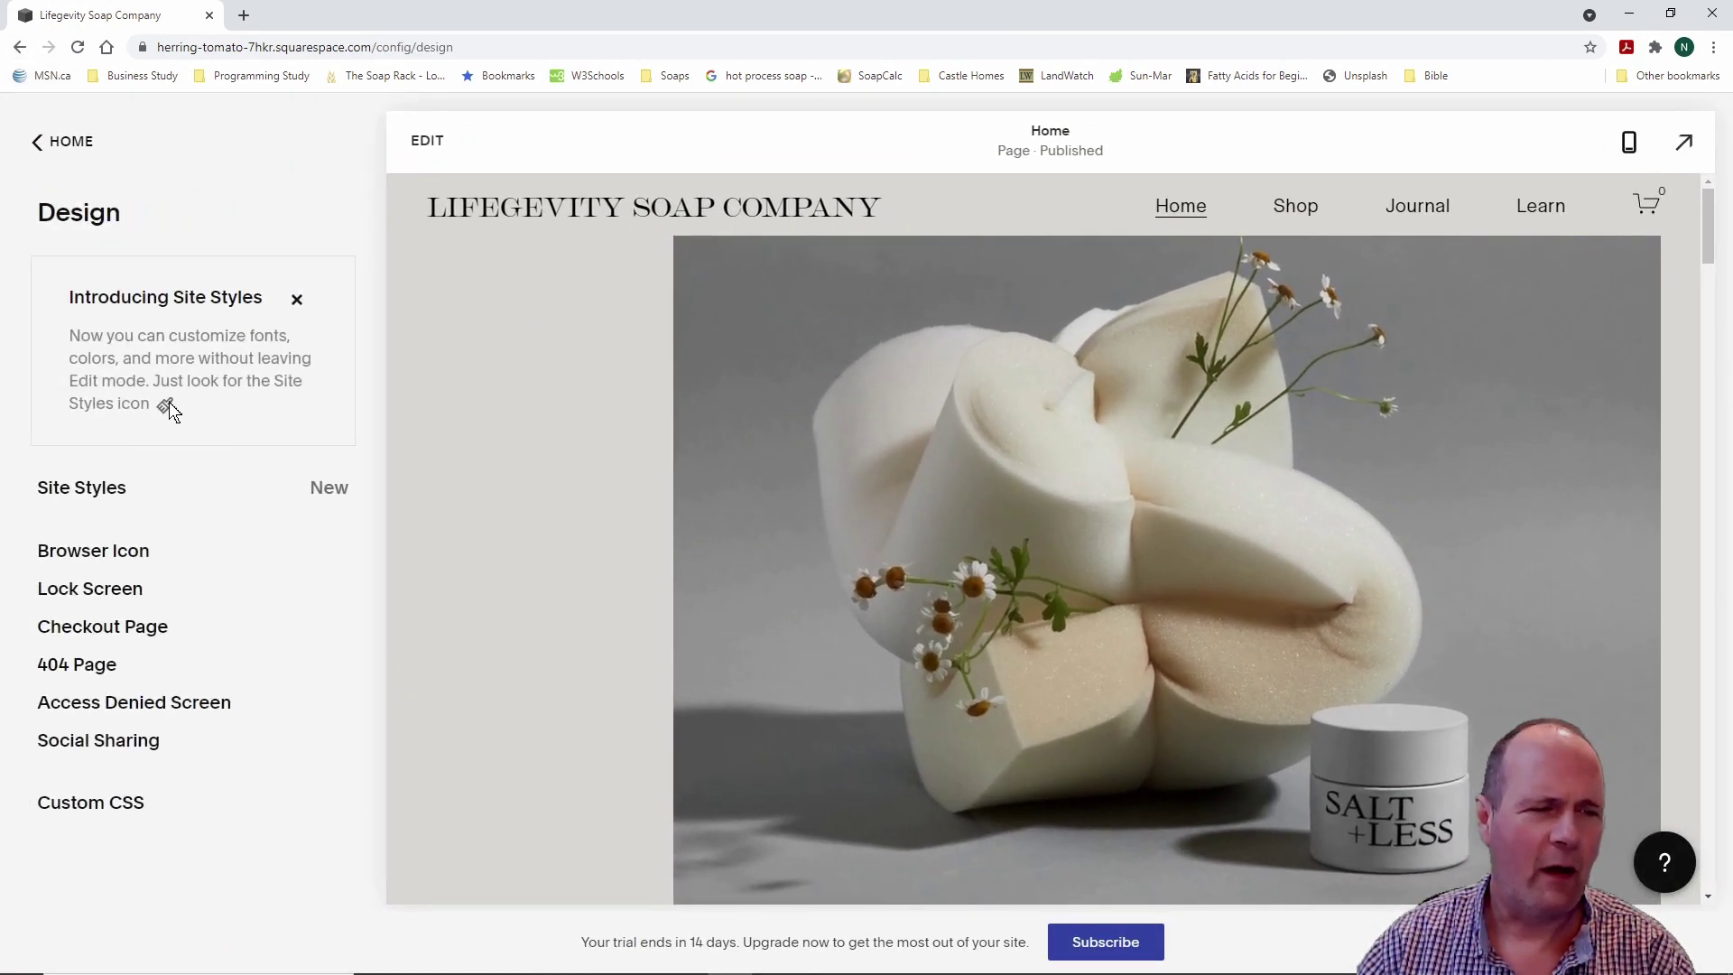
click(149, 629)
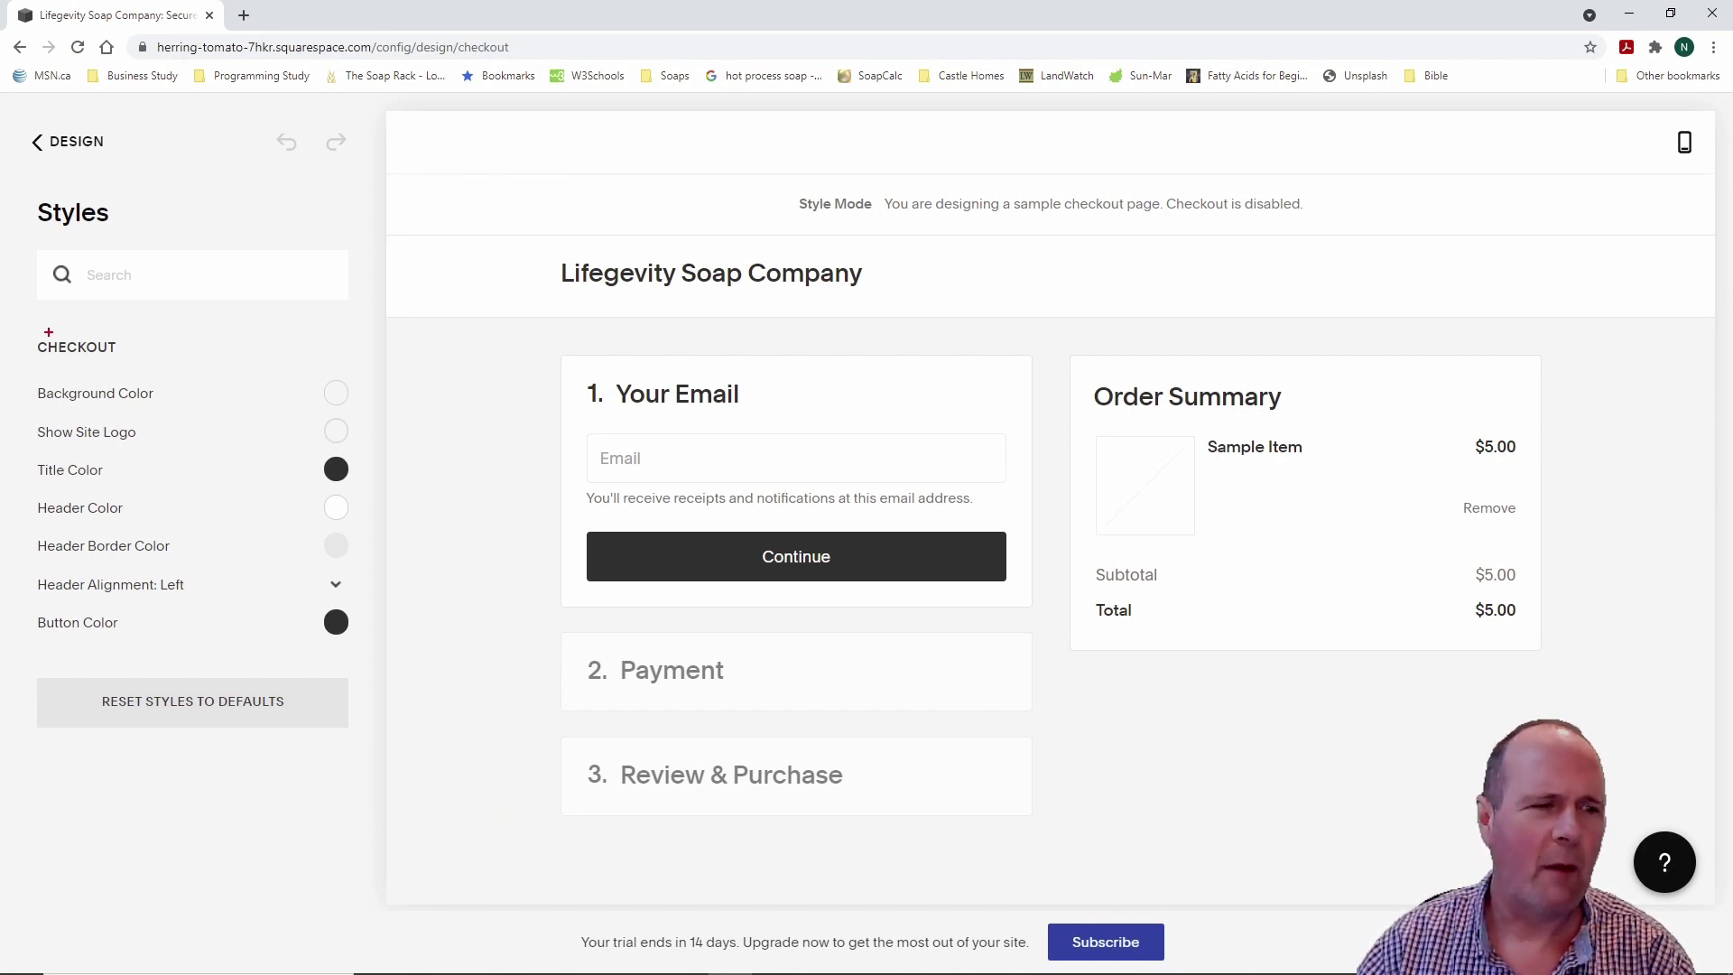
mouse_move(16, 333)
mouse_down()
mouse_move(181, 444)
mouse_move(369, 704)
mouse_move(369, 677)
mouse_up()
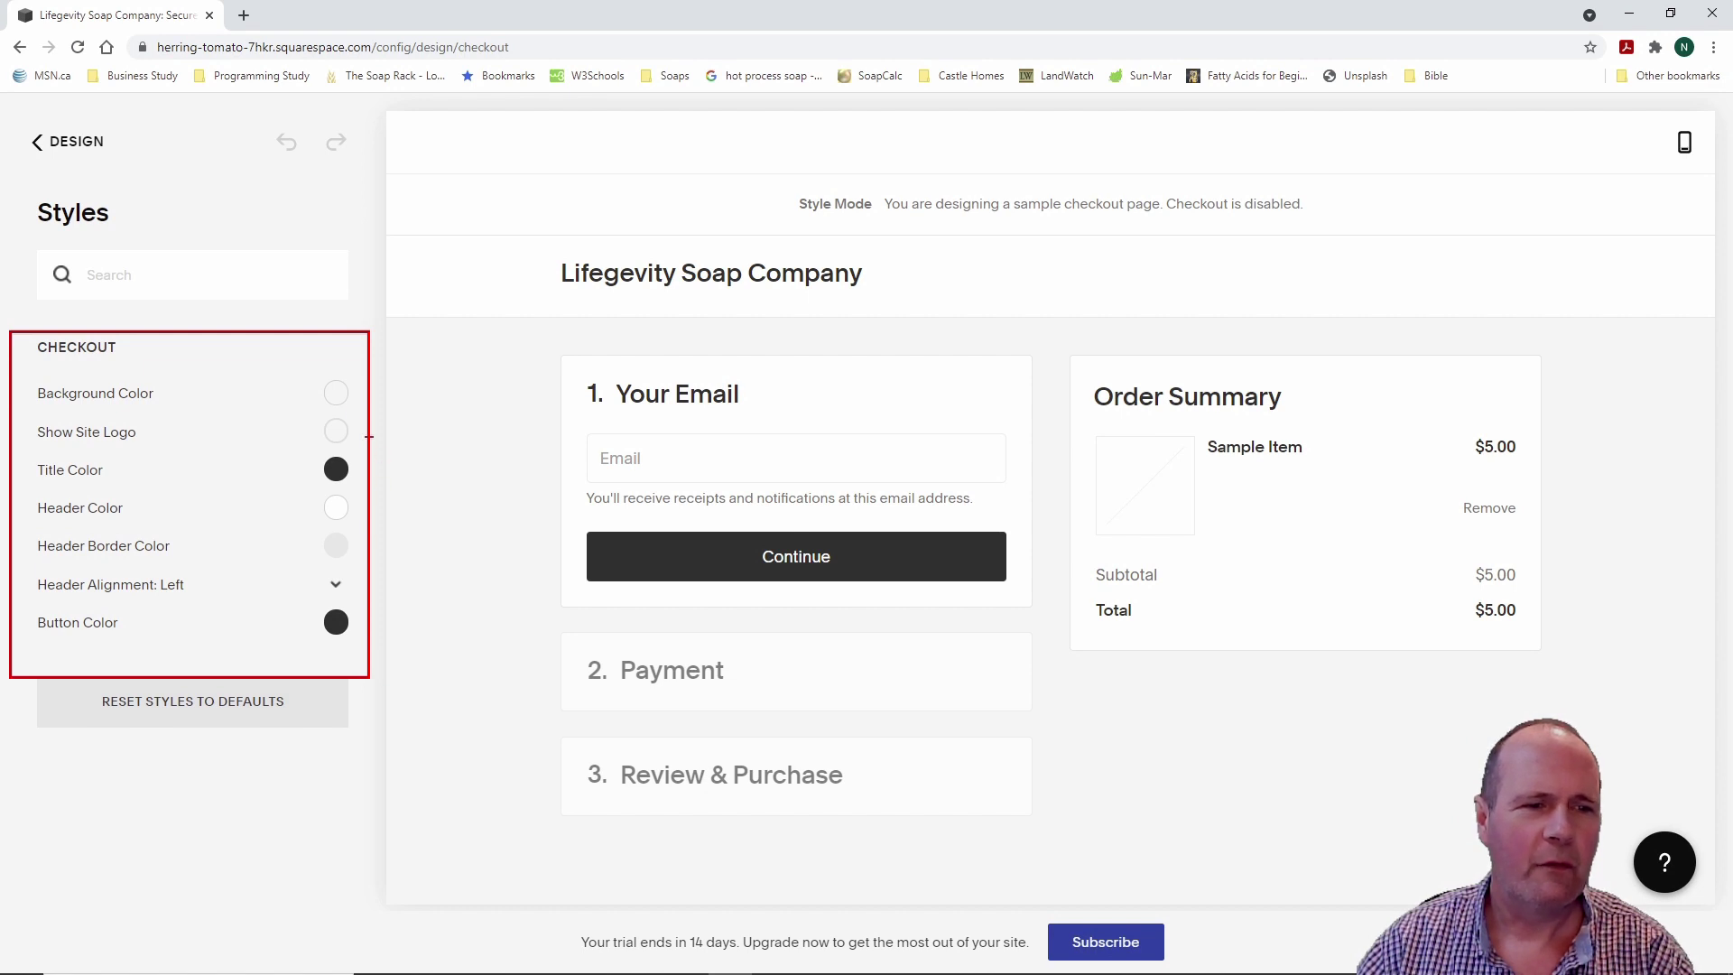
key(Escape)
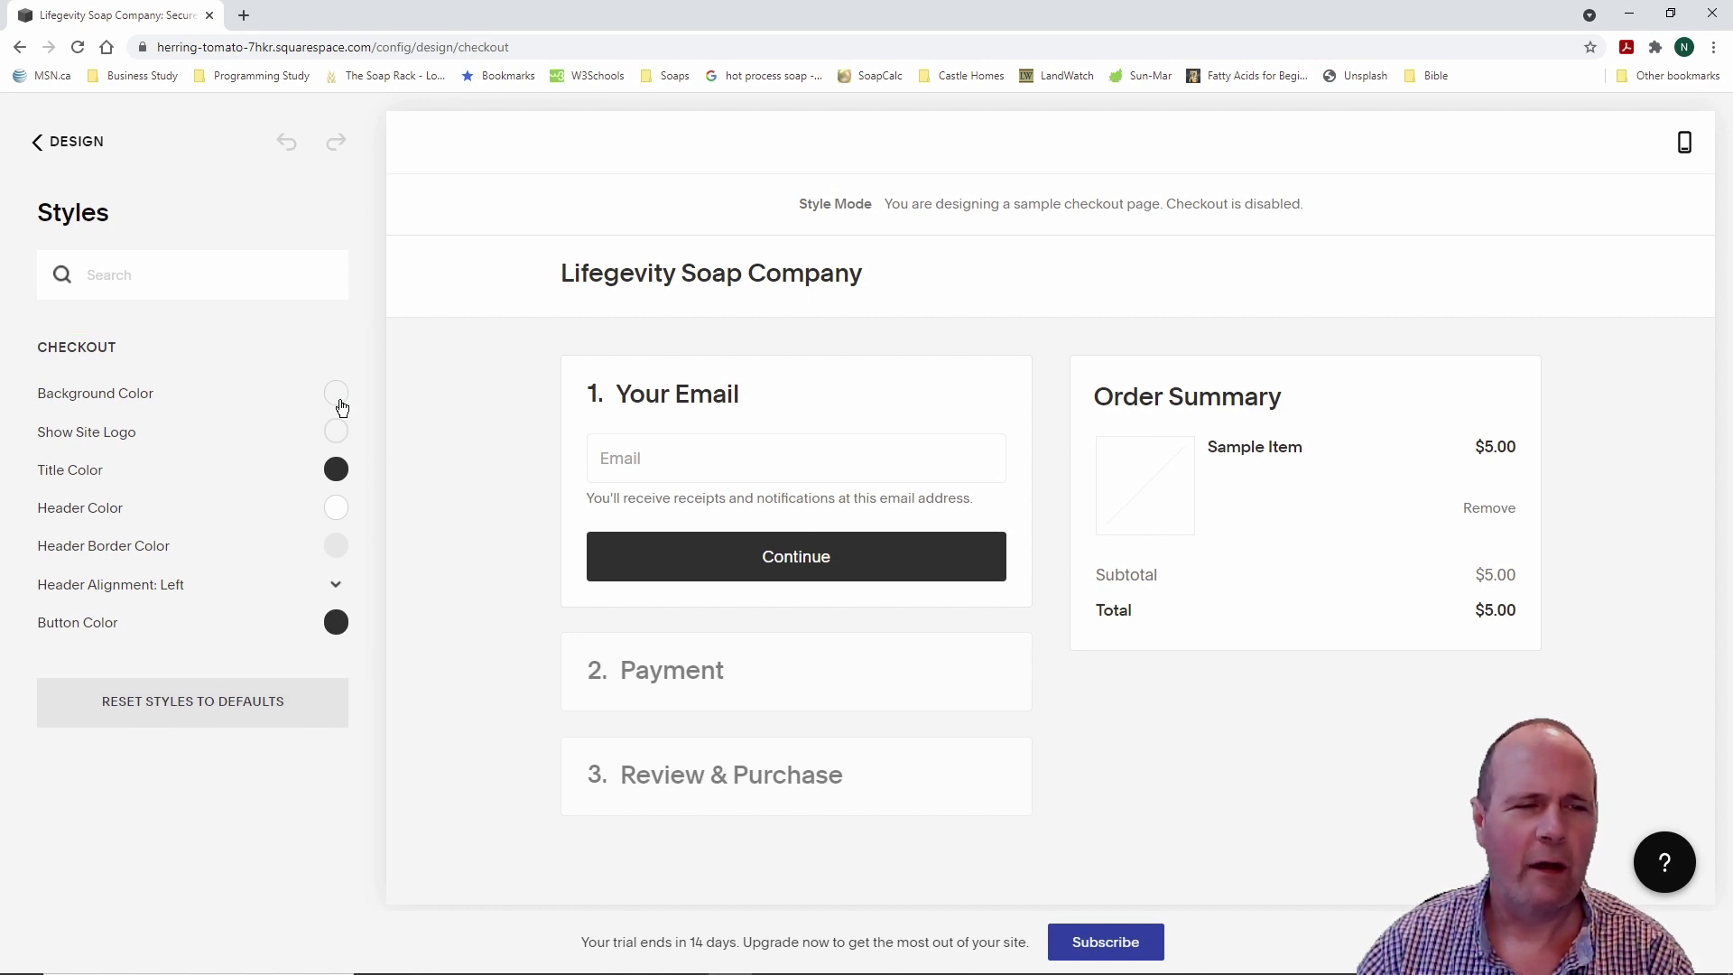
click(336, 397)
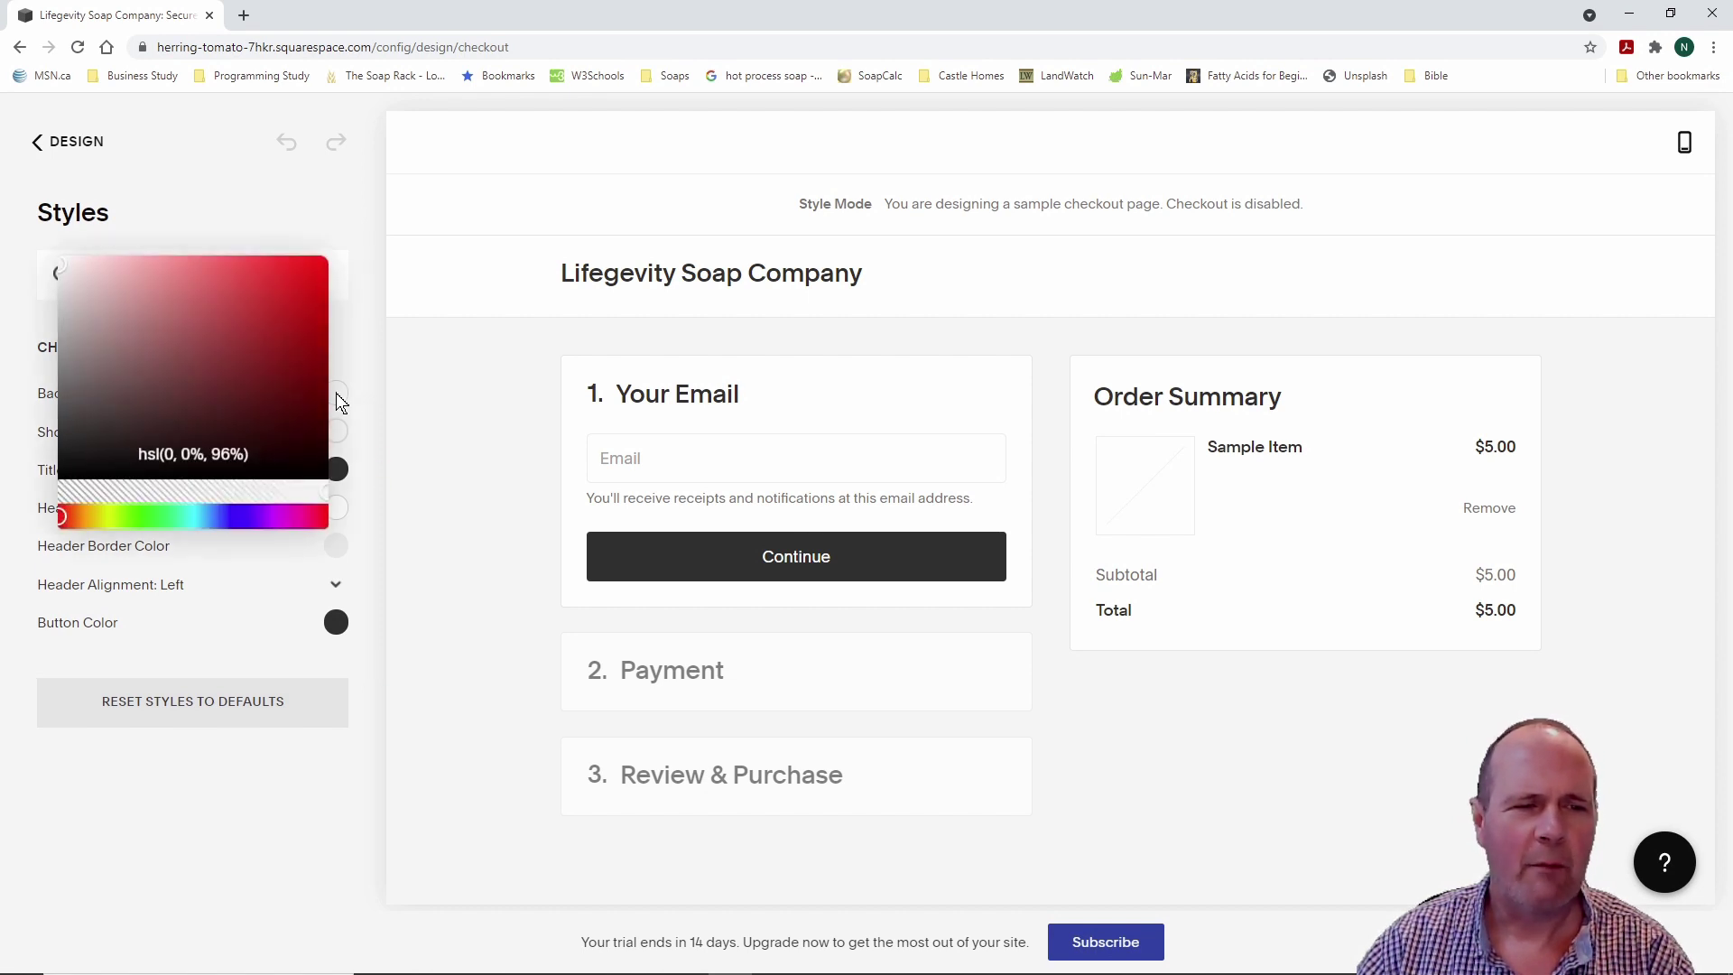
click(336, 394)
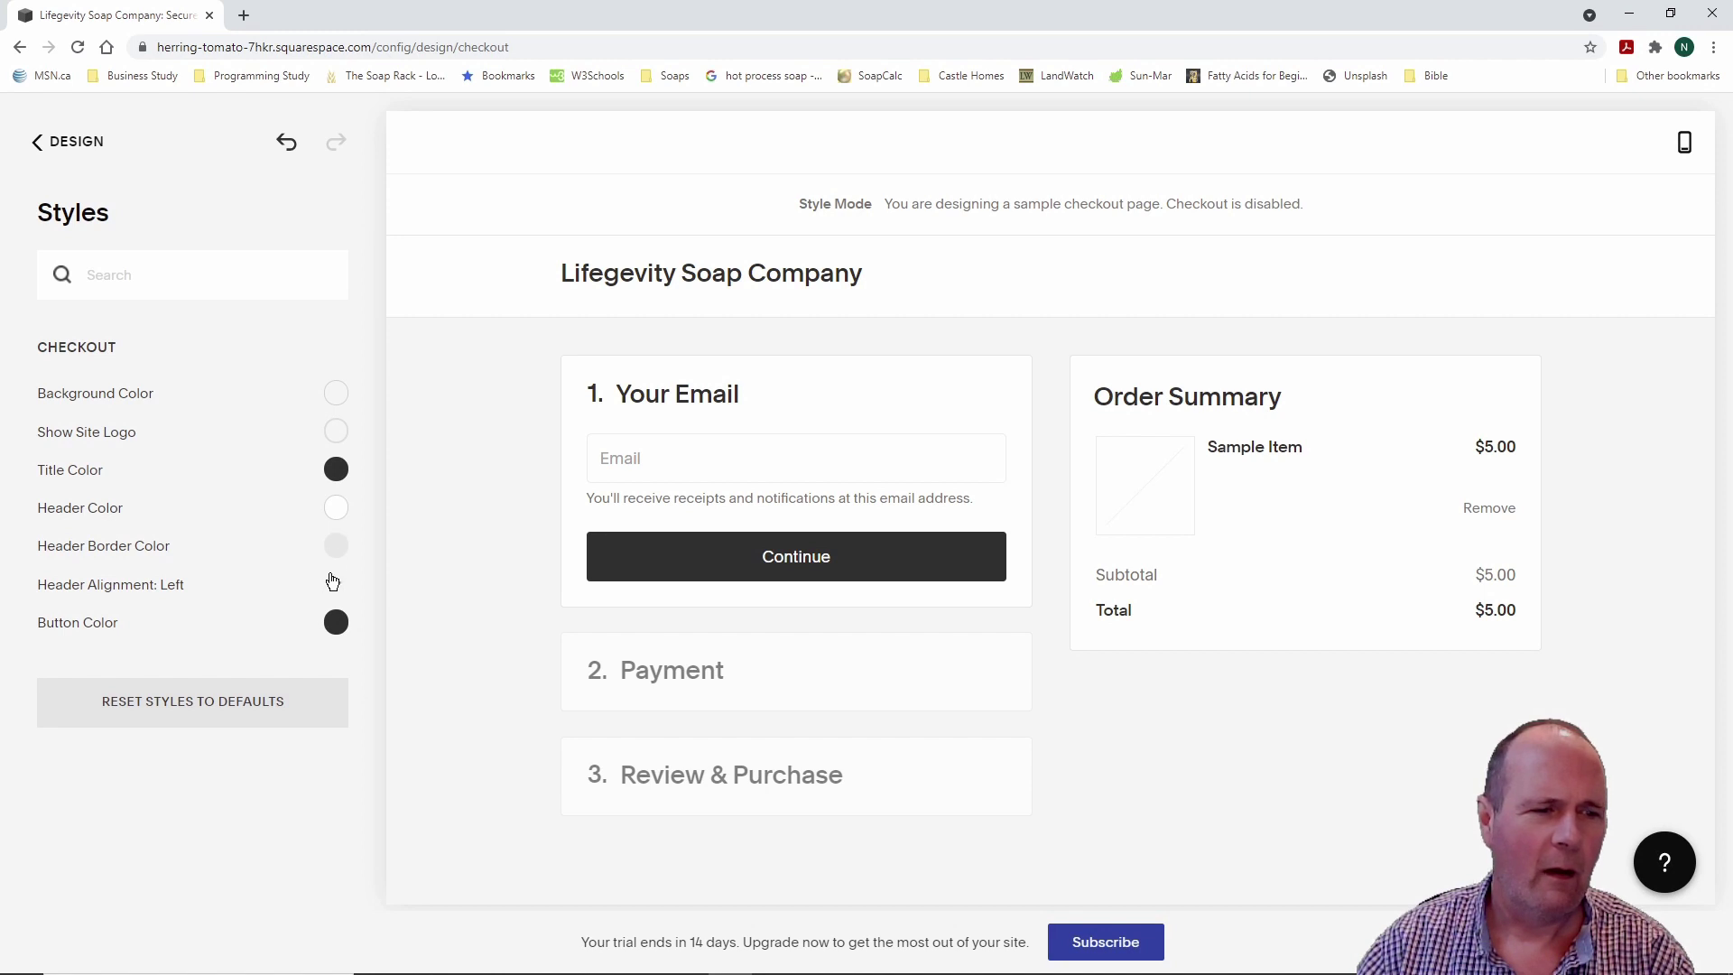
click(75, 146)
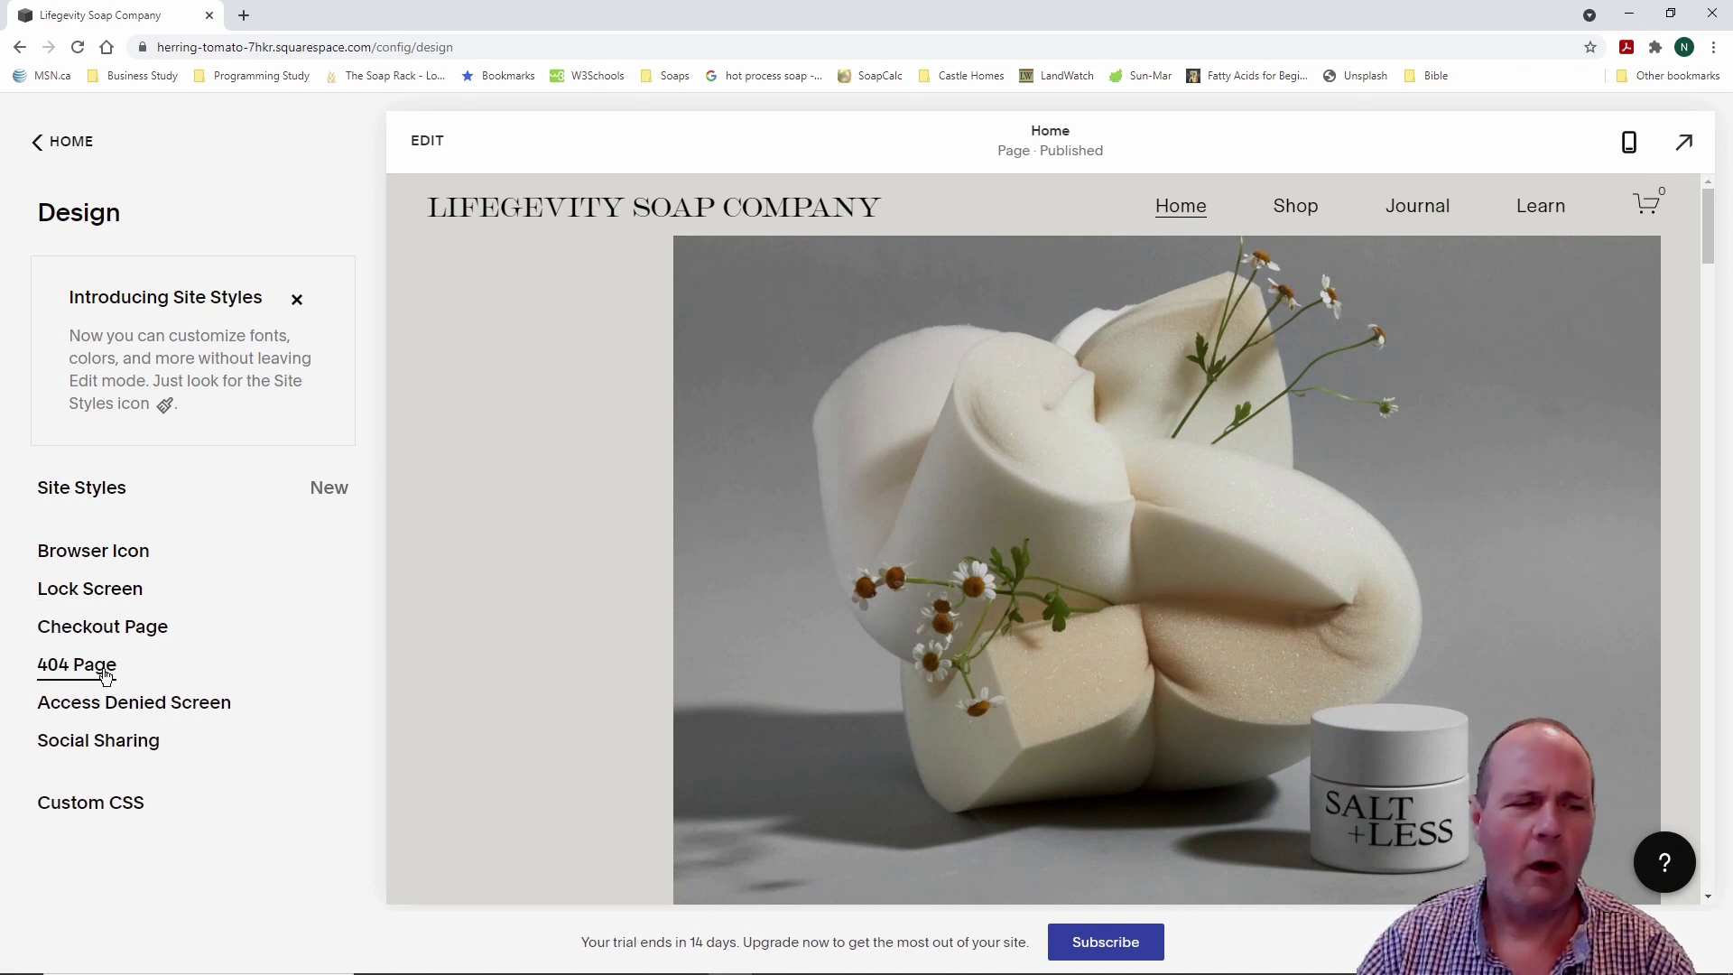
Step: Make the Home page the site's 404 page and save it in Review Changes
click(106, 678)
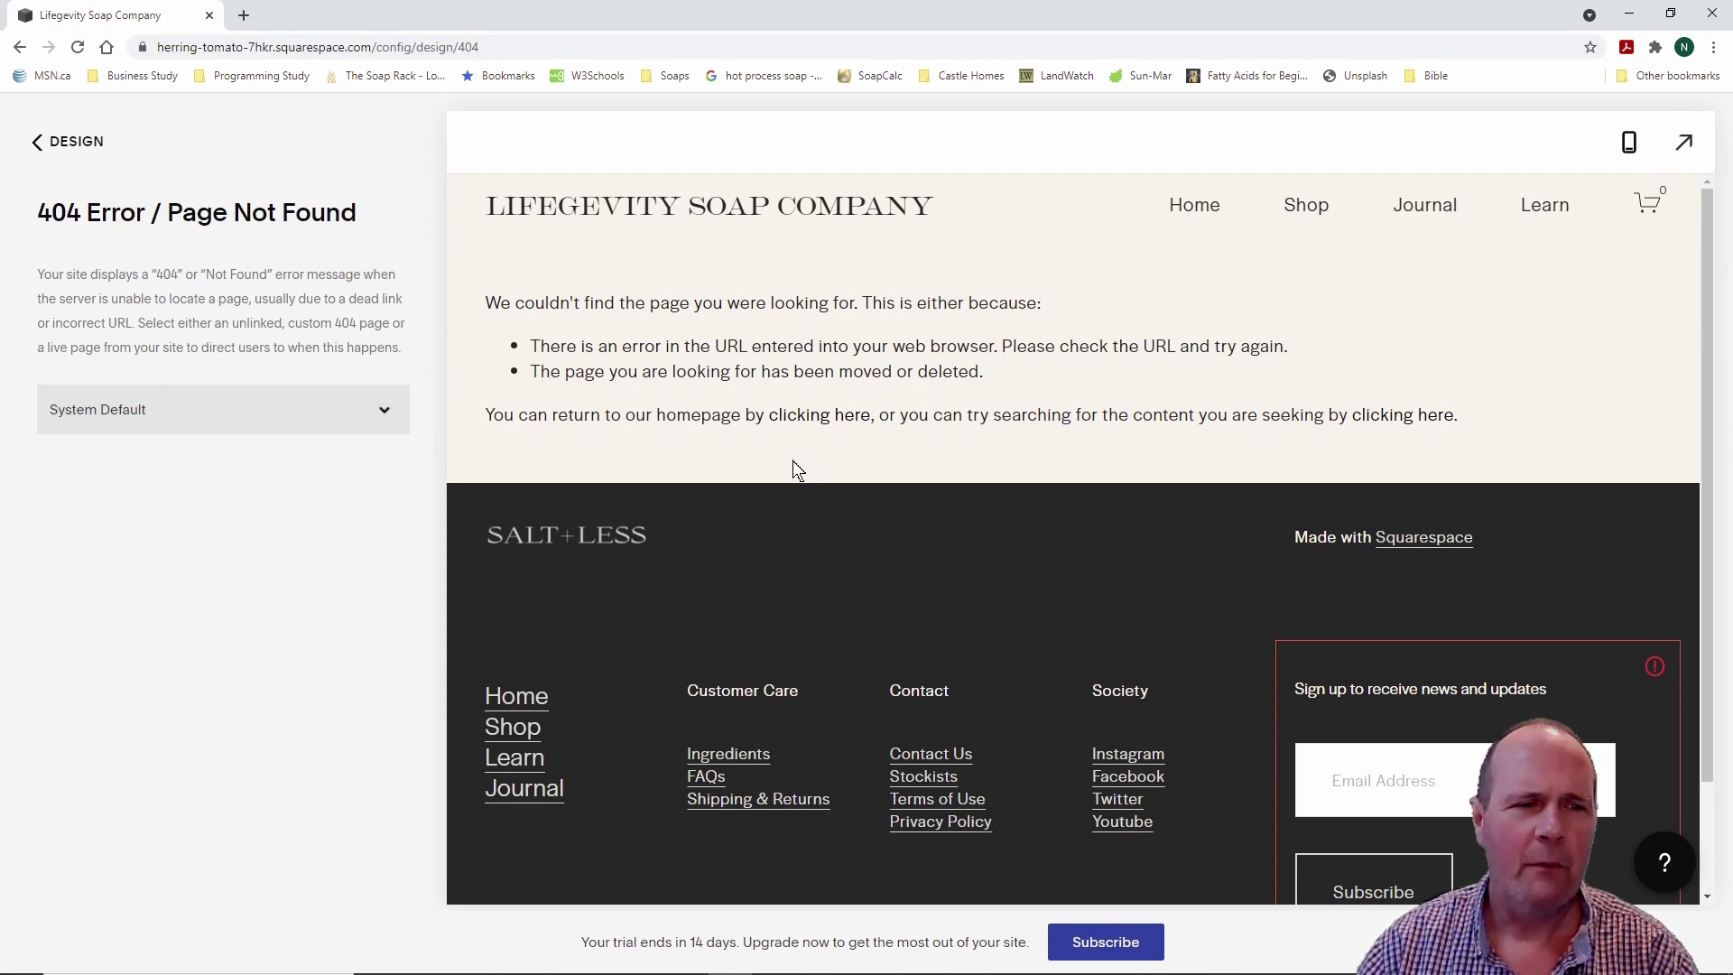
click(385, 412)
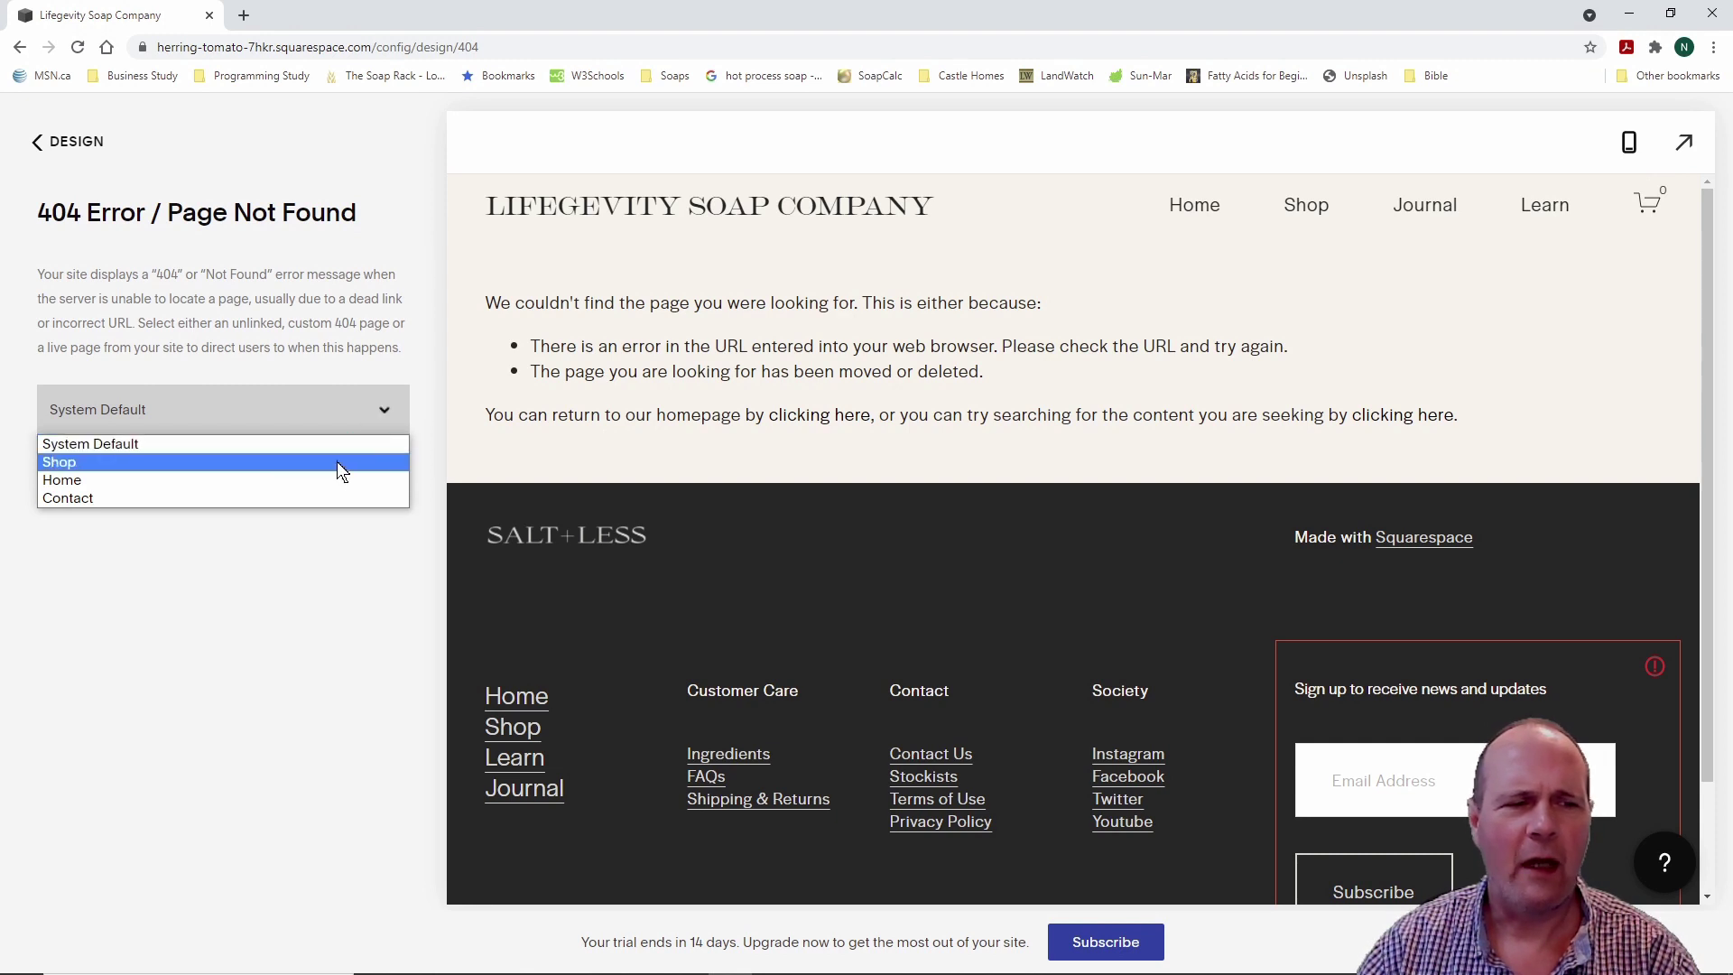
click(342, 484)
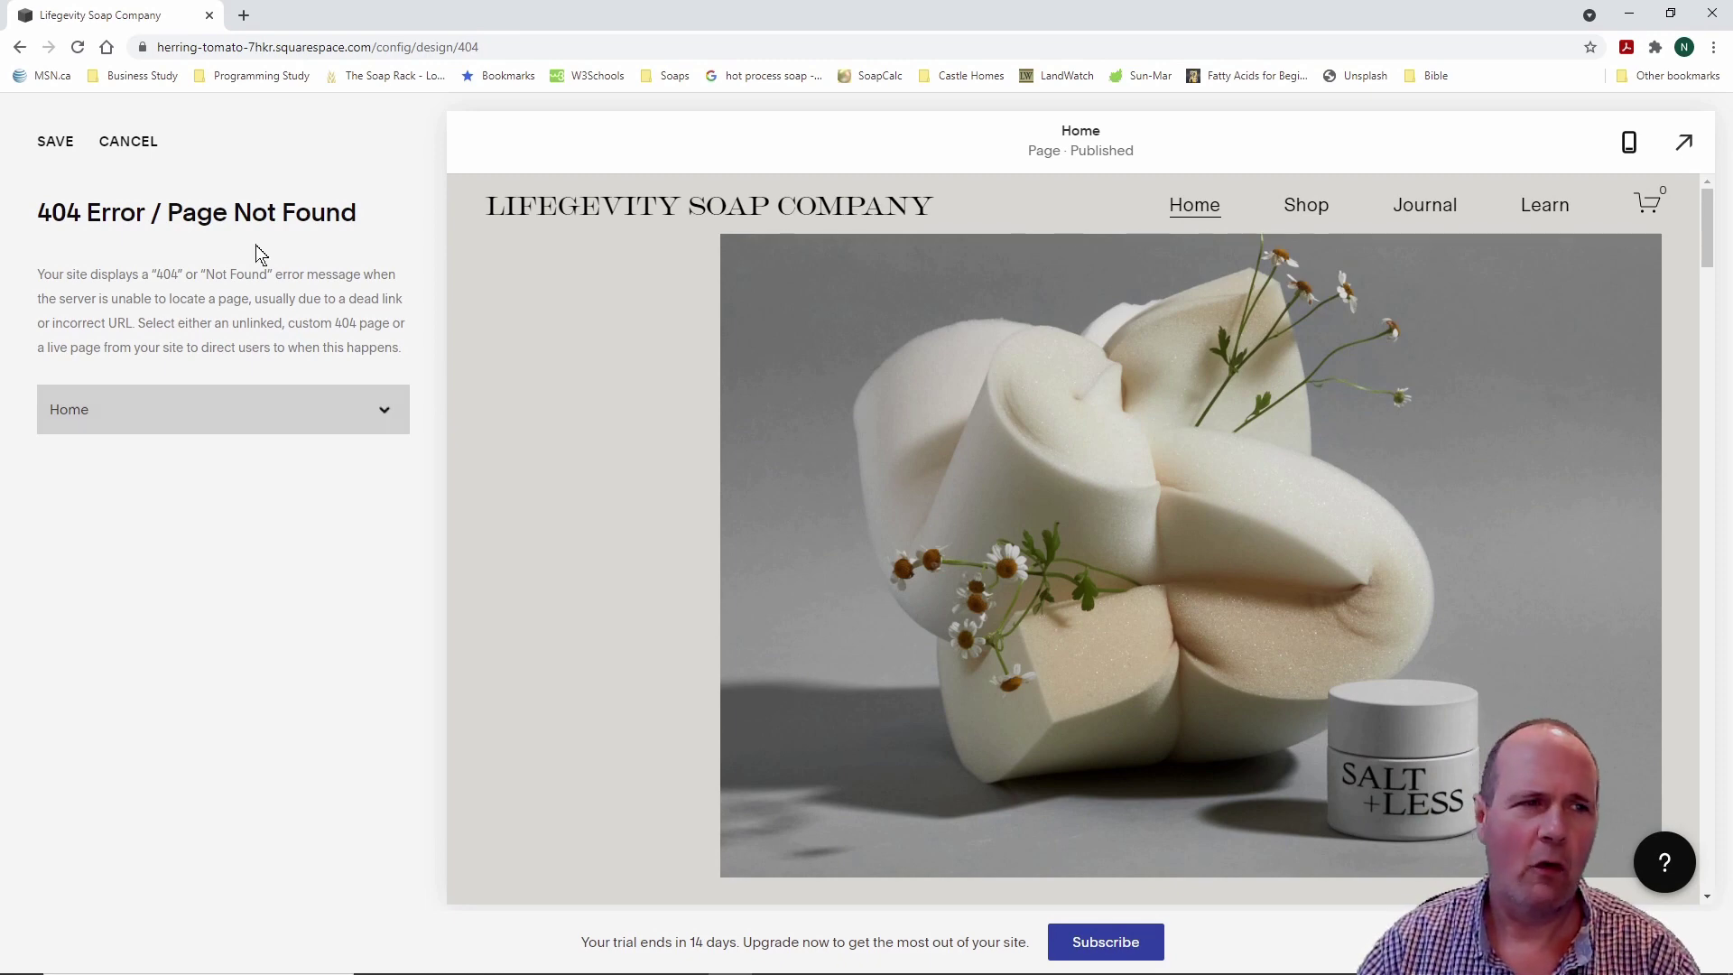
click(20, 48)
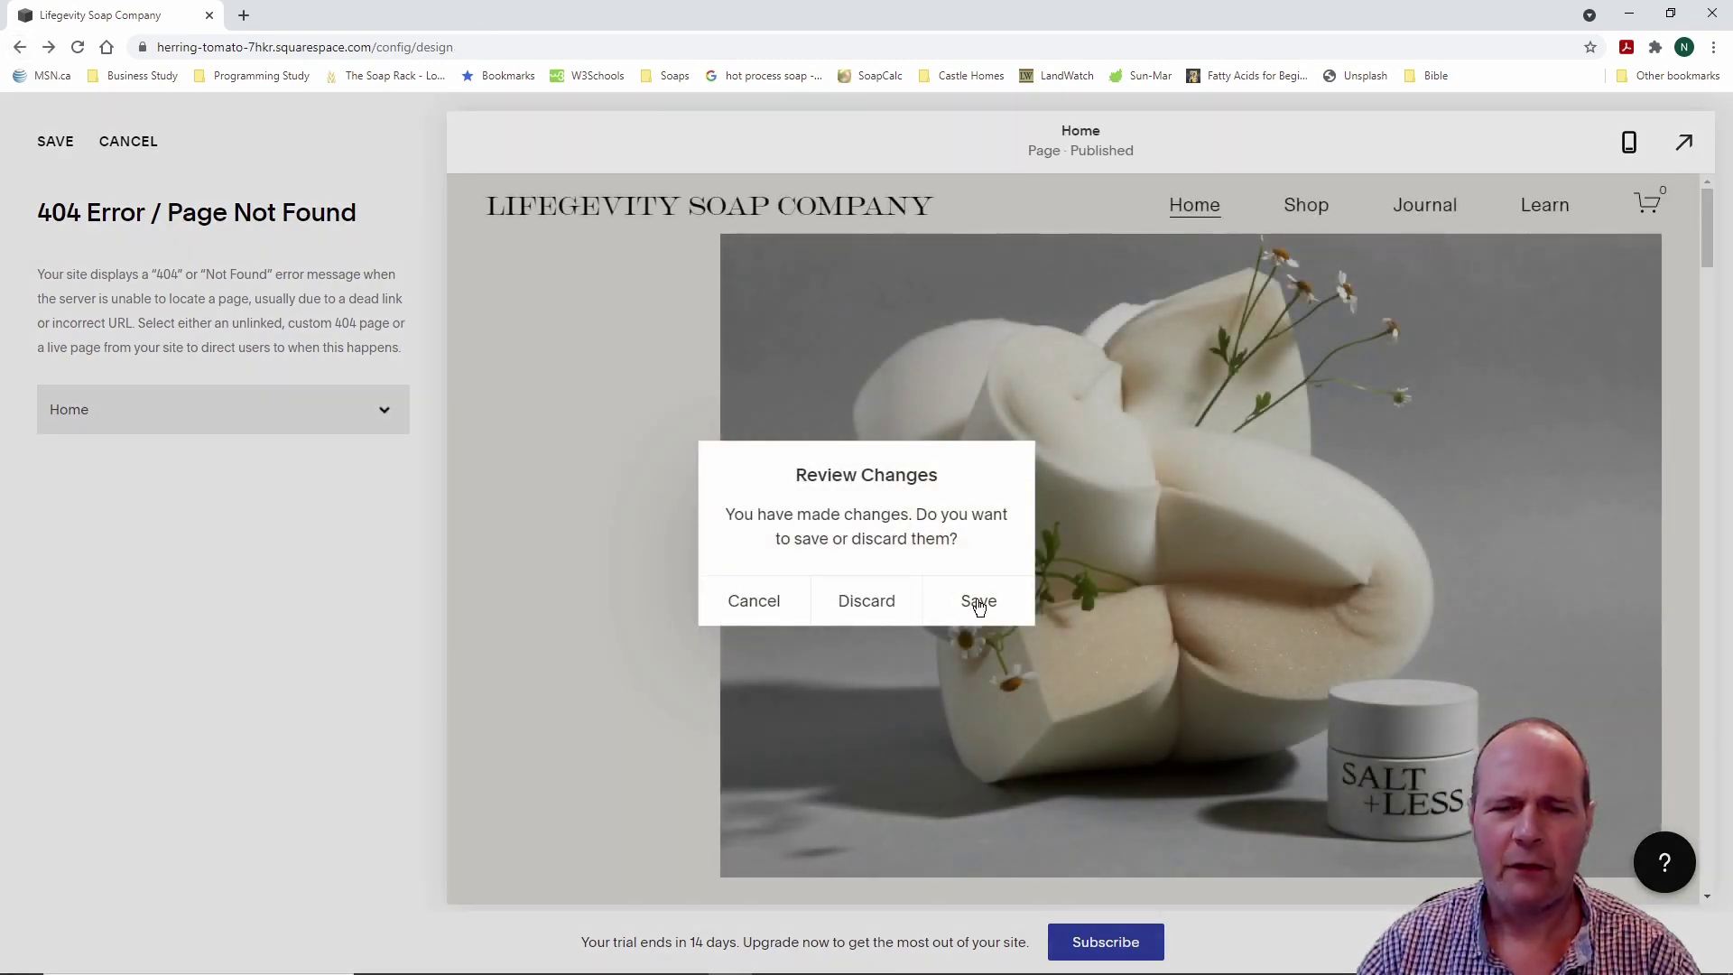
click(978, 603)
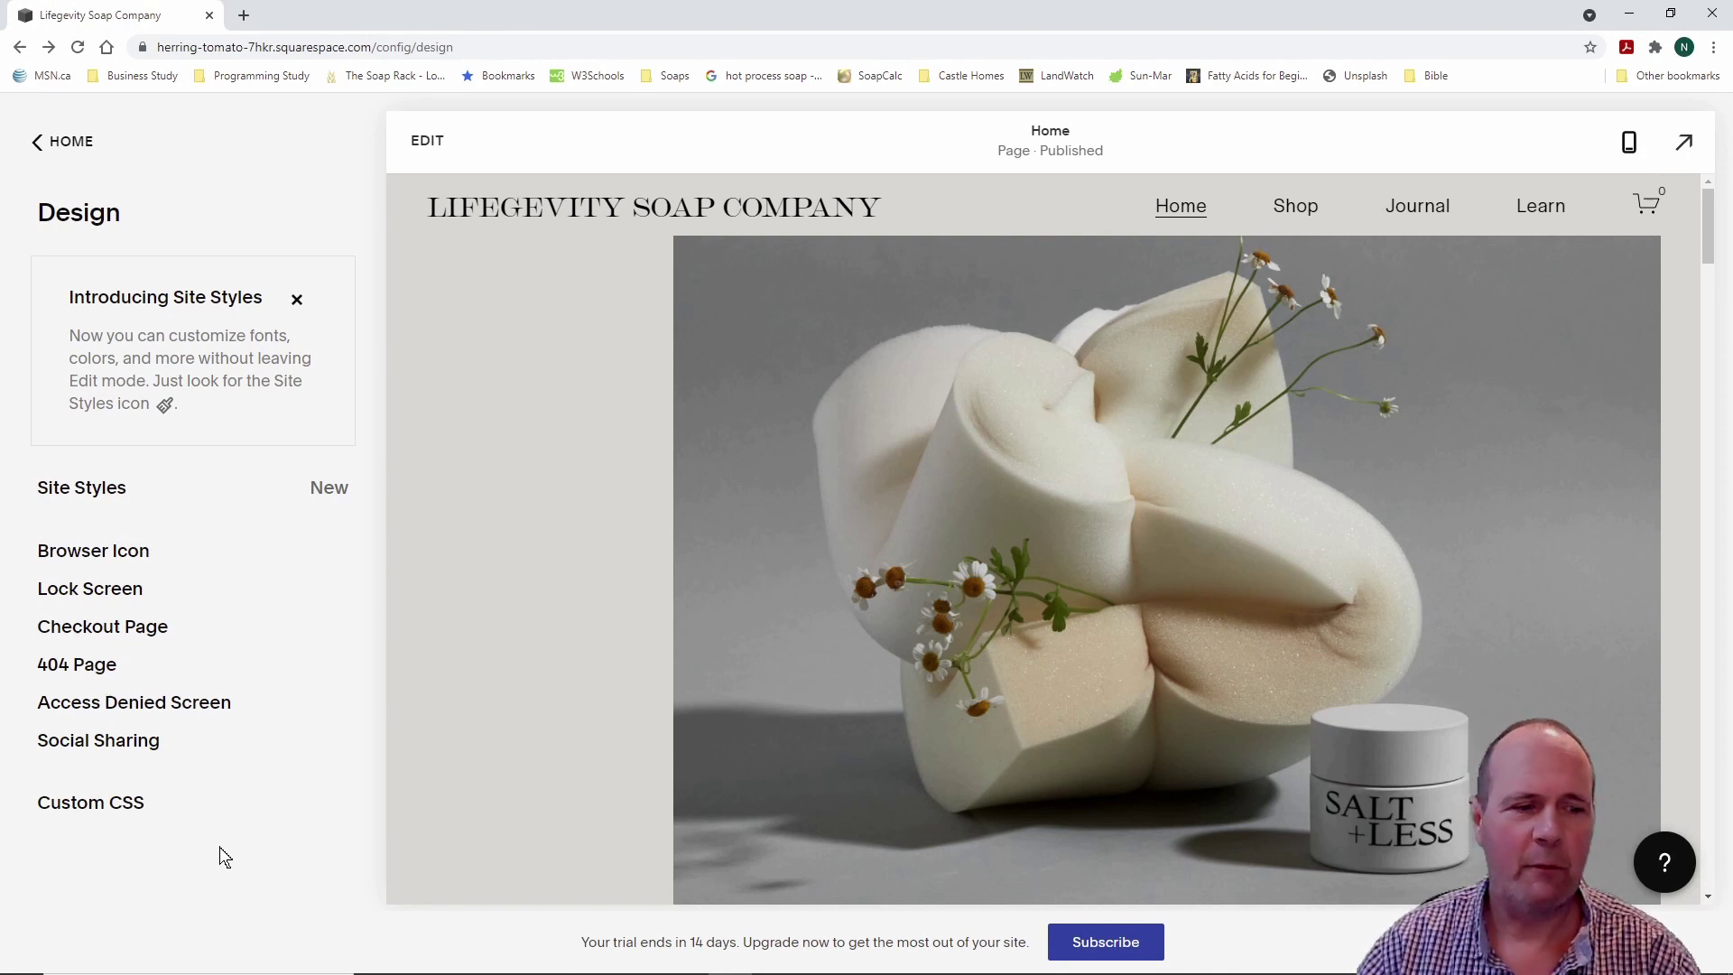
Step: Glance at the social sharing logo and checkout page settings, then return to the main dashboard menu
click(120, 747)
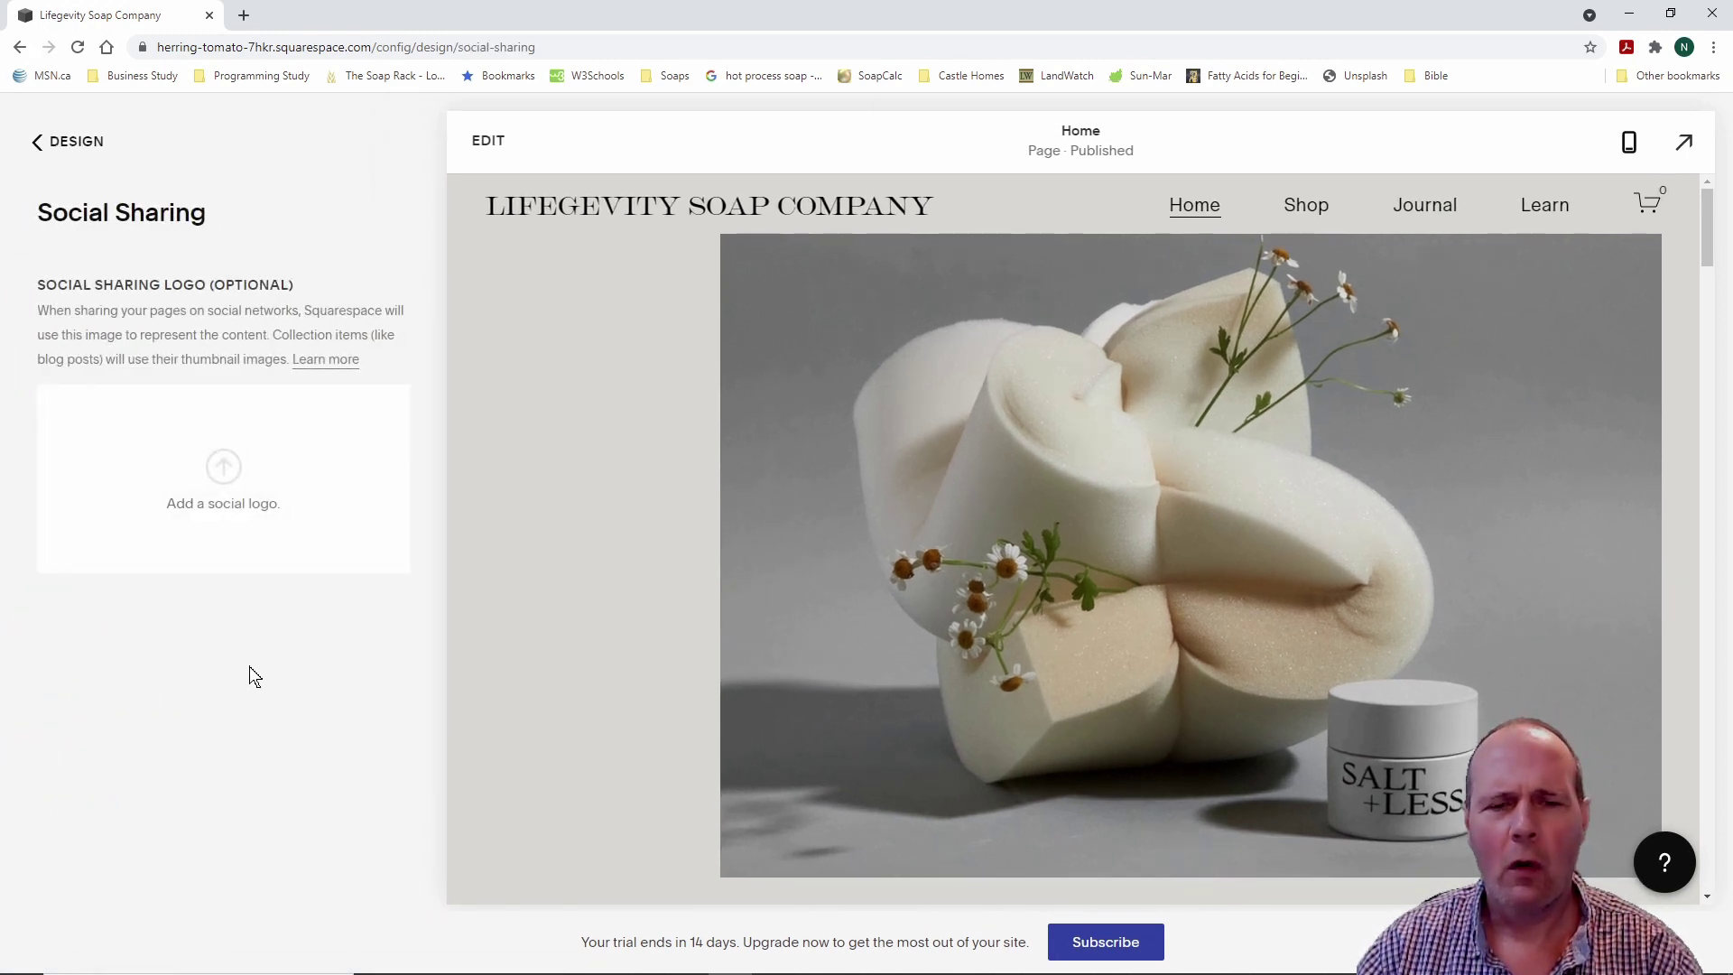
click(20, 48)
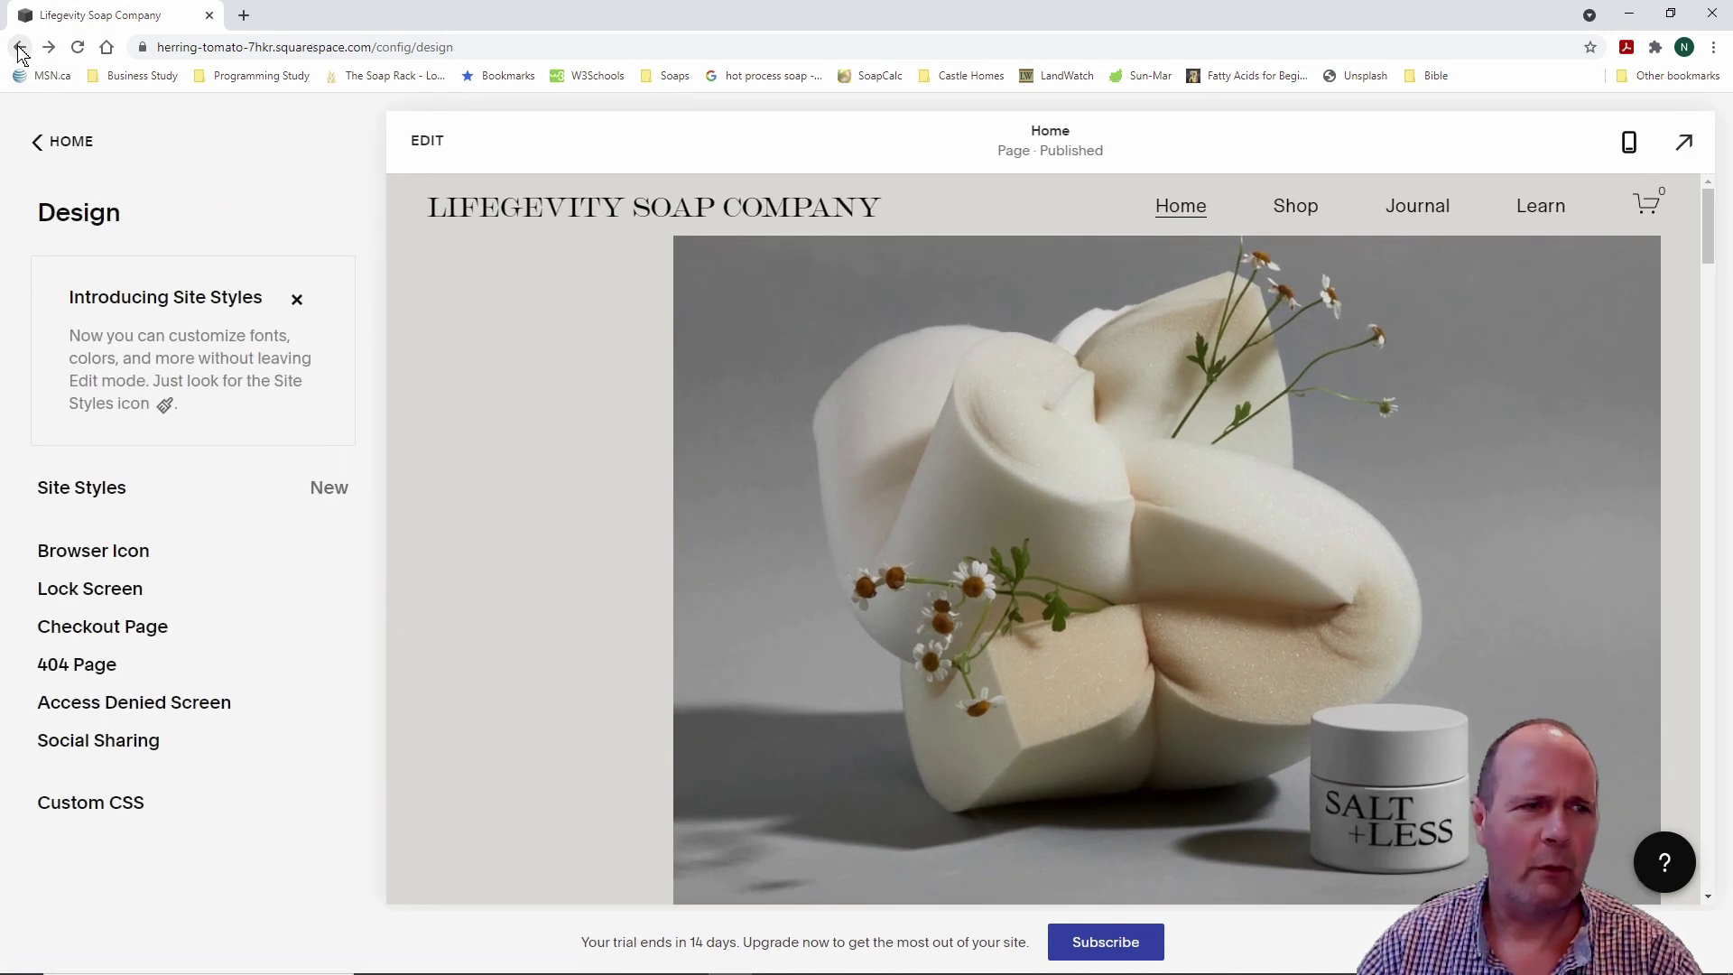
click(20, 47)
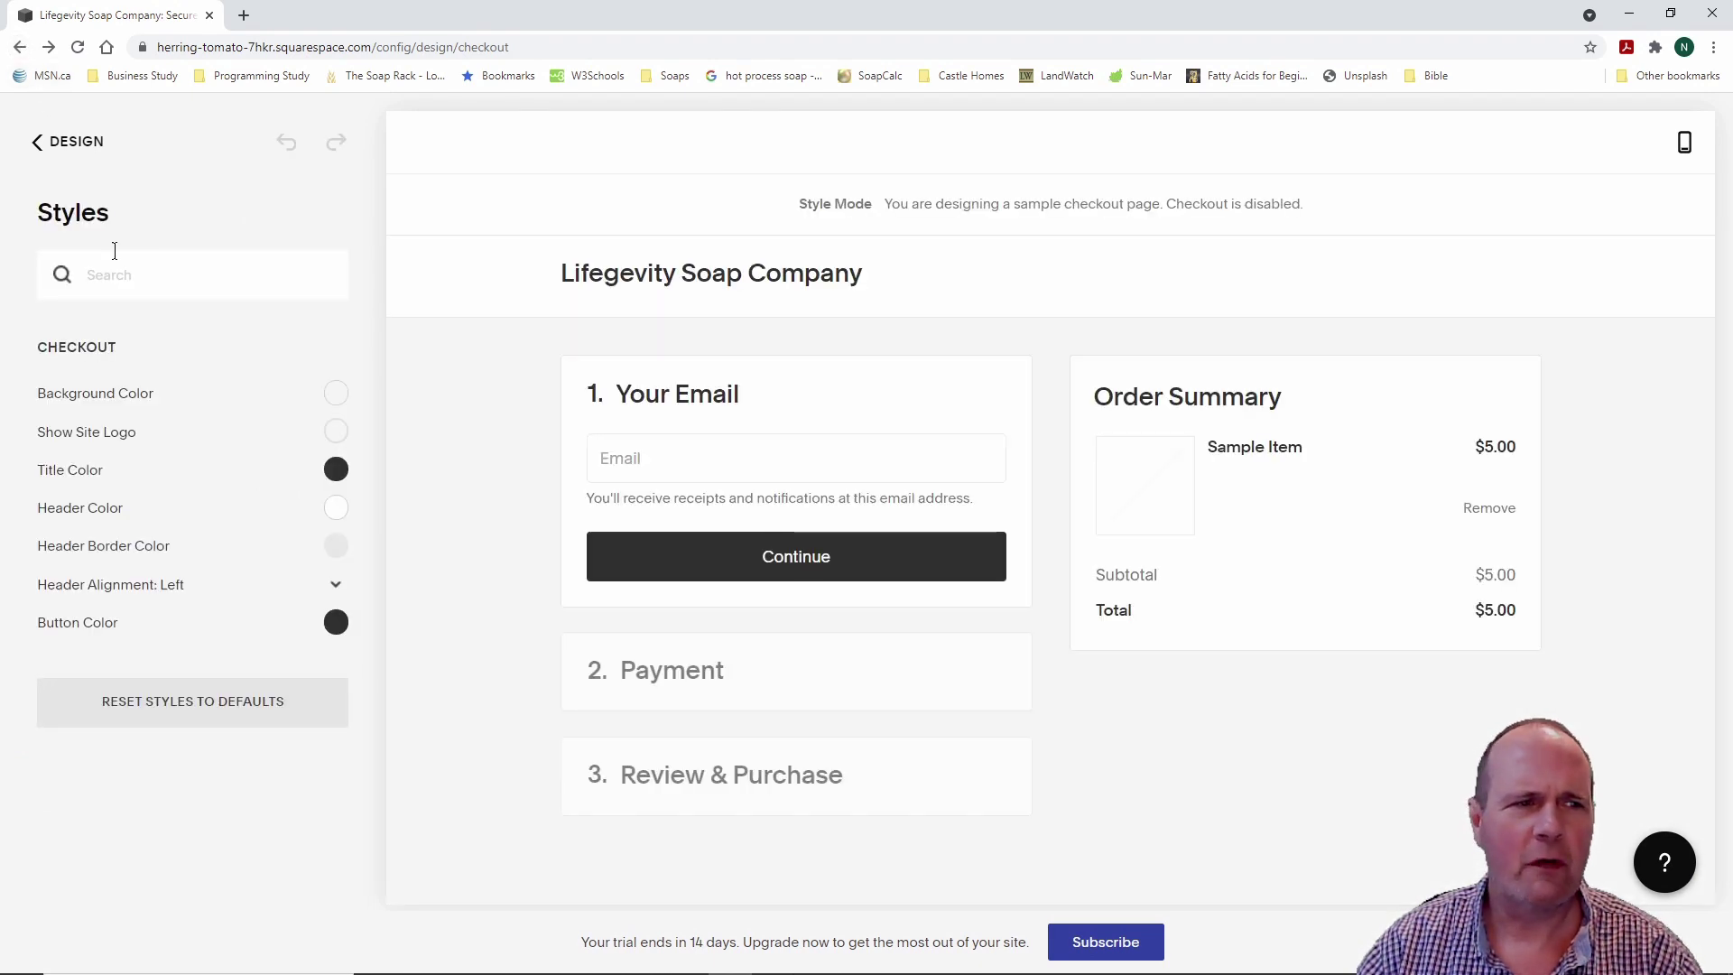
click(62, 144)
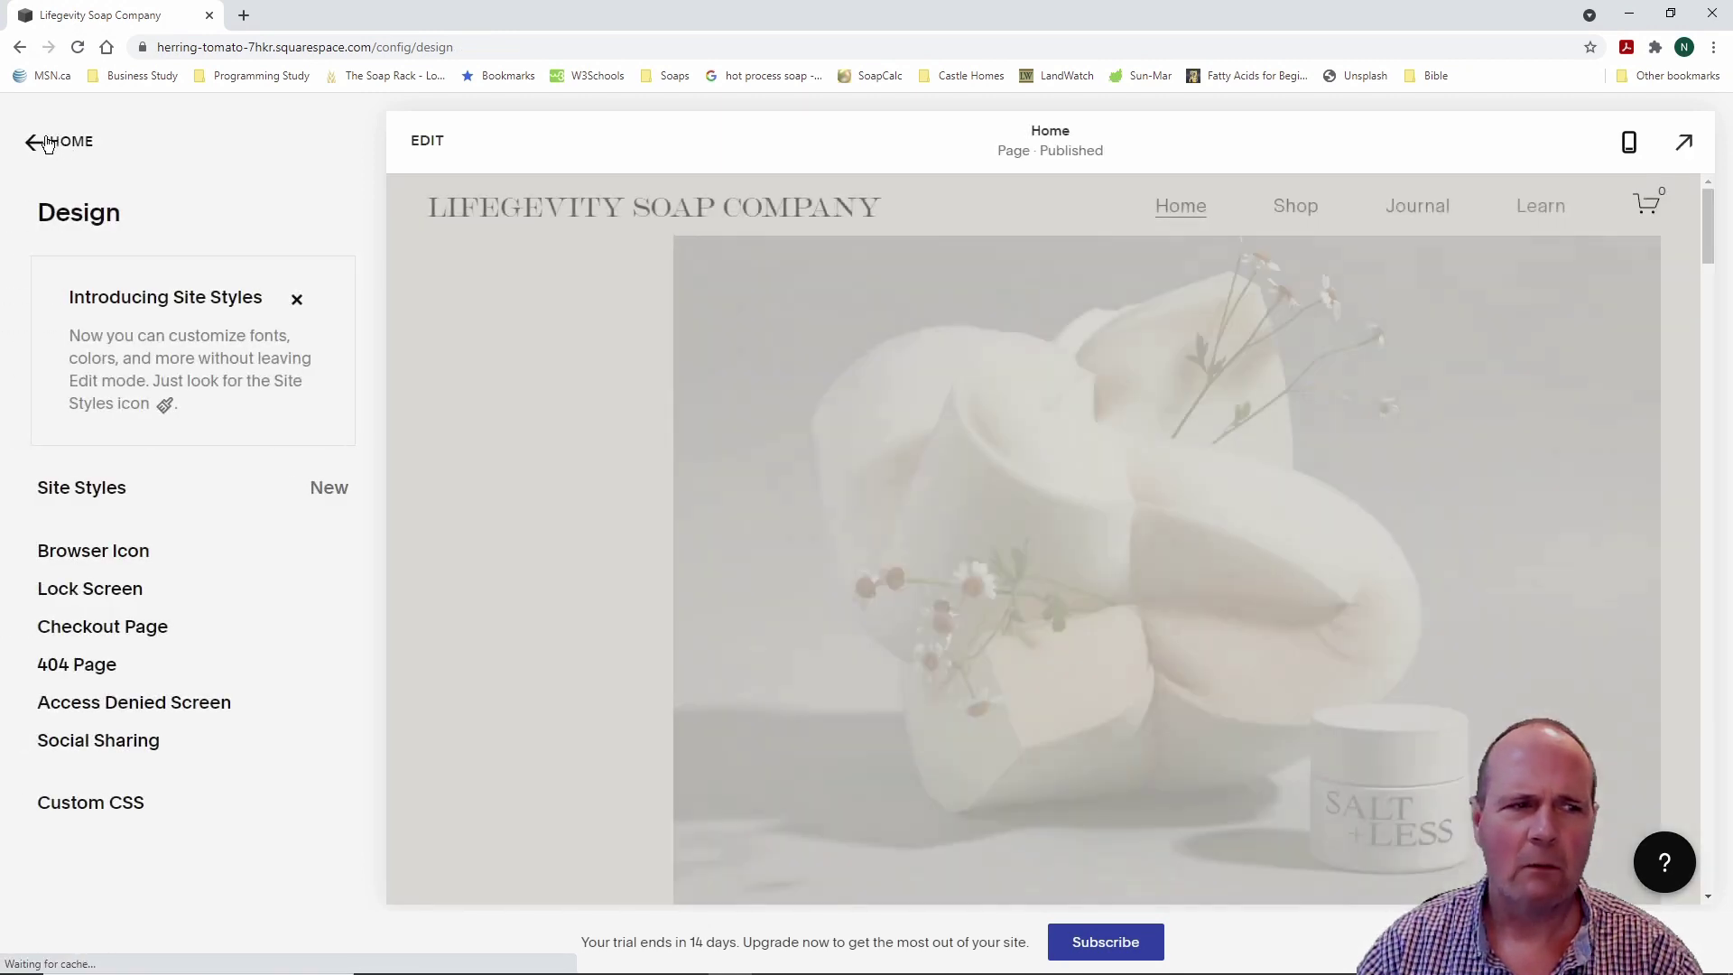
click(34, 143)
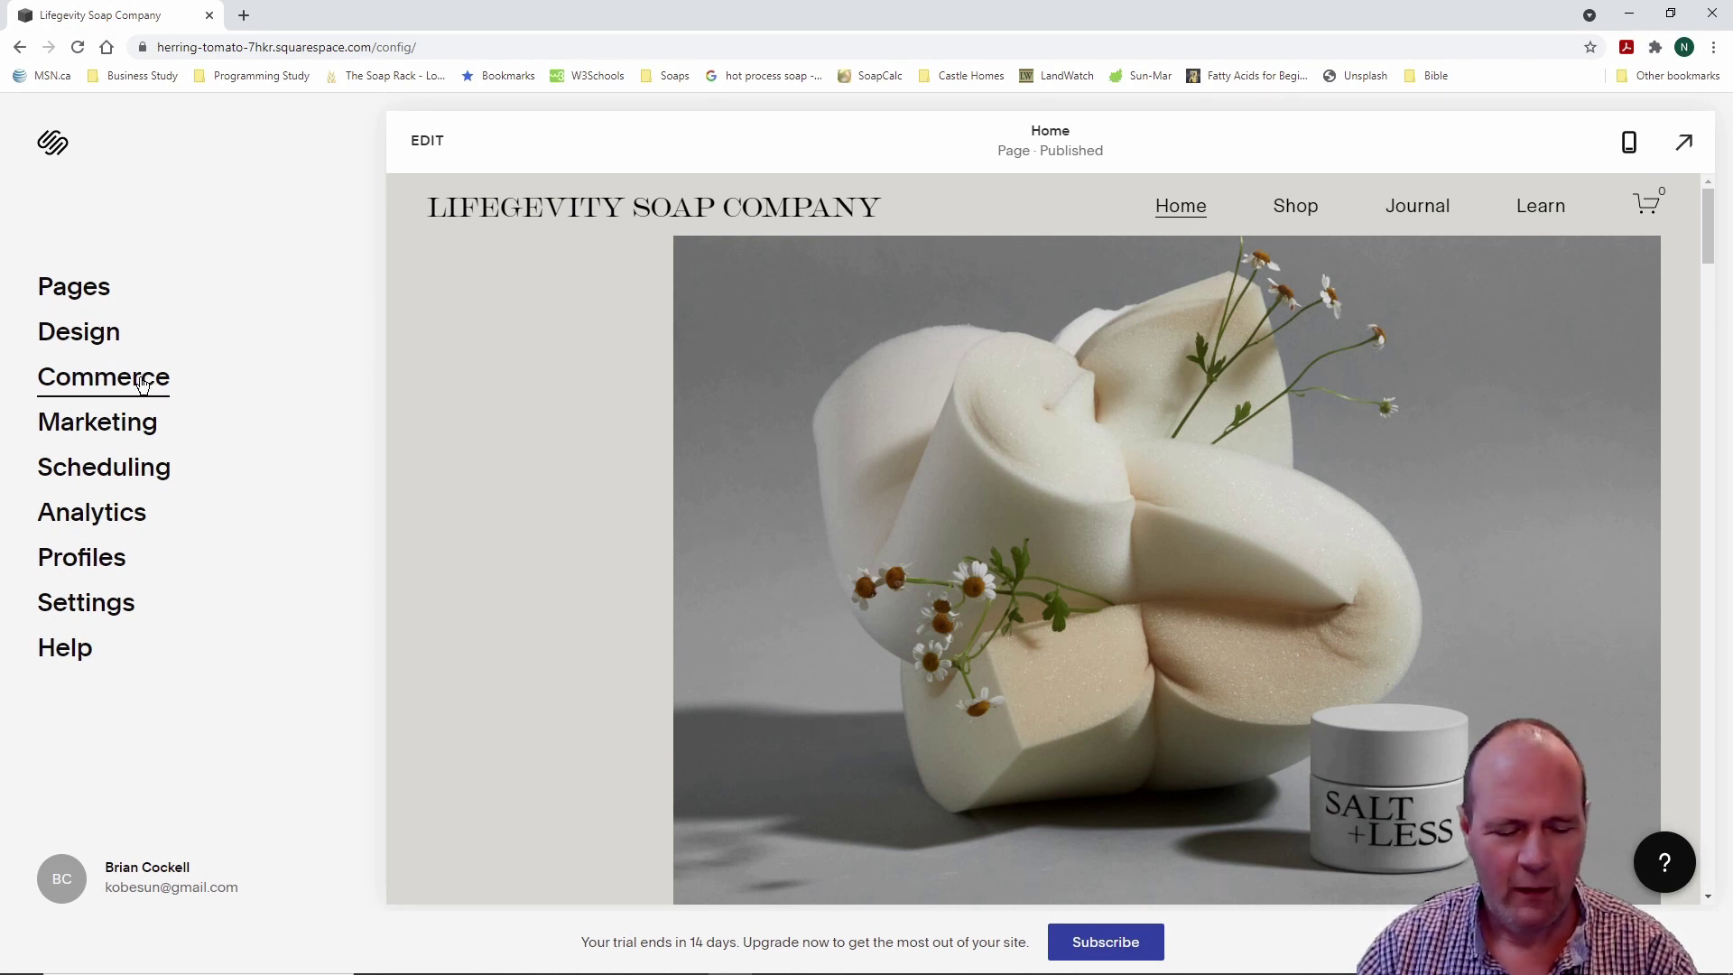
Step: Open Commerce and review its 0% store-setup checklist
drag(19, 351, 221, 403)
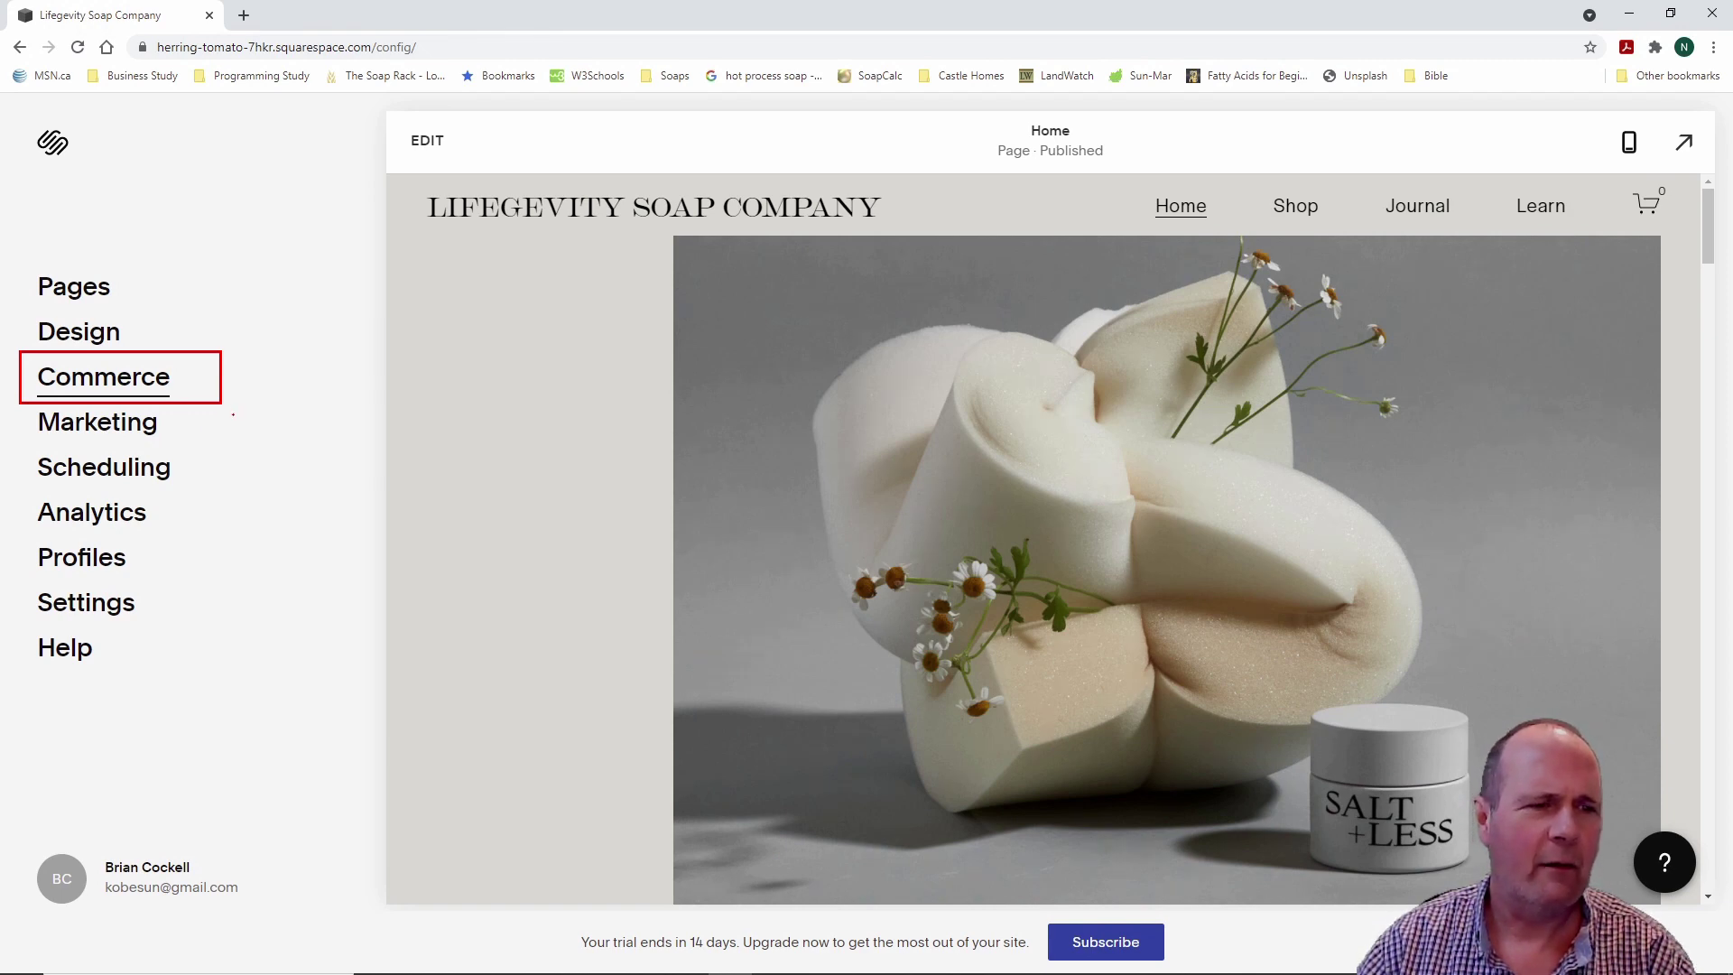
key(Escape)
key(Escape)
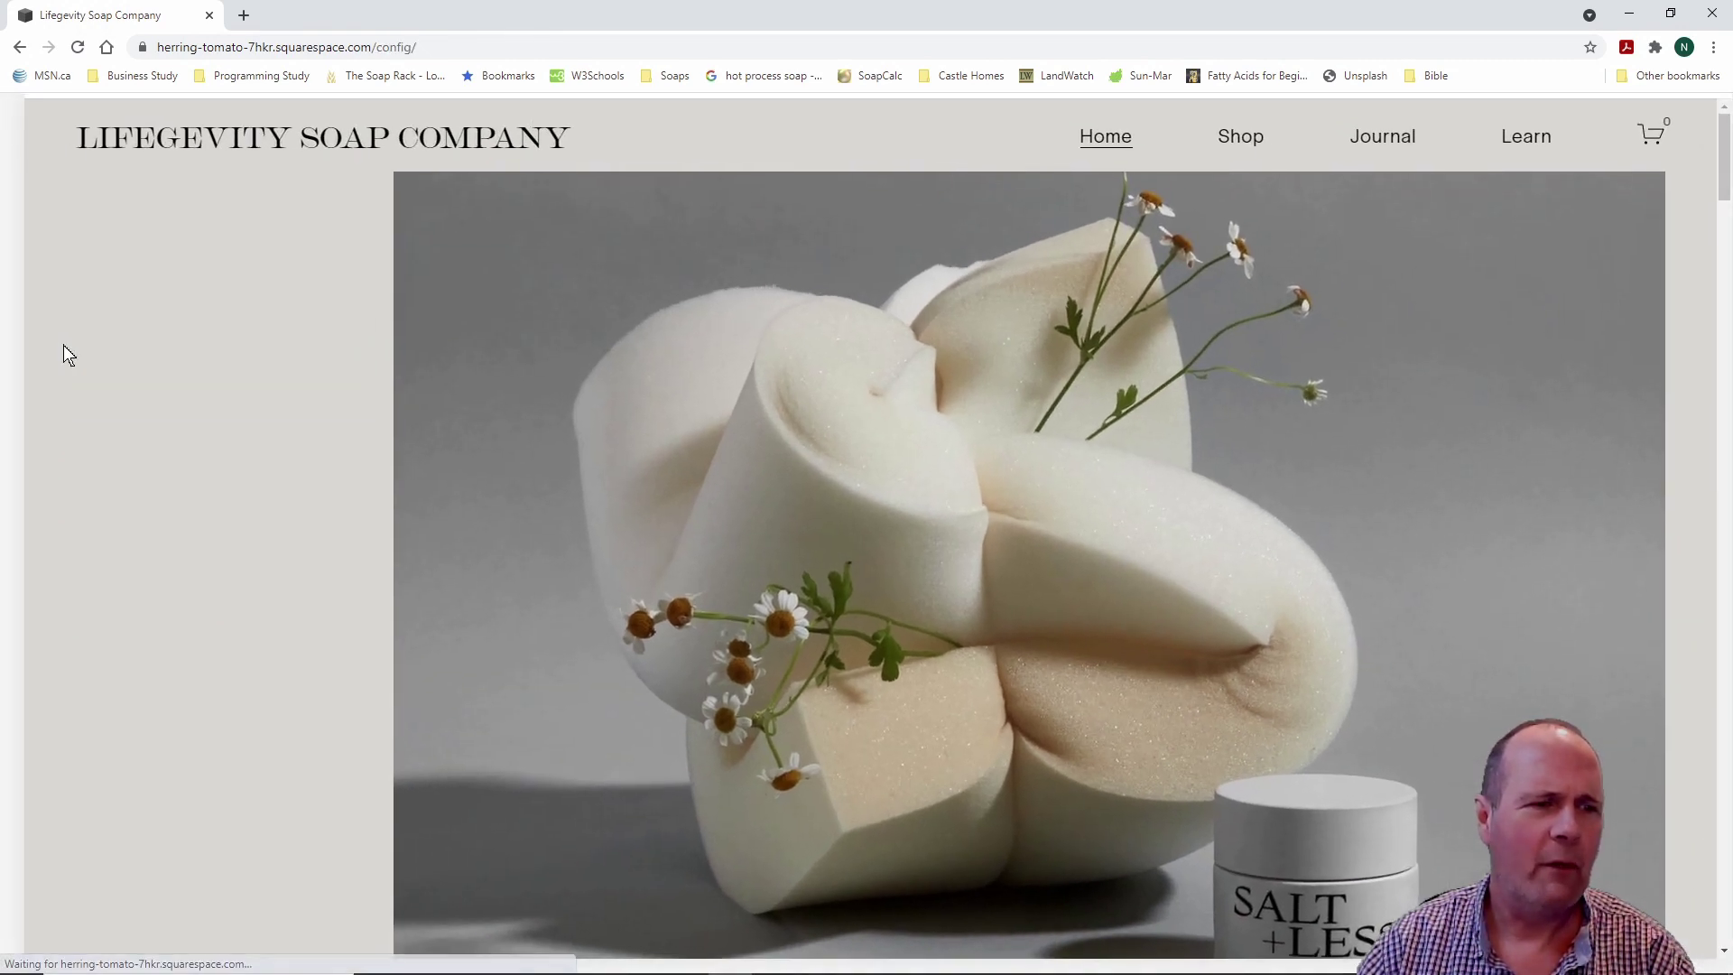
click(72, 379)
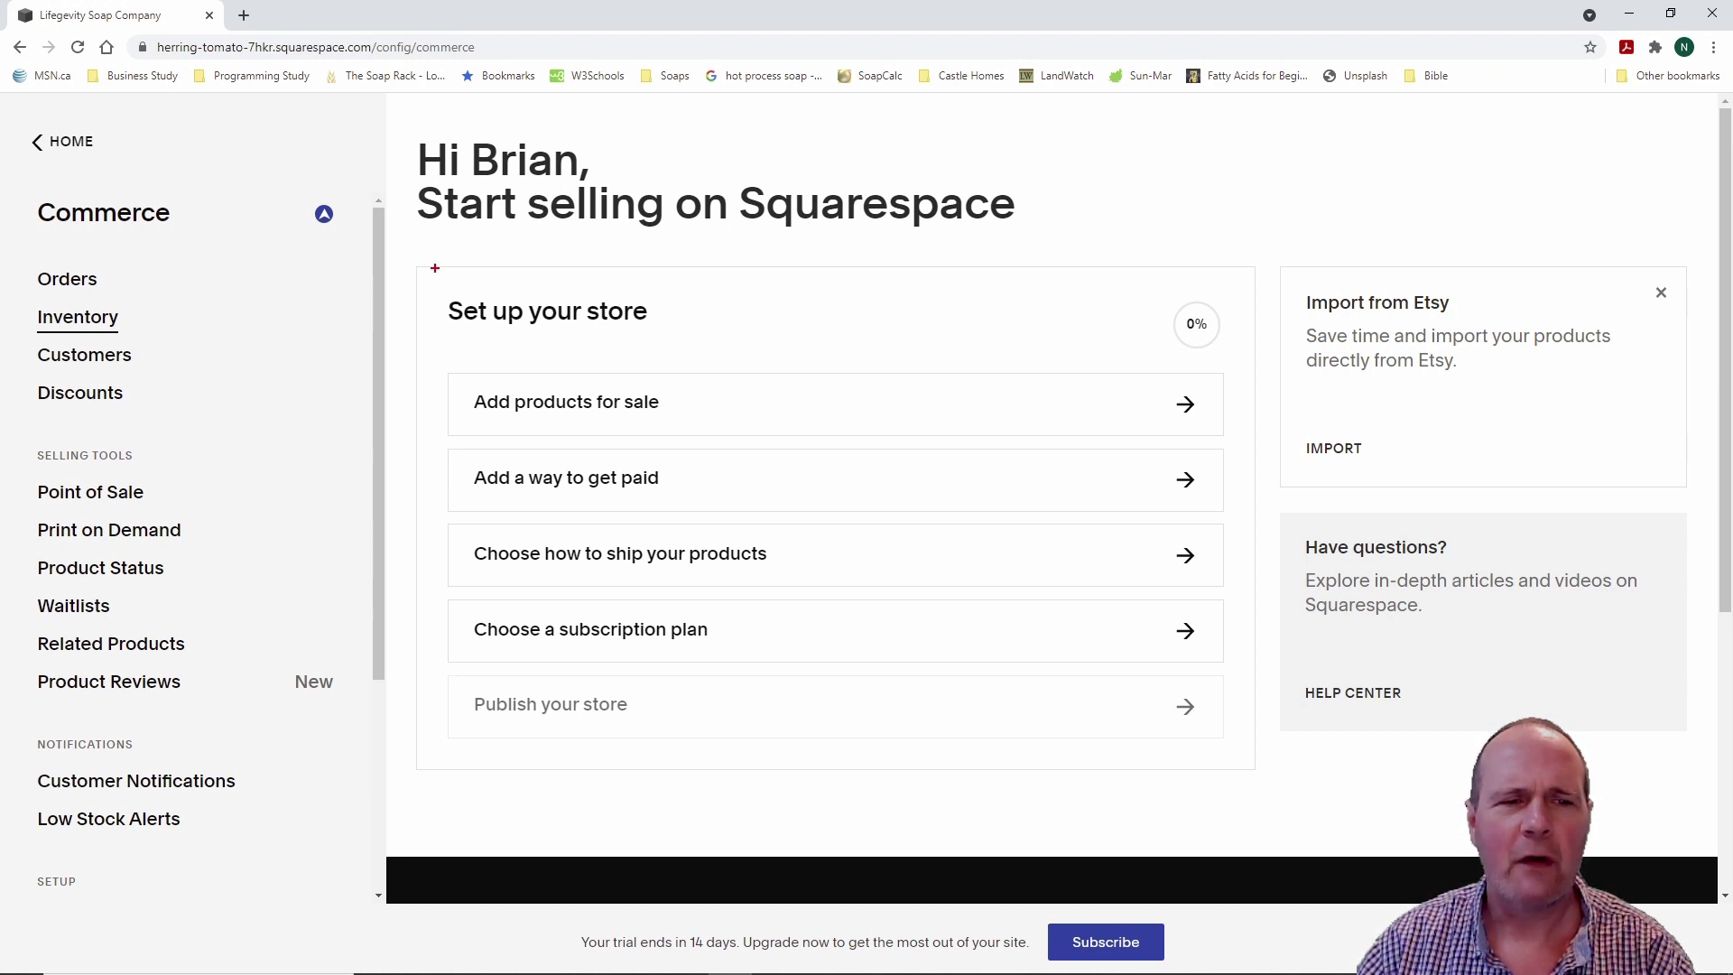
mouse_move(431, 264)
mouse_down()
mouse_move(626, 743)
mouse_move(1253, 785)
mouse_up()
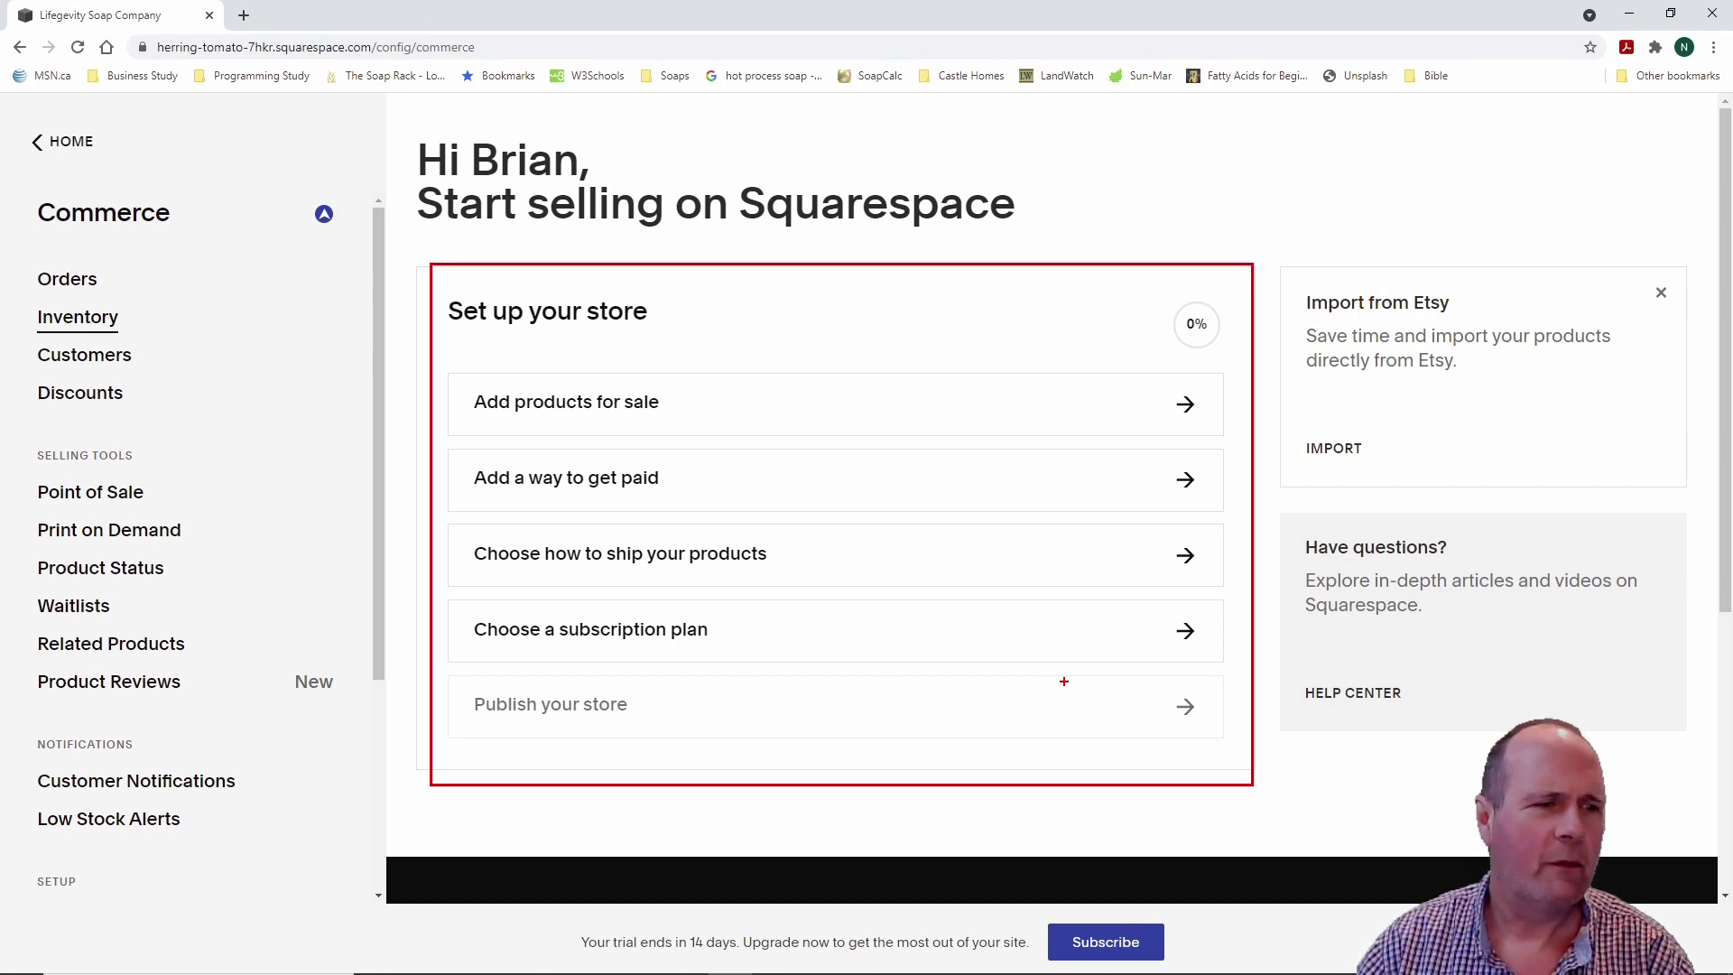
key(Escape)
key(Escape)
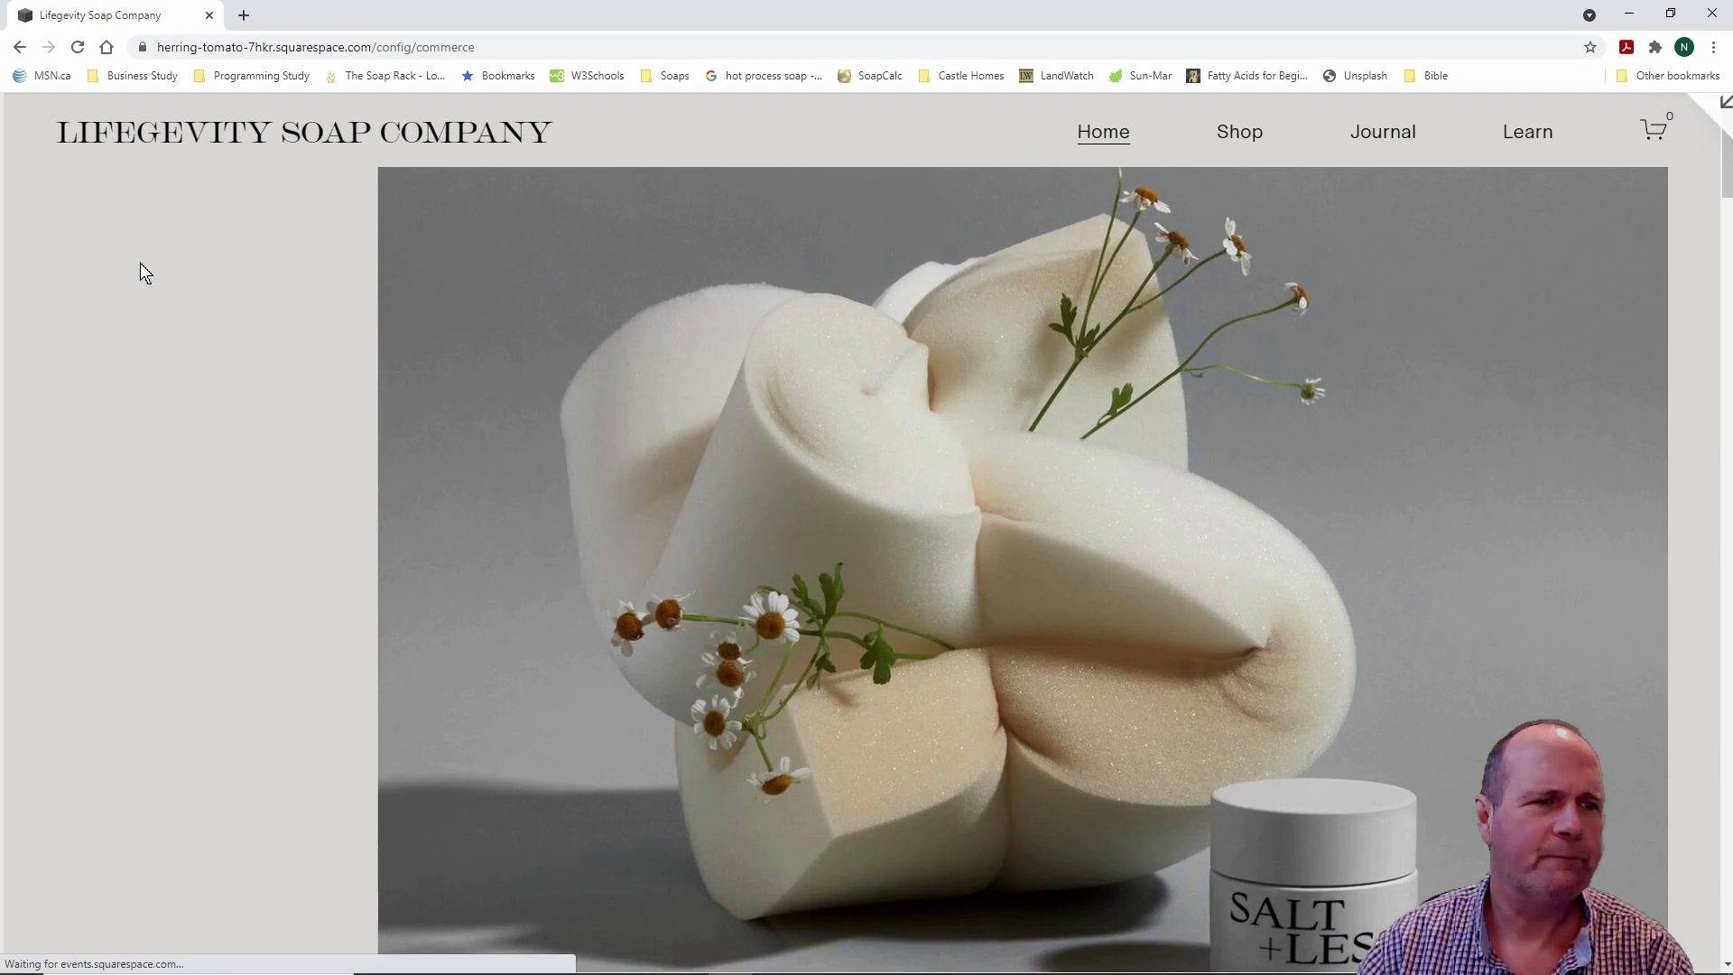
Step: Open the Marketing section and look at the Promotional Pop-Up settings
click(37, 140)
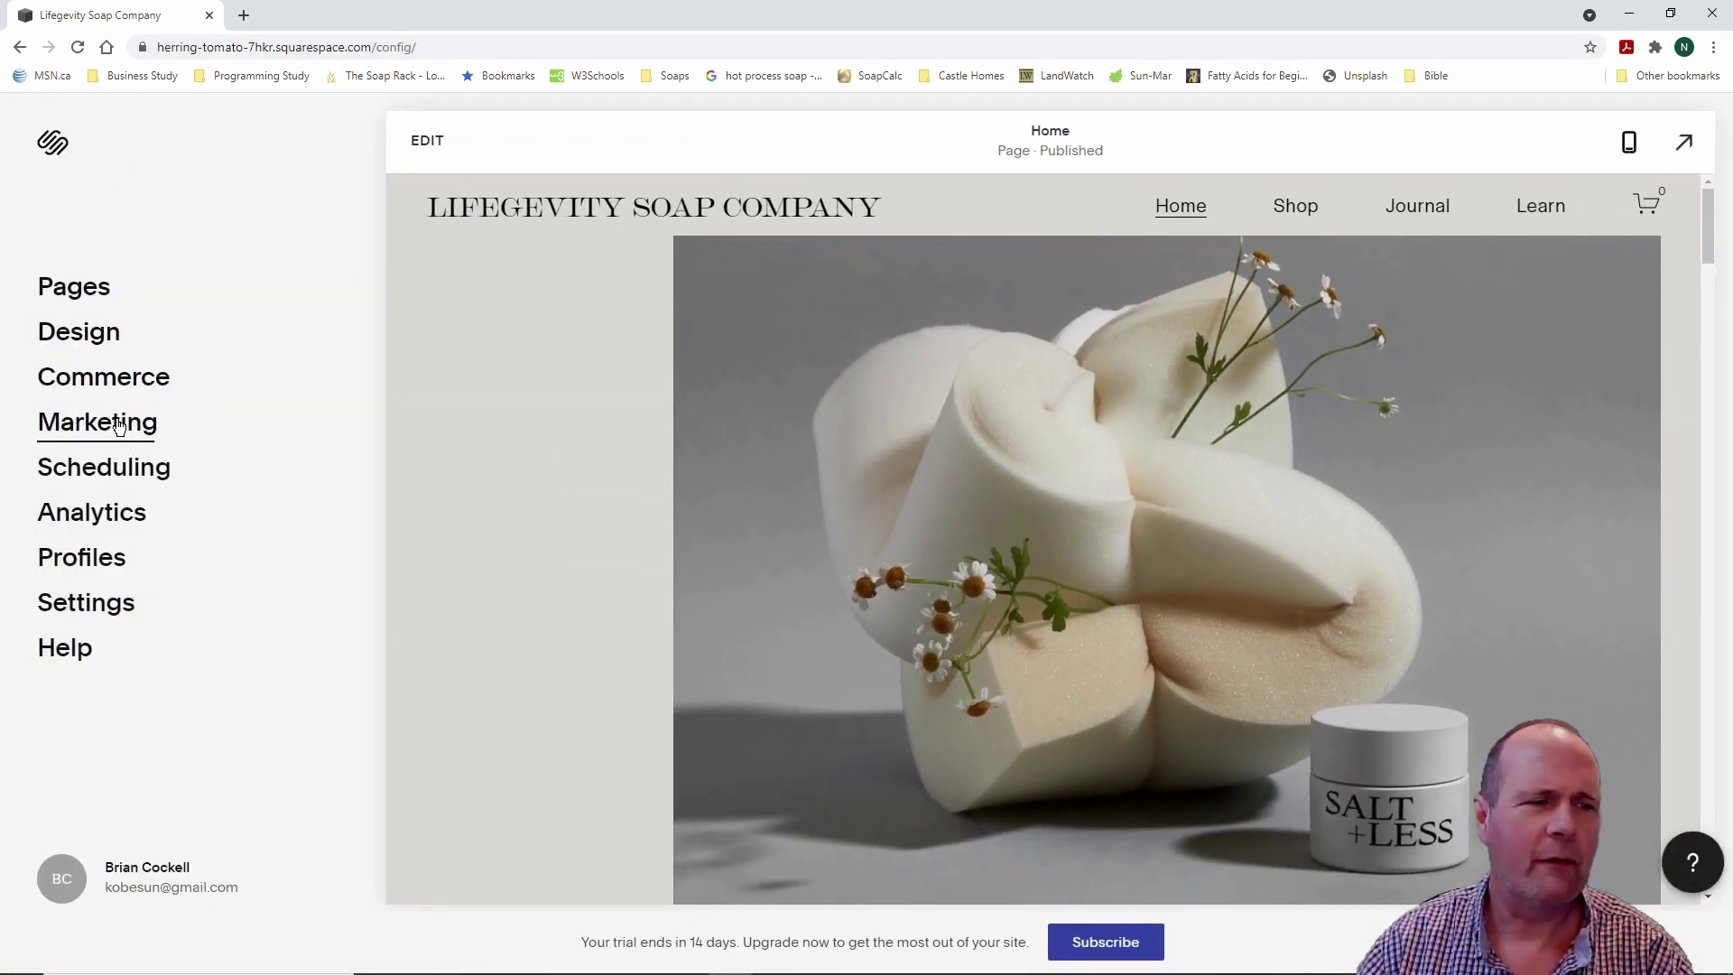
click(126, 426)
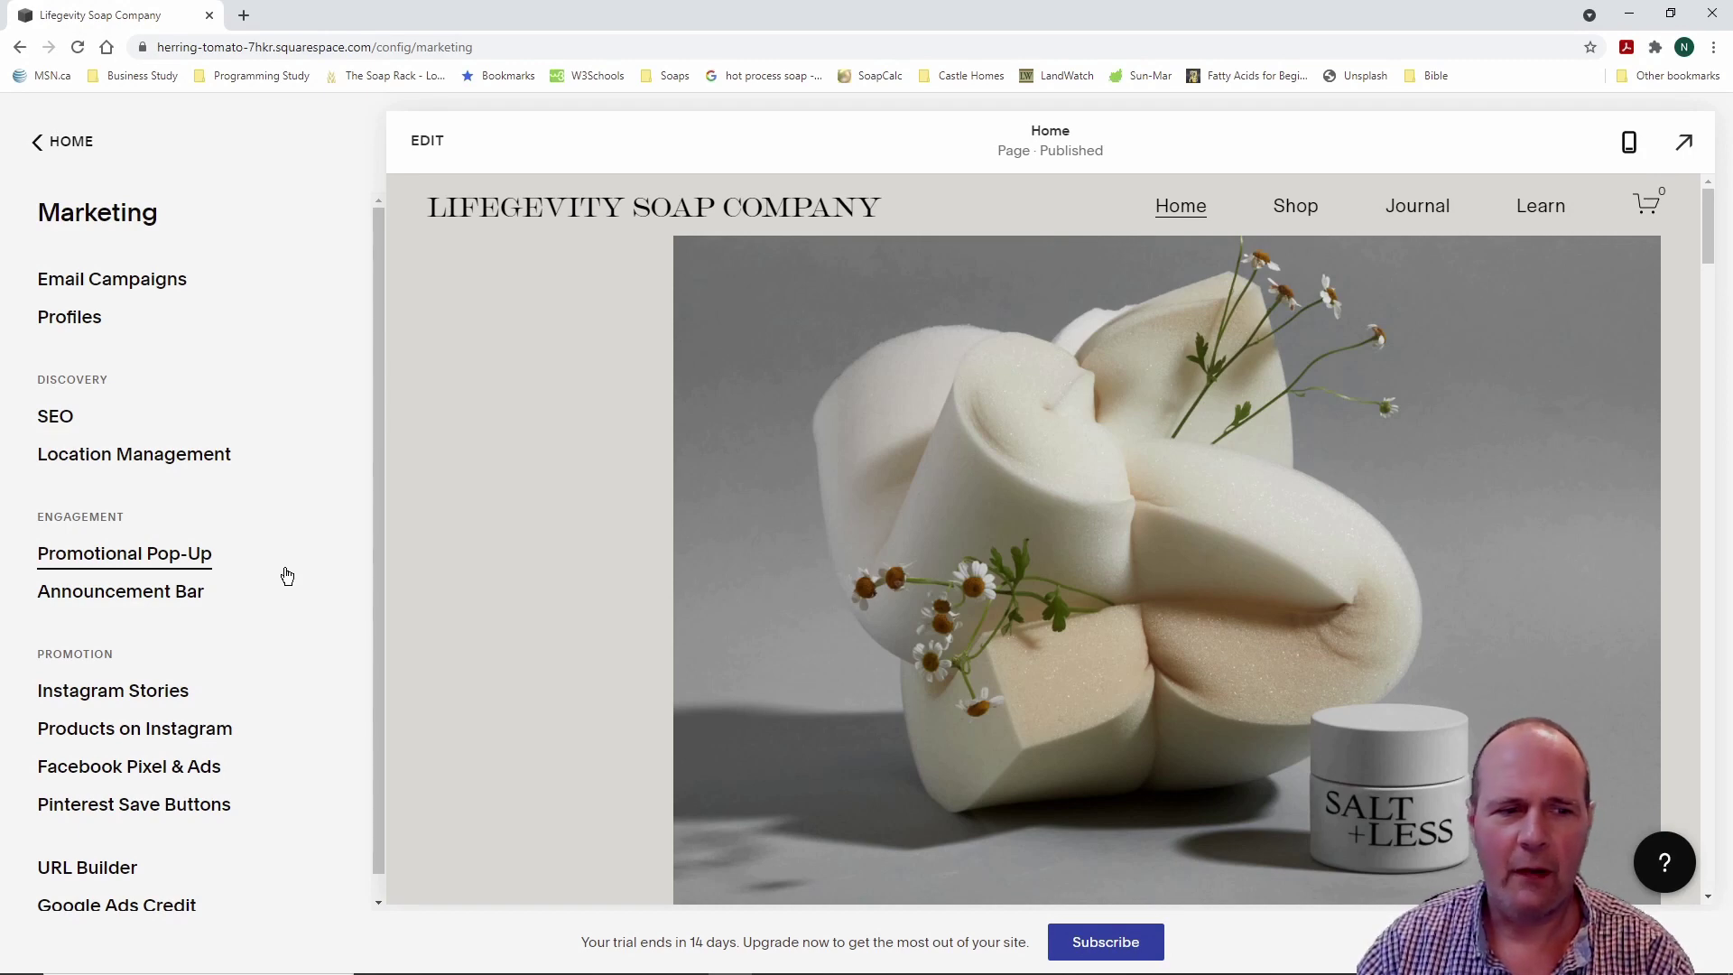
click(180, 567)
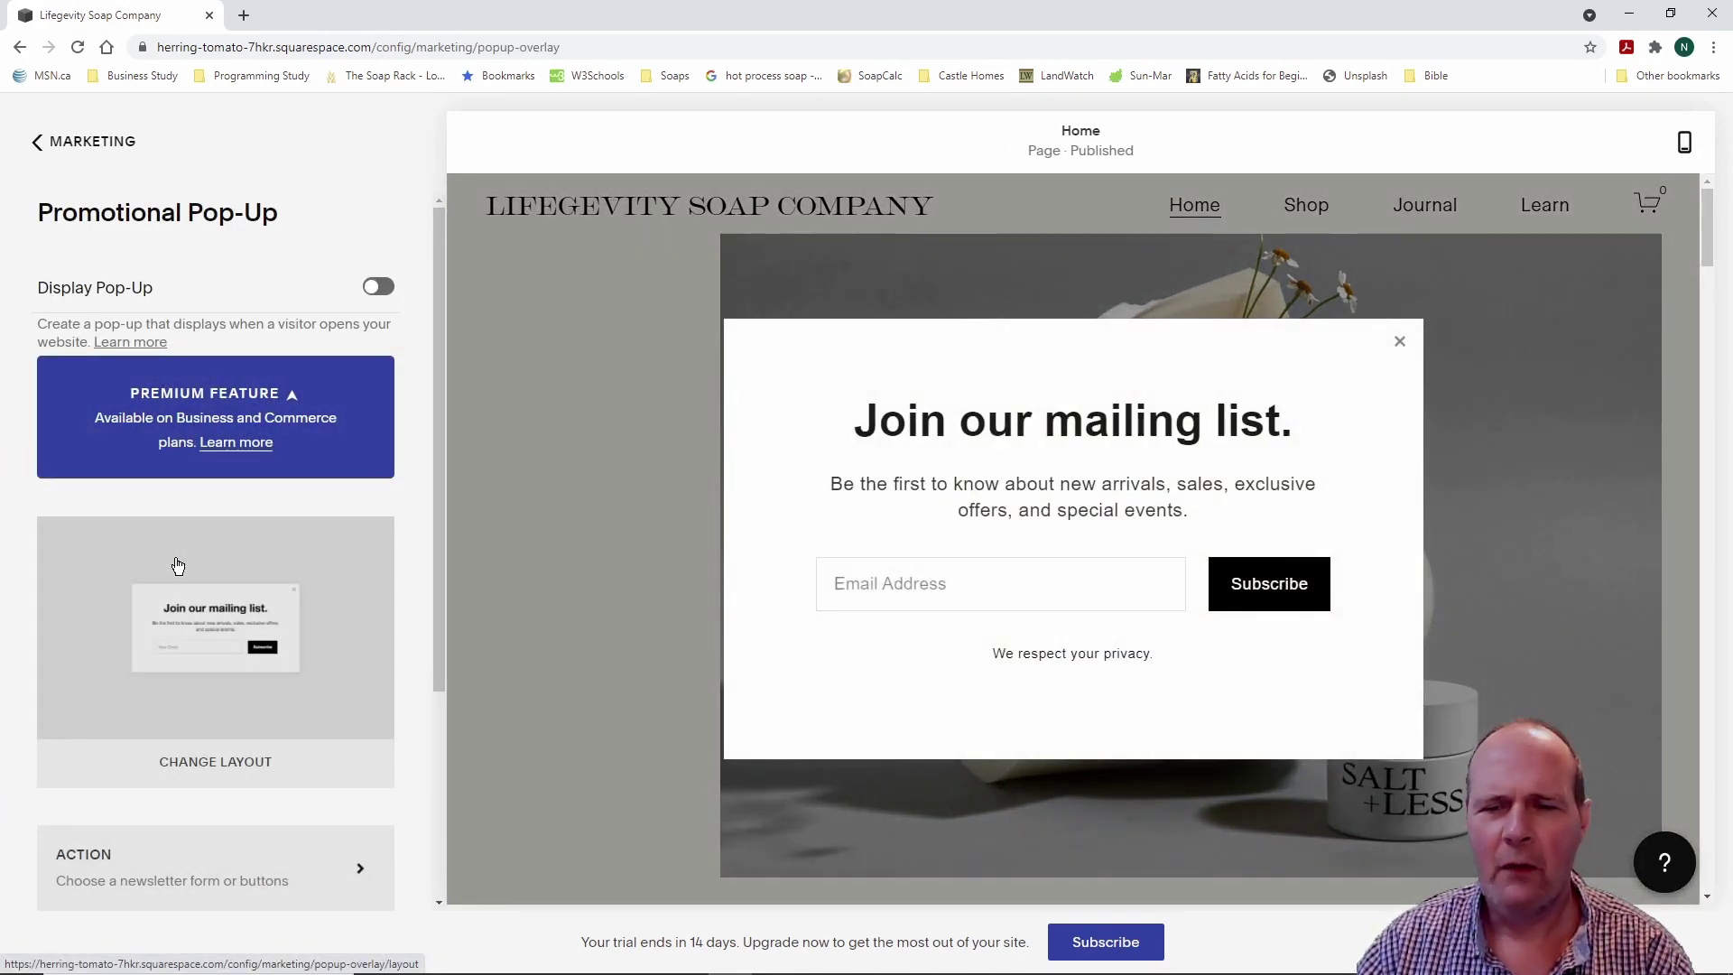
click(34, 143)
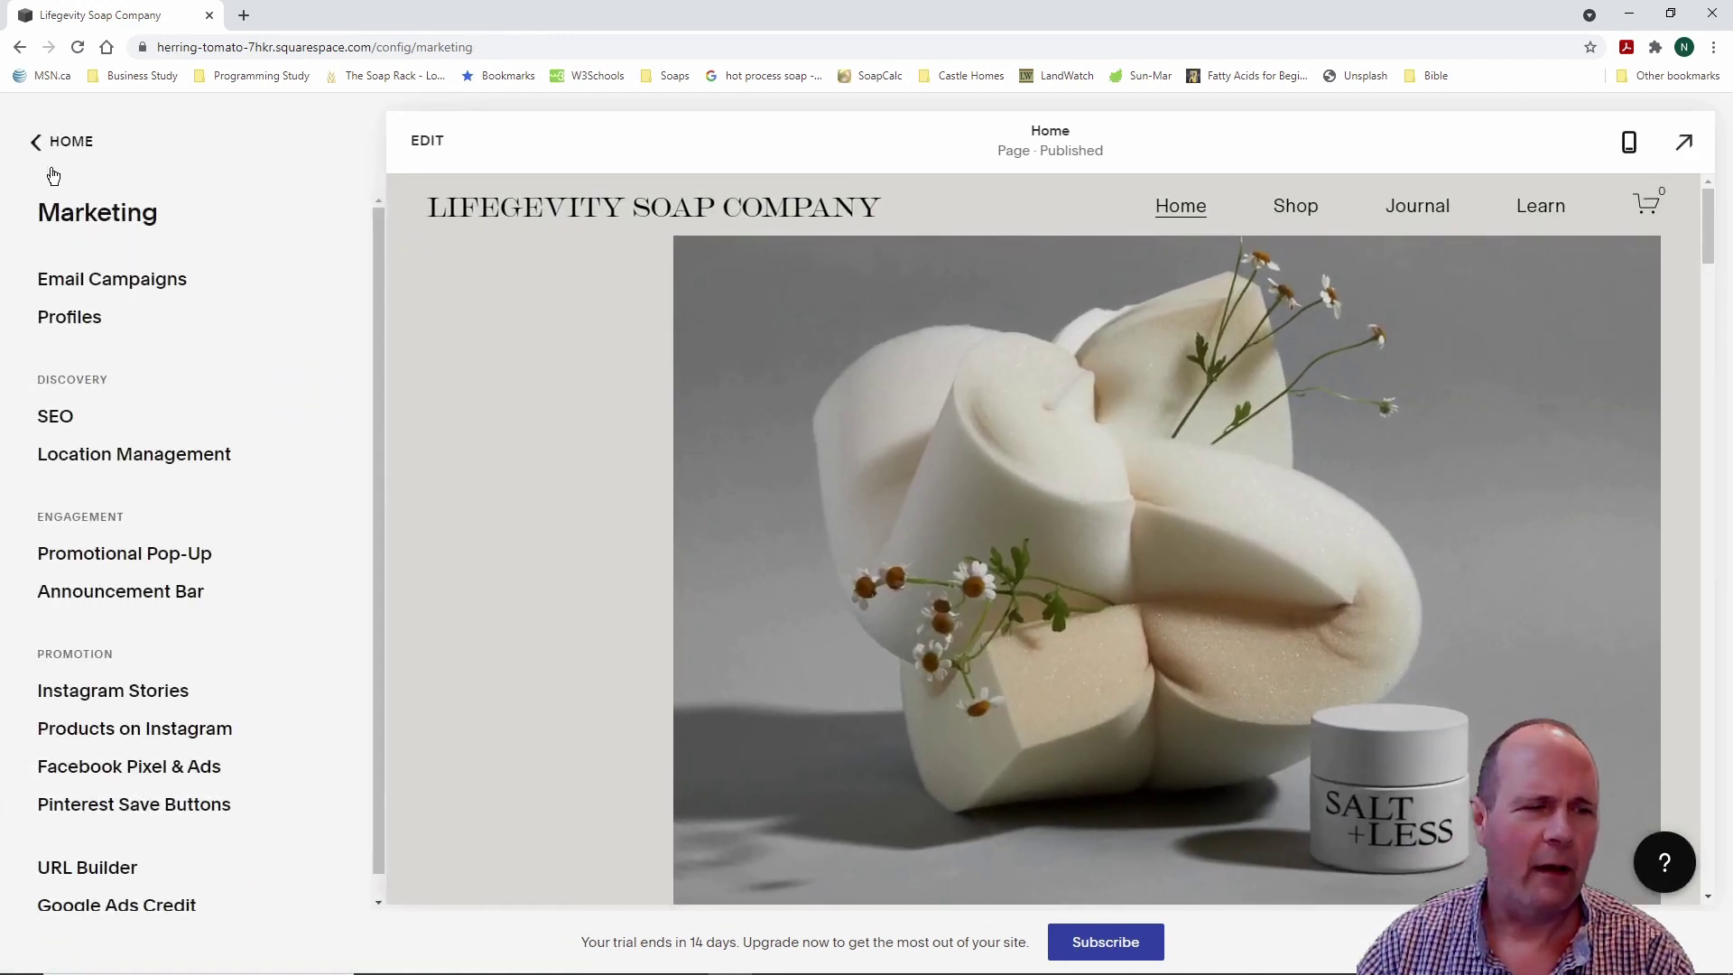
Step: Look at the Announcement Bar settings, then return to the main dashboard menu
click(168, 596)
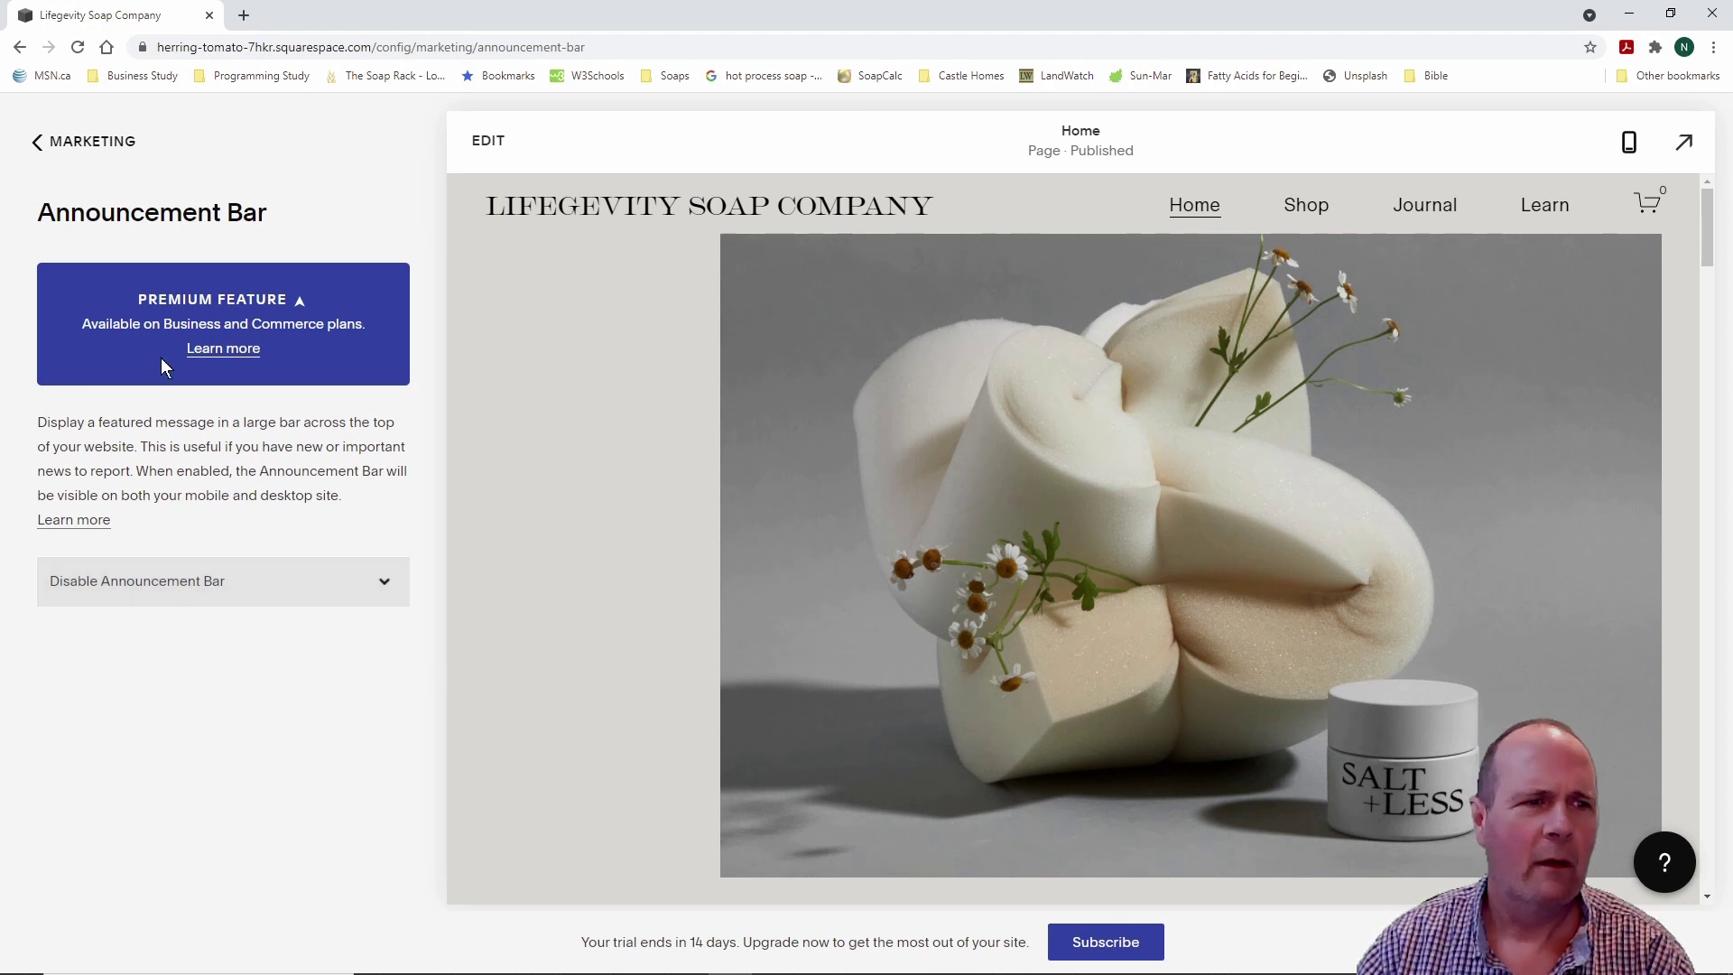
click(19, 48)
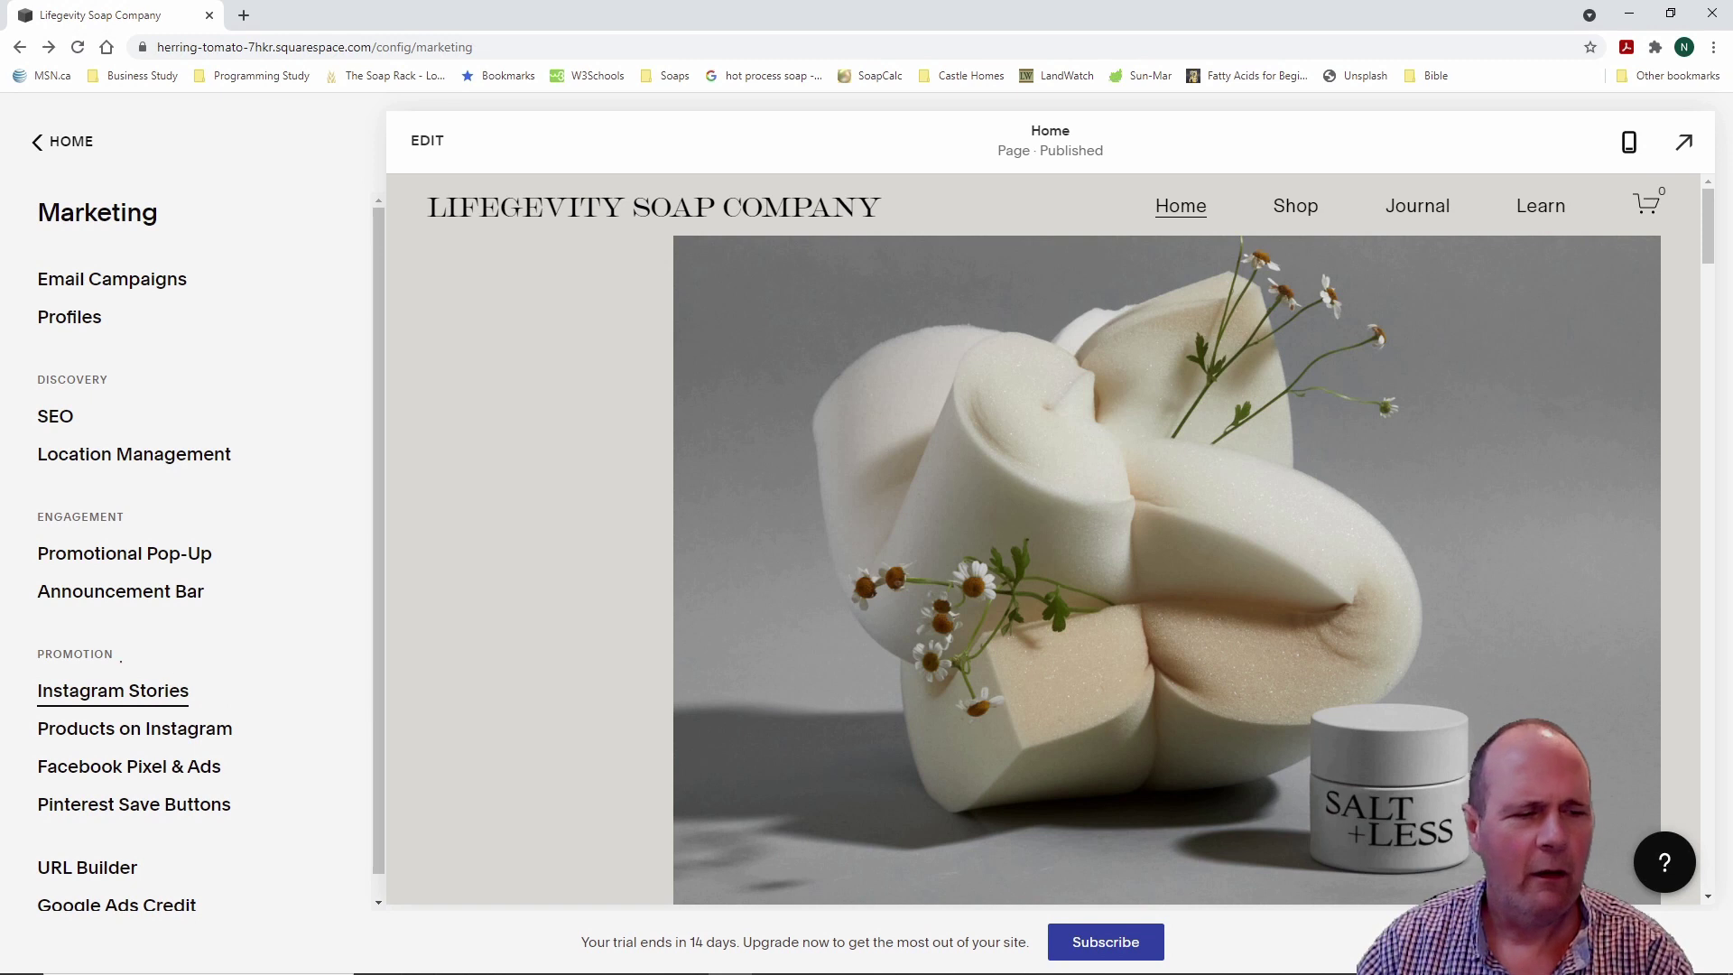
mouse_move(18, 635)
mouse_down()
mouse_move(128, 772)
mouse_move(288, 849)
mouse_up()
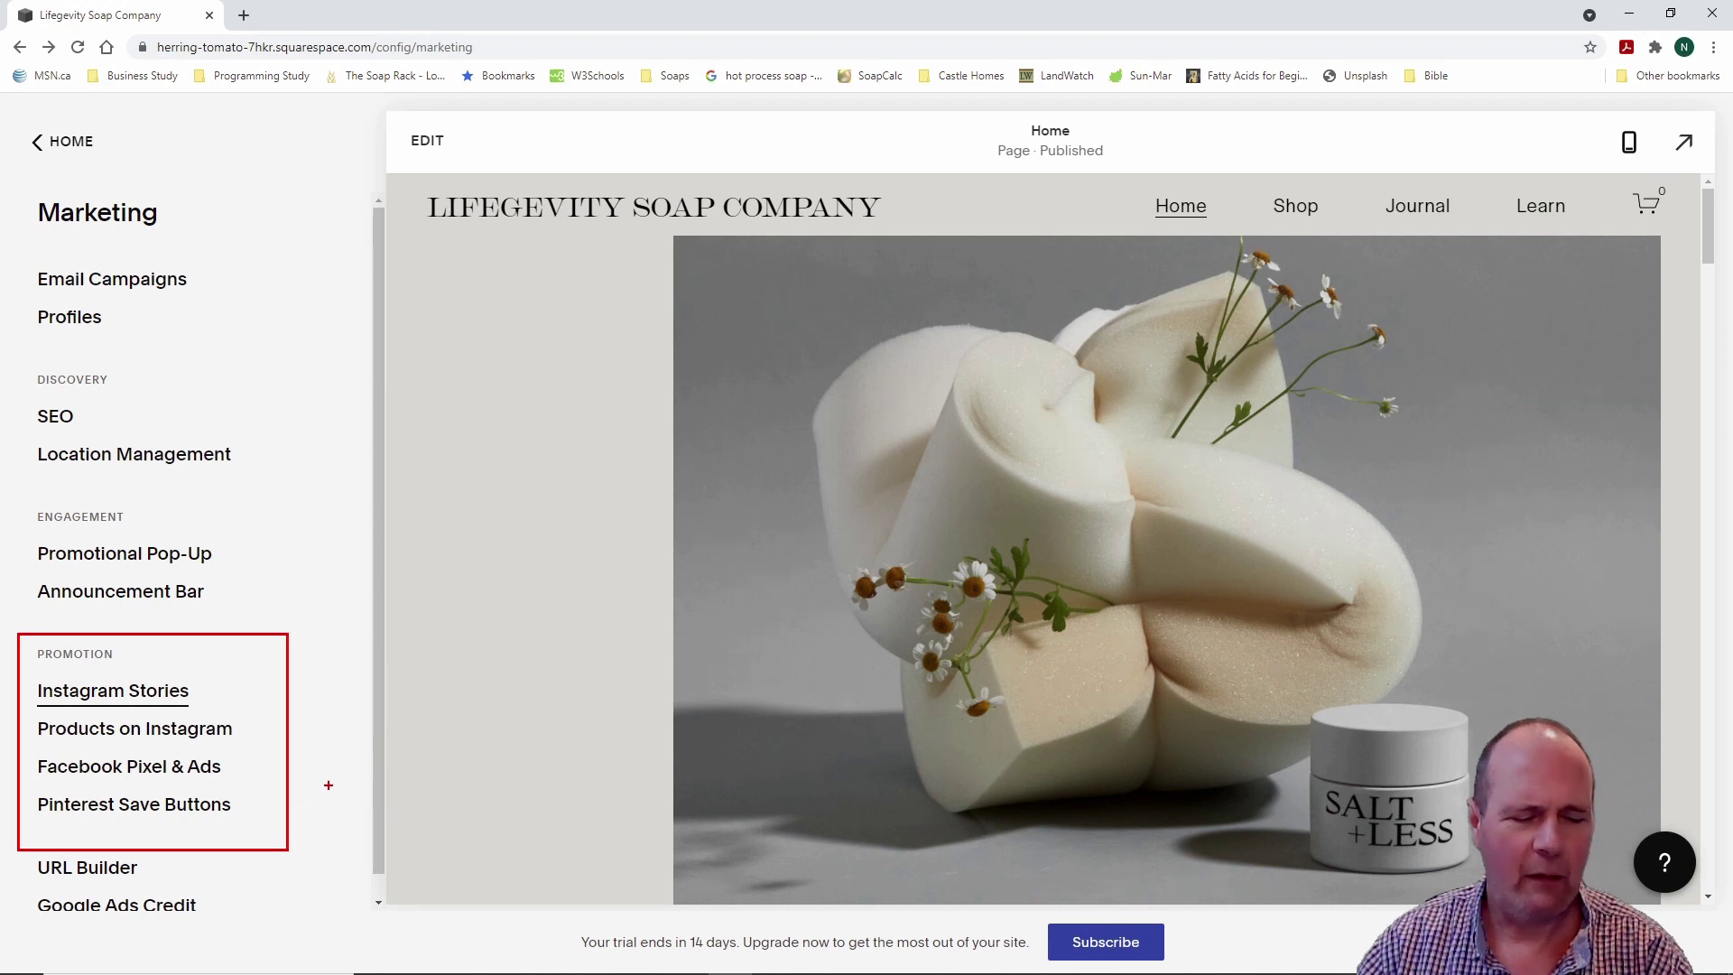
key(Escape)
key(Escape)
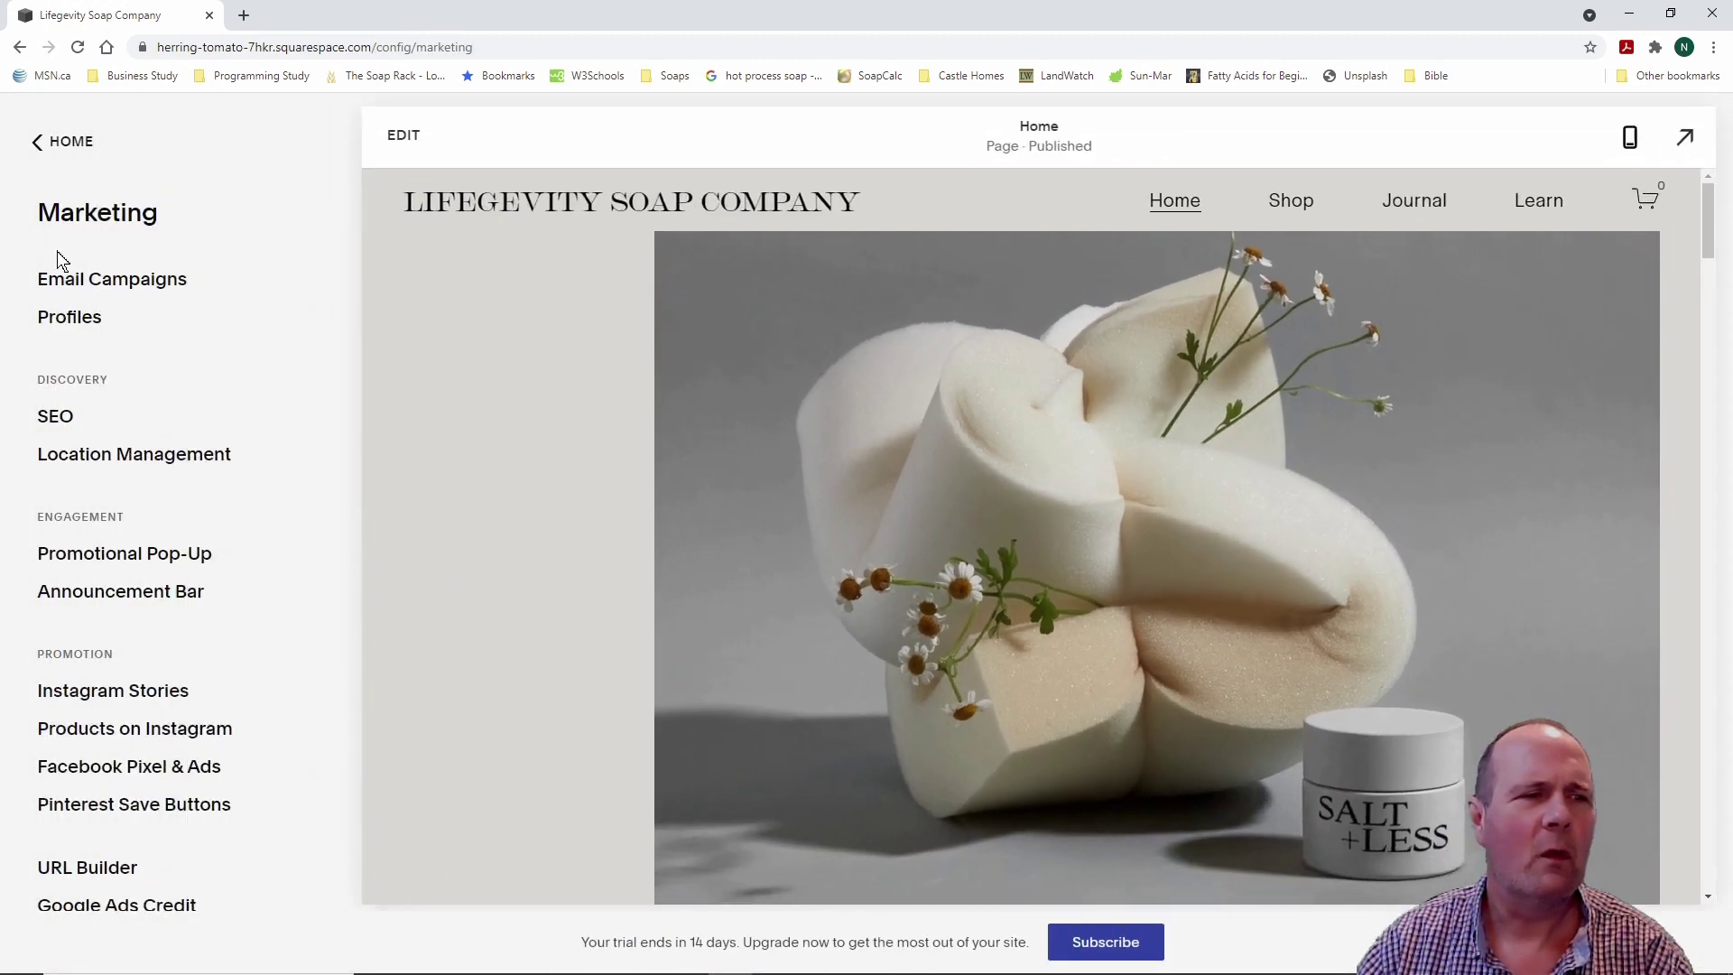
click(37, 142)
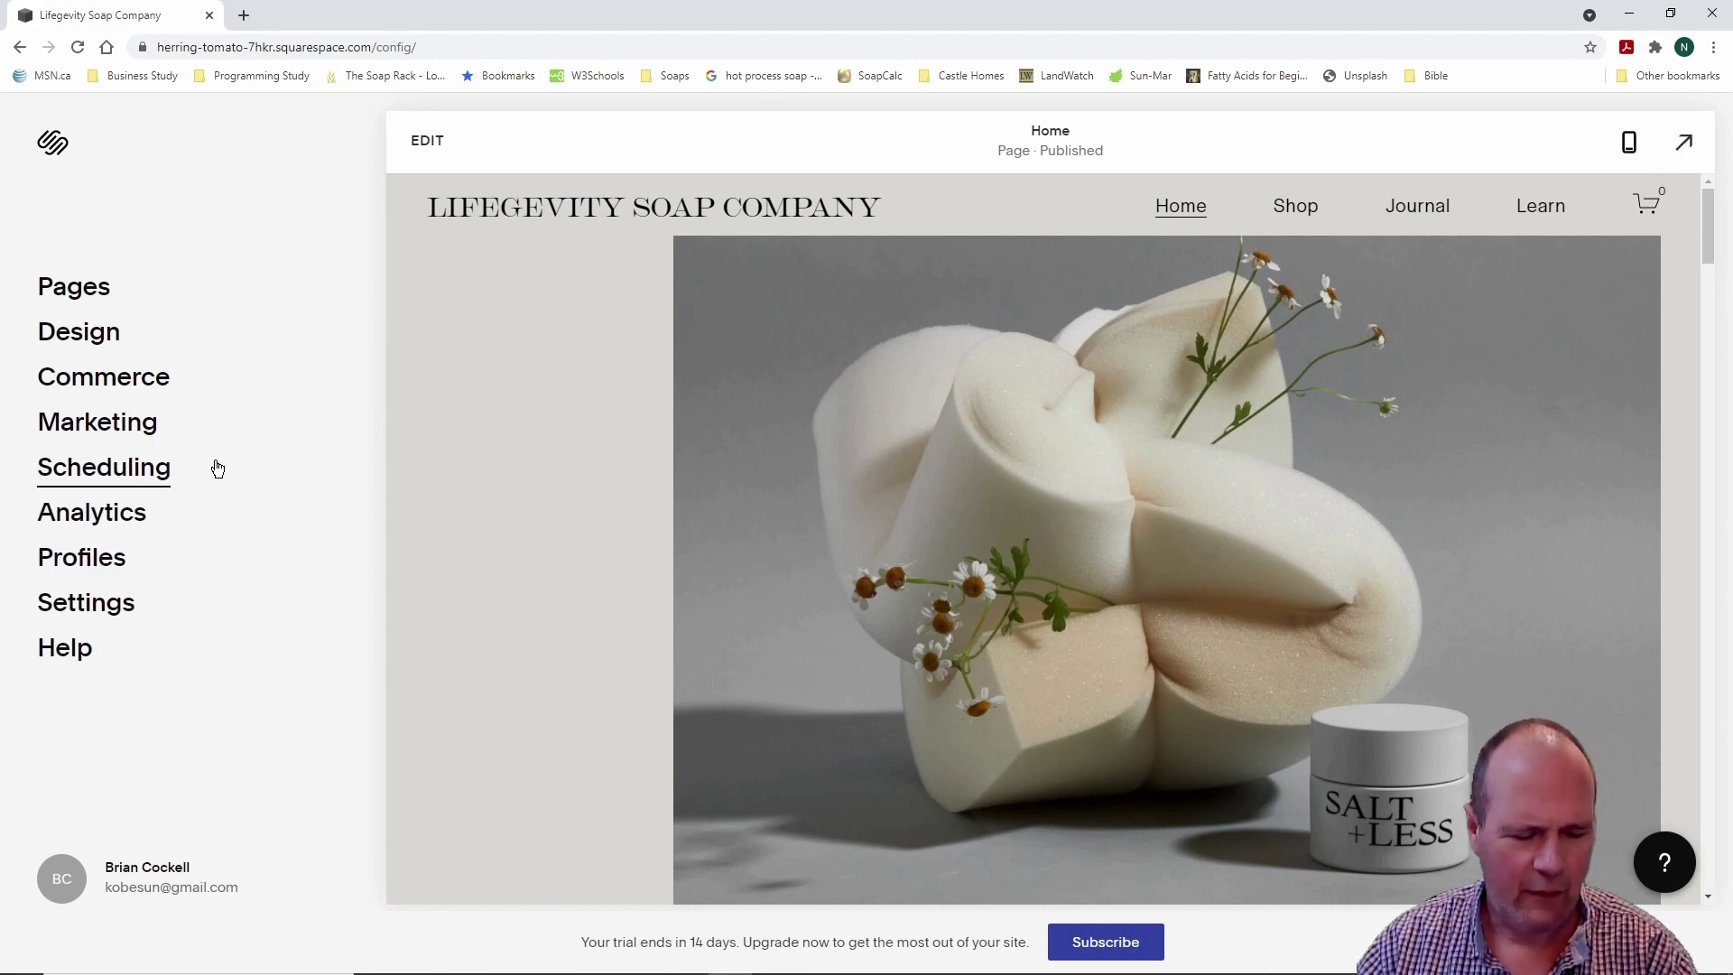
click(103, 476)
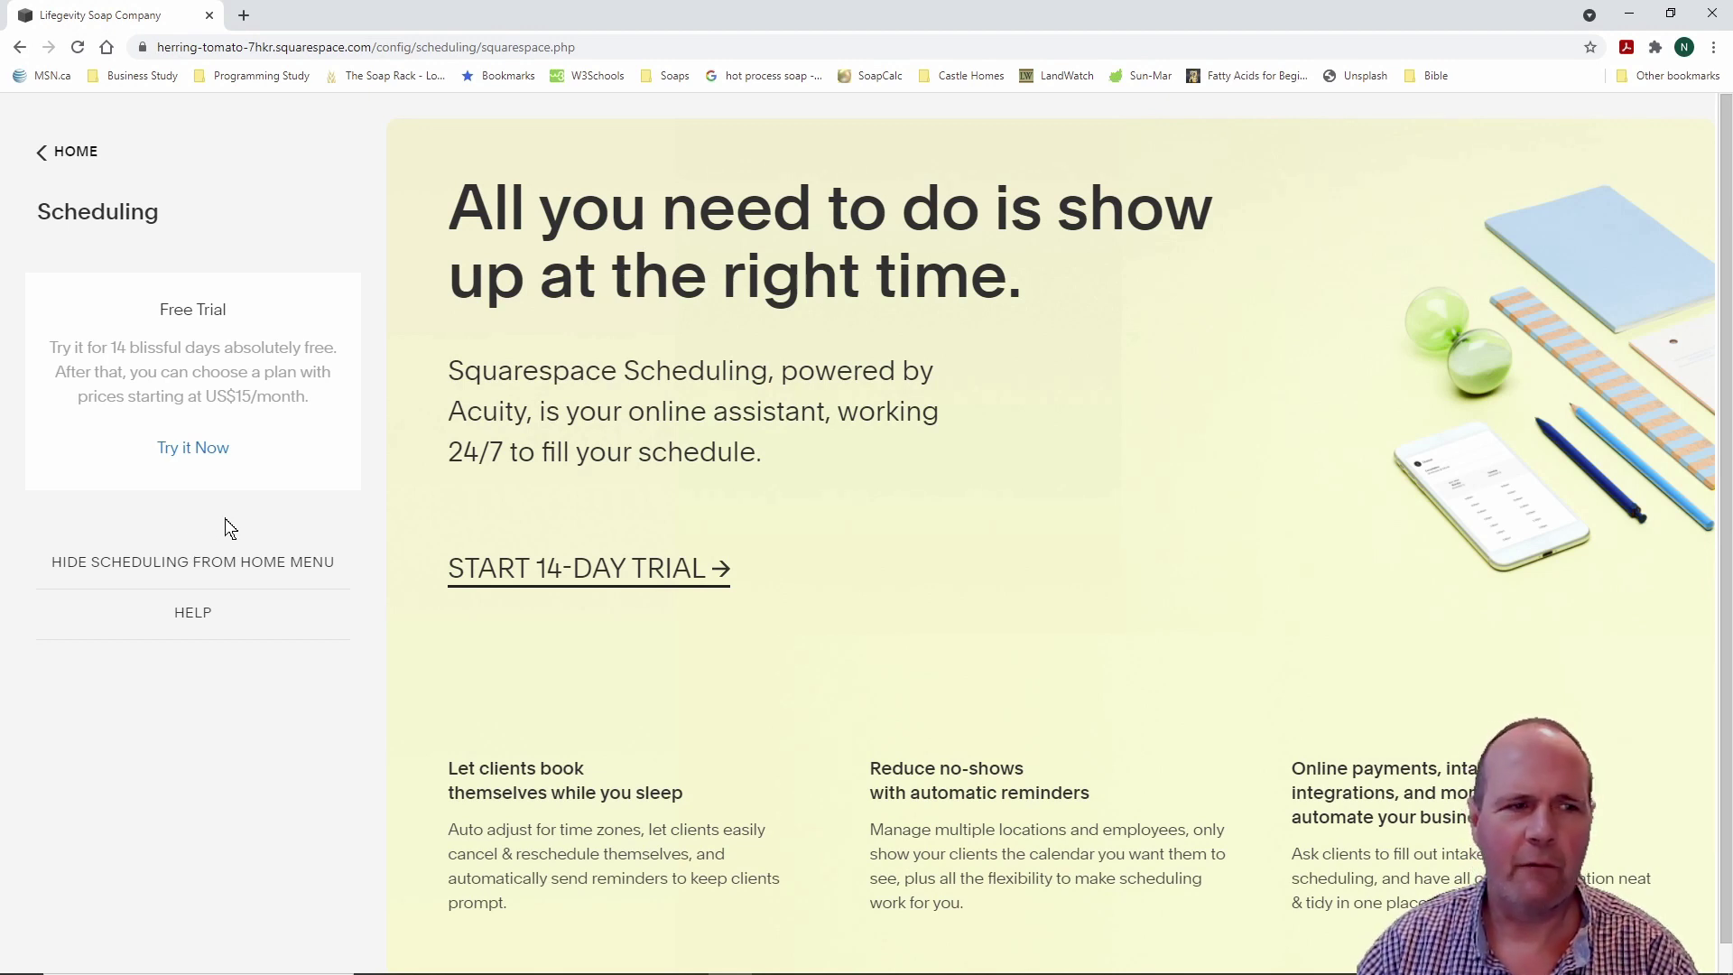
click(42, 154)
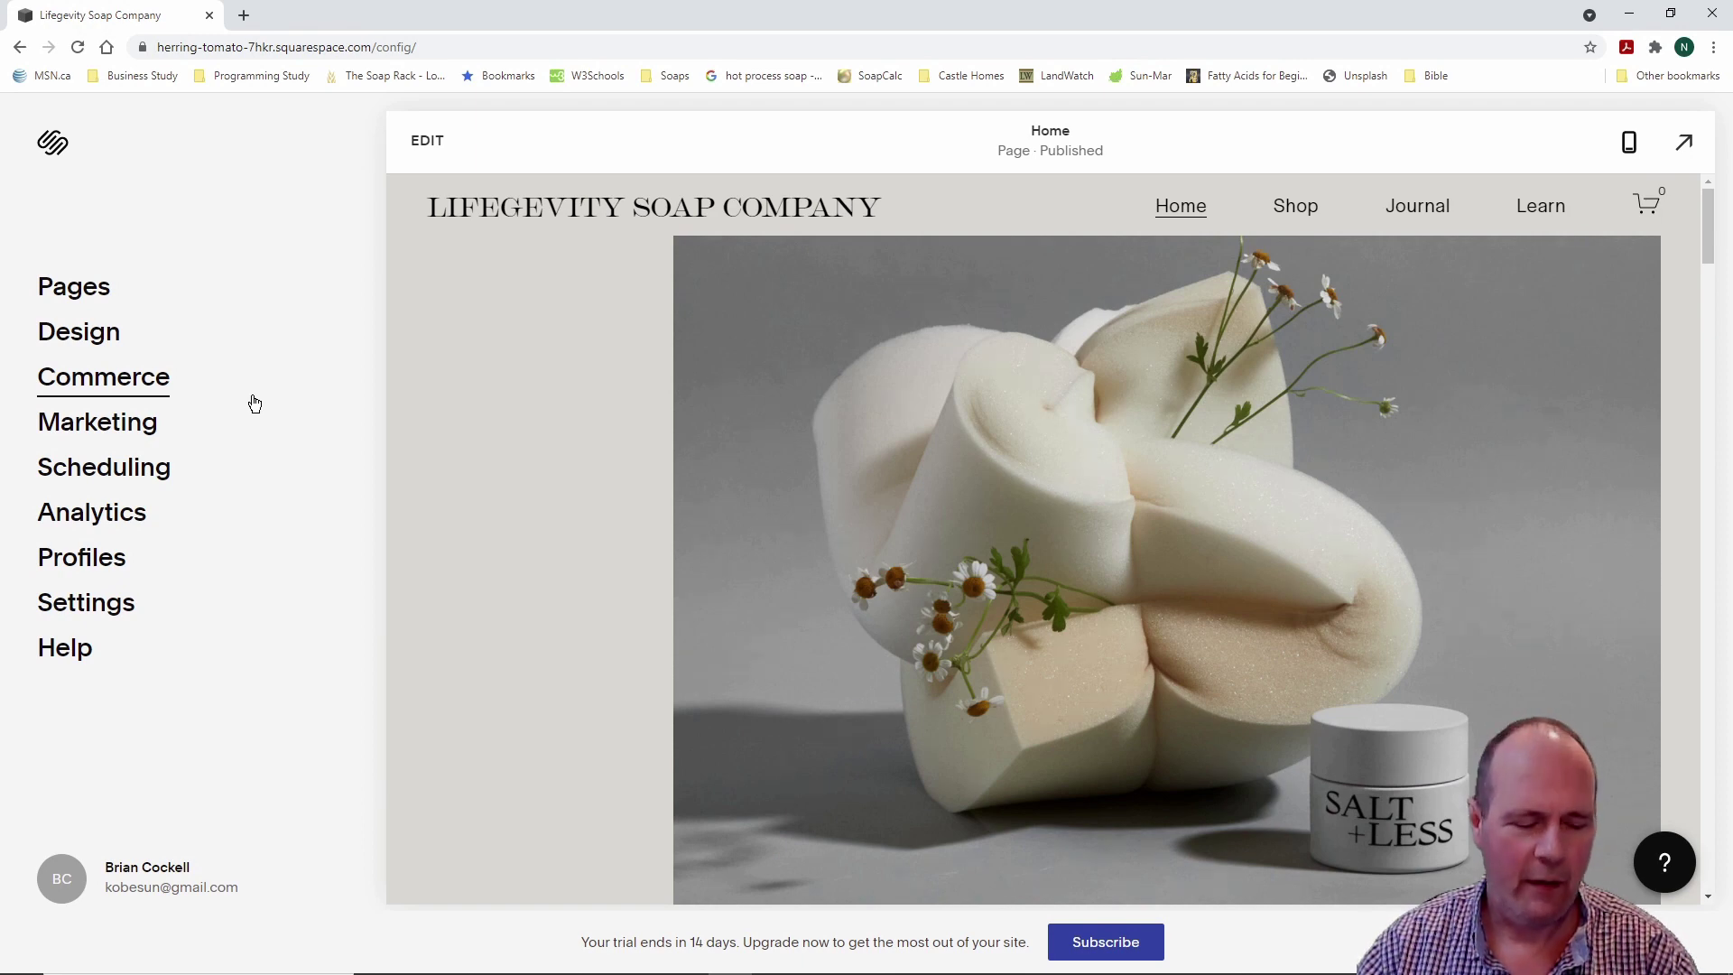
Step: Open Analytics and view the empty Sales report for the last 30 days
click(115, 521)
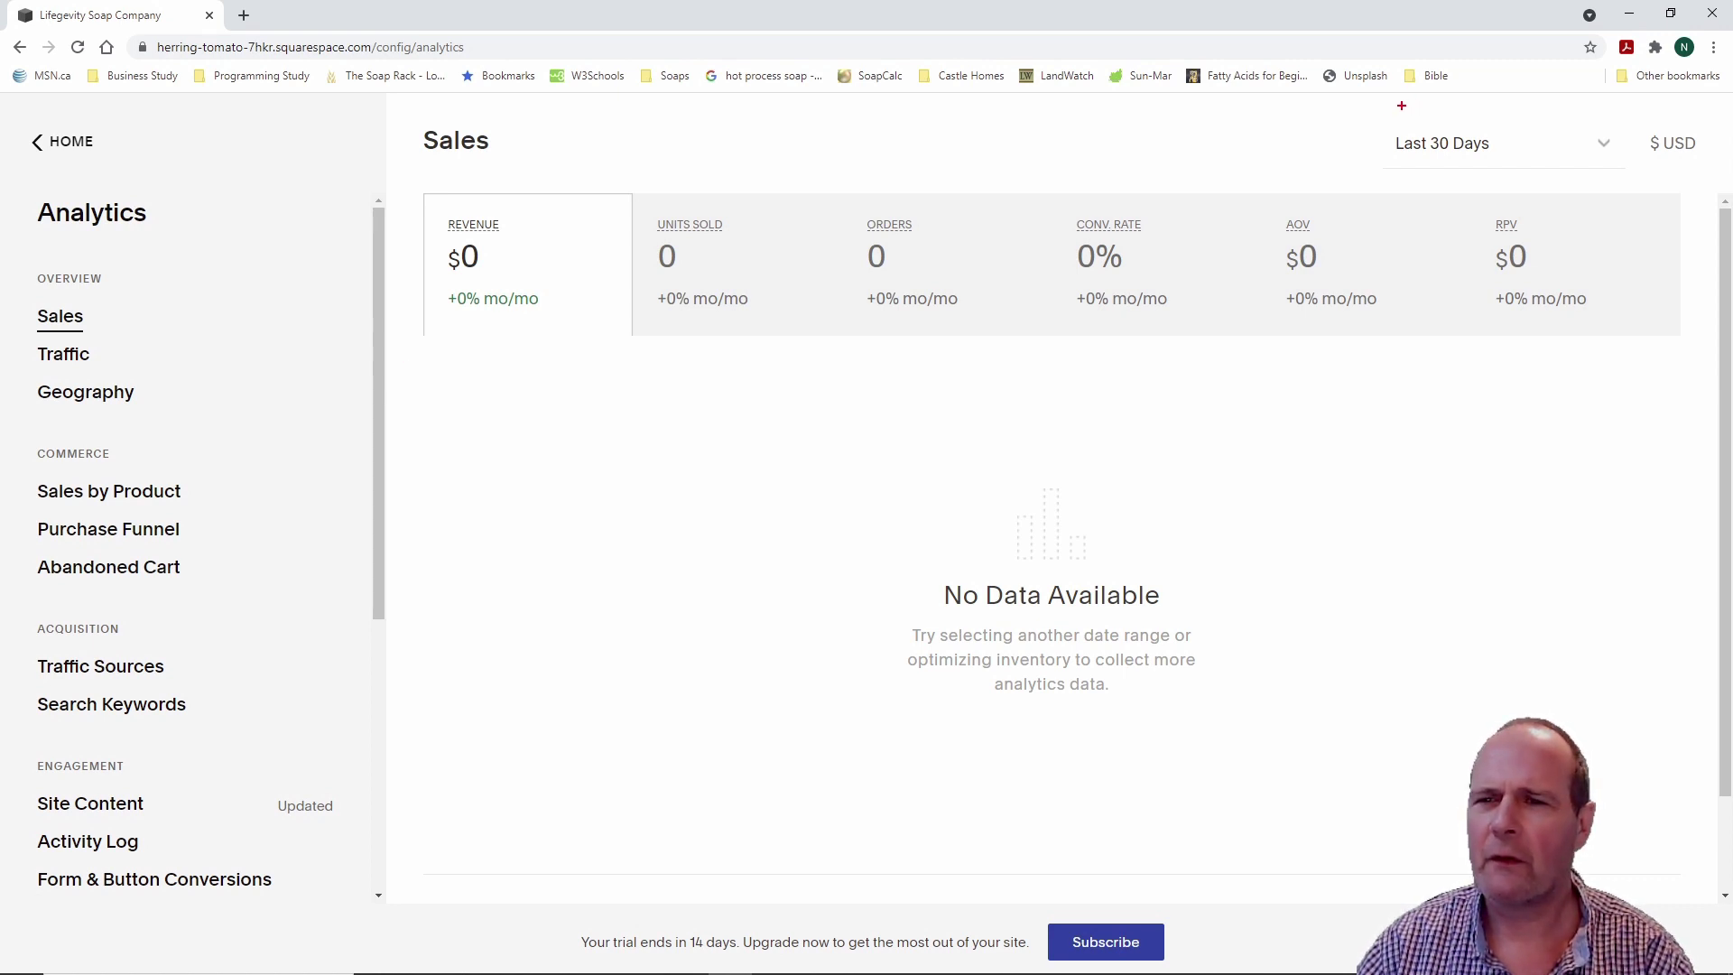
drag(1368, 116, 1631, 184)
key(Escape)
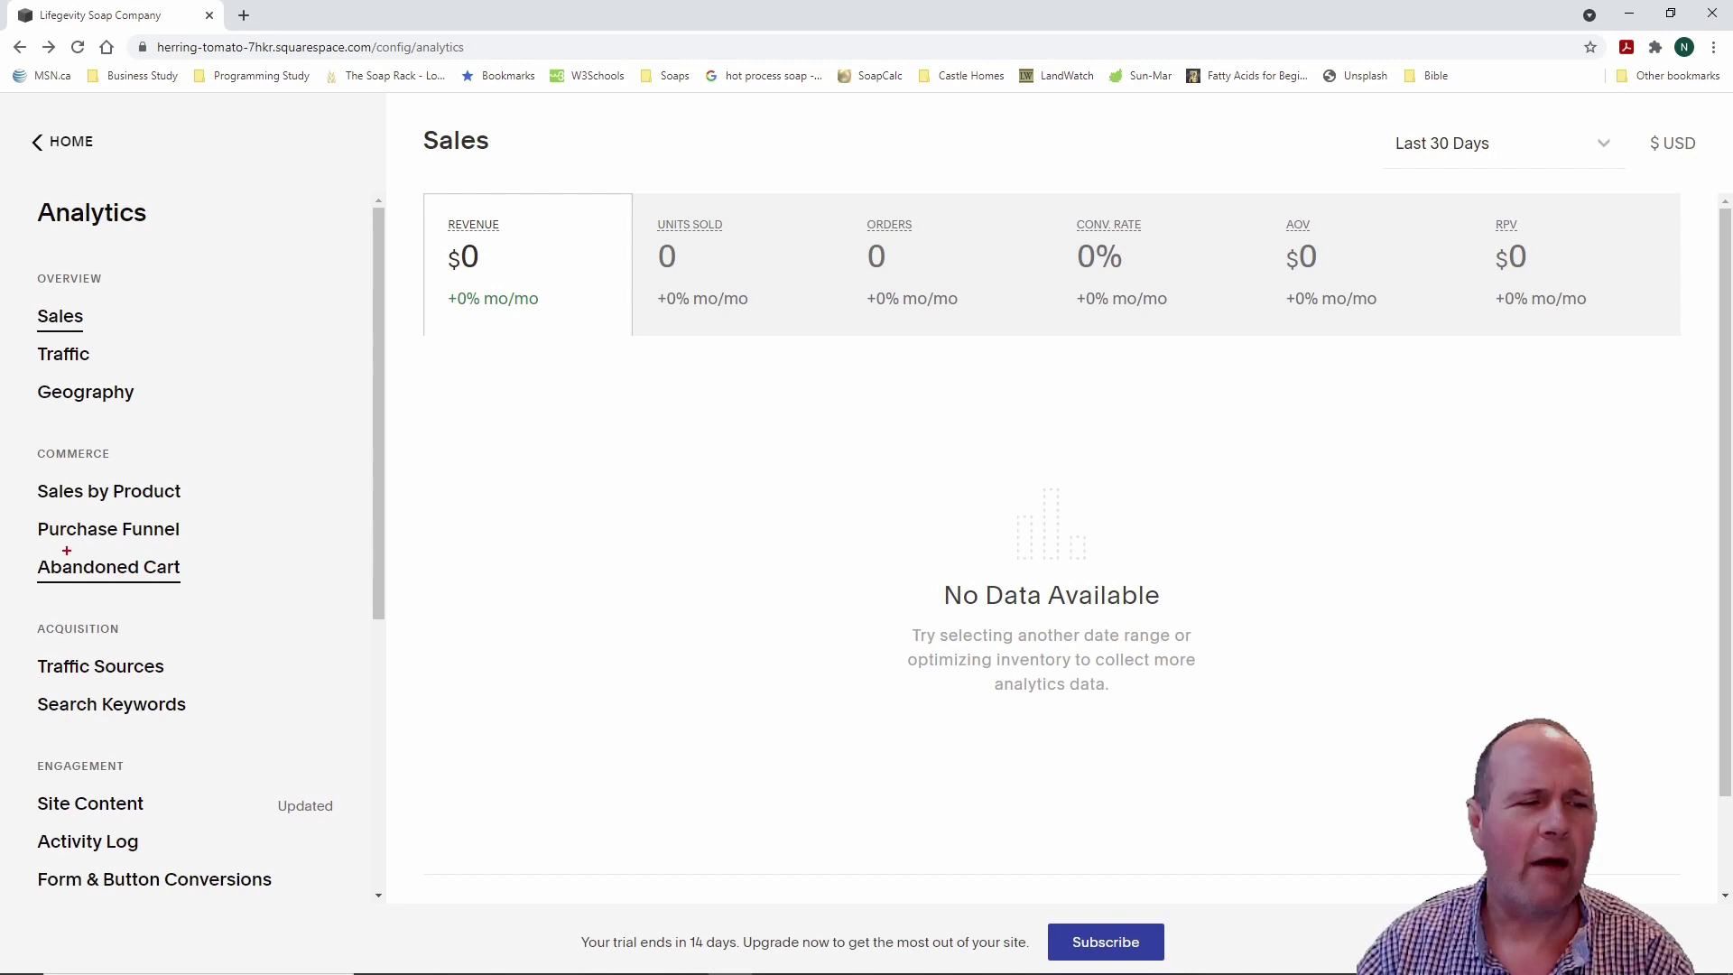
drag(22, 546, 235, 594)
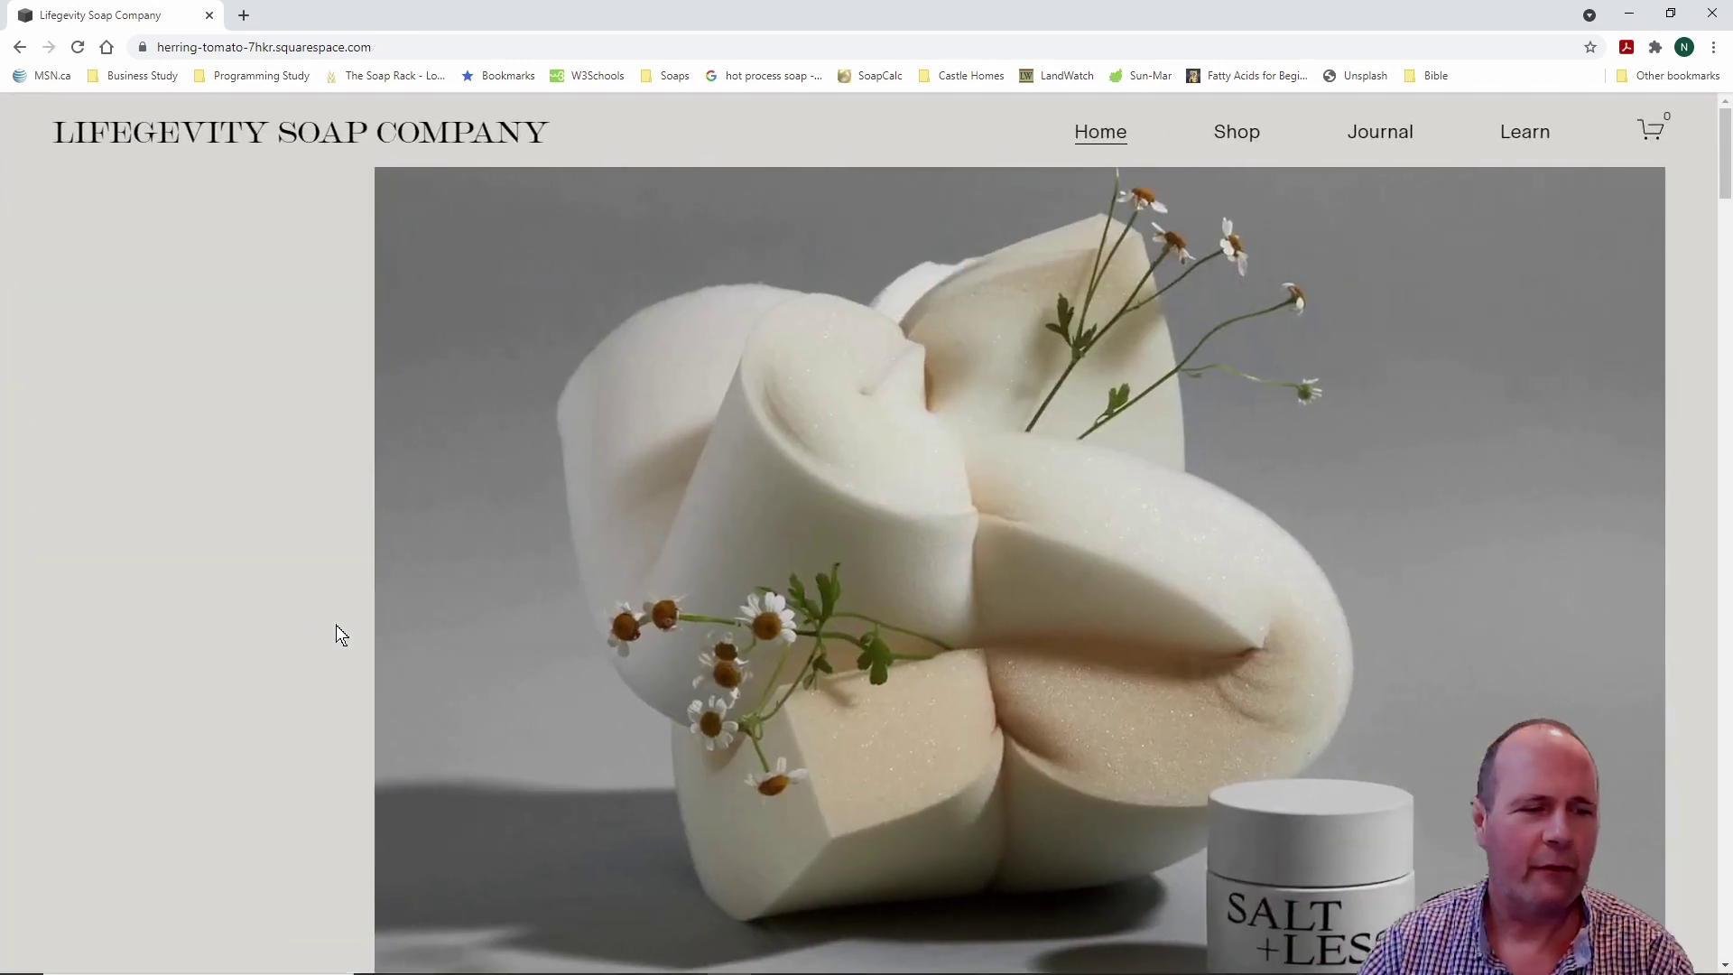
click(19, 46)
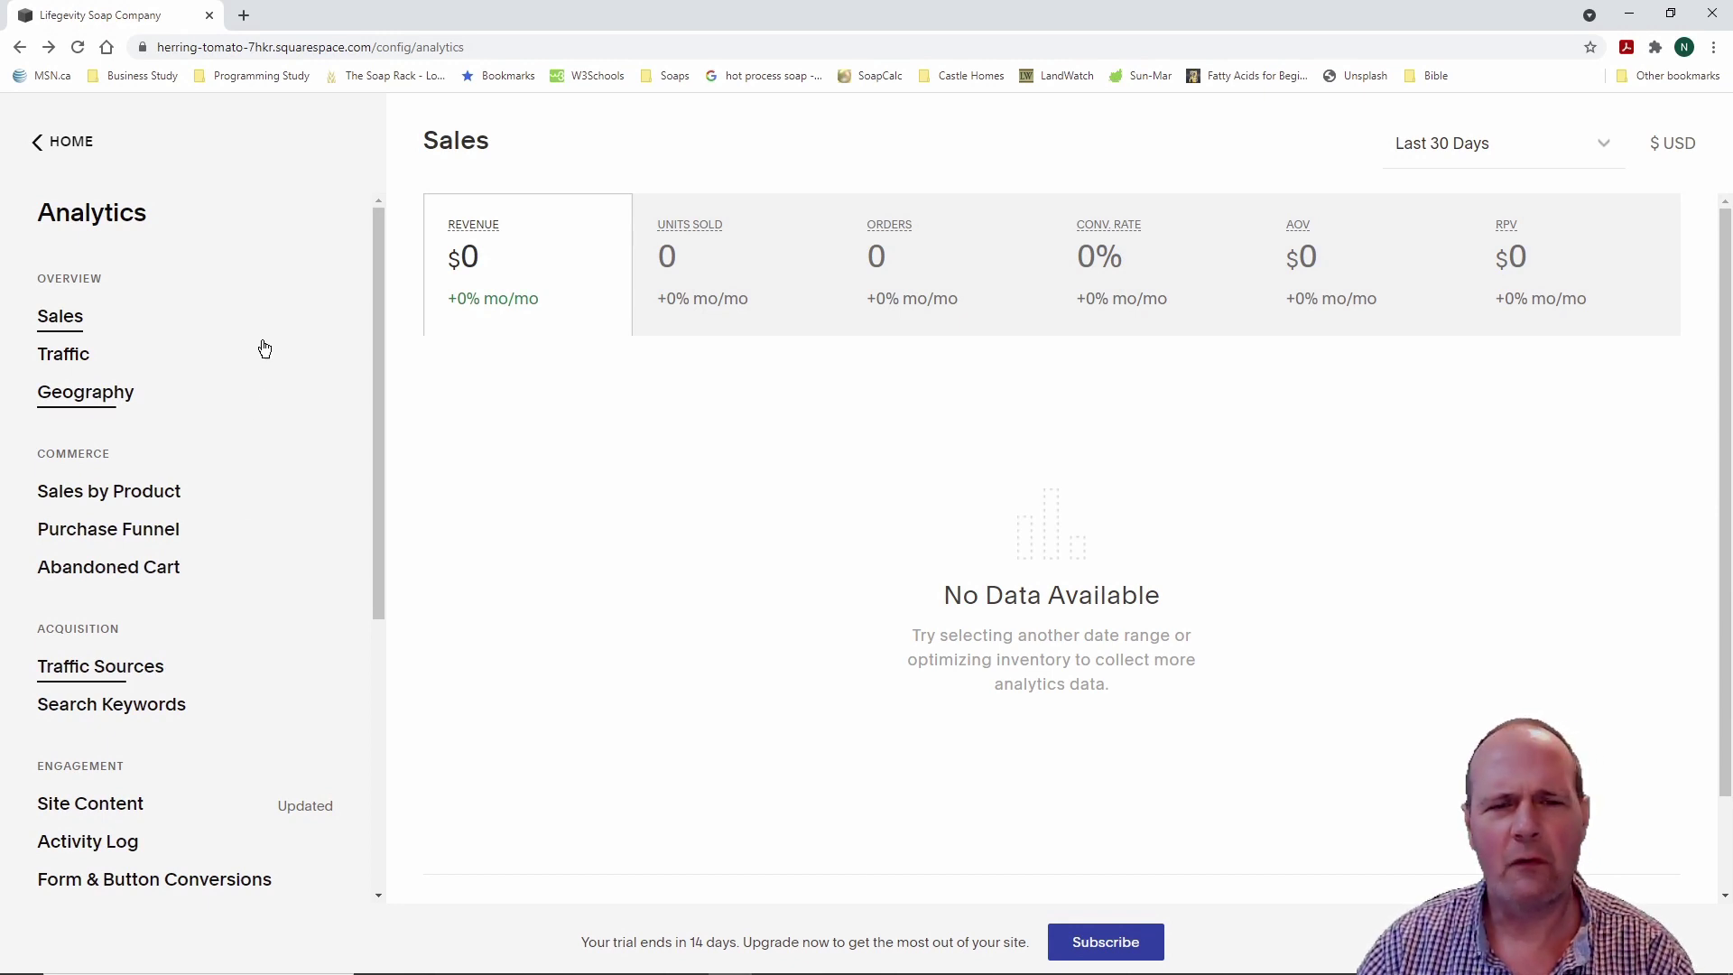
Step: Go from Analytics back to the home menu and open Settings, showing Site Availability as Private
click(38, 144)
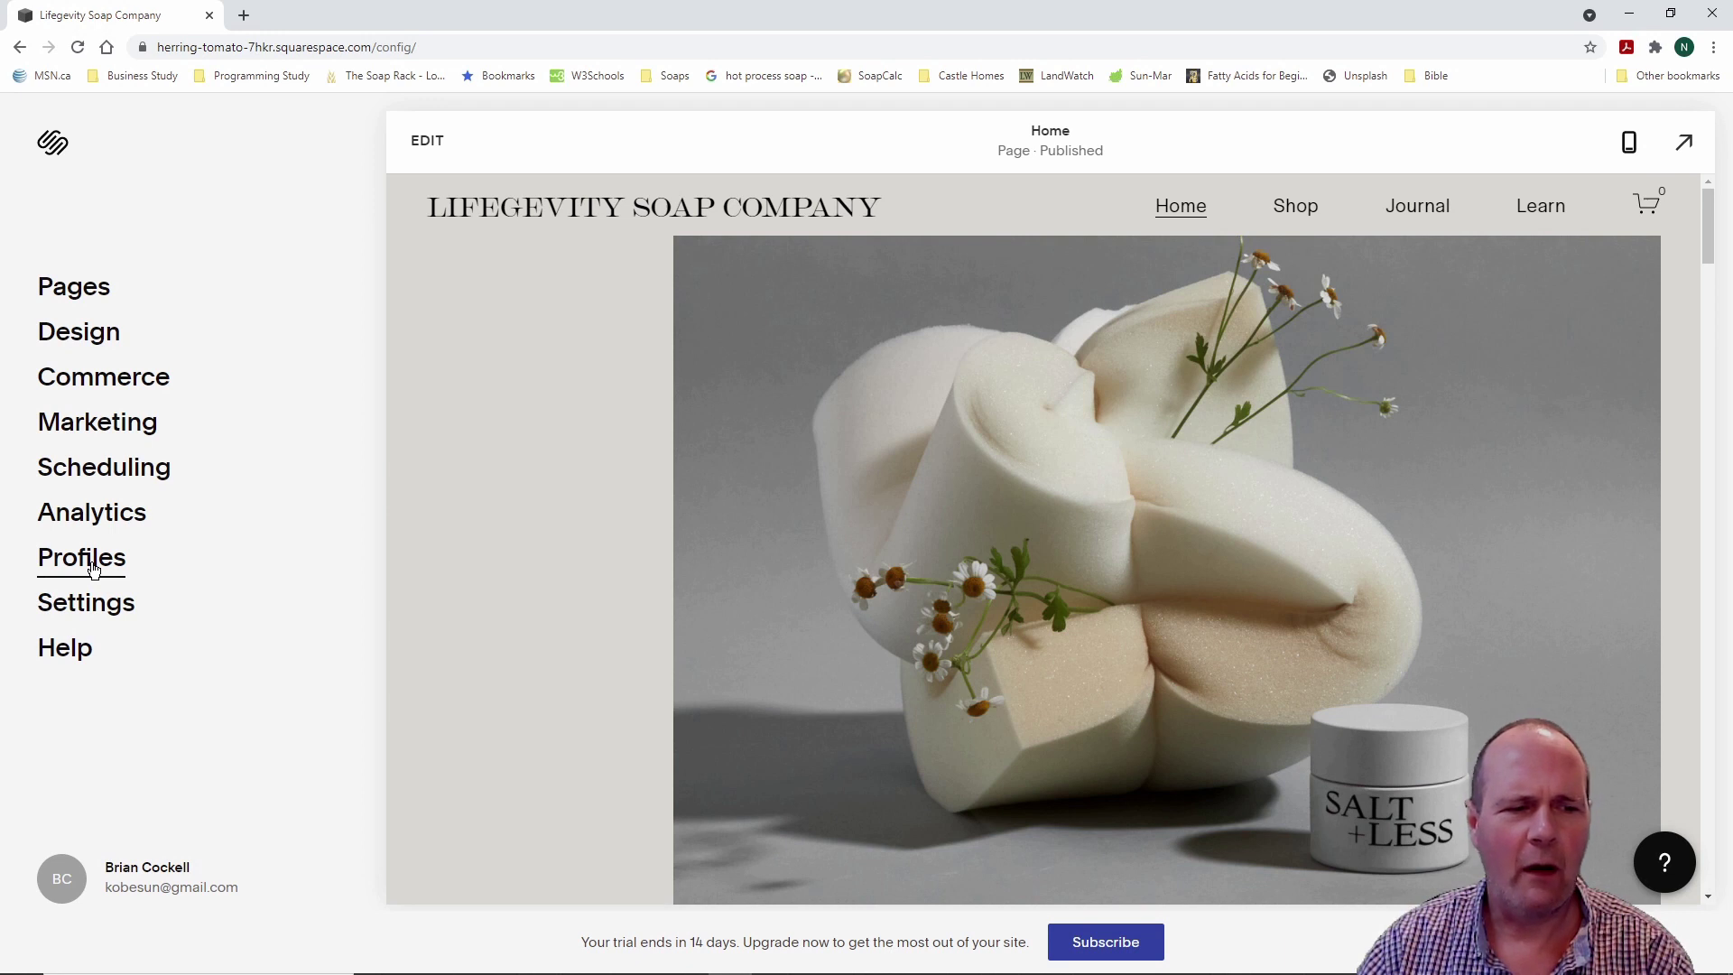
click(90, 602)
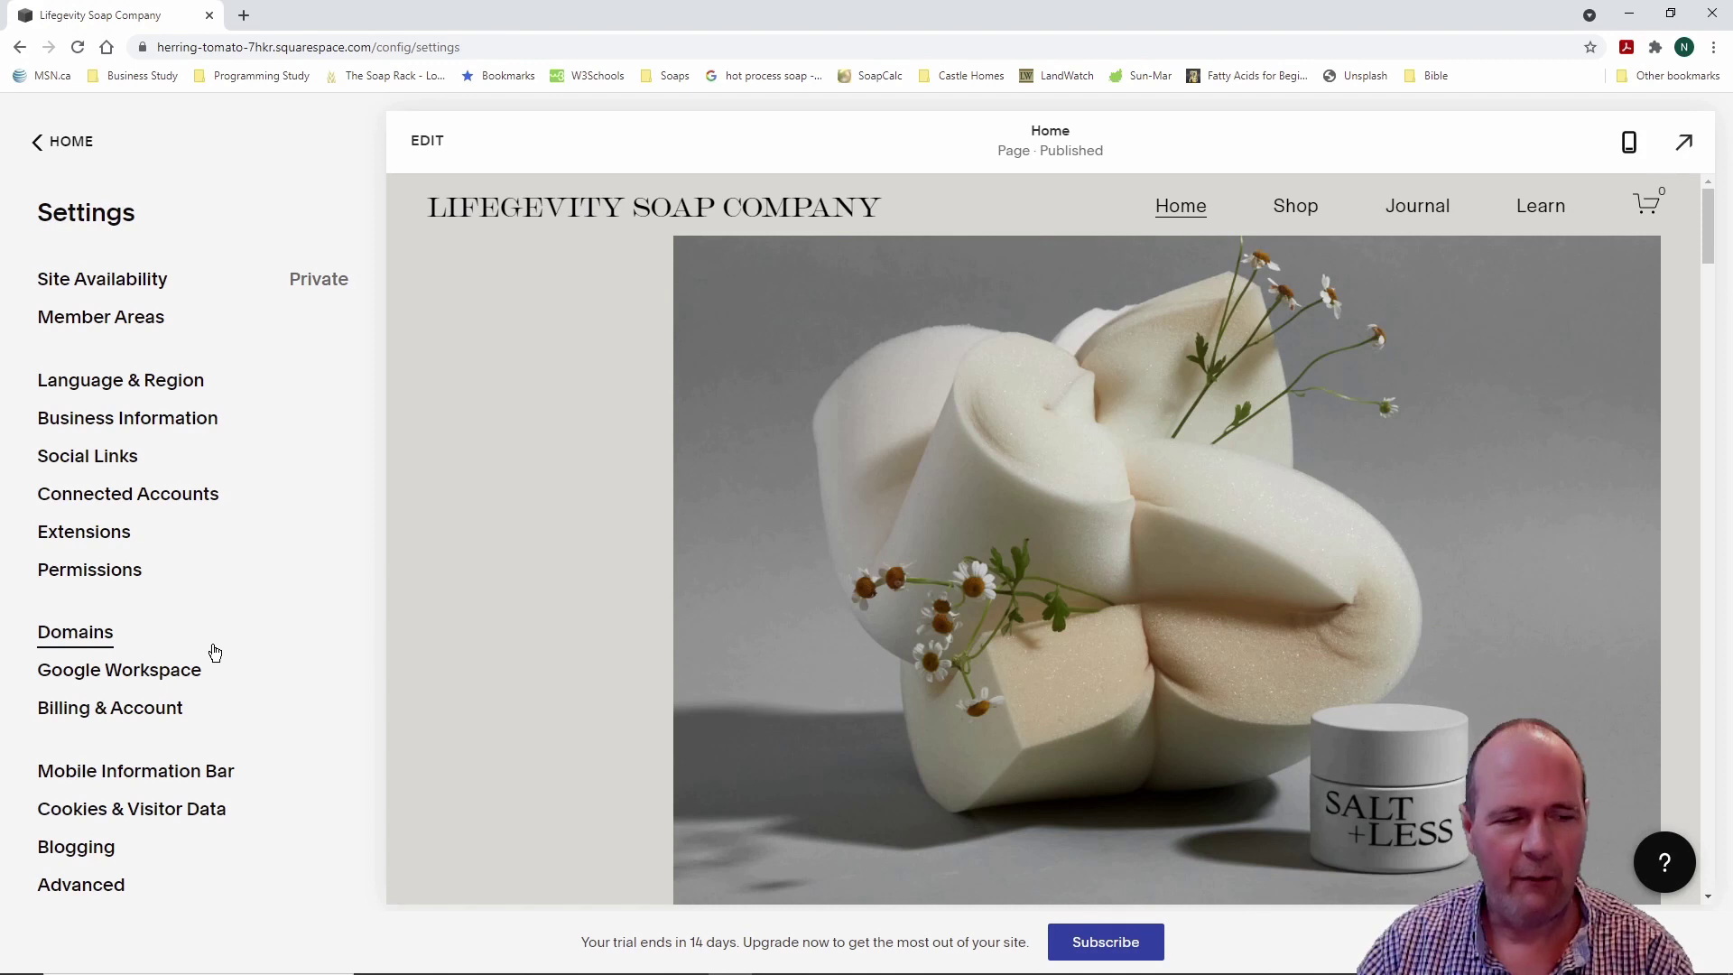
mouse_move(25, 603)
mouse_down()
mouse_move(123, 659)
mouse_move(178, 657)
mouse_up()
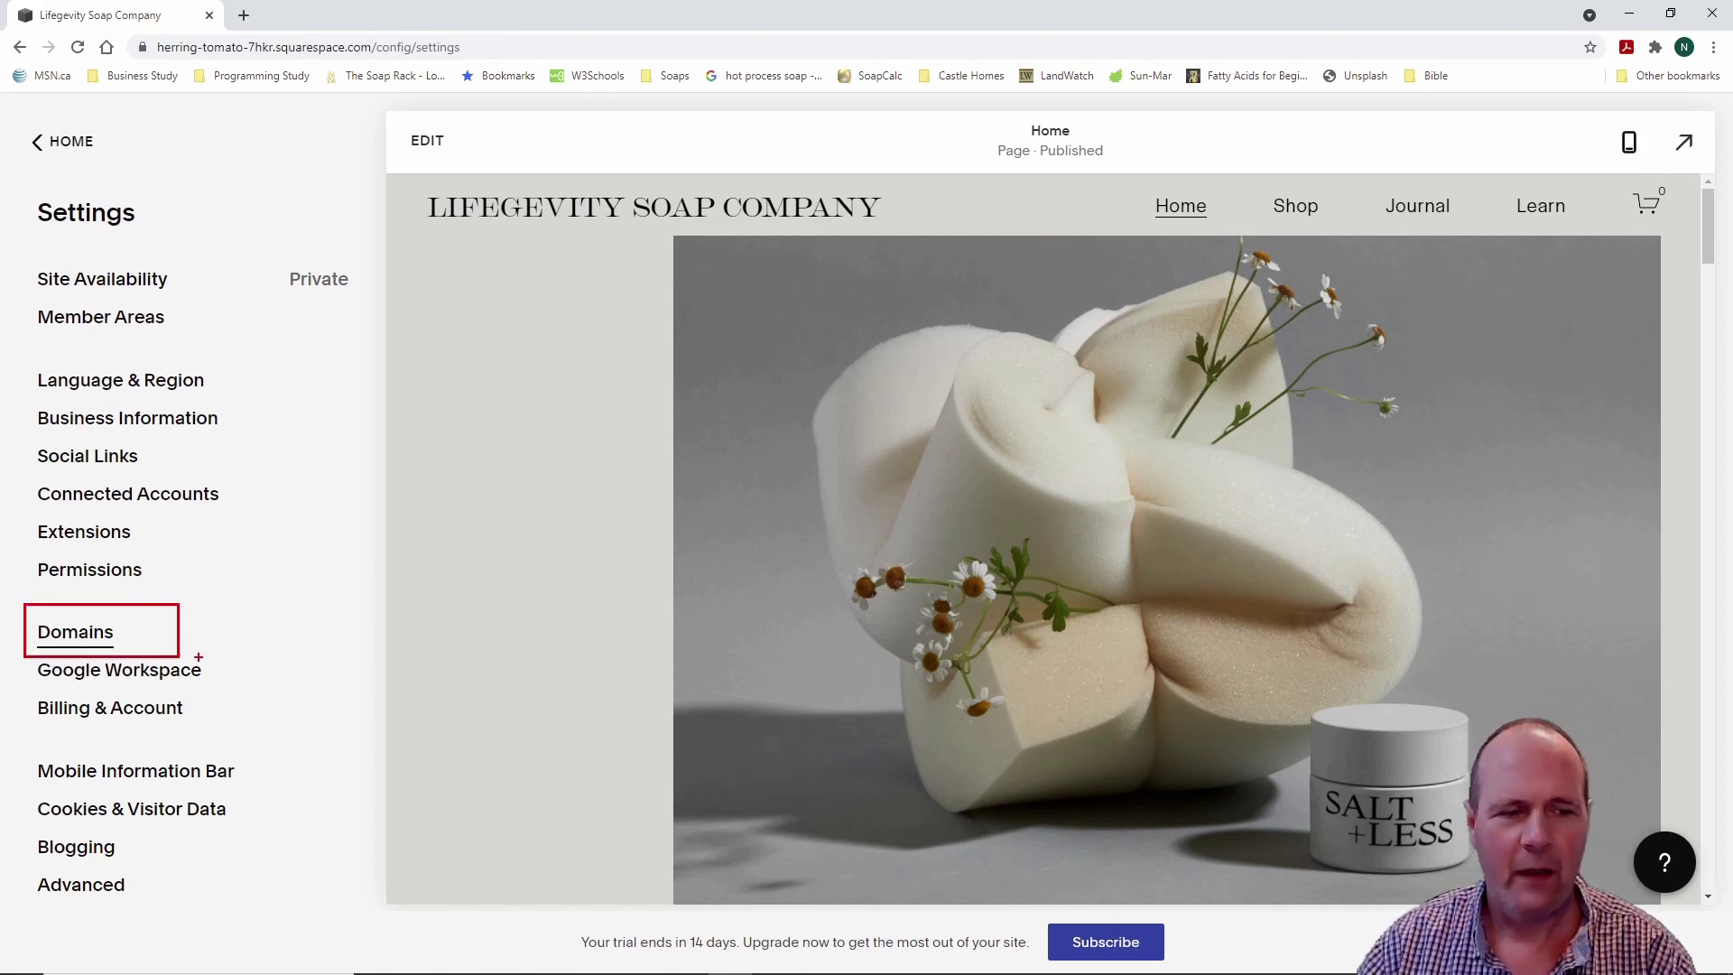
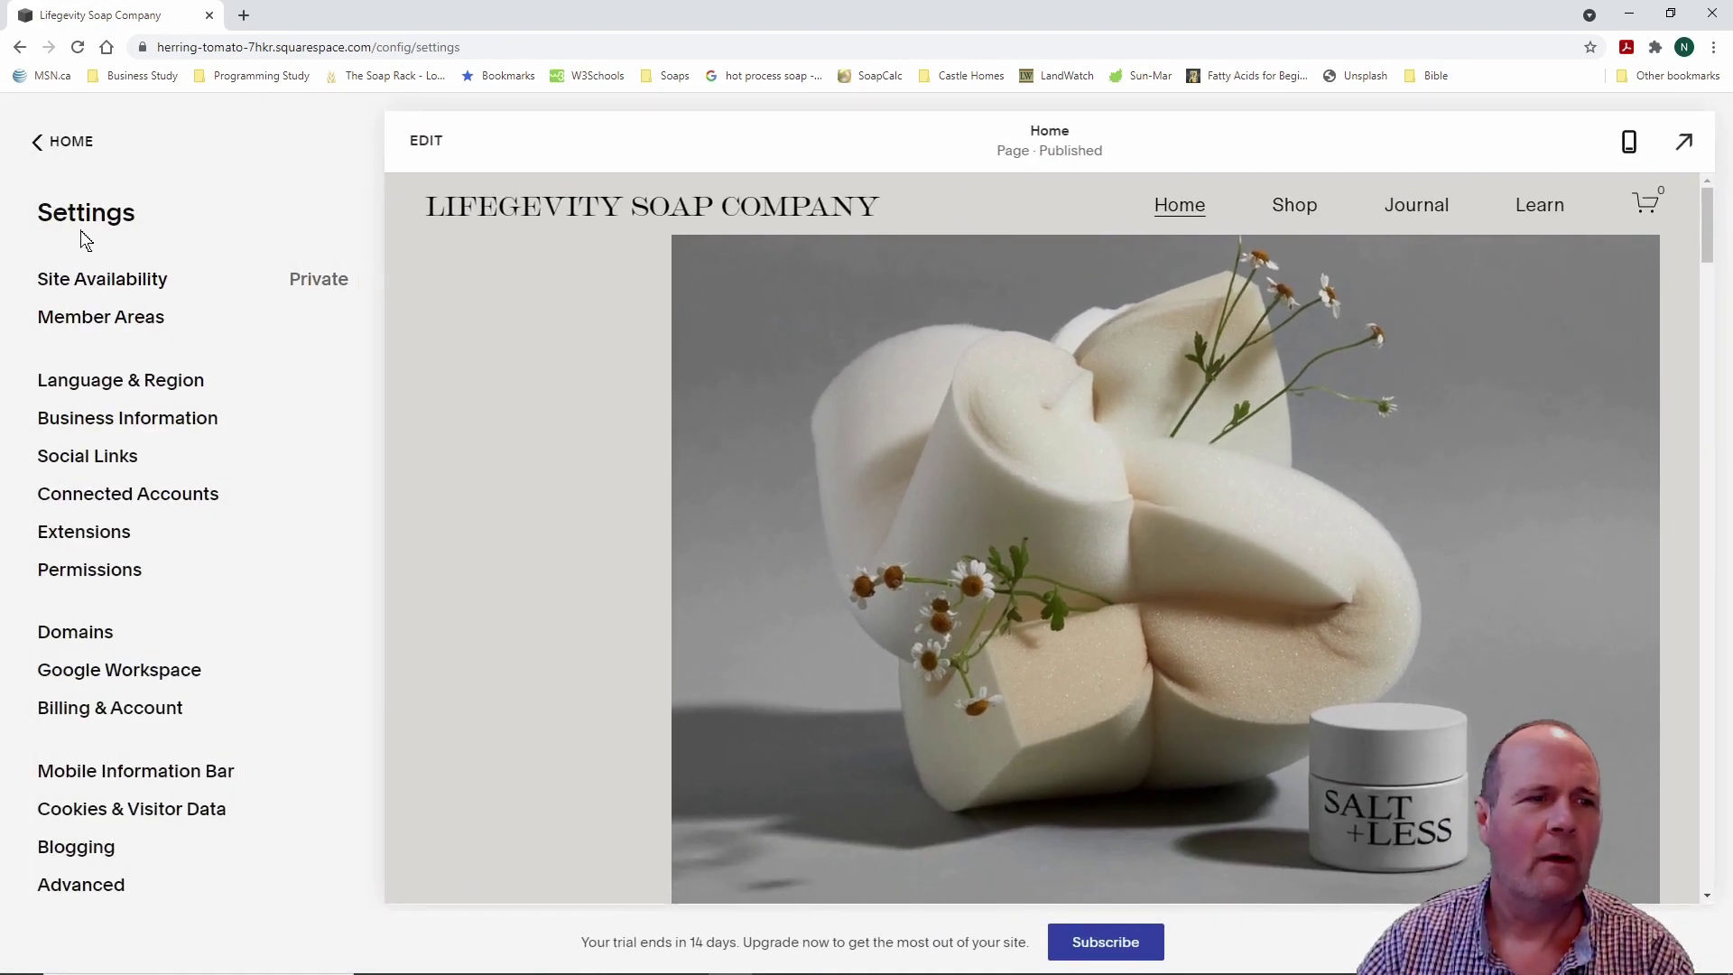
Step: Leave the Settings panel and return to the main dashboard menu
click(63, 141)
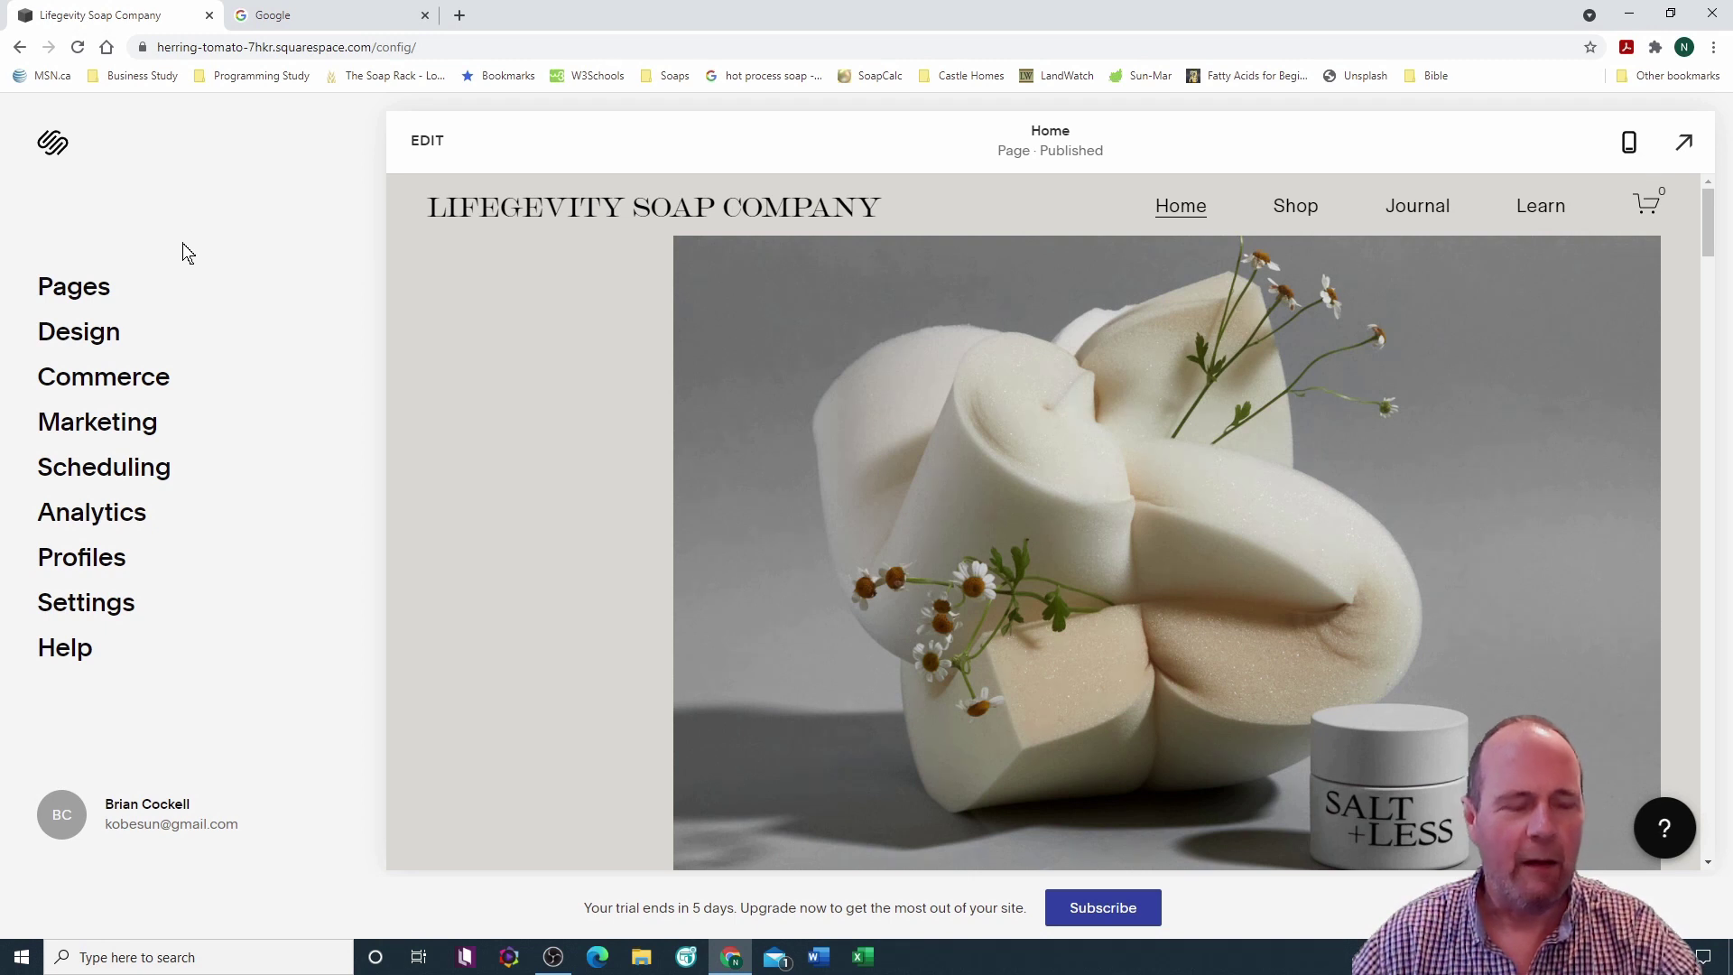
Step: Review the site's pages, including Not Linked Contact, Stockists, Ingredients, FAQs and policy pages
click(94, 296)
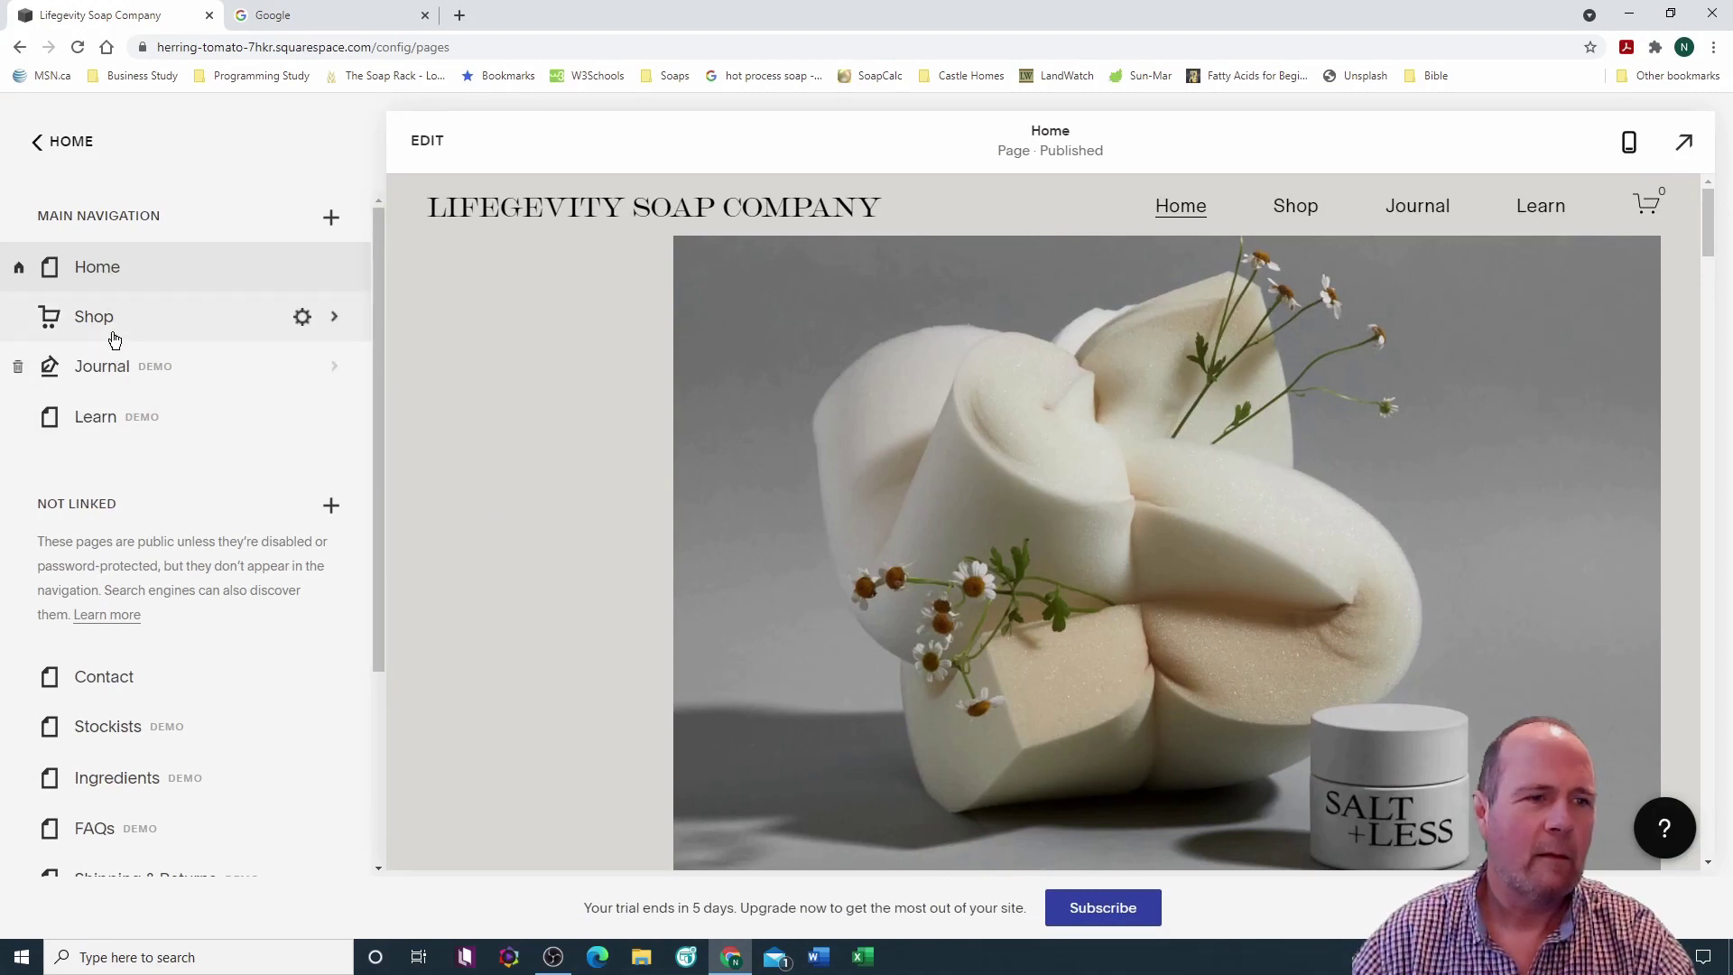
drag(376, 356, 371, 557)
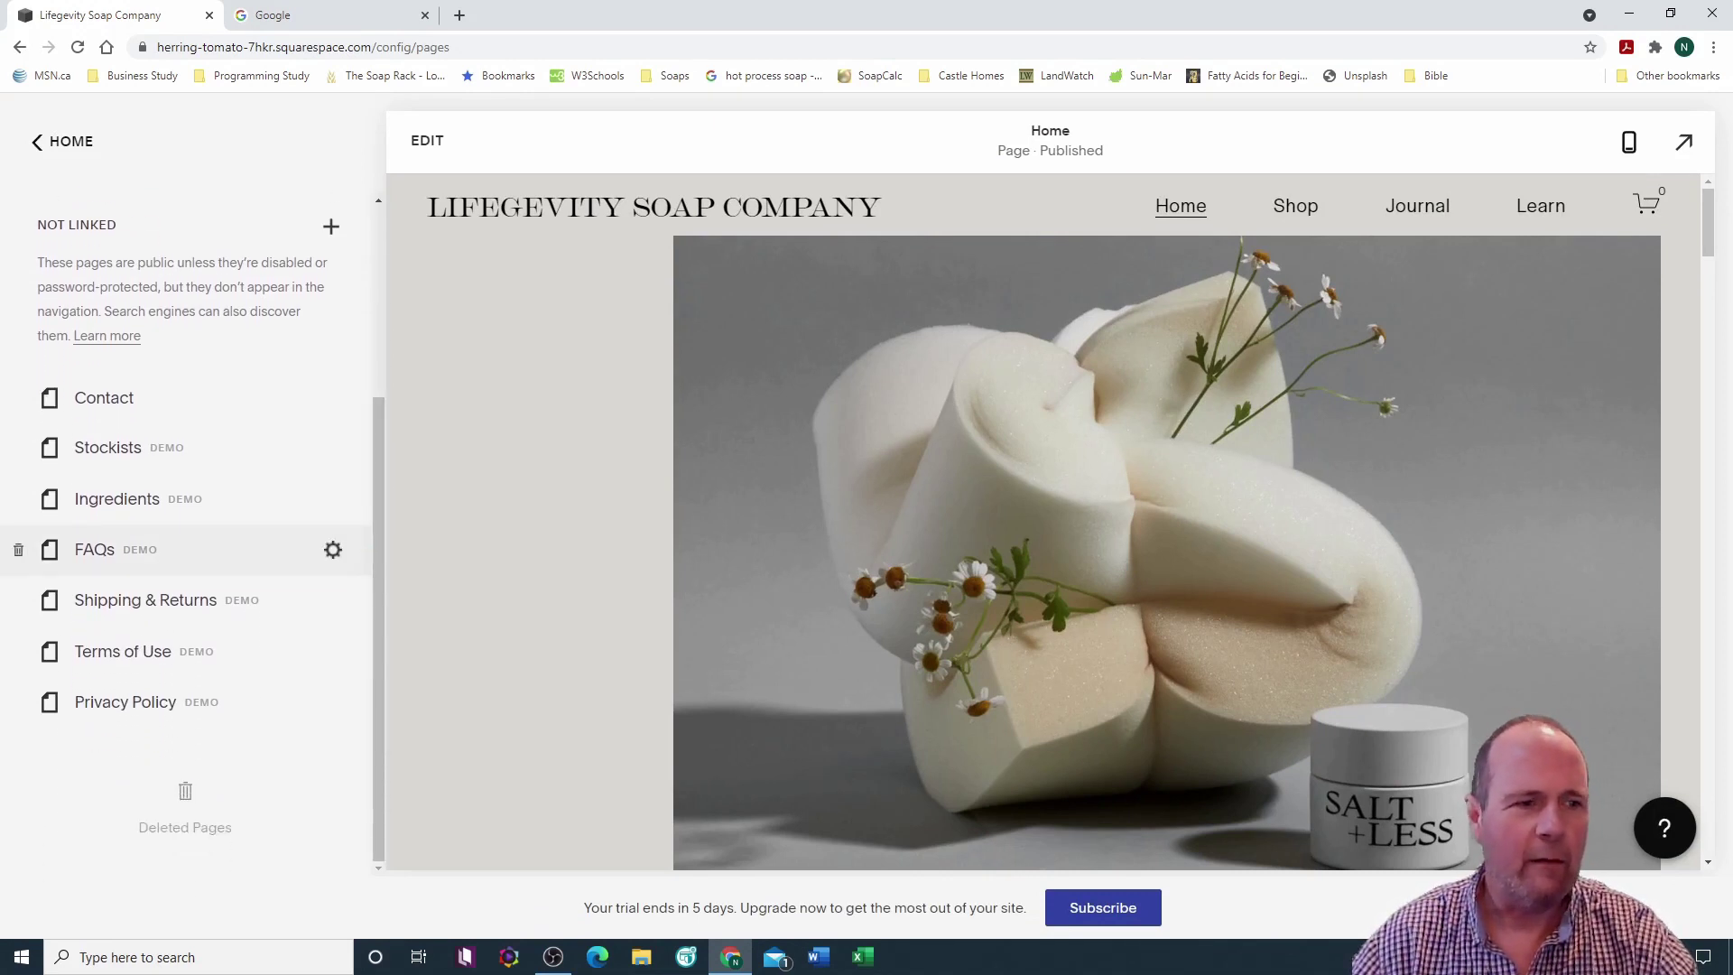
mouse_move(16, 370)
mouse_down()
mouse_move(185, 451)
mouse_move(305, 760)
mouse_up()
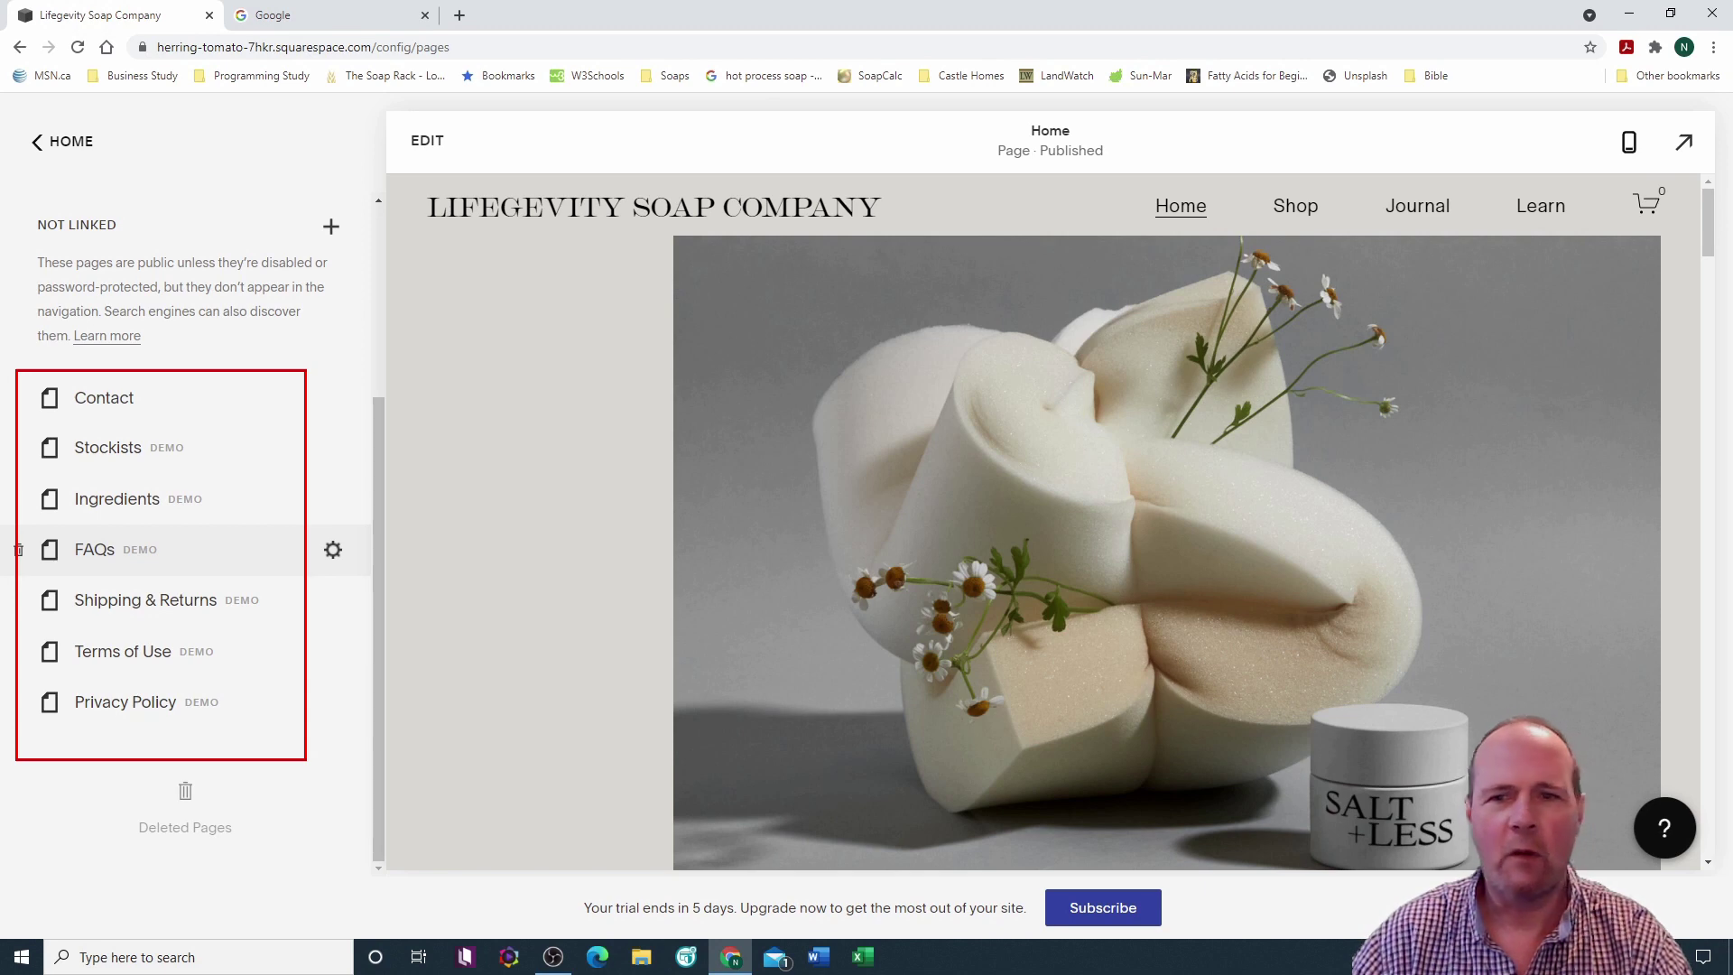
key(Escape)
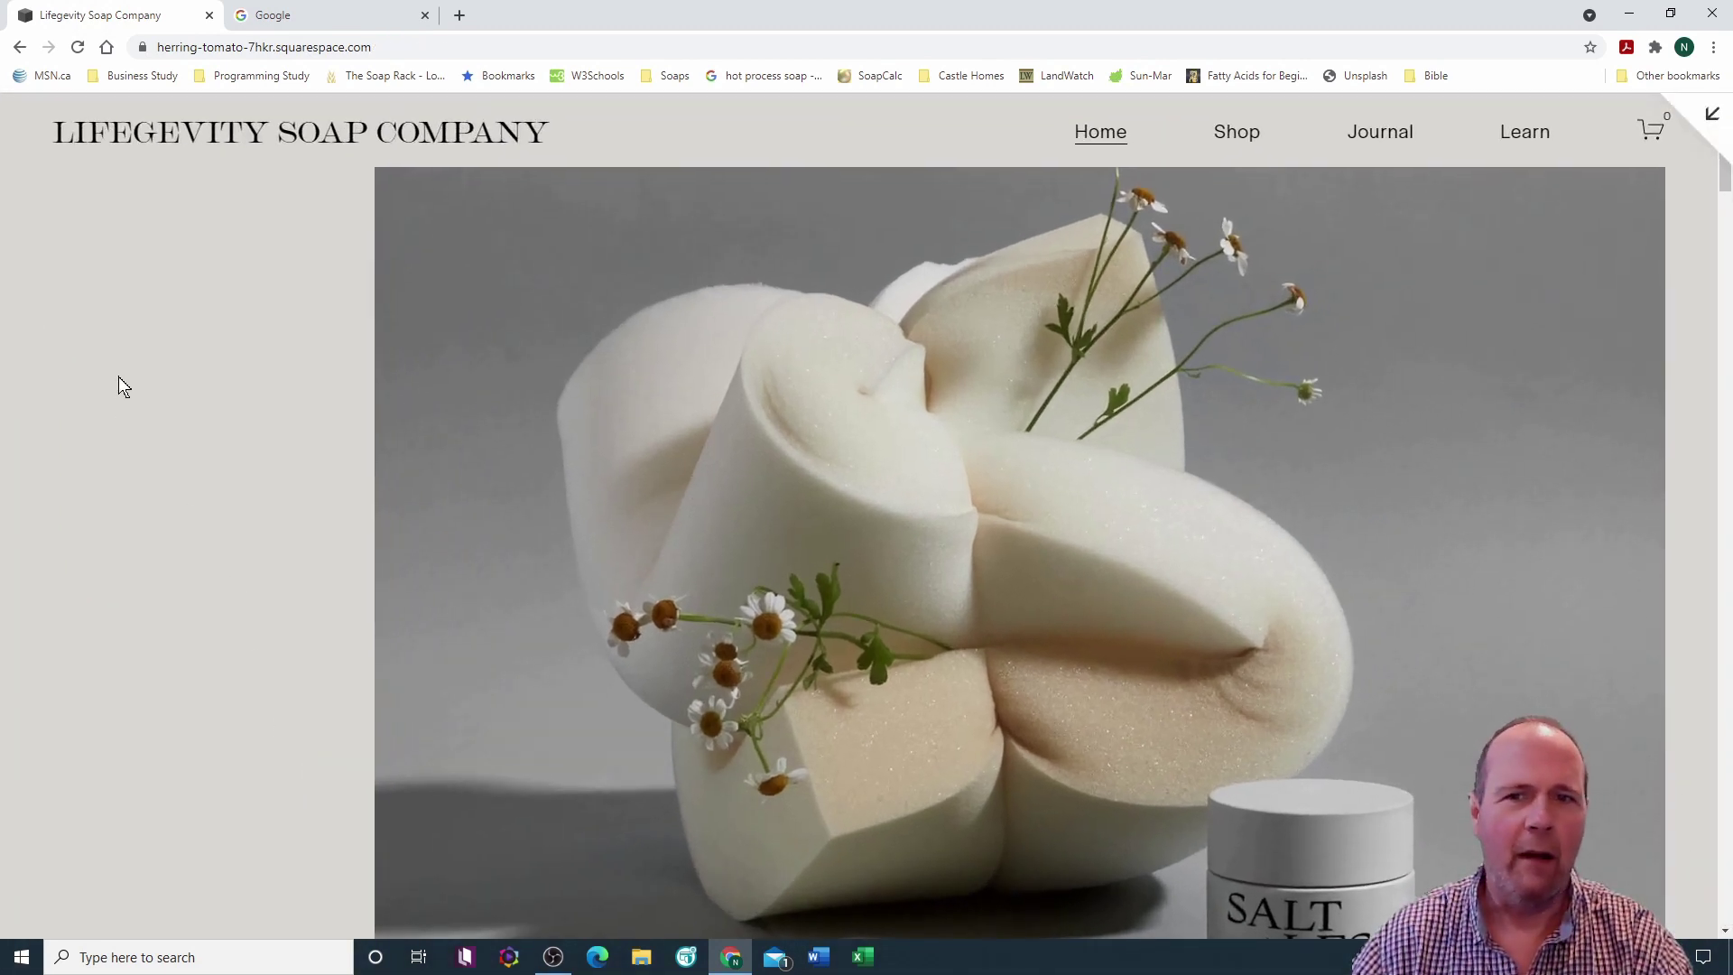
key(Escape)
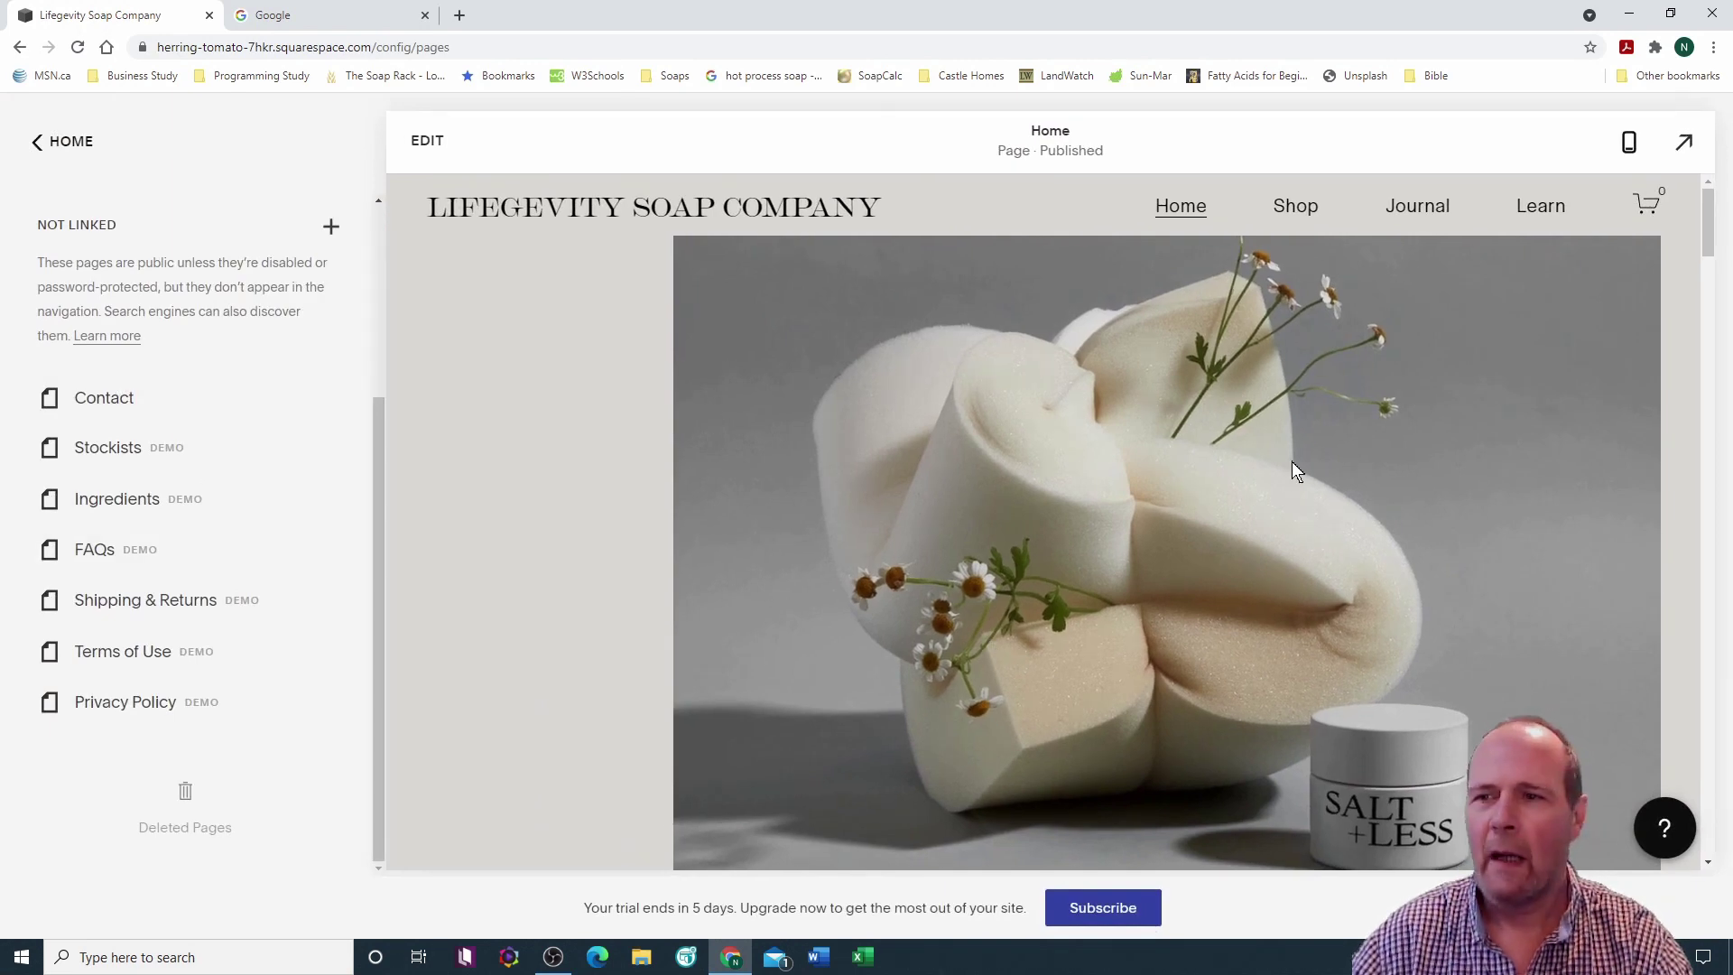
drag(1707, 221, 1724, 848)
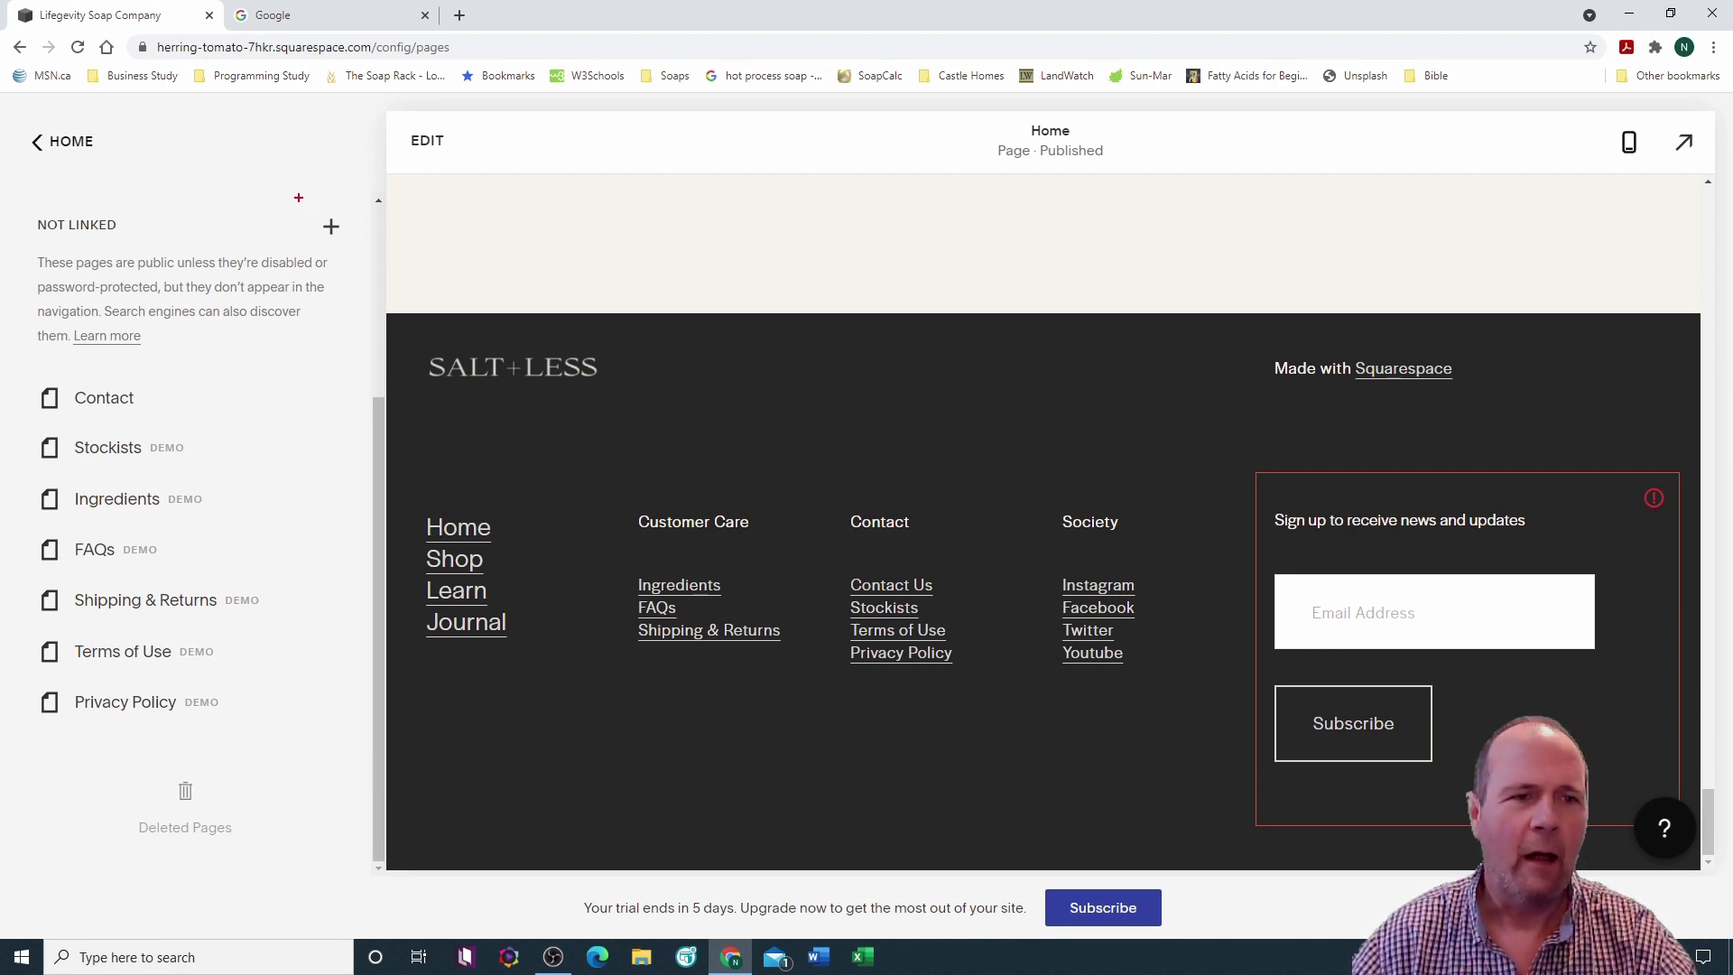
key(Escape)
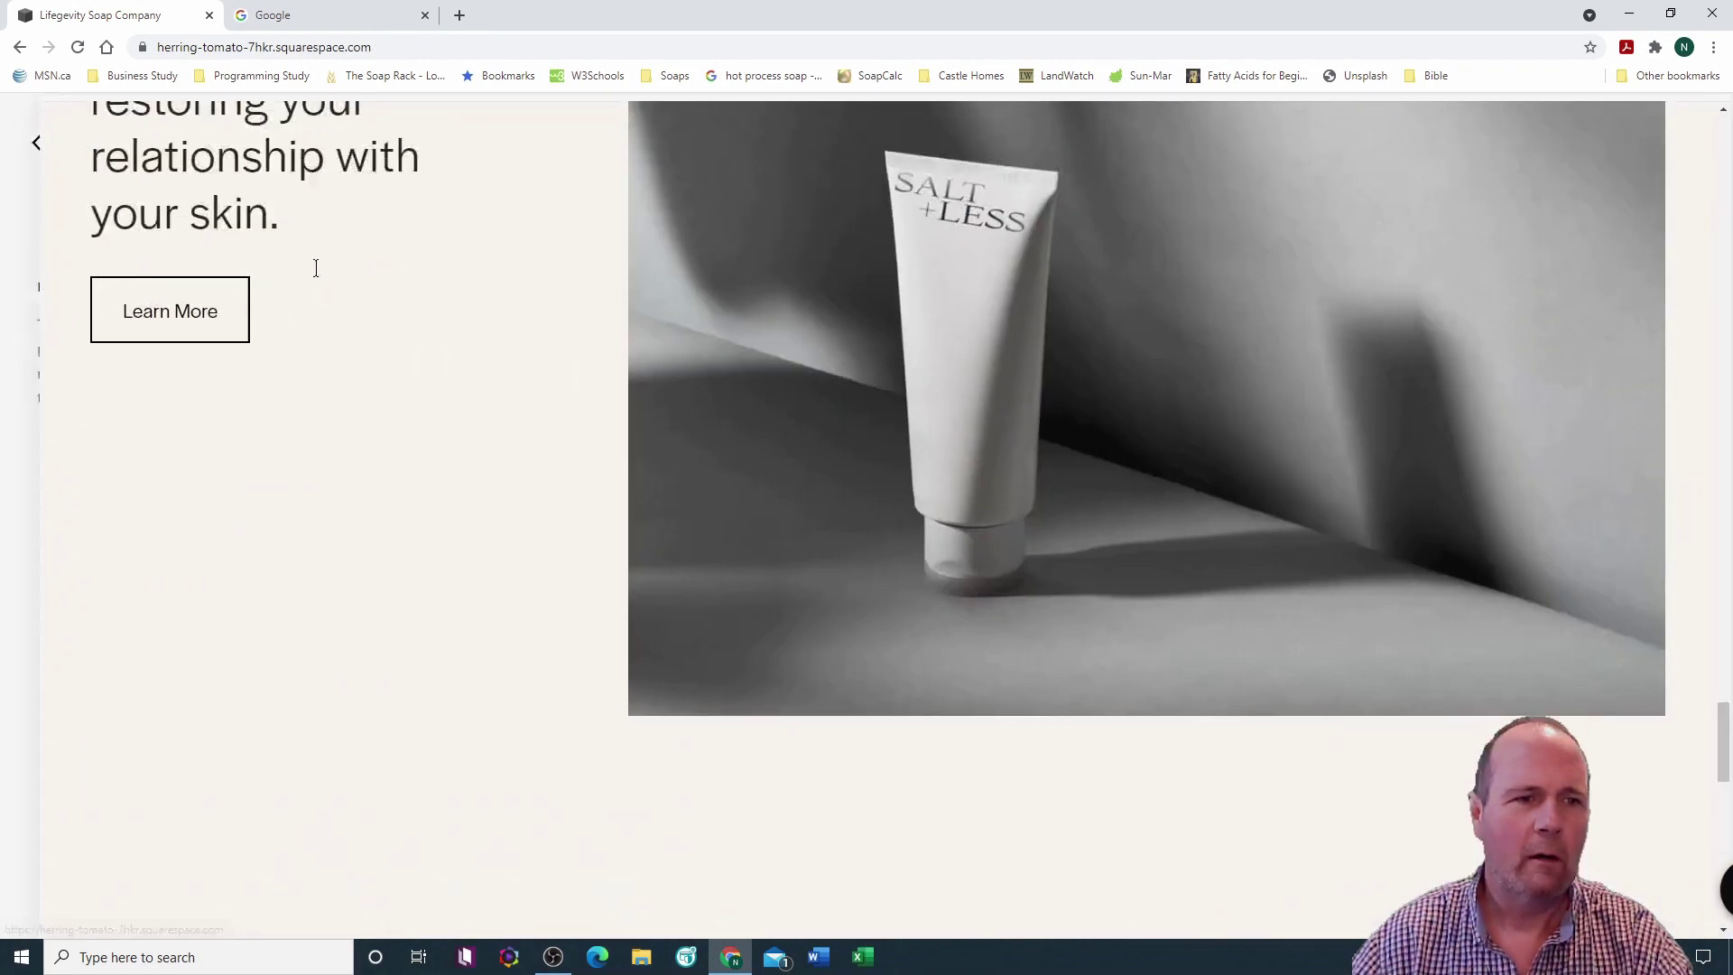
key(Escape)
drag(379, 534, 378, 289)
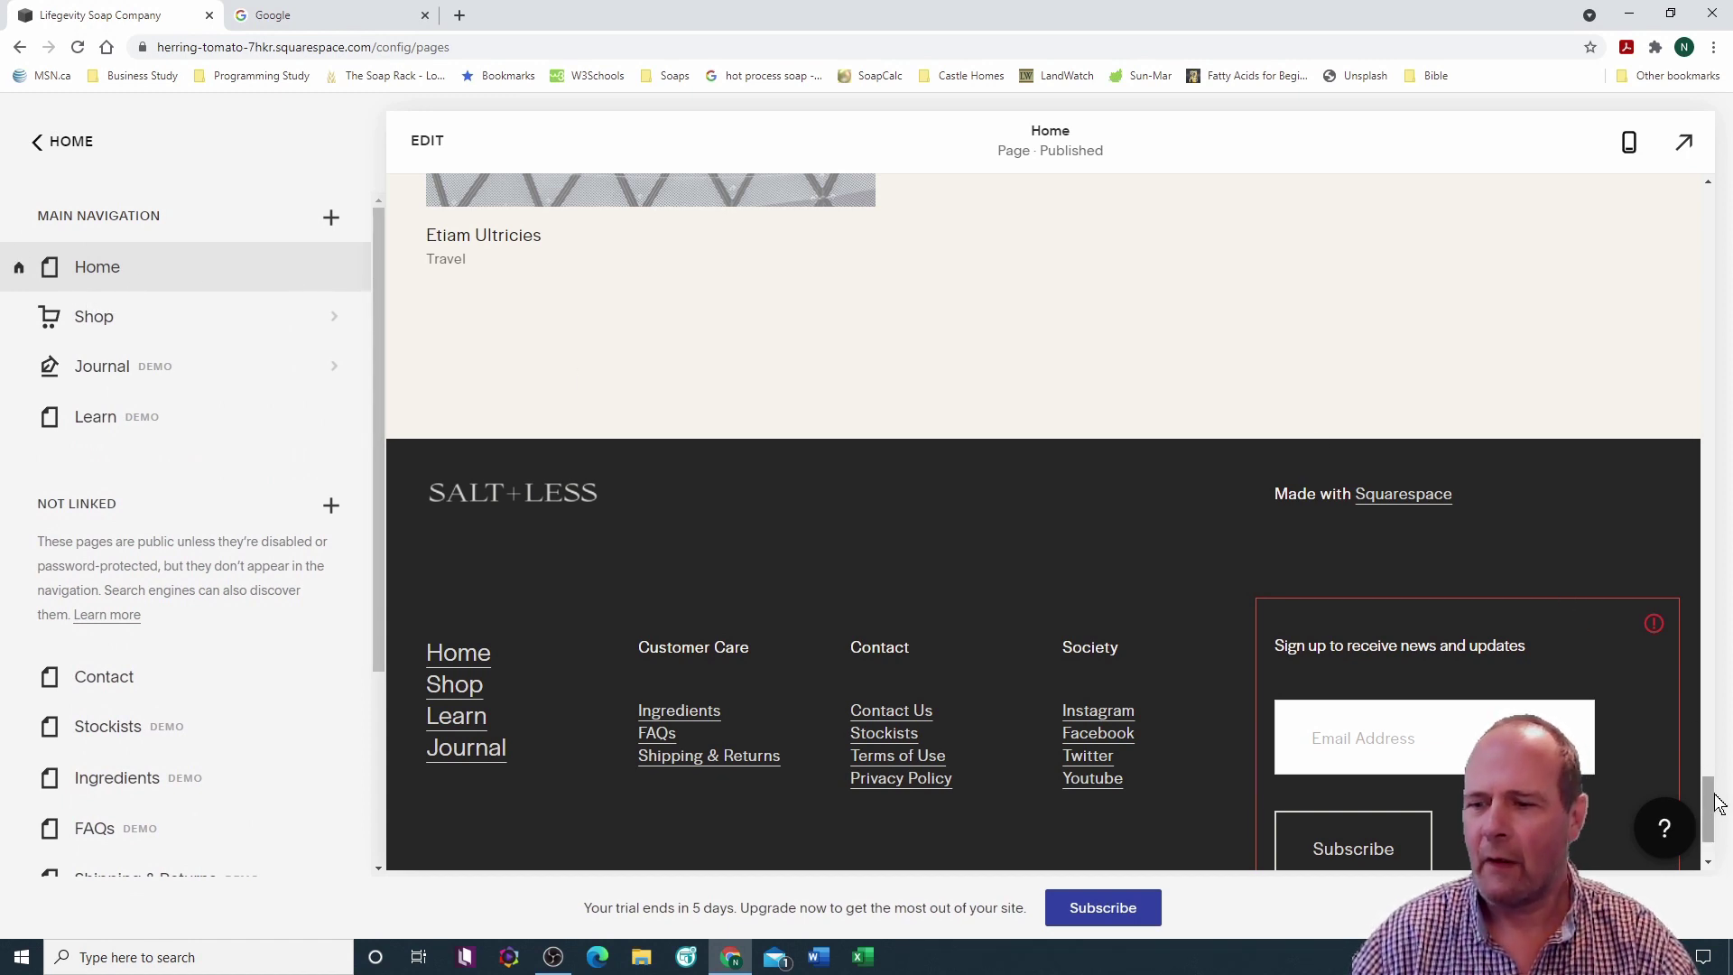
drag(1707, 808, 1712, 197)
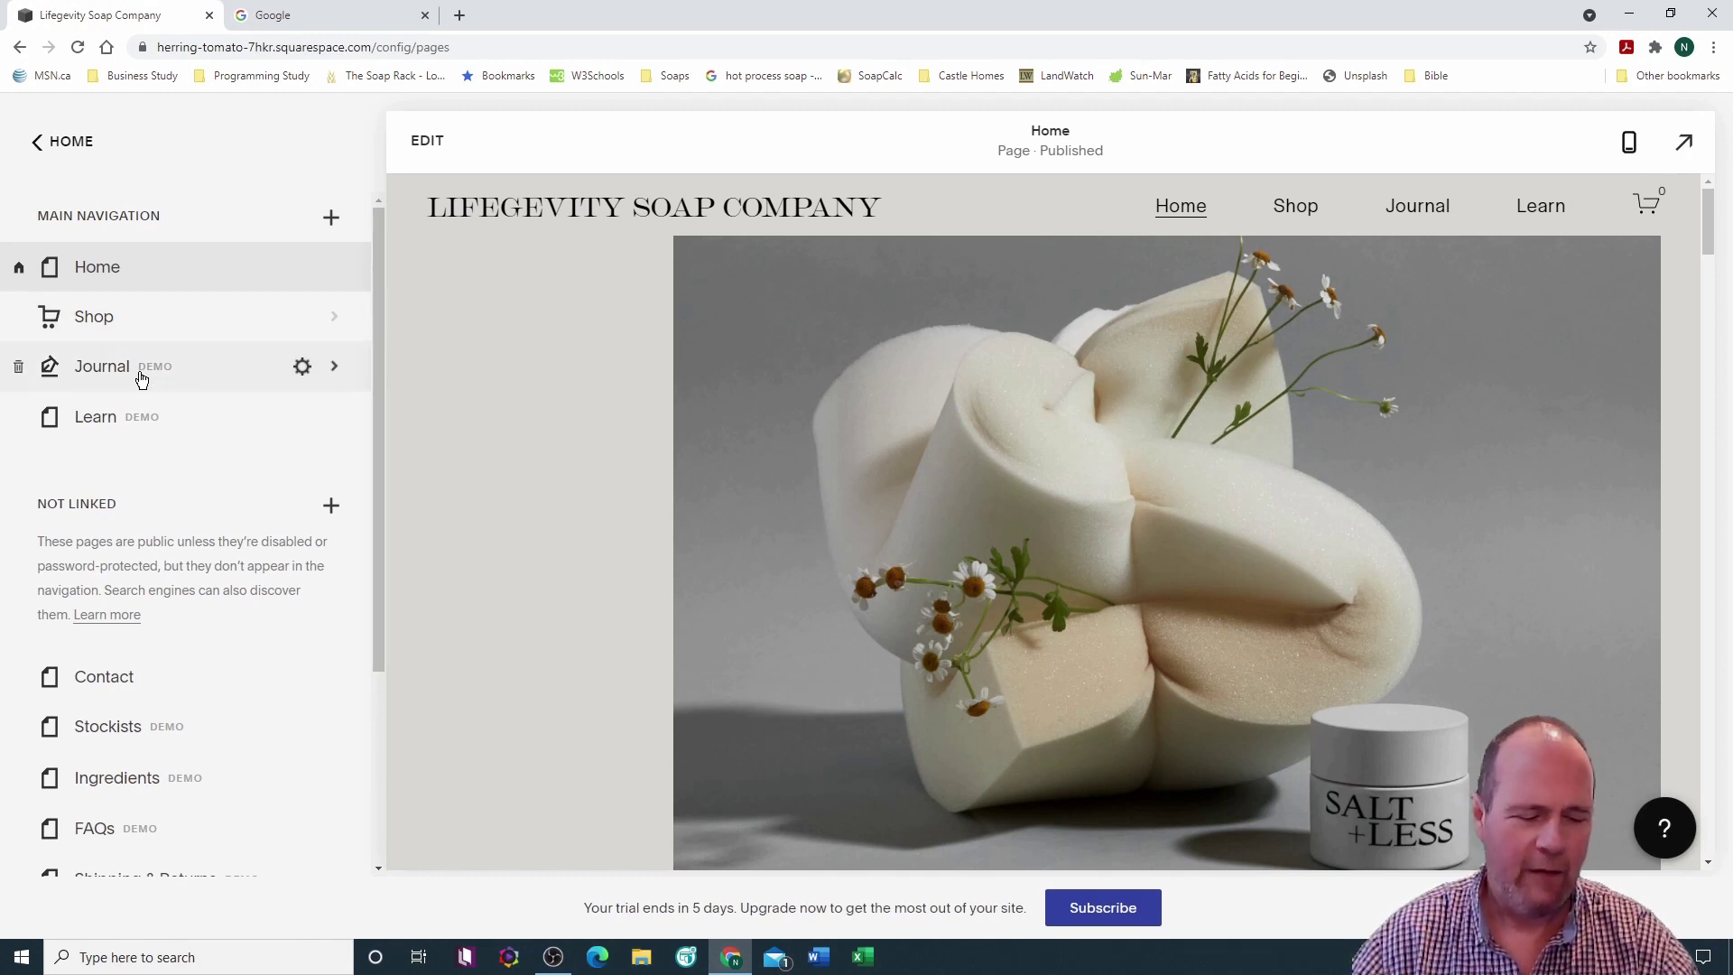
Step: Delete the Journal and Learn demo pages, confirming each removal
drag(4, 345, 37, 385)
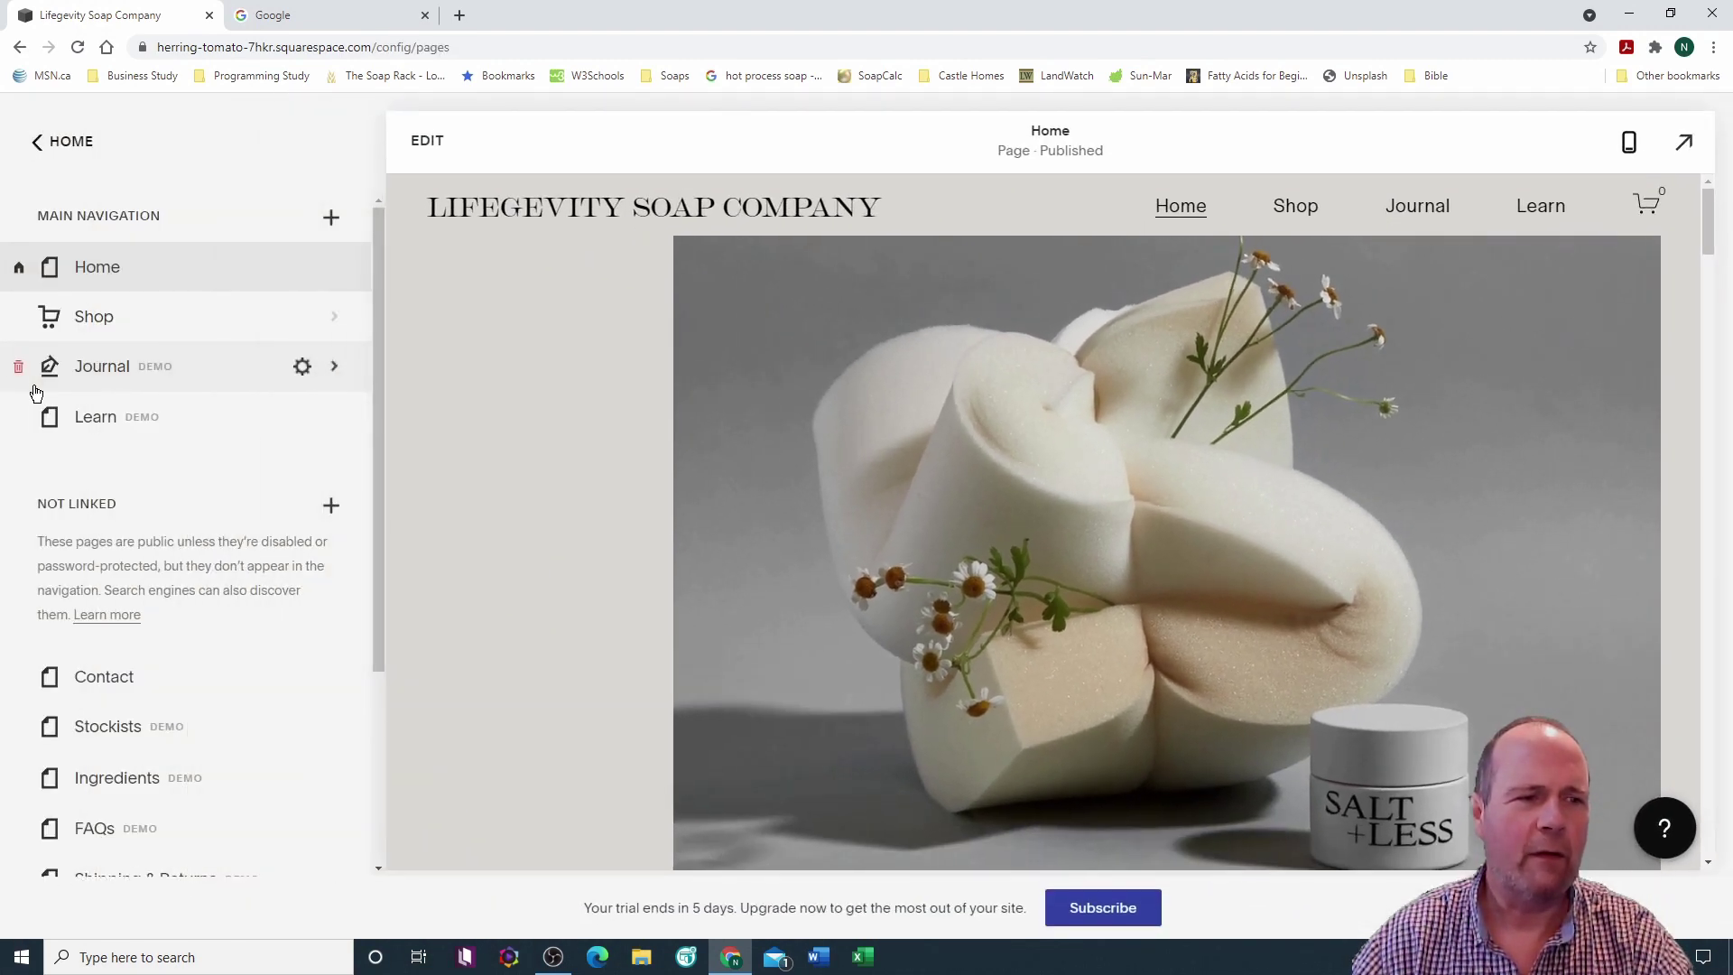
click(18, 367)
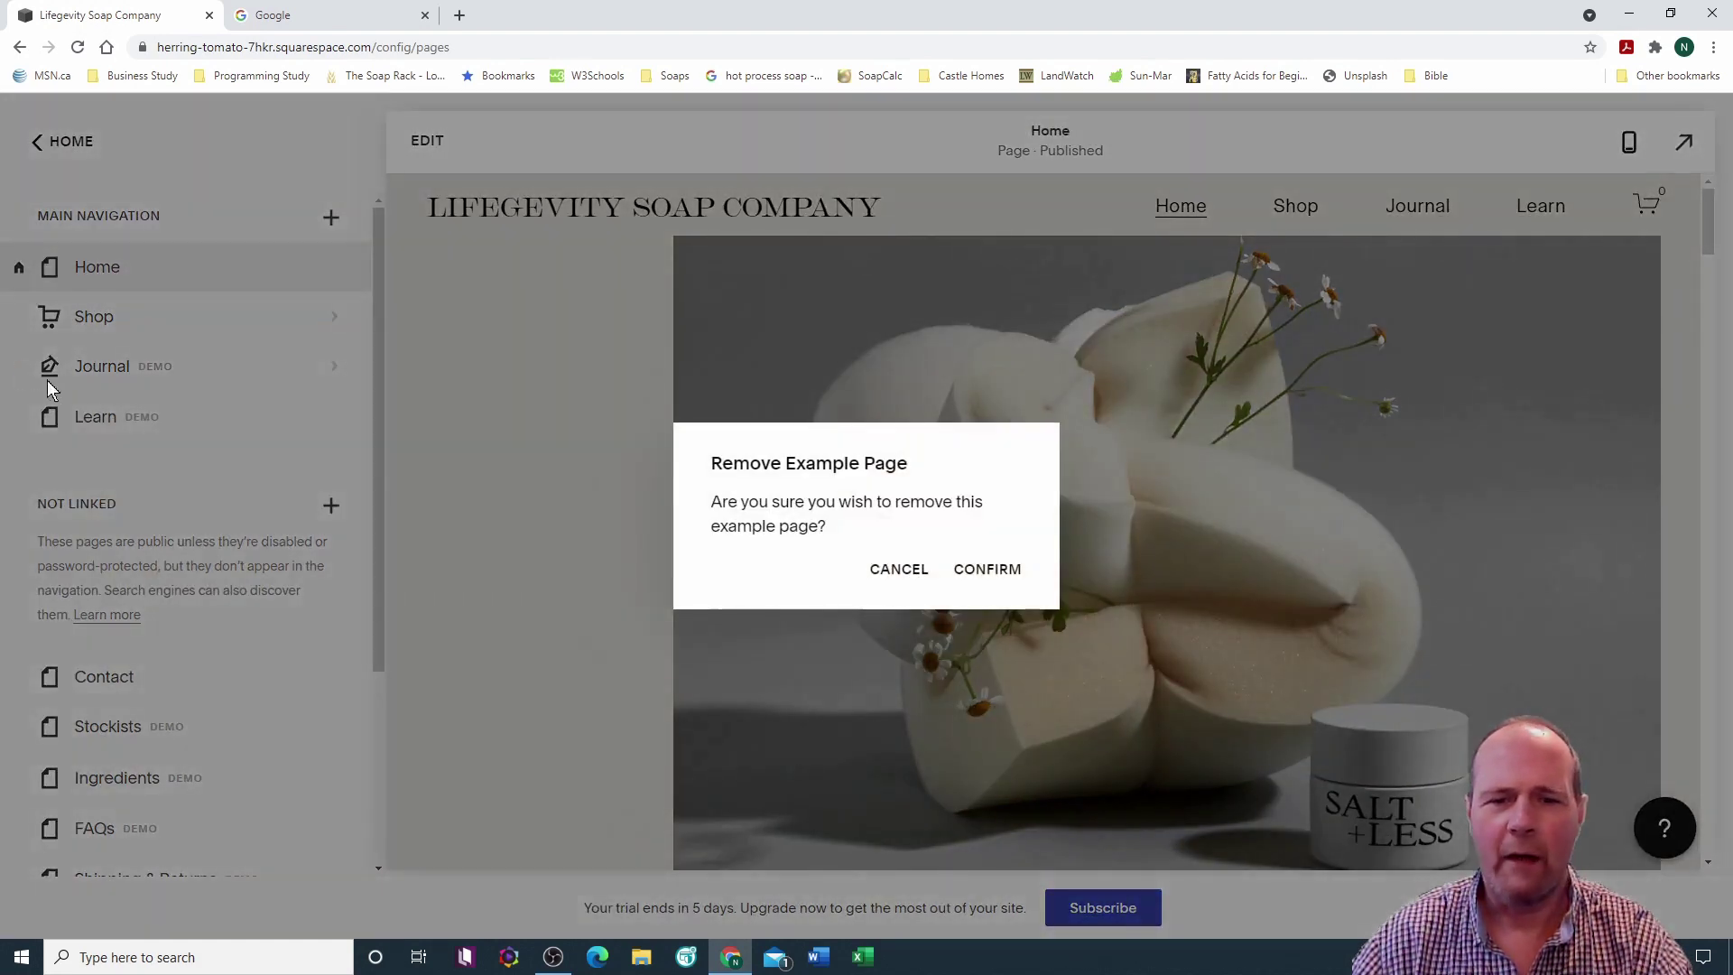
click(990, 578)
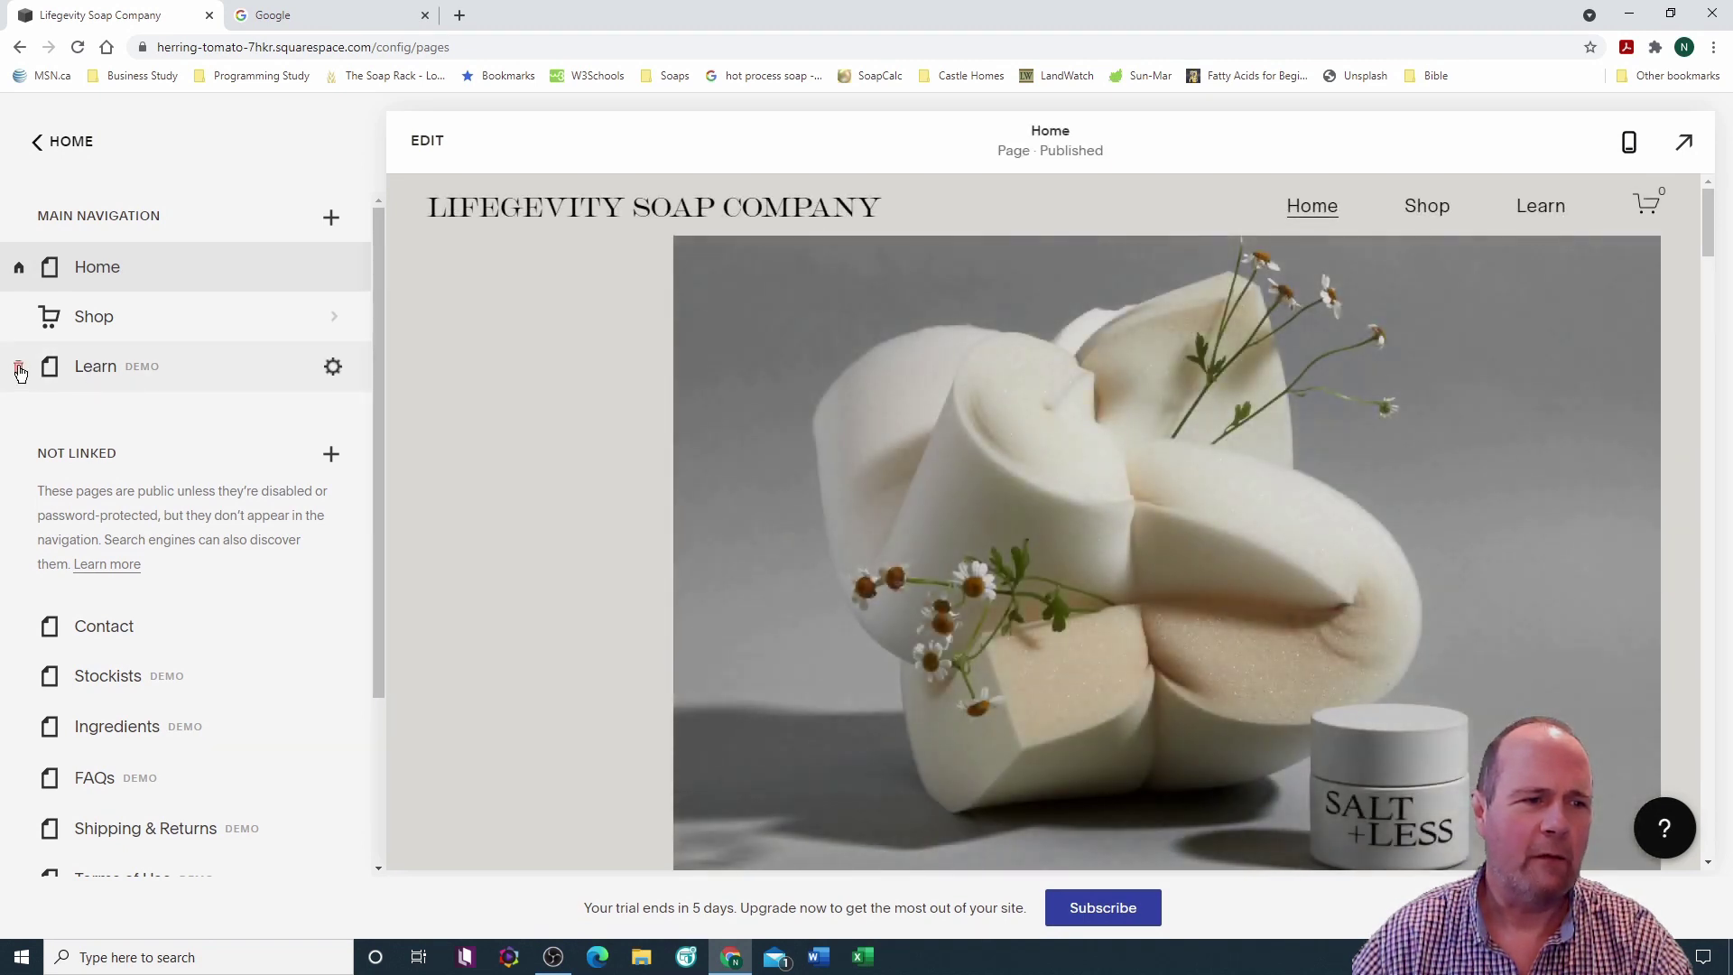
click(14, 366)
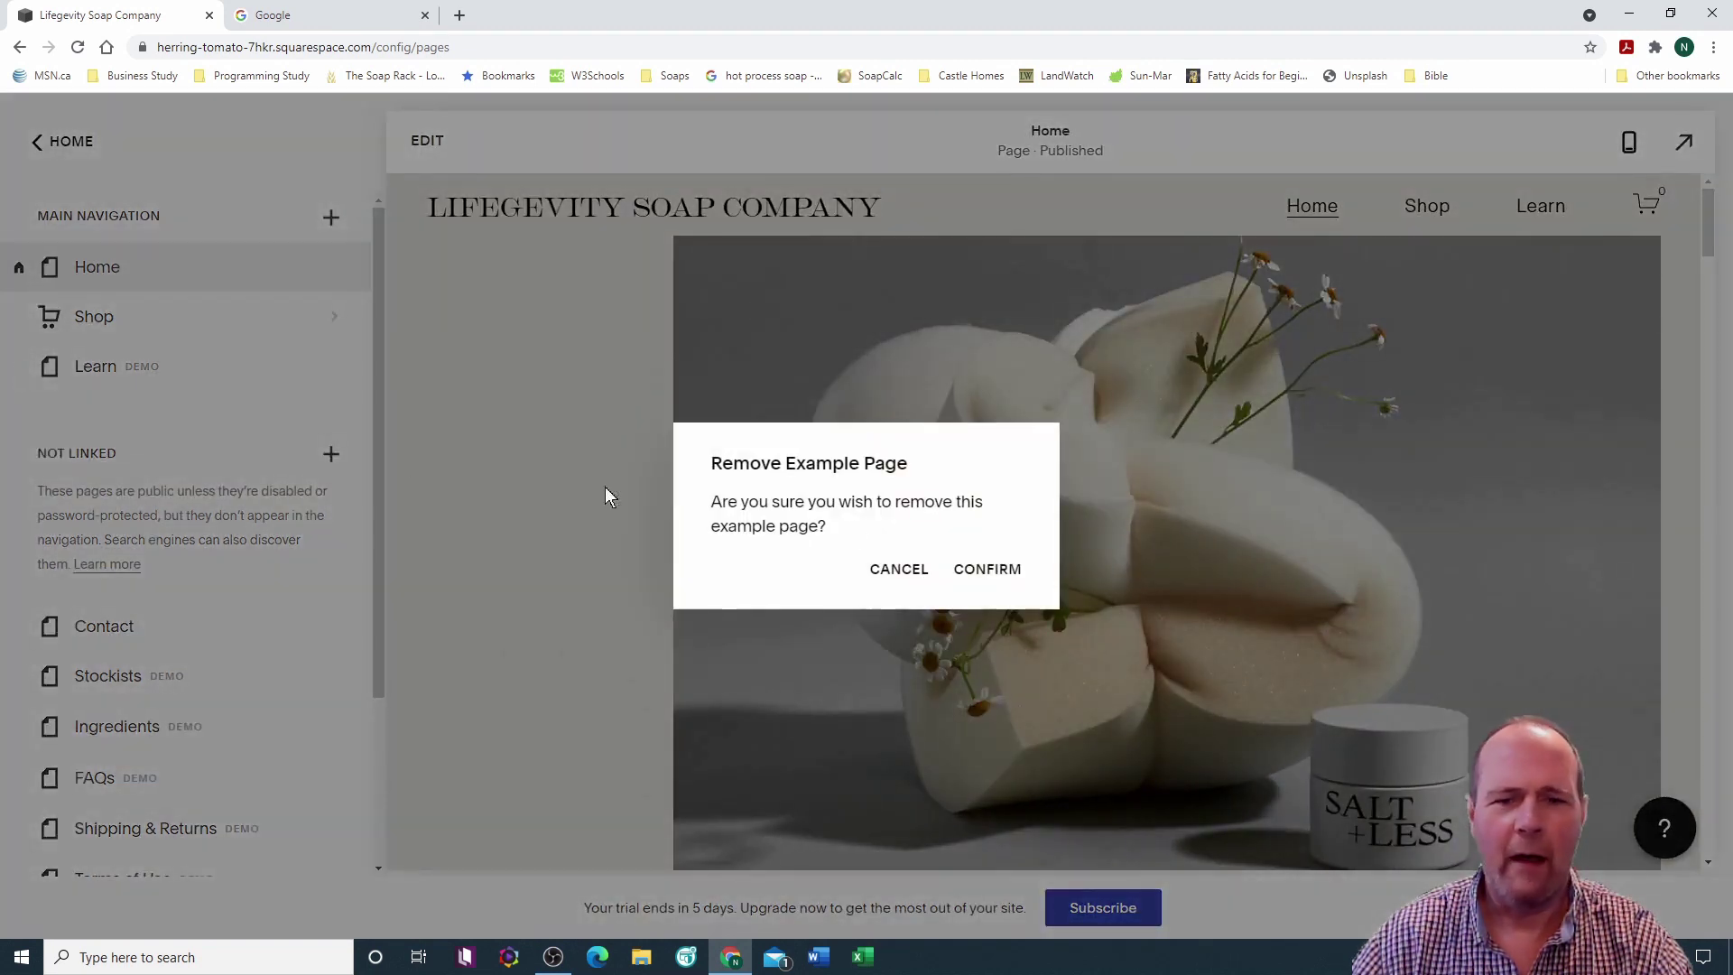
click(992, 574)
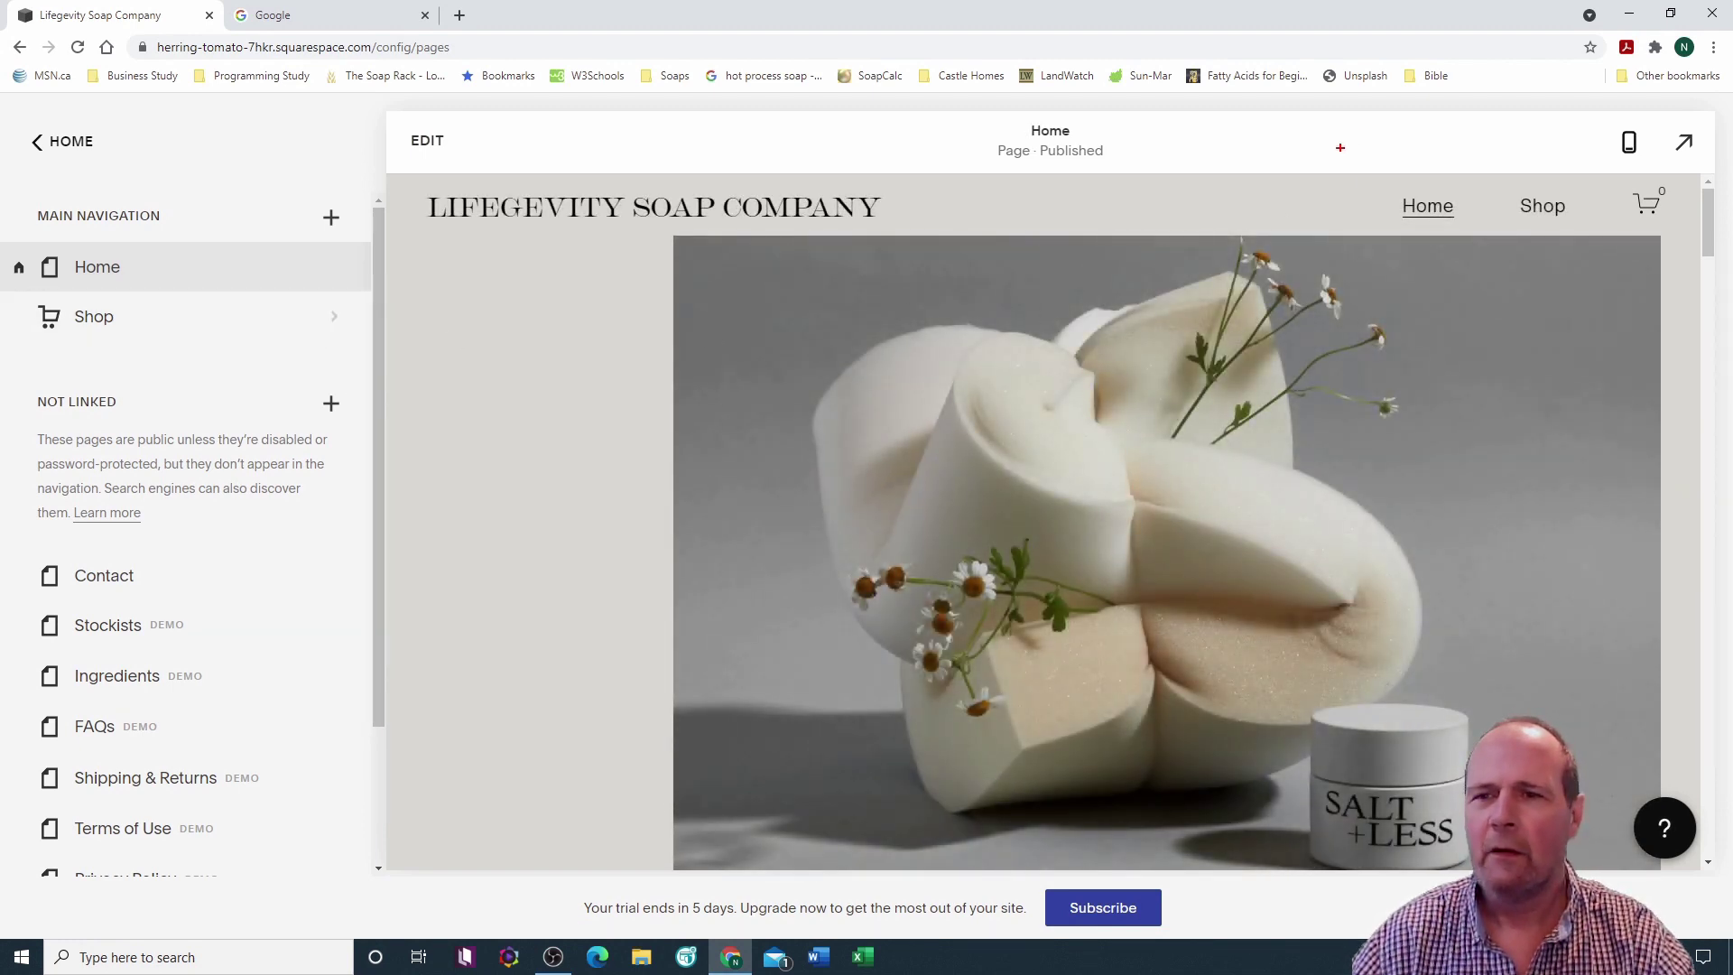
Step: Preview the site at full width to check the header now shows only Home and Shop
mouse_move(1342, 161)
mouse_down()
mouse_move(1587, 236)
mouse_move(1588, 259)
mouse_up()
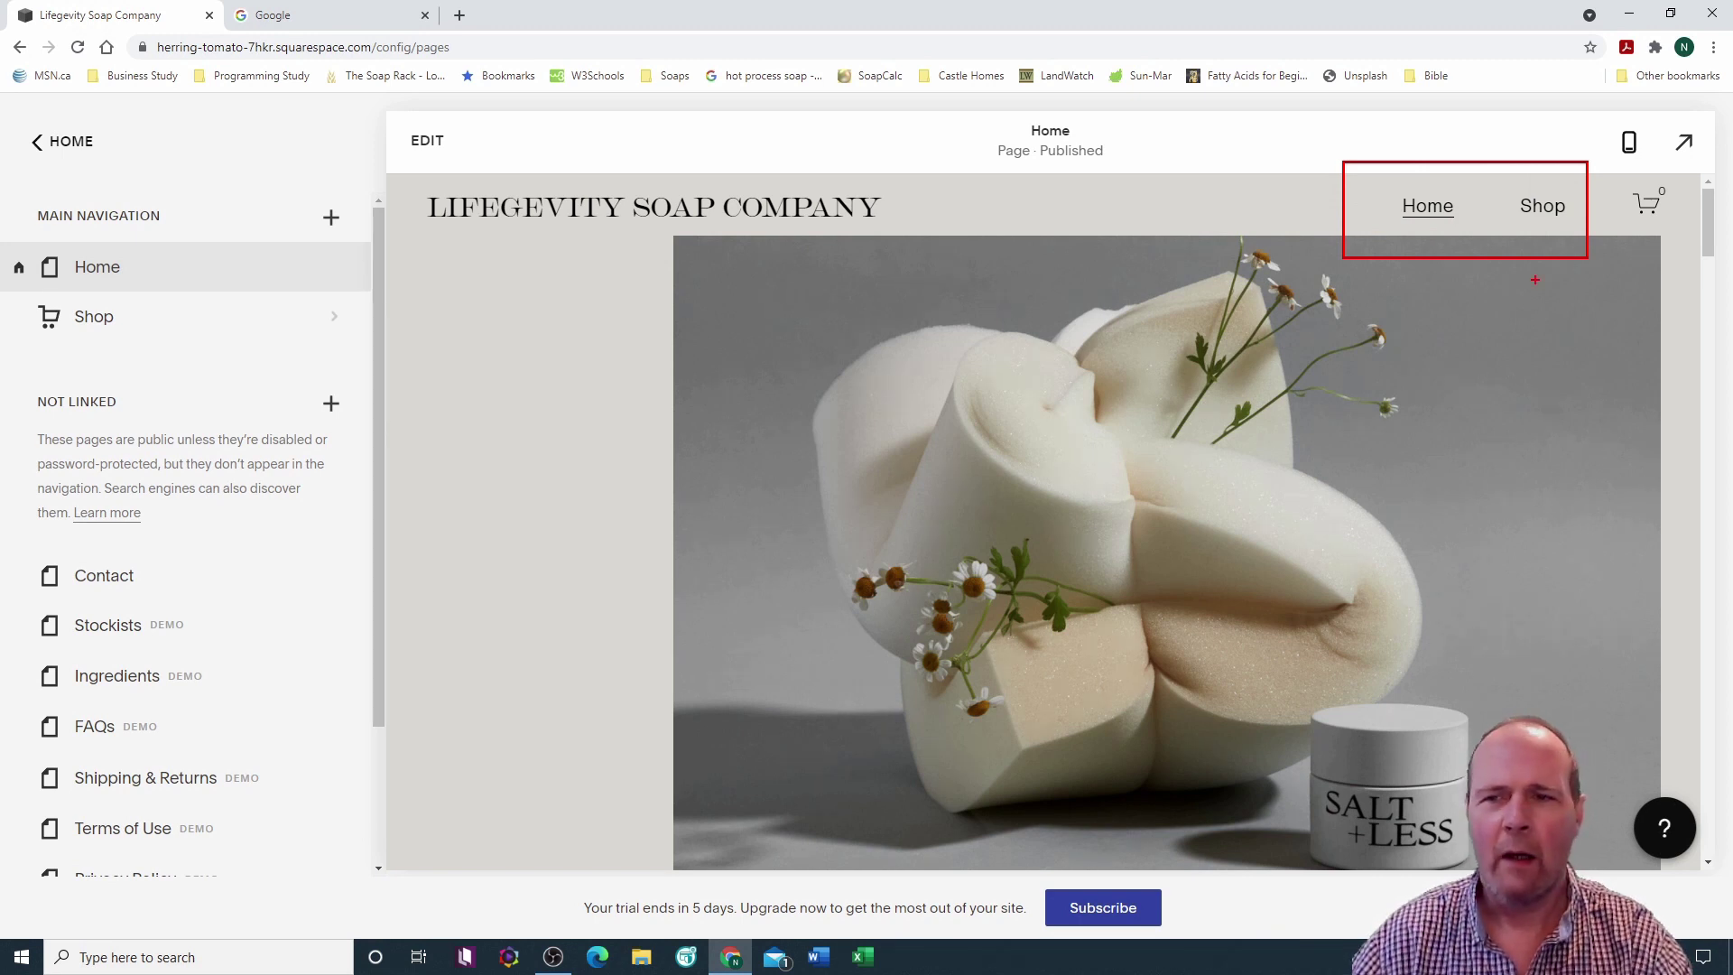
key(Escape)
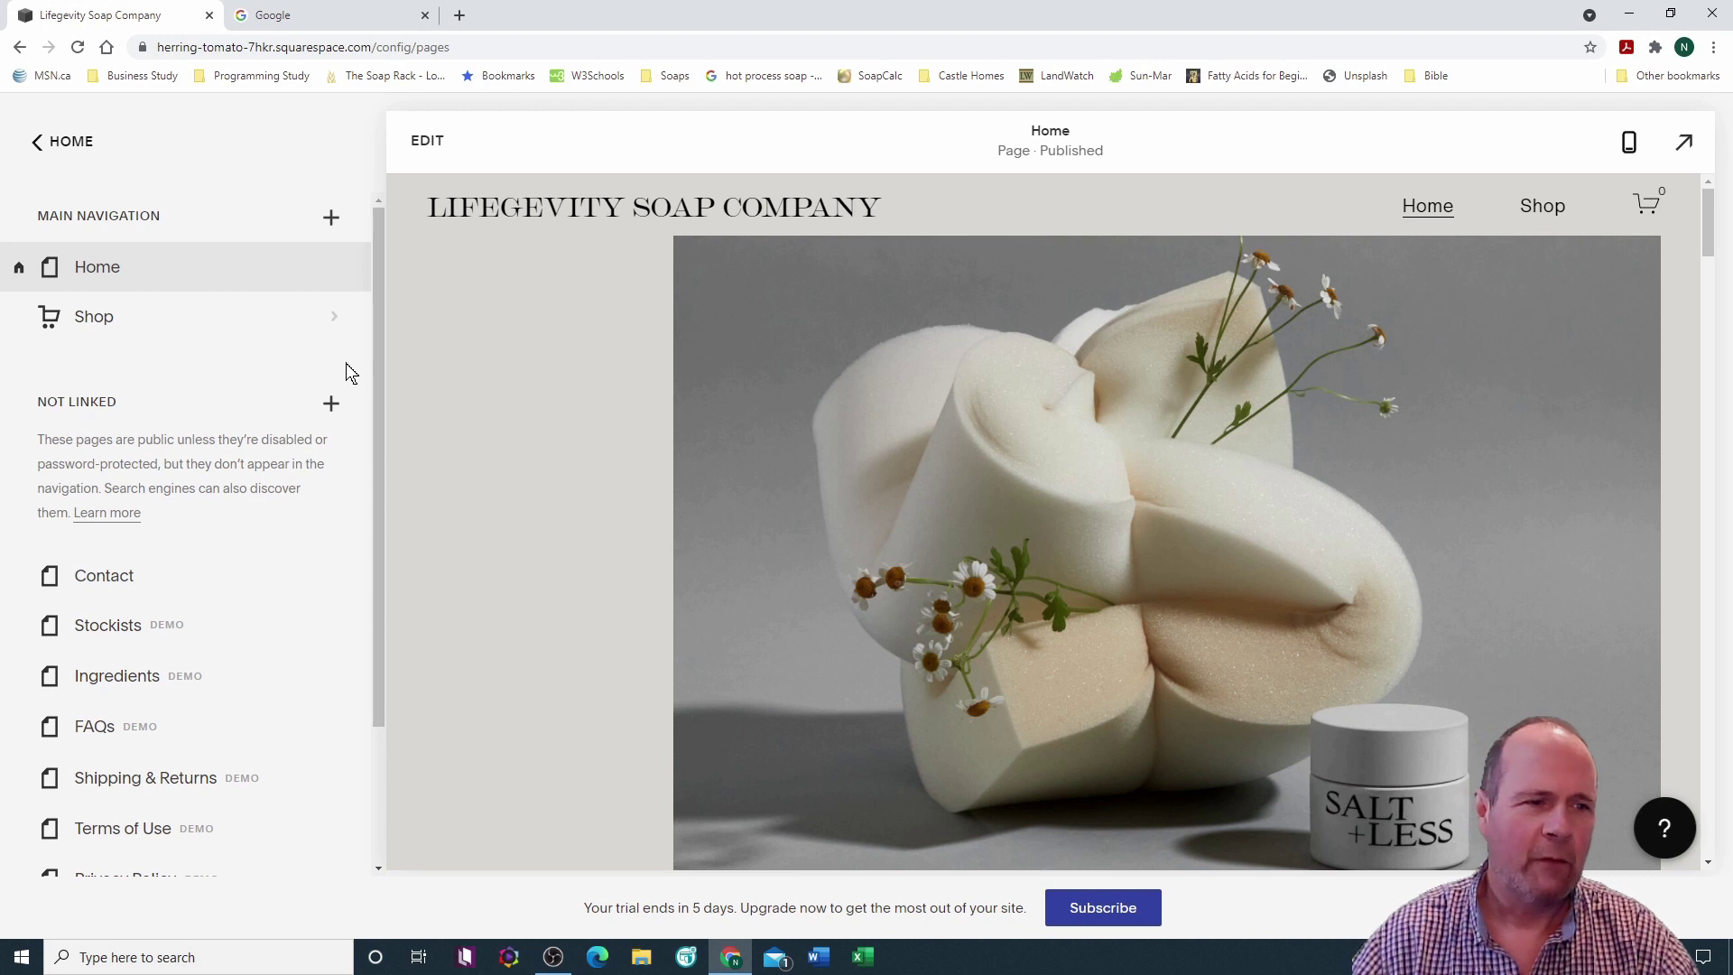
scroll(271, 370, down, 1)
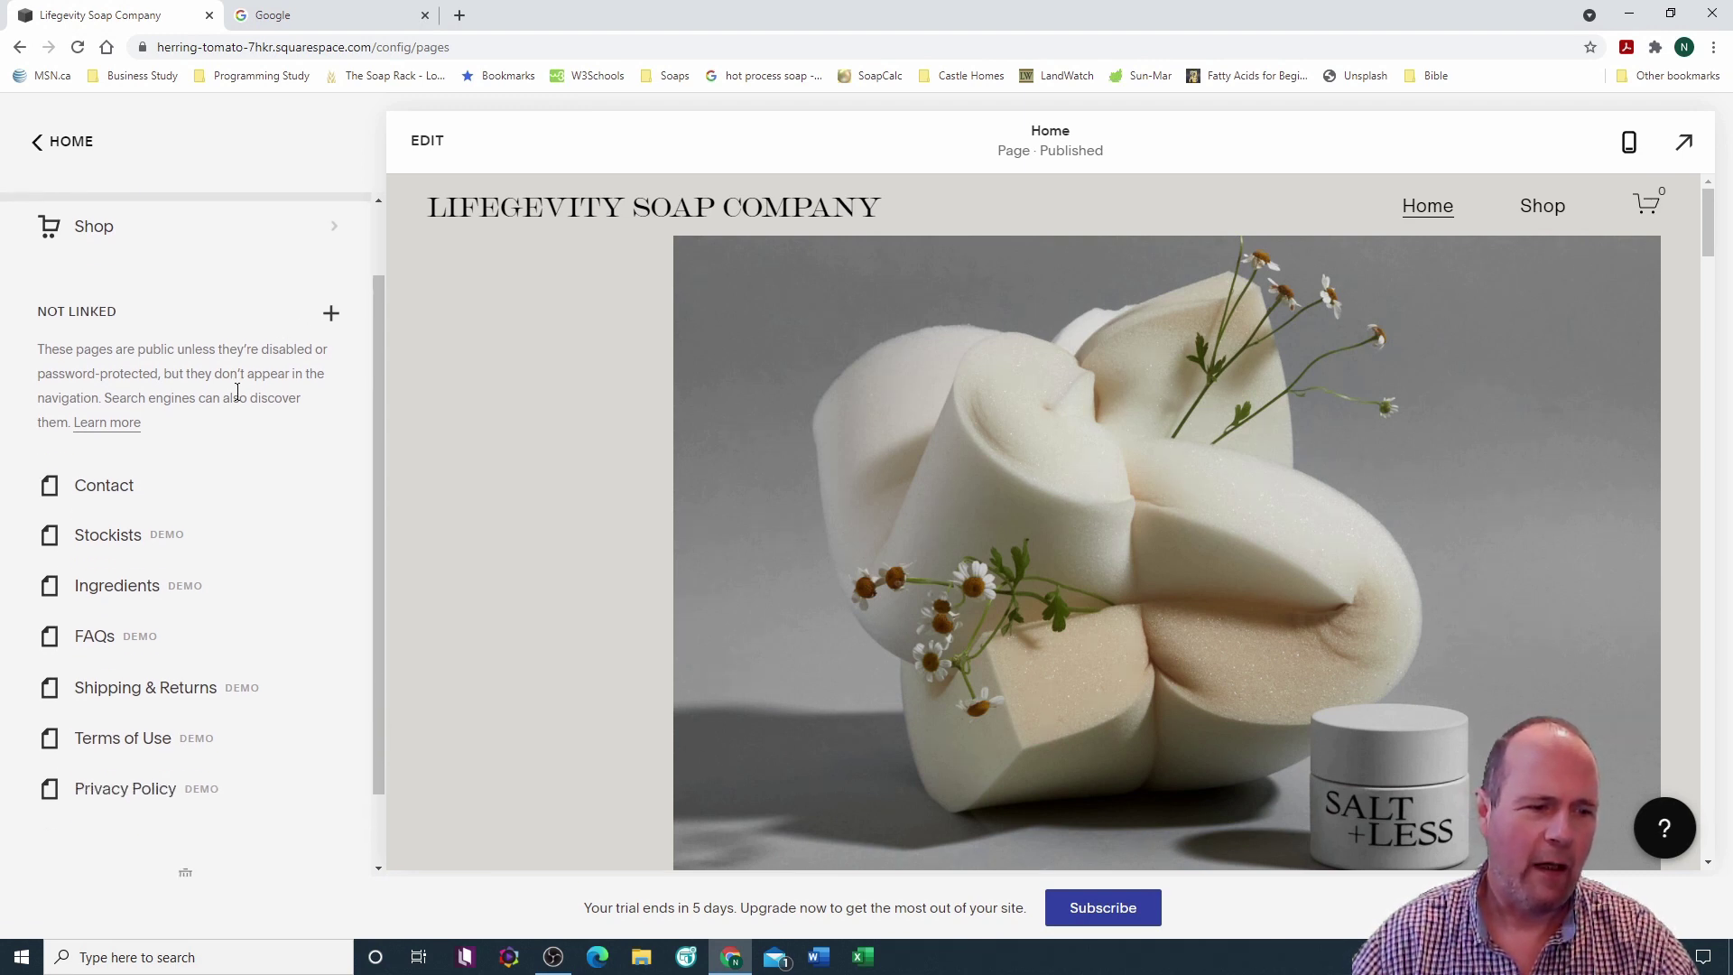
scroll(251, 367, up, 1)
mouse_move(347, 255)
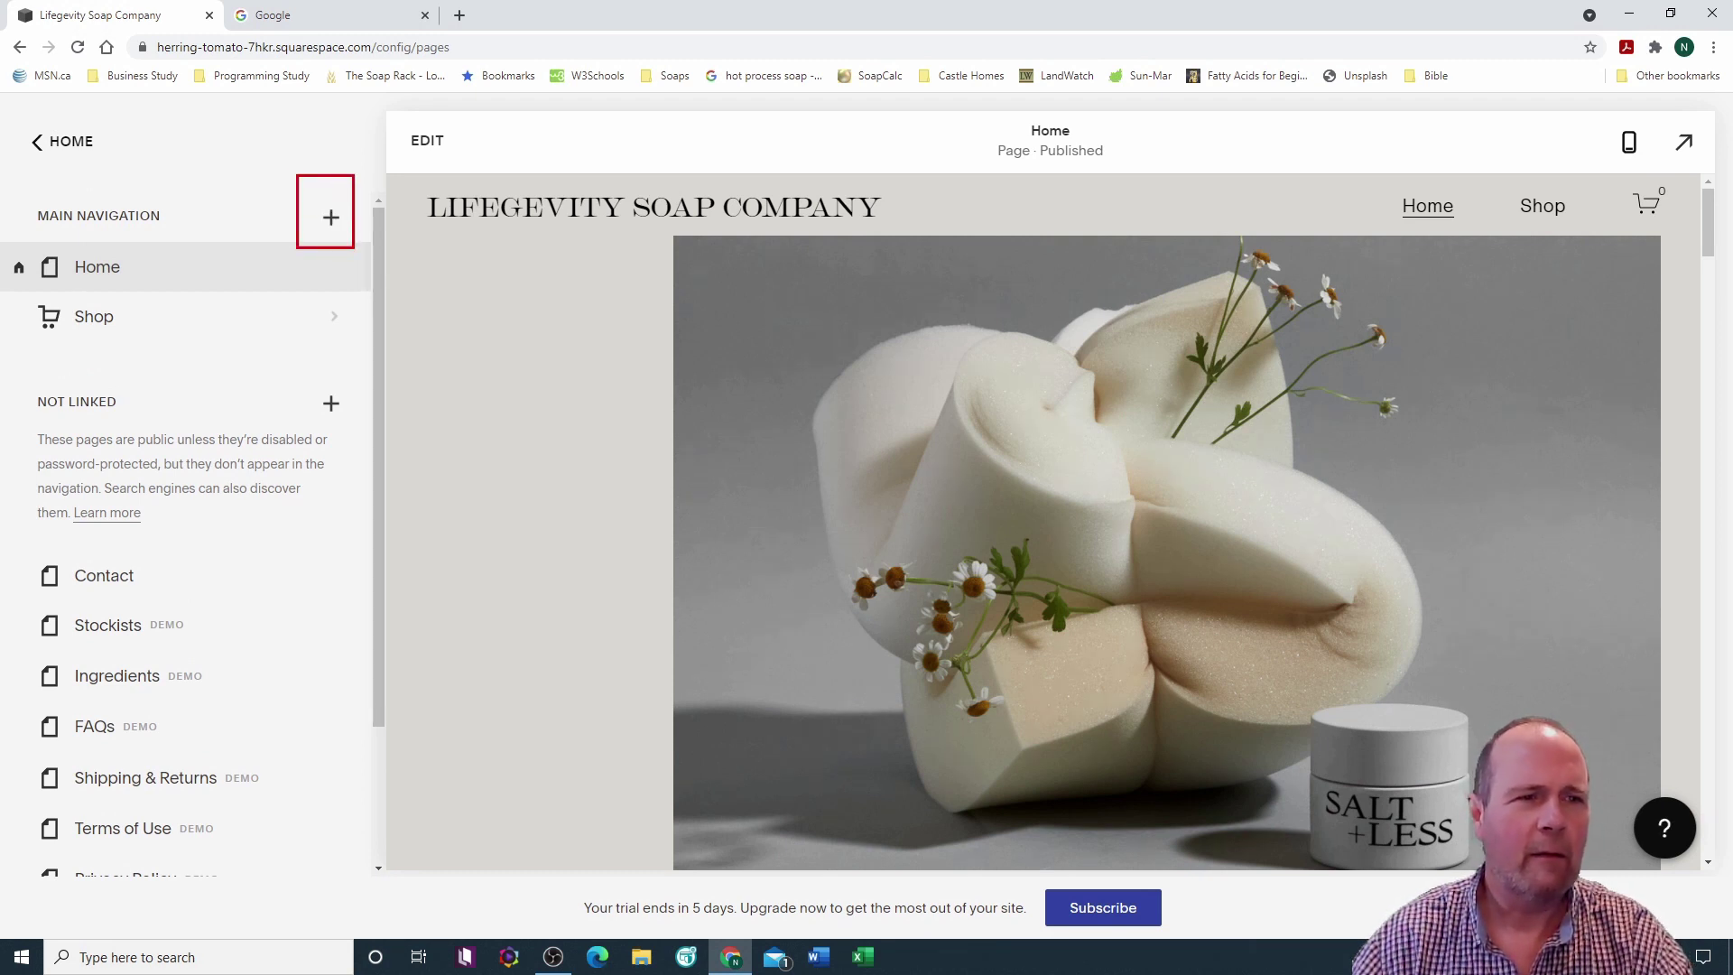
Step: Add an Events page with the Events 1 layout, named 'Where We Are', to the main navigation
key(Escape)
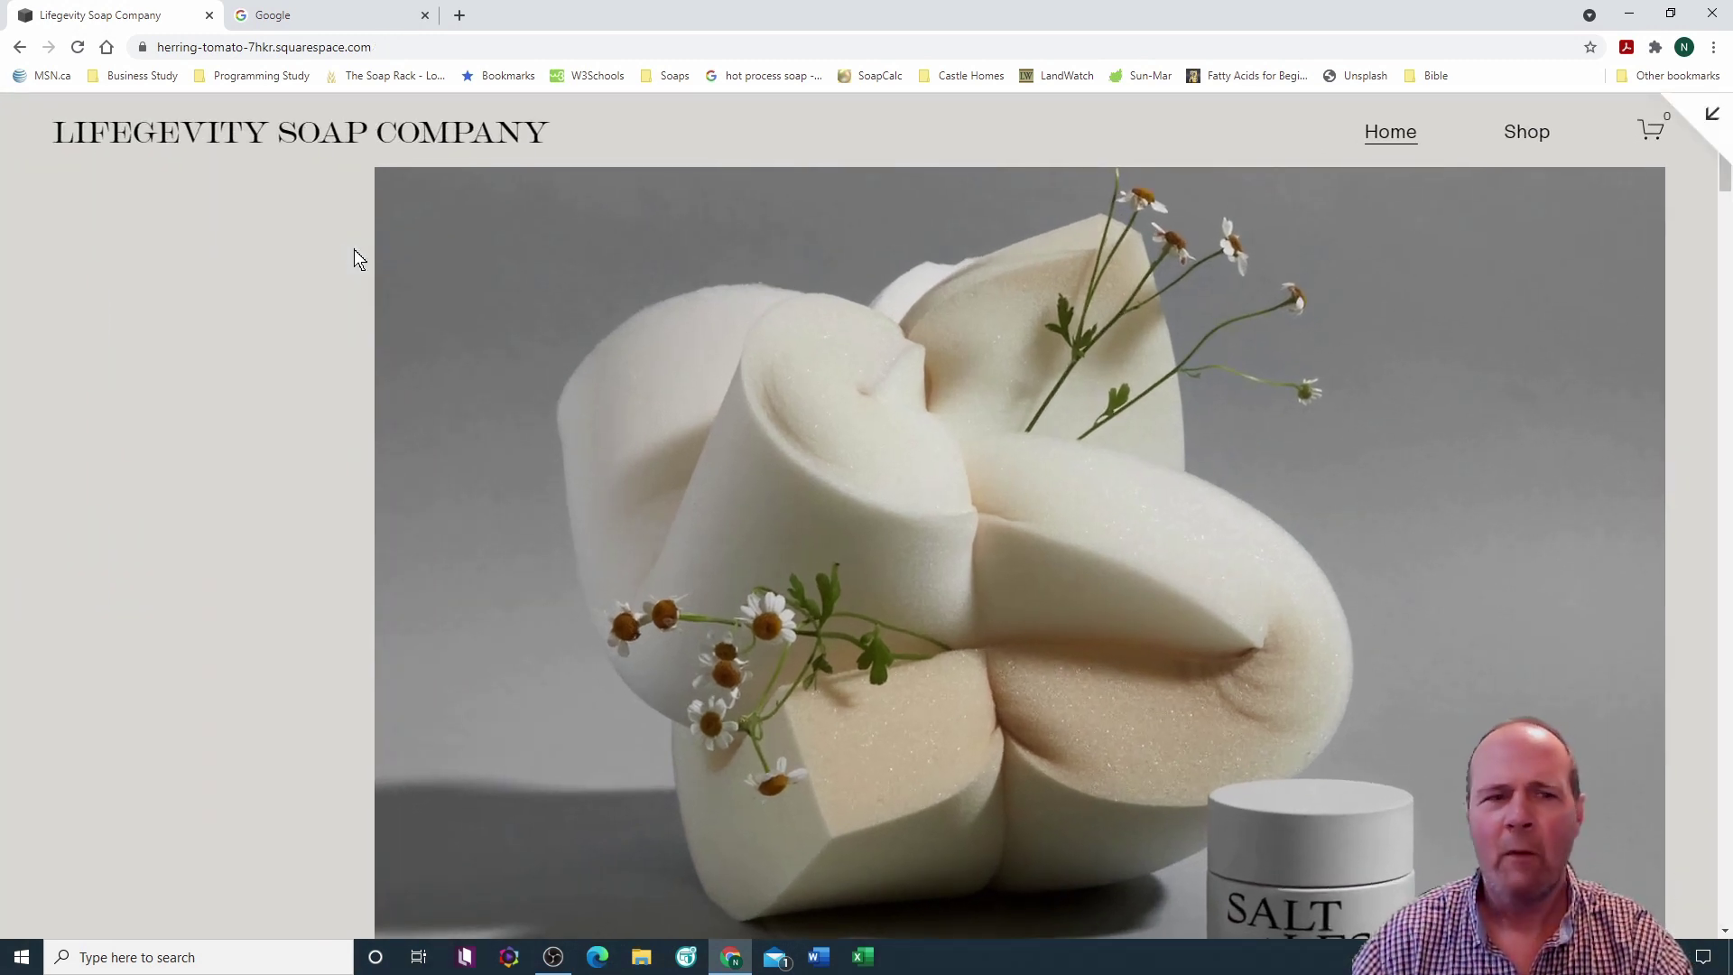
key(Escape)
click(332, 219)
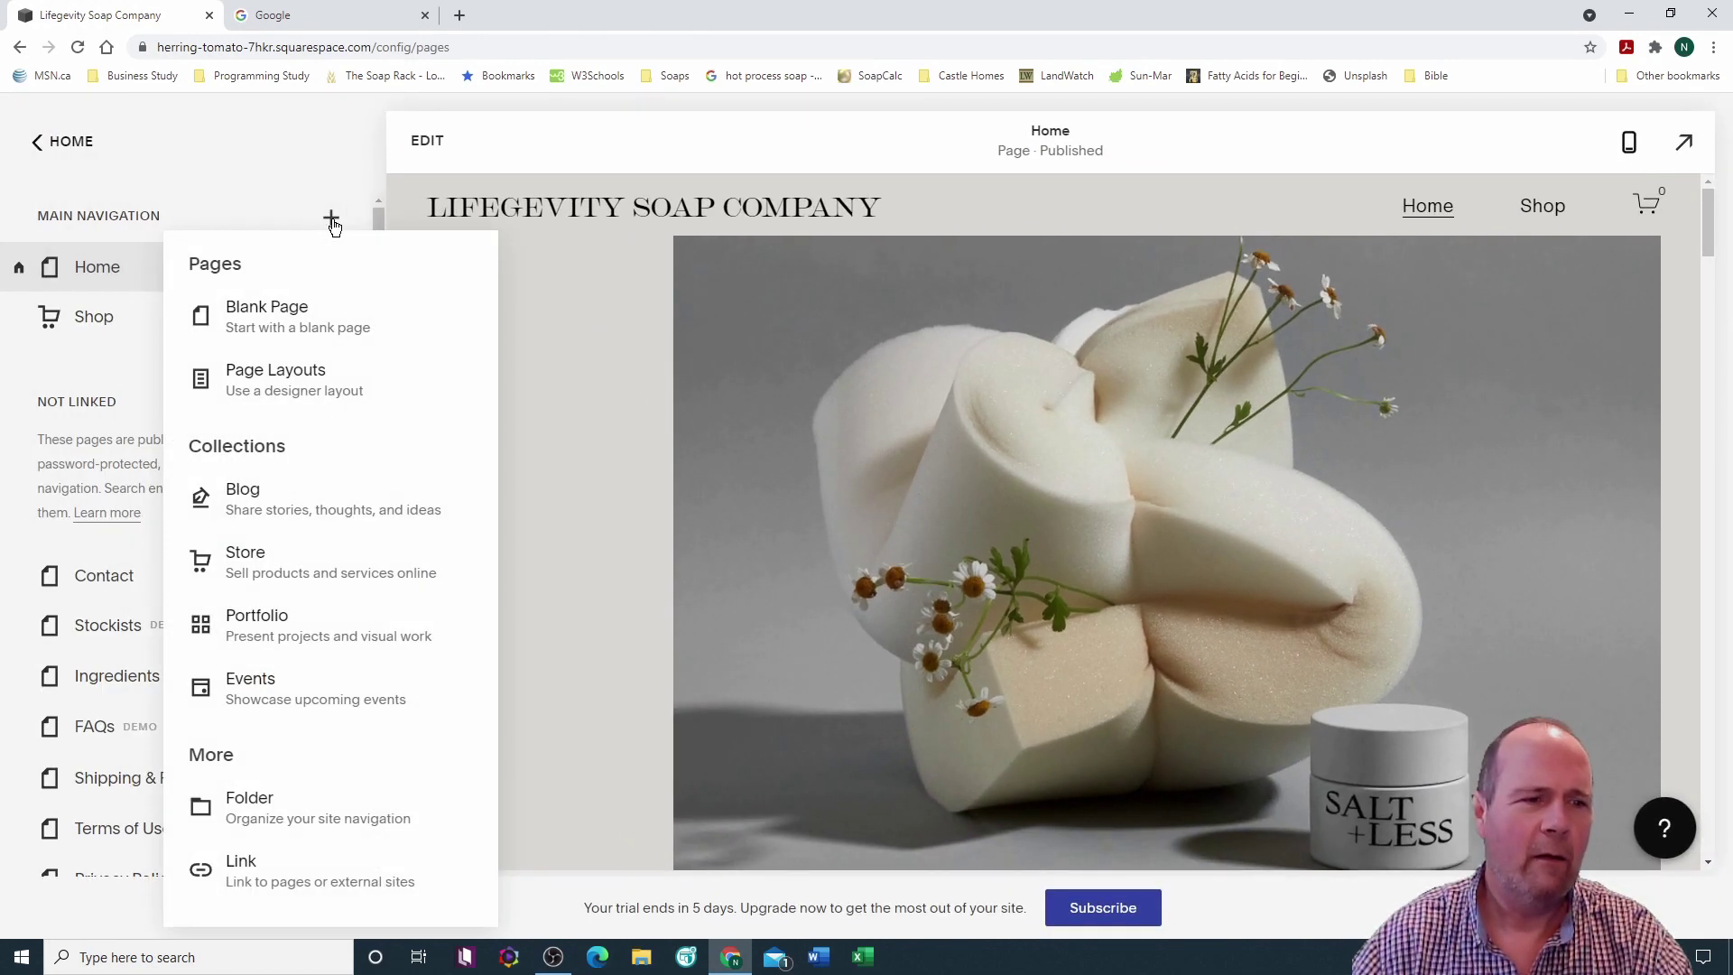
click(279, 693)
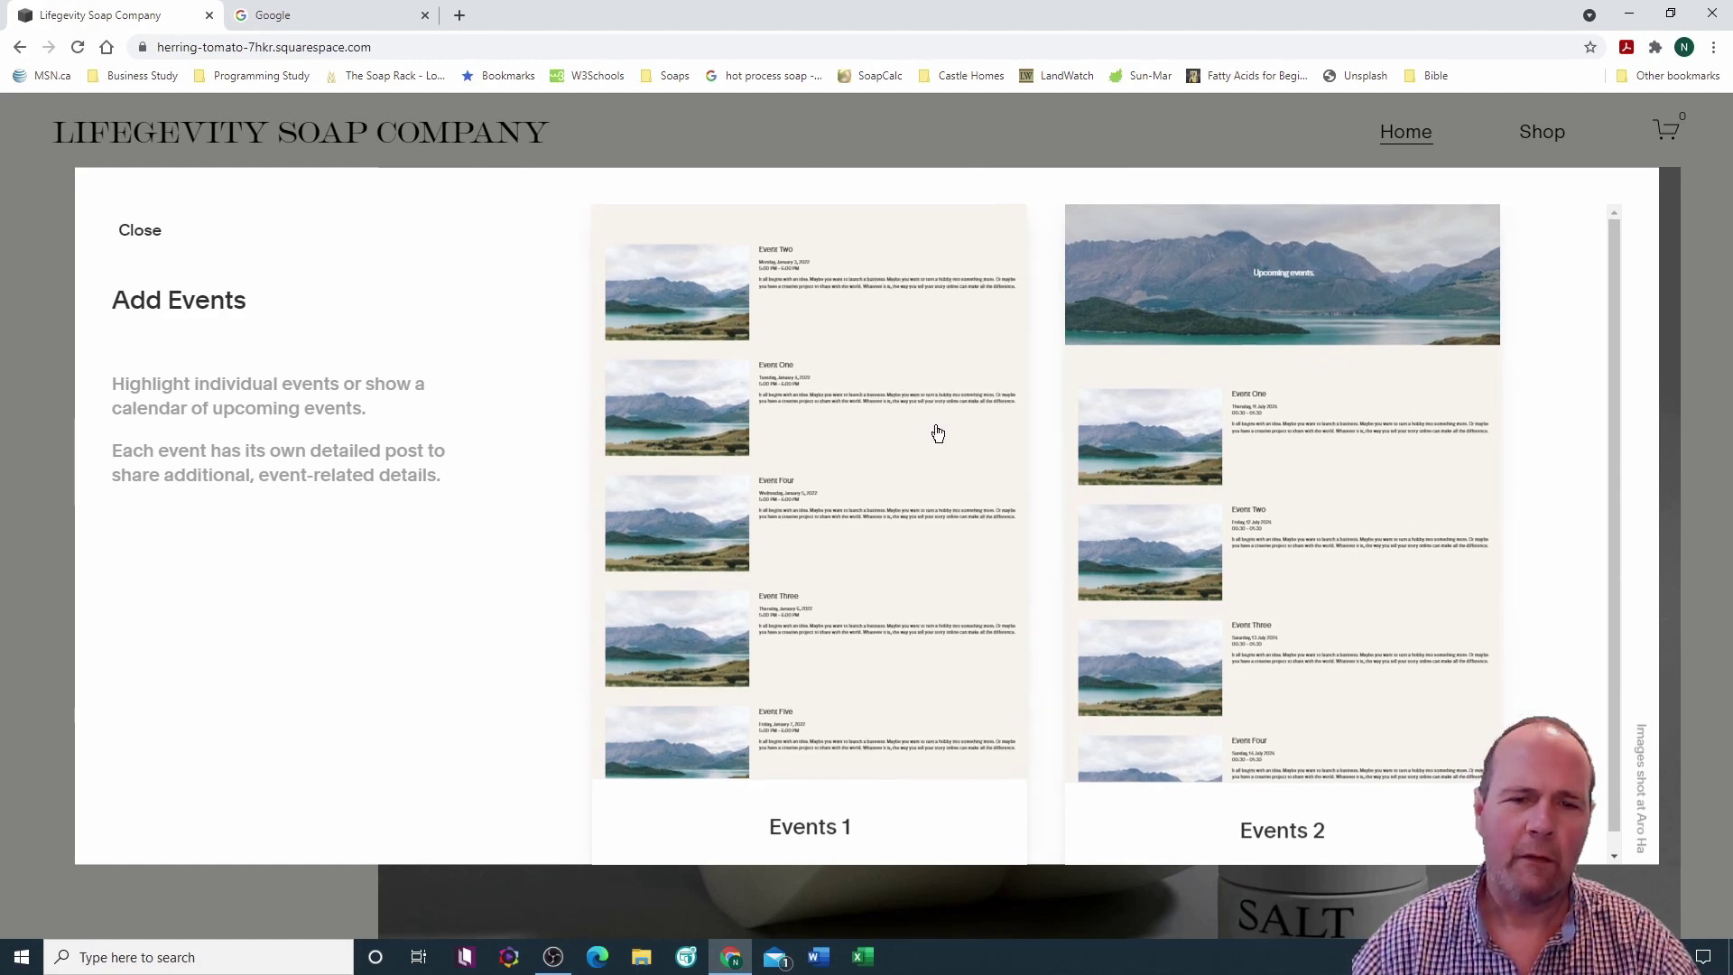
click(886, 440)
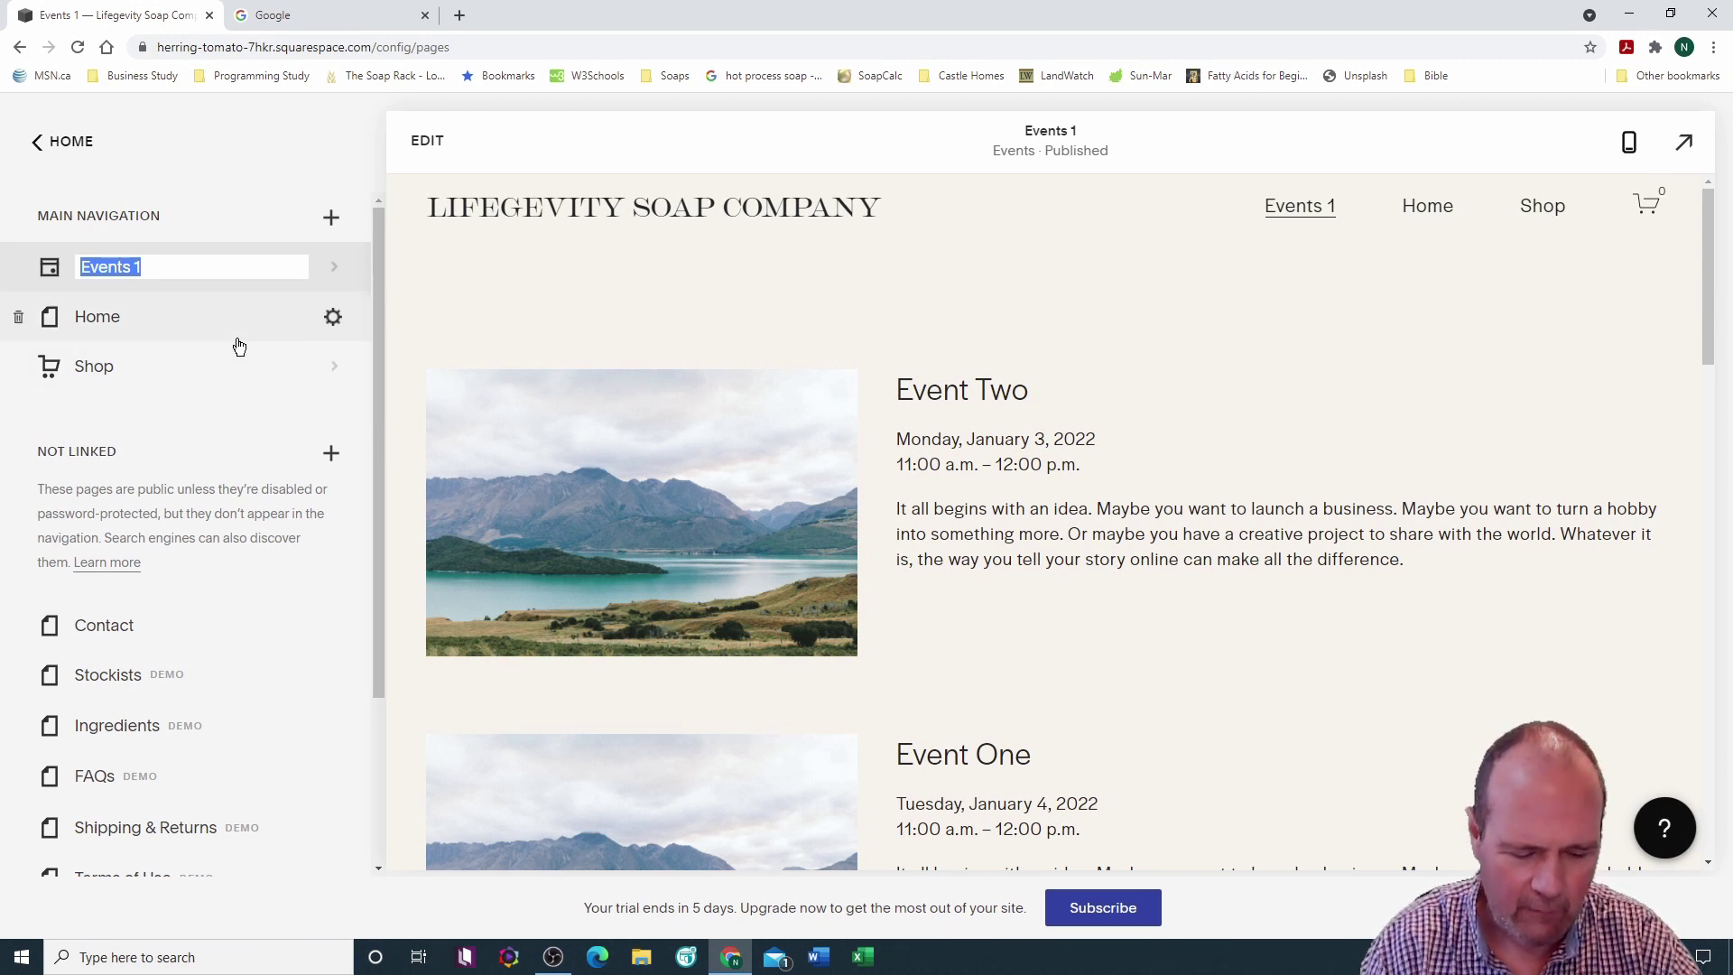
text(Wher)
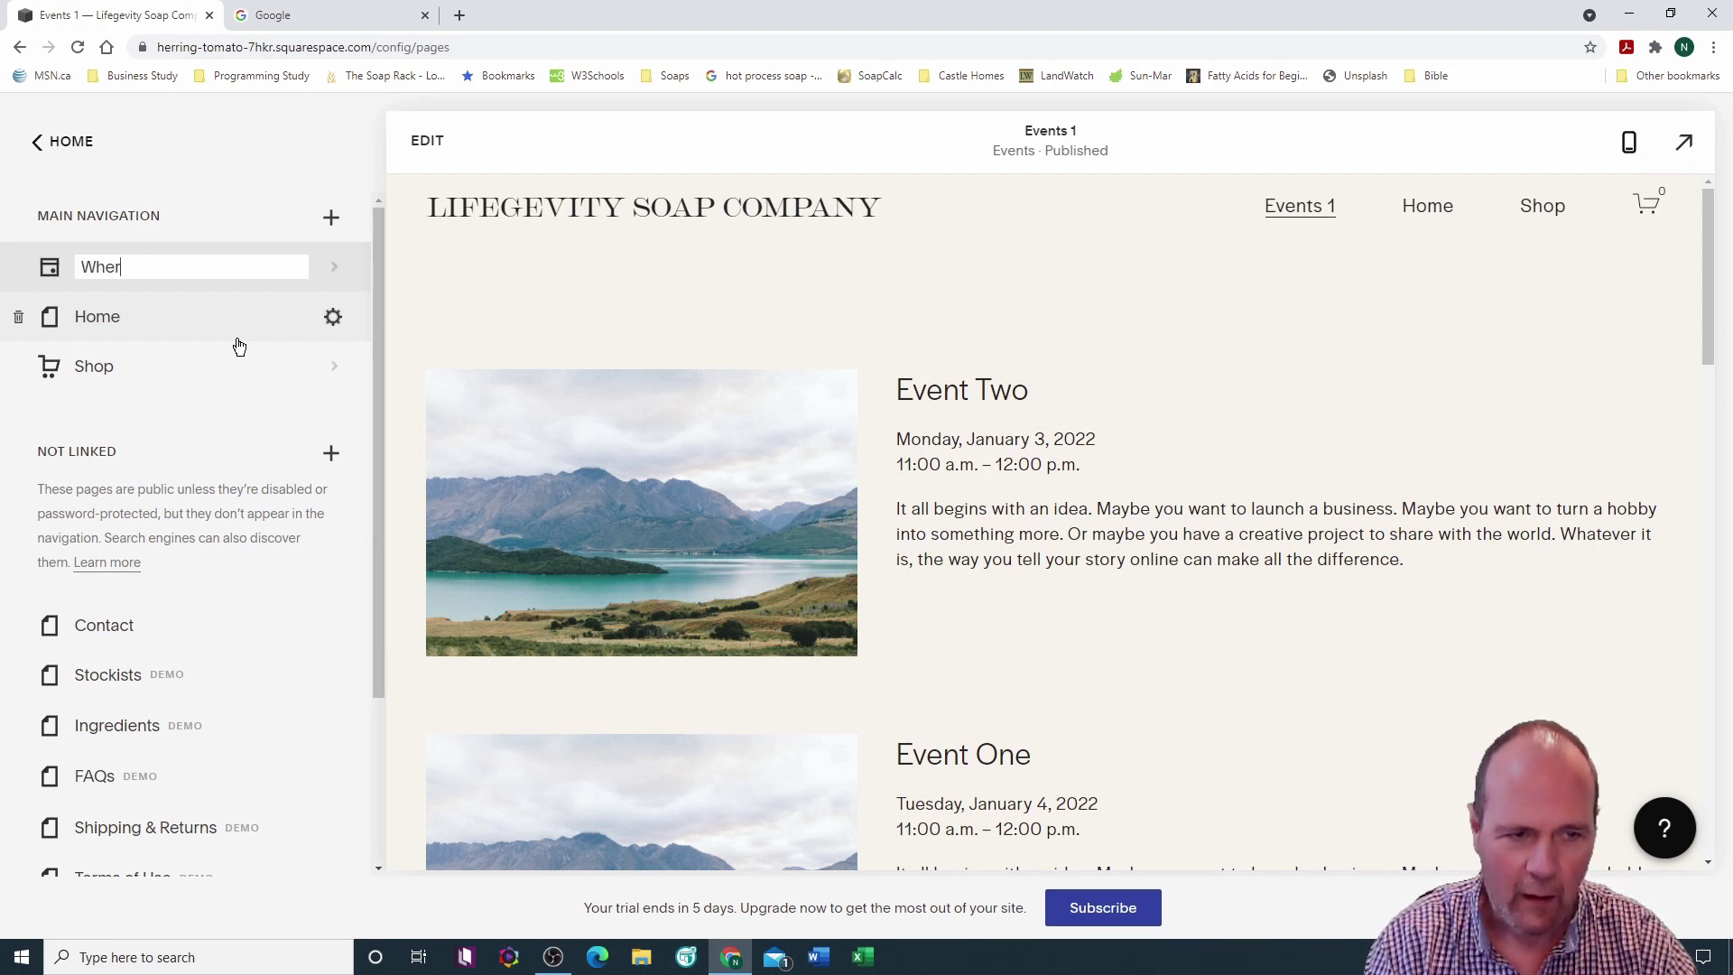
text(e We Are)
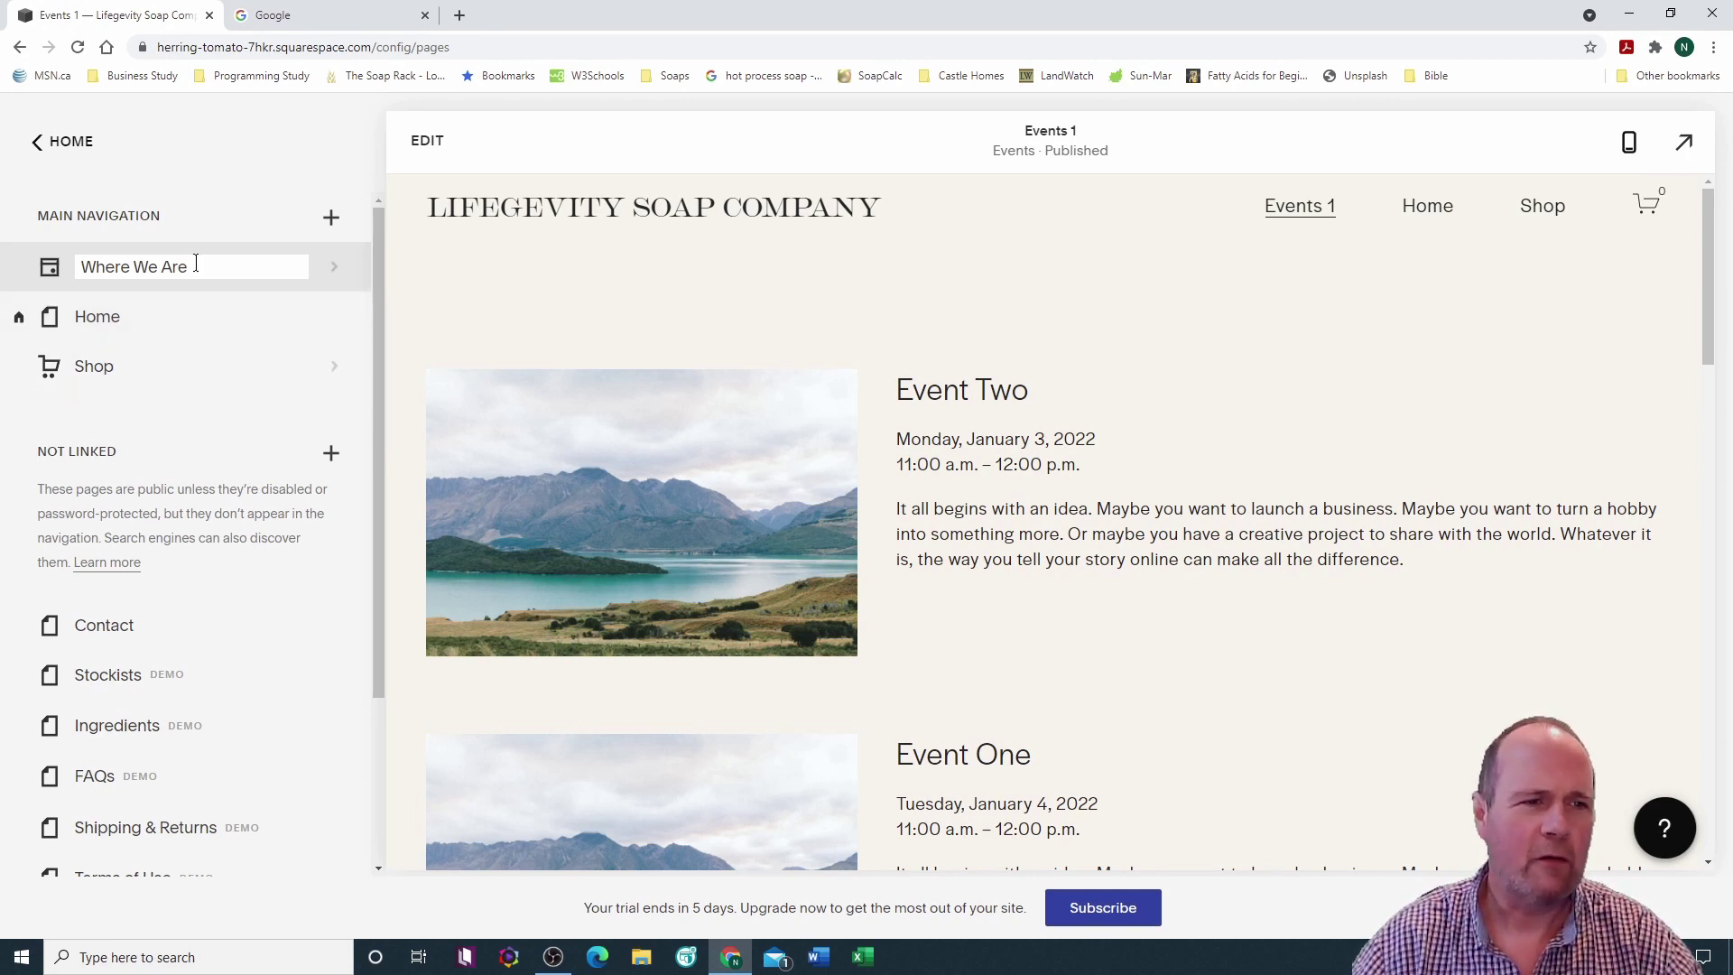
drag(194, 268, 34, 289)
click(34, 283)
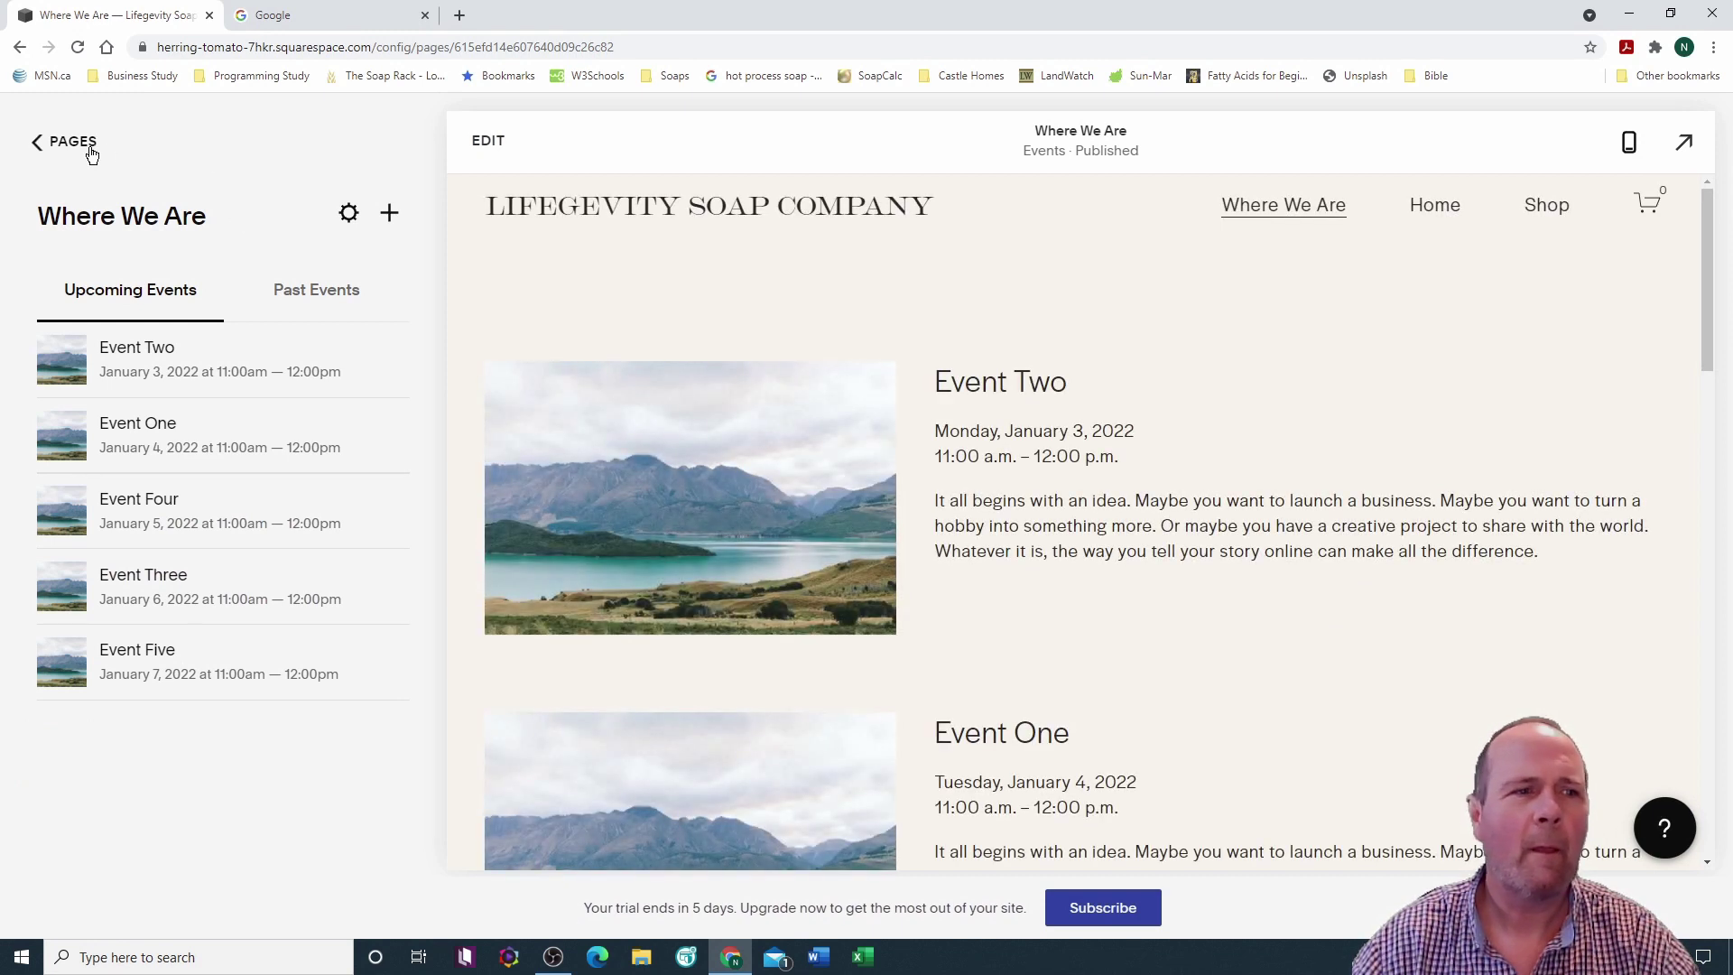
click(35, 144)
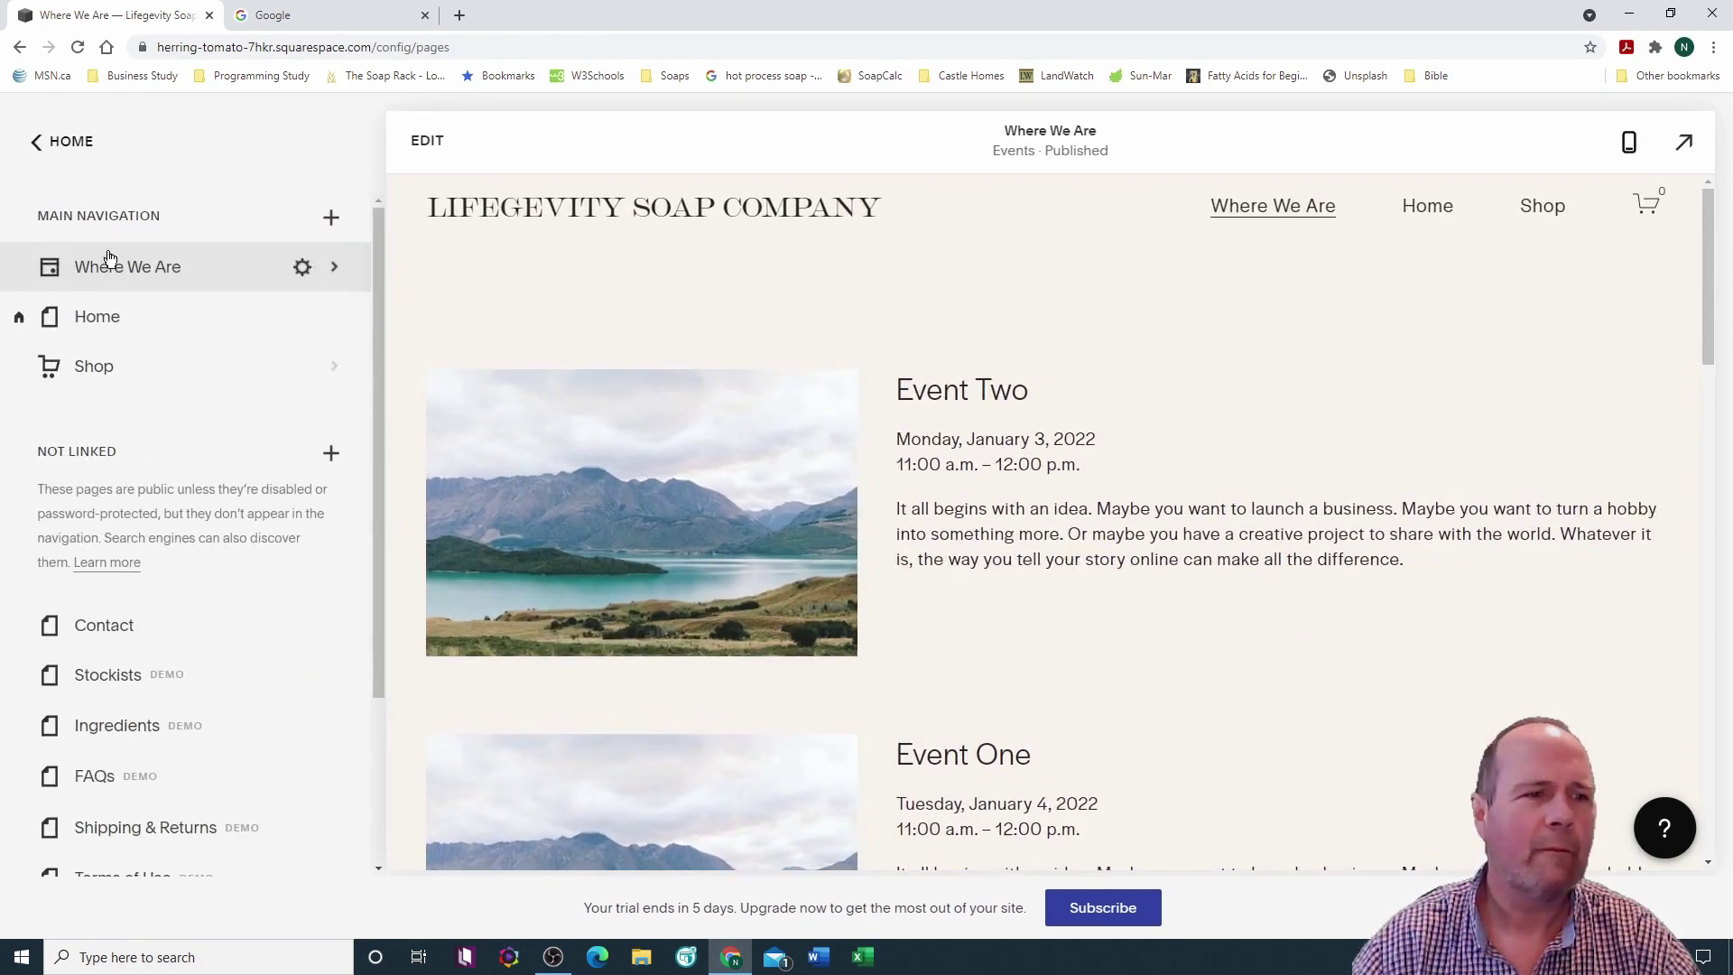
Step: Retitle the events page 'Find Our Events' with slug /findourevents, save, and move it after Shop
click(302, 267)
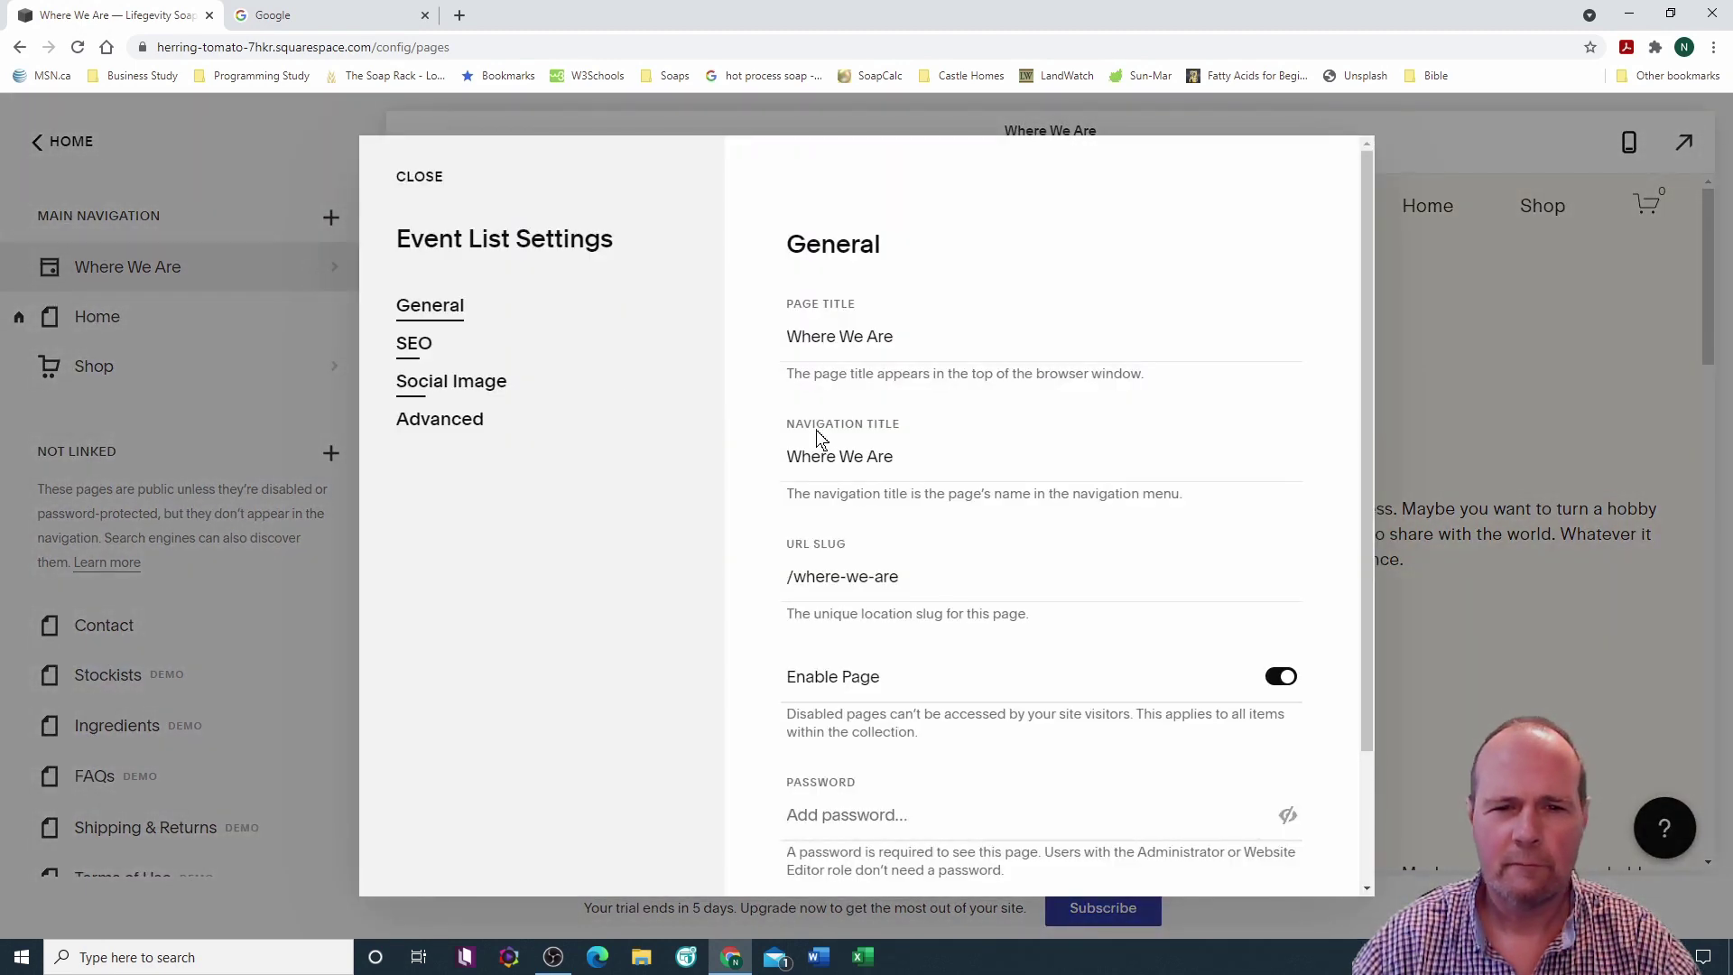
drag(902, 577, 798, 582)
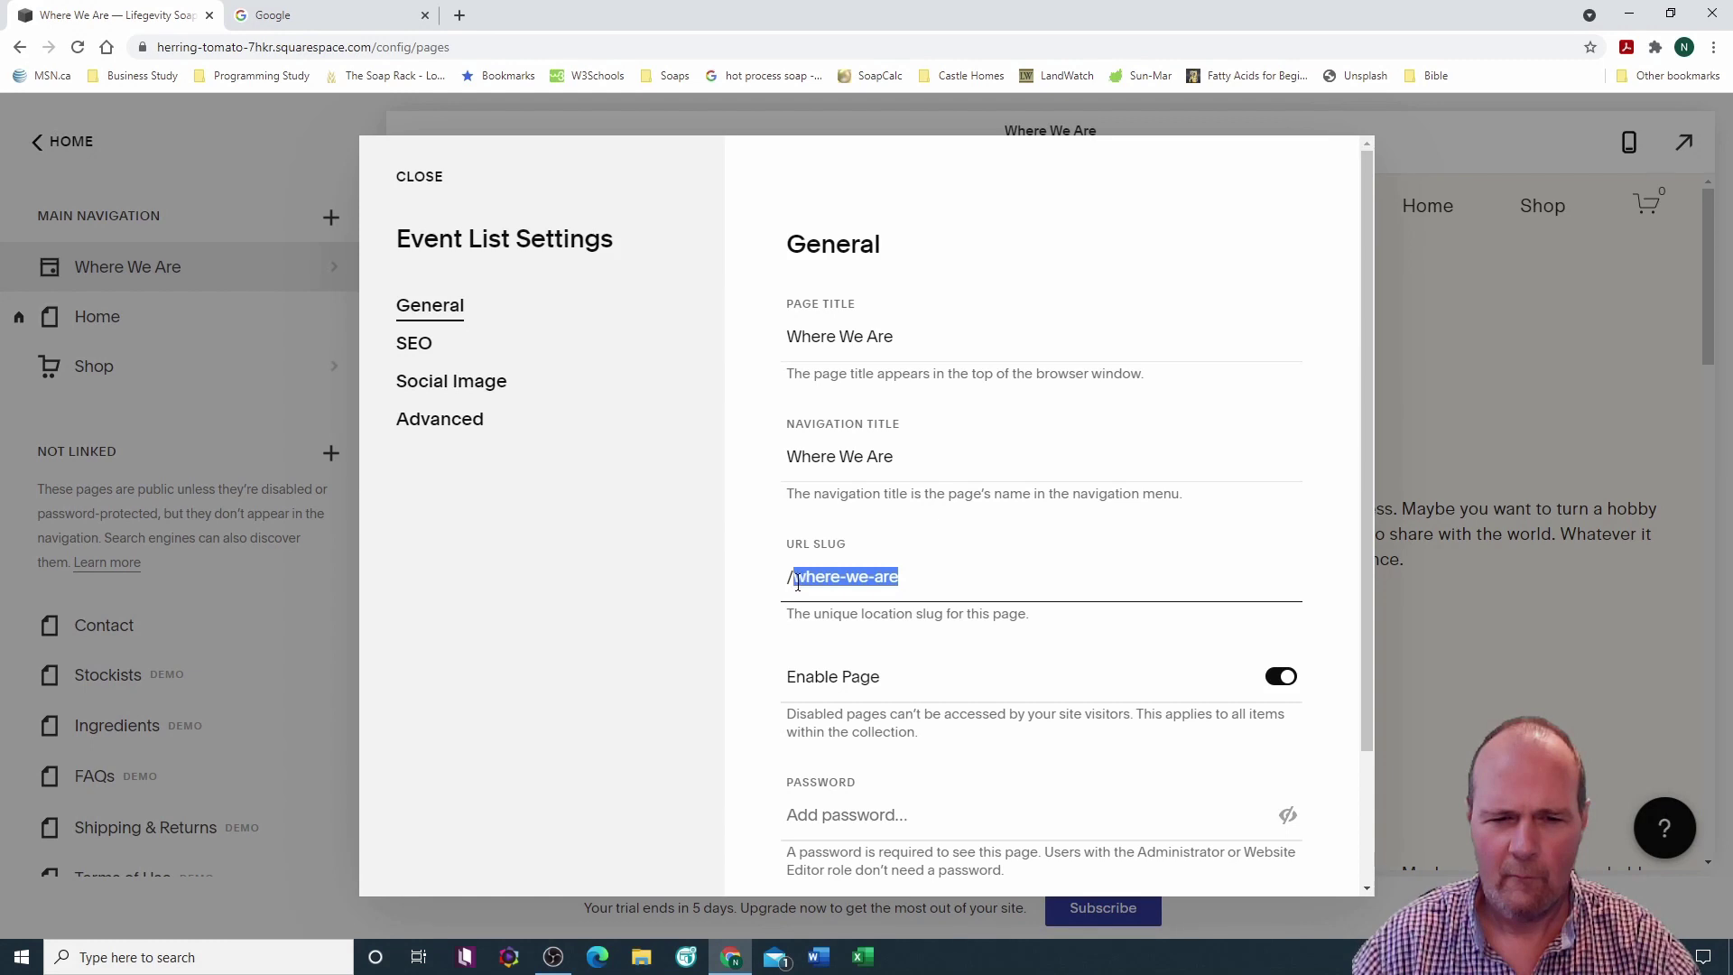
text(f)
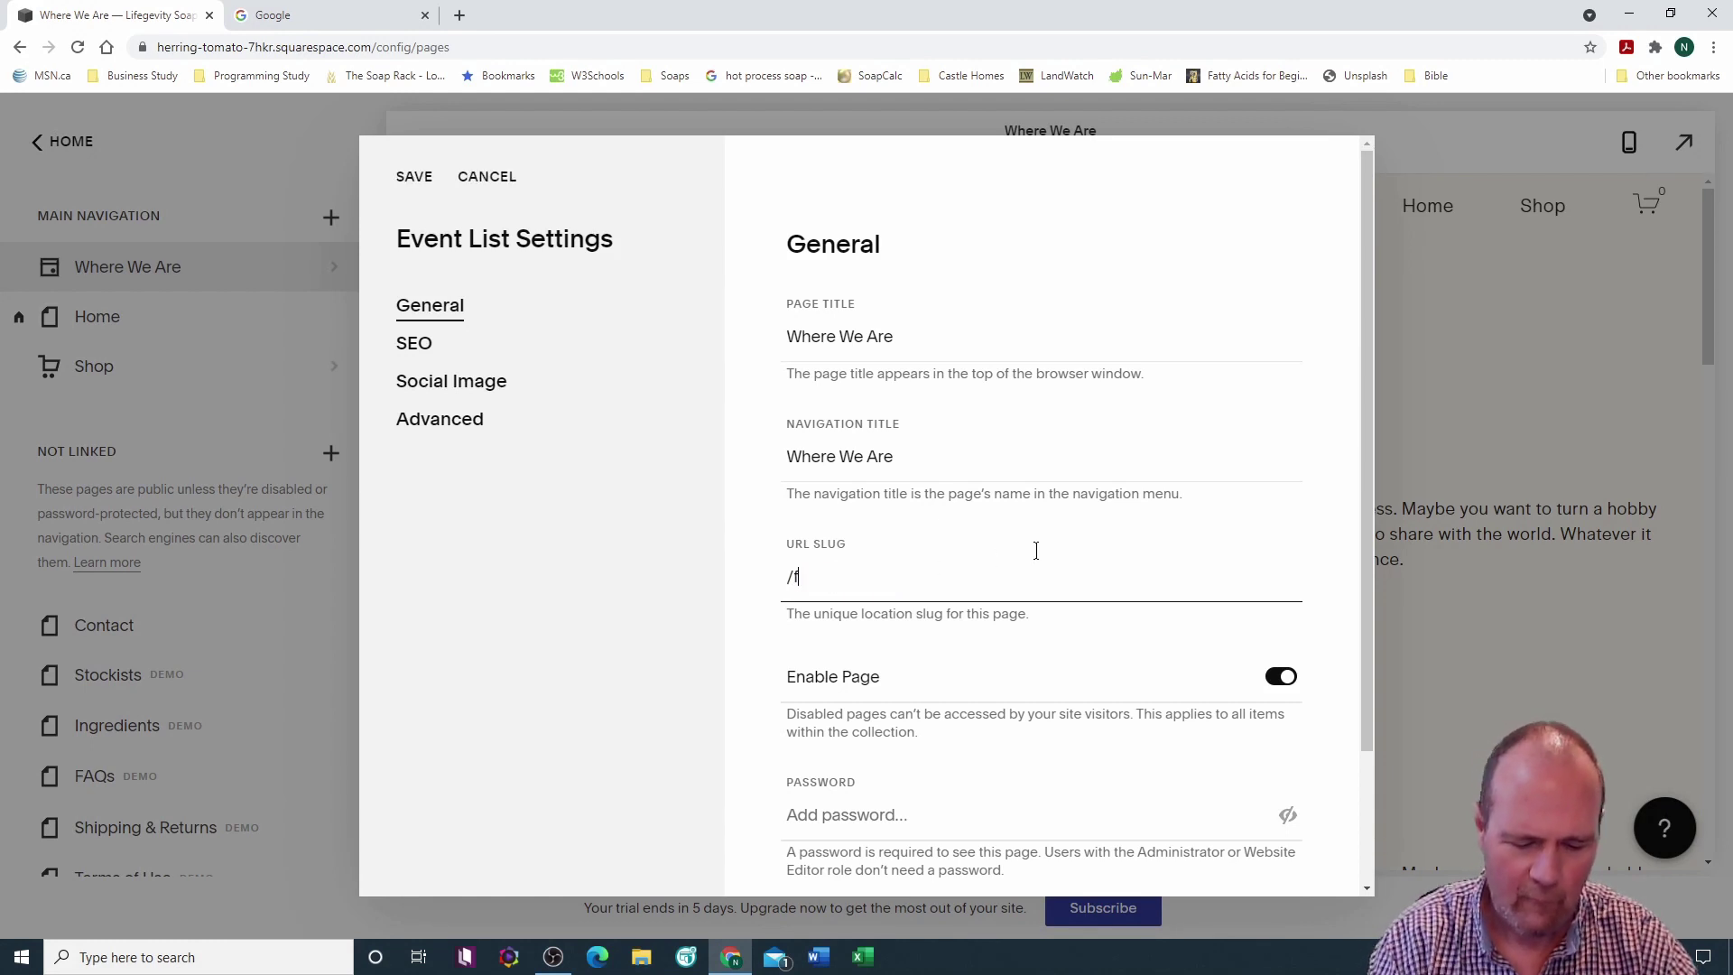
text(indour)
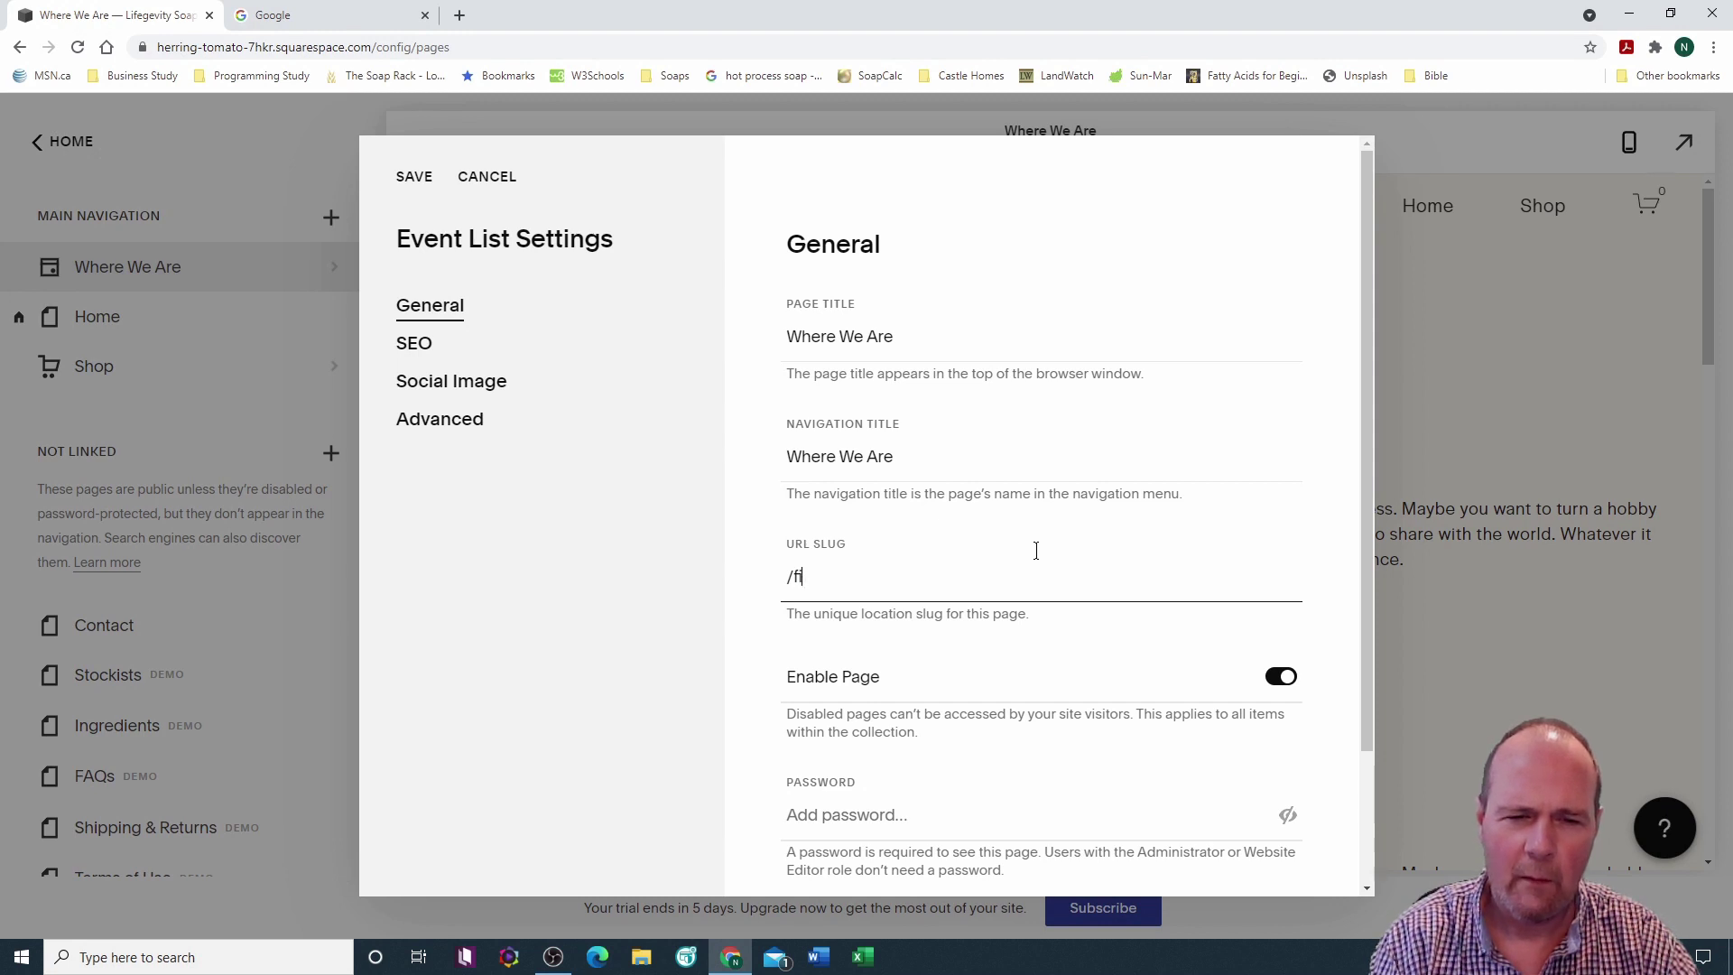
text(indour)
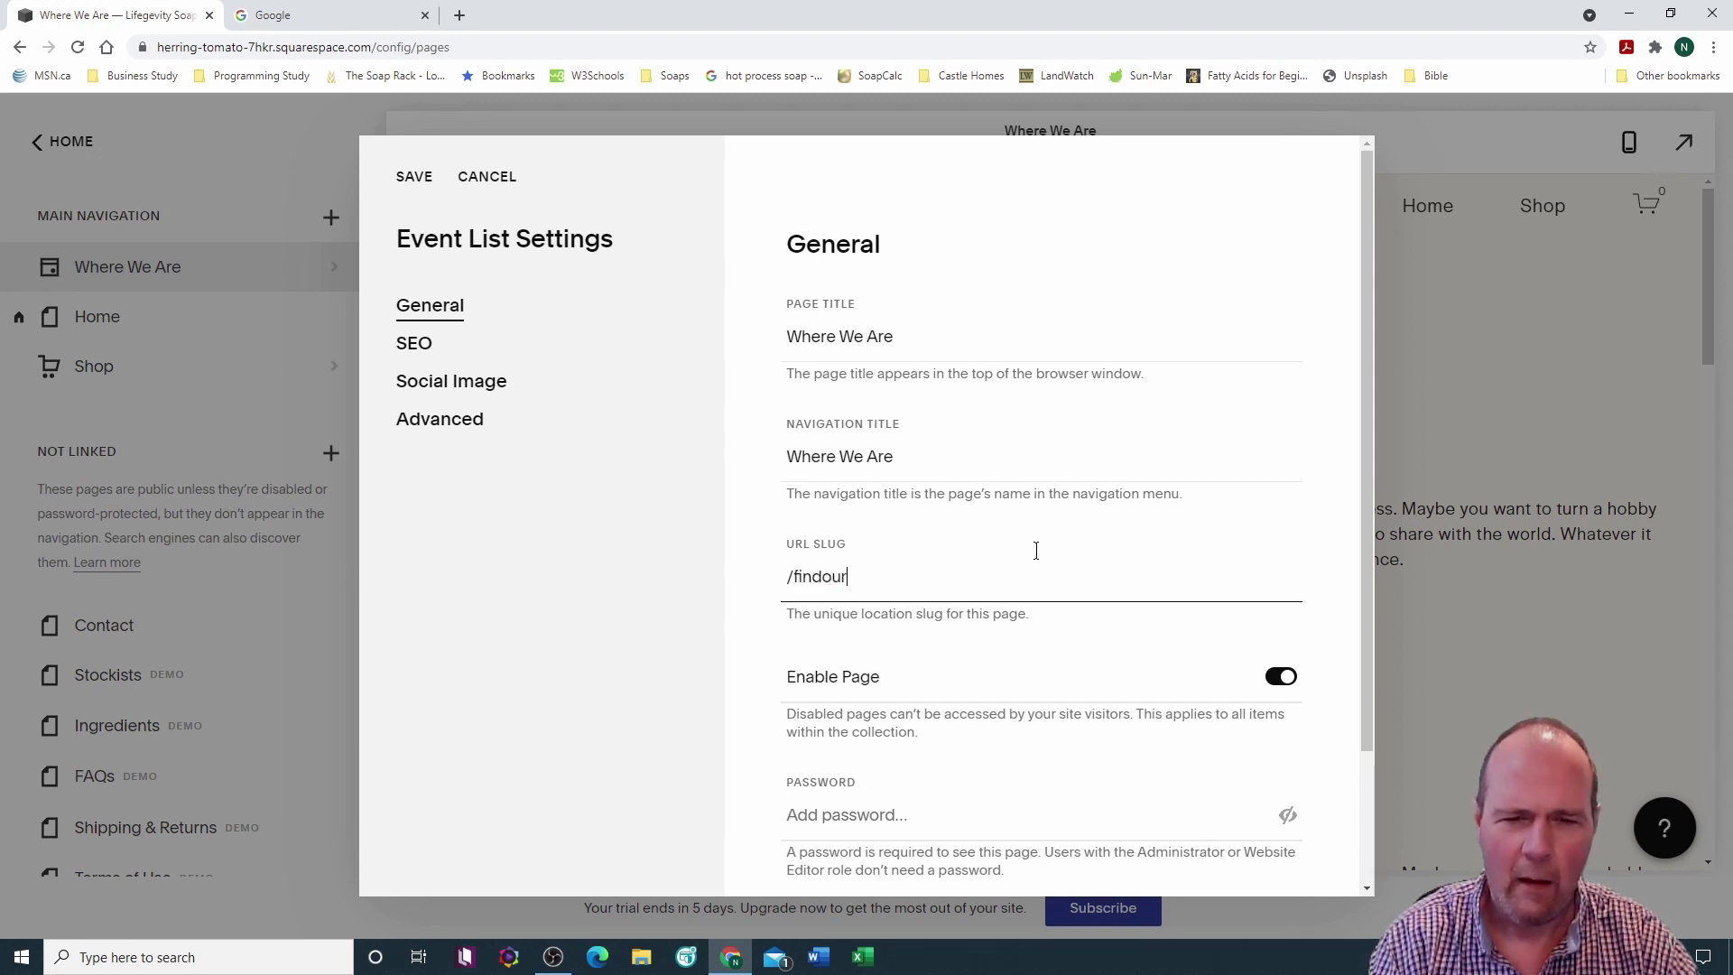
text(events)
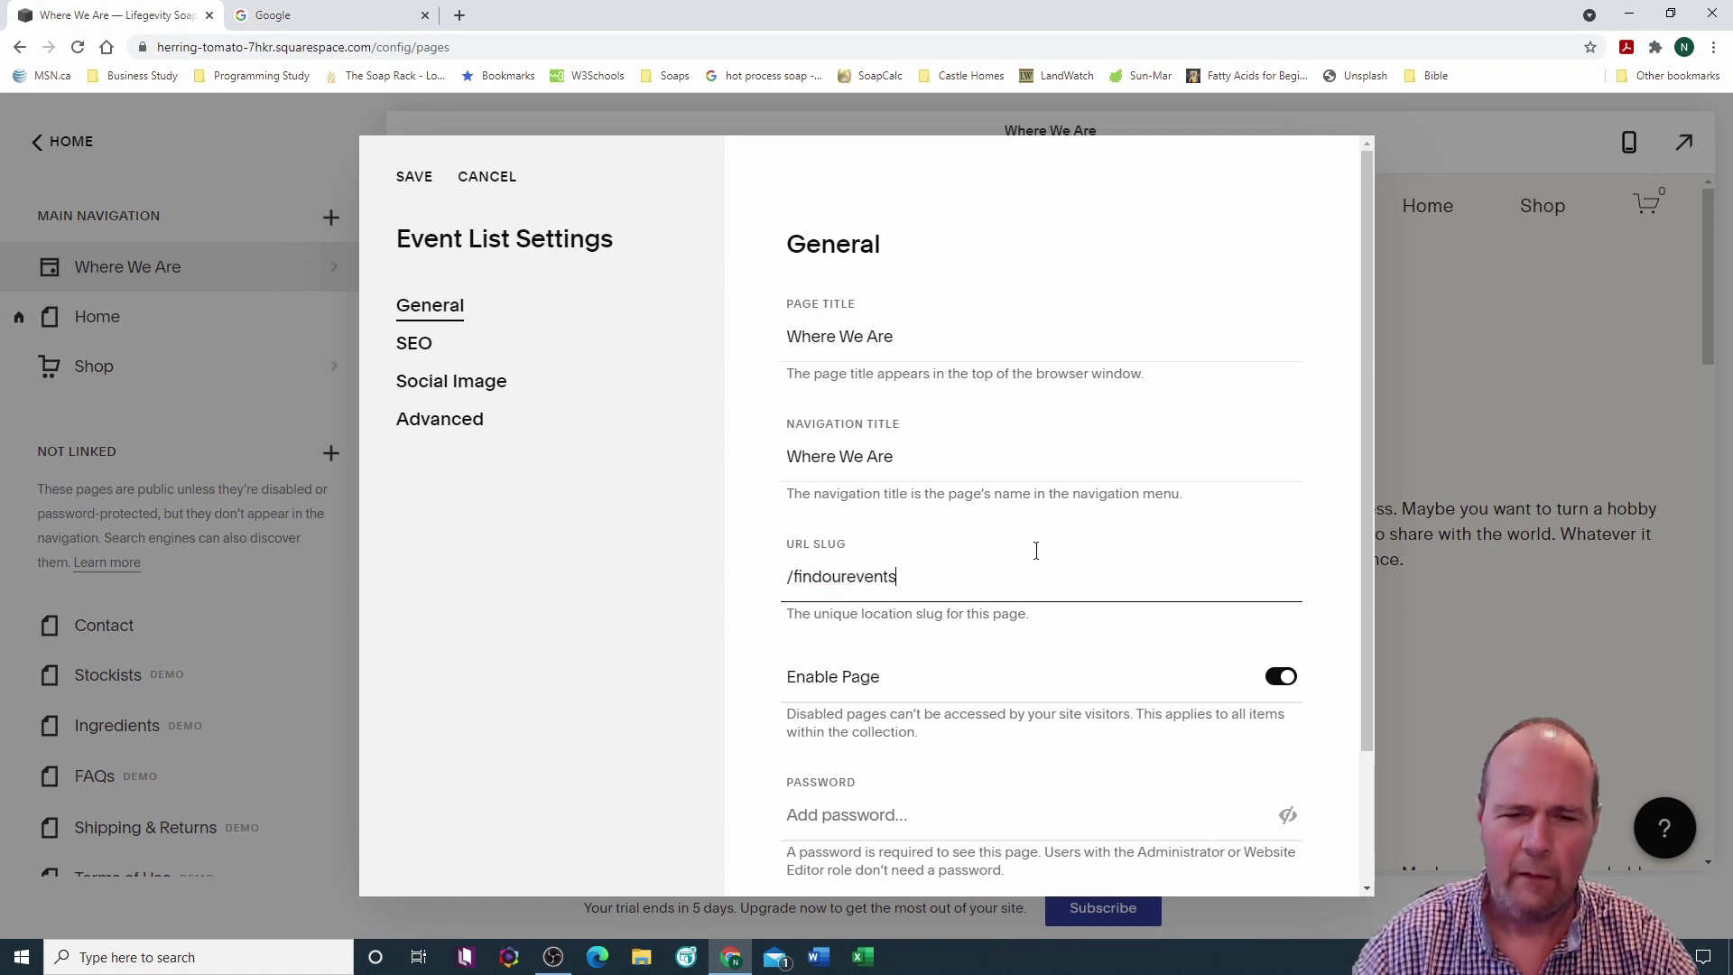
drag(895, 459, 786, 464)
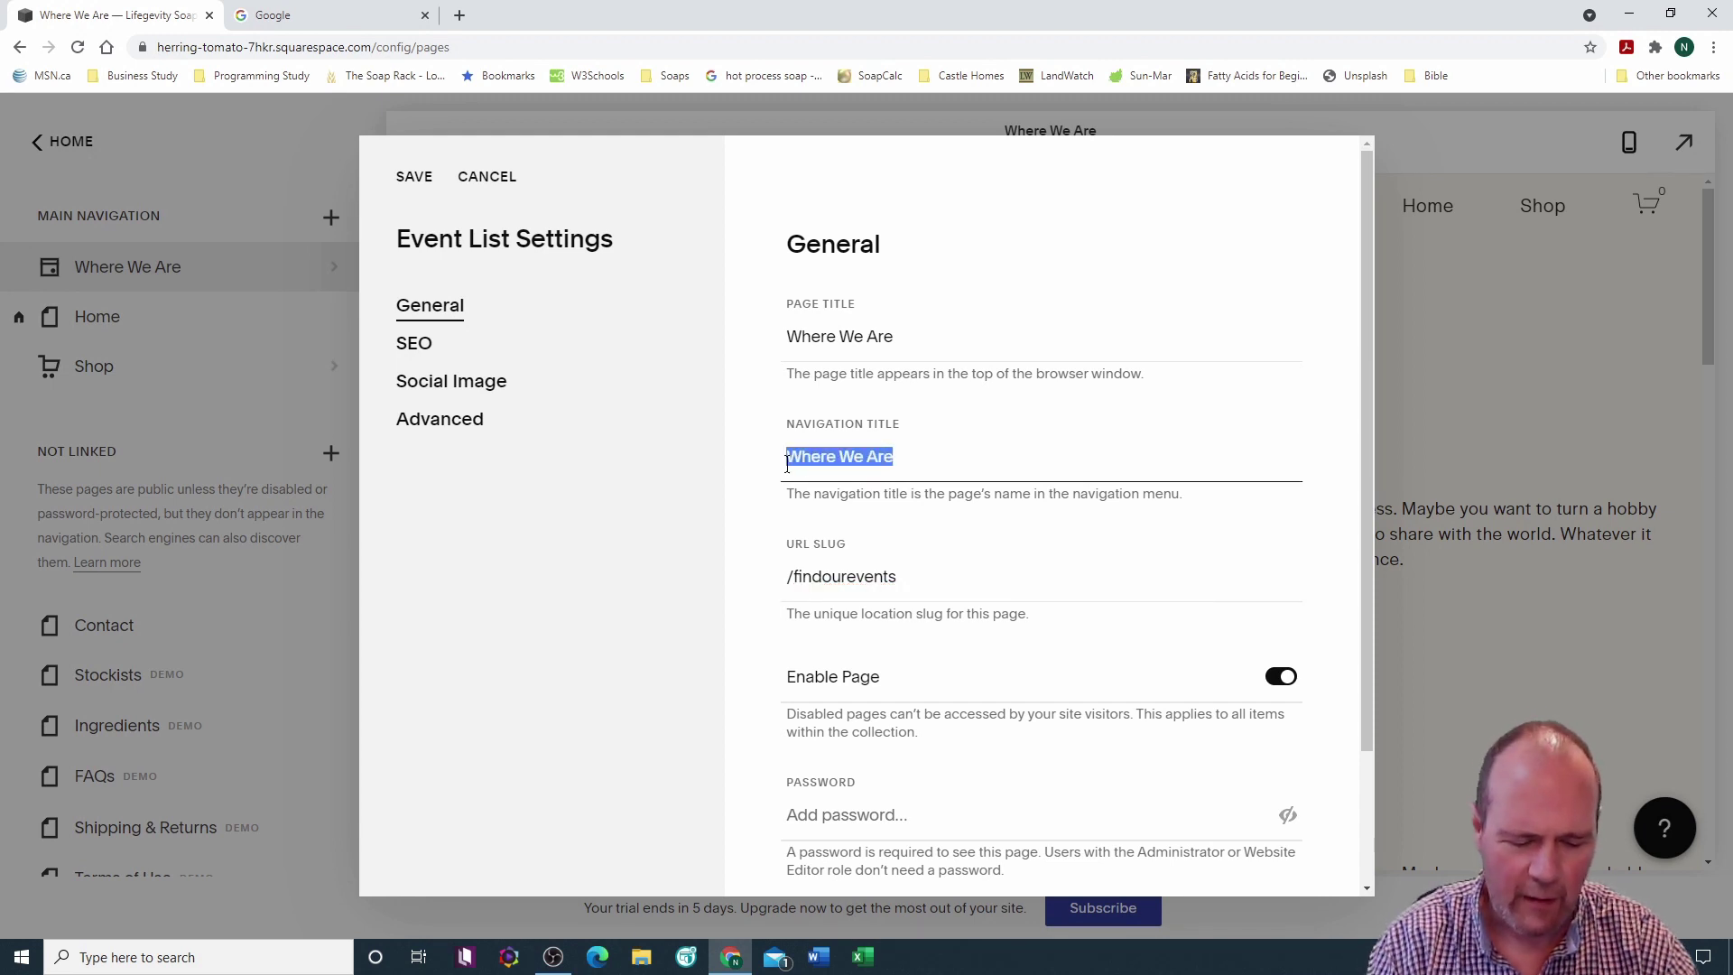
text(Find Our Events)
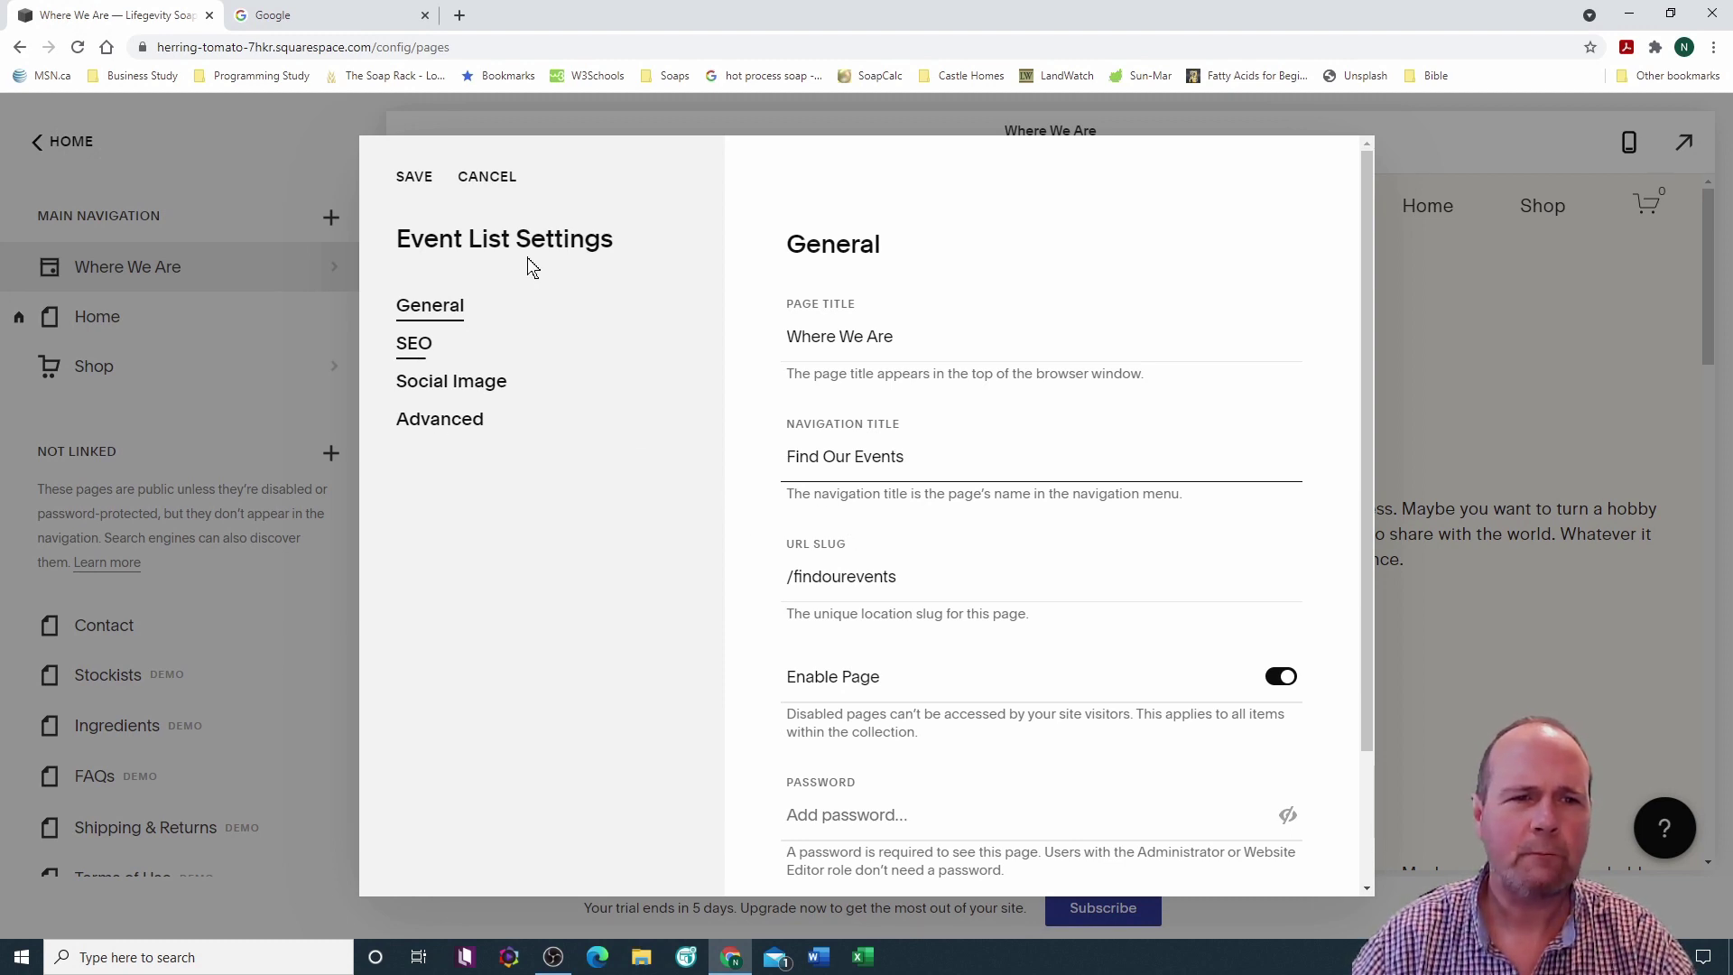
click(416, 178)
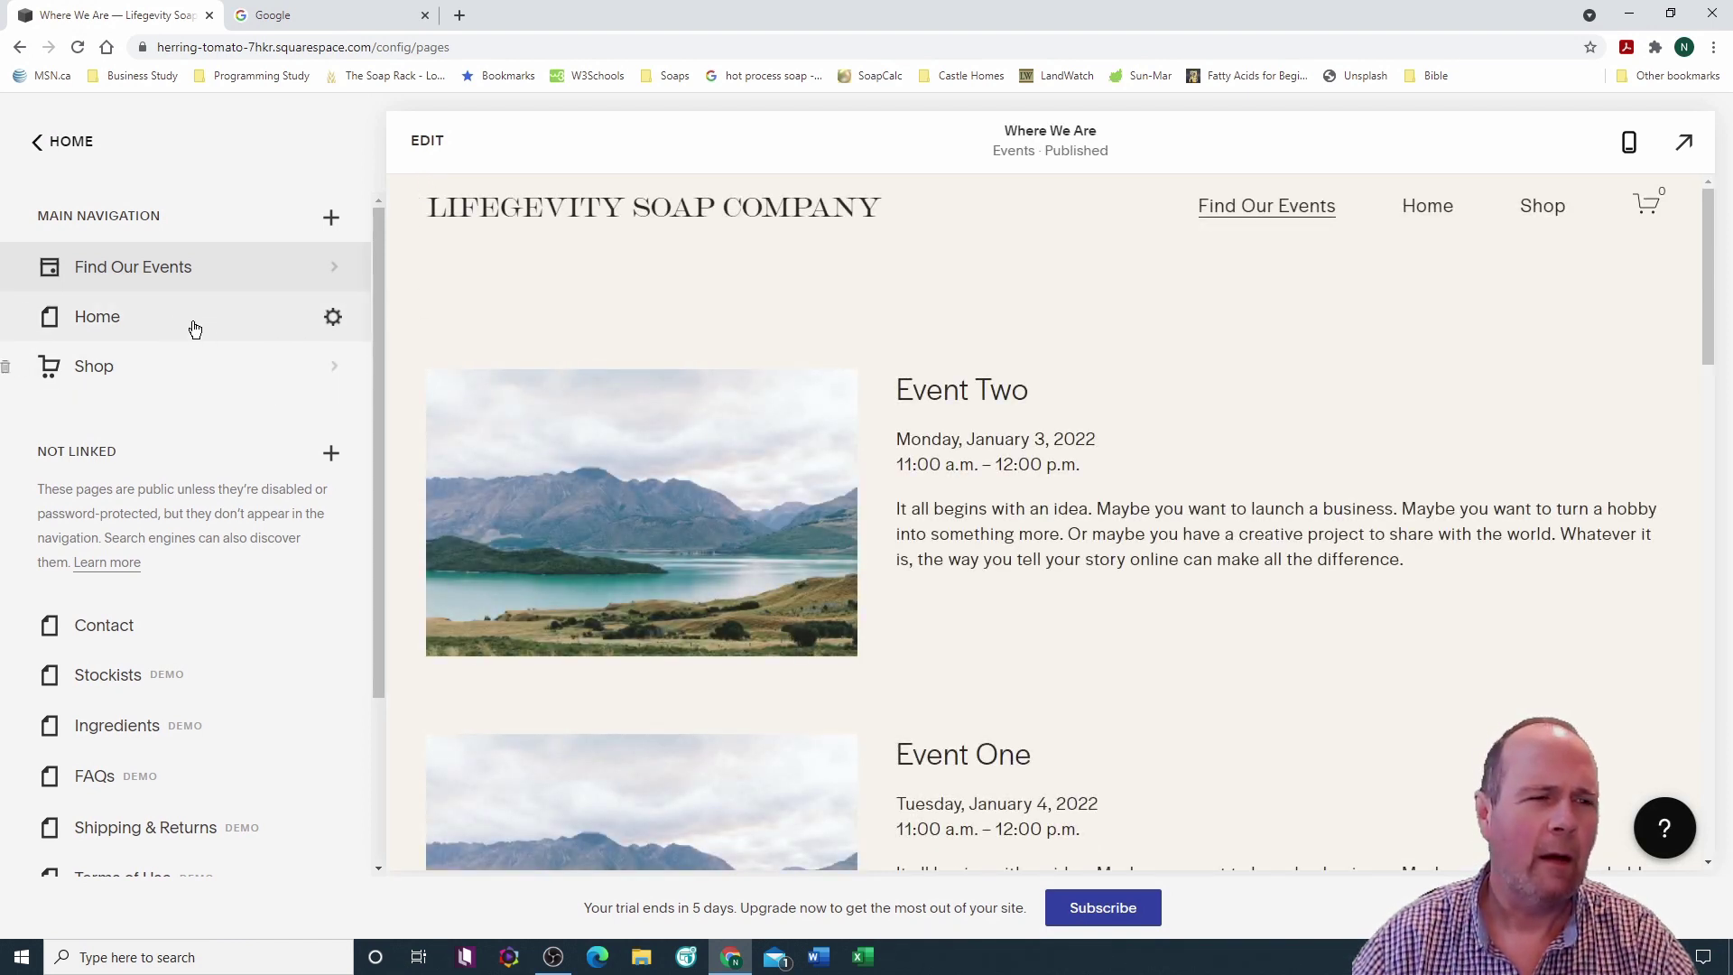
drag(162, 272, 155, 377)
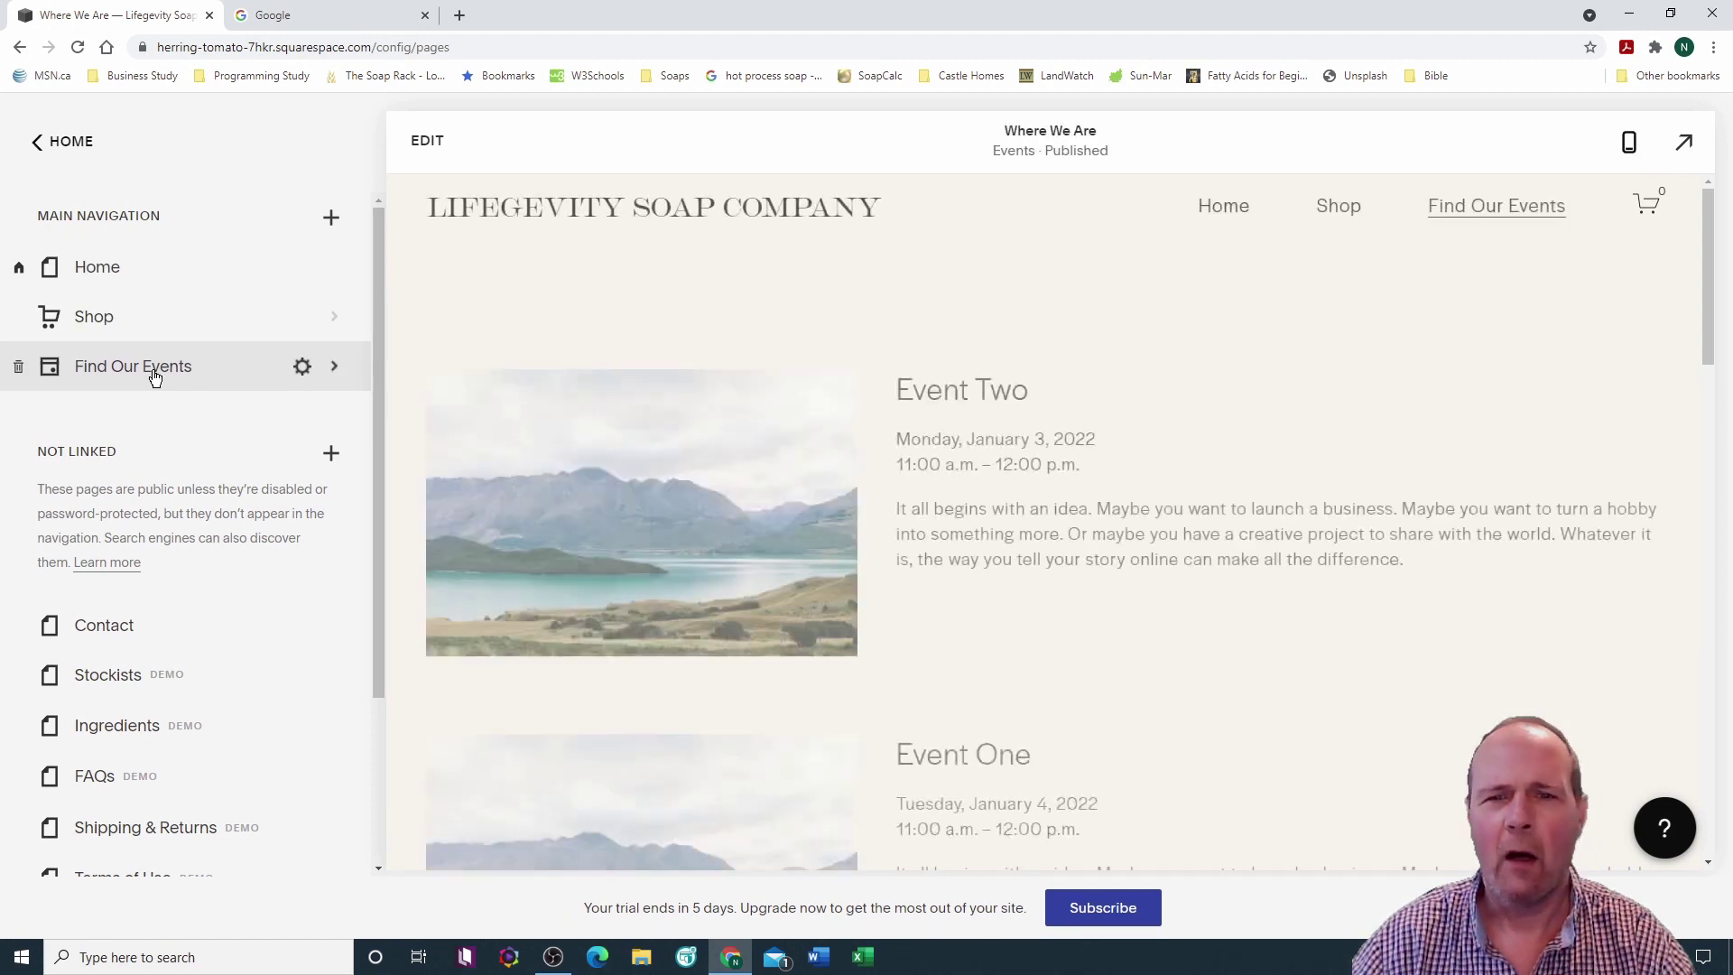
Step: Start adding a new blog page and browse the available blog layouts
click(331, 220)
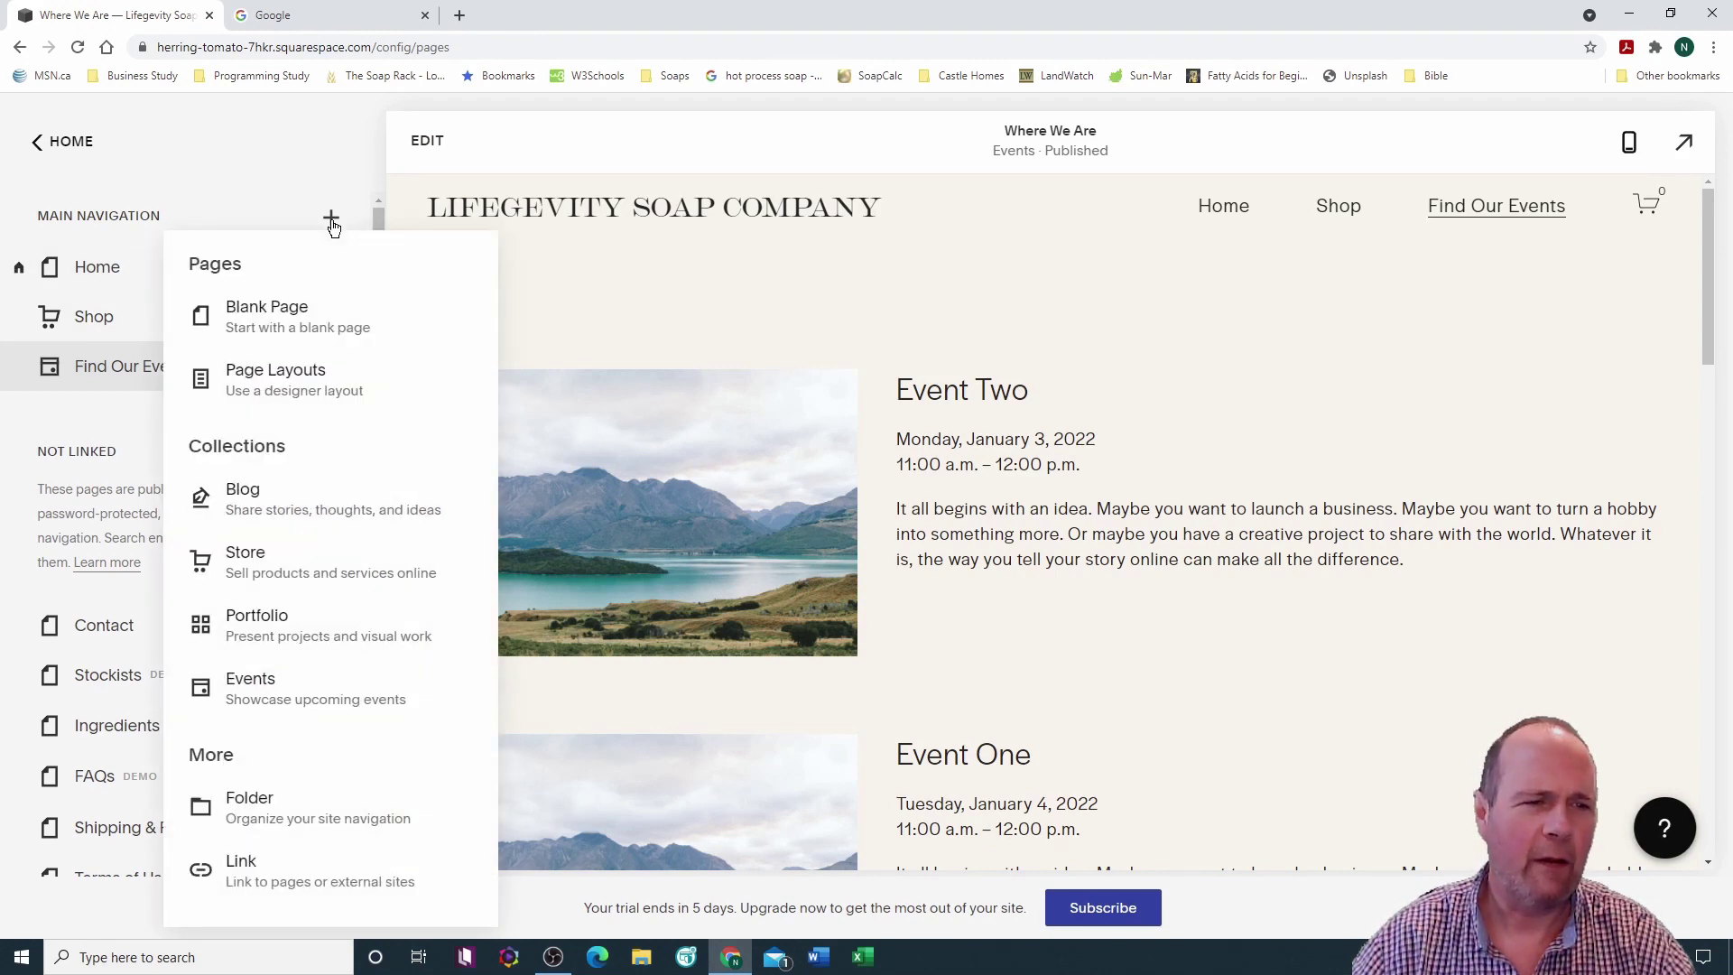
click(277, 514)
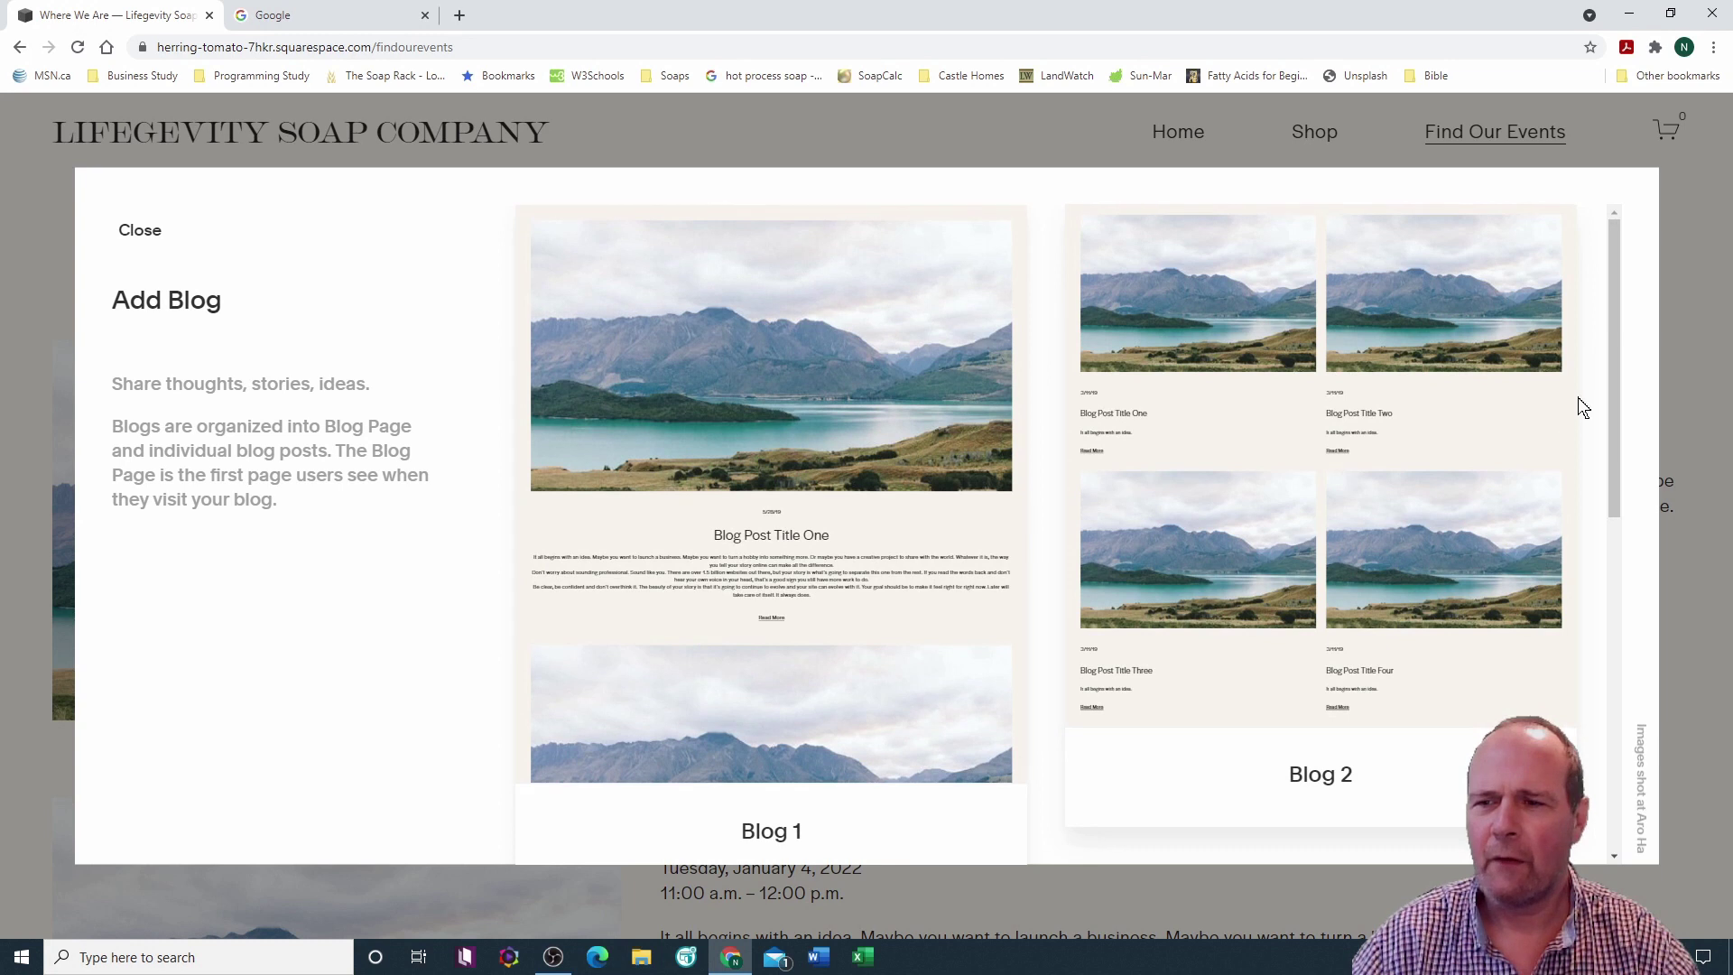
drag(1607, 357, 1612, 695)
Step: Add a Blog 4 layout page, rename it 'Blog', and check its sample posts
click(1303, 487)
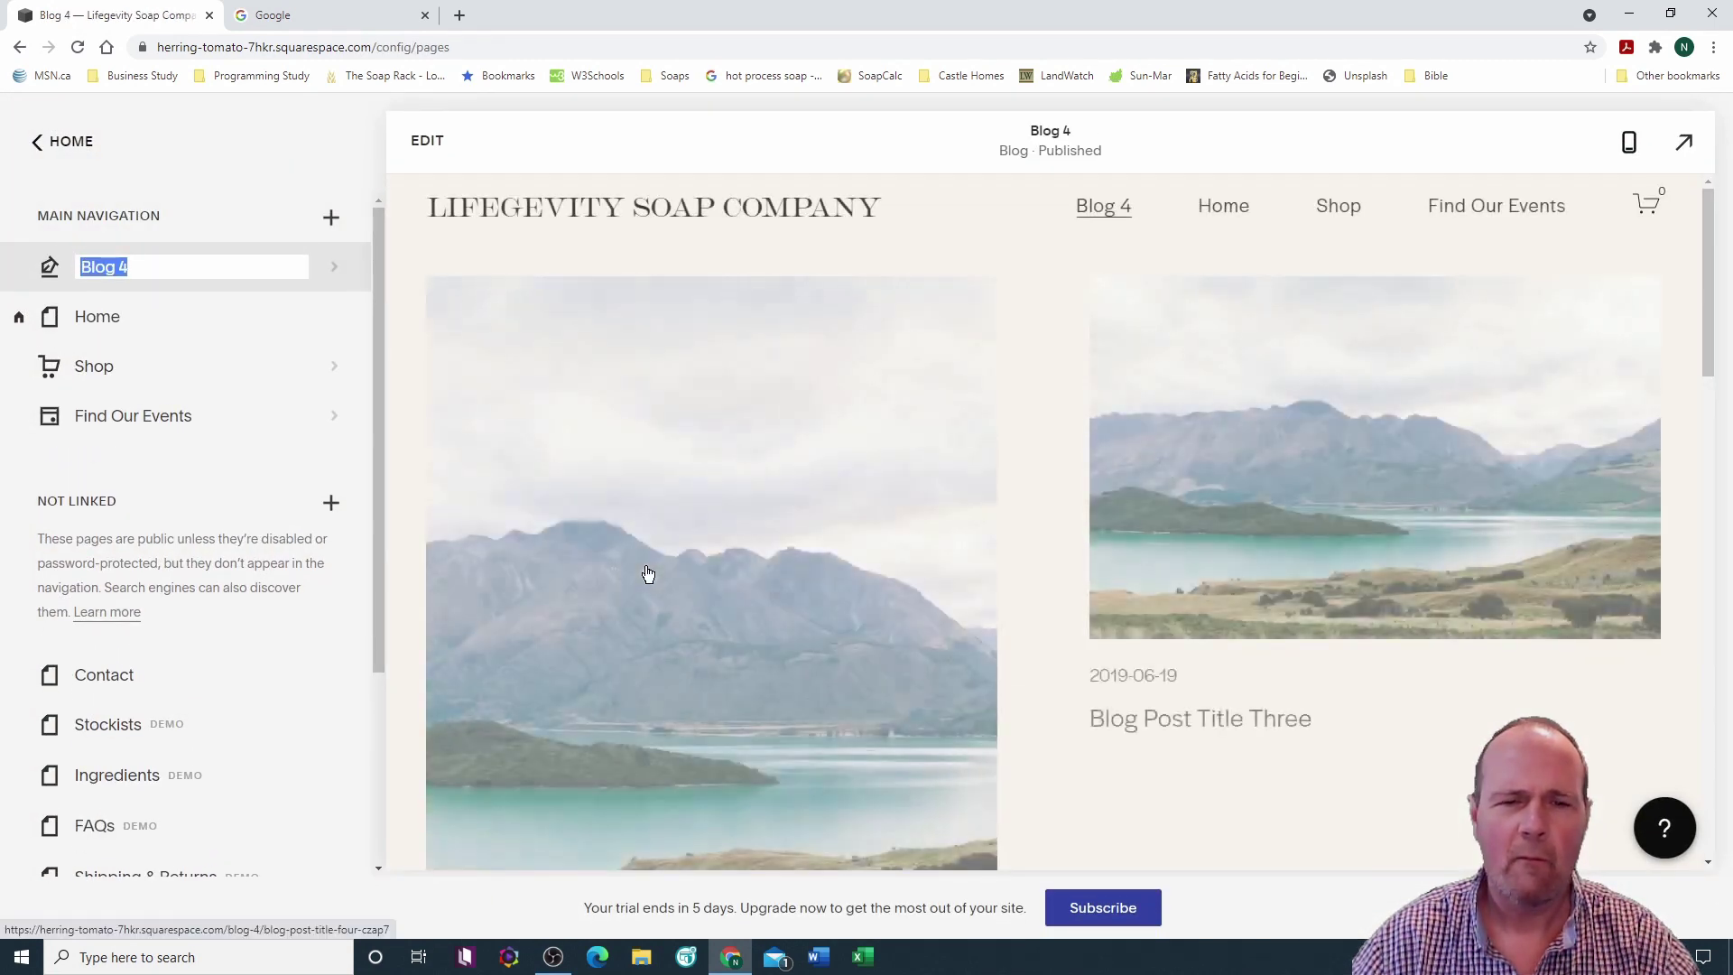
scroll(1015, 554, down, 2)
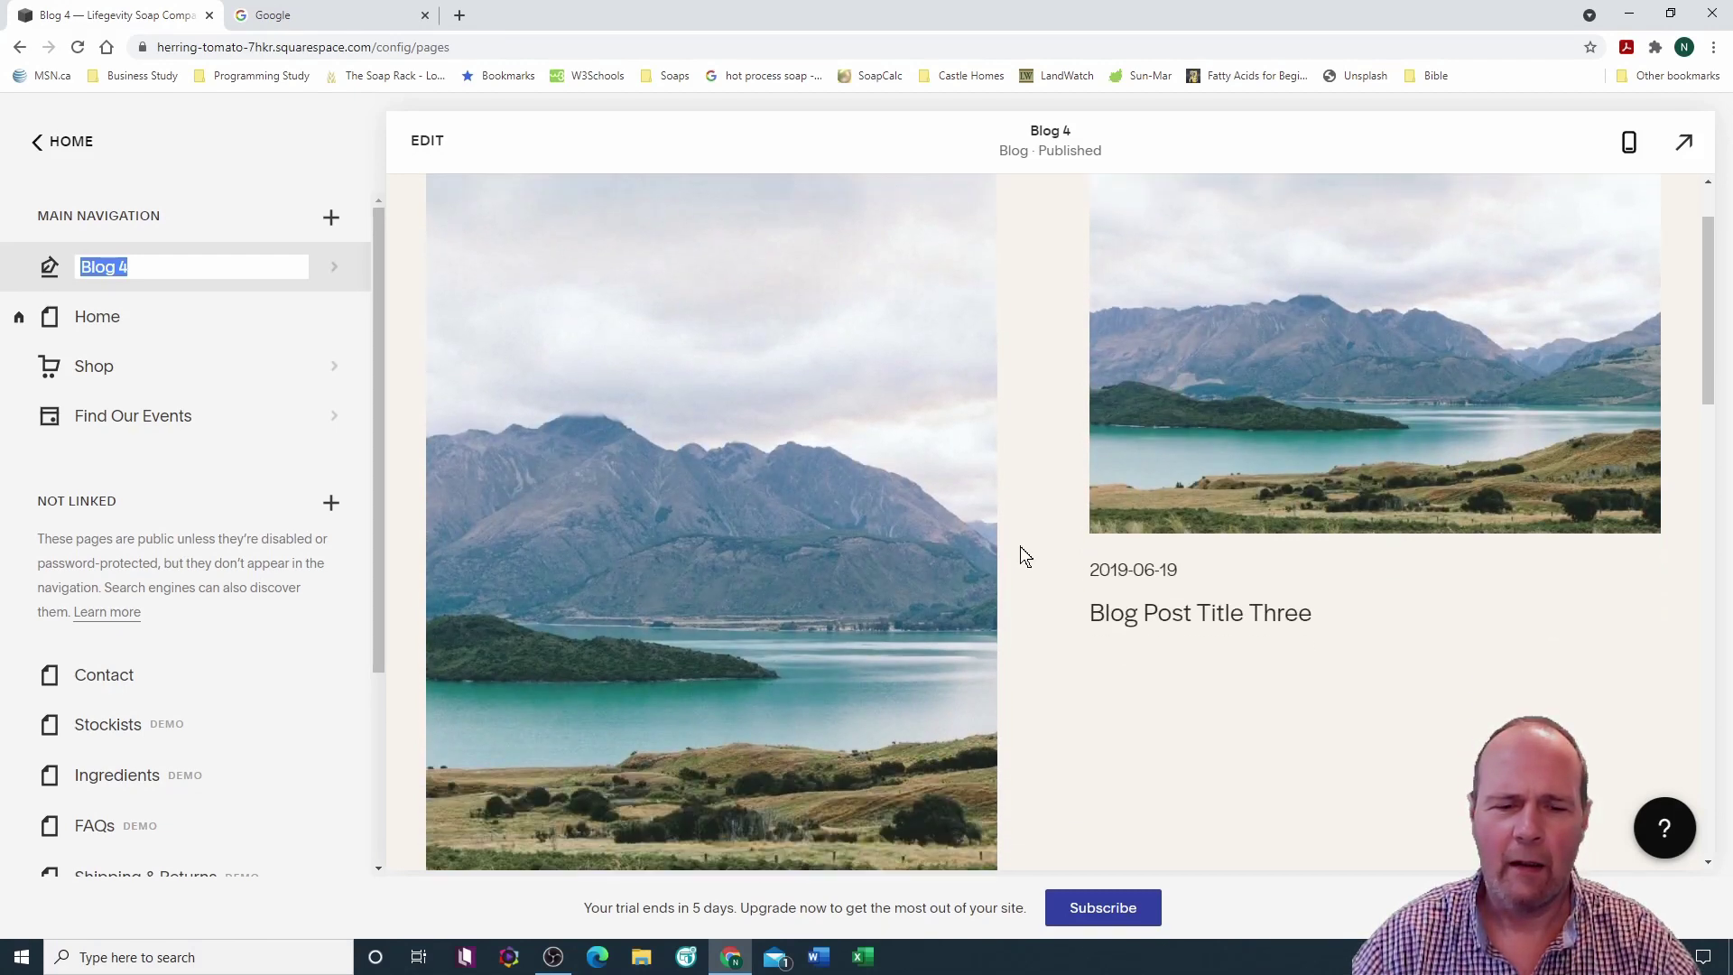
scroll(1022, 554, down, 3)
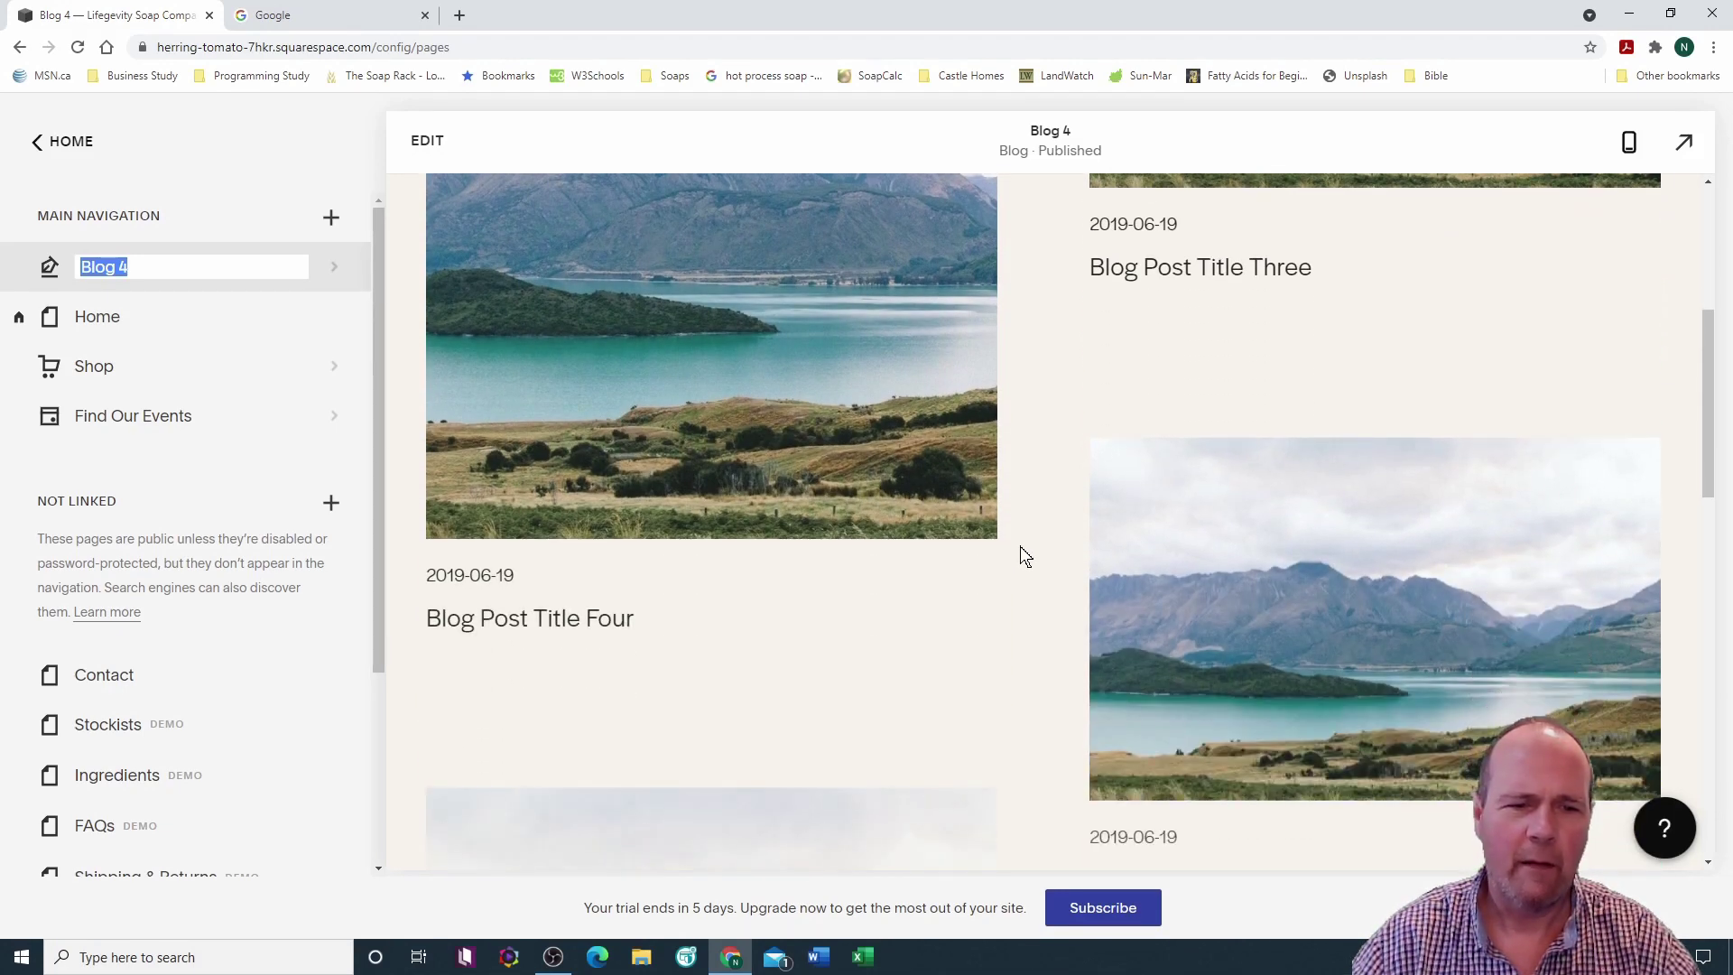
scroll(1022, 553, down, 3)
scroll(1021, 548, down, 7)
scroll(1021, 548, up, 12)
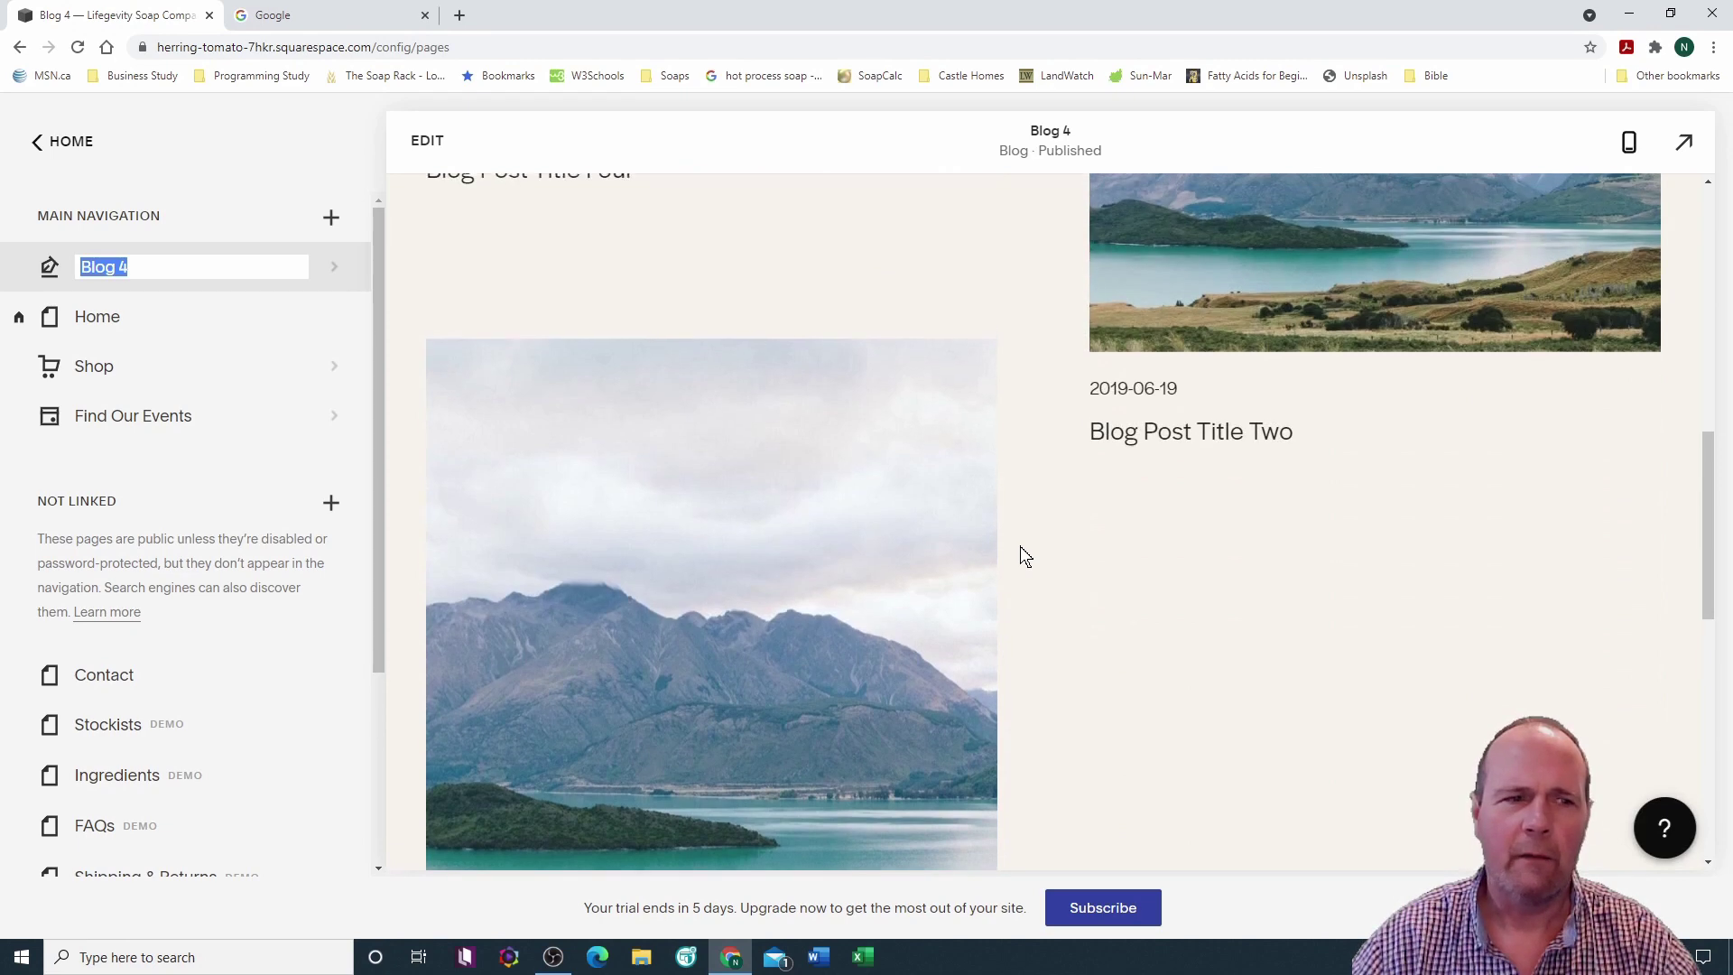
scroll(1020, 555, up, 3)
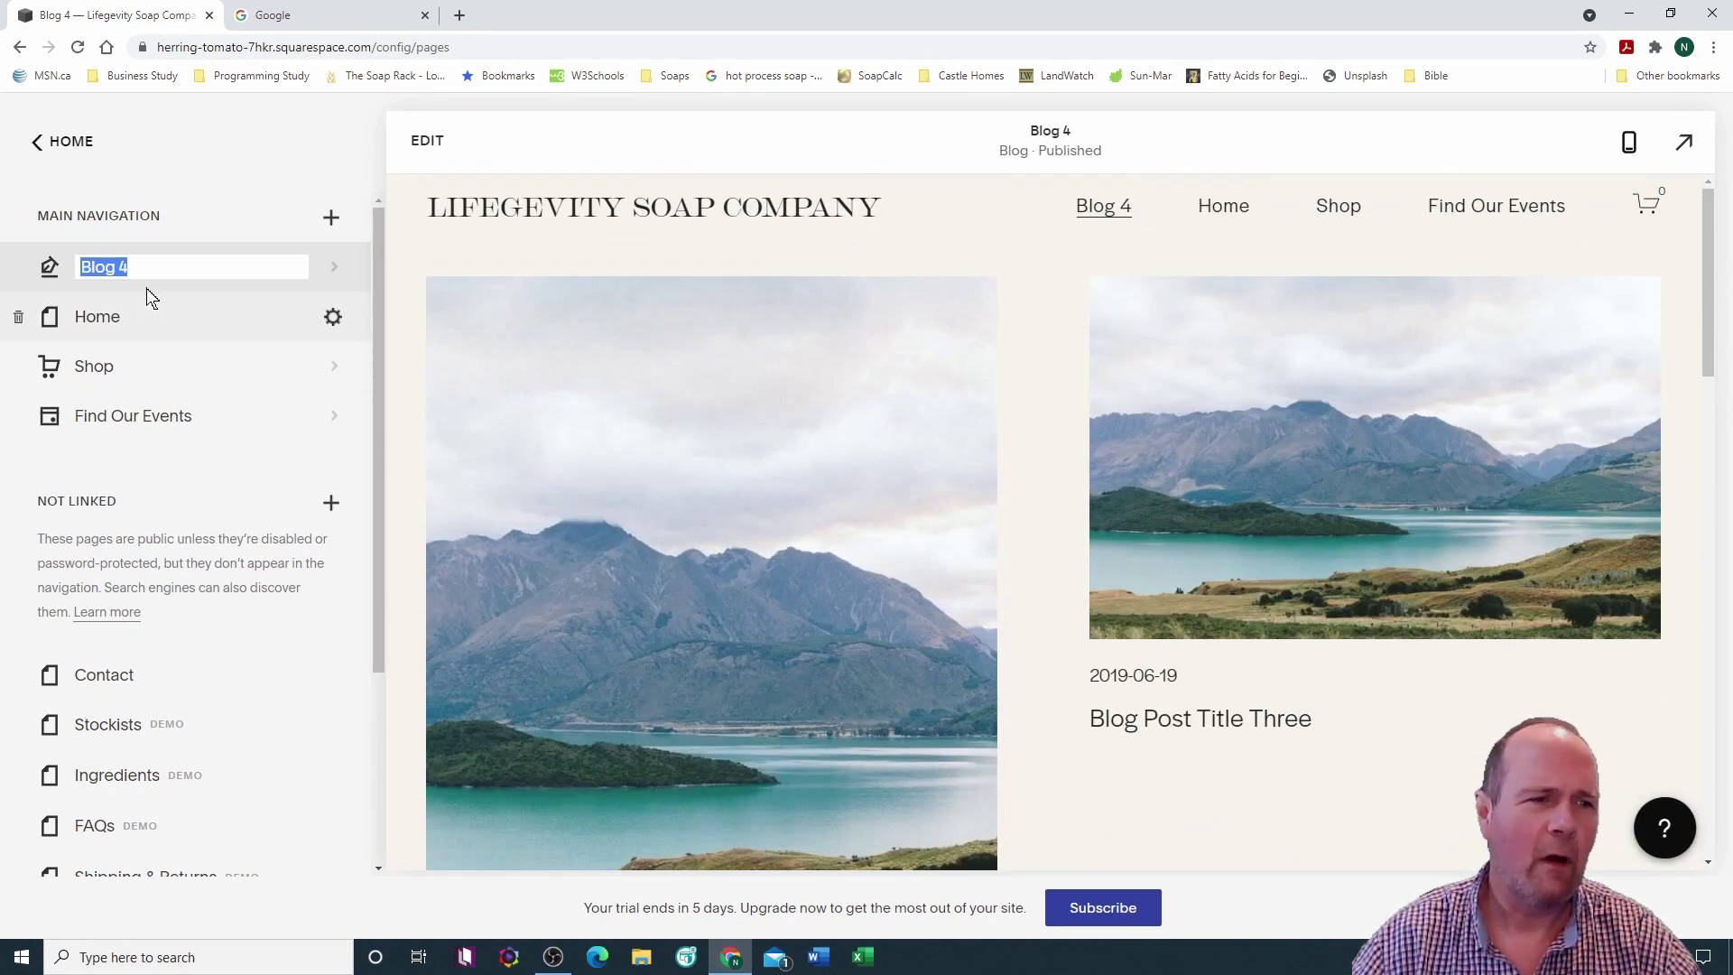
click(134, 267)
key(BackSpace)
key(BackSpace)
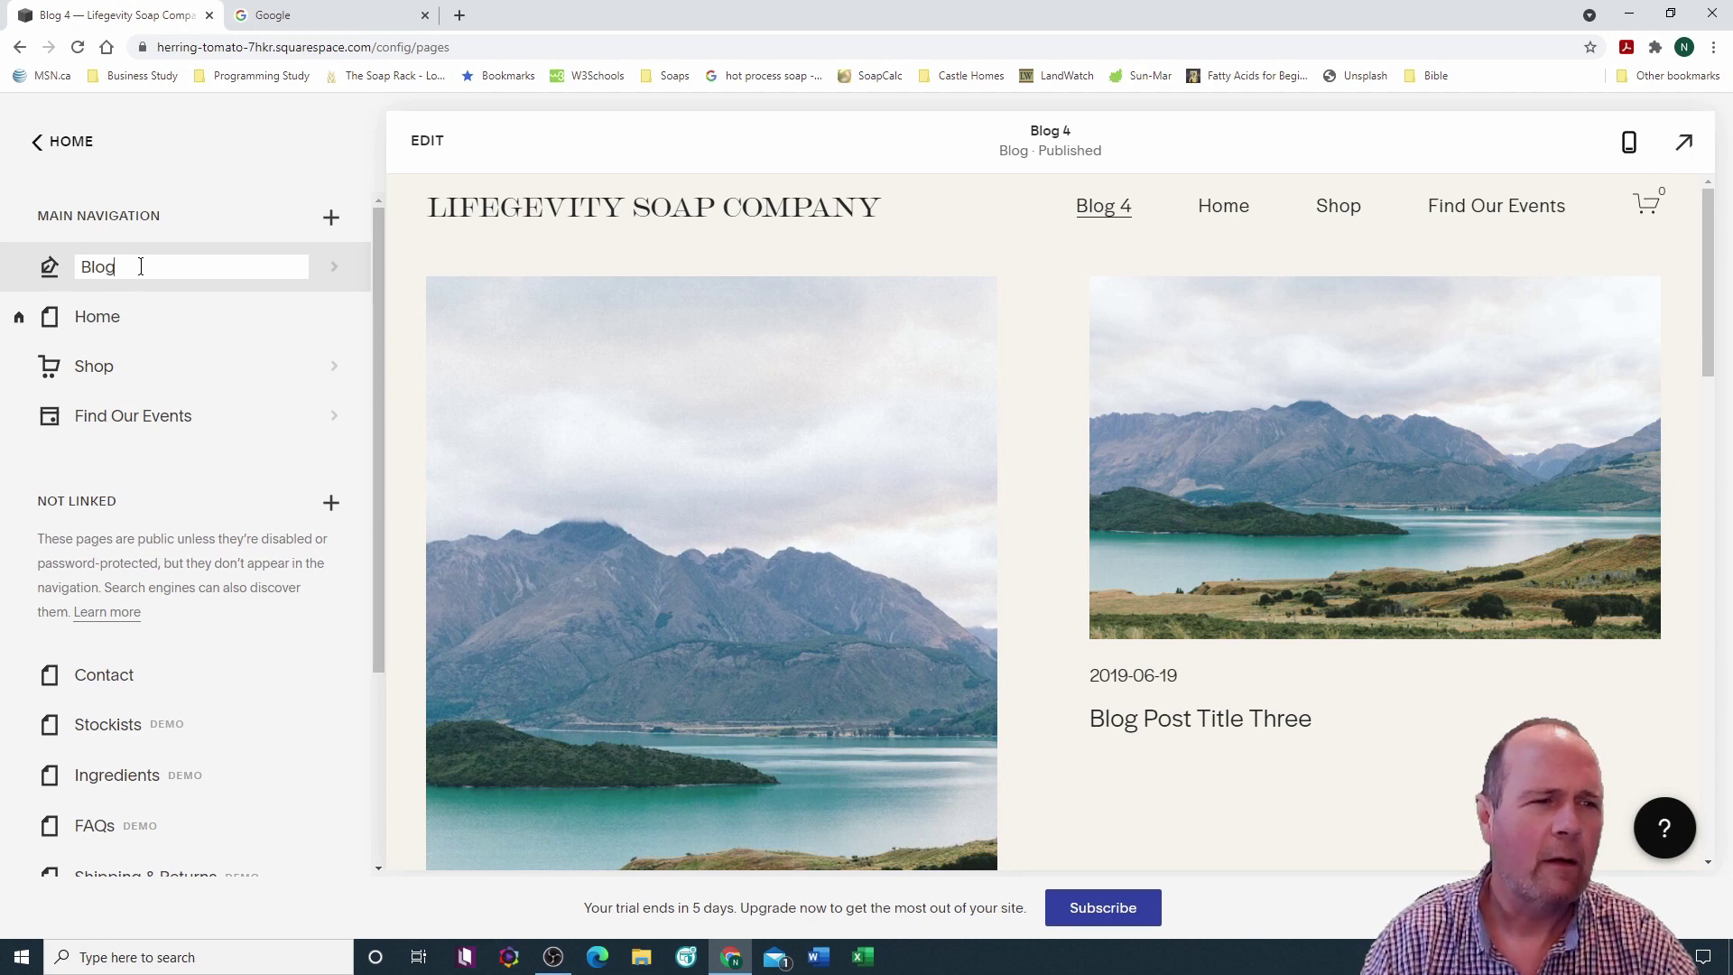
key(Return)
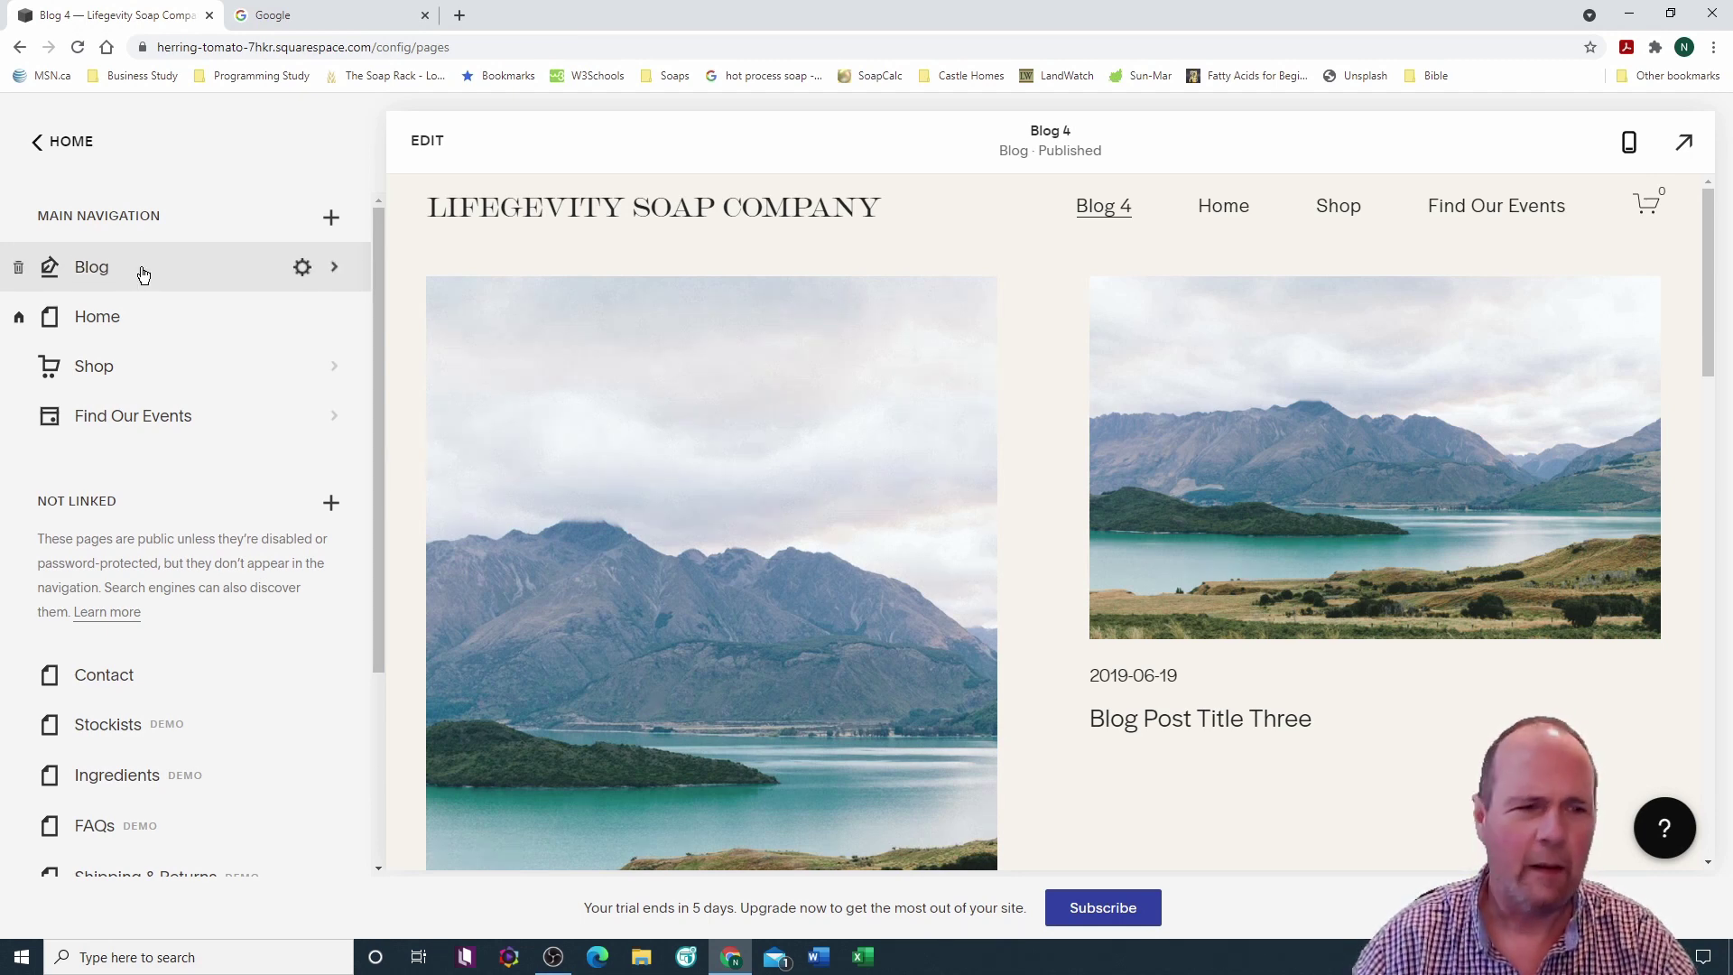
click(141, 267)
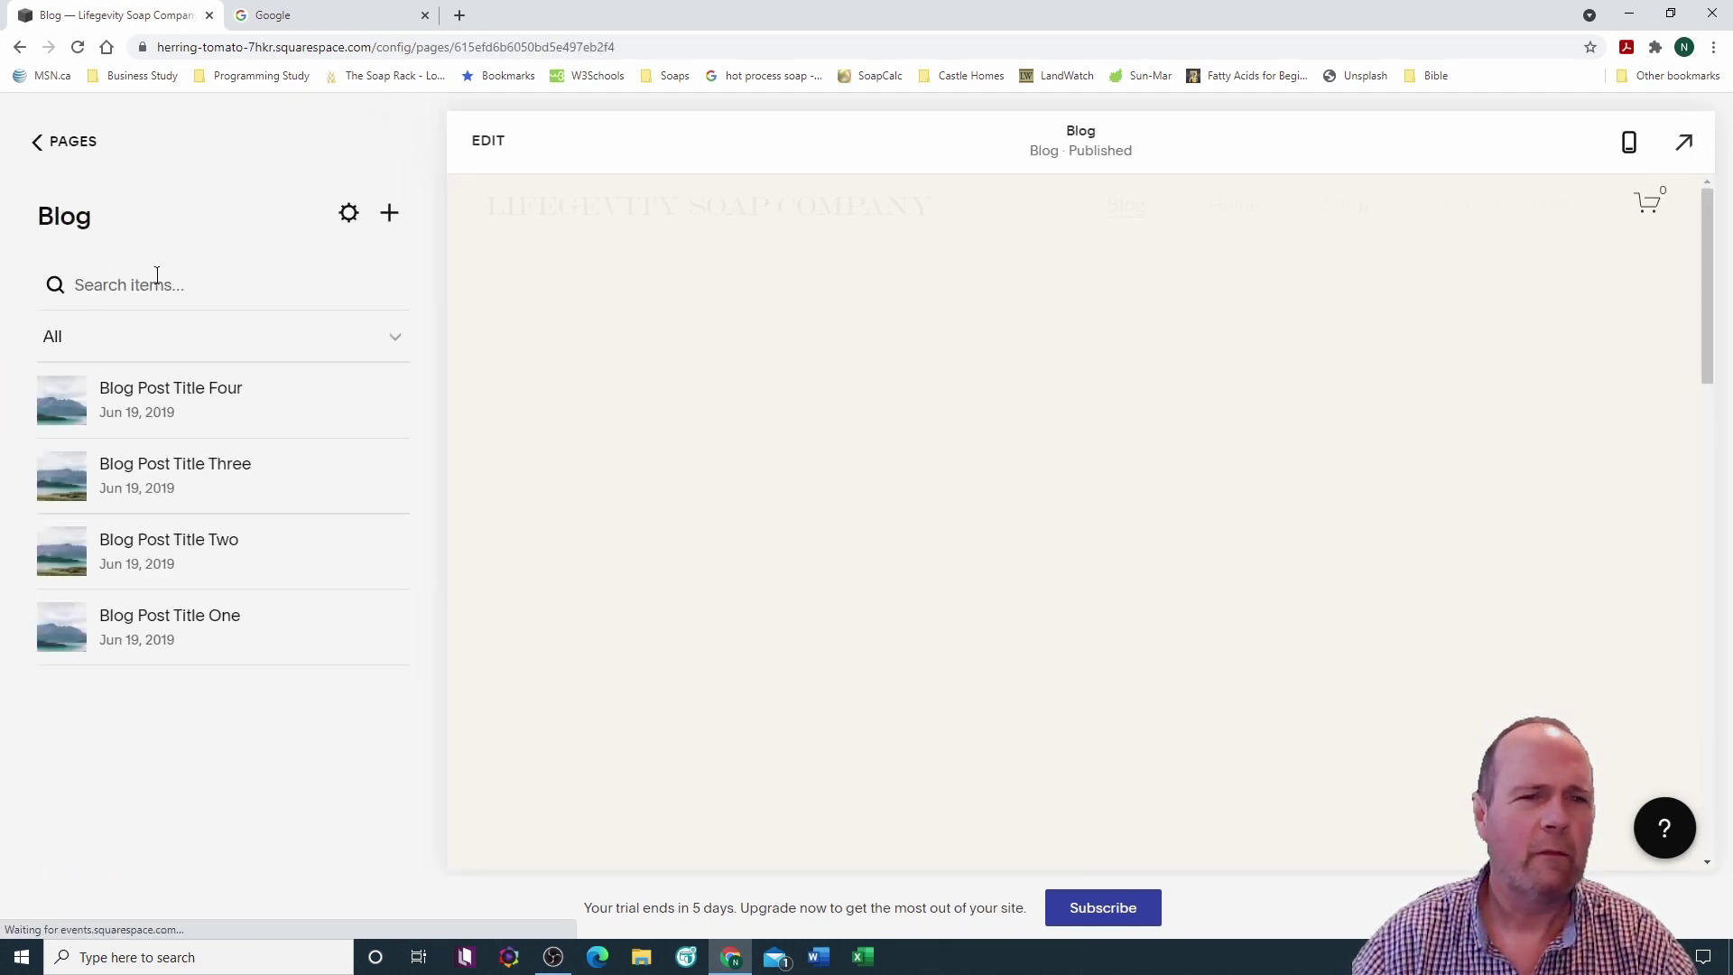
click(54, 149)
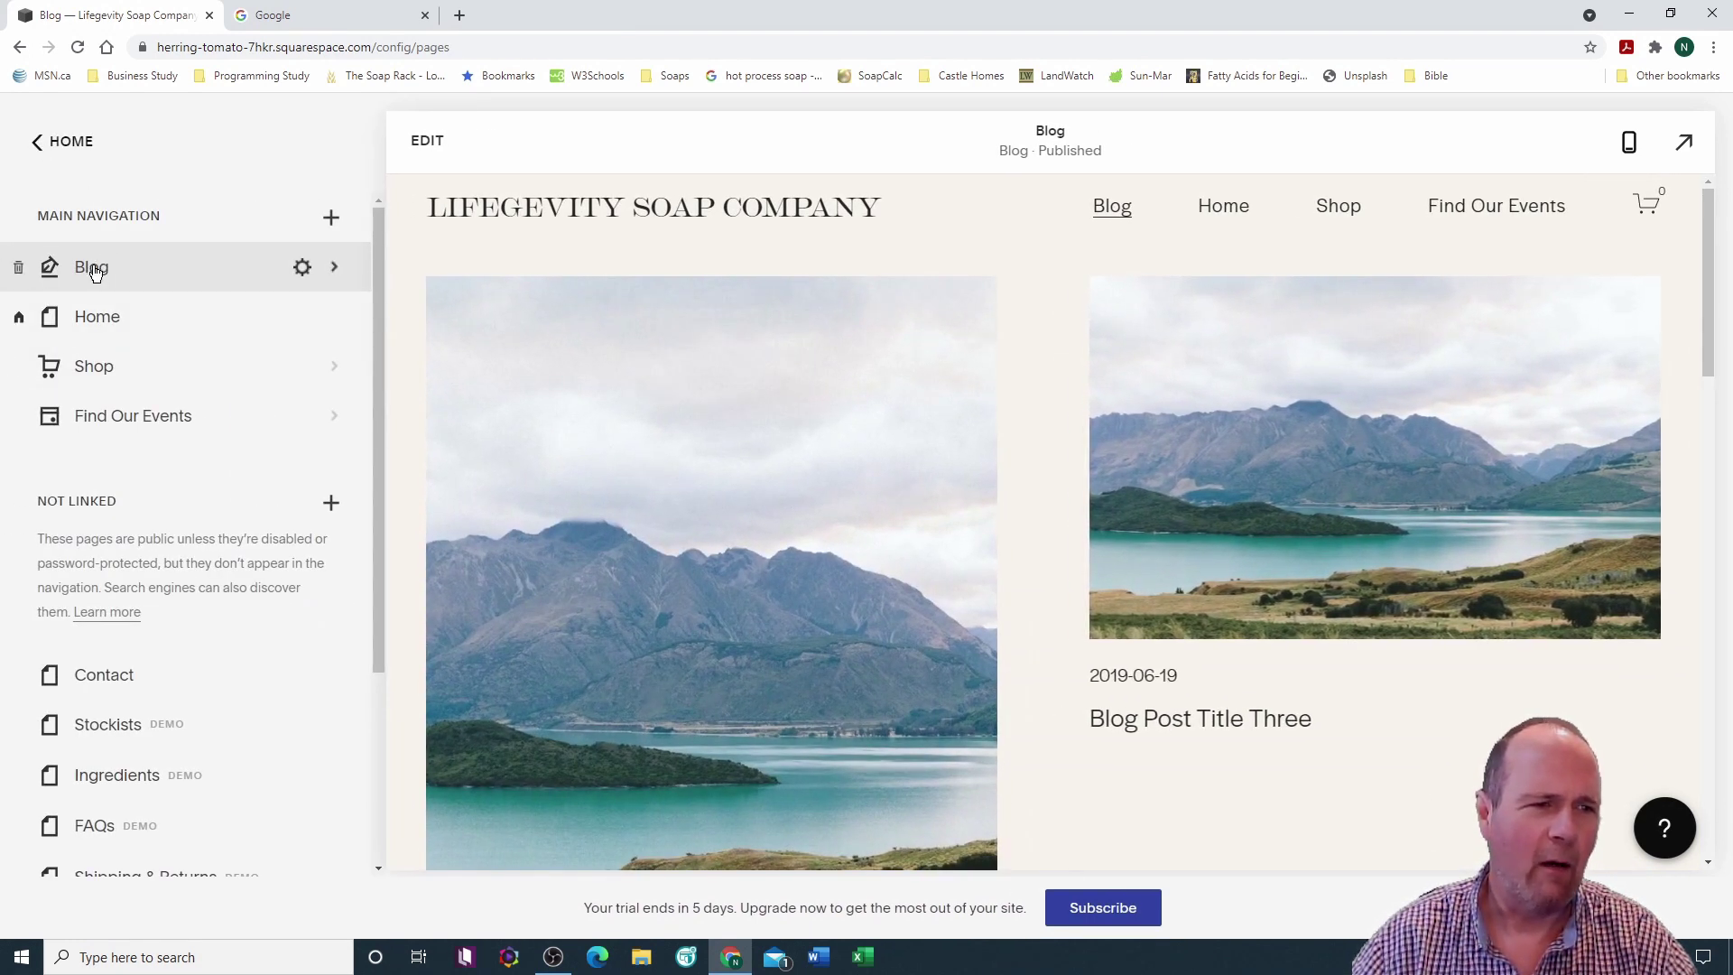
Step: Reorder navigation to Home, Shop, Find Our Events, Blog, then go back to the dashboard
drag(97, 272, 109, 412)
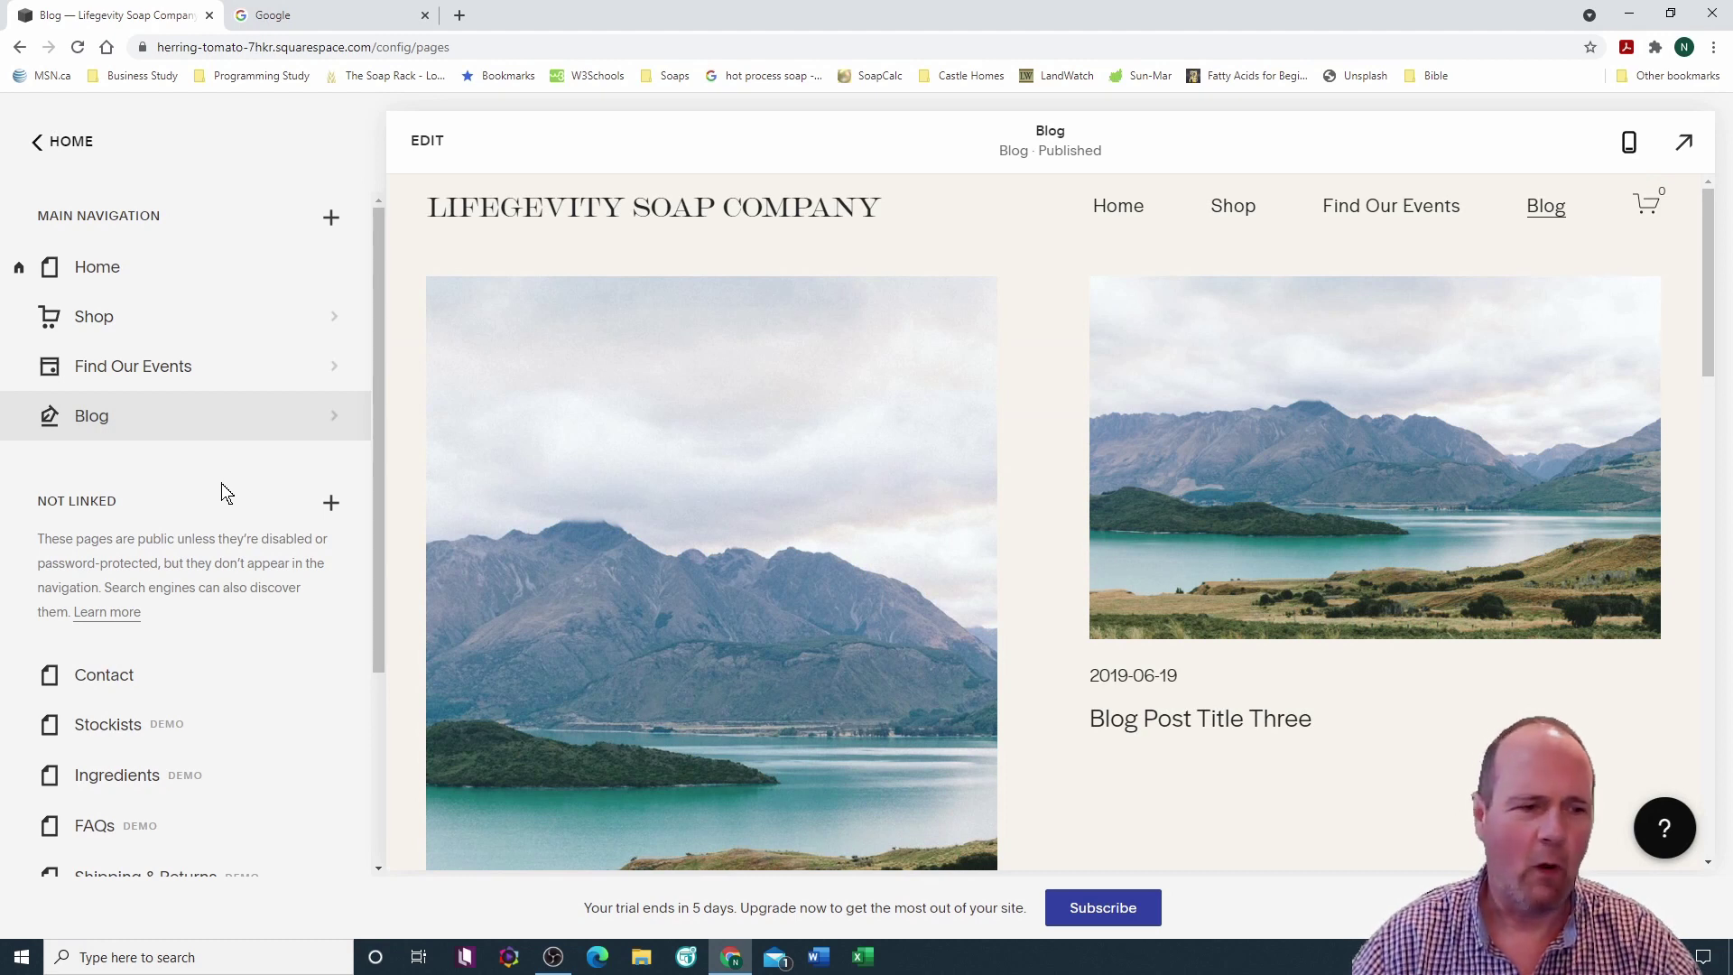
drag(380, 473, 377, 647)
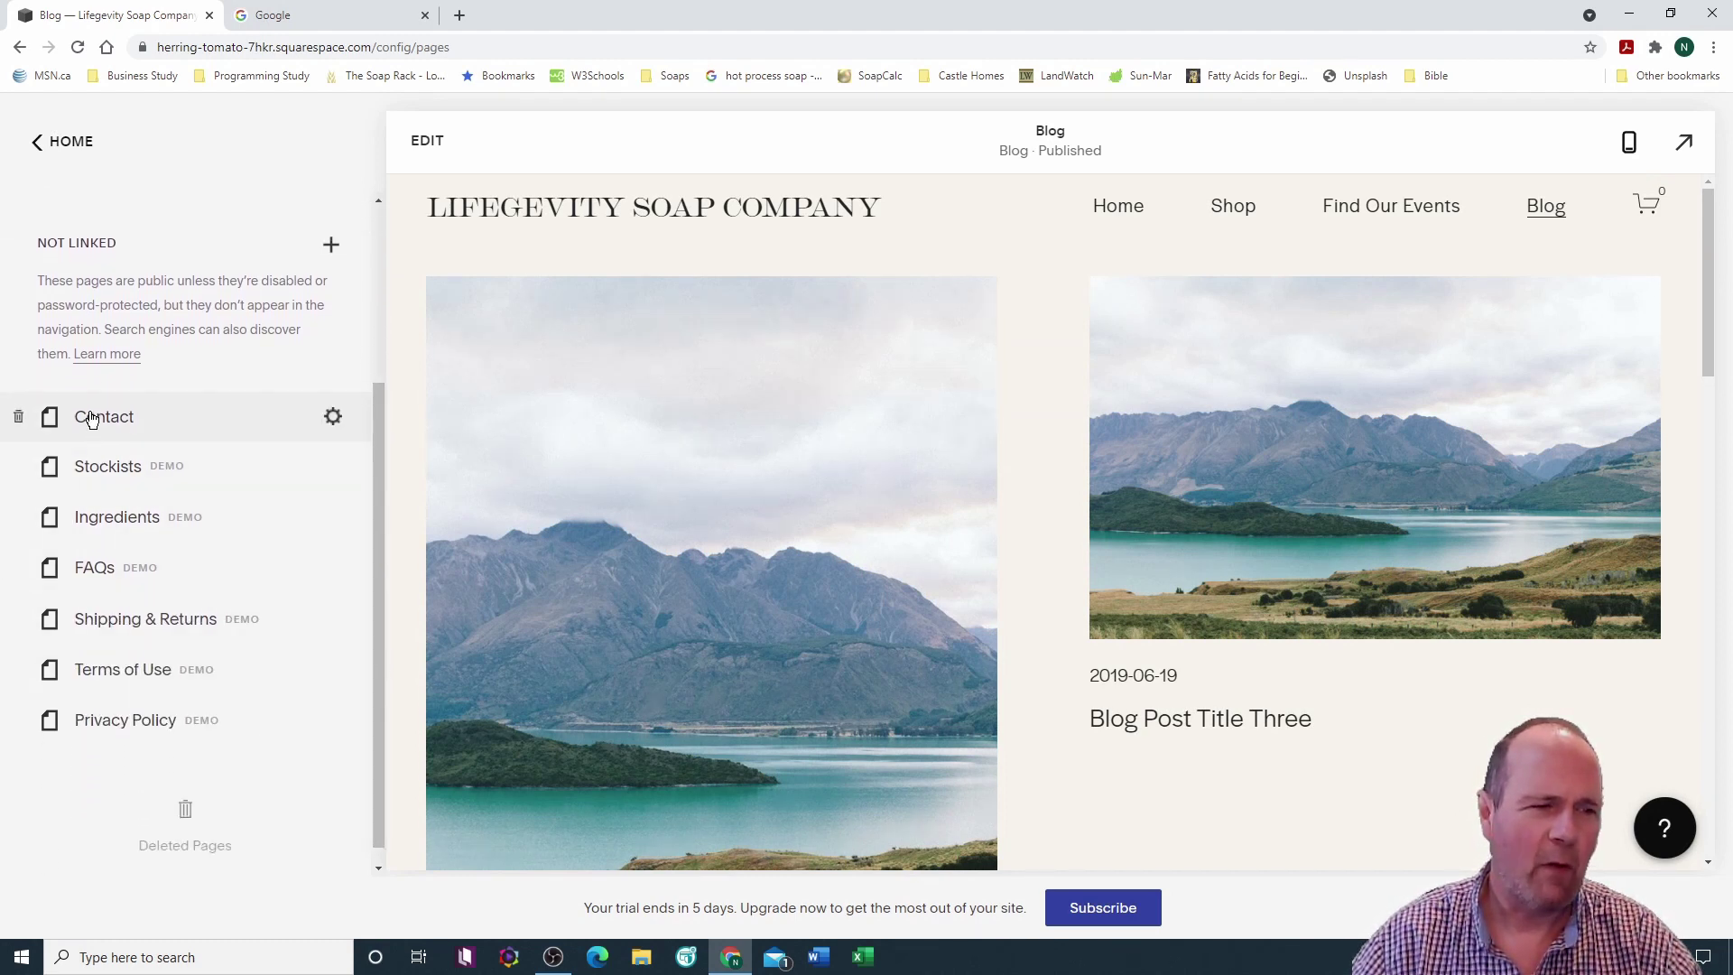
drag(376, 692, 376, 453)
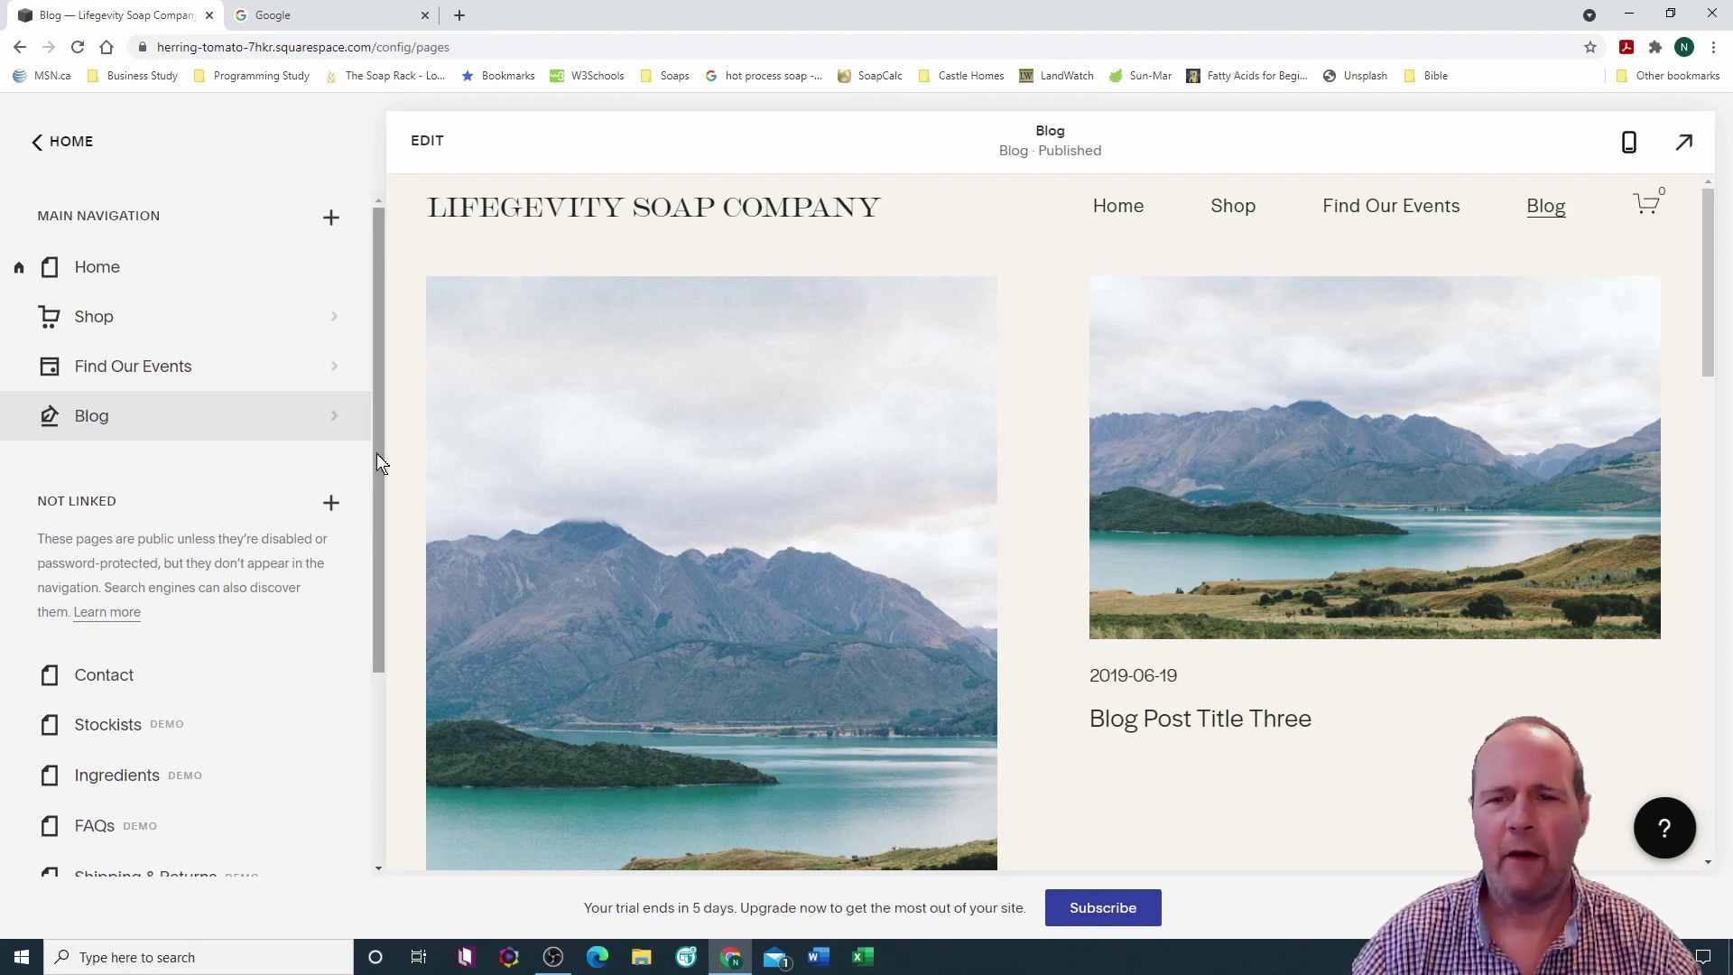
click(35, 141)
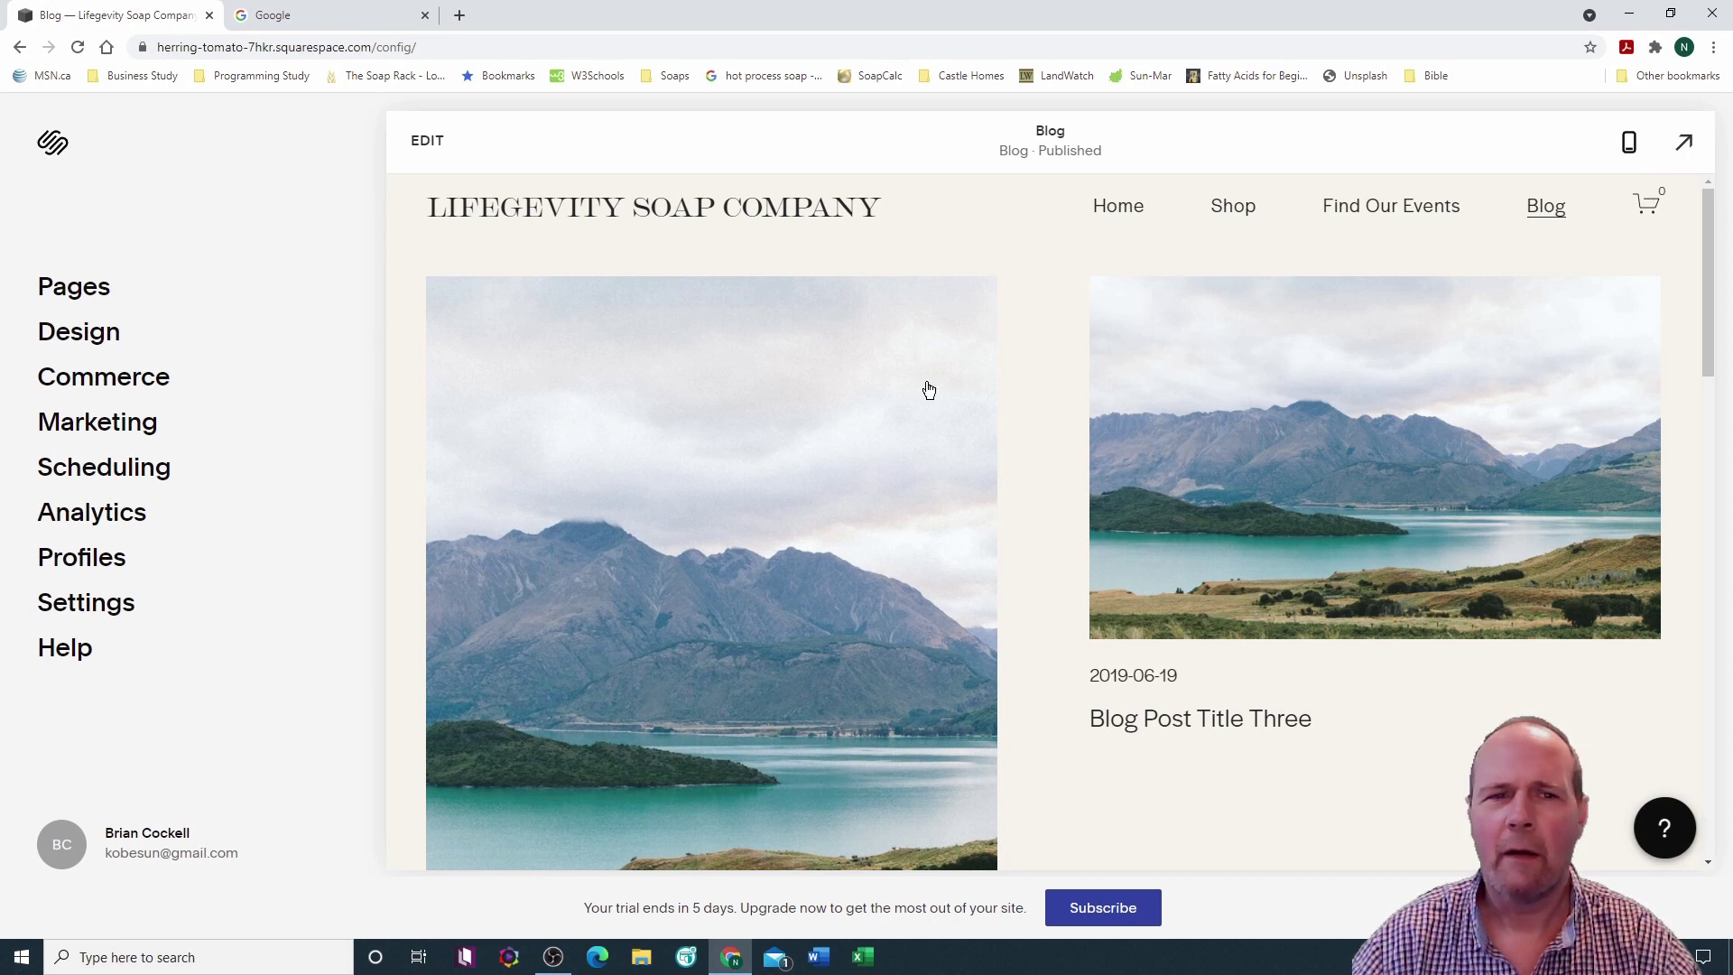
Step: Reopen the pages list and scroll the Home page preview down and back to the top
click(90, 305)
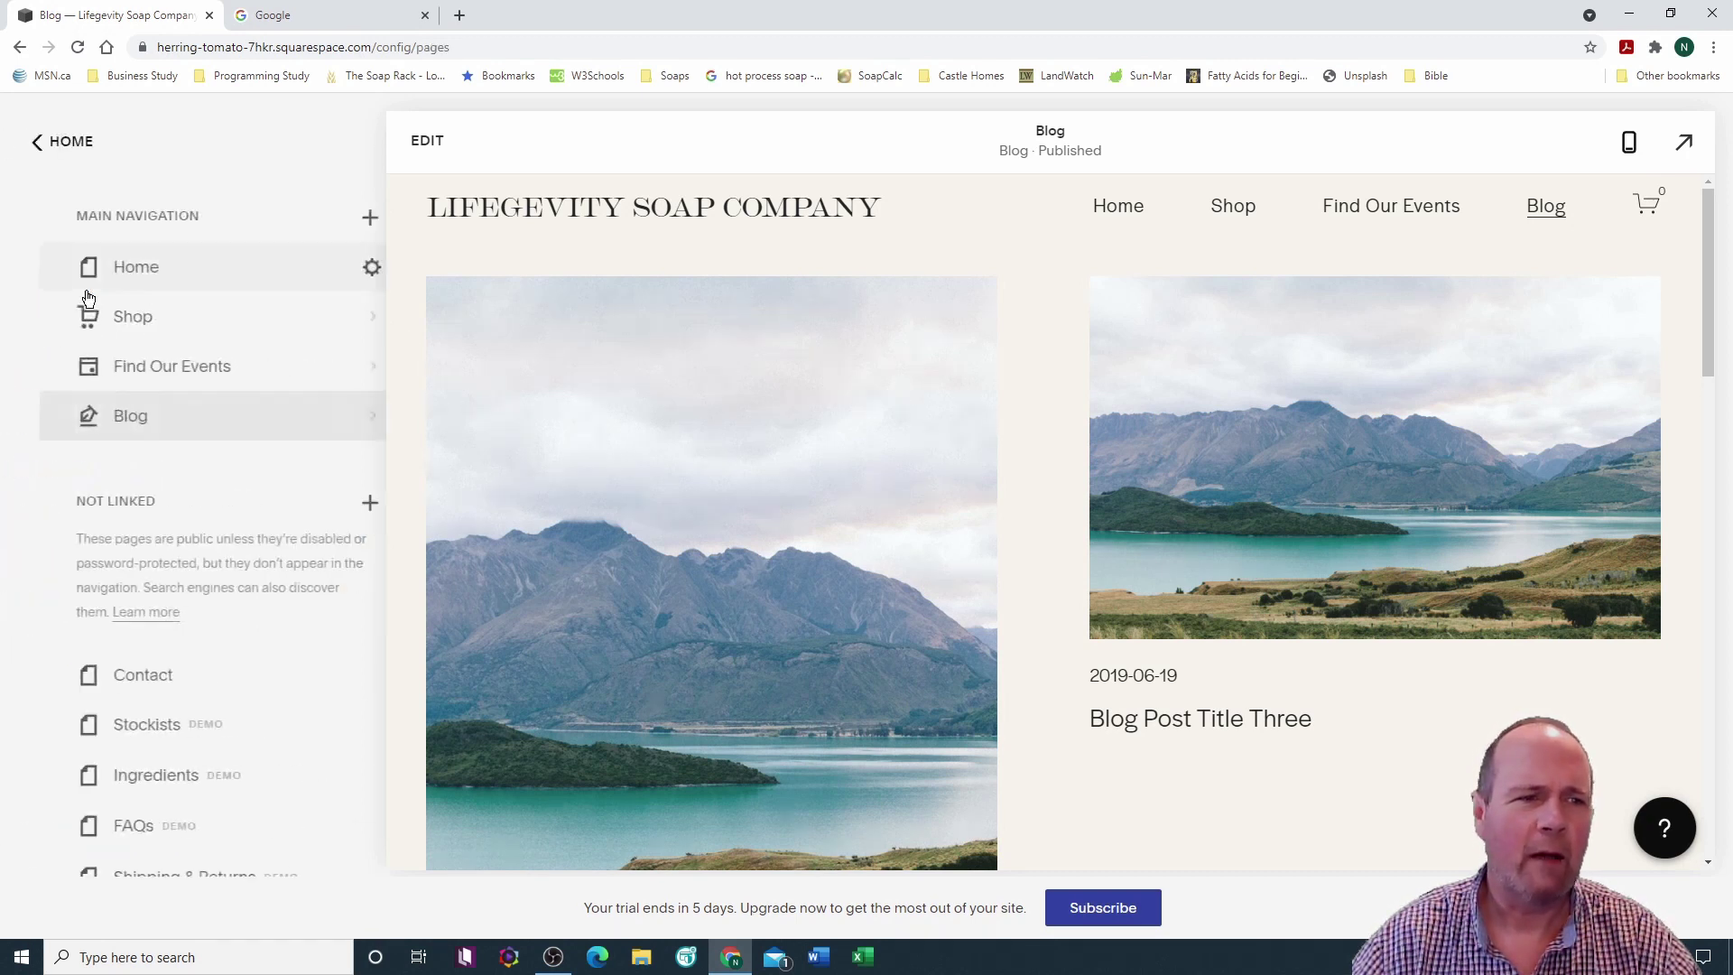
click(93, 275)
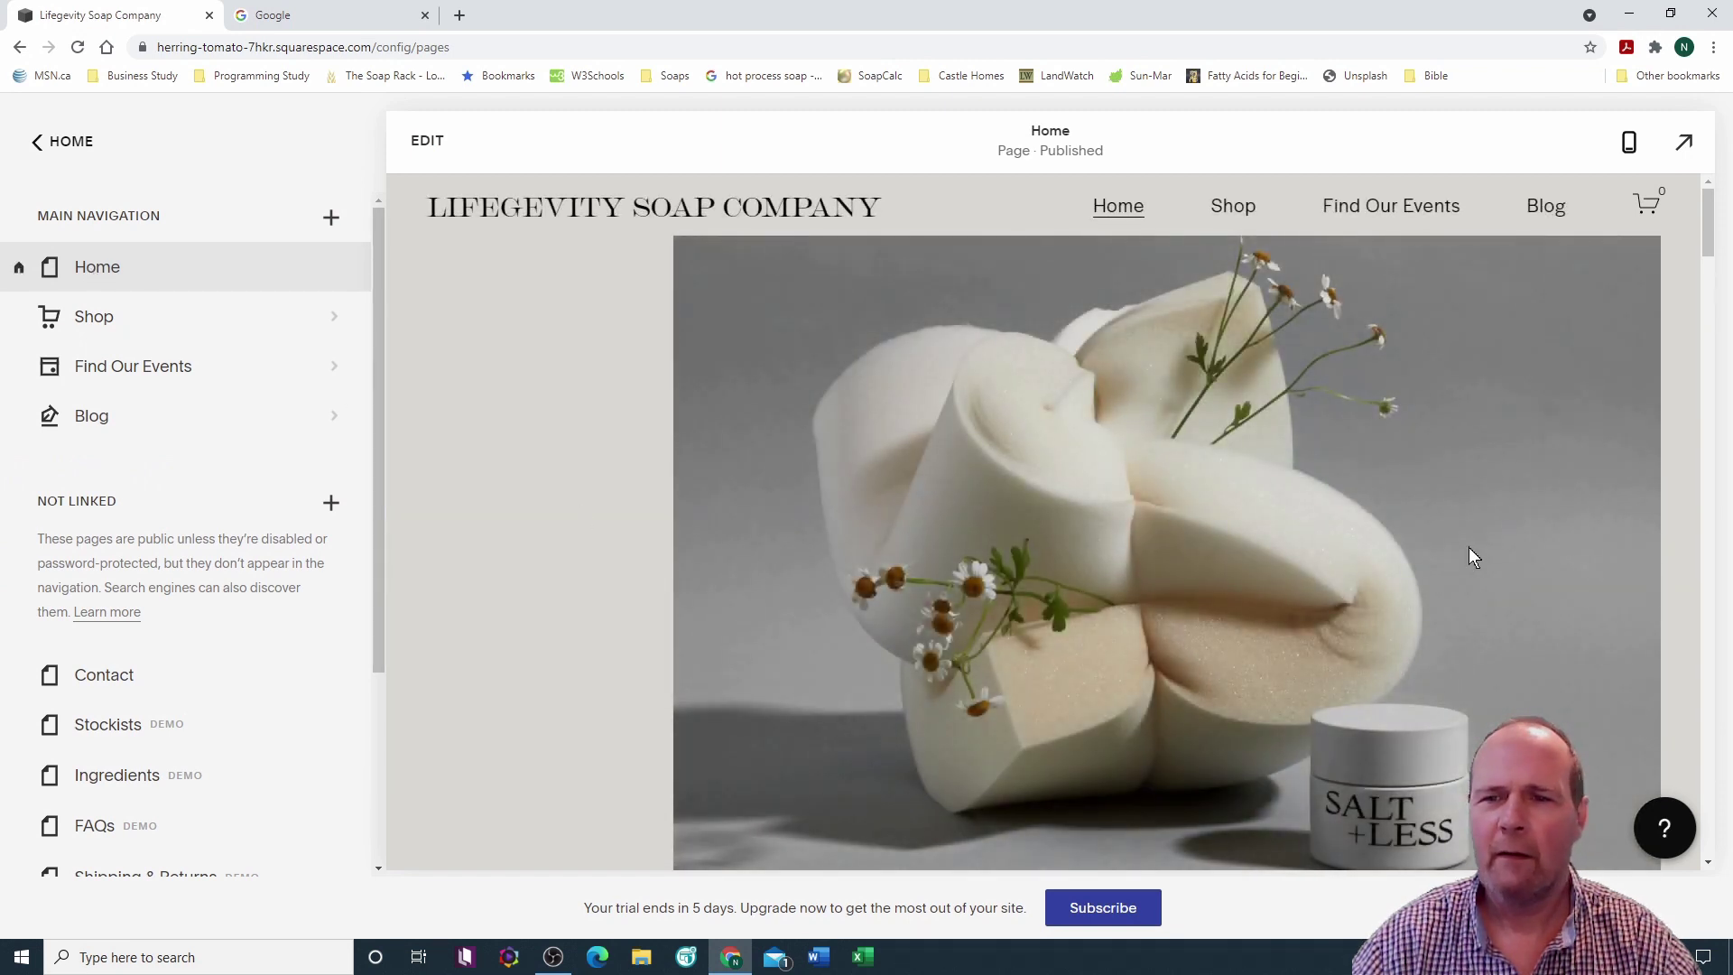
scroll(1518, 407, down, 6)
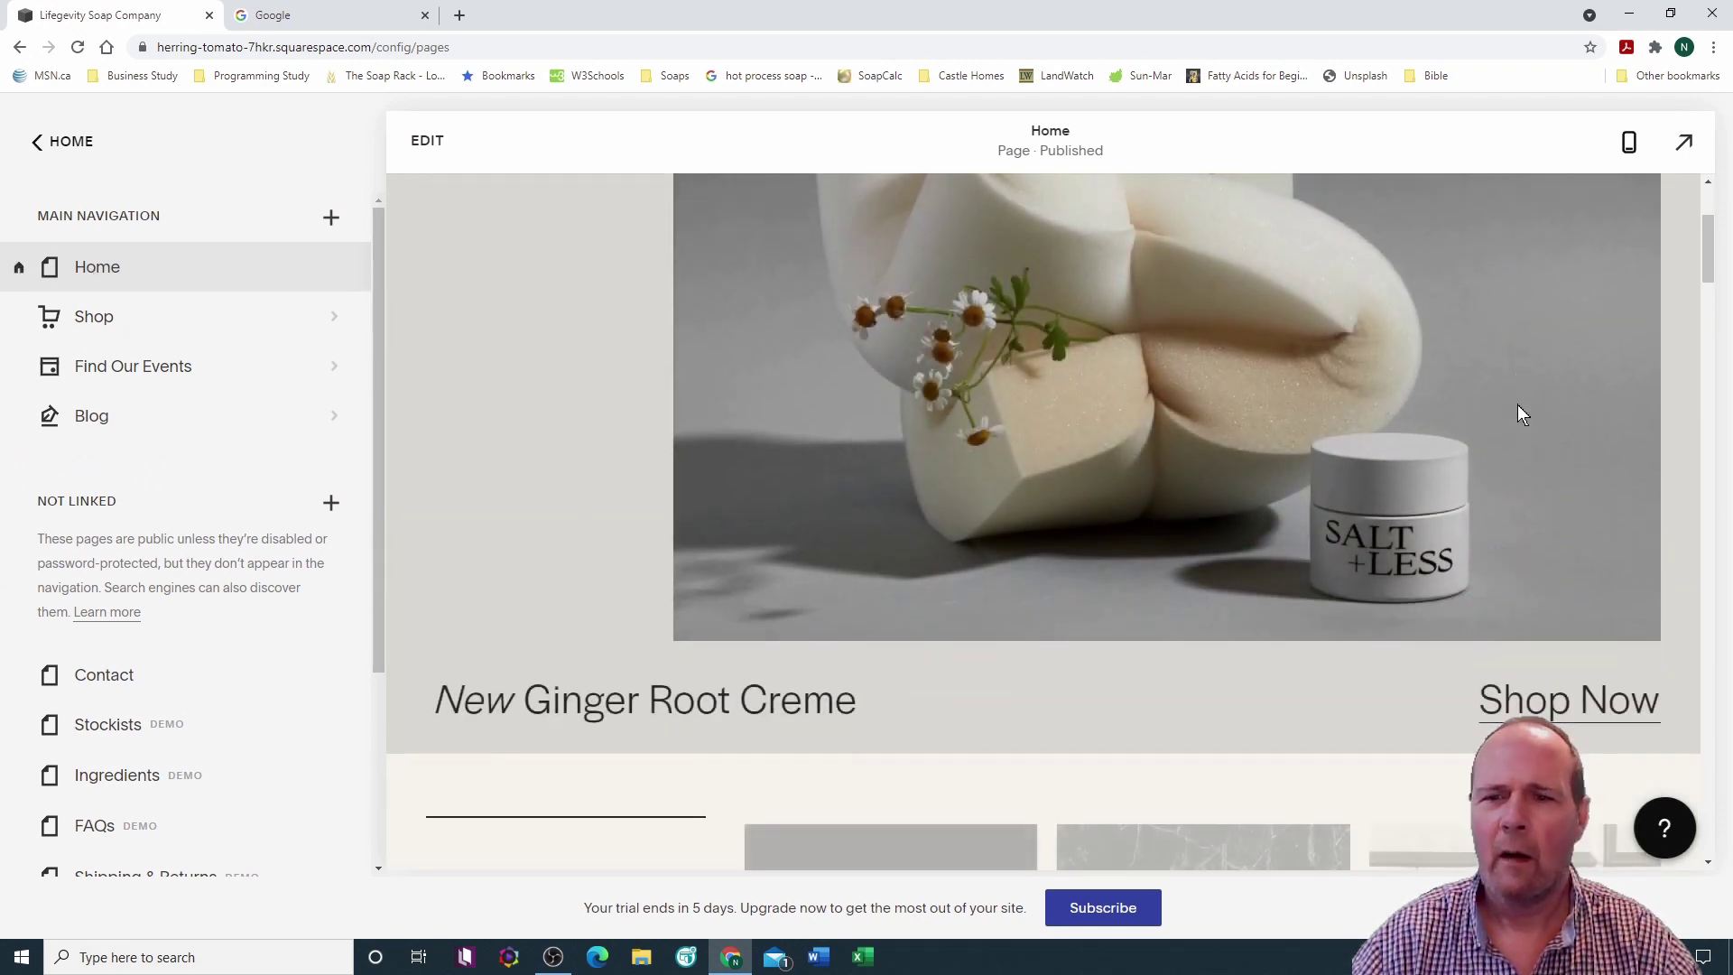
scroll(1519, 413, down, 10)
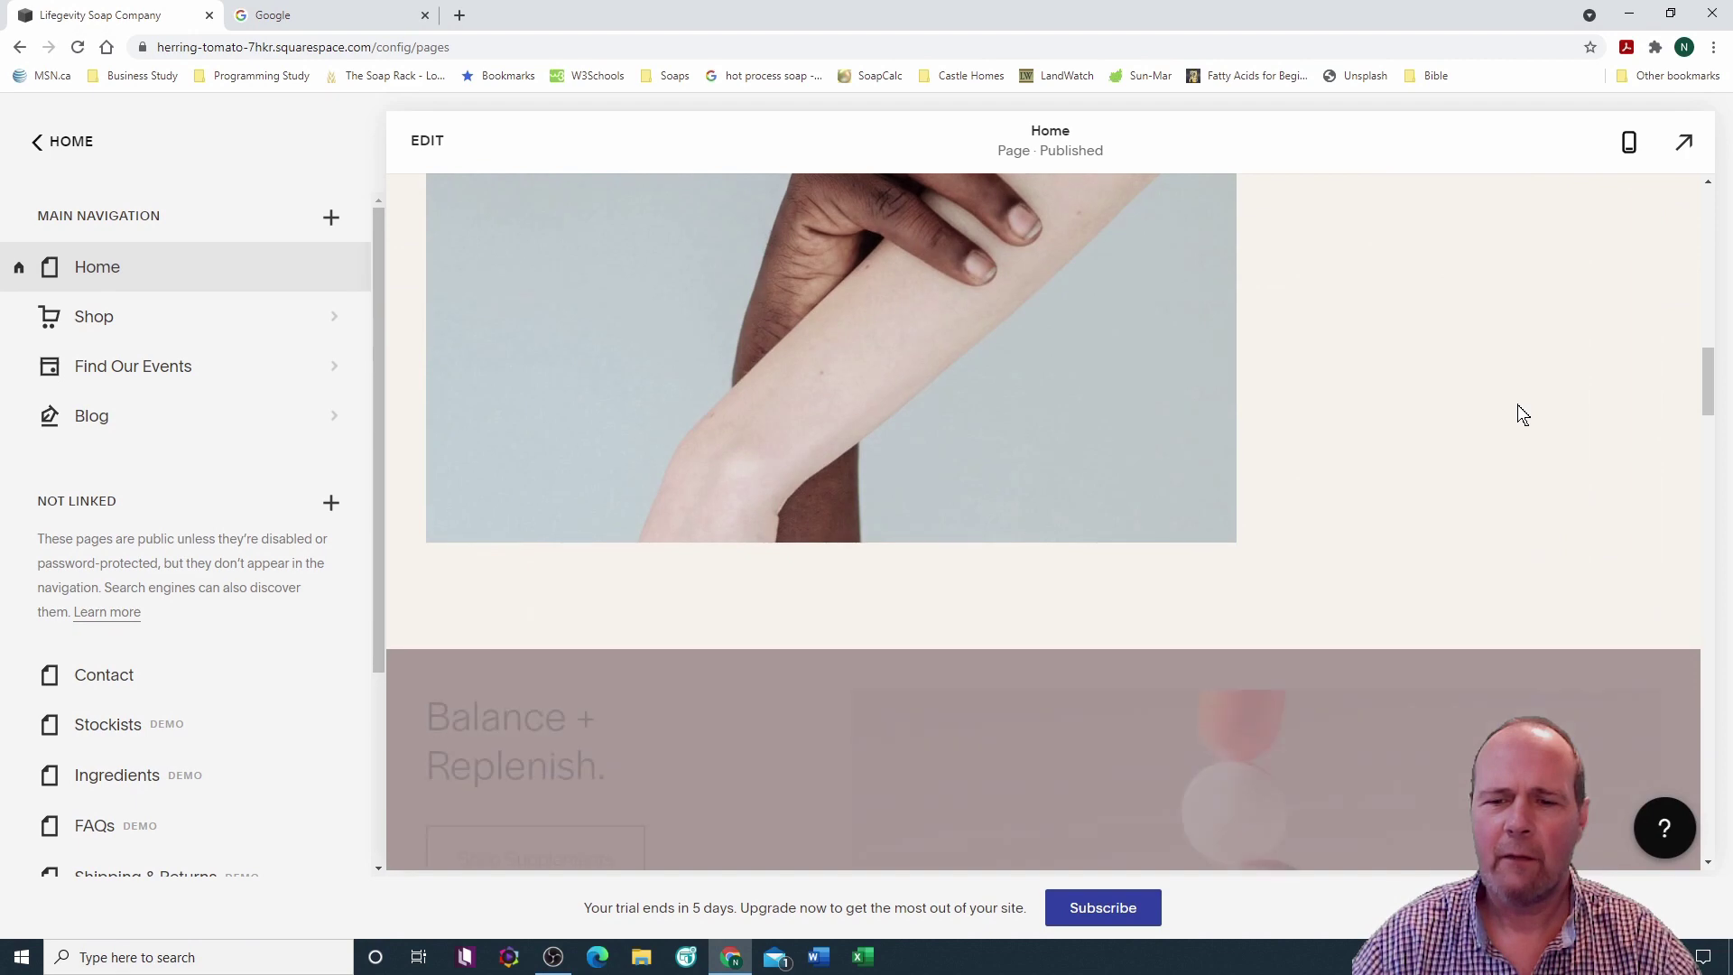
scroll(1518, 414, down, 10)
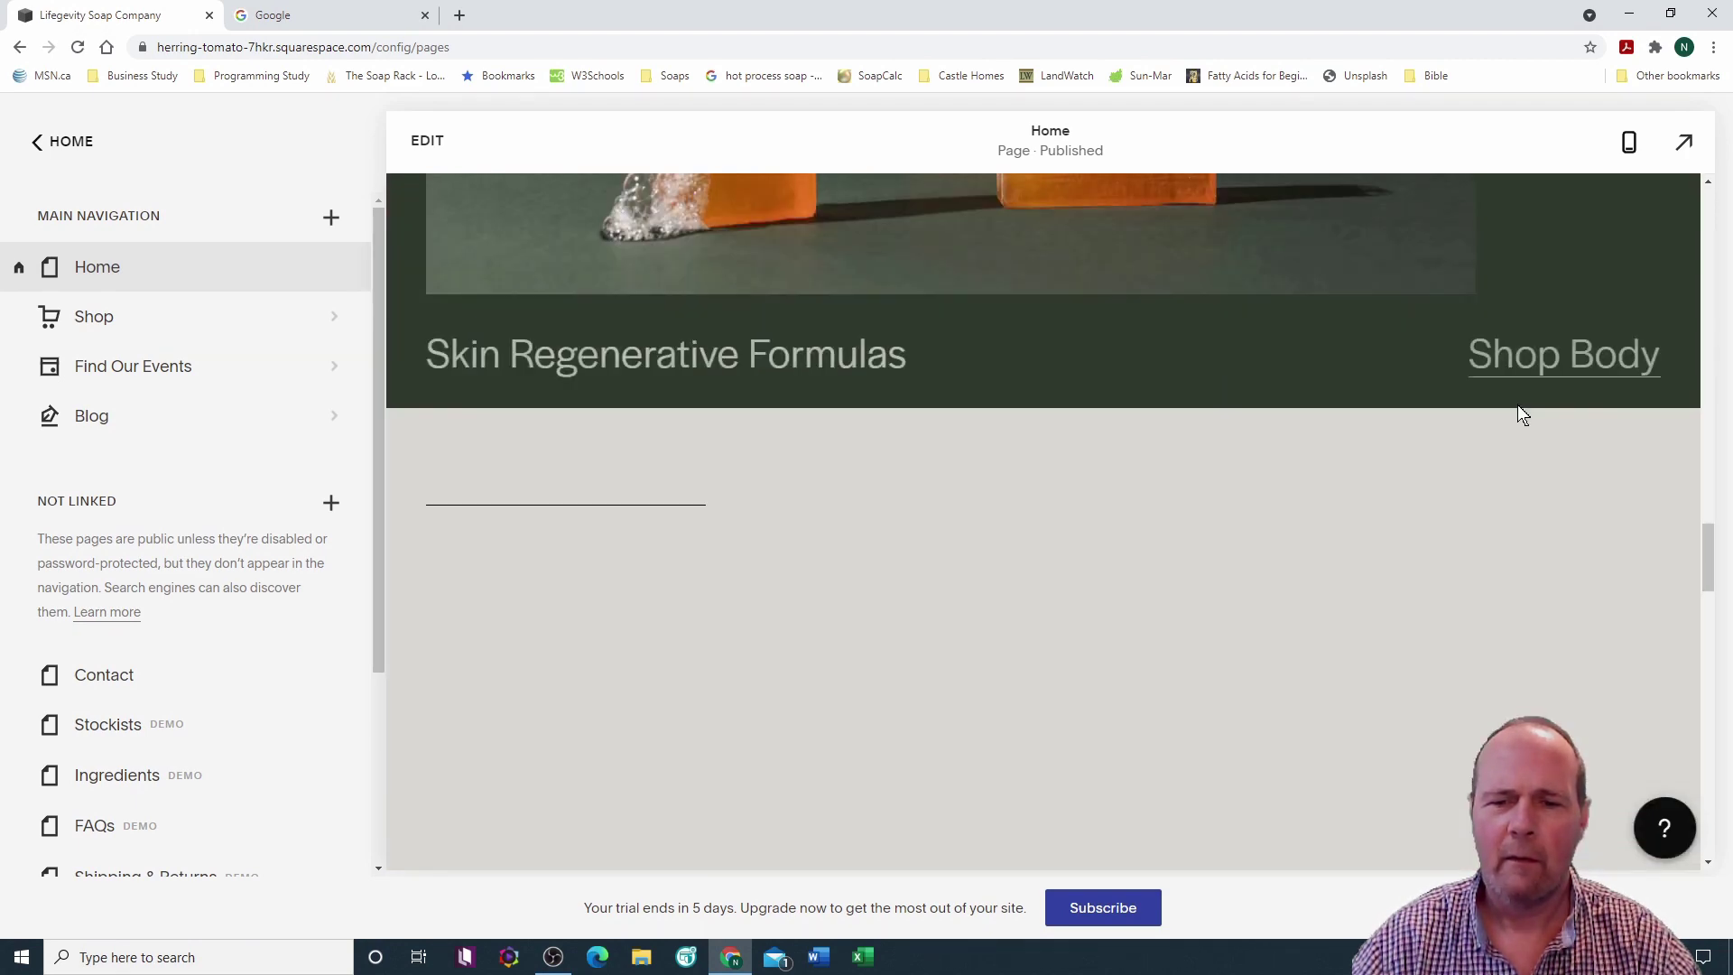
scroll(1518, 414, down, 10)
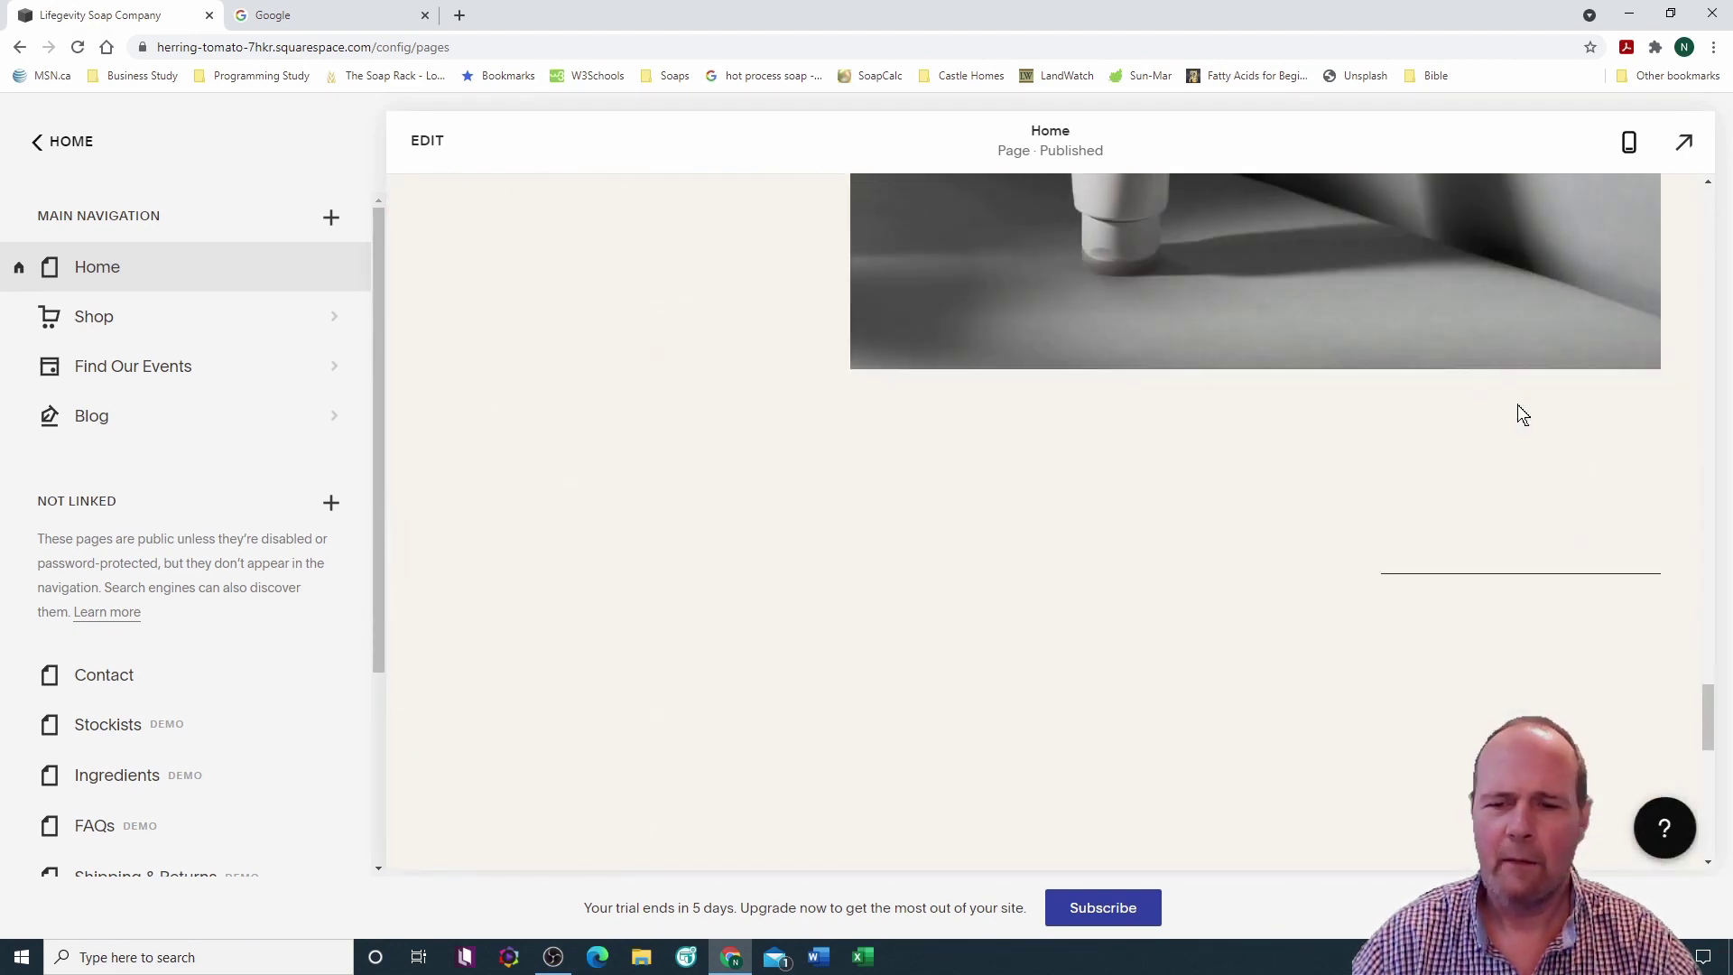
scroll(1518, 405, down, 6)
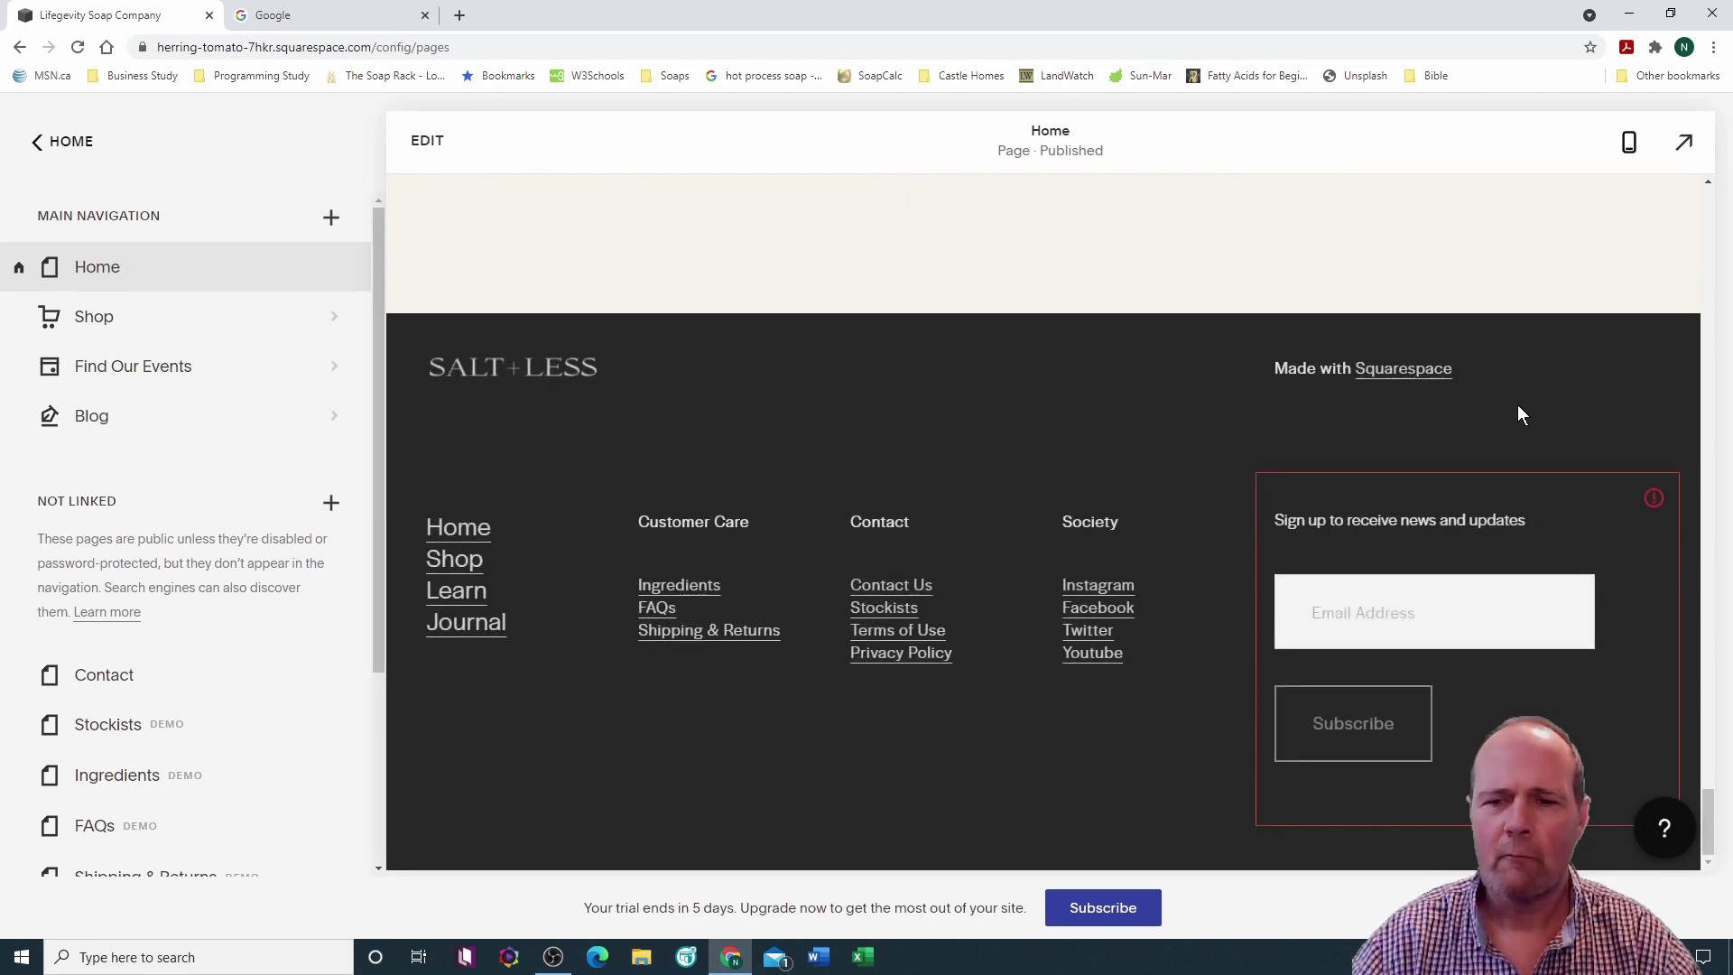
scroll(1518, 404, up, 5)
scroll(1518, 410, up, 10)
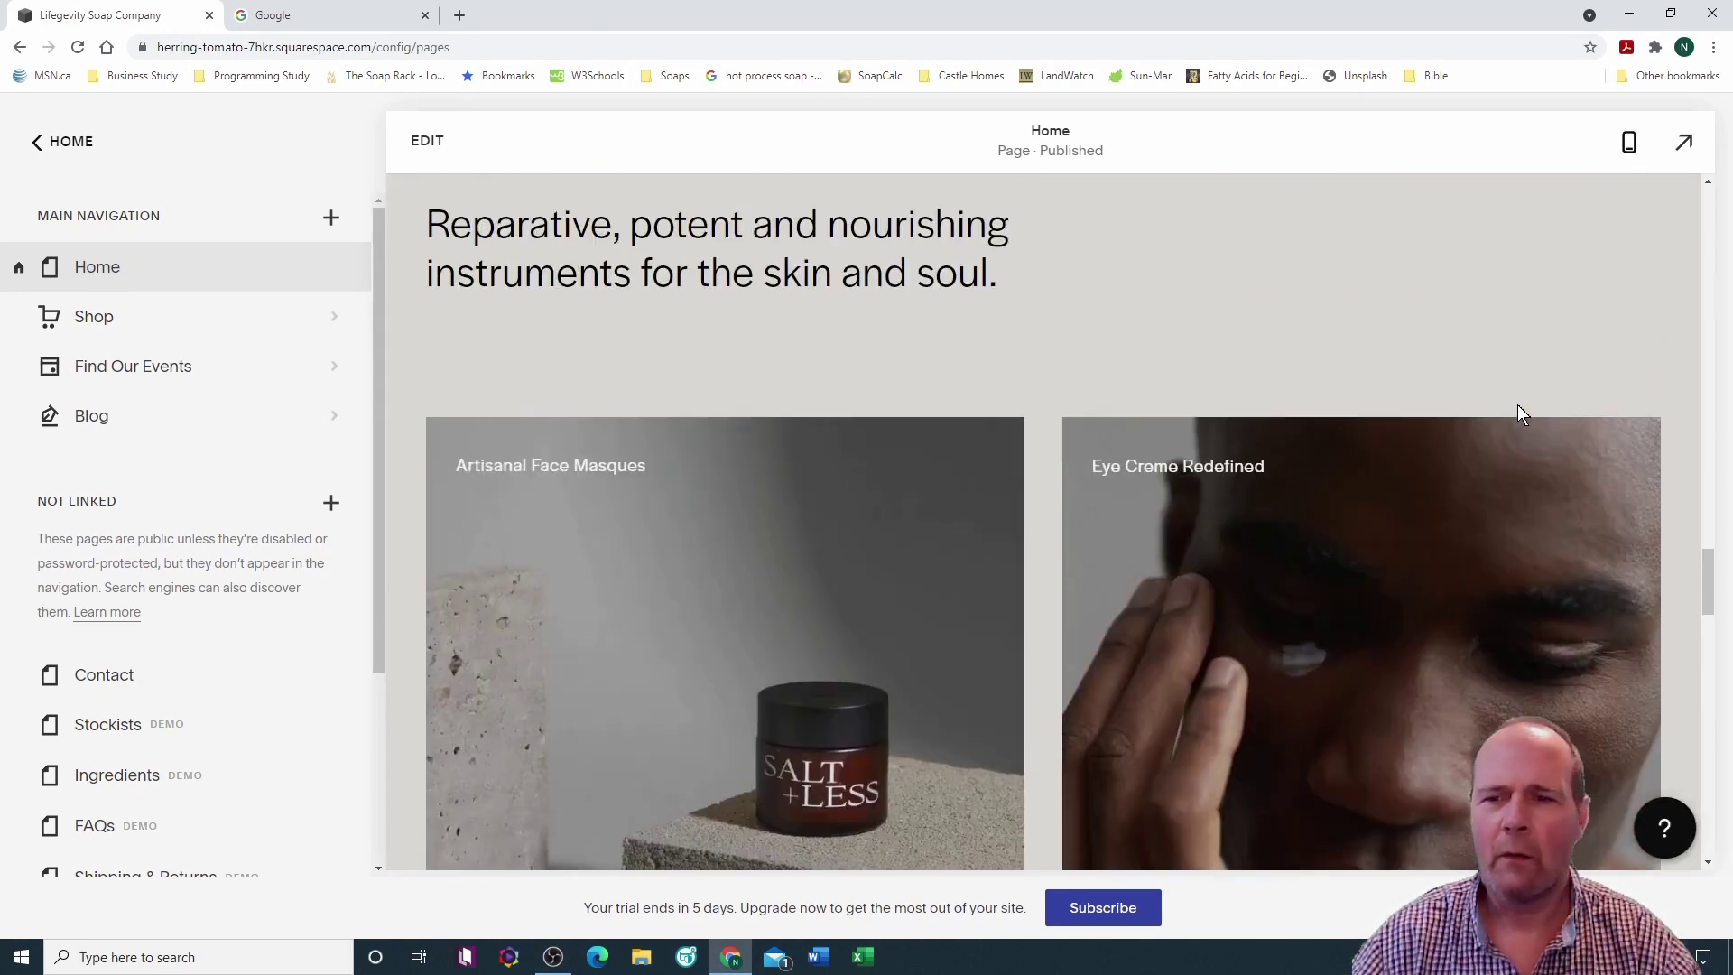
scroll(1518, 411, up, 10)
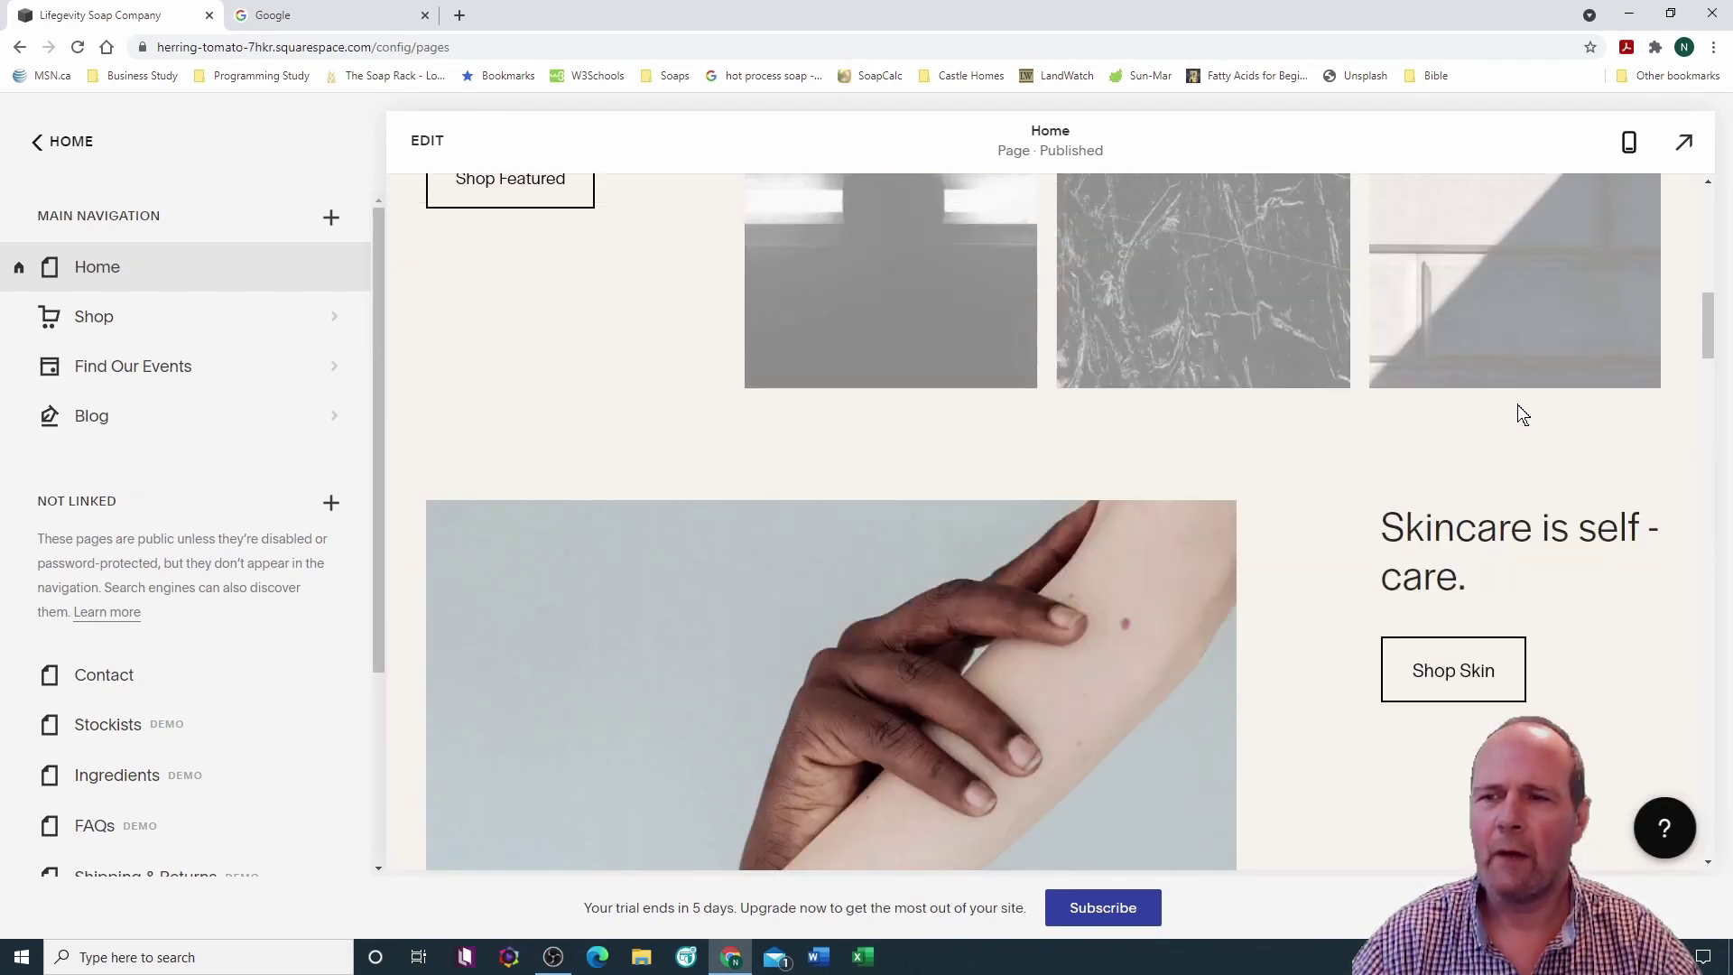
scroll(1517, 411, up, 6)
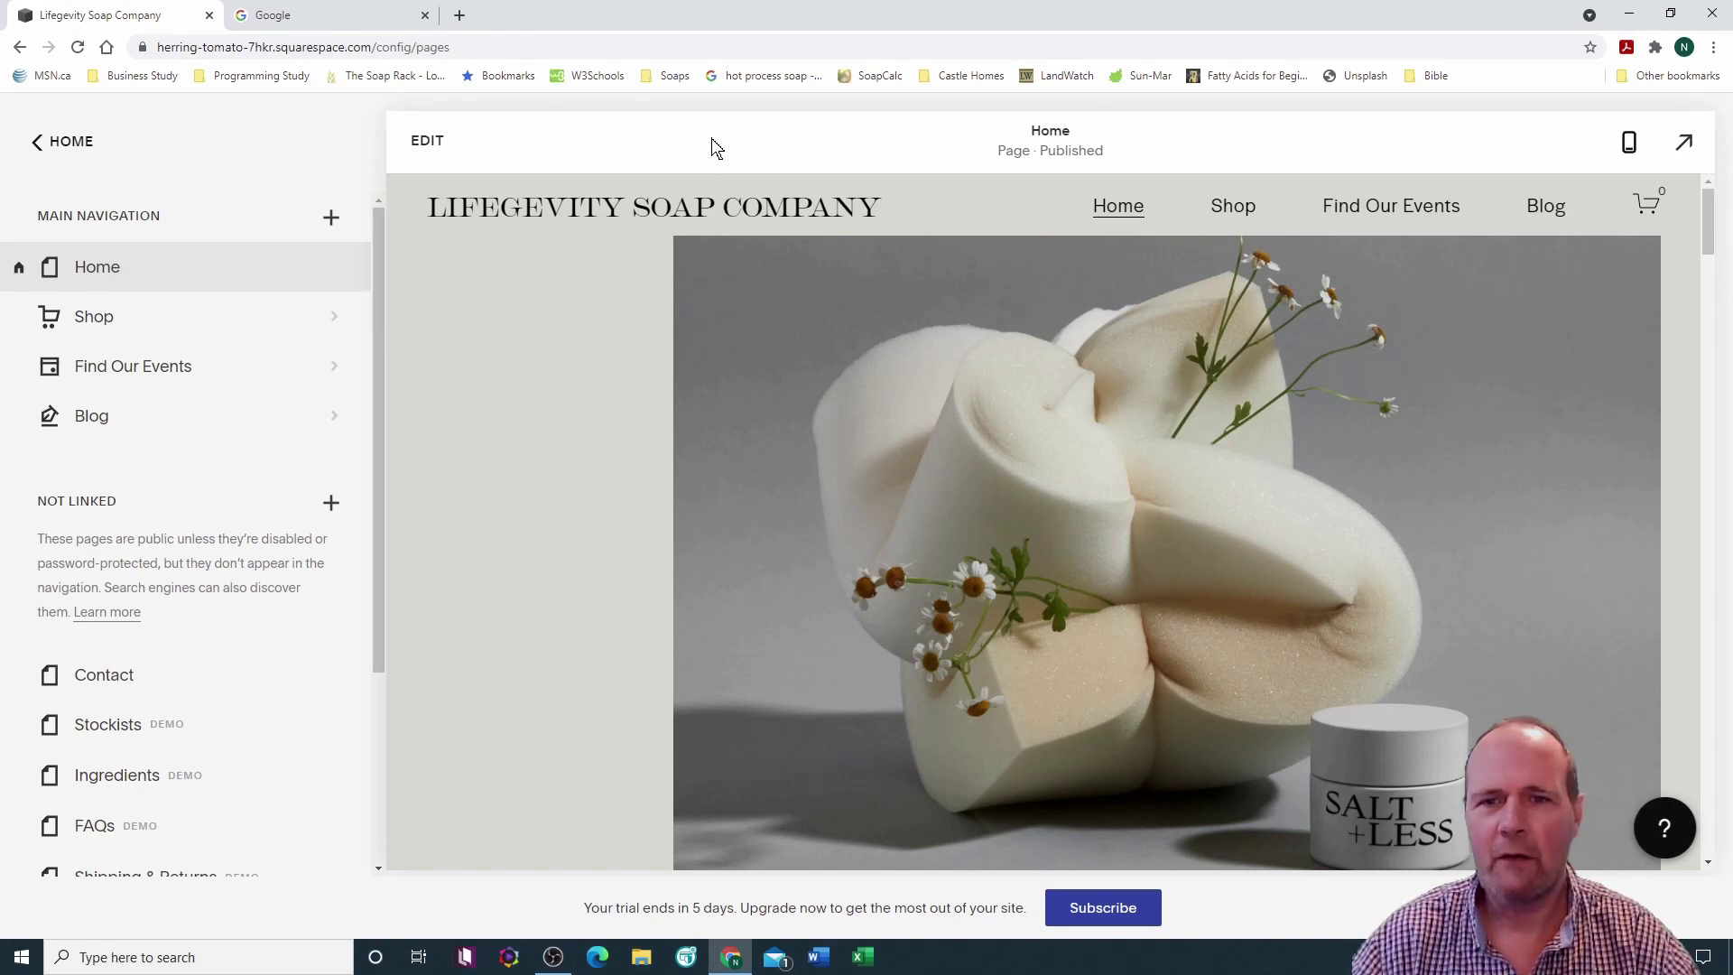
Step: Preview the Shop page with its Body, Face, Hair, Home, Kits and Supplements categories
click(1233, 206)
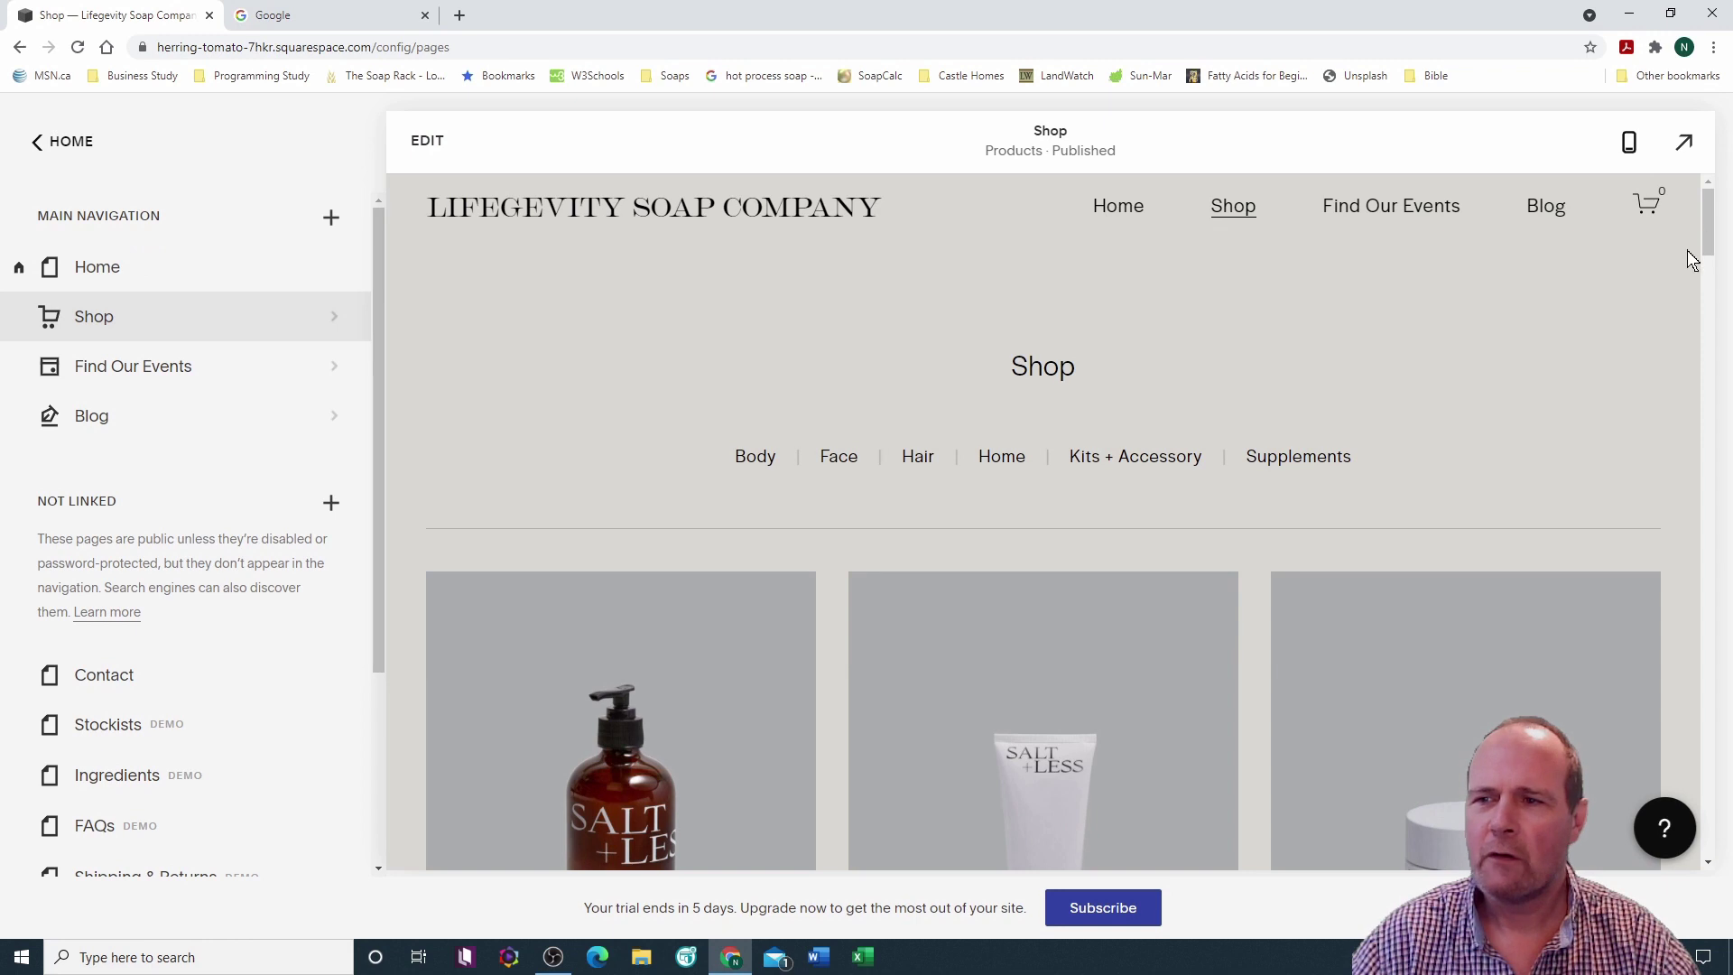
mouse_move(1707, 217)
mouse_down()
mouse_move(1712, 844)
mouse_move(1717, 230)
mouse_up()
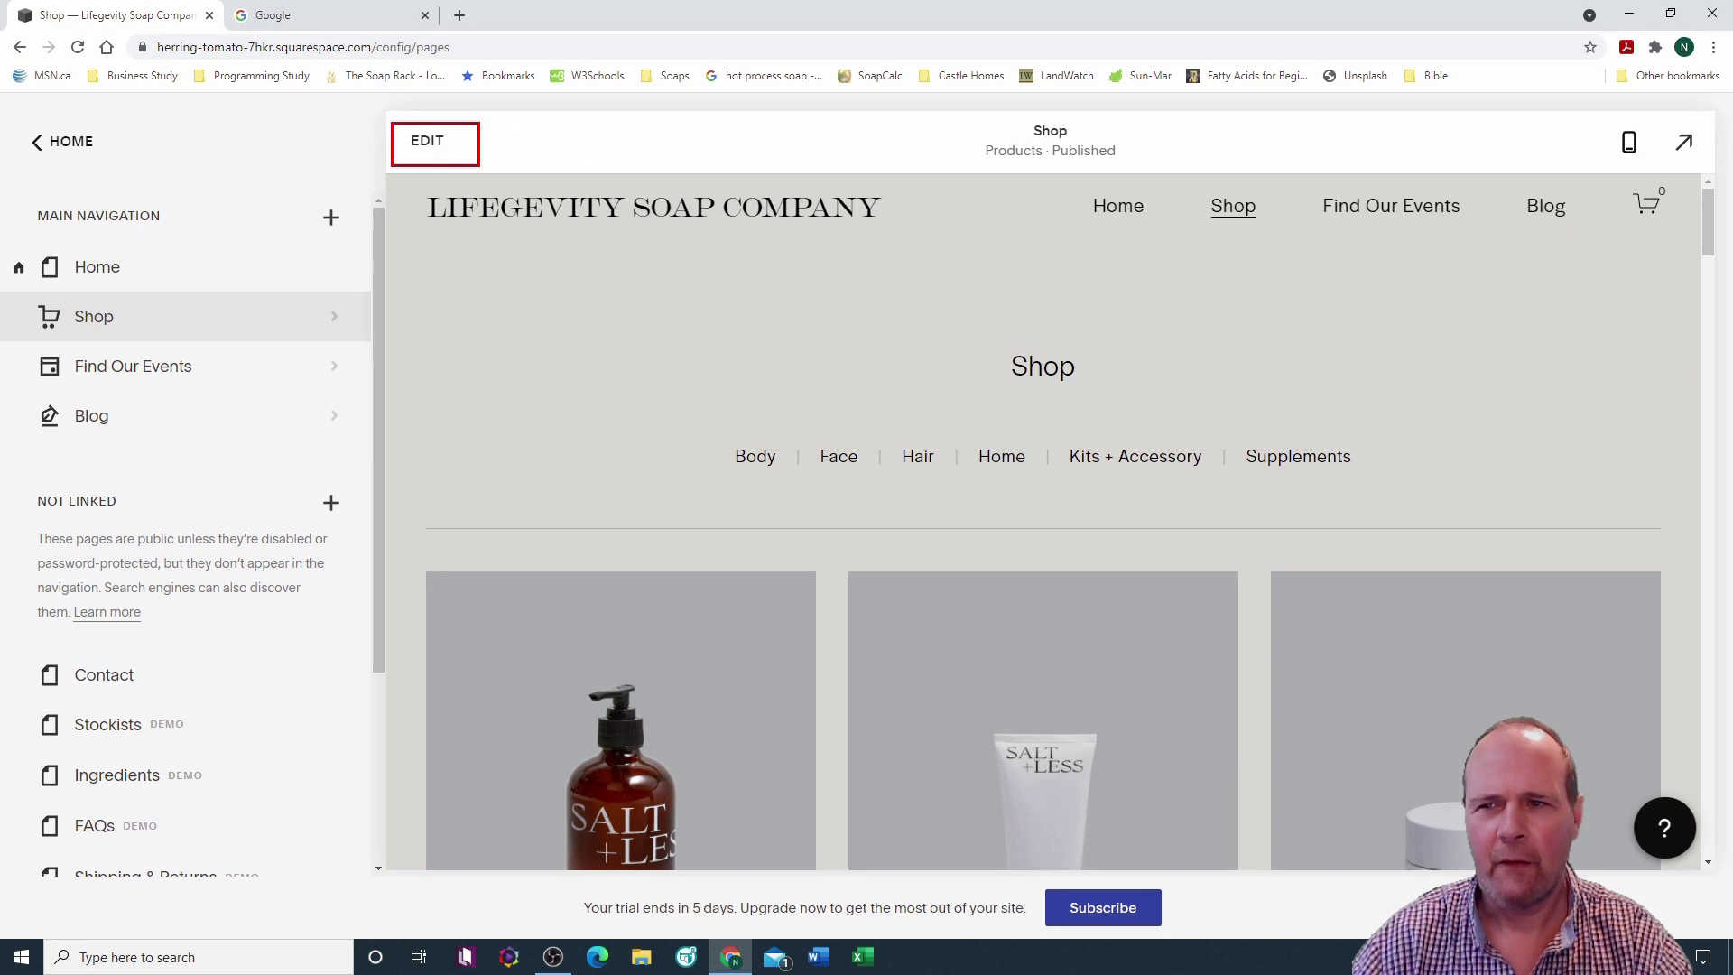
Step: Leave full-screen view and open the Shop page's site header editor
click(479, 166)
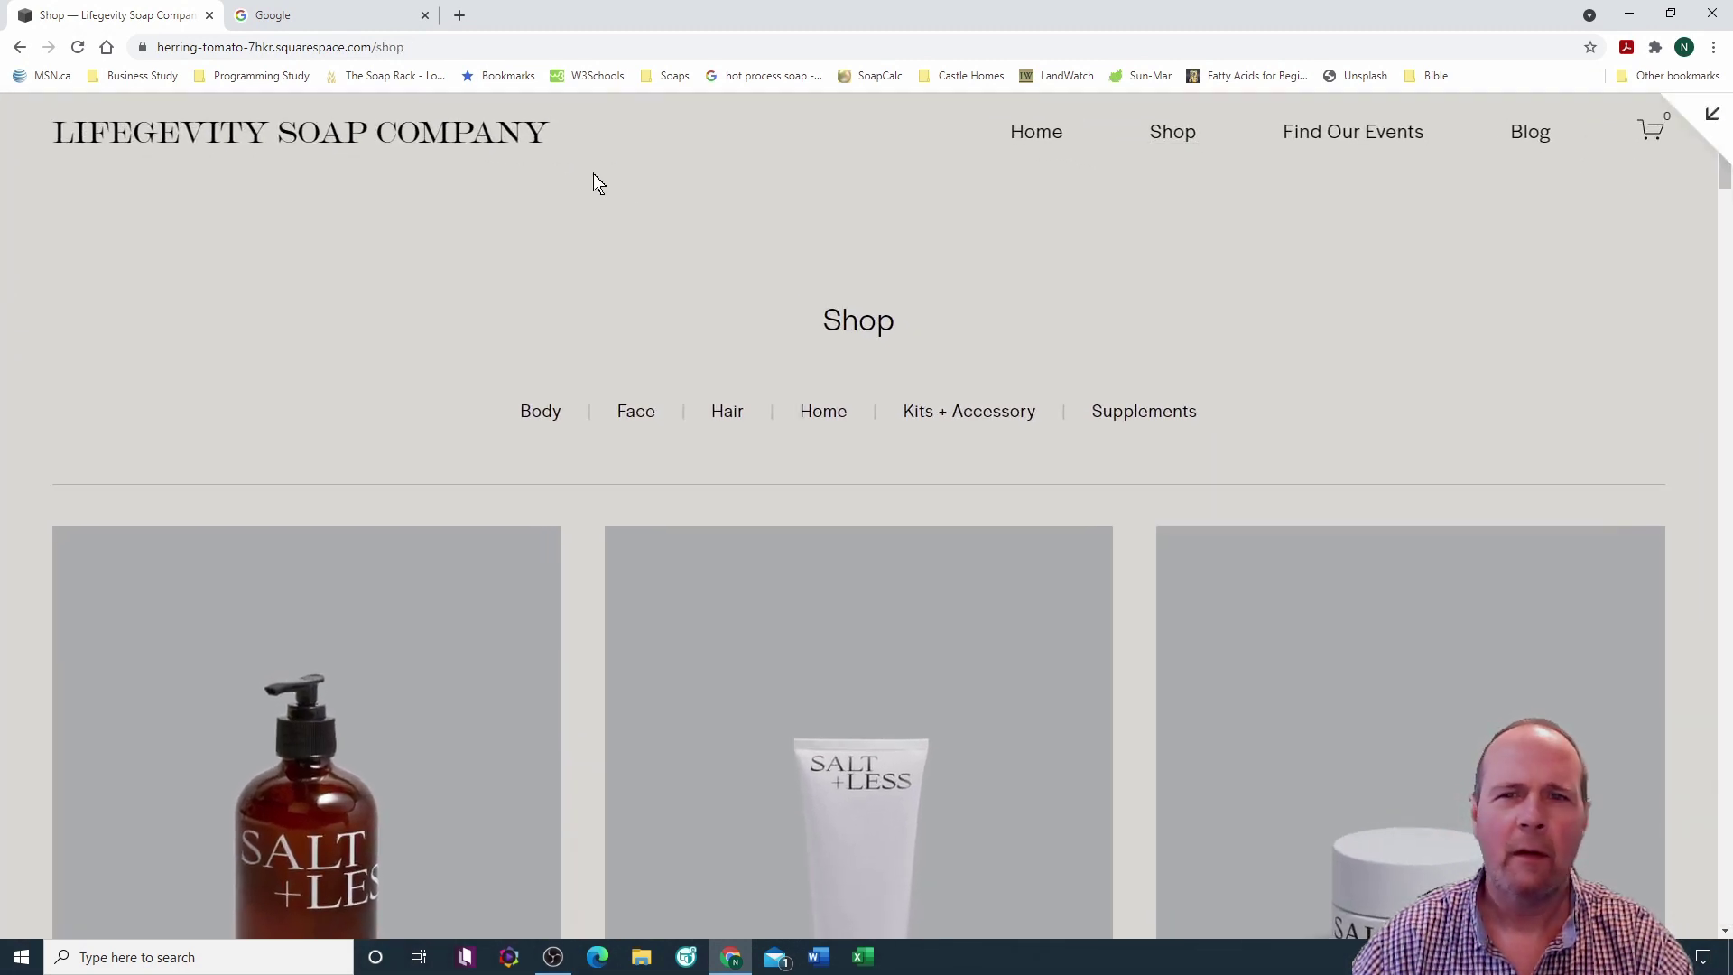
key(Escape)
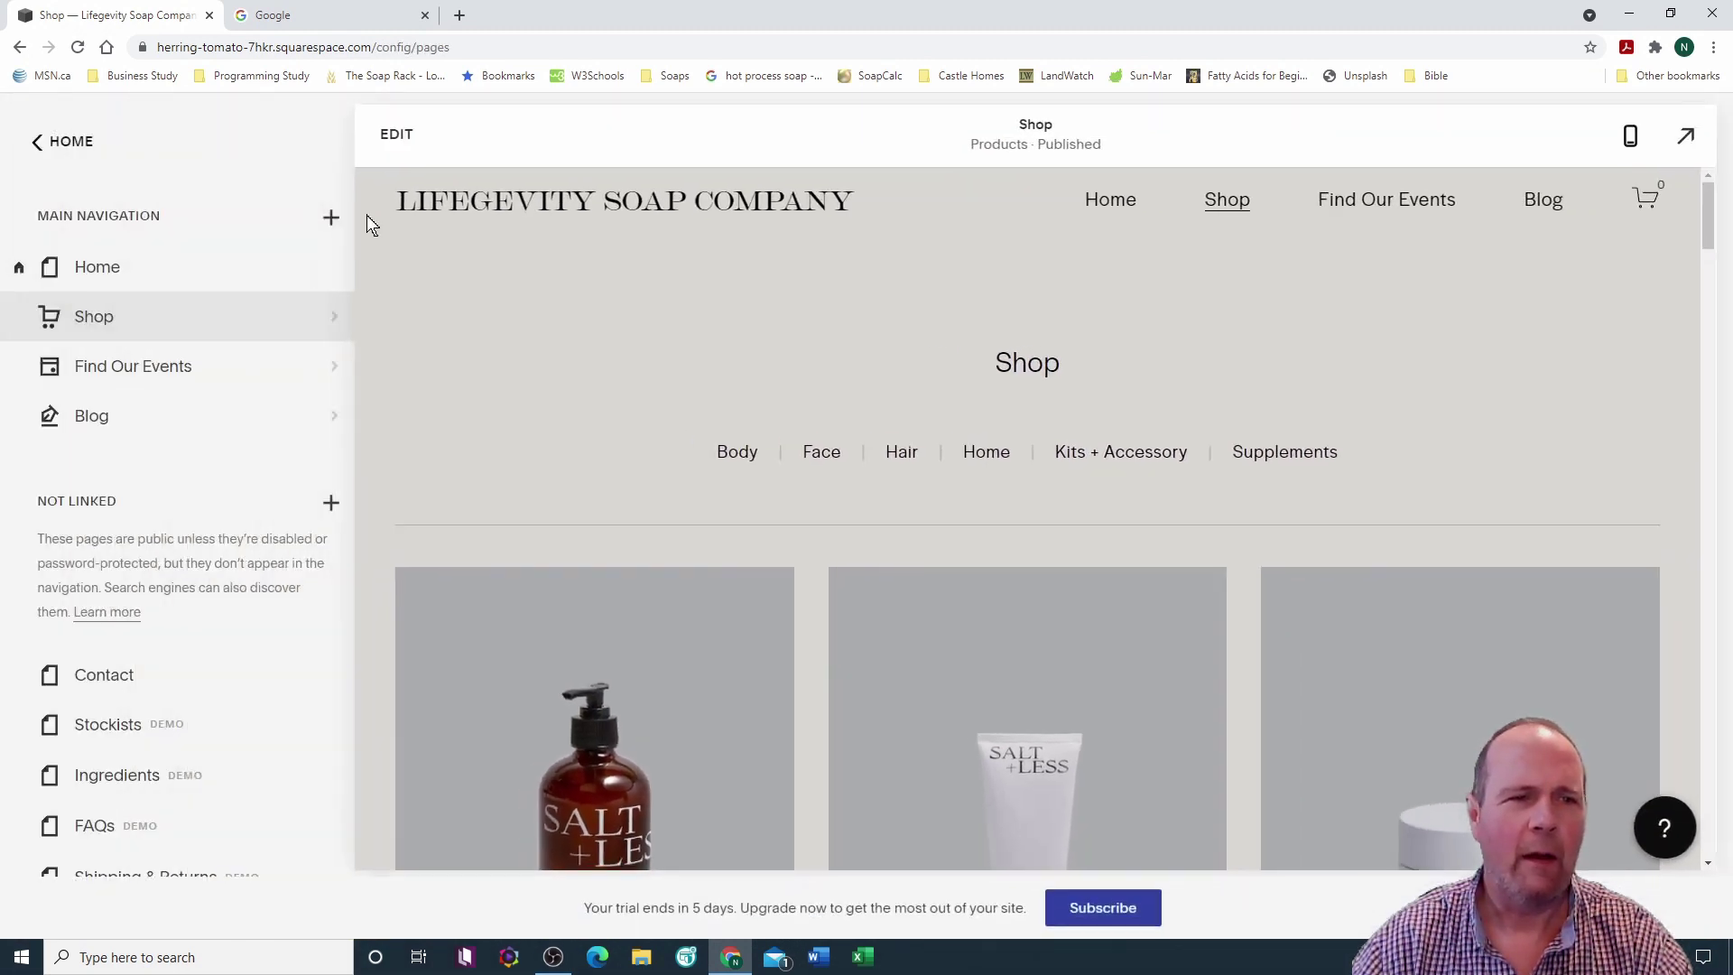
click(429, 142)
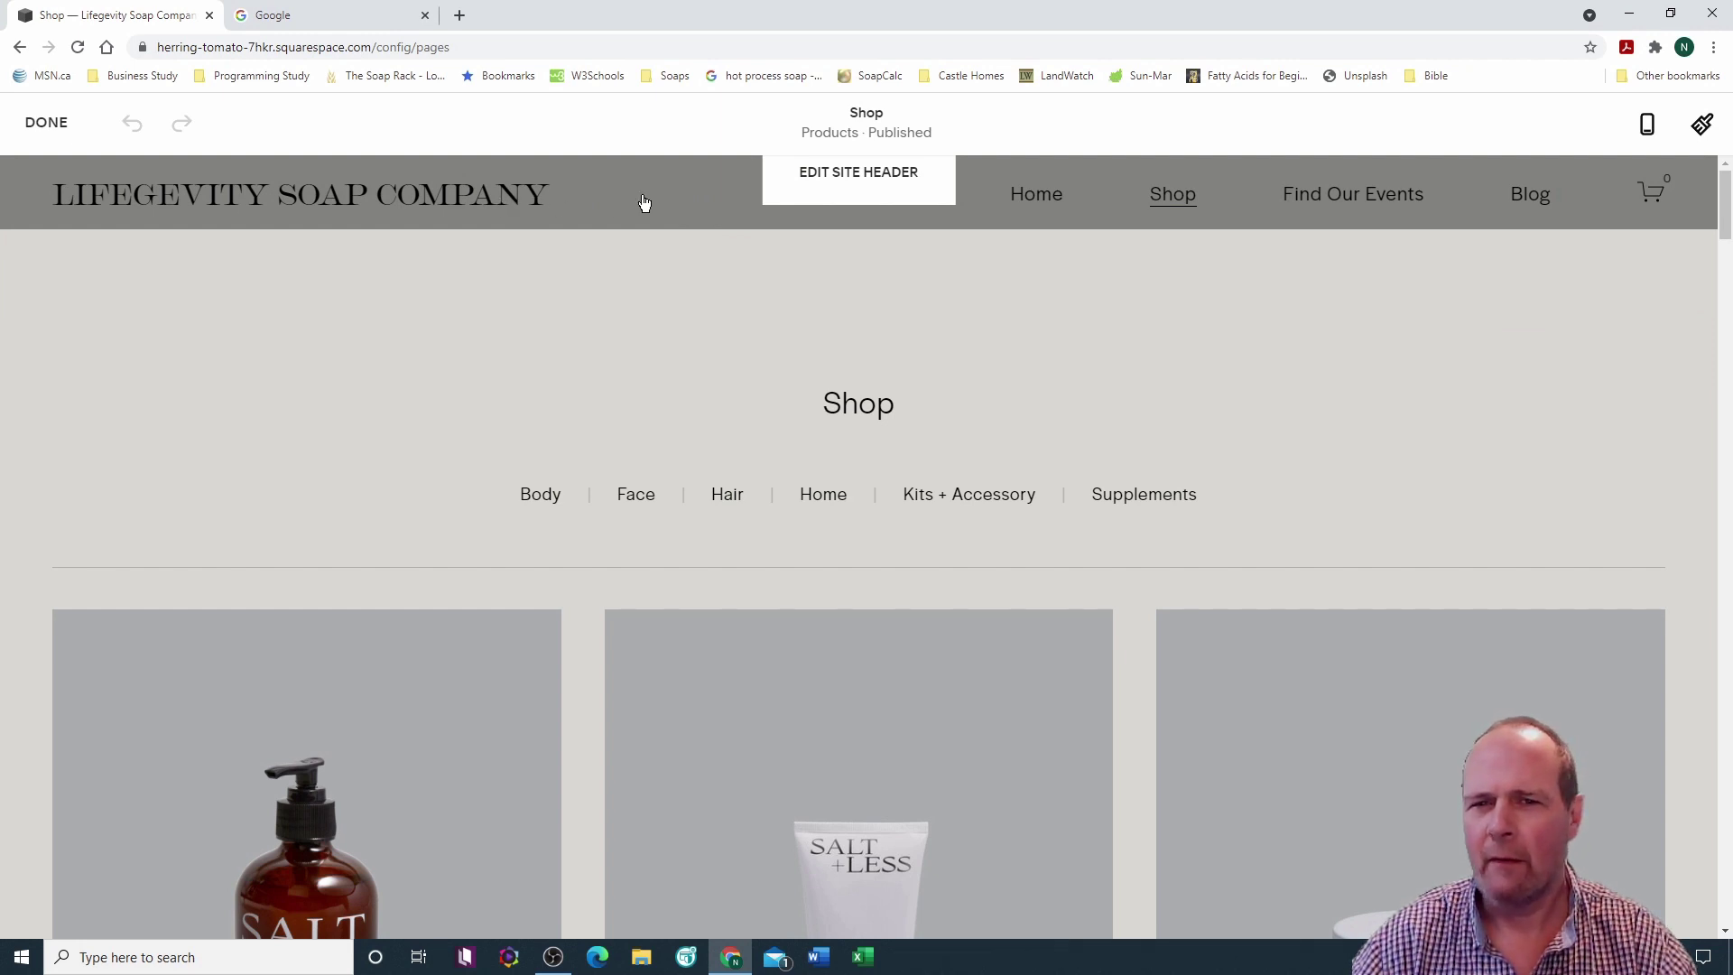
click(858, 174)
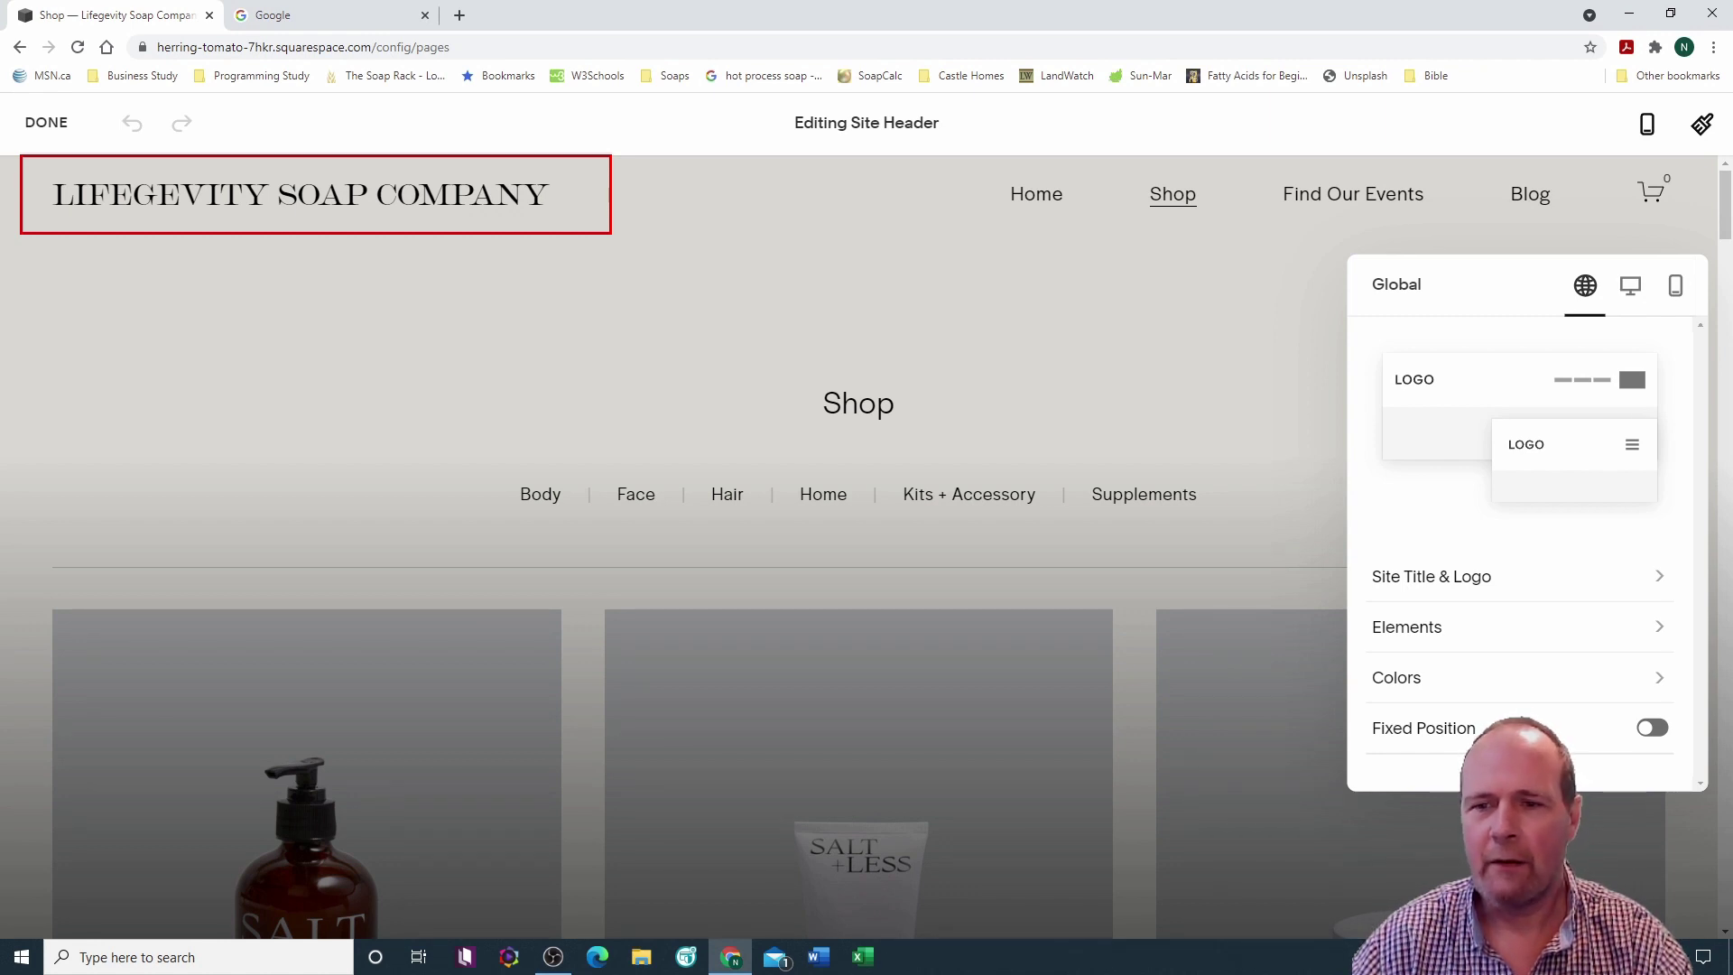
Step: Reopen the header editor and show Site Title & Logo's add-logo options
click(1190, 382)
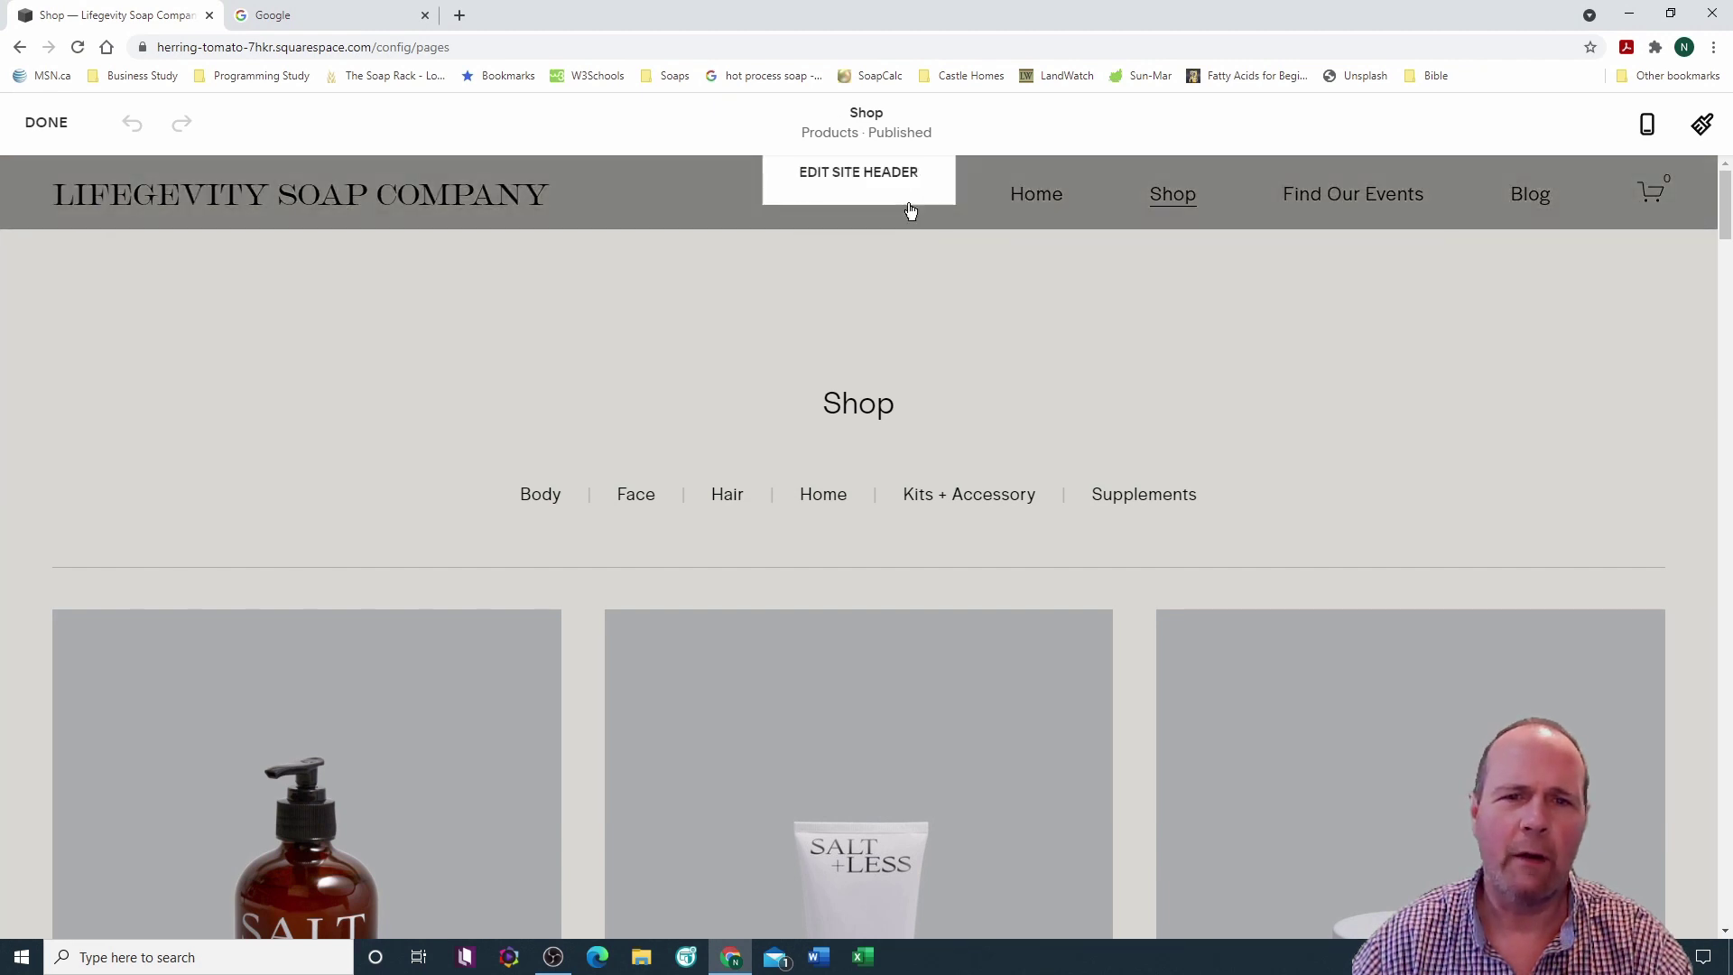
click(892, 180)
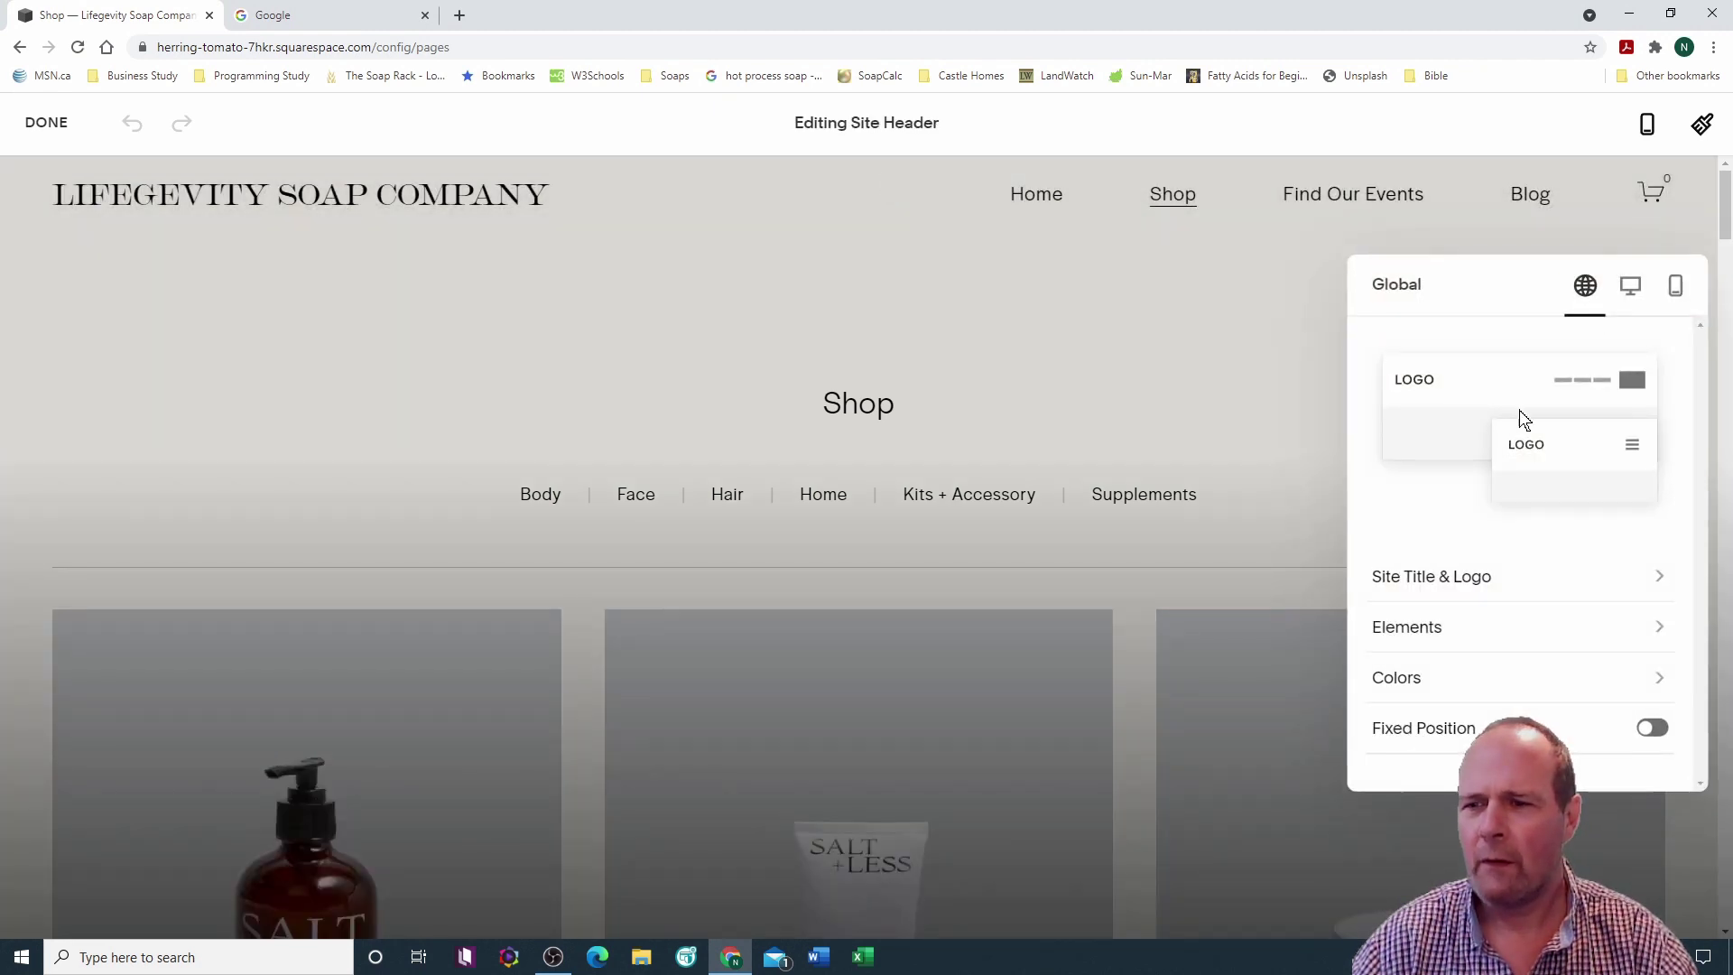
click(1663, 582)
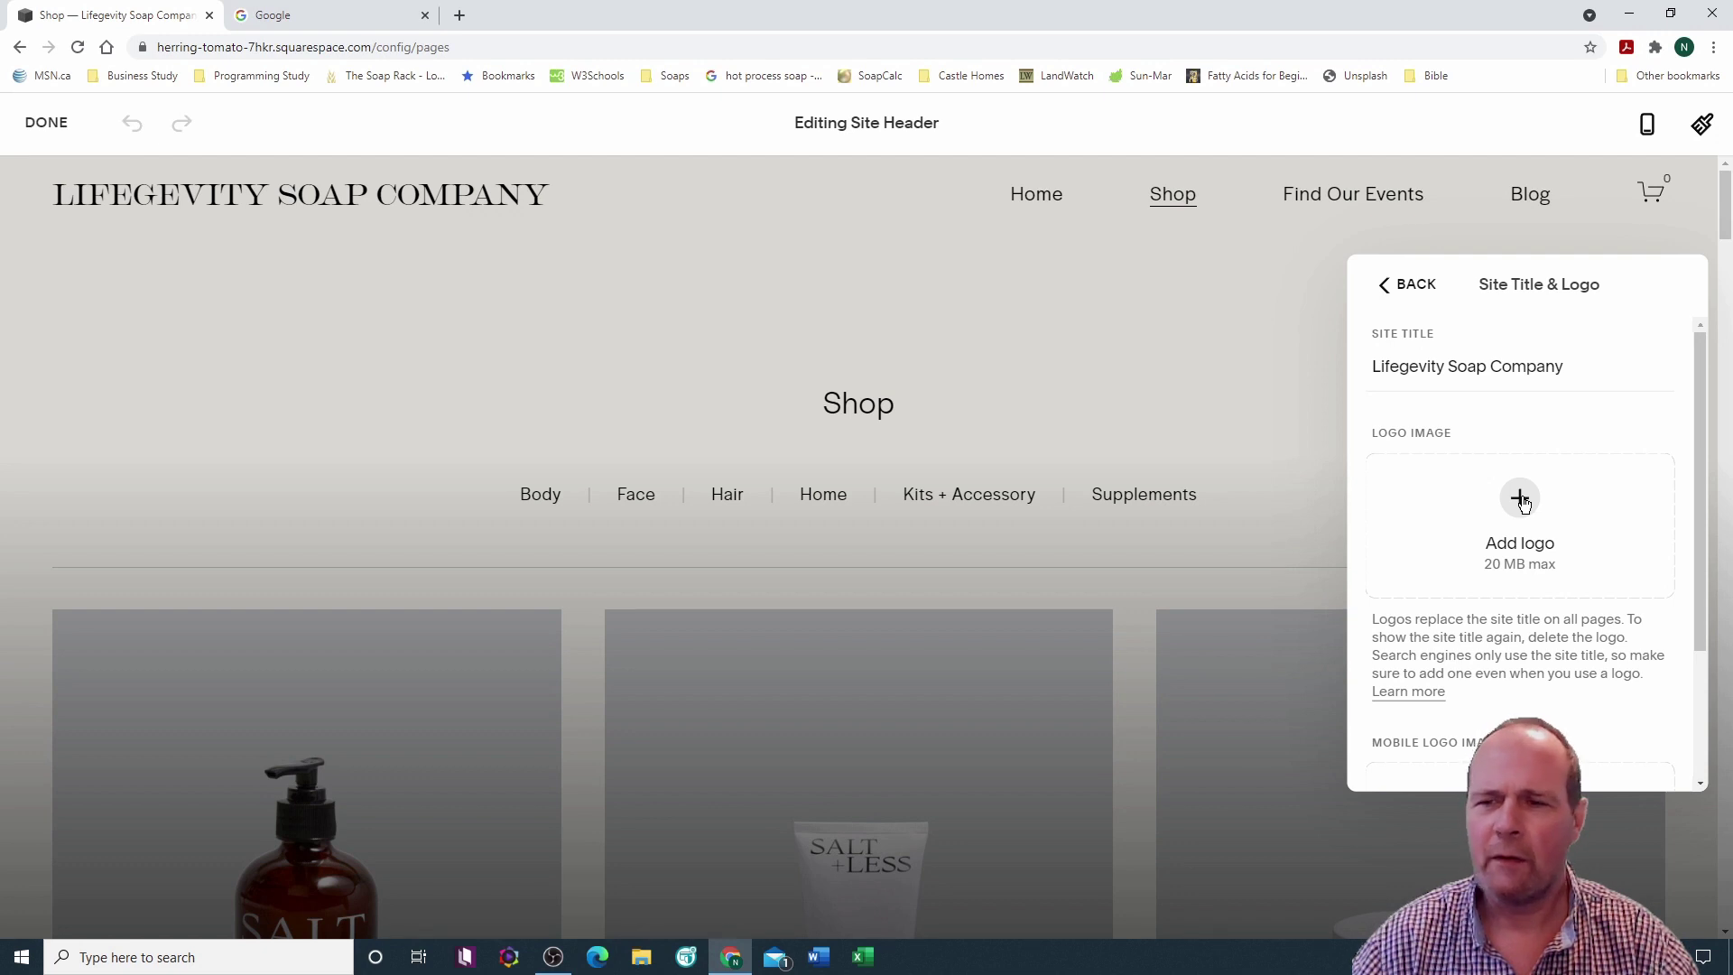
click(1521, 502)
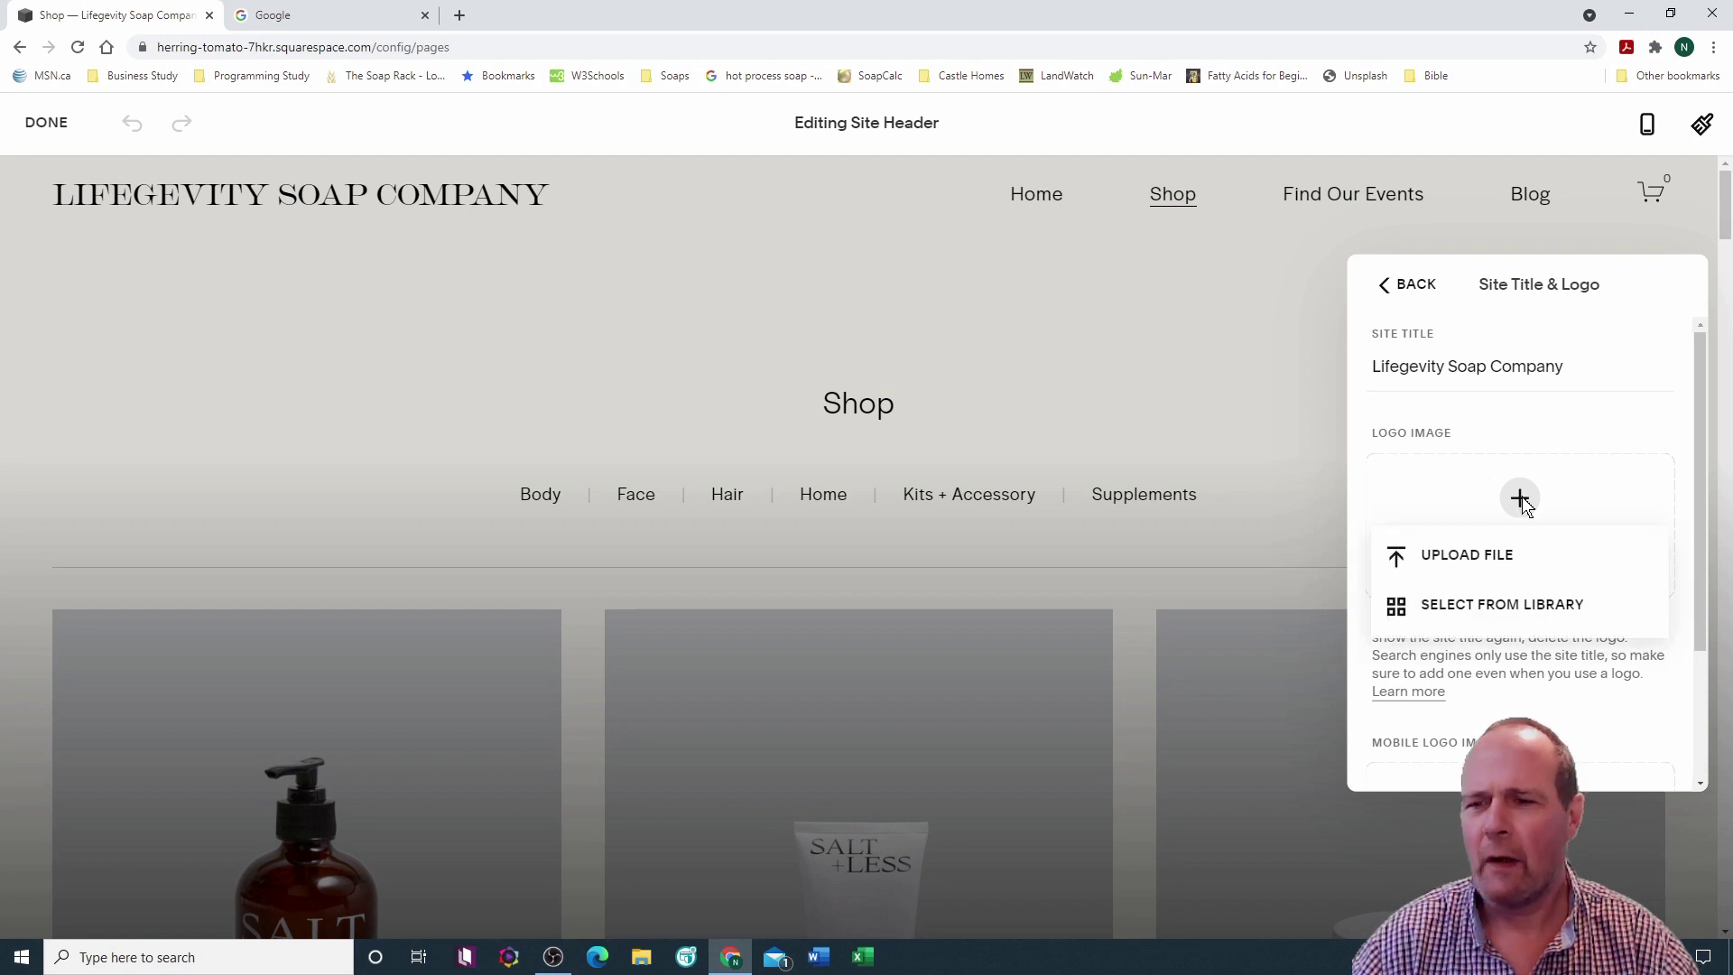
Step: Upload NoBackLogo.png from the computer as the header logo
click(1509, 558)
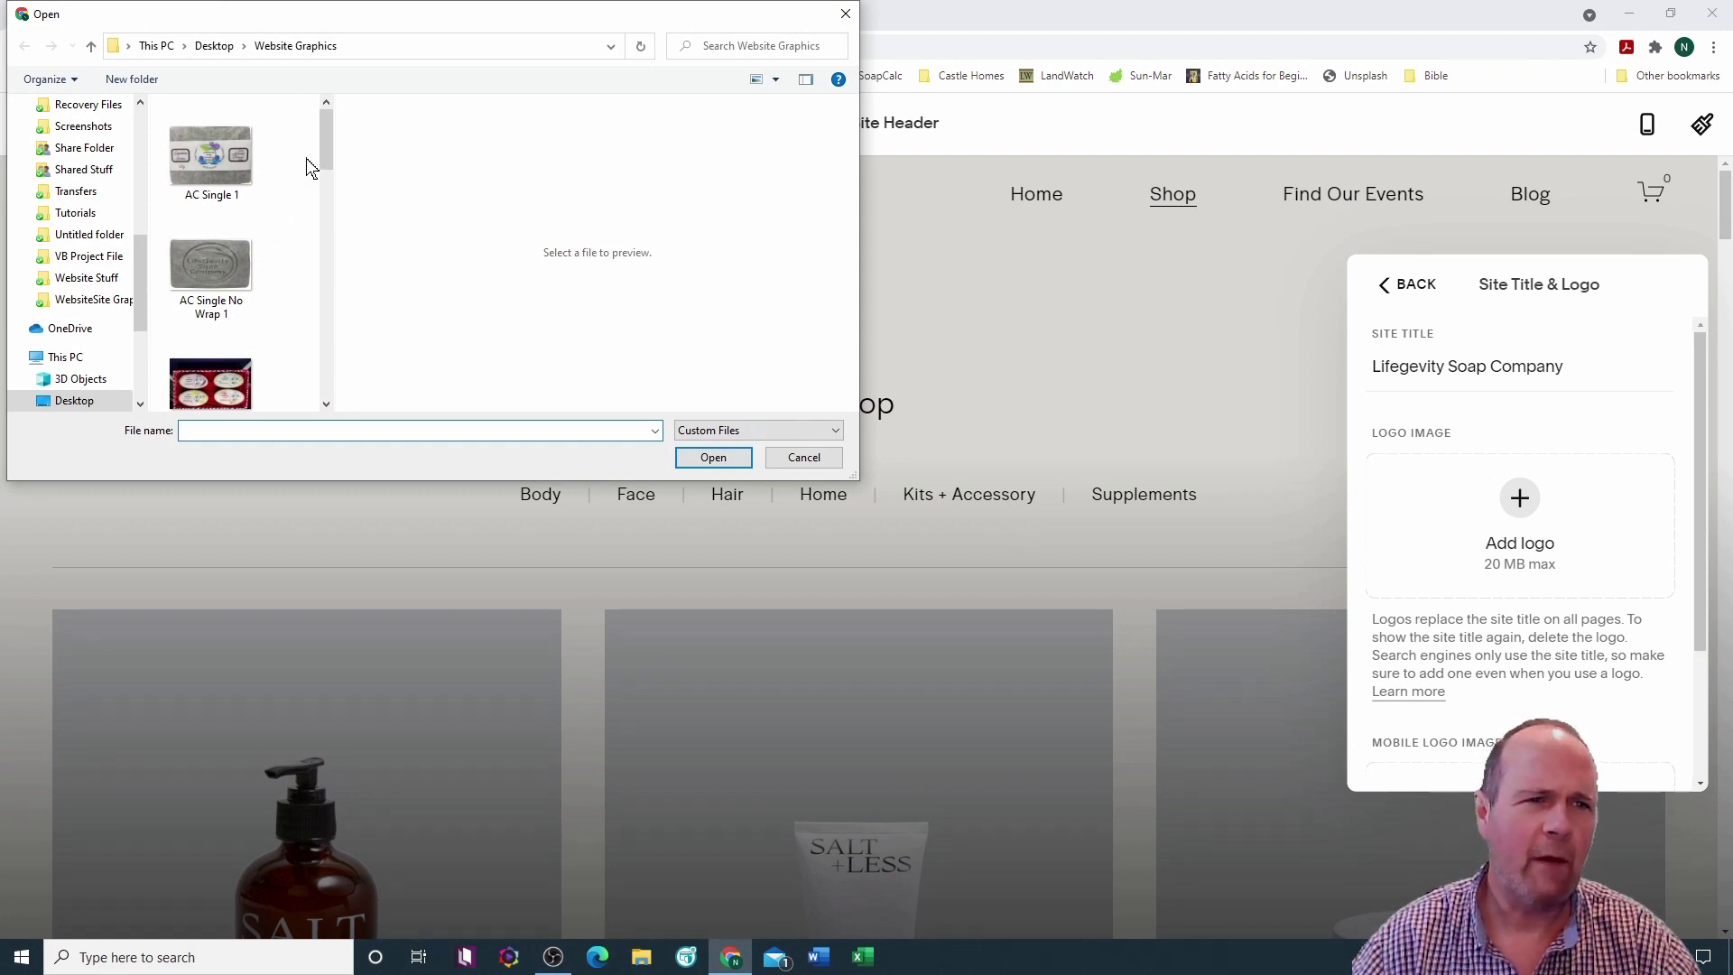
drag(327, 126, 297, 289)
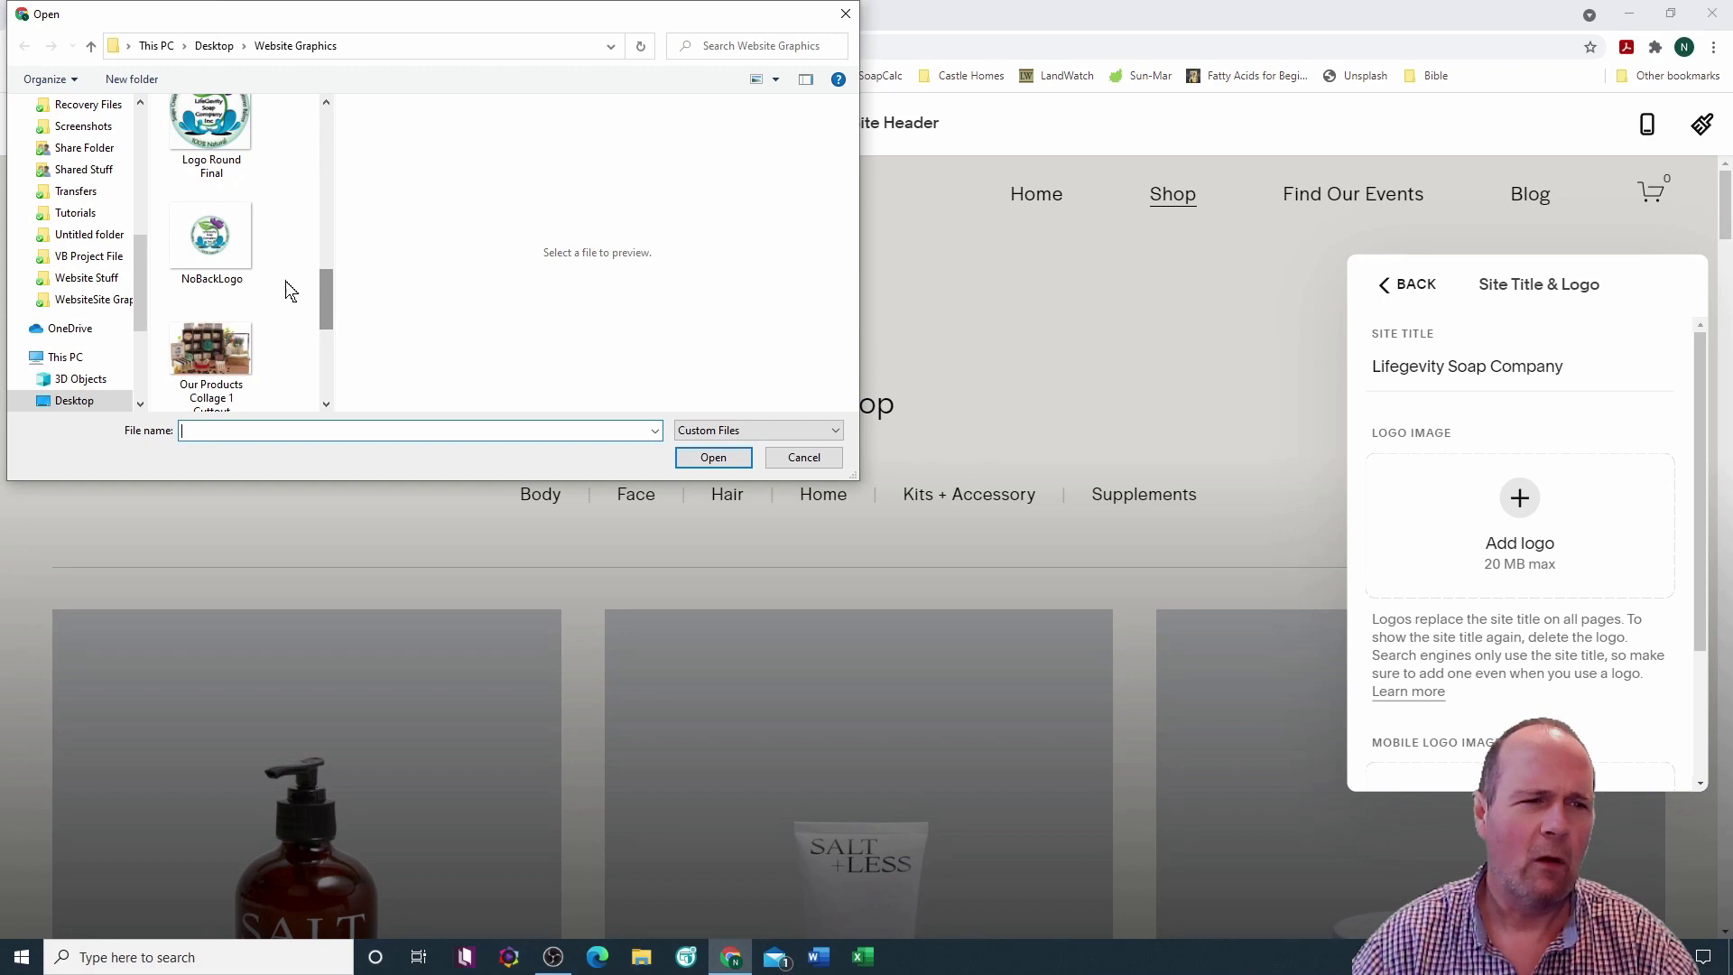
double_click(204, 229)
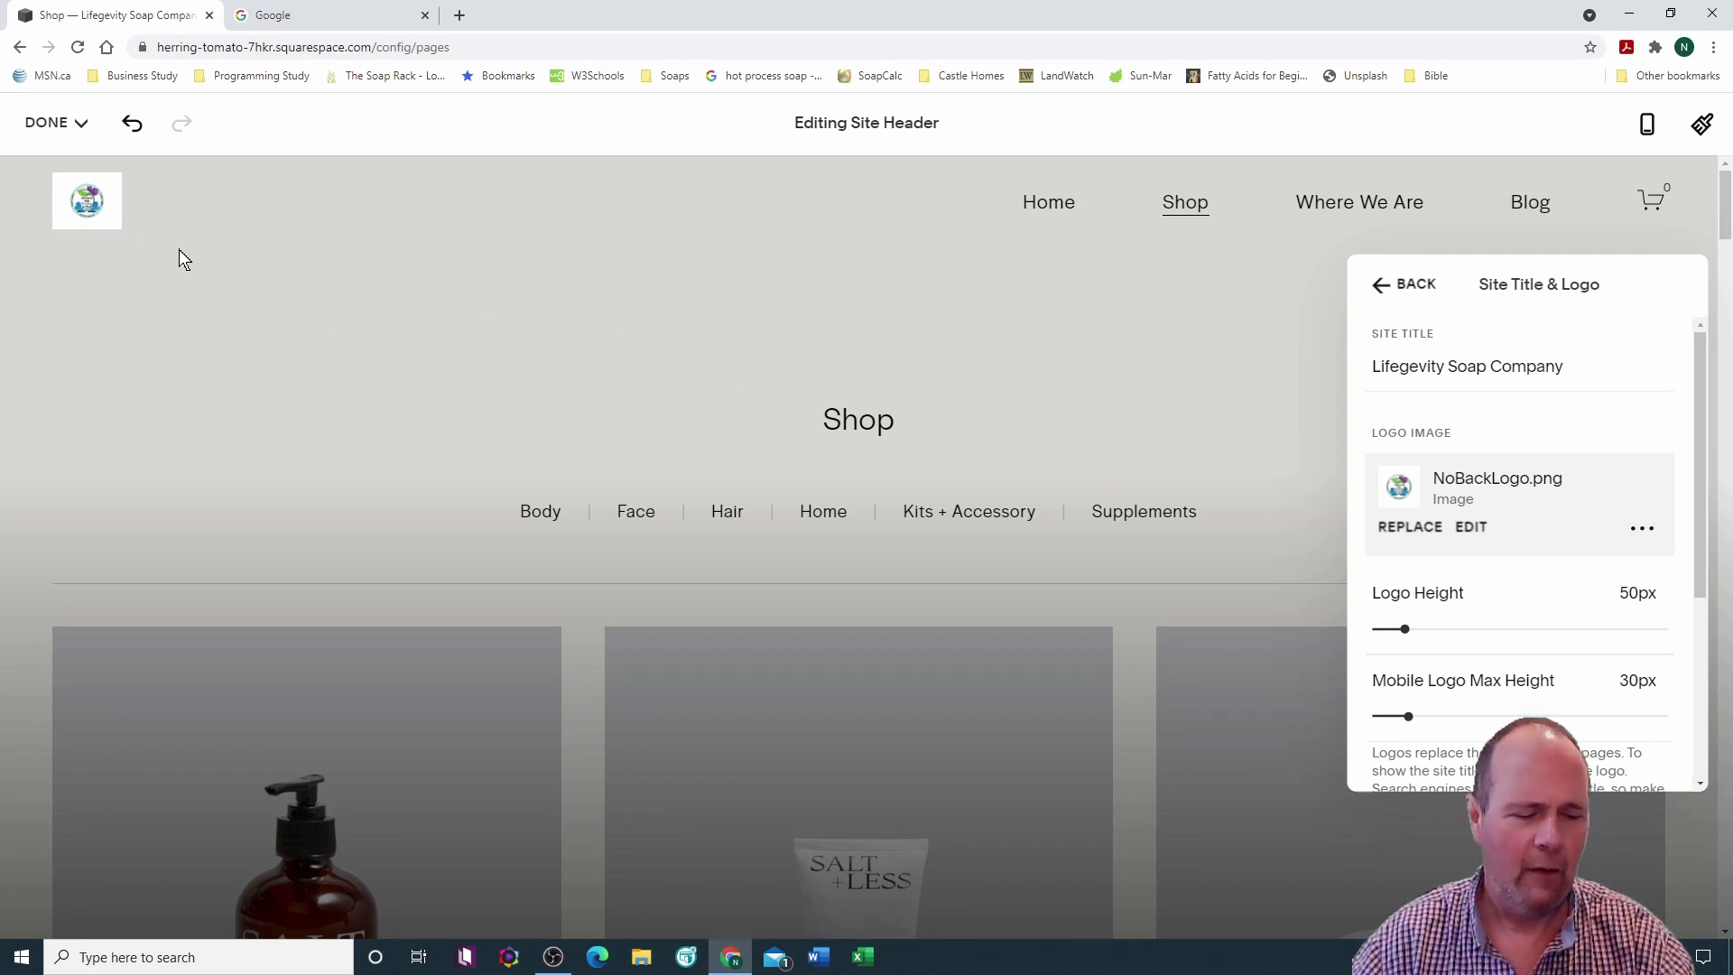
drag(33, 163, 220, 267)
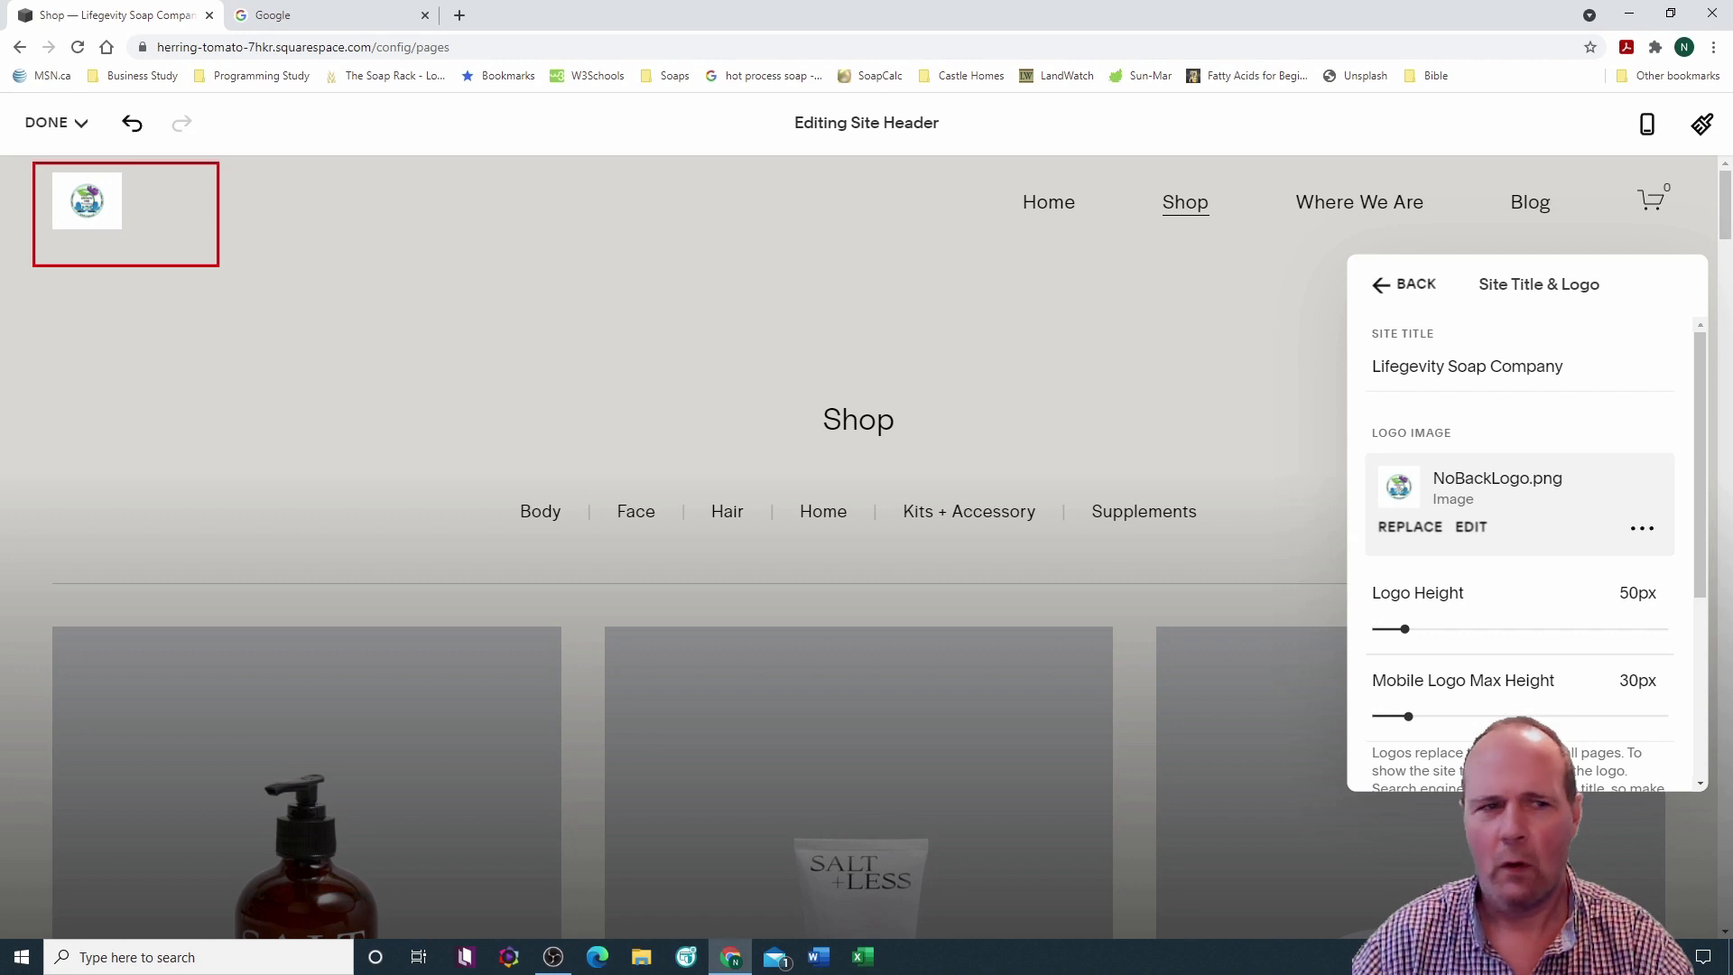
Step: Undo the logo to restore the text title, then add a Get Started header button
click(218, 267)
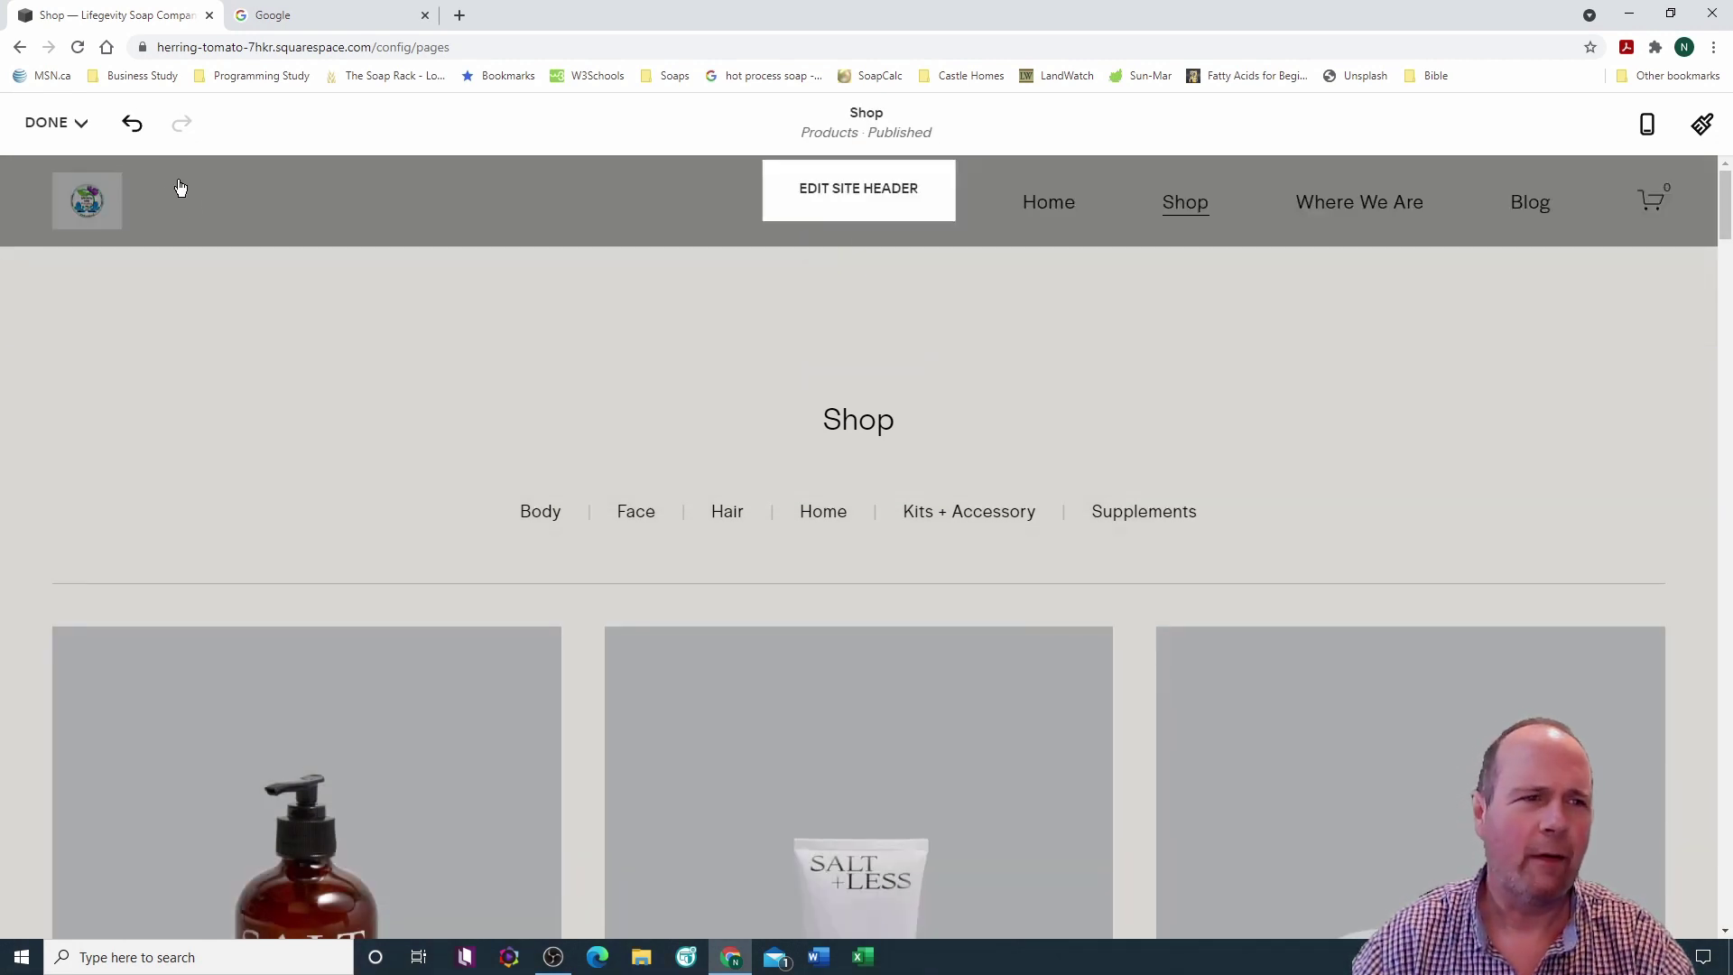
click(133, 131)
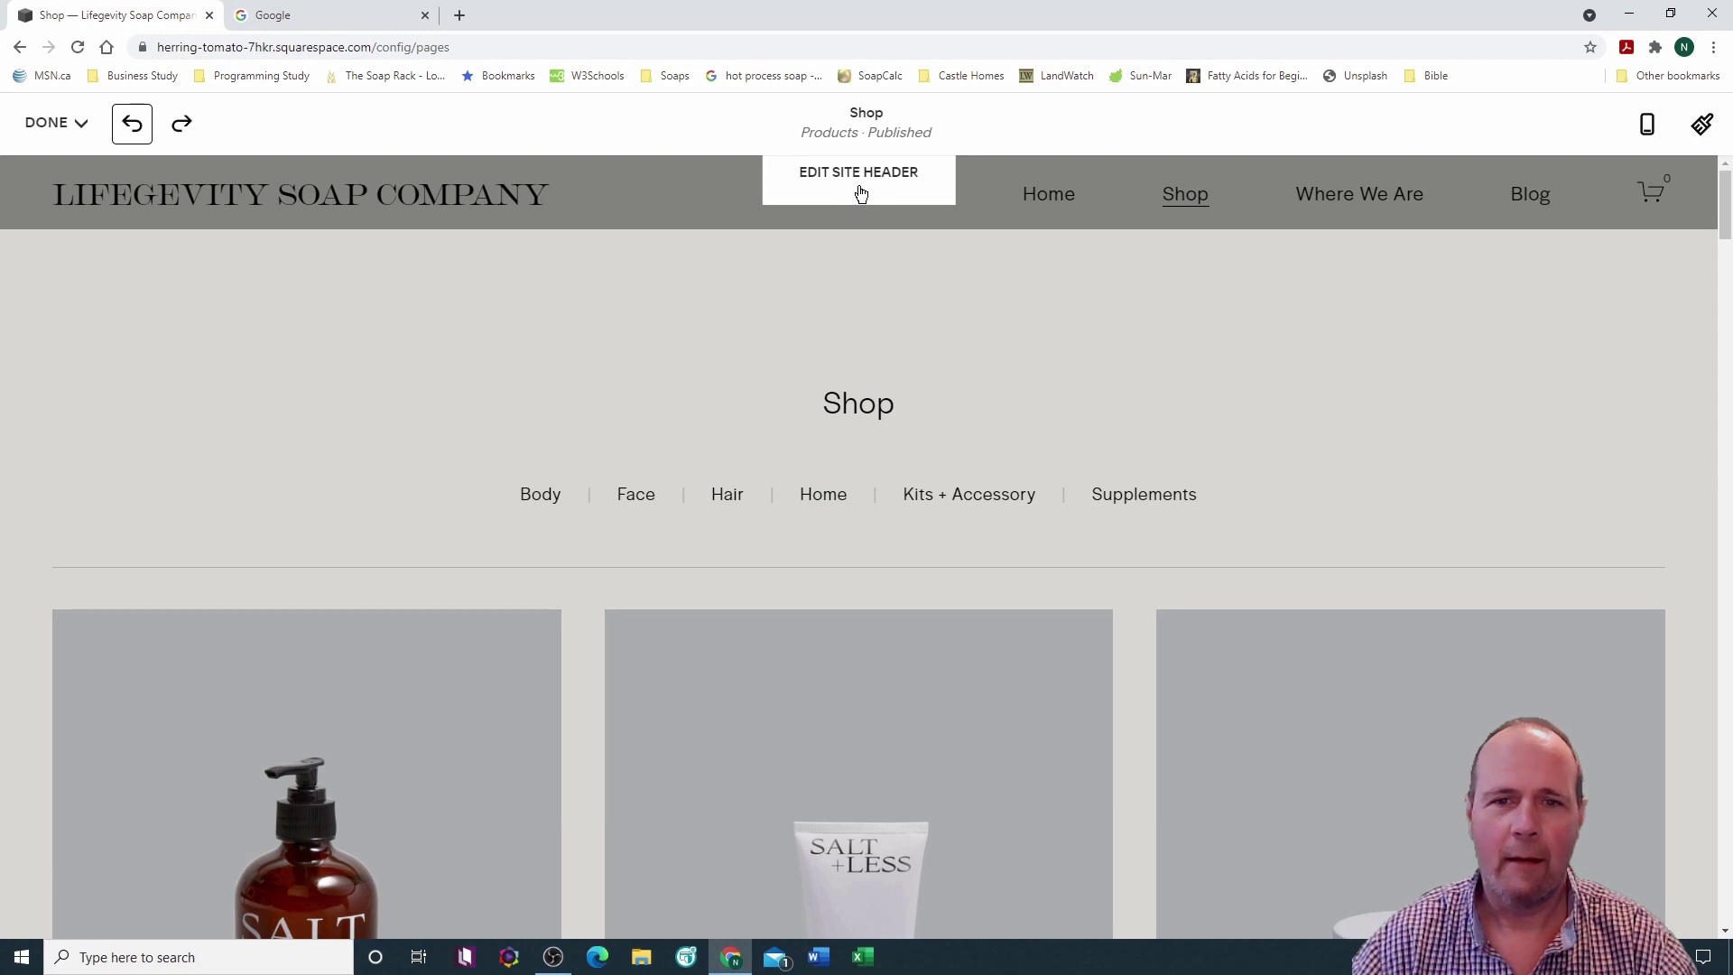
click(859, 190)
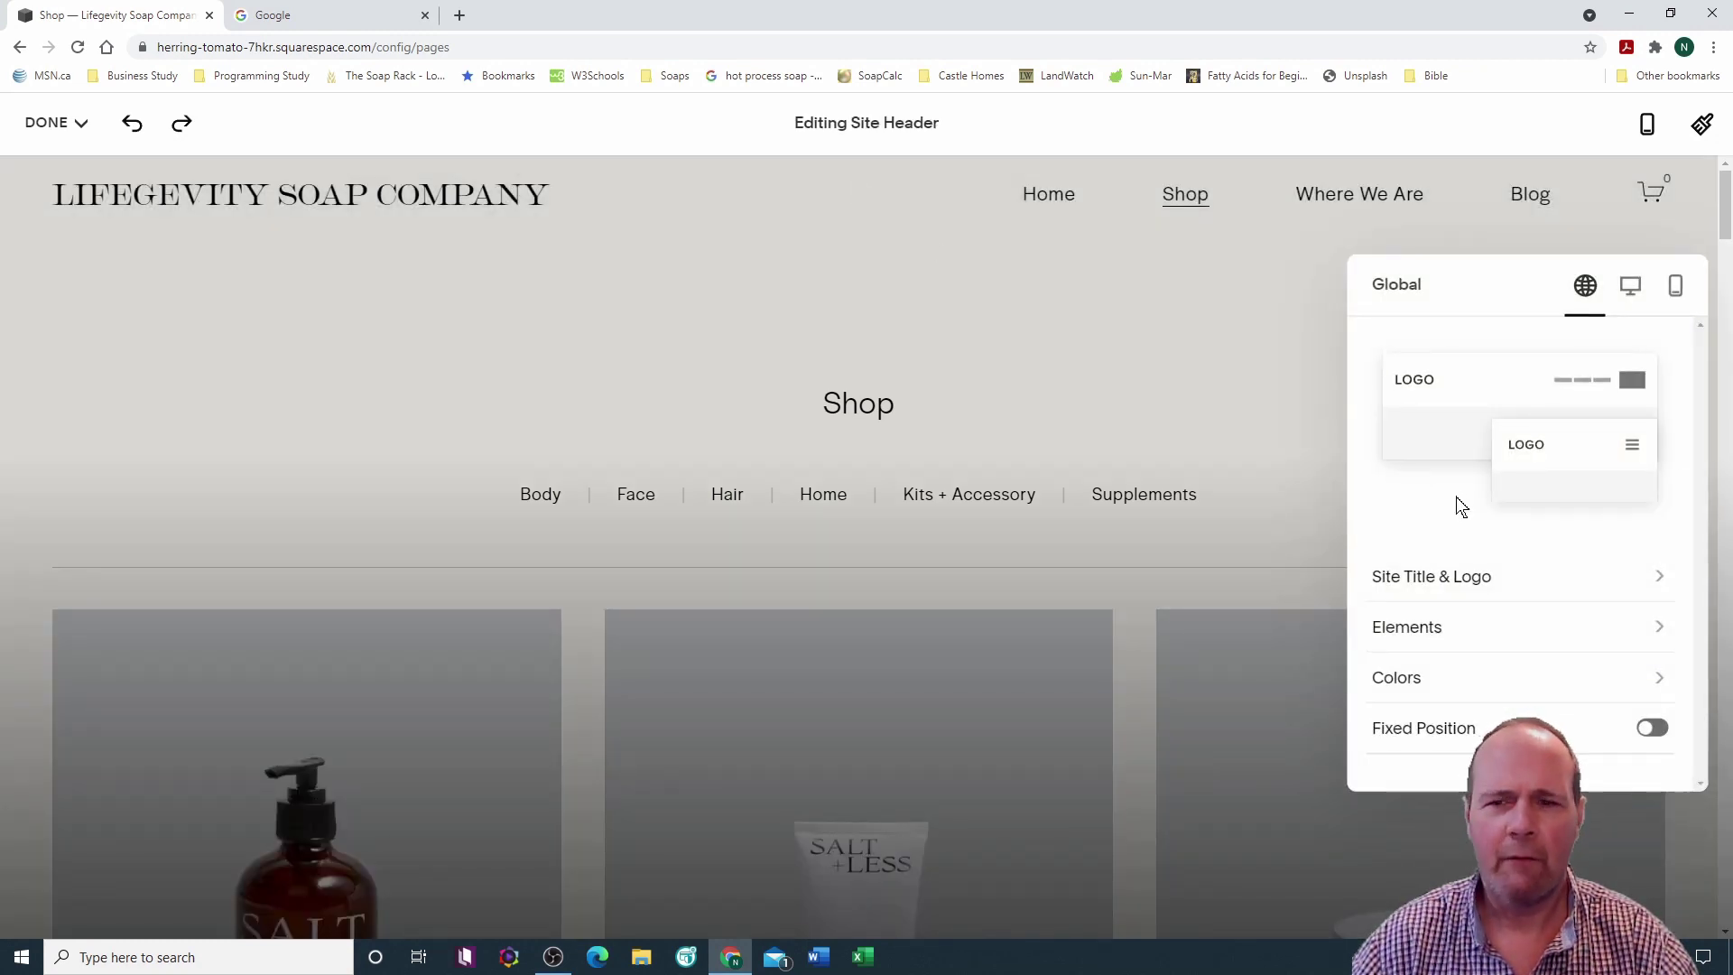
click(1658, 631)
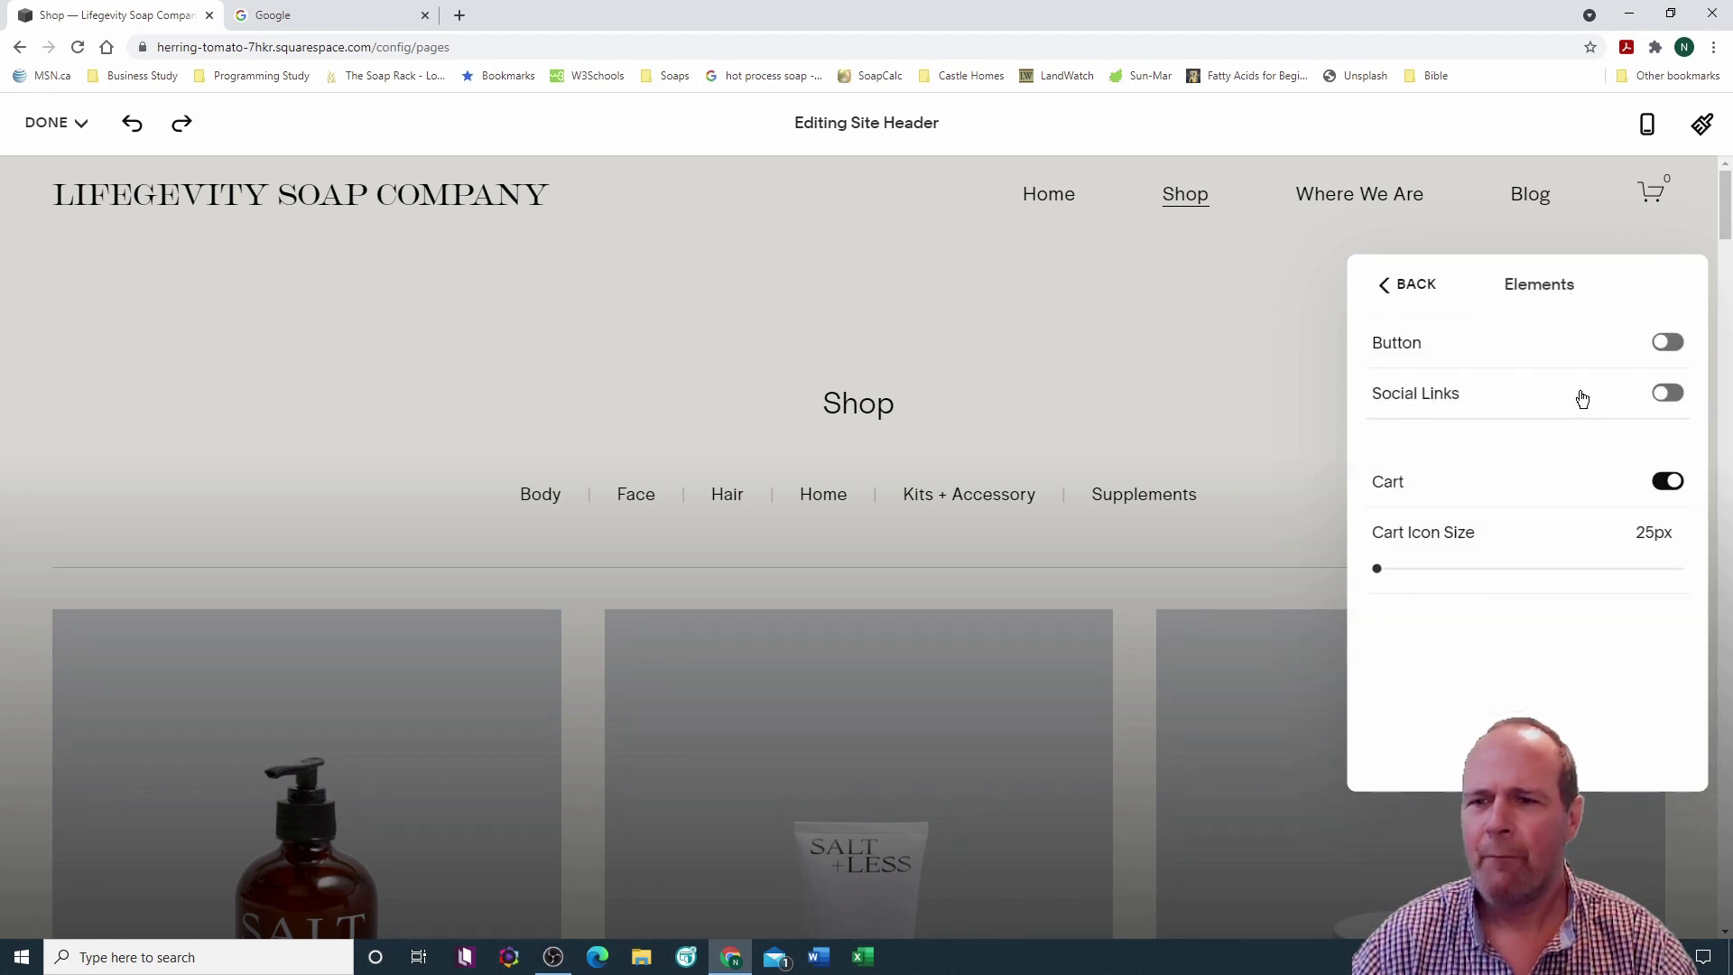
click(1663, 349)
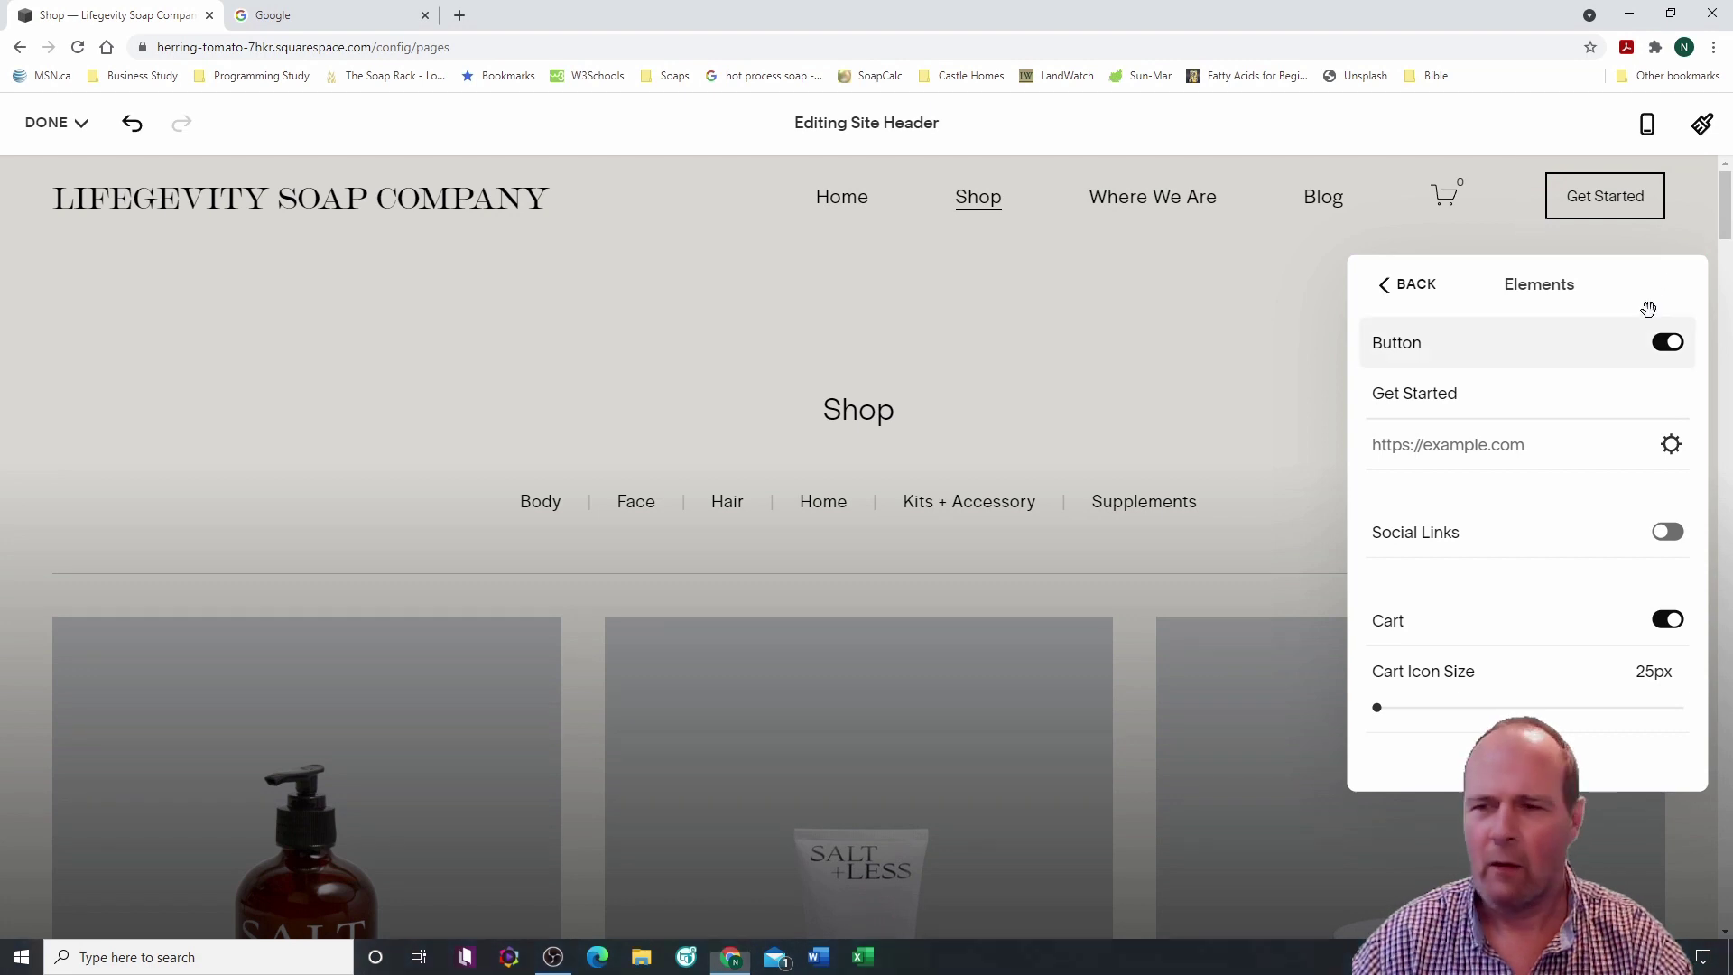
key(Escape)
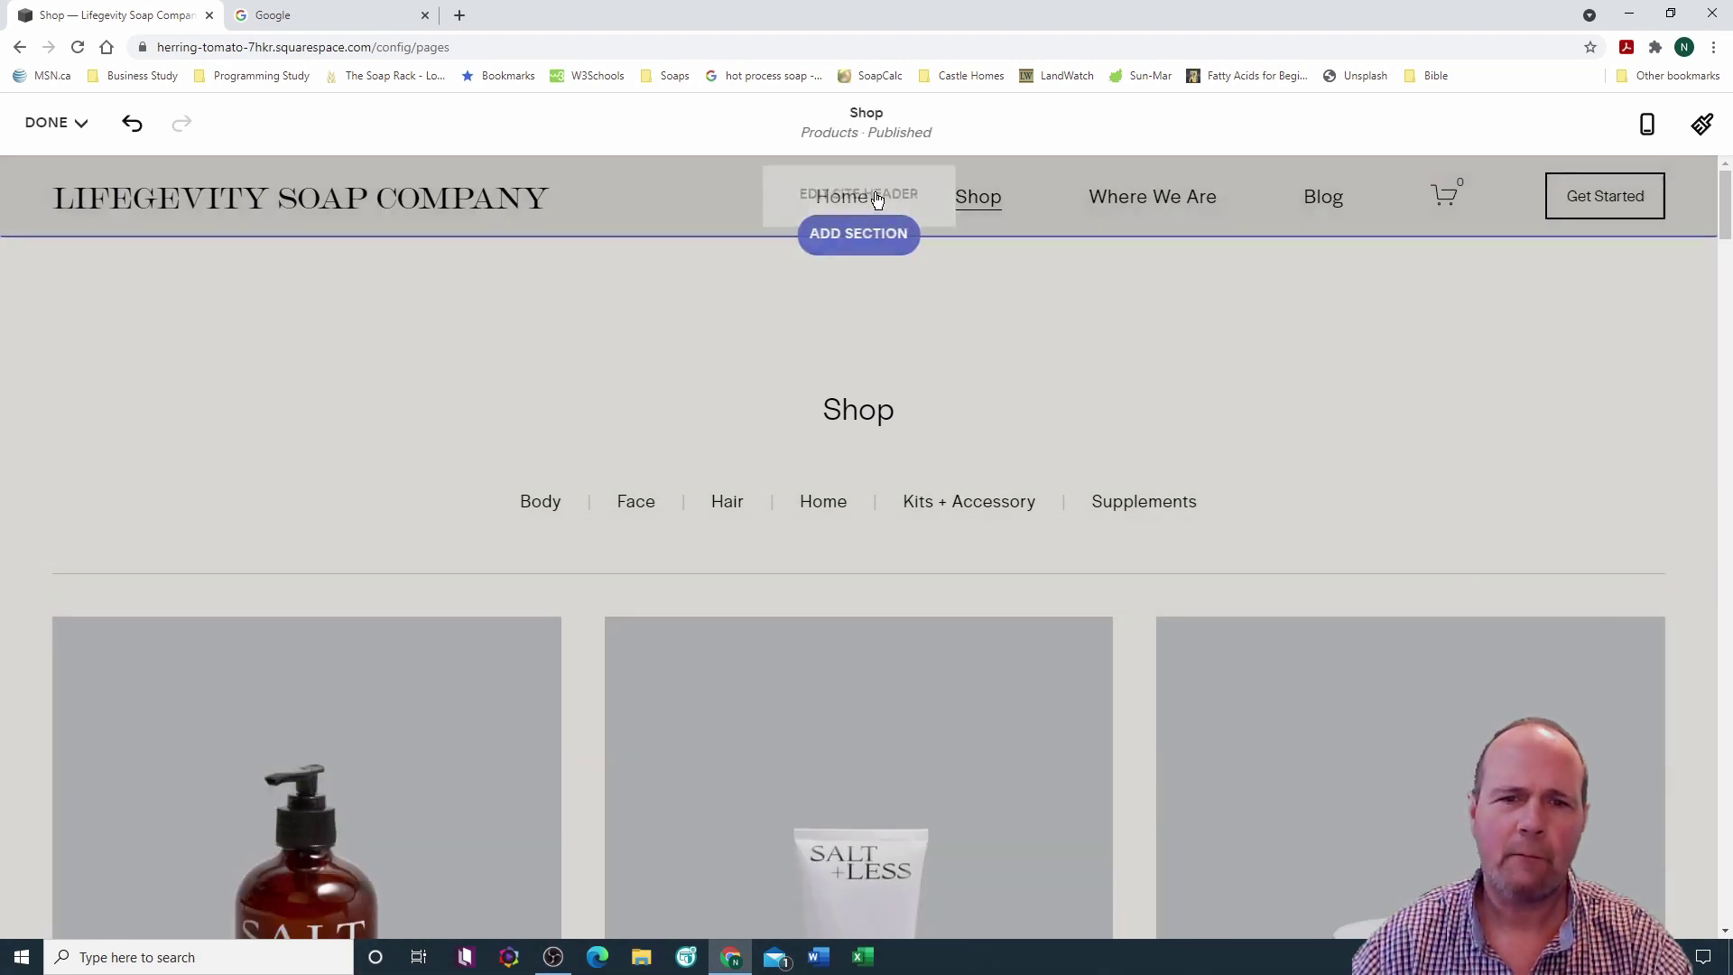
Step: Enlarge the header cart icon to 26px
click(874, 184)
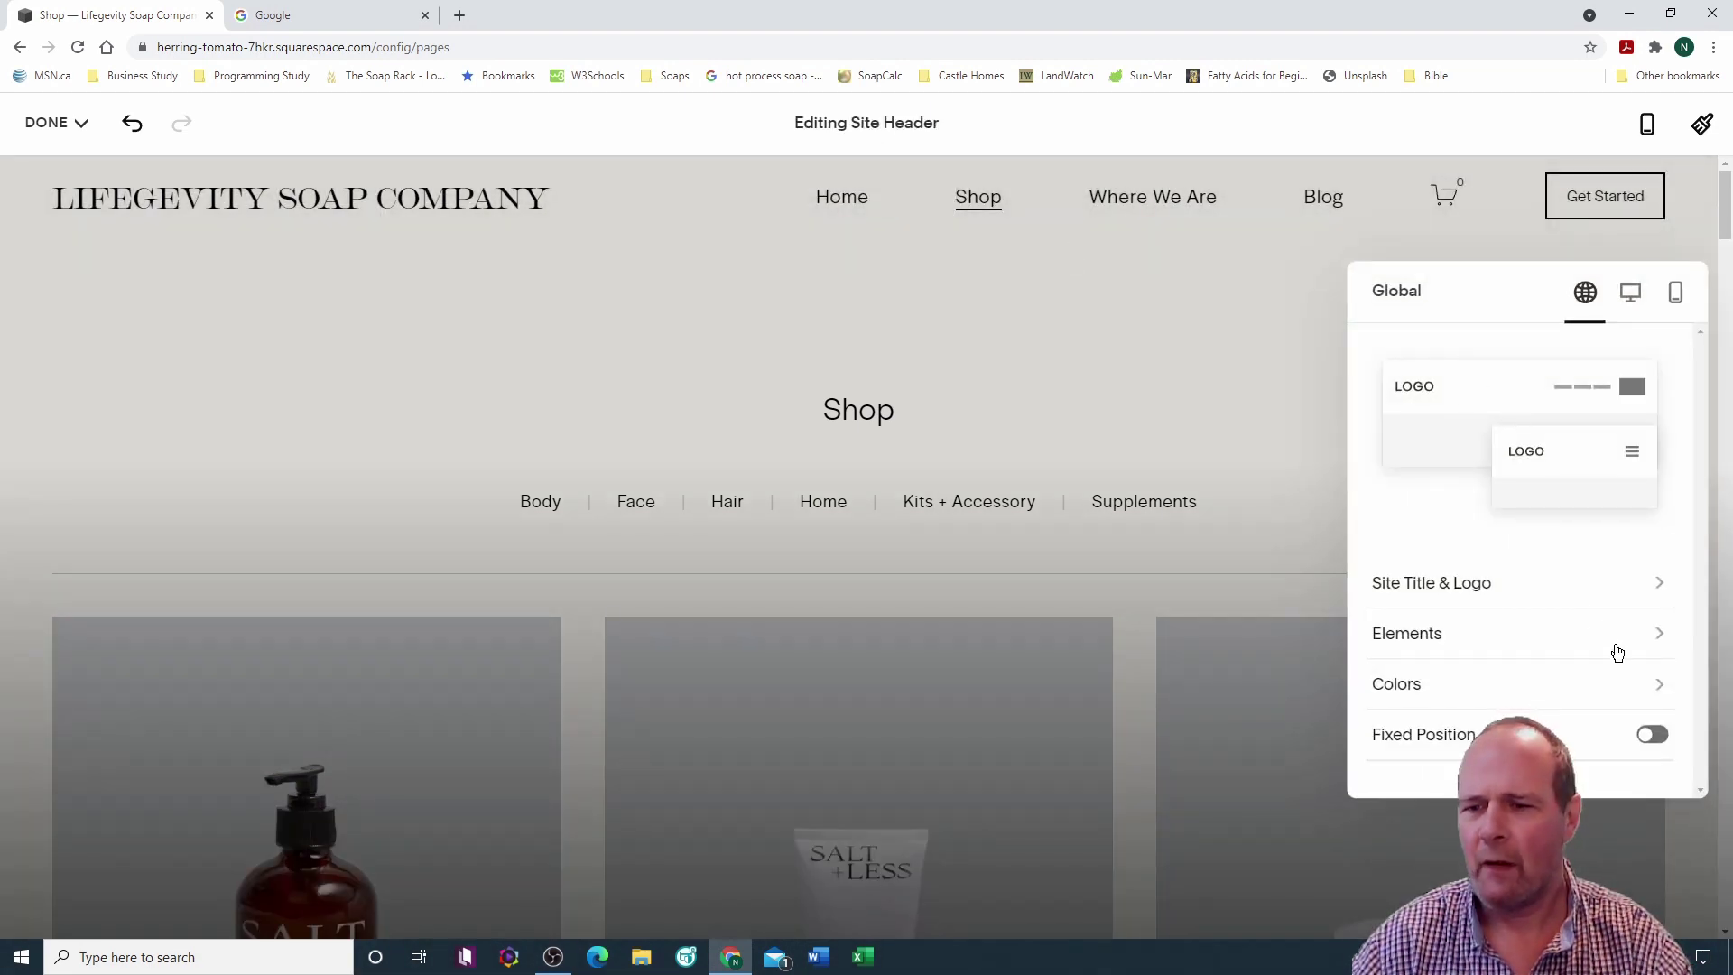
click(1659, 642)
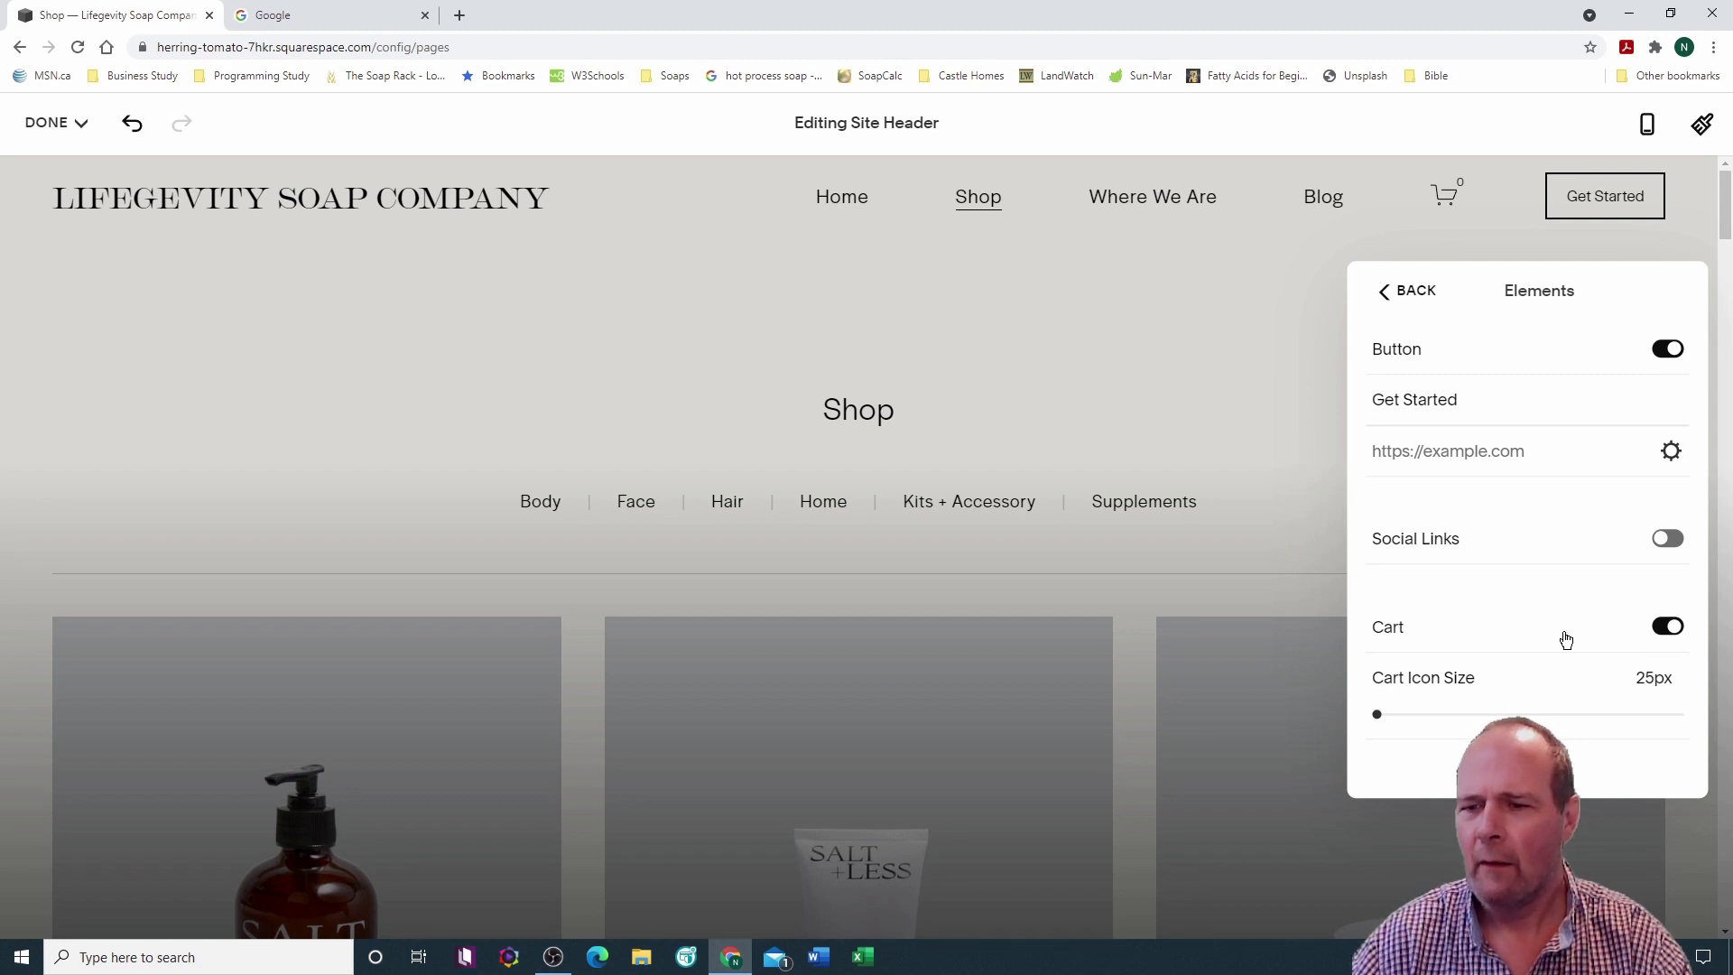
mouse_move(1376, 714)
mouse_down()
mouse_move(1655, 714)
mouse_move(1378, 723)
mouse_up()
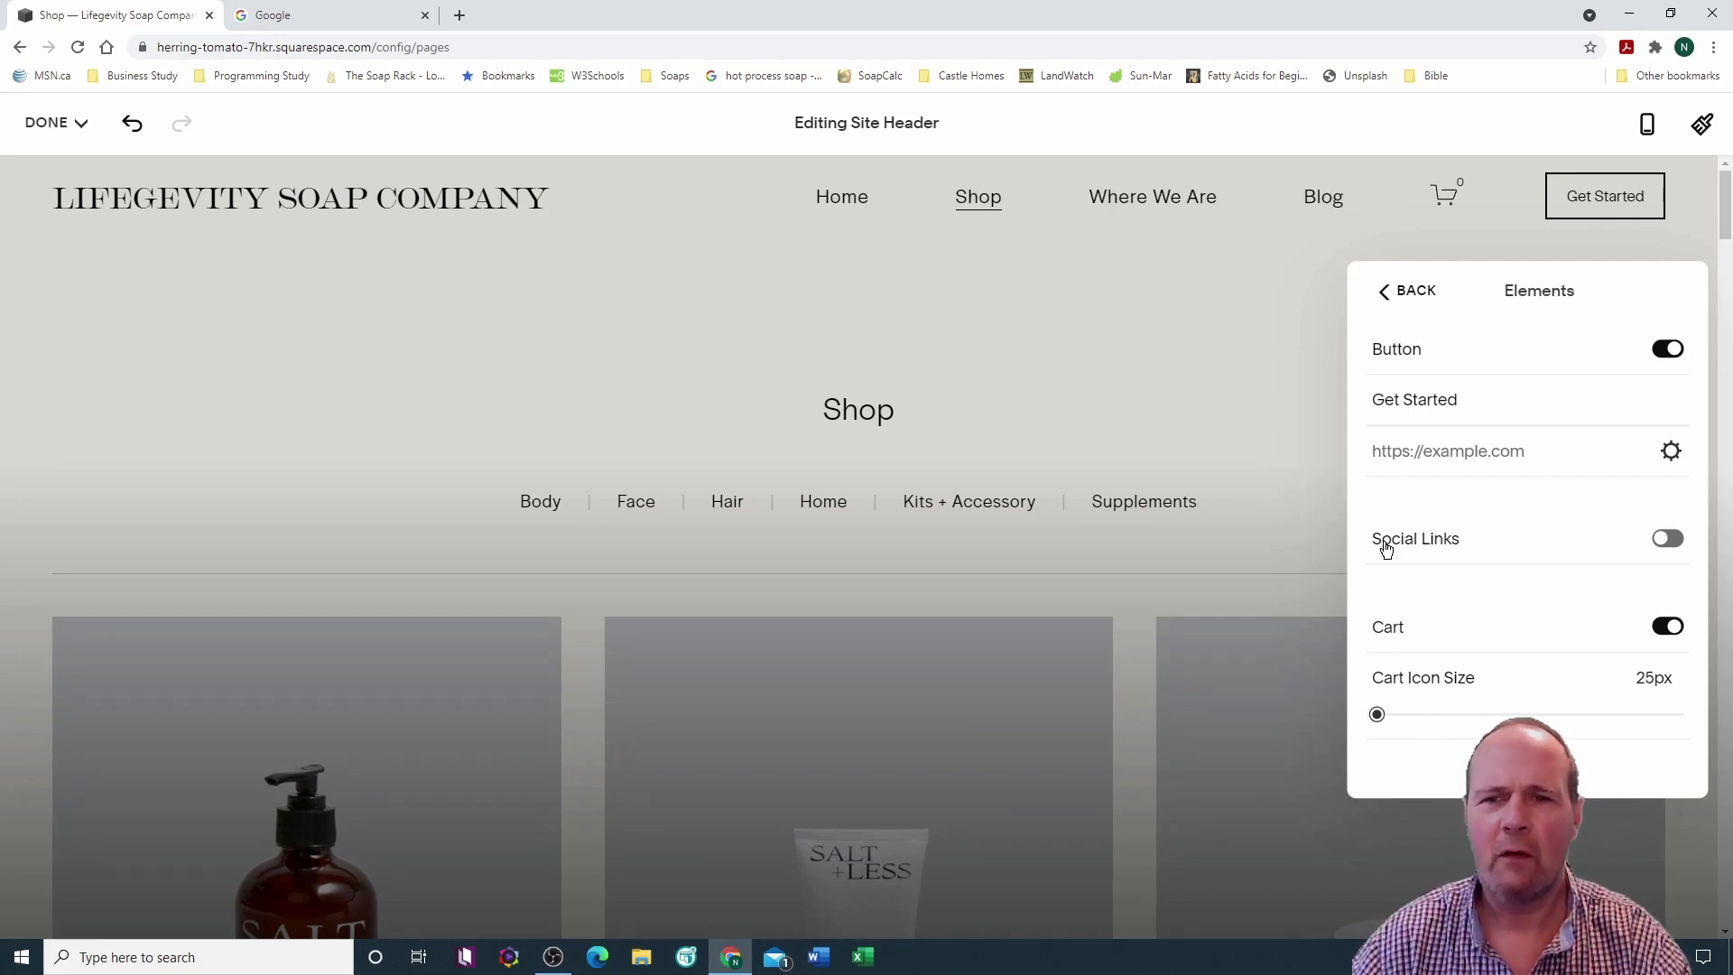
click(666, 211)
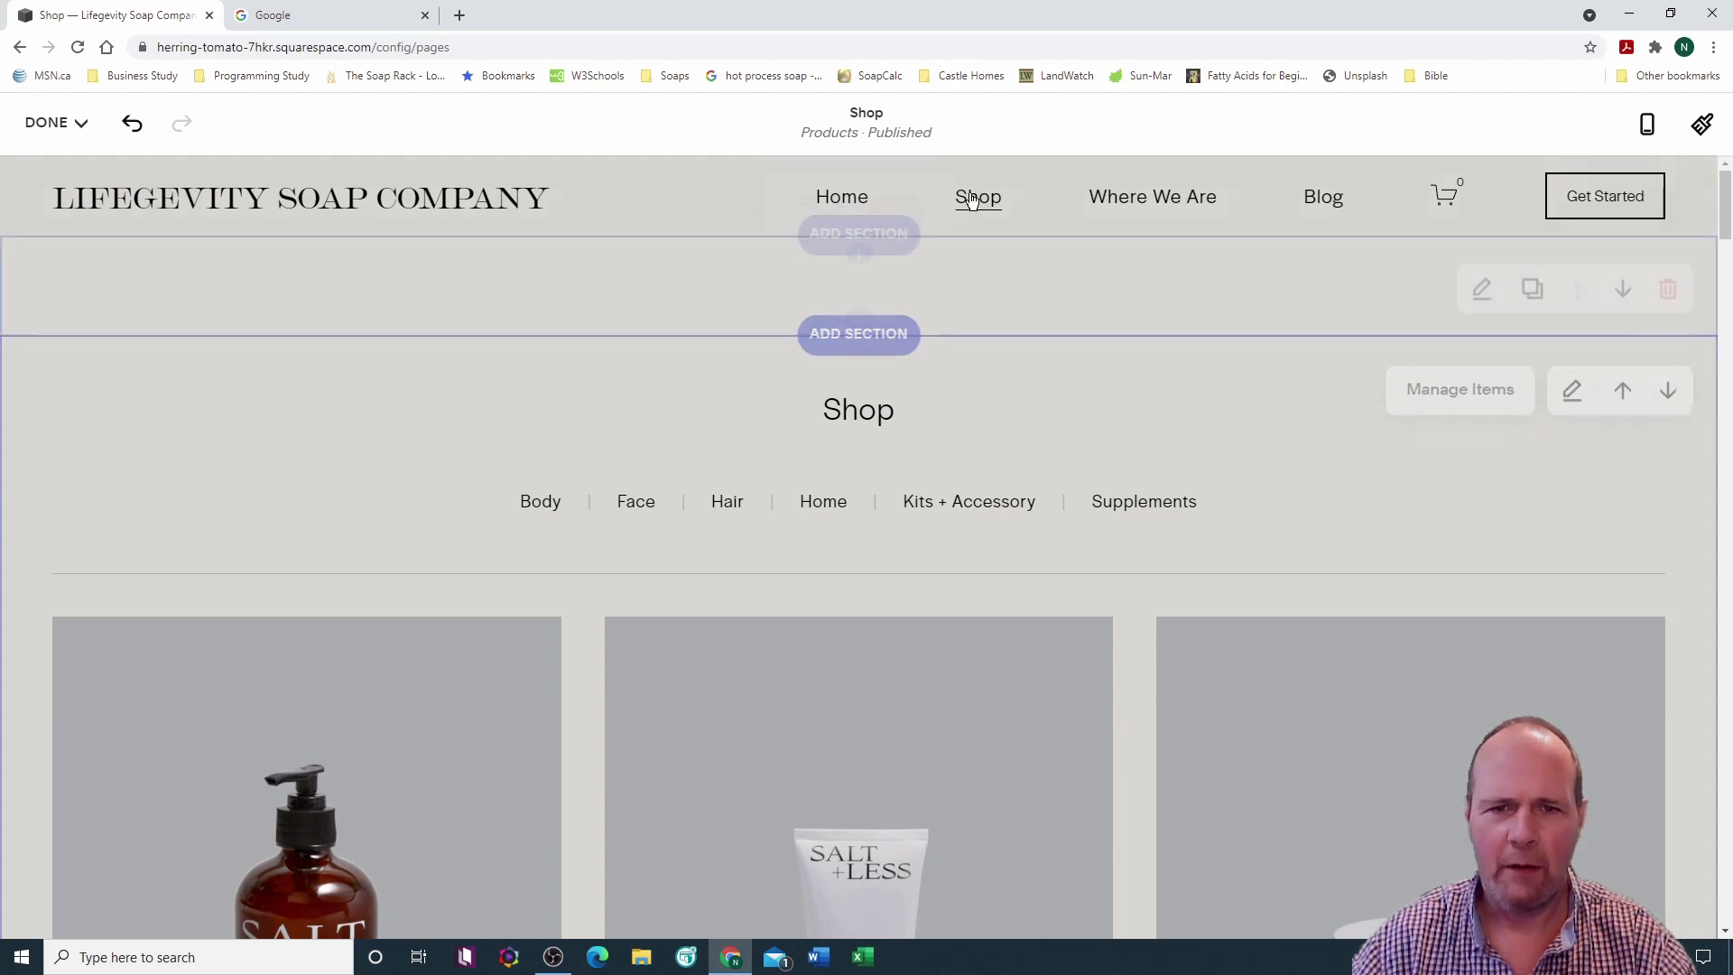
Step: Remove the Get Started button from the header and bring up the save options
click(894, 180)
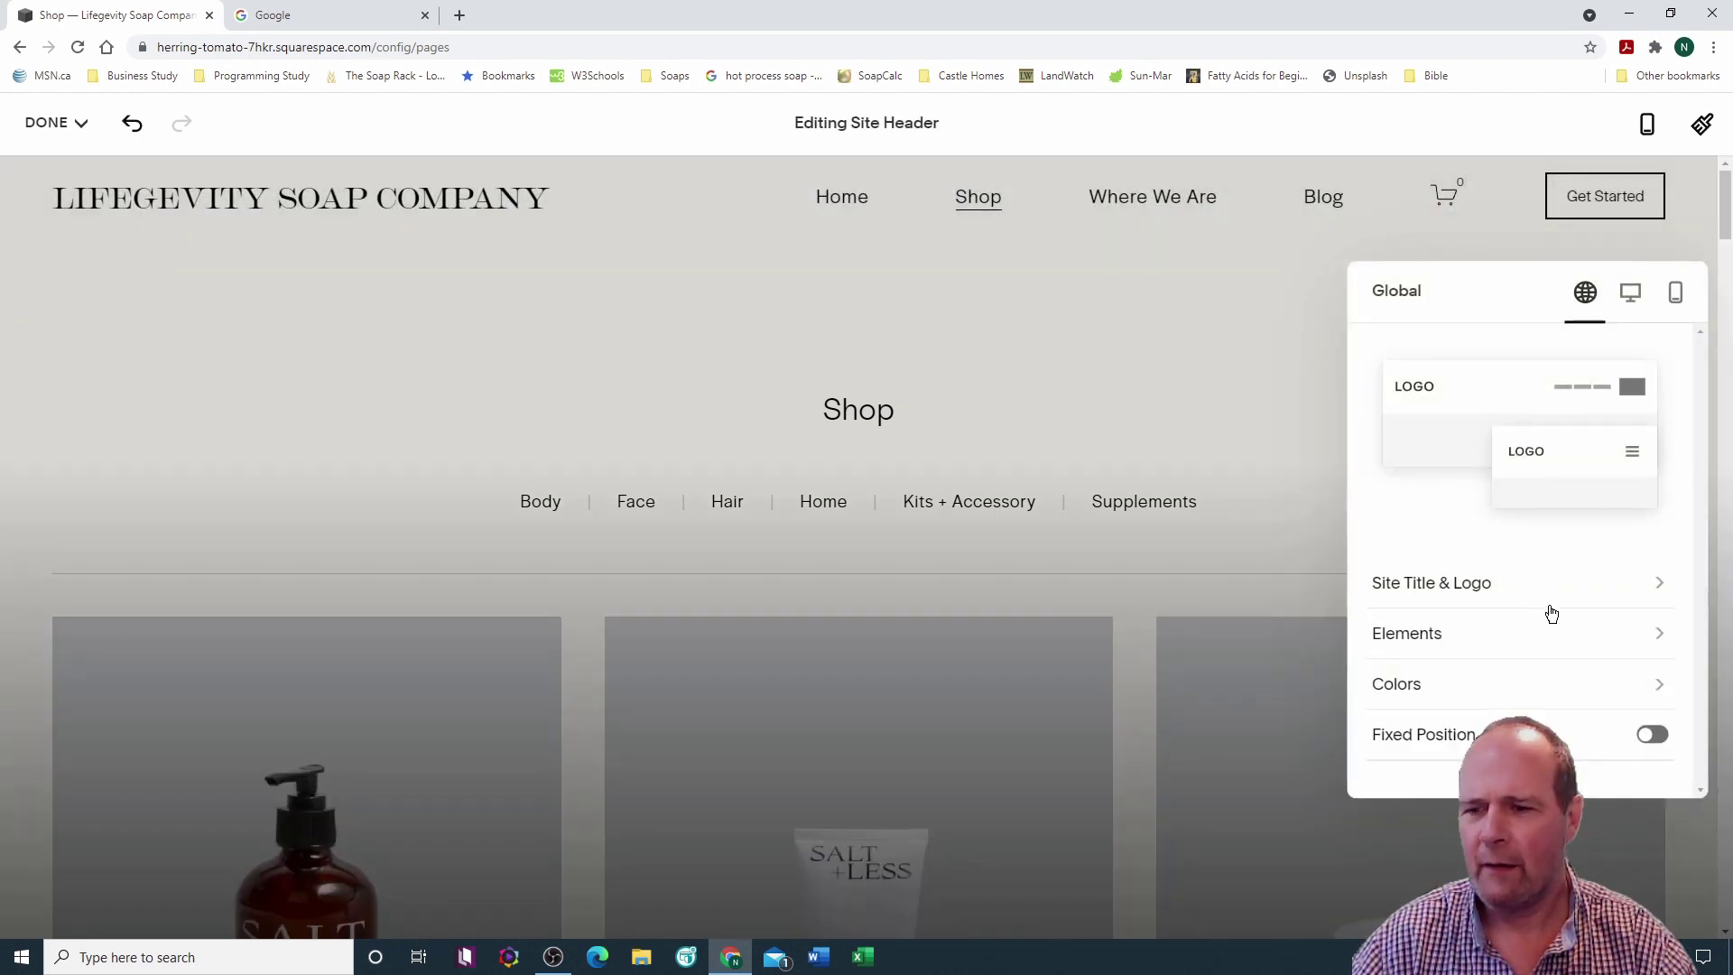
click(1655, 639)
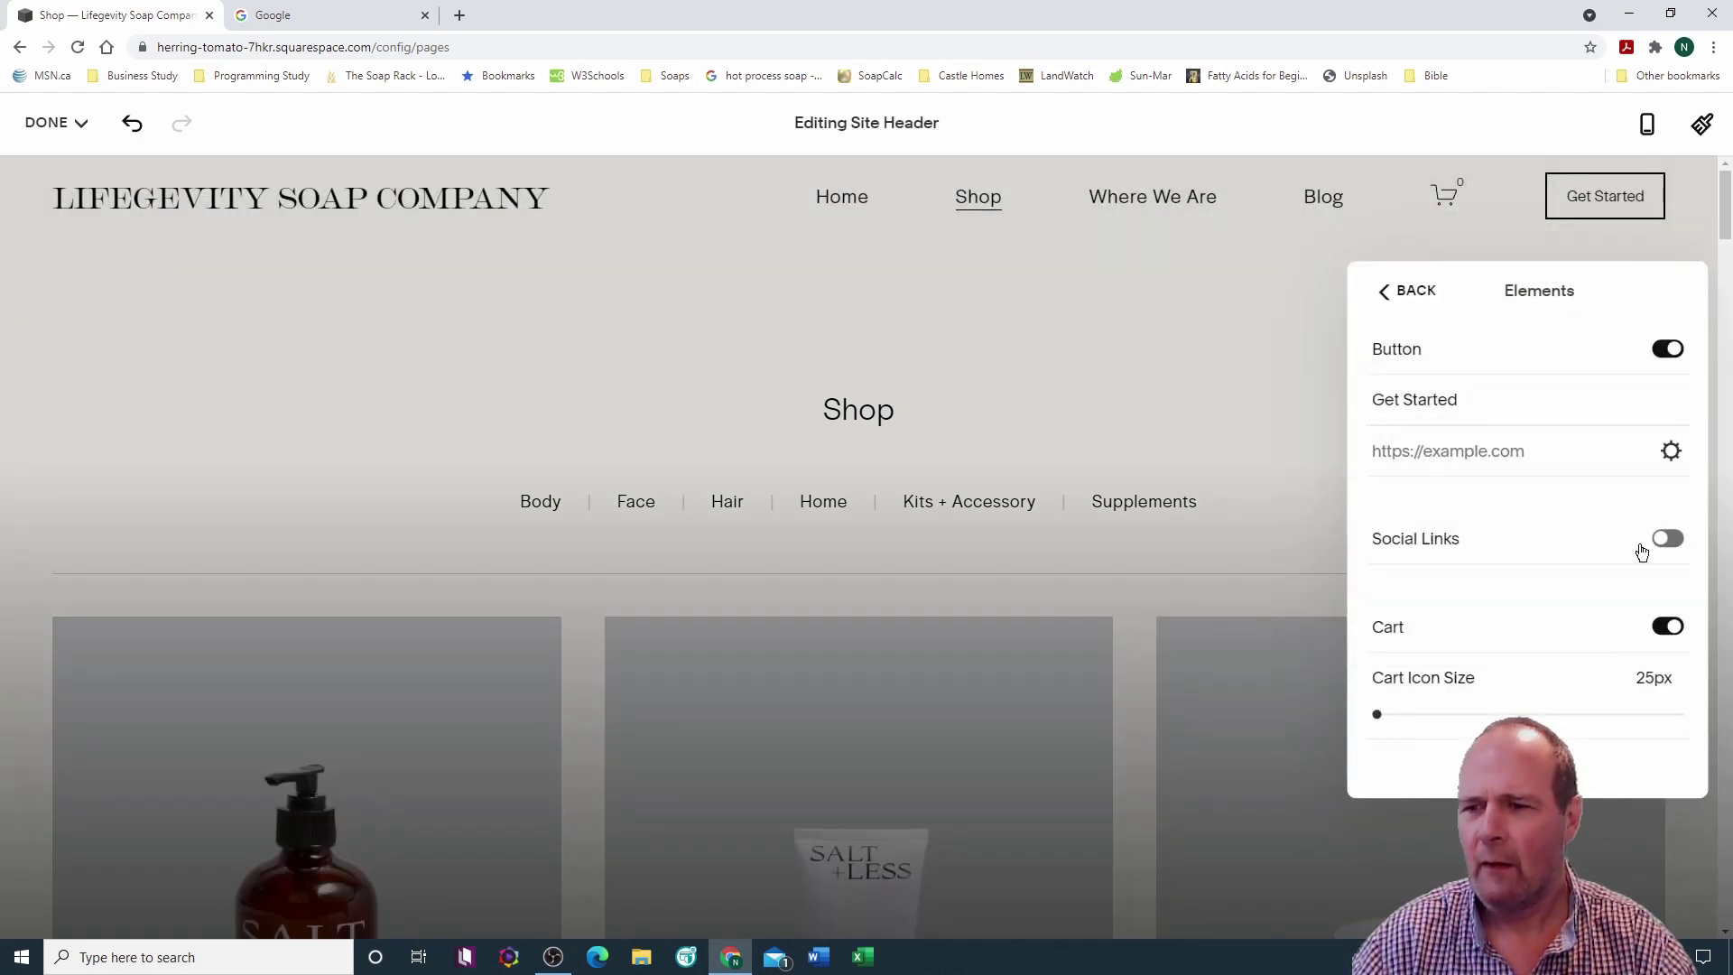
click(1594, 355)
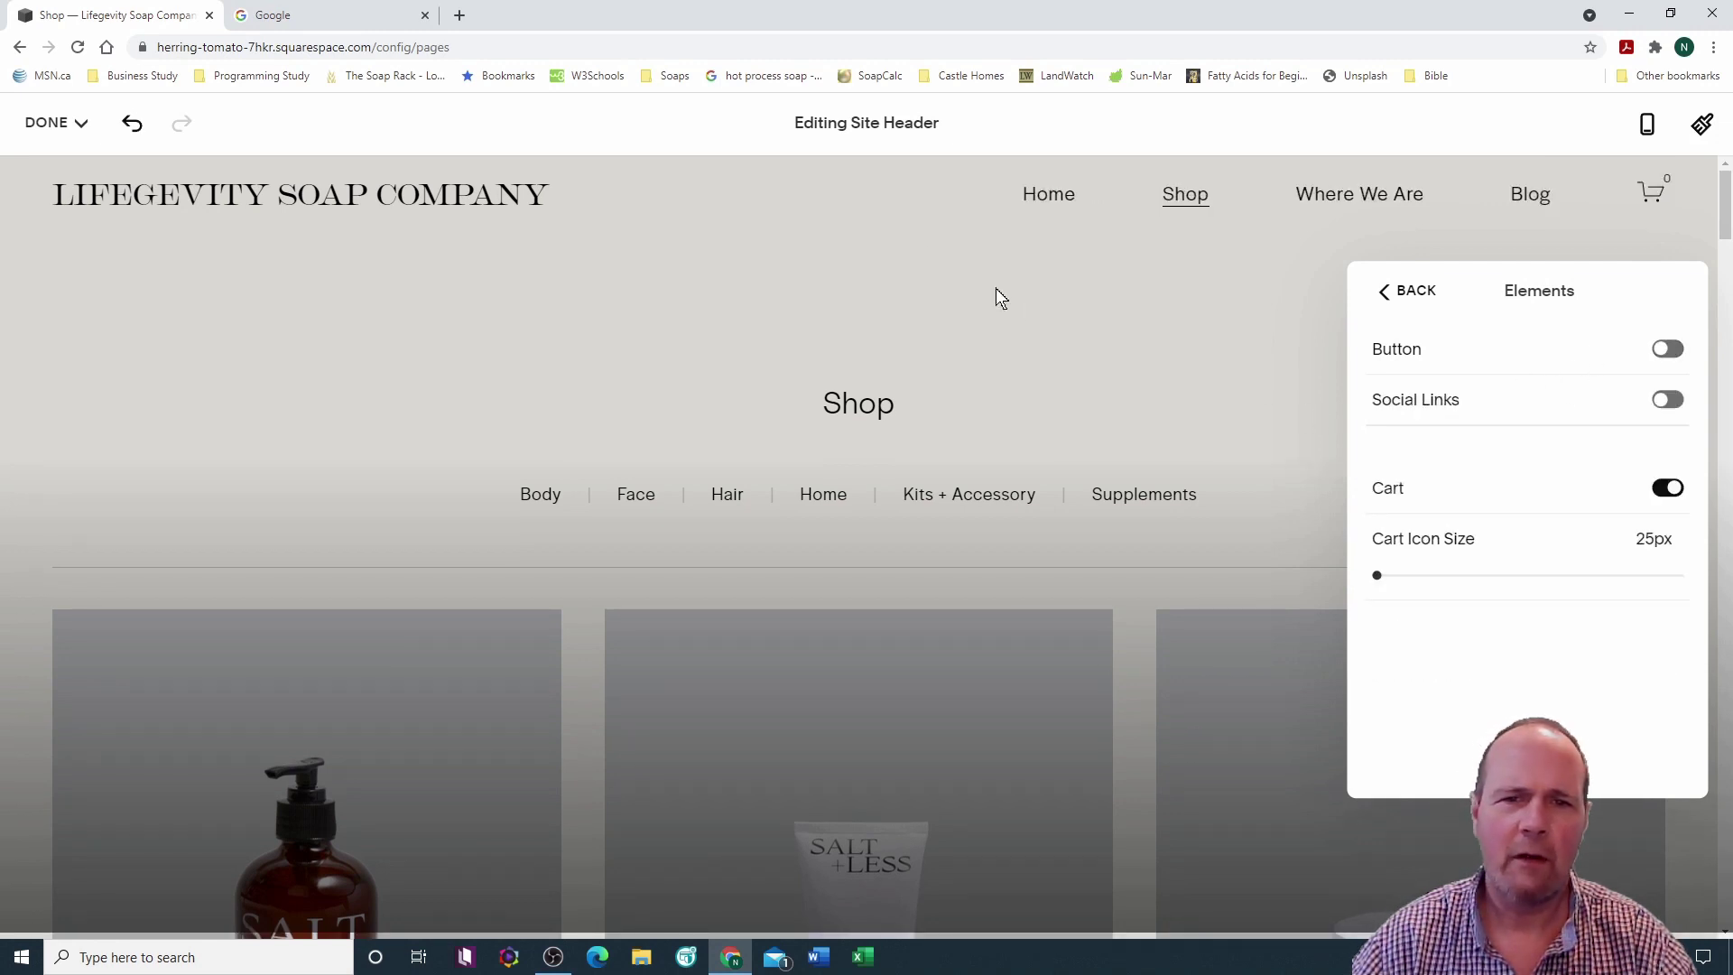
click(919, 220)
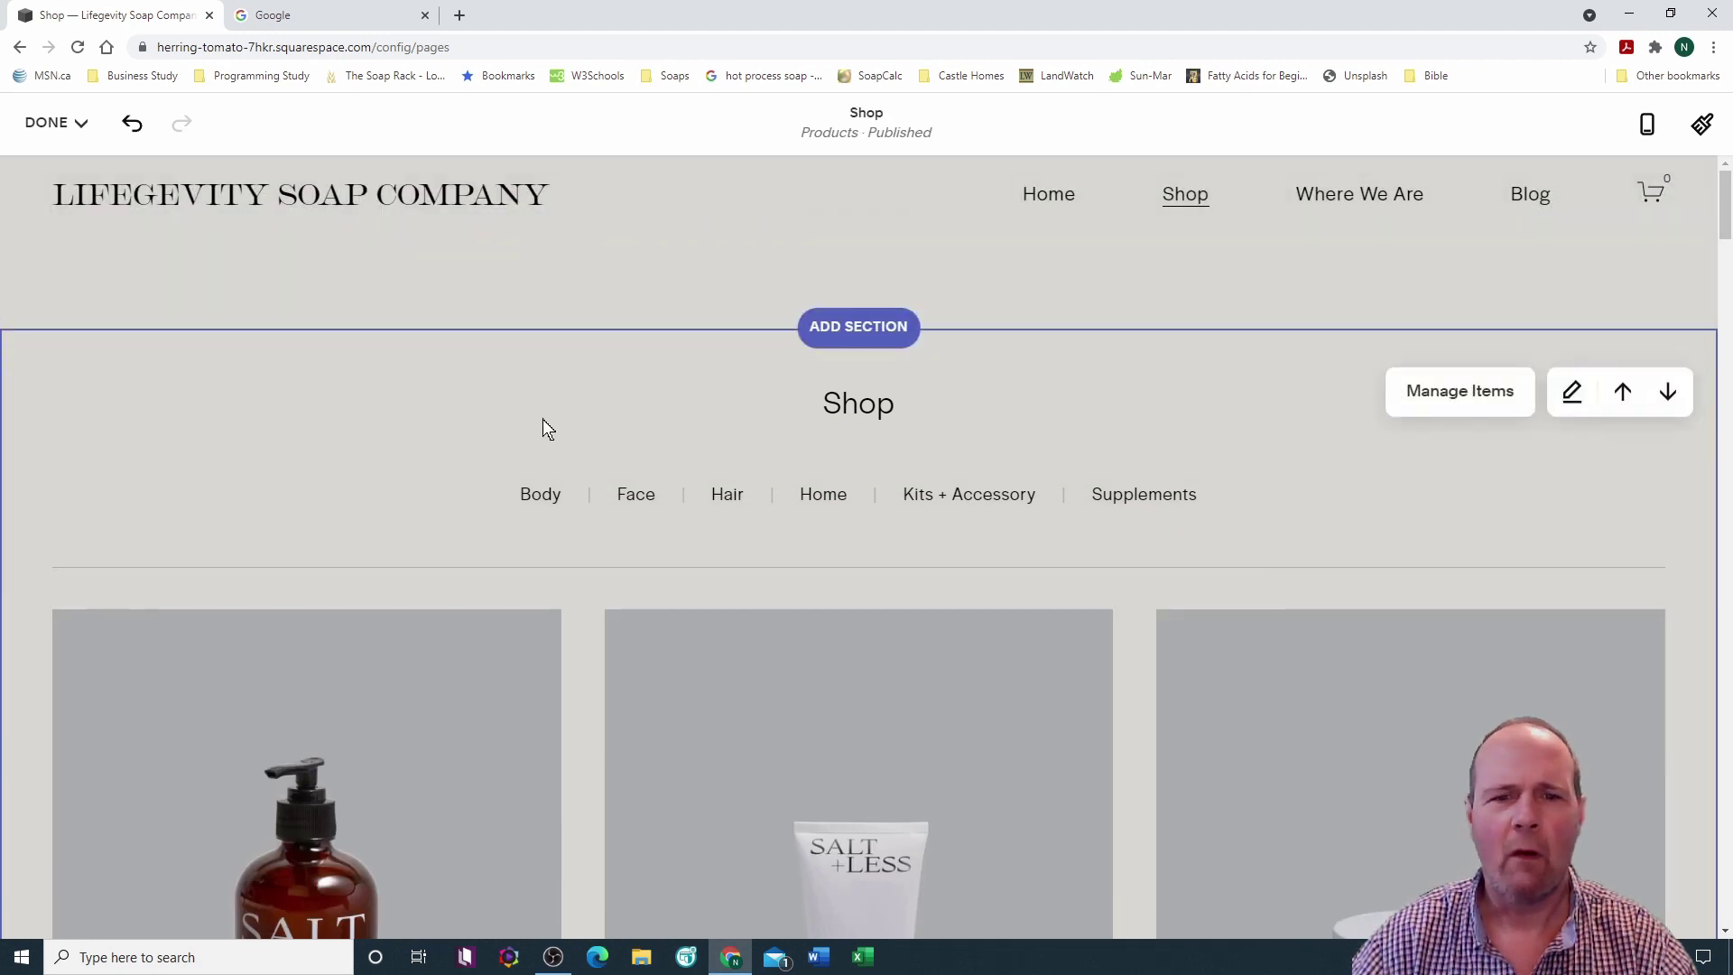
click(78, 126)
Step: Save the Shop page changes and scroll the preview down to the footer
click(56, 169)
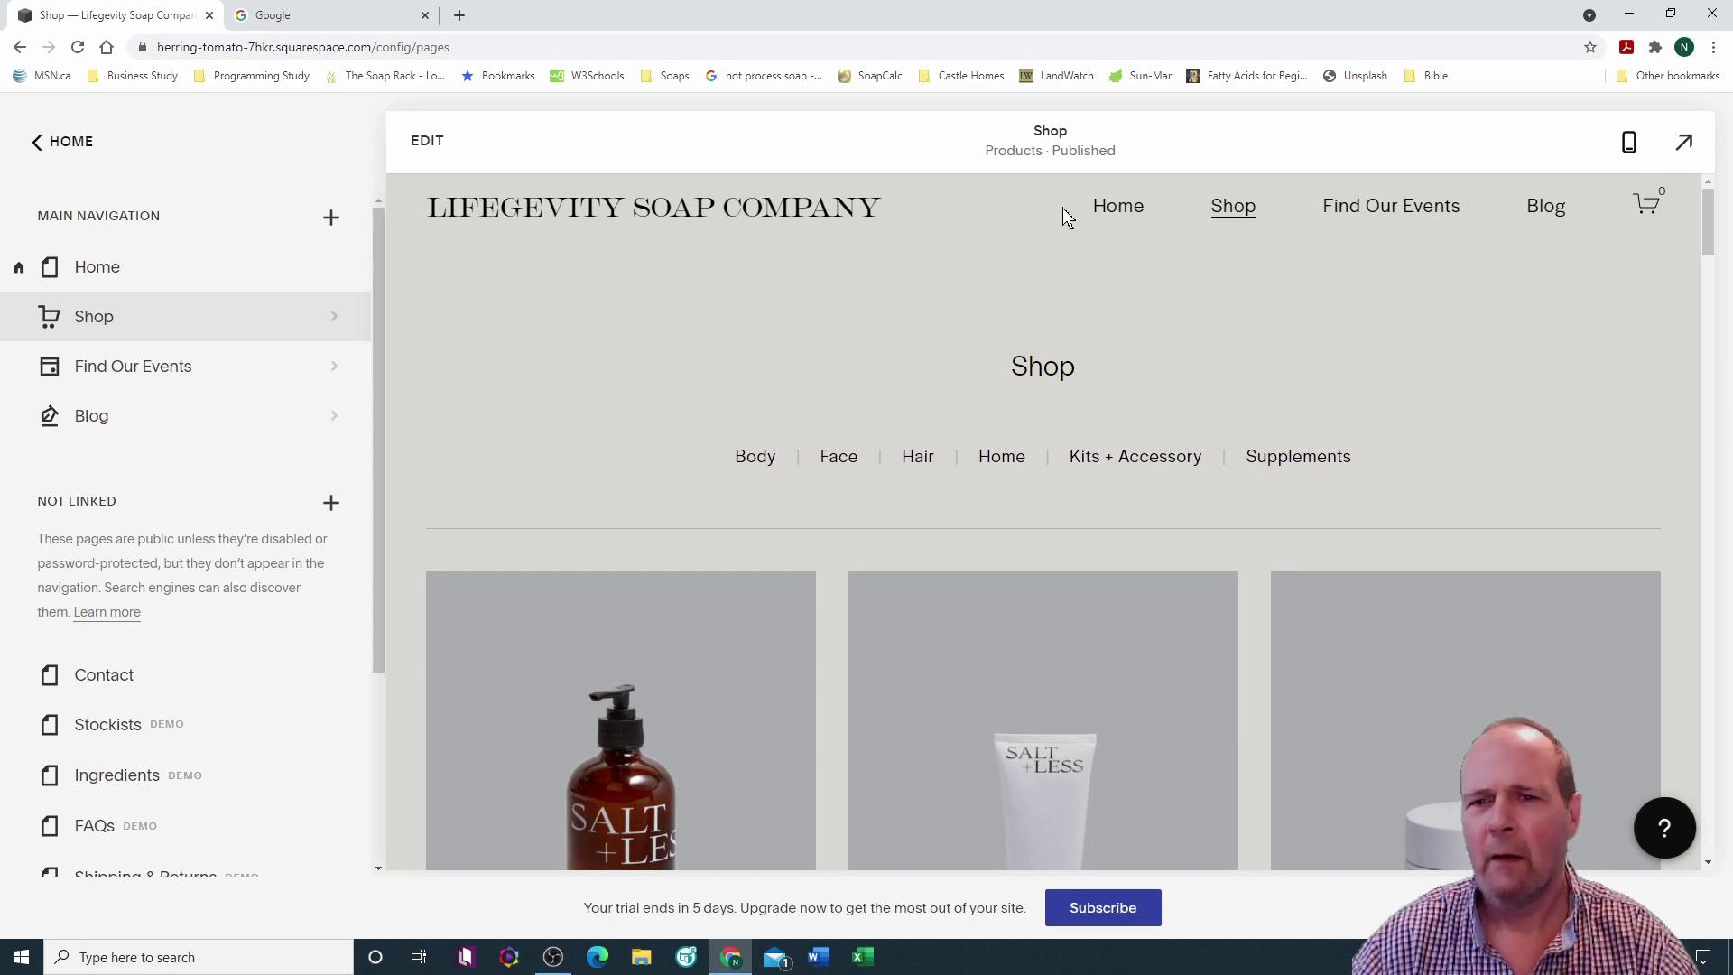
scroll(962, 251, down, 15)
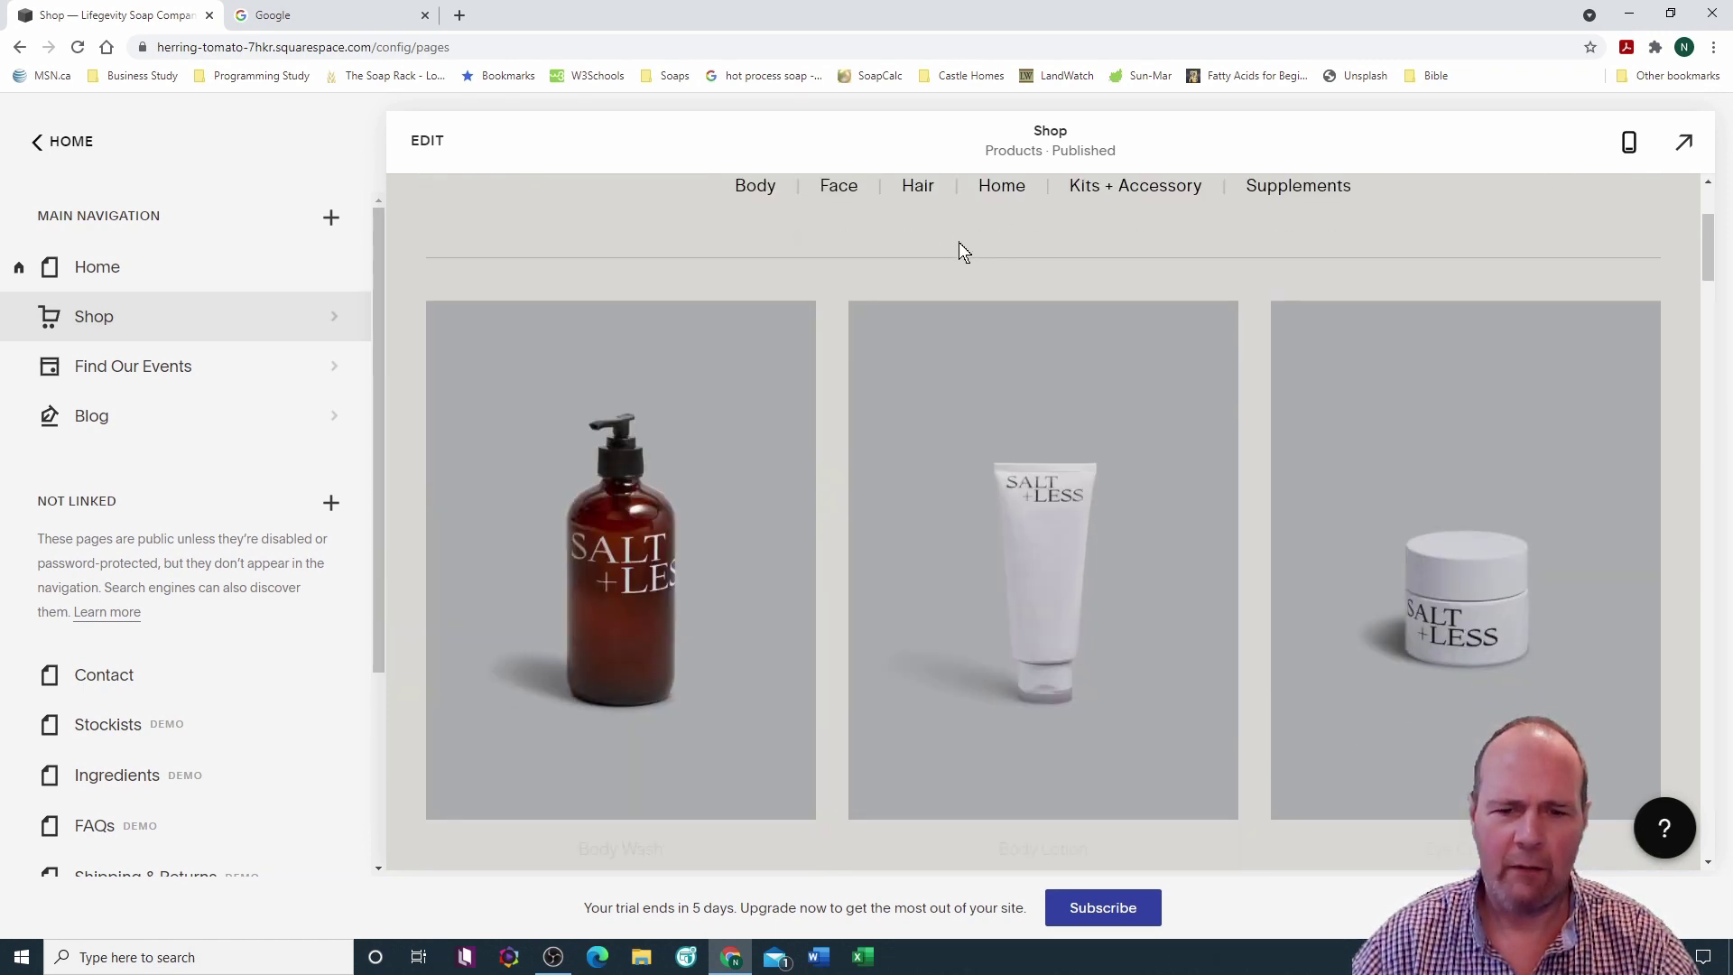
scroll(961, 250, down, 10)
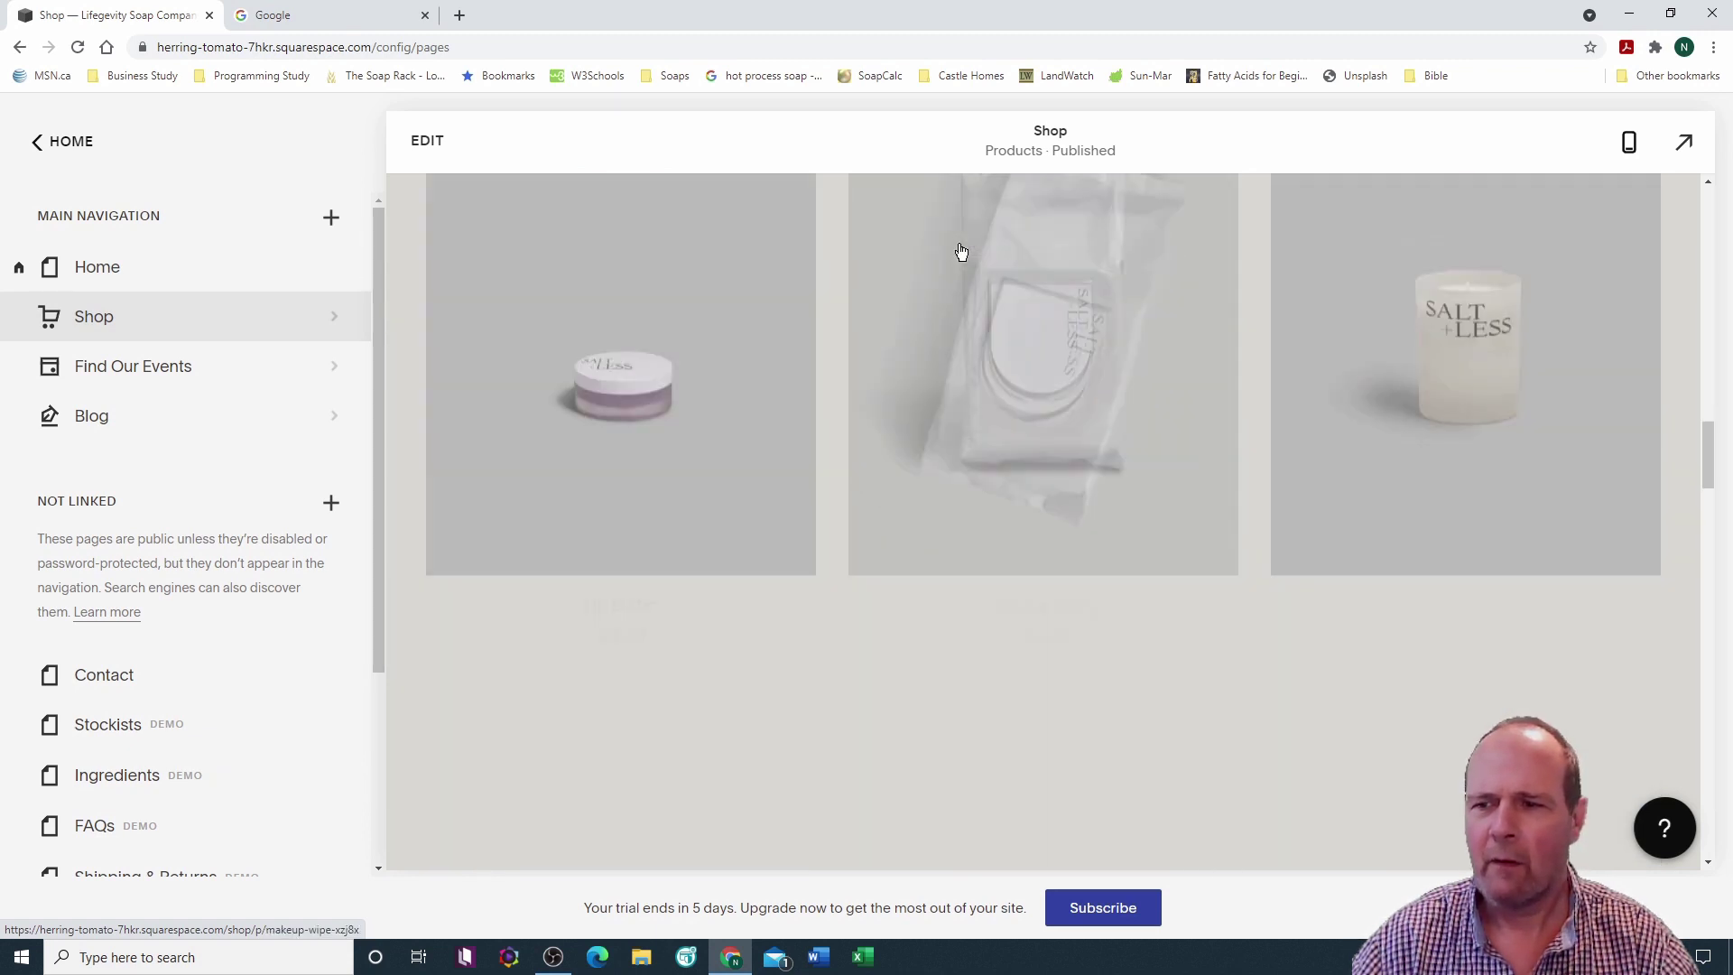
scroll(958, 245, down, 8)
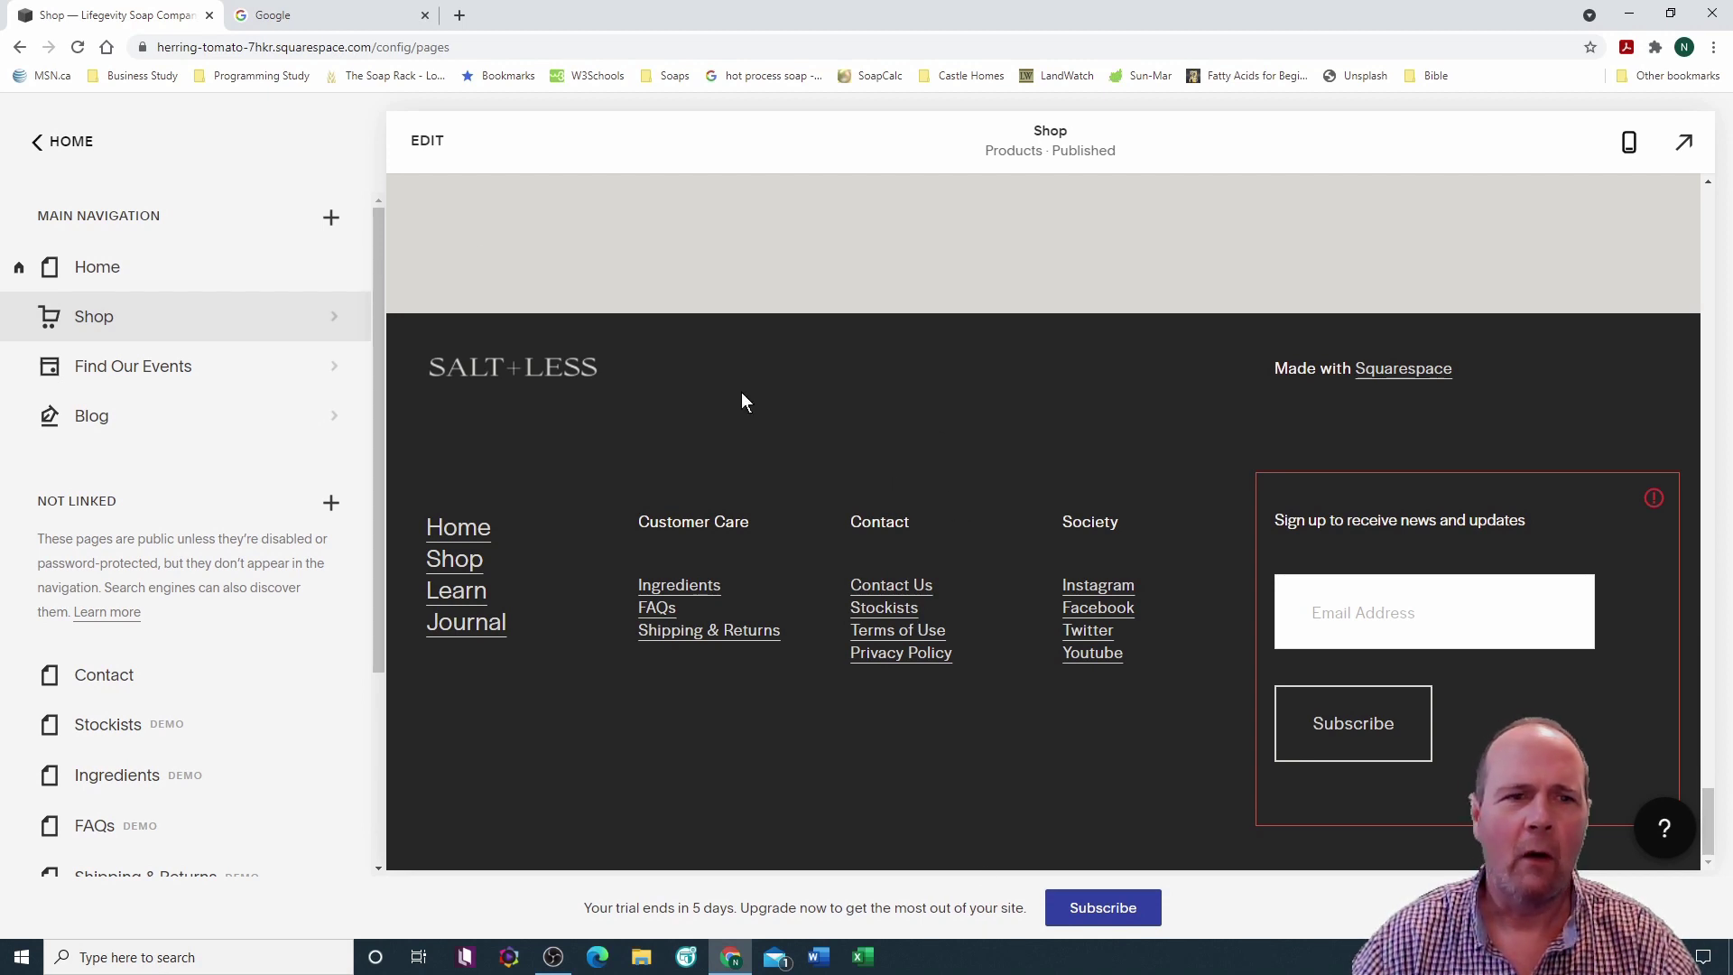
Step: Open the footer editor and delete the spacer block
click(425, 140)
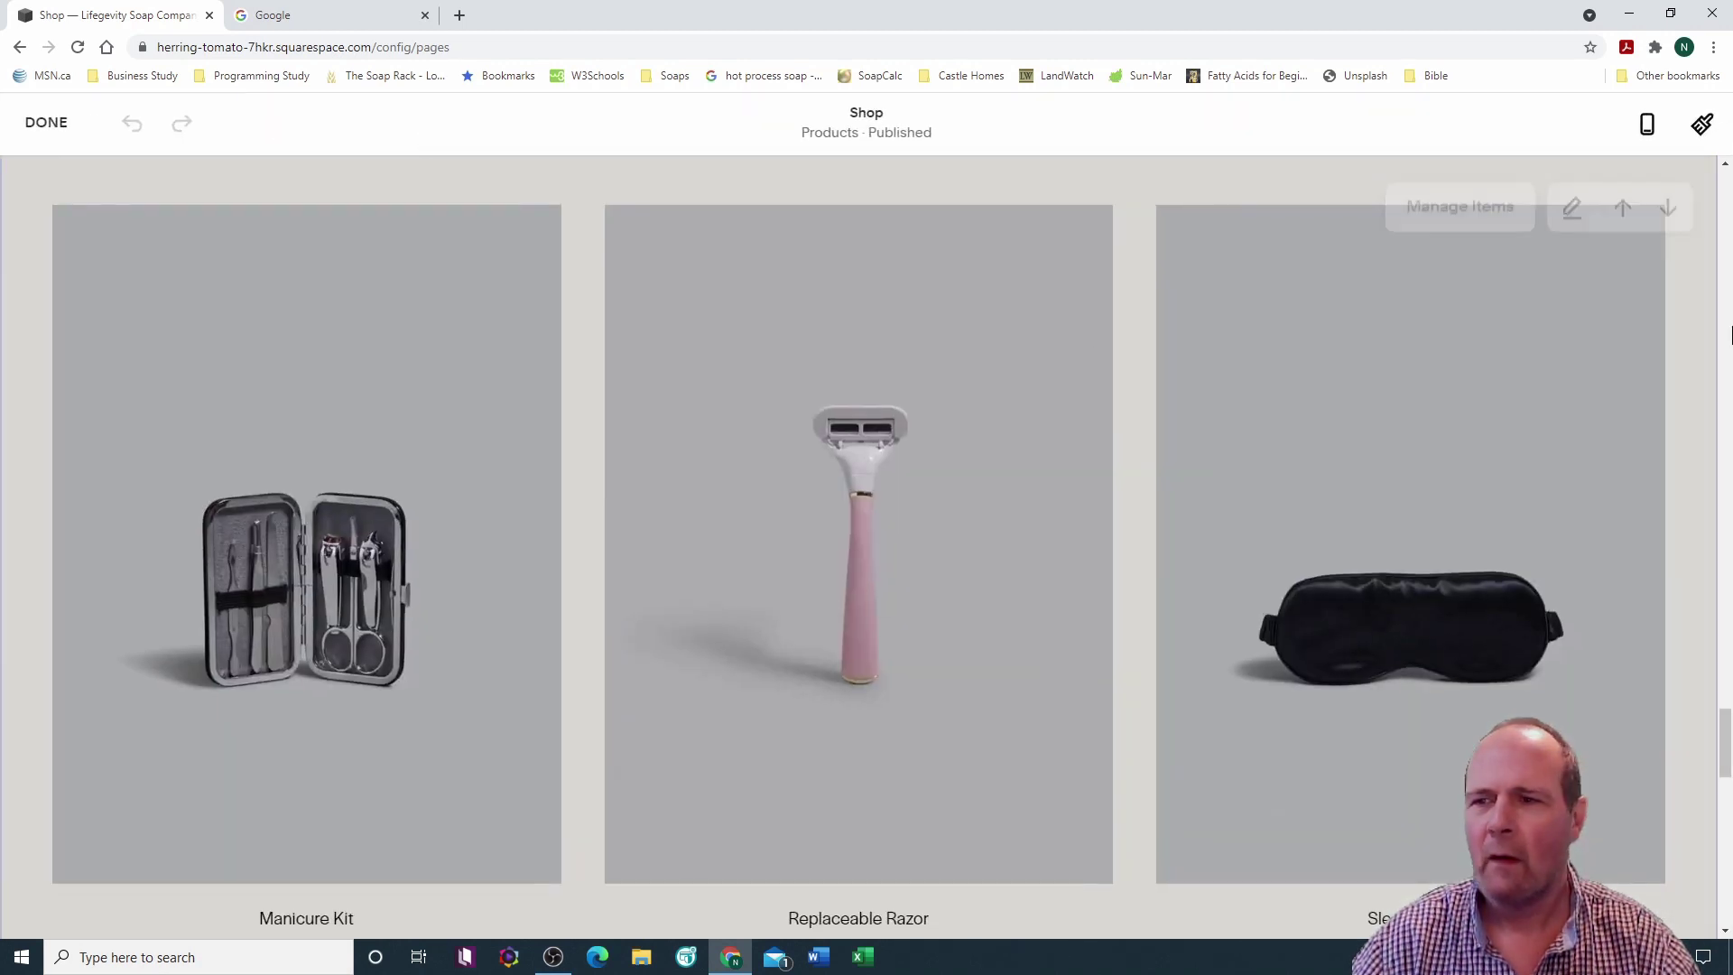
drag(1726, 763, 1725, 894)
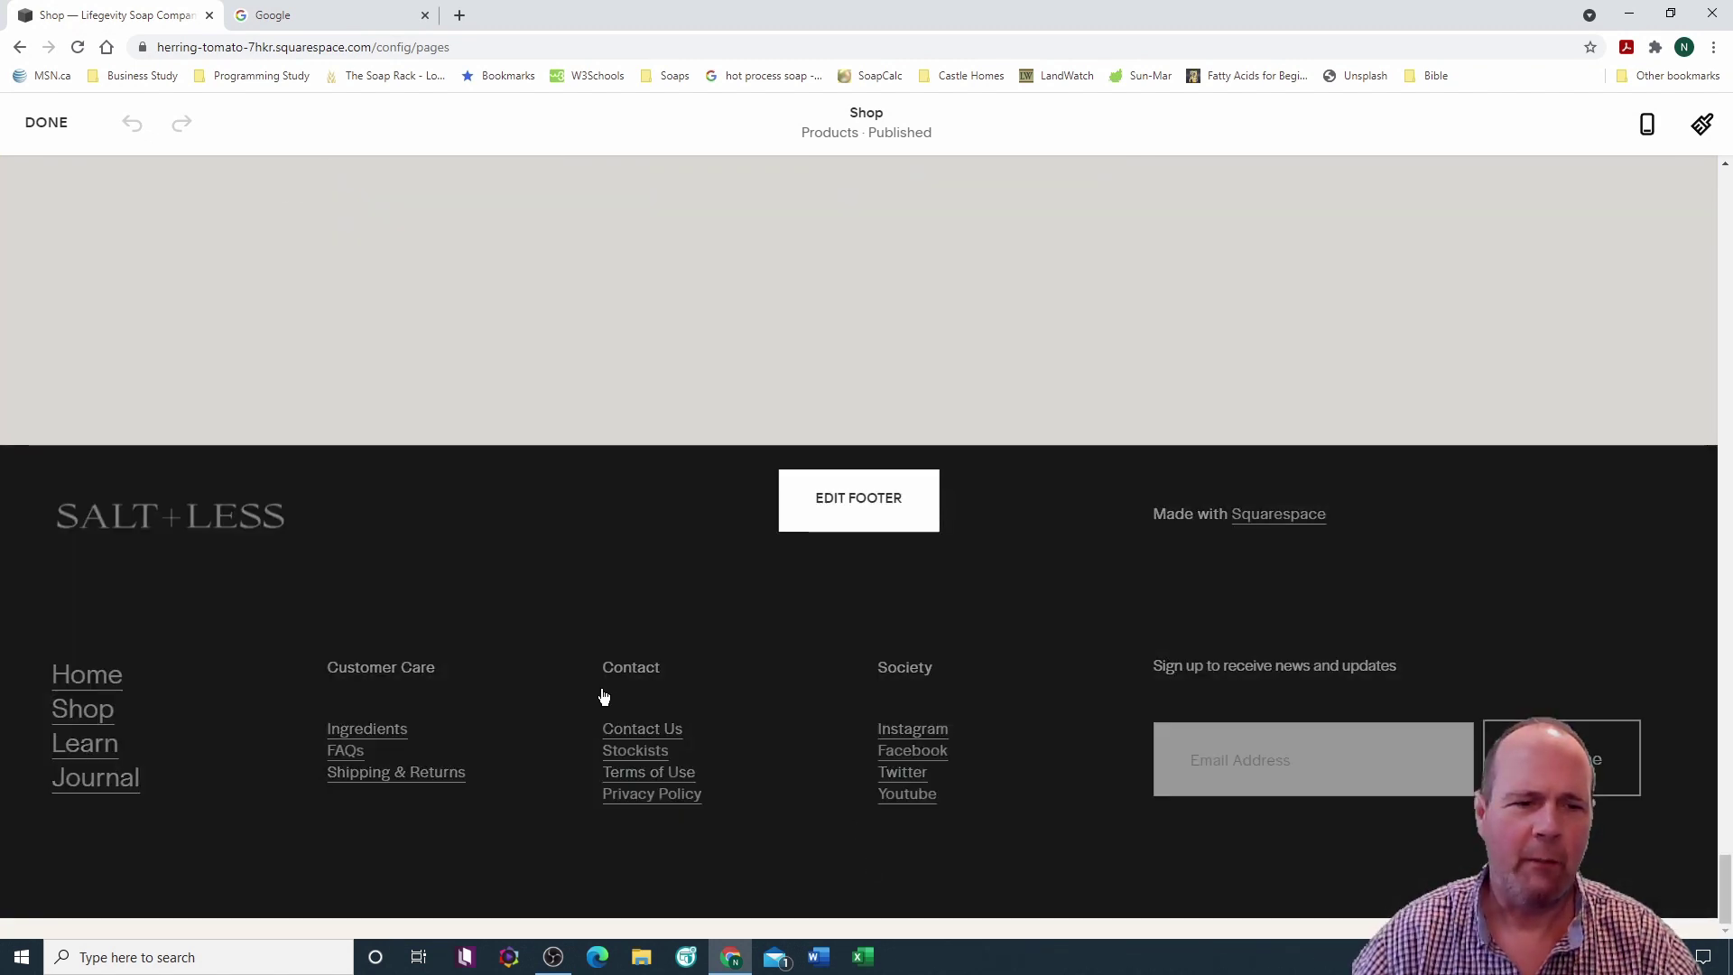
click(843, 503)
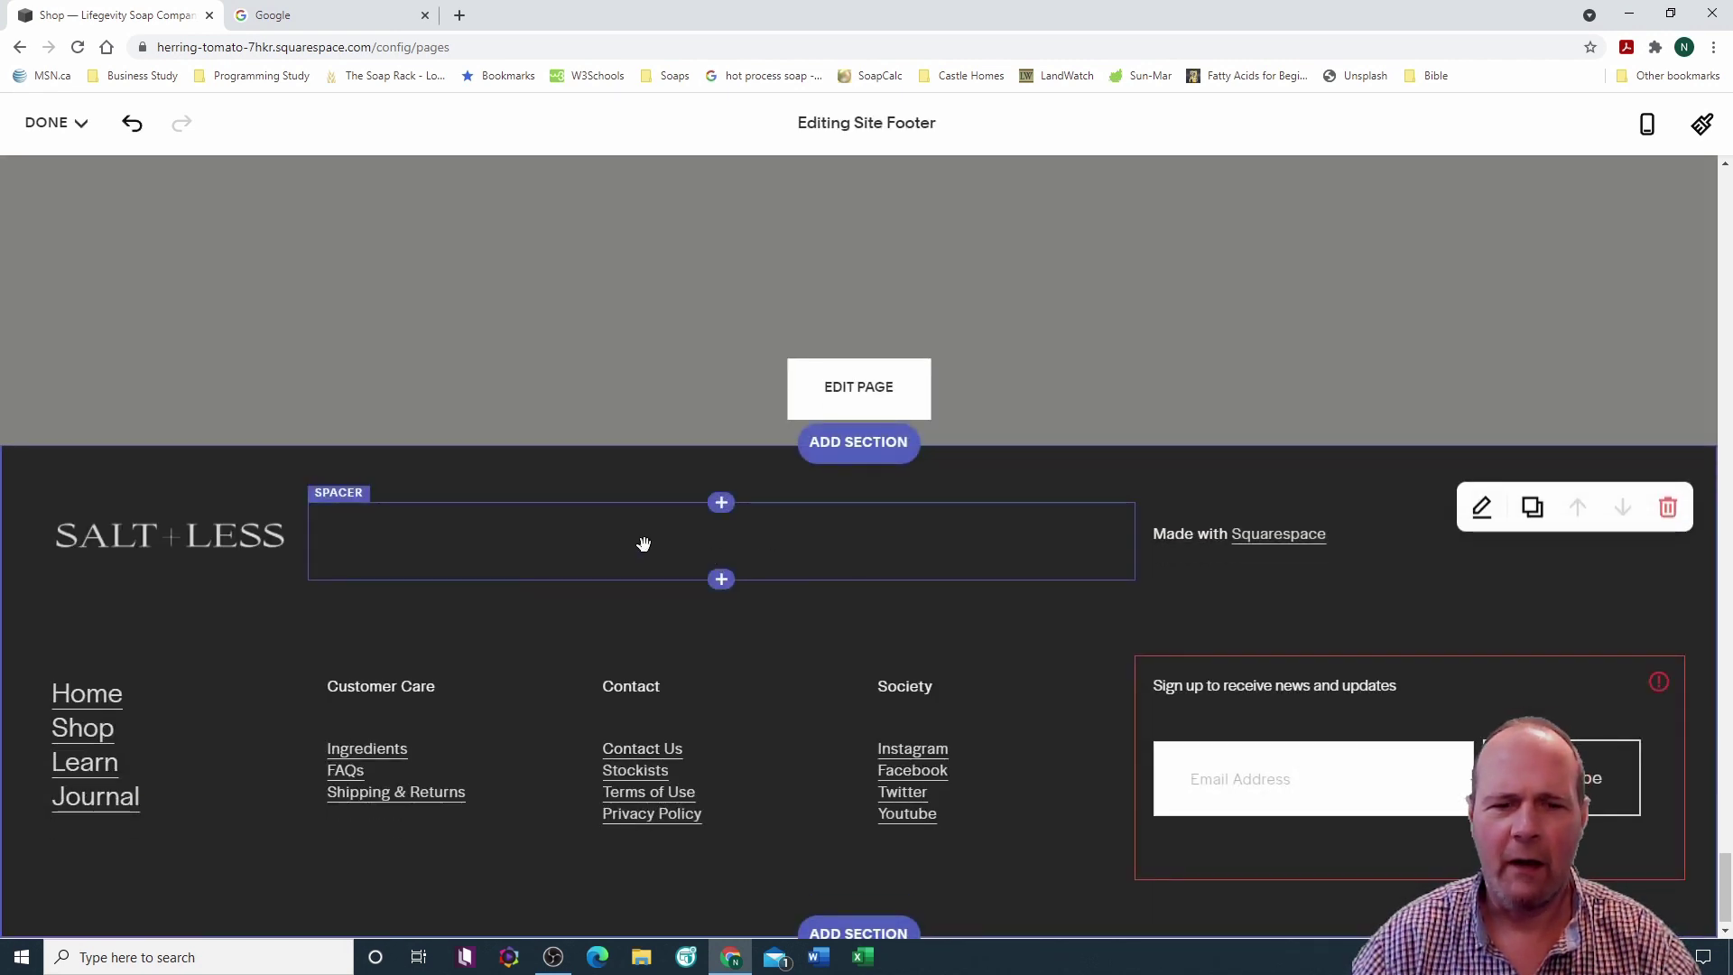
drag(664, 547, 663, 620)
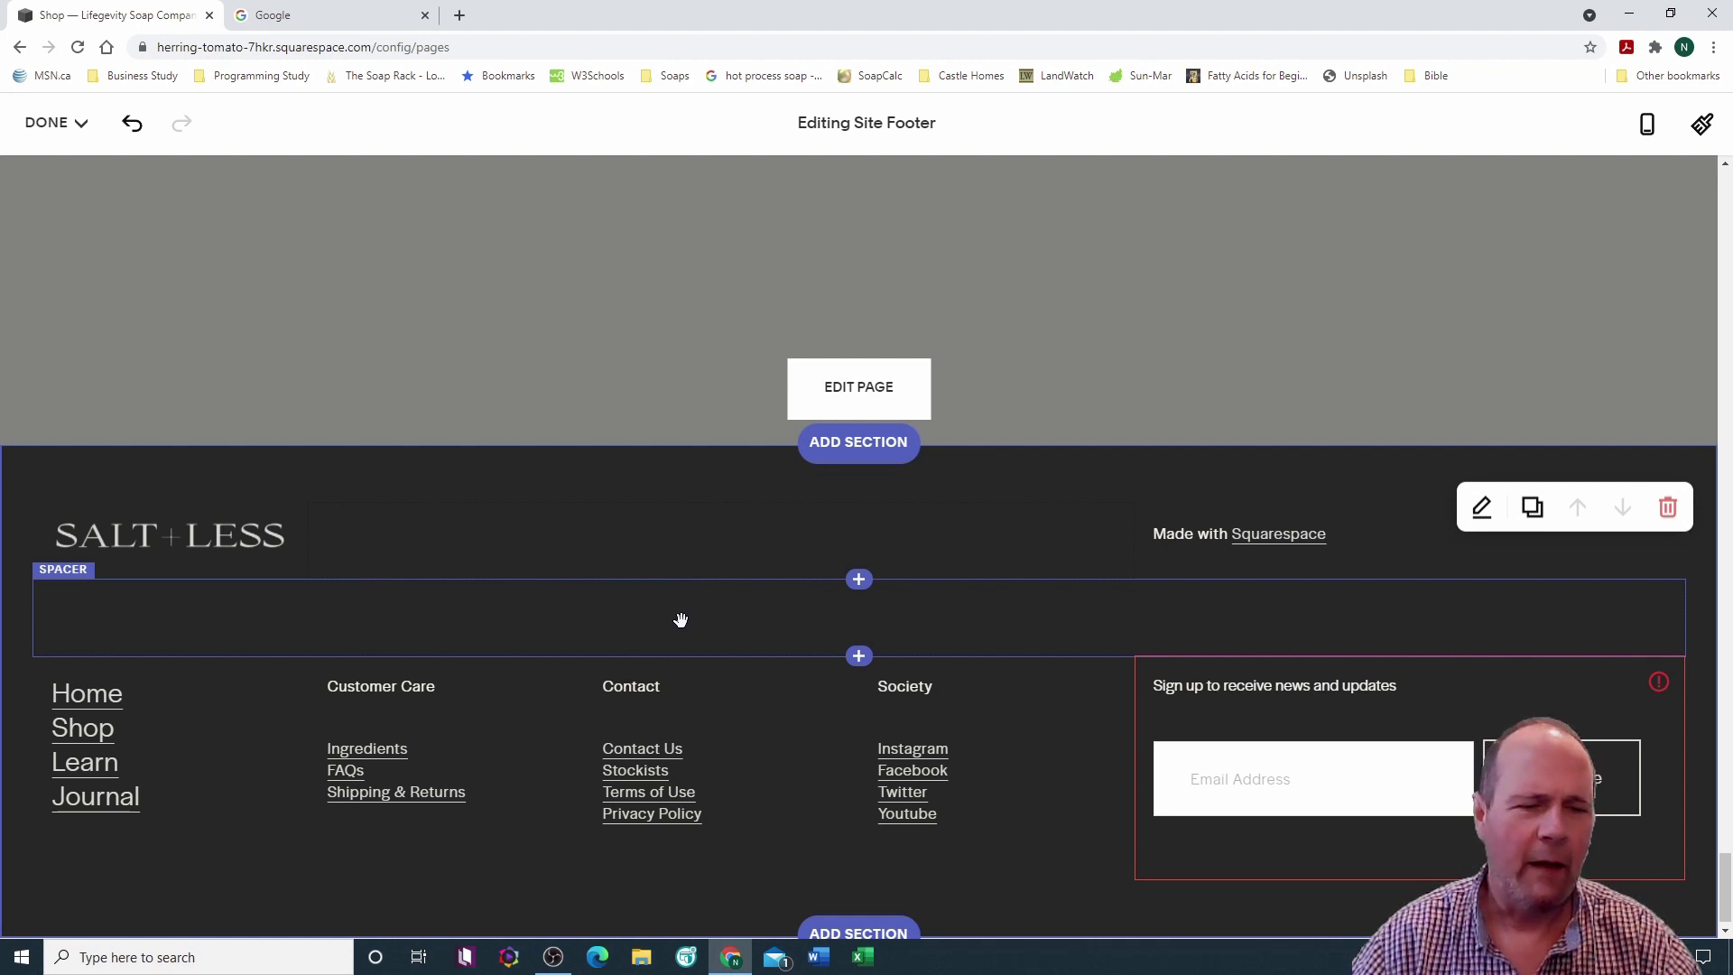
click(79, 580)
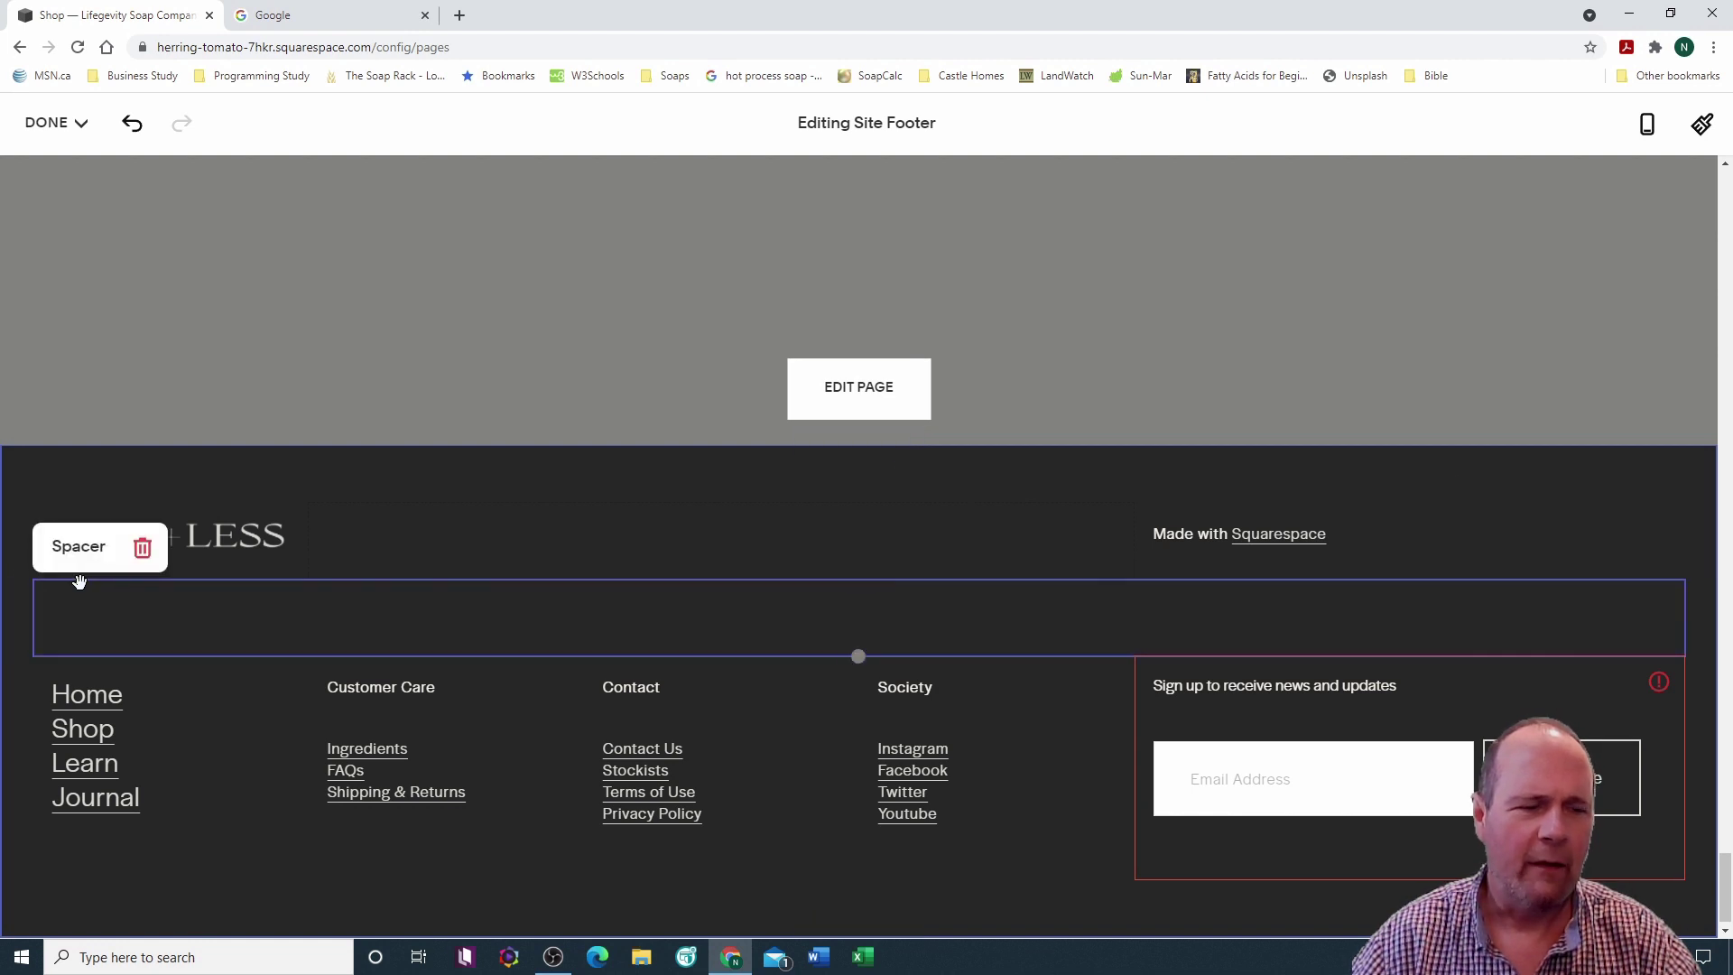
click(143, 548)
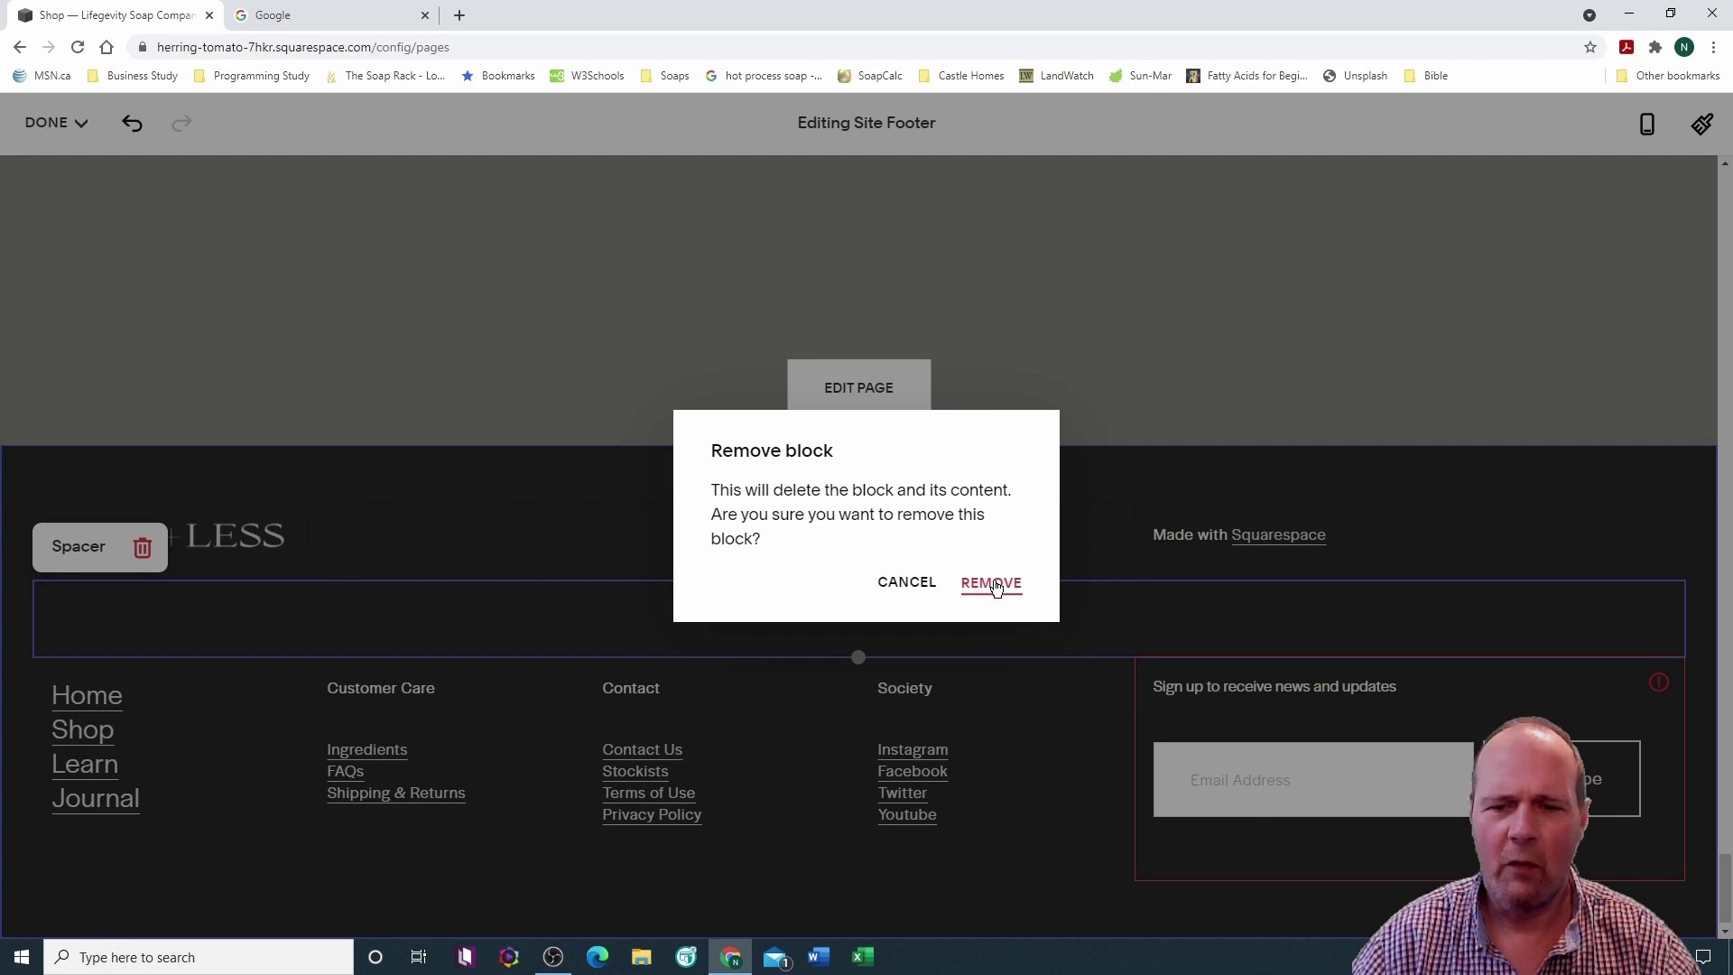
click(993, 596)
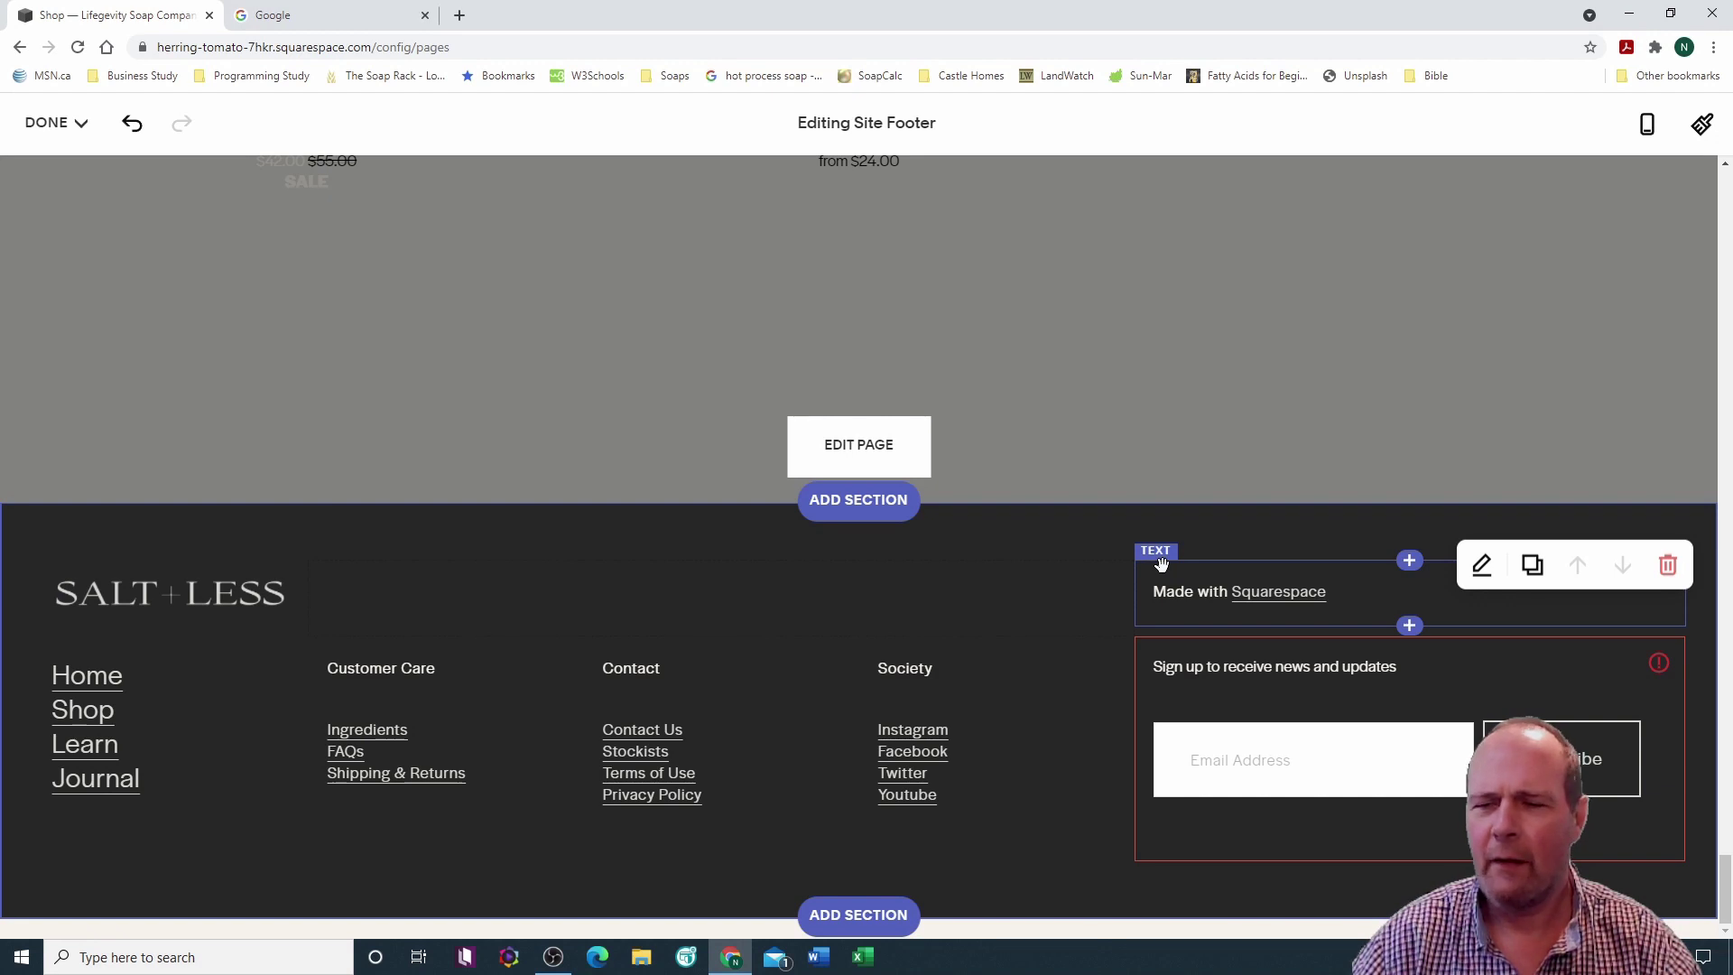
Step: Delete the Made with Squarespace text block from the footer
click(1162, 563)
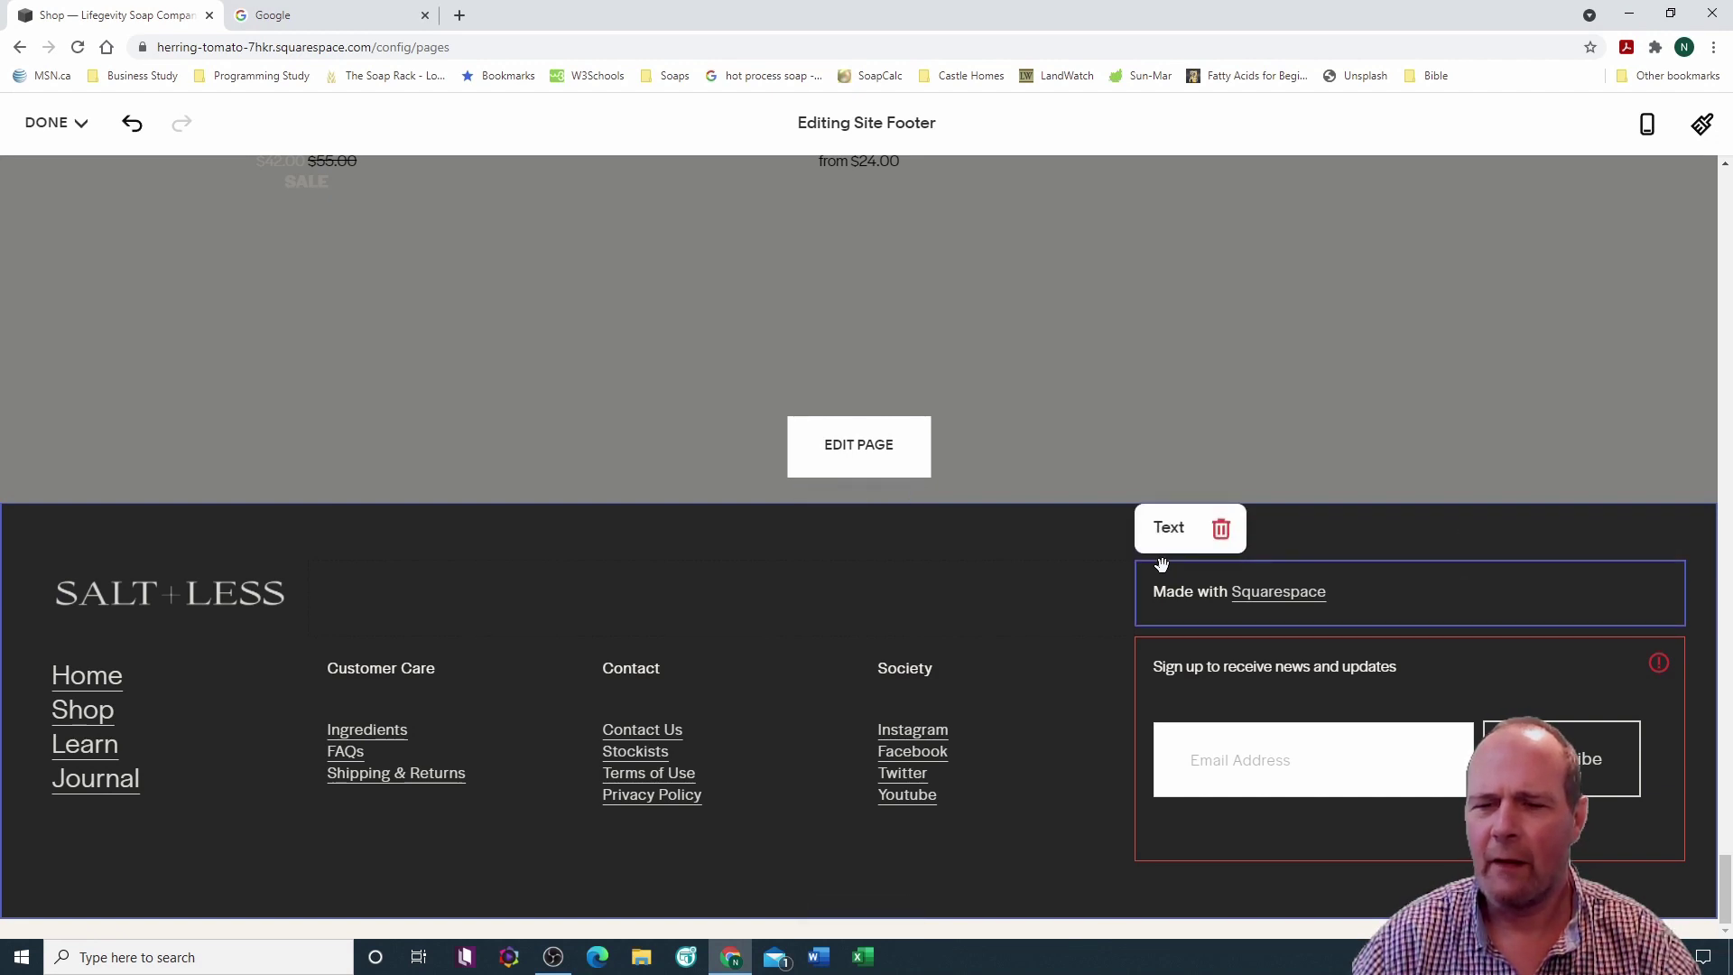
click(1224, 528)
click(1000, 584)
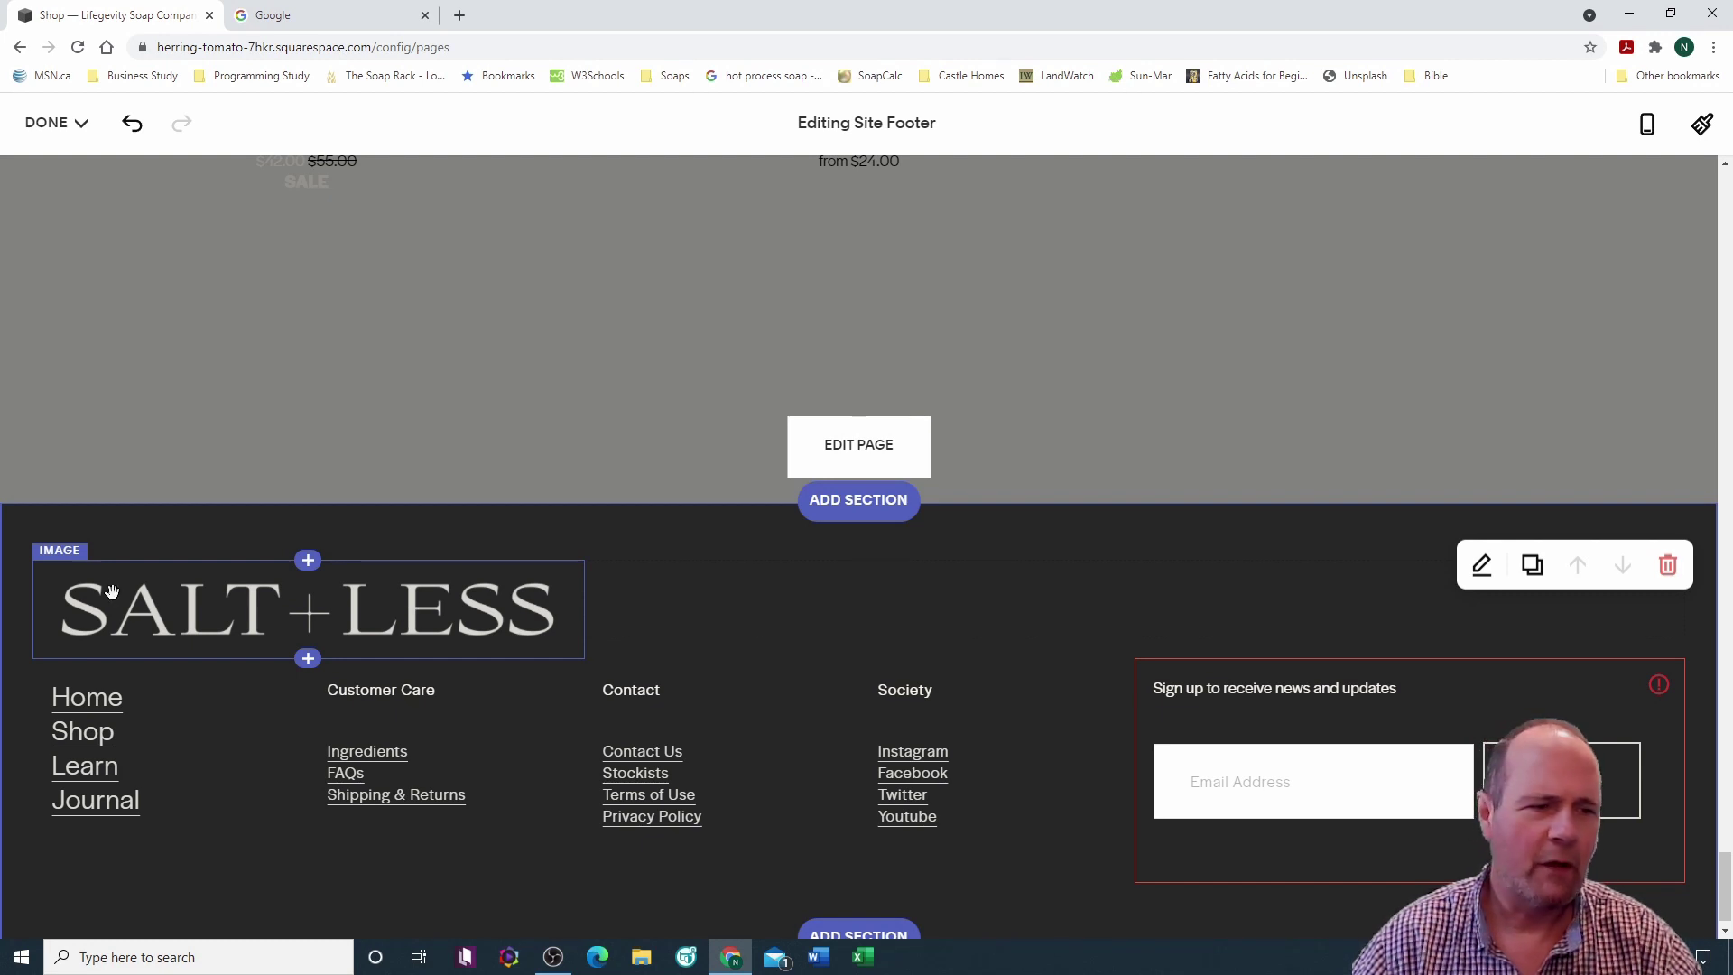
Step: Delete the SALT+LESS logo image from the footer
click(63, 557)
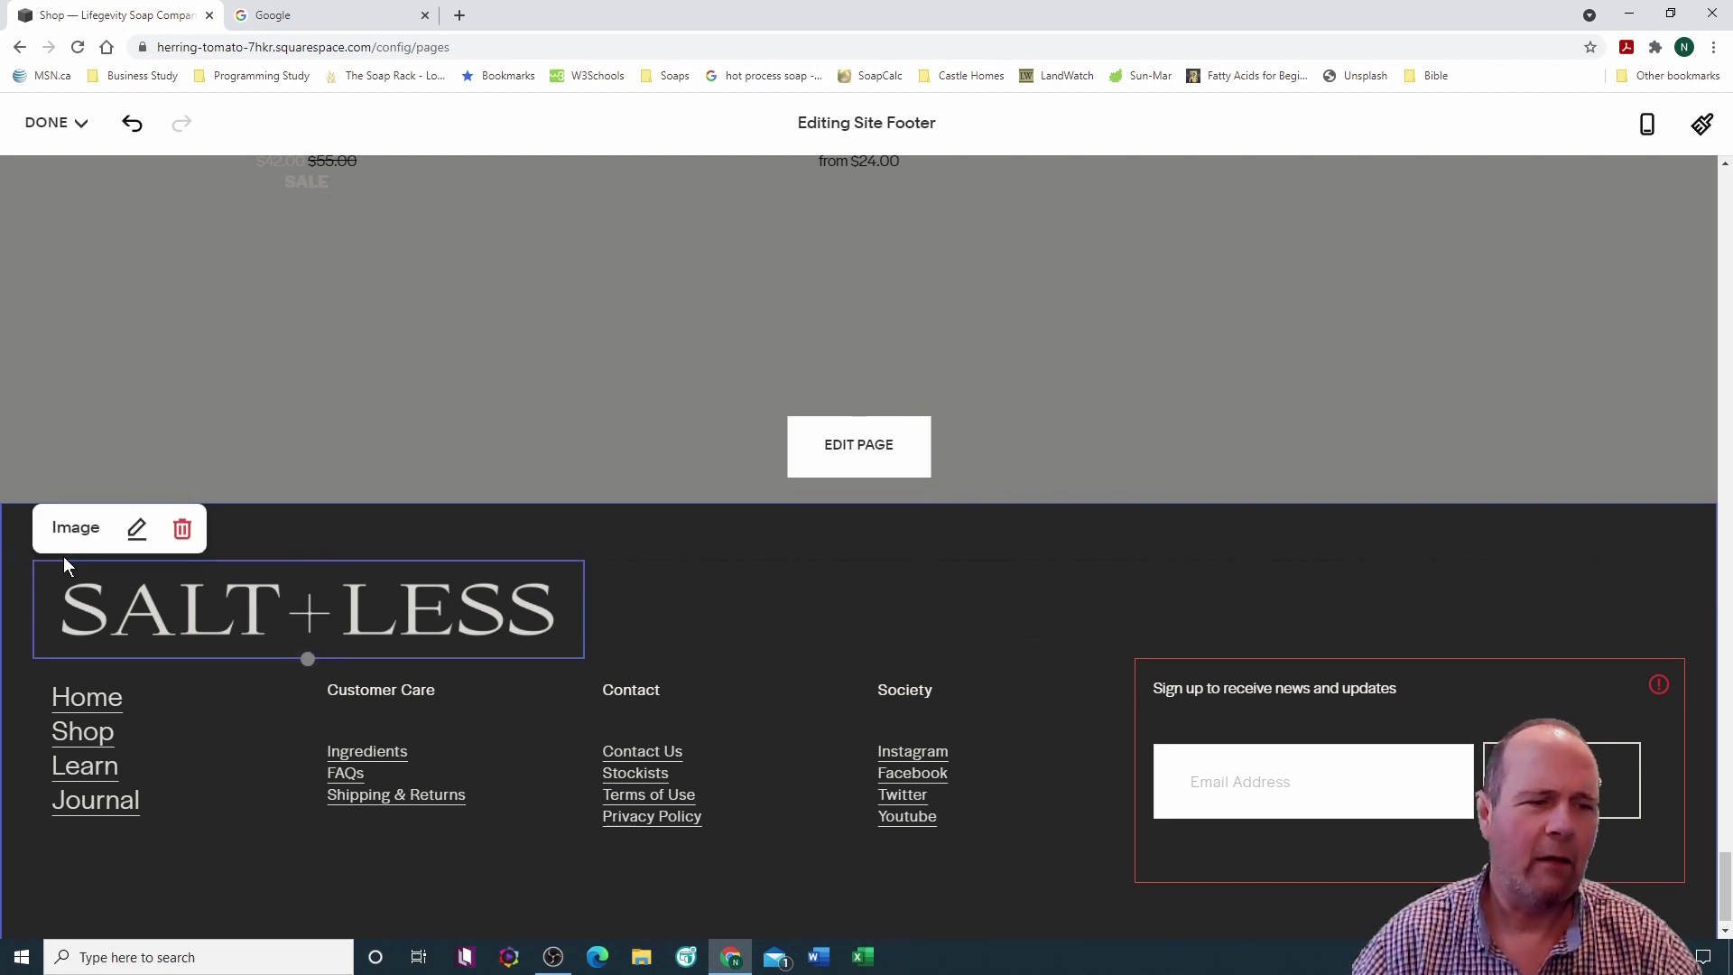
click(187, 531)
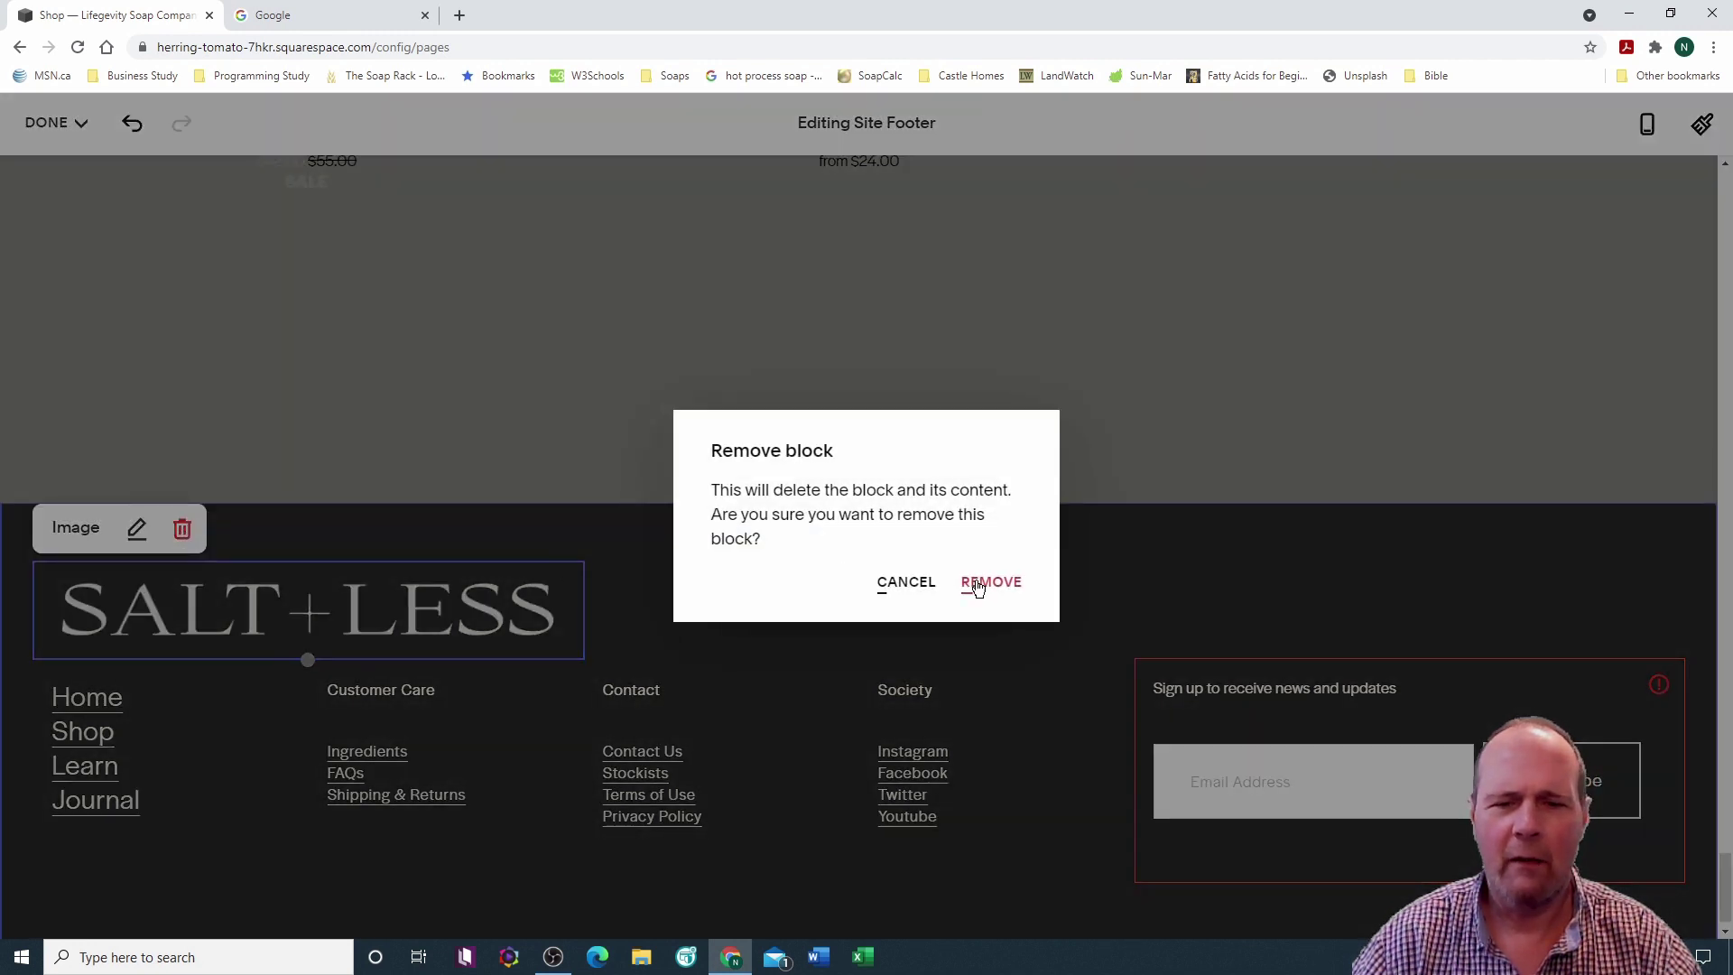
click(984, 578)
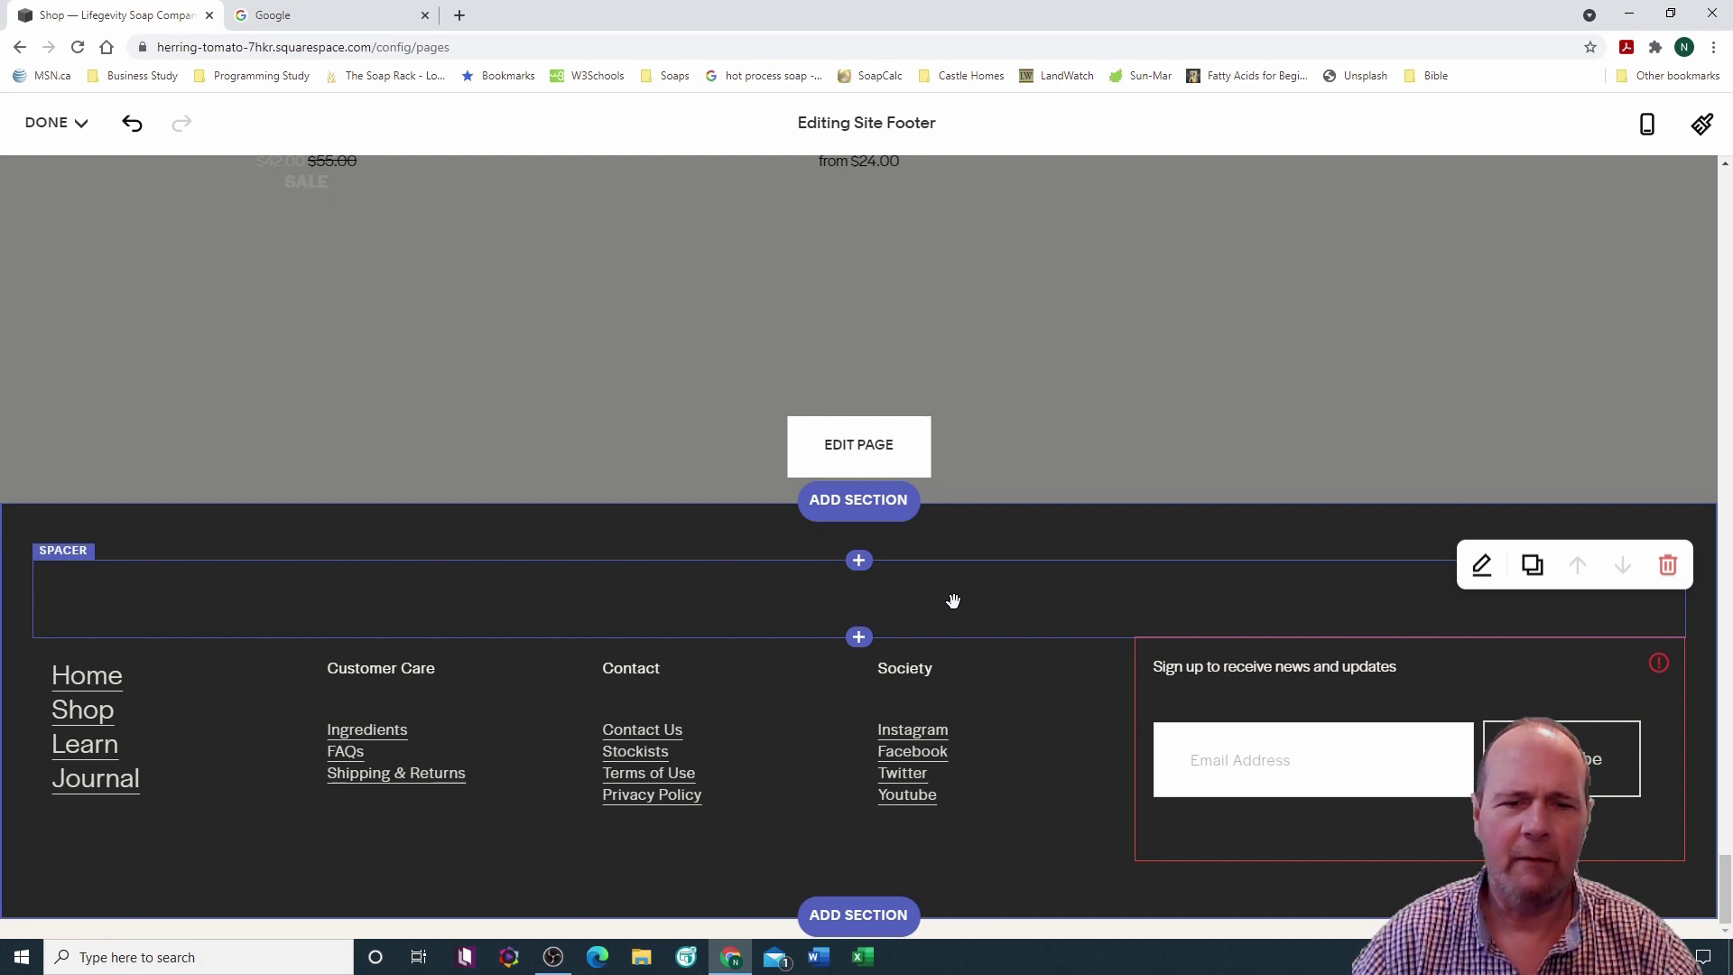
Step: Remove the leftover spacer block from the footer
click(70, 562)
click(146, 533)
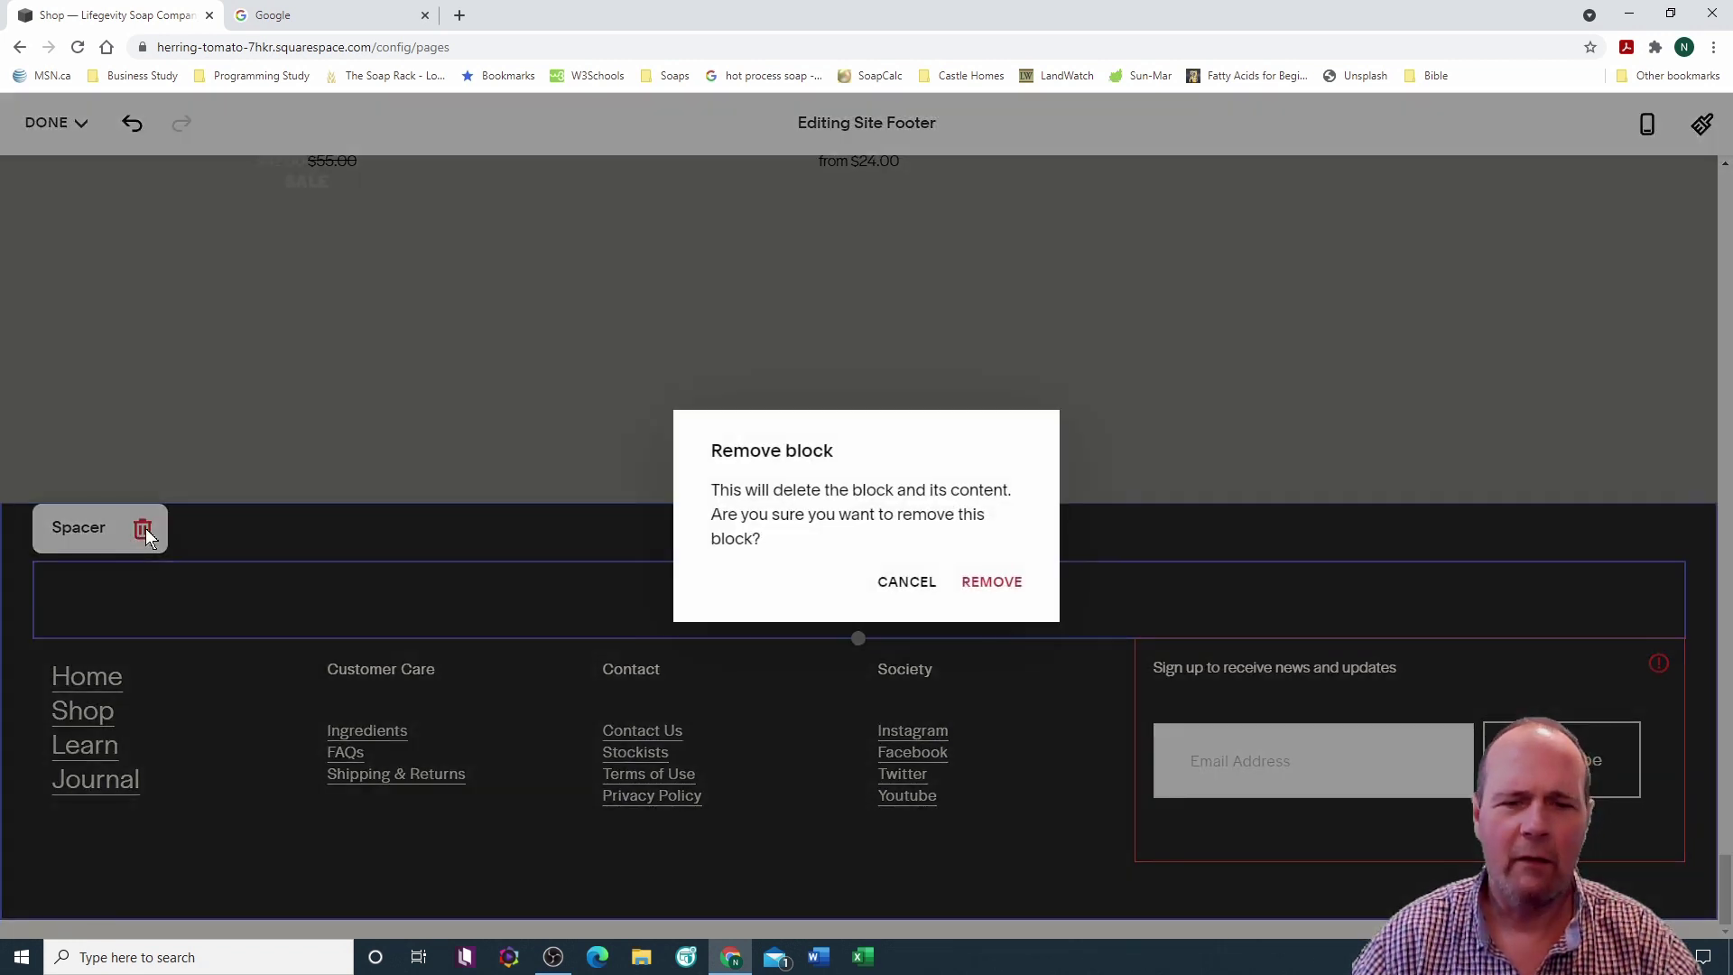
click(989, 581)
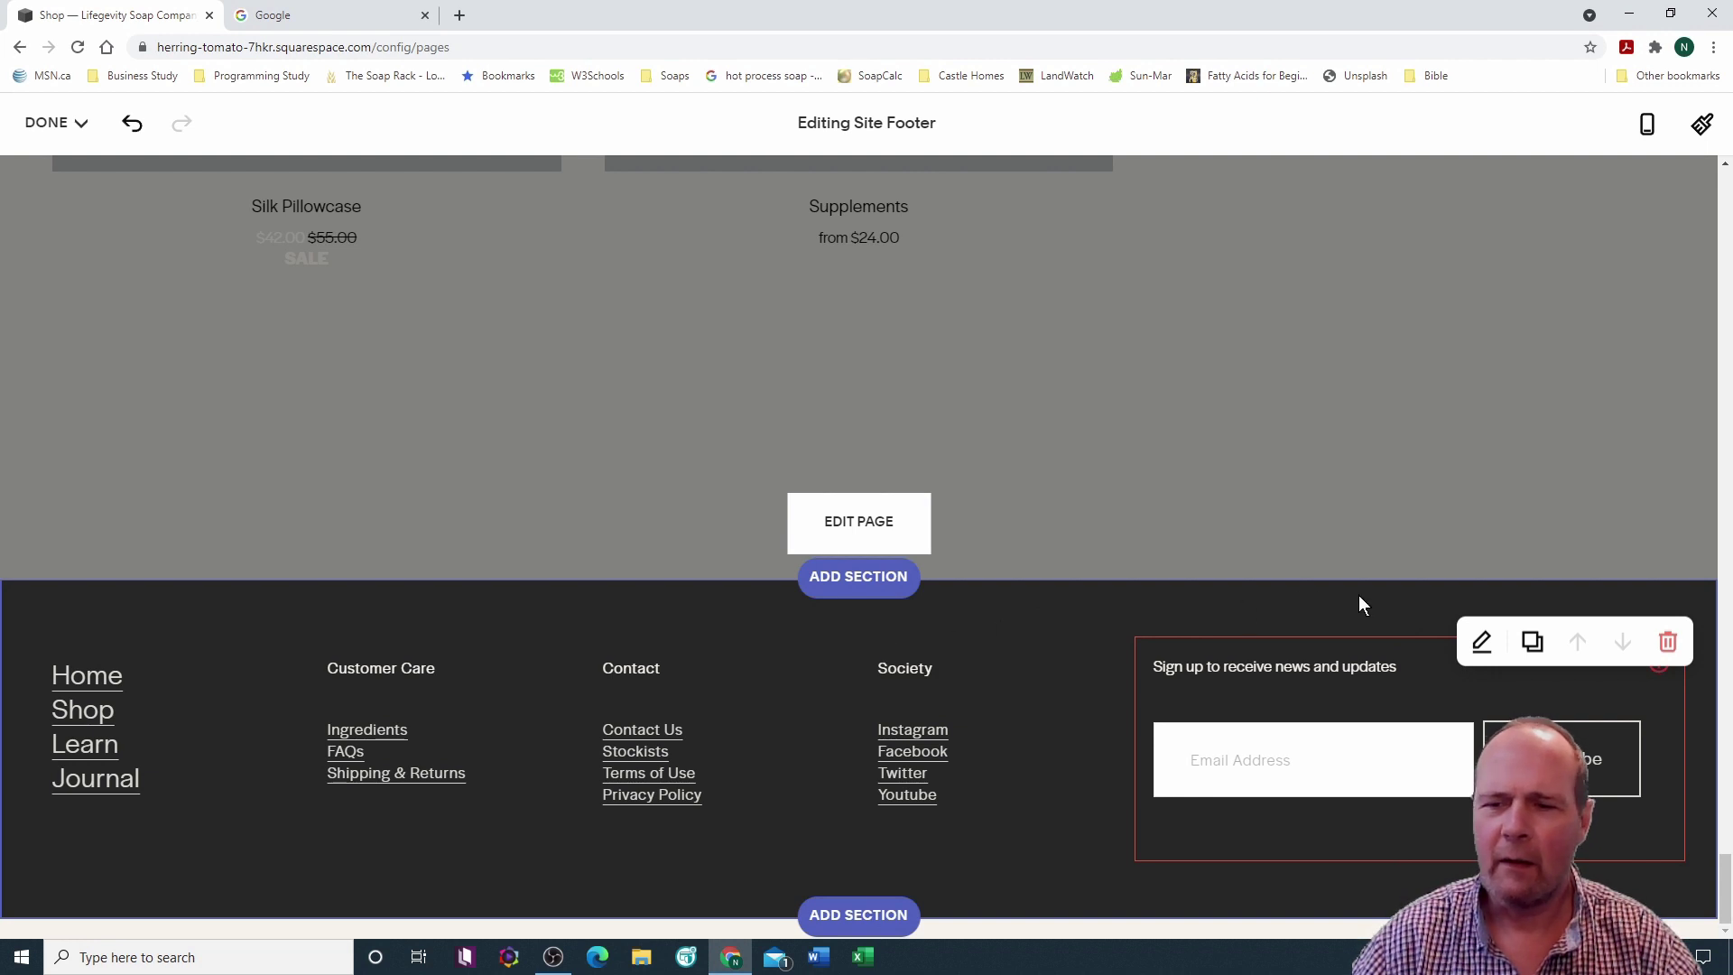
Step: Switch the footer section's colour theme to black
click(1481, 641)
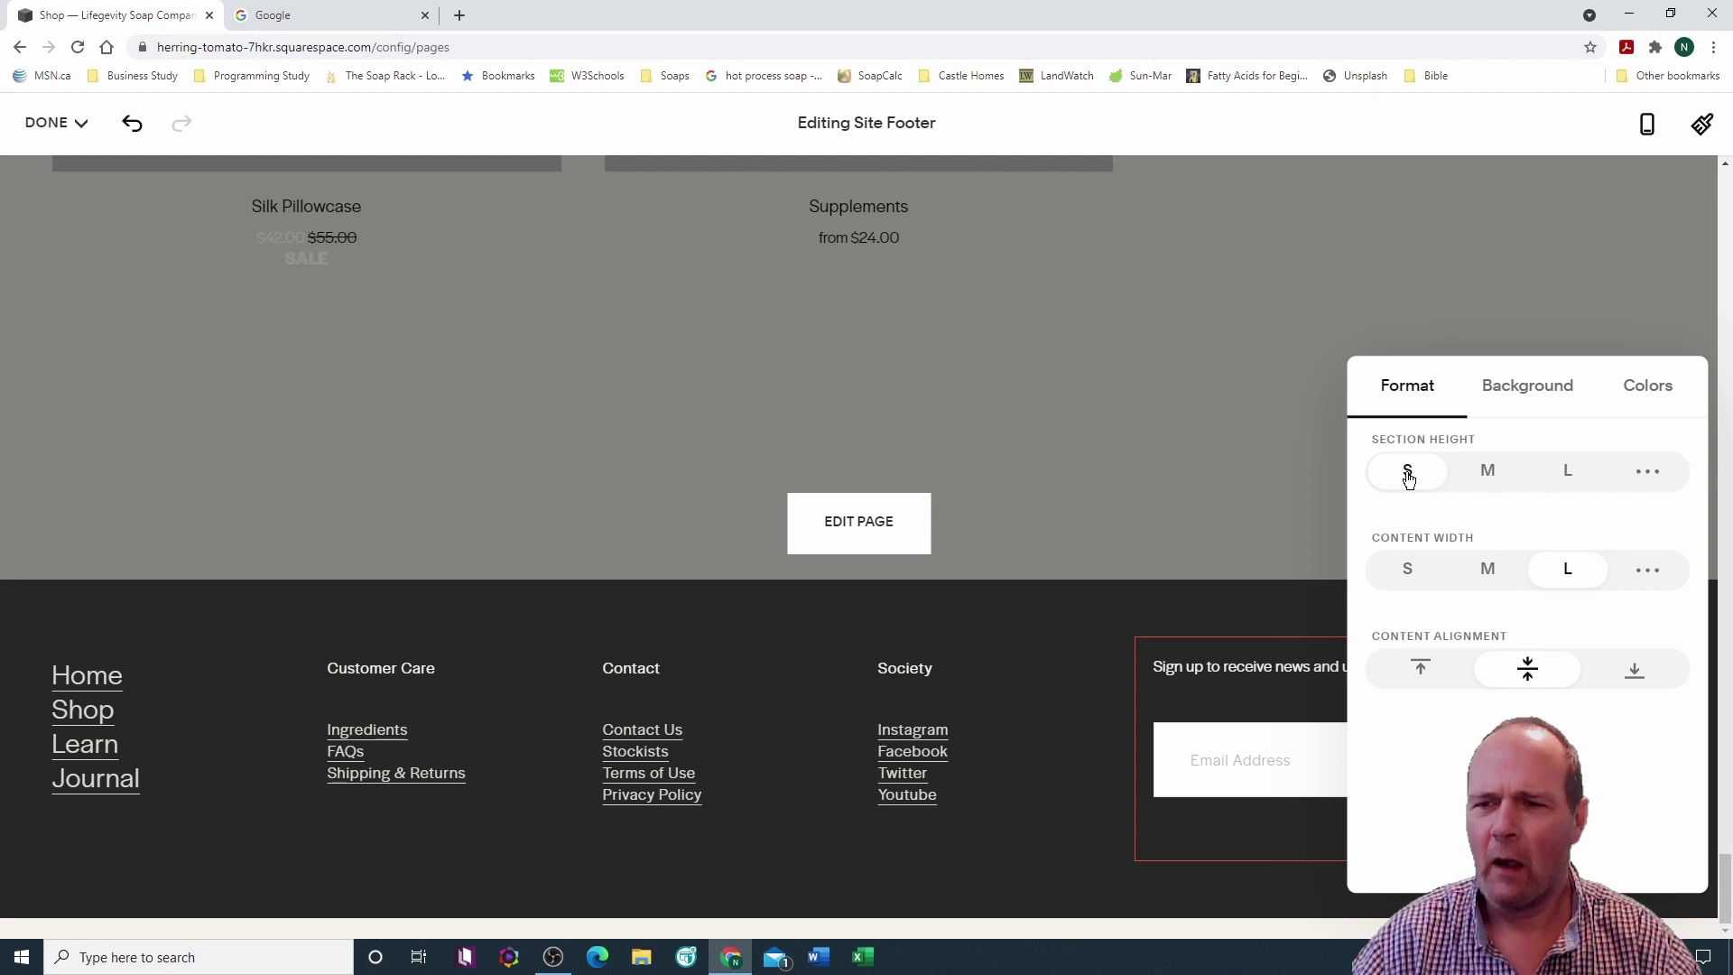
click(1646, 388)
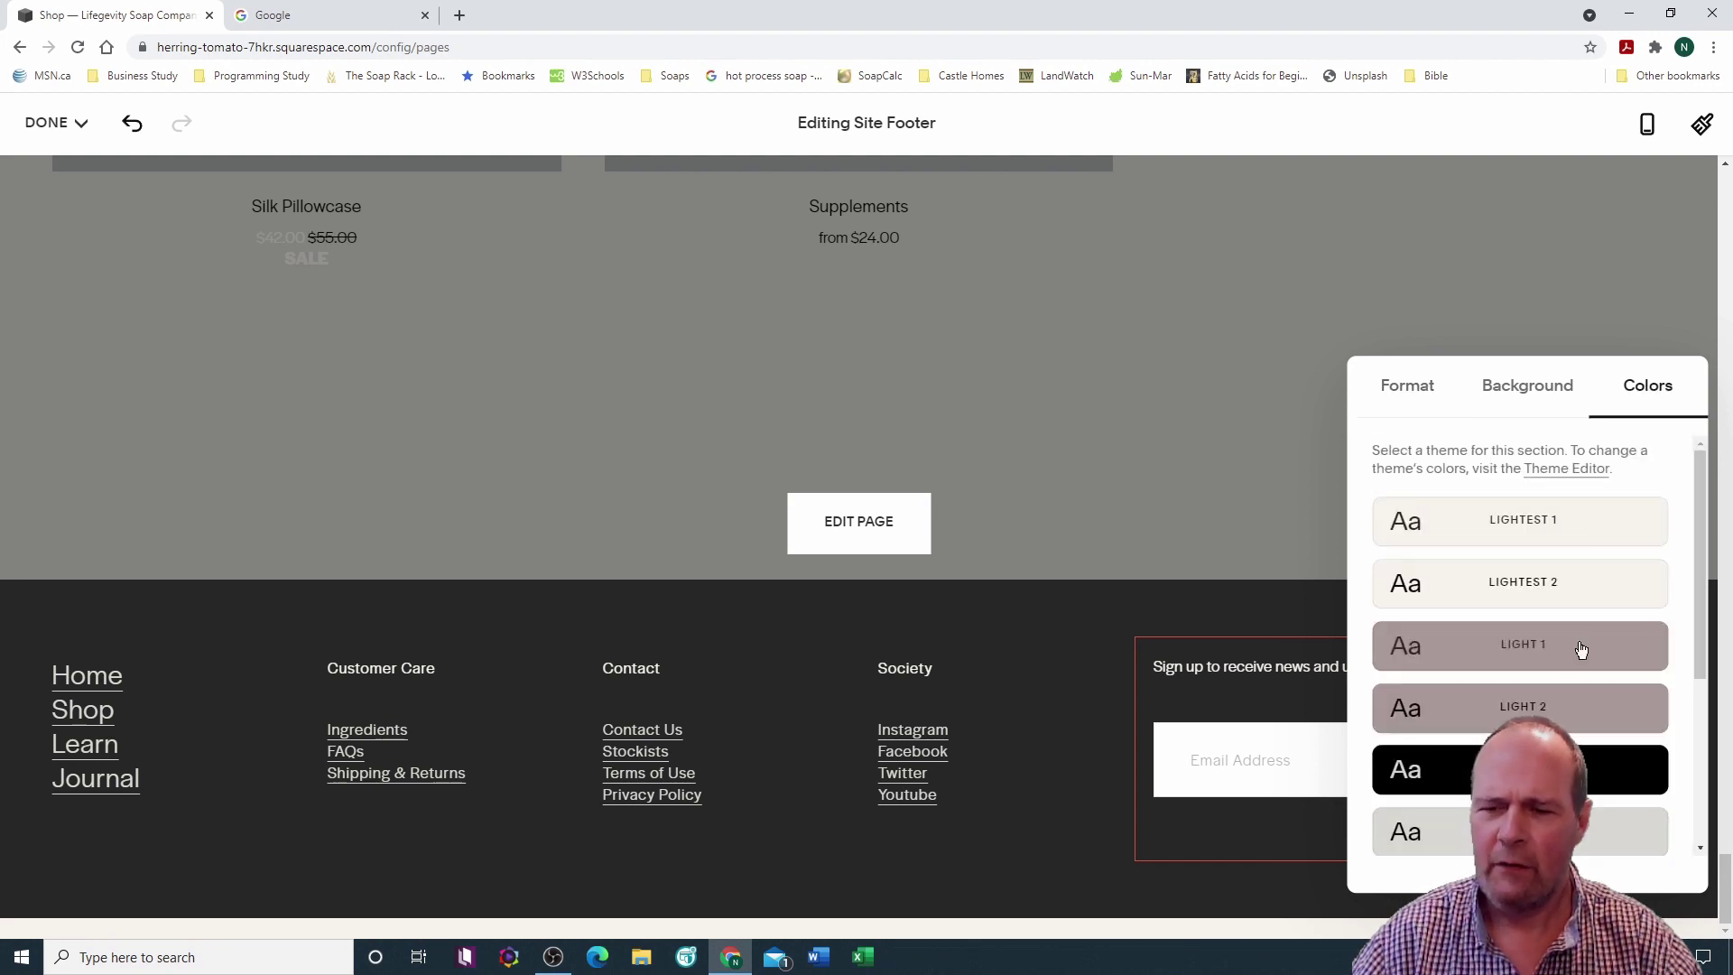
click(1520, 707)
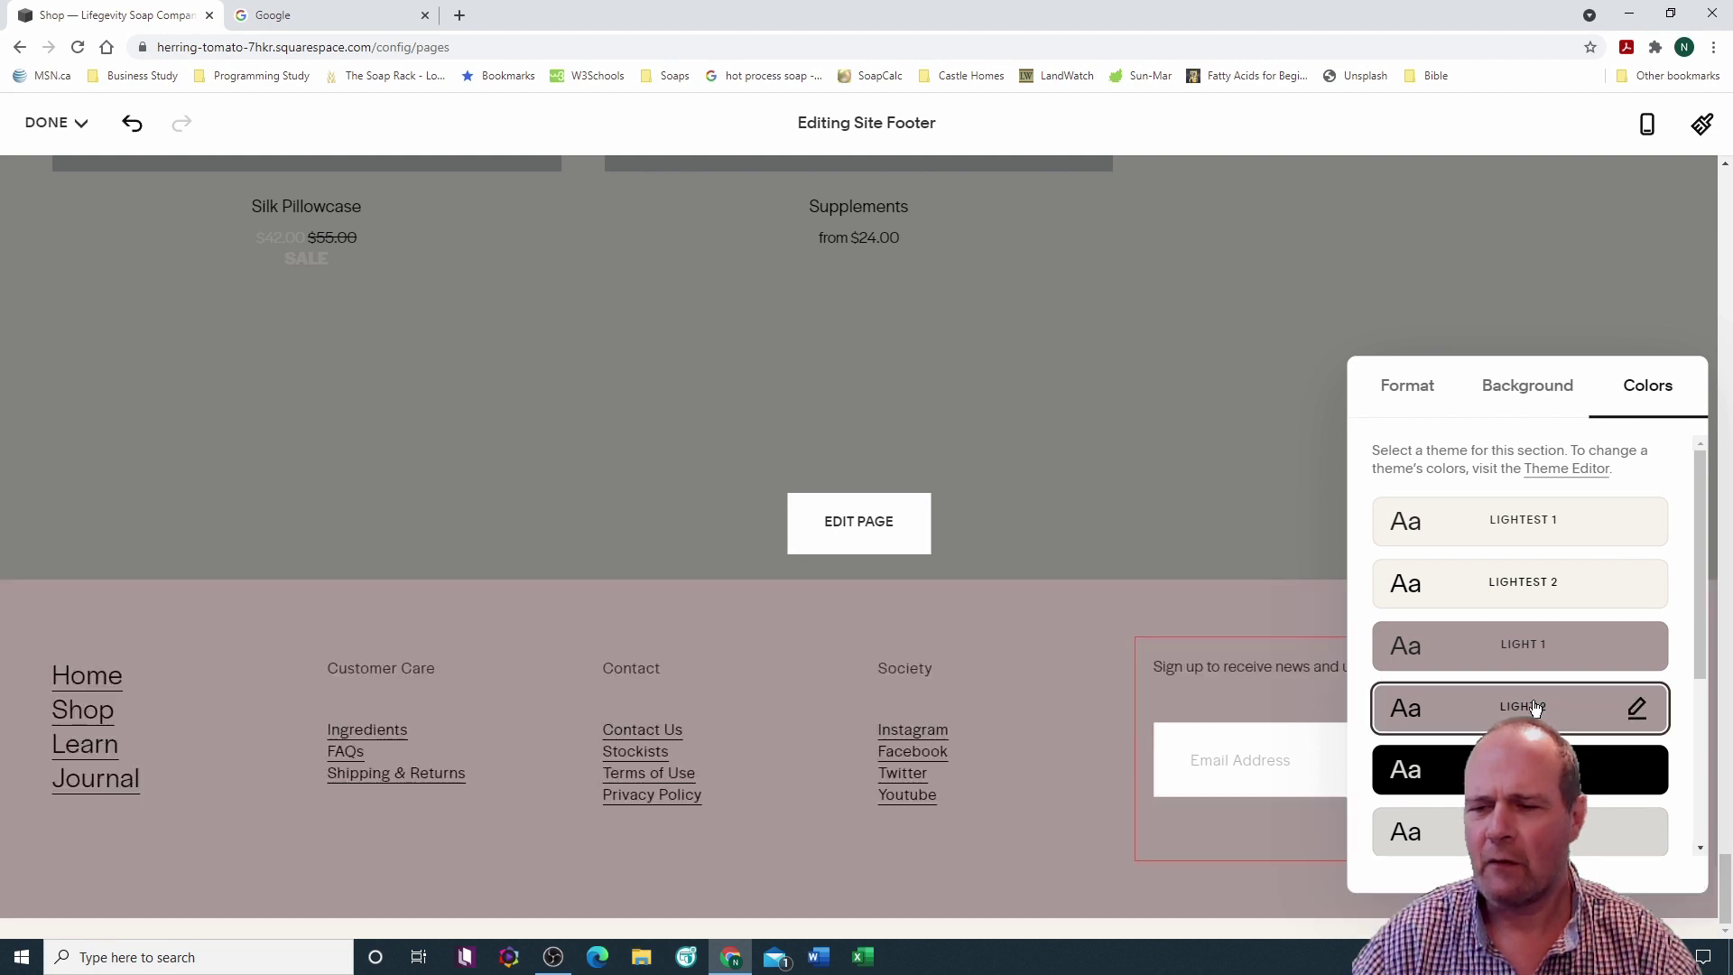
click(1520, 770)
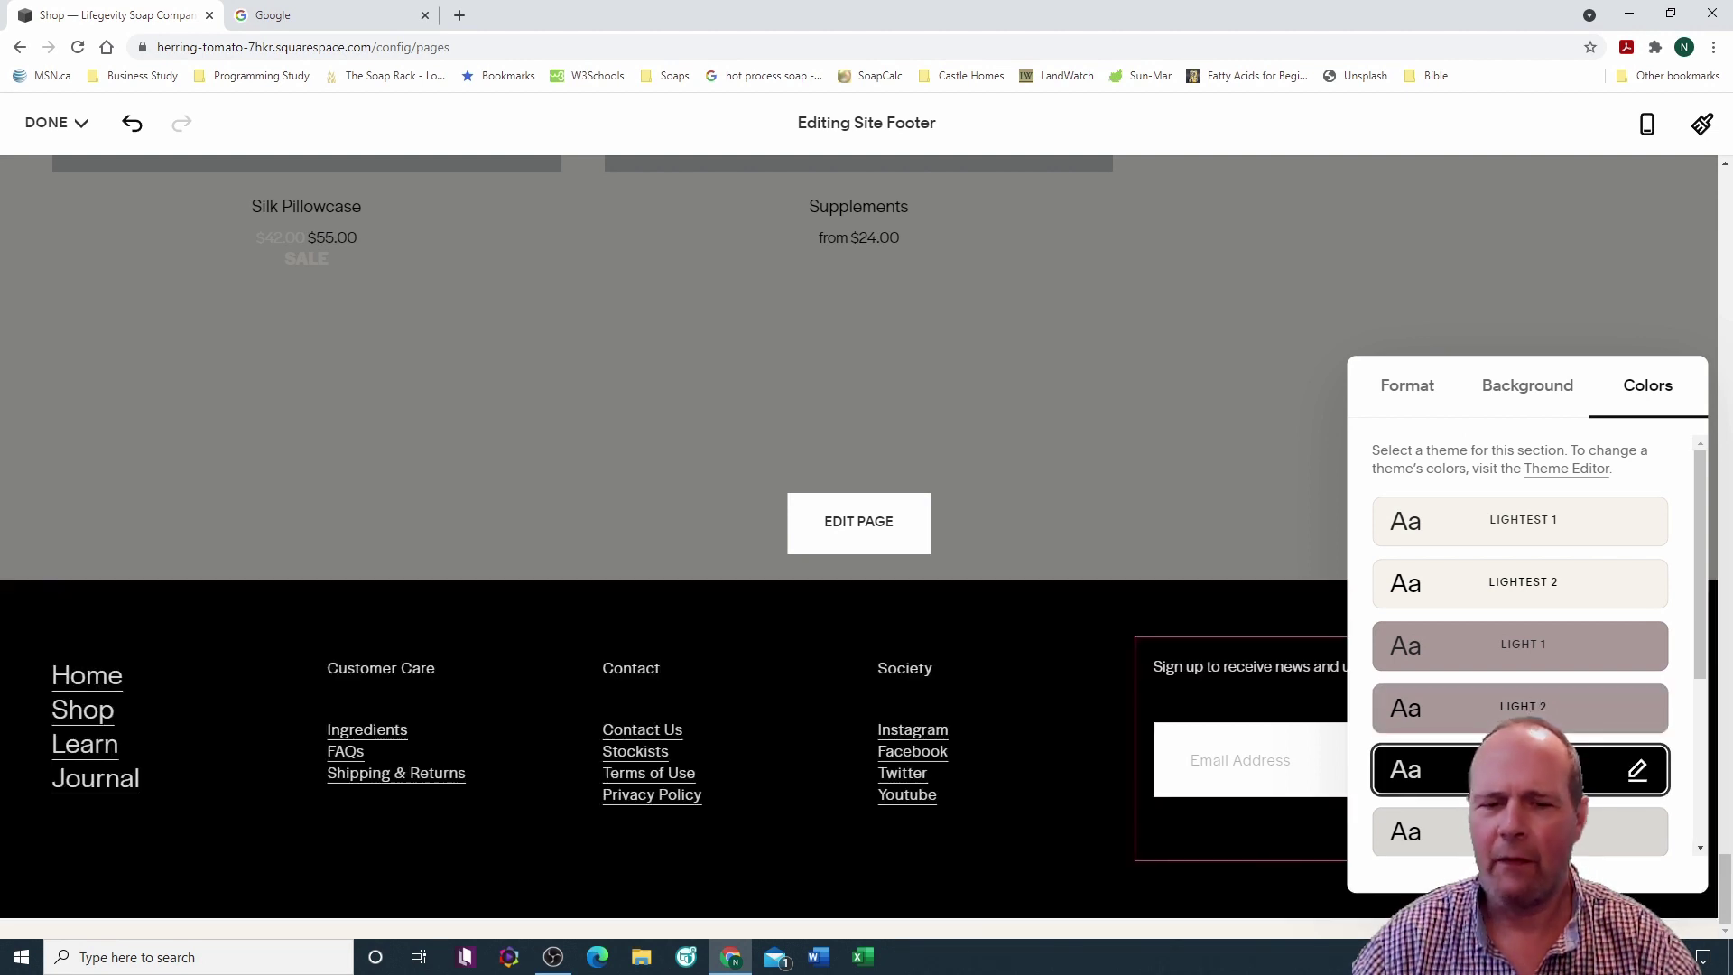
Step: Set the footer to large (L) content width with vertically centred content
click(1528, 389)
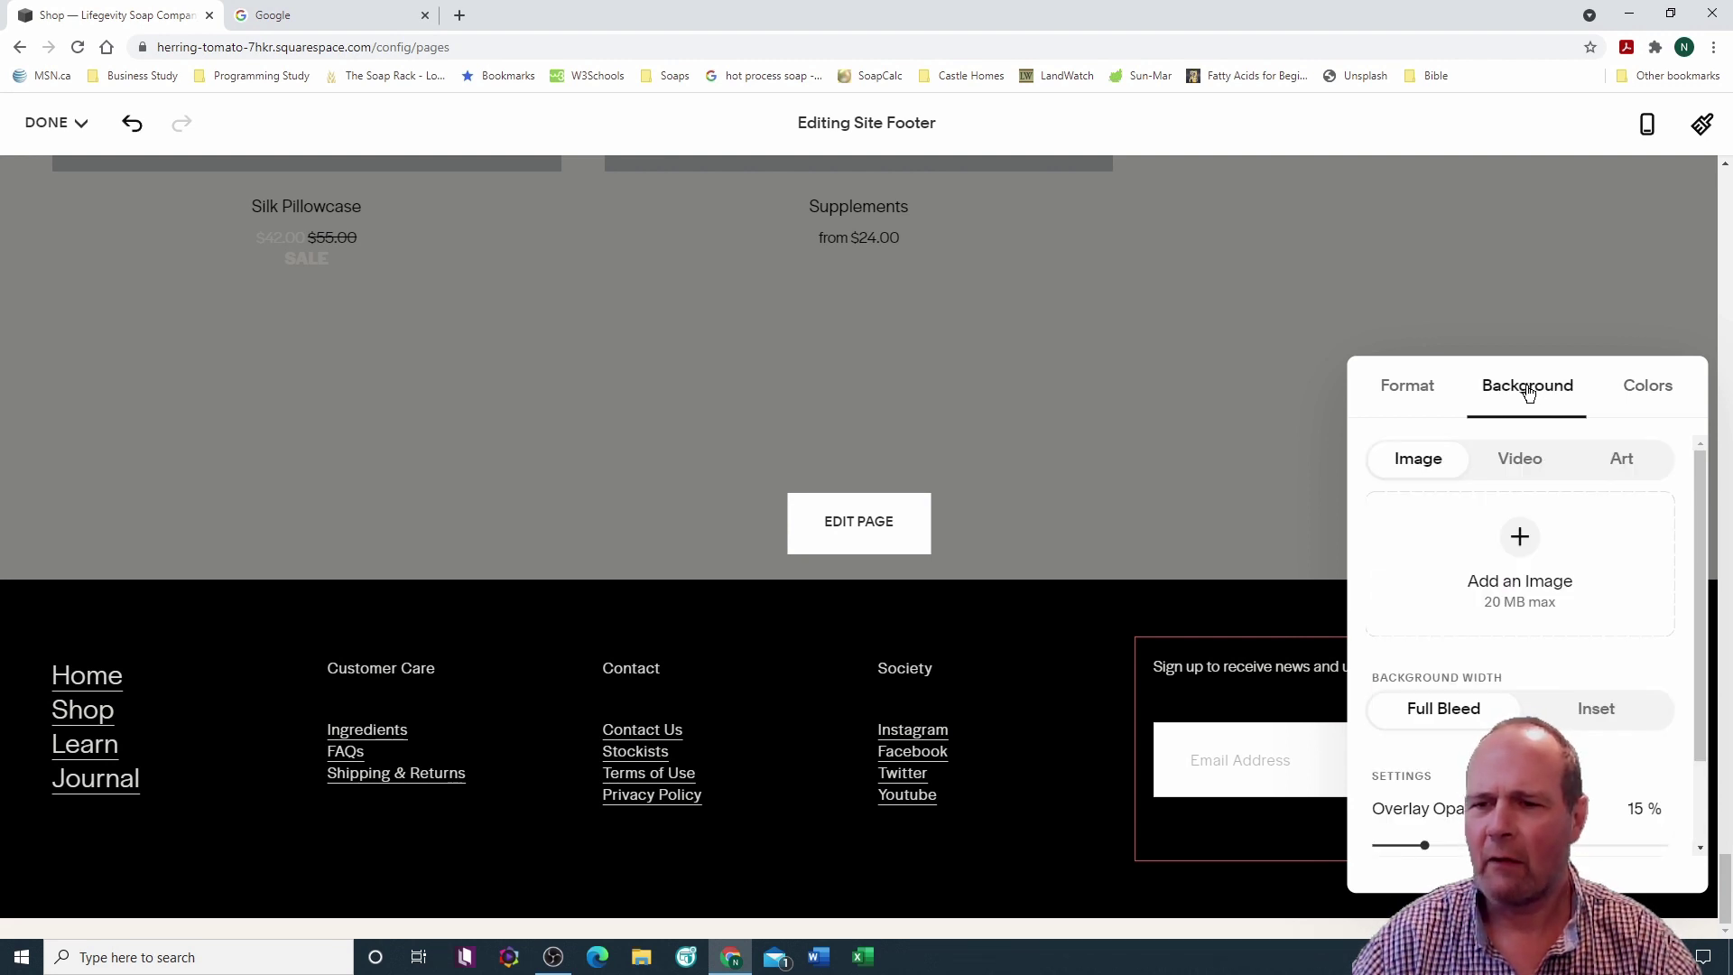
click(1405, 390)
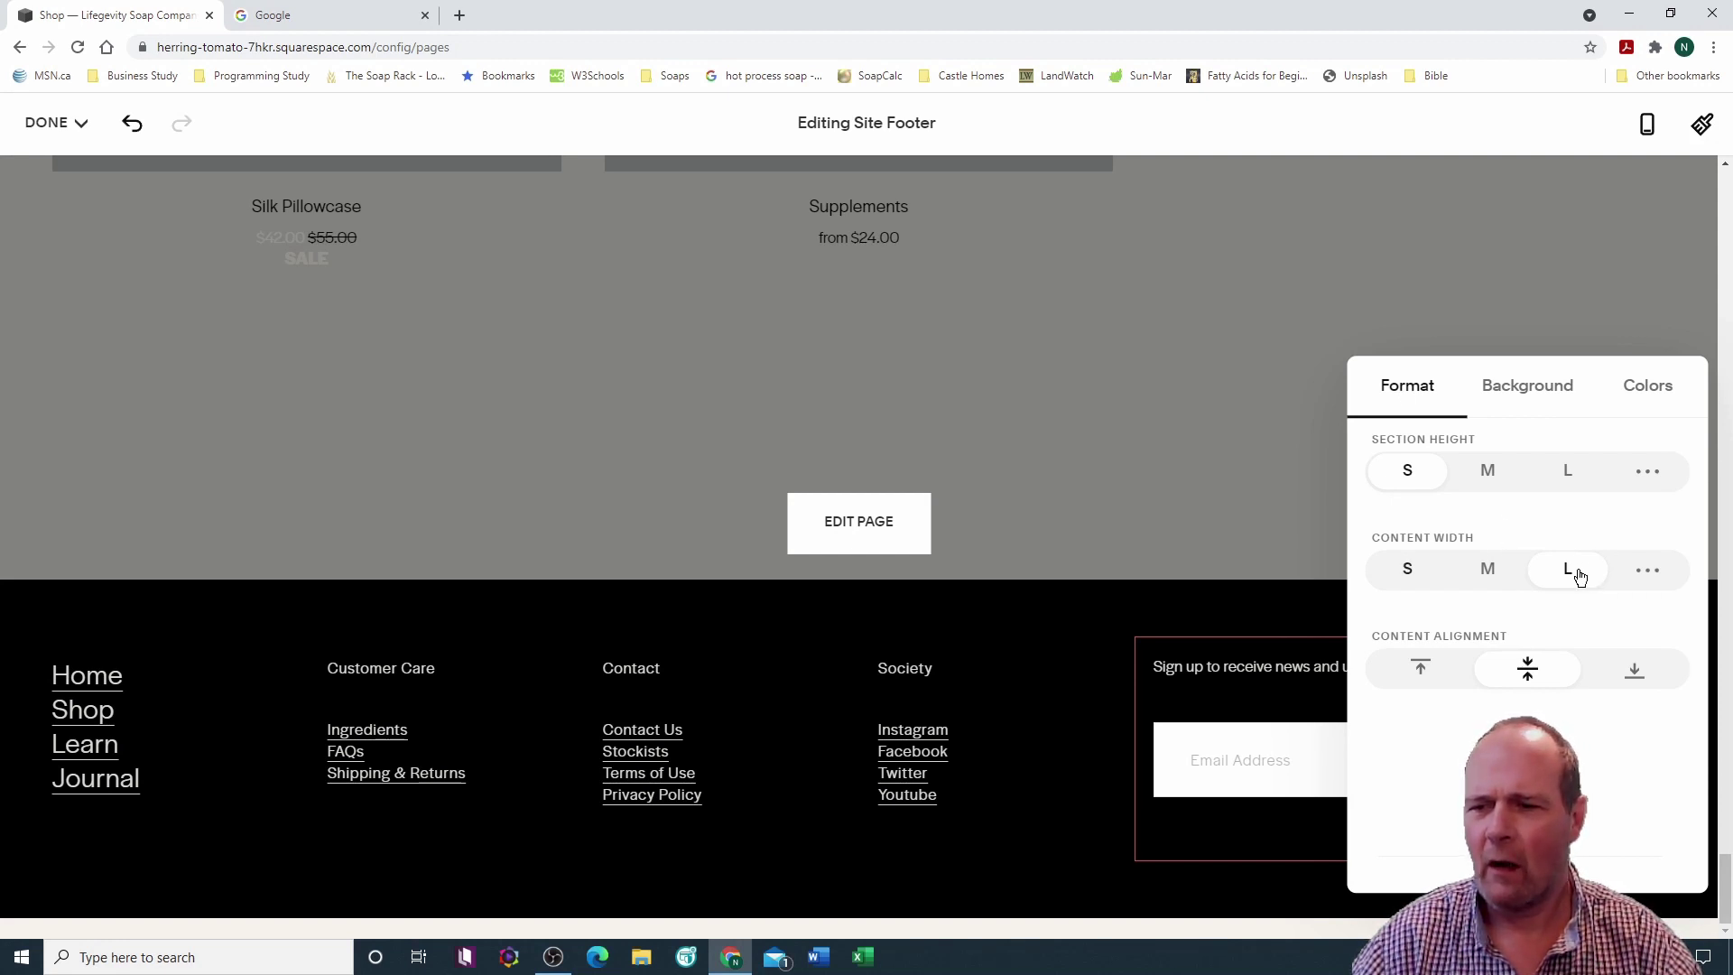
click(1487, 570)
click(1405, 570)
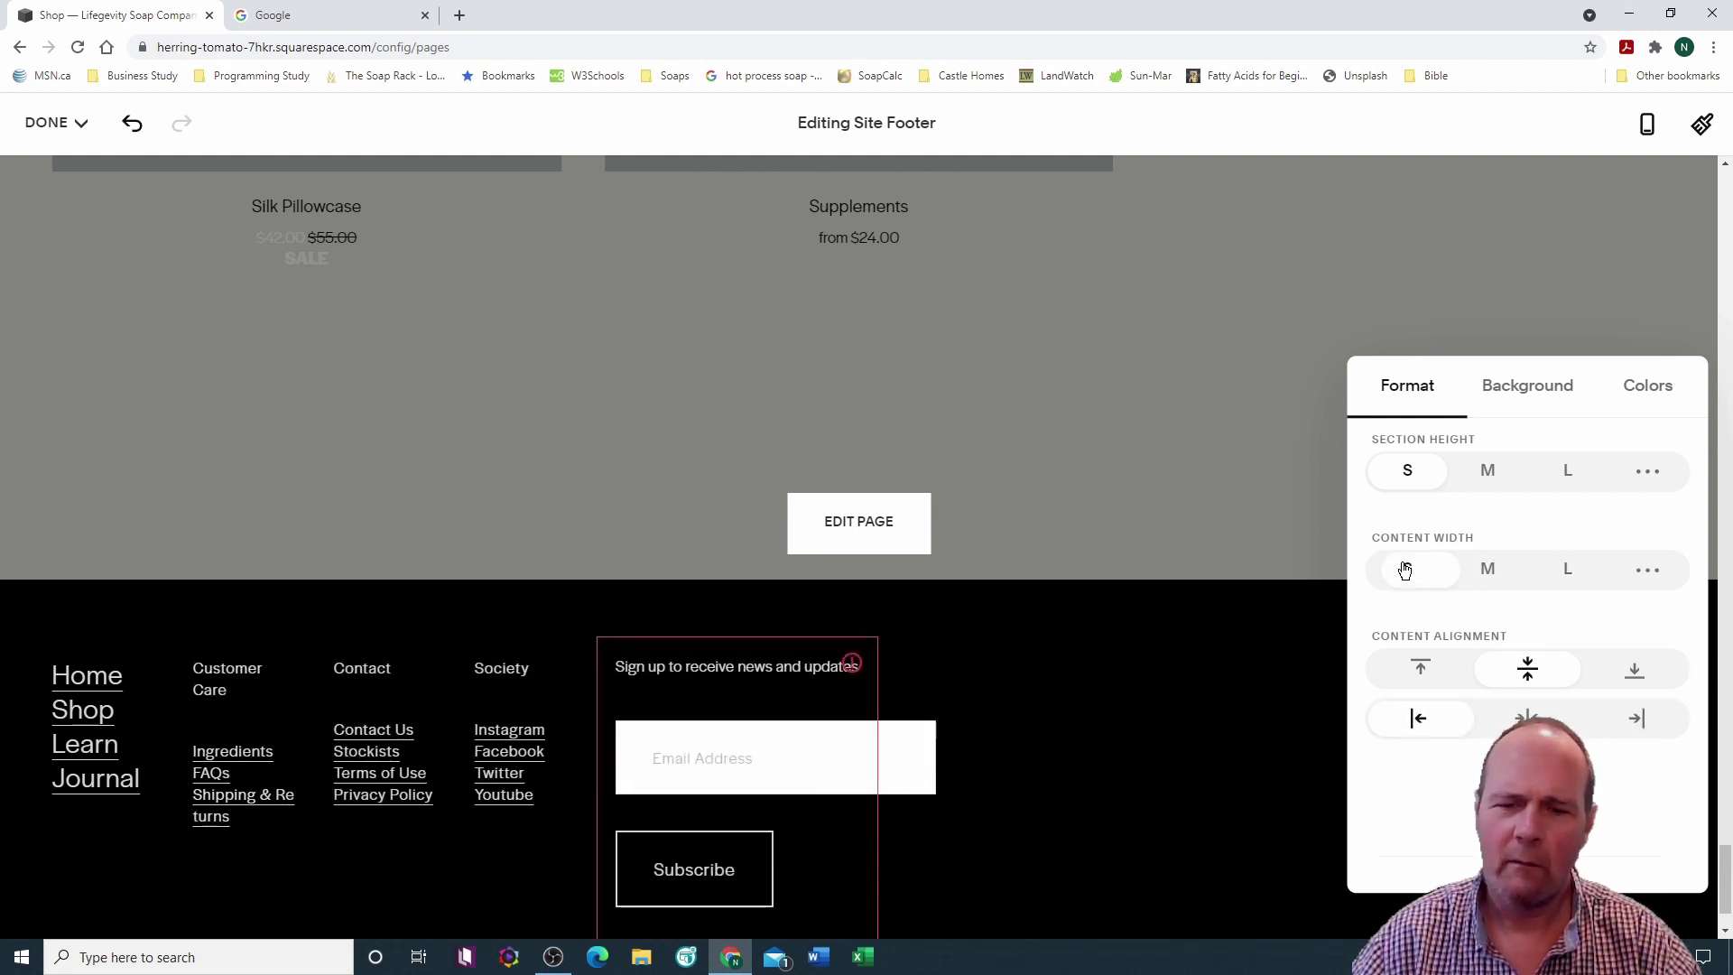
click(1567, 570)
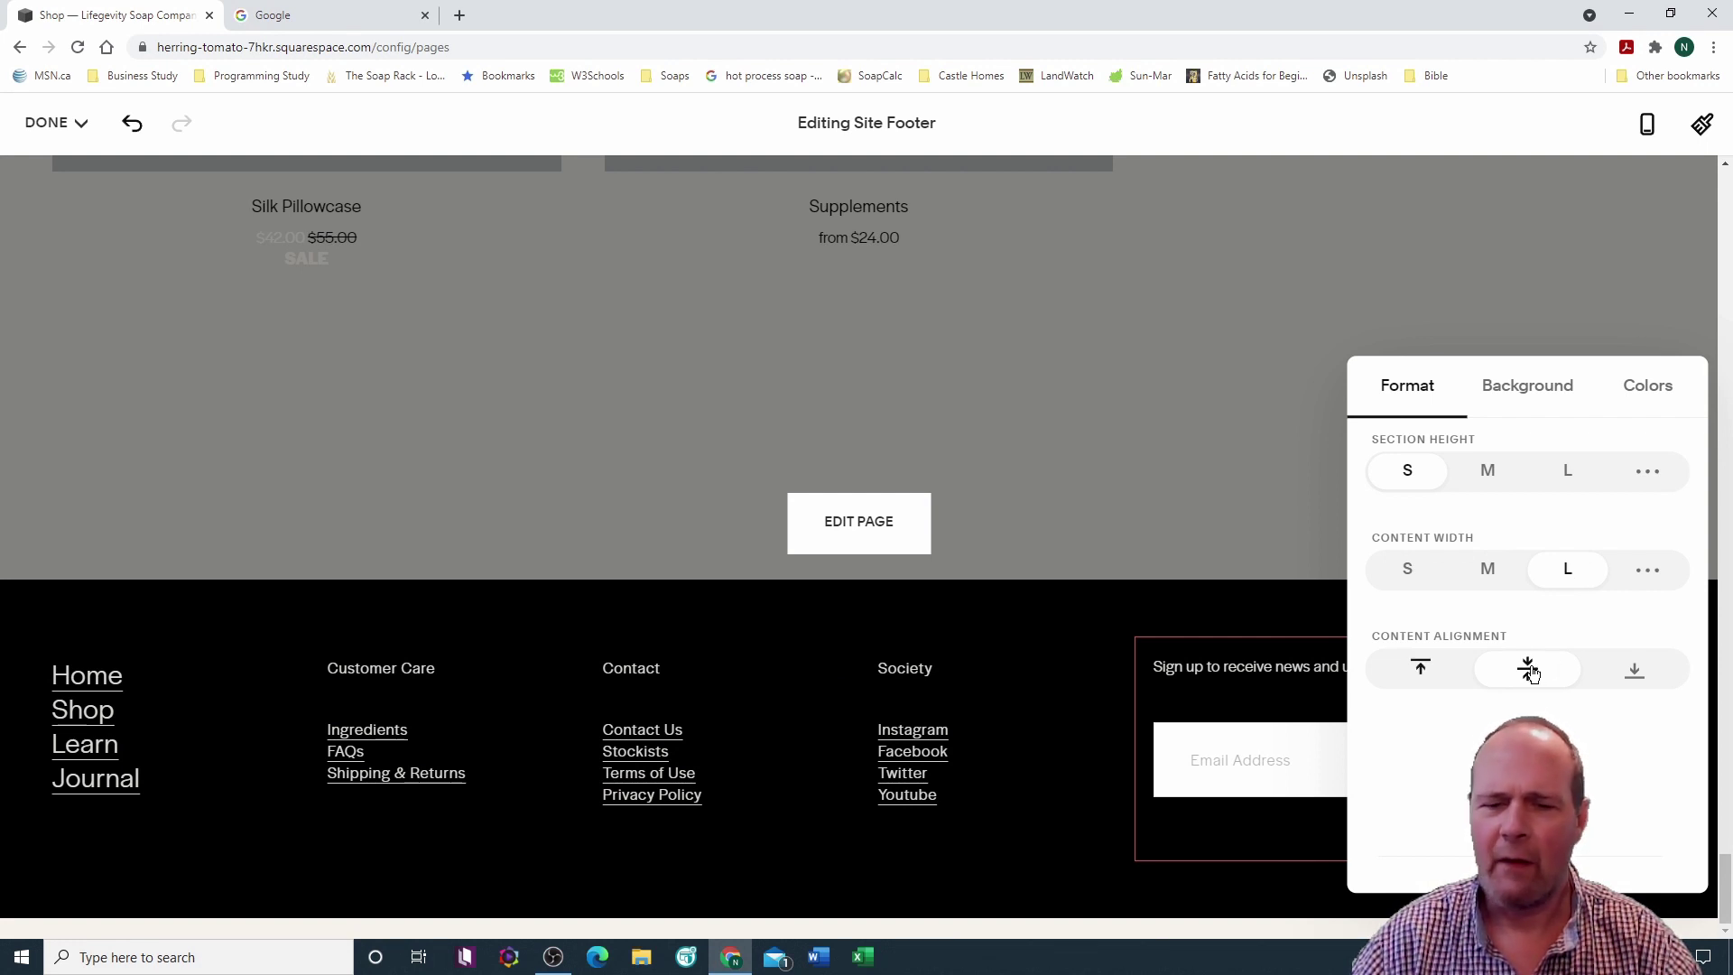
click(1532, 673)
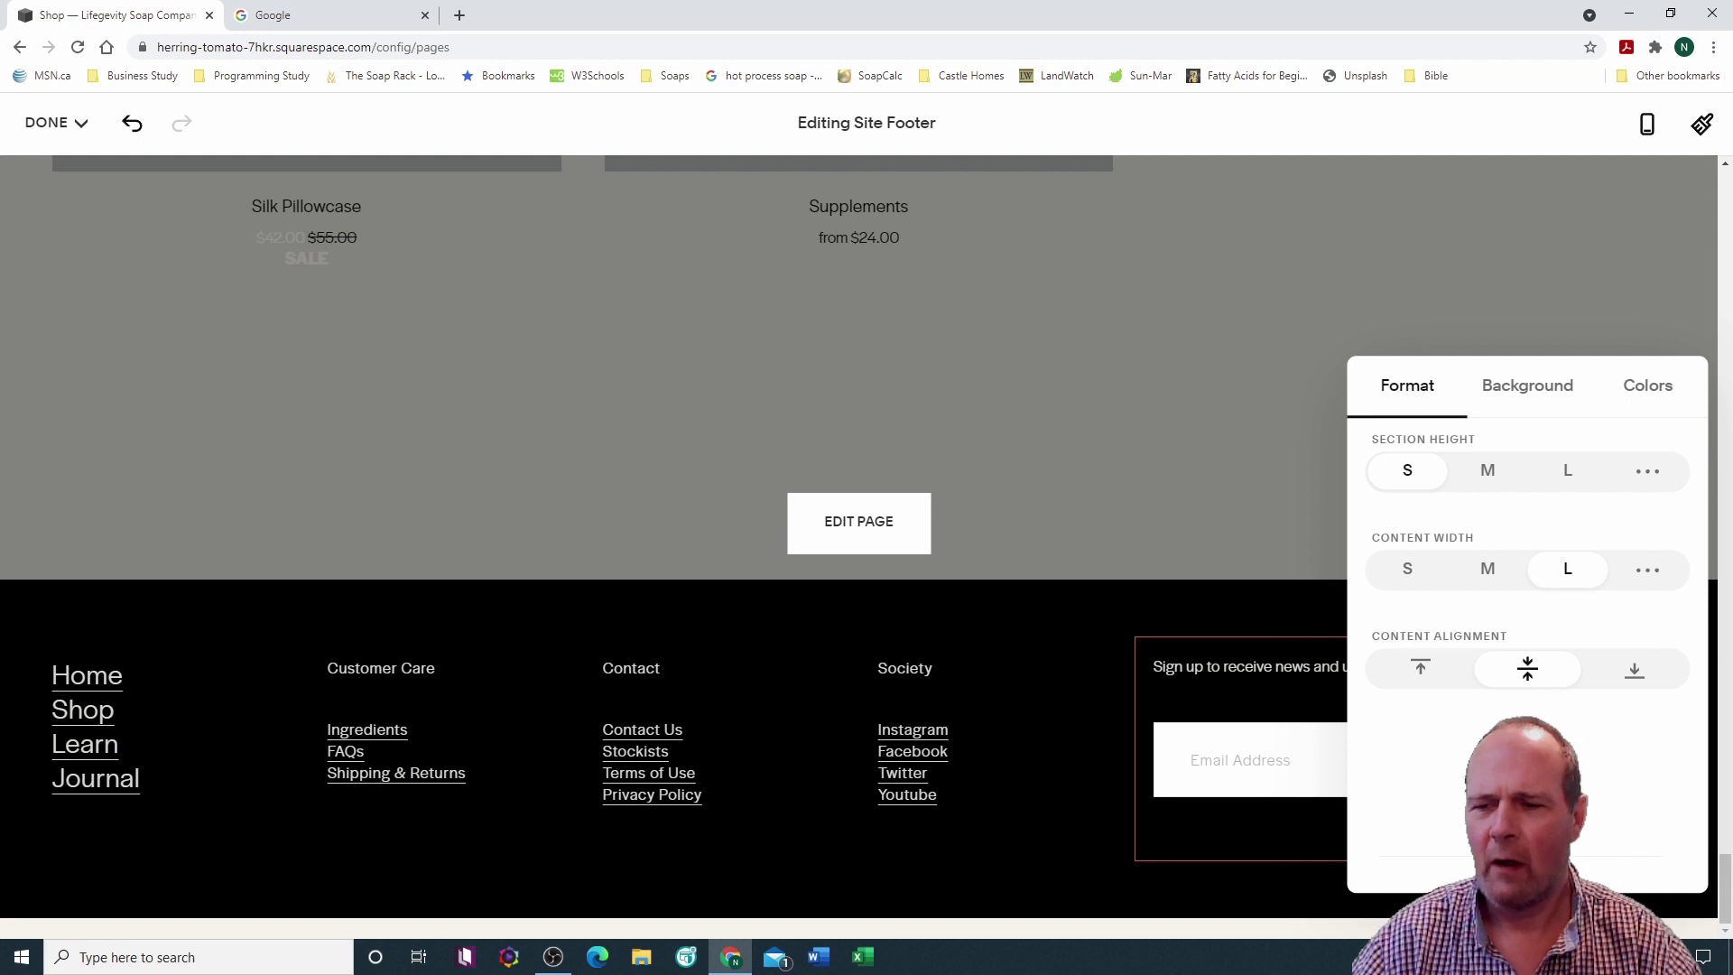
click(1419, 667)
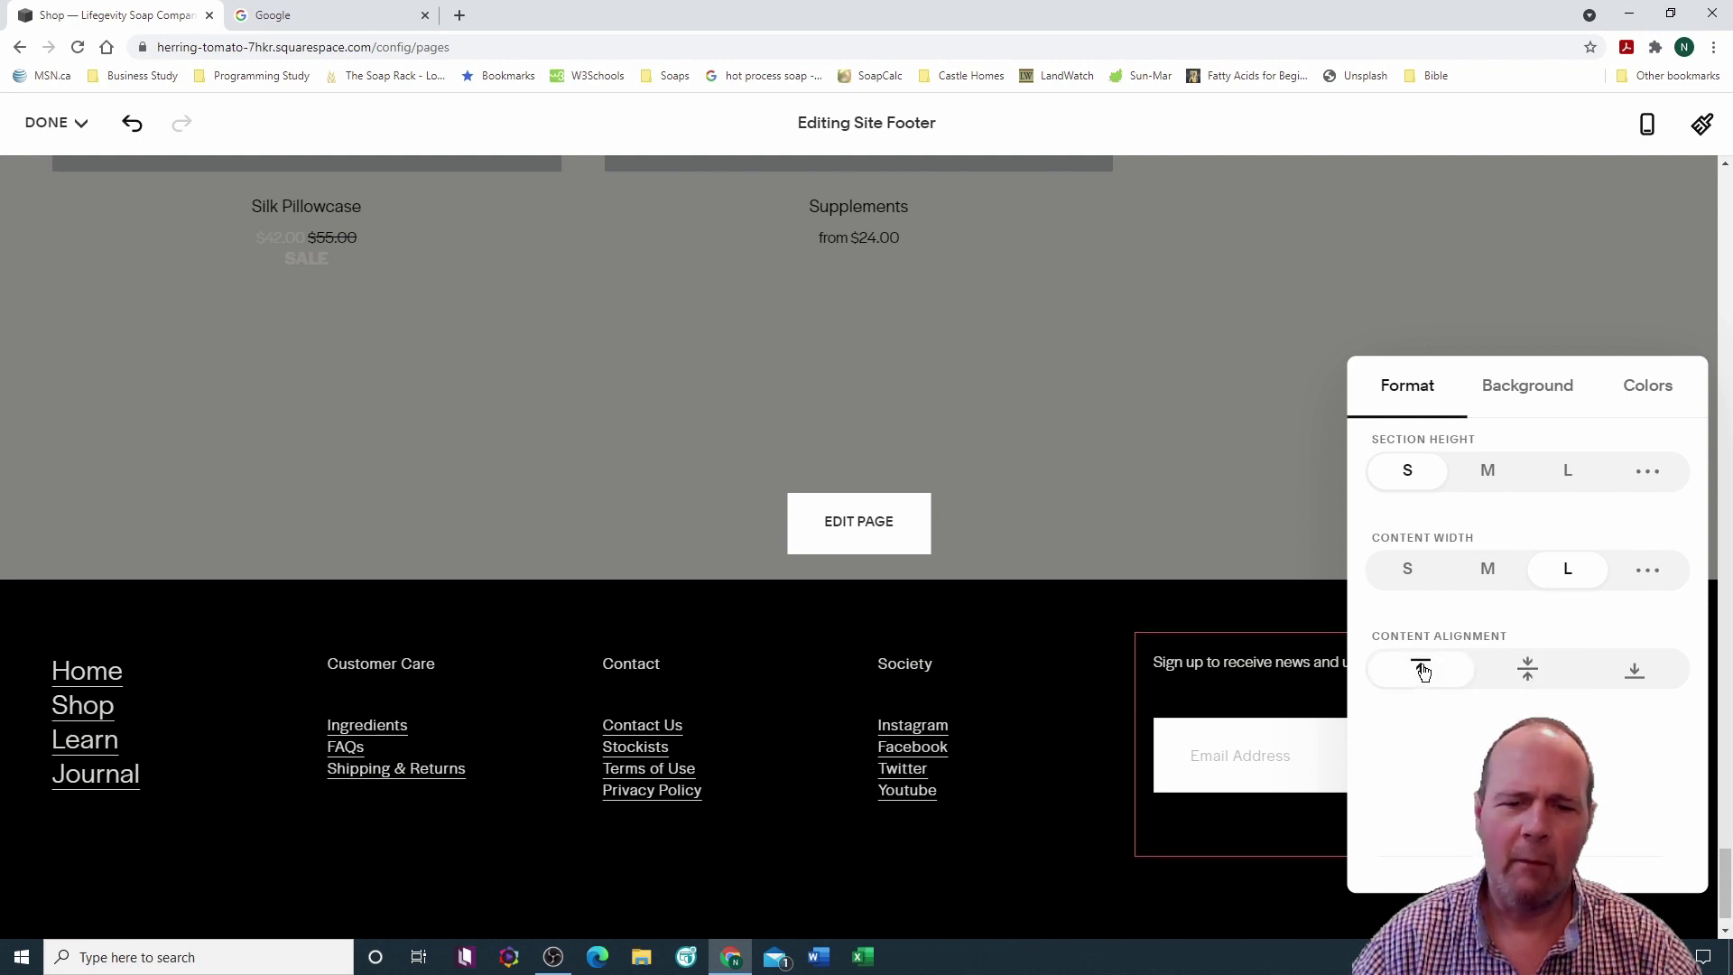
click(1633, 668)
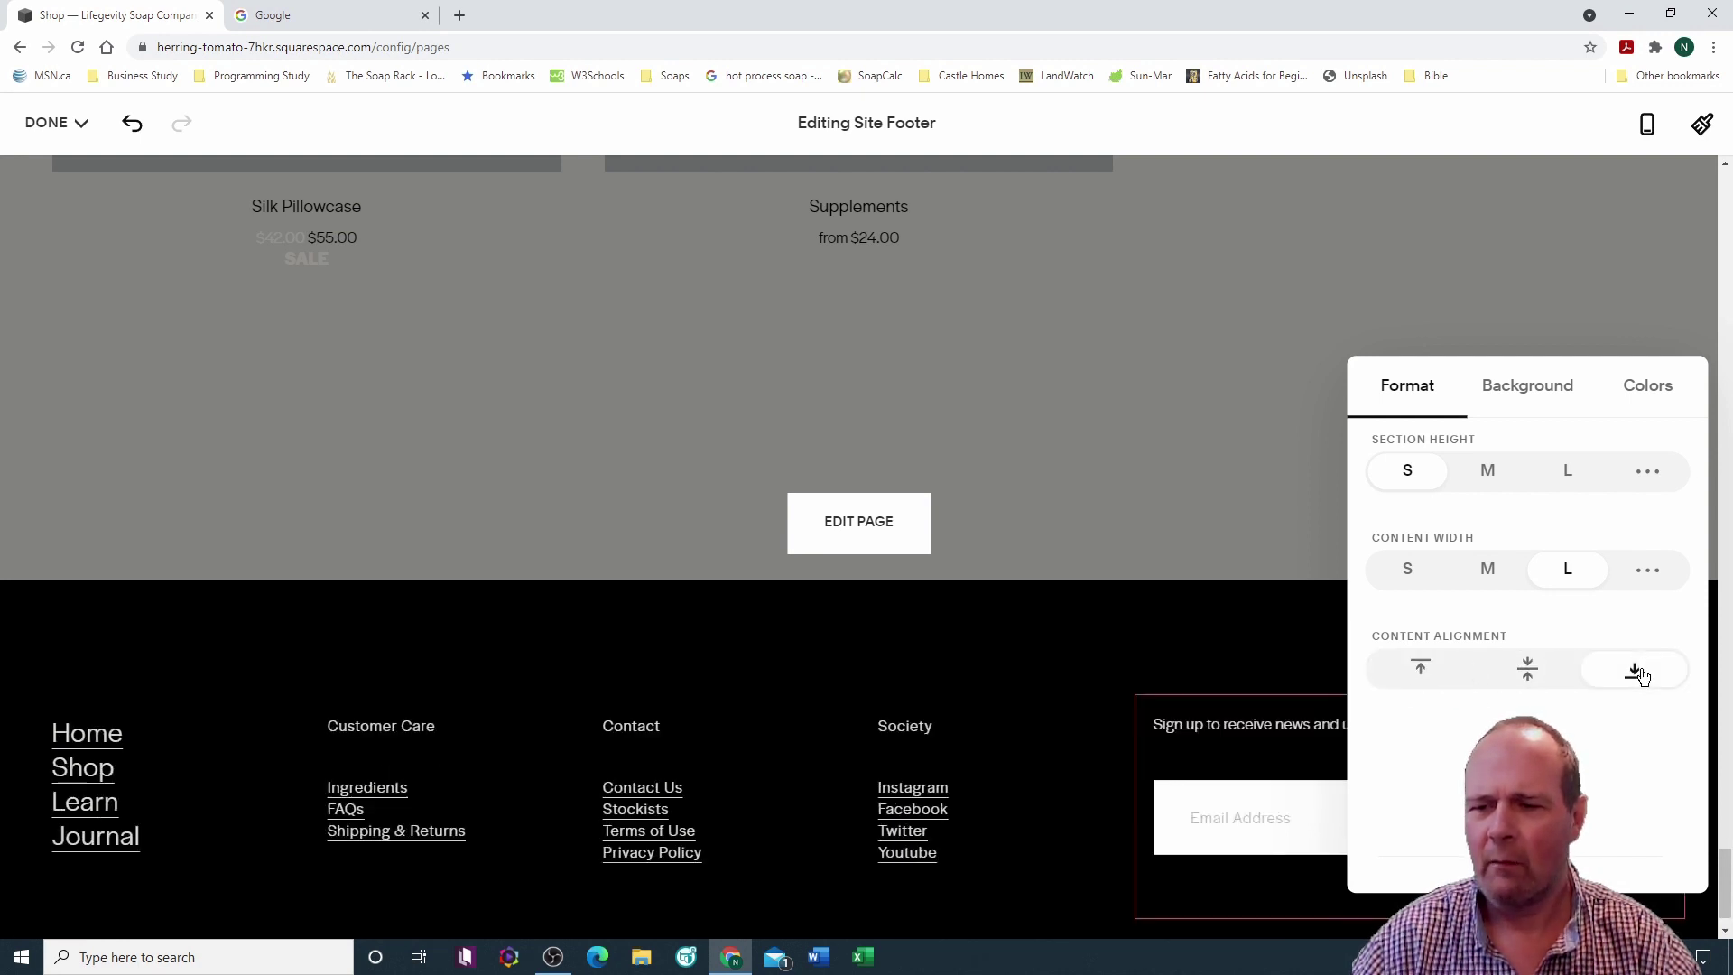
click(1529, 670)
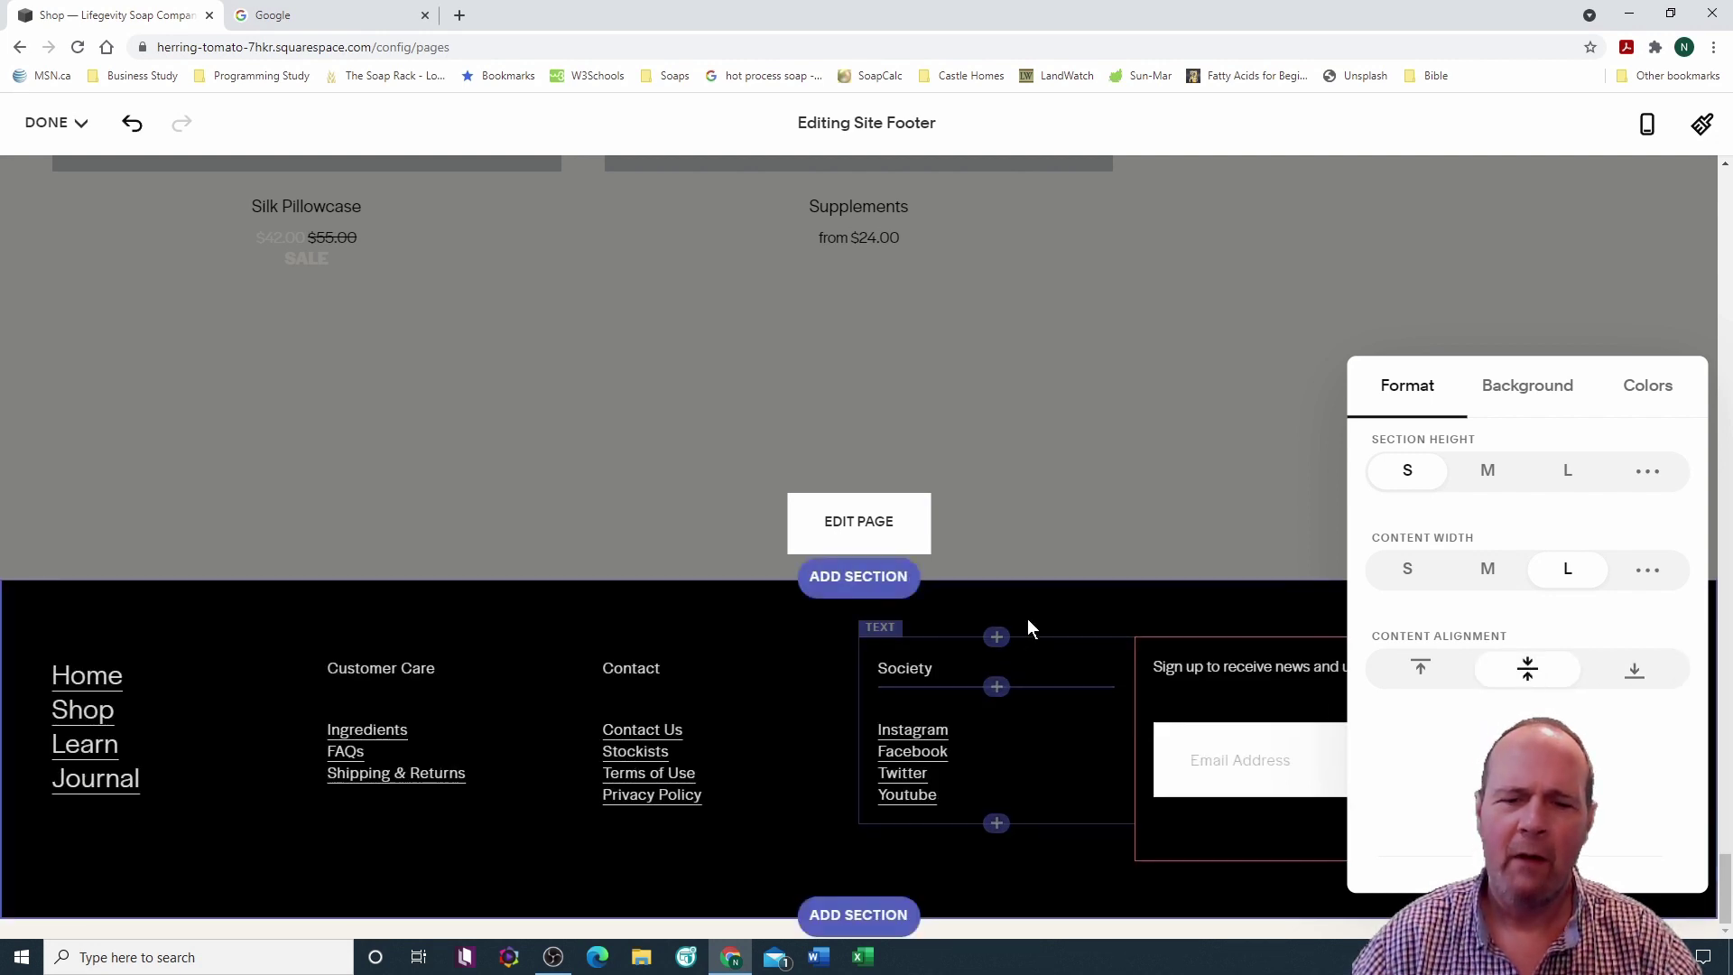
Step: Select the Customer Care, Contact and Society columns together, then back out of the footer editor
click(787, 609)
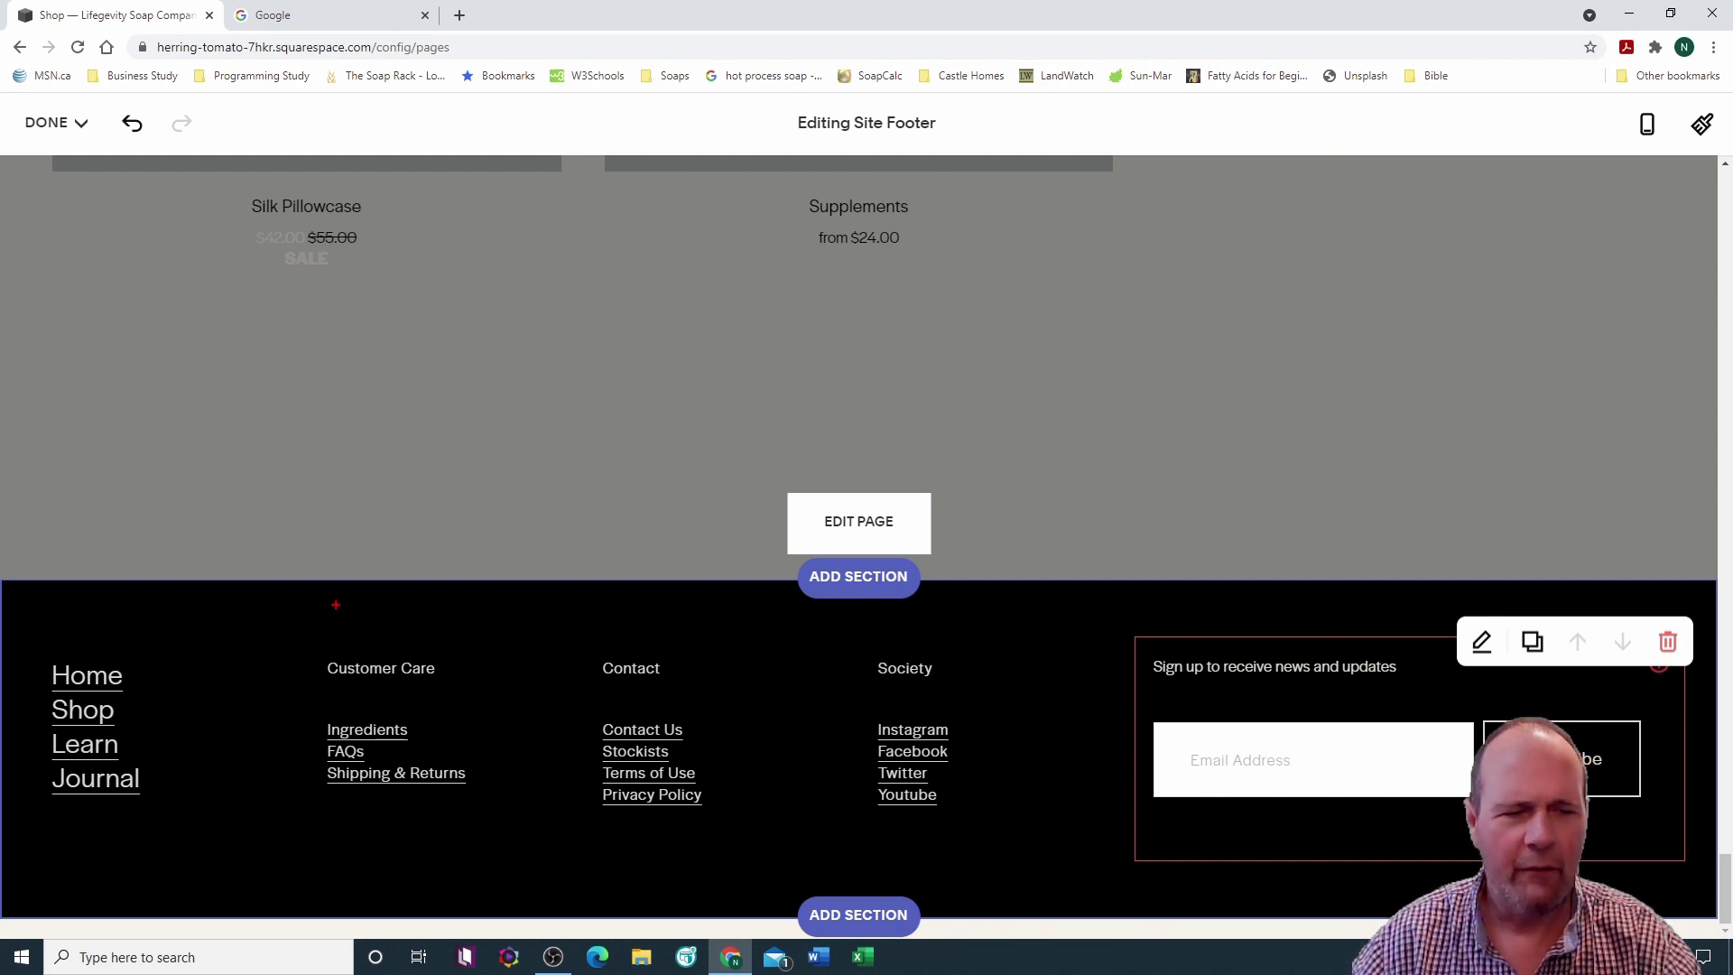
drag(292, 610, 1030, 835)
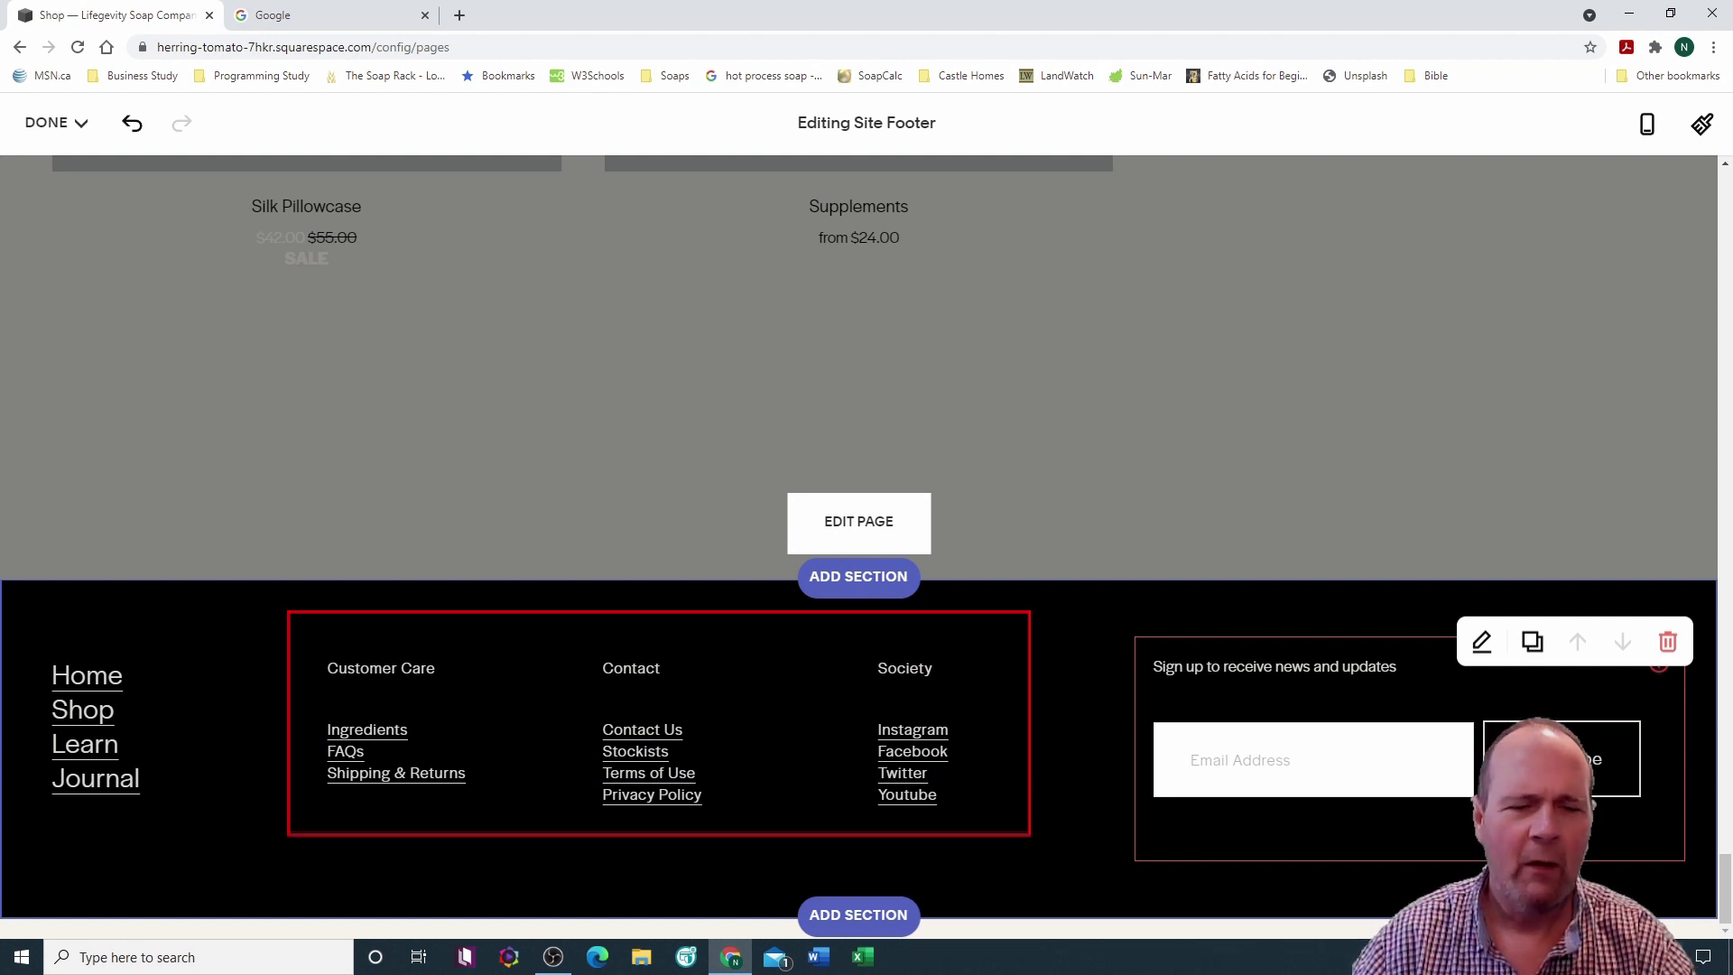
key(Escape)
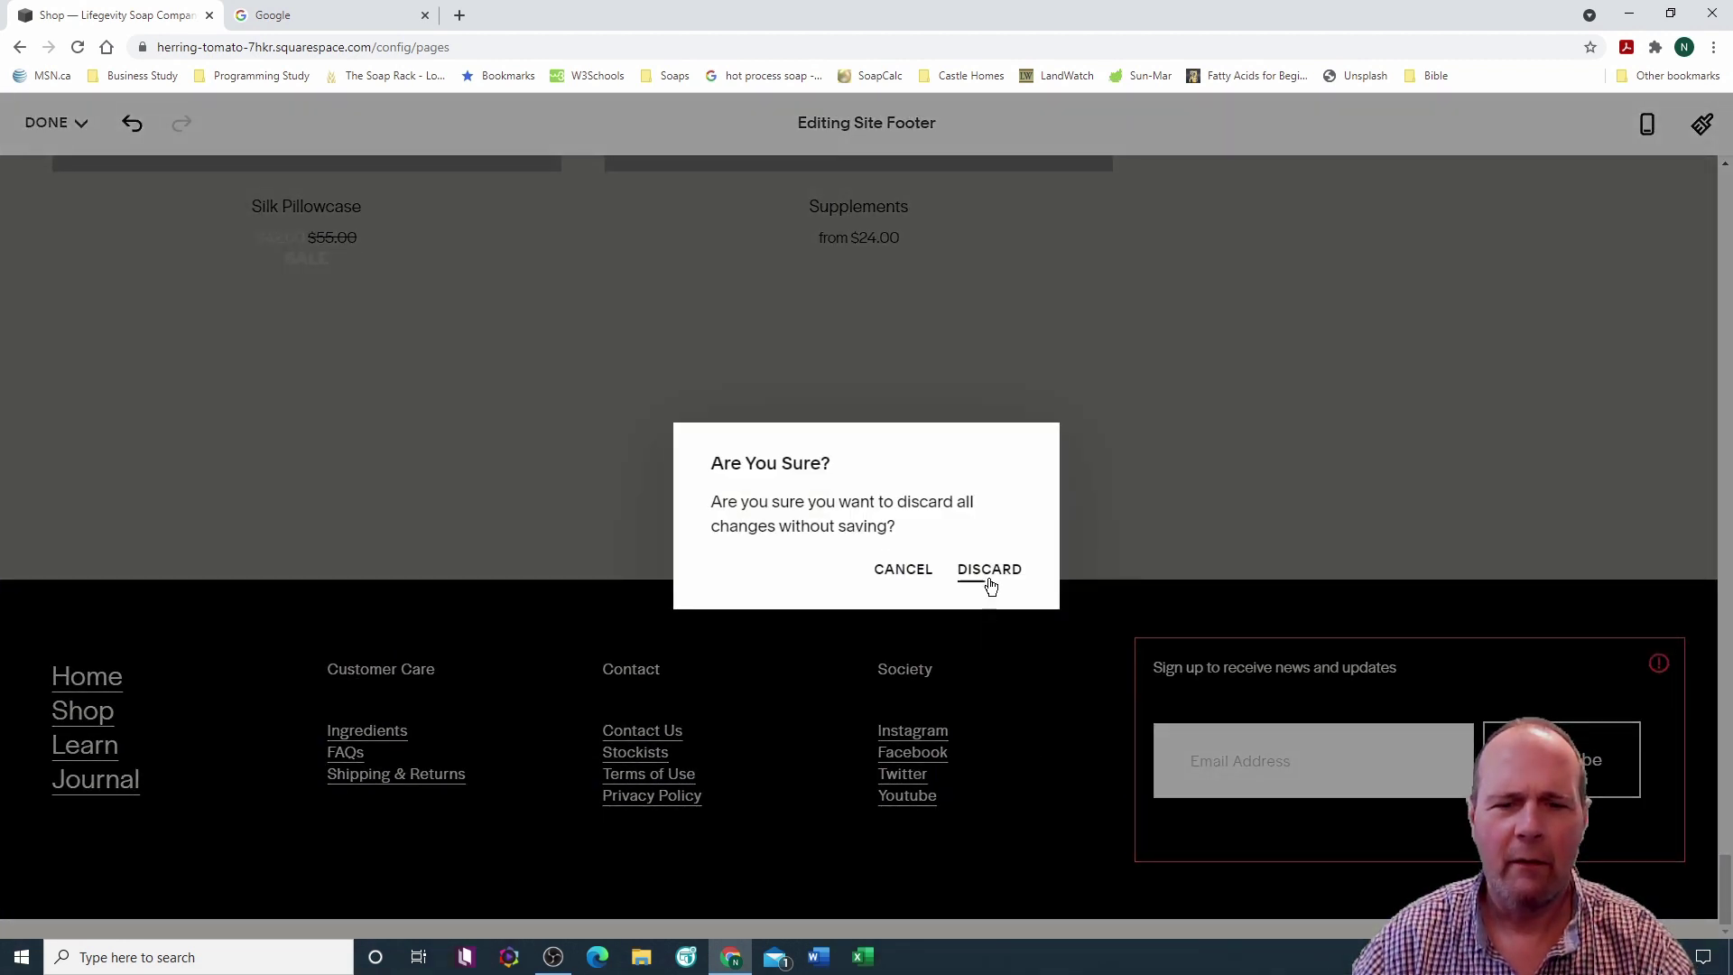
Step: Cancel the 'Are You Sure?' prompt to keep the footer changes
click(906, 574)
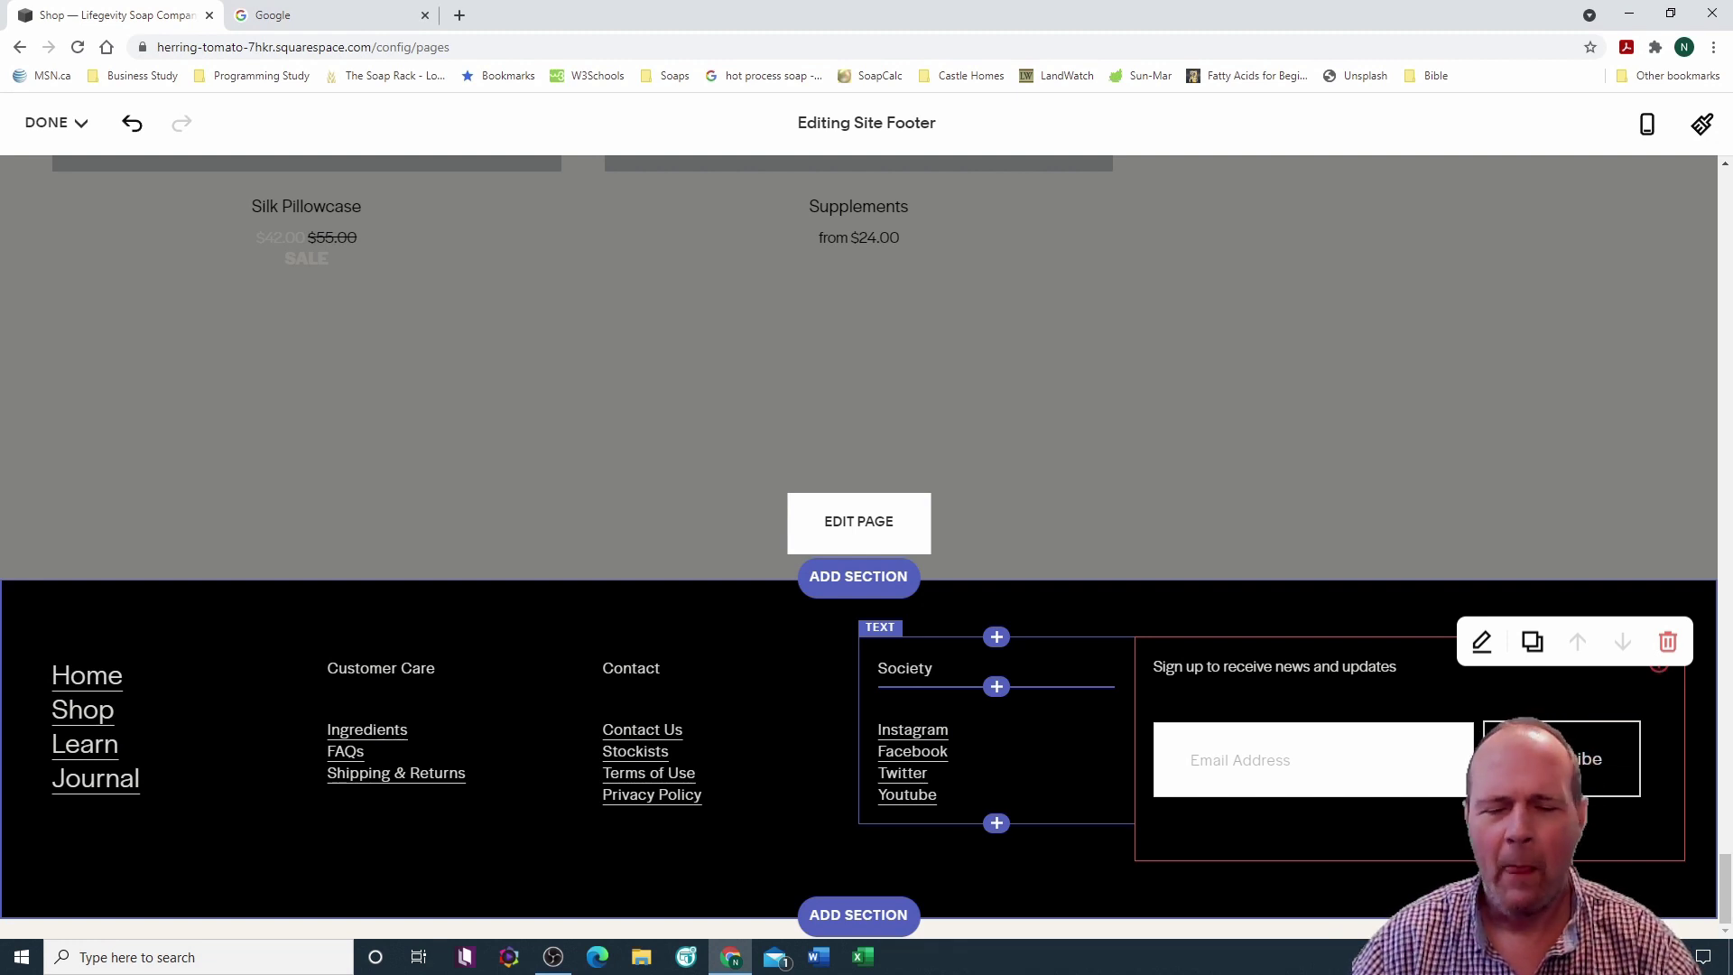
click(943, 735)
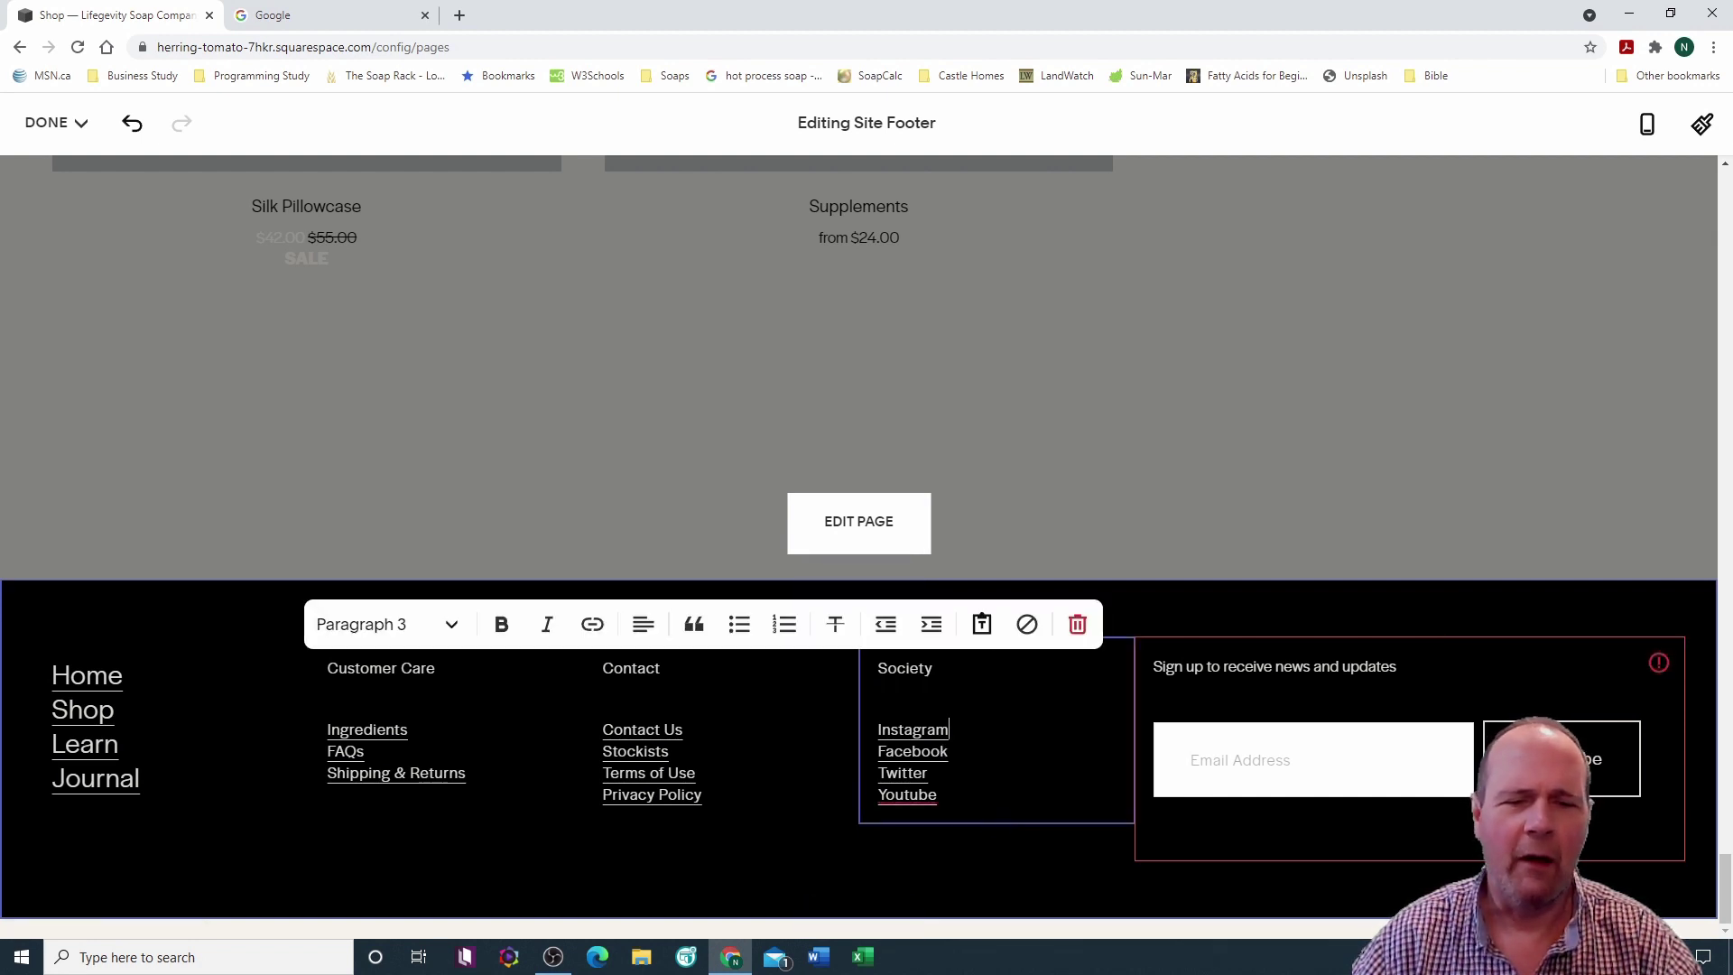
click(593, 628)
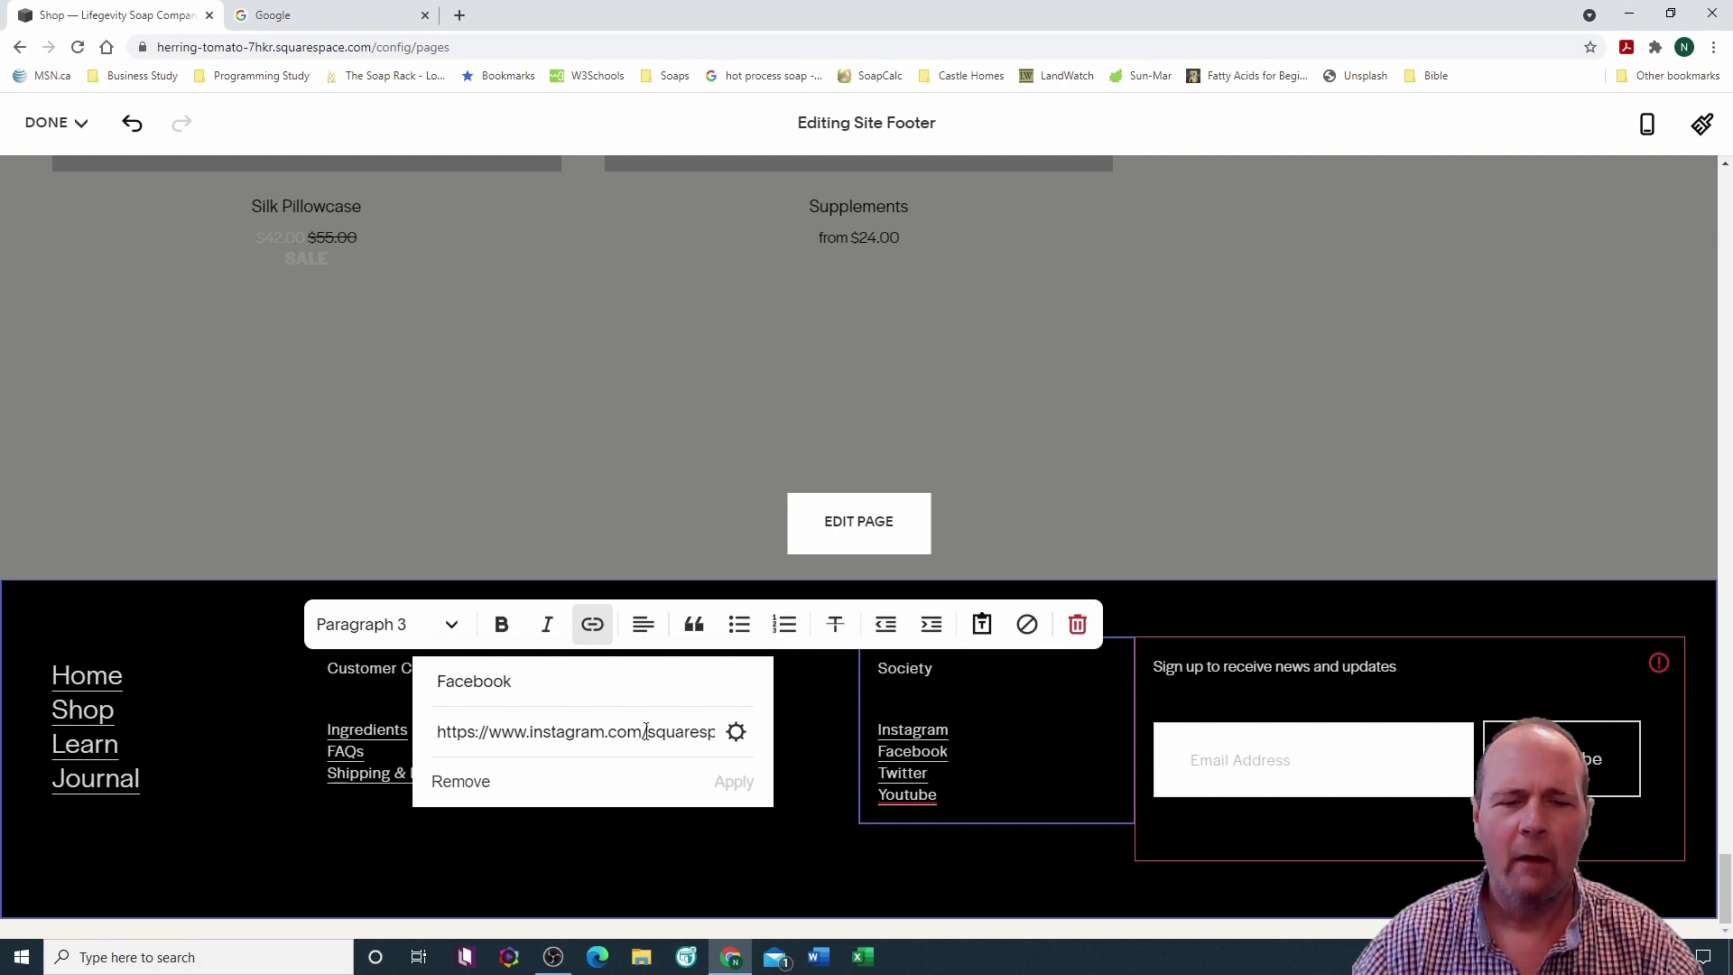
click(565, 733)
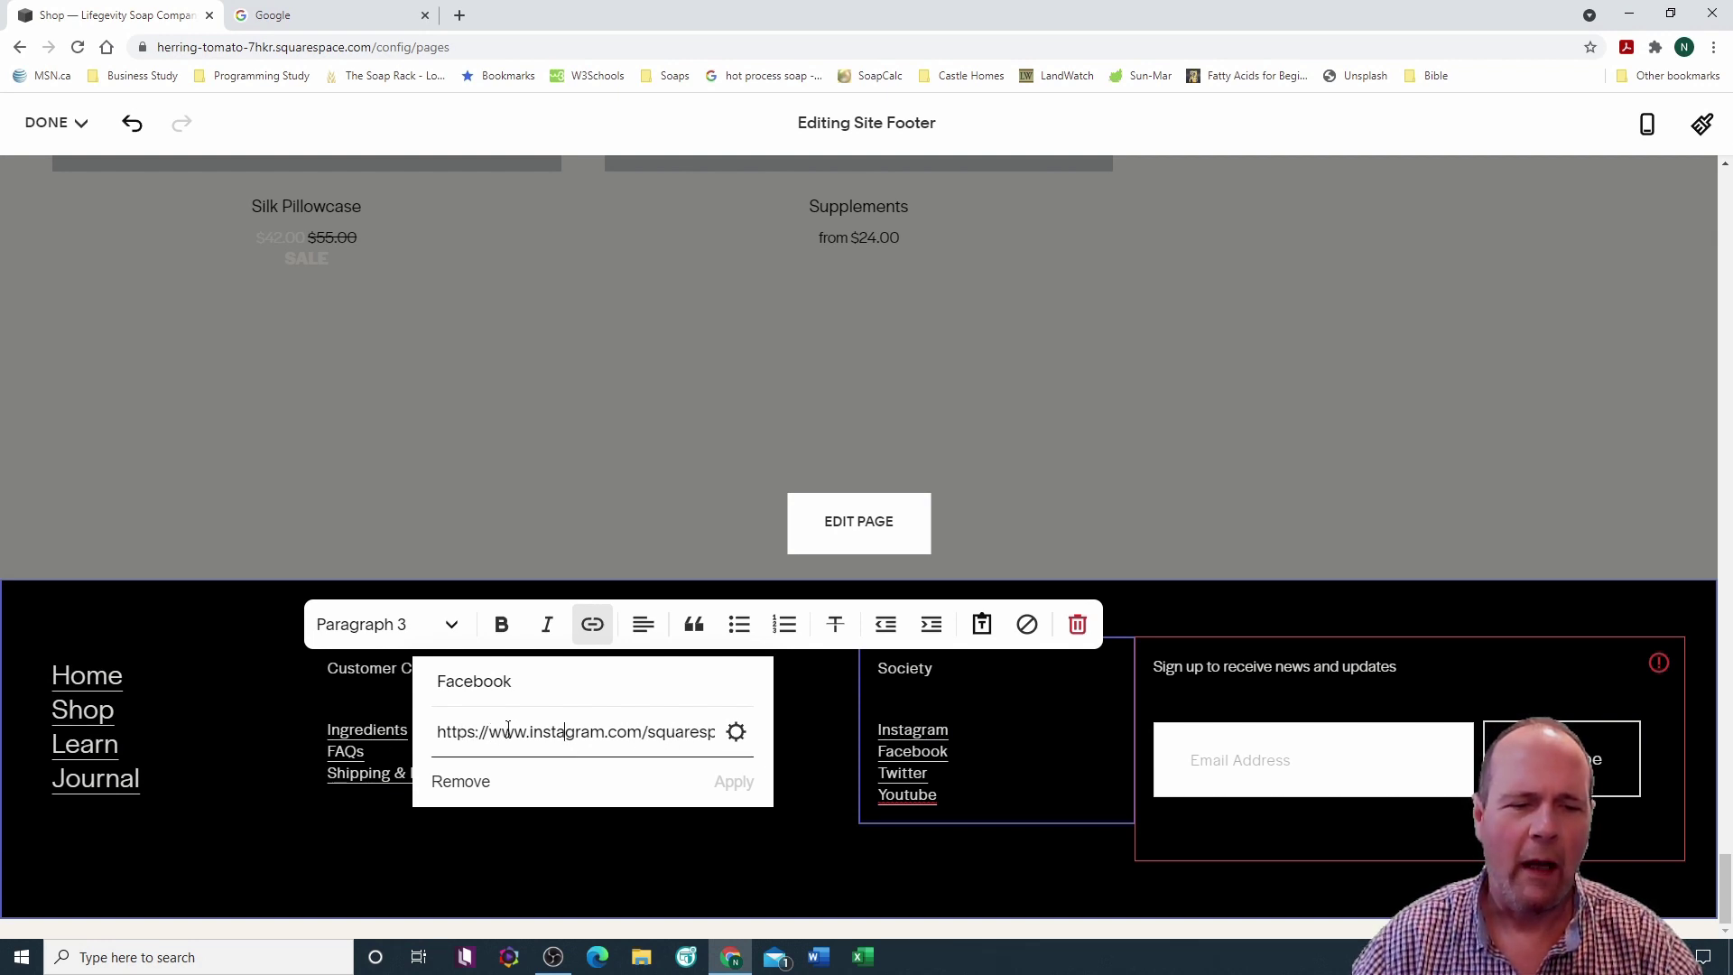
drag(532, 727, 717, 738)
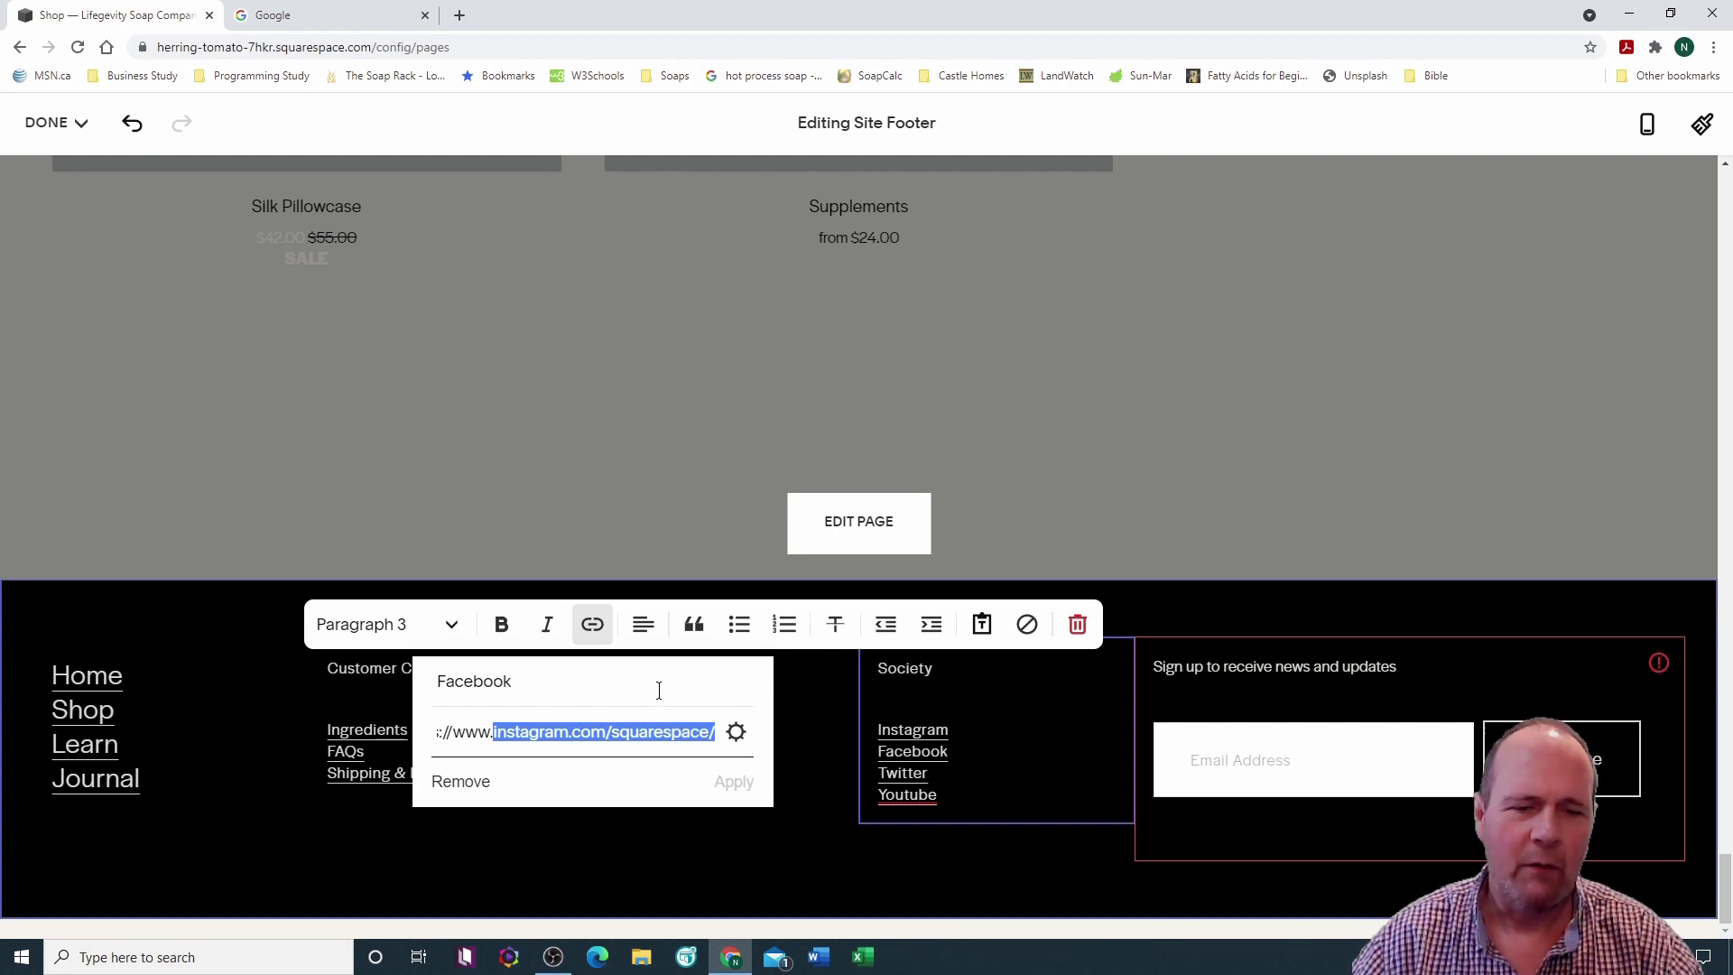
click(659, 690)
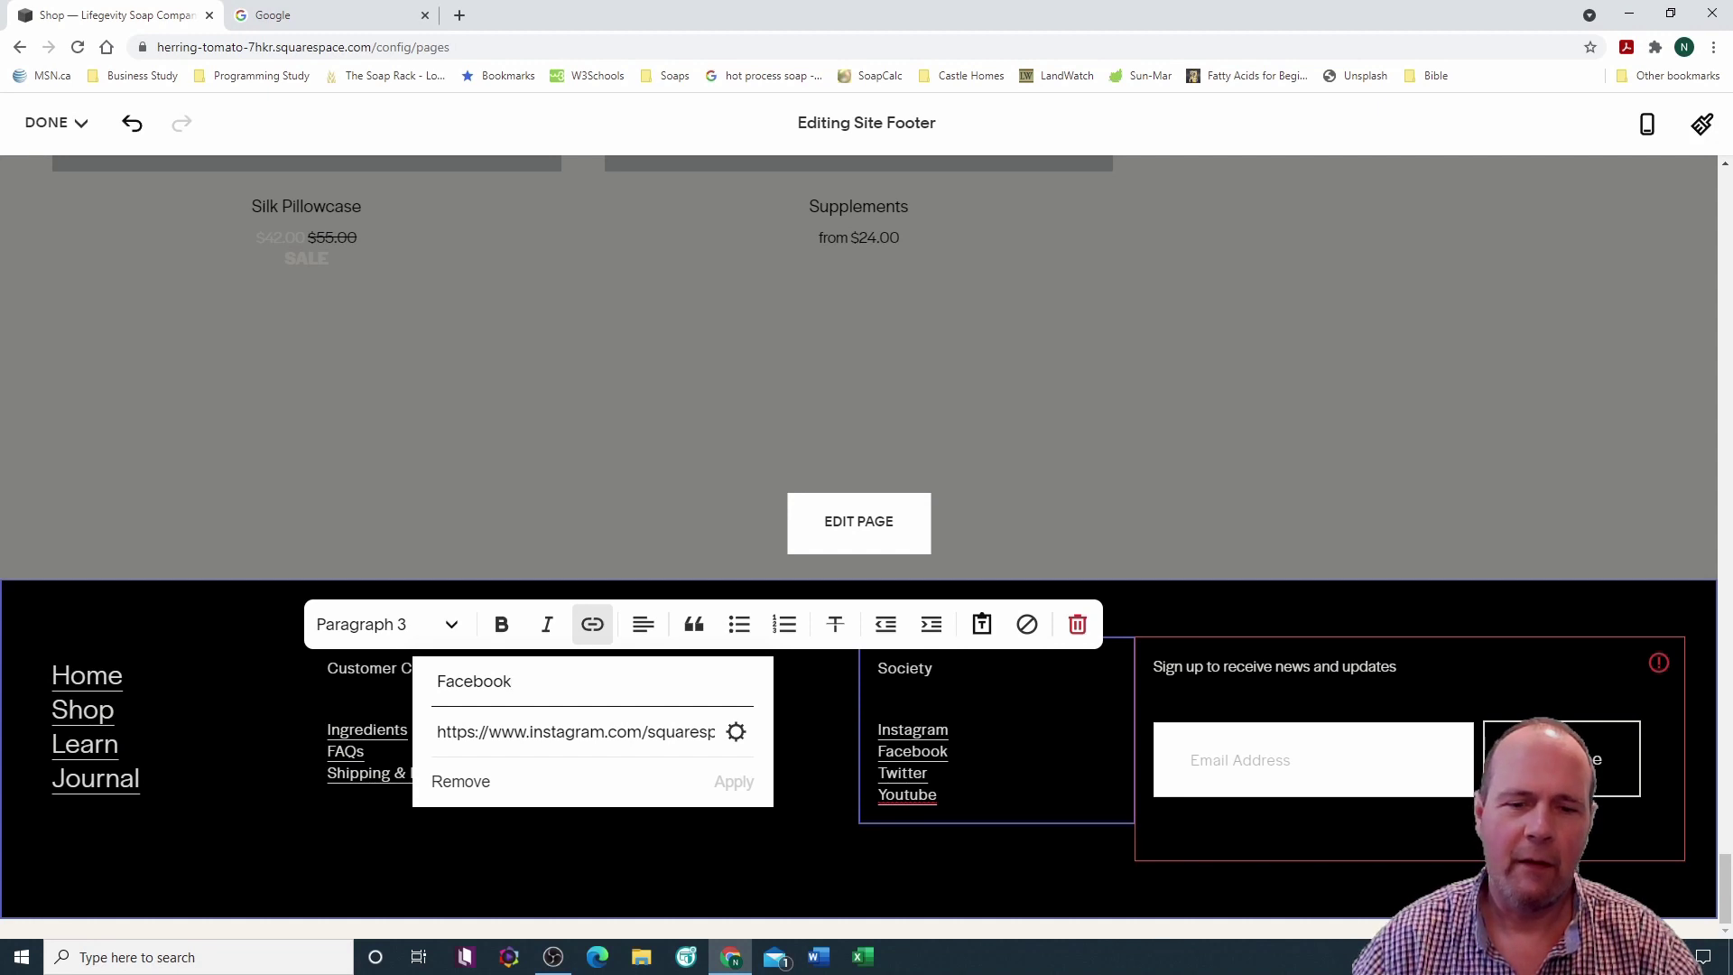
key(Escape)
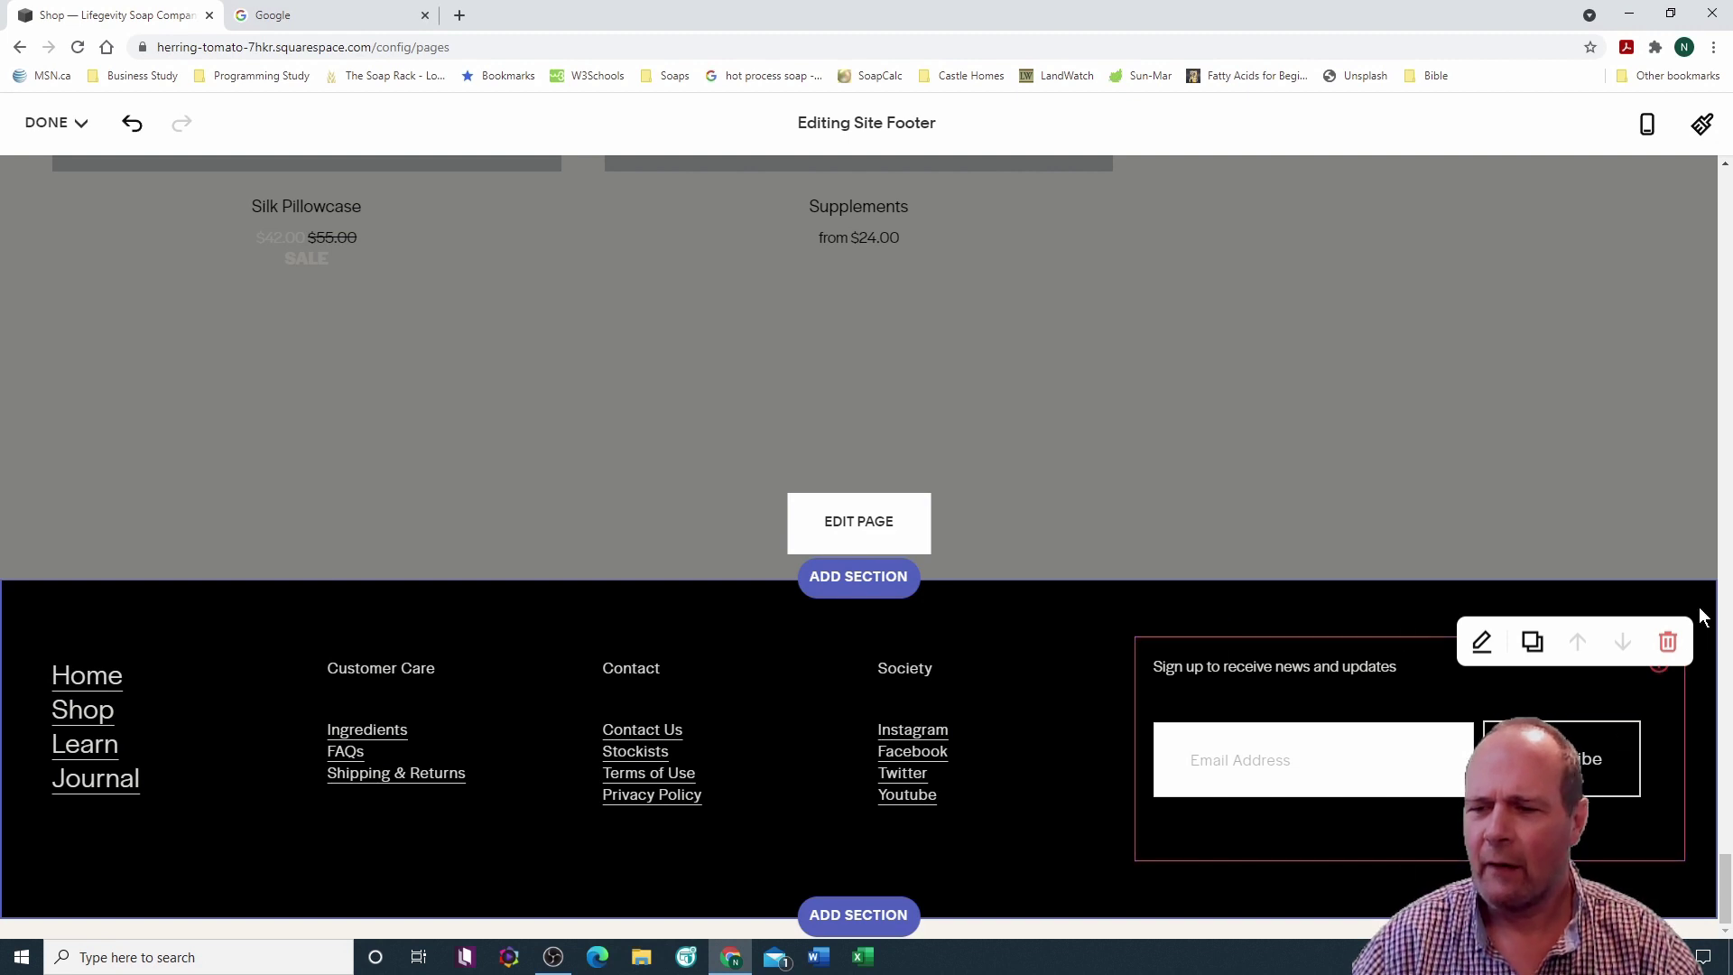
mouse_move(1661, 675)
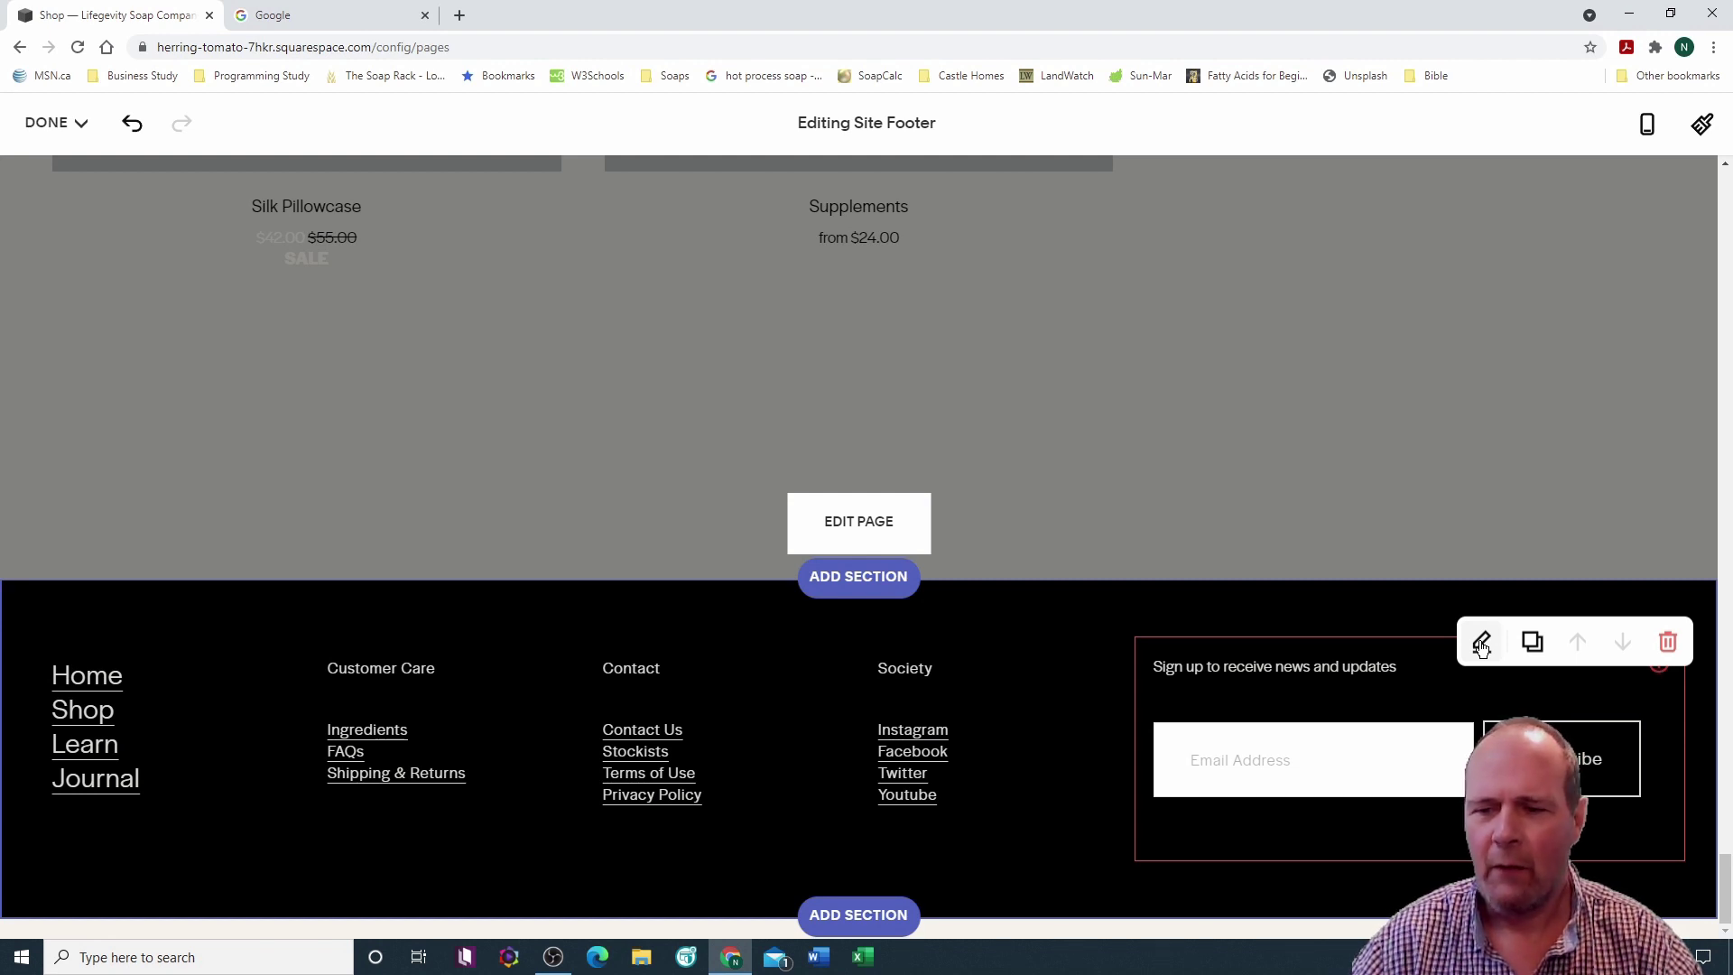
click(1481, 642)
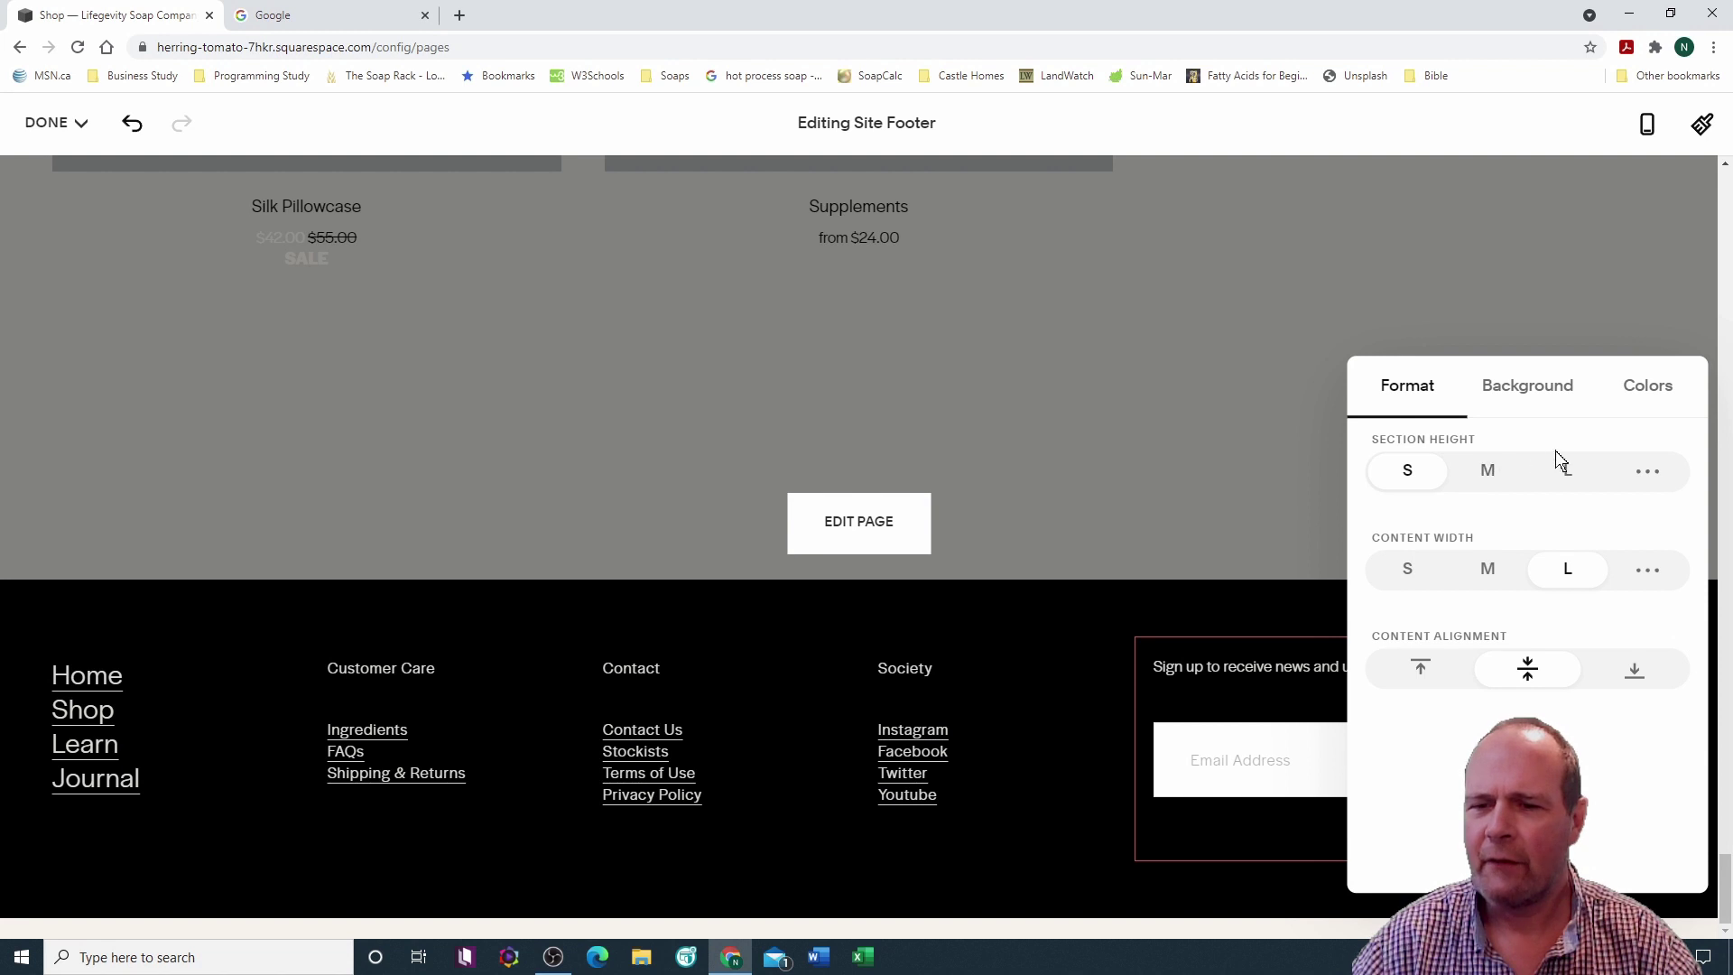
click(1260, 599)
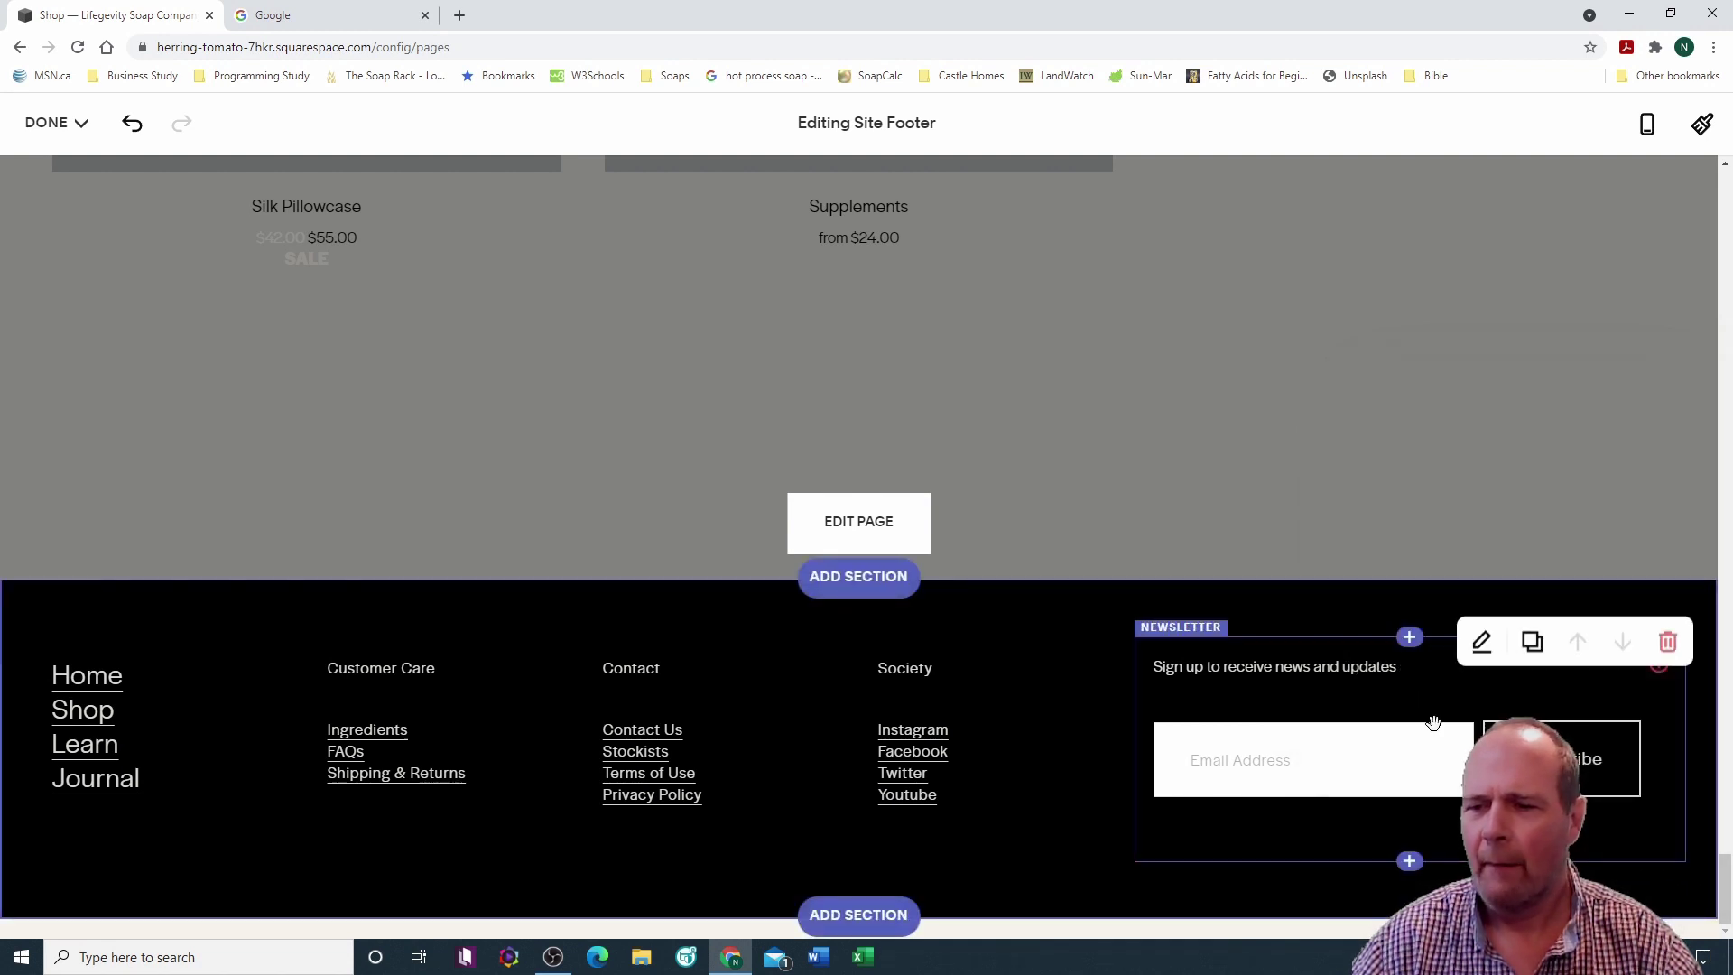
click(1202, 634)
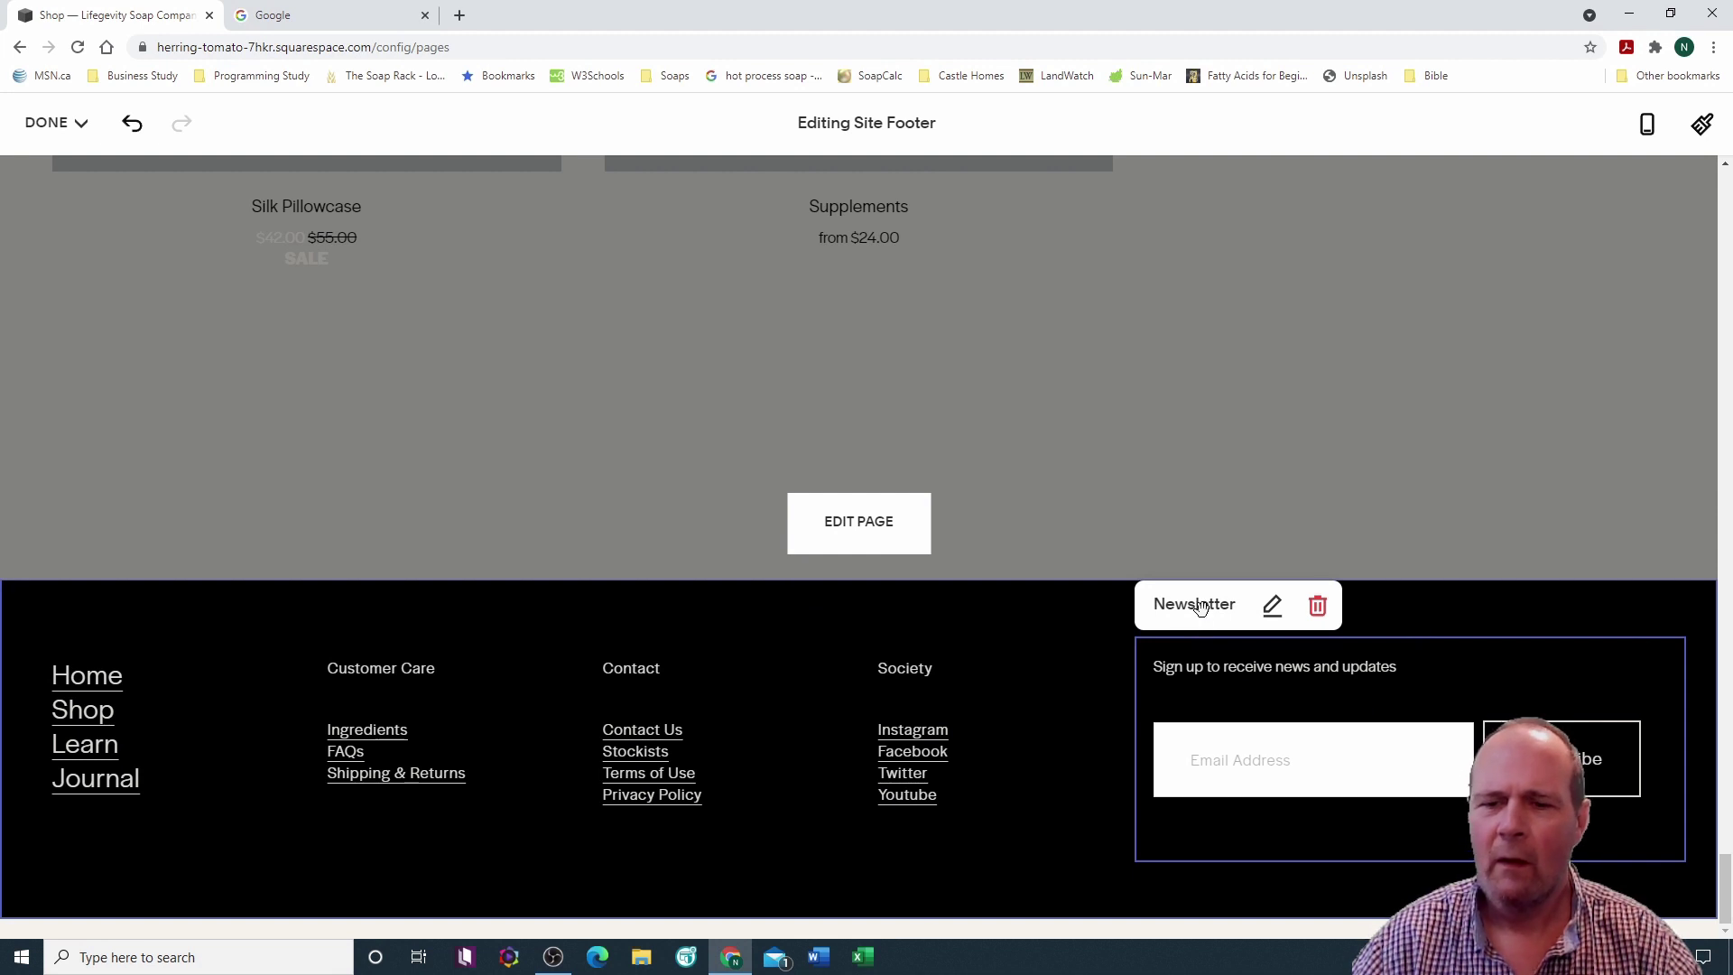
click(1273, 609)
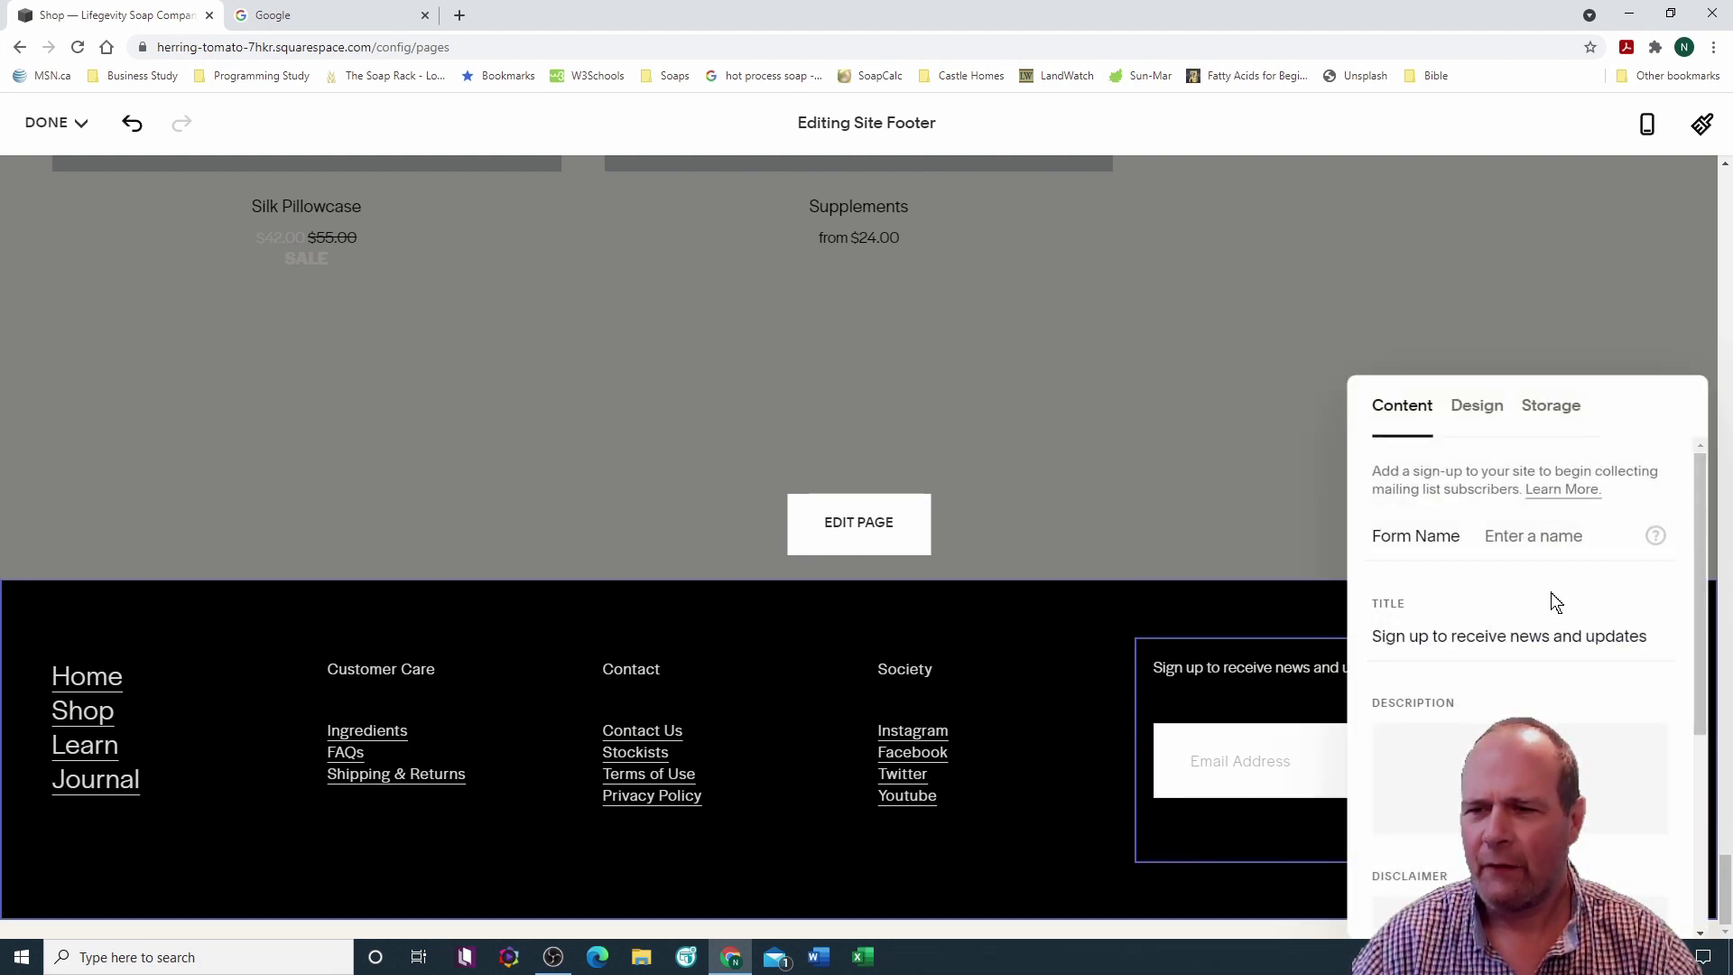
click(1558, 412)
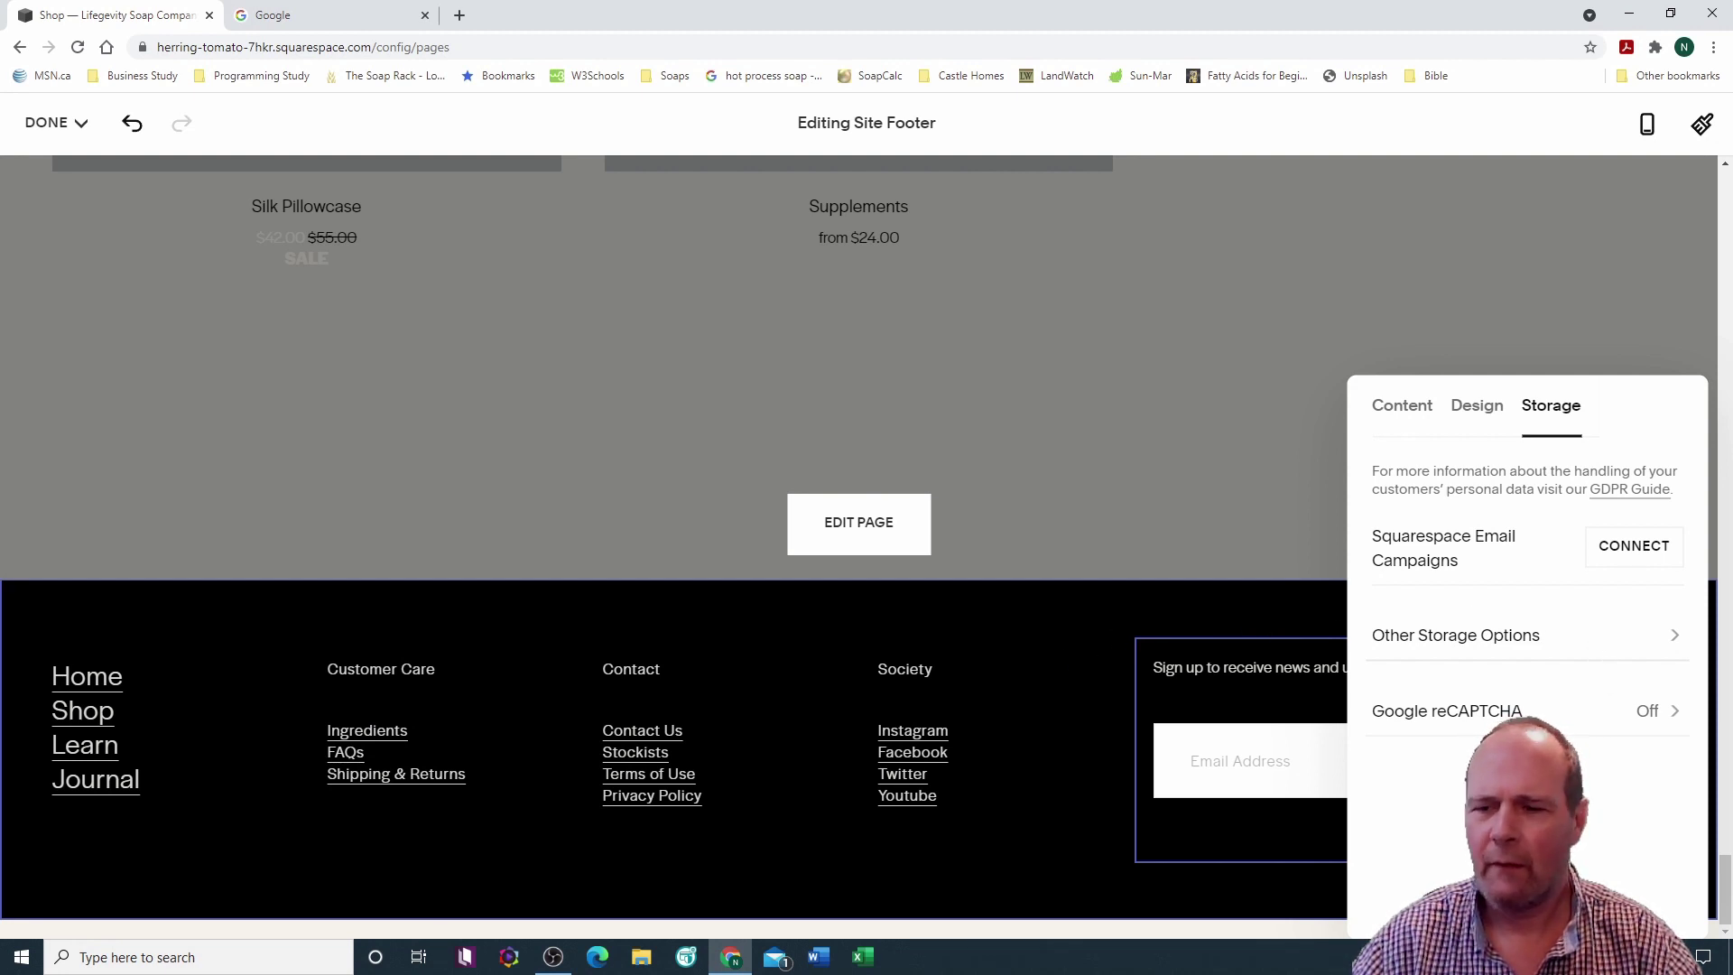
click(1075, 642)
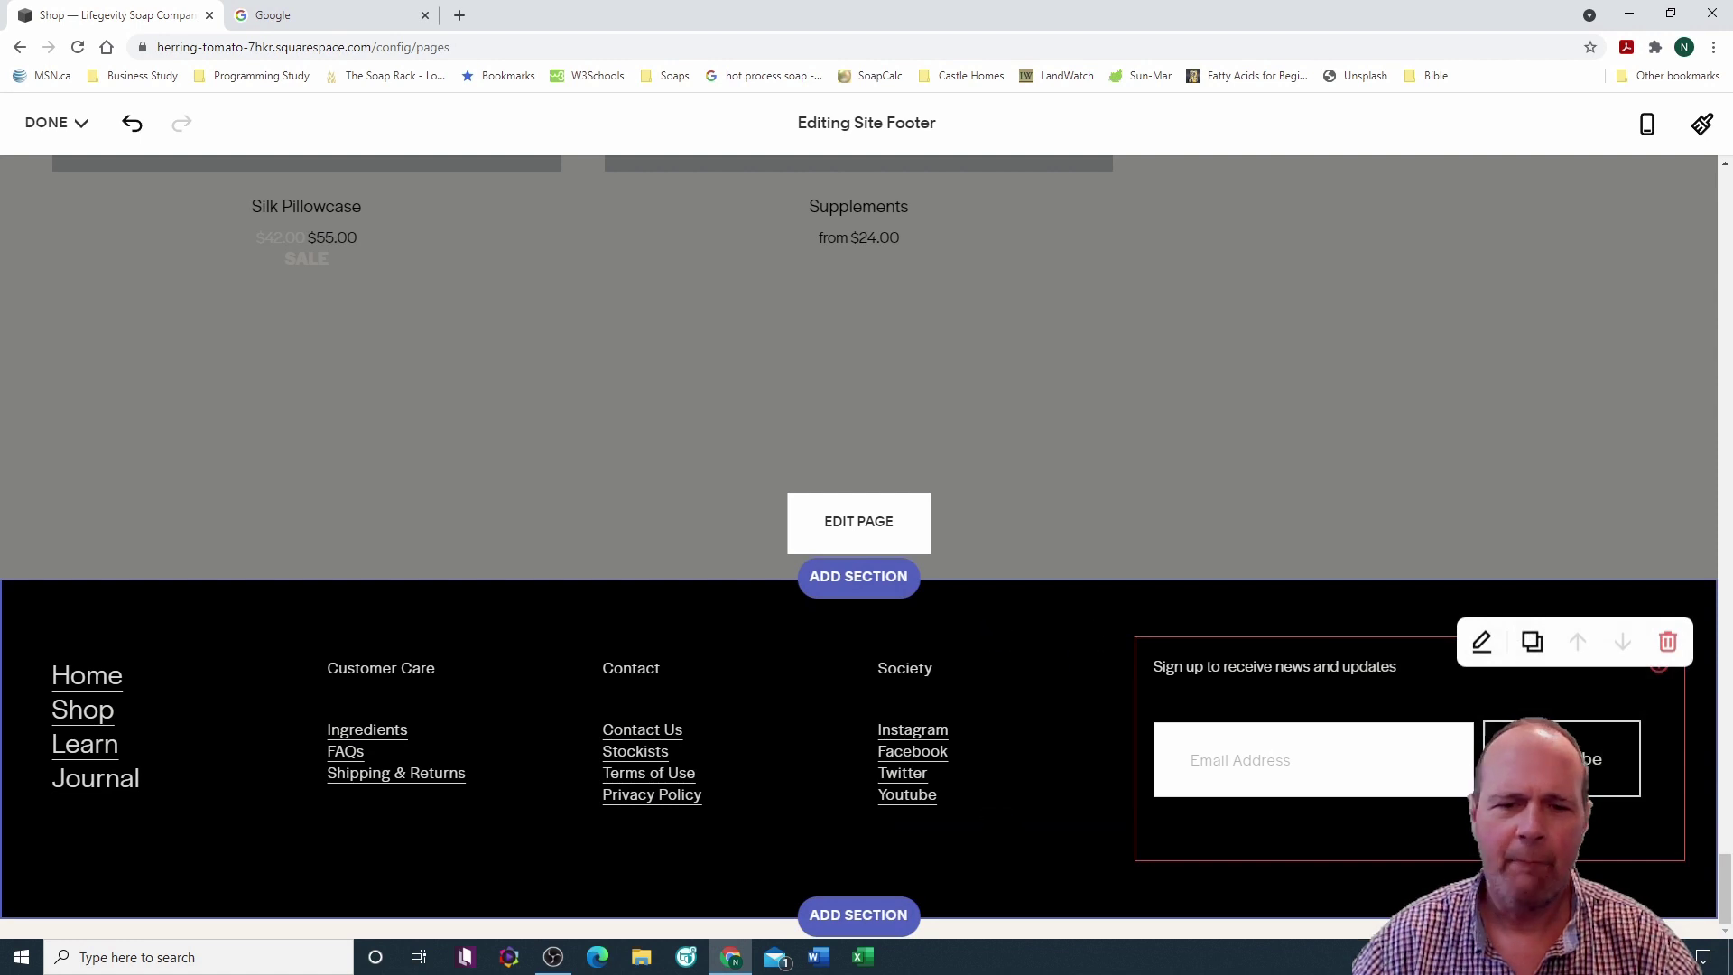
Step: Scroll back to the top and save the footer edits from the DONE menu
scroll(787, 691, up, 10)
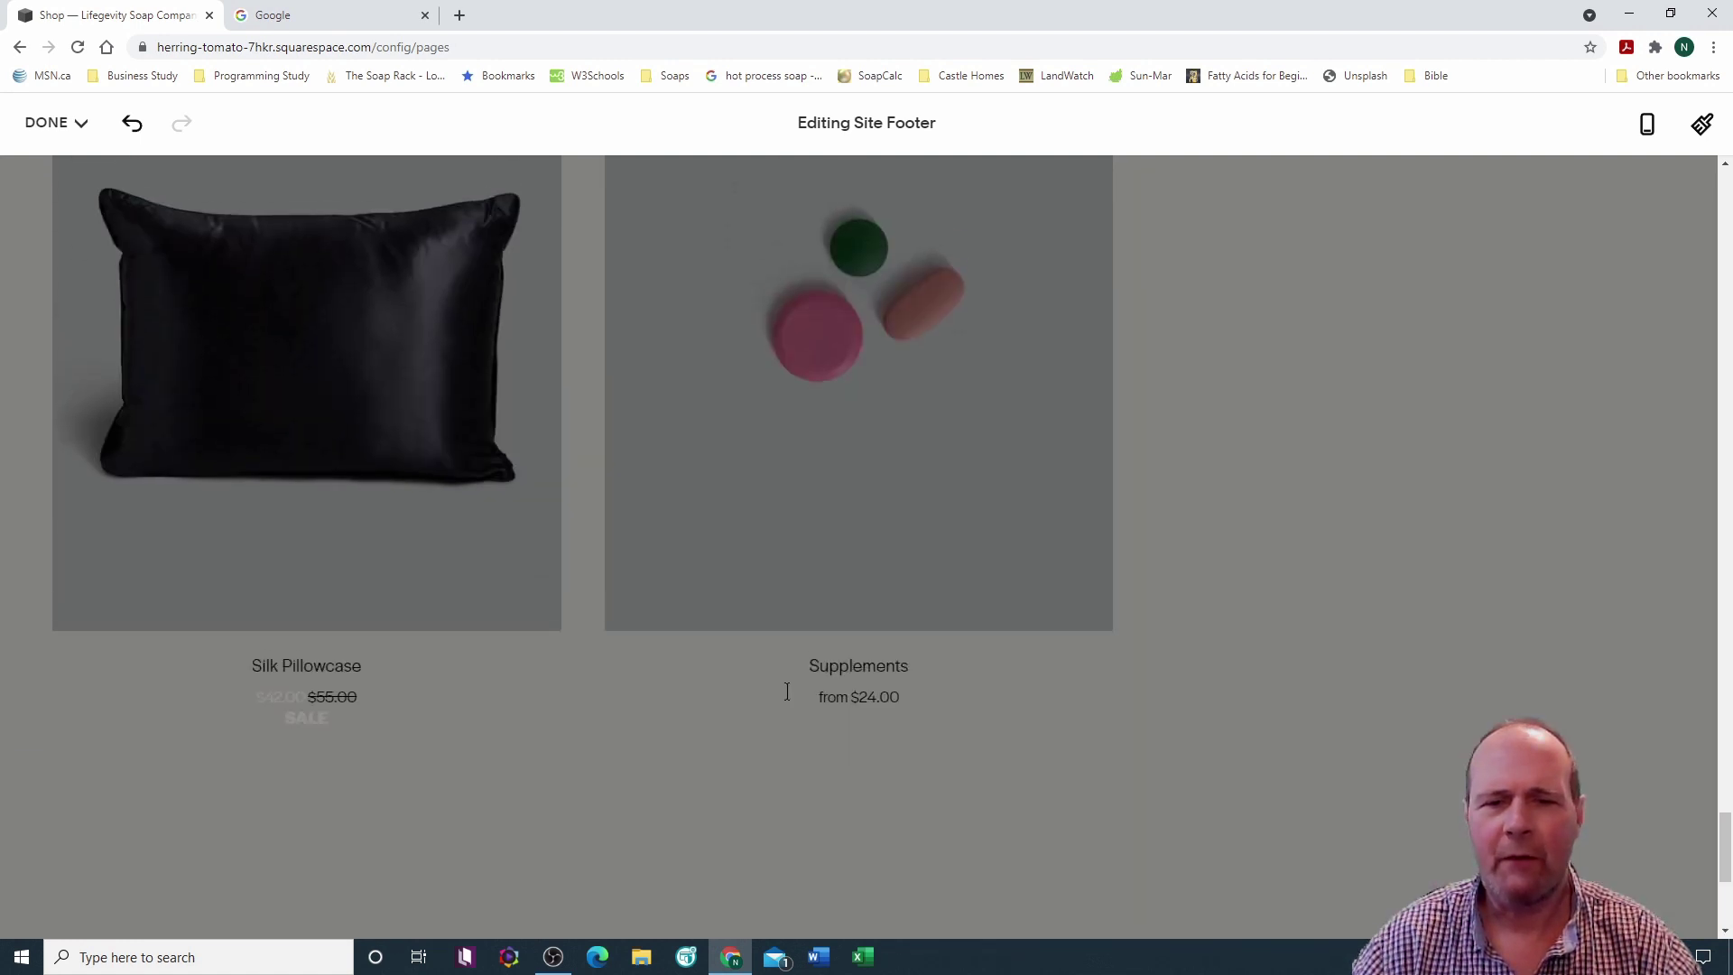
scroll(787, 691, up, 10)
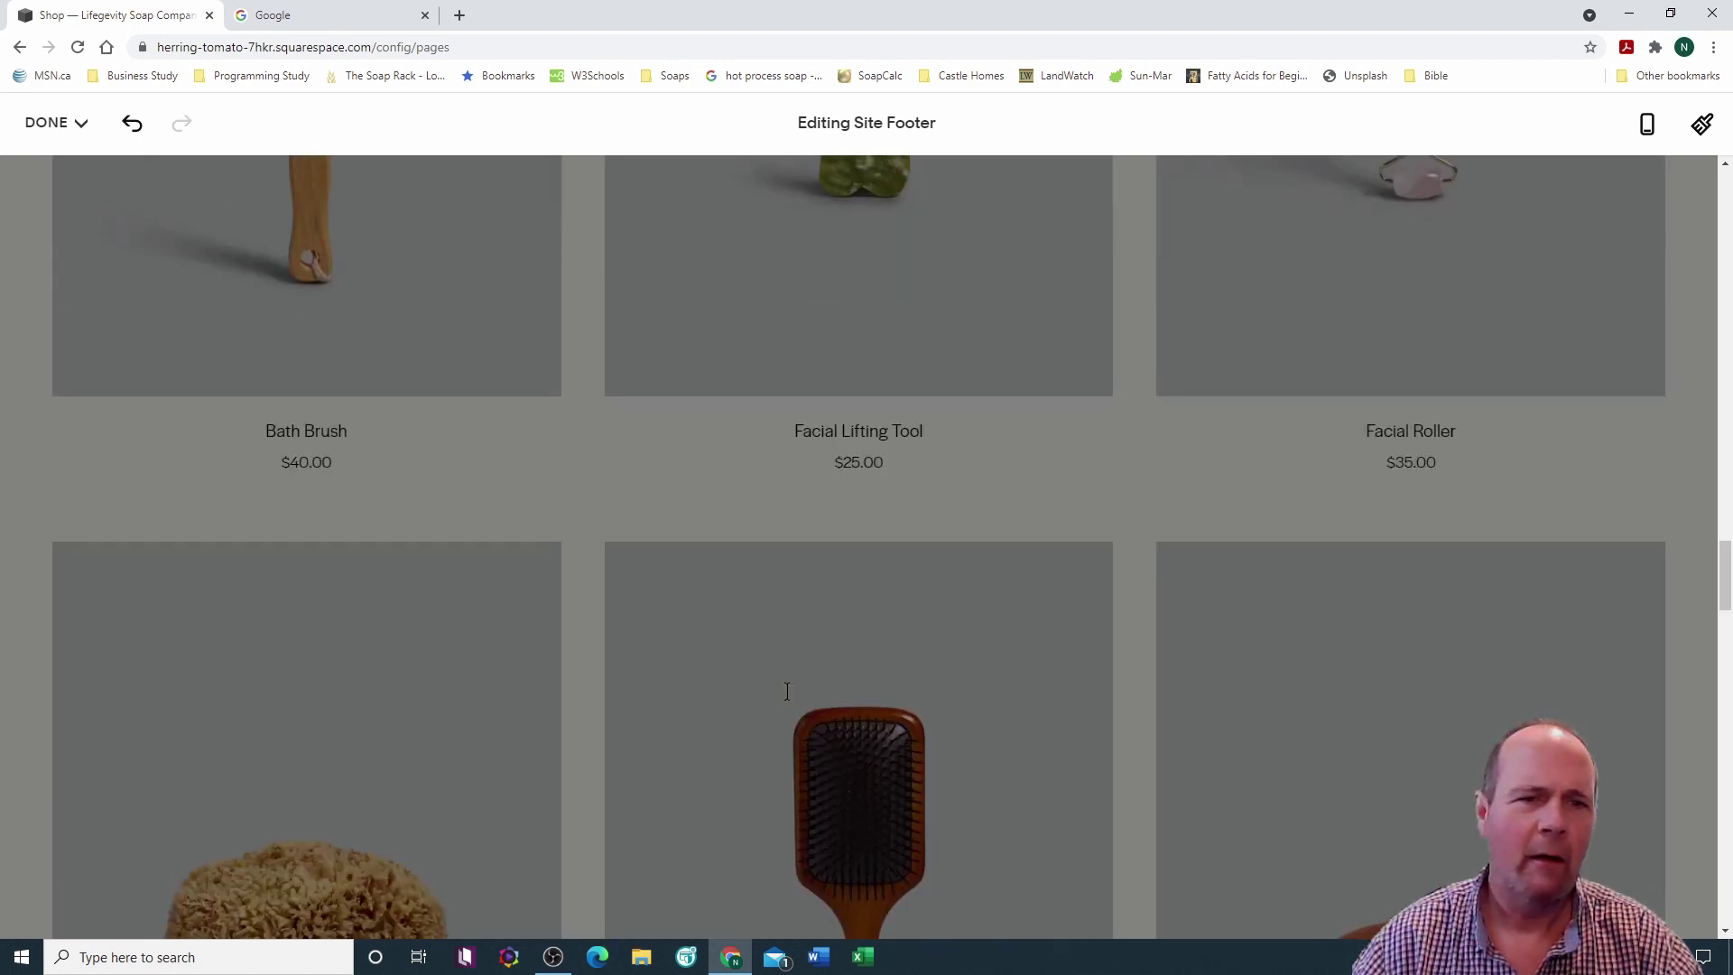
scroll(793, 701, up, 15)
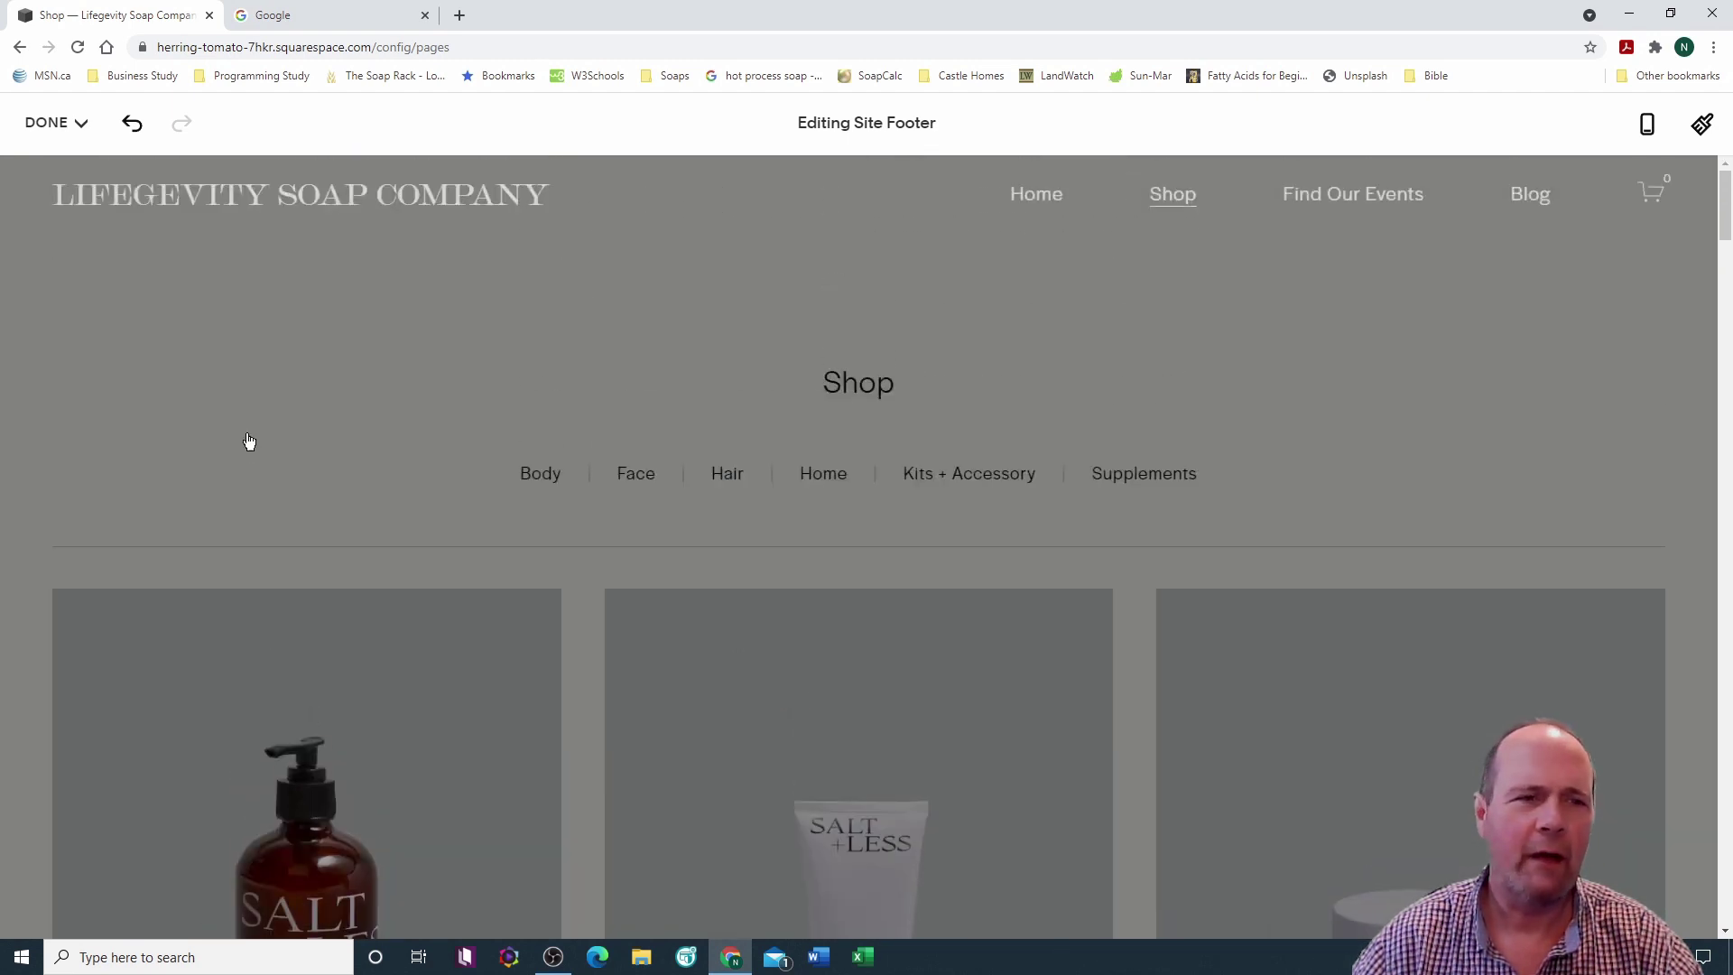
click(83, 124)
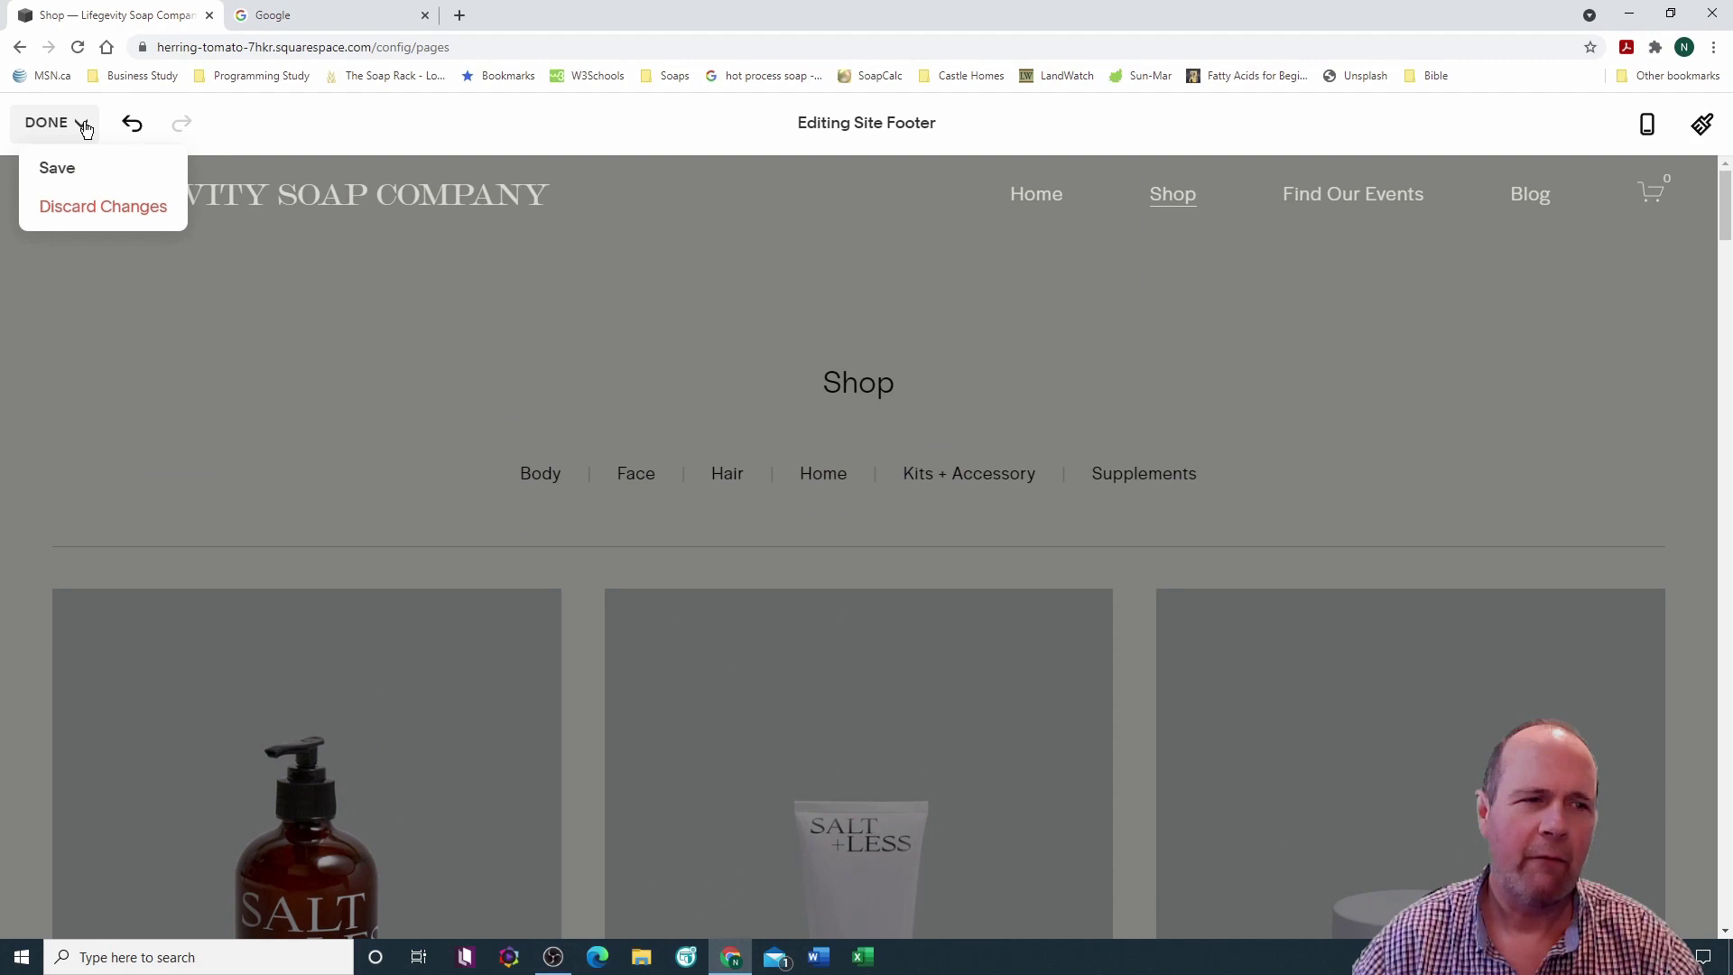
click(67, 169)
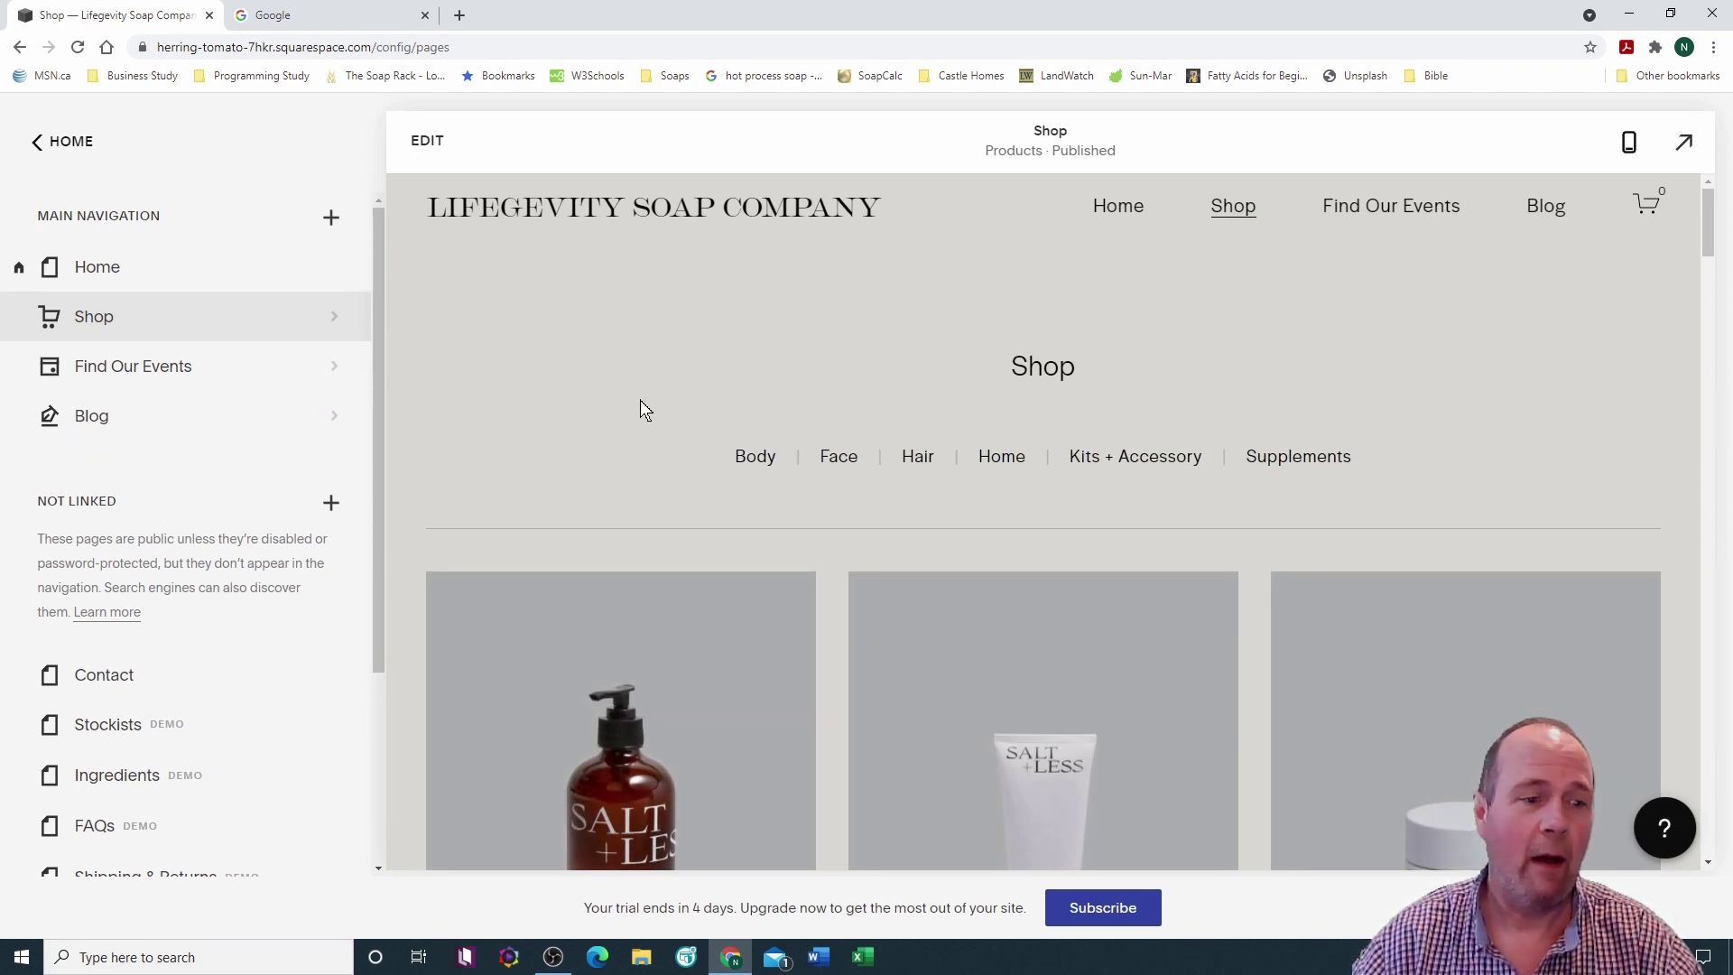
Step: Scroll through the second Lifegevity site's Shop preview, whose header lists Journal and Learn
scroll(641, 403, down, 4)
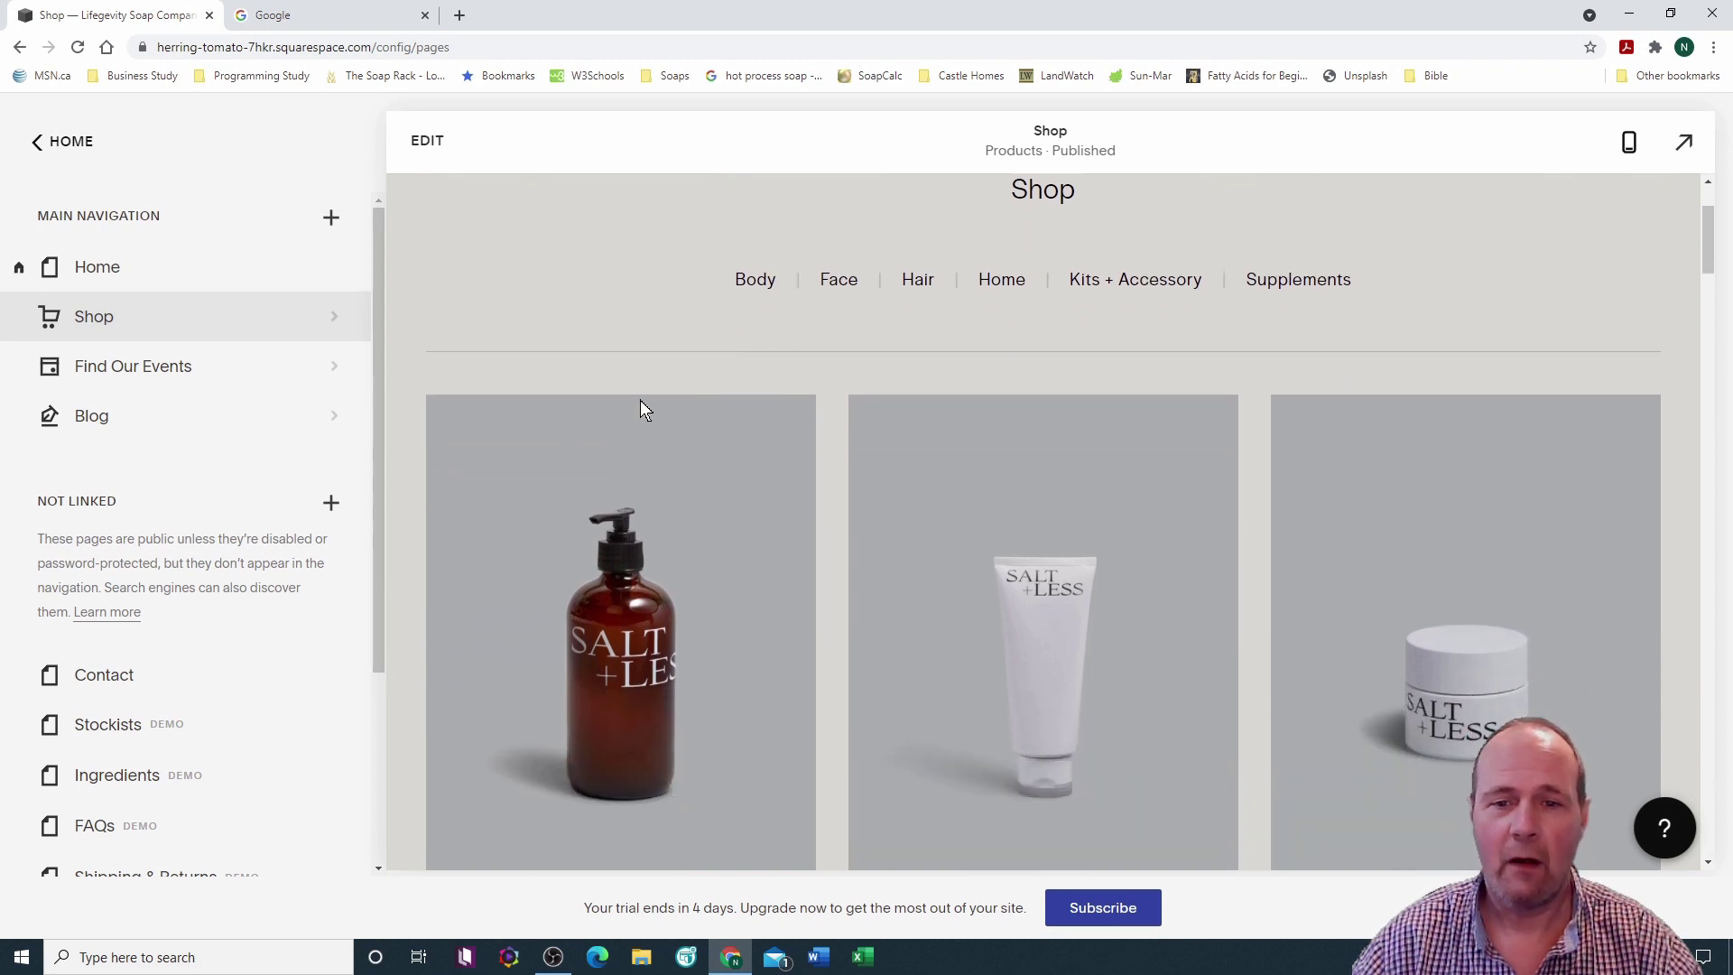
scroll(642, 407, down, 5)
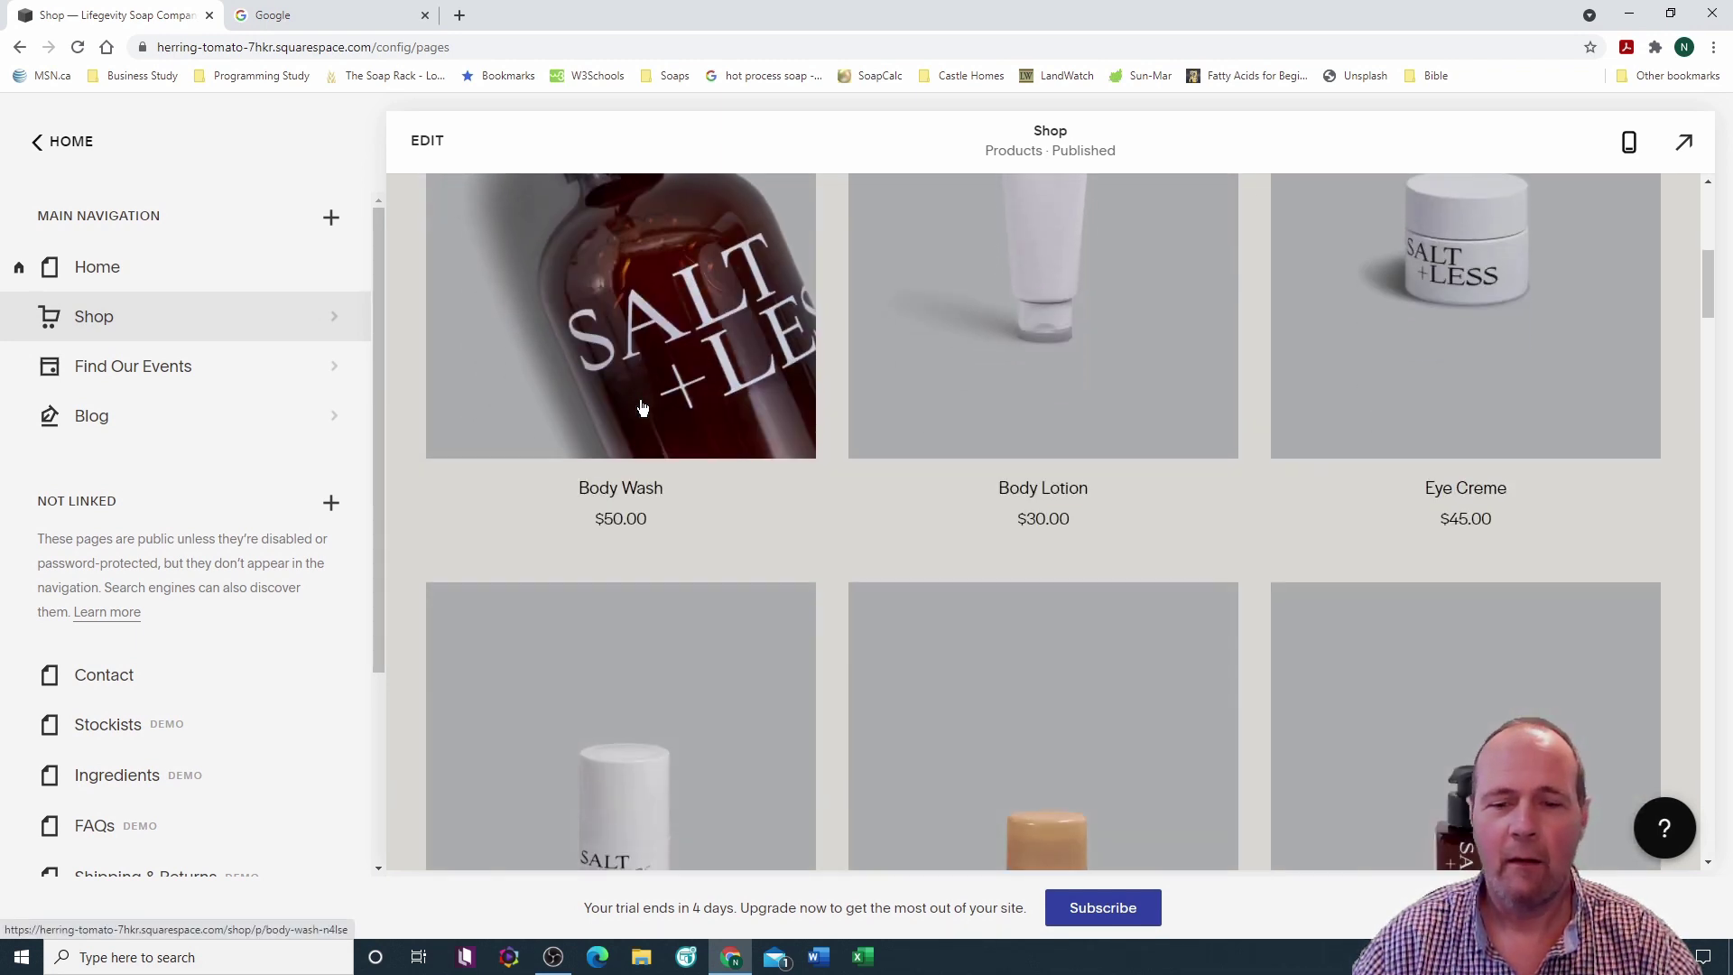
scroll(642, 407, up, 4)
scroll(641, 407, up, 5)
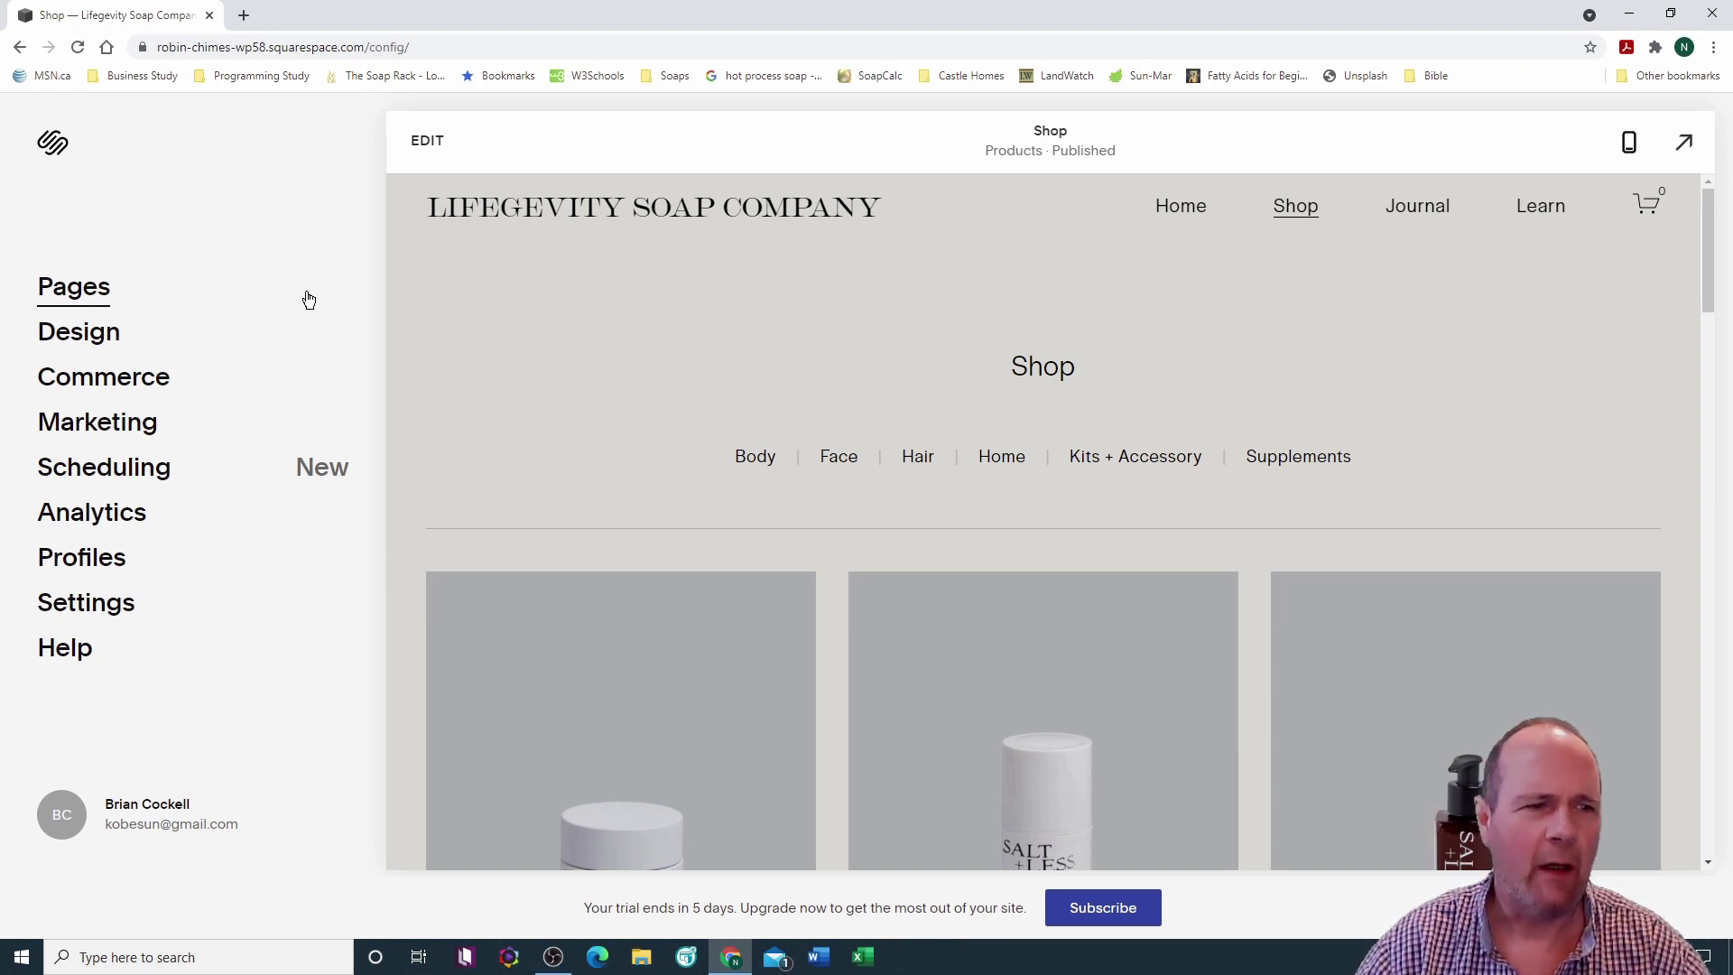
Step: Open Store Settings for the Shop page at Categories, listing Body, Face, Hair, Home, Kits + Accessory, Supplements
click(88, 295)
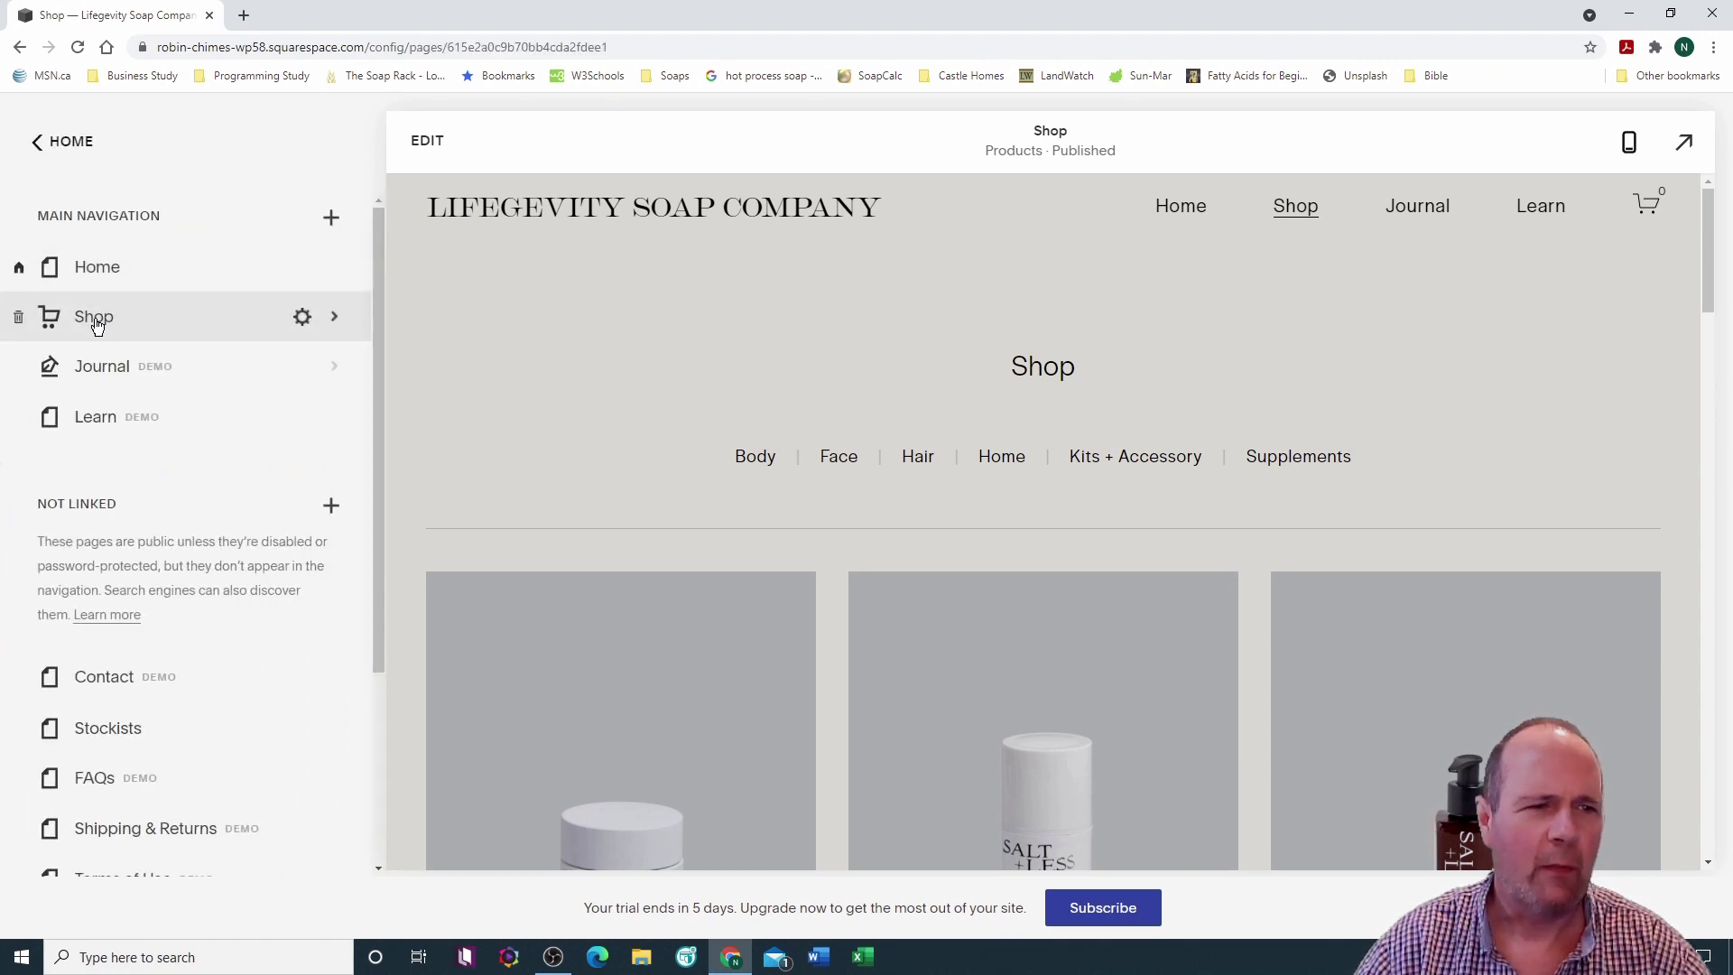
click(94, 317)
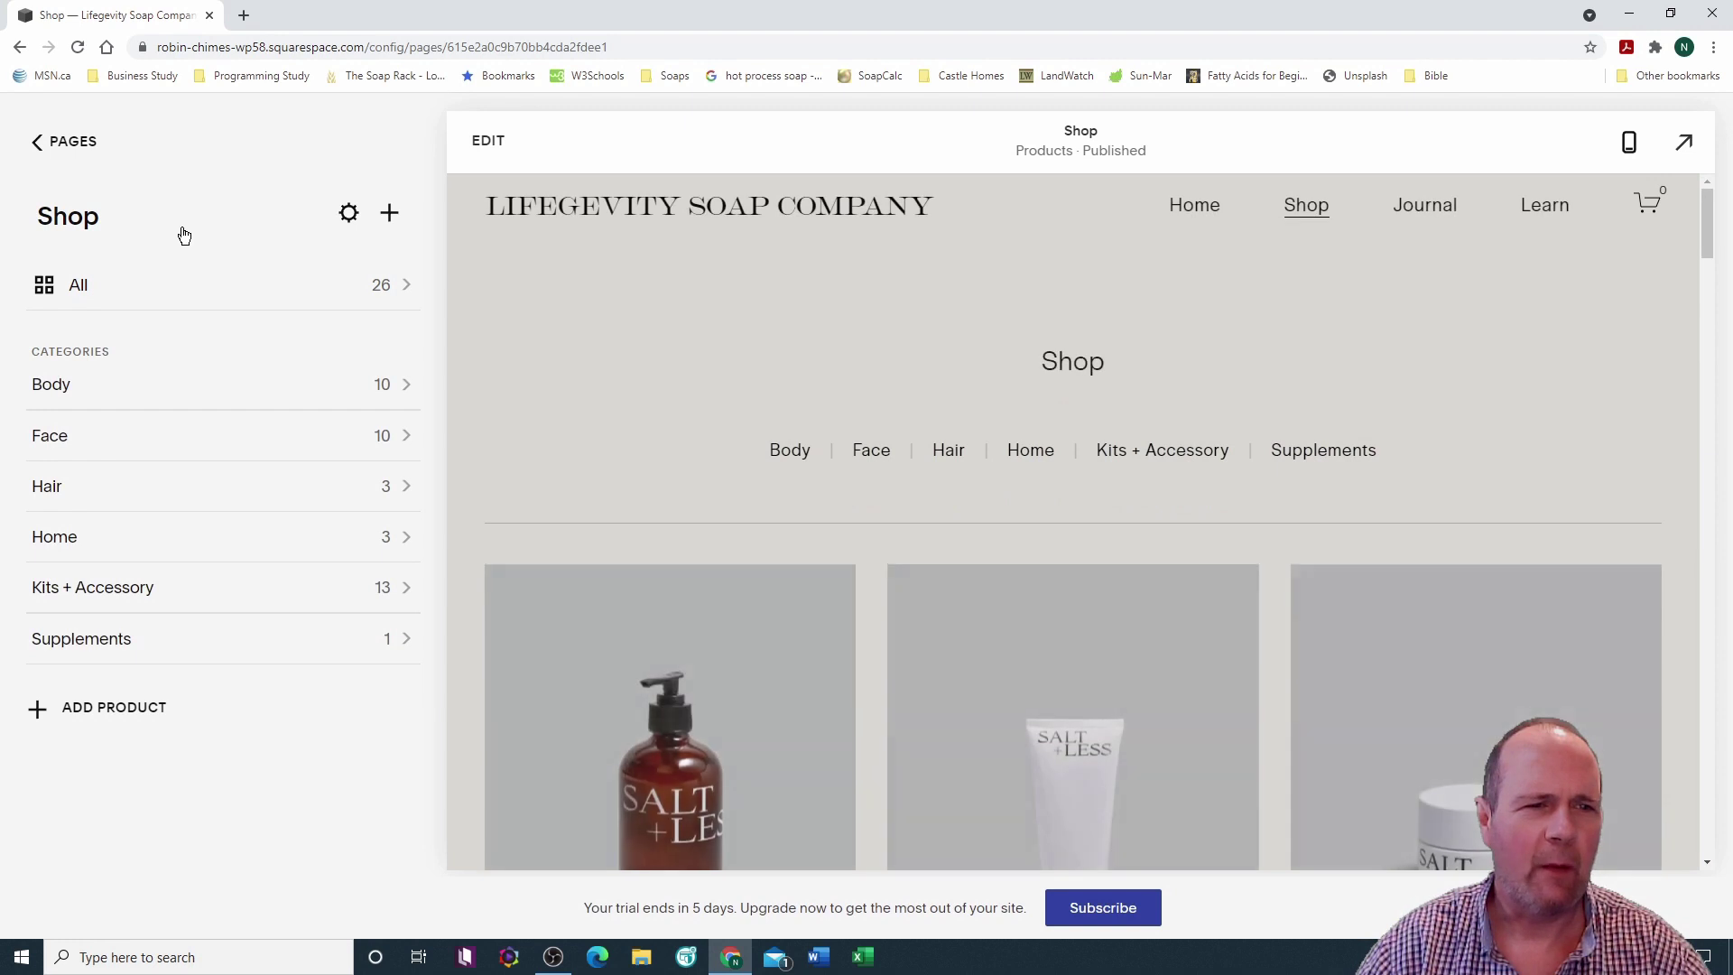
click(348, 215)
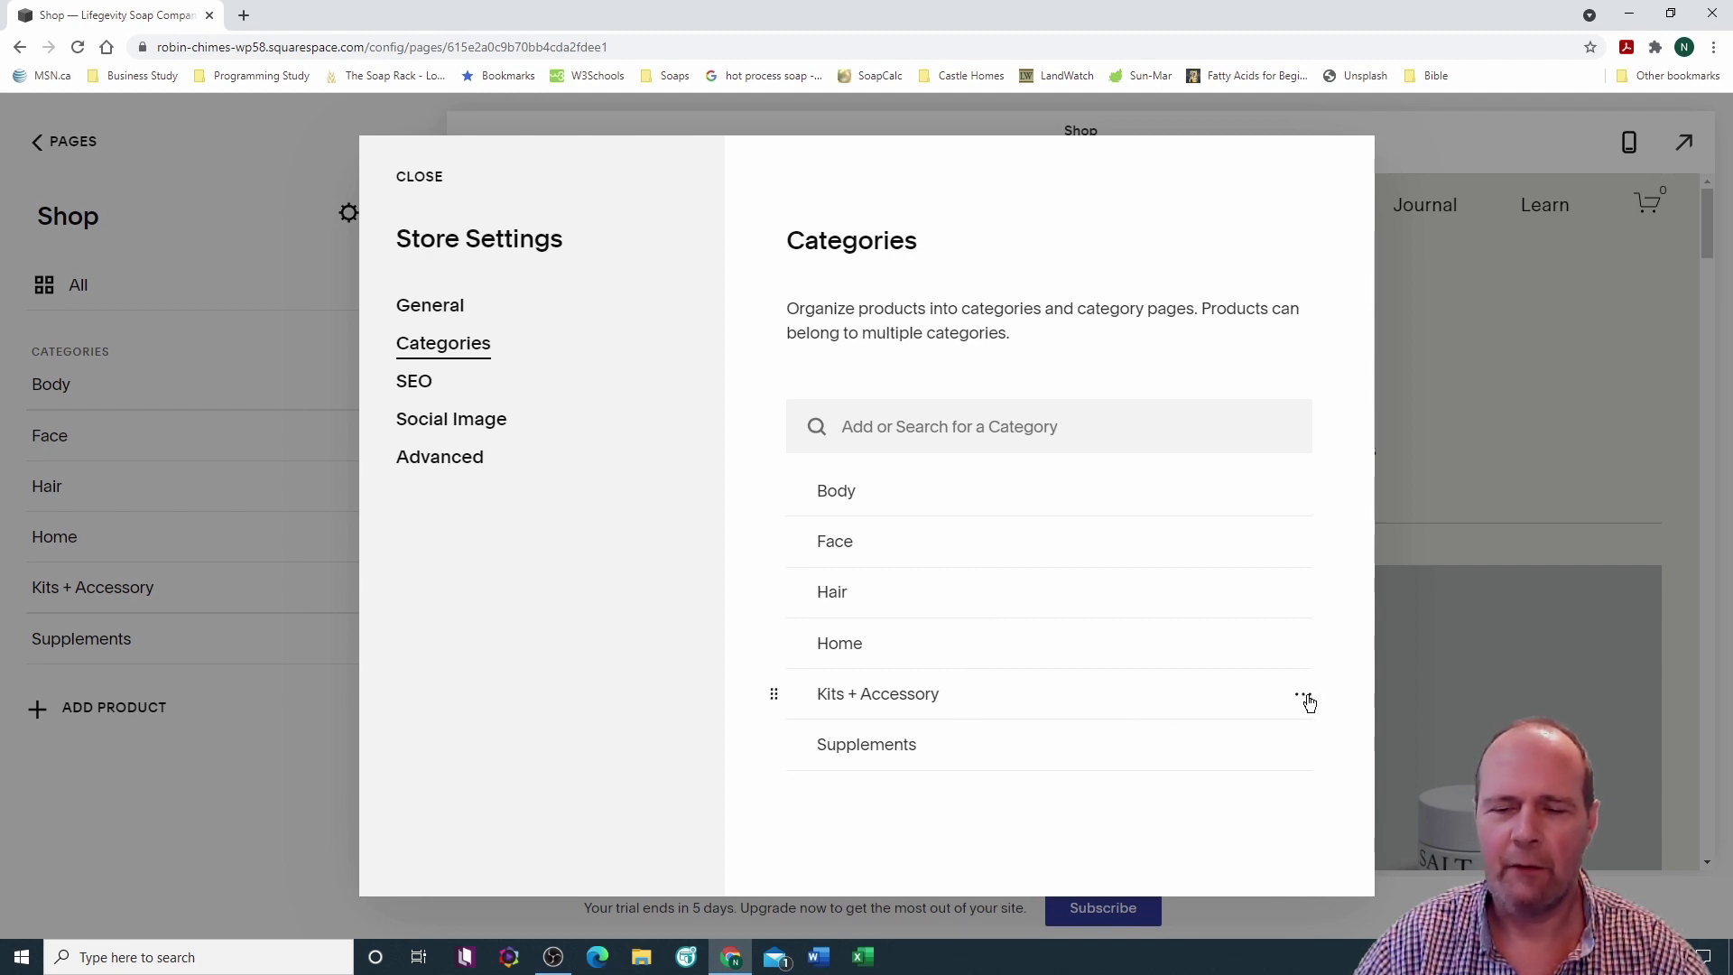
Step: Delete the Kits + Accessory and Supplements categories, confirming each deletion
click(1304, 697)
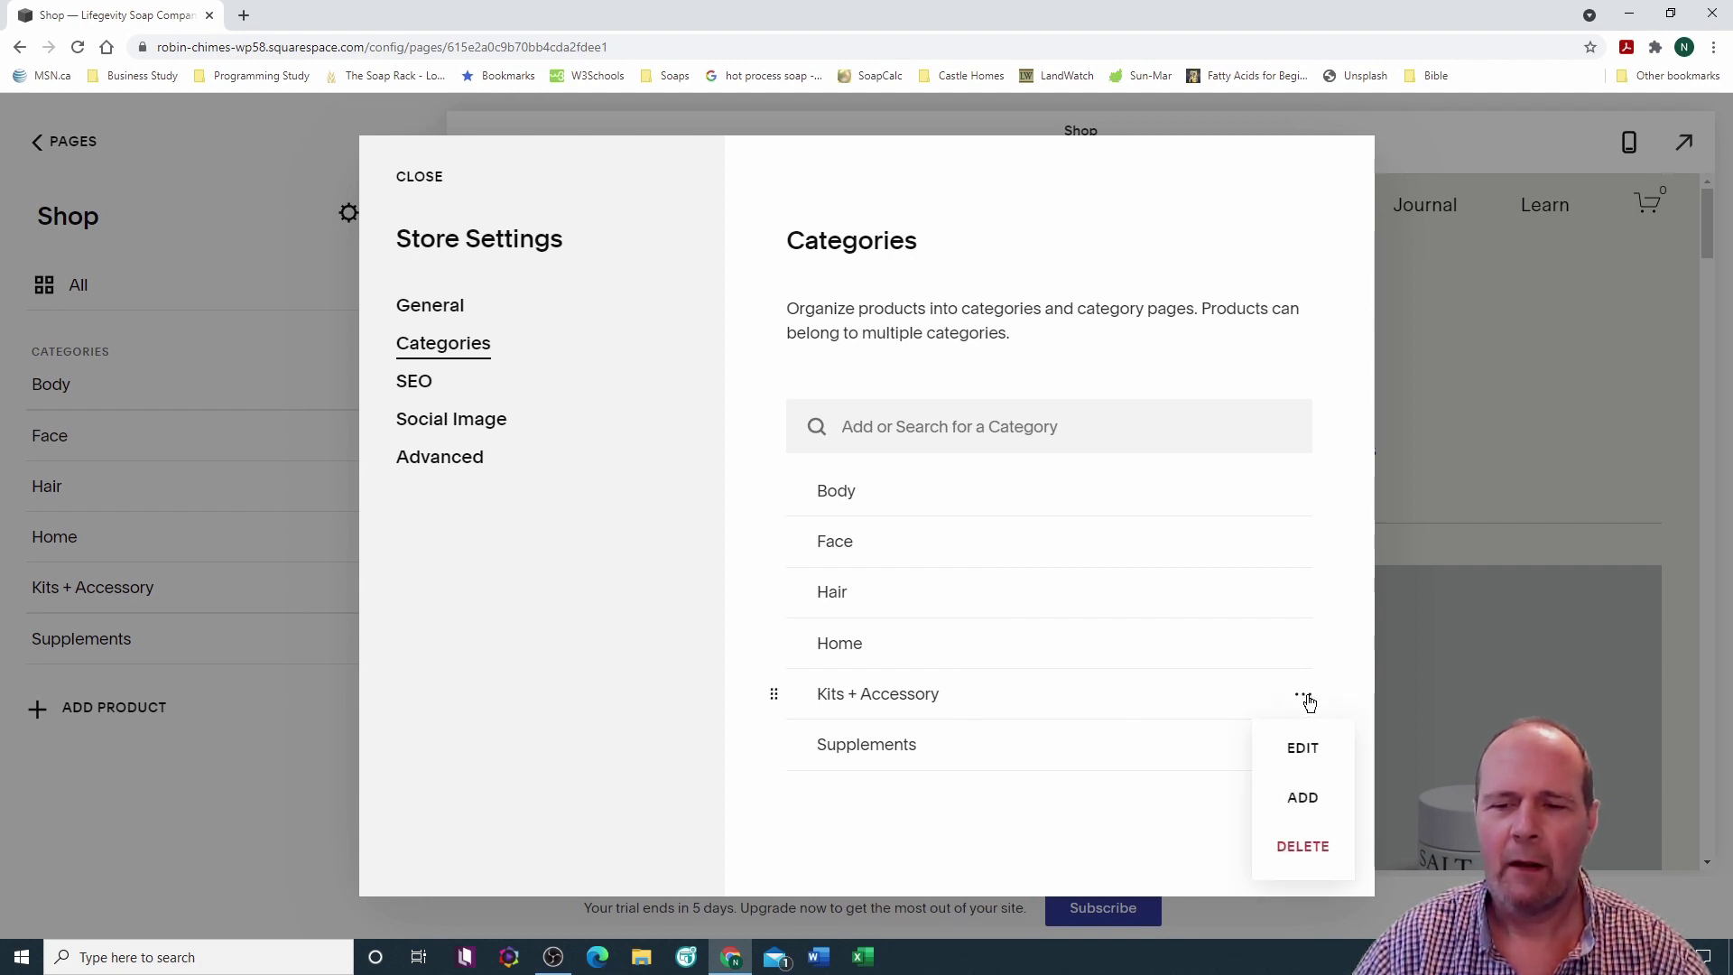
click(1305, 847)
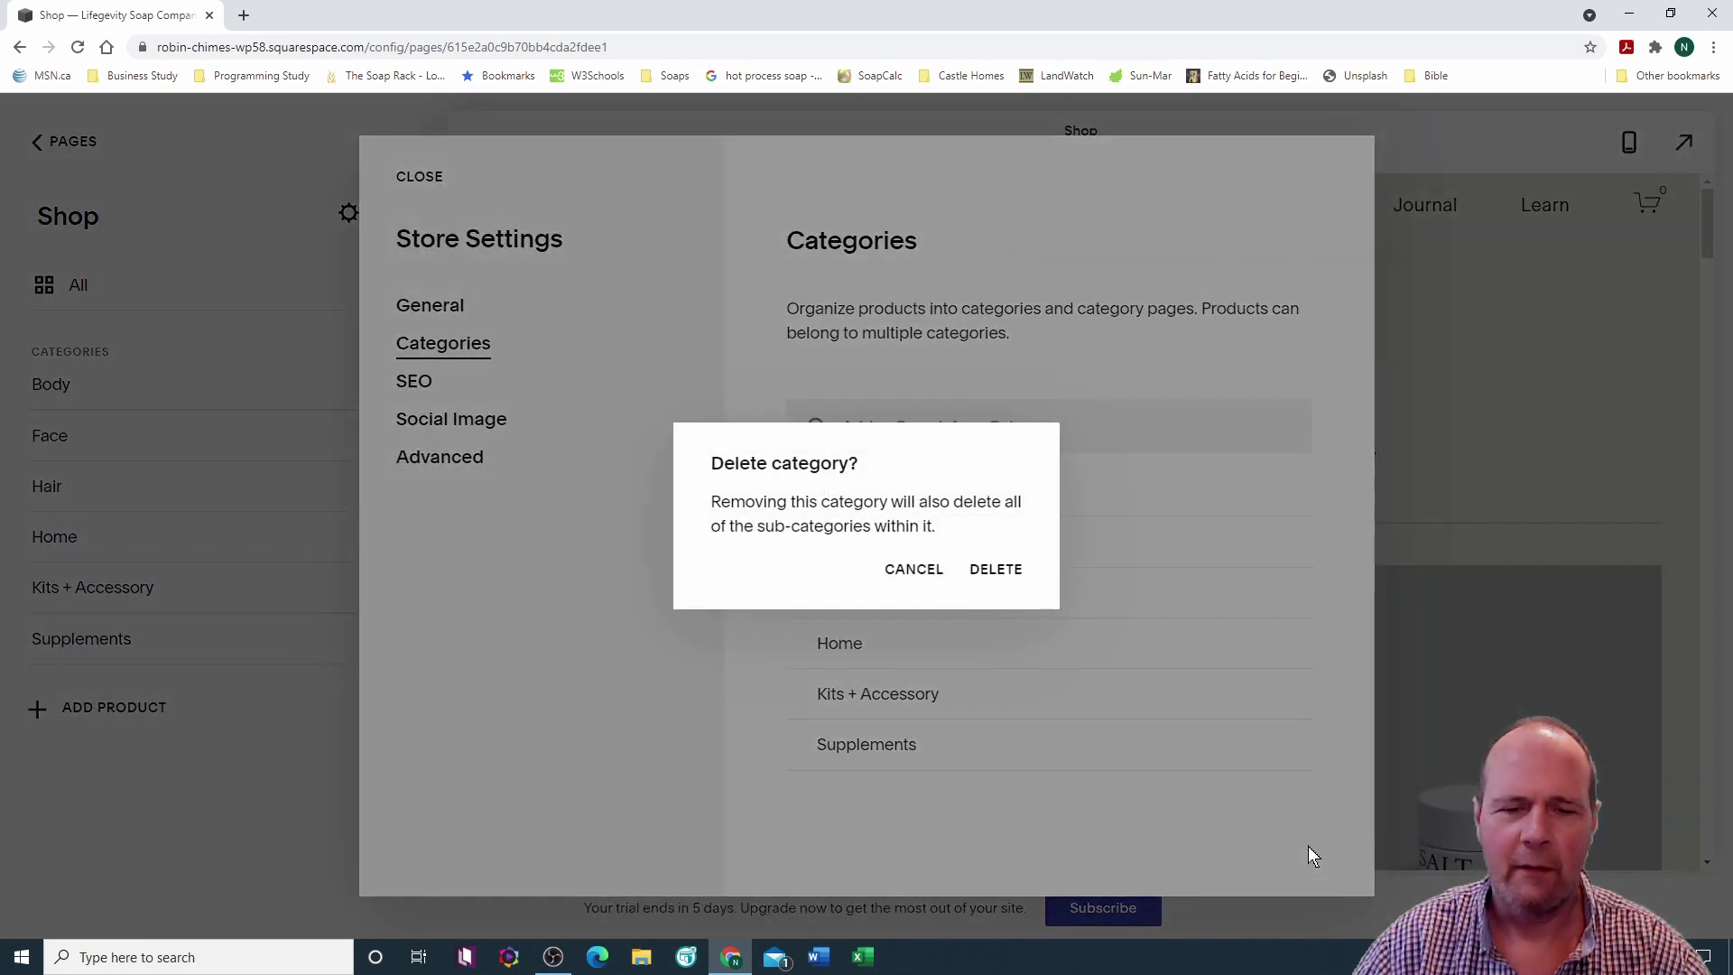
click(1002, 575)
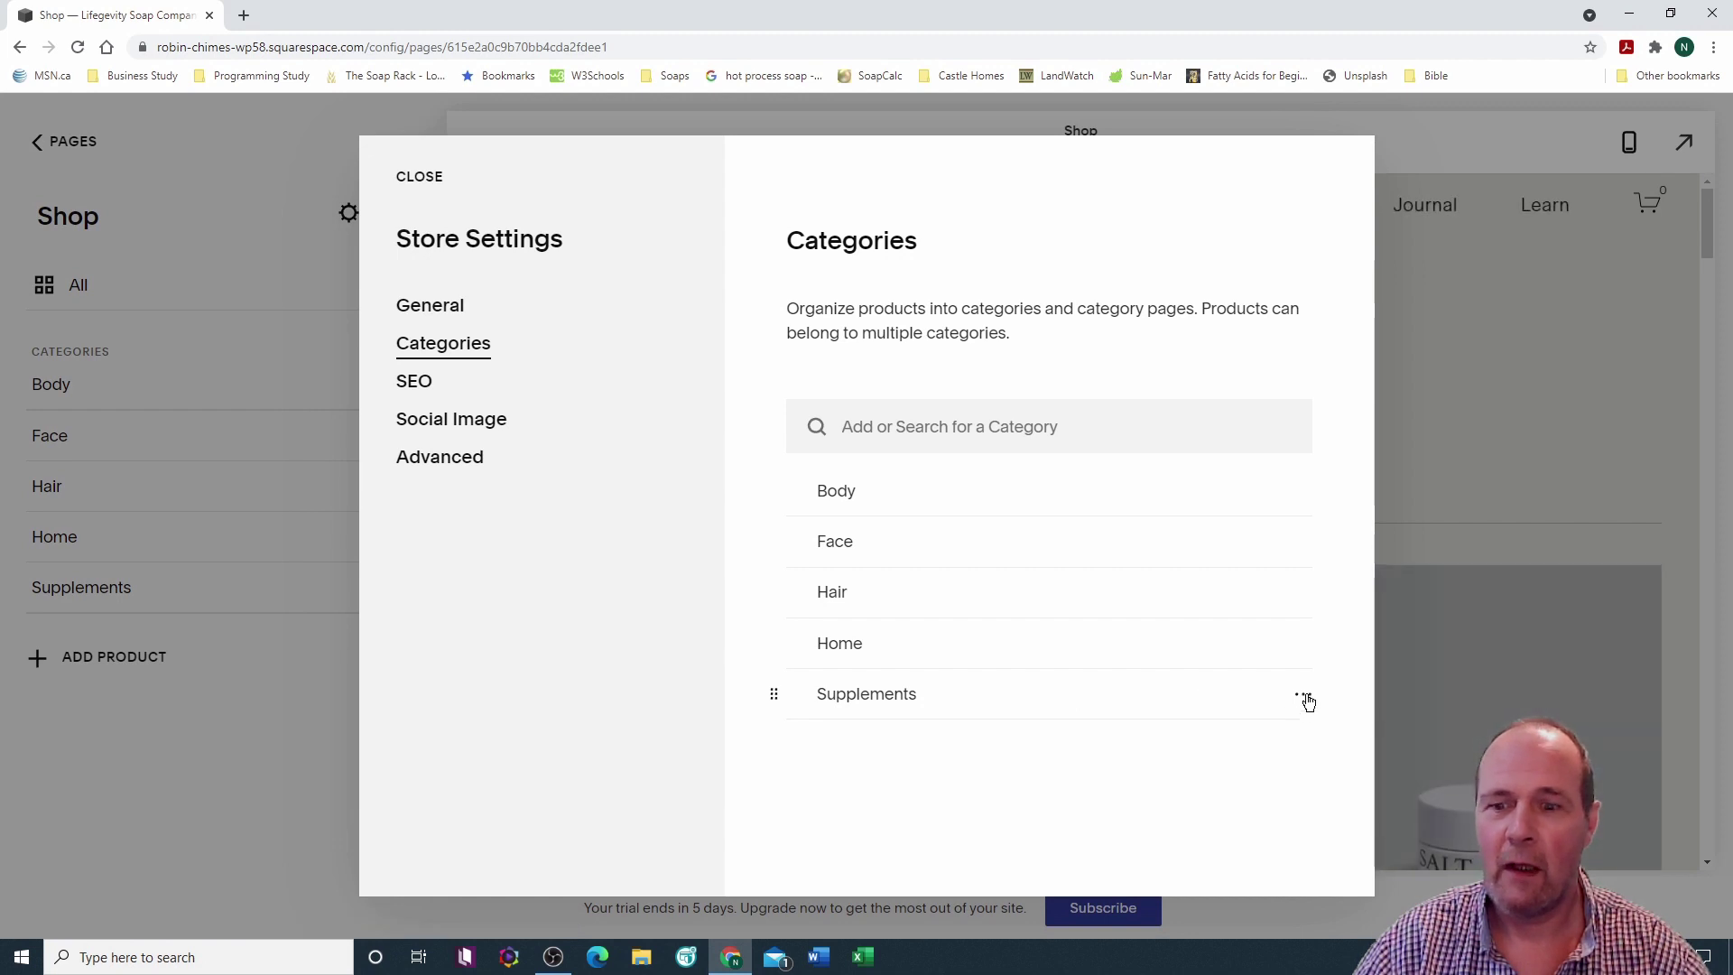
click(1306, 699)
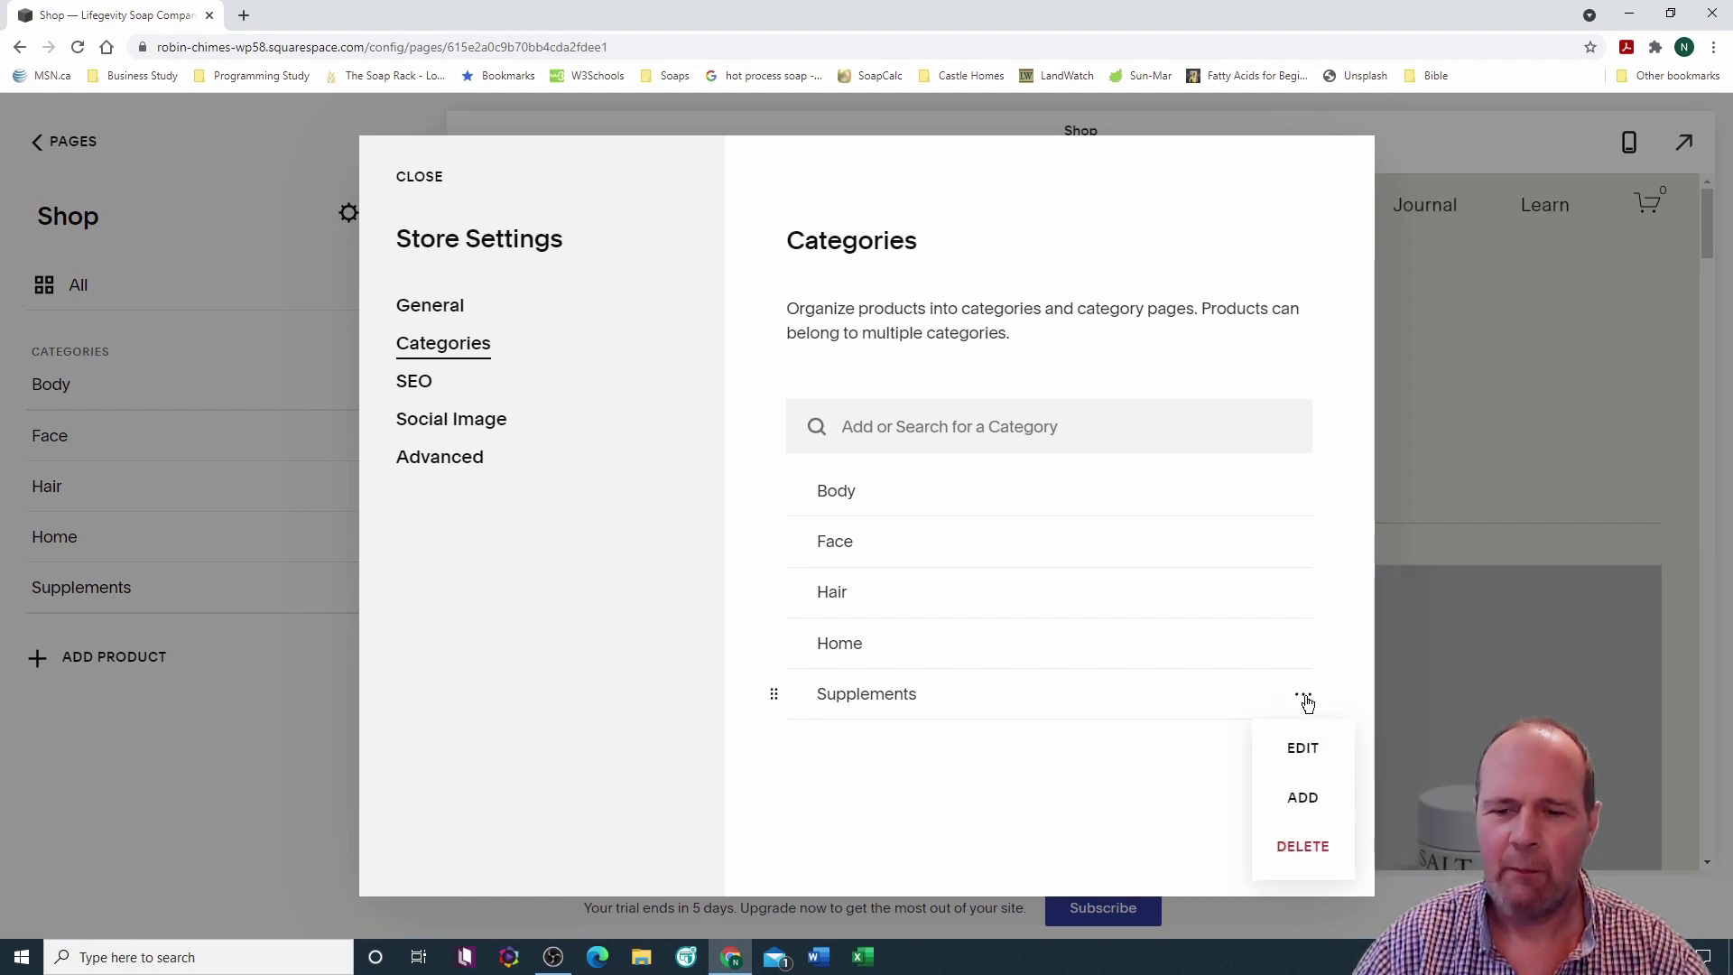
click(1308, 848)
click(996, 569)
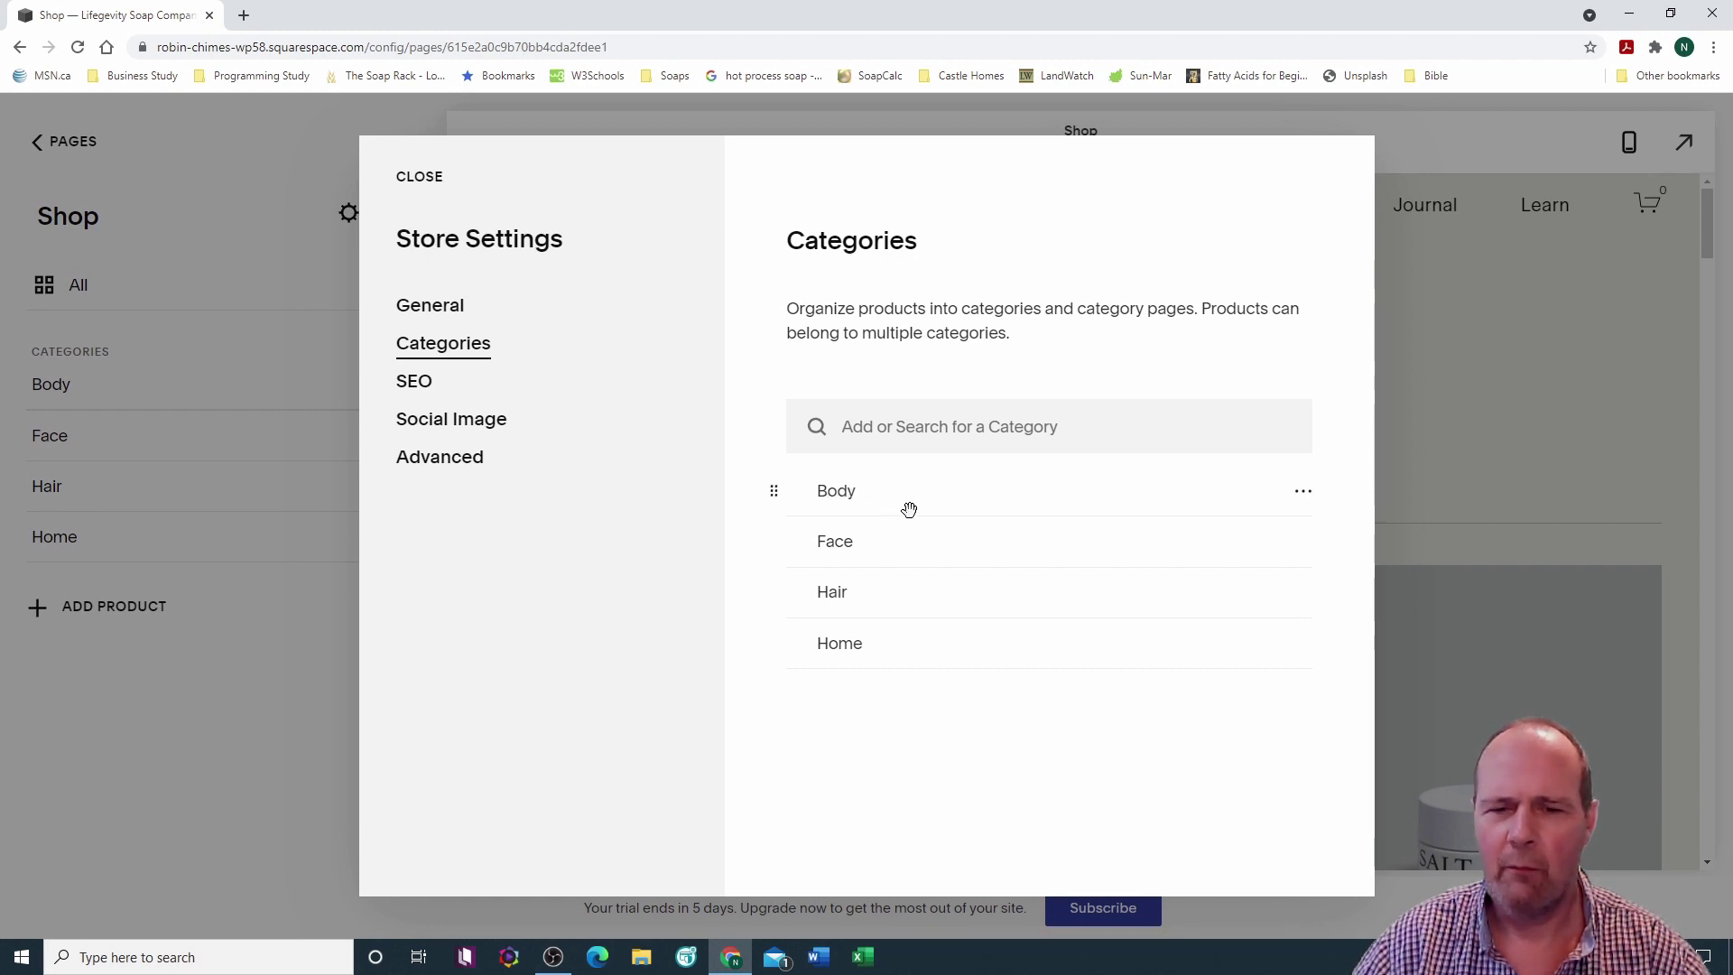
Step: Rename the Body category to Soap with URL slug /soap
click(1305, 496)
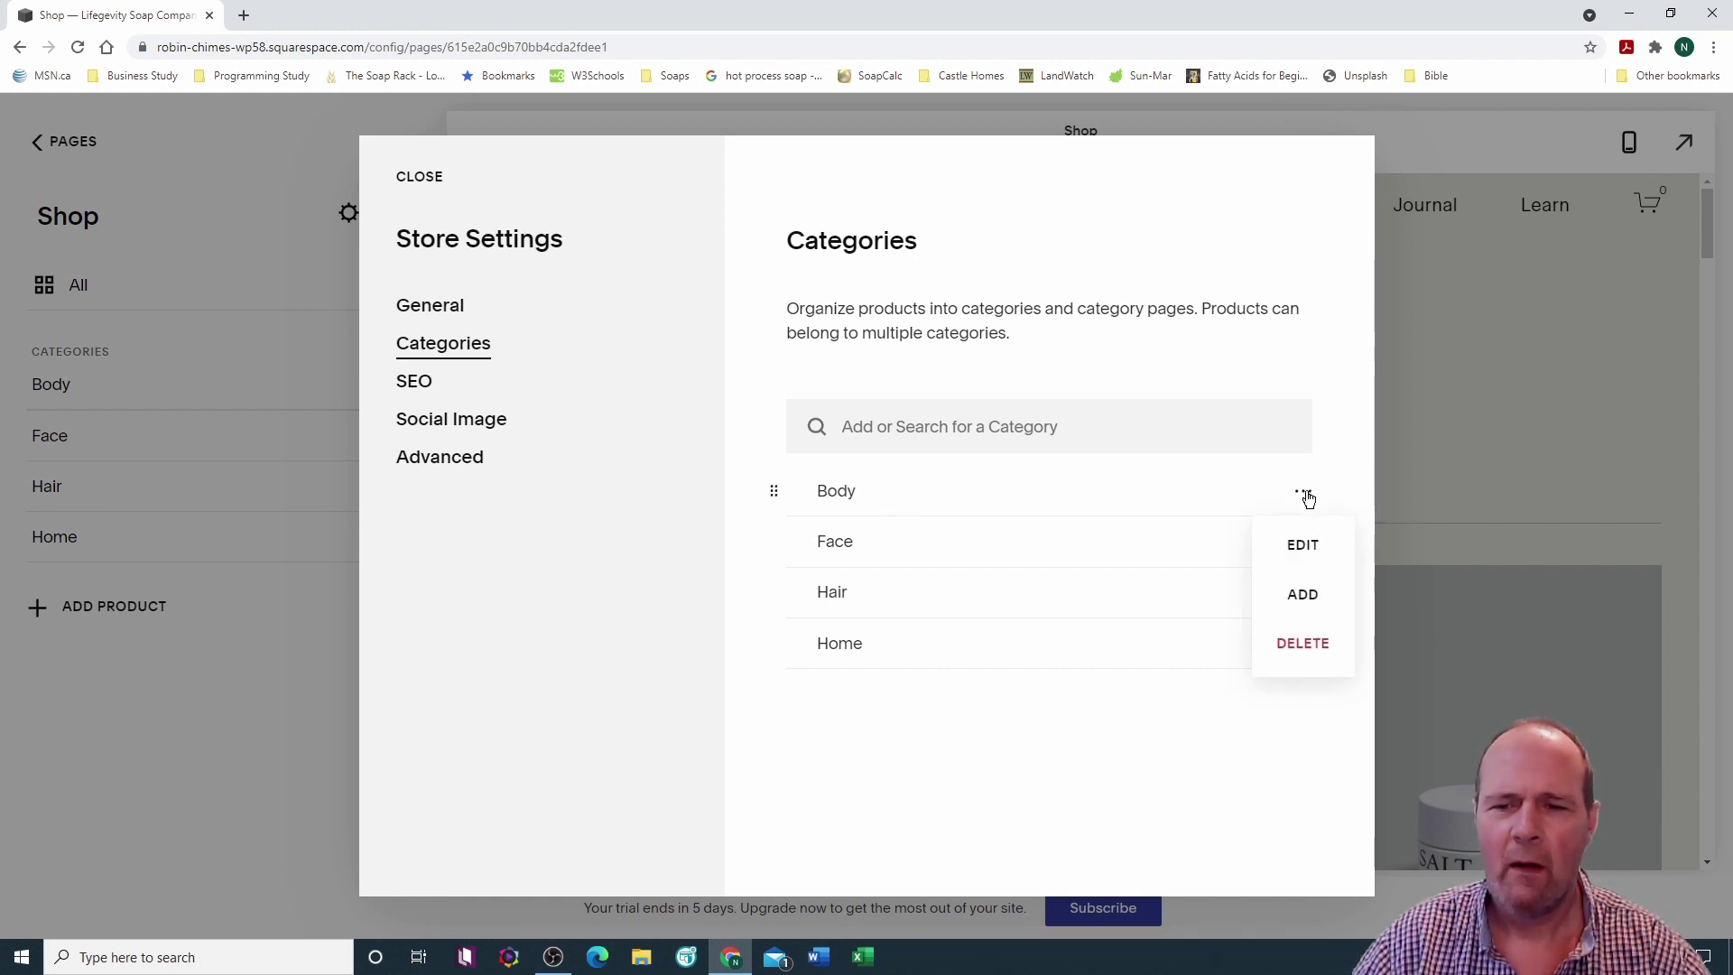
click(1303, 545)
drag(786, 343, 831, 341)
text(Soap)
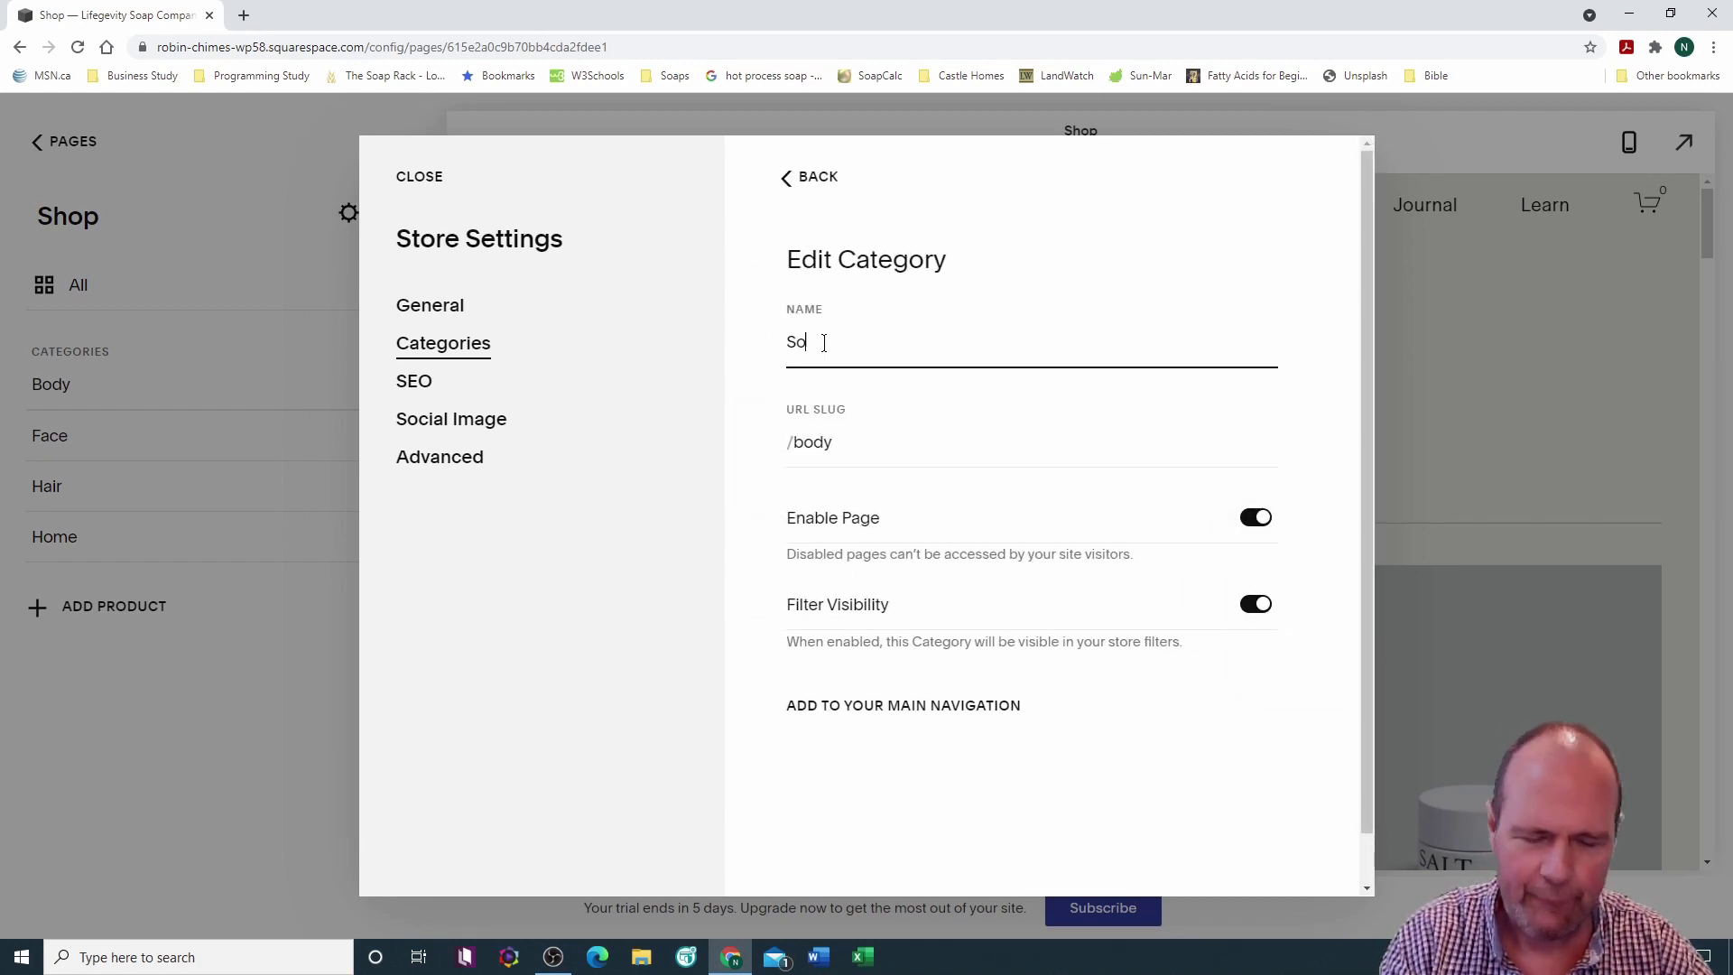
click(795, 447)
mouse_move(795, 448)
mouse_down()
mouse_move(820, 442)
mouse_move(792, 443)
mouse_up()
click(818, 456)
key(BackSpace)
text(soap)
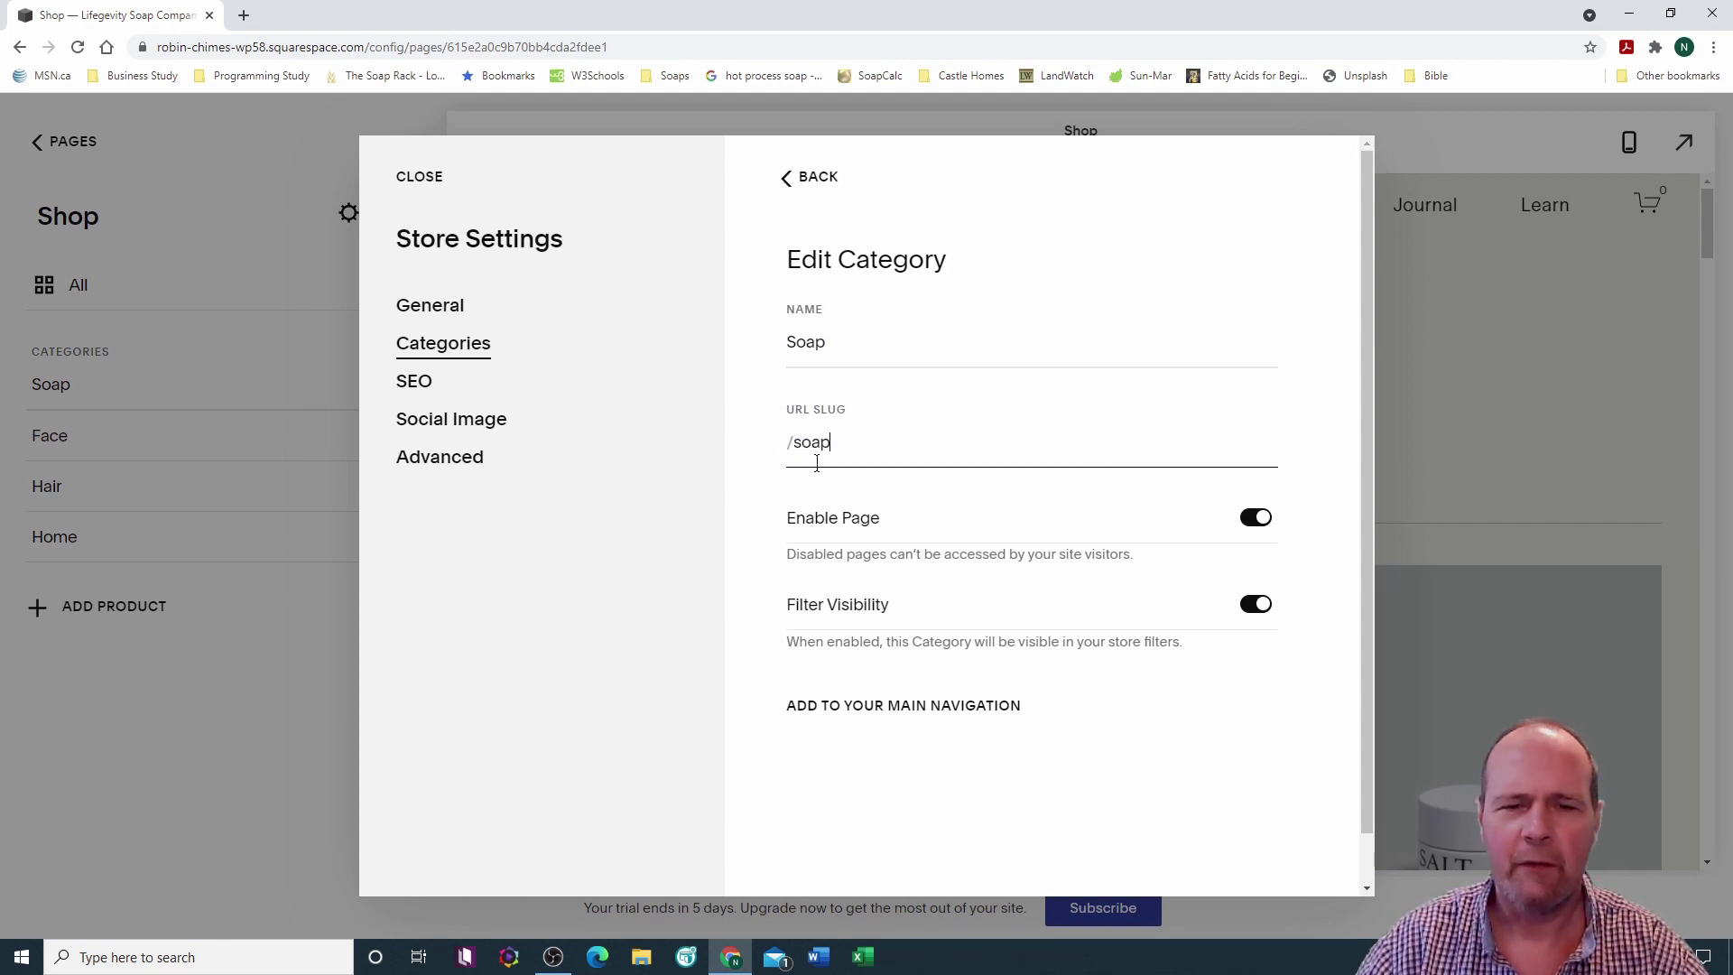
click(813, 178)
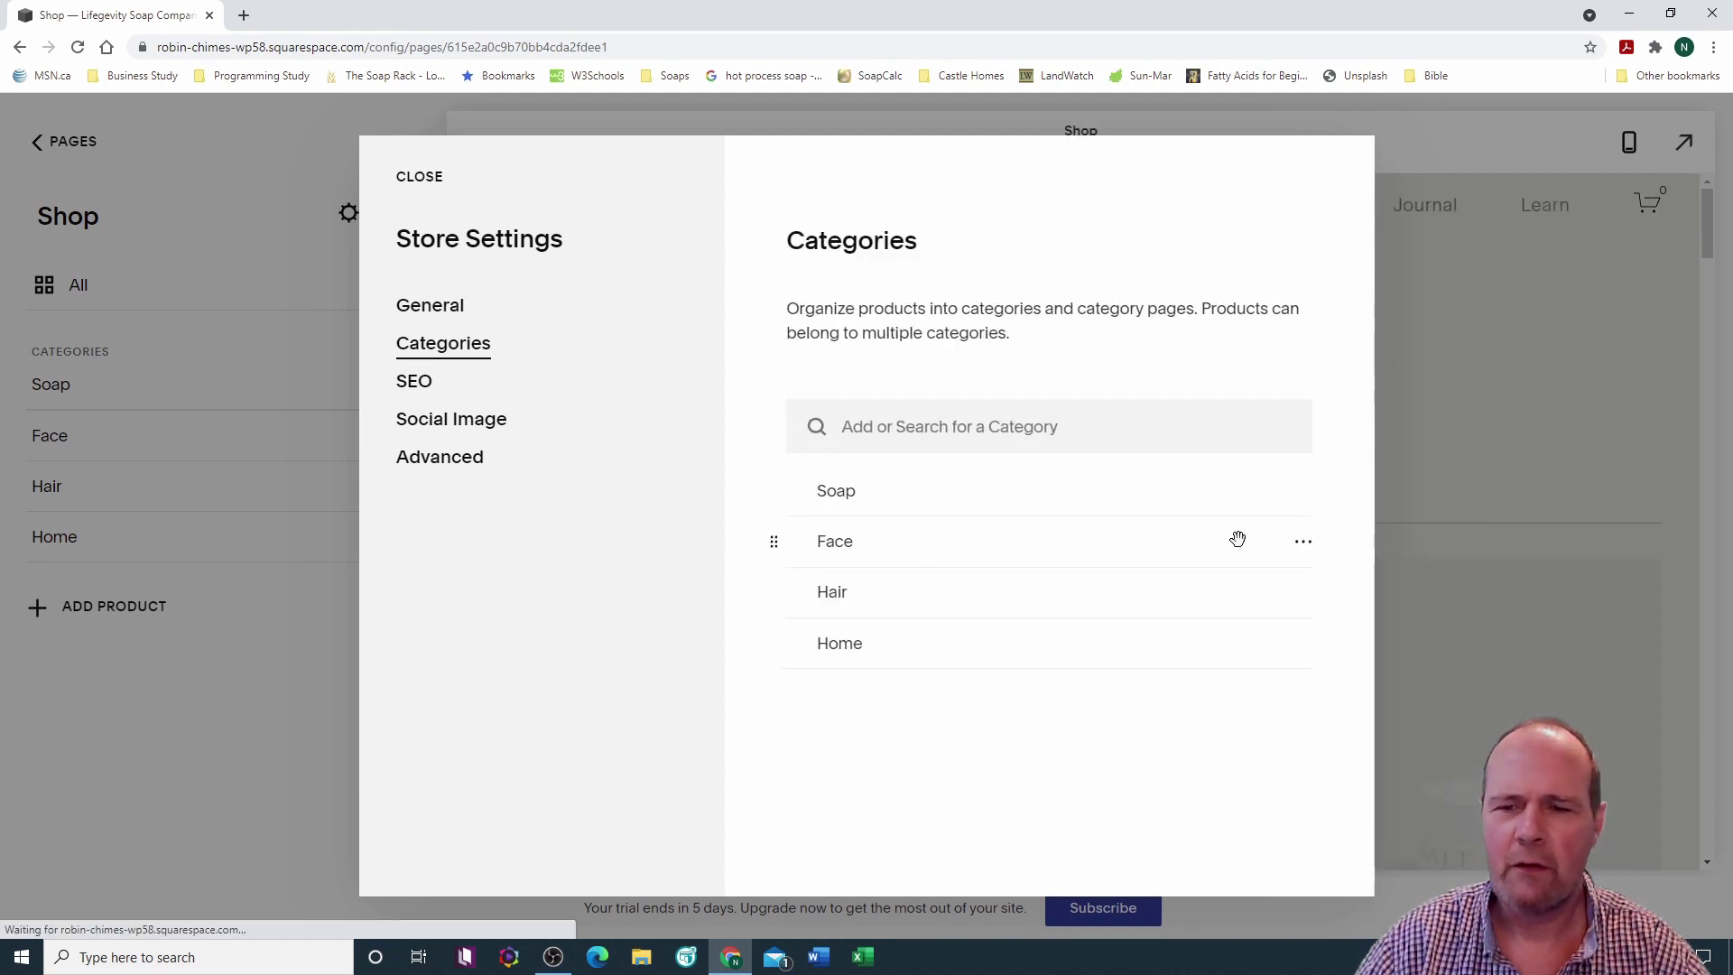
Step: Rename the Face category to Face Cream with URL slug /face-cream
click(1304, 543)
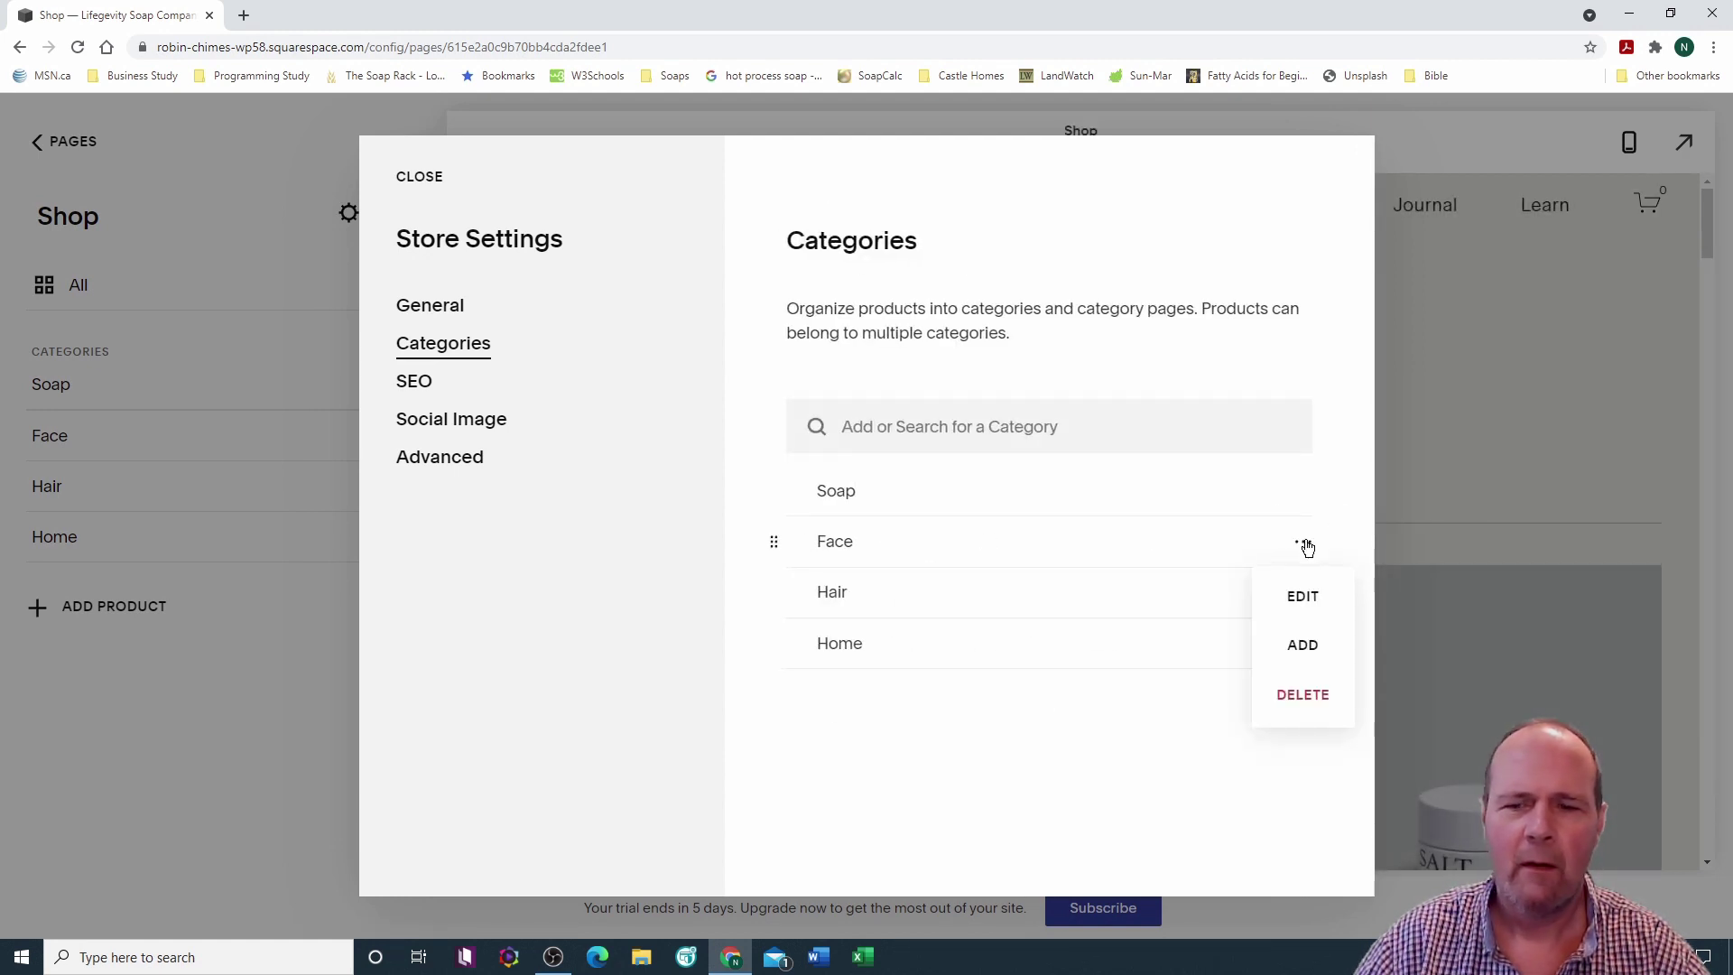
click(1302, 599)
click(822, 342)
text(Cream)
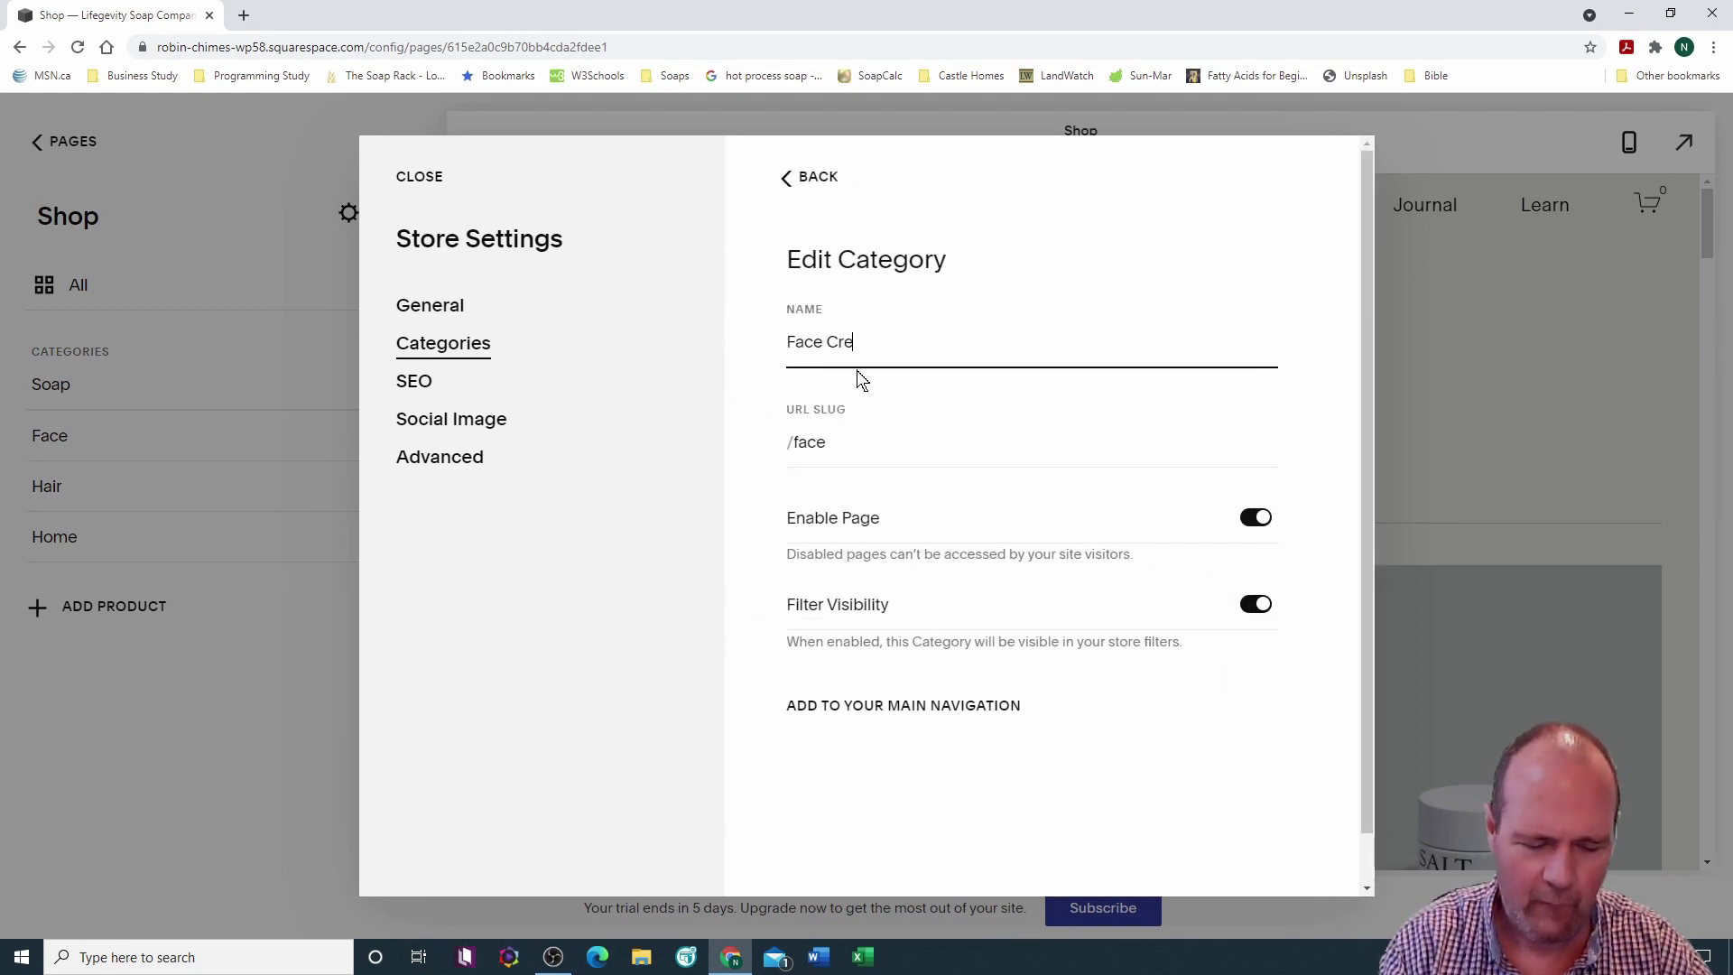
click(826, 444)
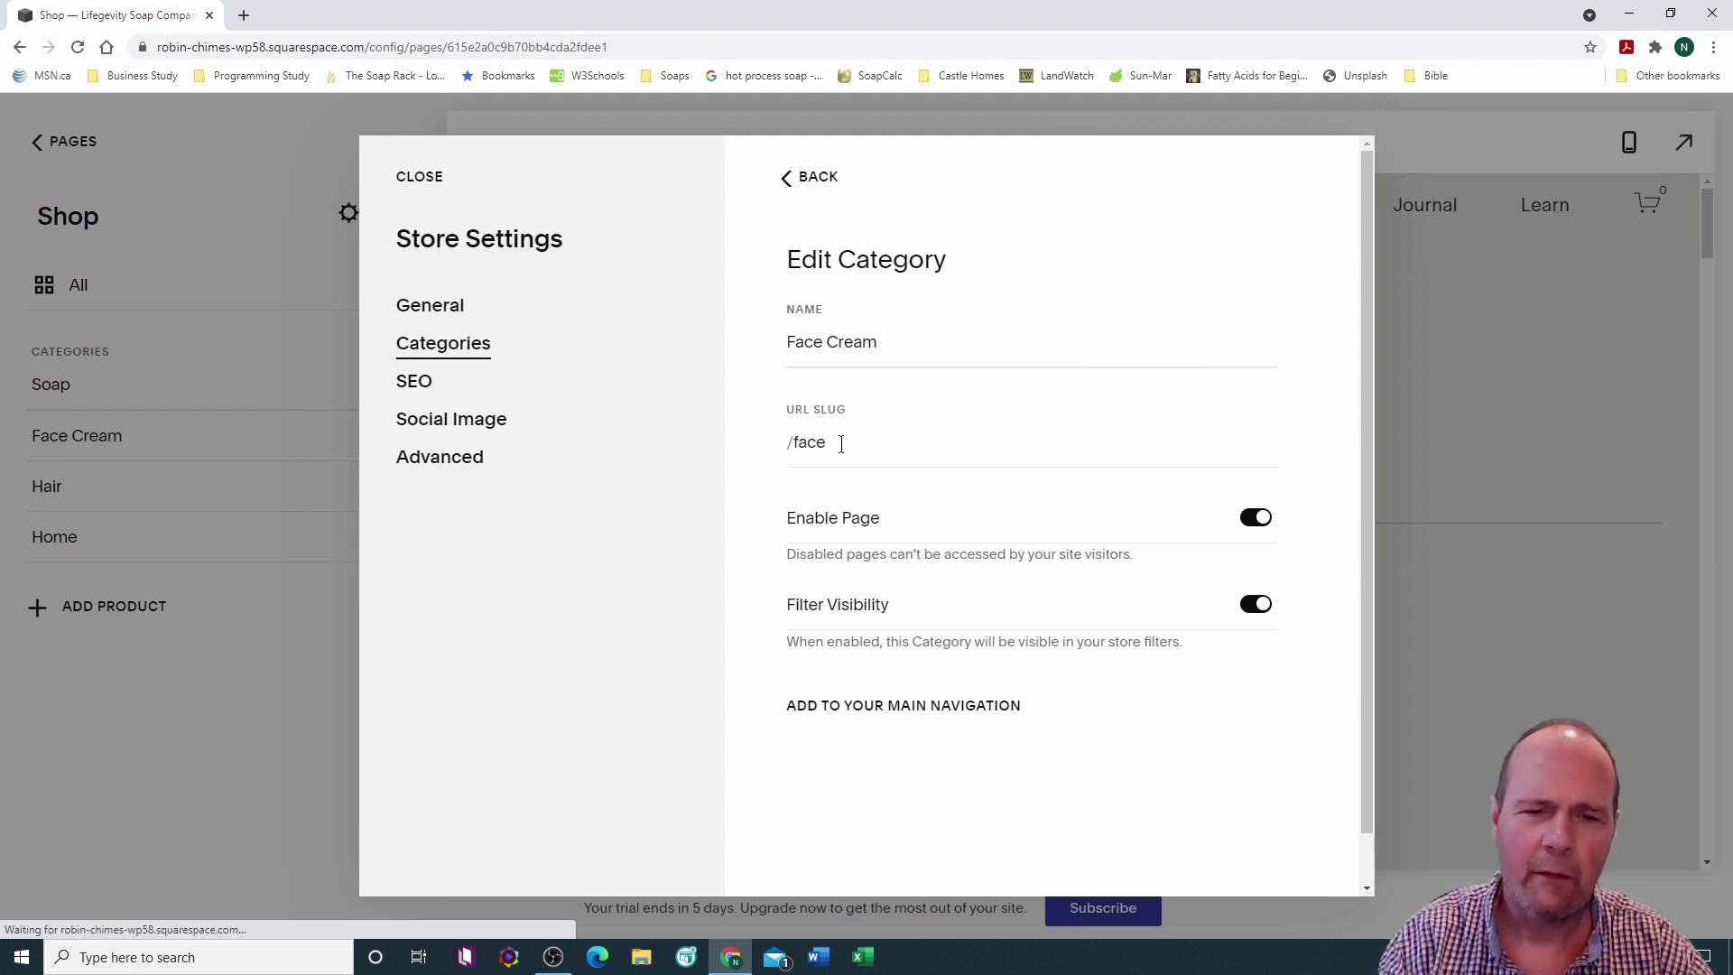
click(840, 443)
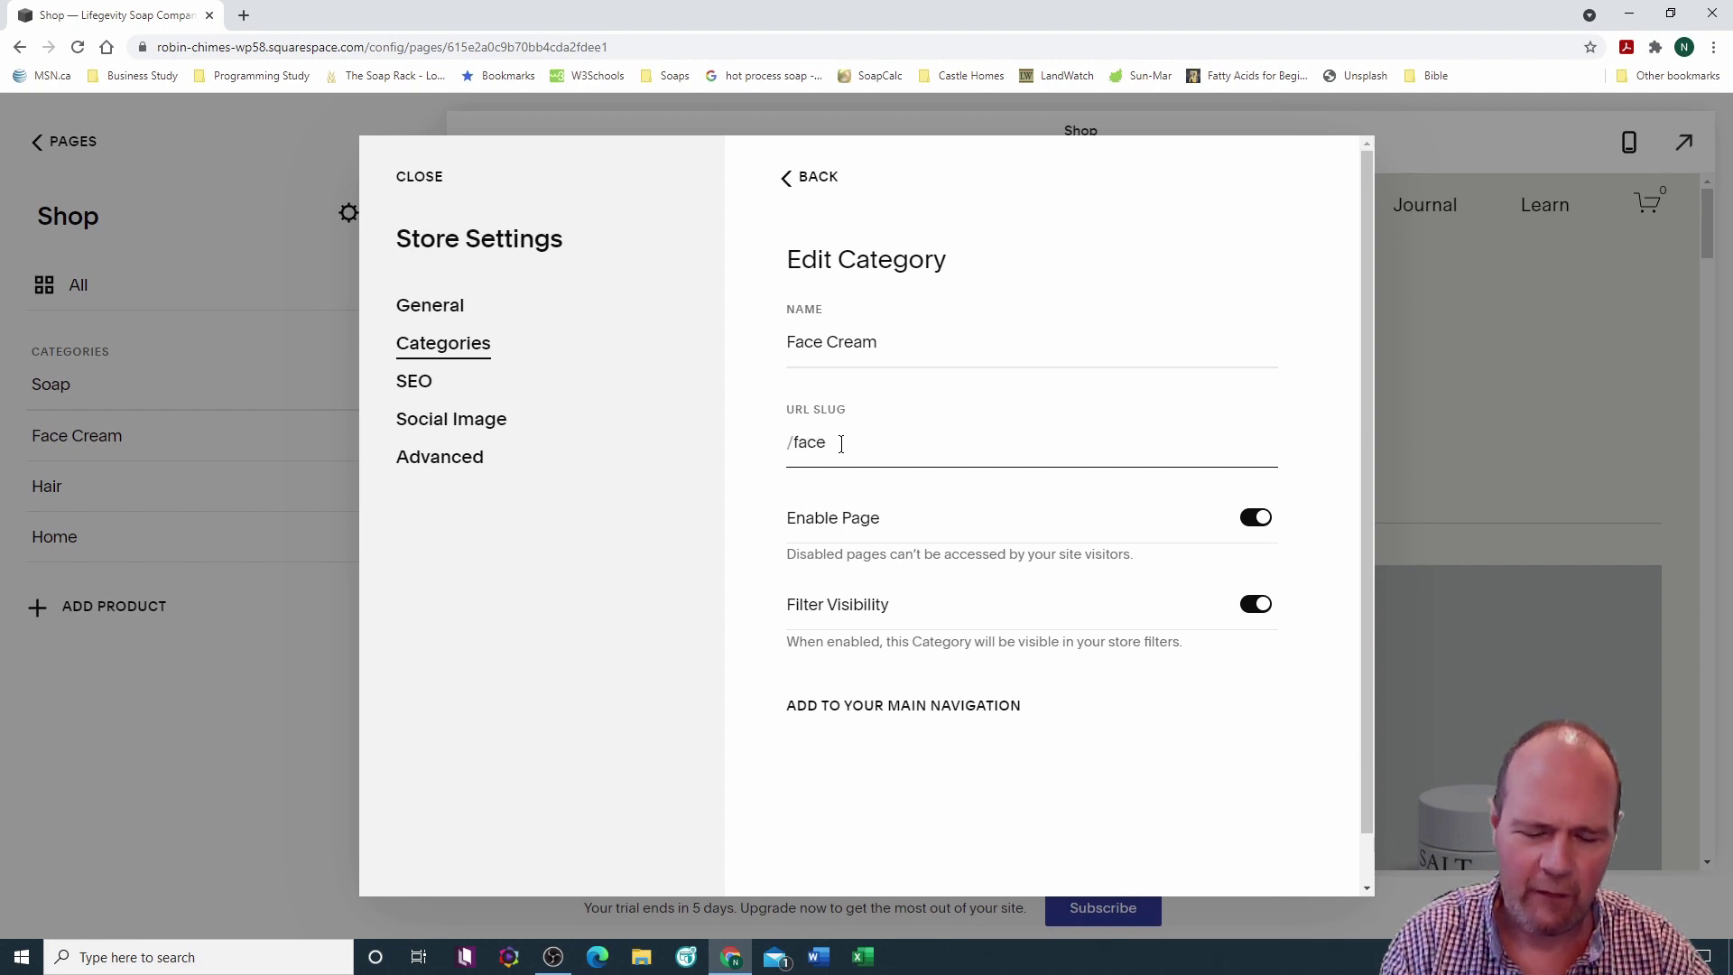
text(cream)
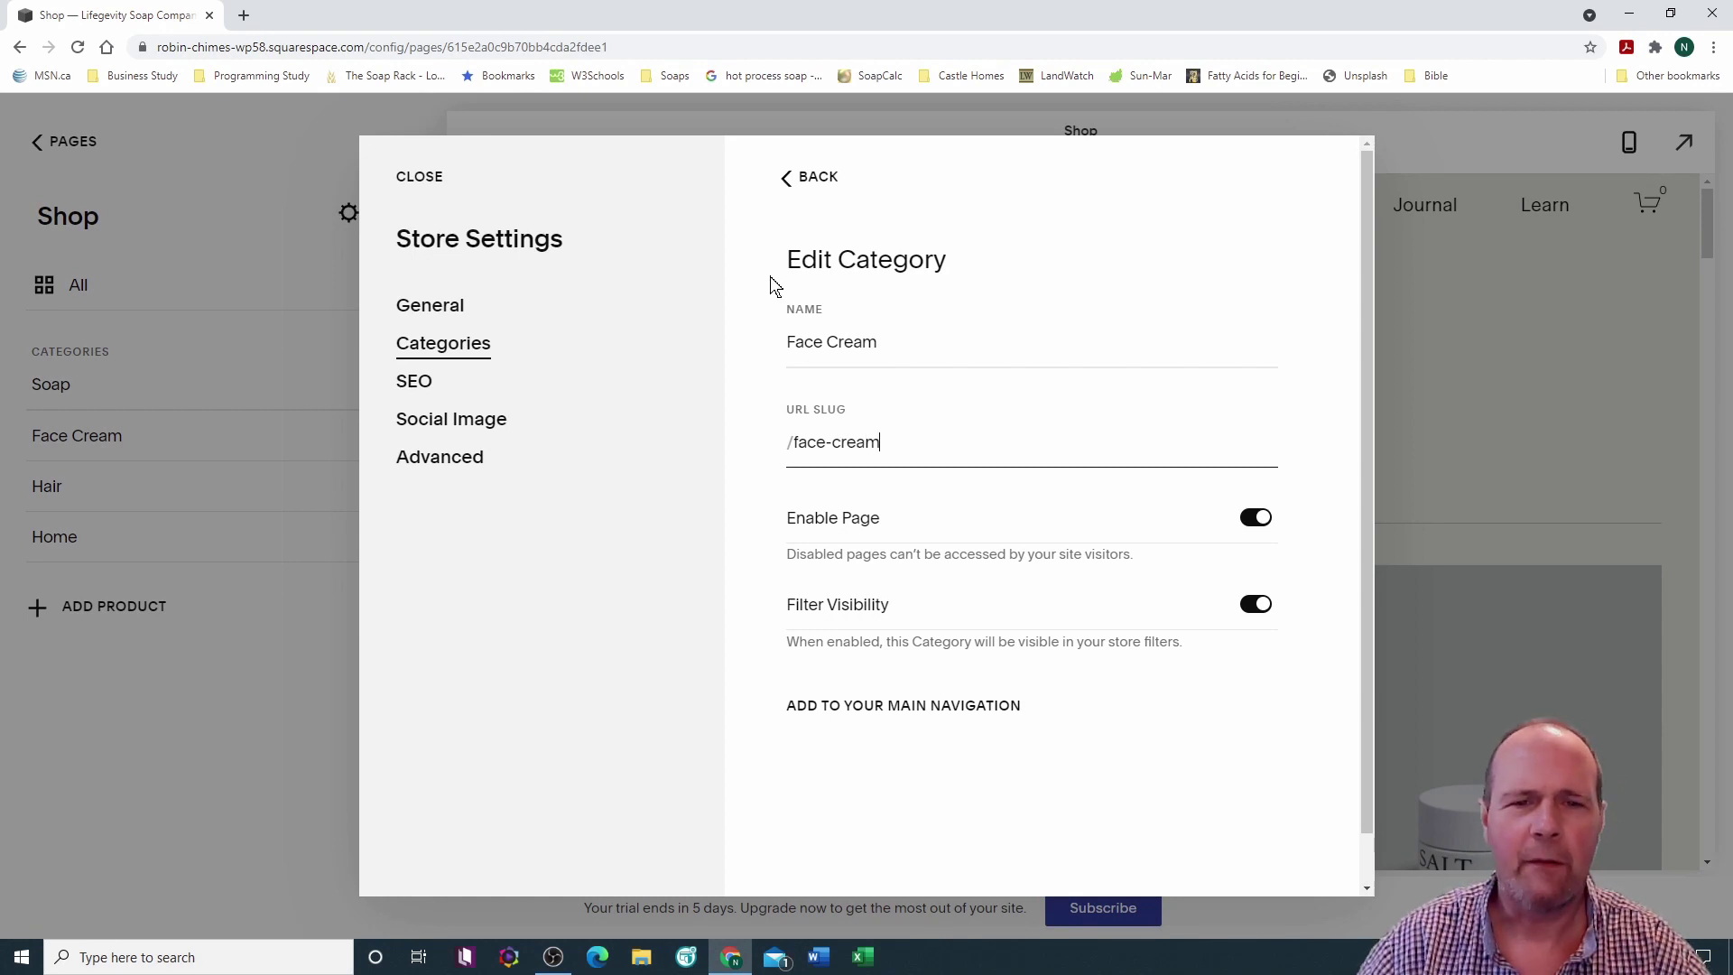
click(821, 178)
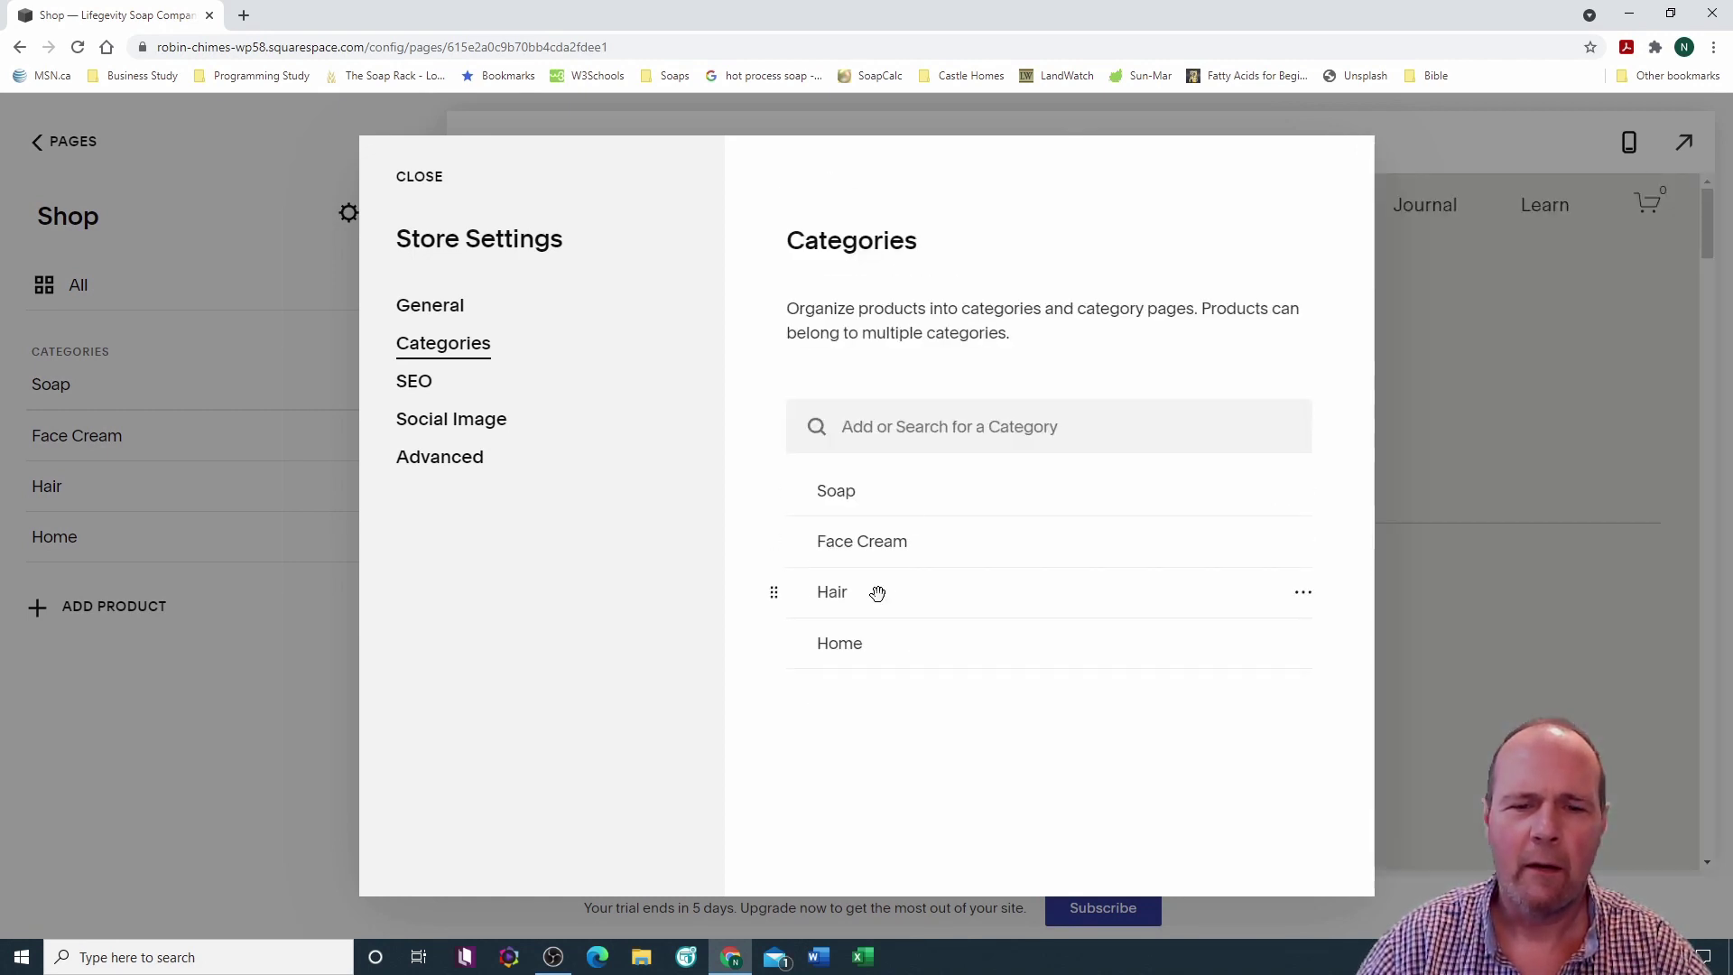
Step: Edit the Hair category's name to Shampoo Bars and its slug to /shampoo-bars
click(1305, 594)
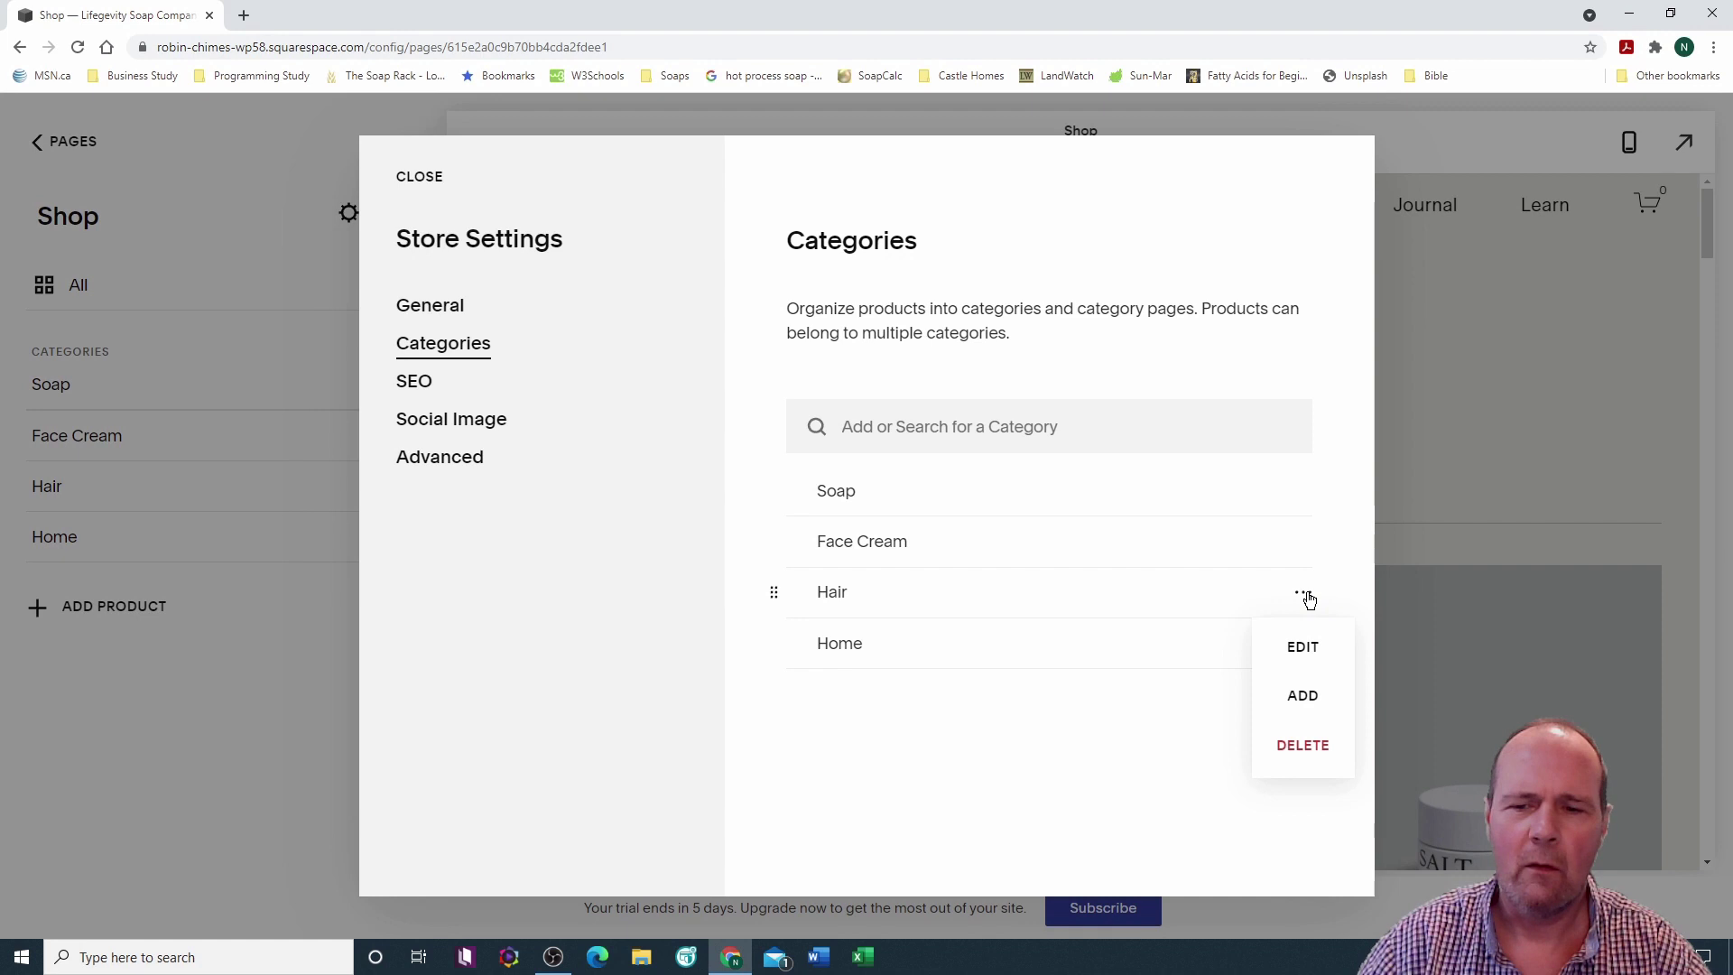
click(1302, 646)
drag(811, 344, 801, 342)
text(Shan)
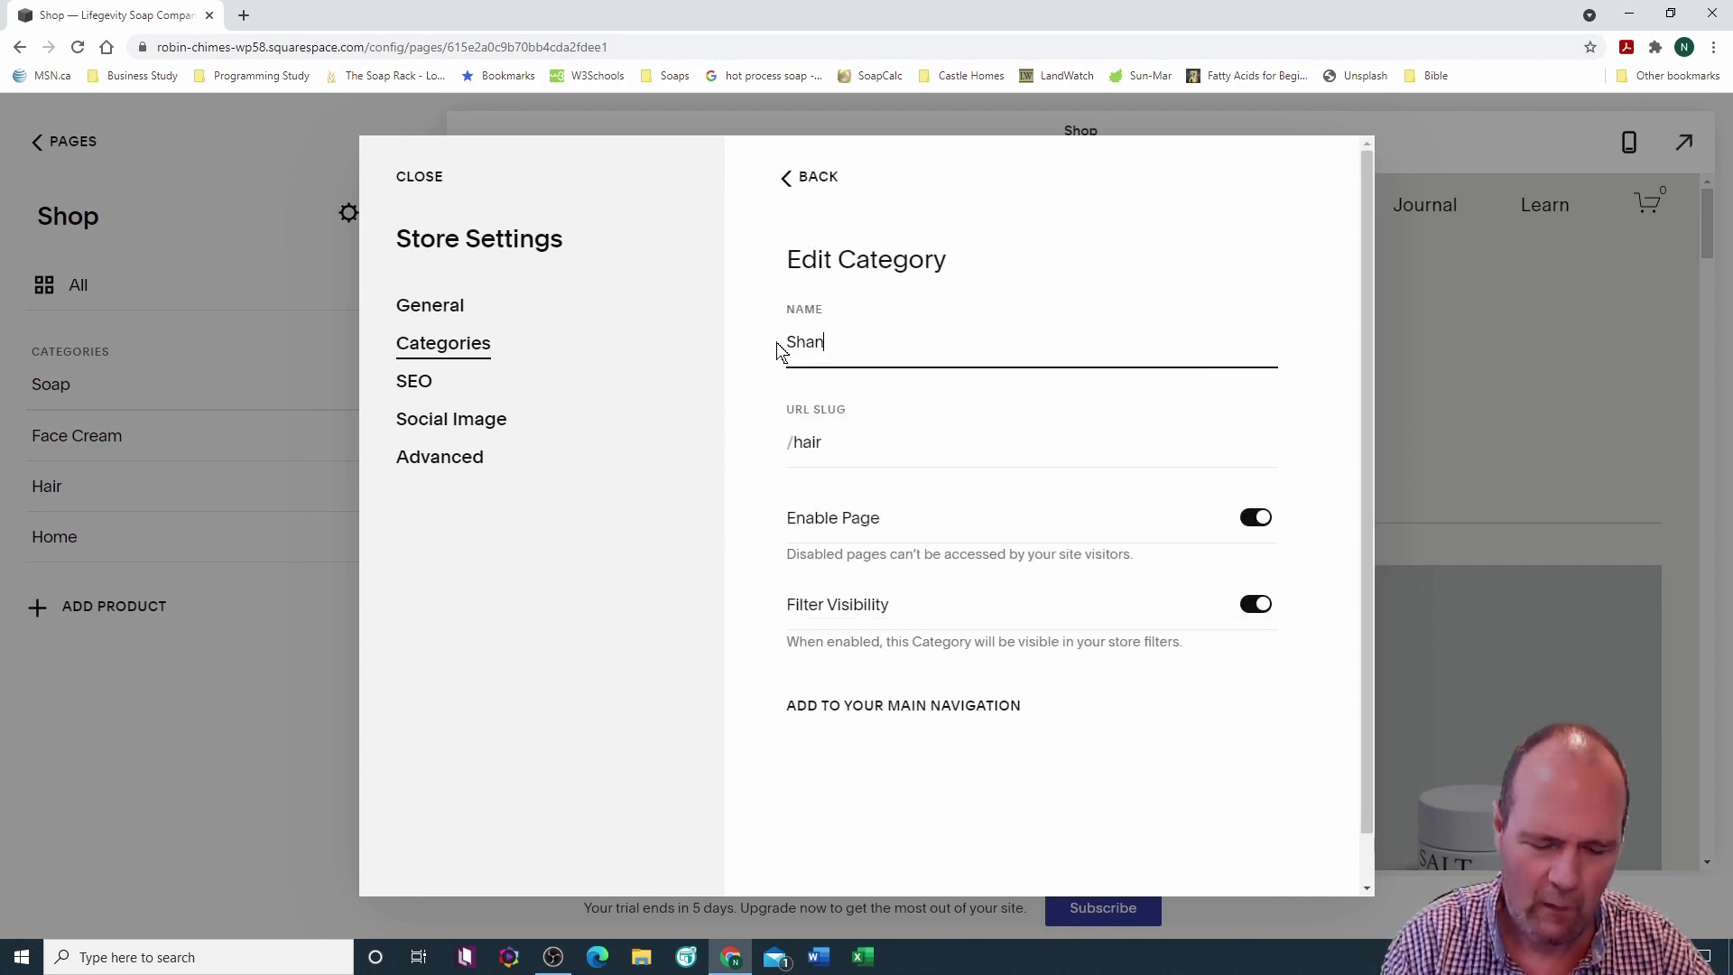
key(BackSpace)
text(mpoo Bars)
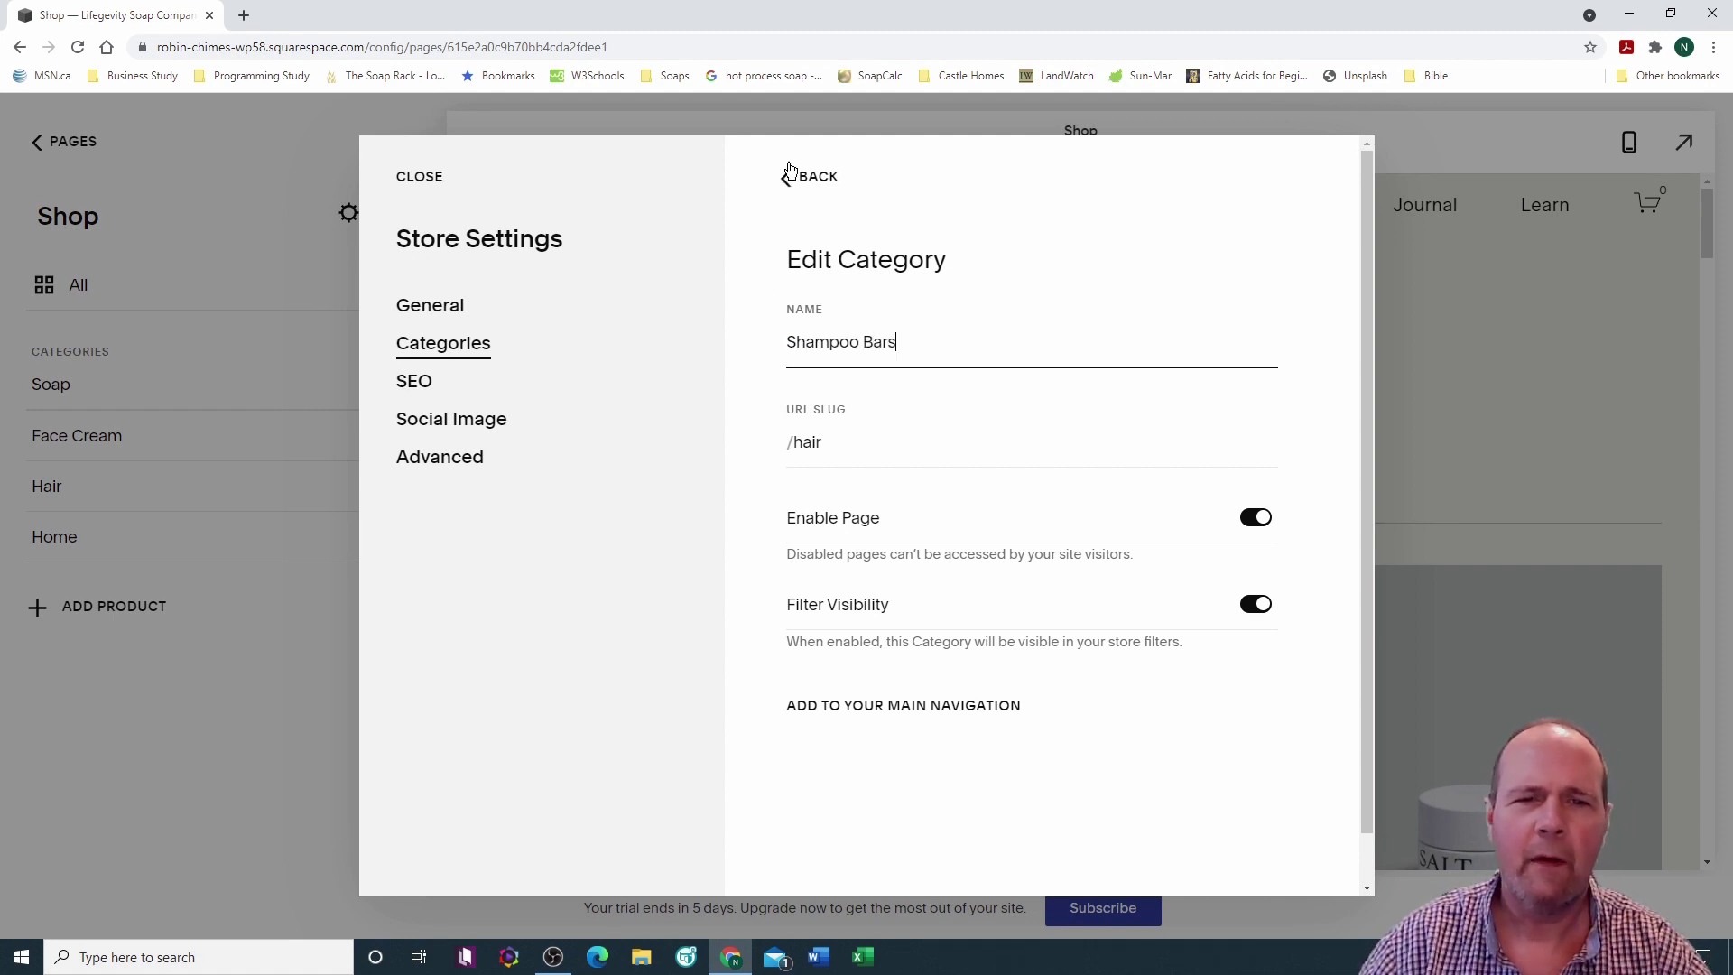
click(832, 457)
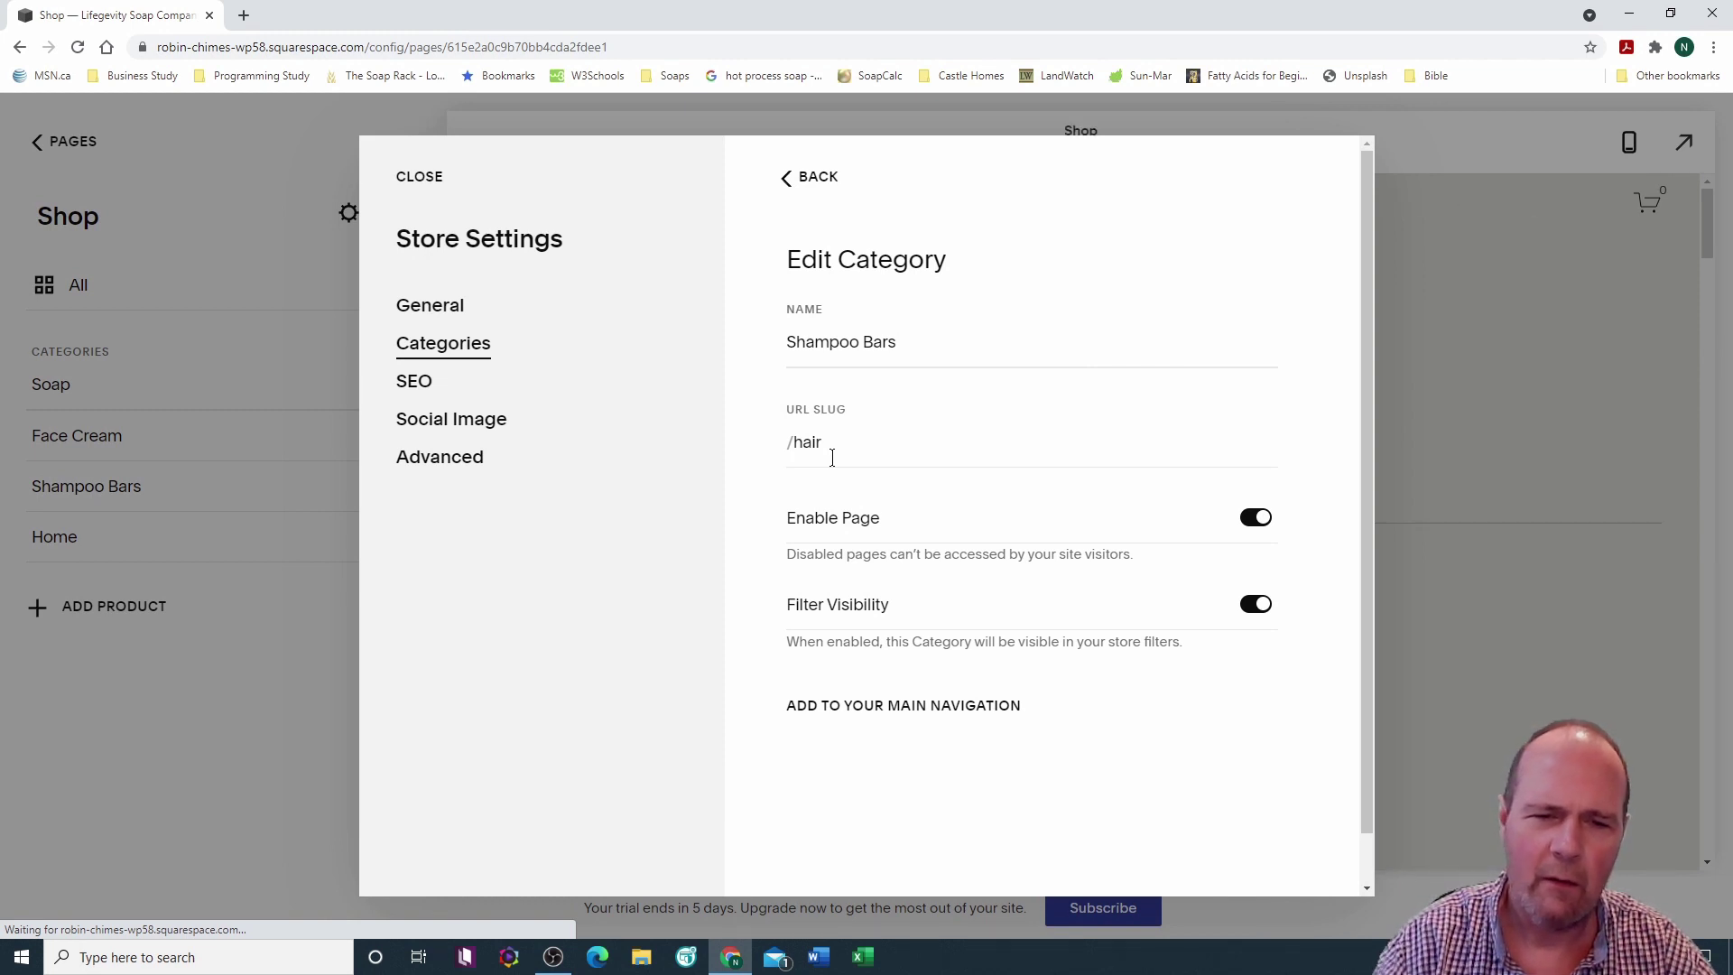
click(823, 447)
drag(800, 439, 890, 435)
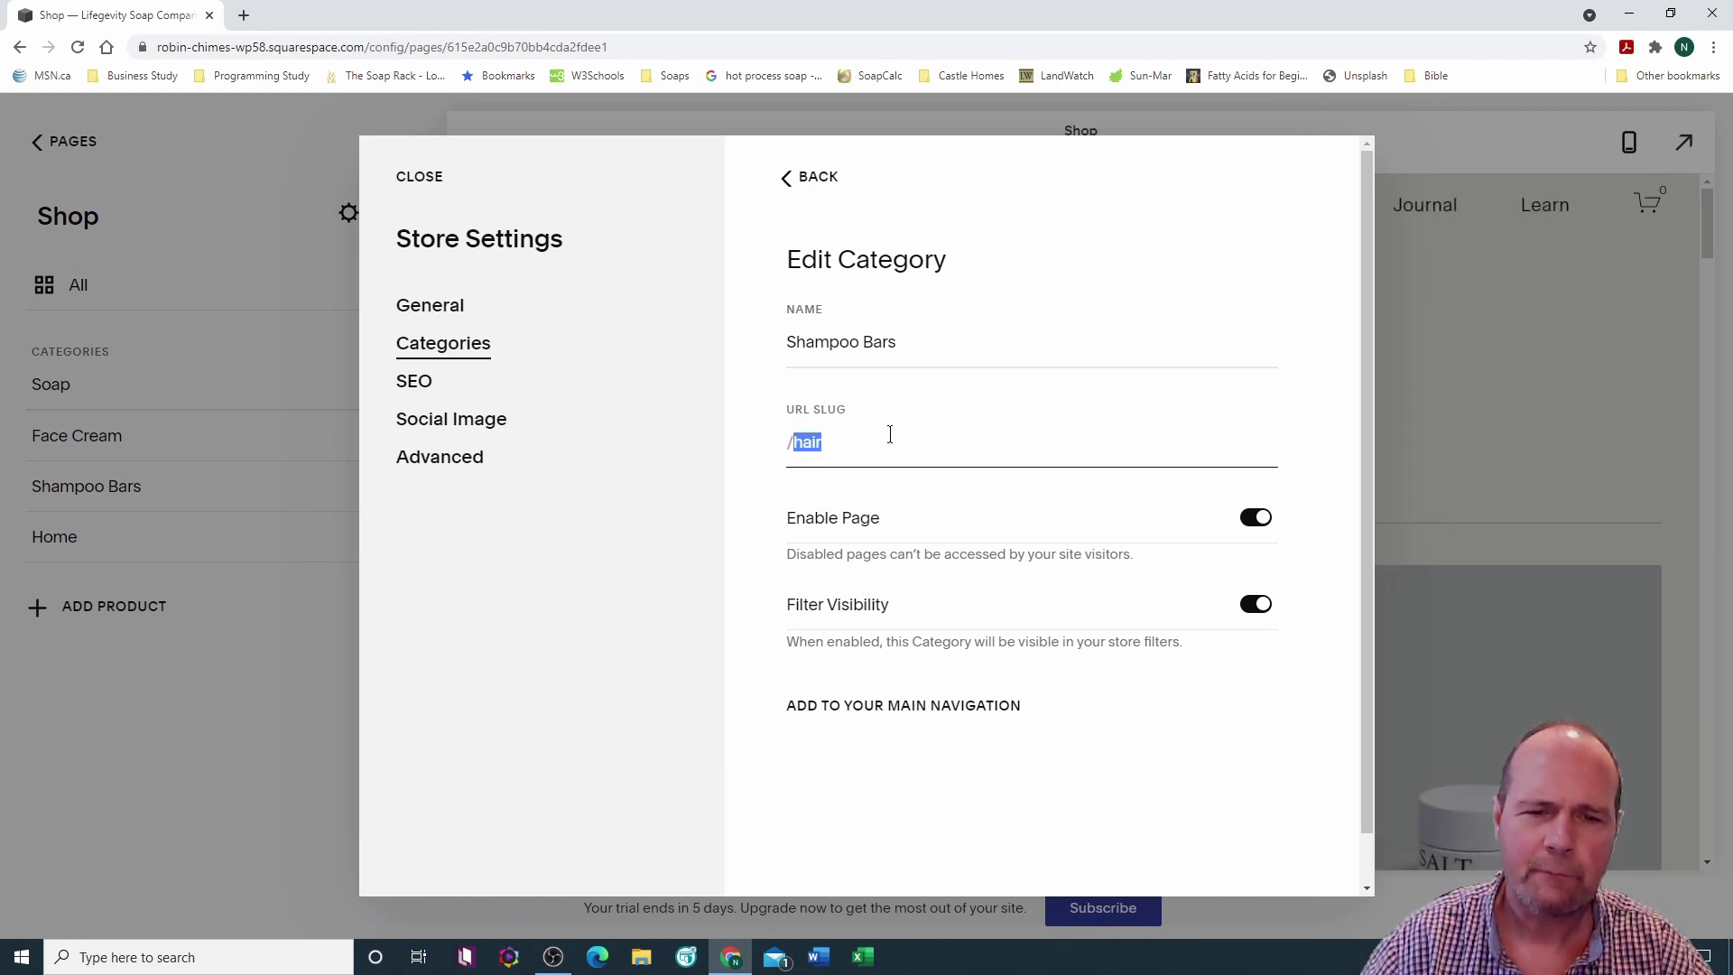
text(shampoo-bars)
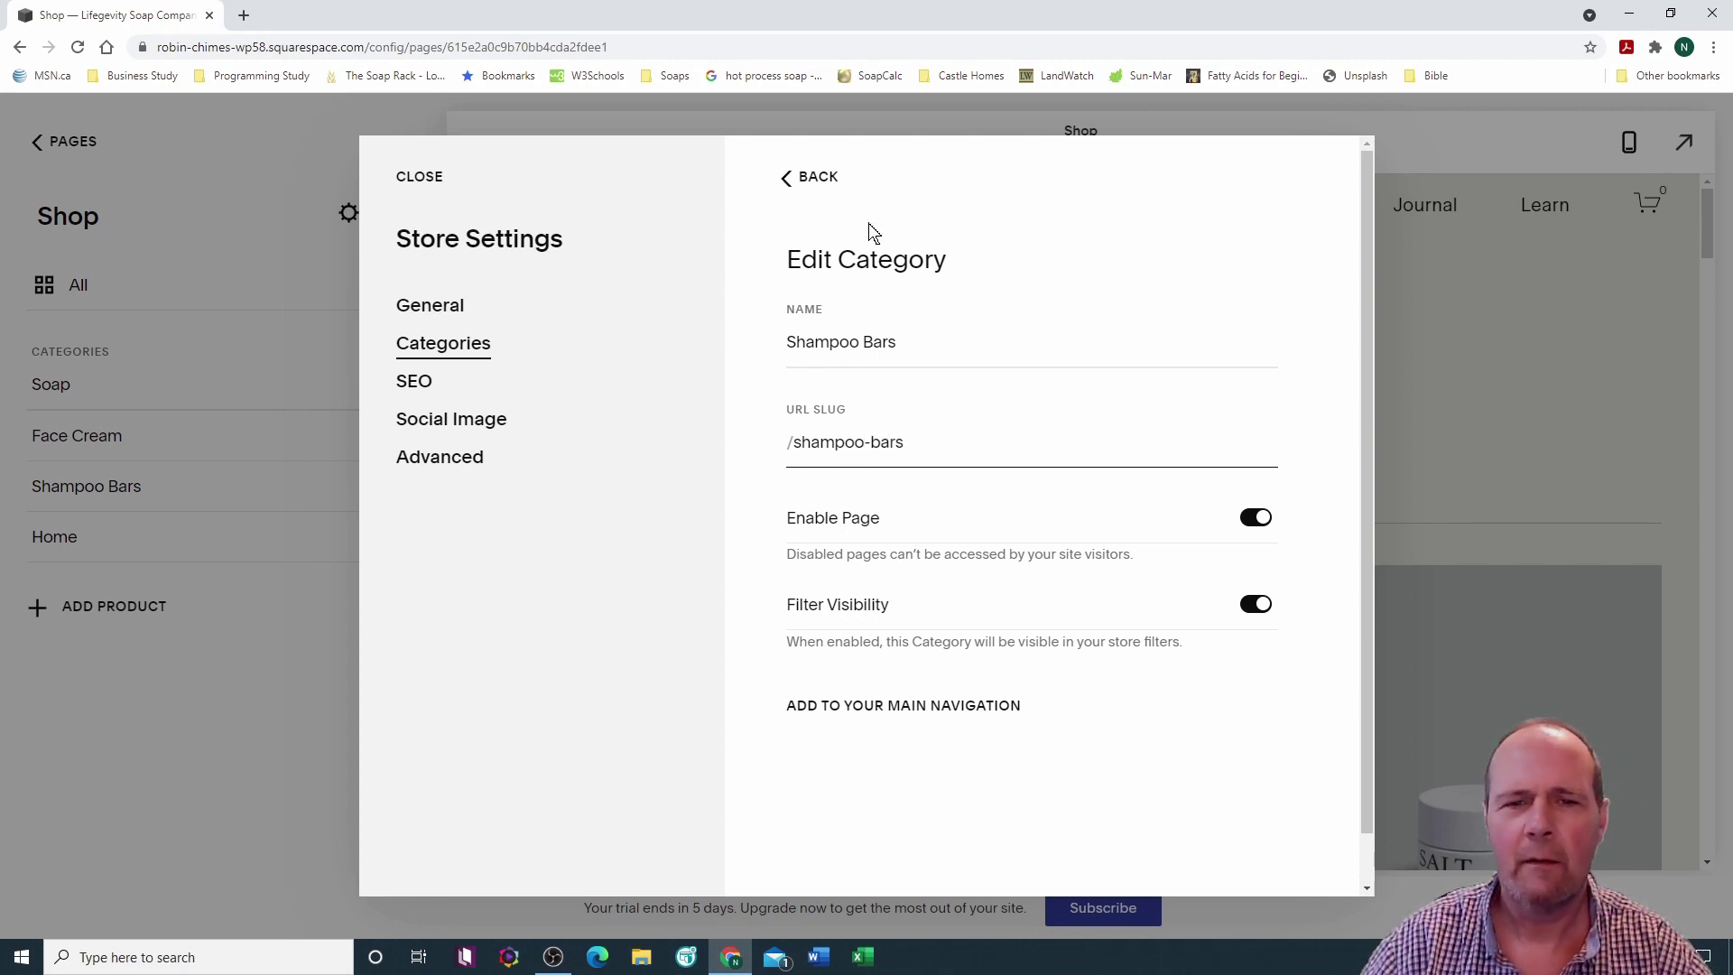
click(821, 179)
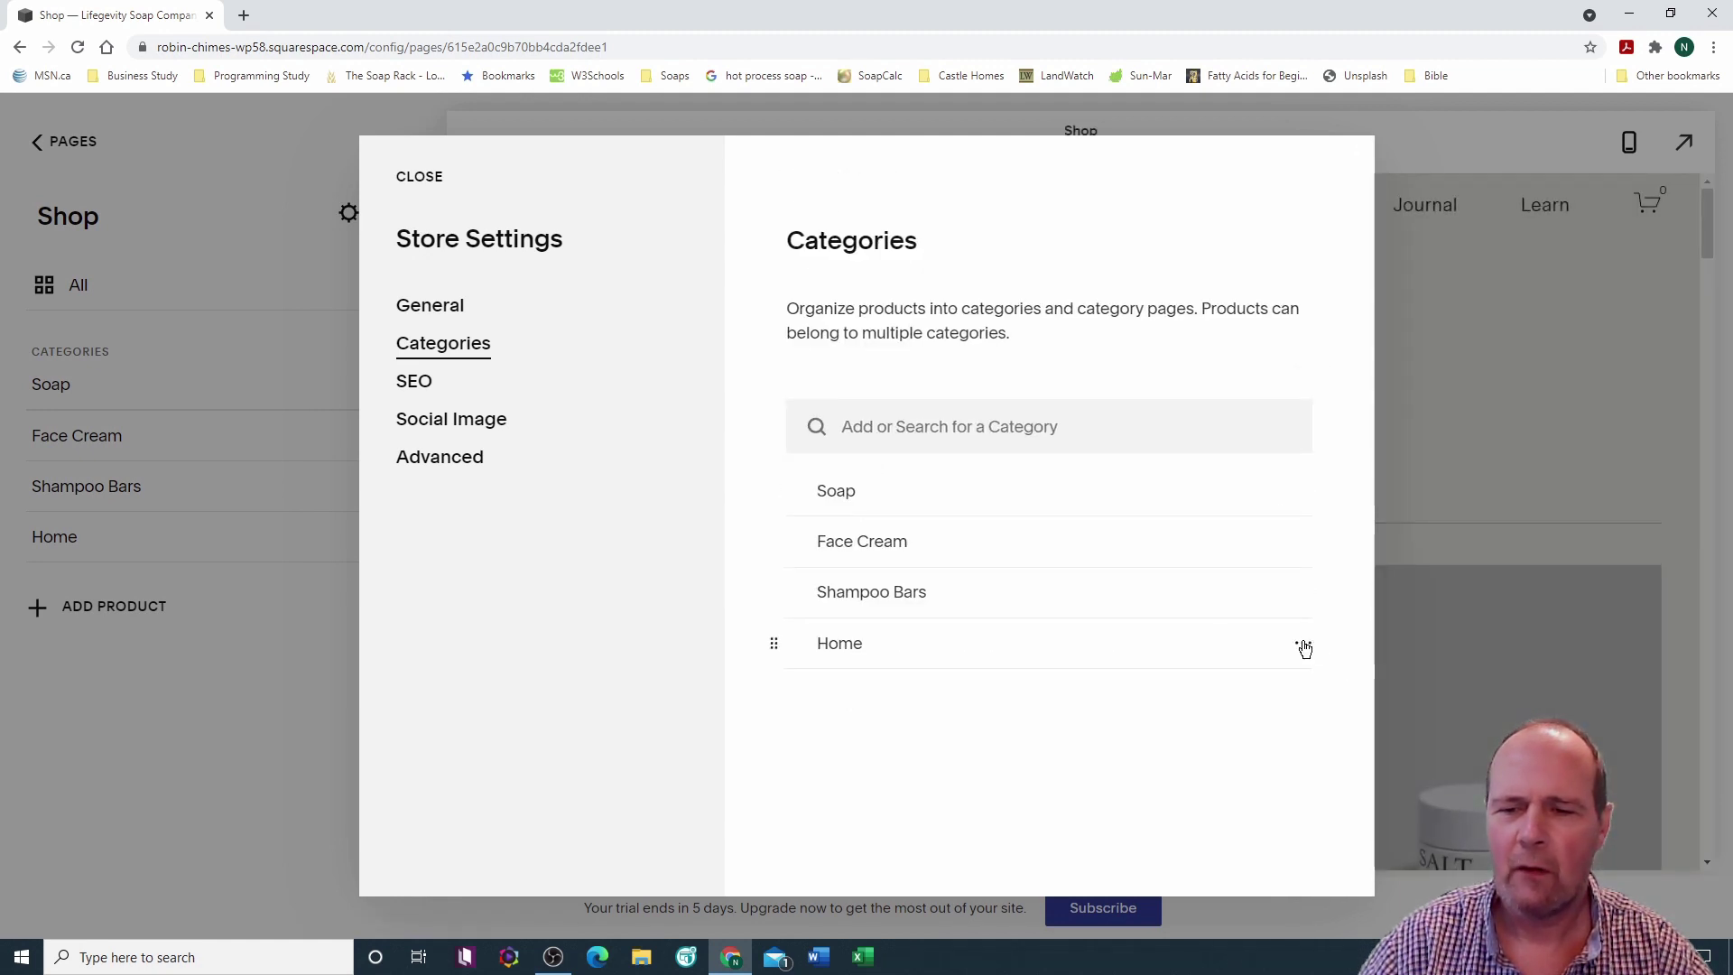
Step: Rename the Home category to Lip Balm with slug /lip-balms and close Store Settings
click(1303, 643)
click(1303, 697)
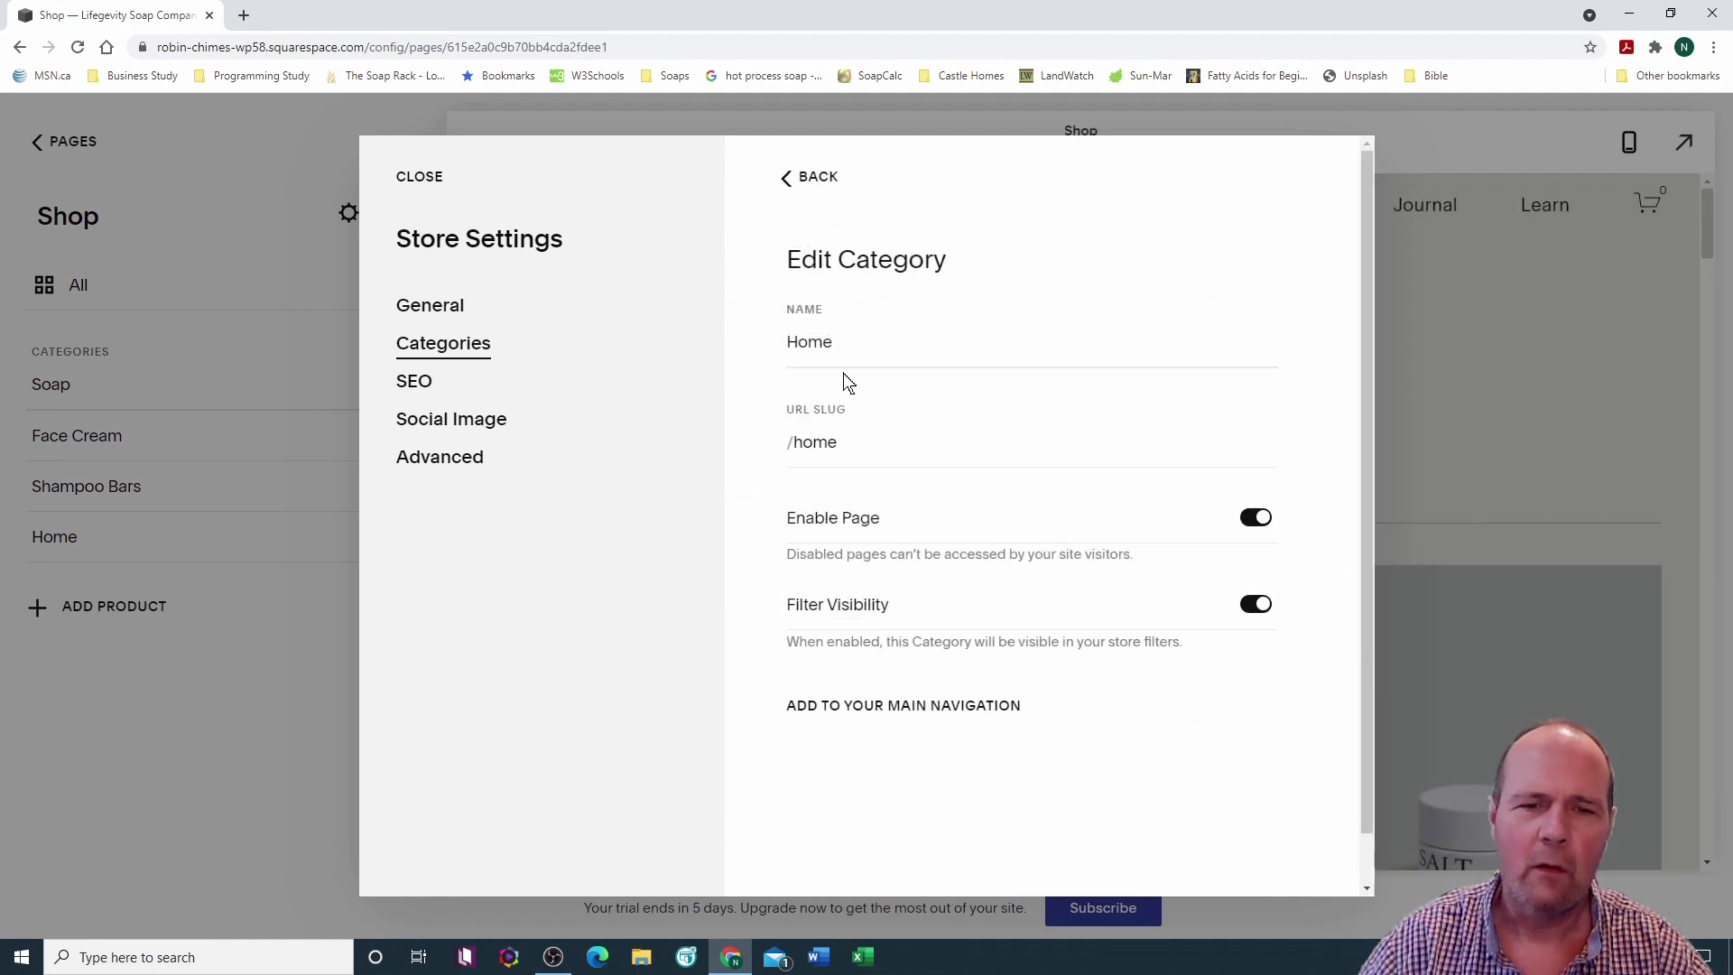
double_click(789, 340)
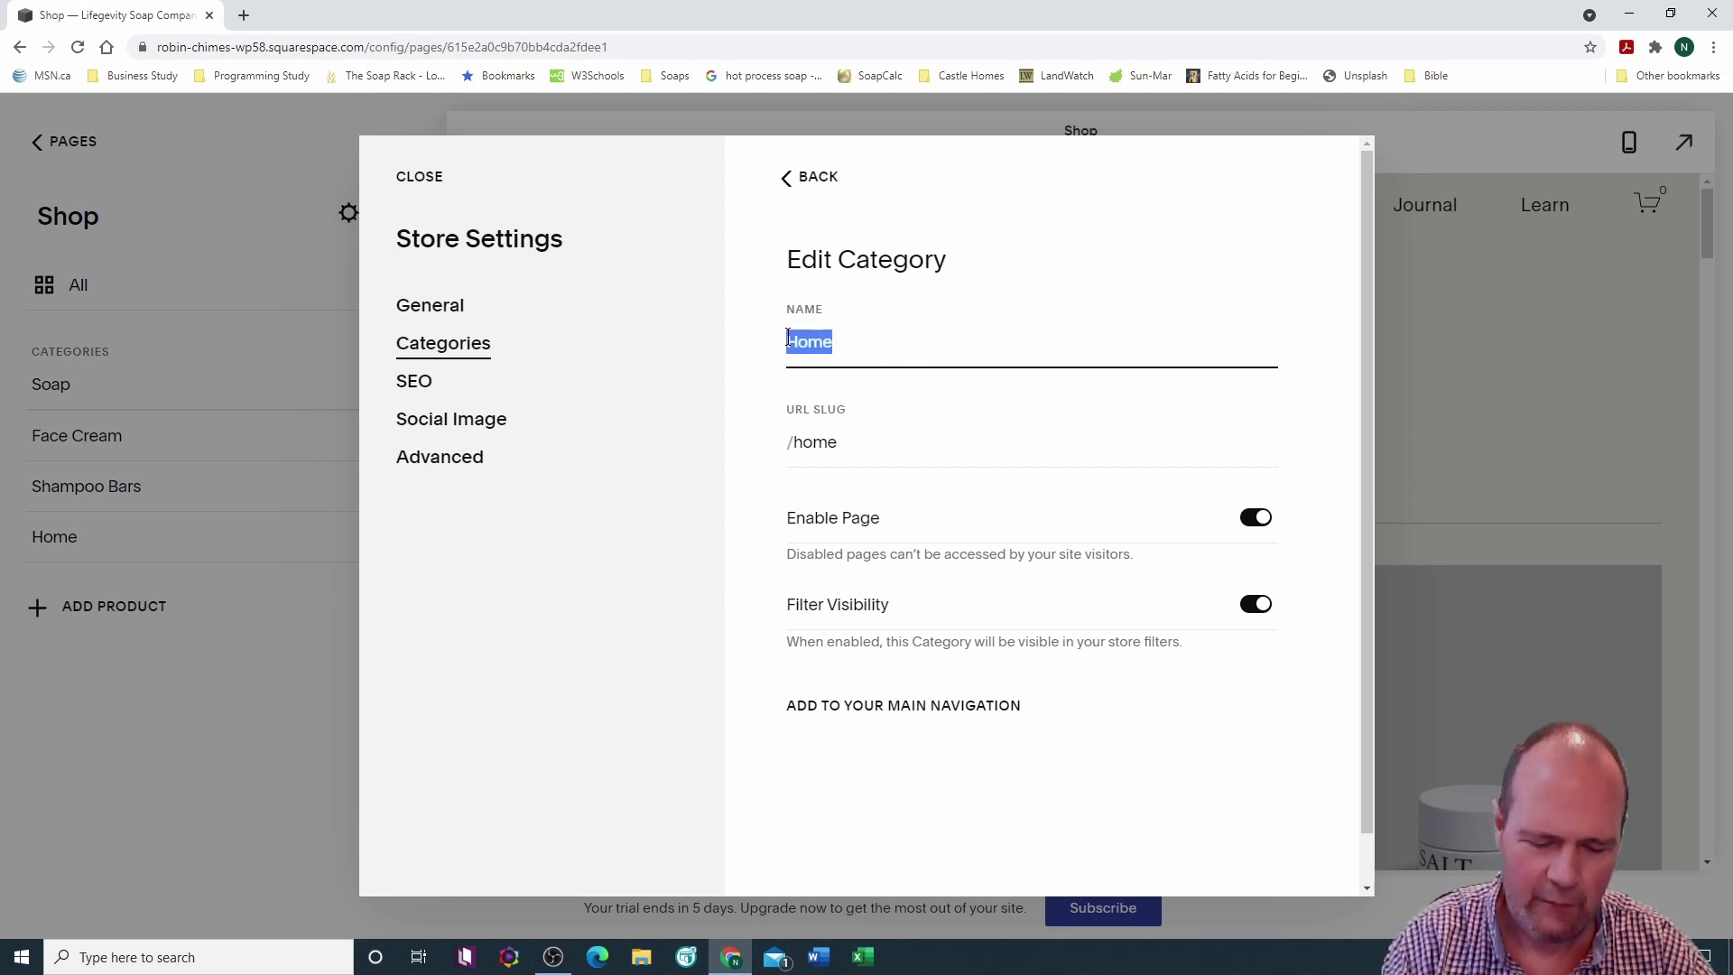
key(BackSpace)
text(Lip Bal)
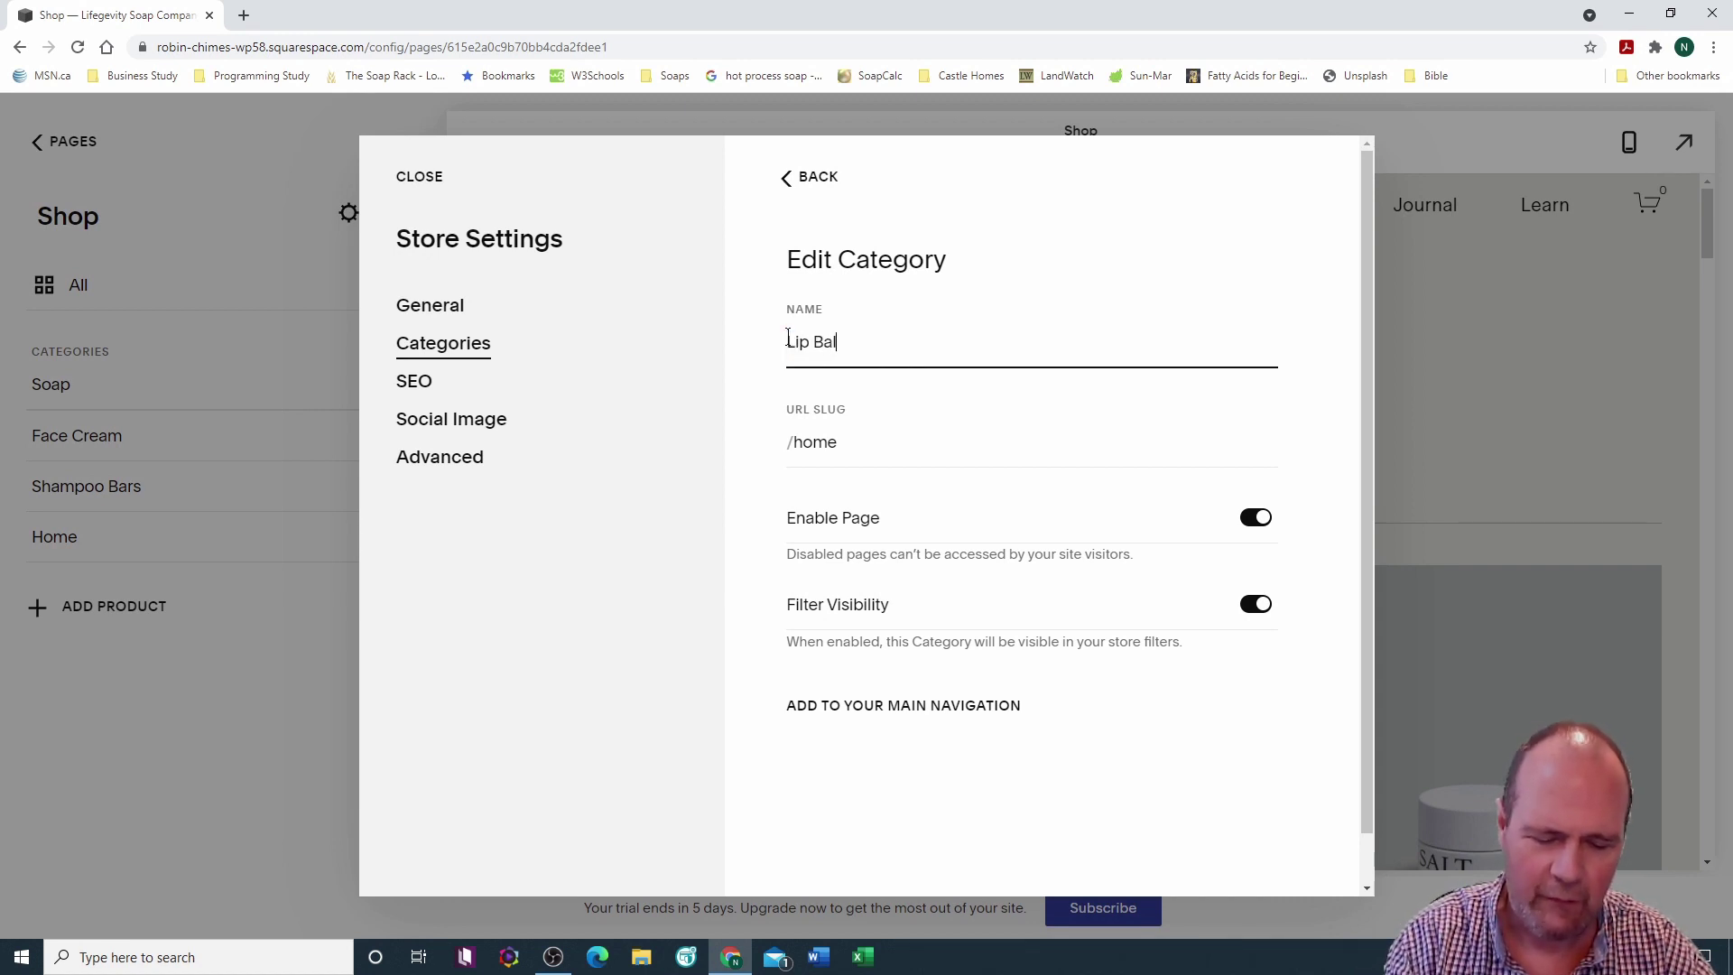
text(m)
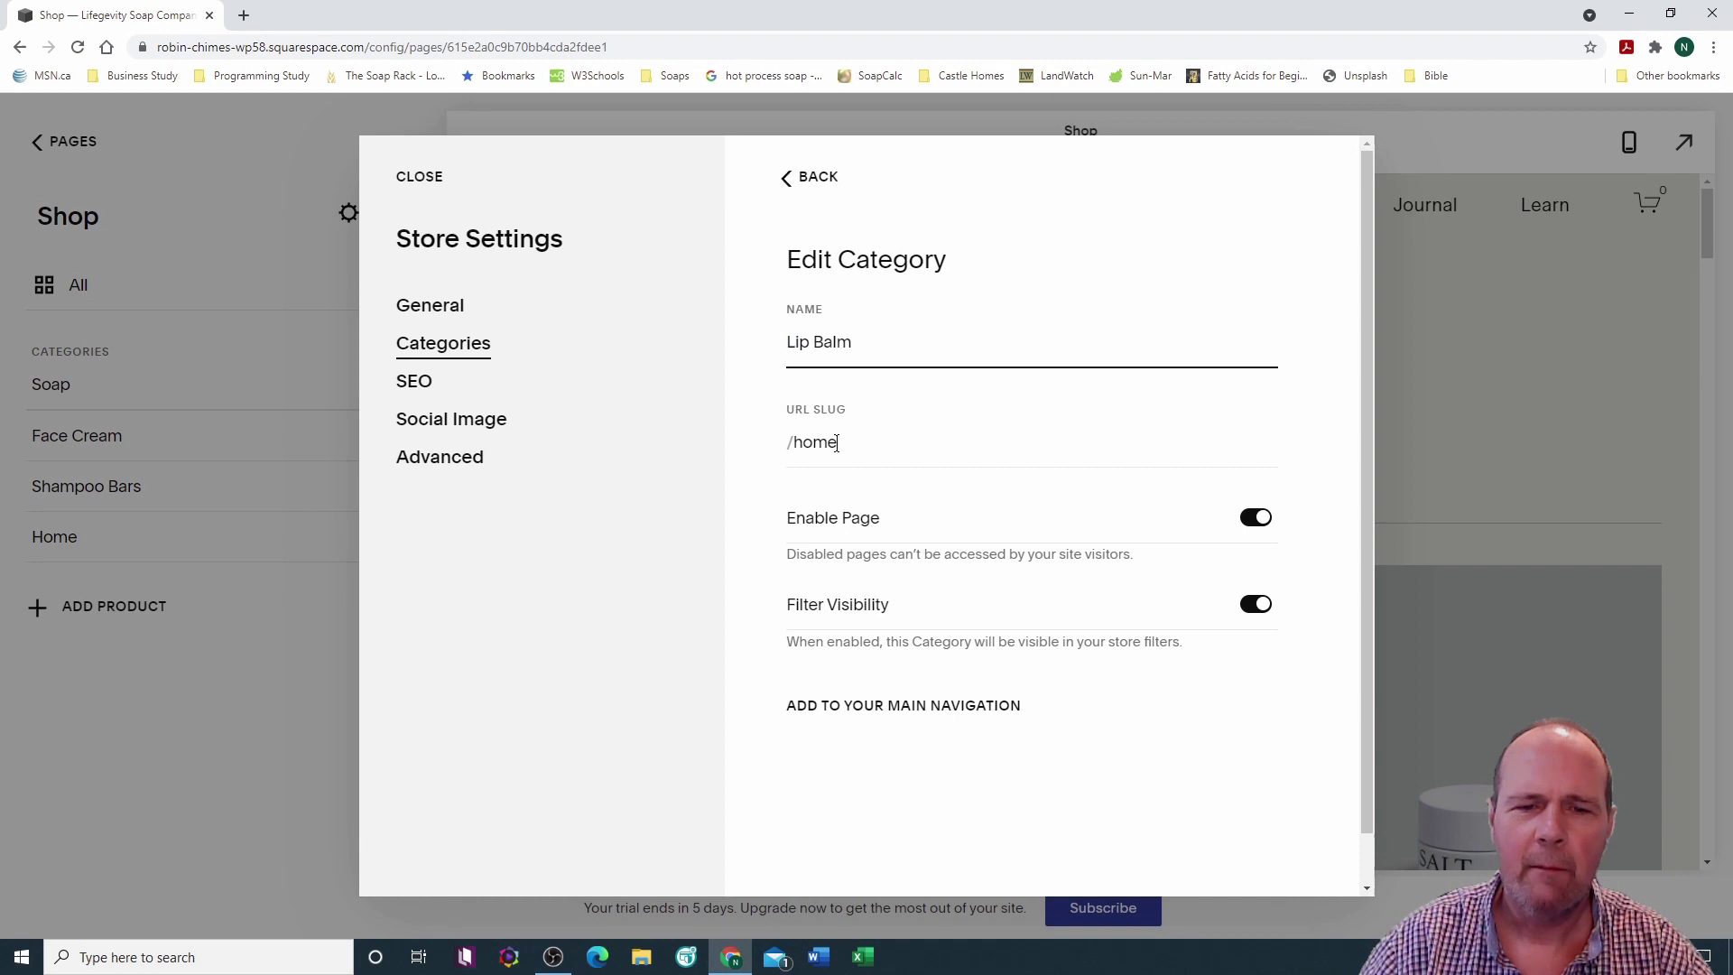
click(836, 443)
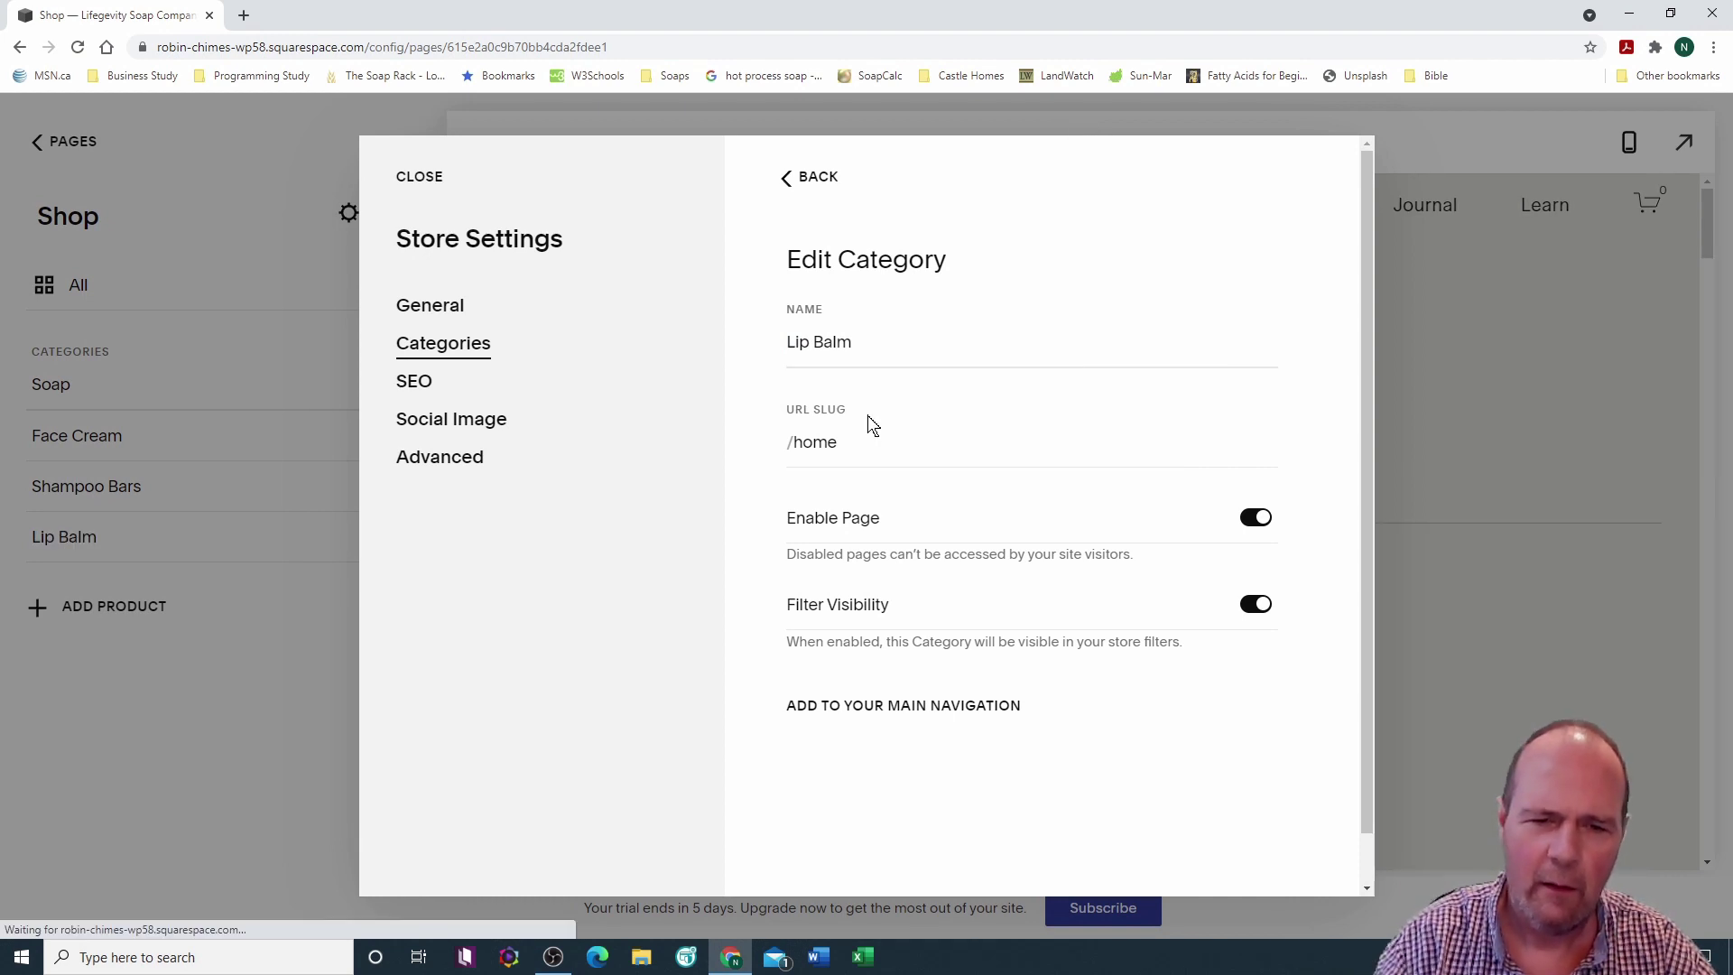
click(837, 441)
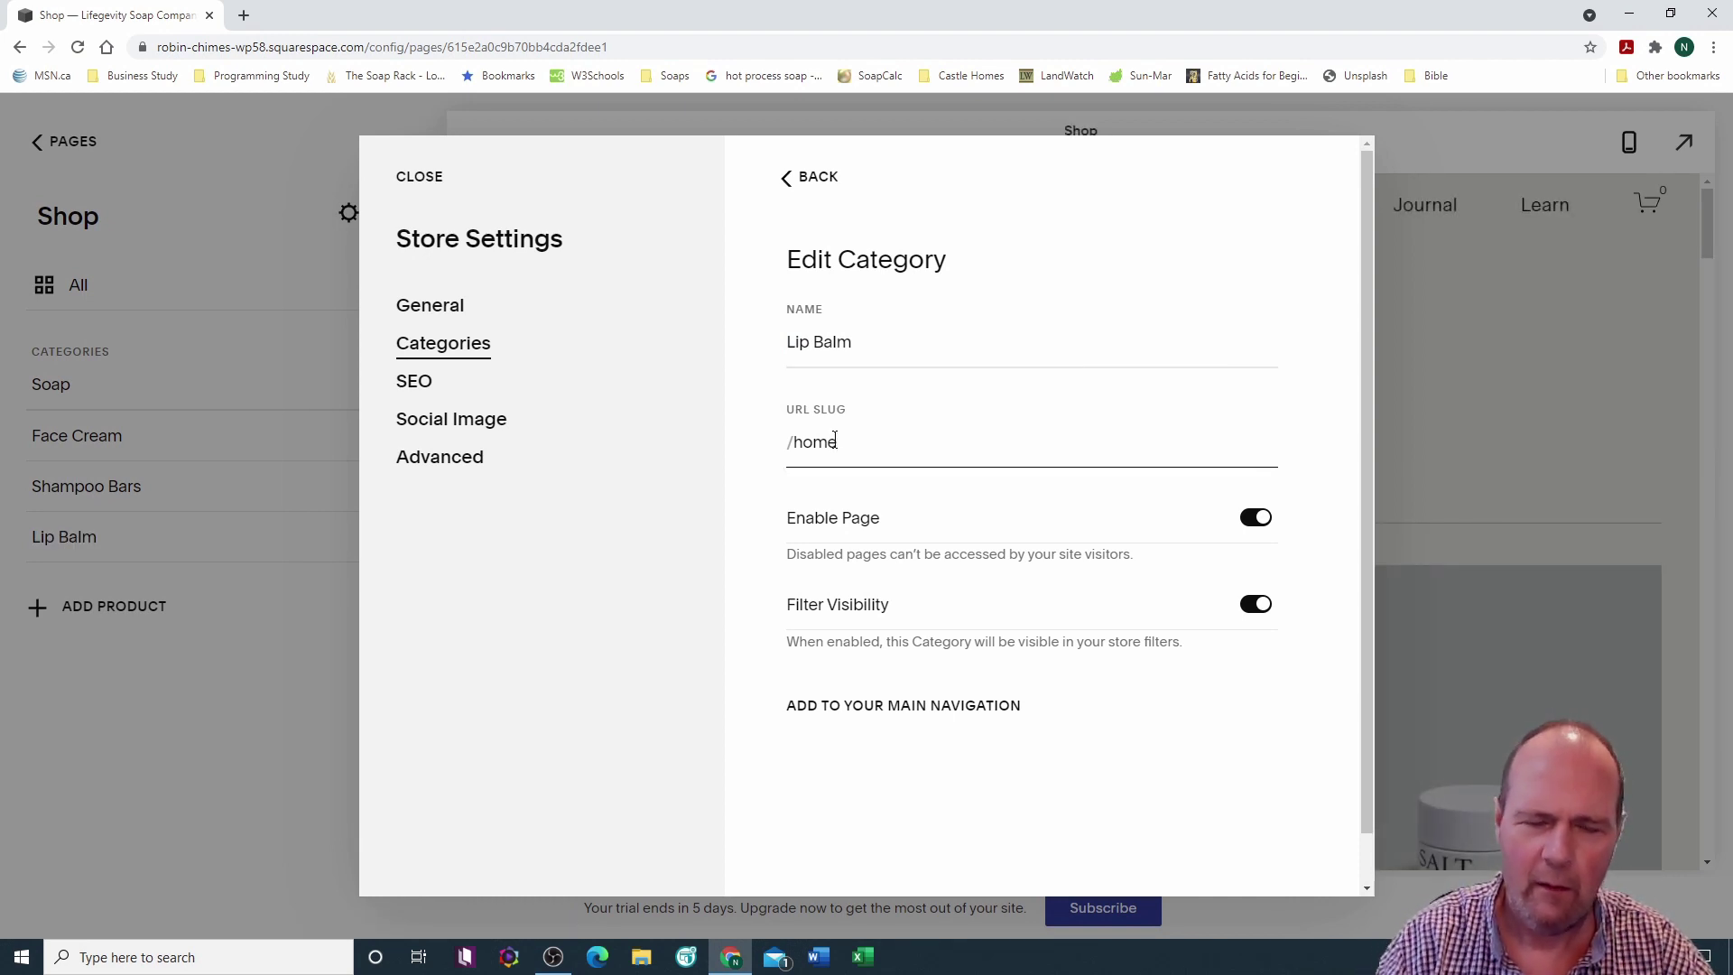
key(BackSpace)
key(BackSpace)
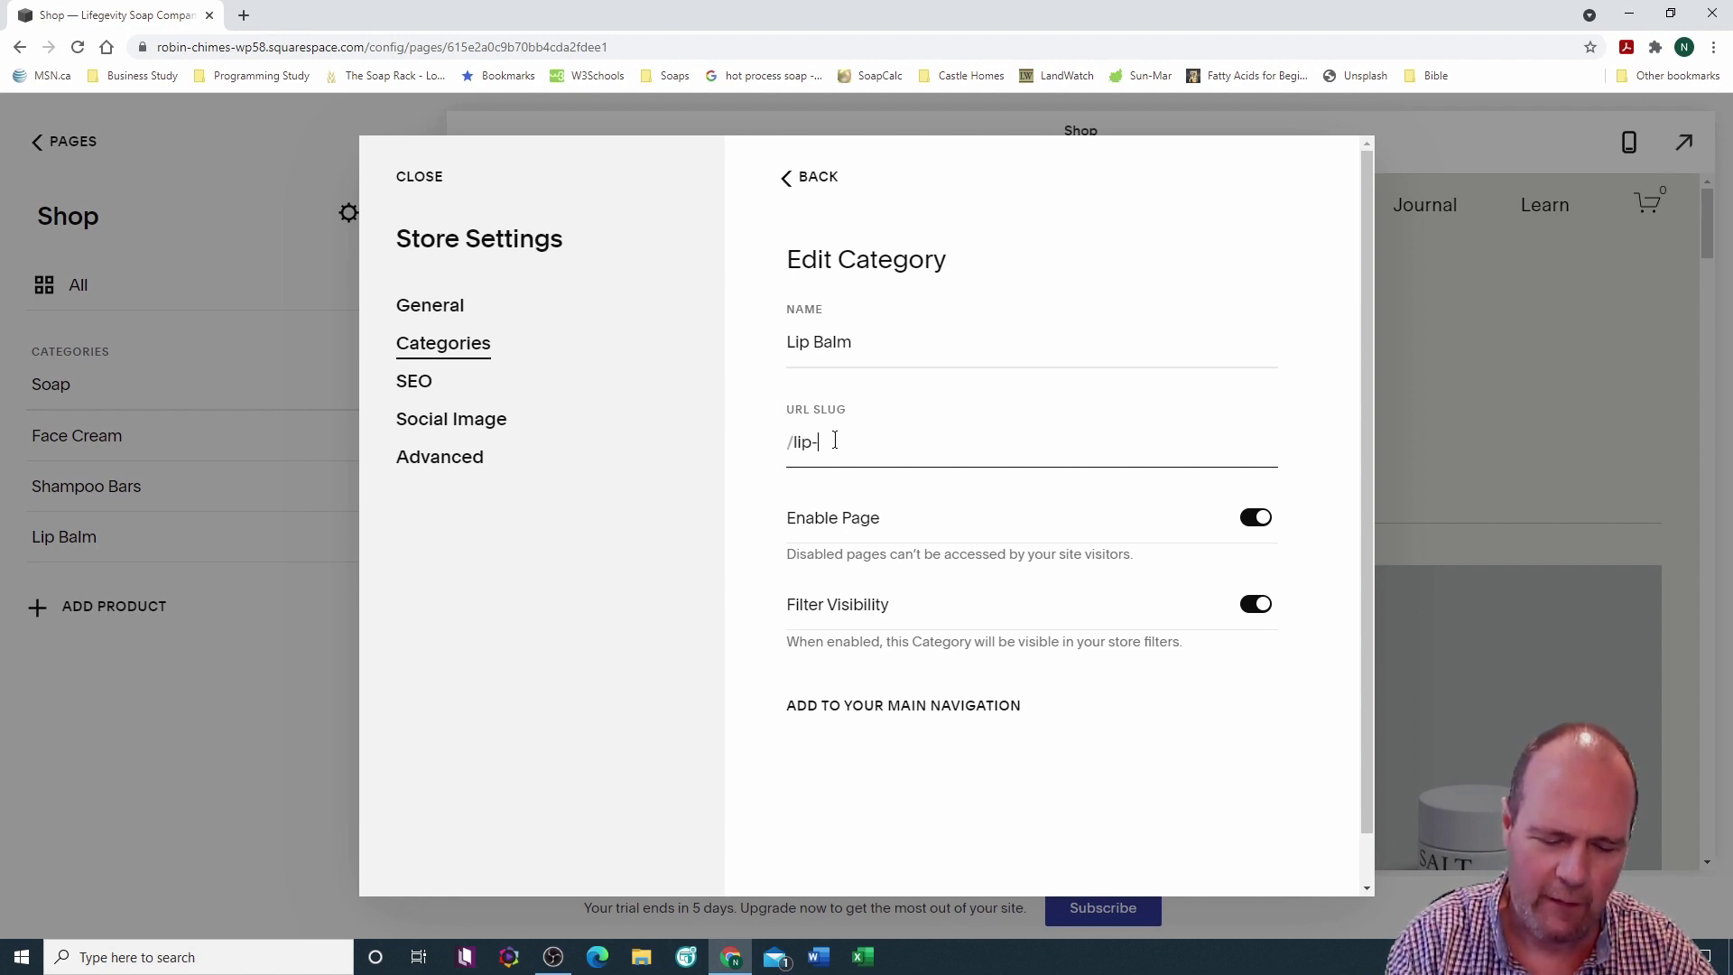
text(lip-balms)
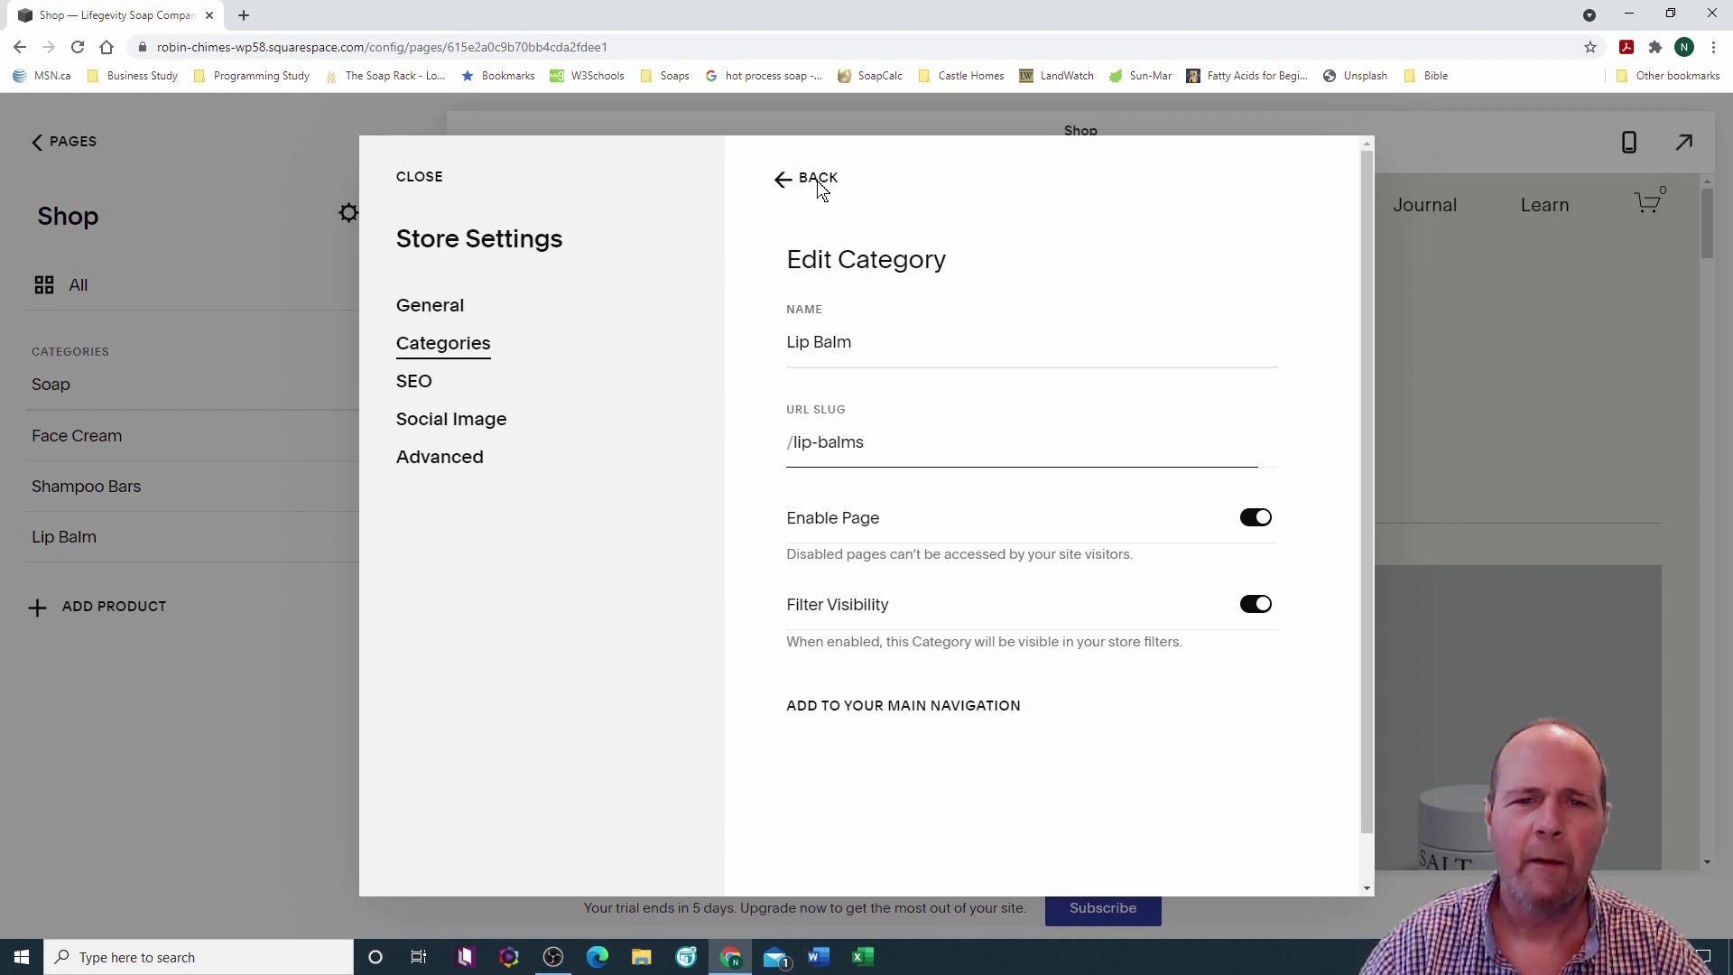
click(816, 180)
click(420, 176)
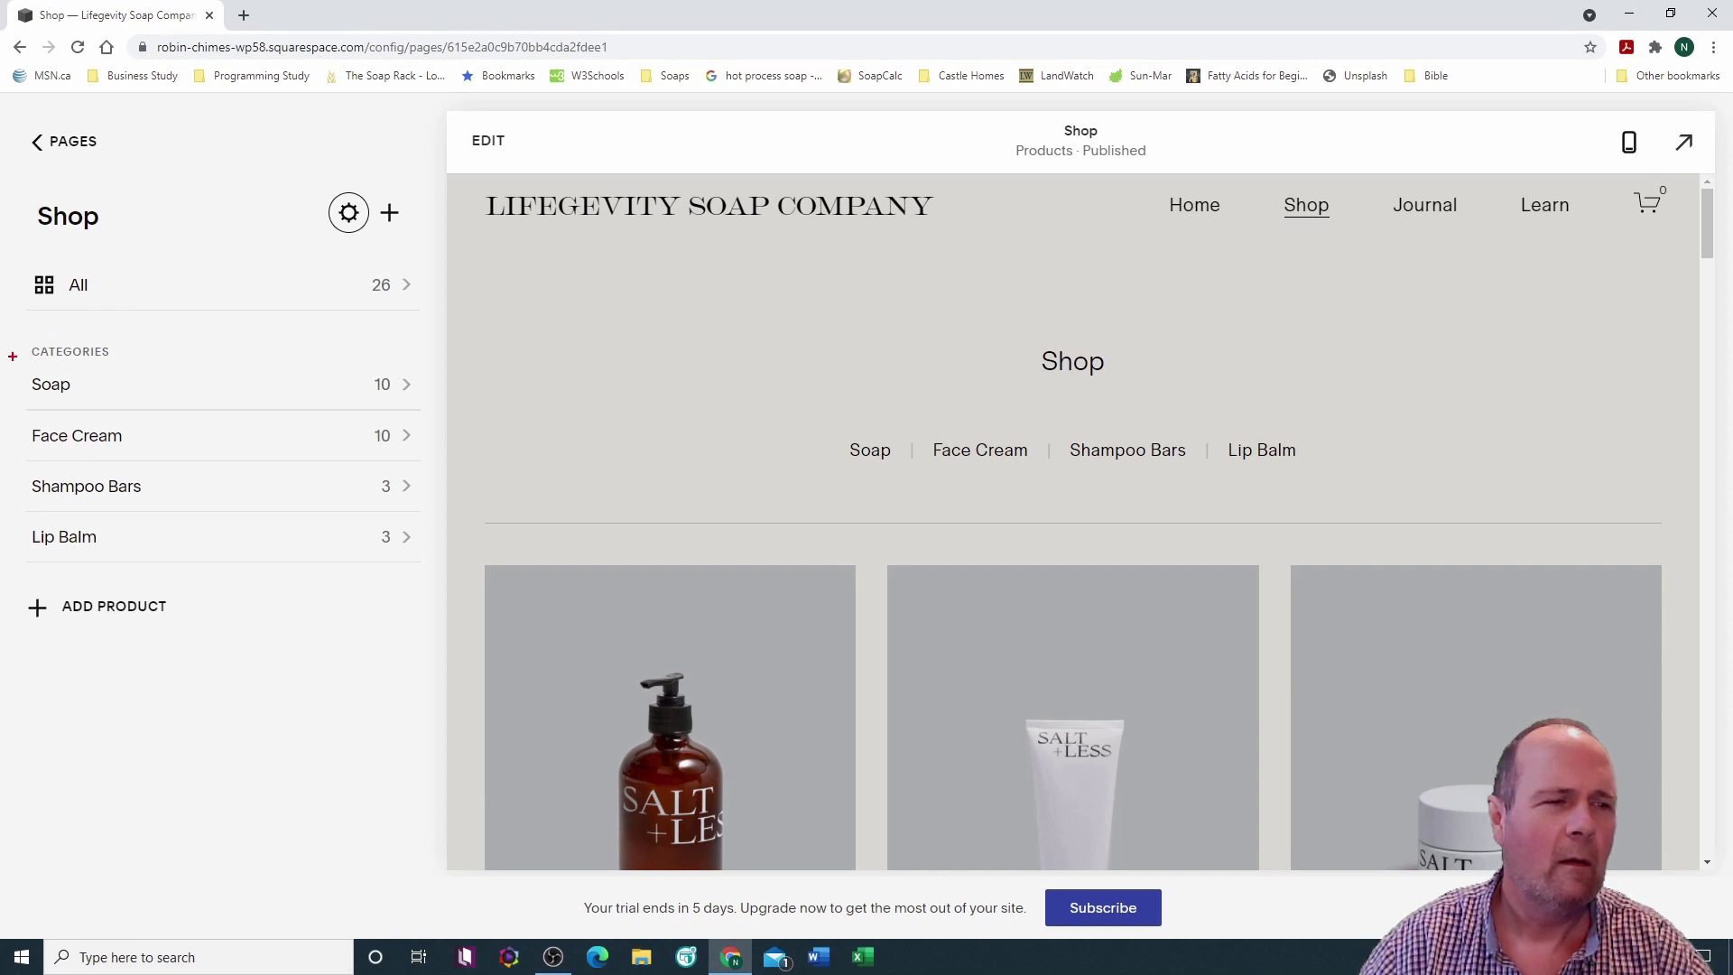
Step: Leave the full-window Shop preview and reopen Store Settings at Categories
mouse_move(12, 356)
mouse_down()
mouse_move(263, 572)
mouse_move(337, 595)
mouse_up()
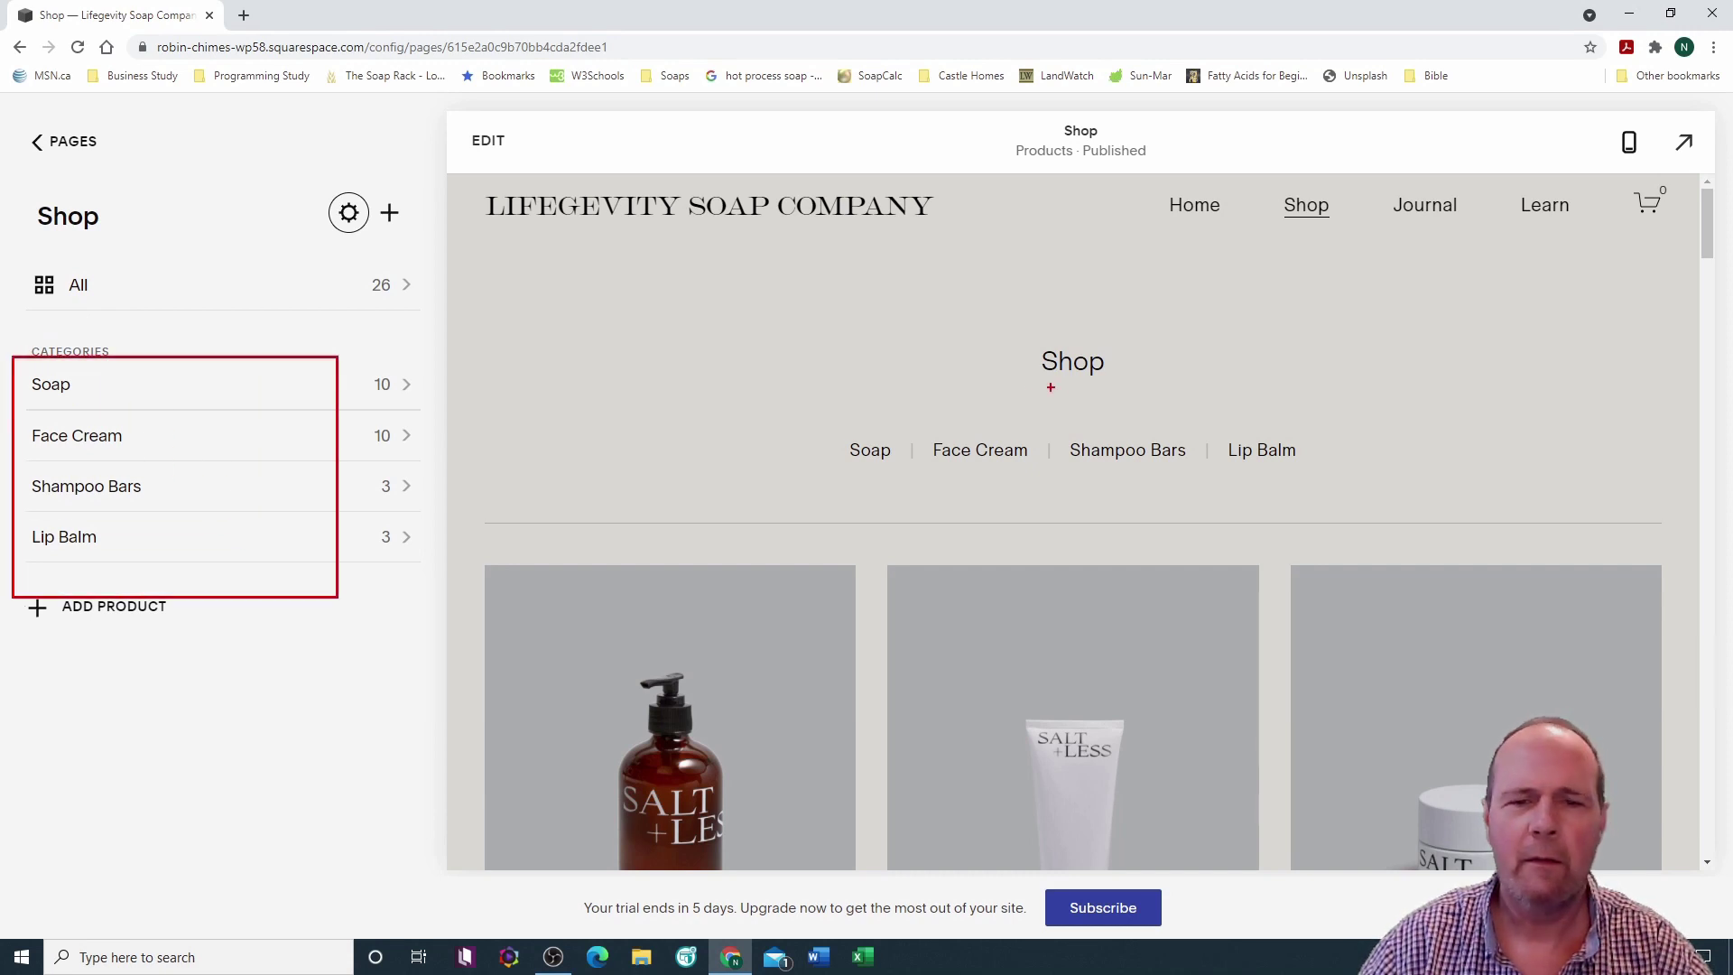
drag(823, 415, 1361, 476)
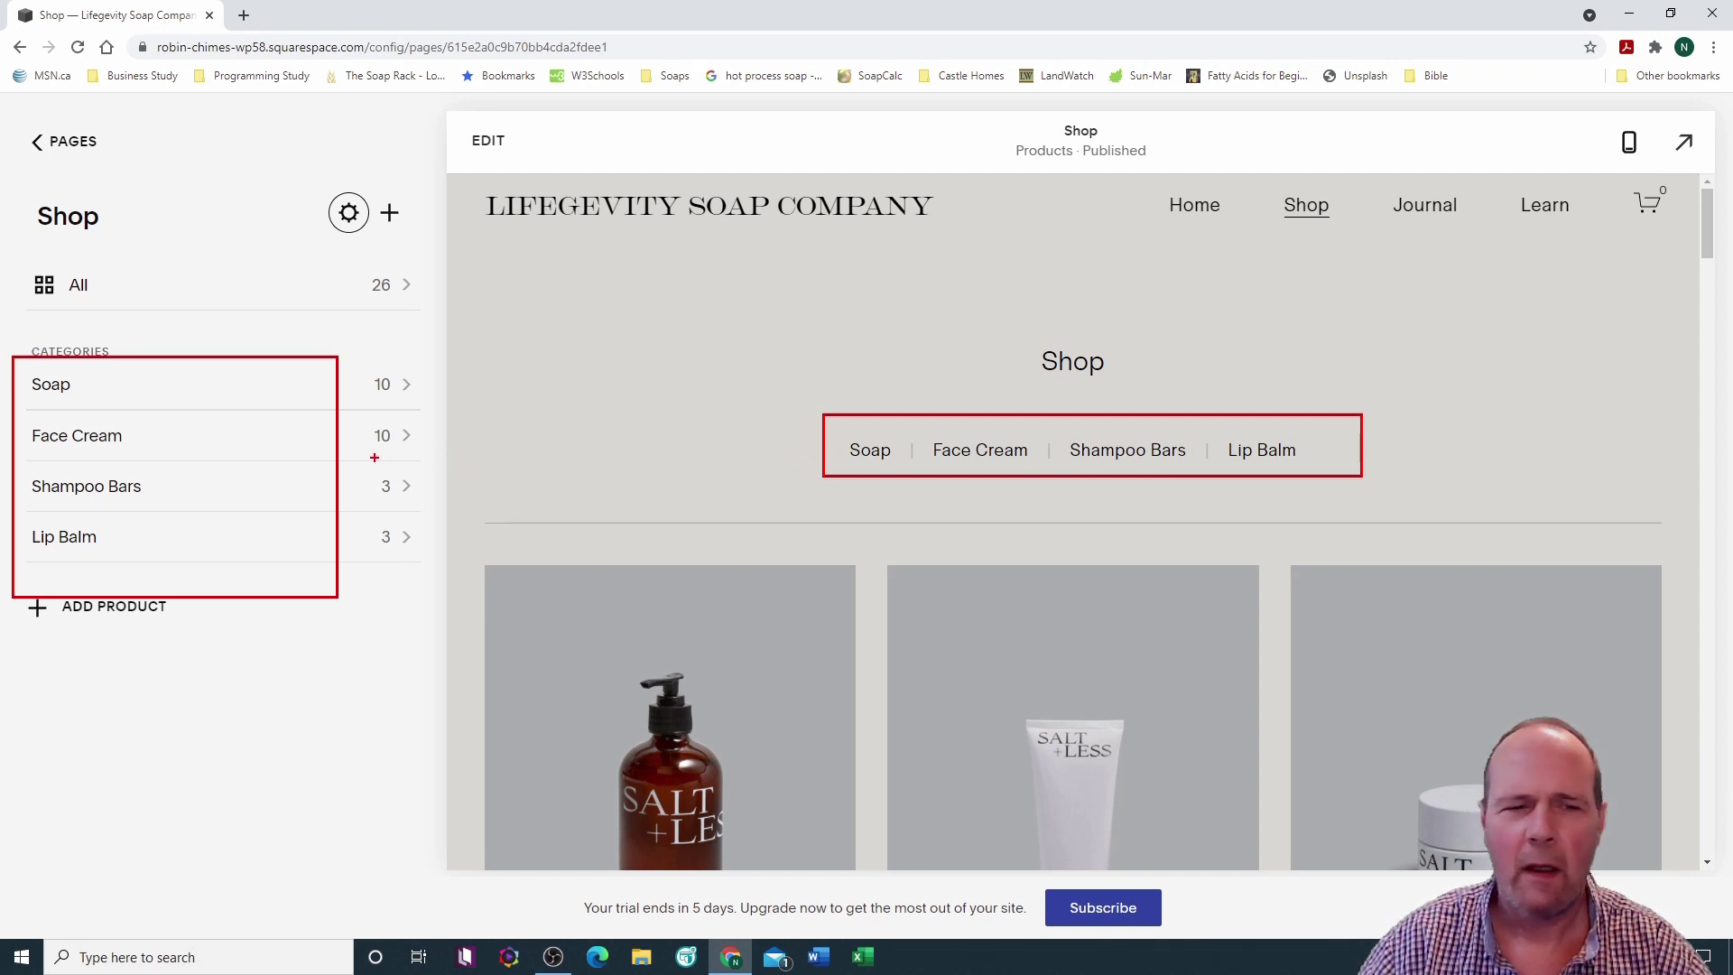
key(Escape)
key(Escape)
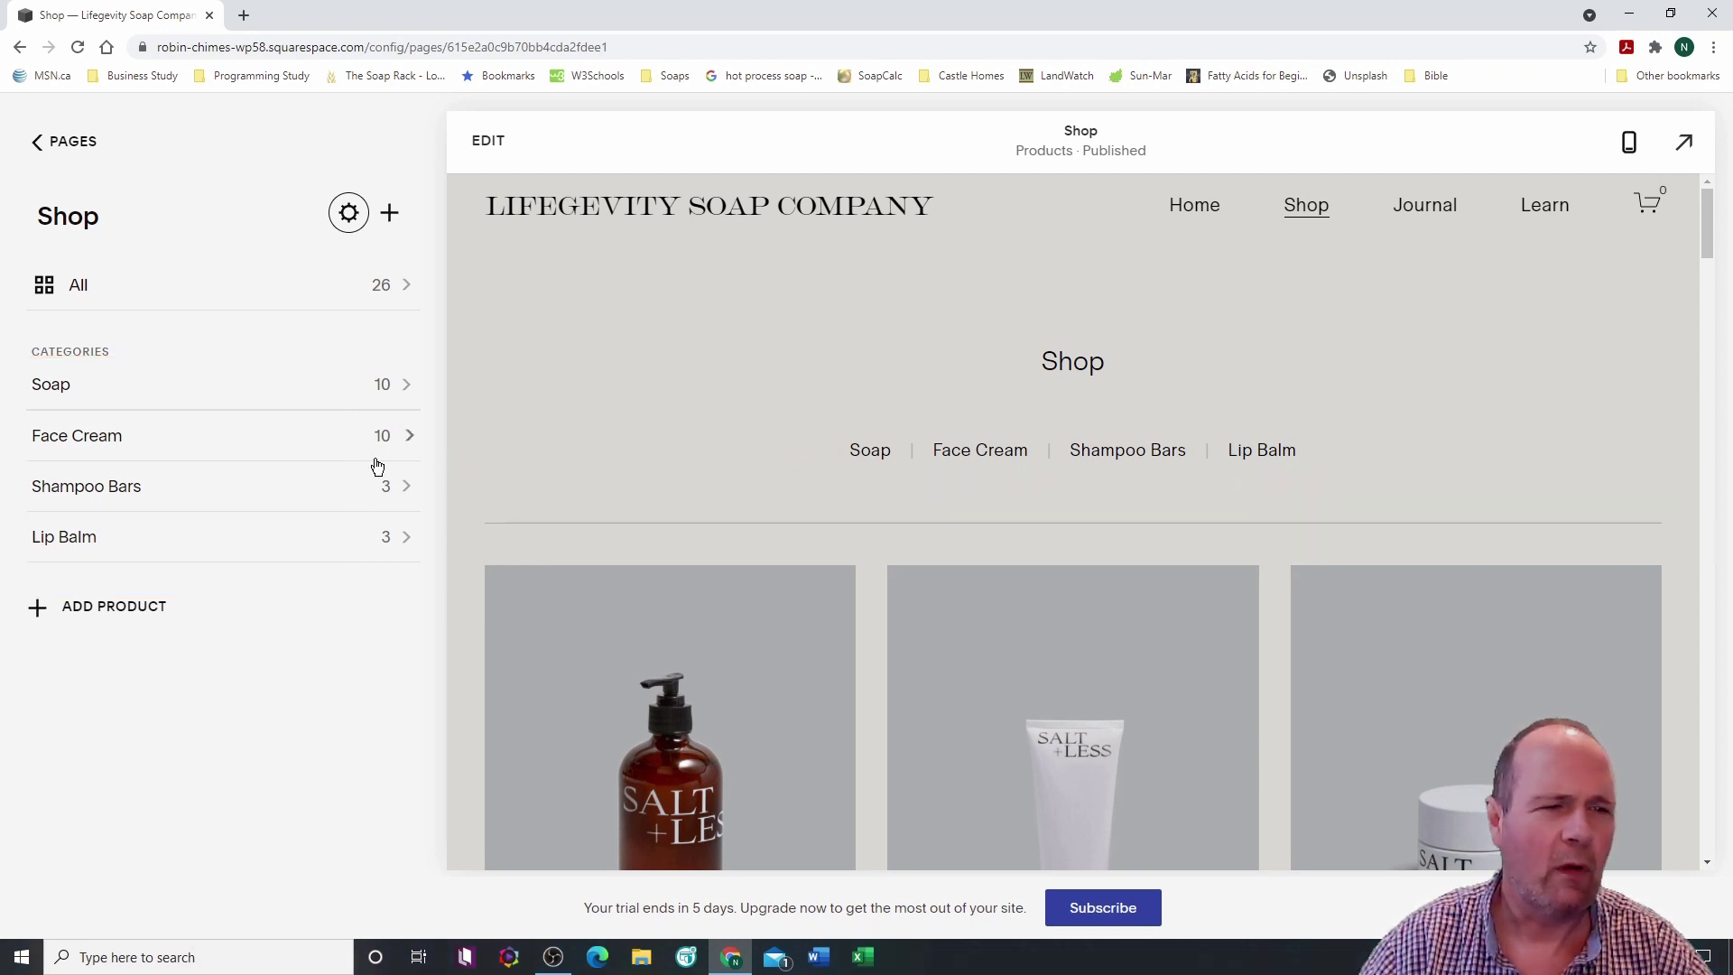
key(Escape)
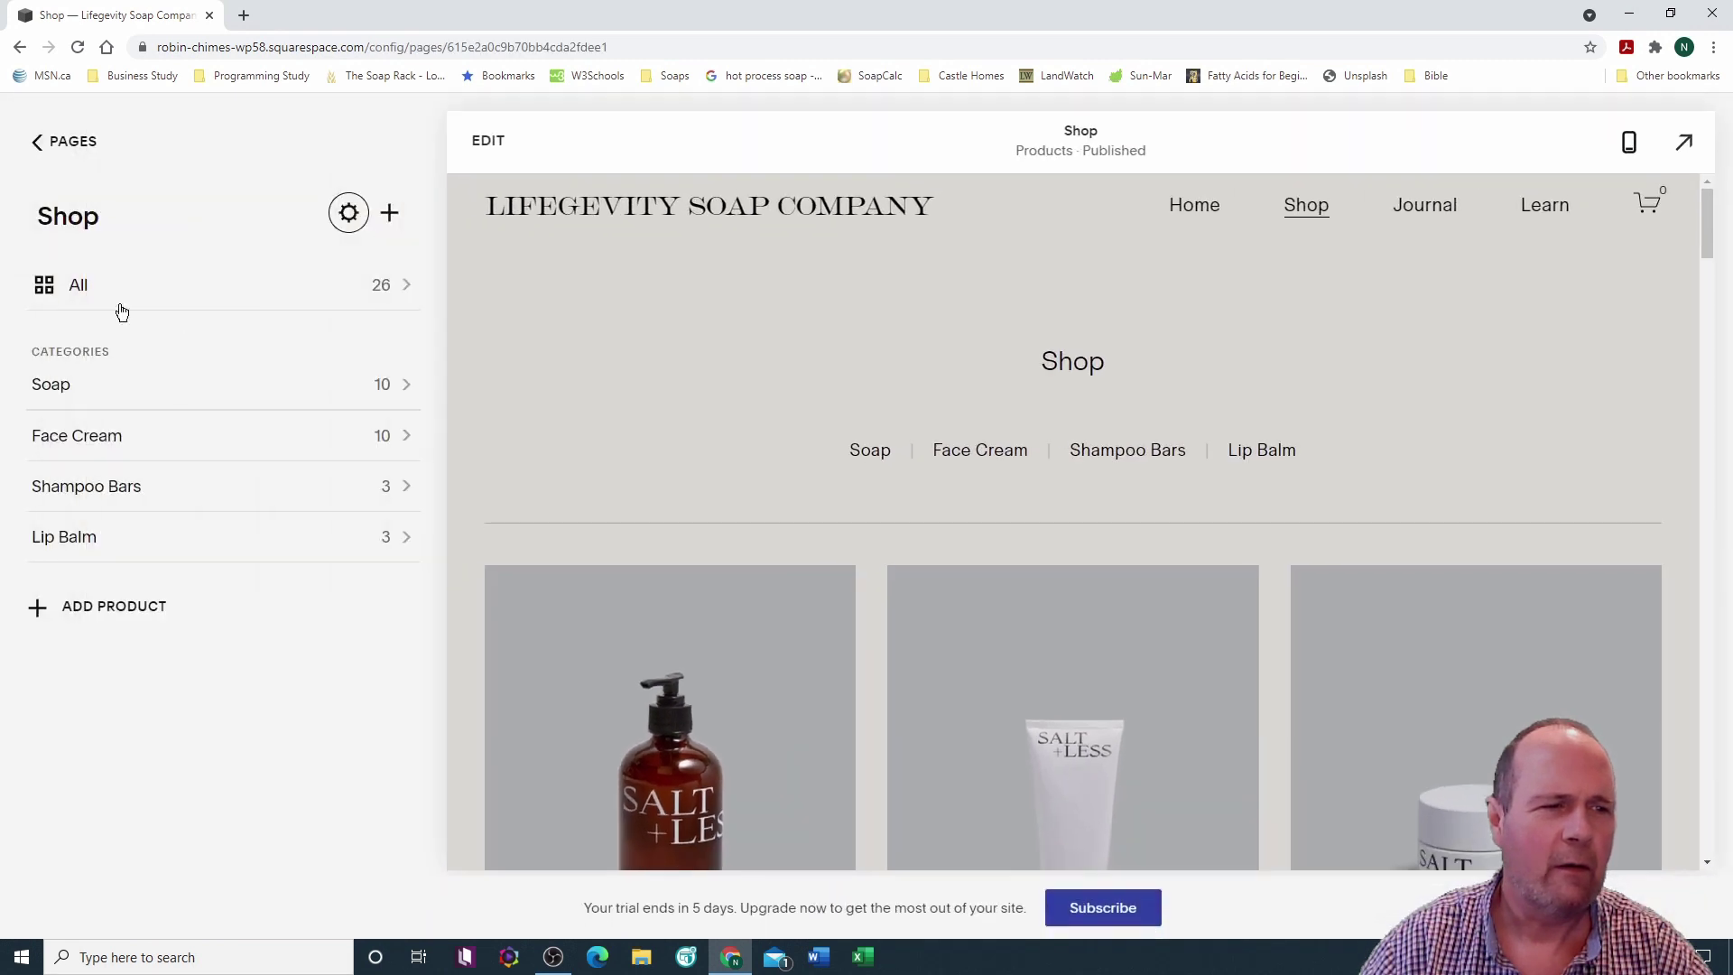
click(348, 214)
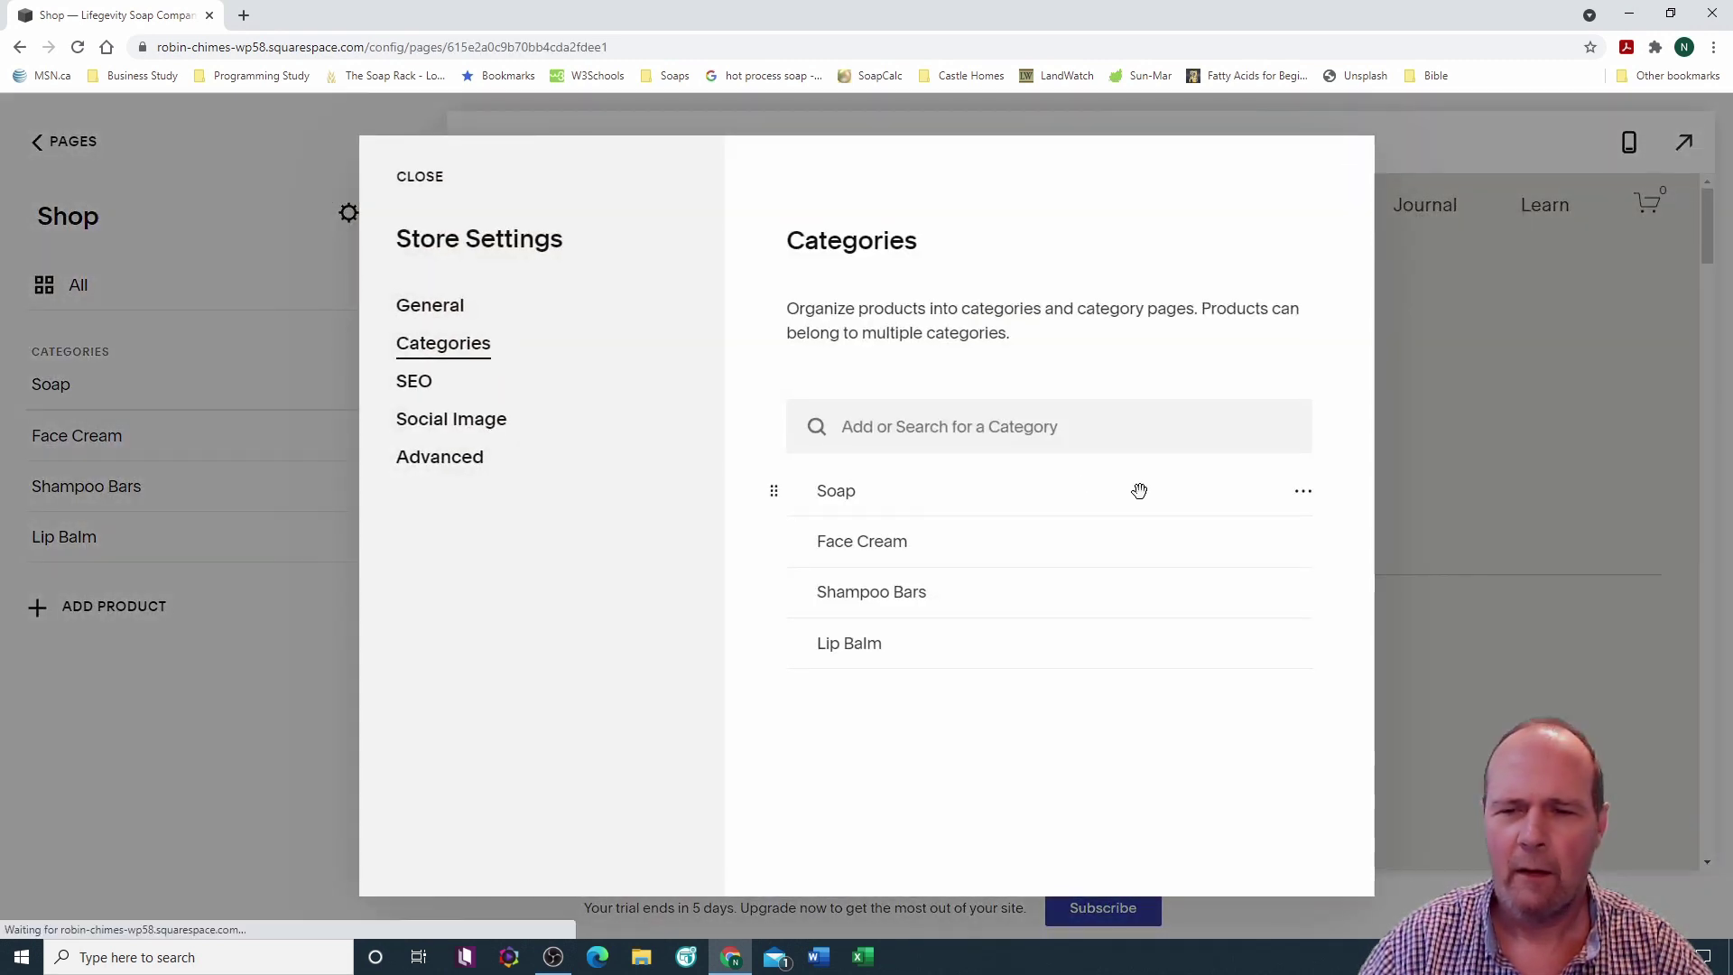
Step: Rename the Soap category to Soaps and add an s to its slug
click(1303, 492)
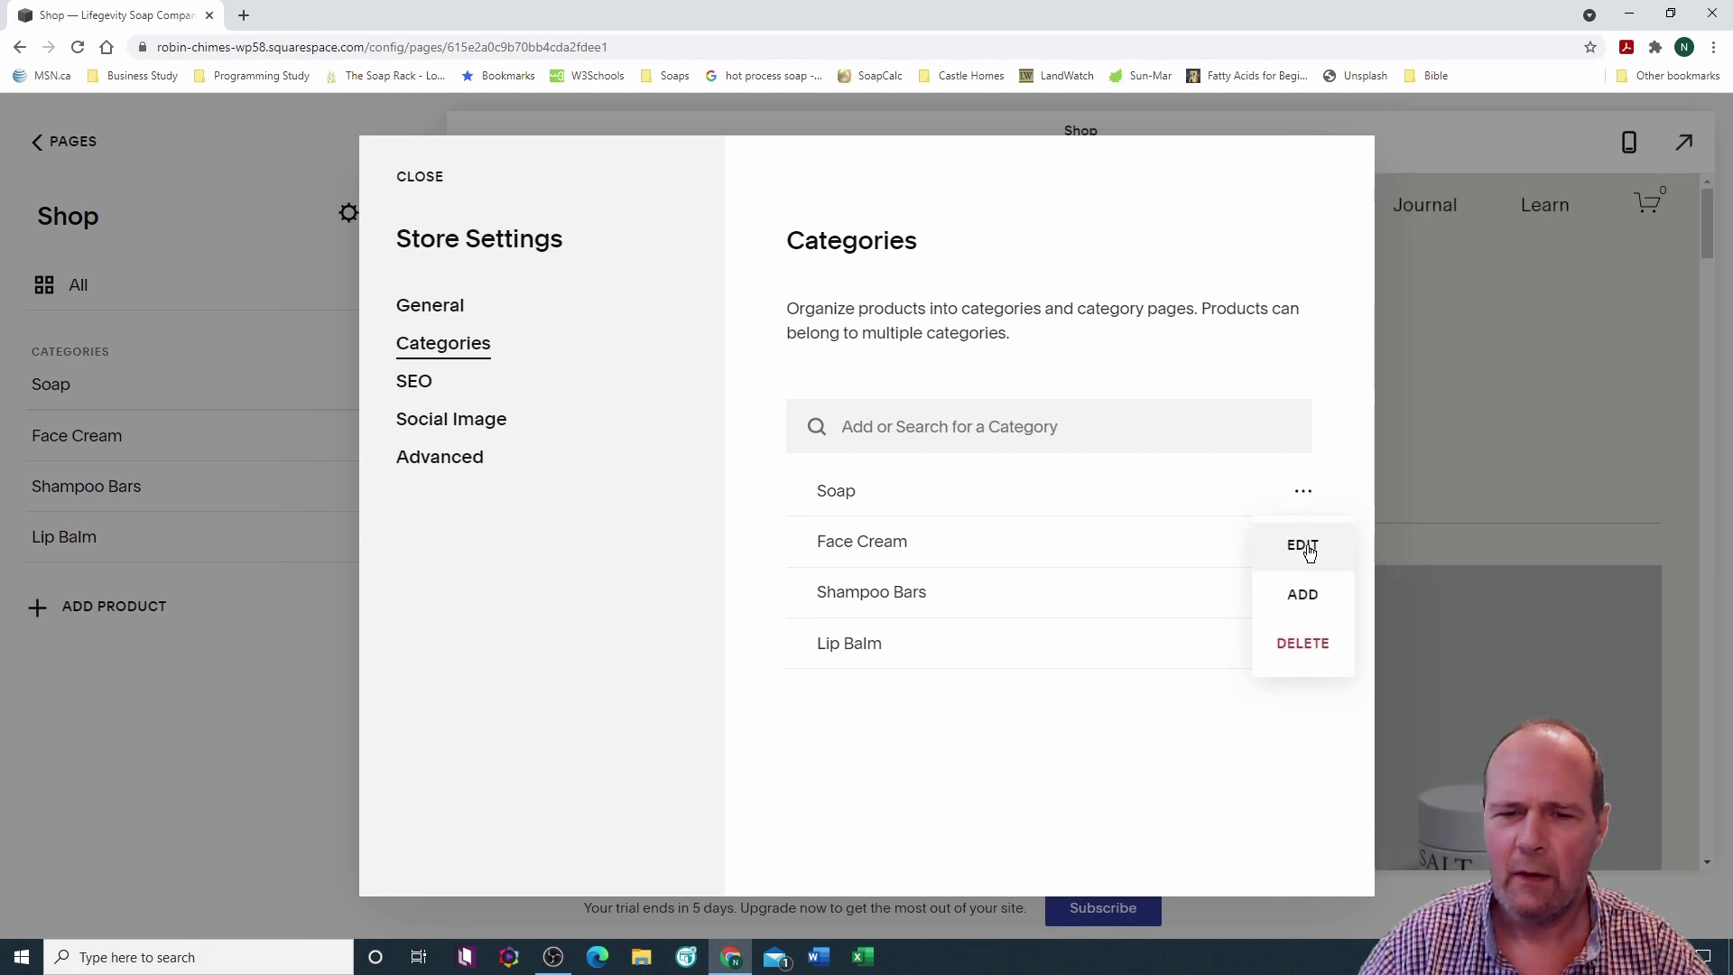
click(1304, 547)
click(825, 334)
text(s)
click(838, 449)
text(s)
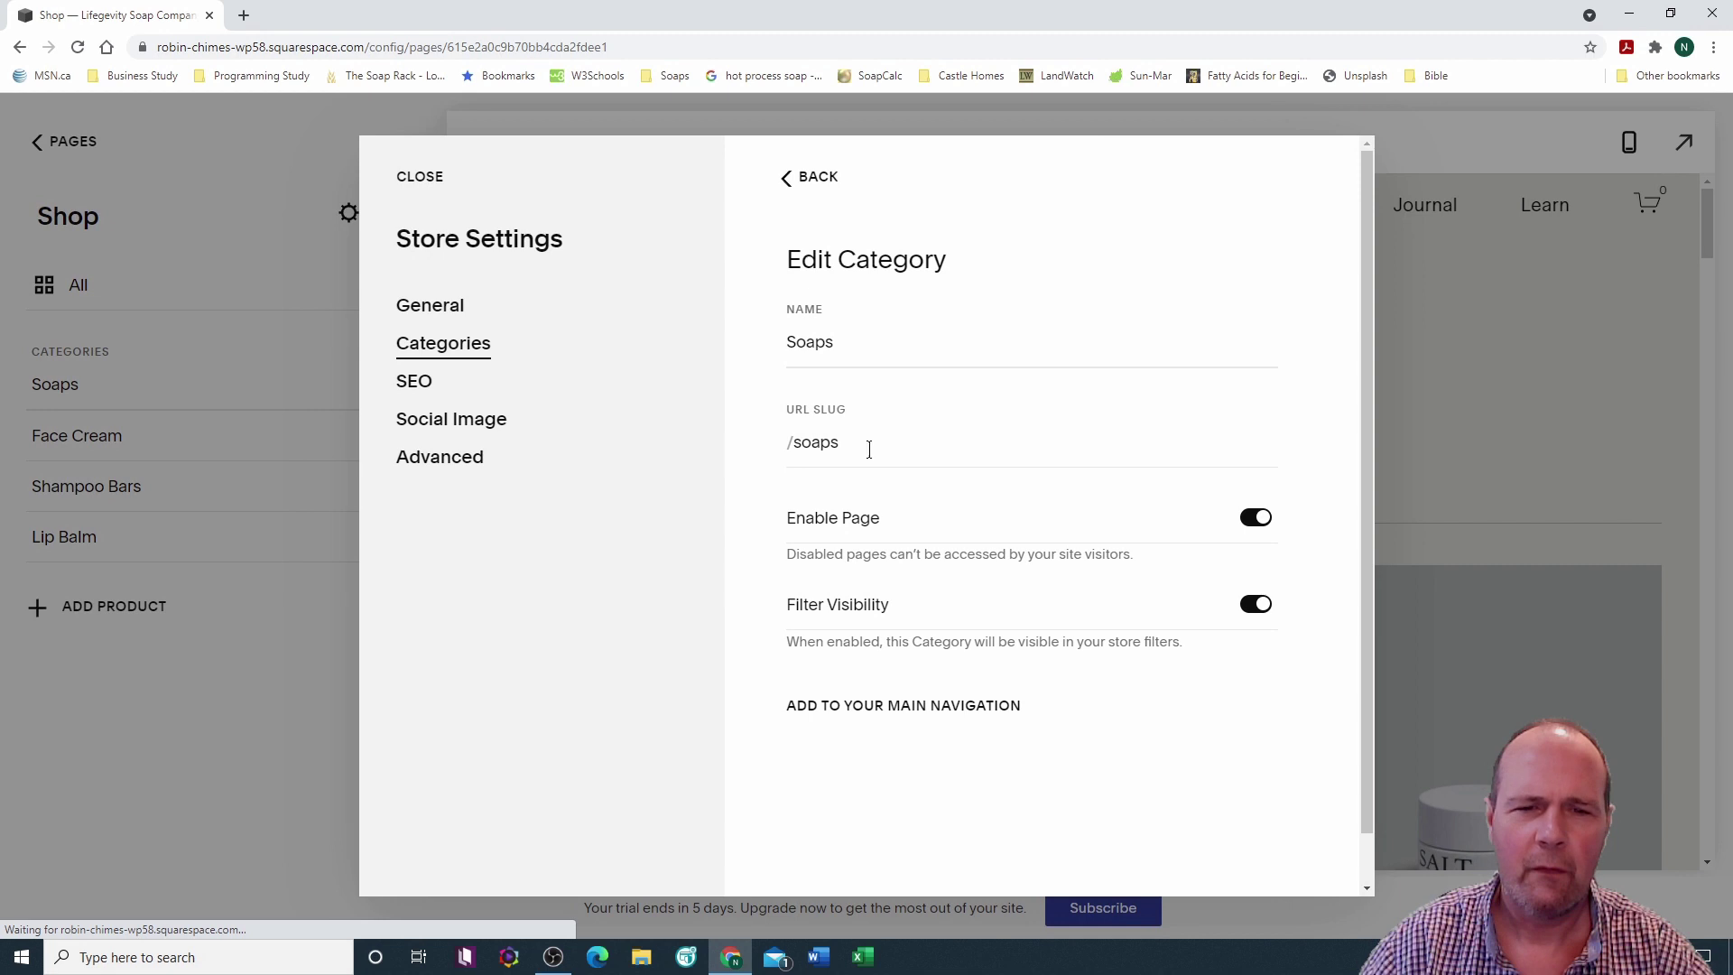
click(824, 181)
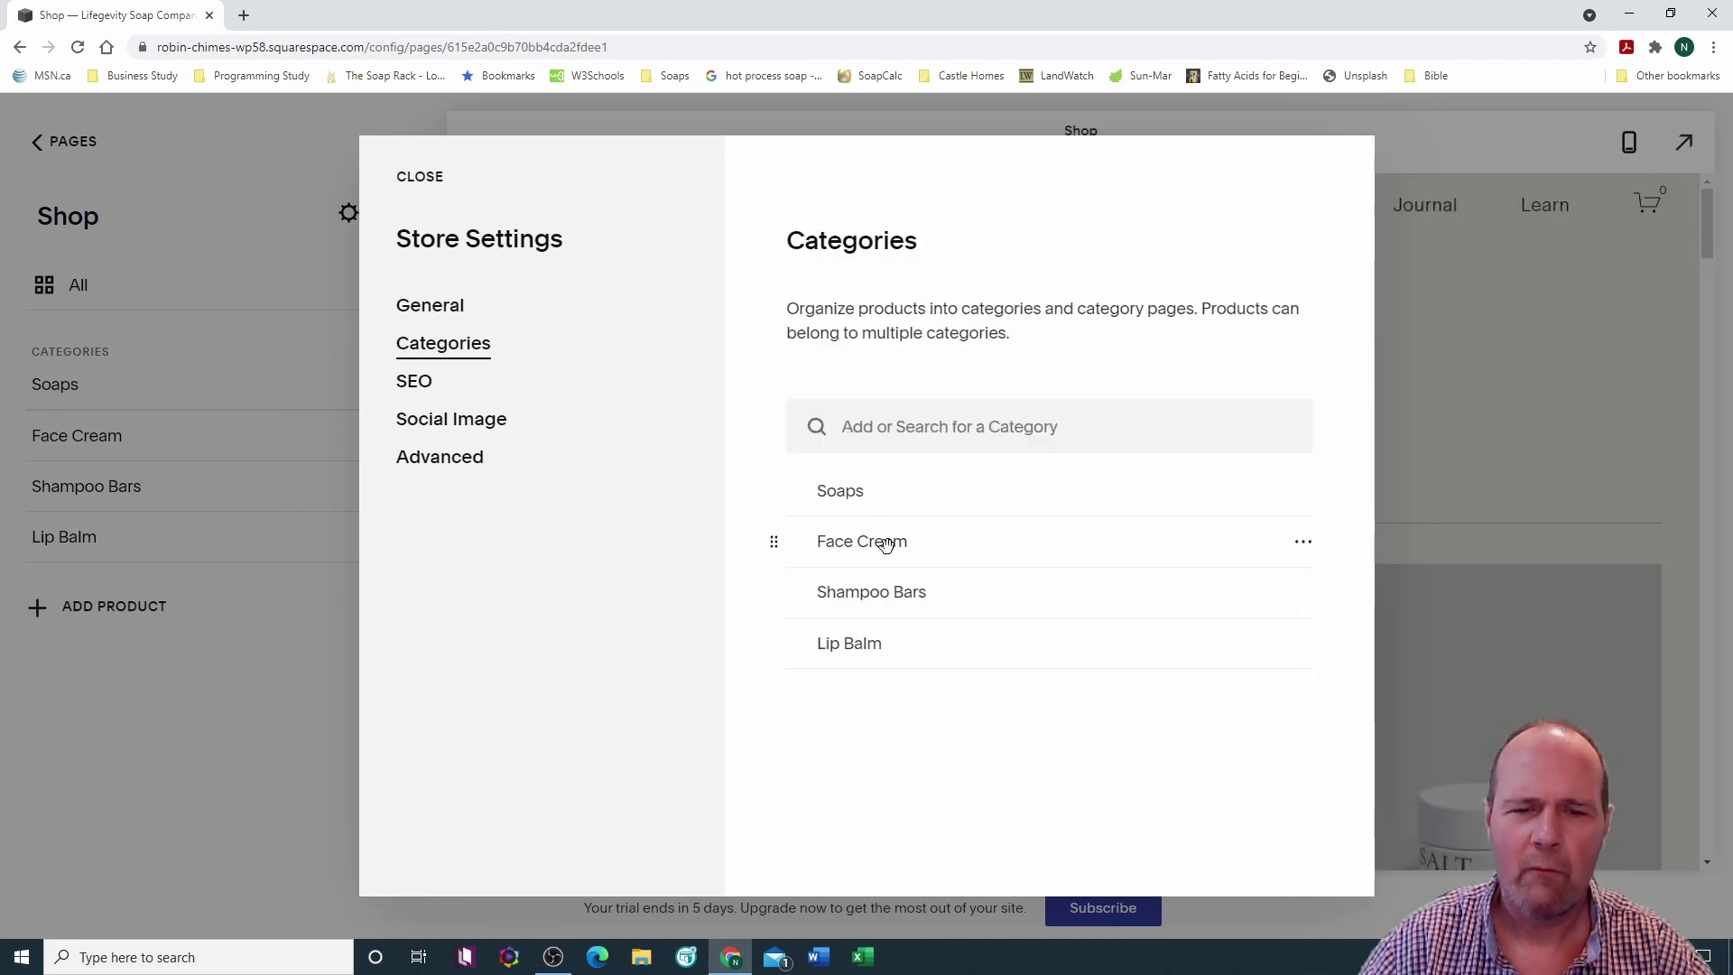
Step: Rename Face Cream to Face Creams with slug /face-creams
click(1305, 554)
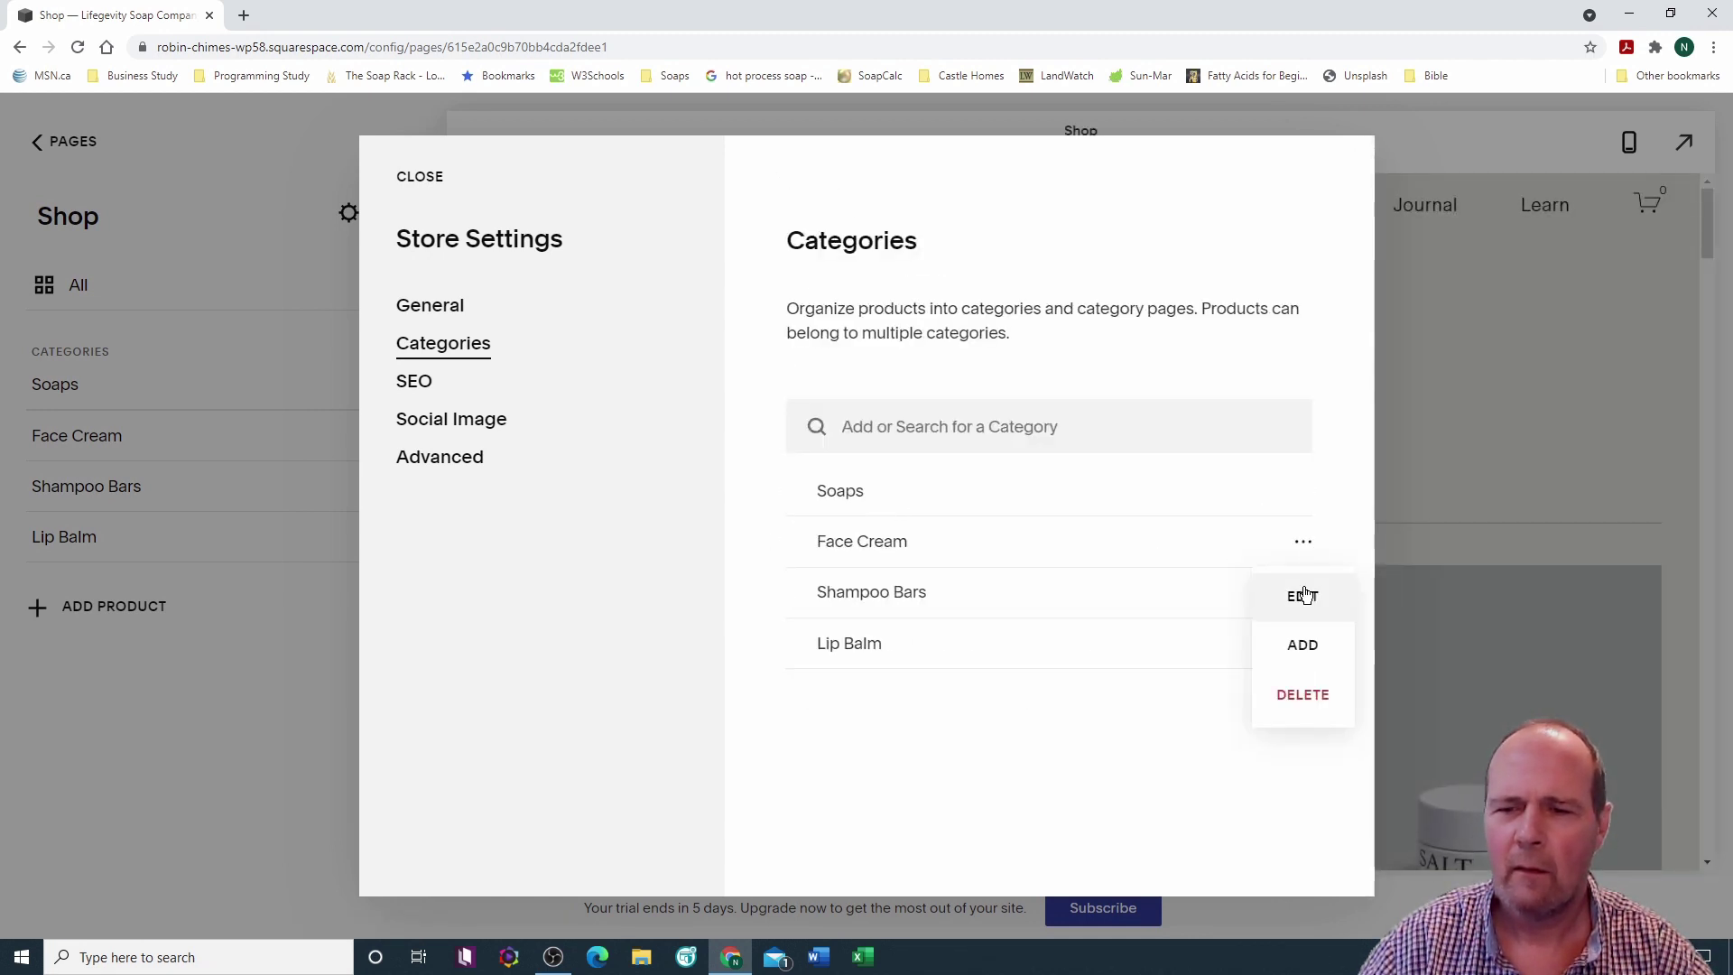
click(1300, 594)
click(882, 343)
text(s)
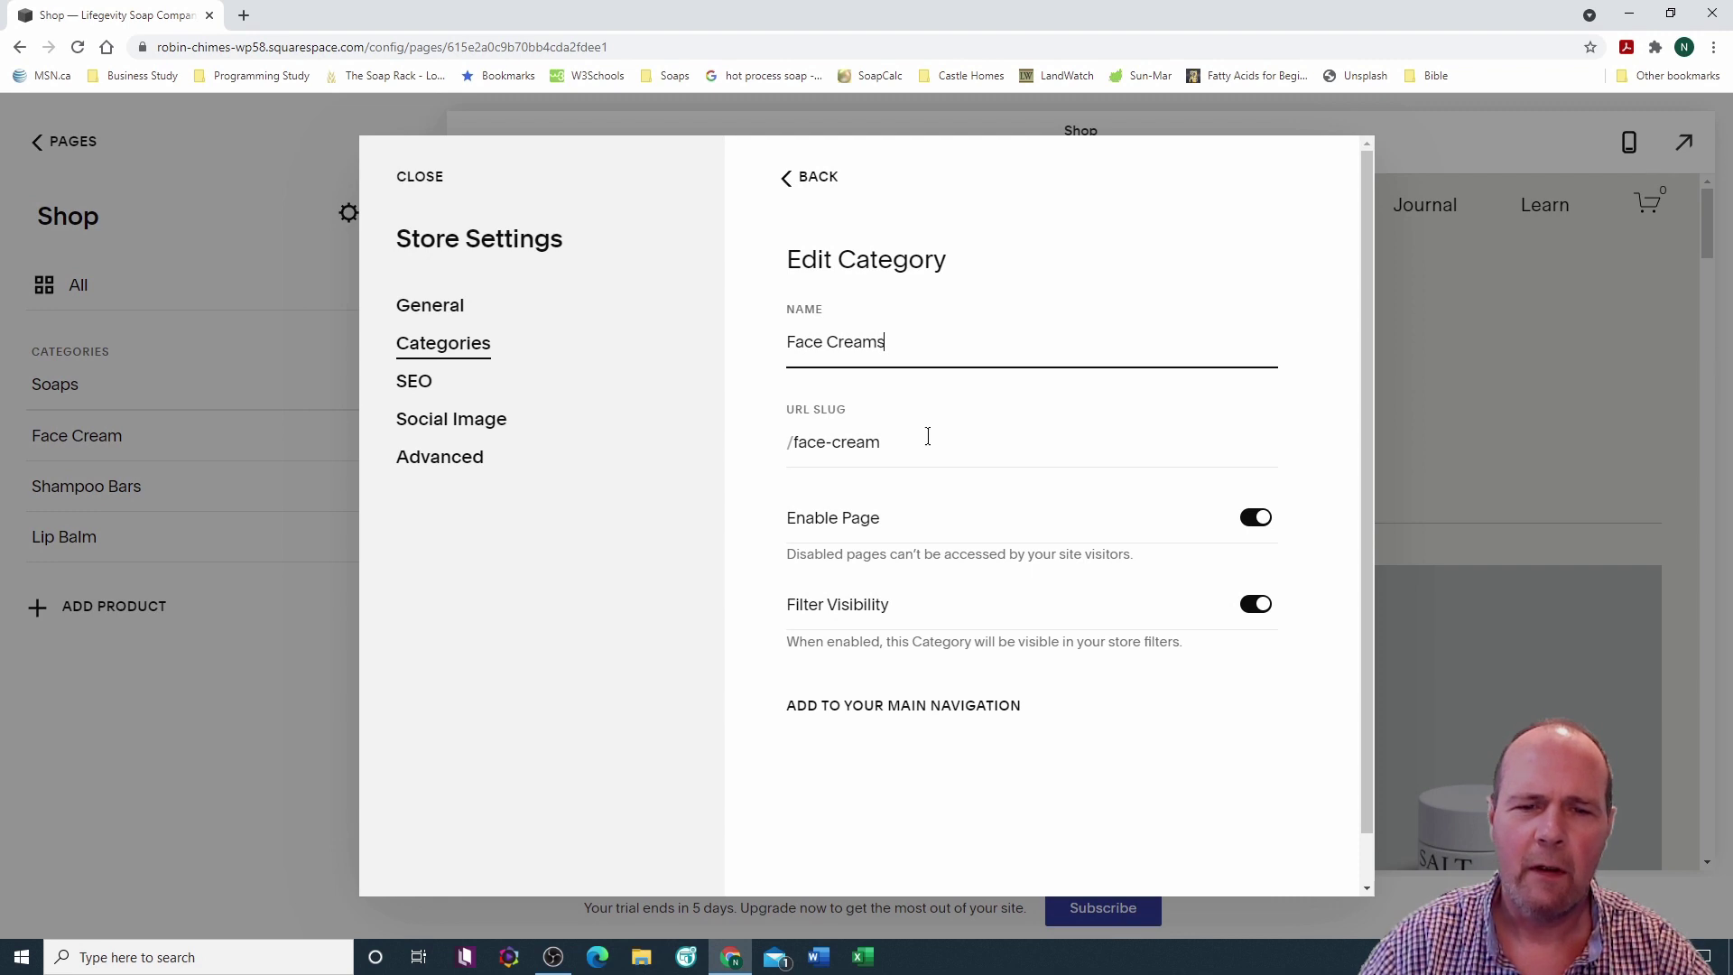
click(887, 441)
text(s)
click(1206, 553)
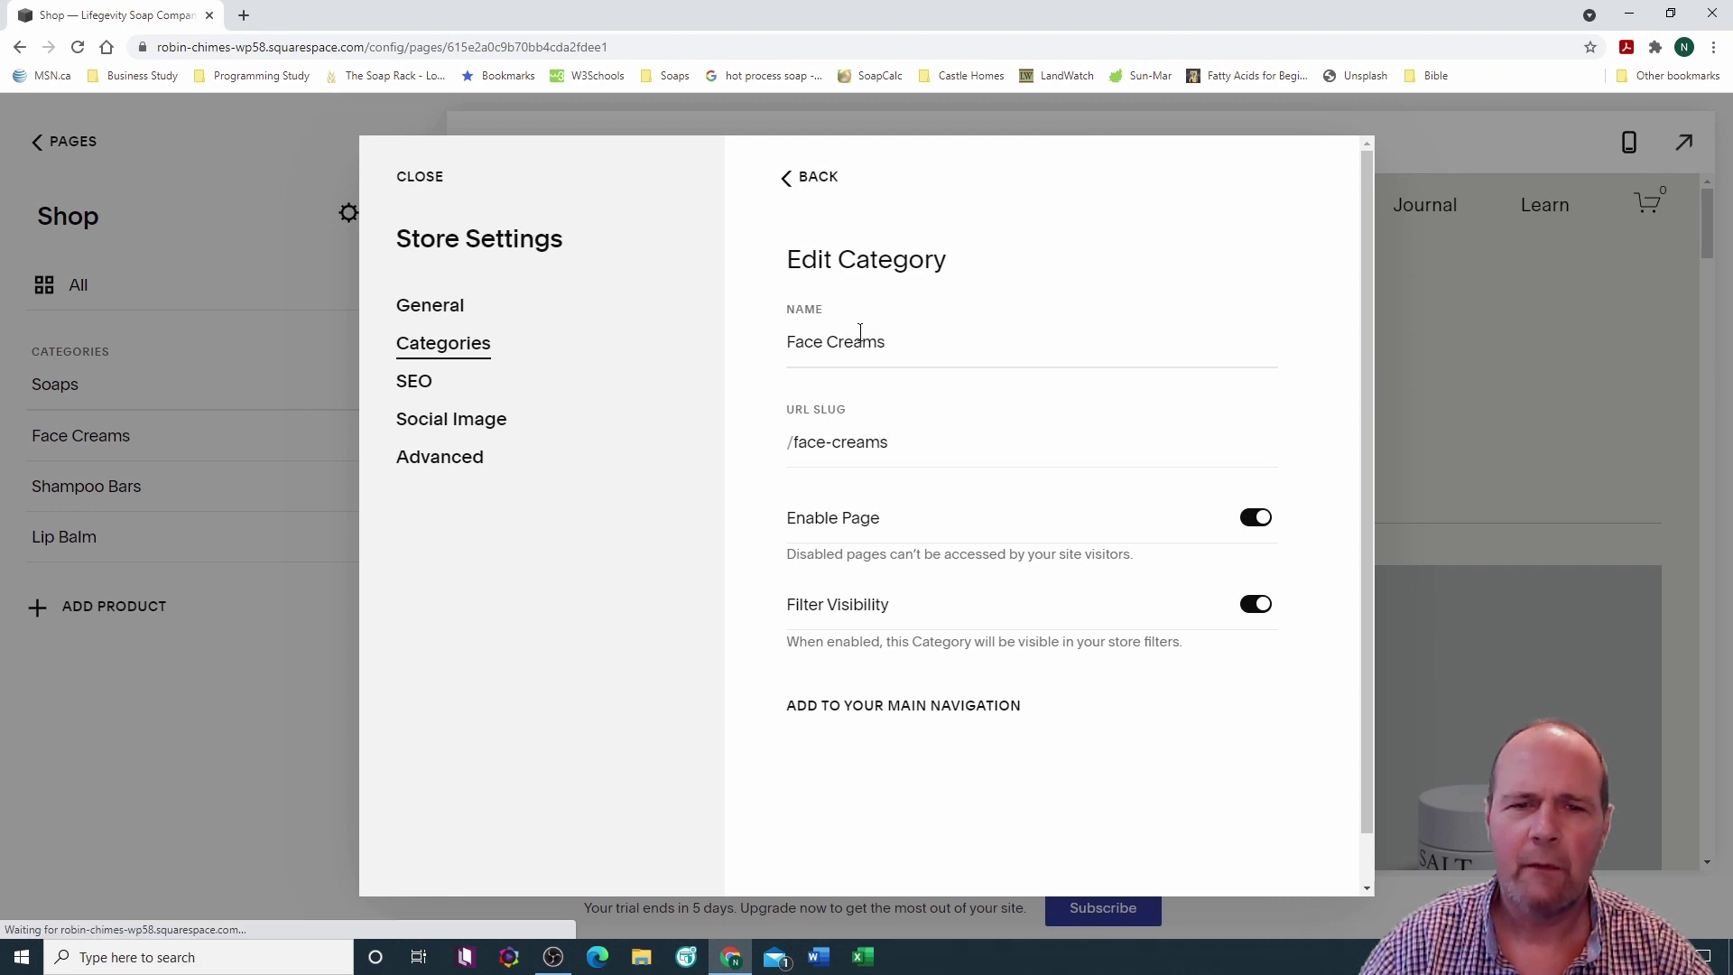
click(811, 178)
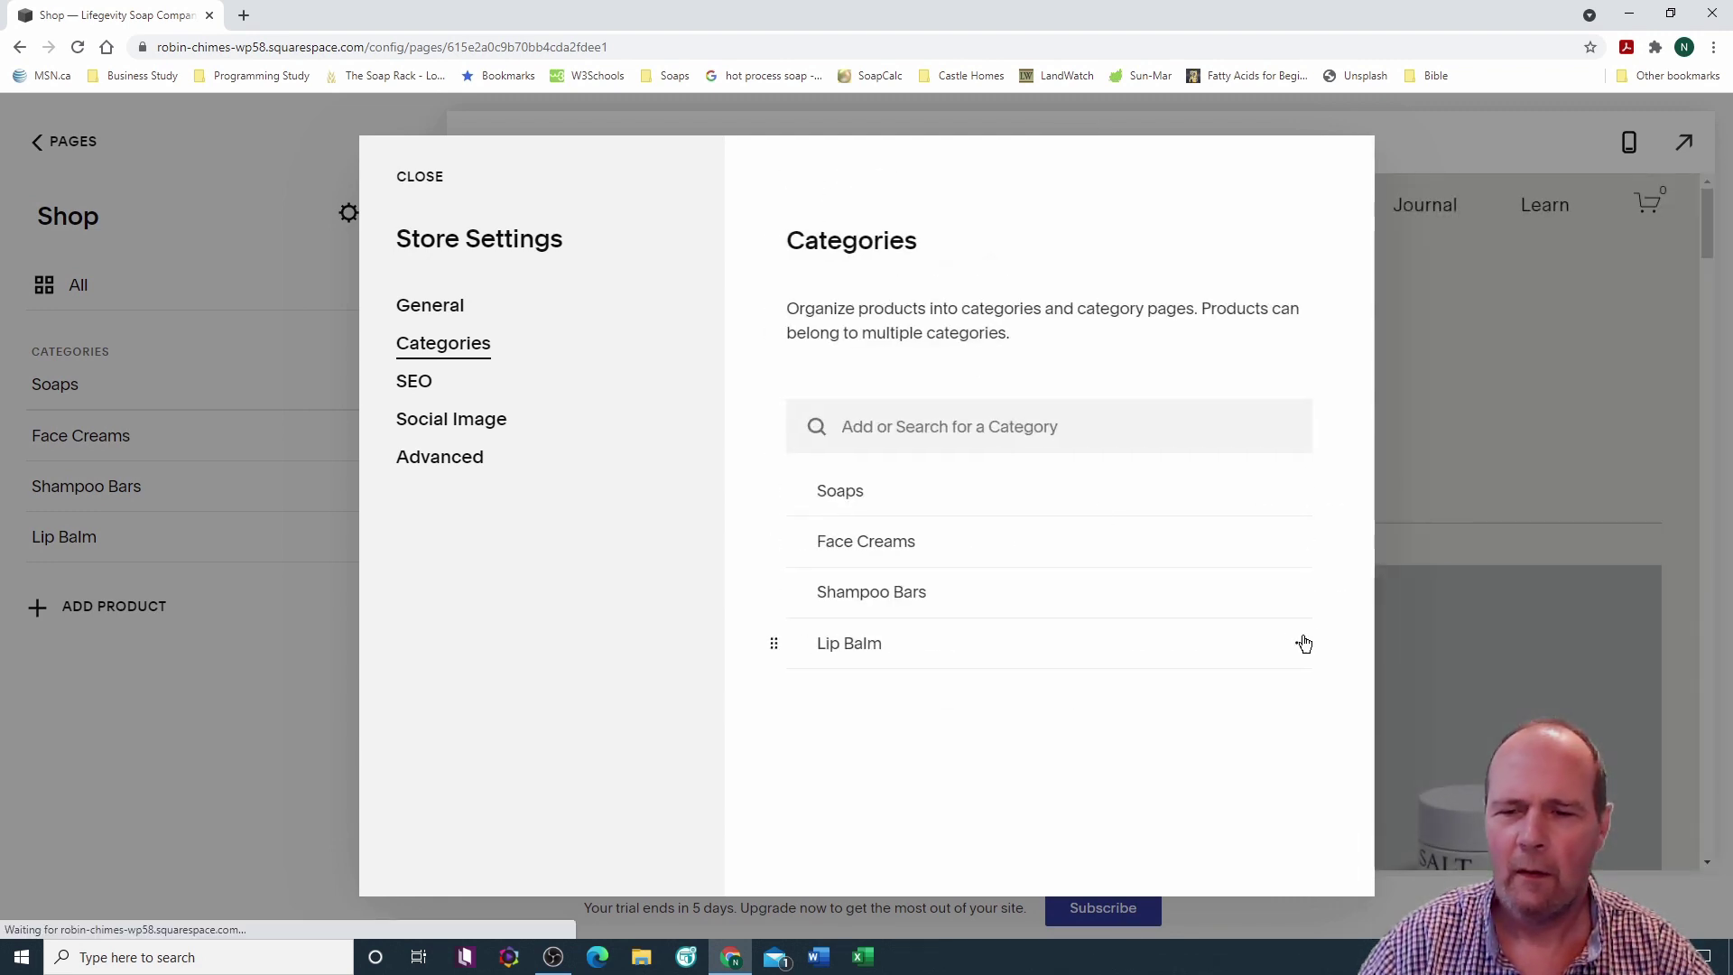
Step: Rename Lip Balm to Lip Balms and close Store Settings
click(1302, 646)
click(1305, 695)
click(857, 341)
text(s)
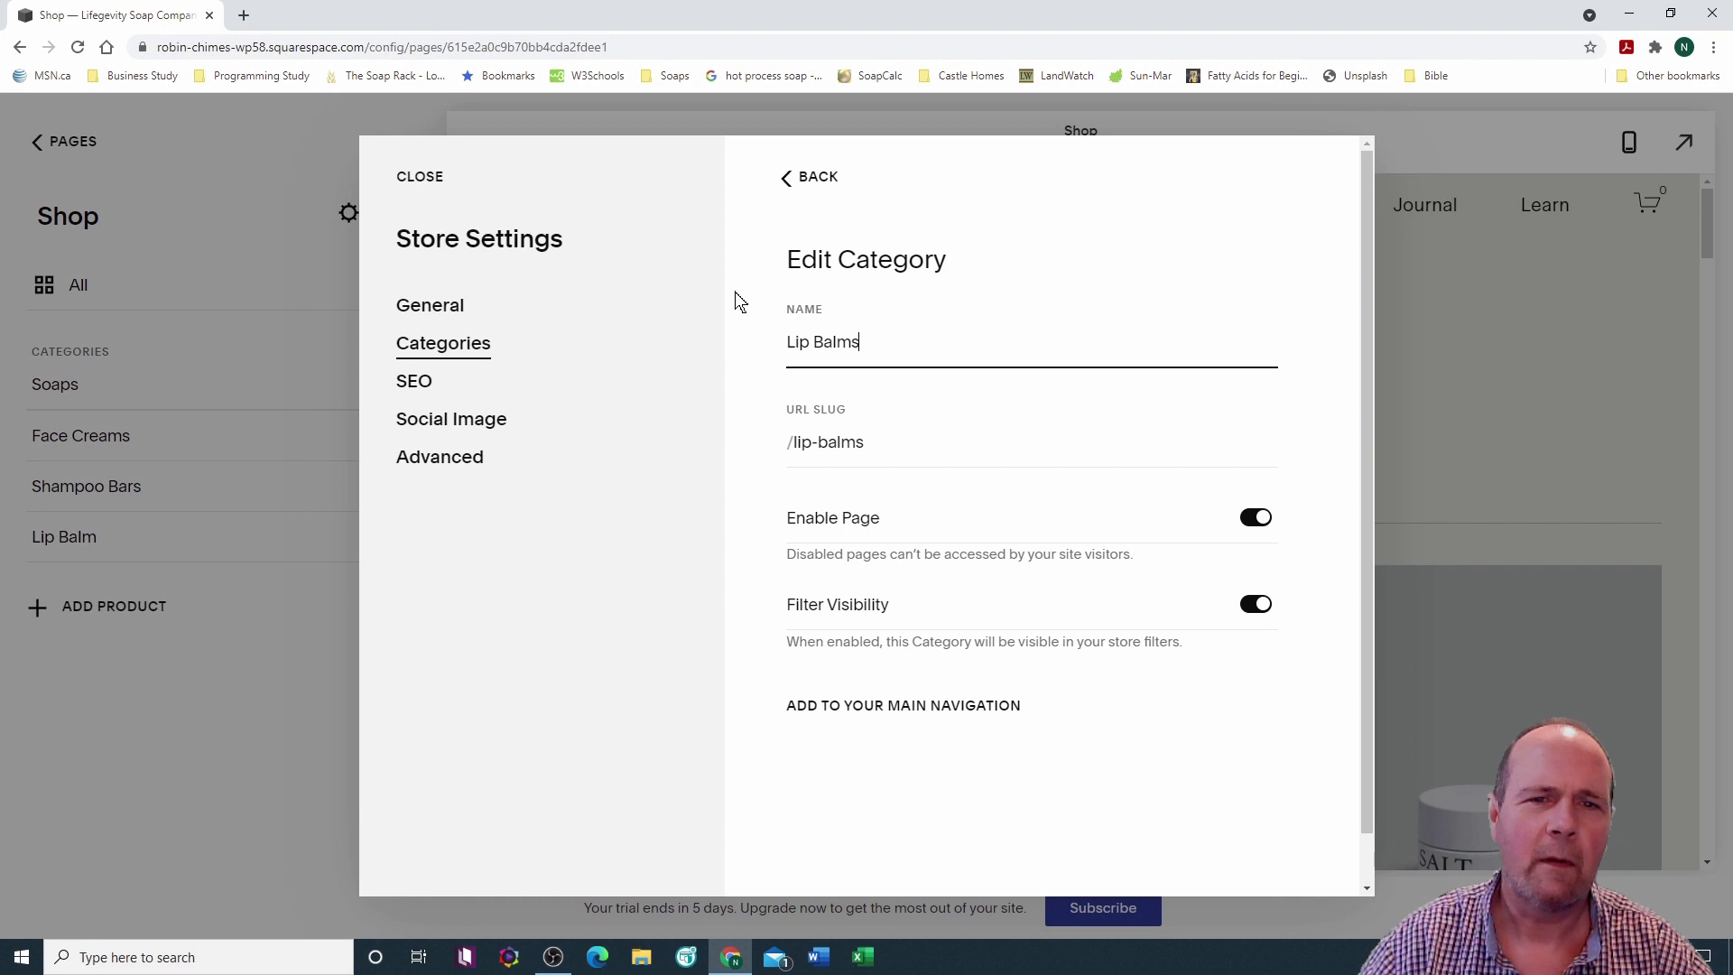
click(808, 177)
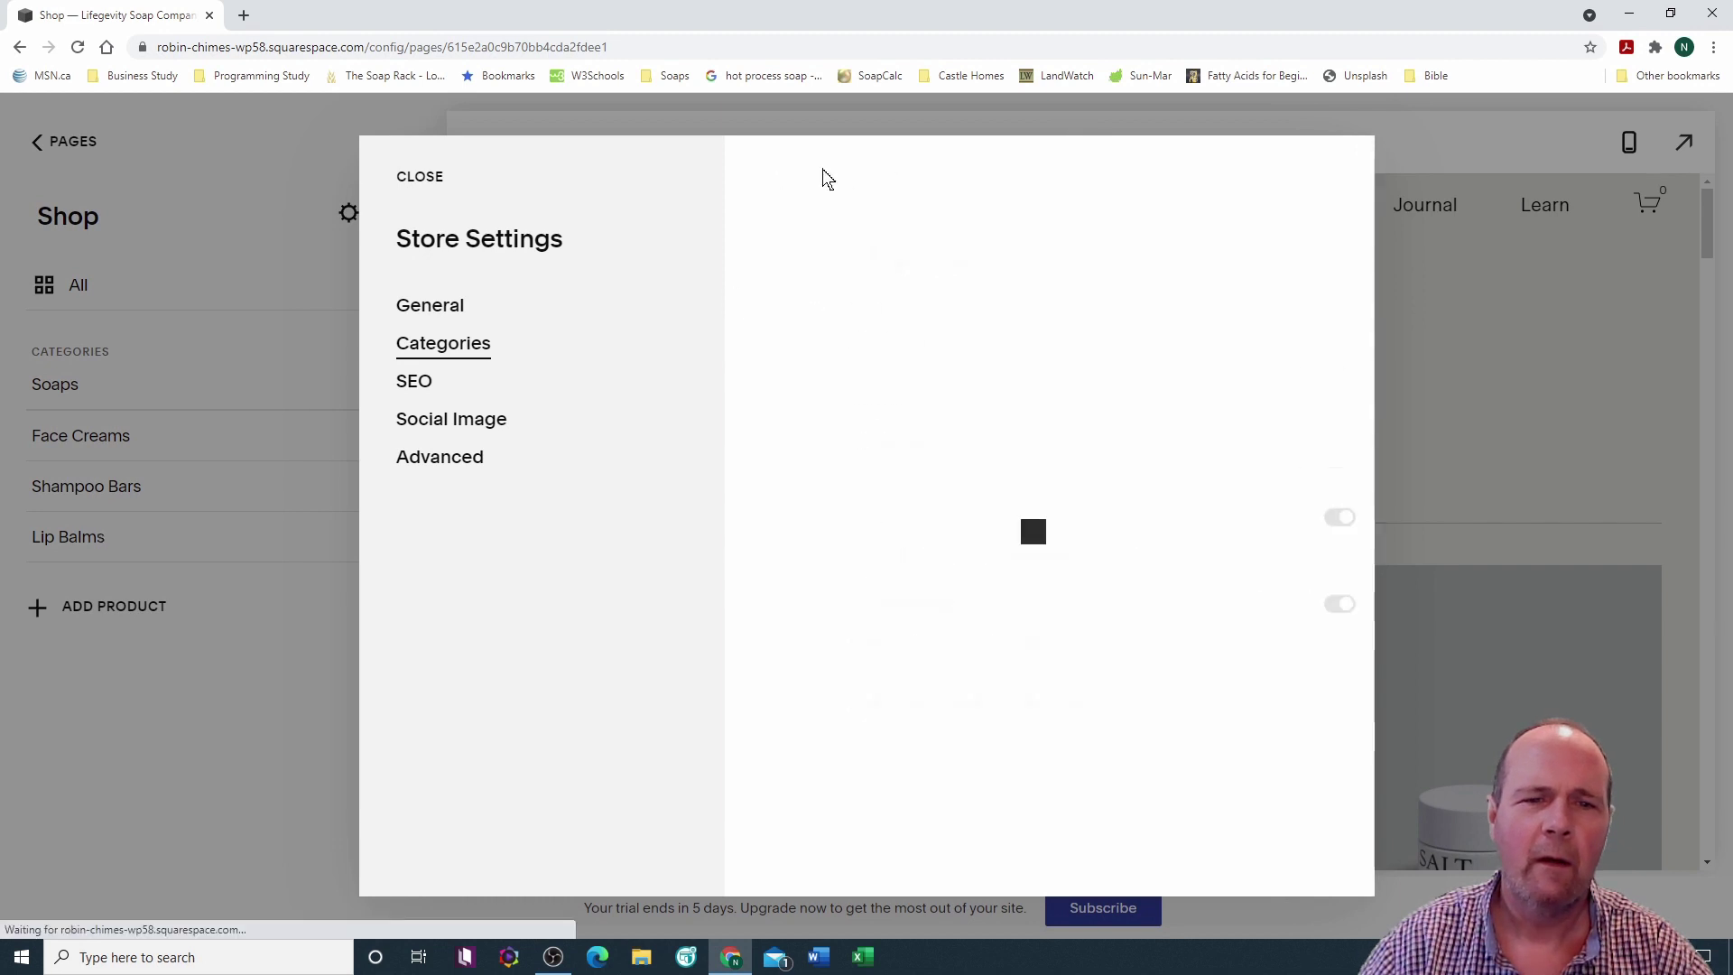
click(418, 176)
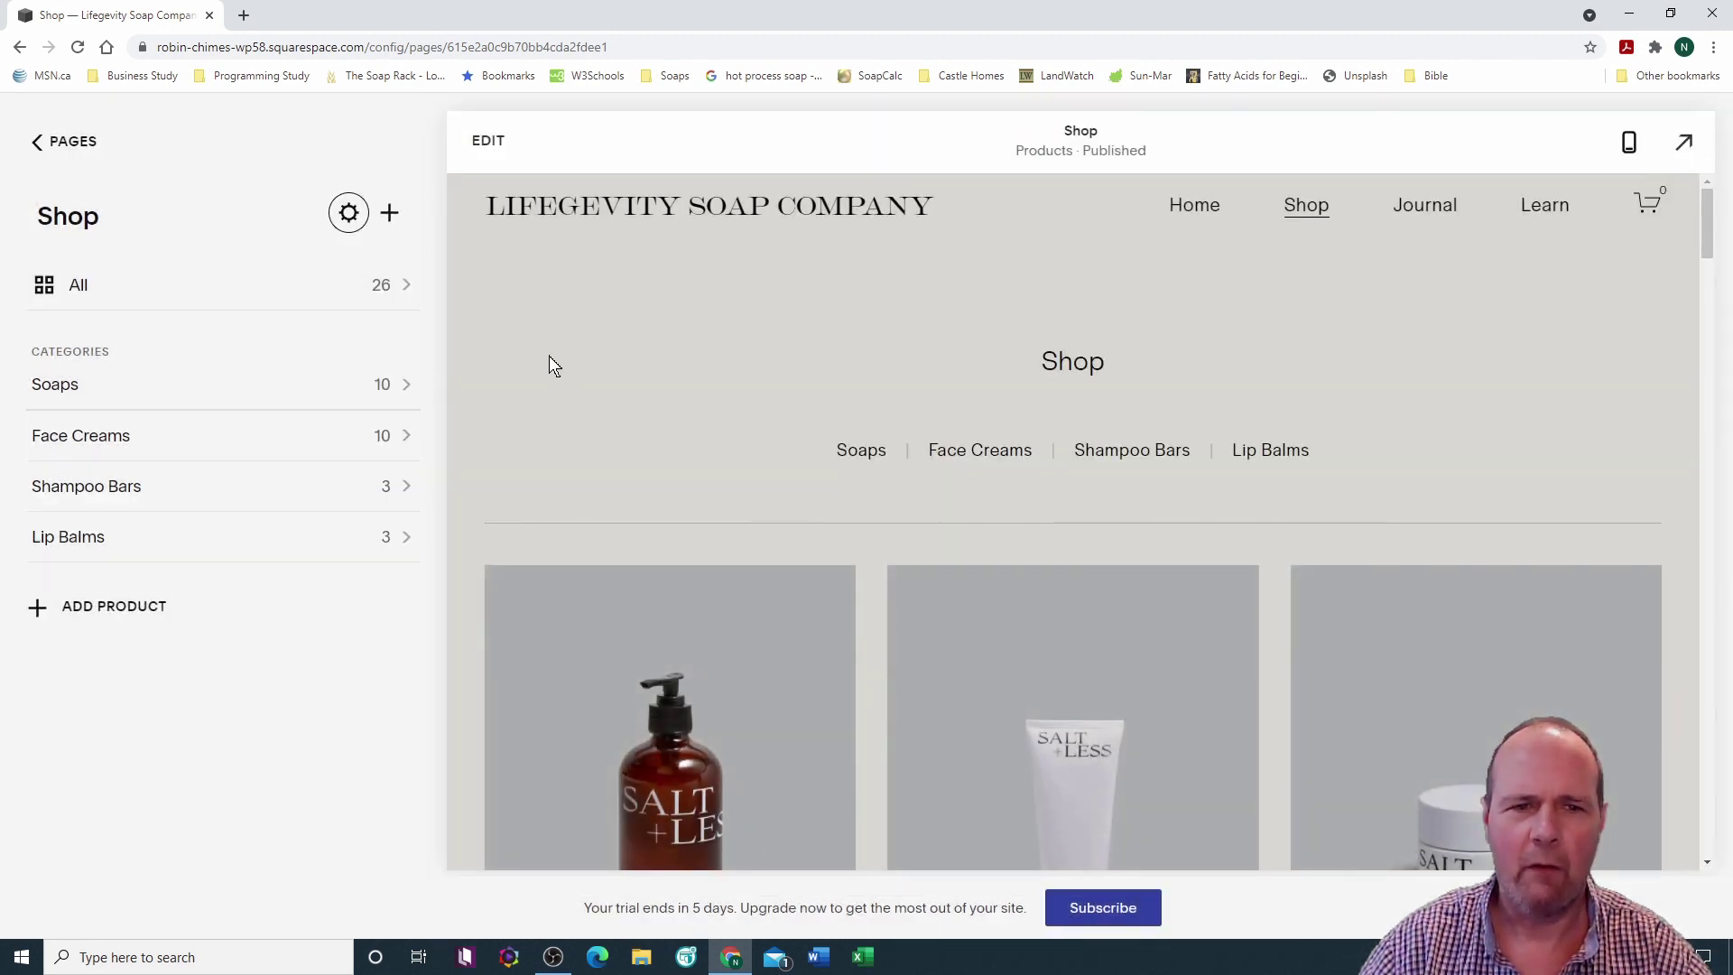
Step: Return to the Pages list and load the Home page preview
scroll(541, 351, down, 2)
scroll(524, 352, up, 2)
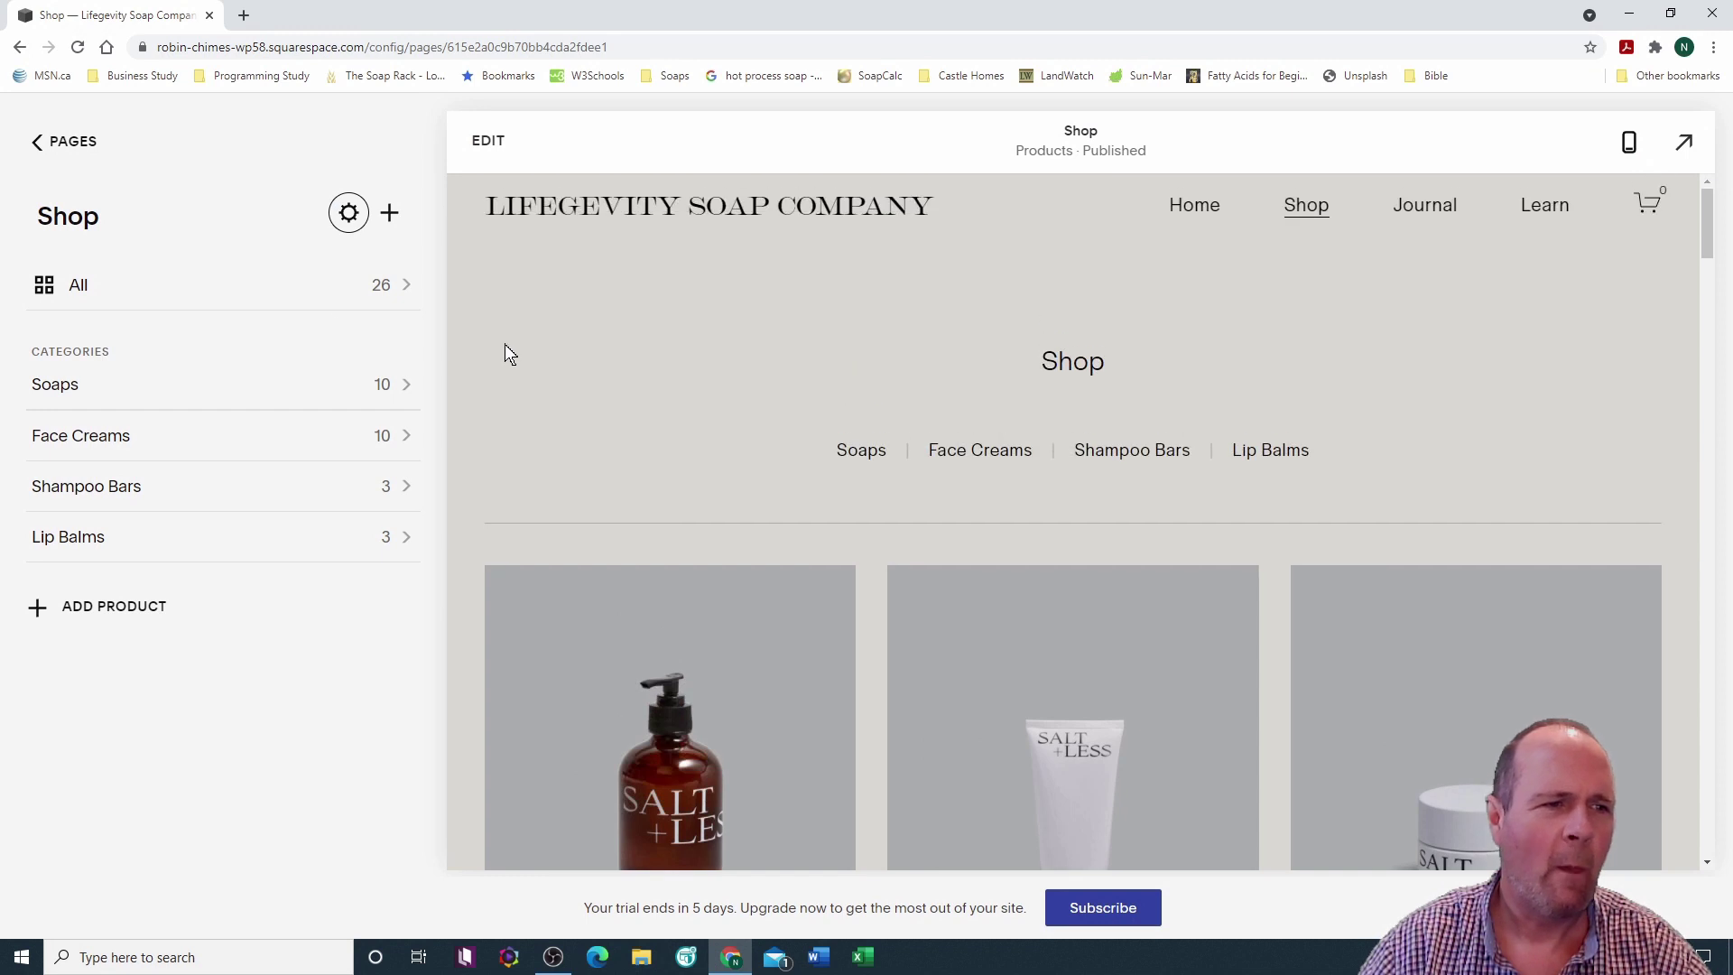
click(72, 144)
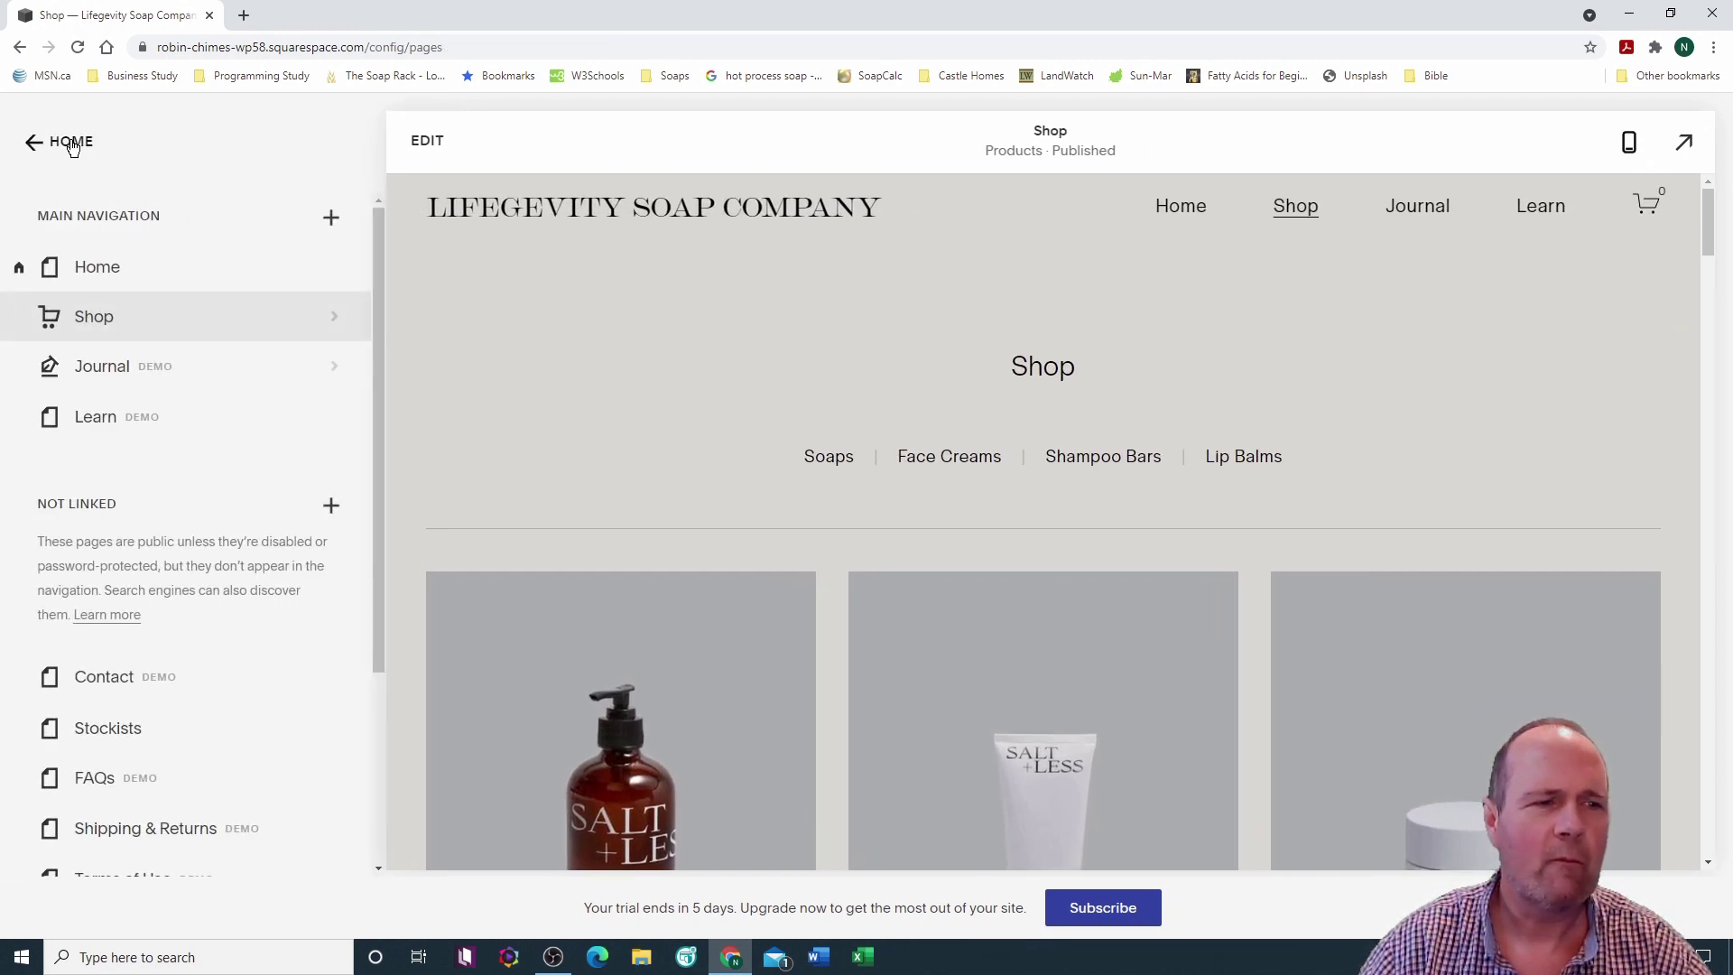
click(113, 269)
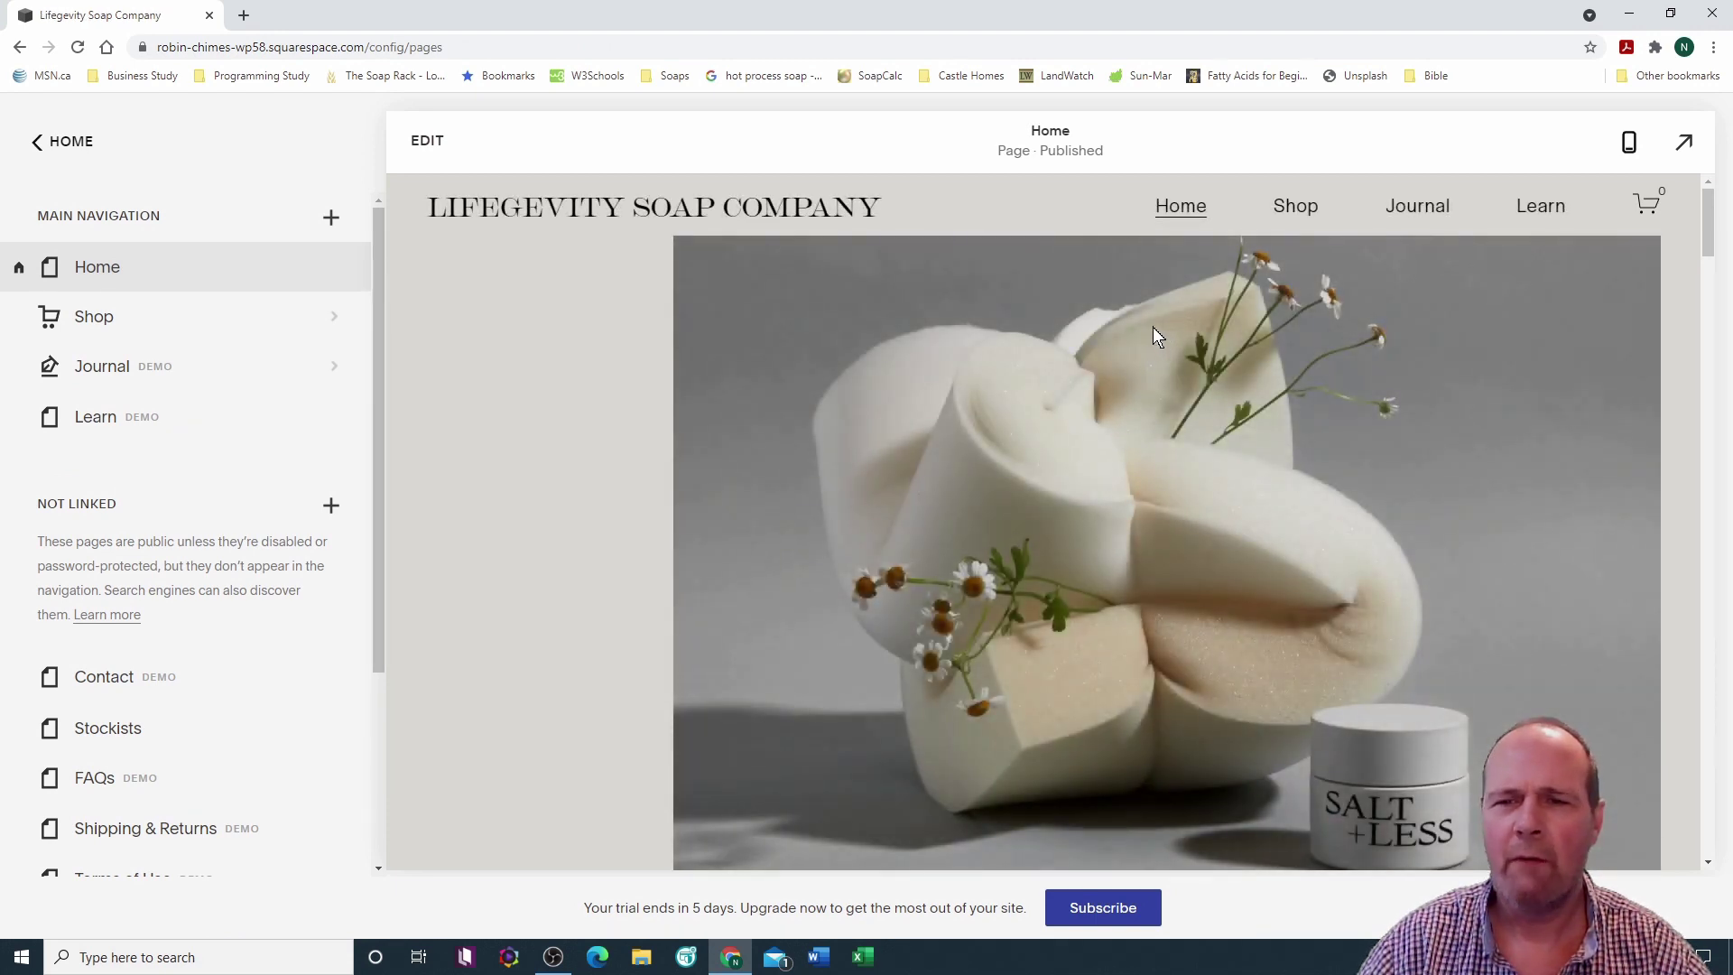
scroll(1152, 326, down, 5)
scroll(1154, 330, up, 5)
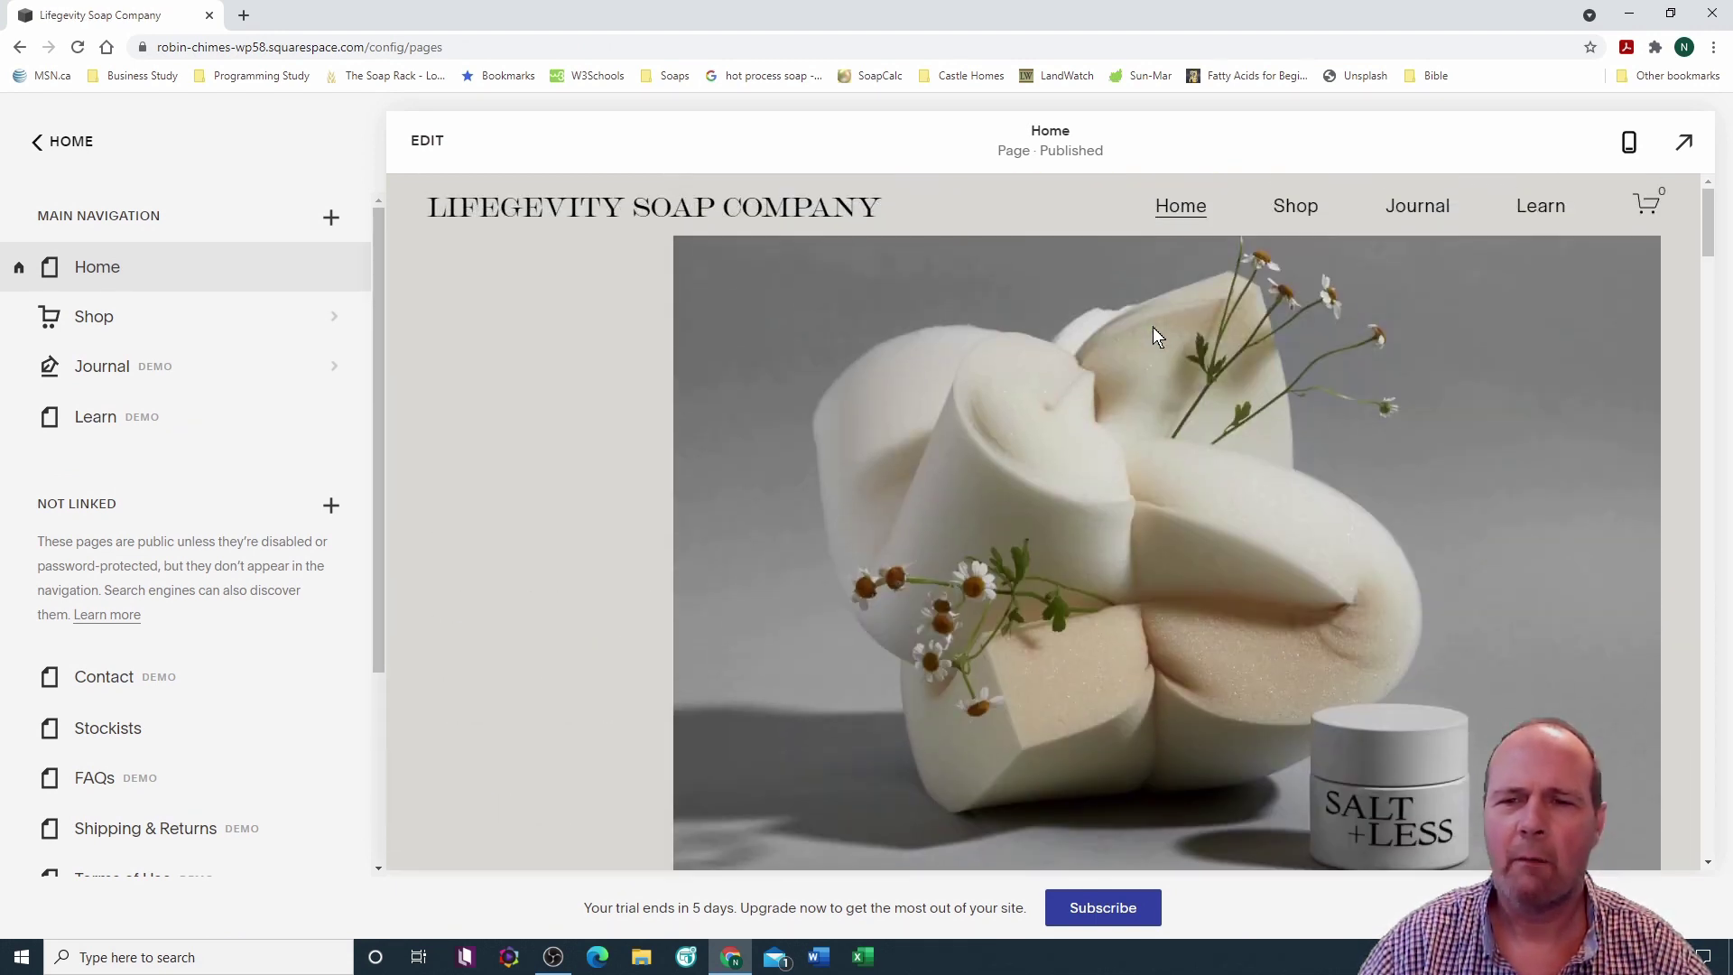
Step: Preview the Shop page full-window, checking the Soaps, Face Creams, Shampoo Bars and Lip Balms filters
click(1296, 207)
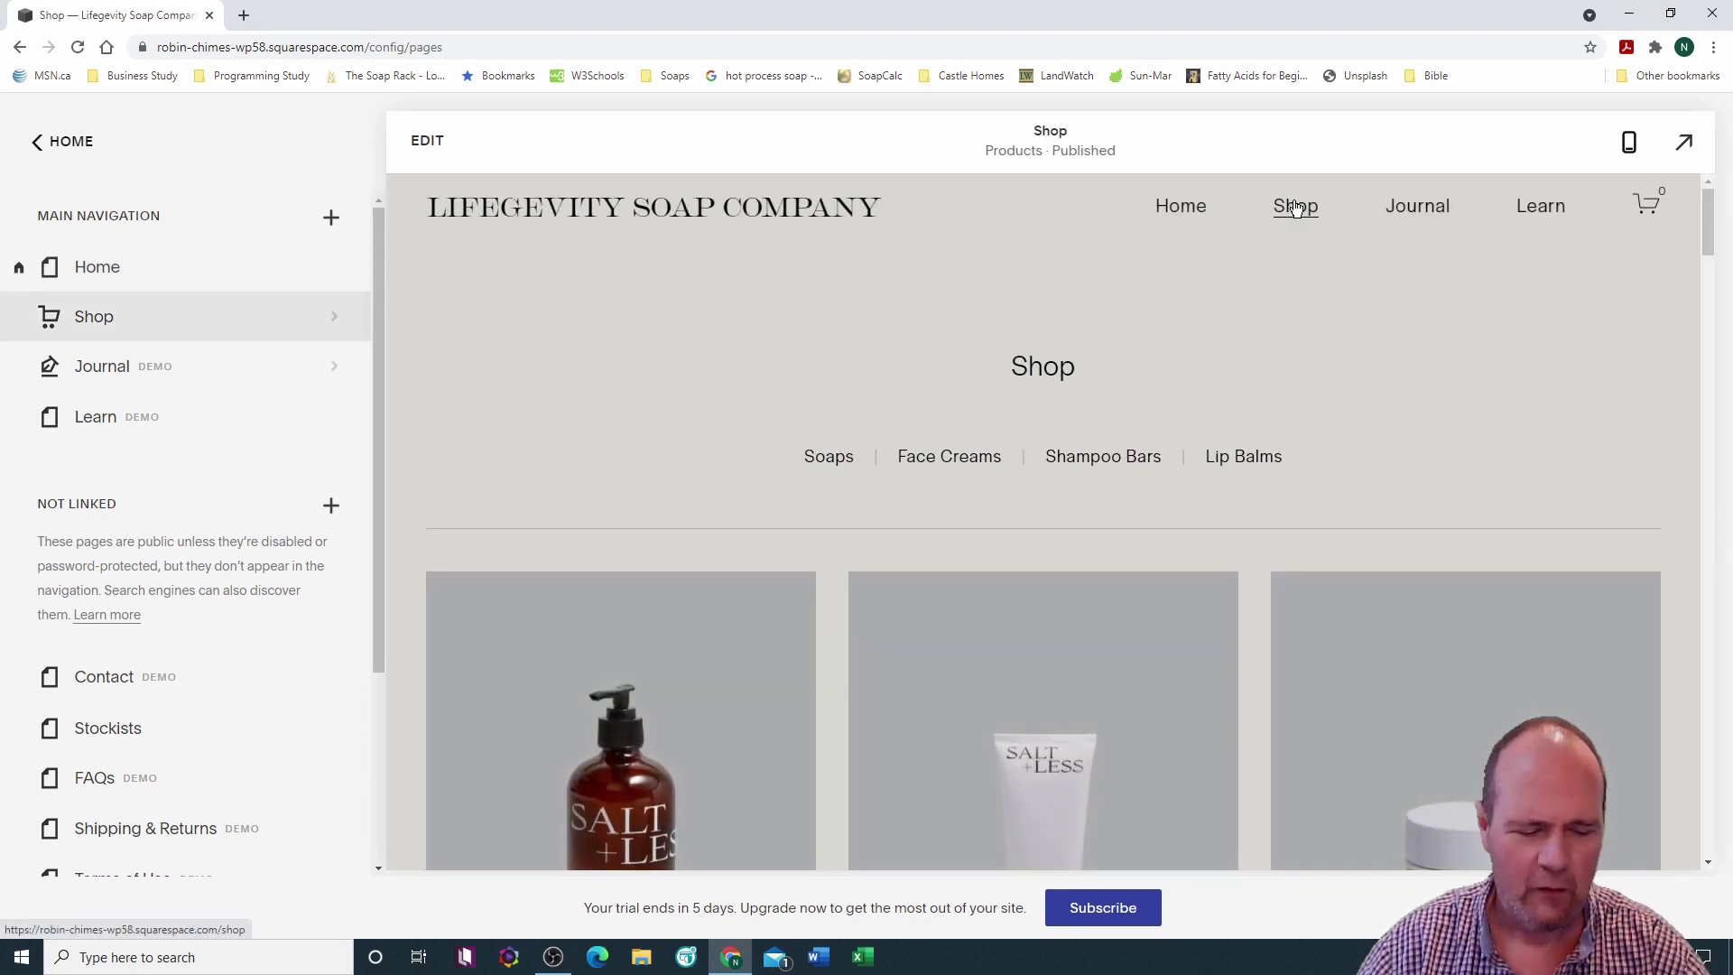
drag(761, 411, 1394, 503)
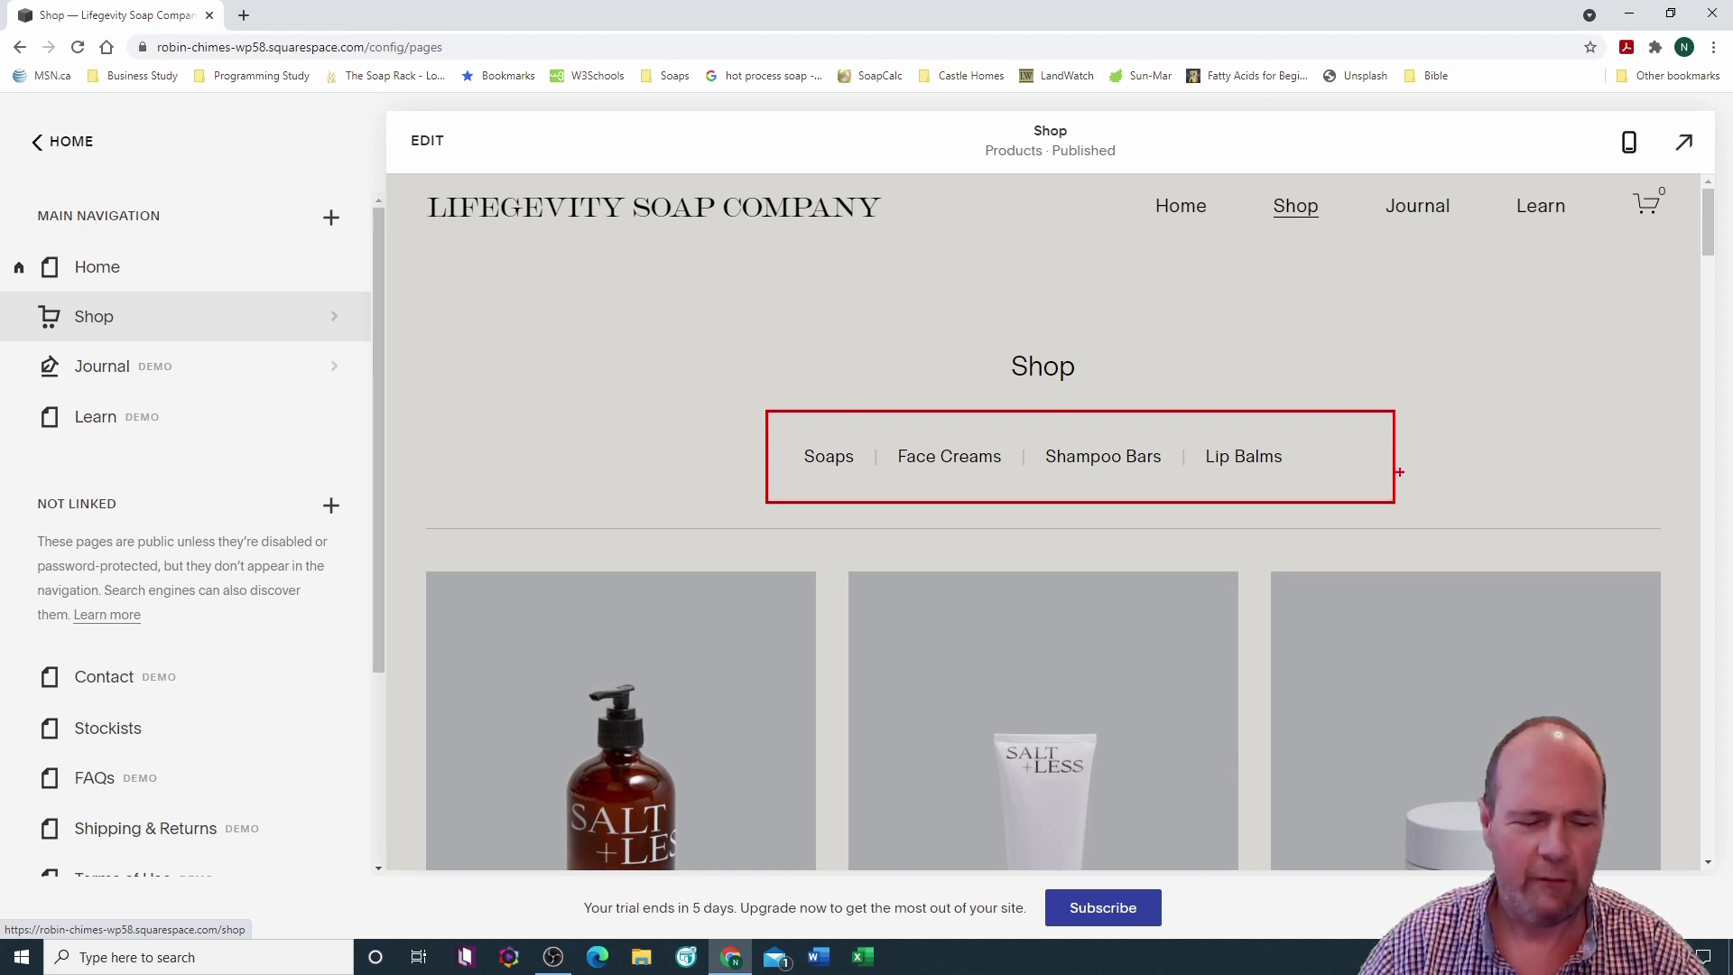
key(Escape)
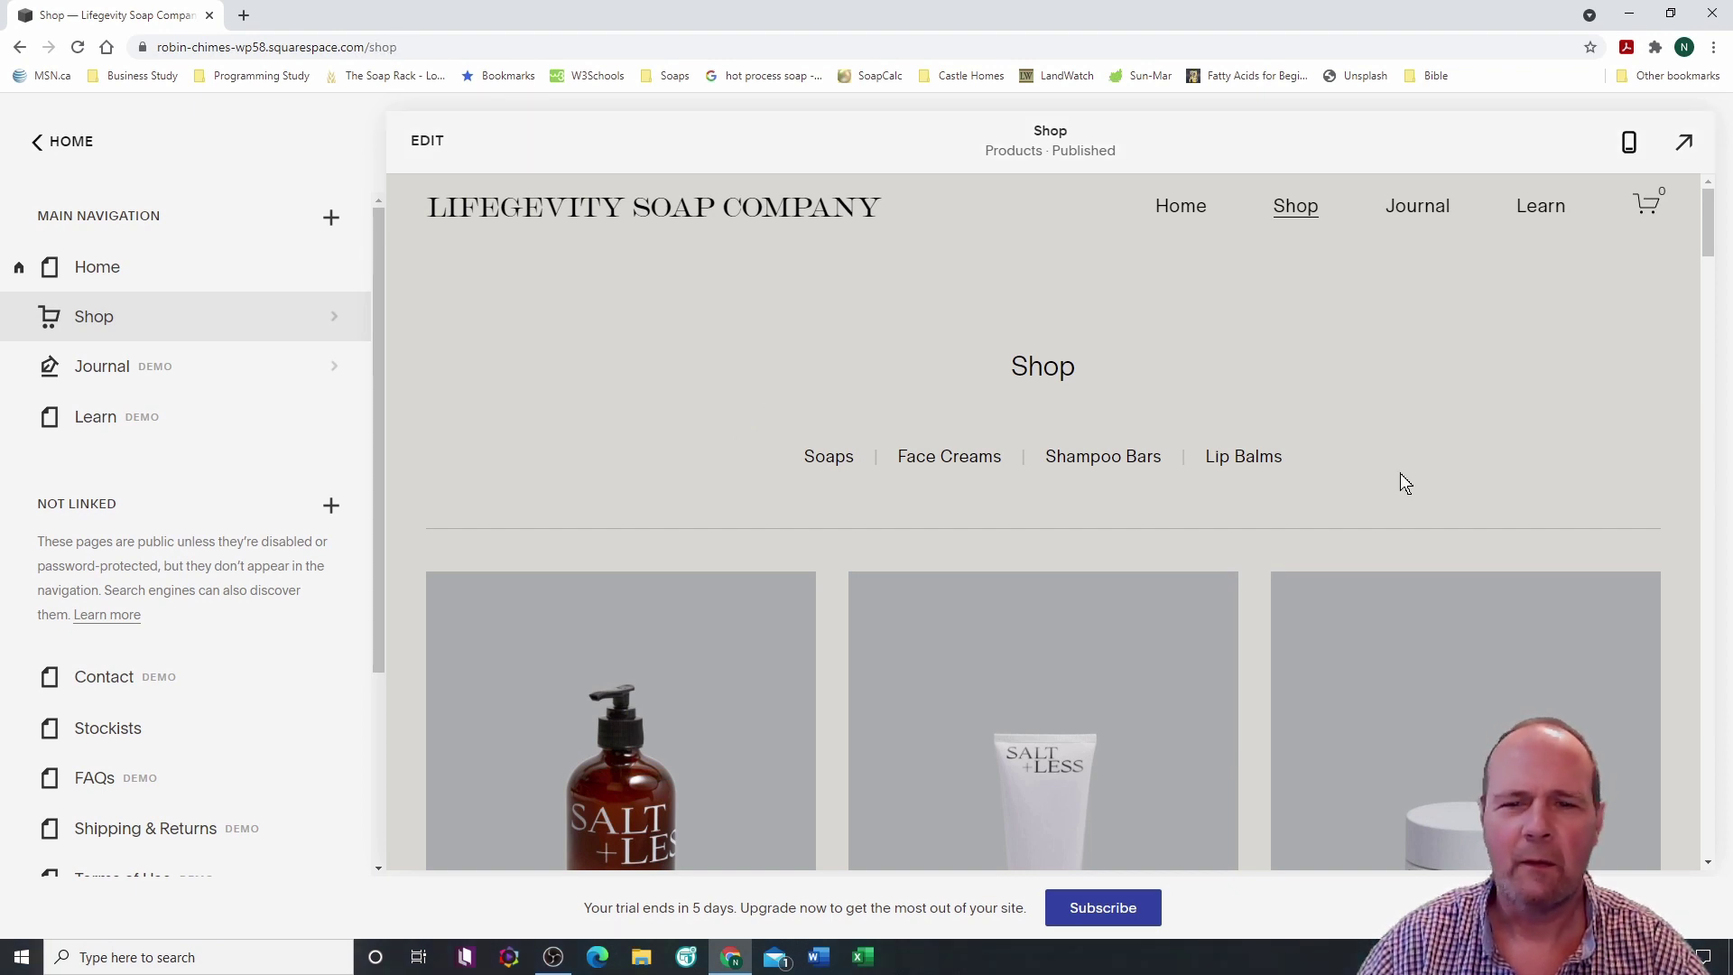
scroll(1356, 468, down, 2)
scroll(1355, 478, down, 10)
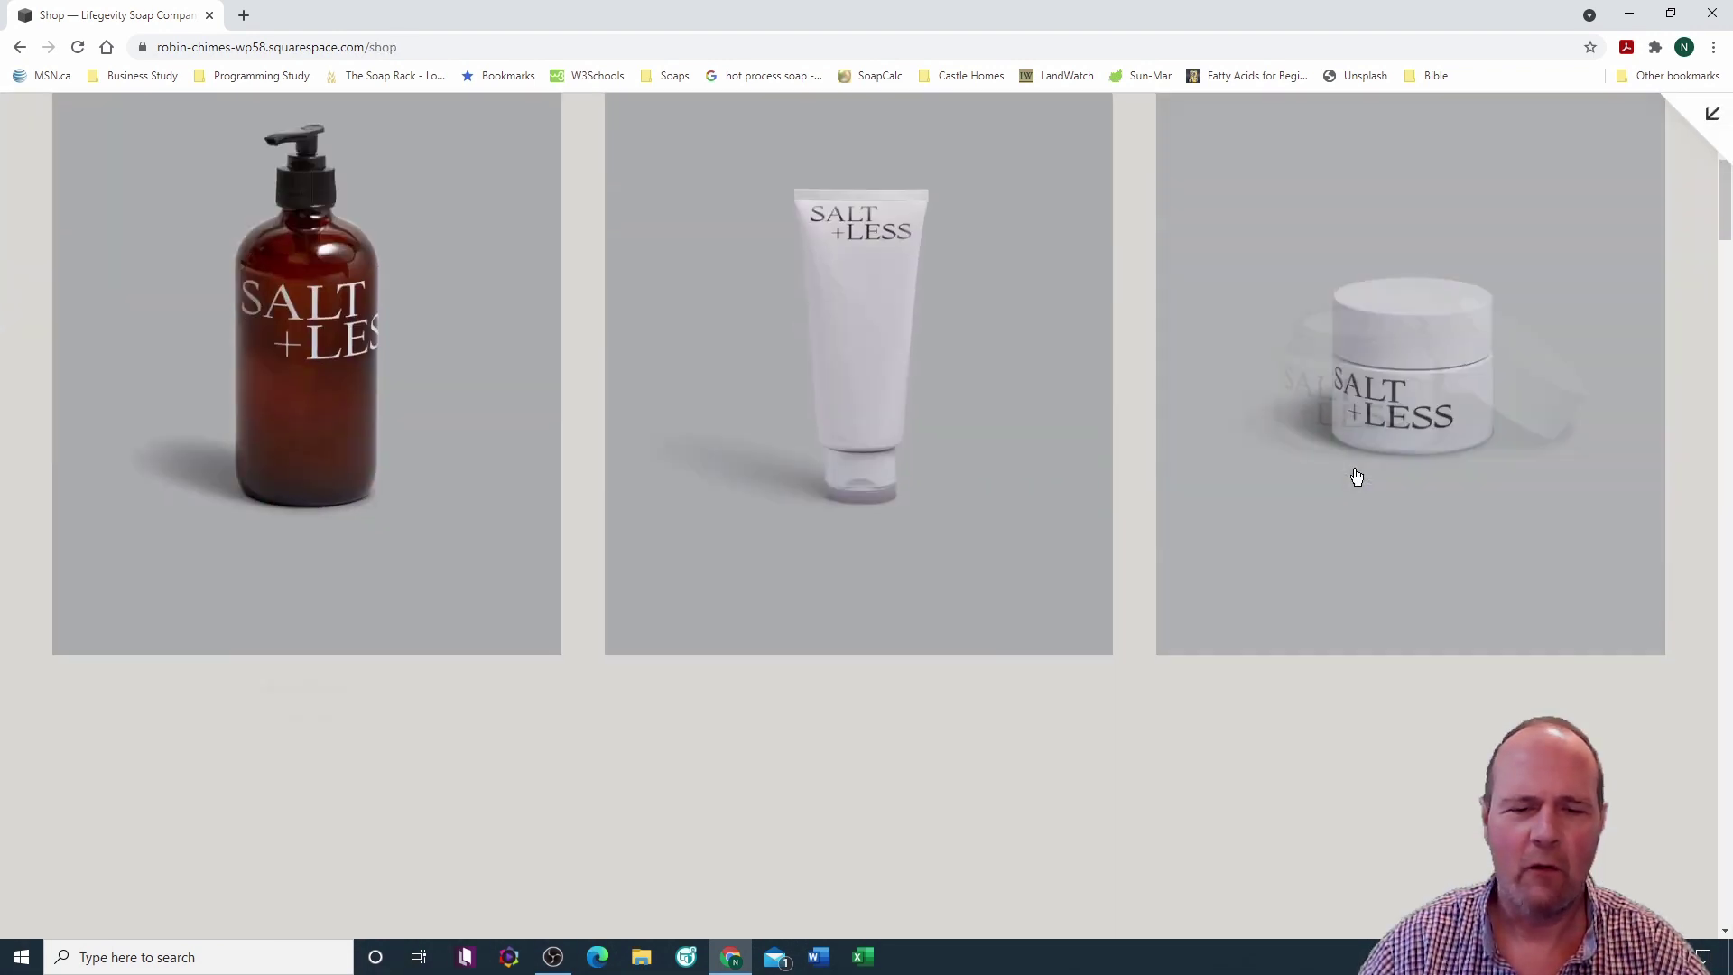
scroll(1356, 478, down, 10)
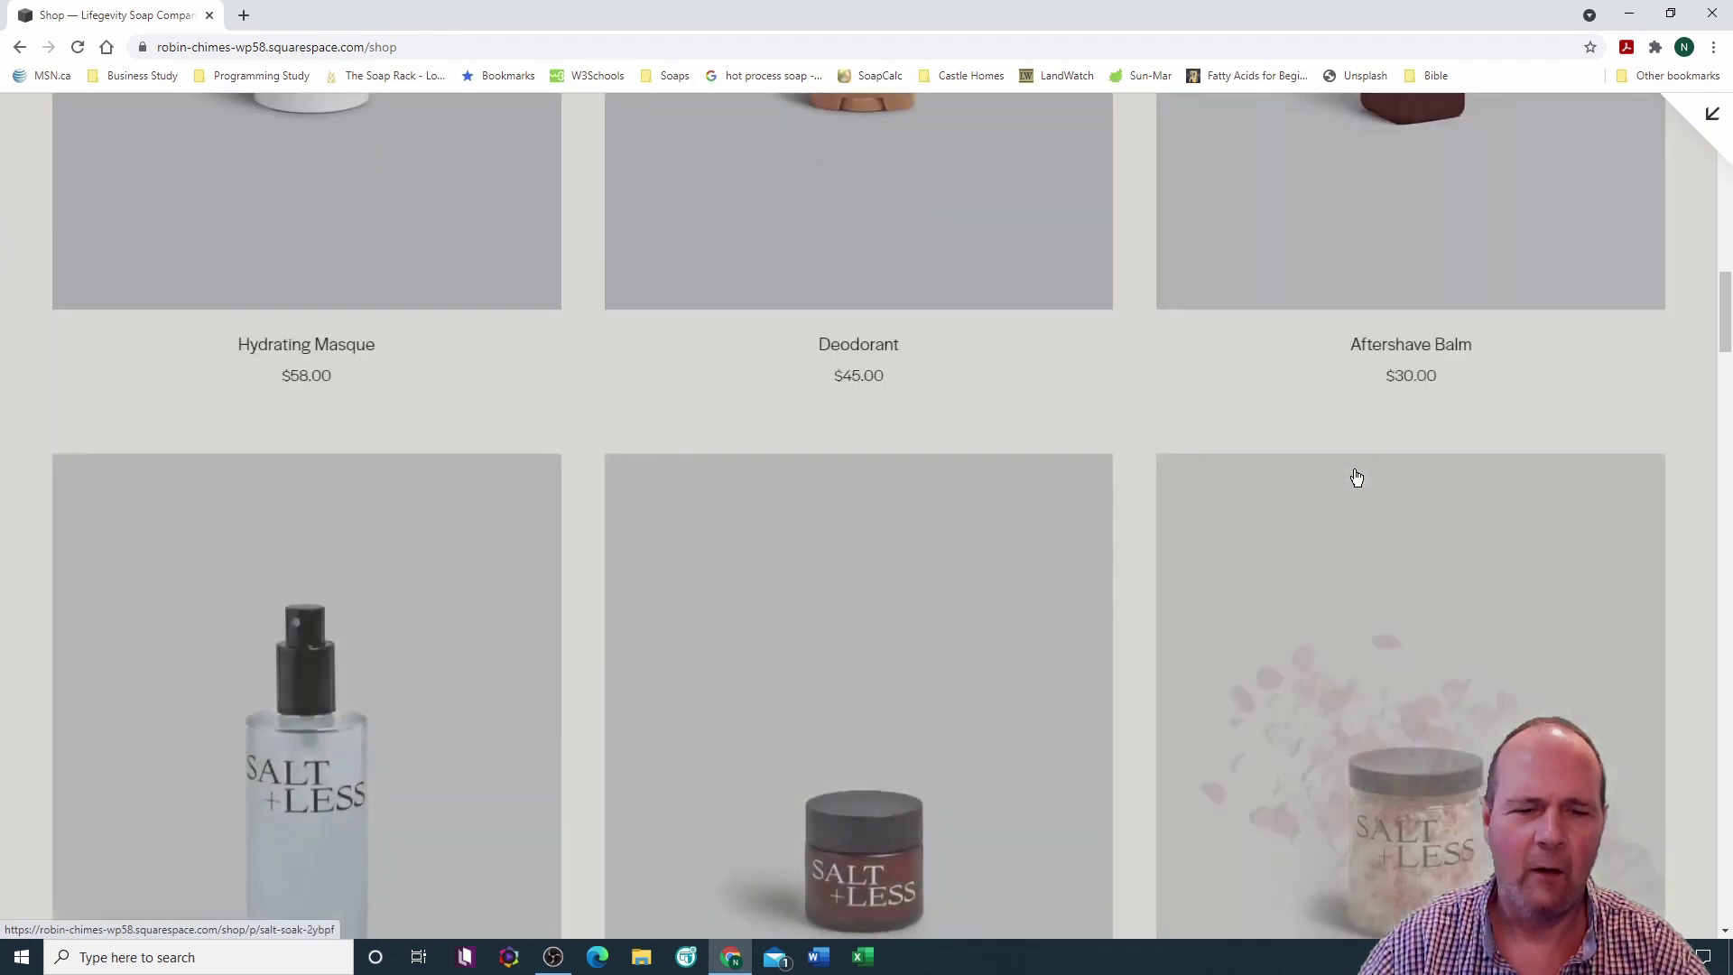
scroll(1356, 477, up, 7)
scroll(1356, 478, up, 12)
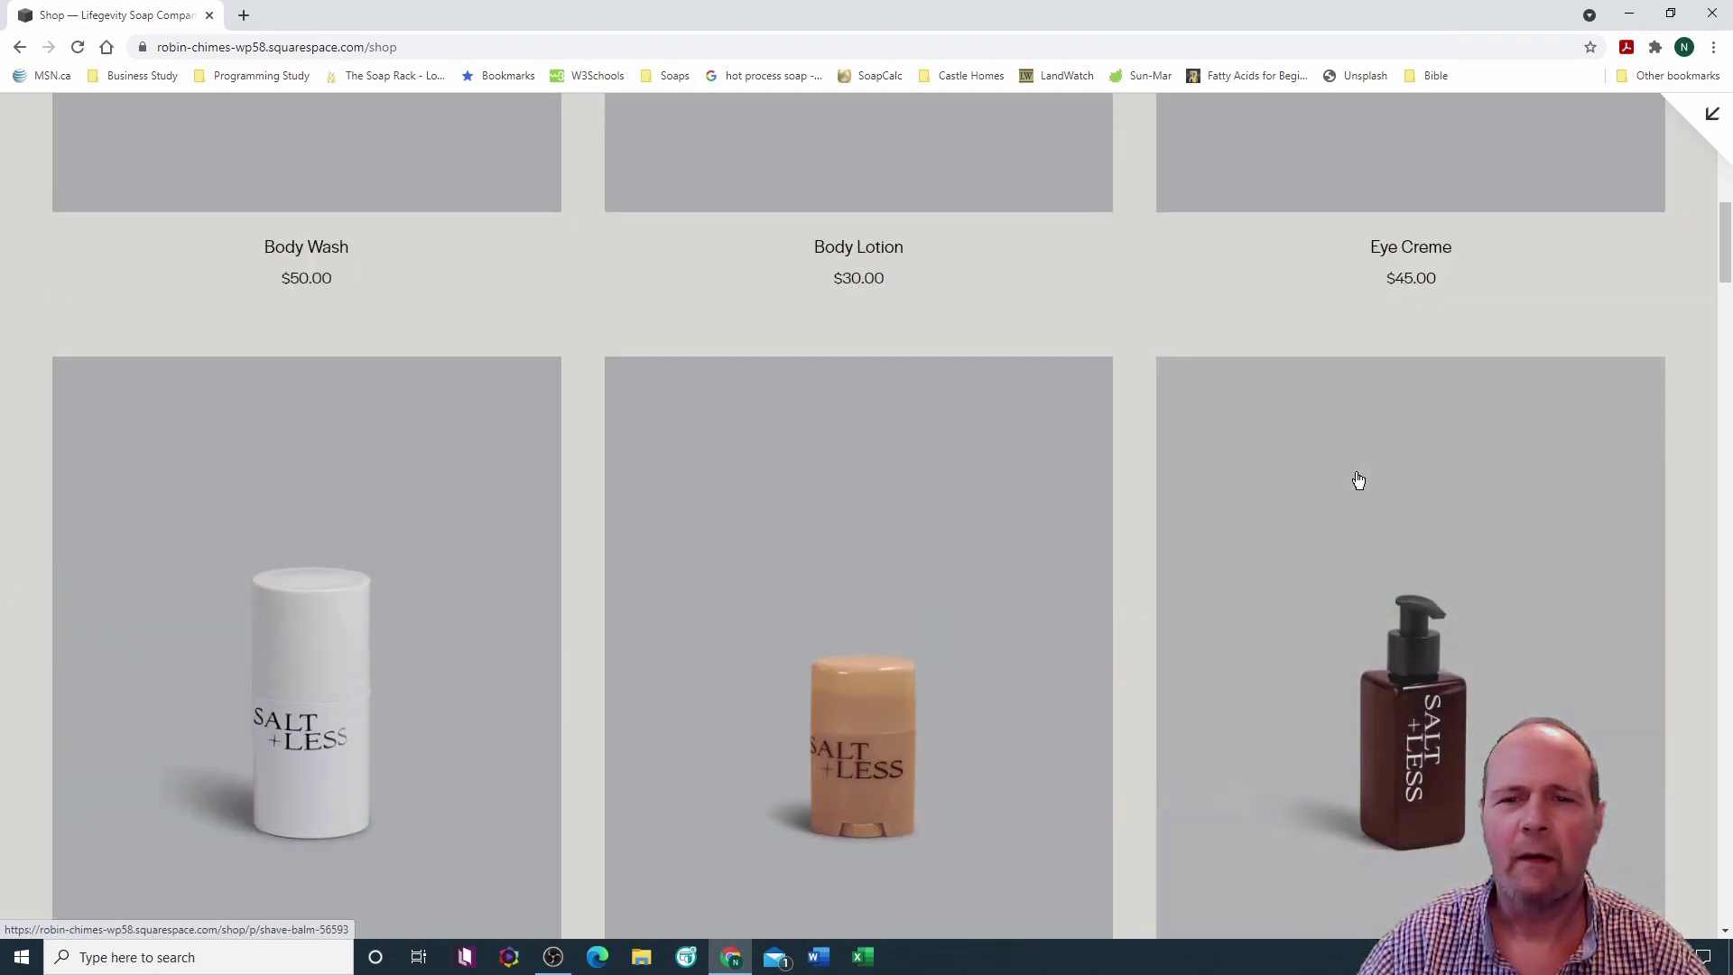
key(Escape)
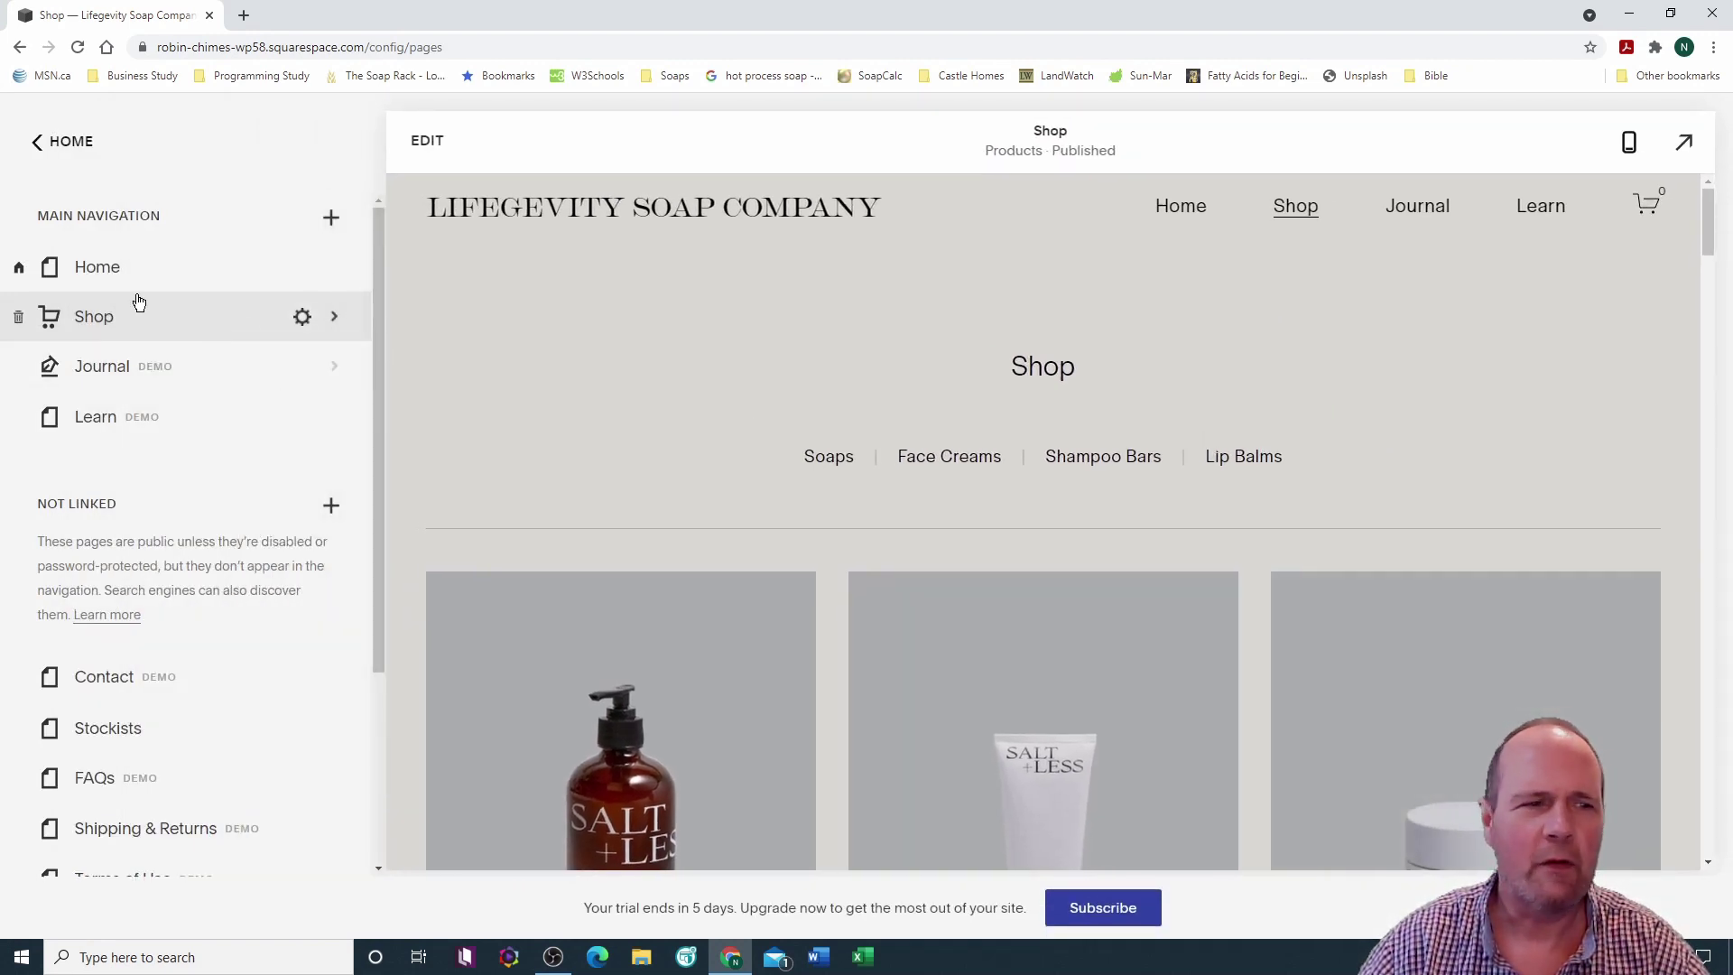
Step: Load and scroll the Home page preview, follow the Shop Skin link, then return to Home
click(97, 271)
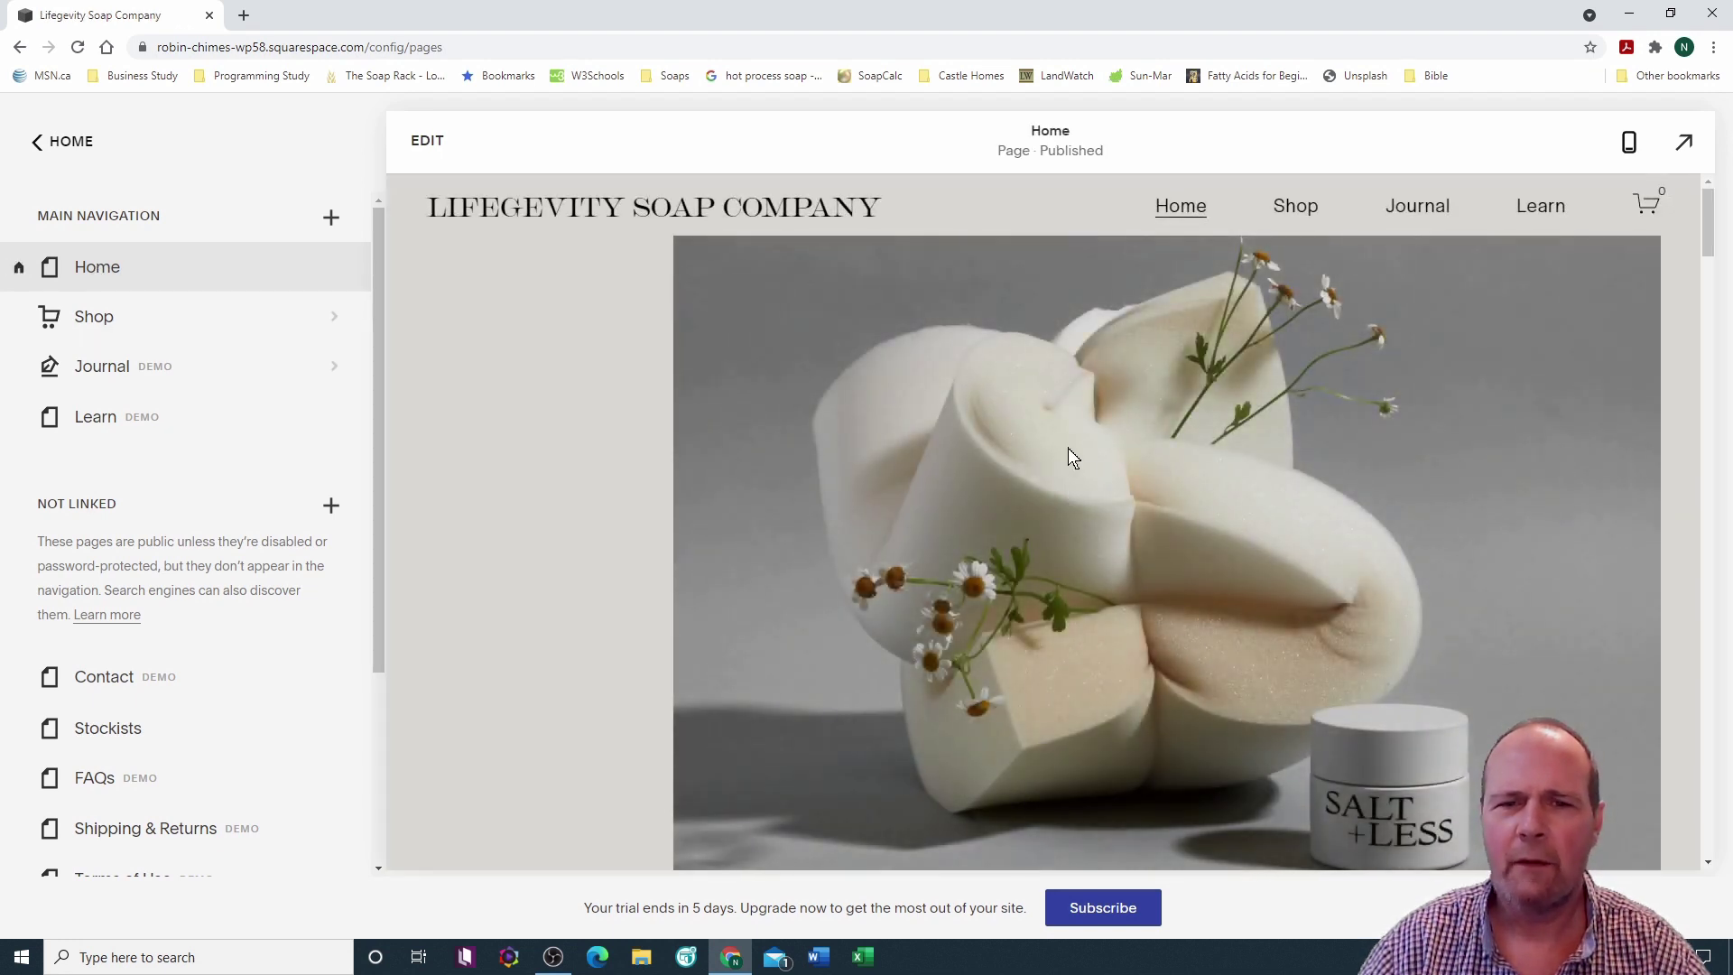
scroll(1068, 448, down, 10)
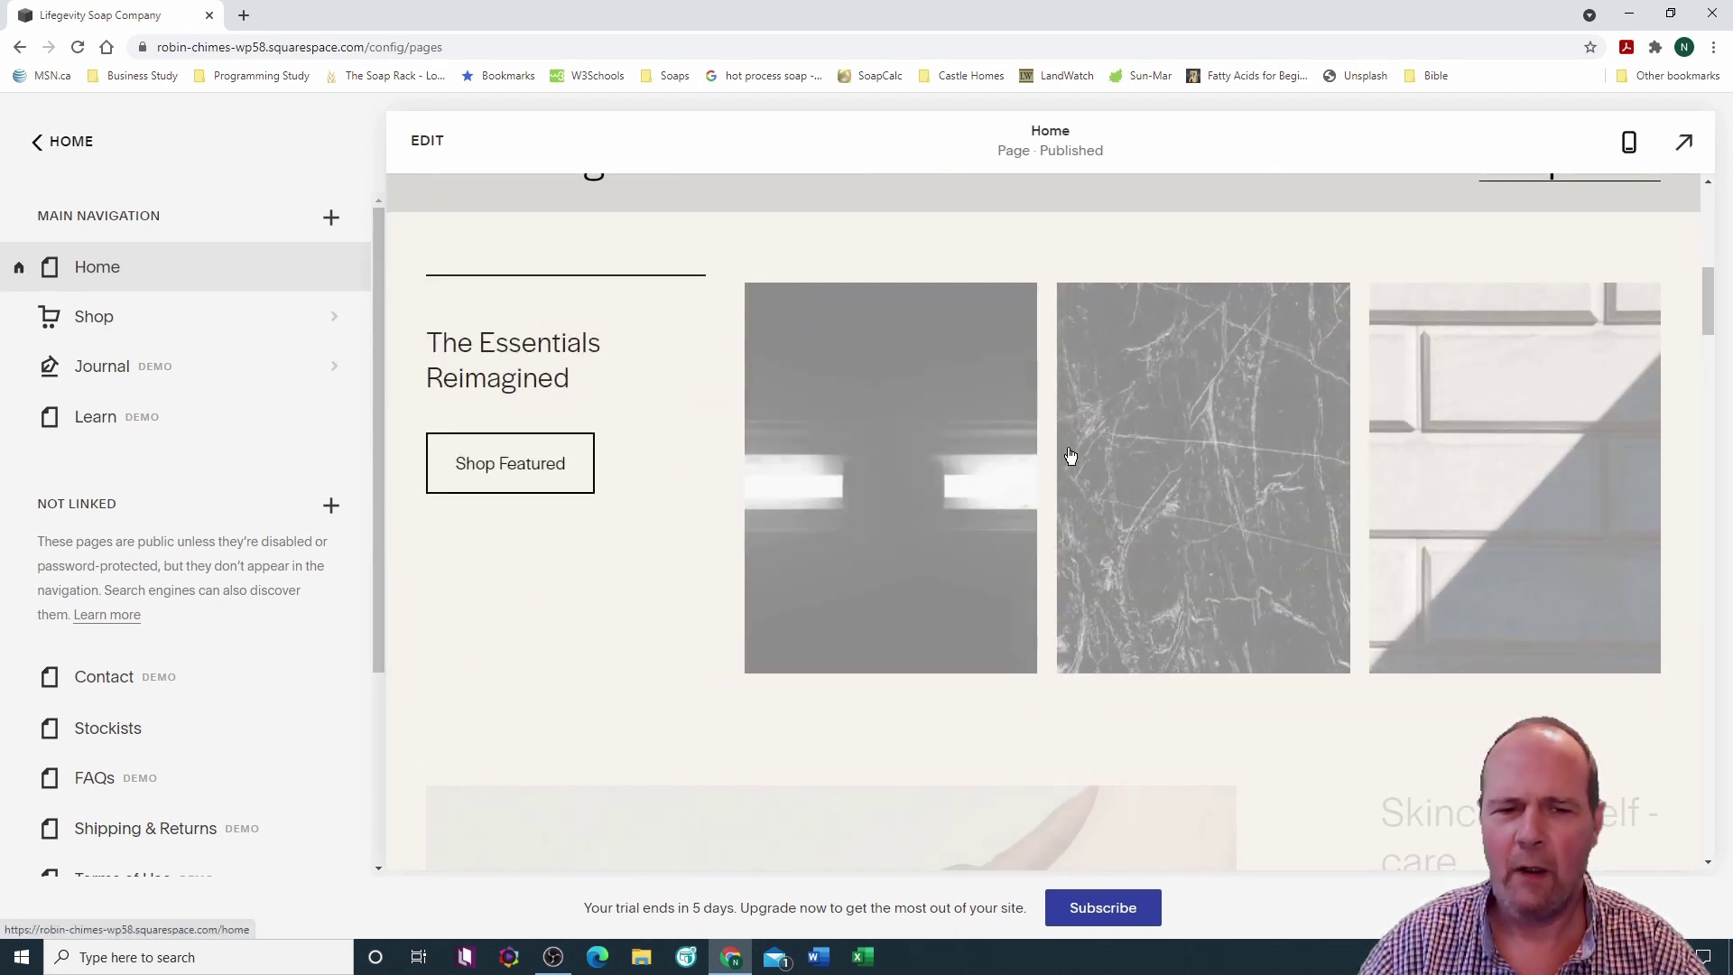
scroll(1070, 454, down, 2)
scroll(1070, 454, up, 3)
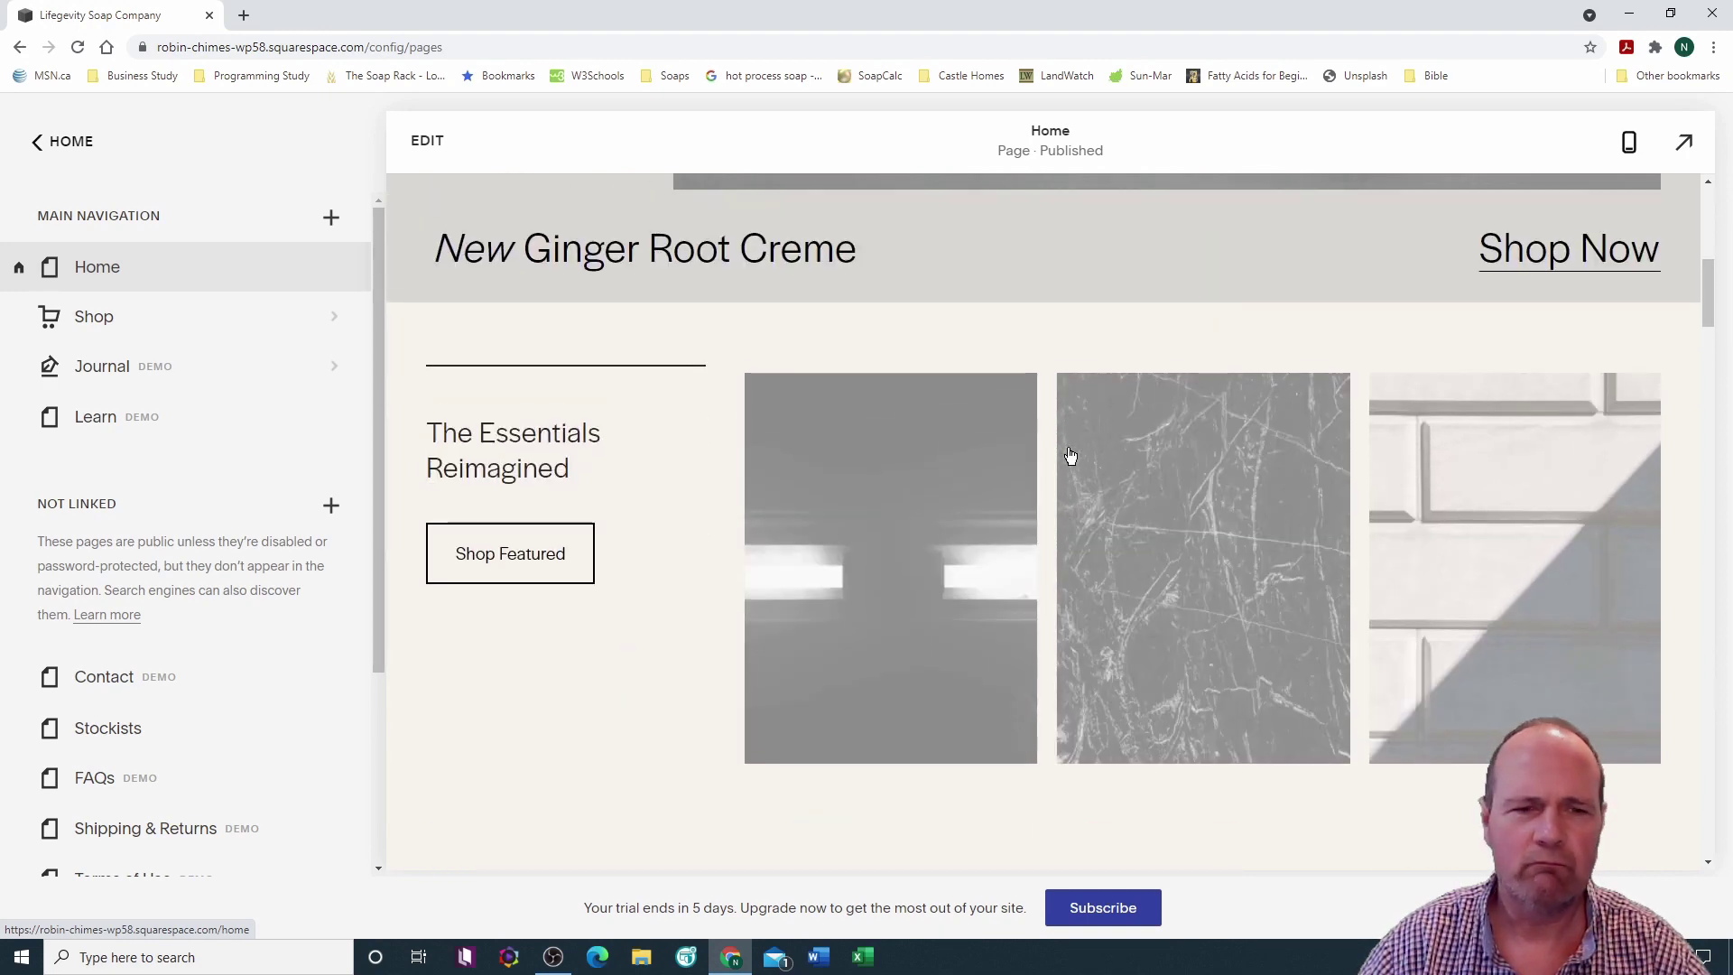
scroll(1070, 454, down, 6)
scroll(1068, 451, down, 1)
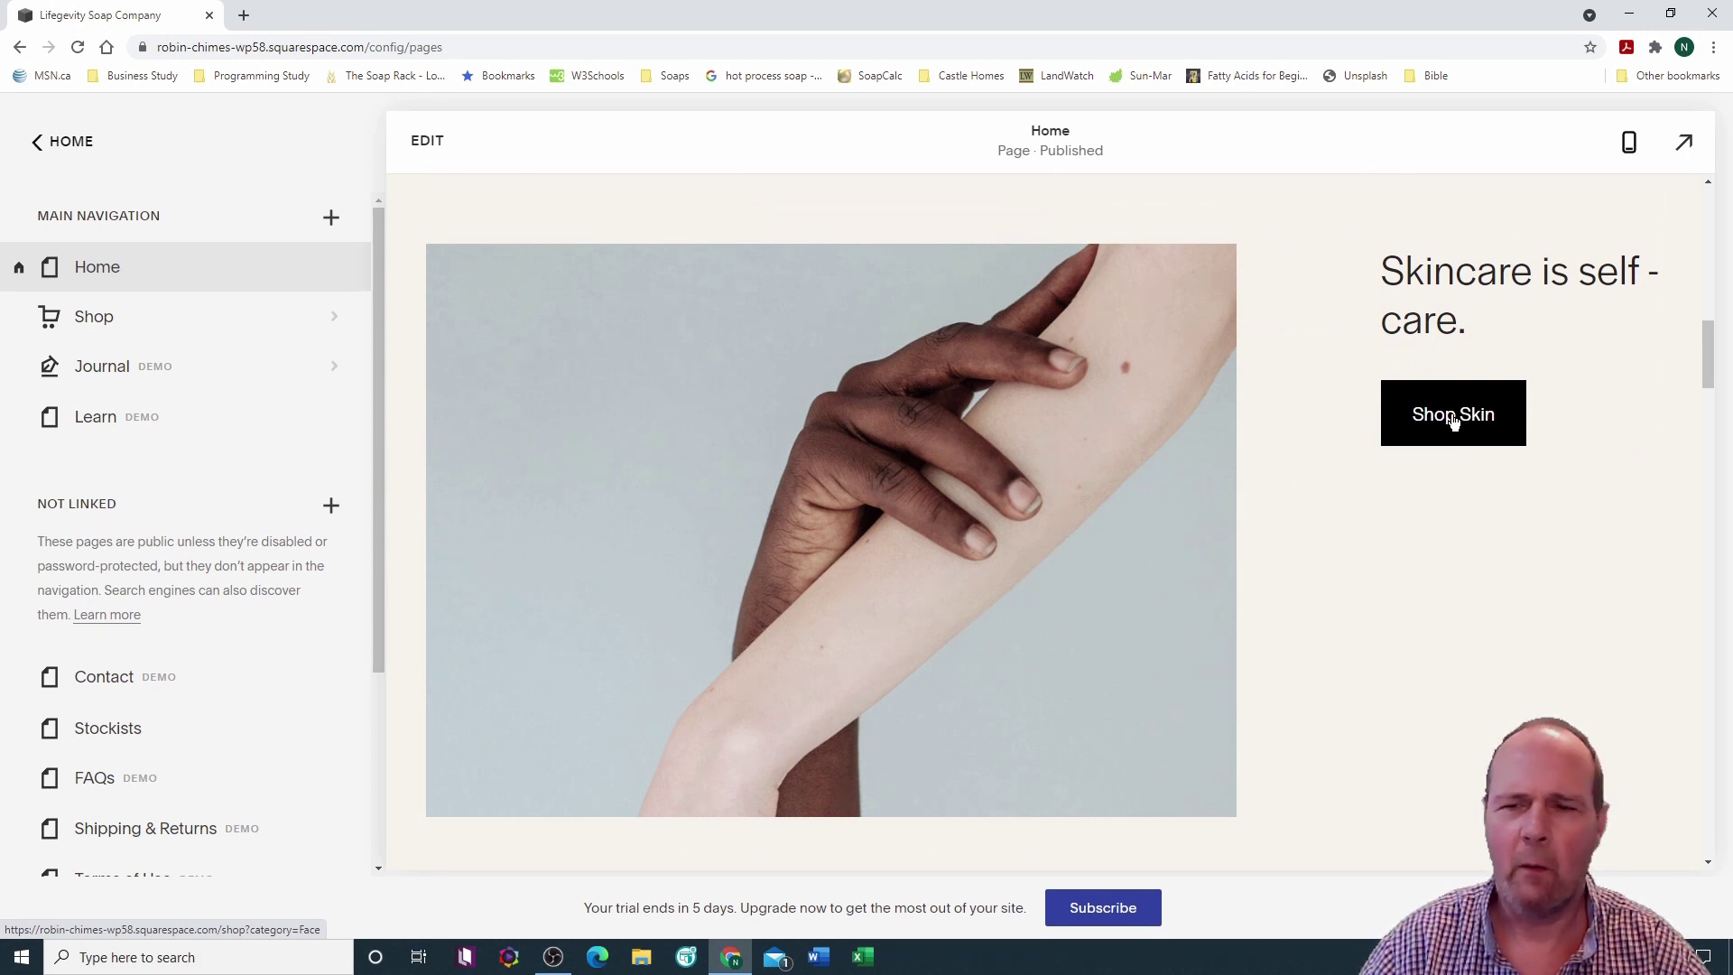
click(1453, 420)
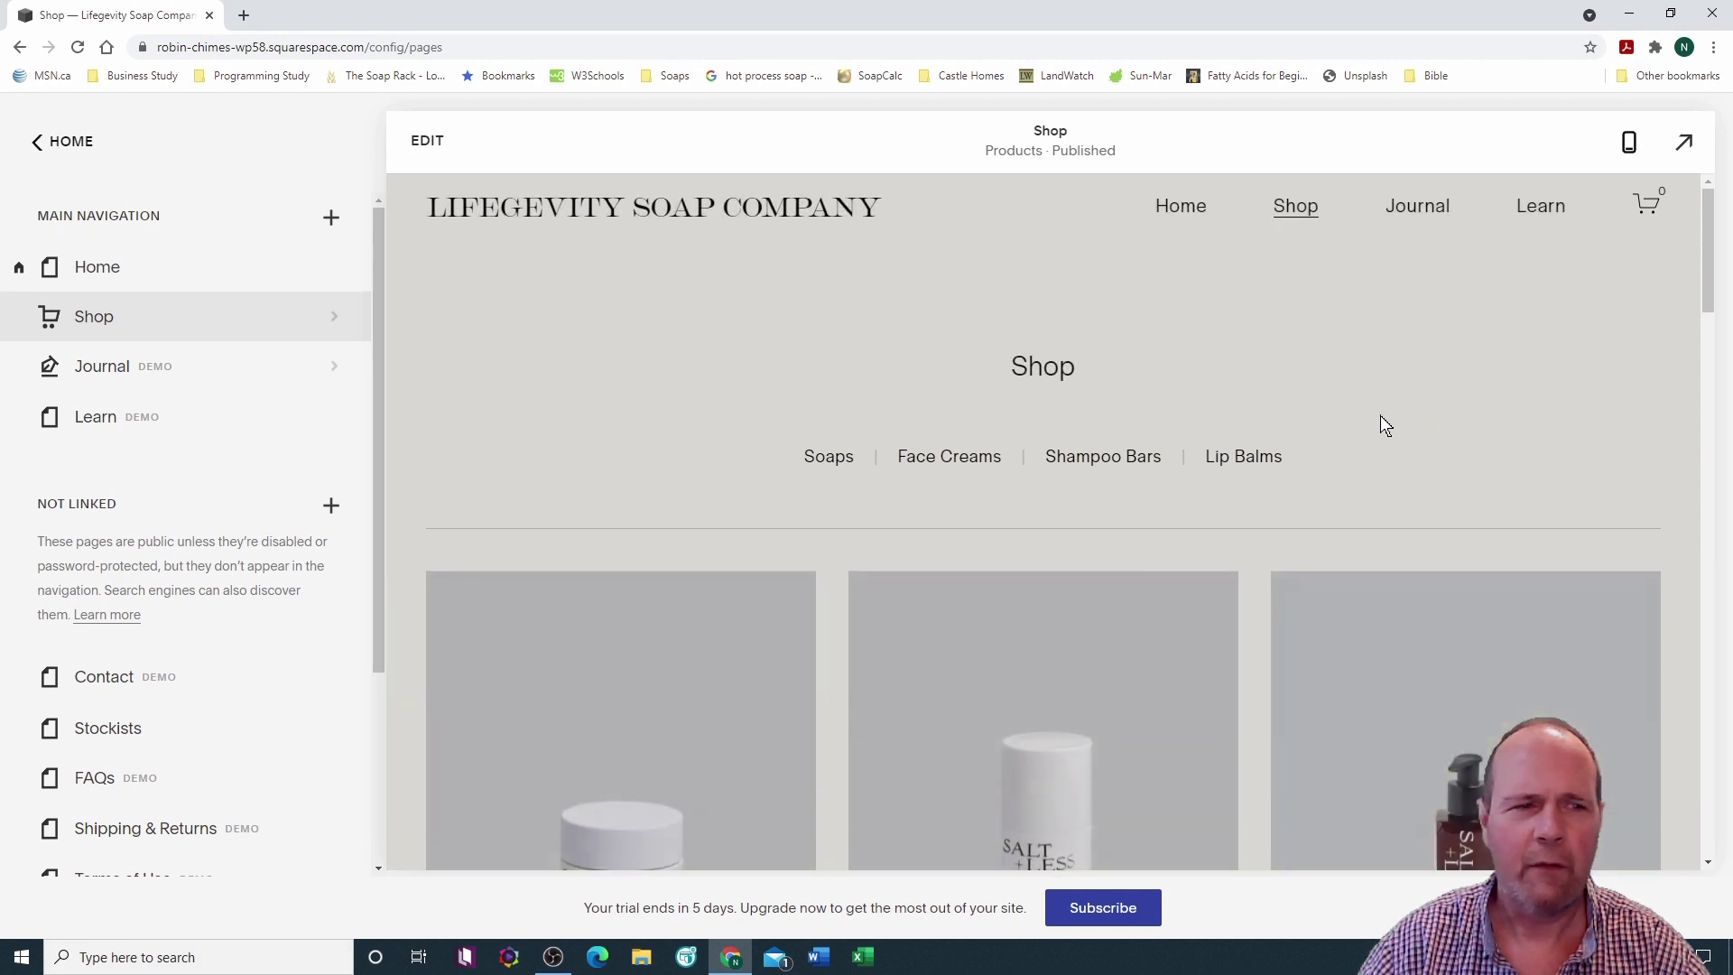
click(106, 271)
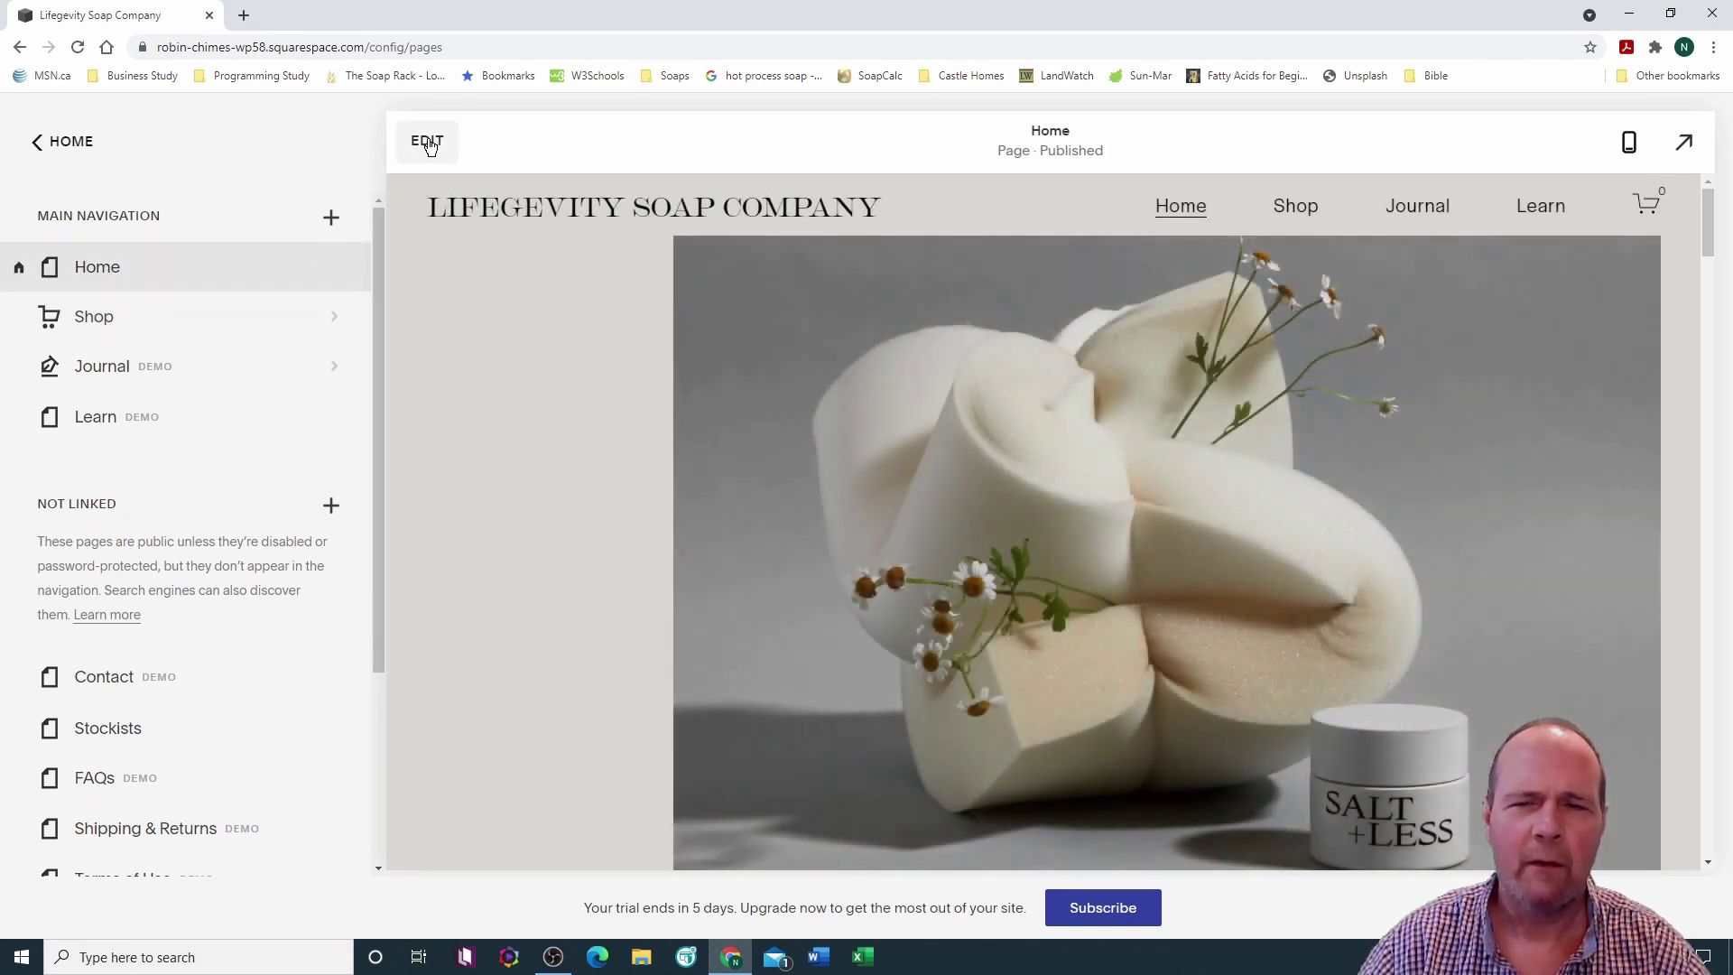
Step: Enter editing mode on the Home page and review its hero soap image and Ginger Root Creme banner
click(428, 142)
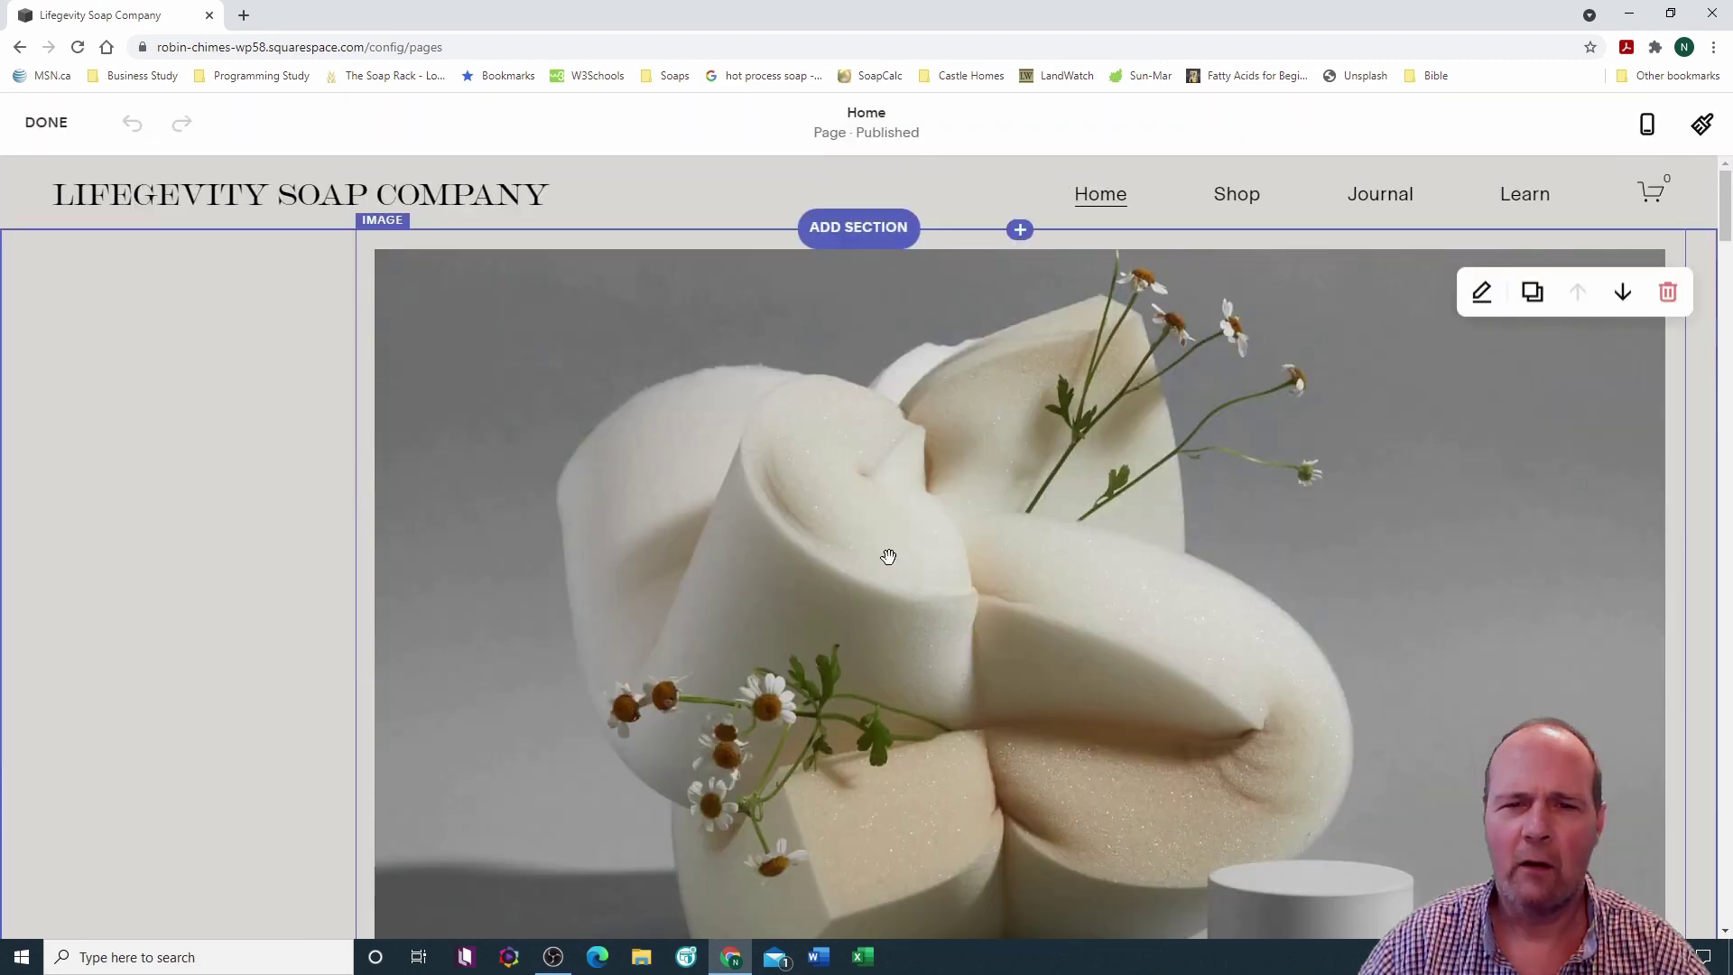
scroll(902, 546, down, 5)
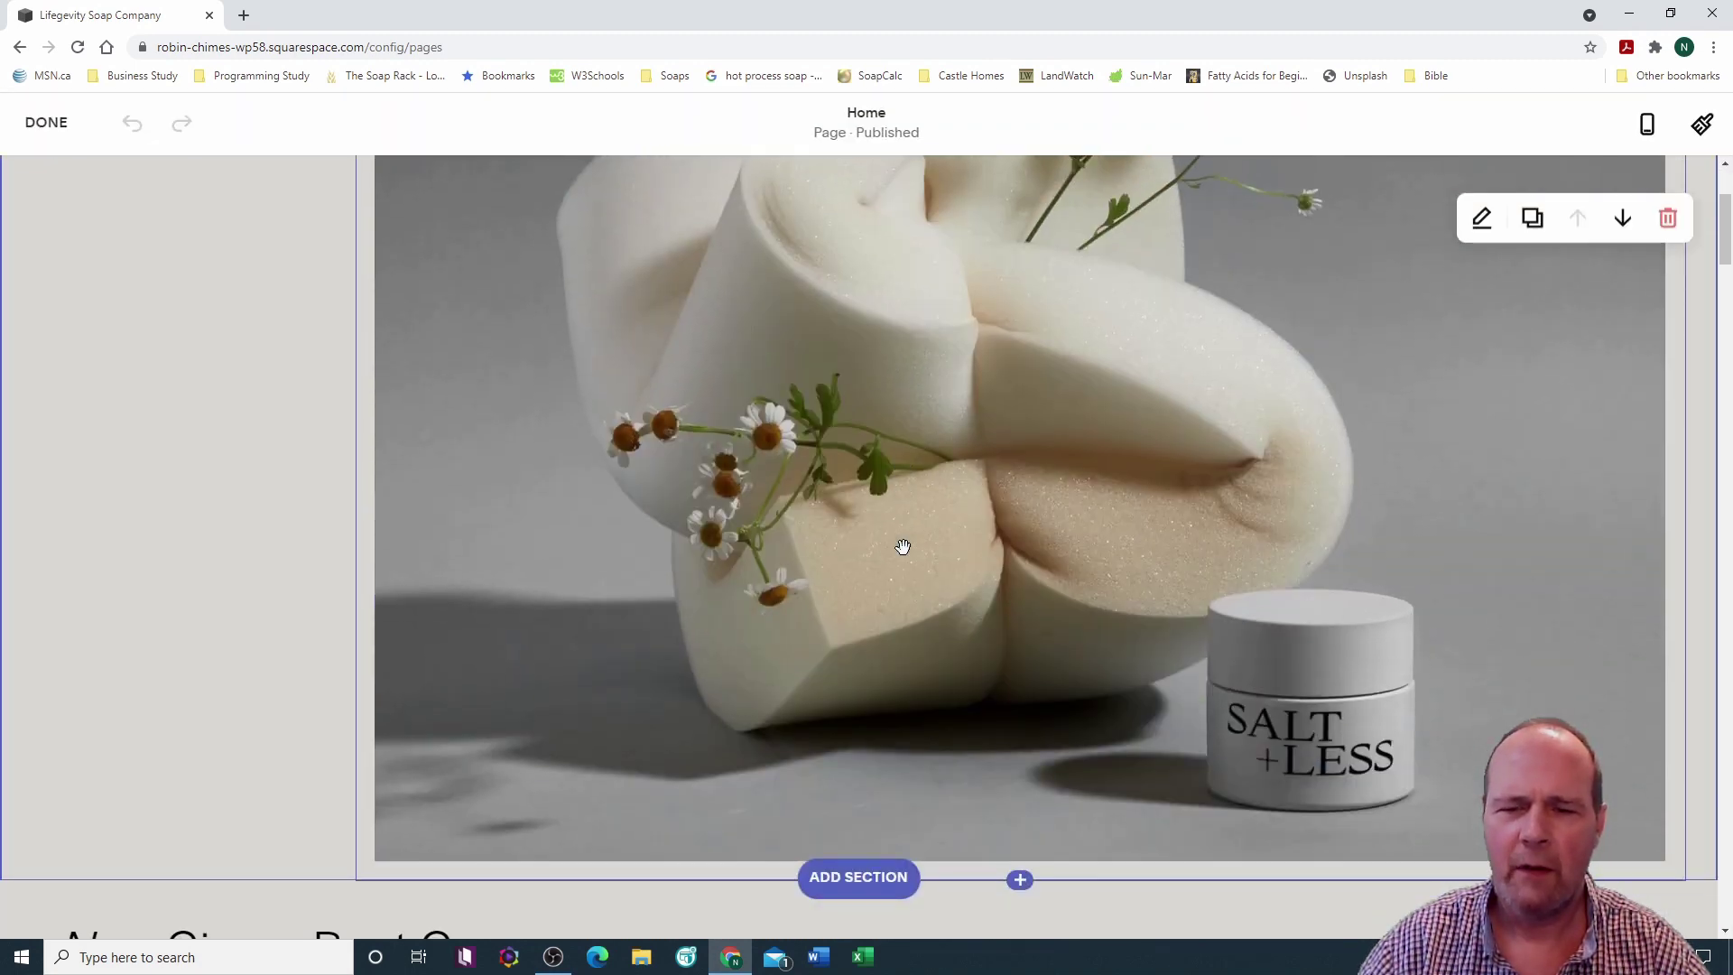
scroll(902, 546, up, 5)
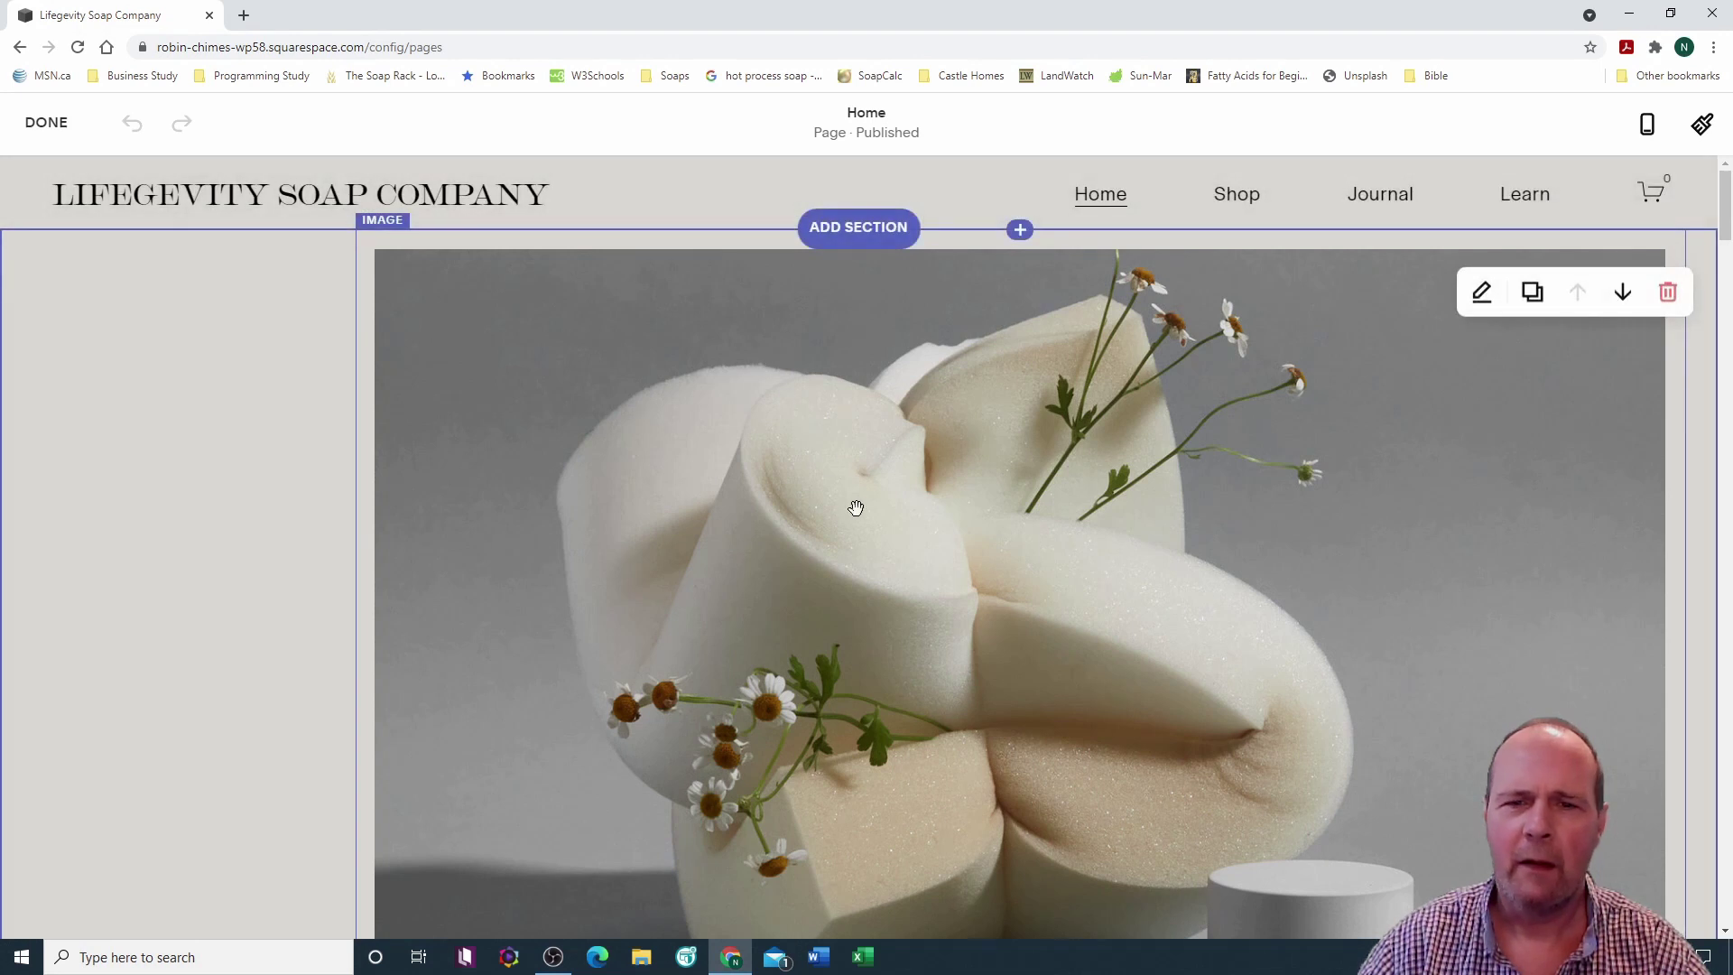
scroll(864, 502, down, 3)
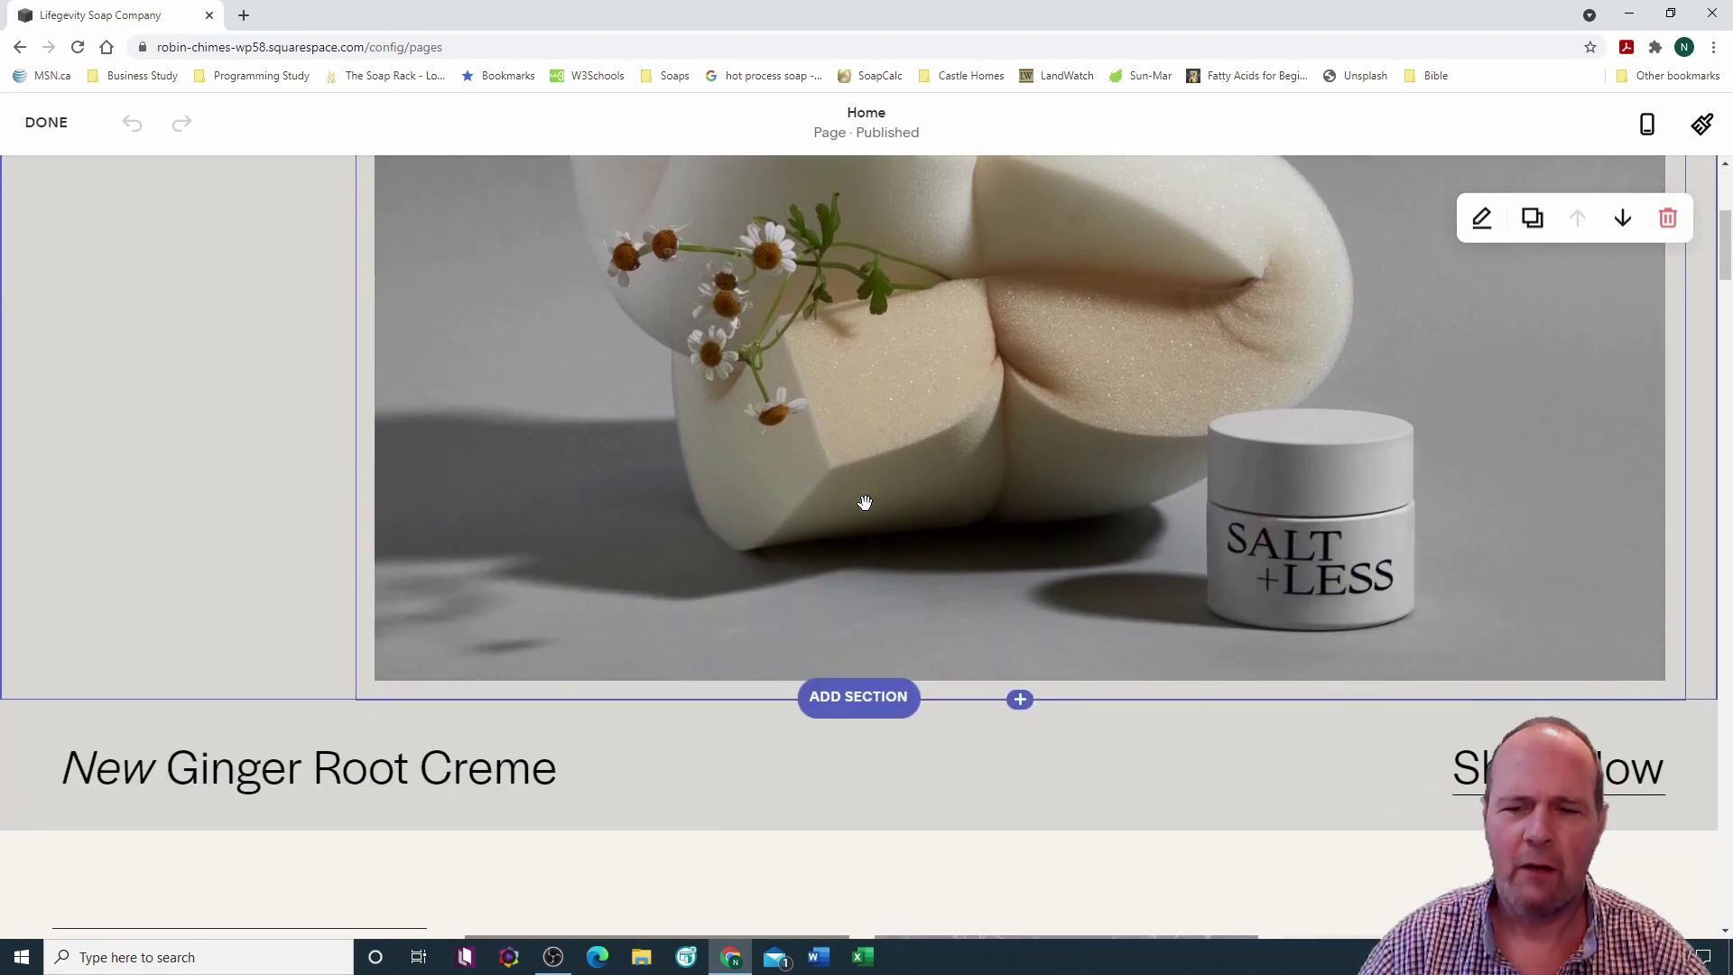
scroll(858, 491, up, 5)
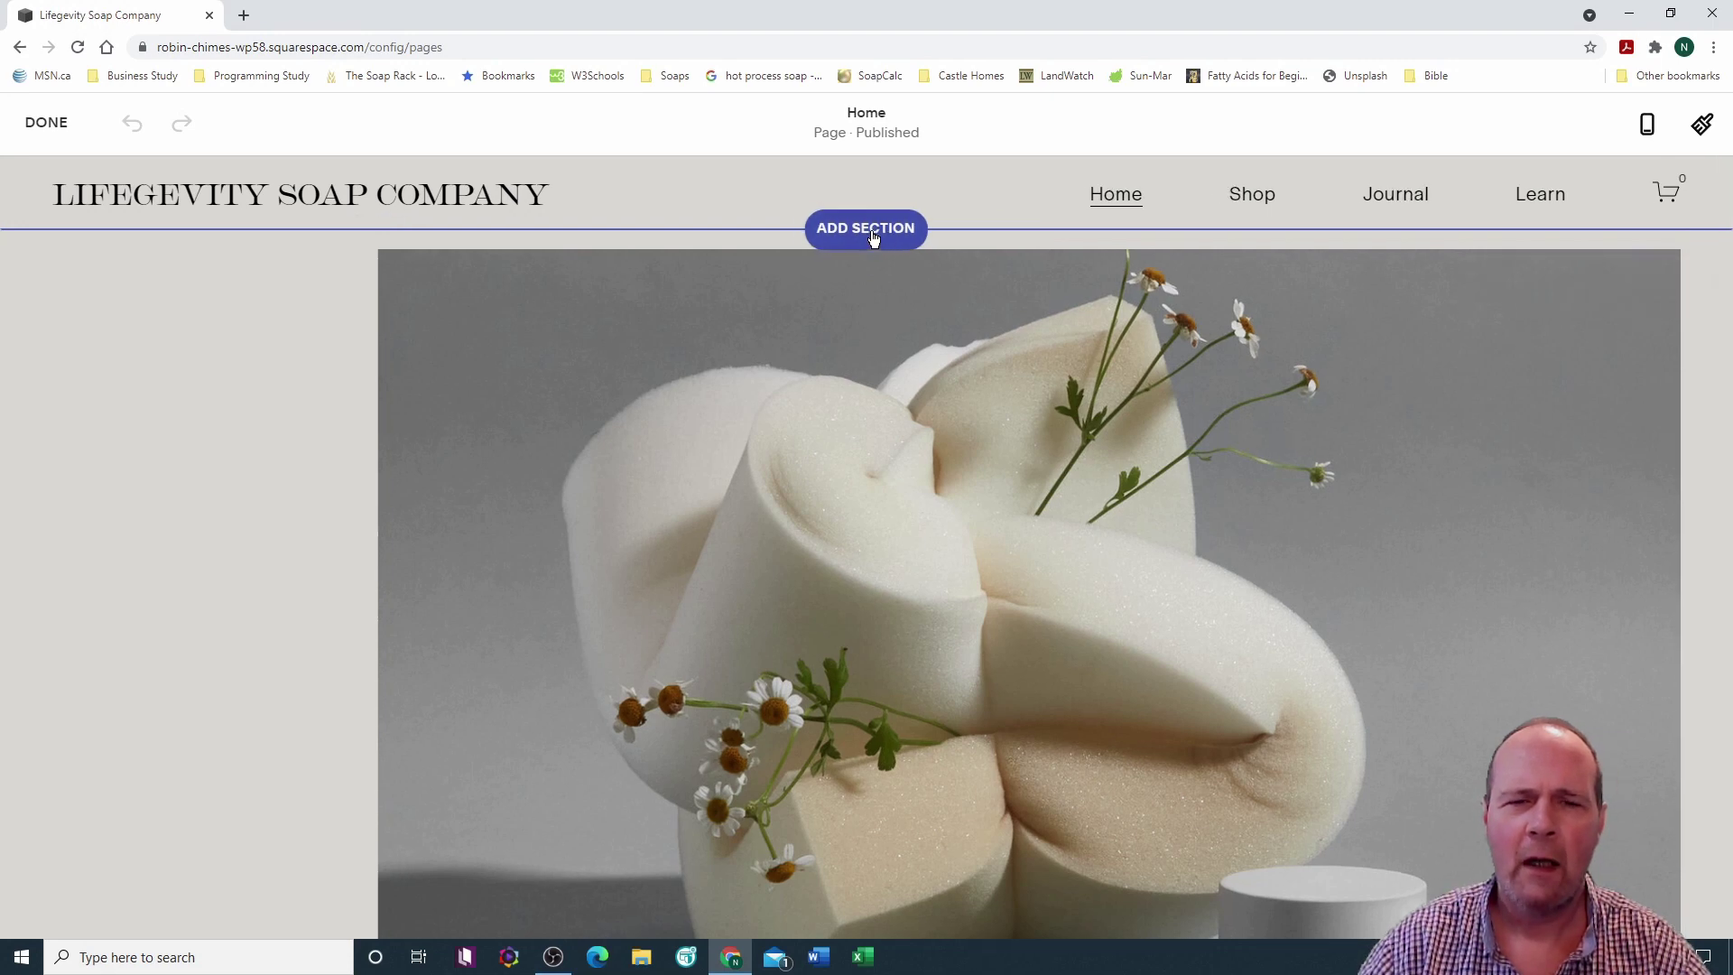
Step: Open the Add a Section chooser above the top hero image
click(873, 236)
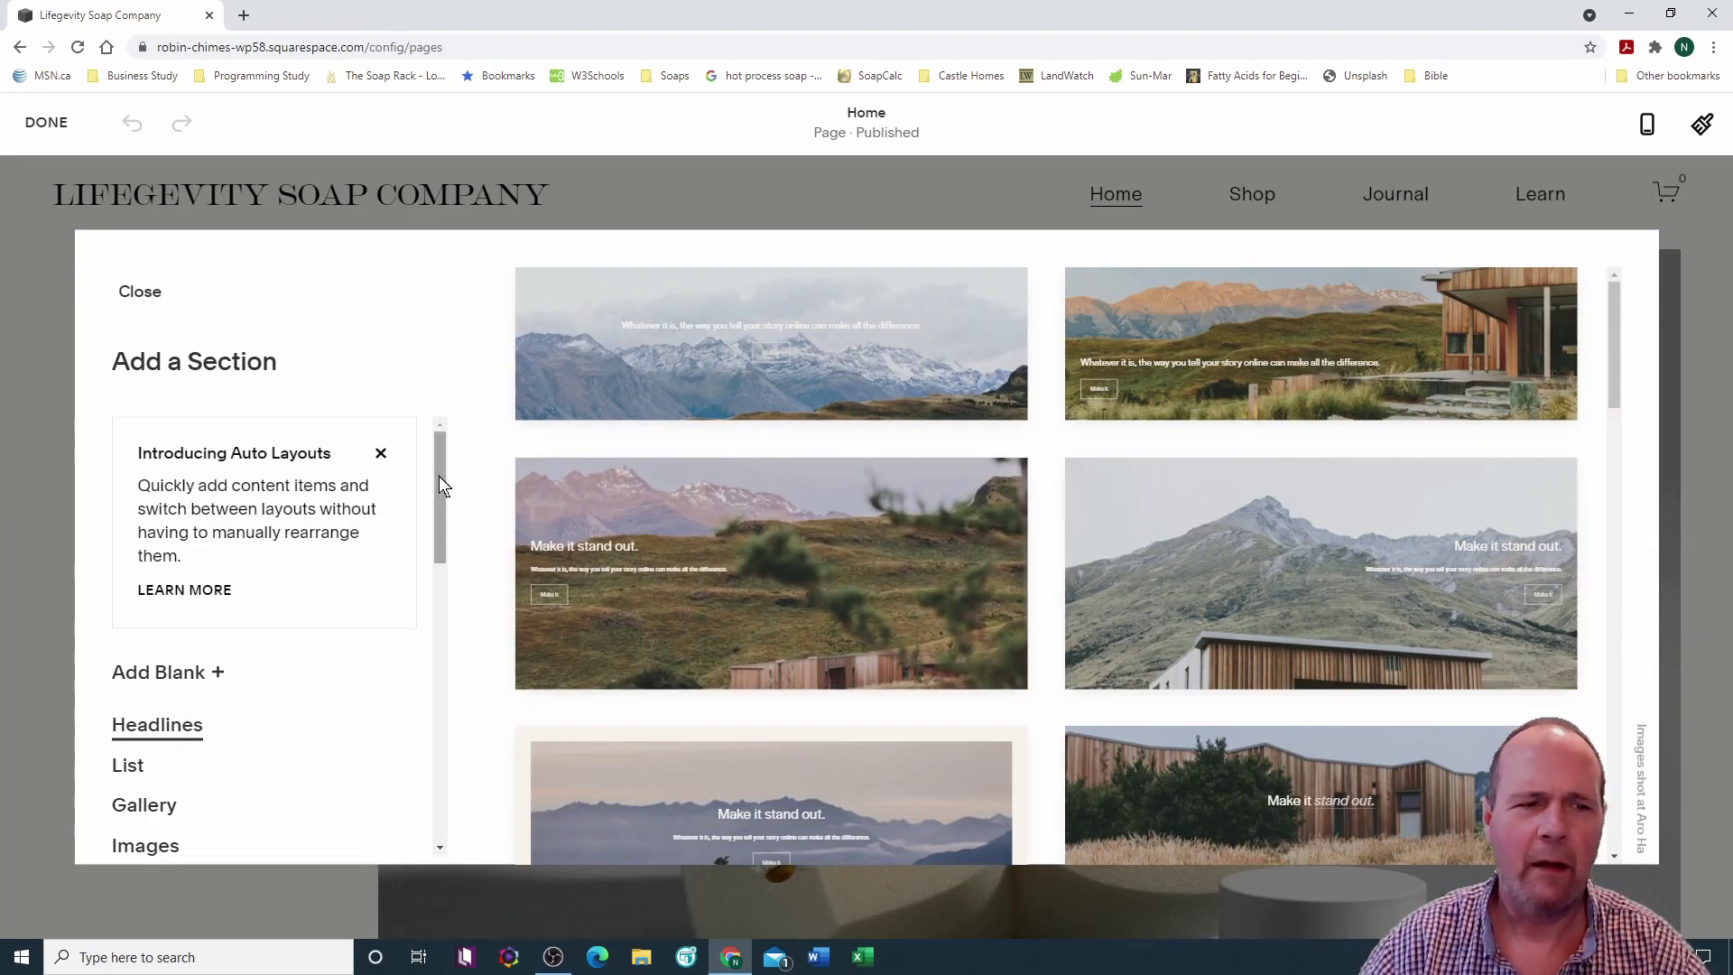
mouse_move(438, 474)
mouse_down()
mouse_move(441, 491)
mouse_move(442, 452)
mouse_up()
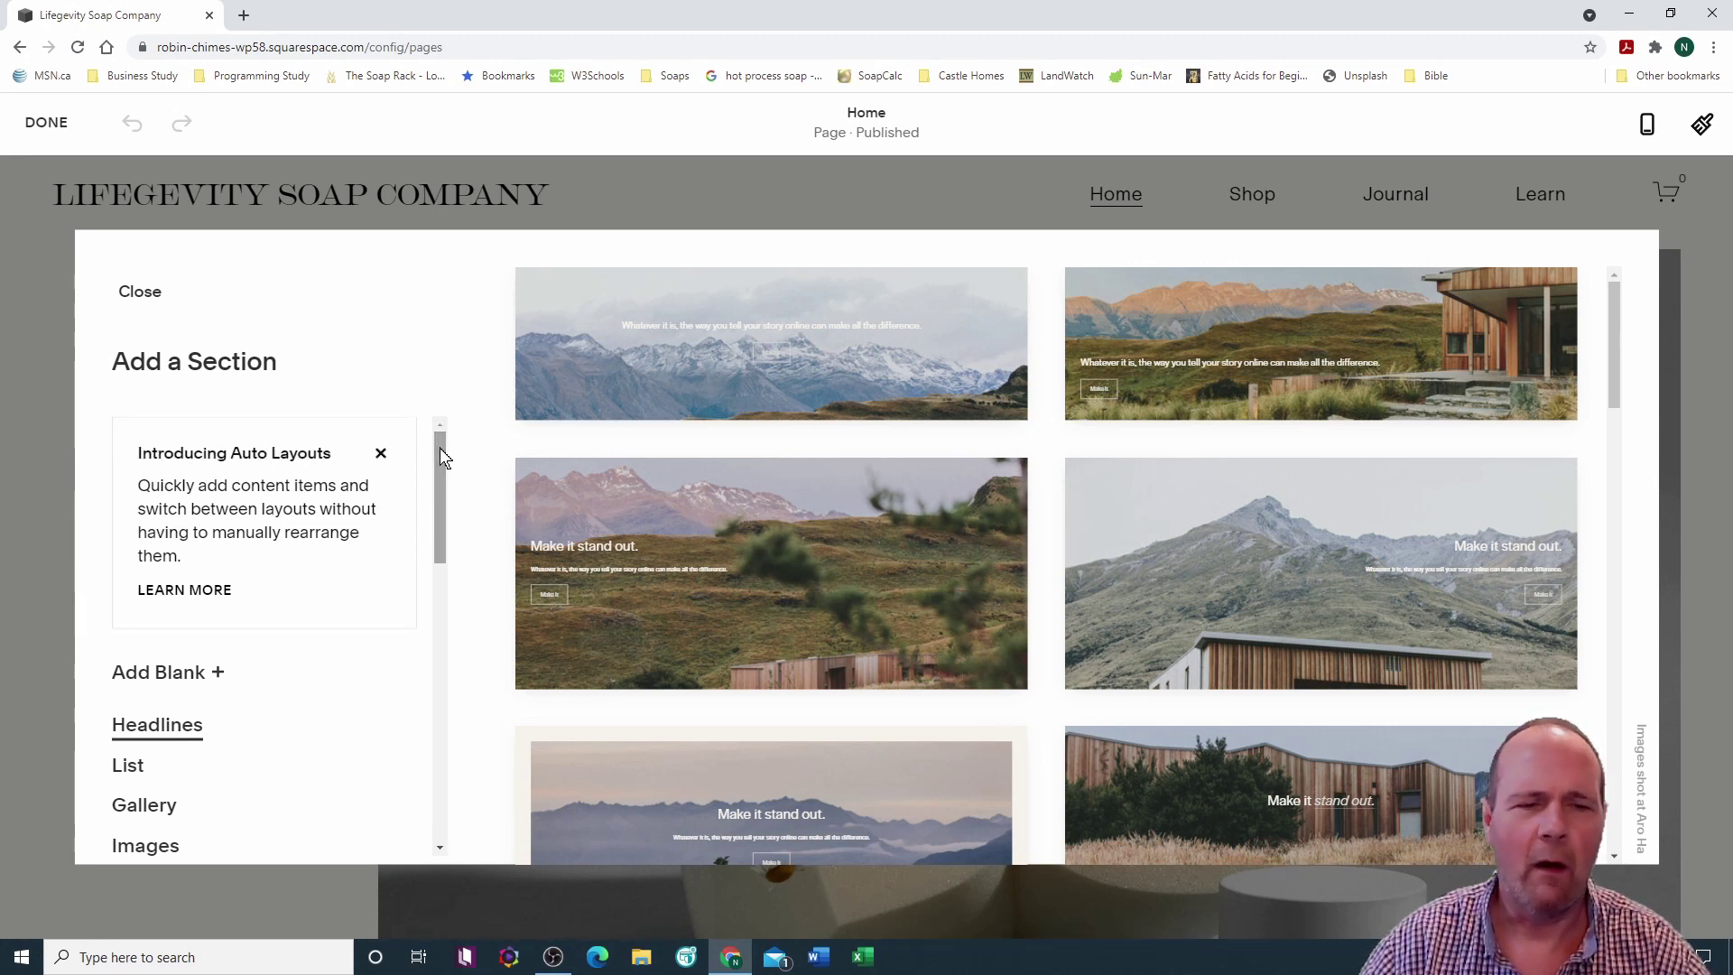
mouse_move(439, 449)
mouse_down()
mouse_move(444, 523)
mouse_move(431, 456)
mouse_up()
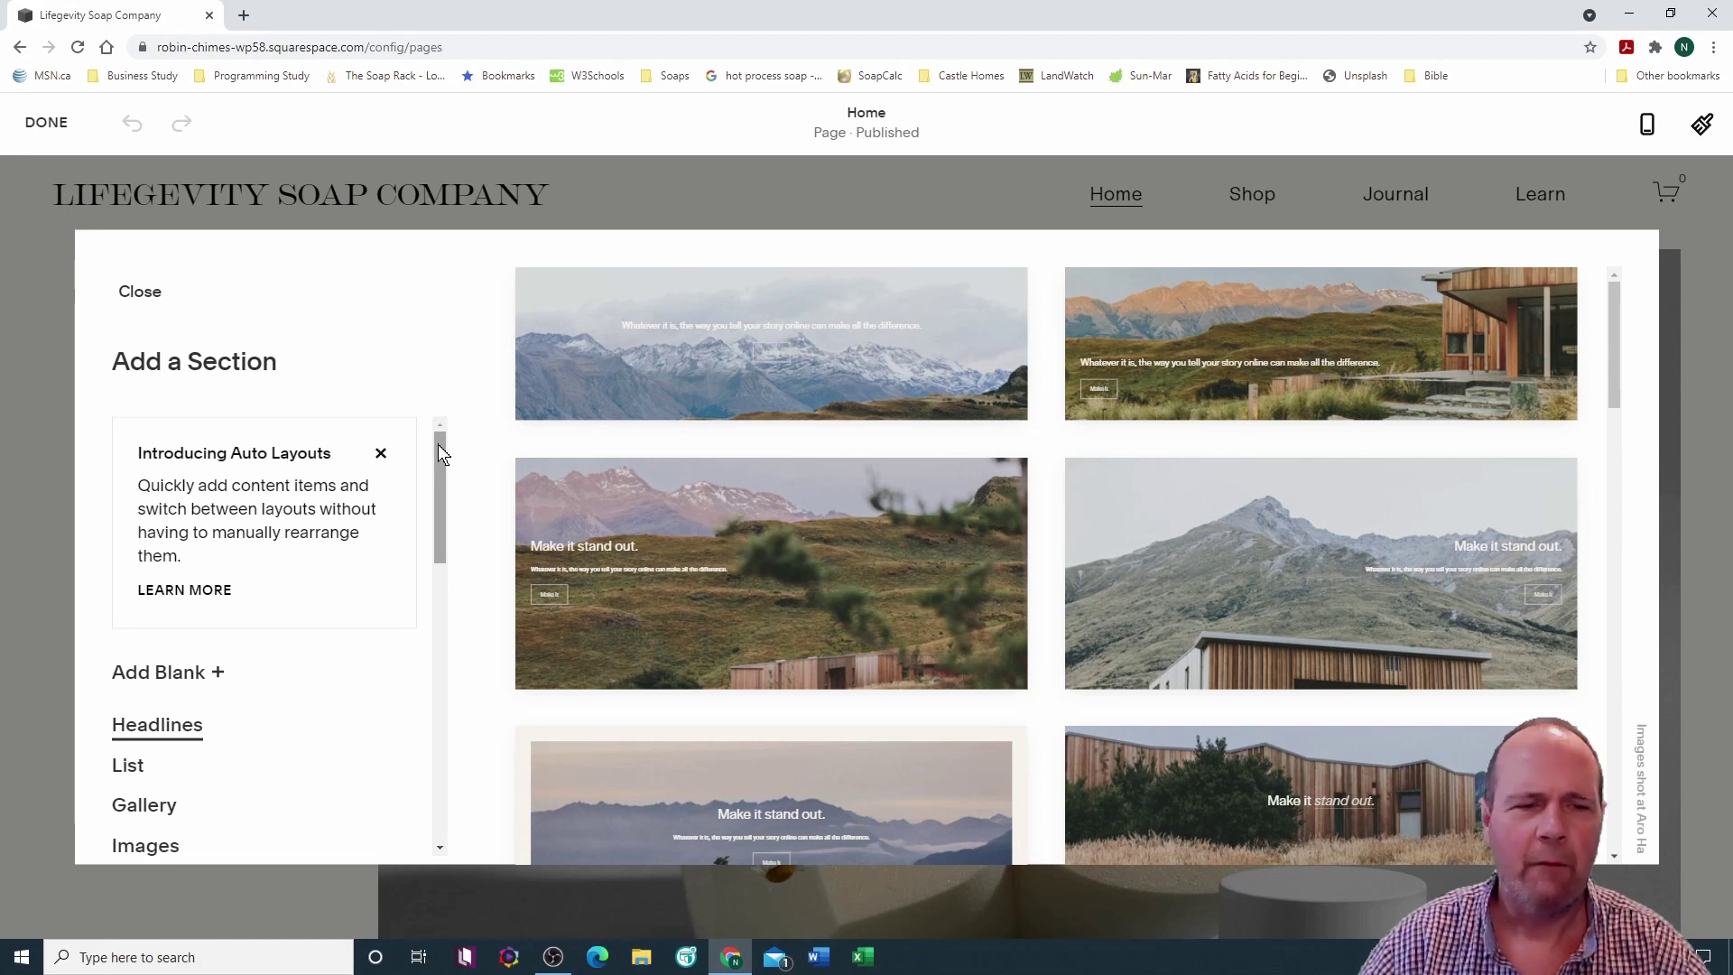
drag(439, 458, 436, 507)
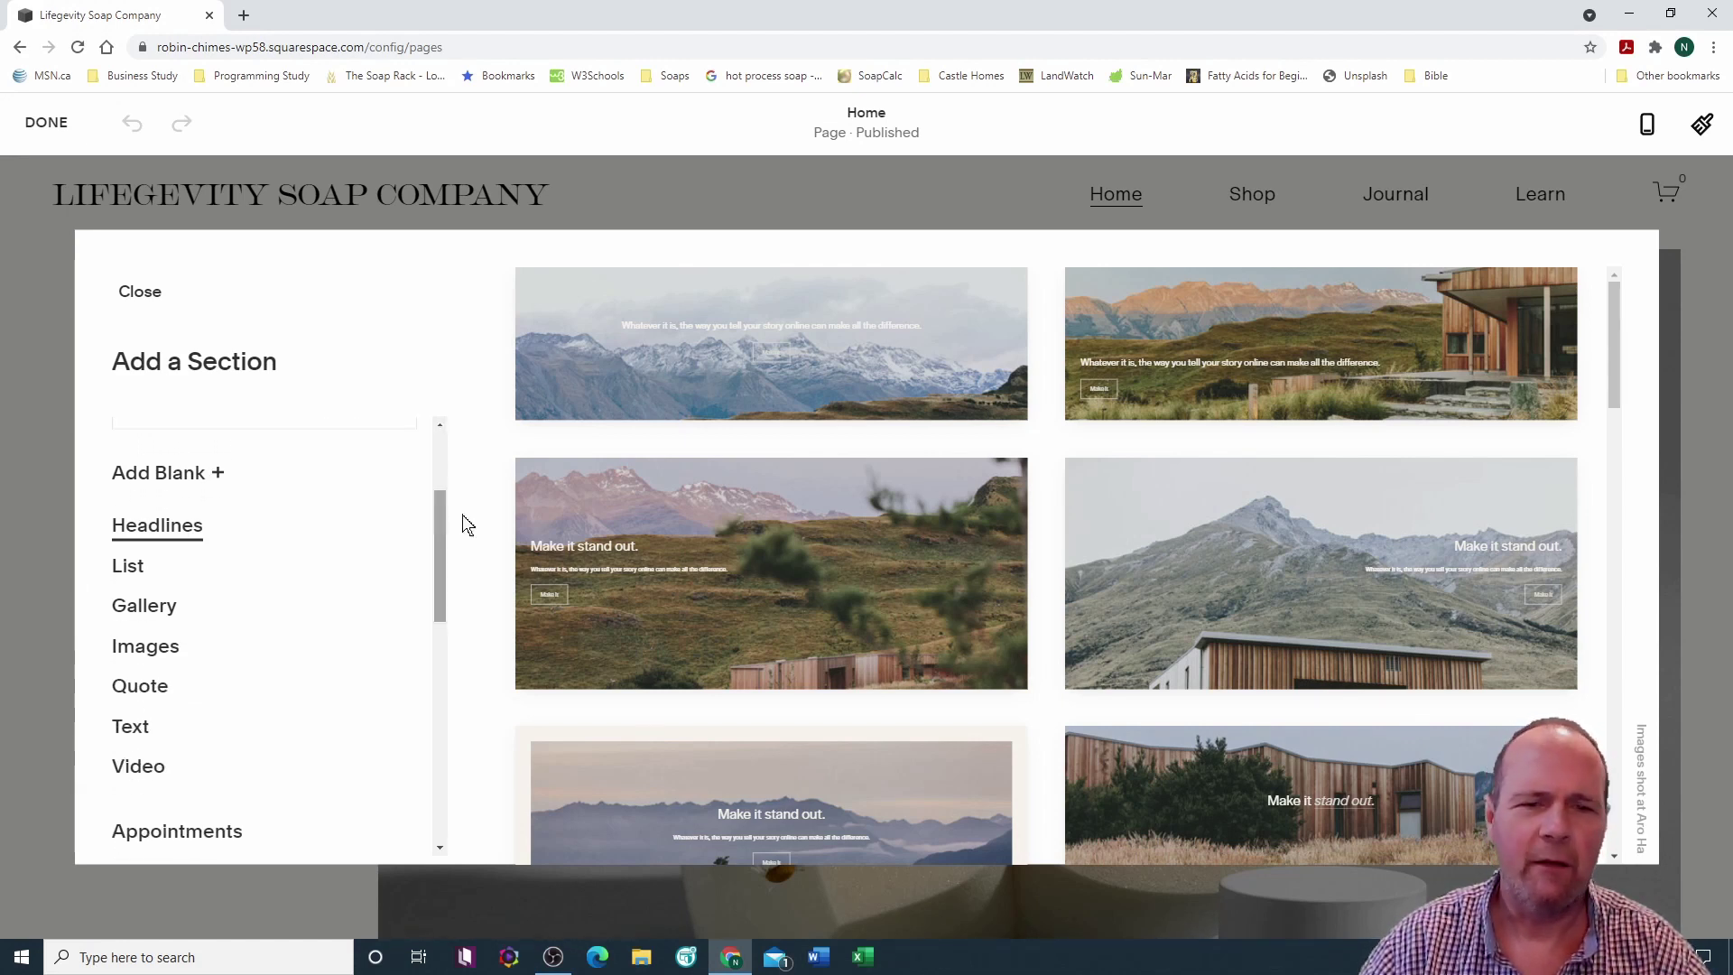
scroll(765, 536, down, 3)
scroll(764, 539, down, 3)
scroll(764, 538, up, 6)
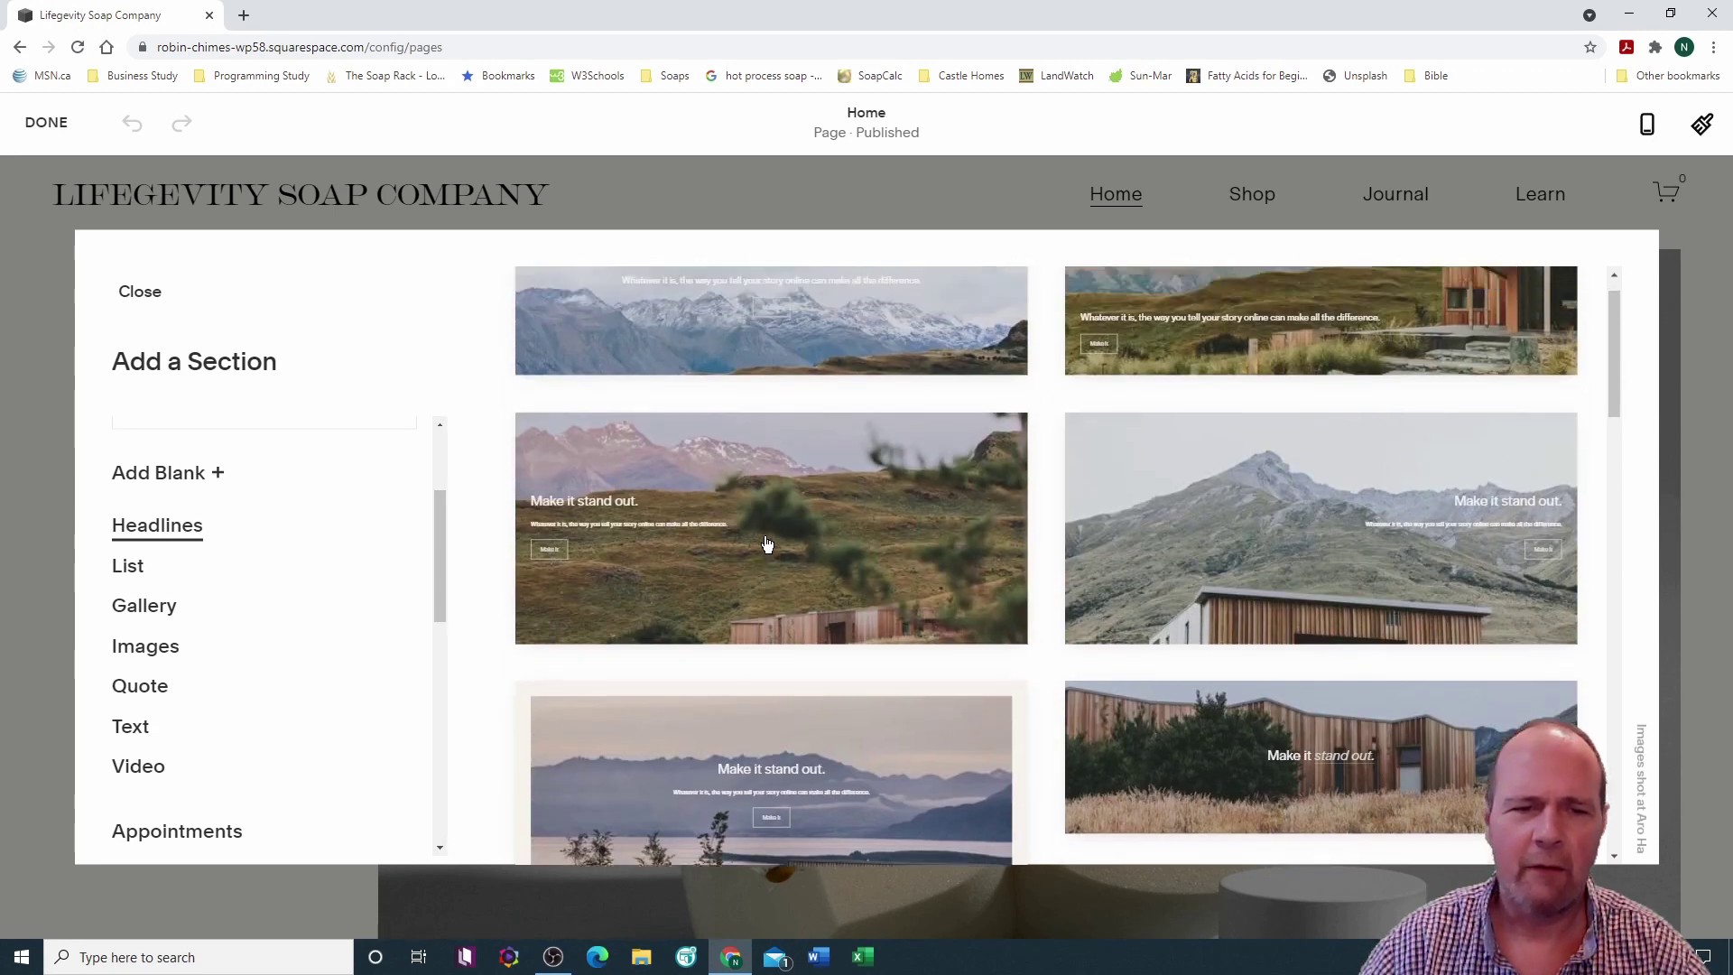
Step: Browse the List and Gallery layouts, then bring up the Images section layouts
click(120, 573)
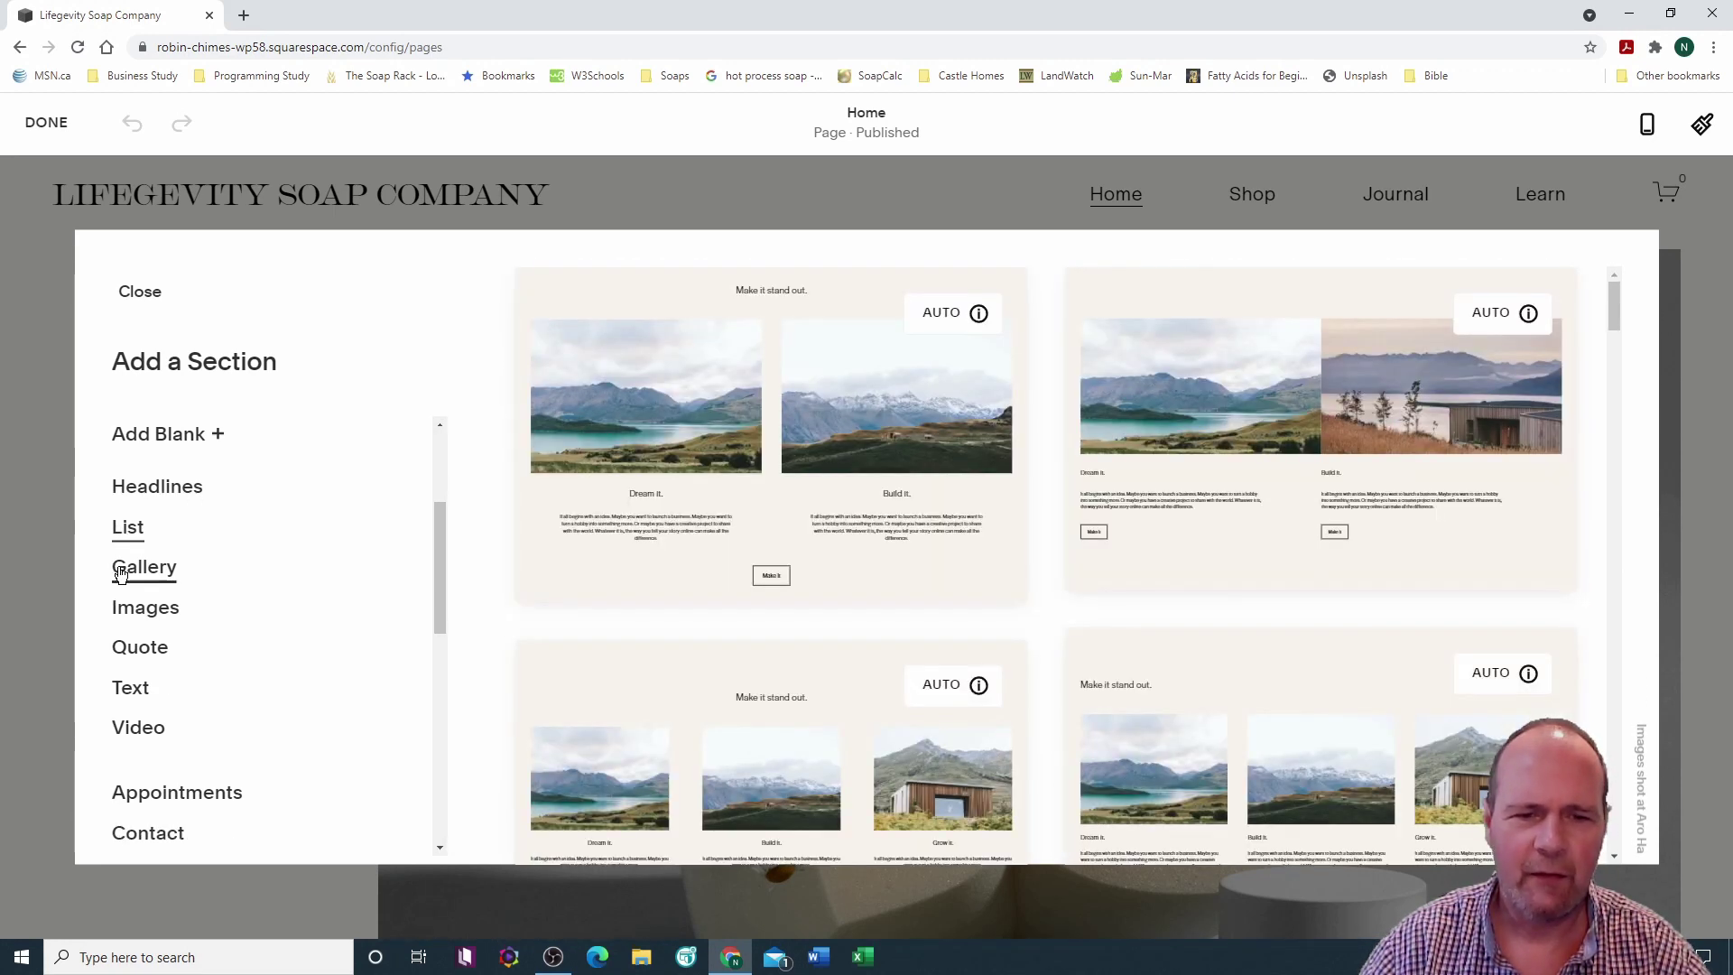
scroll(785, 568, down, 3)
scroll(788, 567, up, 5)
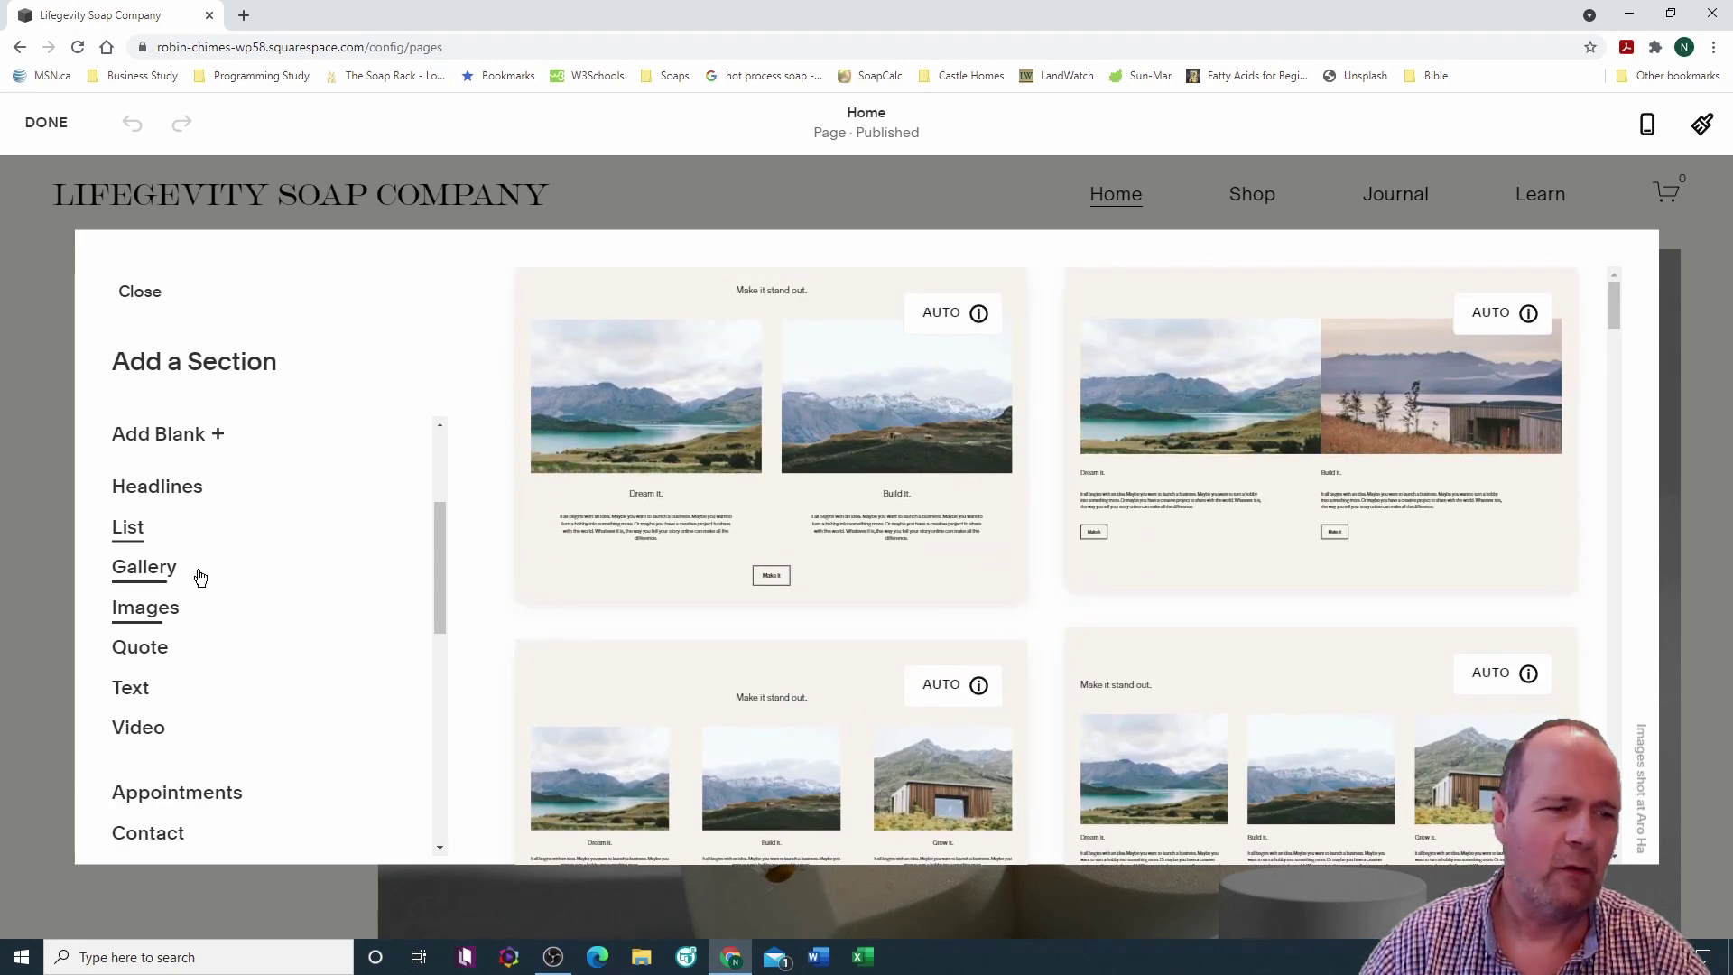
click(152, 566)
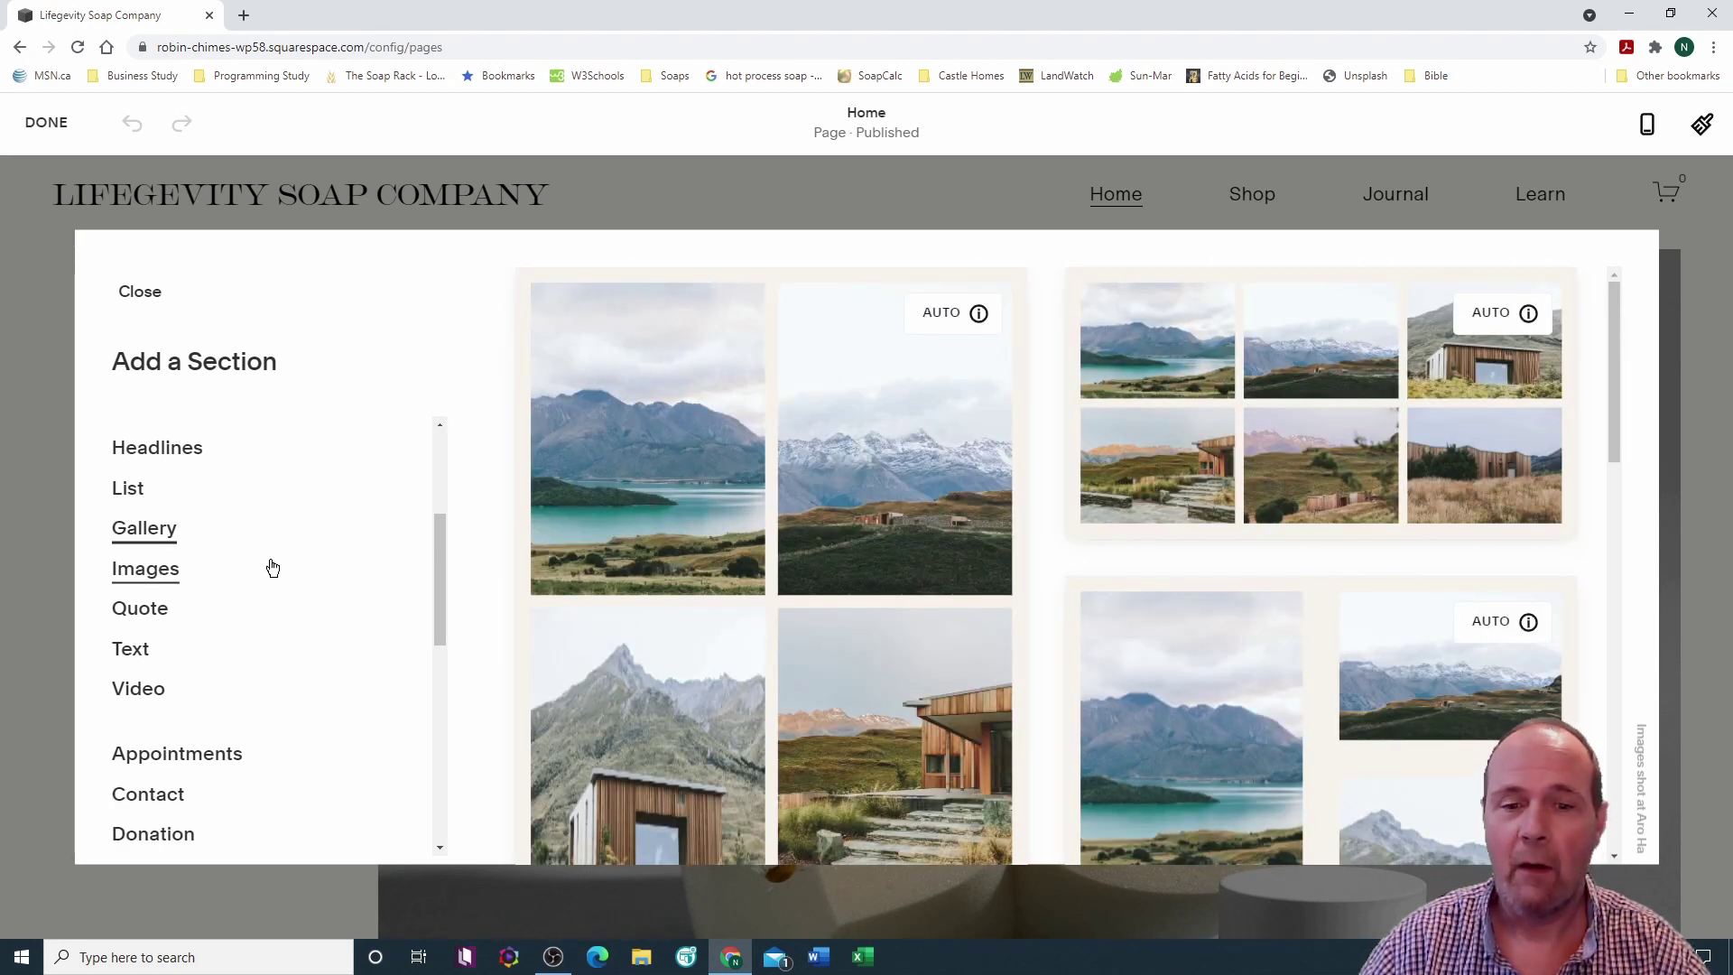
scroll(629, 542, down, 3)
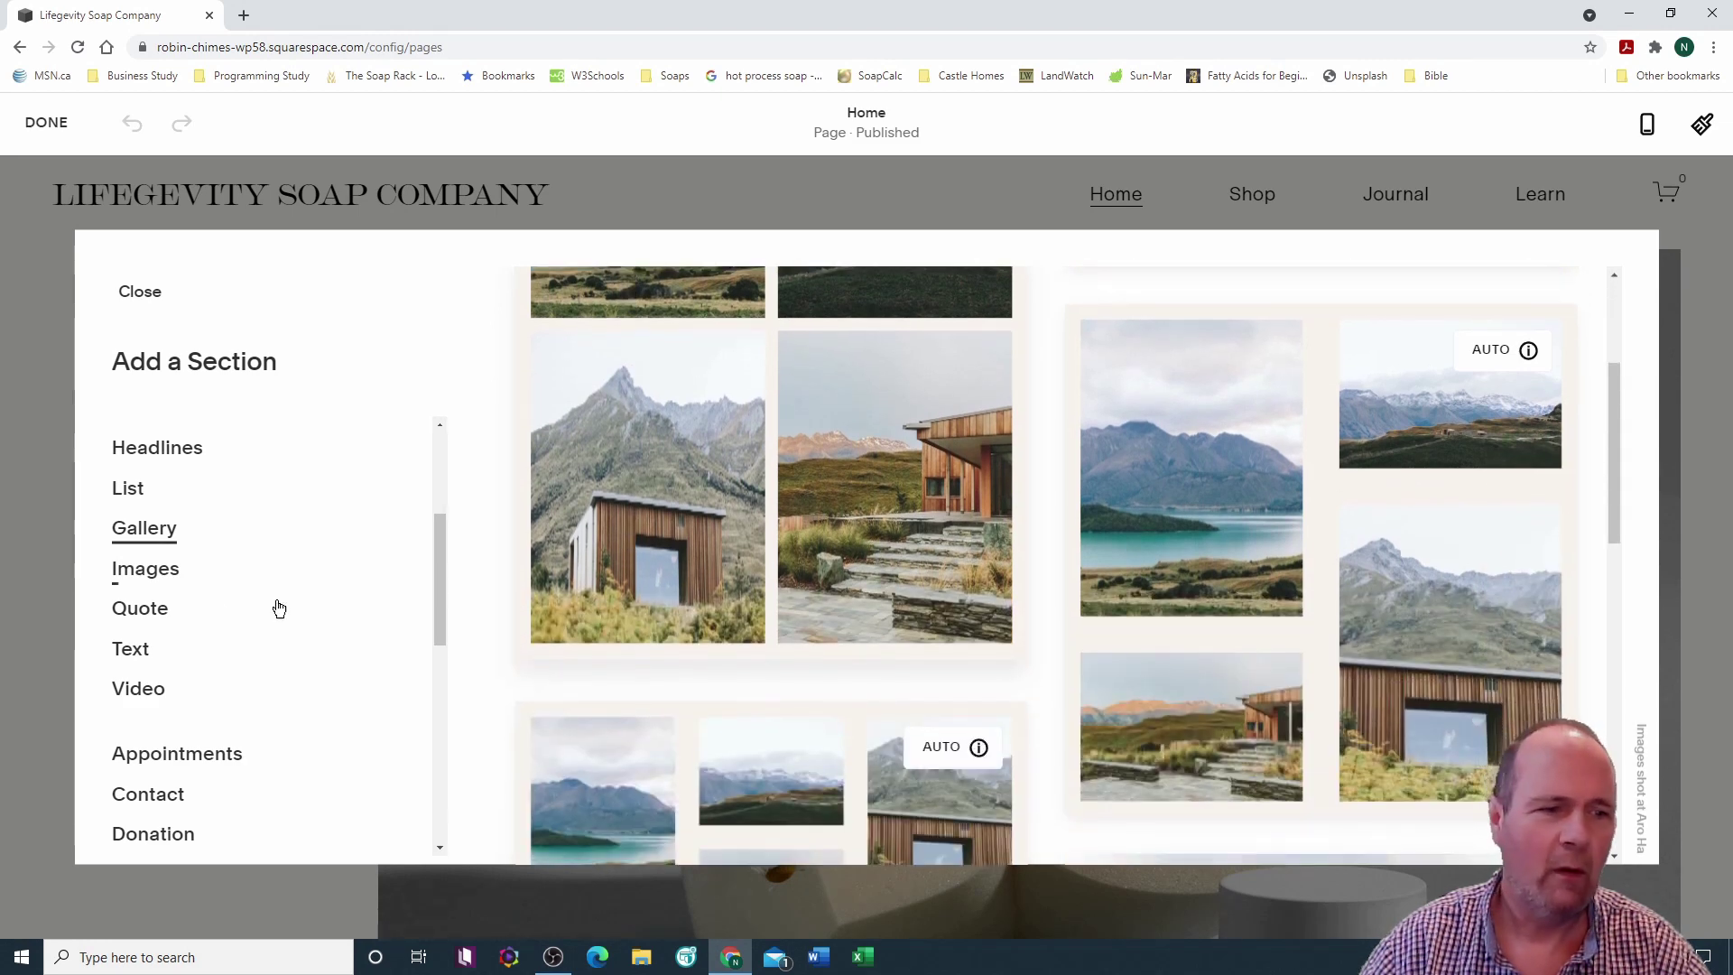
click(158, 572)
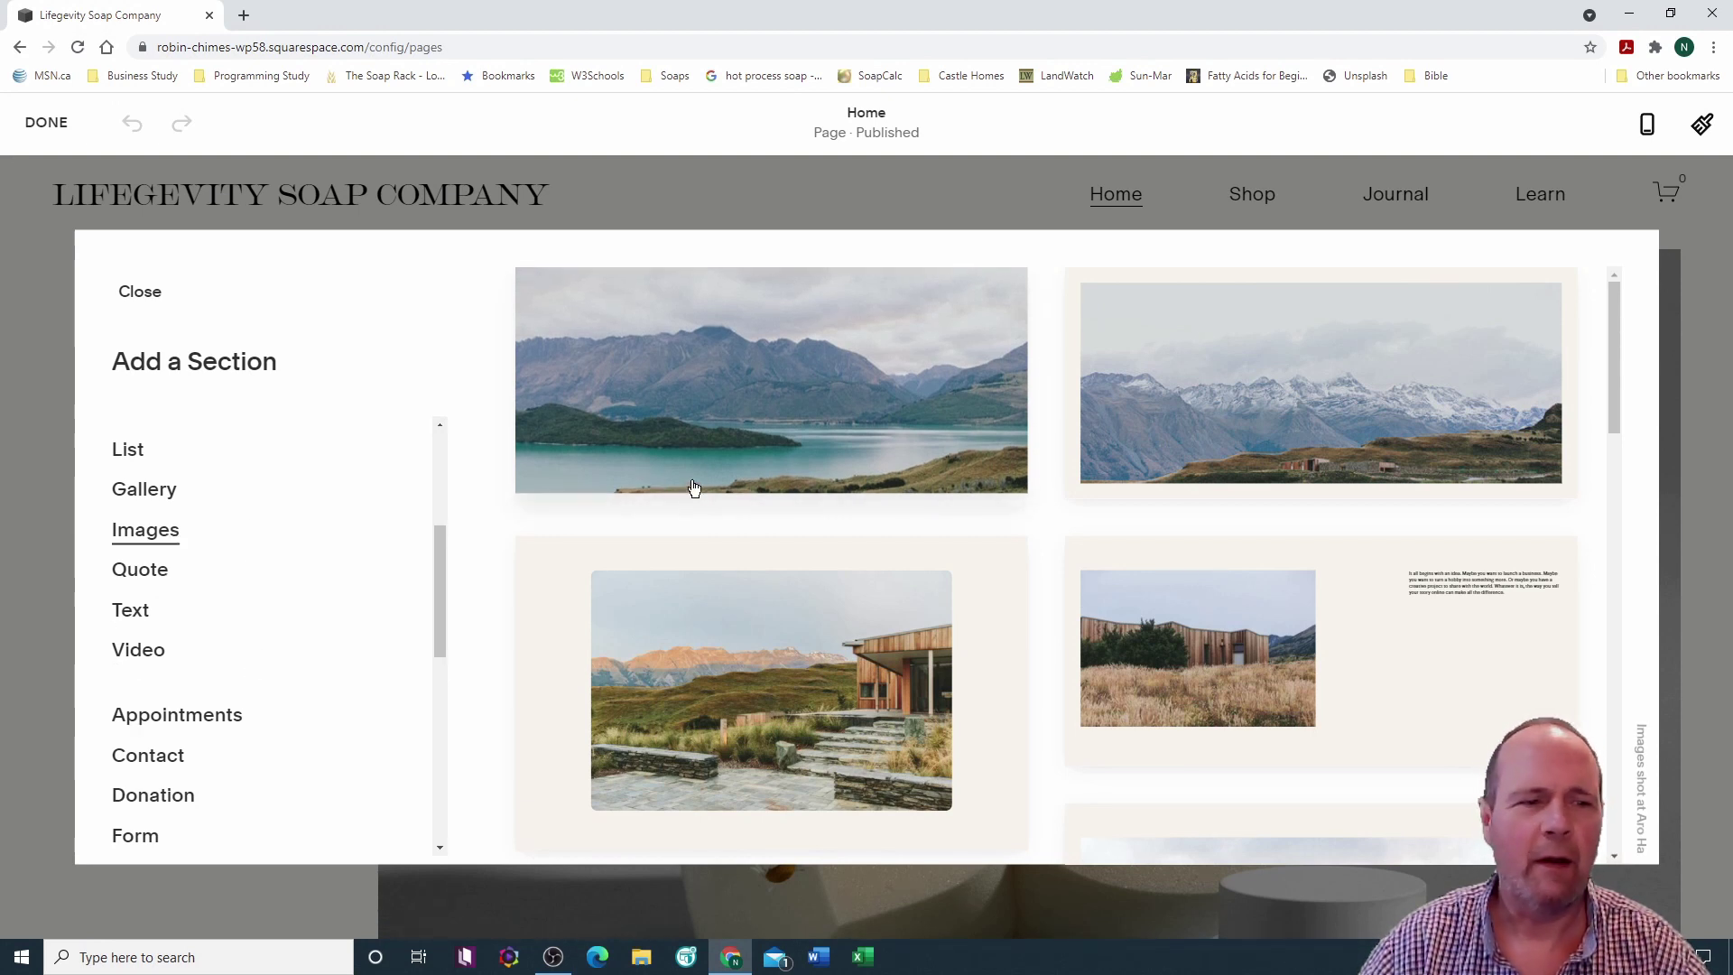
scroll(1024, 510, down, 10)
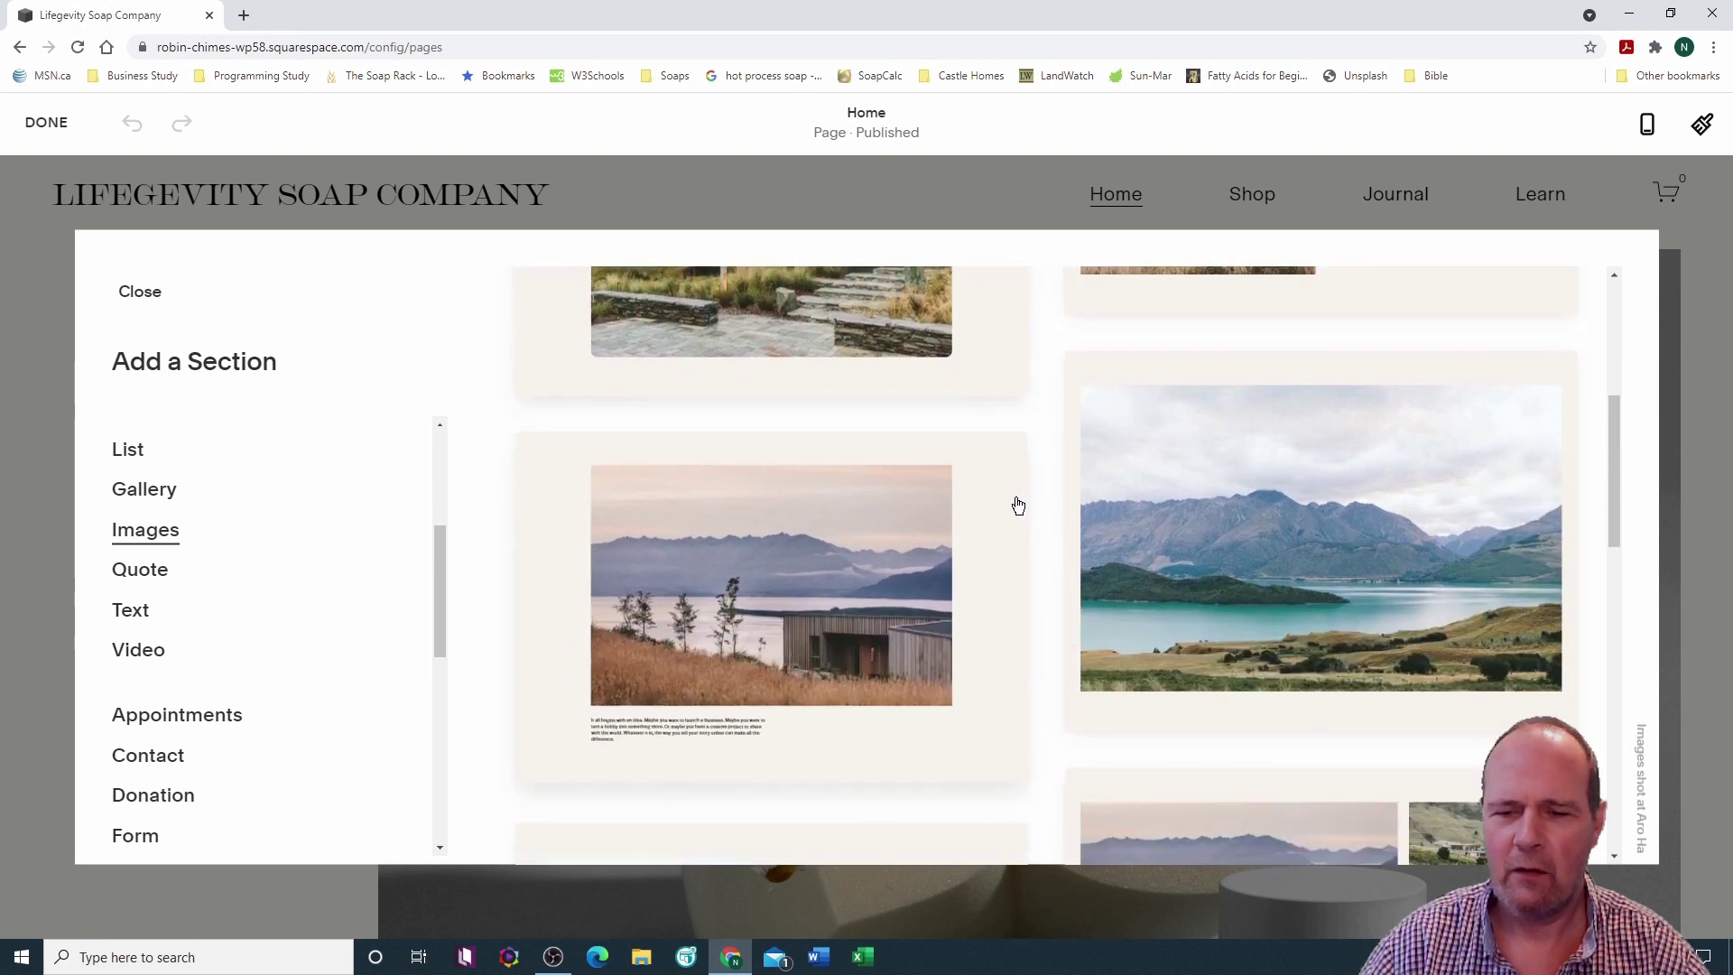
scroll(1017, 505, down, 5)
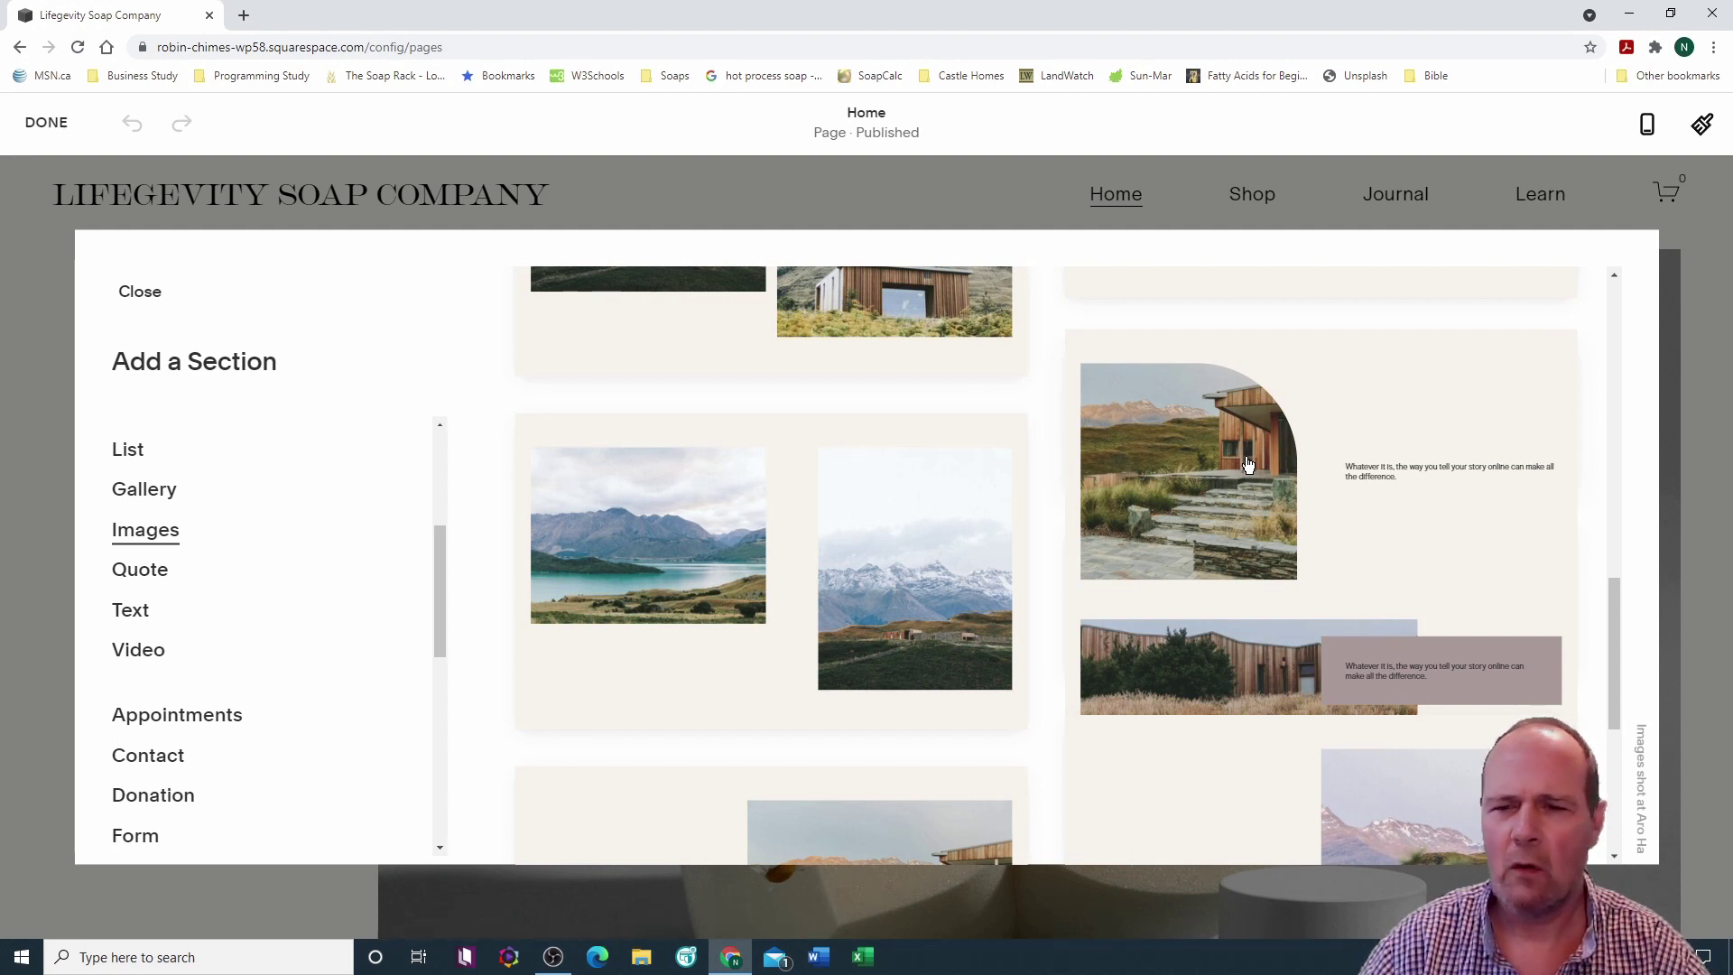
Step: Insert the arched image-with-text layout at the top and select its image block
click(1248, 464)
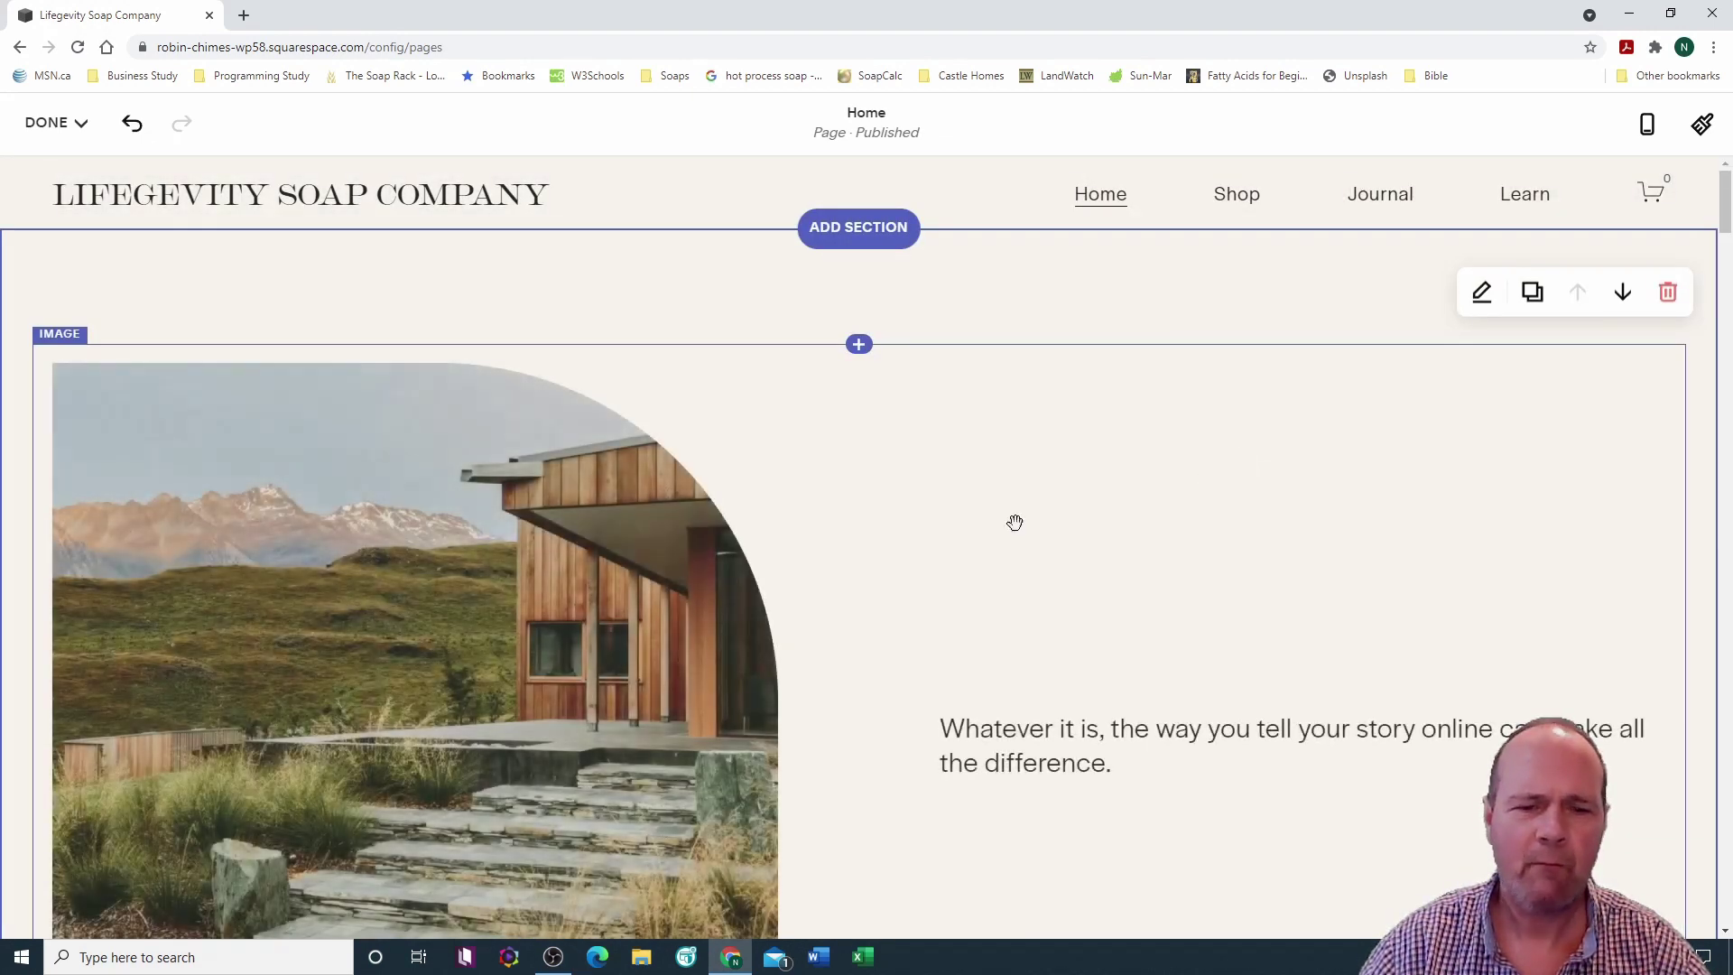
scroll(989, 511, down, 2)
scroll(989, 512, down, 2)
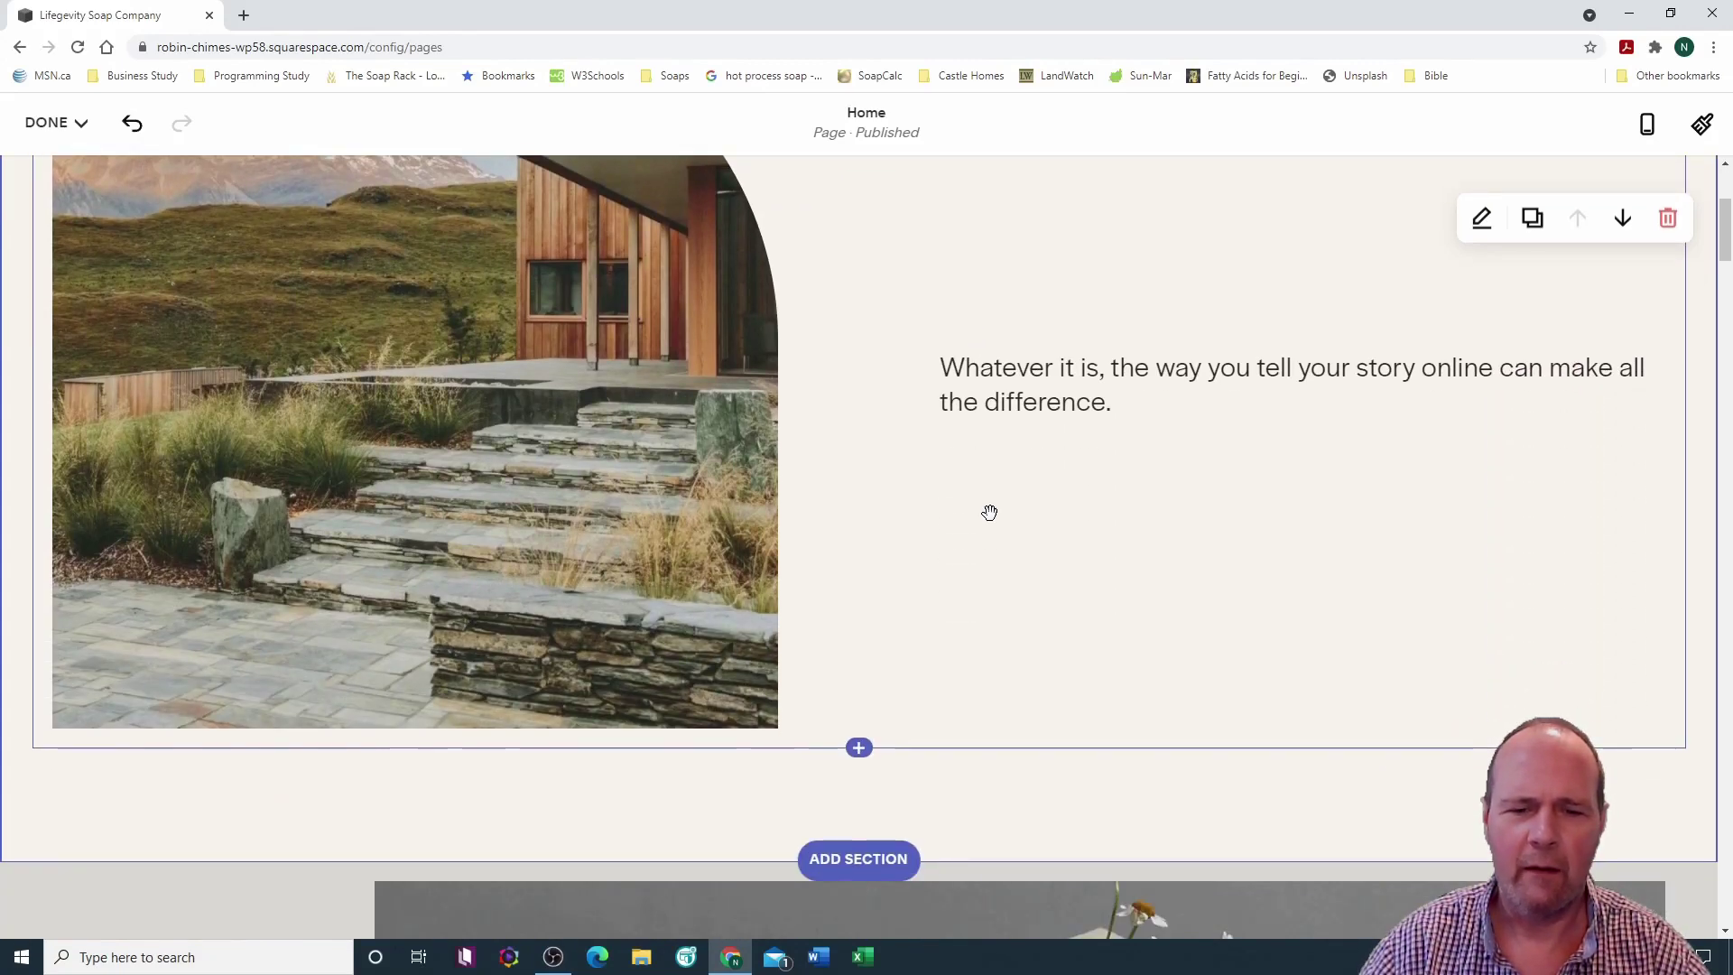
scroll(989, 511, up, 3)
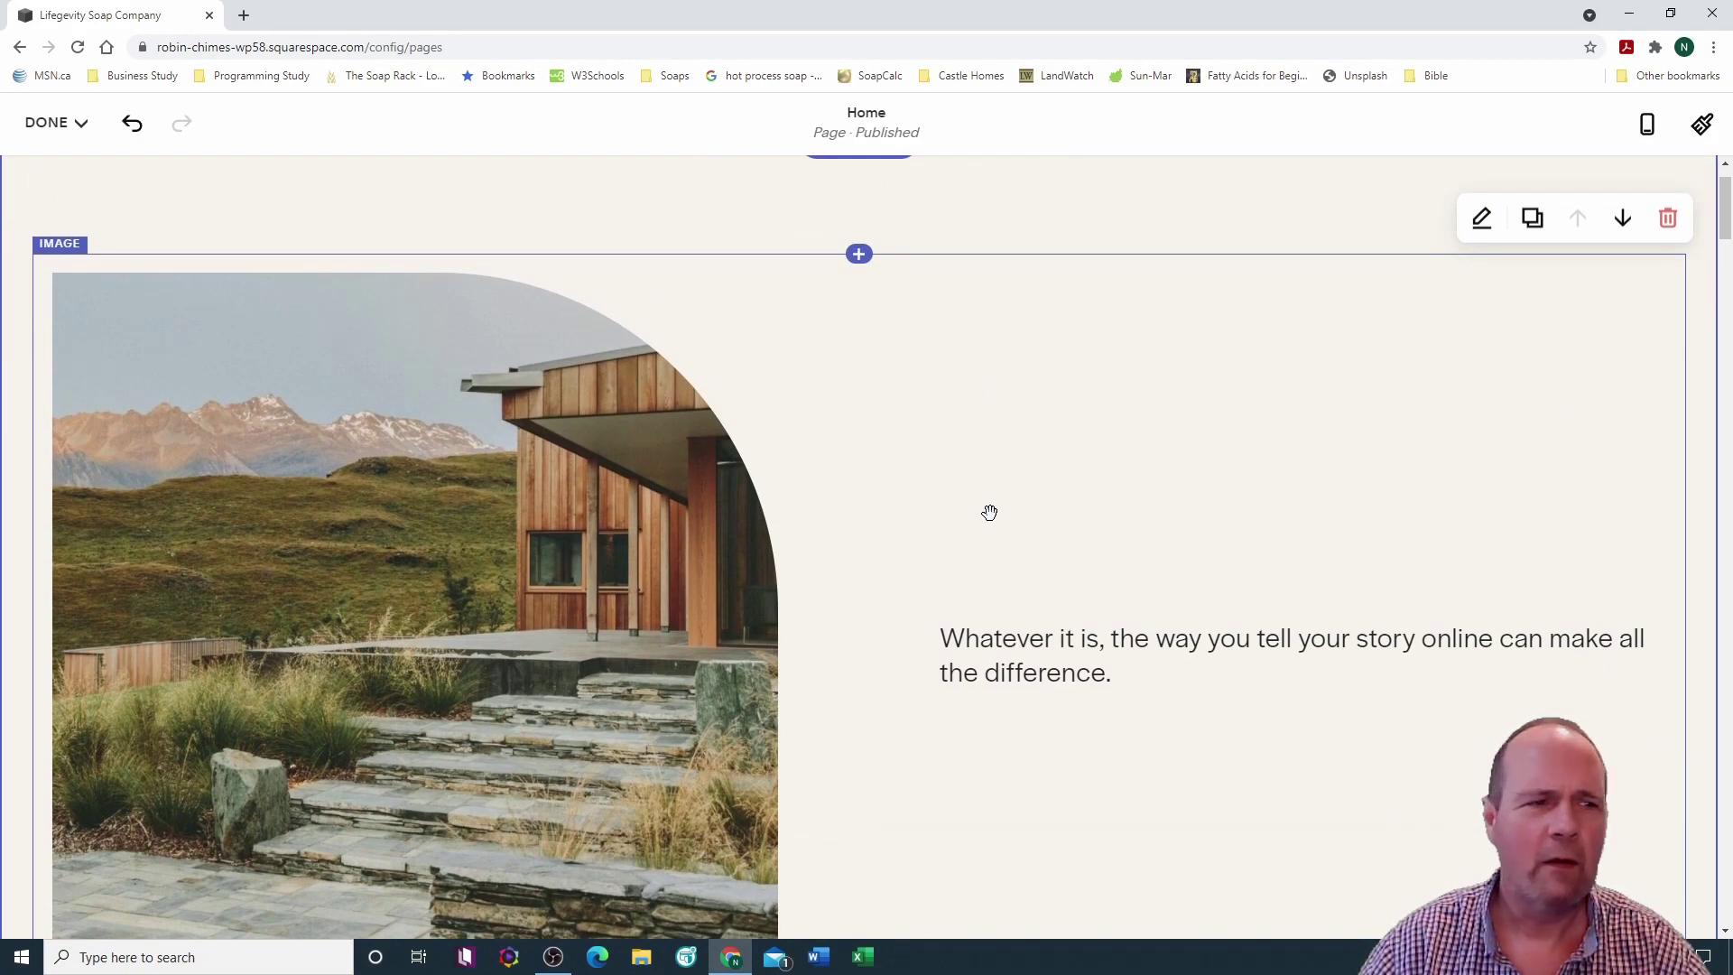
click(61, 249)
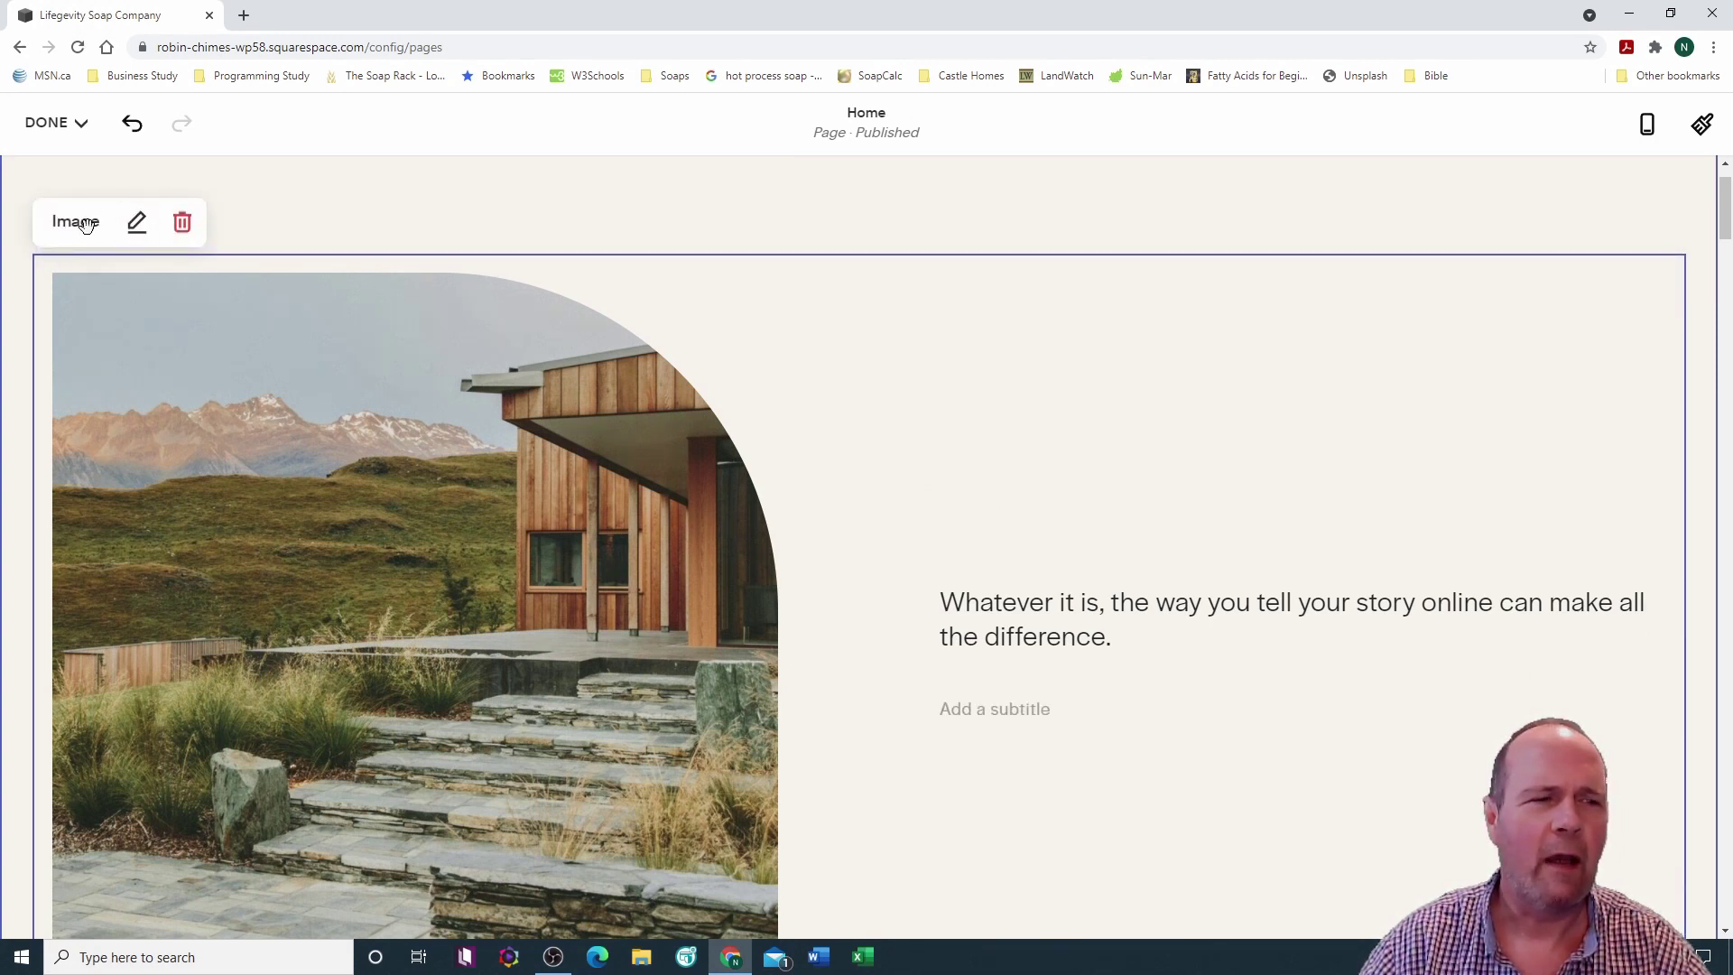
Step: Swap the sample cabin photo for the round logo file NoBackLogo.png uploaded from the computer
click(136, 222)
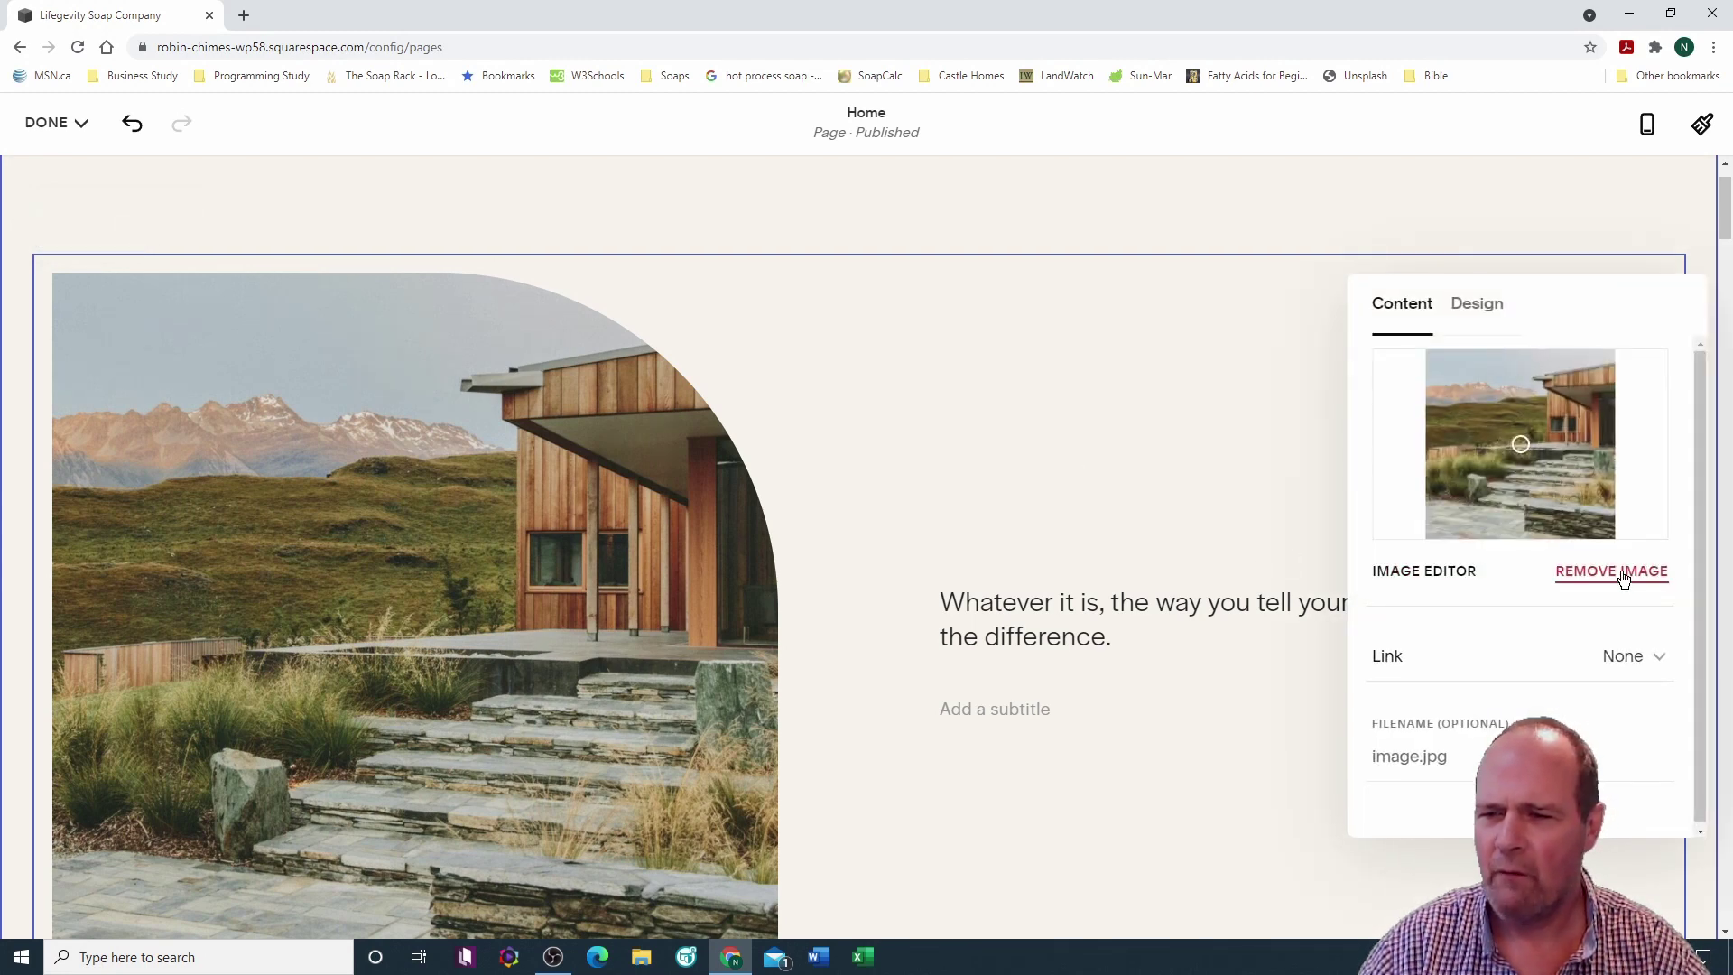
click(1624, 574)
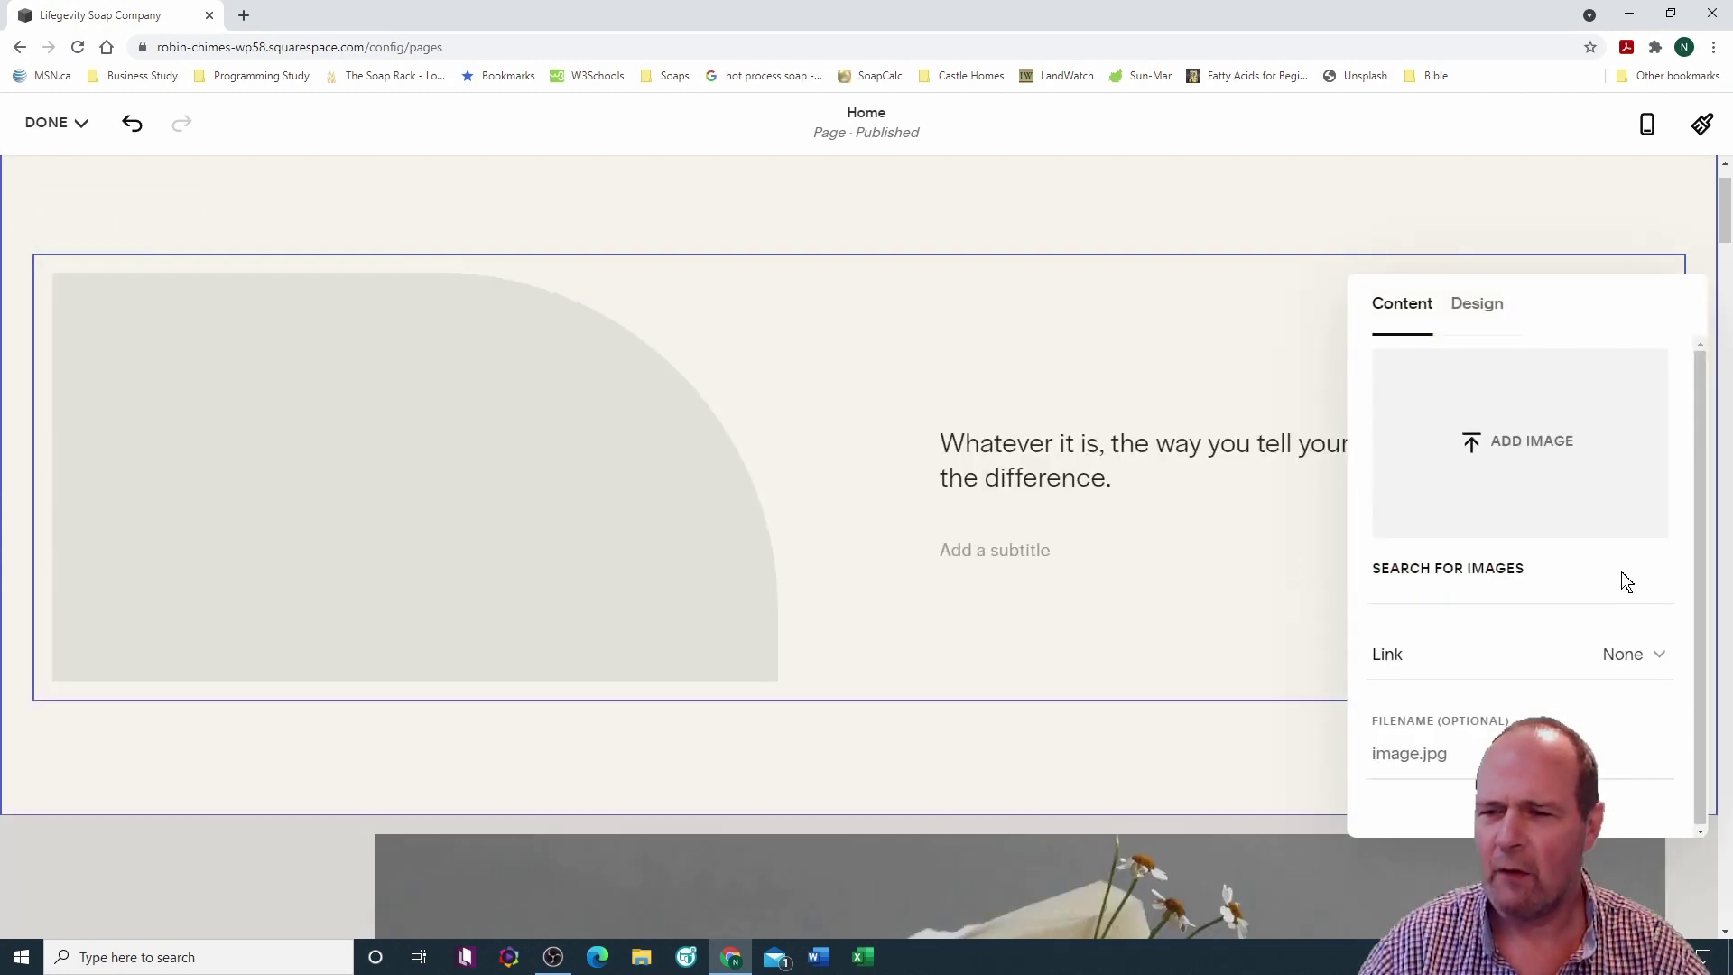
click(1513, 445)
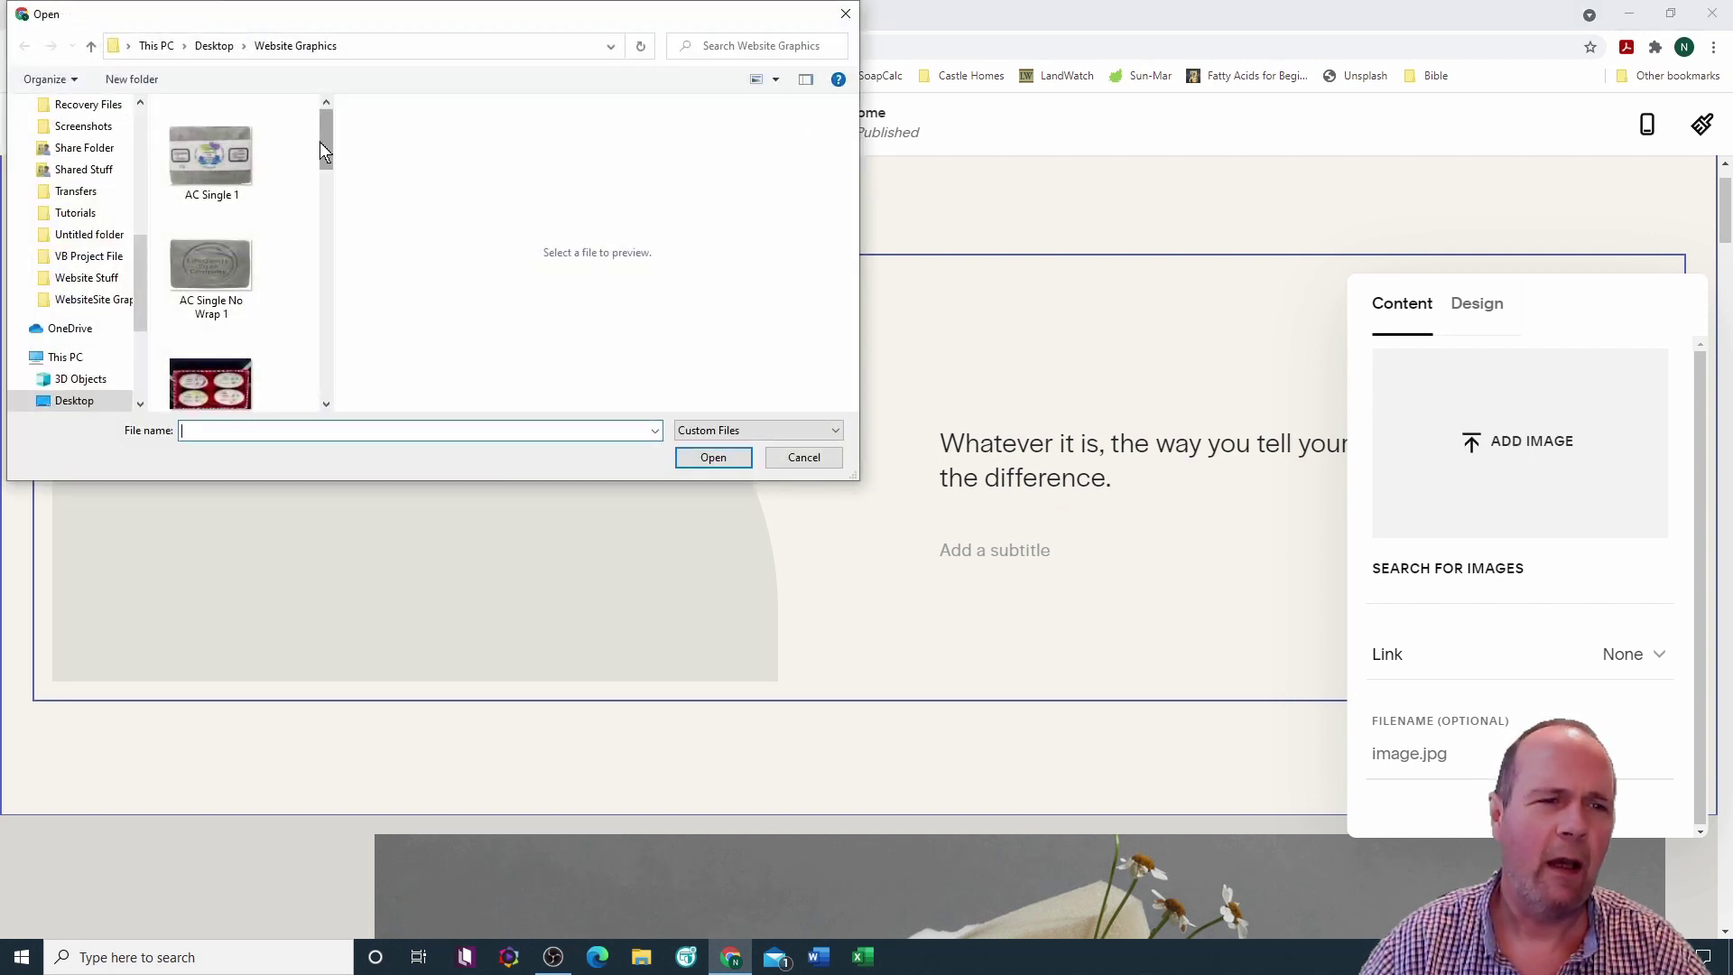
drag(322, 135, 326, 280)
click(221, 317)
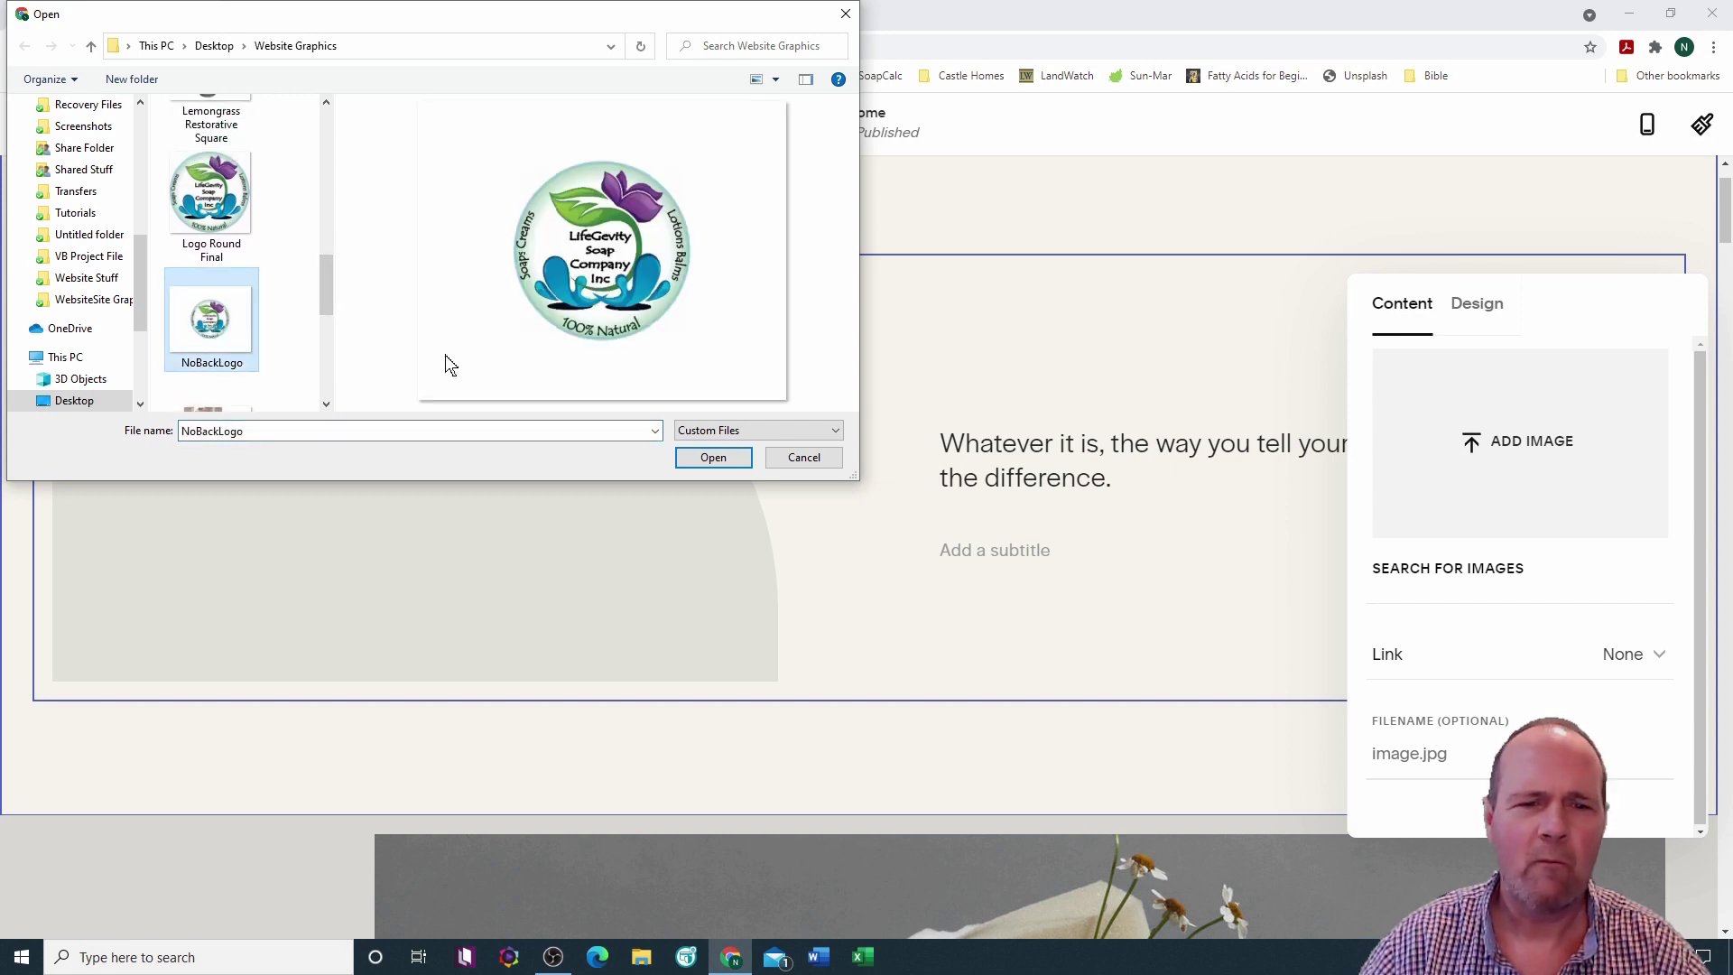
click(727, 456)
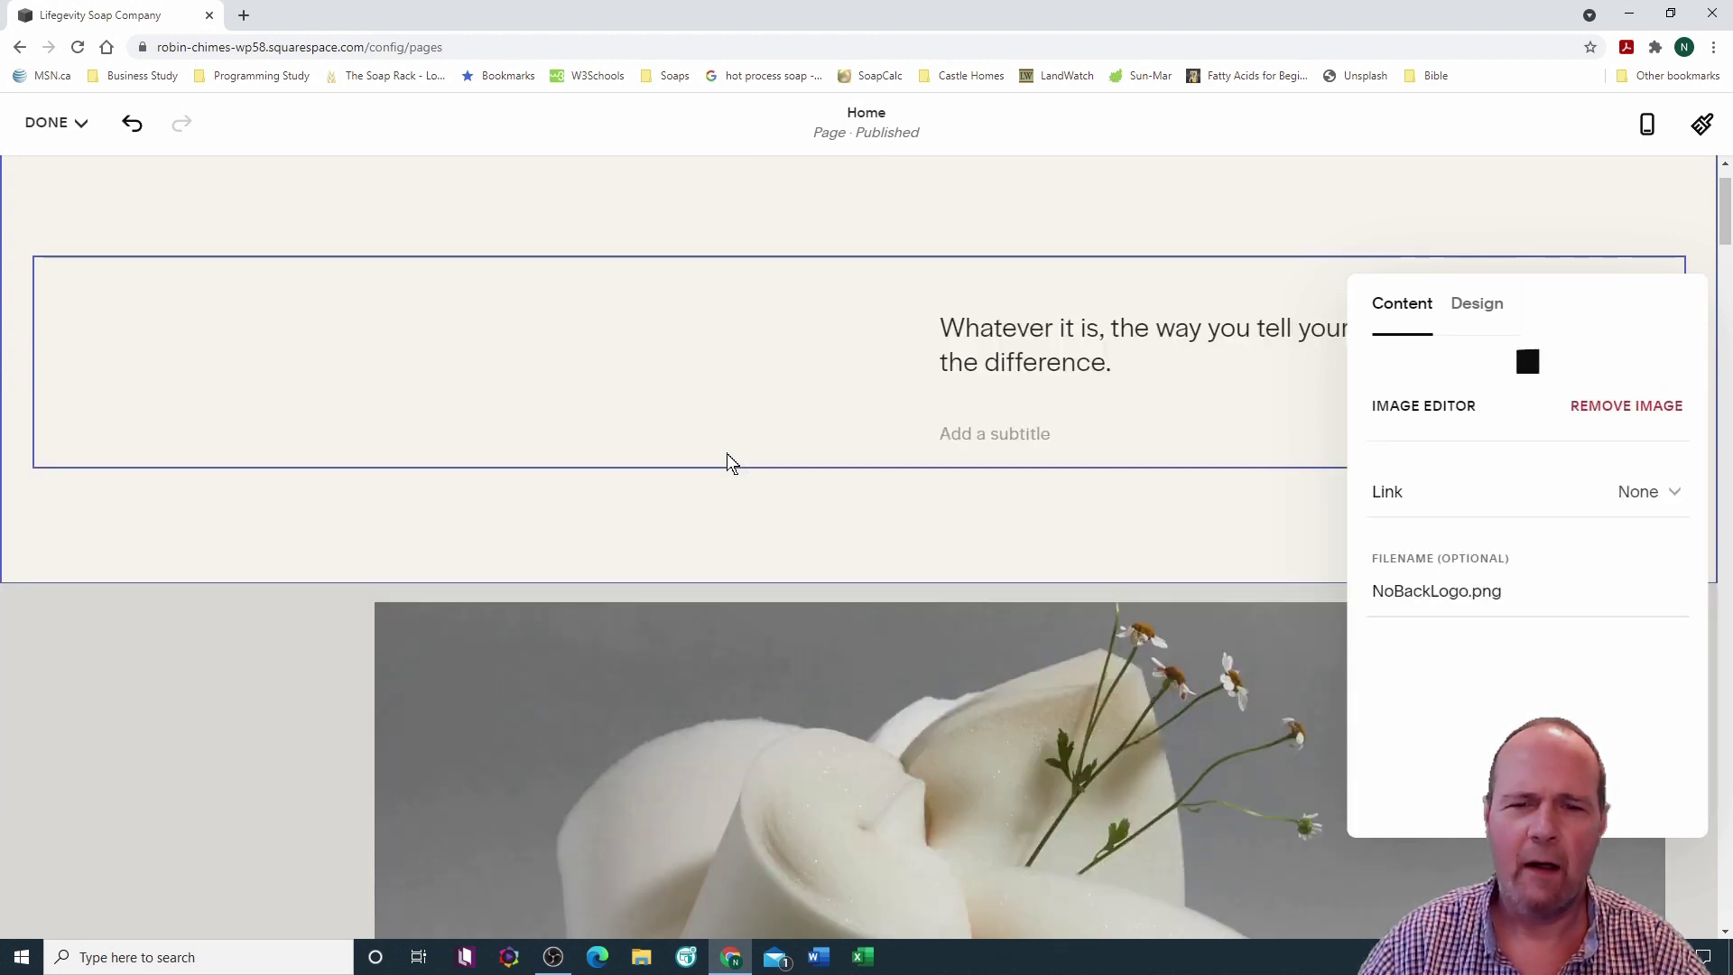
scroll(854, 448, down, 2)
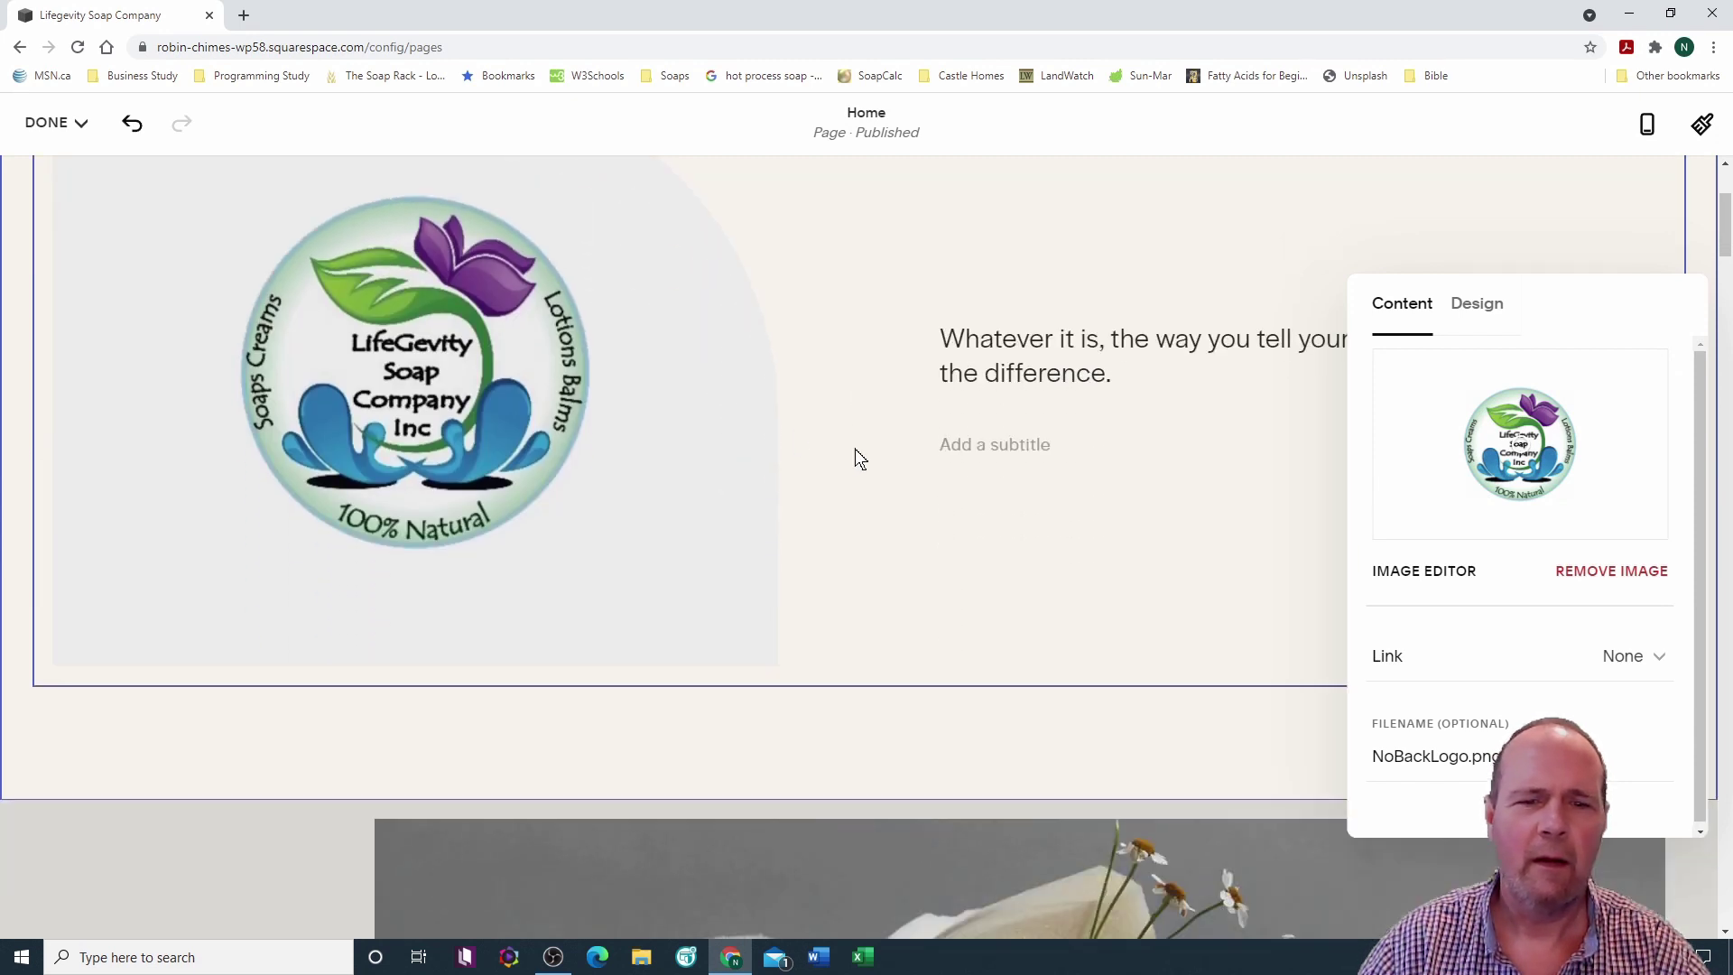
scroll(854, 447, up, 3)
scroll(855, 448, down, 2)
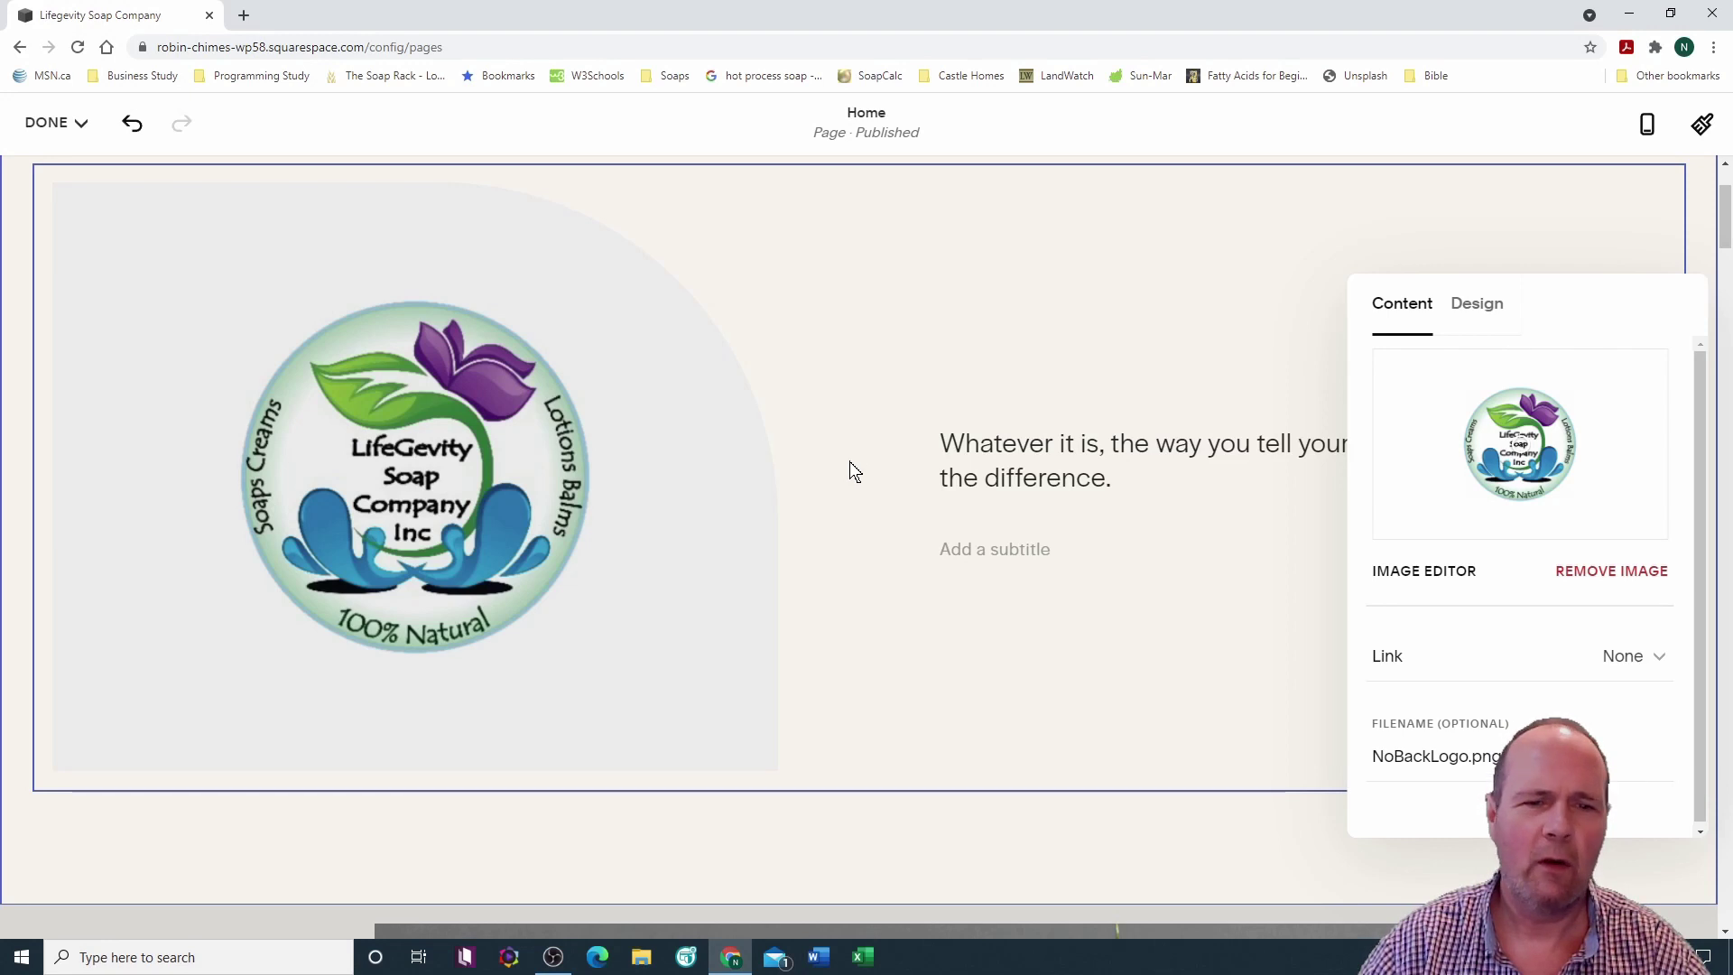
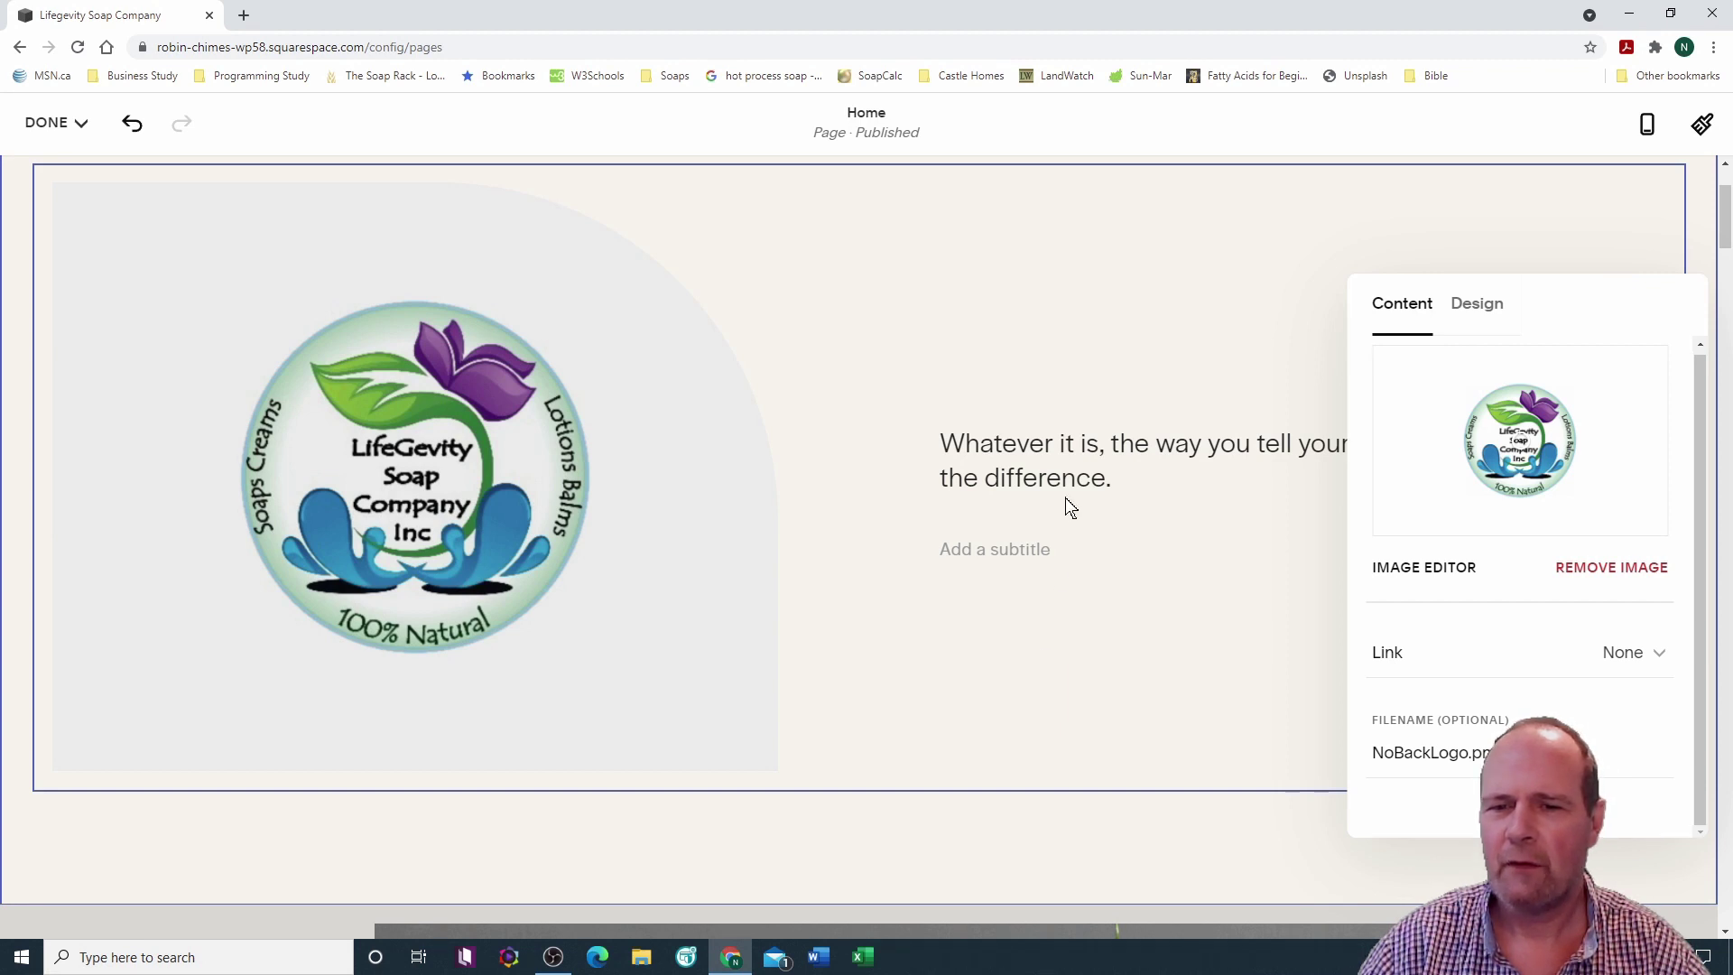
Step: Replace the placeholder hero heading with 'The Best Little Soap Company Ever!'
click(1061, 462)
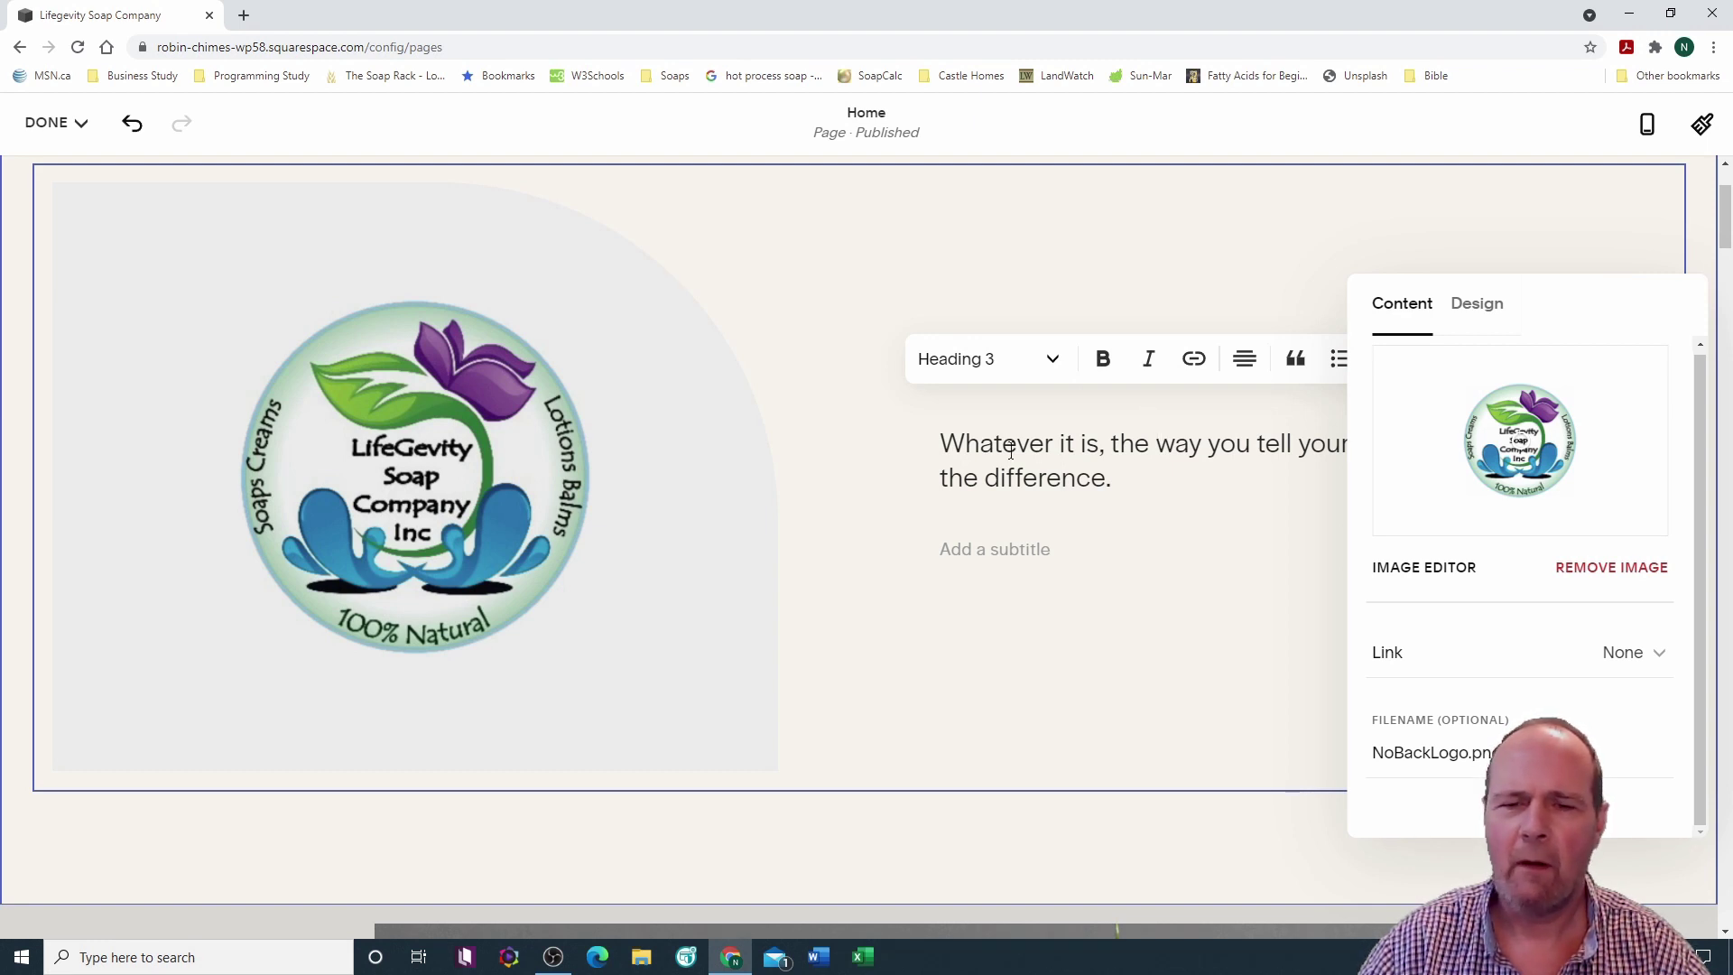
drag(941, 442, 1128, 474)
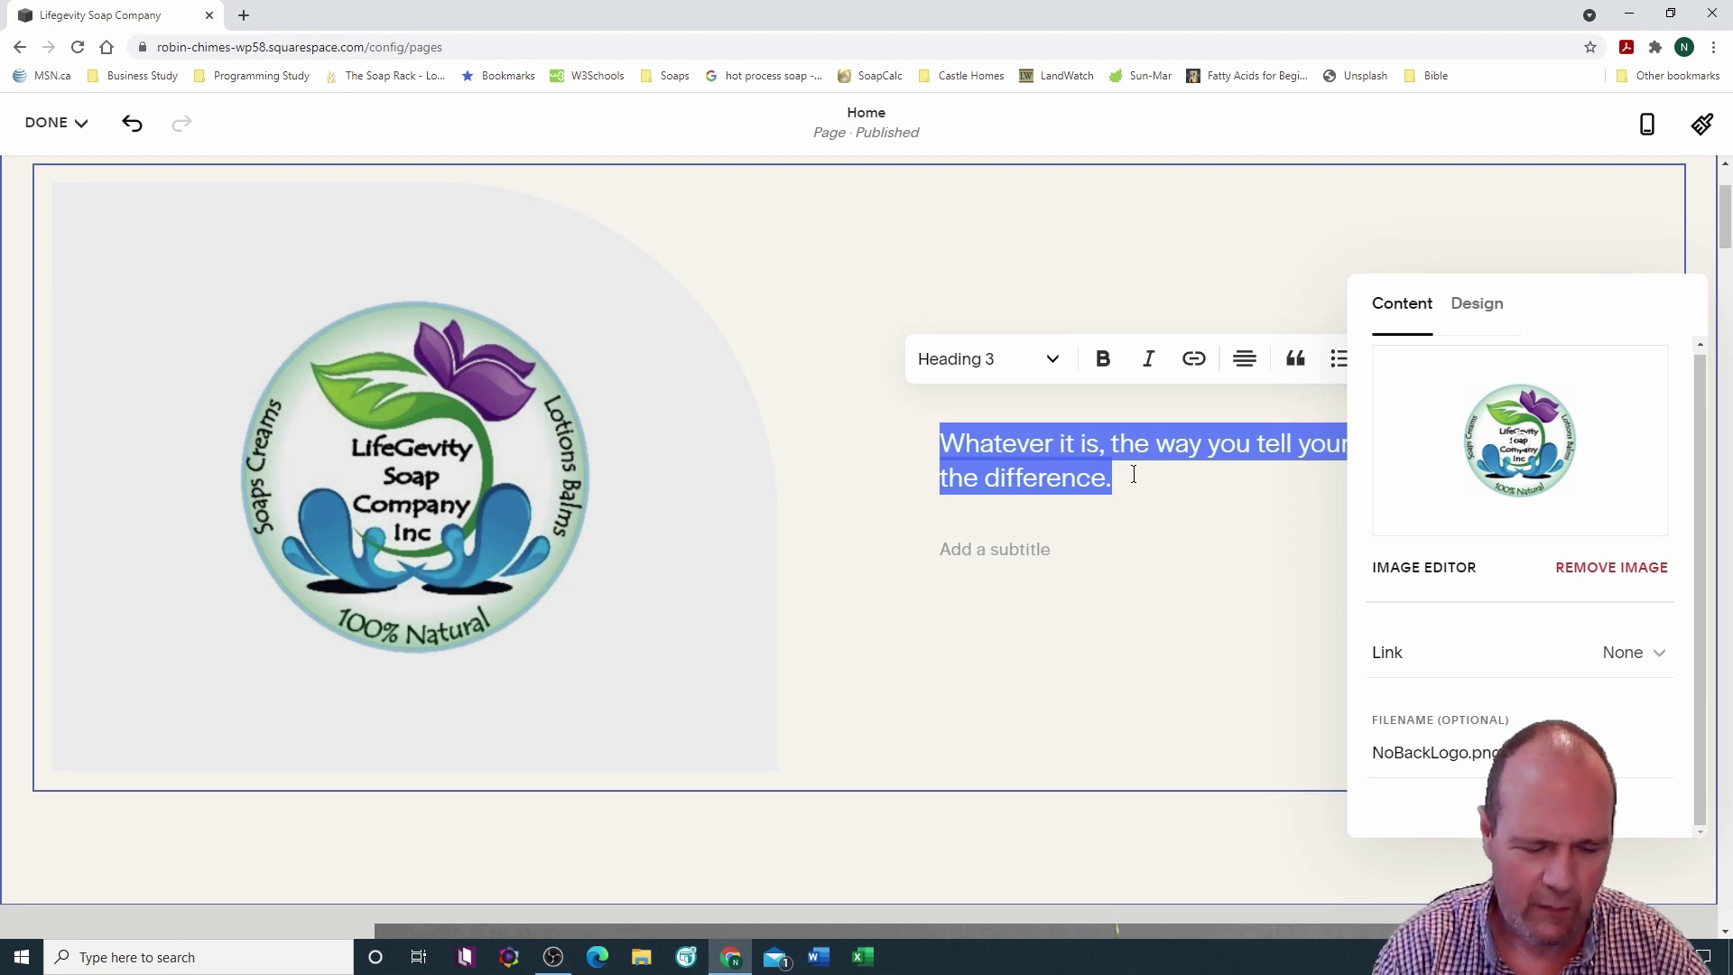
text(The Best I)
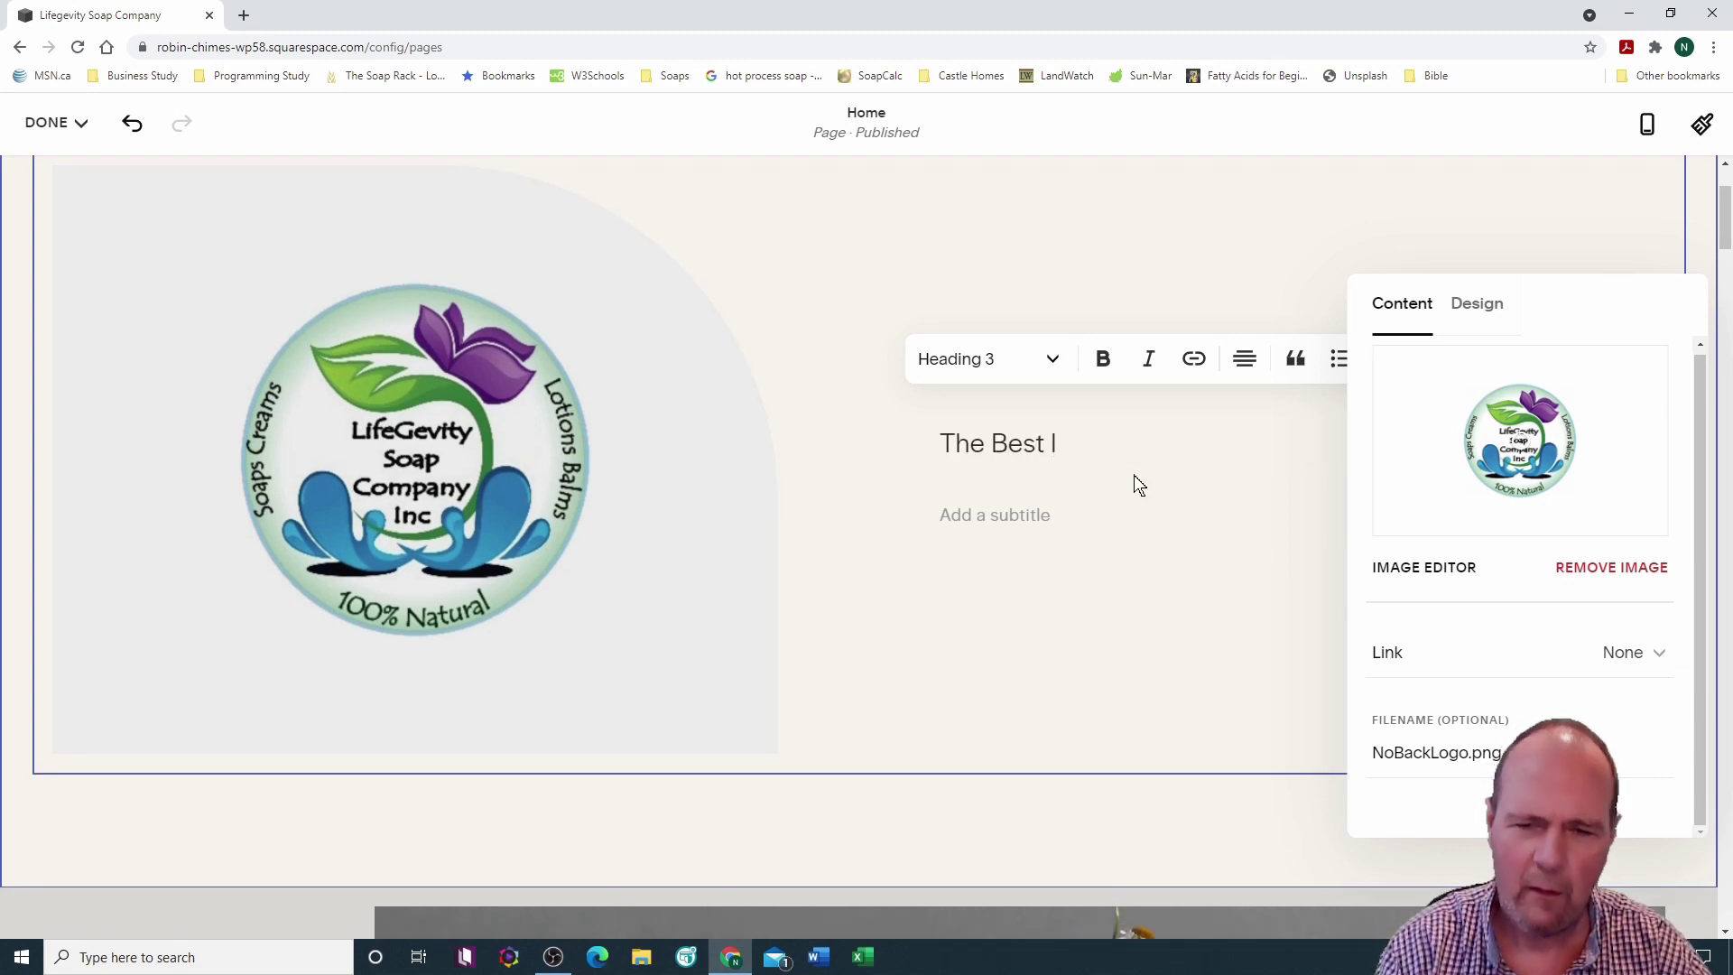
key(BackSpace)
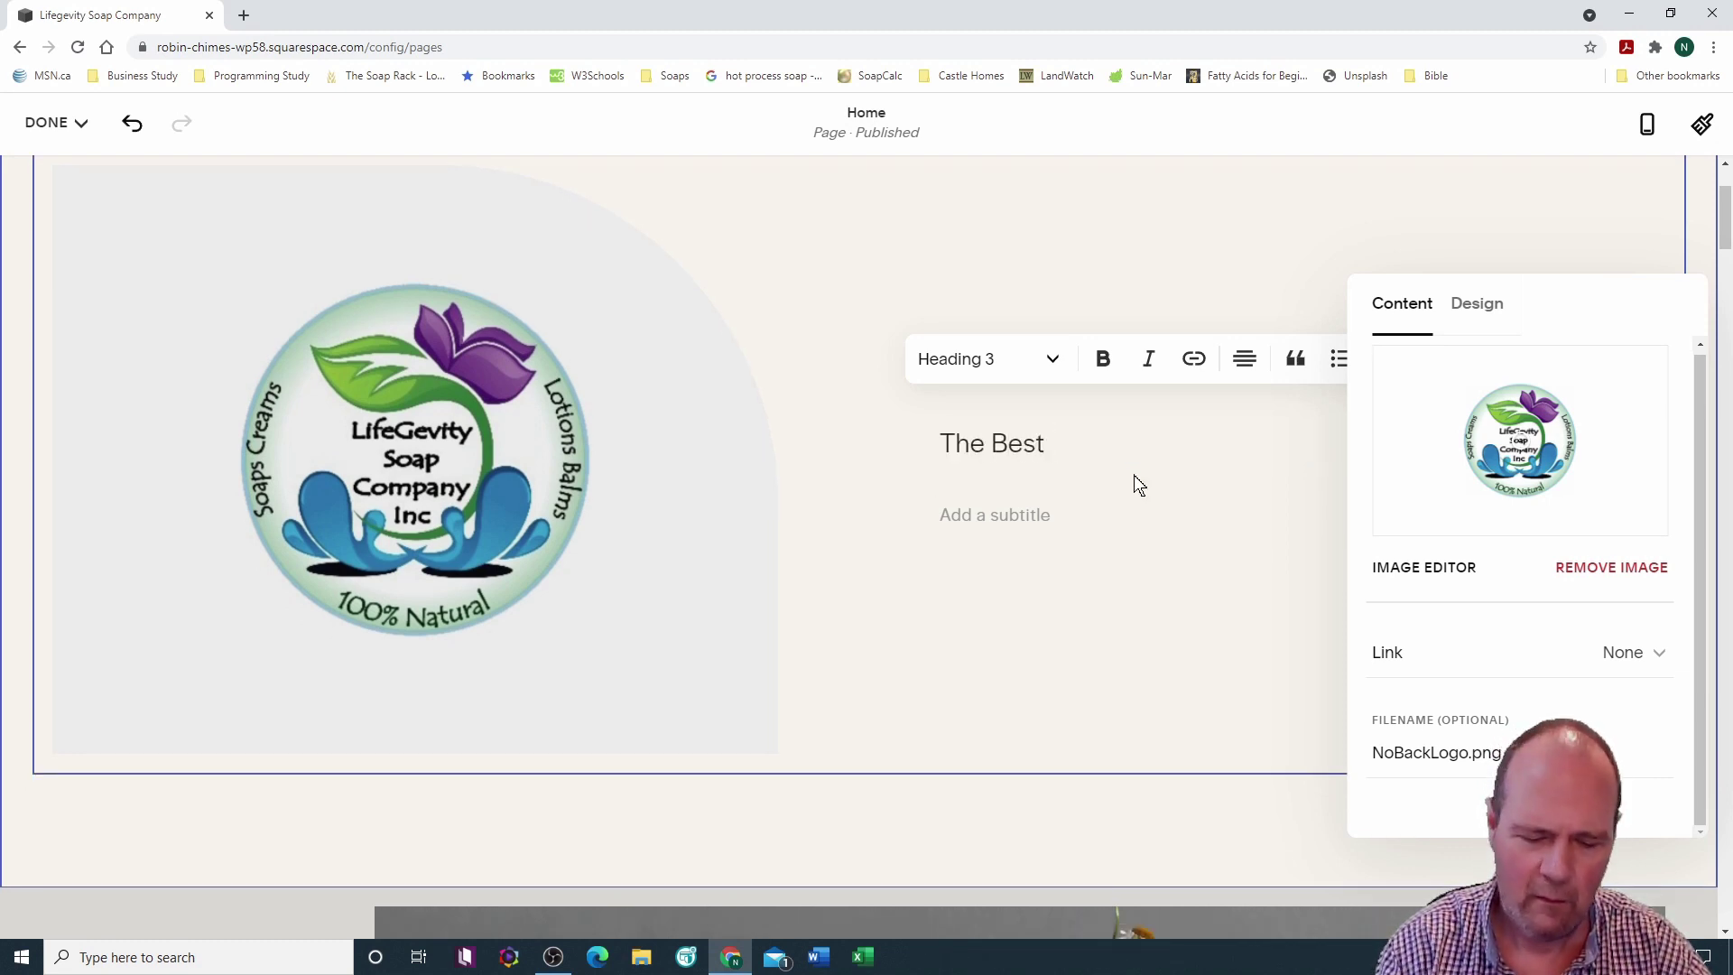
text(Little Soap Company )
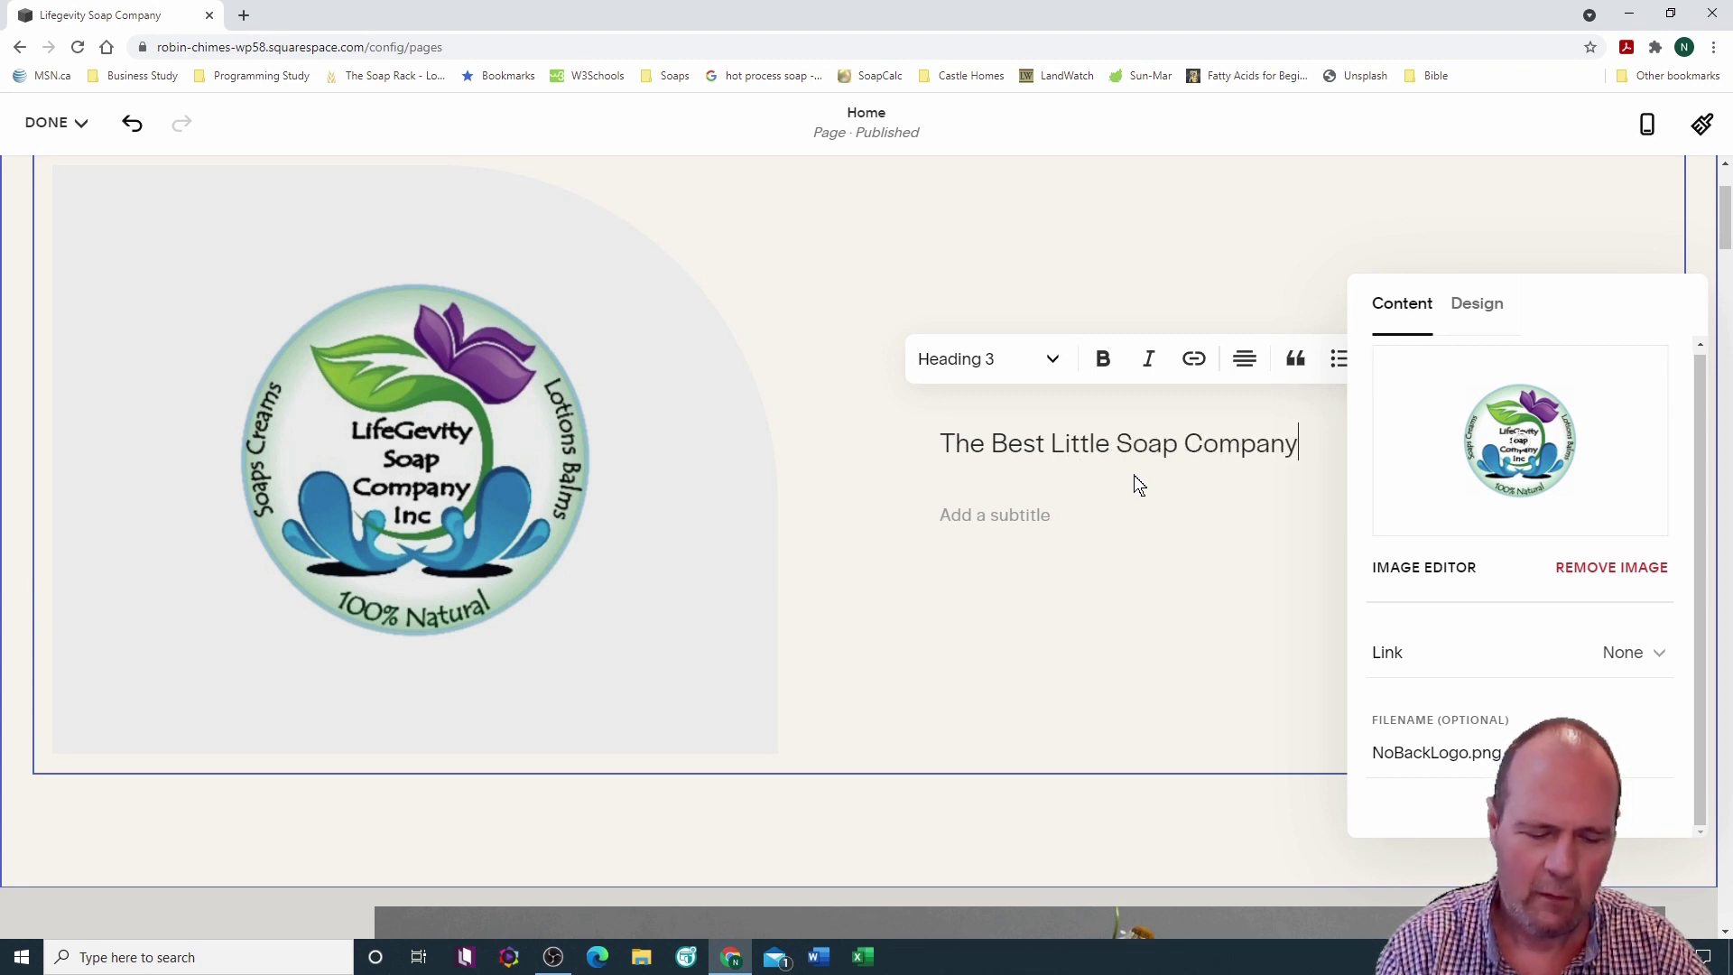
text(Eve)
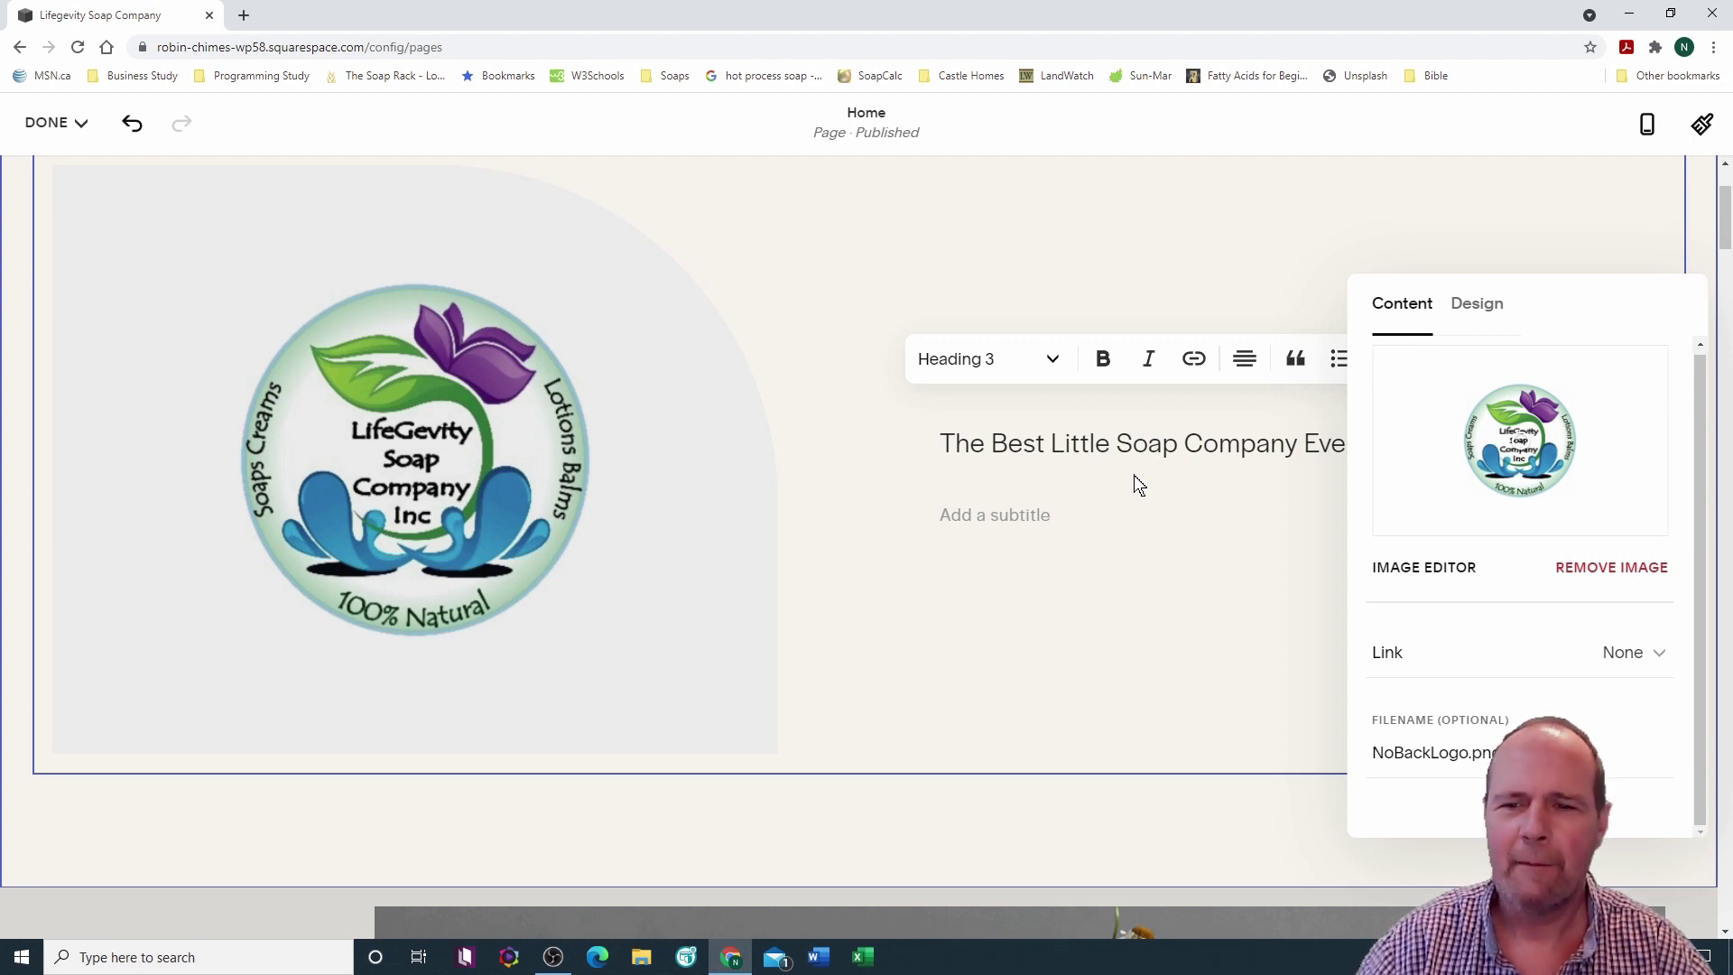
click(1126, 283)
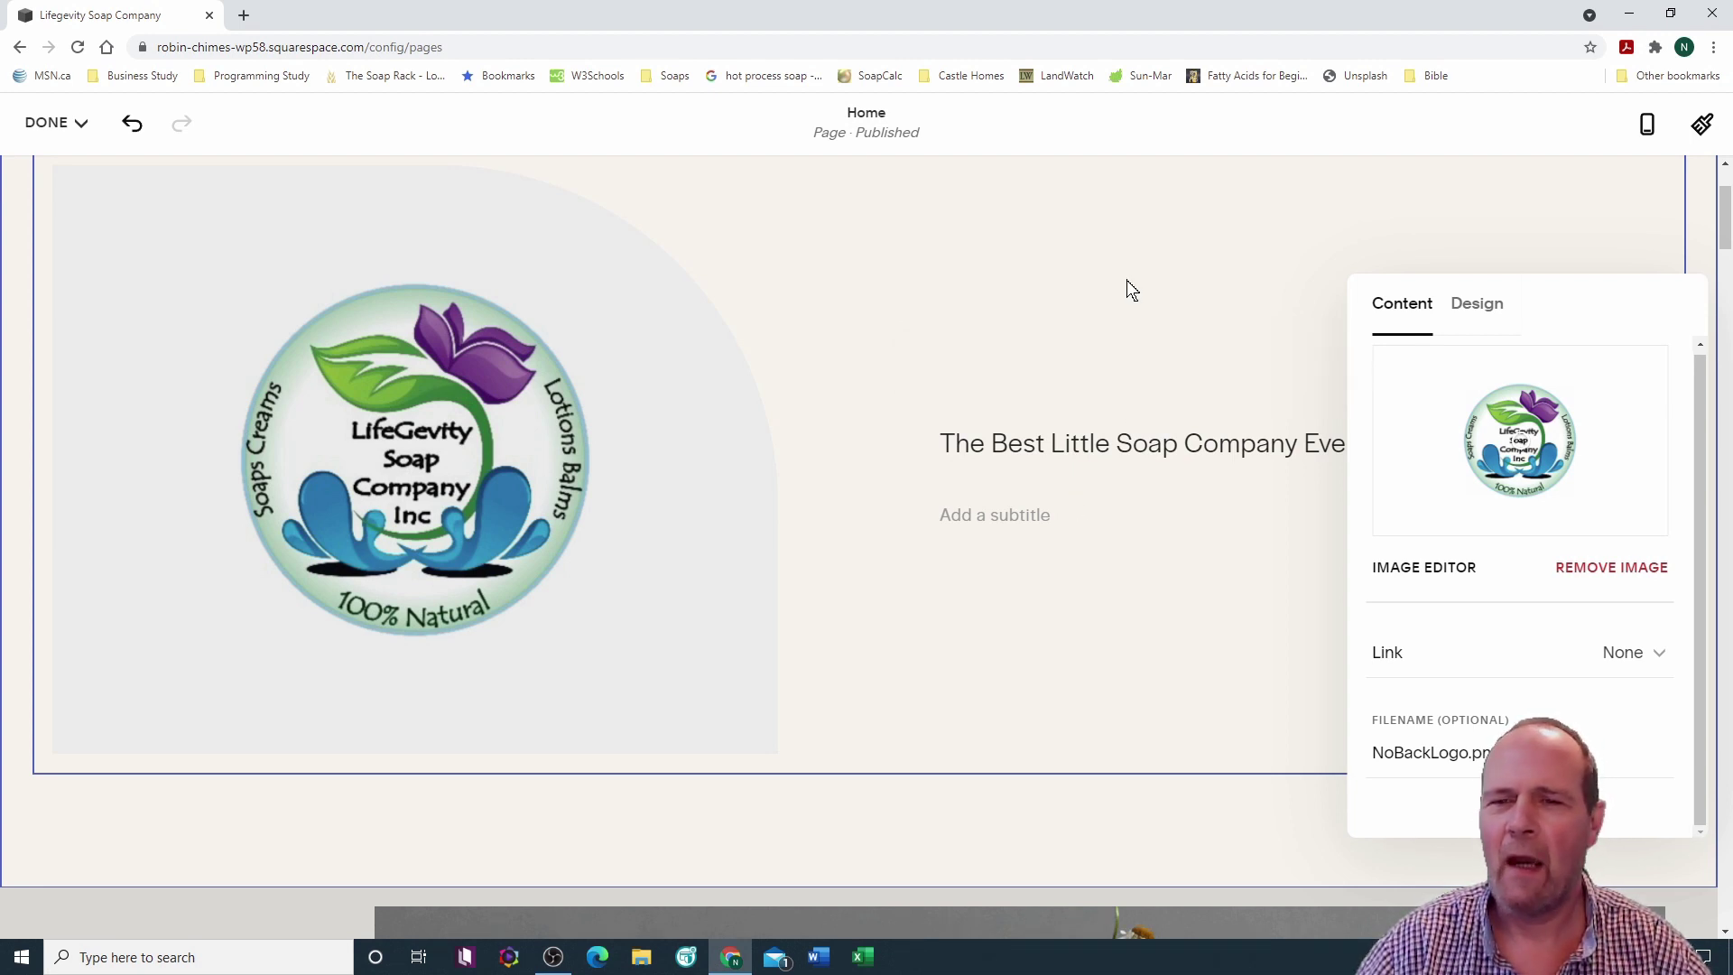
Step: Make the new heading text bold
scroll(881, 327, down, 3)
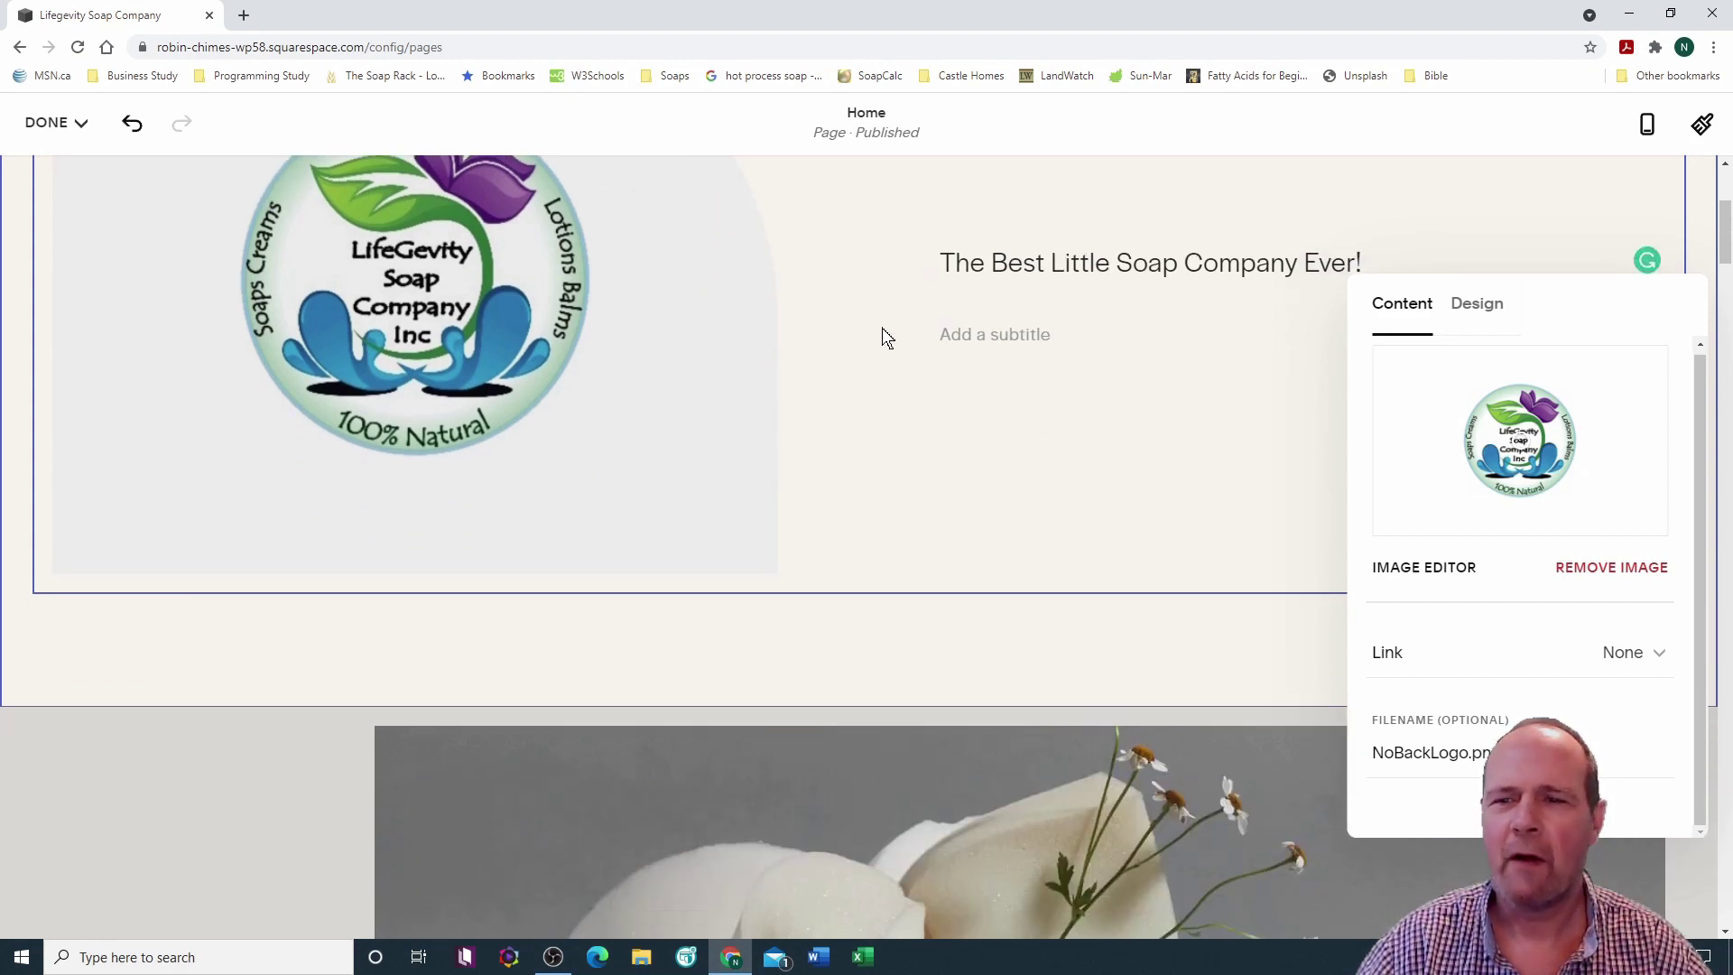
scroll(881, 328, up, 1)
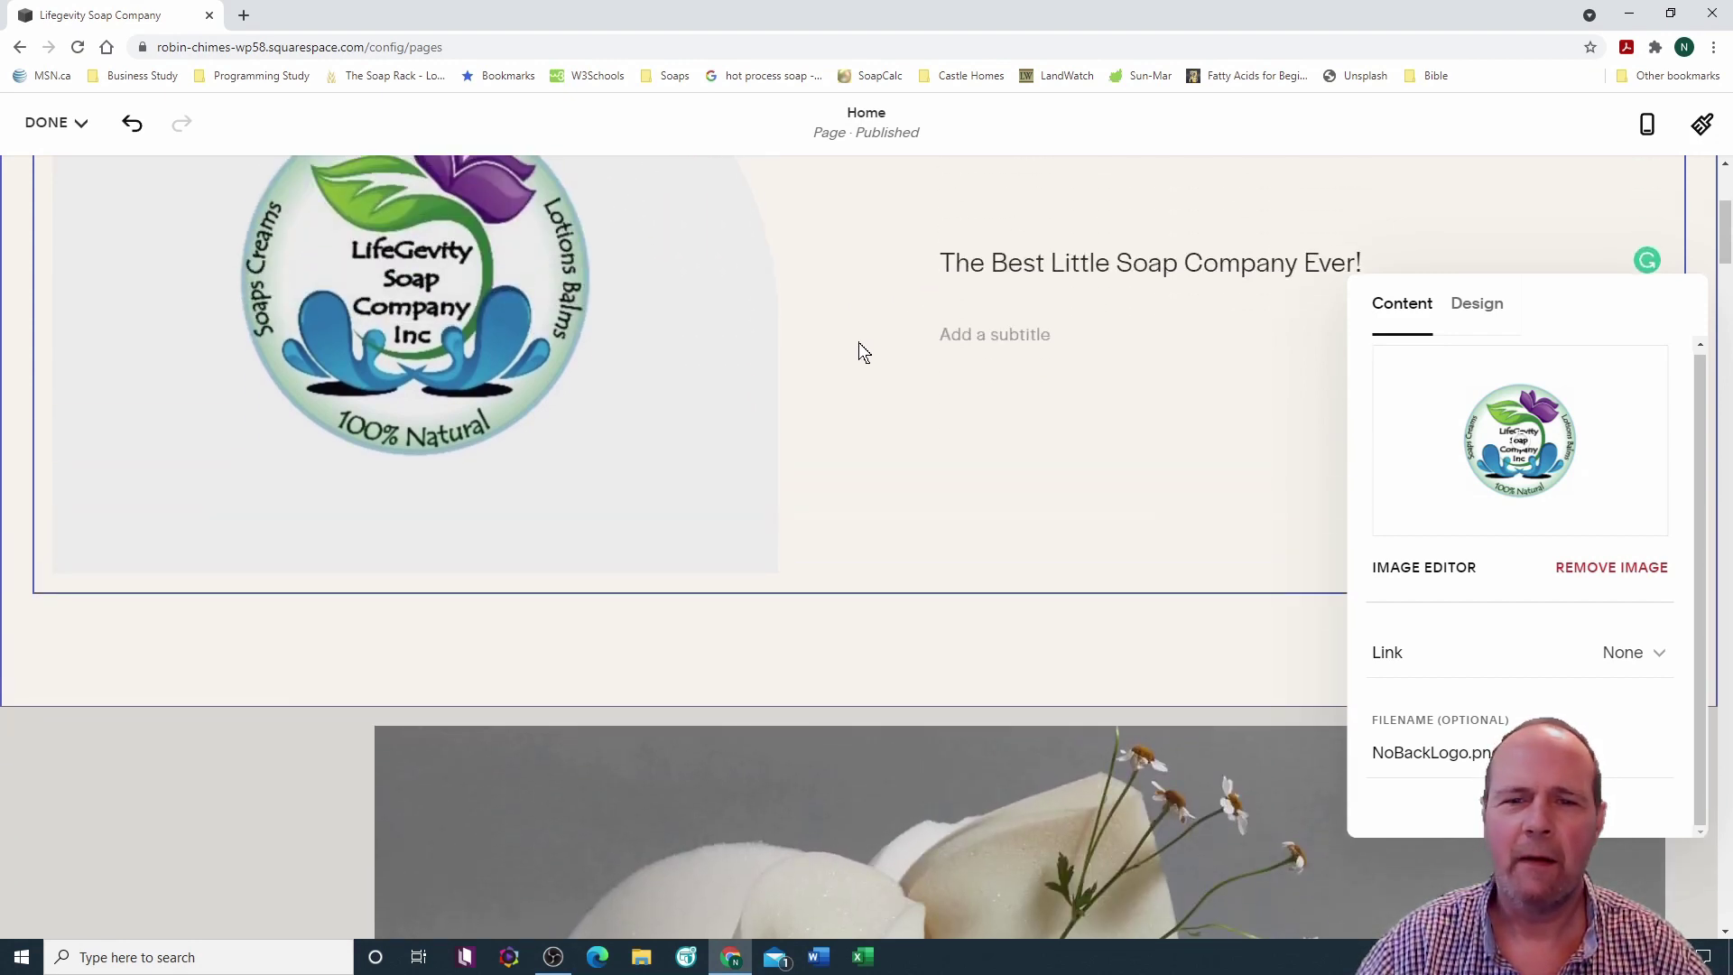
scroll(858, 343, up, 4)
scroll(858, 350, down, 3)
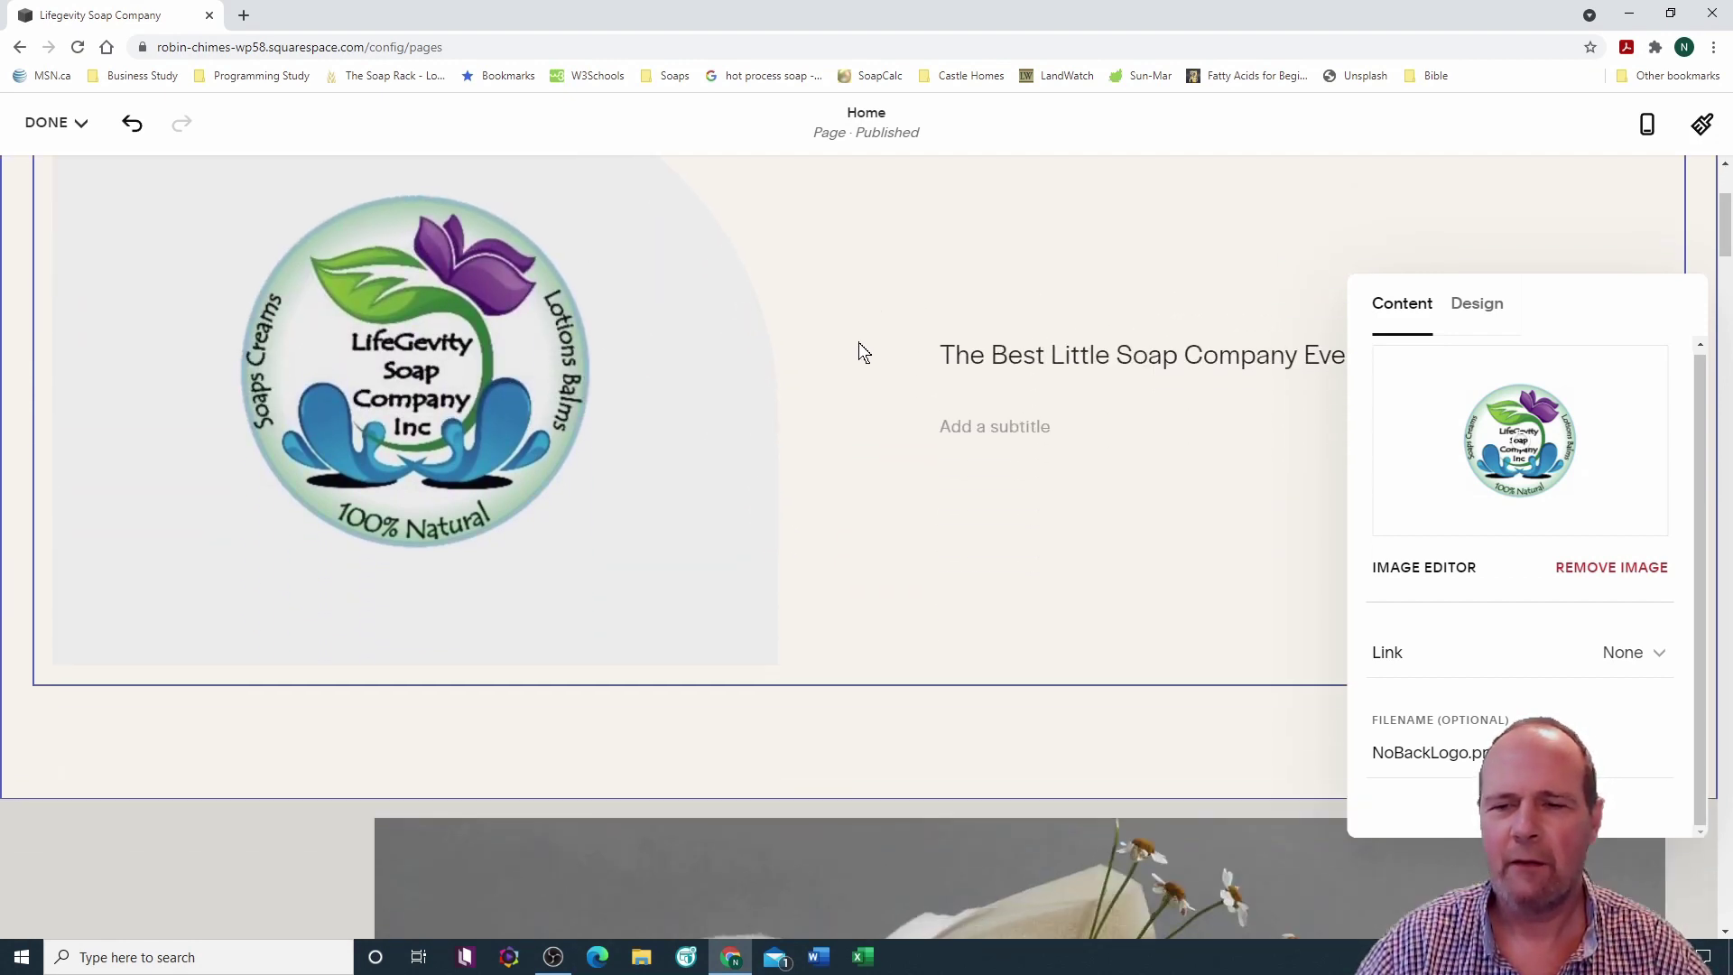
drag(944, 351, 1436, 356)
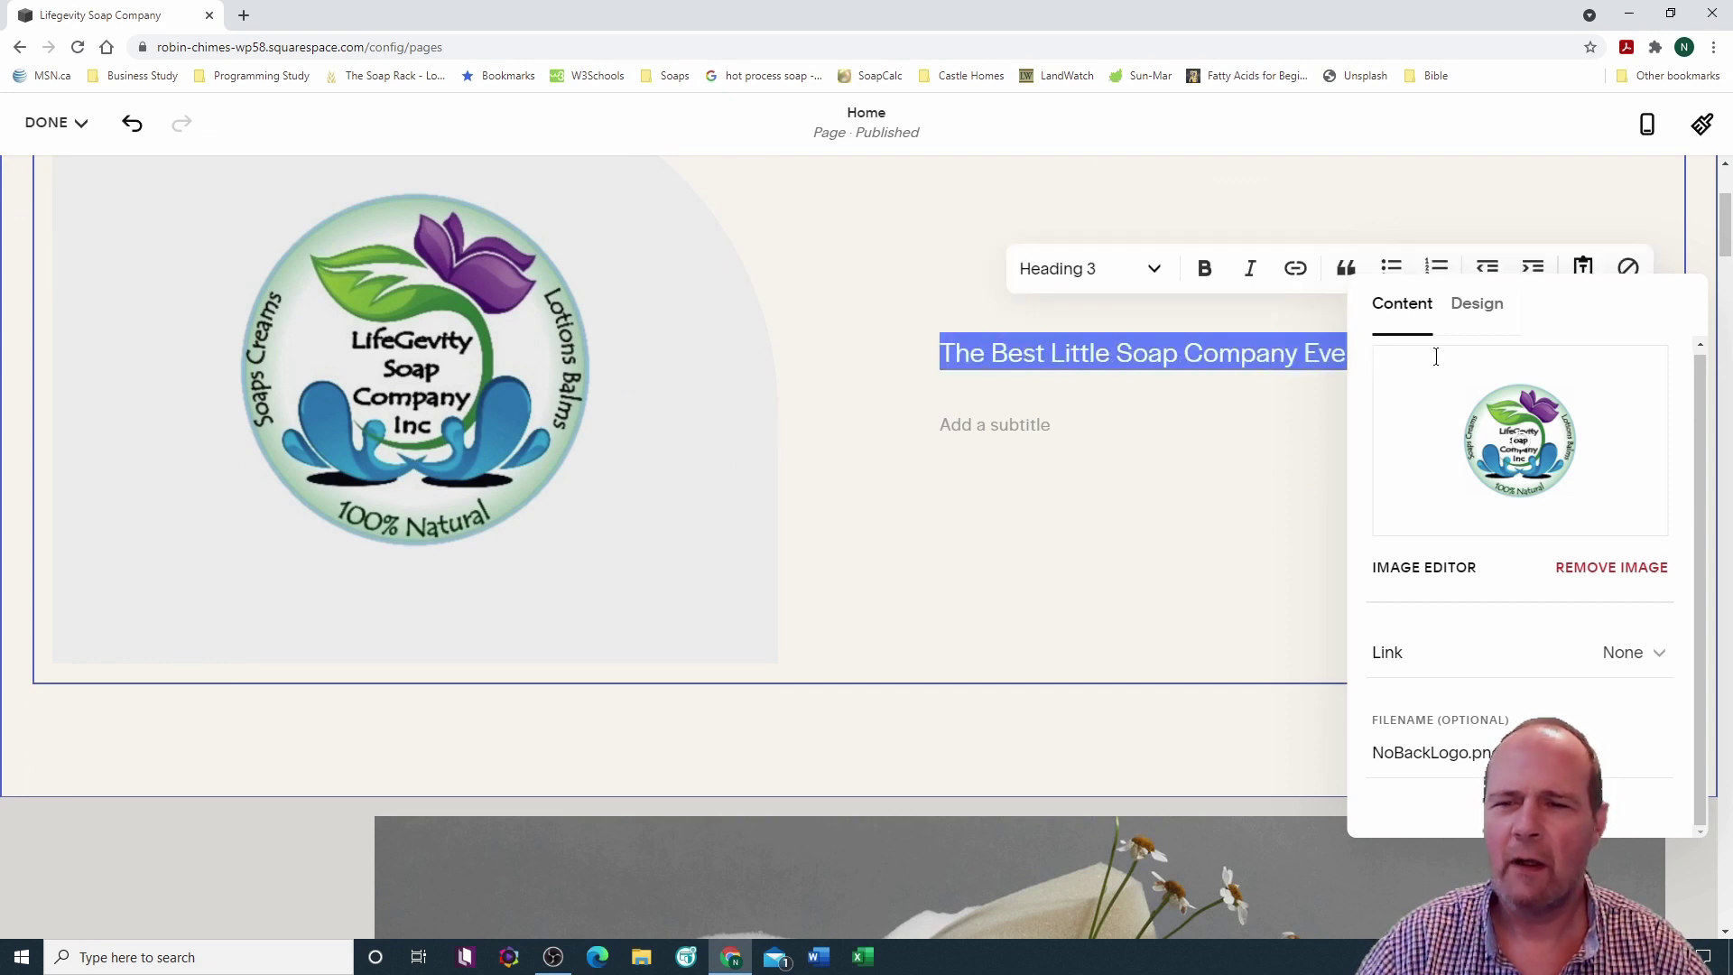
click(1205, 269)
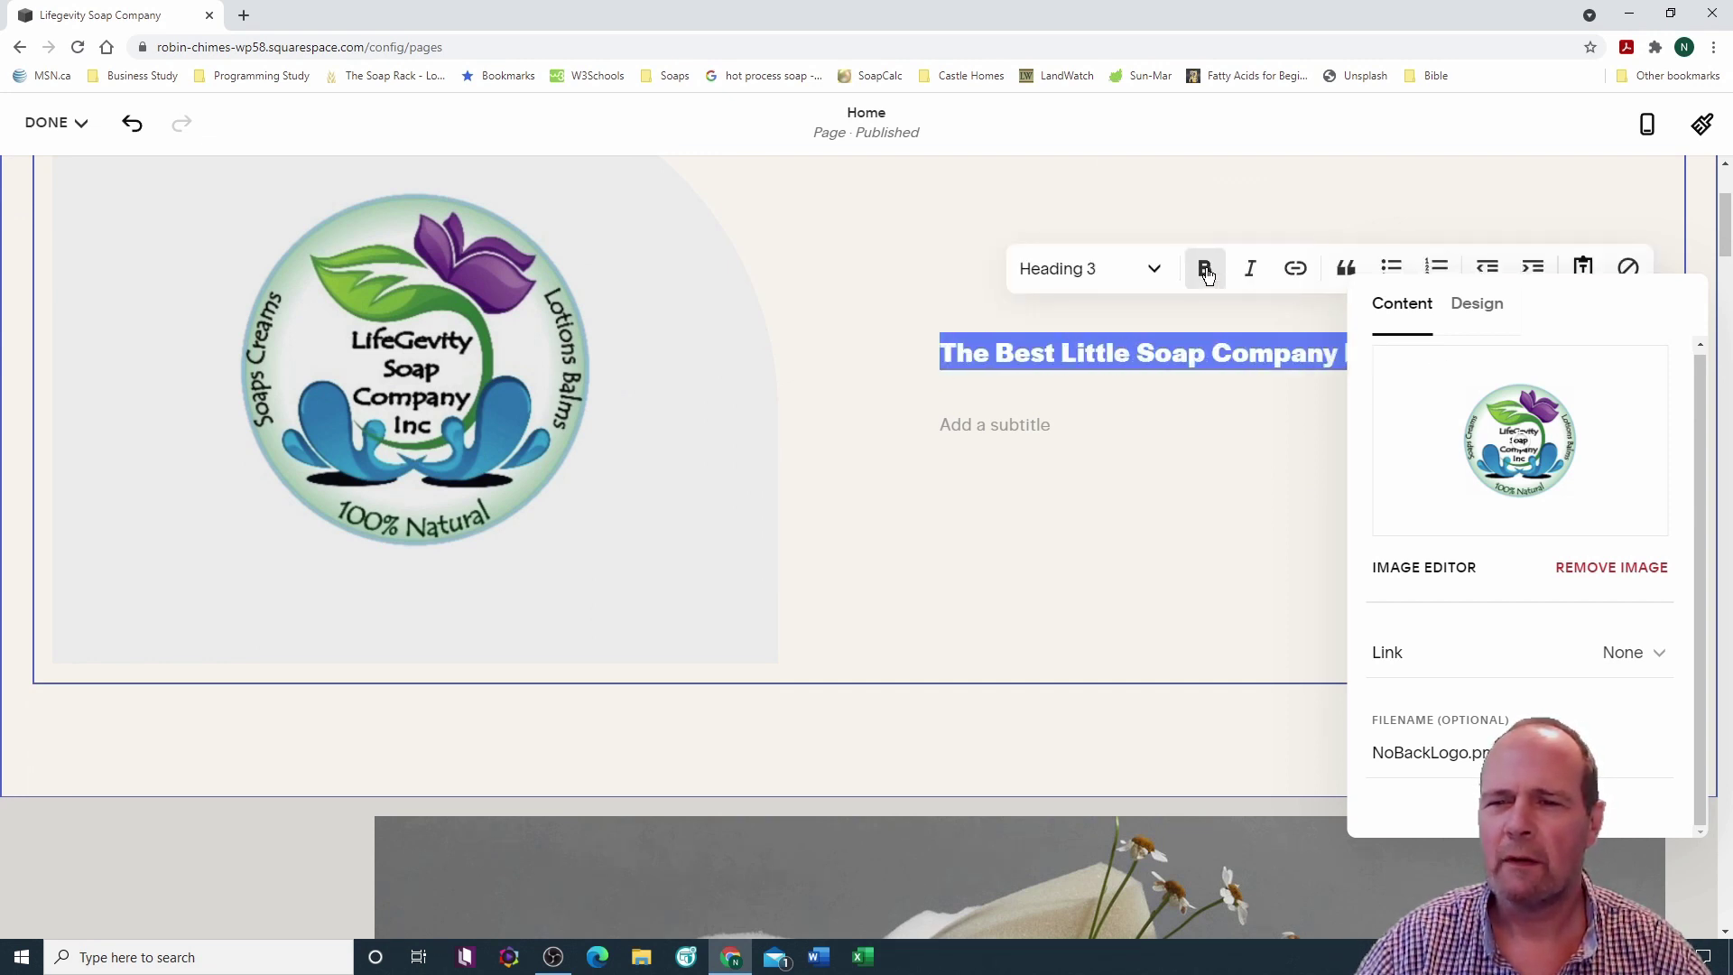
click(1194, 451)
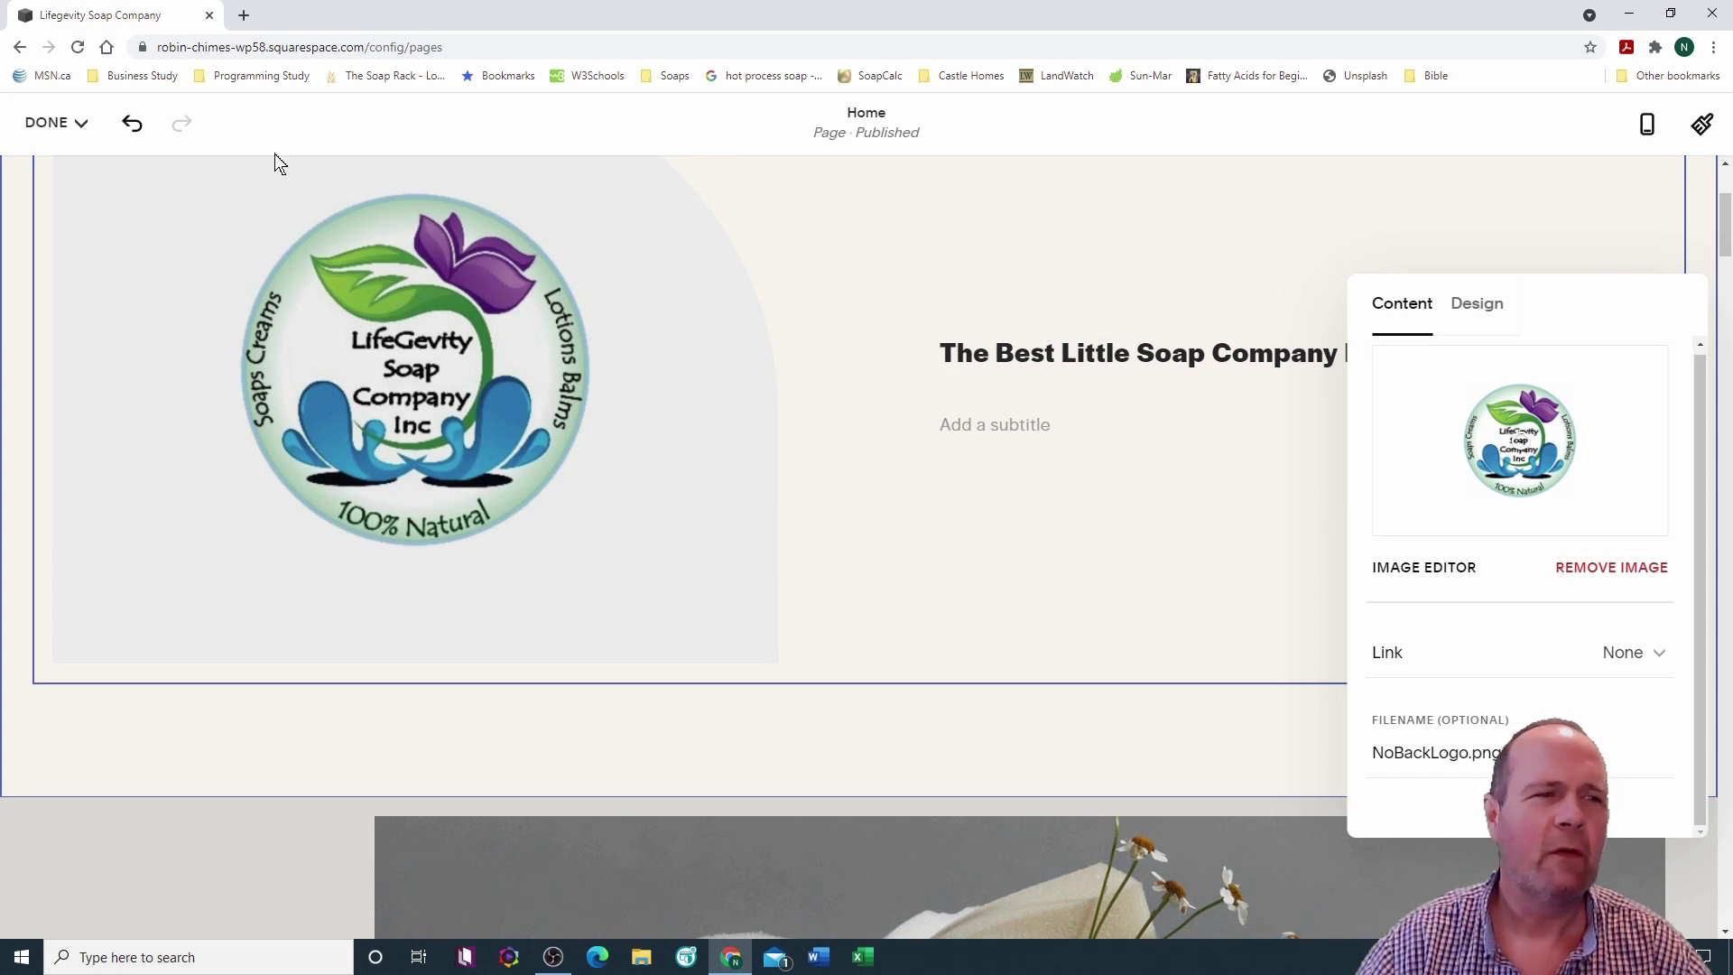
Step: Save the page changes and reopen the Home page for editing
click(80, 124)
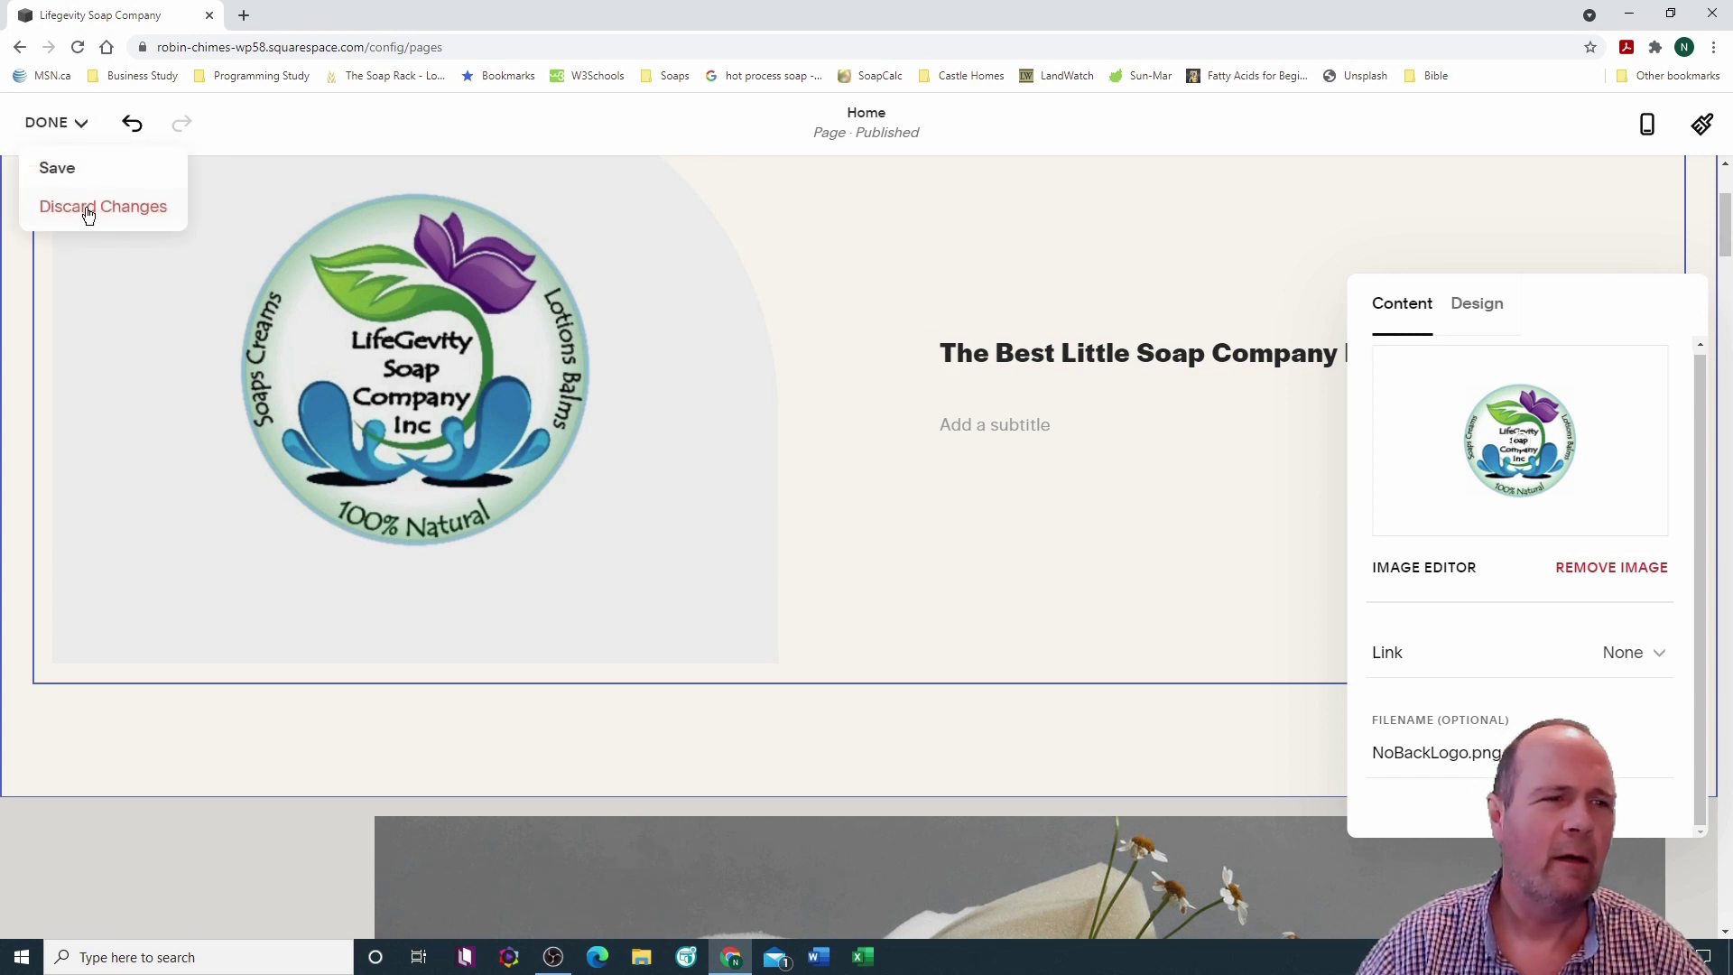
click(58, 169)
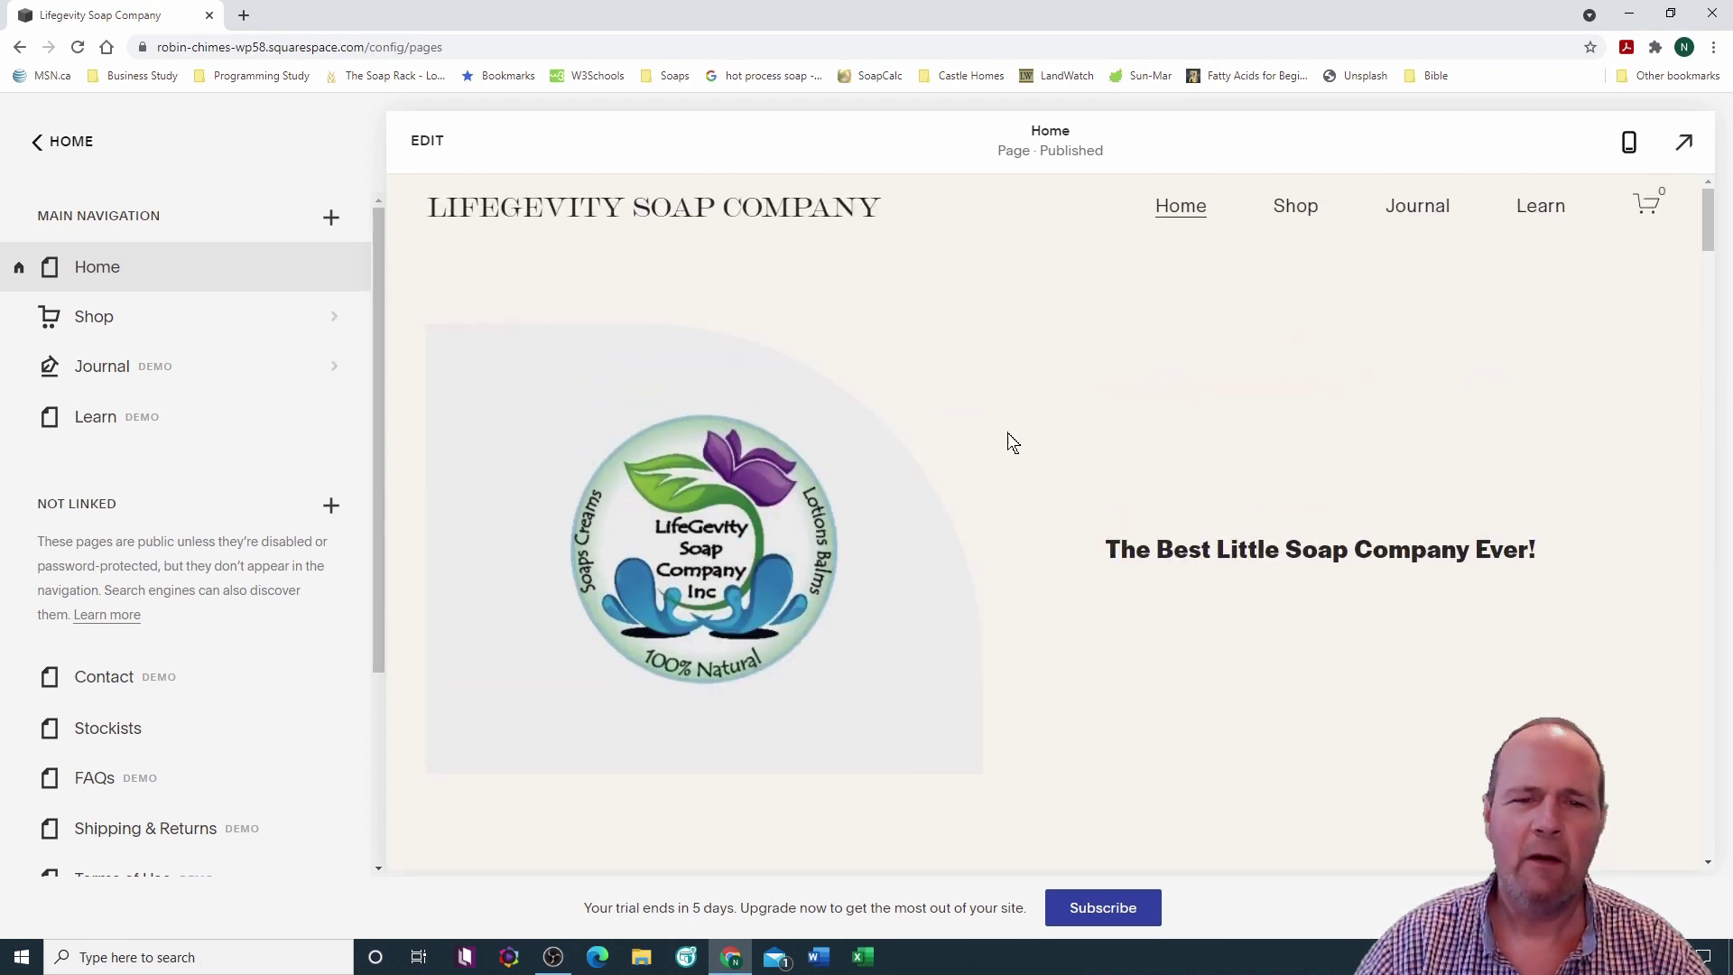
click(423, 148)
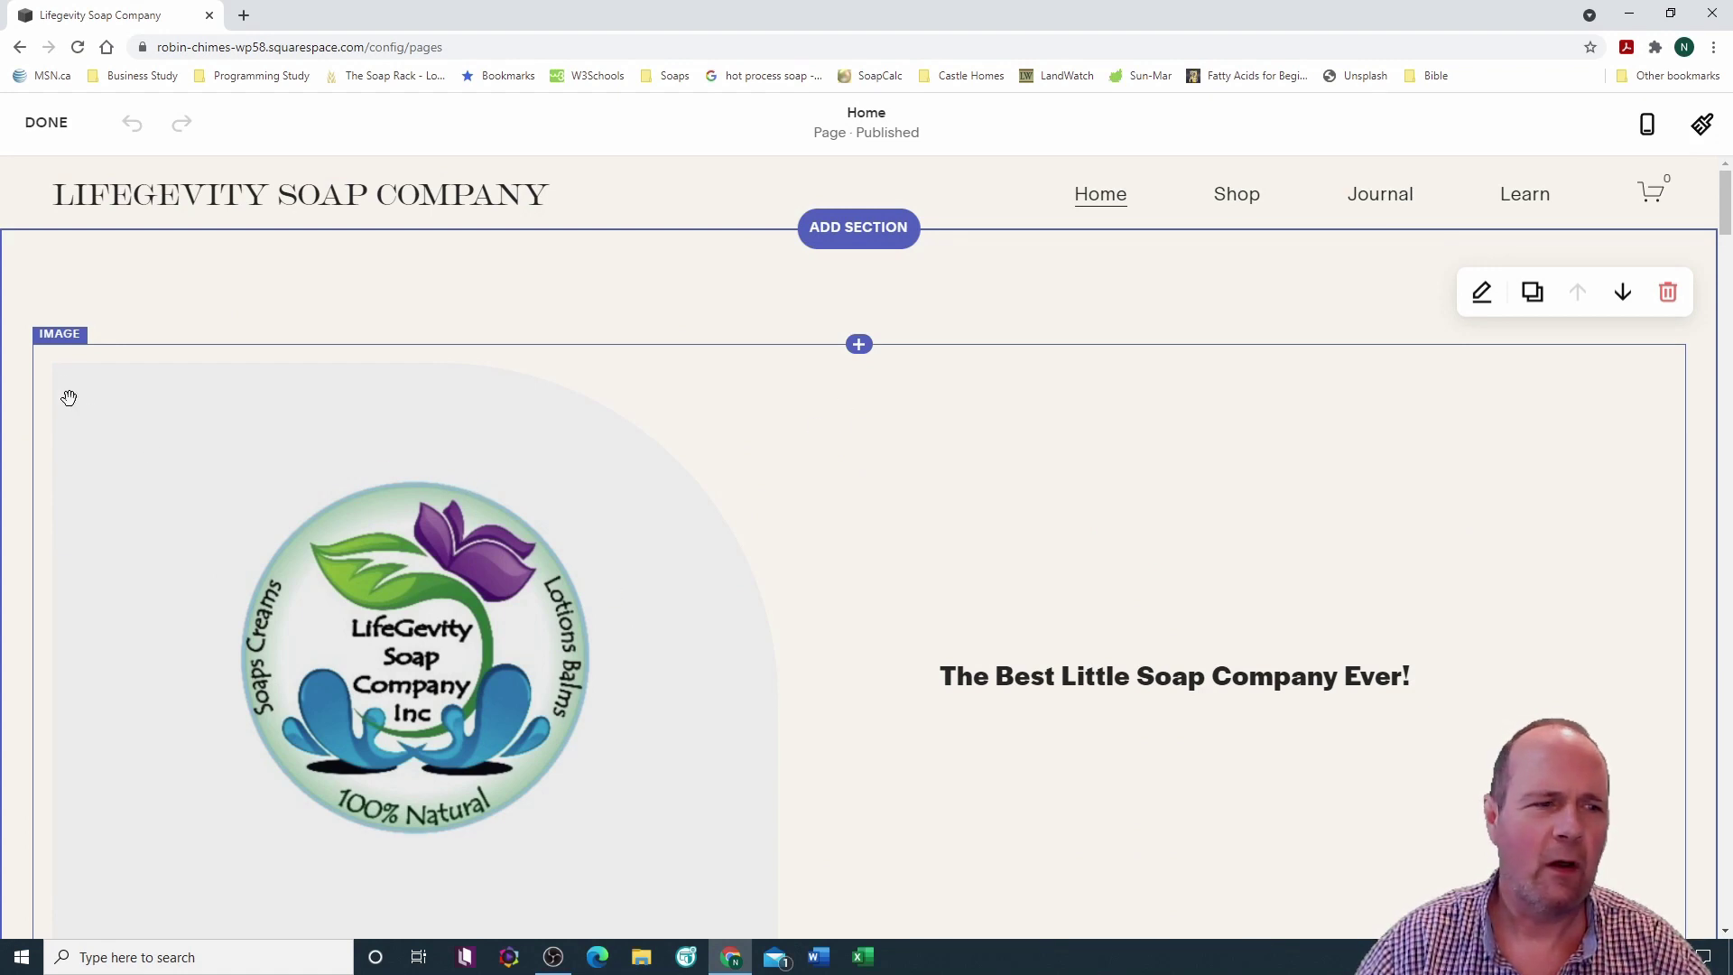
Step: Try small and medium content widths for the hero section, leaving it at large
click(1482, 292)
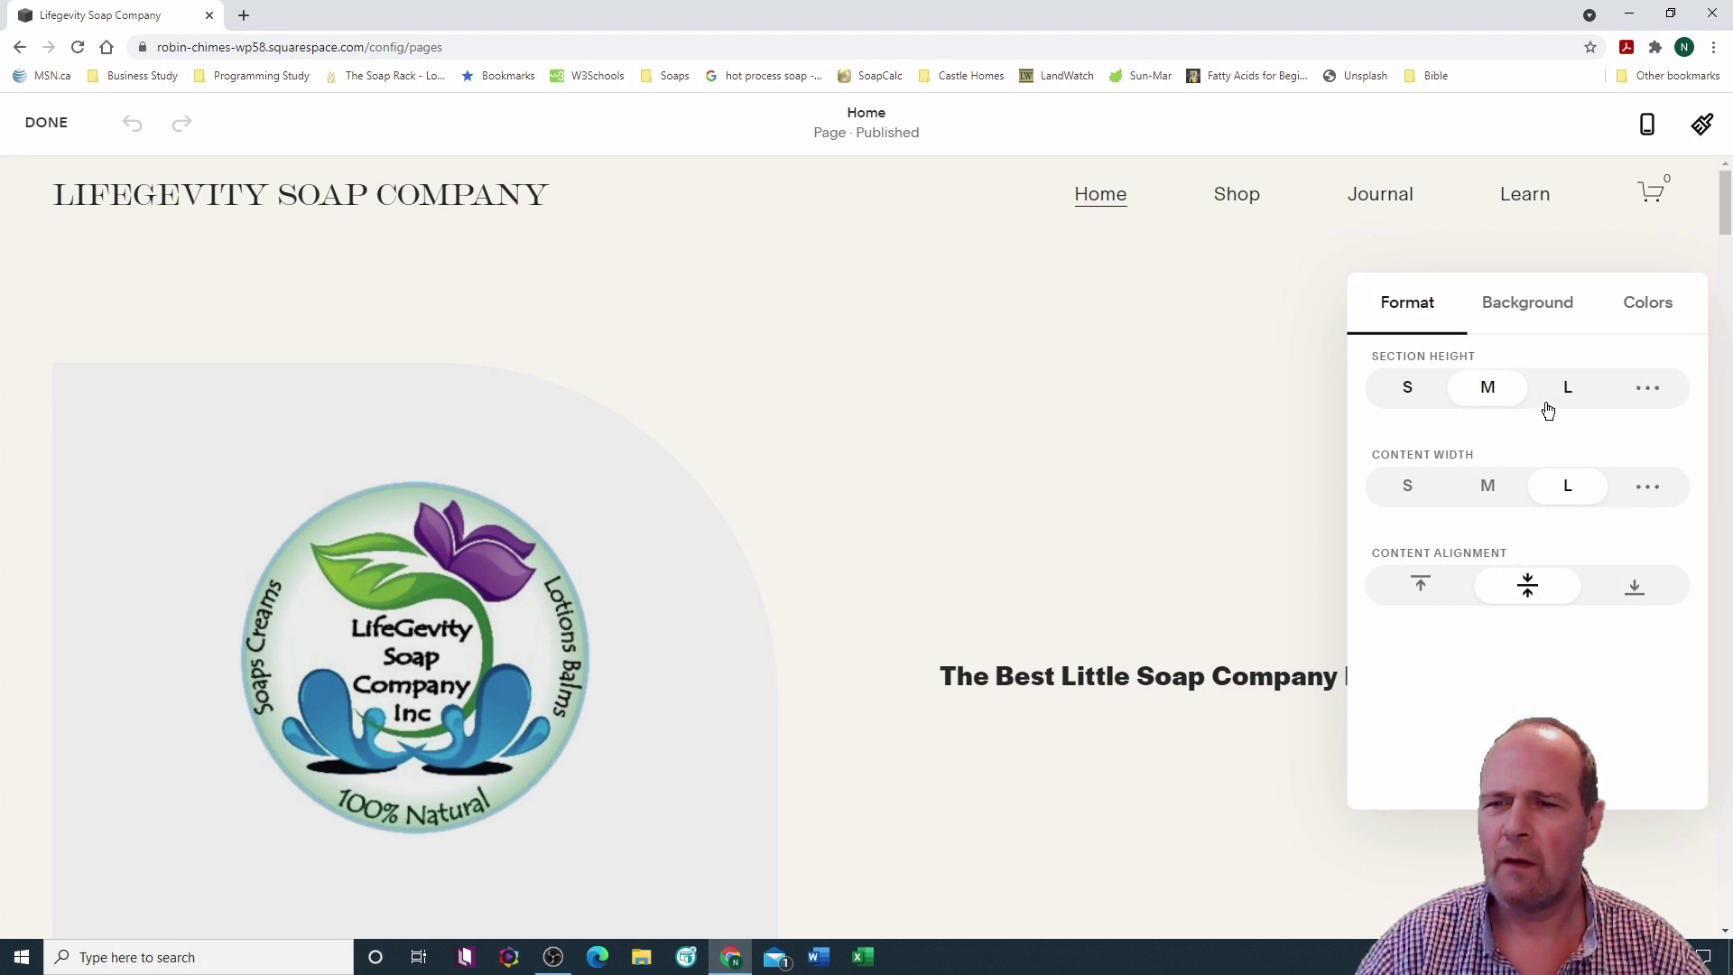
click(1406, 484)
click(1489, 474)
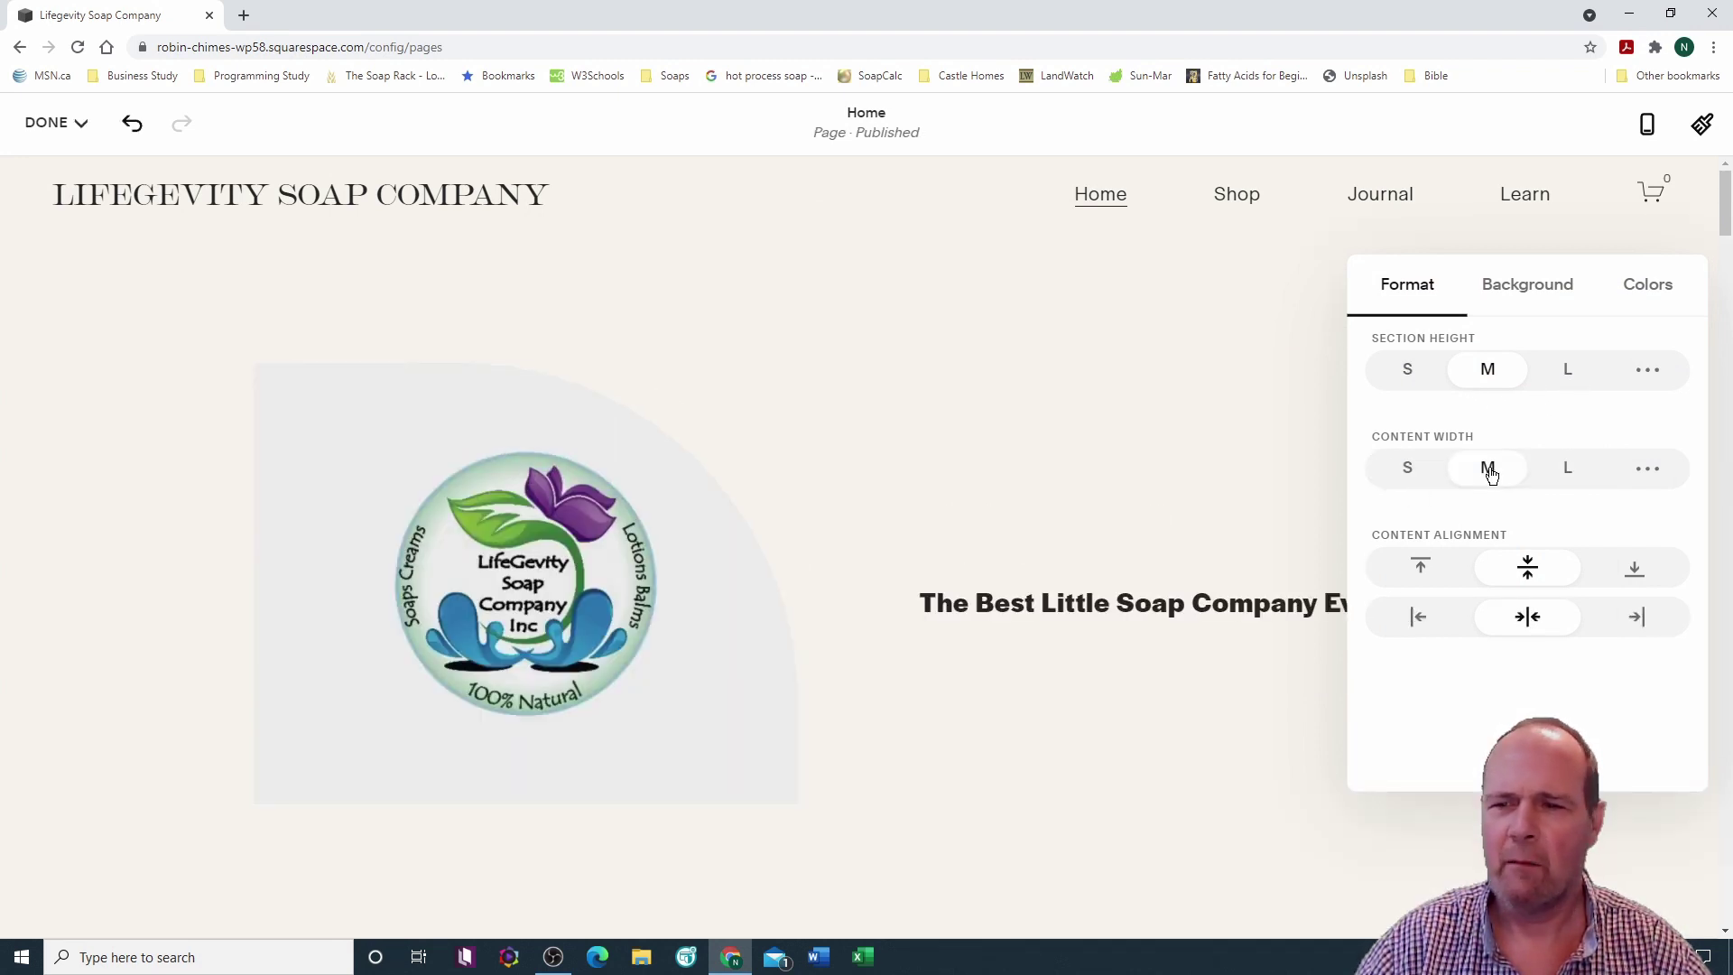
click(1568, 471)
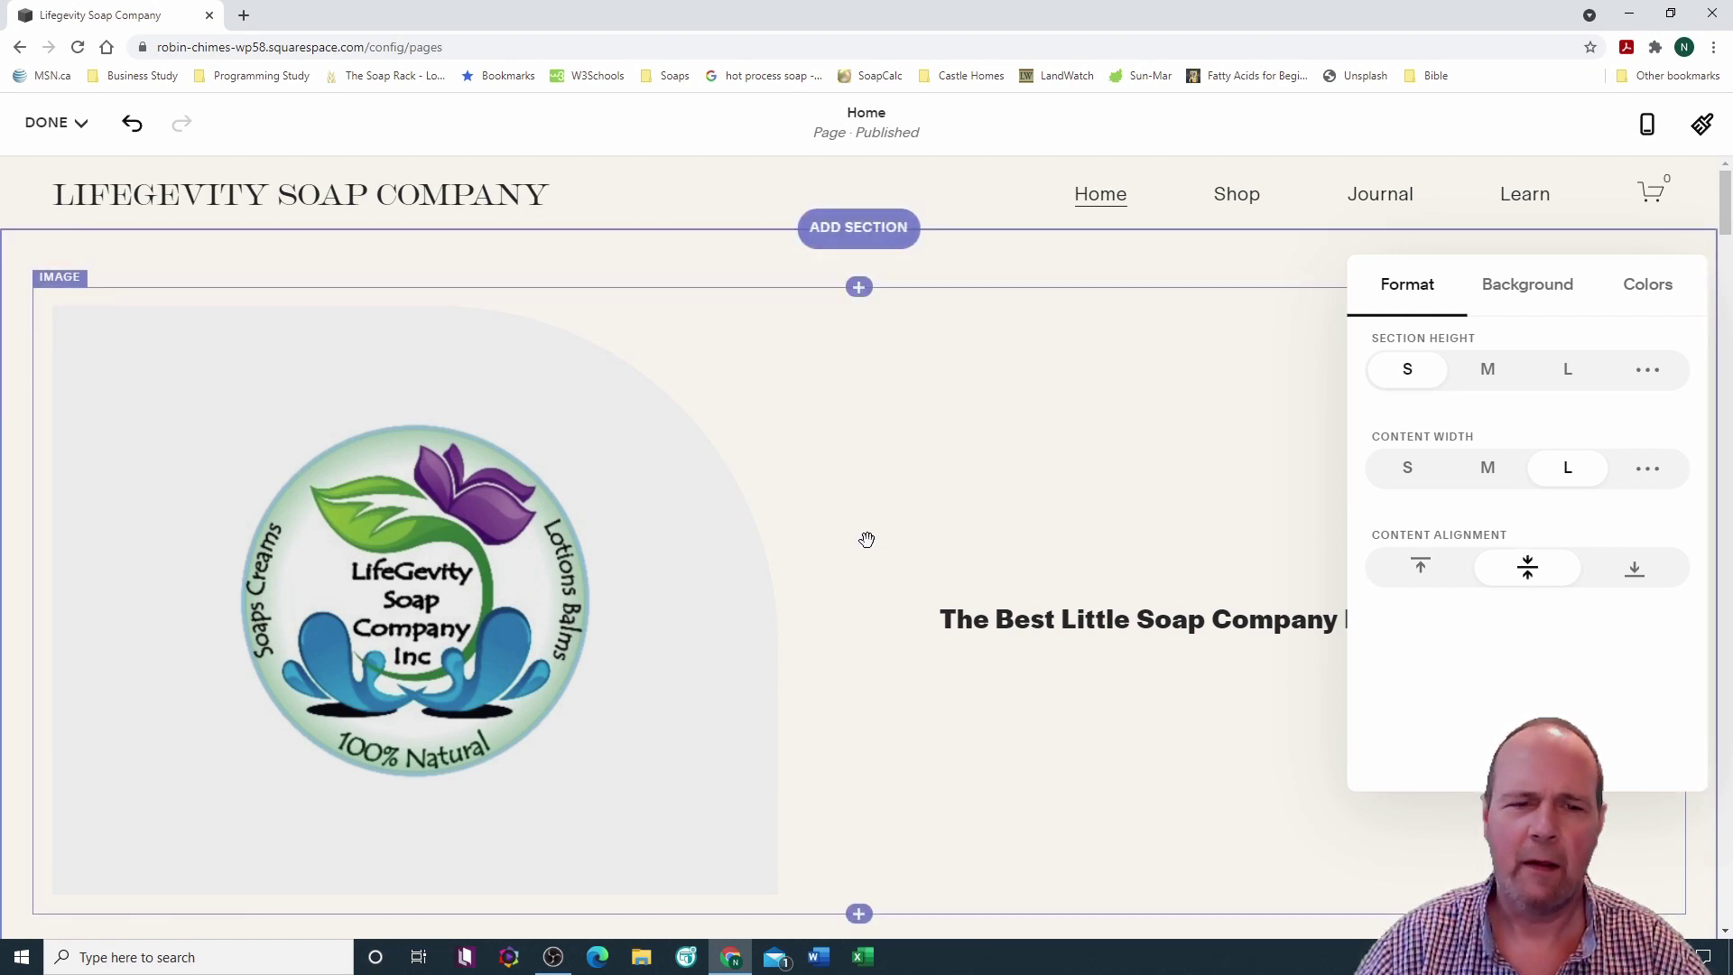
click(611, 475)
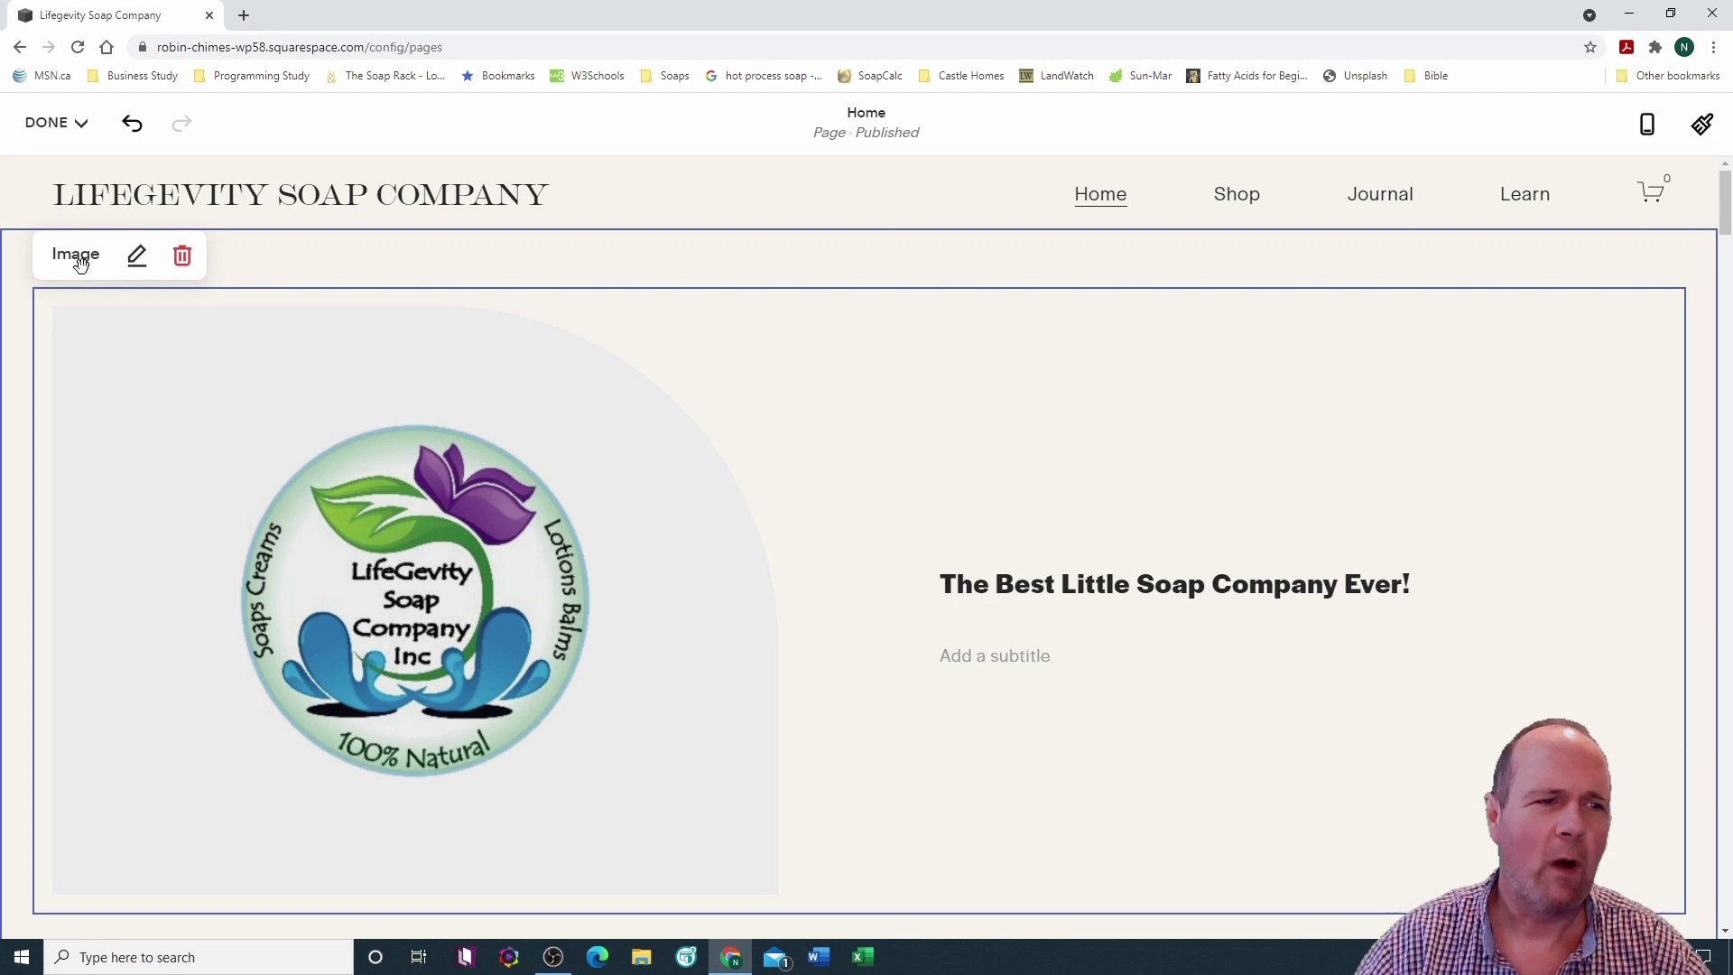
click(138, 260)
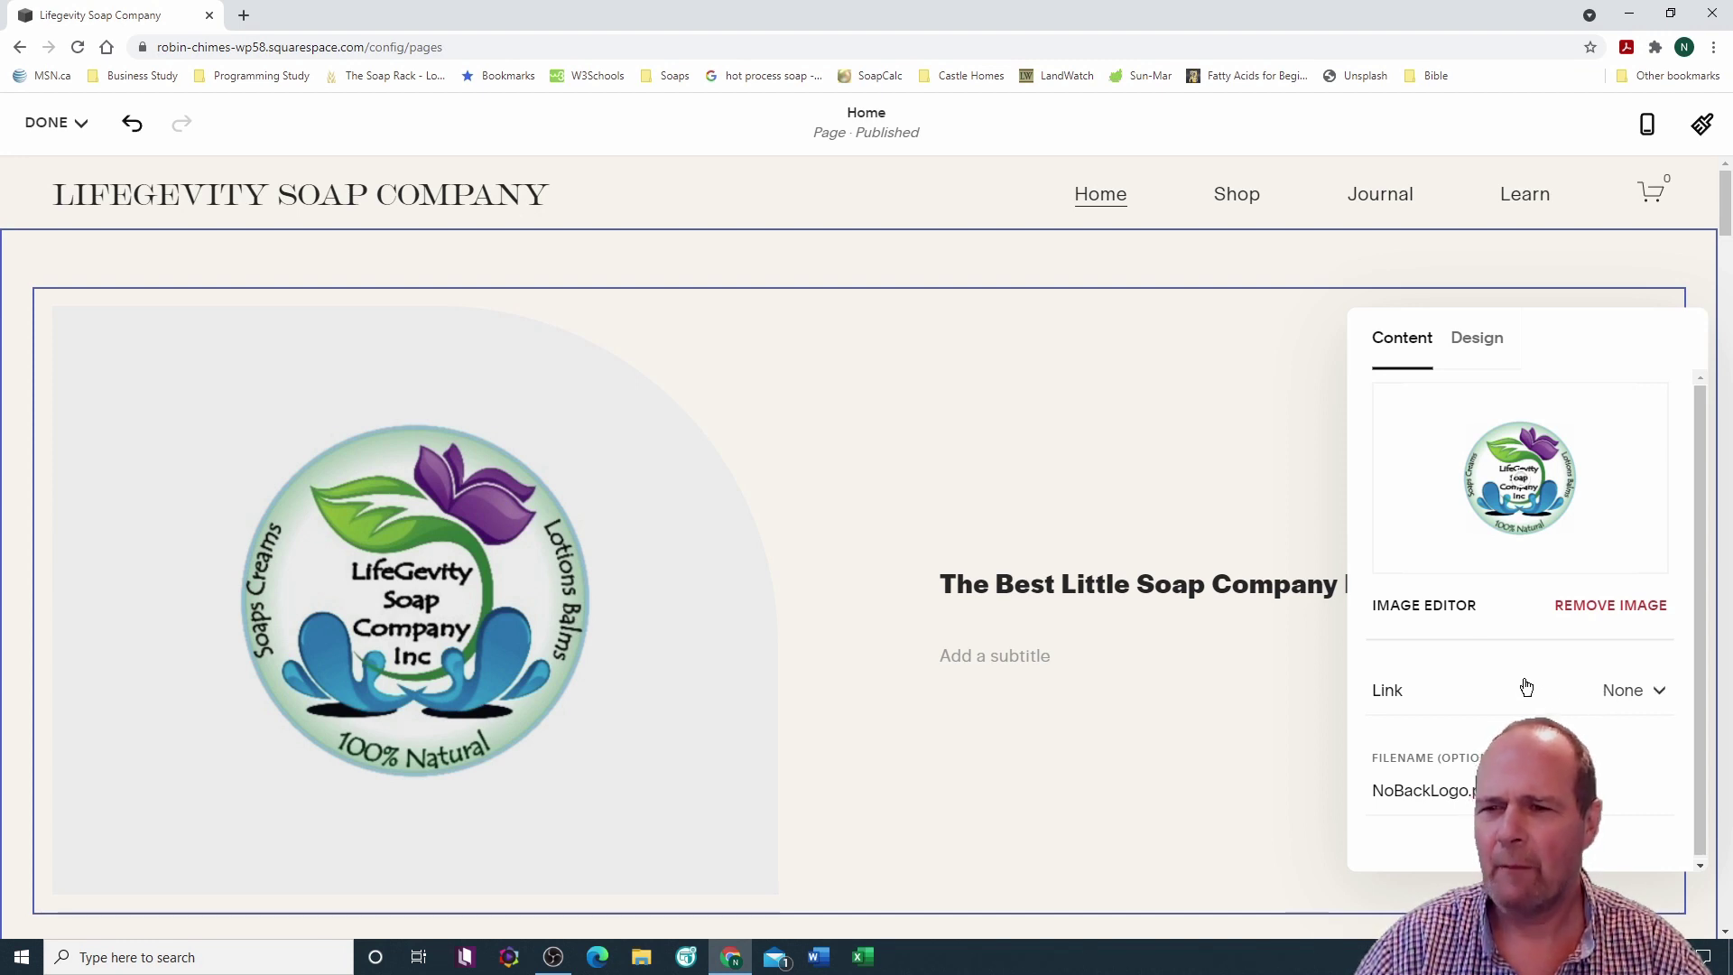
click(1485, 347)
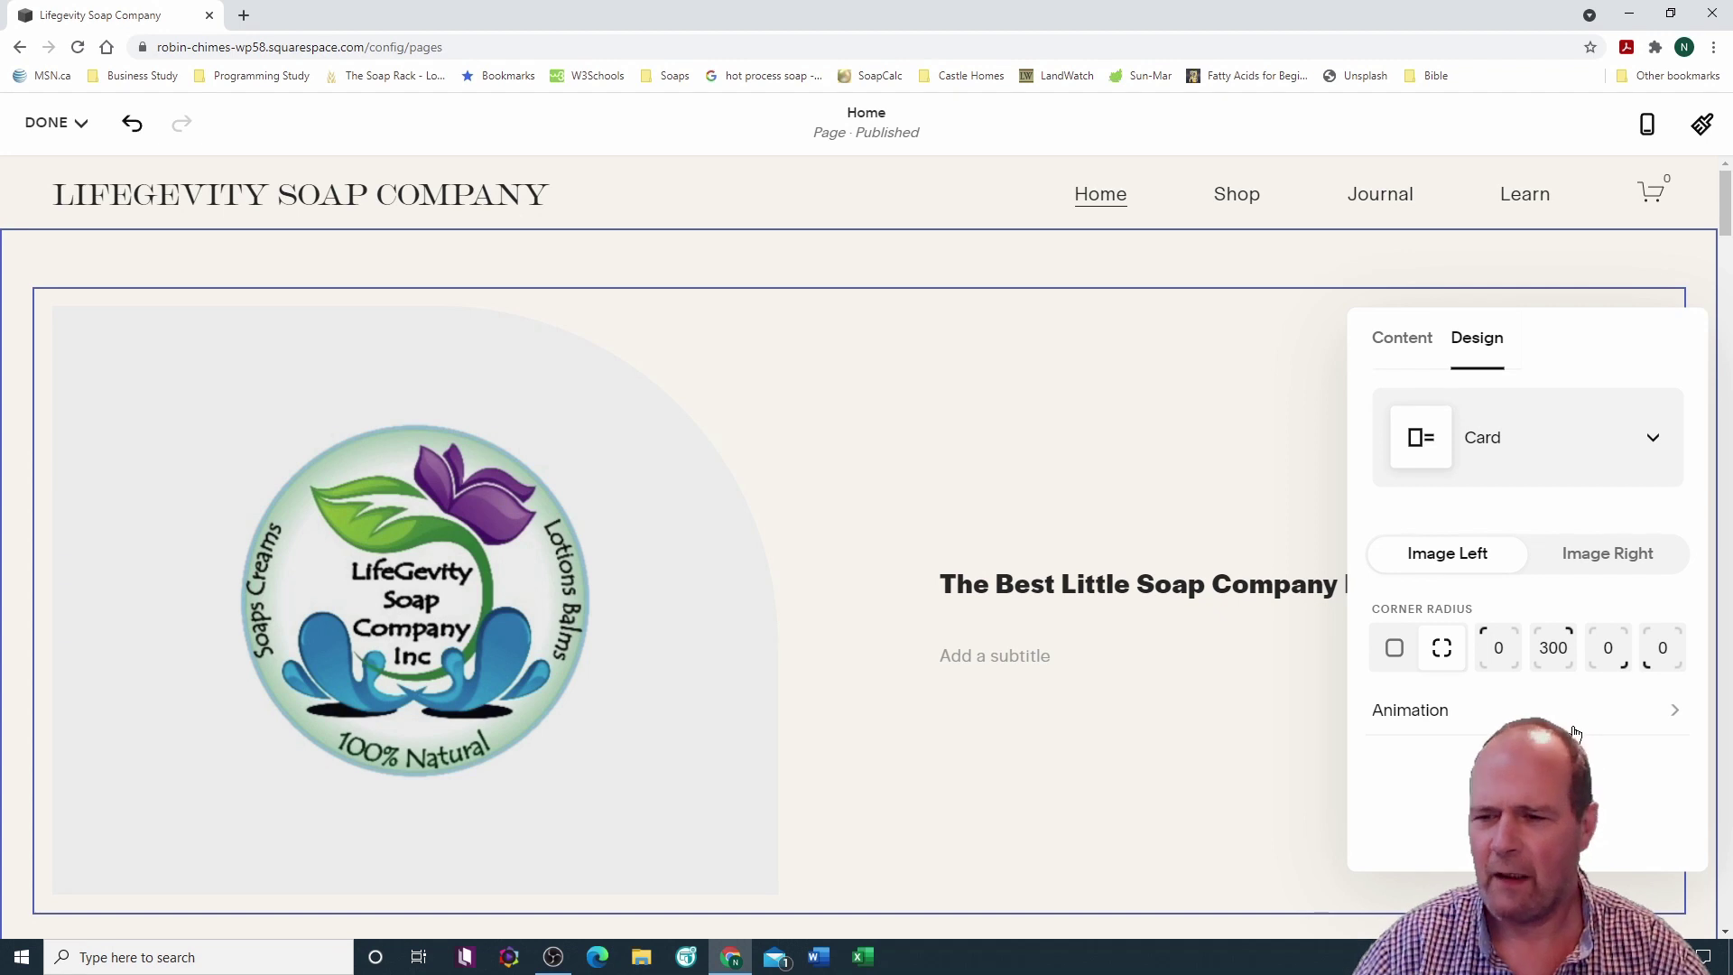
click(1398, 343)
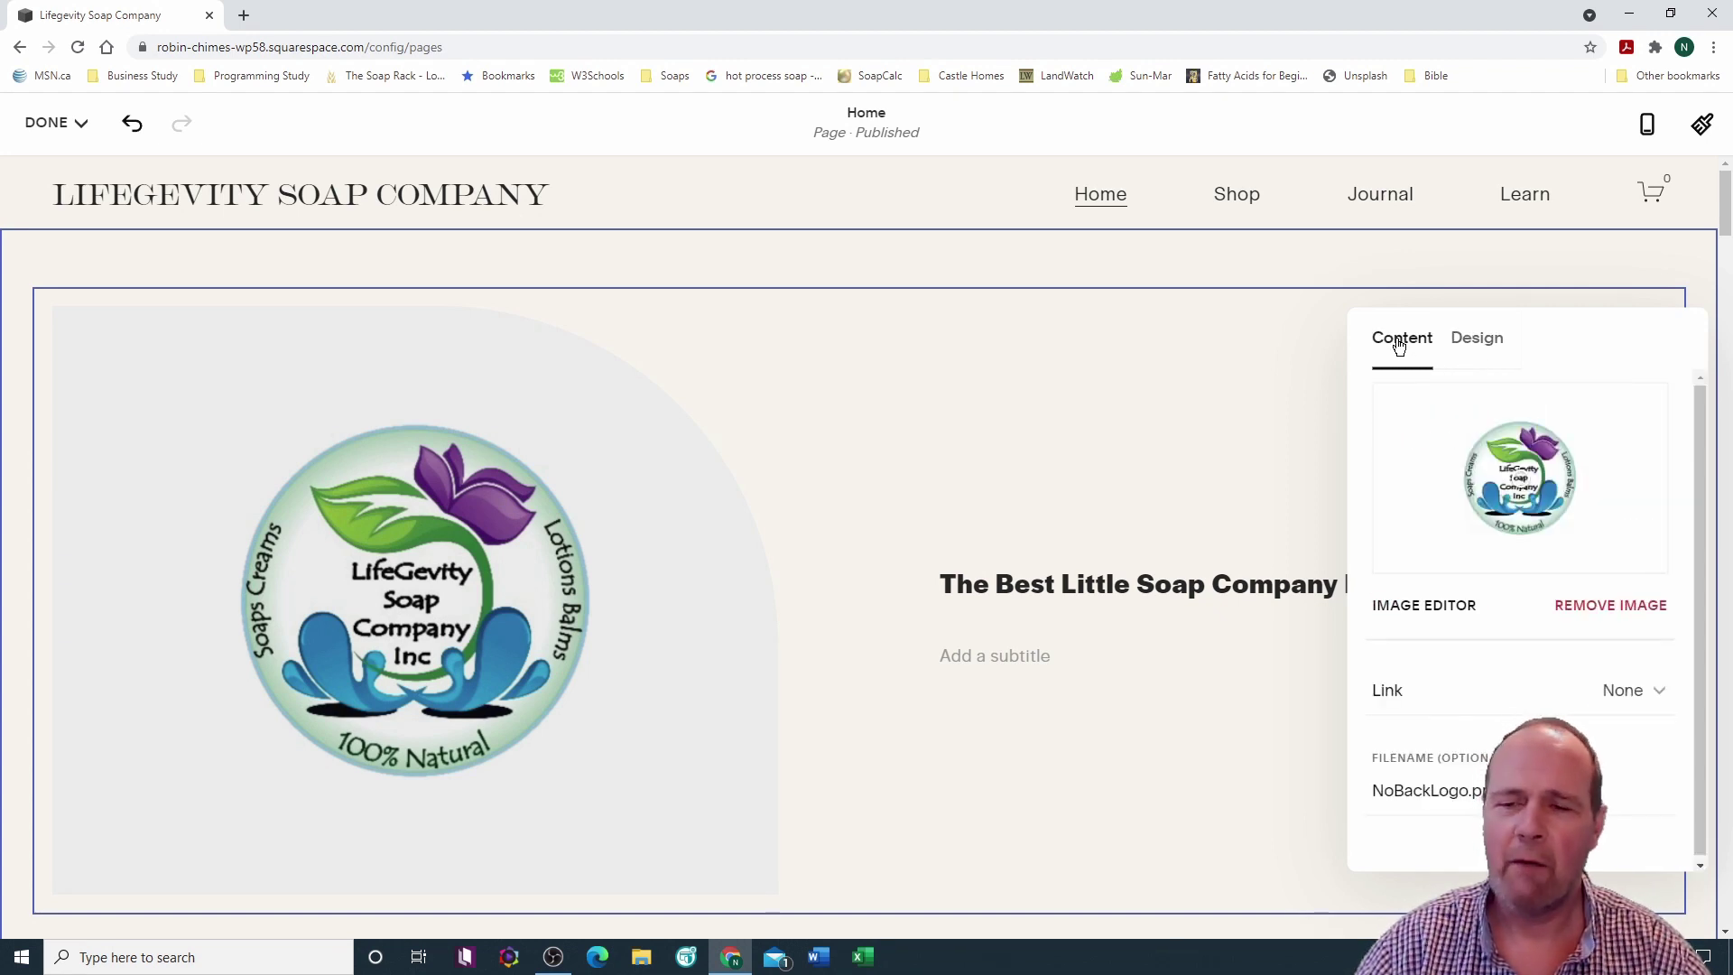
click(1423, 604)
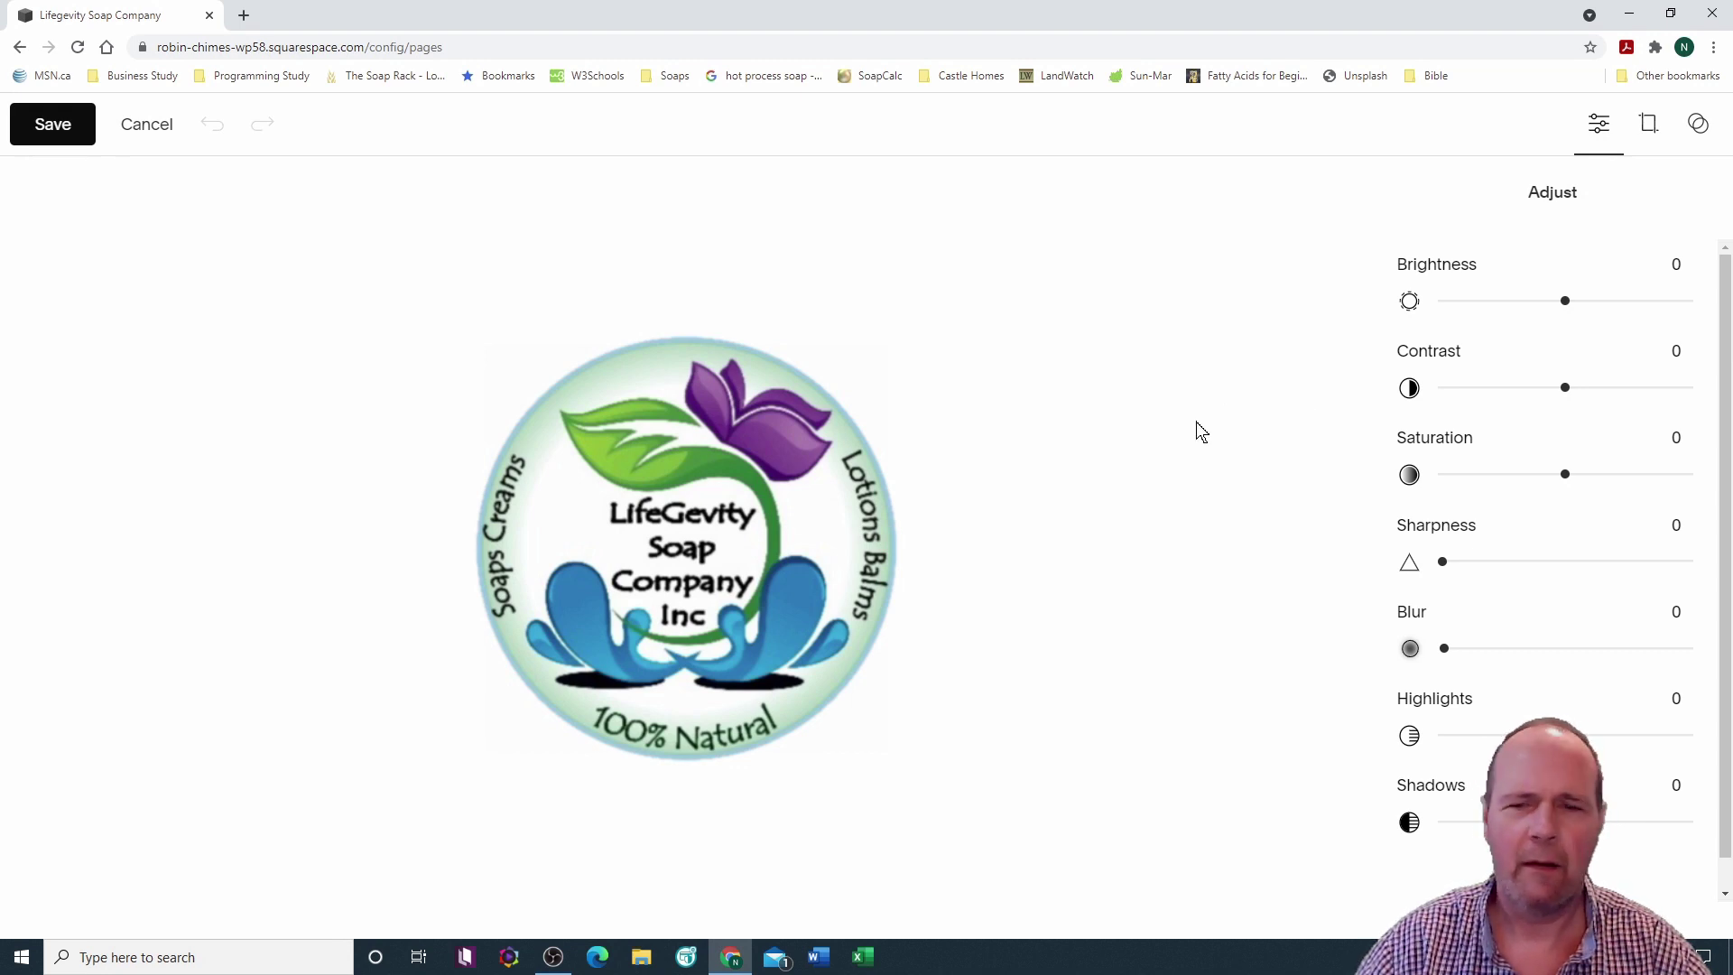
click(159, 127)
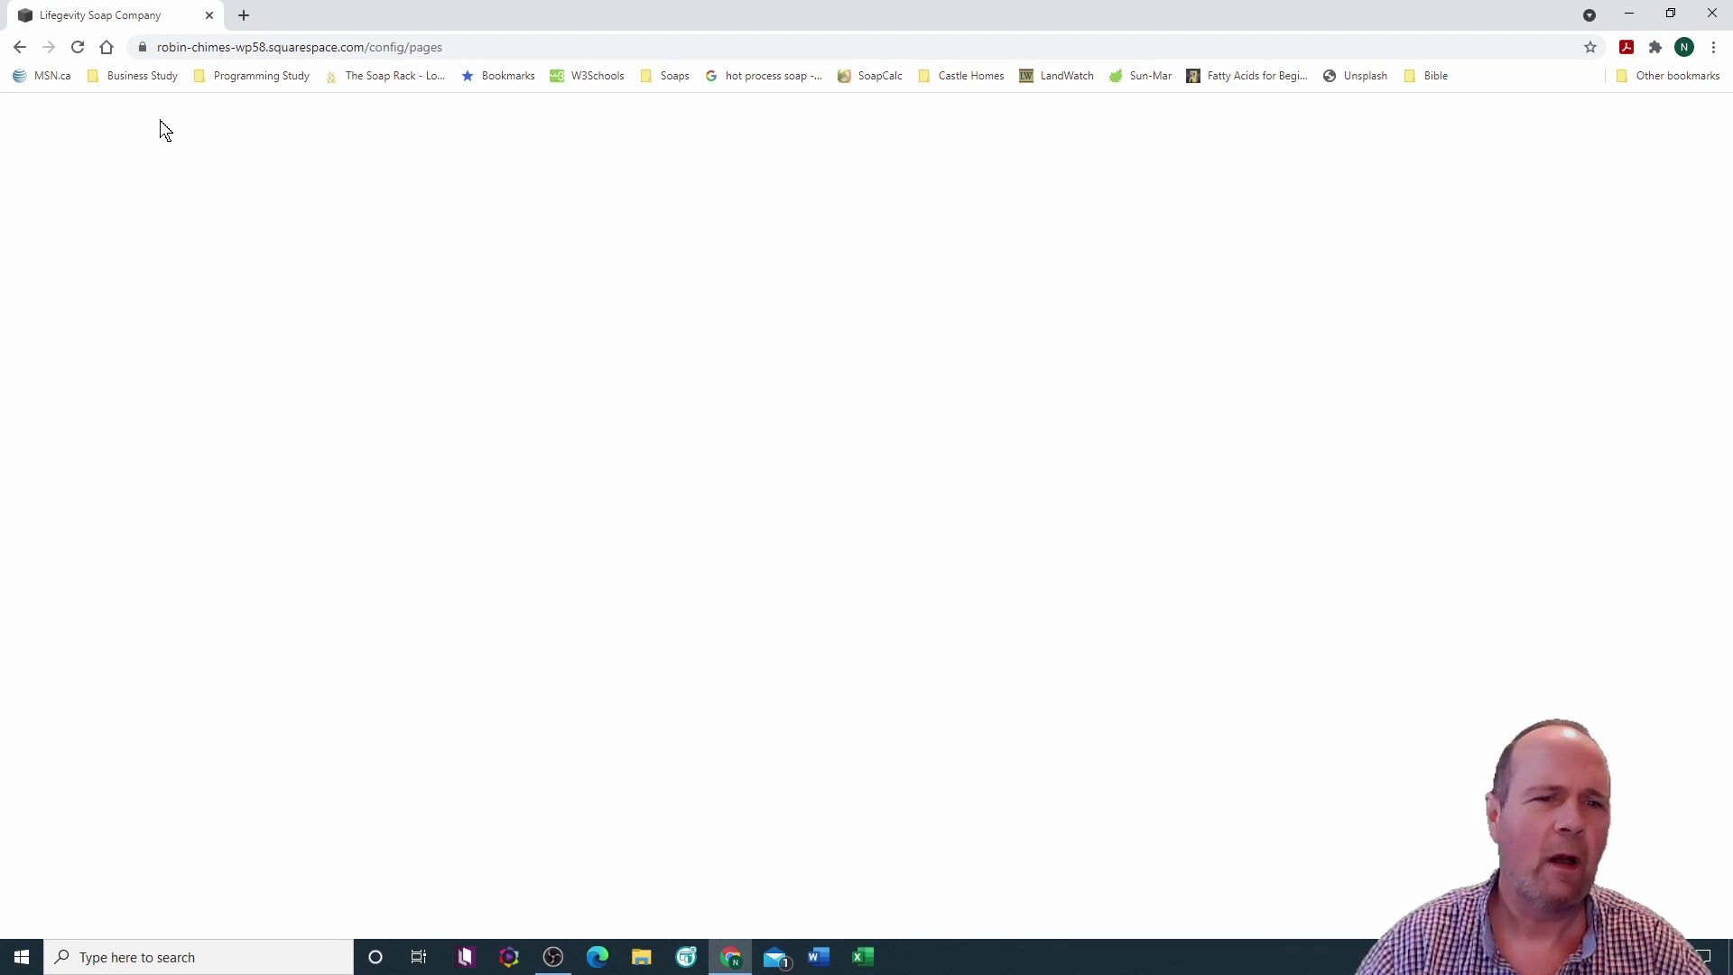
scroll(826, 468, down, 2)
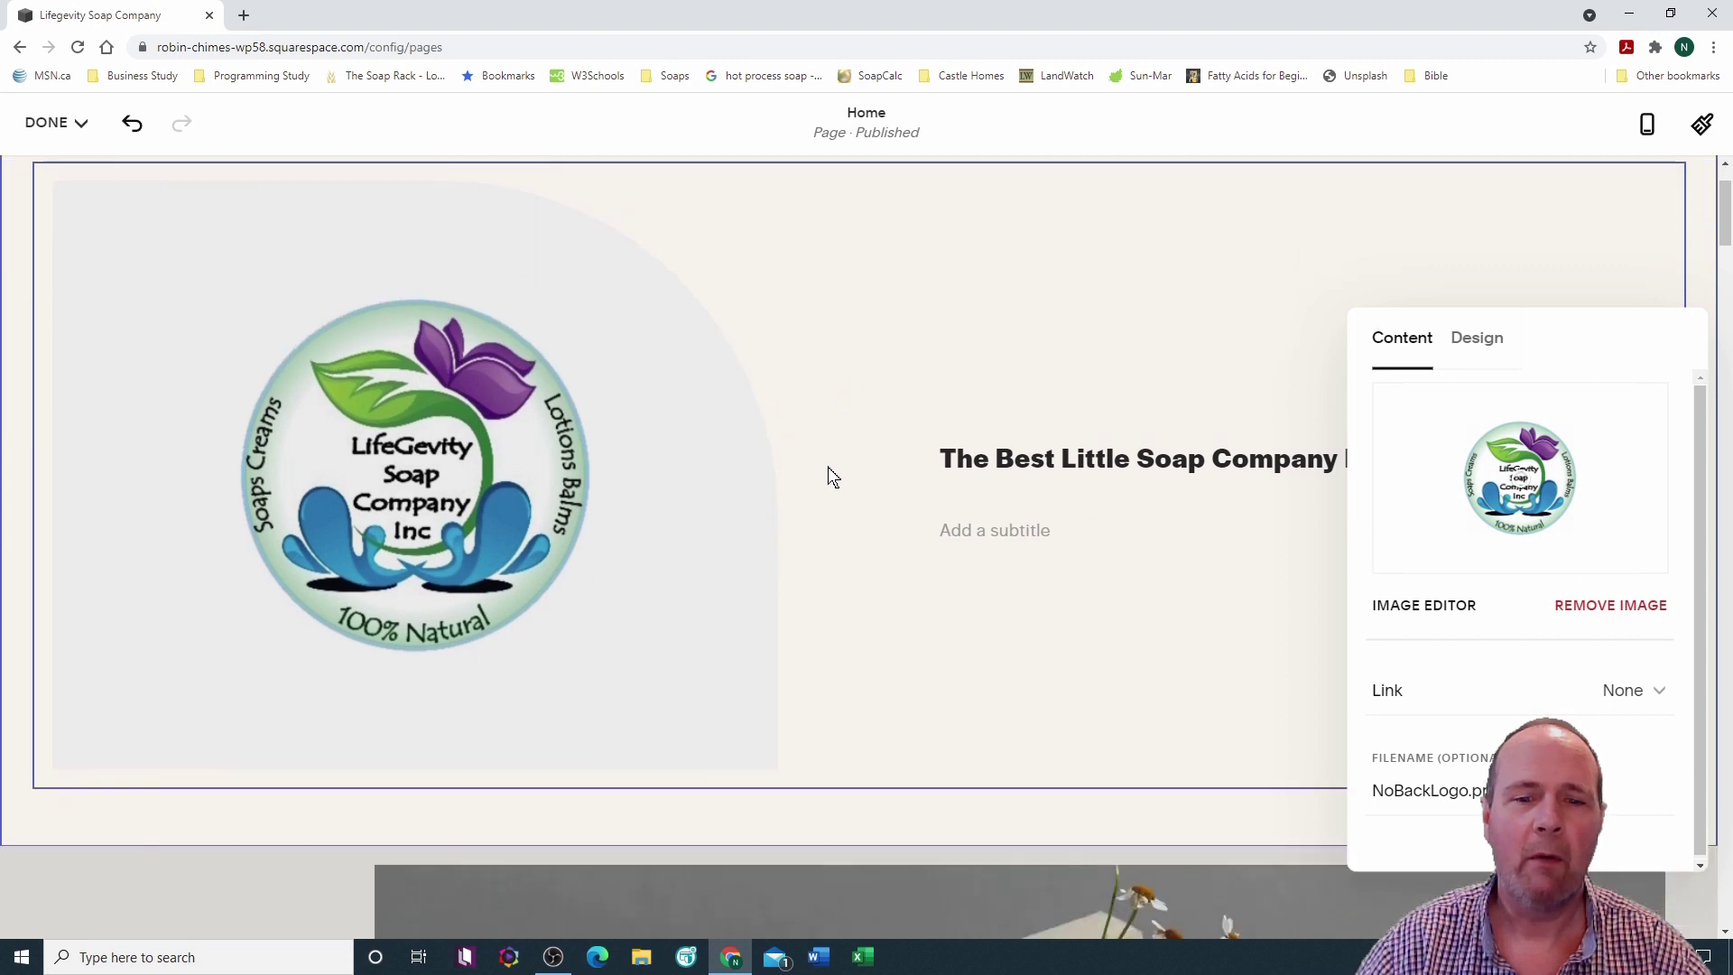
scroll(826, 467, up, 2)
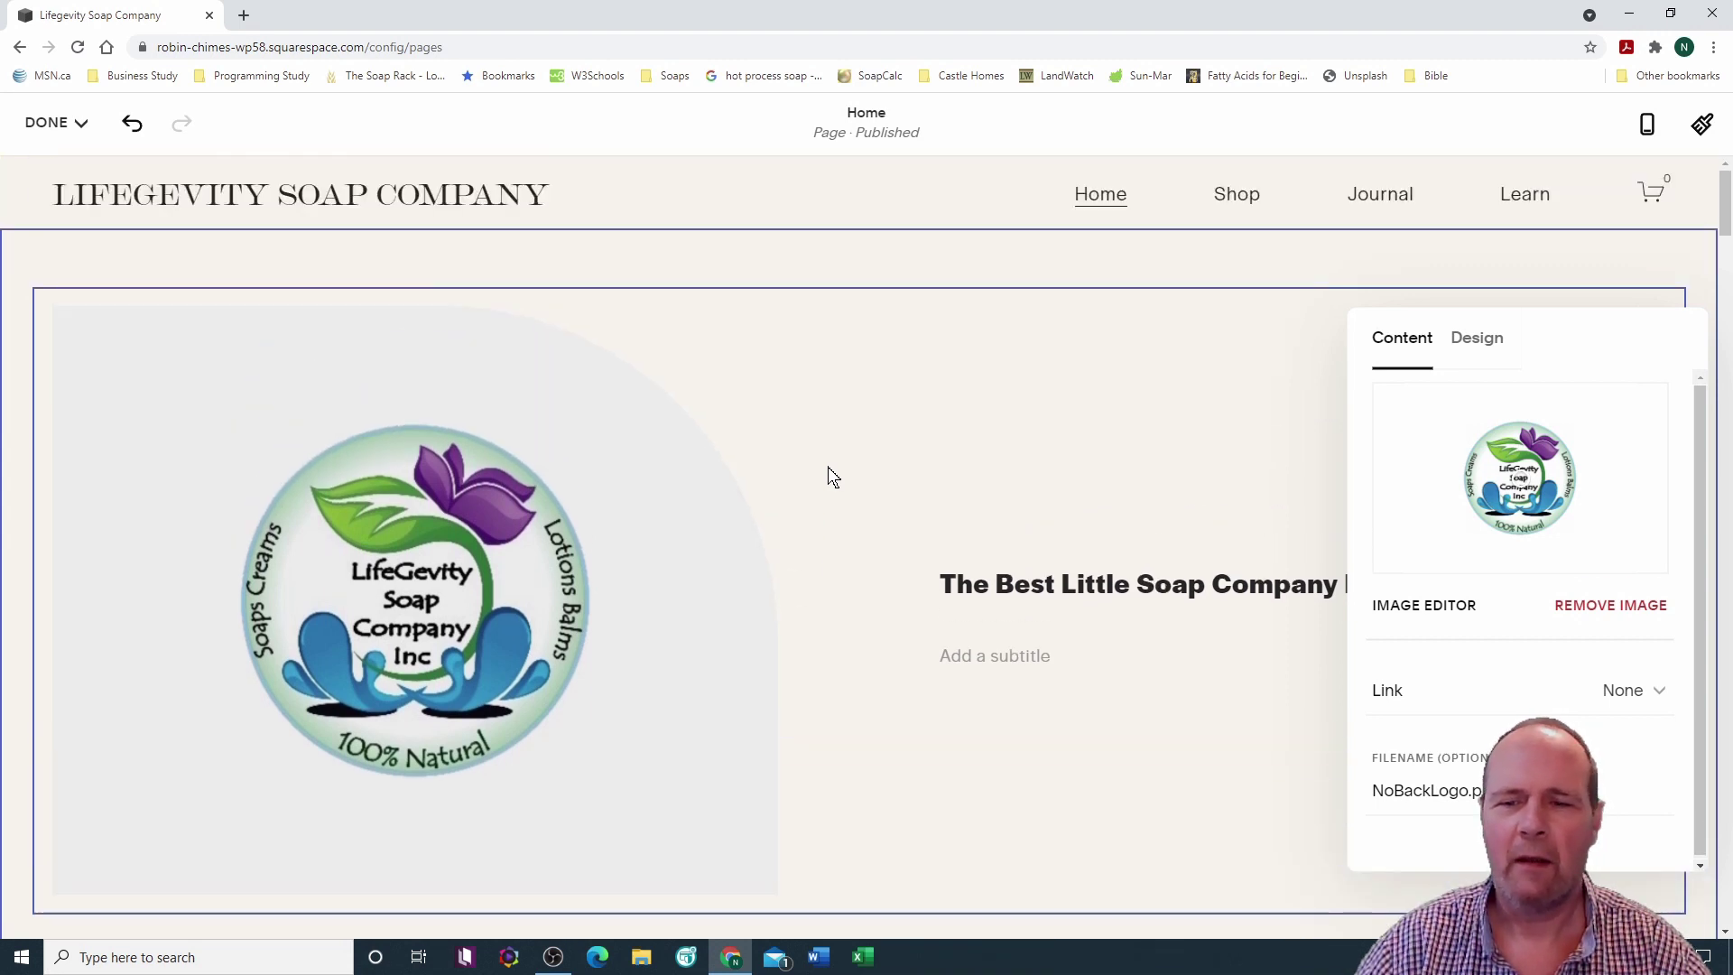
scroll(827, 468, down, 8)
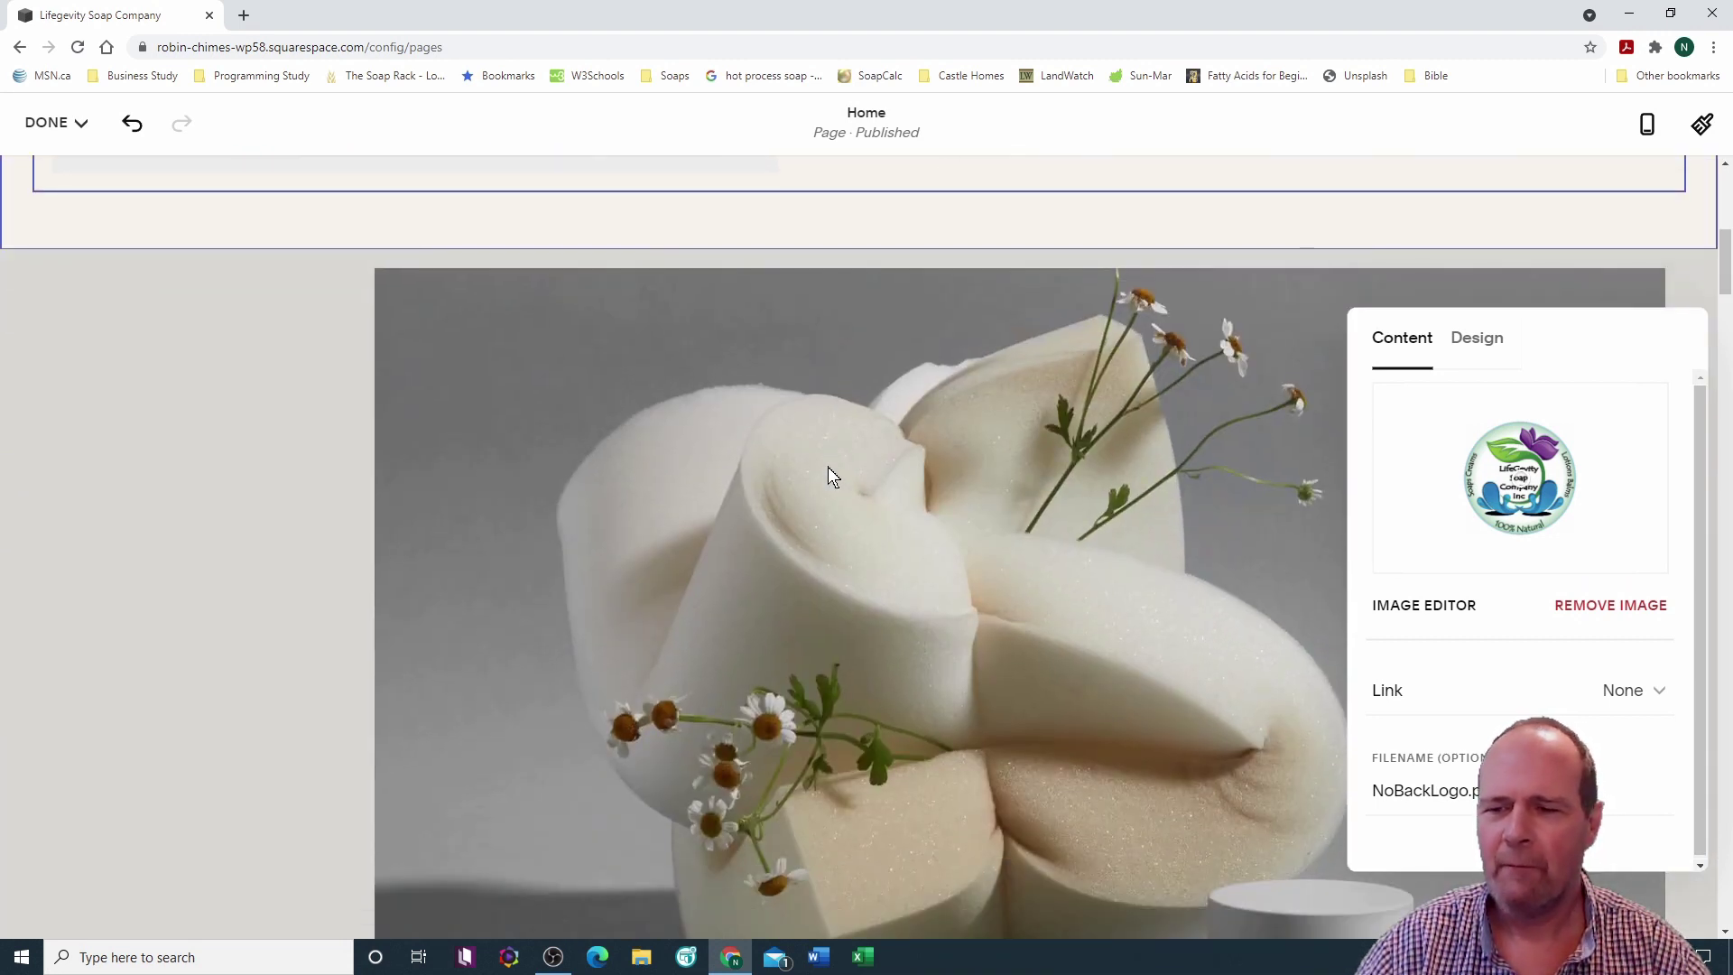
scroll(537, 406, down, 1)
scroll(544, 382, up, 8)
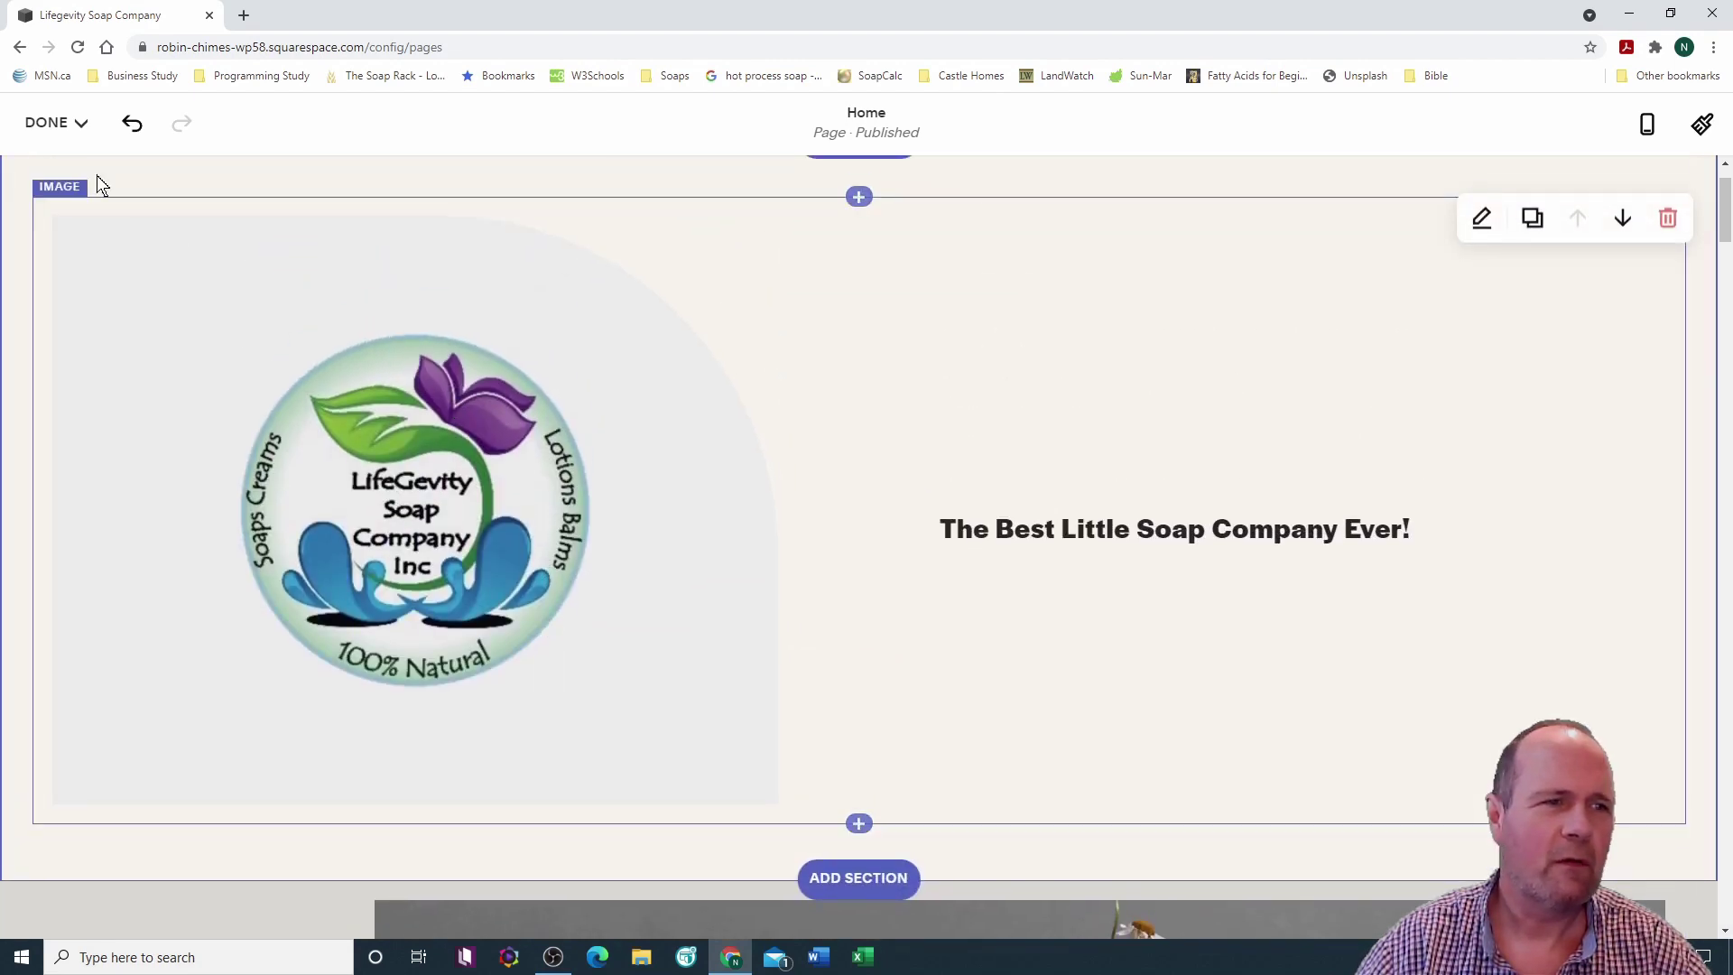
click(79, 126)
Step: Save the Home page edits and scroll through the result
click(77, 179)
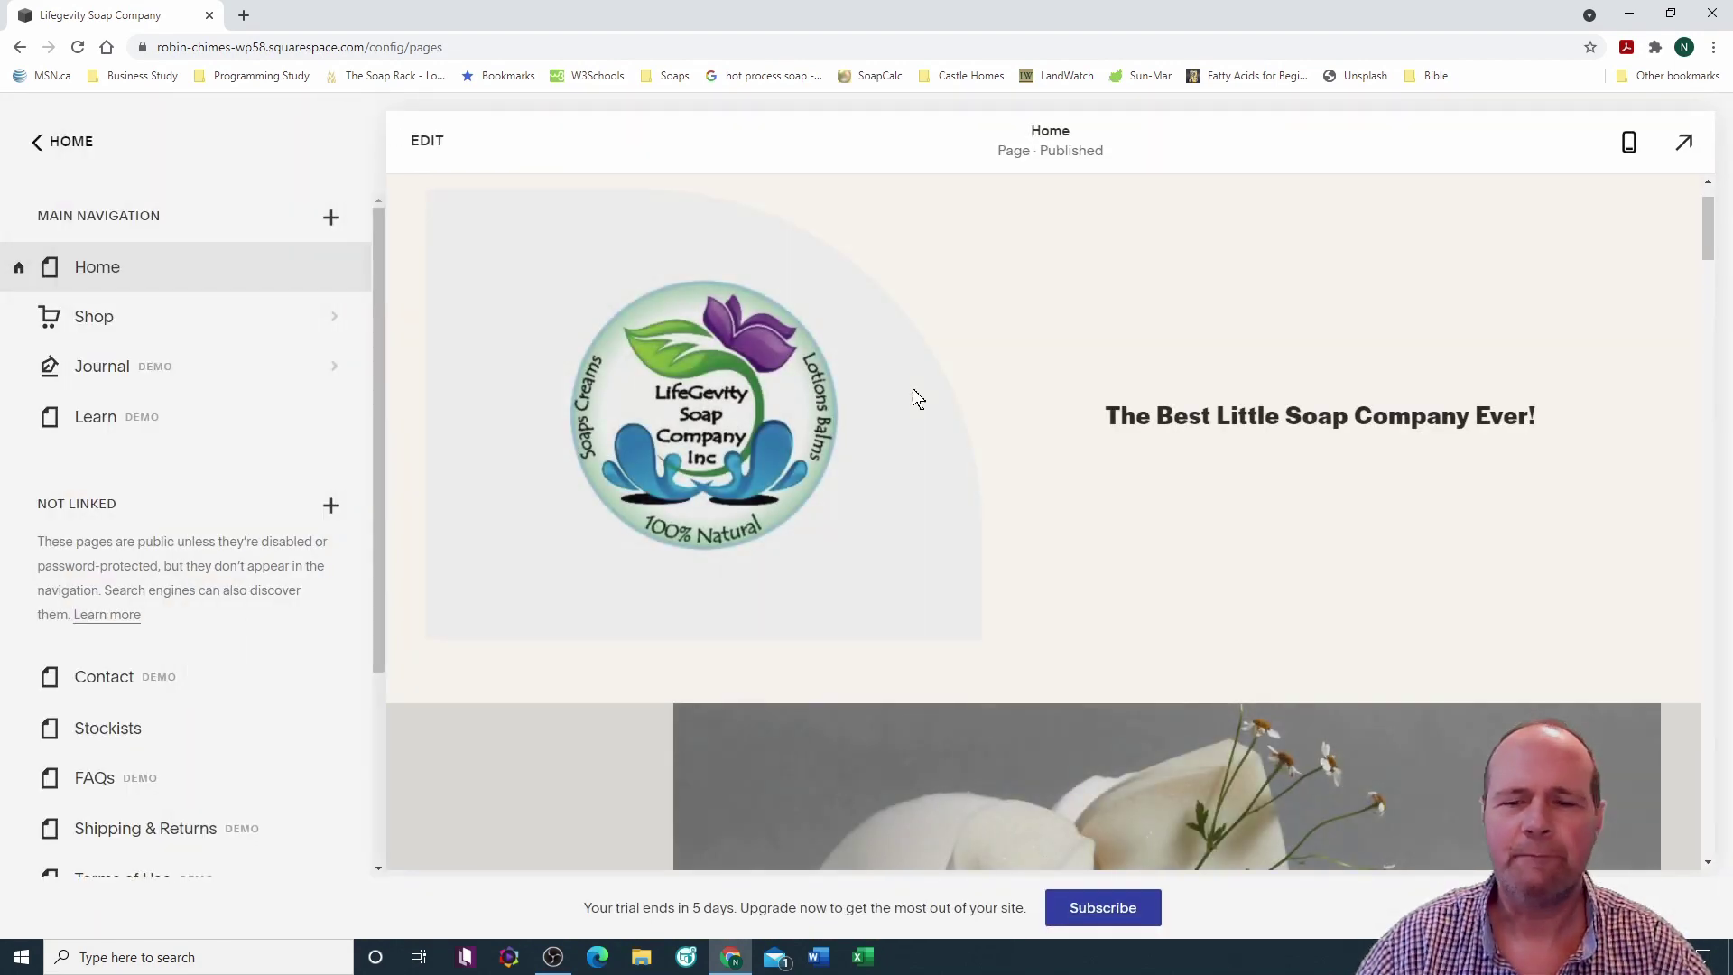
scroll(926, 399, down, 8)
scroll(927, 400, down, 4)
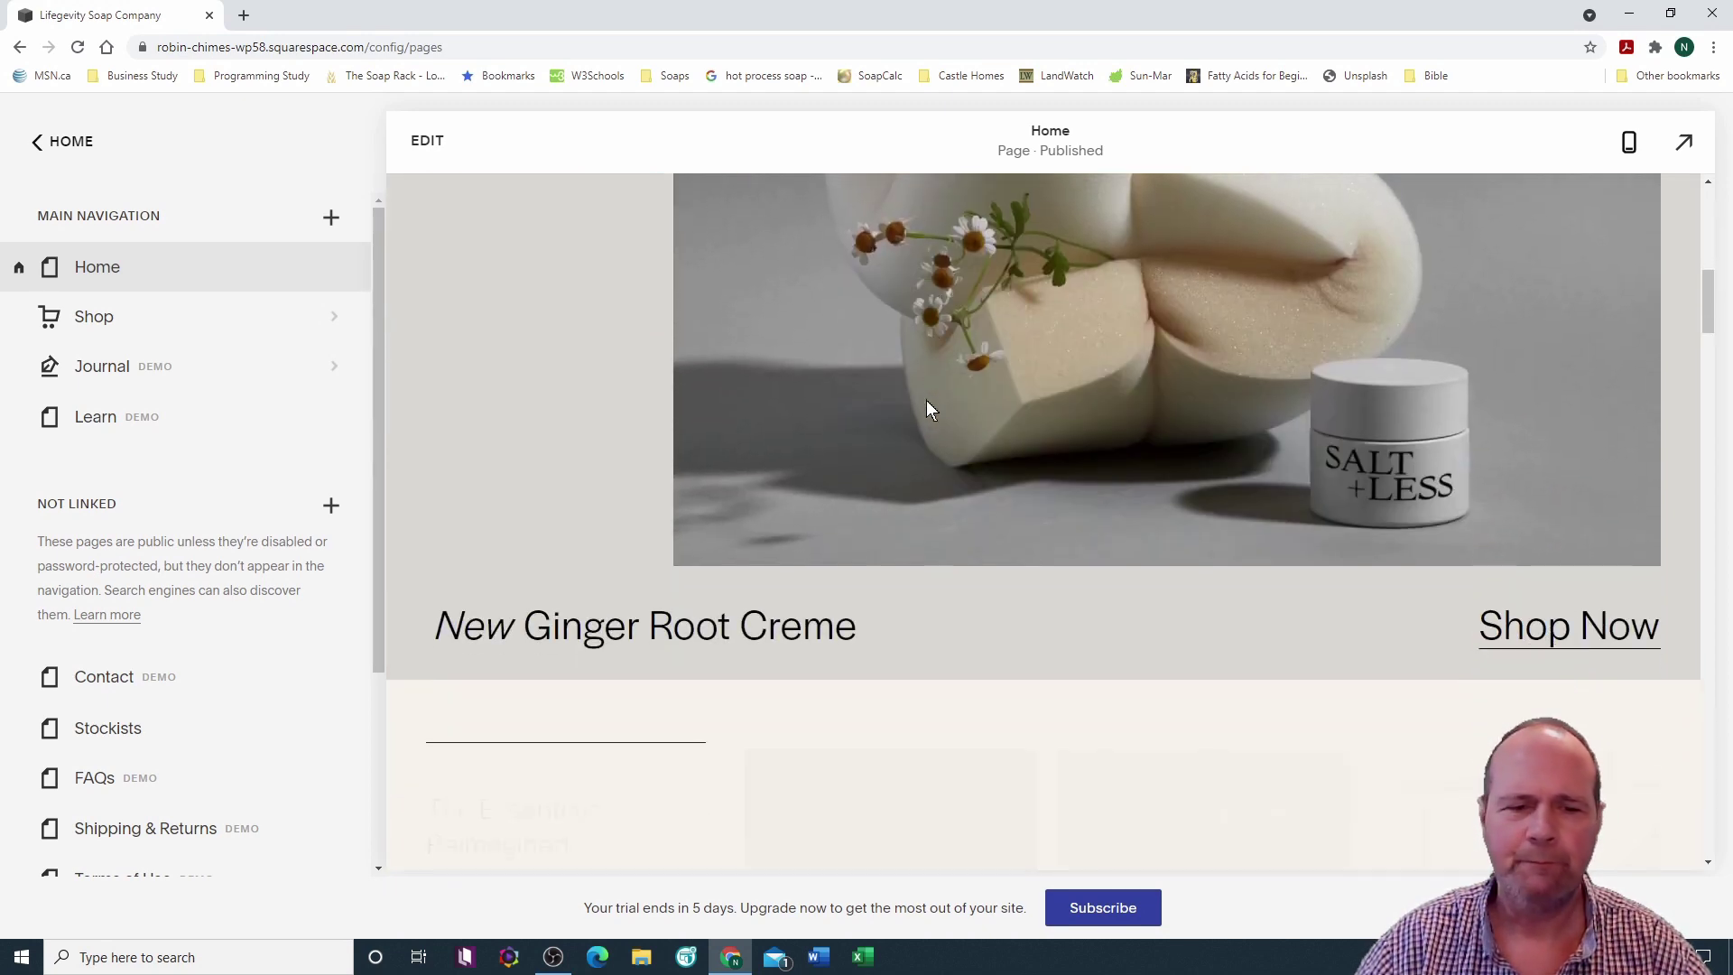
scroll(927, 401, down, 3)
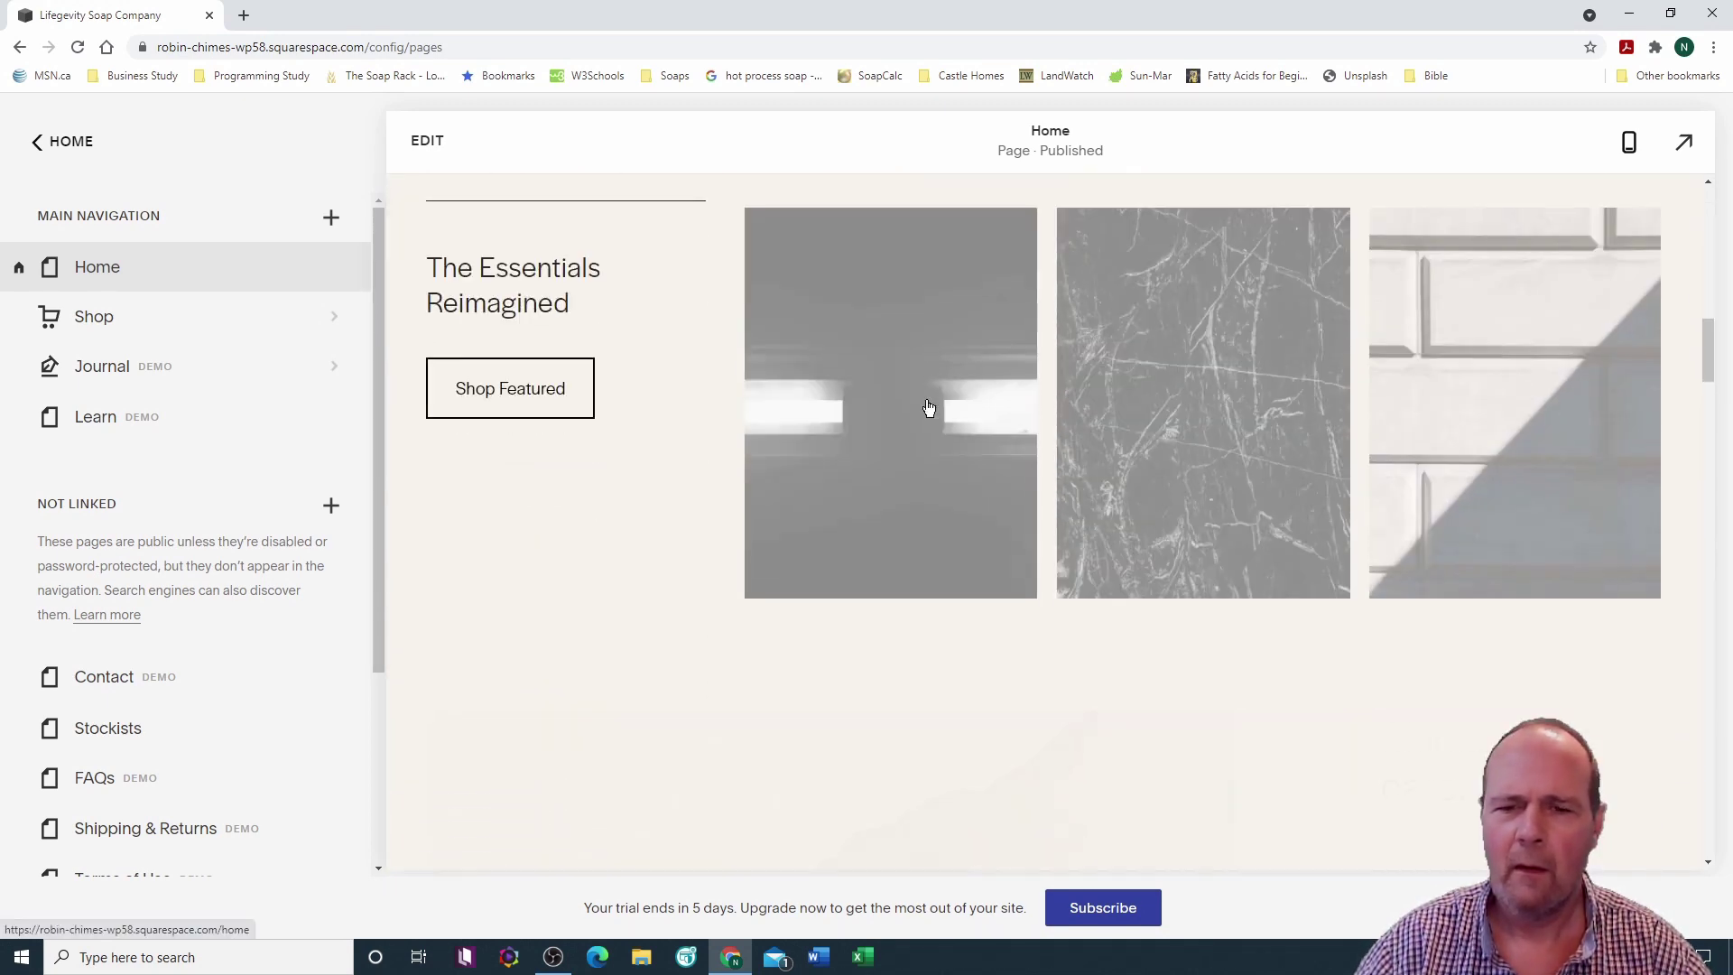
scroll(927, 401, up, 12)
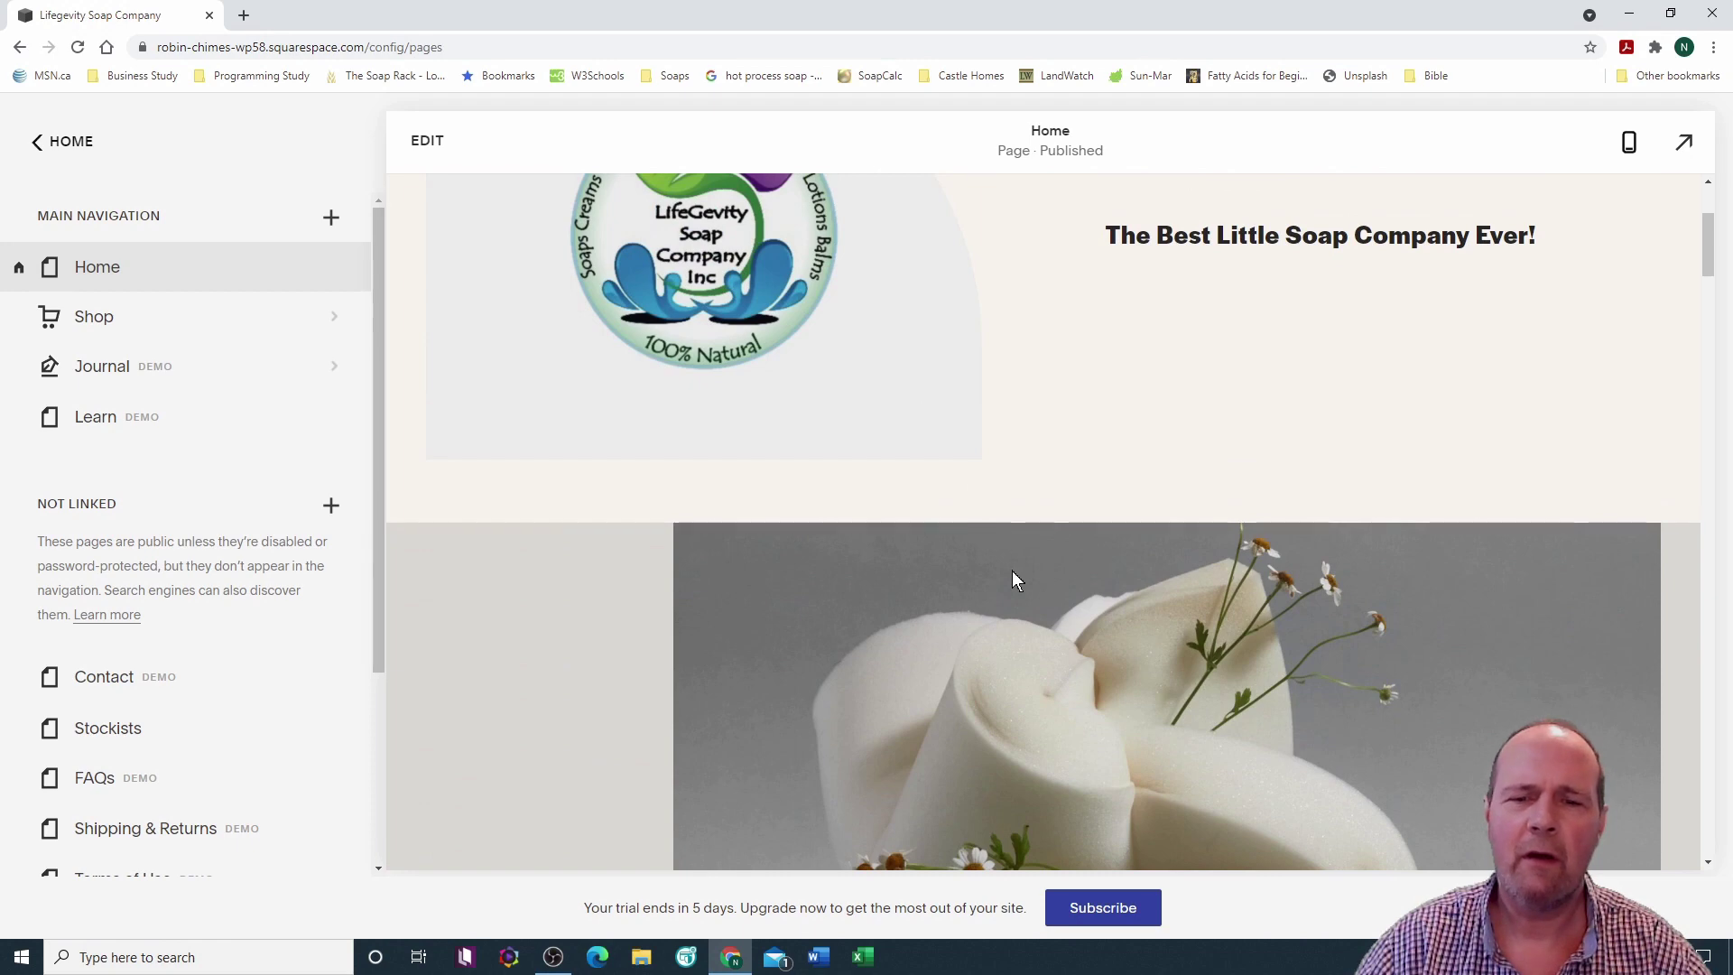
Step: Remove the sponge-and-flowers photo section, then trash The Essentials Reimagined section
click(427, 140)
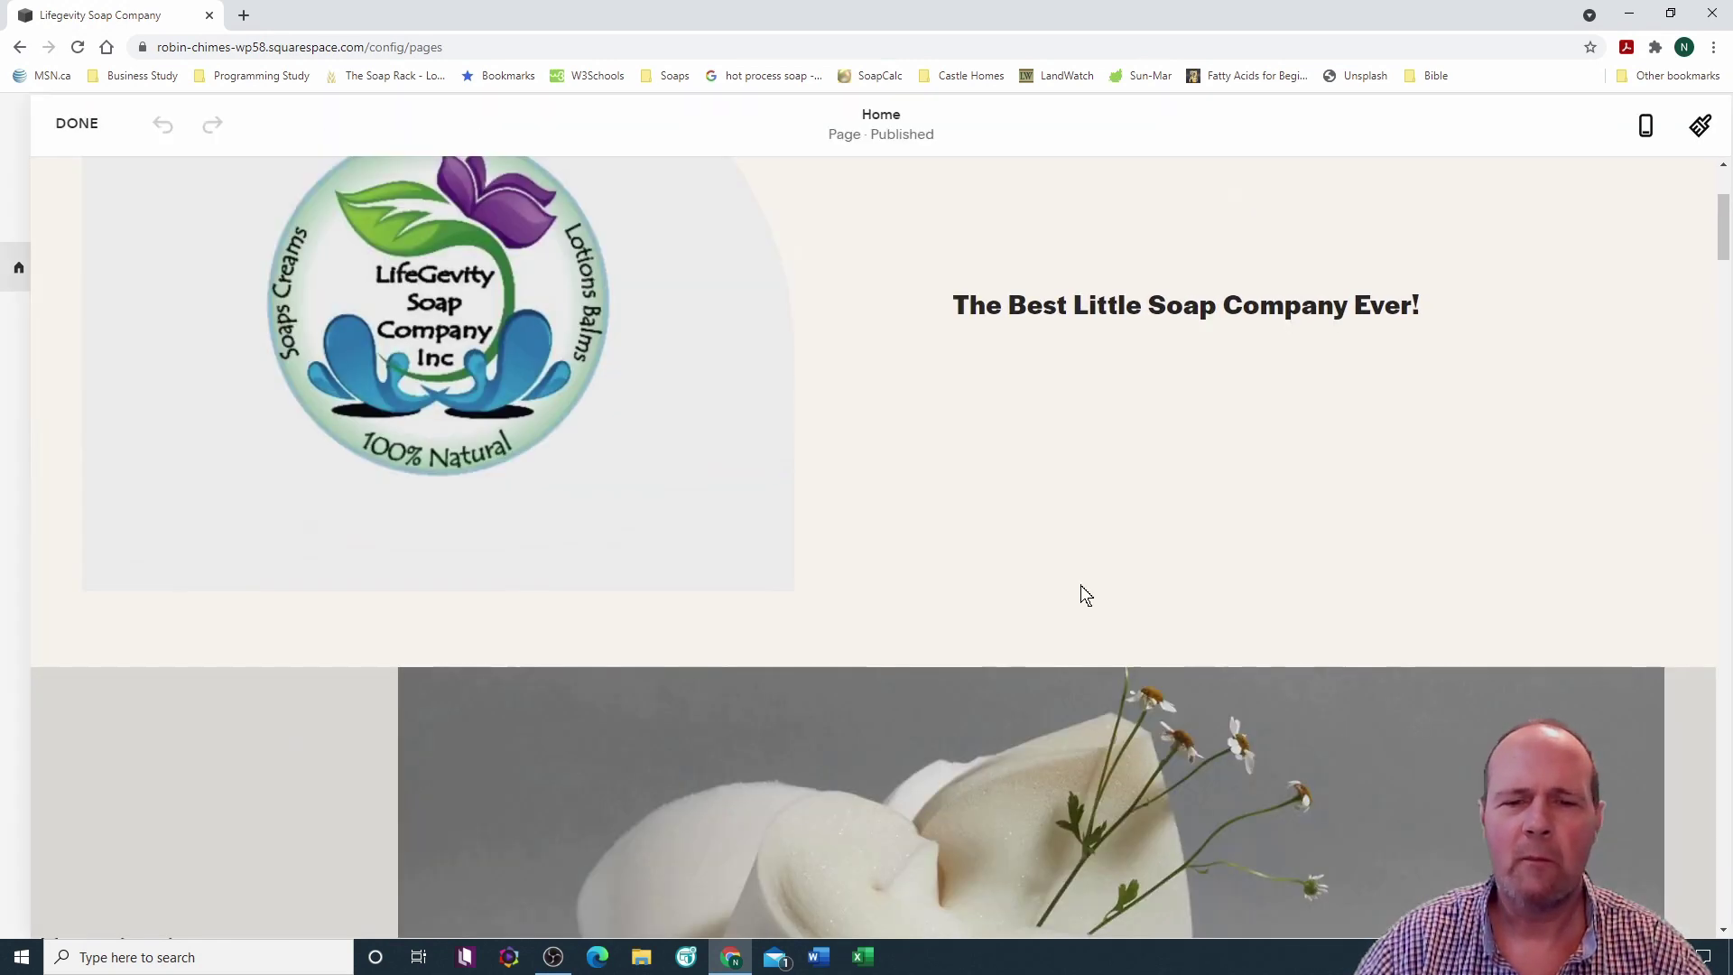
scroll(965, 713, down, 5)
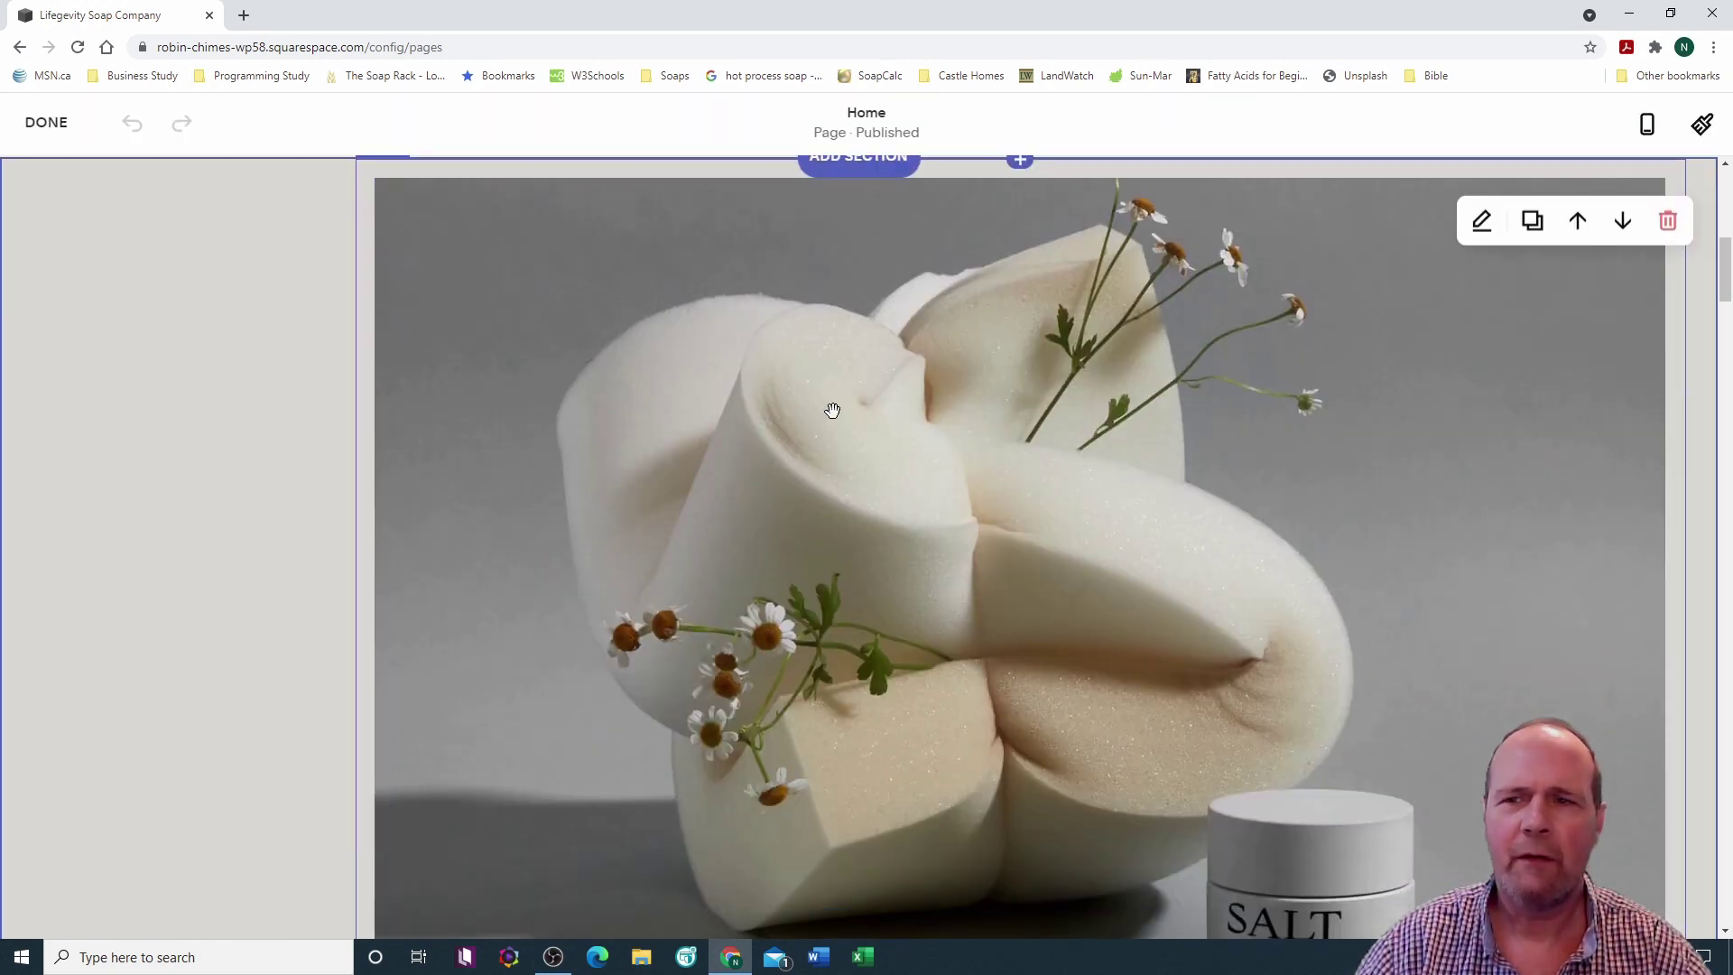
scroll(922, 568, up, 3)
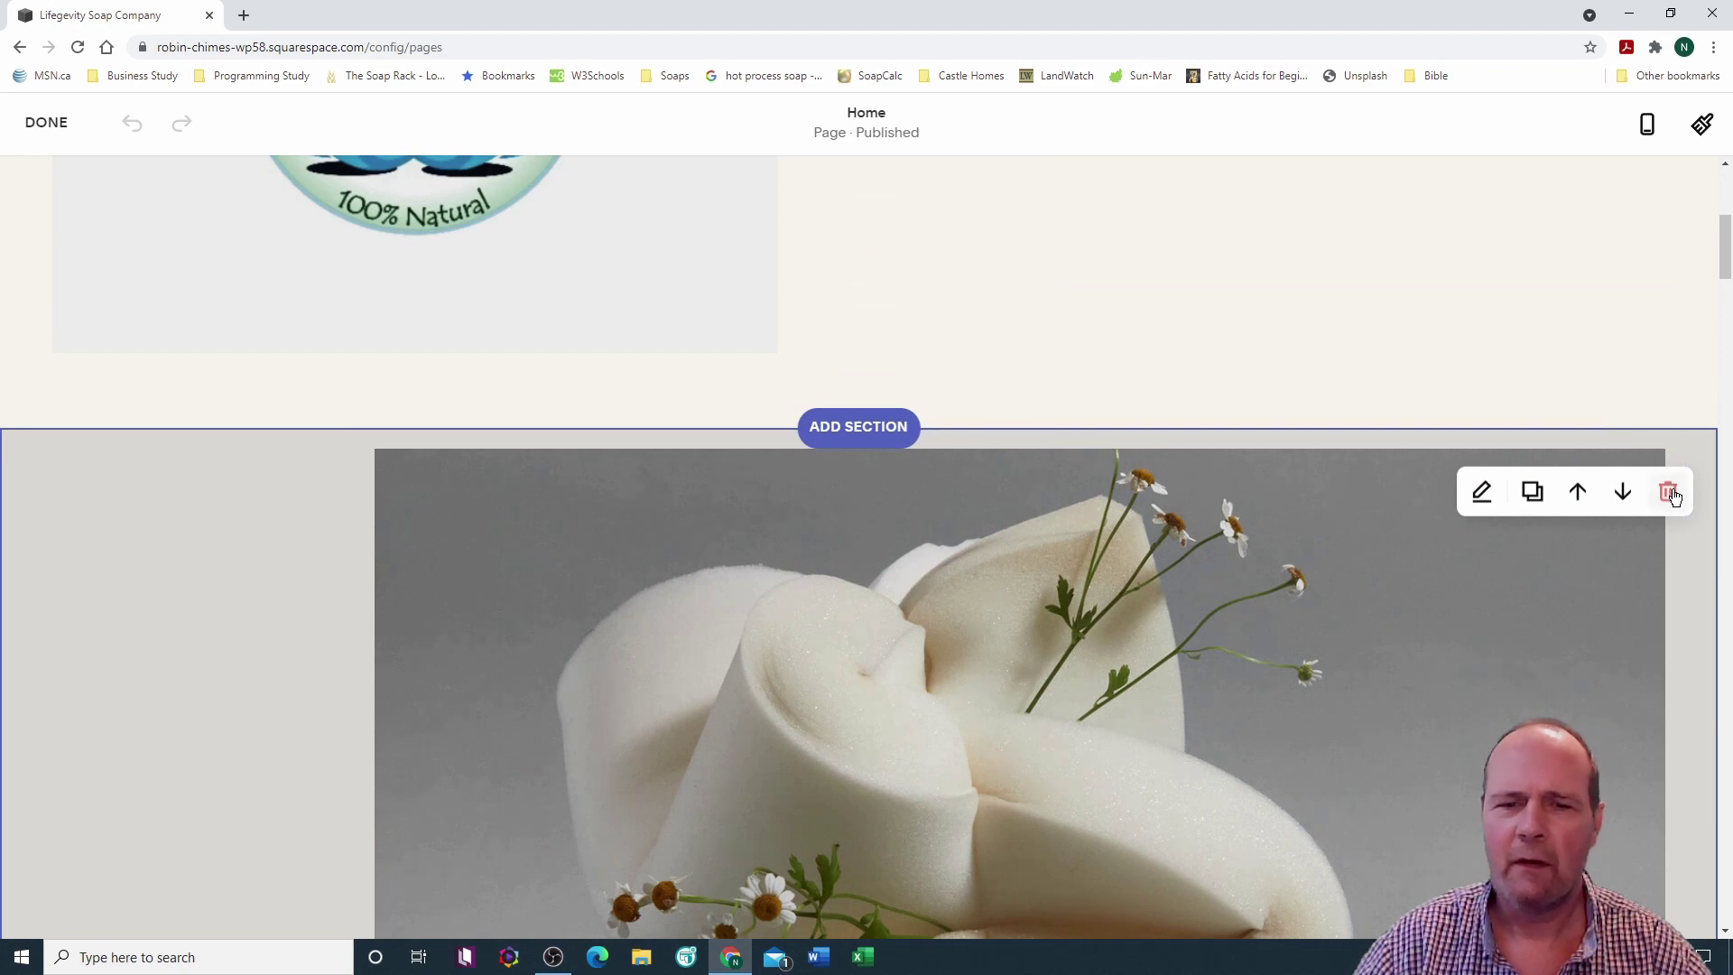
click(1668, 493)
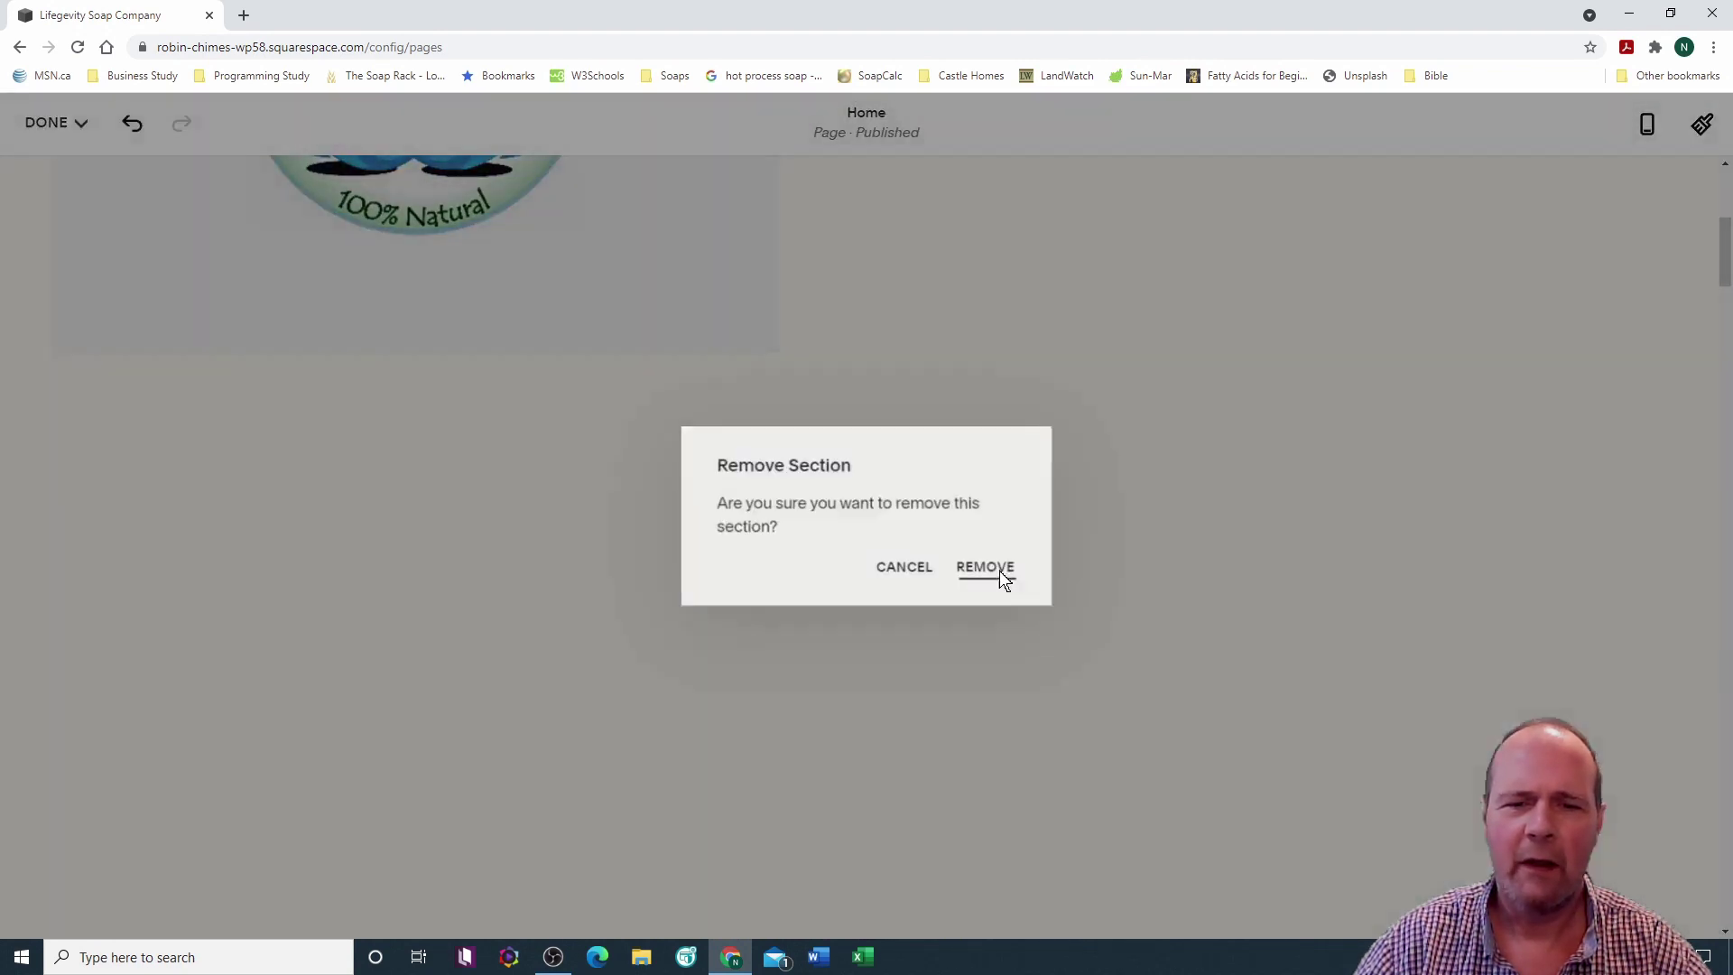
click(998, 570)
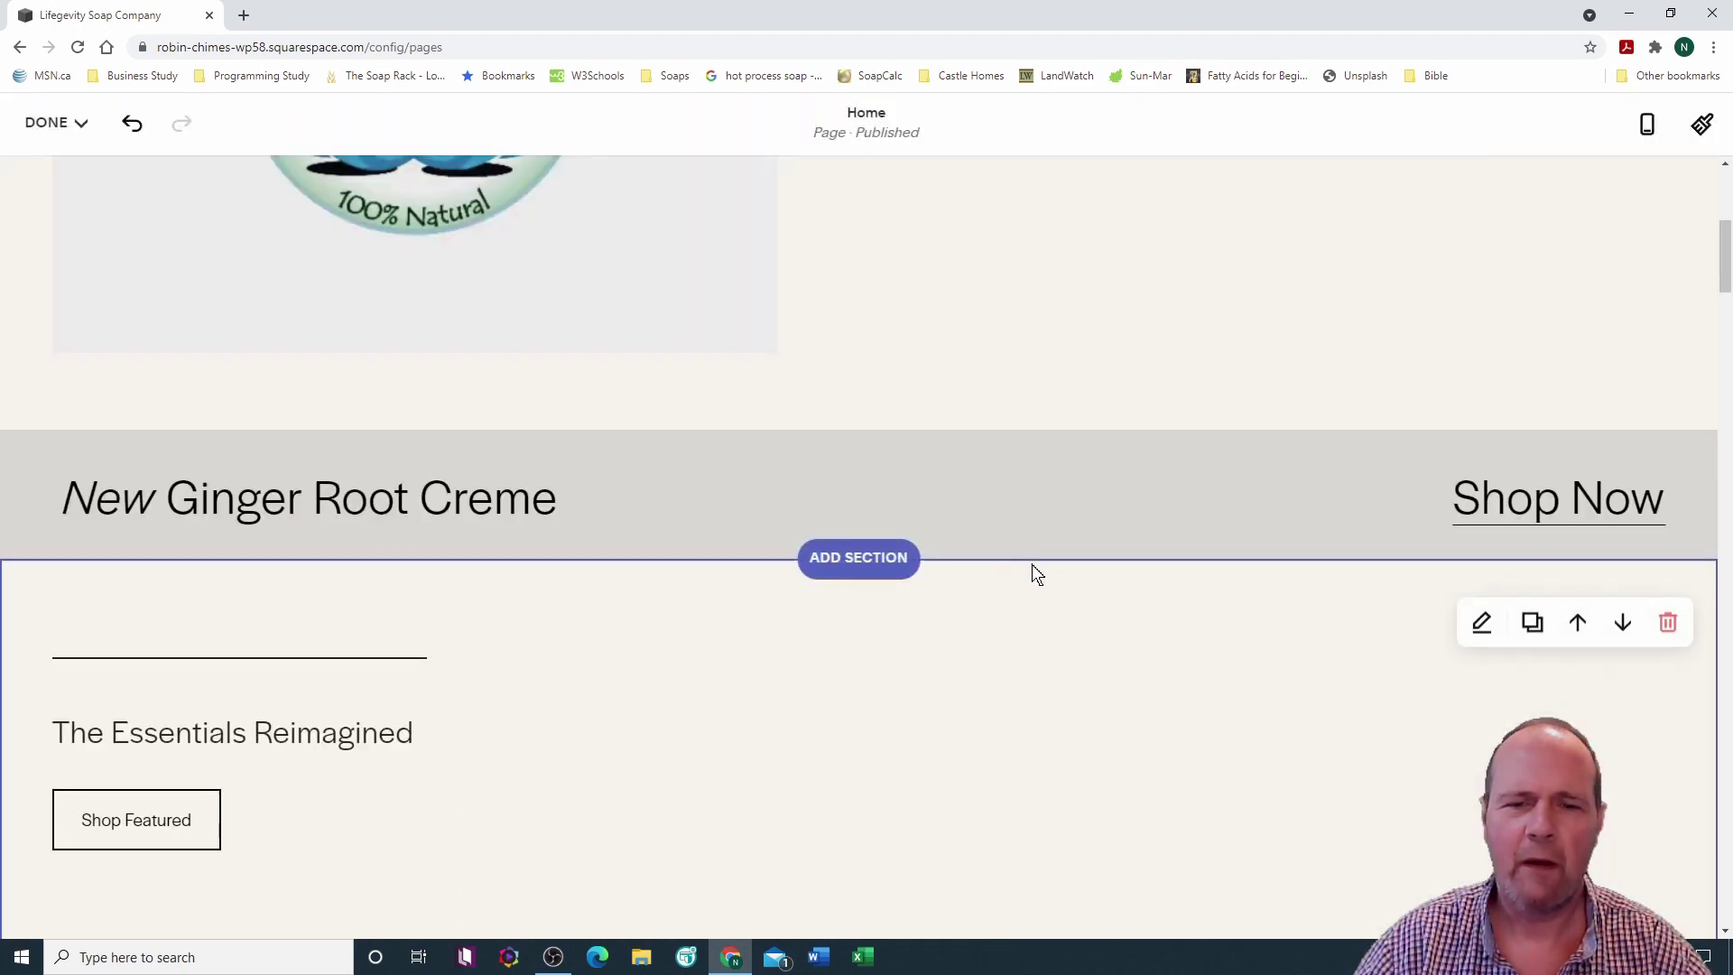
scroll(1061, 552, down, 3)
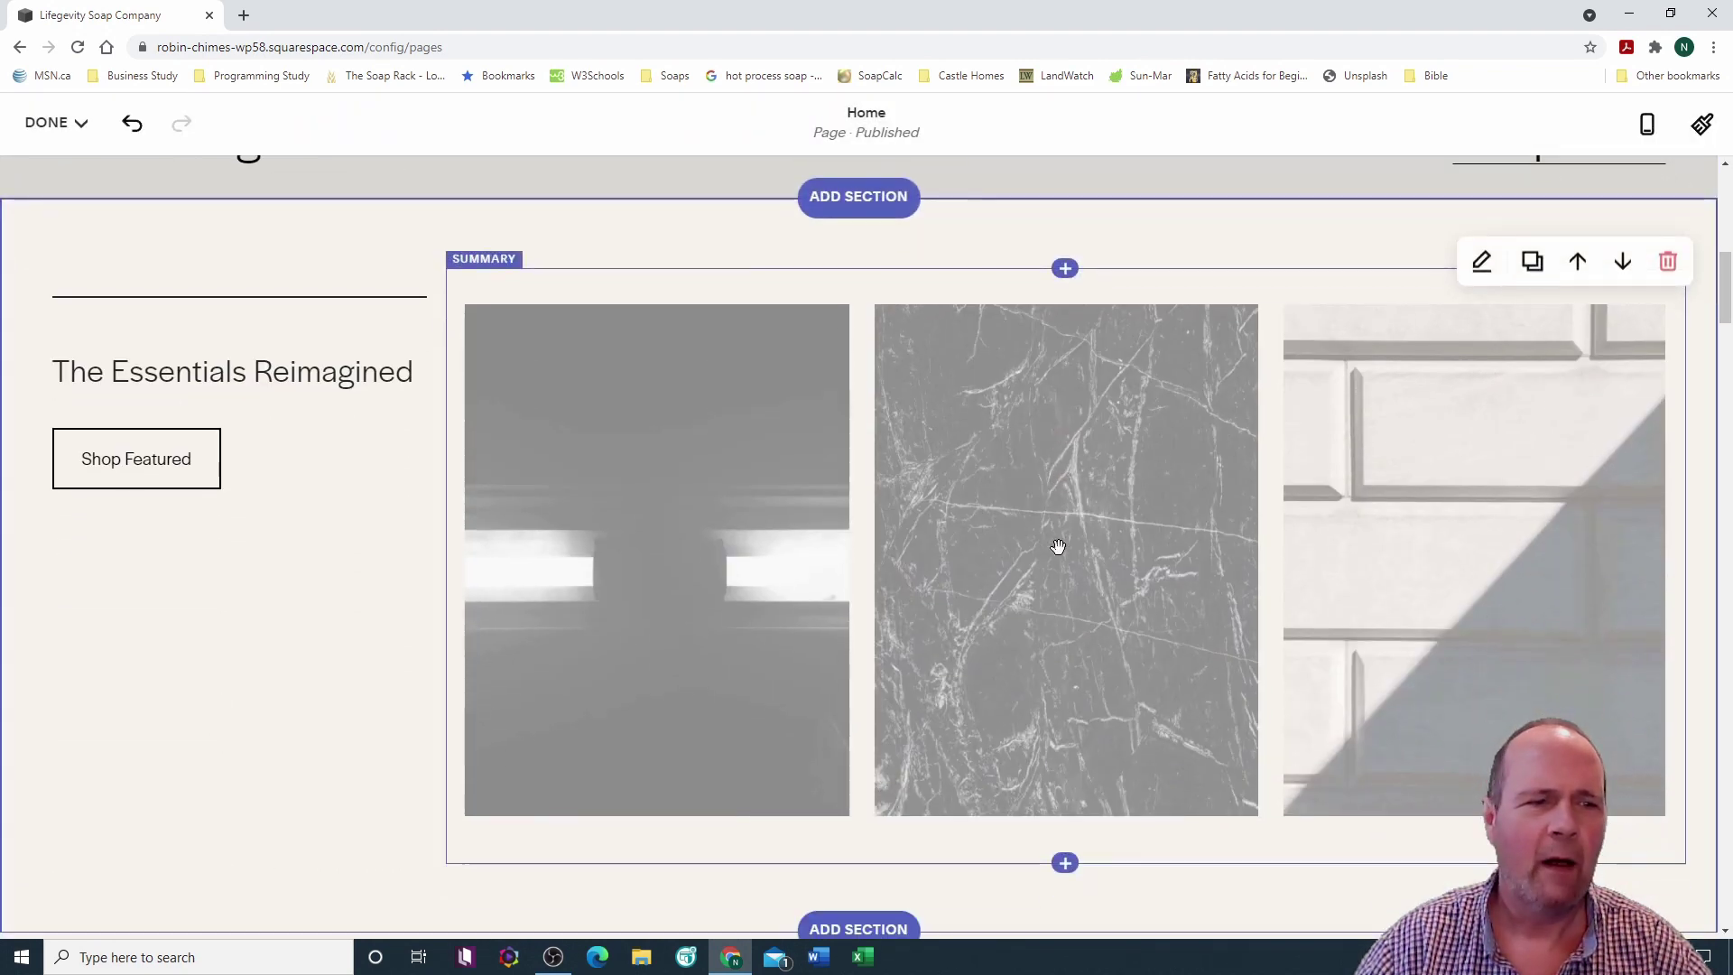
click(1667, 263)
Step: Confirm removing The Essentials Reimagined section
click(993, 570)
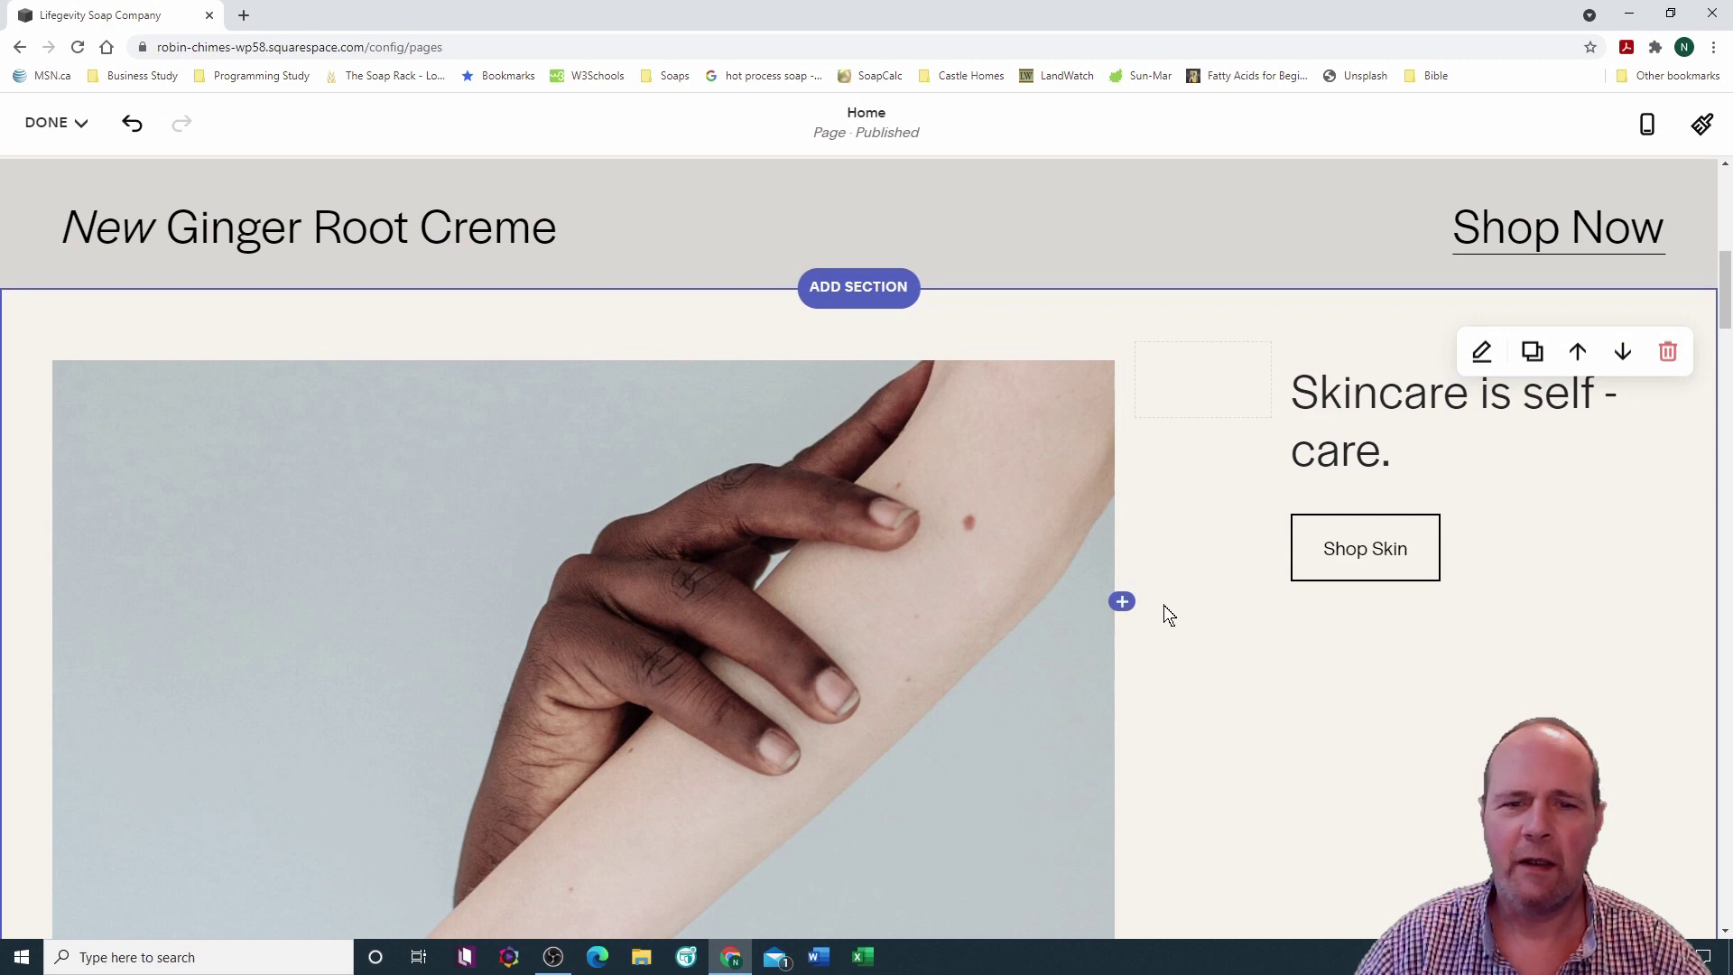
scroll(1162, 609, down, 4)
scroll(1162, 610, up, 4)
scroll(1164, 612, up, 8)
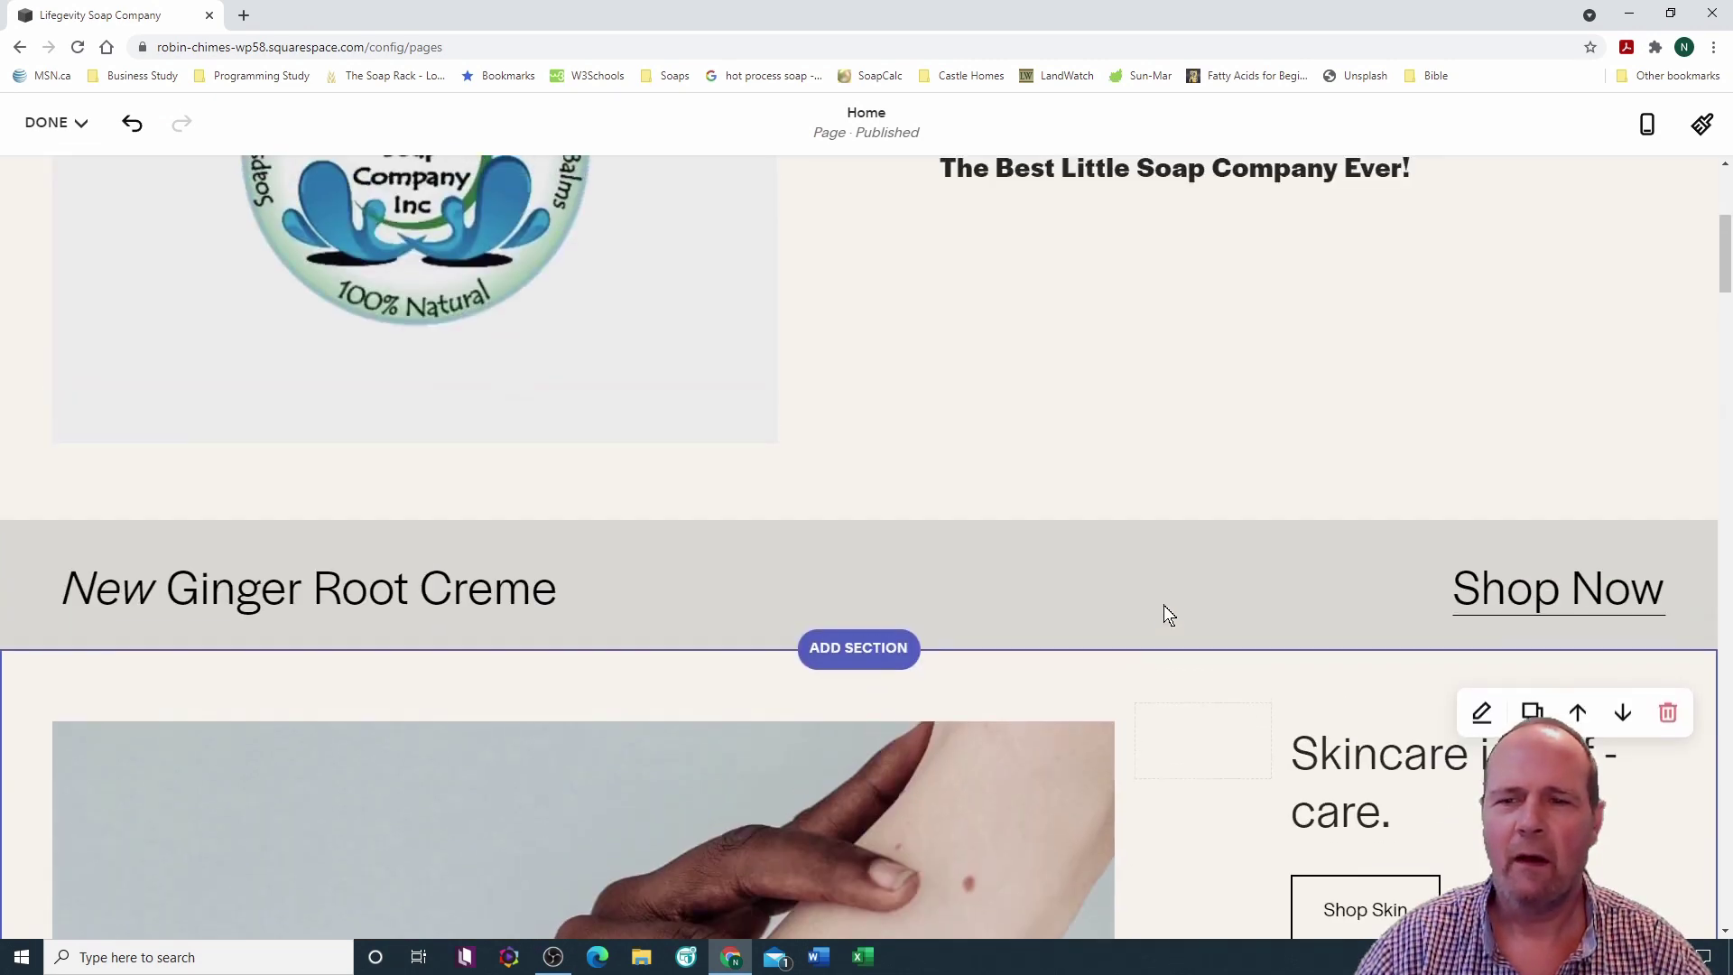
scroll(1164, 612, down, 4)
scroll(1162, 605, down, 5)
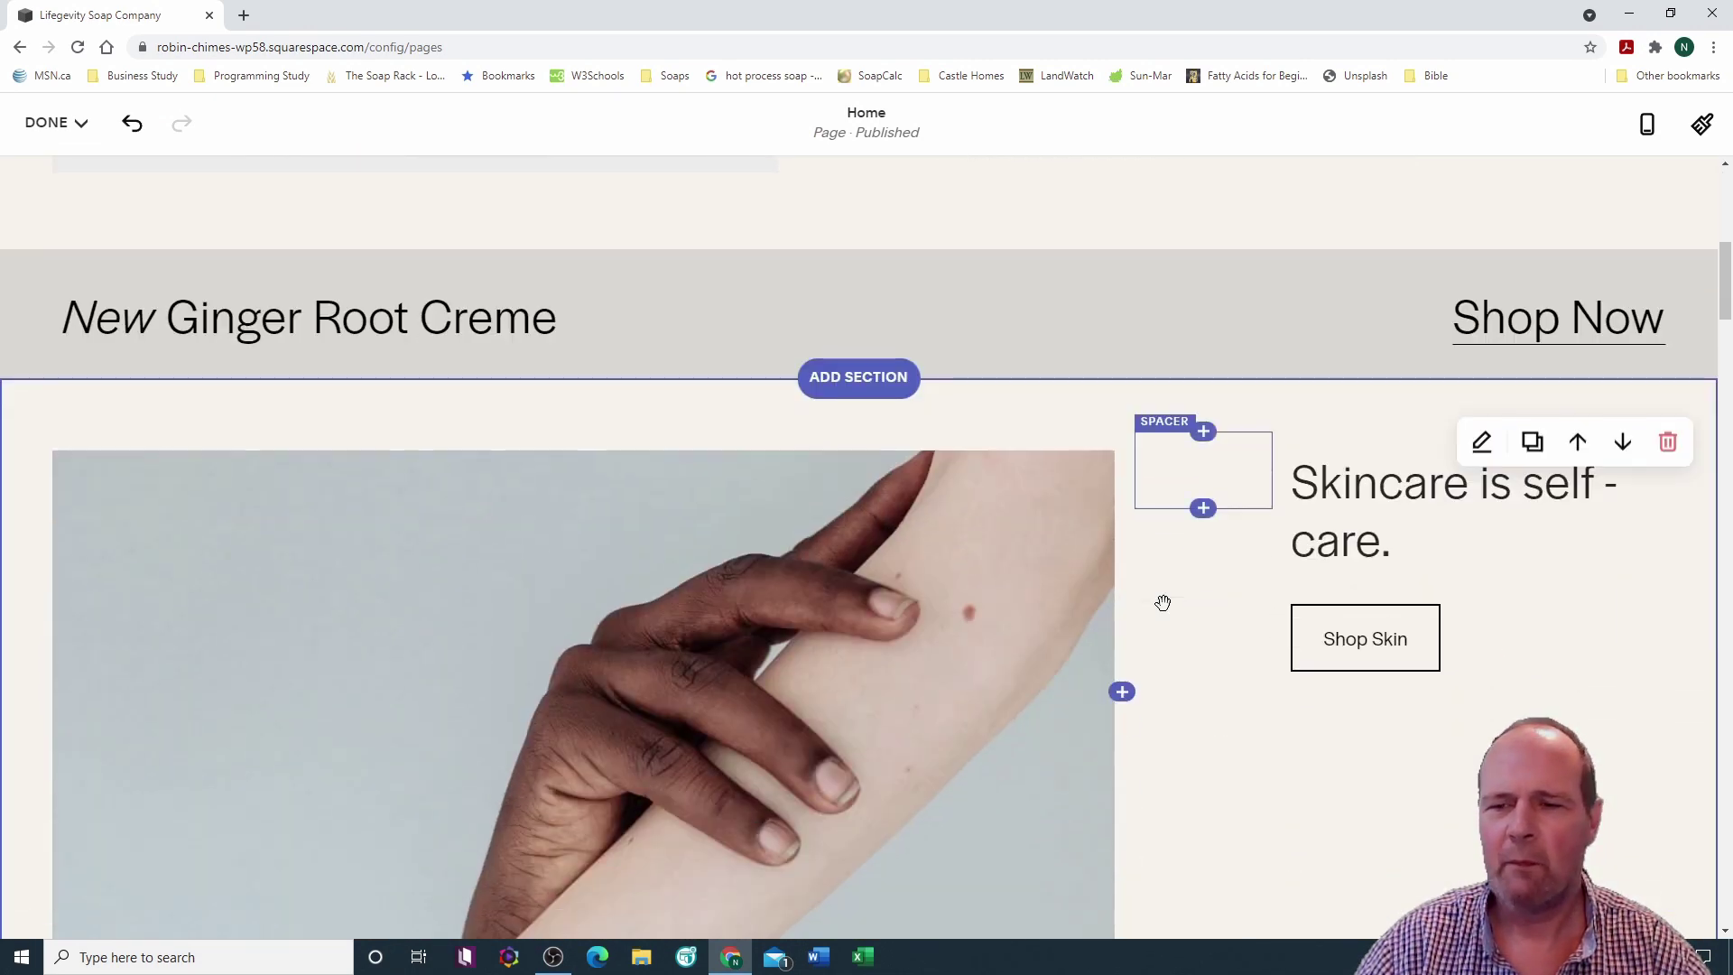
scroll(1172, 609, down, 2)
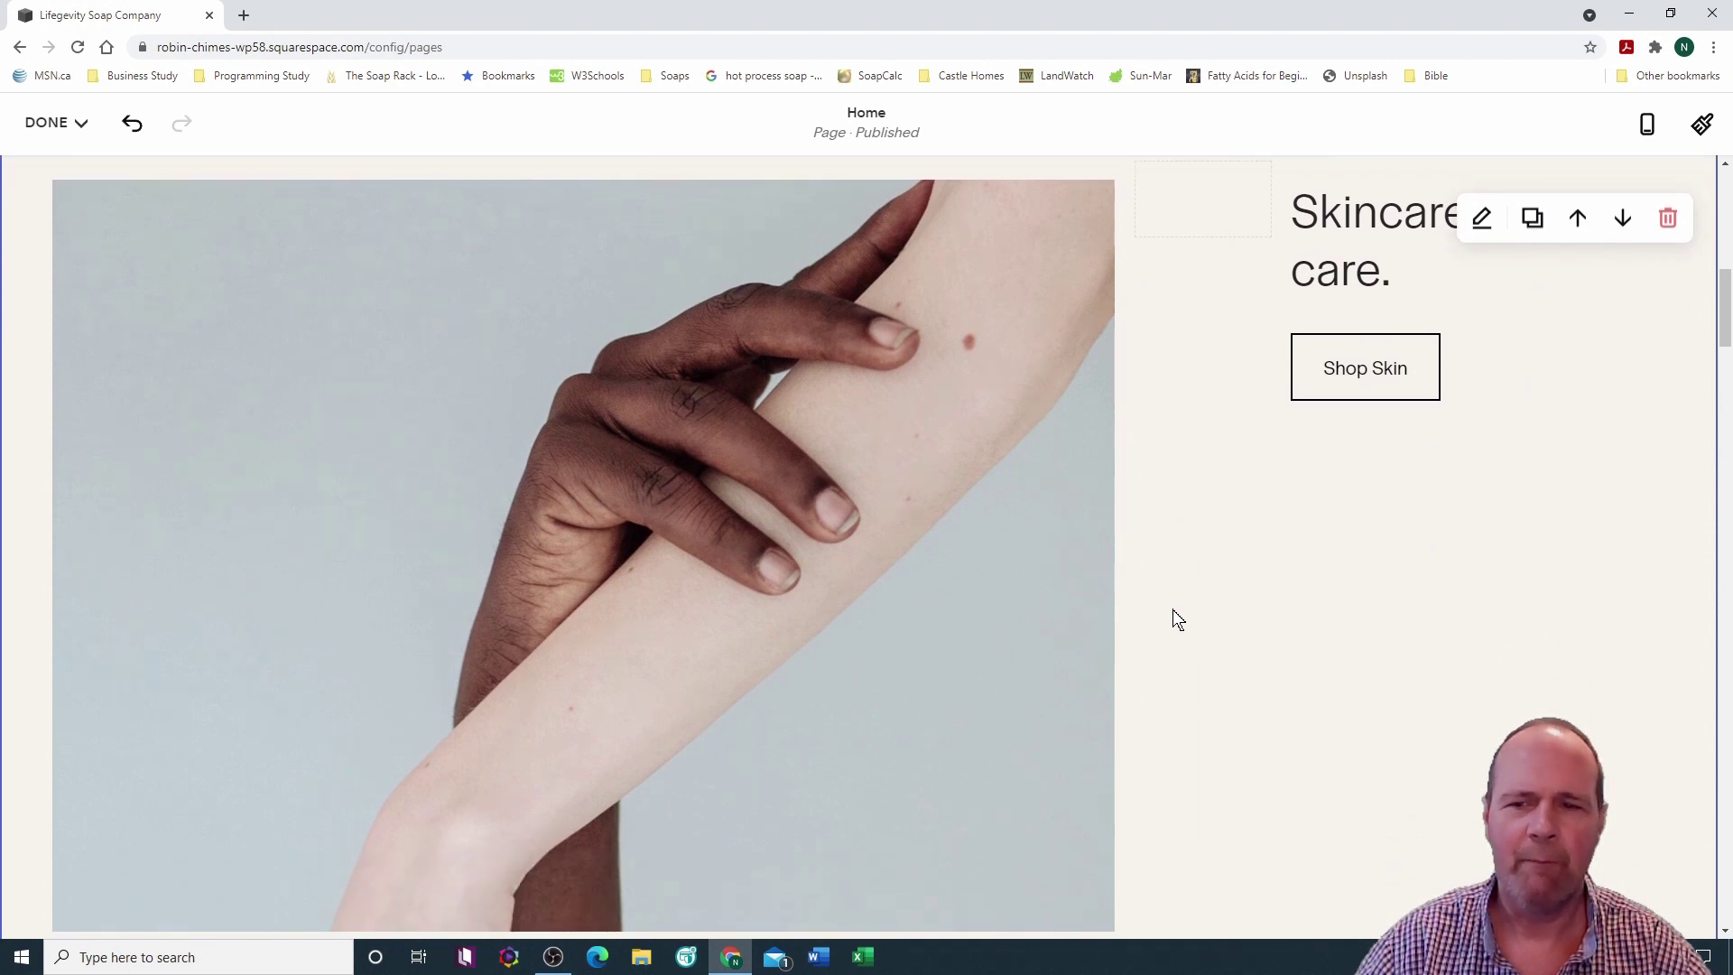
scroll(1178, 581, up, 2)
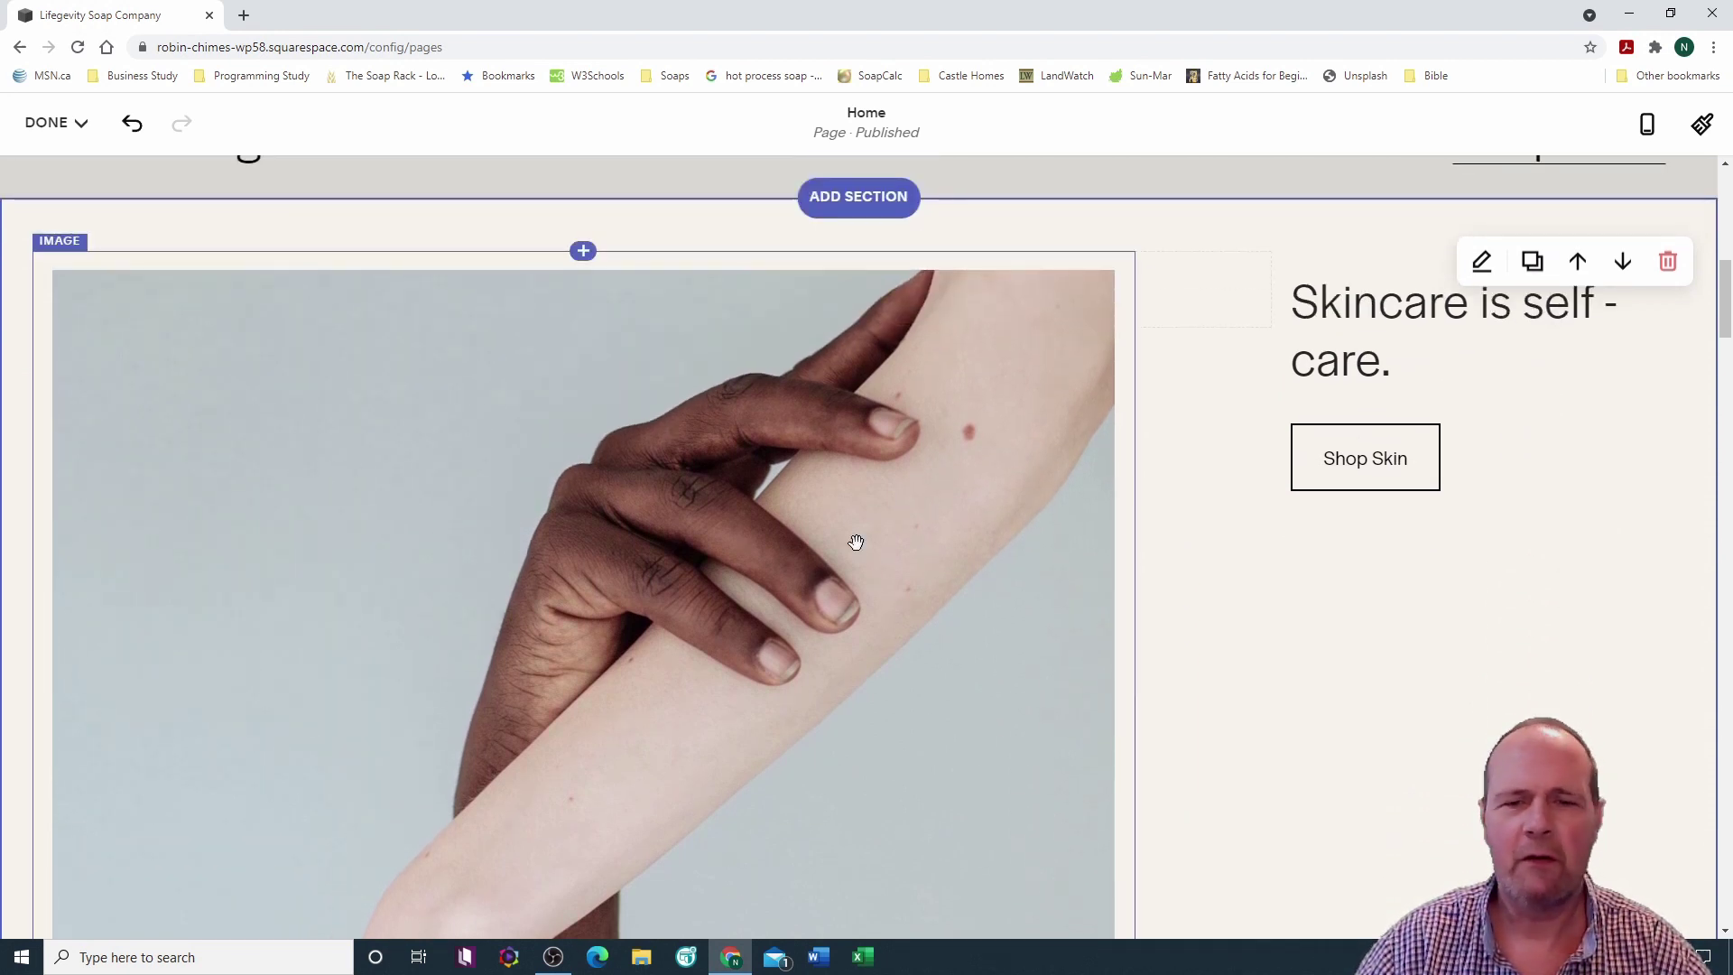
Step: Replace the hand photo beside 'Skincare is self-care.' with Our Products Collage 1 Cuttout
click(68, 260)
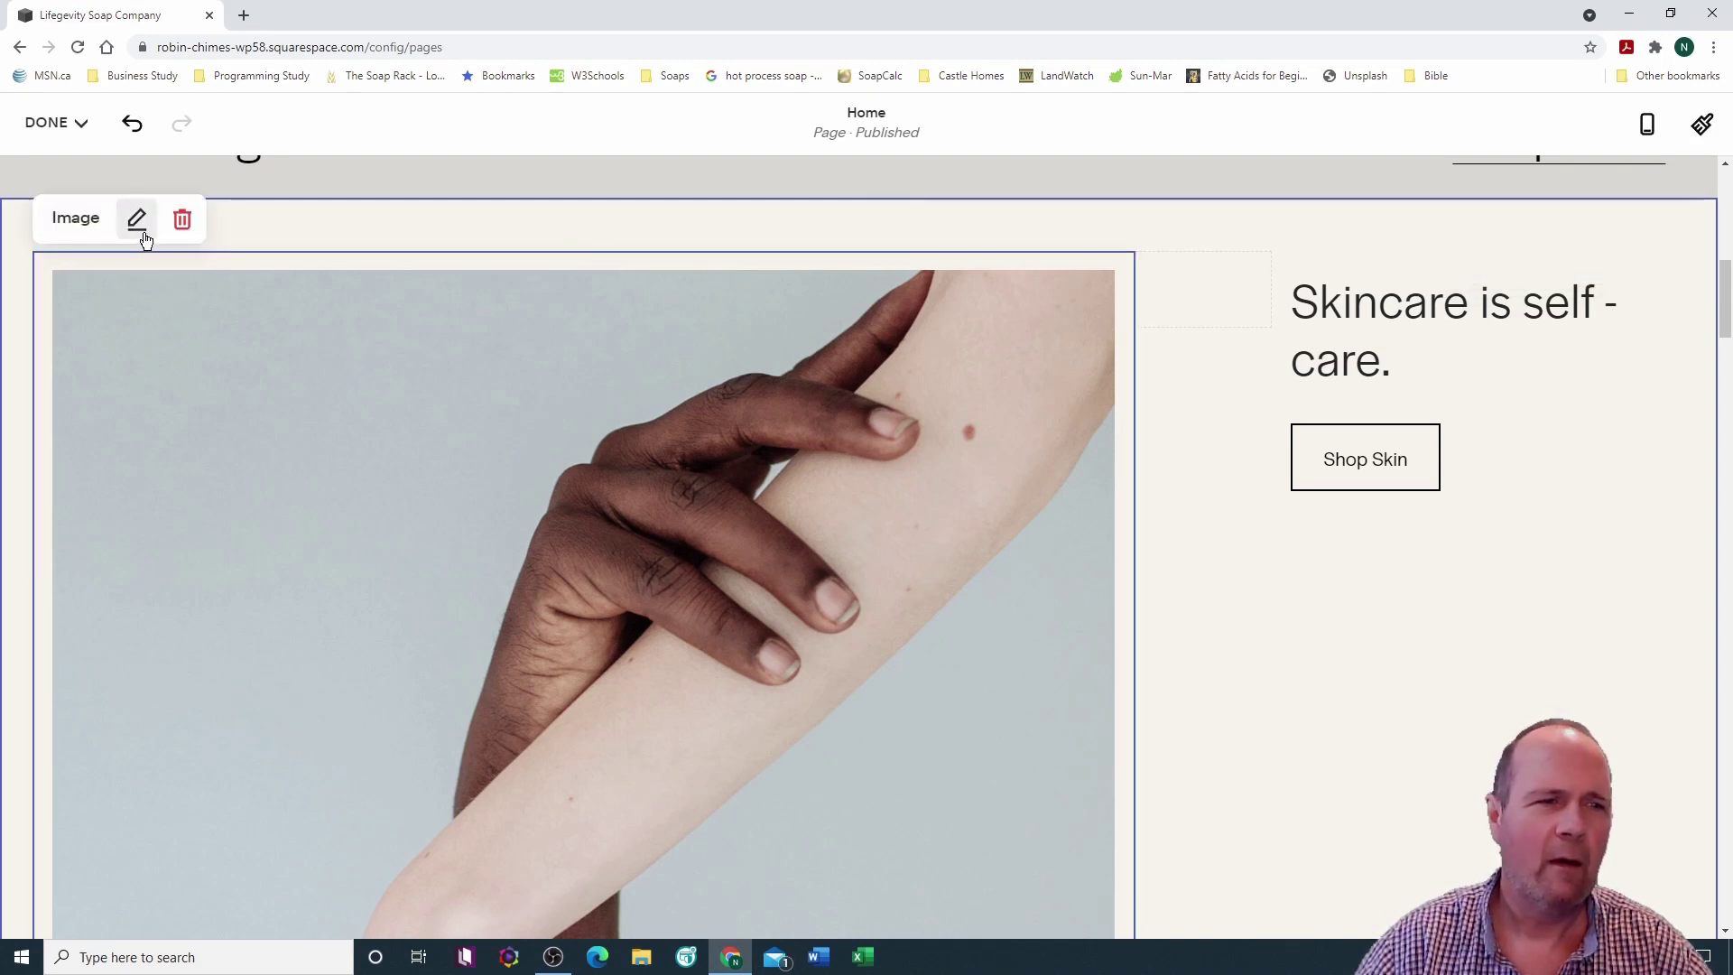
click(137, 221)
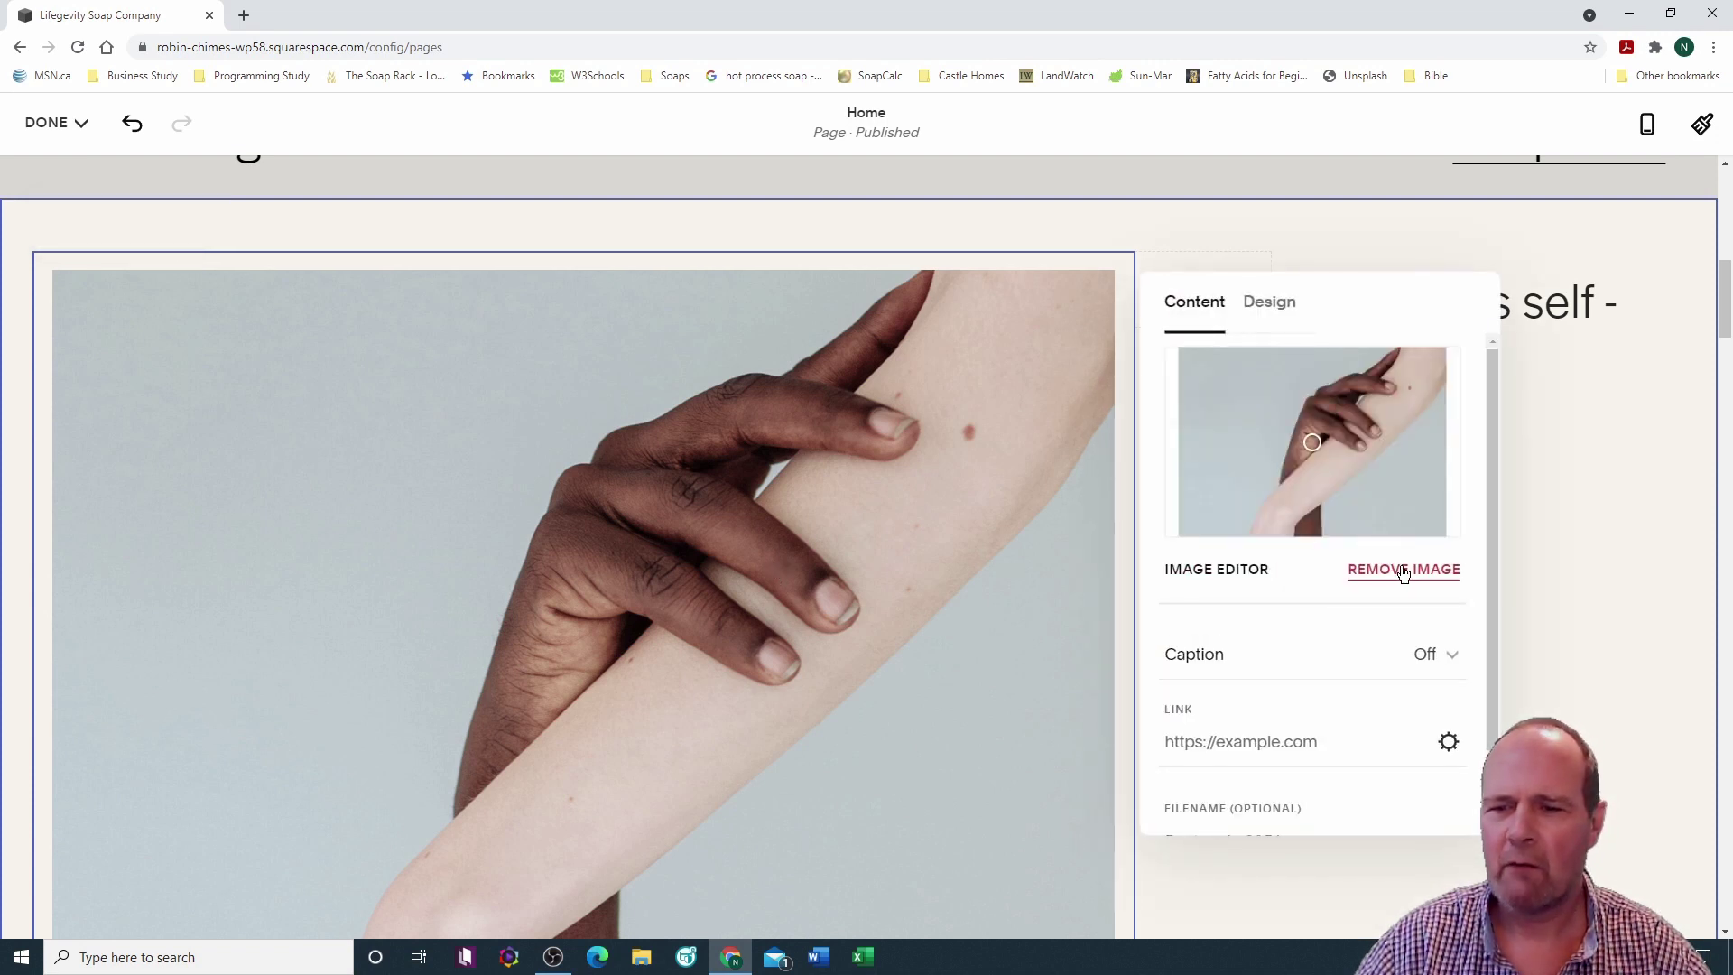
click(1402, 570)
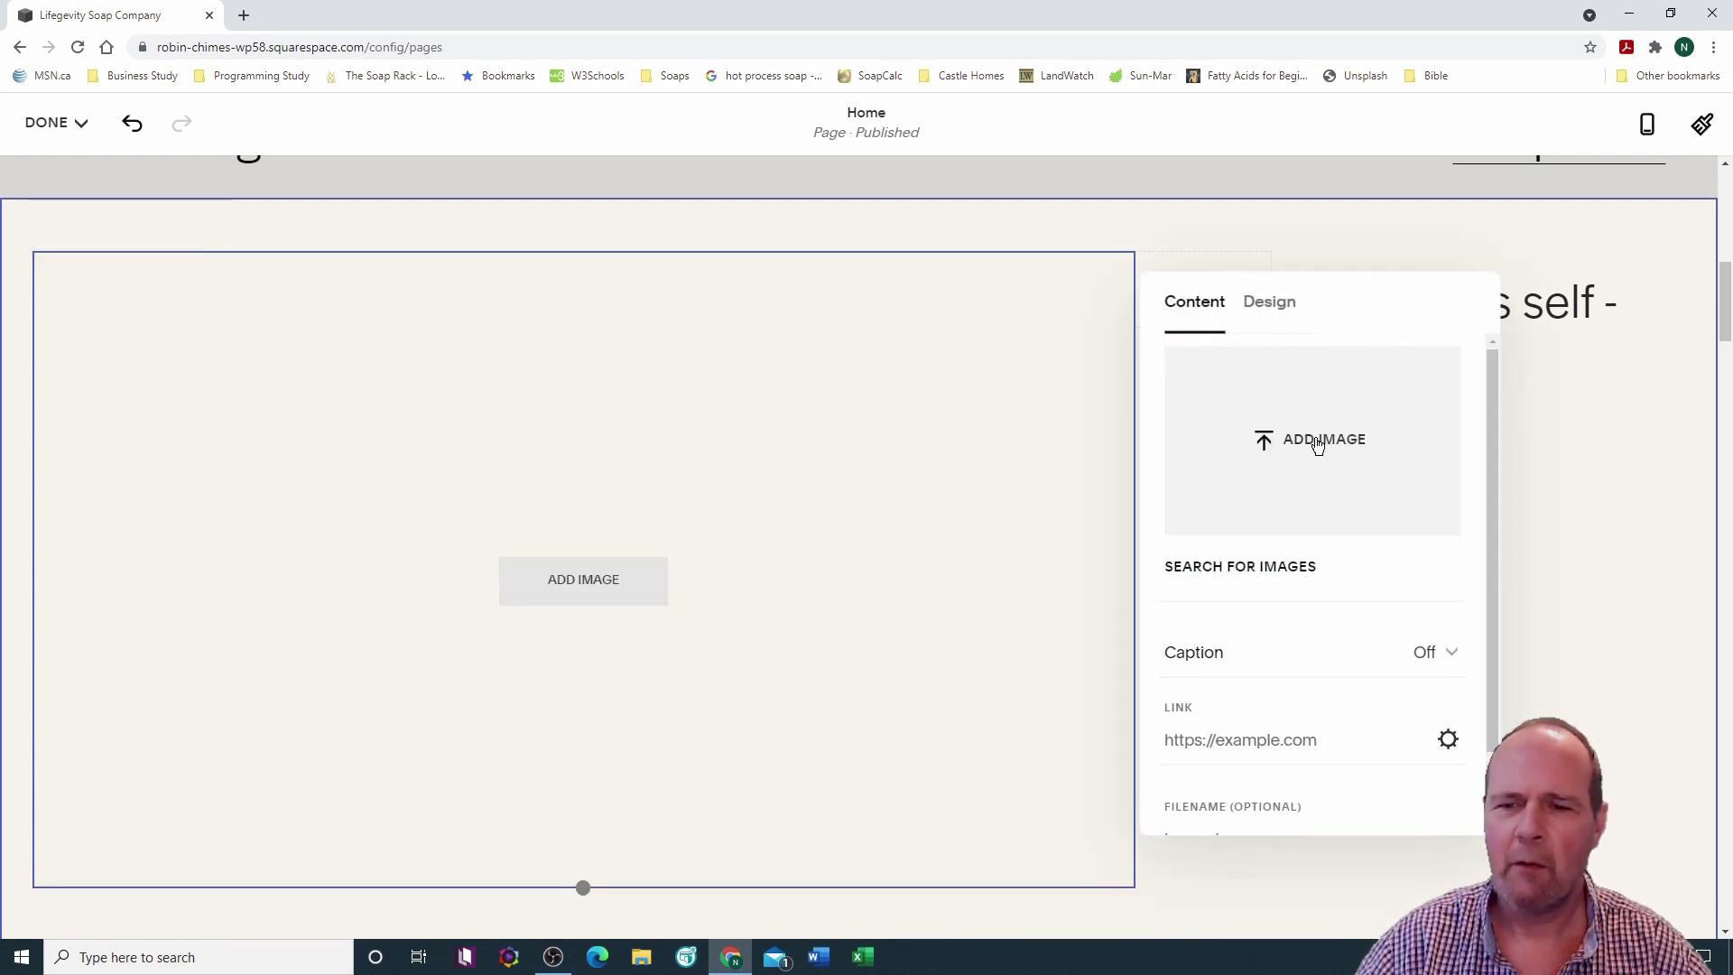
click(1317, 443)
drag(325, 144, 317, 312)
click(221, 265)
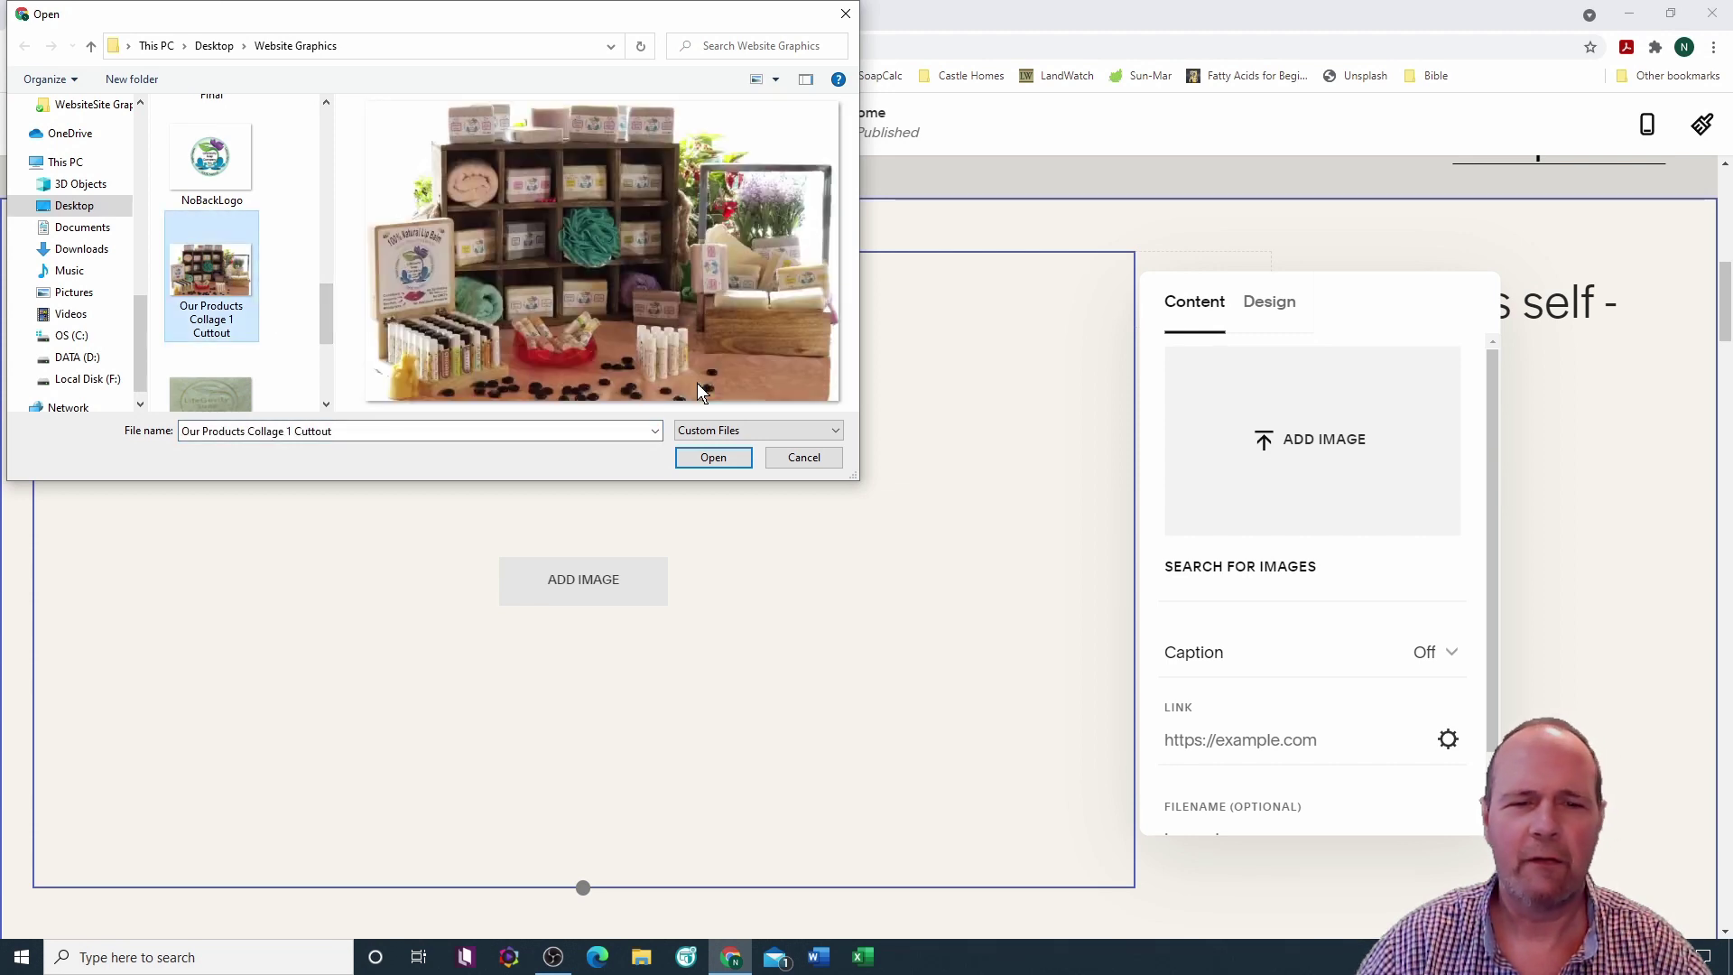
click(711, 456)
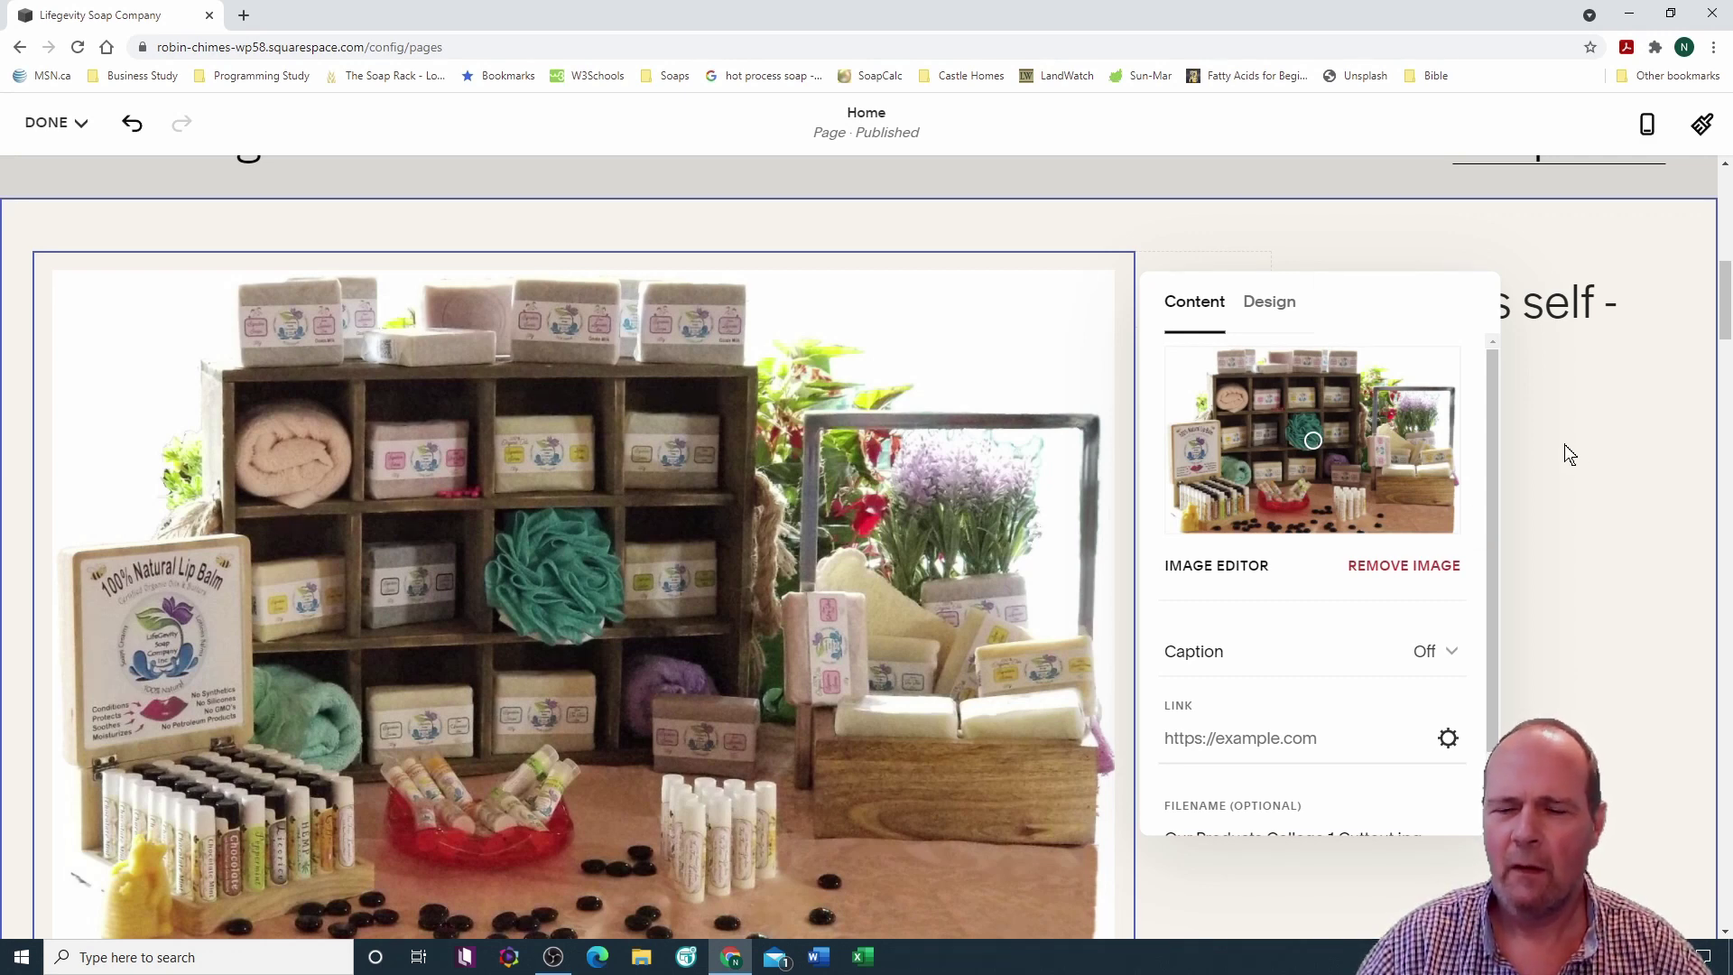
Step: Check the collage image's filename in its panel, then show its Design settings
scroll(1563, 444, down, 2)
scroll(1563, 444, up, 3)
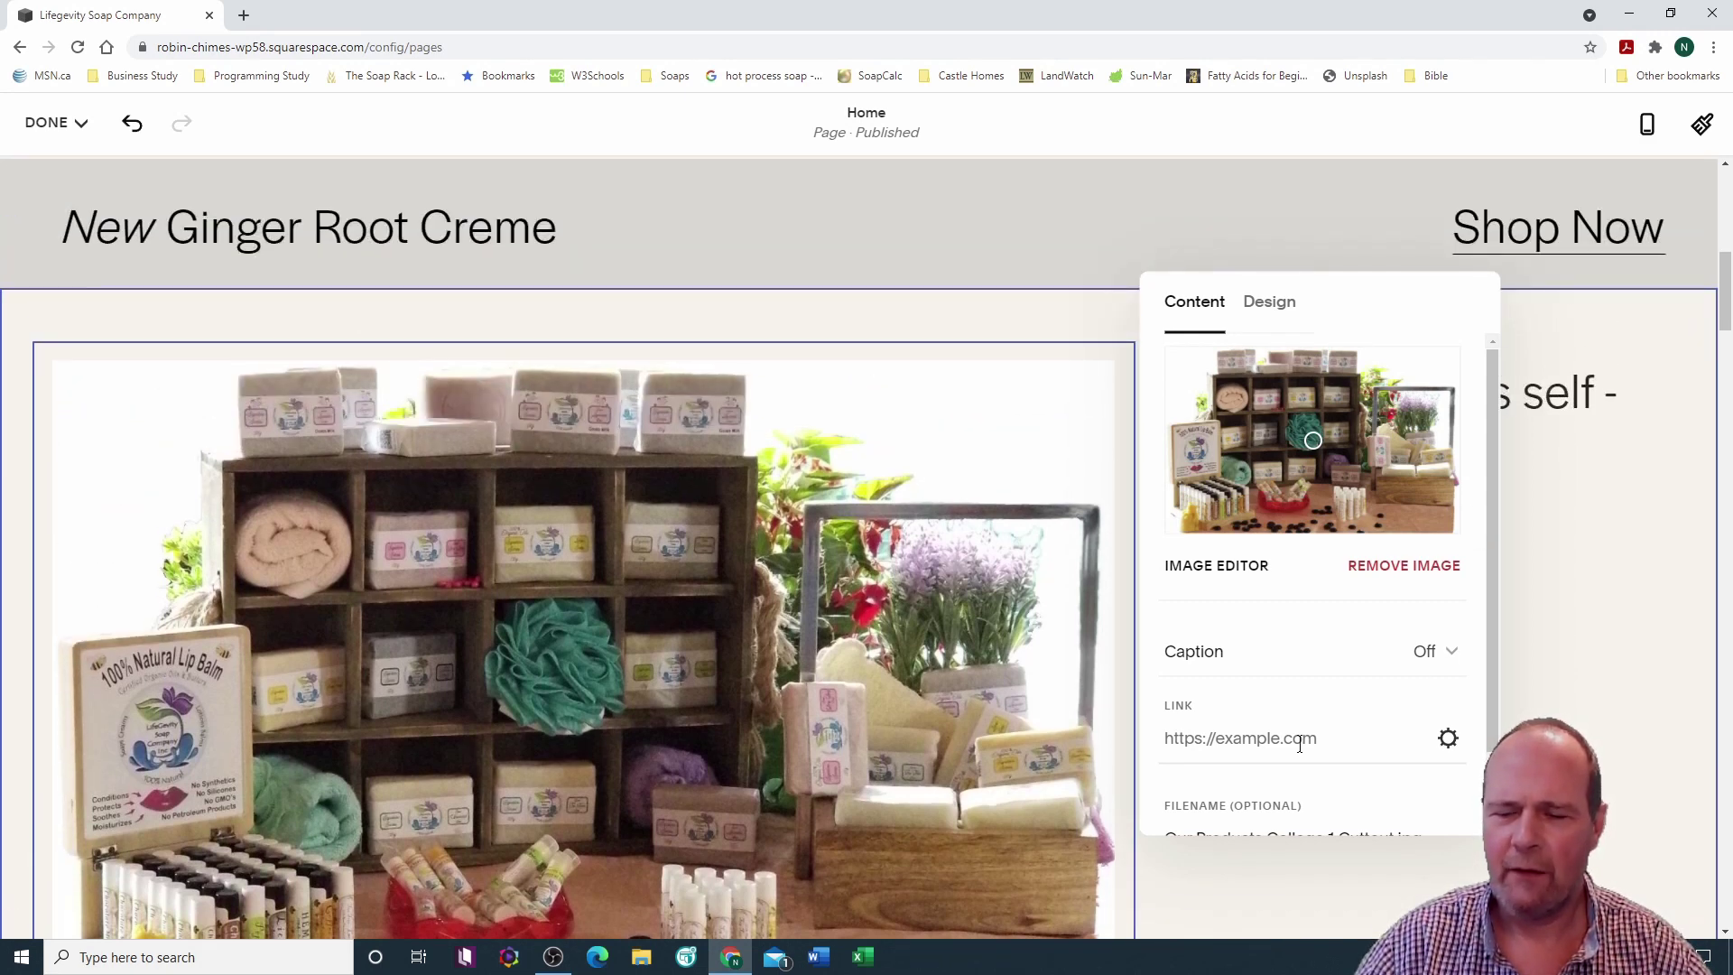
scroll(1488, 541, down, 1)
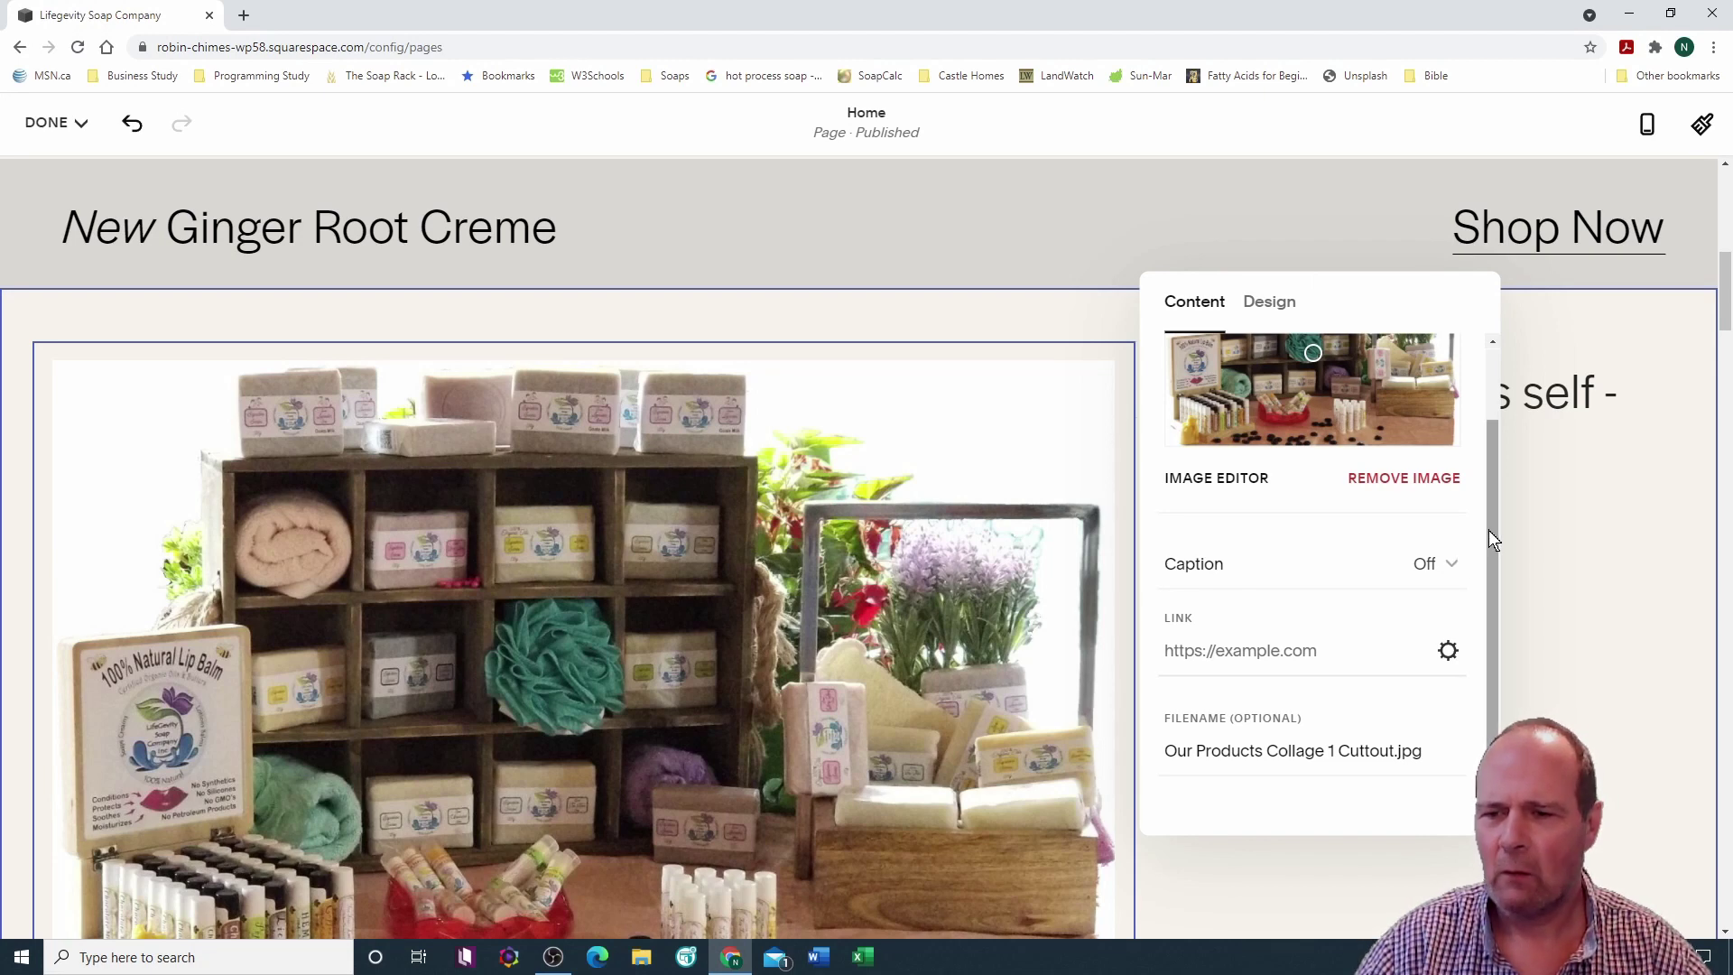
drag(1492, 548, 1479, 625)
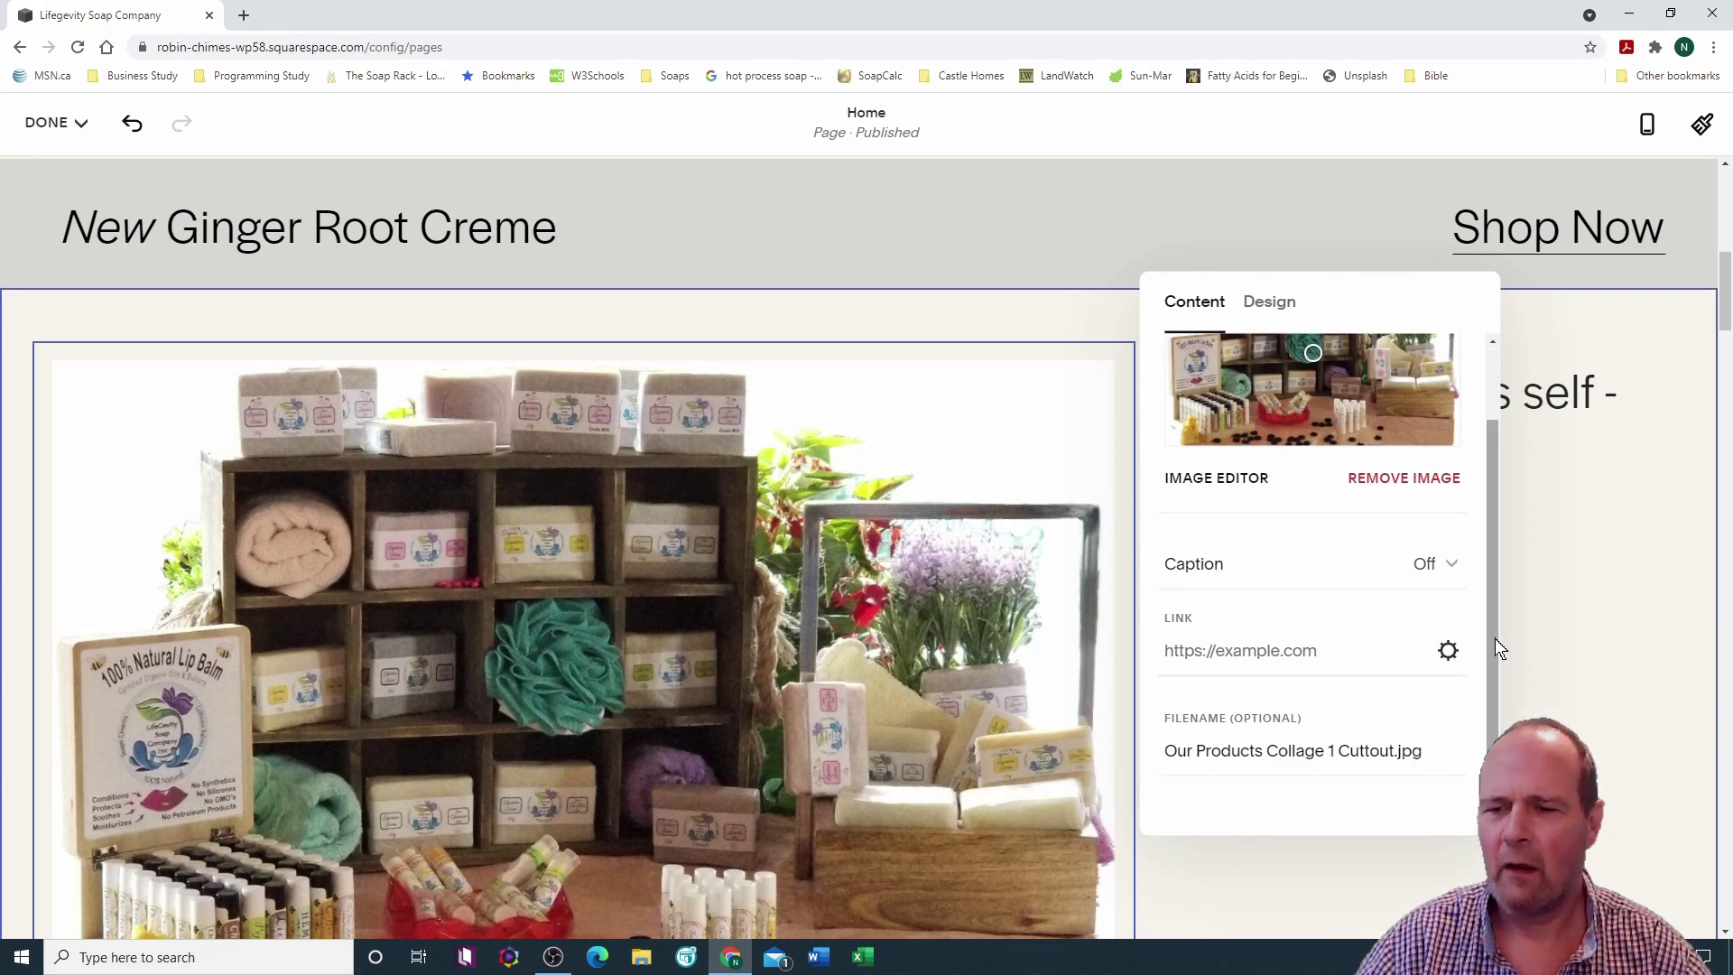
drag(1492, 639, 1492, 526)
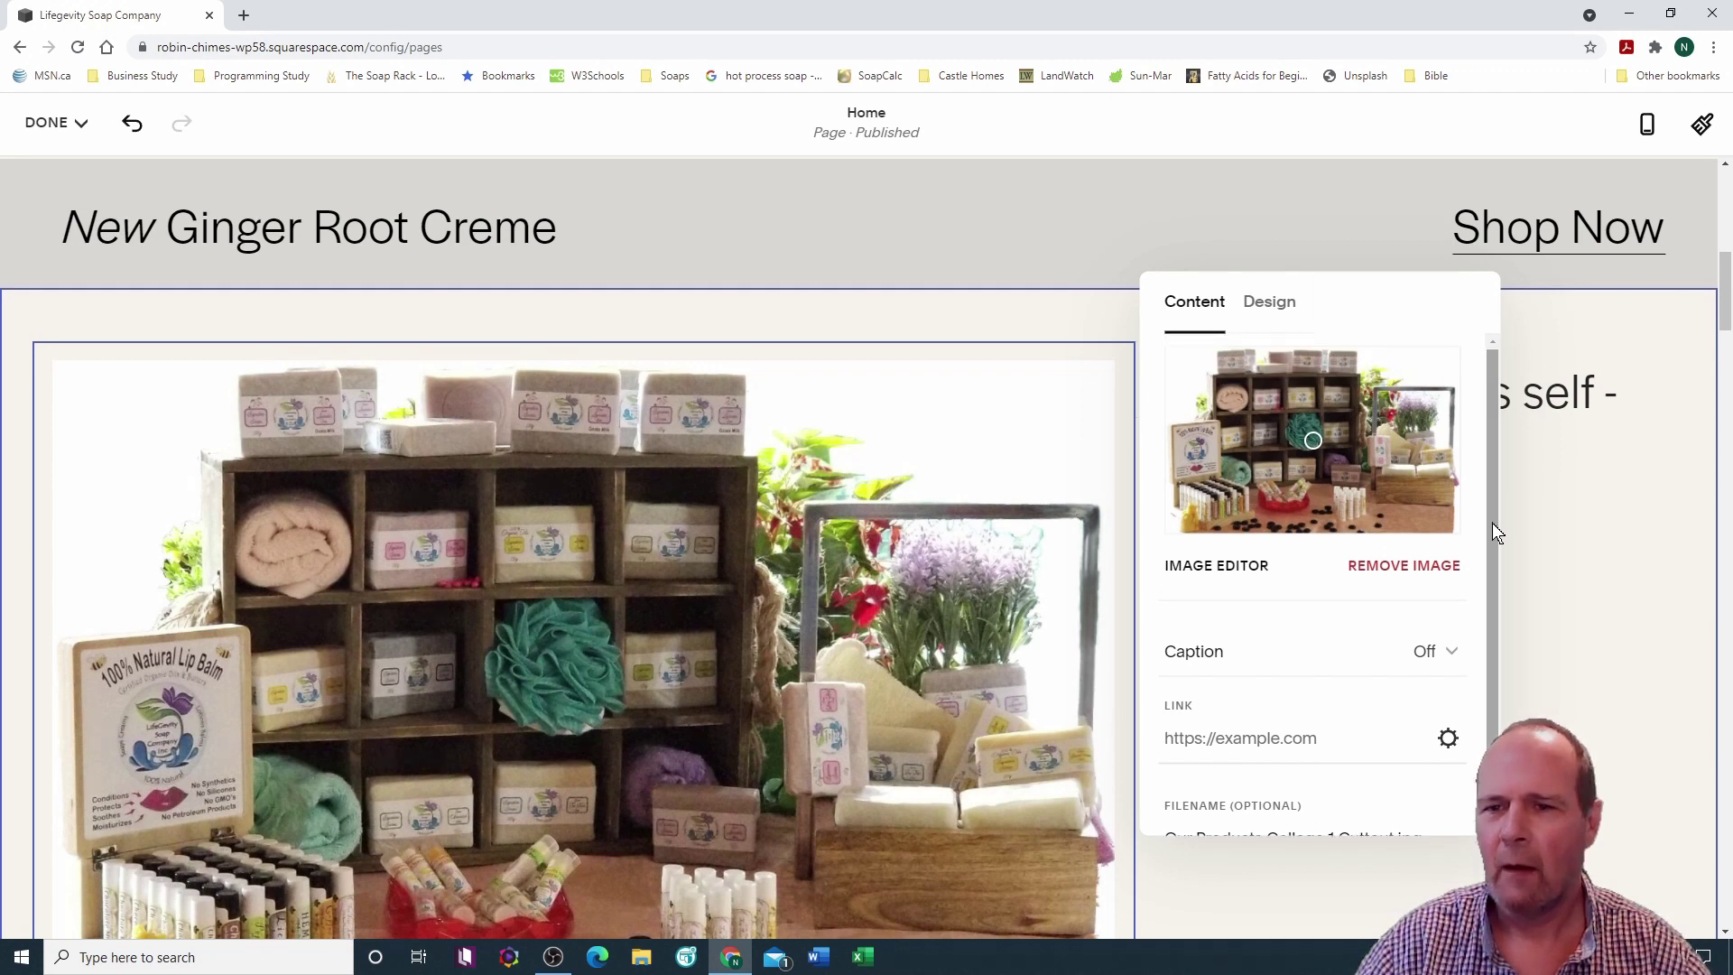
click(1269, 303)
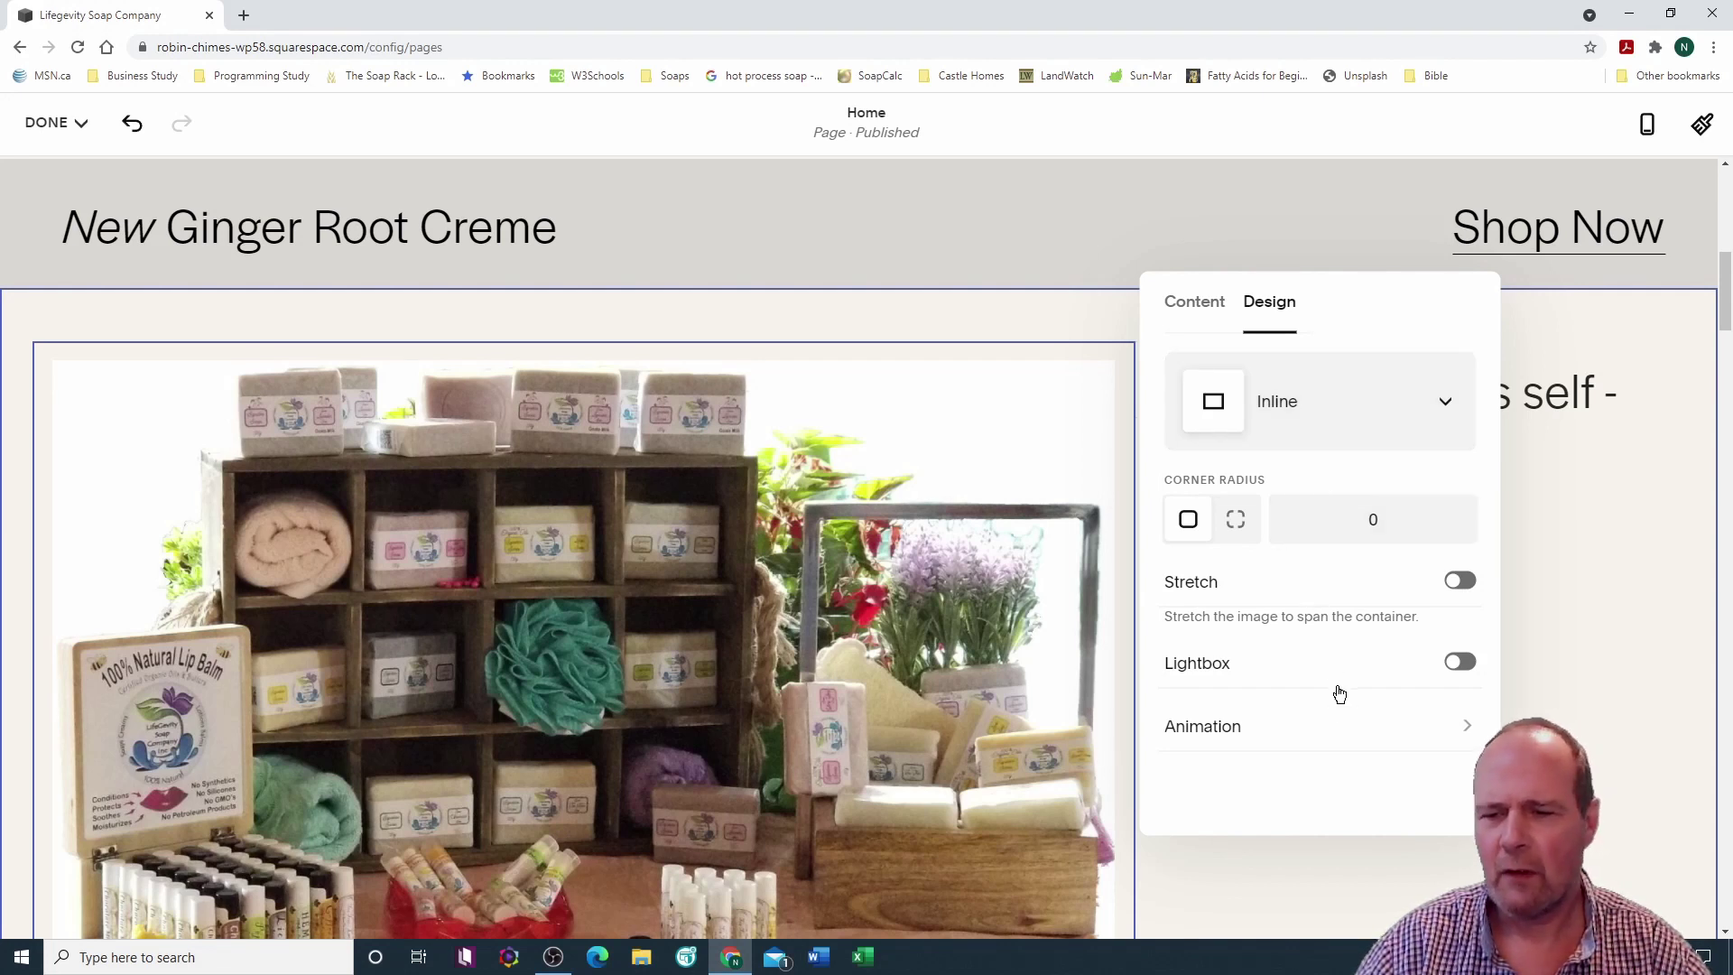
Step: Delete the Balance + Replenish, dark soap bars image, and Skin Regenerative Formulas sections
click(1031, 312)
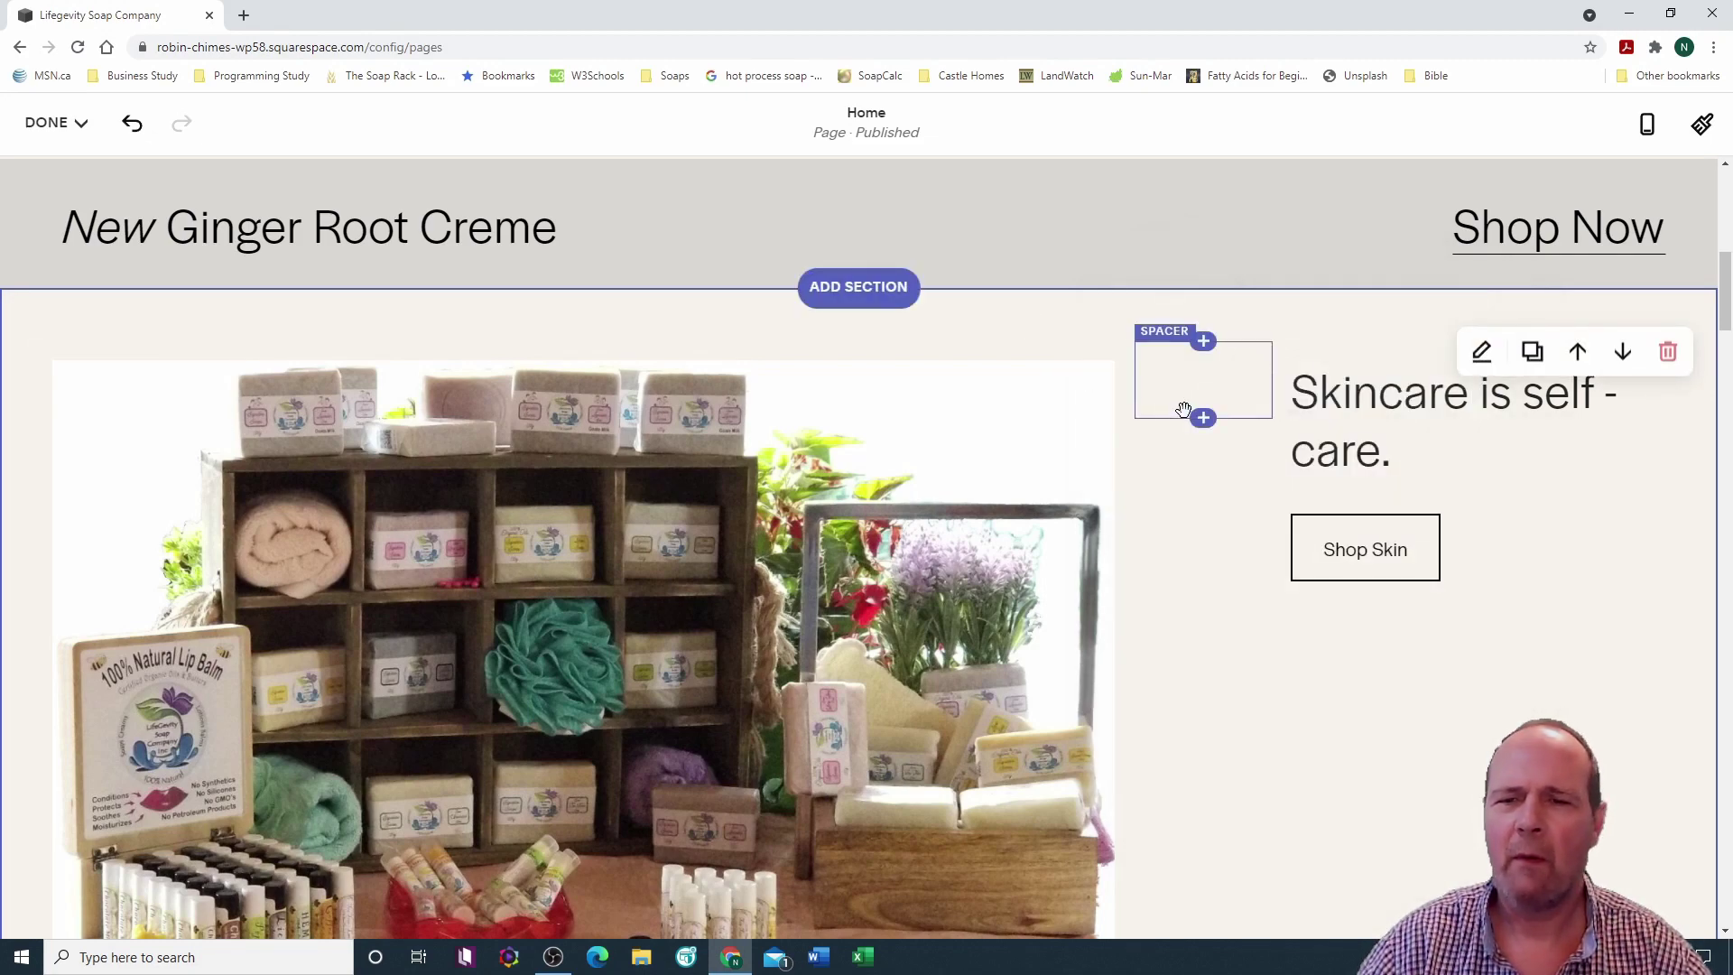
scroll(1187, 415, down, 5)
scroll(1190, 418, up, 6)
scroll(1190, 418, down, 4)
scroll(1190, 415, down, 9)
scroll(1189, 415, down, 4)
scroll(1189, 414, up, 6)
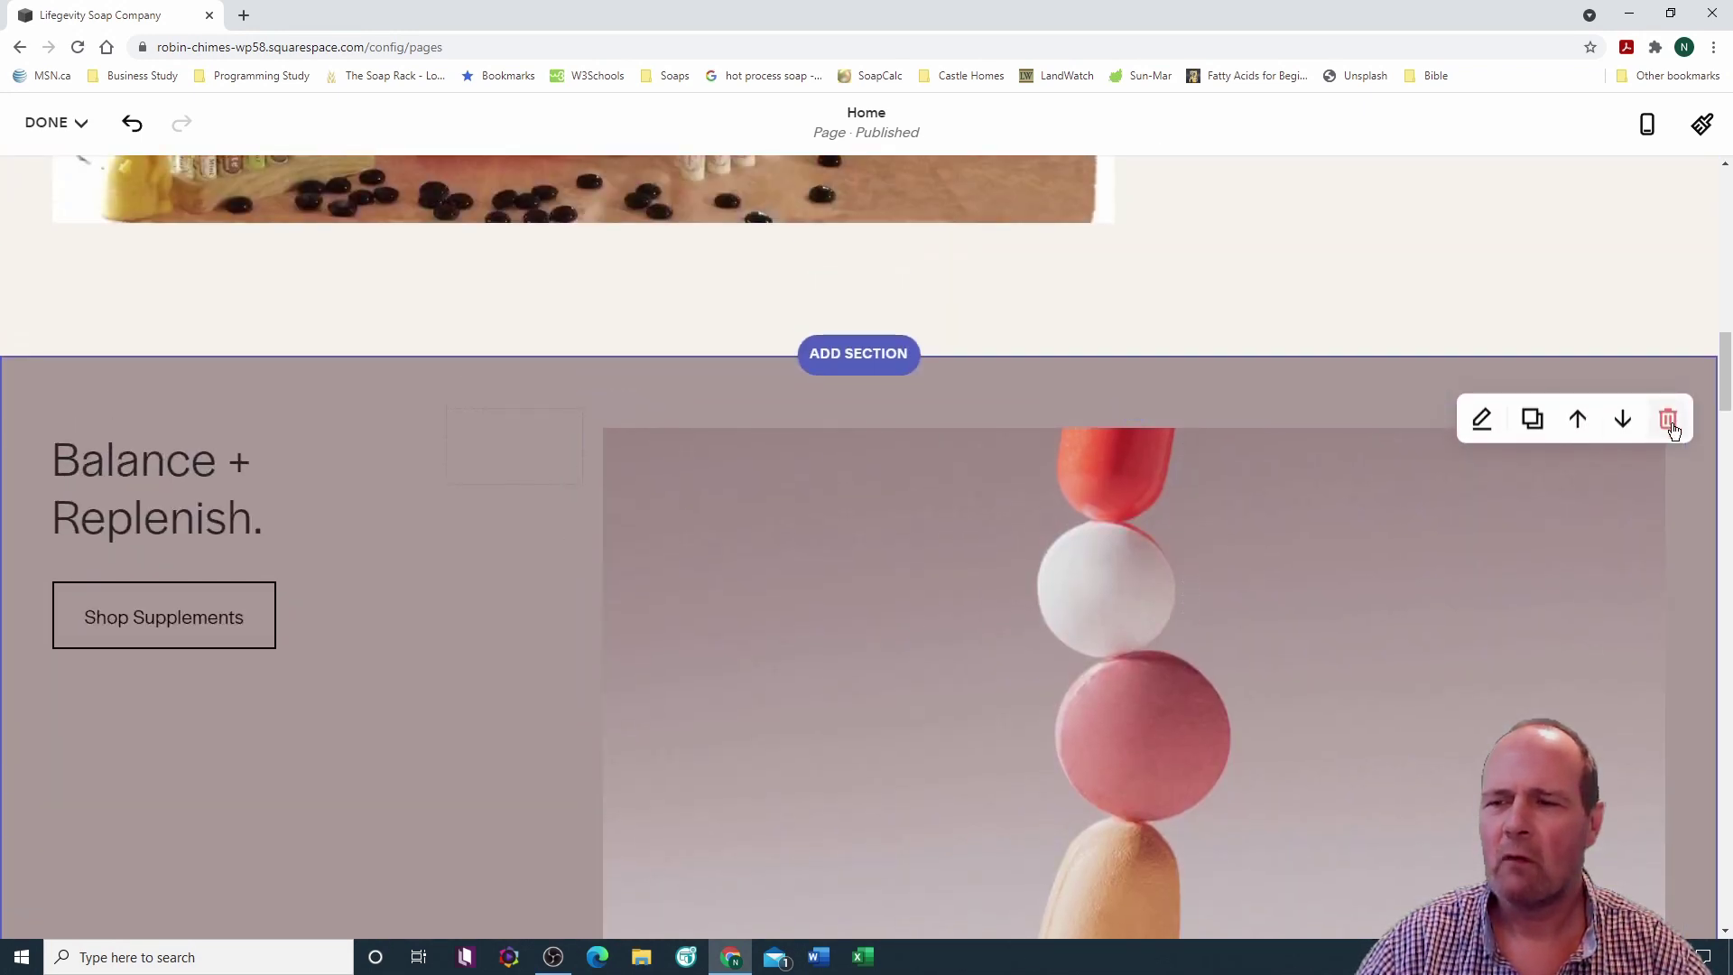
click(1669, 421)
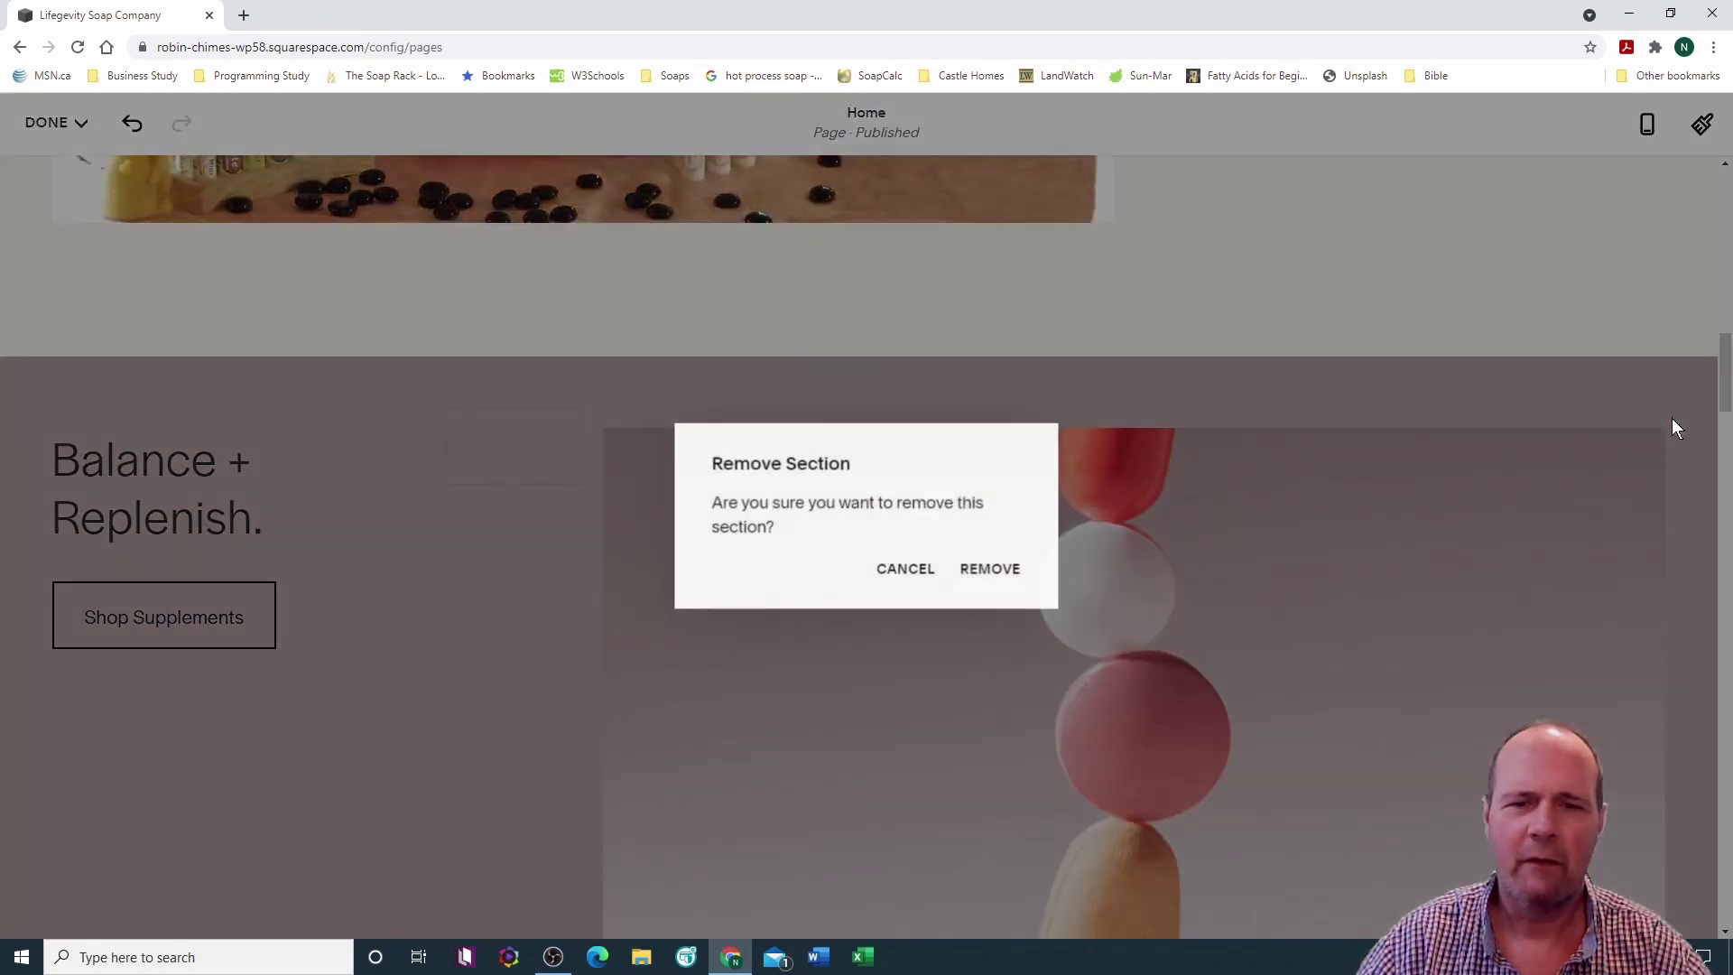
click(1000, 569)
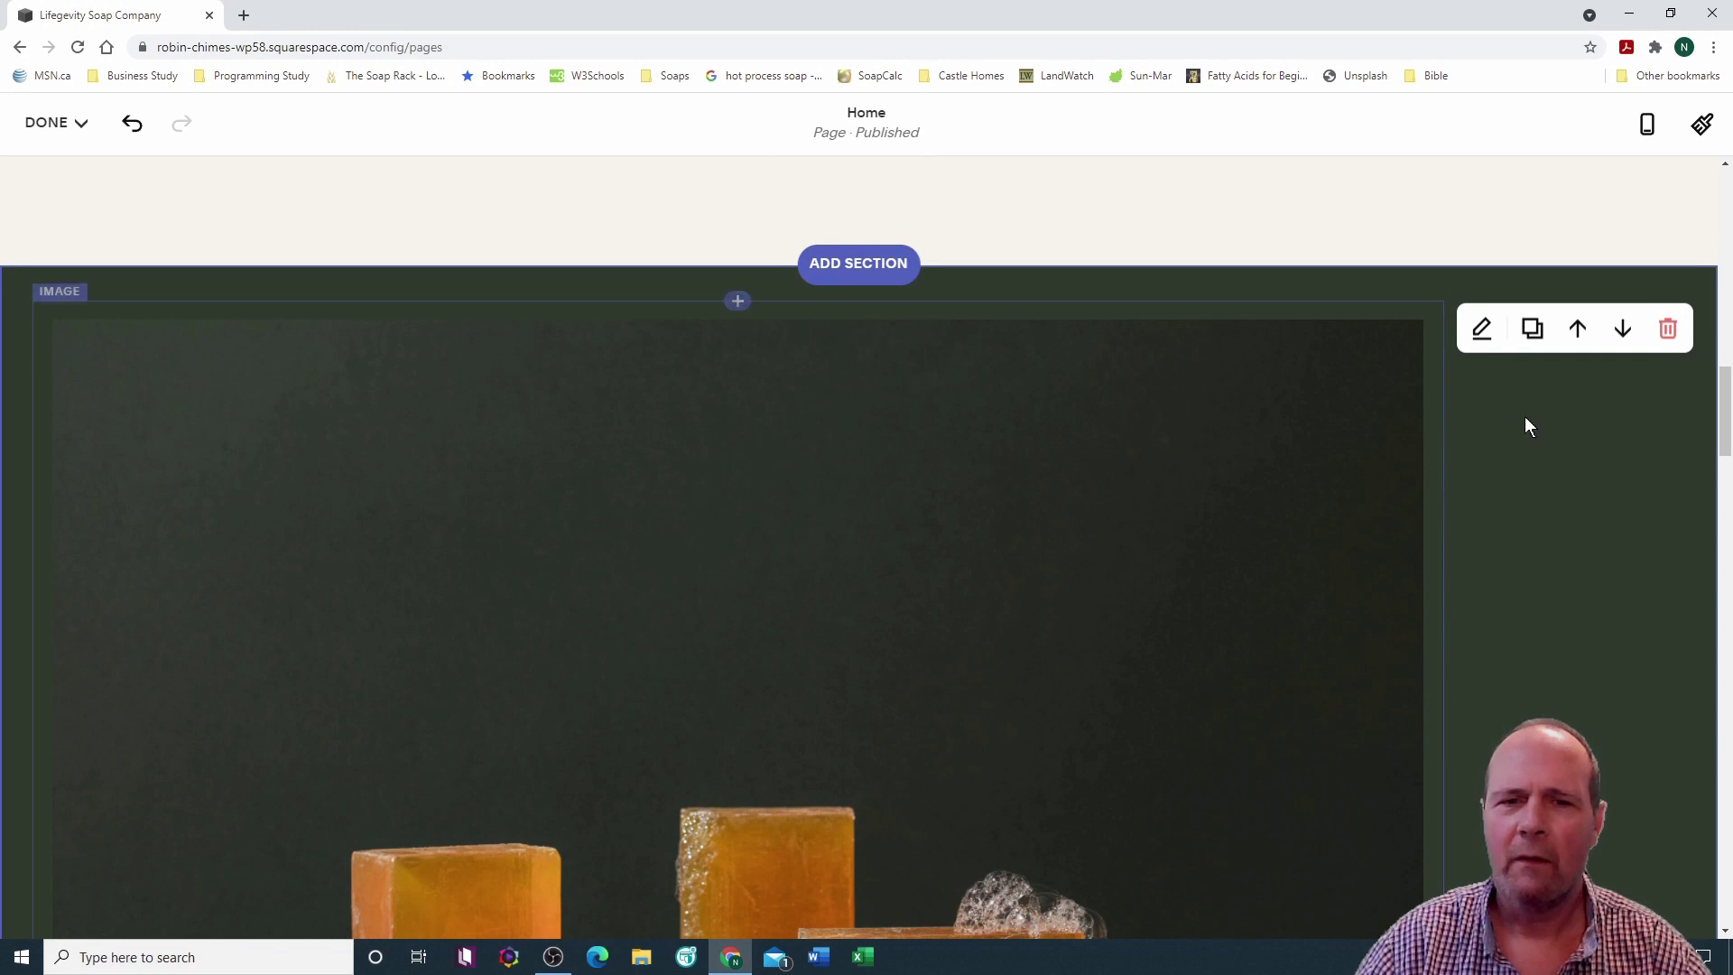
click(1669, 332)
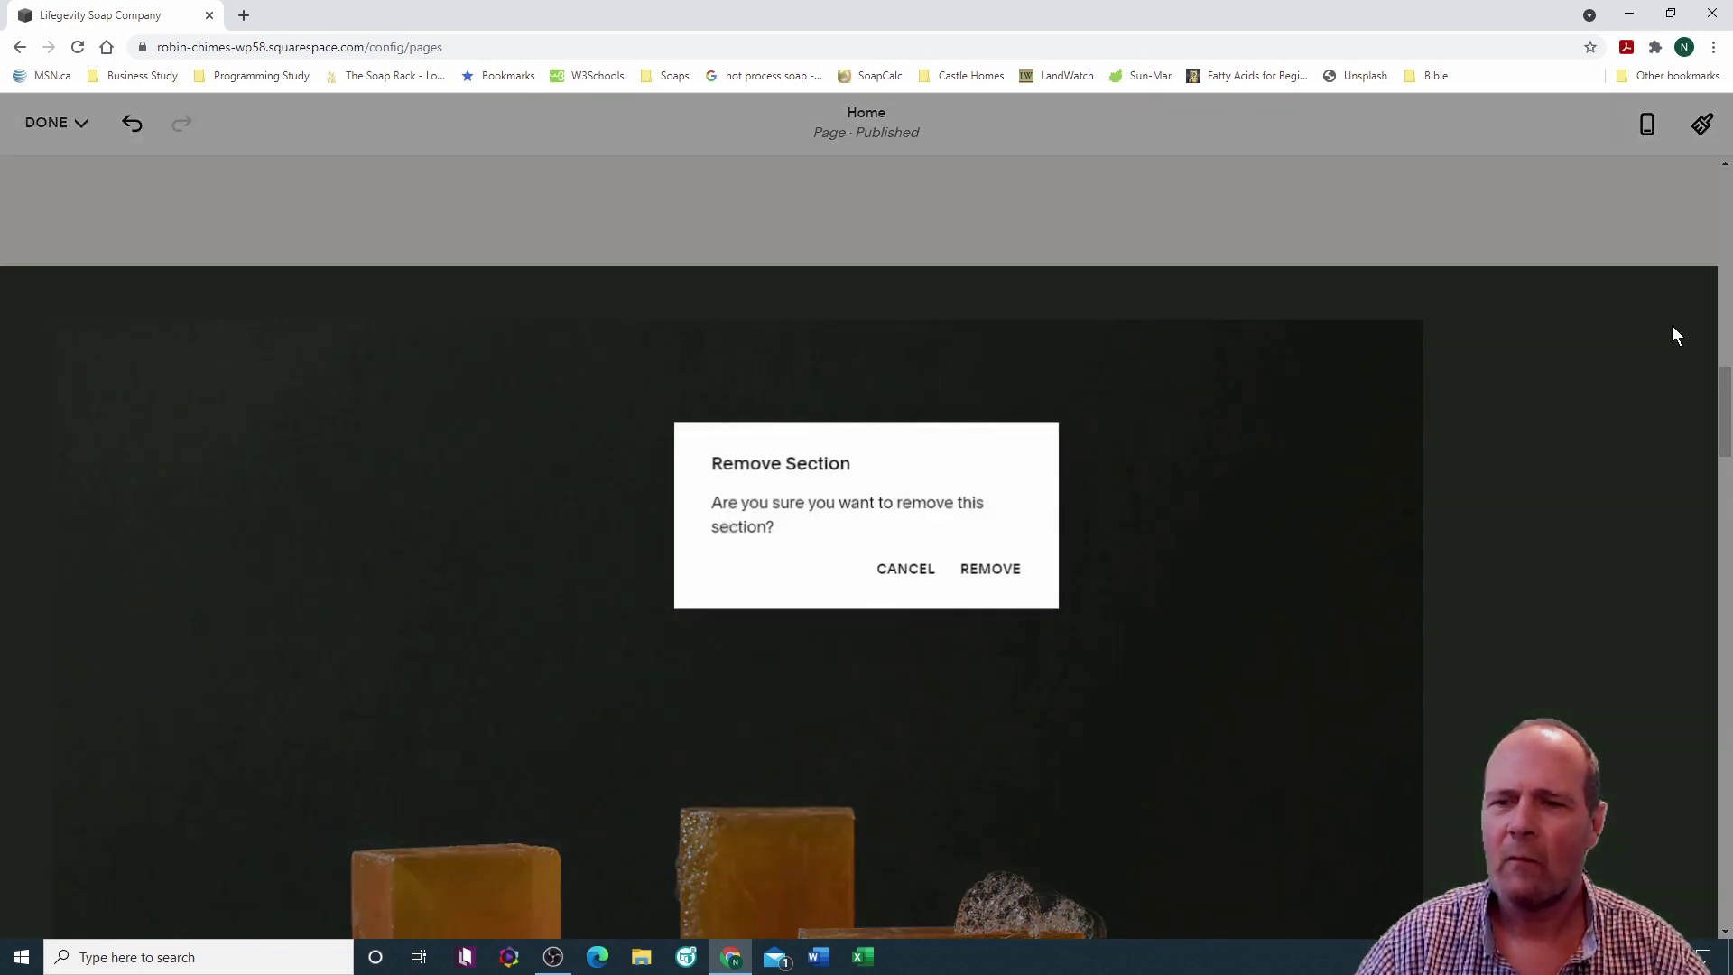
click(996, 569)
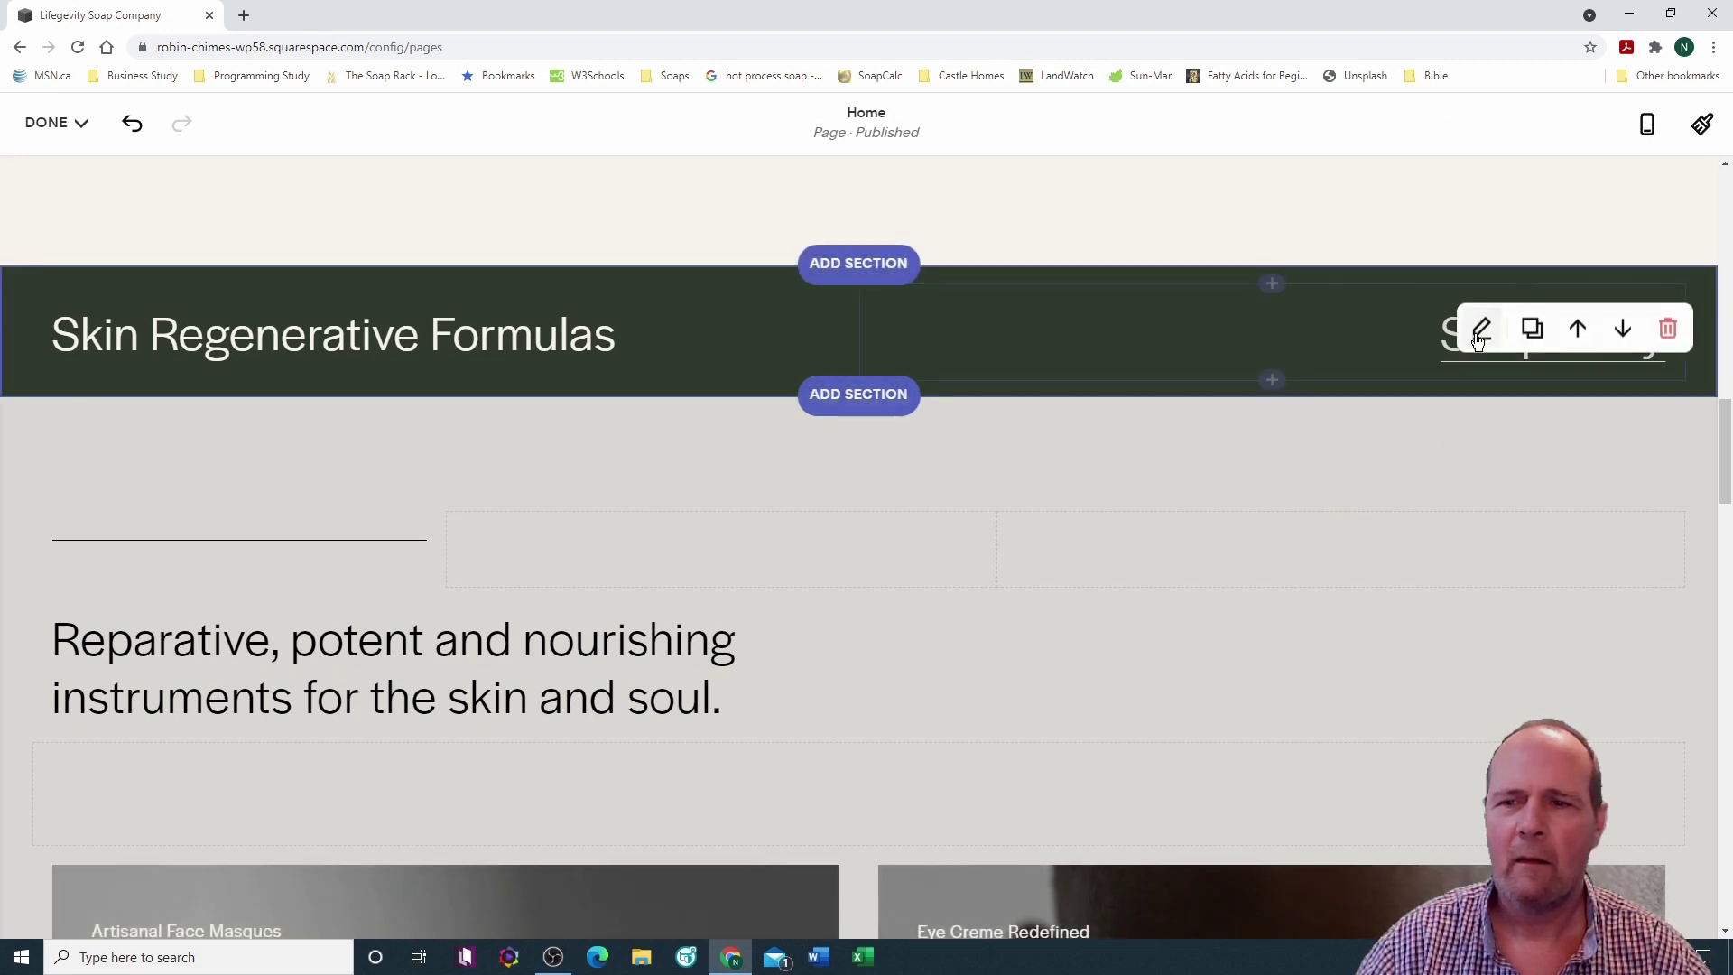
click(1668, 330)
click(997, 569)
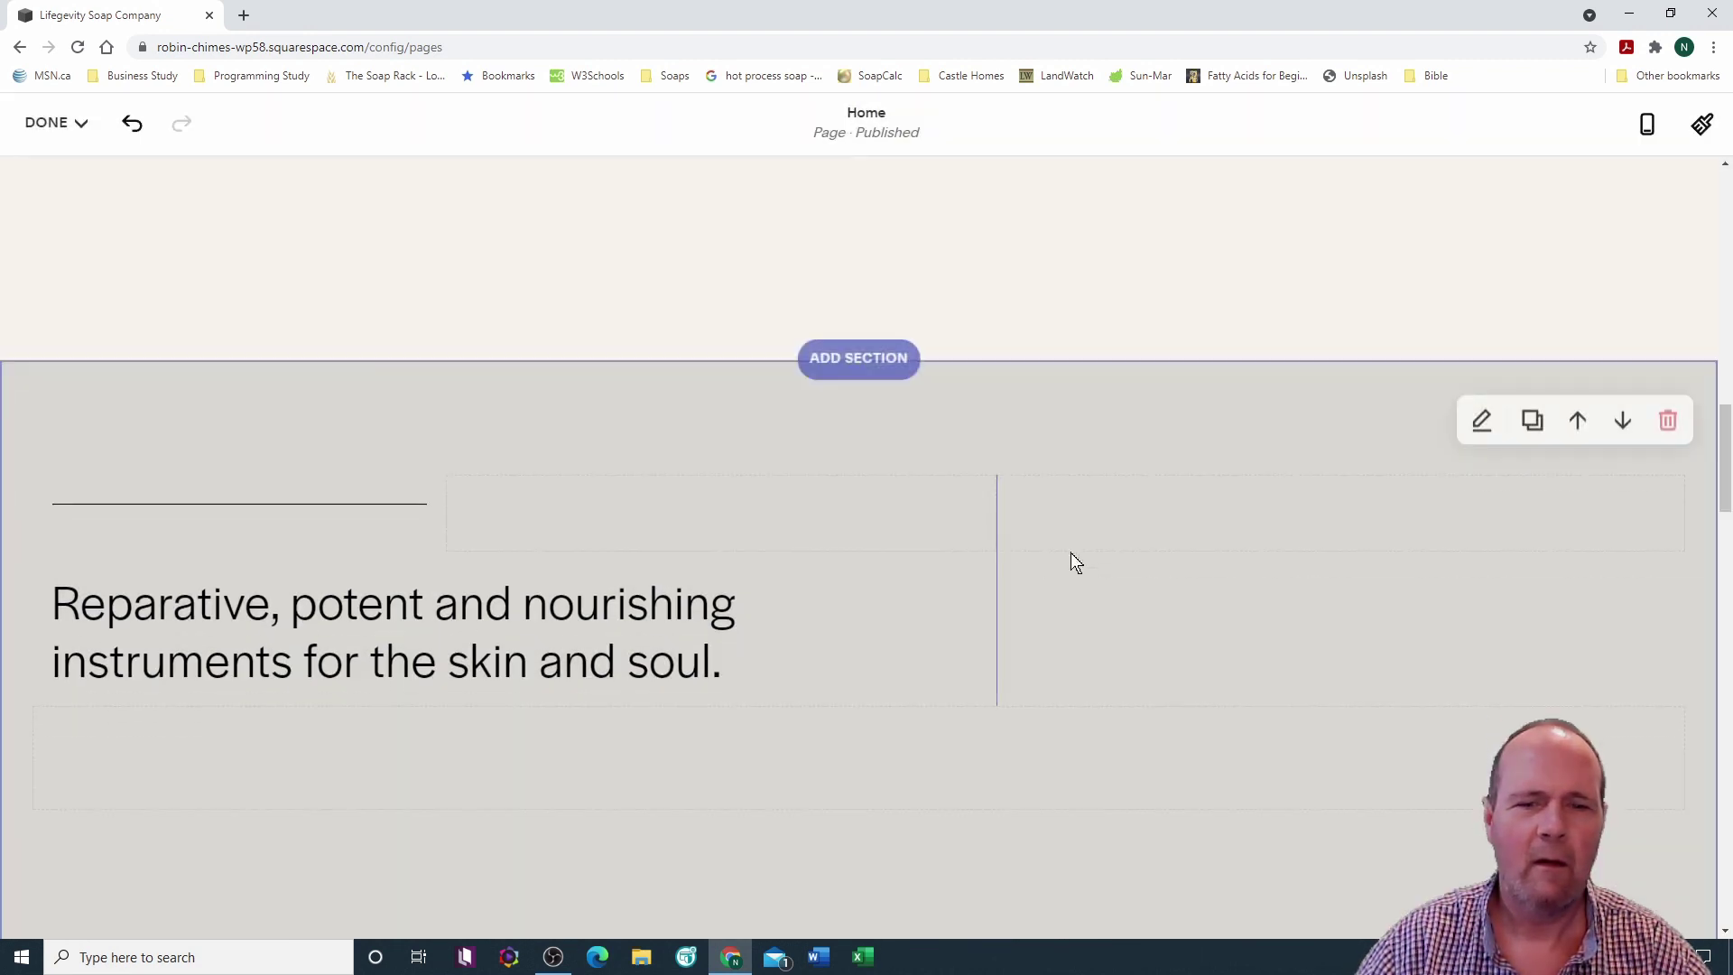
Step: Delete the skin-and-soul tagline, mission, and Journal summary sections
scroll(1200, 534, down, 1)
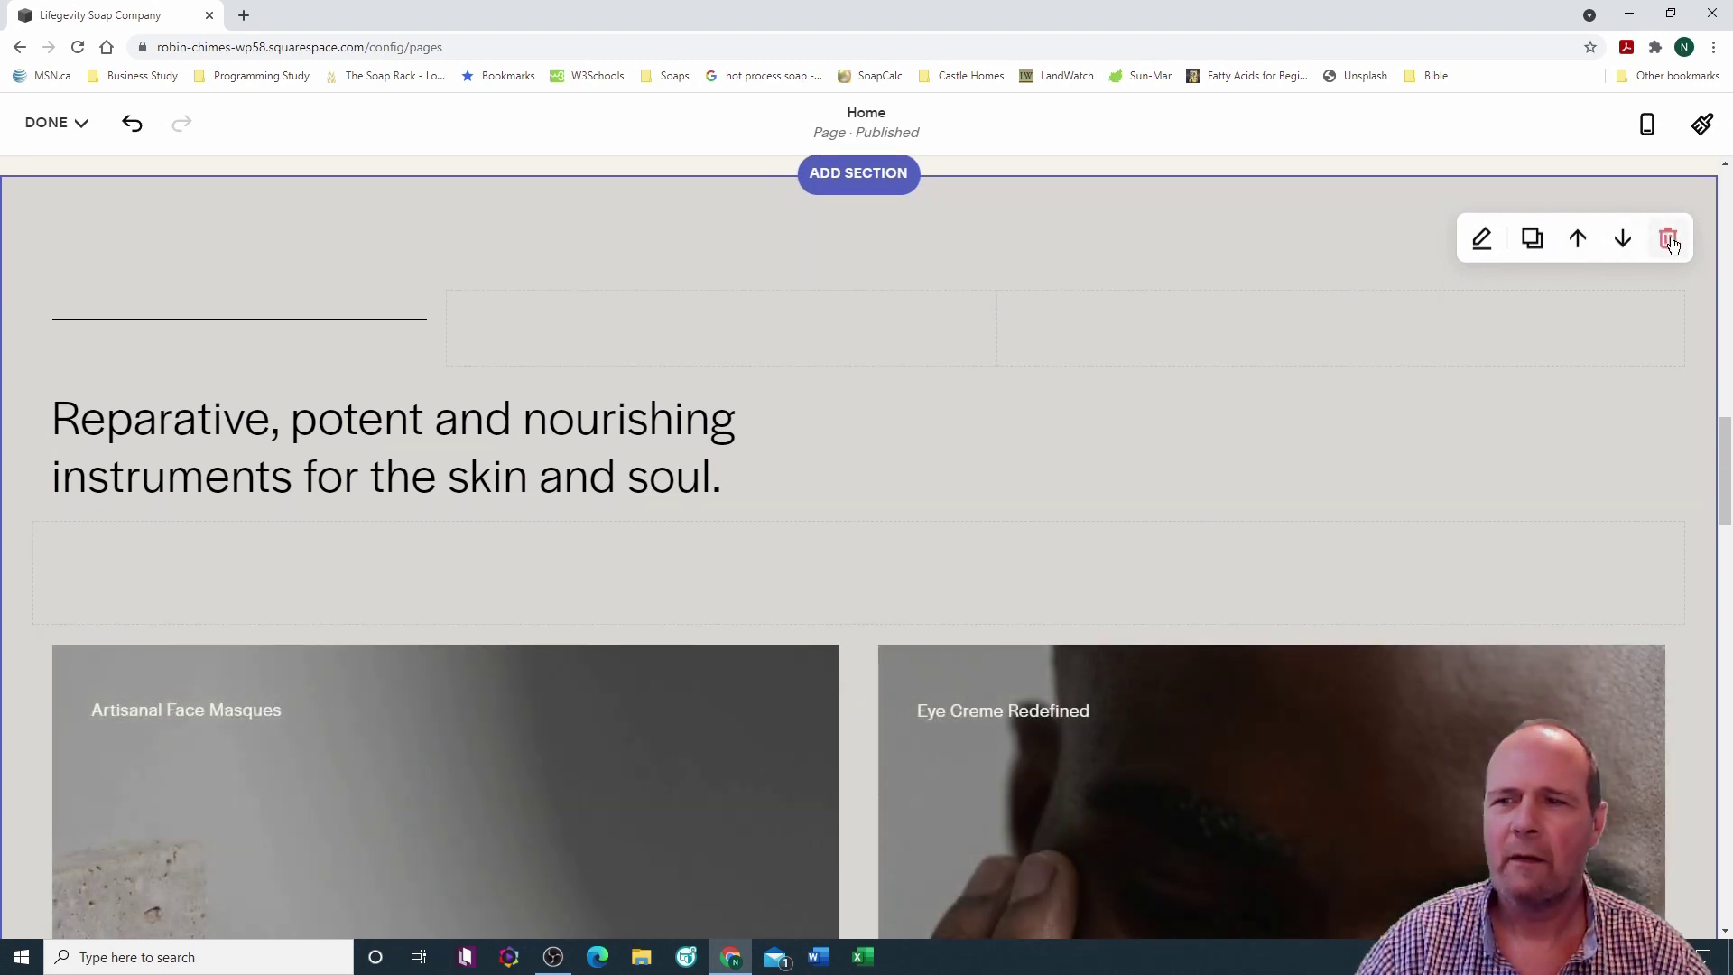
click(1667, 238)
click(1005, 573)
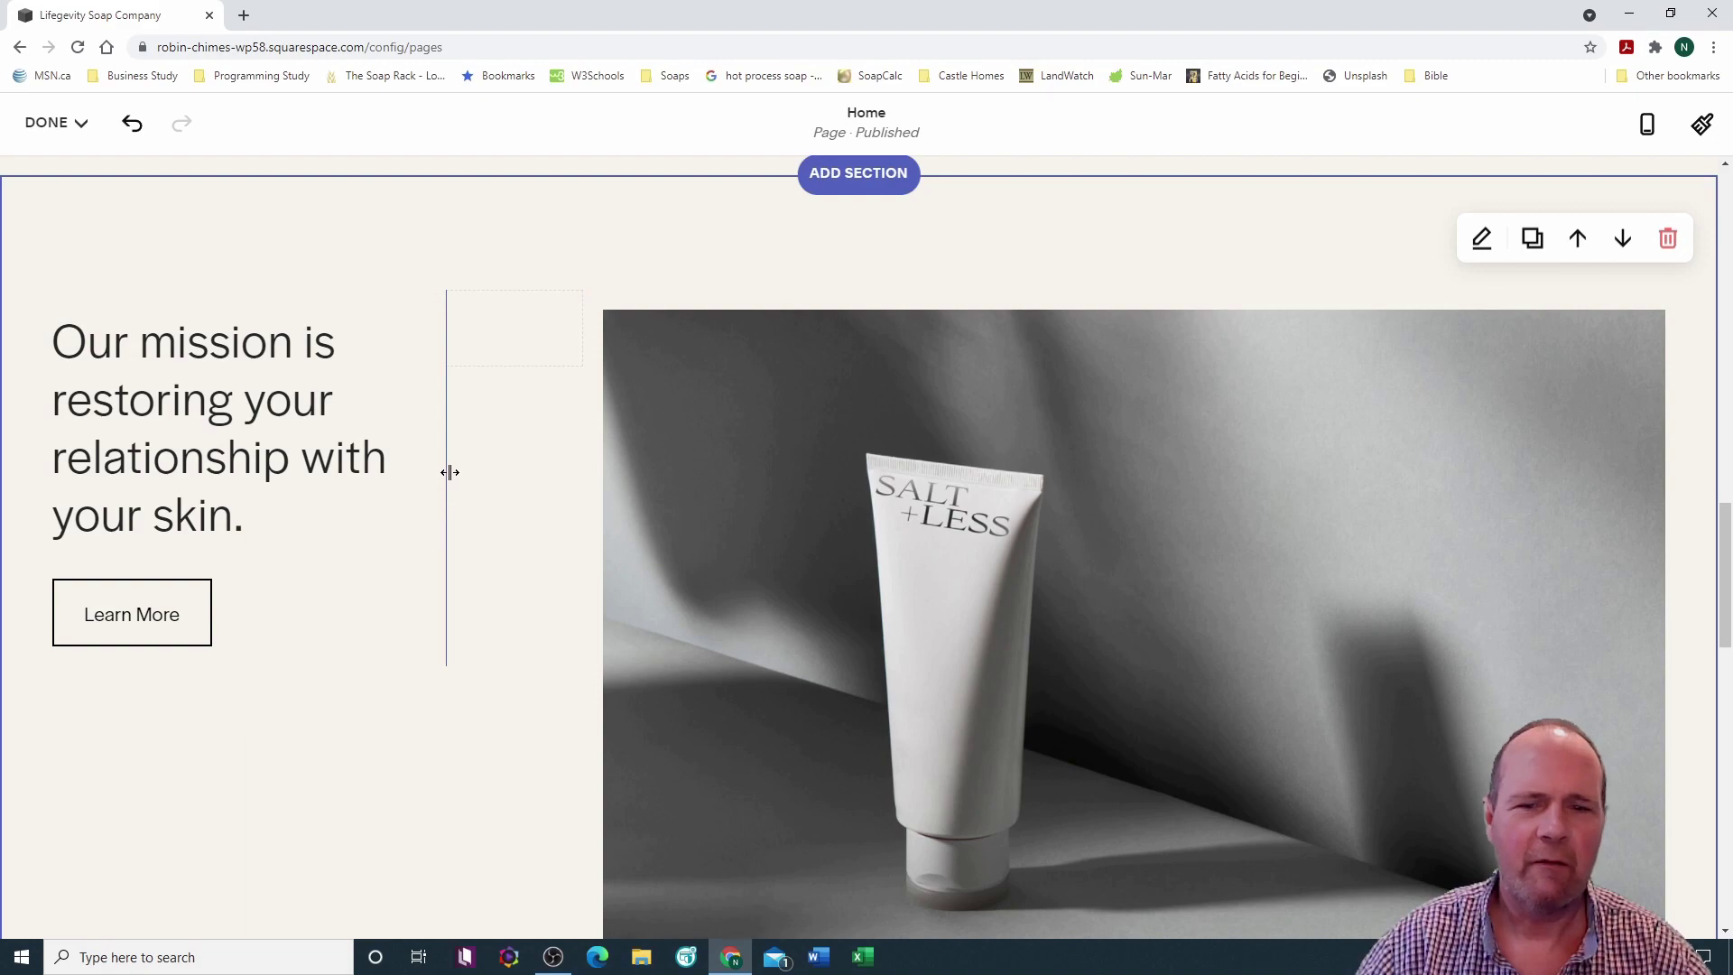
scroll(449, 472, down, 12)
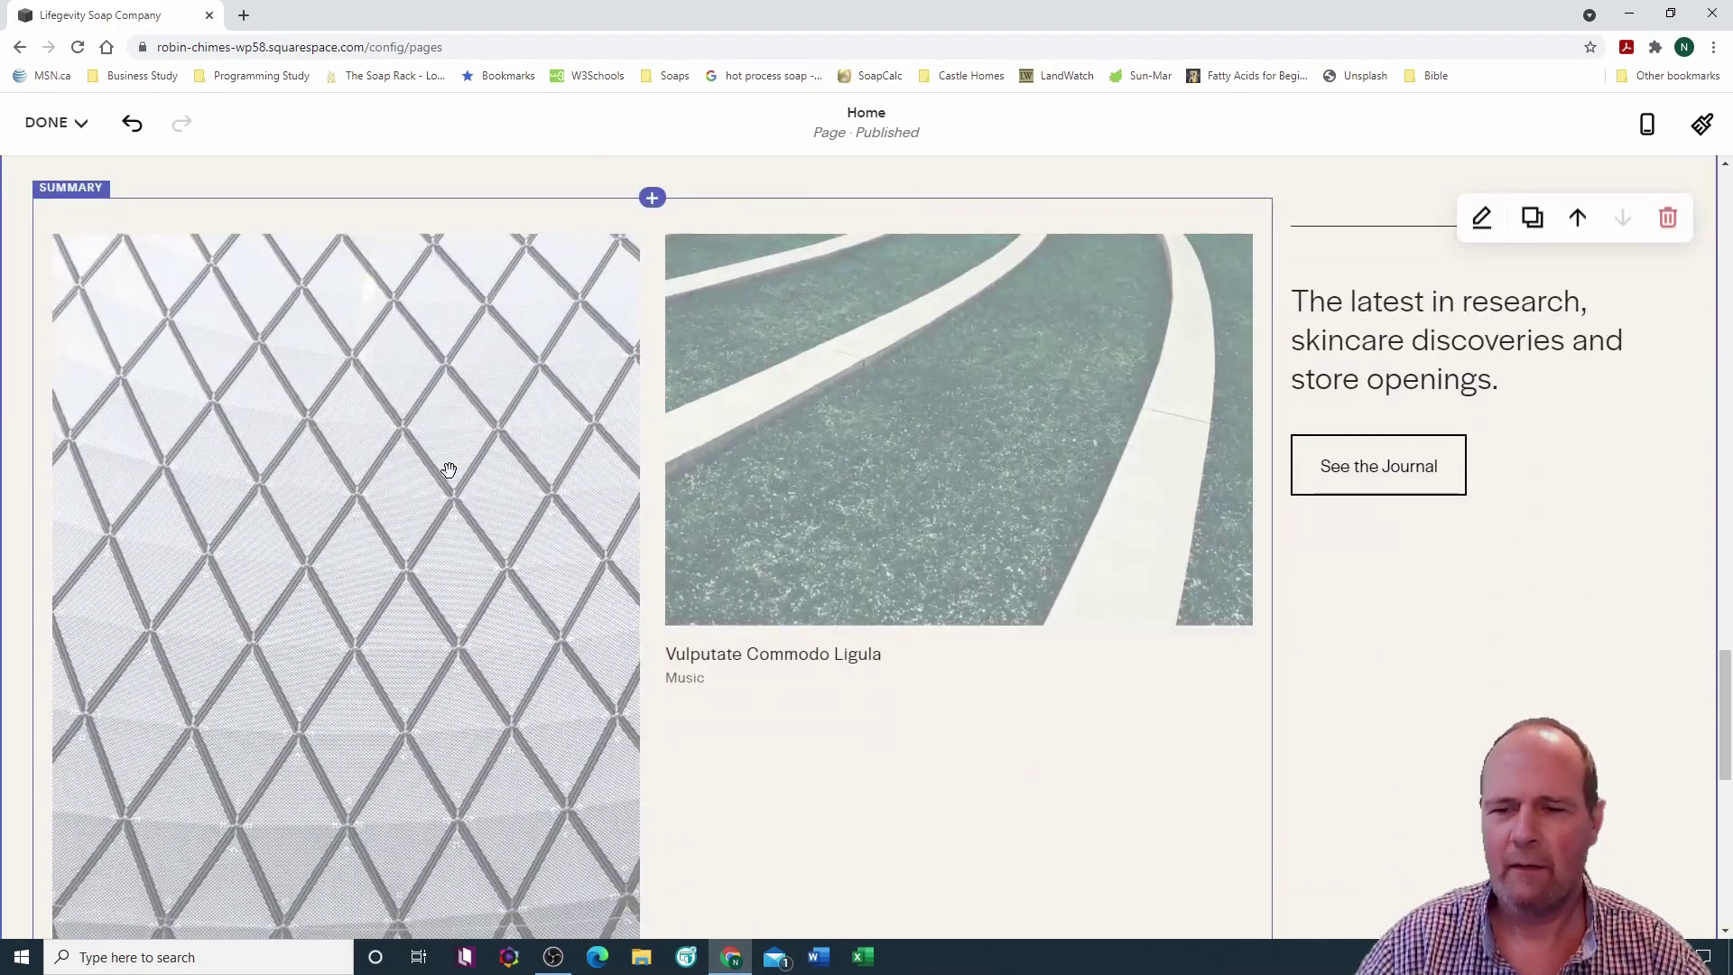
scroll(449, 470, up, 12)
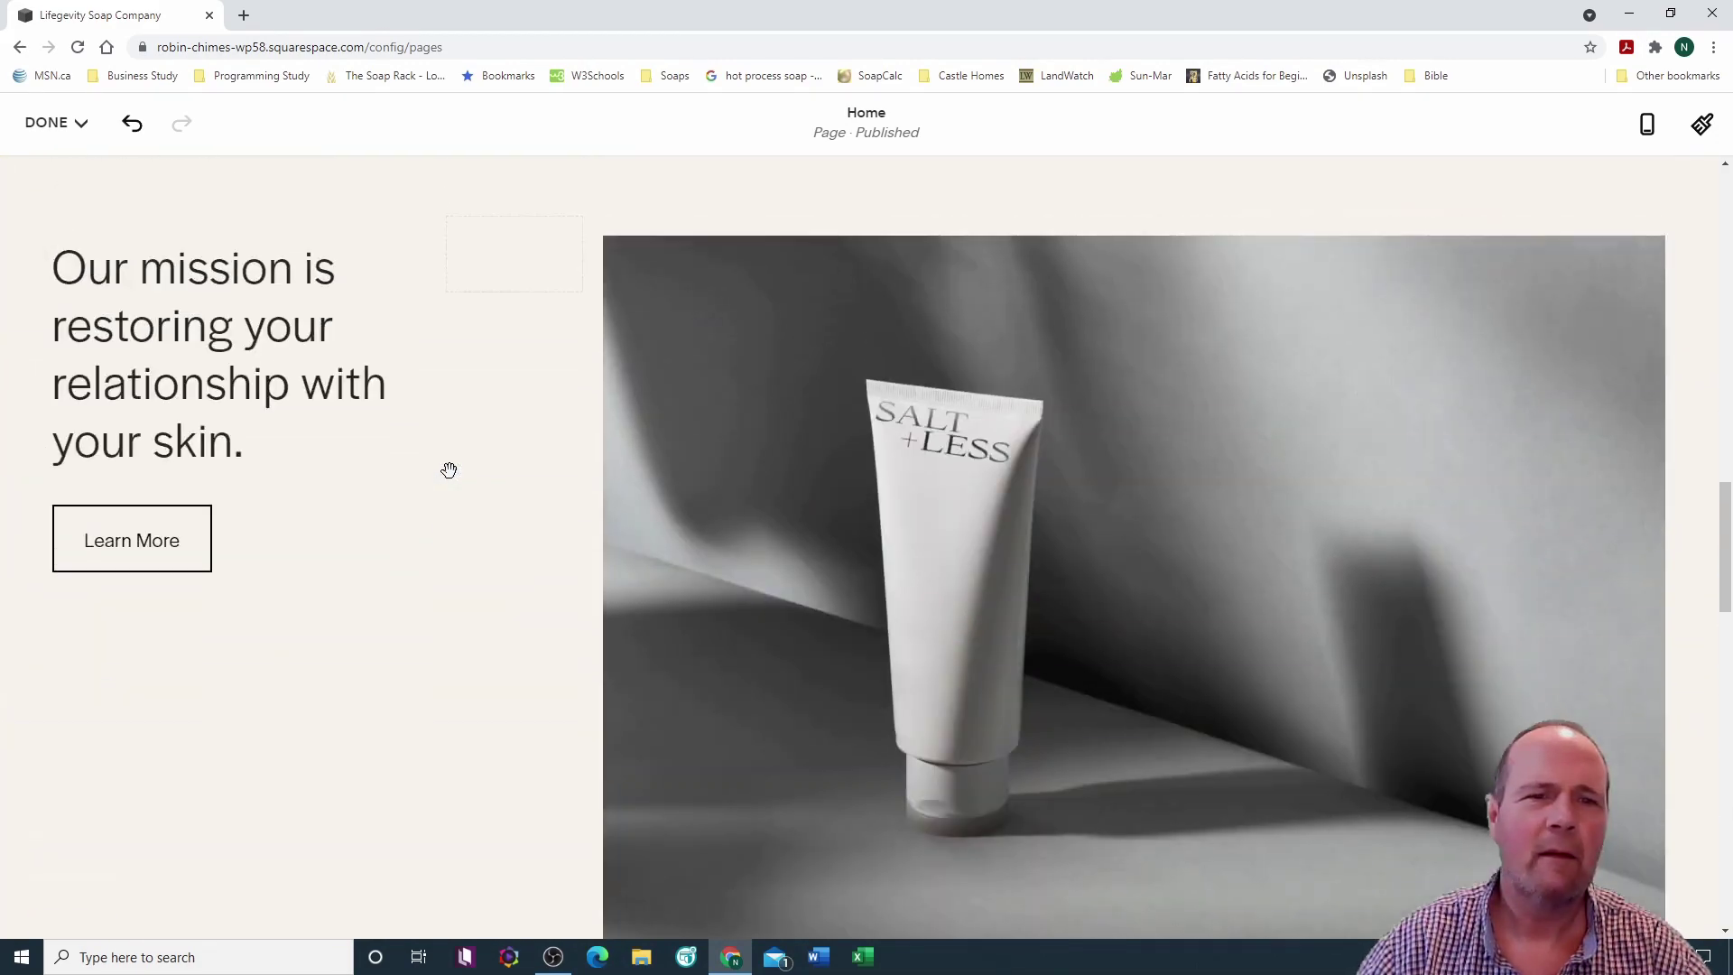
scroll(449, 470, up, 7)
scroll(449, 471, down, 8)
scroll(449, 470, down, 1)
scroll(428, 490, up, 10)
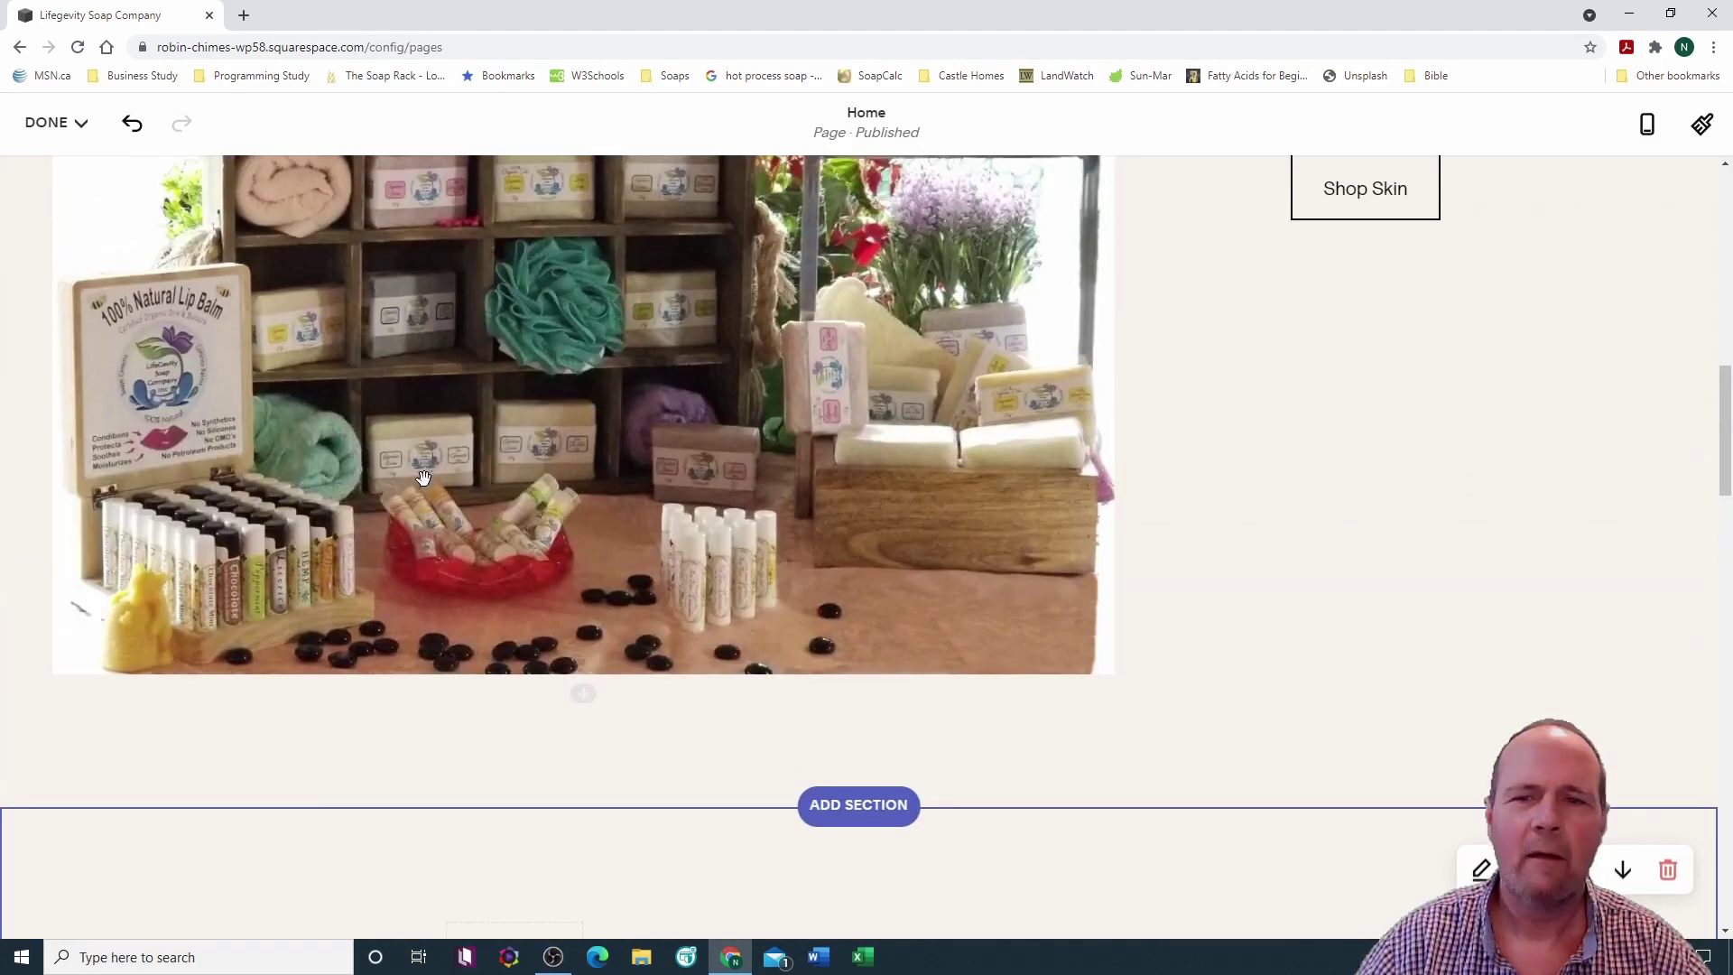
scroll(423, 477, down, 12)
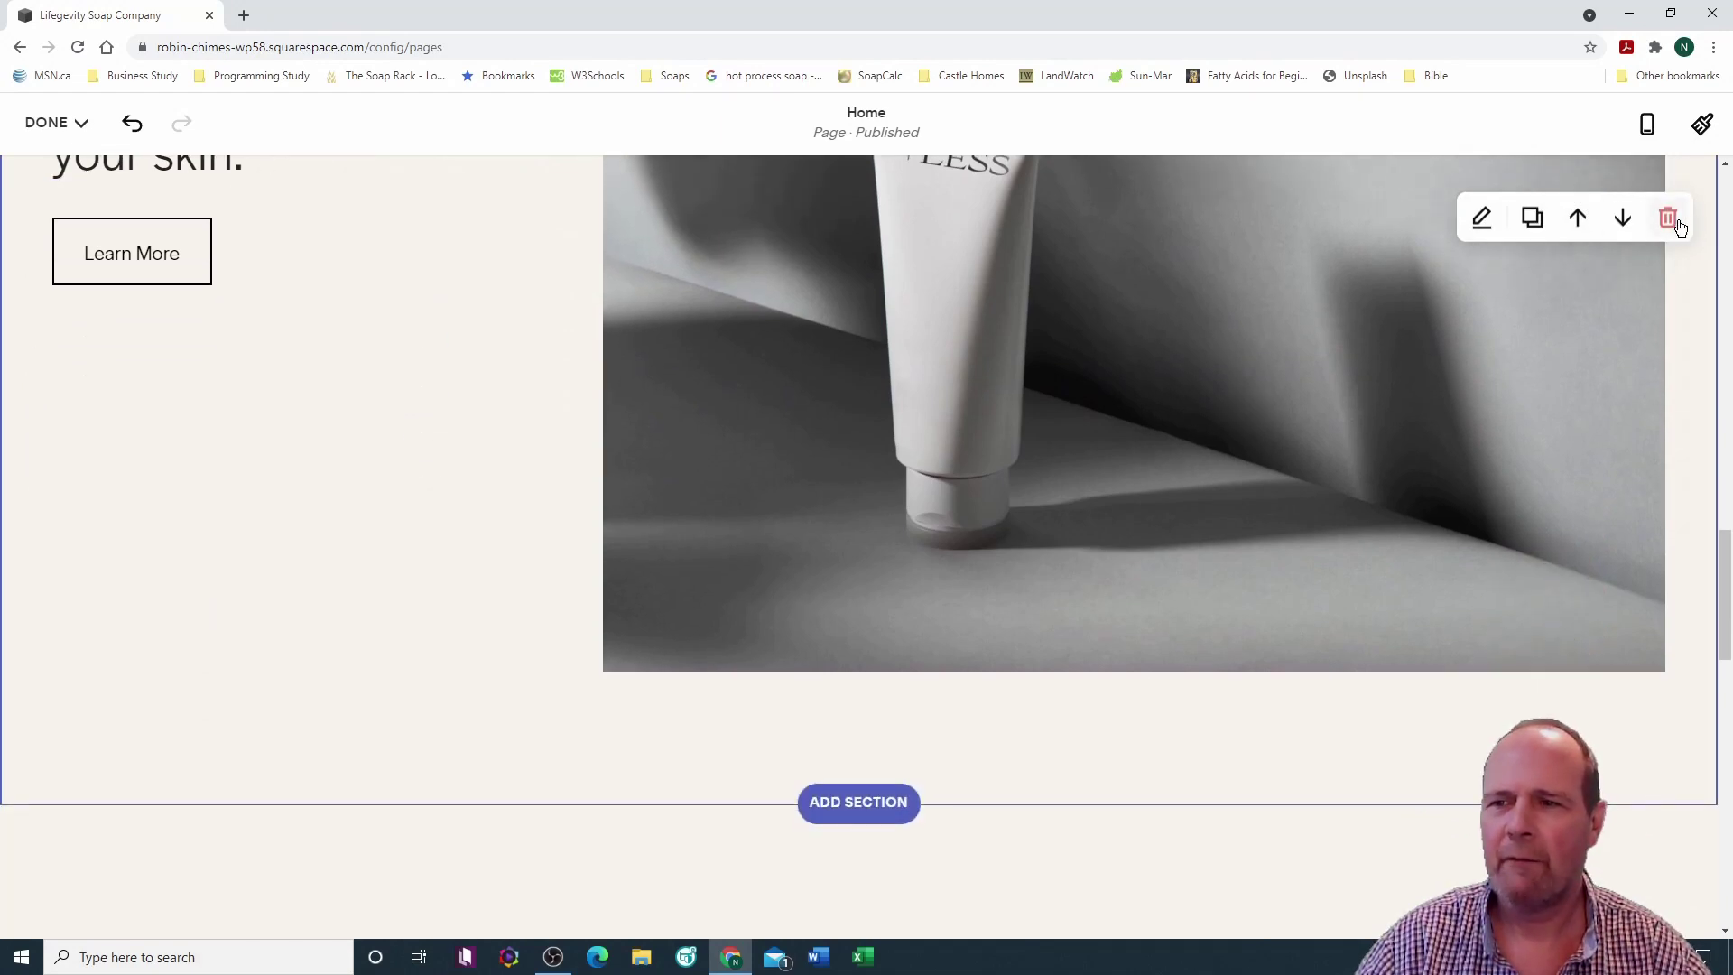
click(1668, 219)
click(991, 569)
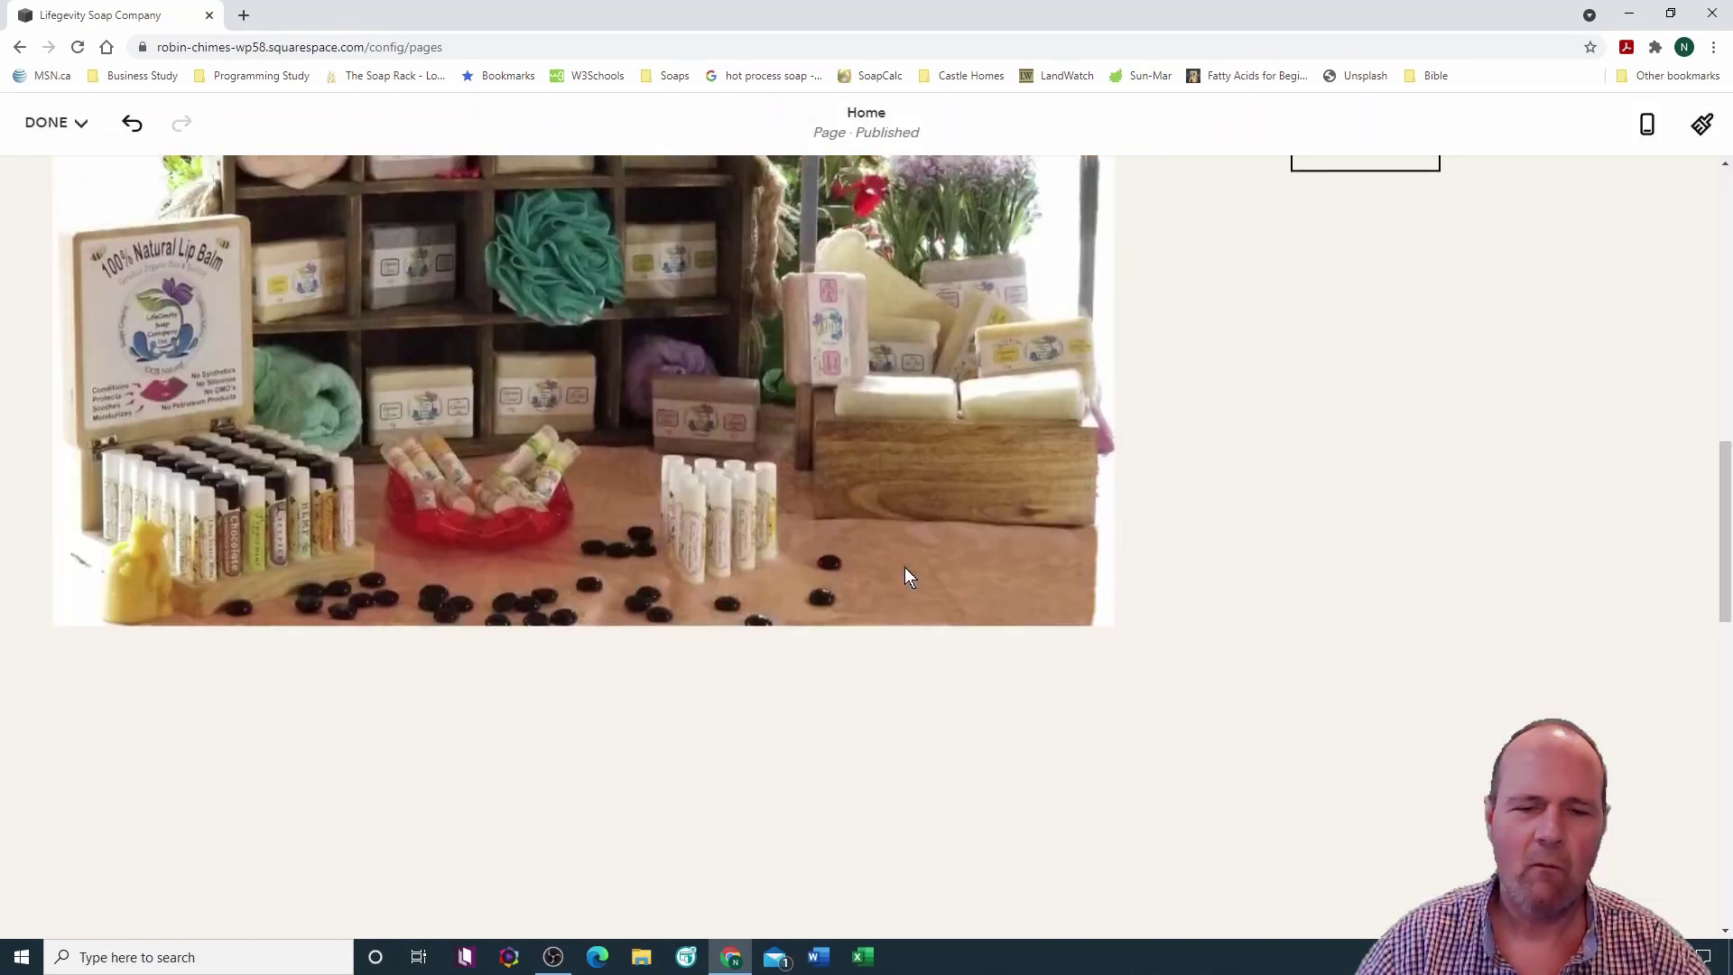
scroll(908, 512, down, 7)
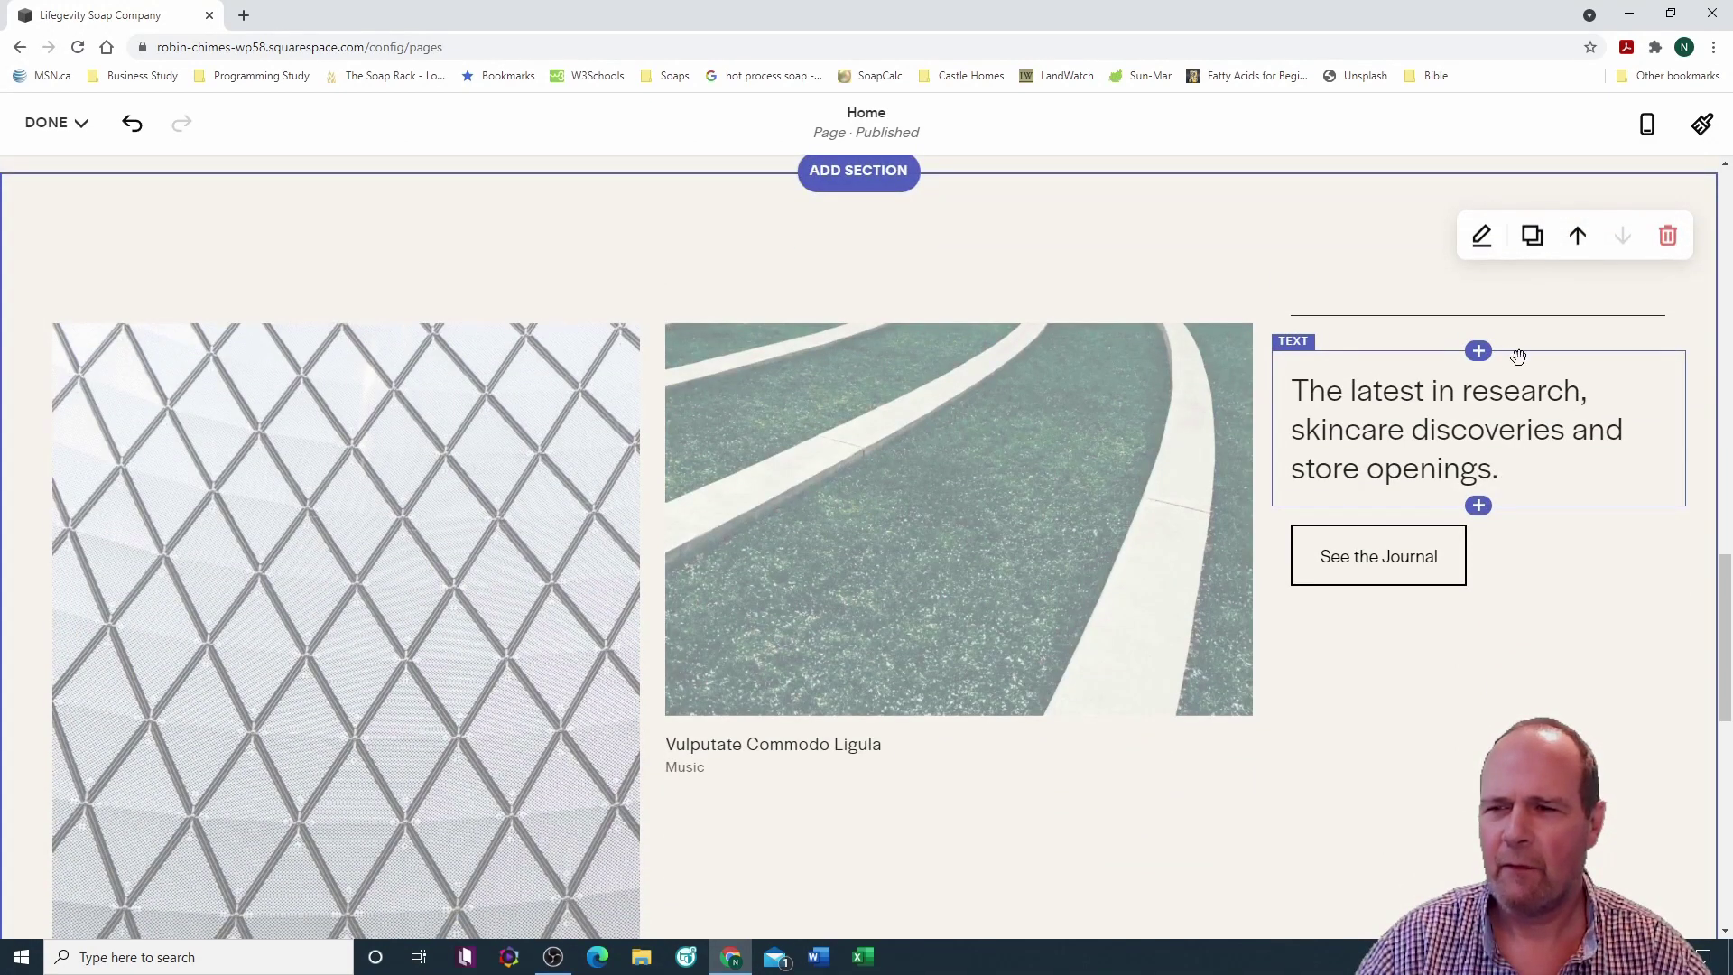
click(1667, 236)
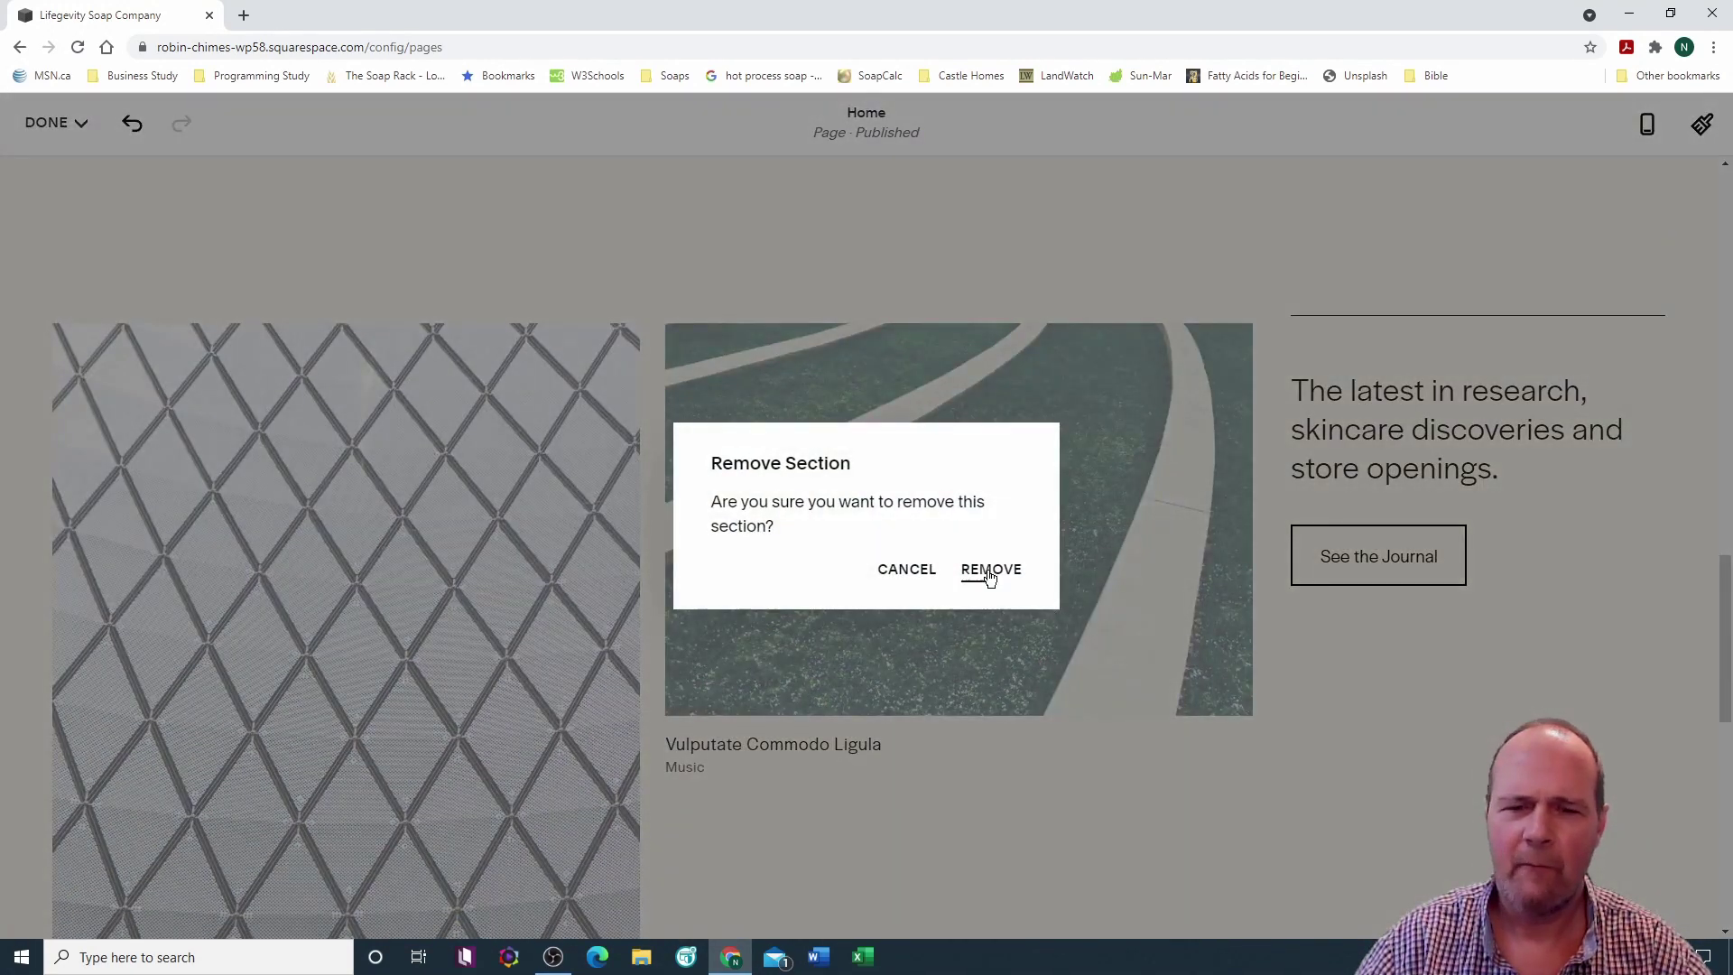
click(986, 570)
scroll(1015, 604, up, 4)
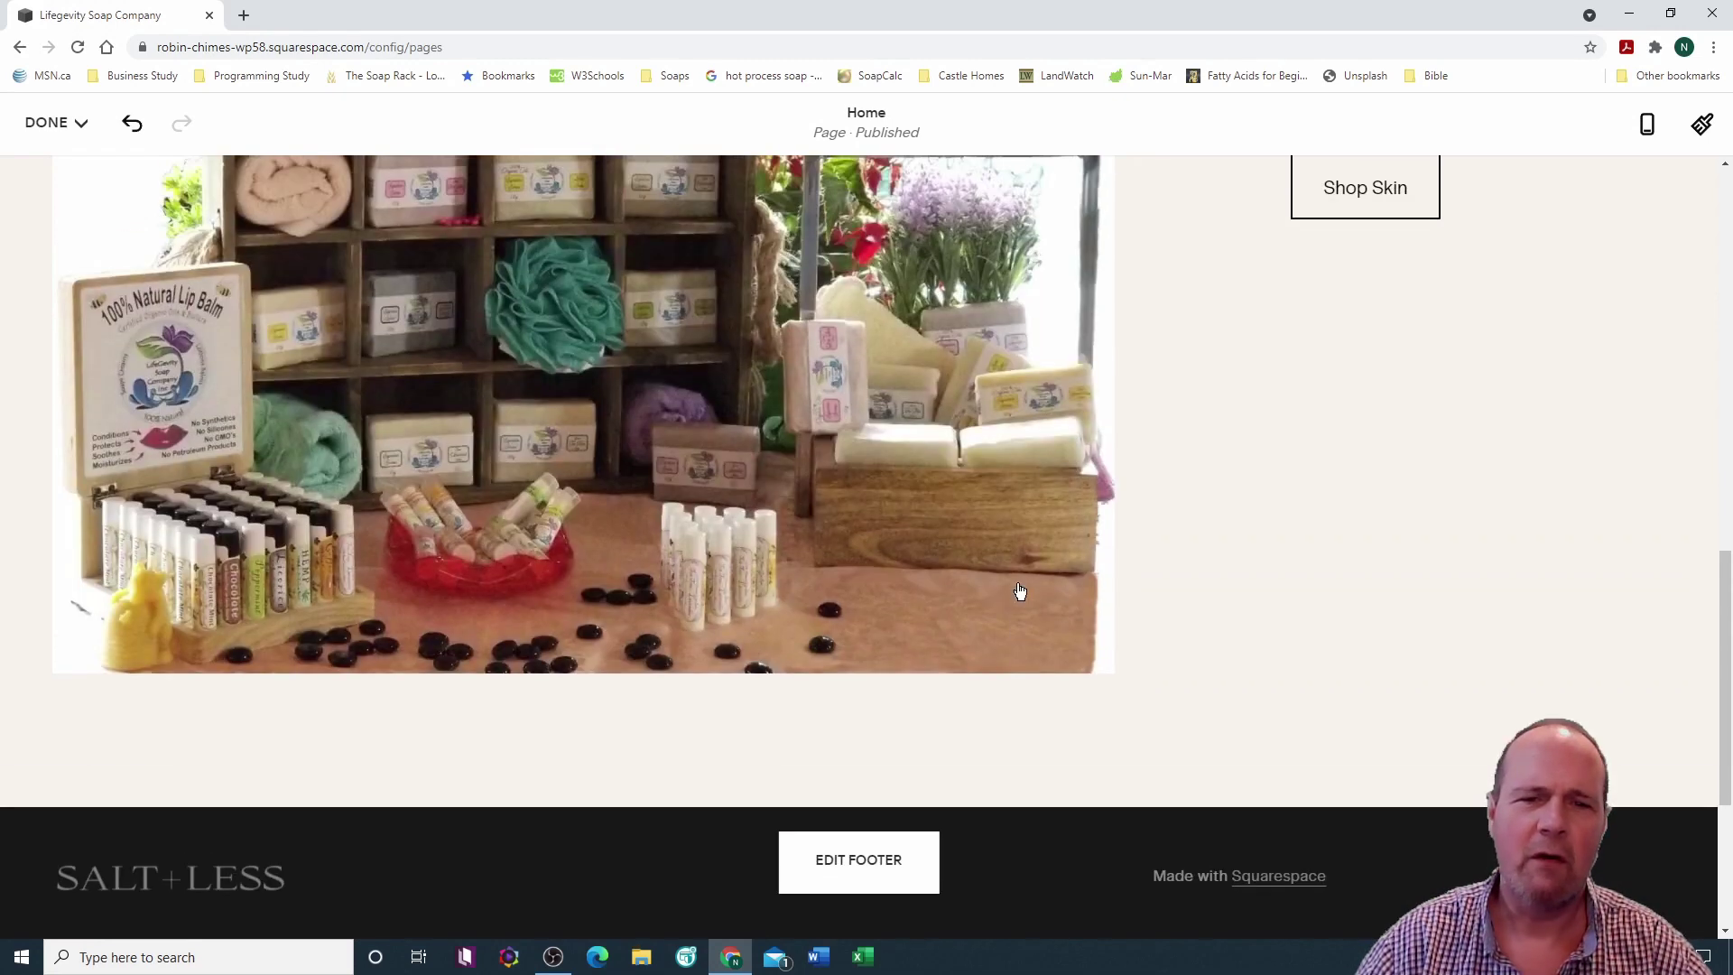
scroll(1019, 591, up, 10)
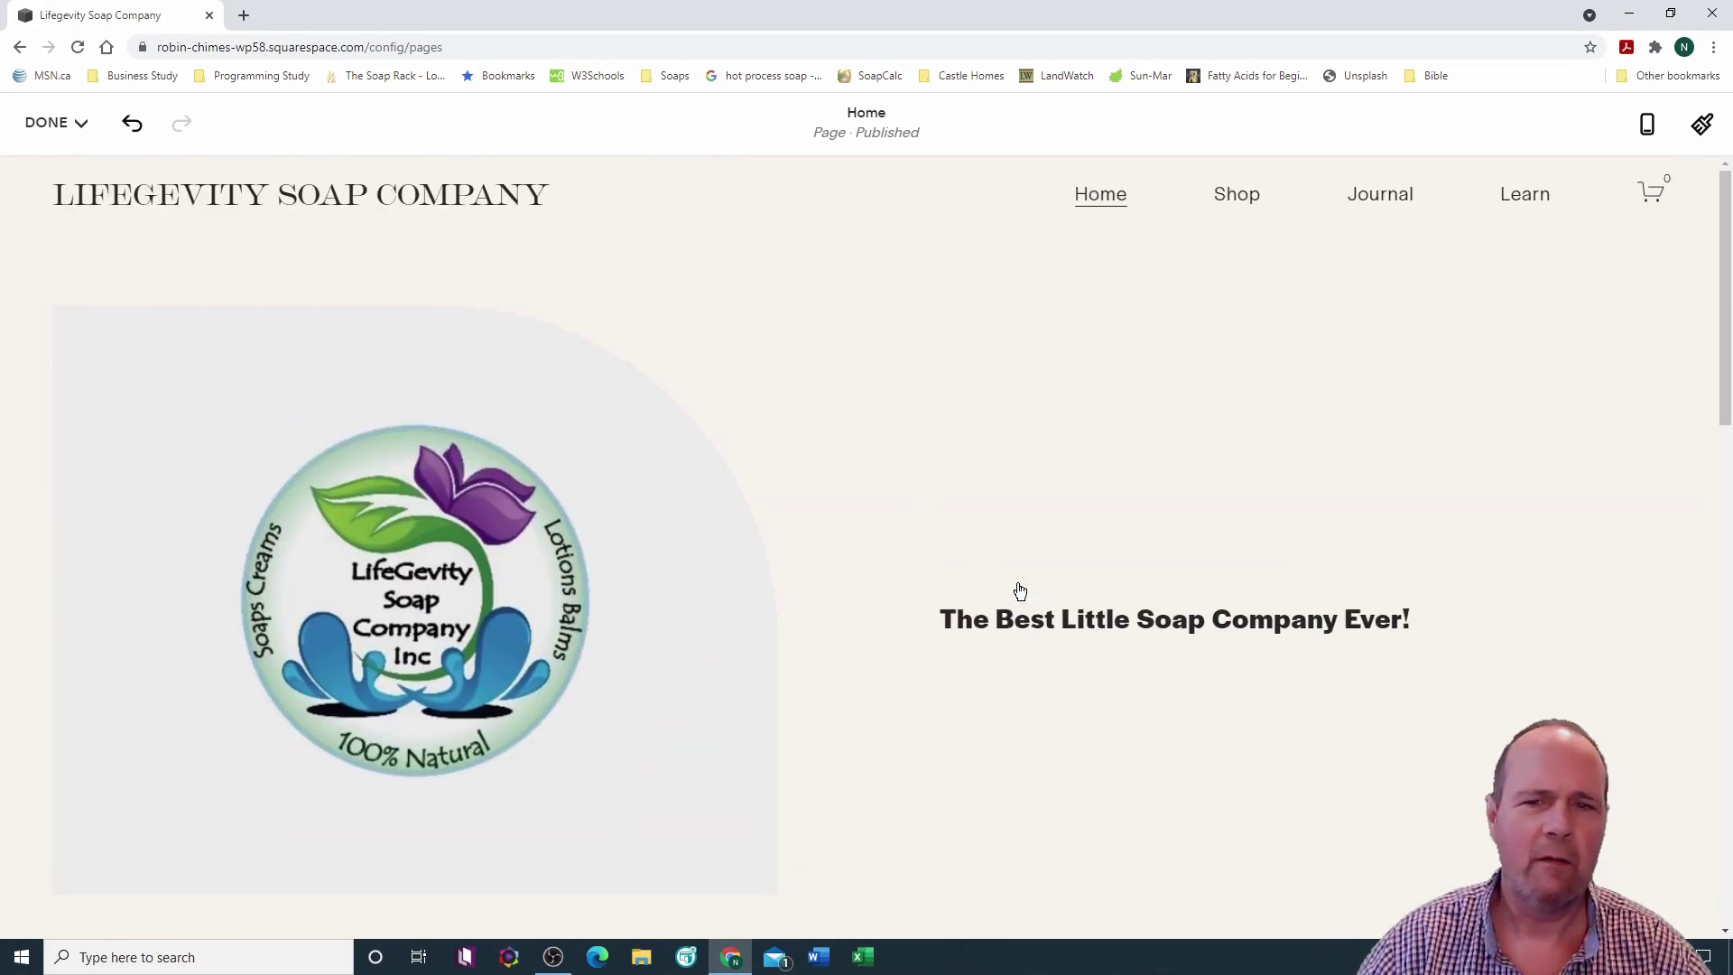
Step: Scroll through the trimmed Home page to review the remaining sections
mouse_move(811, 429)
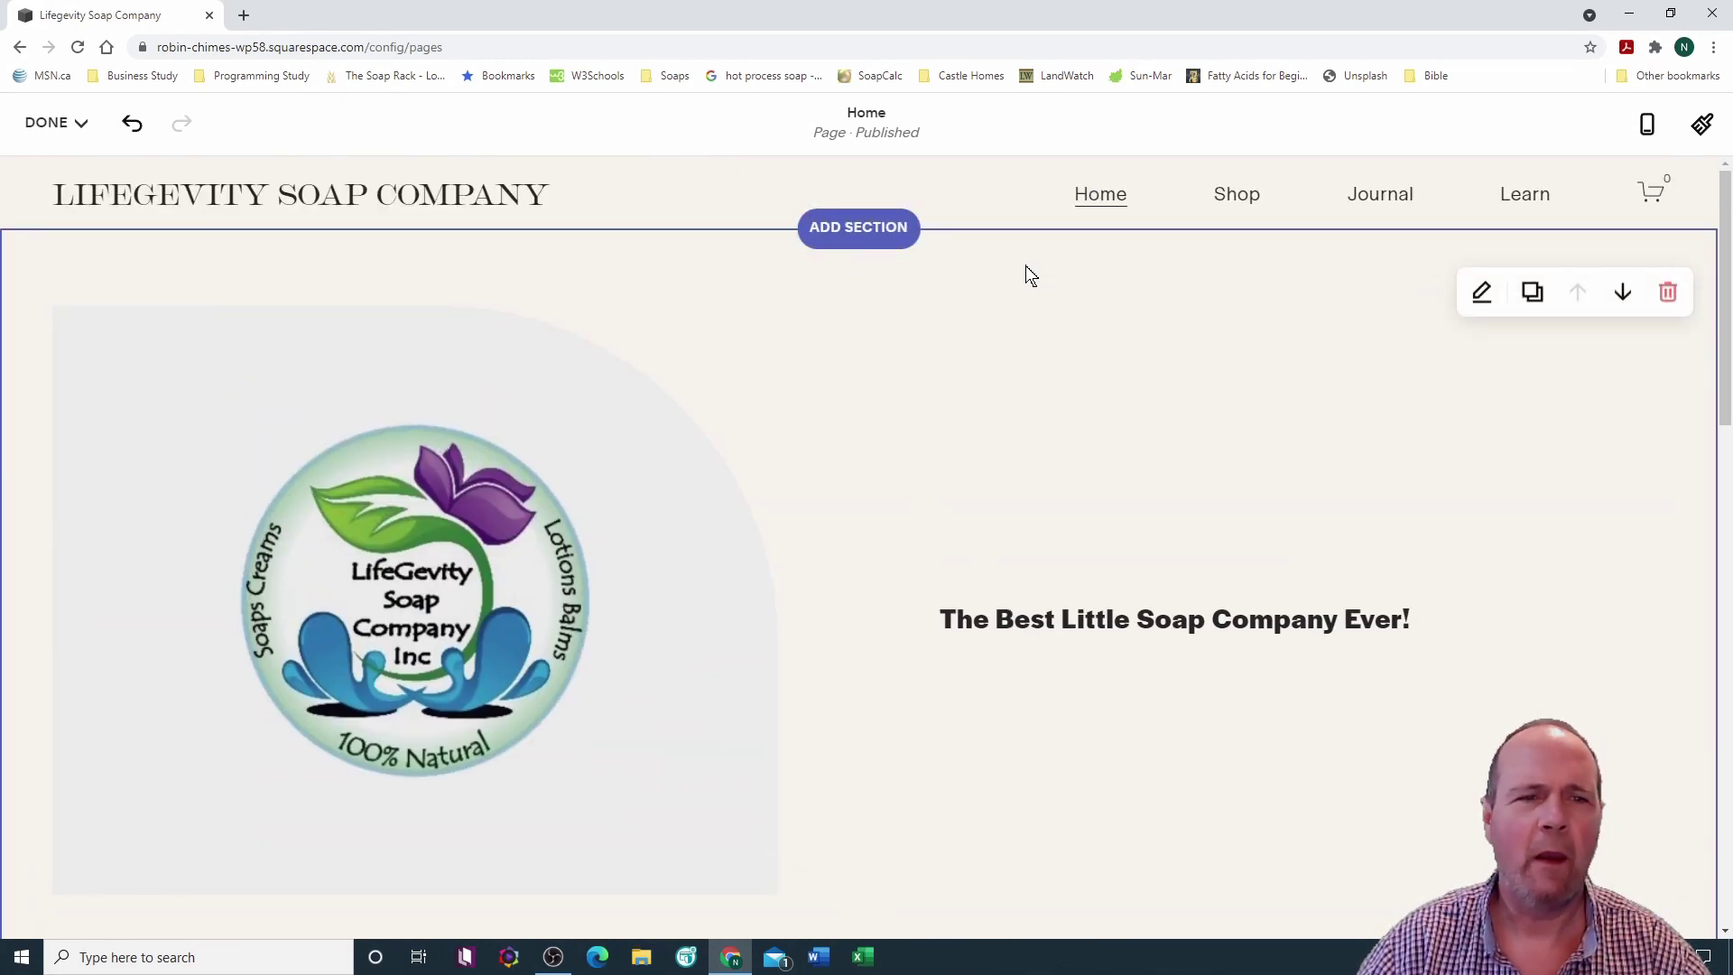
scroll(806, 391, down, 1)
scroll(807, 391, down, 3)
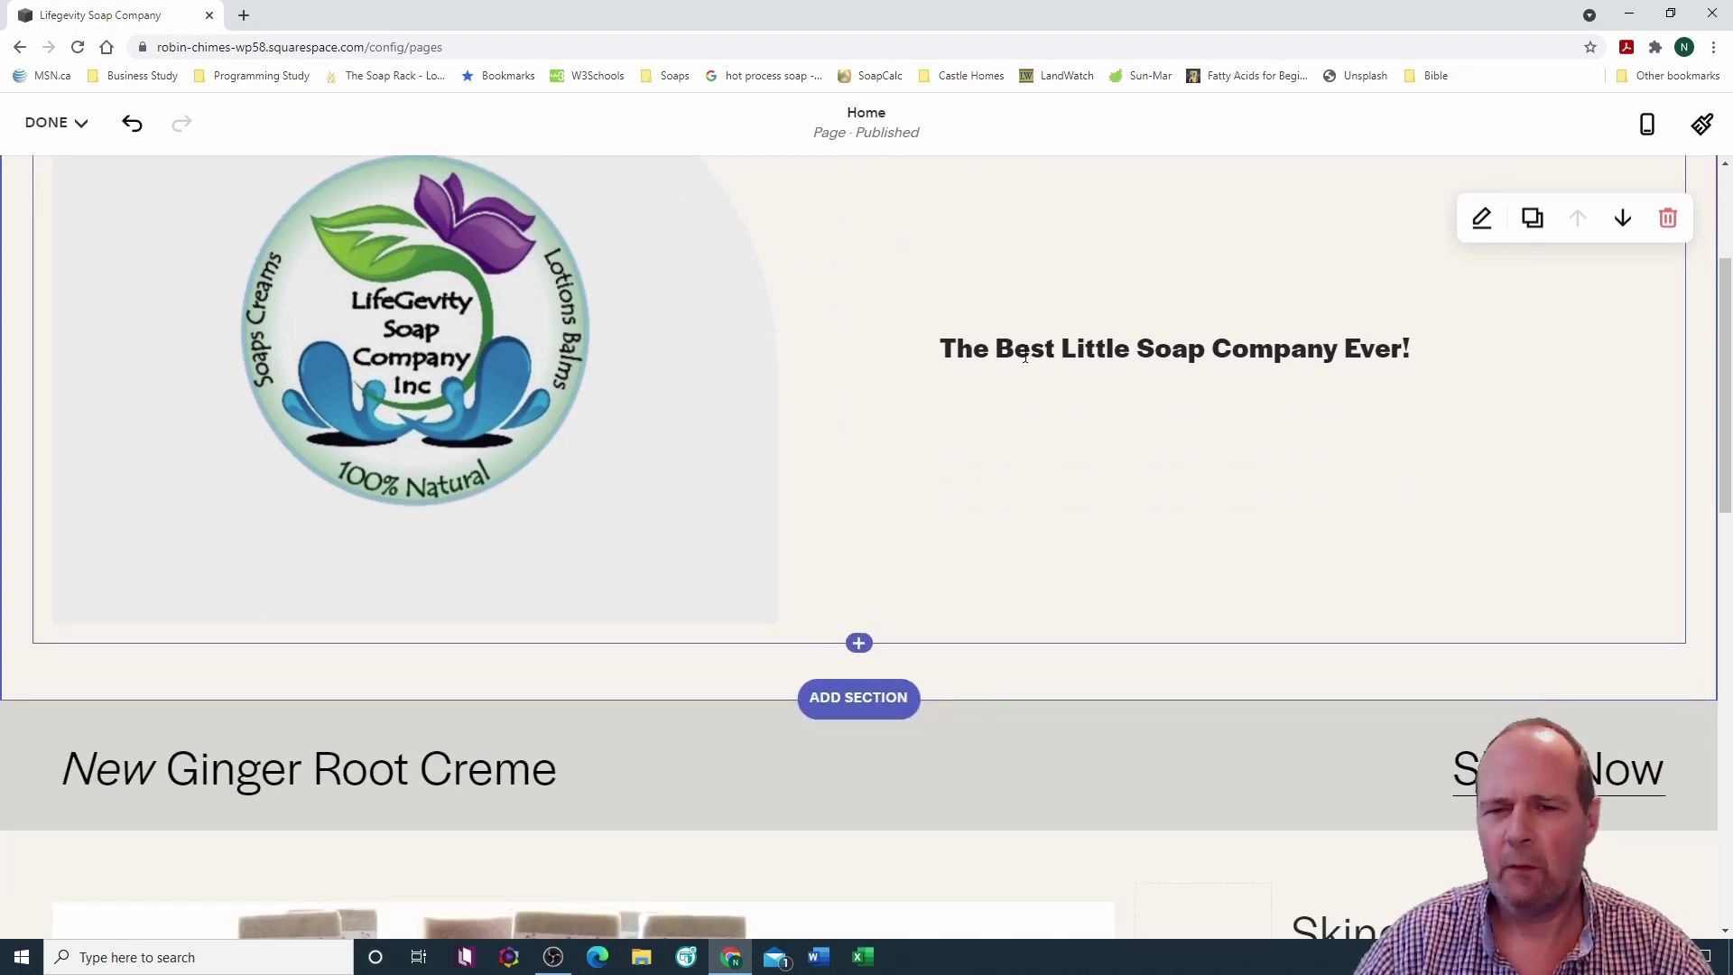
scroll(862, 374, down, 3)
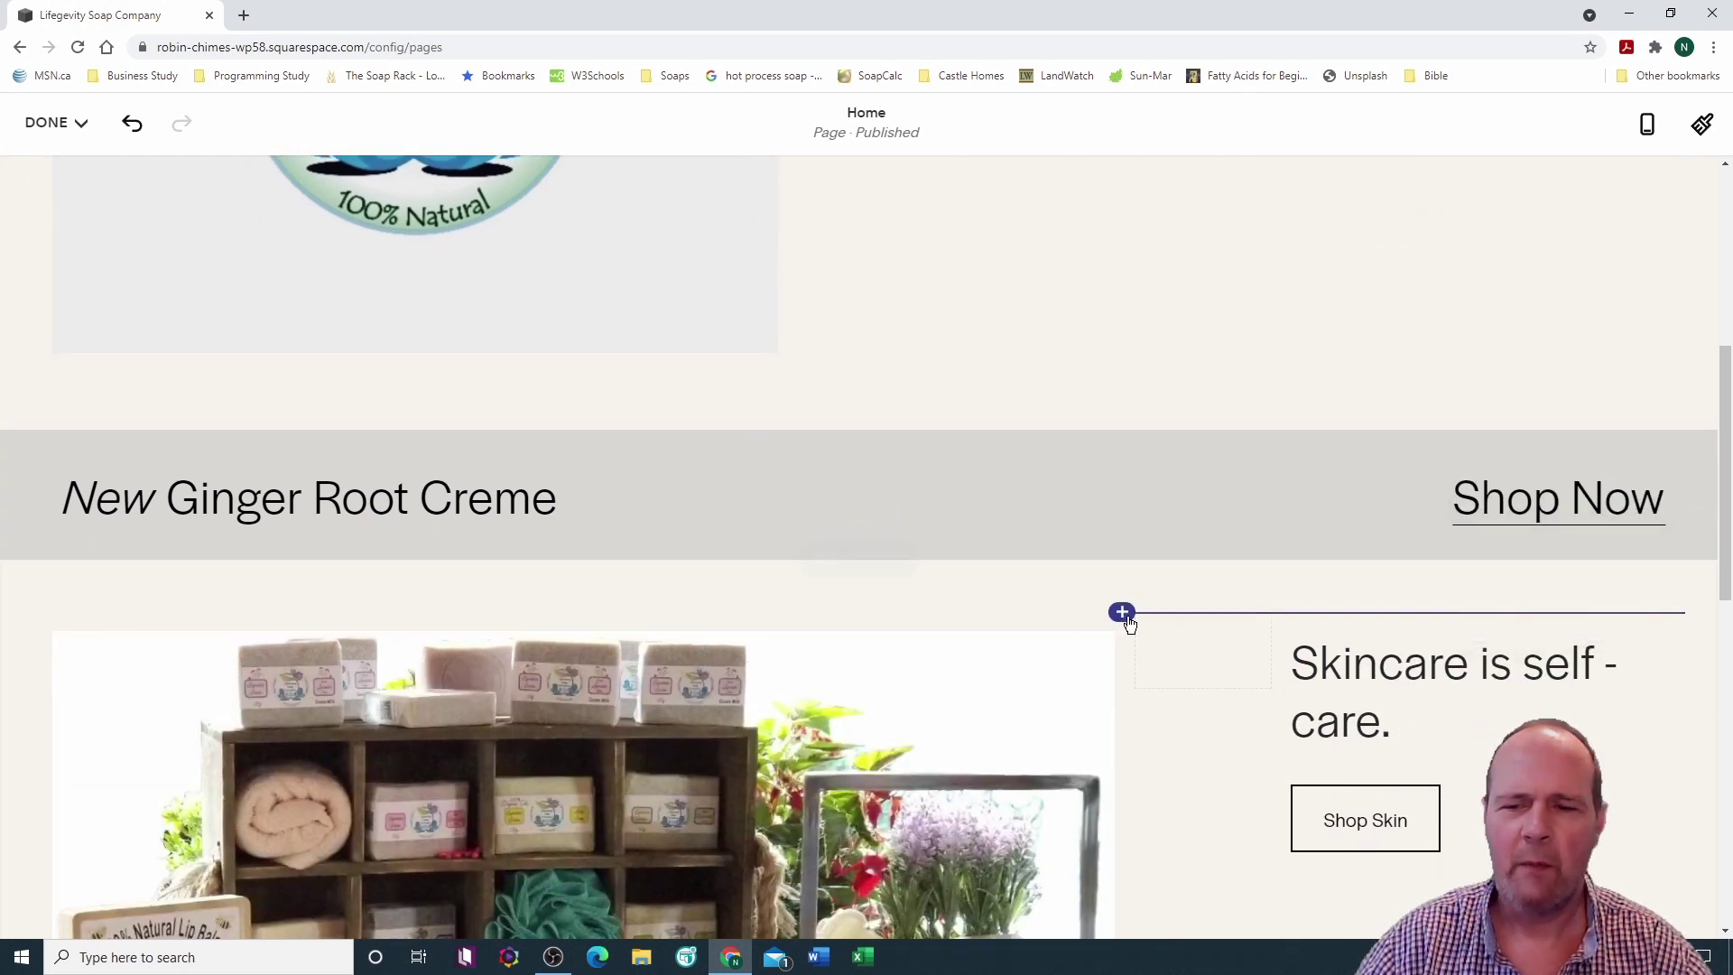
scroll(1171, 589, down, 3)
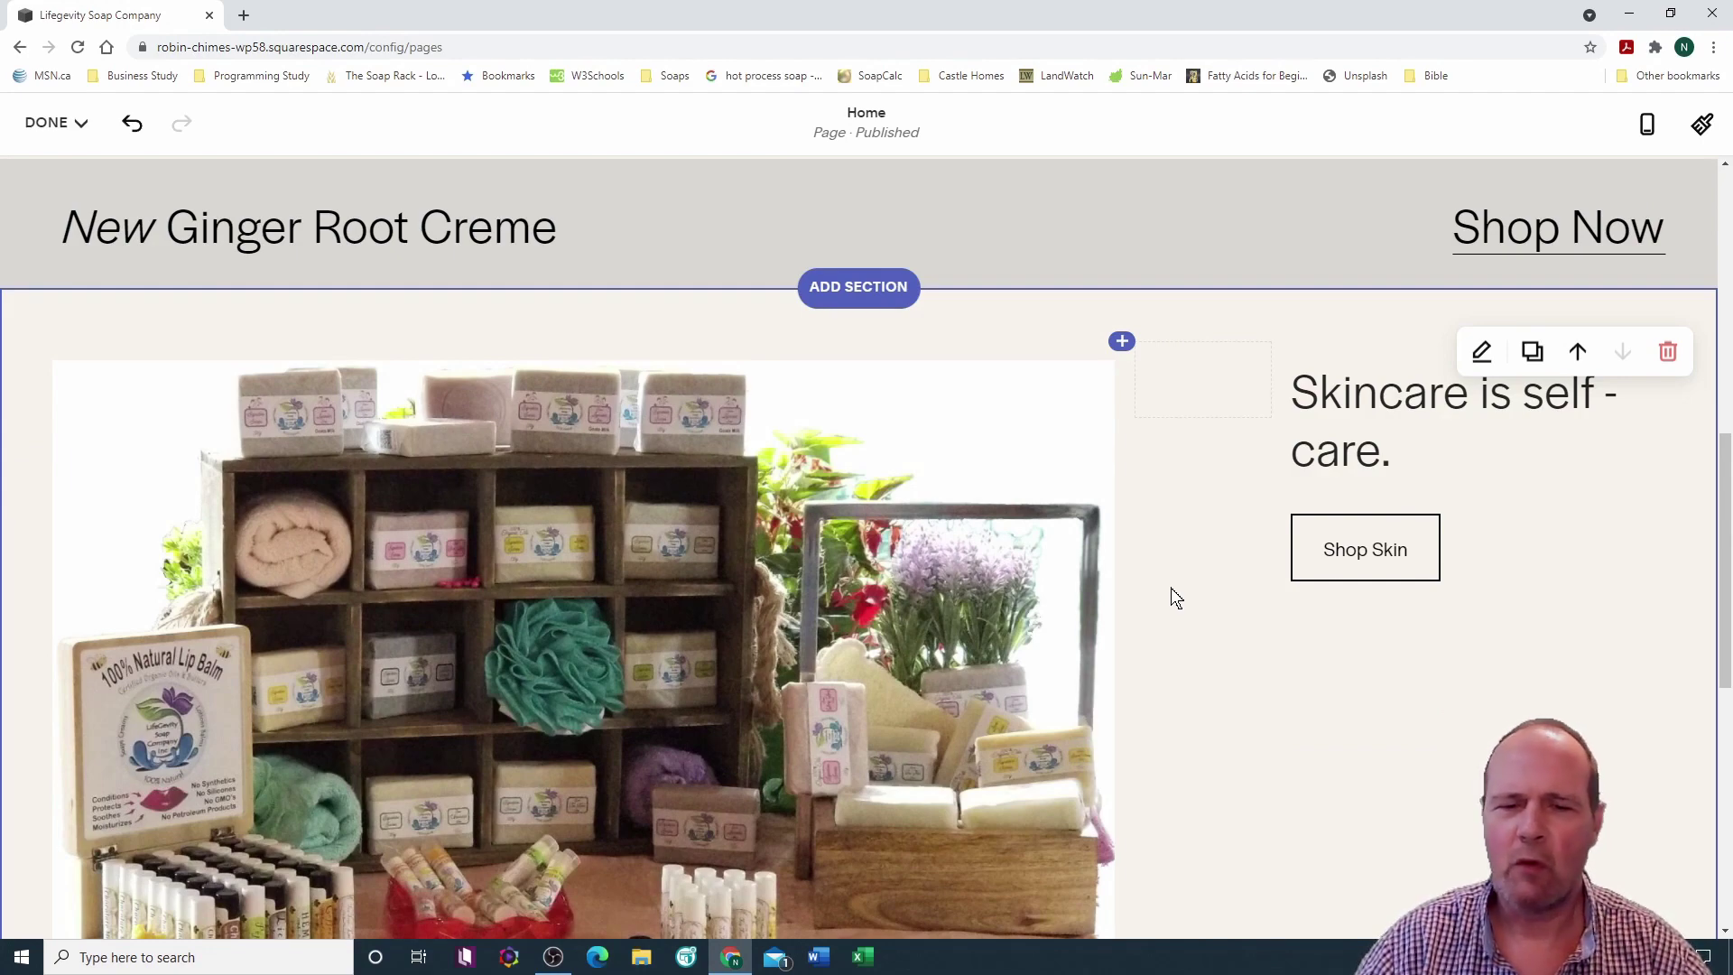
scroll(1170, 589, down, 5)
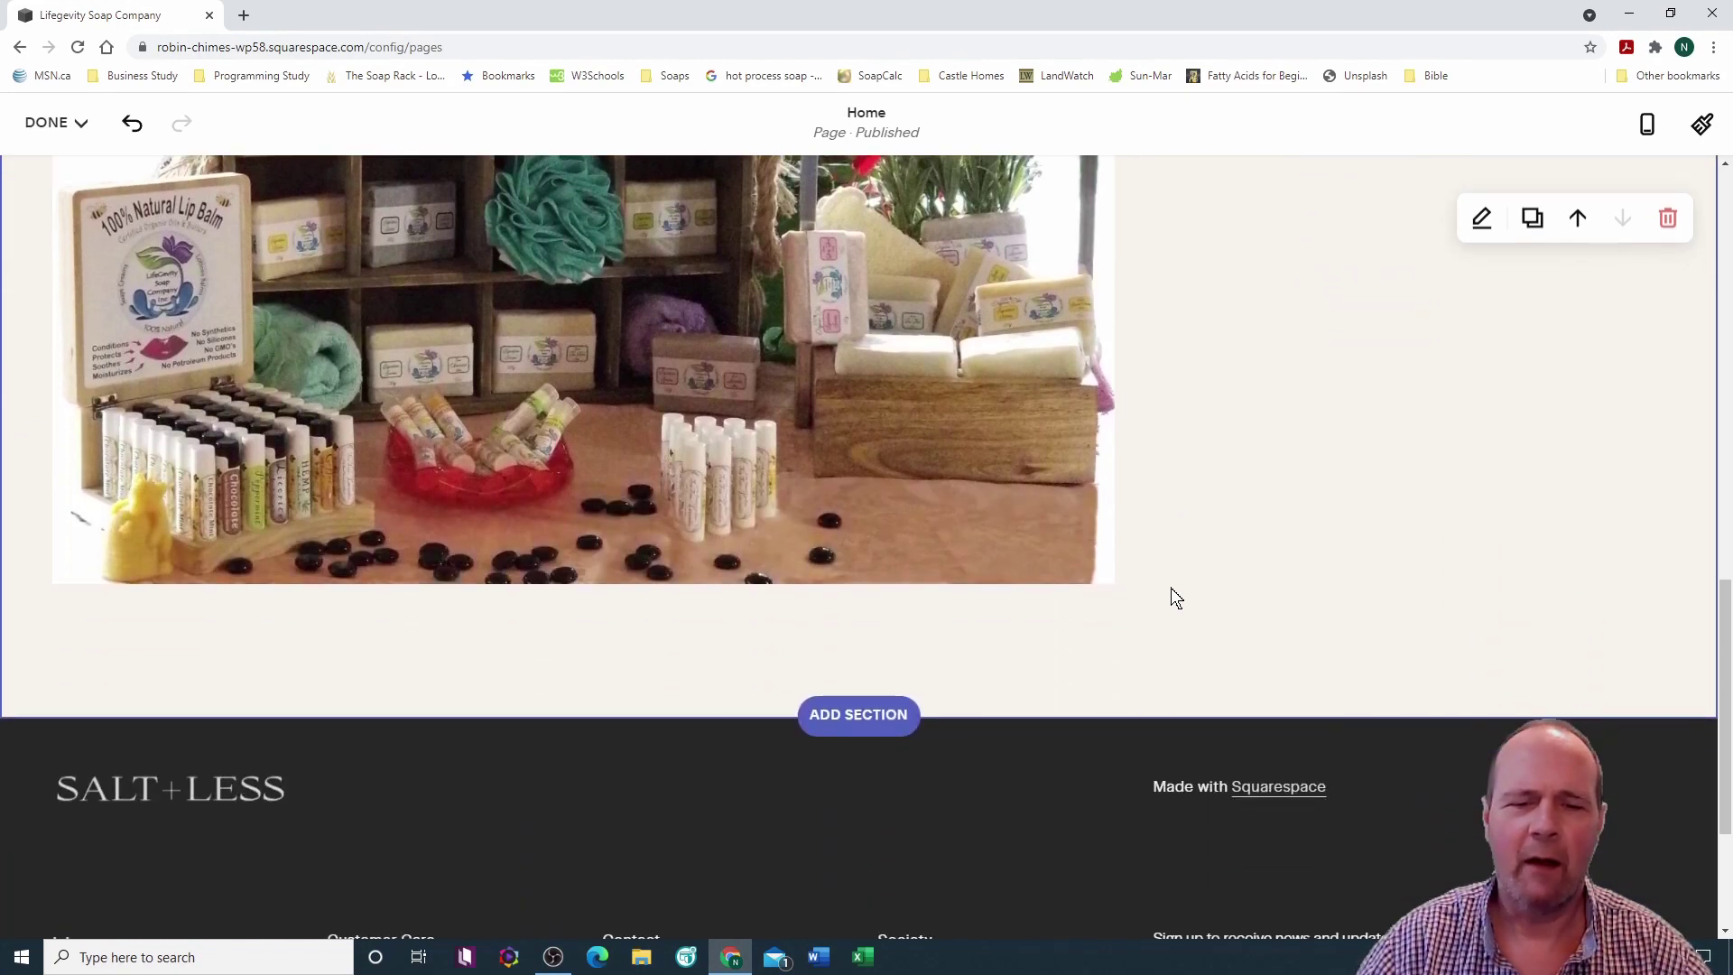
scroll(1173, 596, down, 3)
scroll(1175, 594, up, 9)
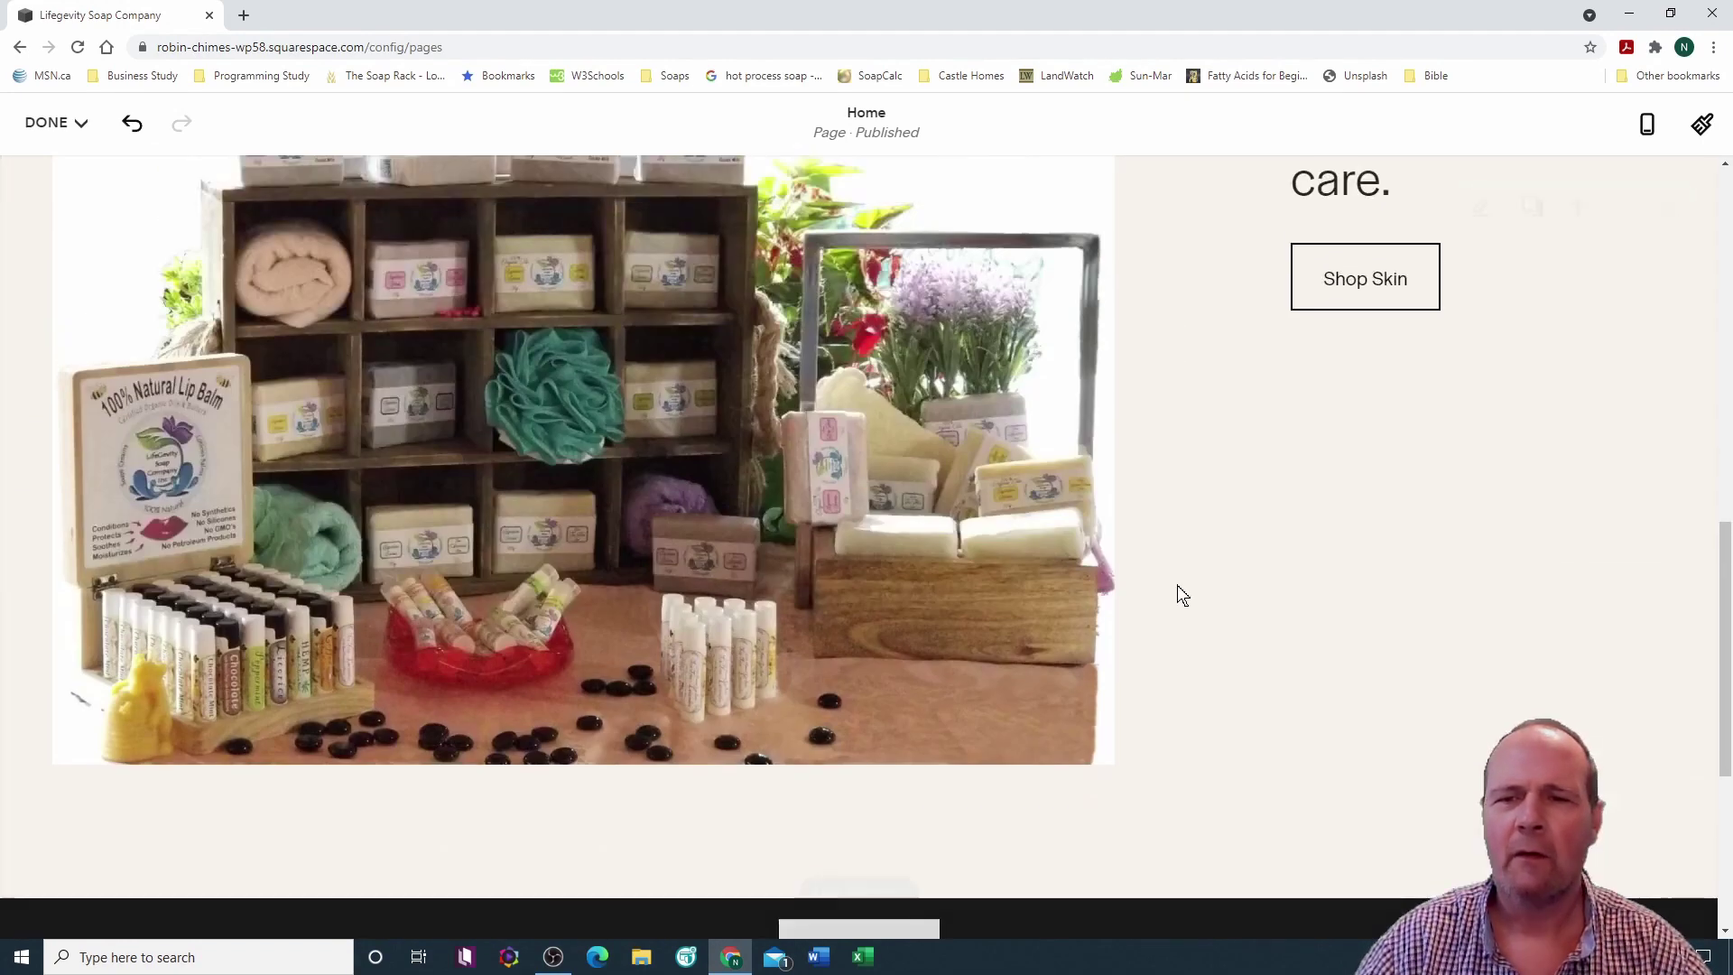
scroll(1177, 585, up, 3)
scroll(1178, 584, down, 5)
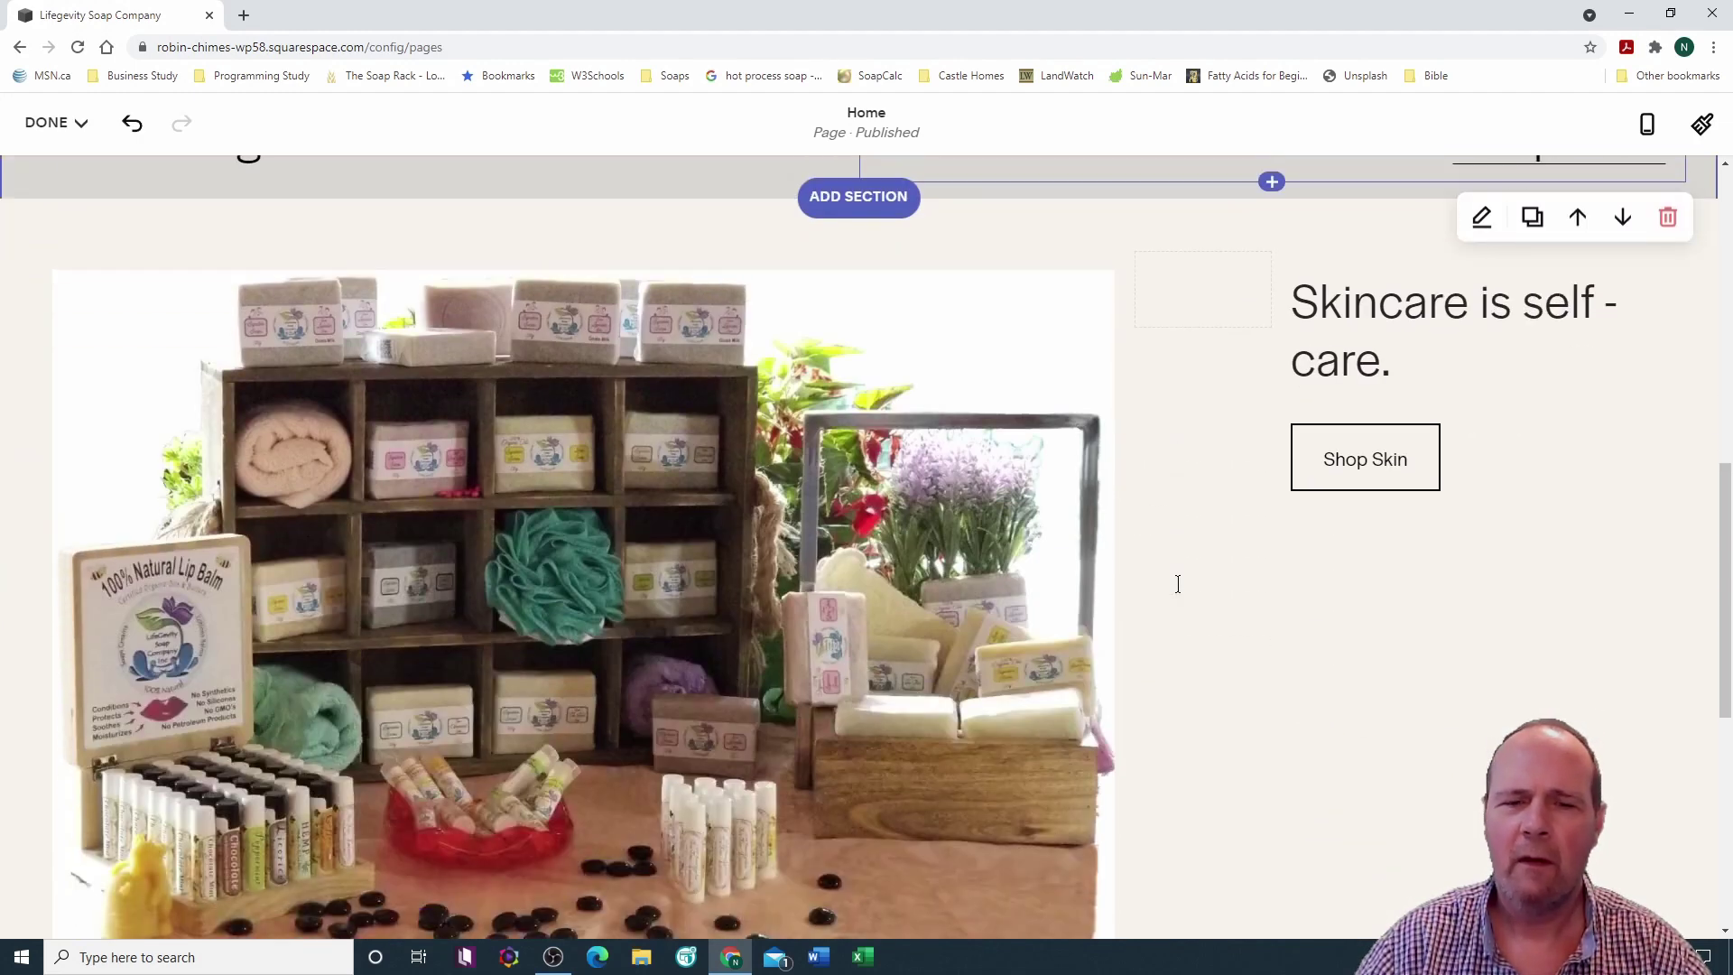
scroll(1178, 585, down, 7)
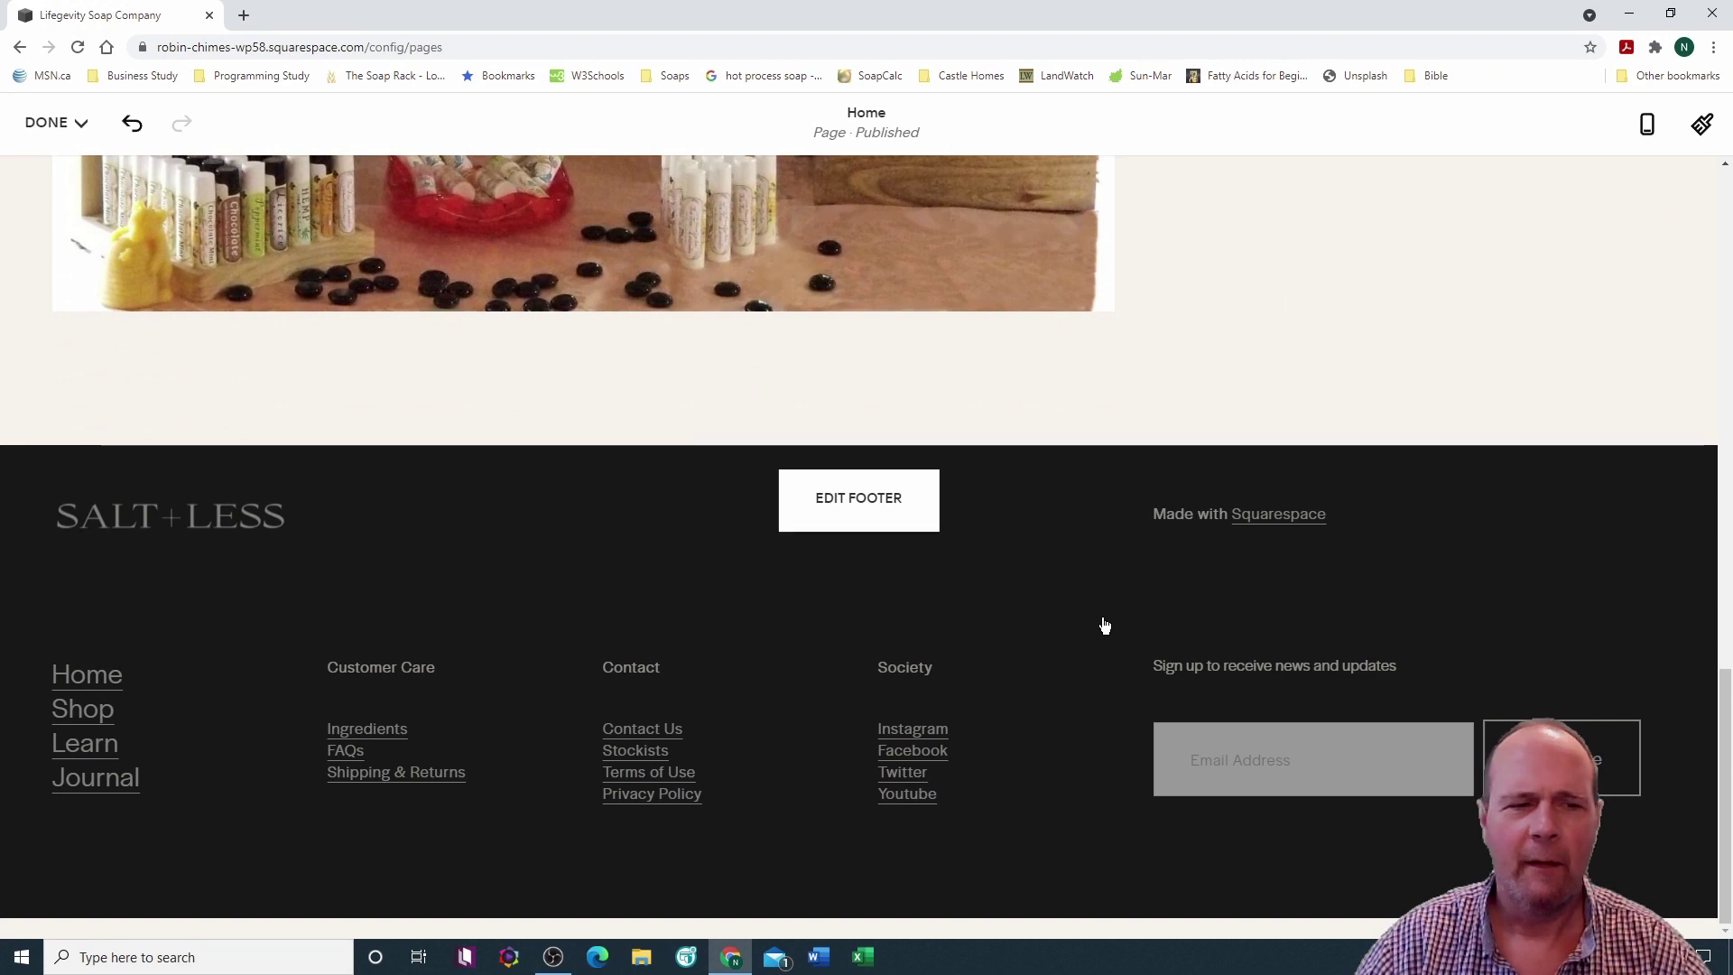
scroll(1103, 623, up, 1)
scroll(1102, 619, up, 1)
scroll(1103, 619, down, 2)
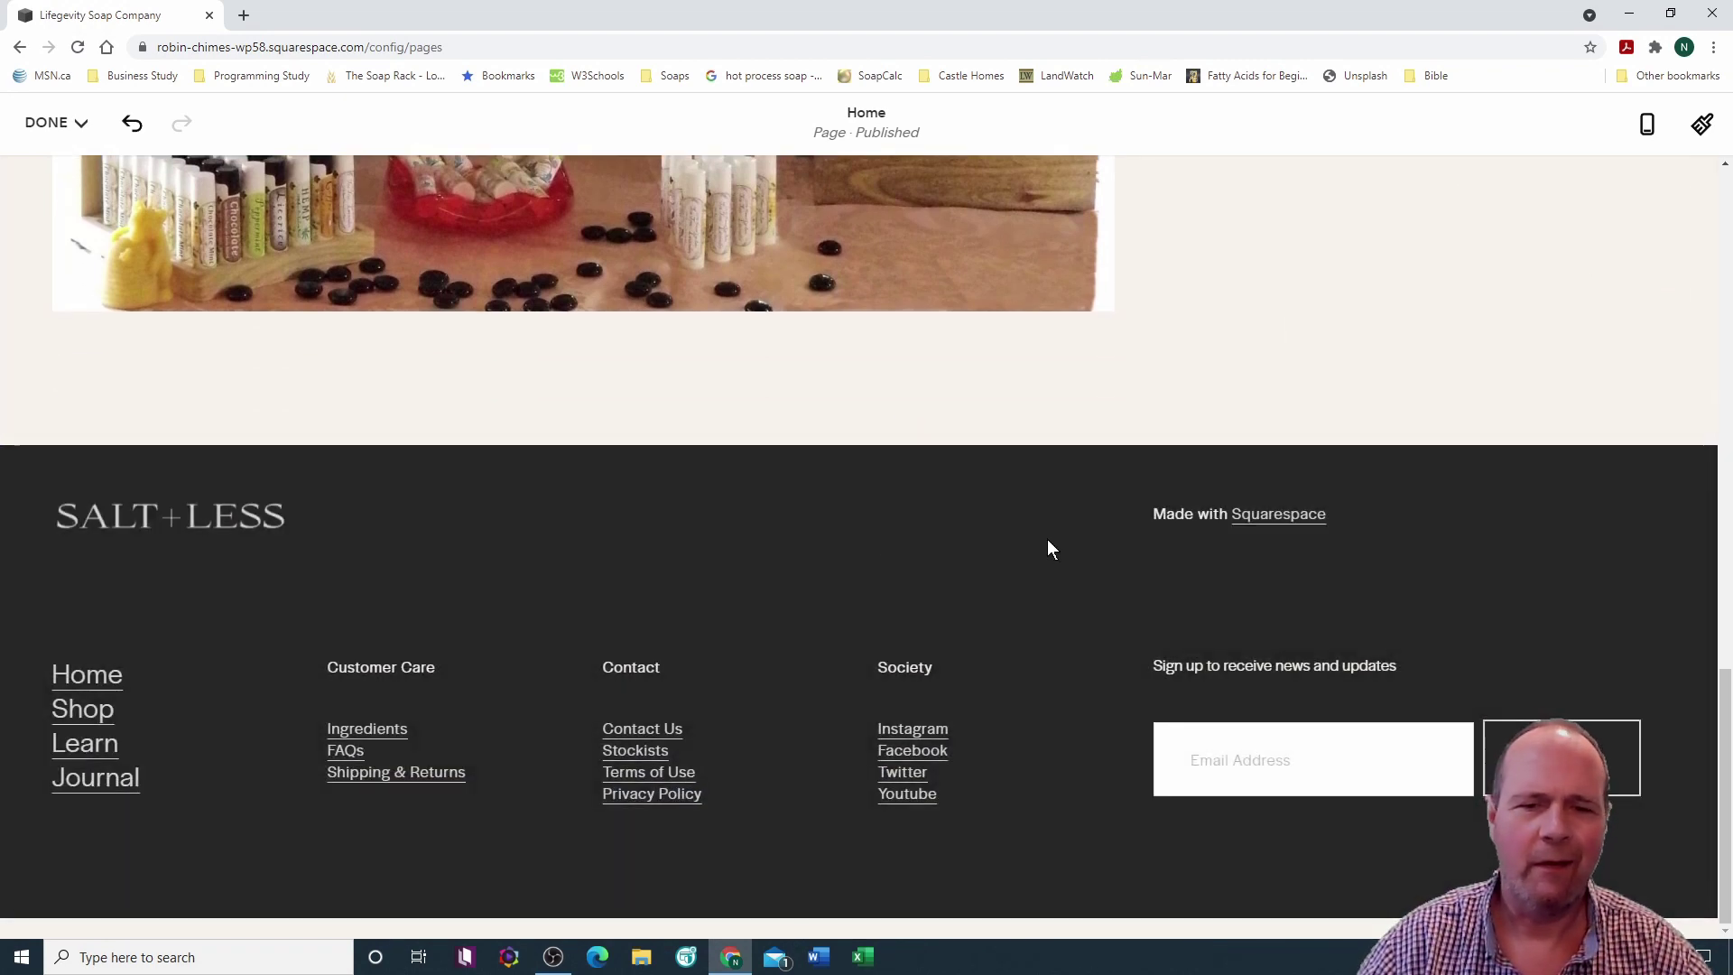
scroll(1173, 495, up, 15)
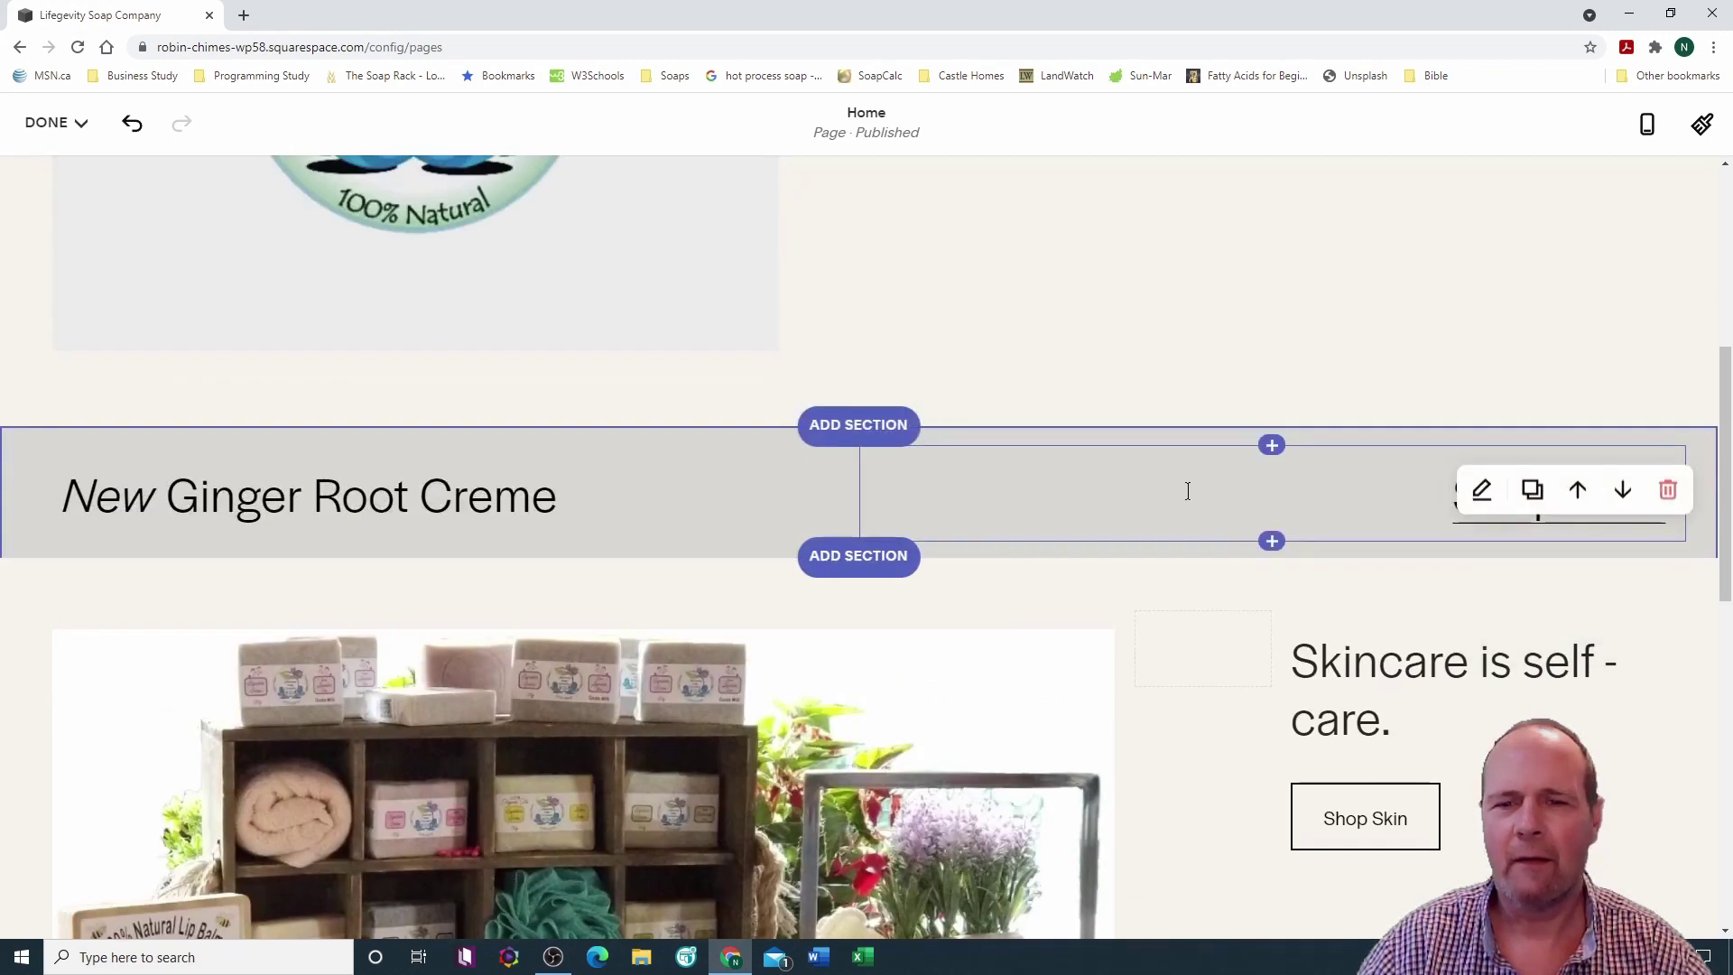
scroll(1171, 487, up, 2)
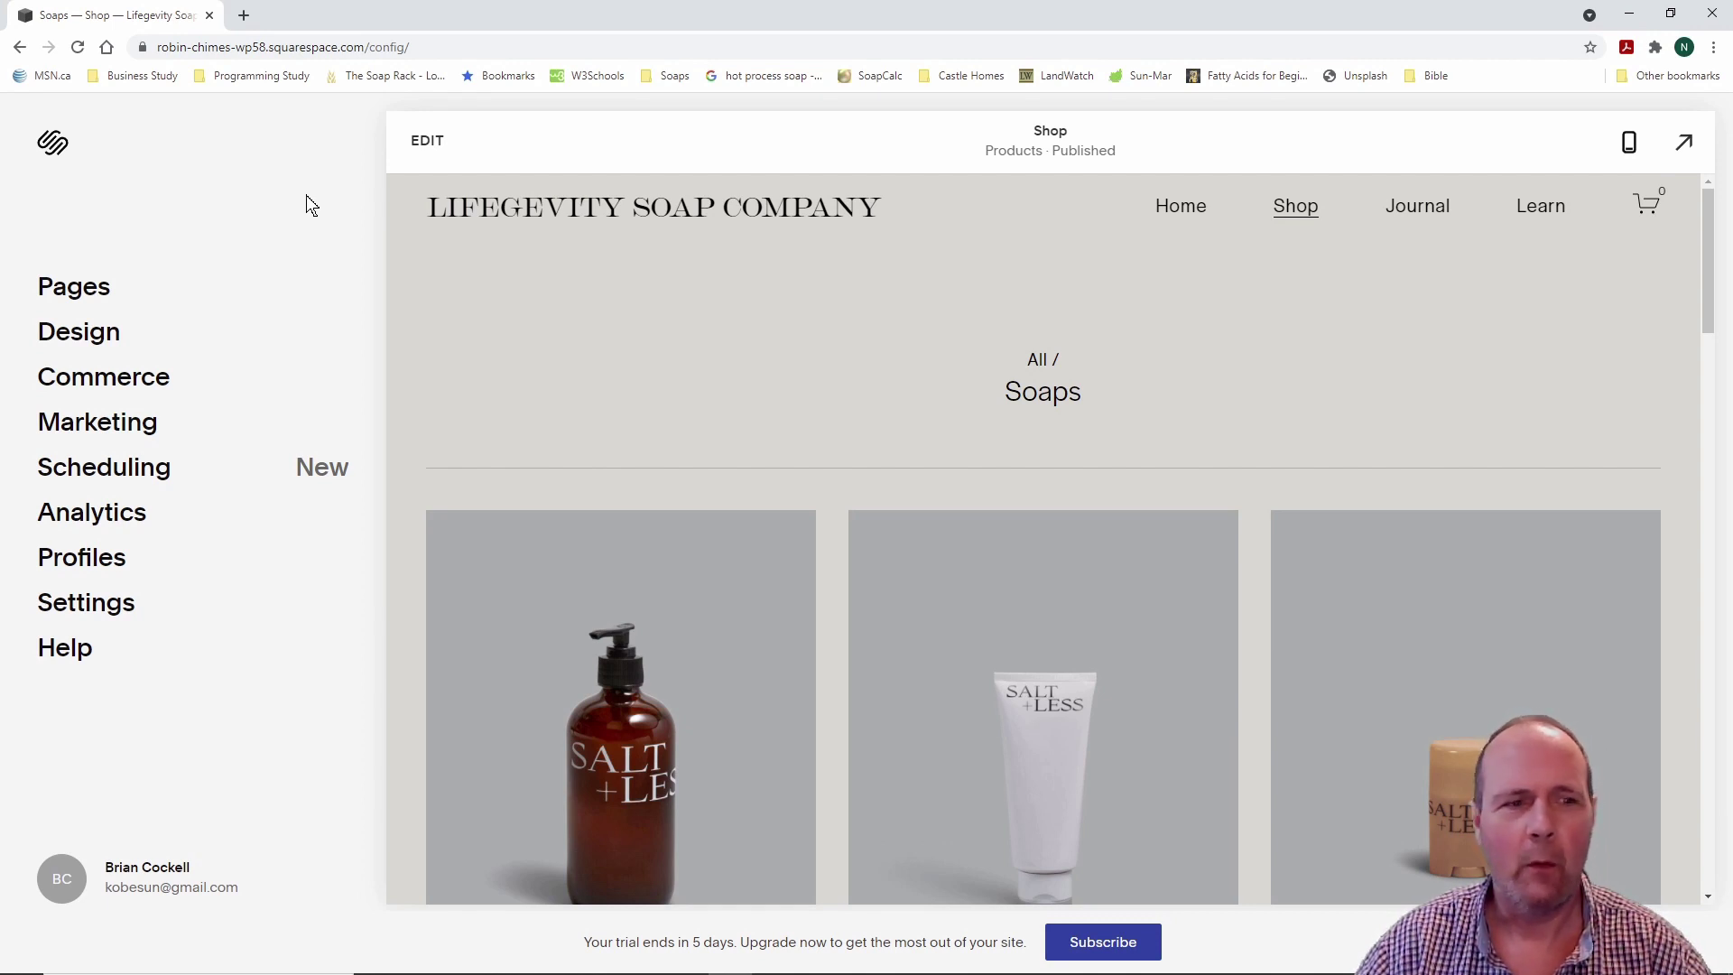
Step: List the Shop page's Soaps products, such as Body Wash $50 and Body Lotion $30
click(91, 291)
click(111, 312)
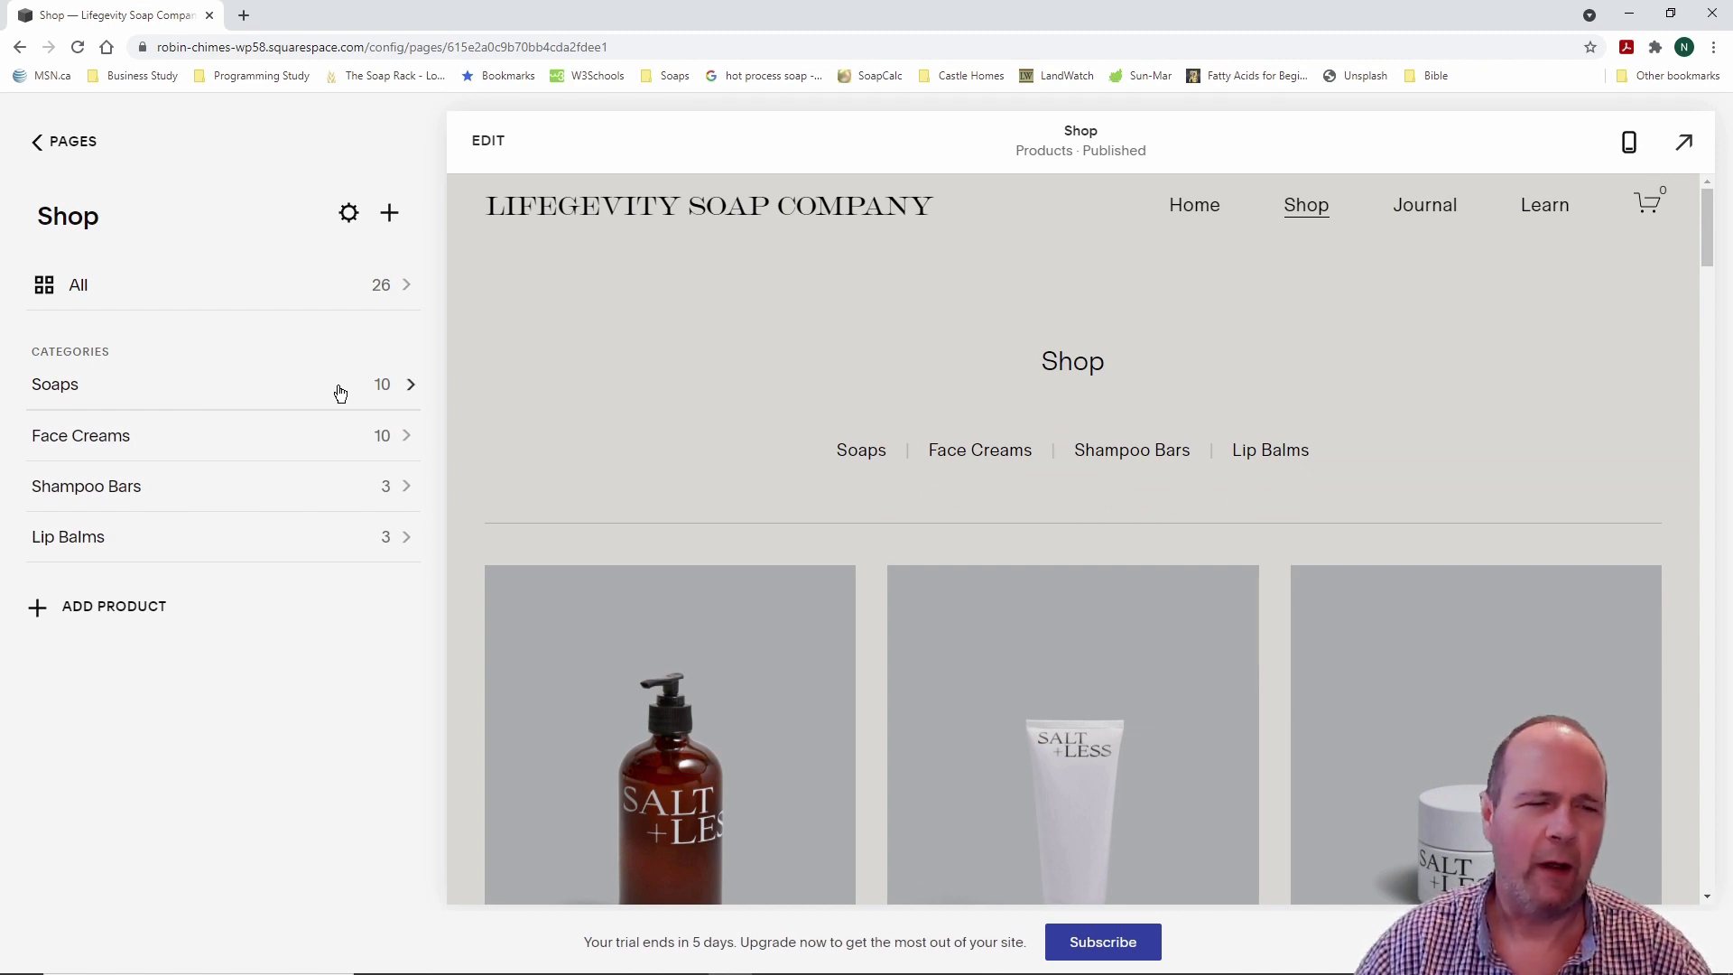
click(413, 389)
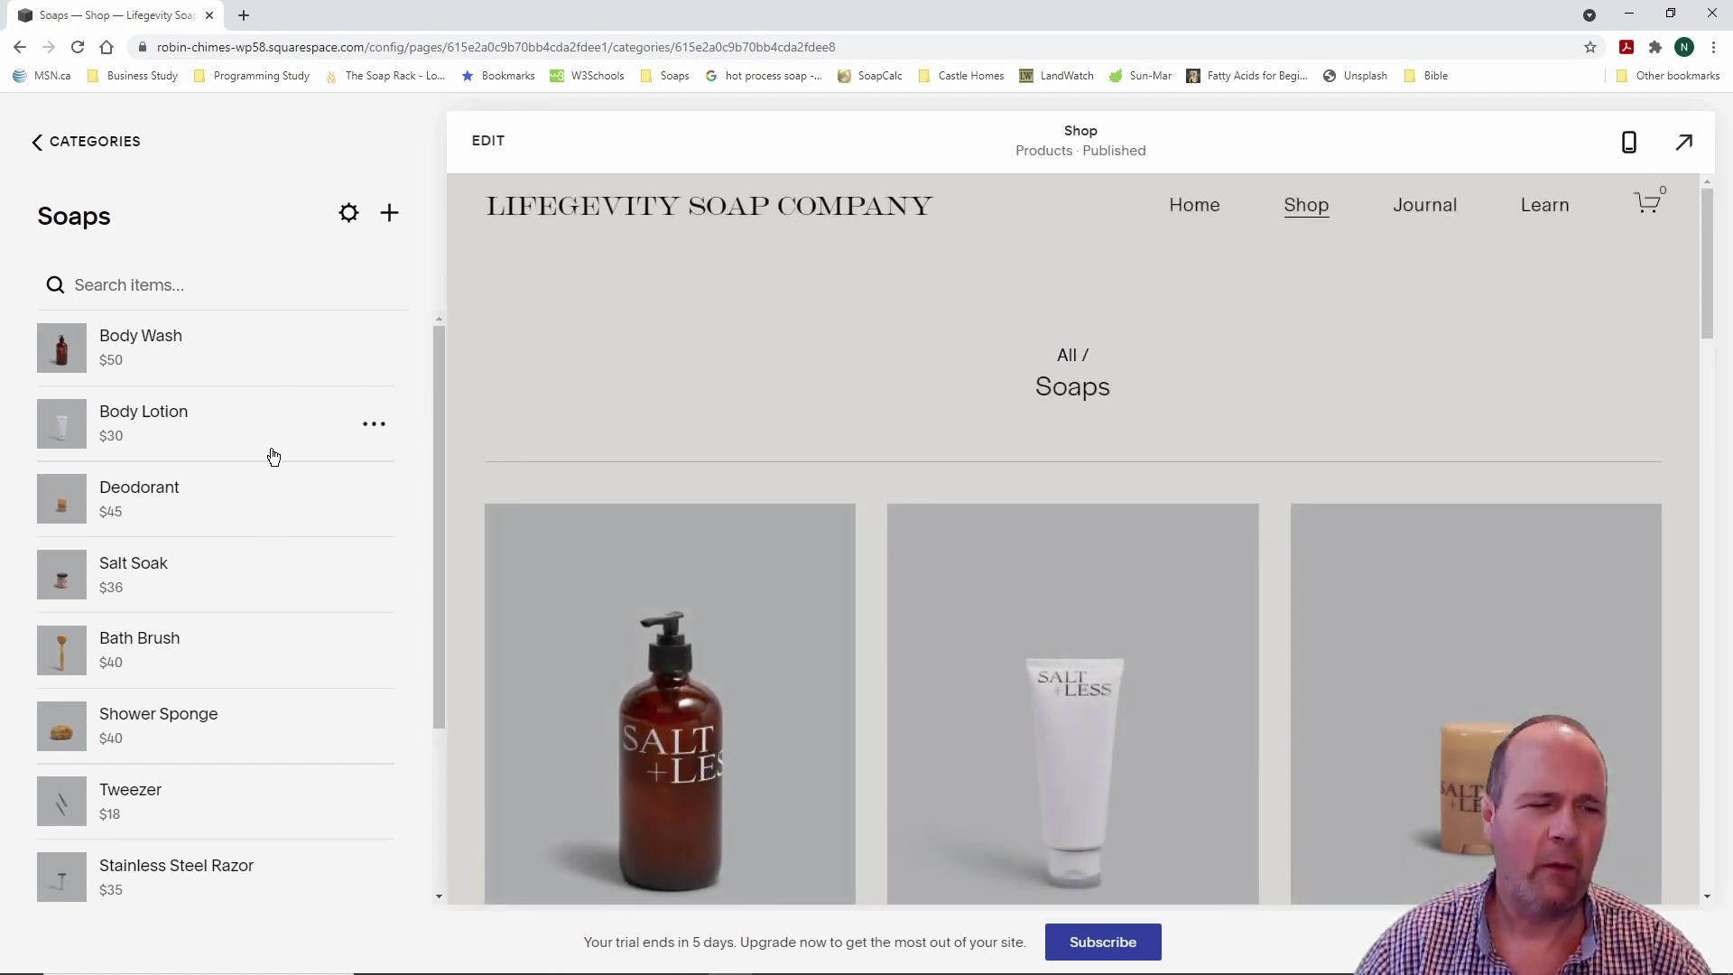
scroll(251, 487, down, 3)
scroll(249, 487, up, 3)
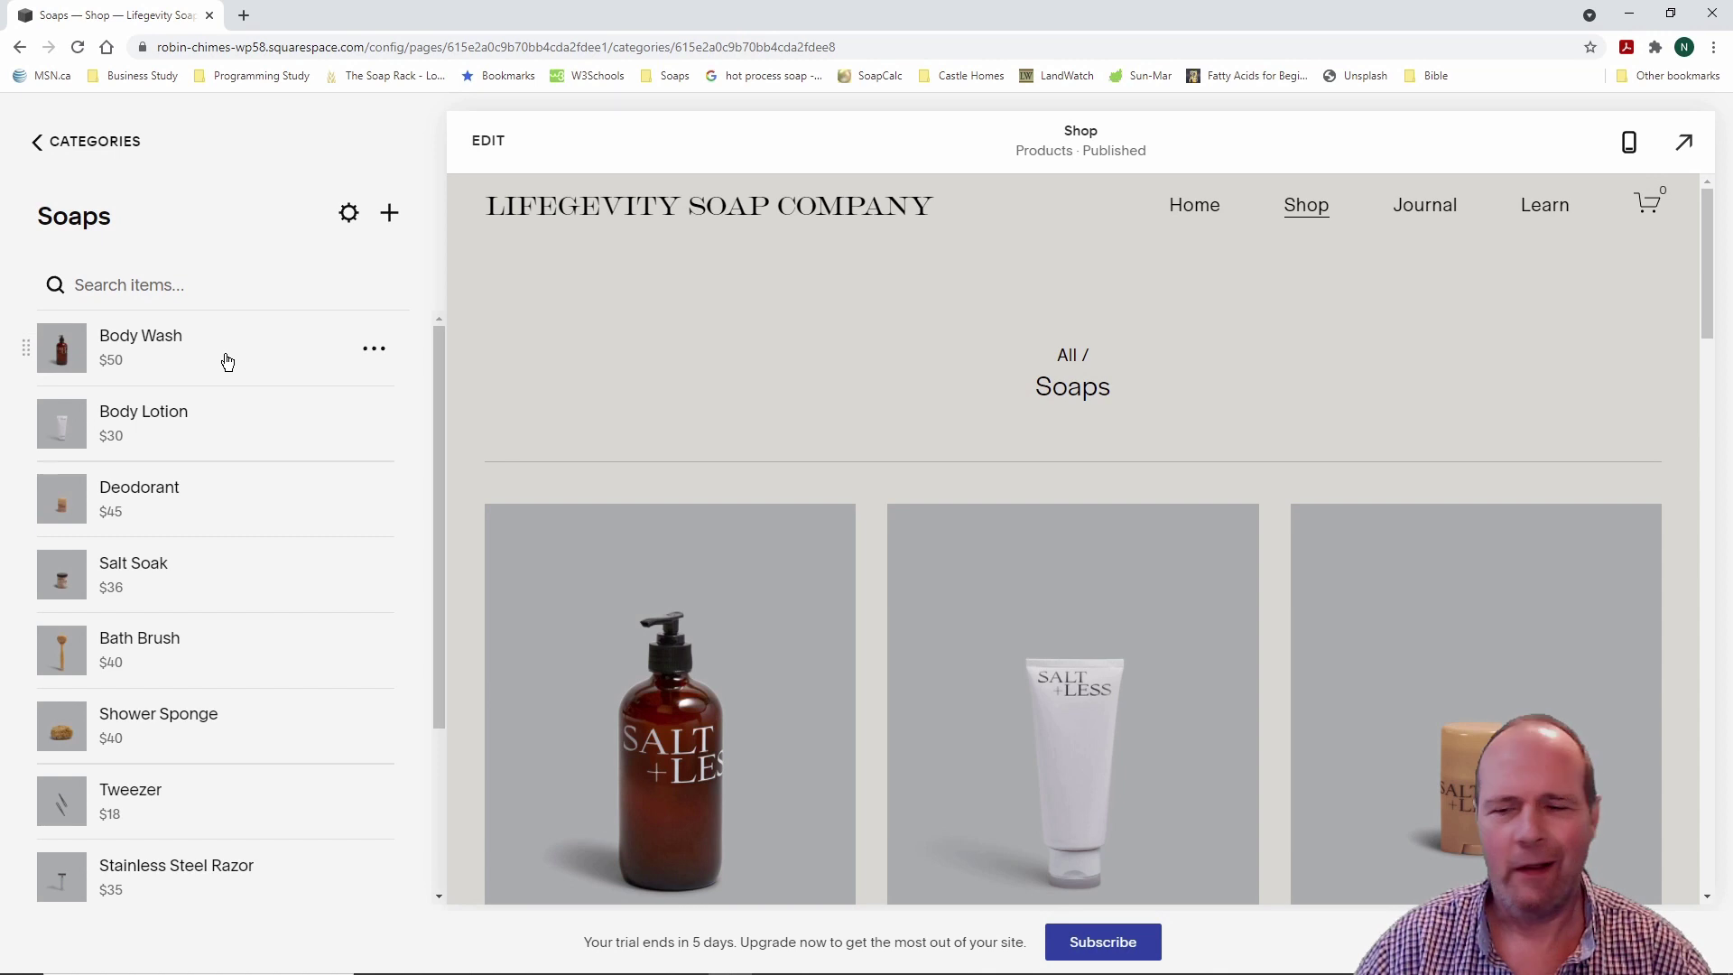
Step: Delete the Body Wash and Body Lotion products from Soaps, then start a new product
click(374, 351)
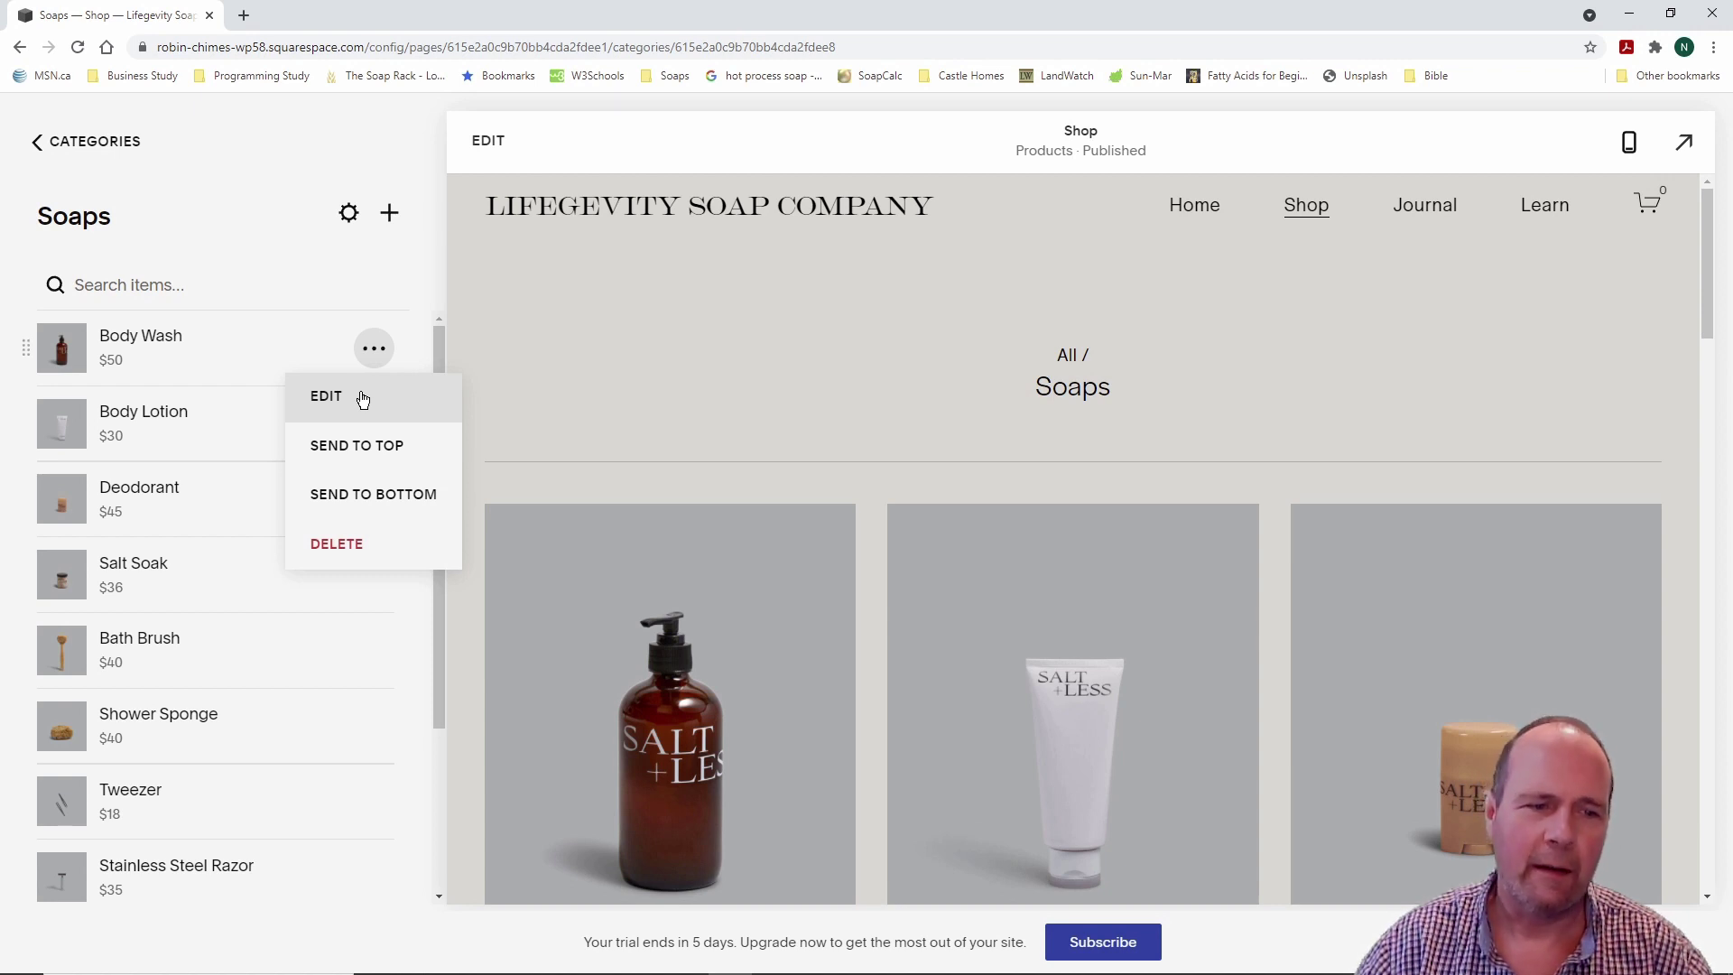
click(364, 544)
click(996, 599)
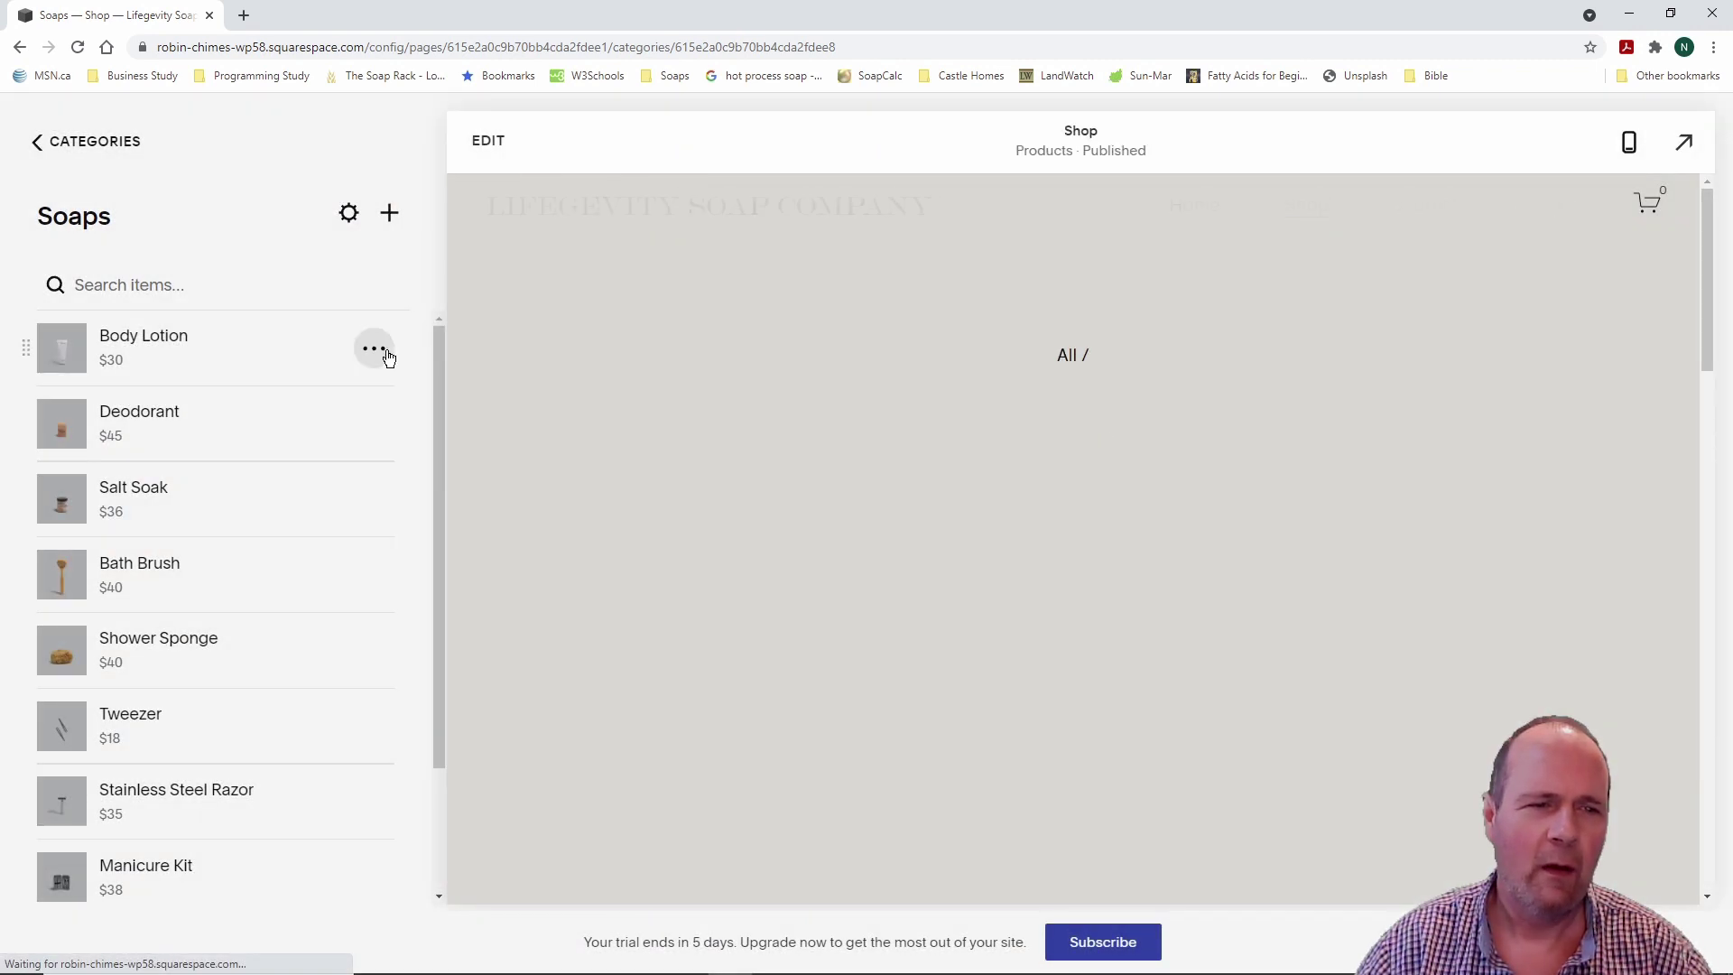
click(373, 352)
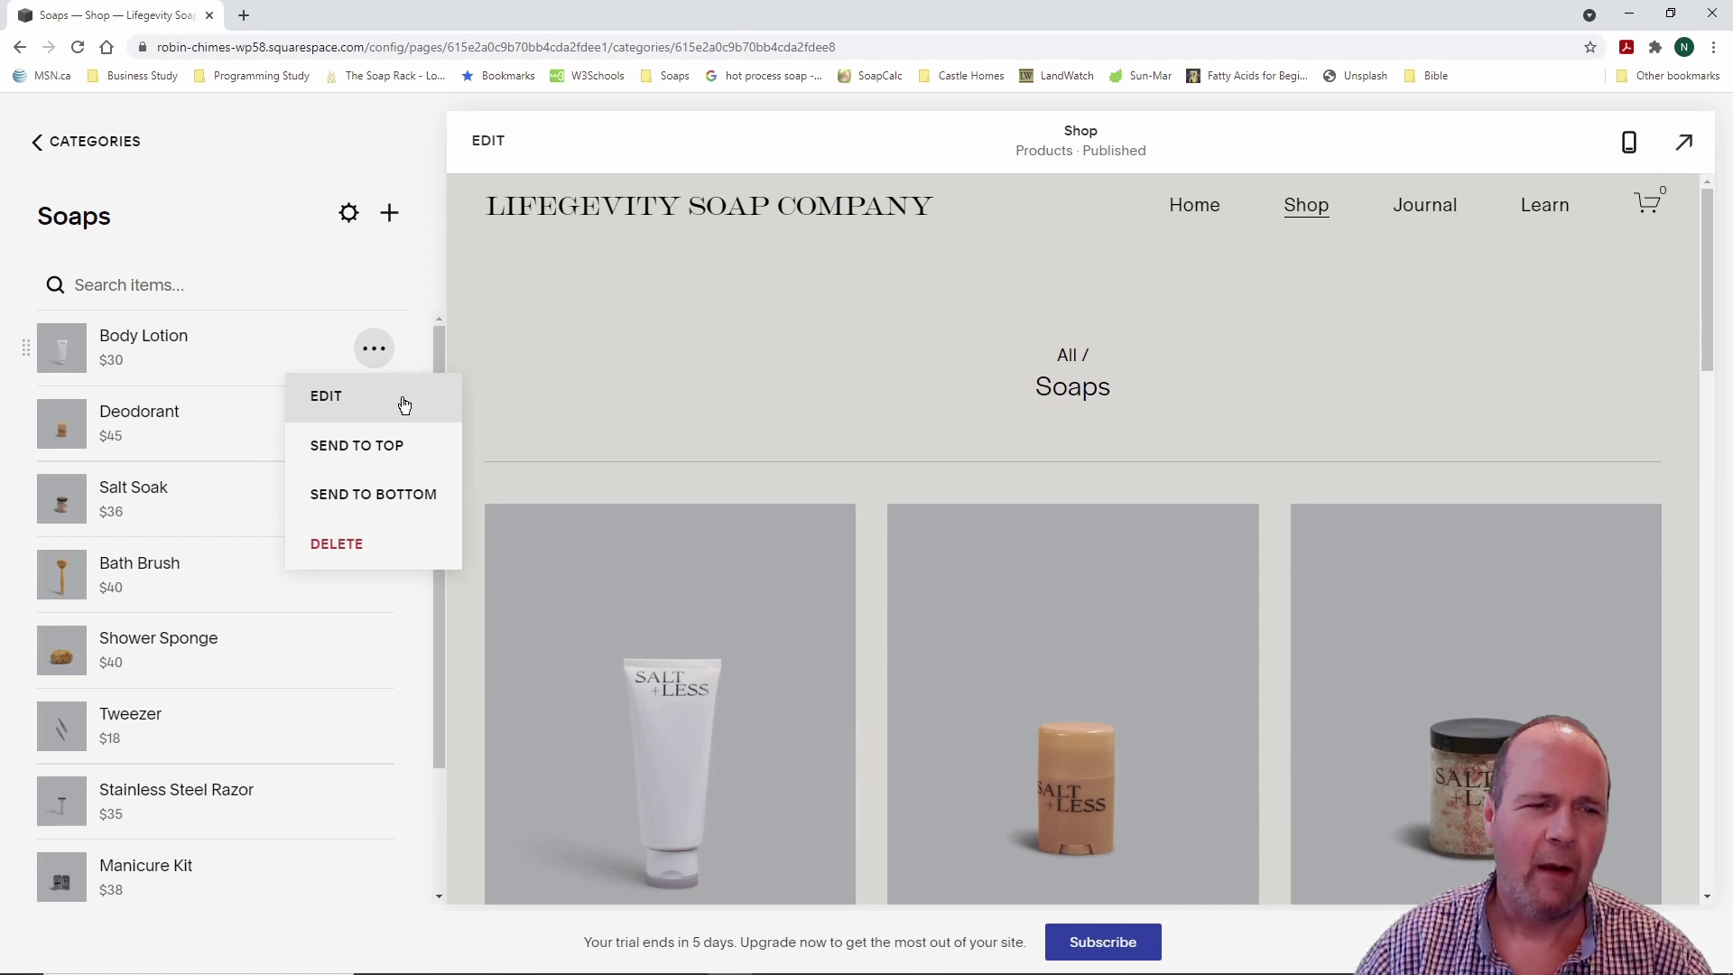
click(389, 542)
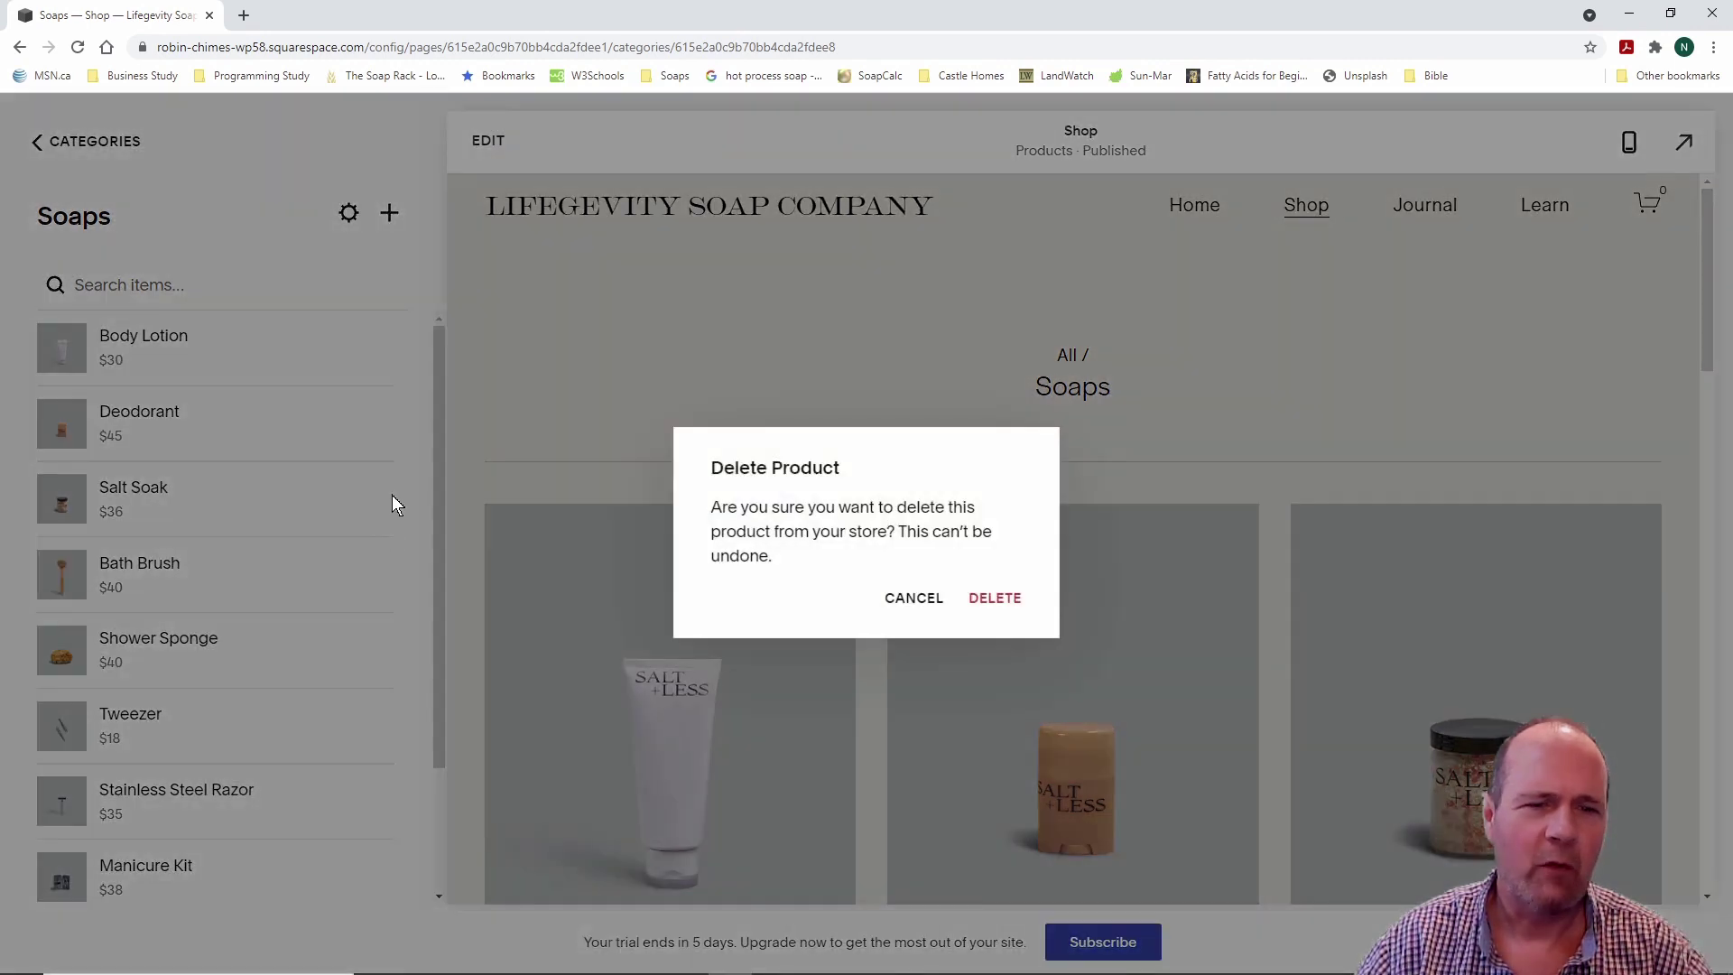
click(997, 603)
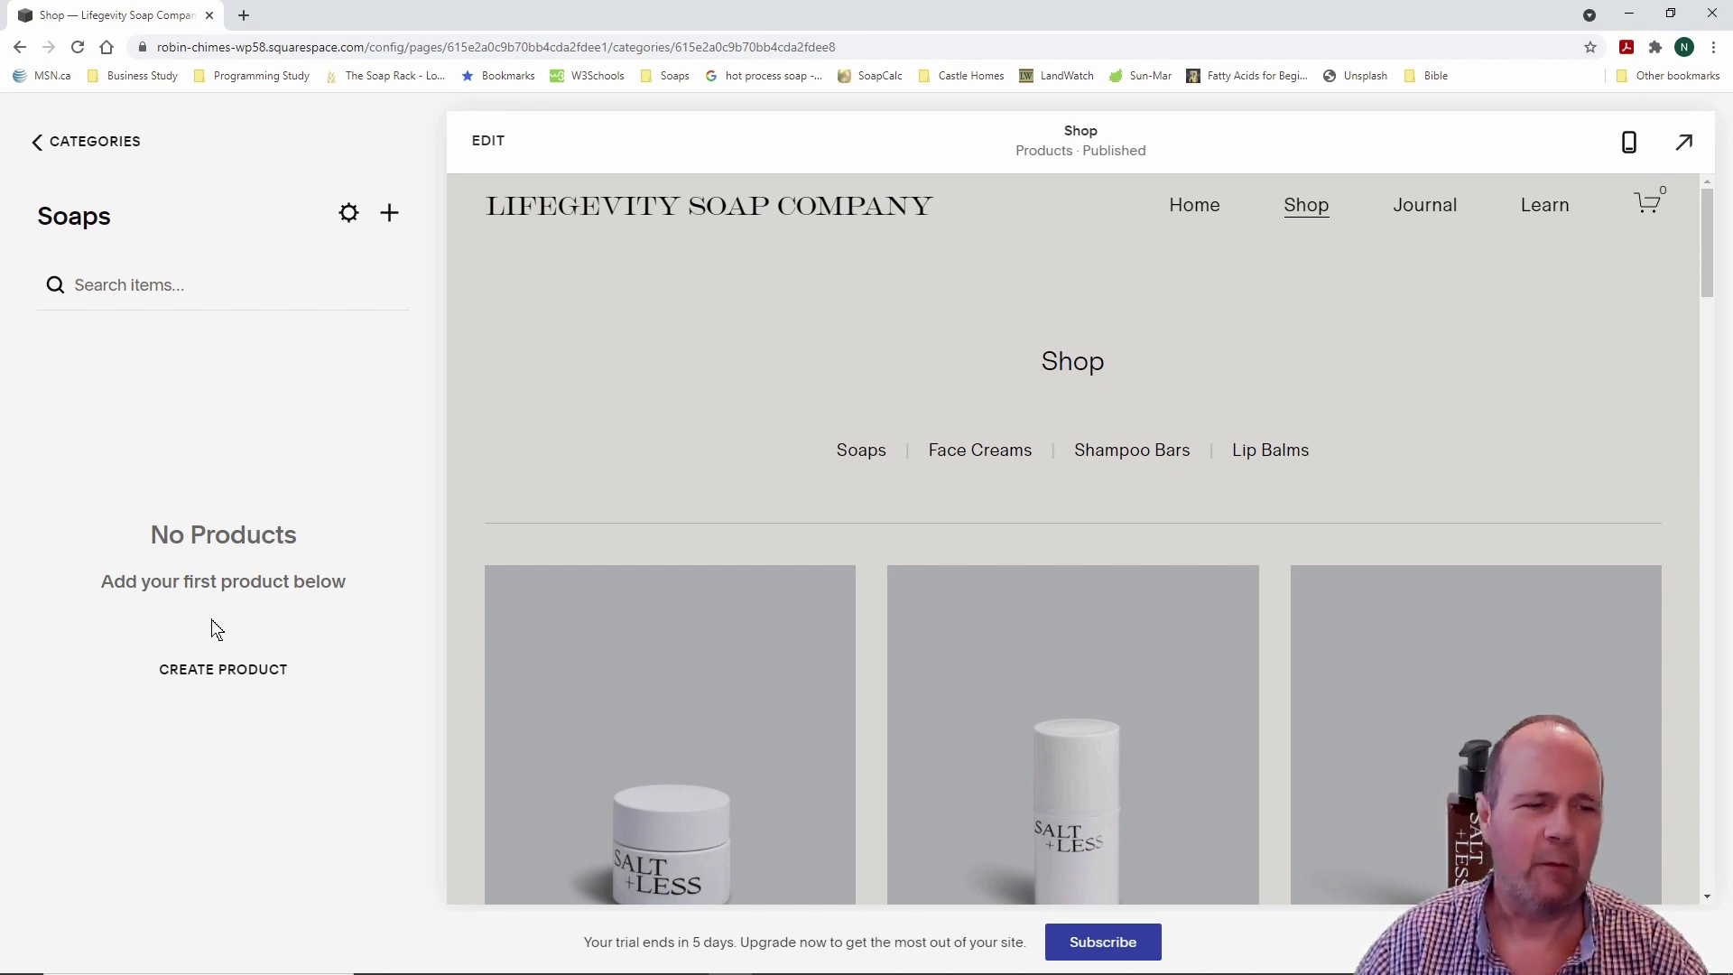
click(217, 673)
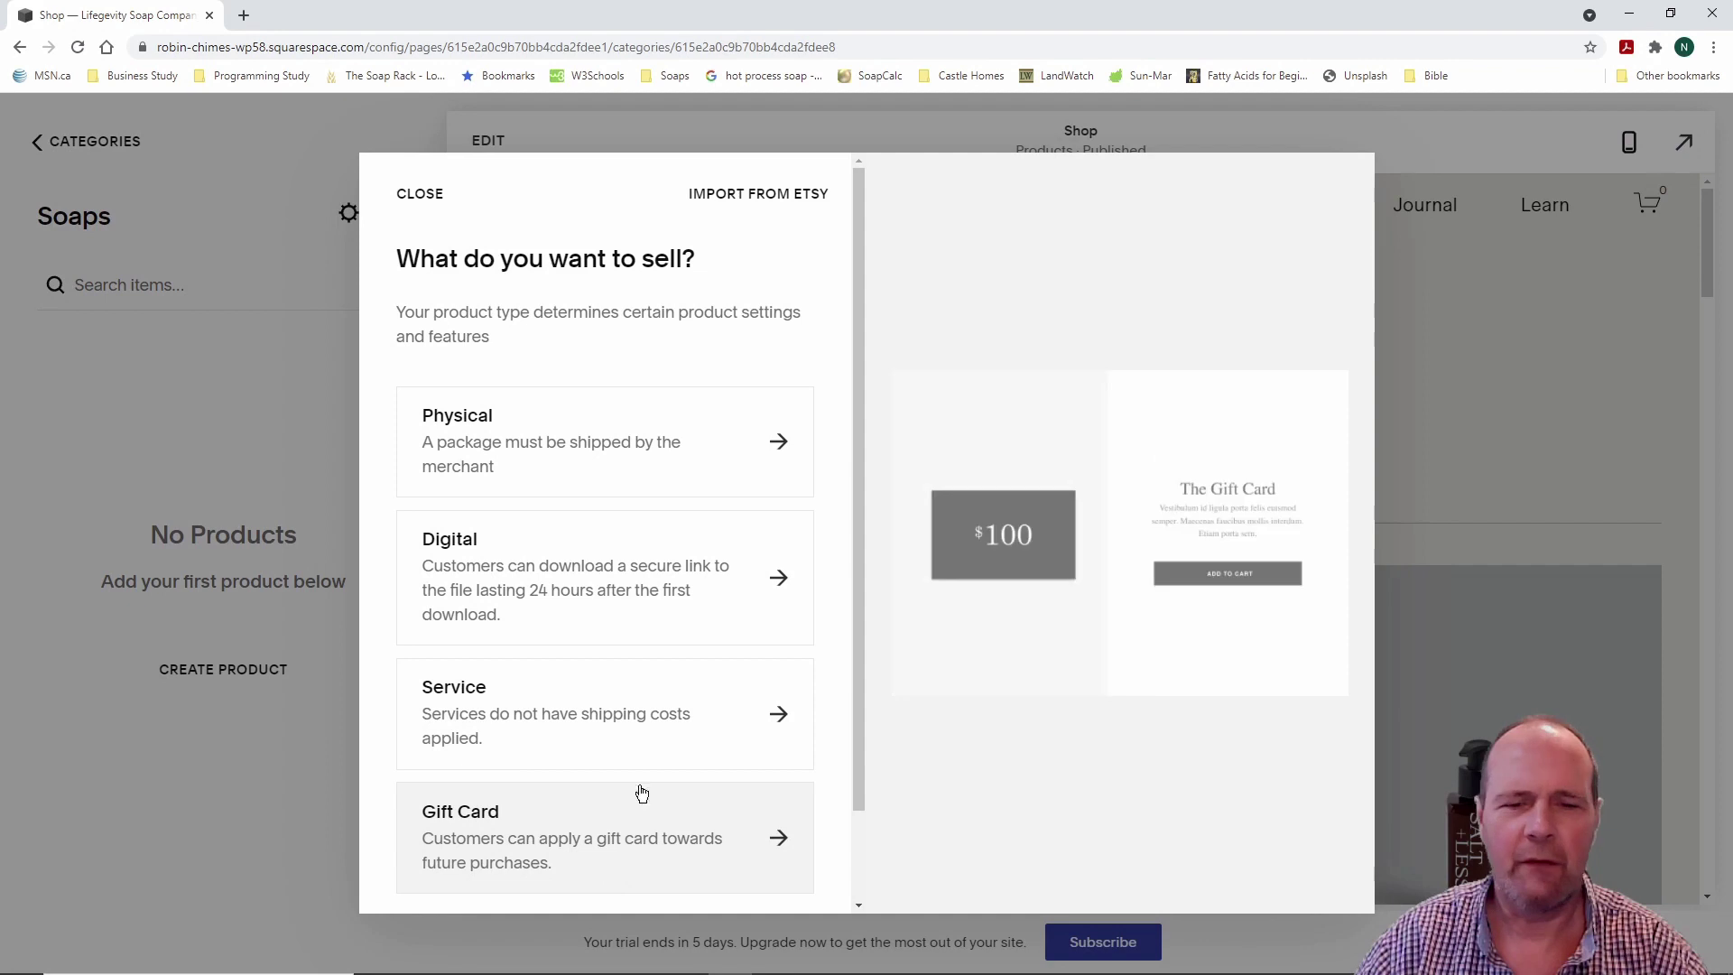
Step: Start a physical product and upload the AC Single 1 and AC Single No Wrap 1 images
click(630, 443)
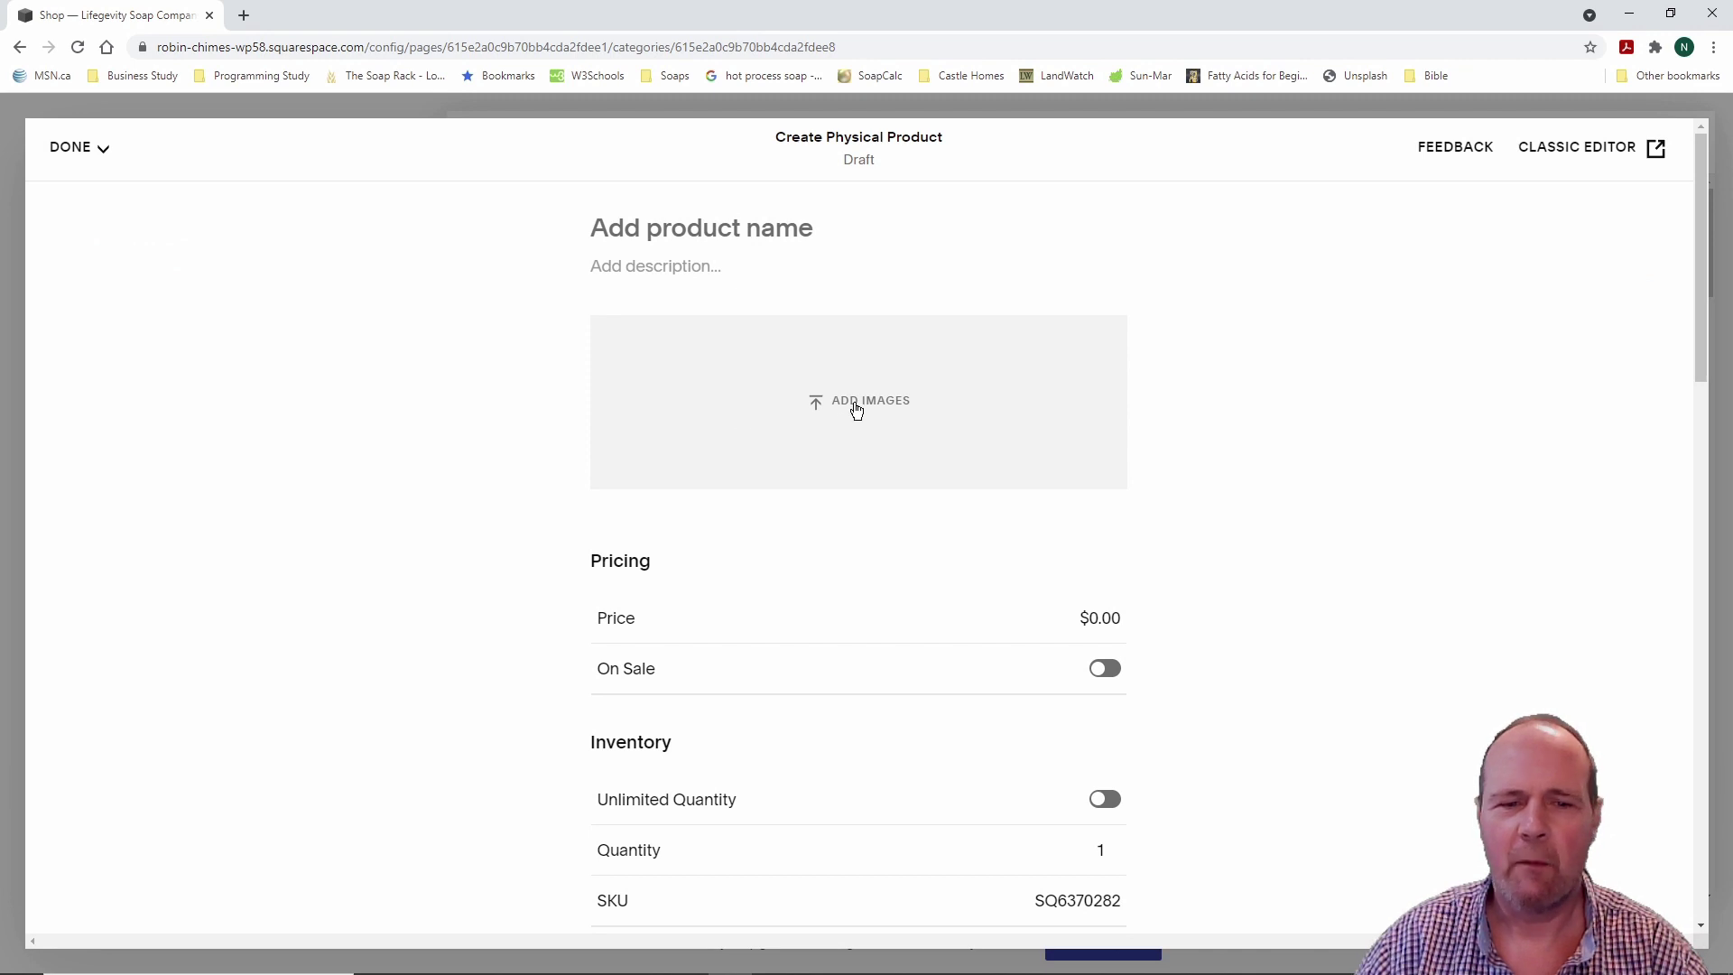
click(857, 408)
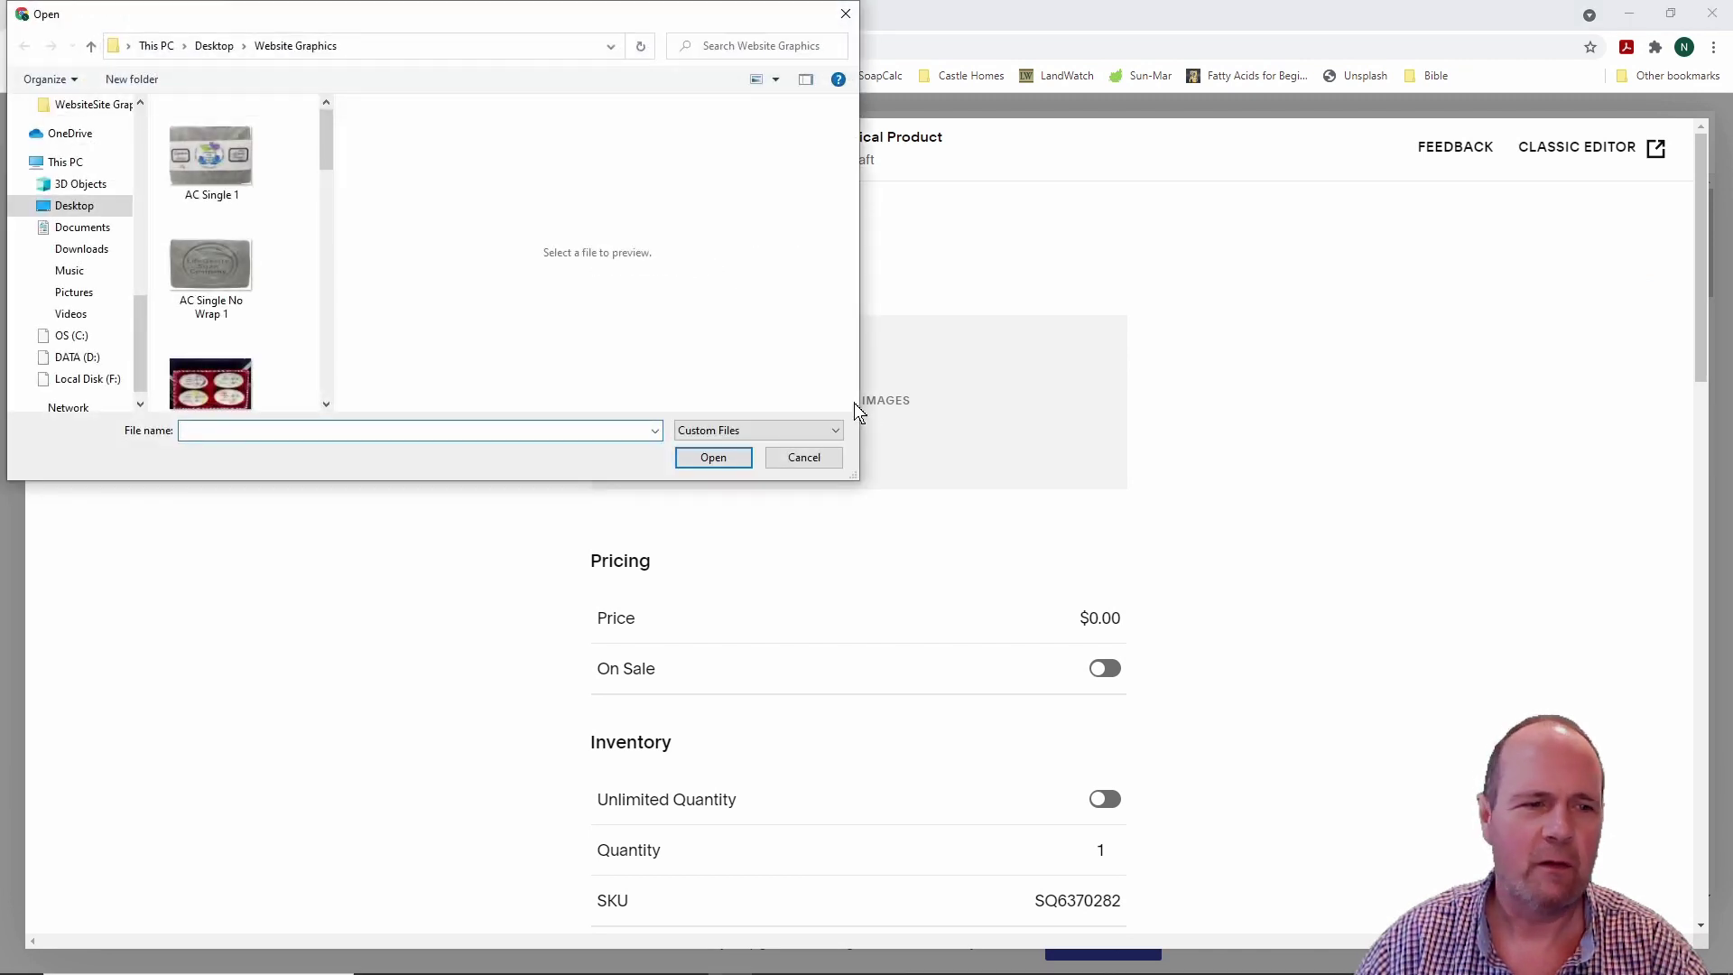
click(214, 159)
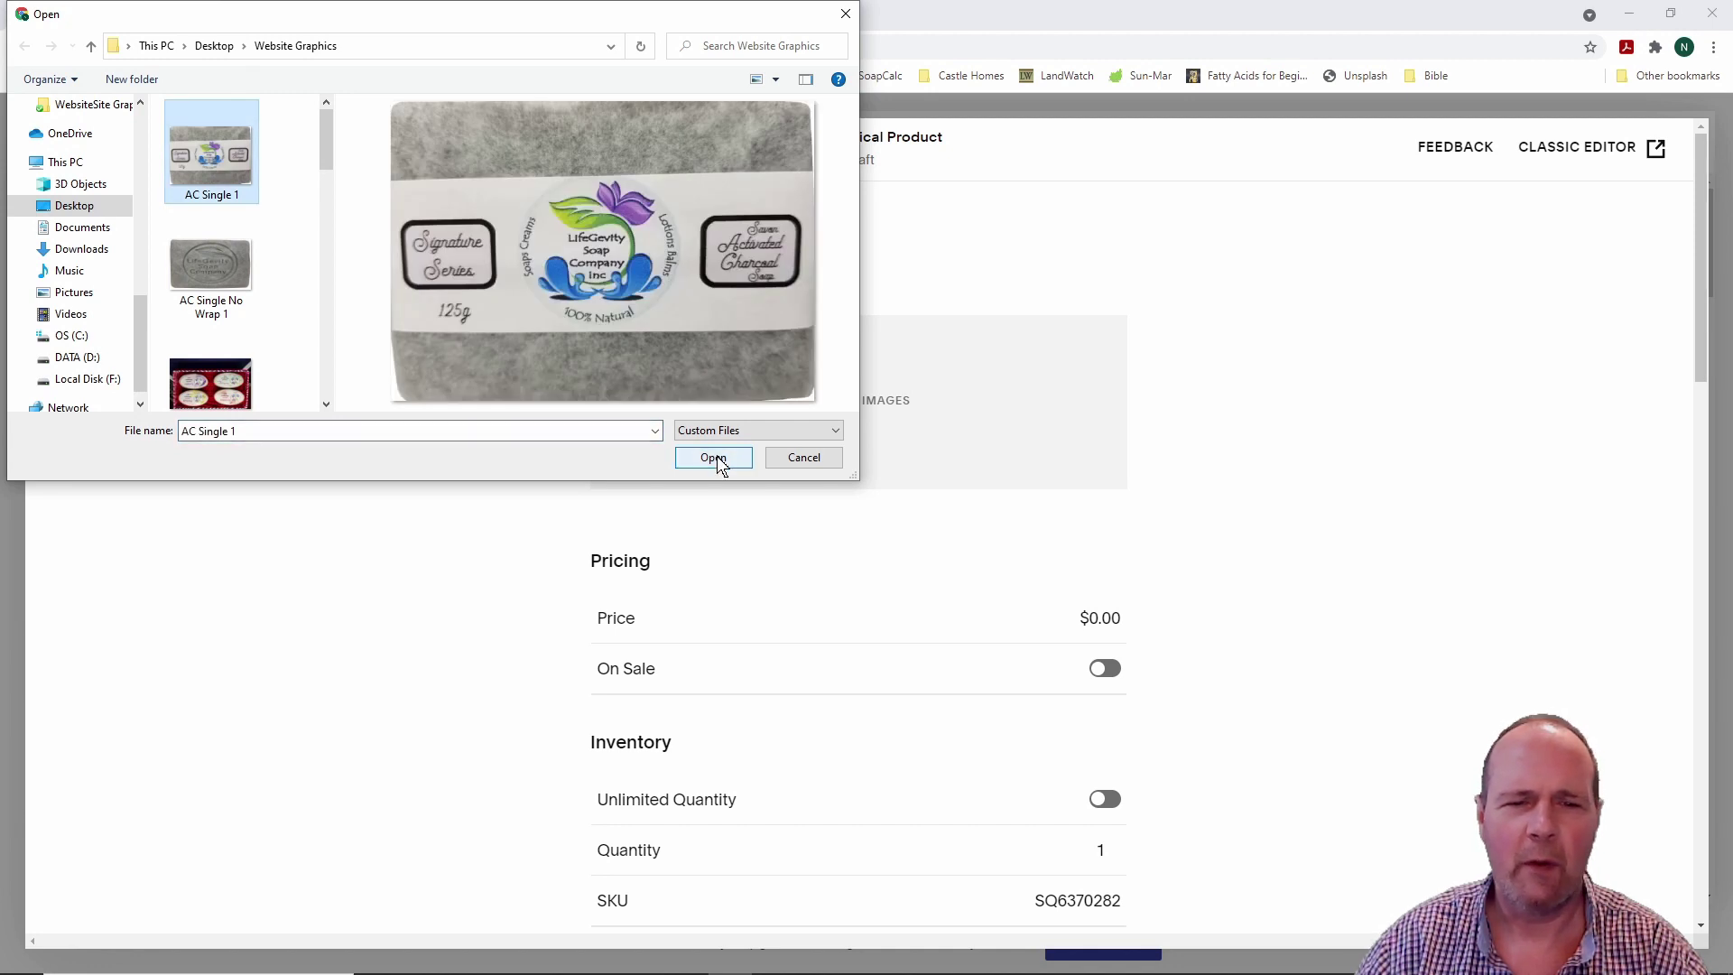
click(721, 461)
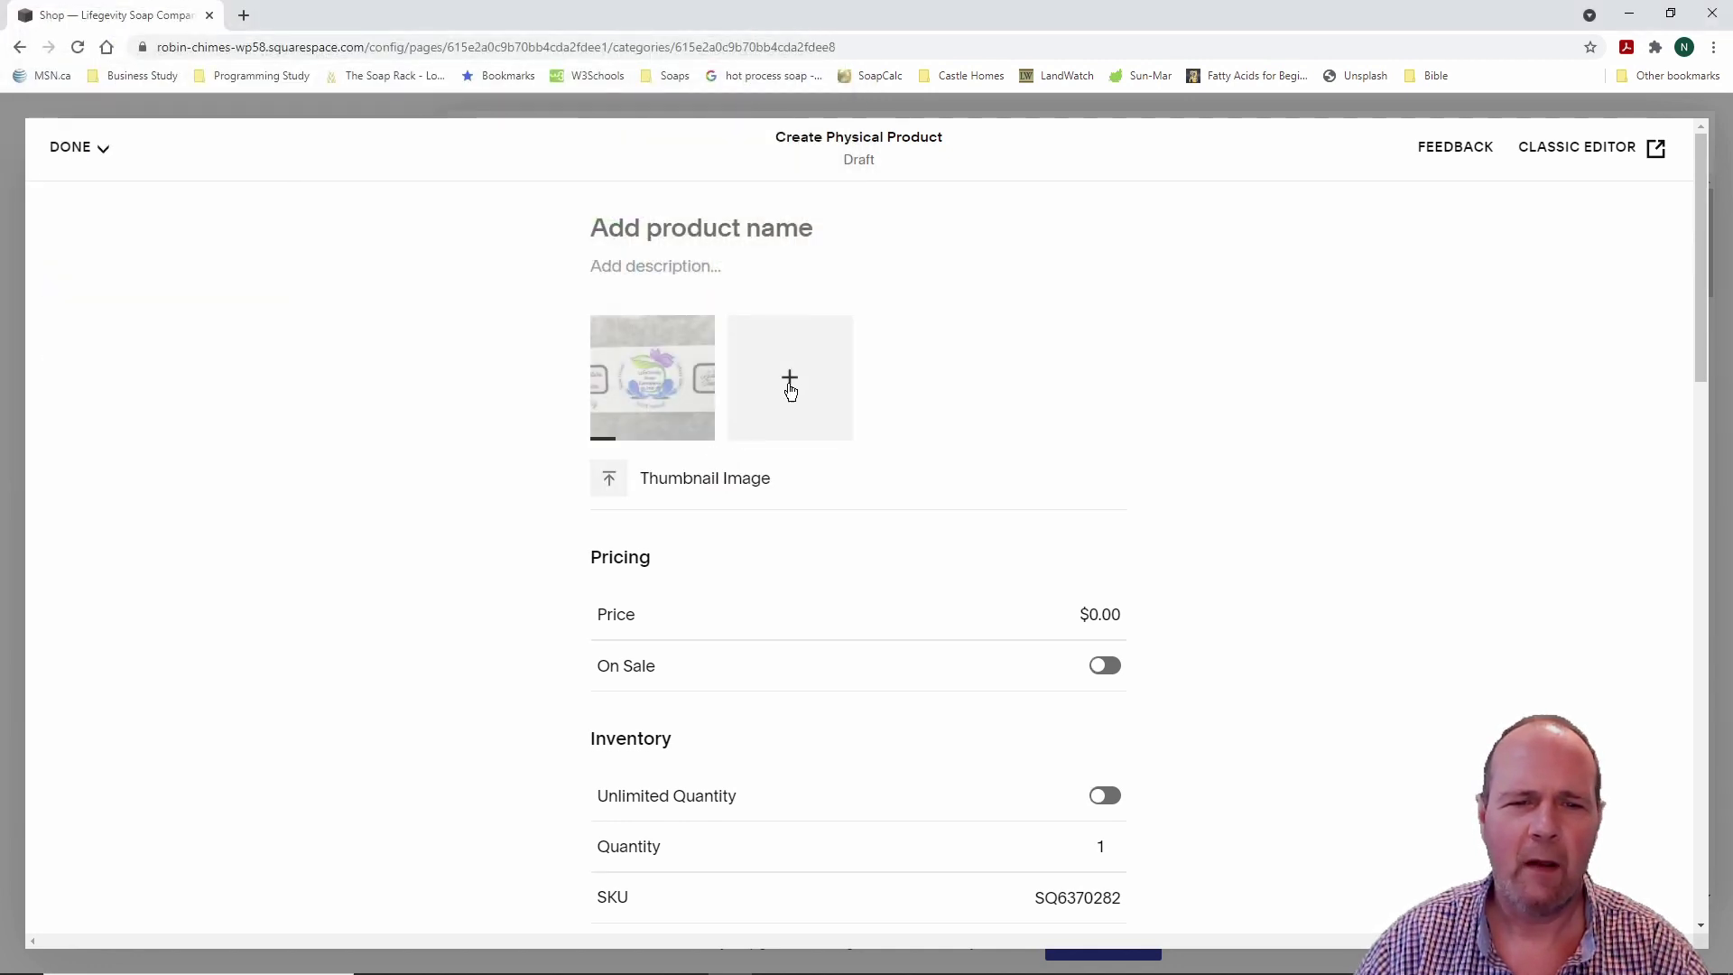
click(792, 380)
click(226, 263)
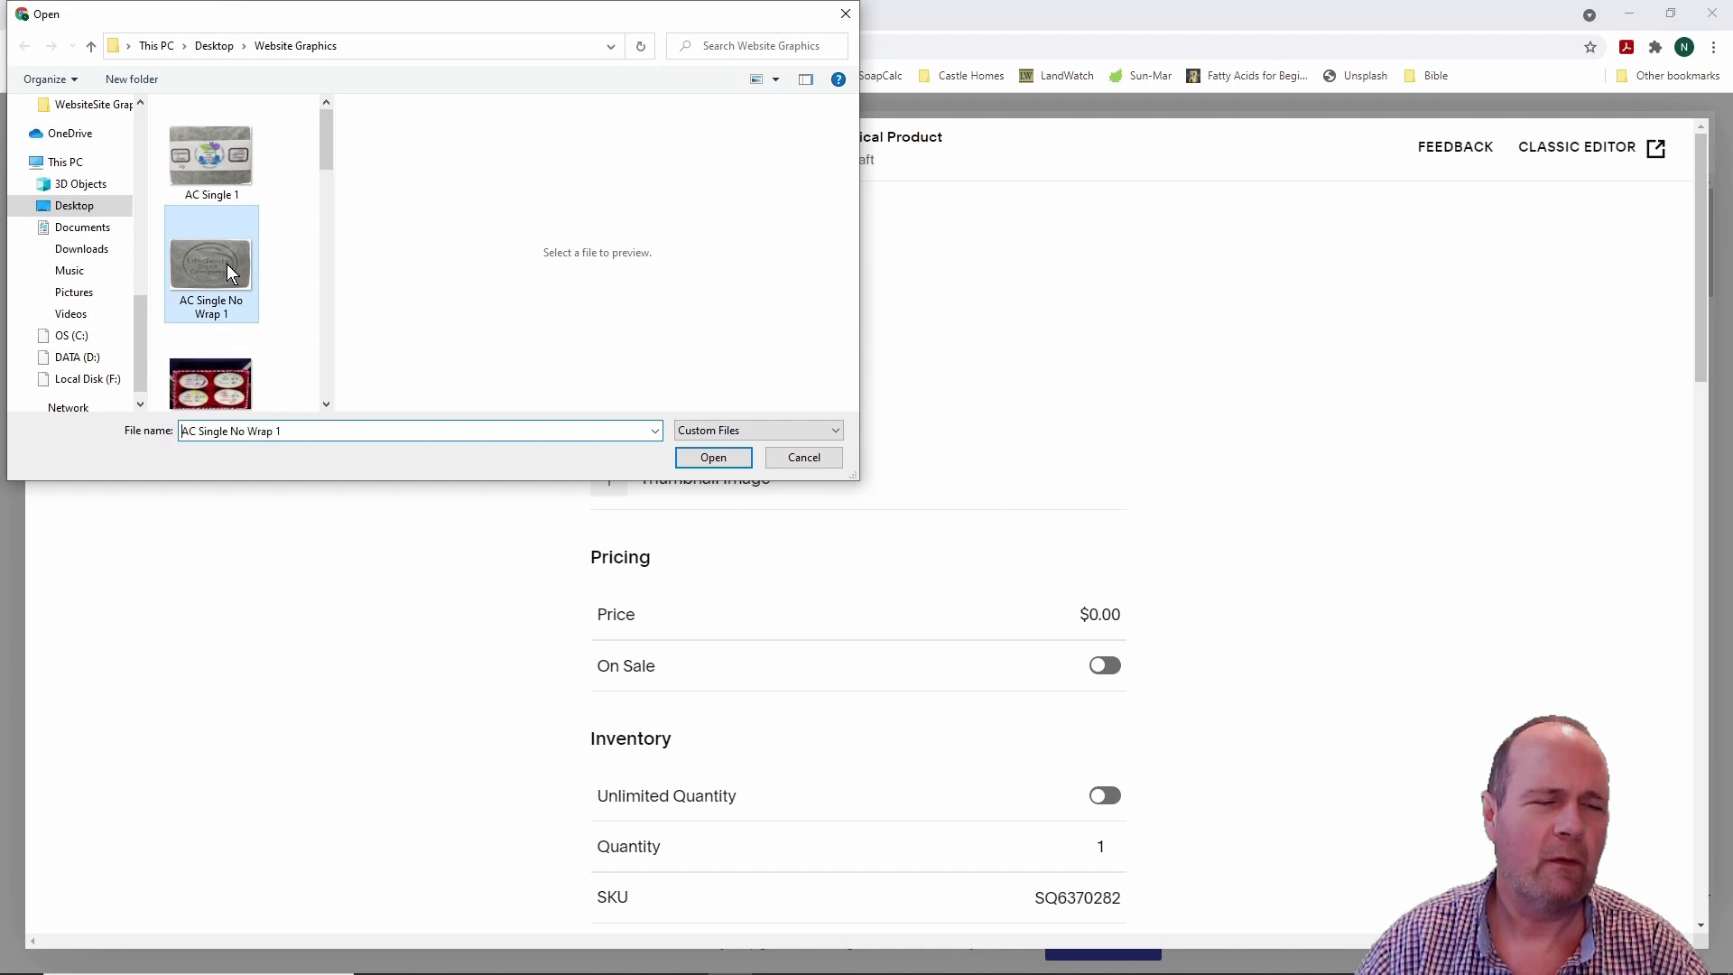
click(713, 457)
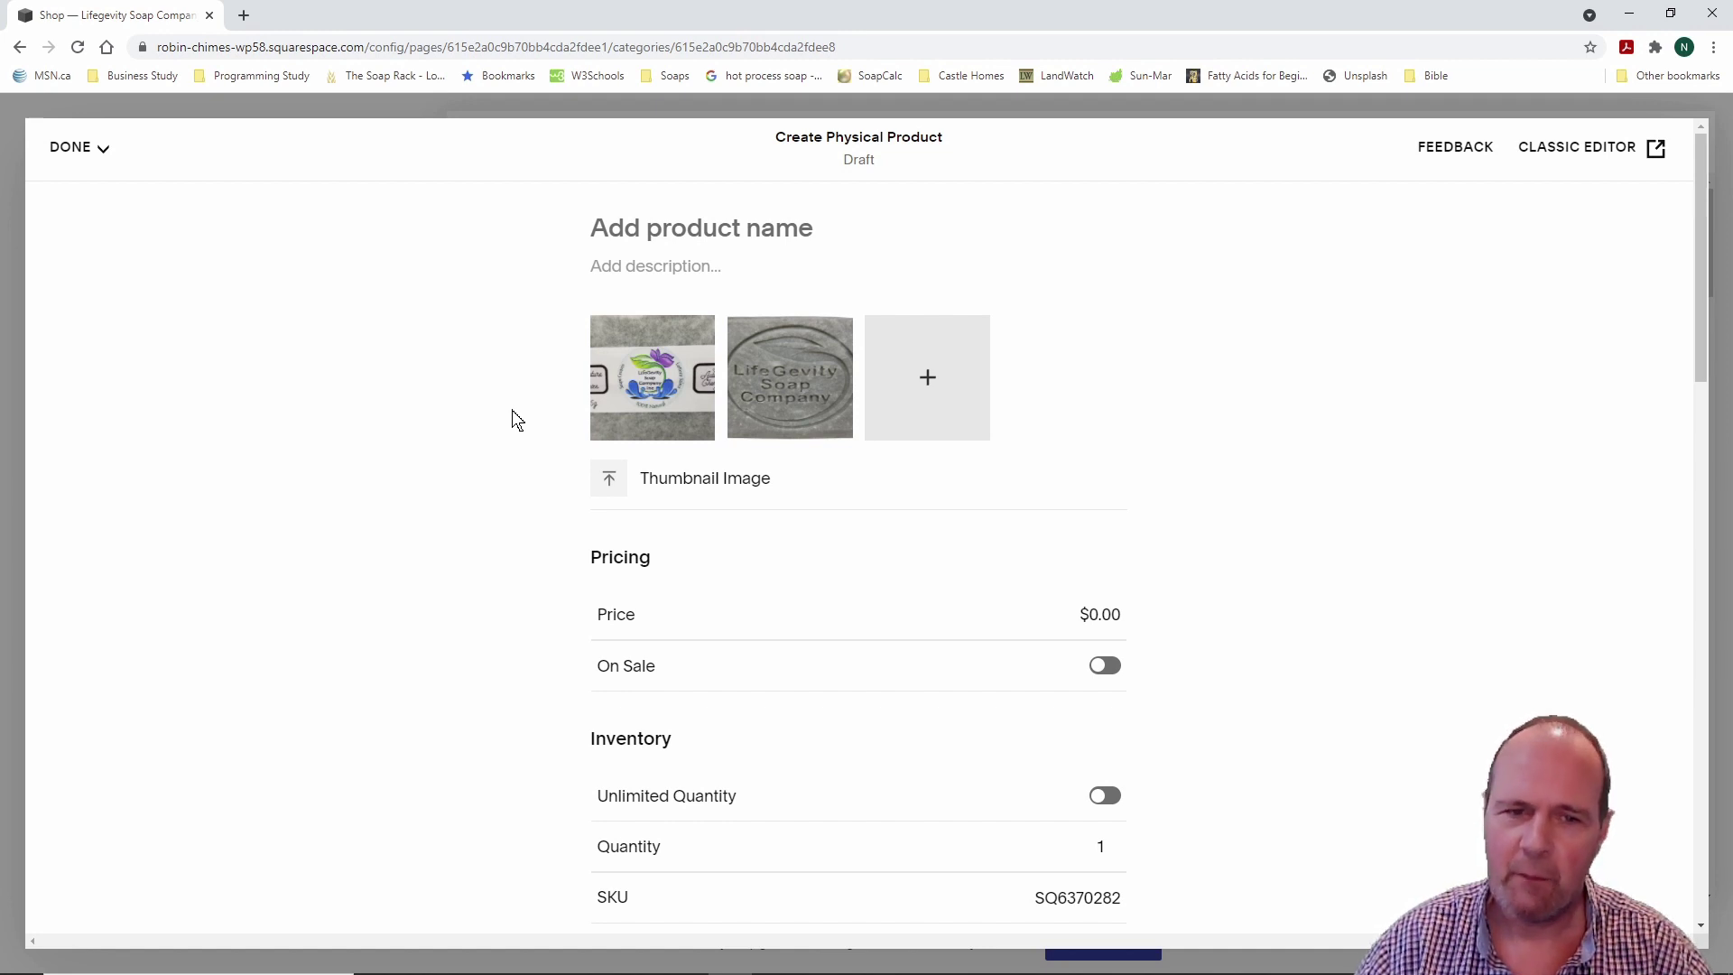
Step: Set the soap's price to $6.00 and leave it not on sale
scroll(512, 395, down, 2)
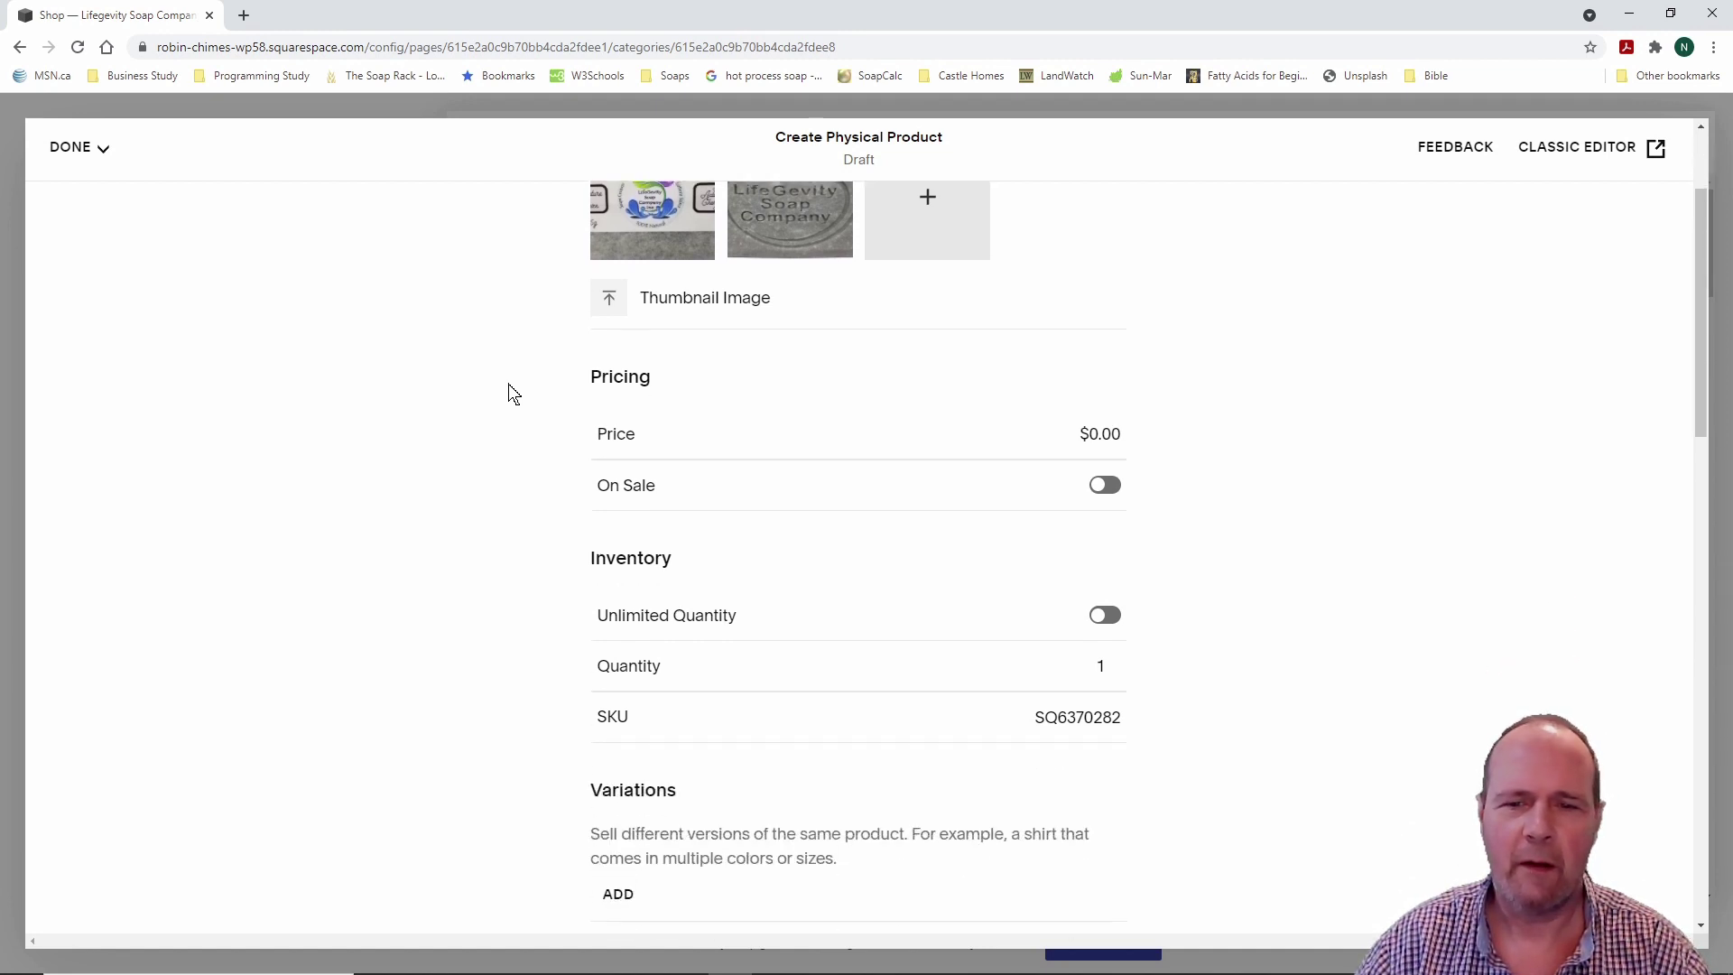
click(1092, 432)
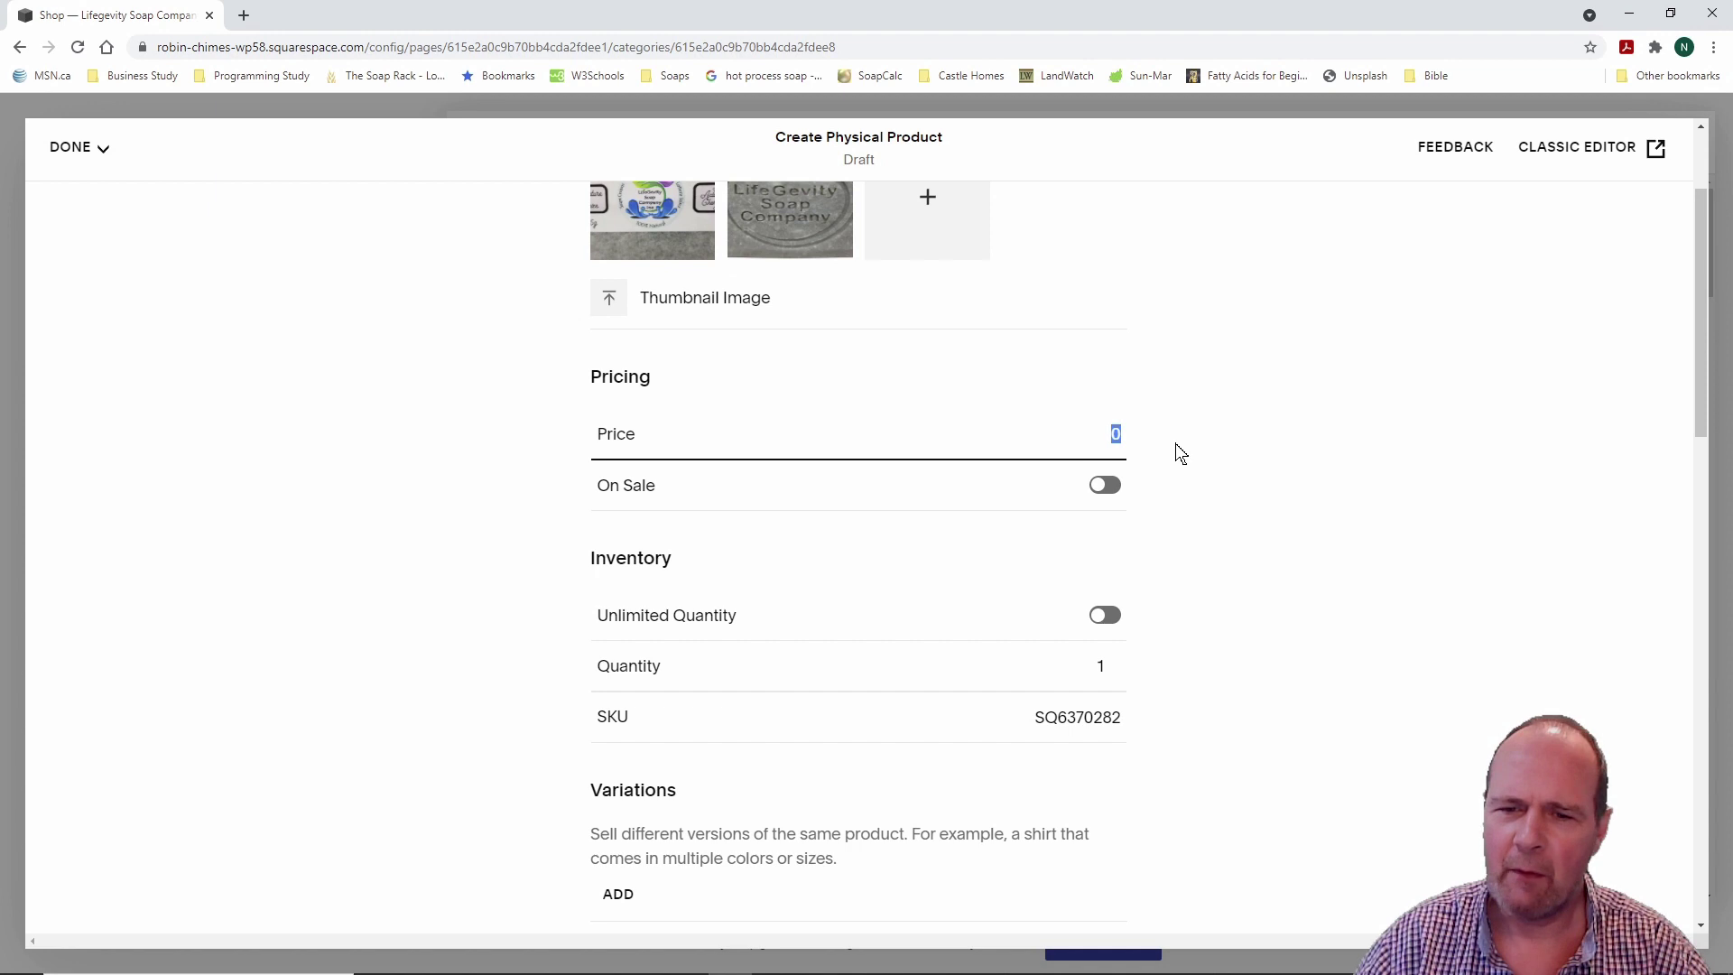
text(6.00)
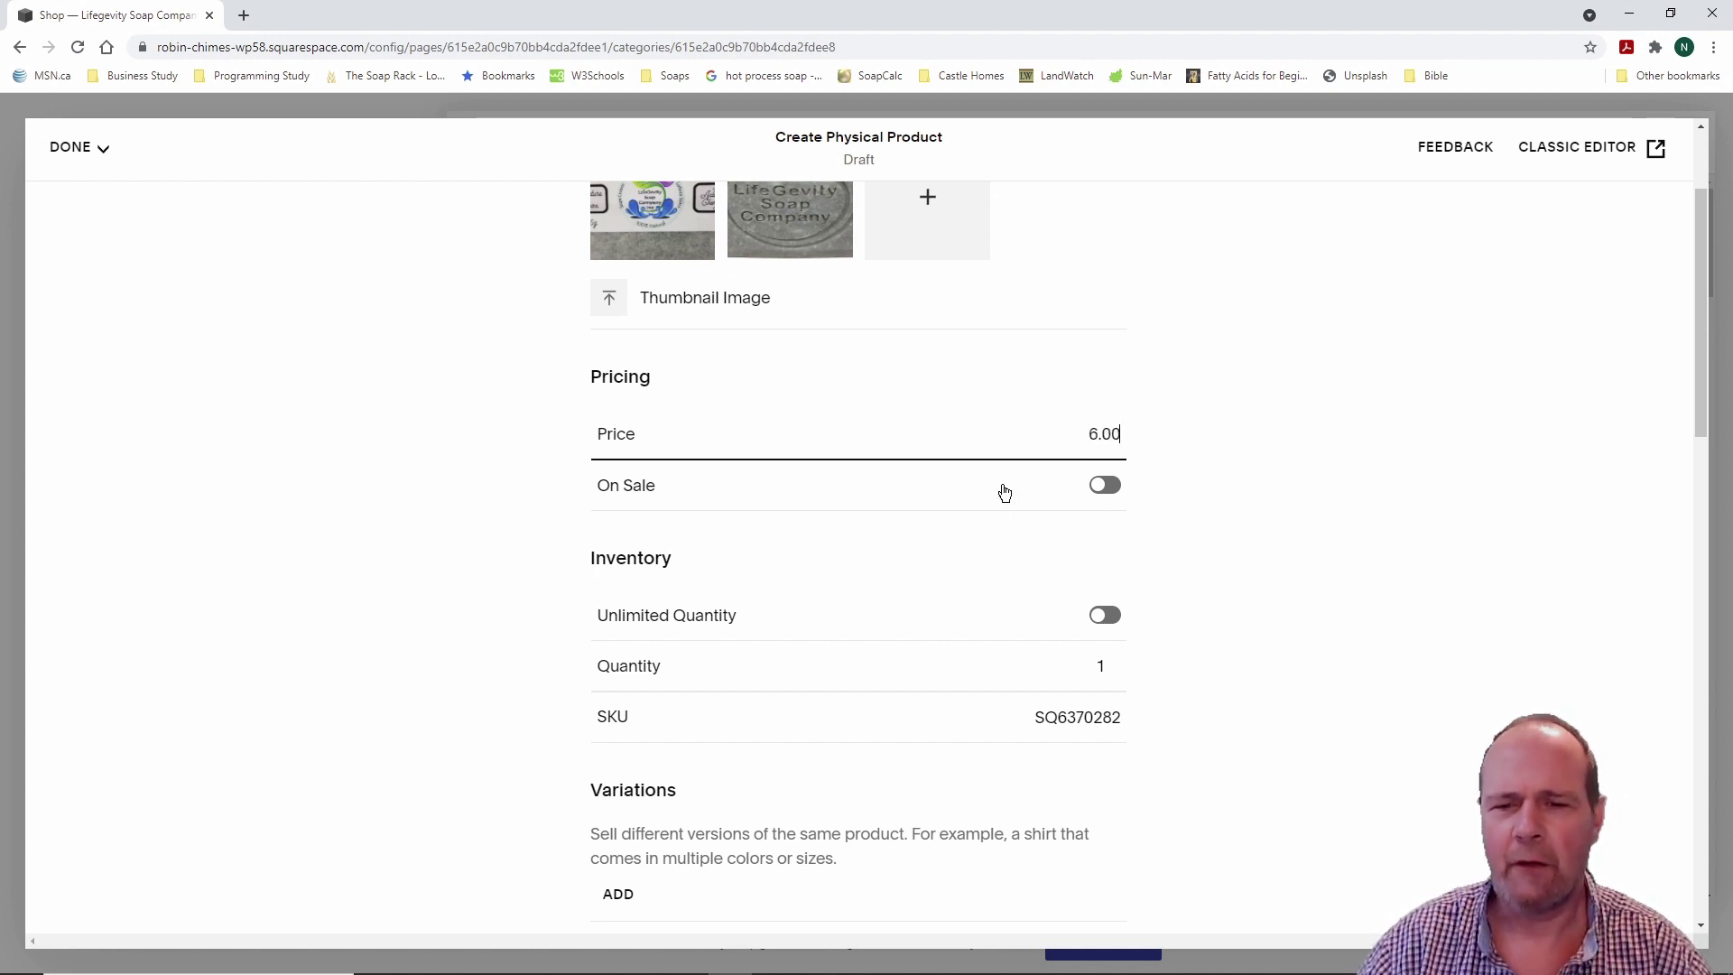
click(1099, 487)
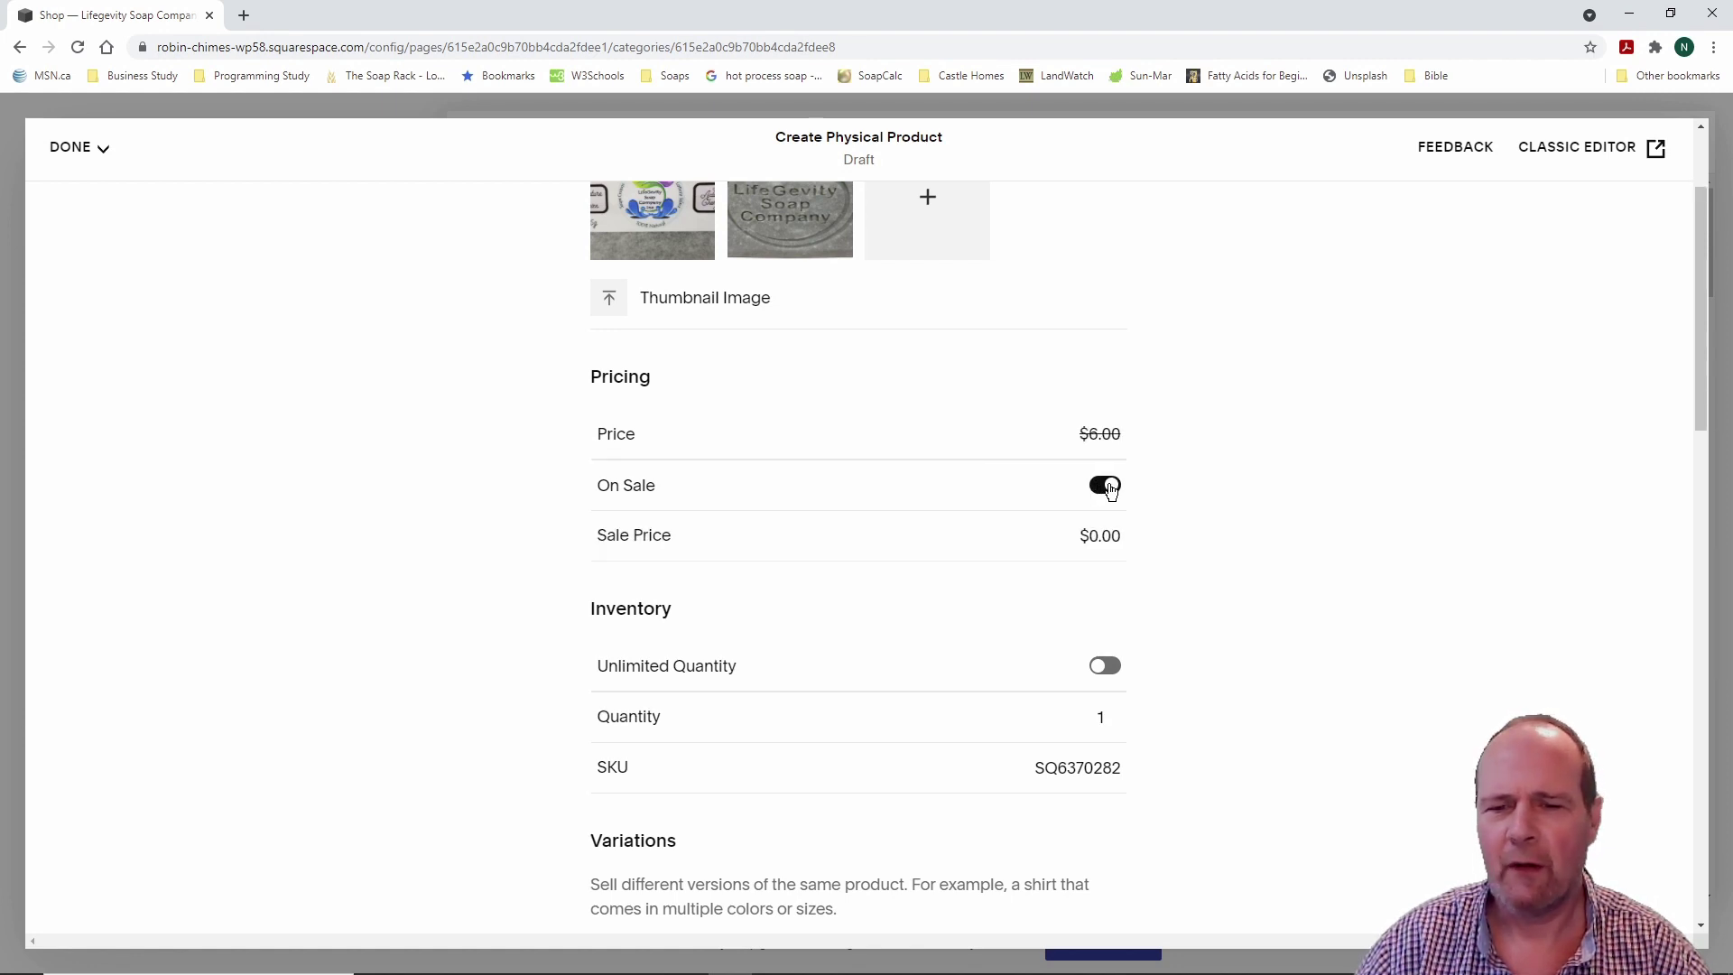
click(1108, 488)
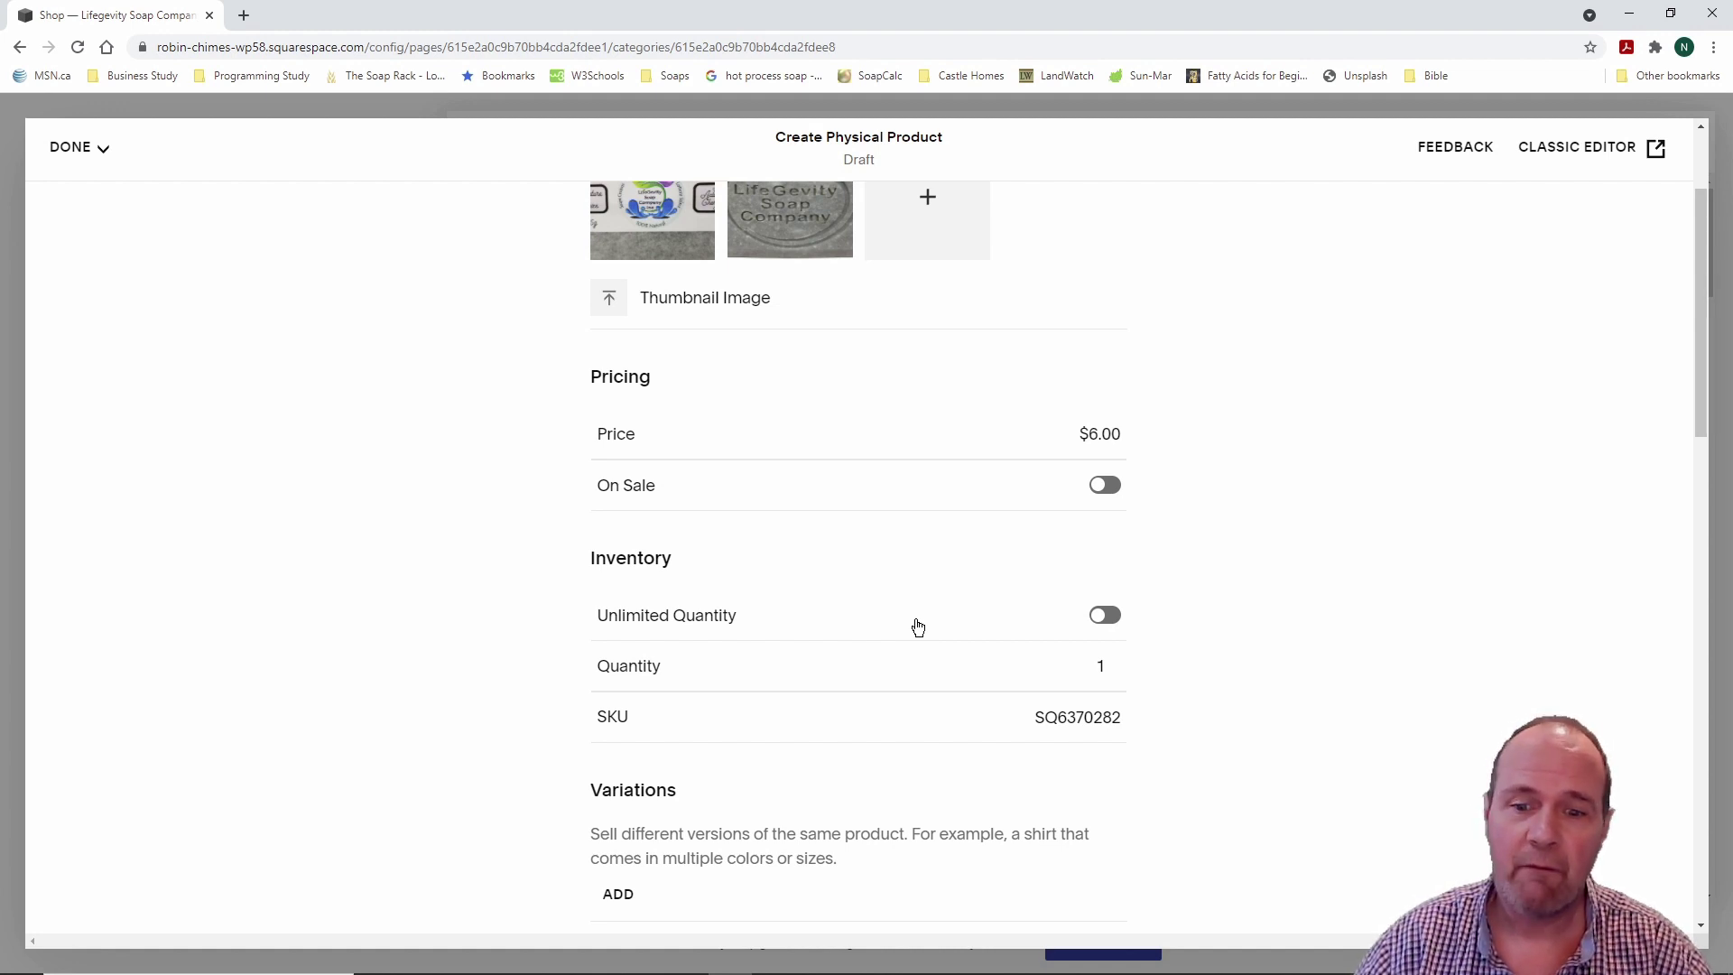
Step: Keep stock limited rather than unlimited and set the quantity to 1000
click(1106, 621)
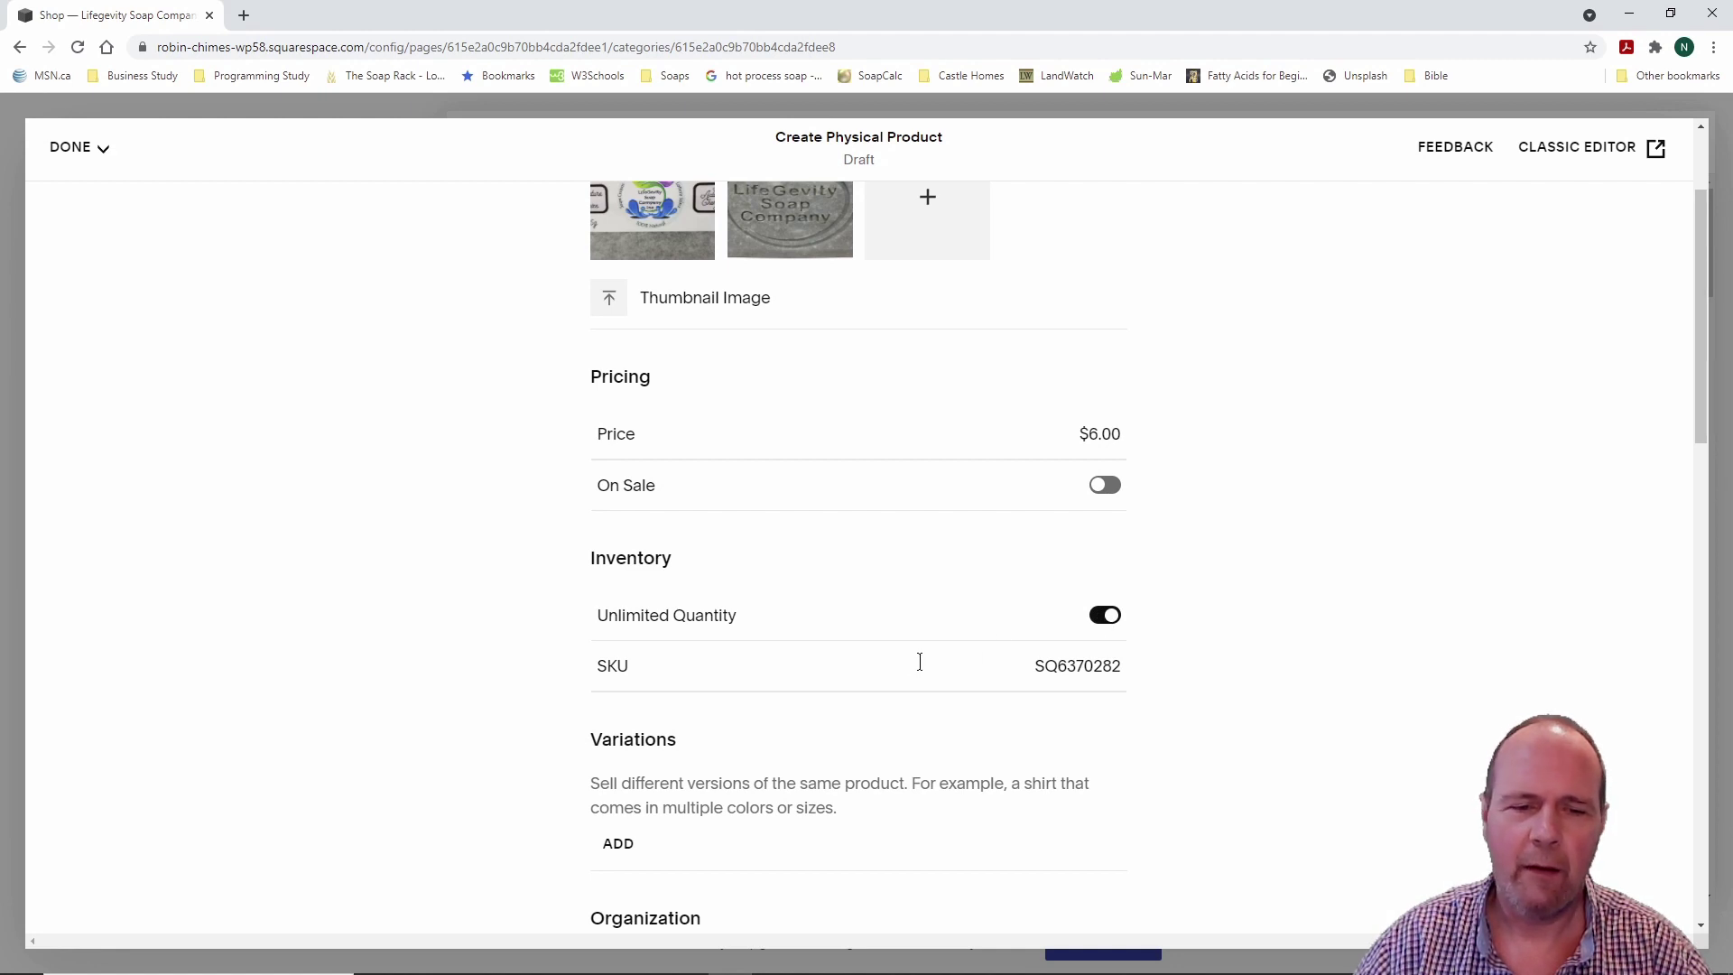
click(1106, 616)
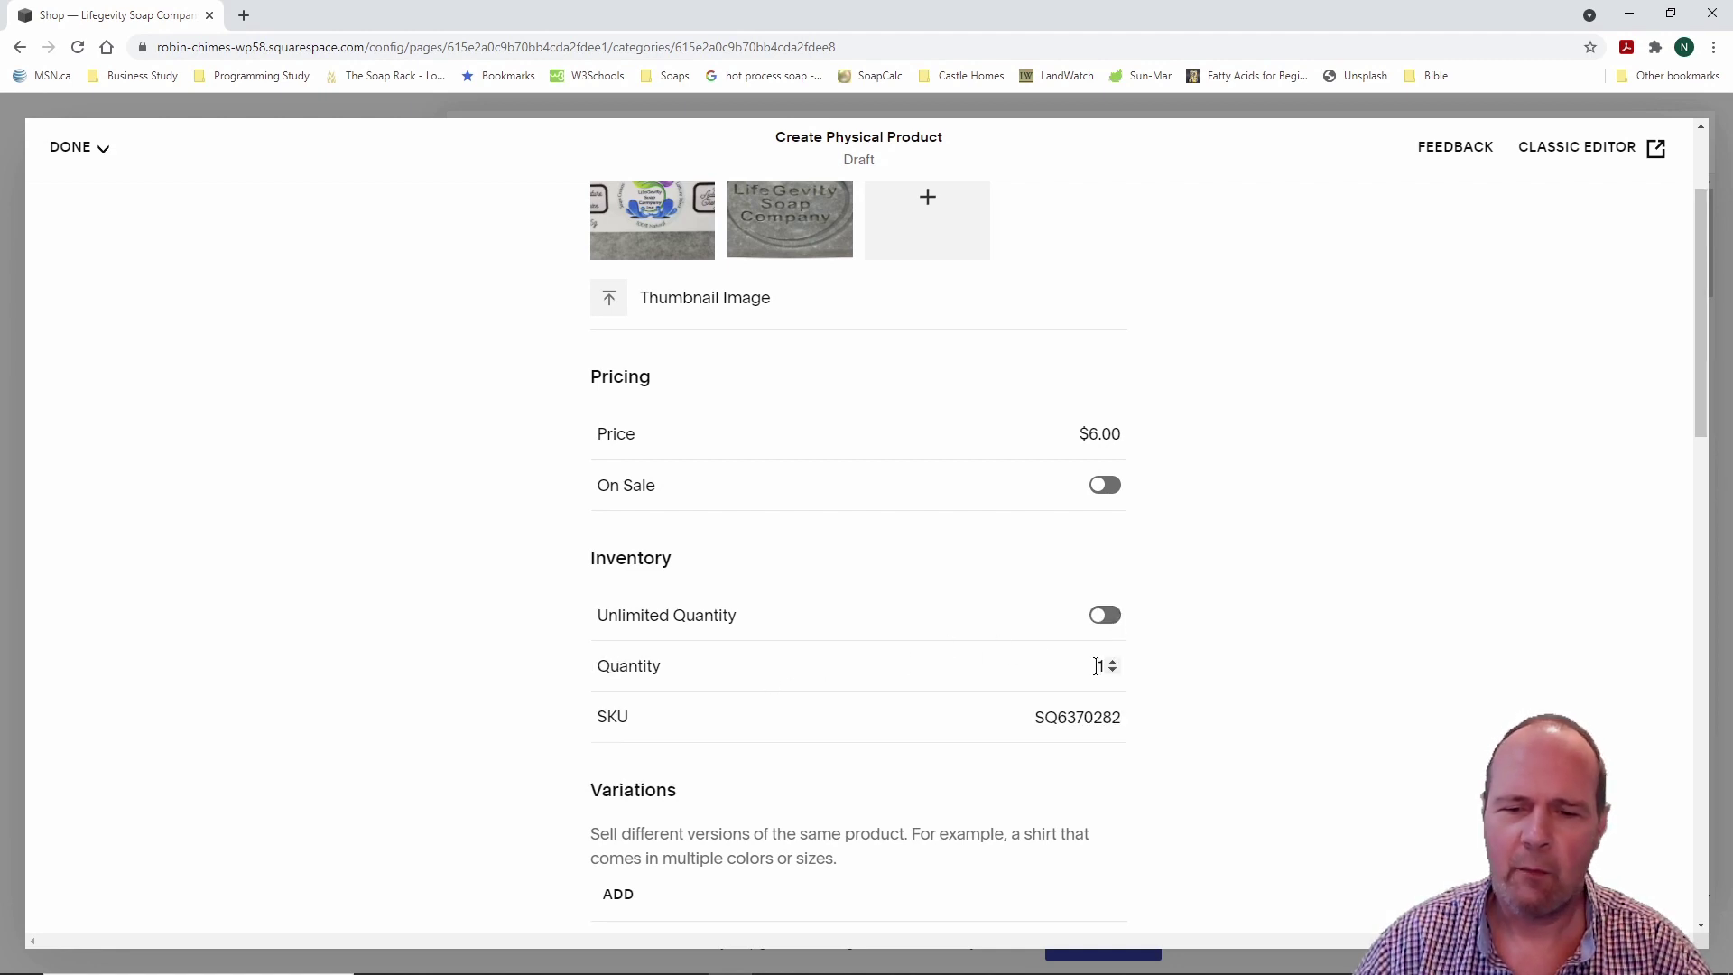
click(1113, 663)
double_click(1099, 666)
text(7)
double_click(1098, 666)
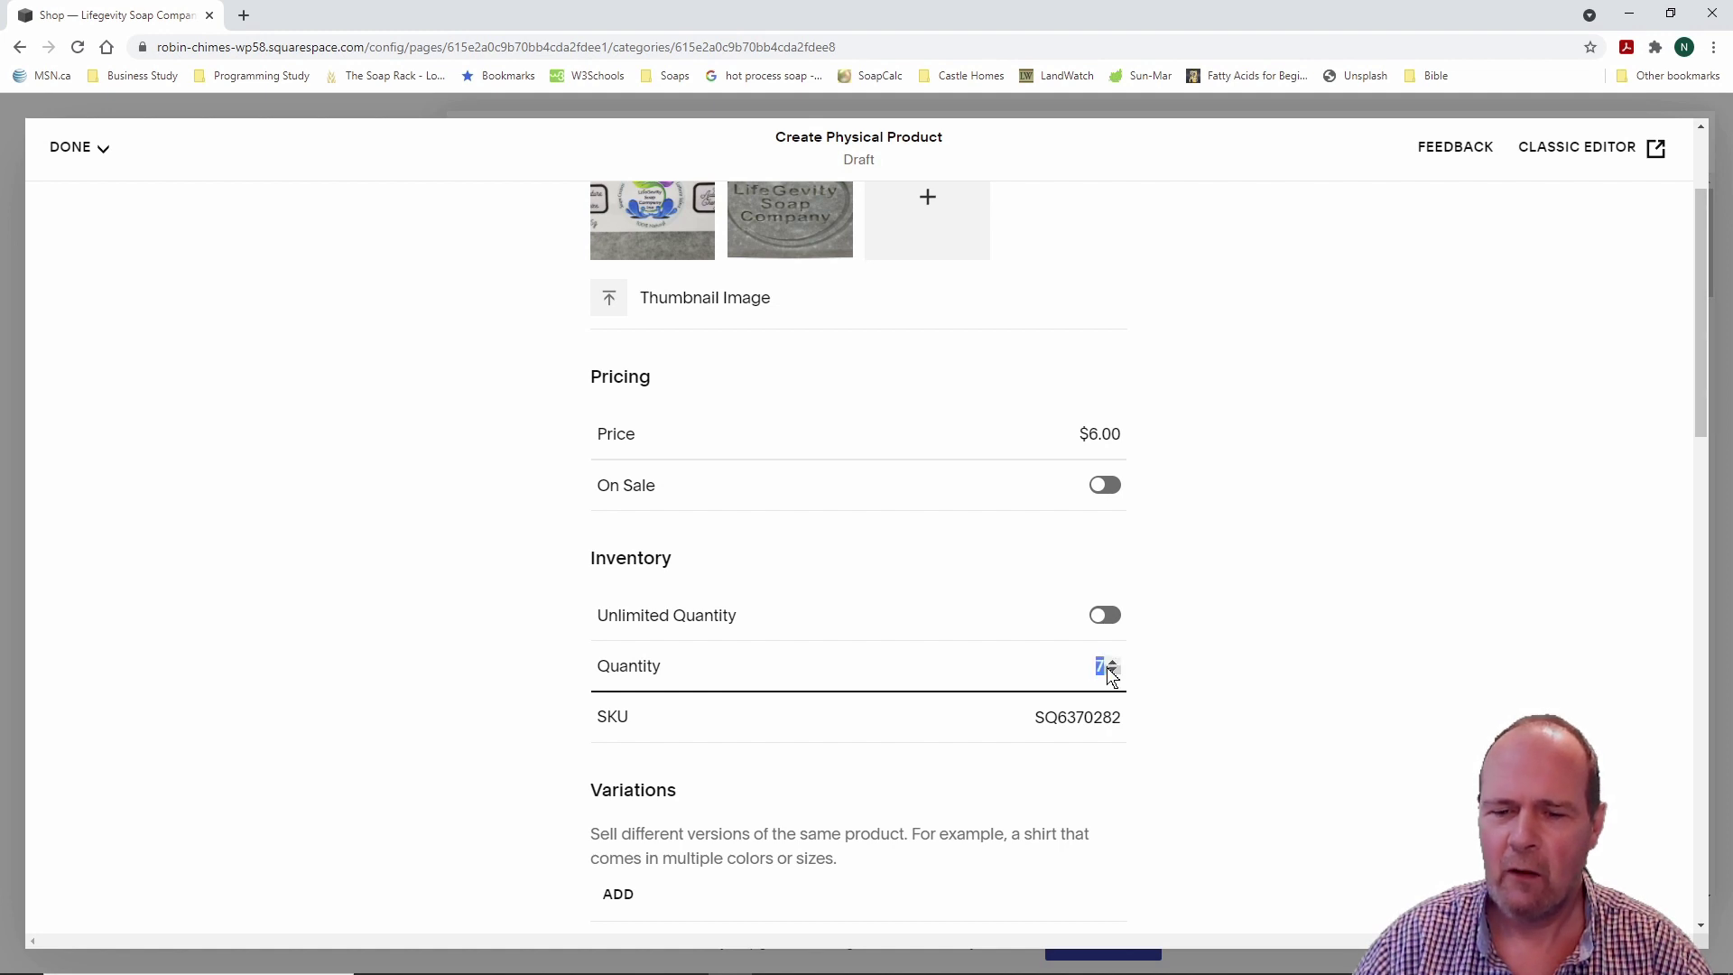
text(1000)
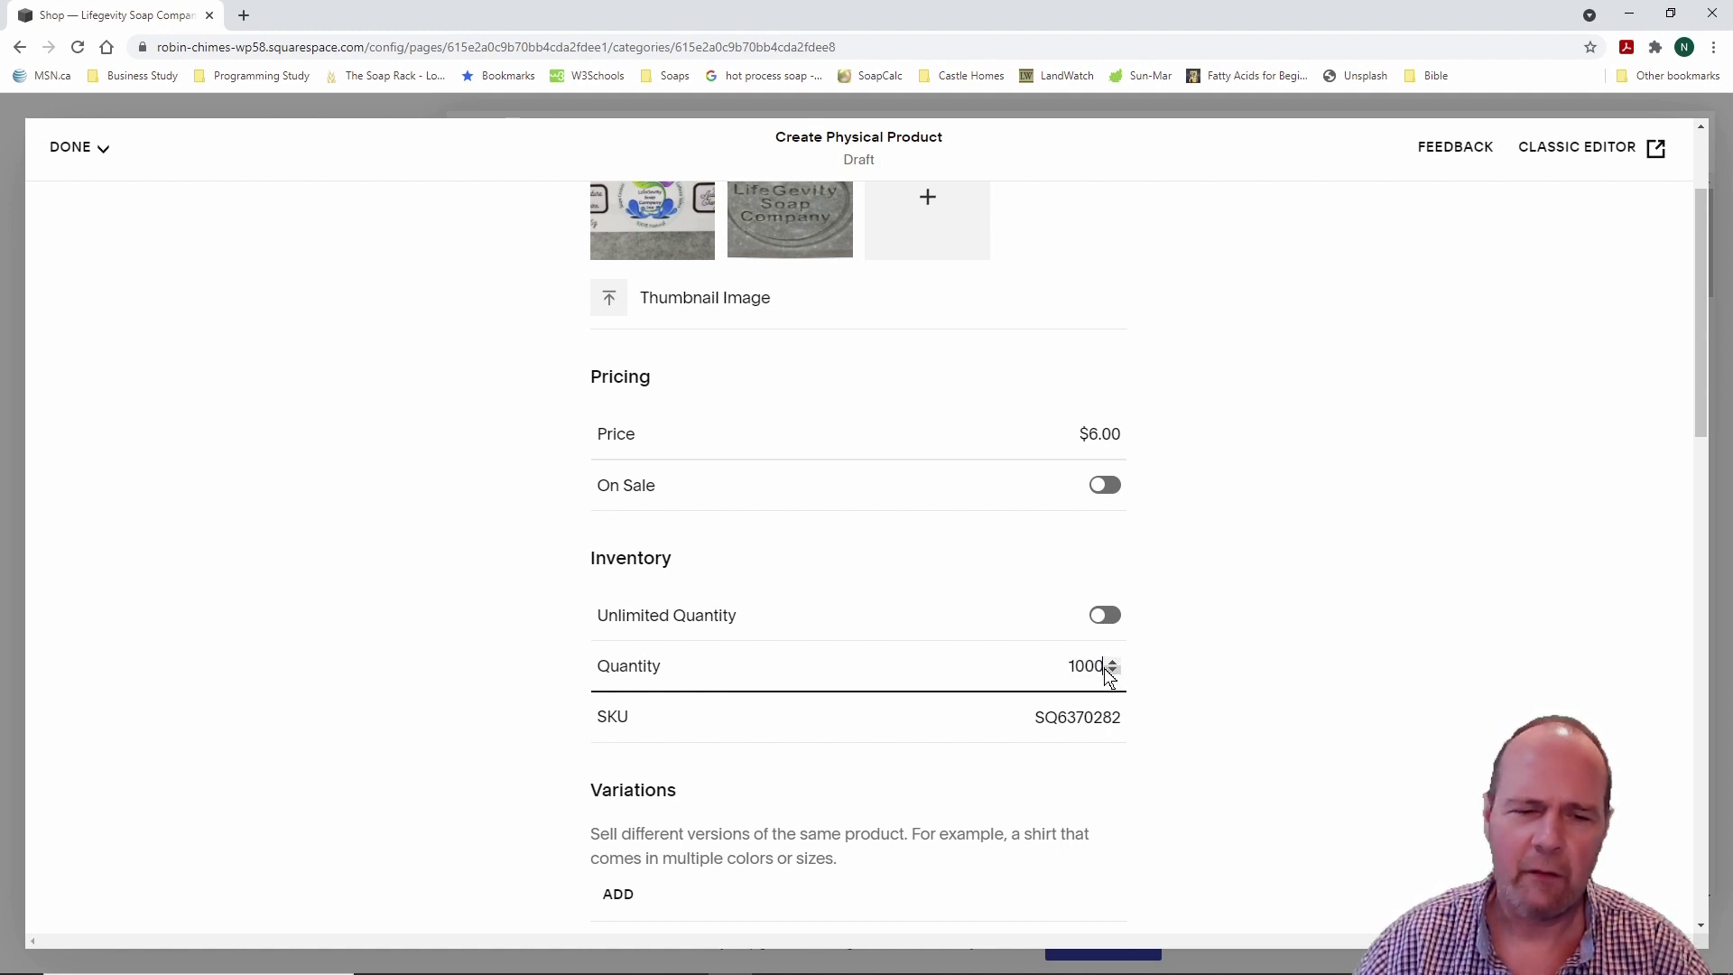
click(944, 716)
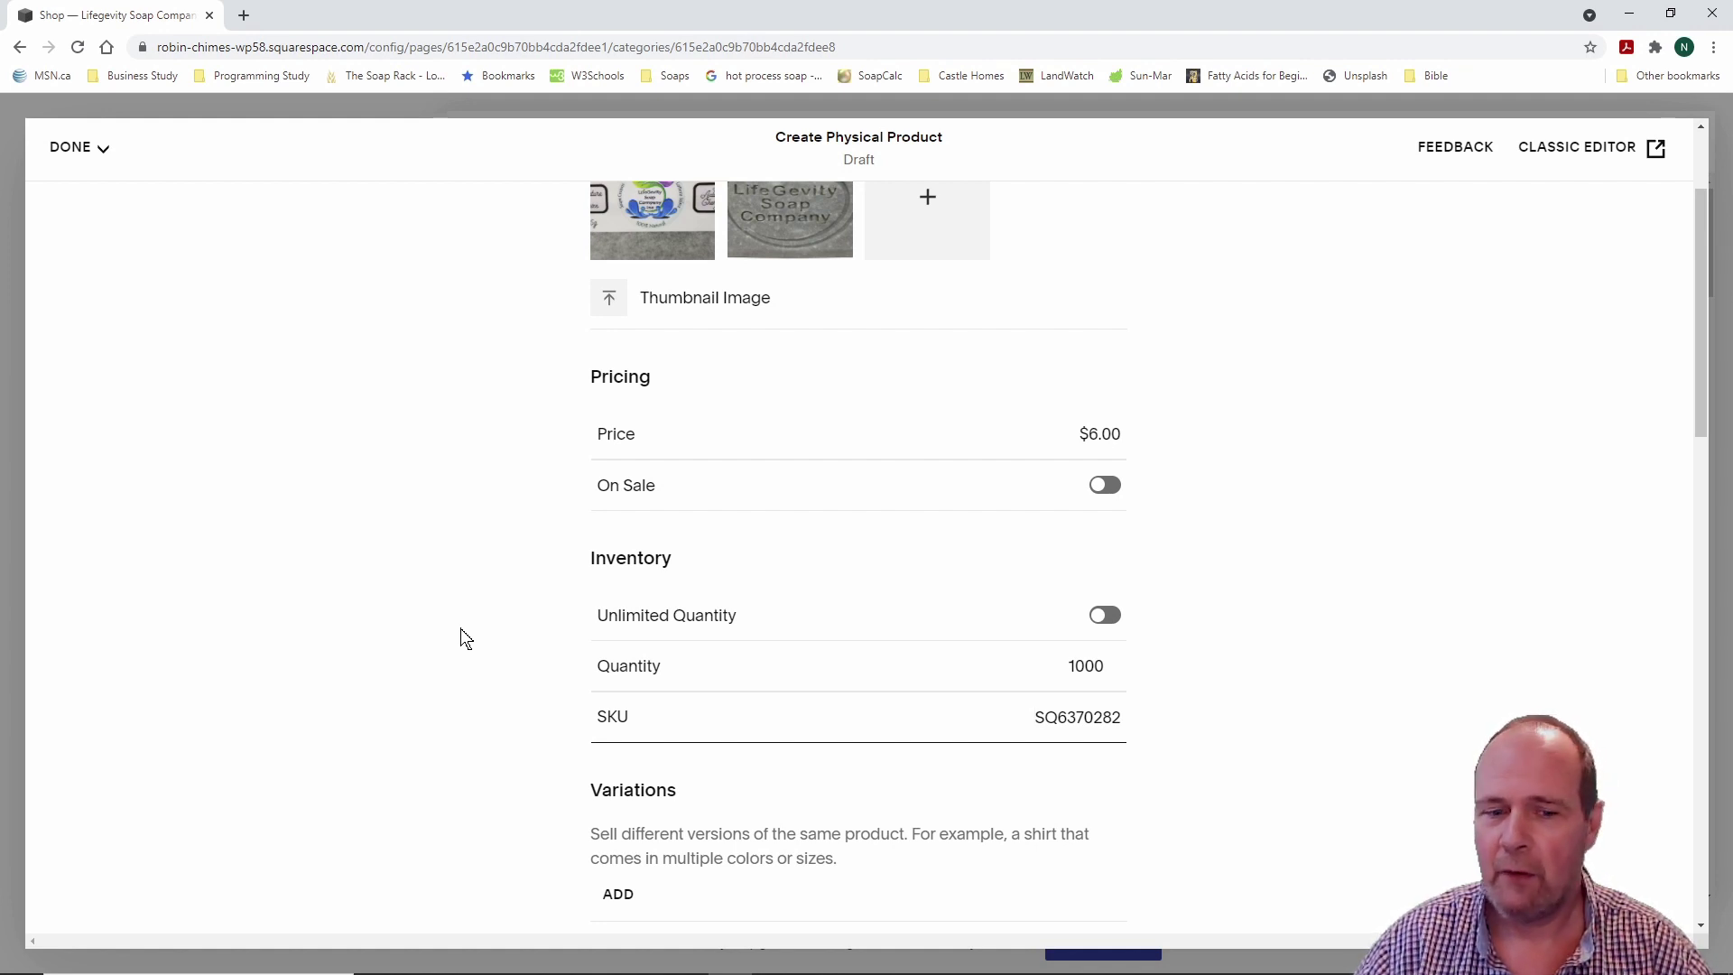
Step: Scroll through the soap product draft form to review its settings
scroll(465, 638, up, 2)
scroll(465, 638, down, 3)
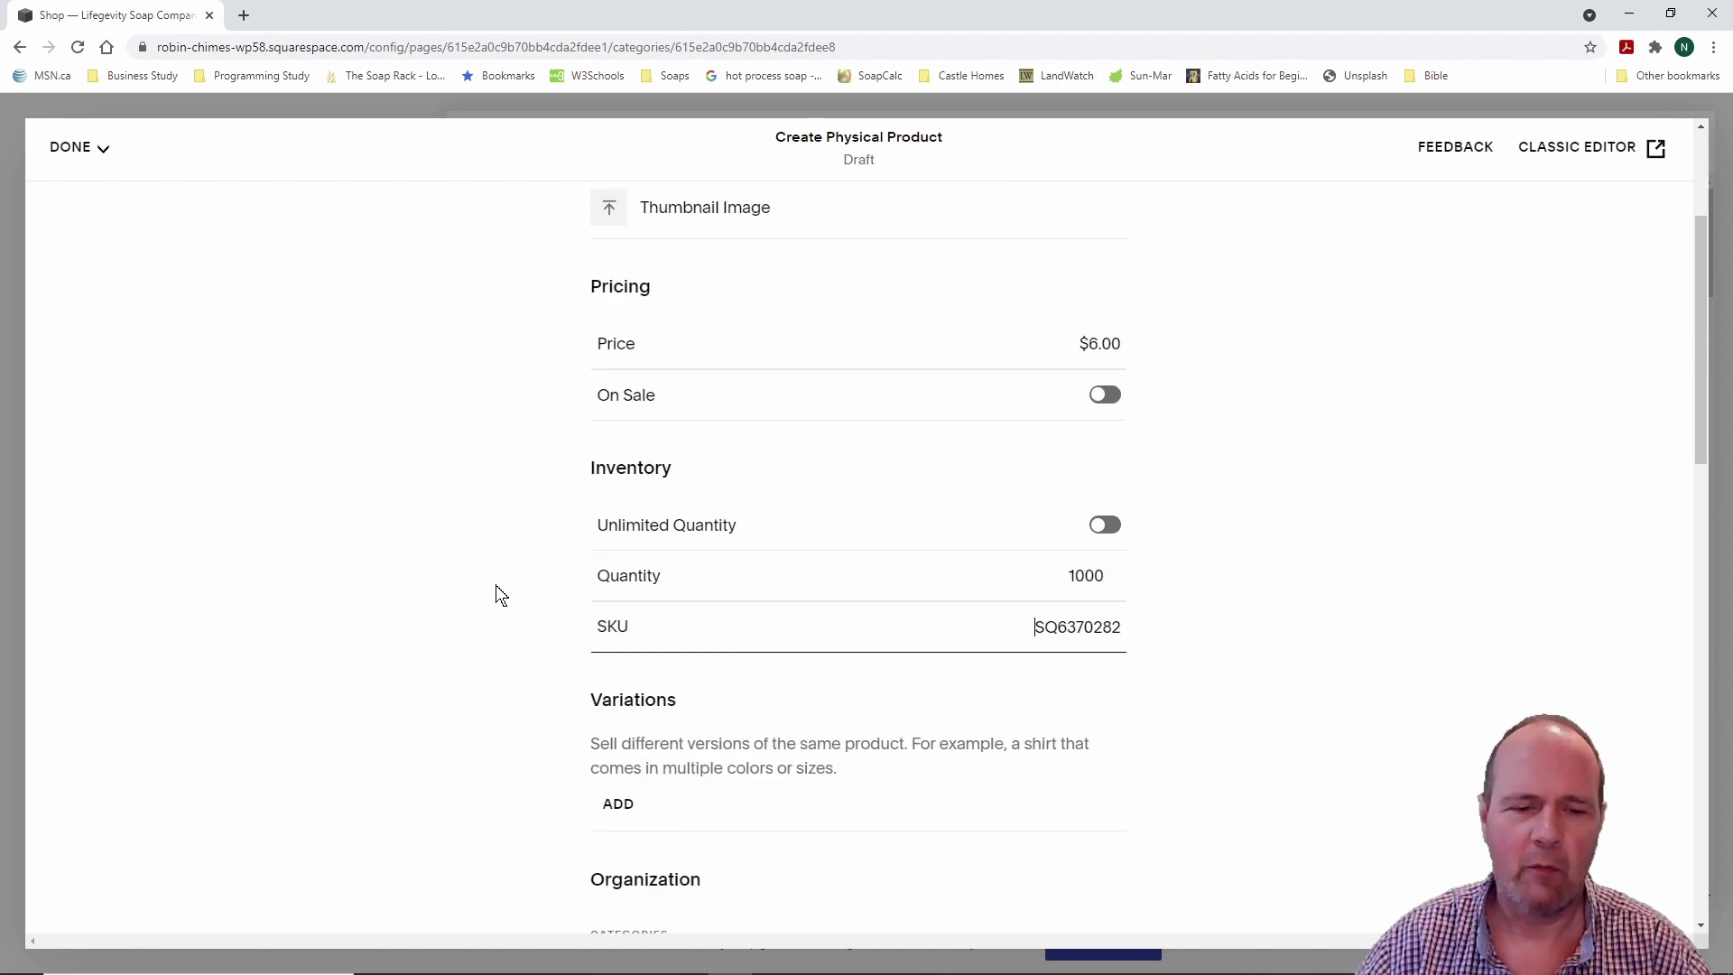
scroll(501, 593, down, 3)
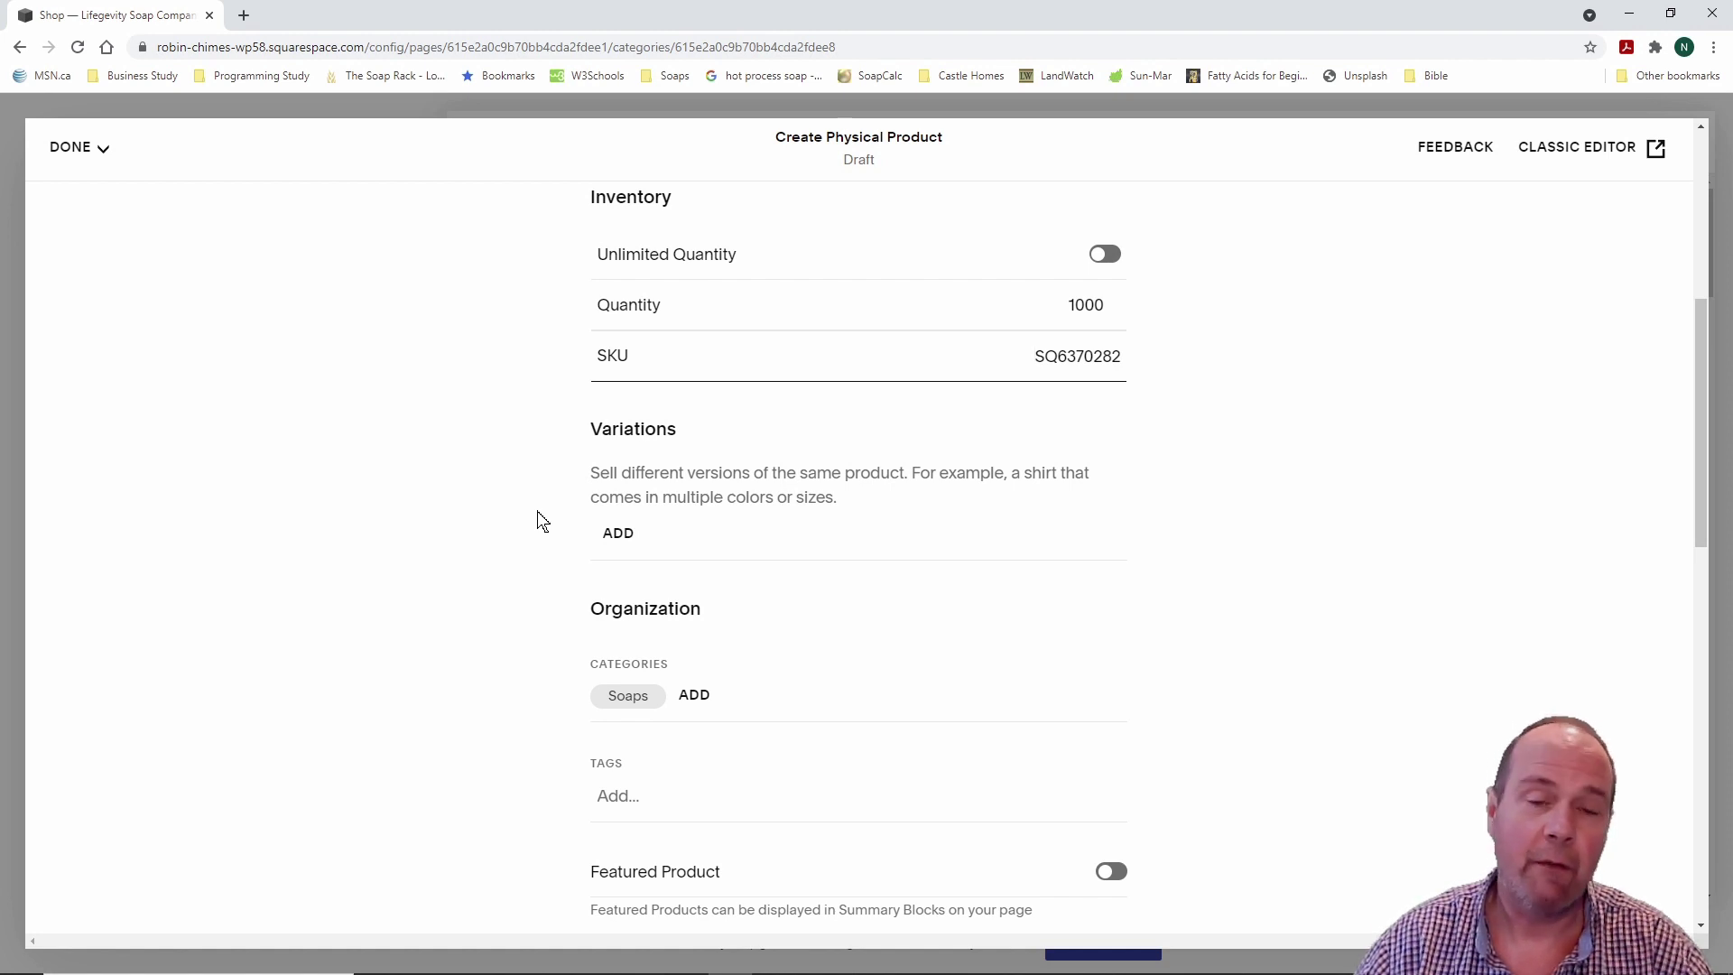
scroll(539, 522, up, 3)
scroll(540, 522, down, 4)
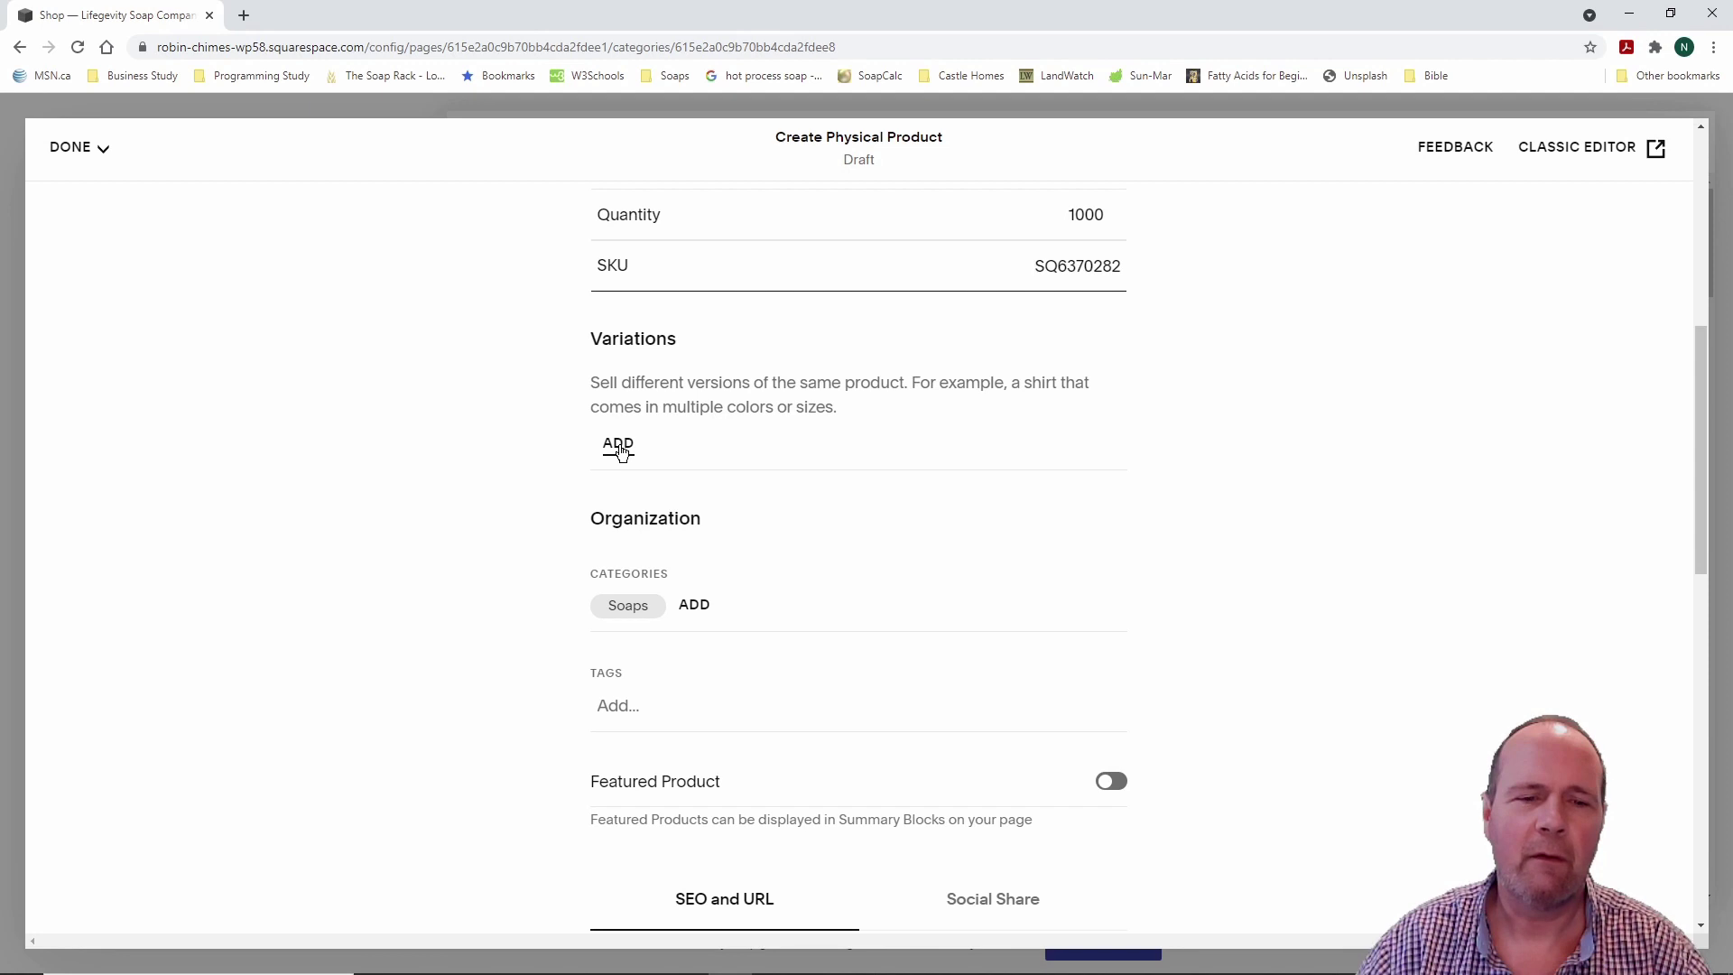
scroll(529, 480, down, 2)
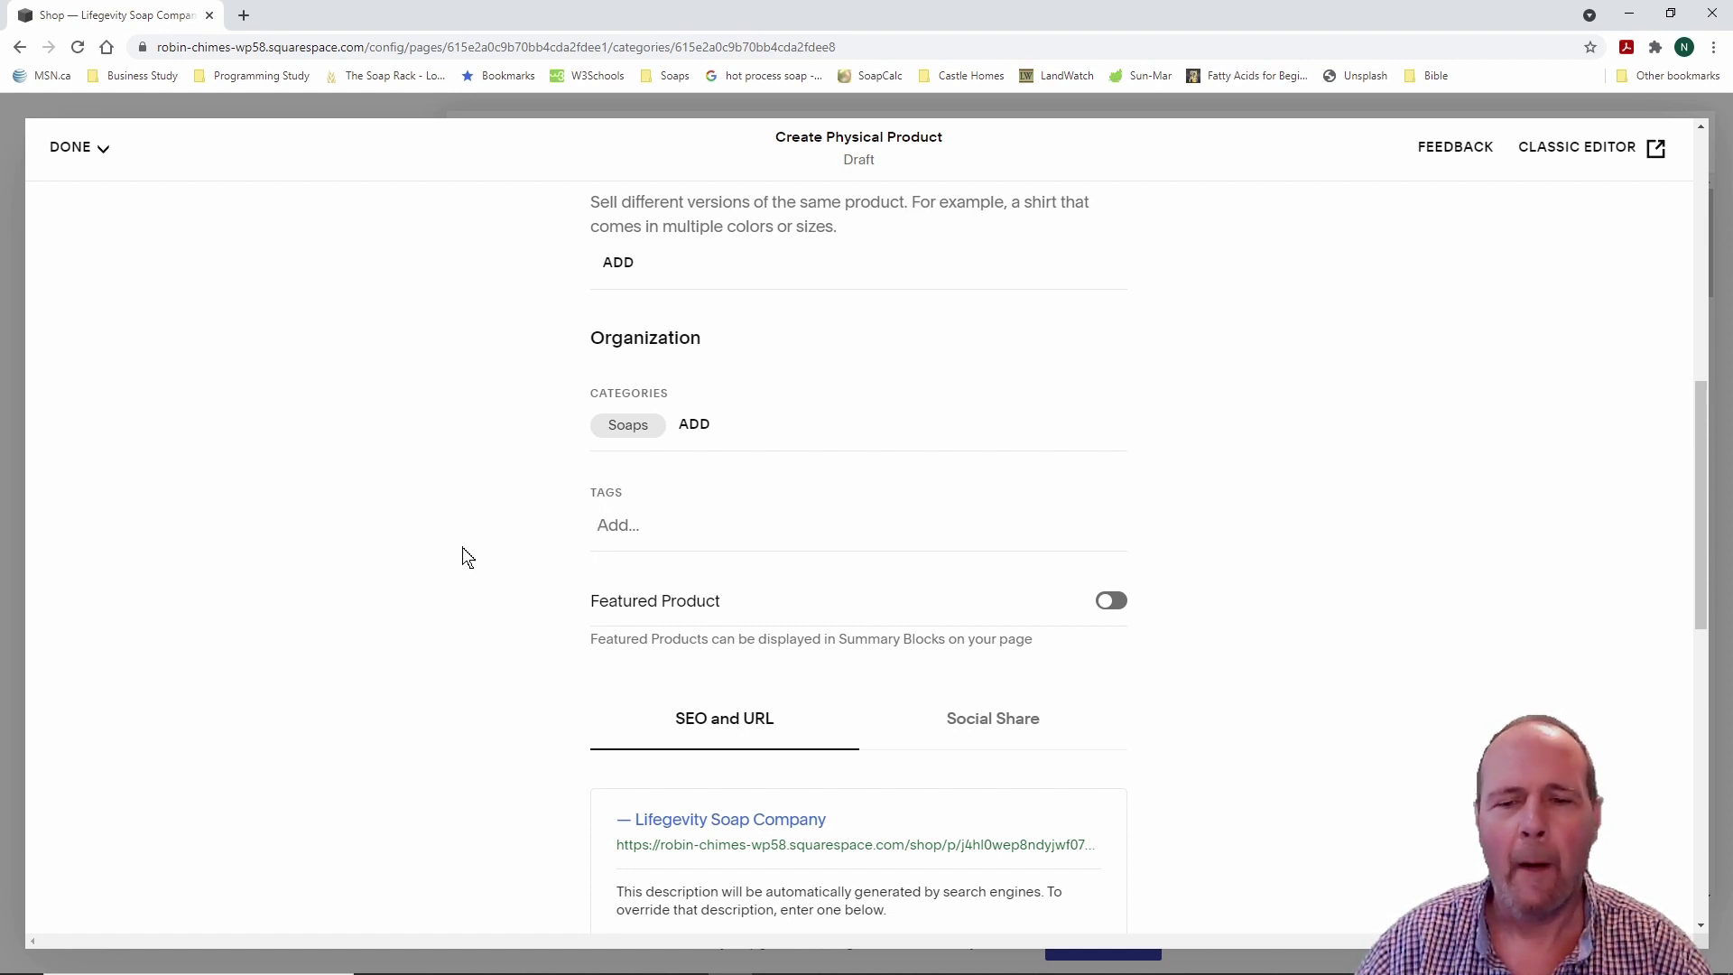
scroll(462, 556, down, 4)
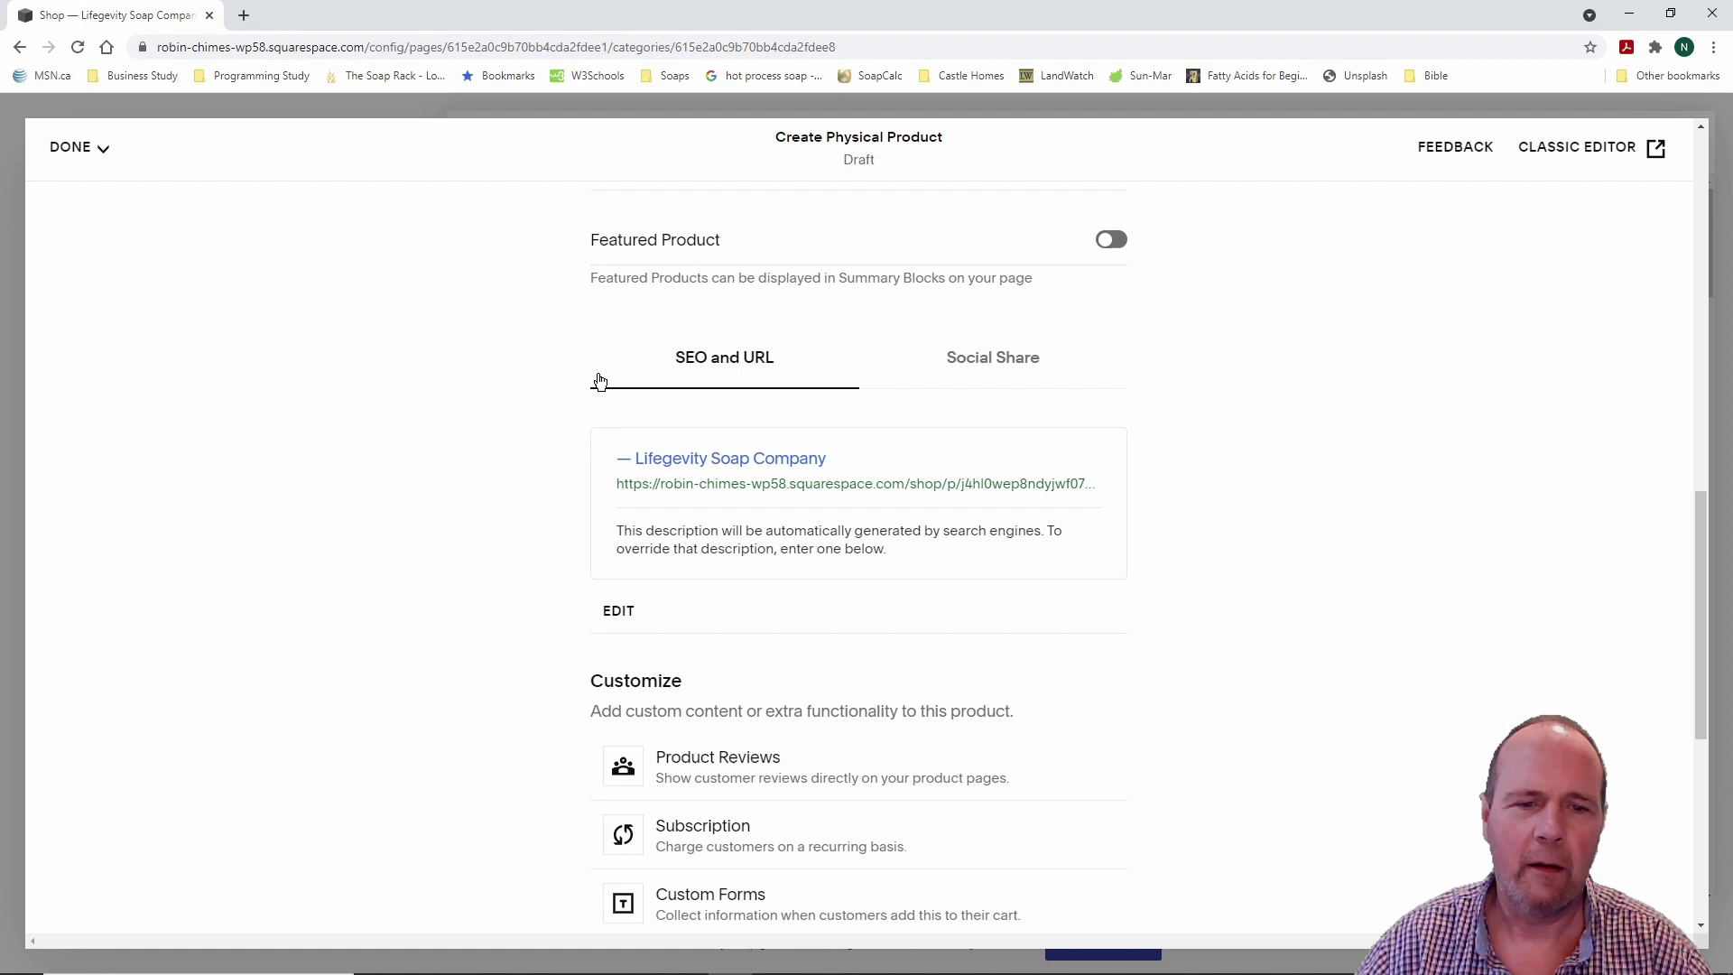
scroll(529, 476, down, 1)
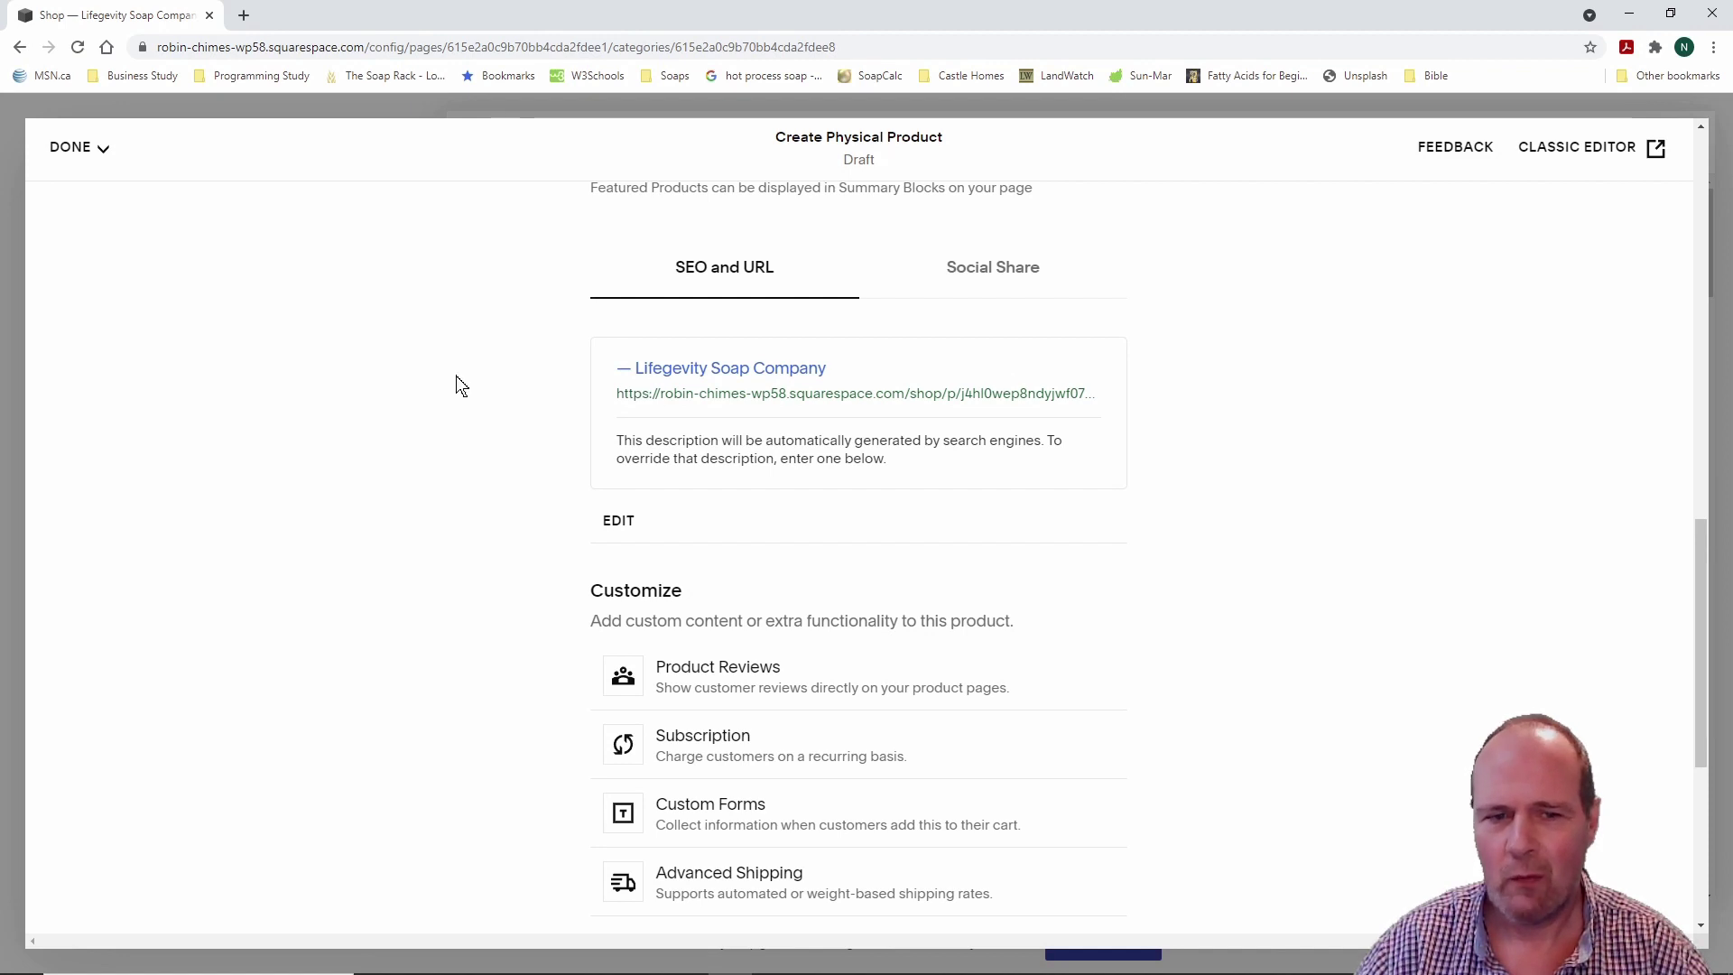
scroll(516, 371, down, 1)
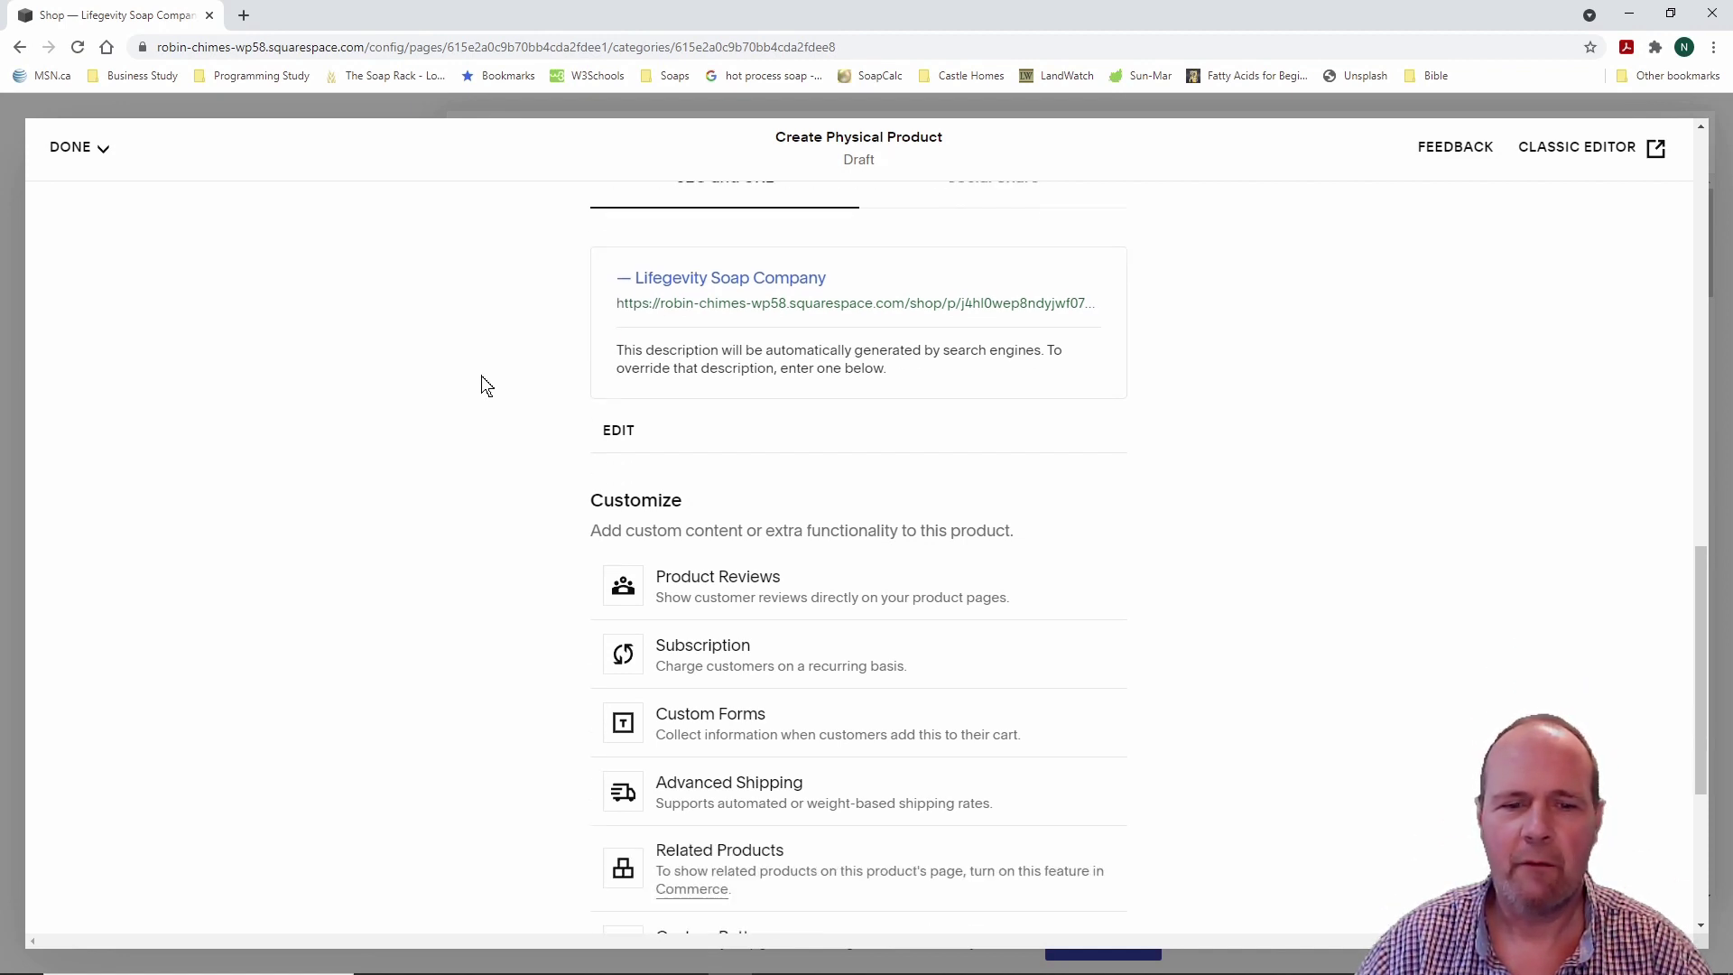
scroll(480, 370, down, 4)
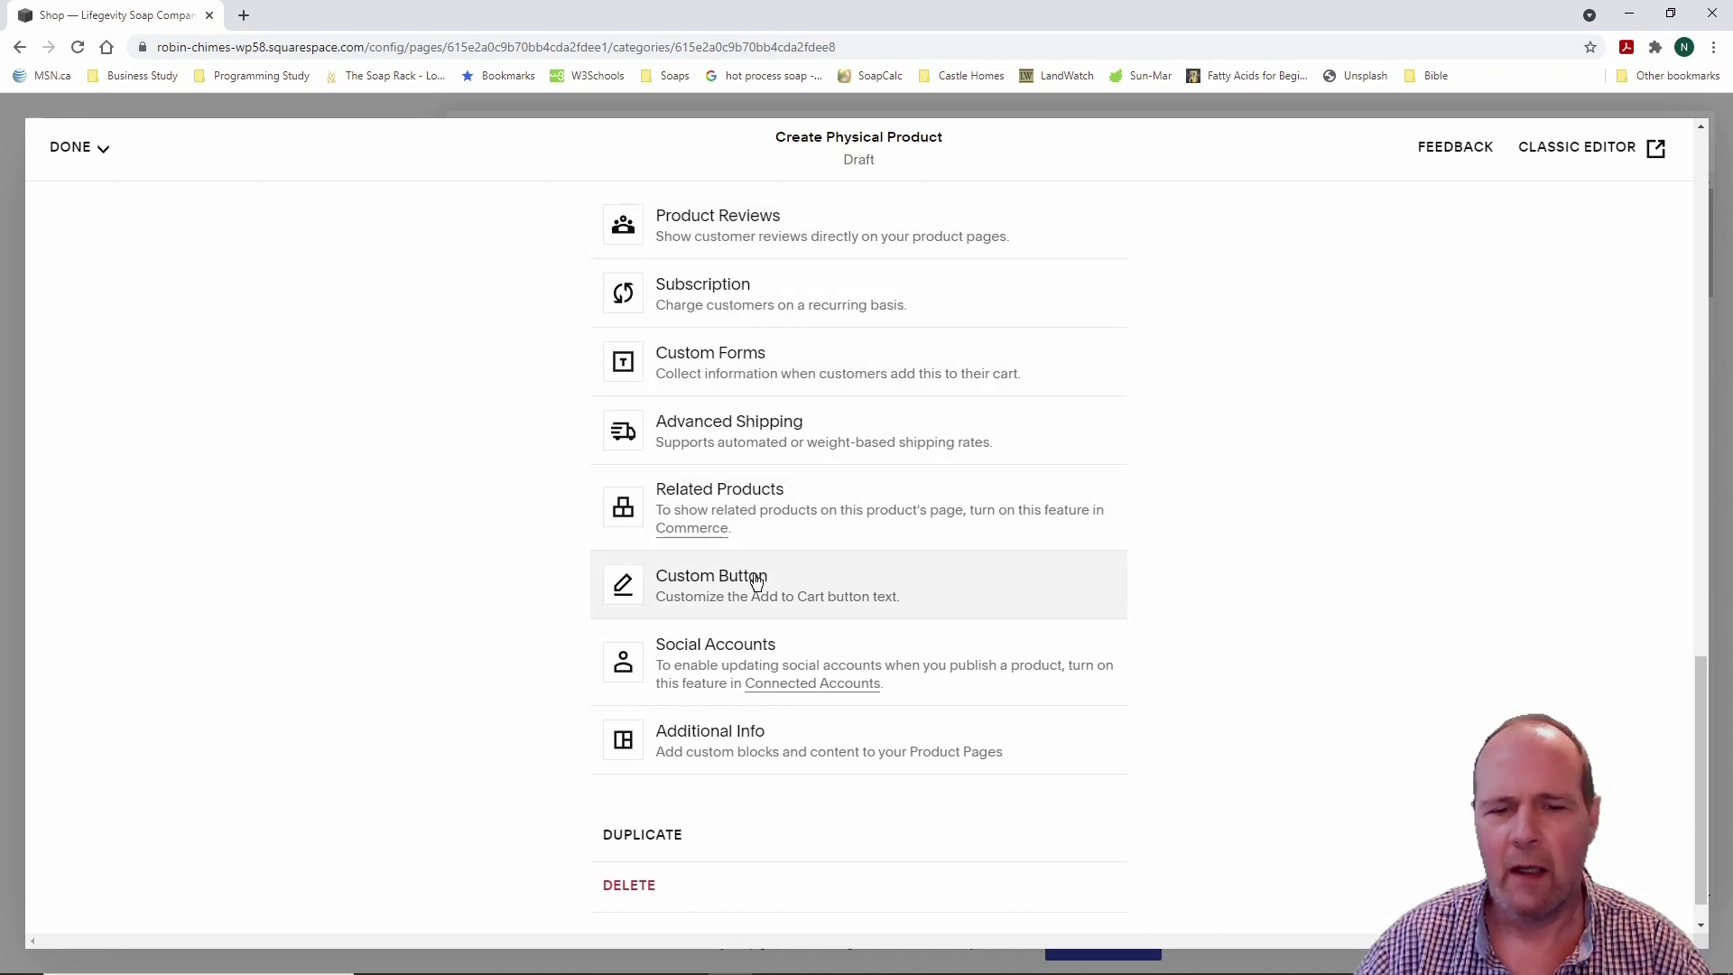
scroll(487, 546, down, 1)
scroll(485, 546, up, 2)
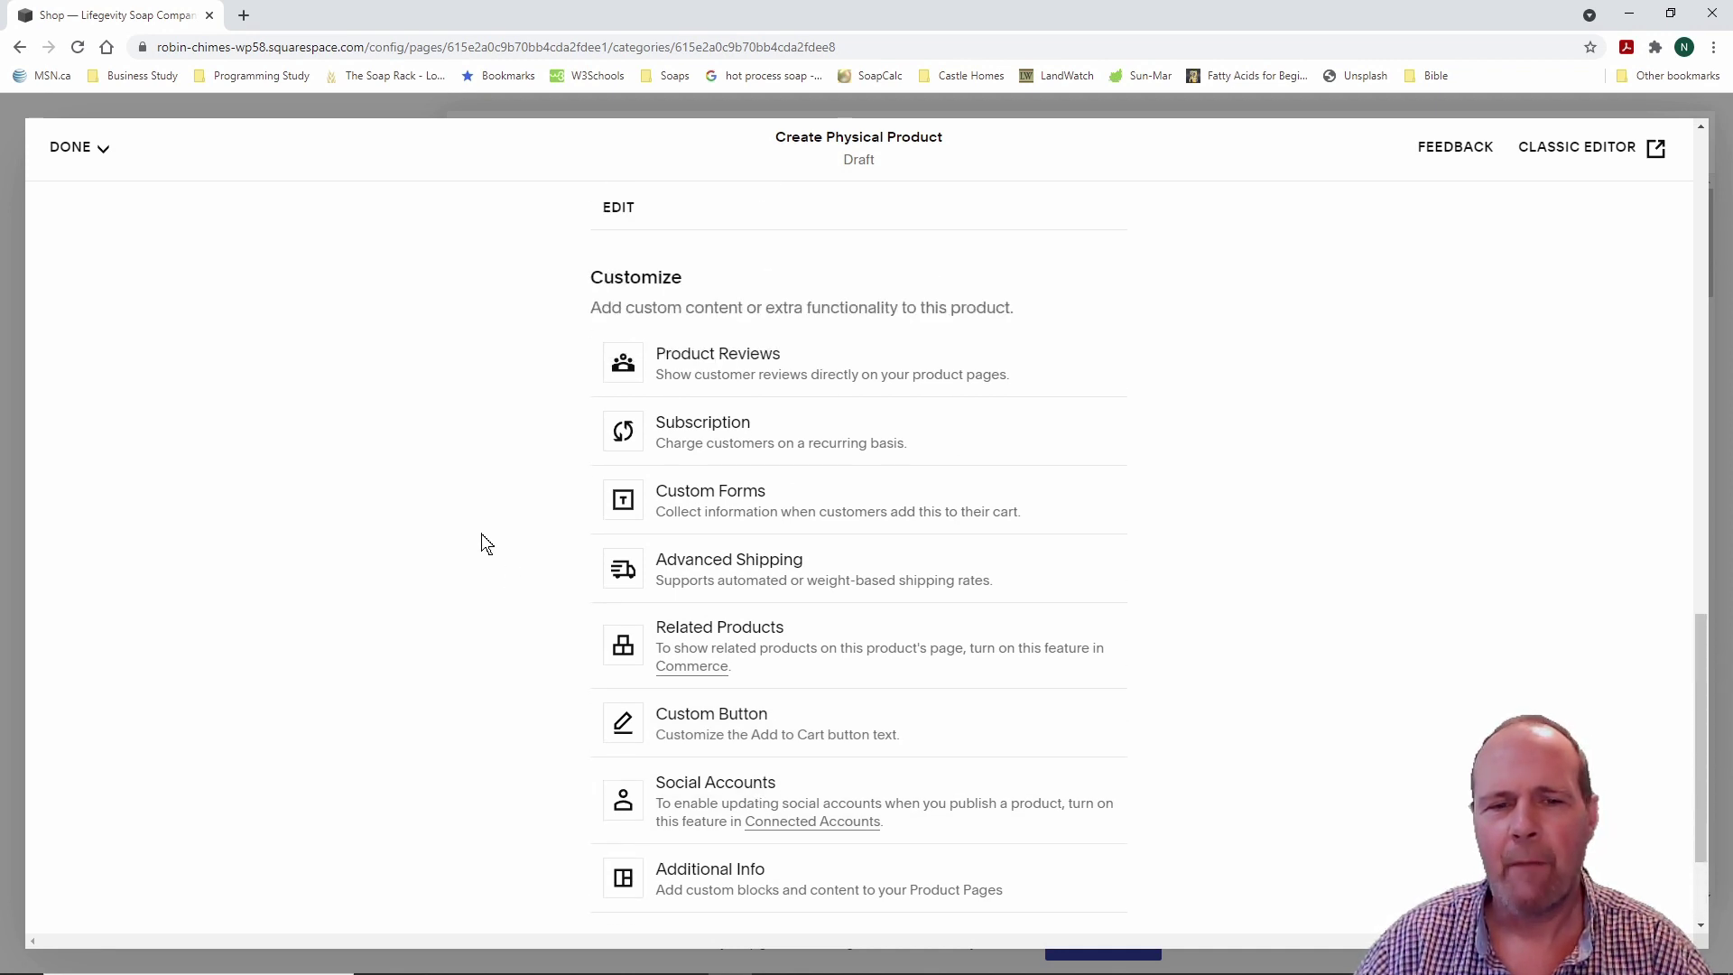
scroll(485, 543, down, 2)
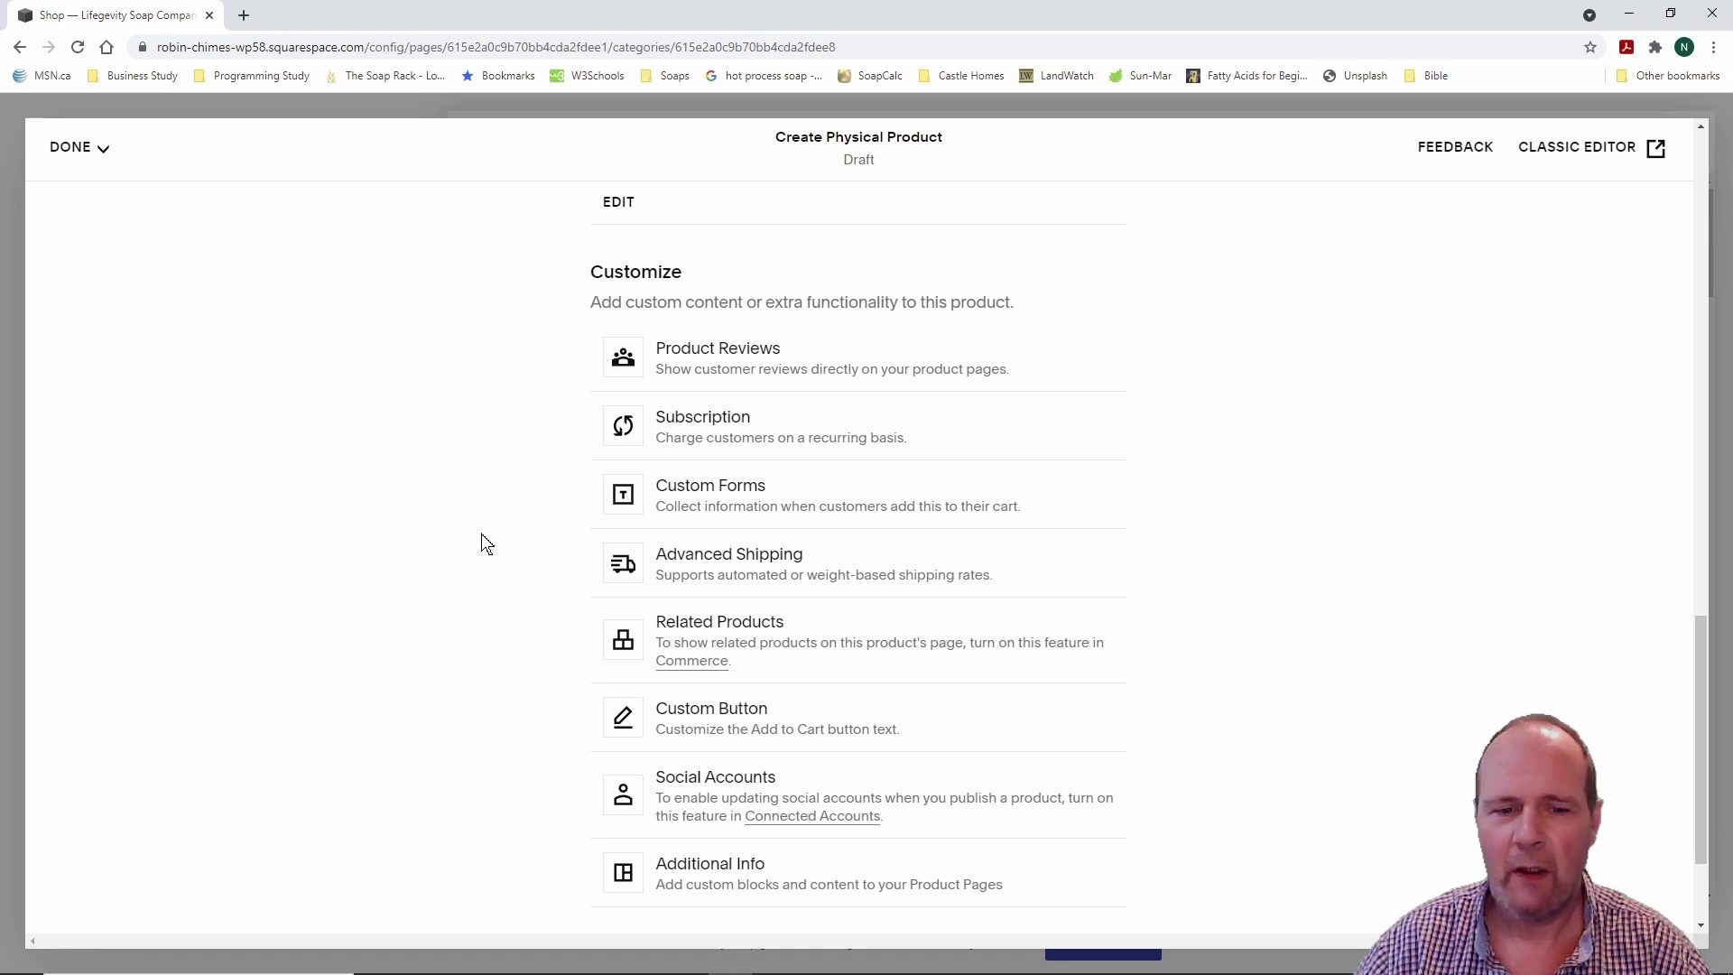
scroll(484, 543, up, 15)
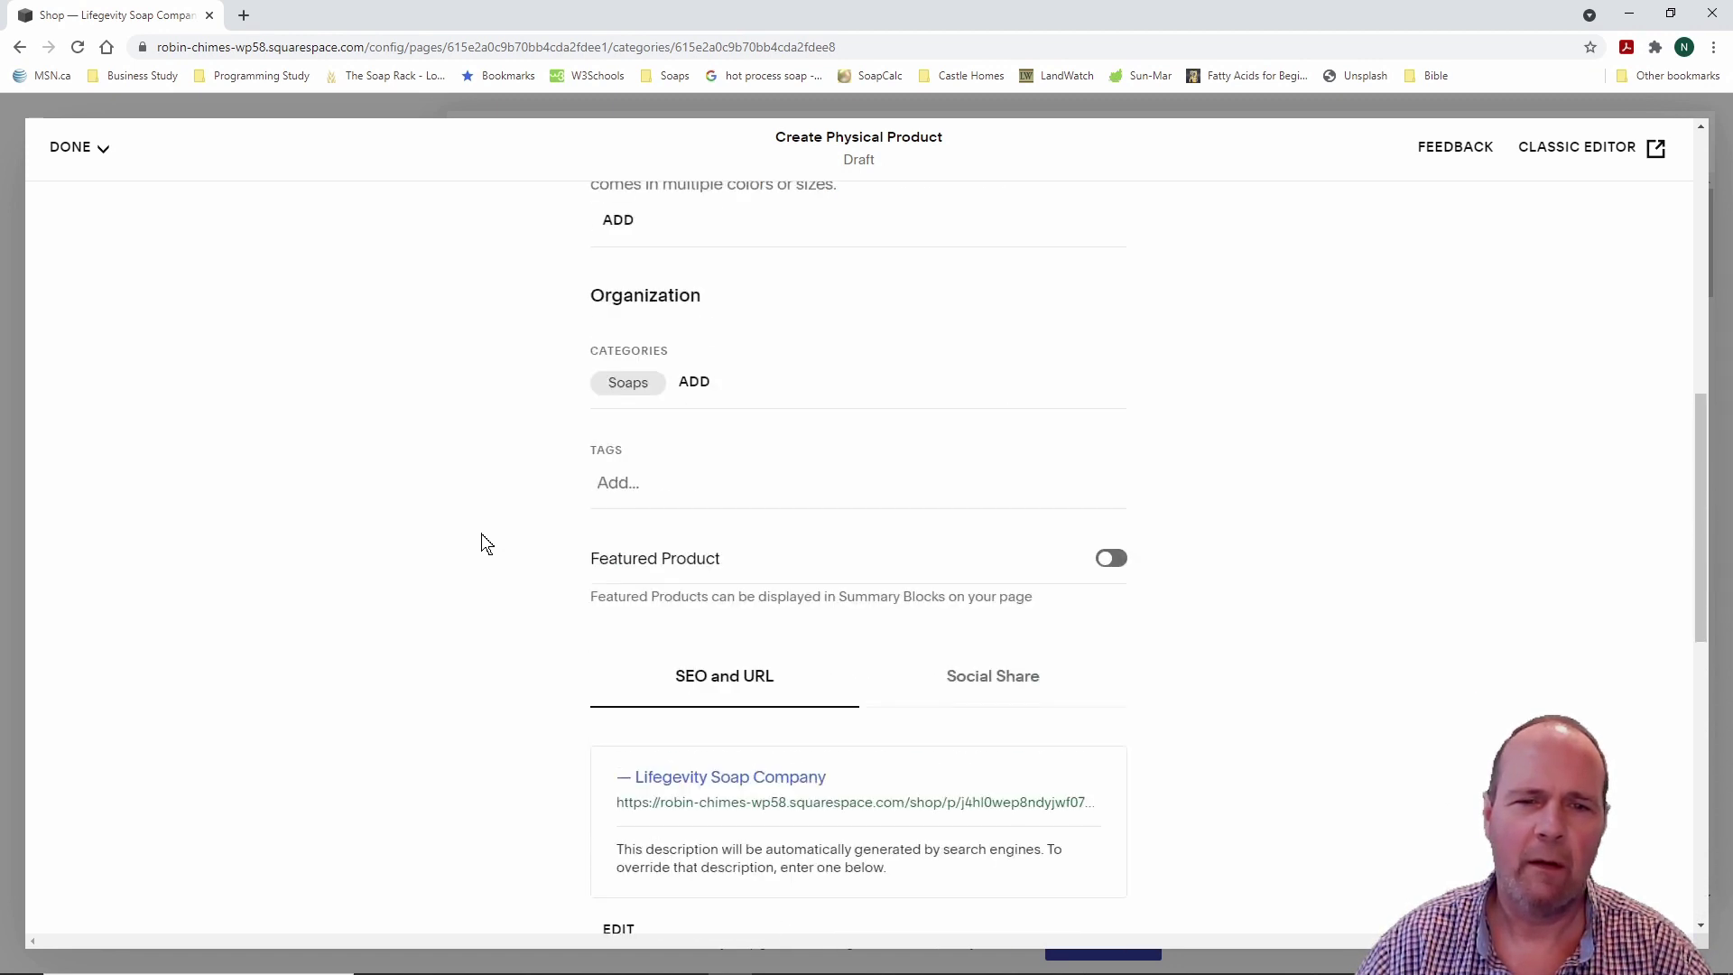
scroll(459, 539, up, 2)
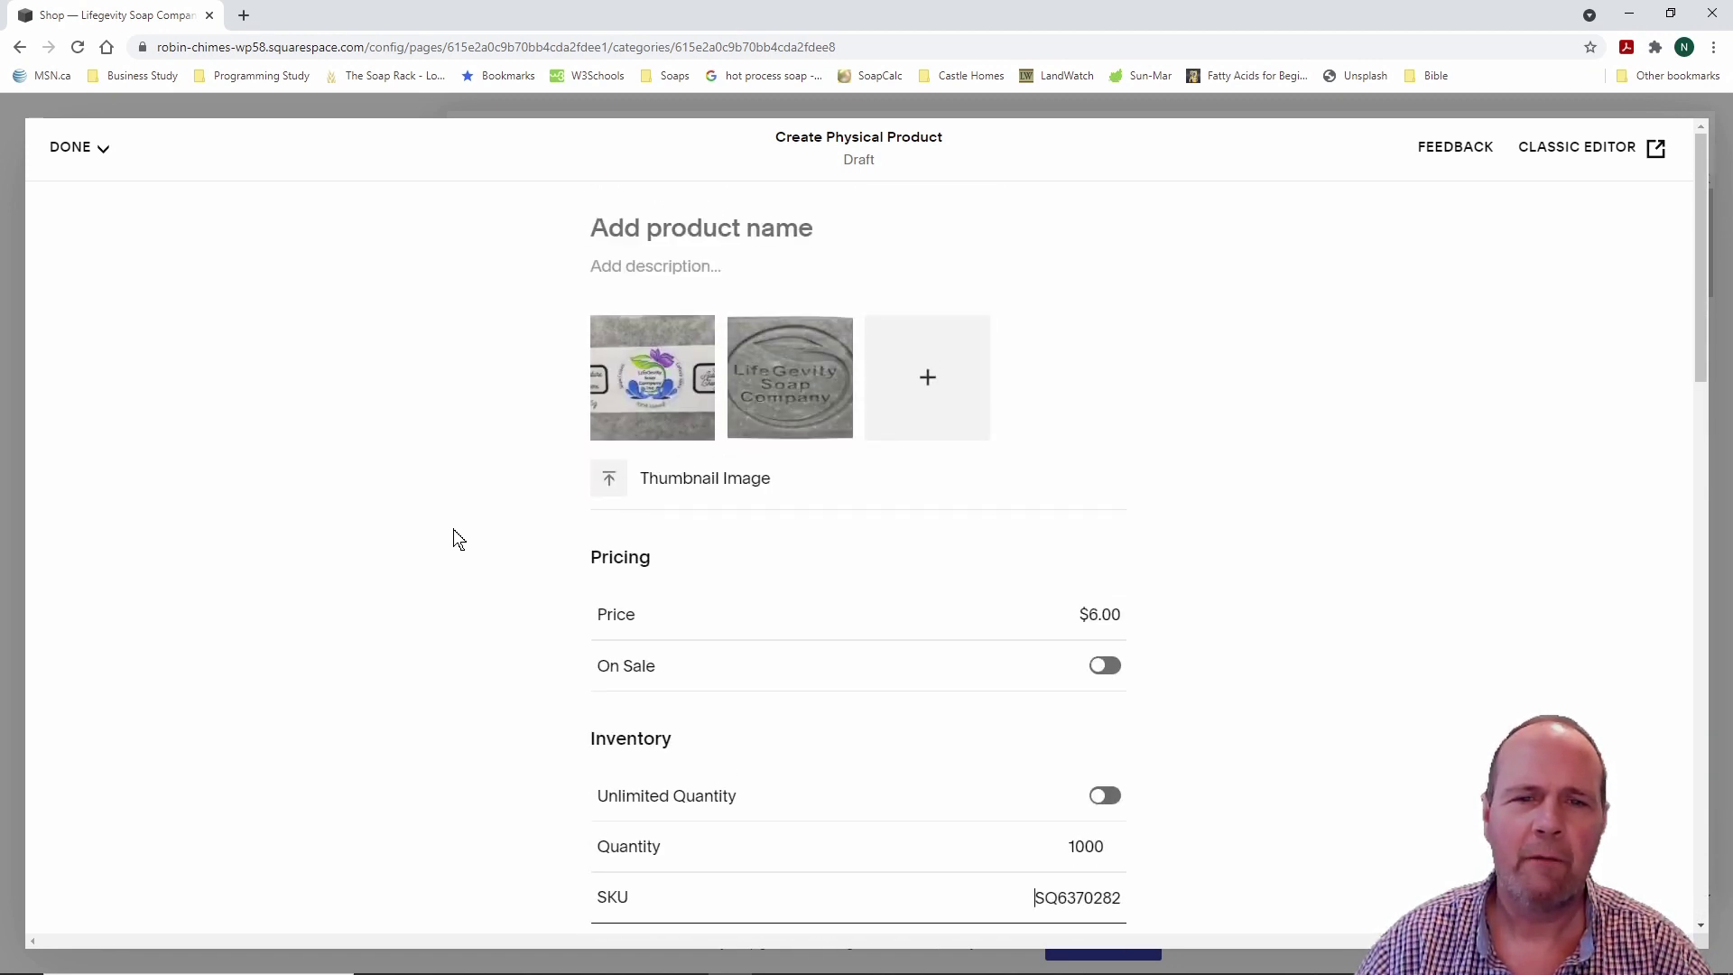
scroll(459, 539, down, 13)
scroll(459, 539, down, 7)
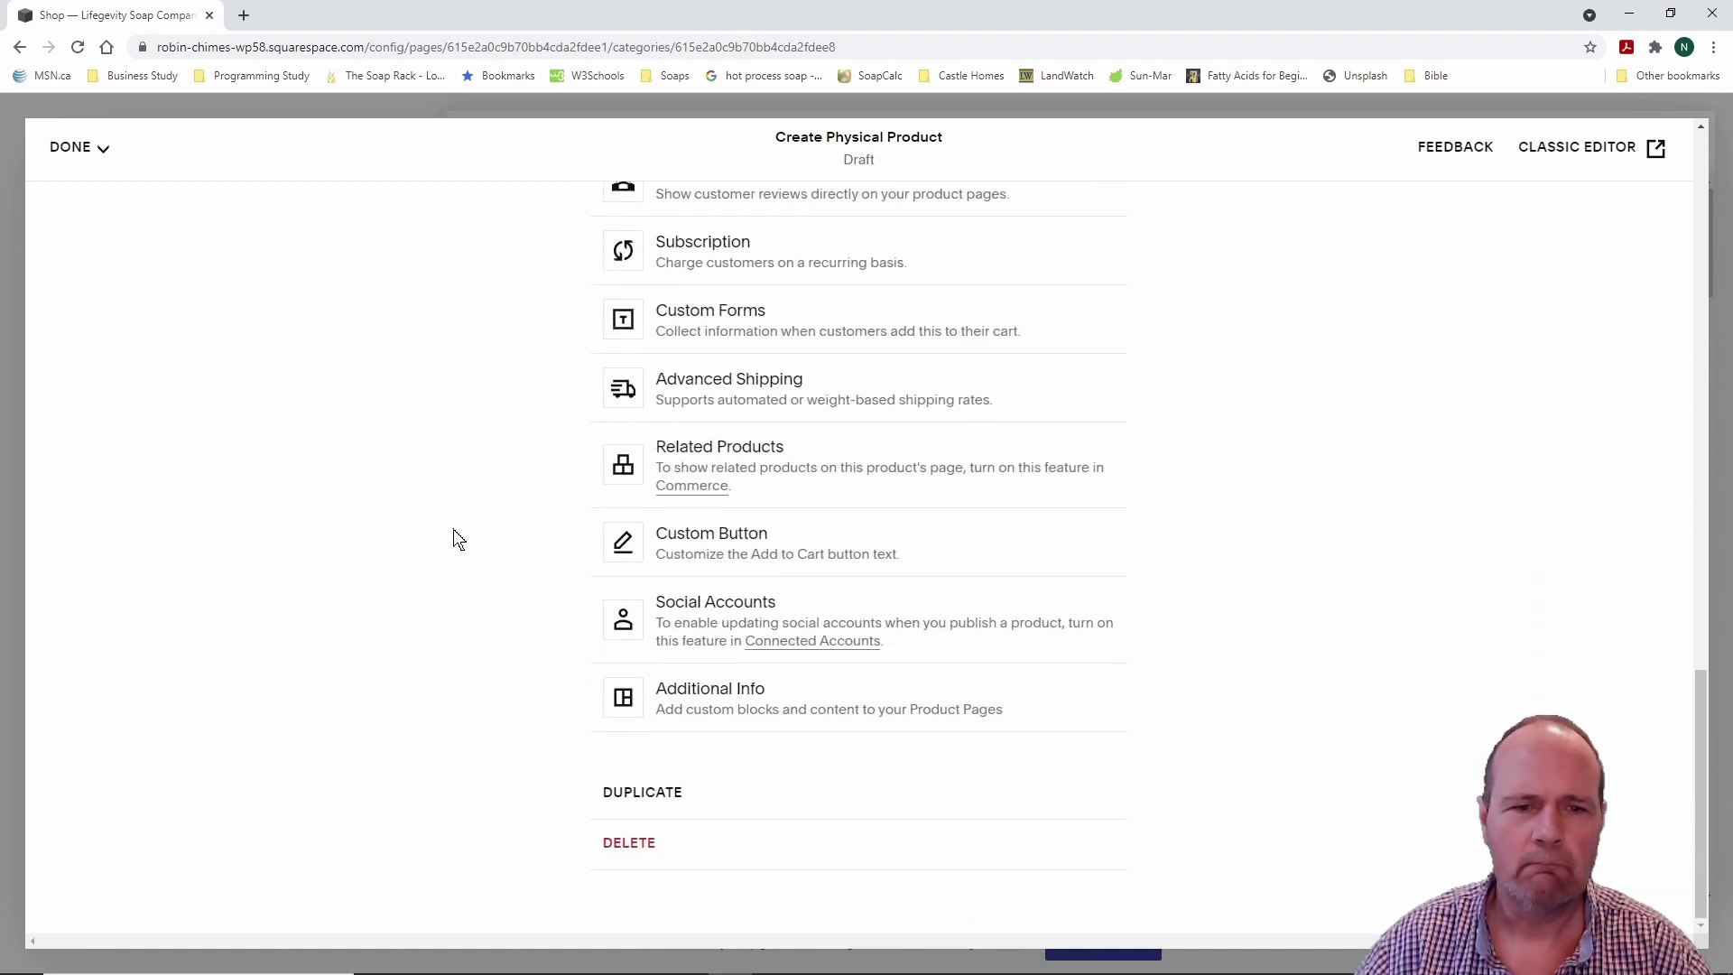
scroll(459, 539, up, 18)
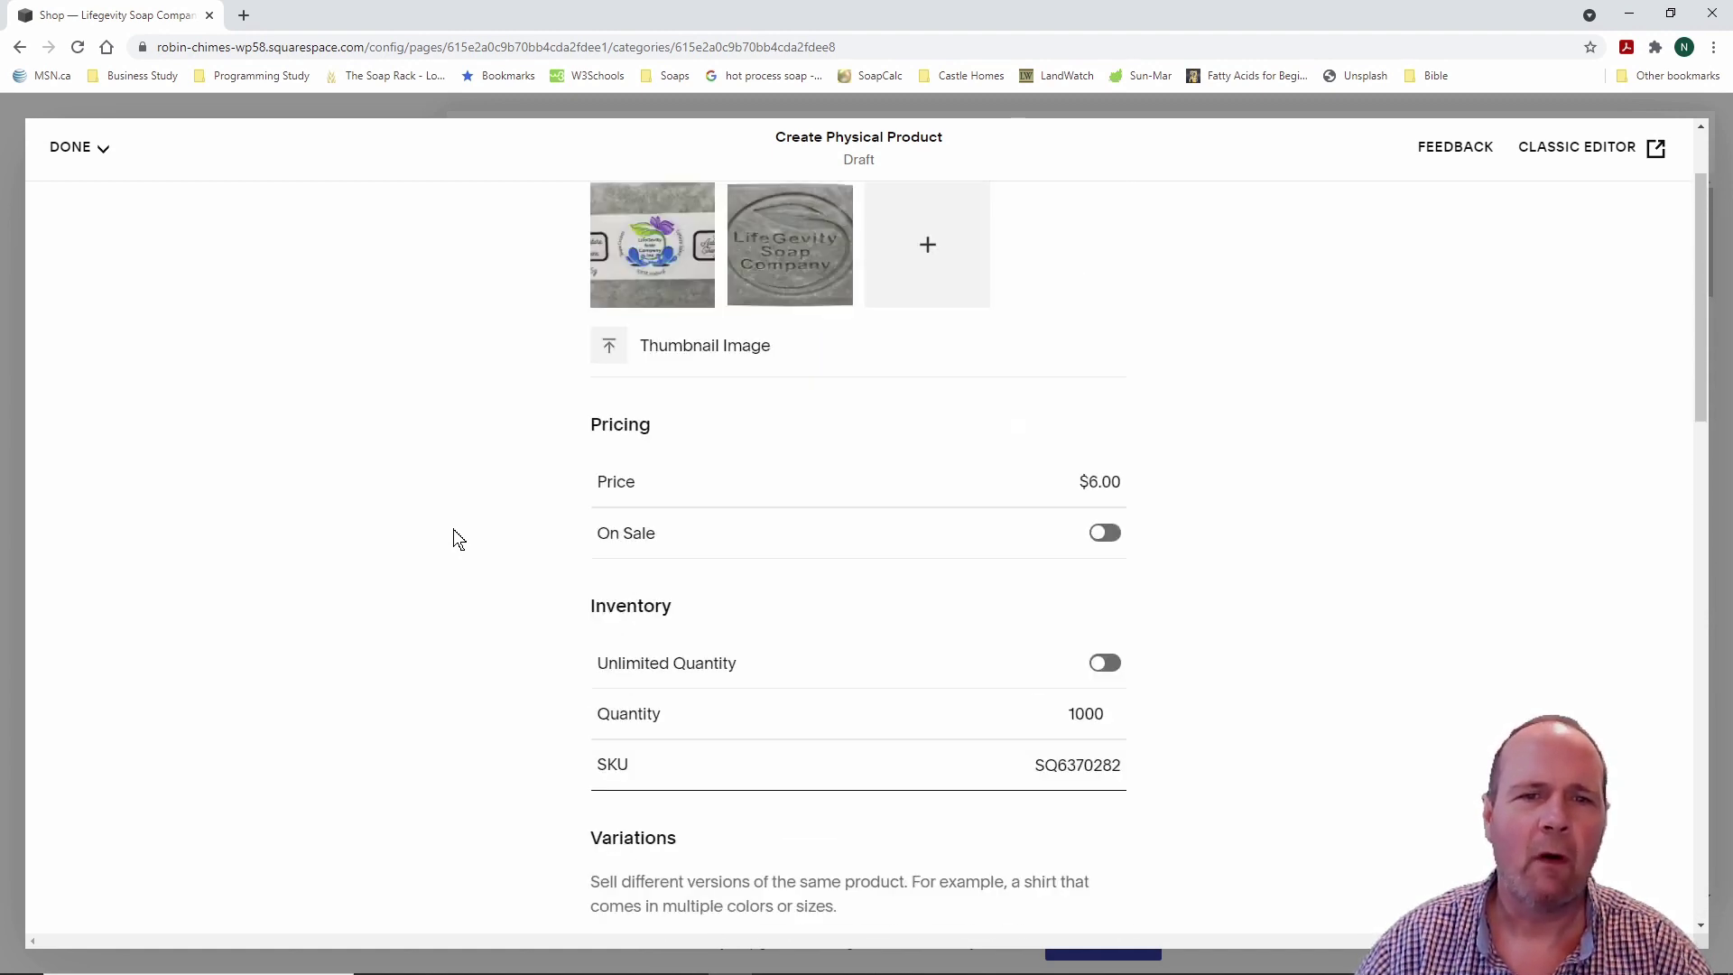
scroll(459, 539, up, 2)
Step: Save the $6 soap draft and dismiss the feedback request
click(94, 148)
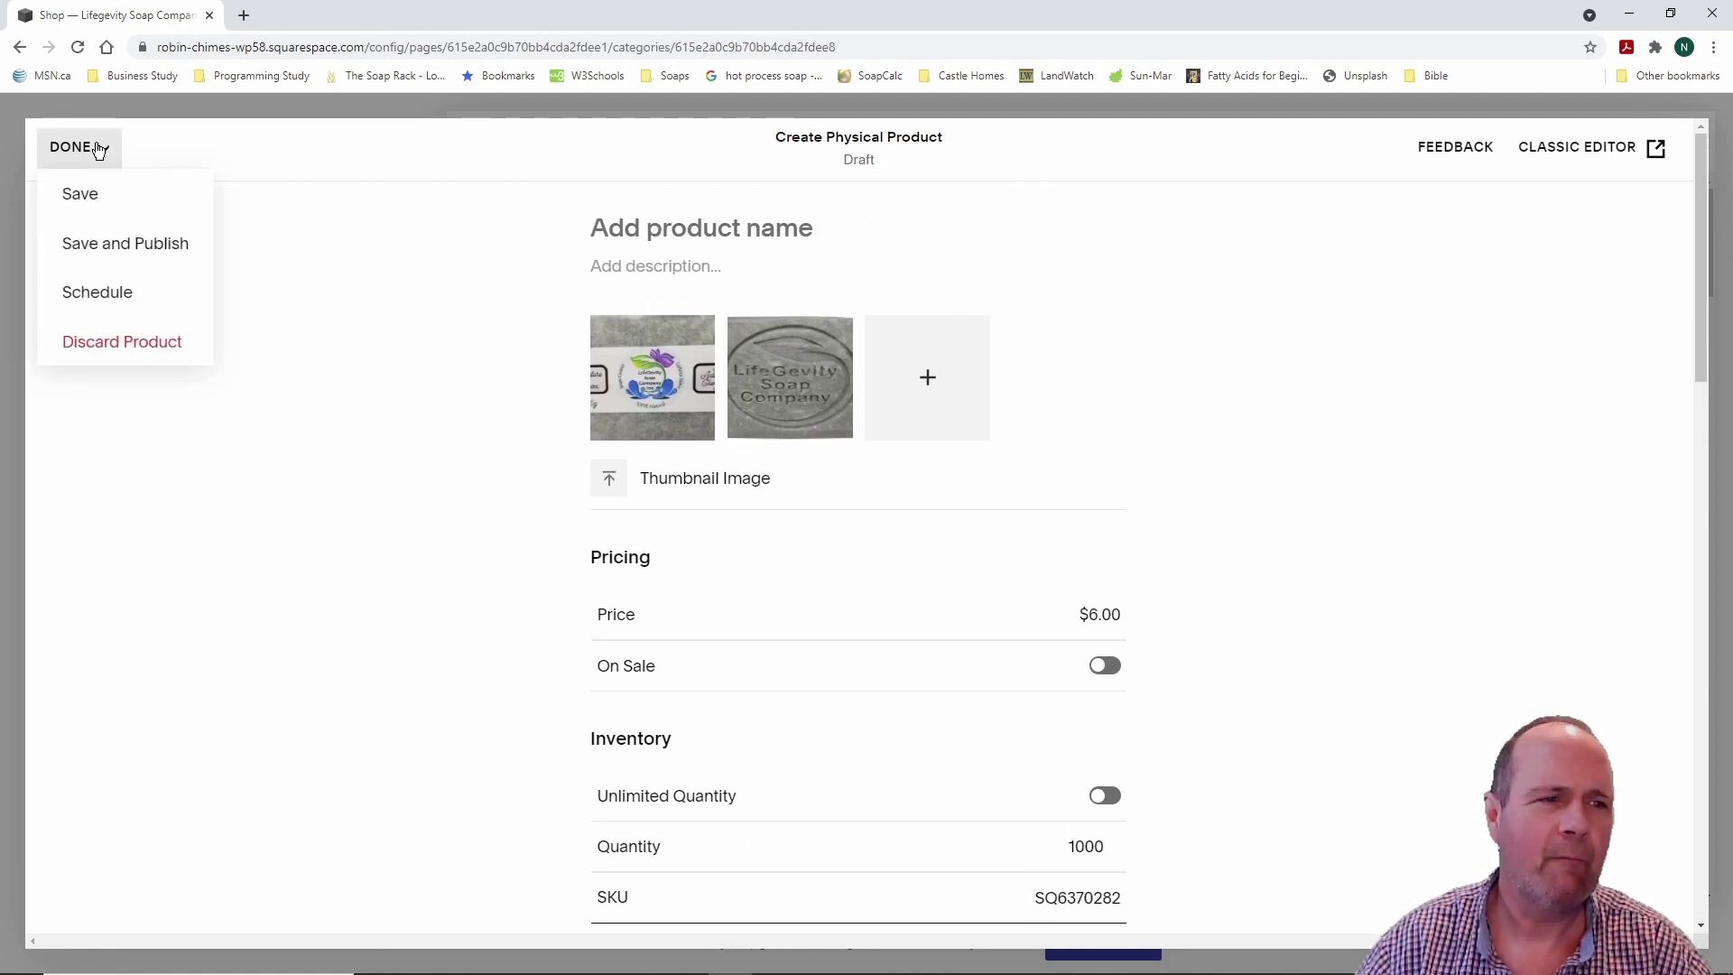
click(81, 193)
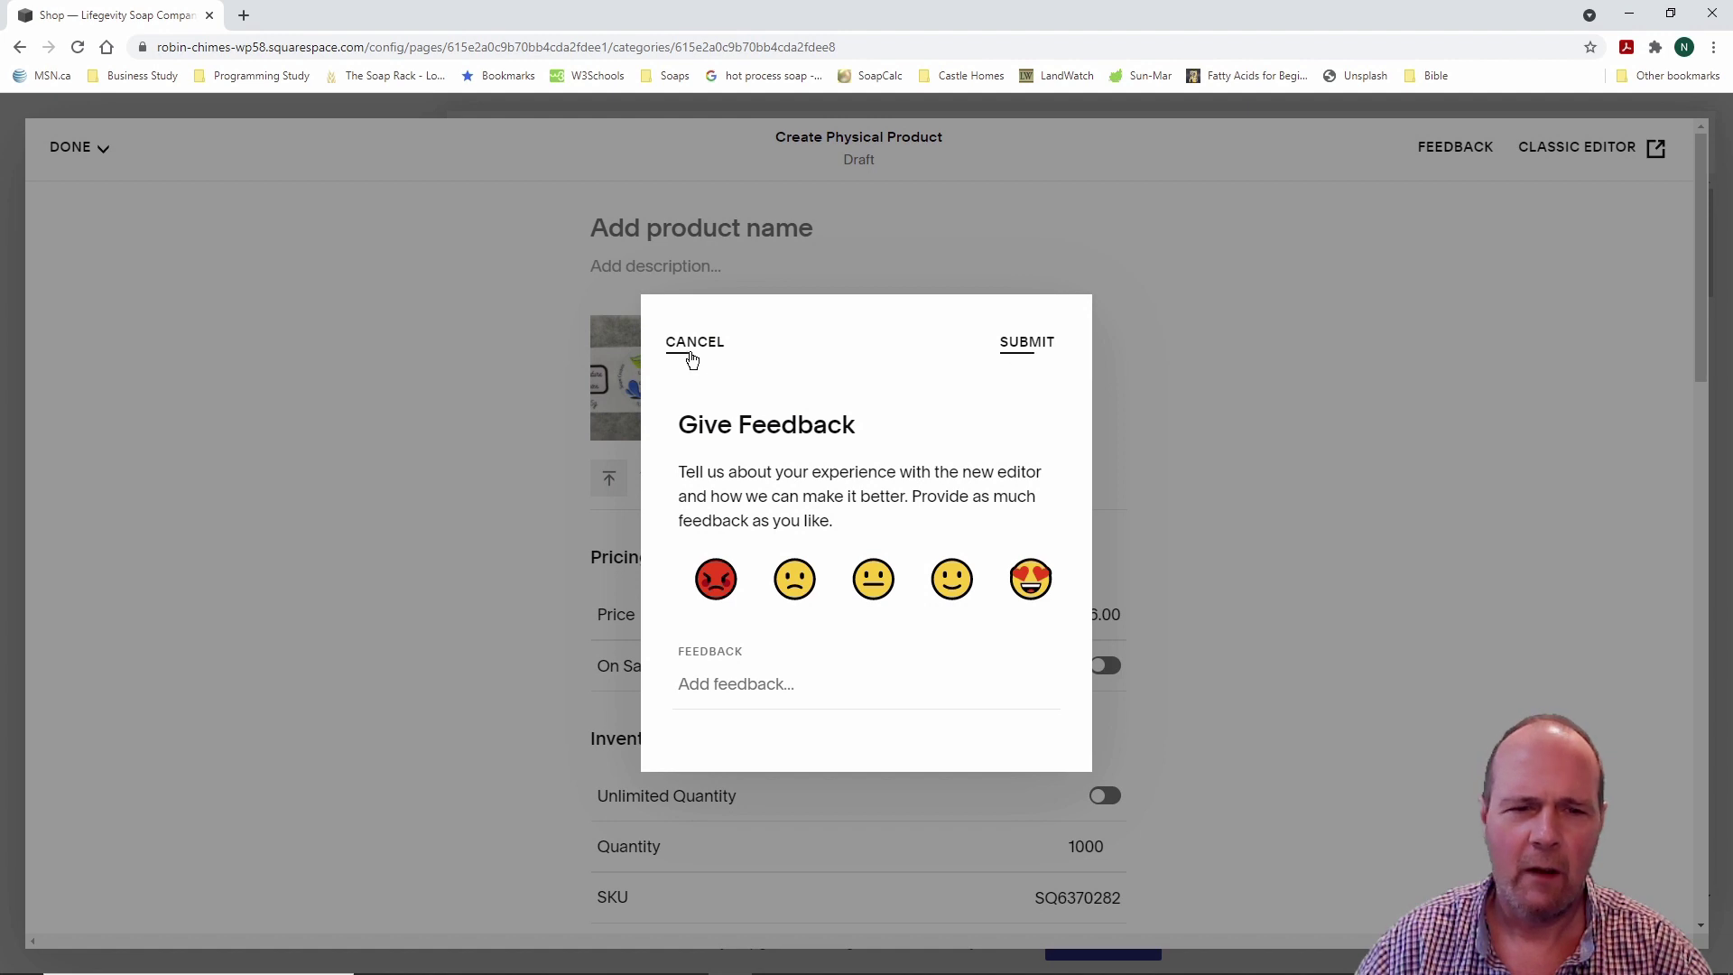
click(693, 349)
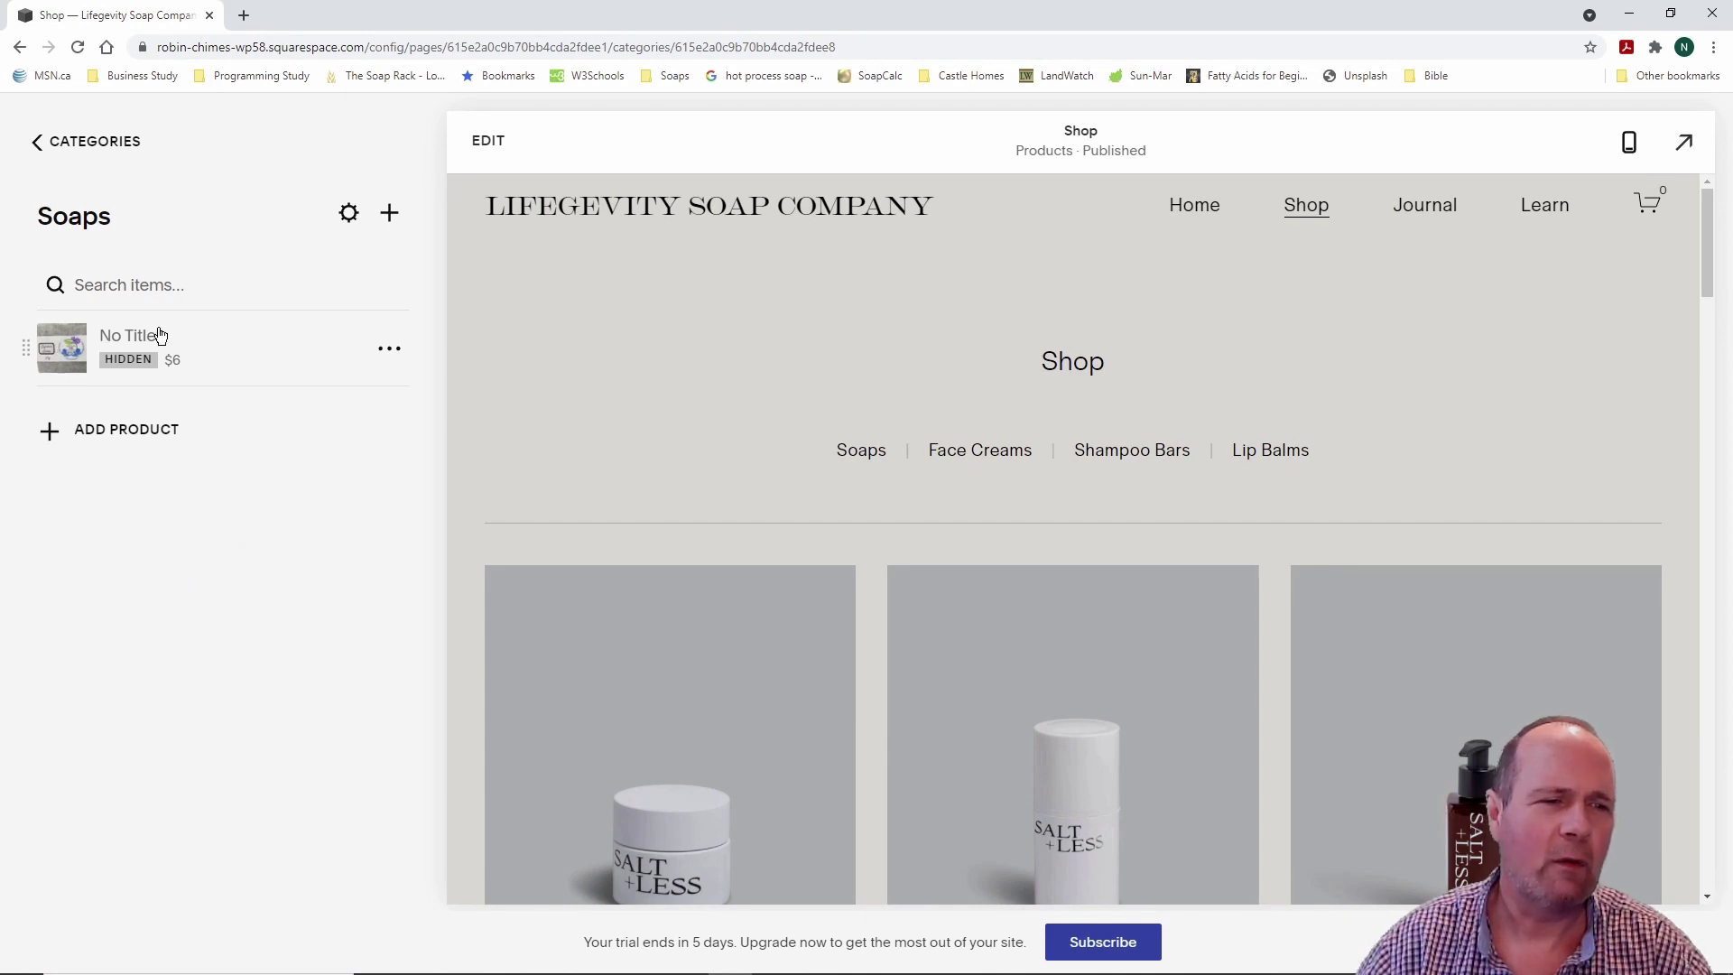
Step: Title the untitled product 'Activated Charcoal Soap', describe it 'Best All-Natural Soap Ever.', and save
click(395, 356)
click(378, 403)
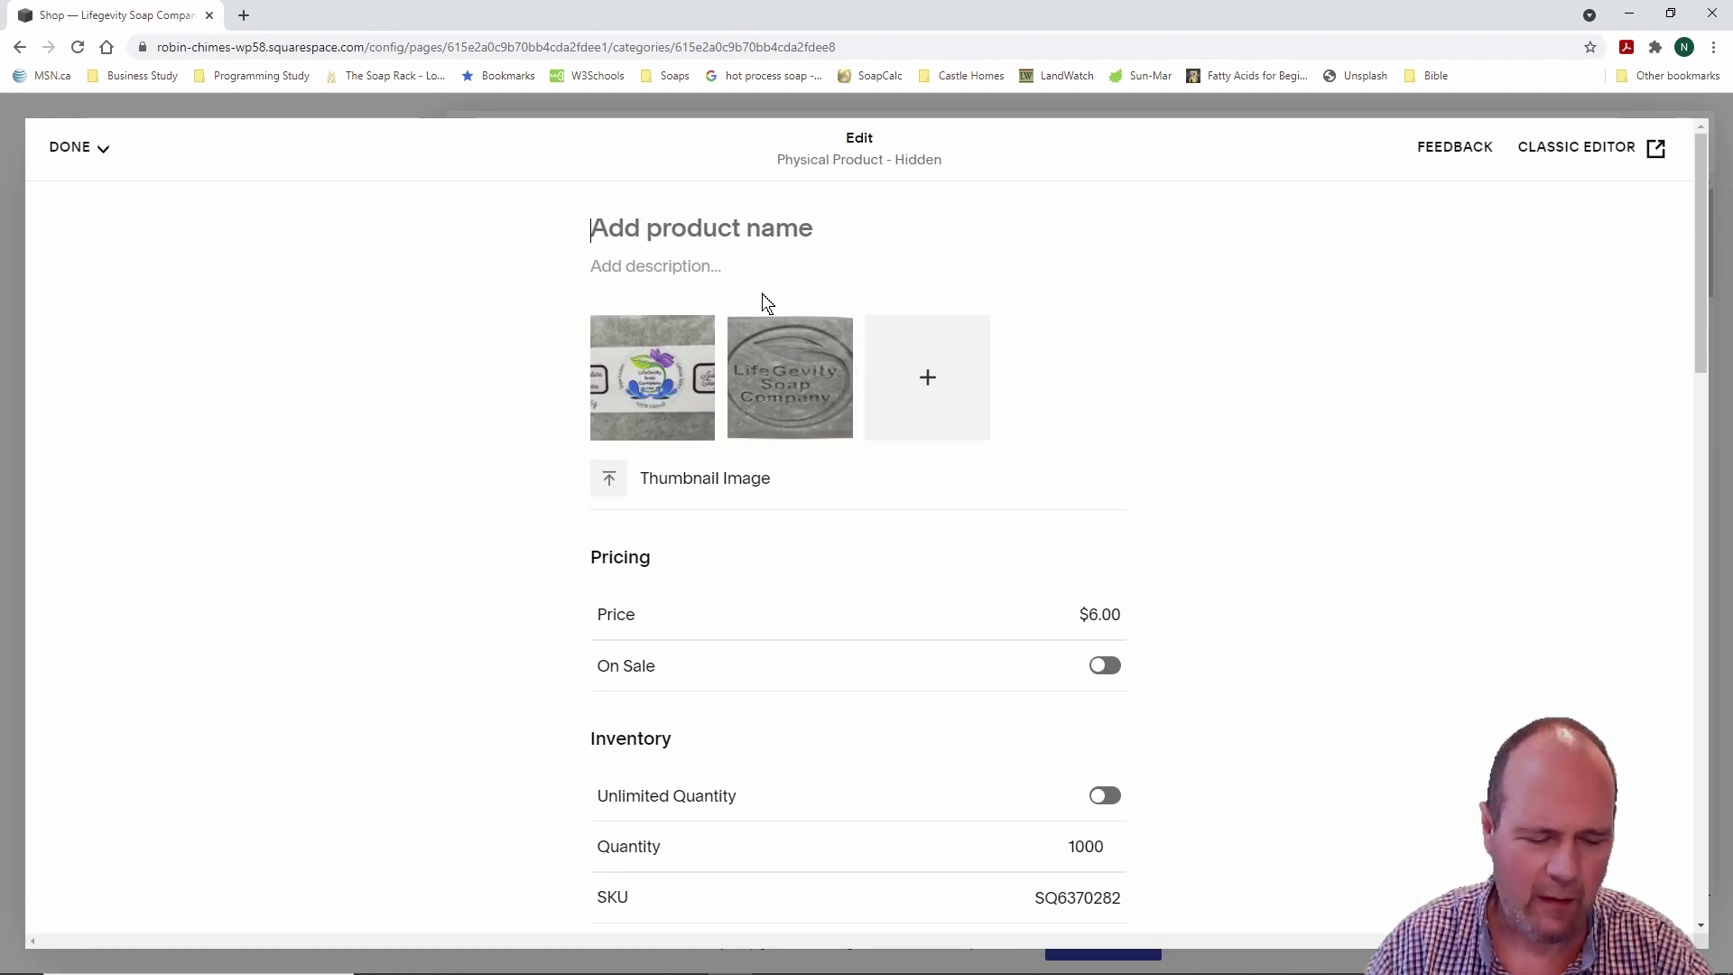
text(Activ)
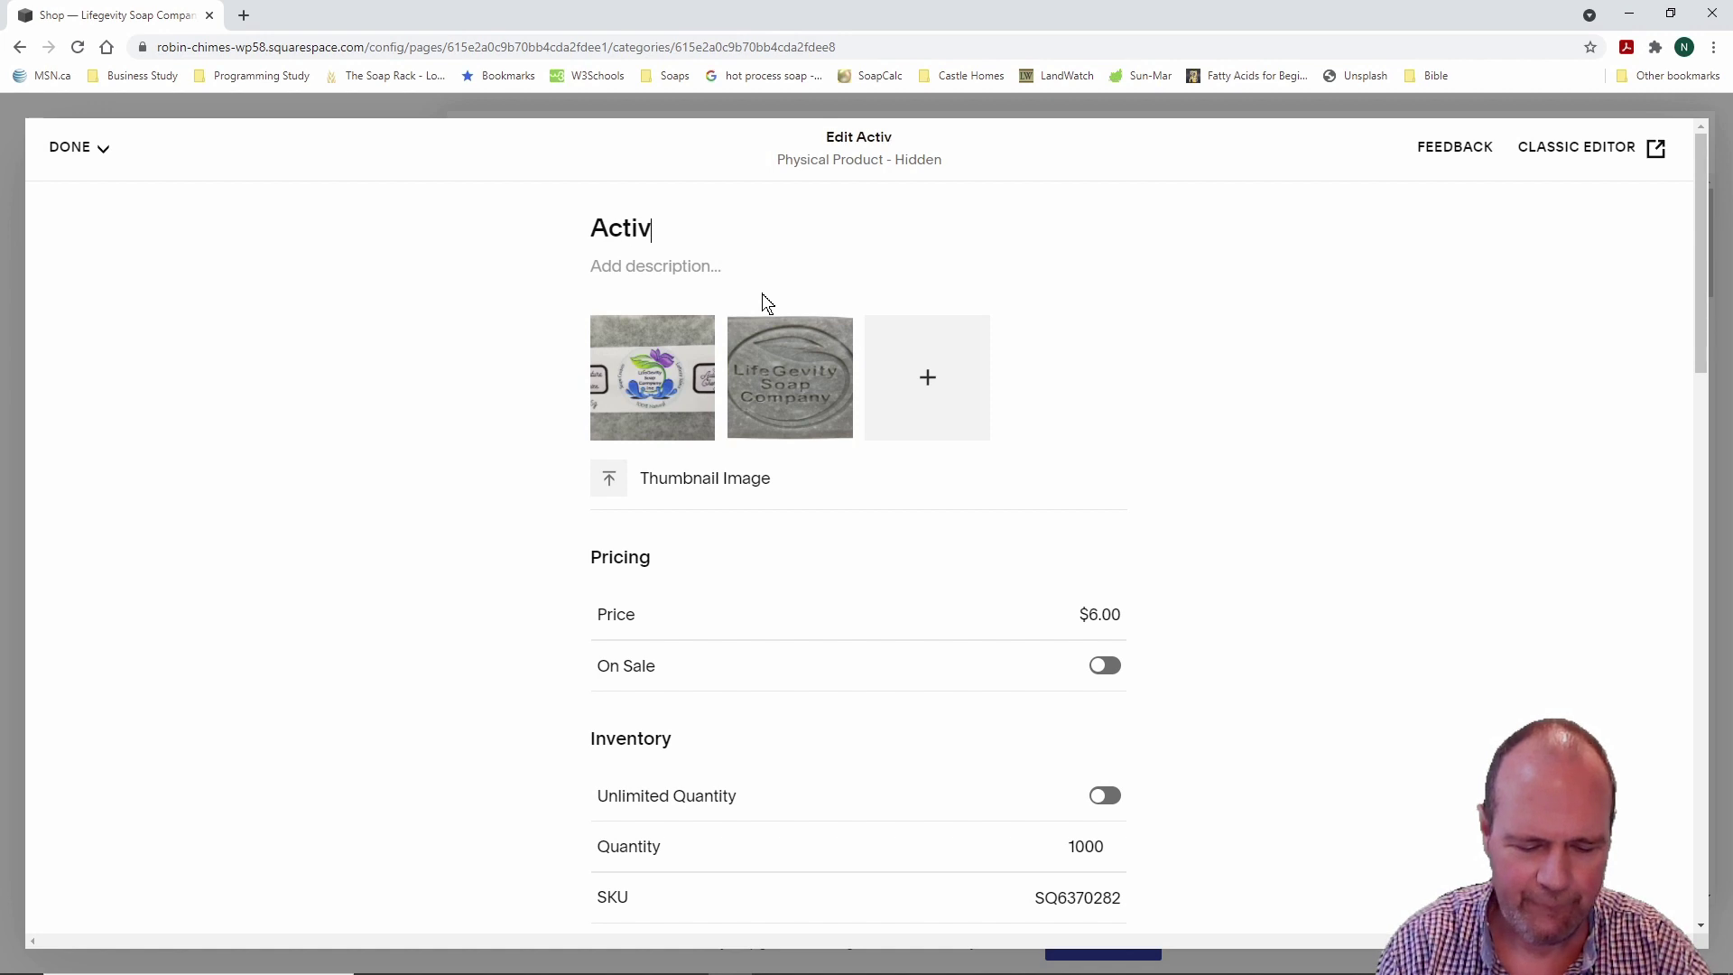
text(ated Charc)
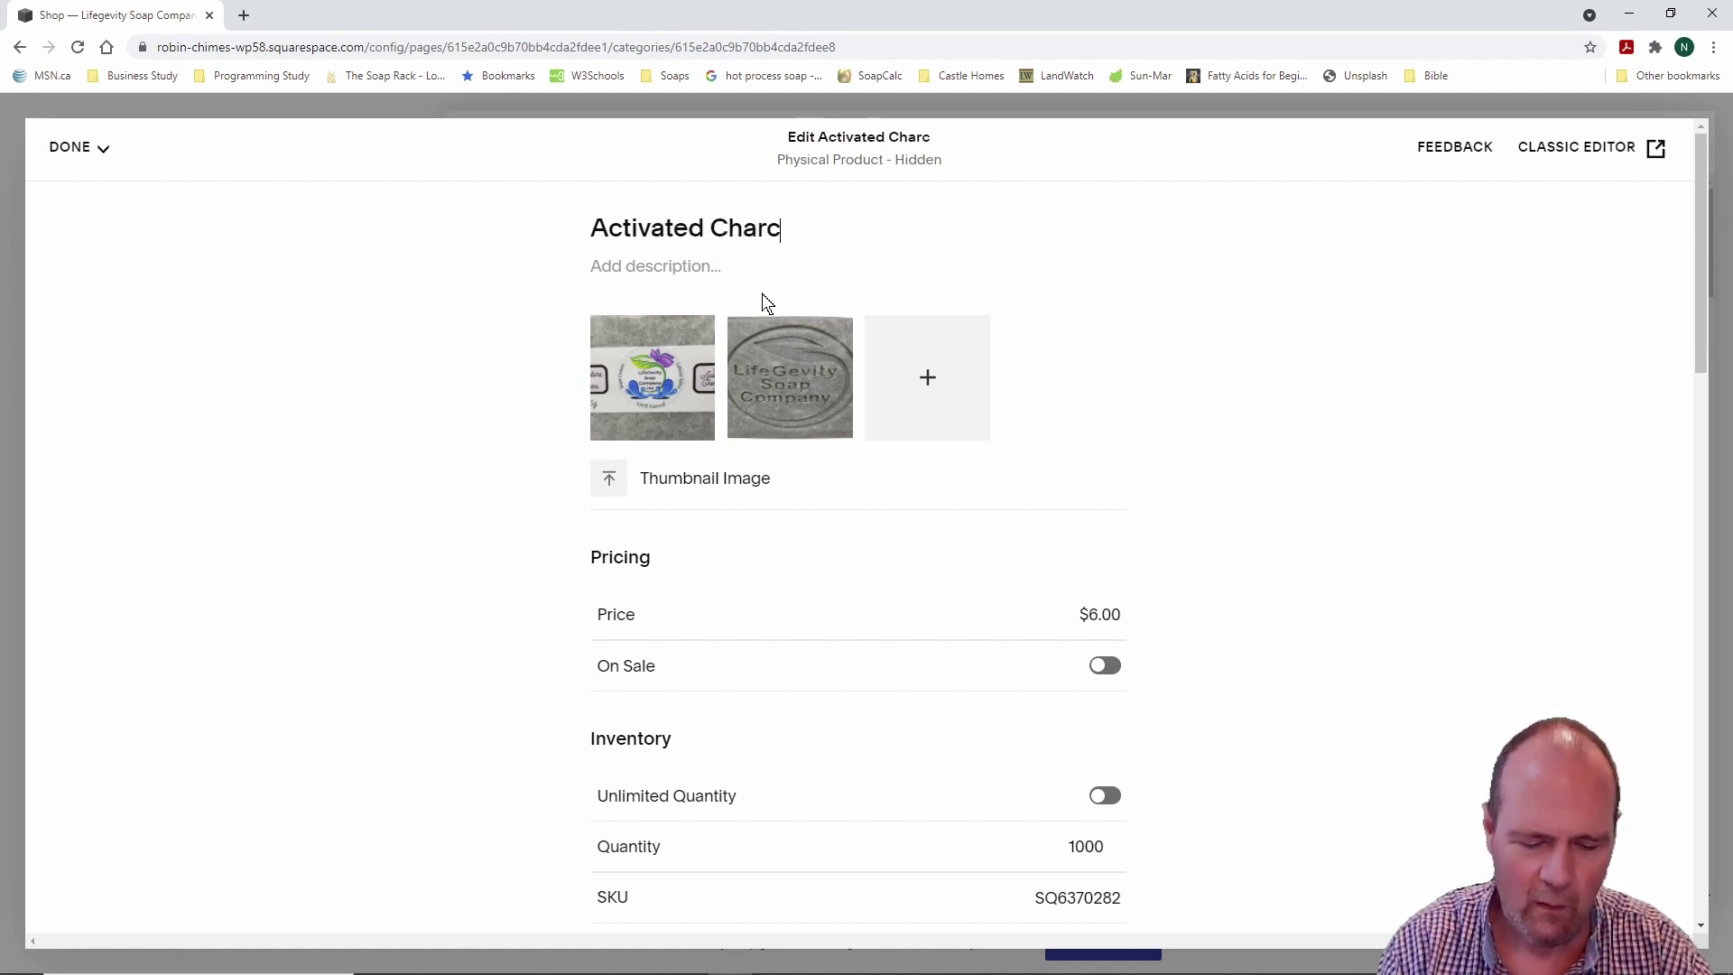
text(oal Soap)
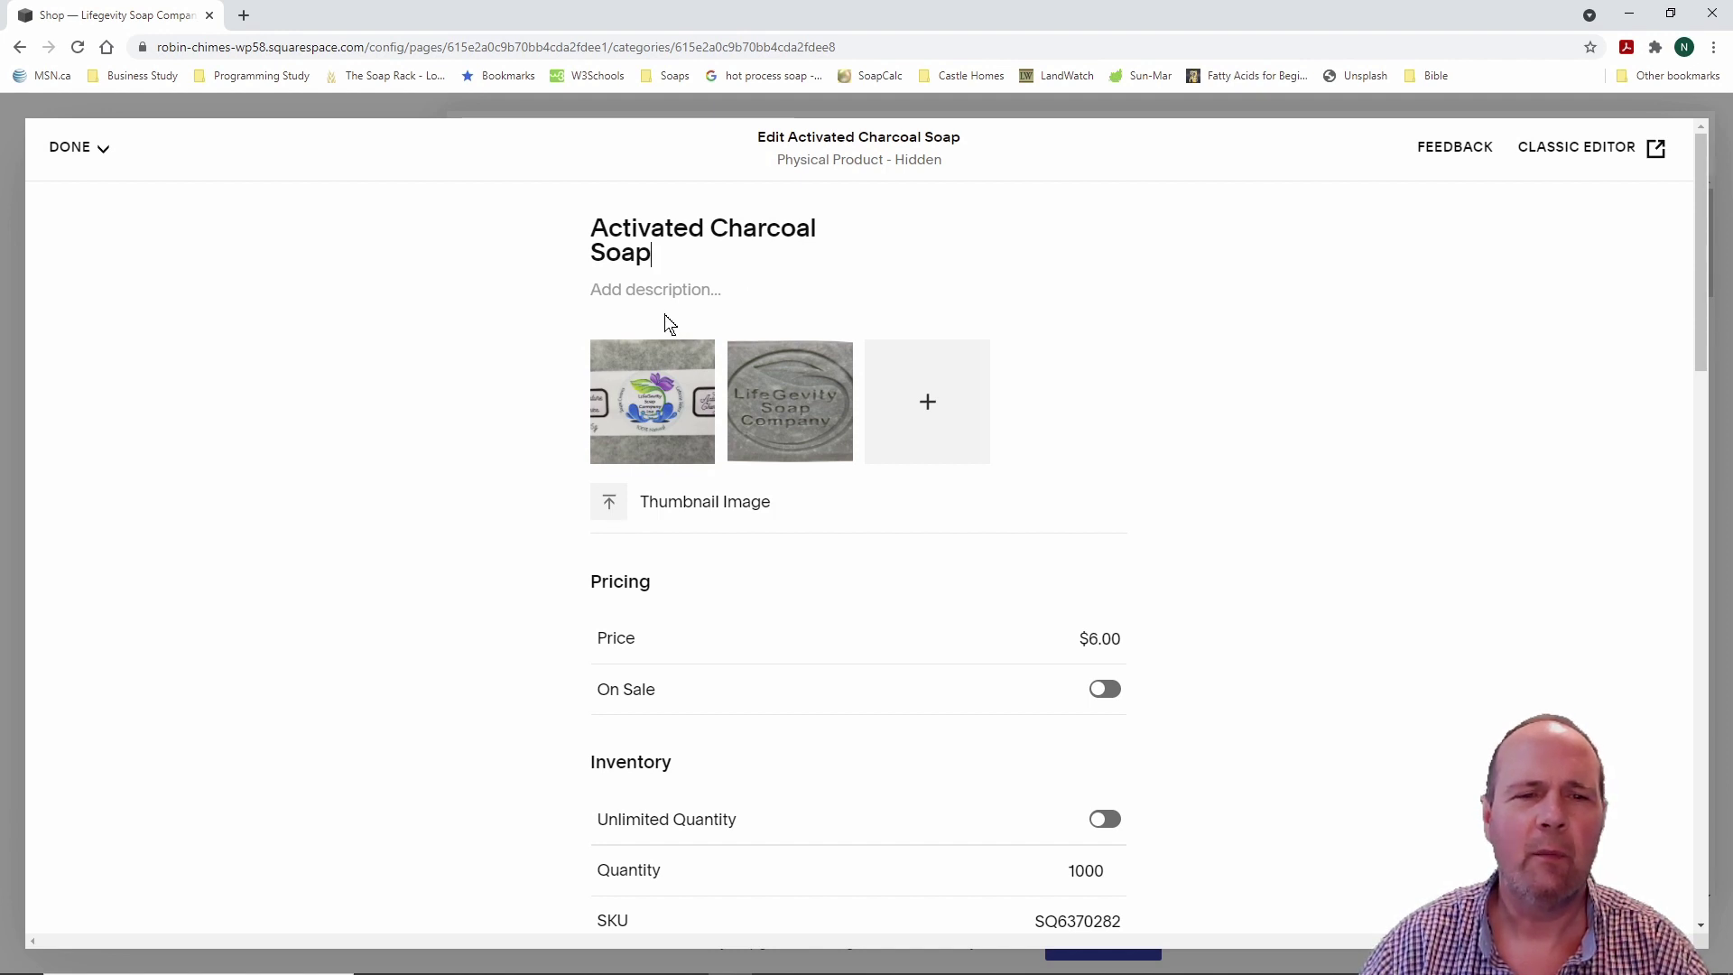
click(599, 297)
text(Best)
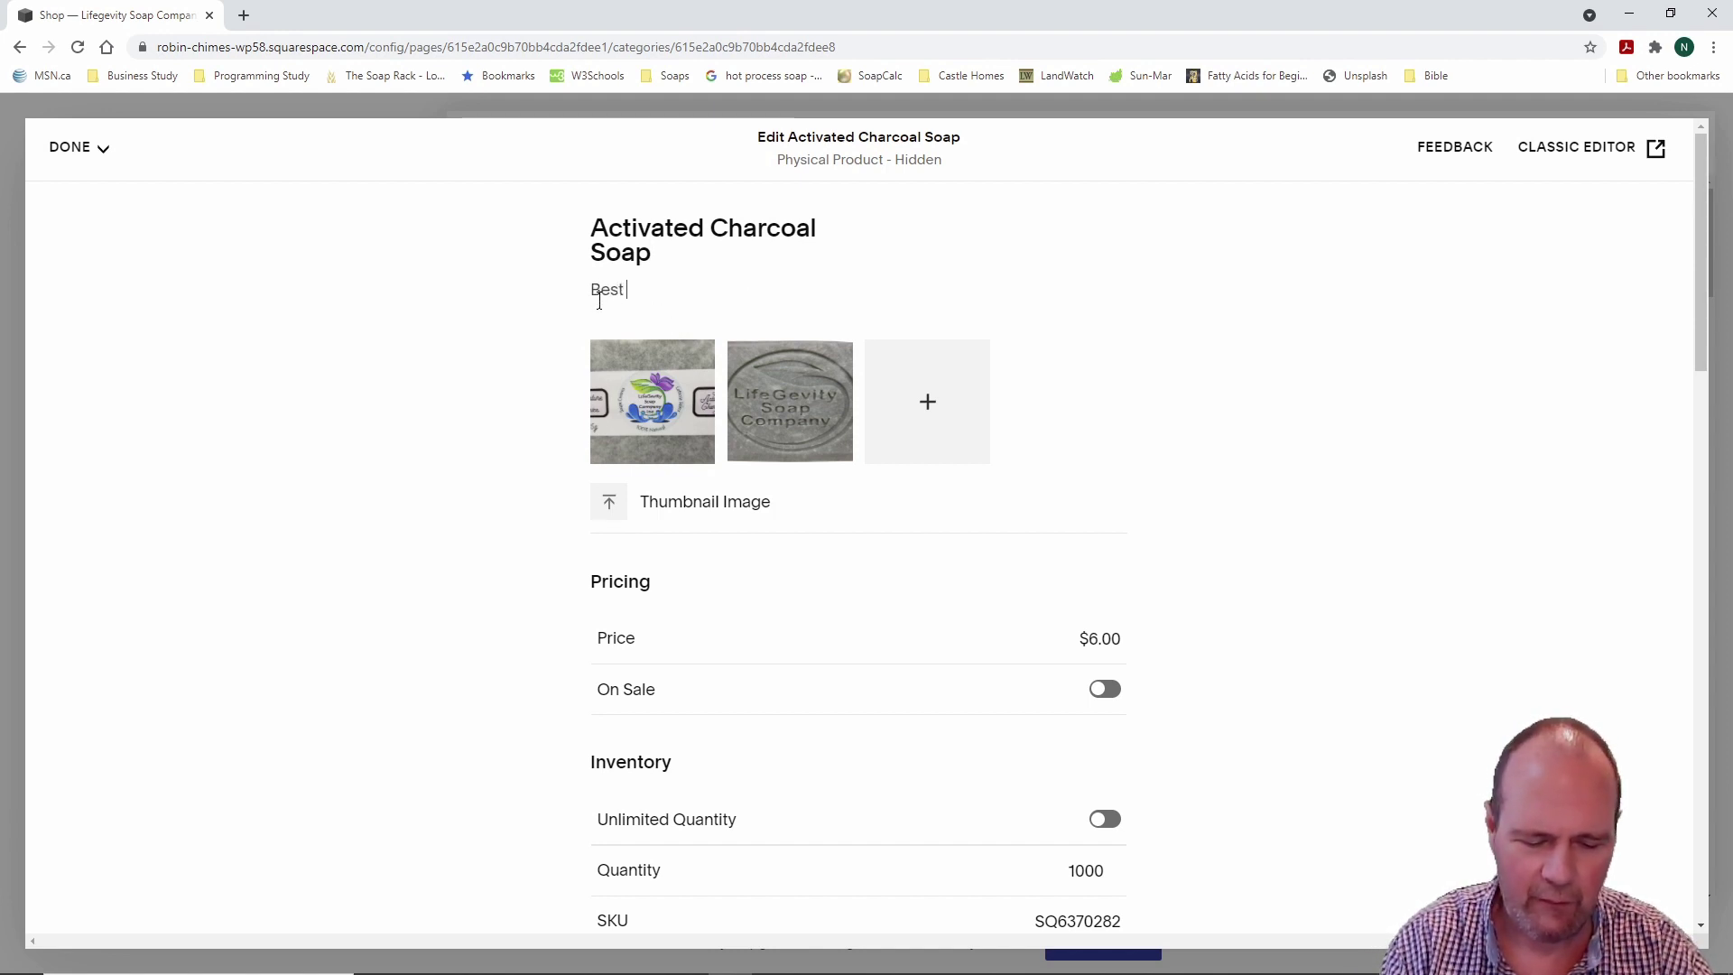
text( Soap Ever.)
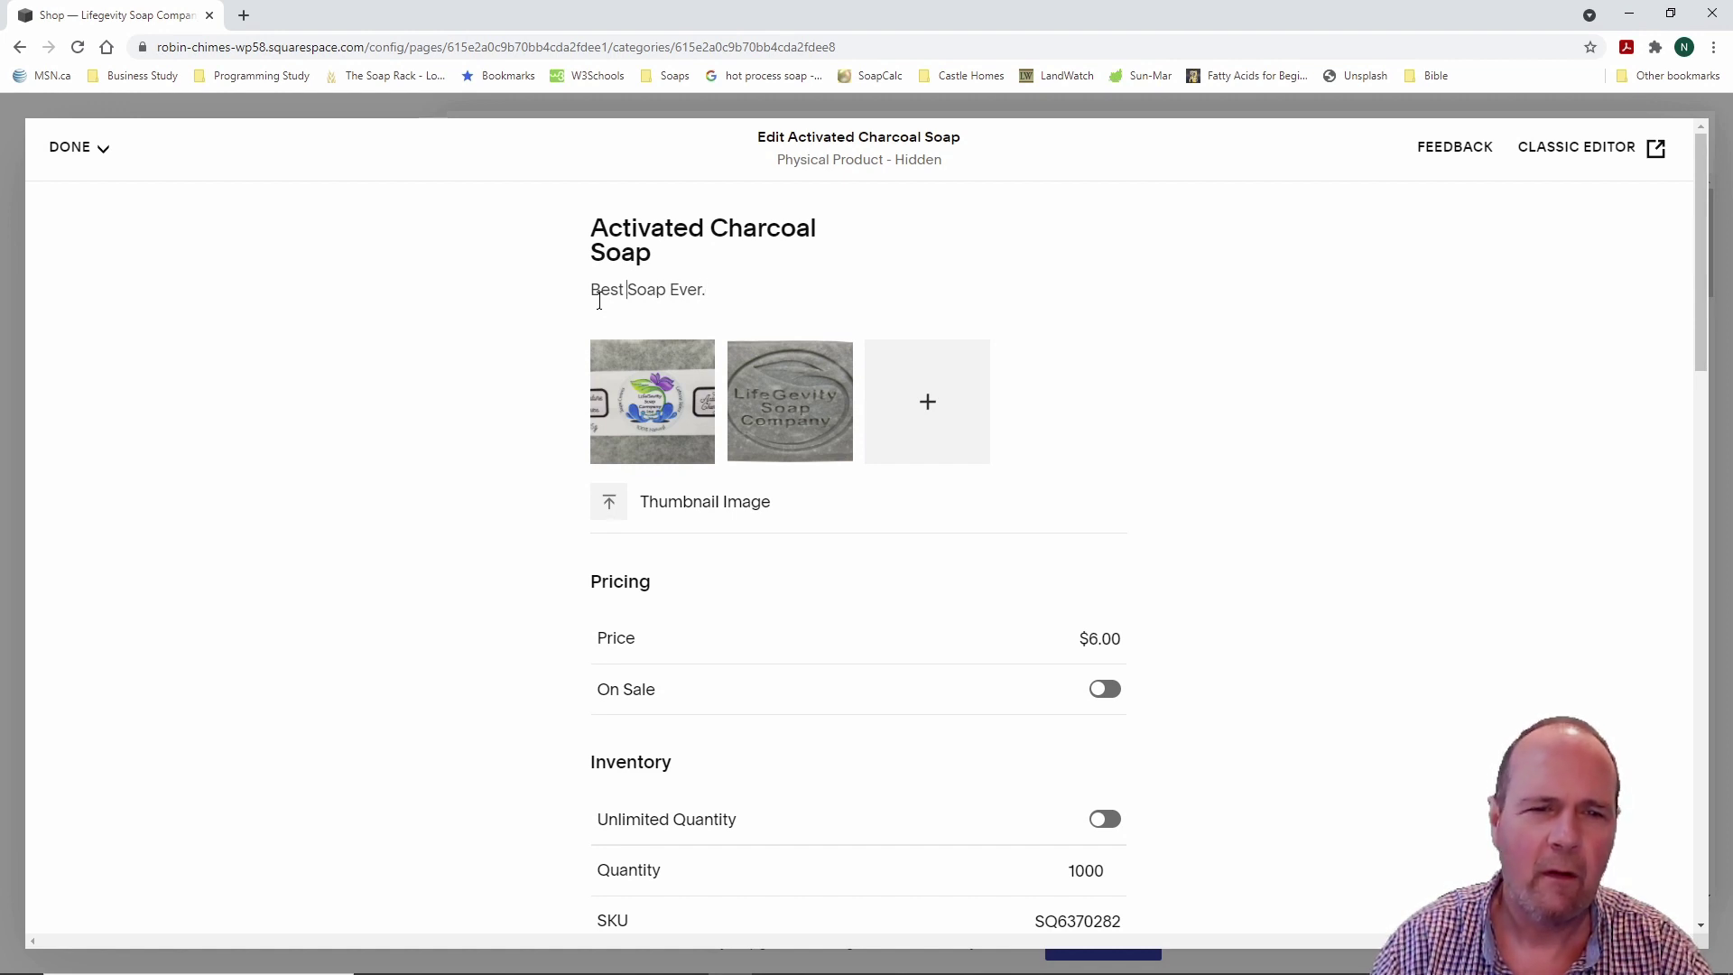
text(All-Nat)
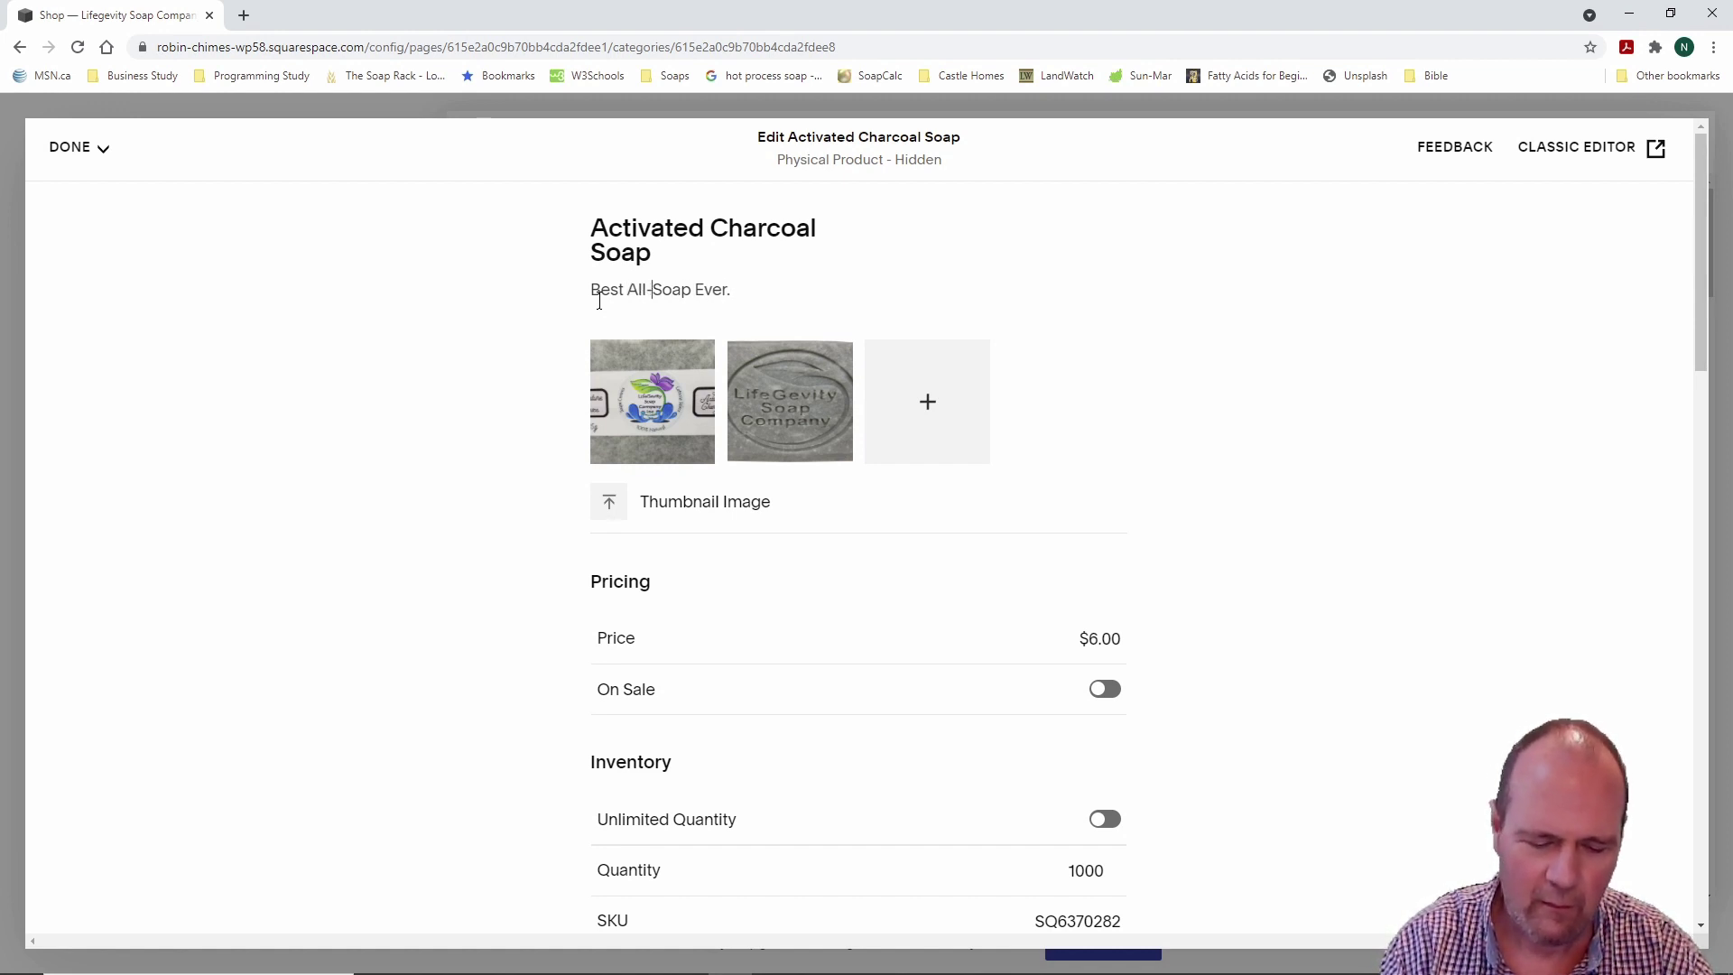
text(ural)
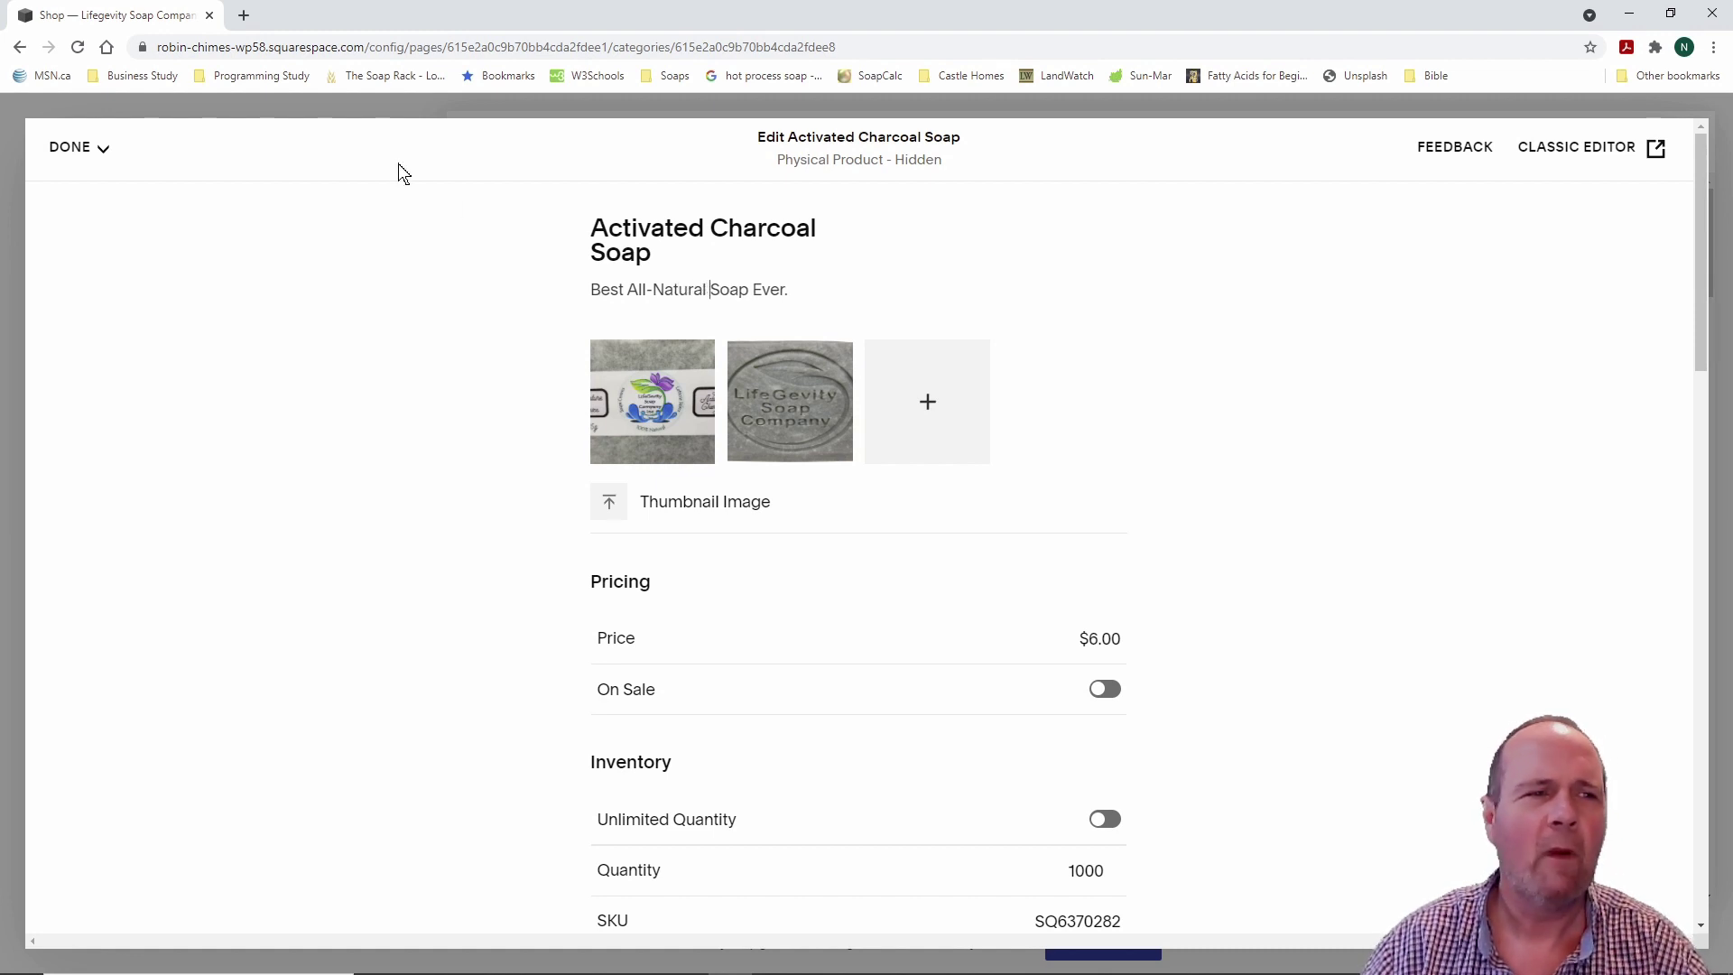
click(101, 148)
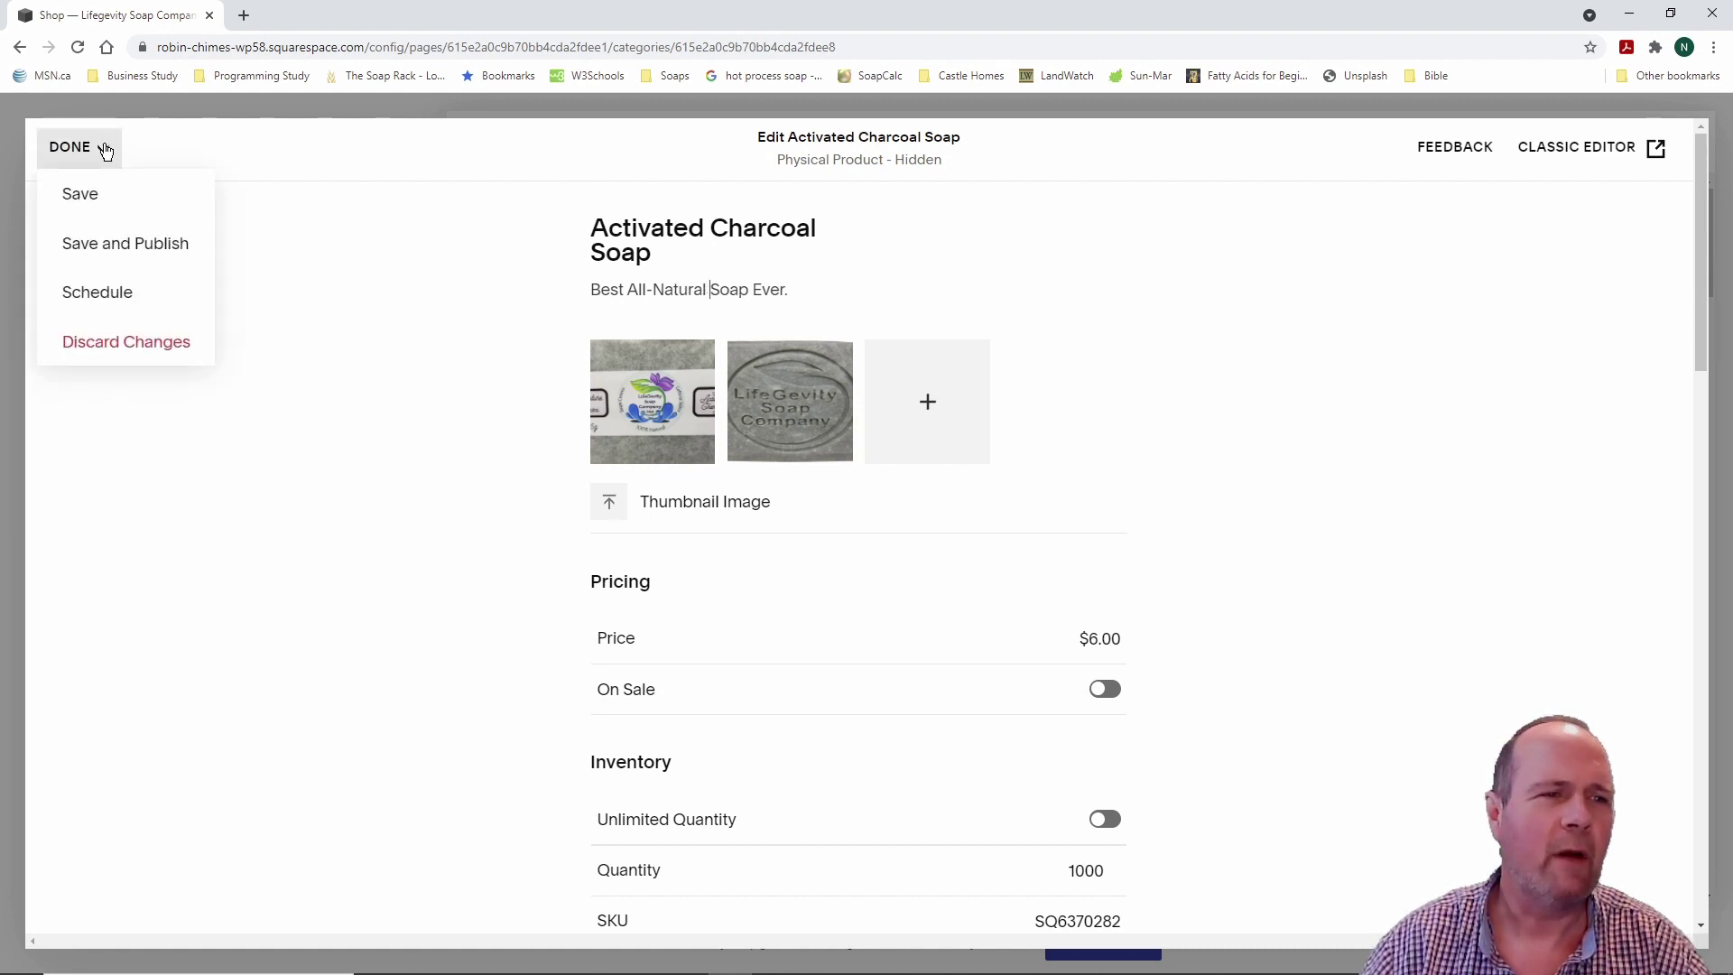
click(101, 192)
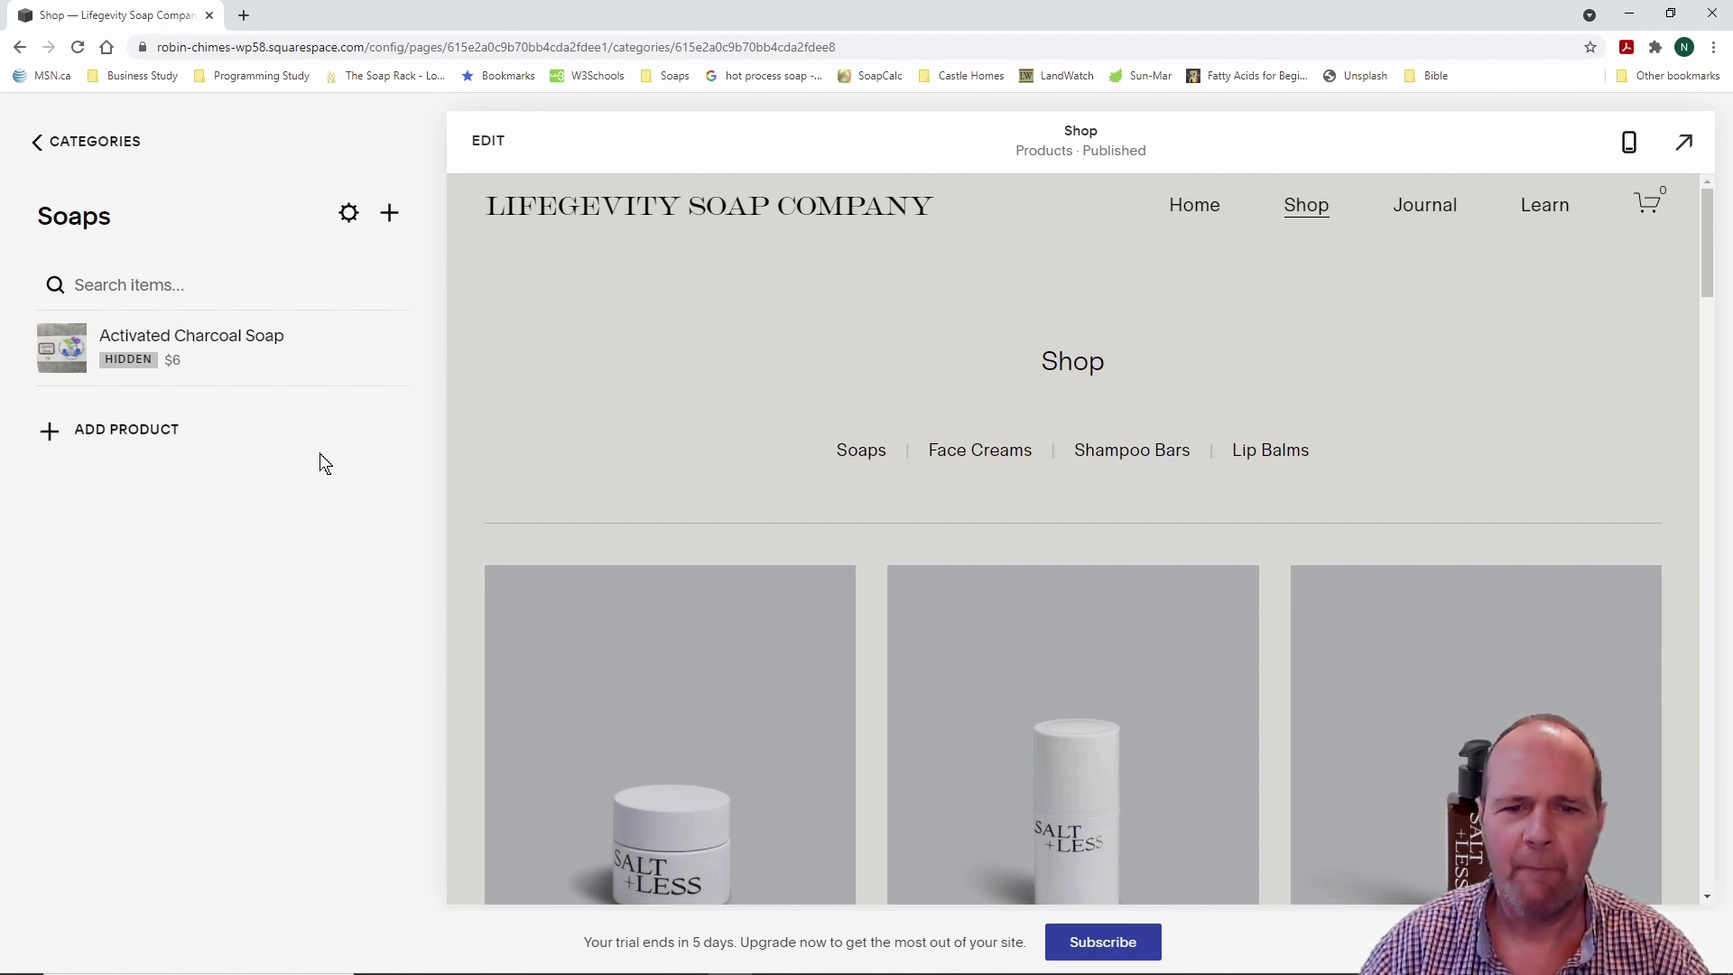
Step: Browse the eight Face Creams products, then return to the Shop's category list
mouse_move(366, 359)
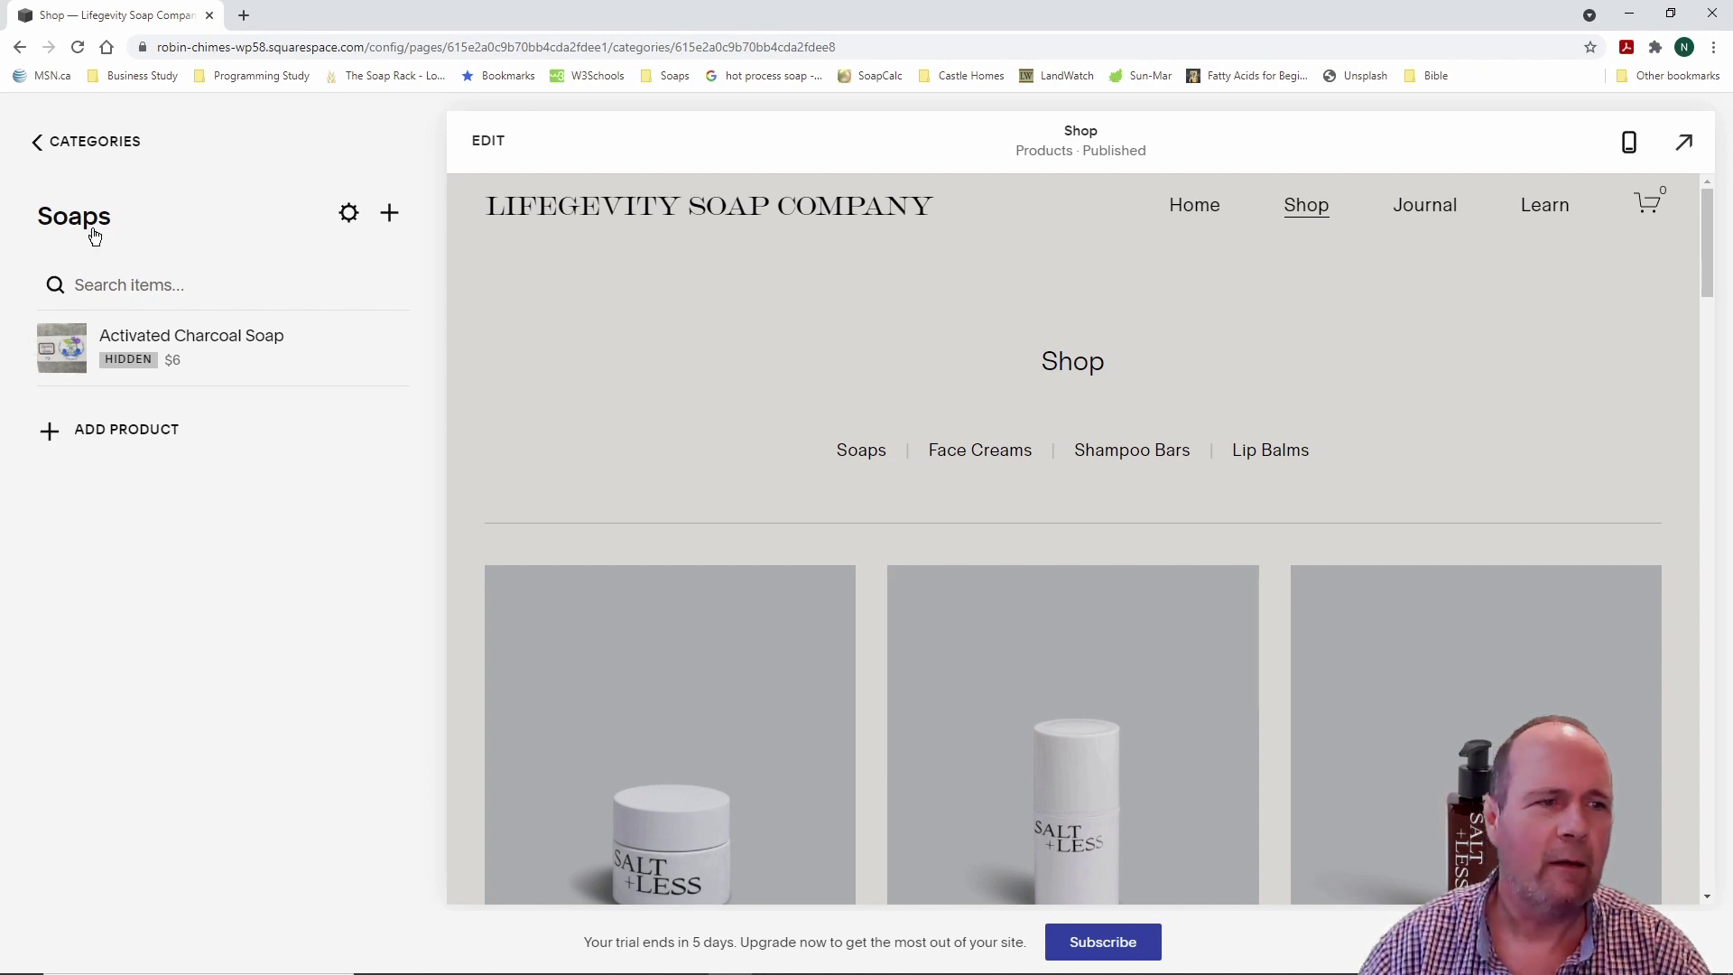
click(37, 144)
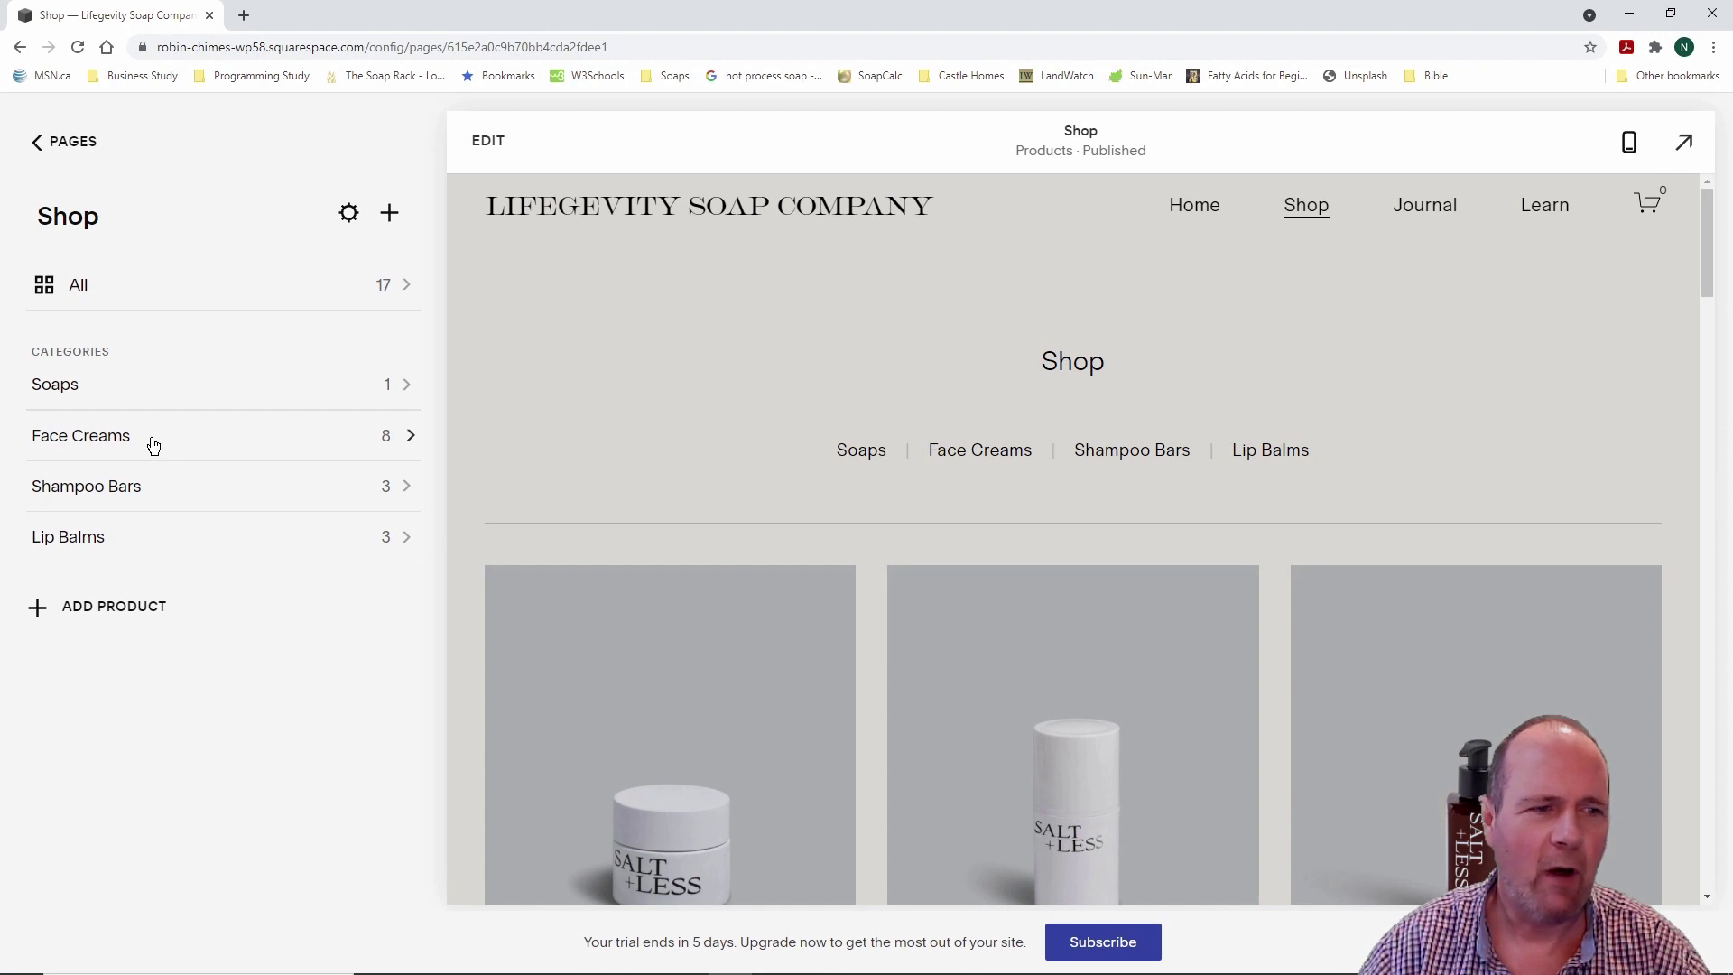
click(411, 440)
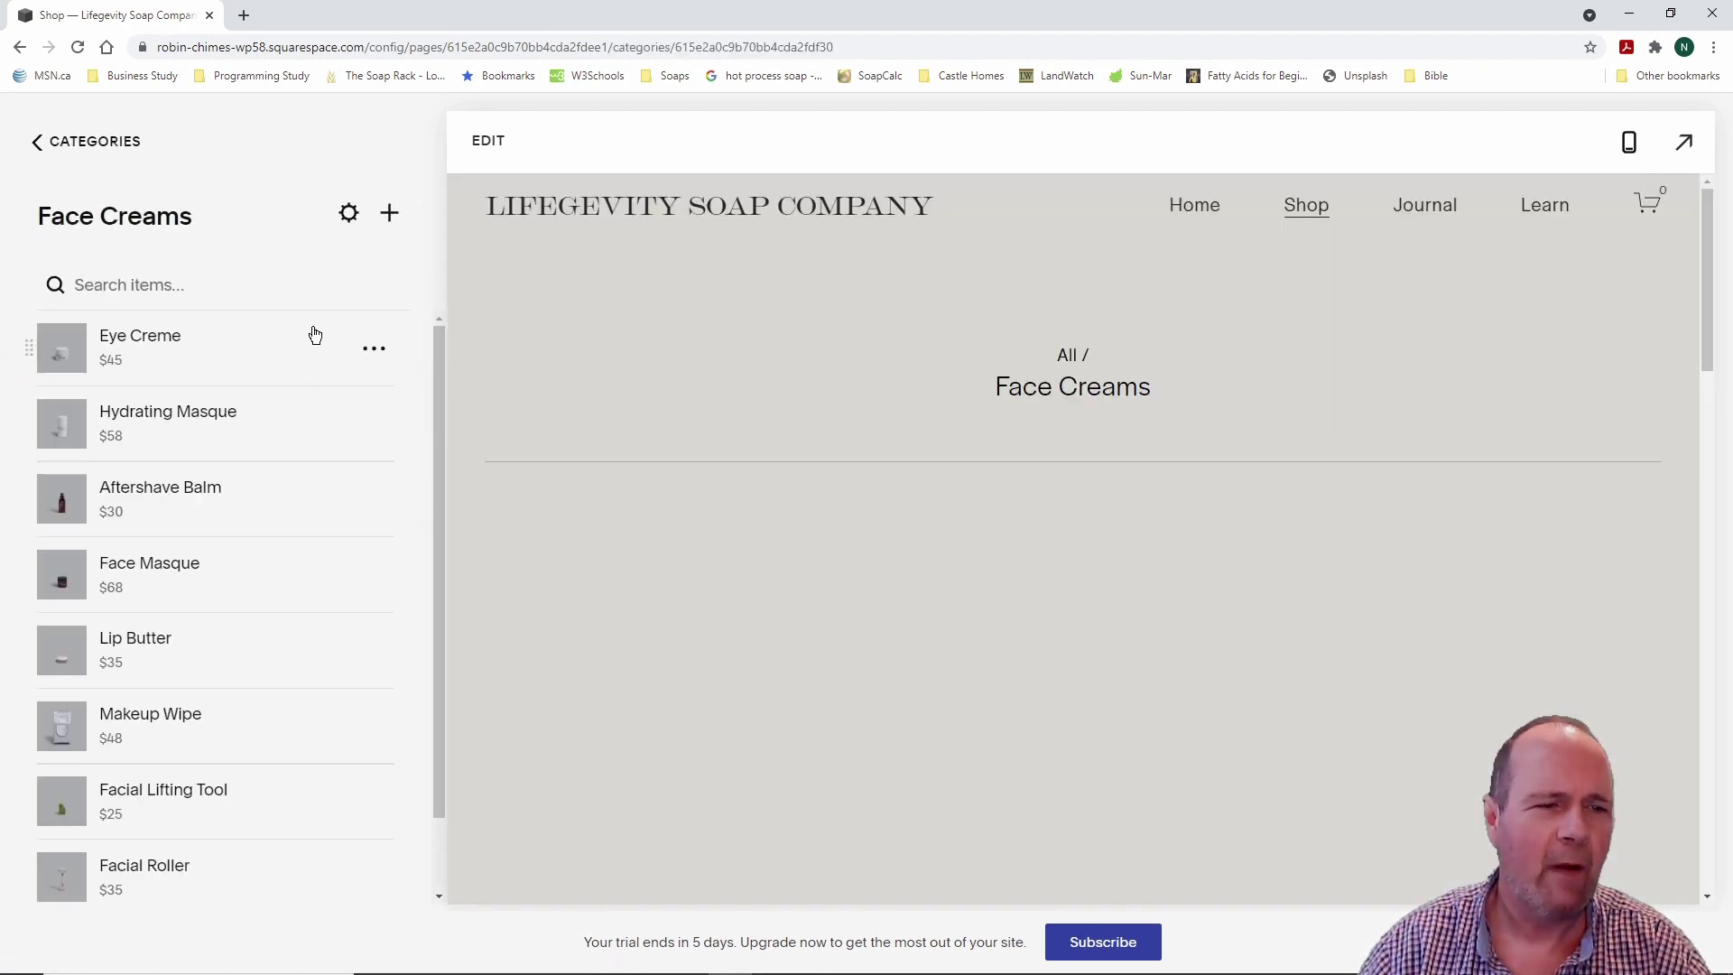
scroll(325, 397, down, 1)
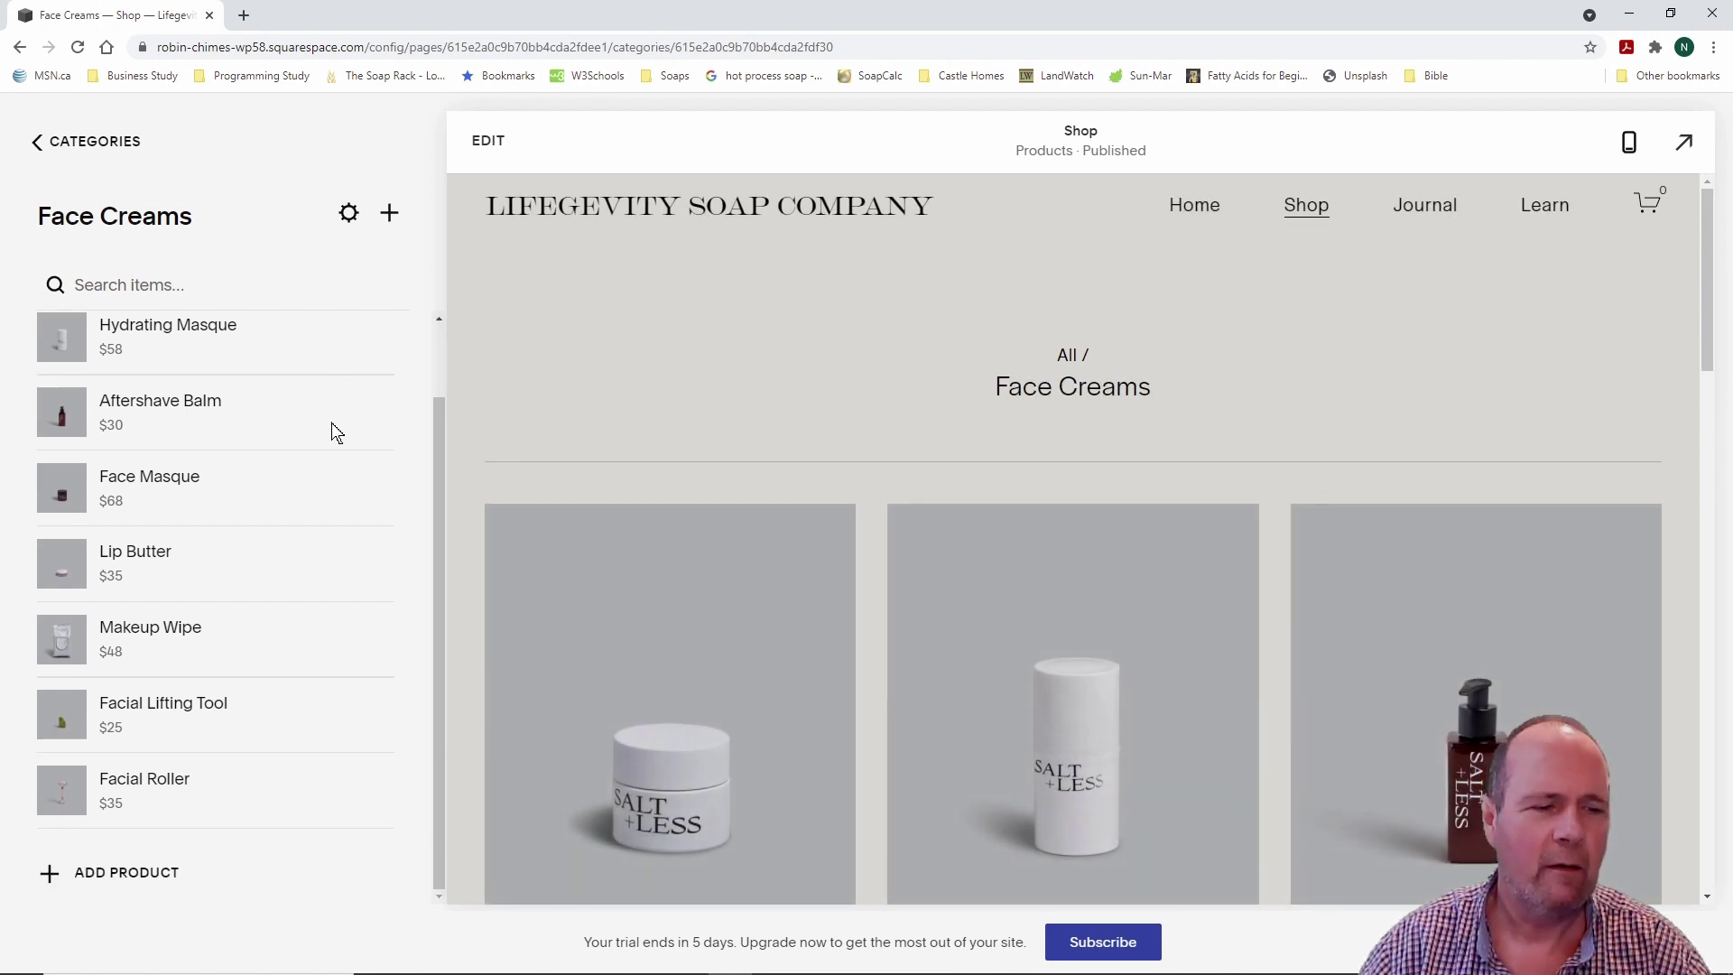
scroll(379, 449, up, 1)
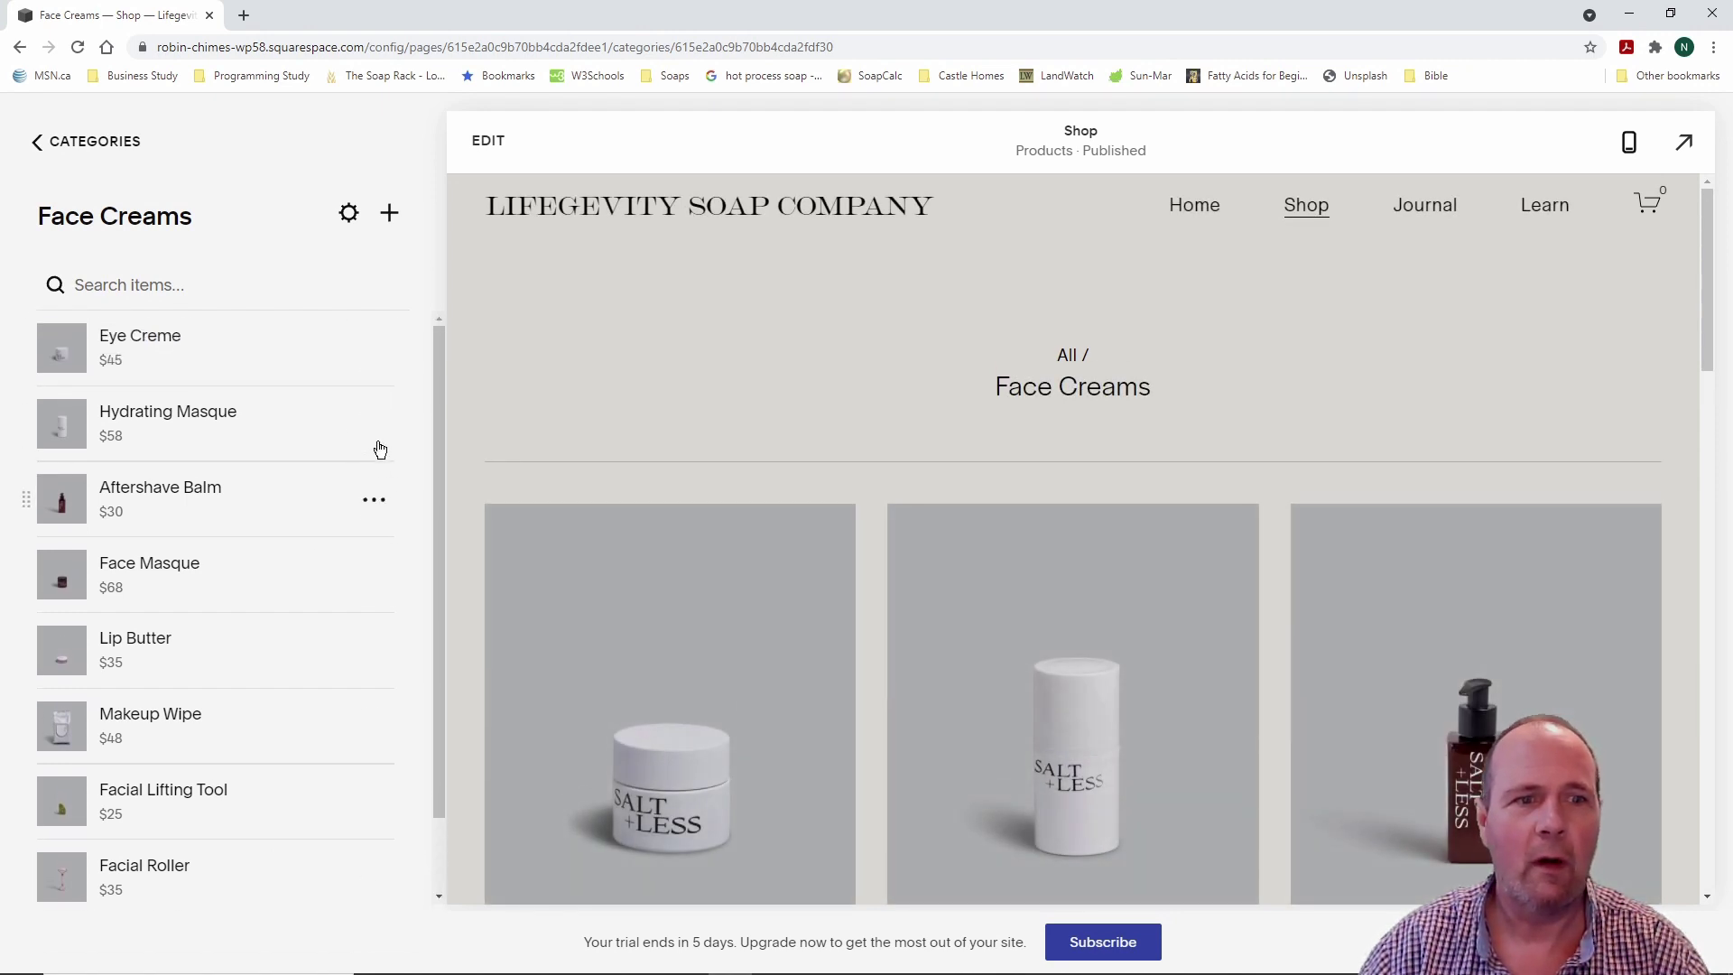
click(33, 145)
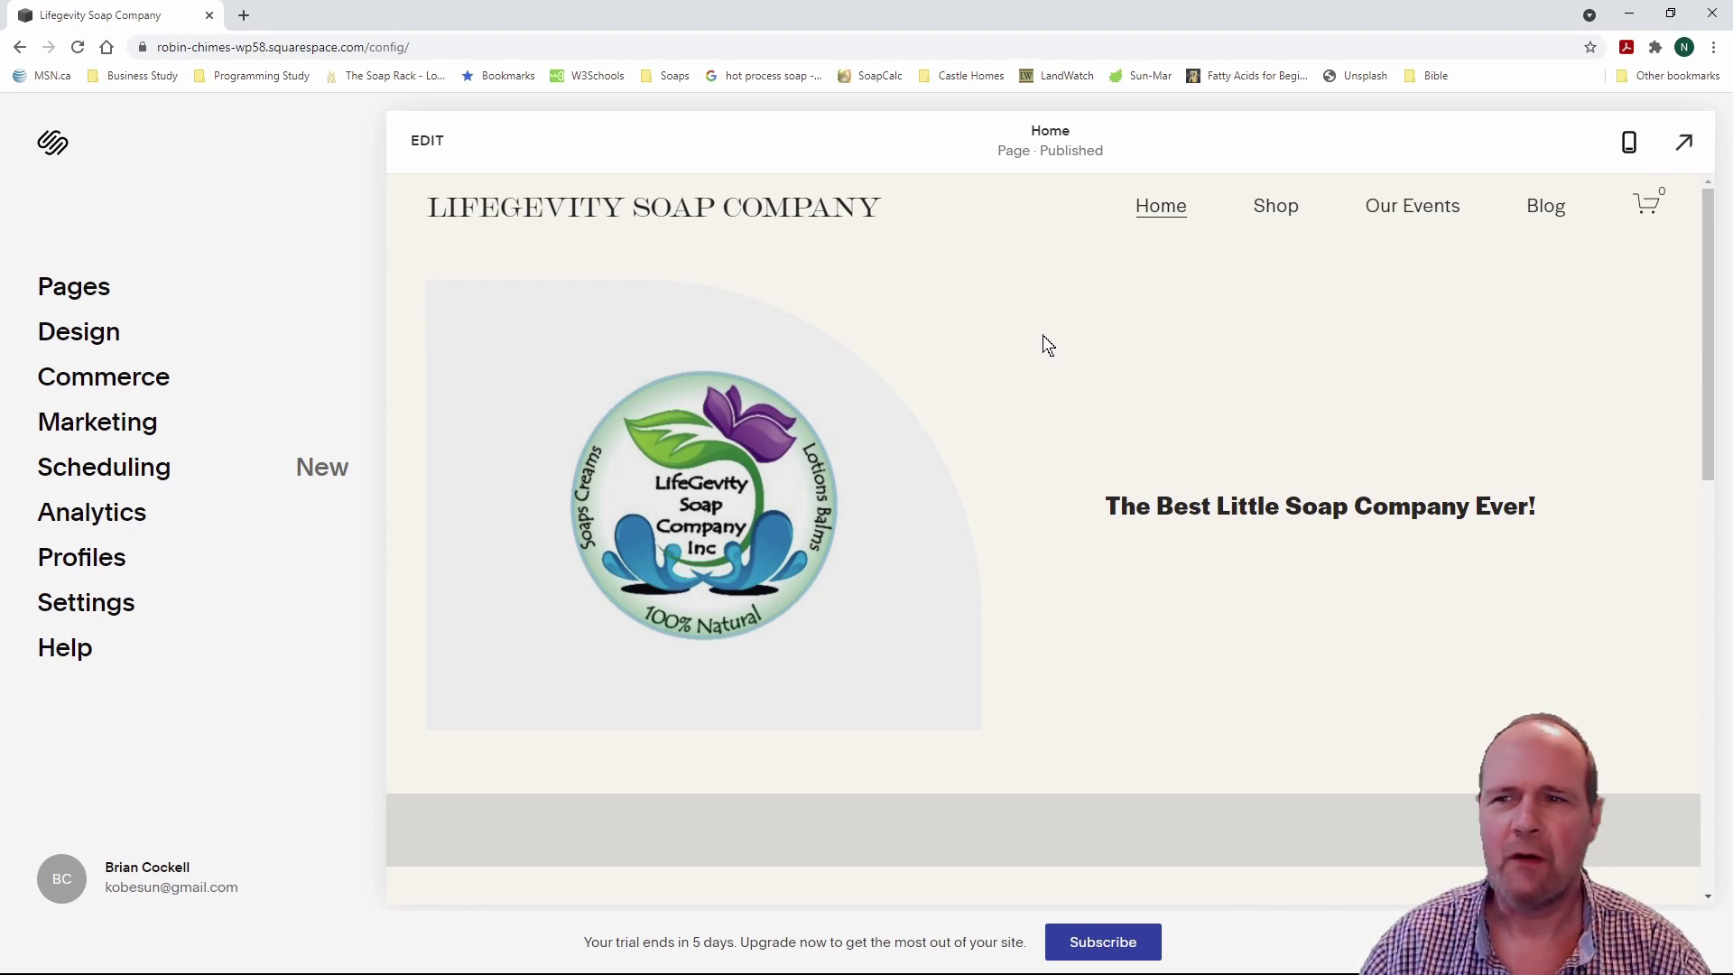
Step: Scroll through the Home page preview and follow its Shop Skin button to the Shop page
scroll(1030, 336, down, 3)
scroll(1030, 335, up, 3)
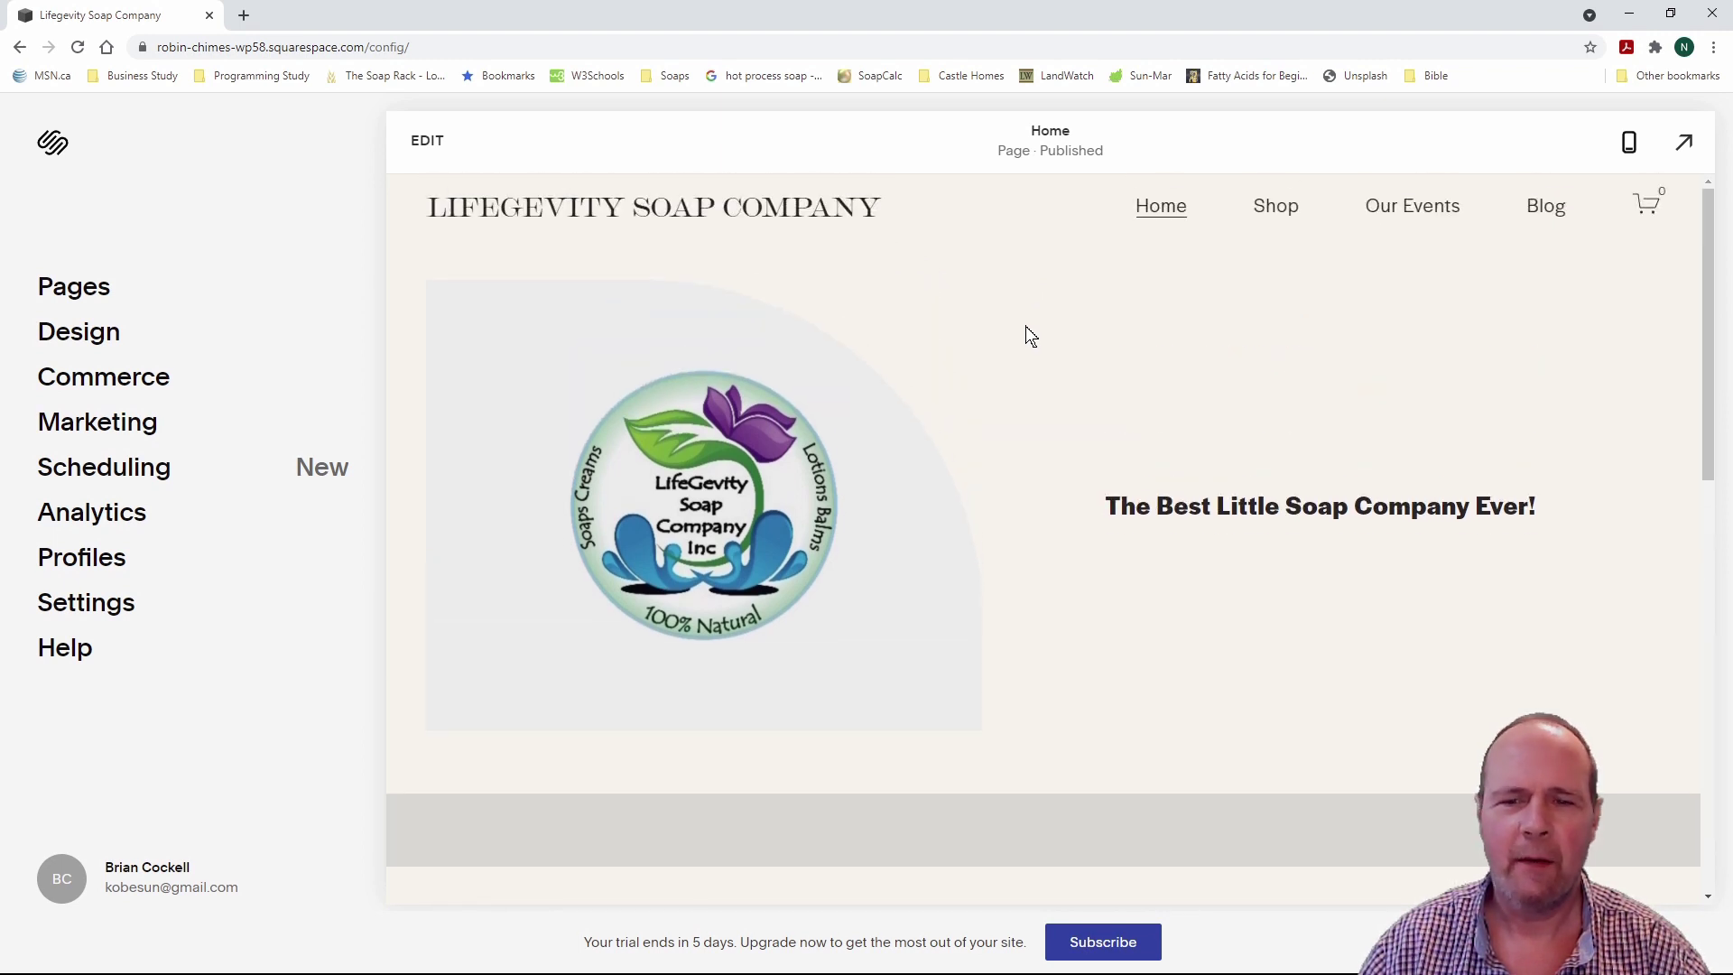
scroll(1039, 412, down, 5)
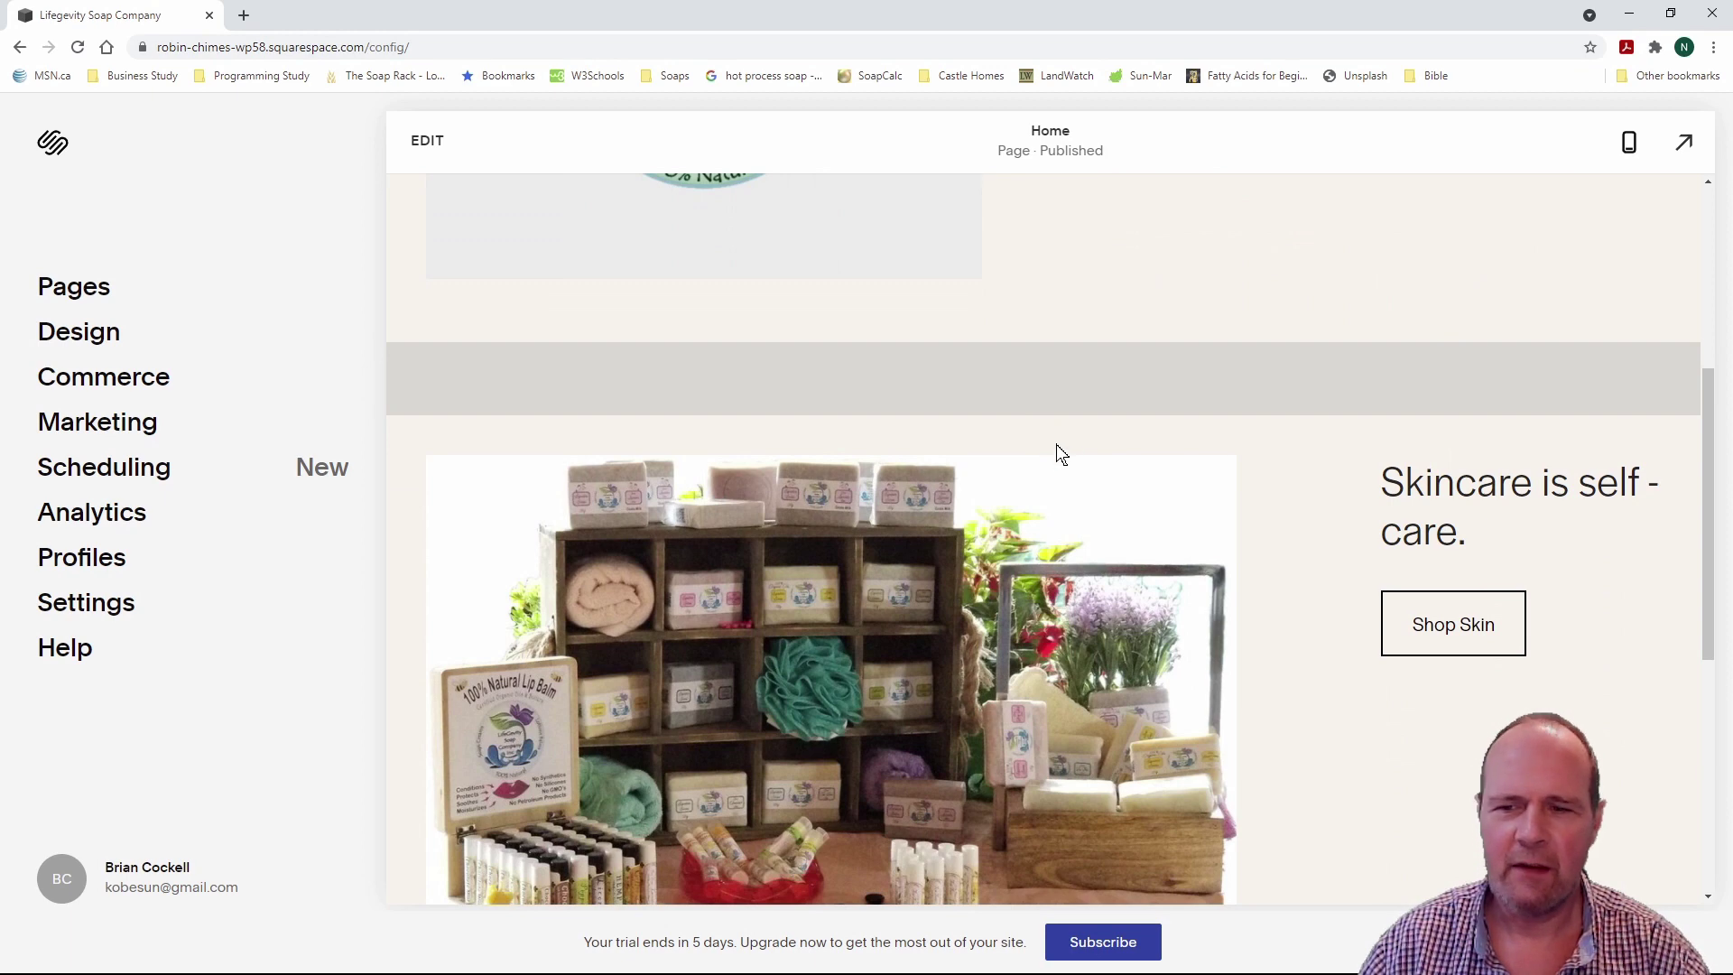
scroll(1060, 454, down, 2)
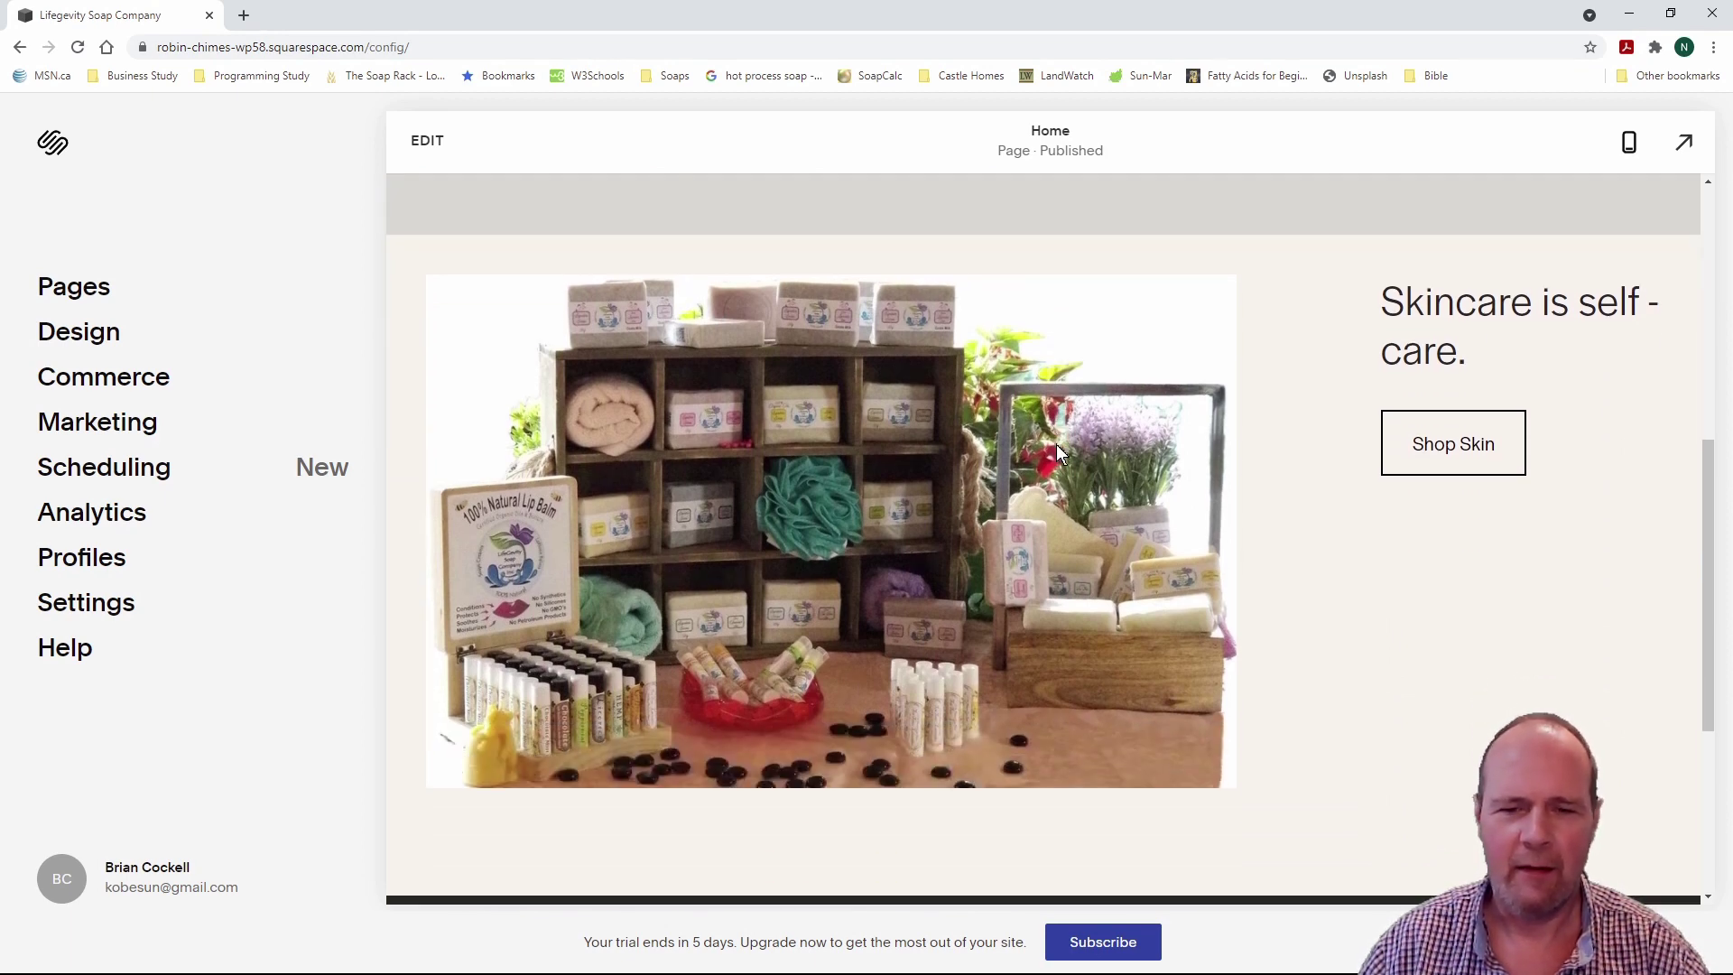
scroll(1060, 454, down, 4)
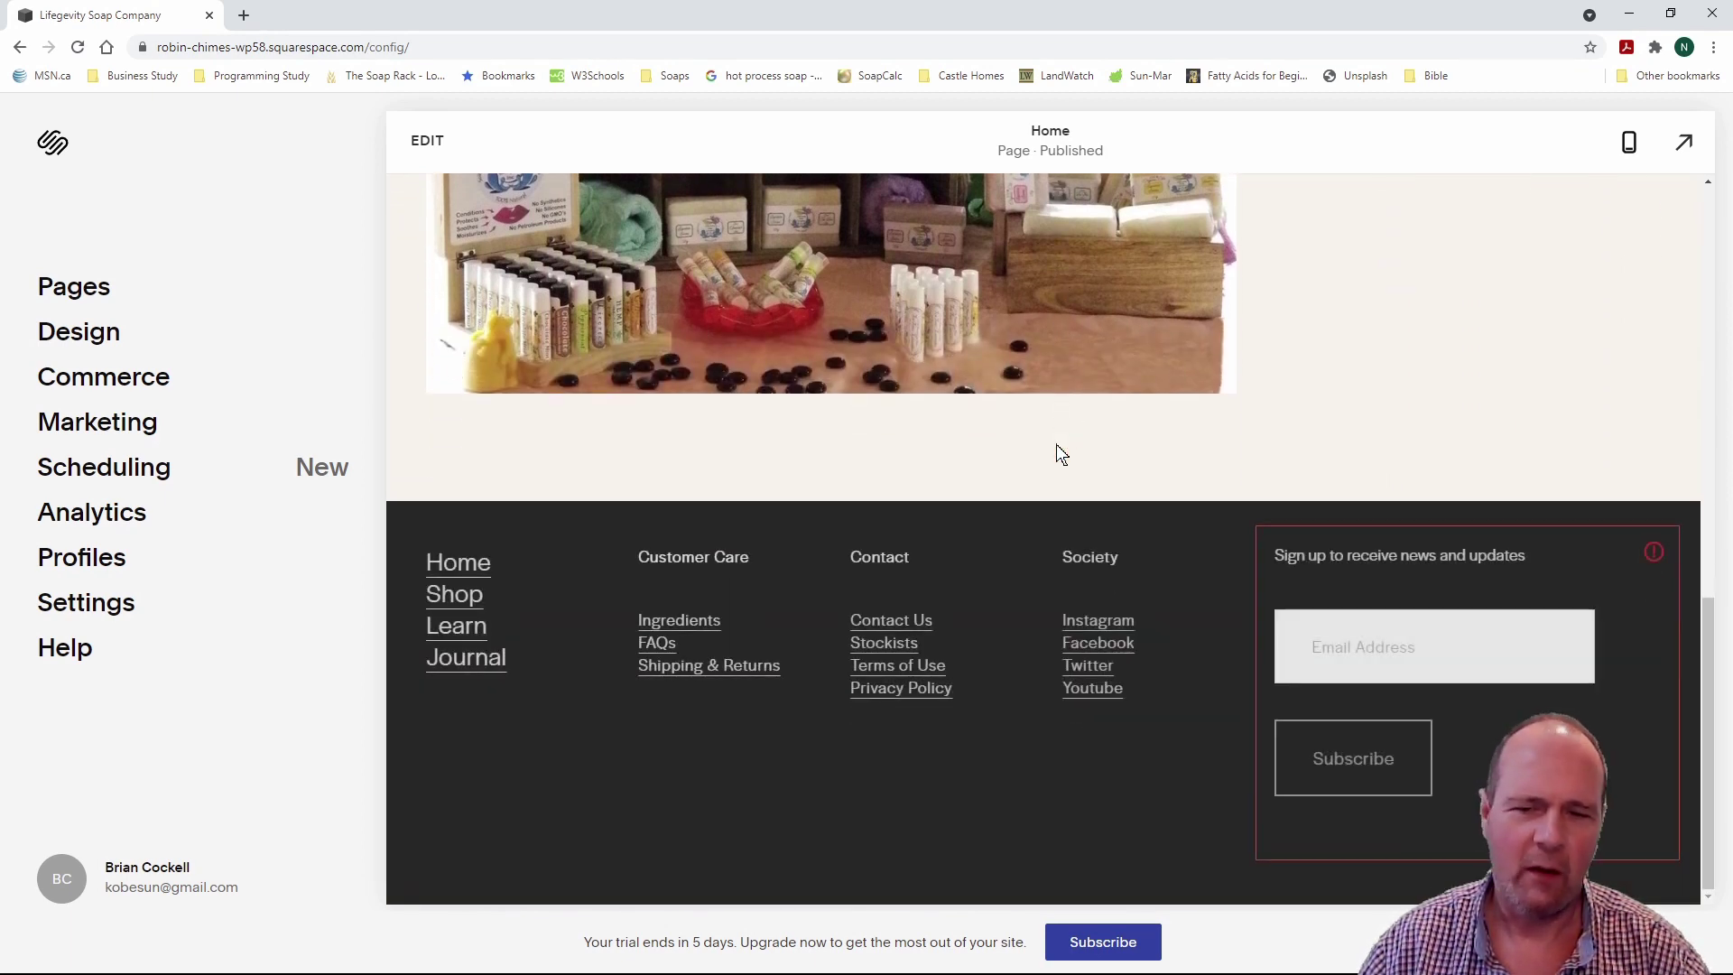
scroll(1056, 444, up, 6)
scroll(1056, 444, down, 2)
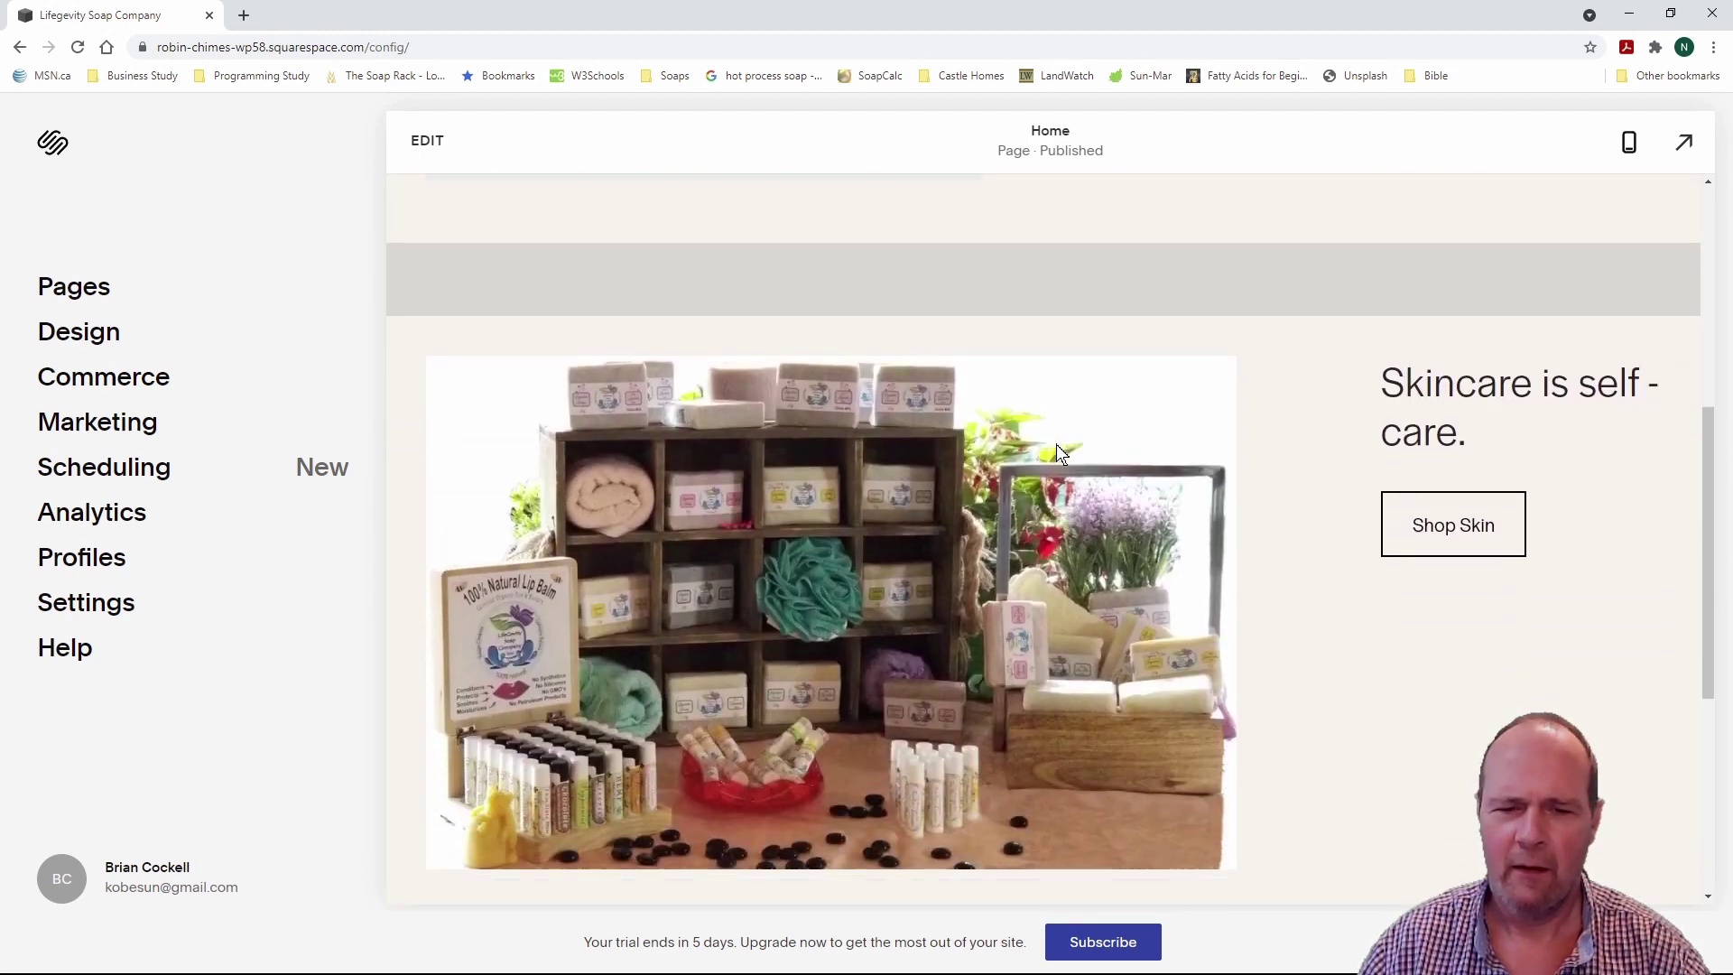
click(1455, 508)
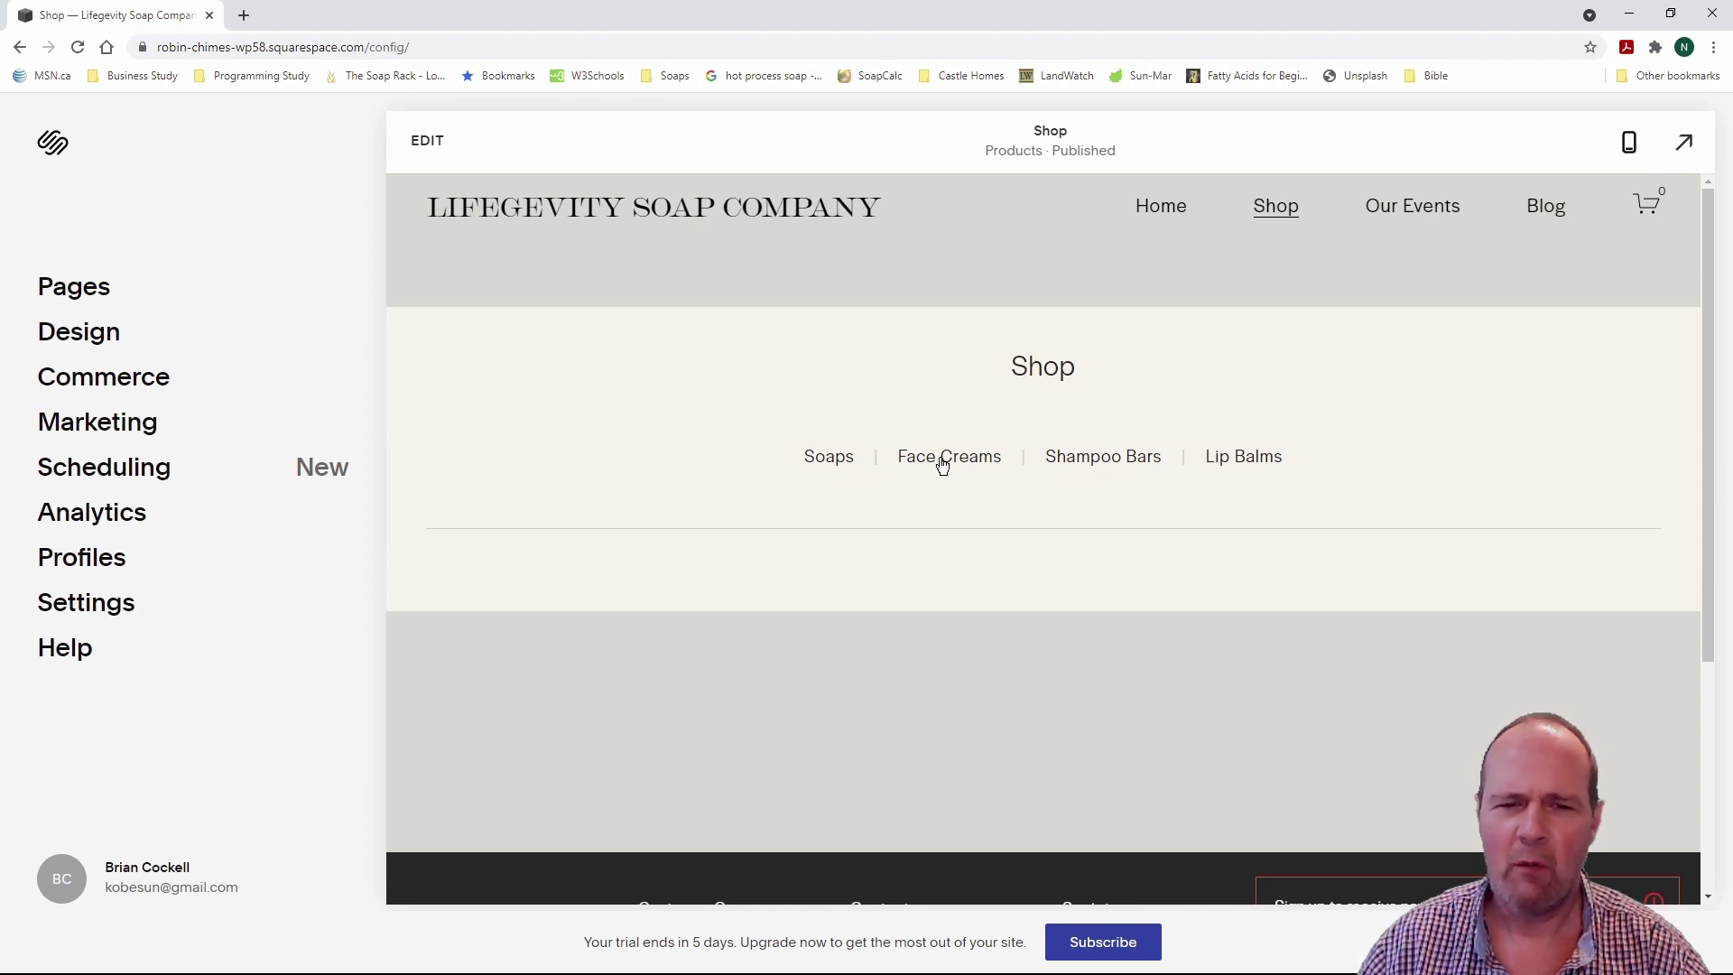
Step: Open the Soaps category in the preview, then the Spearmint Soap product page
click(832, 465)
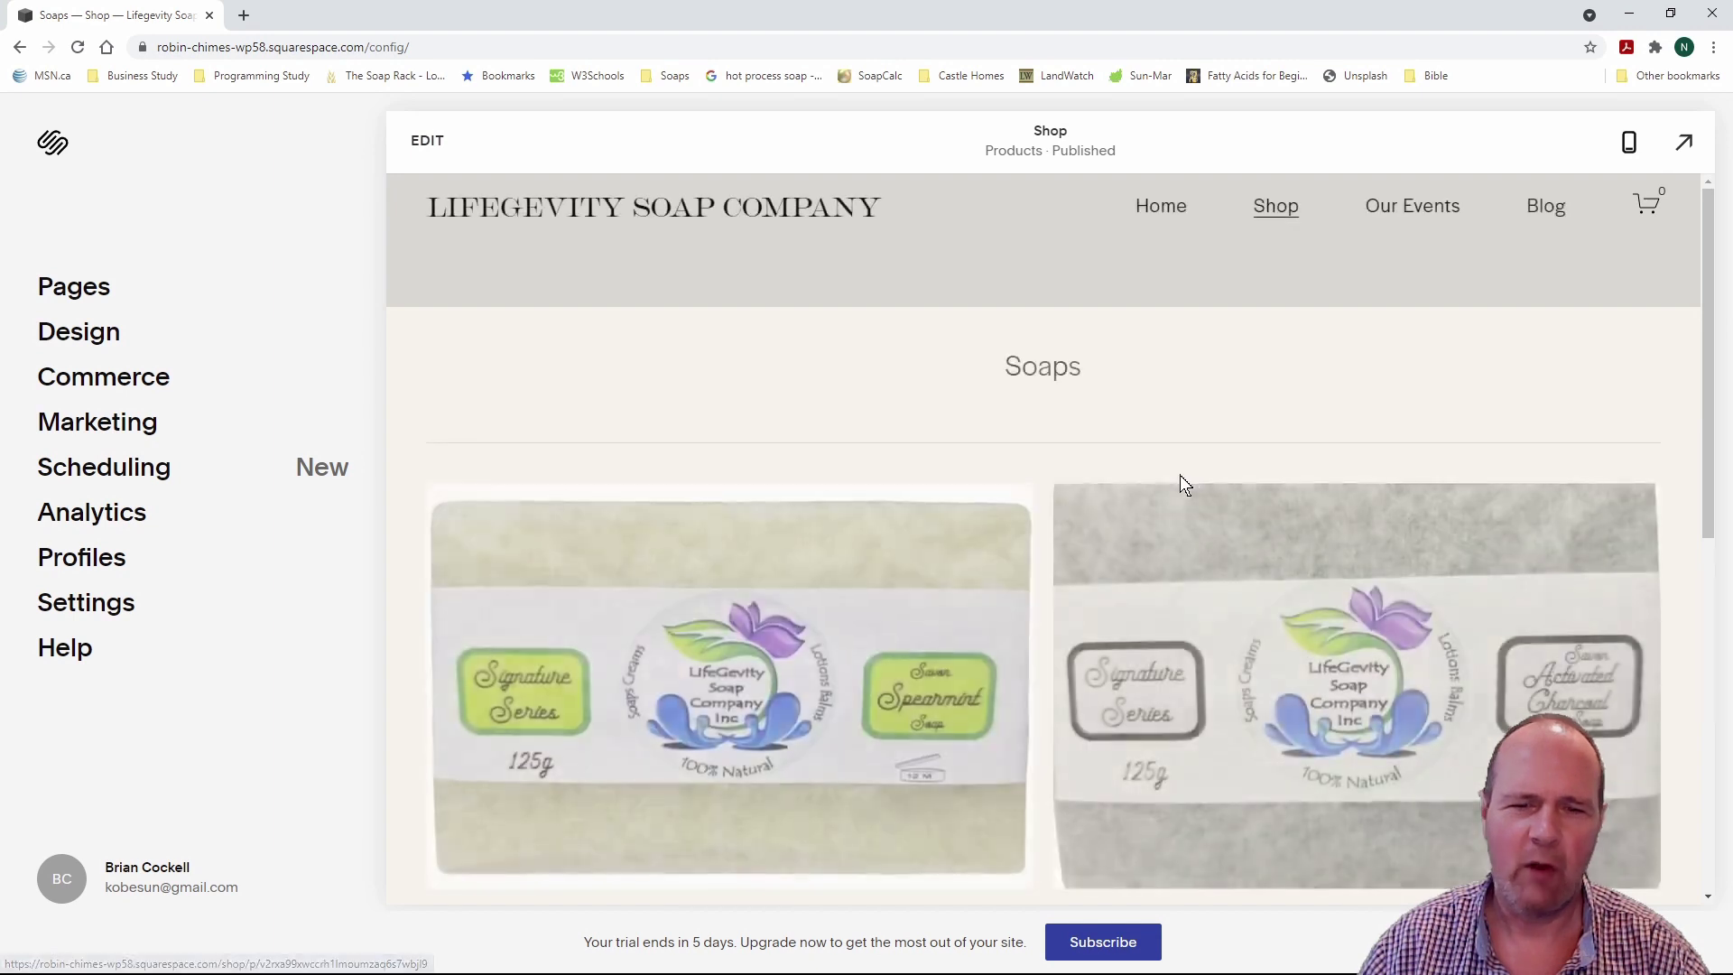
scroll(1180, 478, down, 3)
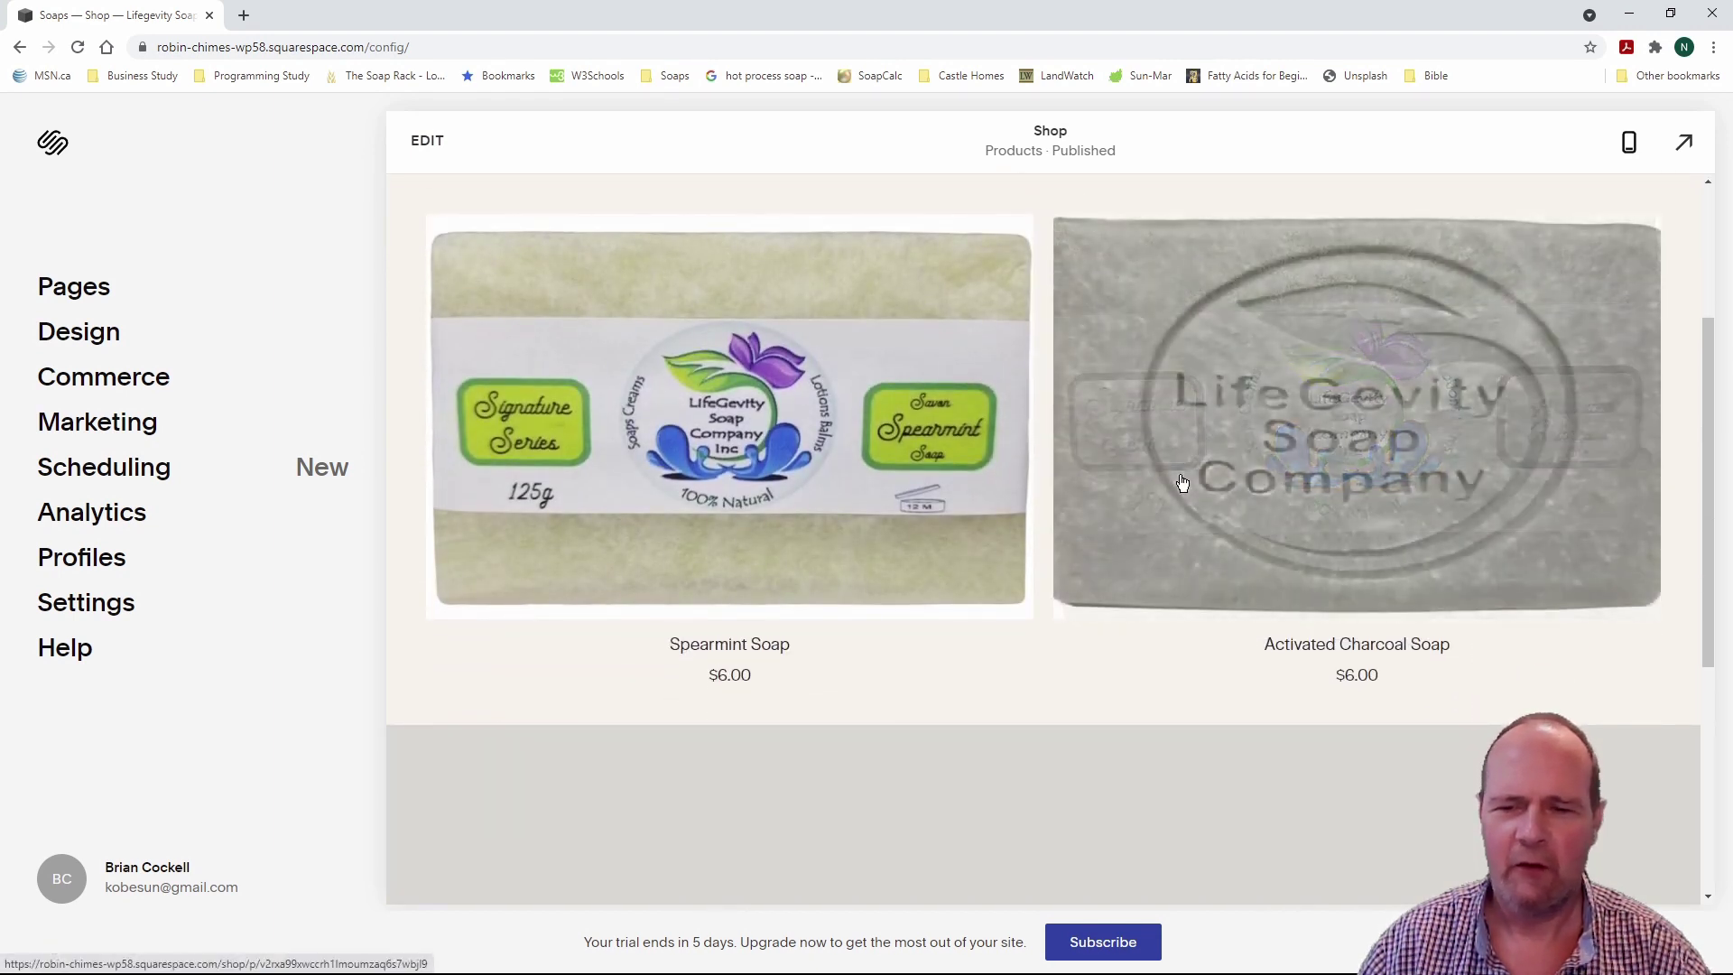
scroll(1181, 482, up, 3)
scroll(1180, 482, down, 2)
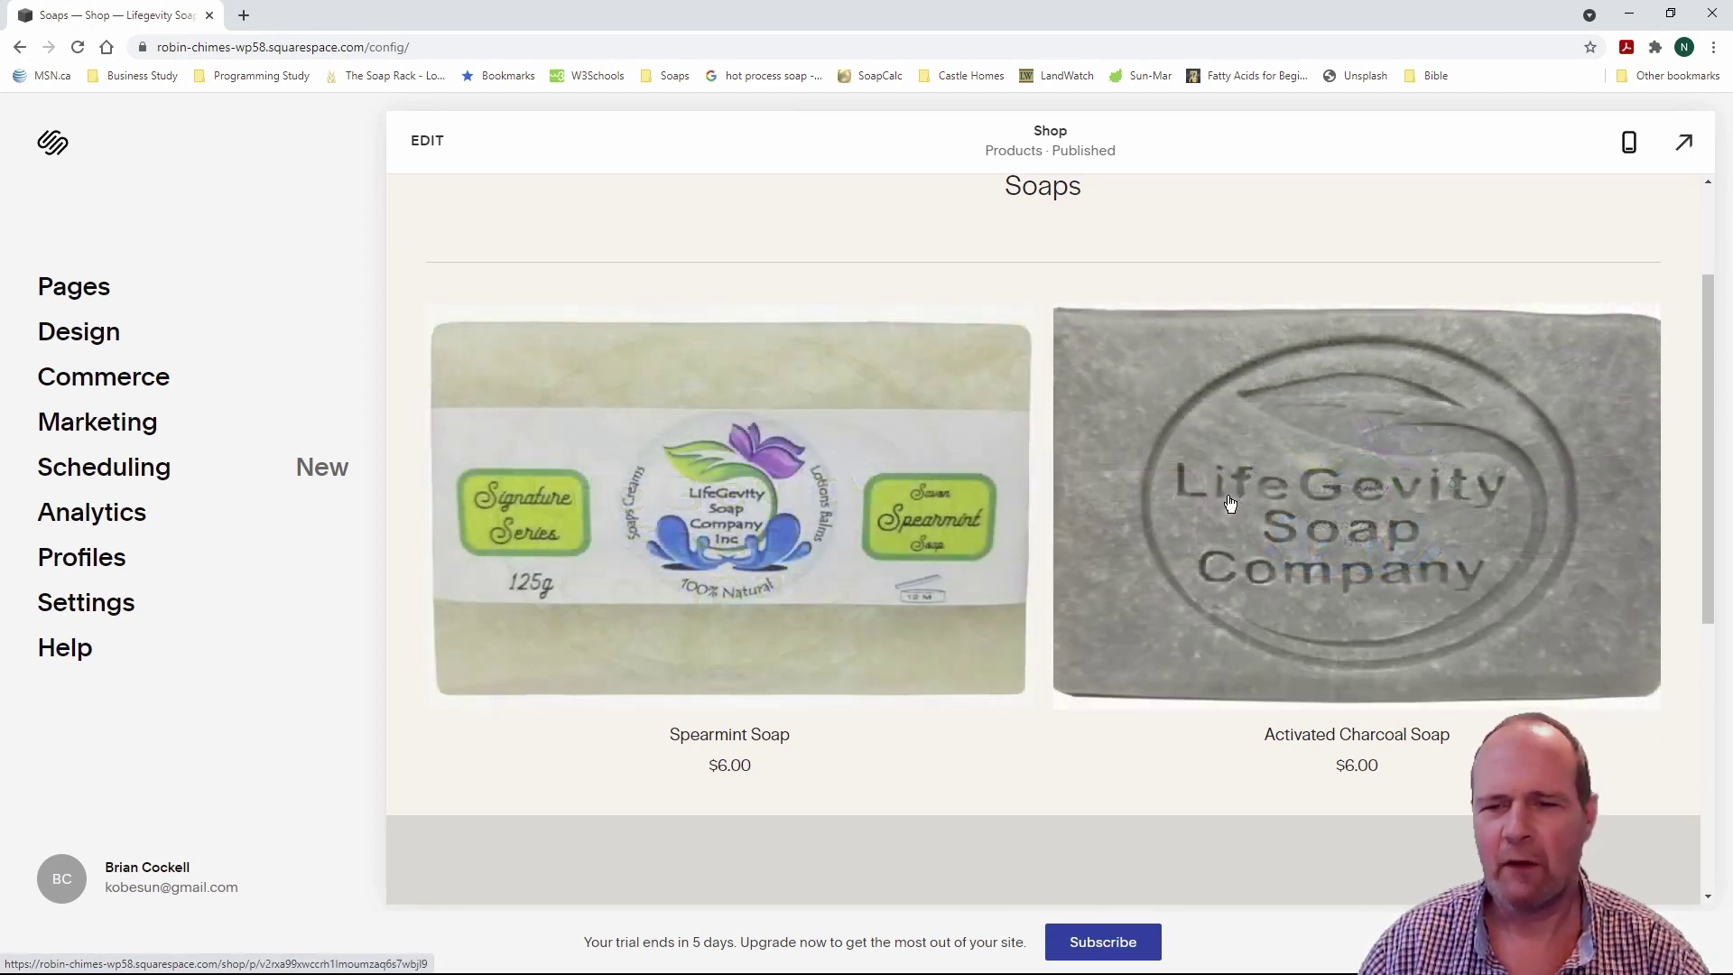
click(817, 496)
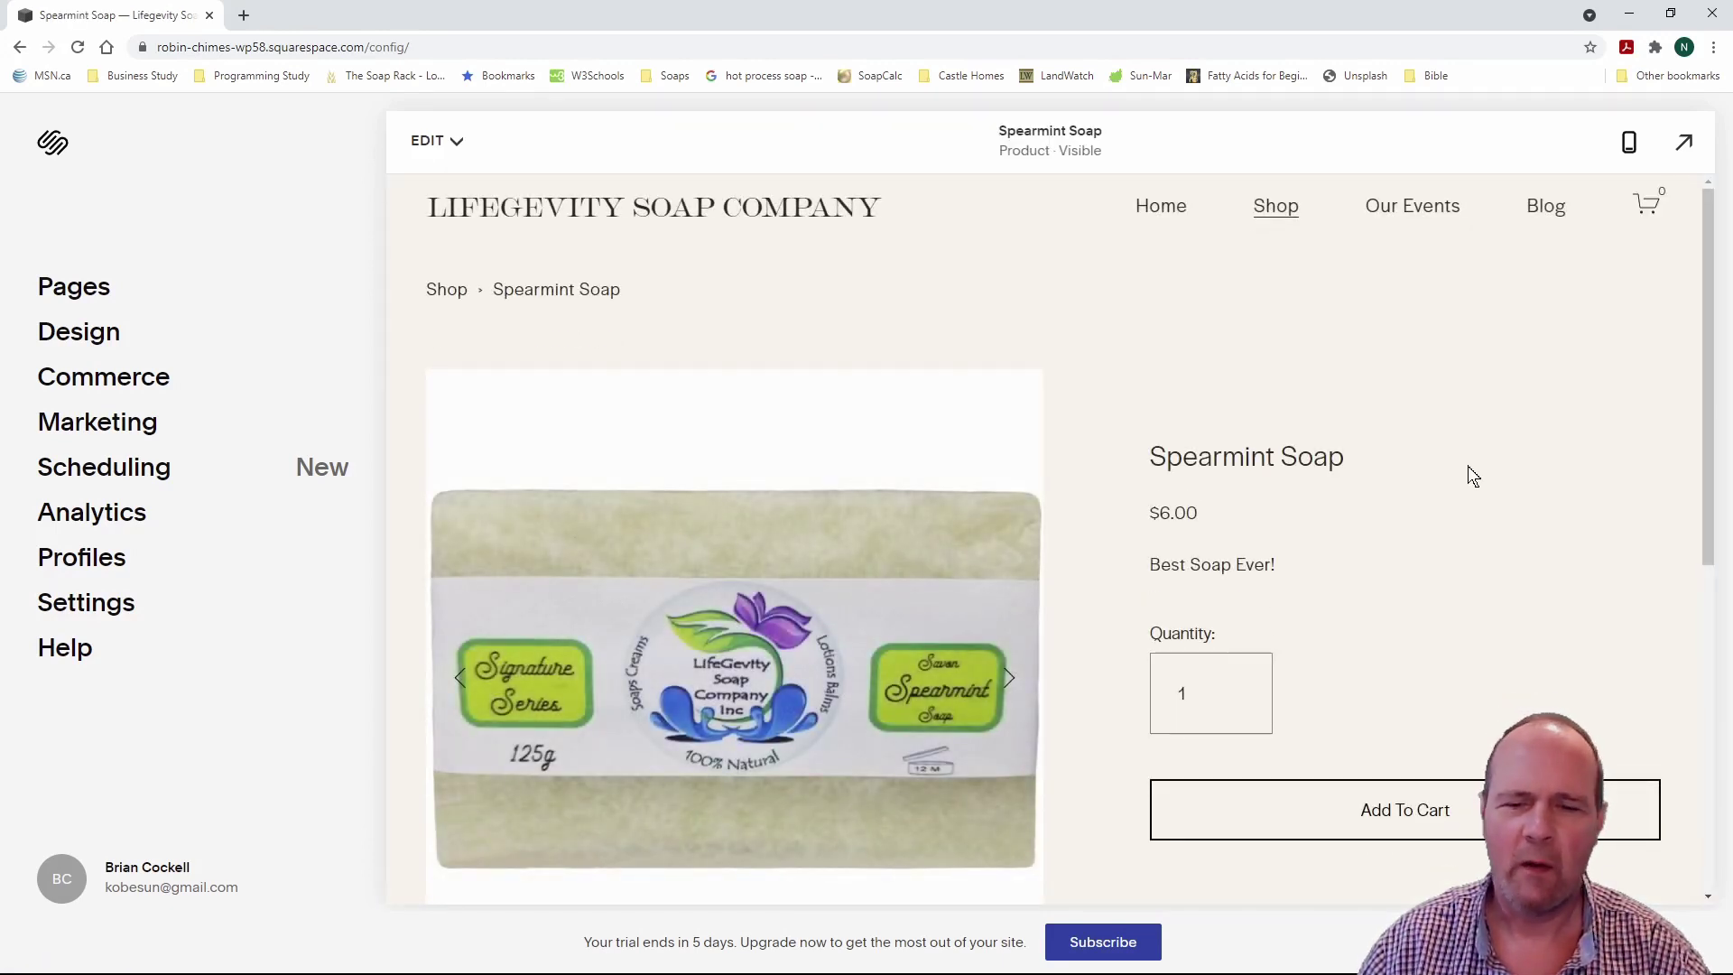
Step: Raise the Spearmint Soap quantity to 2, then set it back to 1
scroll(1467, 467, down, 2)
scroll(1467, 465, up, 2)
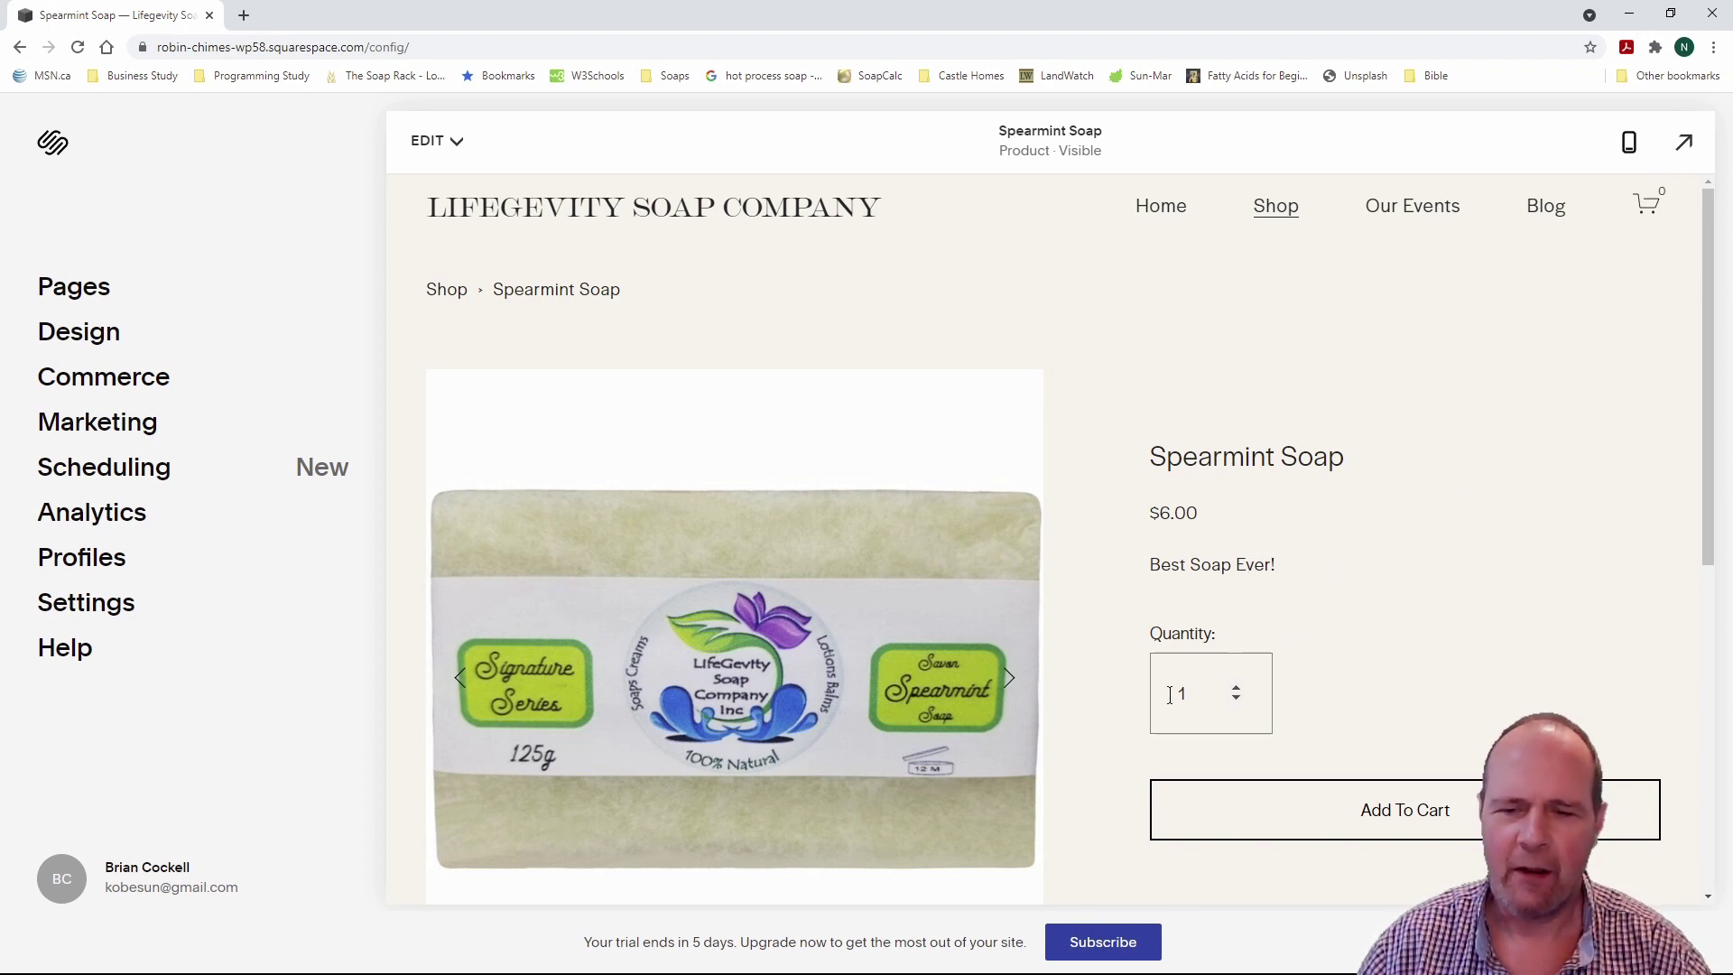
click(1235, 687)
click(1235, 700)
scroll(1481, 619, down, 2)
scroll(1480, 610, up, 2)
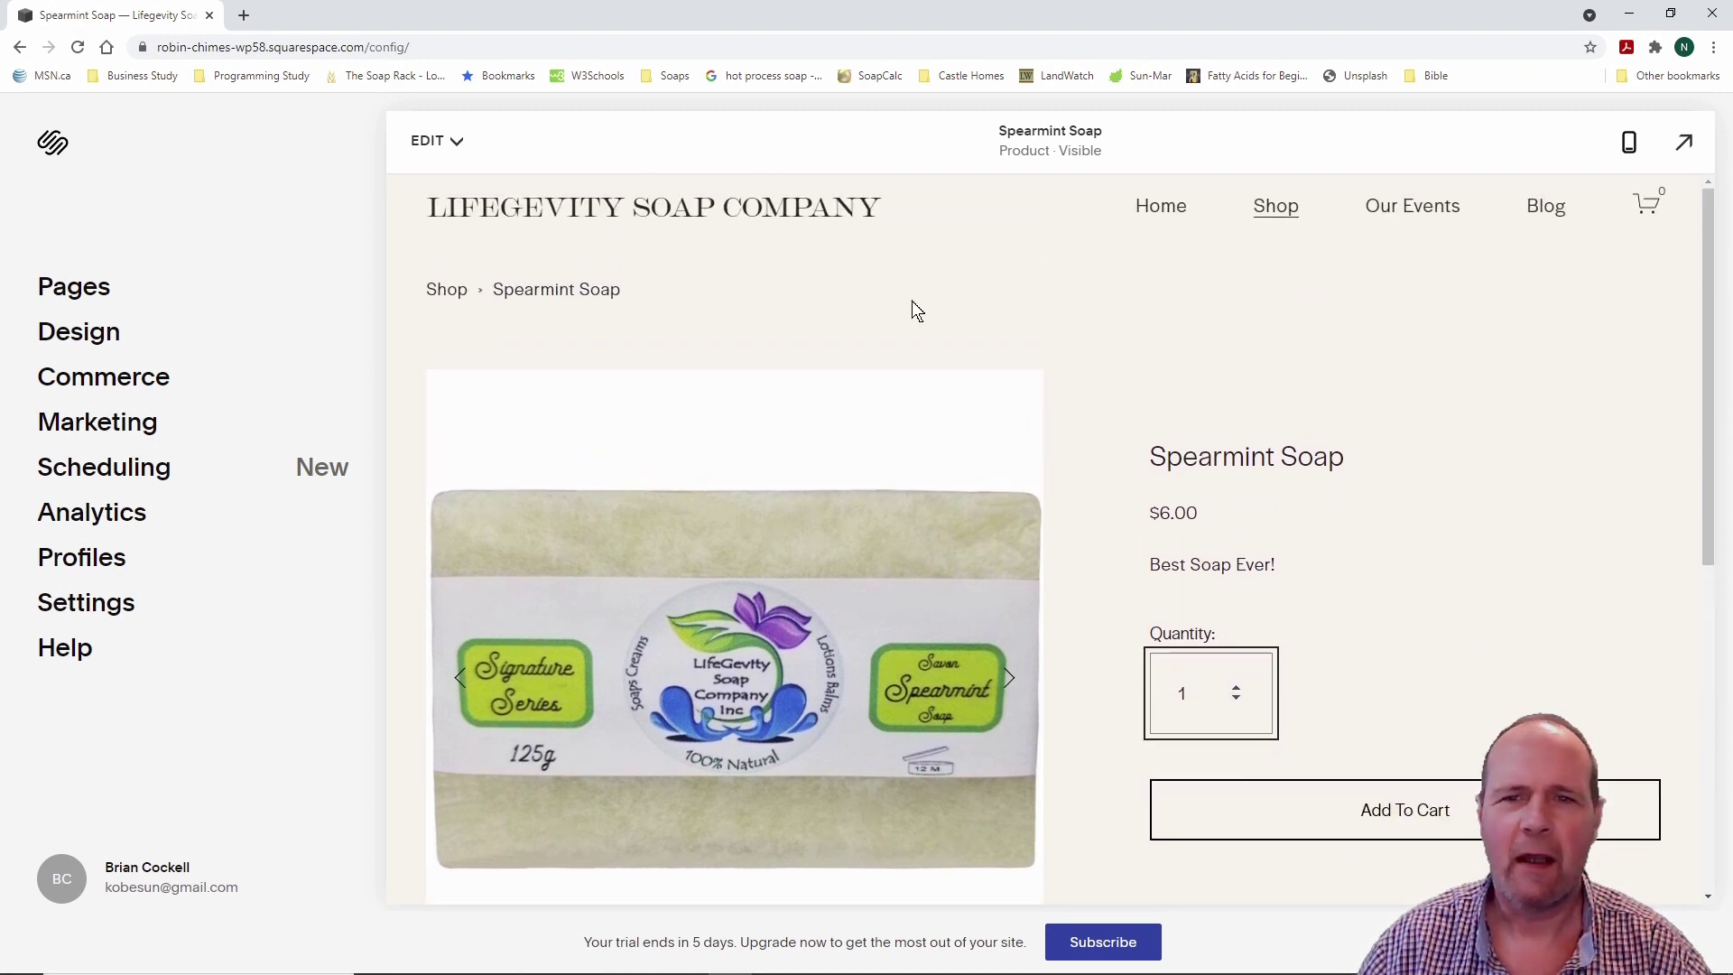
Step: Glance at the product's editing options, then go via Shop to the Face Creams category
click(457, 142)
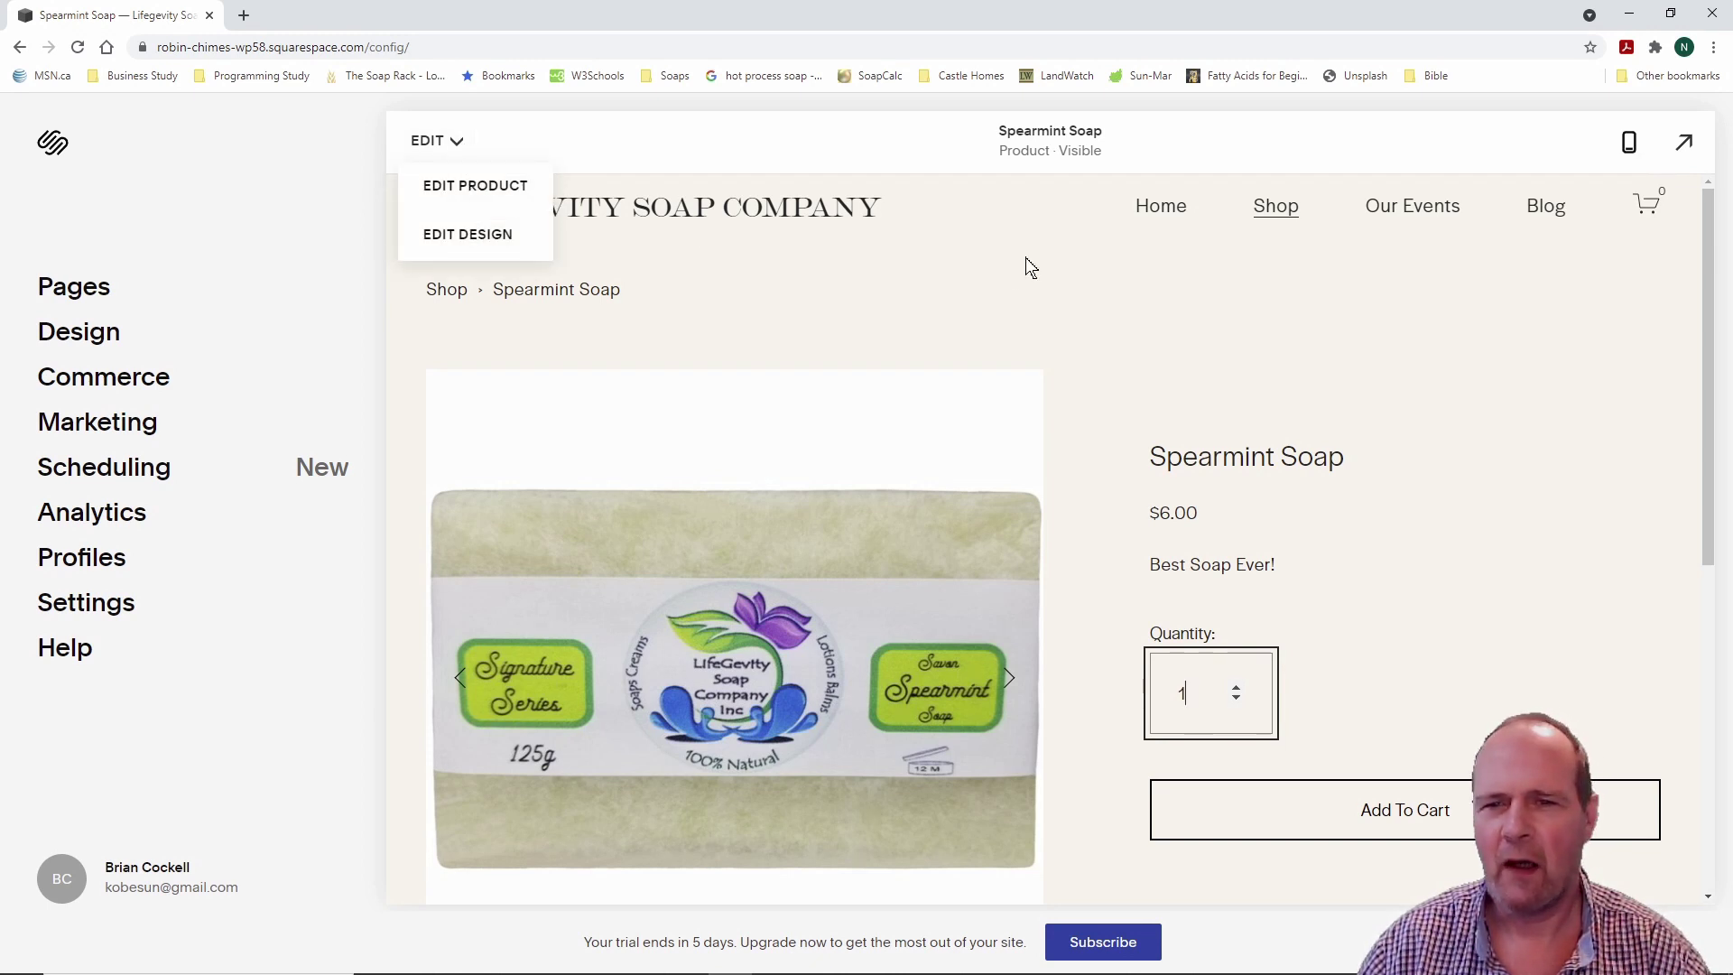
click(1051, 287)
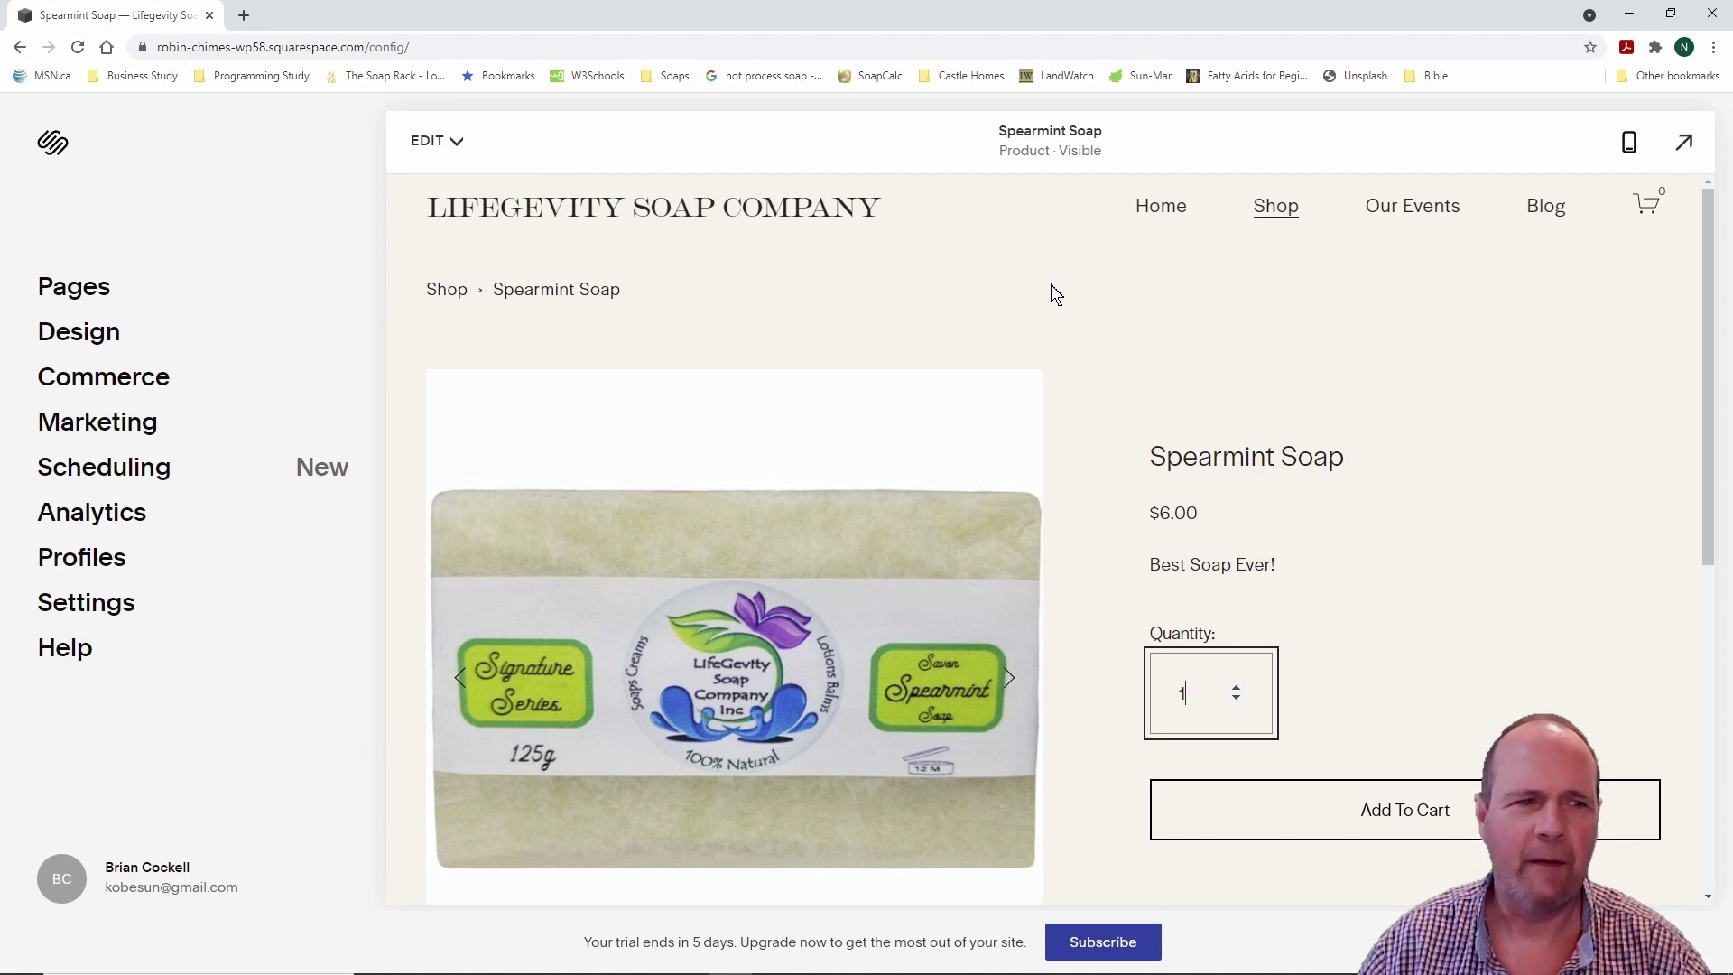
click(1283, 207)
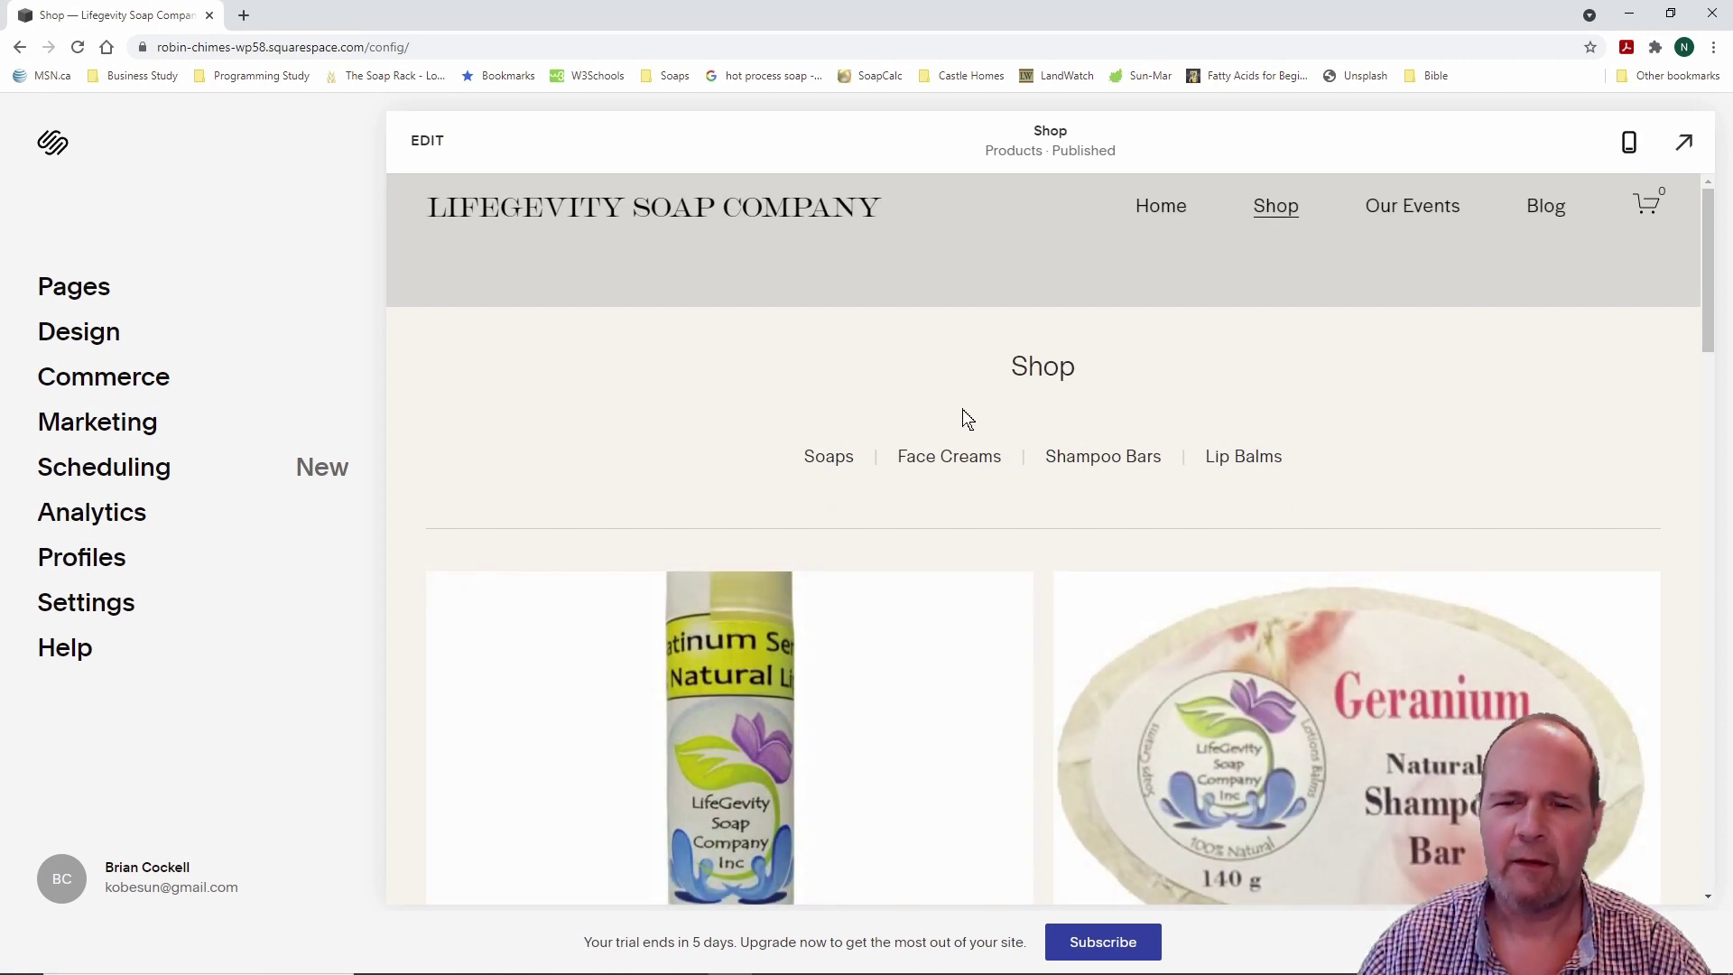
click(979, 466)
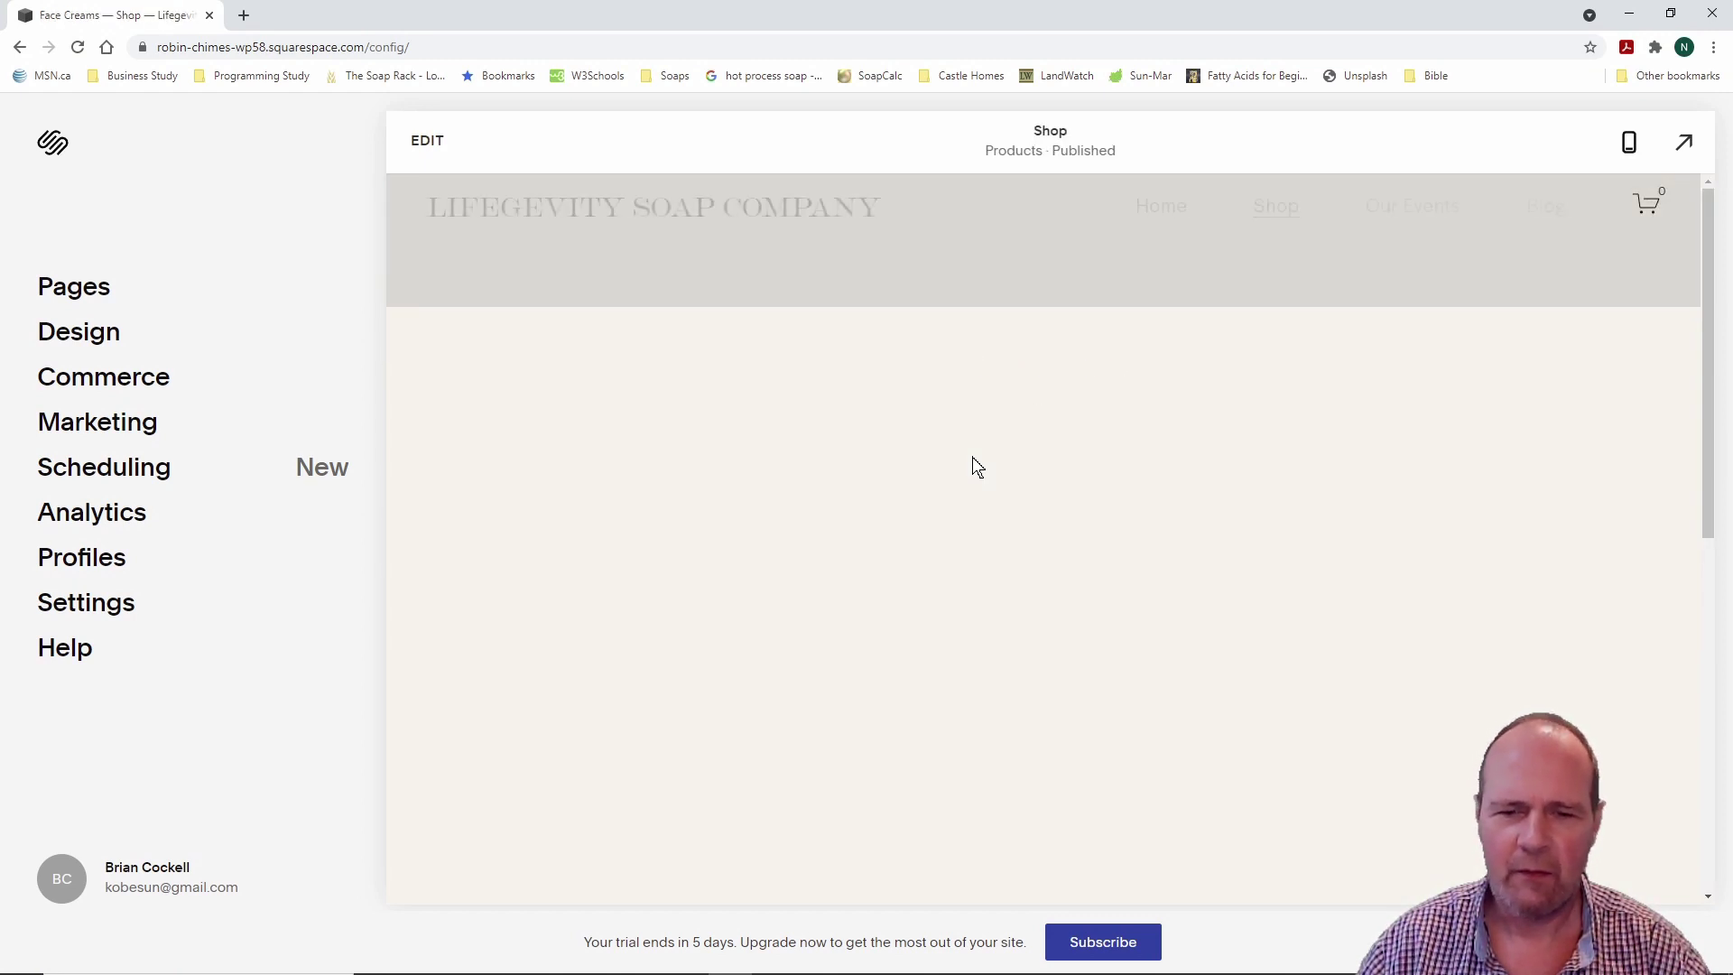
Step: Scroll Face Creams, open Shampoo Bars from the Shop page, then return Home
scroll(931, 504, down, 2)
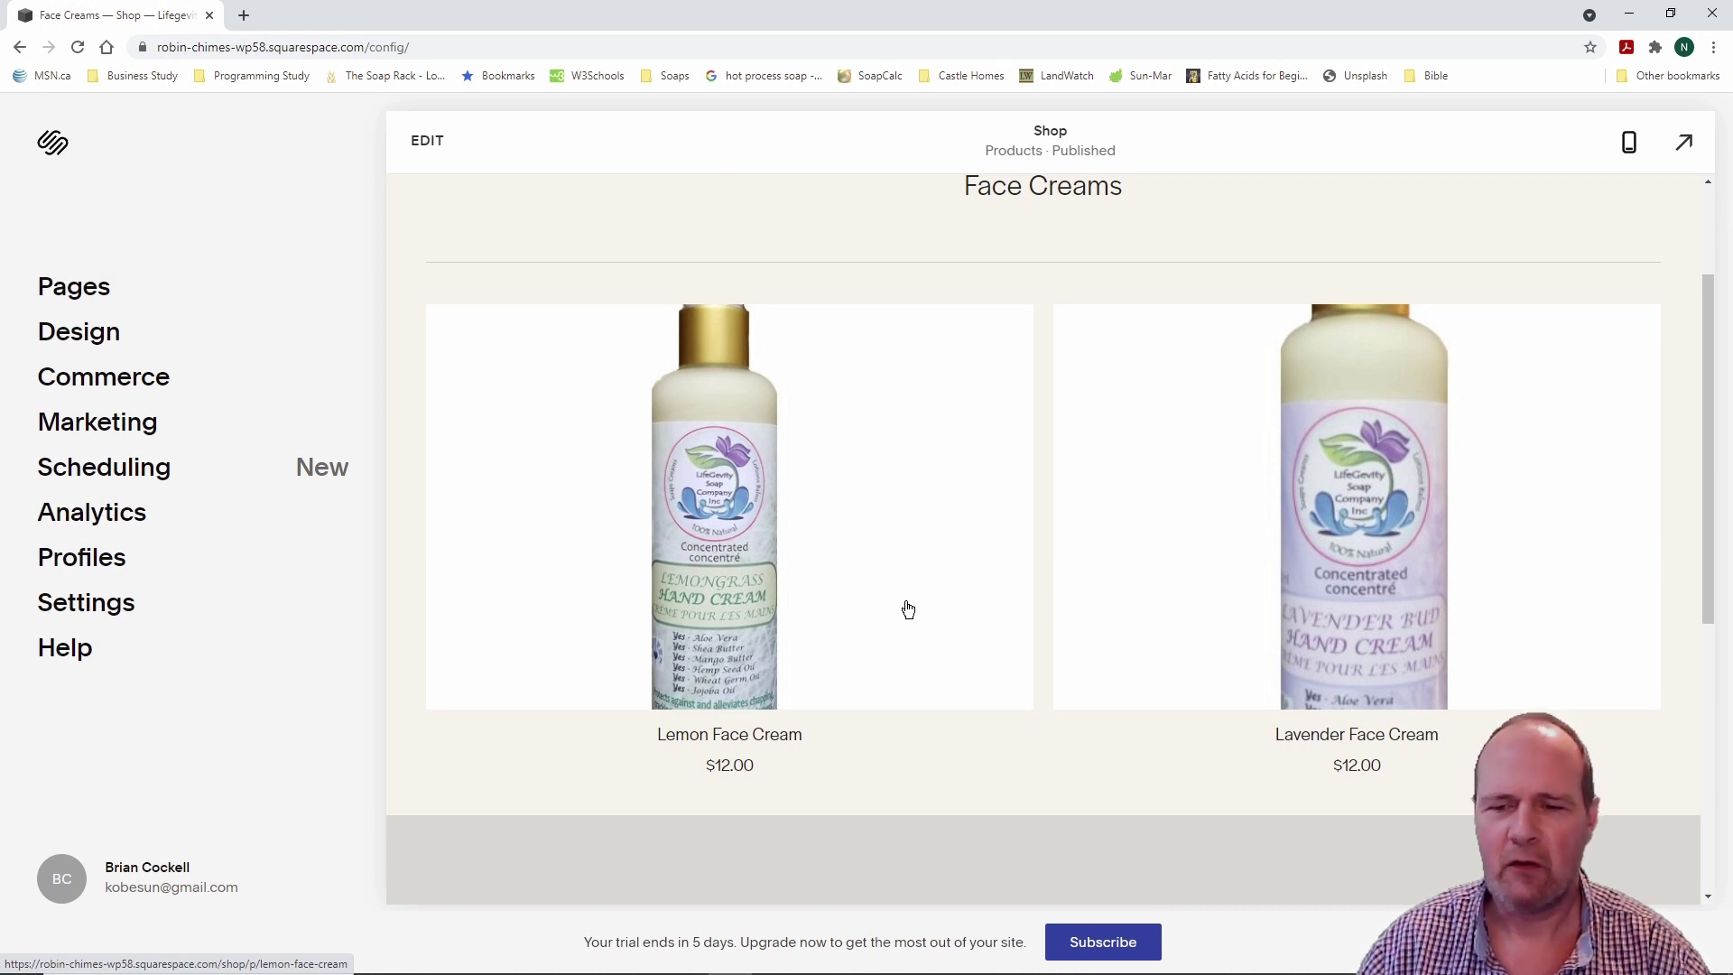
scroll(908, 609, up, 3)
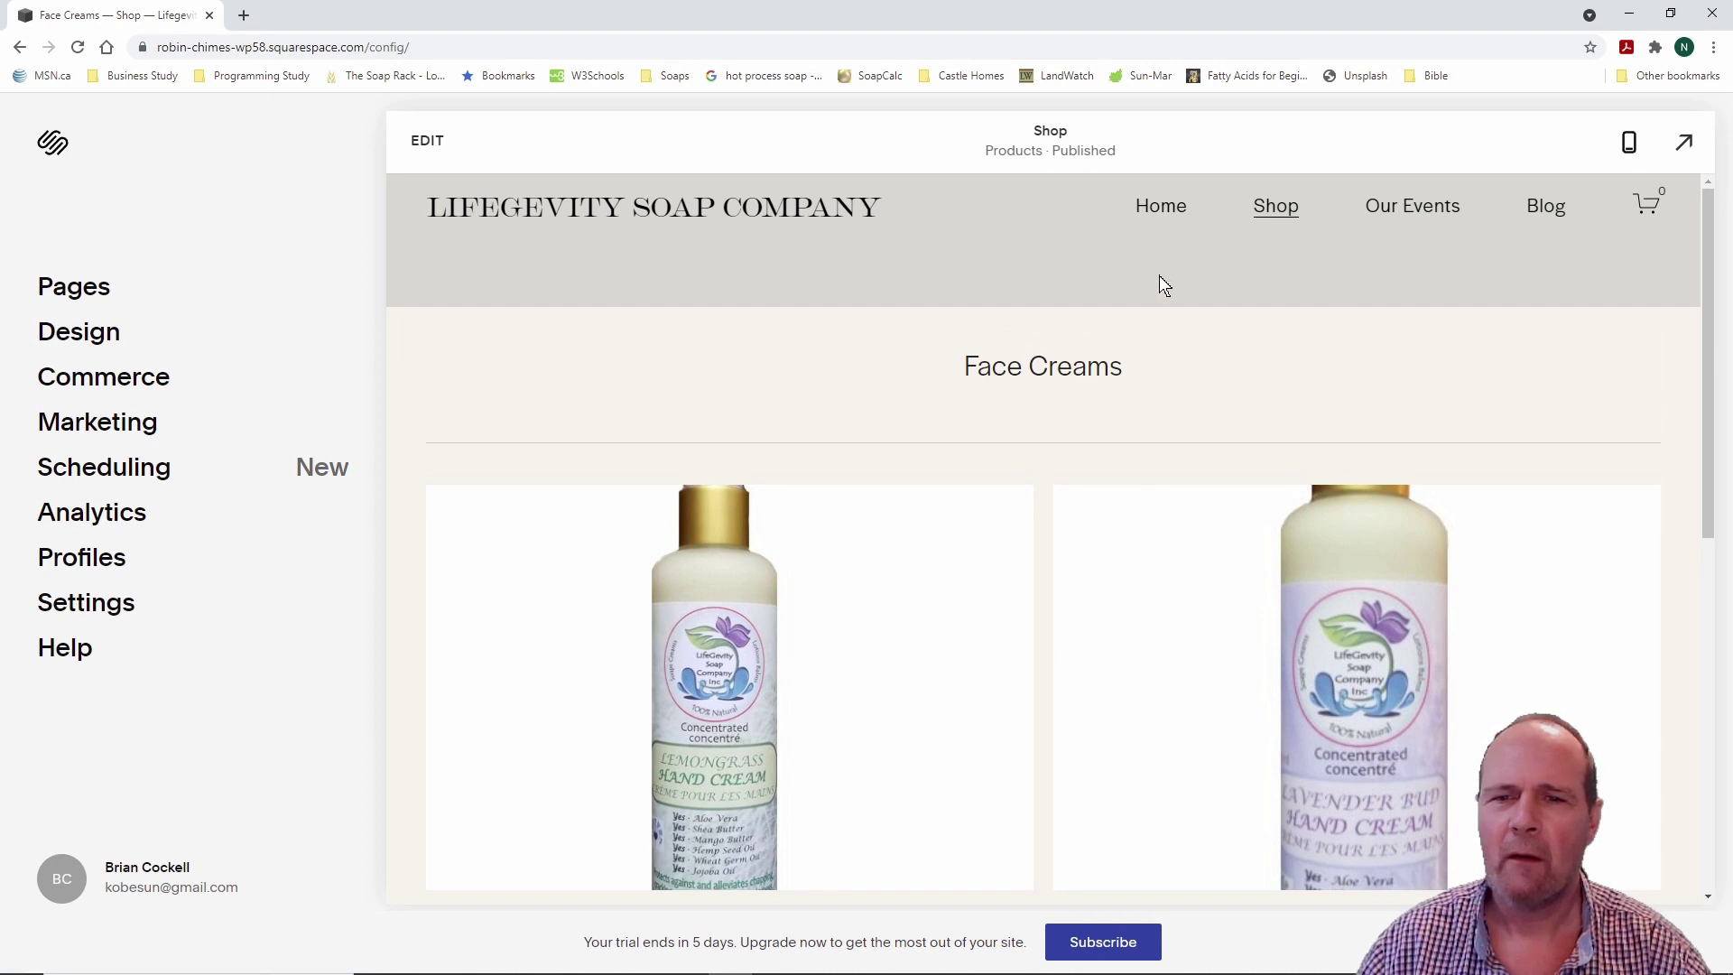
click(1276, 206)
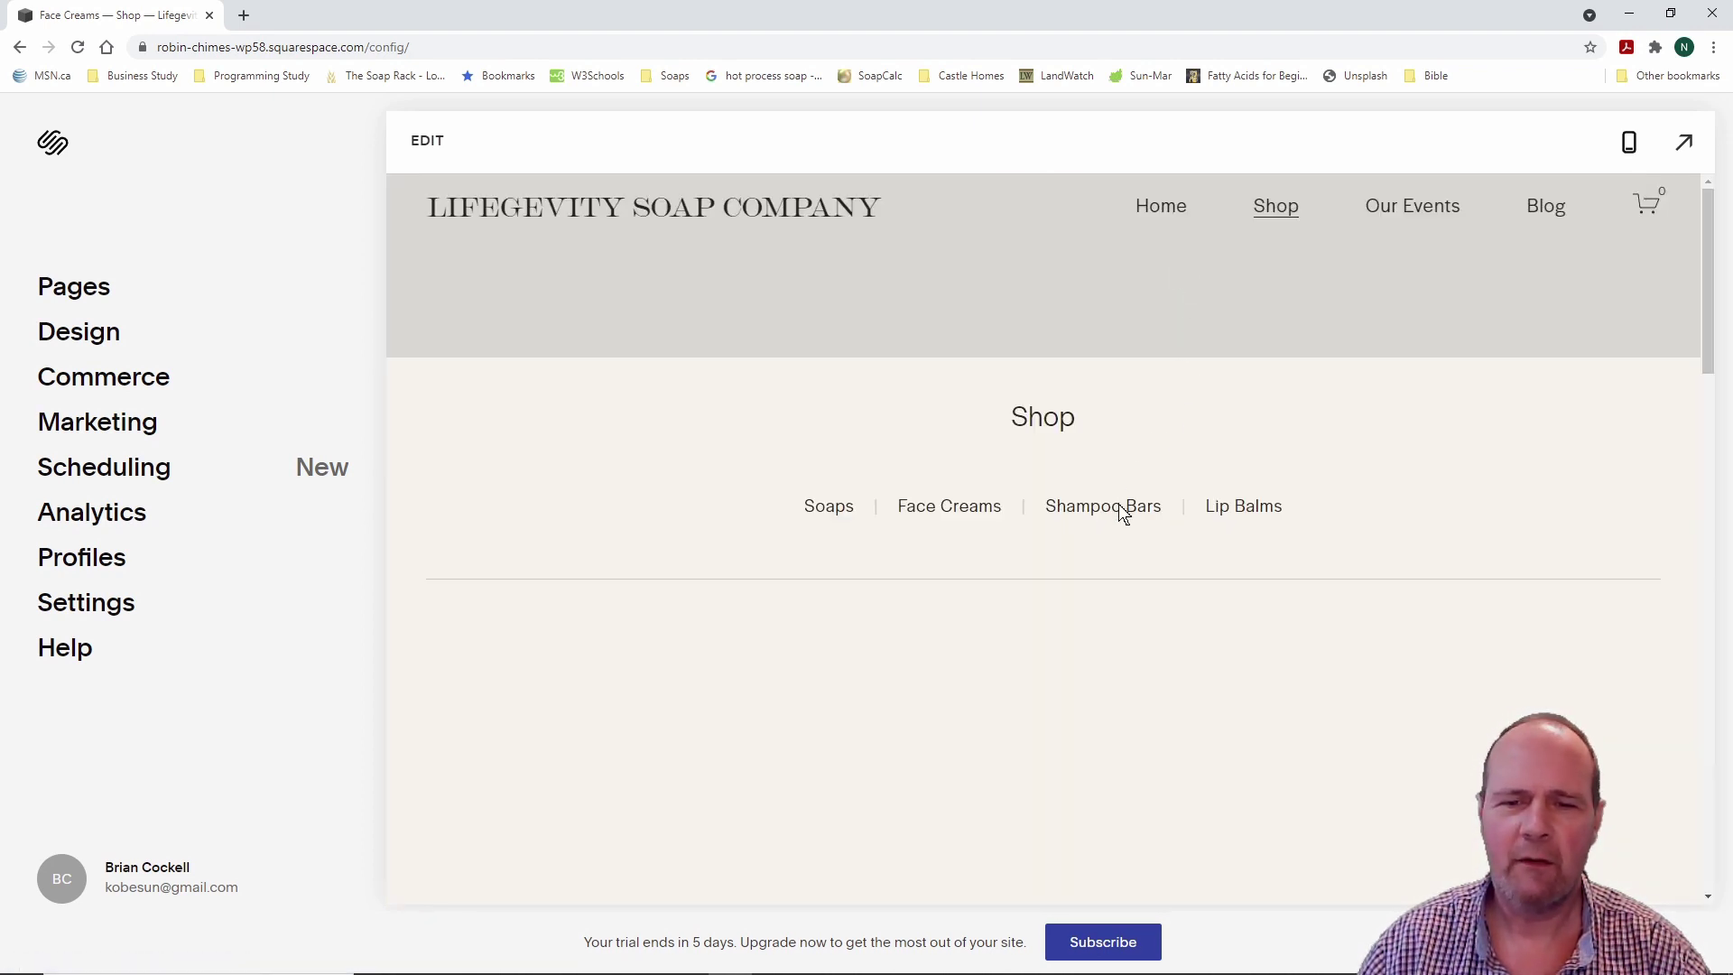
click(1119, 509)
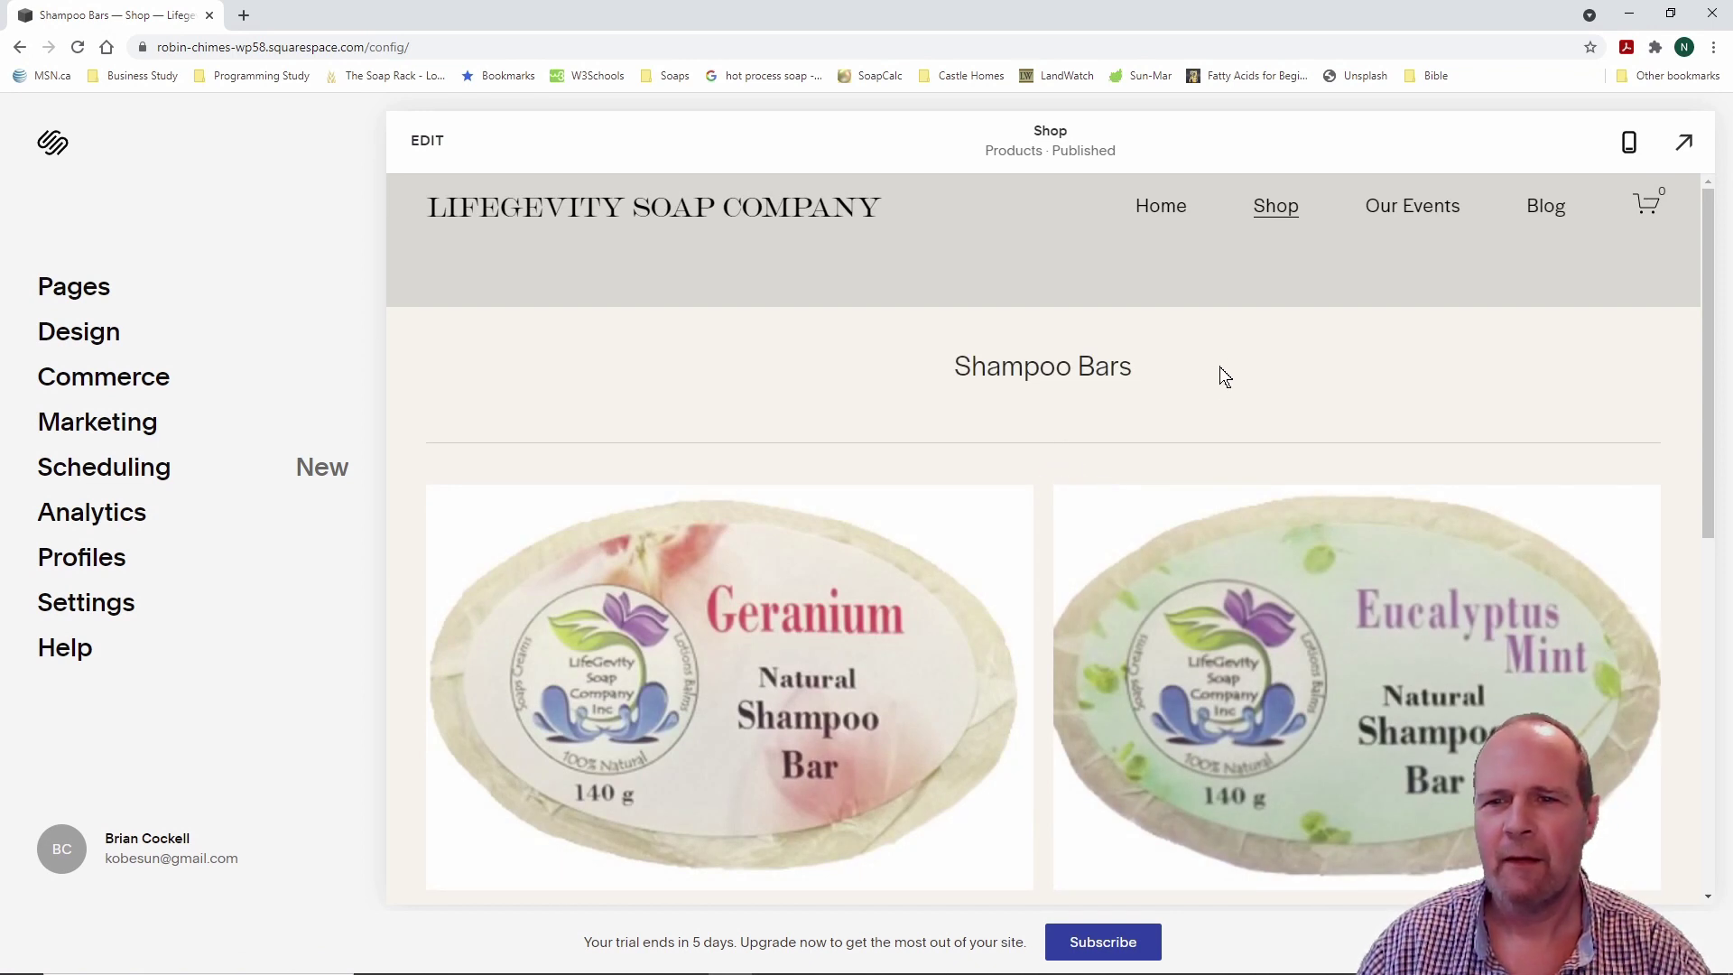
click(1161, 209)
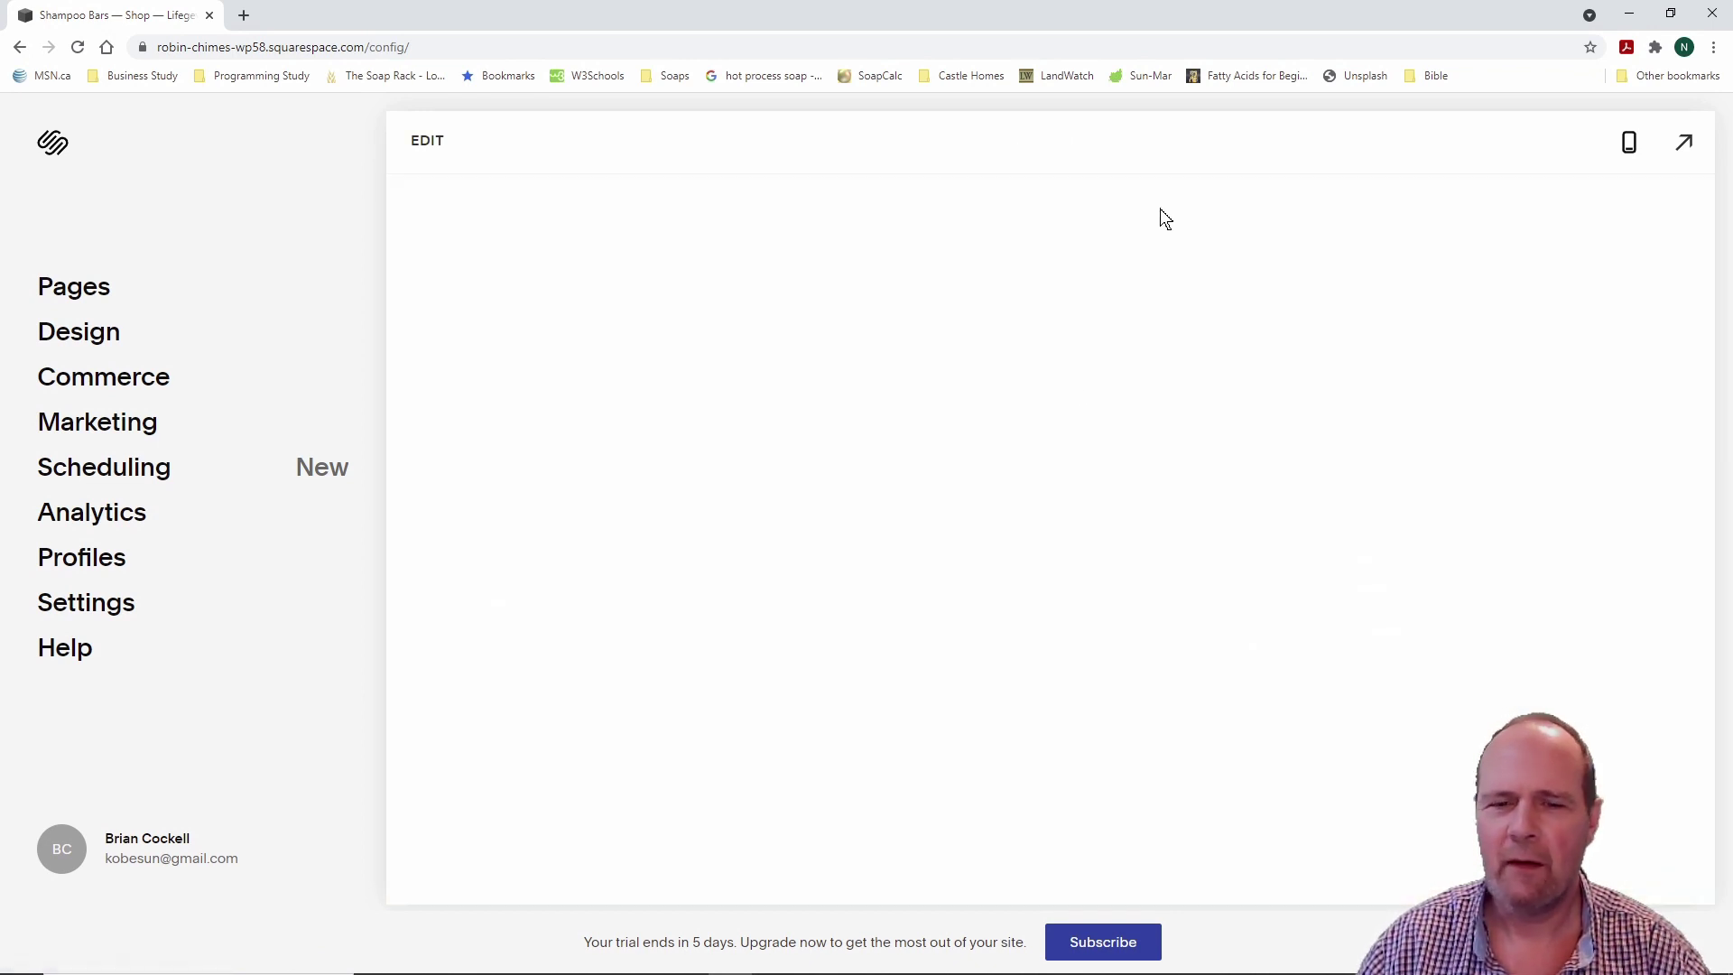
Step: Navigate from the Home page to Shop and on to Our Events
scroll(1026, 435, down, 10)
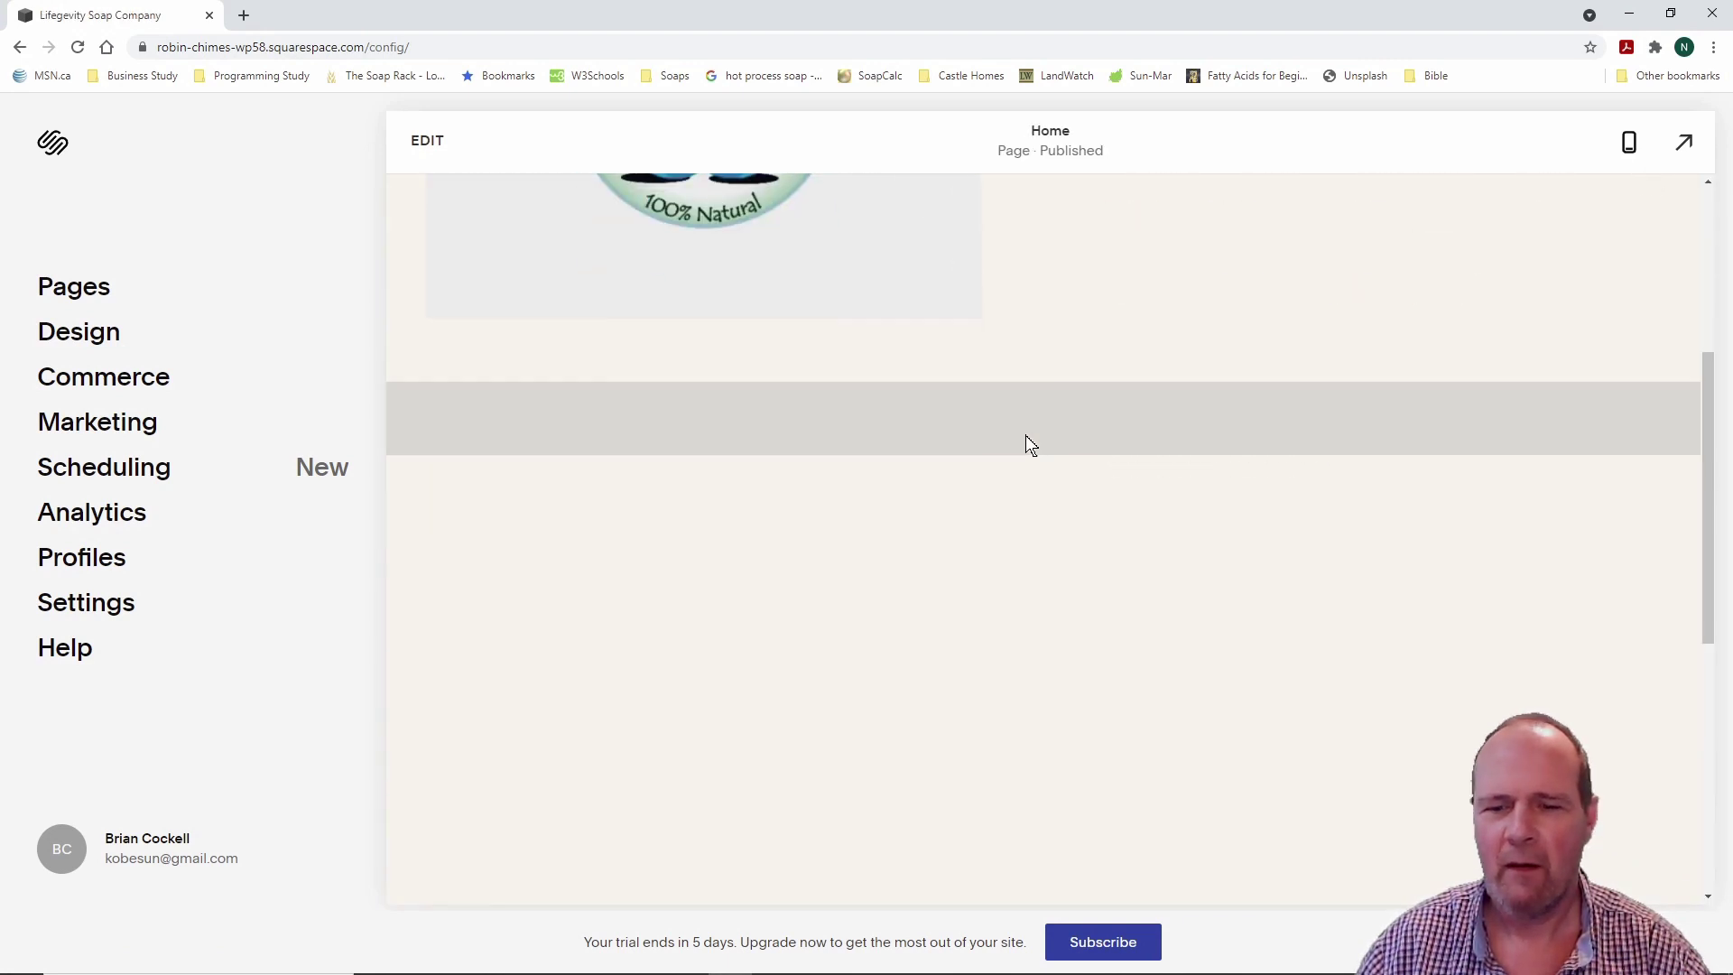
scroll(1025, 435, up, 10)
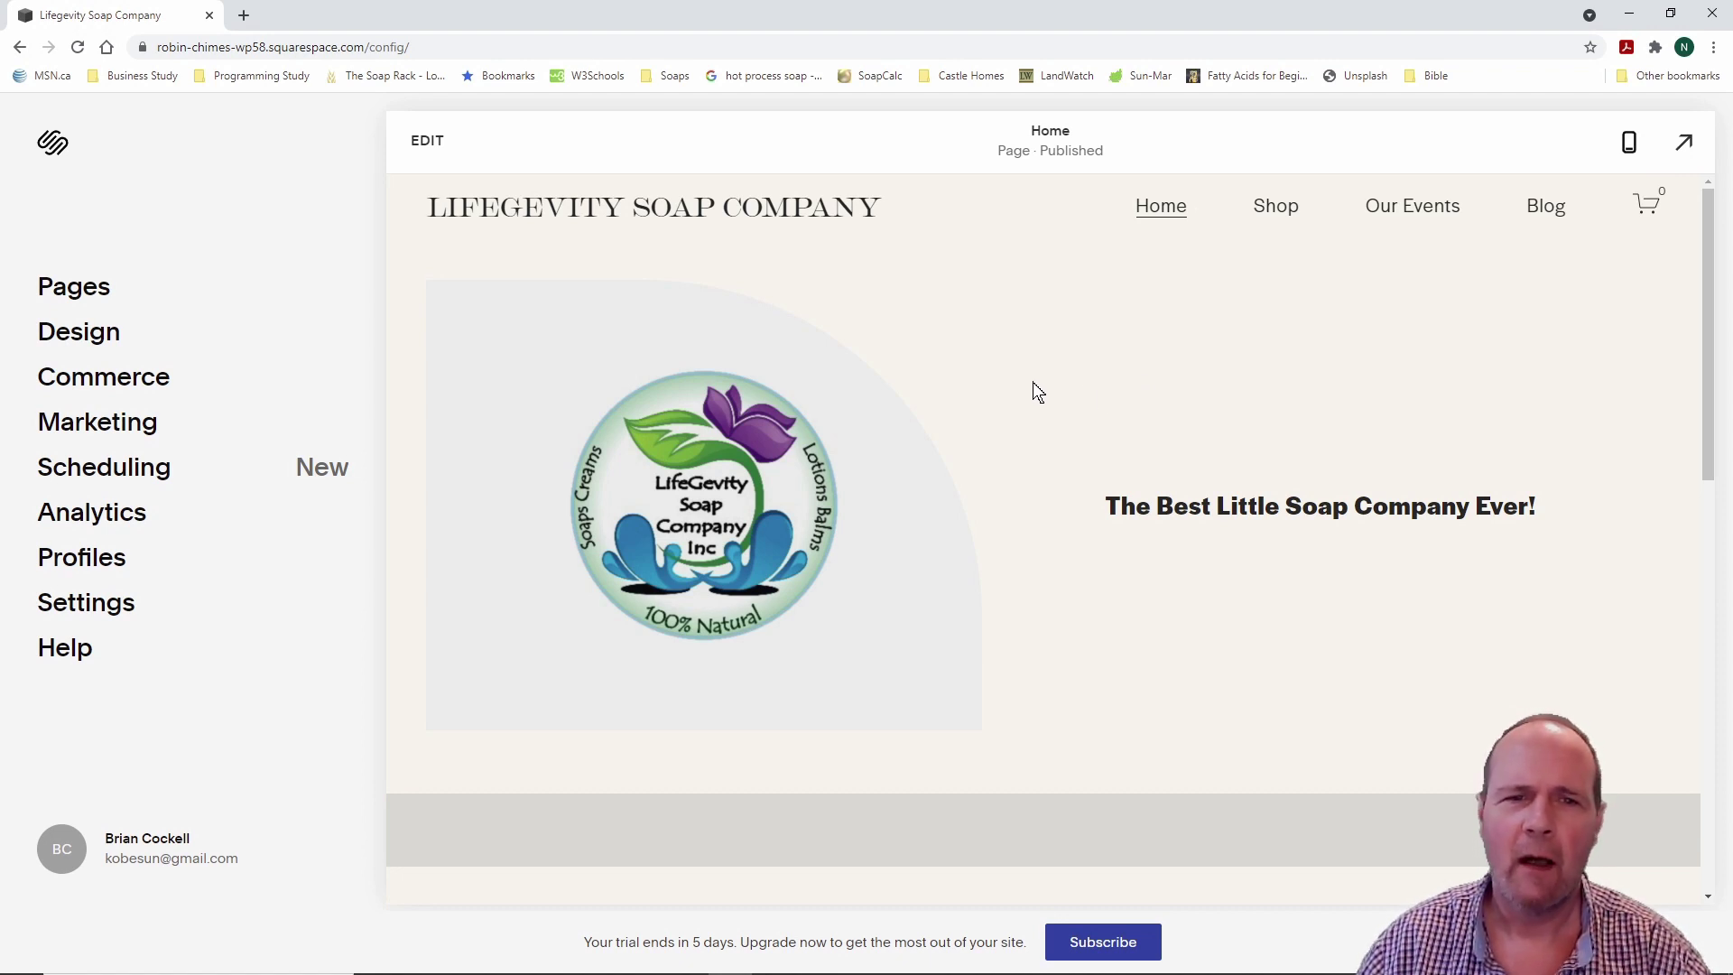
click(1275, 207)
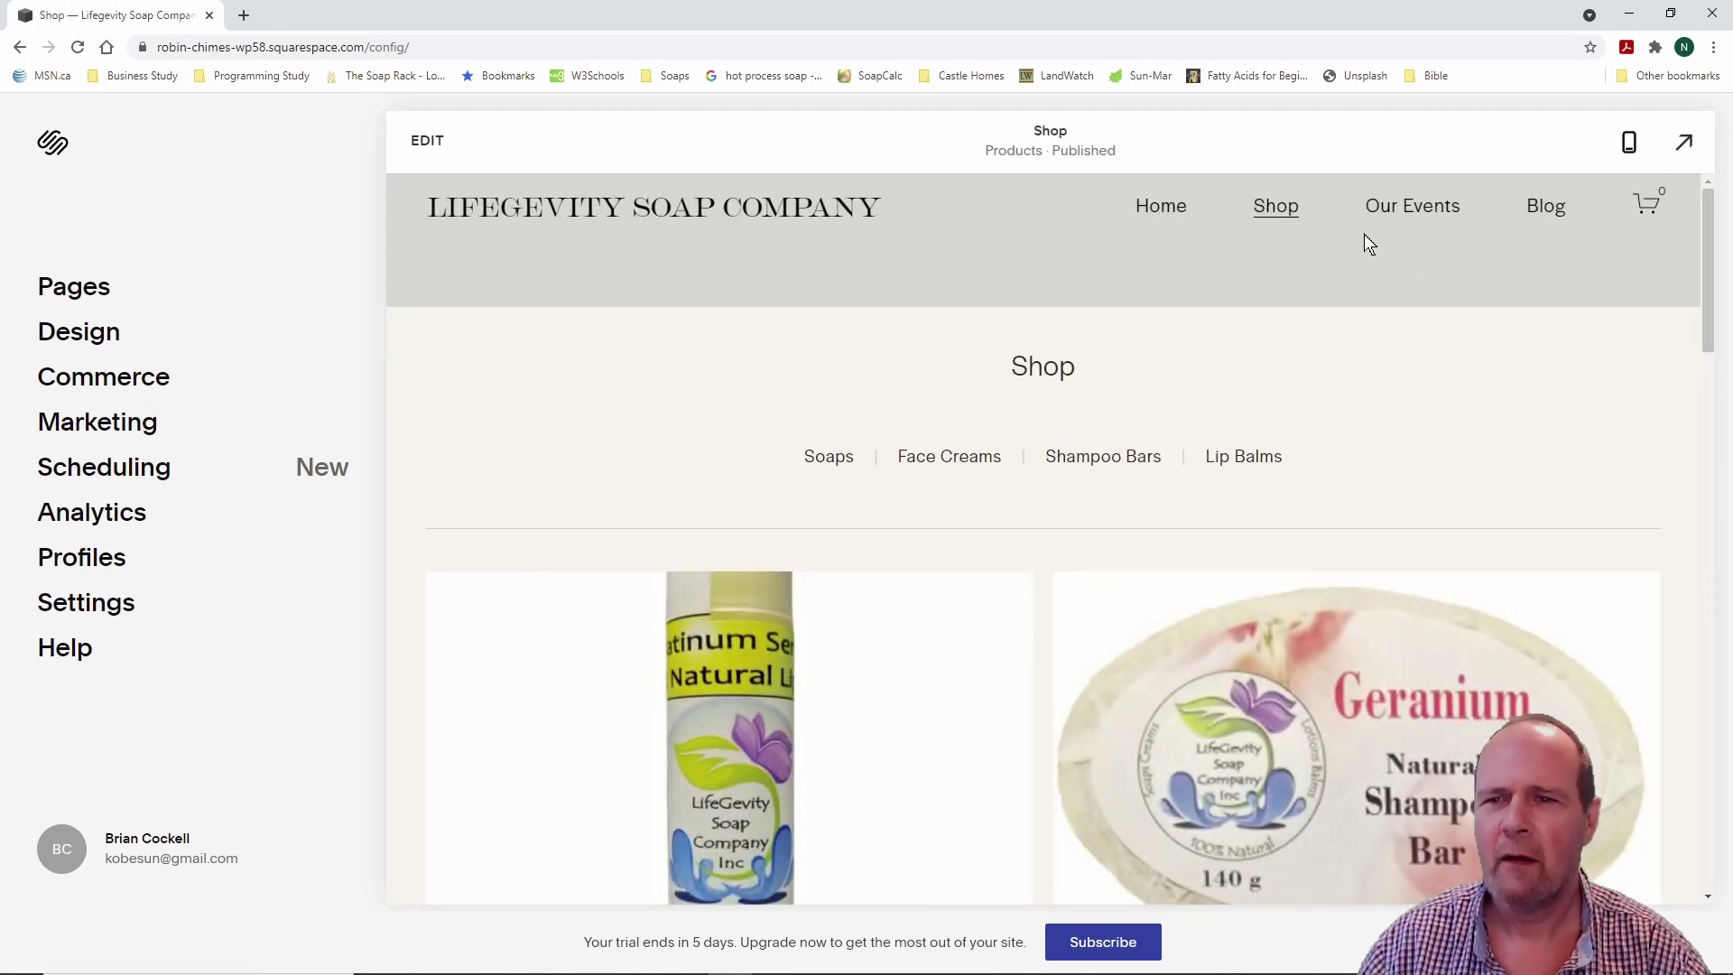
click(1421, 207)
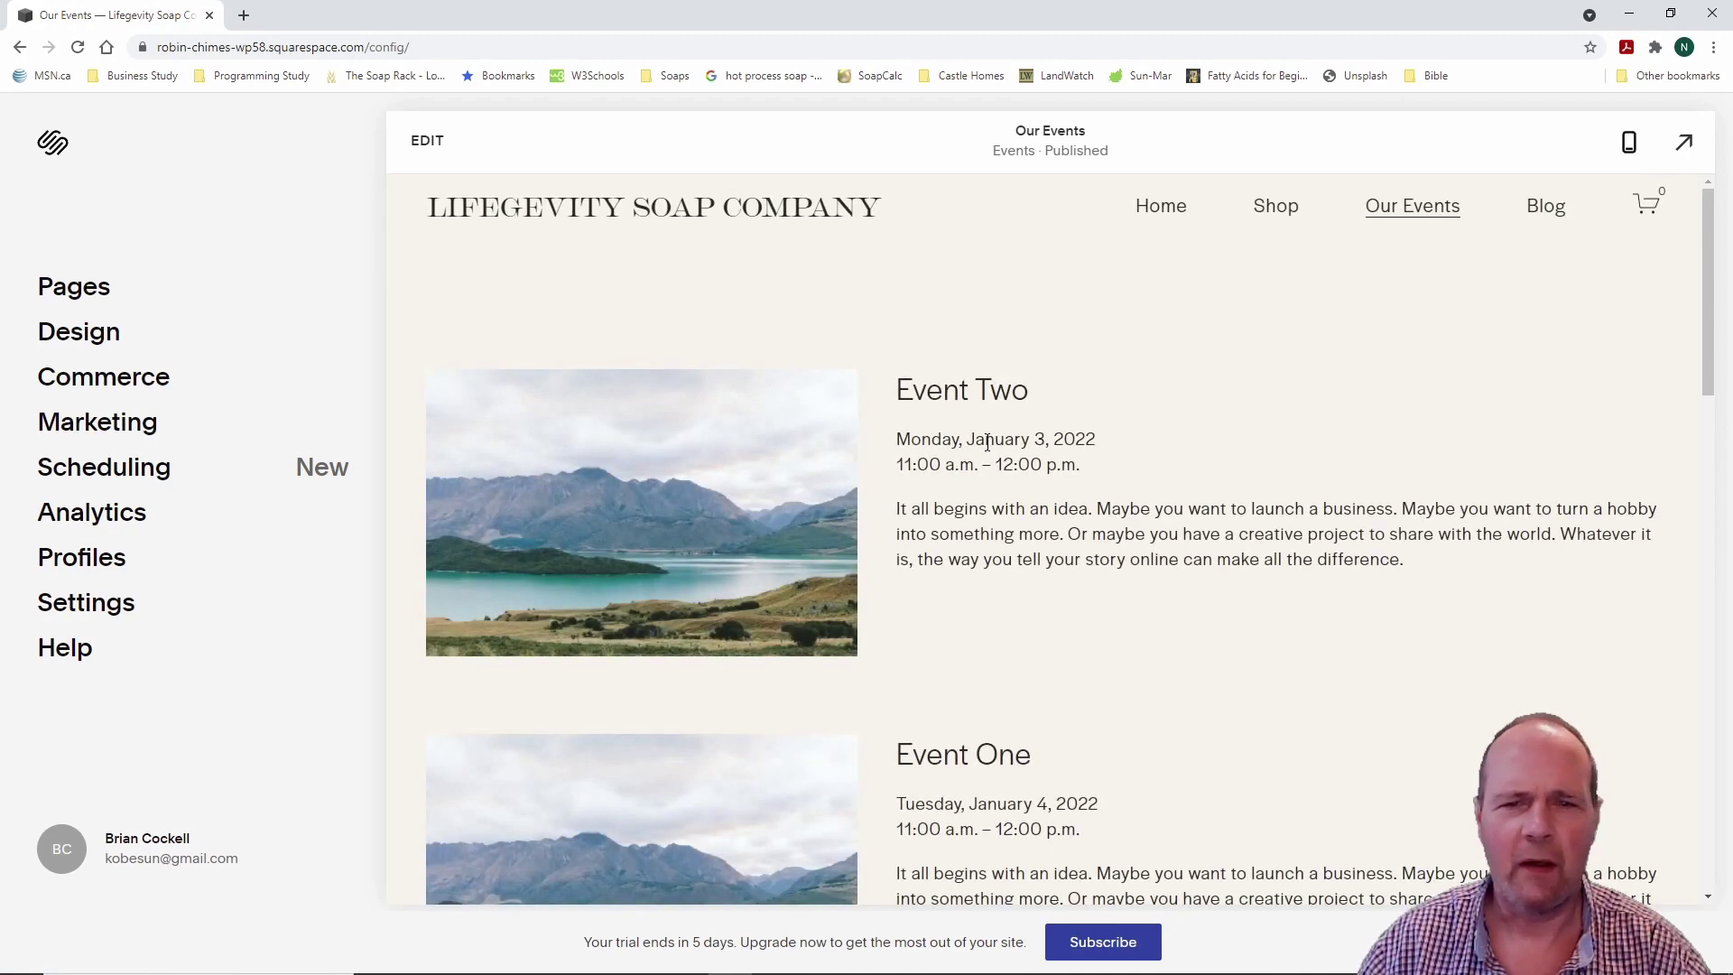
Step: Edit the Our Events page, view Manage Events, and open the events section's format settings
click(431, 142)
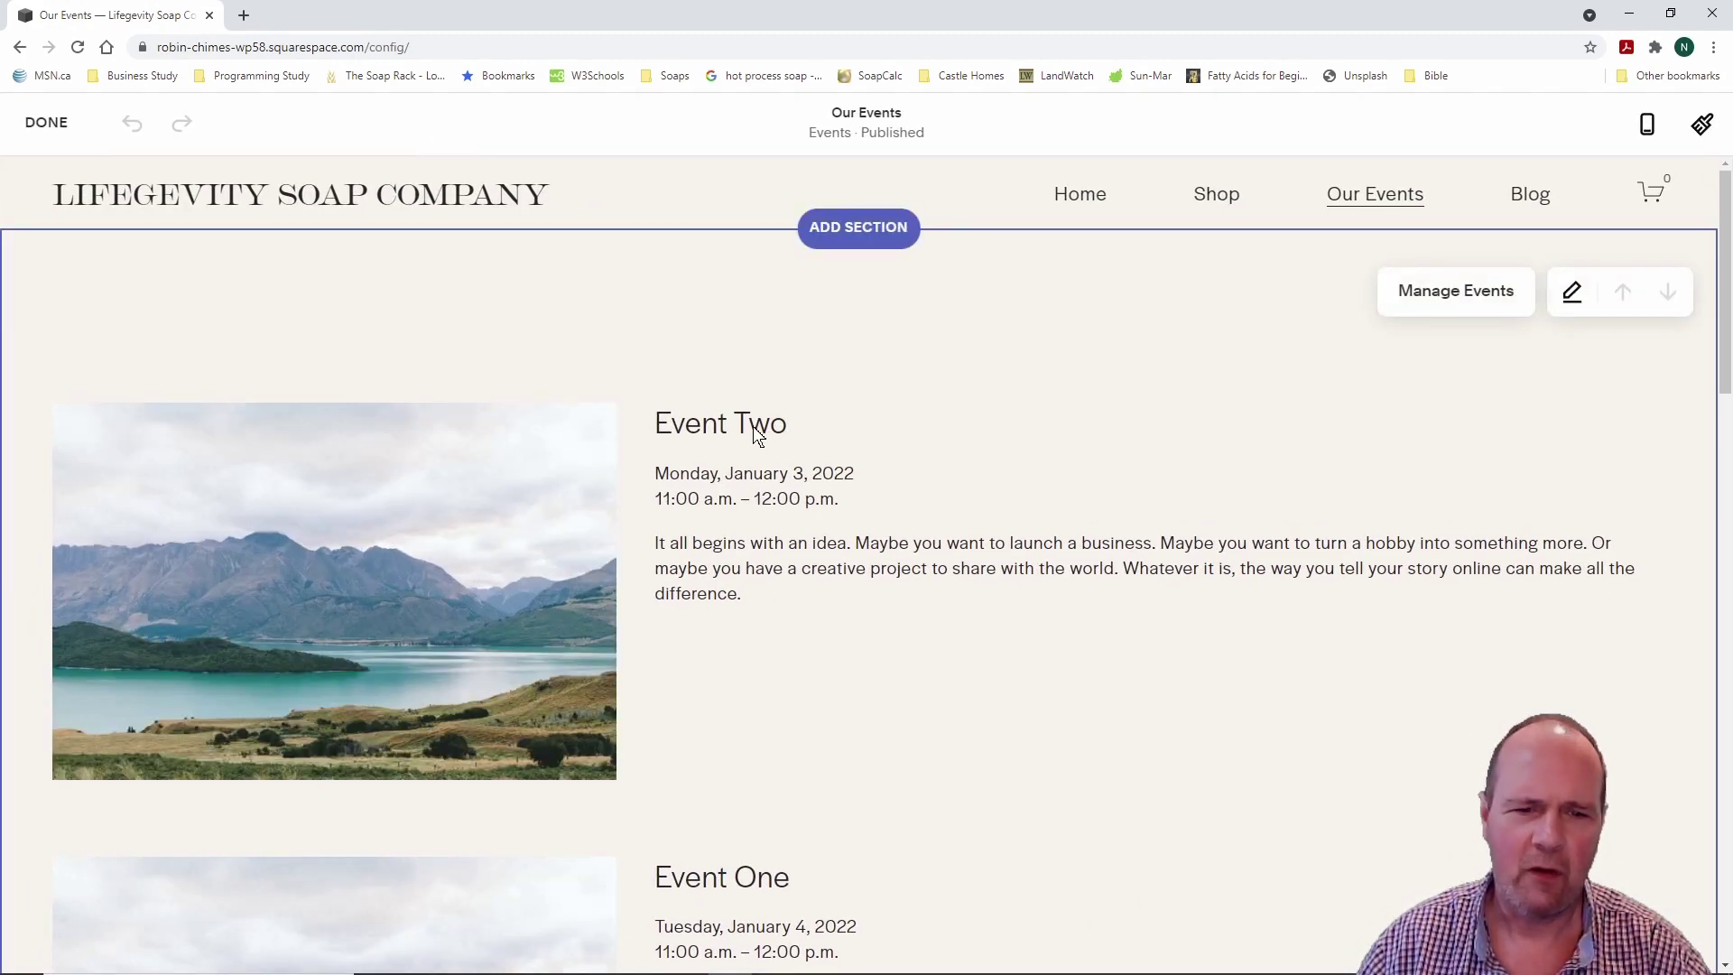
click(1485, 294)
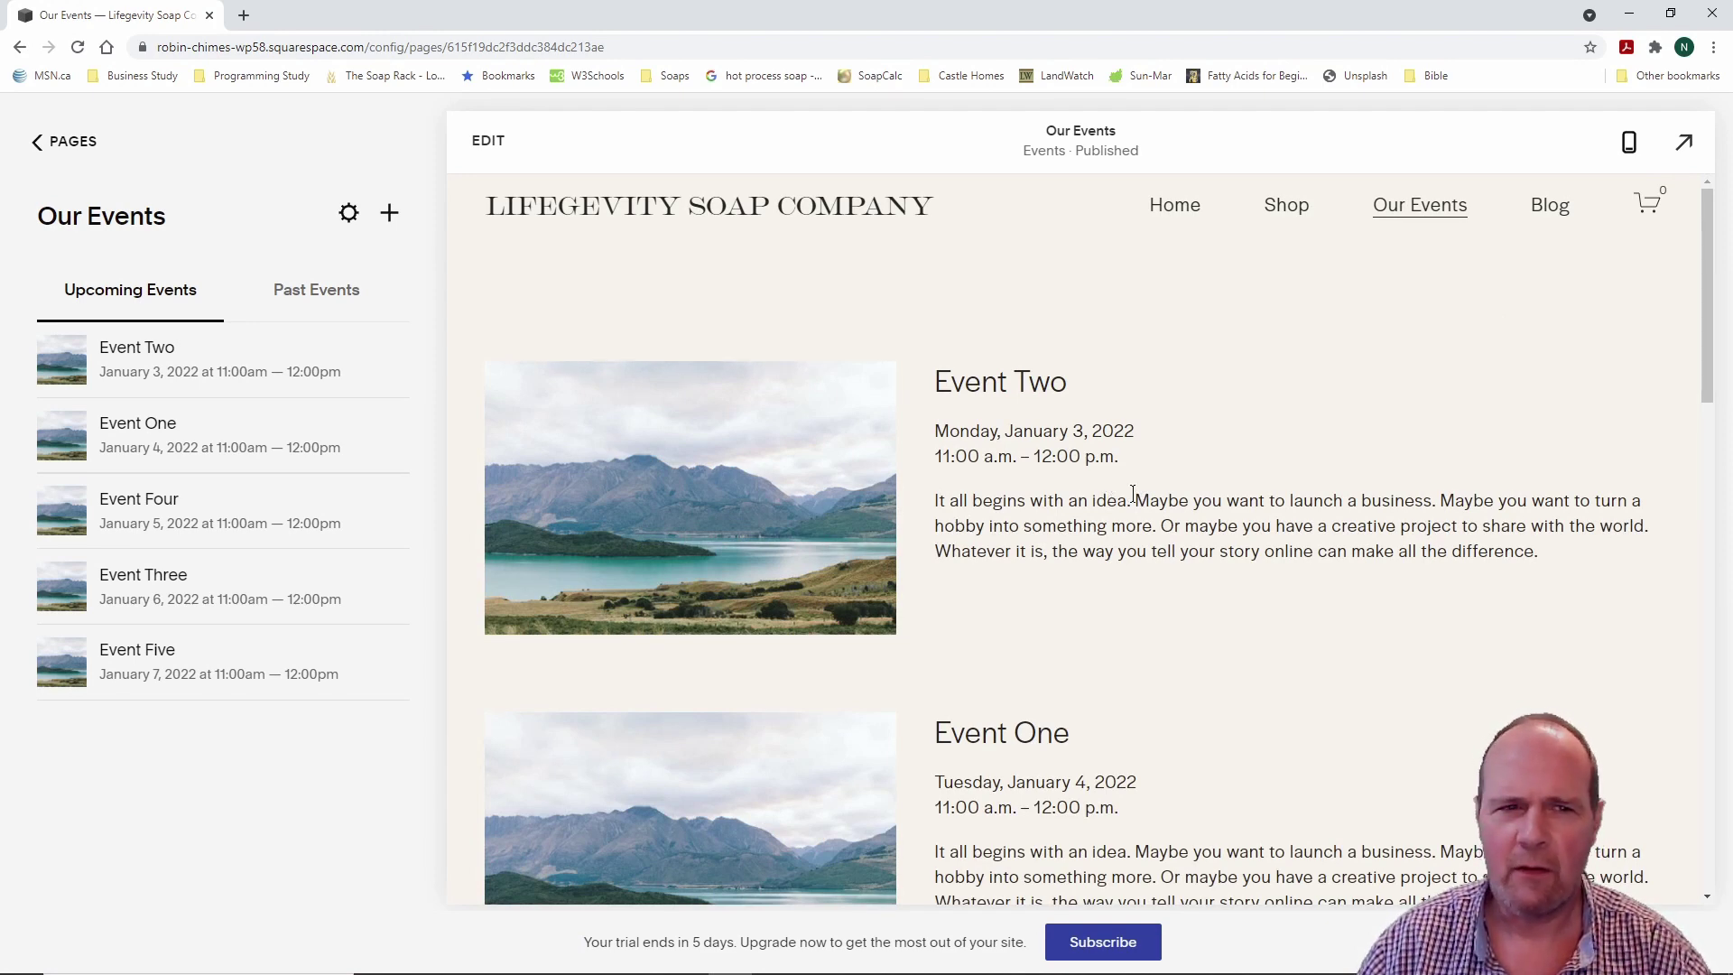
click(488, 142)
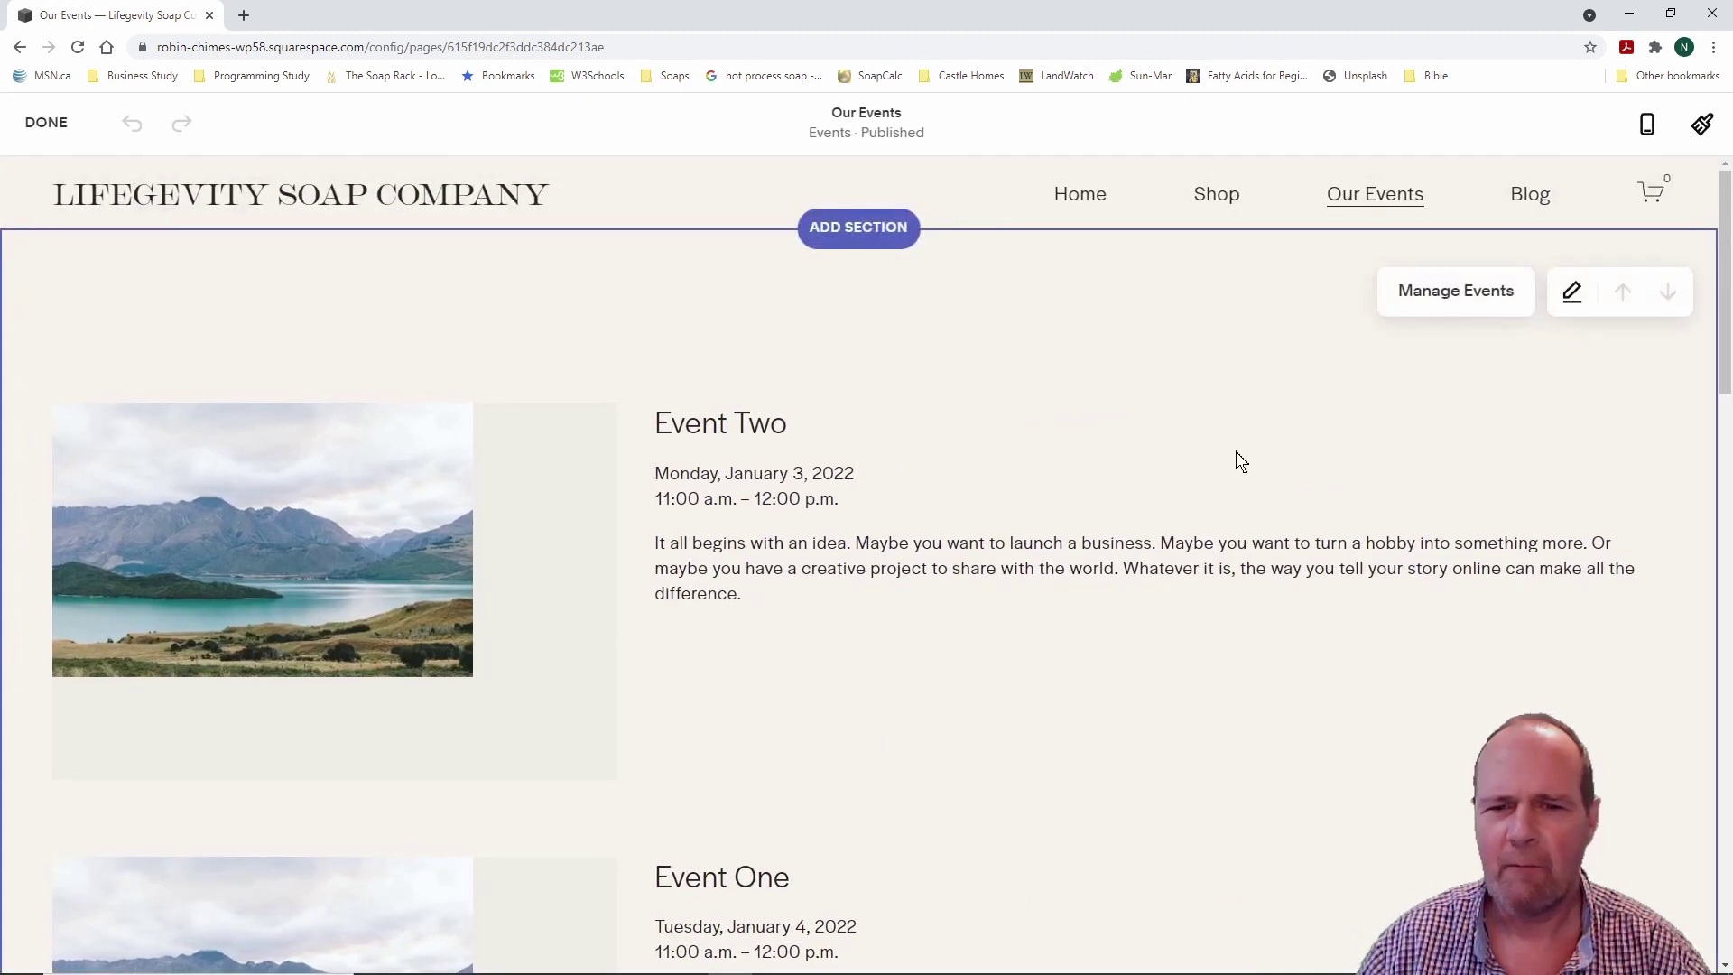
click(1571, 290)
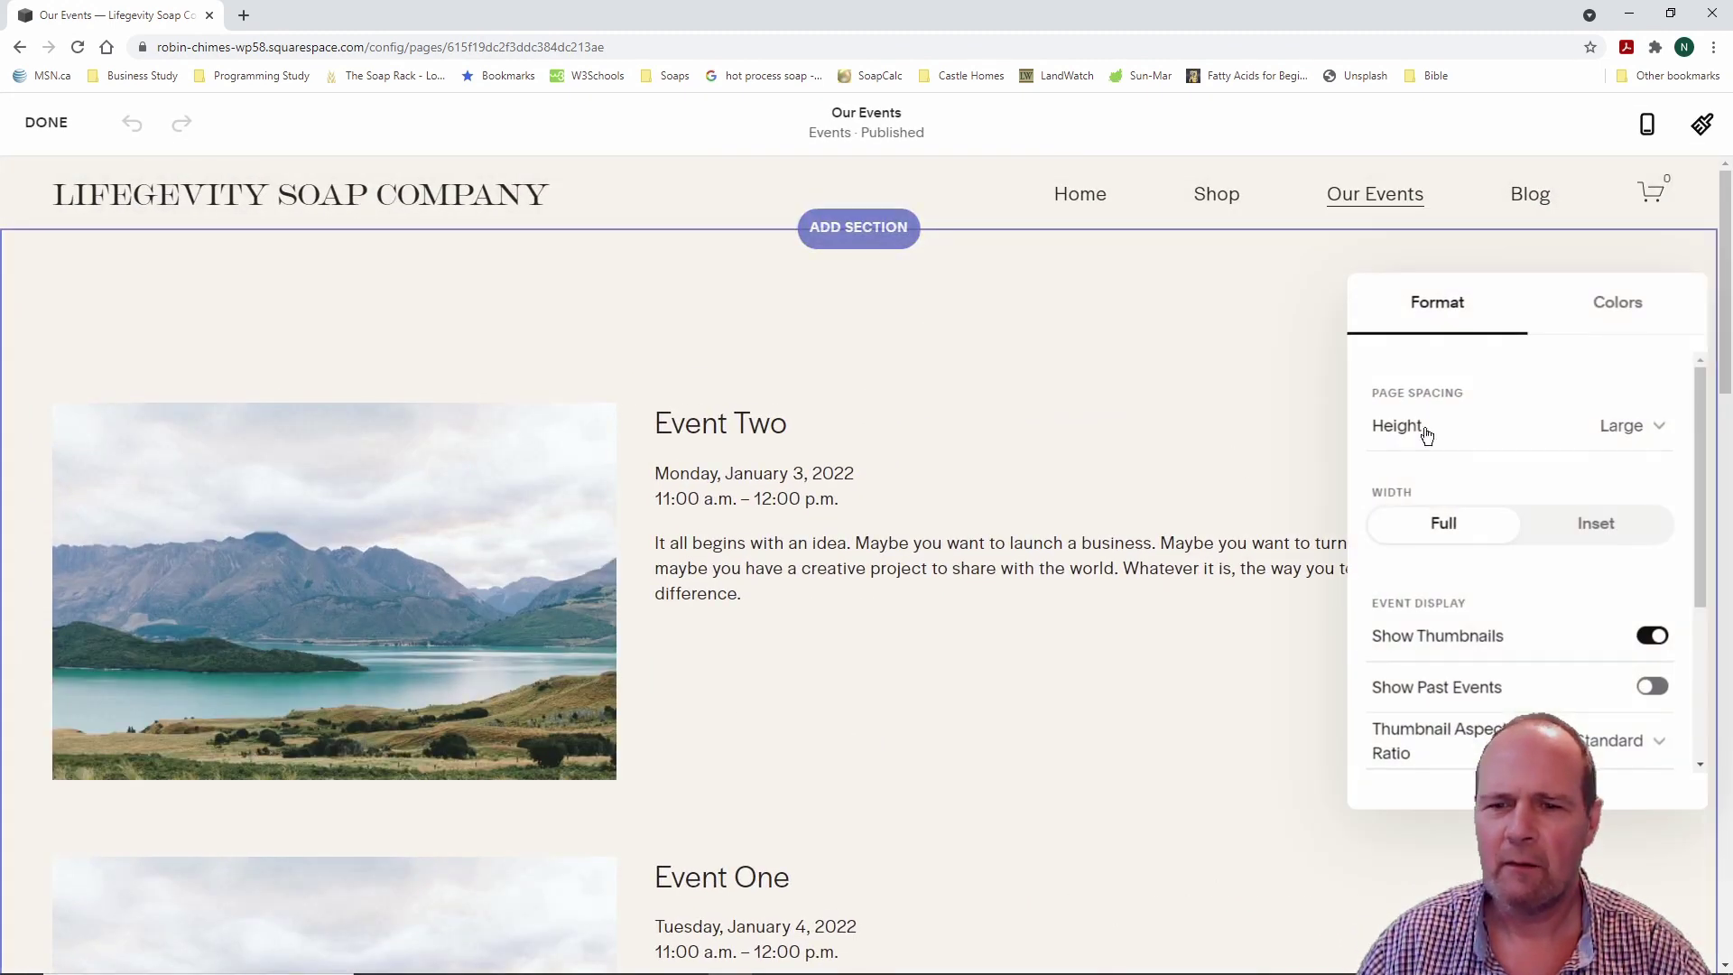
Step: Leave page height at Large, close format settings, and finish editing to list upcoming events
scroll(1503, 431, down, 3)
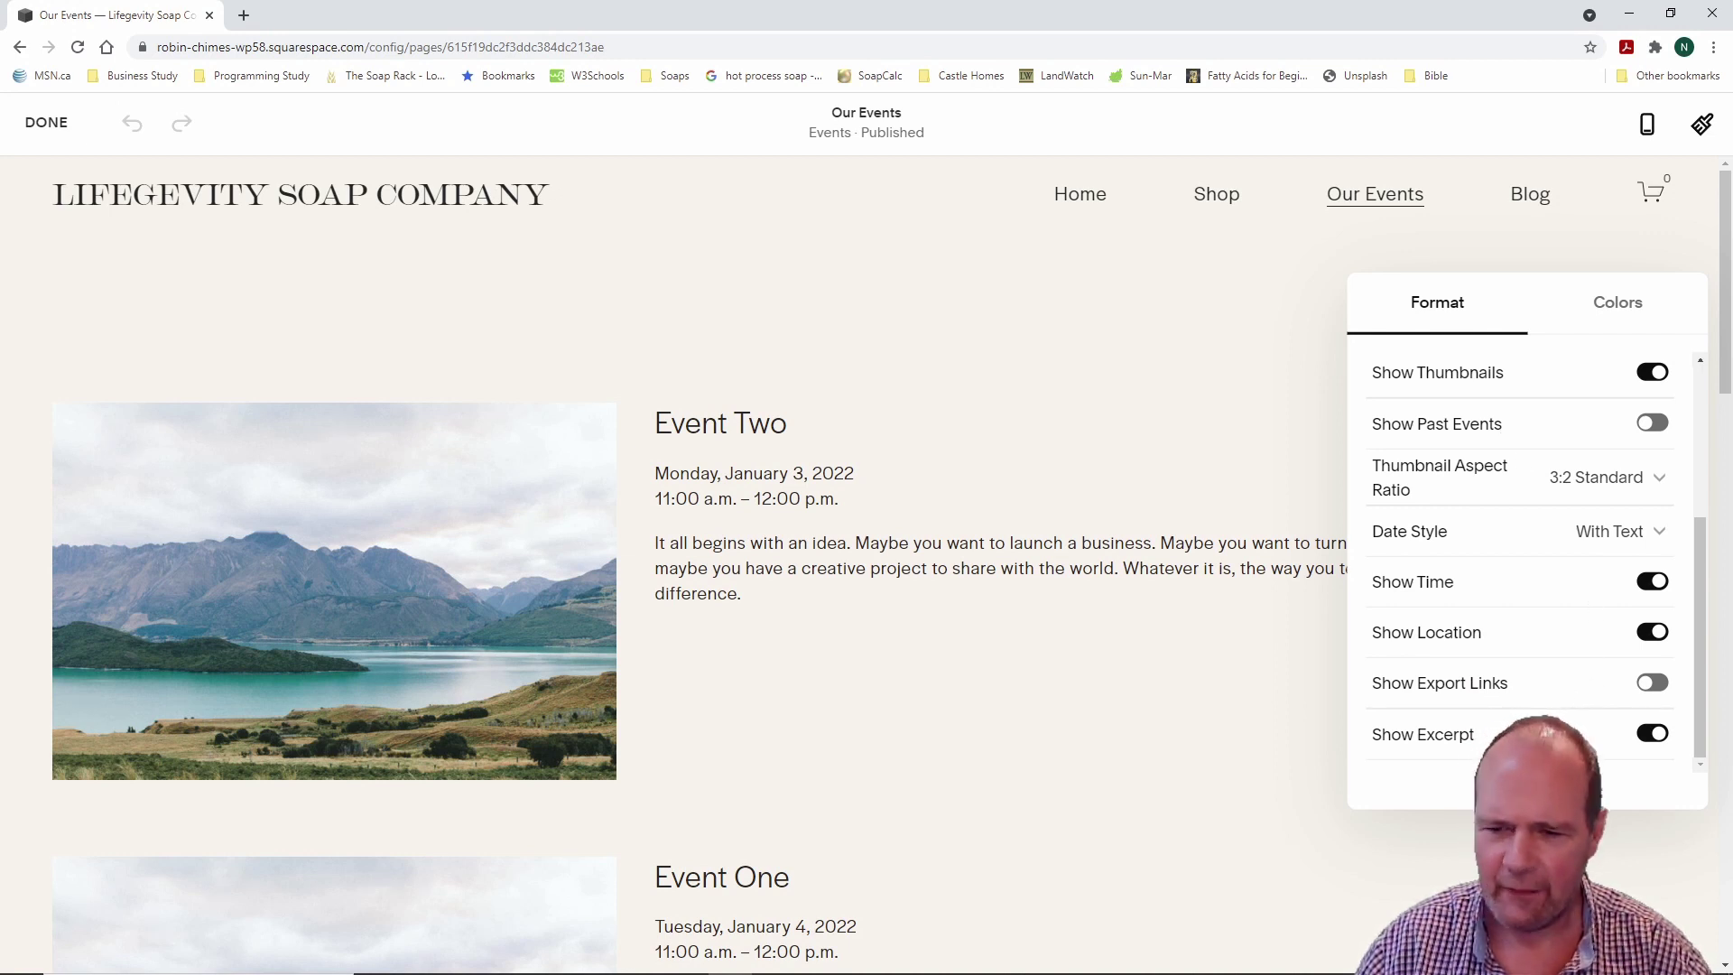
scroll(1562, 615, up, 3)
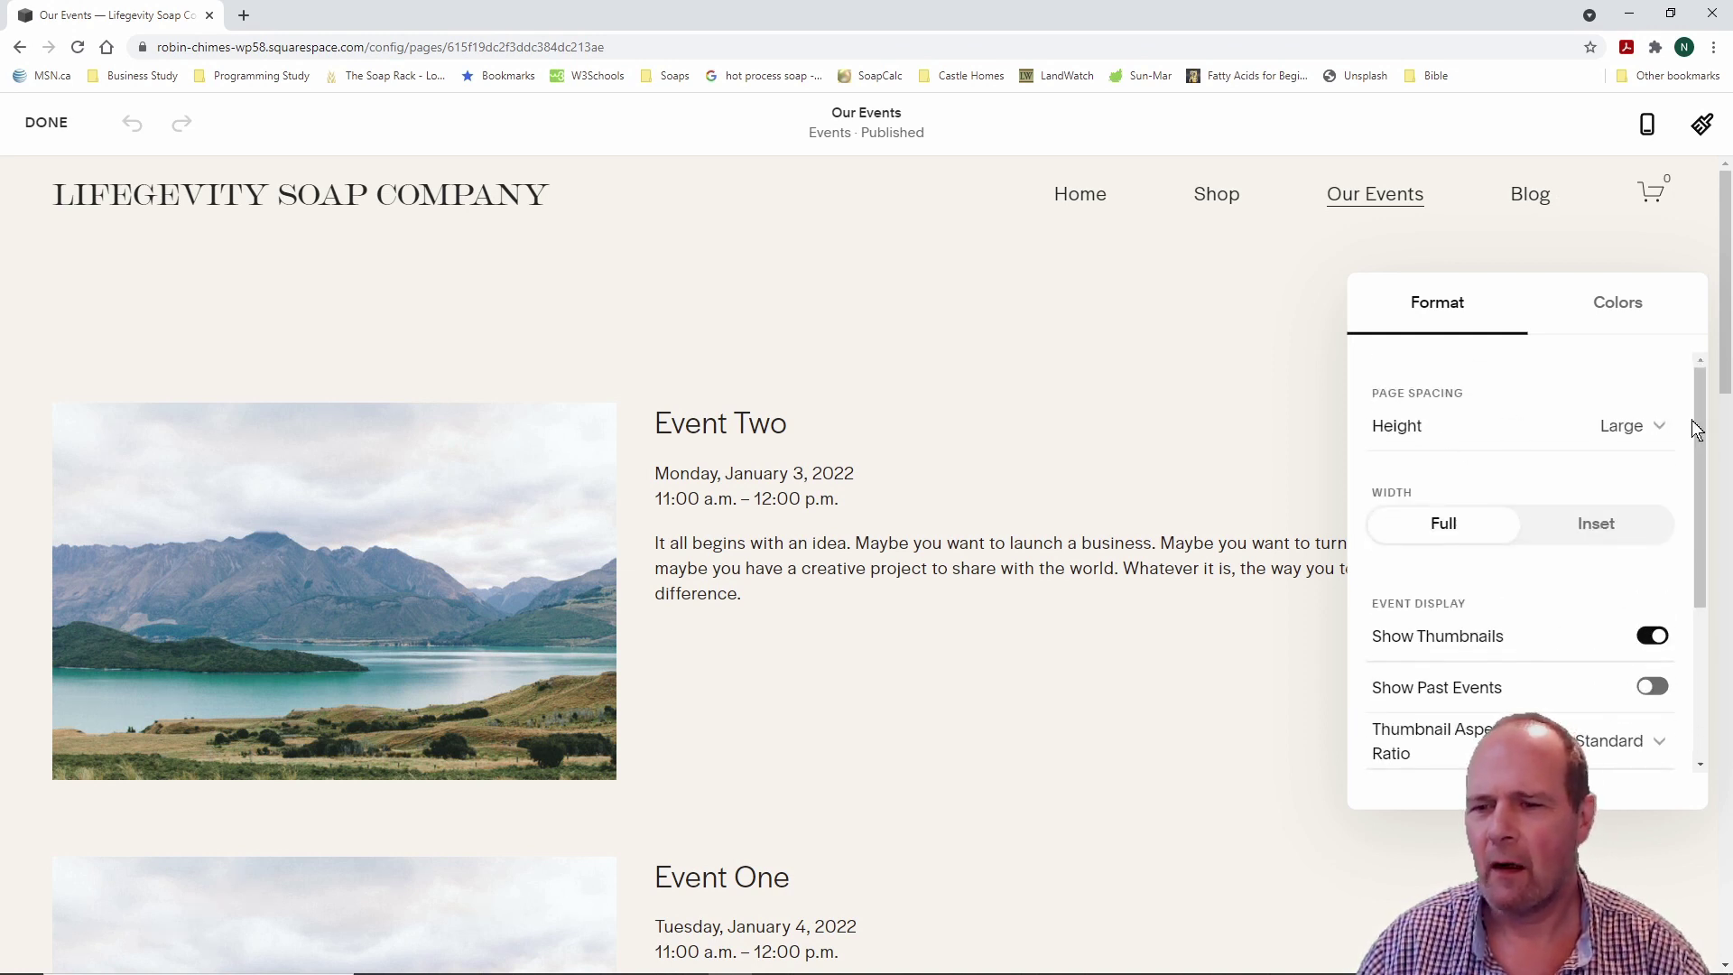
click(1663, 429)
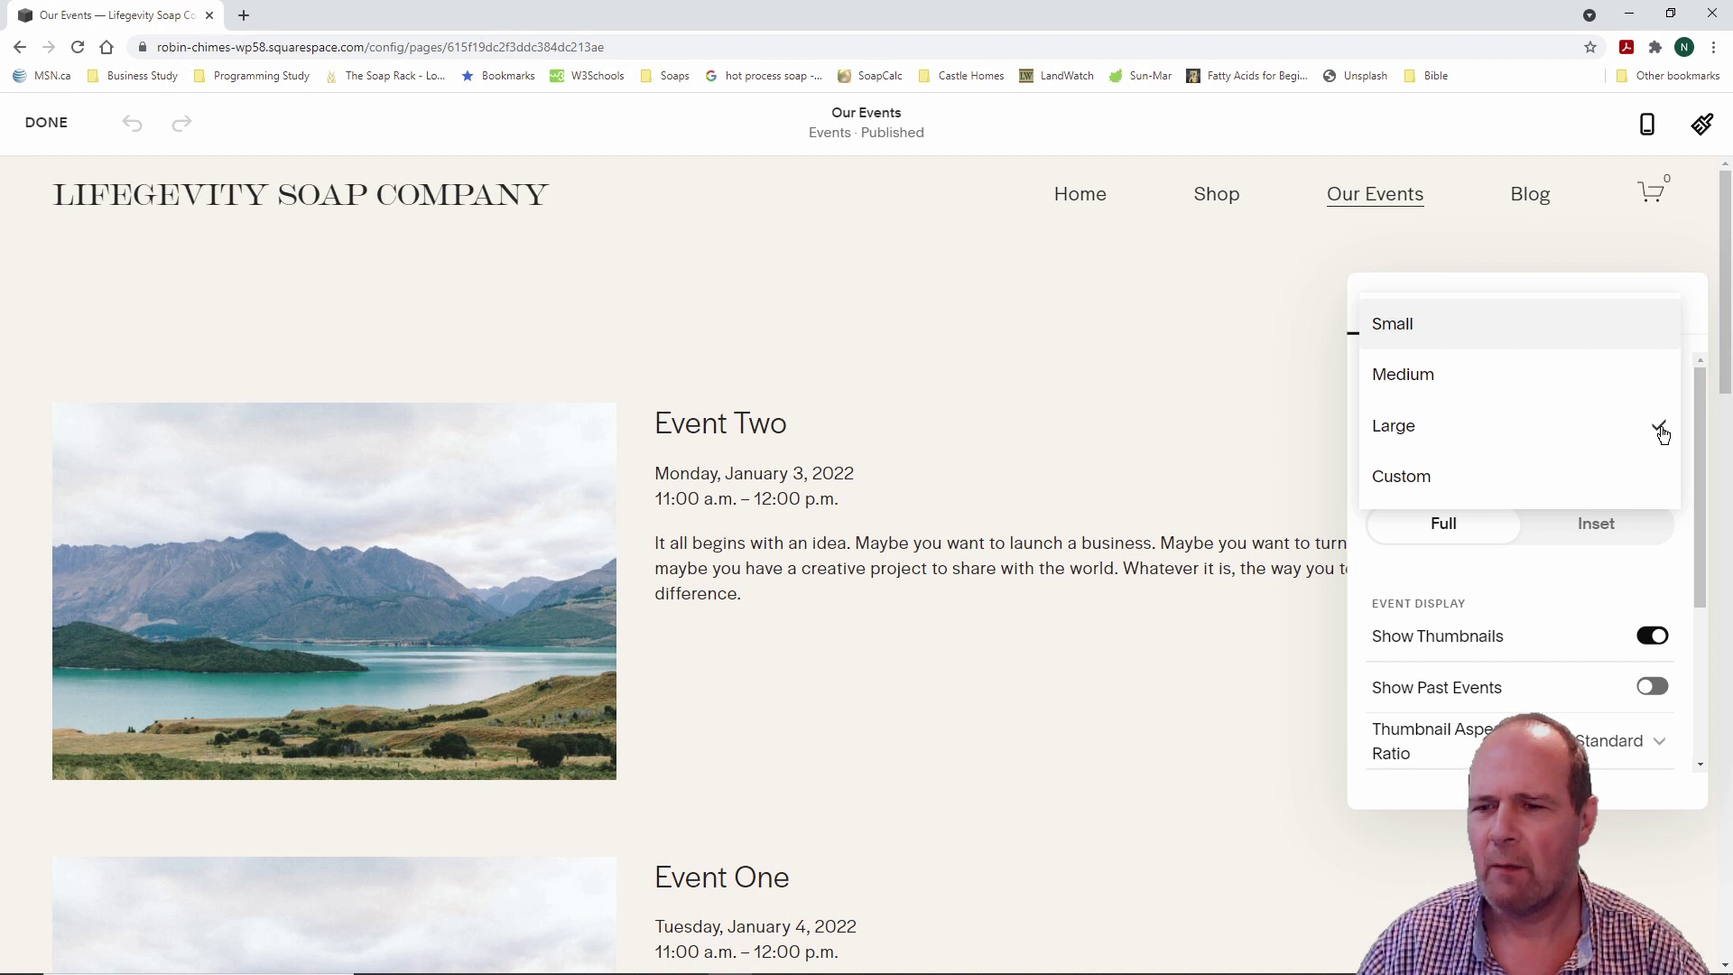
click(1664, 434)
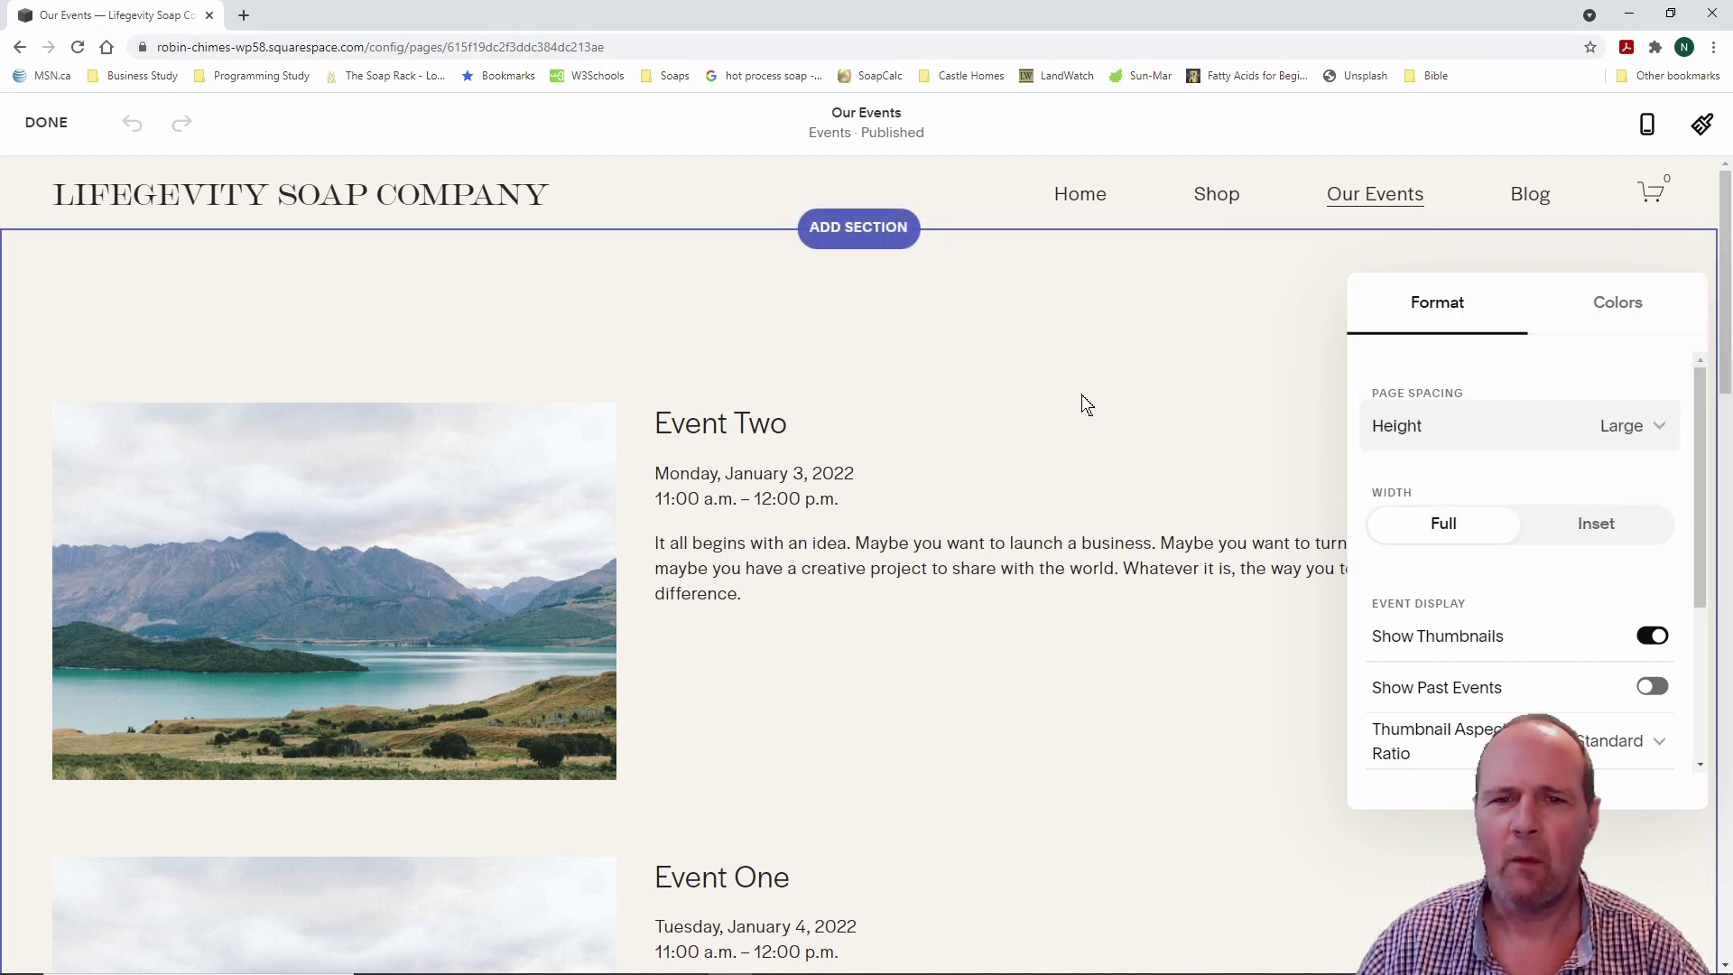
scroll(997, 413, down, 2)
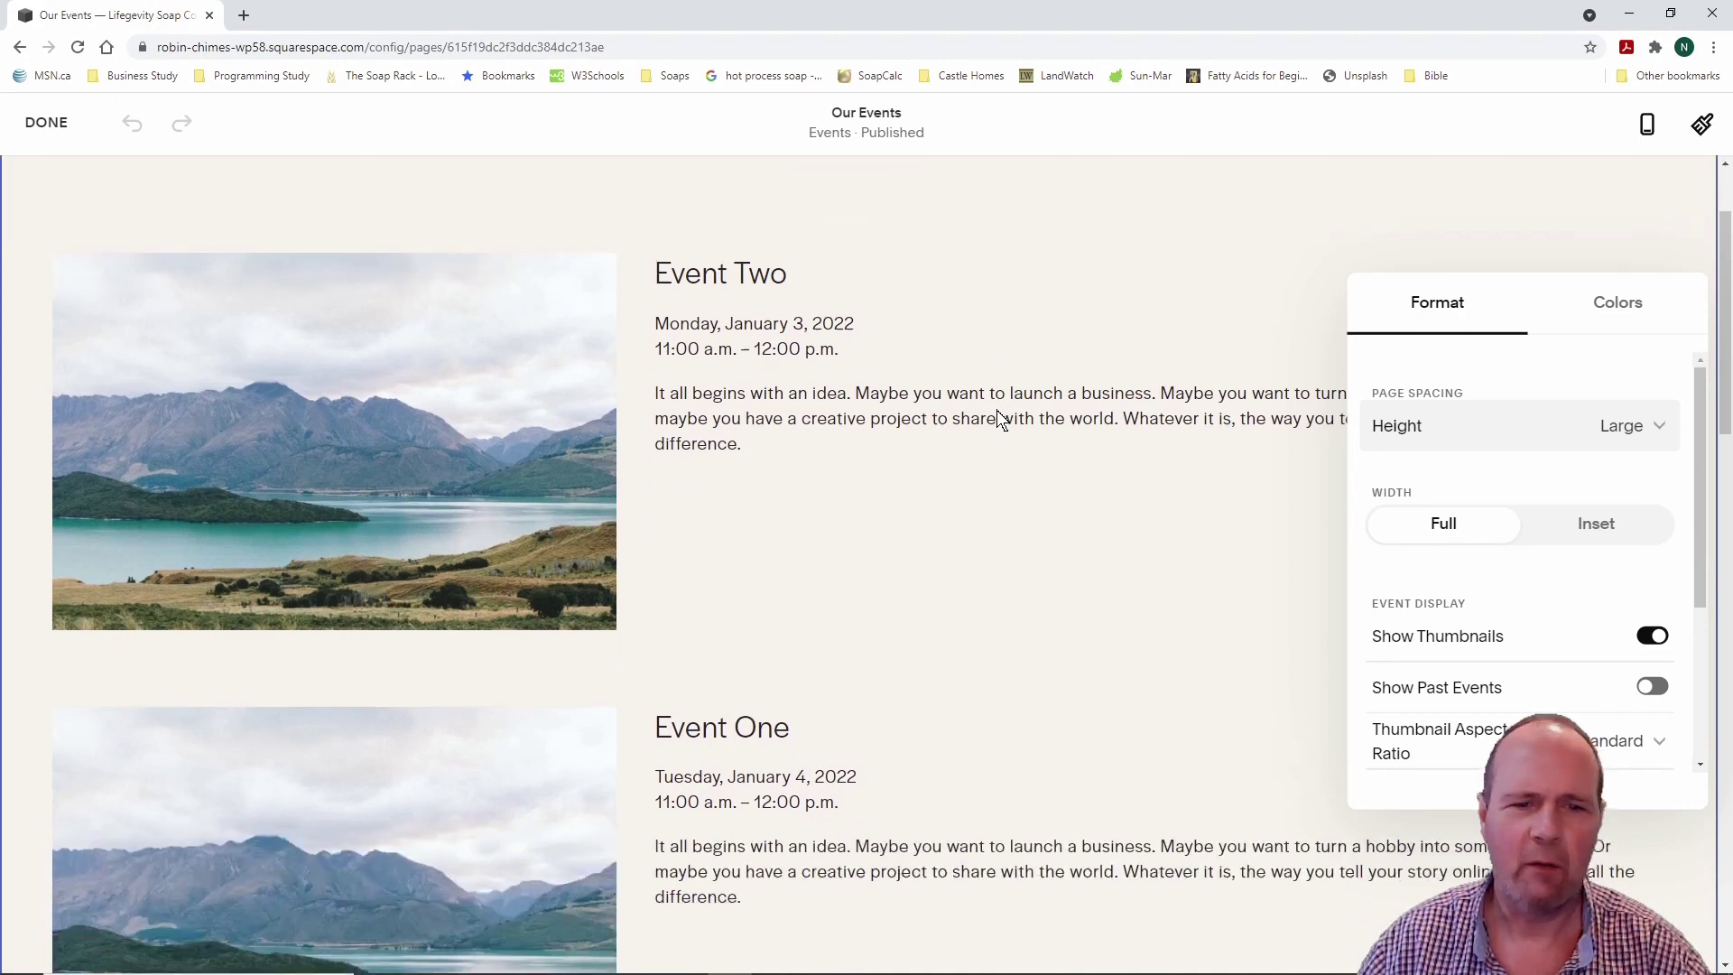
click(946, 455)
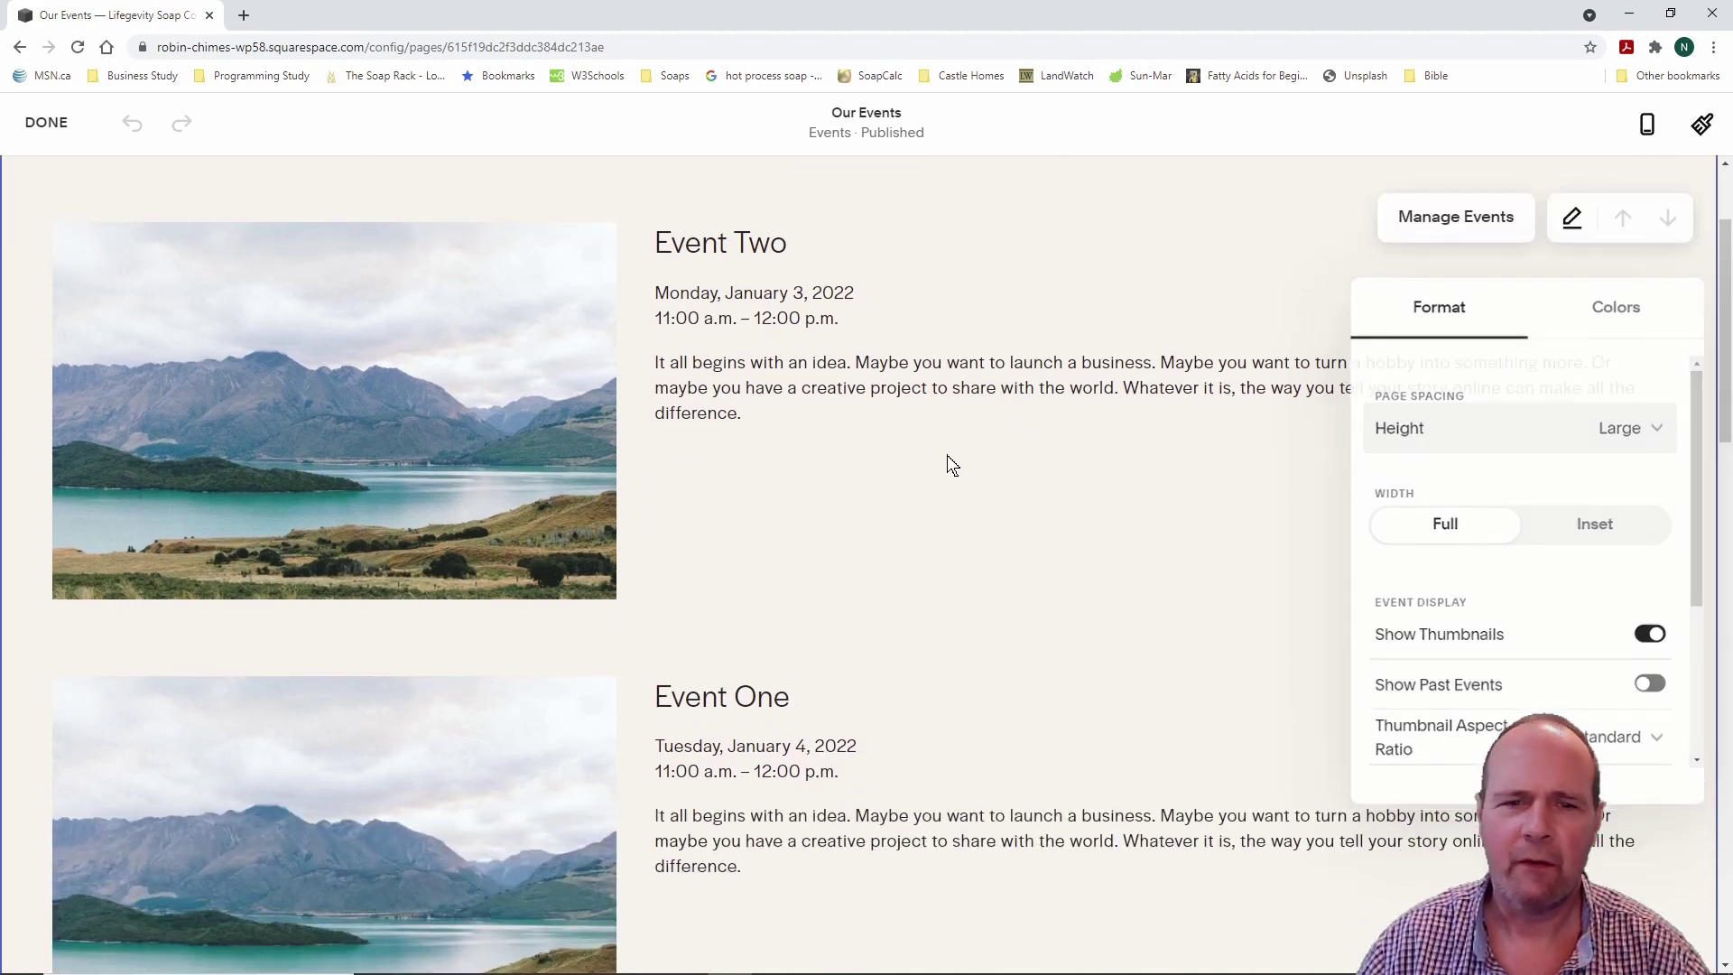
scroll(797, 367, up, 2)
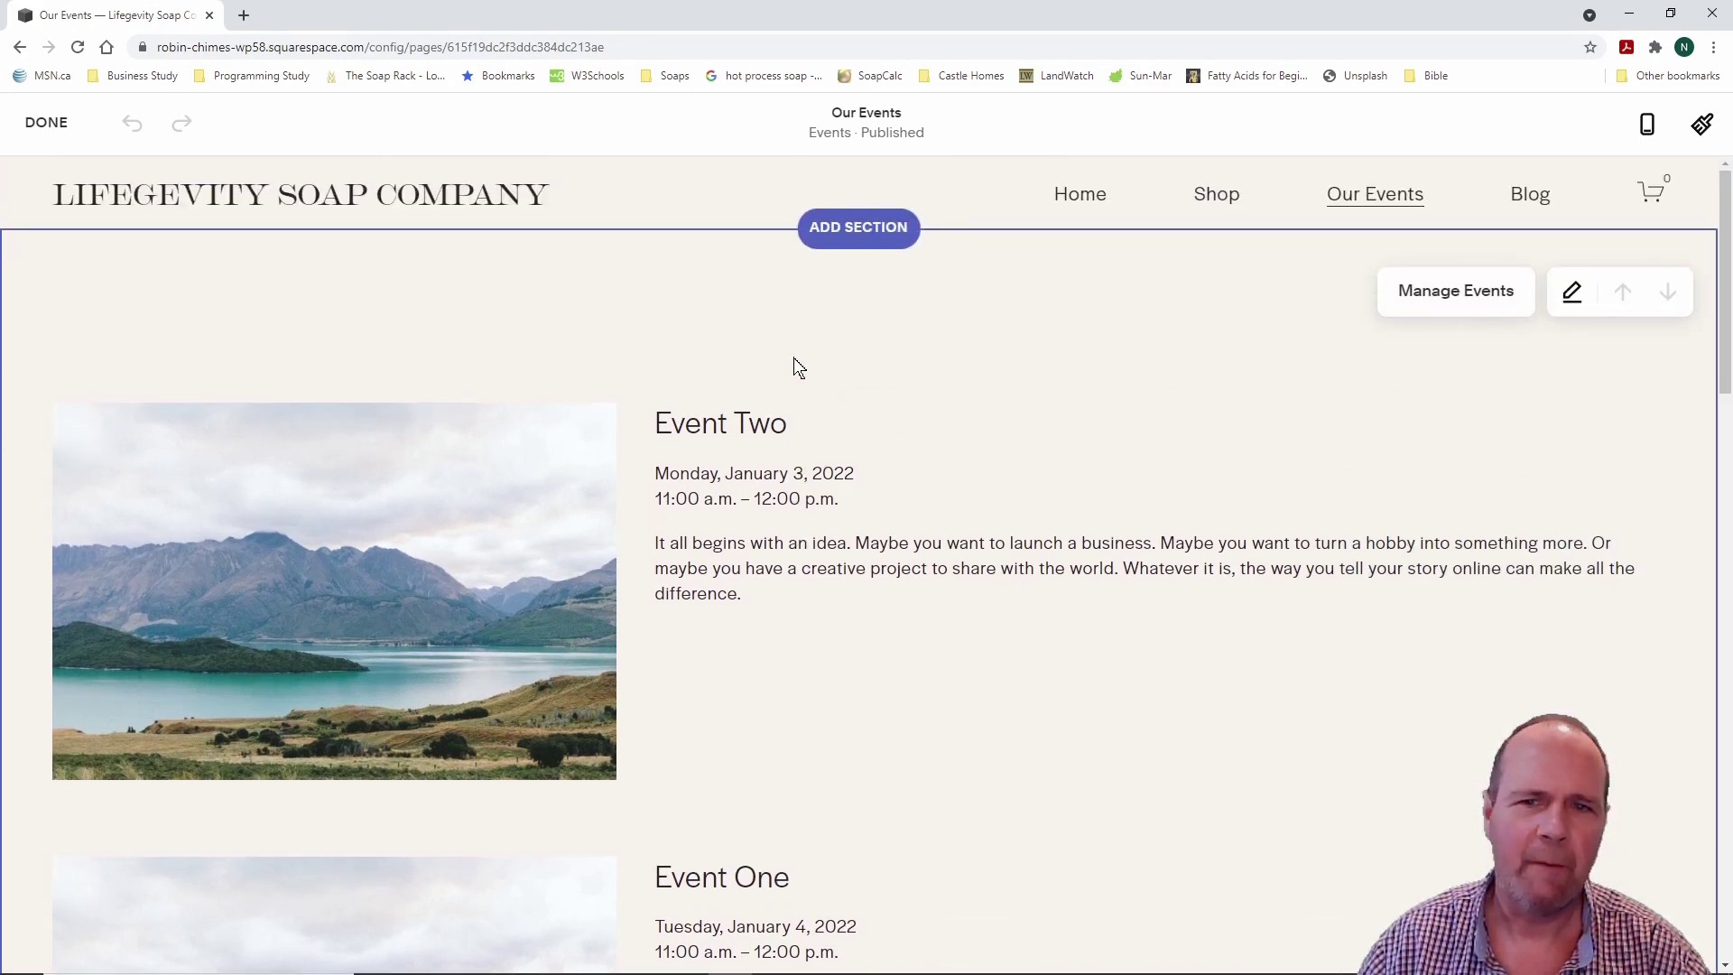
click(46, 122)
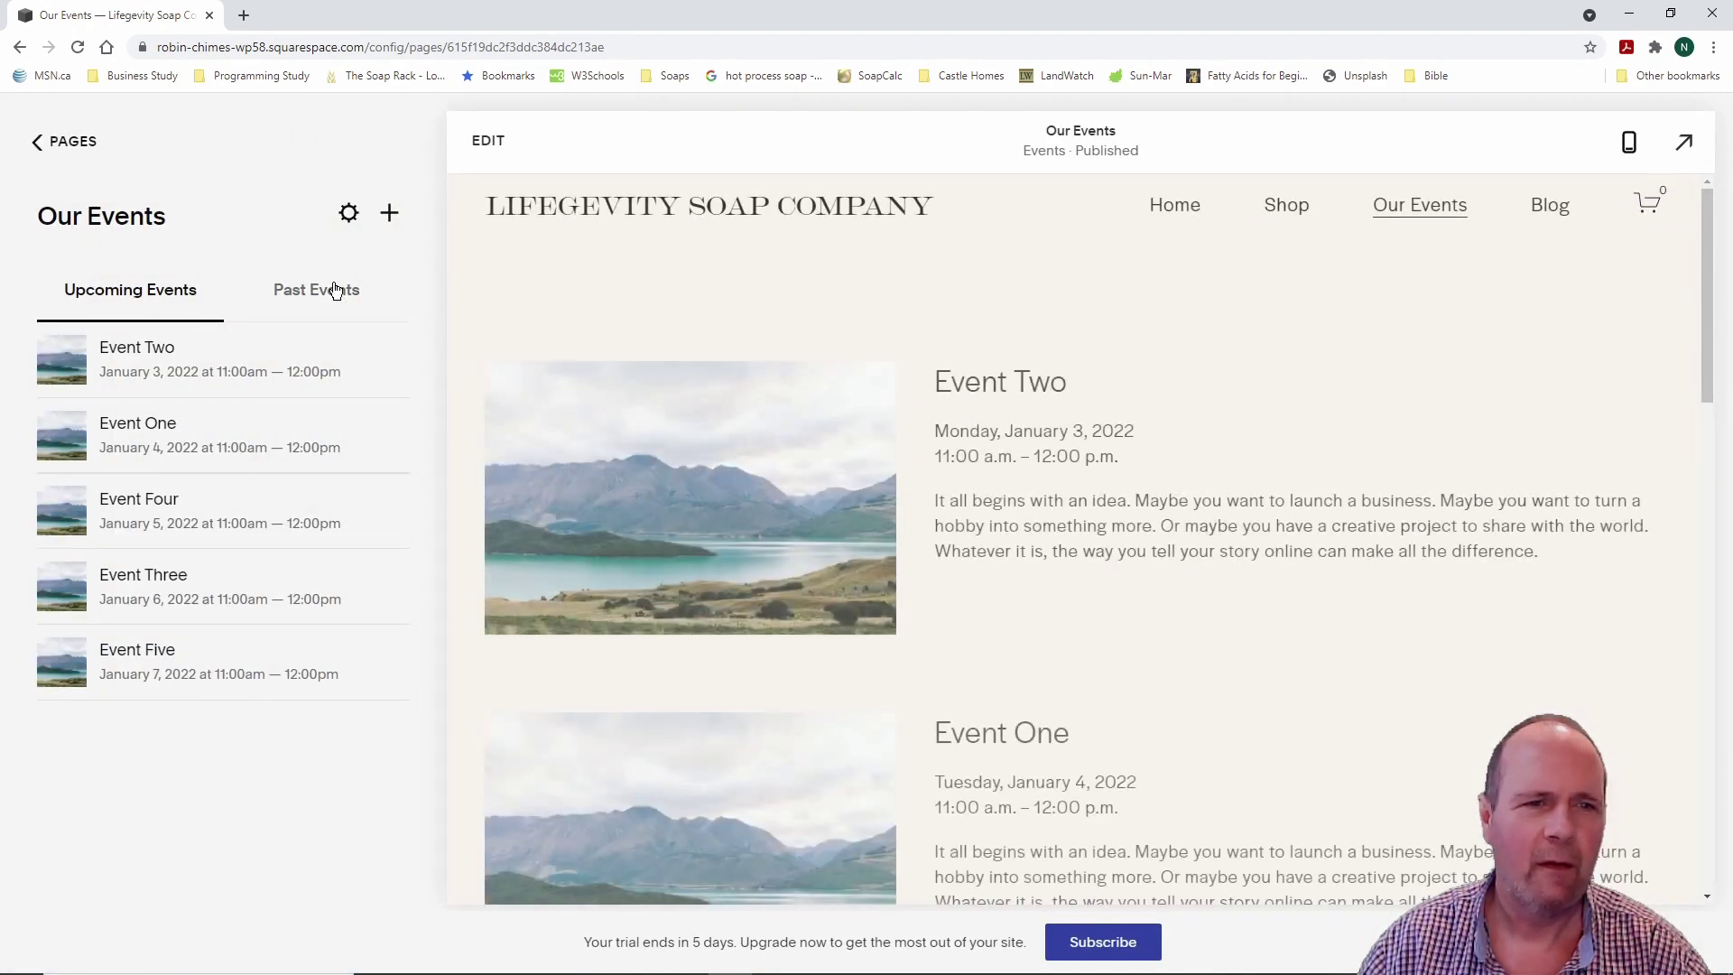
Step: Preview the Blog page, scroll through its sample posts, and return to the main menu
click(66, 142)
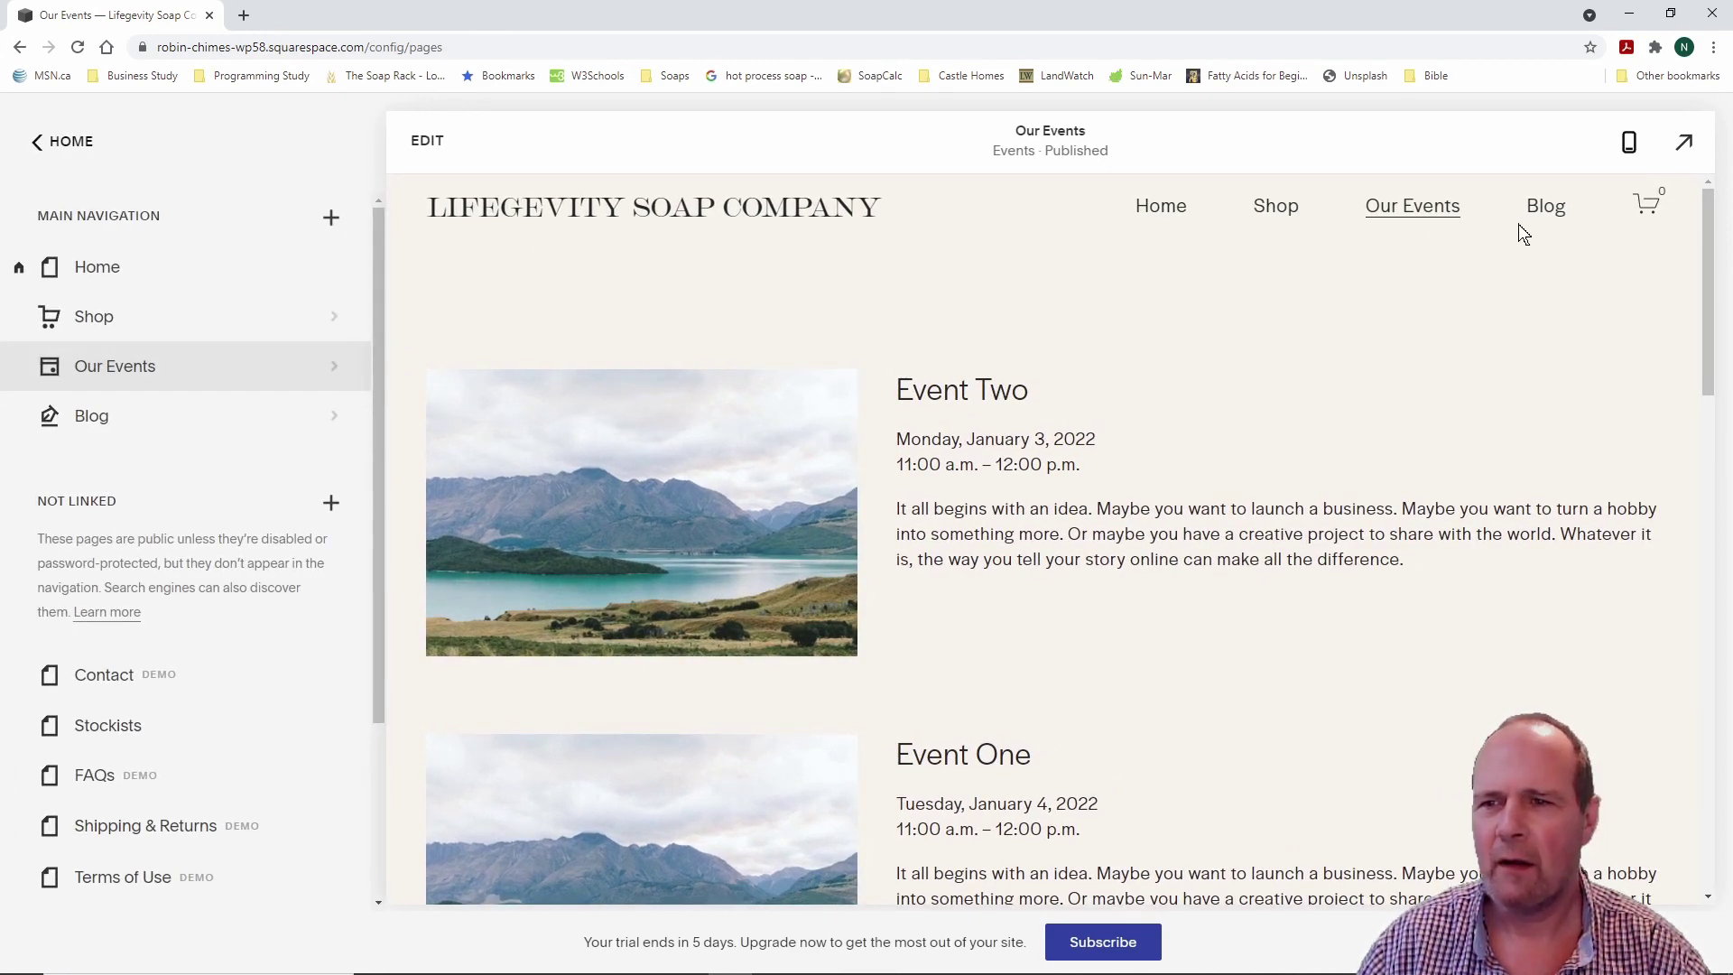
click(1549, 210)
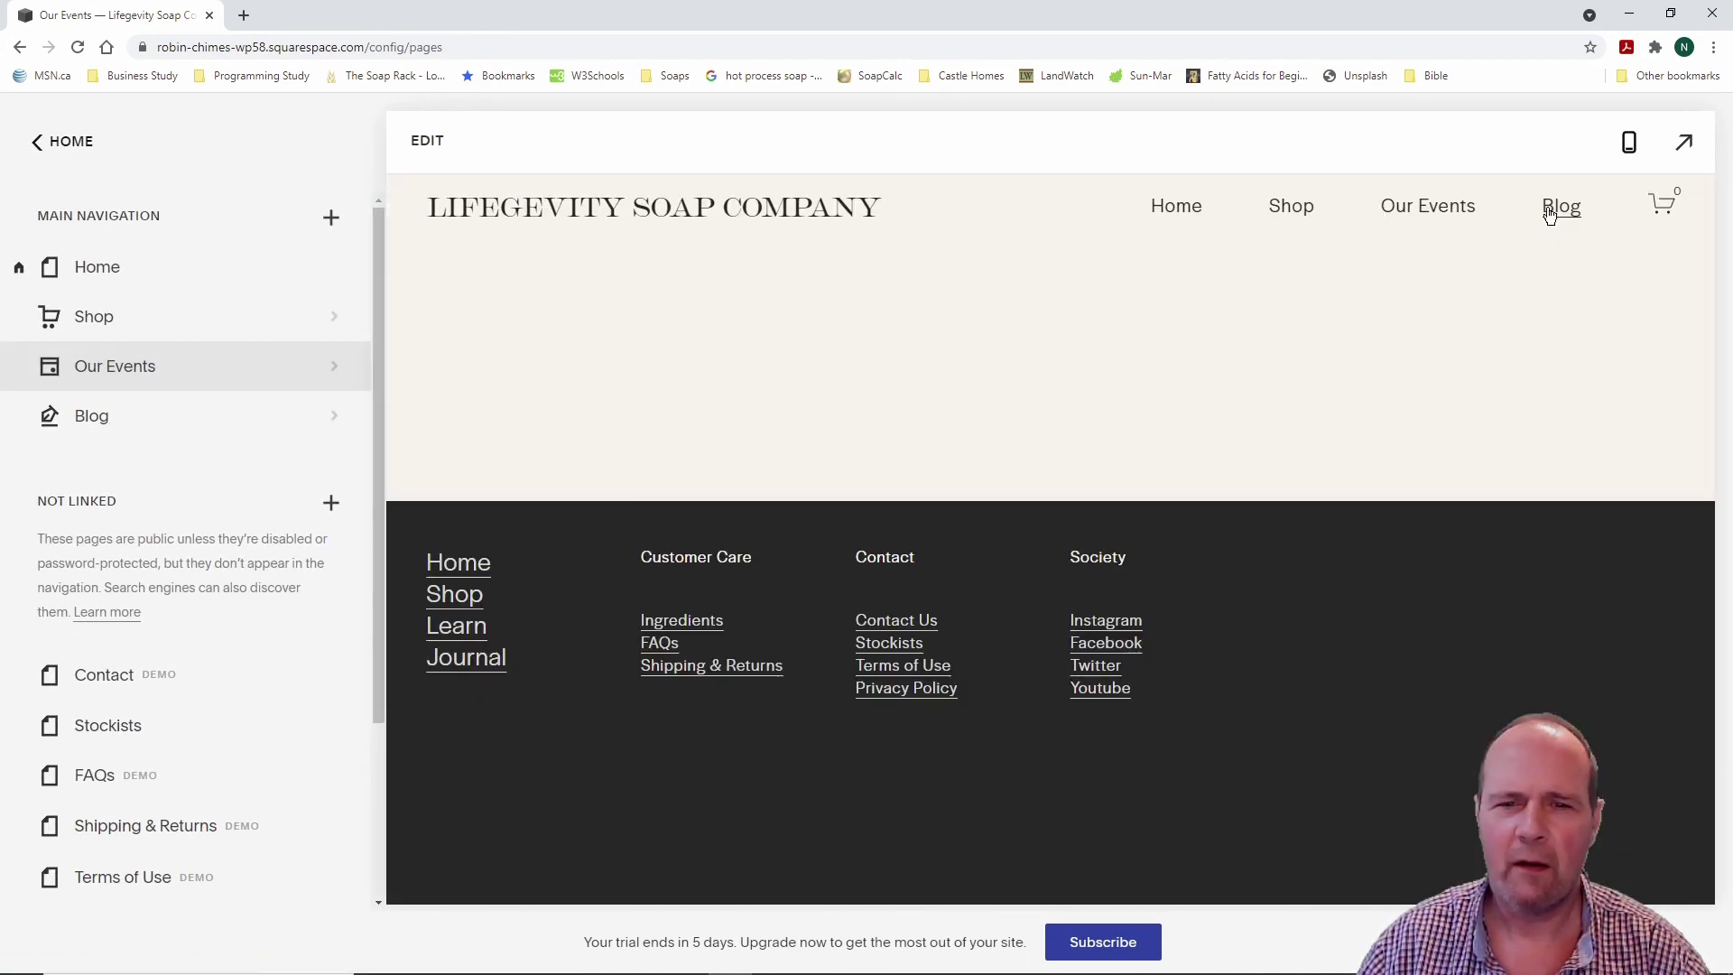
scroll(1054, 401, down, 3)
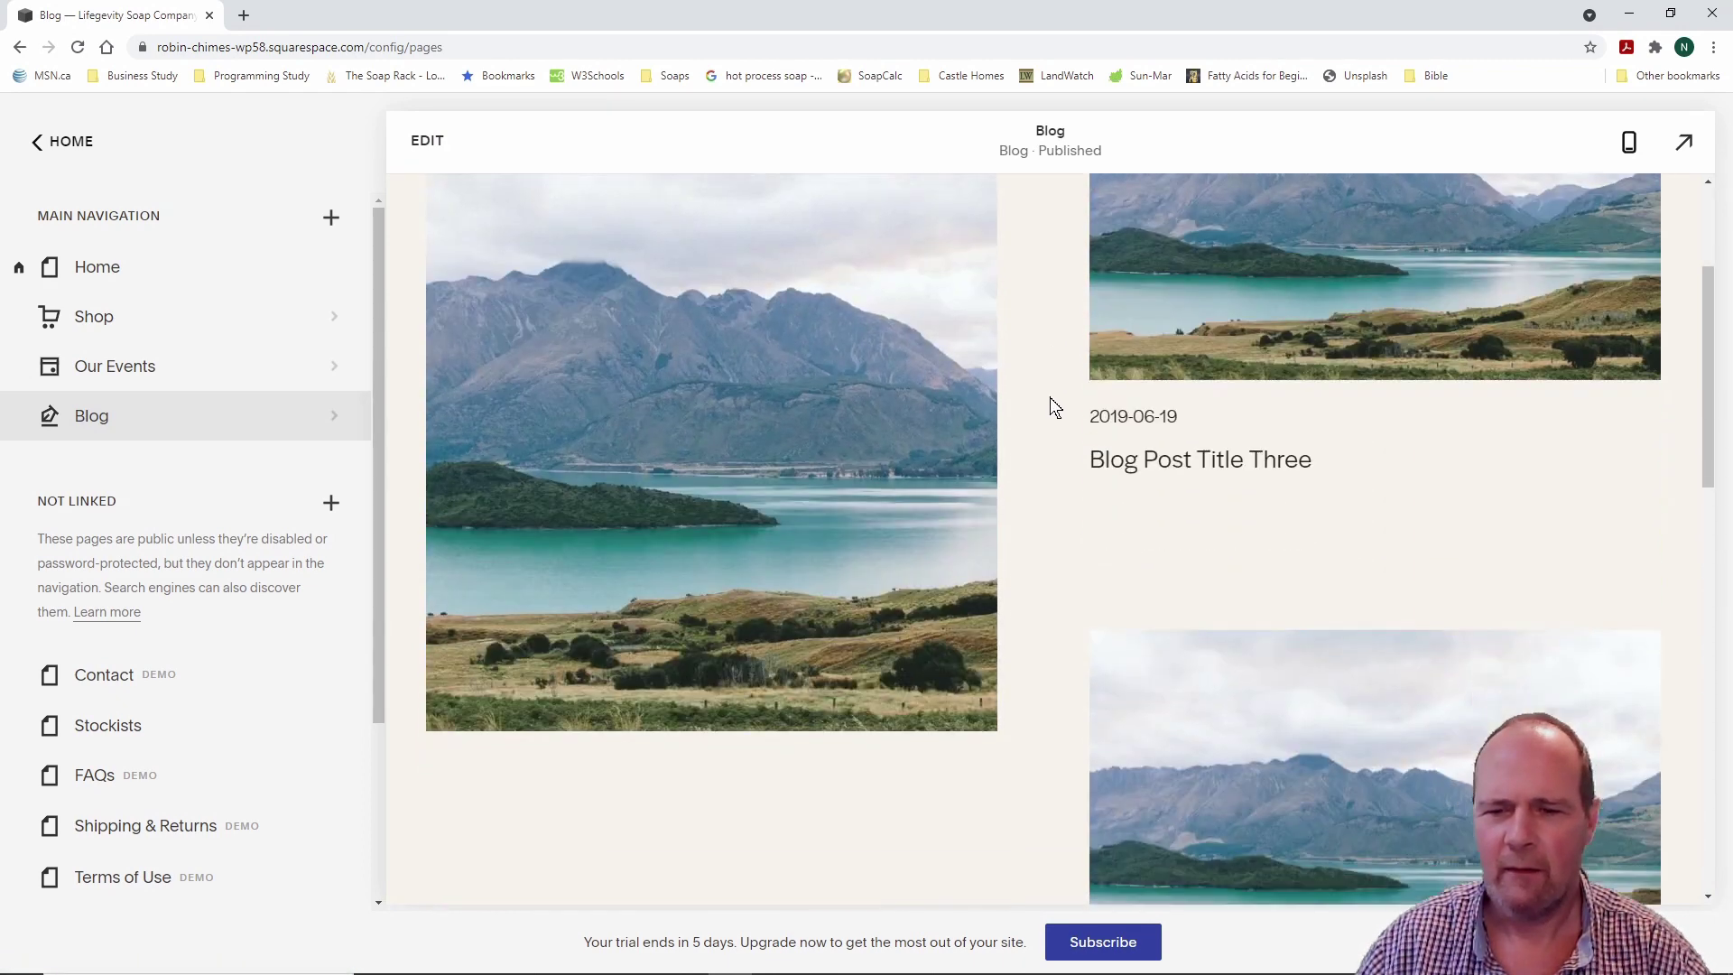
scroll(1054, 406, down, 3)
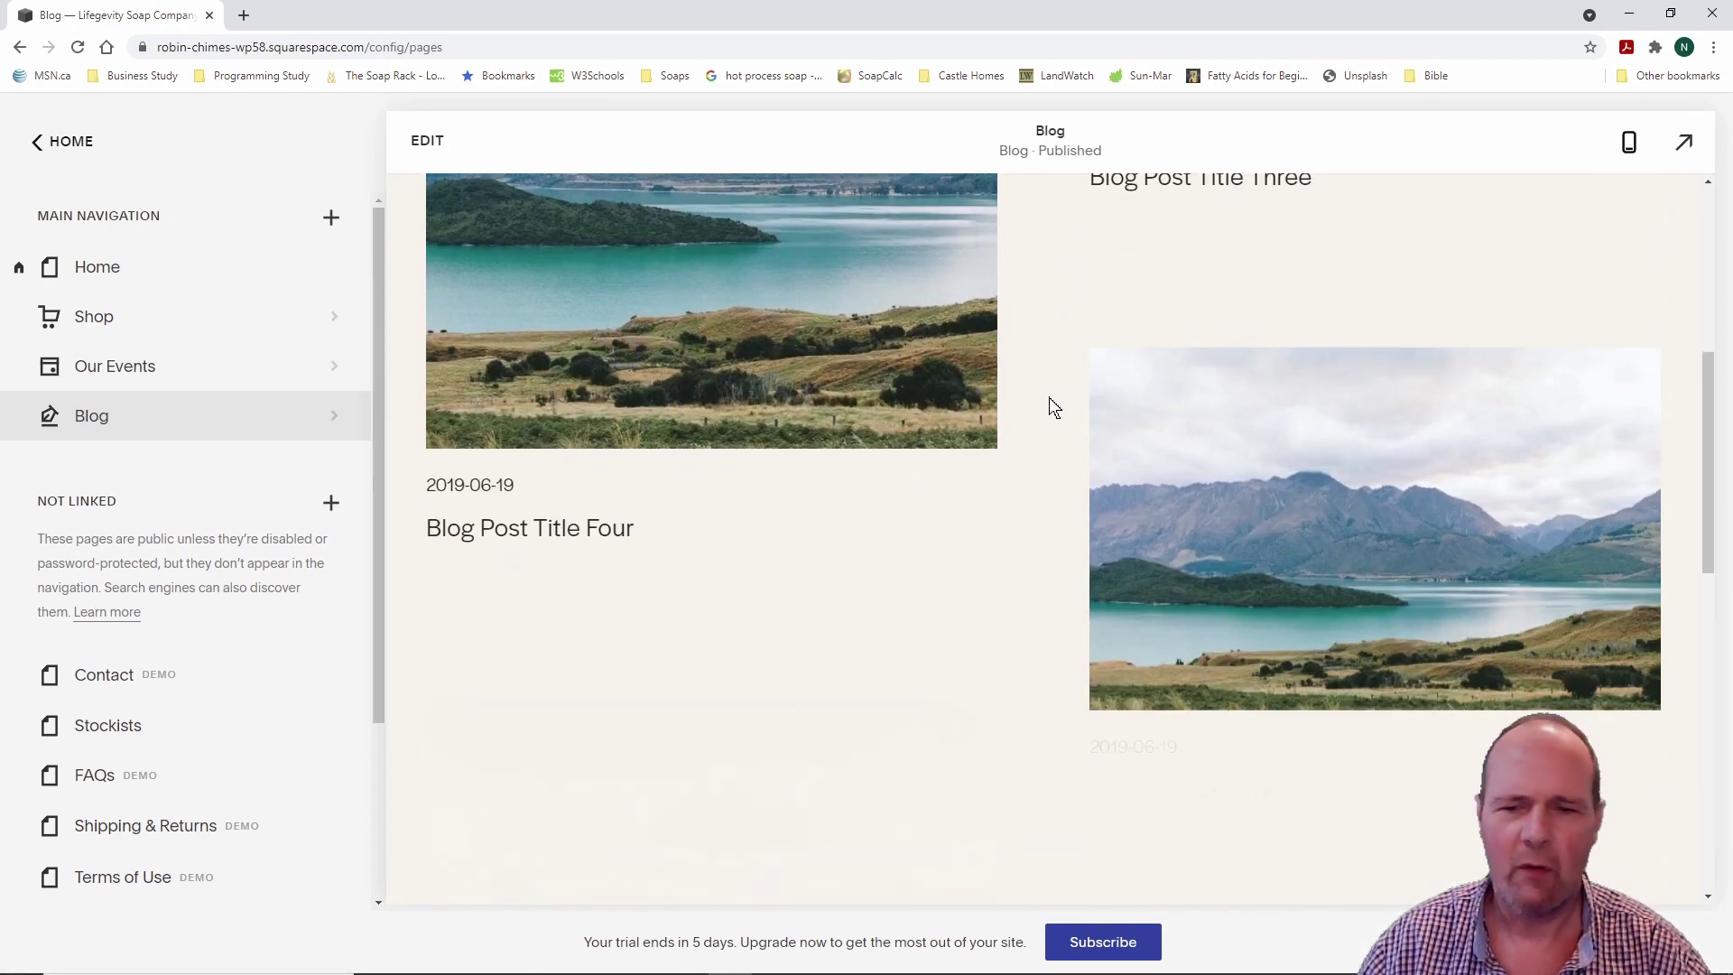
scroll(1051, 399, down, 3)
scroll(1050, 399, down, 3)
scroll(1049, 397, up, 10)
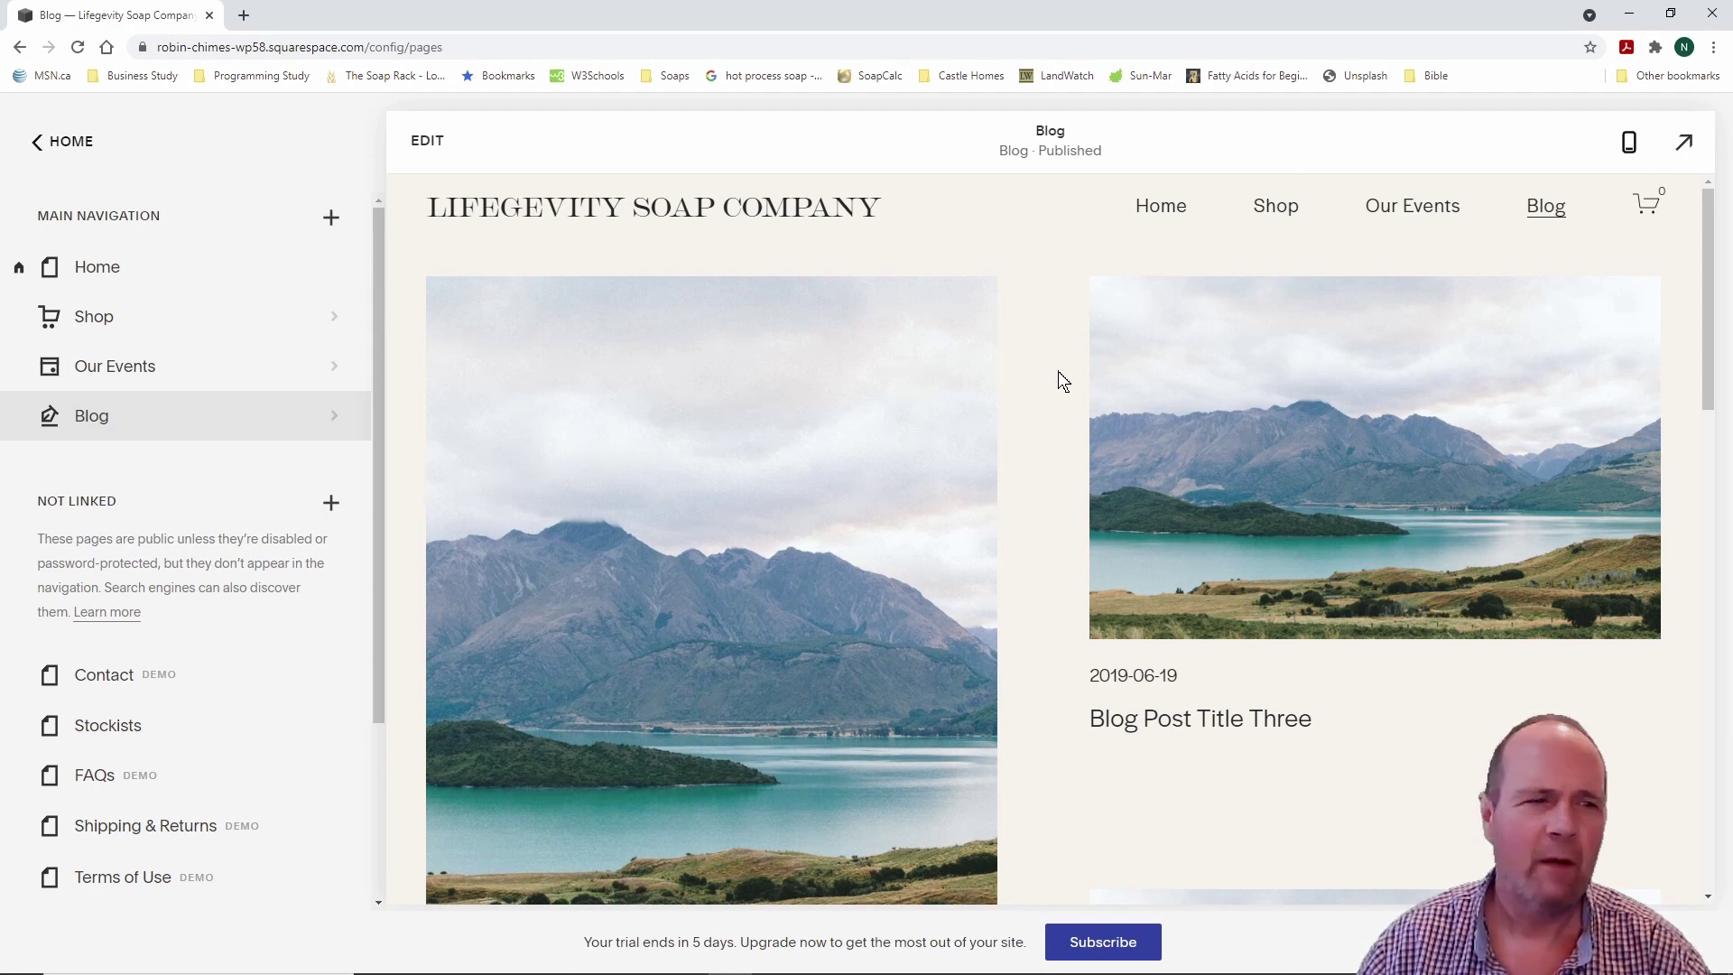
click(72, 142)
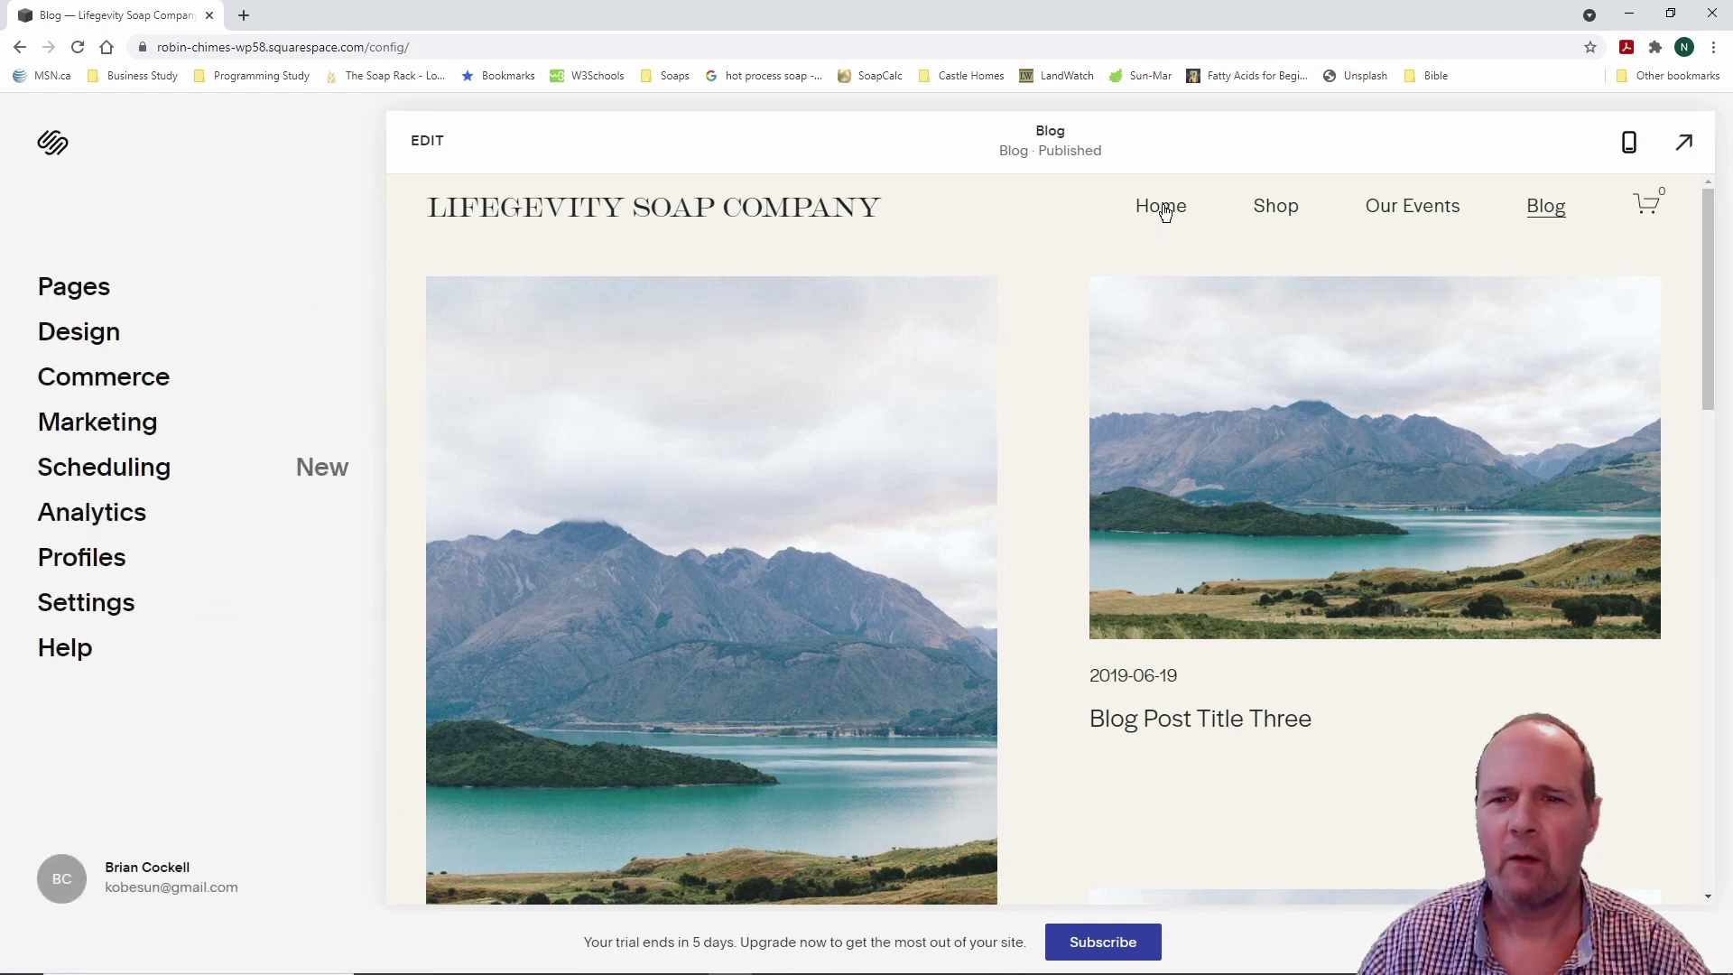
Step: Preview the Home page and scroll down to its footer and back to the top, twice
click(1160, 206)
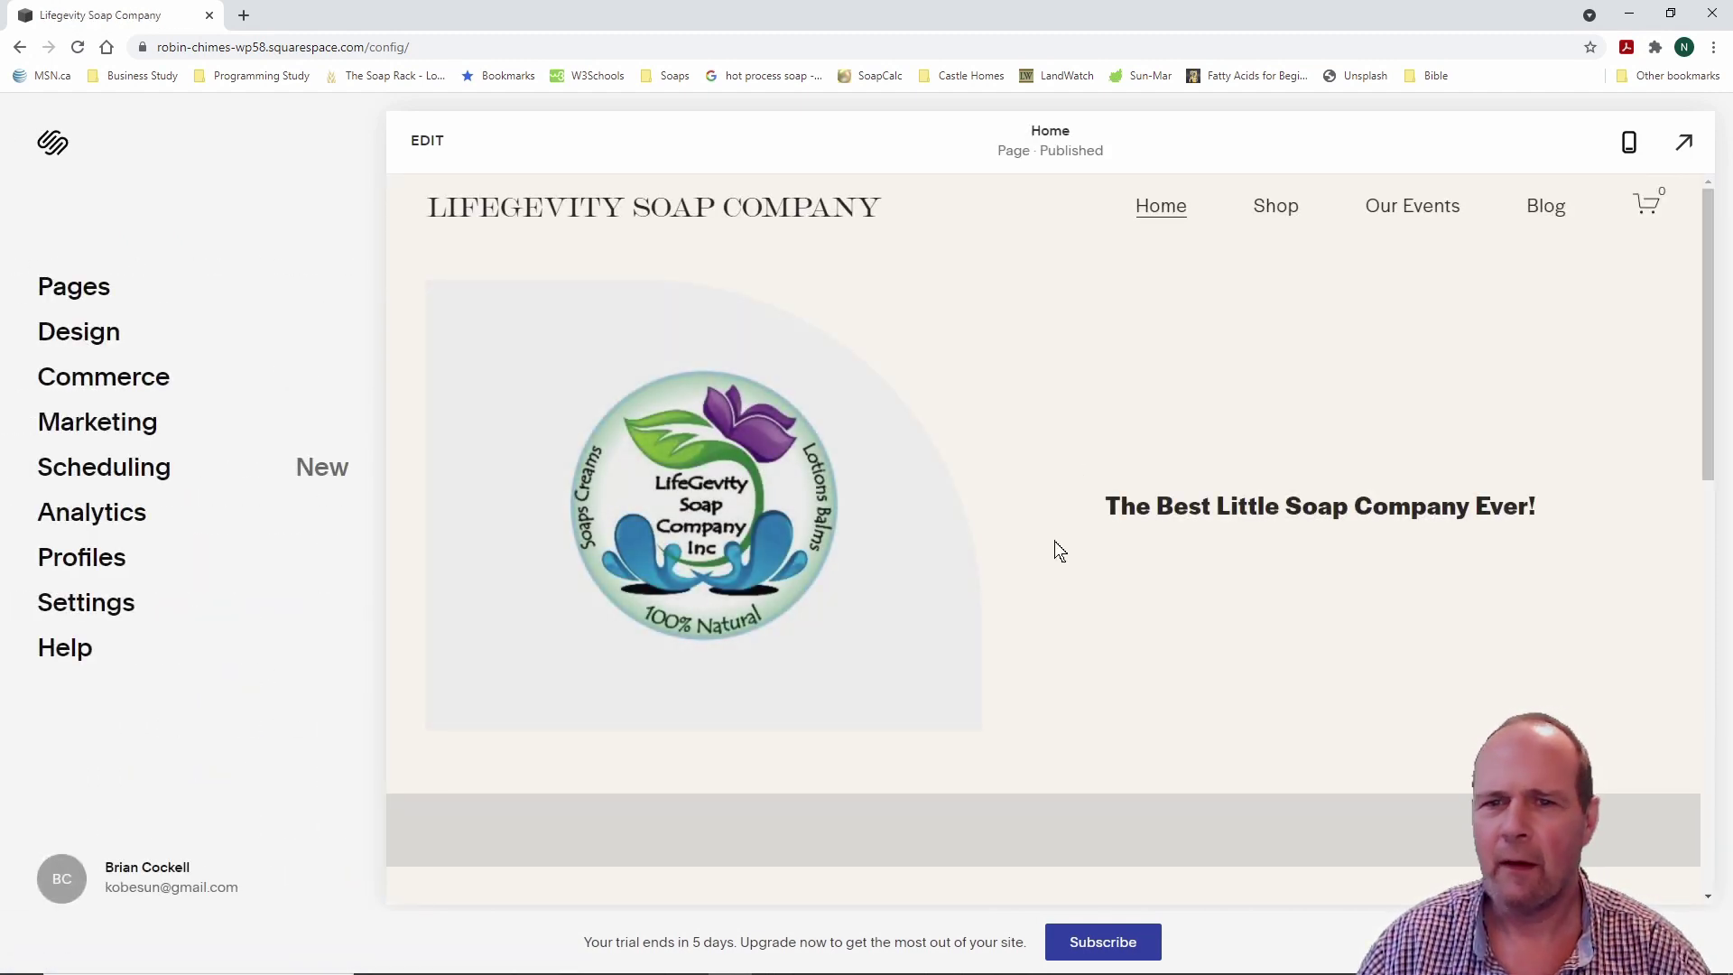
scroll(1054, 541, down, 5)
scroll(1054, 542, up, 4)
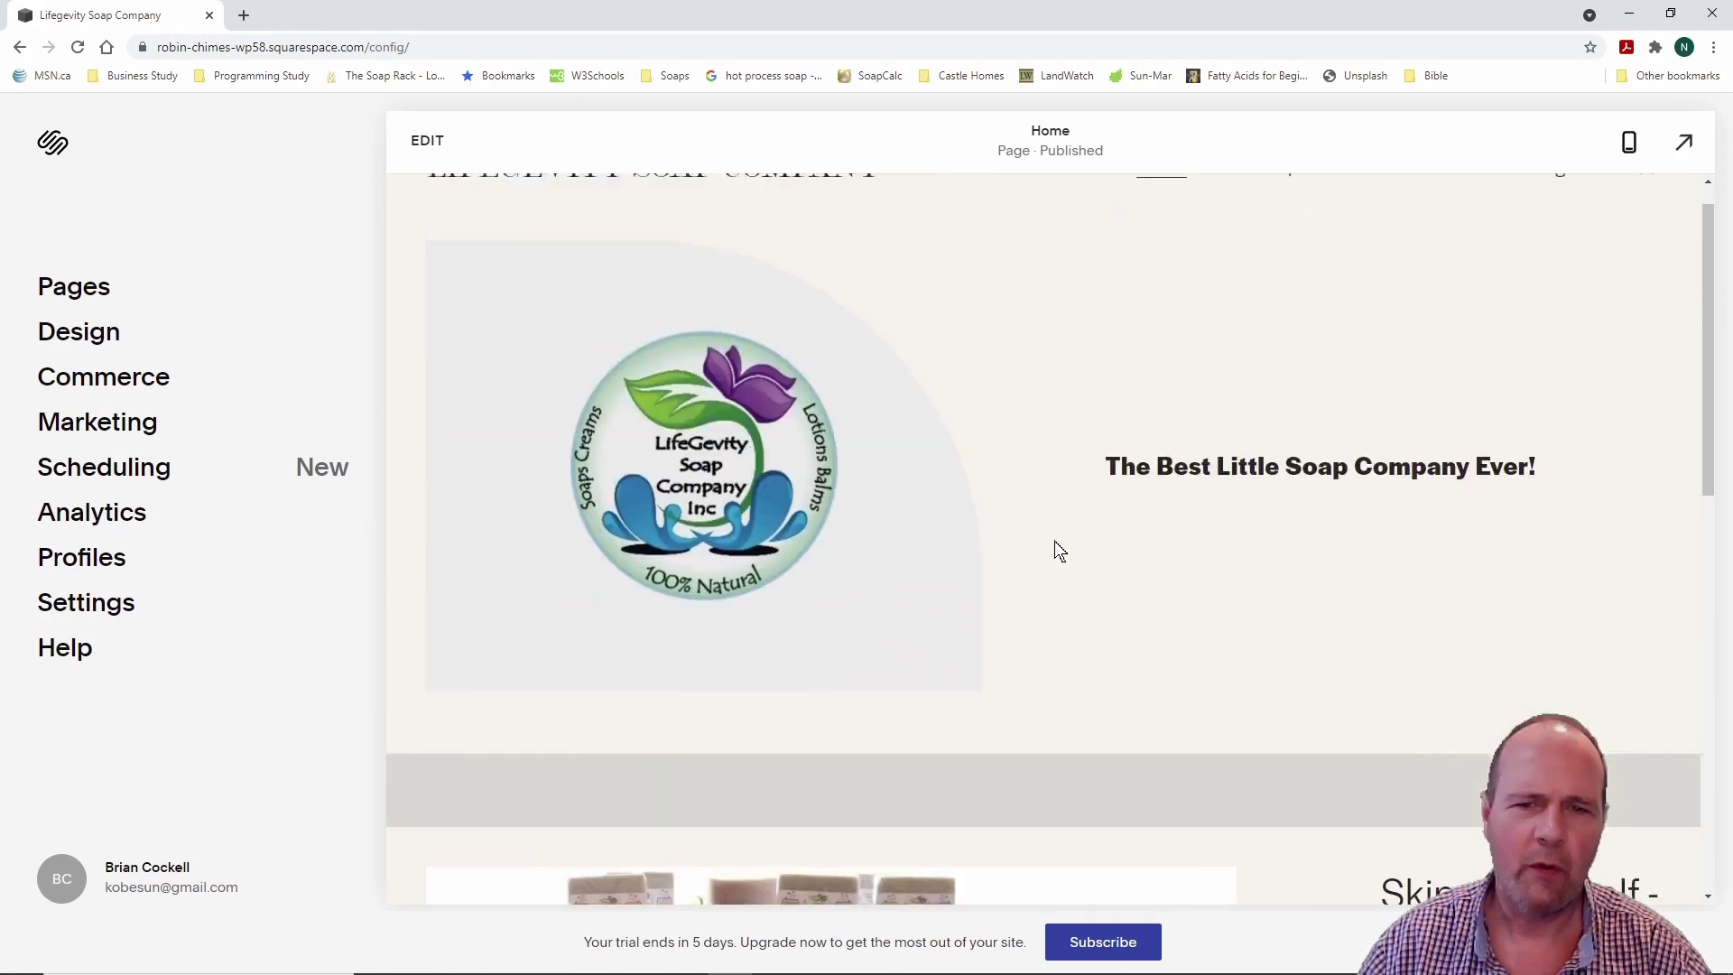
scroll(1054, 540, up, 1)
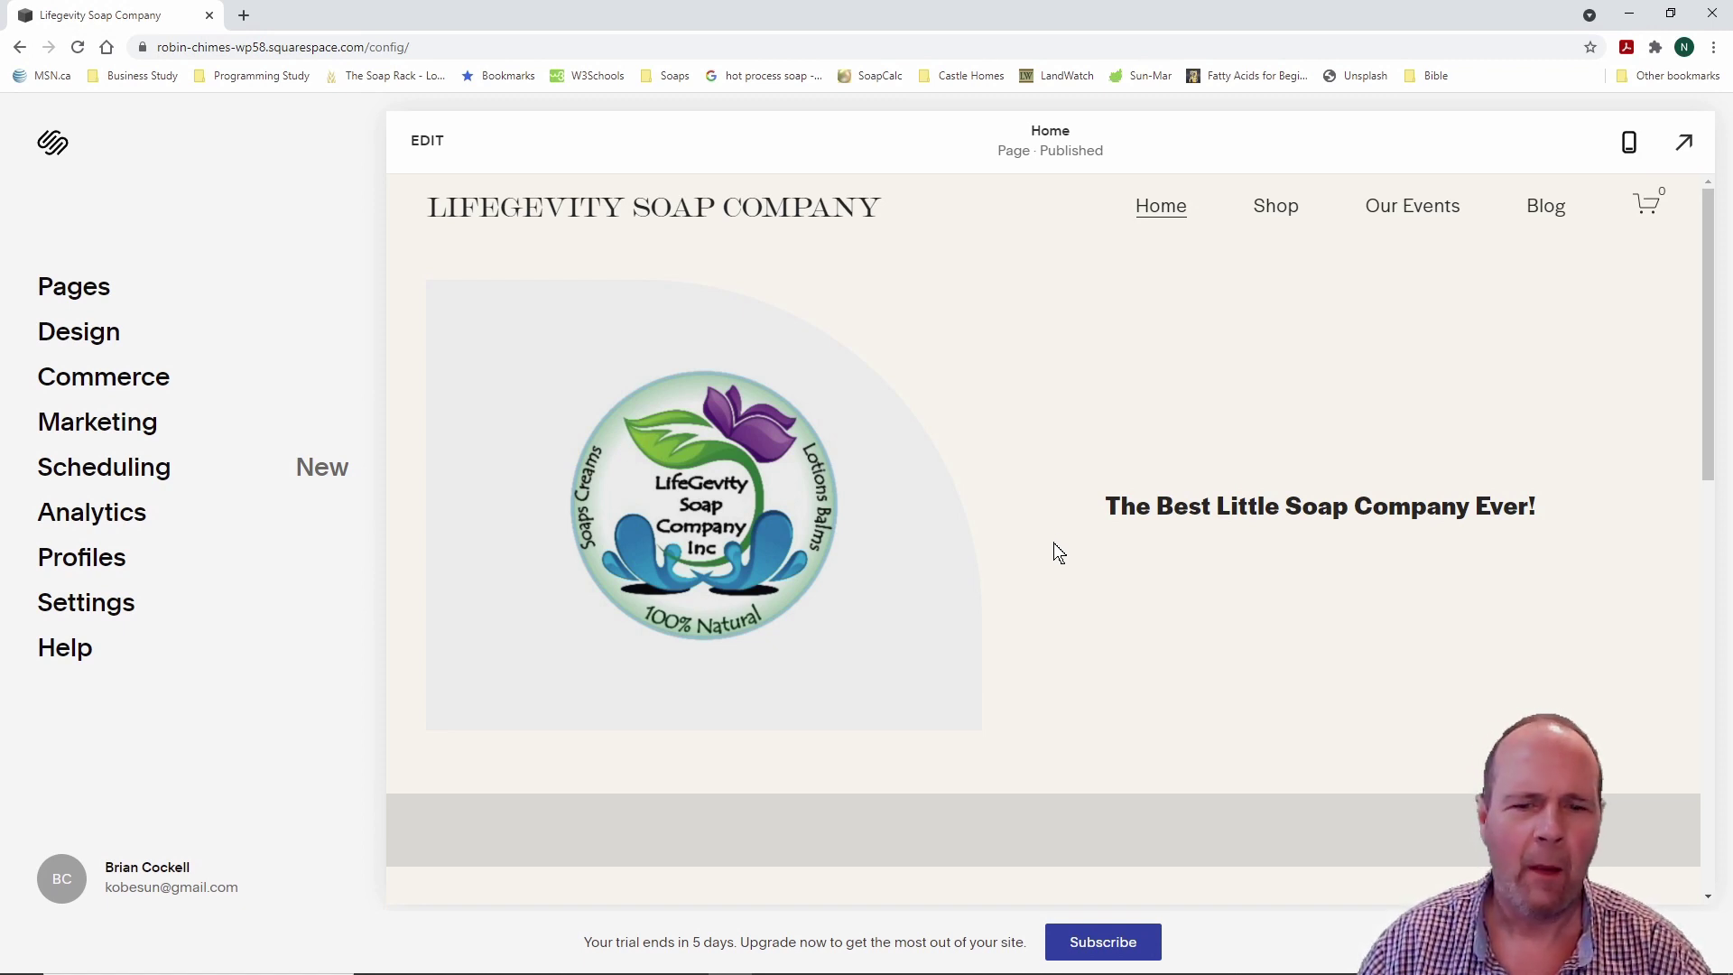
scroll(1053, 544, down, 10)
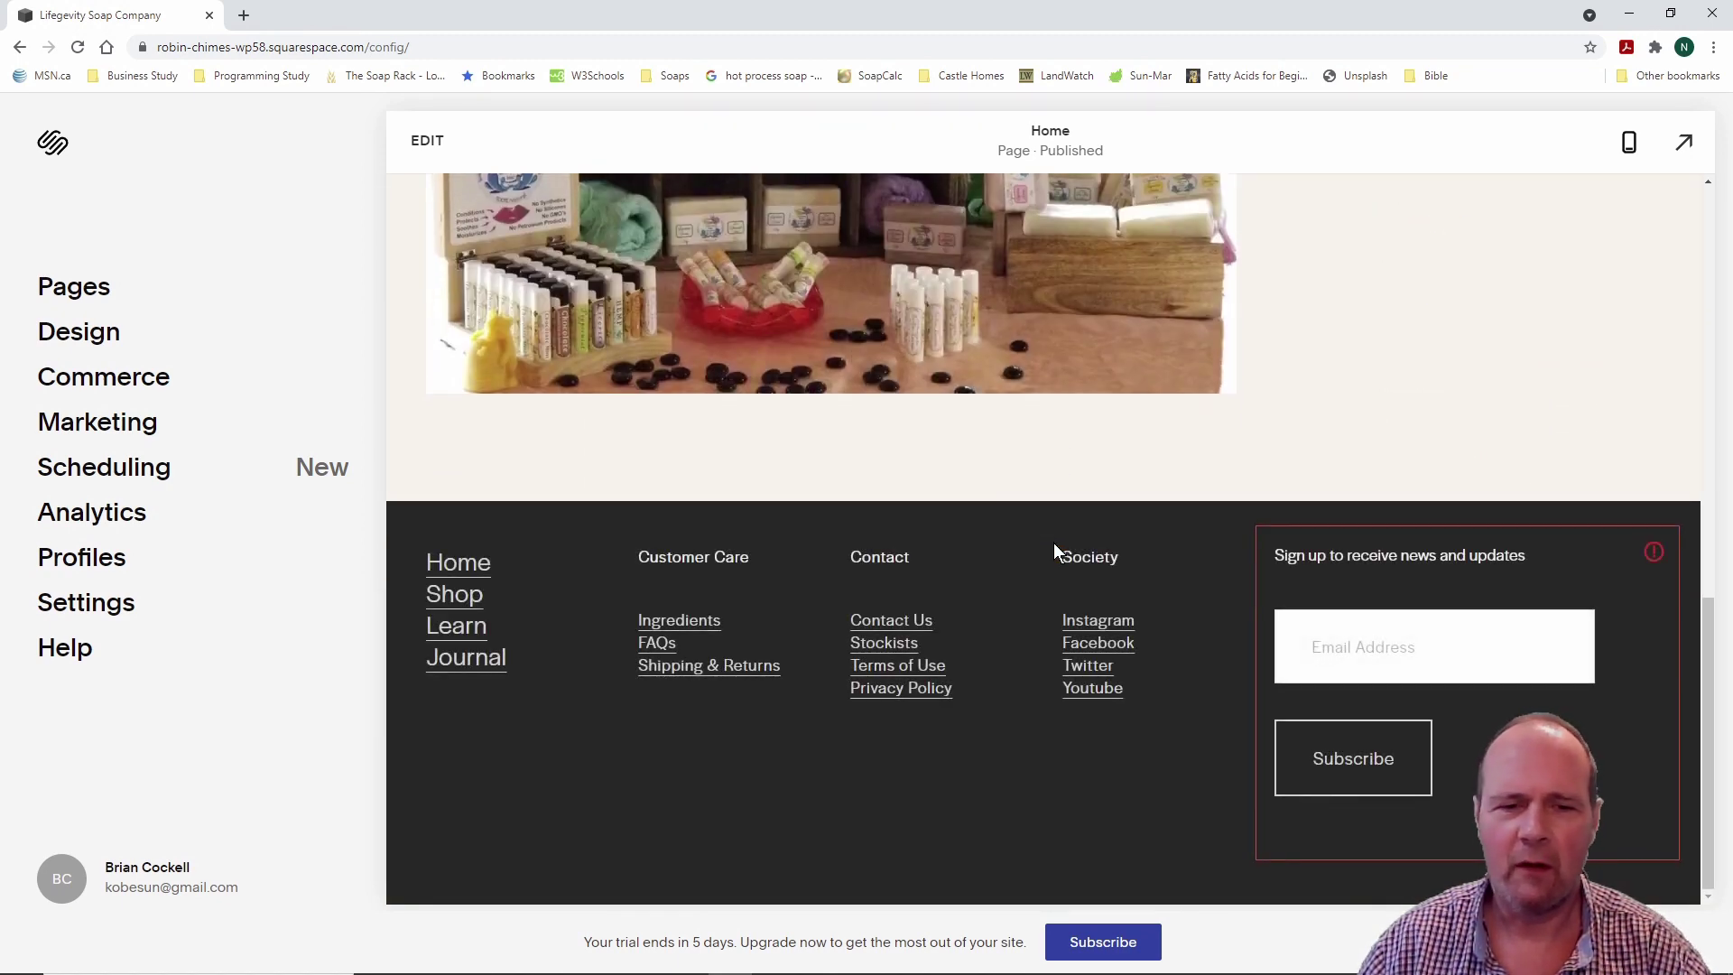
scroll(1053, 544, up, 5)
scroll(1053, 544, up, 8)
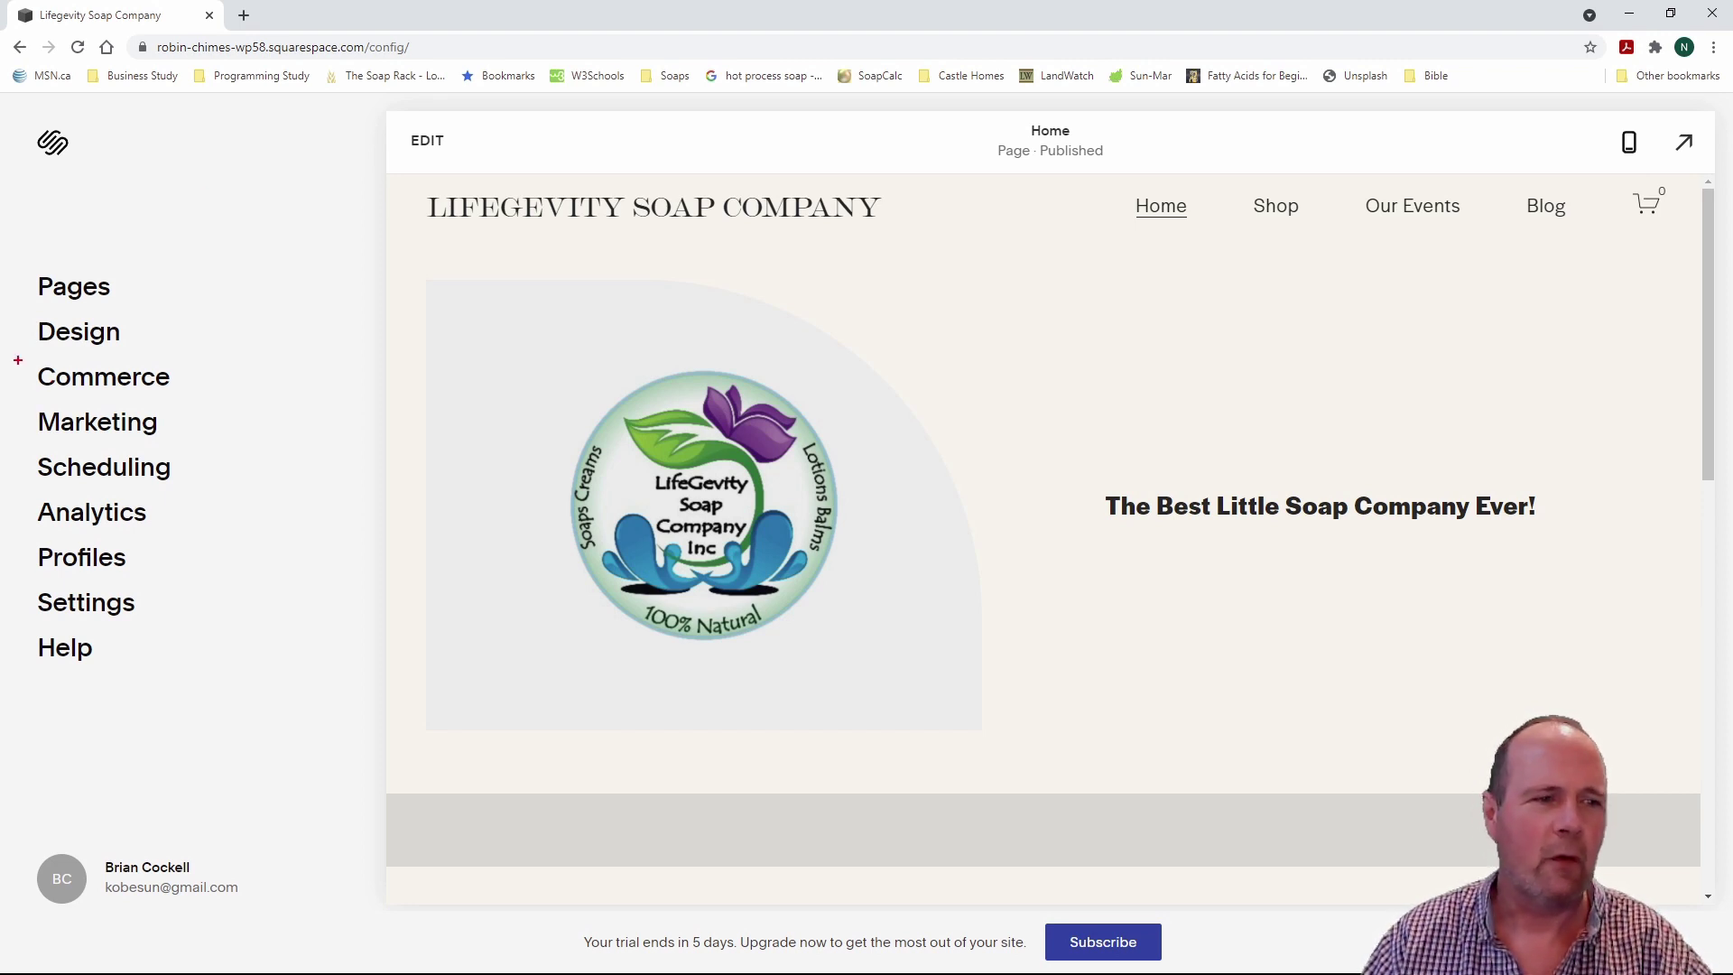
Step: Open Commerce to view the 'Start selling' setup checklist at 20% complete
drag(20, 345, 209, 407)
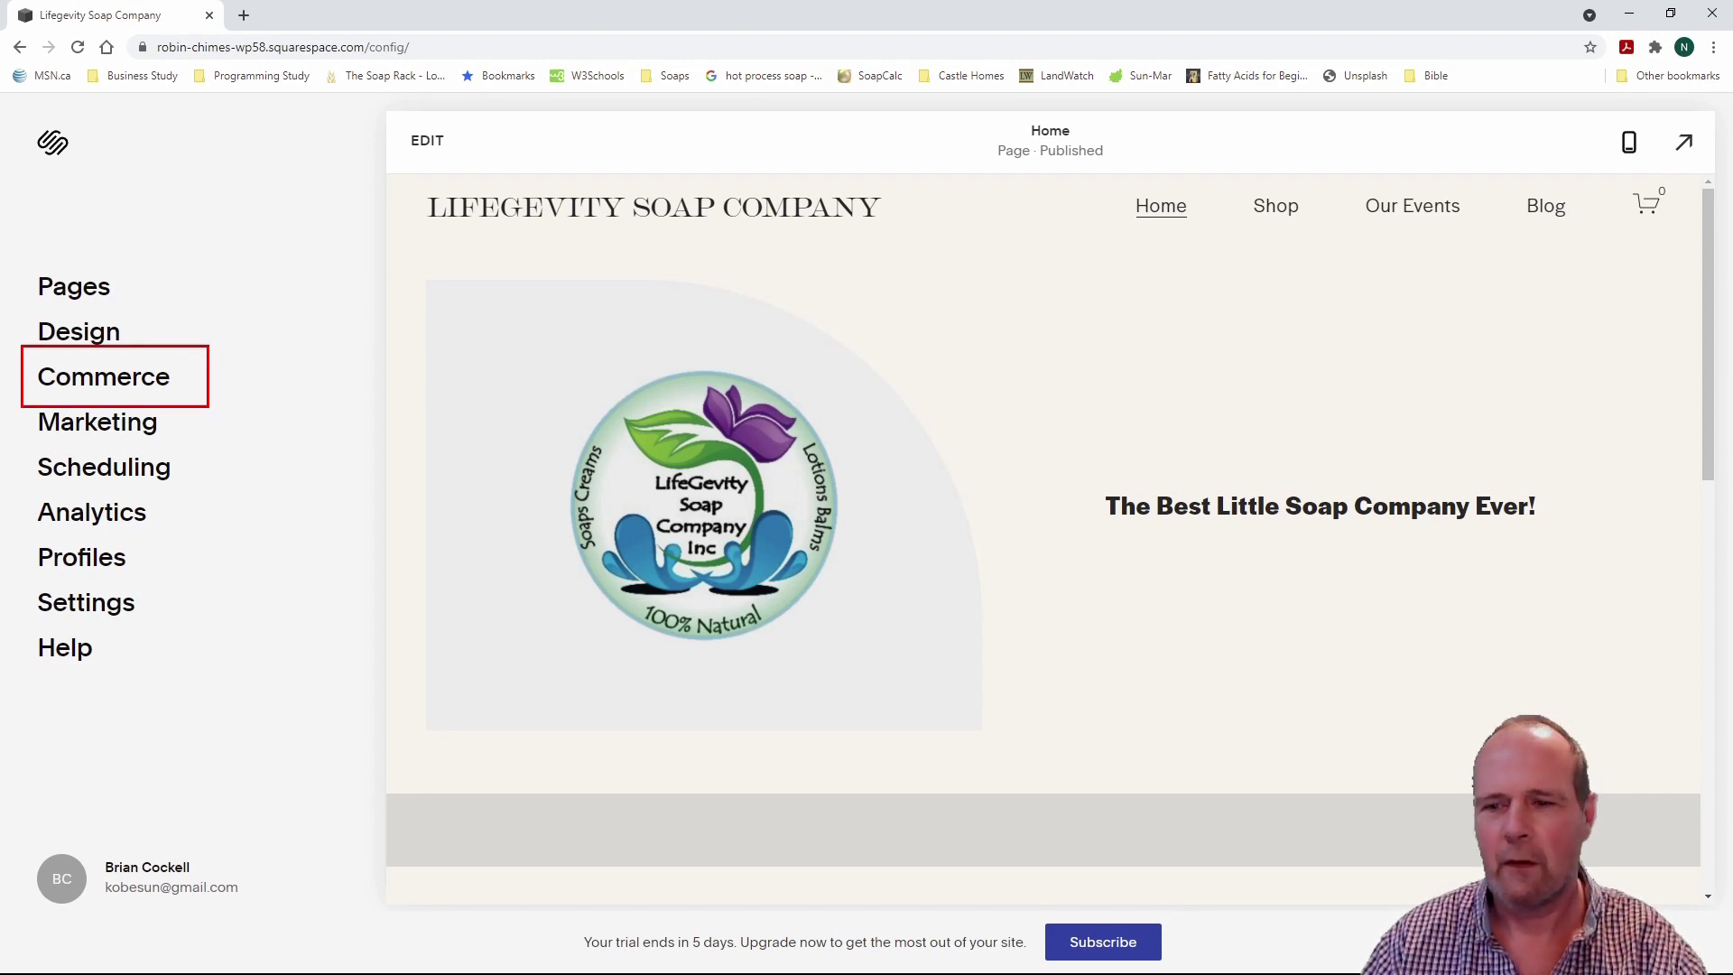
key(Escape)
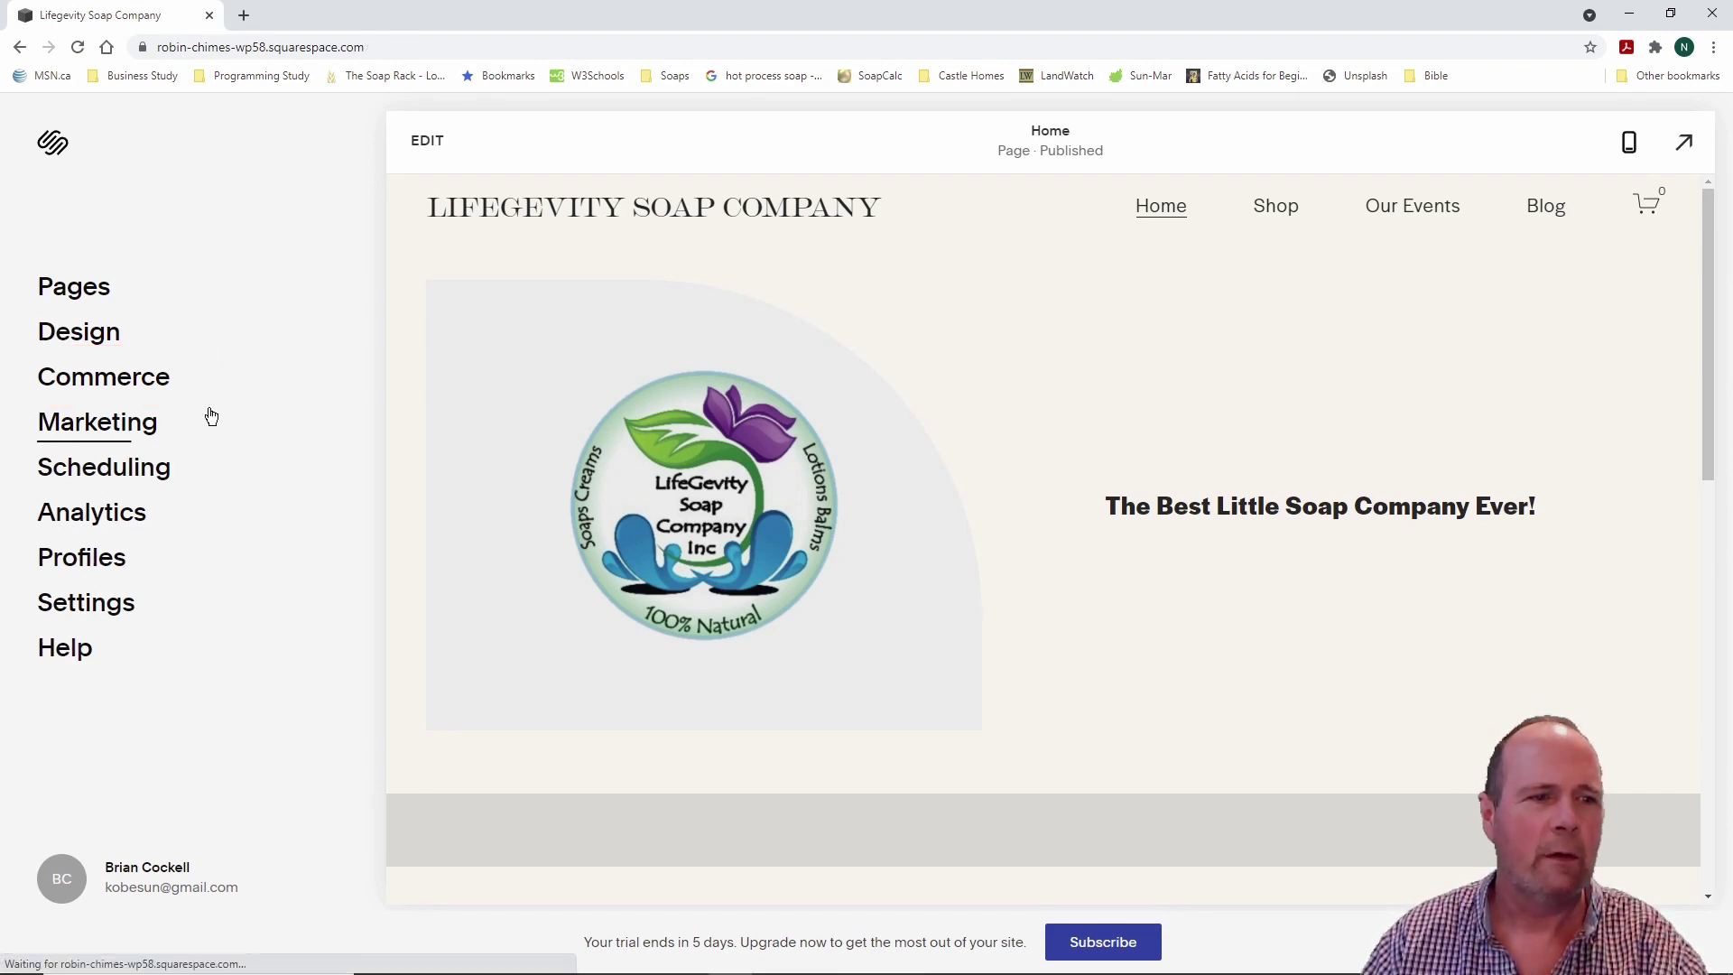
key(Escape)
key(Escape)
click(137, 381)
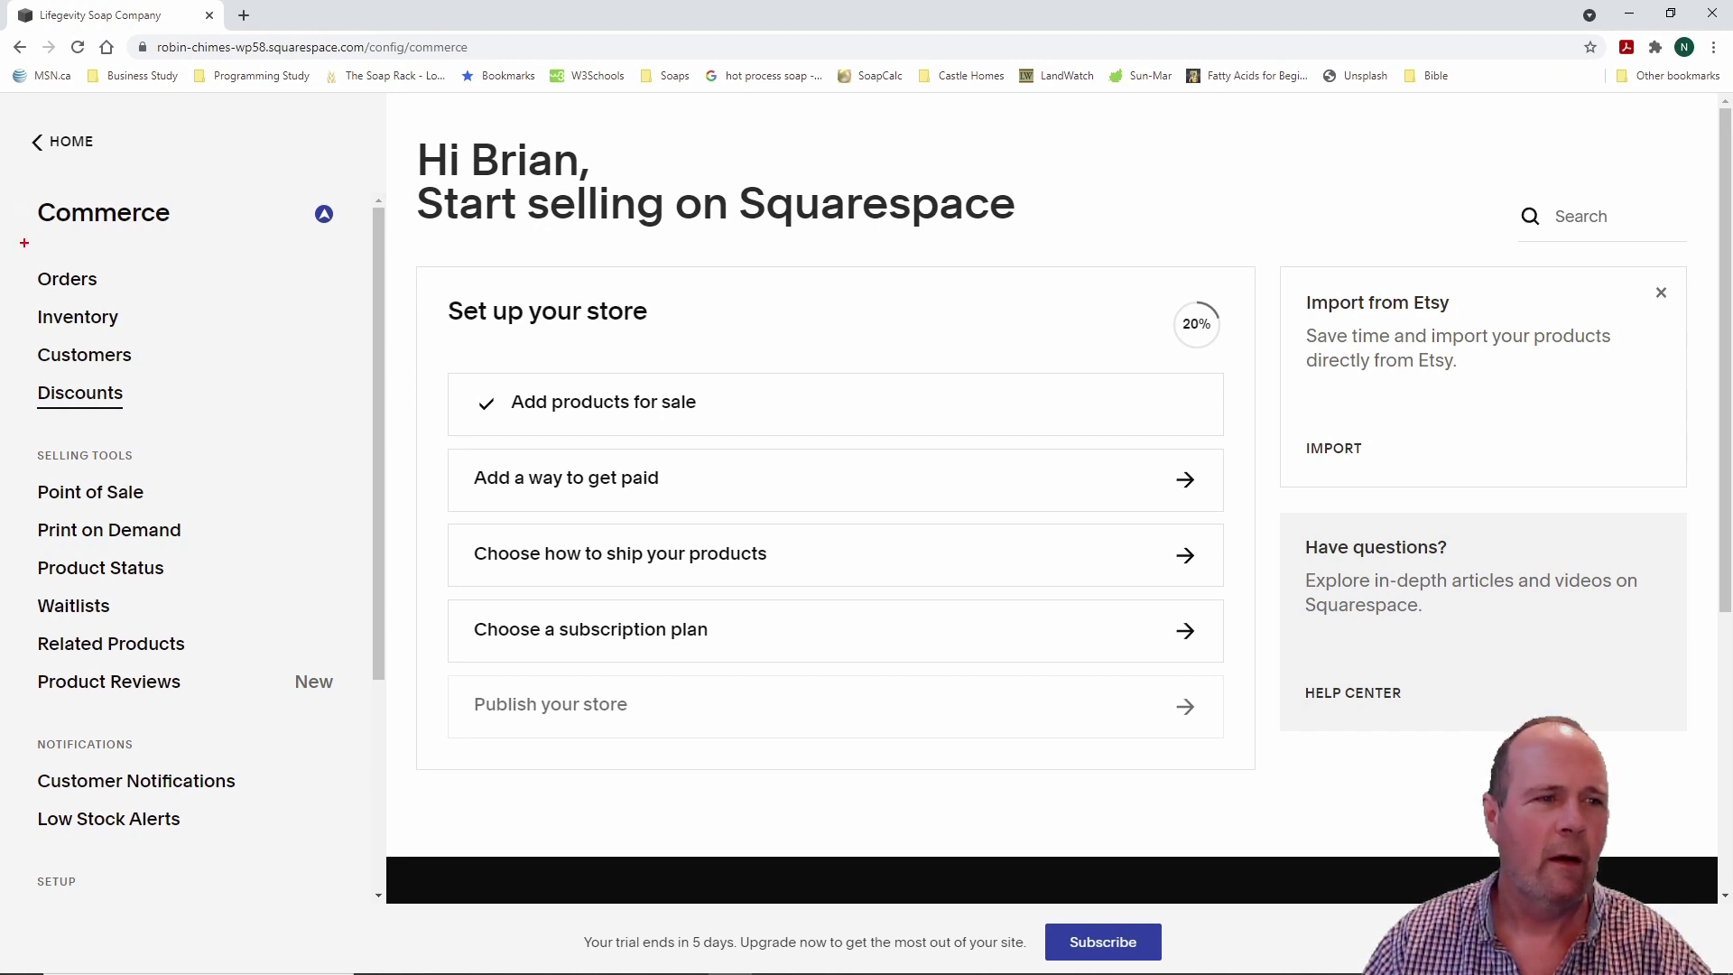
mouse_move(19, 250)
mouse_down()
mouse_move(121, 280)
mouse_move(259, 554)
mouse_move(280, 871)
mouse_up()
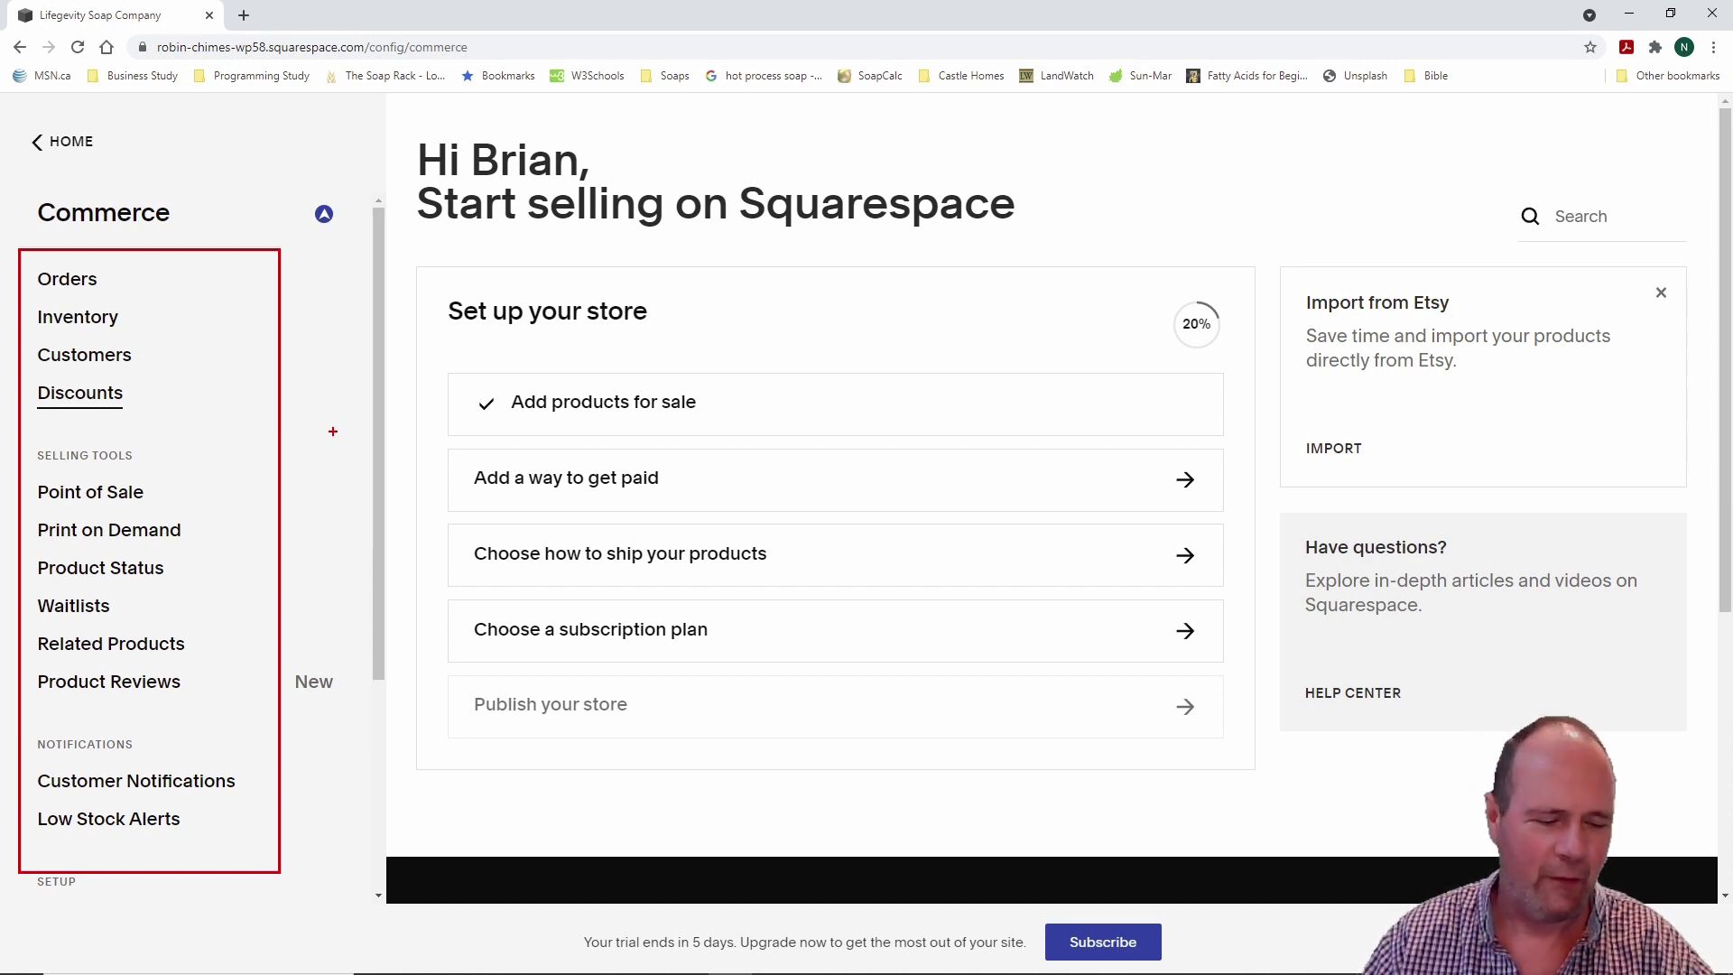
key(Escape)
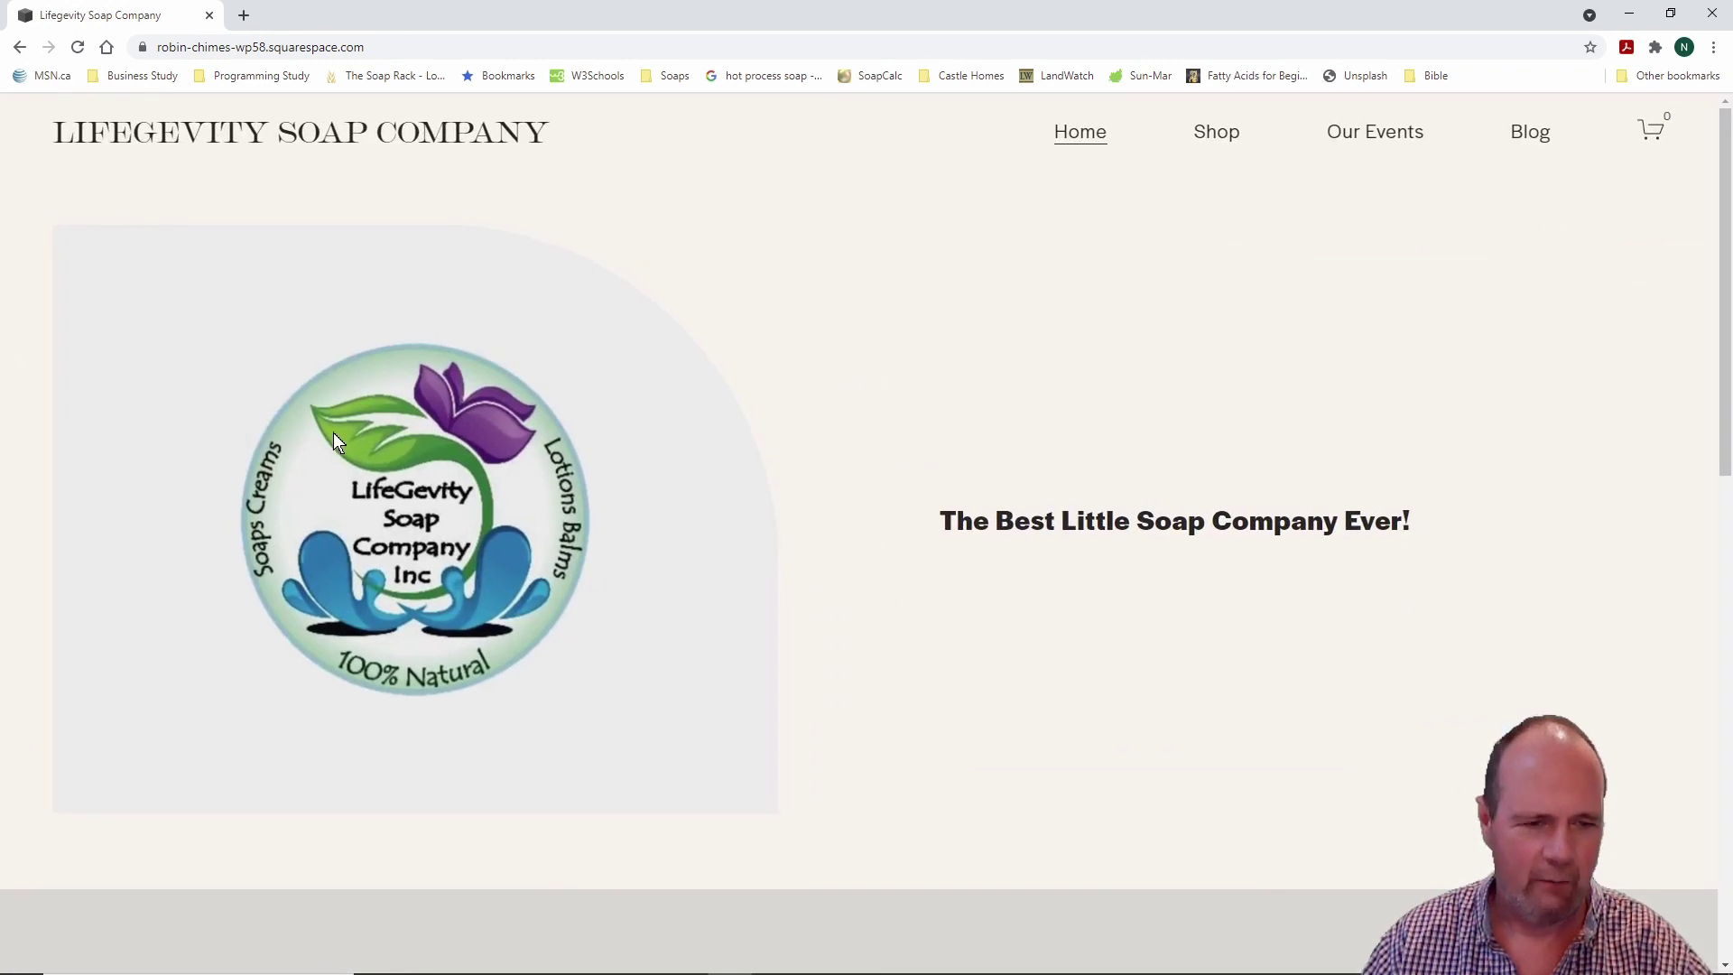
key(Escape)
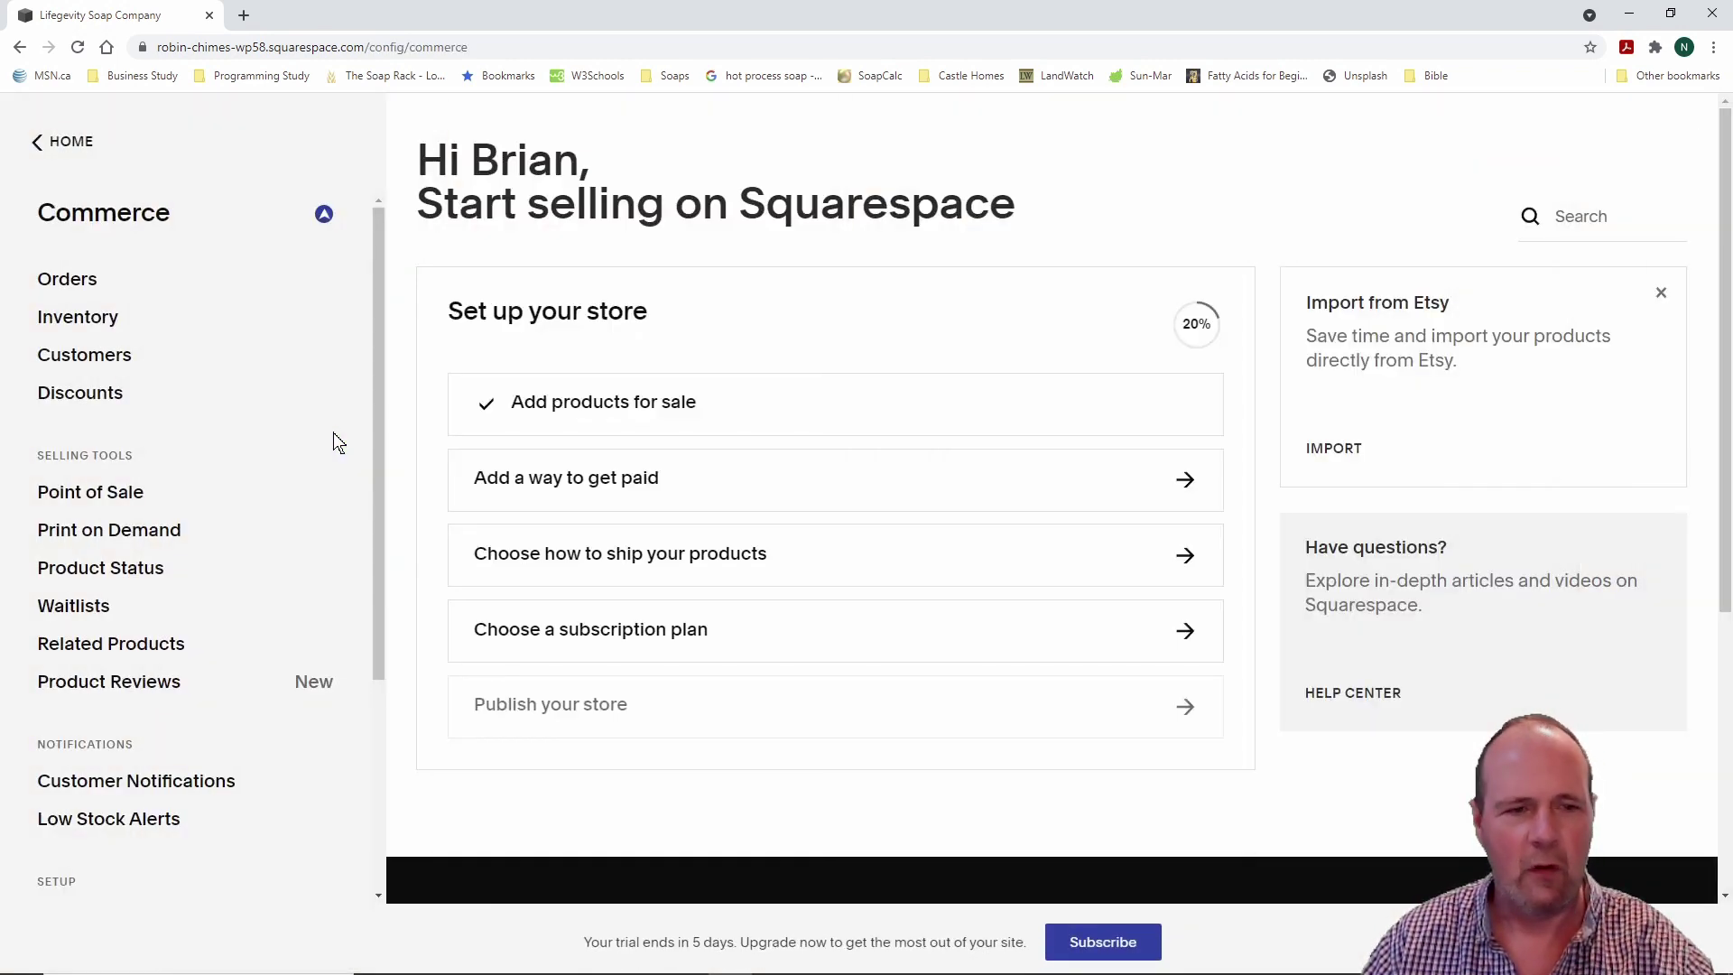
mouse_move(415, 257)
mouse_down()
mouse_move(708, 472)
mouse_move(1249, 794)
mouse_up()
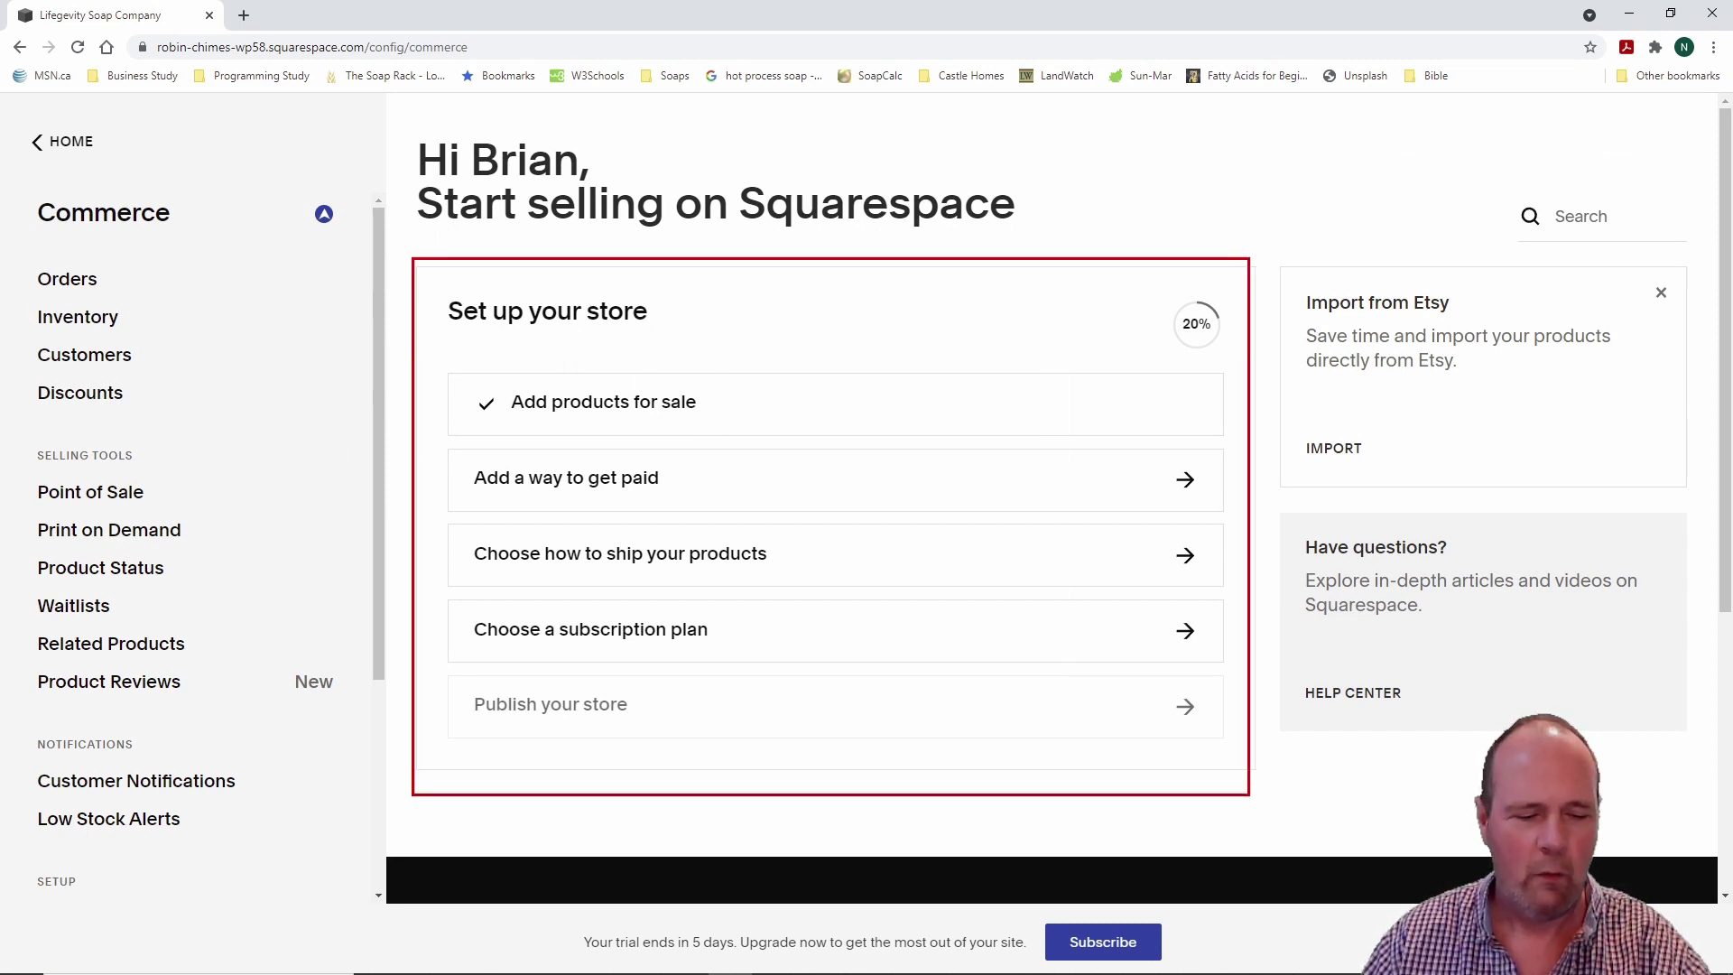
key(Escape)
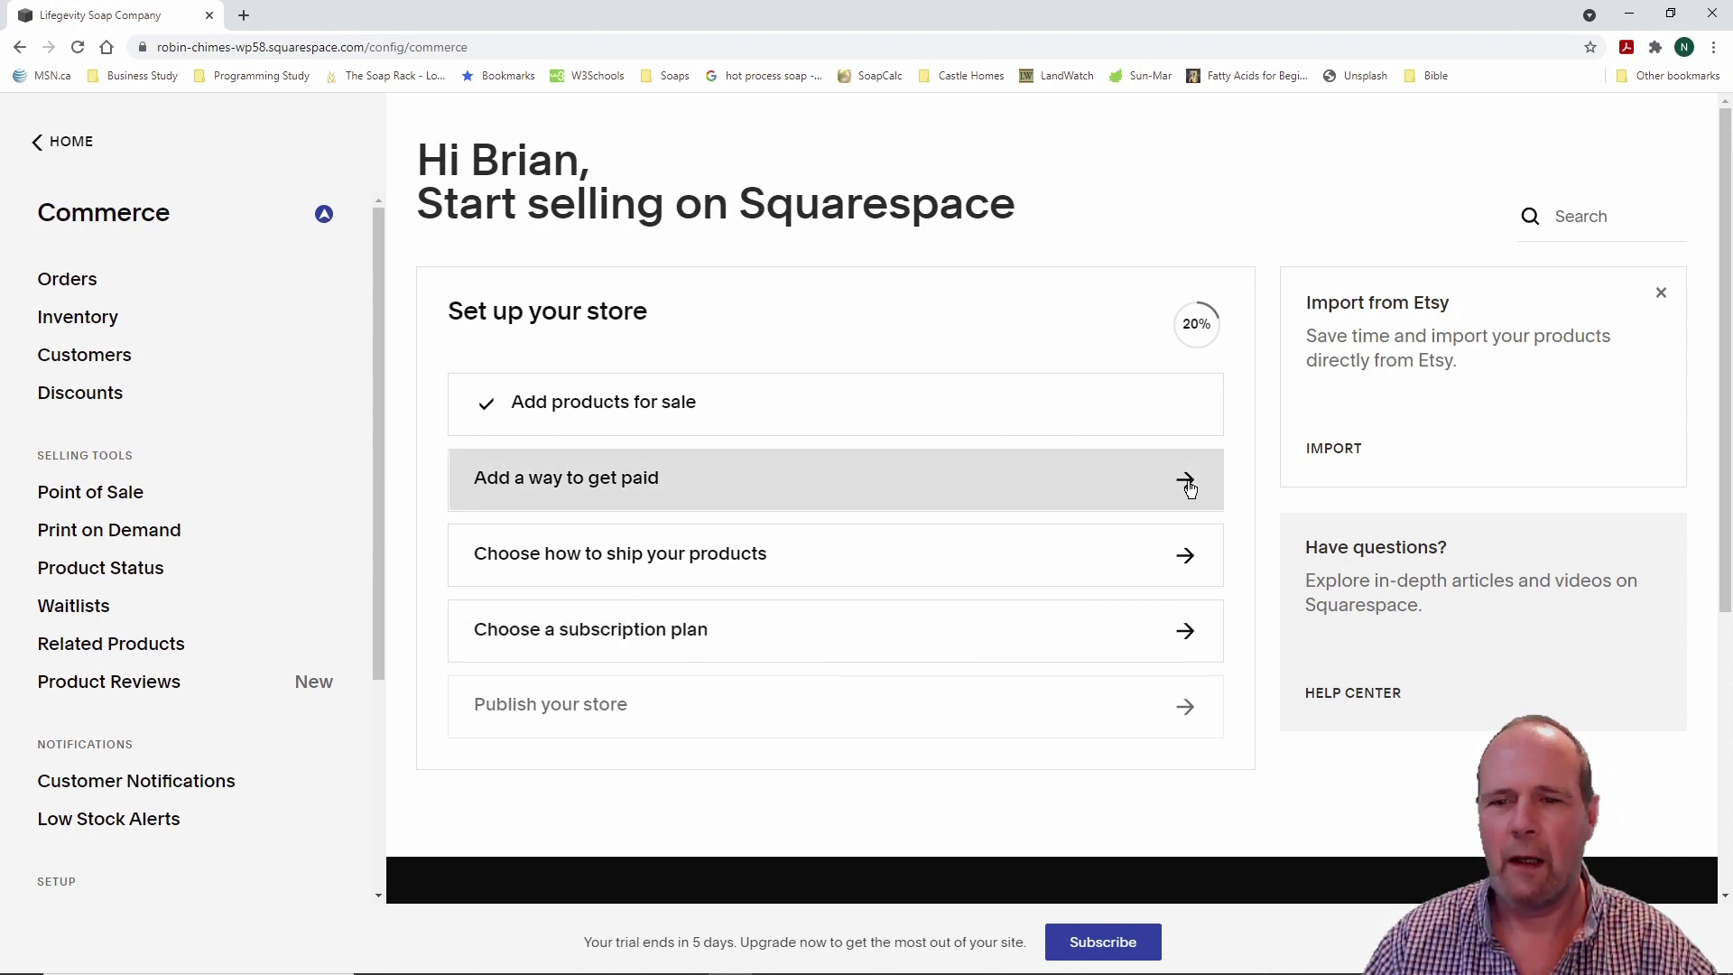
Step: Open the payment options and try connecting PayPal, dismissing the trial-mode notice
click(1189, 487)
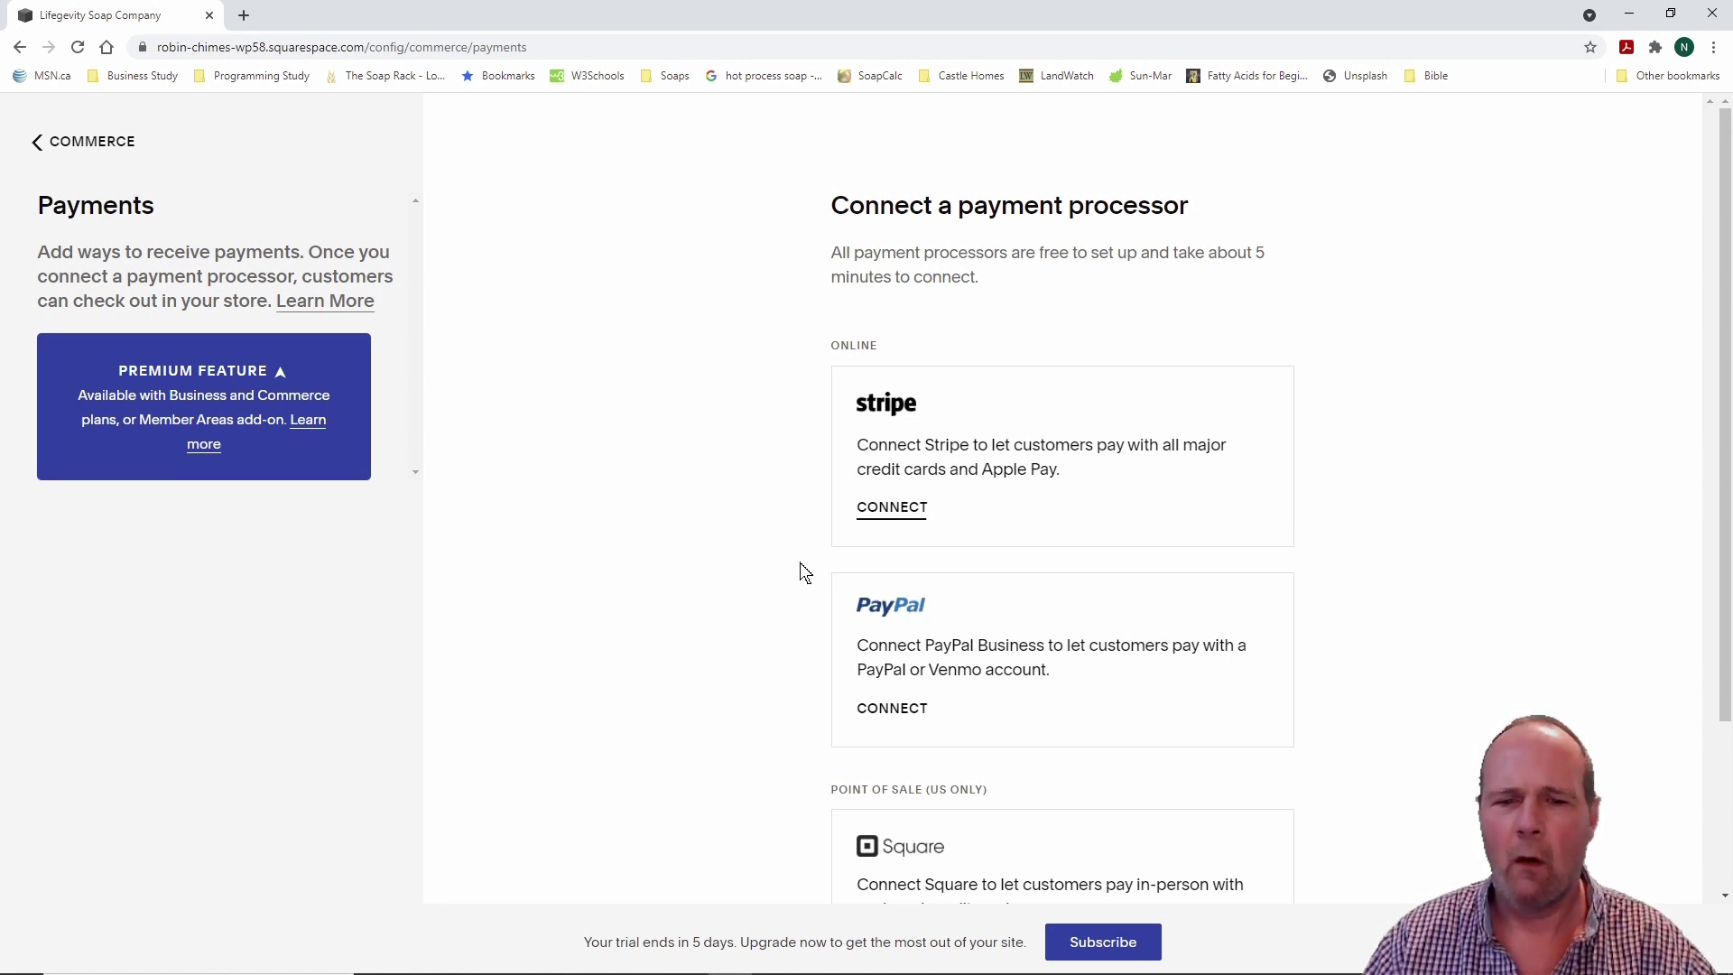
scroll(781, 557, down, 2)
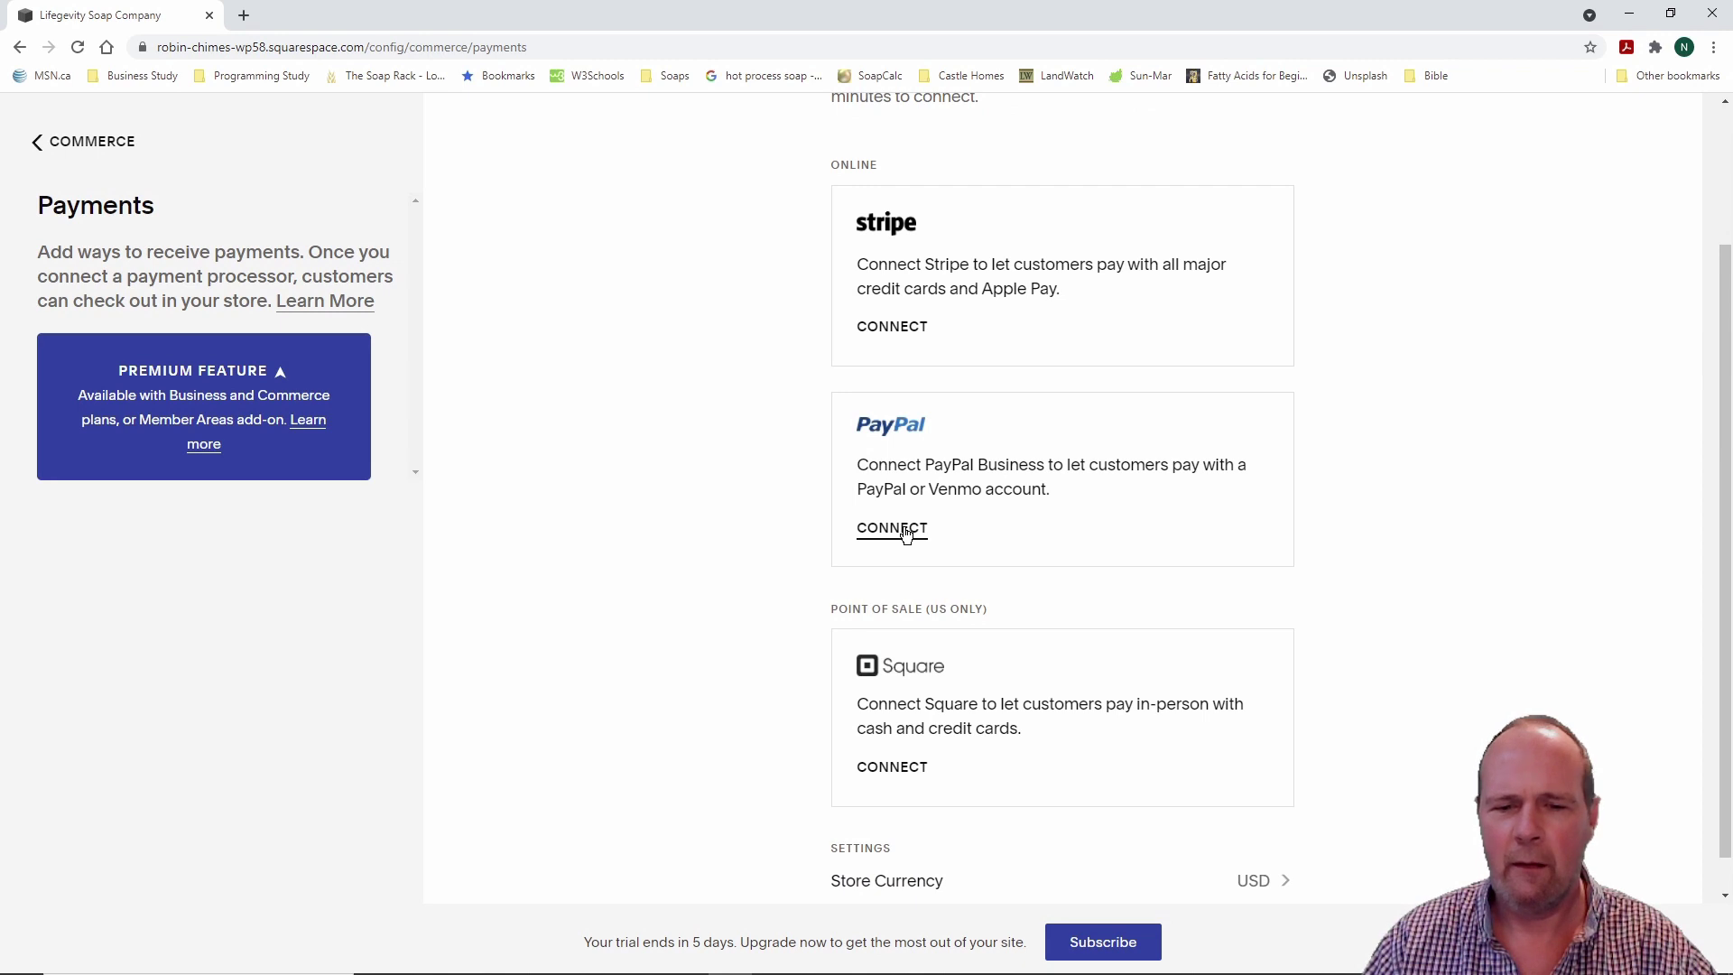
scroll(778, 534, down, 1)
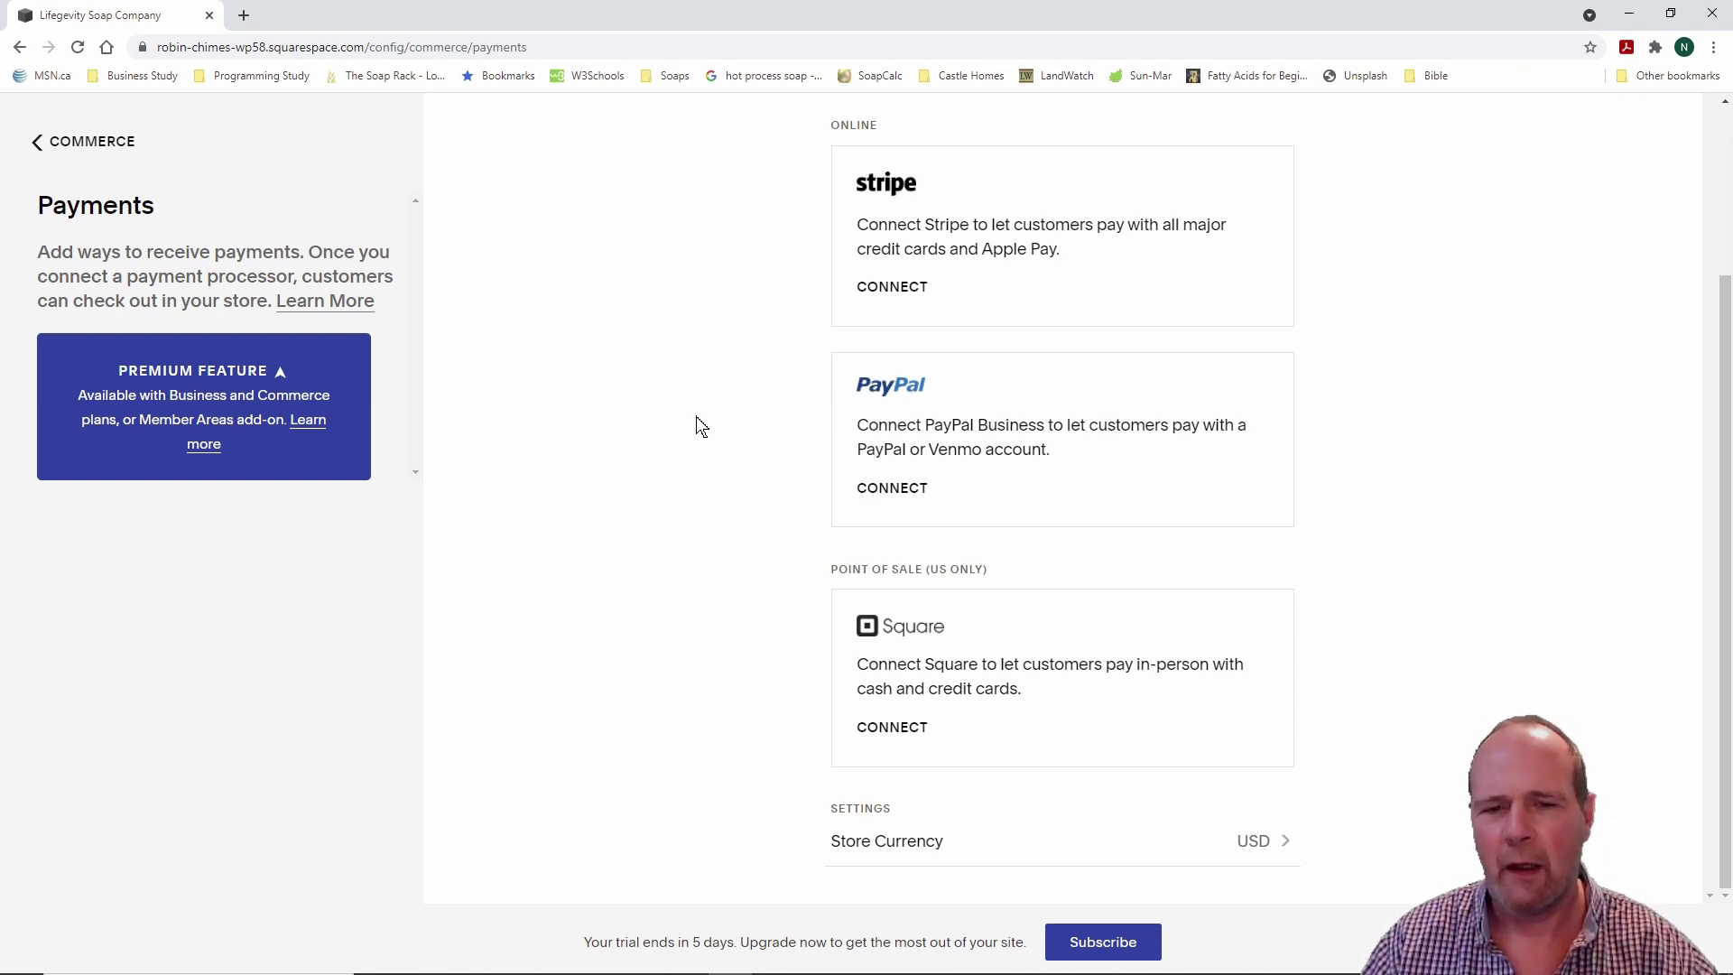
click(907, 498)
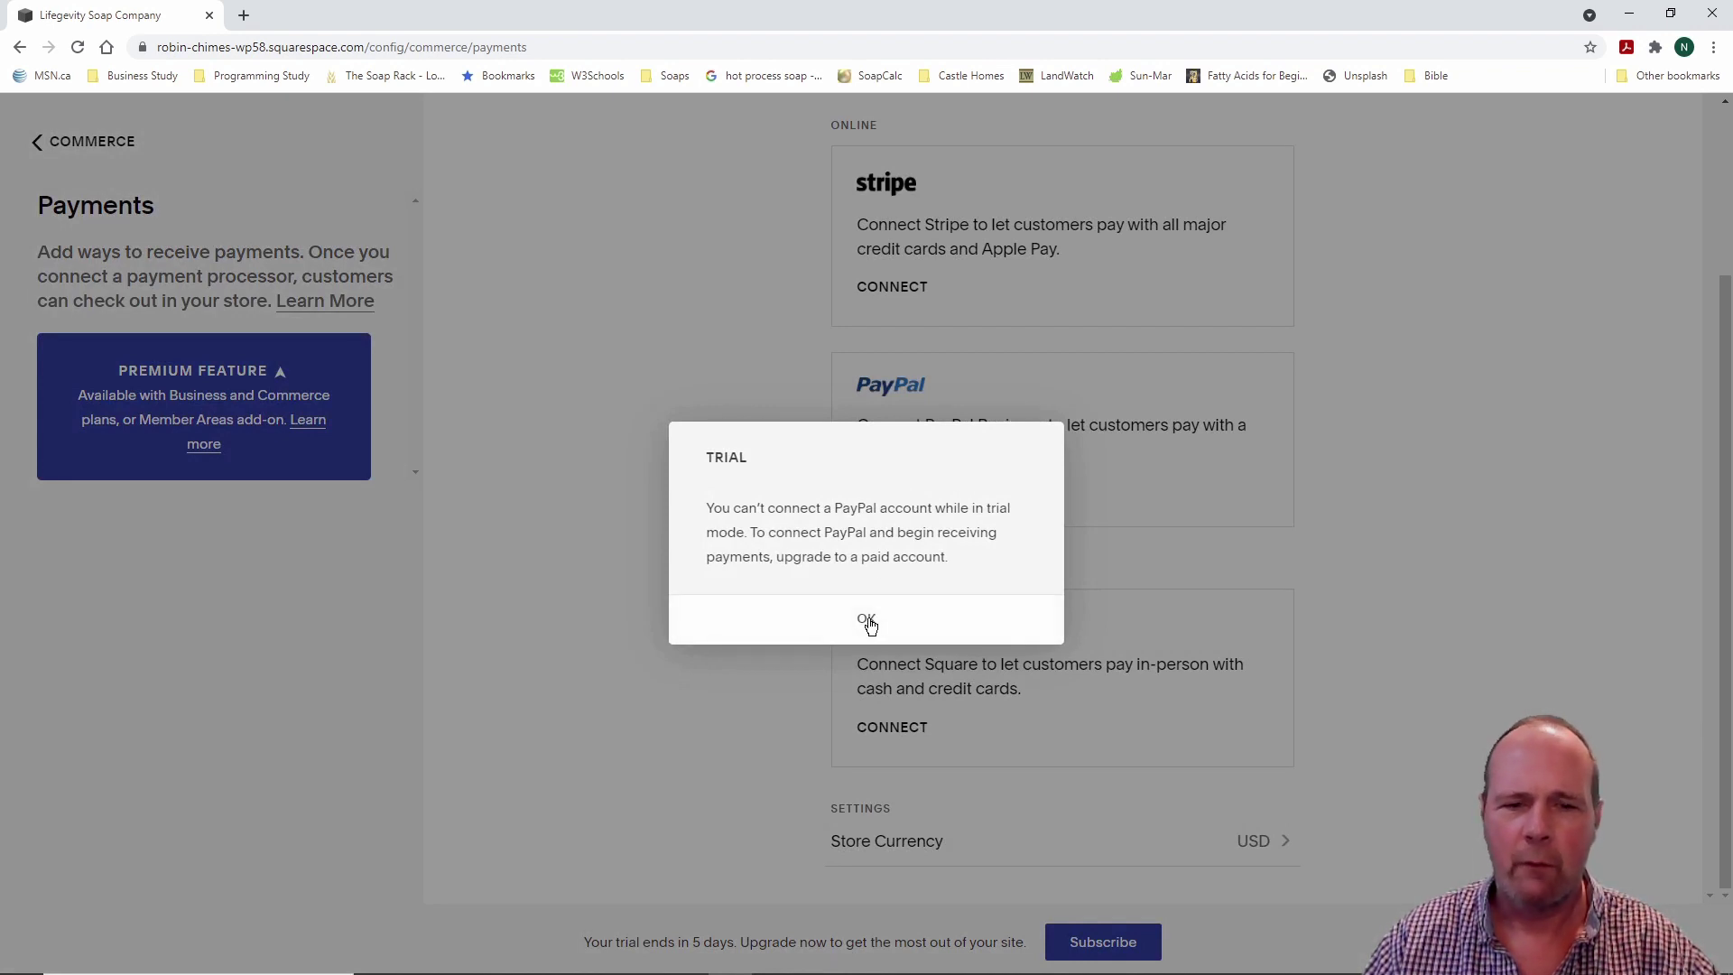
click(867, 622)
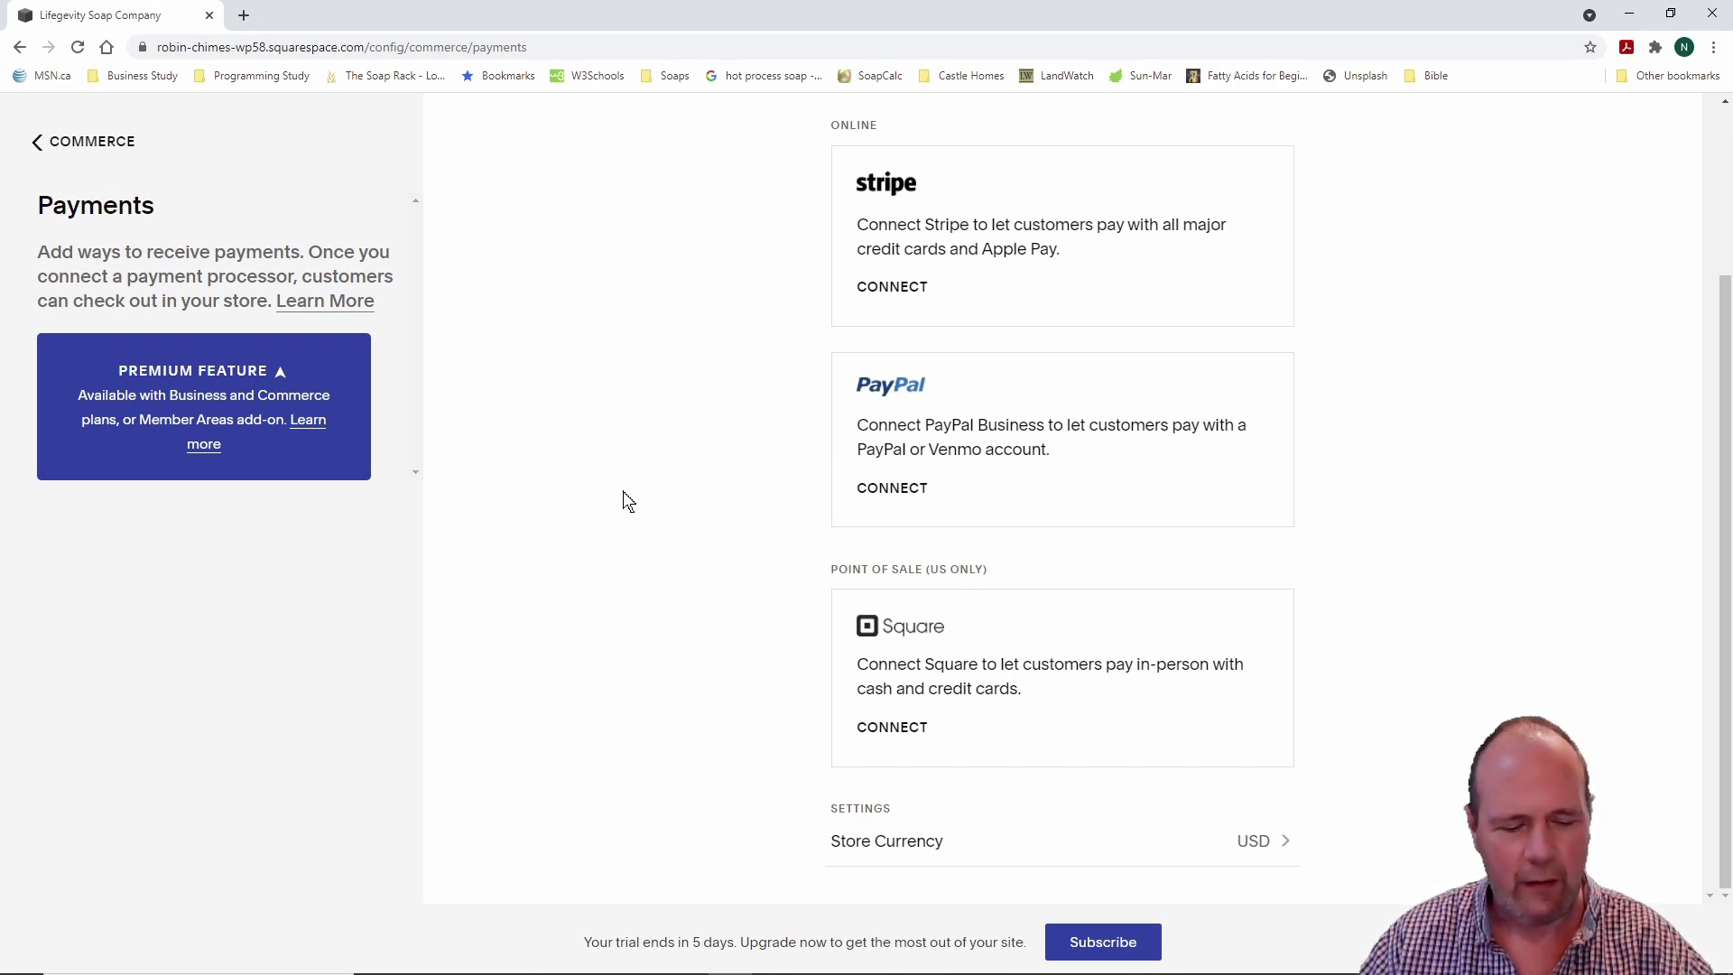
drag(786, 805, 1373, 874)
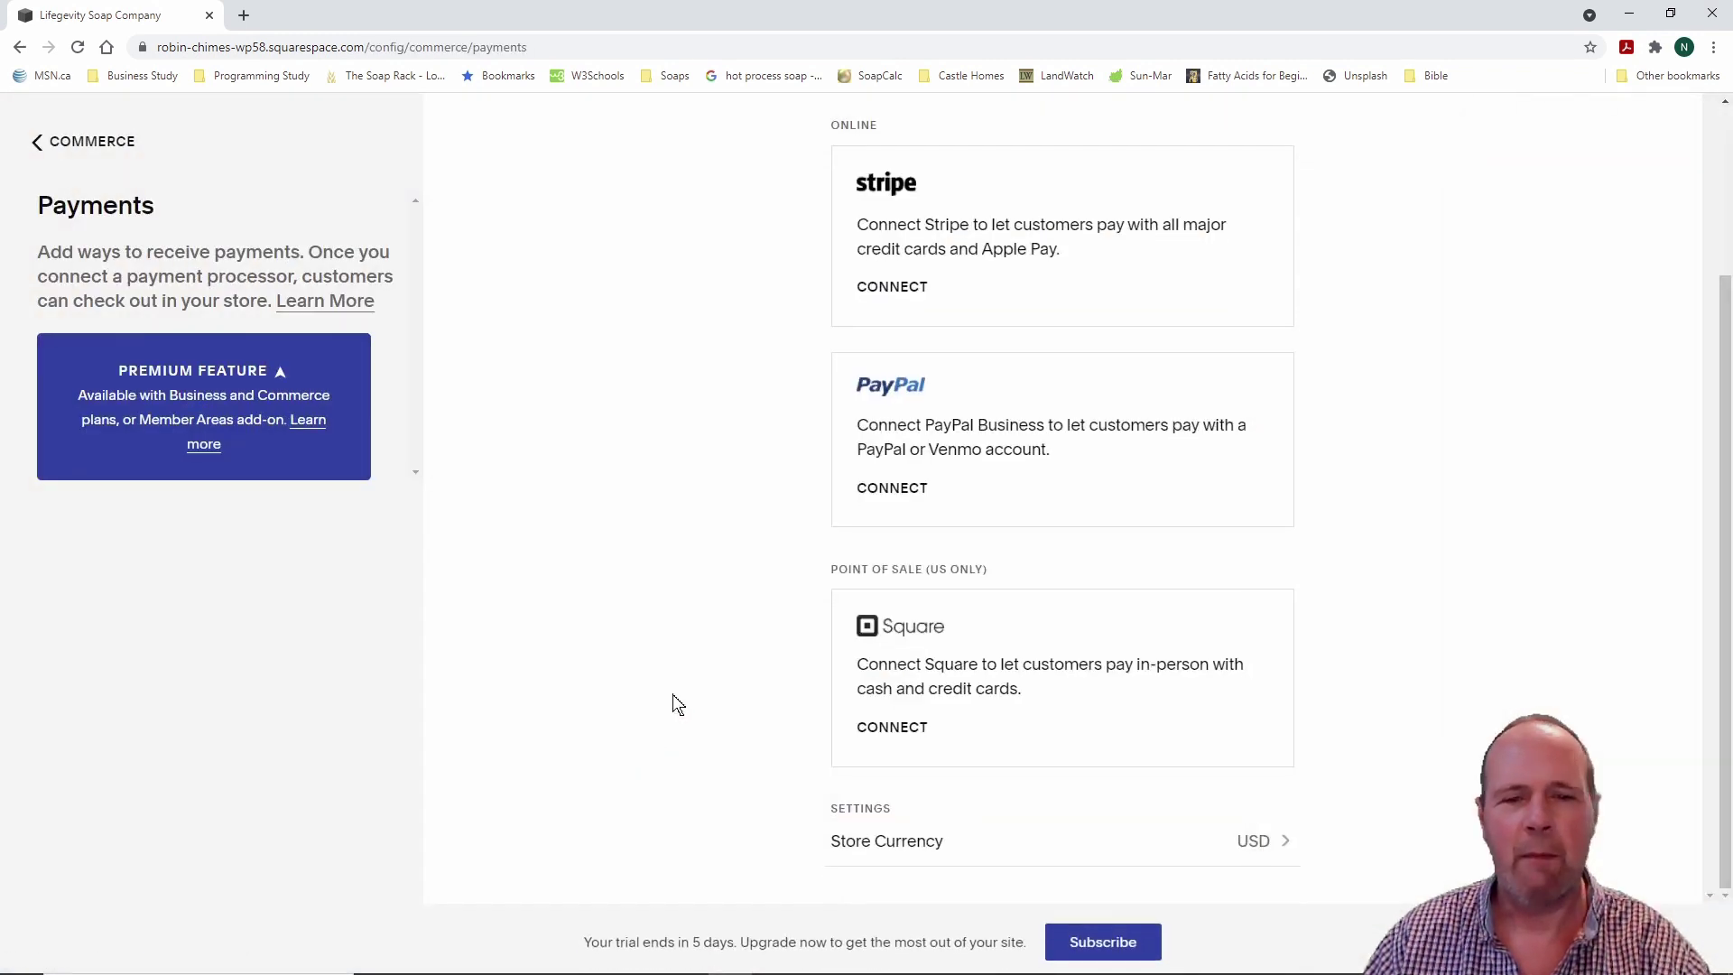
Step: Open shipping settings, start a shipping option, cancel it, and return to Commerce
click(64, 145)
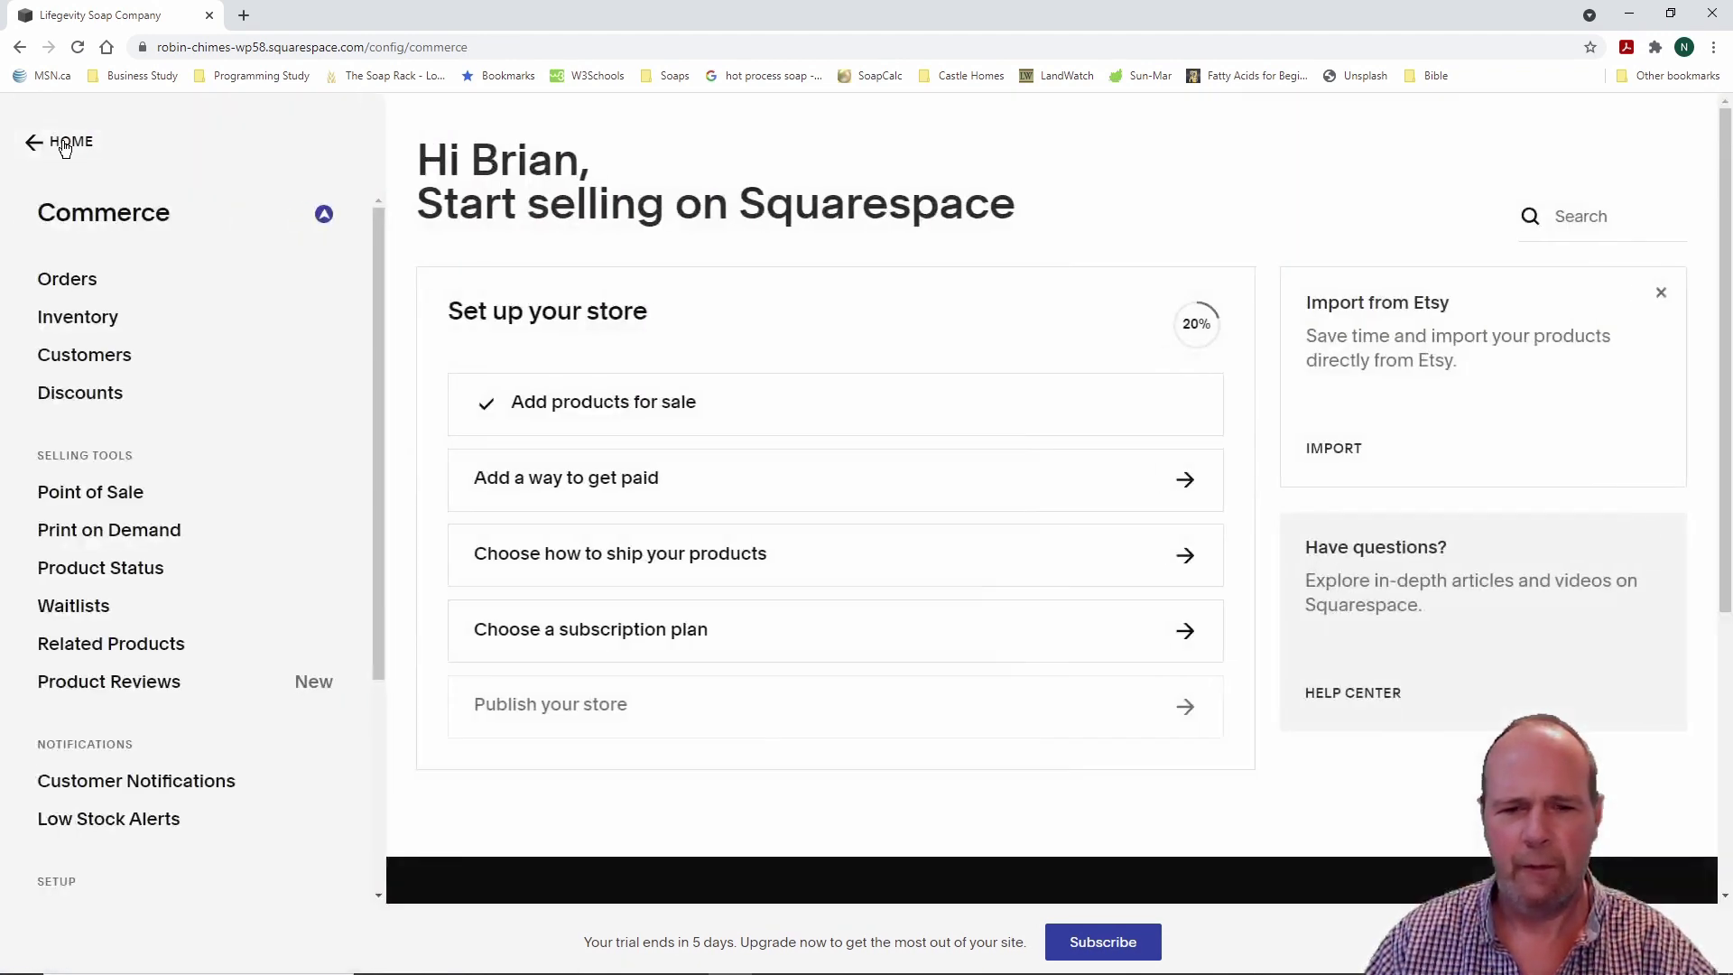
click(1186, 556)
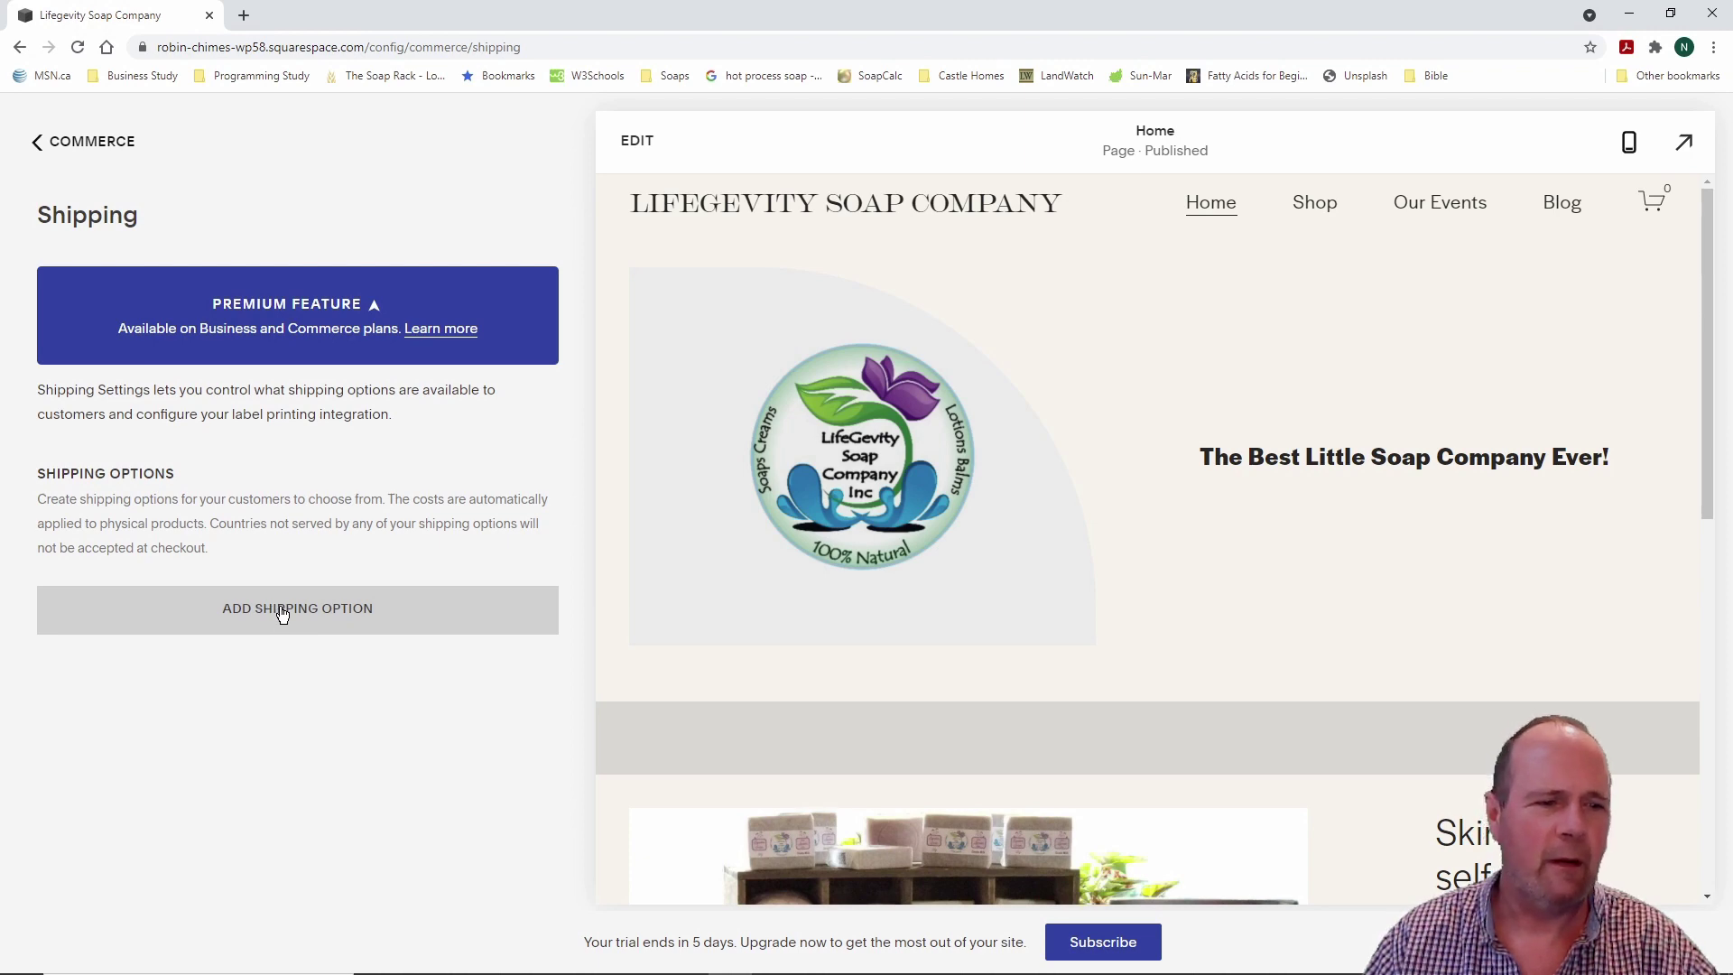
click(282, 614)
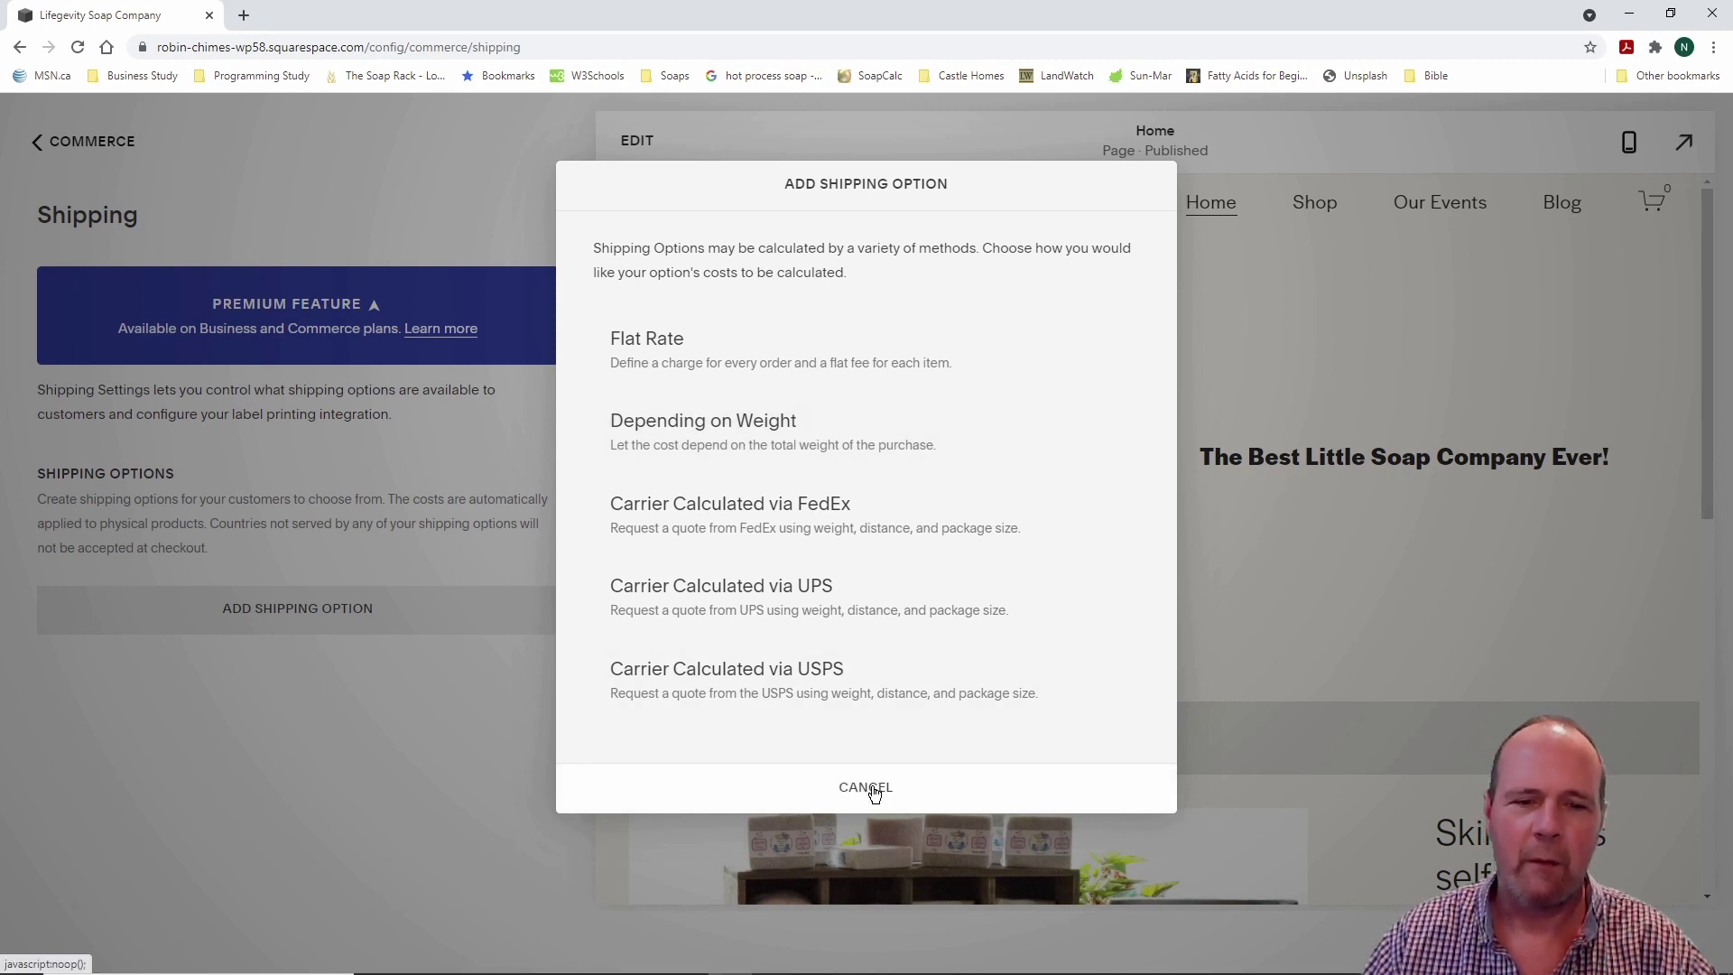
click(874, 793)
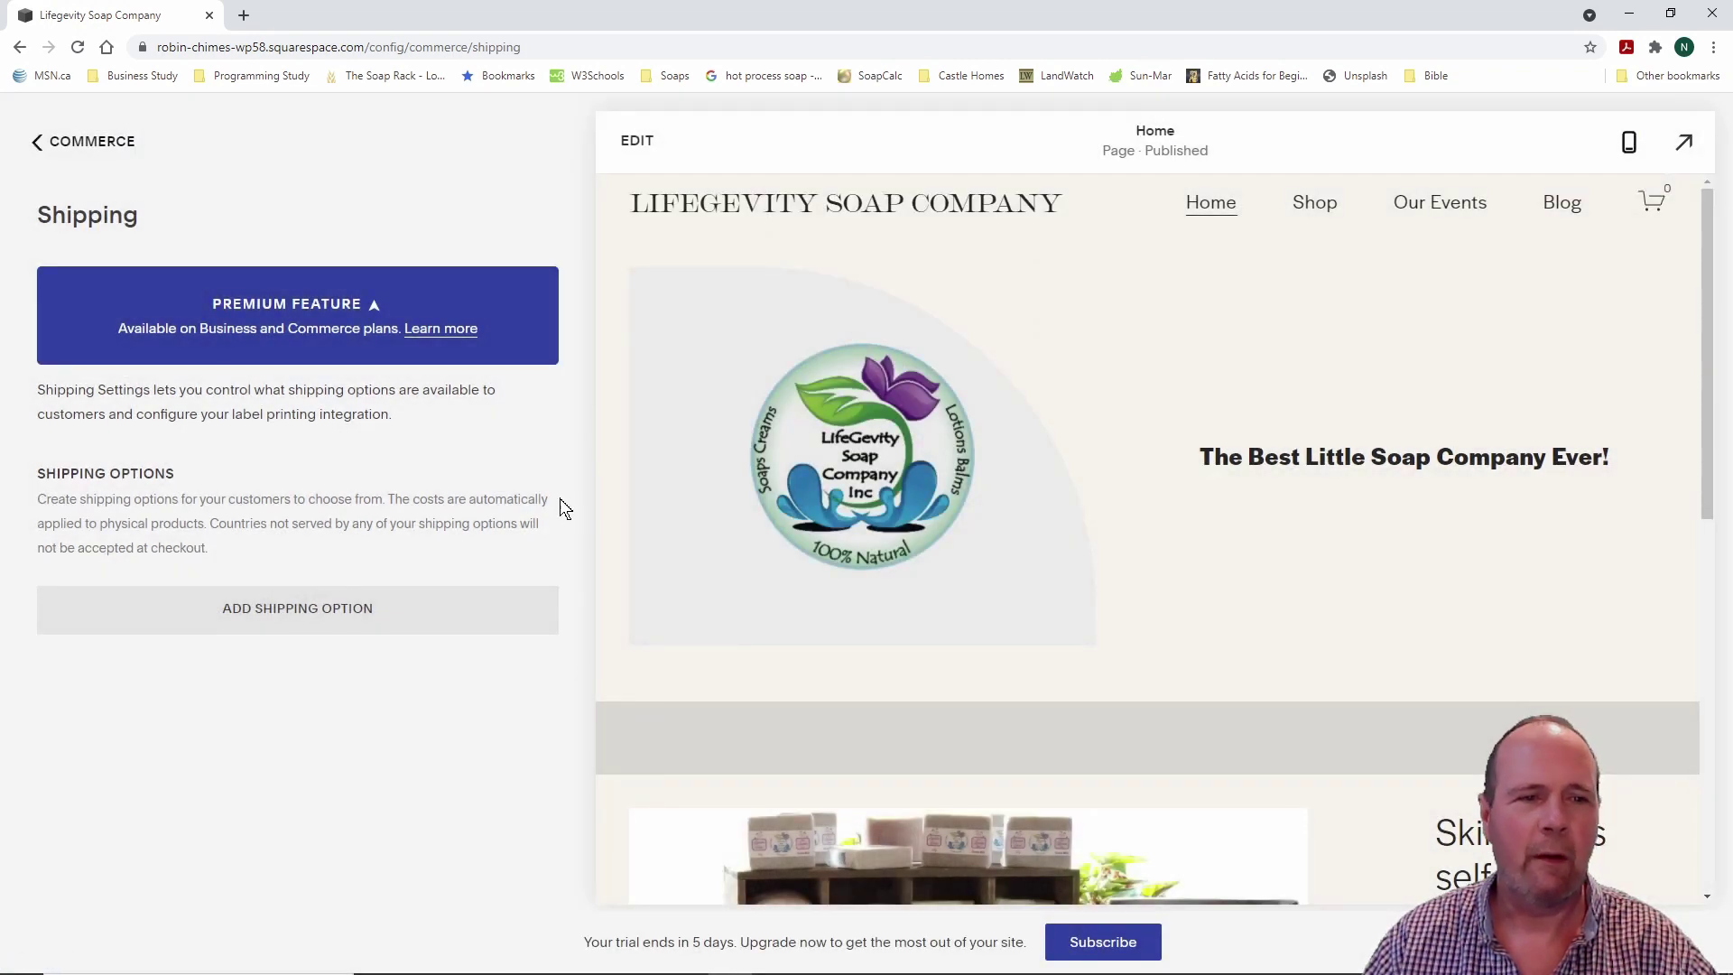
click(79, 147)
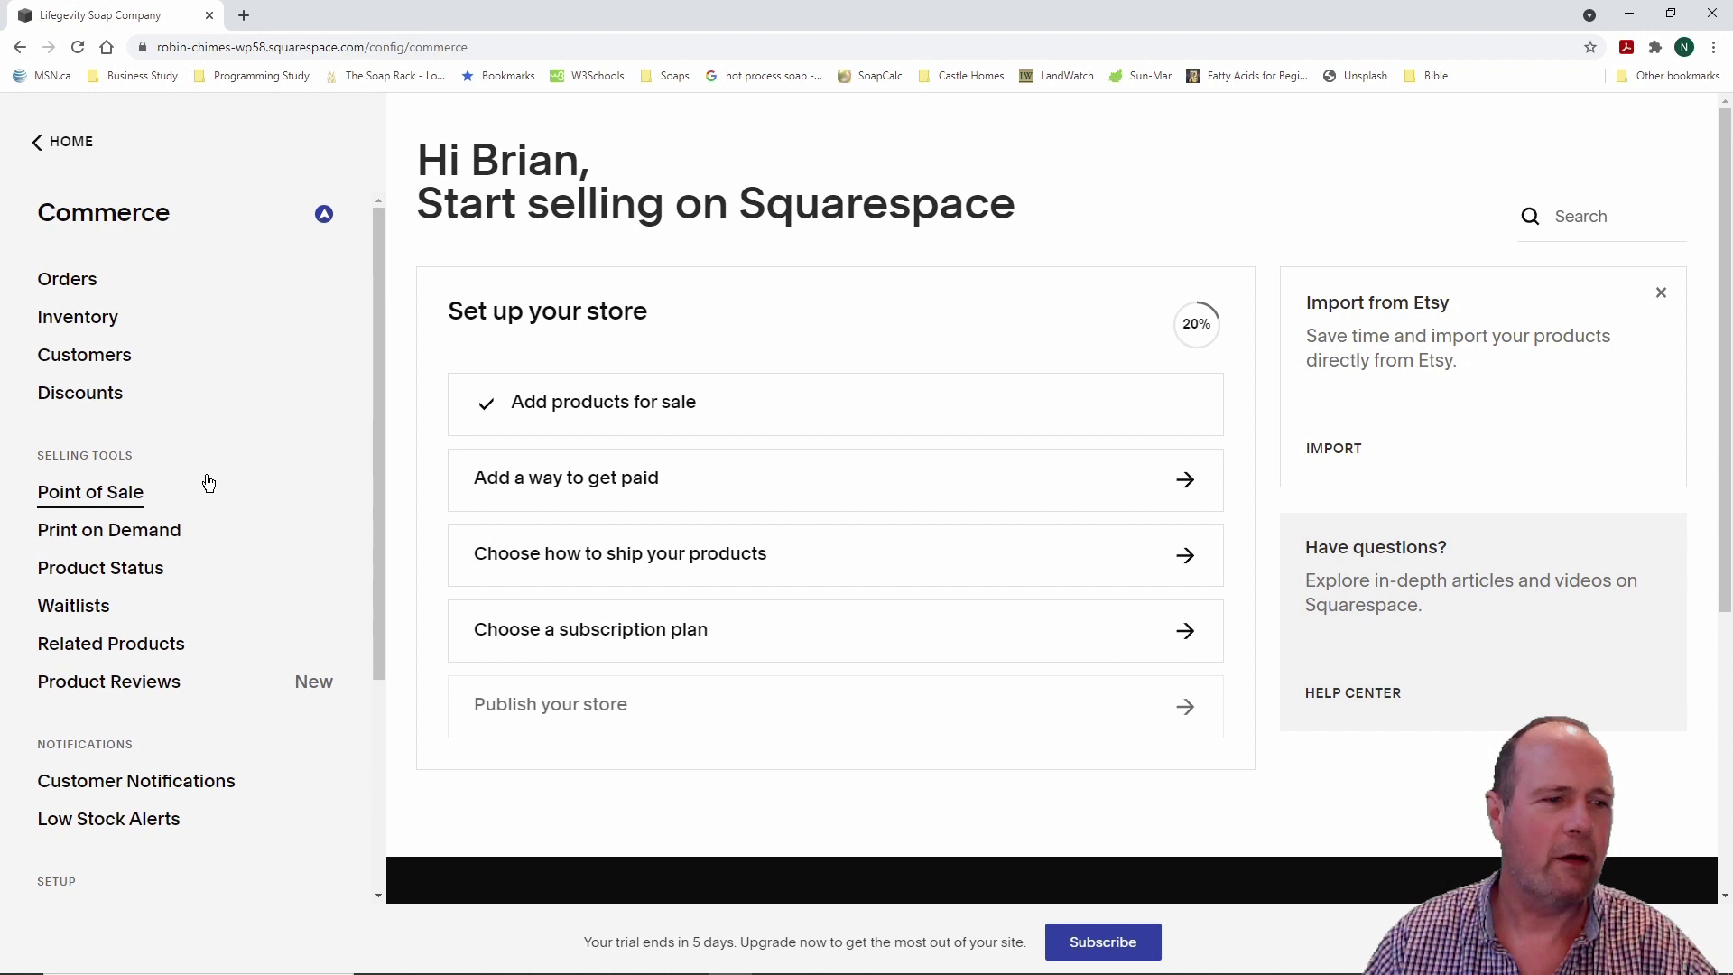
Step: Go to Marketing's SEO settings and scroll through the panel
click(72, 143)
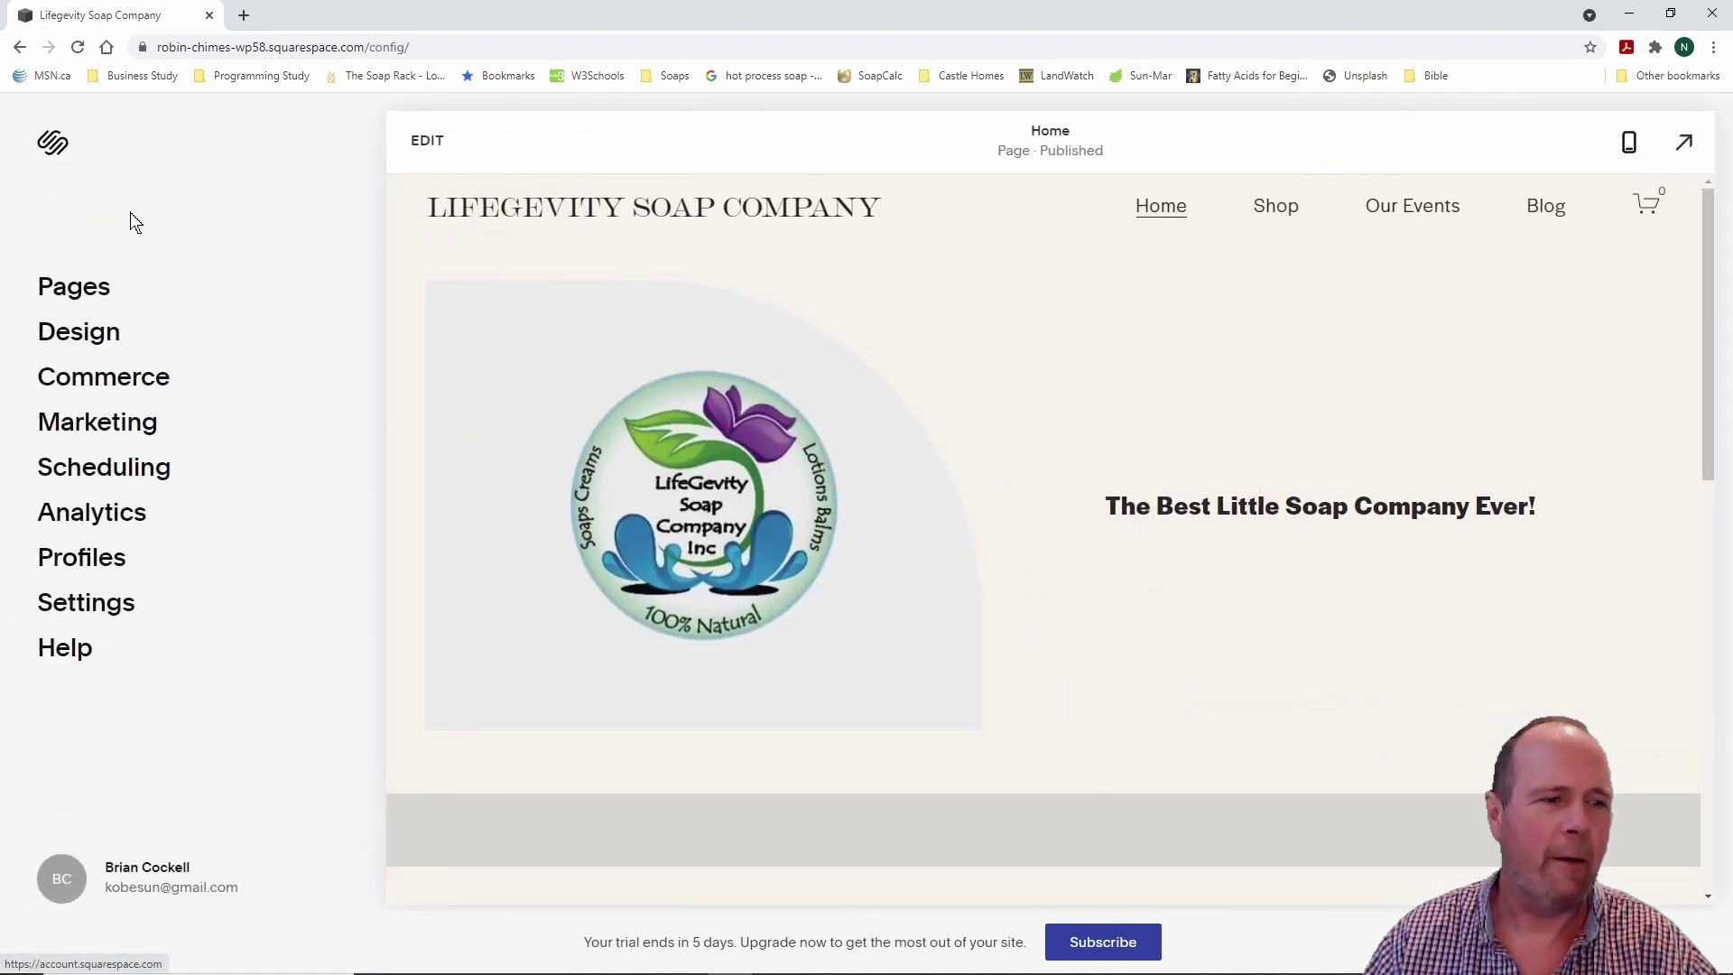
click(105, 426)
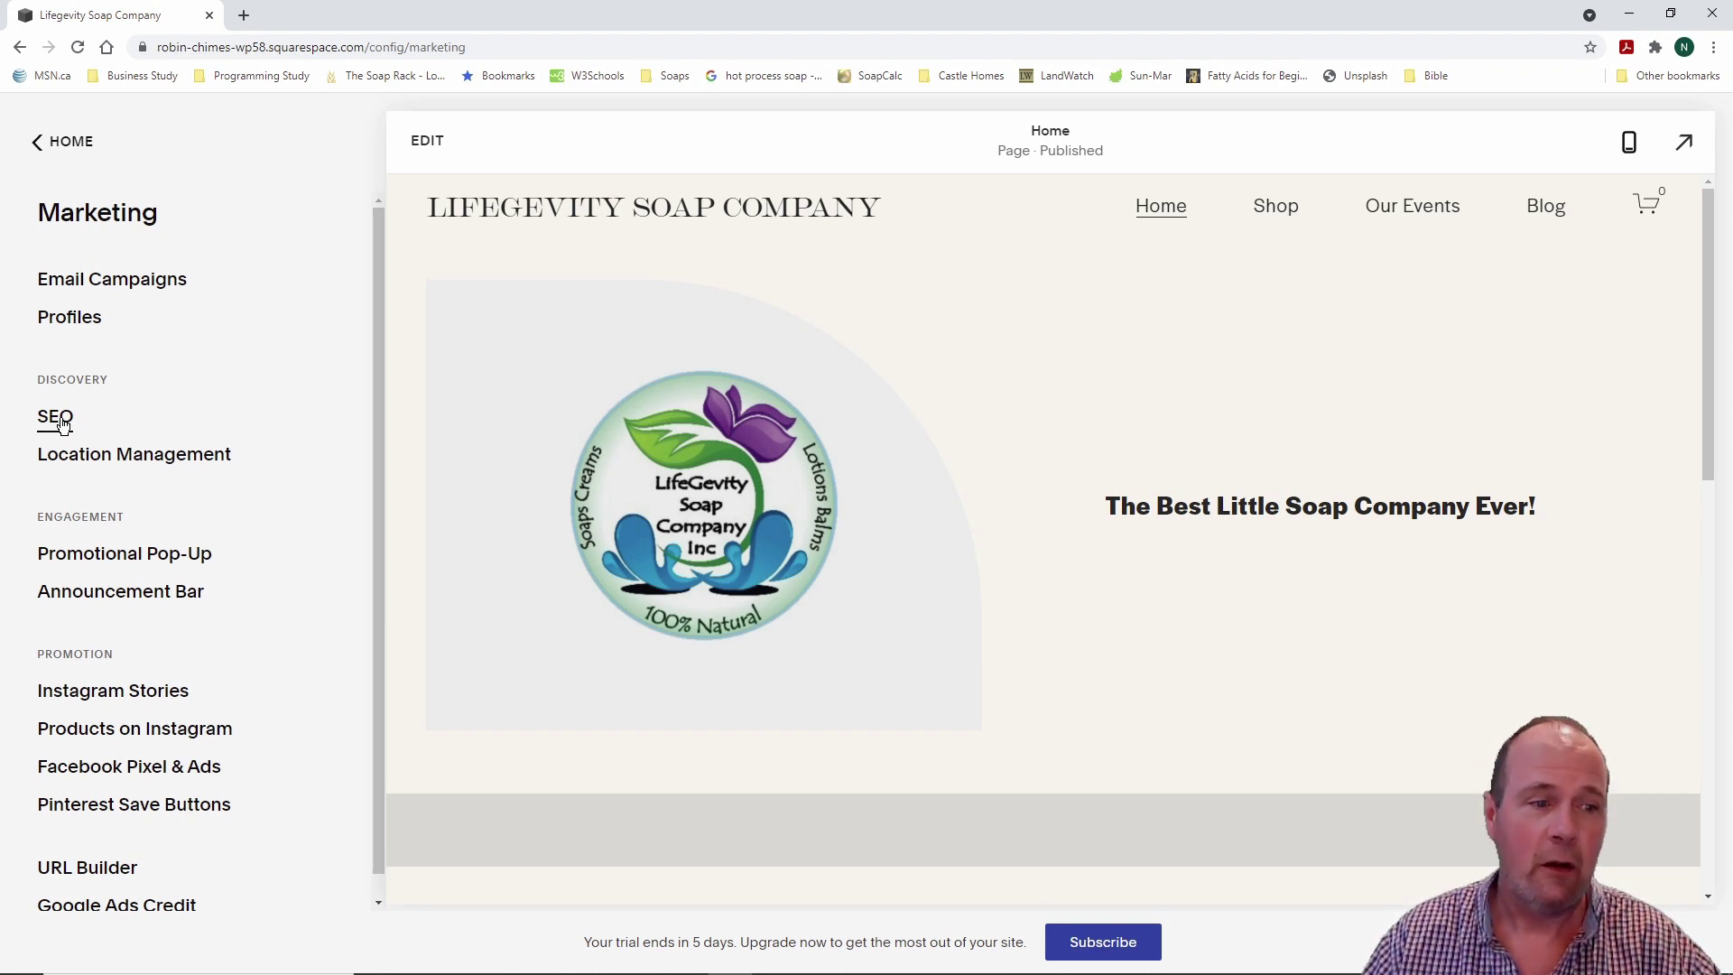
click(56, 417)
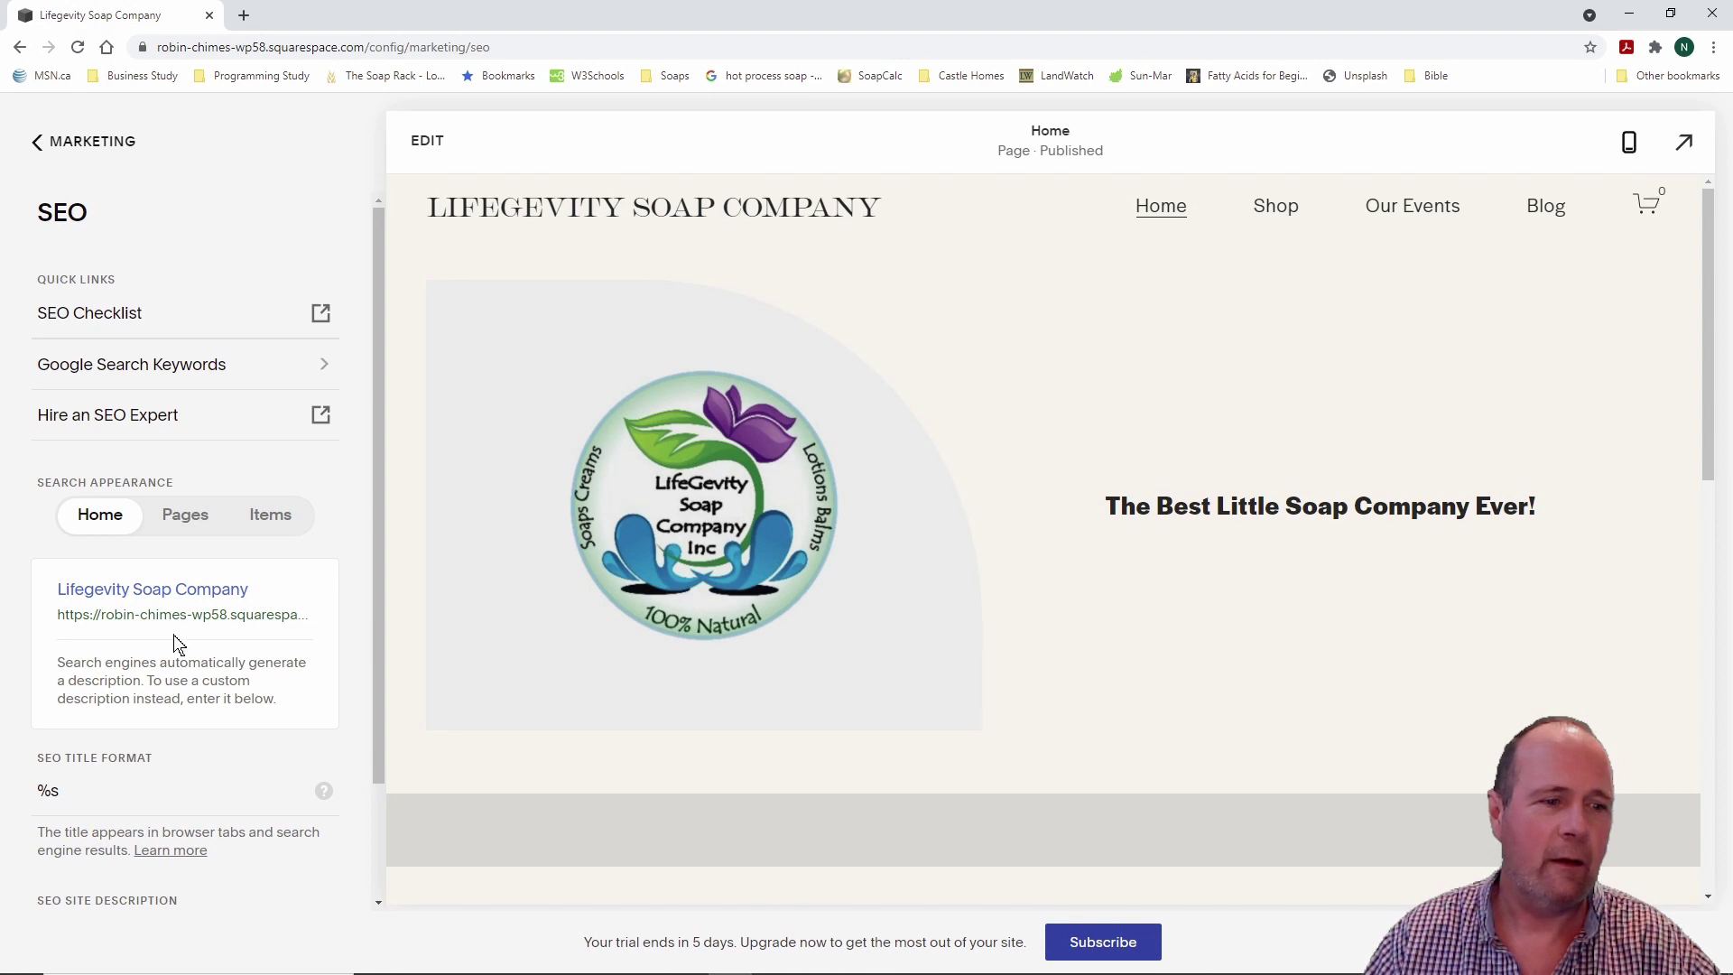
scroll(167, 584, down, 2)
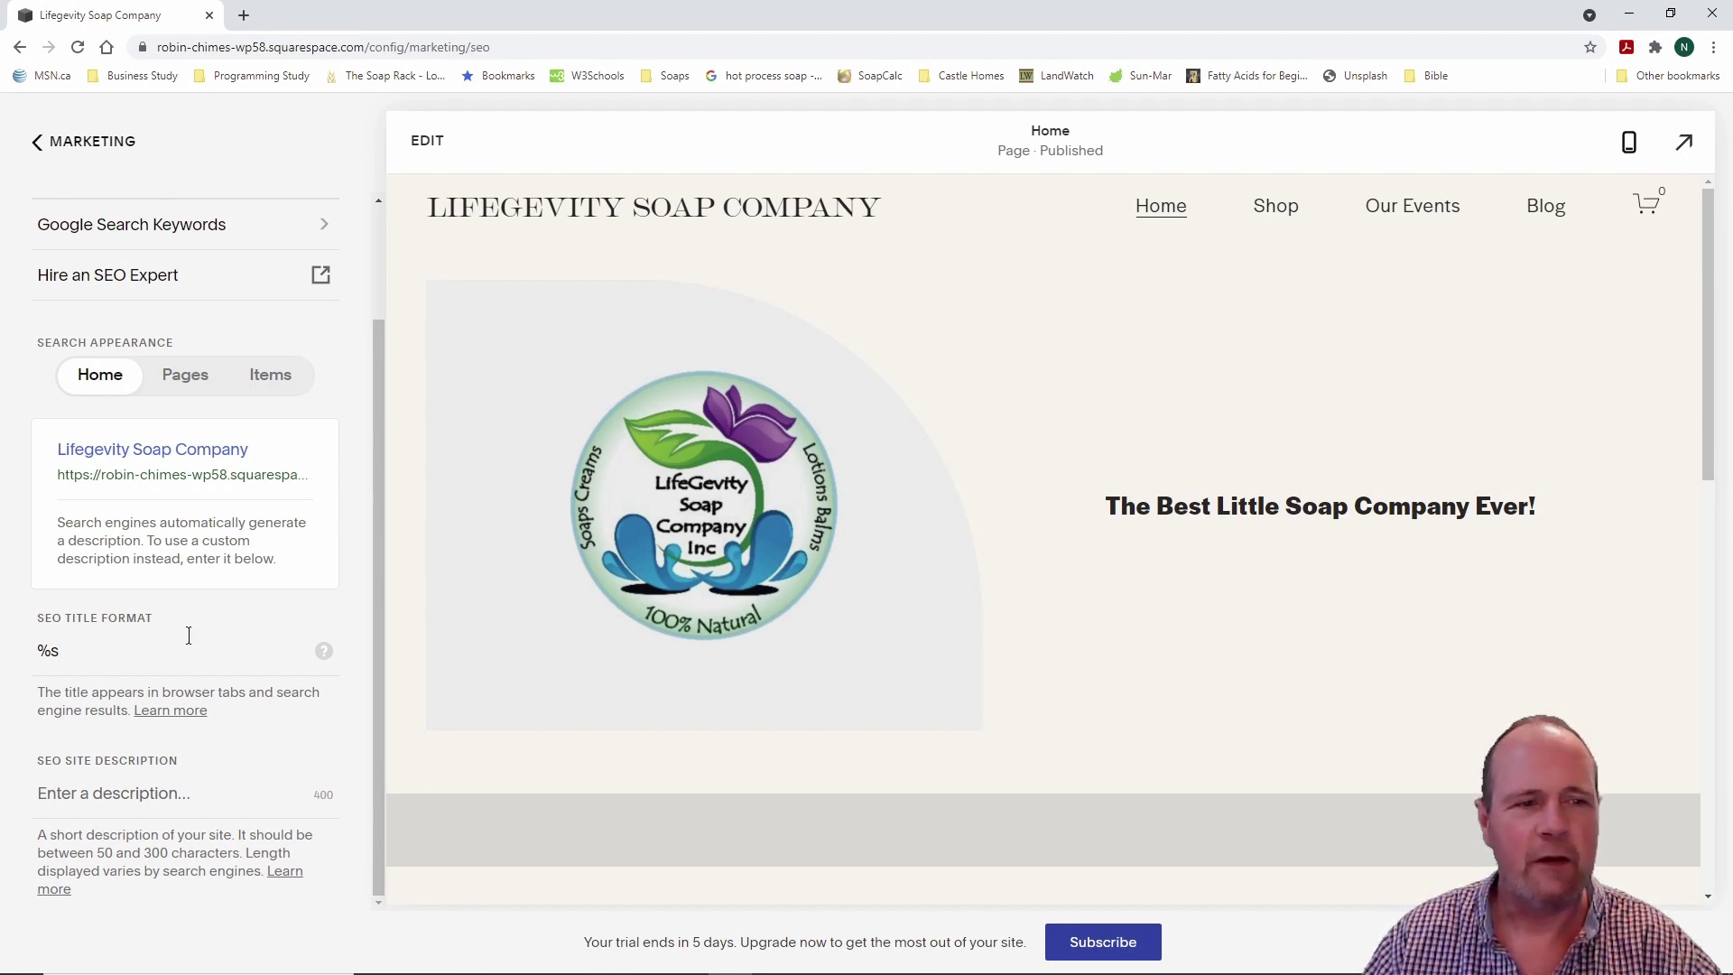
scroll(189, 641, up, 2)
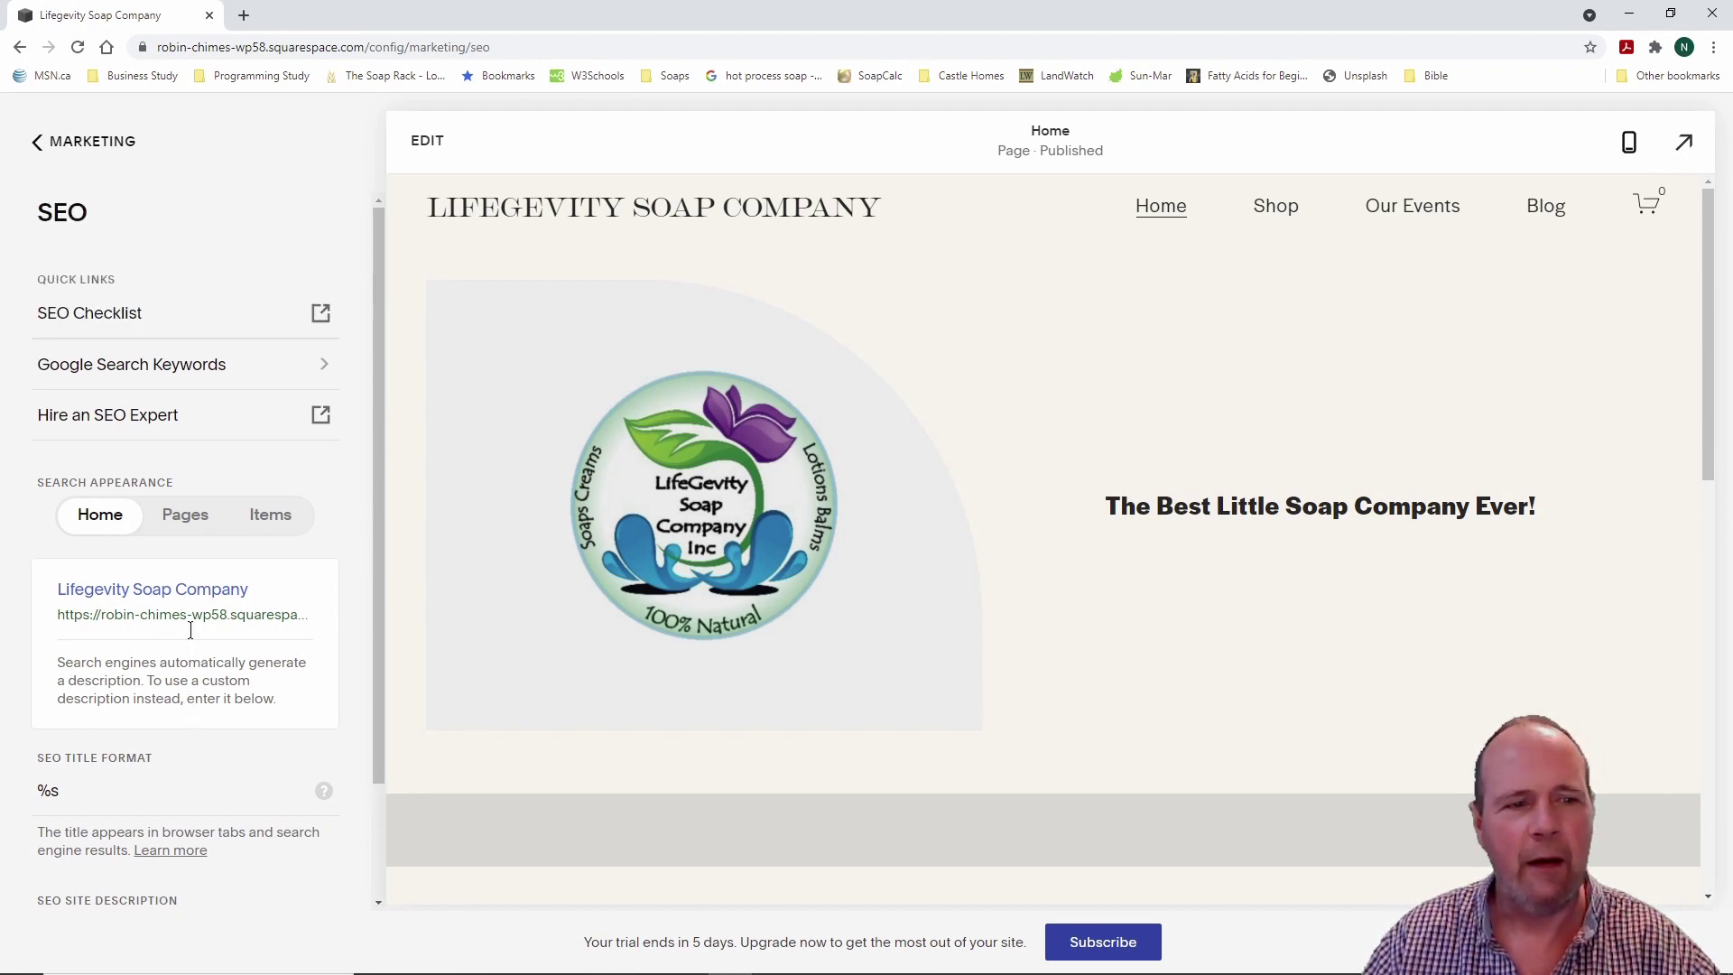
Step: Compare the Pages and Home search appearance previews, then return to the Marketing list
click(190, 525)
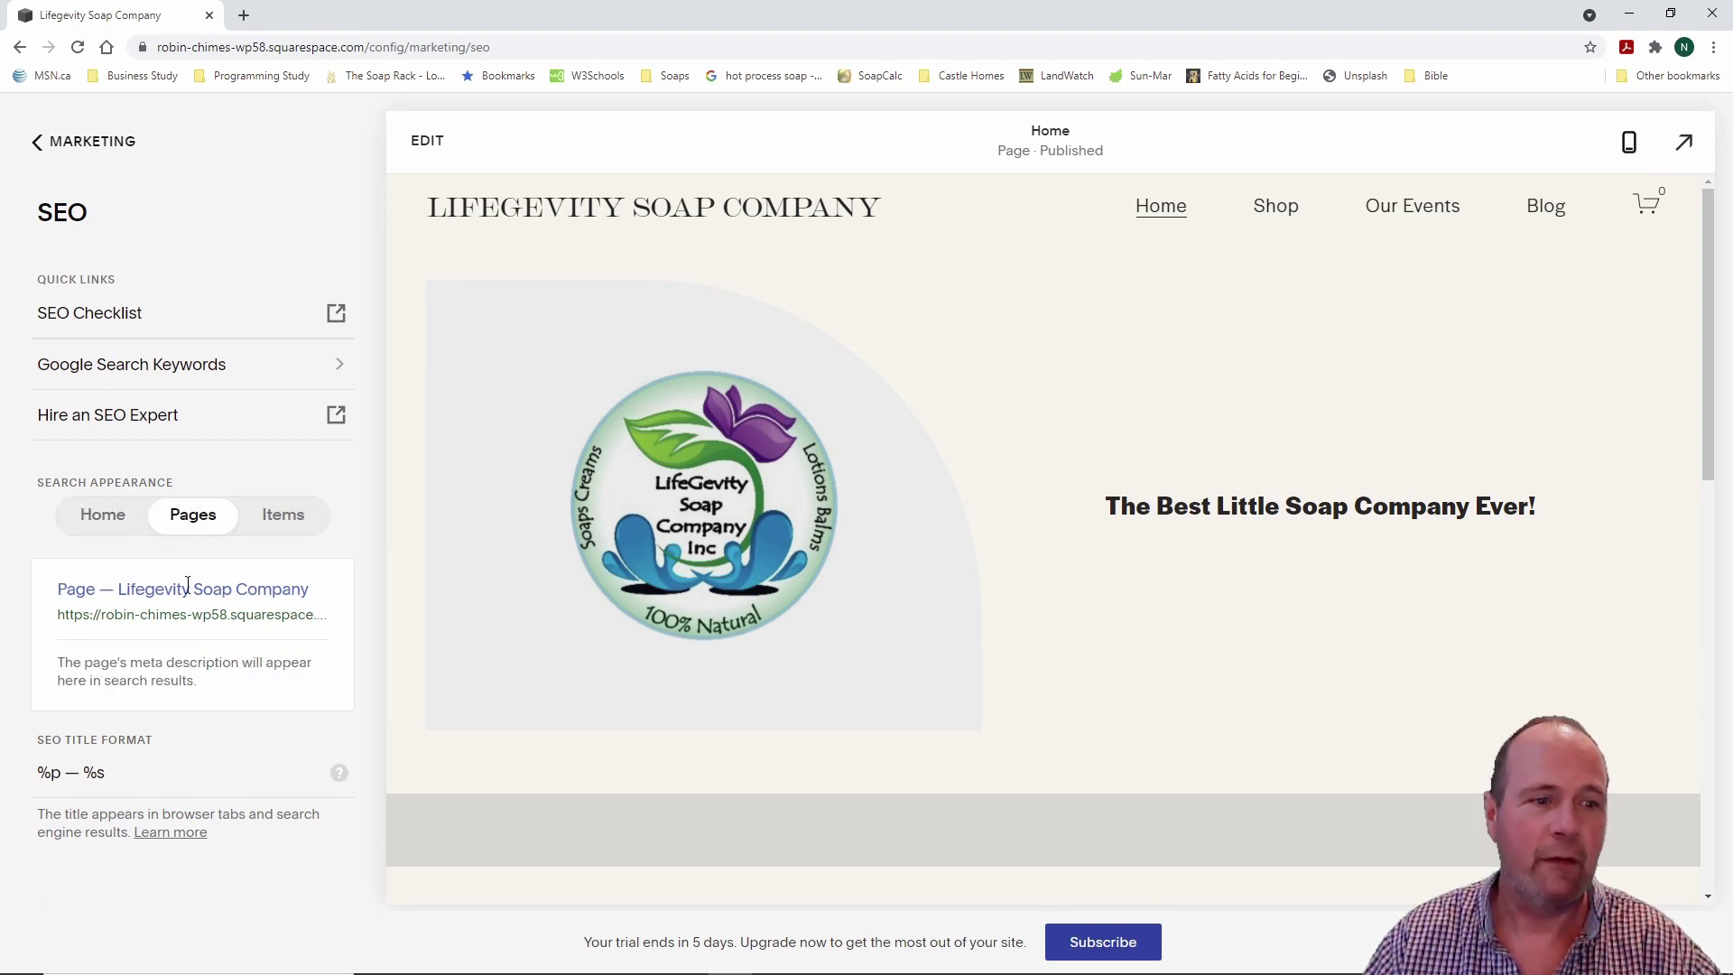
click(109, 516)
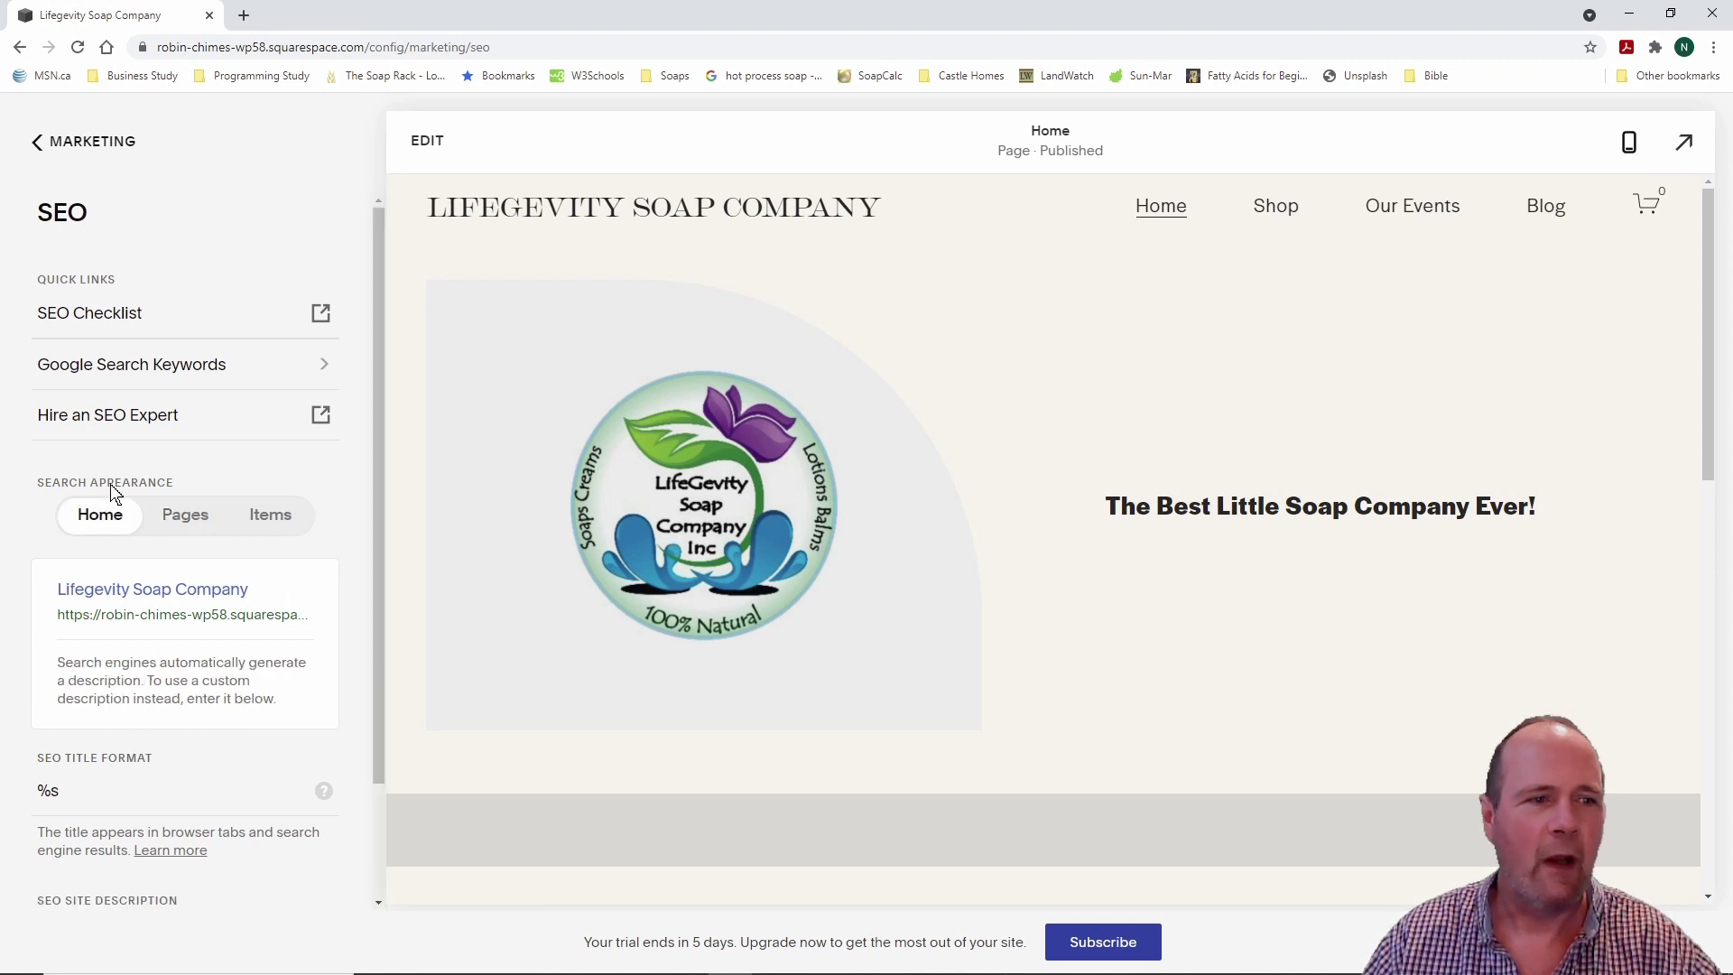
click(37, 146)
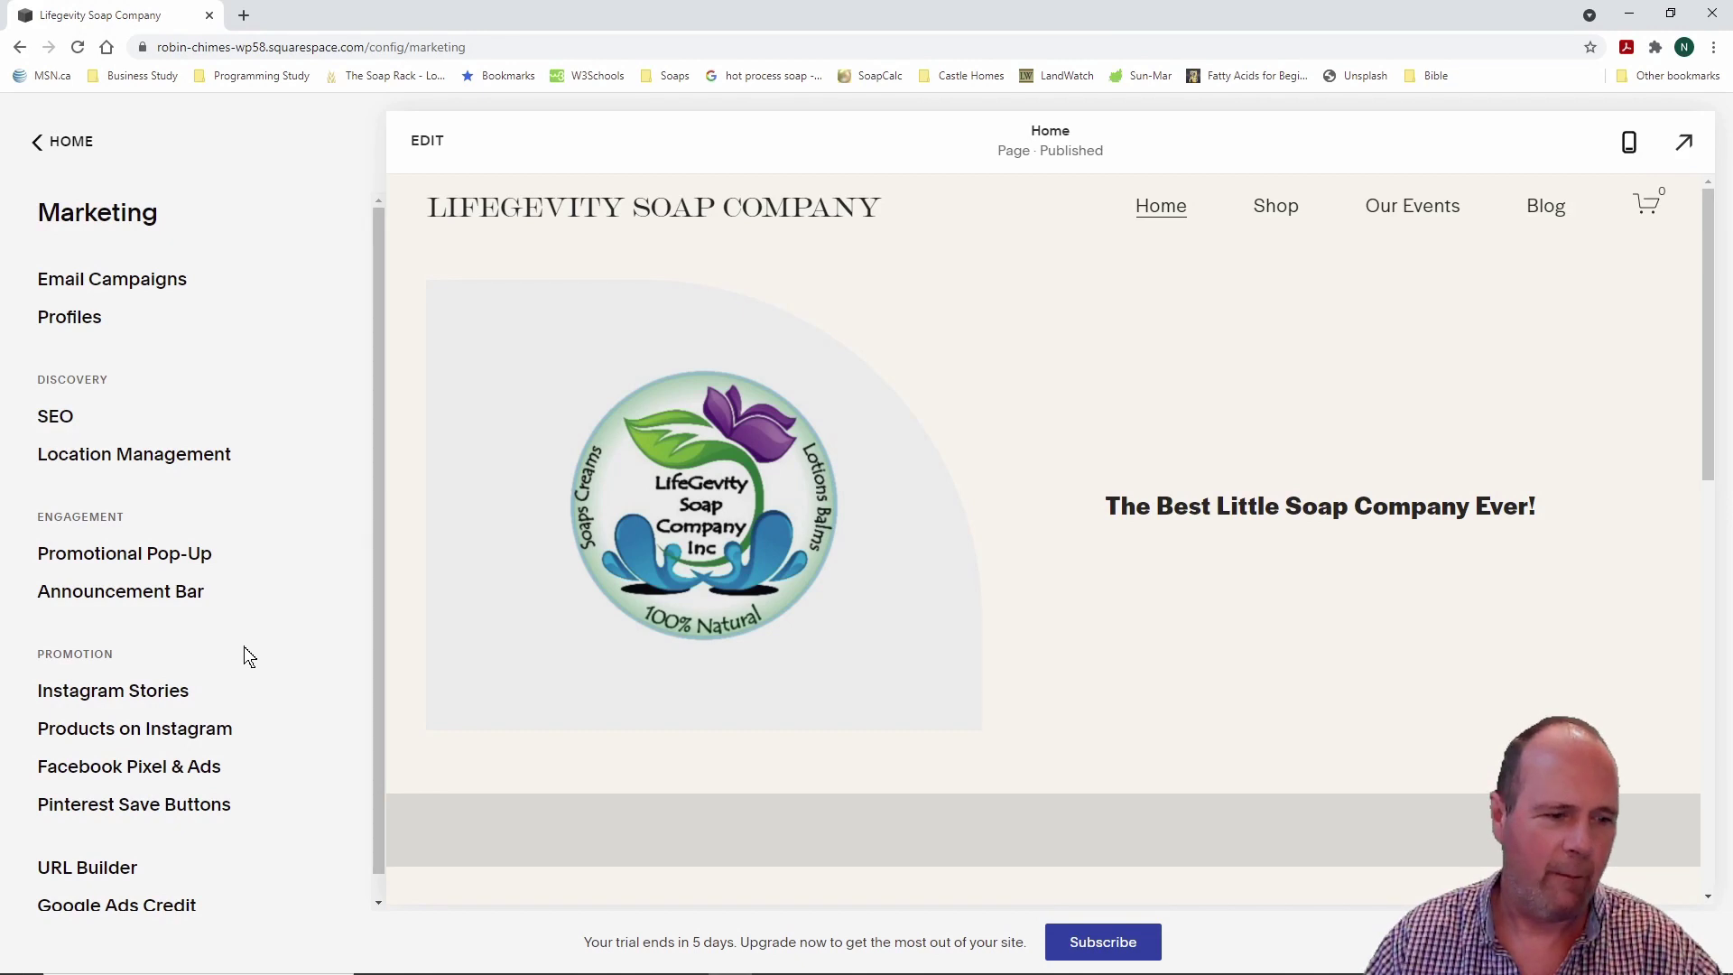
scroll(257, 640, down, 1)
scroll(262, 632, up, 1)
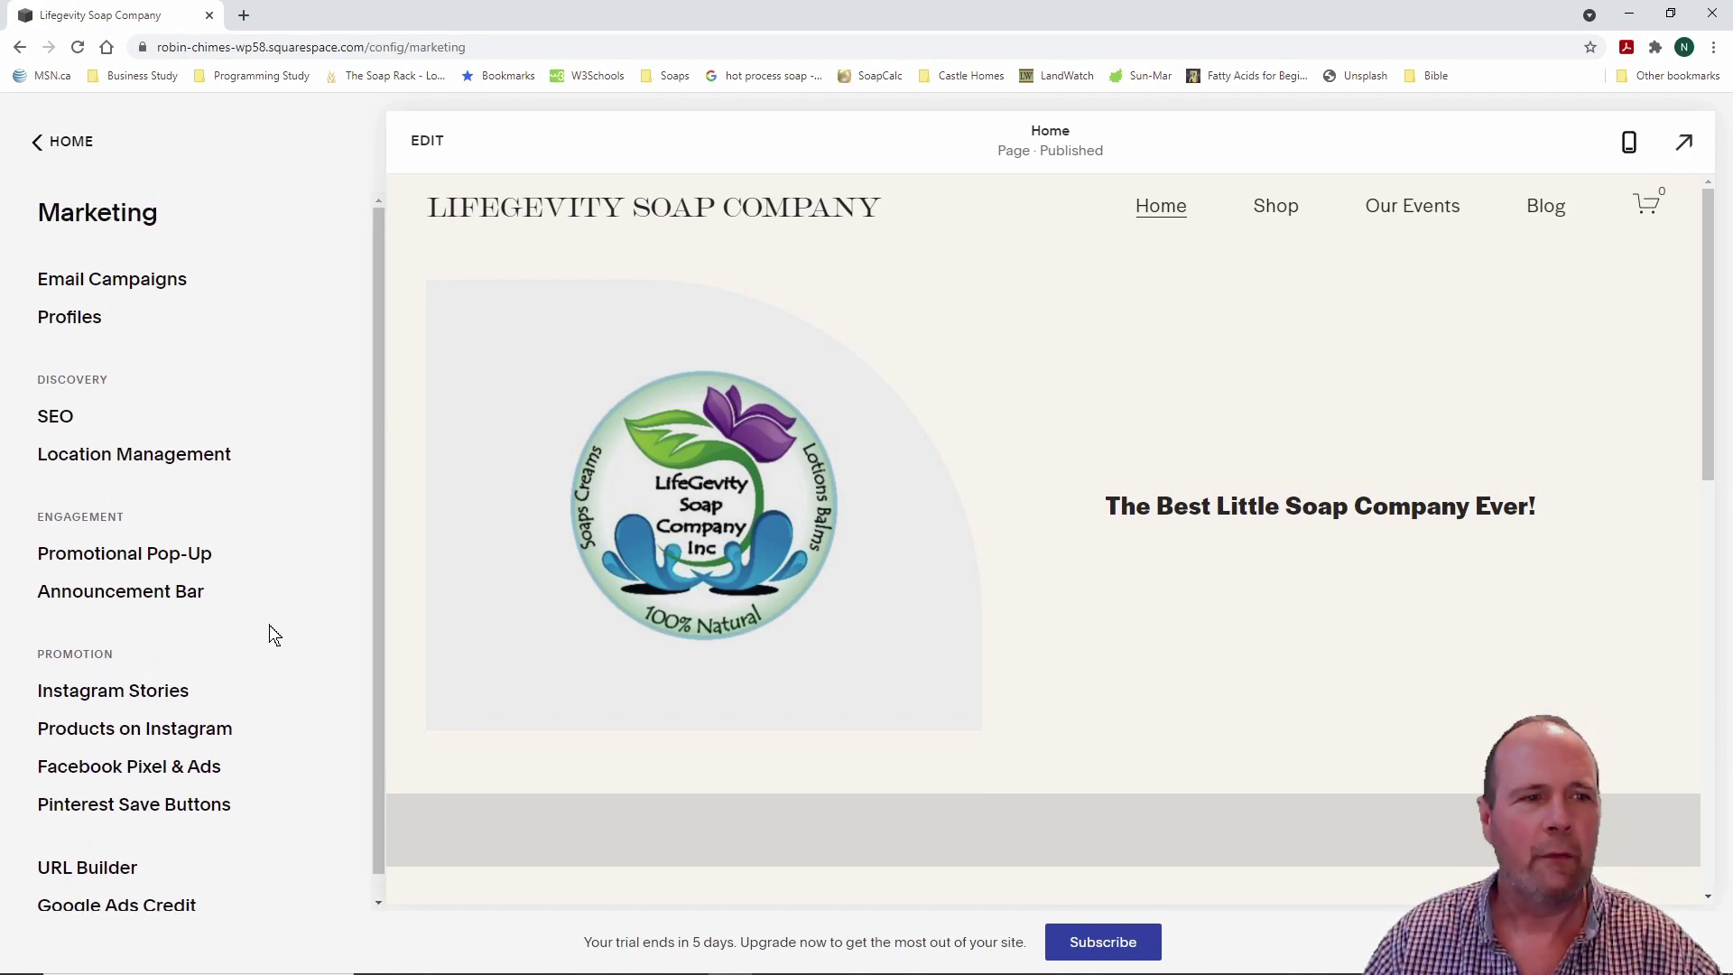
Step: View the Scheduling free-trial page and return to the main dashboard menu
click(36, 147)
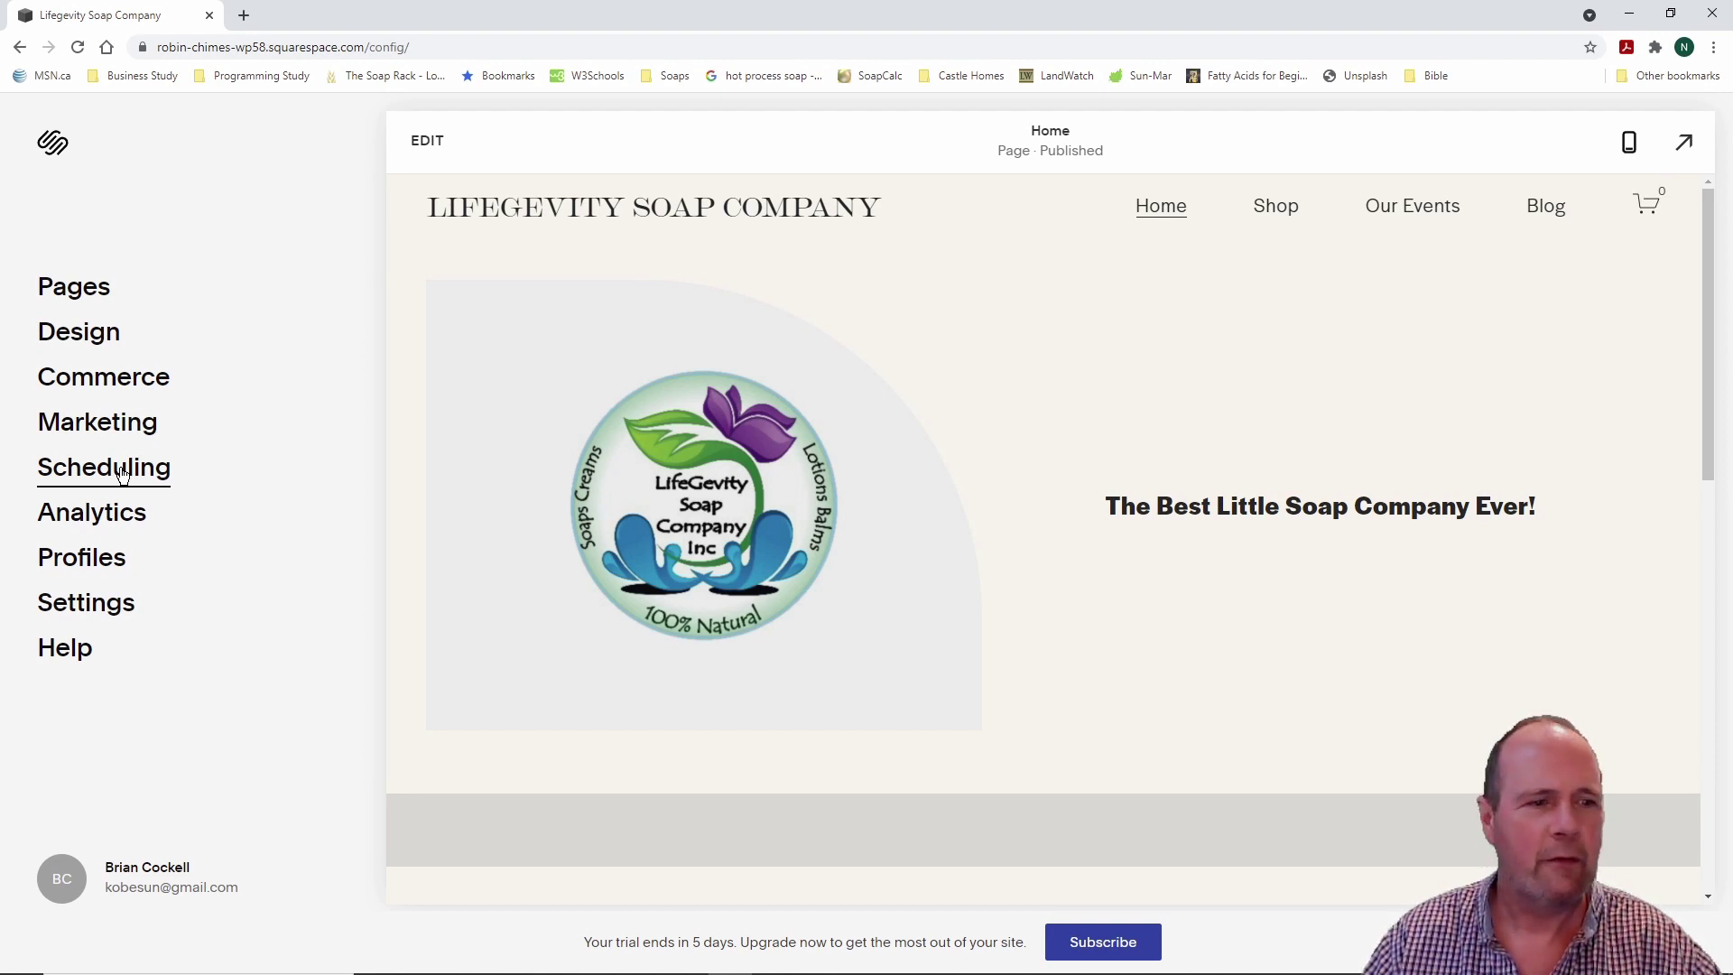
click(123, 471)
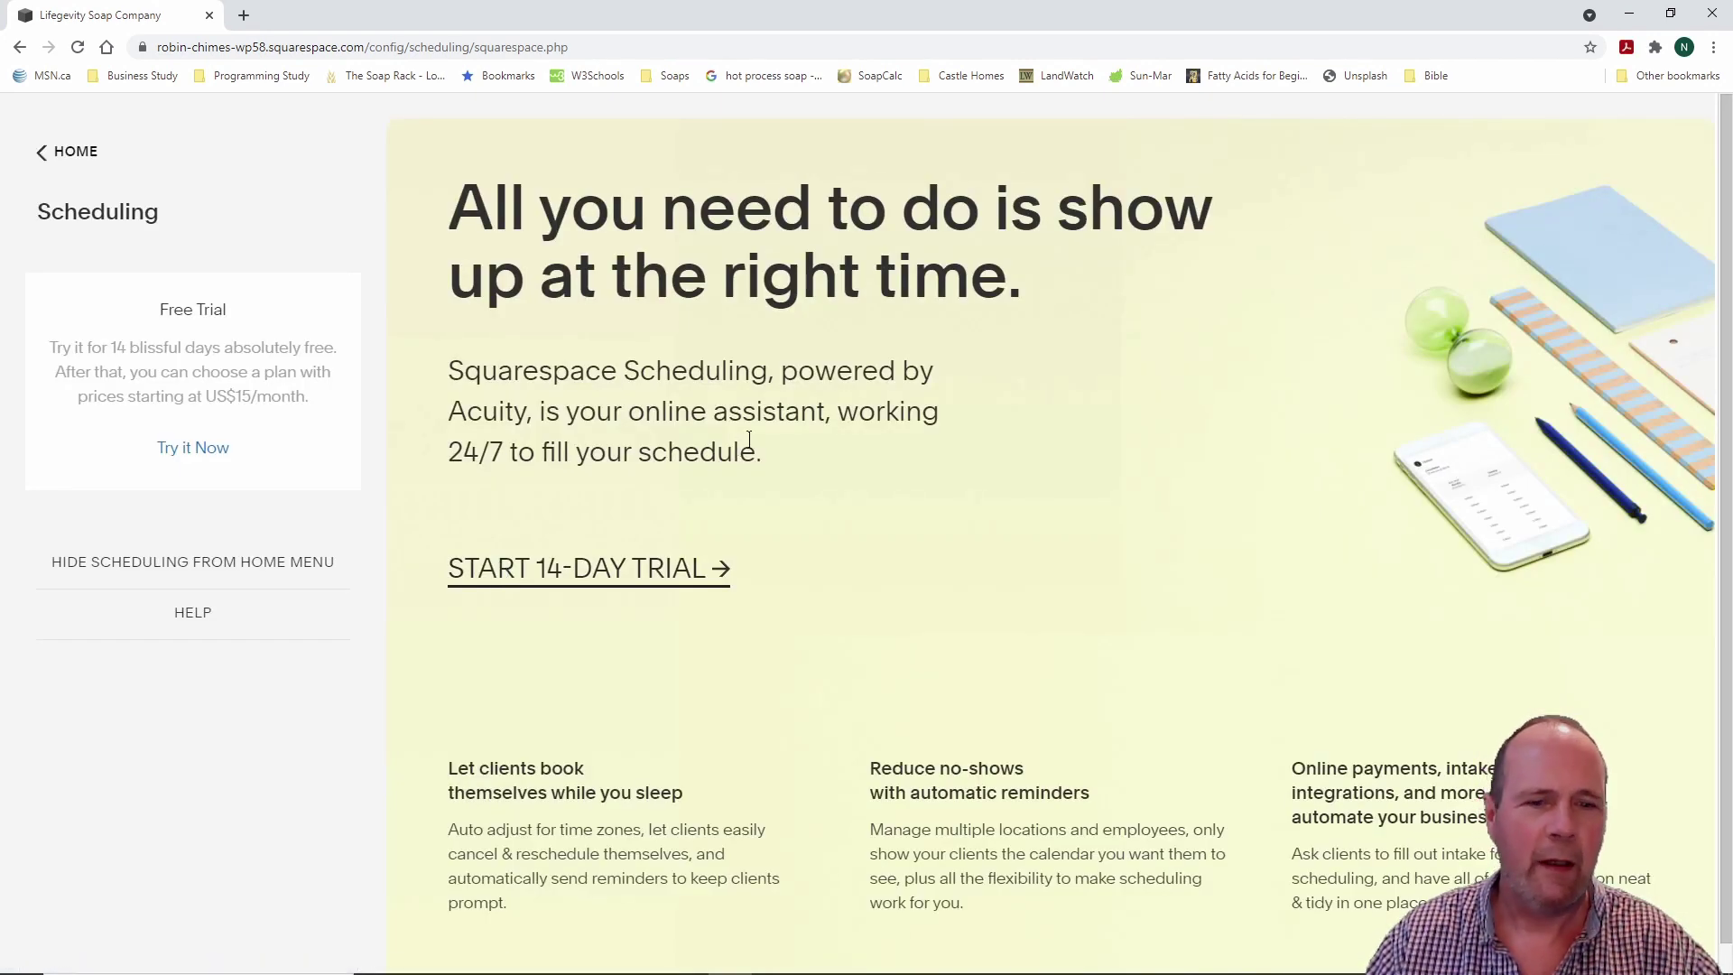
click(67, 159)
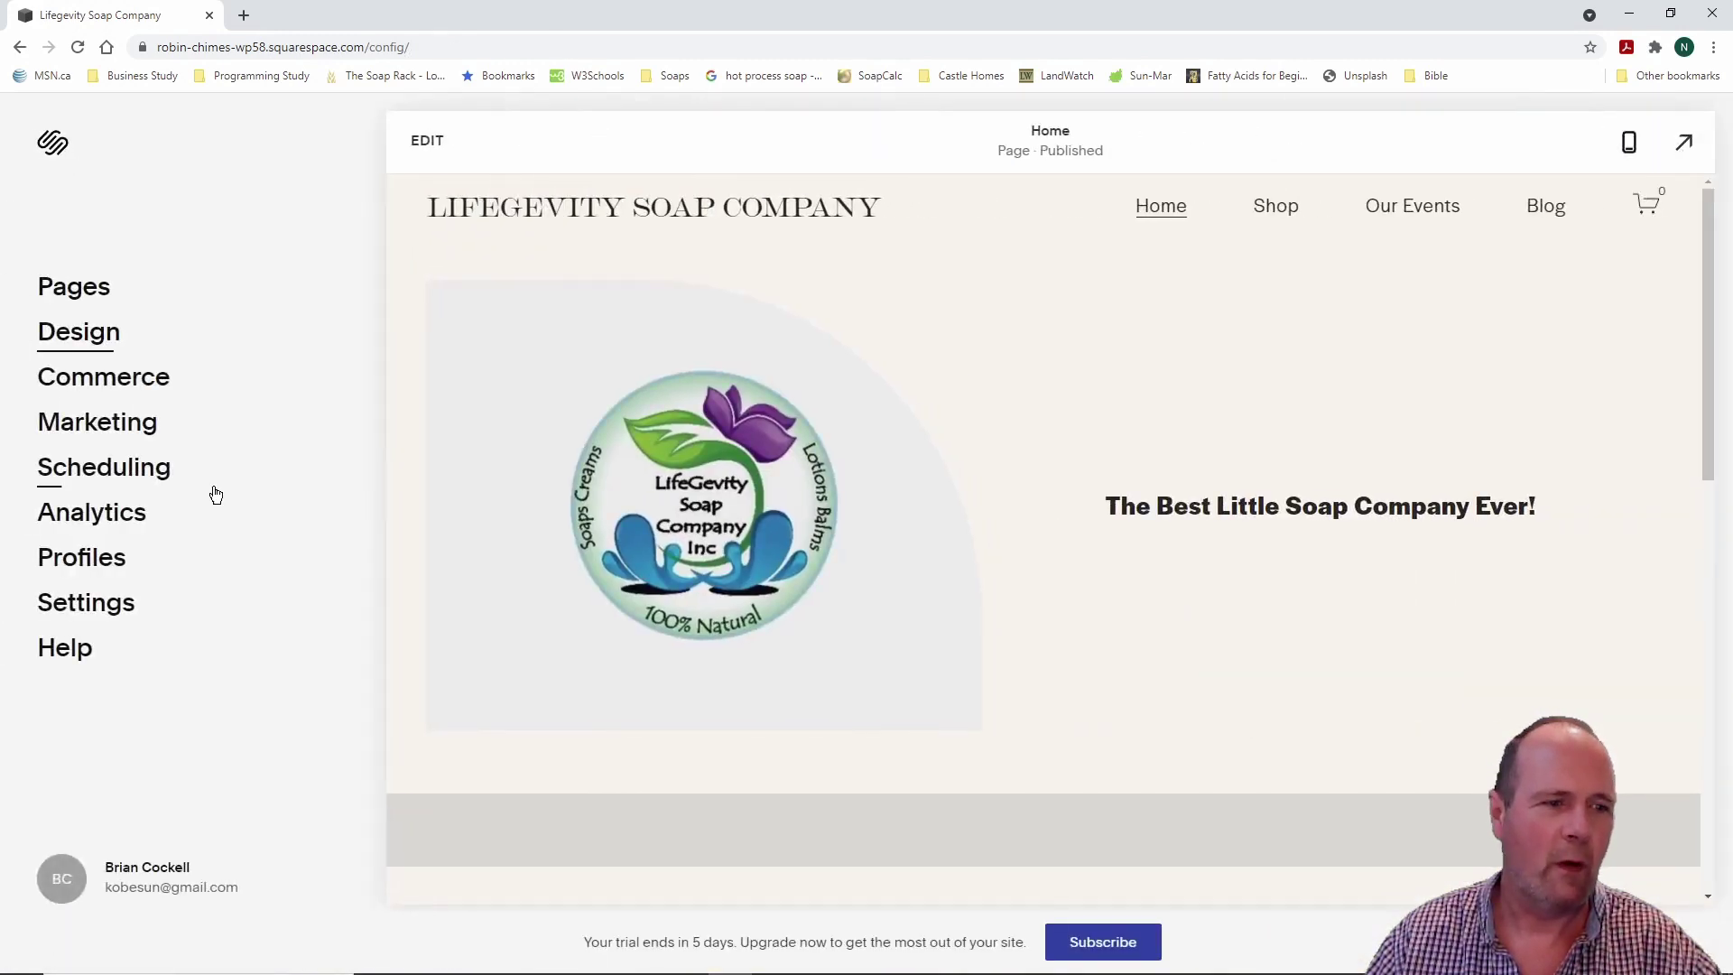
Step: View Analytics with its intro deferred, then open the empty Profiles list
click(95, 513)
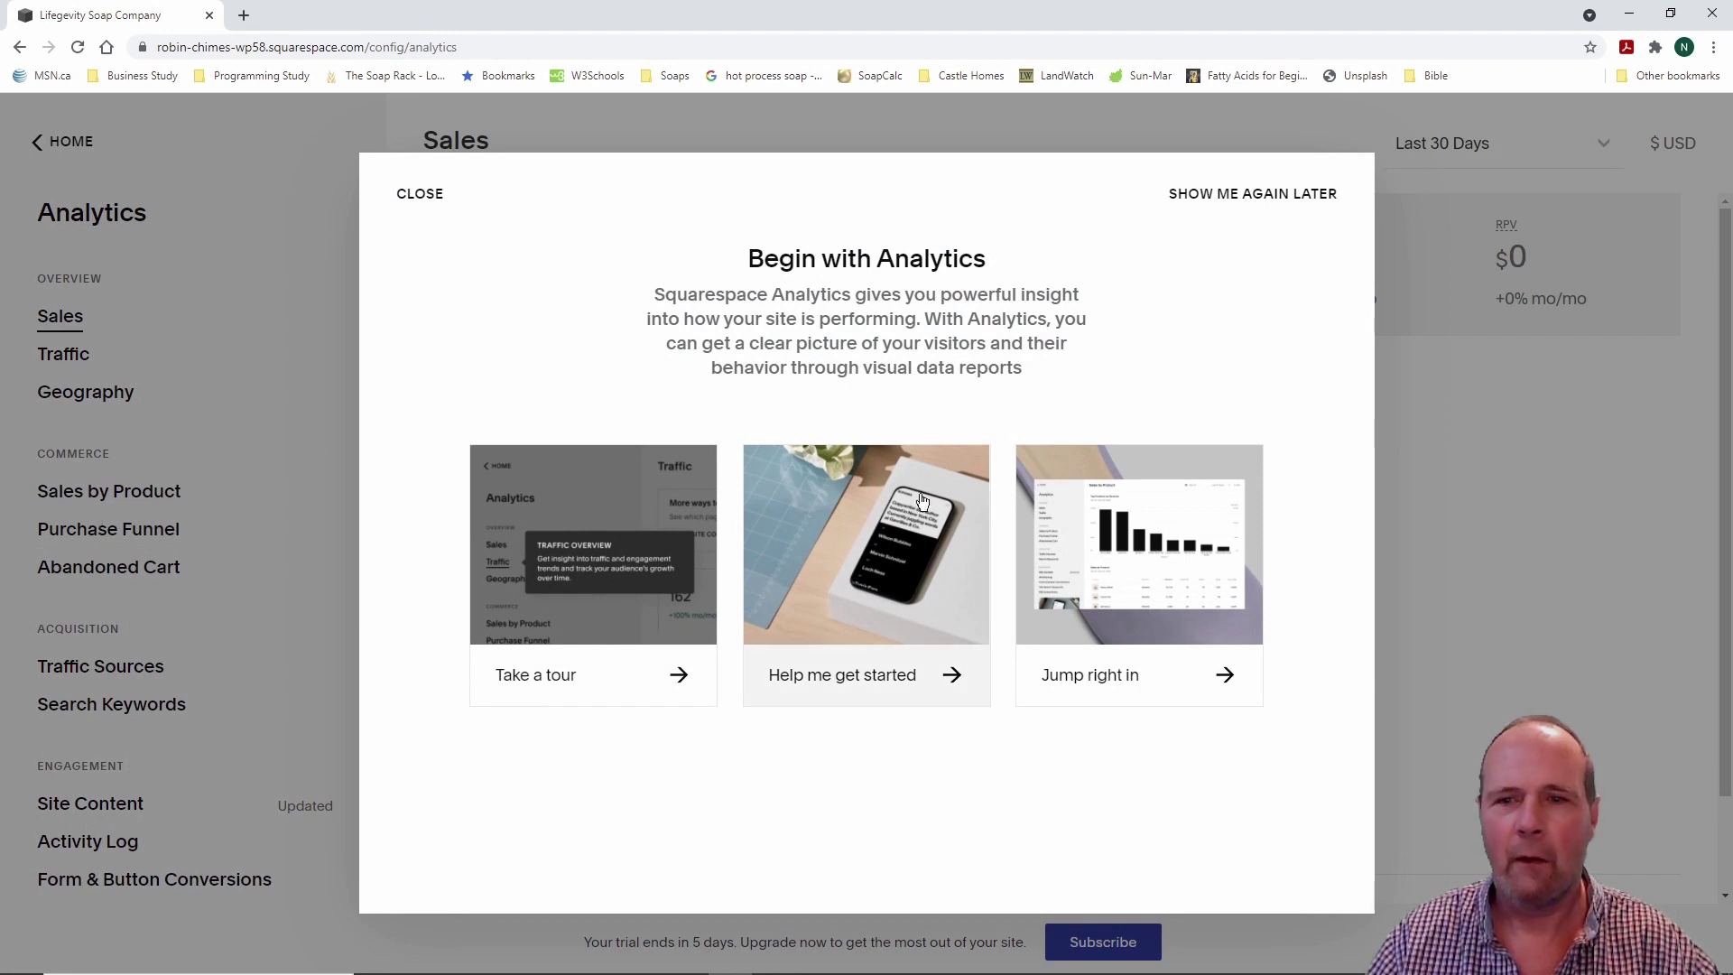
click(1270, 193)
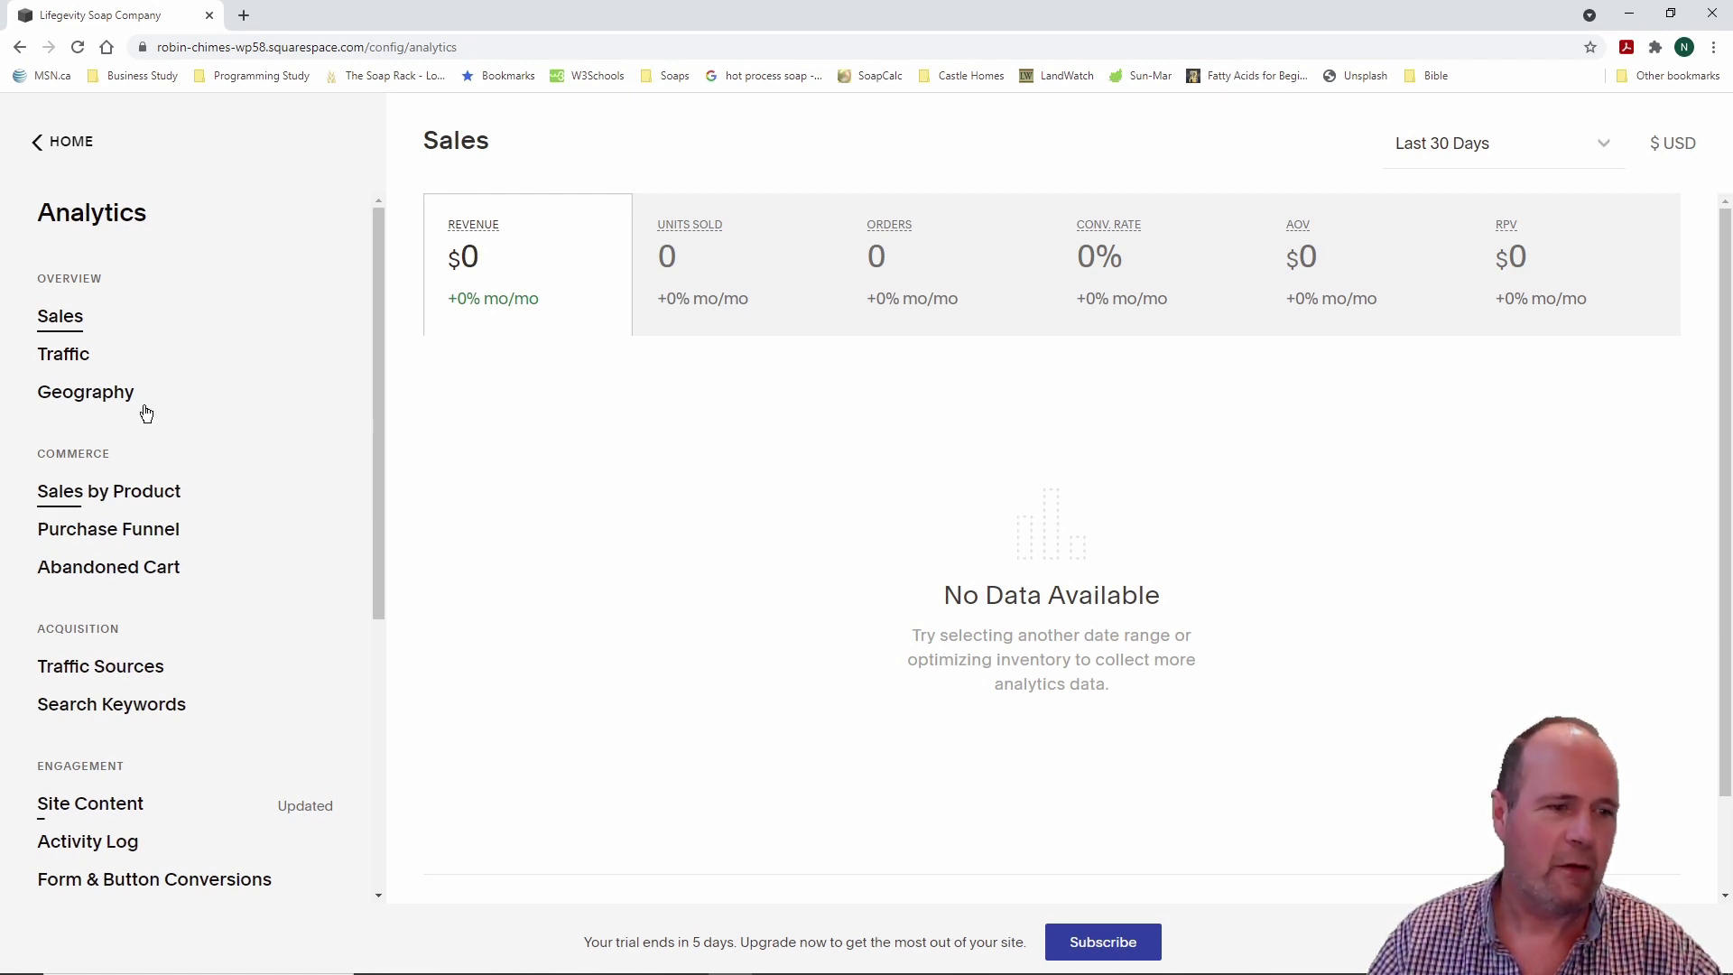
click(64, 144)
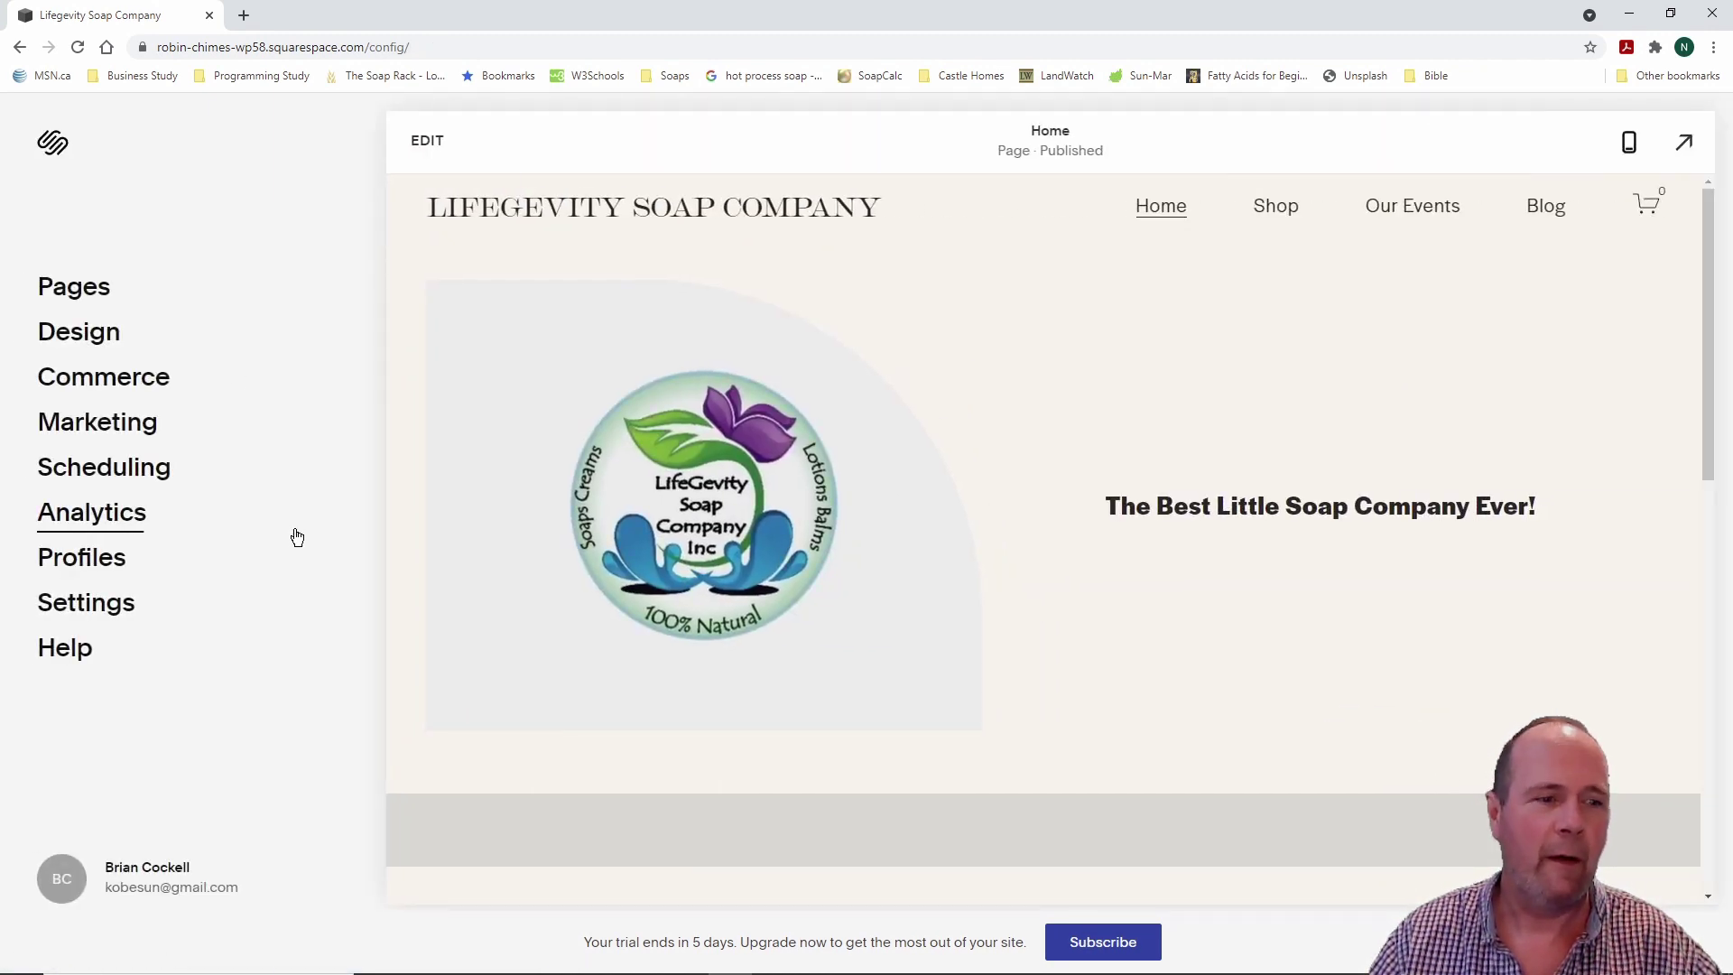
click(80, 559)
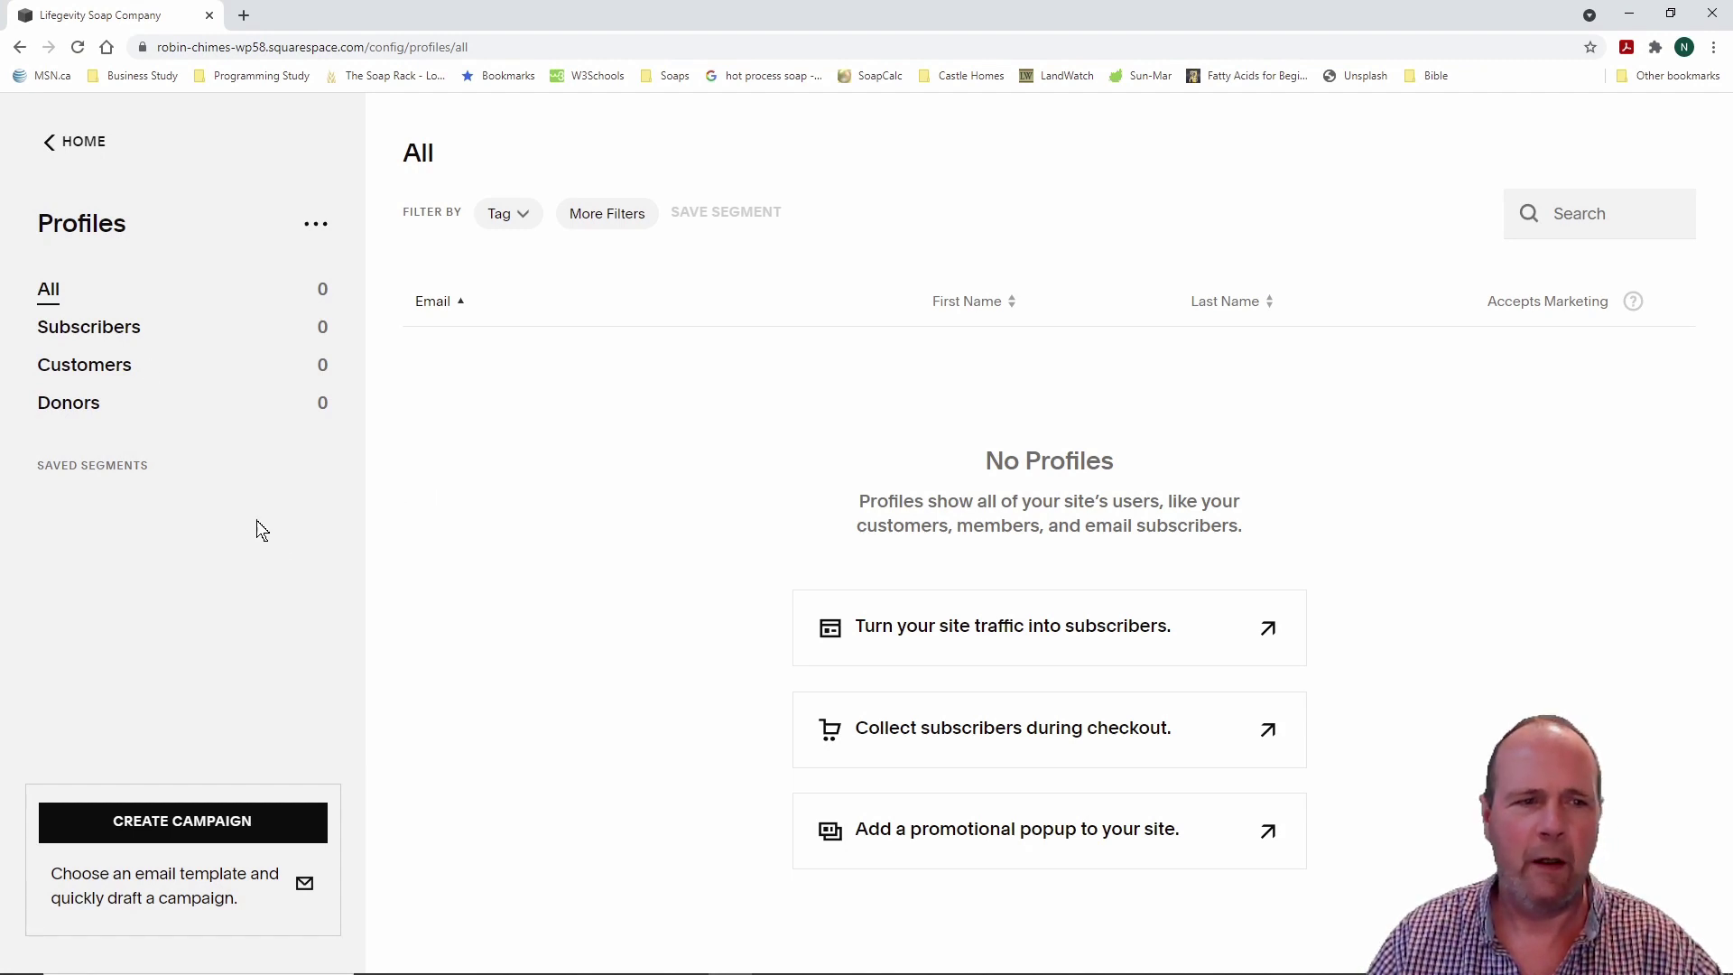
Step: Open Settings, view the Business Information fields, and return to the Settings list
click(75, 145)
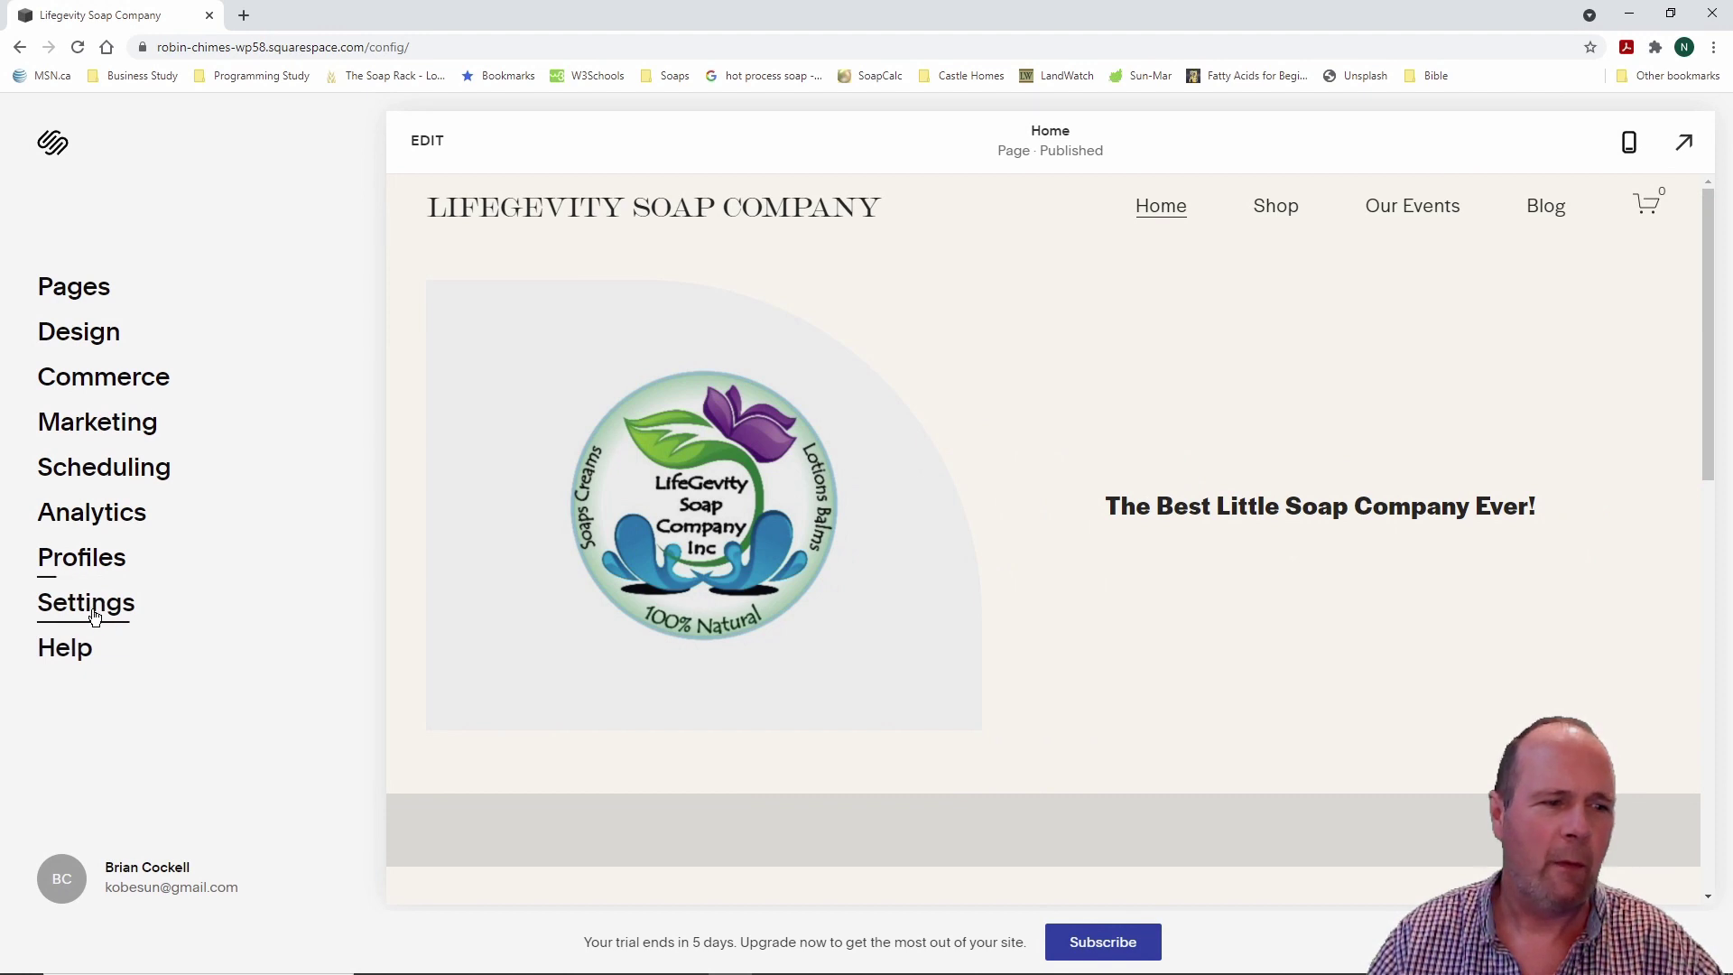
click(89, 604)
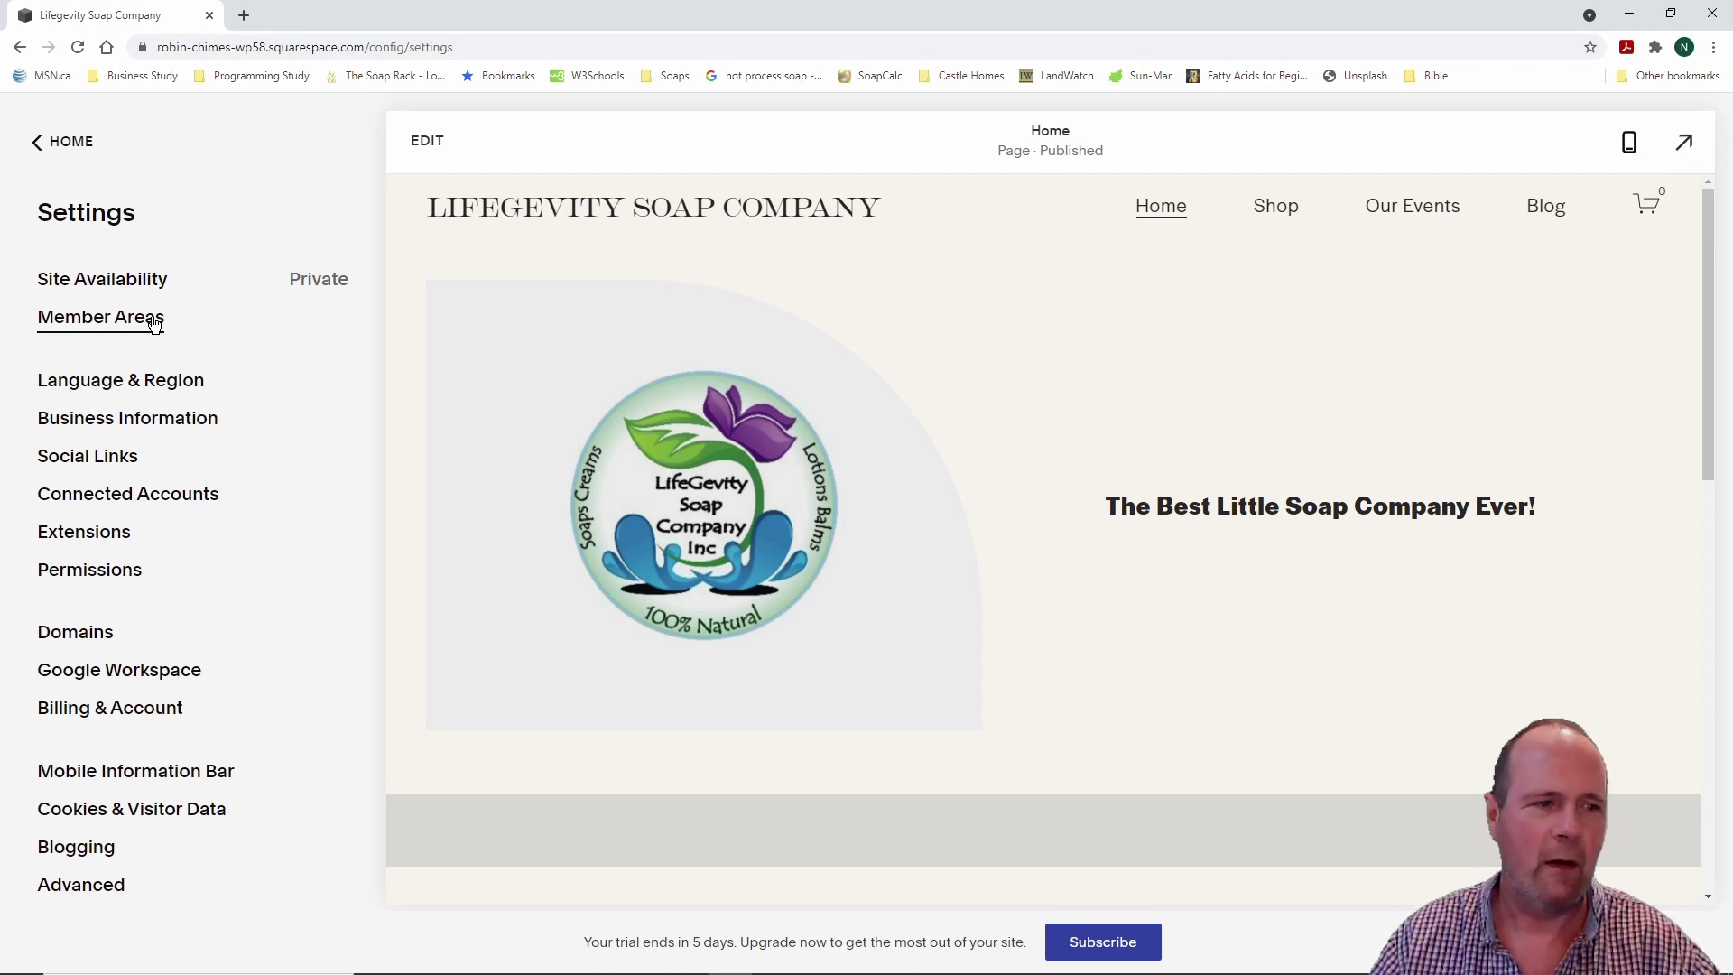
click(133, 421)
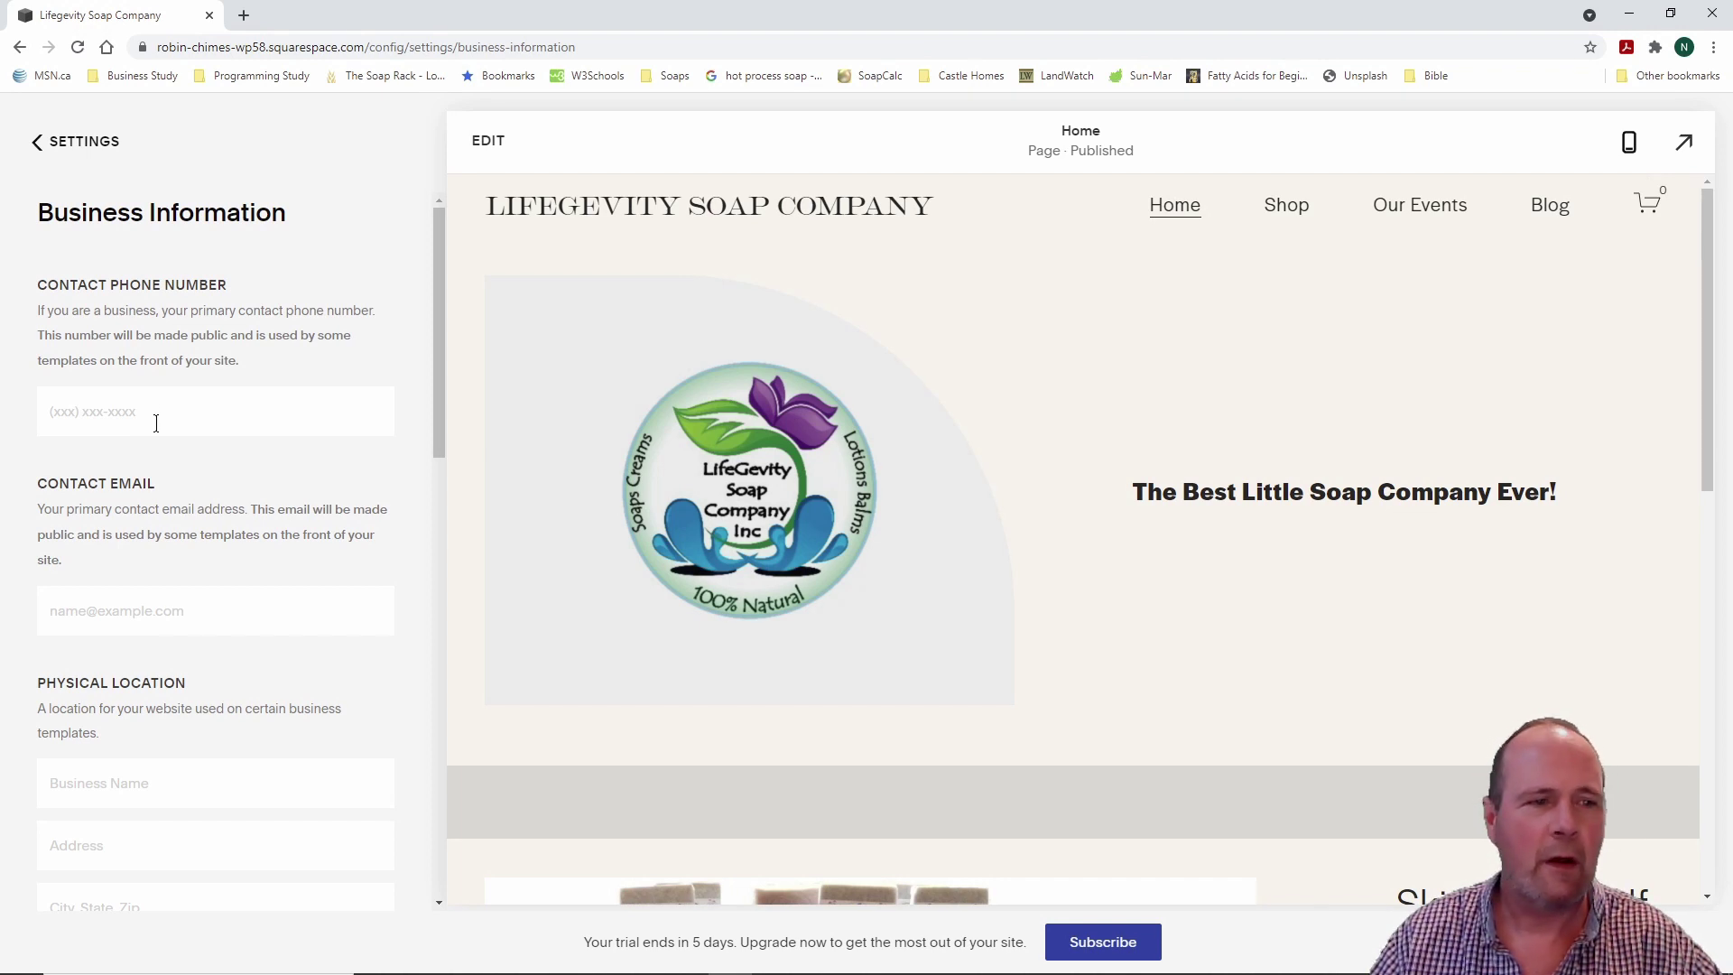
click(34, 142)
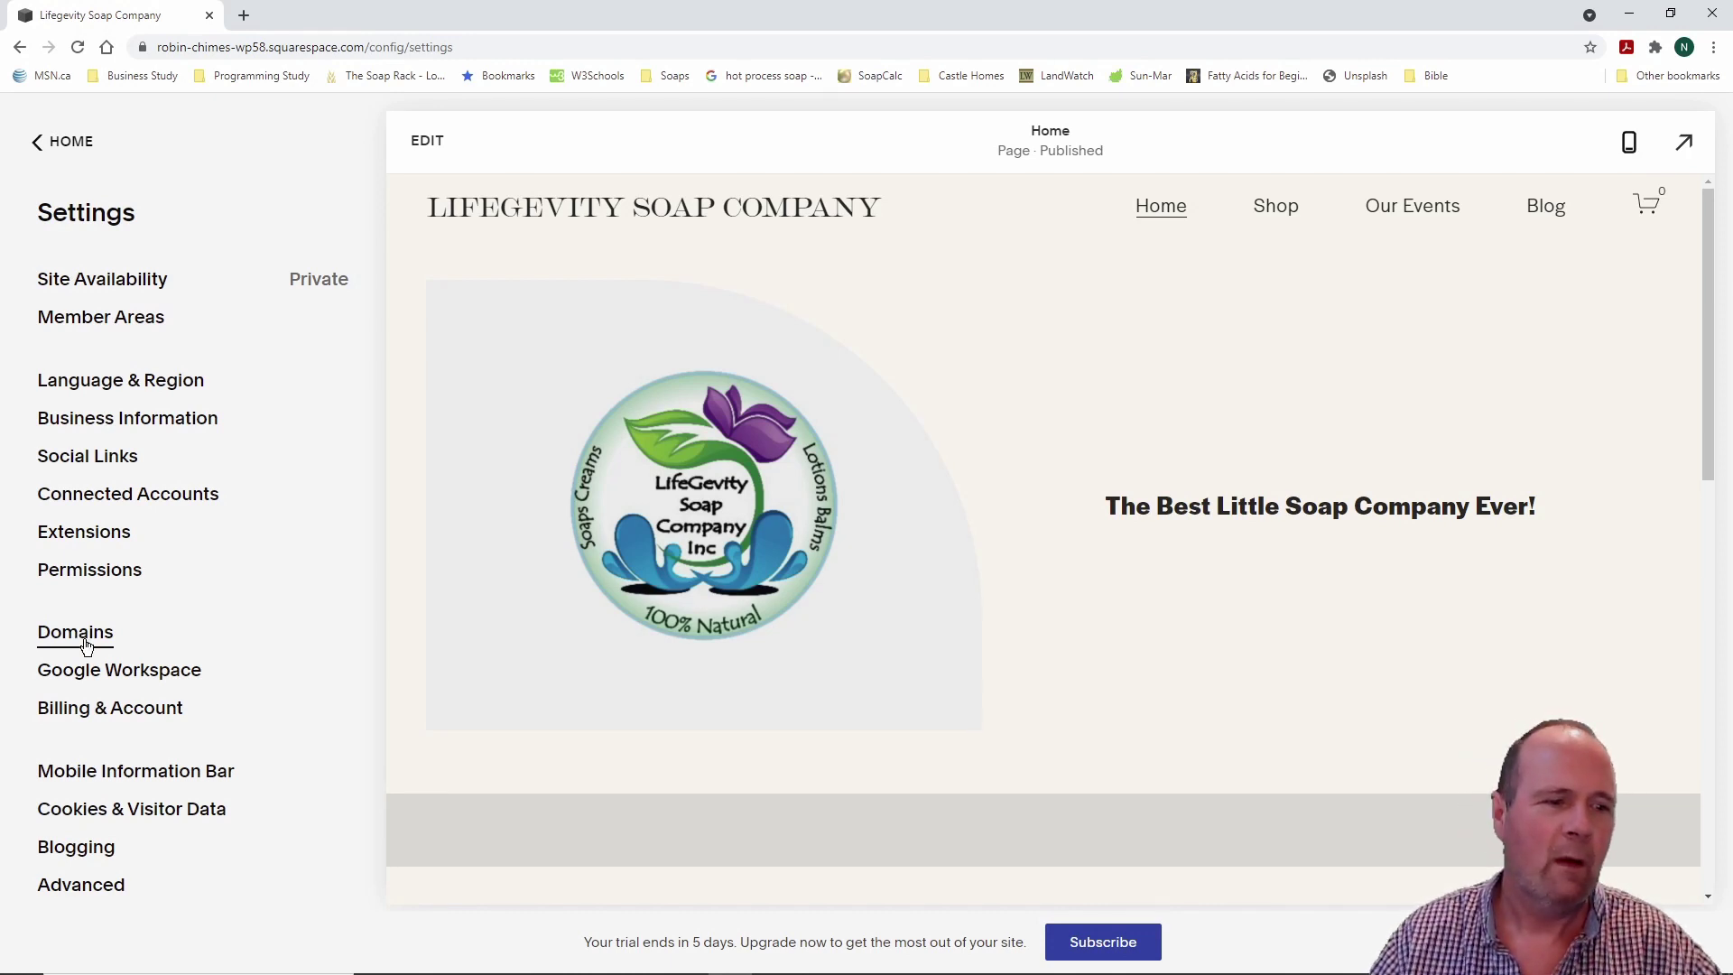
click(104, 708)
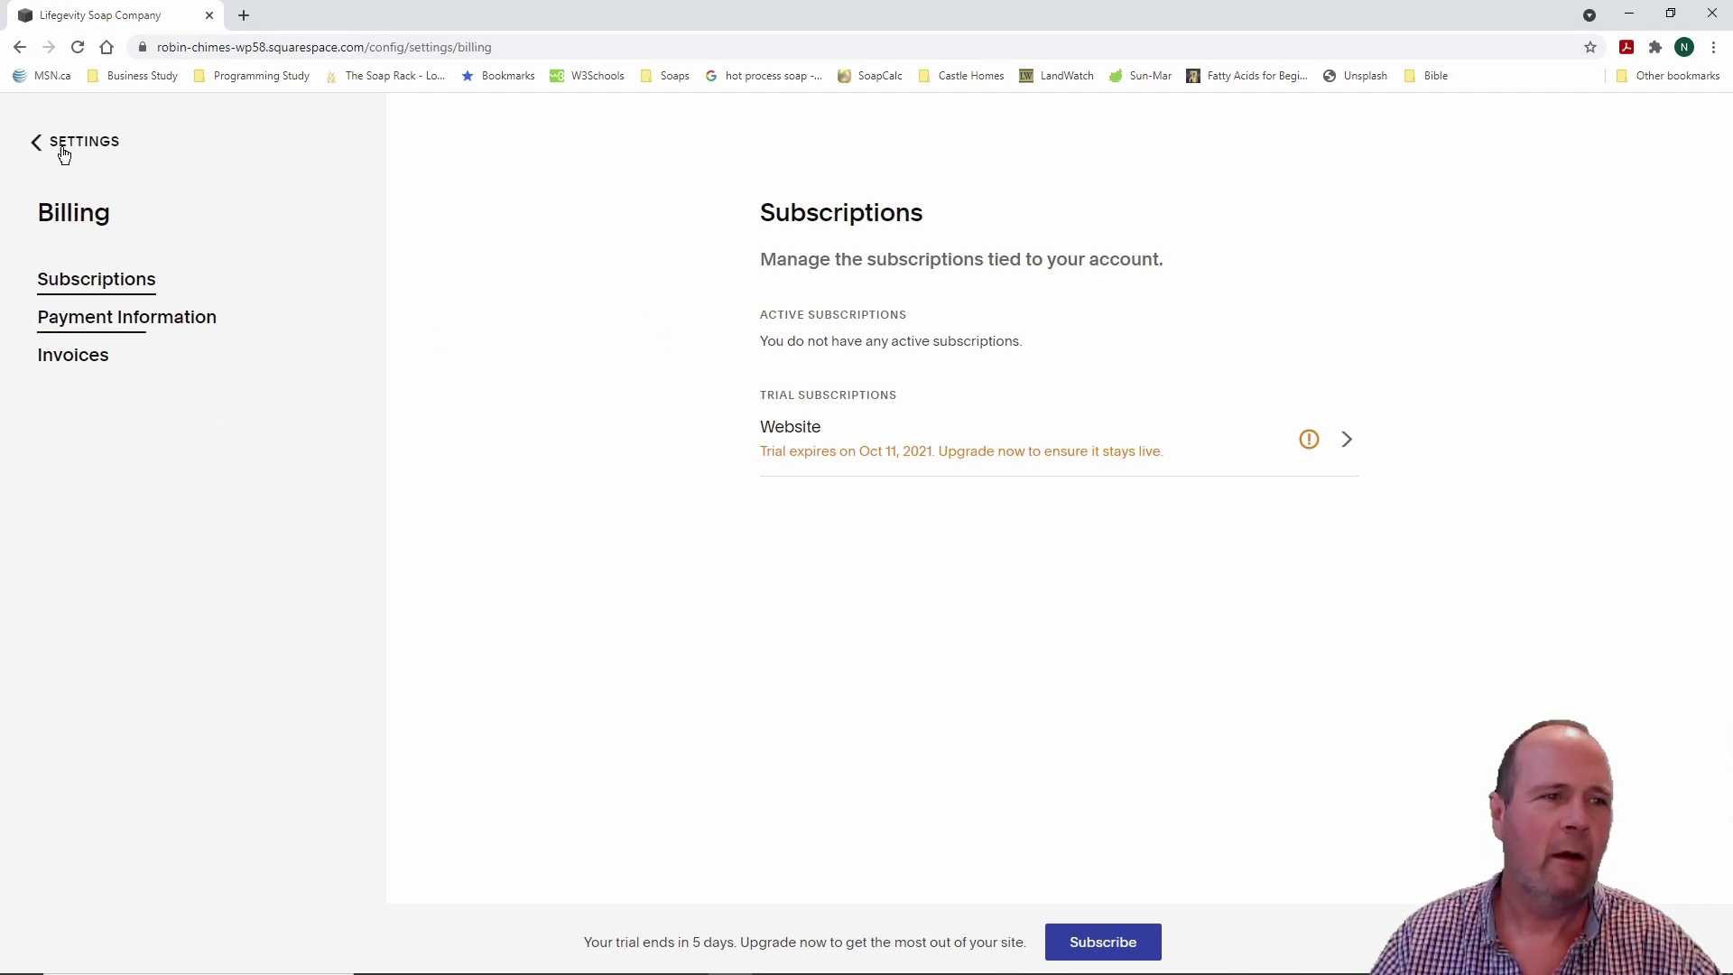
click(35, 145)
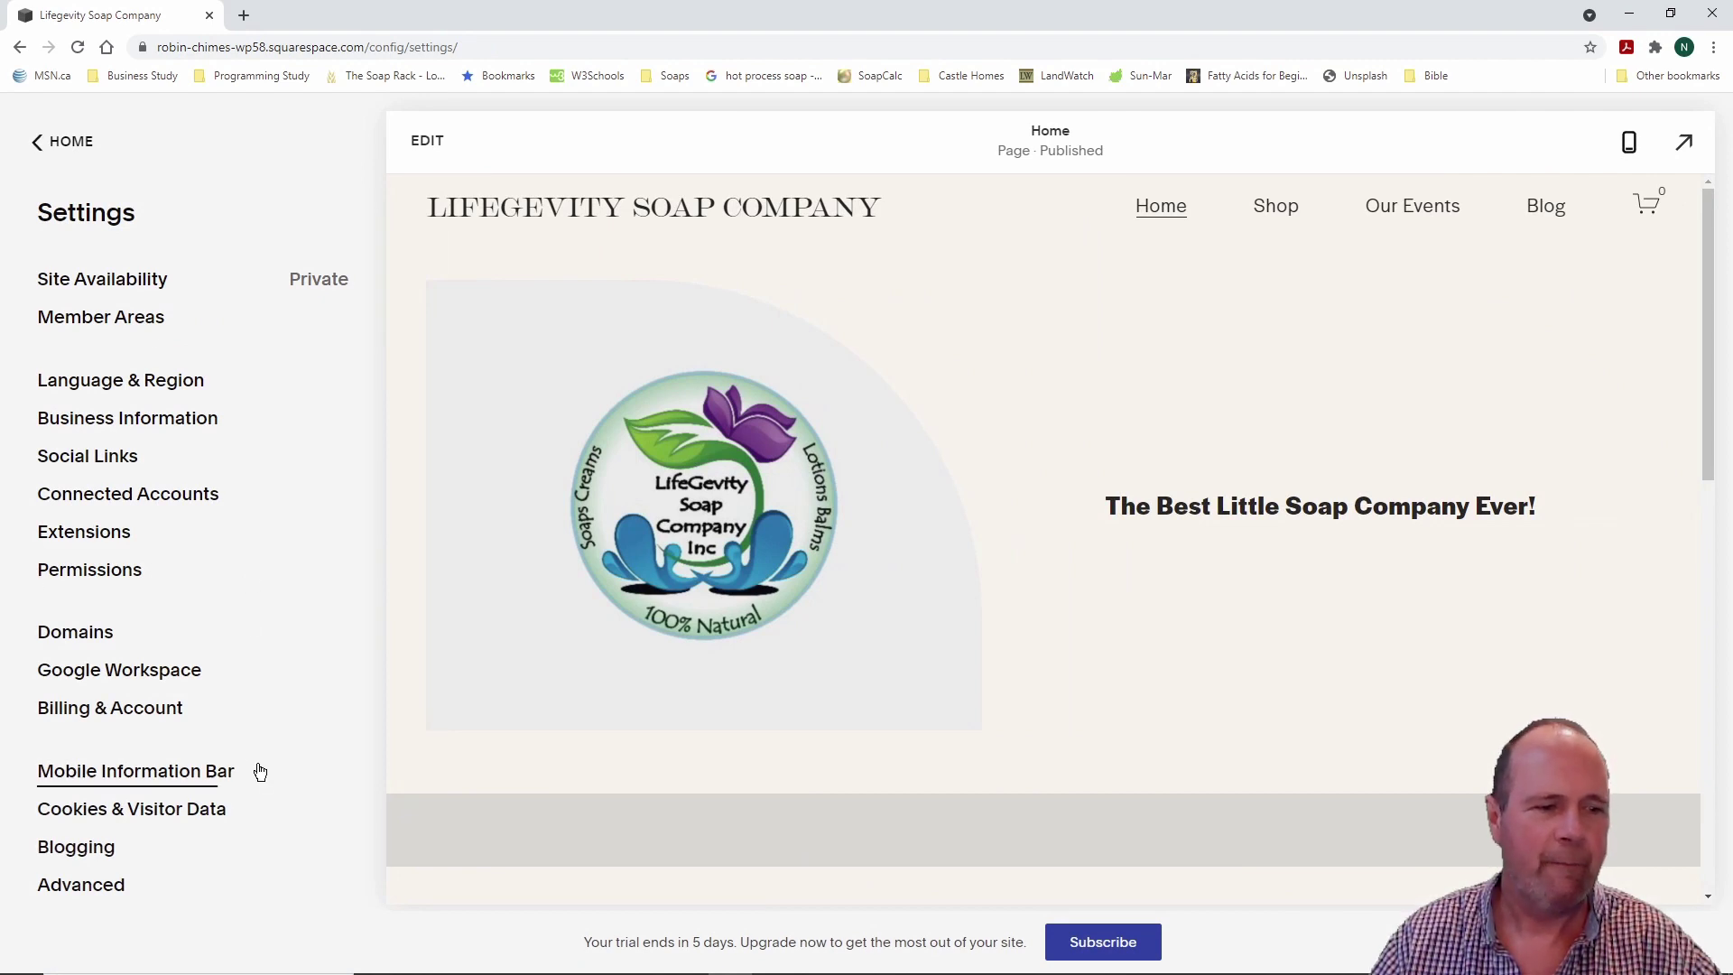
click(181, 818)
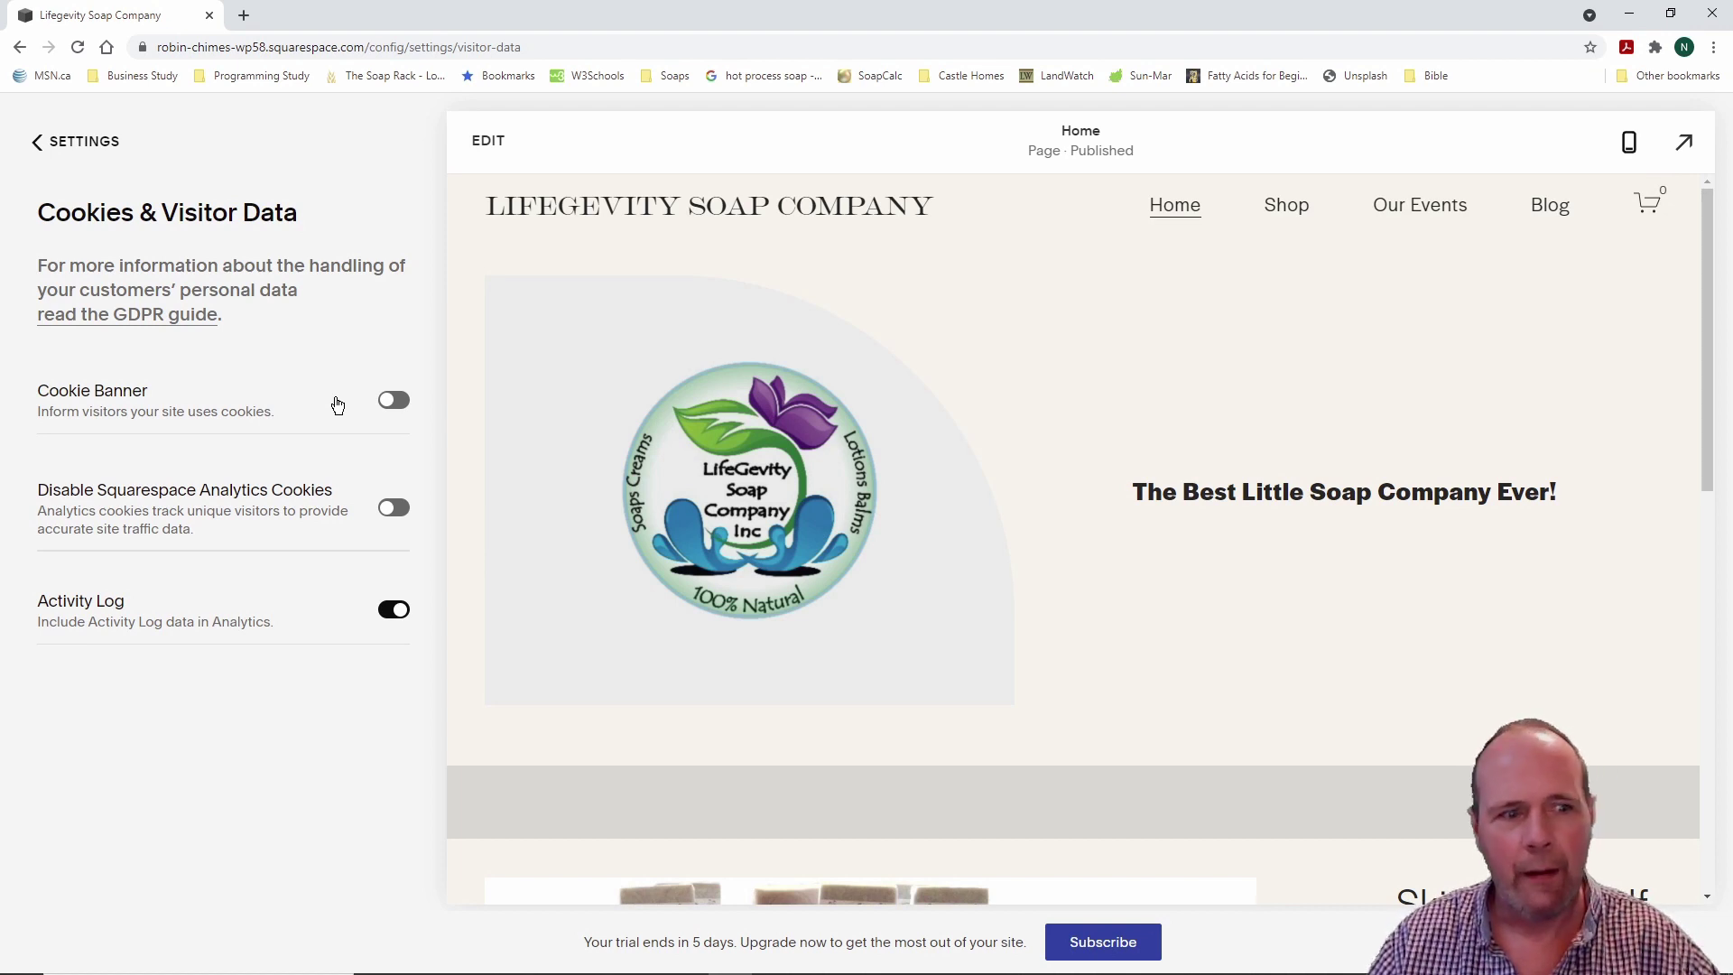
click(36, 143)
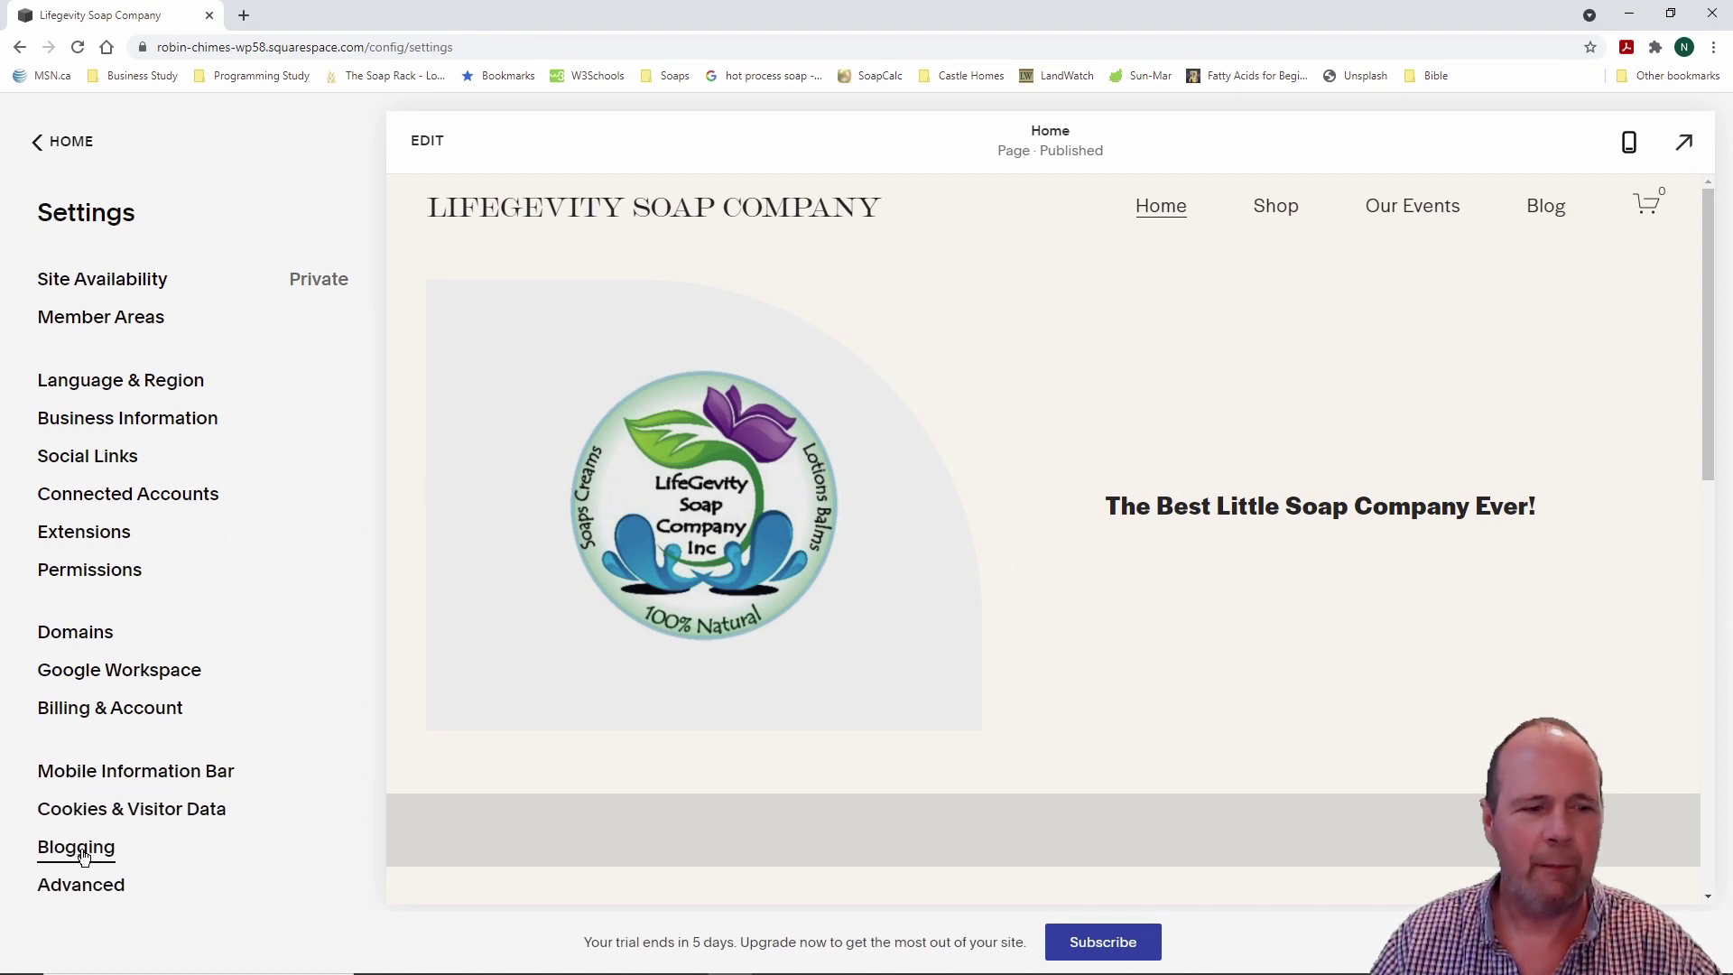
Step: Review the Advanced settings list, then back out through Settings to the main menu
click(84, 885)
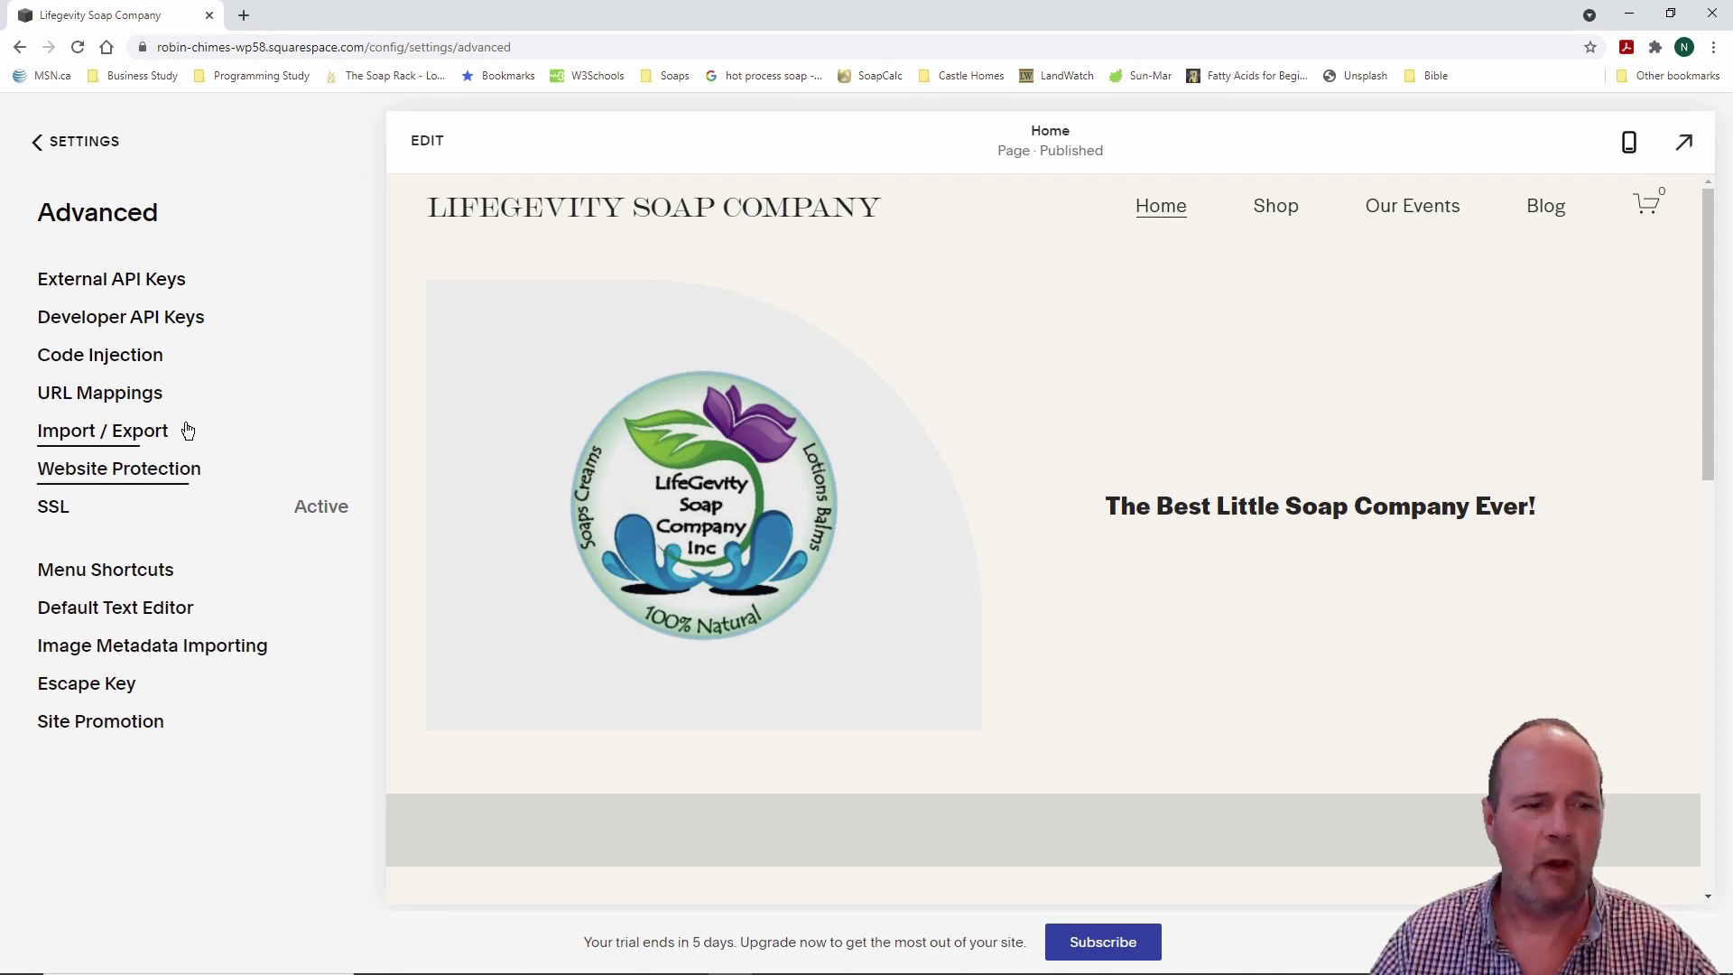
click(52, 141)
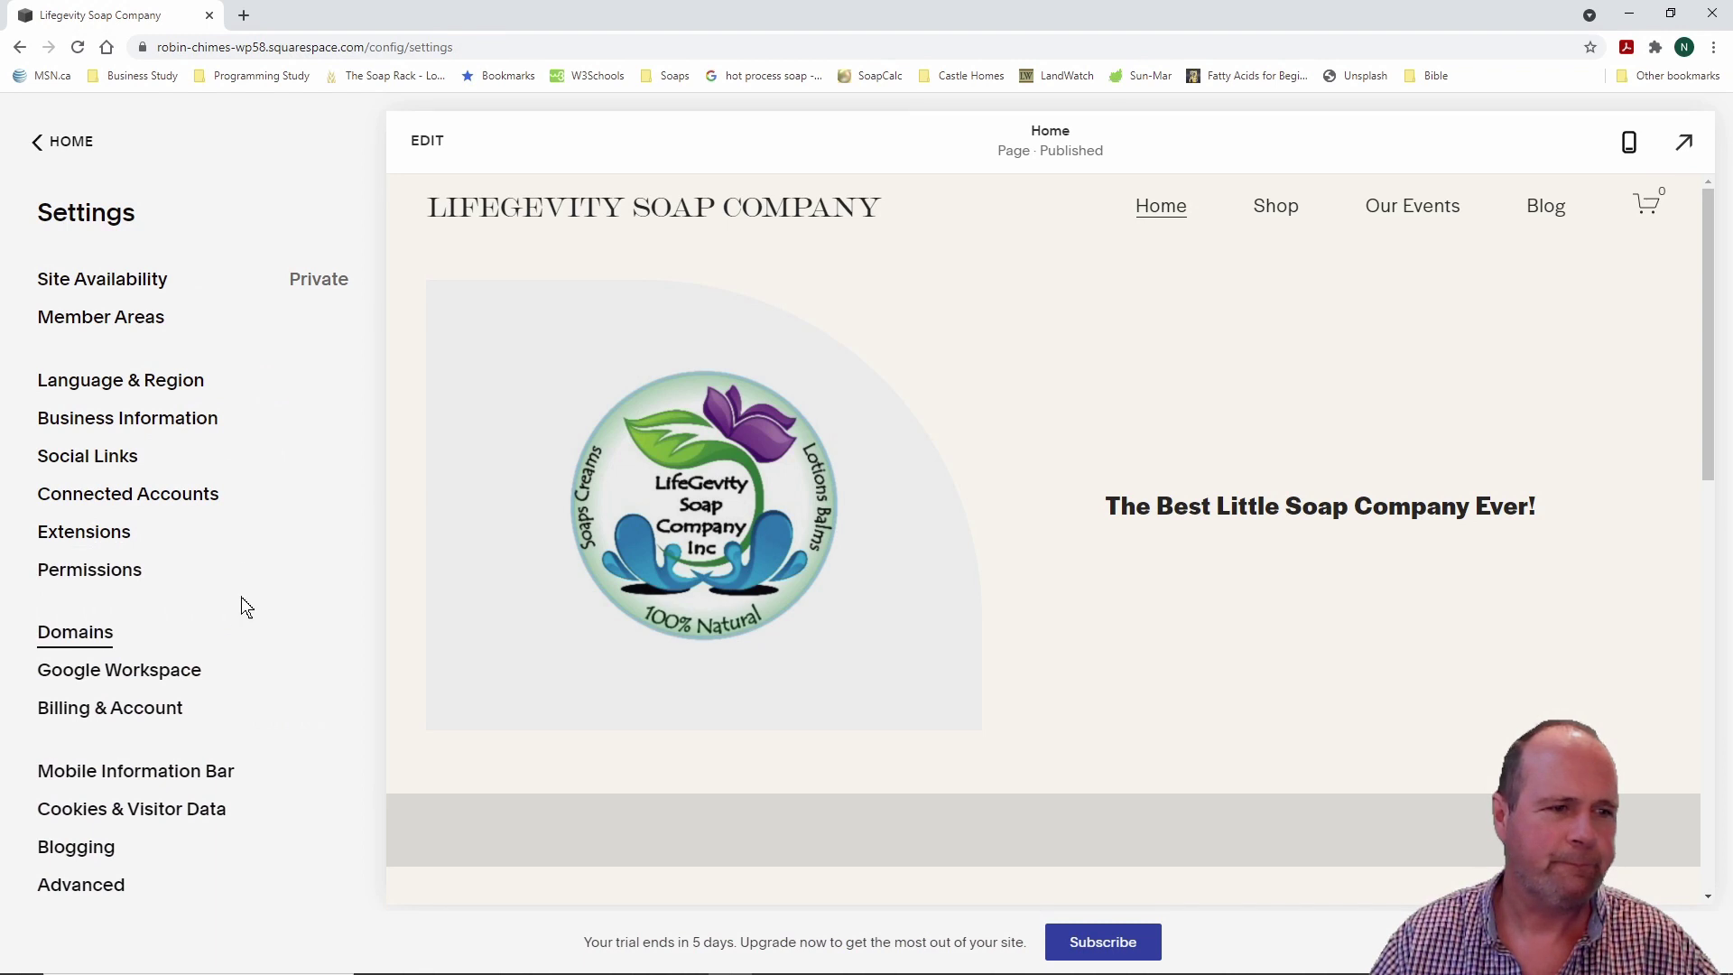
click(65, 143)
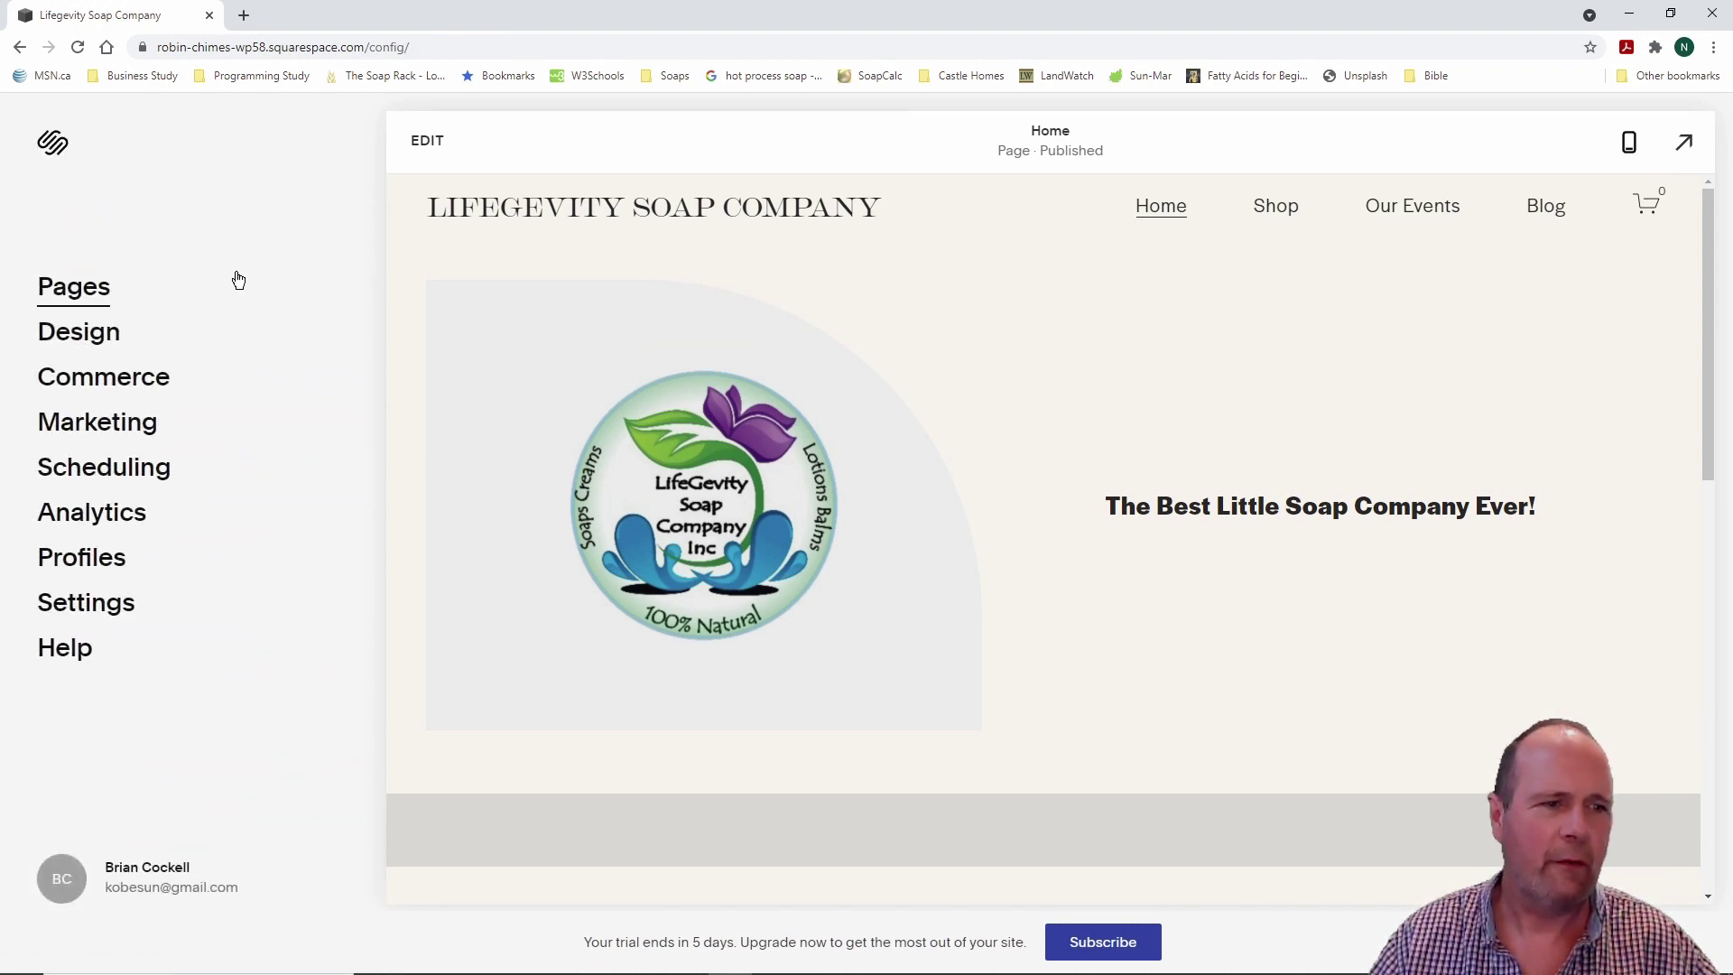
Step: Open the Design panel listing Site Styles, Browser Icon, Custom CSS and more
click(90, 331)
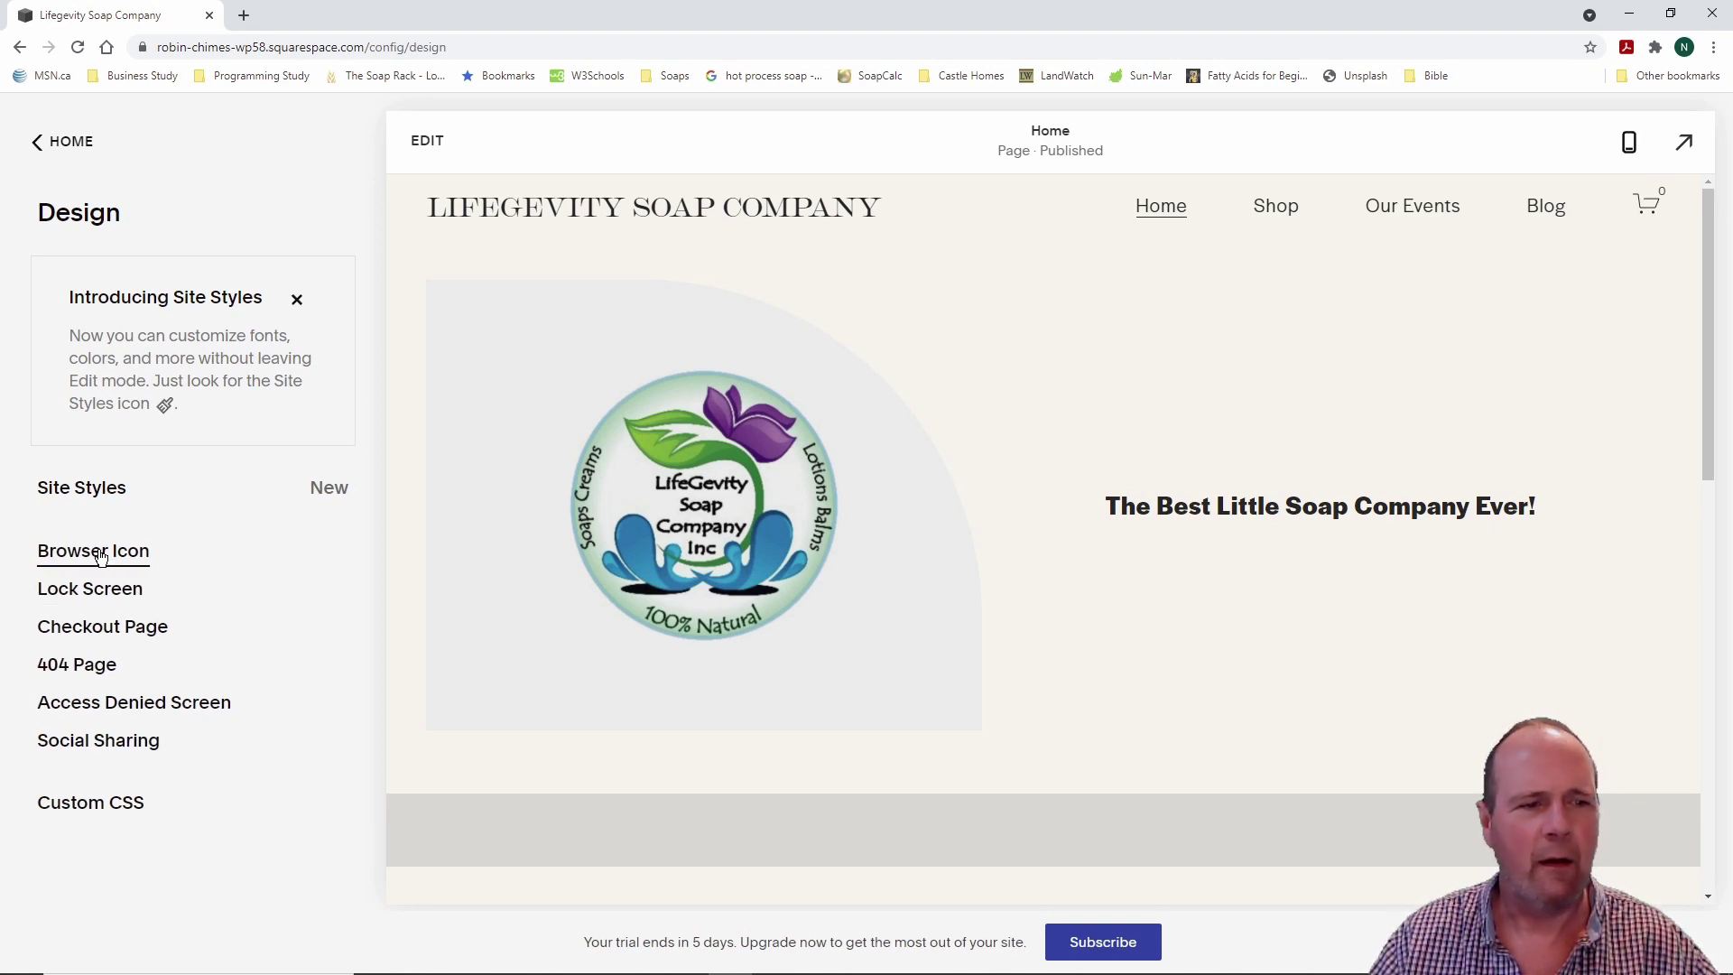
Step: Try uploading NoBackLogo.png as the browser icon; dismiss the over-0.1MB rejection and return to Design
click(100, 552)
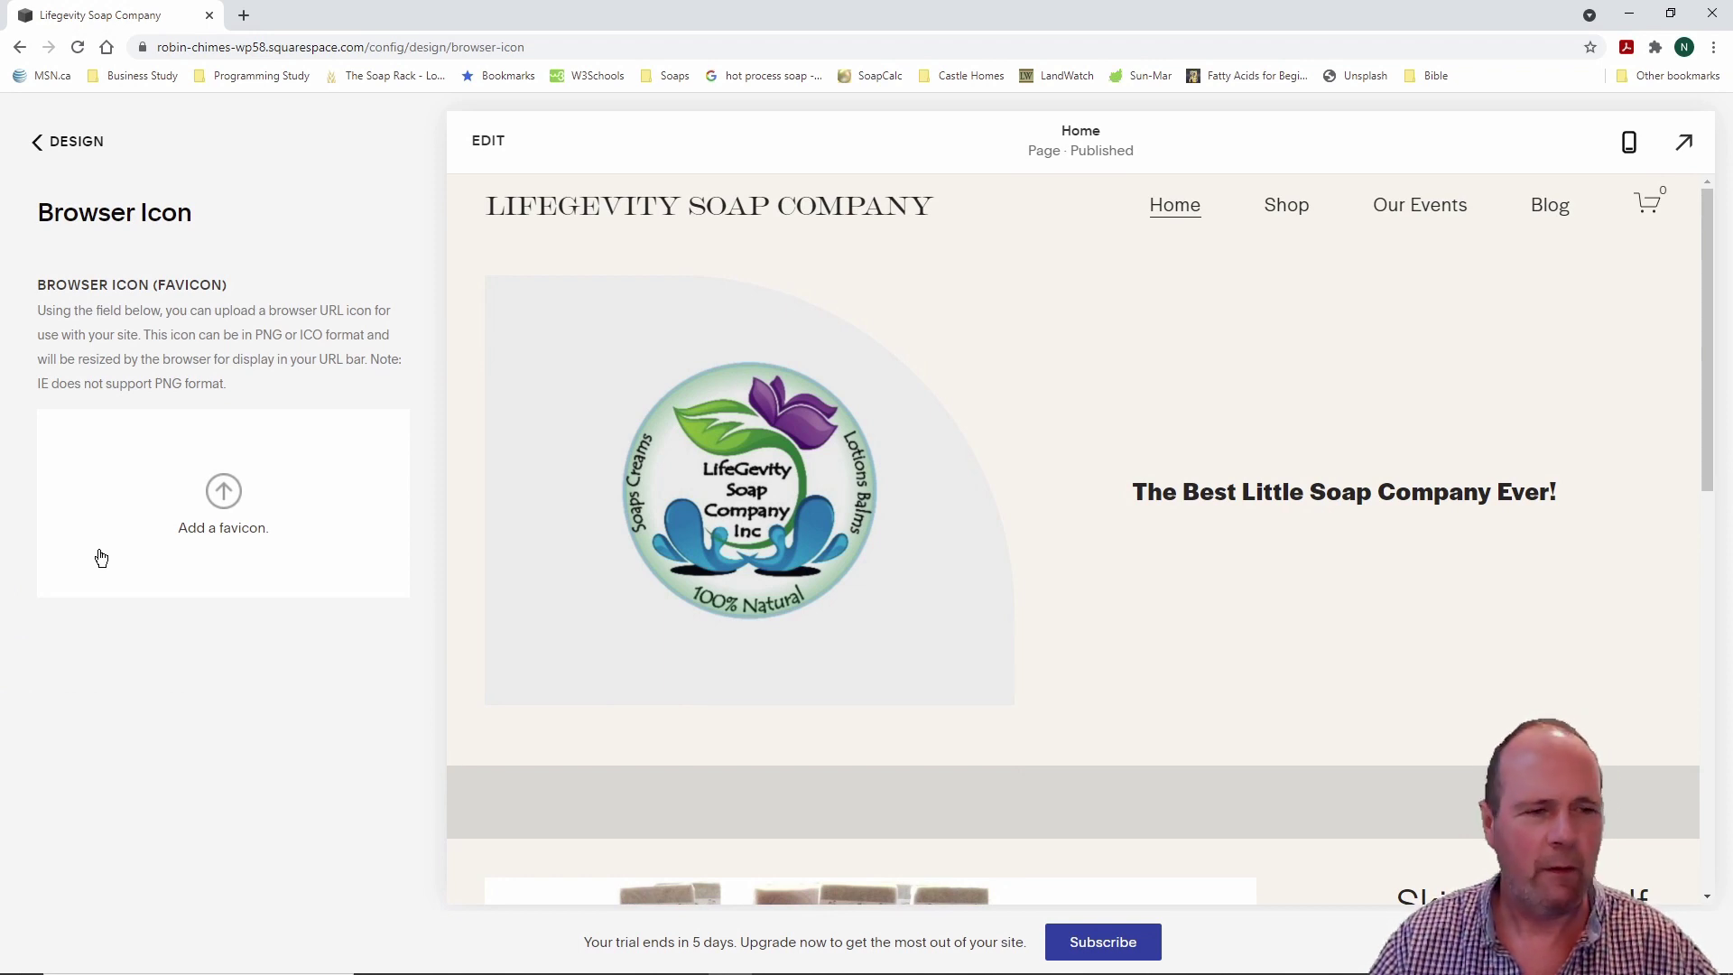
click(225, 492)
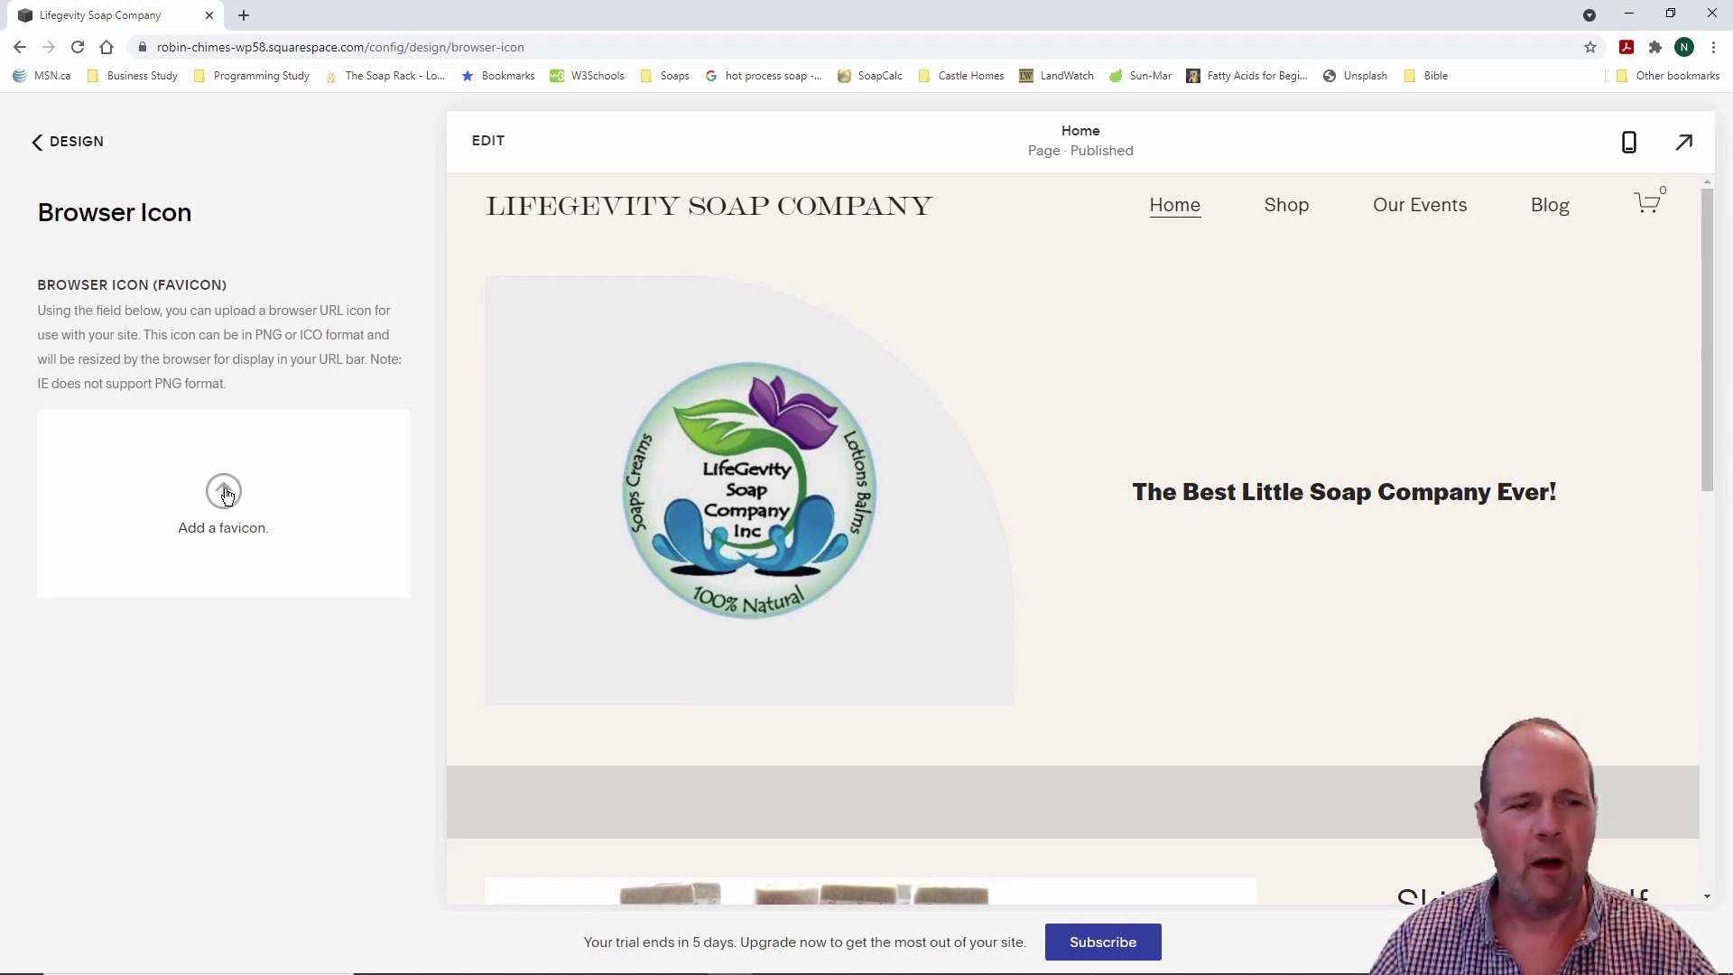
drag(326, 132, 316, 287)
double_click(205, 239)
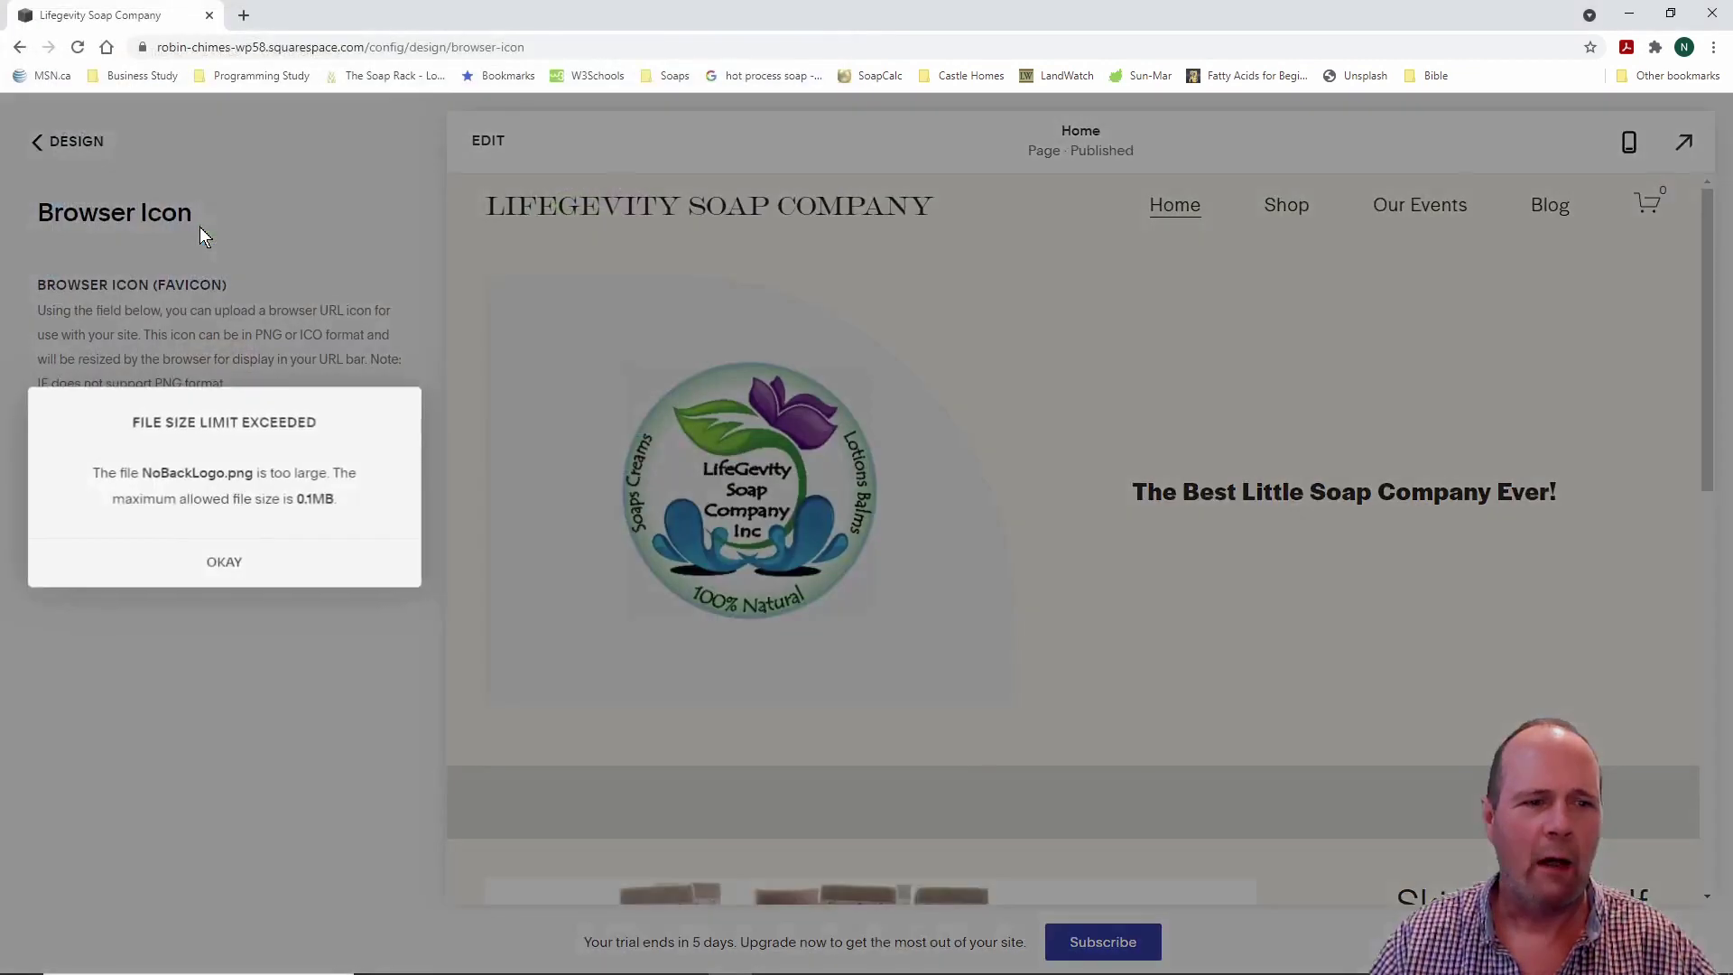
click(226, 566)
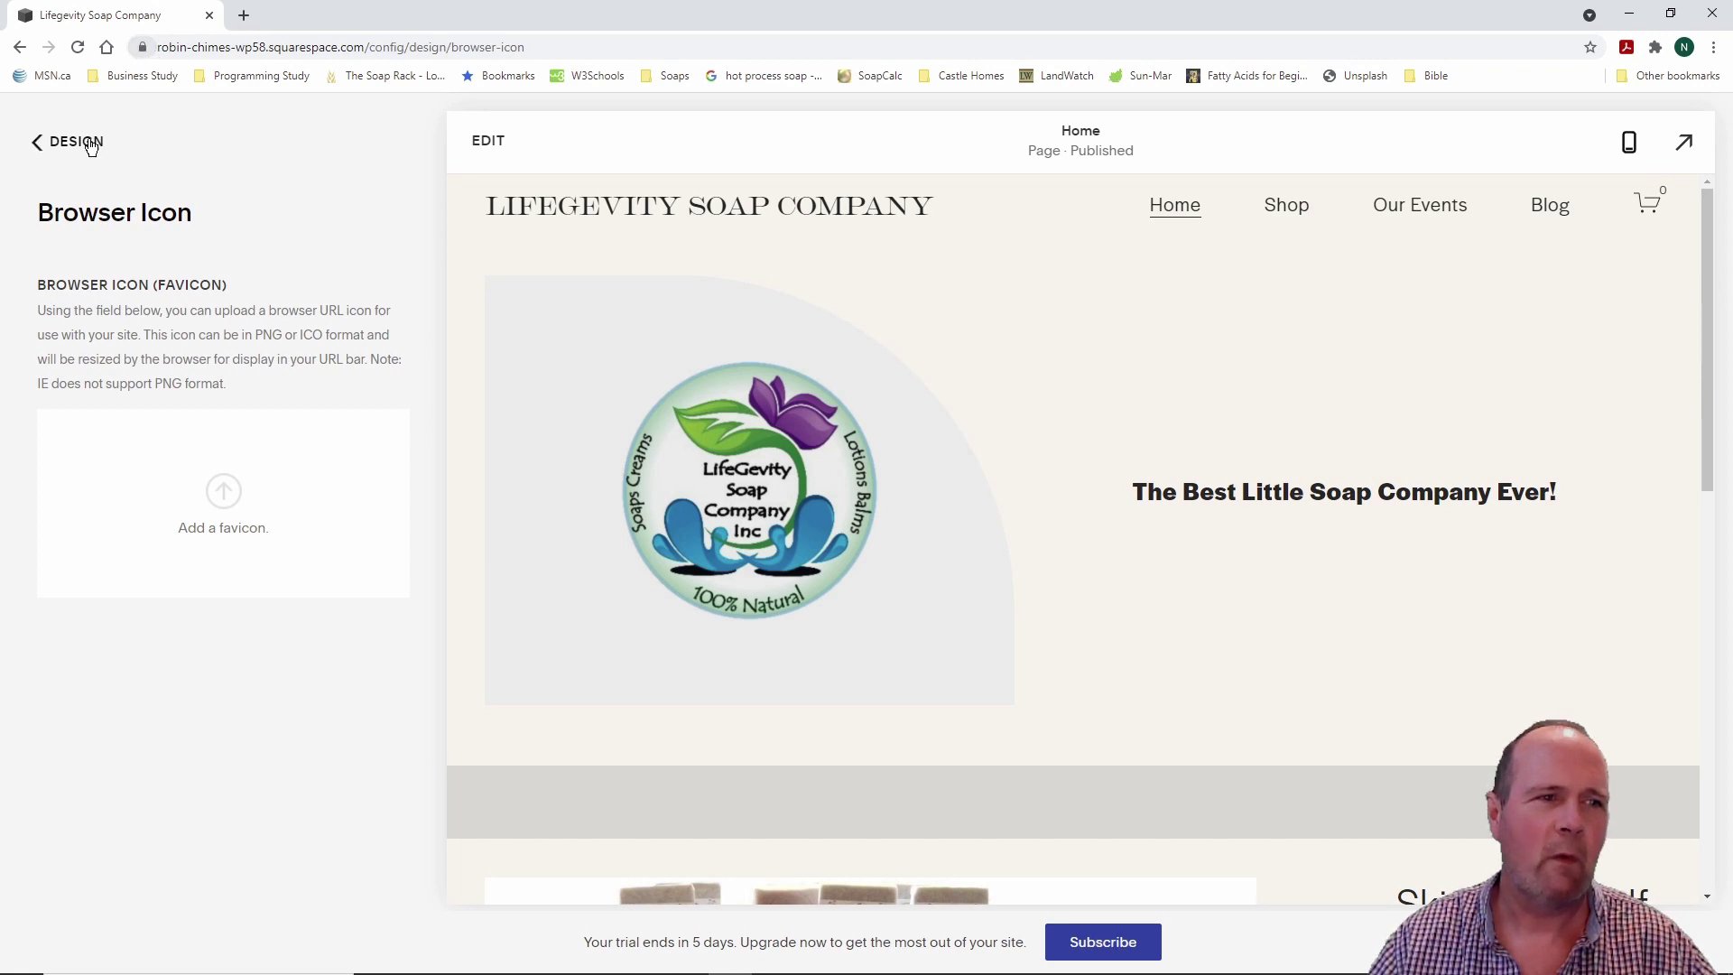
click(60, 145)
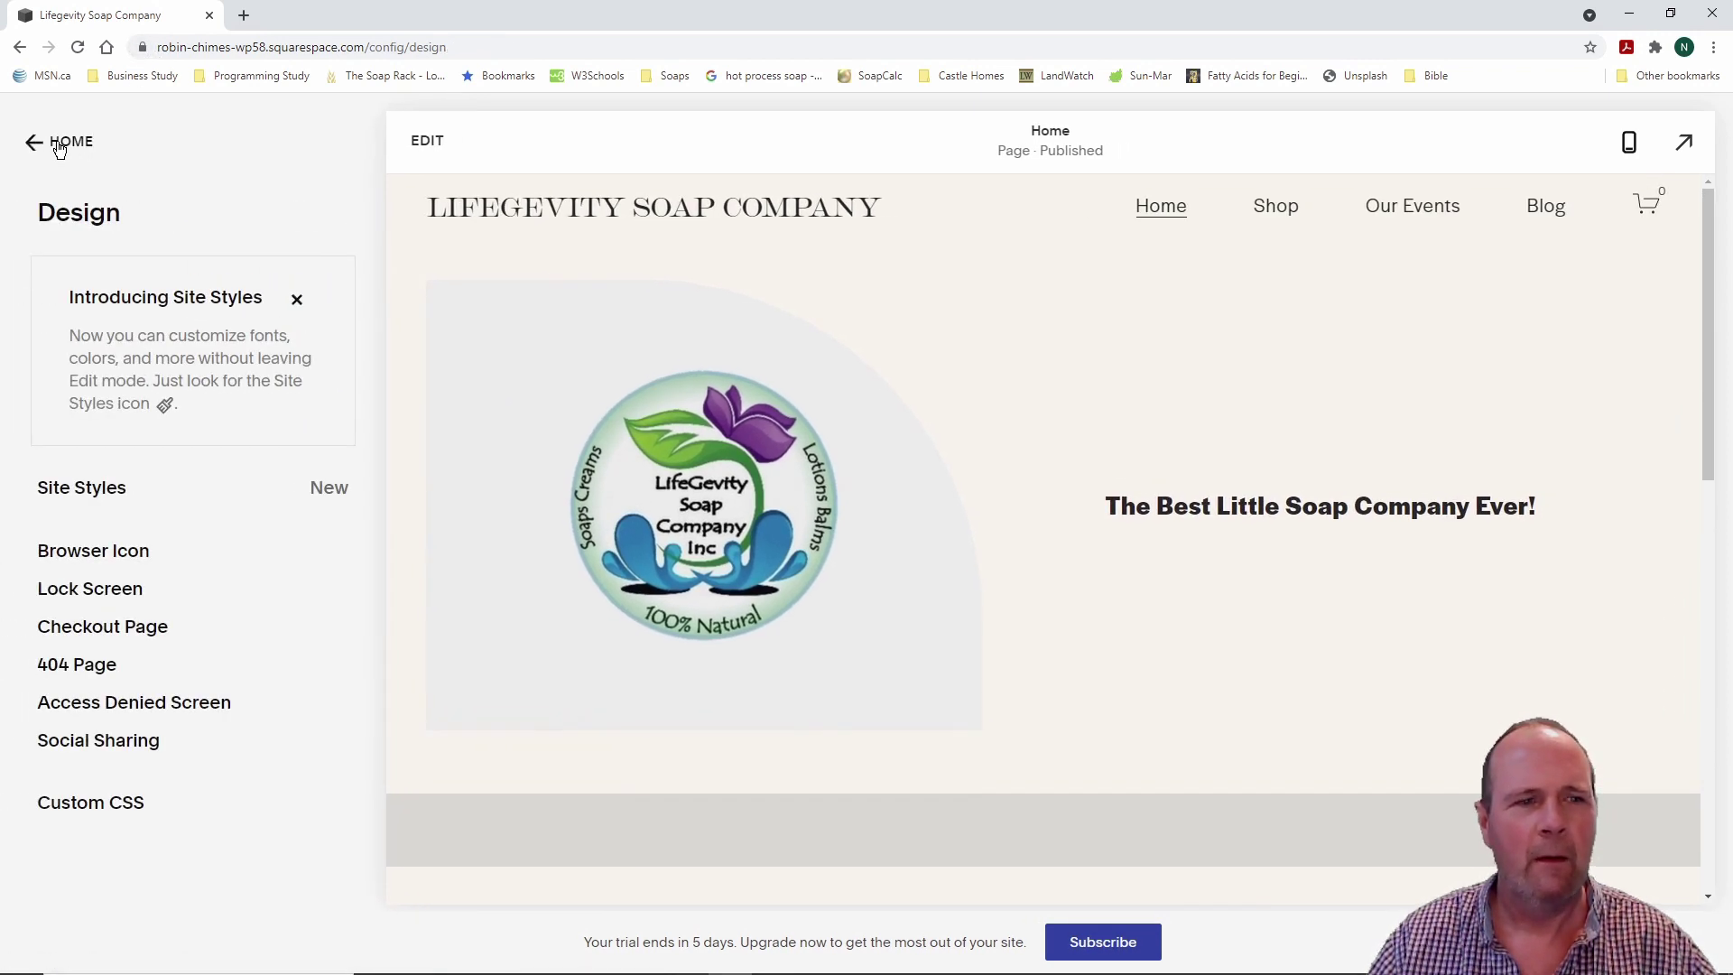
Step: Go back from the Design panel to the main Squarespace menu
click(61, 144)
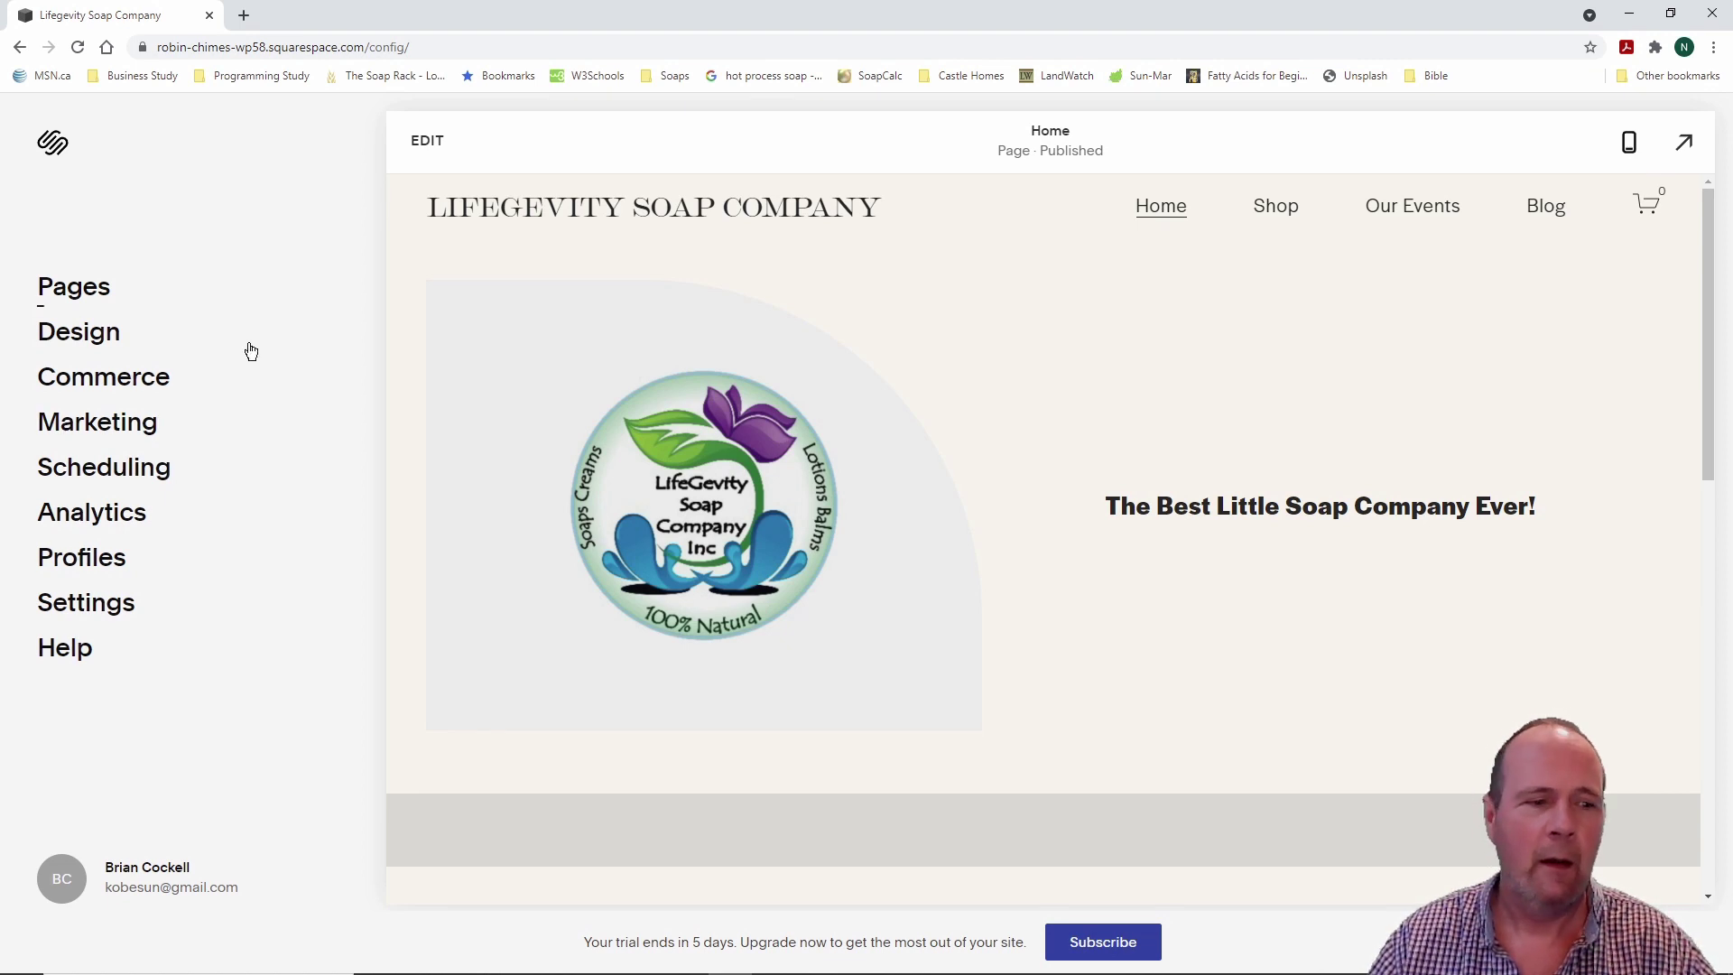
Step: Open the Help Center and launch the Knowledge Base in a new tab
click(78, 653)
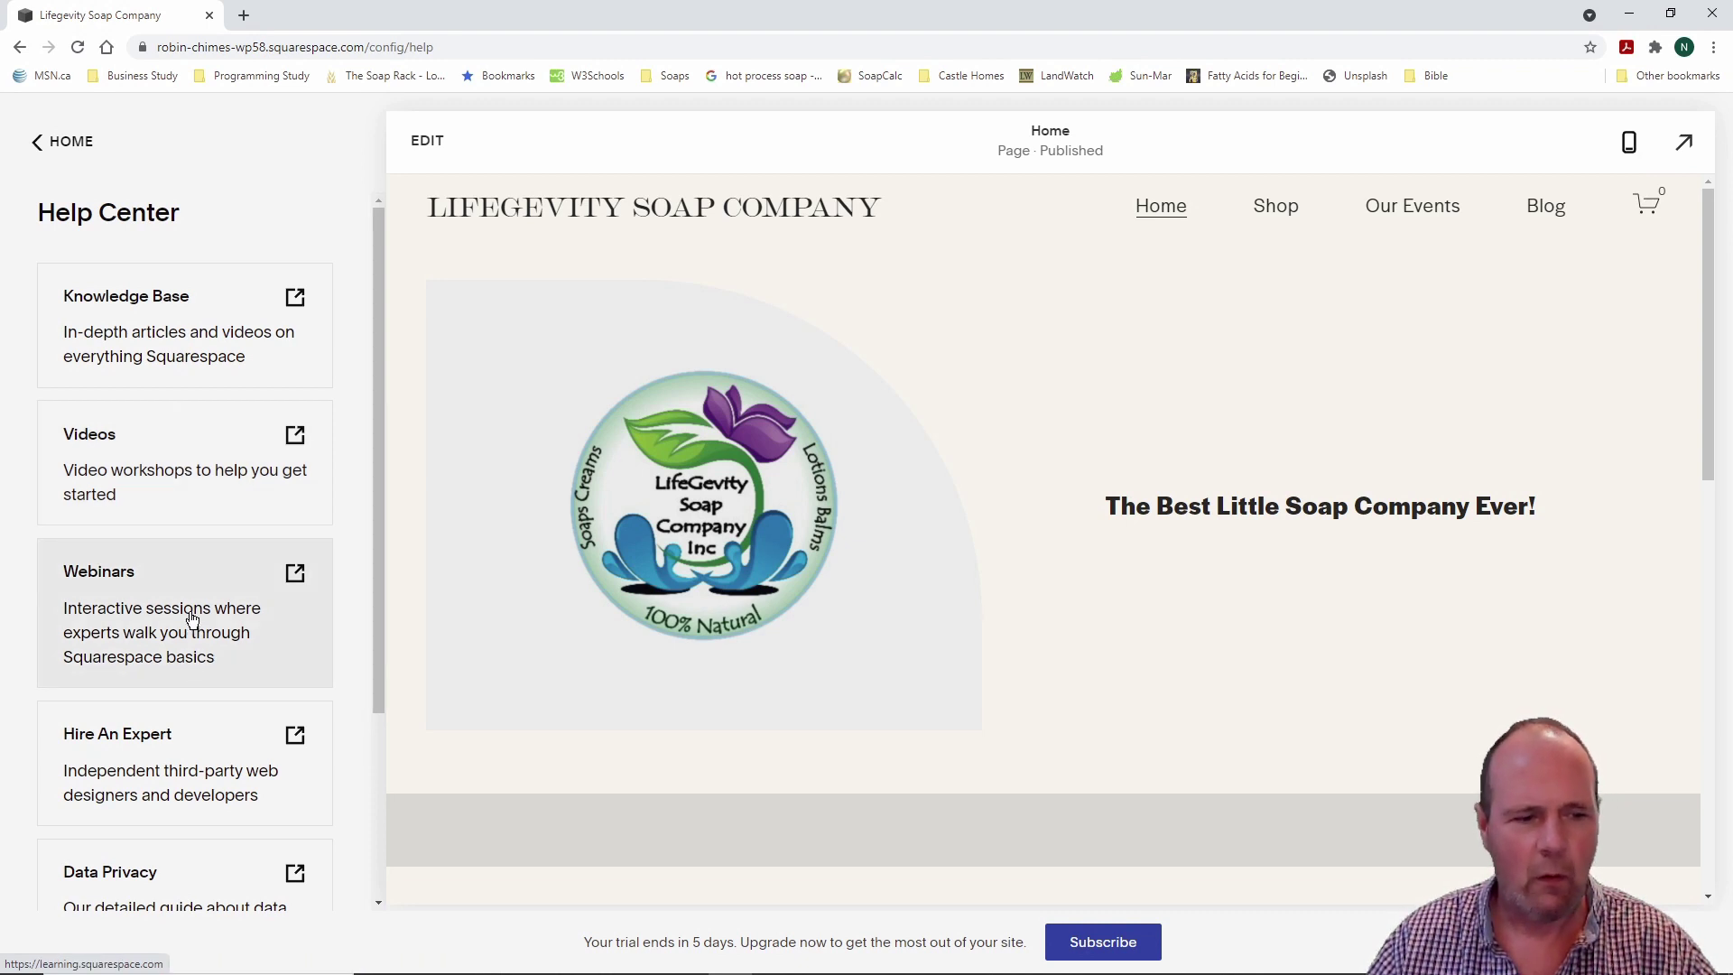
drag(376, 608, 380, 491)
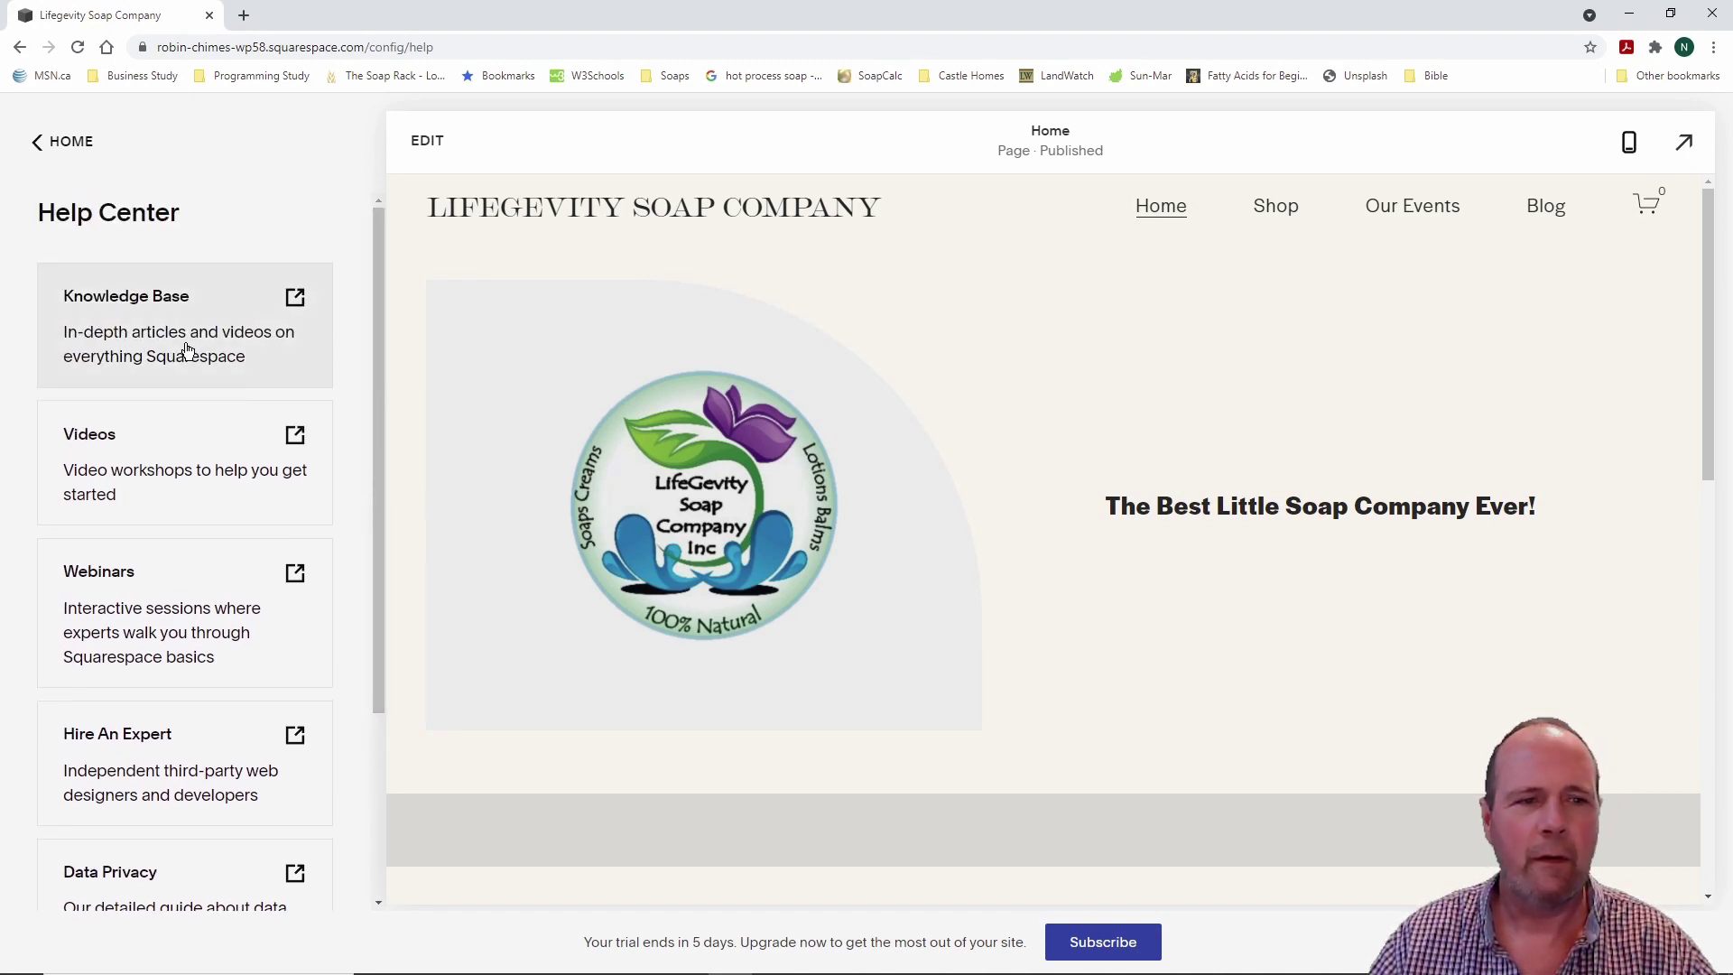
click(186, 346)
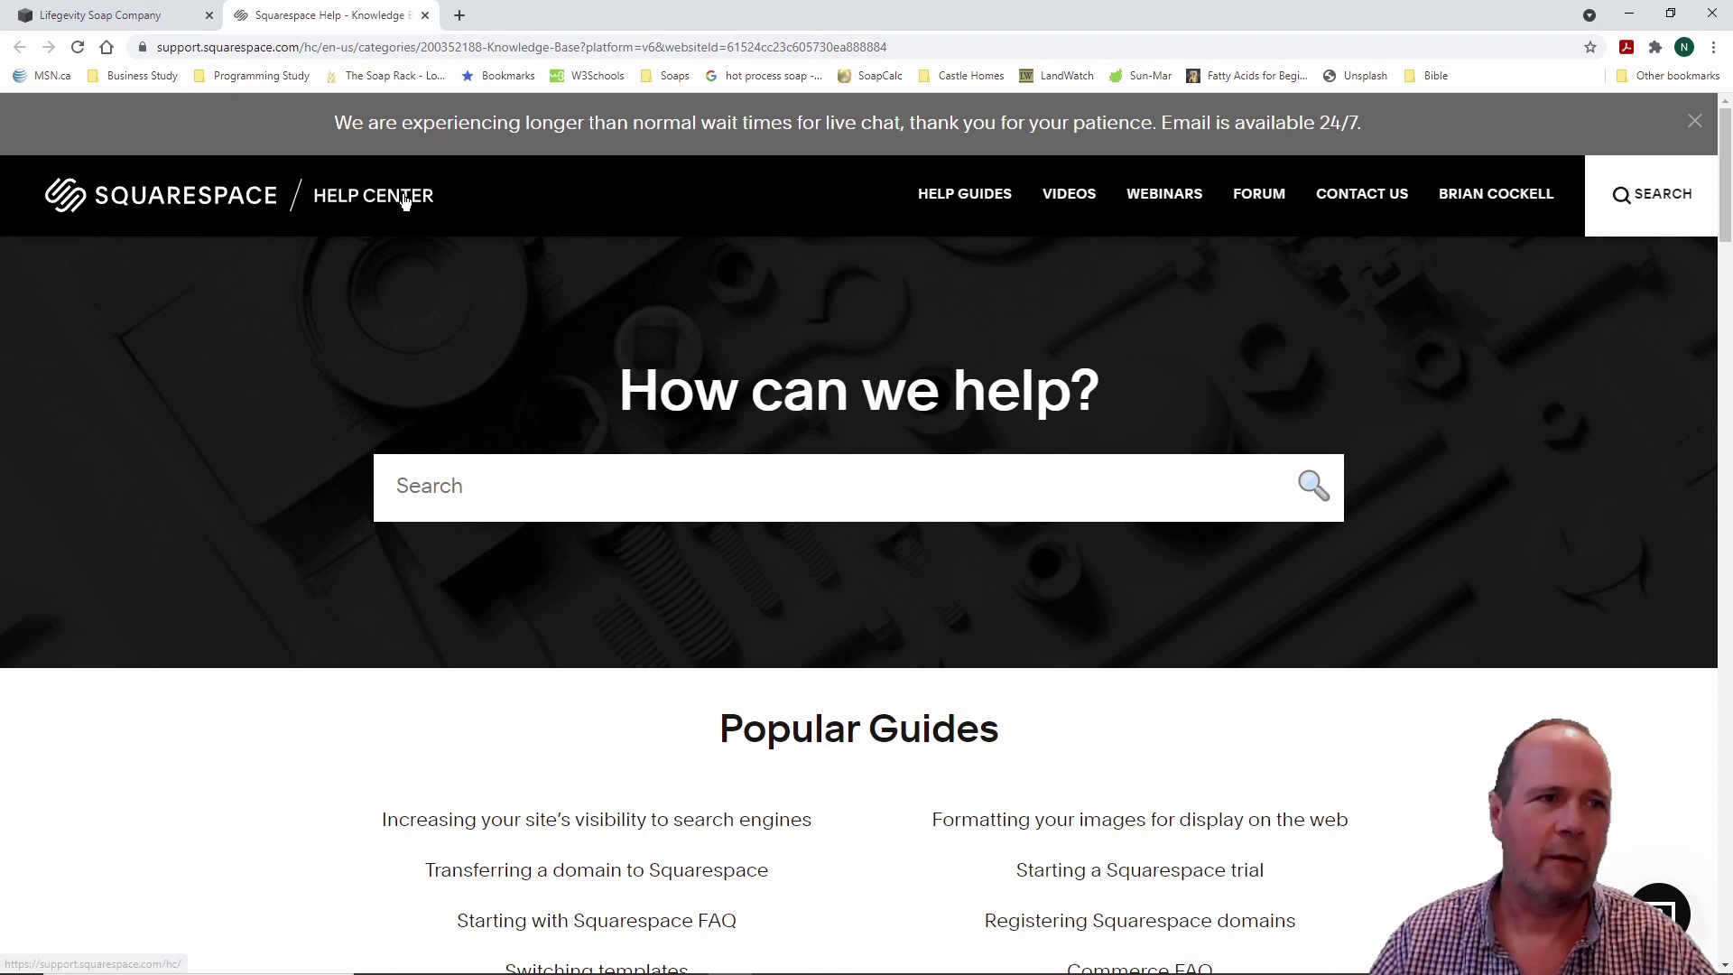
Step: Close the Squarespace Help tab, go back HOME, and highlight the trial-ends-in-5-days notice
click(425, 15)
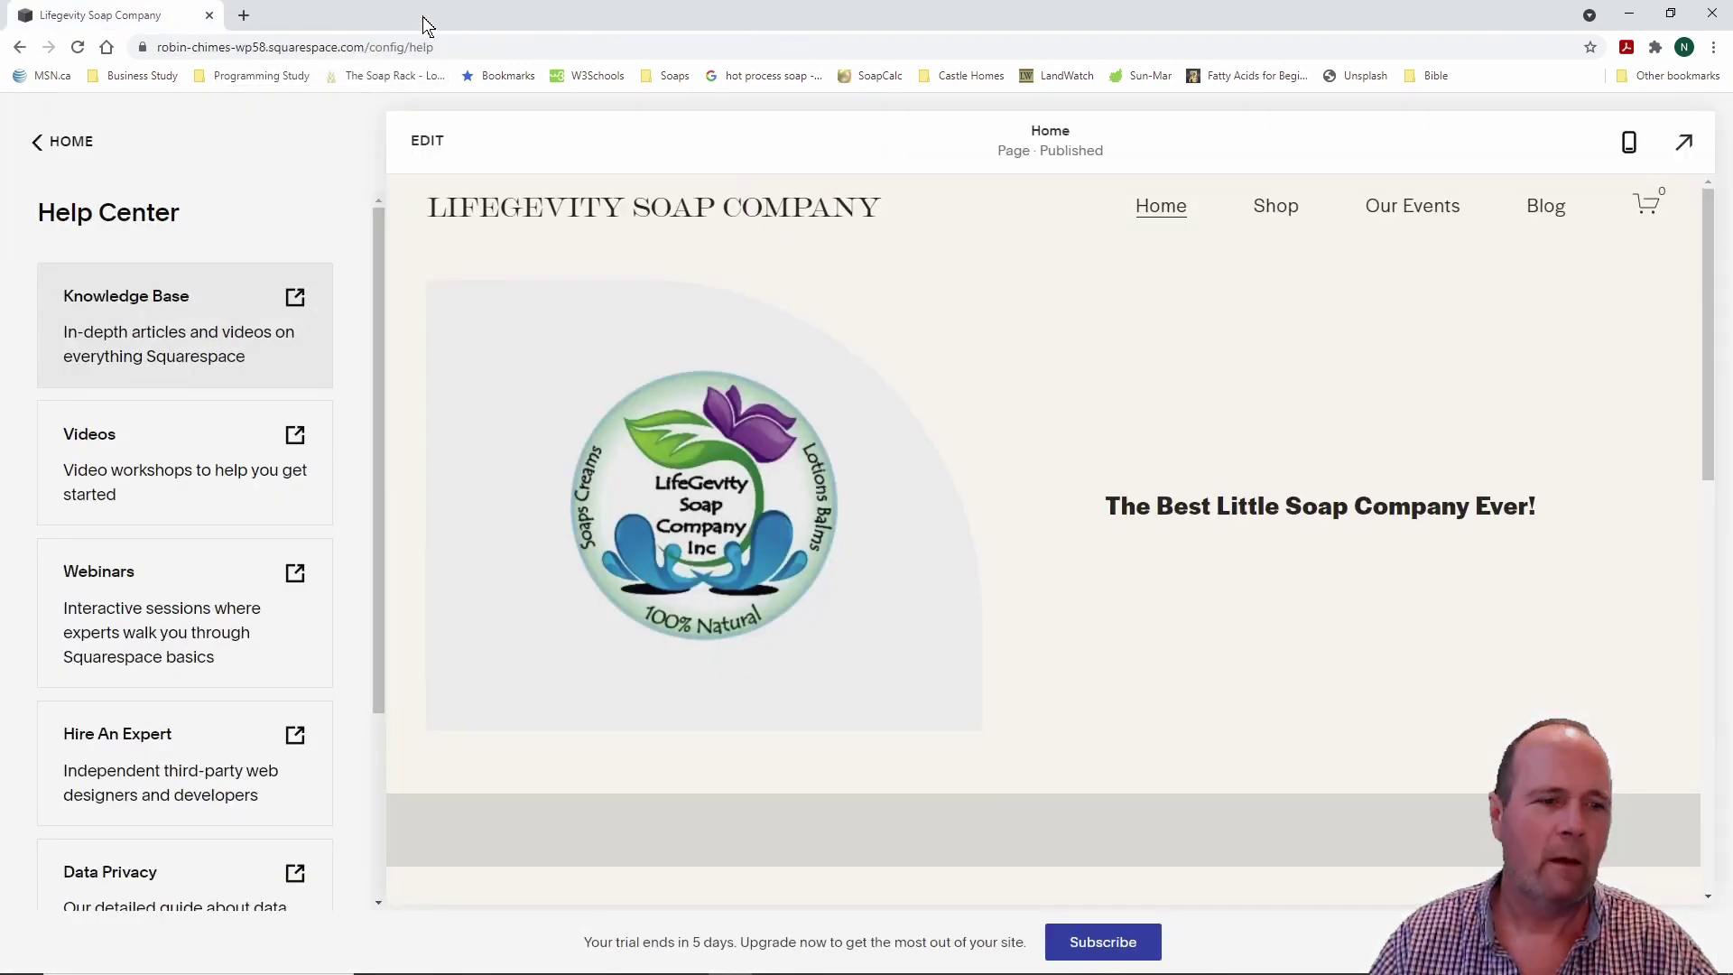
click(38, 147)
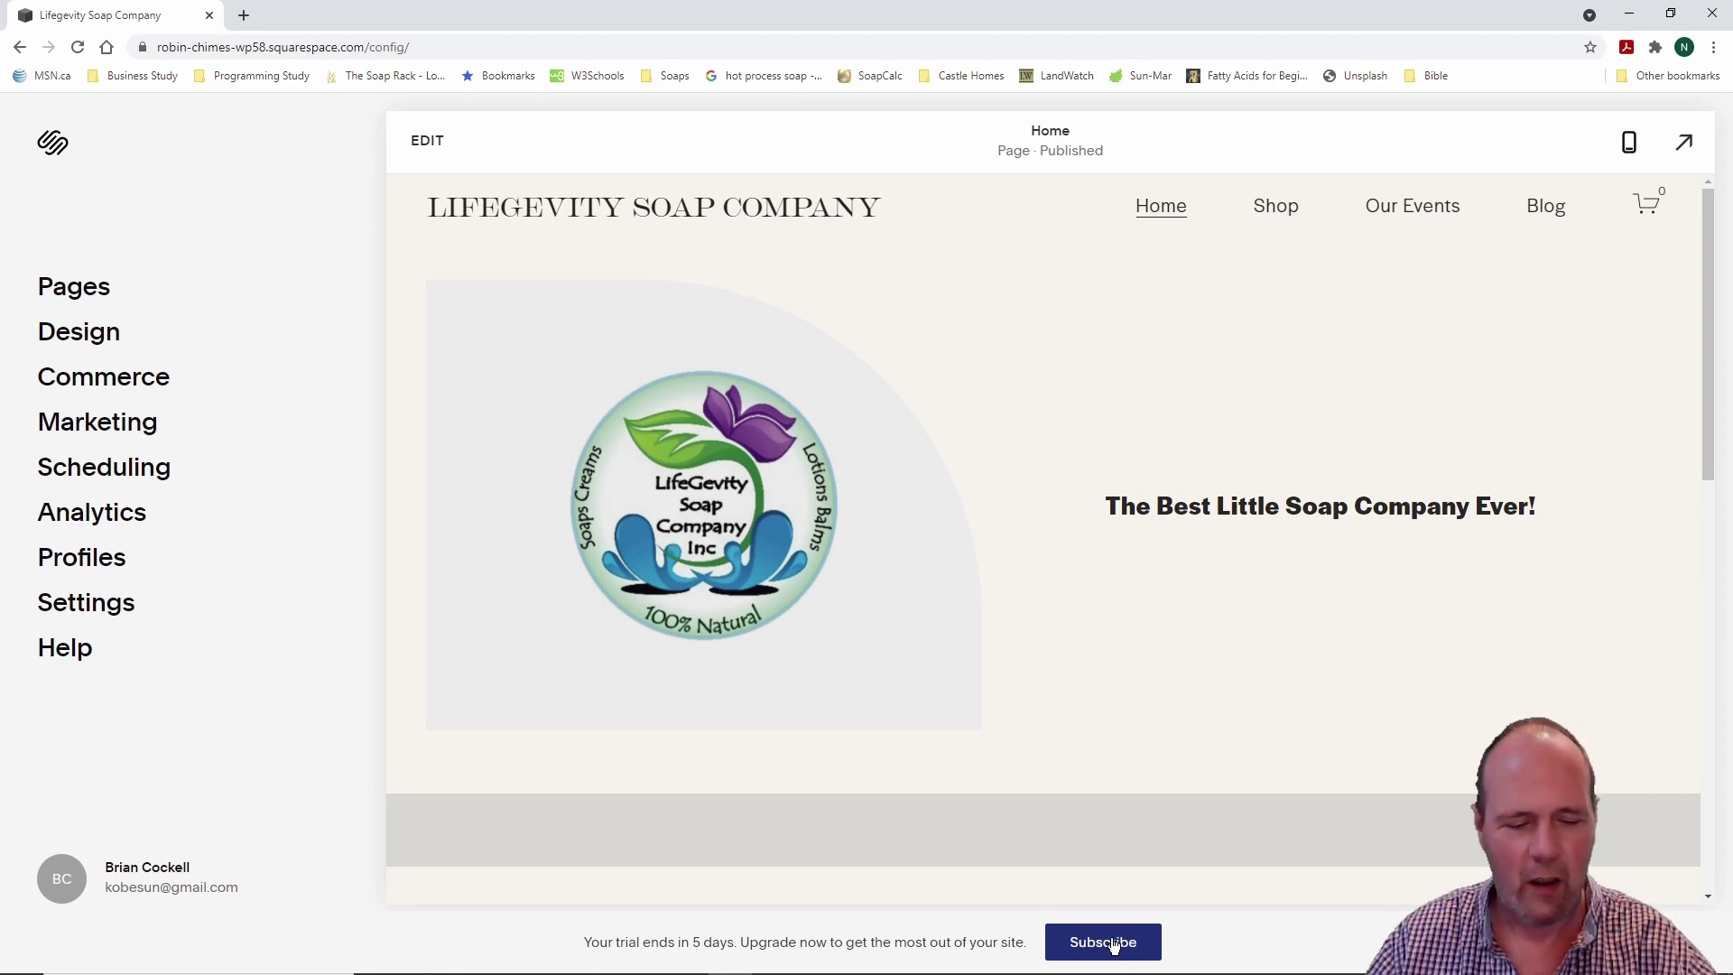
drag(587, 873, 1228, 968)
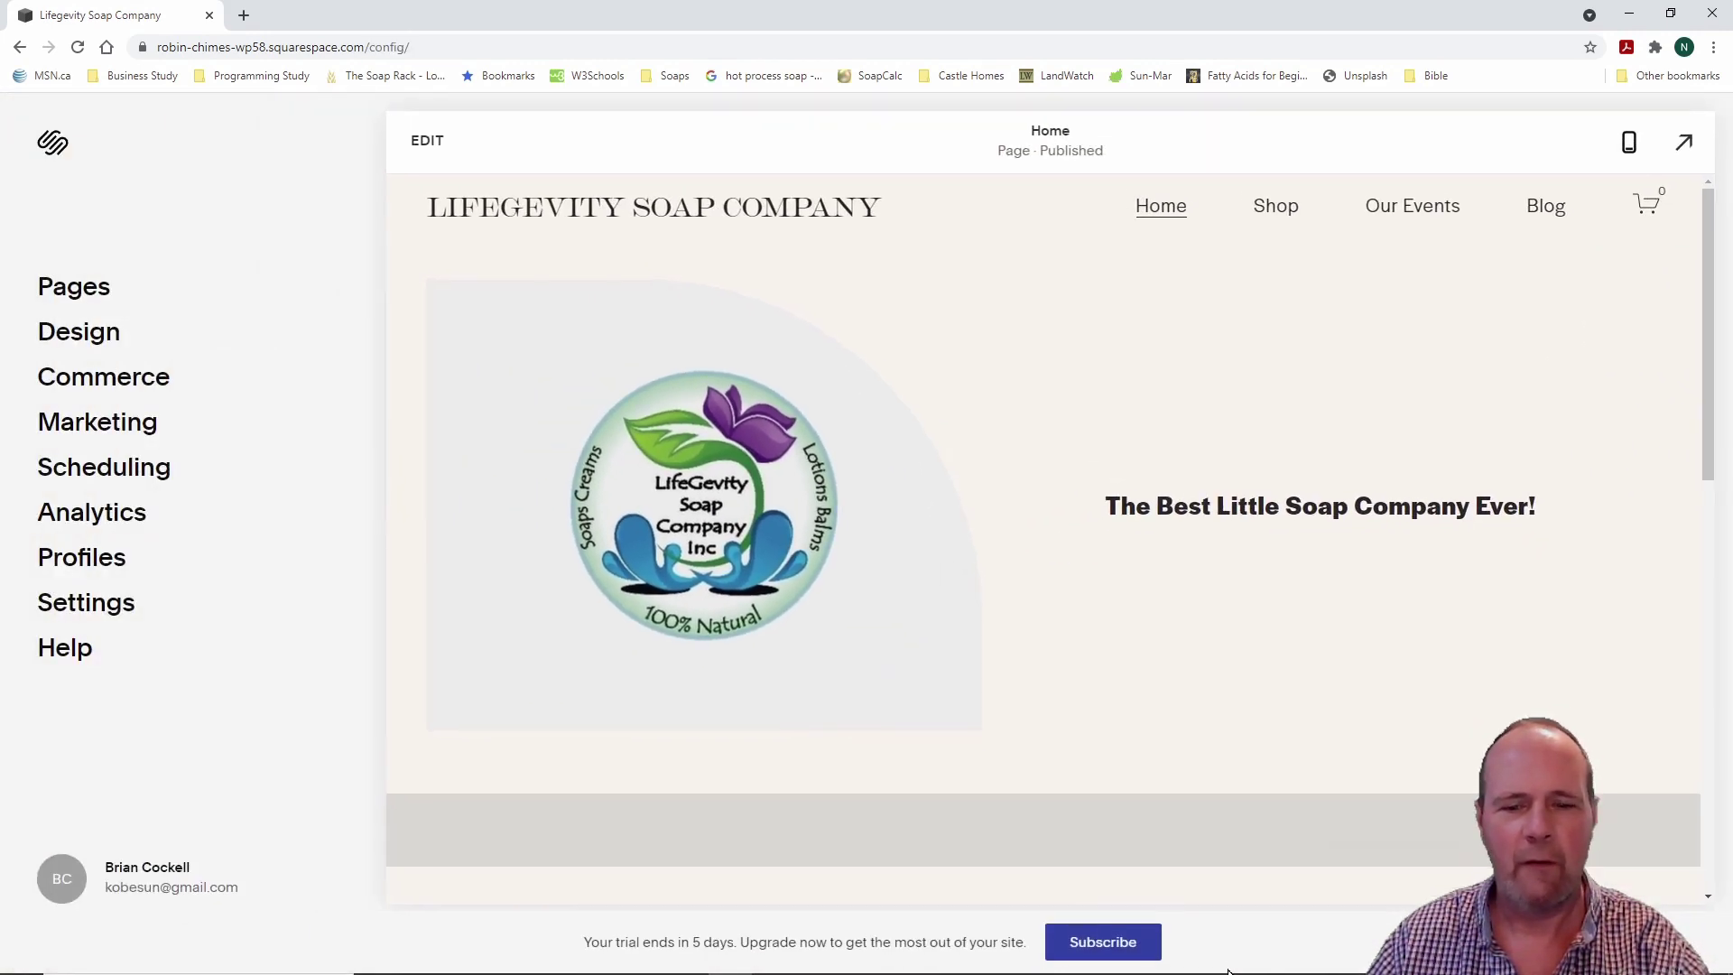
Step: Open the Select a Plan page and review Personal $12, Business $18, Commerce Basic $26, Advanced $40 monthly pricing
click(1116, 950)
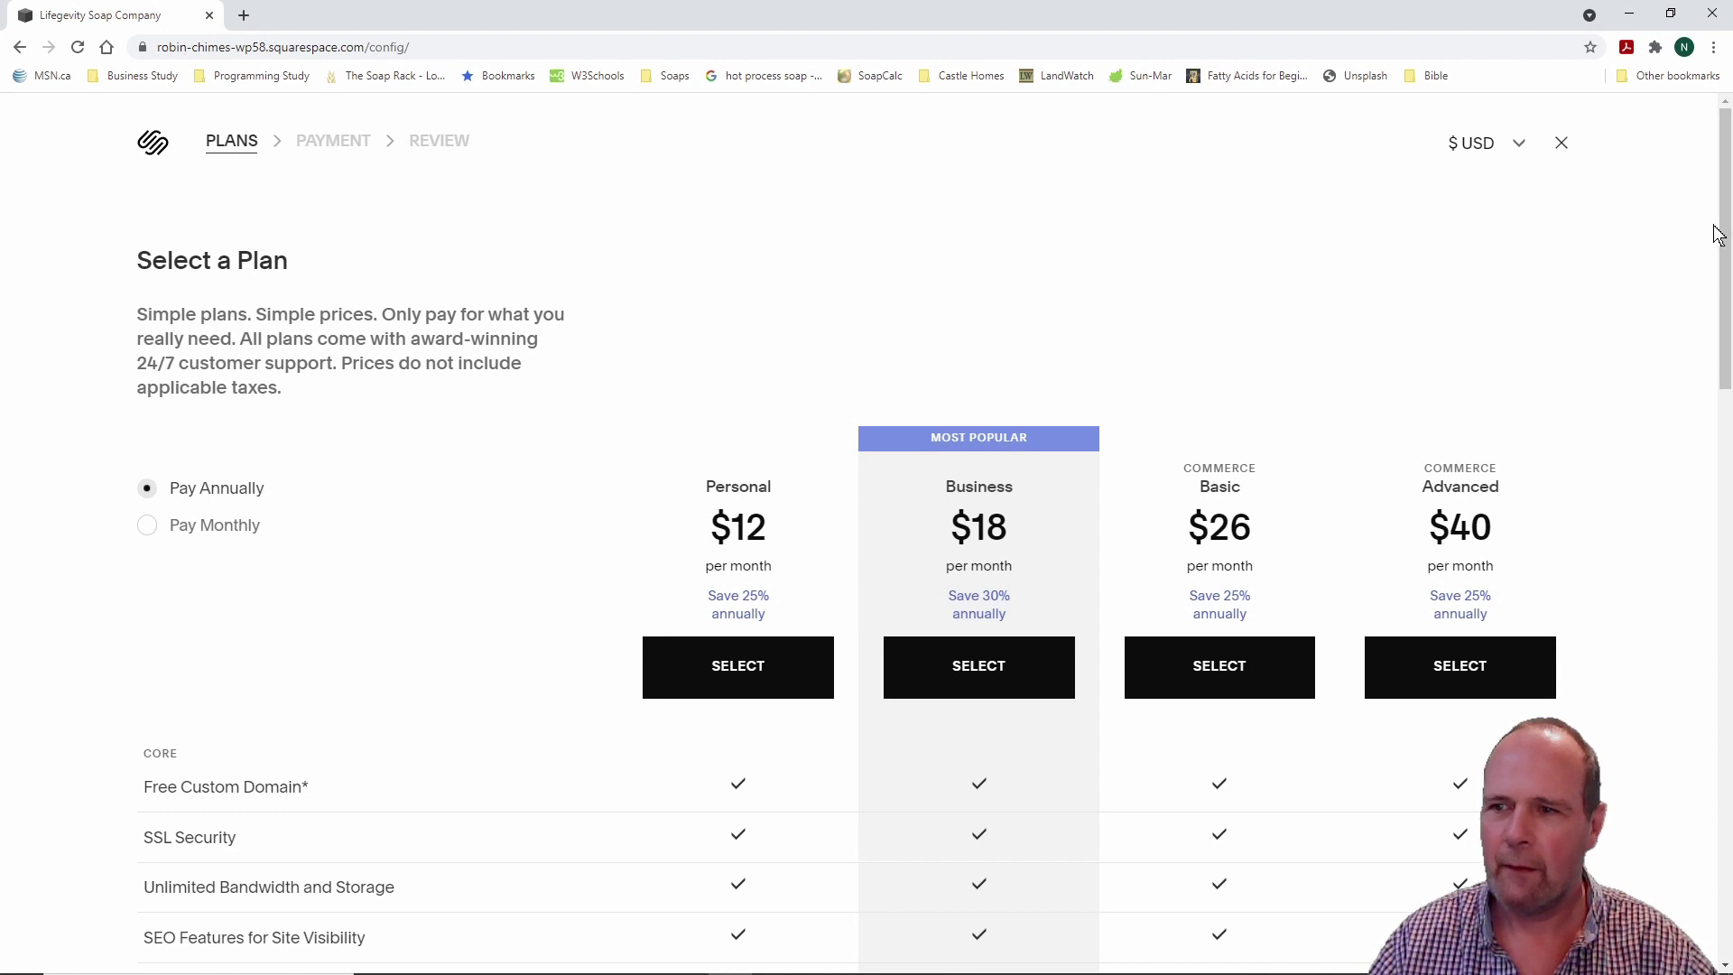
scroll(1720, 262, down, 3)
drag(1724, 290, 1723, 282)
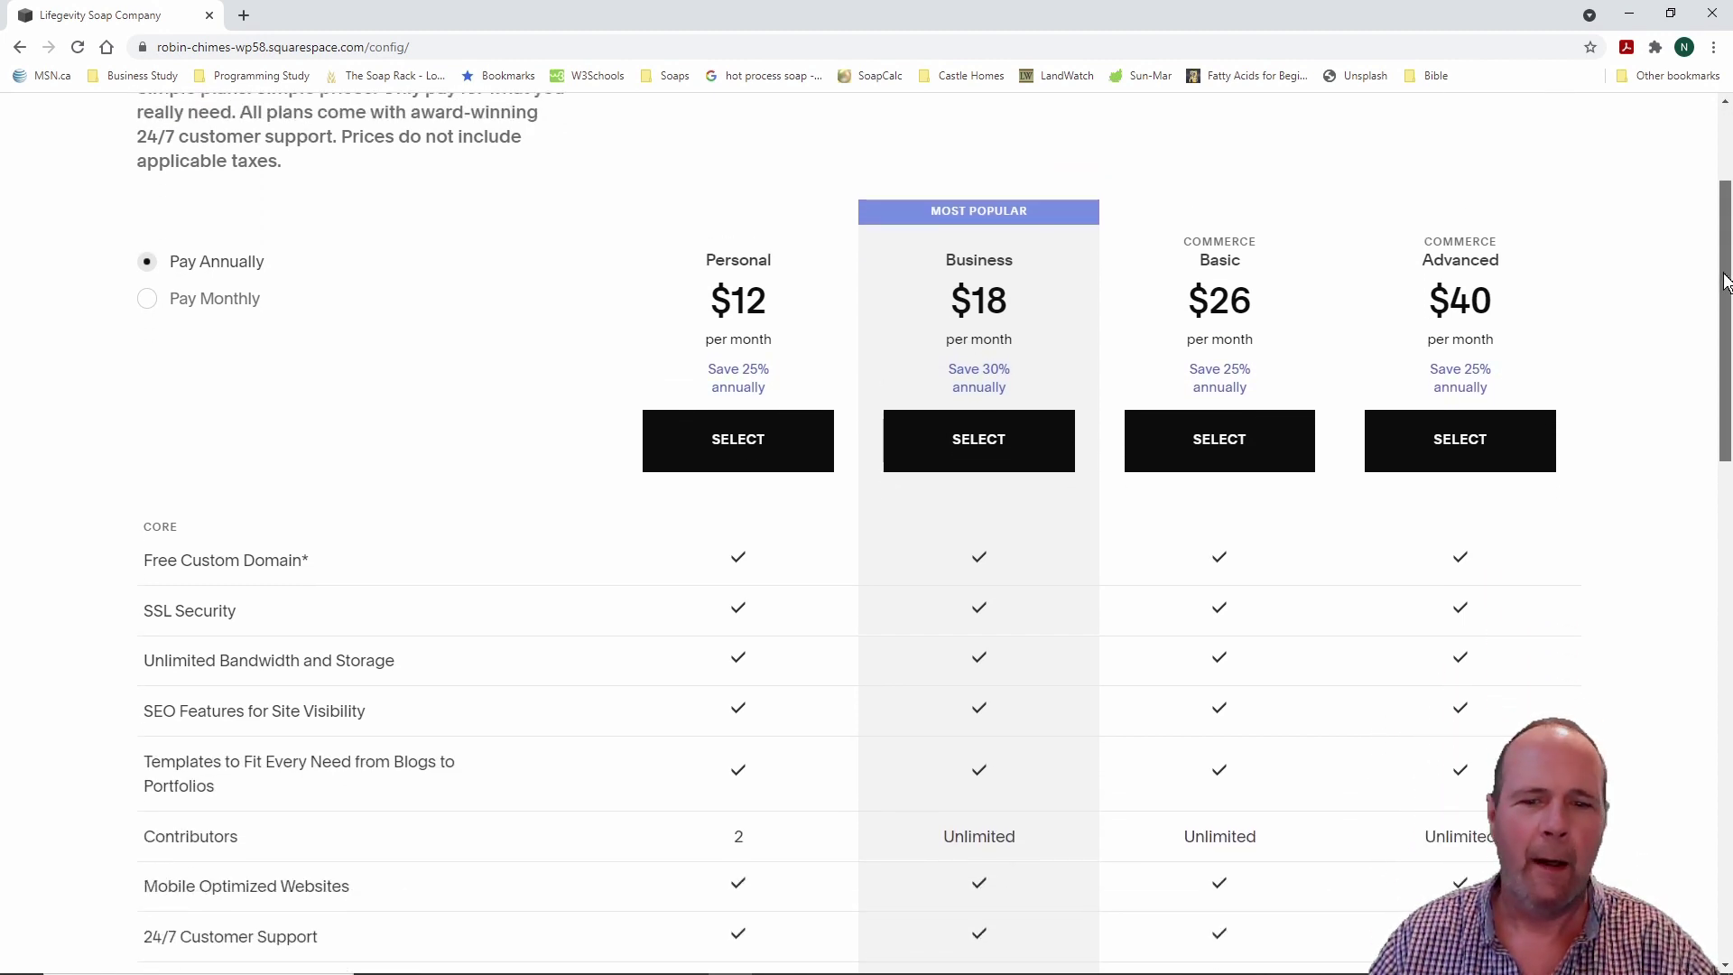
drag(1724, 281, 1724, 291)
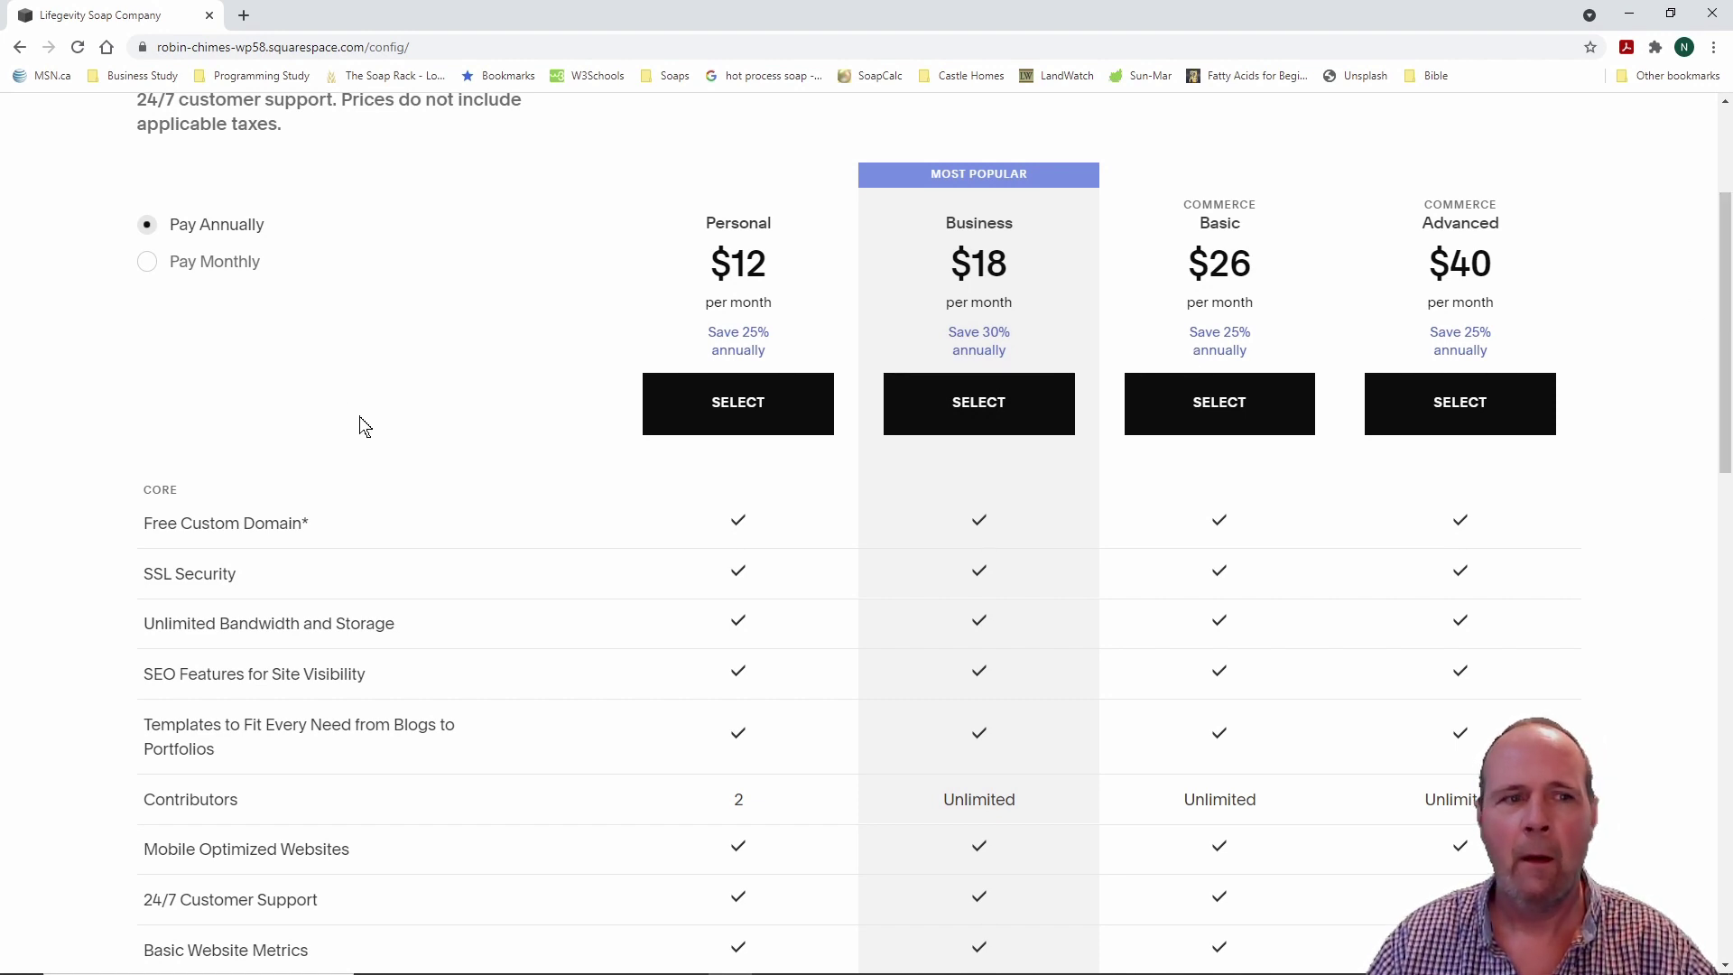
scroll(495, 482, down, 2)
scroll(496, 482, up, 2)
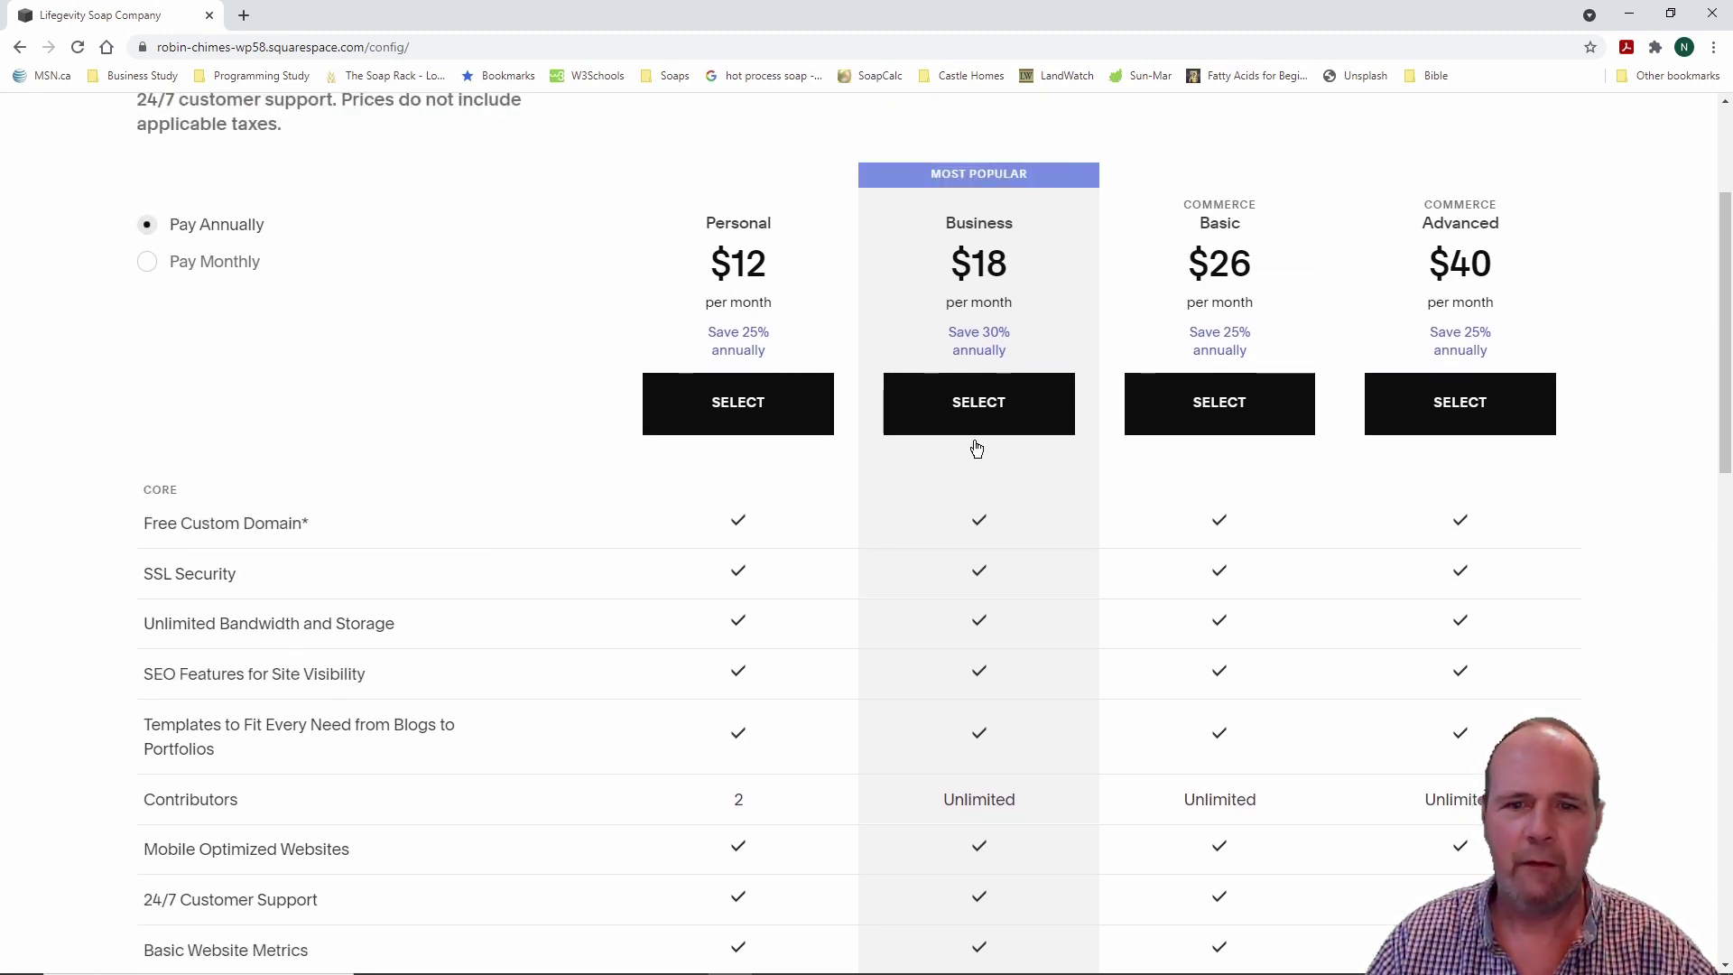
scroll(469, 436, down, 2)
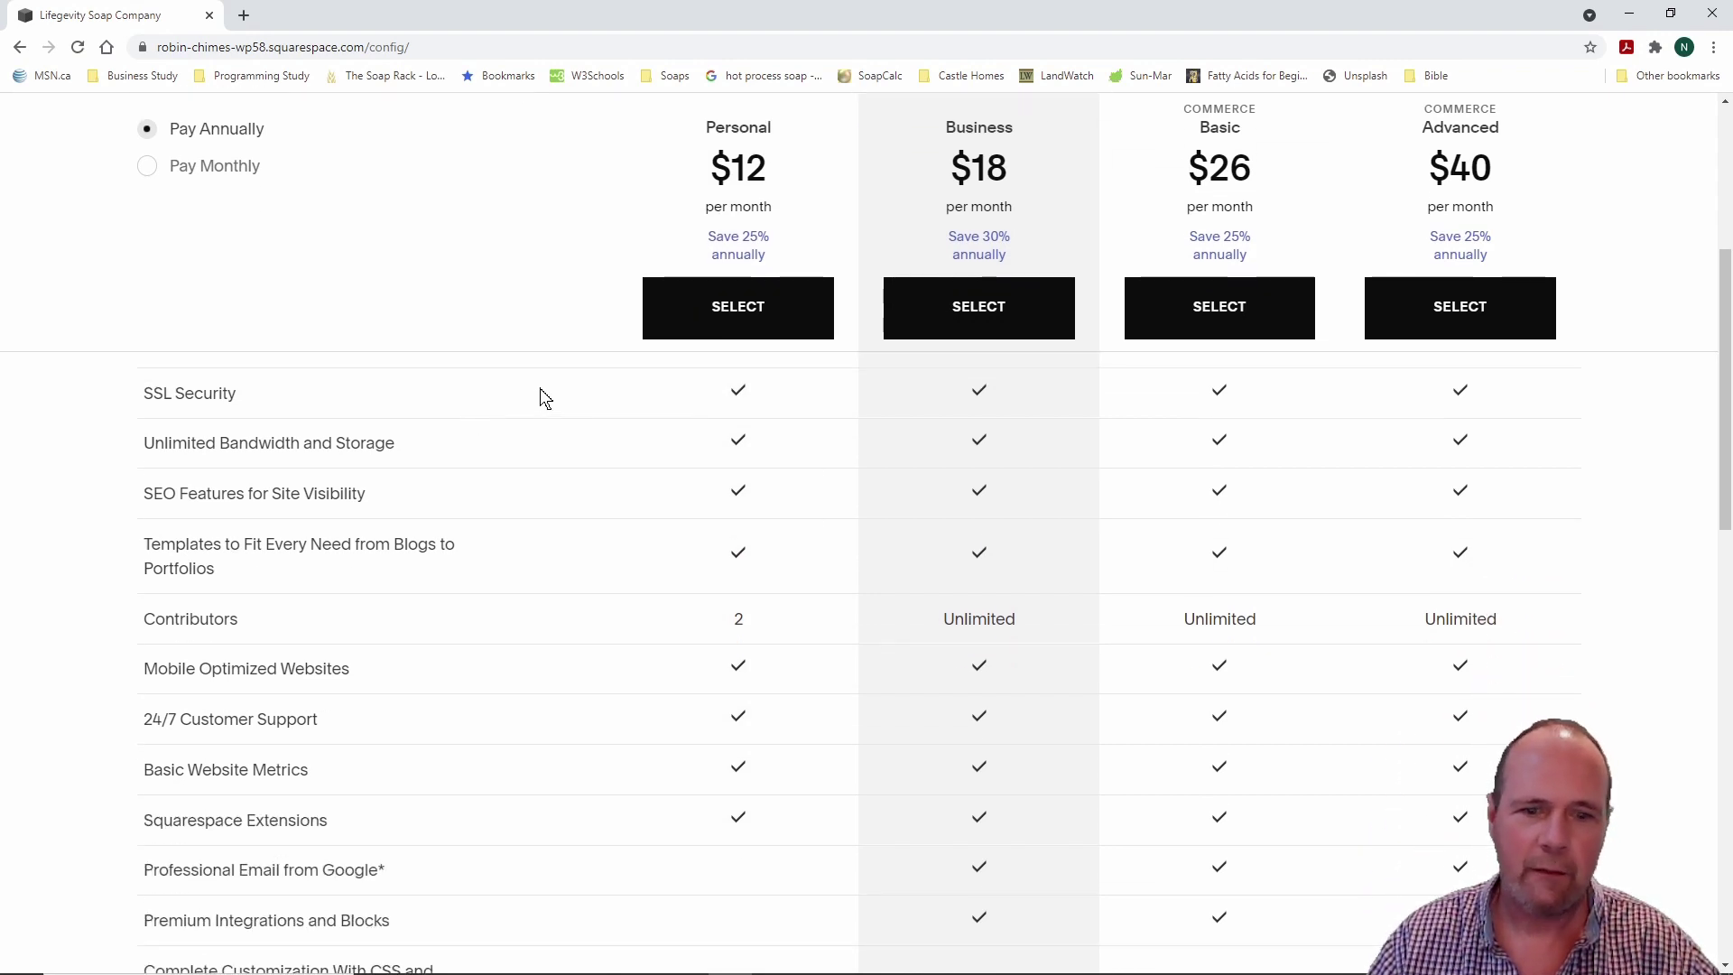
scroll(545, 398, up, 1)
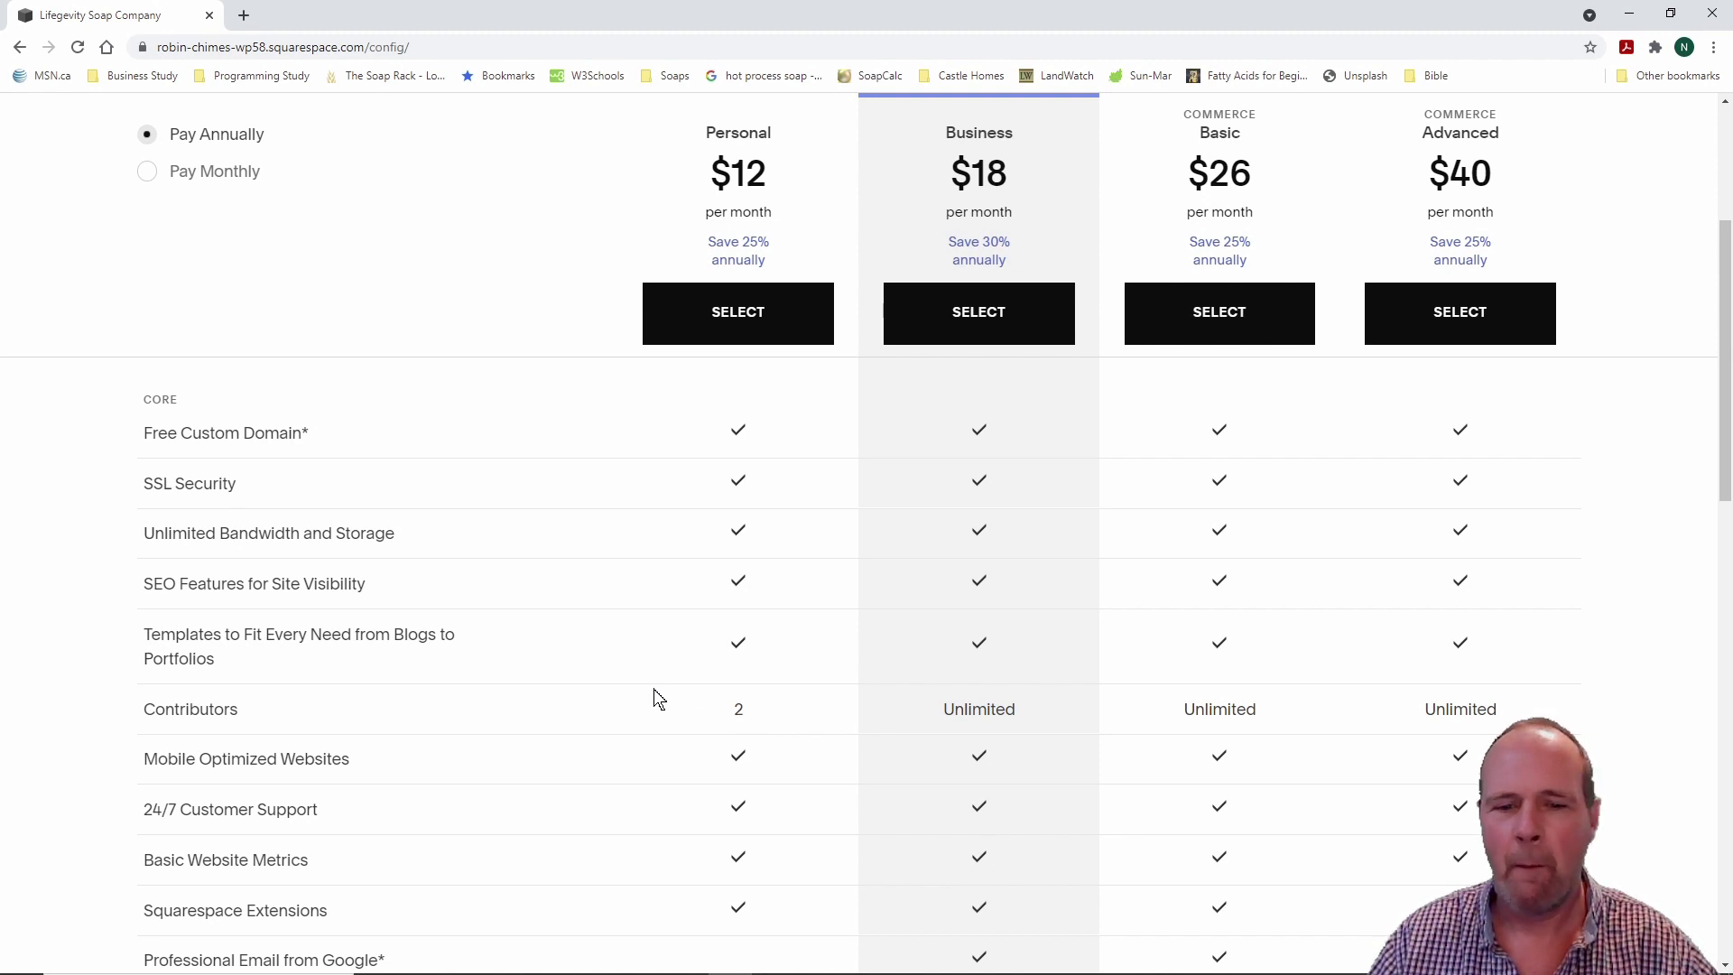
scroll(613, 630, down, 1)
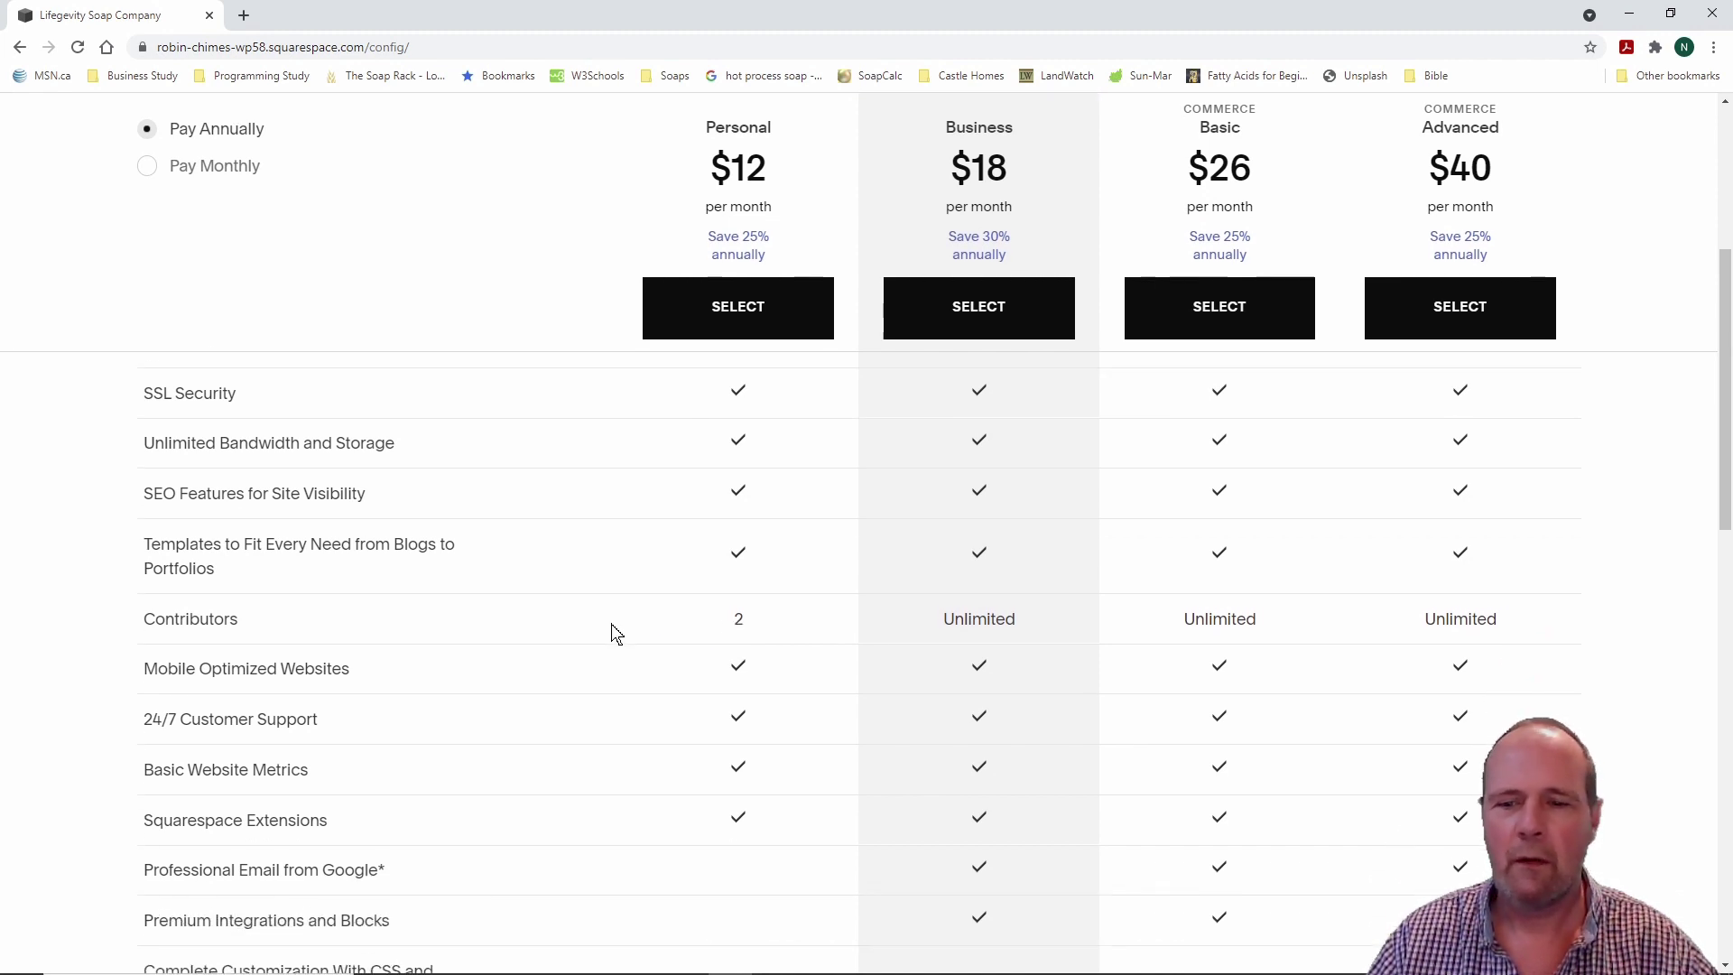
scroll(614, 629, down, 3)
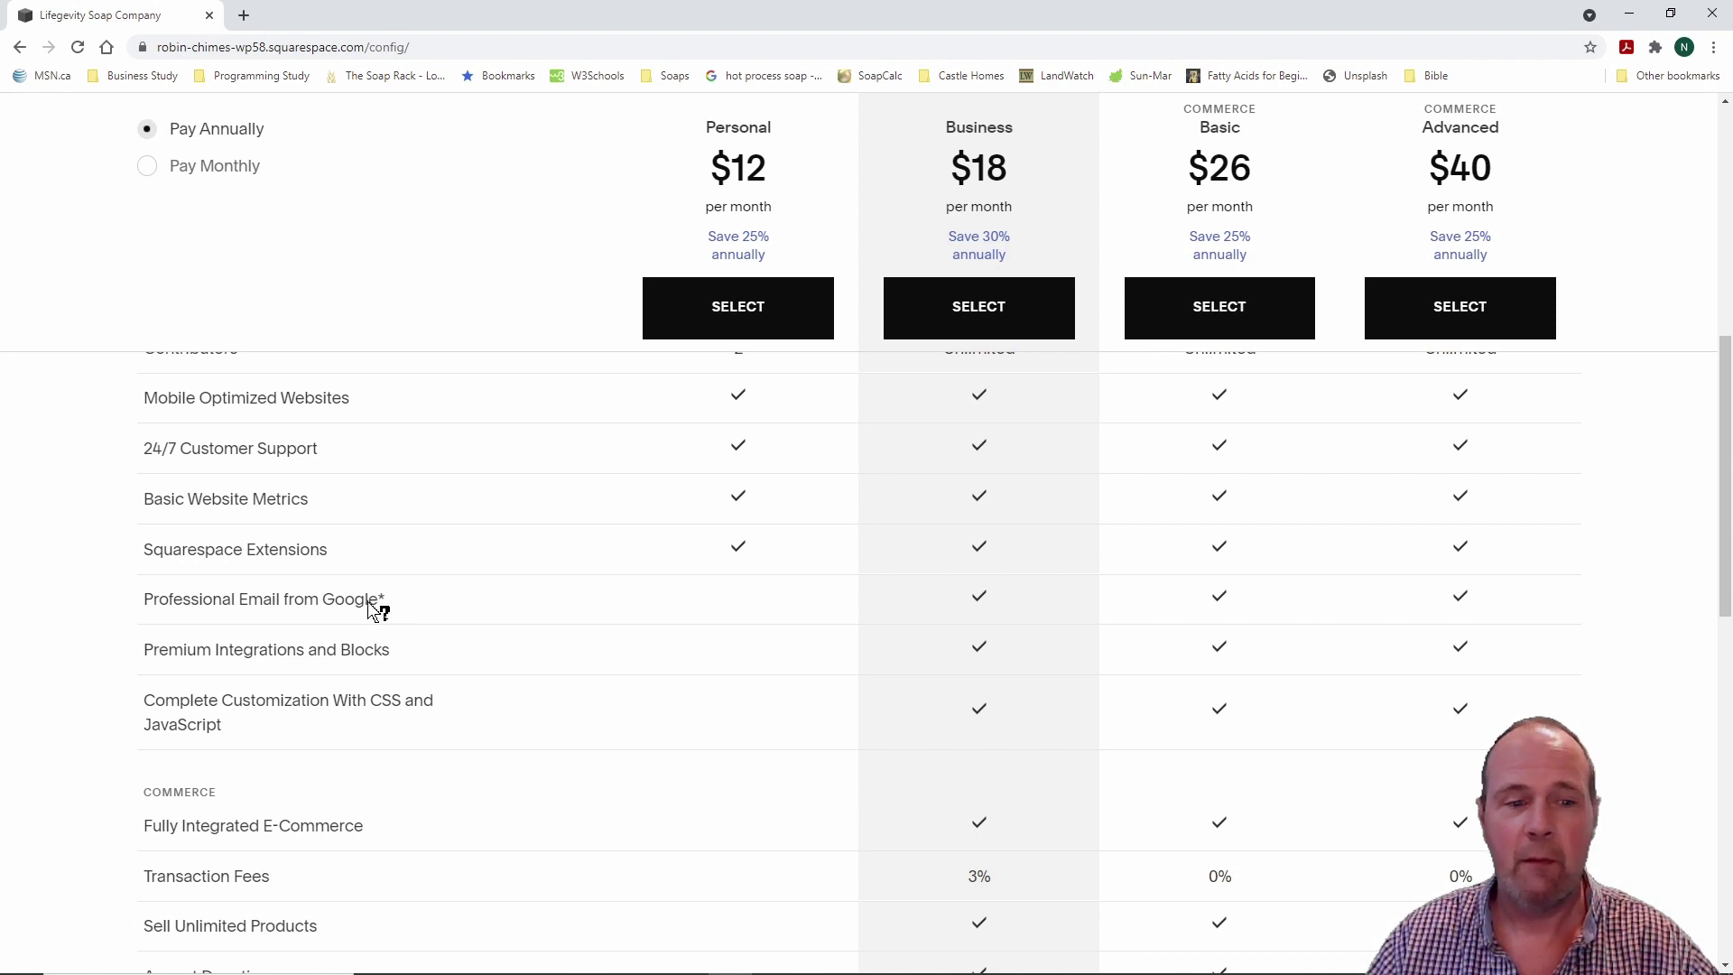
mouse_move(360, 603)
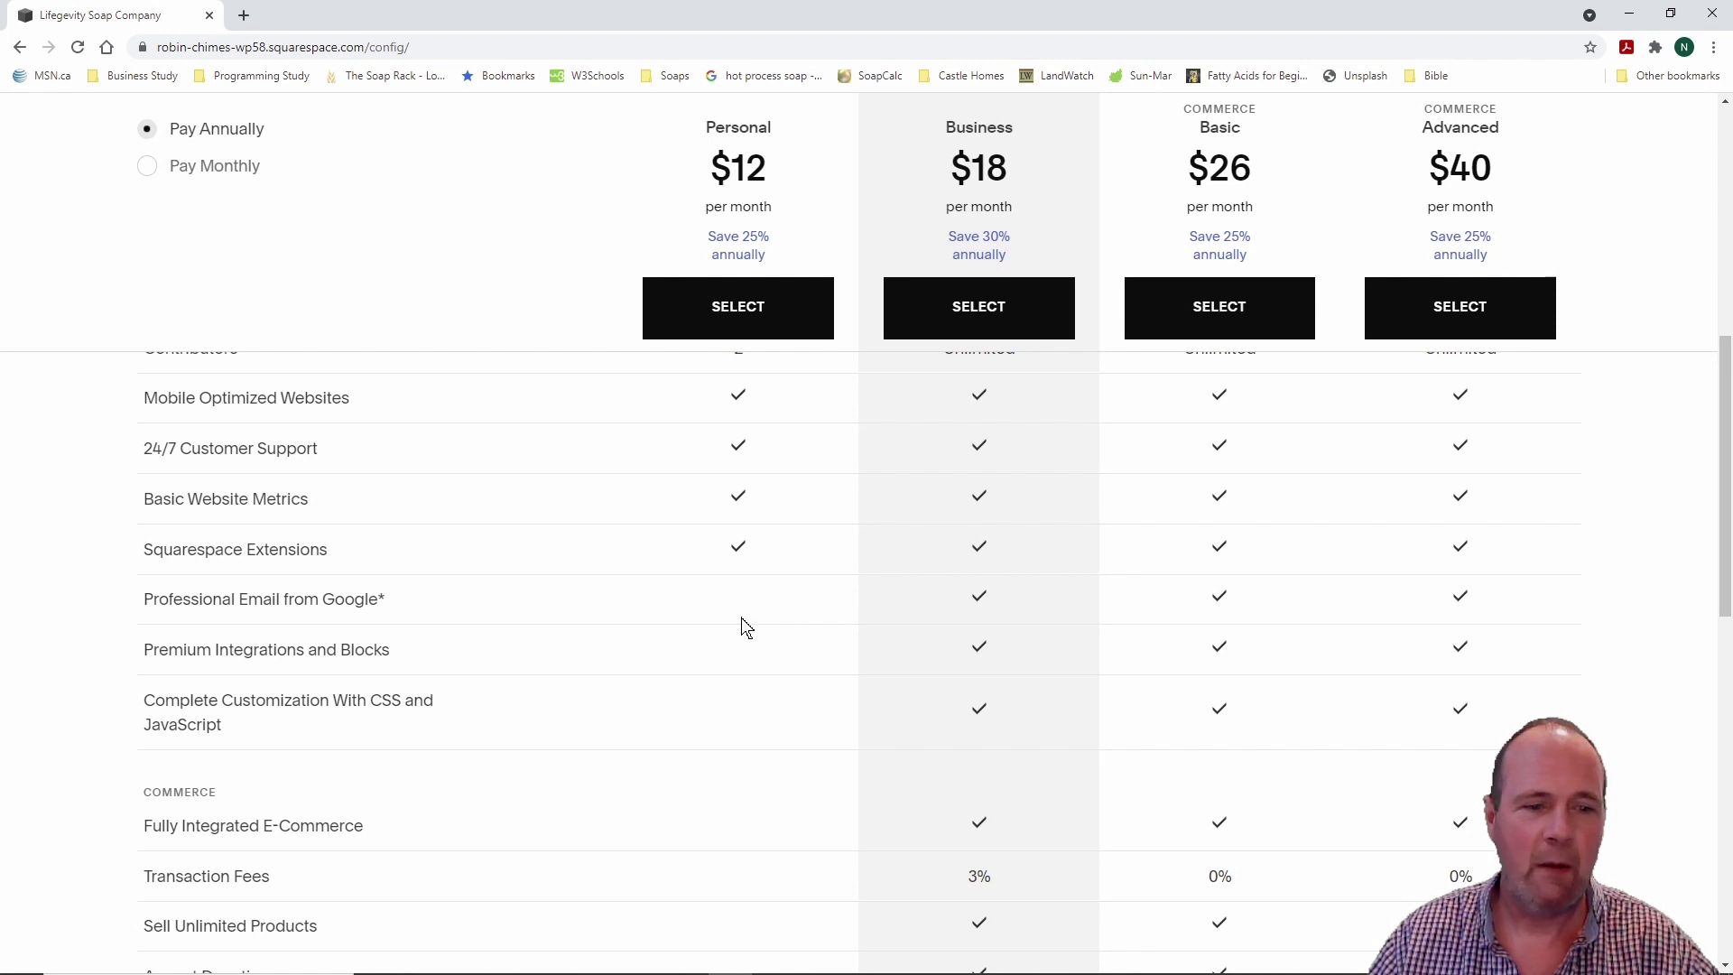
scroll(741, 624, down, 1)
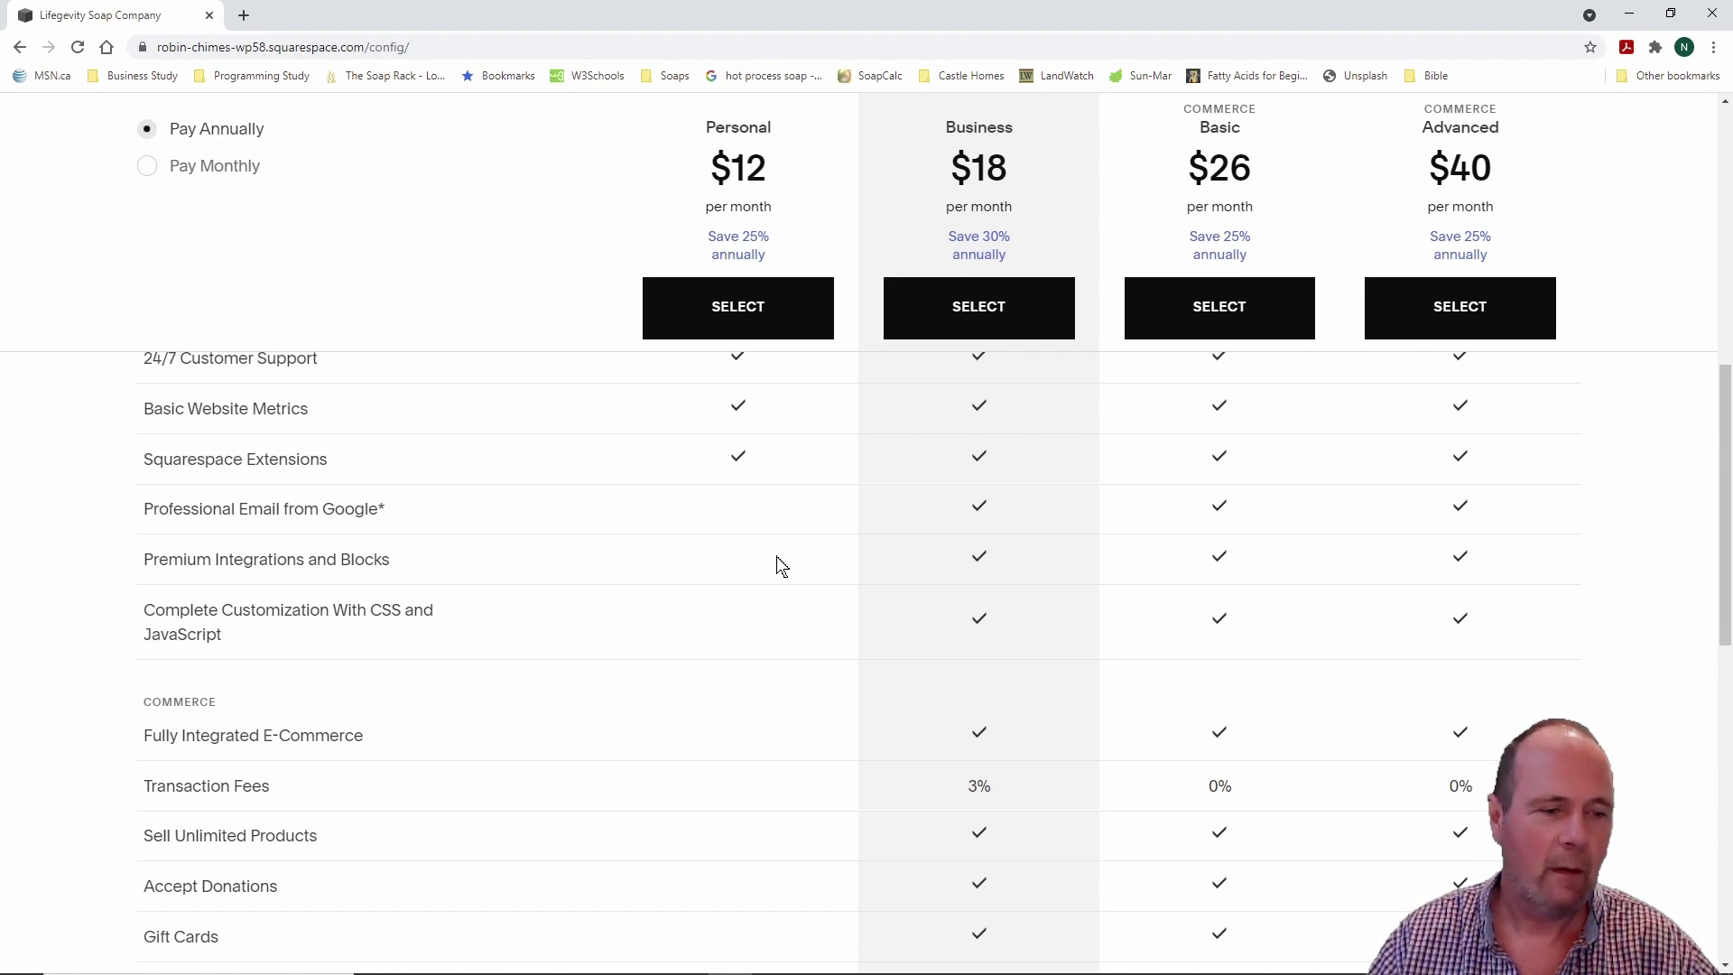
scroll(756, 605, down, 1)
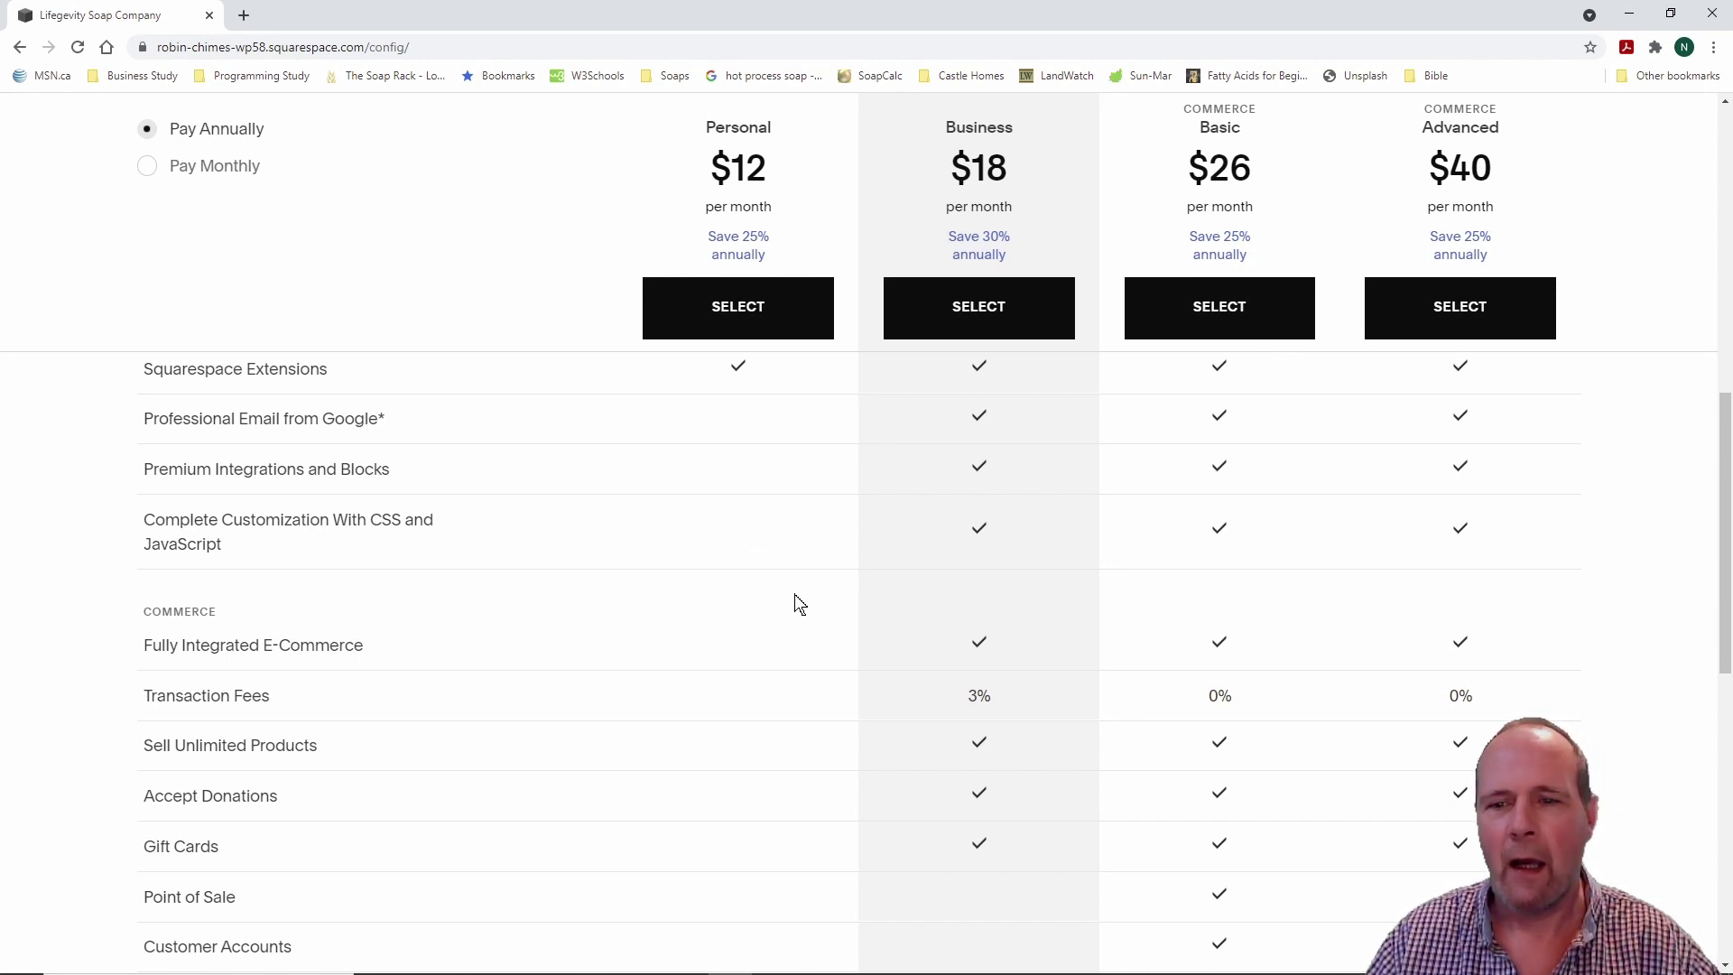
scroll(798, 605, up, 2)
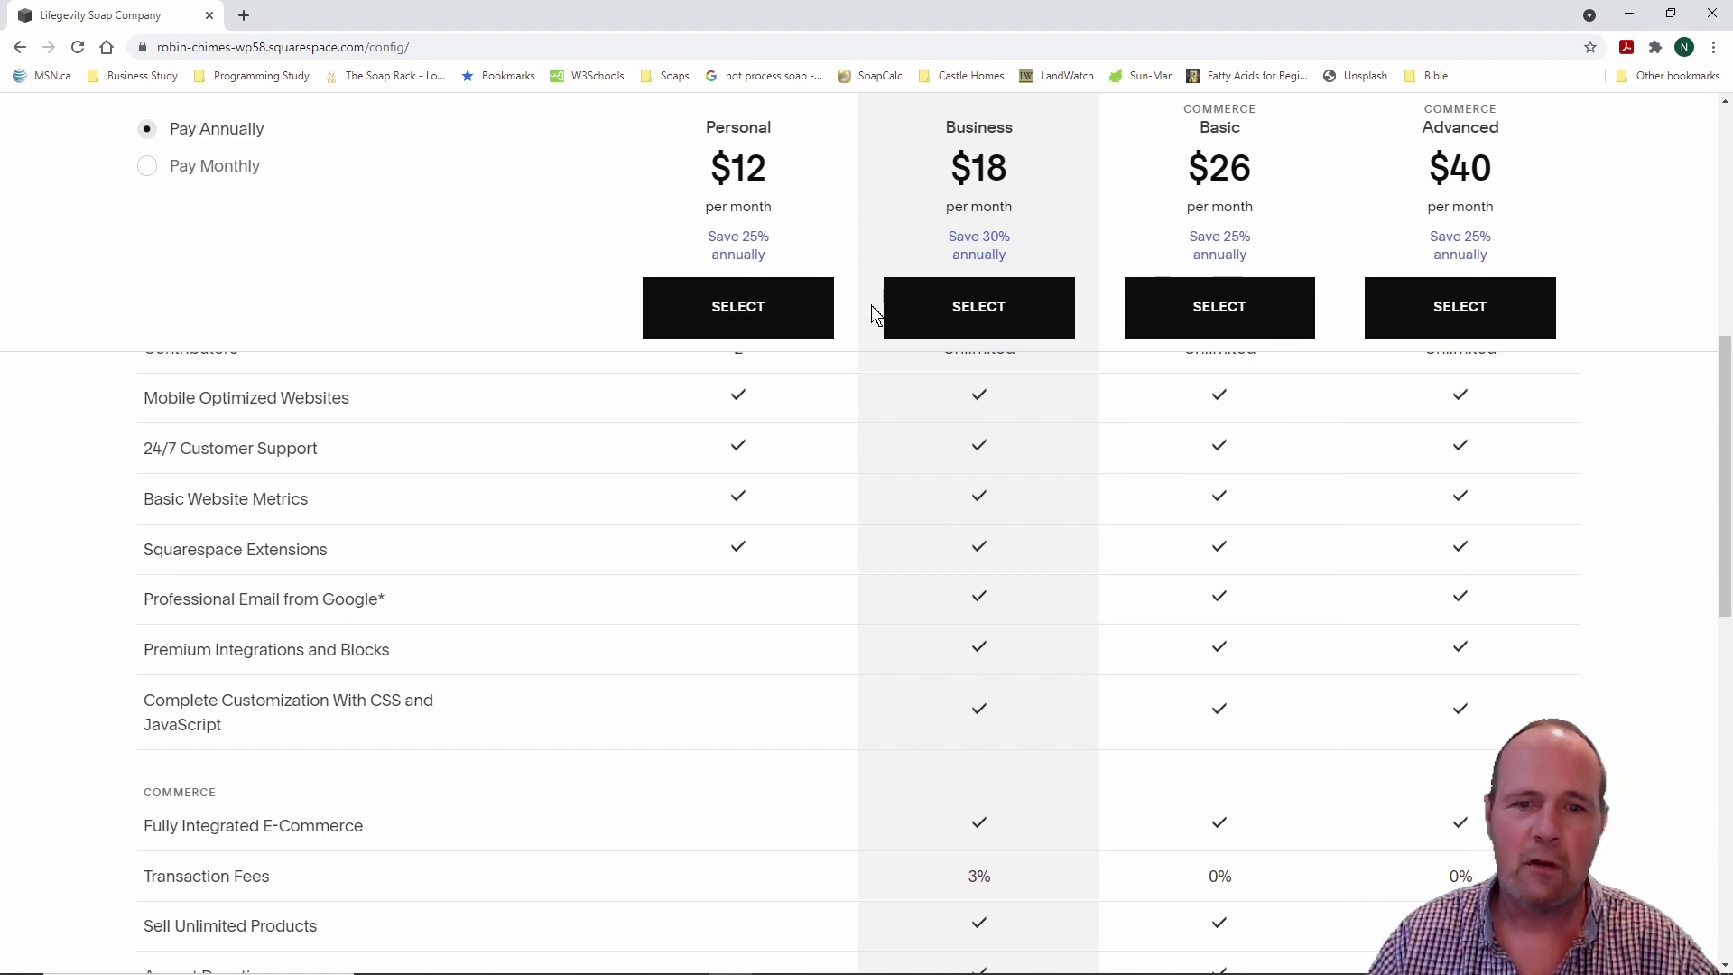
scroll(631, 595, down, 1)
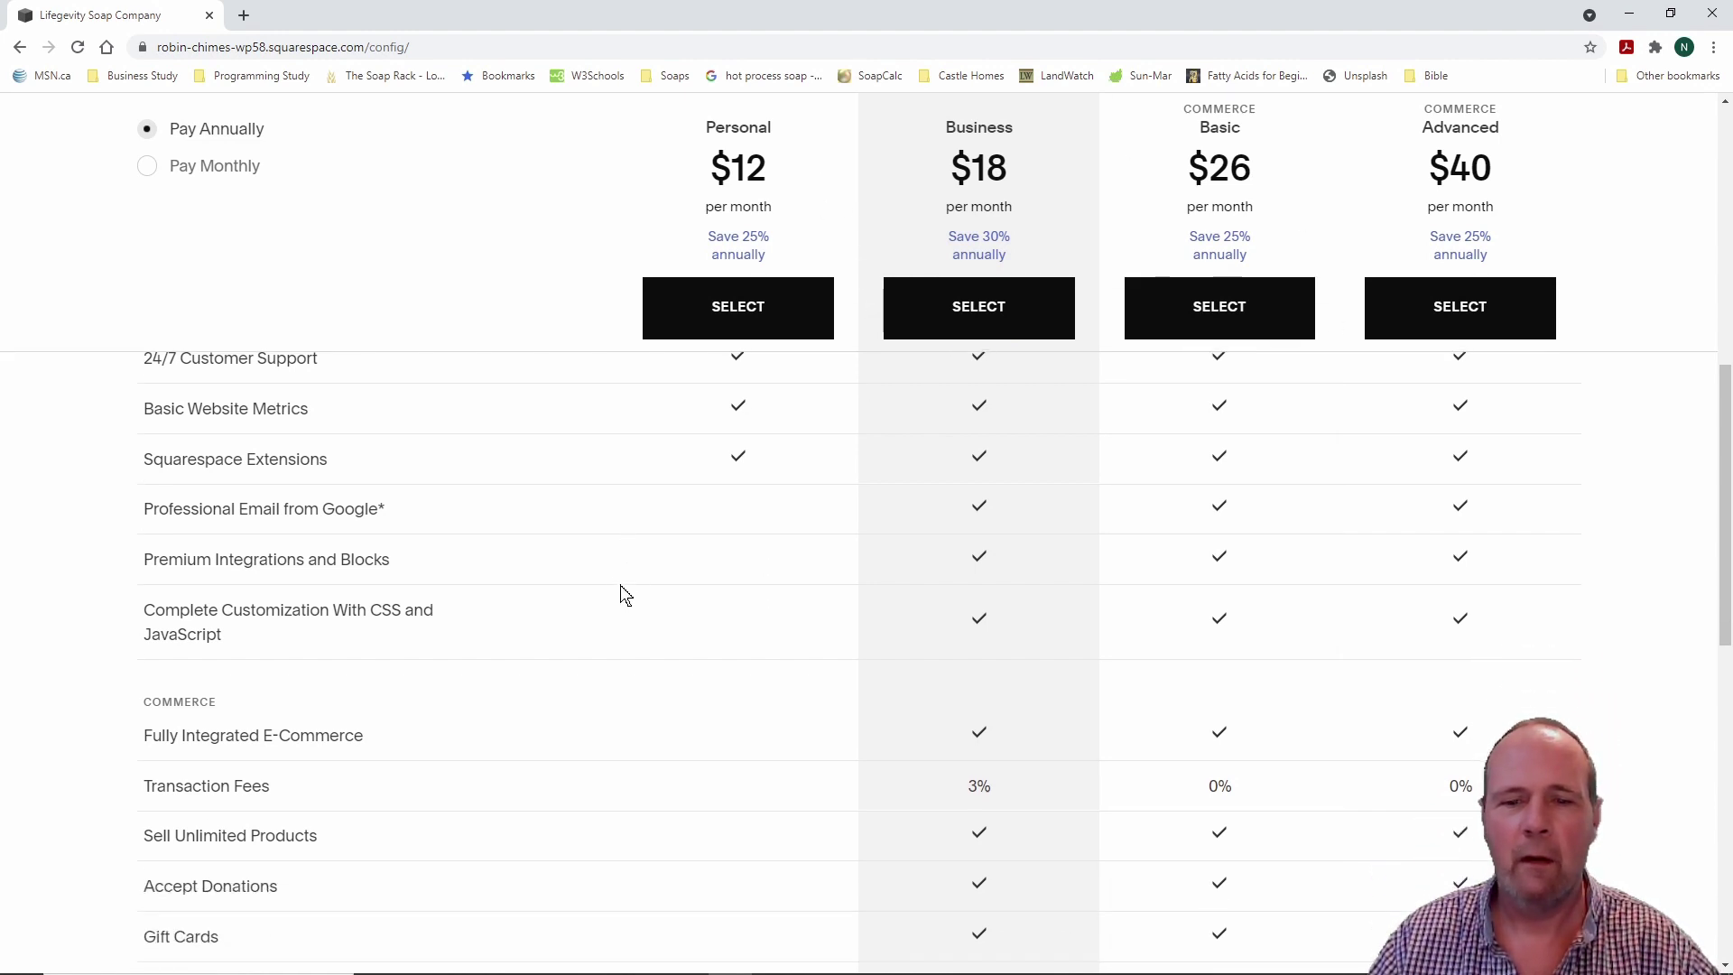
scroll(611, 588, down, 1)
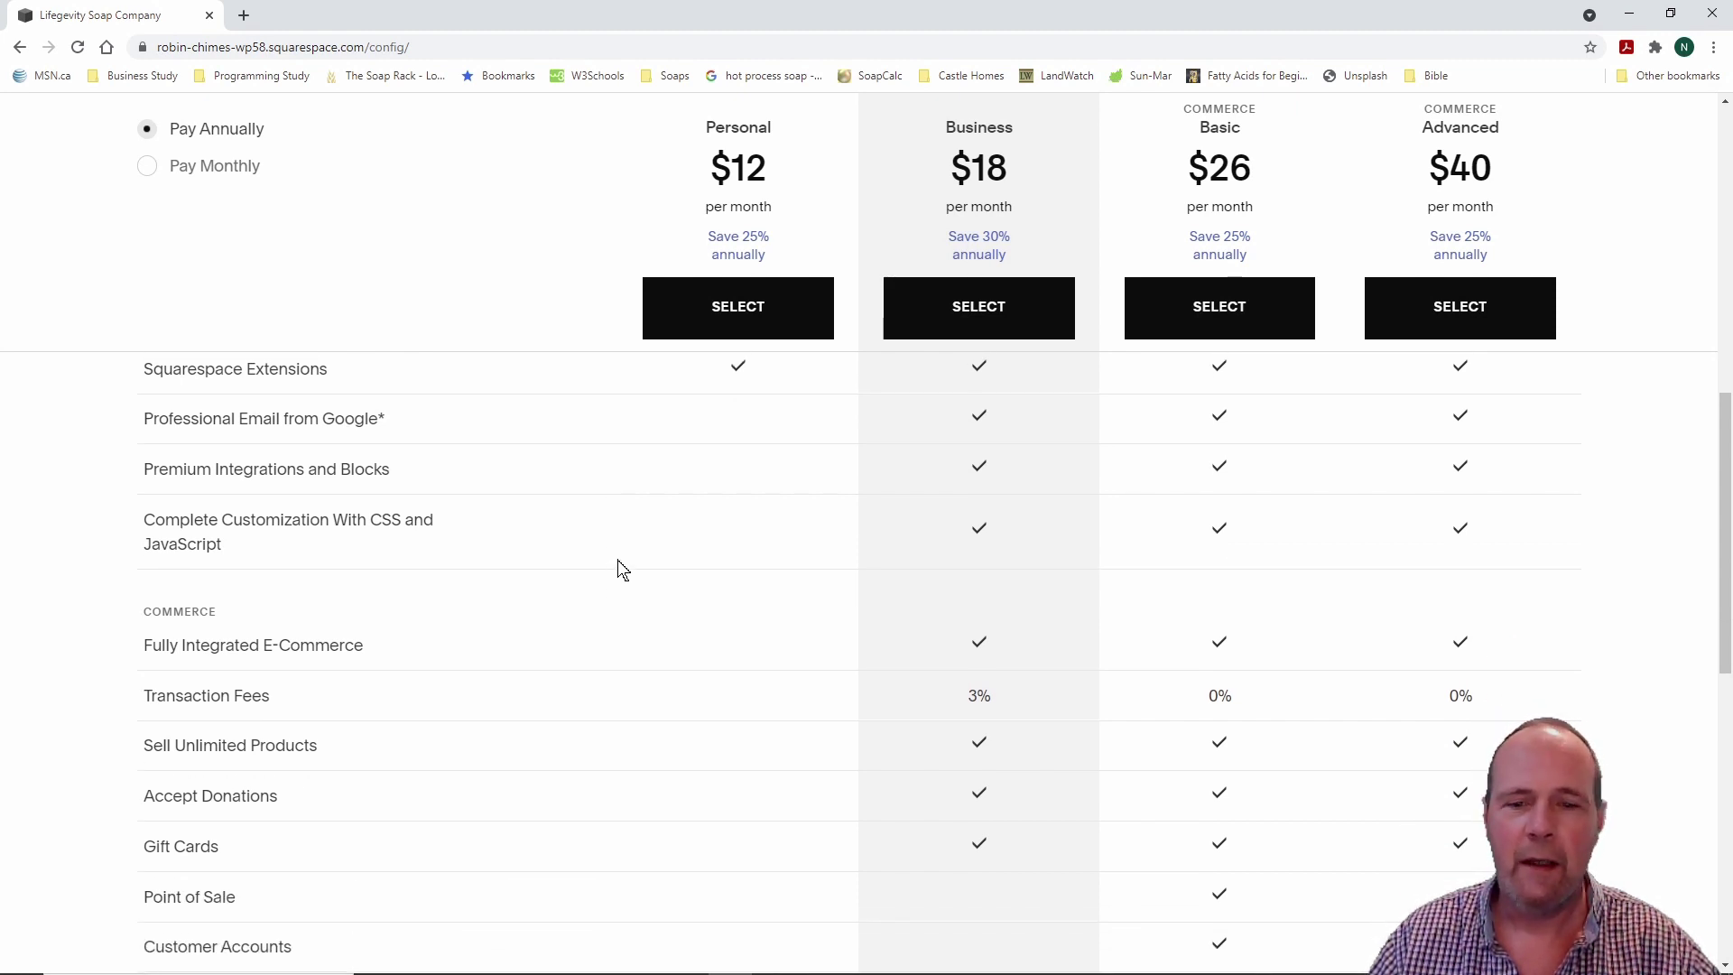
scroll(661, 568, down, 2)
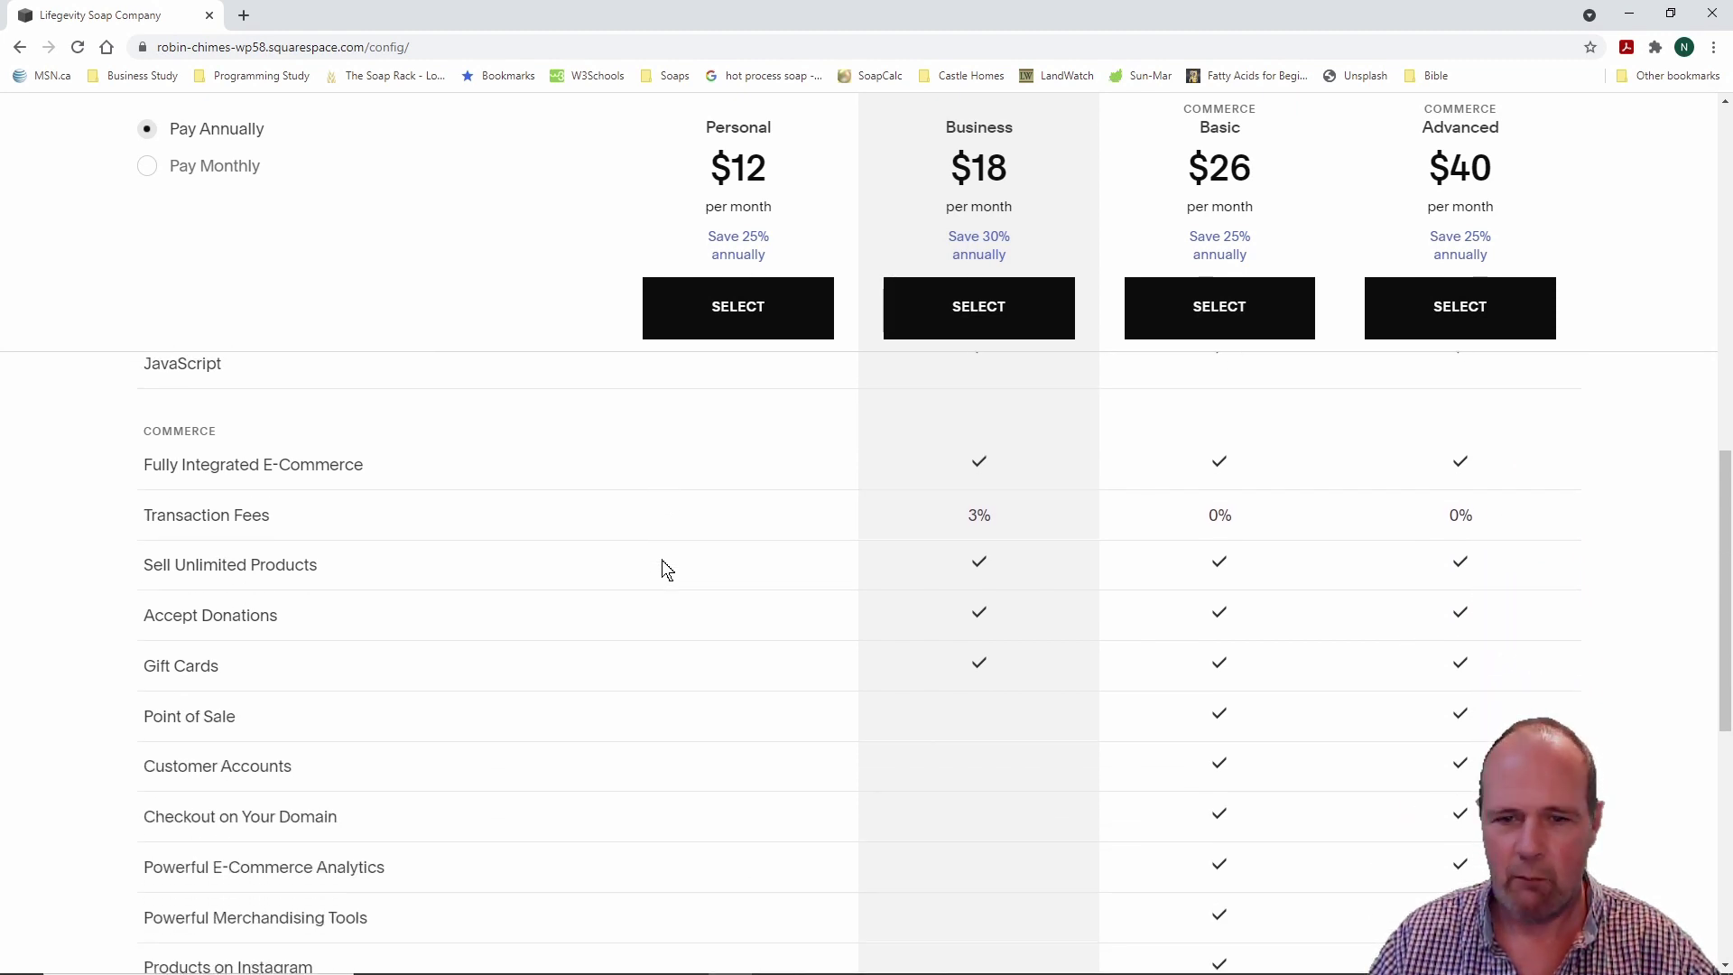
scroll(661, 569, down, 1)
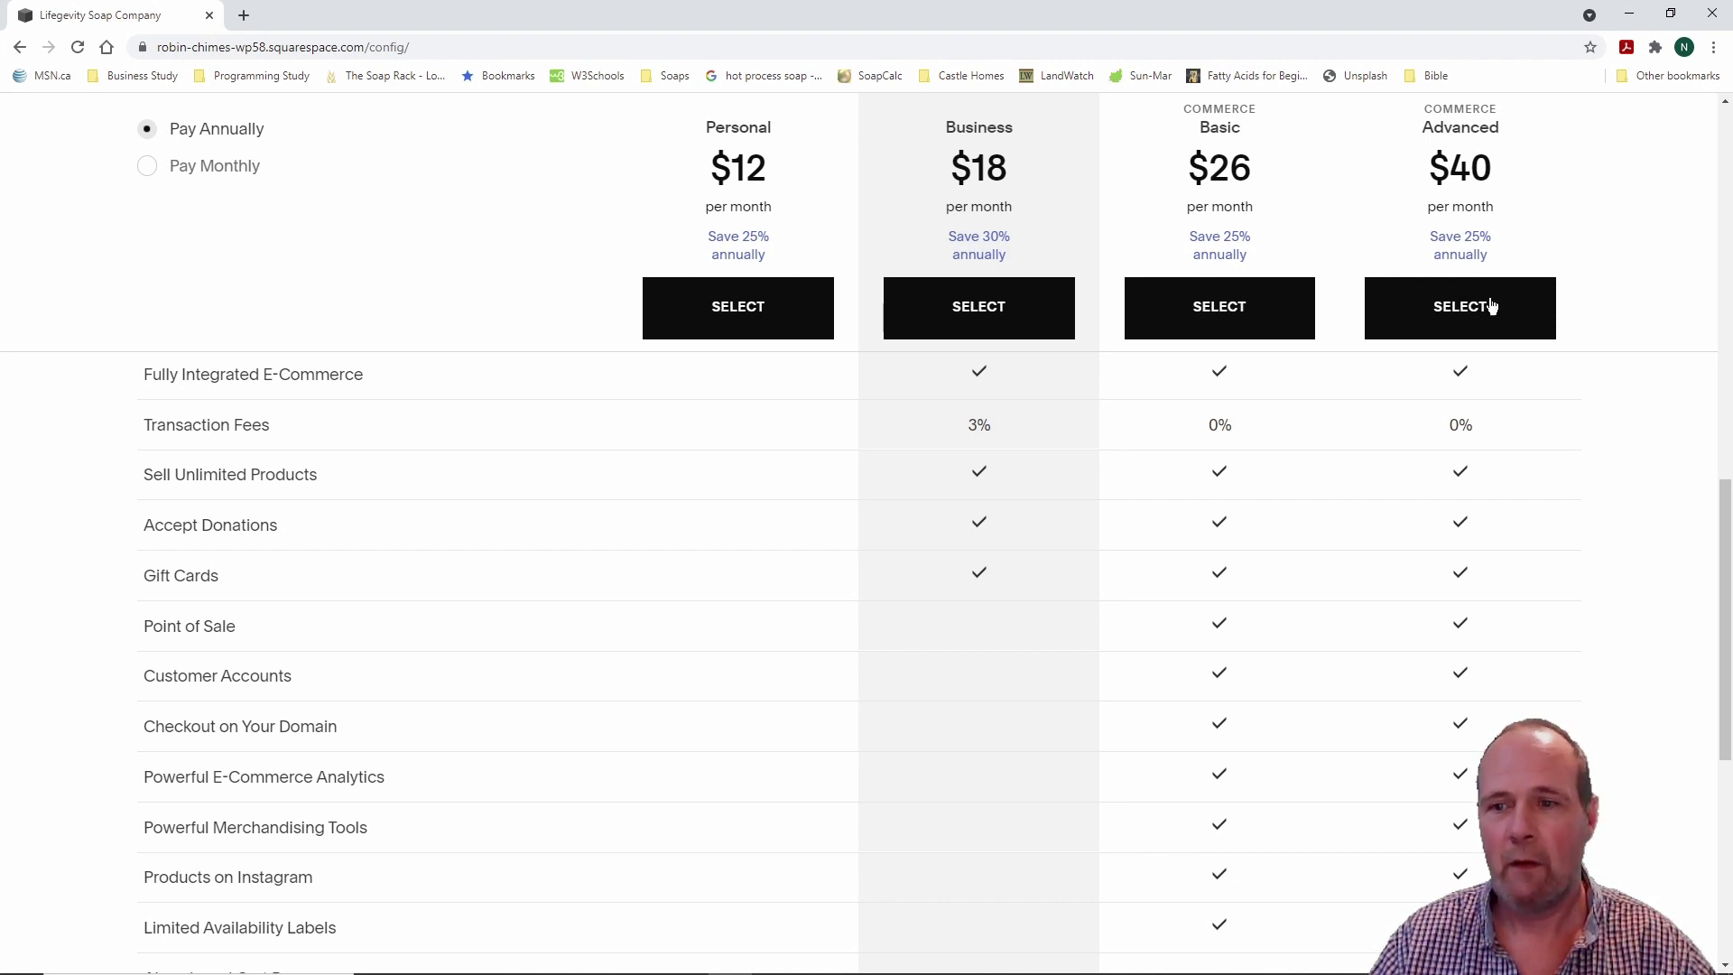
scroll(1128, 515, down, 1)
scroll(1137, 518, down, 3)
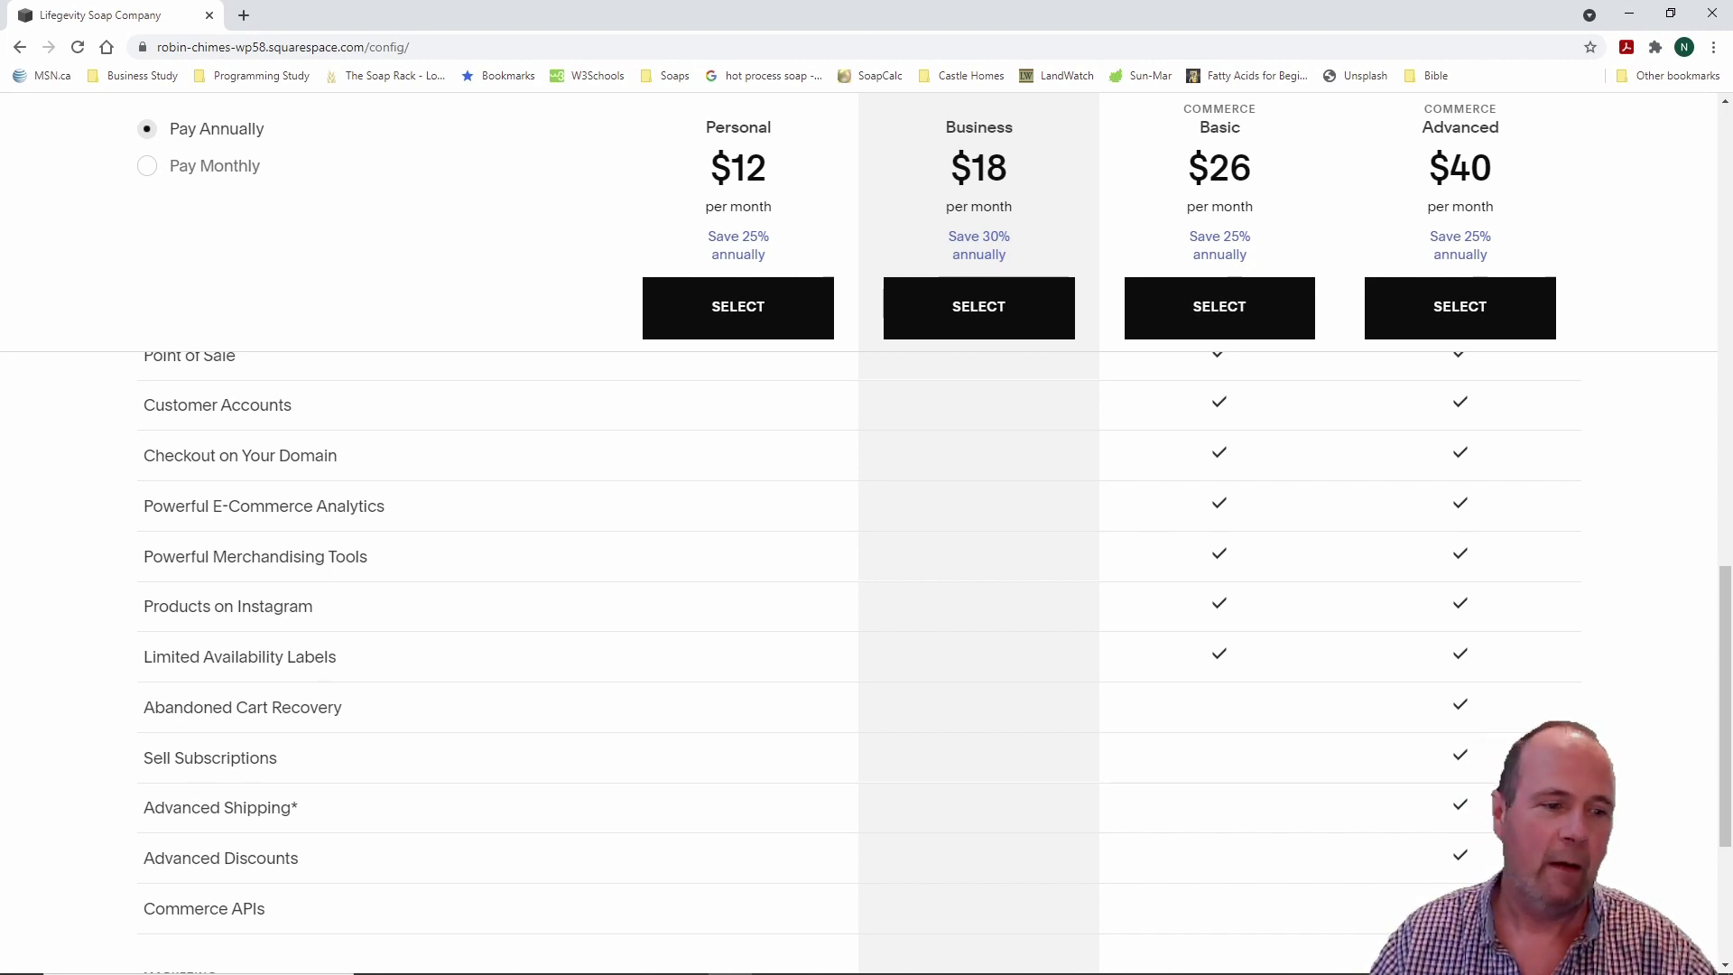
drag(114, 672, 148, 733)
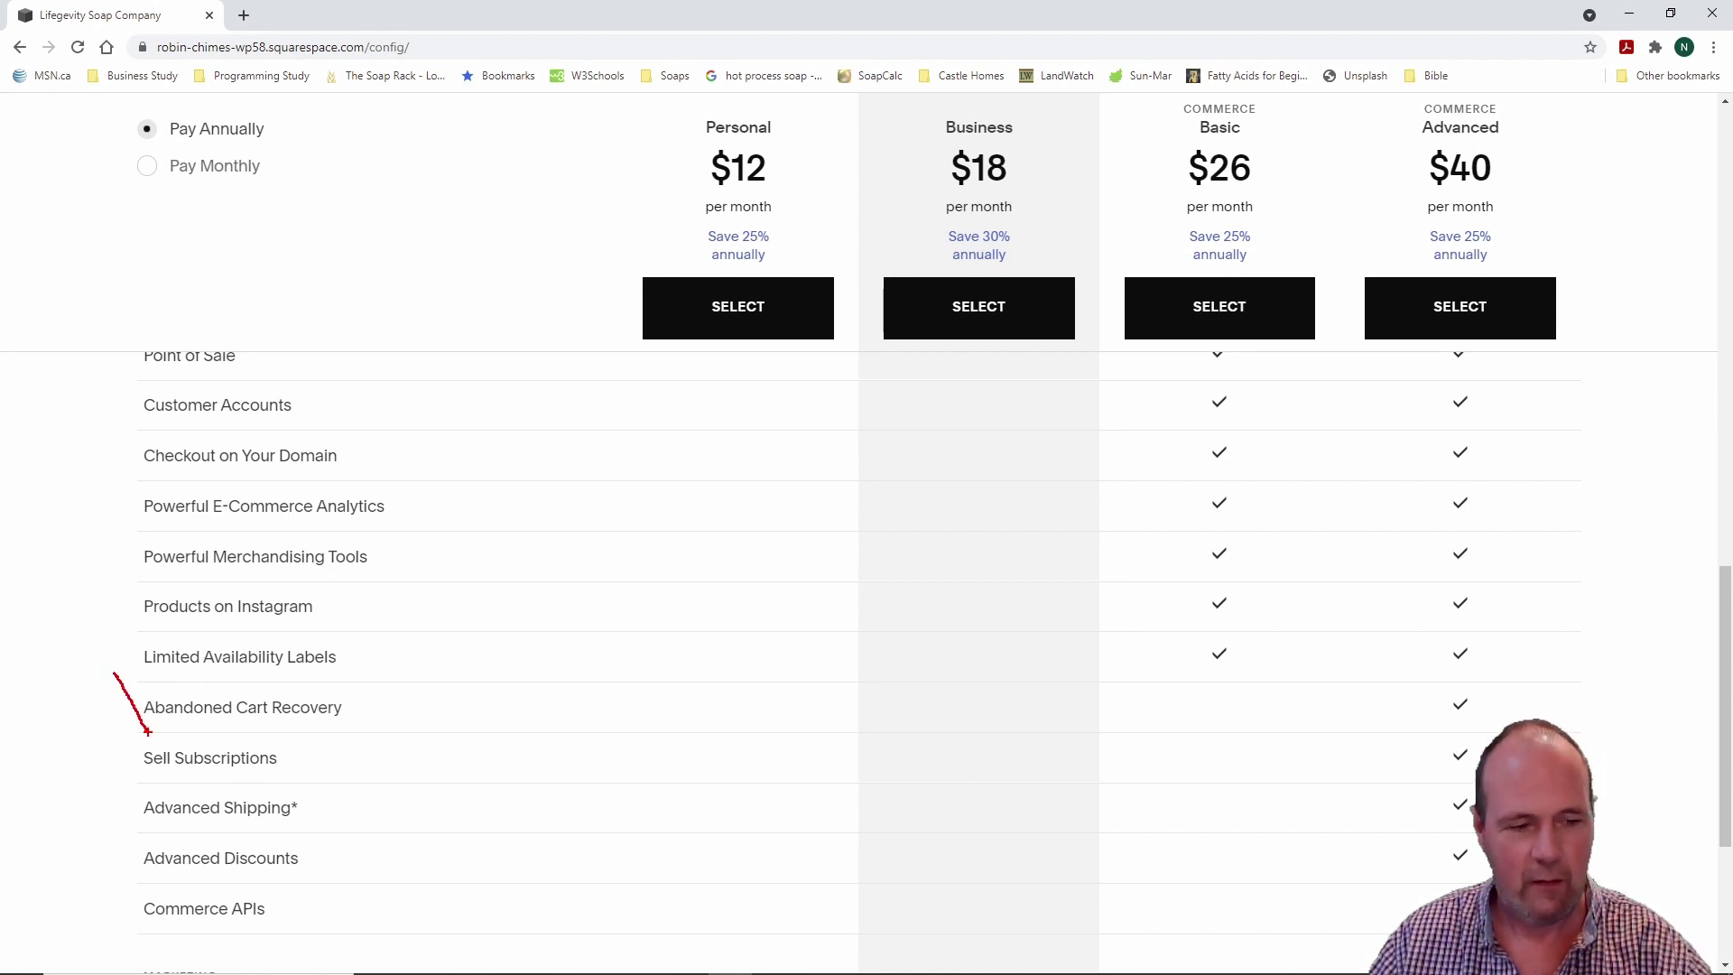
mouse_move(121, 673)
mouse_down()
mouse_move(198, 733)
mouse_move(1525, 734)
mouse_up()
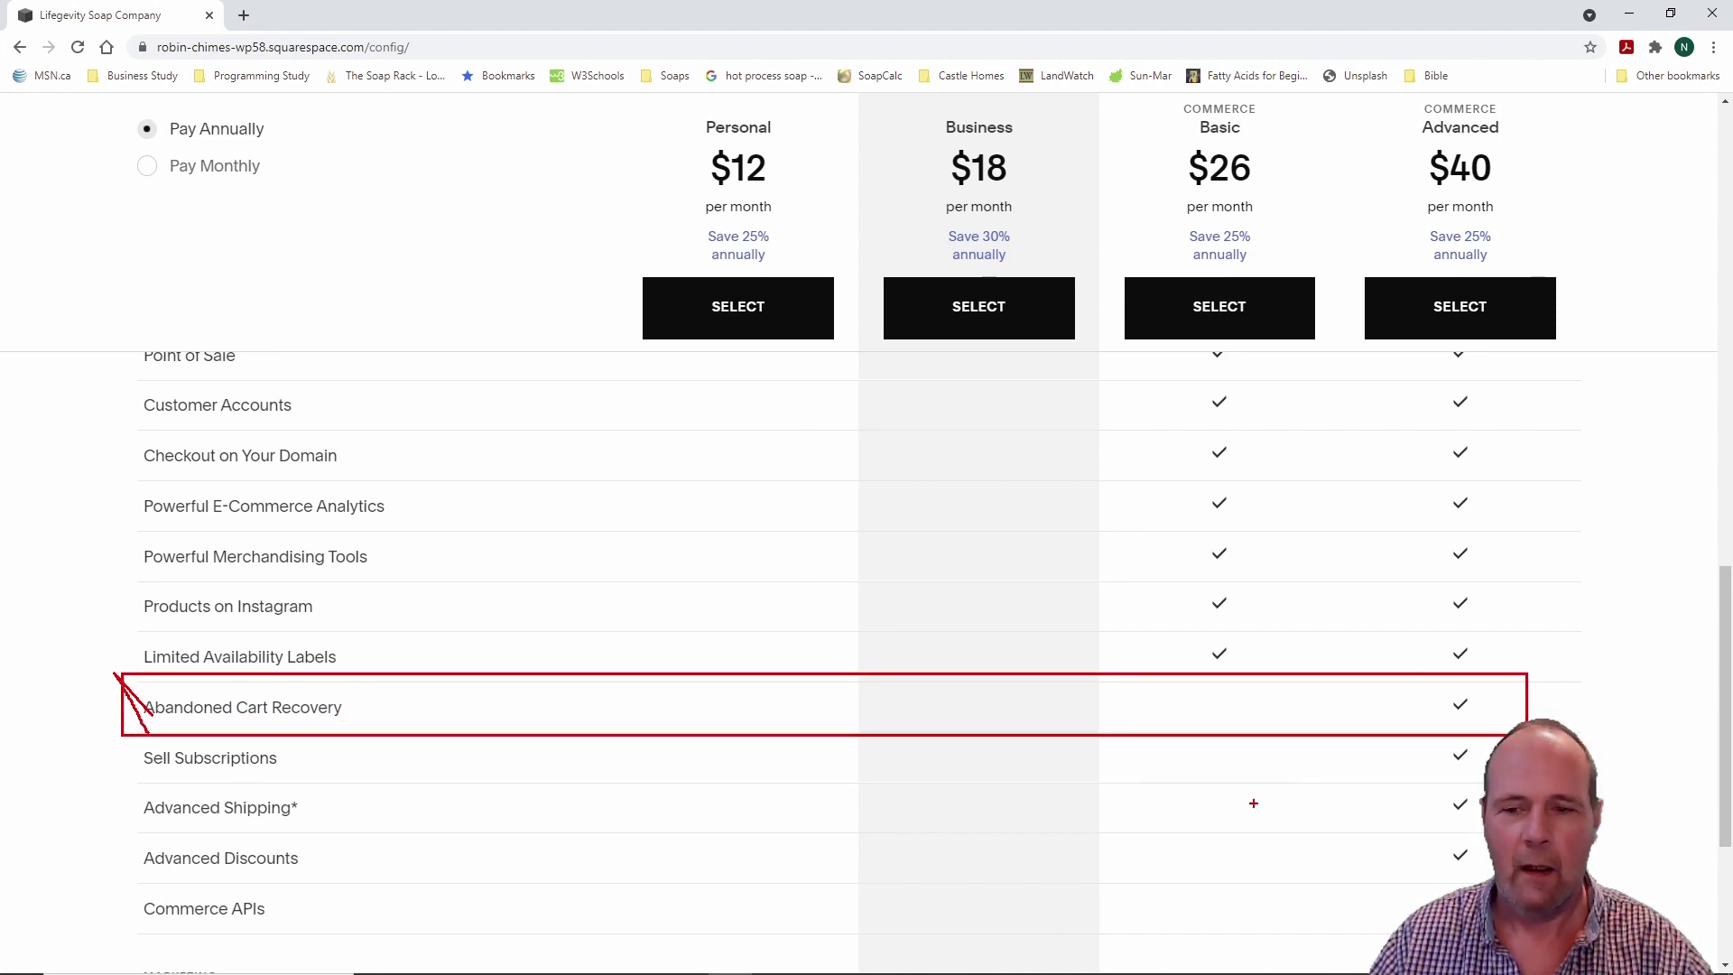
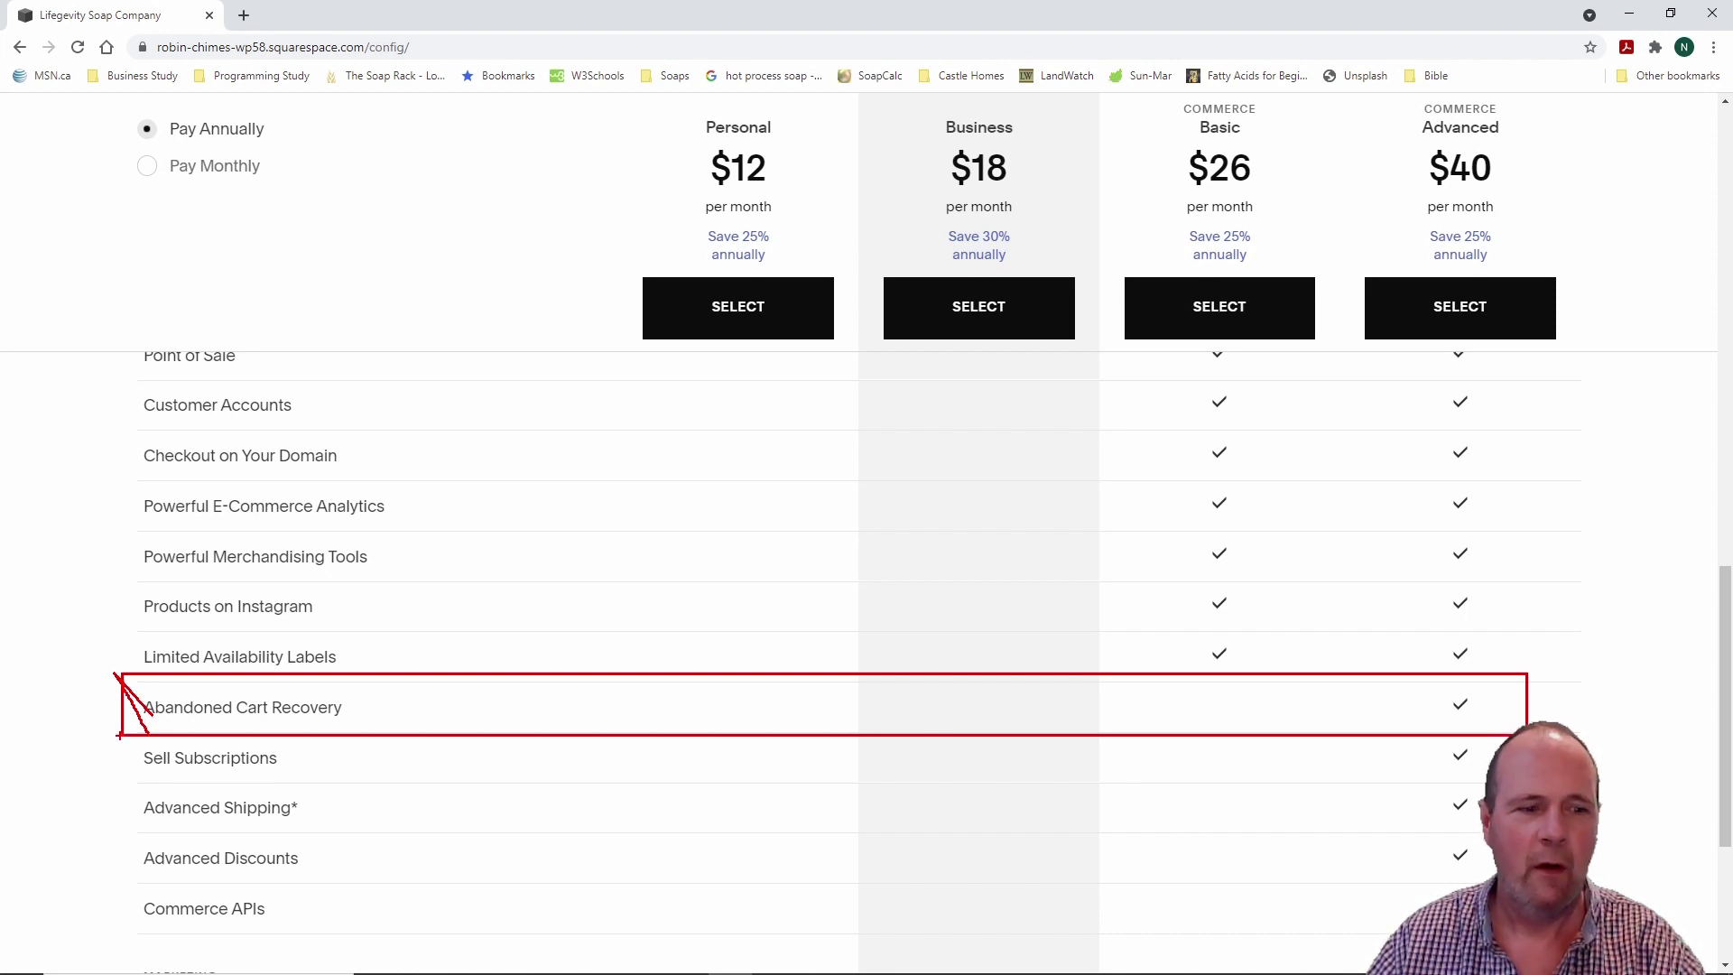
Step: Close the plan comparison and show the Lifegevity Soap Company home page as a full-width preview
mouse_move(123, 736)
mouse_down()
mouse_move(106, 765)
mouse_move(394, 759)
mouse_move(113, 756)
mouse_up()
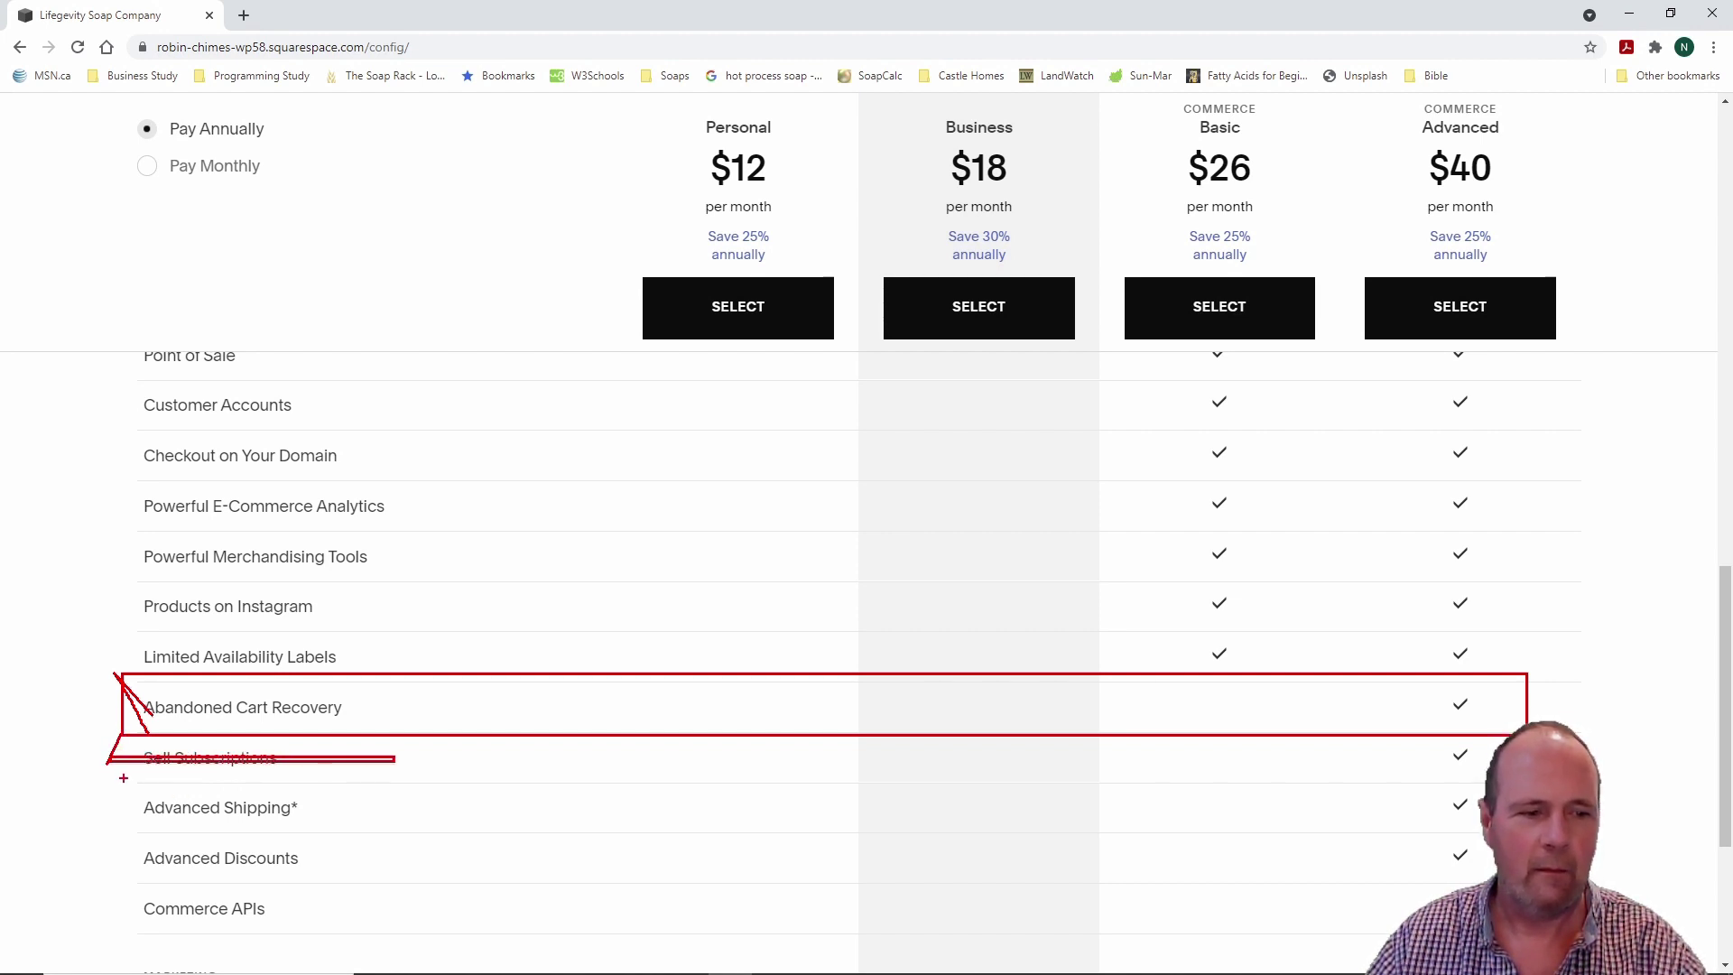
key(Escape)
key(Escape)
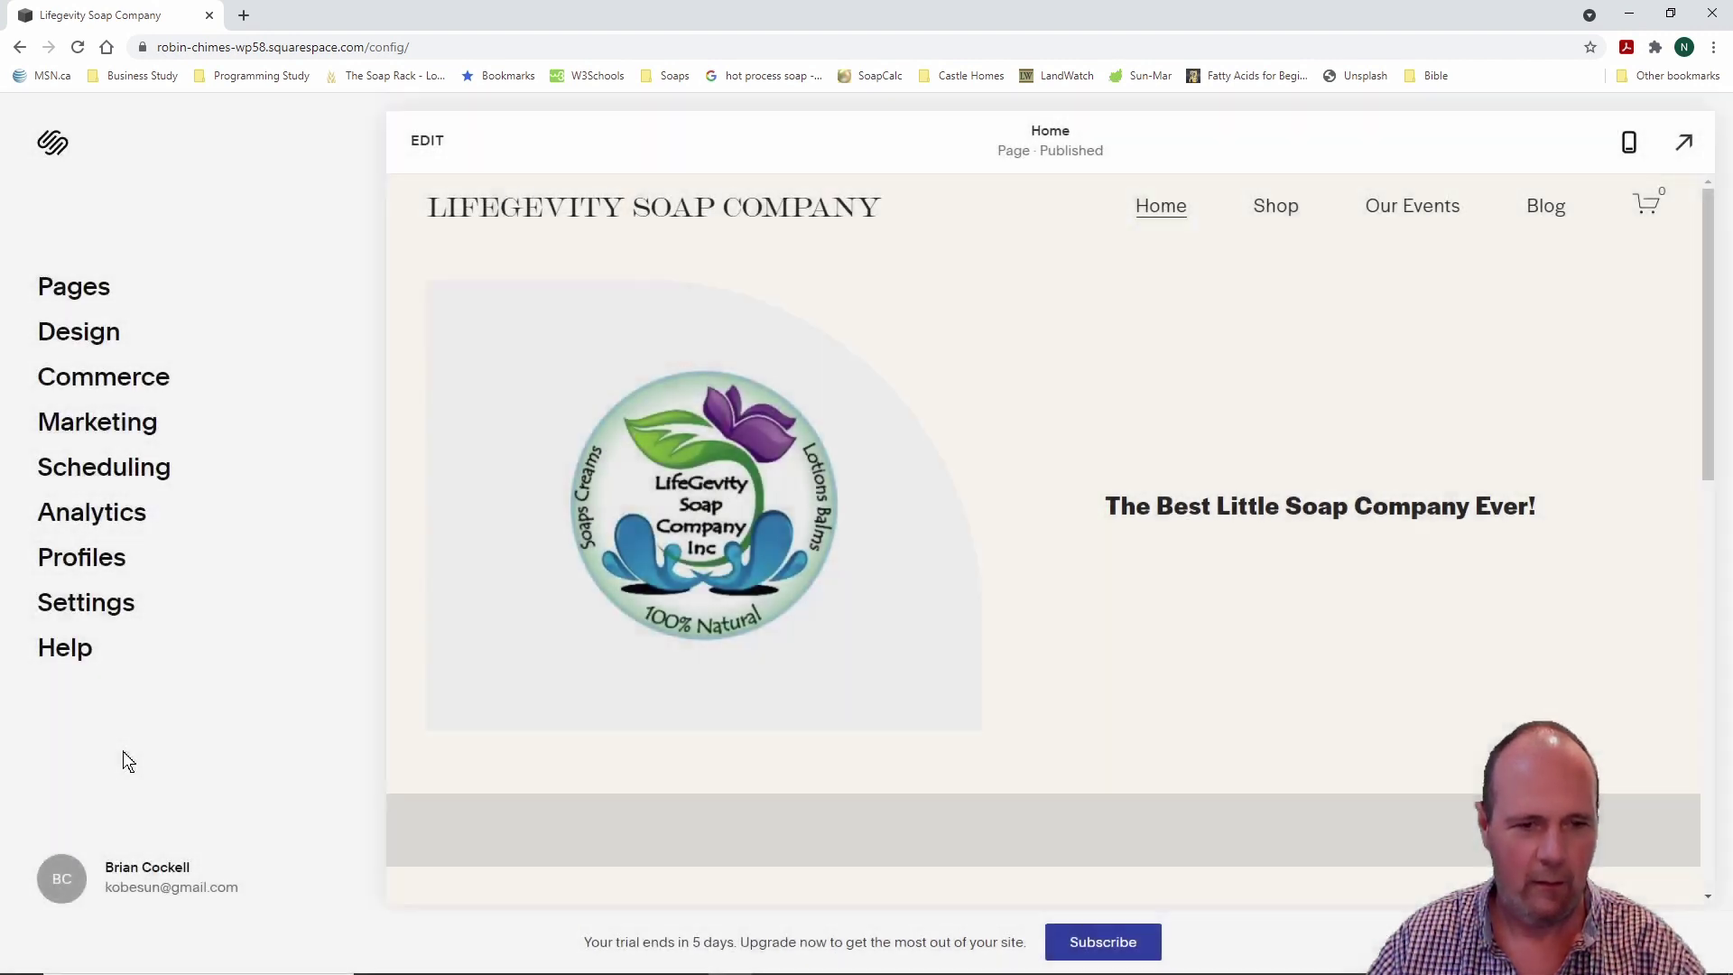
key(Escape)
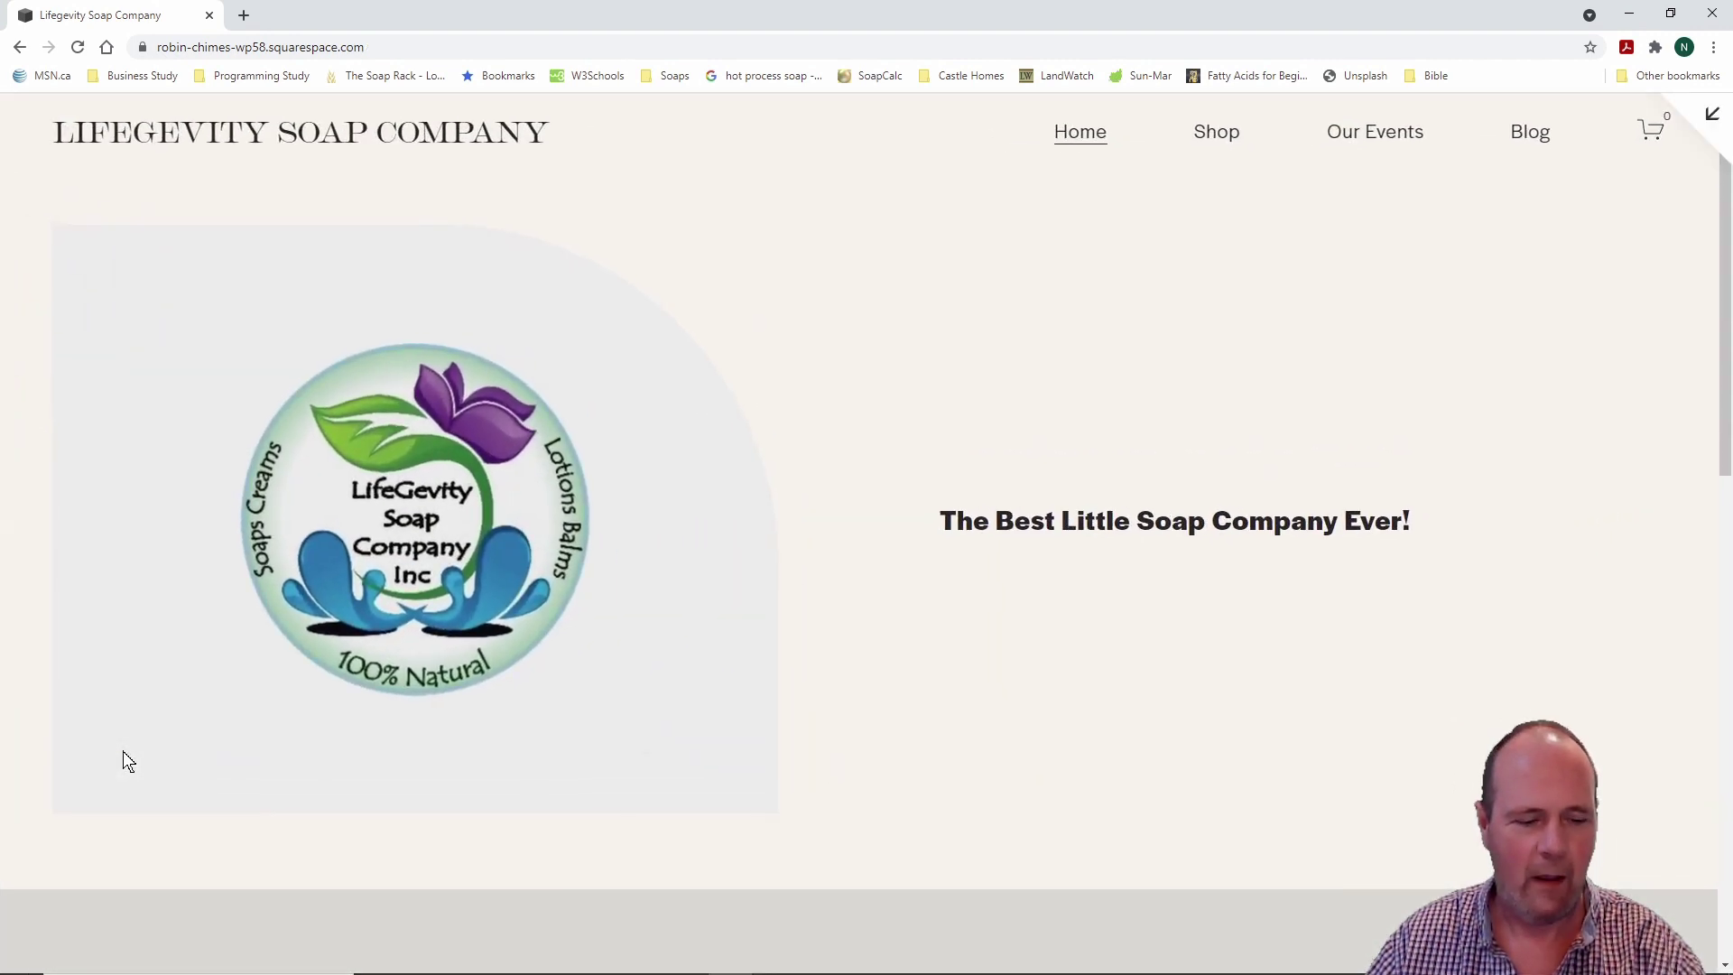
key(Escape)
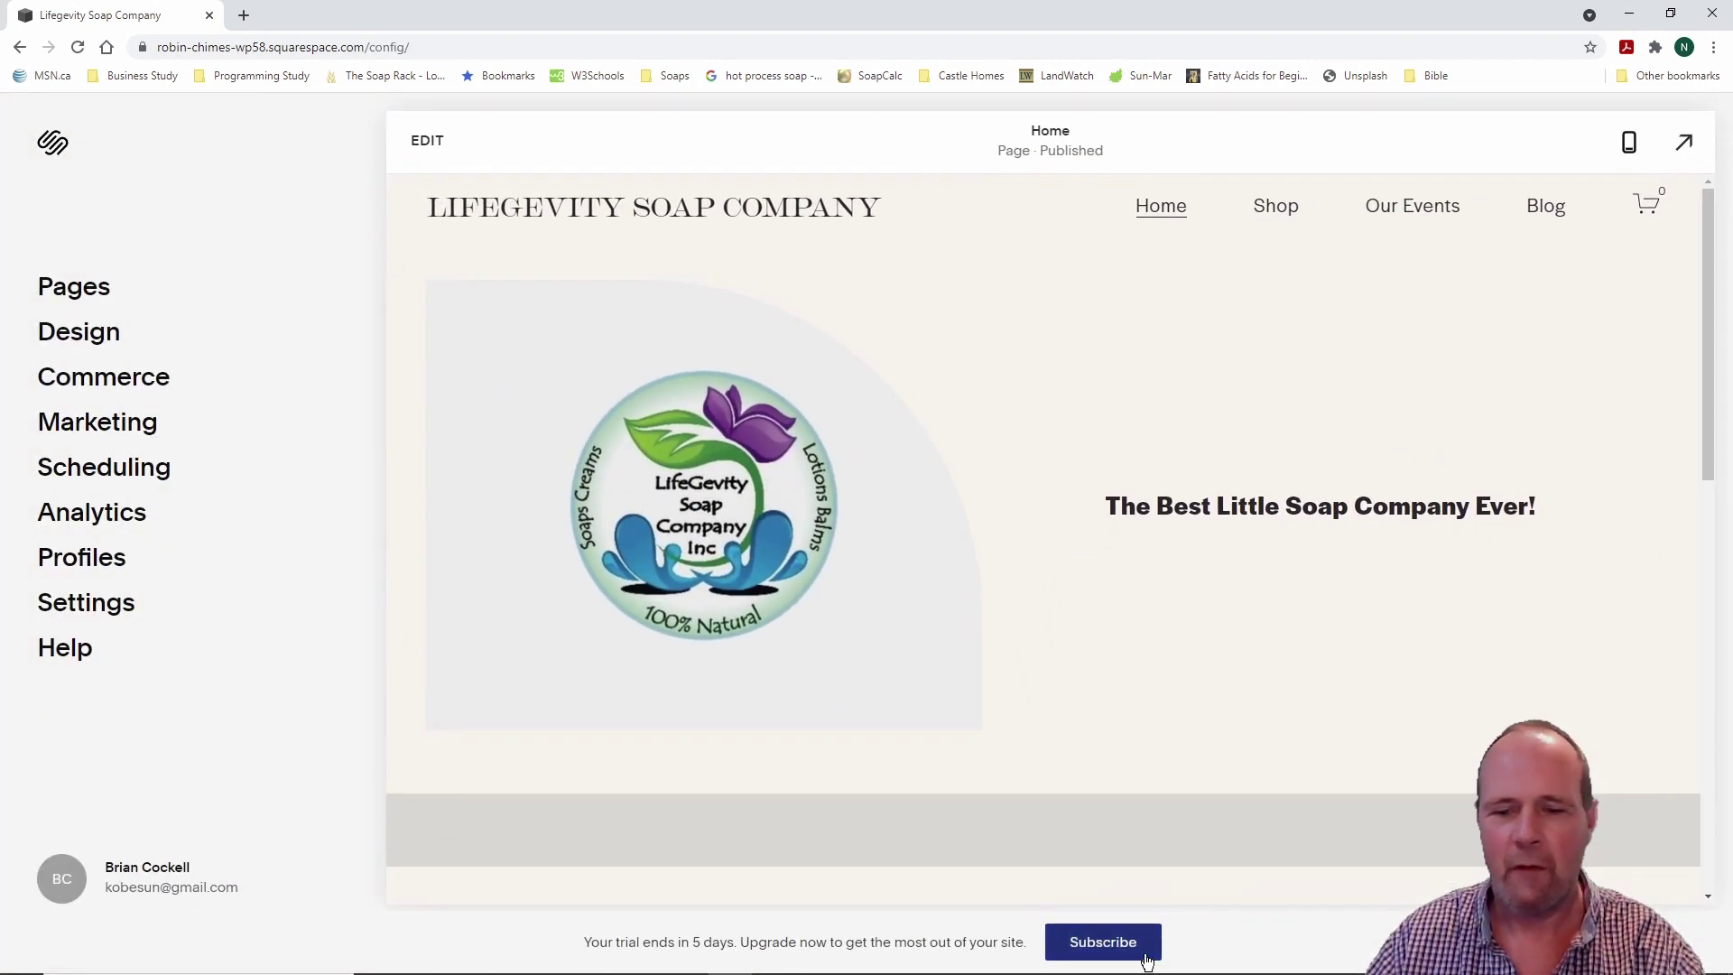
Step: From the trial banner's Subscribe, review the Personal, Business, Basic and Advanced plan feature comparison
click(1103, 941)
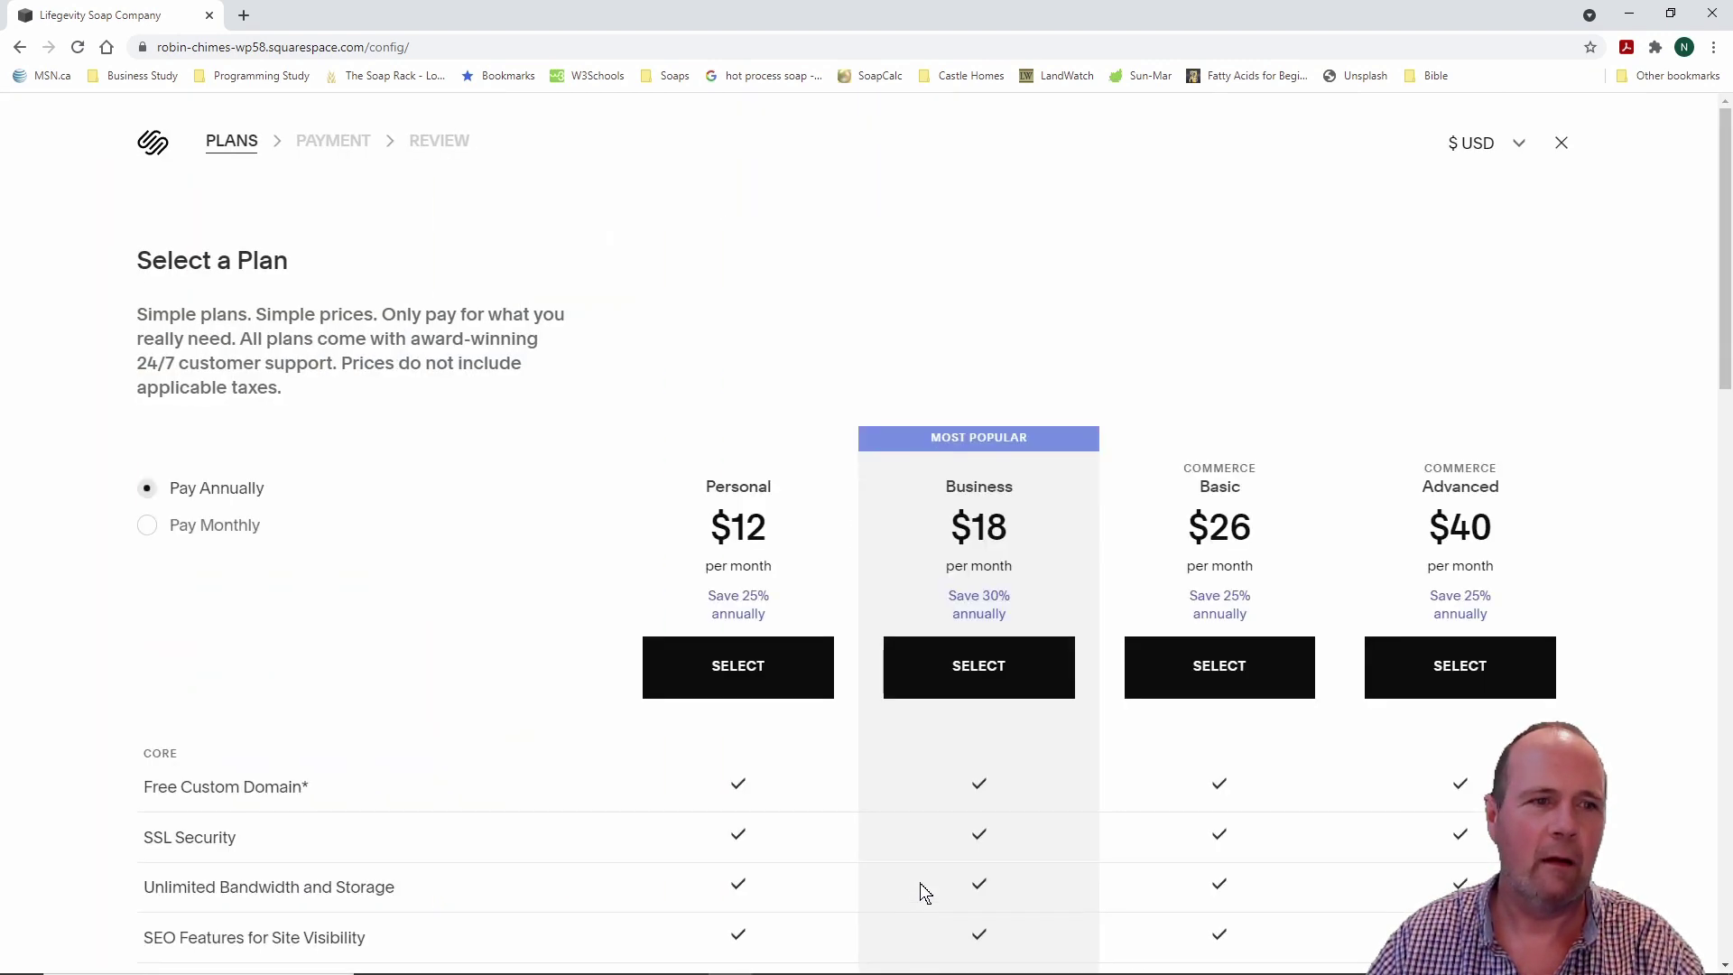
scroll(619, 771, down, 10)
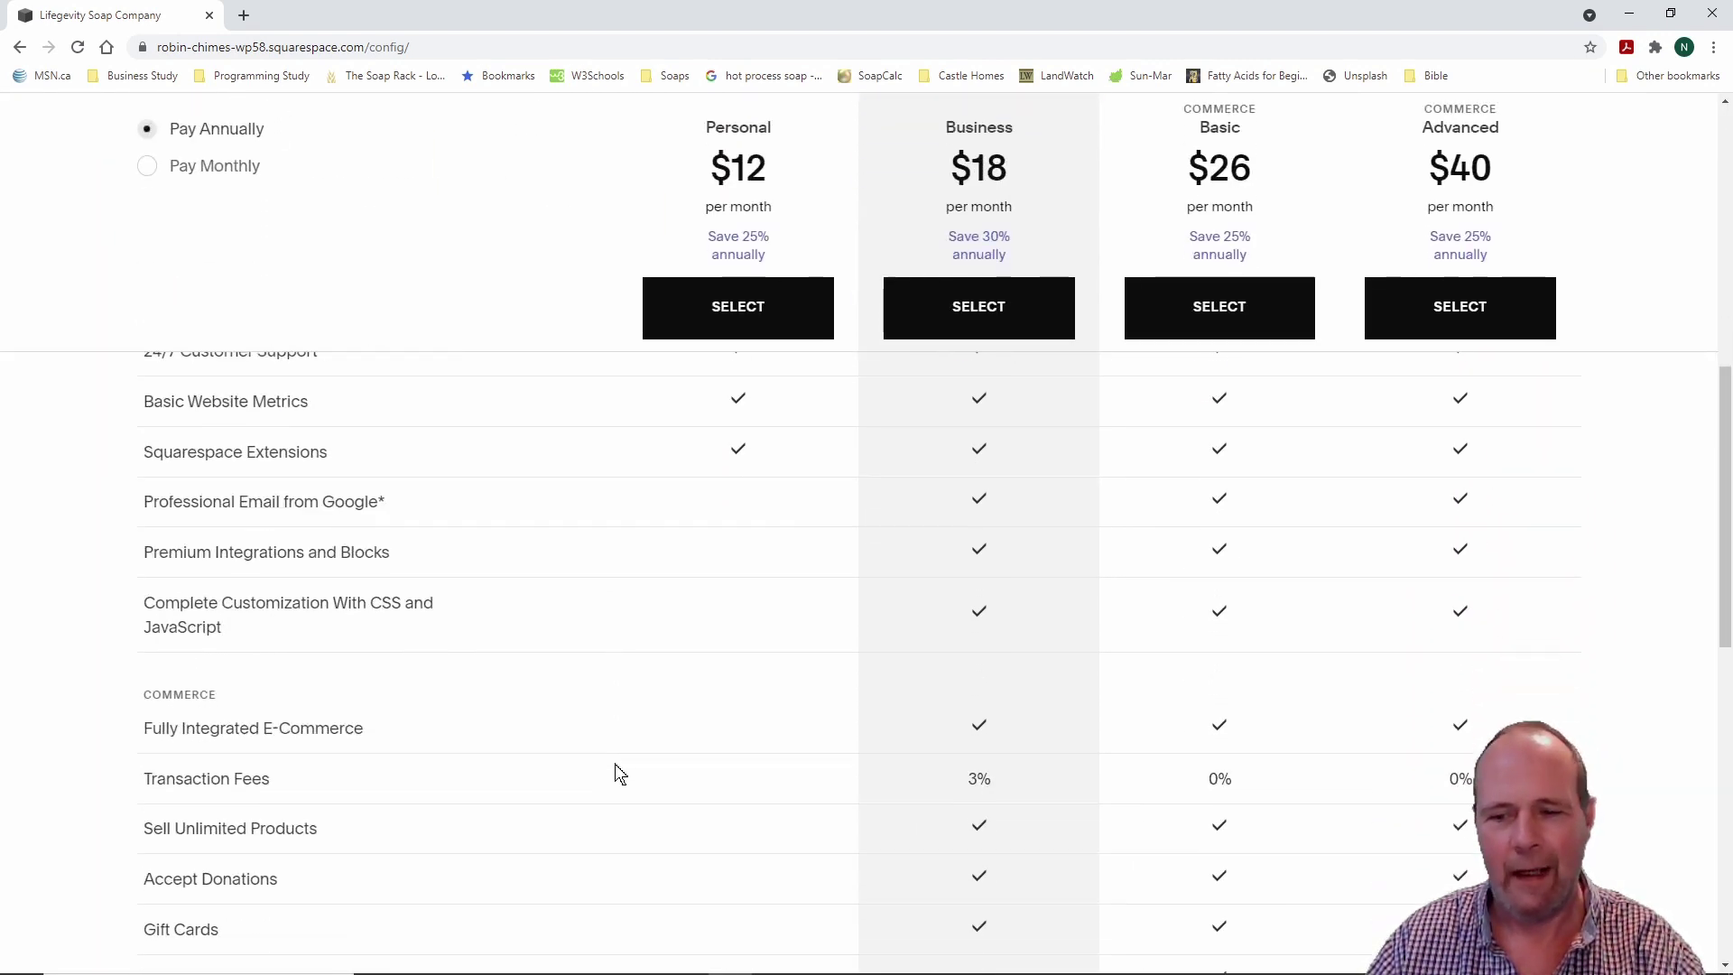
scroll(619, 772, down, 5)
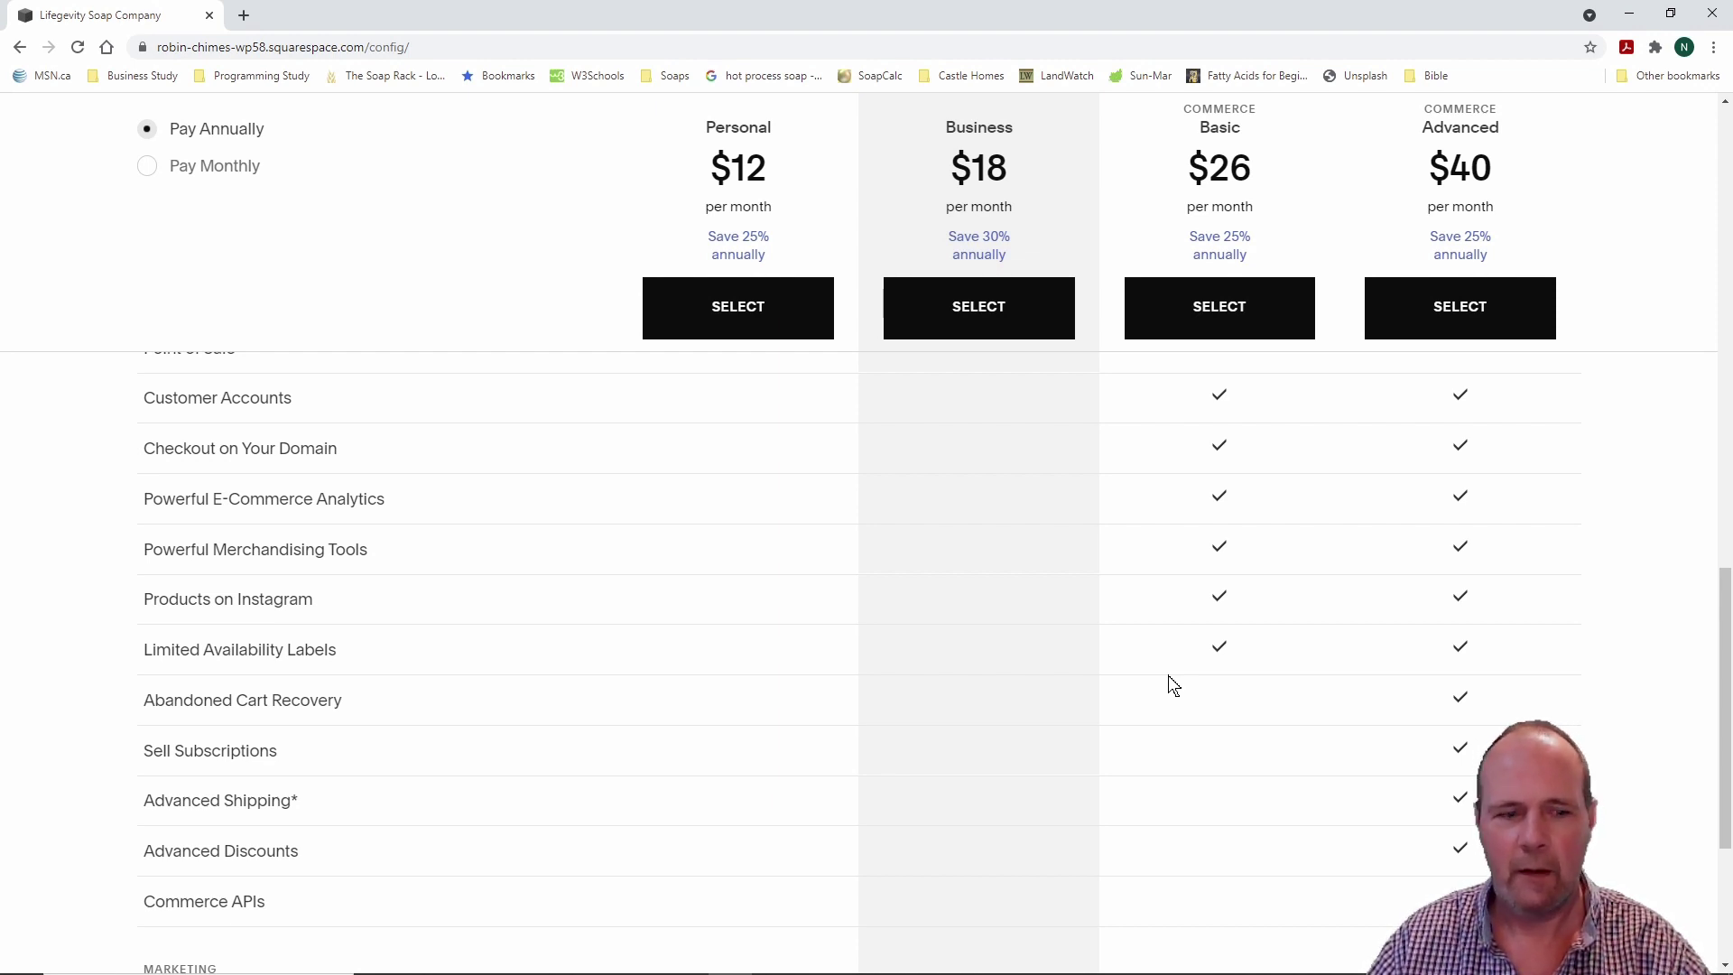
scroll(1172, 685, down, 1)
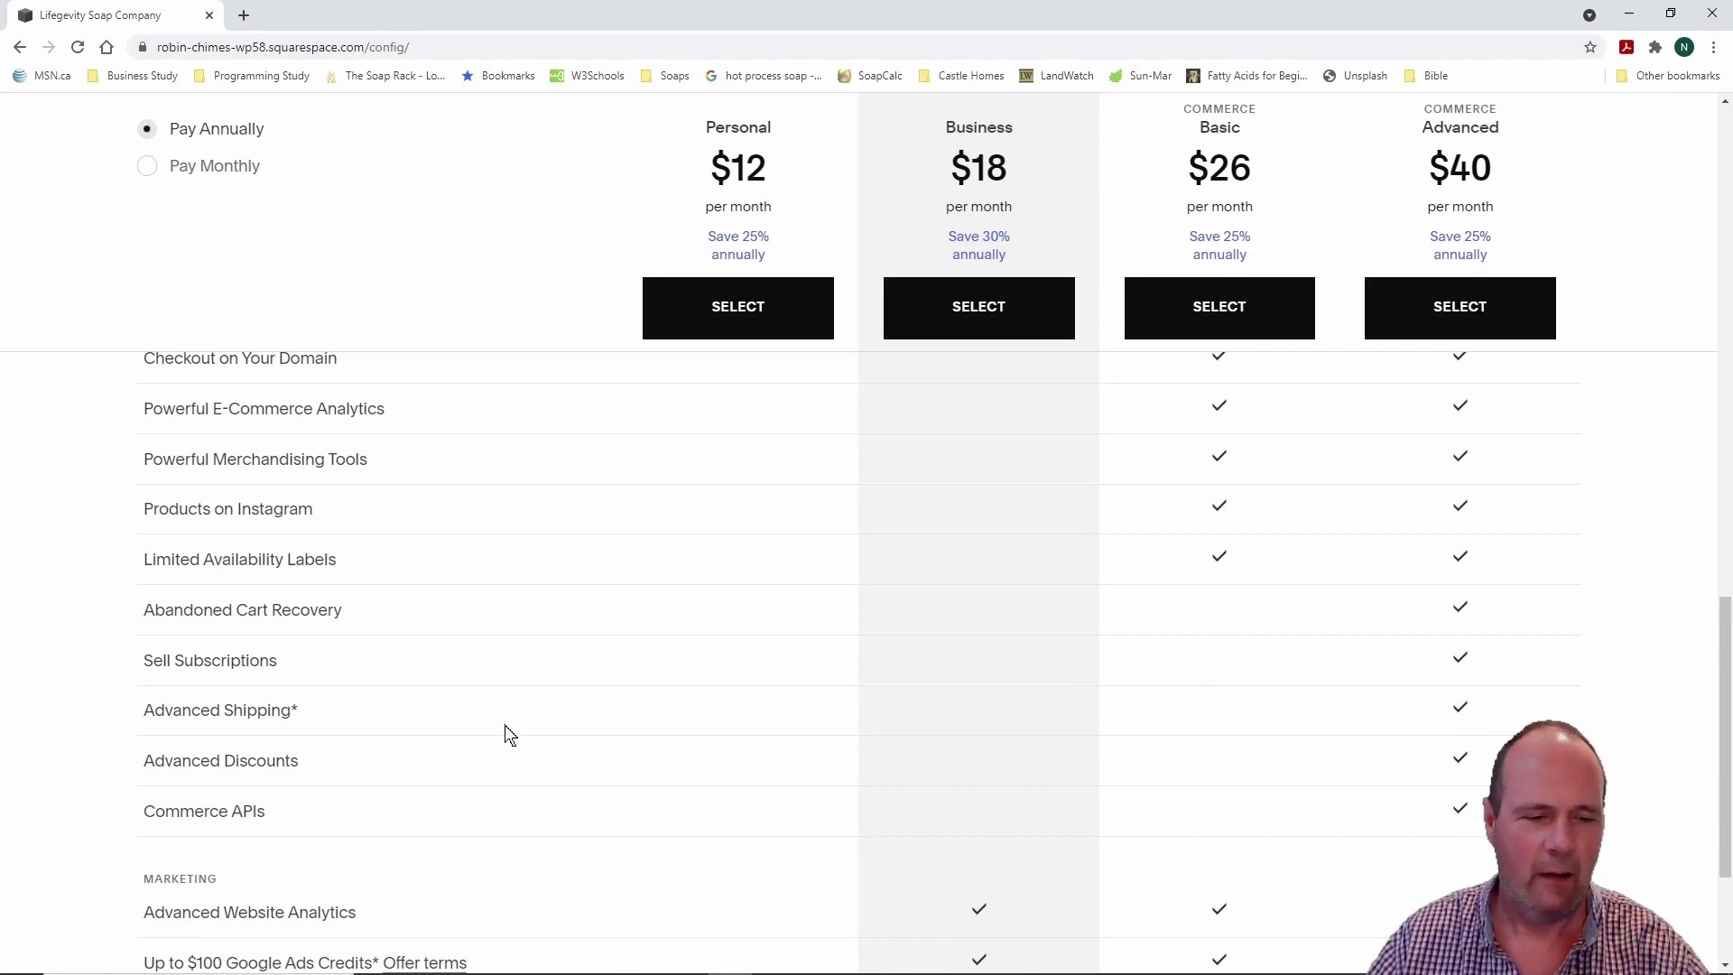
mouse_move(232, 659)
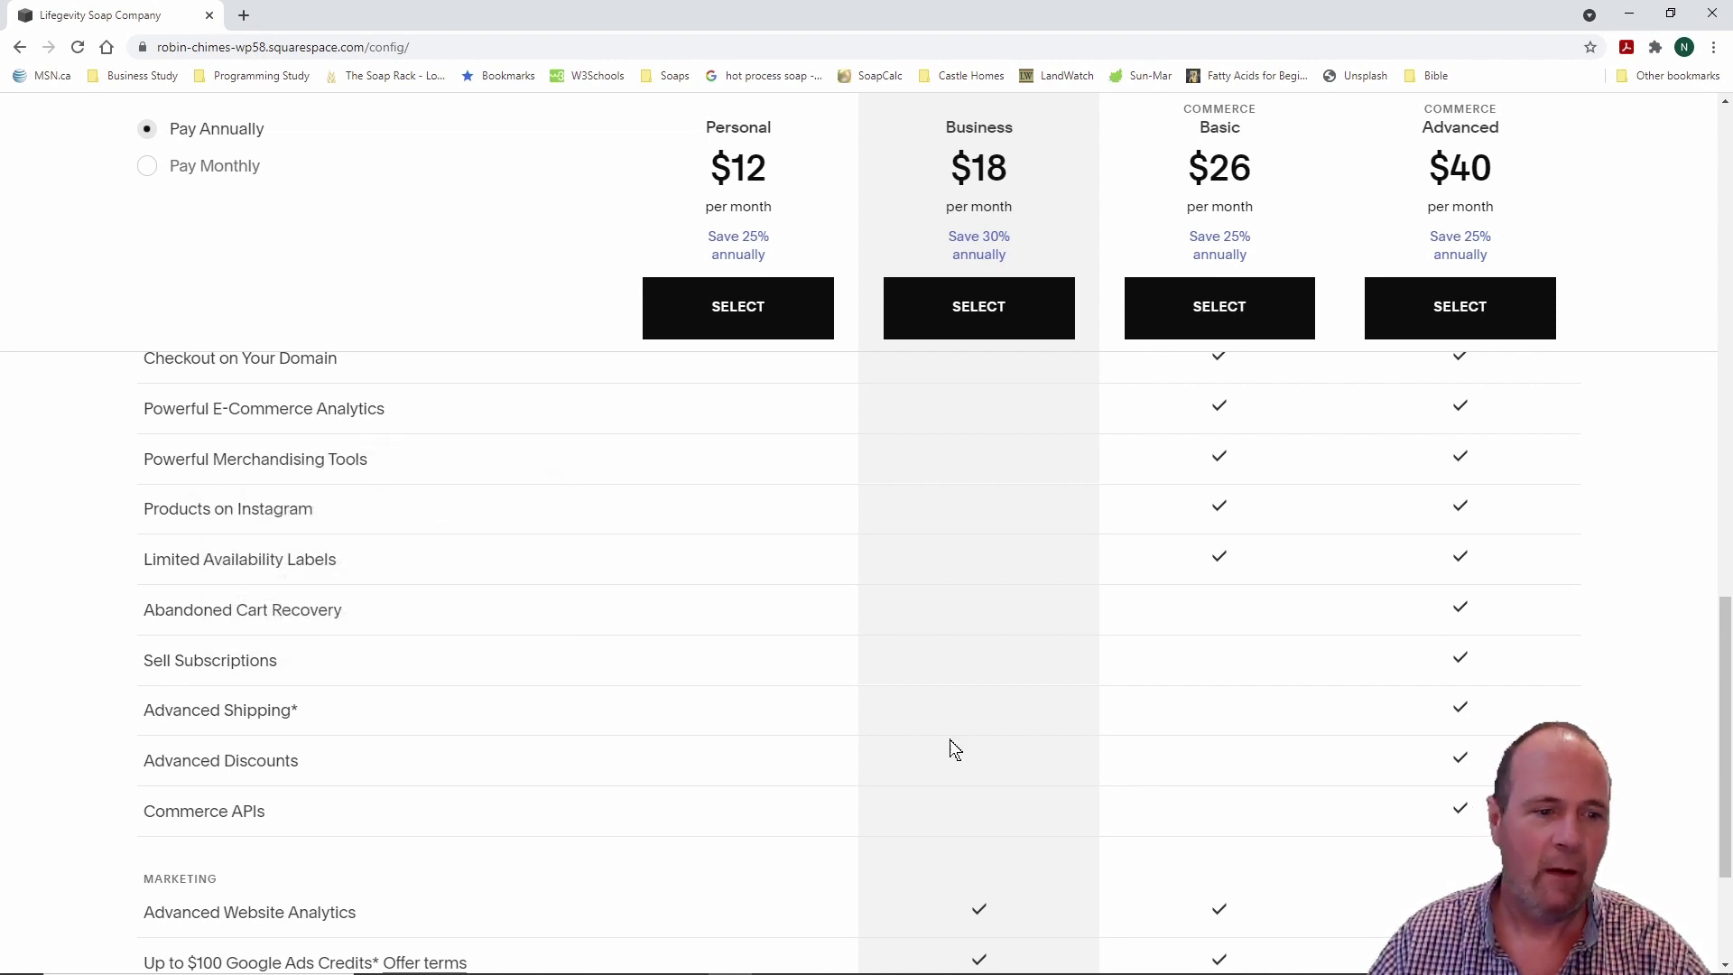
mouse_move(294, 713)
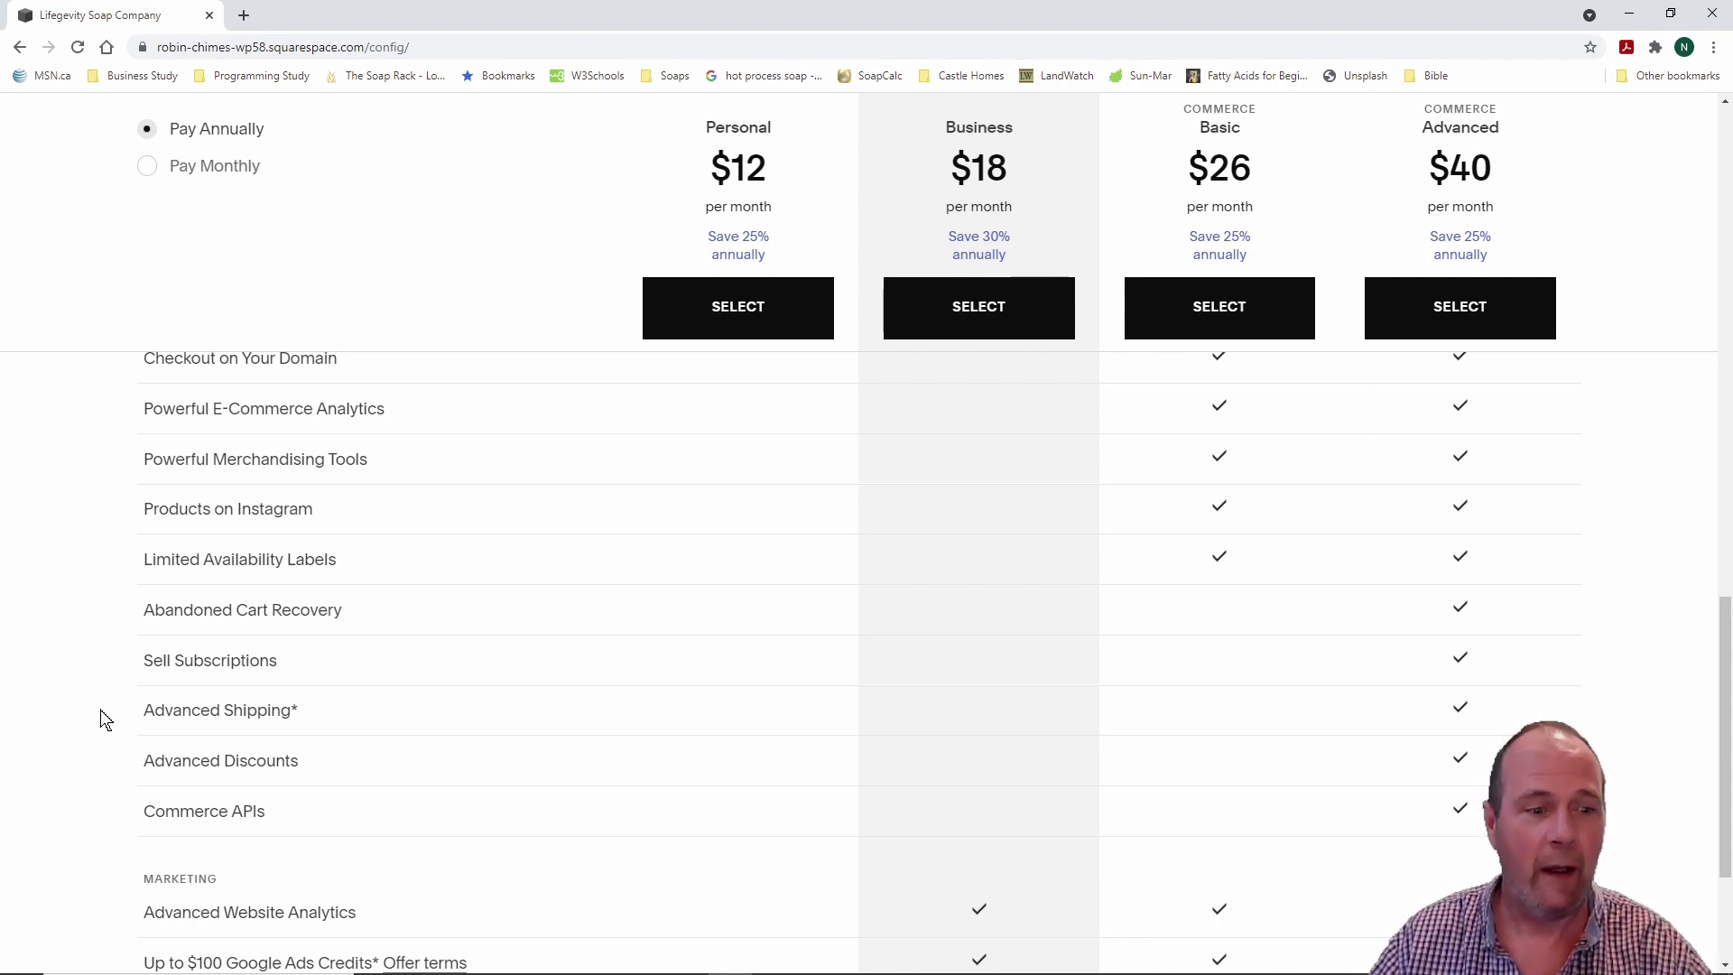
scroll(105, 719, down, 1)
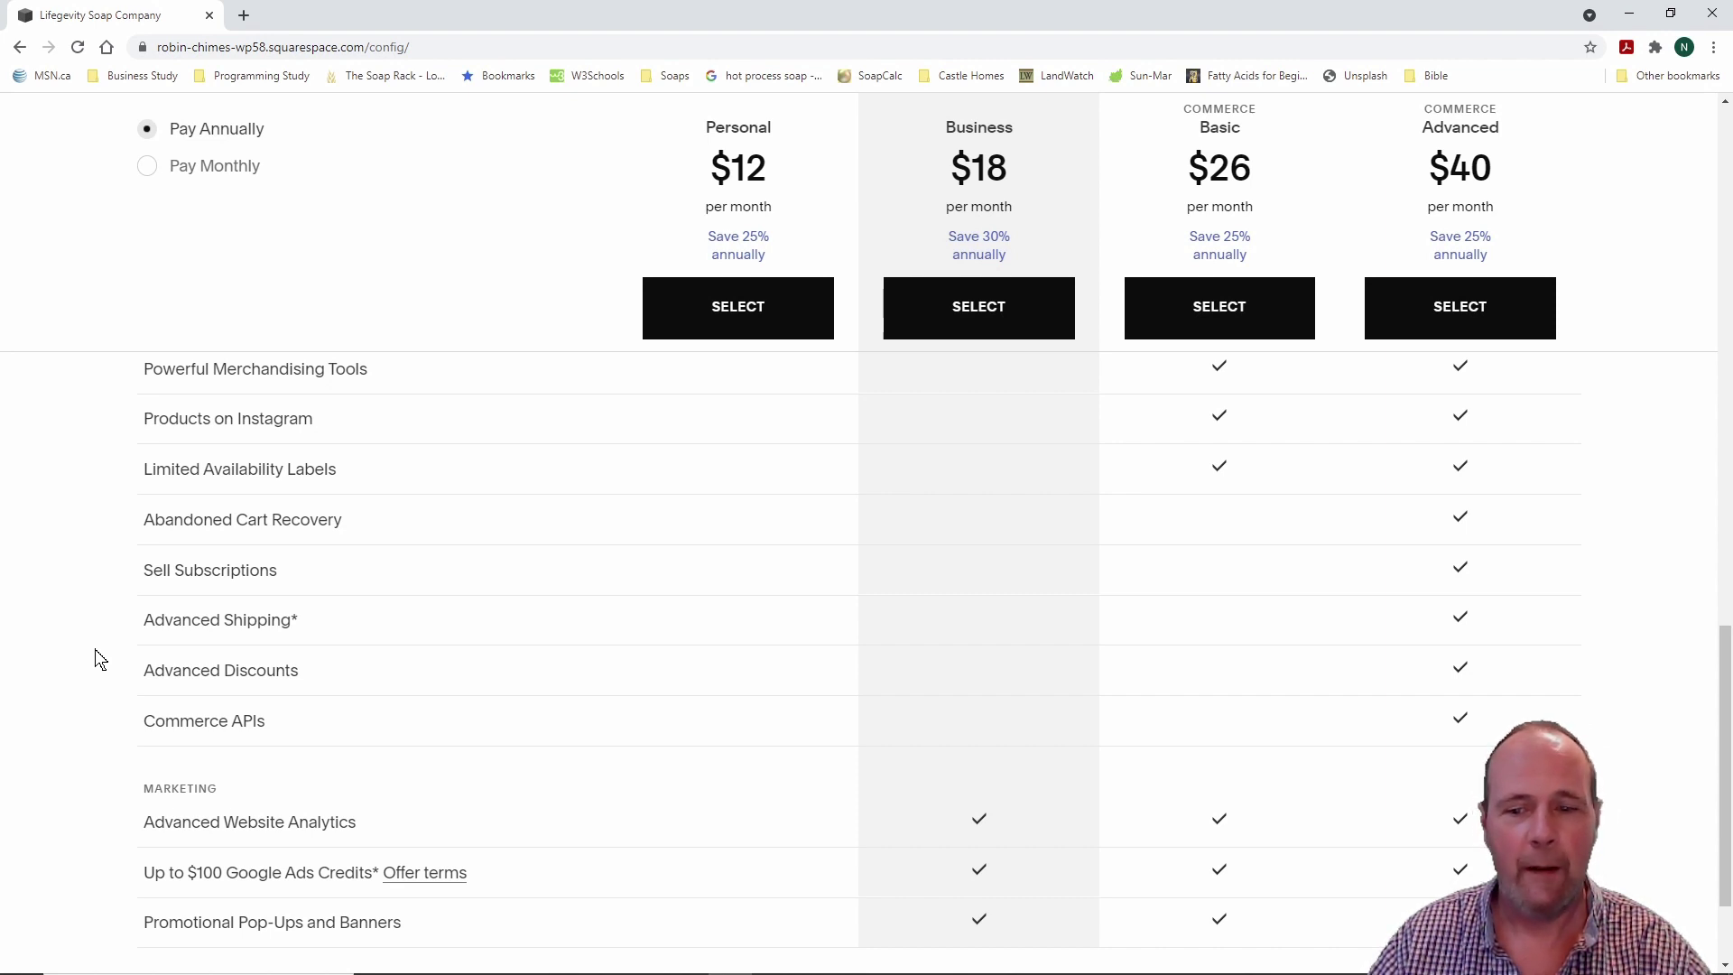
scroll(100, 658, down, 1)
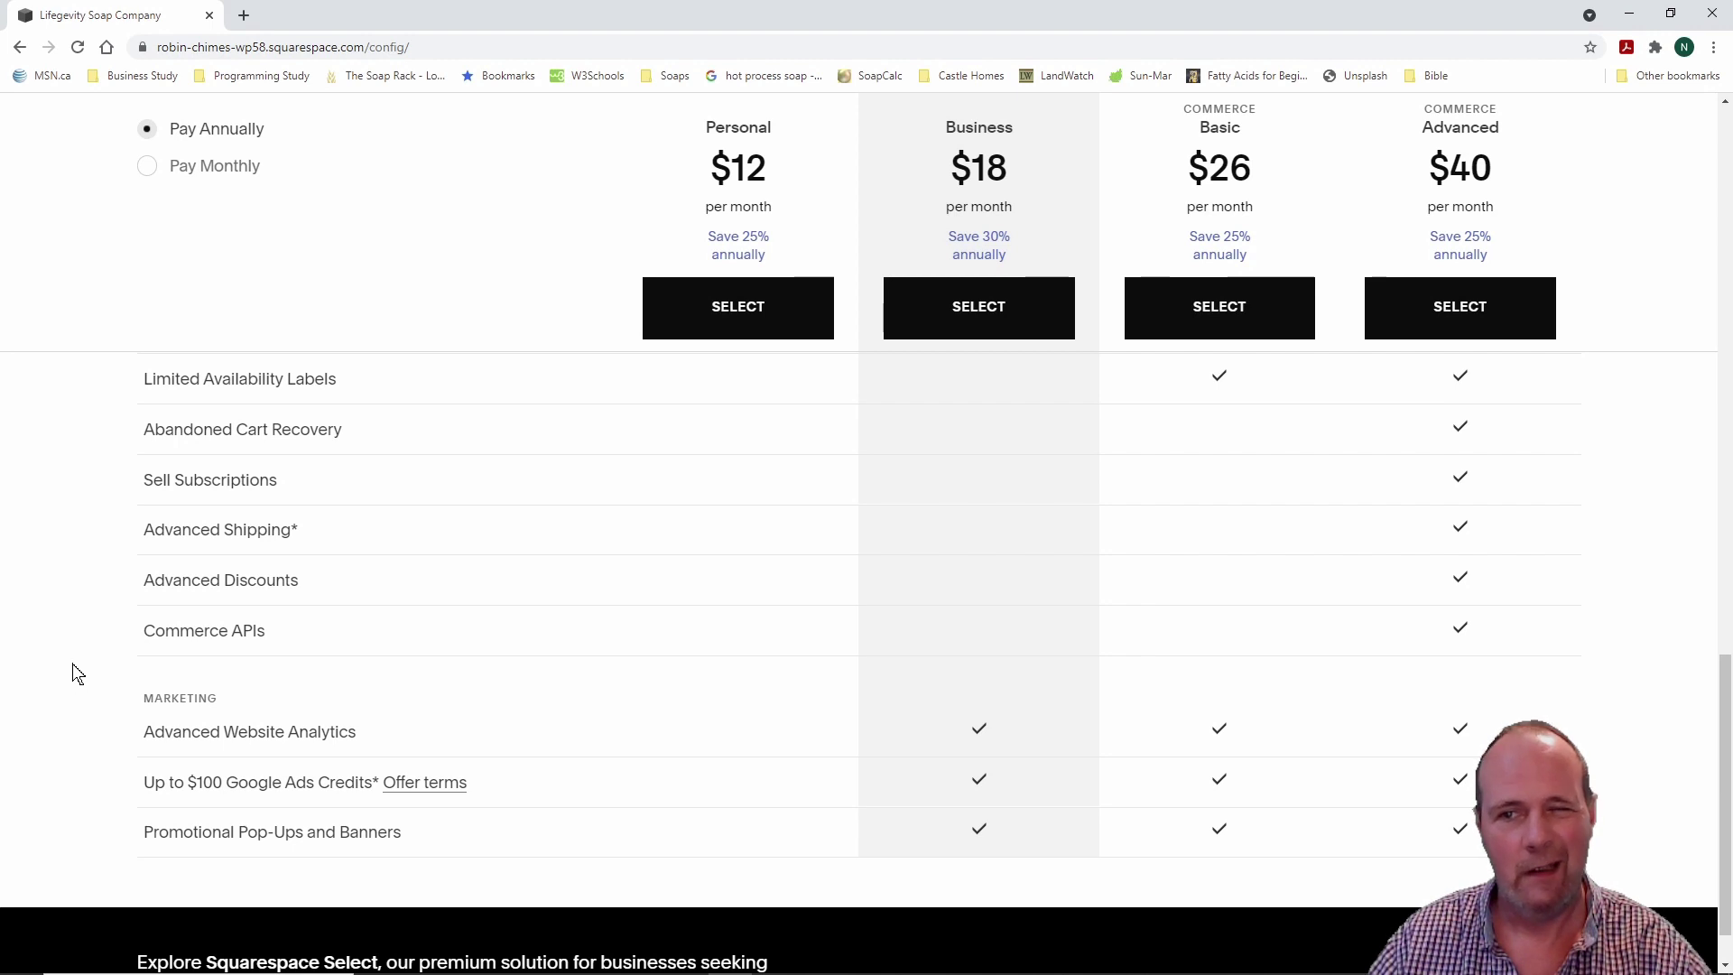
scroll(76, 673, up, 1)
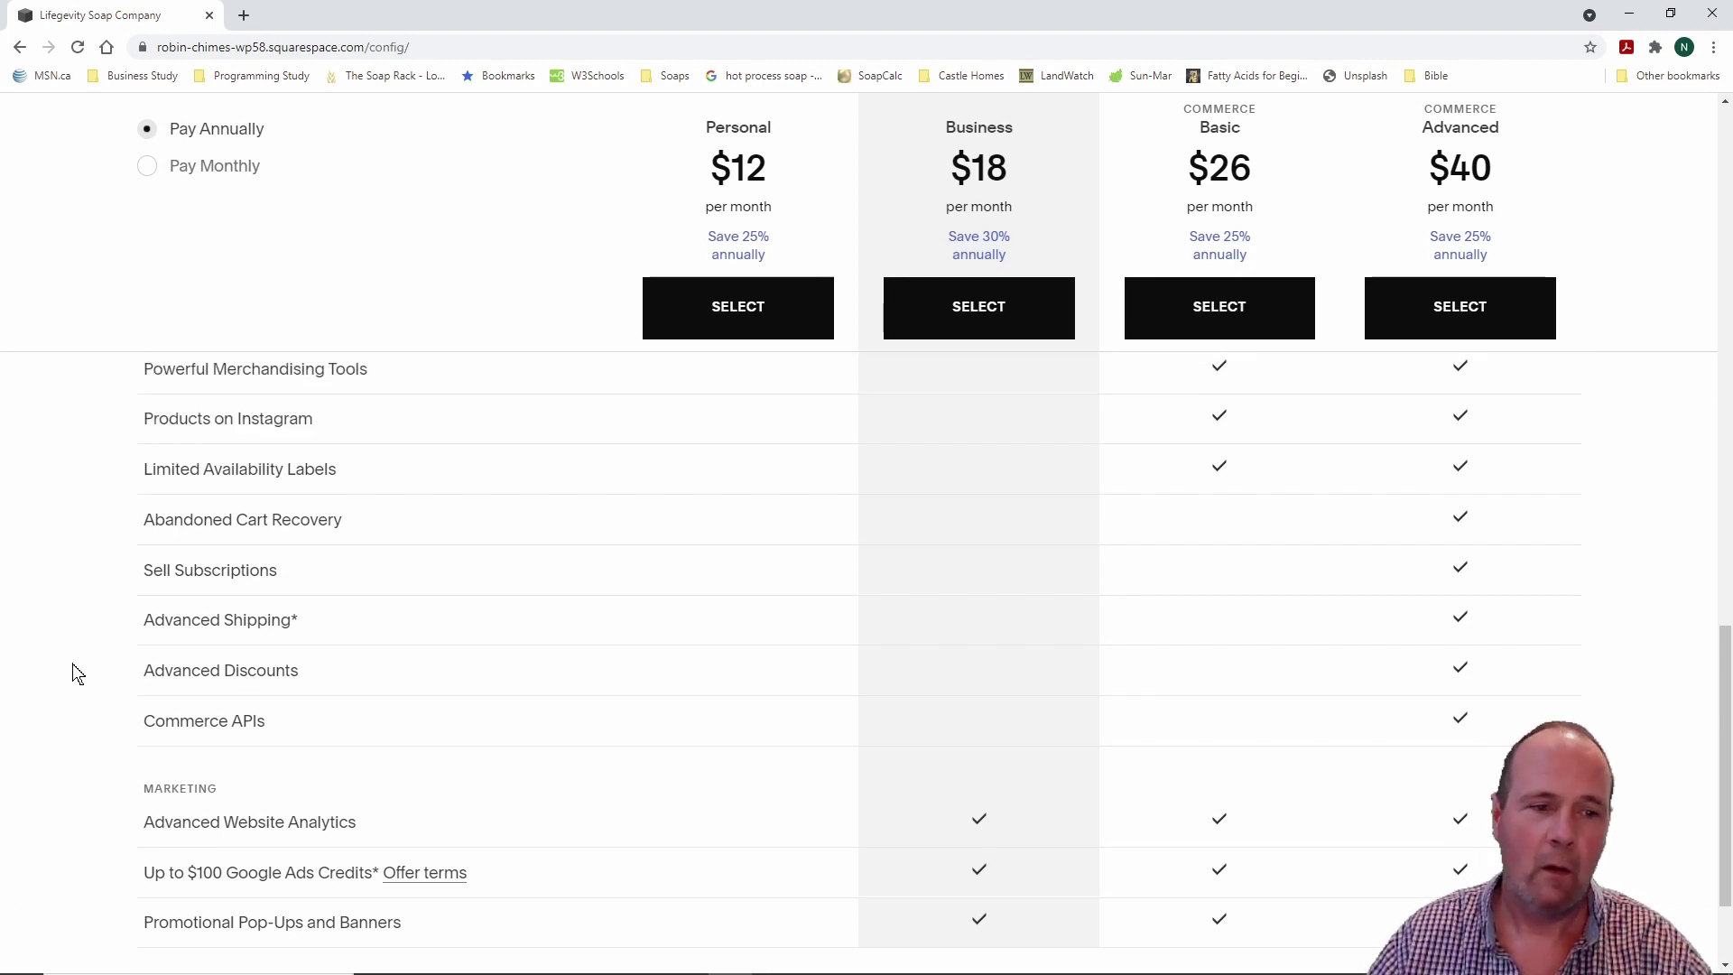
scroll(76, 673, down, 1)
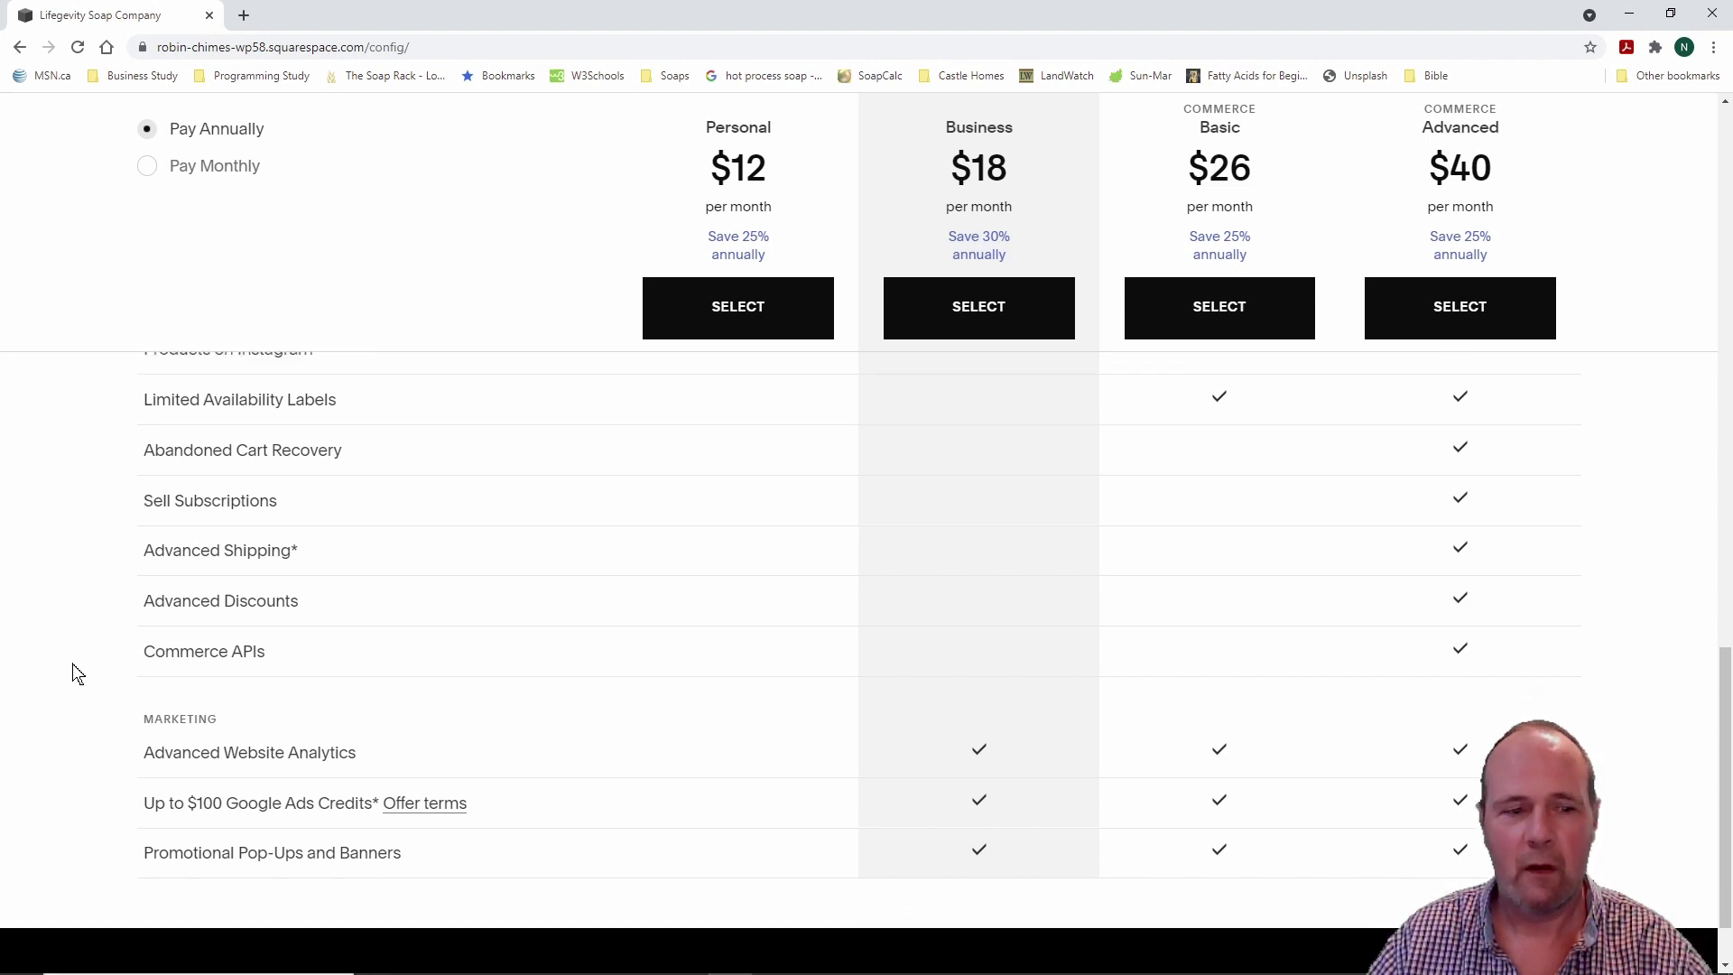
scroll(77, 673, up, 1)
scroll(76, 673, up, 4)
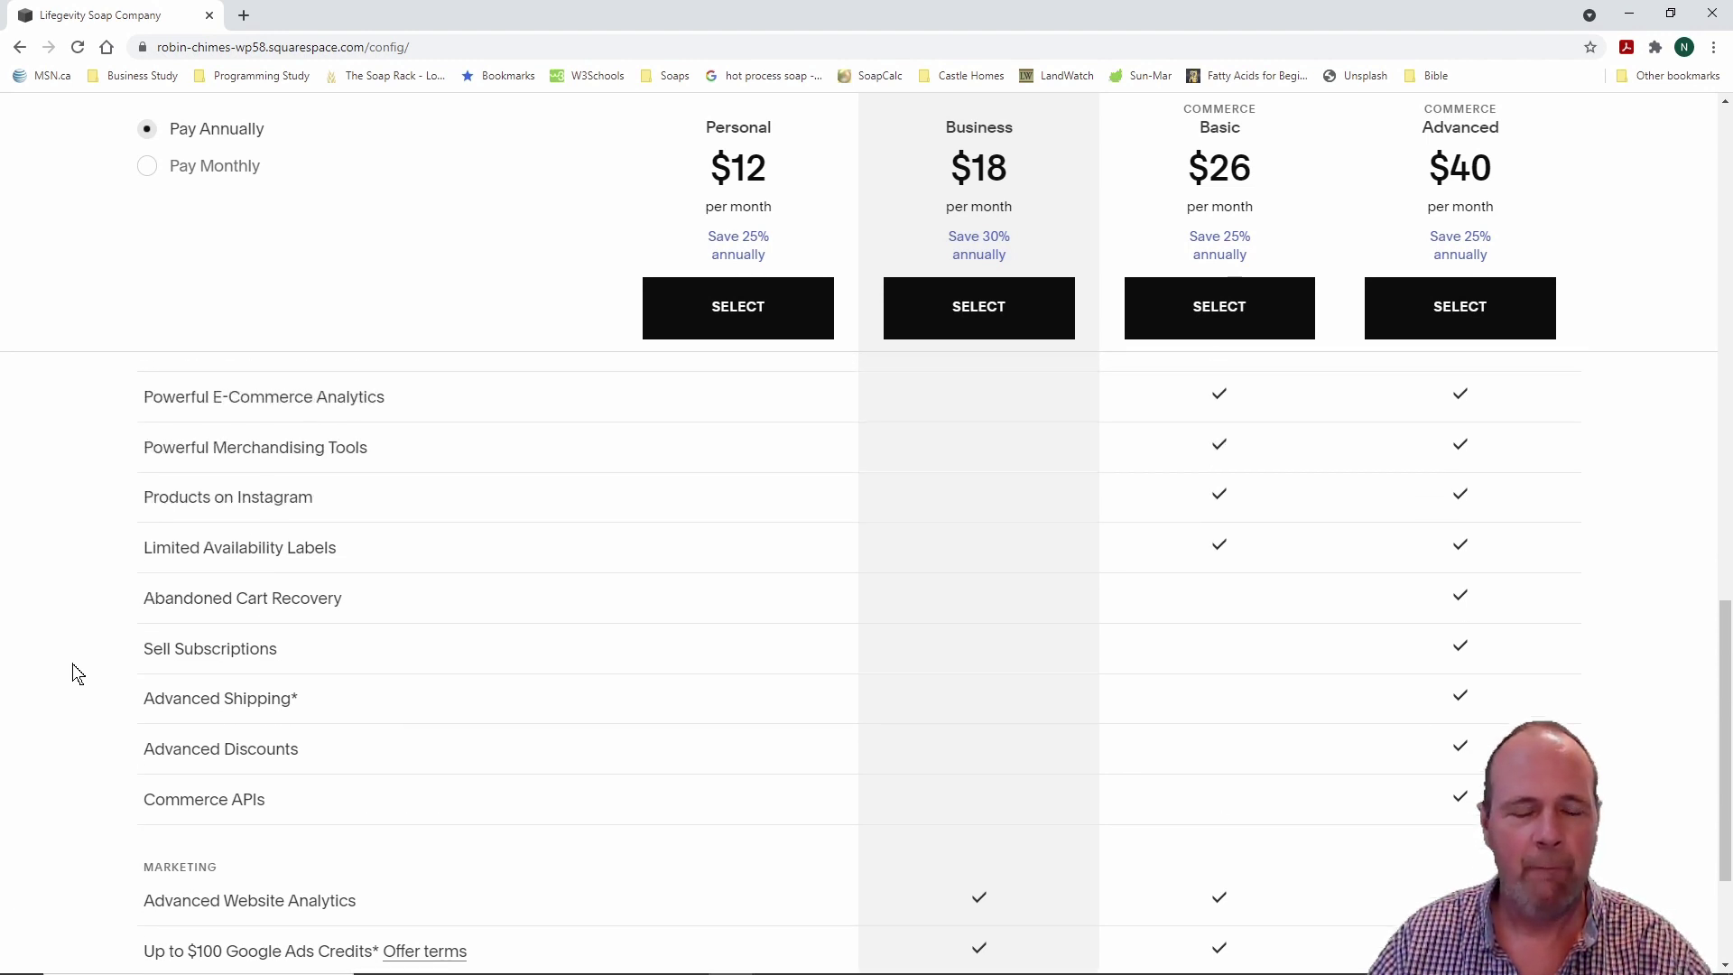
scroll(77, 673, up, 2)
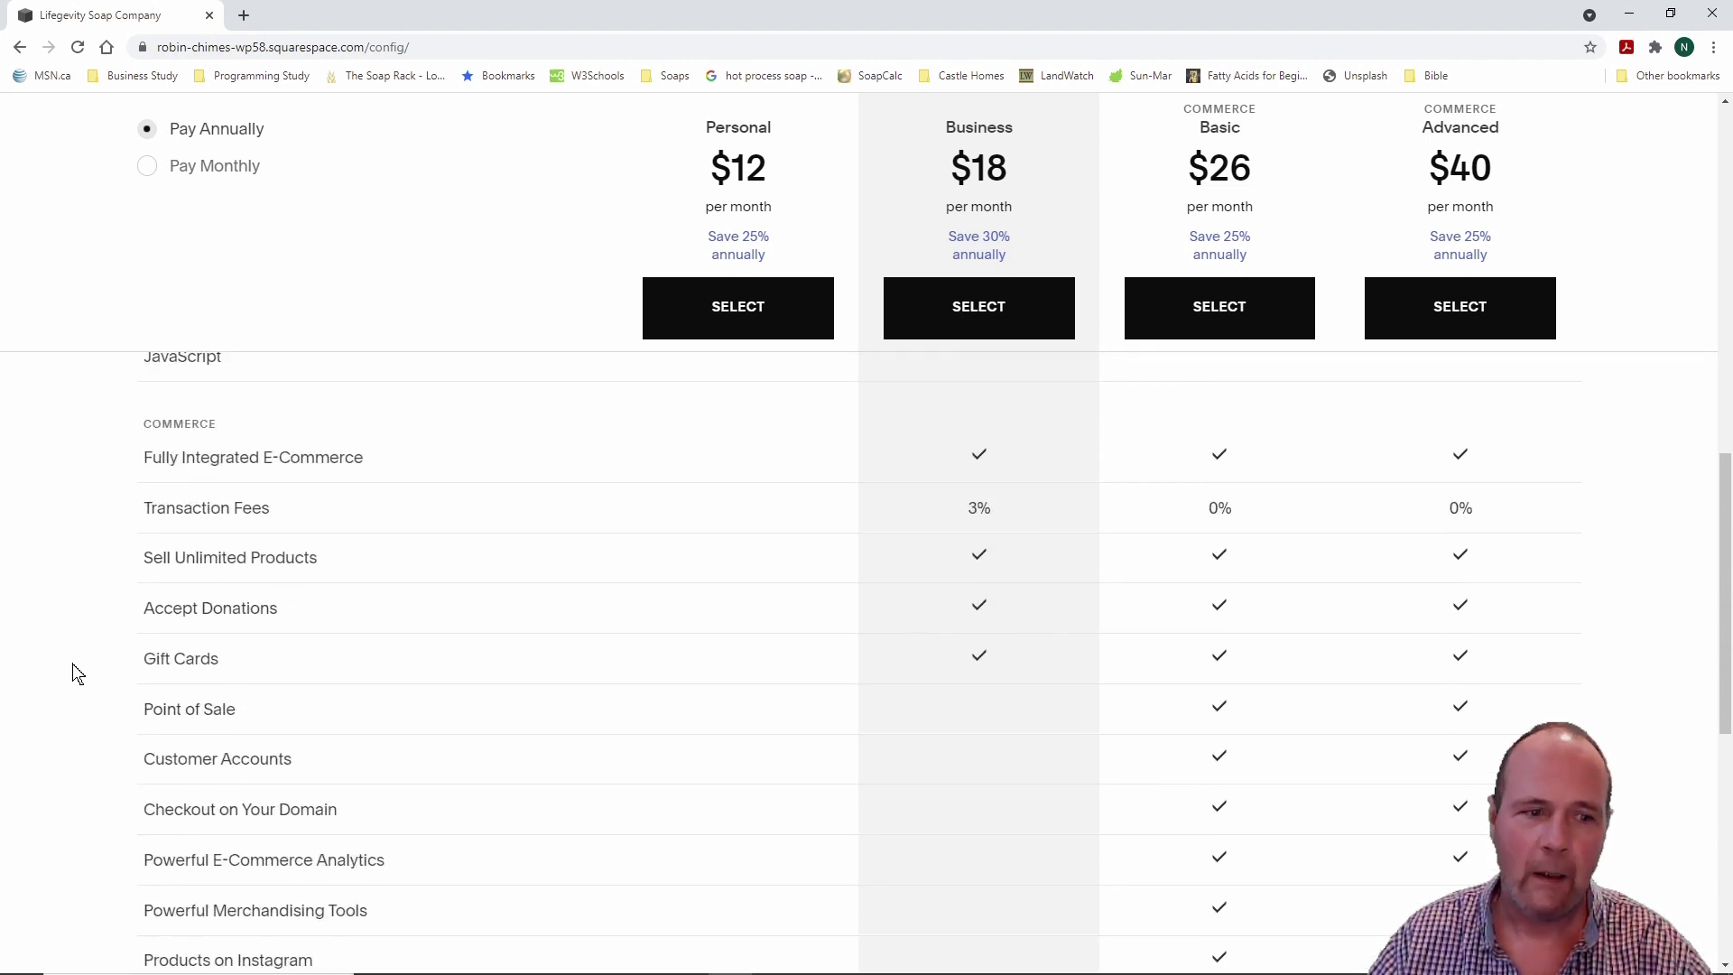
scroll(77, 674, up, 5)
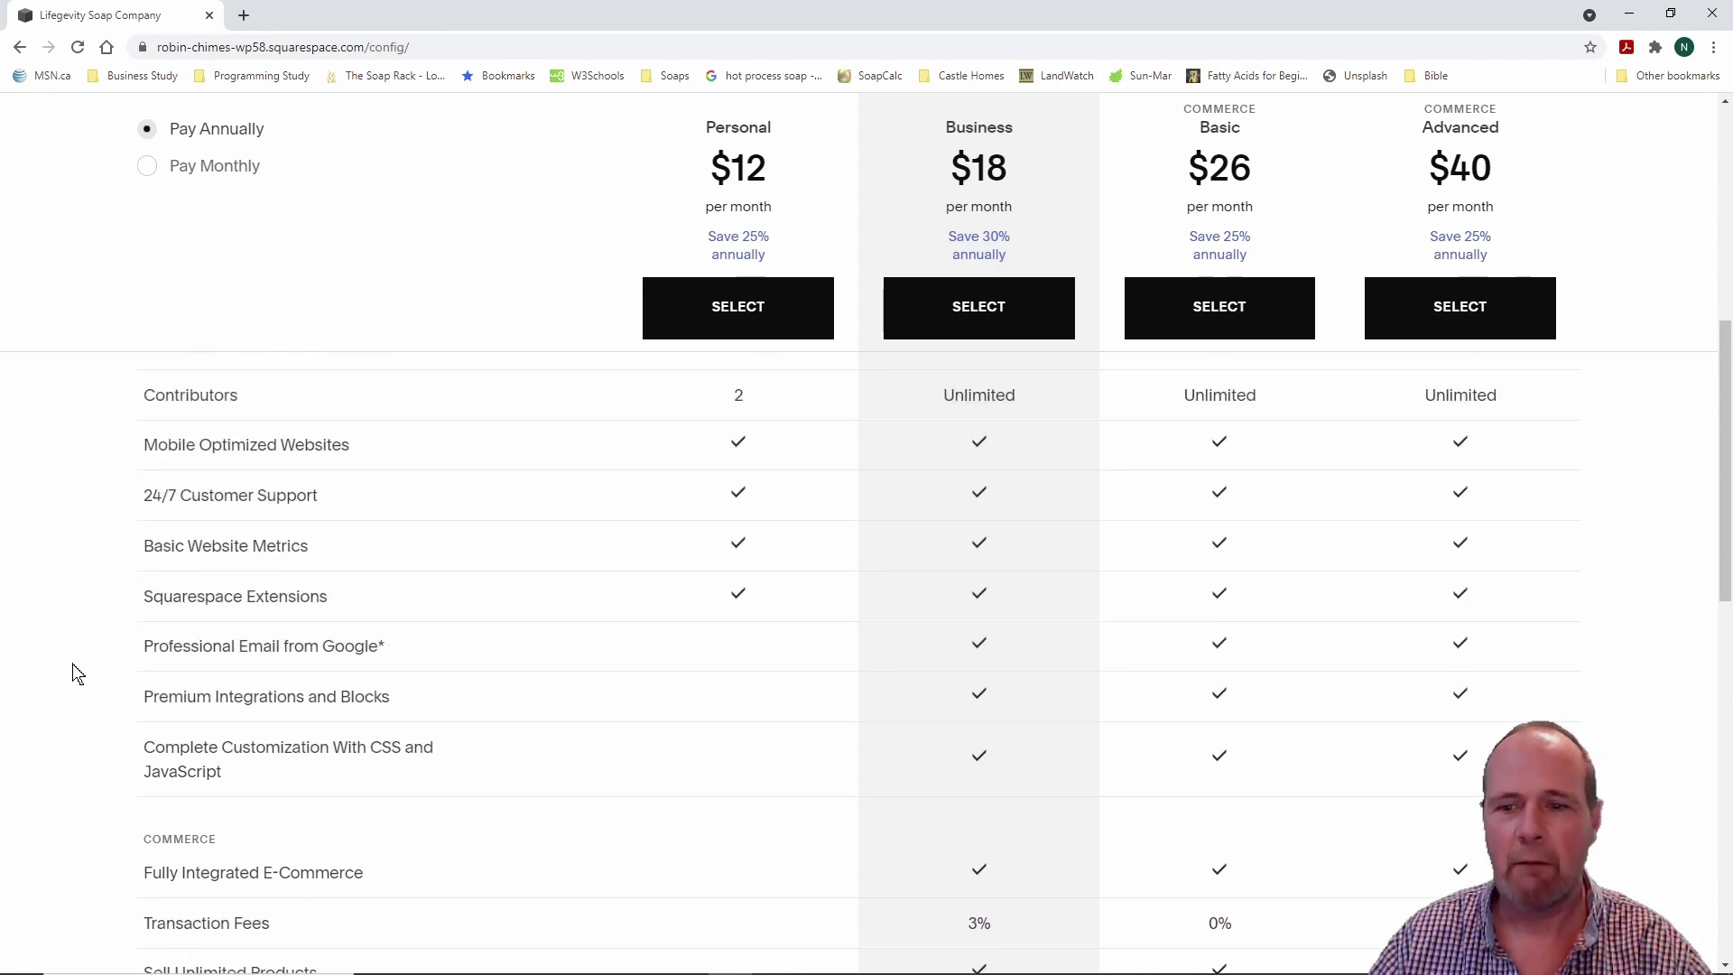
scroll(77, 673, up, 5)
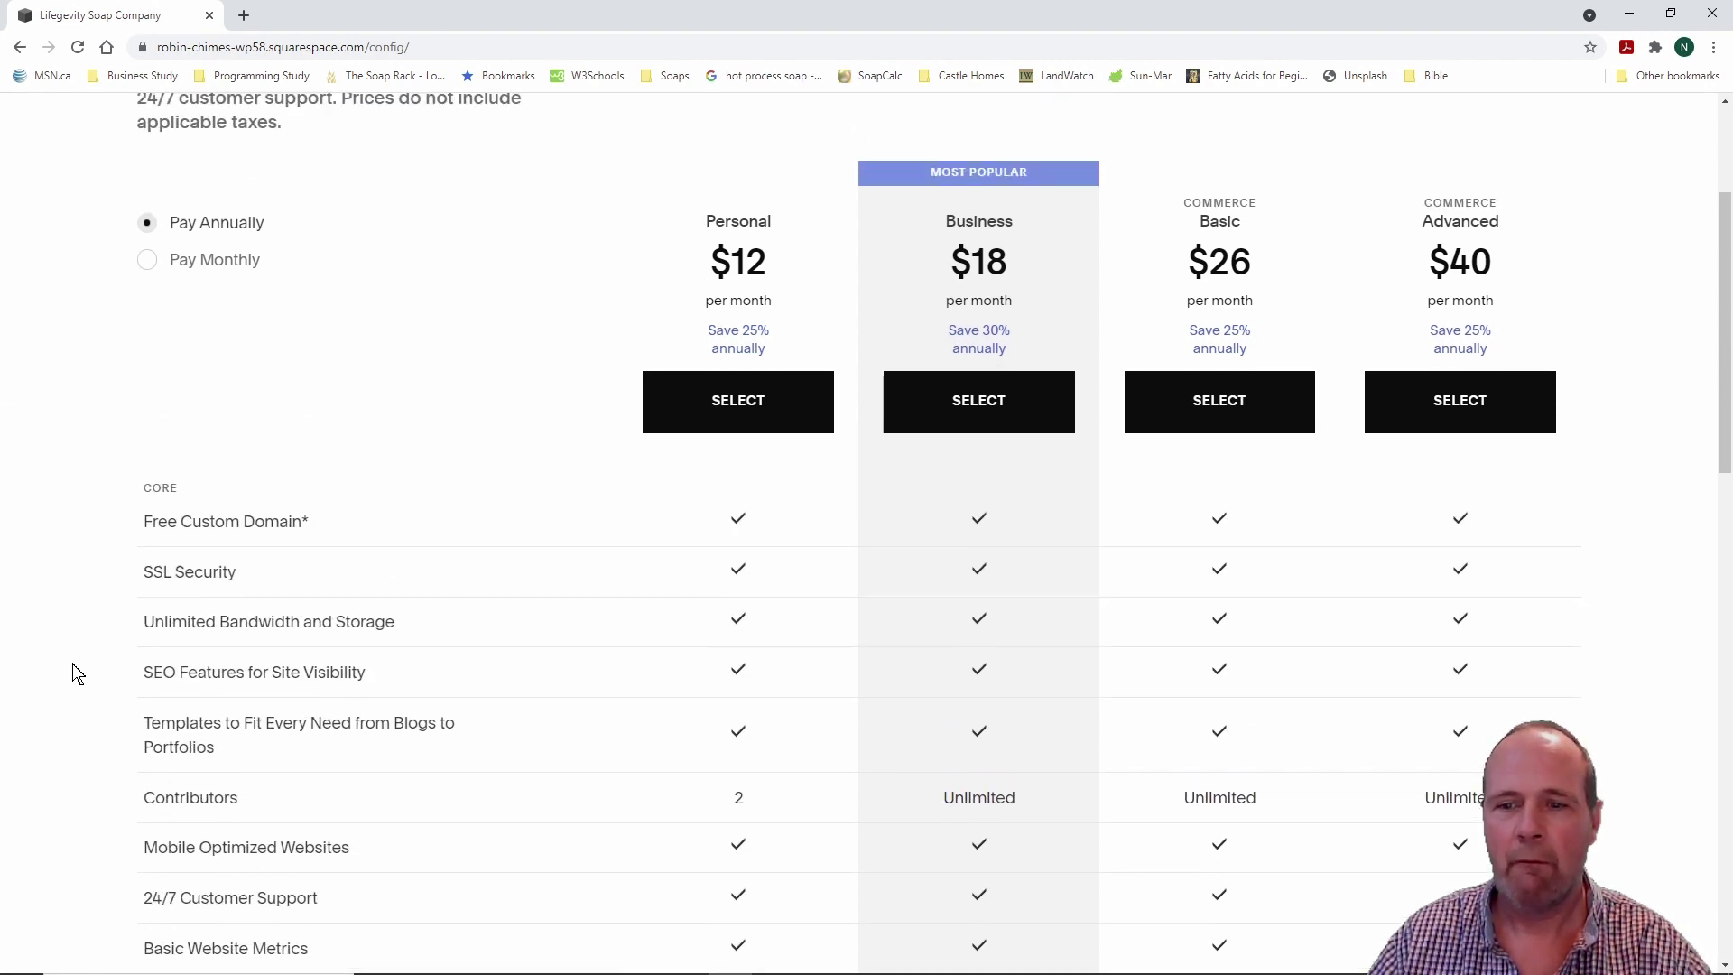
scroll(77, 673, down, 3)
scroll(76, 673, up, 3)
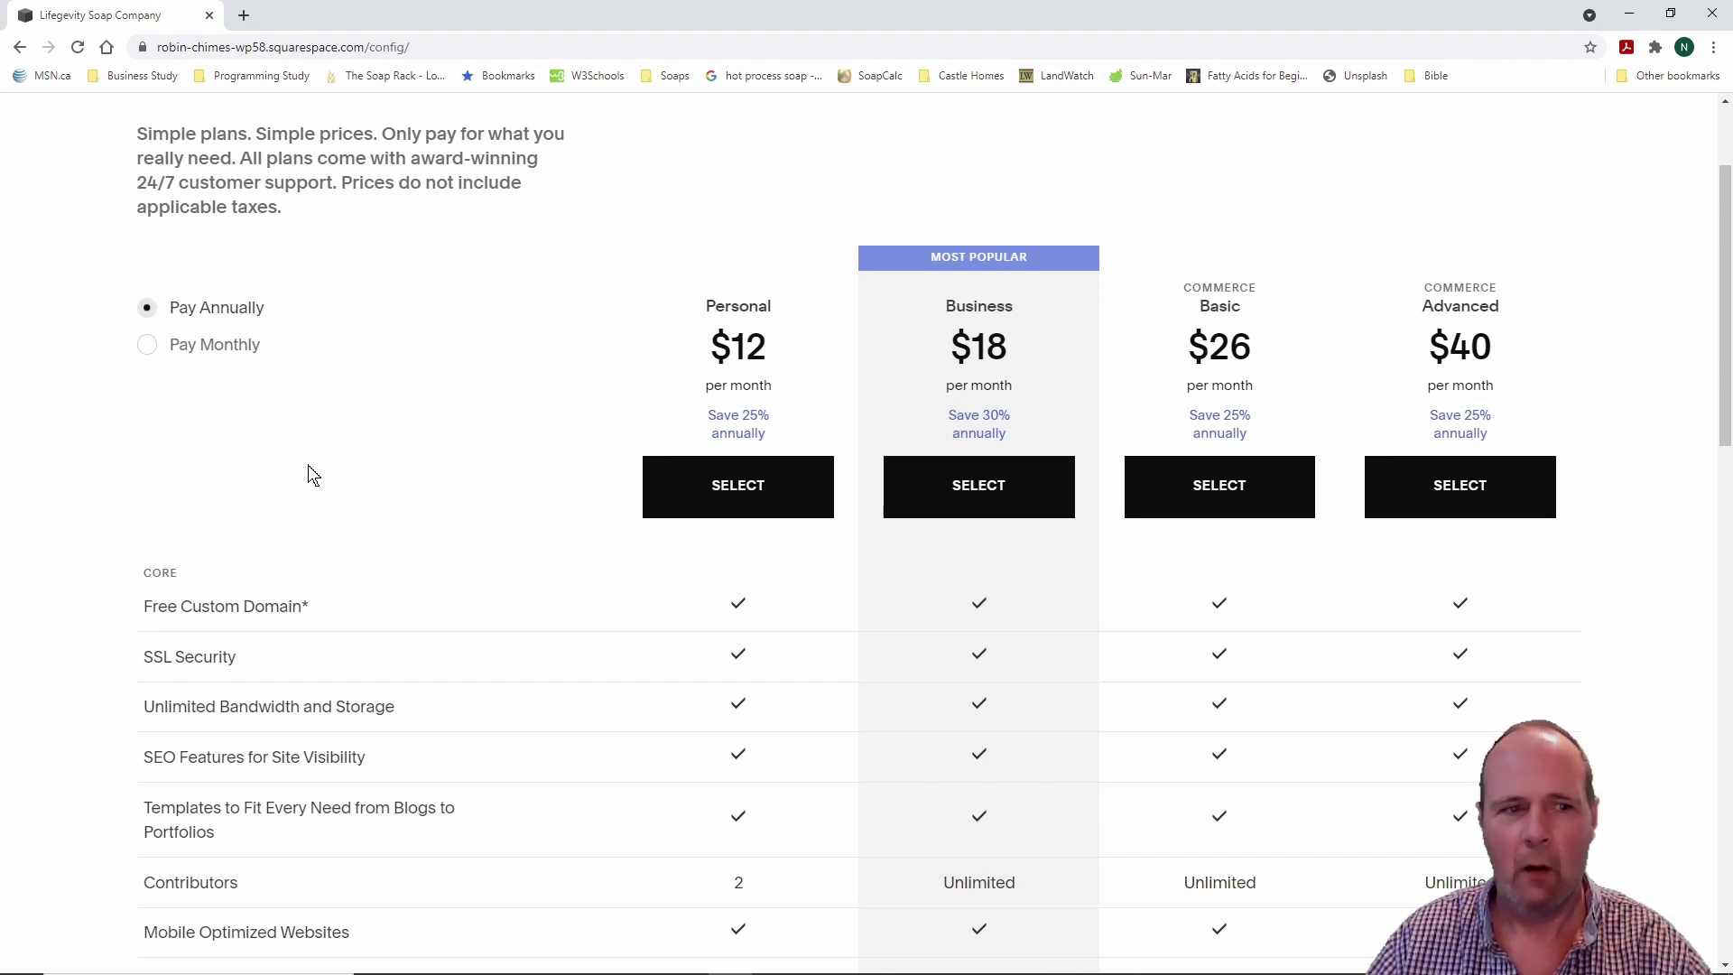
Step: Toggle plan prices to monthly and back to annual, then leave for the Design panel
click(148, 348)
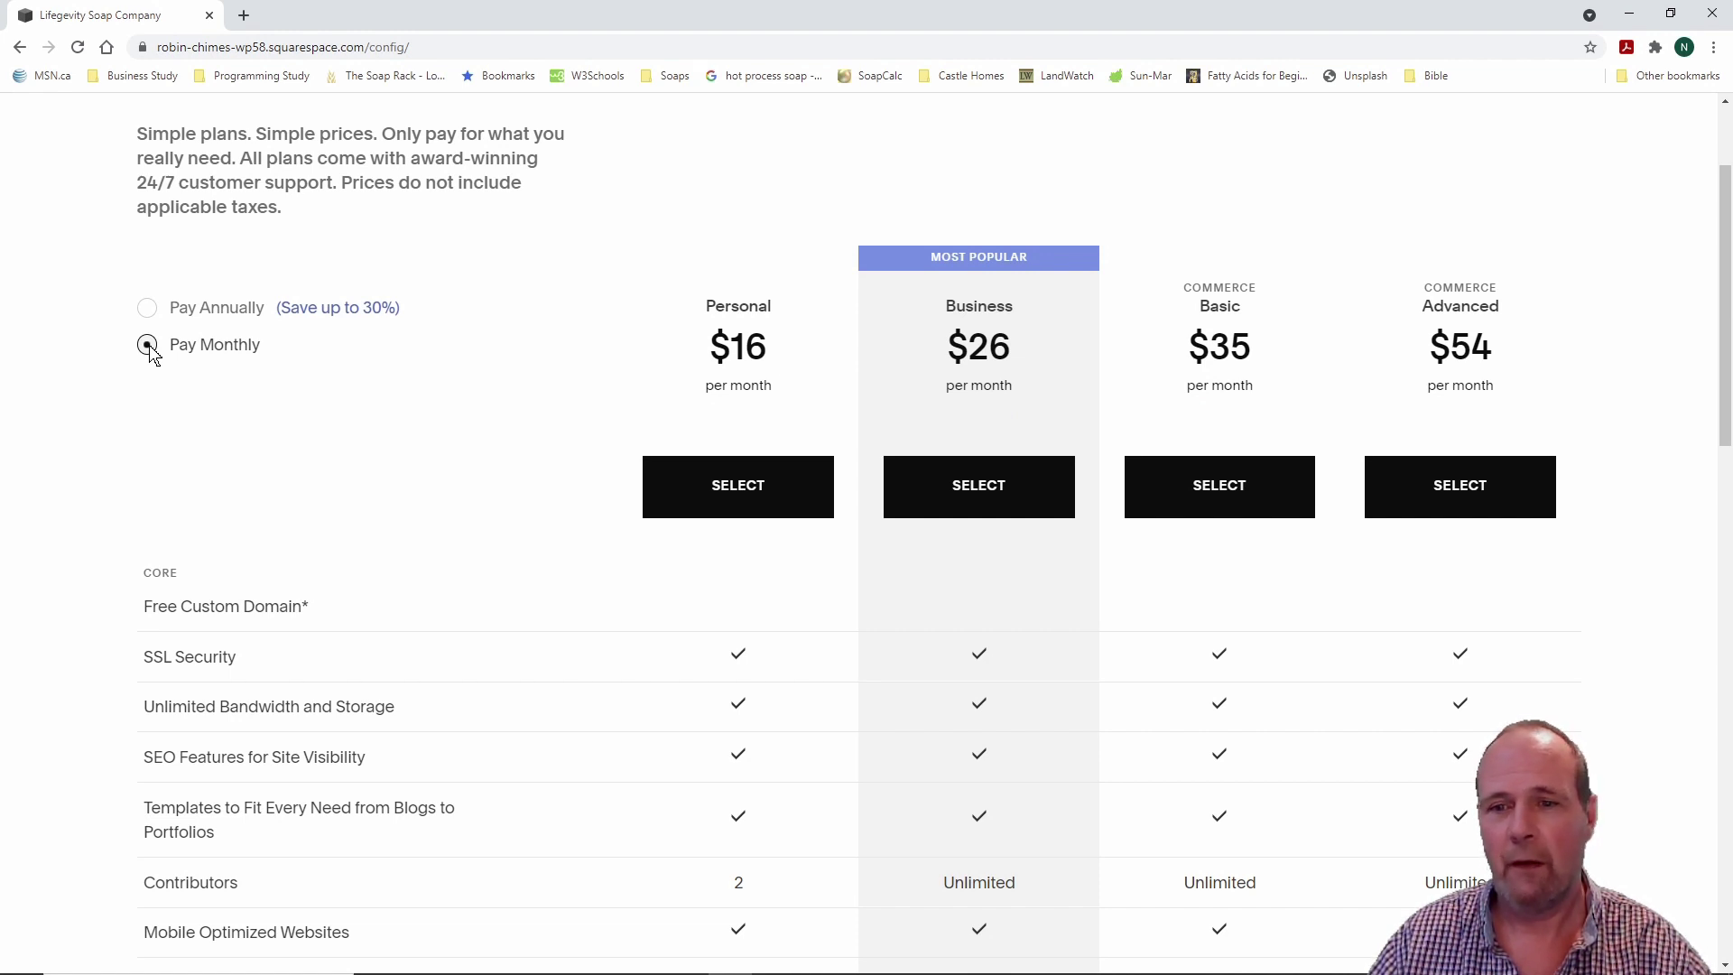
click(149, 310)
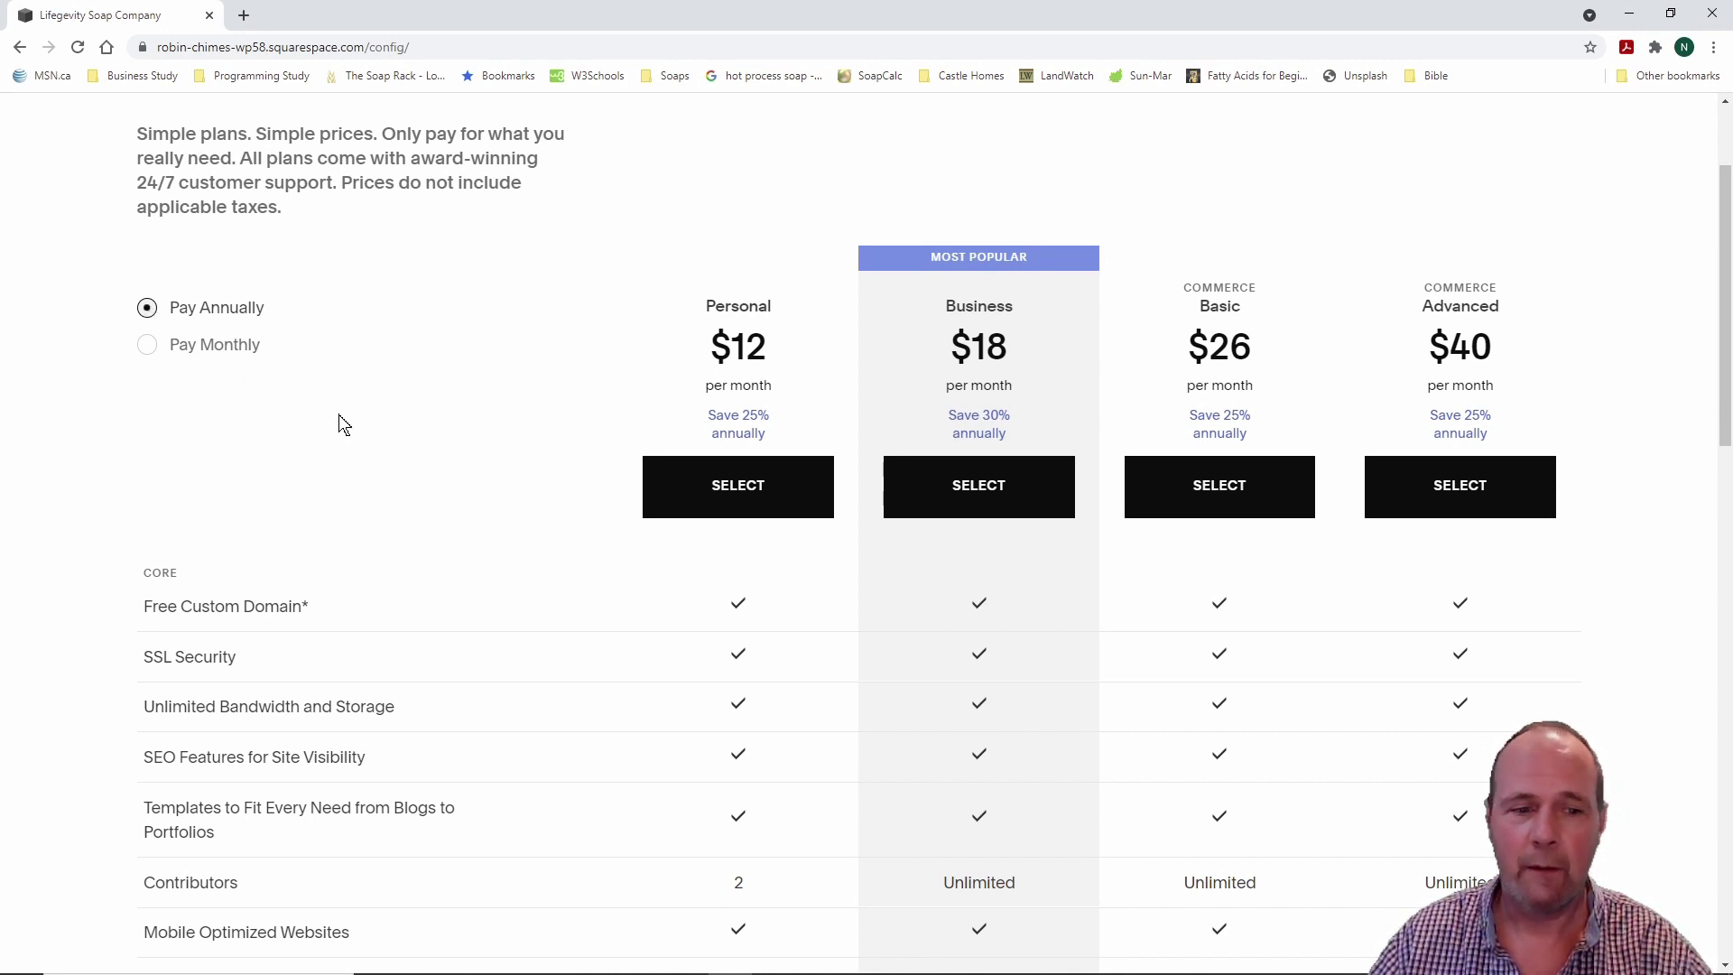
scroll(403, 463, down, 2)
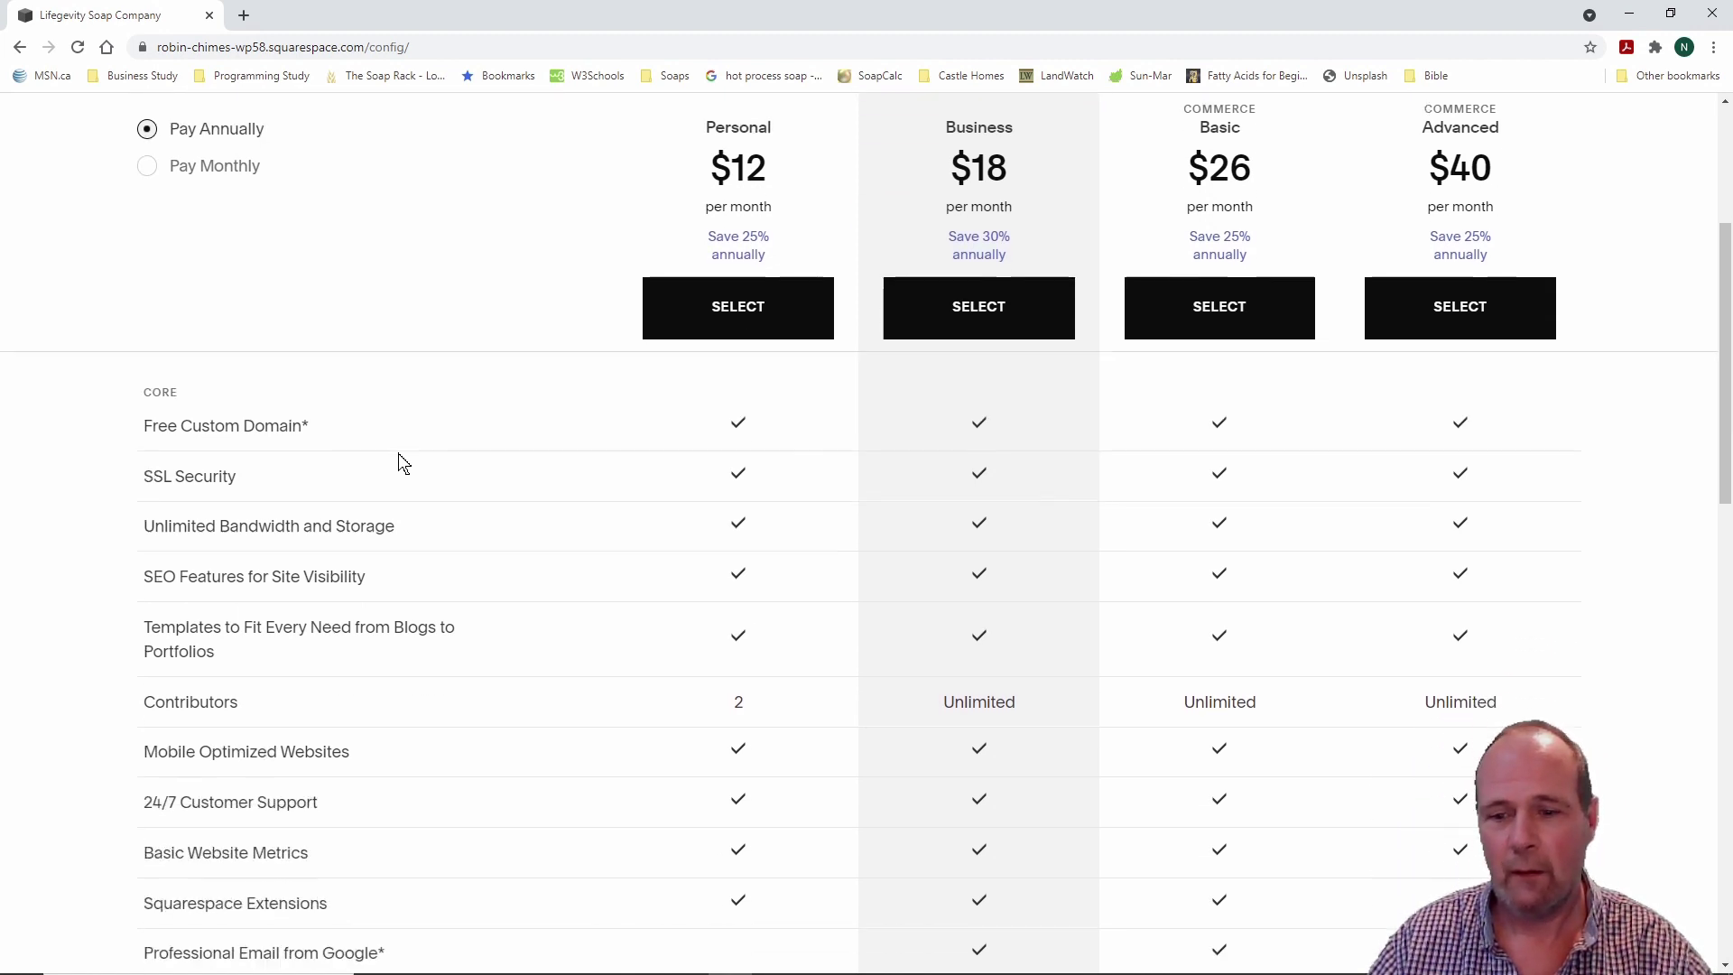
scroll(404, 463, up, 3)
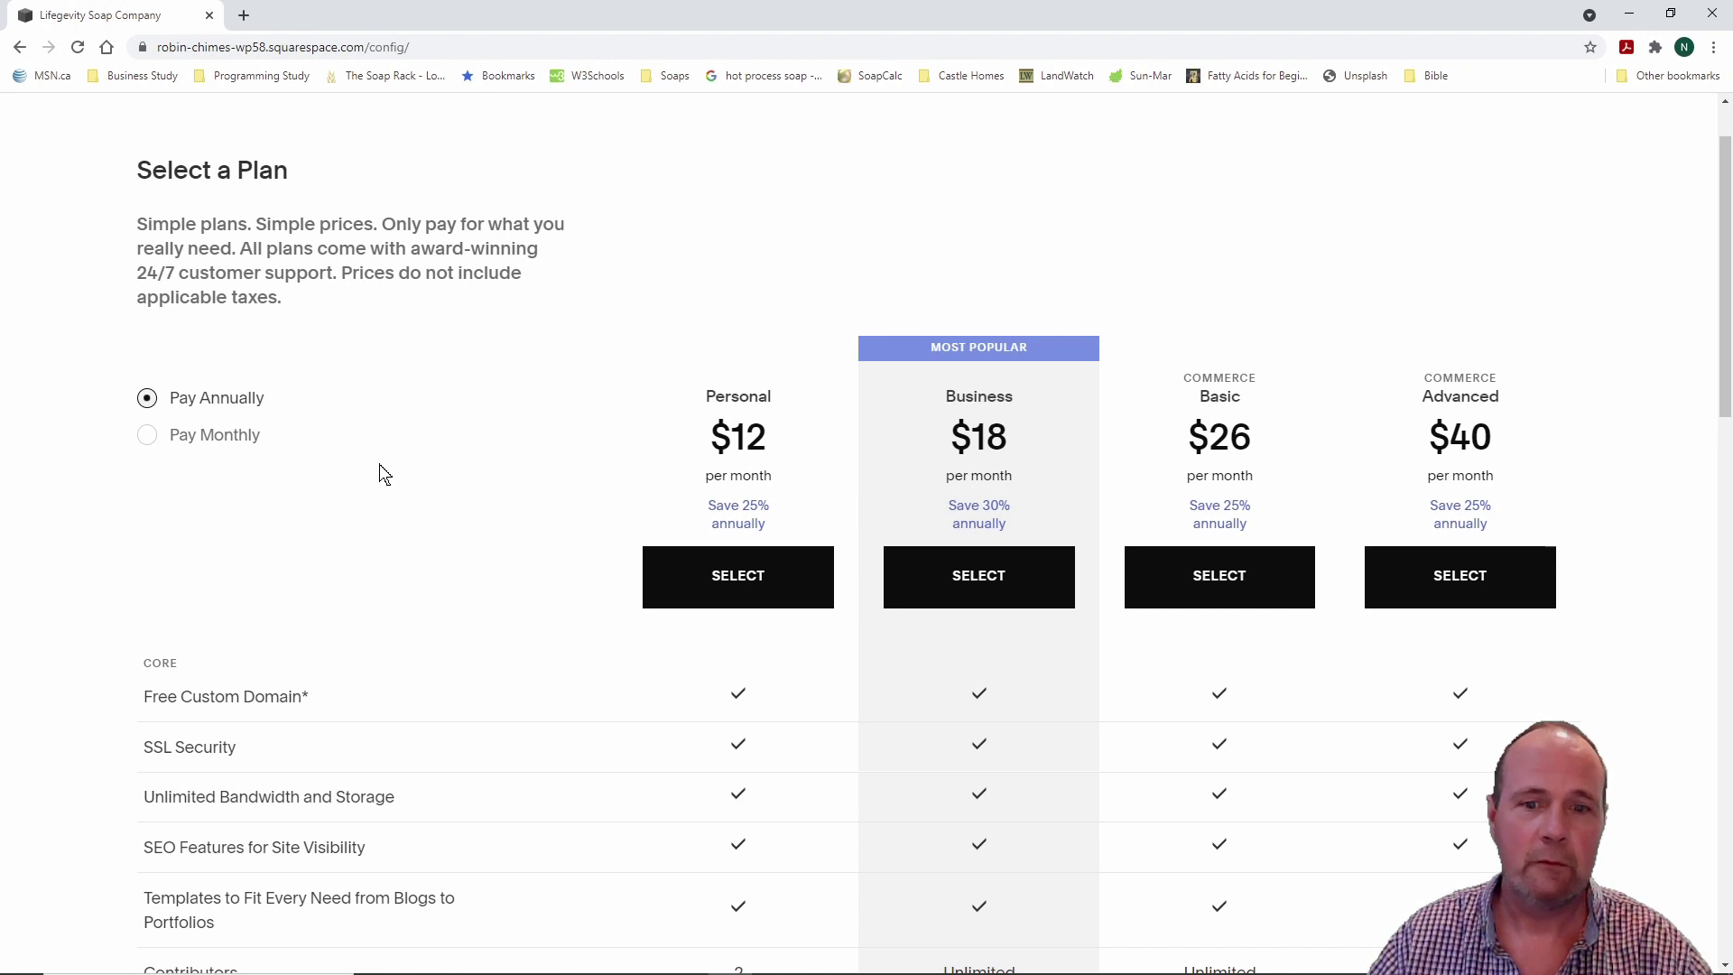
scroll(348, 368, up, 1)
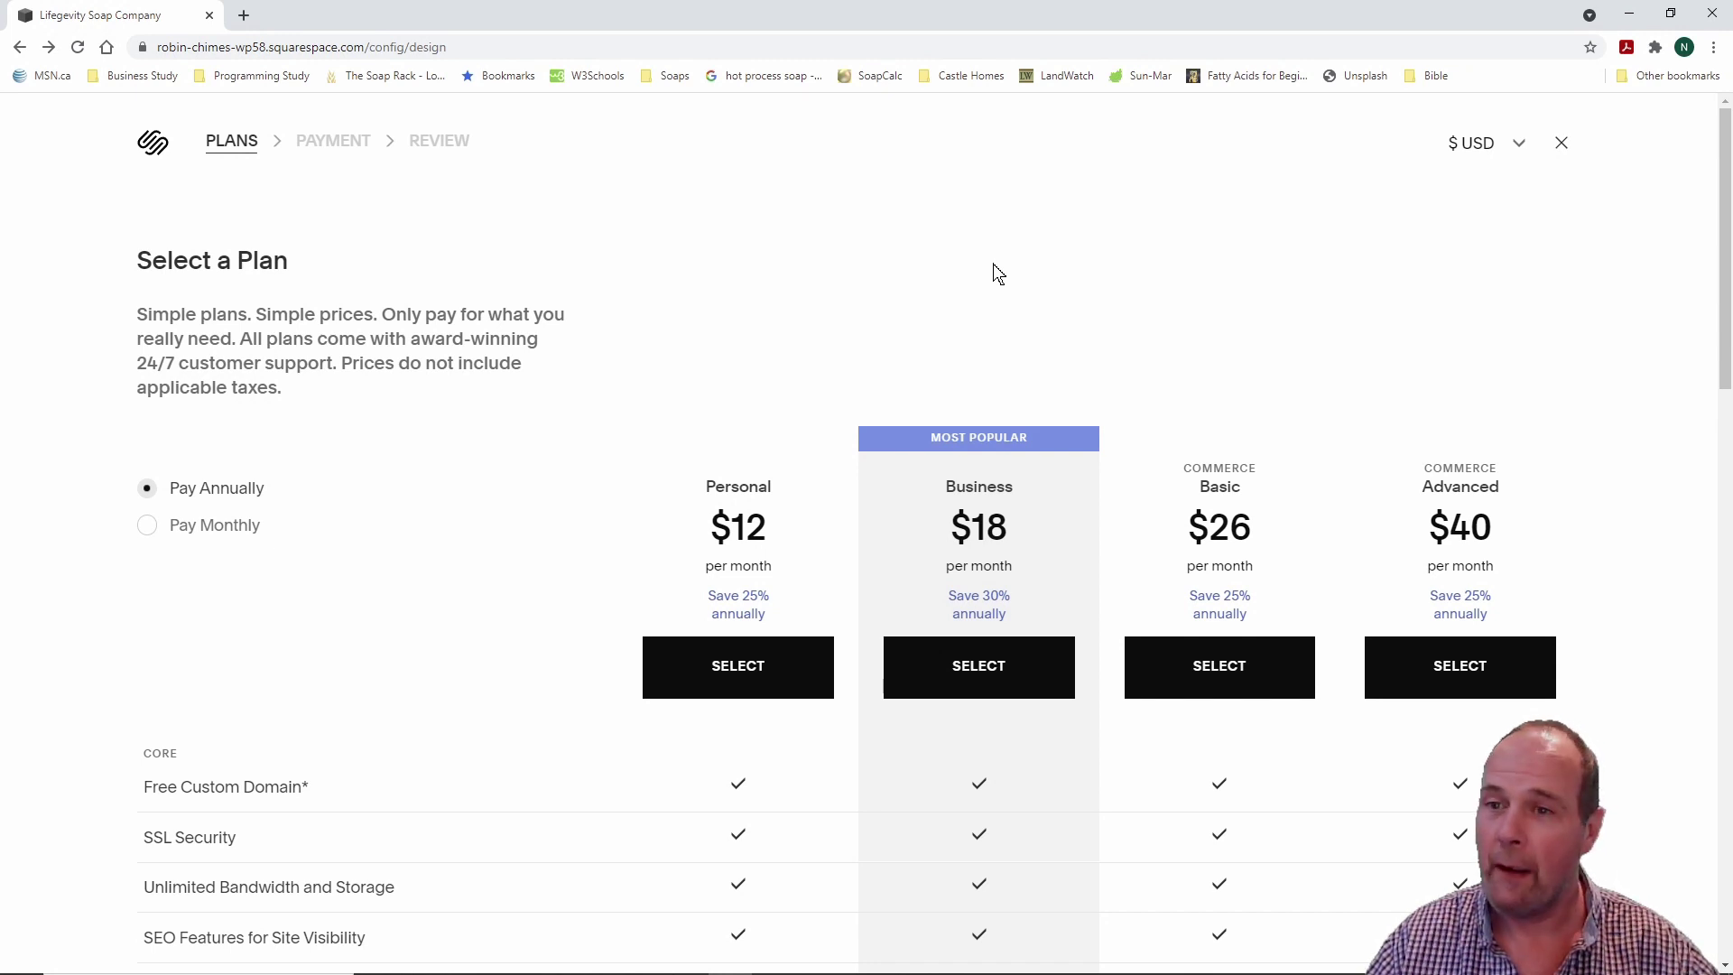
scroll(510, 528, down, 3)
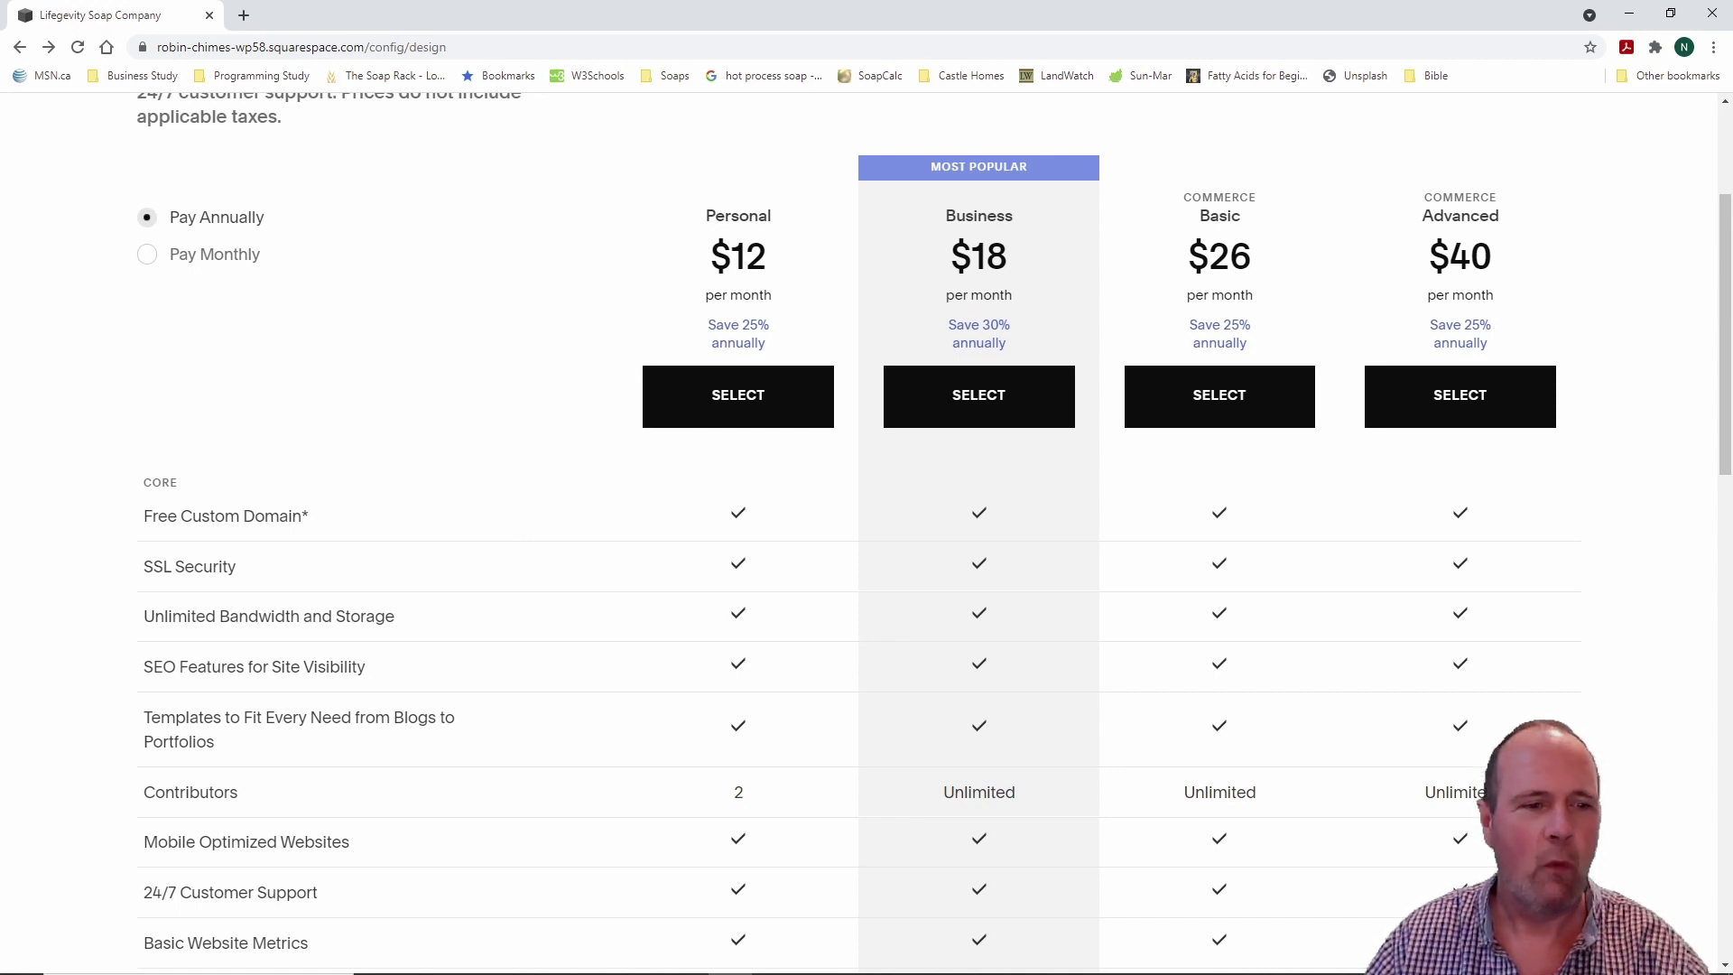
mouse_move(109, 489)
mouse_down()
mouse_move(149, 539)
mouse_move(418, 546)
mouse_up()
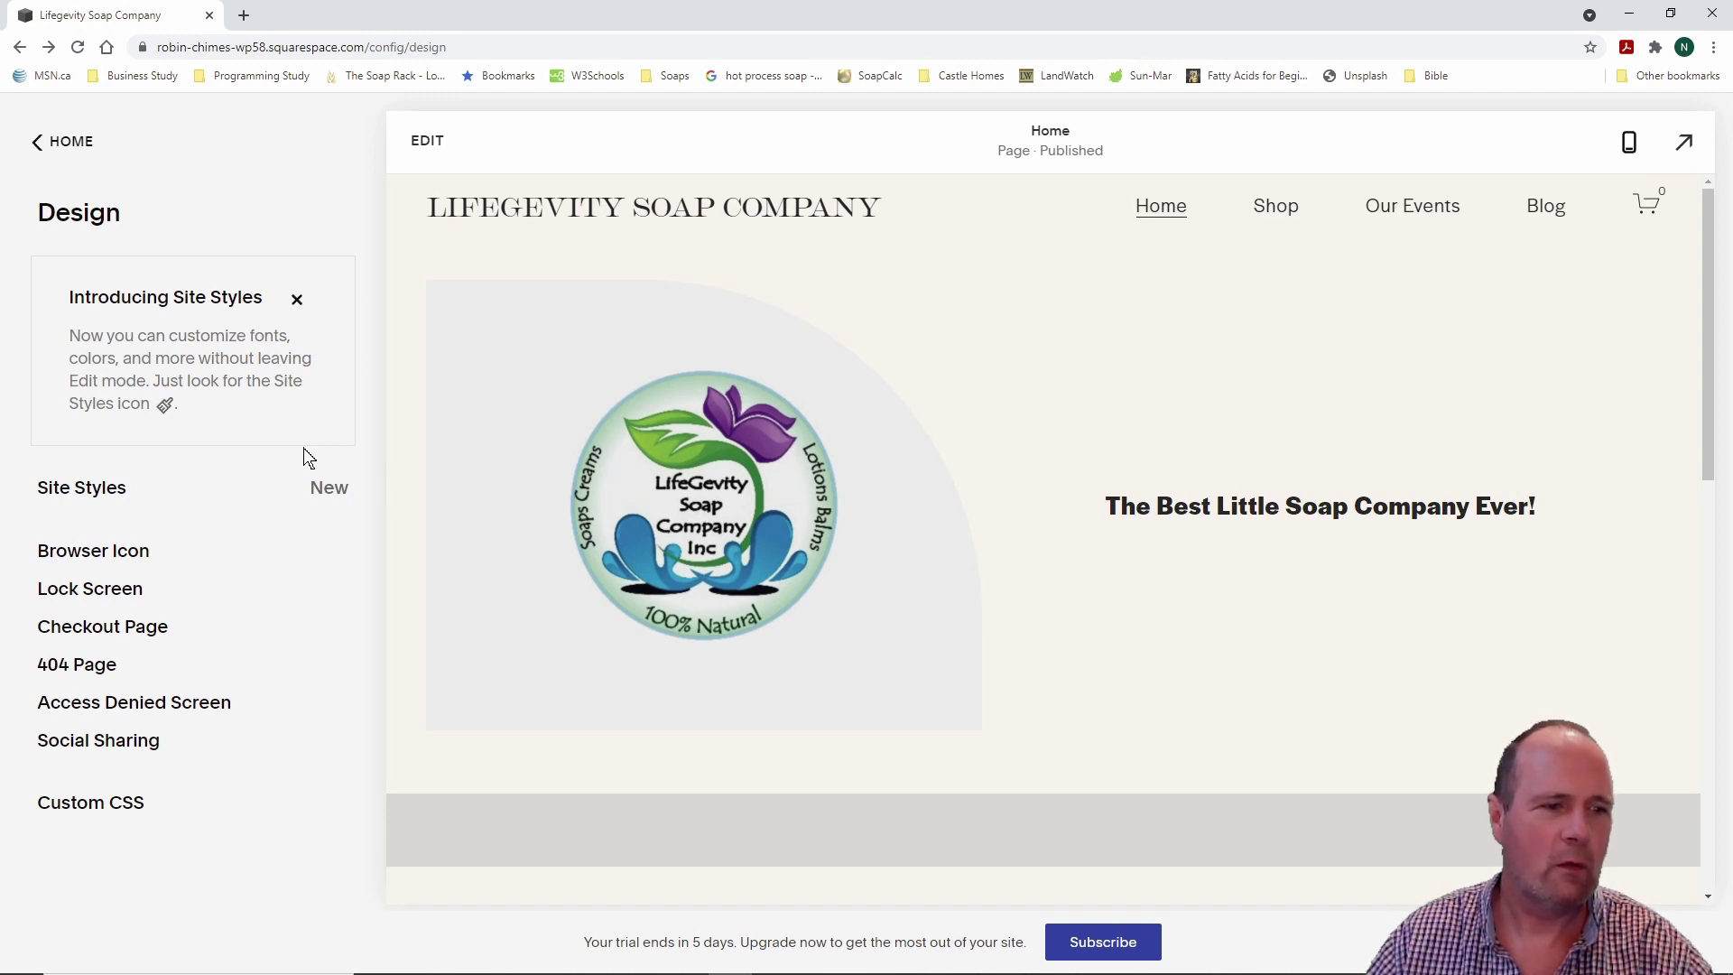
Step: Go from HOME to Settings > Domains, which lists only the built-in squarespace.com domain
click(78, 143)
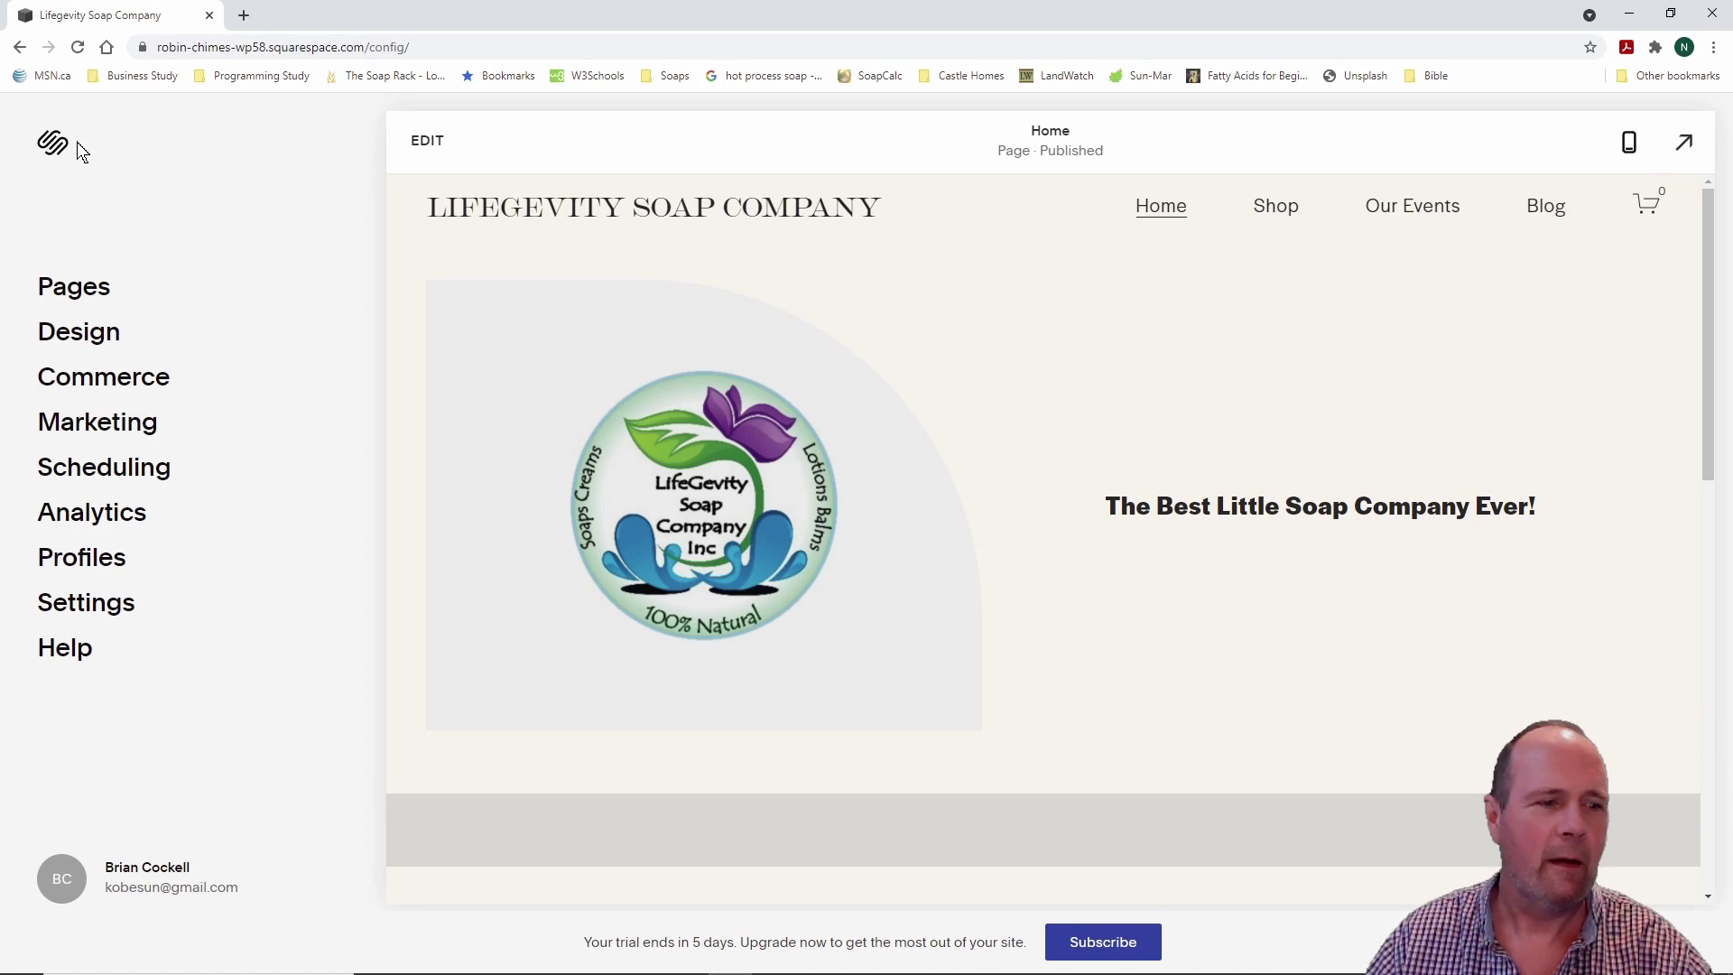
click(110, 607)
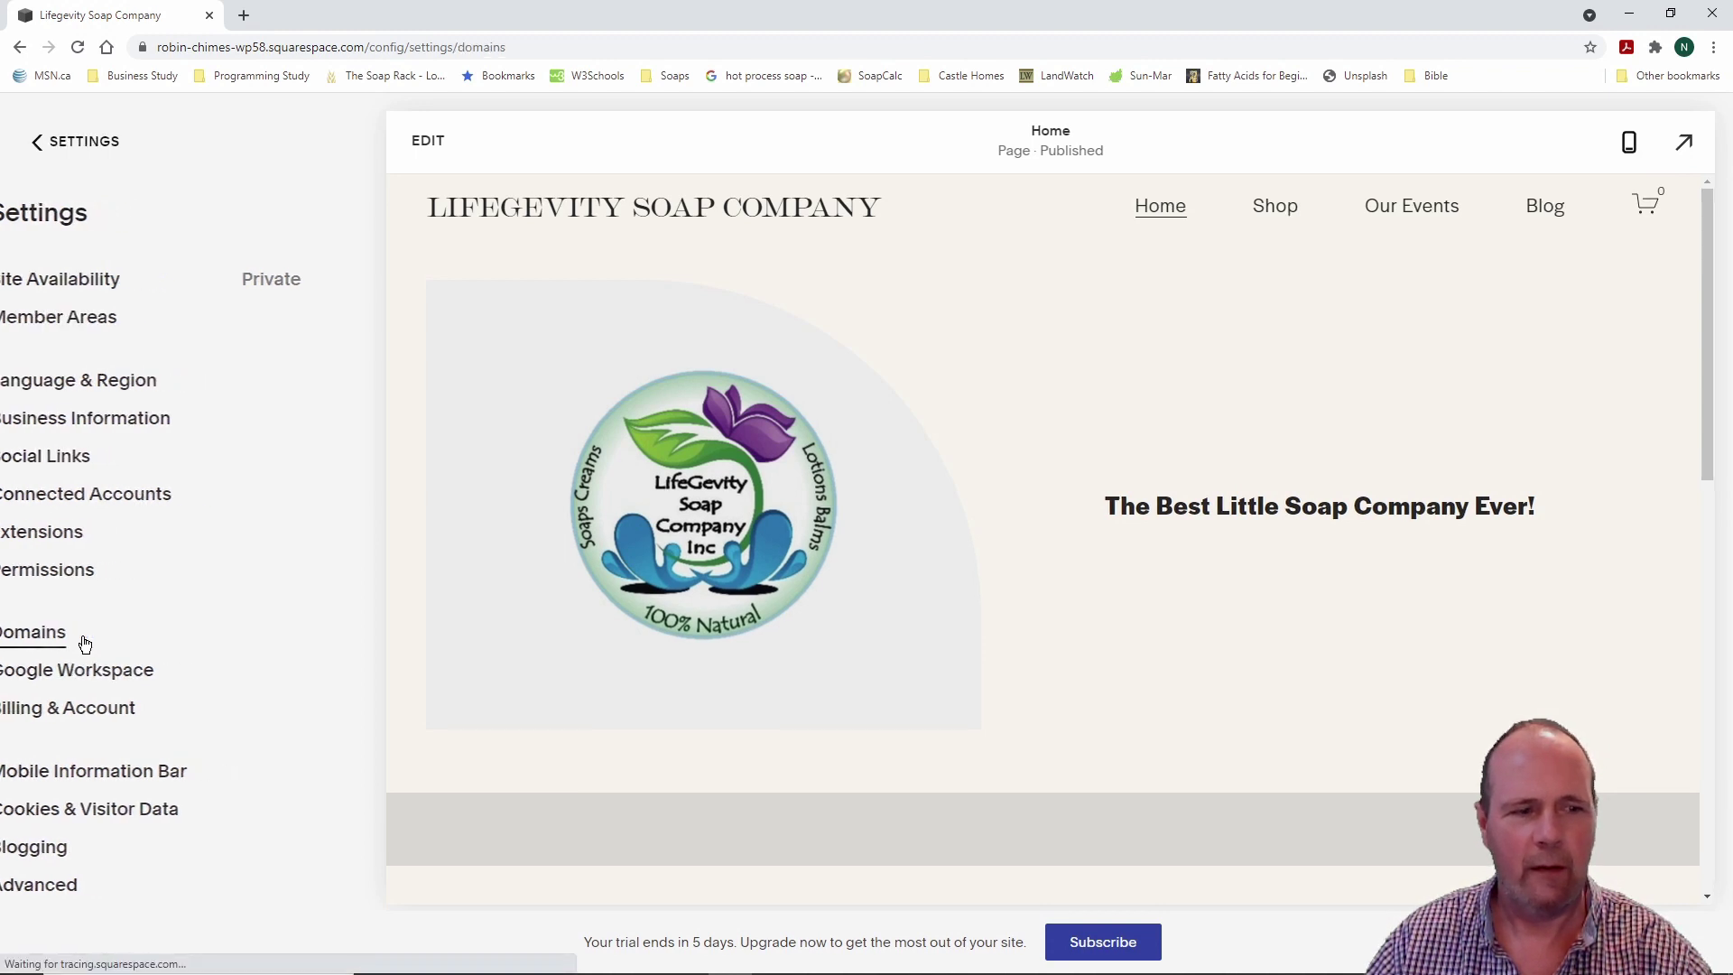
click(84, 636)
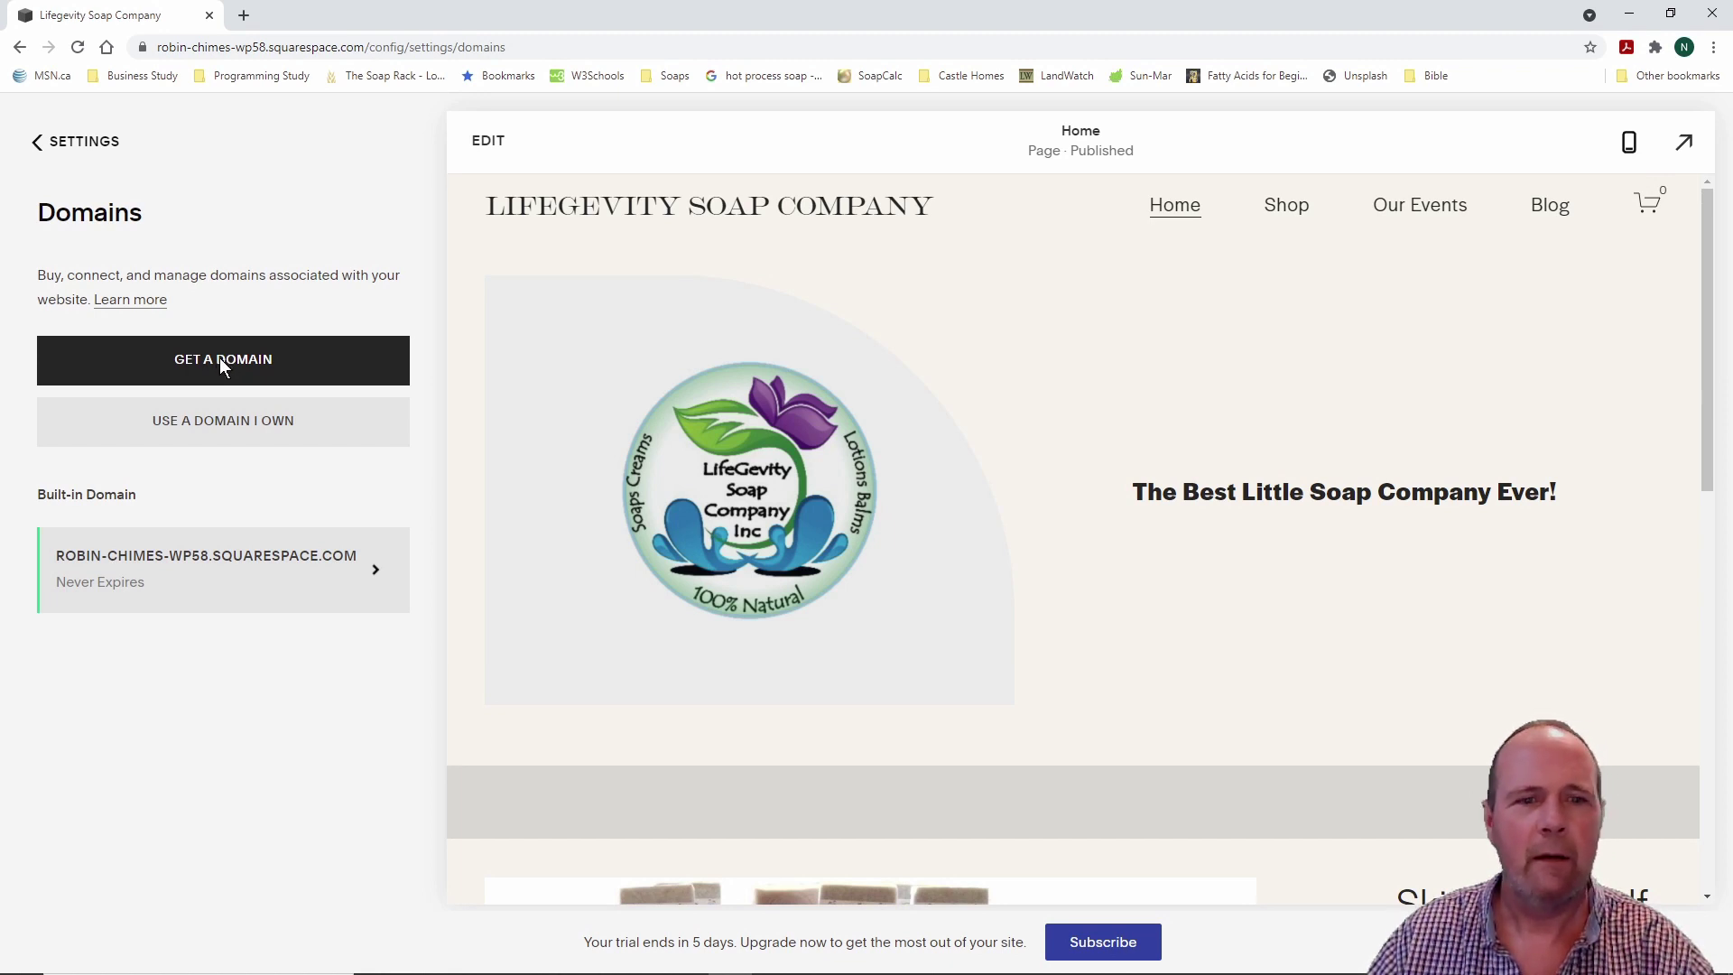
Step: Search for lifegevitysoaps.ca: .ca and .com are taken, other endings cost $20/year
click(223, 361)
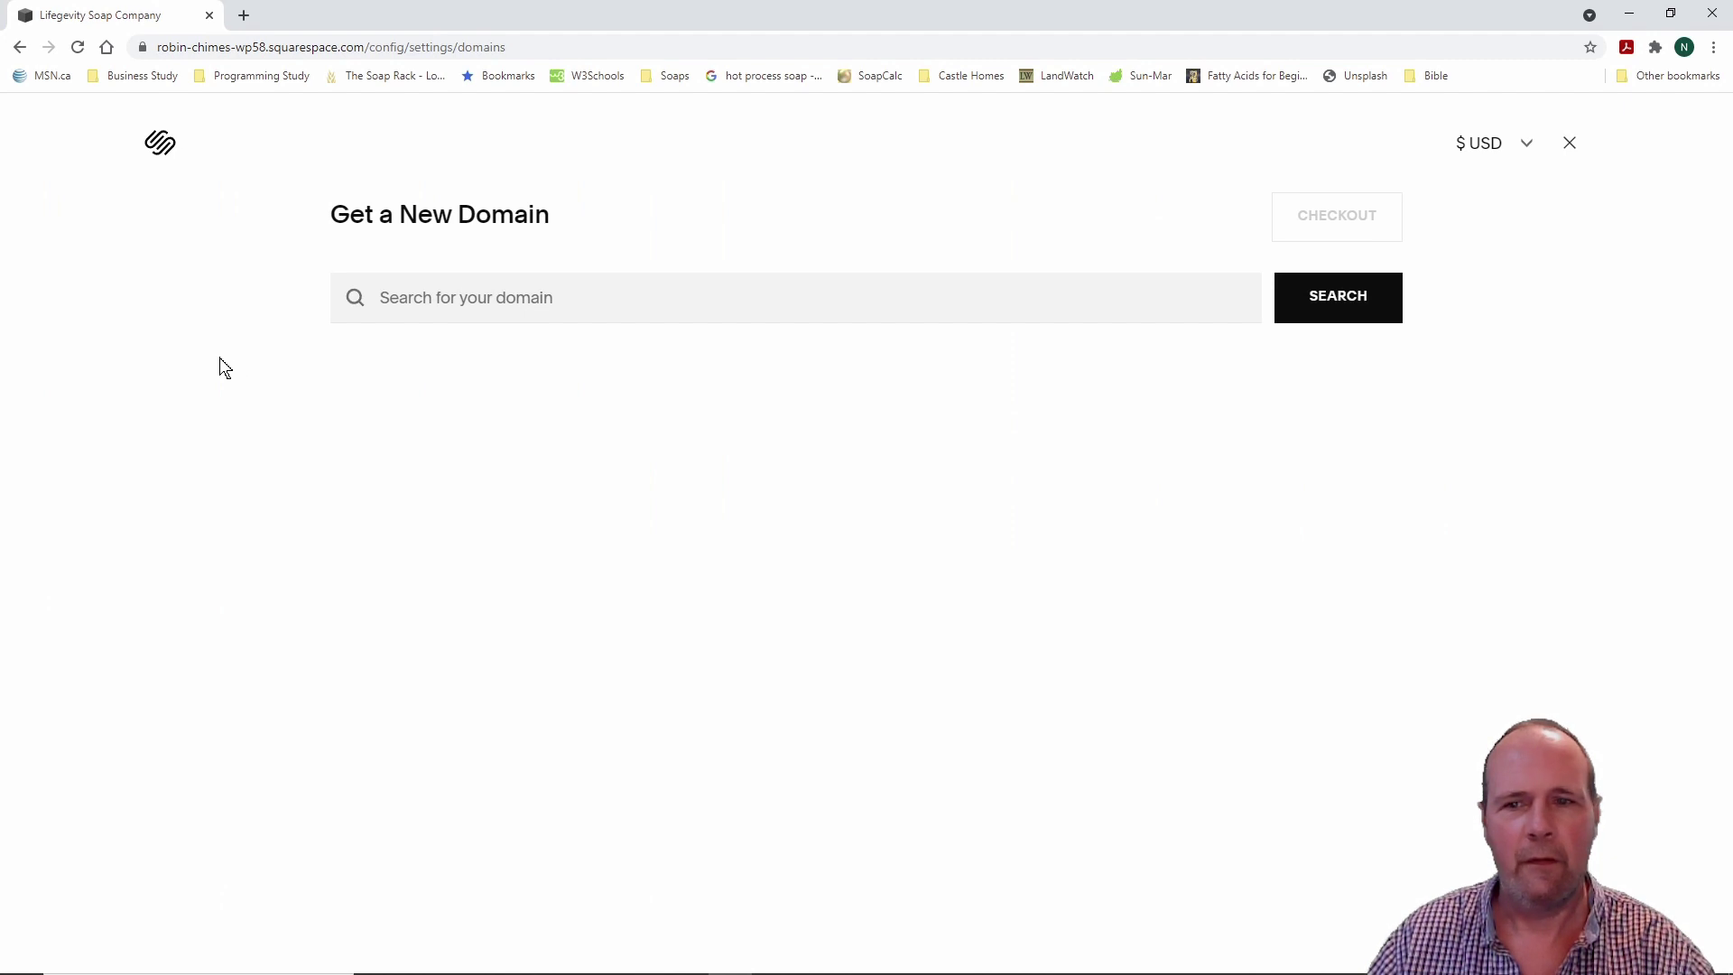
click(565, 311)
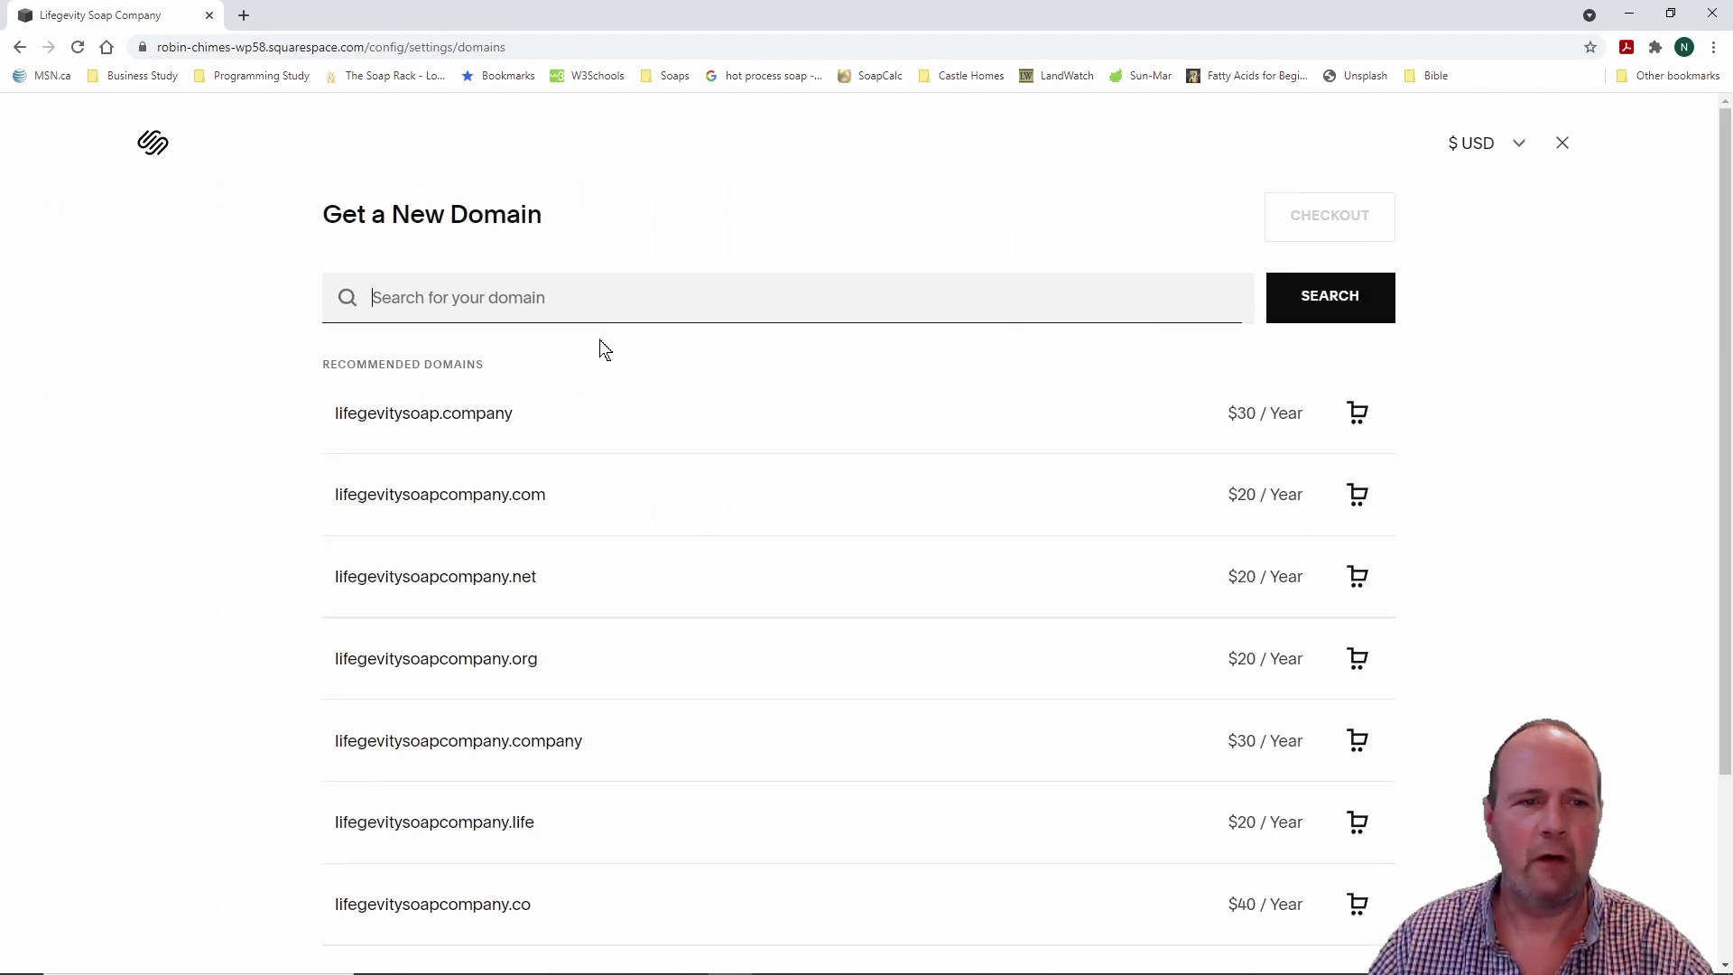
text(lifegev)
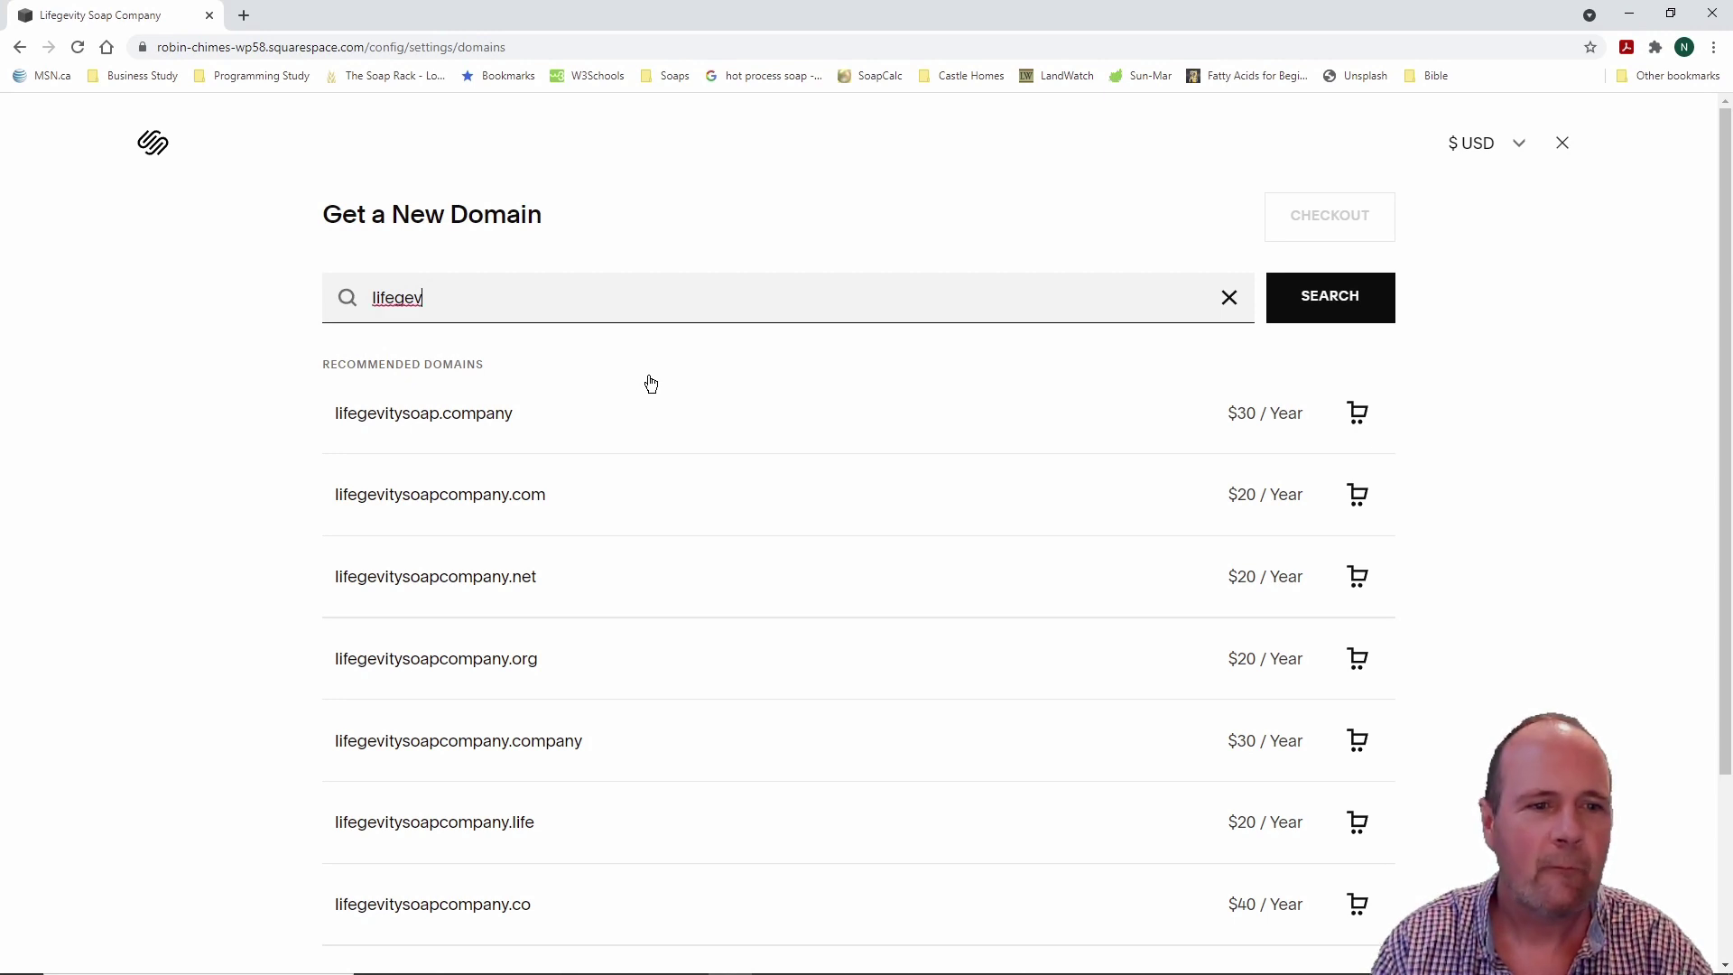
text(itysoap)
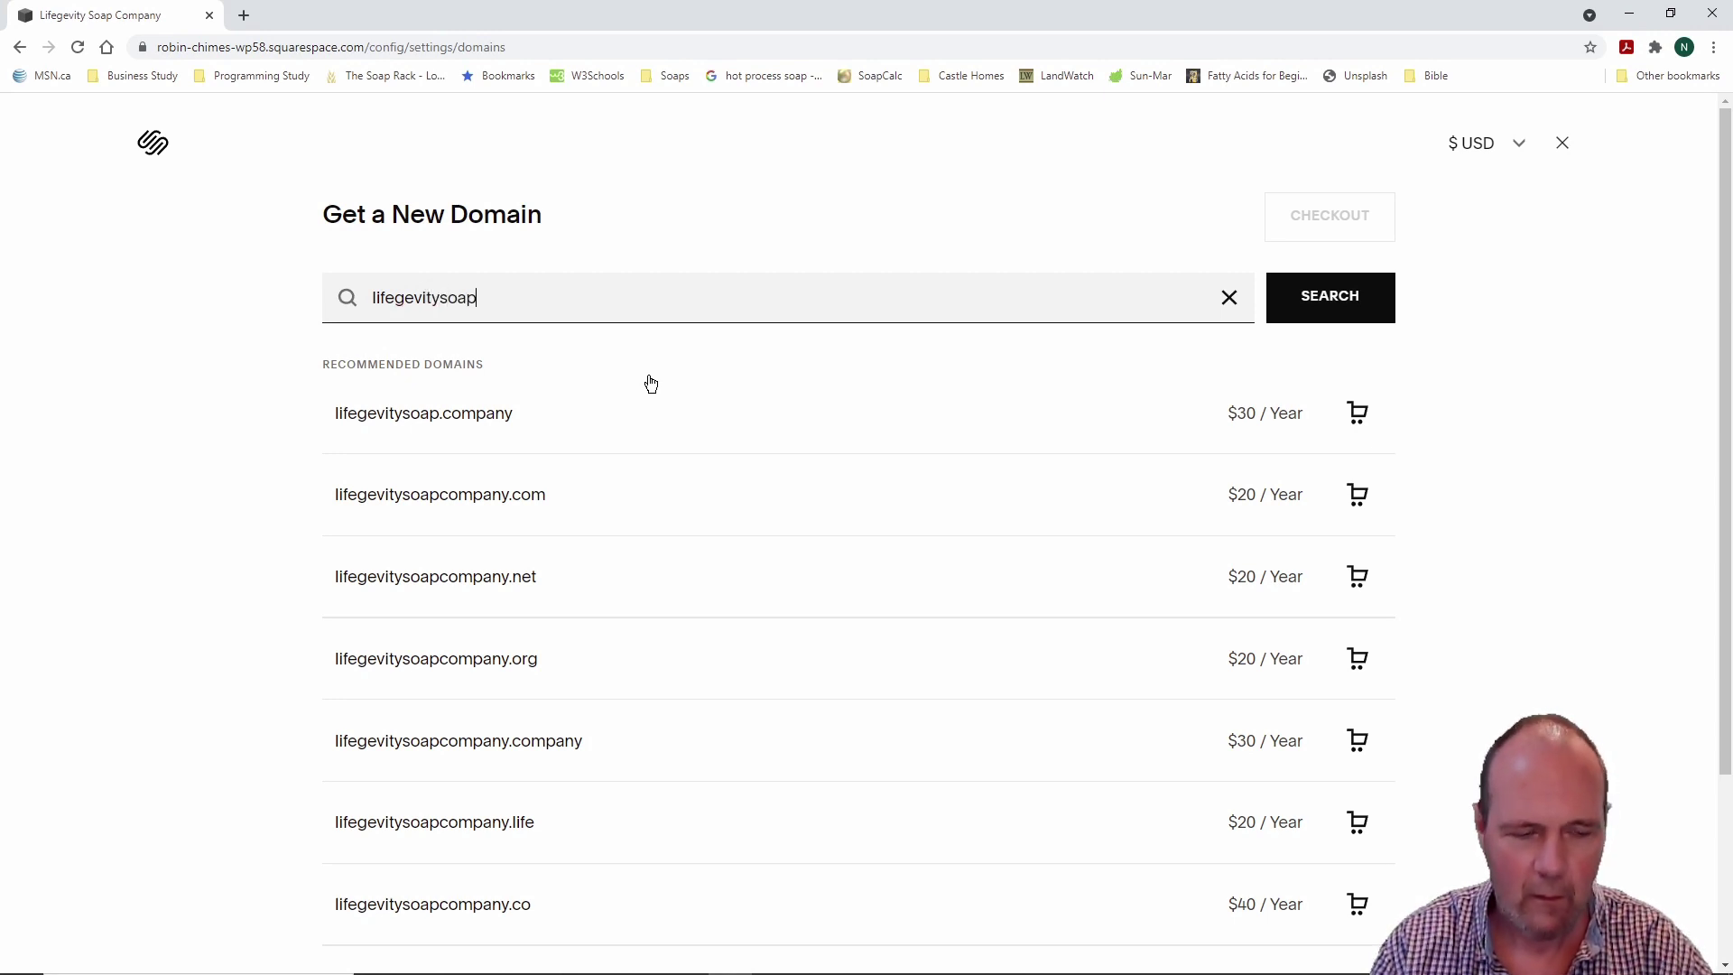
text(s.ca)
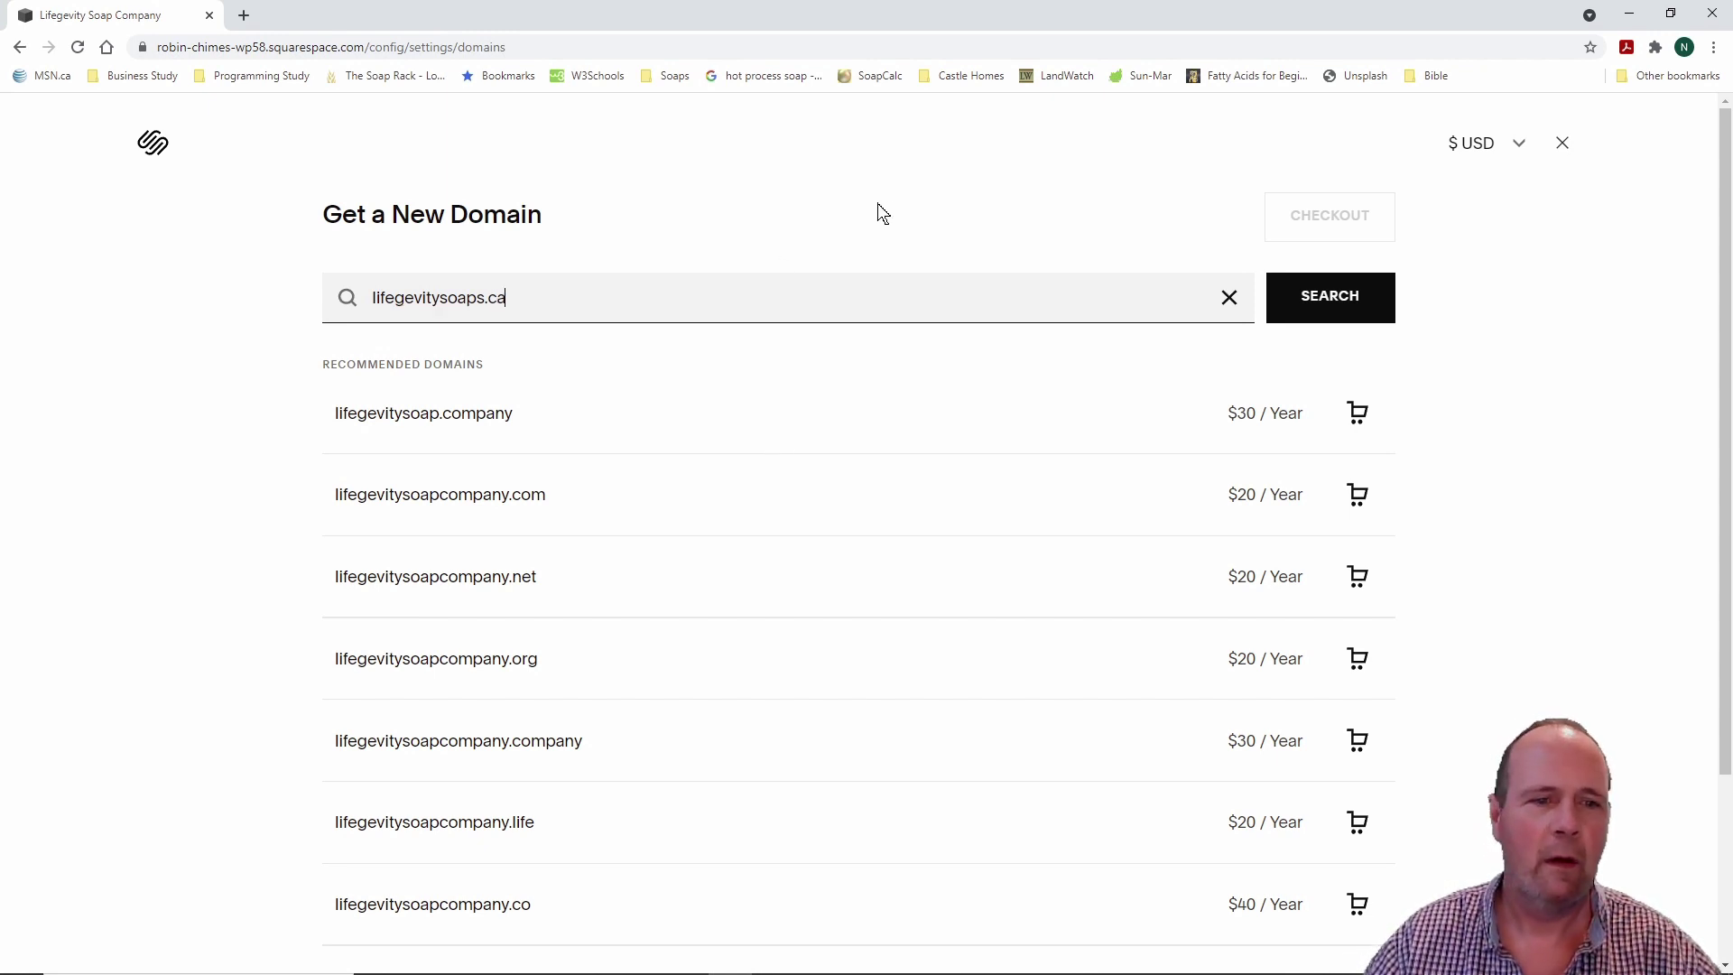
click(1334, 299)
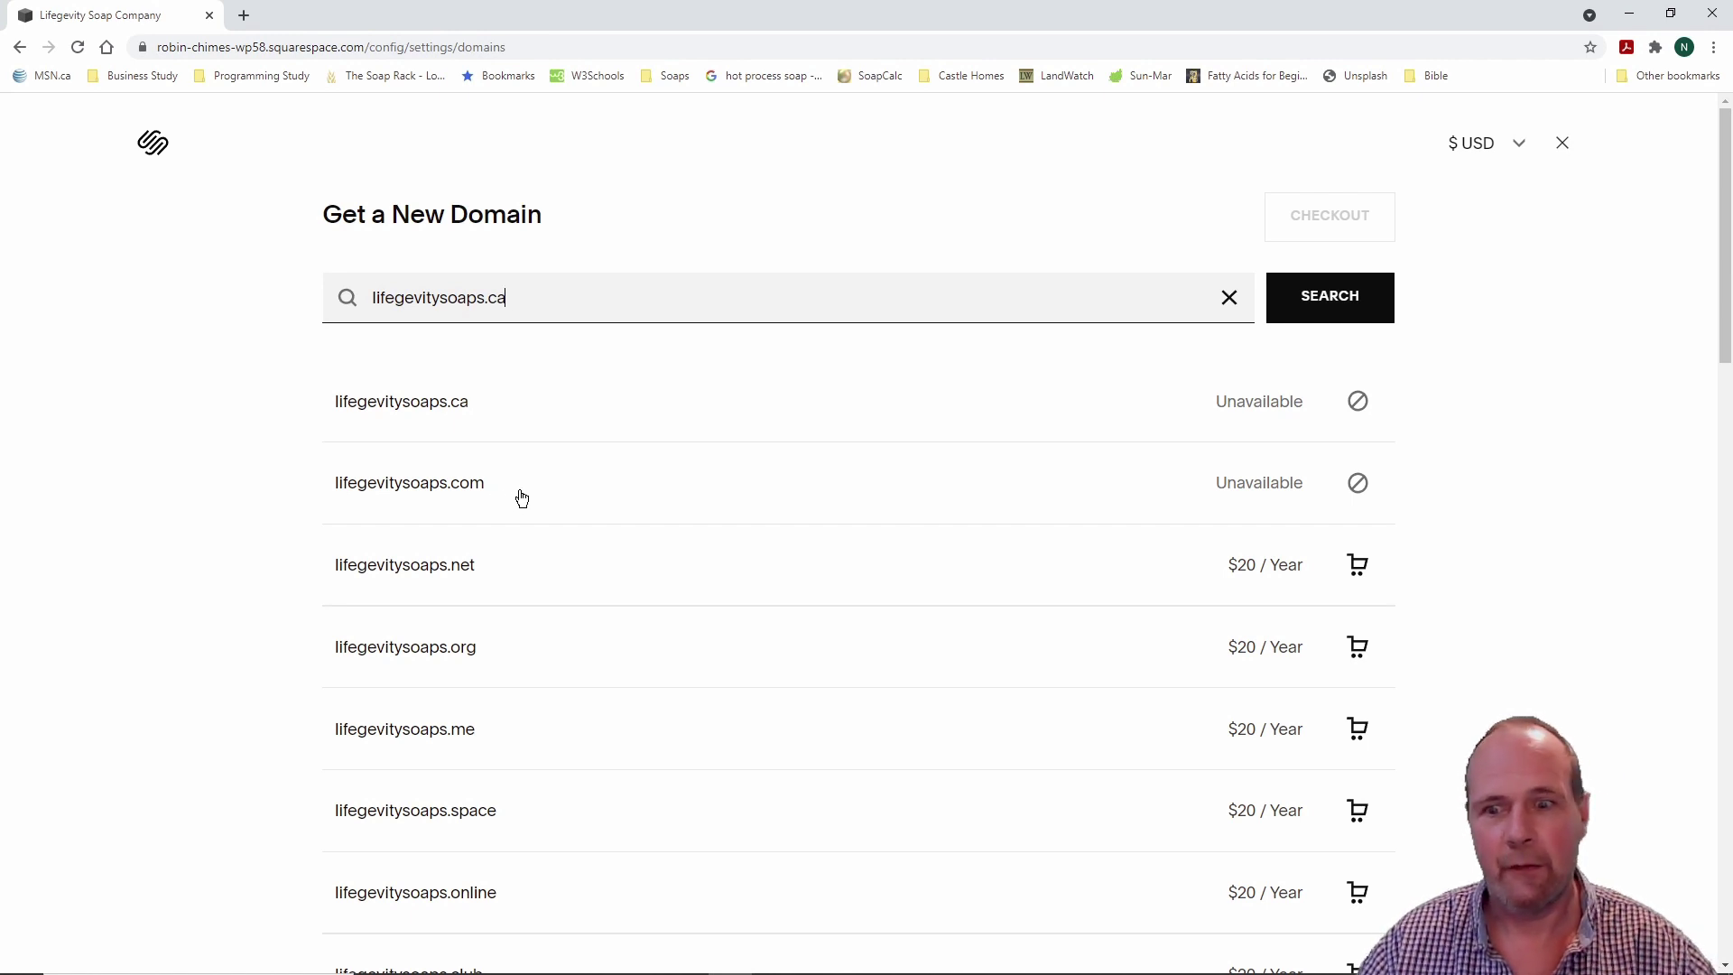
Step: Add lifegevitysoaps.net to the cart, then return to the Domains settings
scroll(653, 490, down, 2)
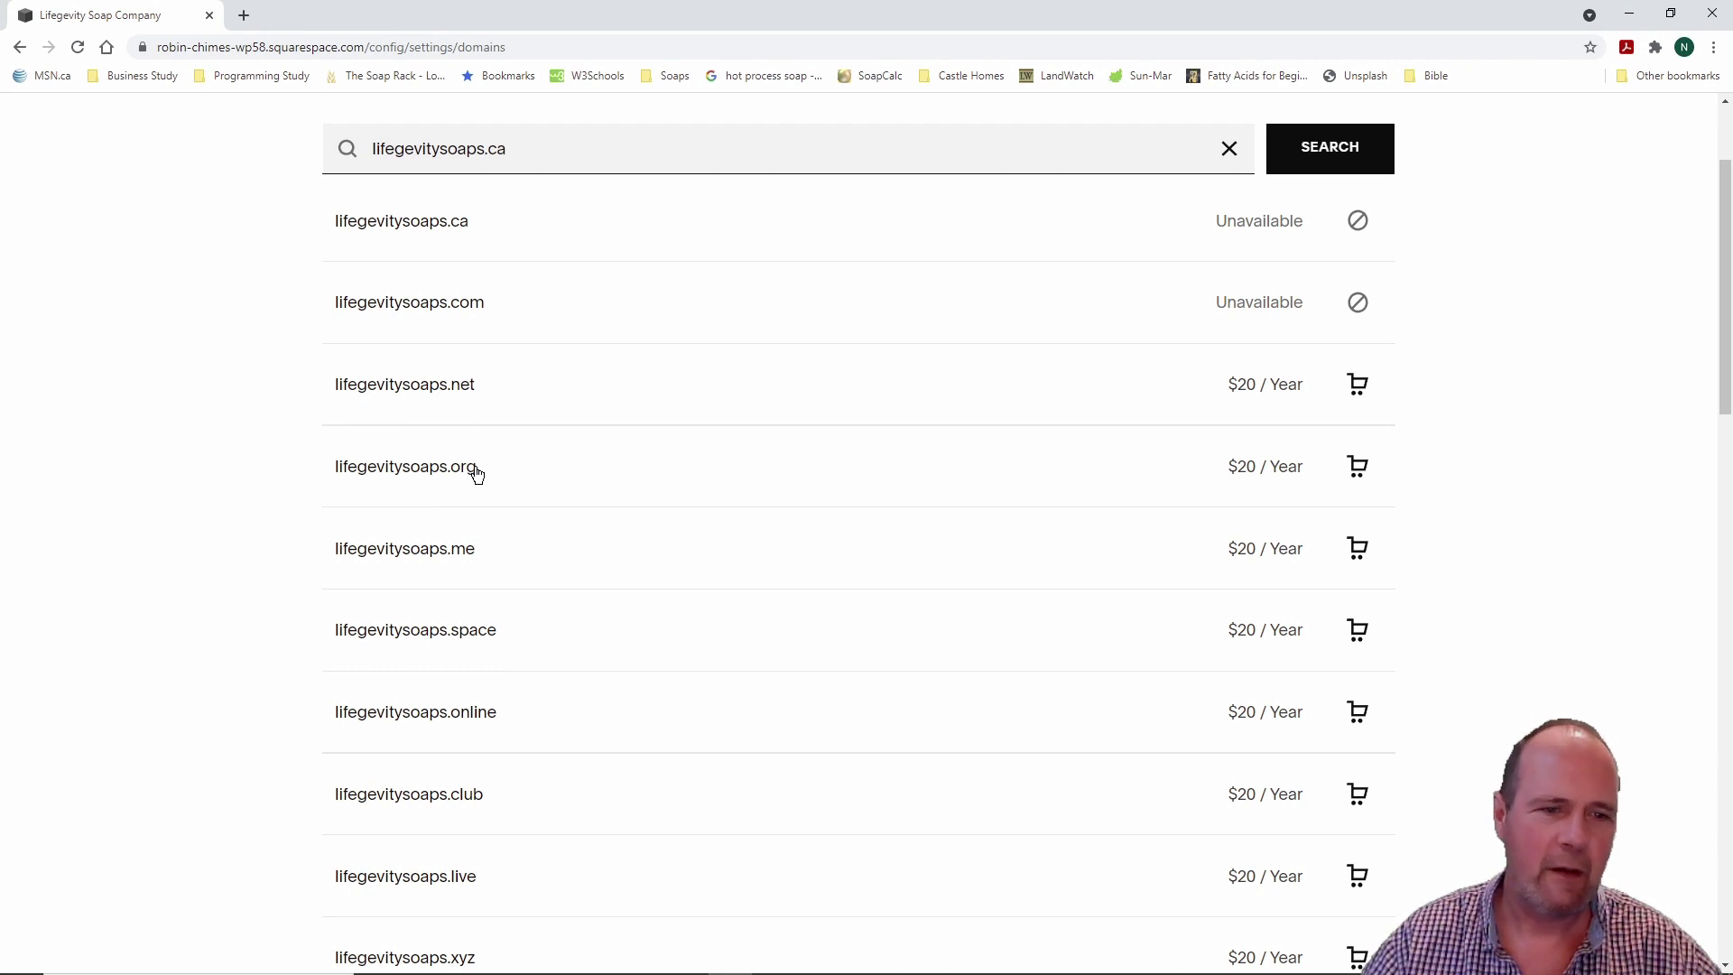
scroll(750, 525, down, 1)
scroll(748, 525, down, 1)
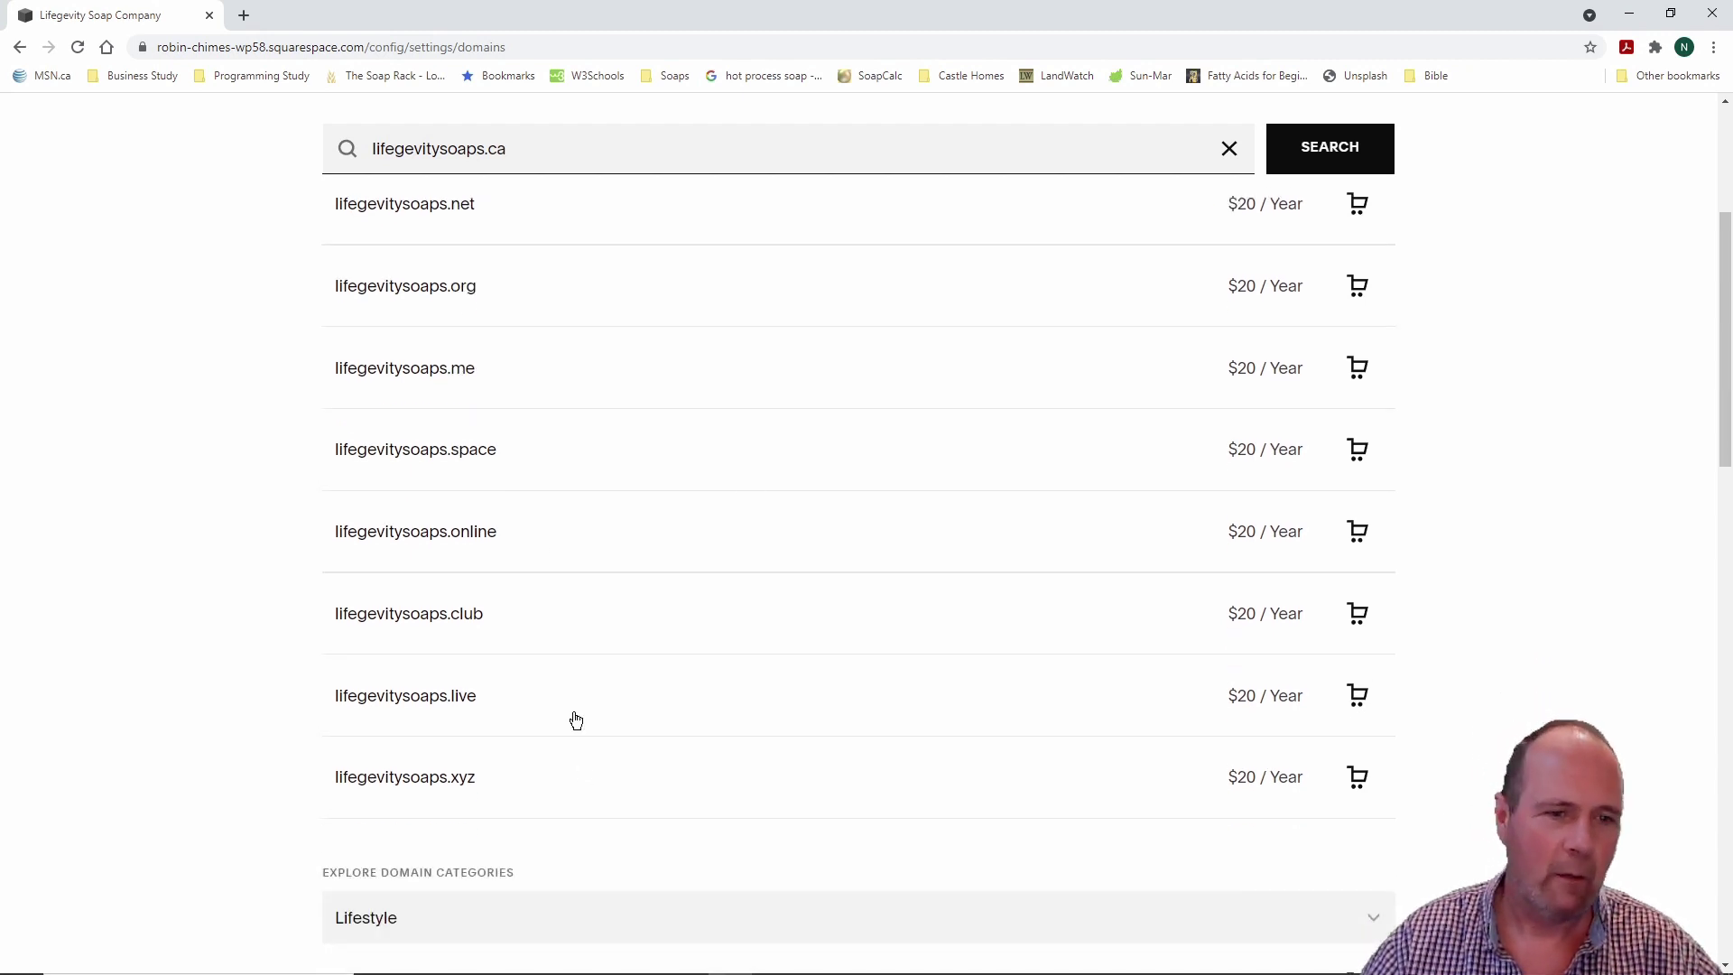
scroll(690, 476, up, 3)
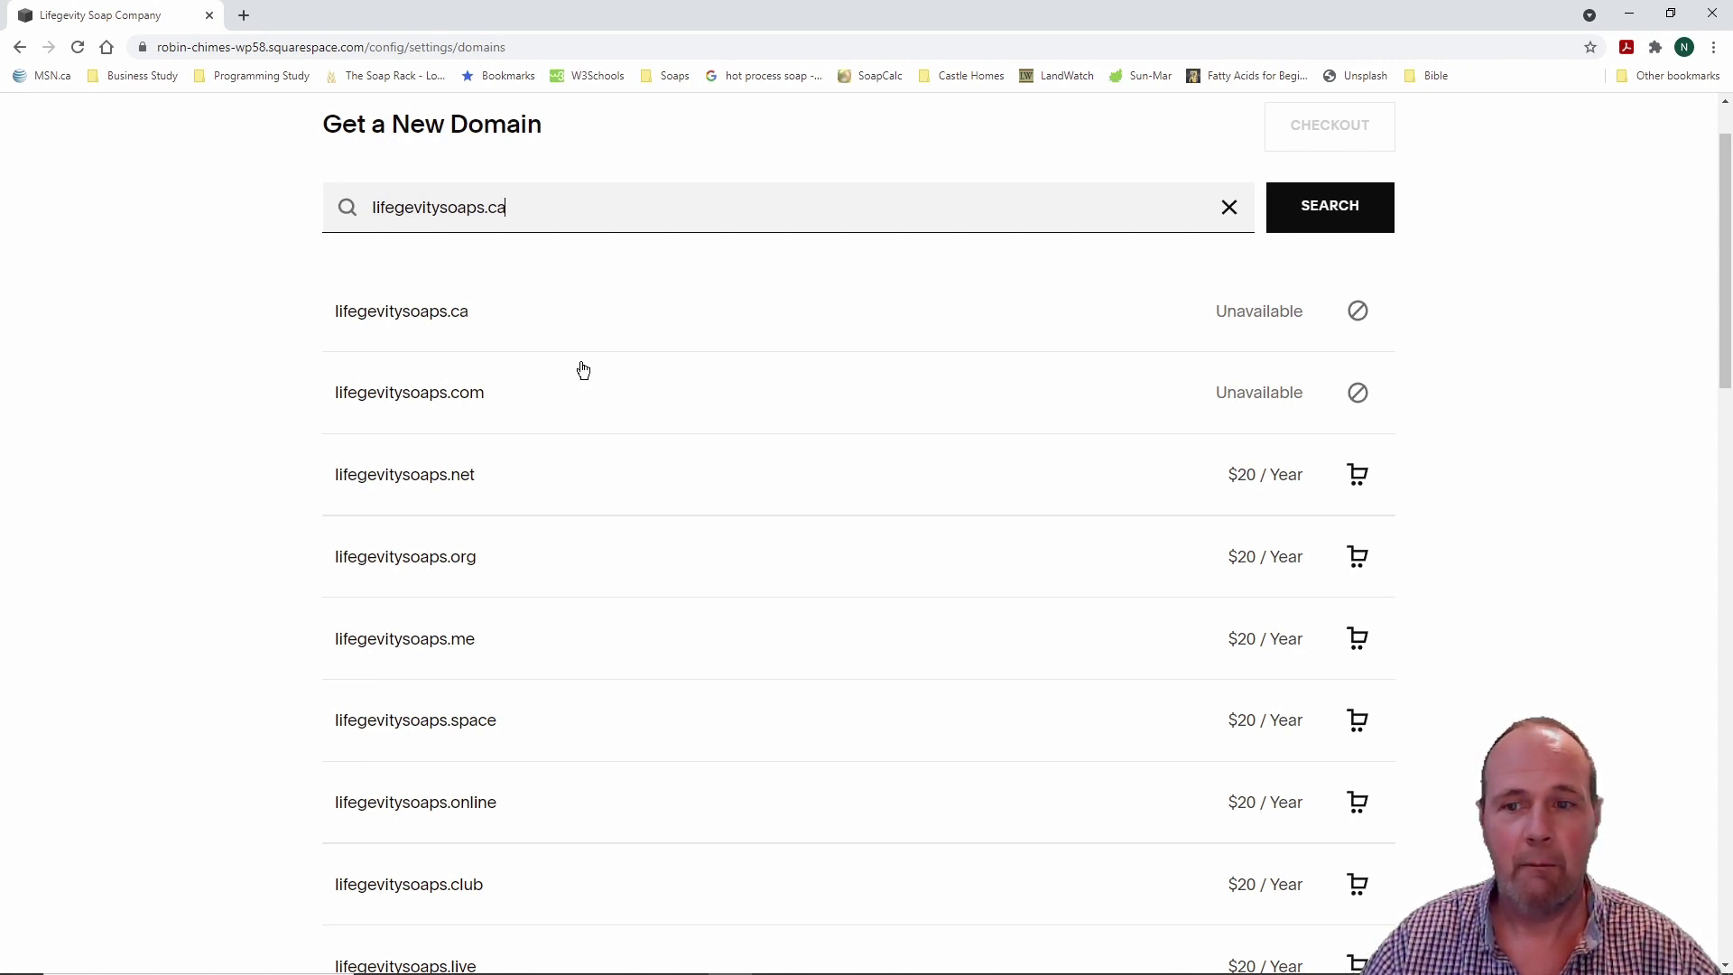
click(432, 479)
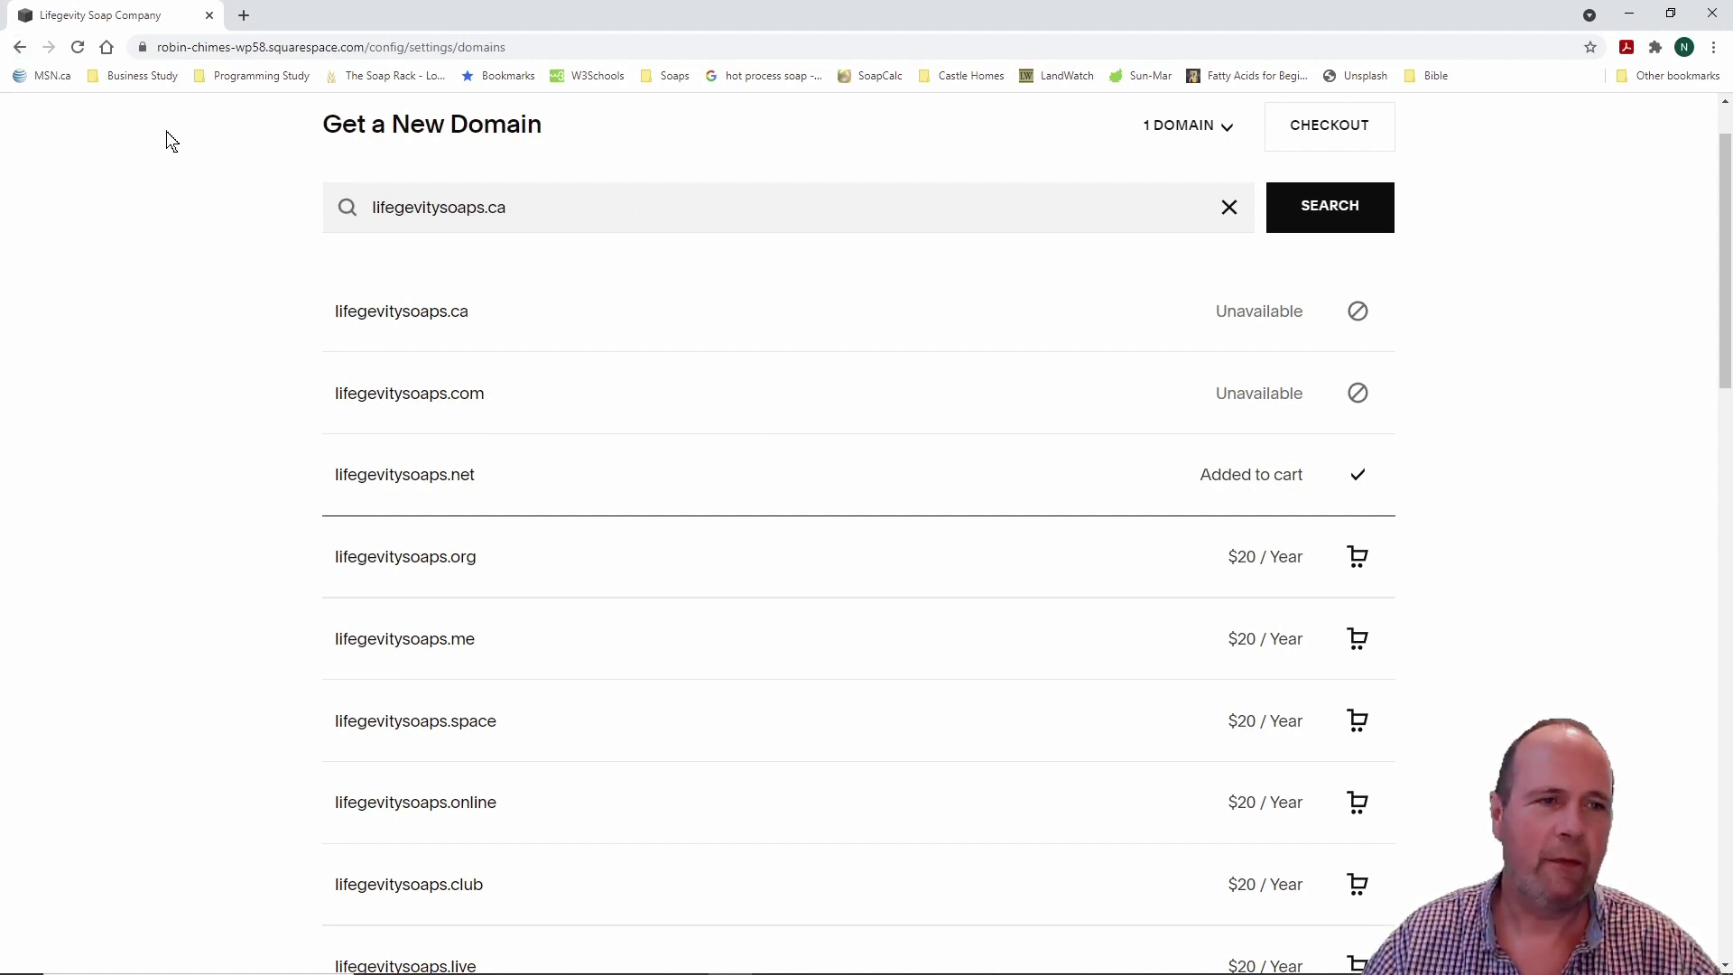
key(alt+Left)
click(59, 641)
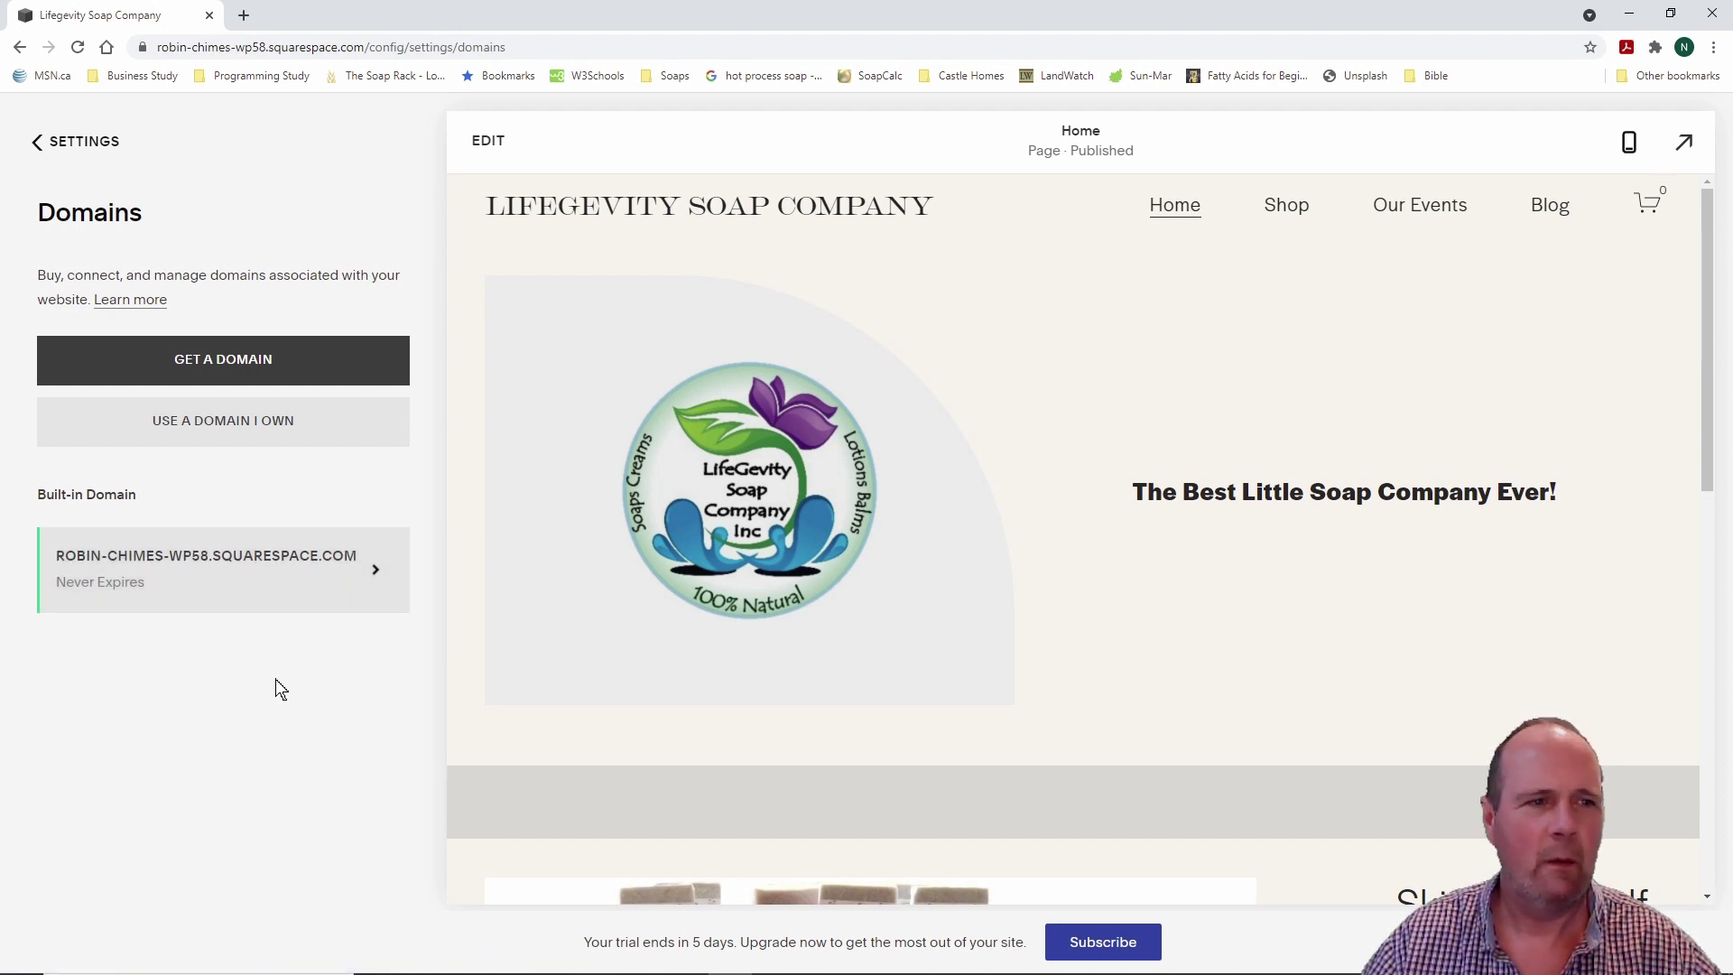
Step: Open Settings > Site Availability to see the site is Private and needs a trial upgrade to publish
click(84, 143)
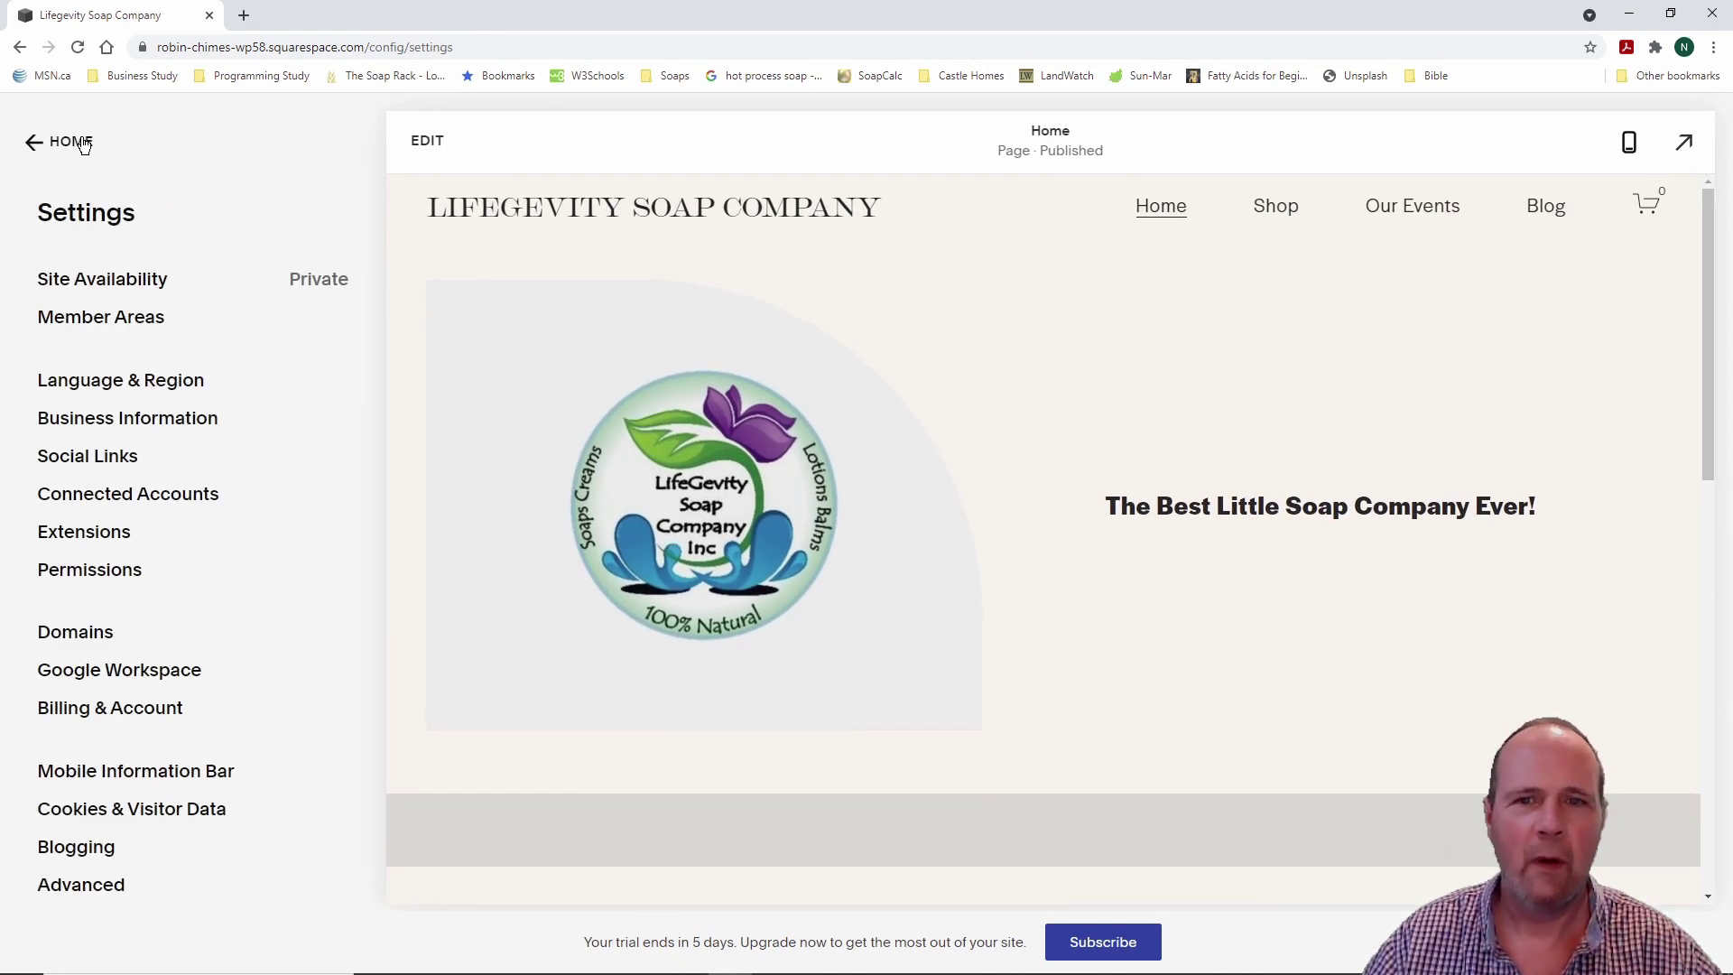
click(83, 142)
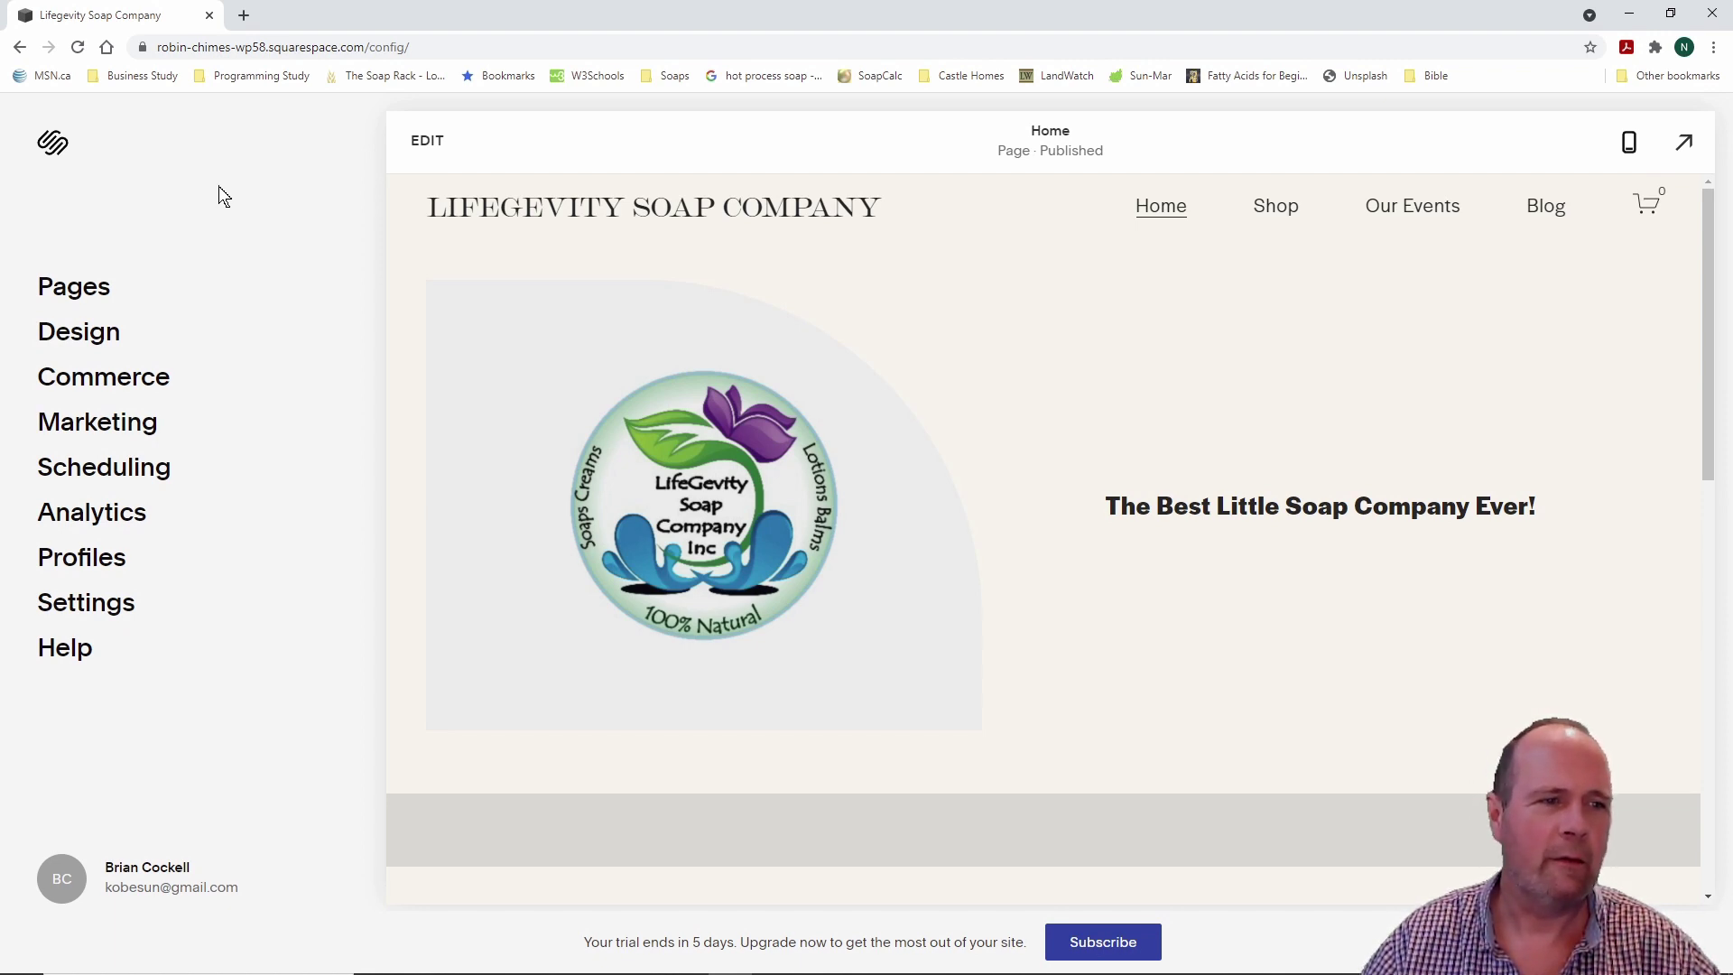
click(100, 605)
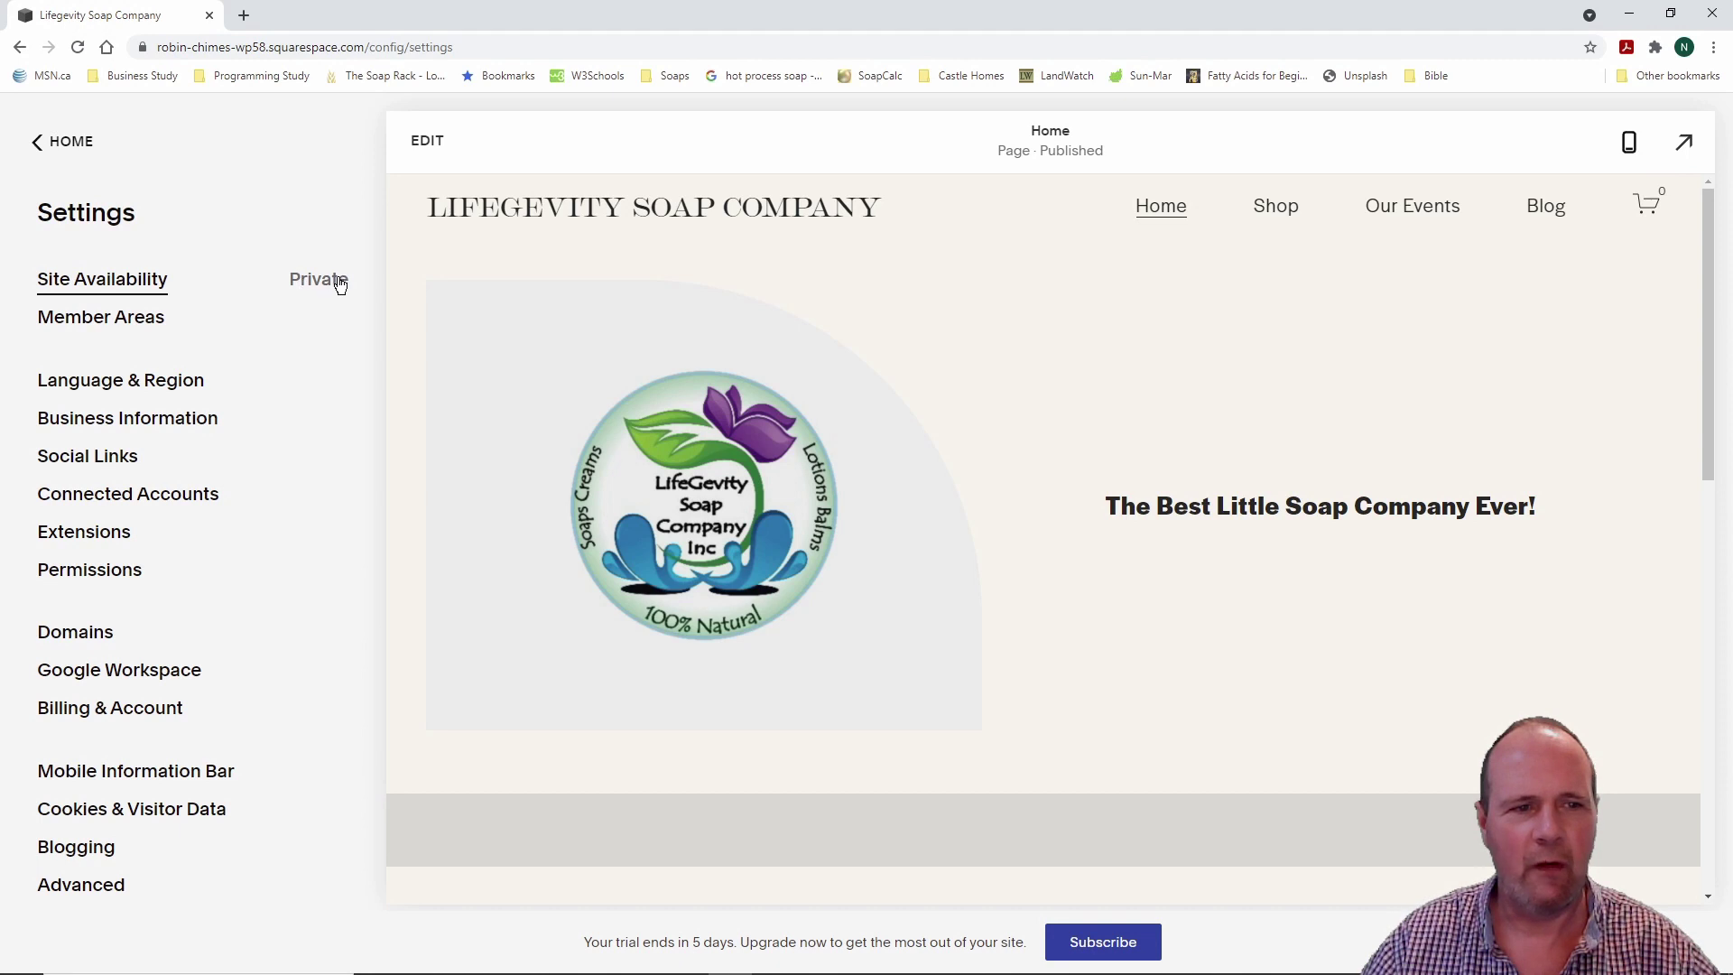
click(123, 286)
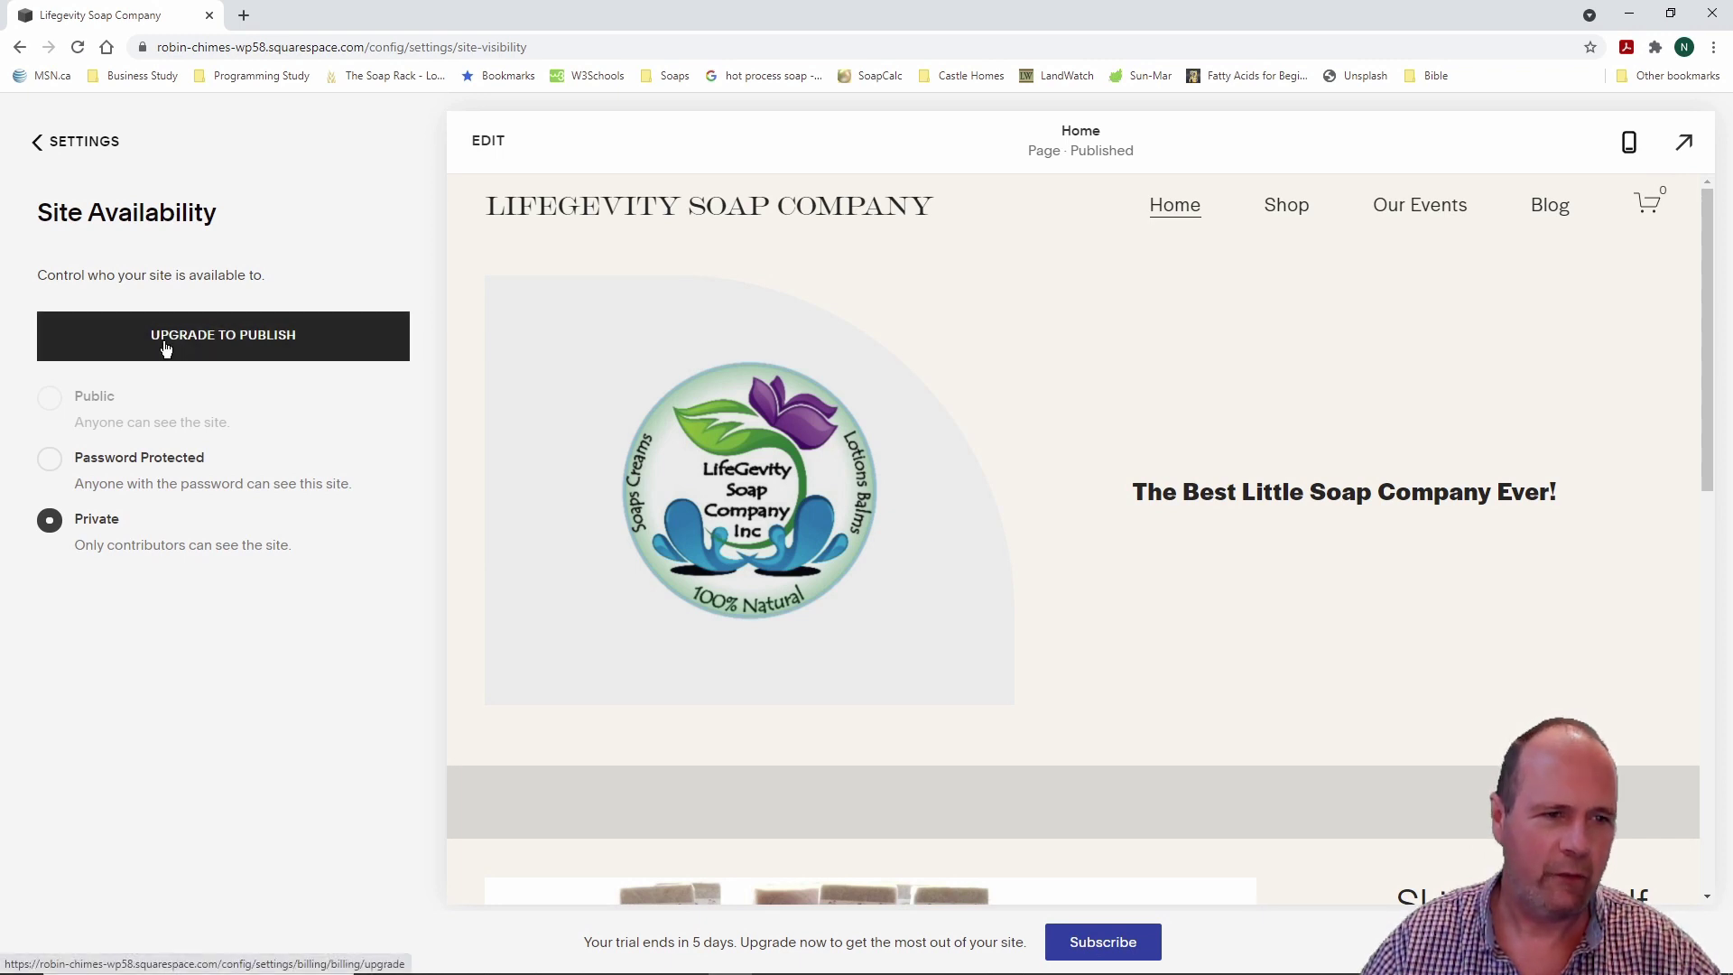
mouse_move(132, 421)
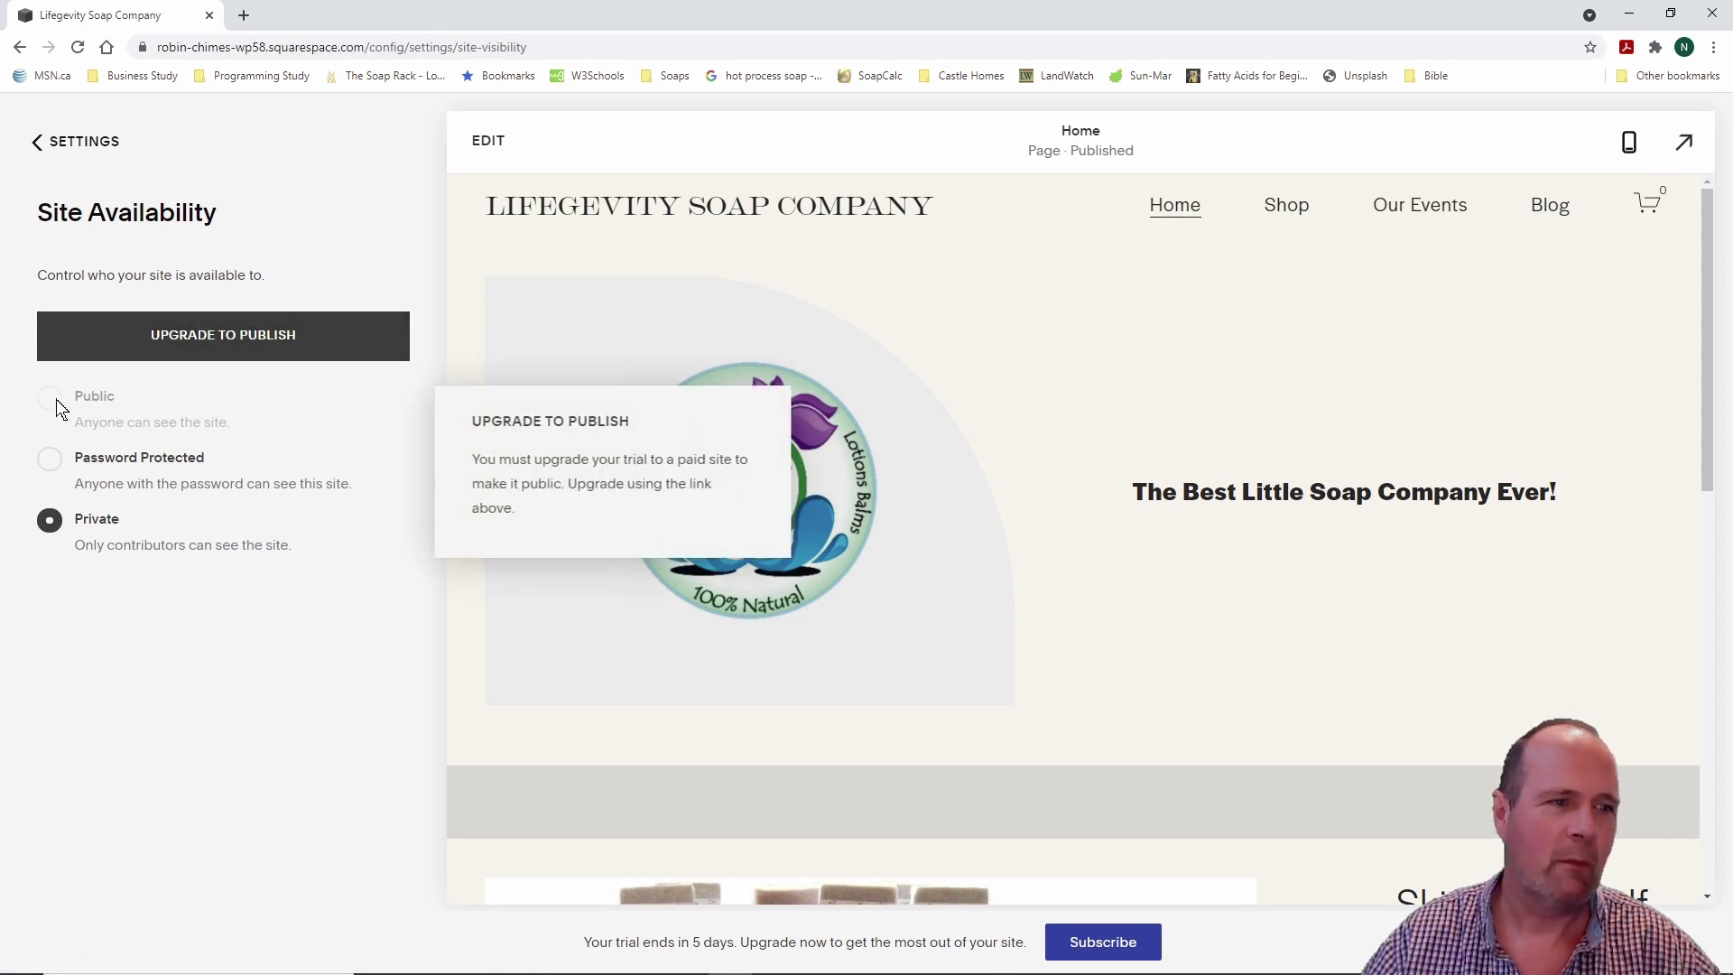